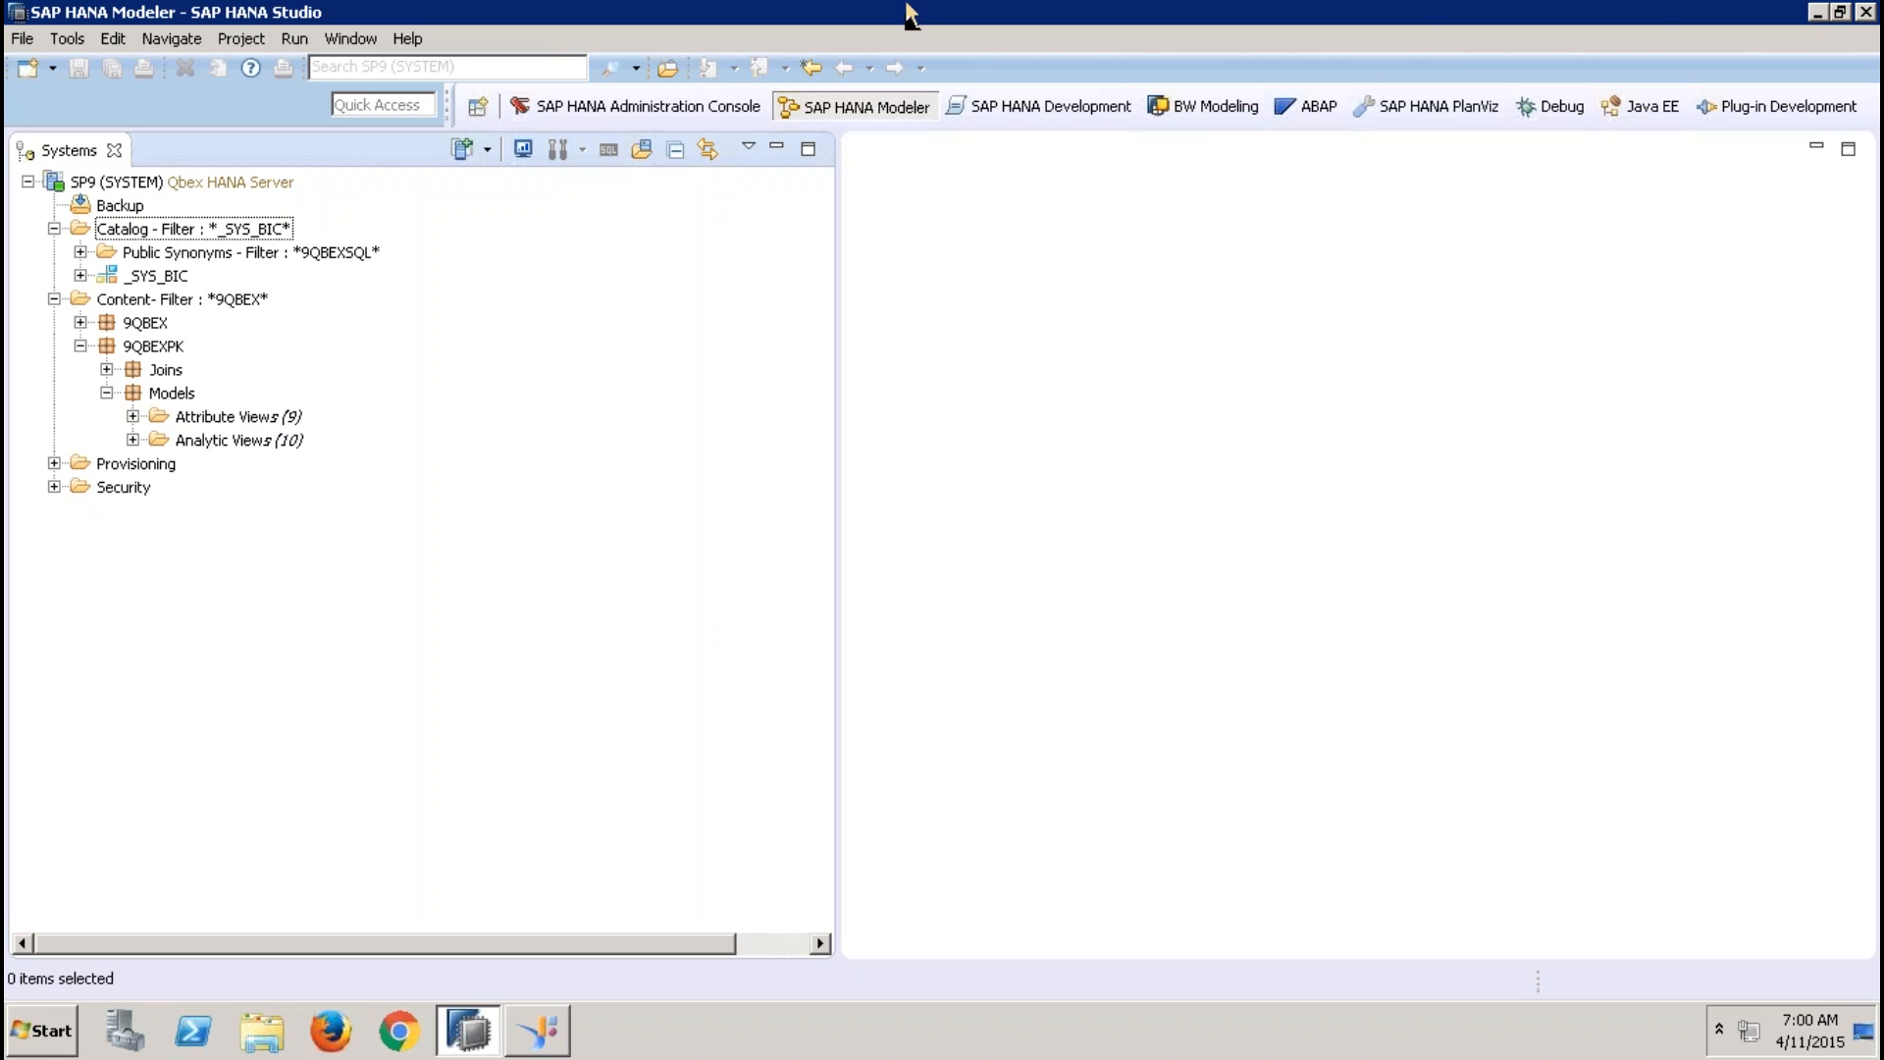
{"action": "mouse_move", "coordinate": [1021, 5]}
{"action": "left_click_drag", "start_coordinate": [771, 25], "coordinate": [1017, 38]}
{"action": "left_click", "coordinate": [1516, 26]}
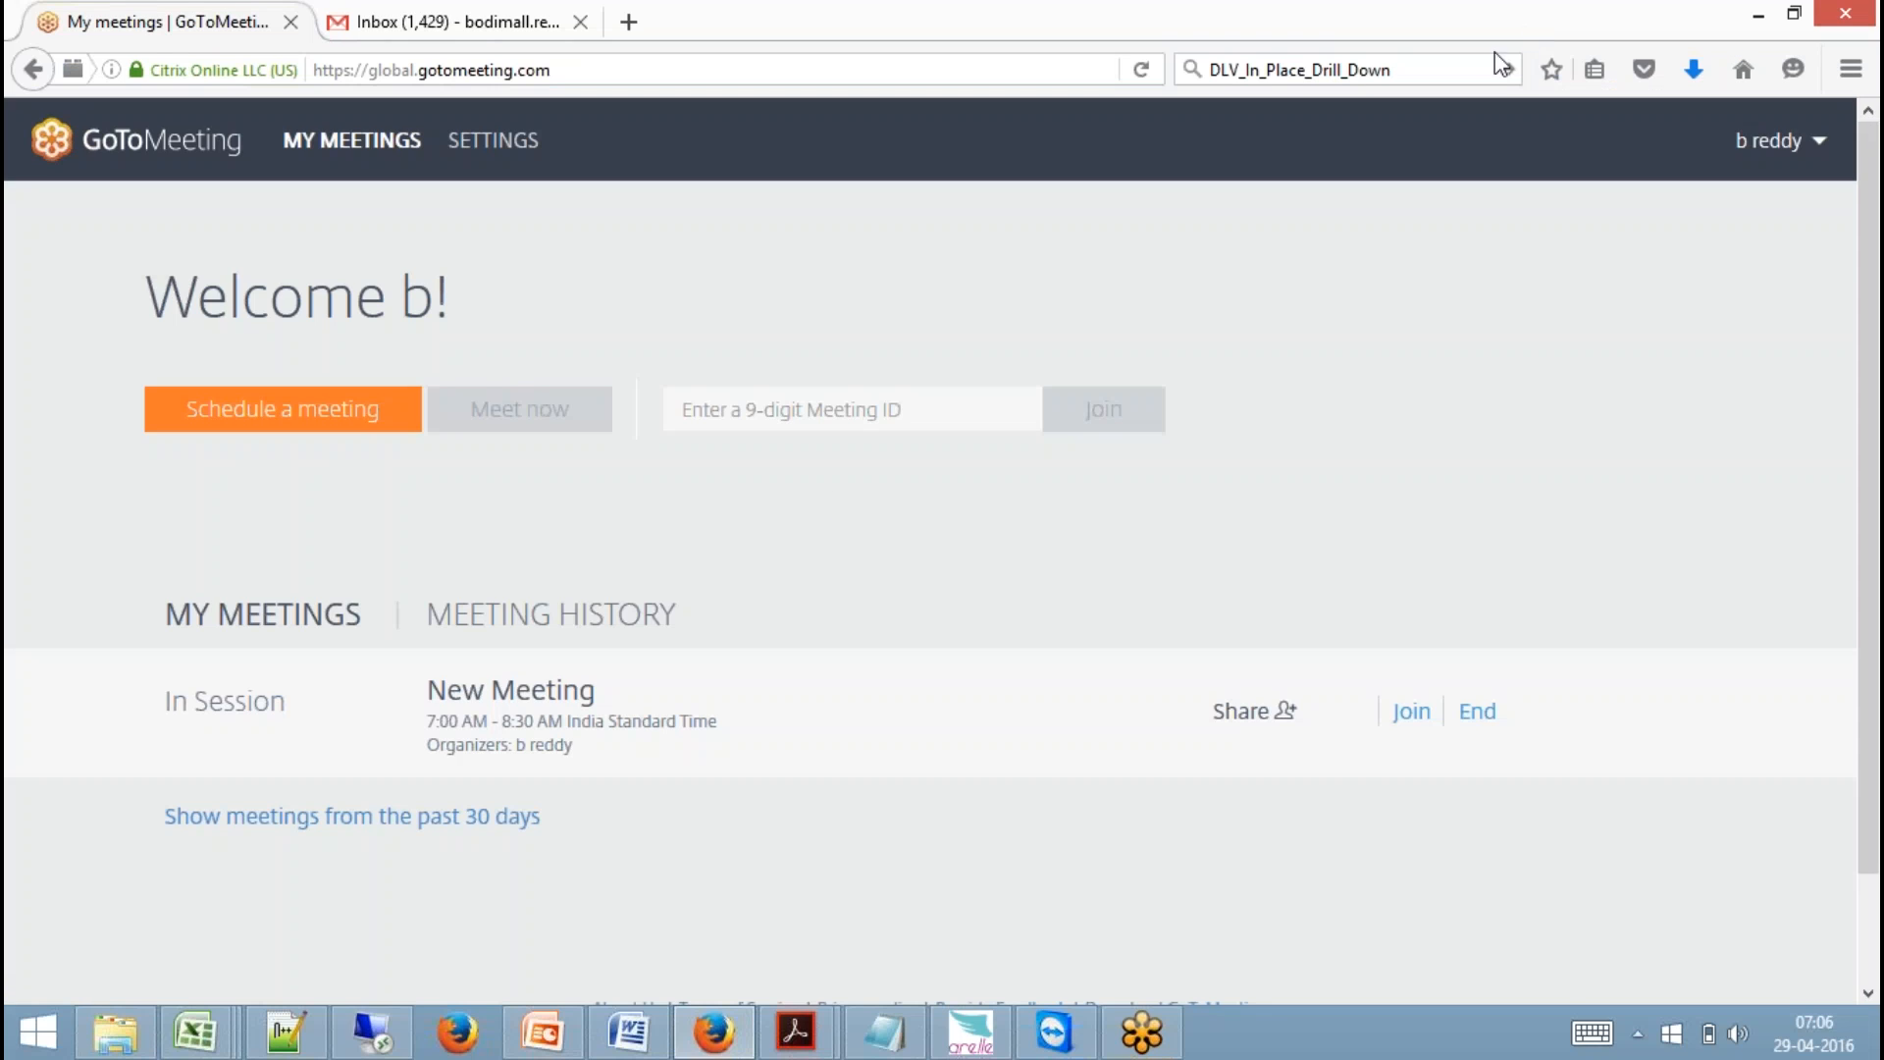
{"action": "left_click", "coordinate": [371, 1030]}
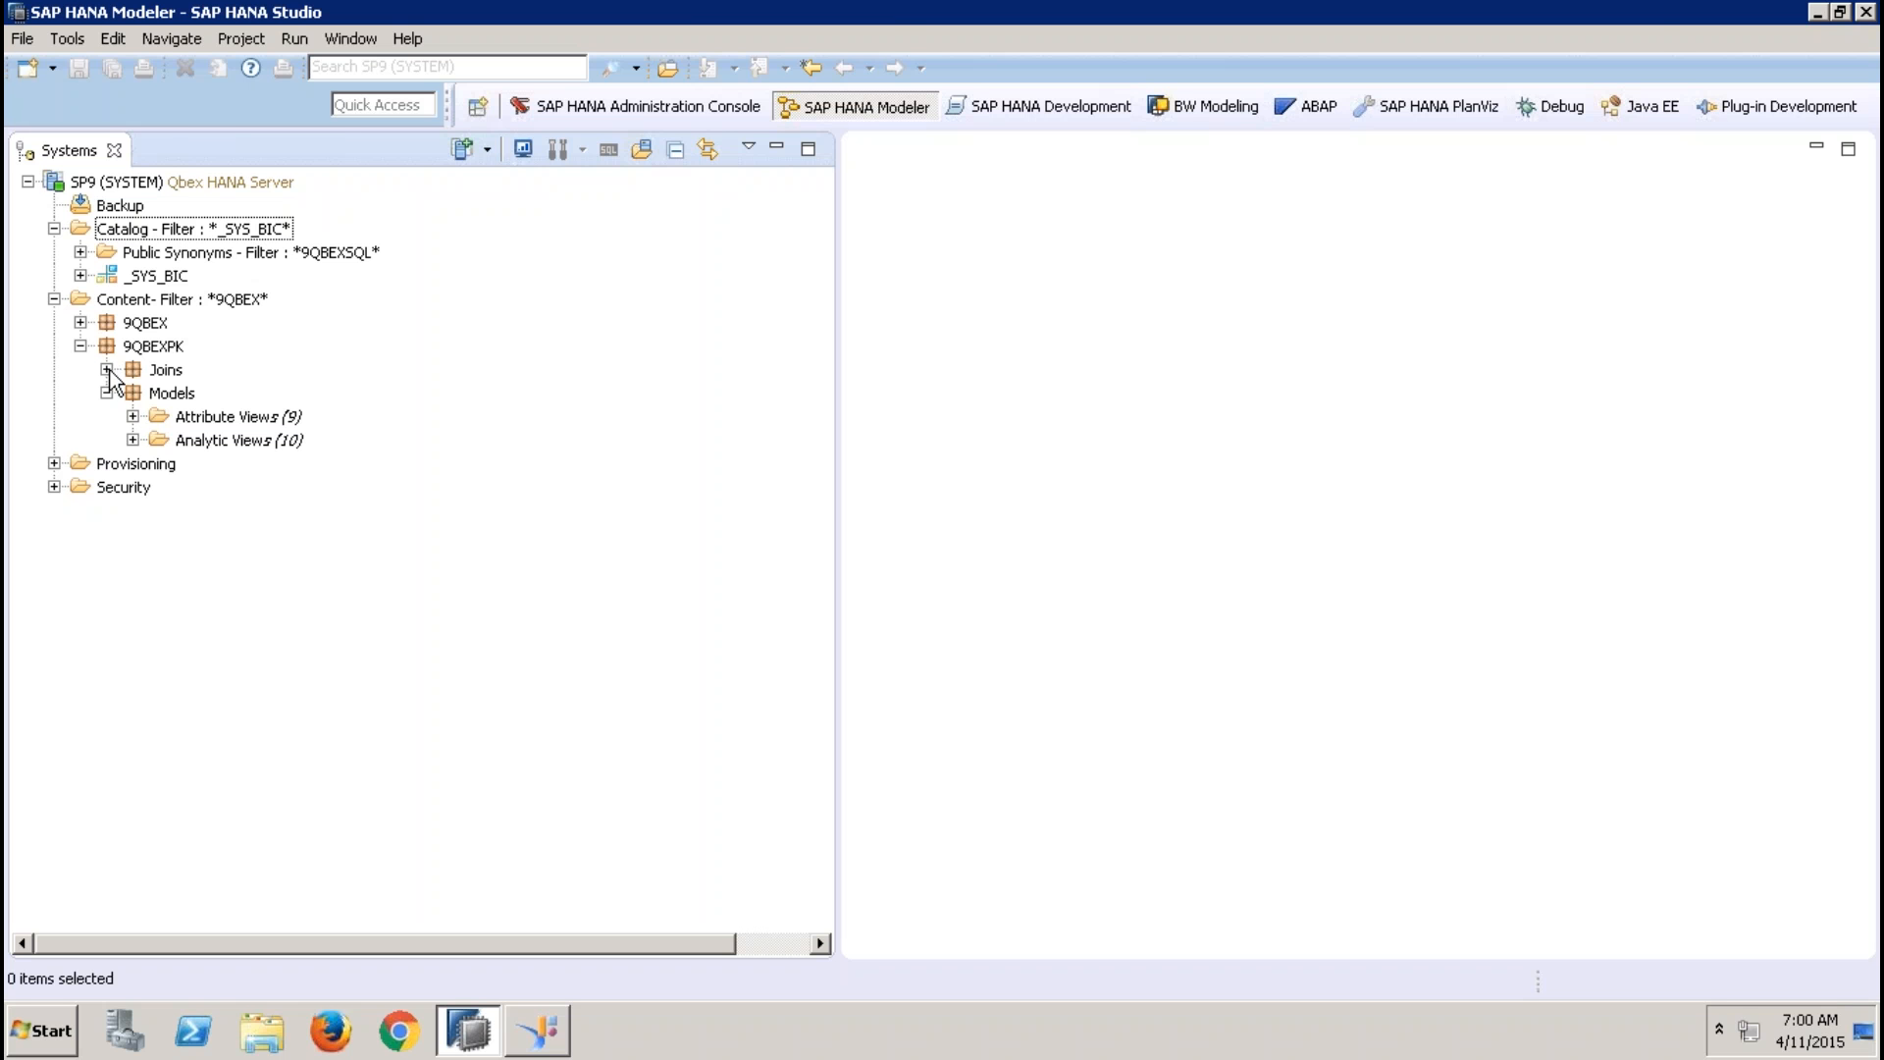
{"action": "mouse_move", "coordinate": [898, 8]}
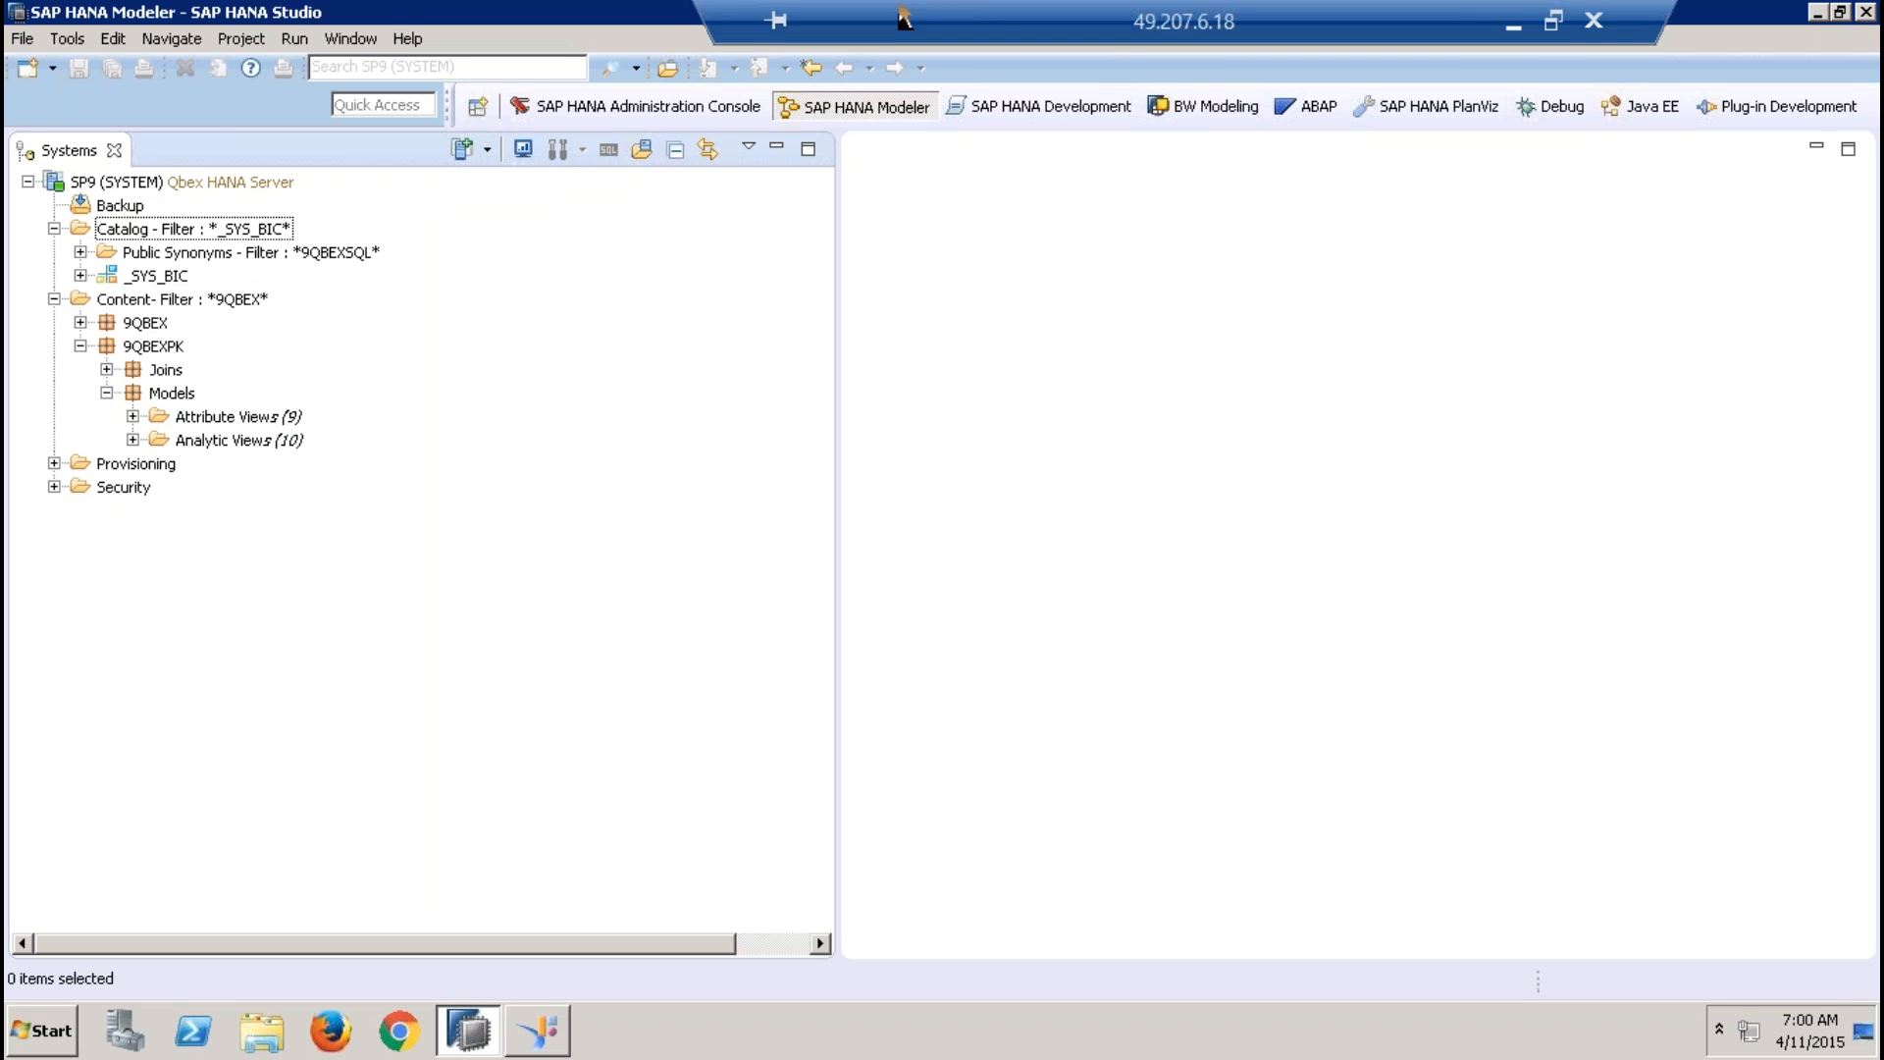
{"action": "left_click", "coordinate": [1515, 26]}
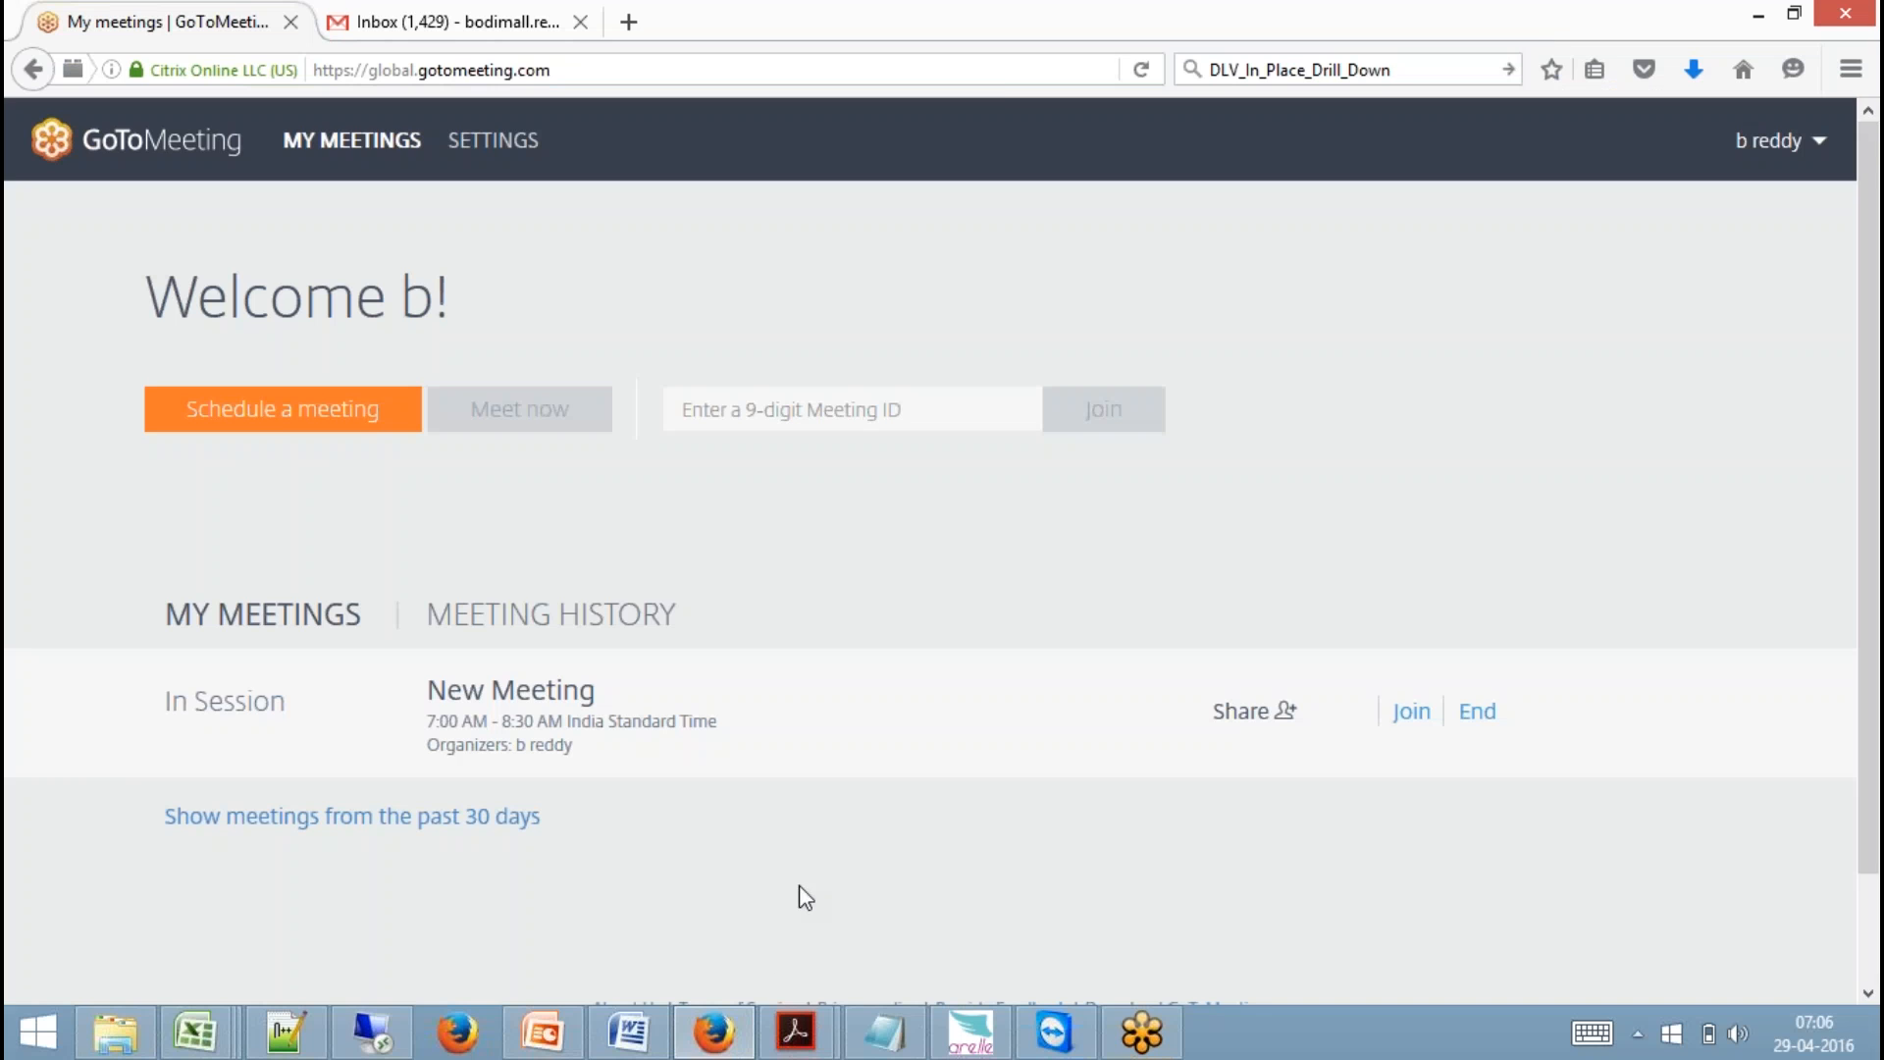
{"action": "left_click", "coordinate": [461, 1010]}
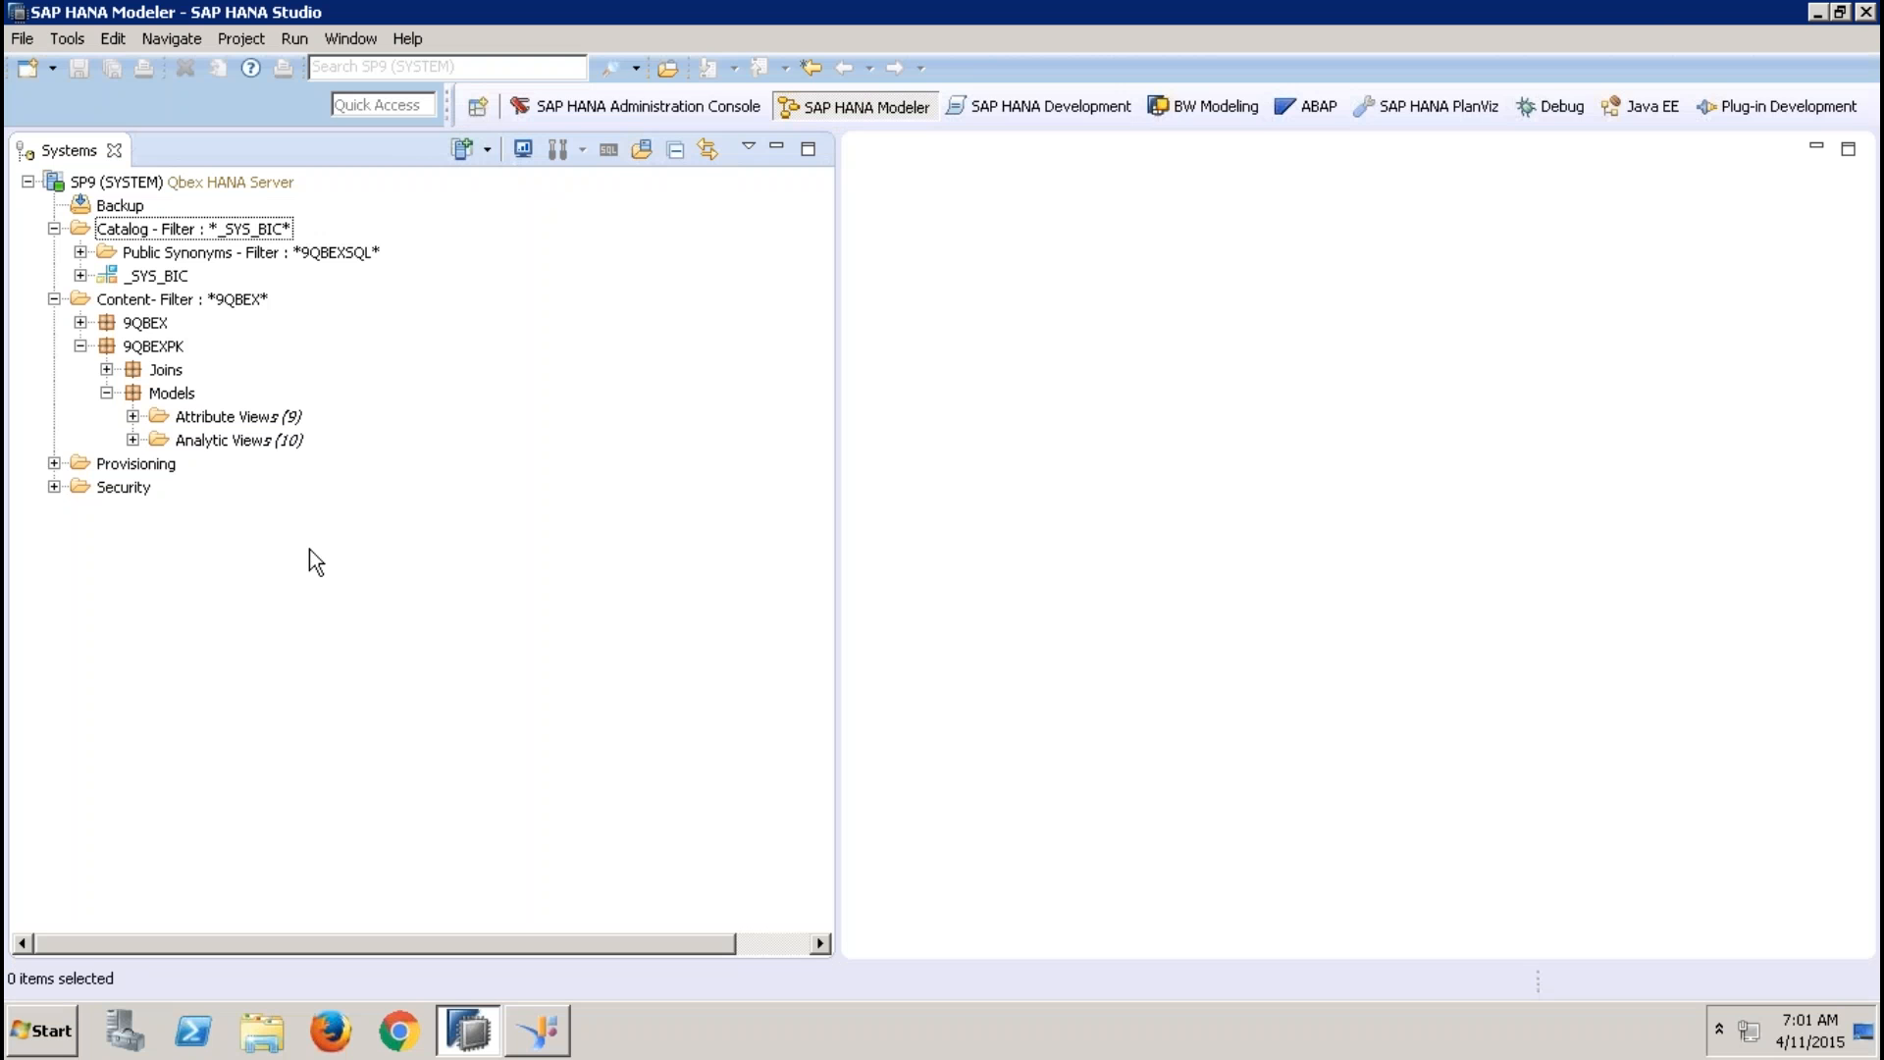
Expand the Analytic Views folder under 9QBEXPK's Models package and open a blank Notepad document
{"action": "left_click", "coordinate": [134, 439]}
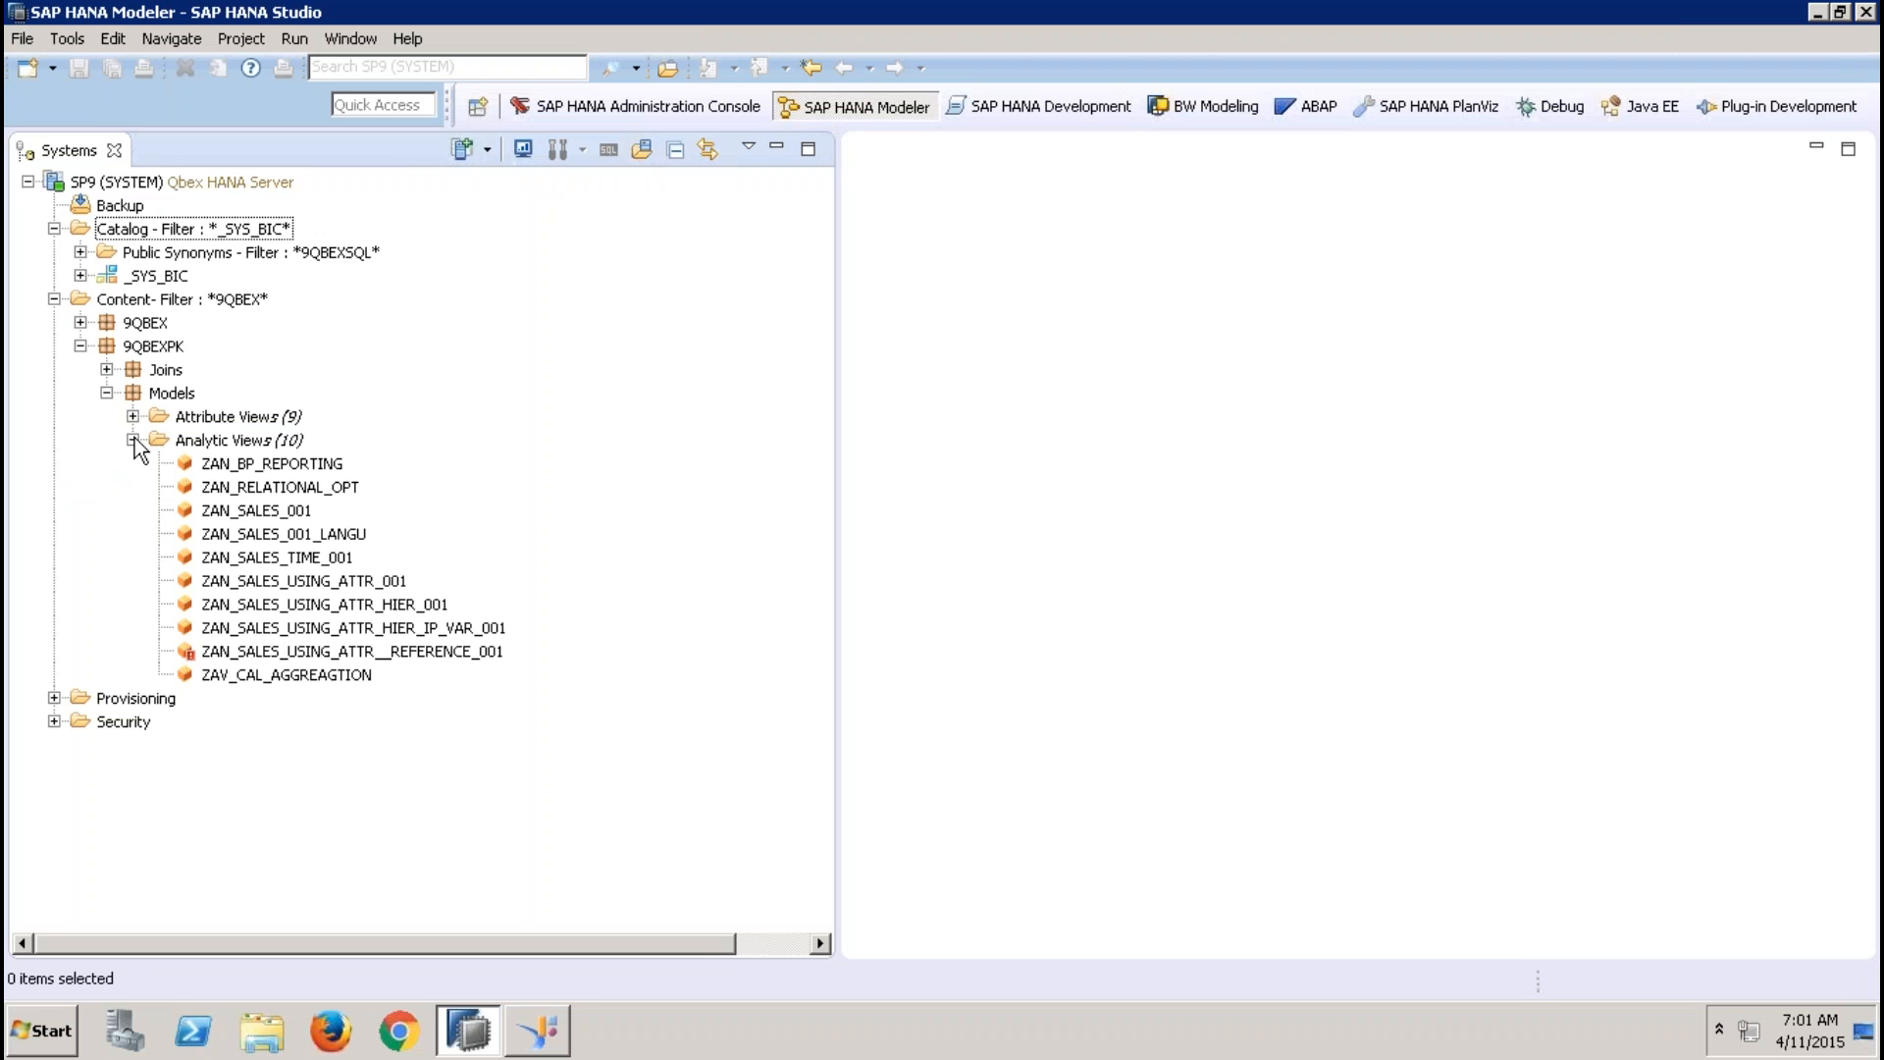
{"action": "left_click", "coordinate": [62, 1032]}
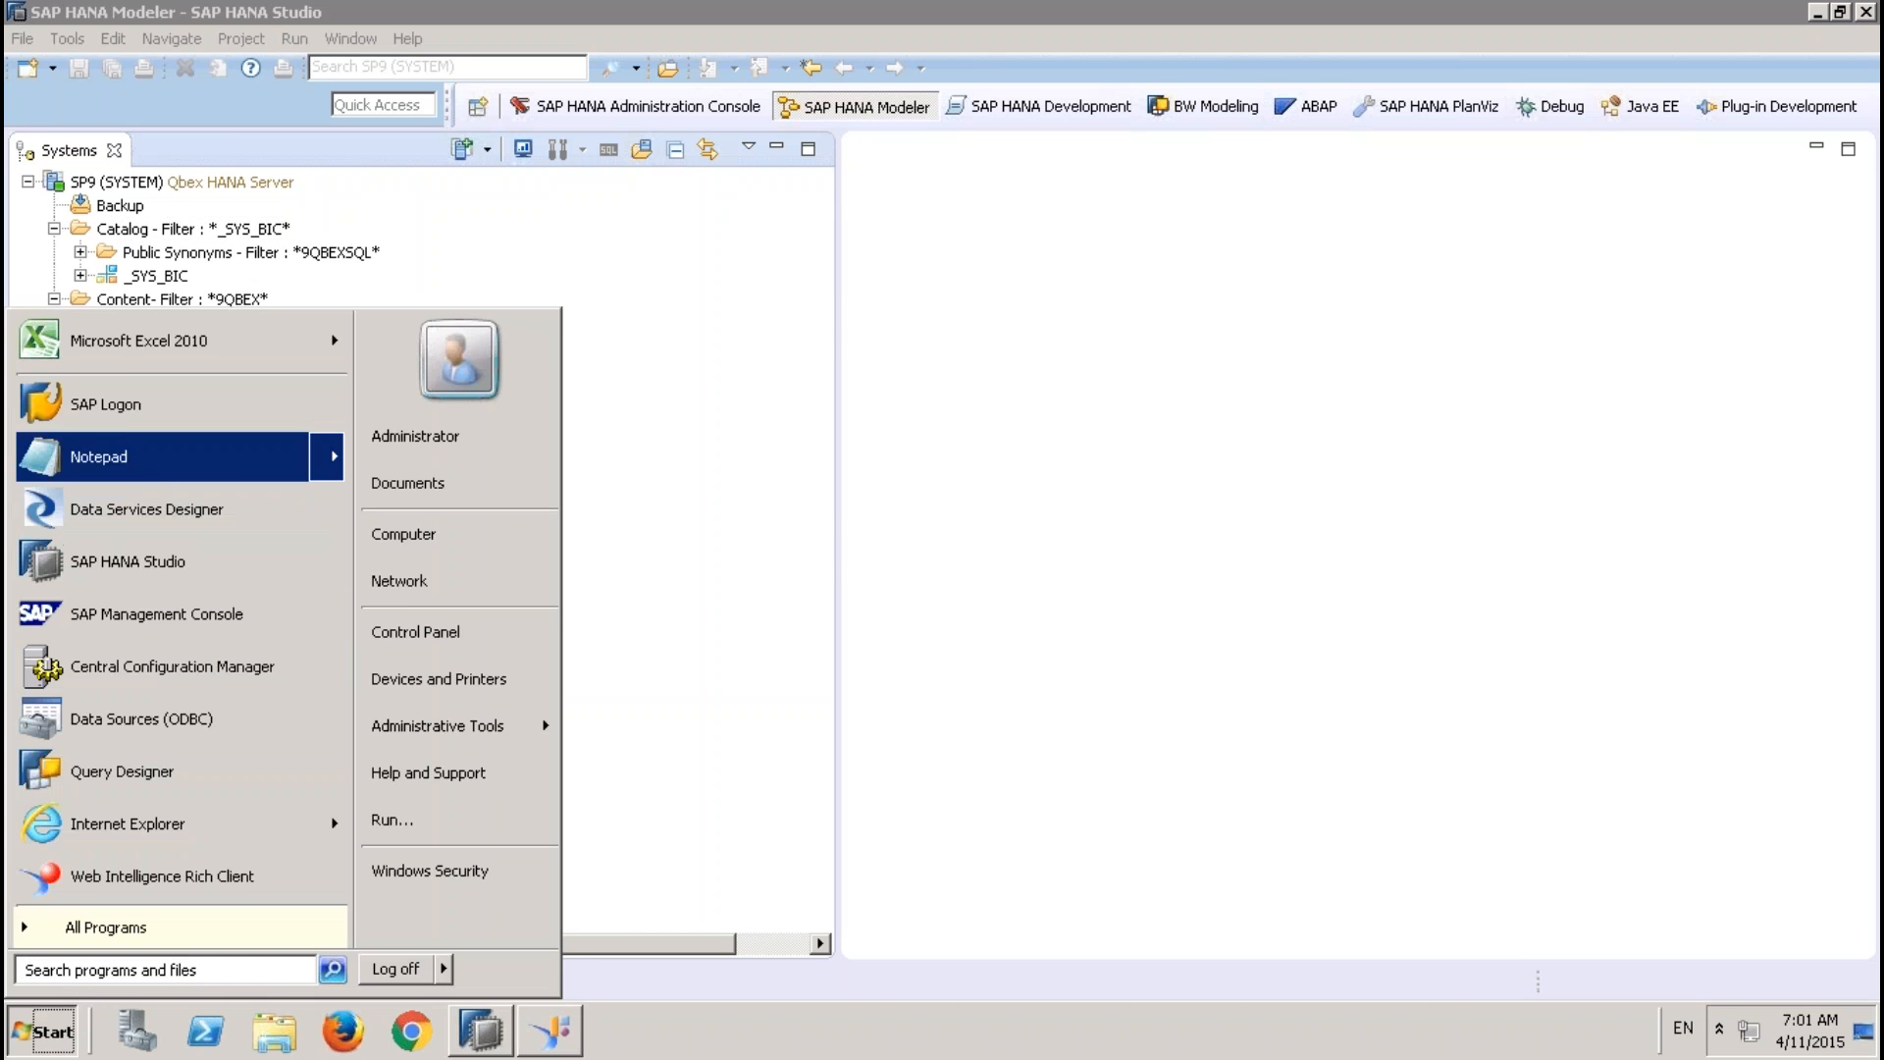
{"action": "left_click", "coordinate": [133, 459]}
Write the heading "Input Parameters / Variables:" and underline it with a row of equals signs
{"action": "type", "text": "Input Para"}
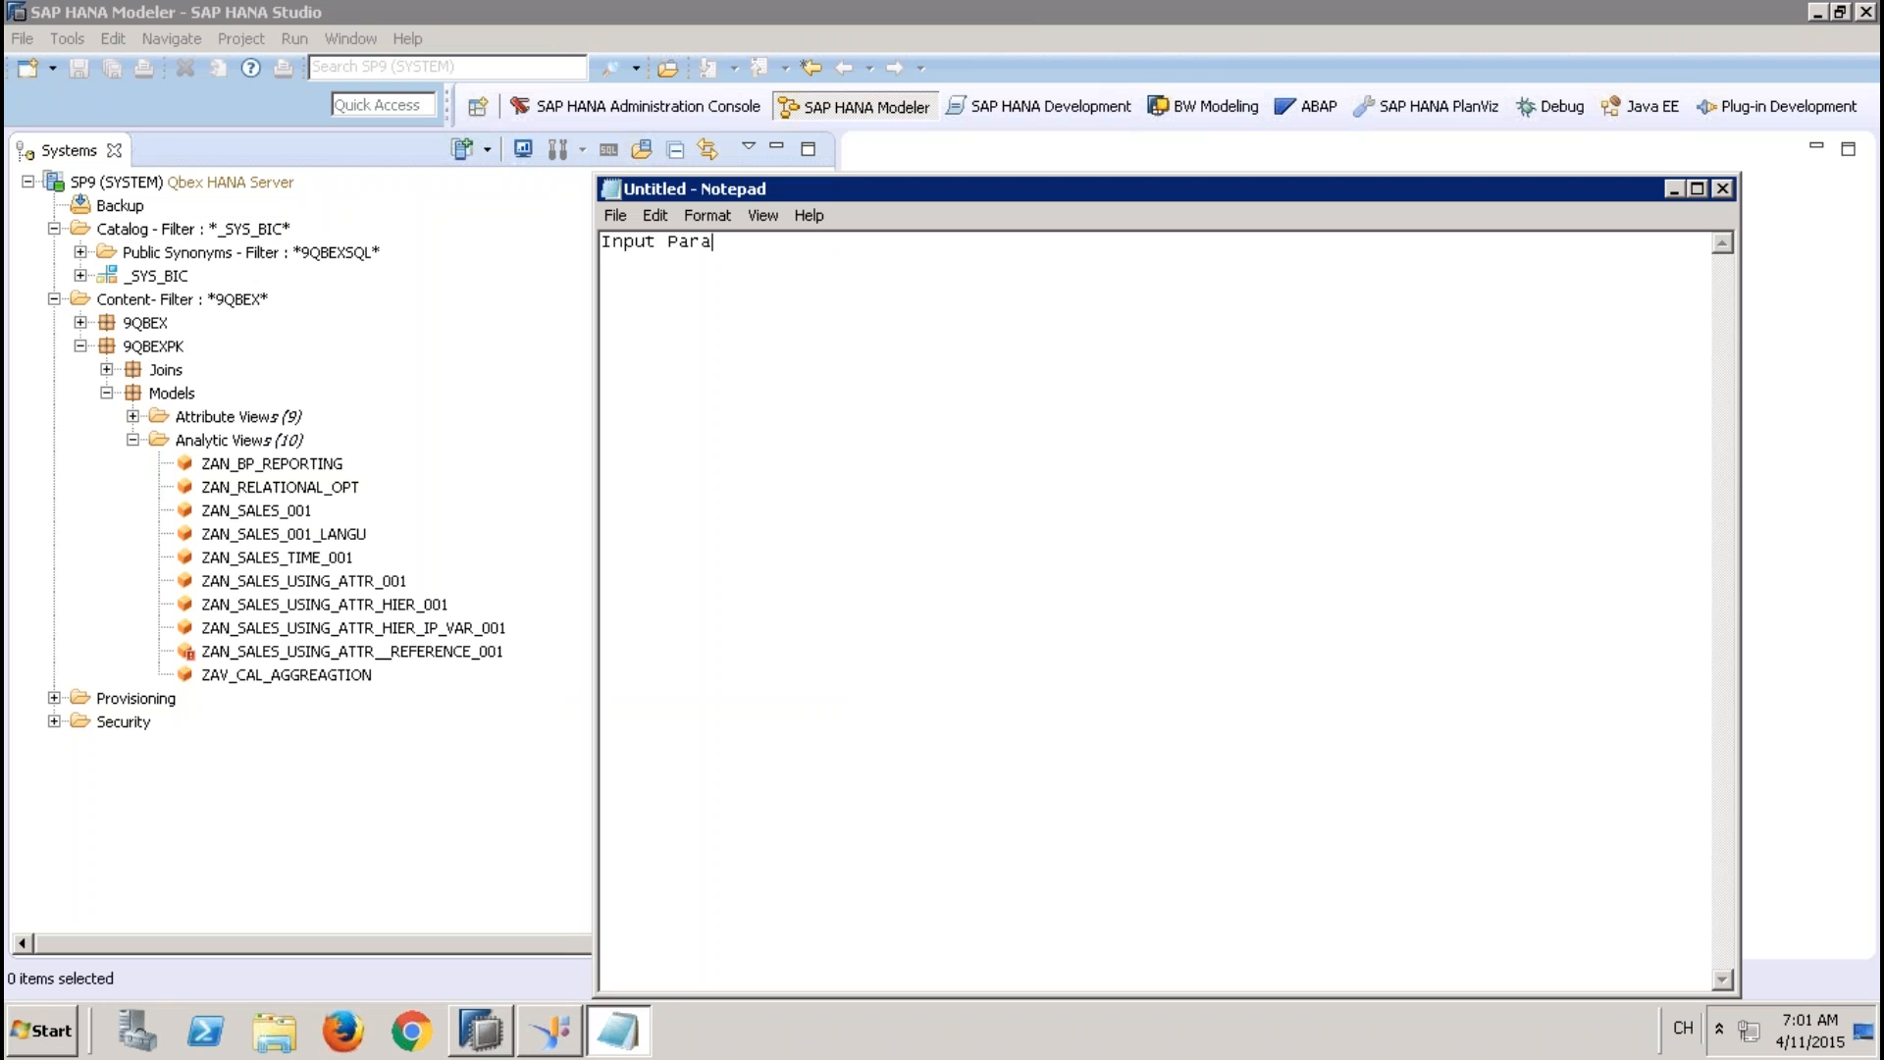
{"action": "type", "text": "meters / Variables:"}
{"action": "key", "text": "Return"}
{"action": "type", "text": "=============================="}
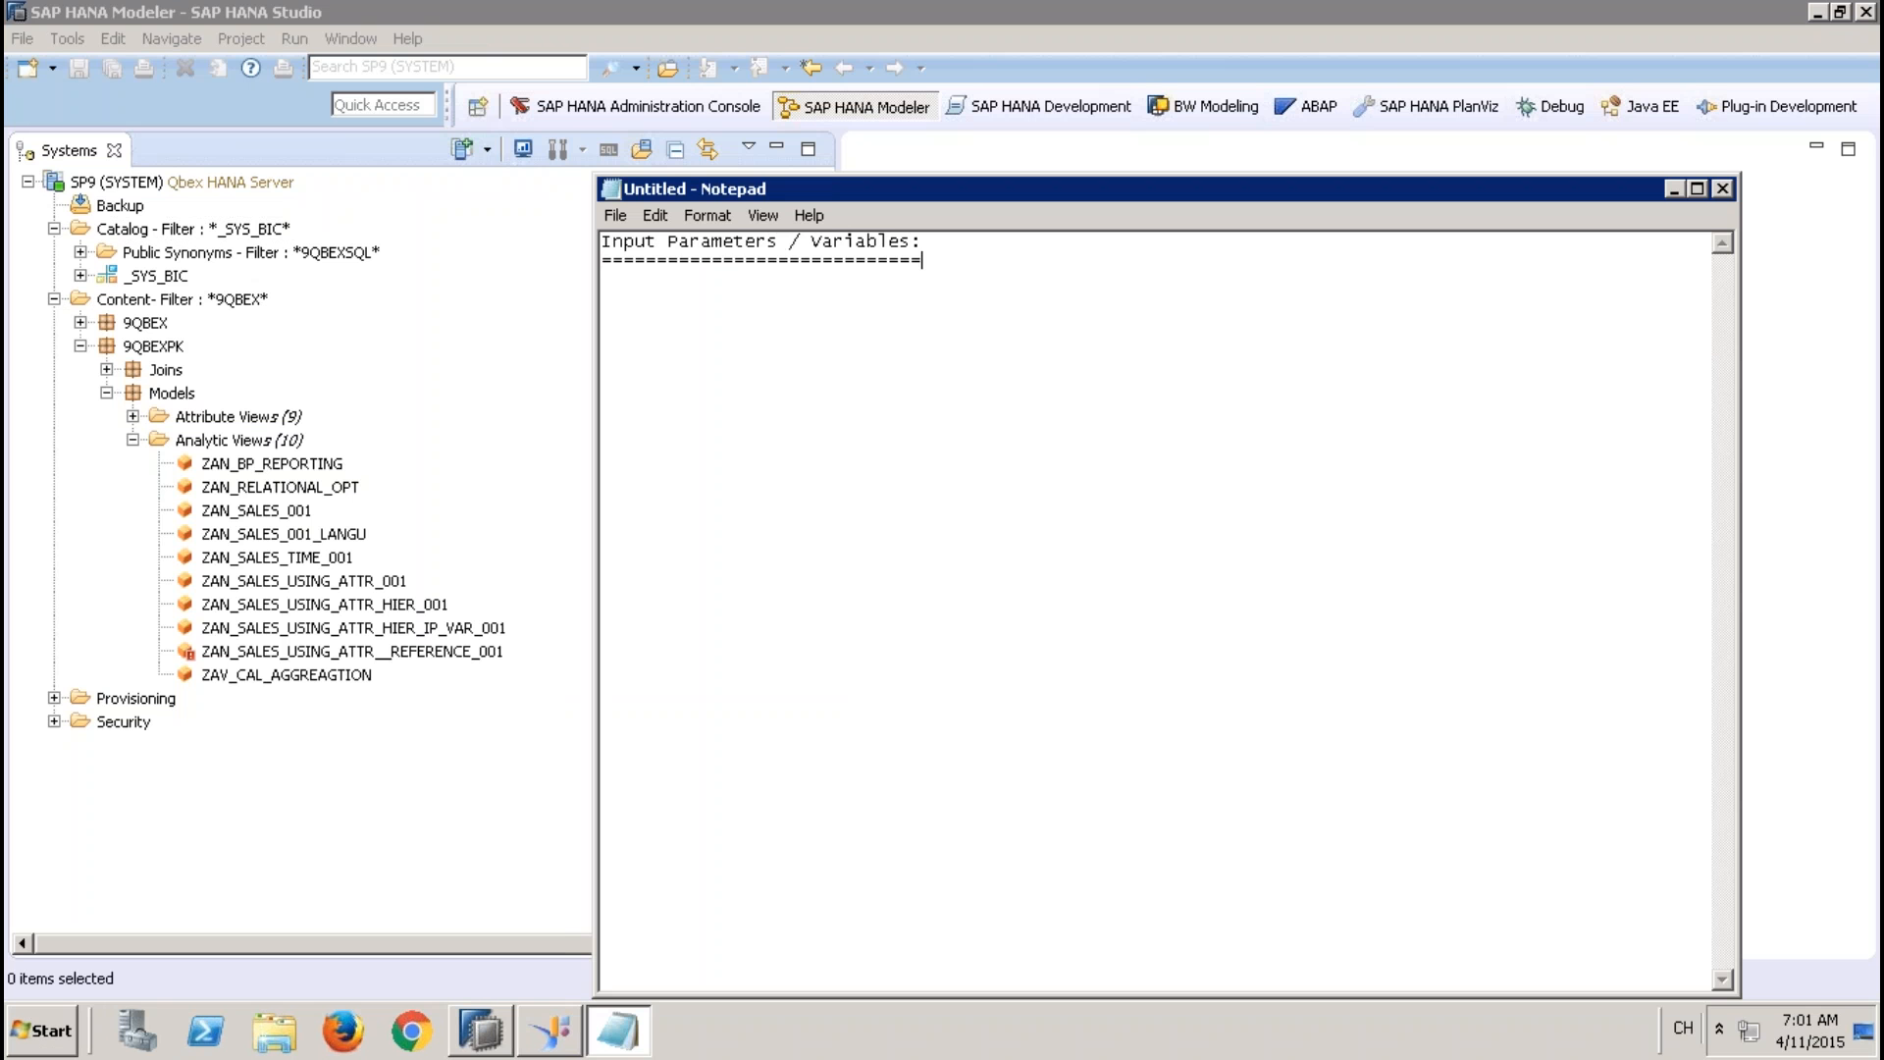
Set the Notepad font size to 16
{"action": "left_click", "coordinate": [730, 212]}
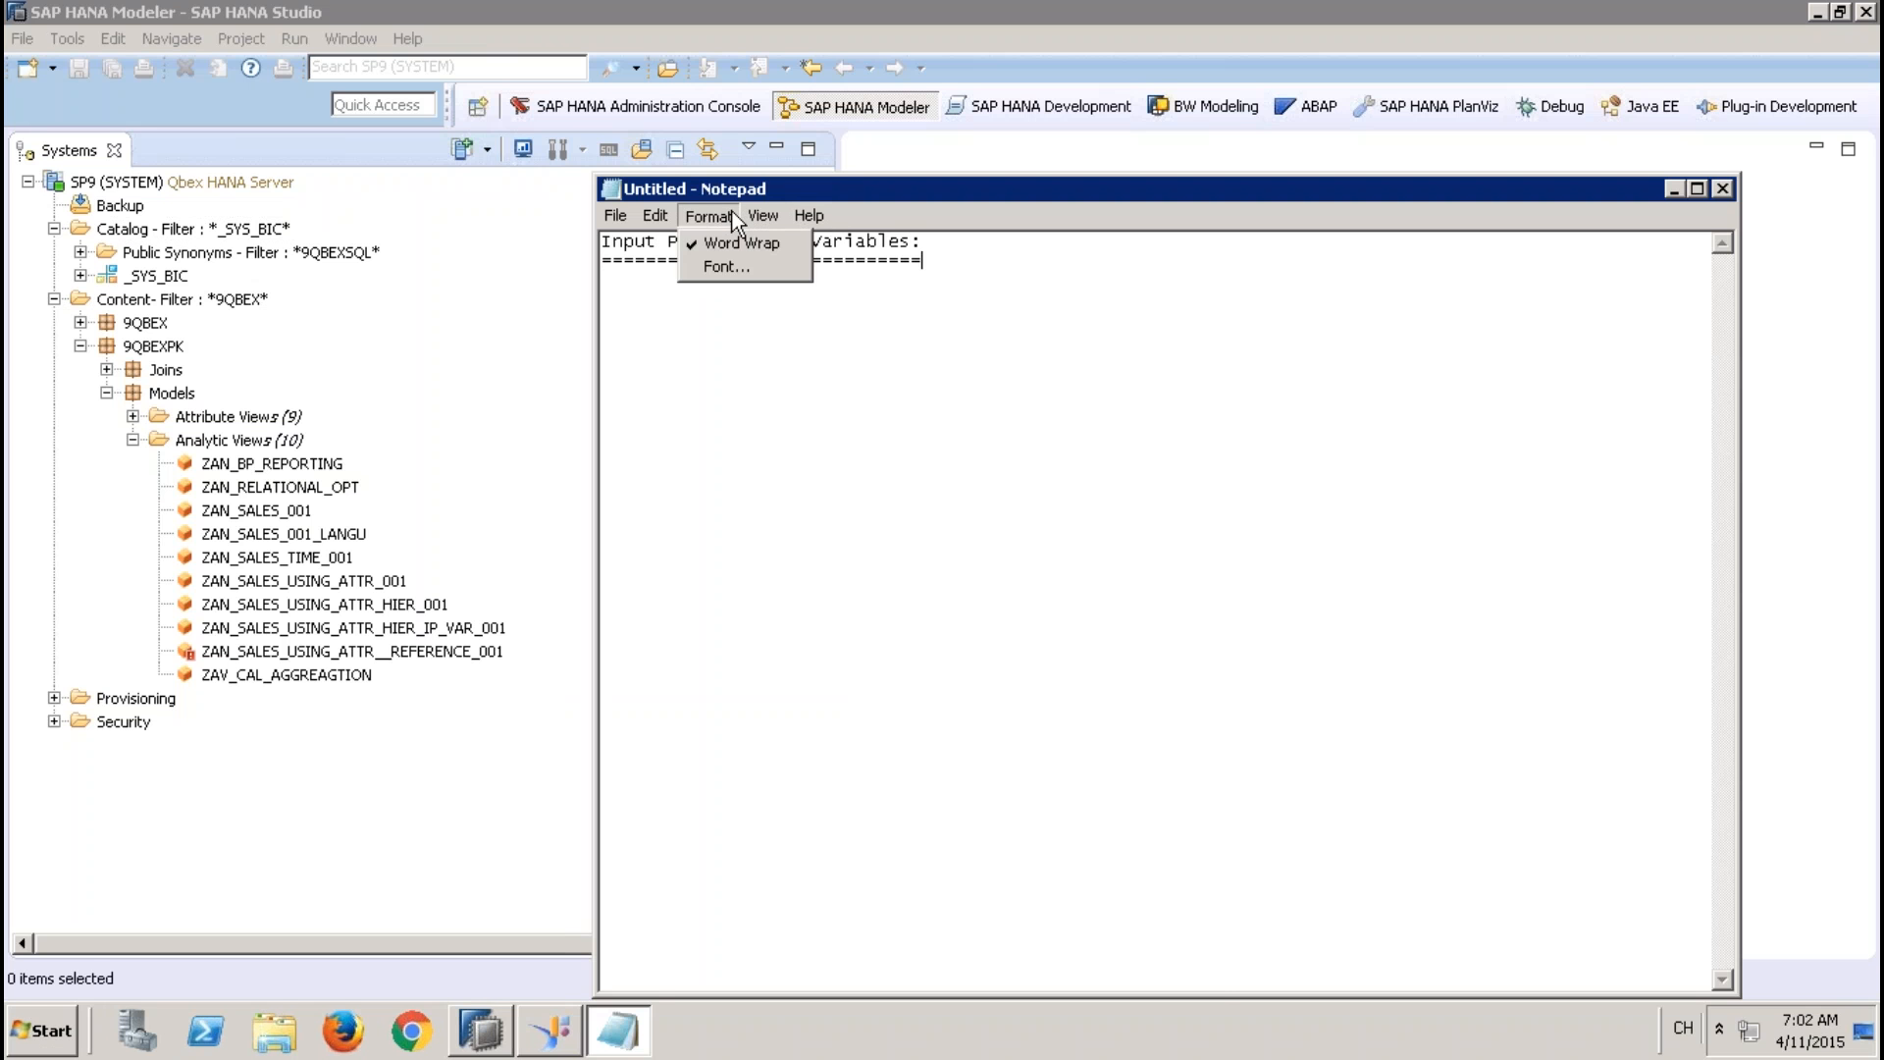
{"action": "left_click", "coordinate": [730, 263]}
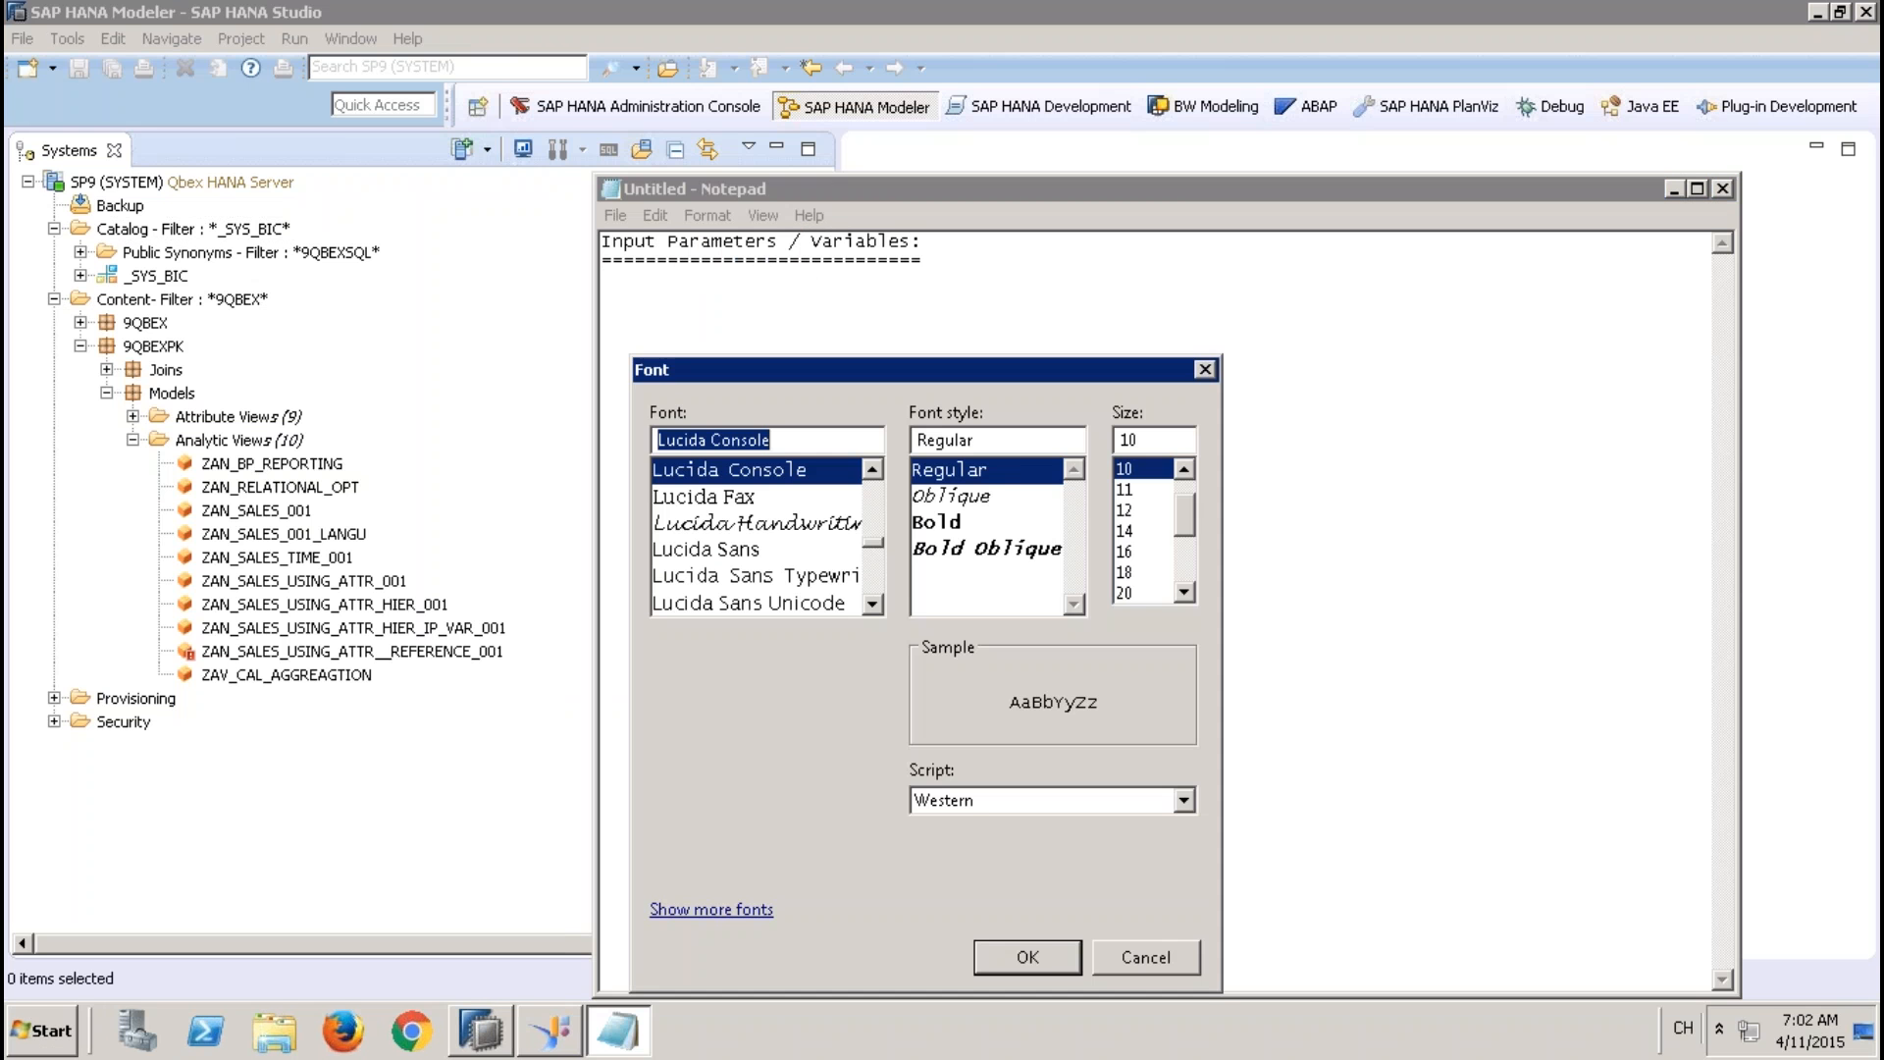
{"action": "left_click", "coordinate": [1136, 550]}
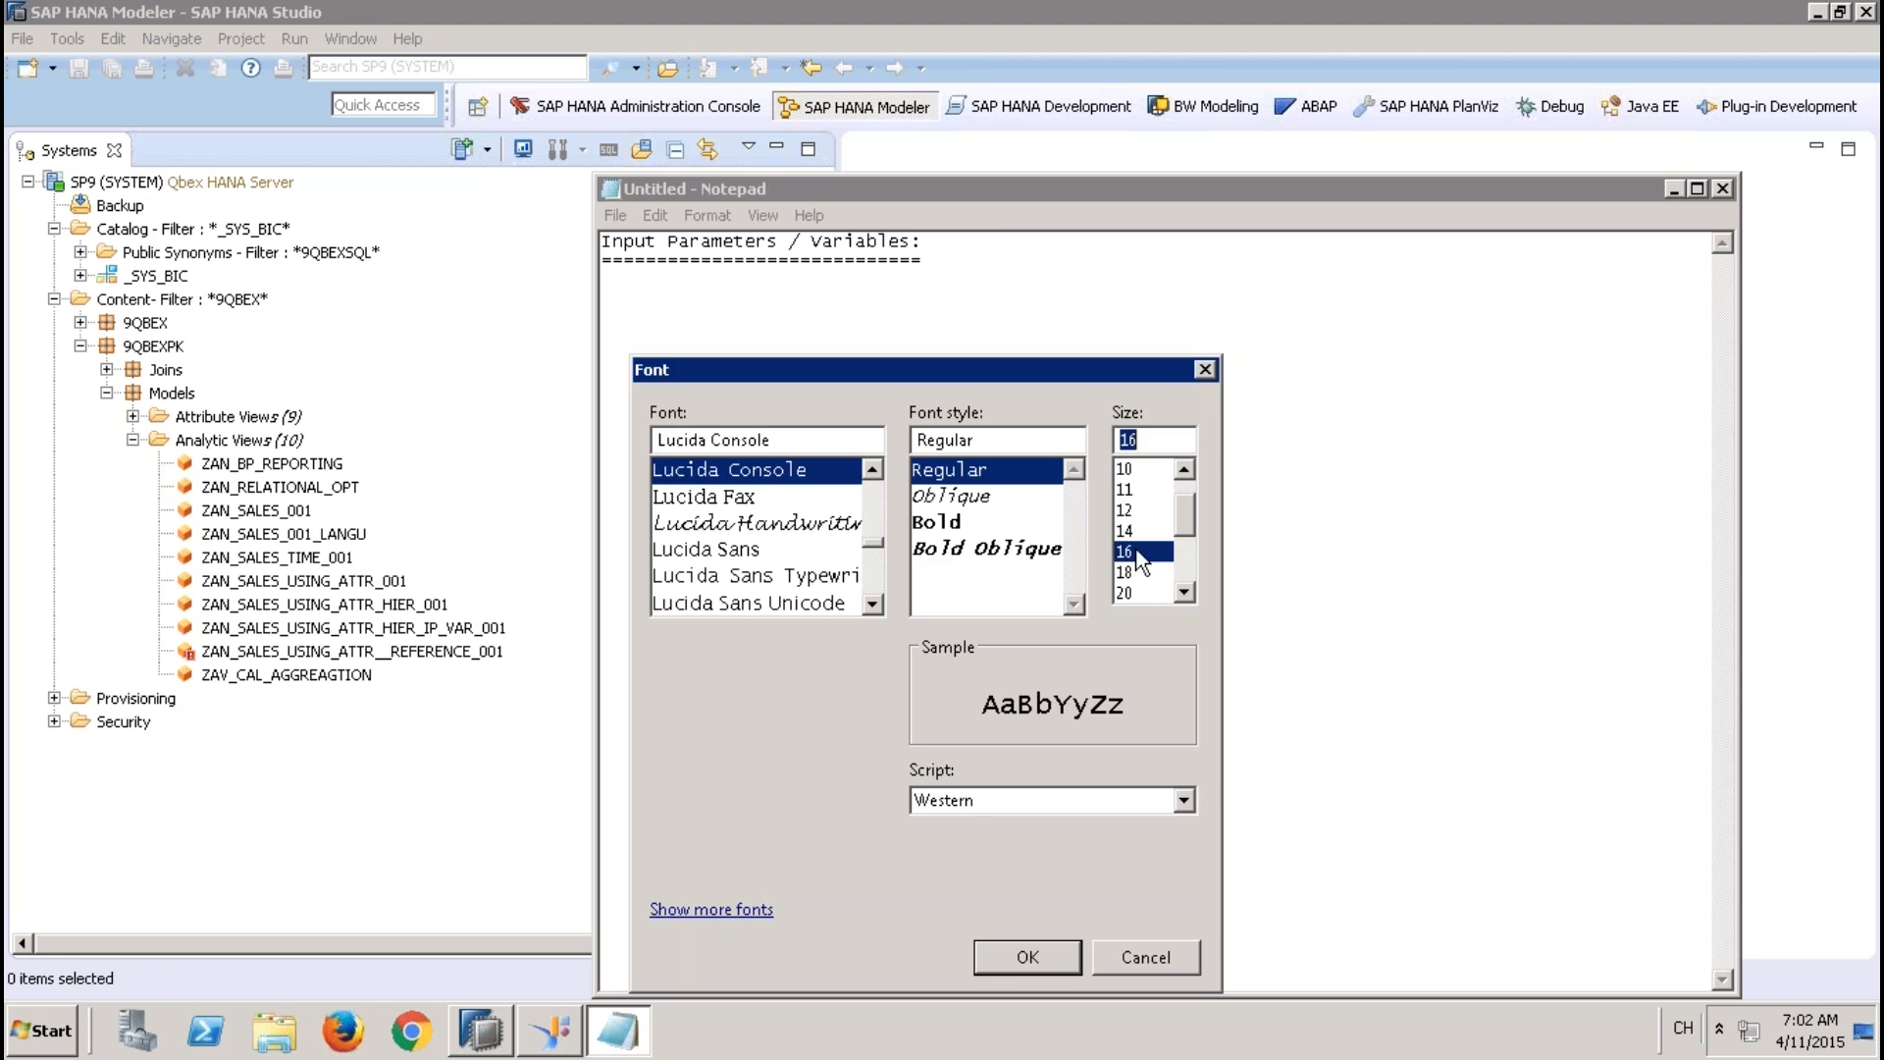
{"action": "left_click", "coordinate": [1009, 952]}
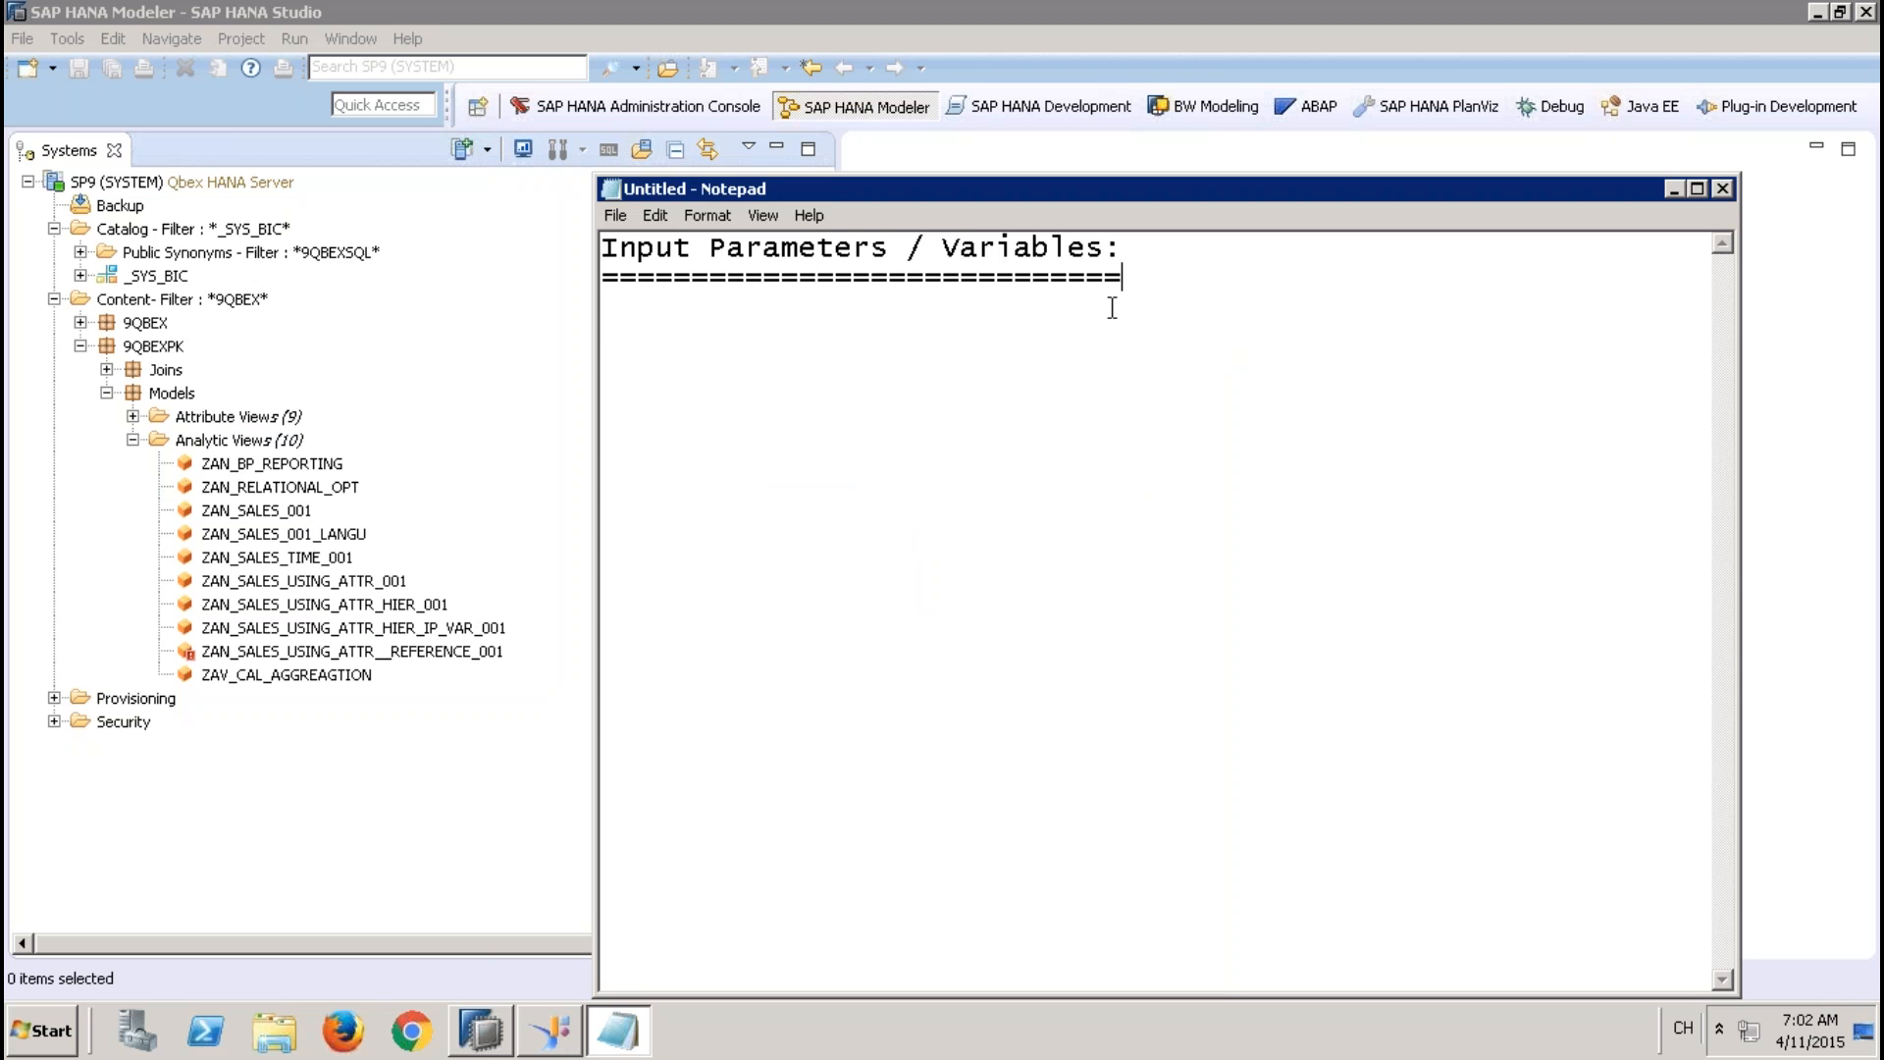
Below the heading, after a blank line, add the note "-- IP => to parameterizae the views"
{"action": "key", "text": "Return"}
{"action": "key", "text": "Return"}
{"action": "type", "text": "-- IP =>"}
{"action": "type", "text": "to para"}
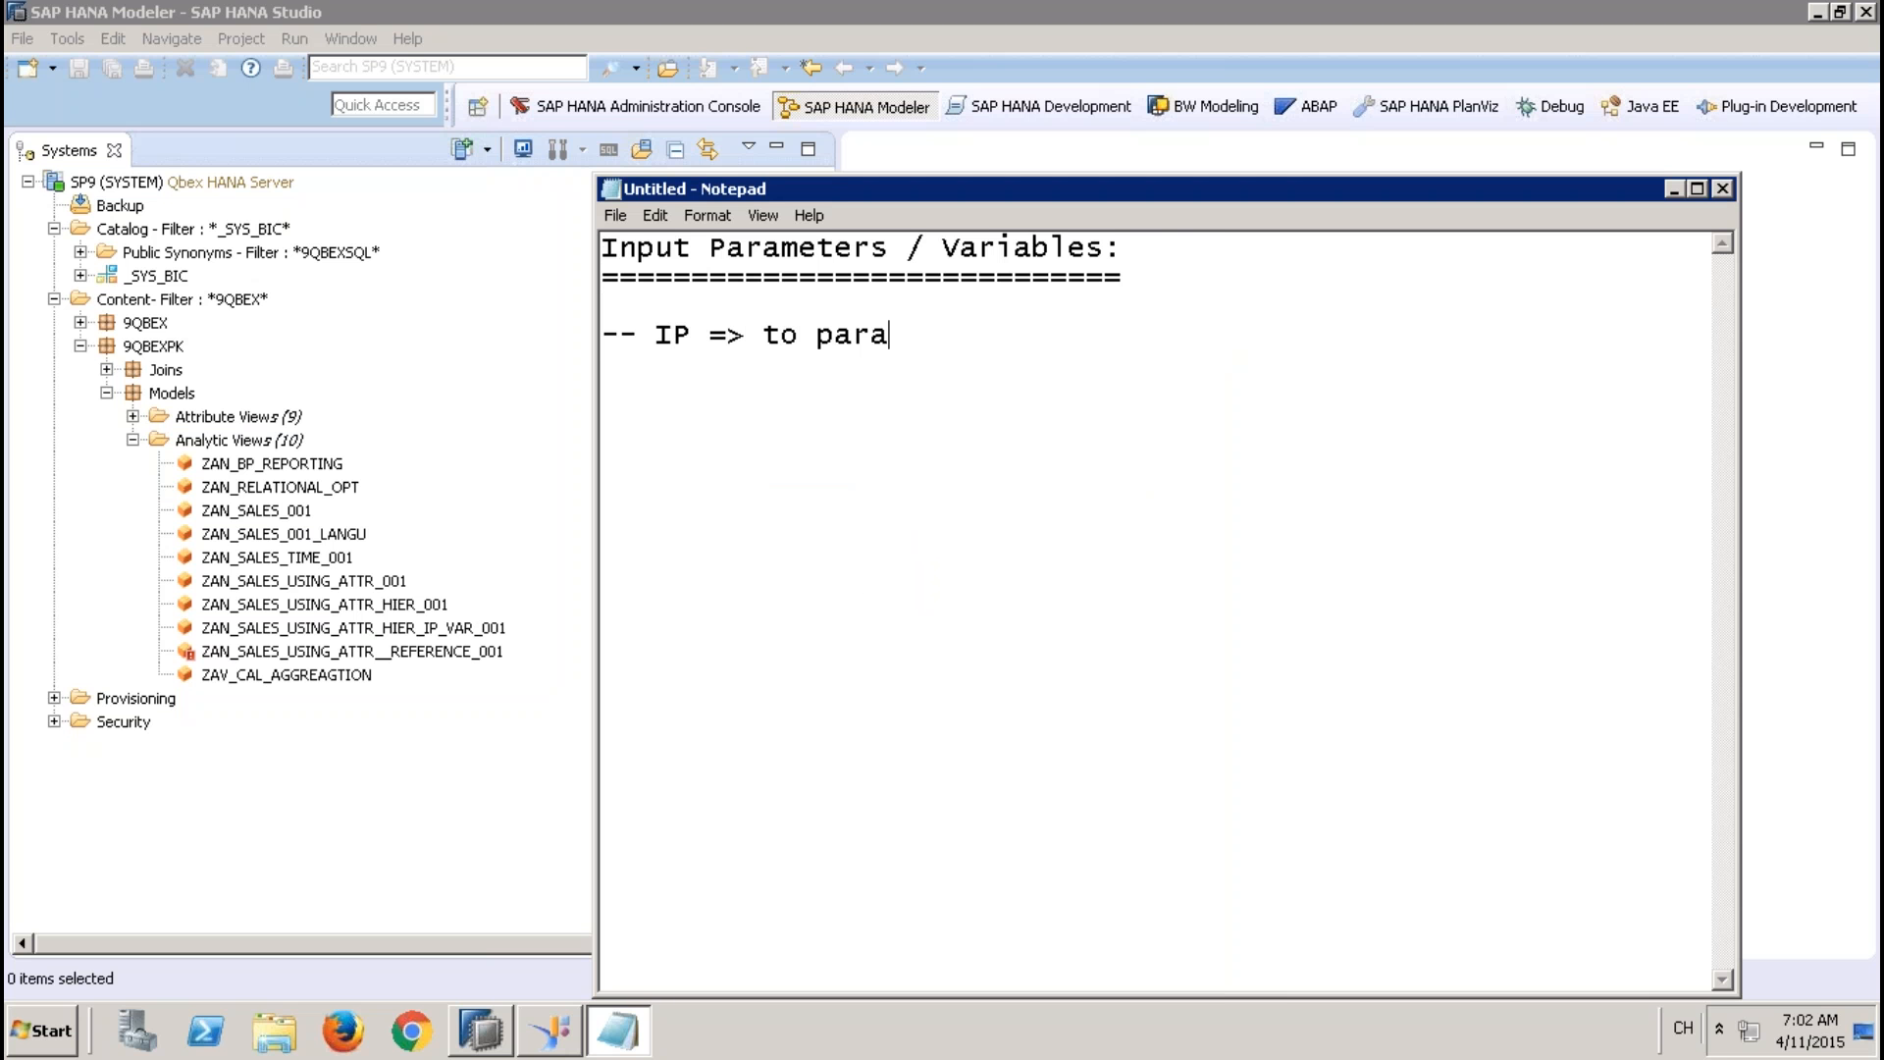
{"action": "type", "text": "meteriza"}
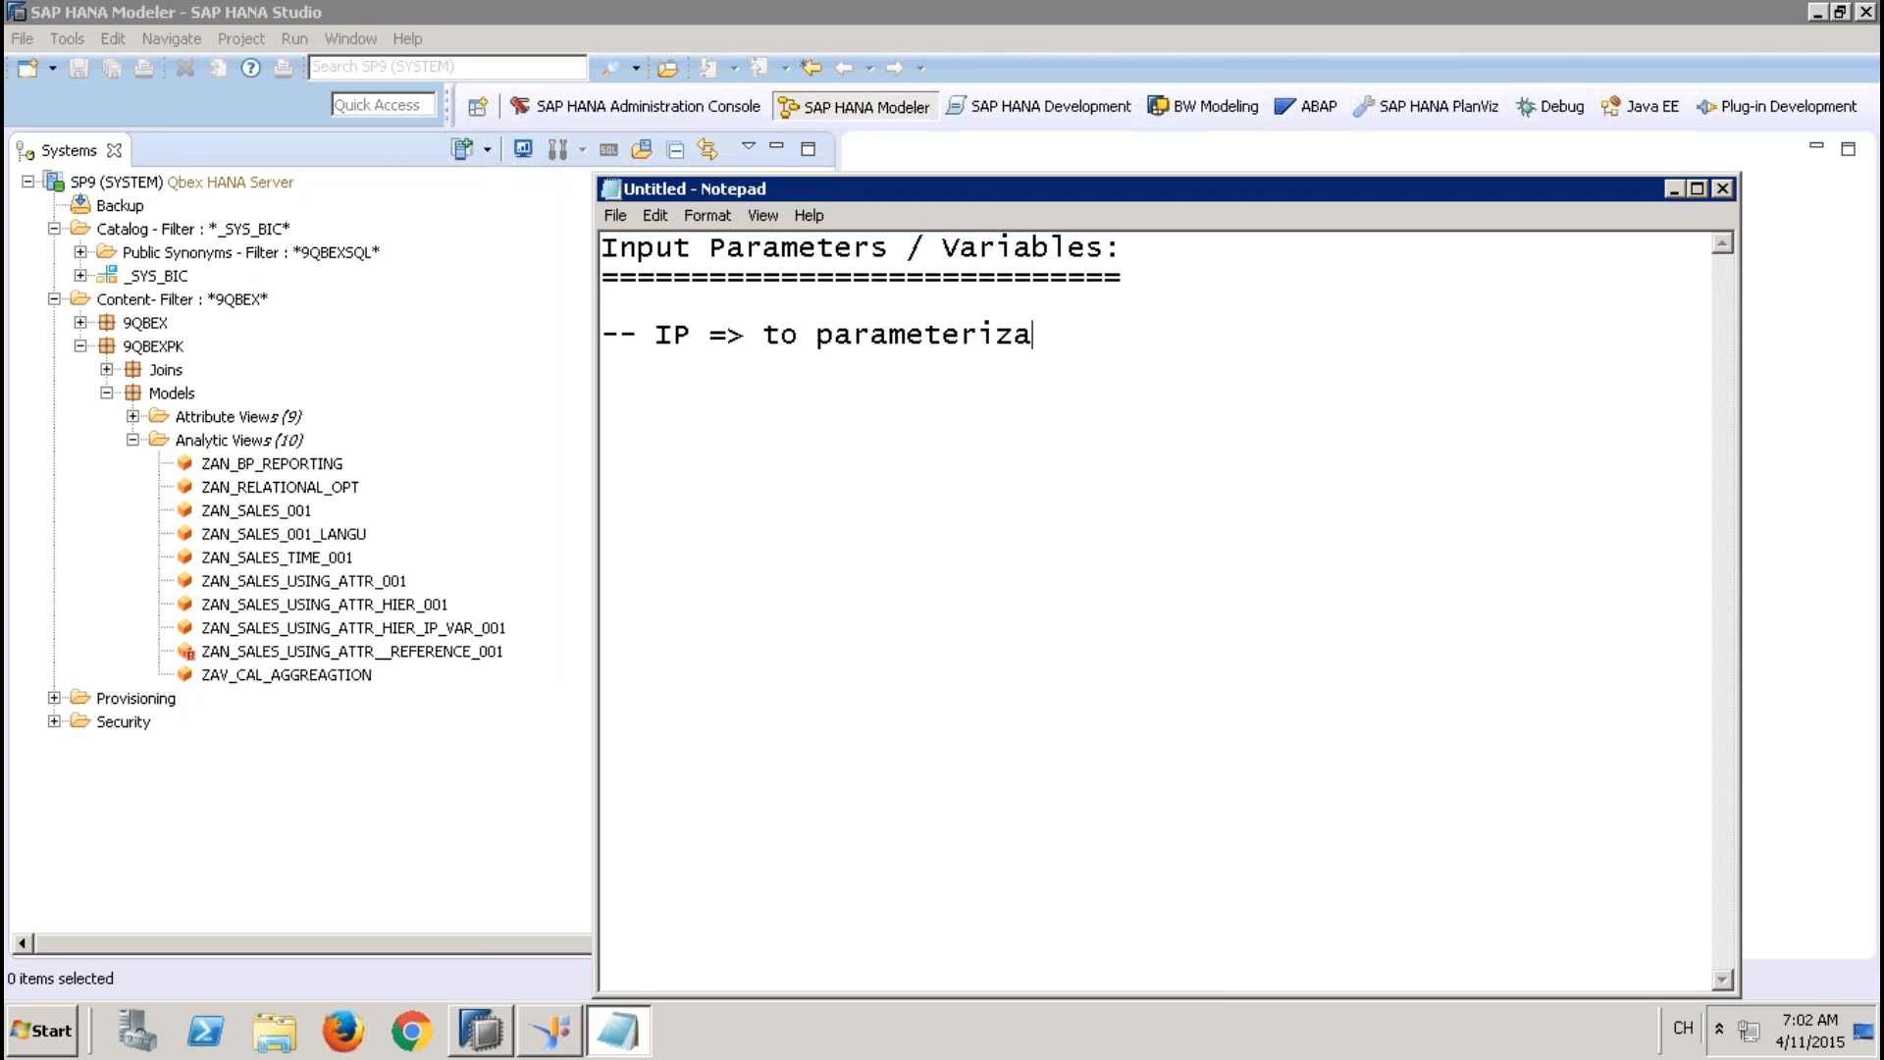
{"action": "type", "text": "e the views"}
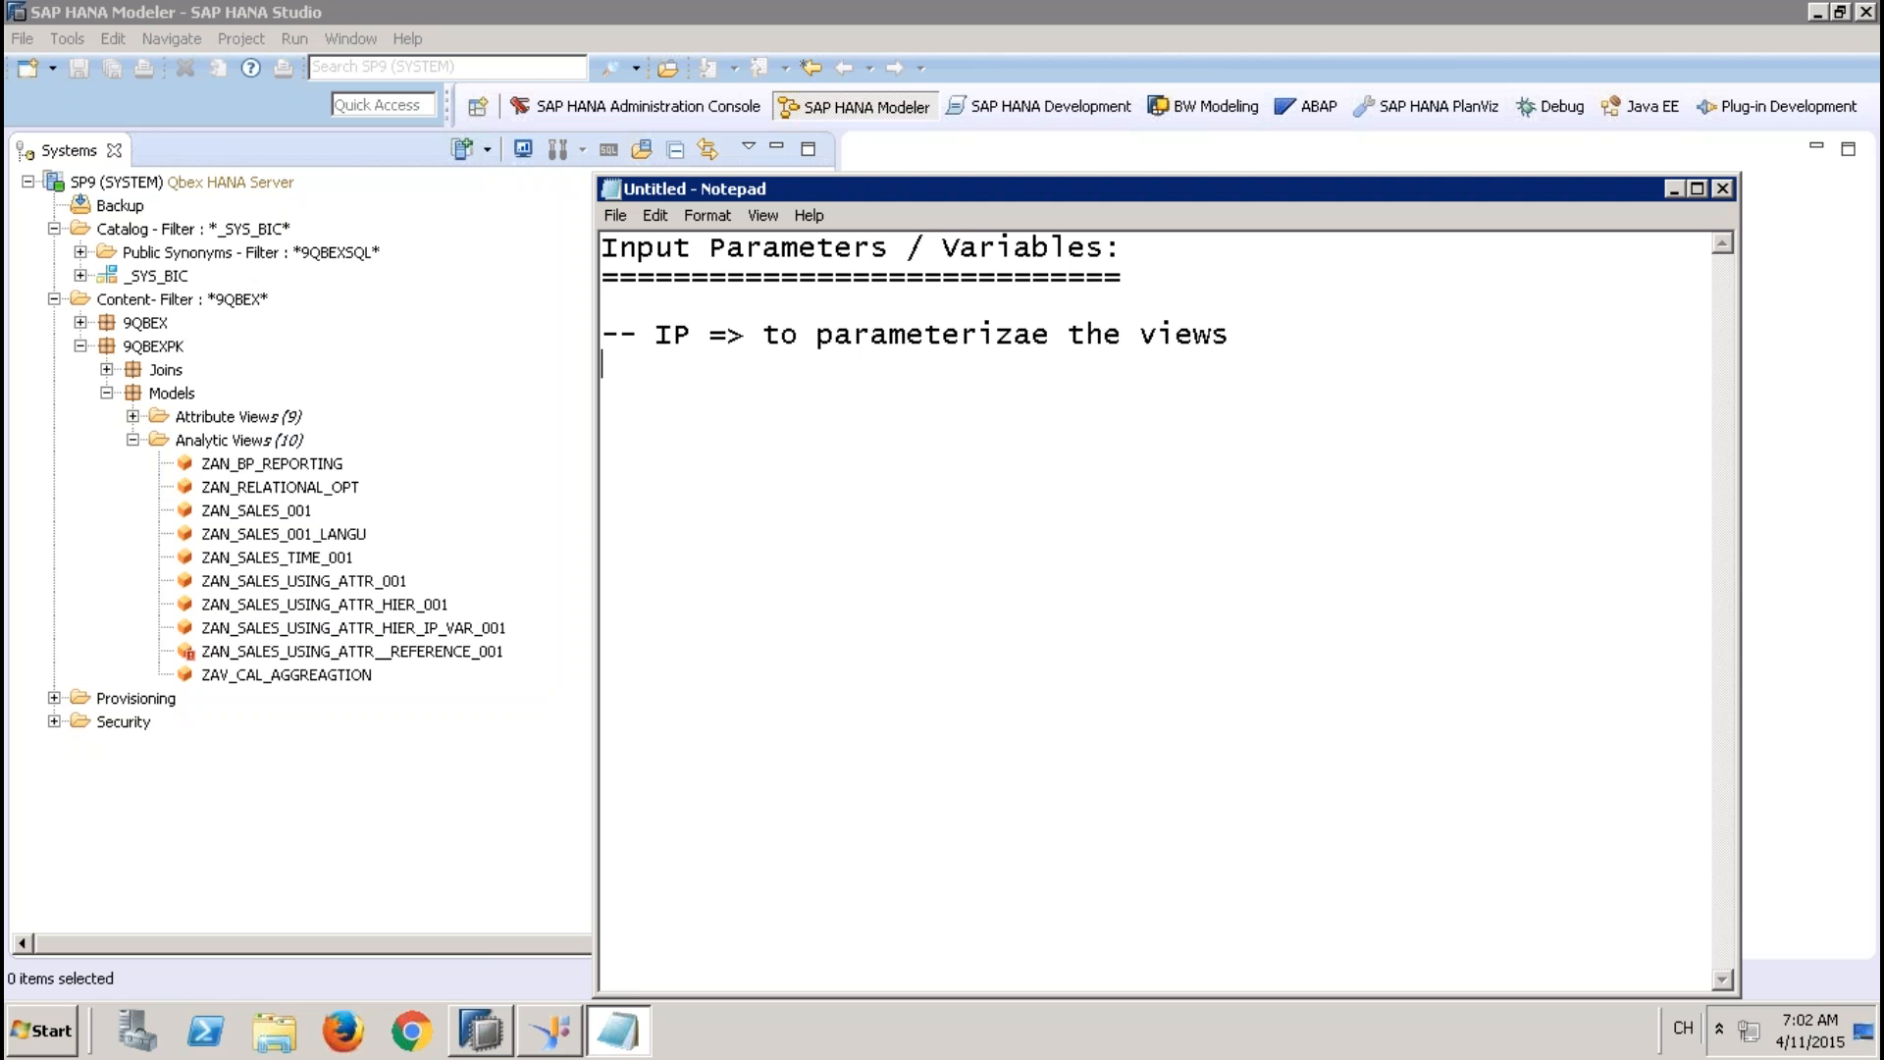
Add a second note line reading "-- IP we control the definetion of the view"
{"action": "type", "text": "-- IP we control "}
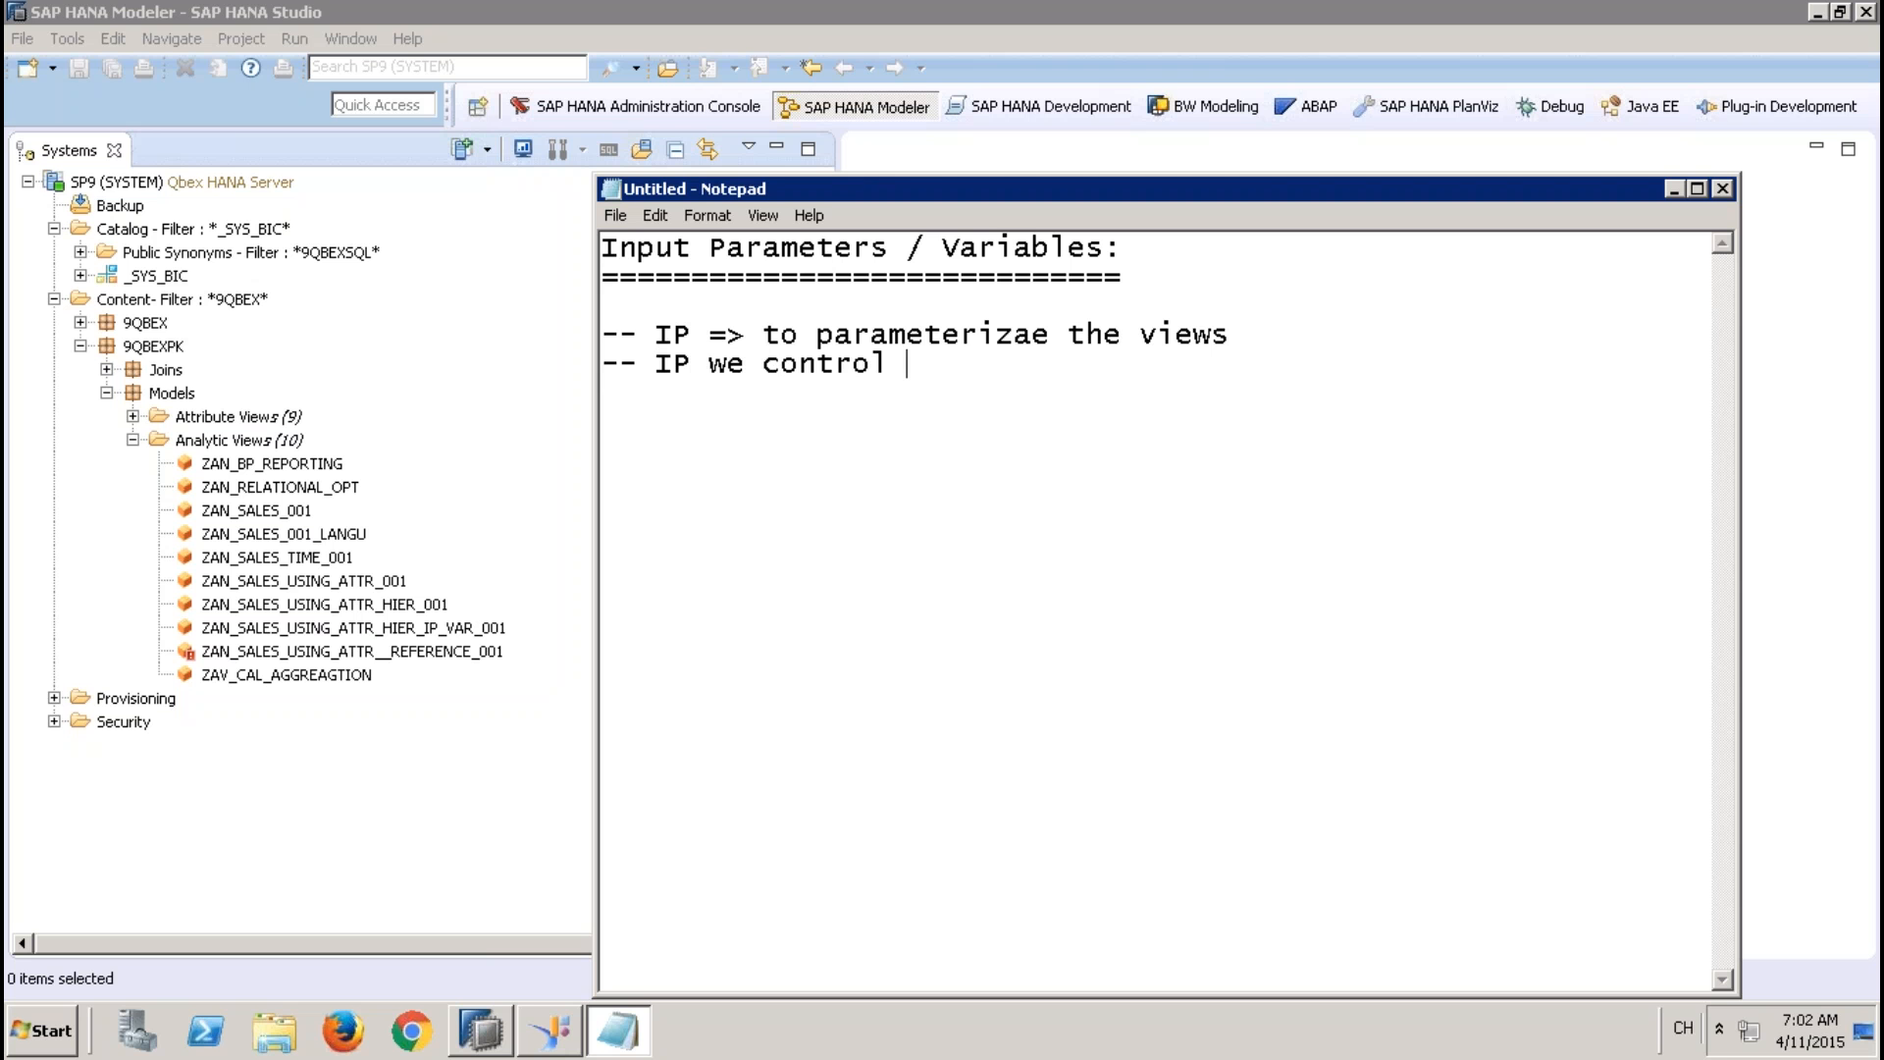
{"action": "type", "text": "the defin"}
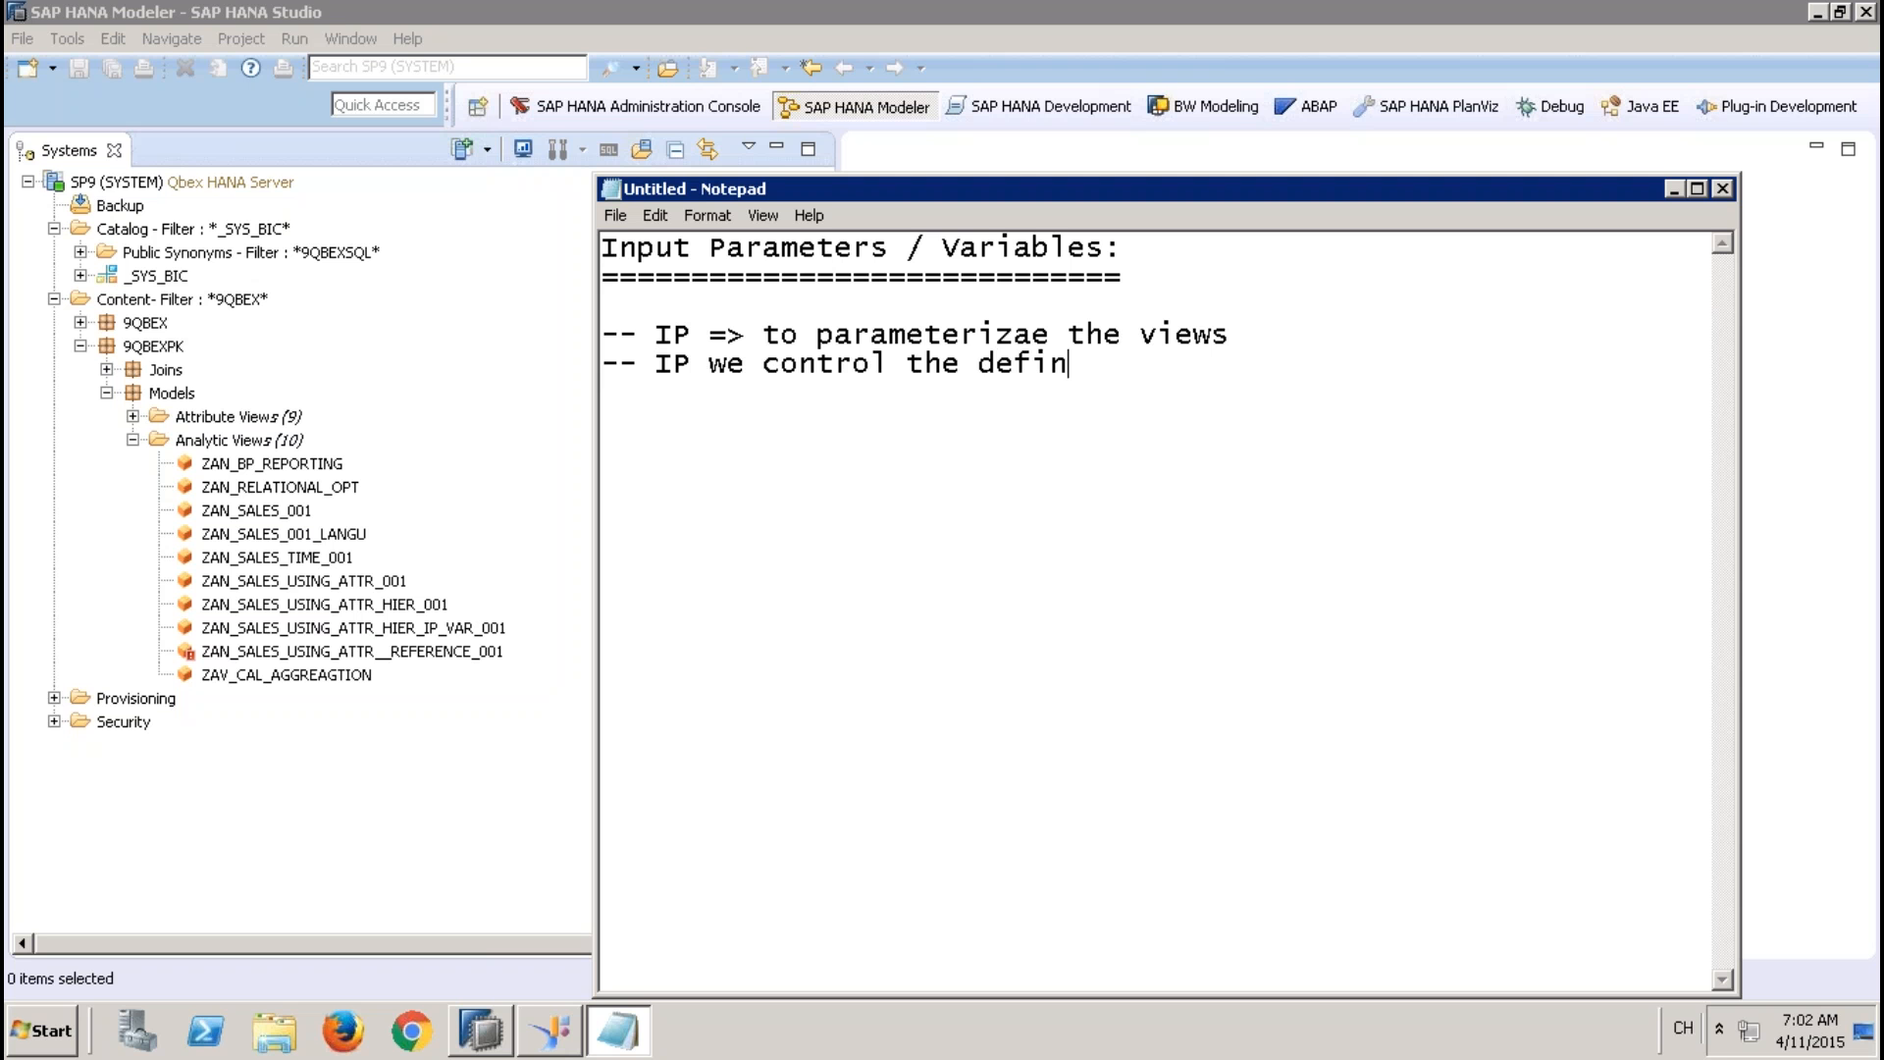
{"action": "type", "text": "etion of the view"}
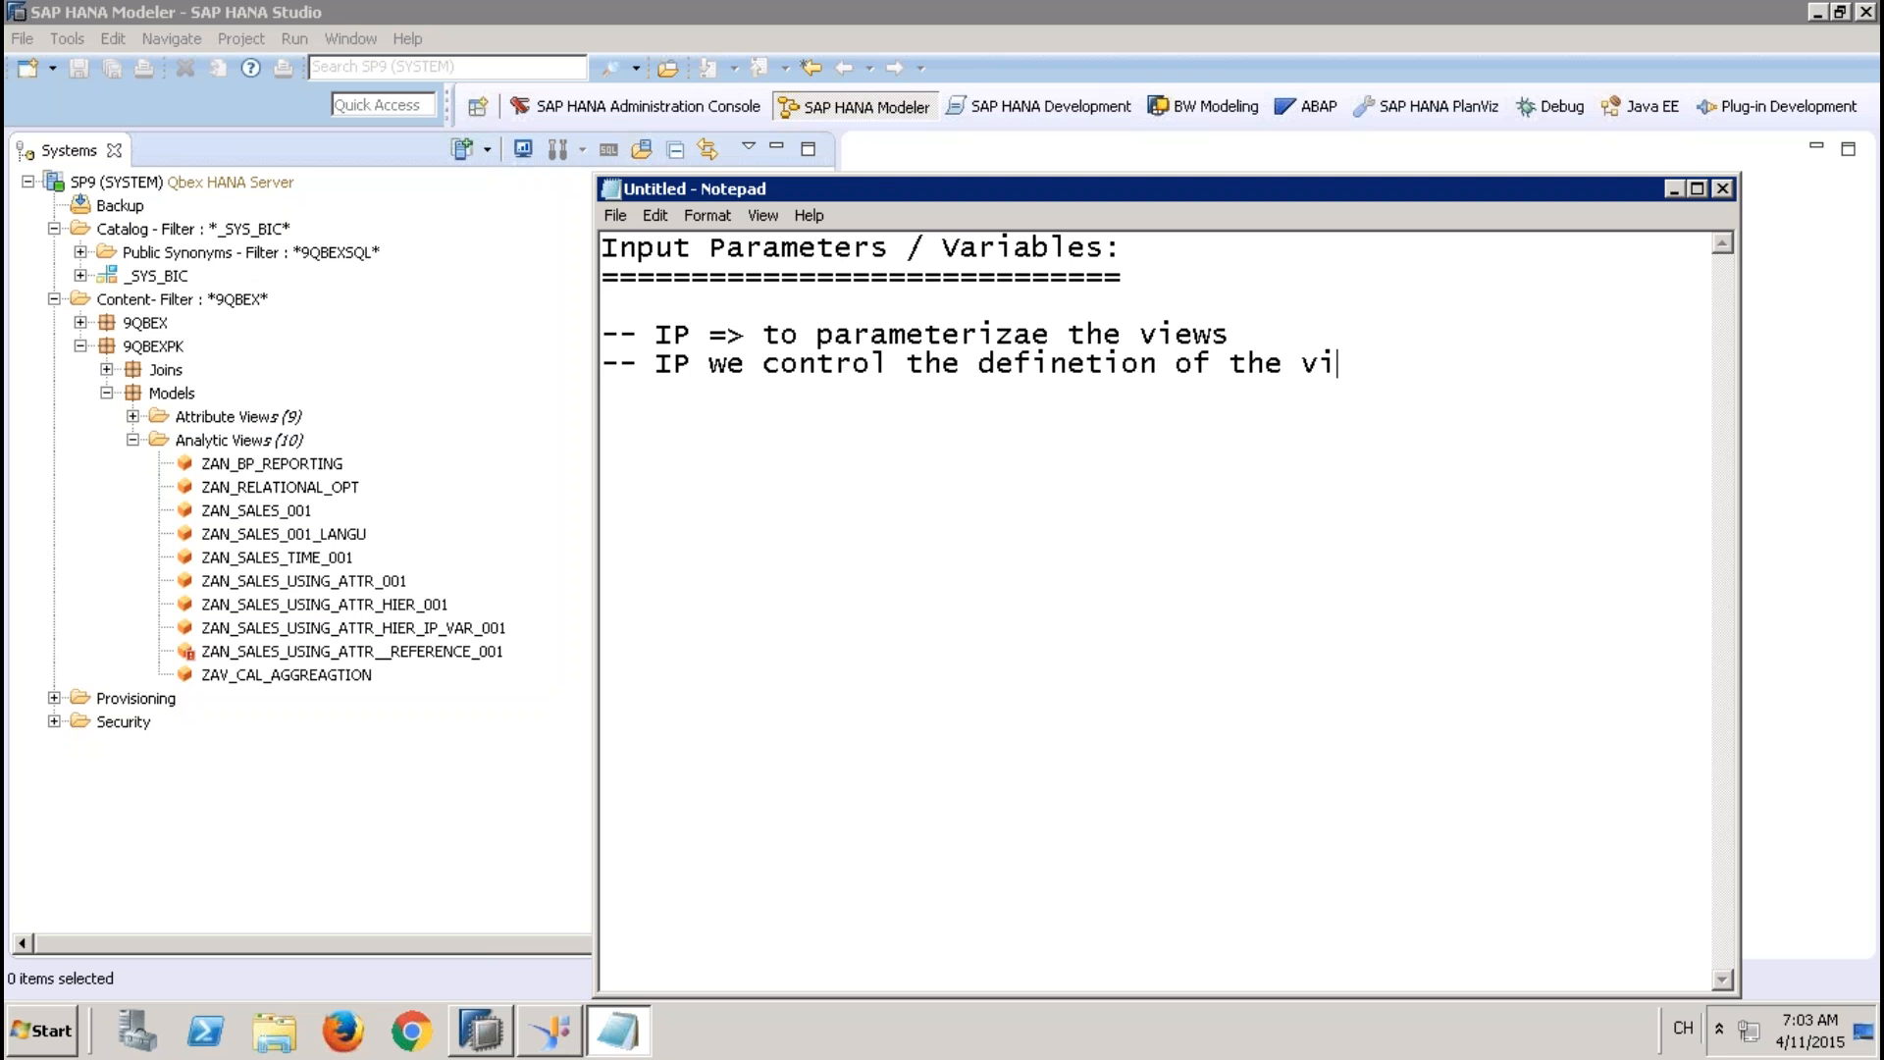
After a blank line, add the note "-- VAR ==> only used for filtering the data"
{"action": "key", "text": "Return"}
{"action": "key", "text": "Return"}
{"action": "type", "text": "-- VAR ==> filtering"}
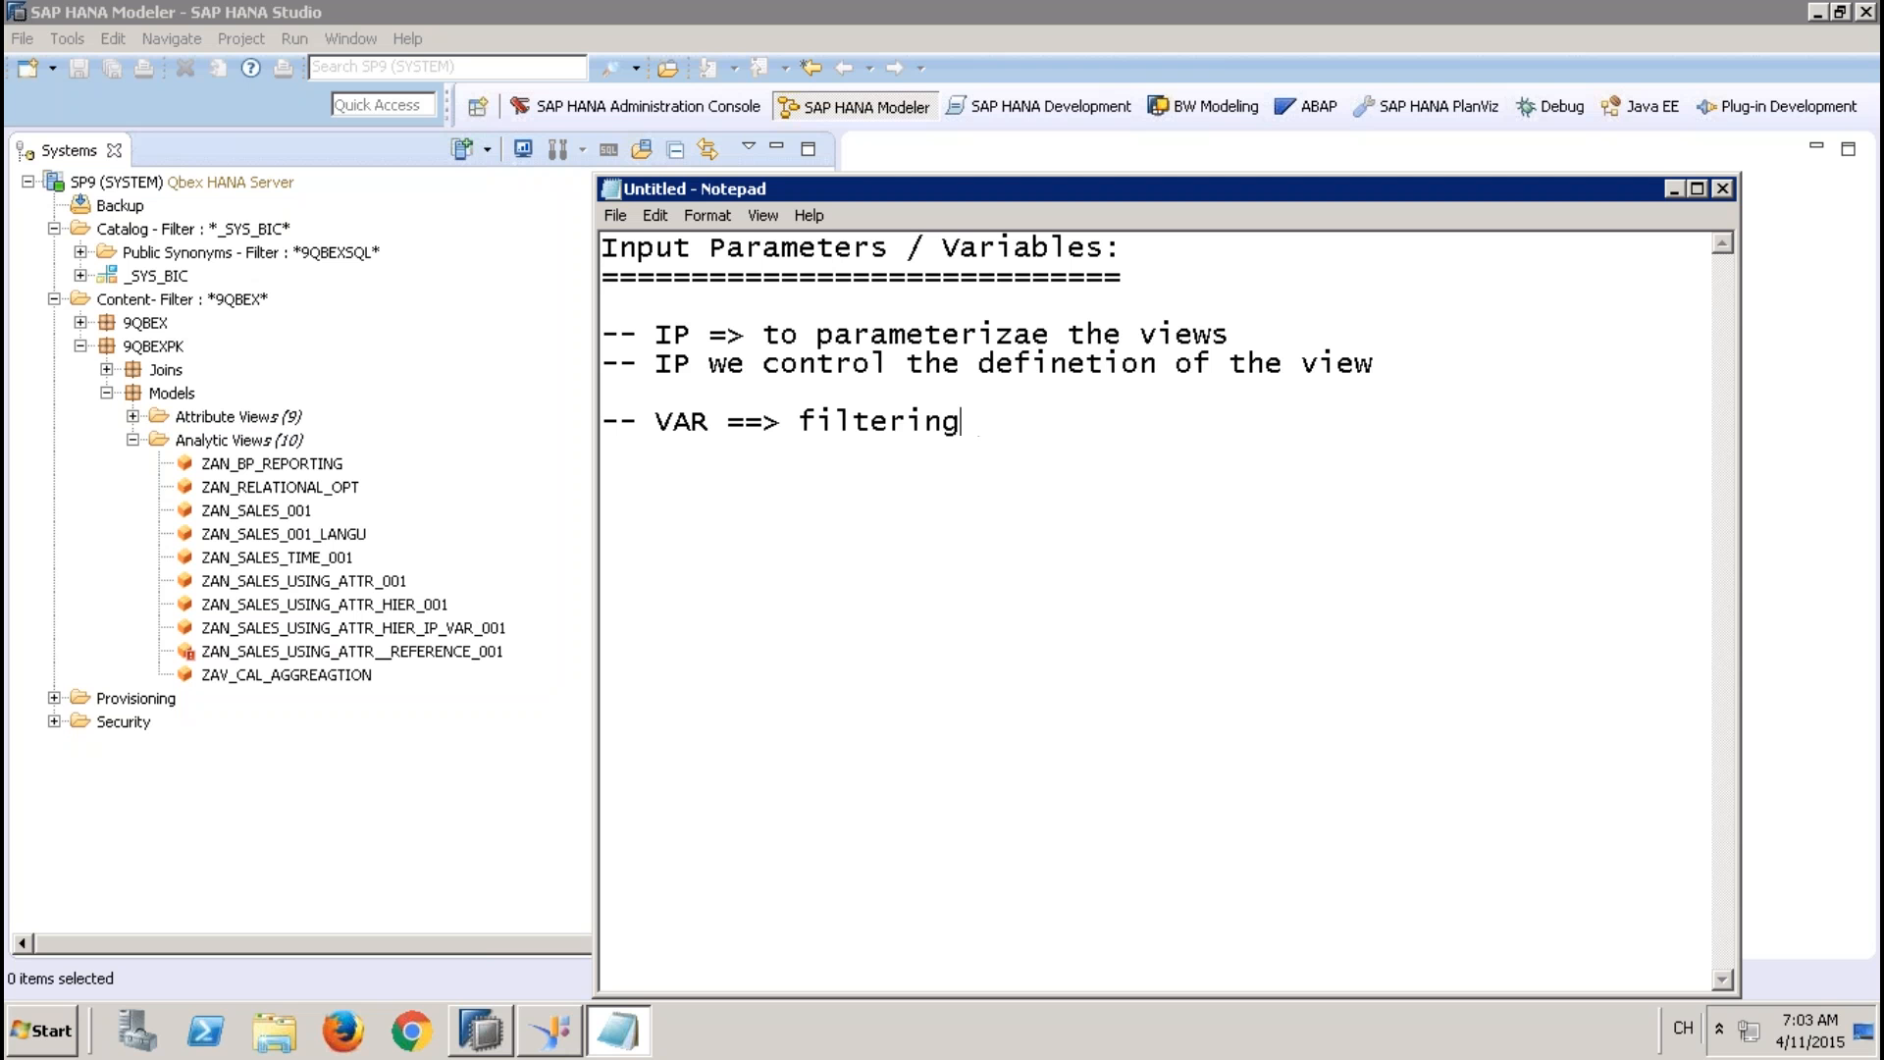
{"action": "key", "text": "Left"}
{"action": "key", "text": "Left"}
{"action": "key", "text": "Left"}
{"action": "key", "text": "Left"}
{"action": "key", "text": "Left"}
{"action": "key", "text": "Left"}
{"action": "key", "text": "Left"}
{"action": "key", "text": "Left"}
{"action": "key", "text": "Left"}
{"action": "type", "text": "only used"}
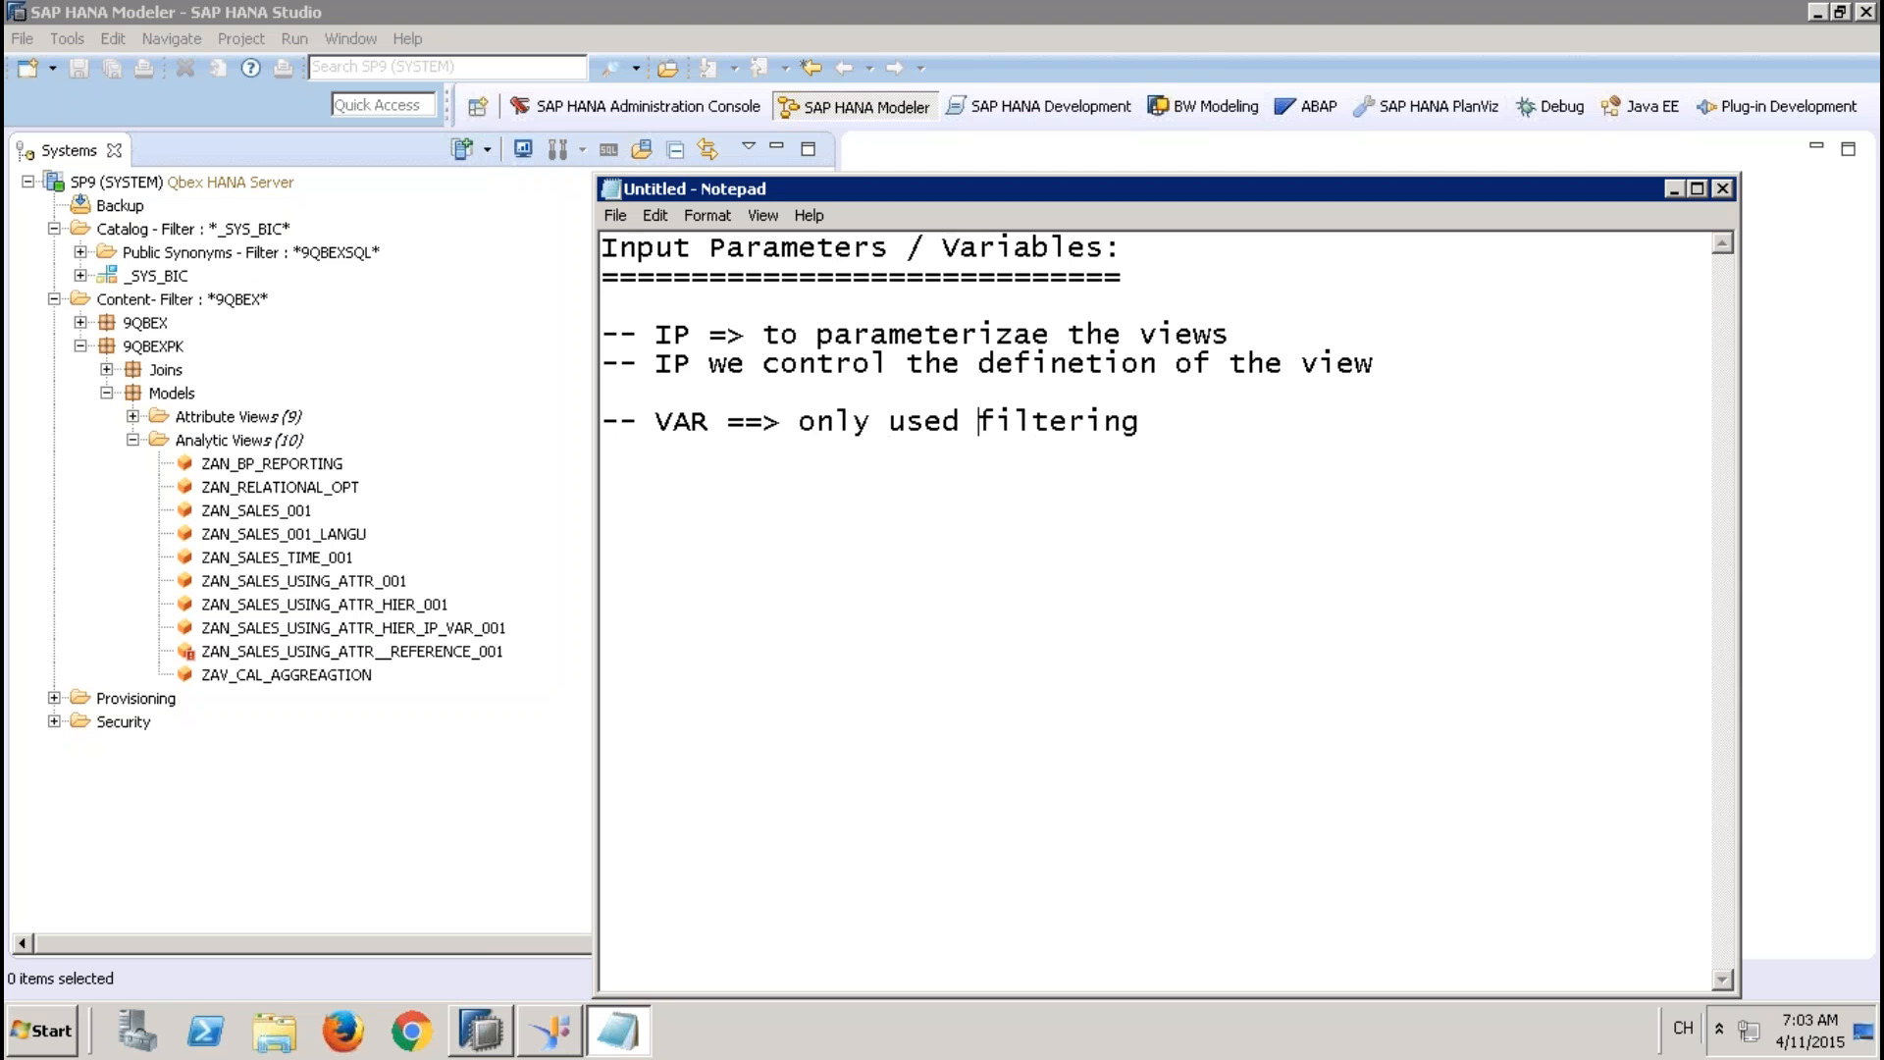
{"action": "type", "text": " for"}
{"action": "key", "text": "End"}
{"action": "type", "text": "the data"}
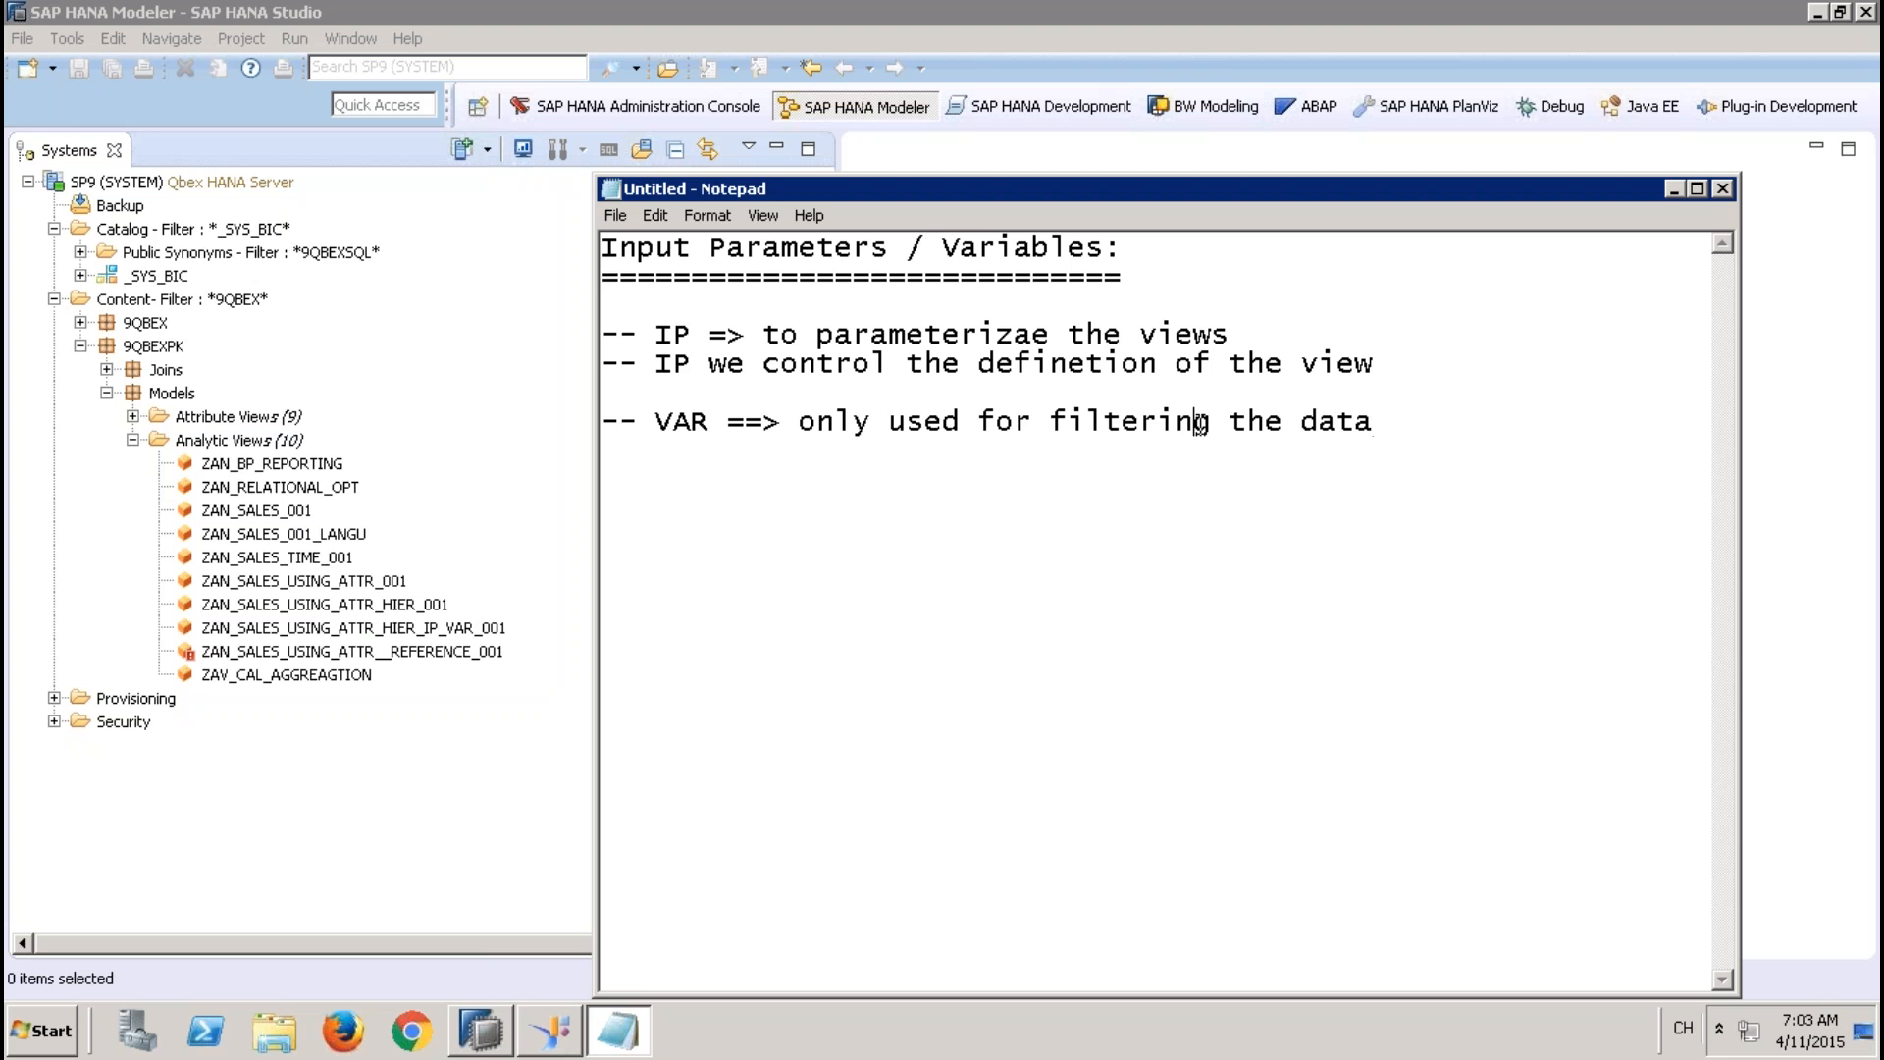
{"action": "left_click_drag", "start_coordinate": [1199, 424], "coordinate": [1053, 425]}
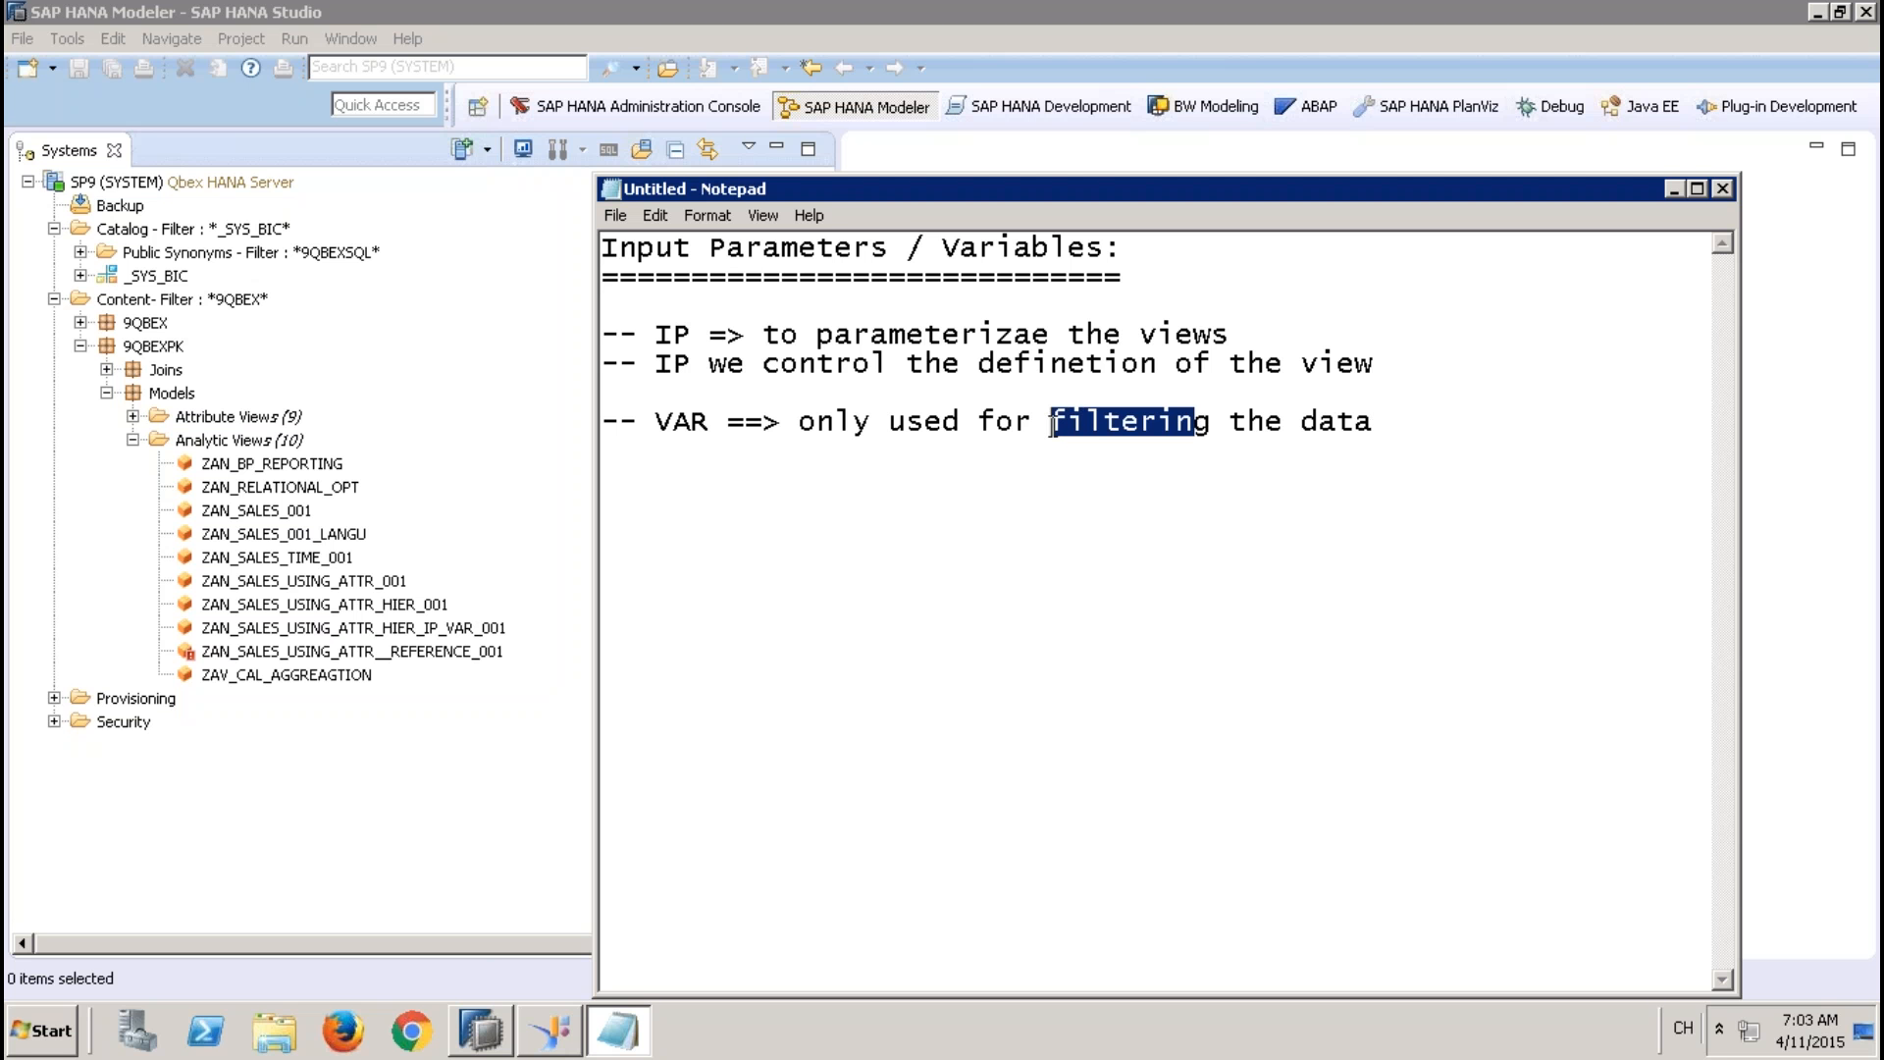
{"action": "left_click", "coordinate": [1386, 423]}
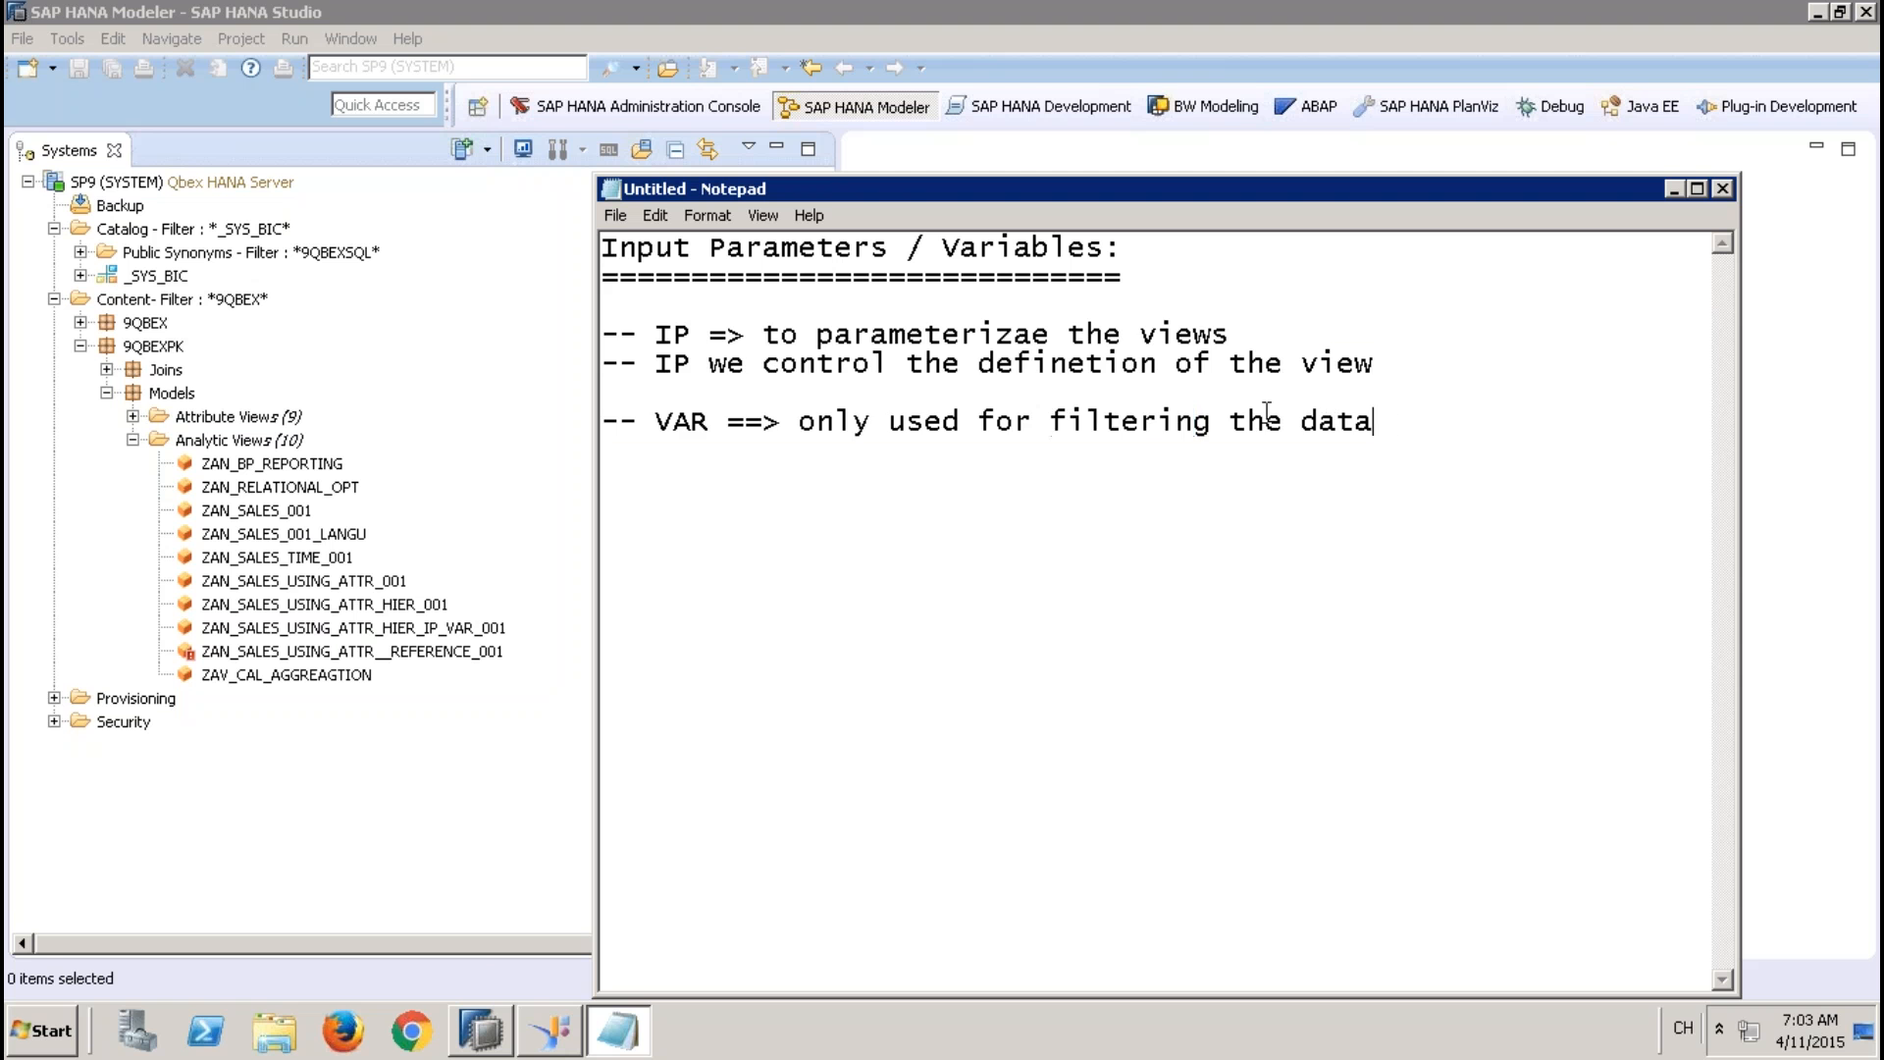
{"action": "left_click_drag", "start_coordinate": [1374, 423], "coordinate": [597, 333]}
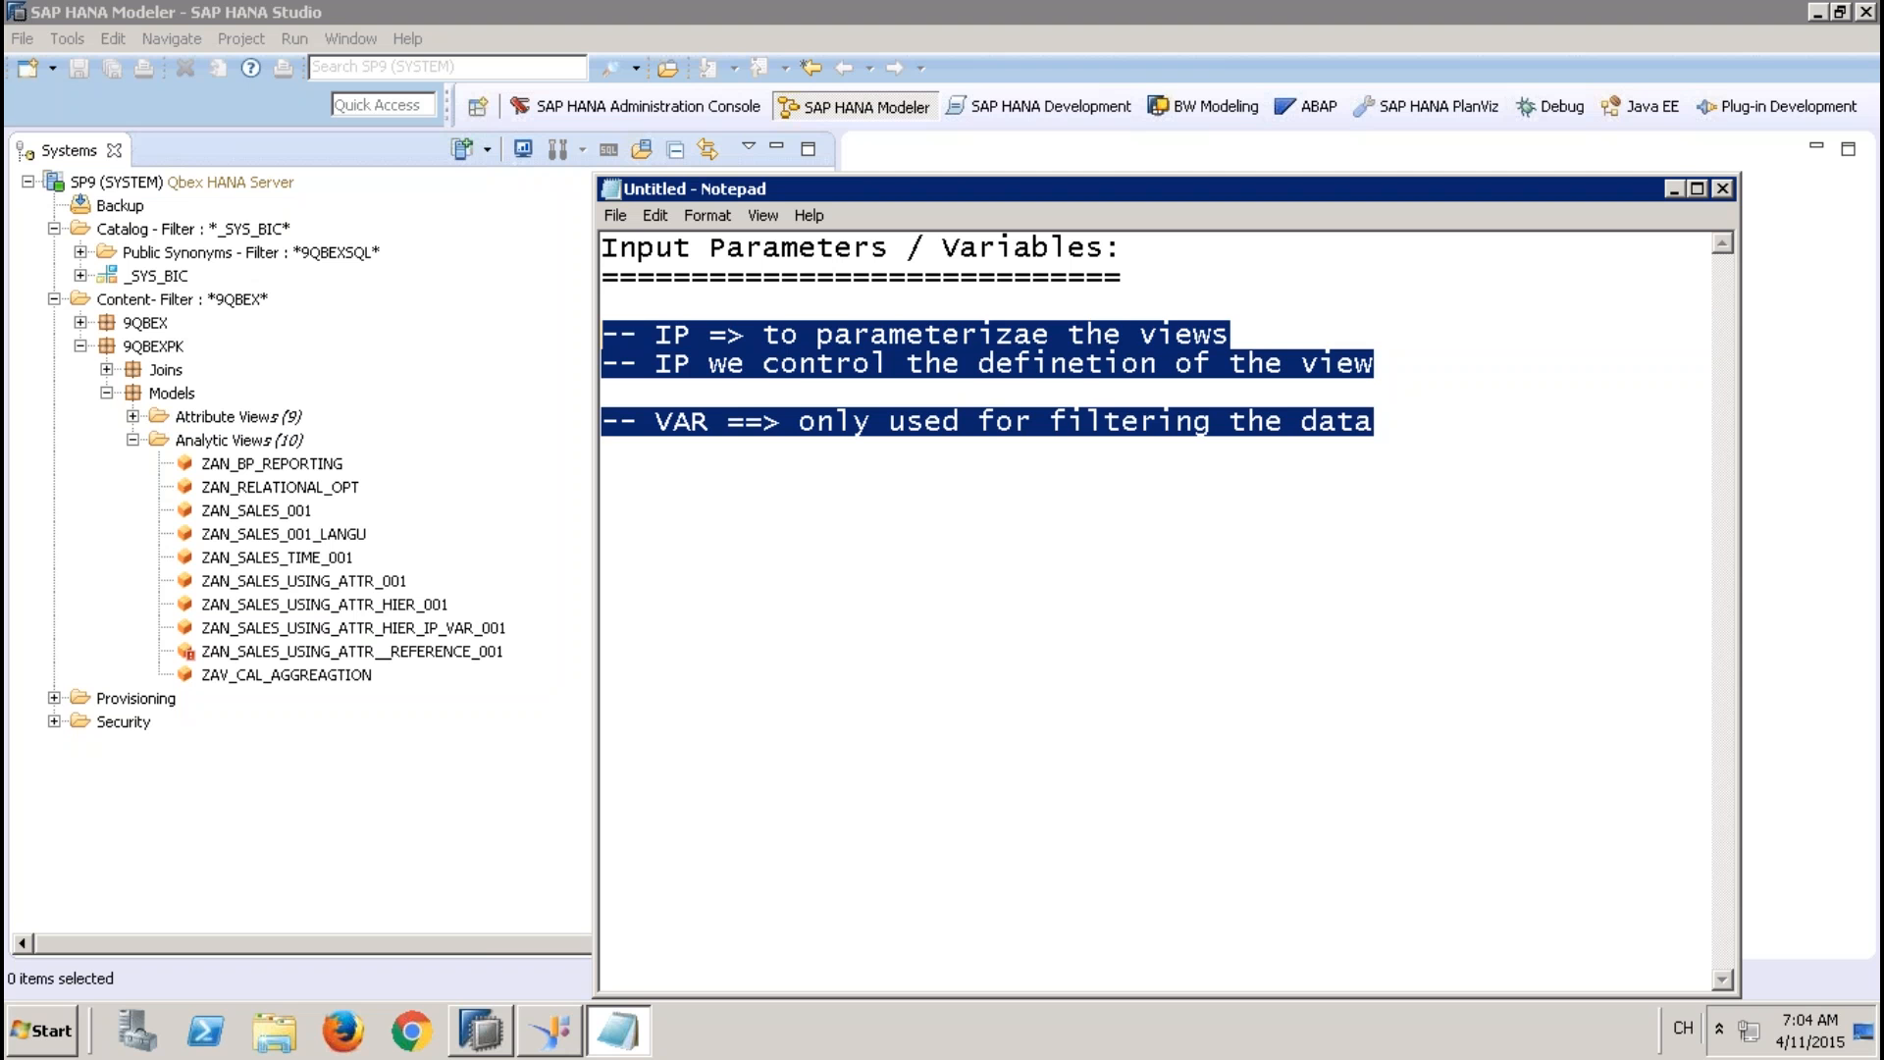
{"action": "left_click", "coordinate": [1455, 429]}
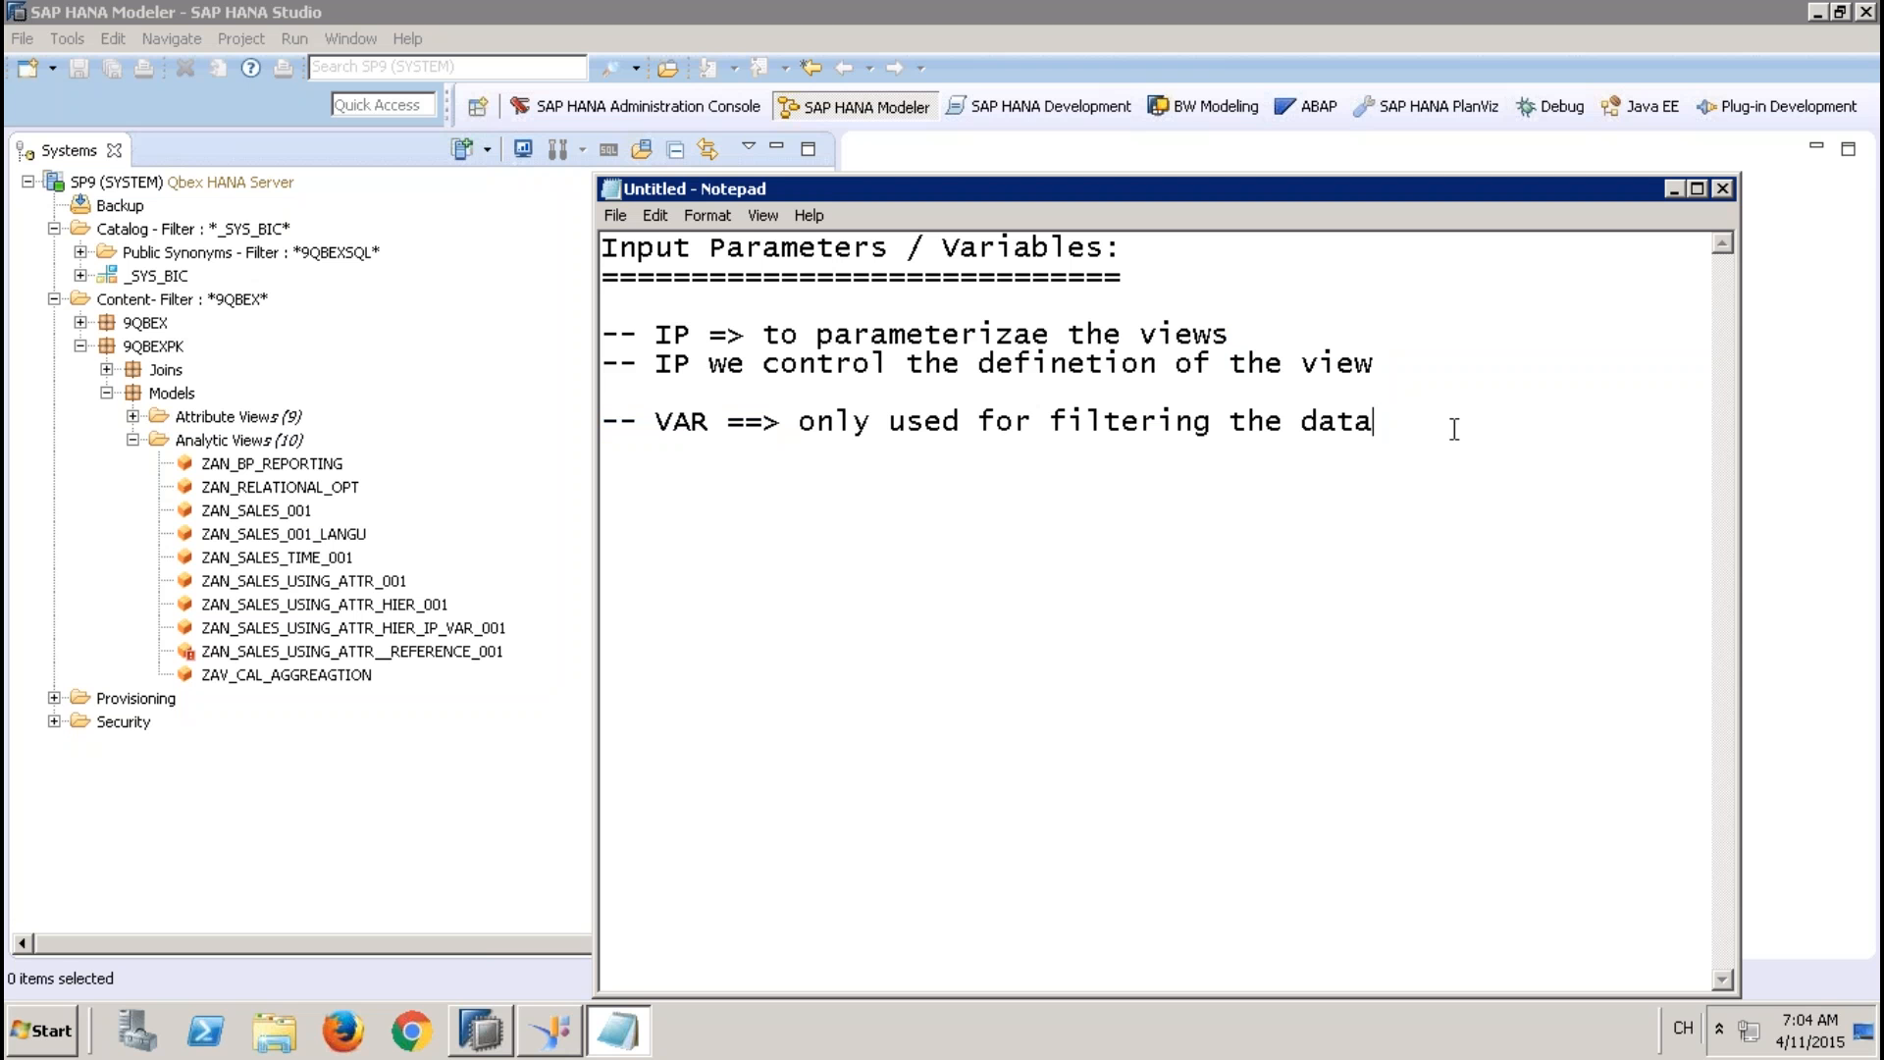
Start a new section below the notes with the subheading "- IP:" underlined by a row of five dashes
{"action": "key", "text": "Return"}
{"action": "key", "text": "Return"}
{"action": "type", "text": "- IP:"}
{"action": "key", "text": "Return"}
{"action": "type", "text": "-----"}
Switch to SAP HANA Studio to point out the analytic view ZAN_SALES_001, and return to the Notepad notes
{"action": "key", "text": "alt+Tab"}
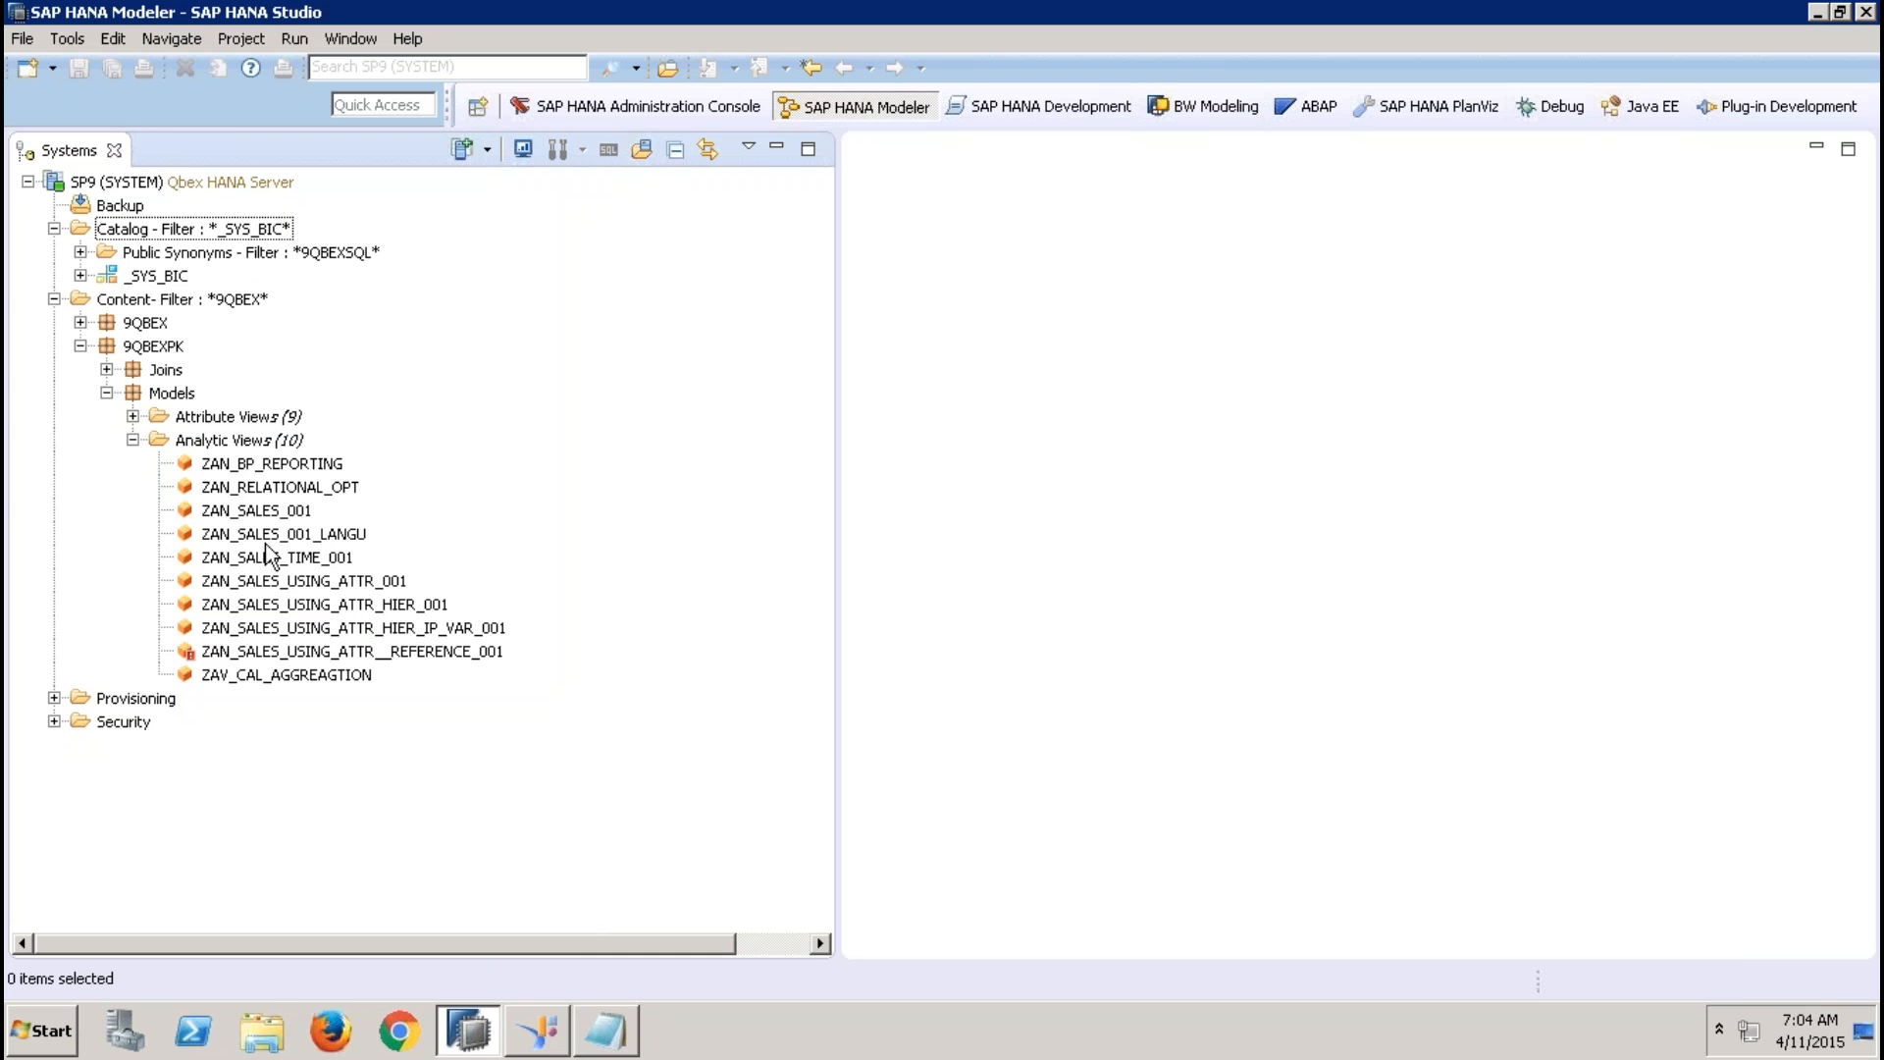
{"action": "left_click", "coordinate": [271, 535]}
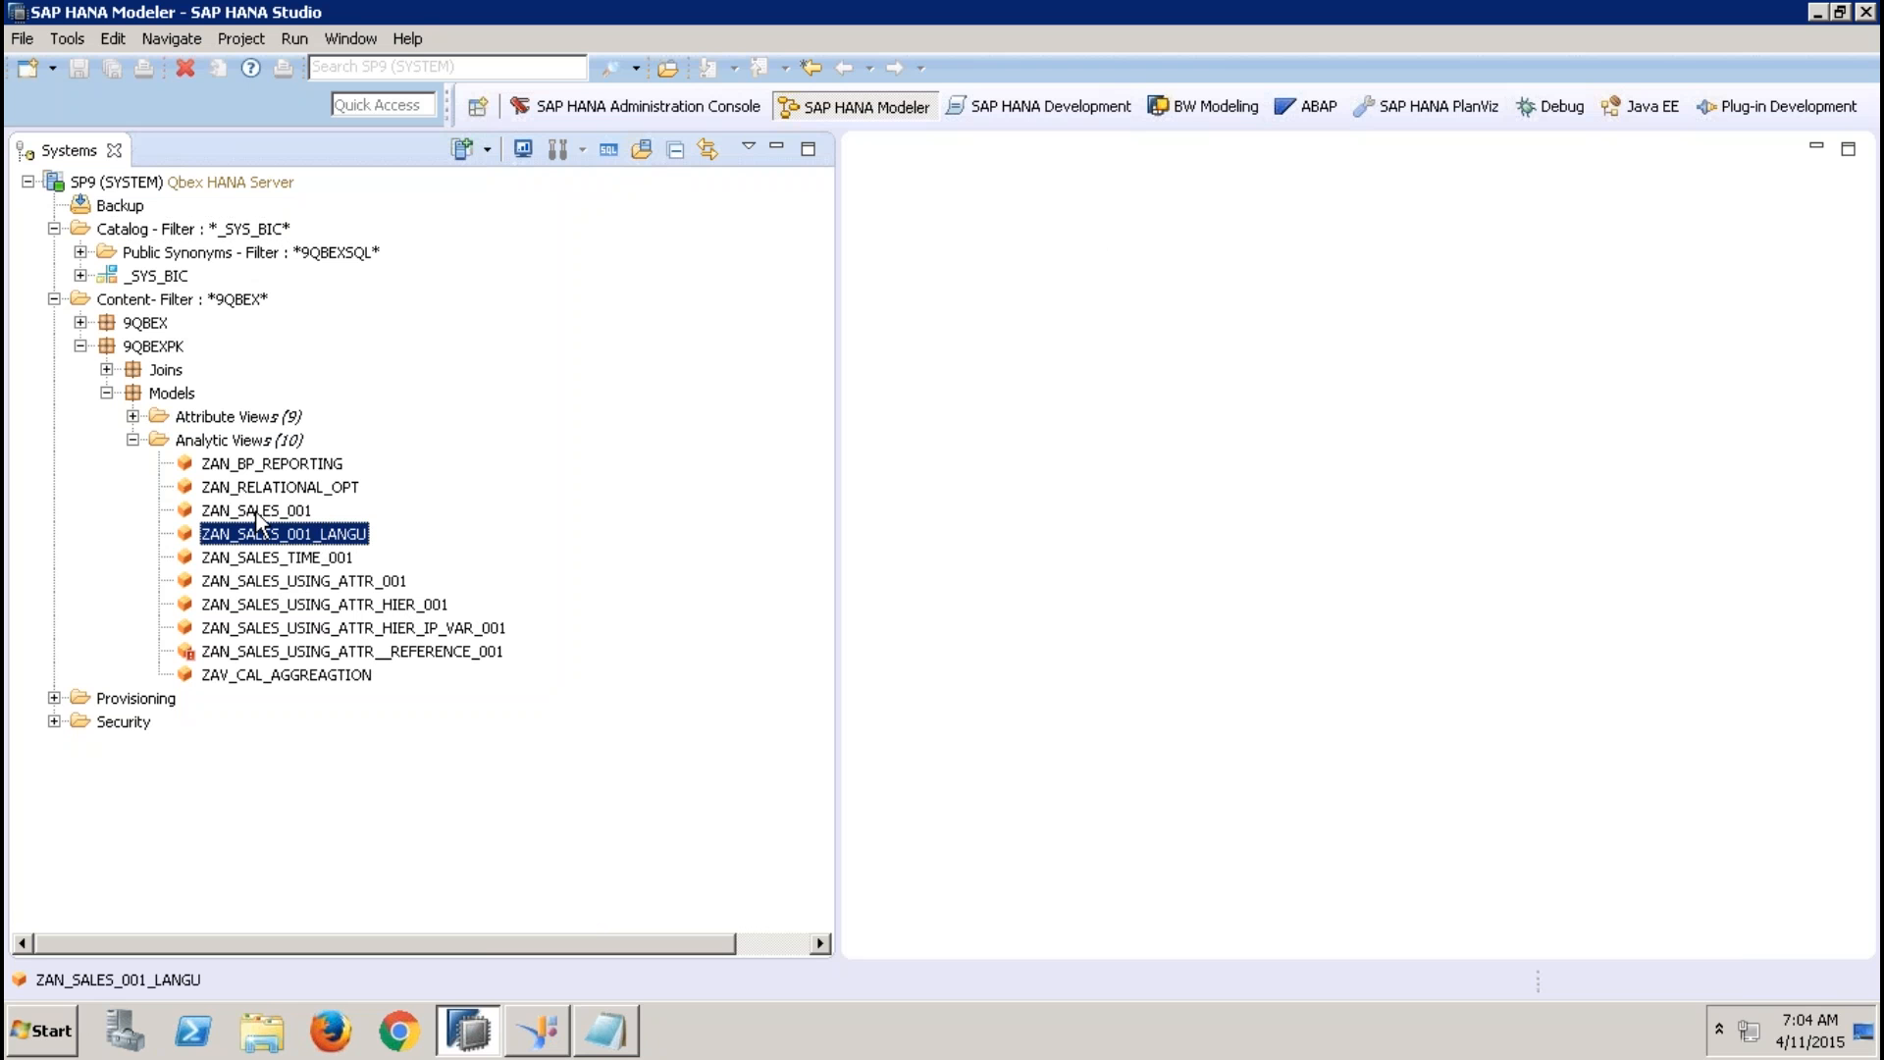
{"action": "left_click", "coordinate": [257, 513]}
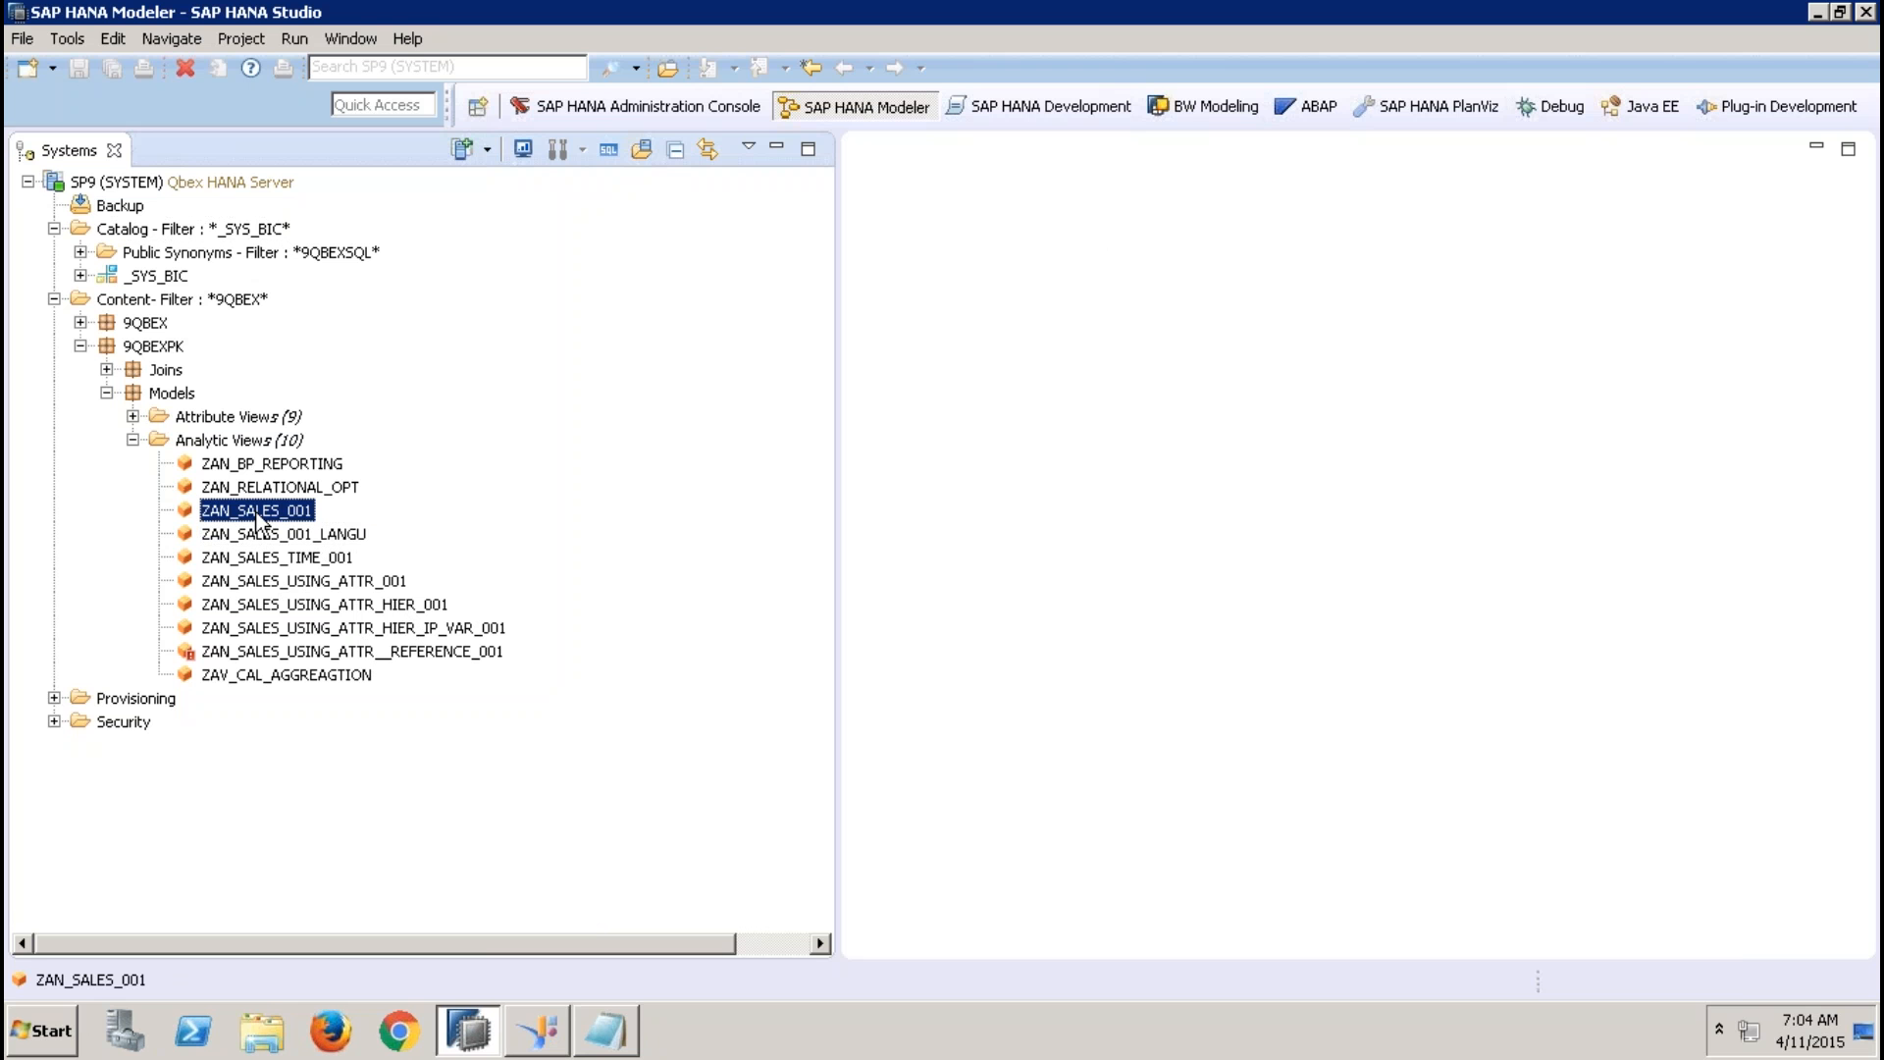
{"action": "left_click", "coordinate": [612, 1032]}
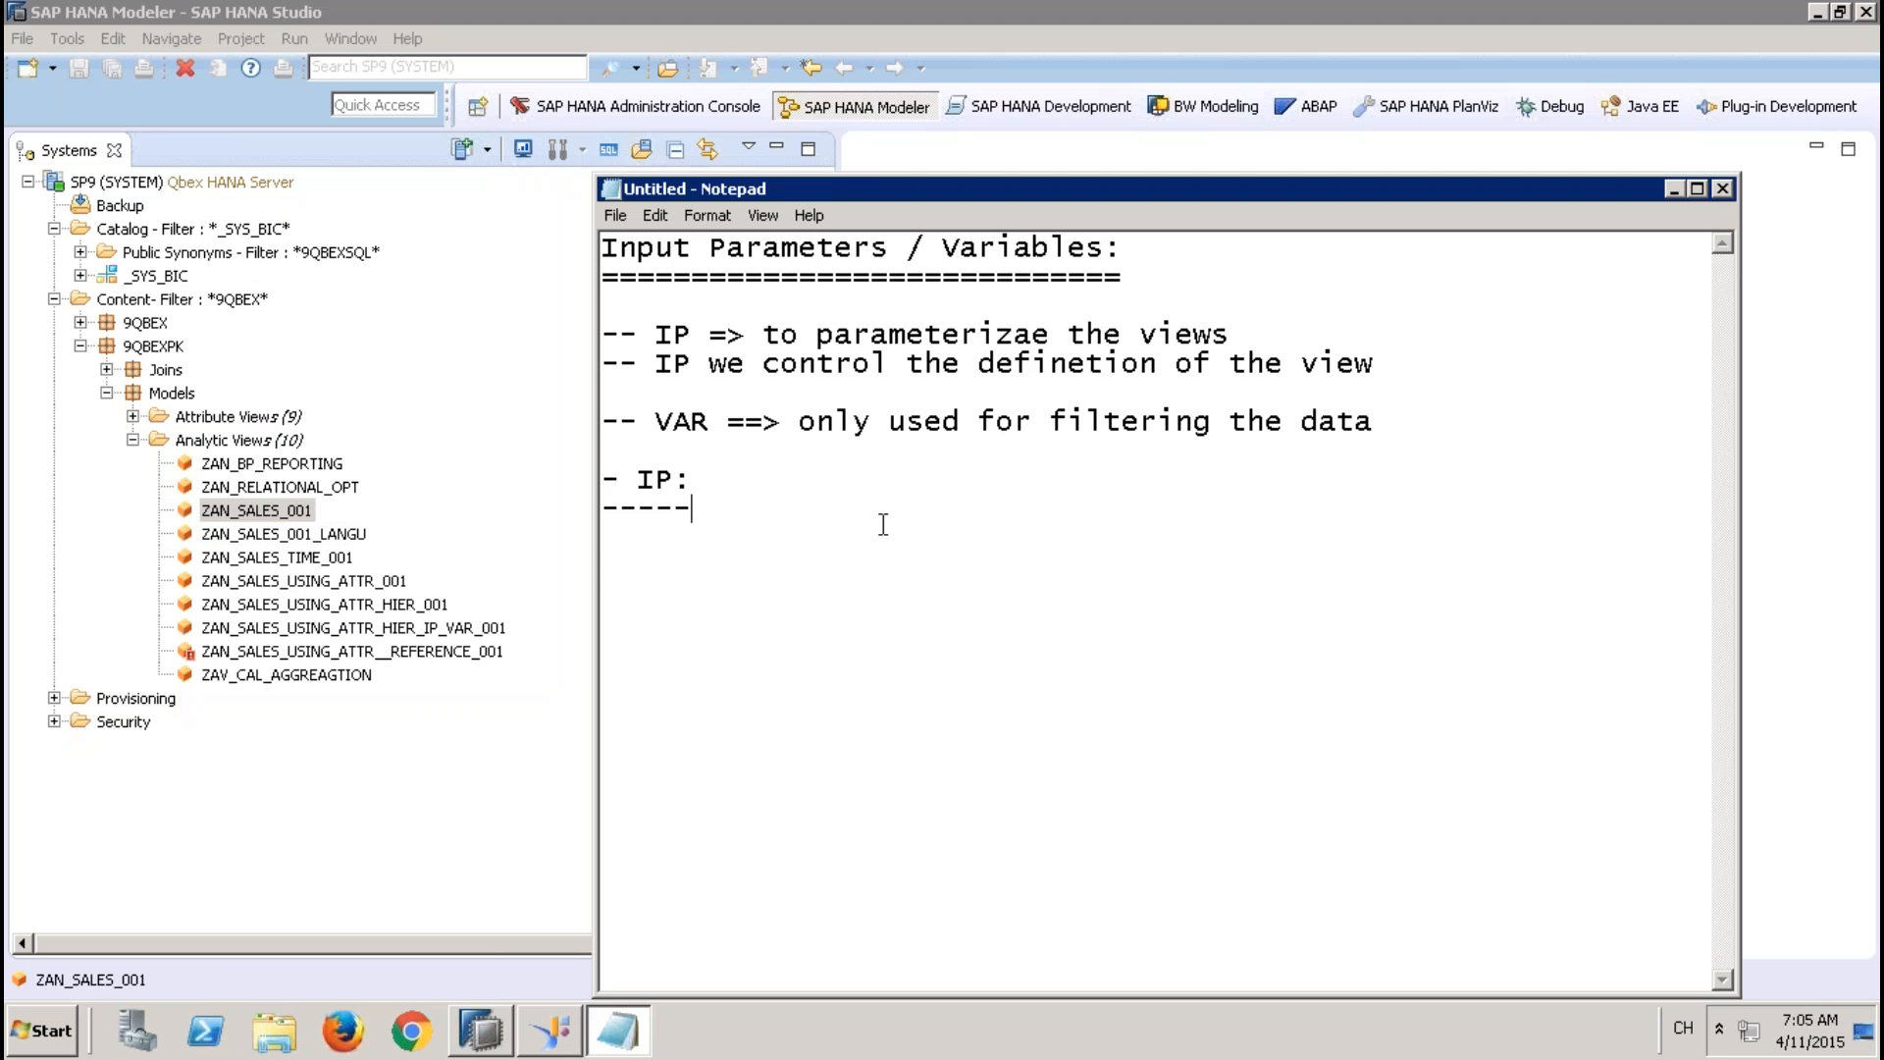
Add the example formula line "- qty * <ip_price>" under the IP subheading
{"action": "key", "text": "Return"}
{"action": "type", "text": "- "}
{"action": "type", "text": "qty * 10"}
{"action": "key", "text": "BackSpace"}
{"action": "key", "text": "BackSpace"}
{"action": "type", "text": "<ip_price>"}
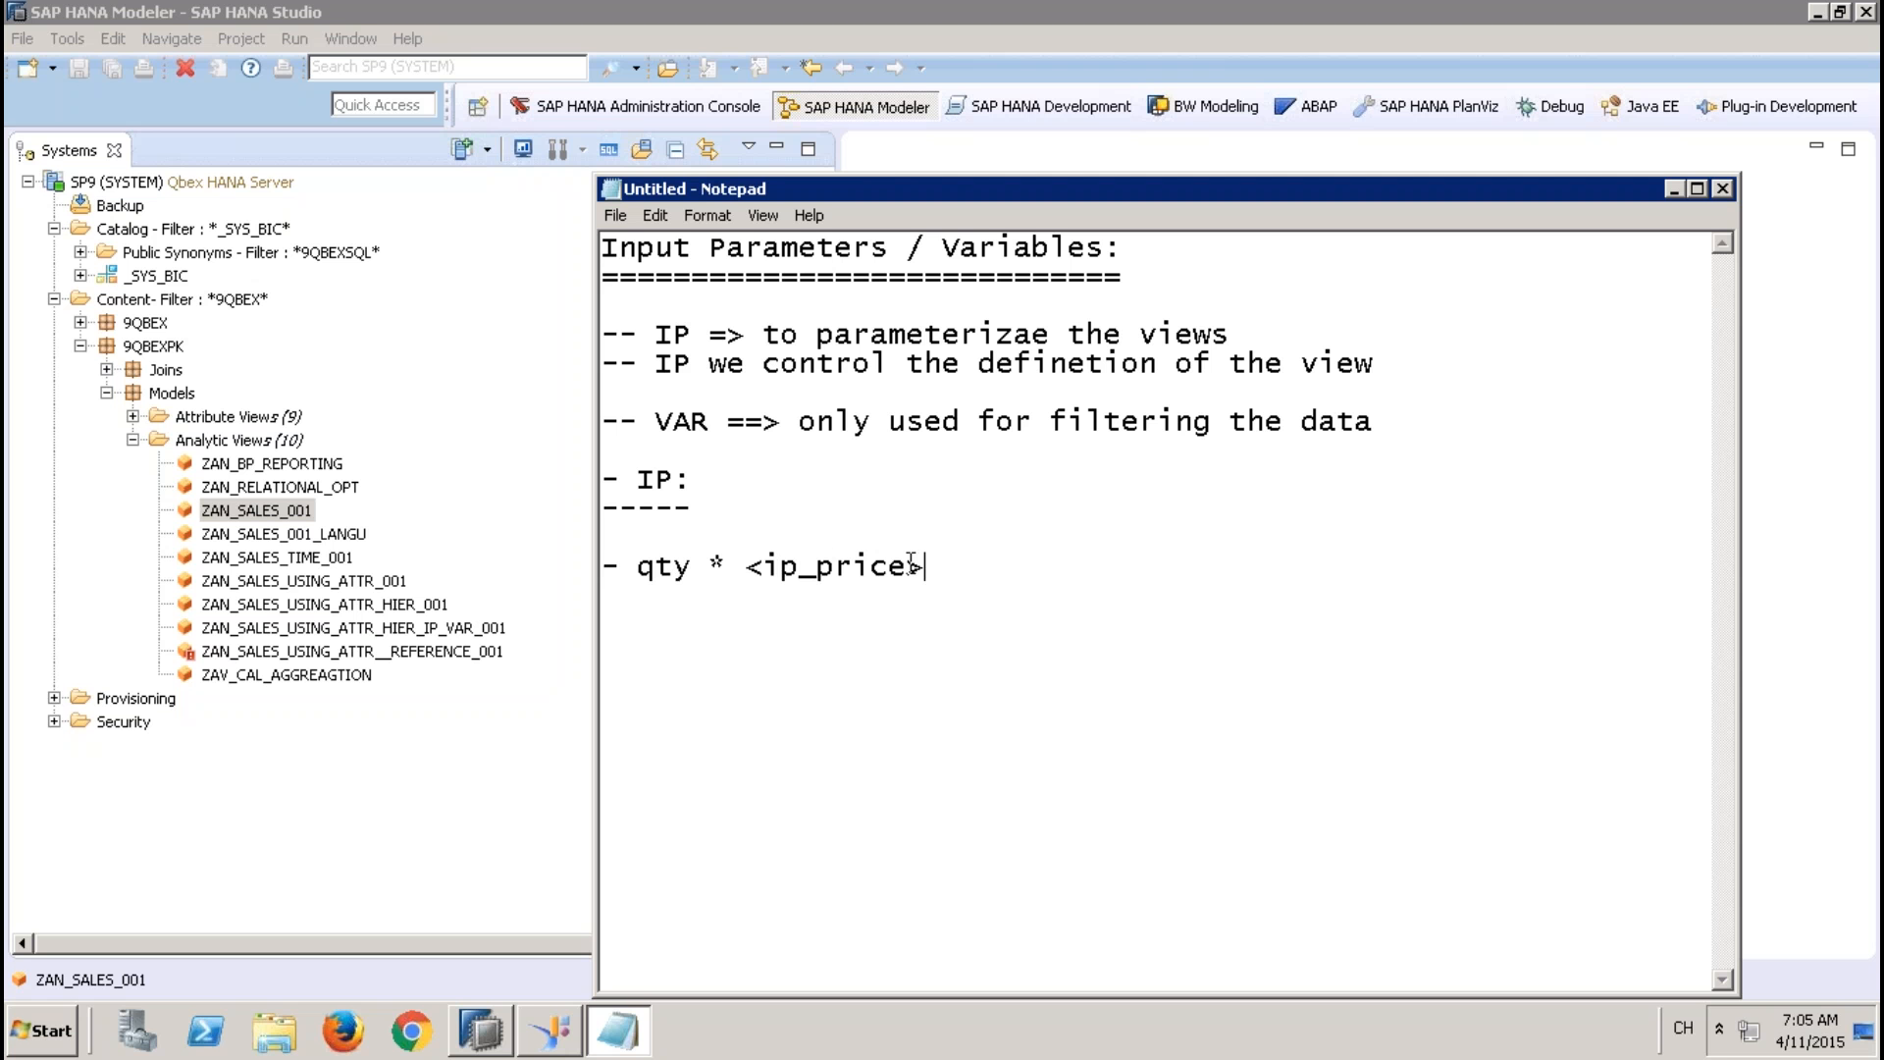
{"action": "left_click_drag", "start_coordinate": [911, 564], "coordinate": [771, 566]}
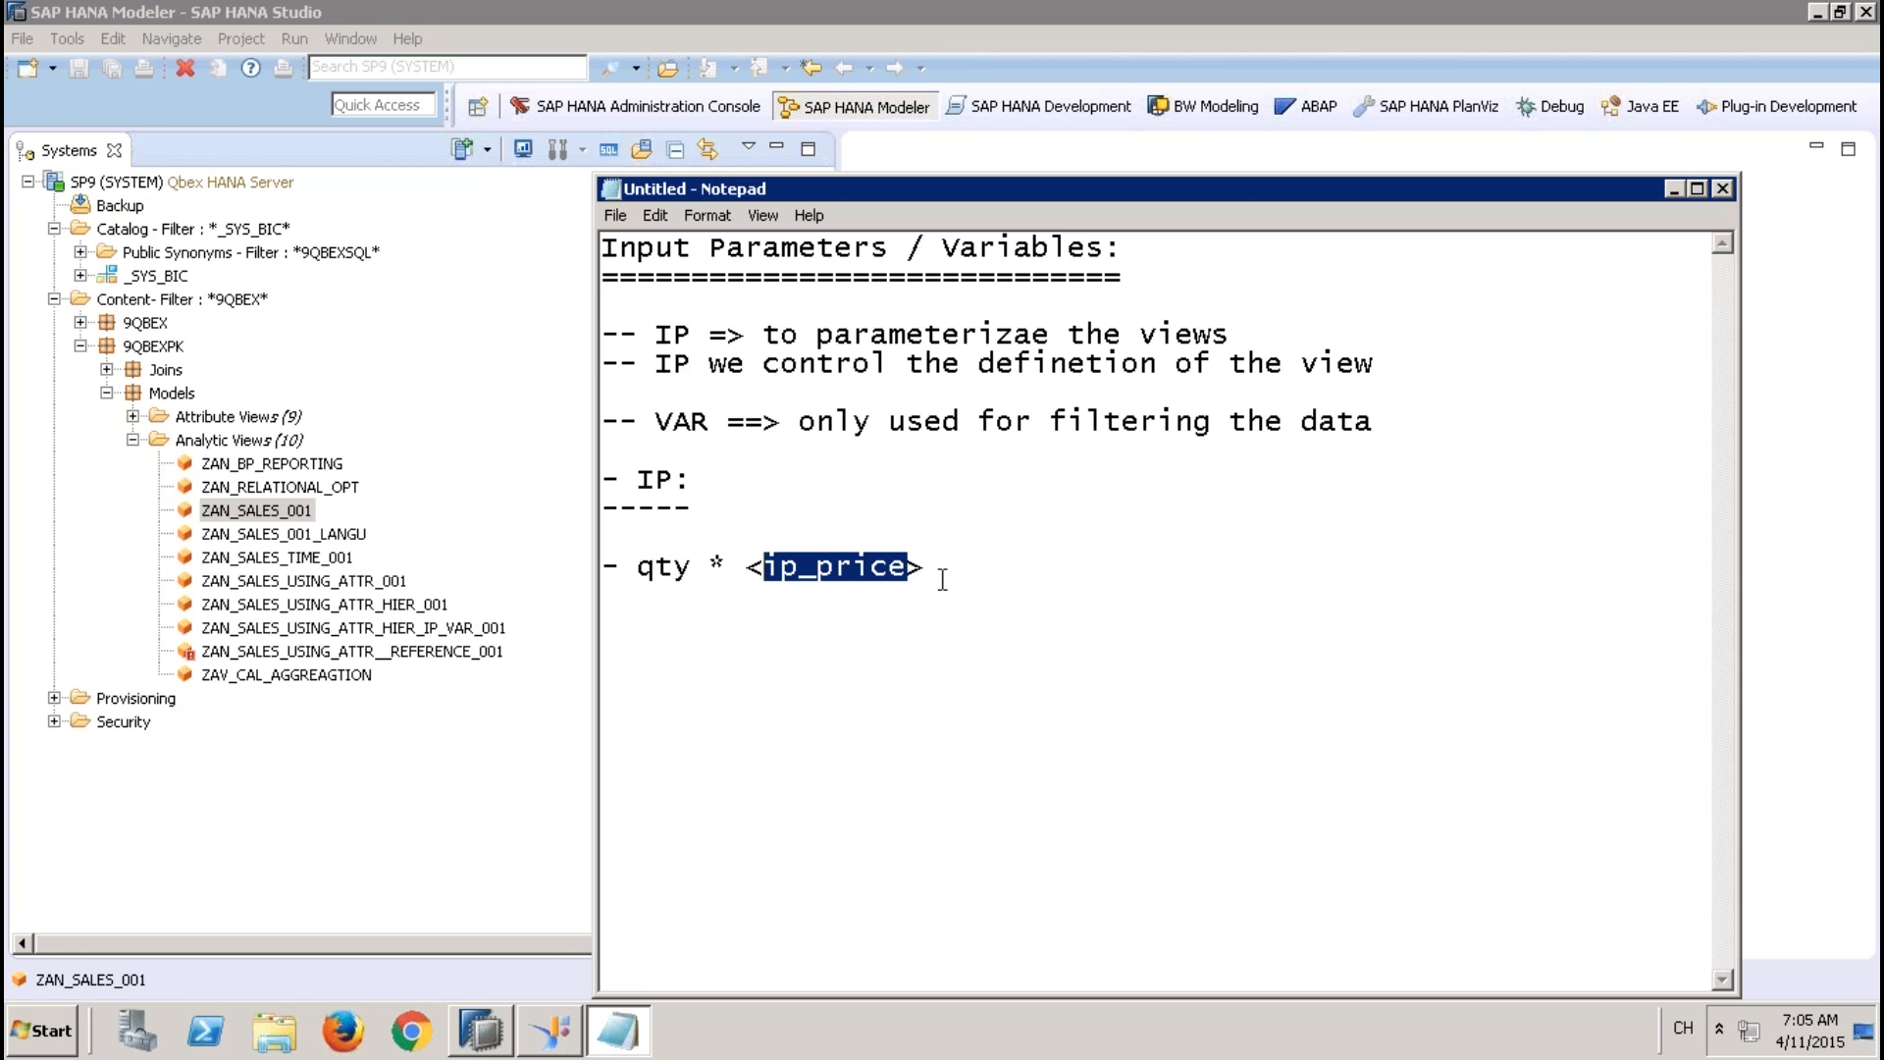
{"action": "left_click_drag", "start_coordinate": [942, 576], "coordinate": [604, 576]}
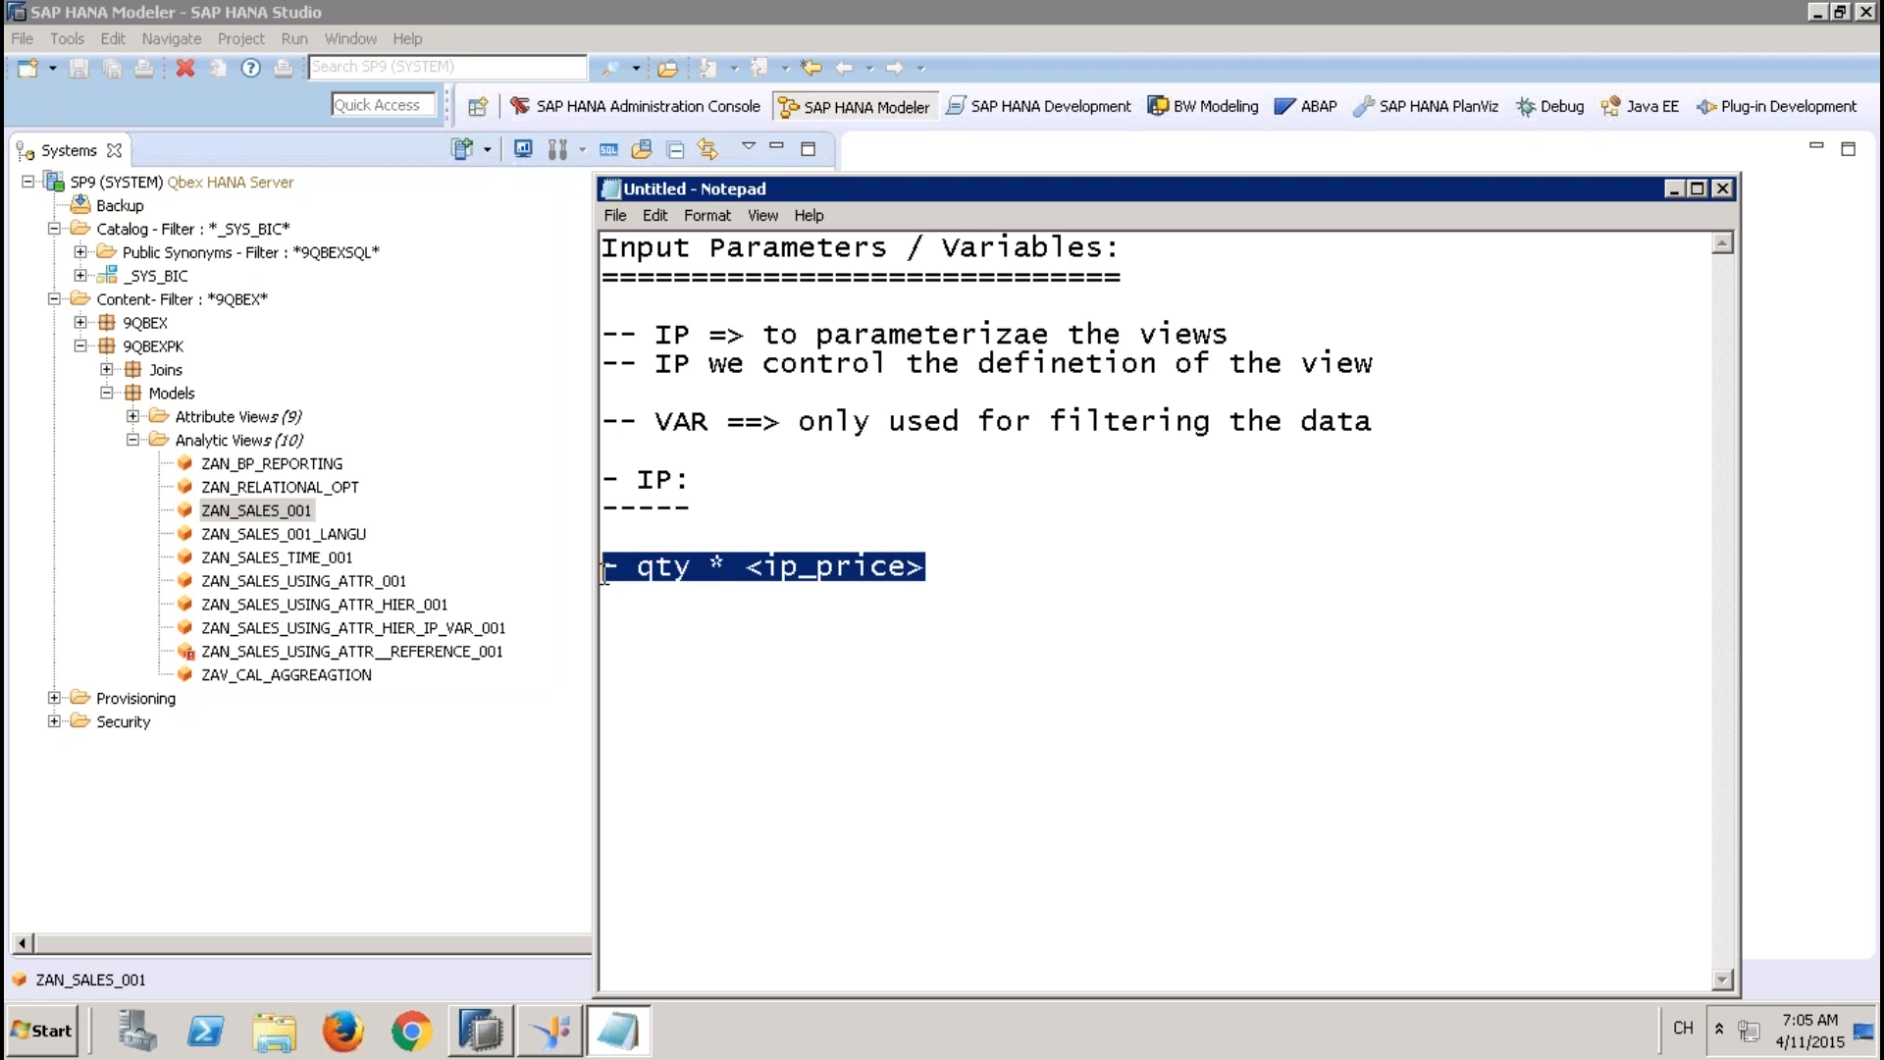
{"action": "left_click", "coordinate": [938, 568]}
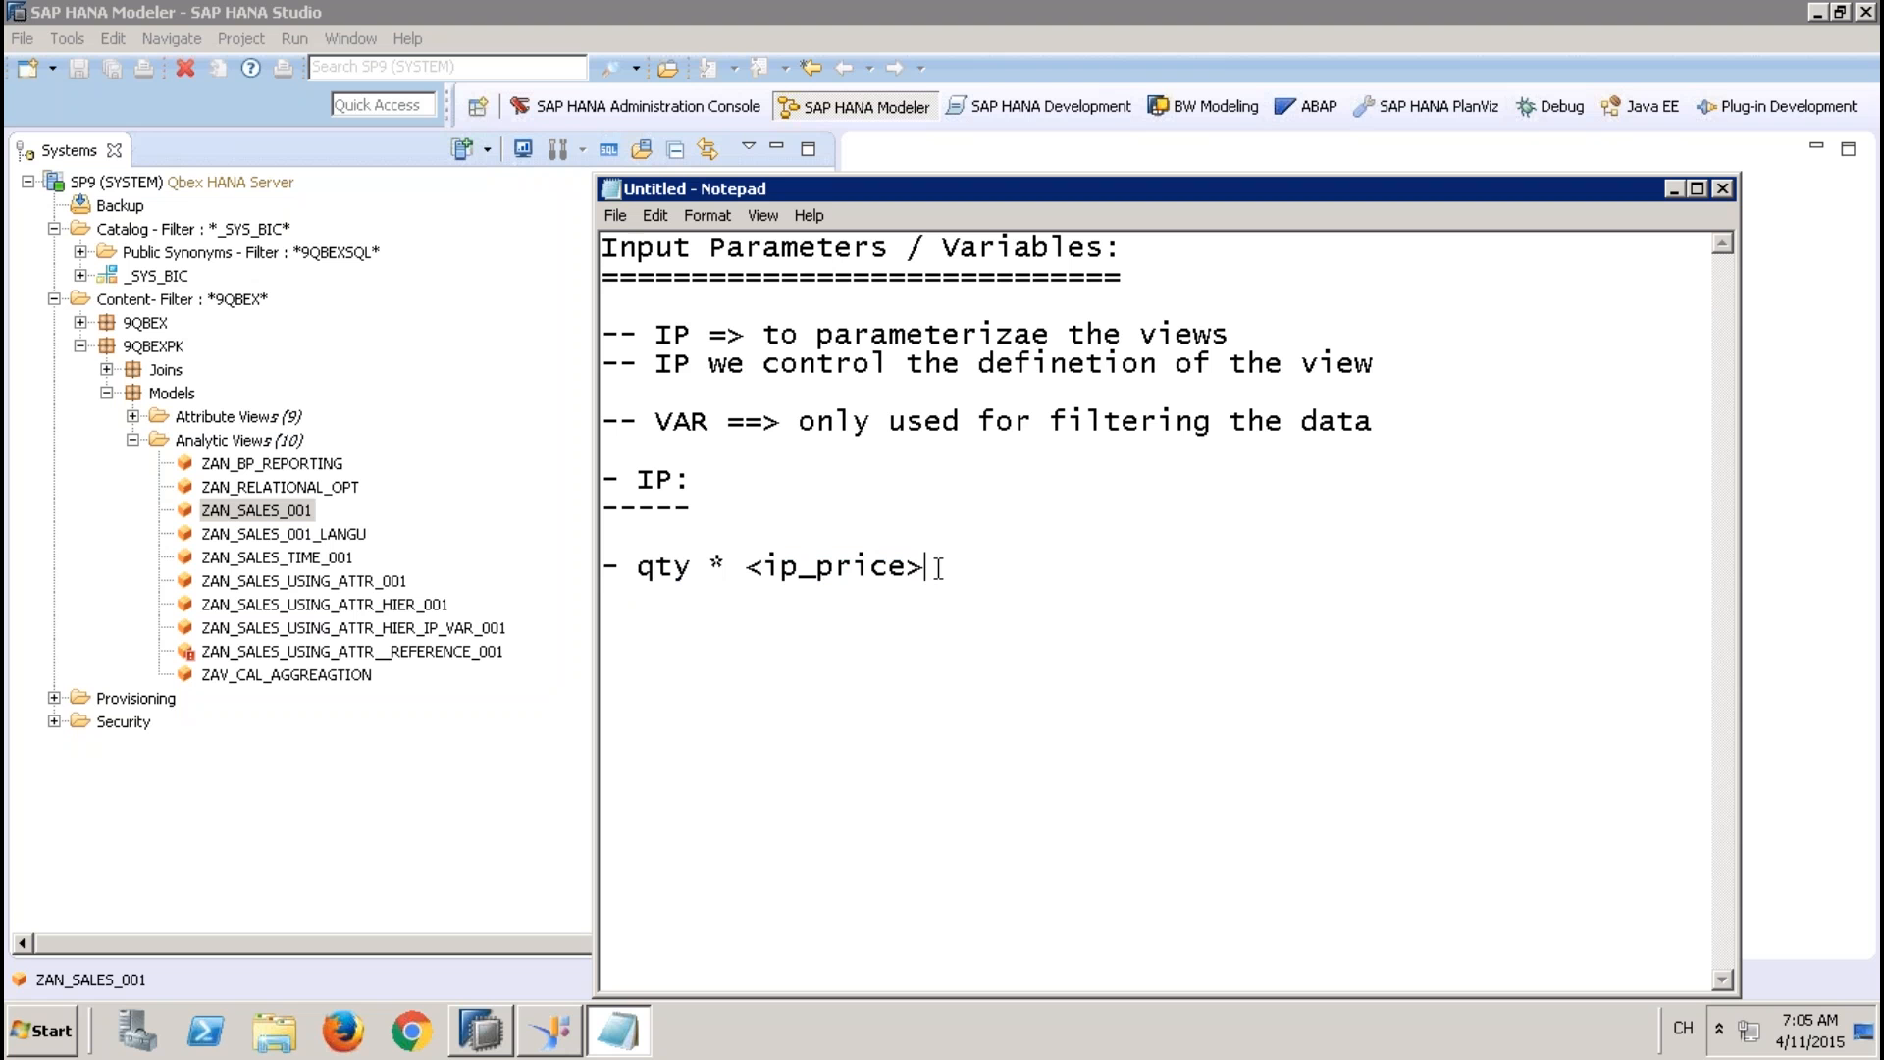
Switch to SAP HANA Studio and open the analytic view ZAN_SALES_001 to look over its scenario and columns
{"action": "key", "text": "Return"}
{"action": "left_click", "coordinate": [520, 512]}
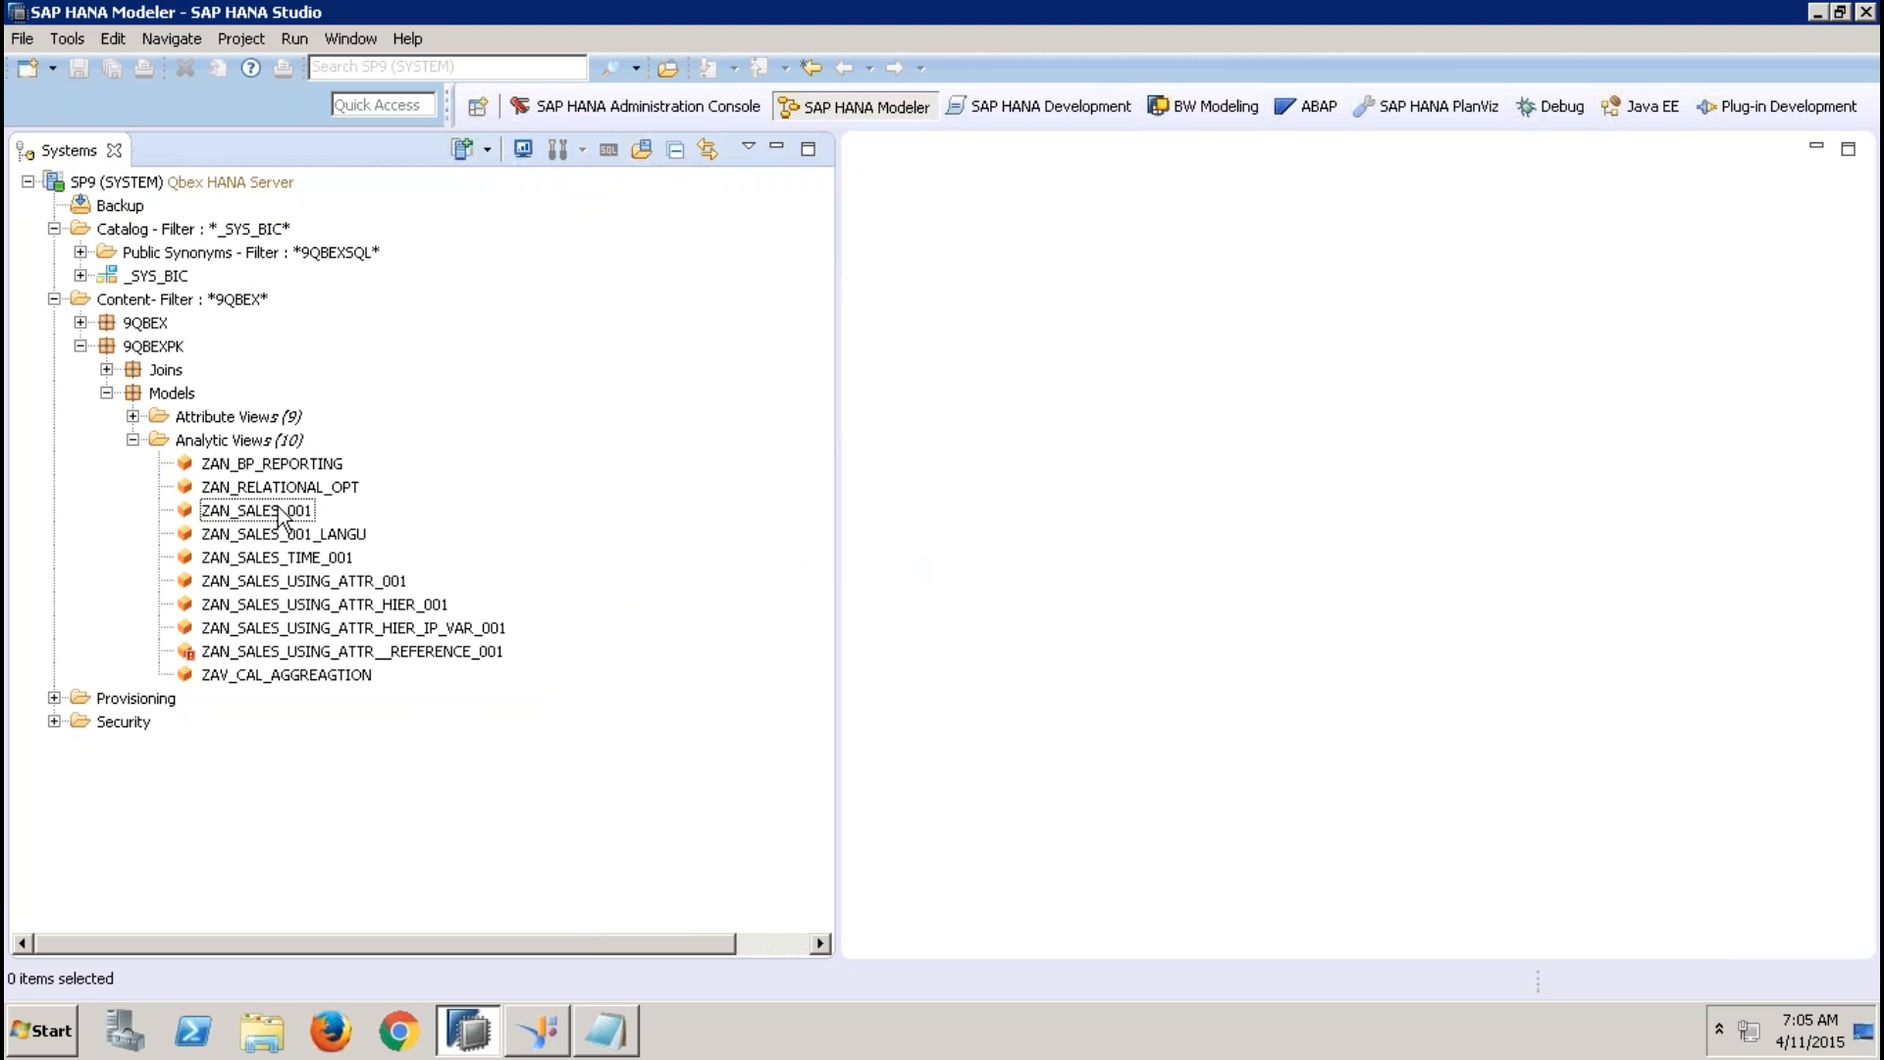
{"action": "double_click", "coordinate": [258, 511]}
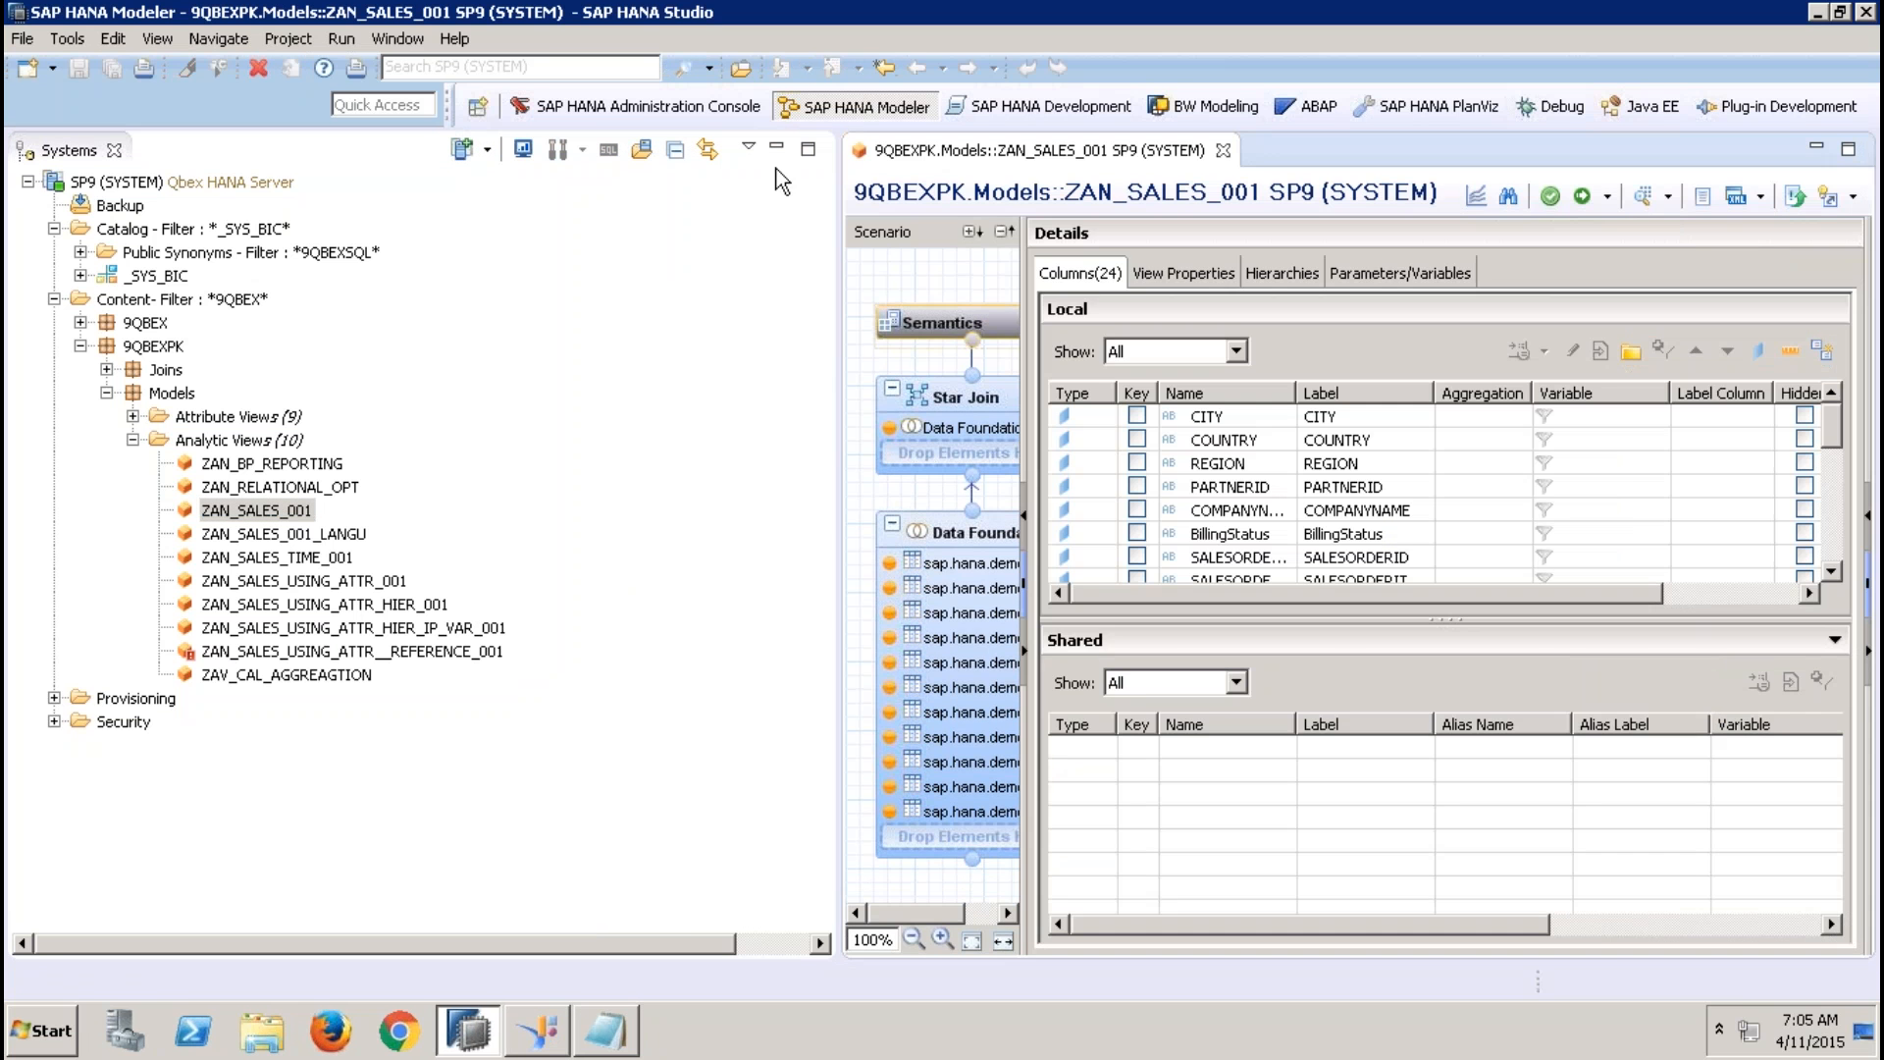
{"action": "left_click", "coordinate": [776, 146]}
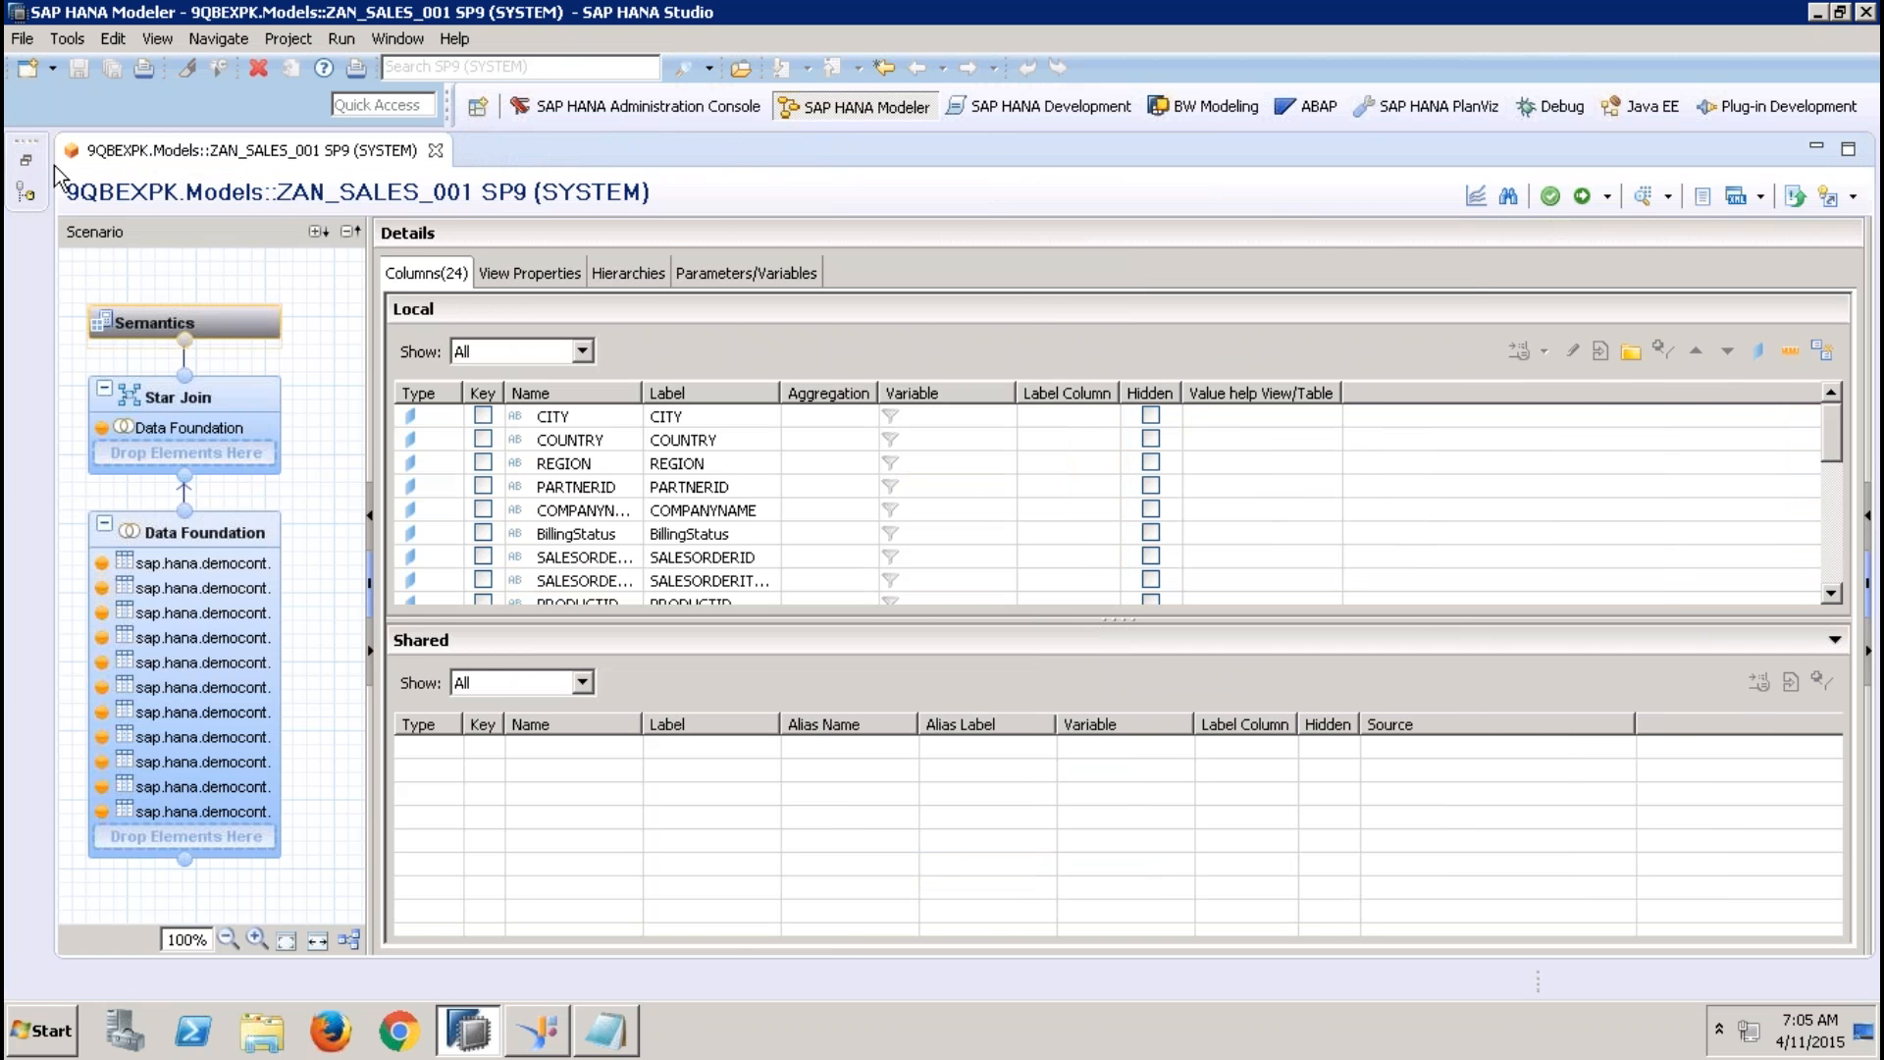
{"action": "left_click", "coordinate": [25, 166]}
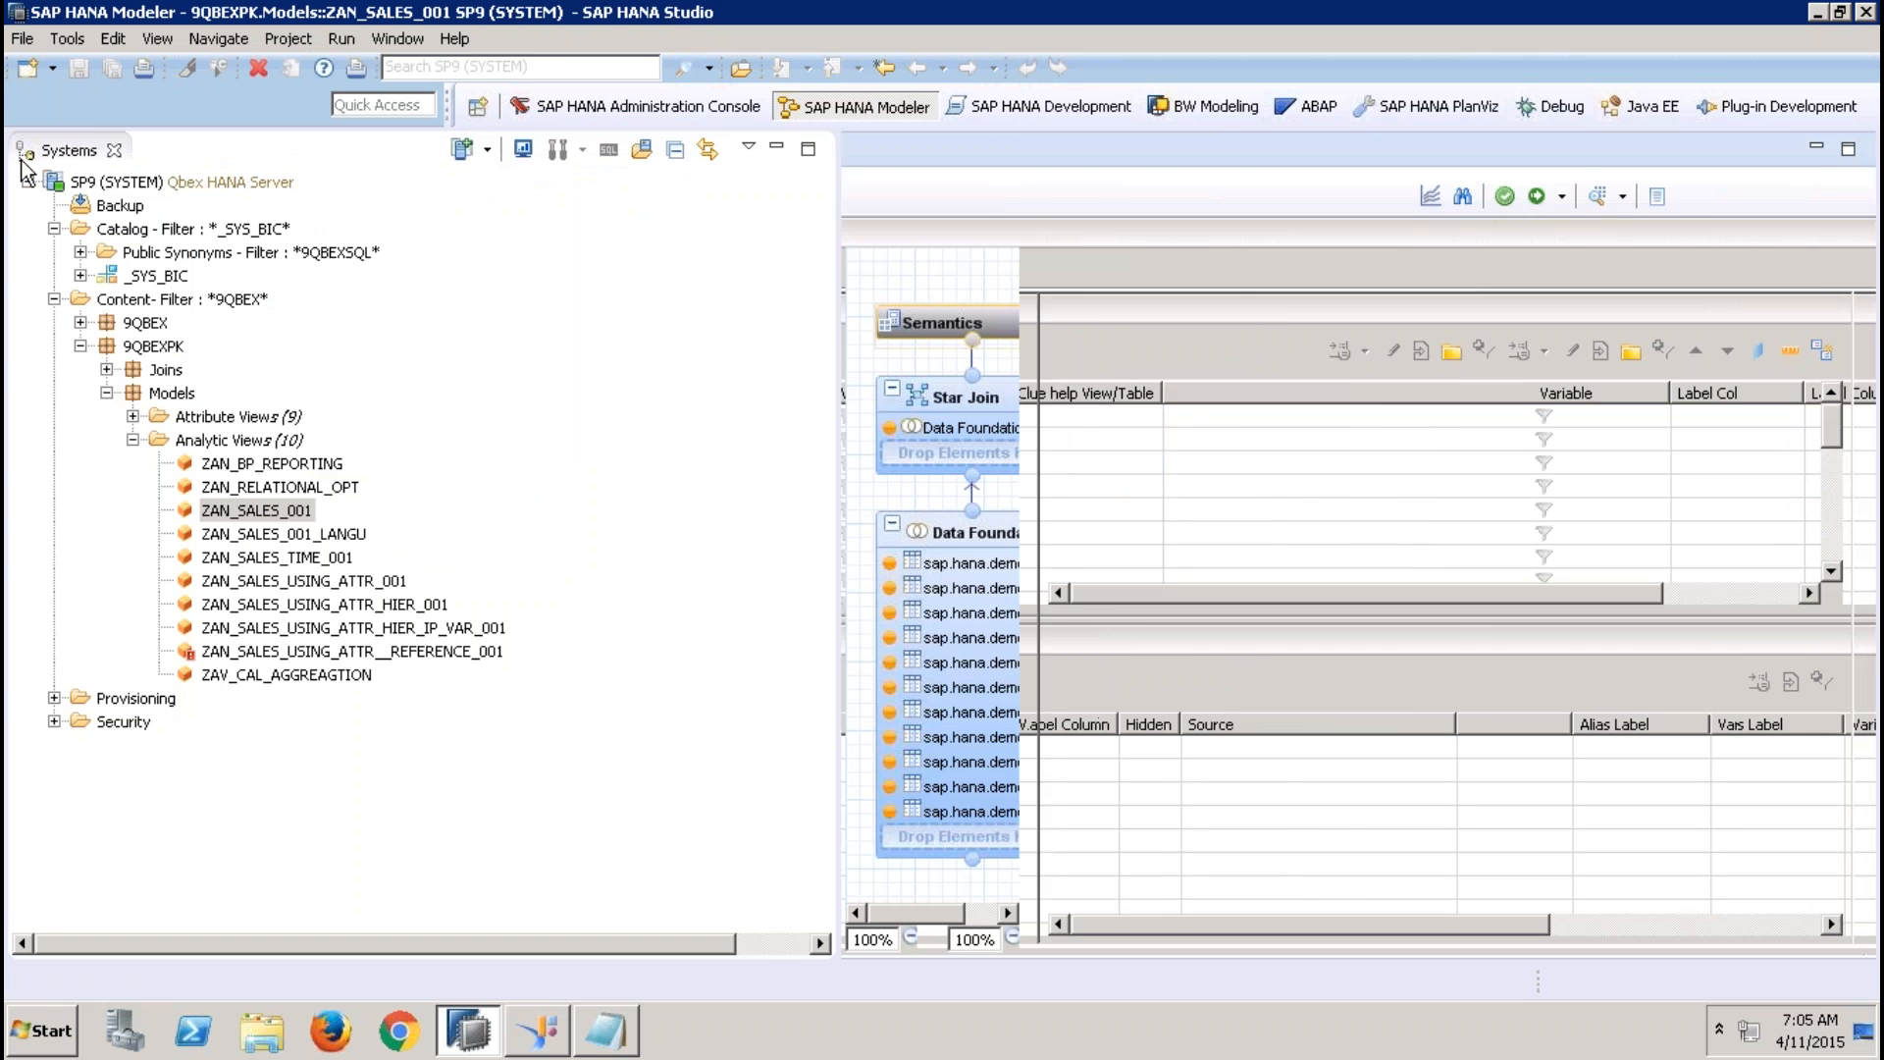
Duplicate the analytic view ZAN_SALES_001 within the Analytic Views folder under the name ZAN_SALES_001_IP1
{"action": "right_click", "coordinate": [273, 511]}
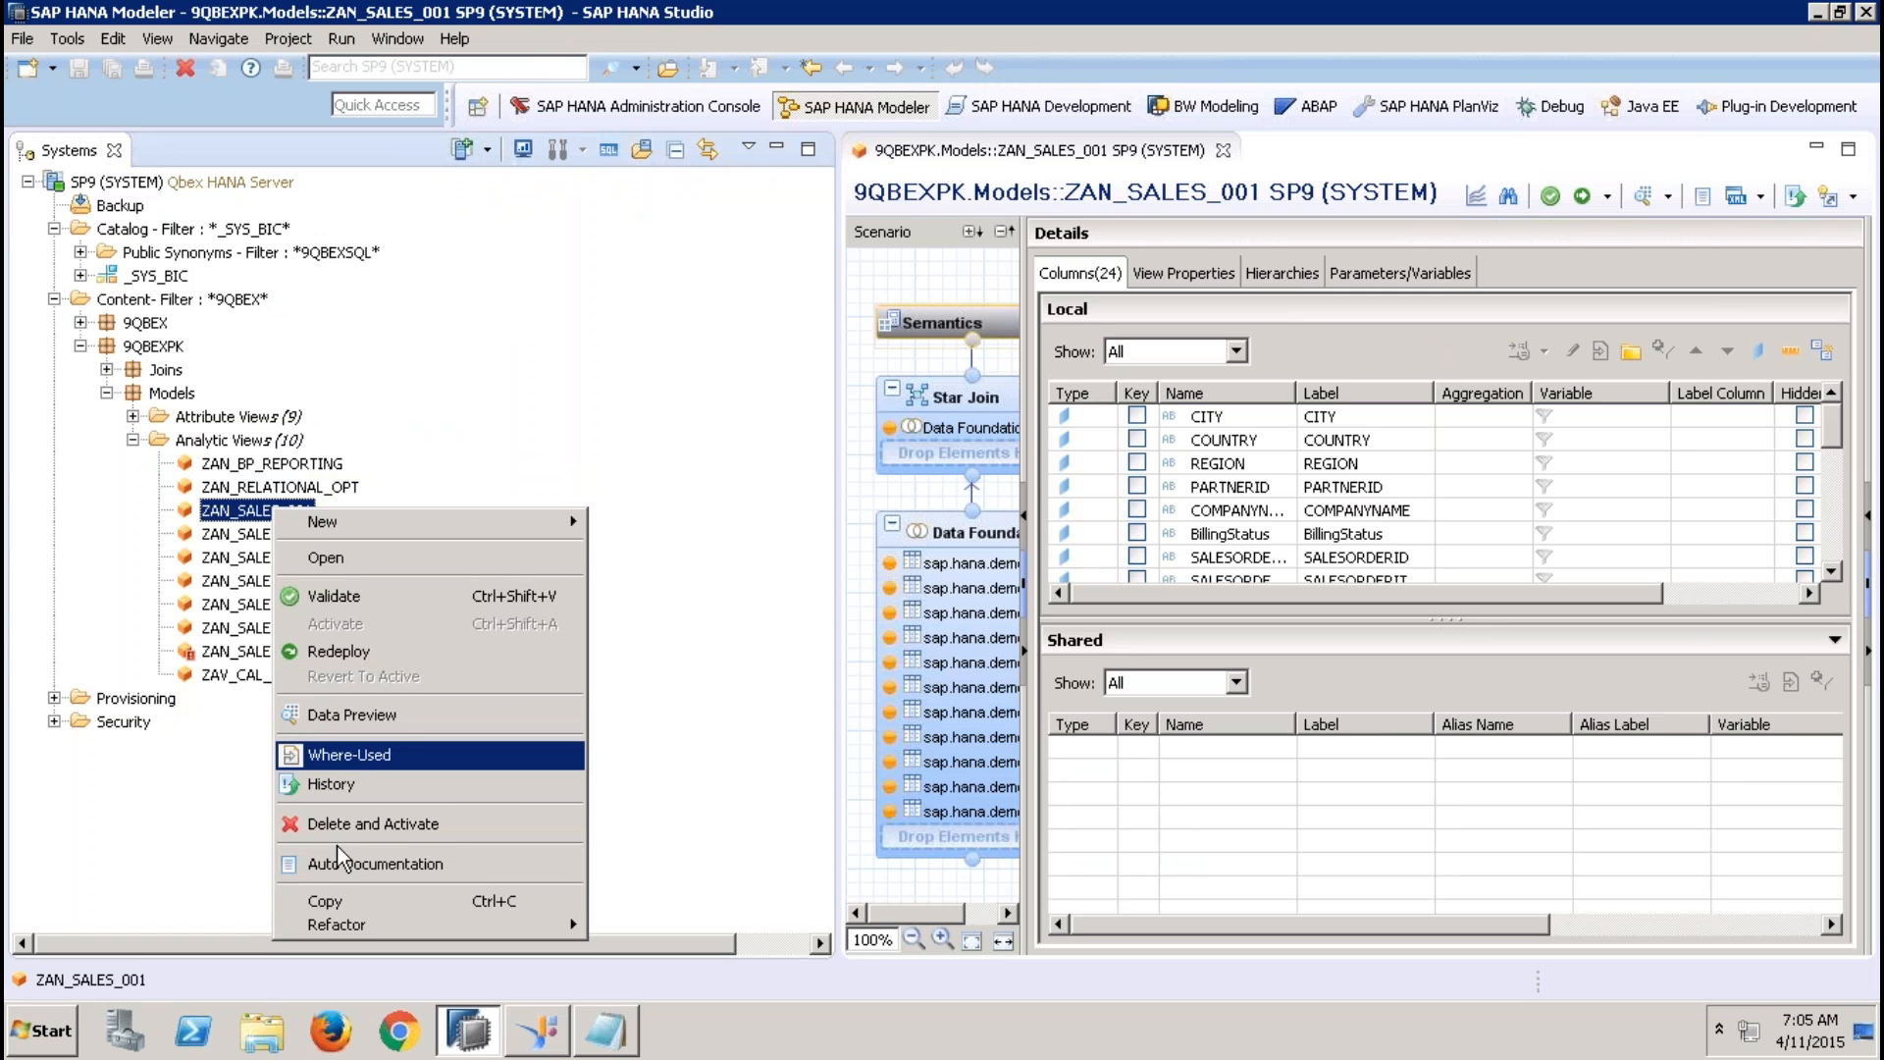
{"action": "left_click", "coordinate": [334, 899]}
{"action": "right_click", "coordinate": [260, 443]}
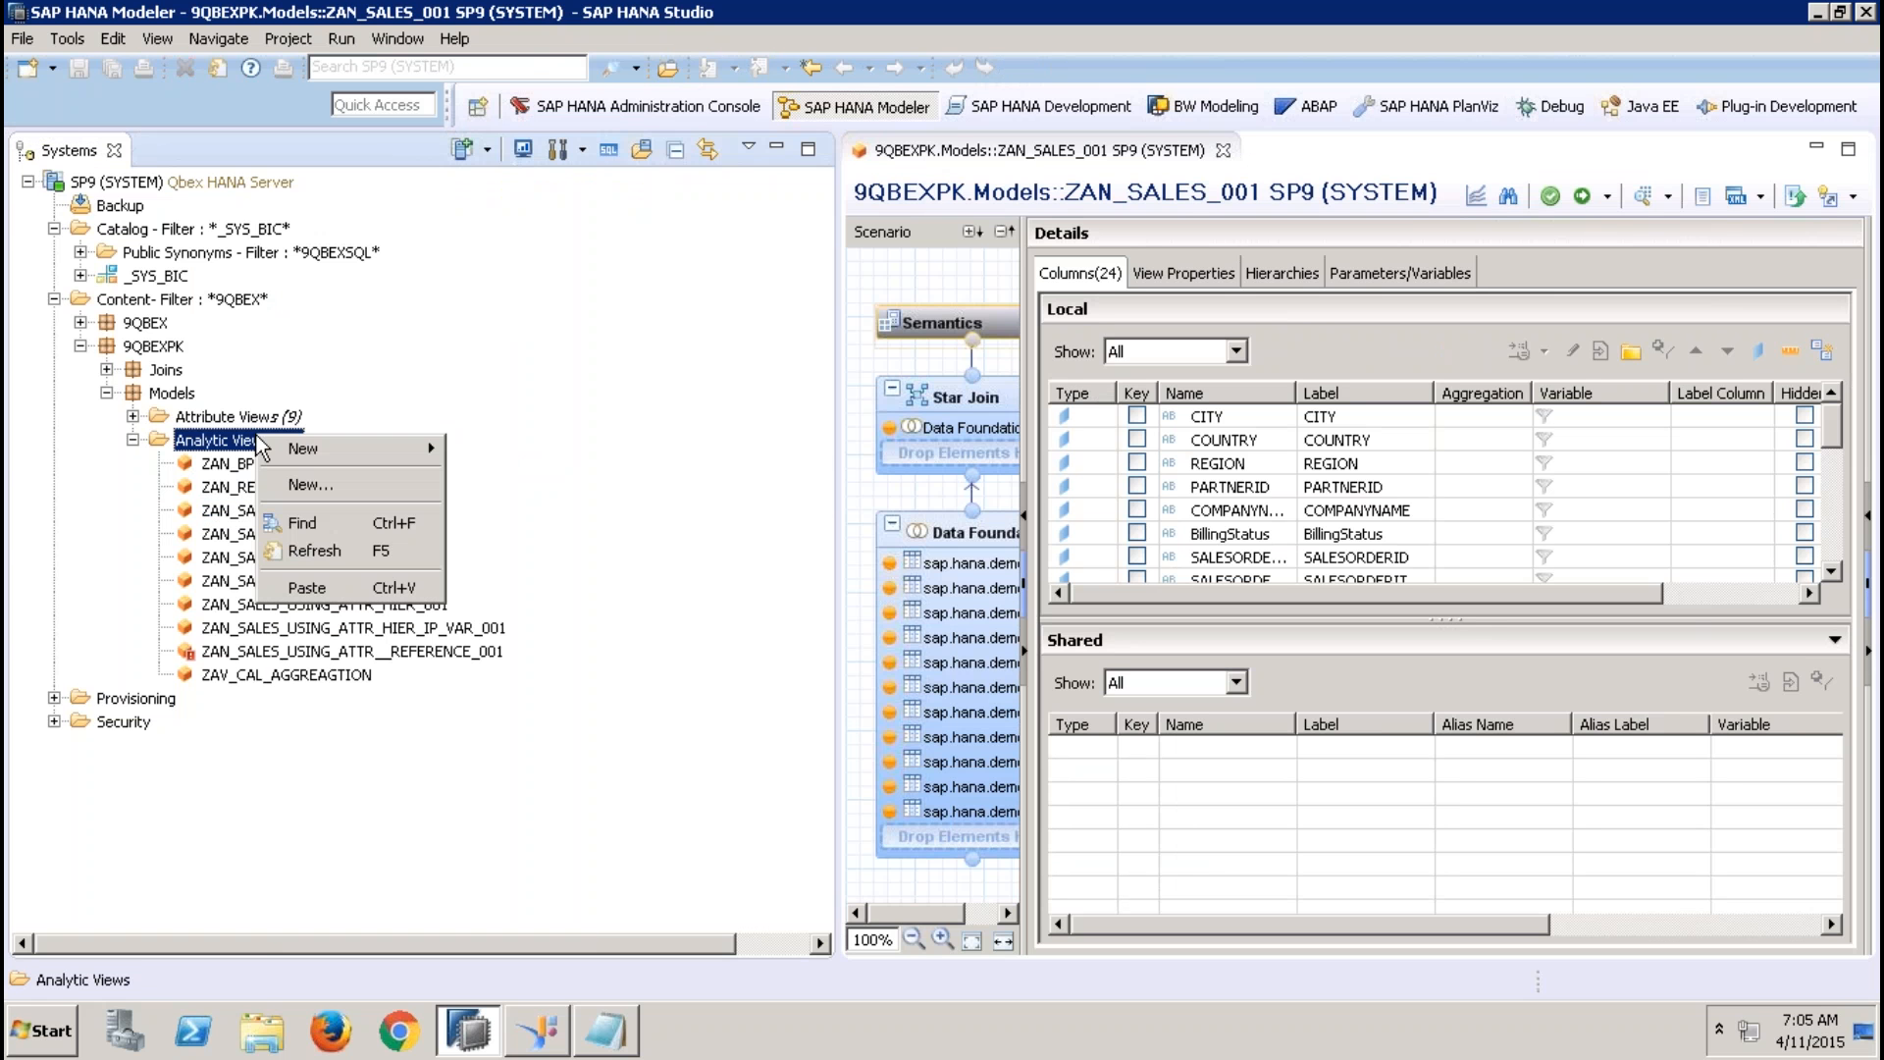
{"action": "left_click", "coordinate": [331, 589]}
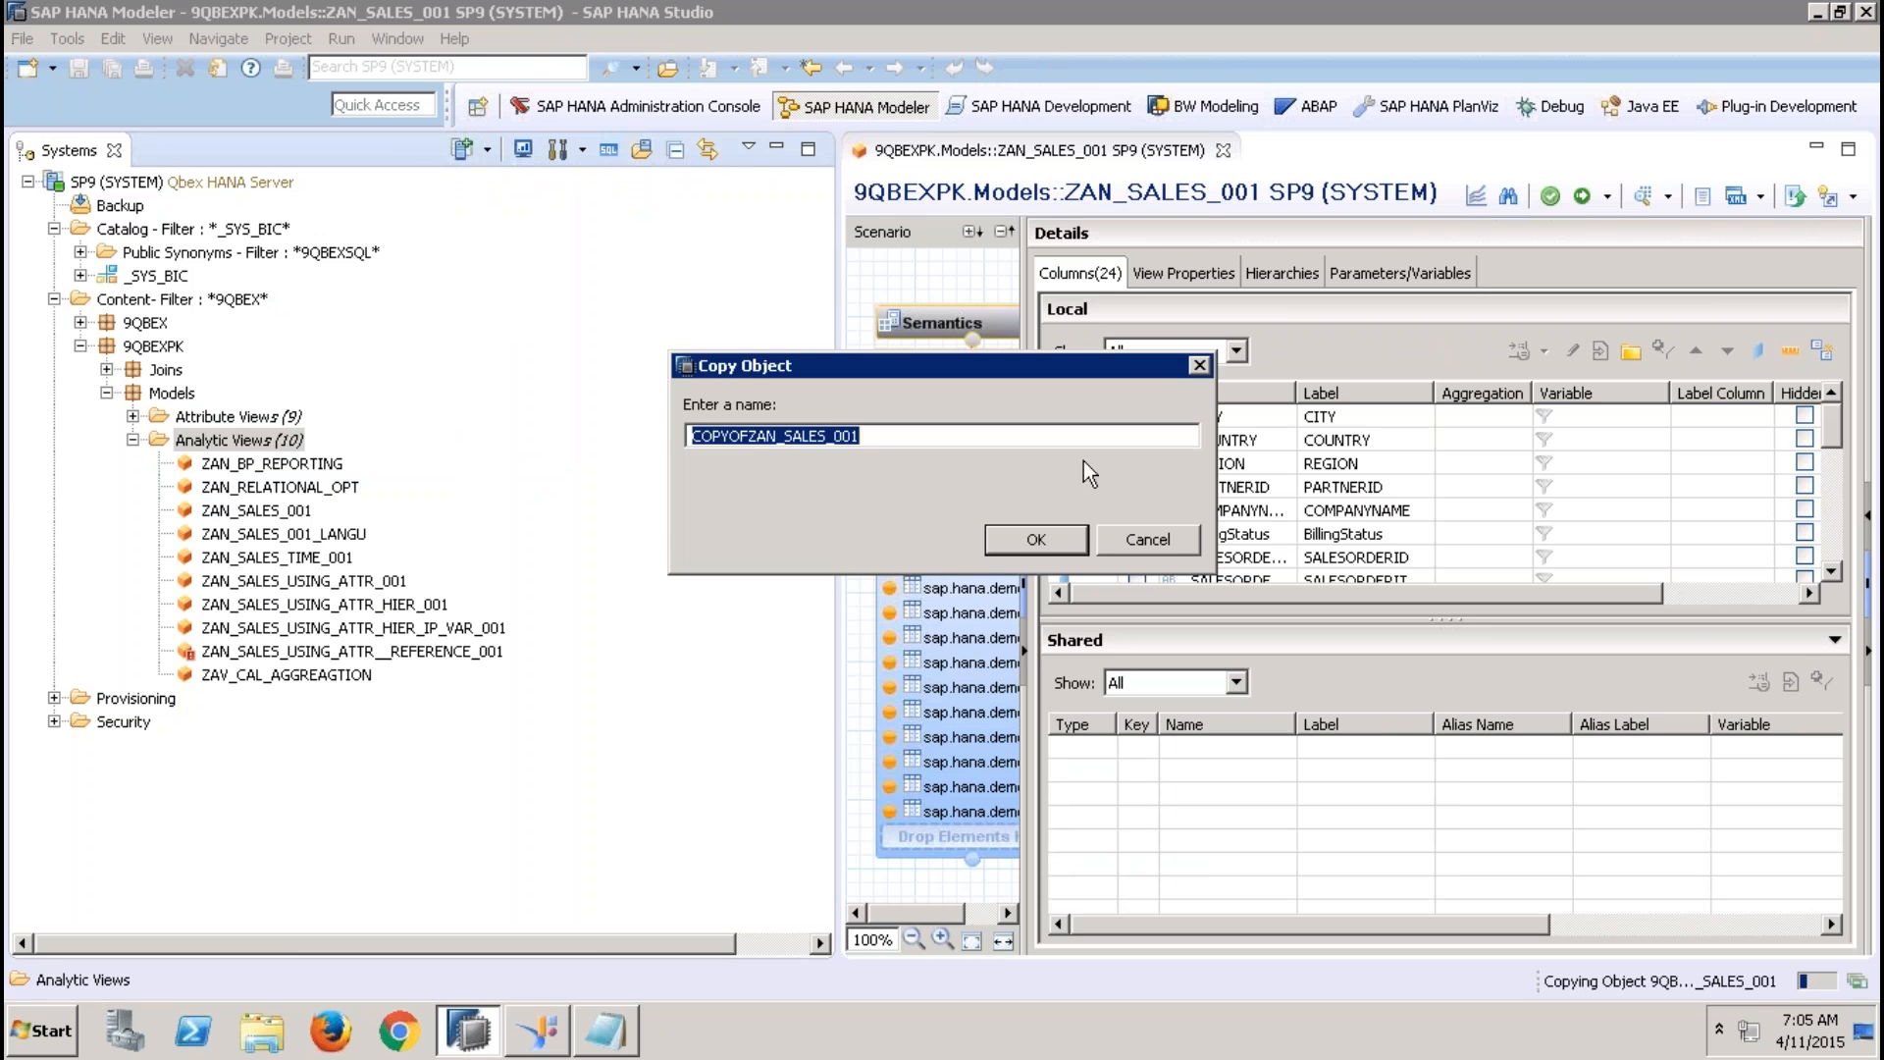
{"action": "left_click", "coordinate": [748, 436]}
{"action": "key", "text": "shift+Home"}
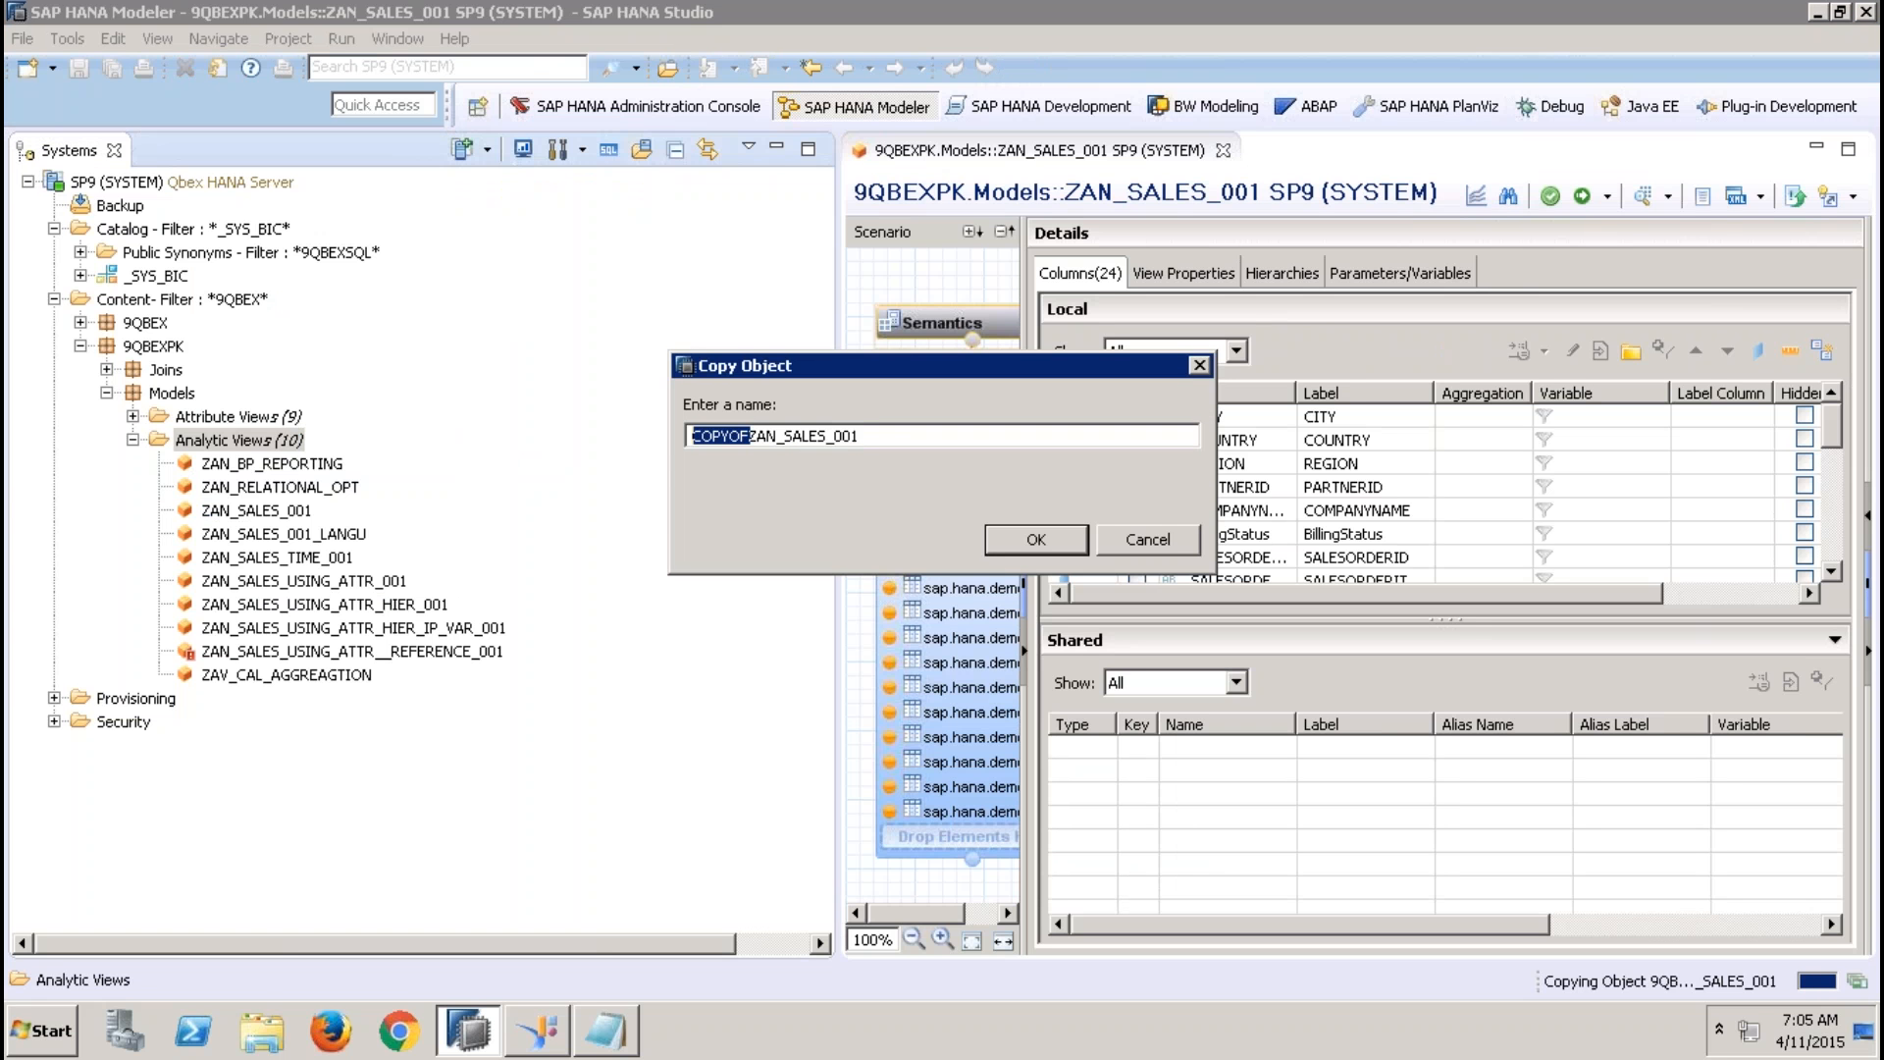
{"action": "key", "text": "BackSpace"}
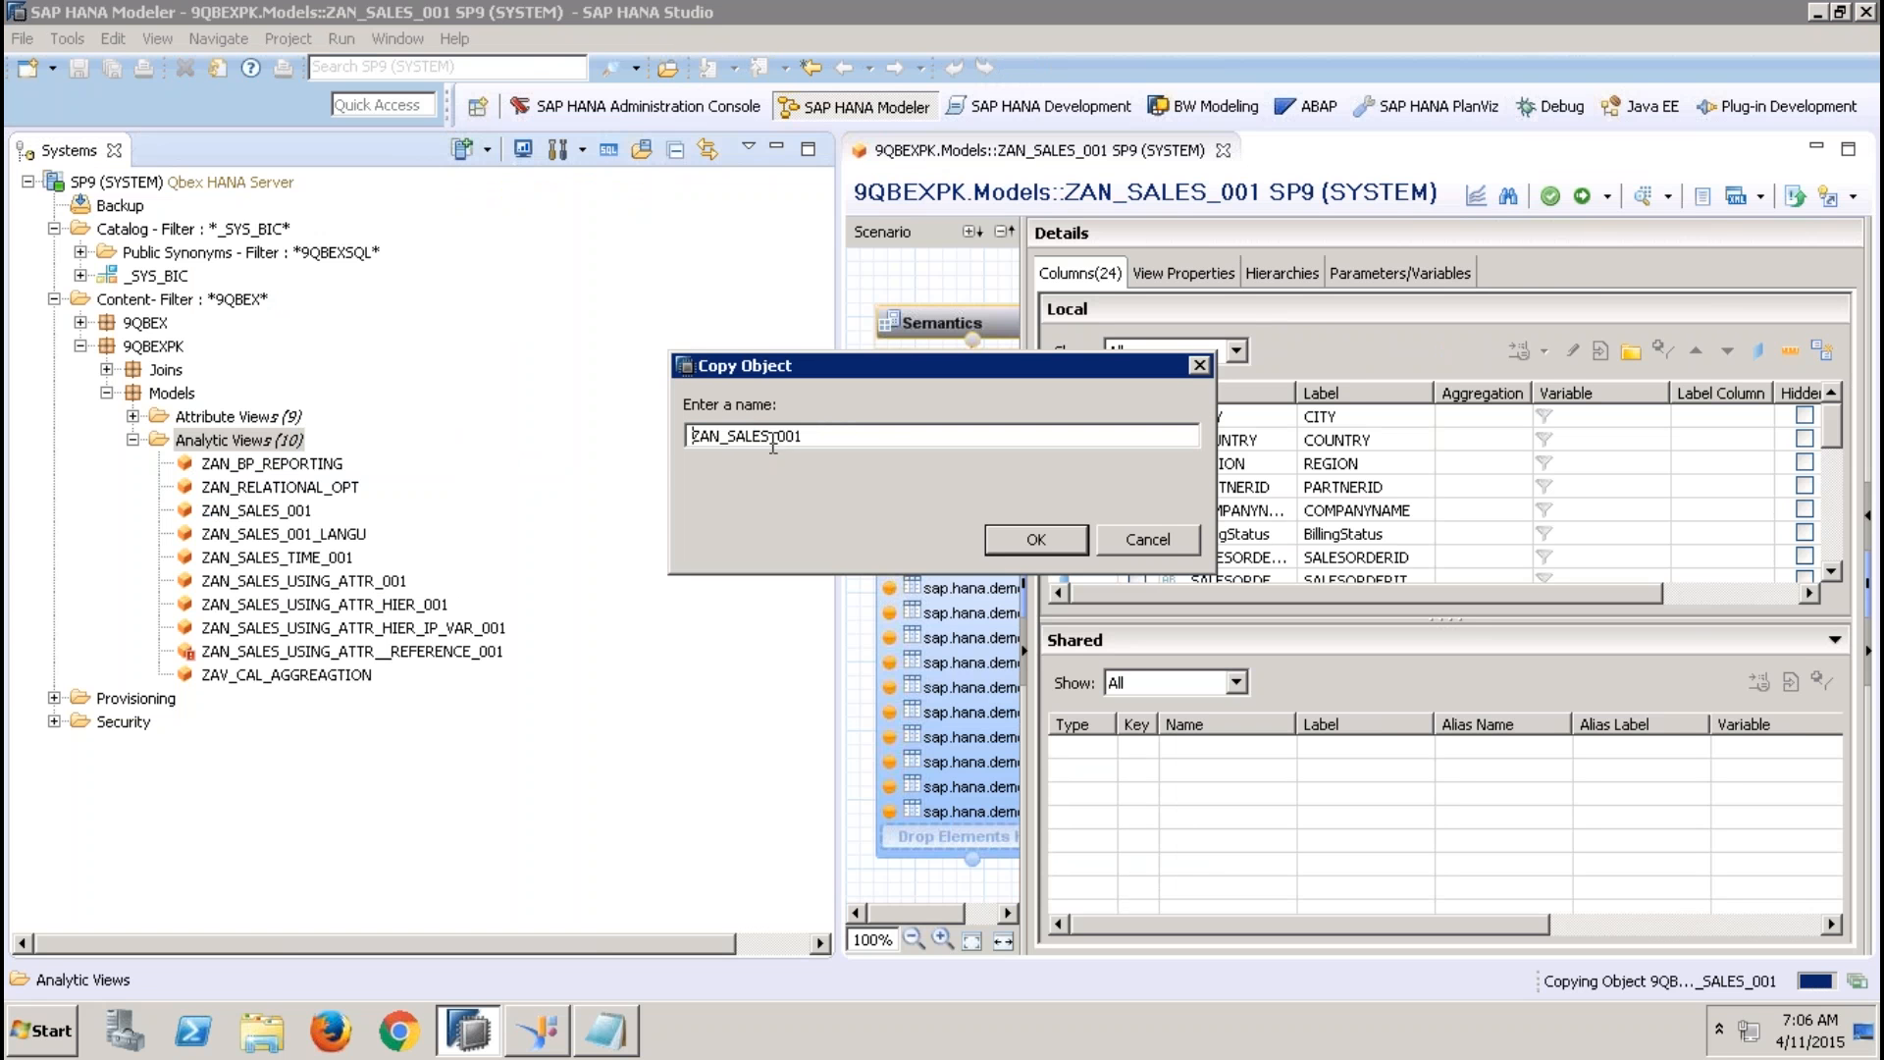
{"action": "key", "text": "End"}
{"action": "type", "text": "_IP1"}
{"action": "left_click", "coordinate": [1033, 540]}
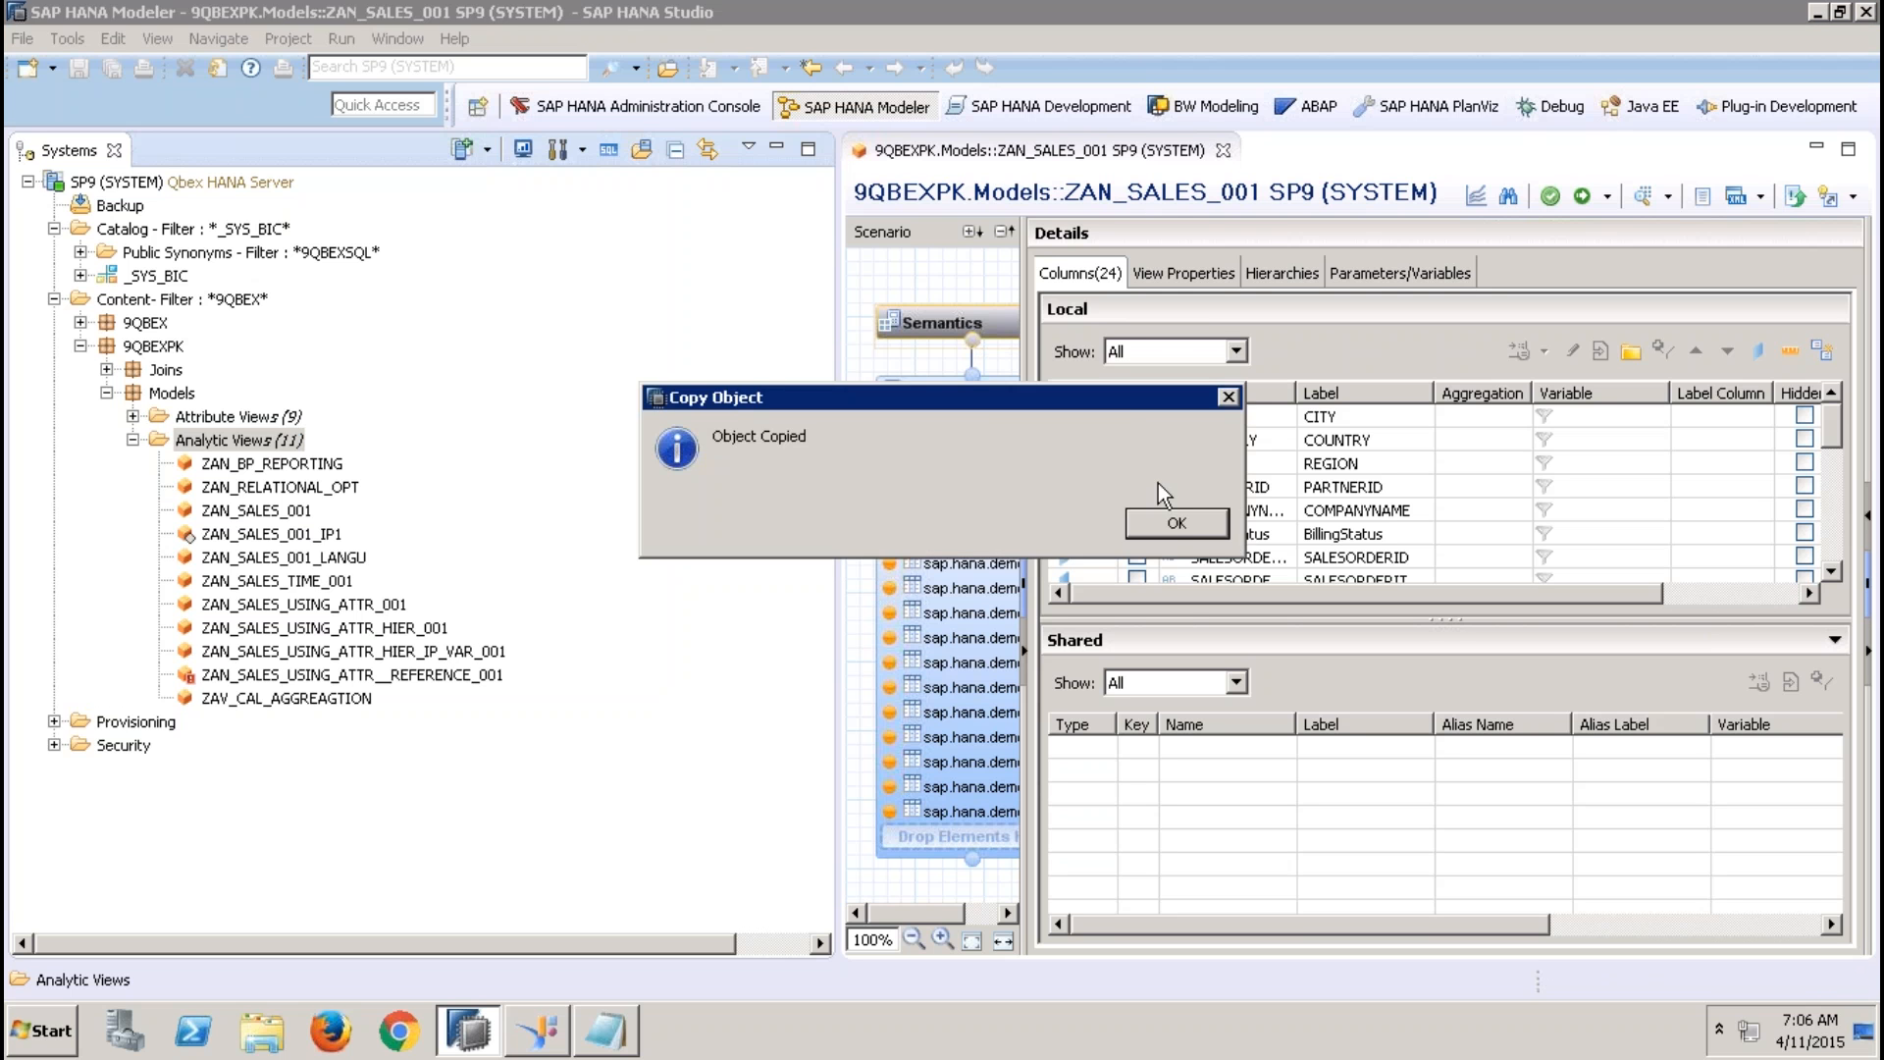
{"action": "left_click", "coordinate": [1178, 522]}
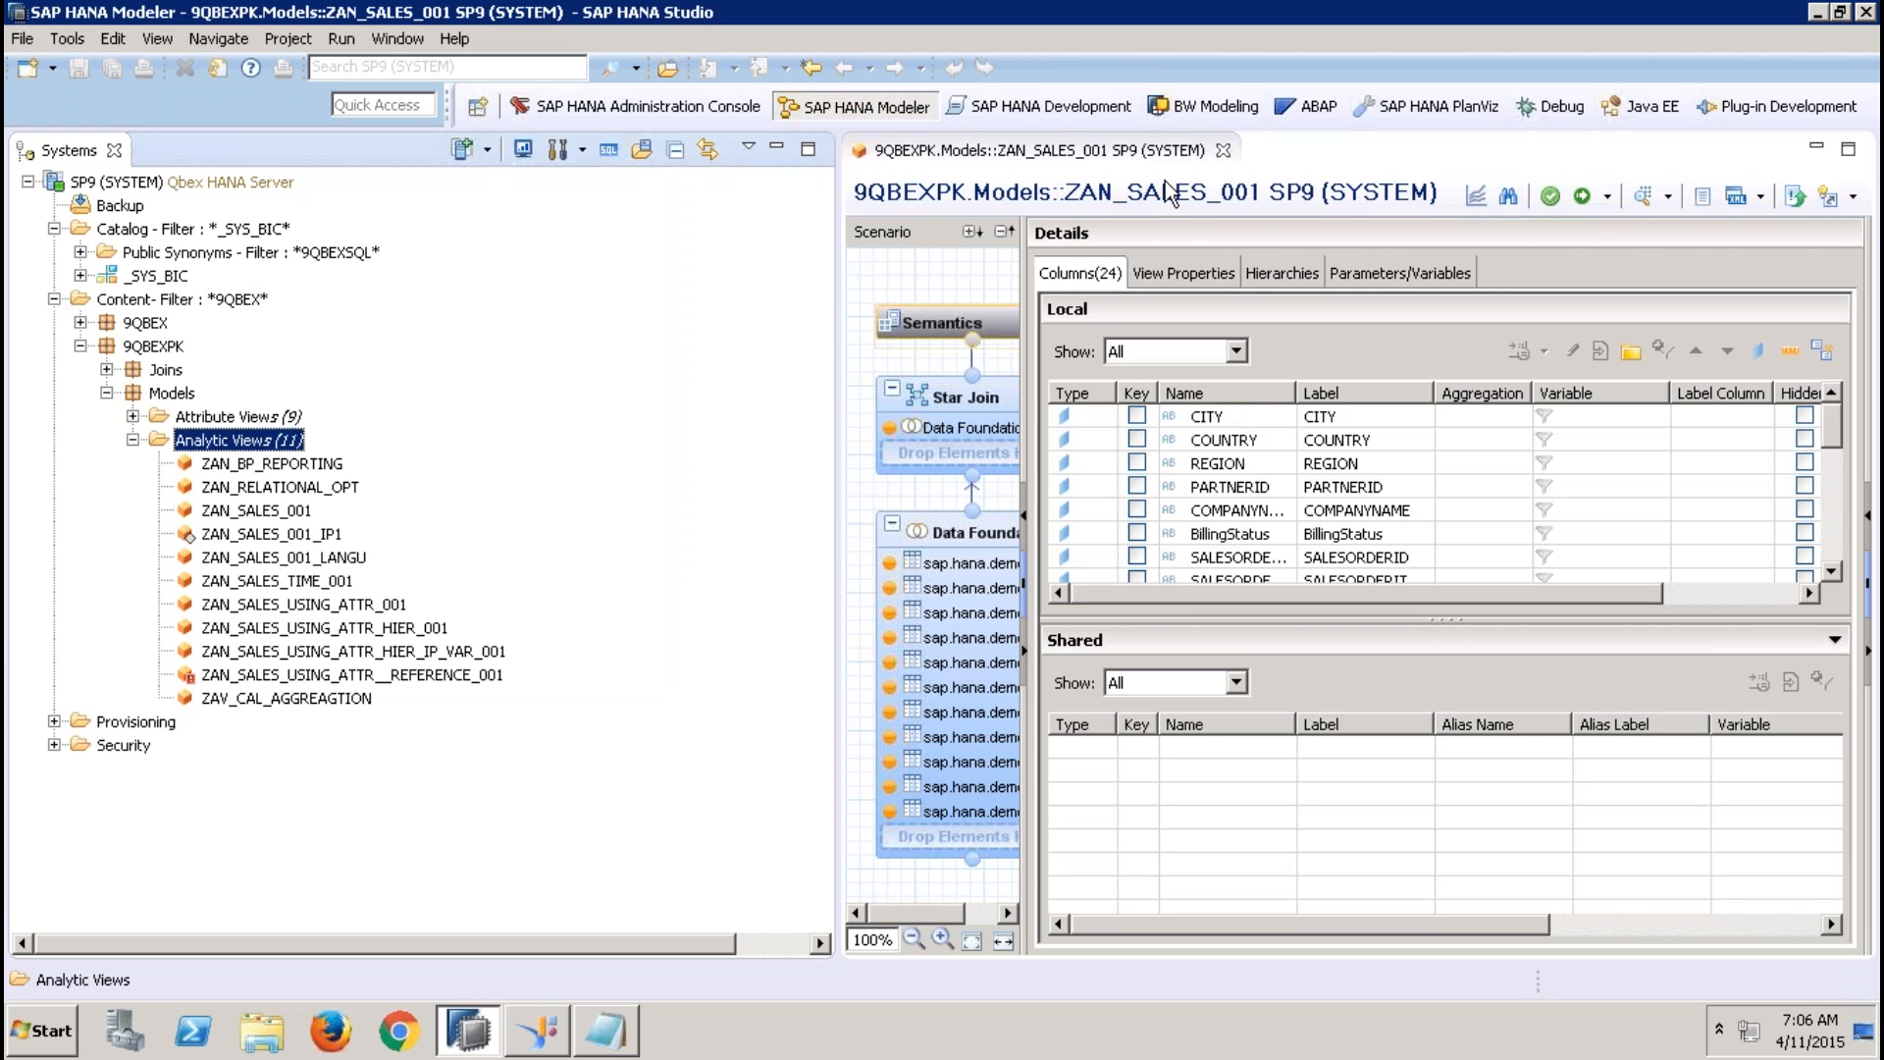
Close ZAN_SALES_001 and open ZAN_SALES_001_IP1 with its Data Foundation shown and the Systems tree minimized
{"action": "left_click", "coordinate": [1223, 150]}
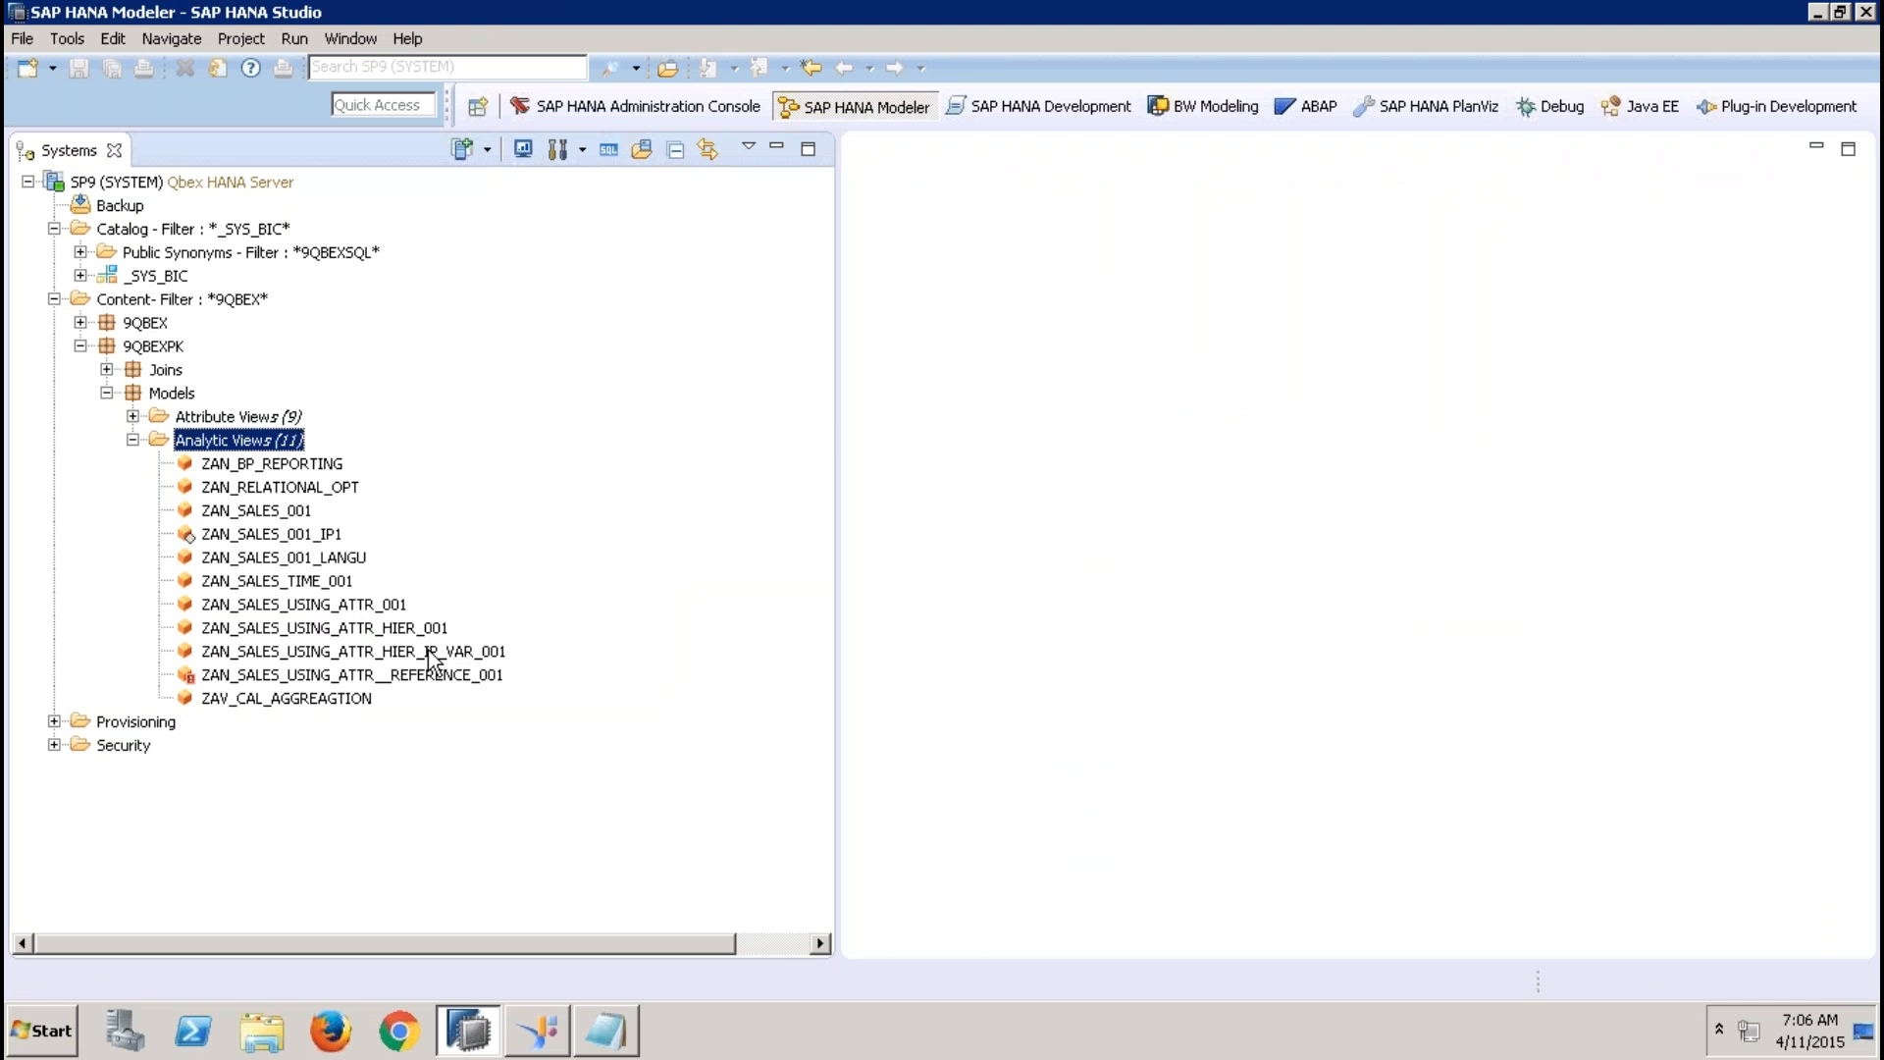
{"action": "double_click", "coordinate": [300, 535]}
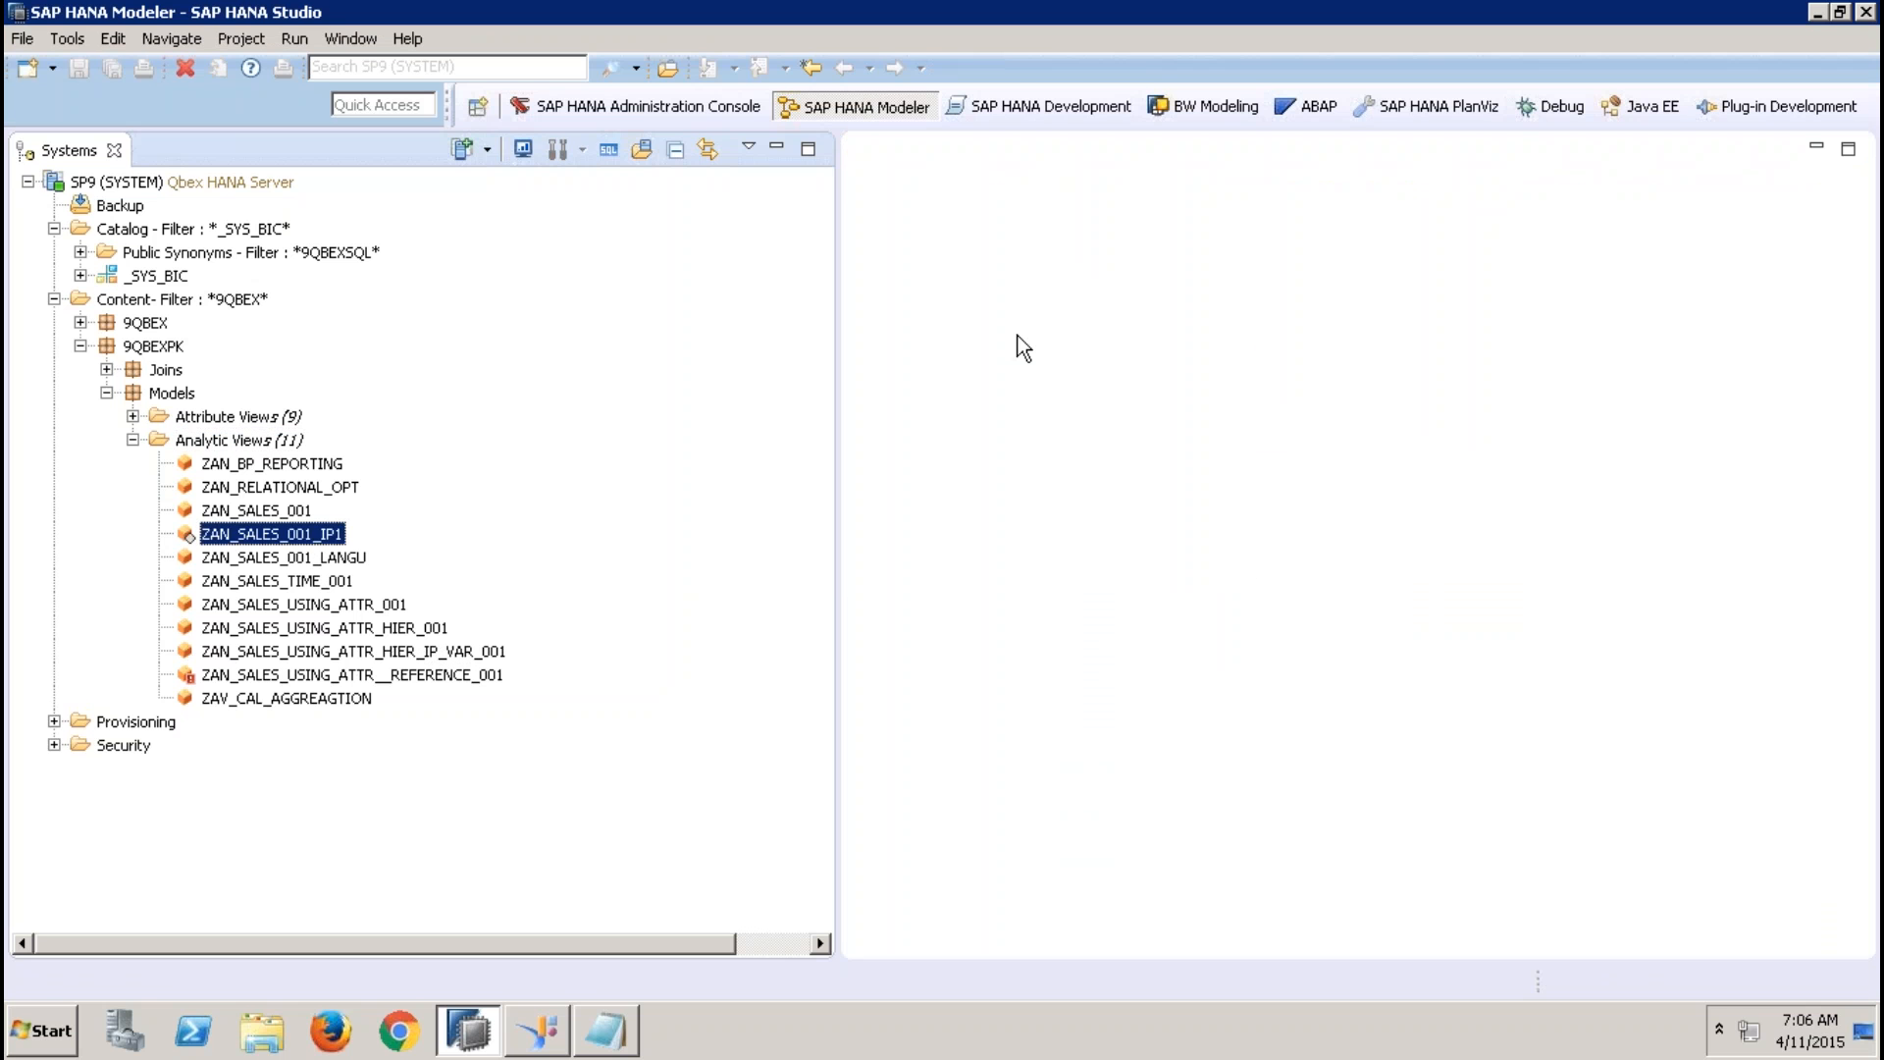
{"action": "left_click", "coordinate": [775, 148]}
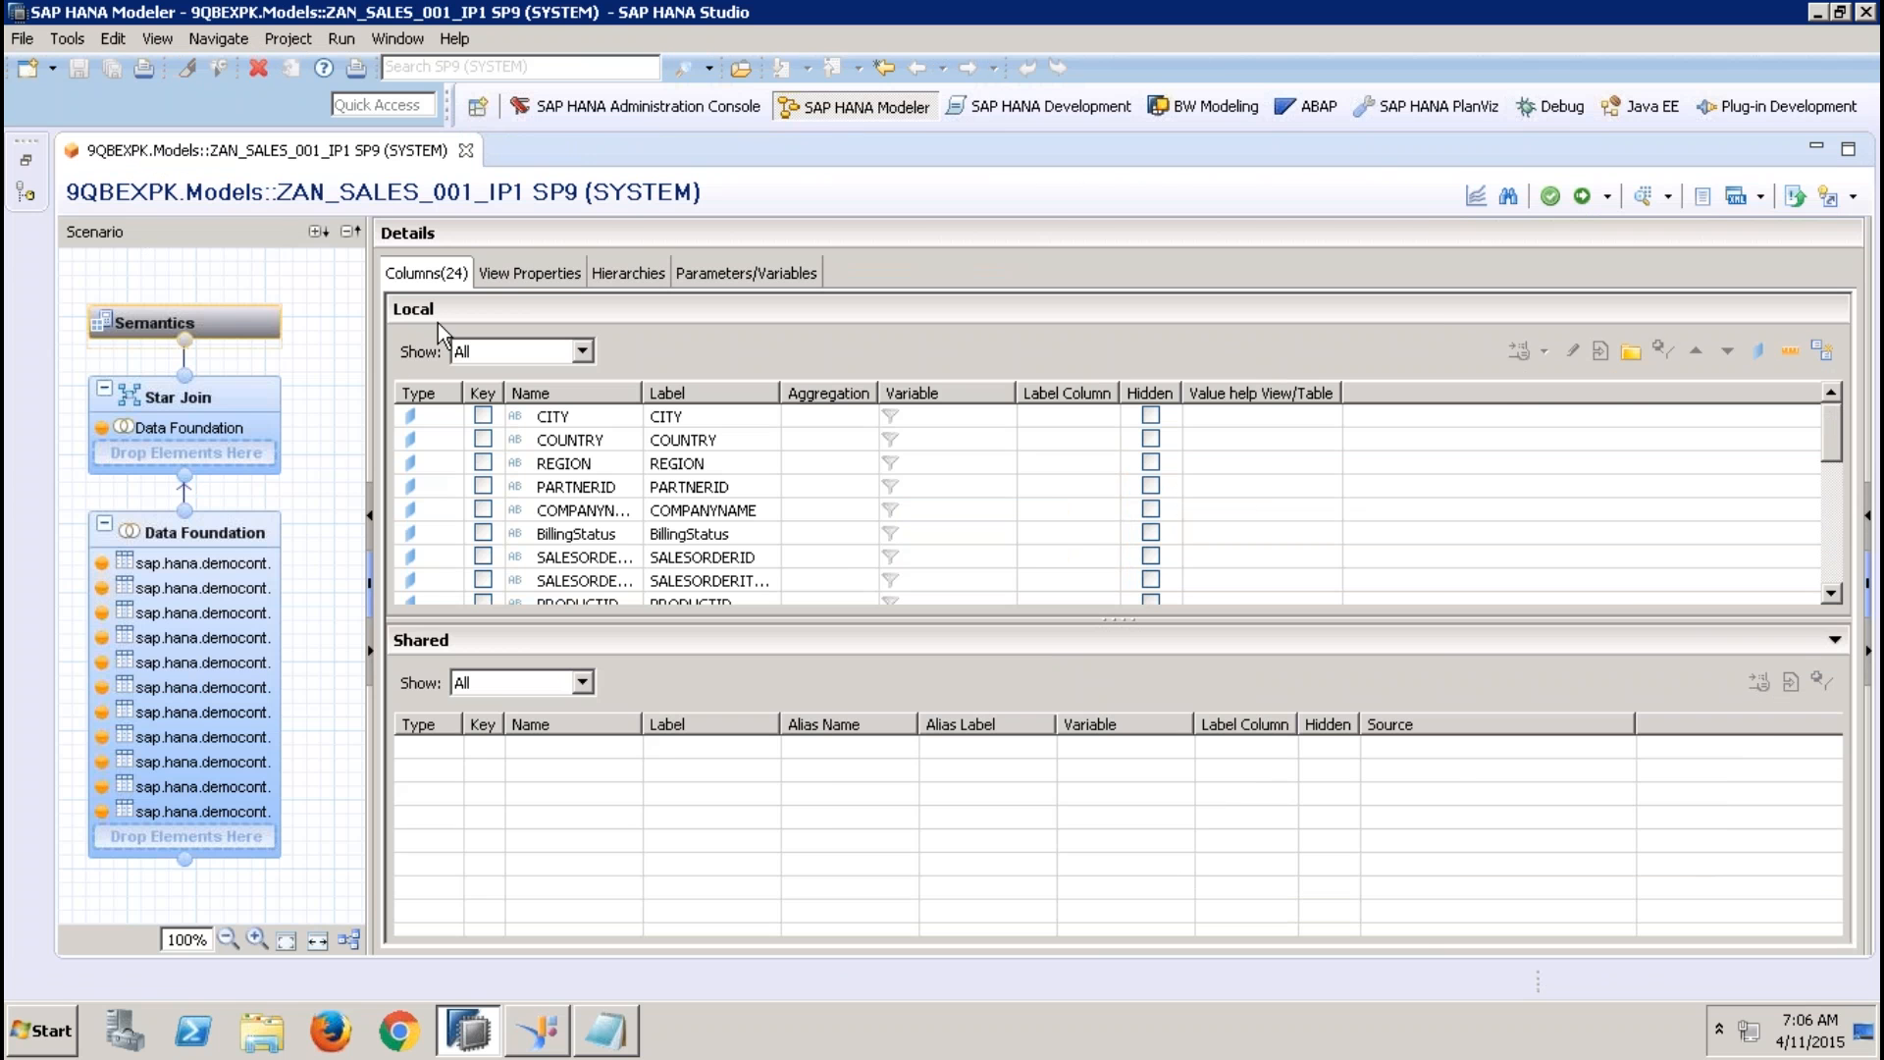
{"action": "left_click", "coordinate": [208, 531]}
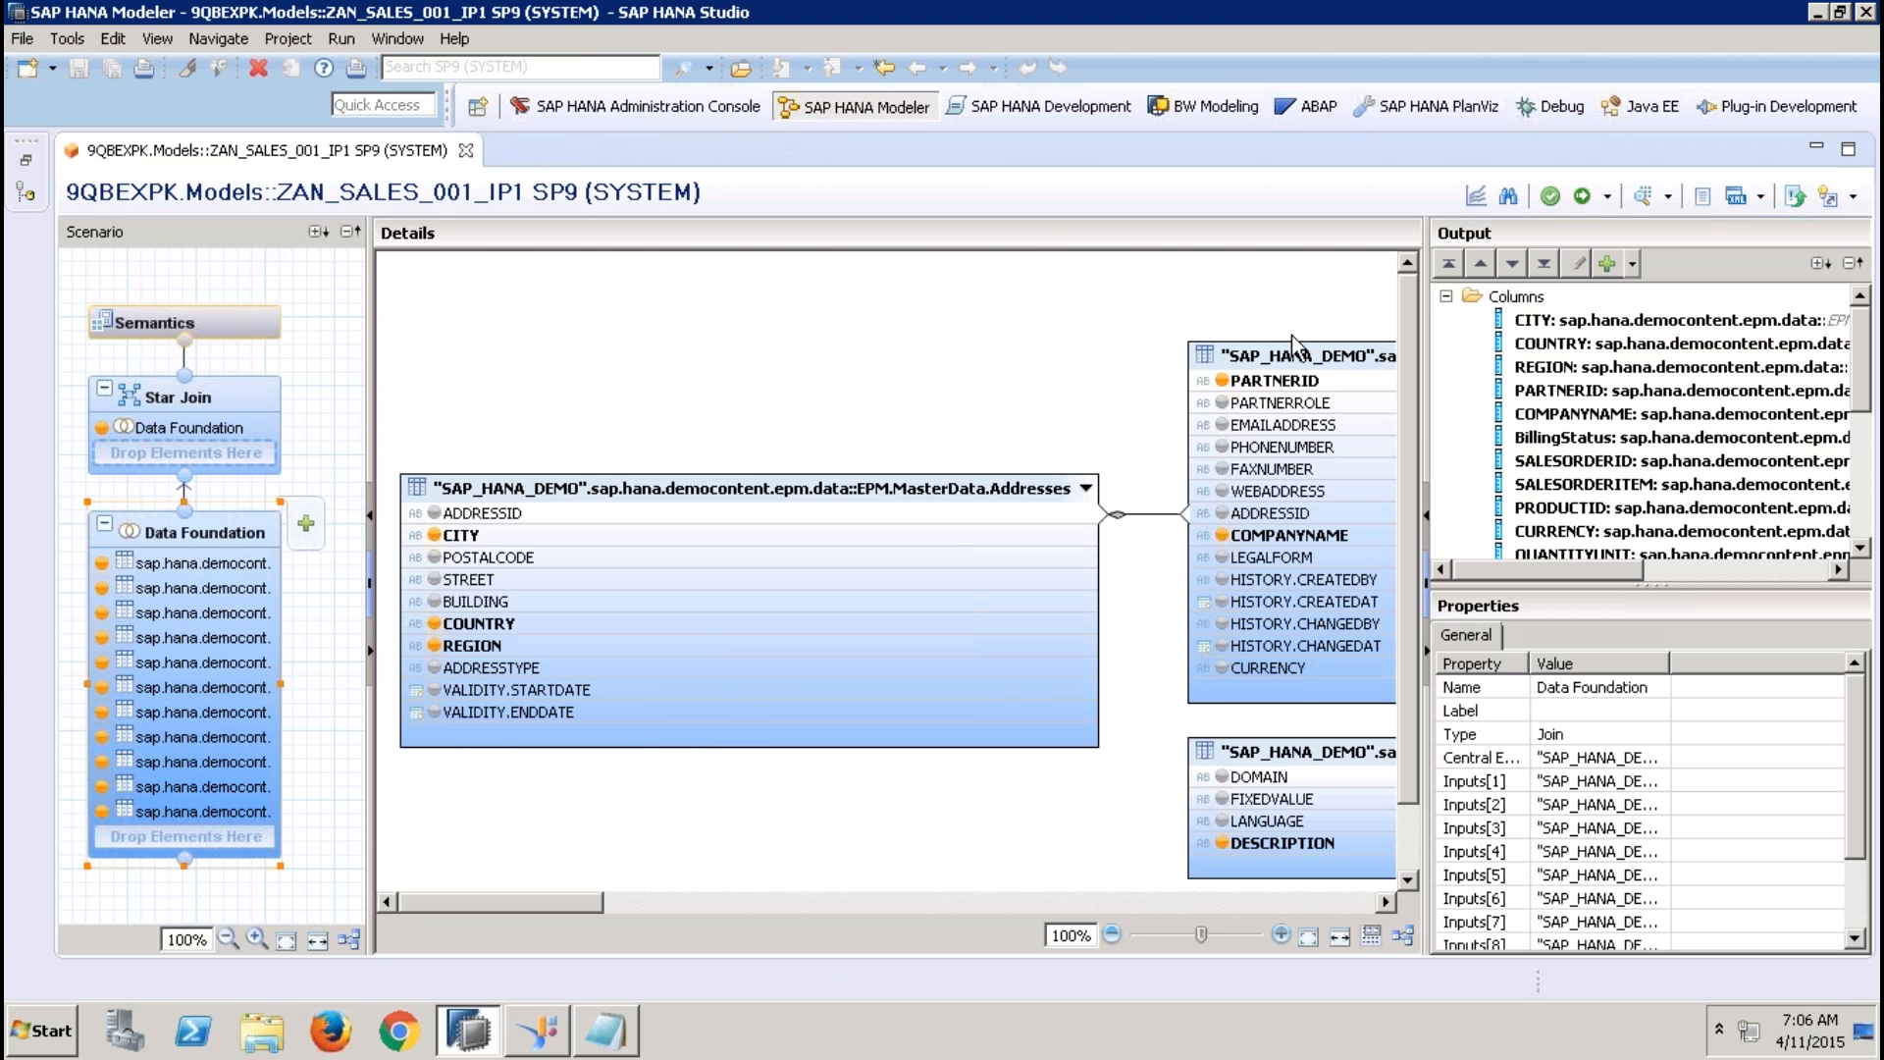
Try to preview the data of ZAN_SALES_001_IP1, and activate the view
{"action": "left_click", "coordinate": [1641, 202]}
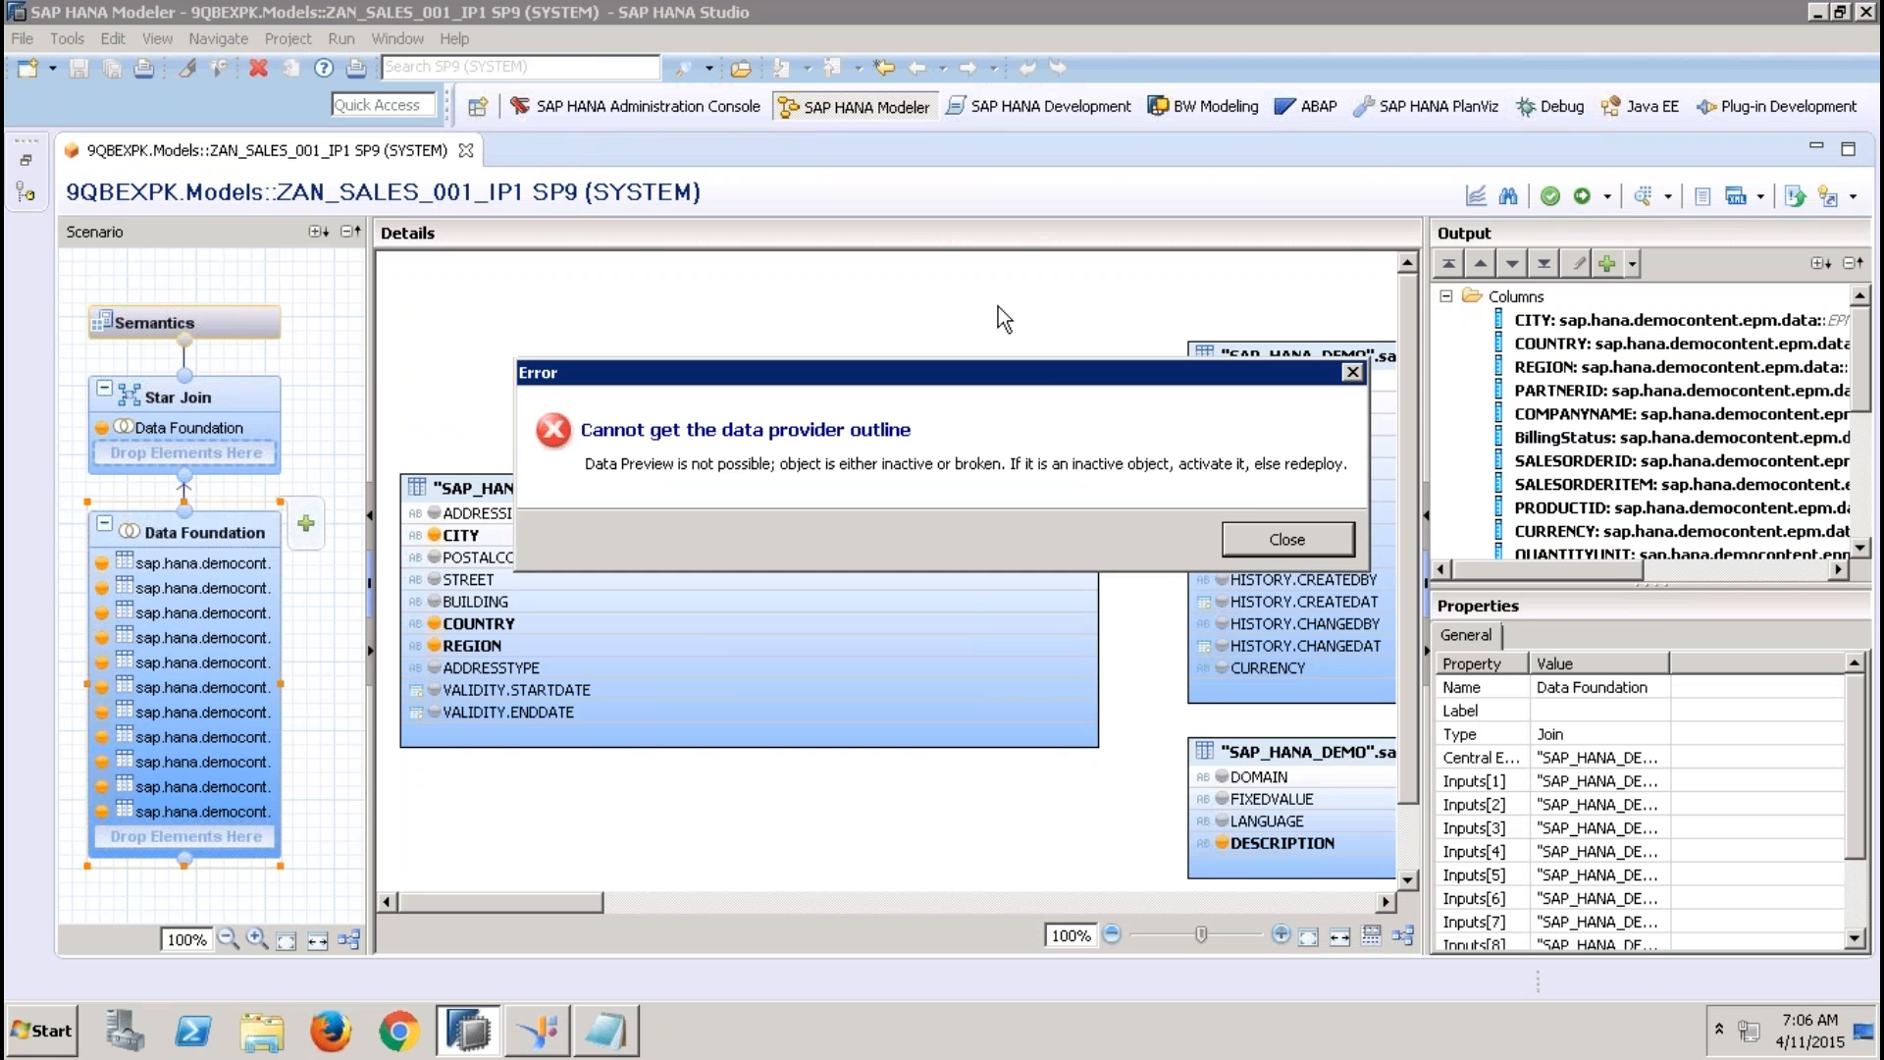
{"action": "left_click", "coordinate": [1264, 537]}
{"action": "left_click", "coordinate": [1581, 196]}
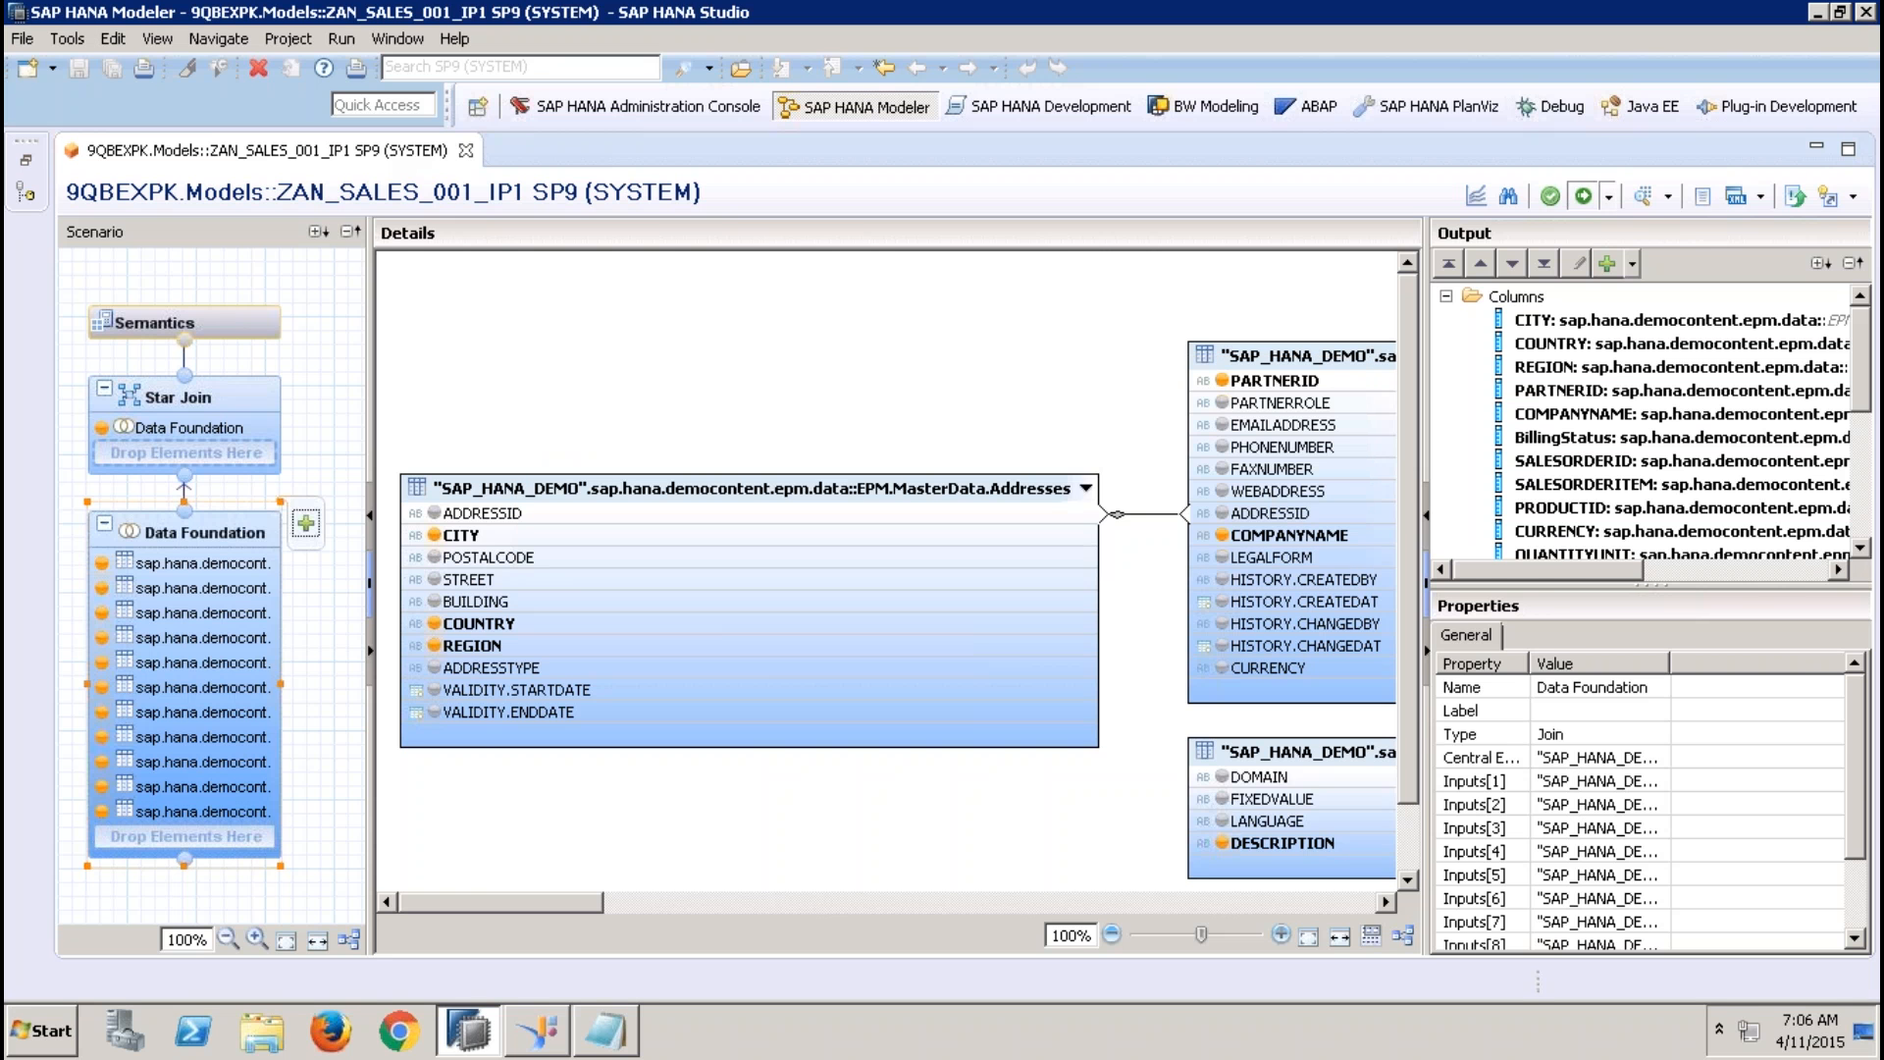
Preview the view's data with REGION on the labels axis as a table, check the EMEA entry and close the preview
{"action": "left_click", "coordinate": [1642, 197]}
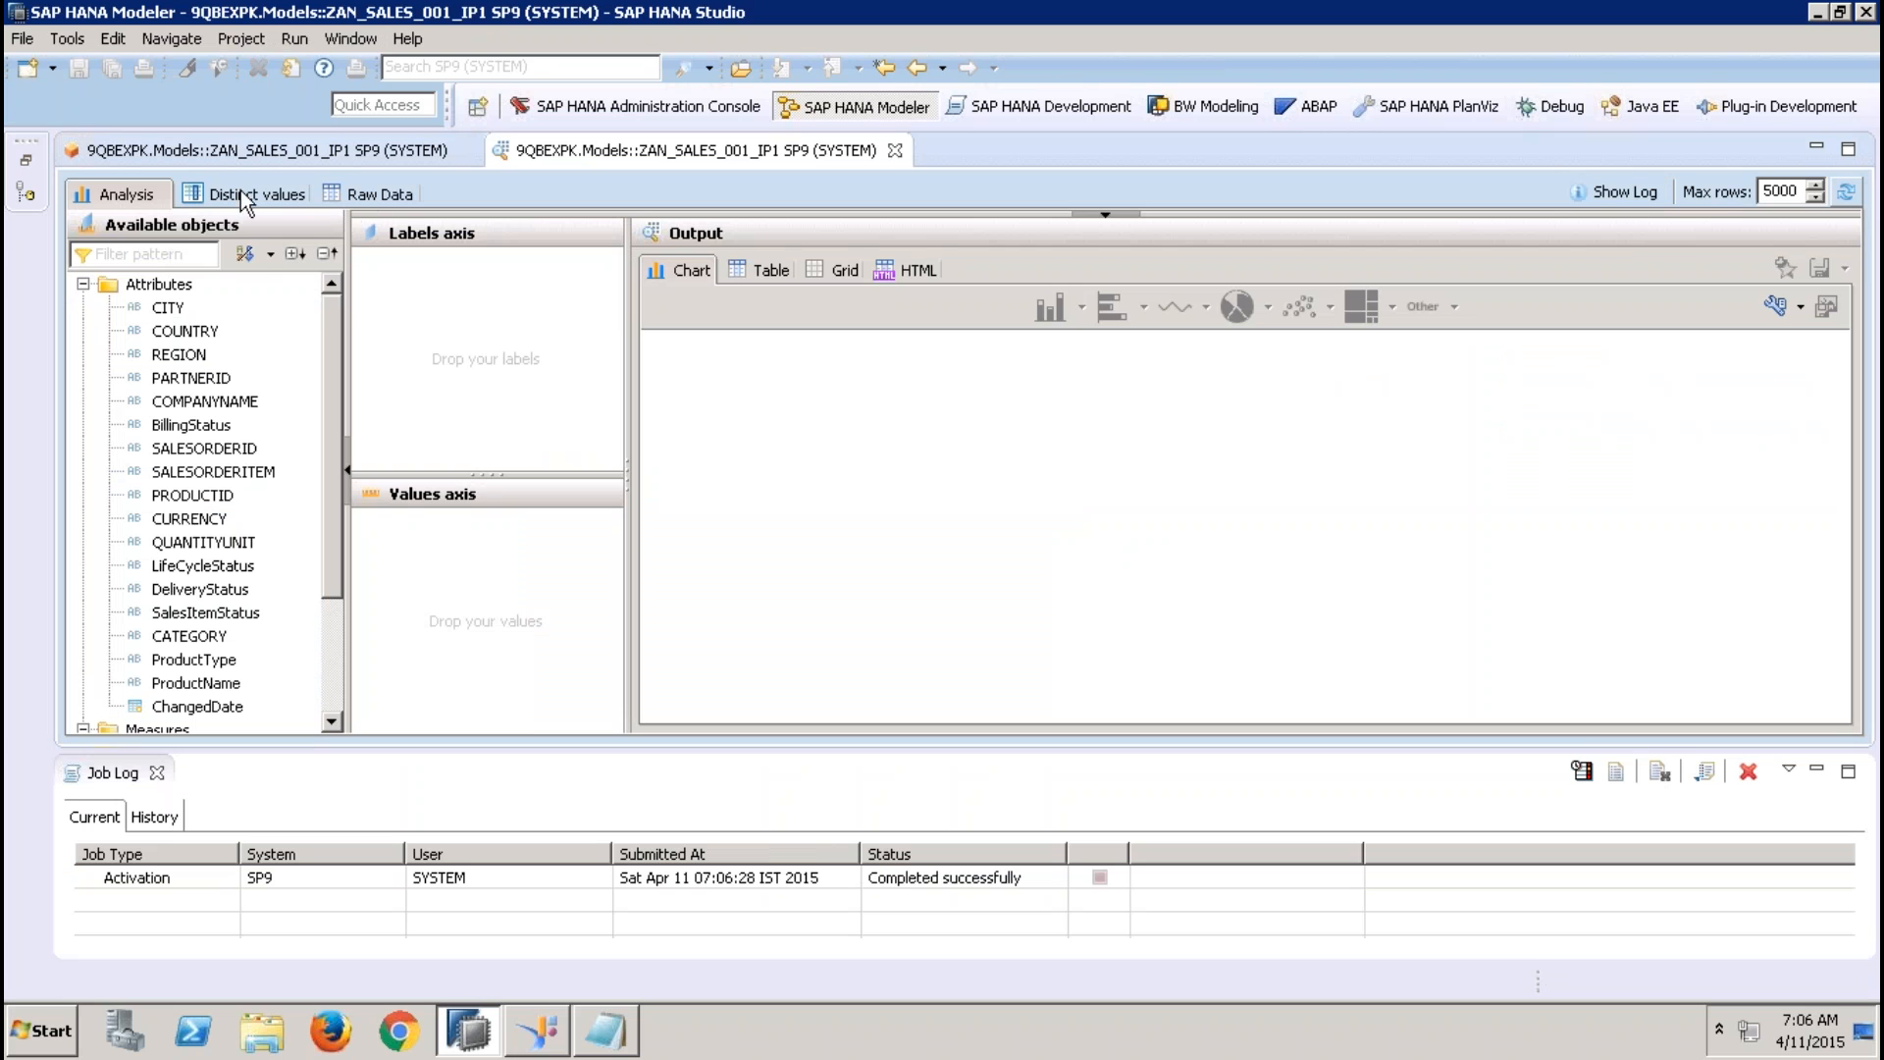
{"action": "left_click_drag", "start_coordinate": [187, 354], "coordinate": [412, 267]}
{"action": "left_click", "coordinate": [761, 274]}
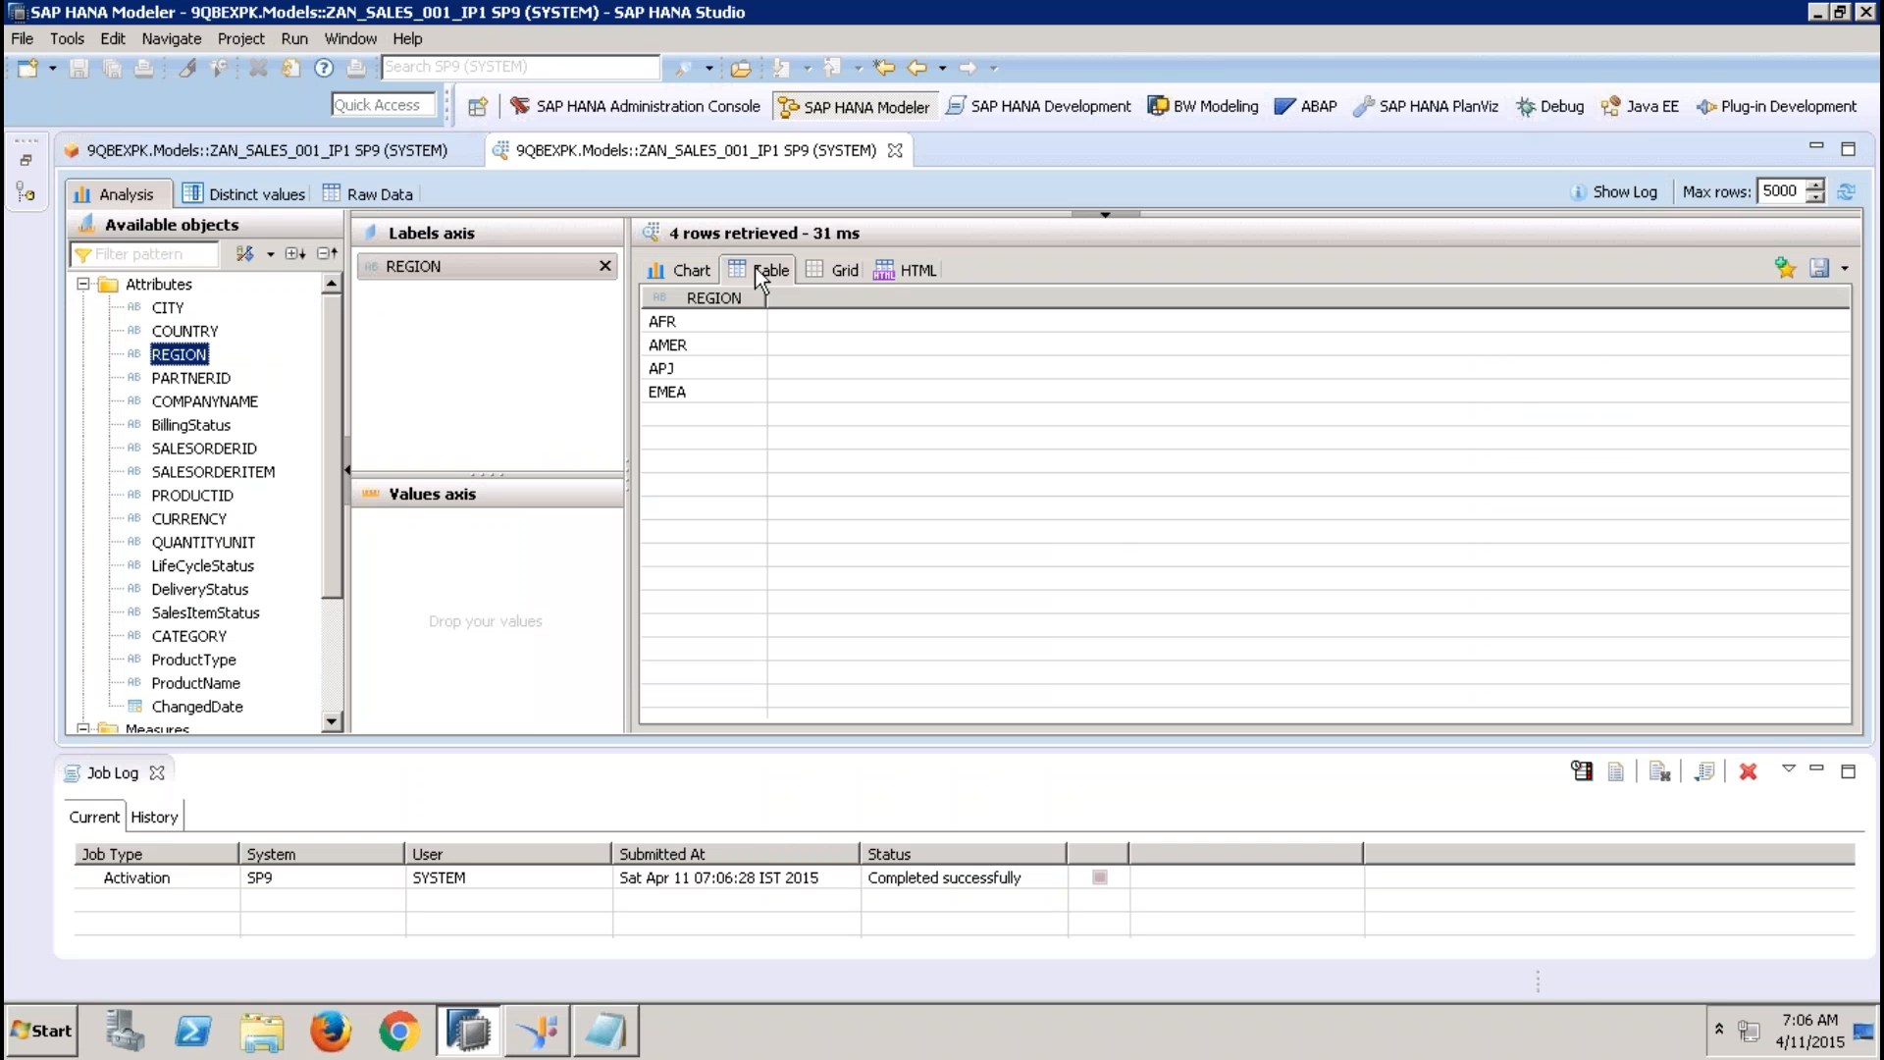
{"action": "left_click", "coordinate": [703, 389]}
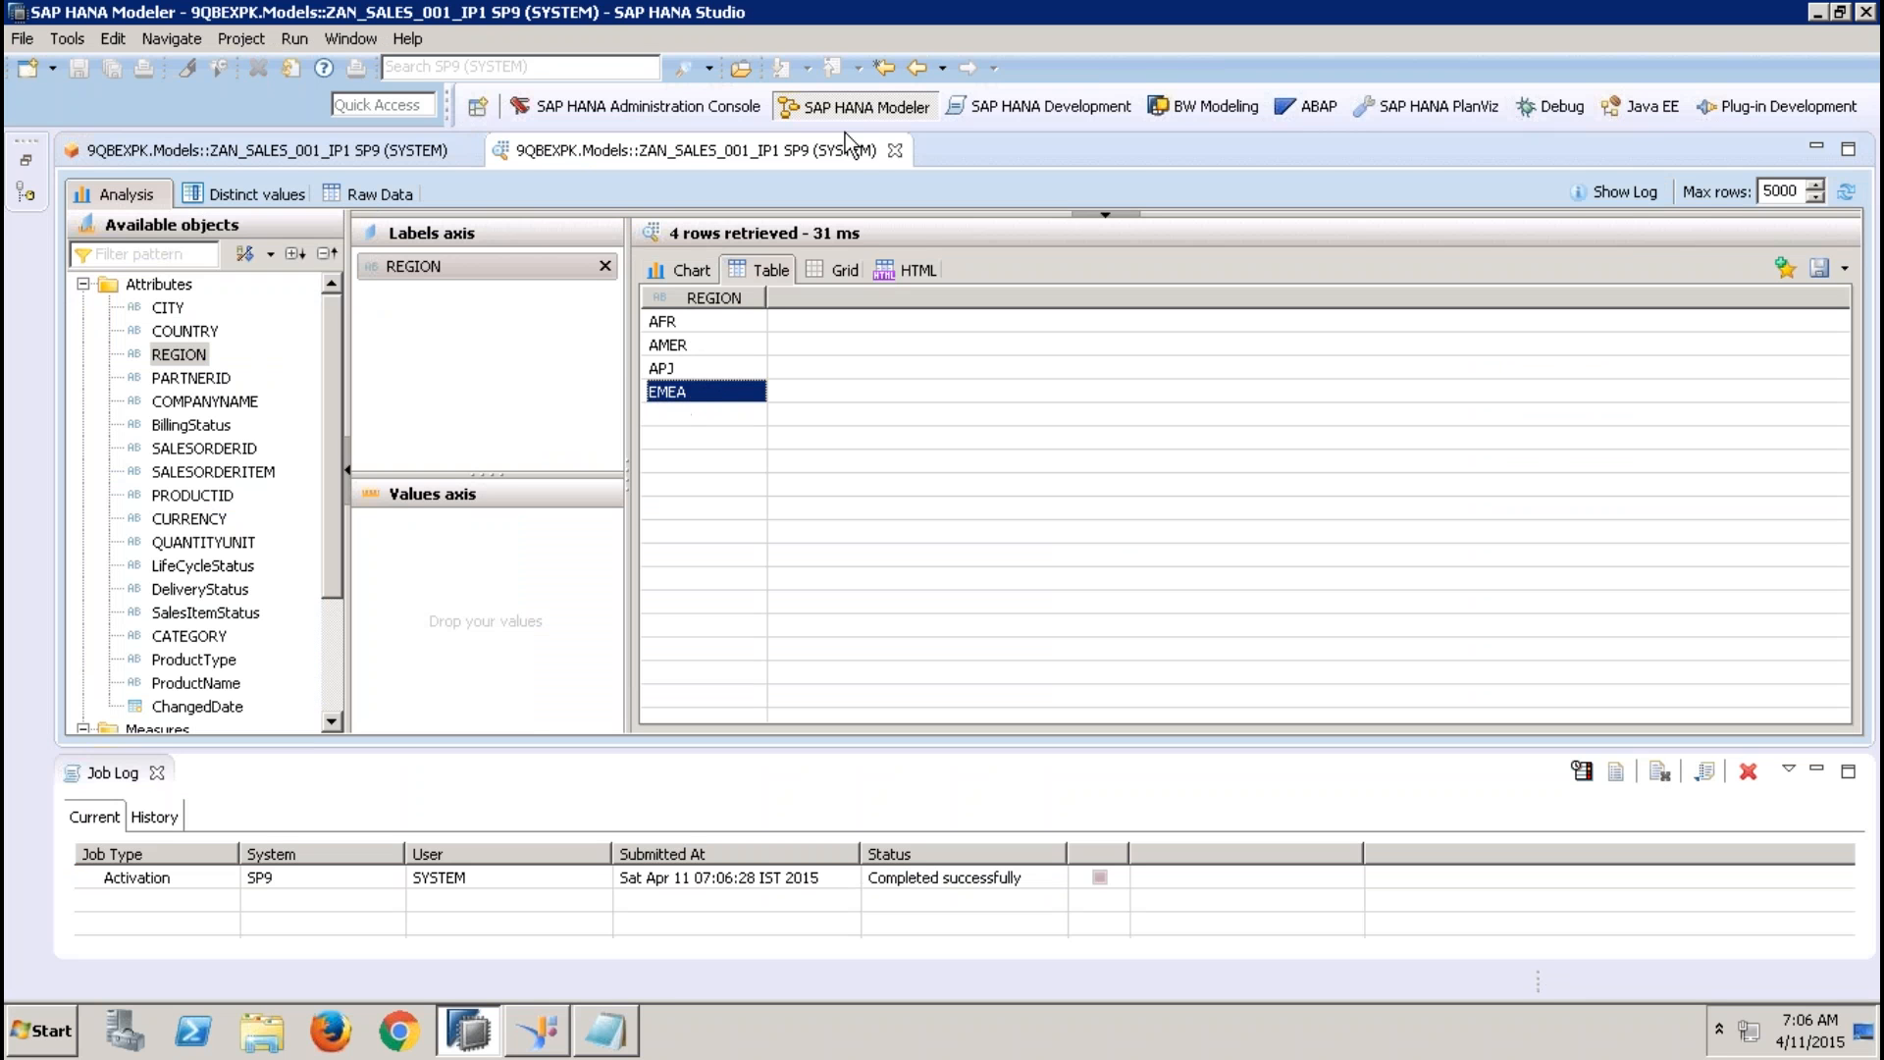
{"action": "left_click", "coordinate": [893, 151]}
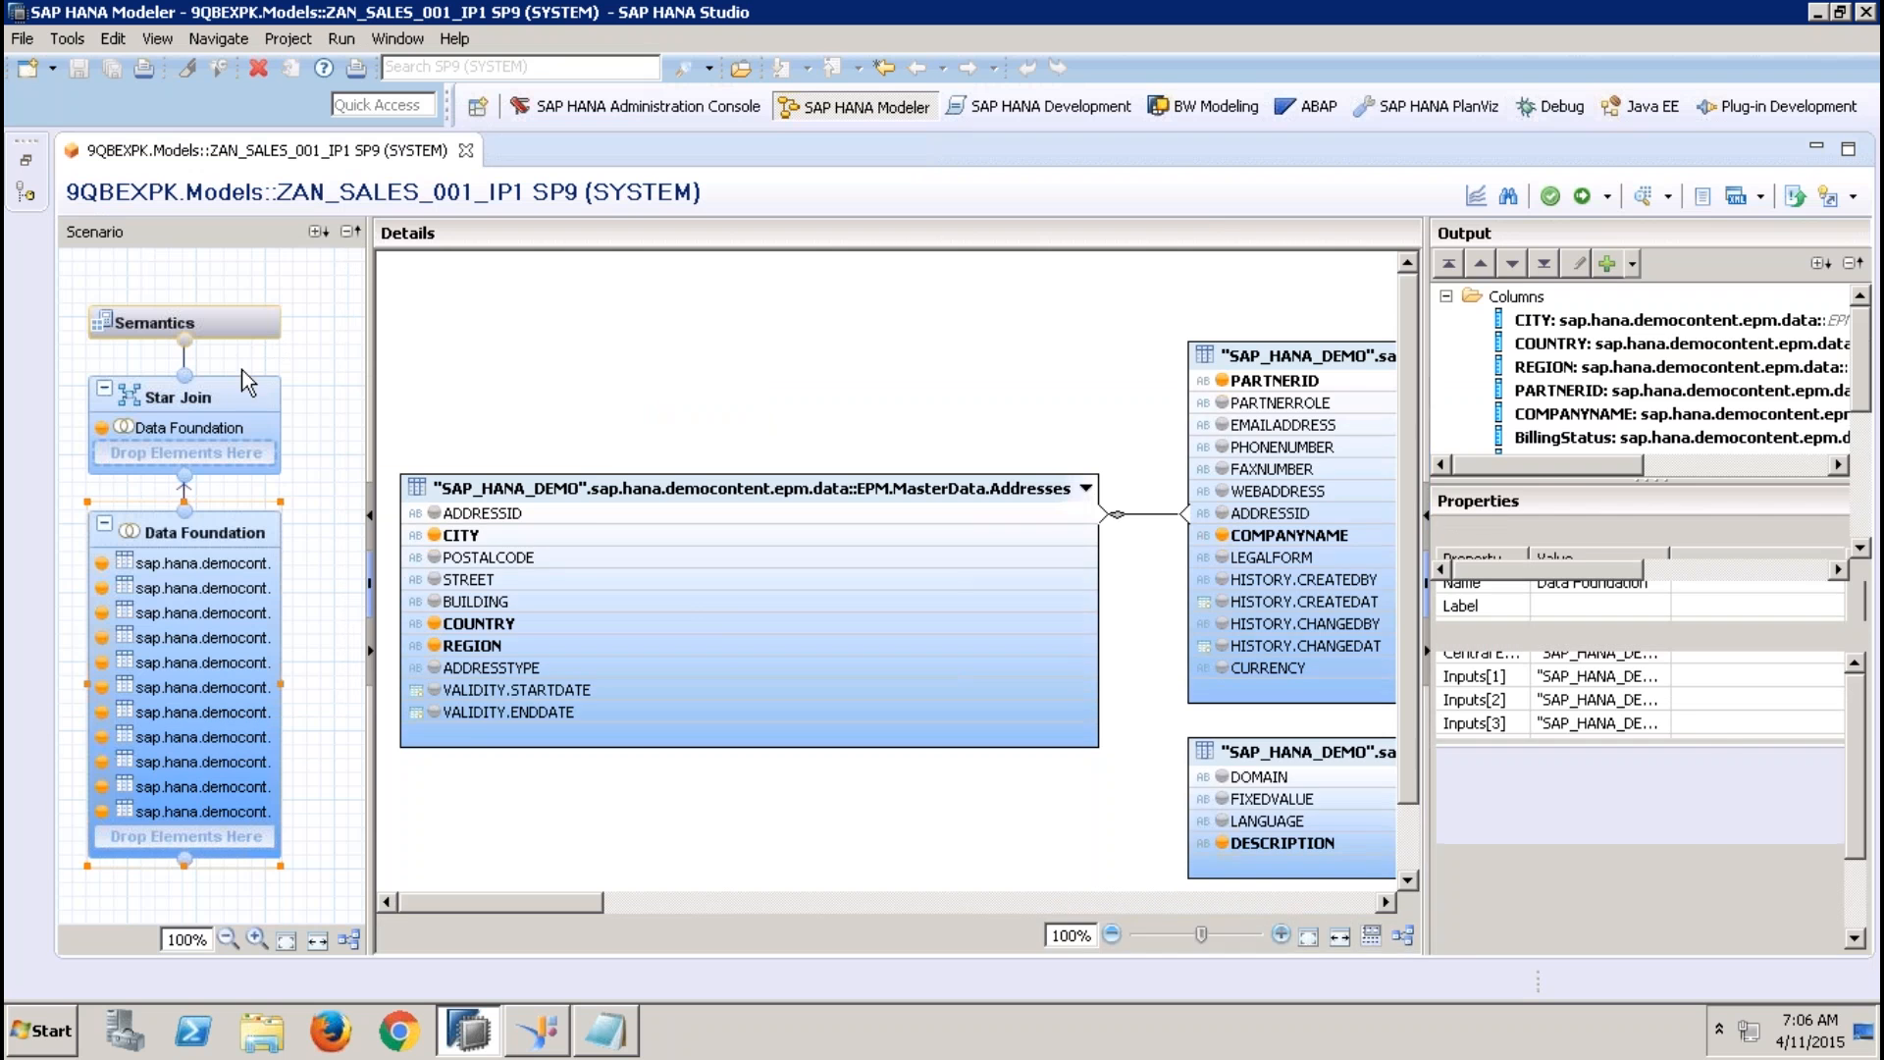
Display the Semantics columns with an enlarged Local list and point out the REGION column
{"action": "left_click", "coordinate": [247, 339]}
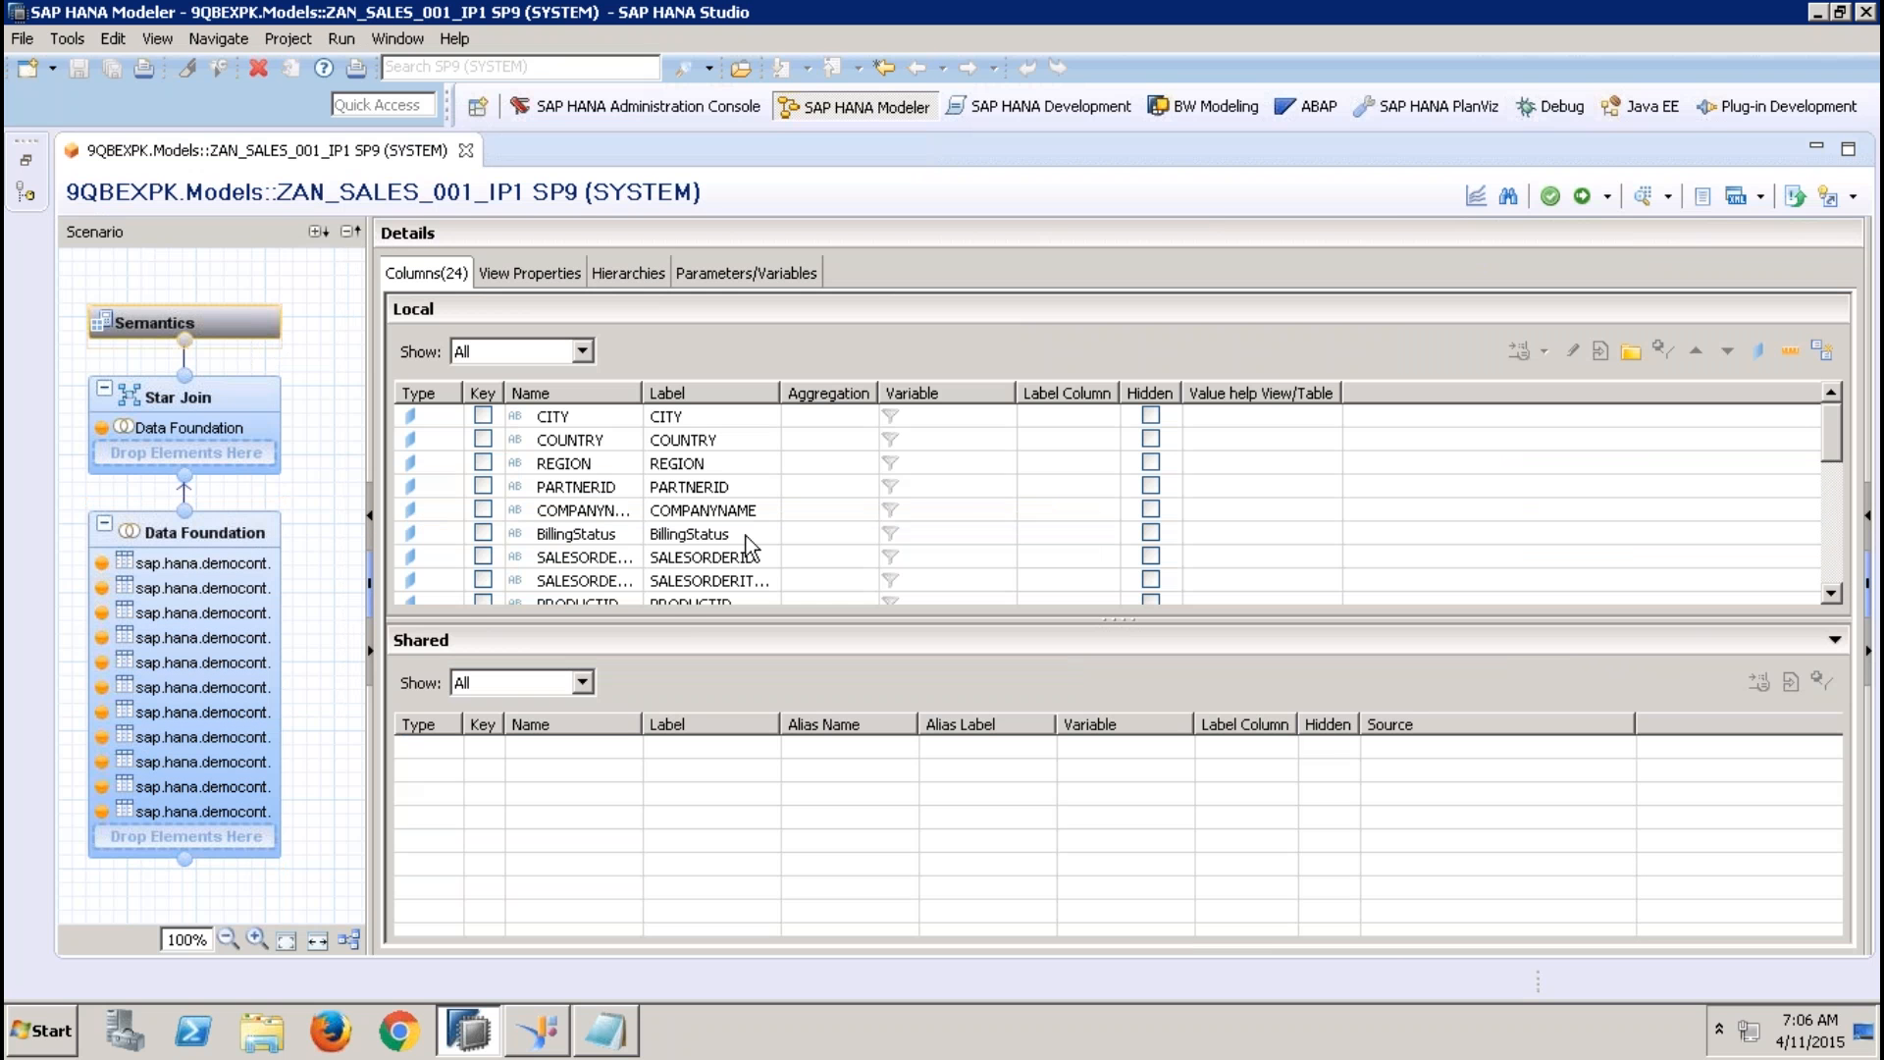
{"action": "left_click_drag", "start_coordinate": [678, 618], "coordinate": [682, 852]}
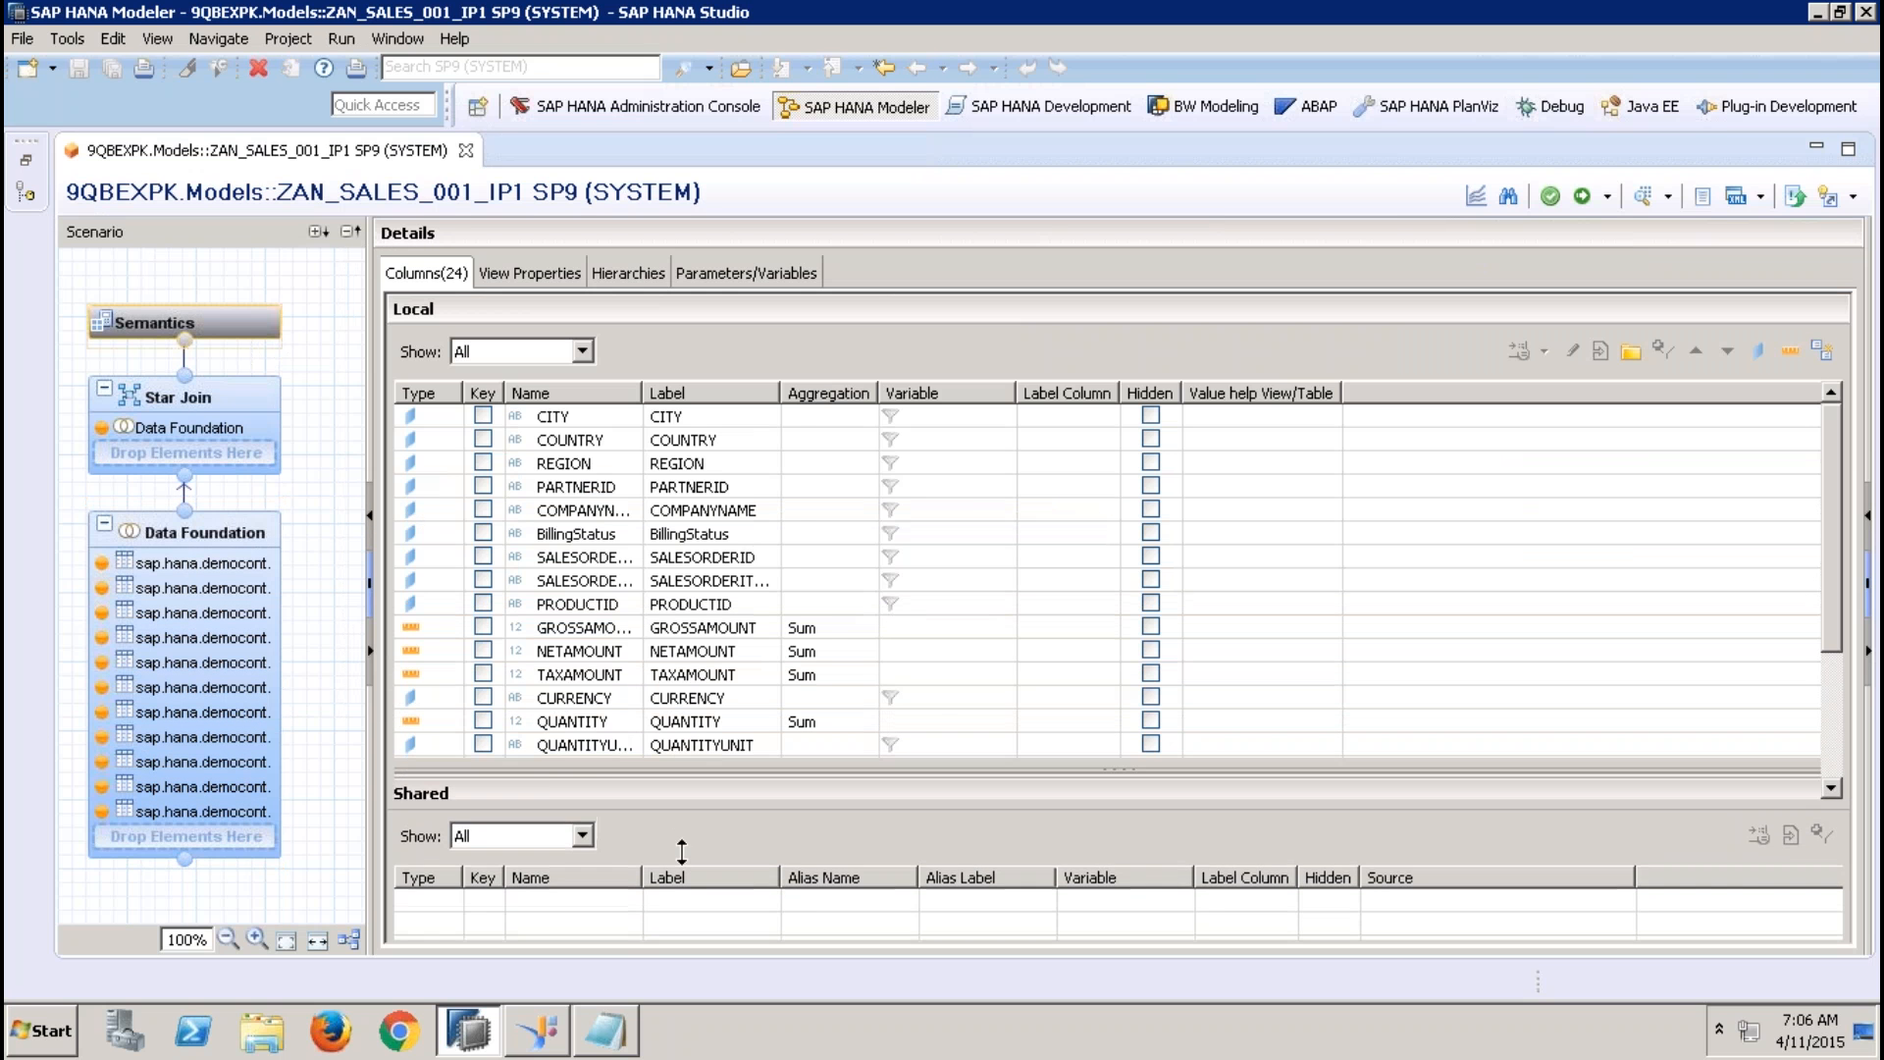
{"action": "double_click", "coordinate": [598, 467]}
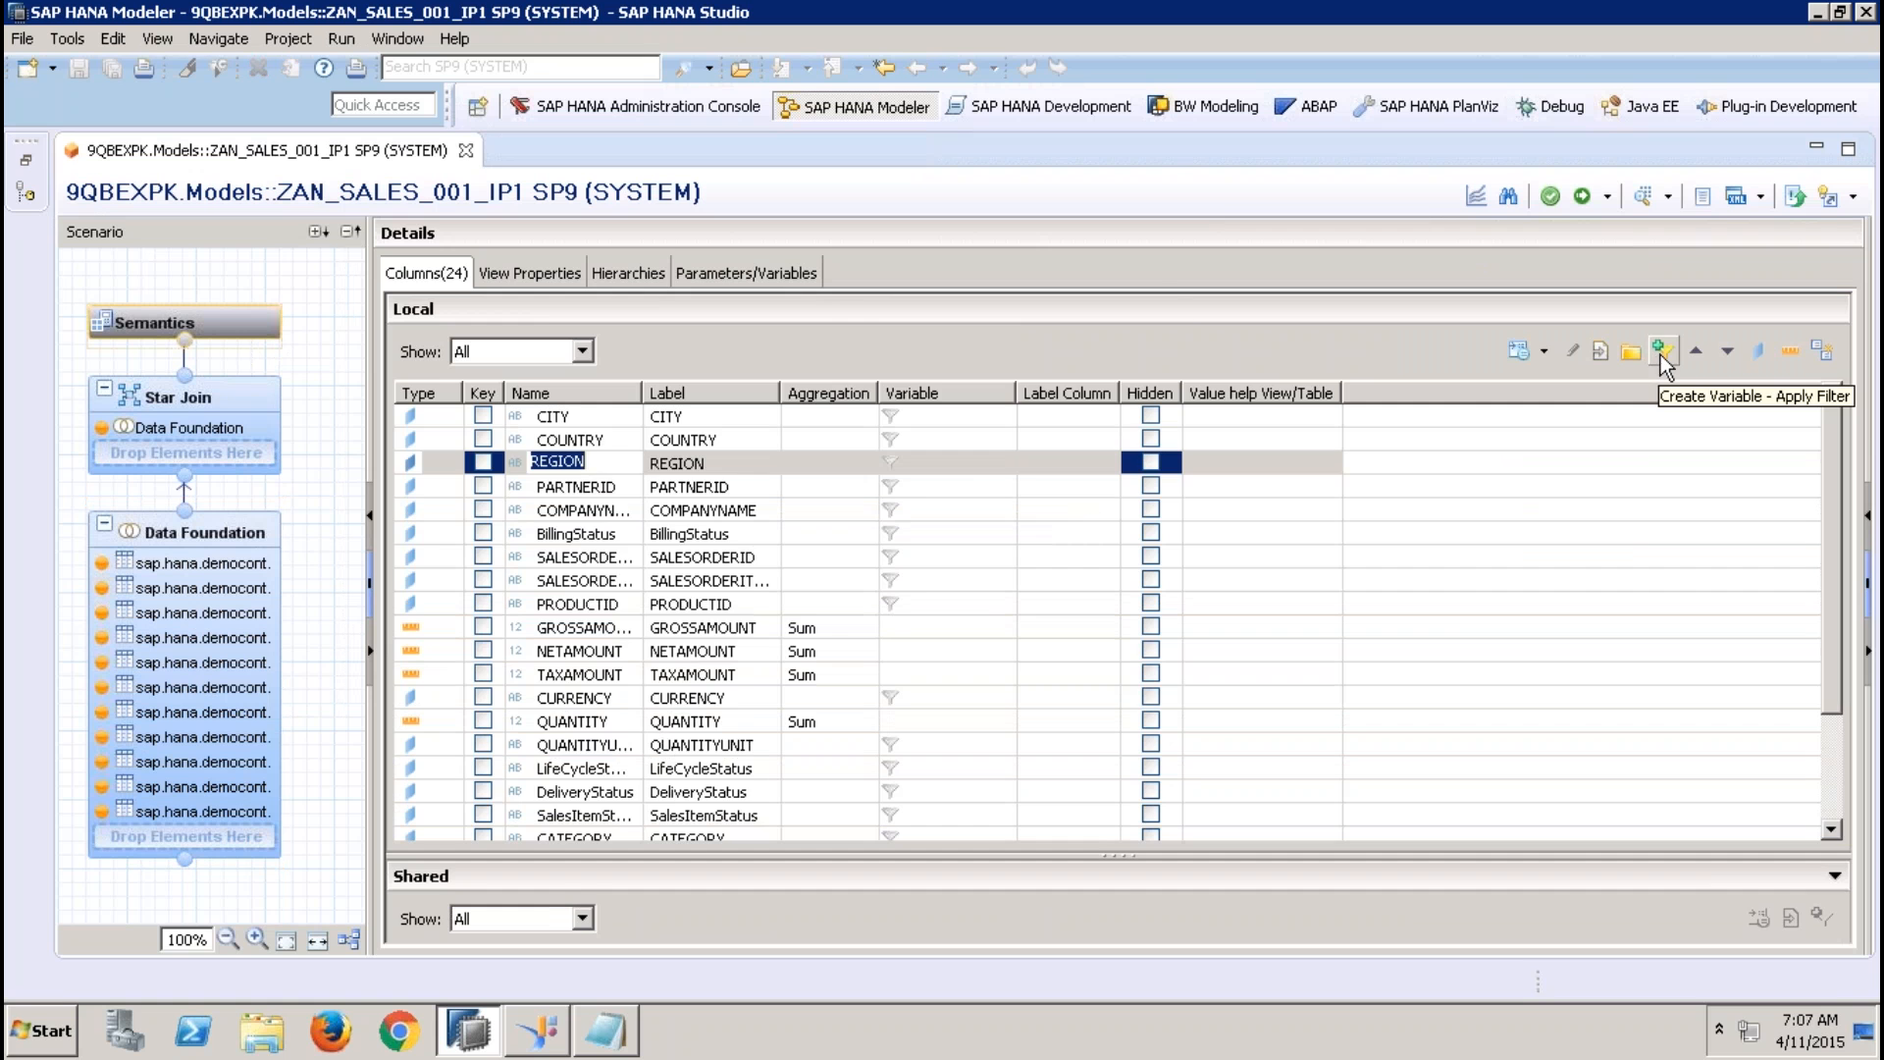
Start a new variable for the view, with VAR_REGION as both name and label
{"action": "left_click", "coordinate": [797, 272]}
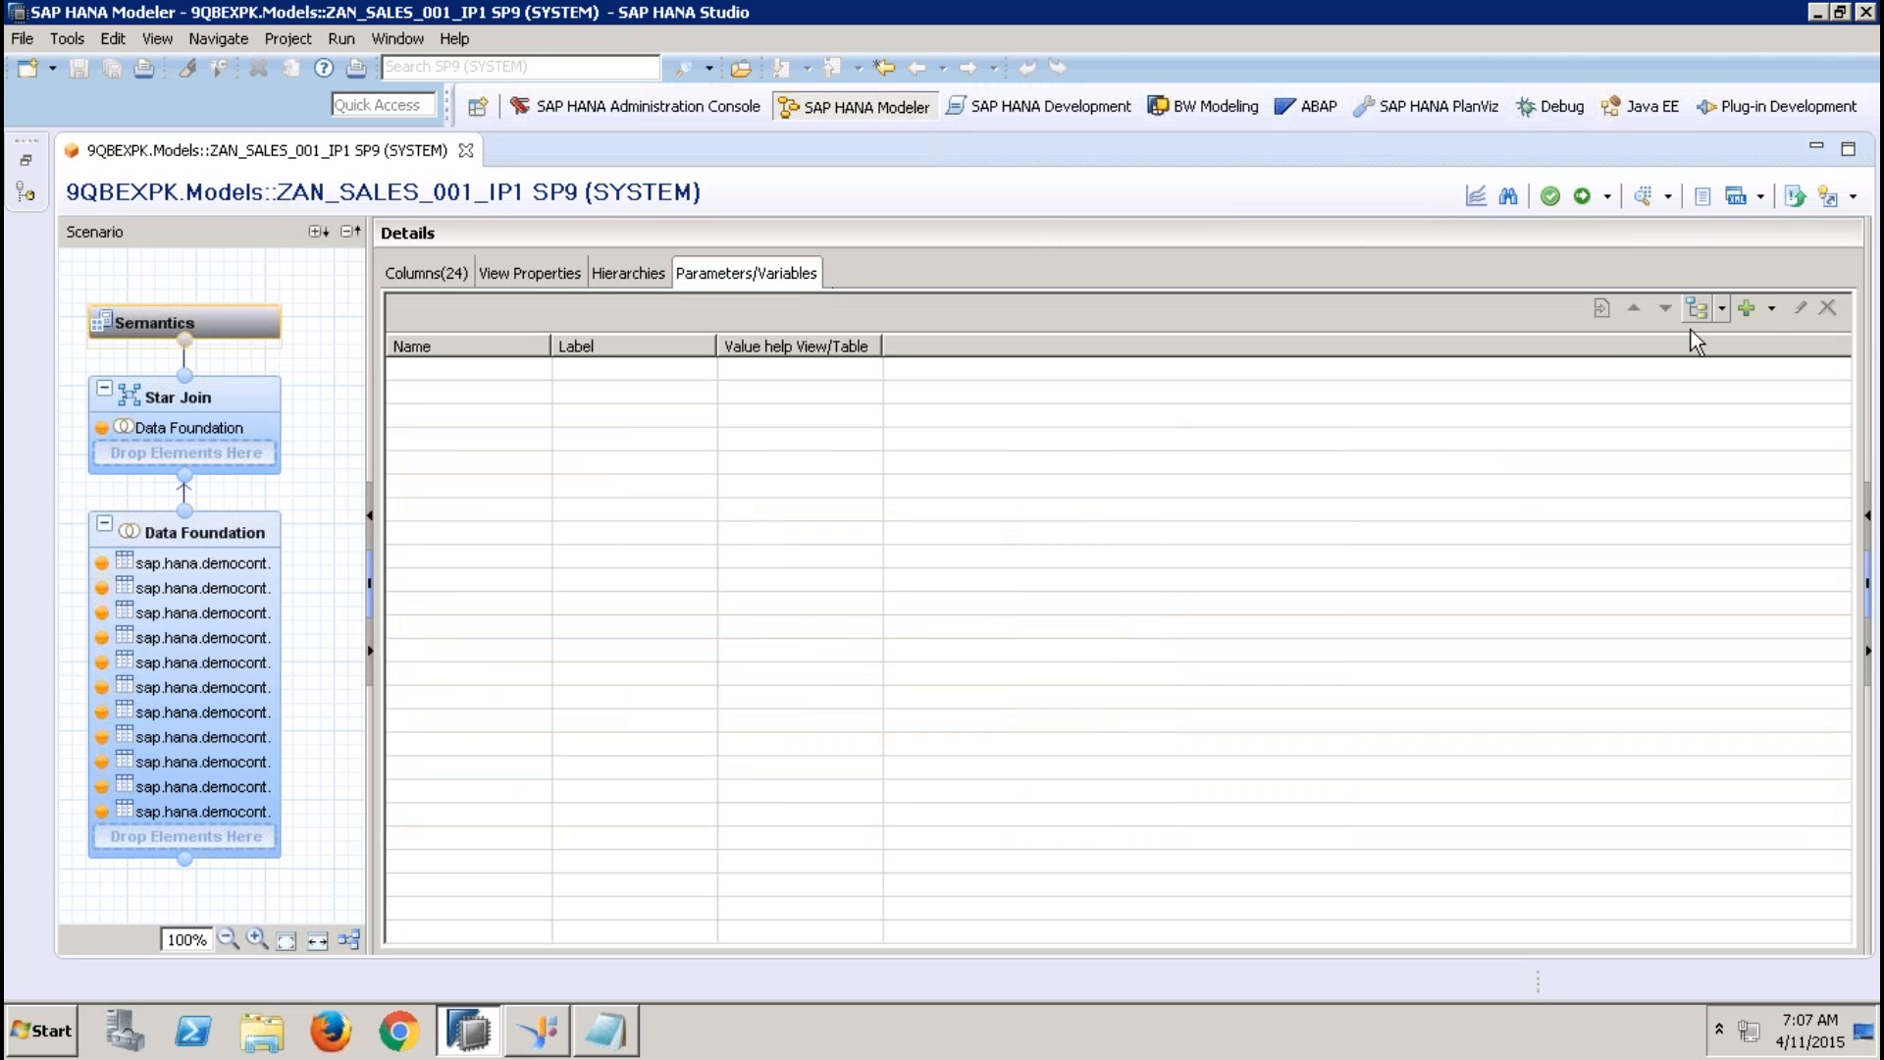
{"action": "left_click", "coordinate": [1773, 307]}
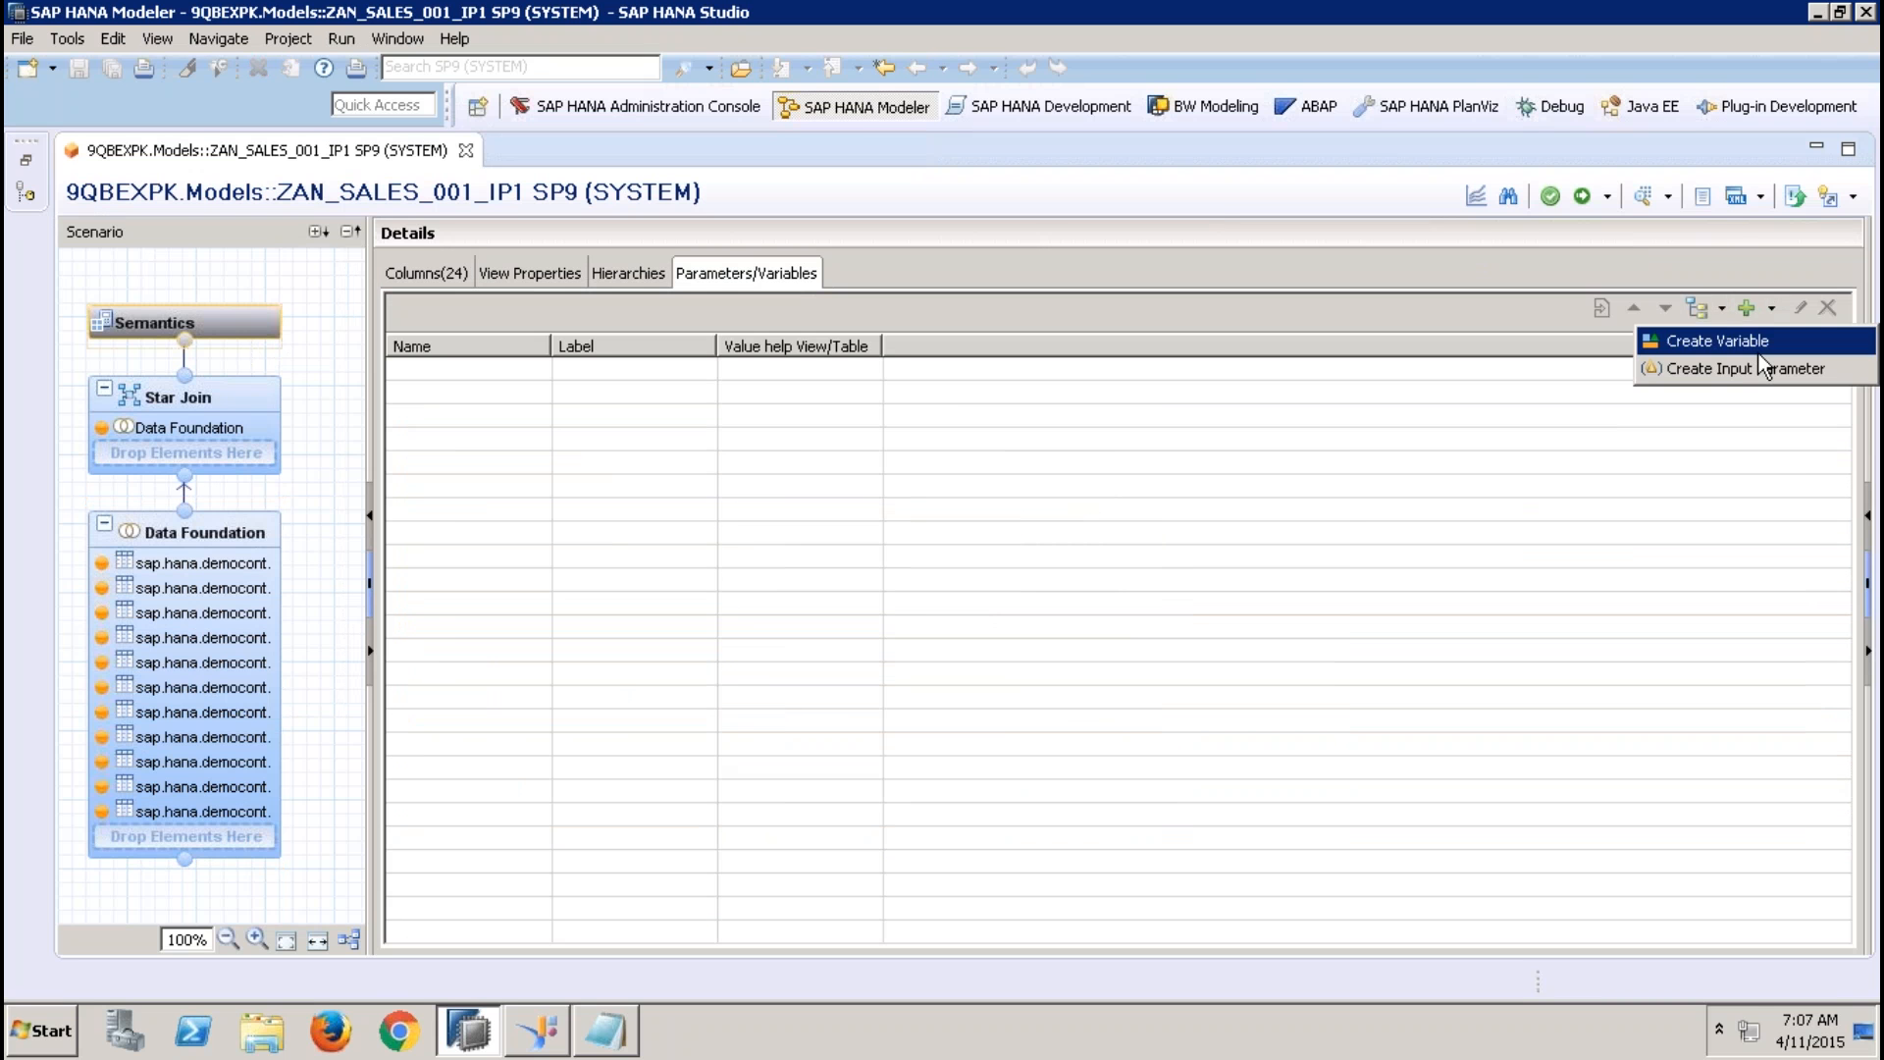
{"action": "left_click", "coordinate": [1757, 341]}
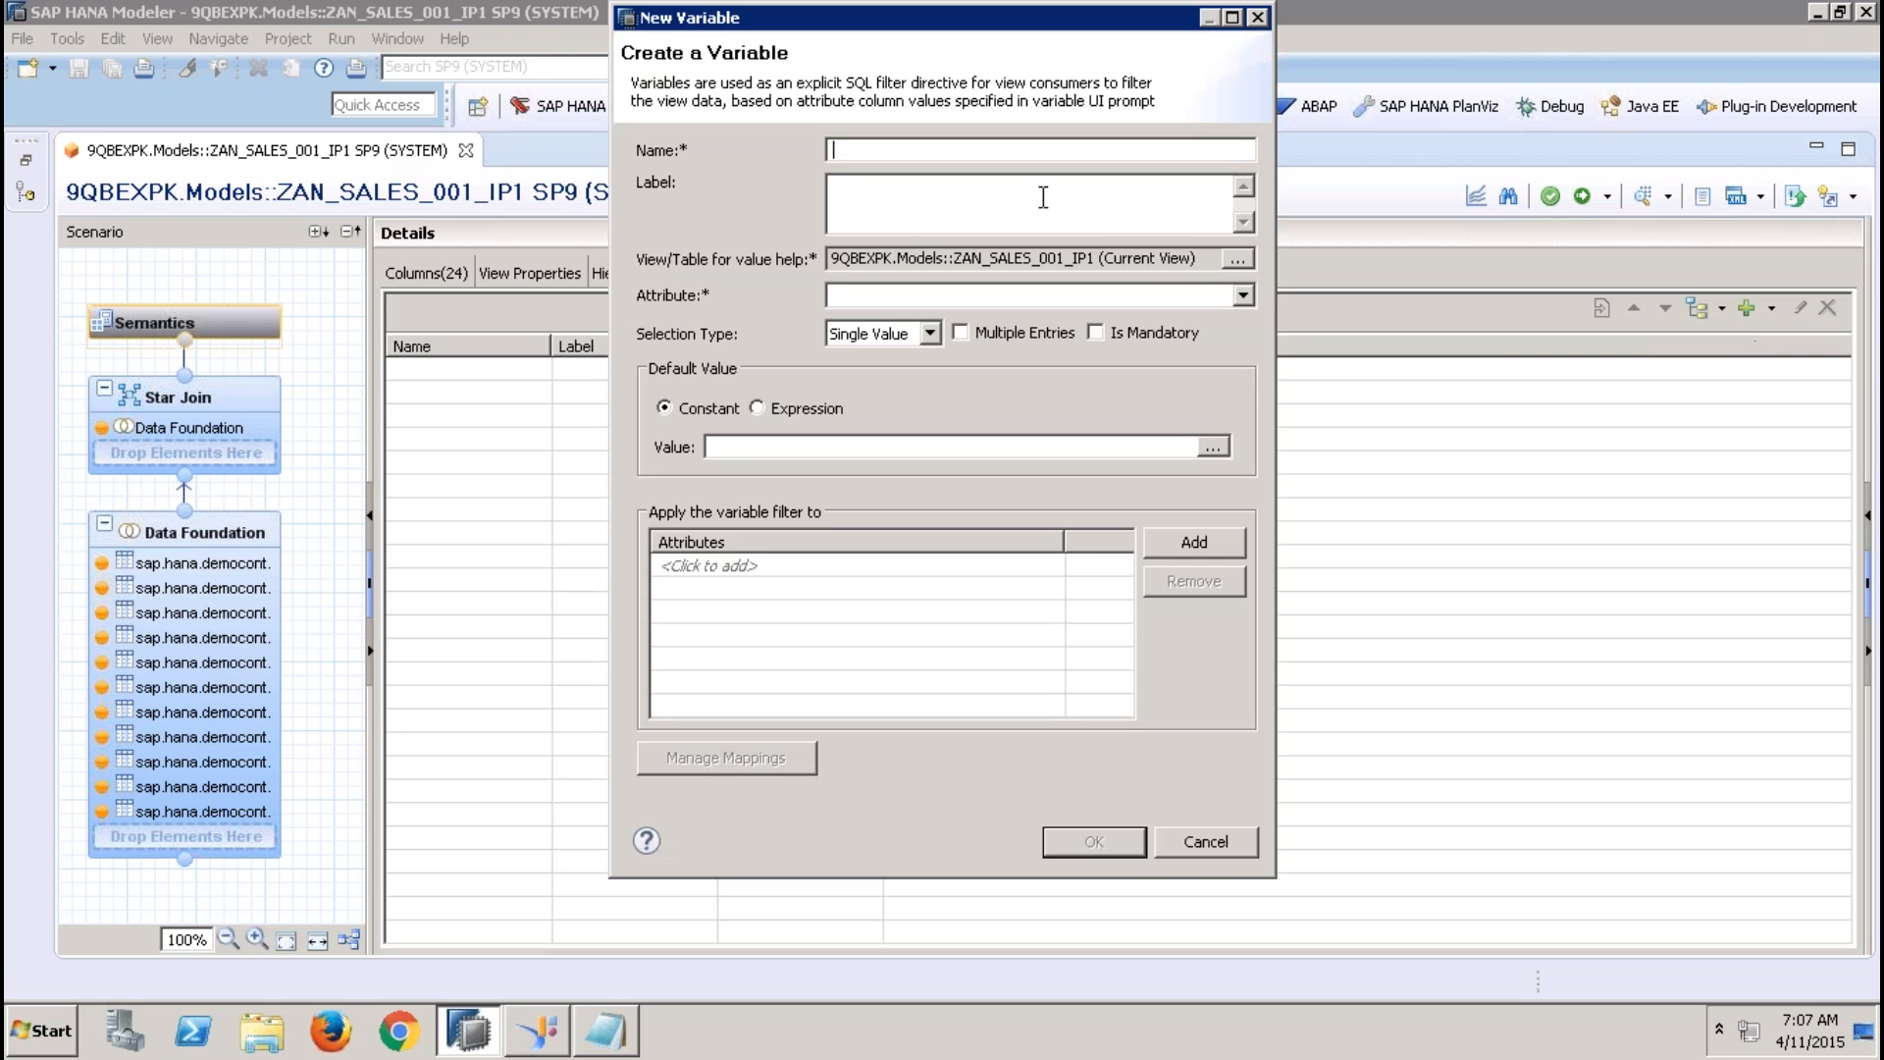
{"action": "type", "text": "VAR_REGION"}
{"action": "left_click", "coordinate": [965, 204]}
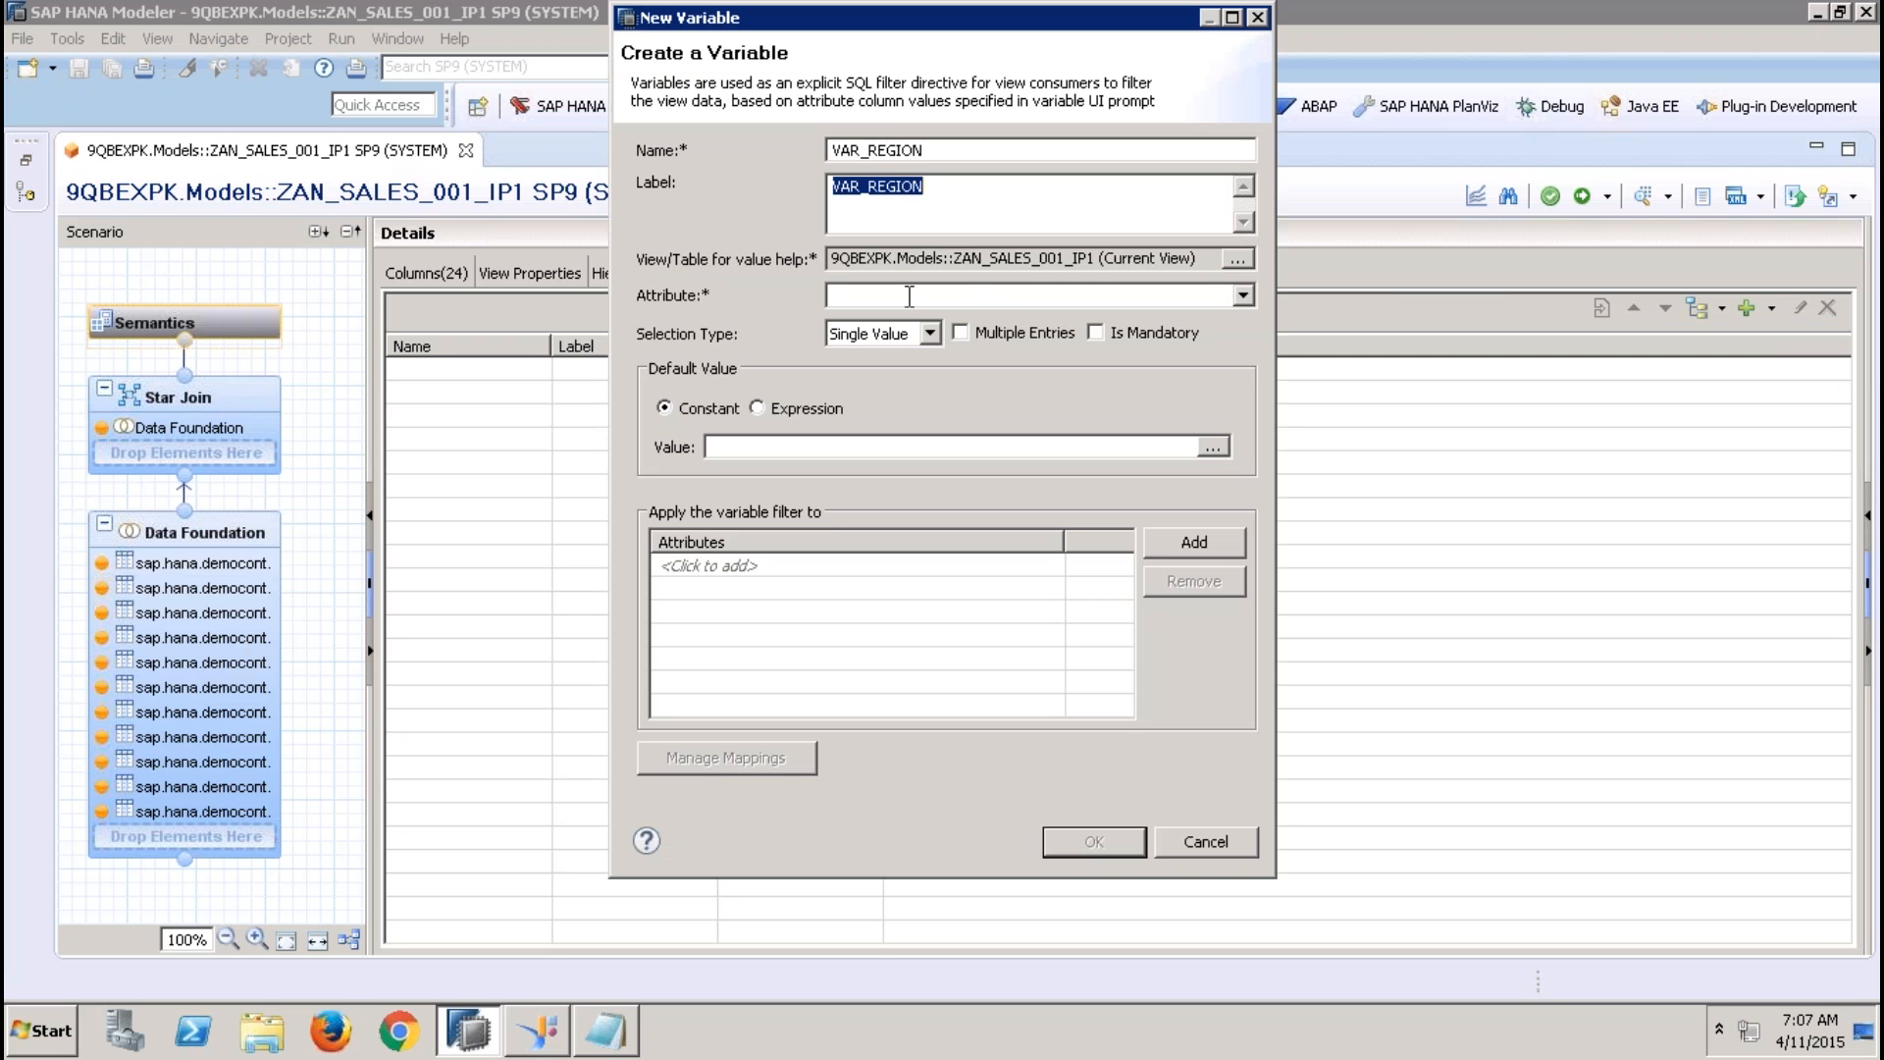
Set the variable's attribute to REGION, apply its filter to the REGION attribute, and create the variable
{"action": "left_click", "coordinate": [964, 296]}
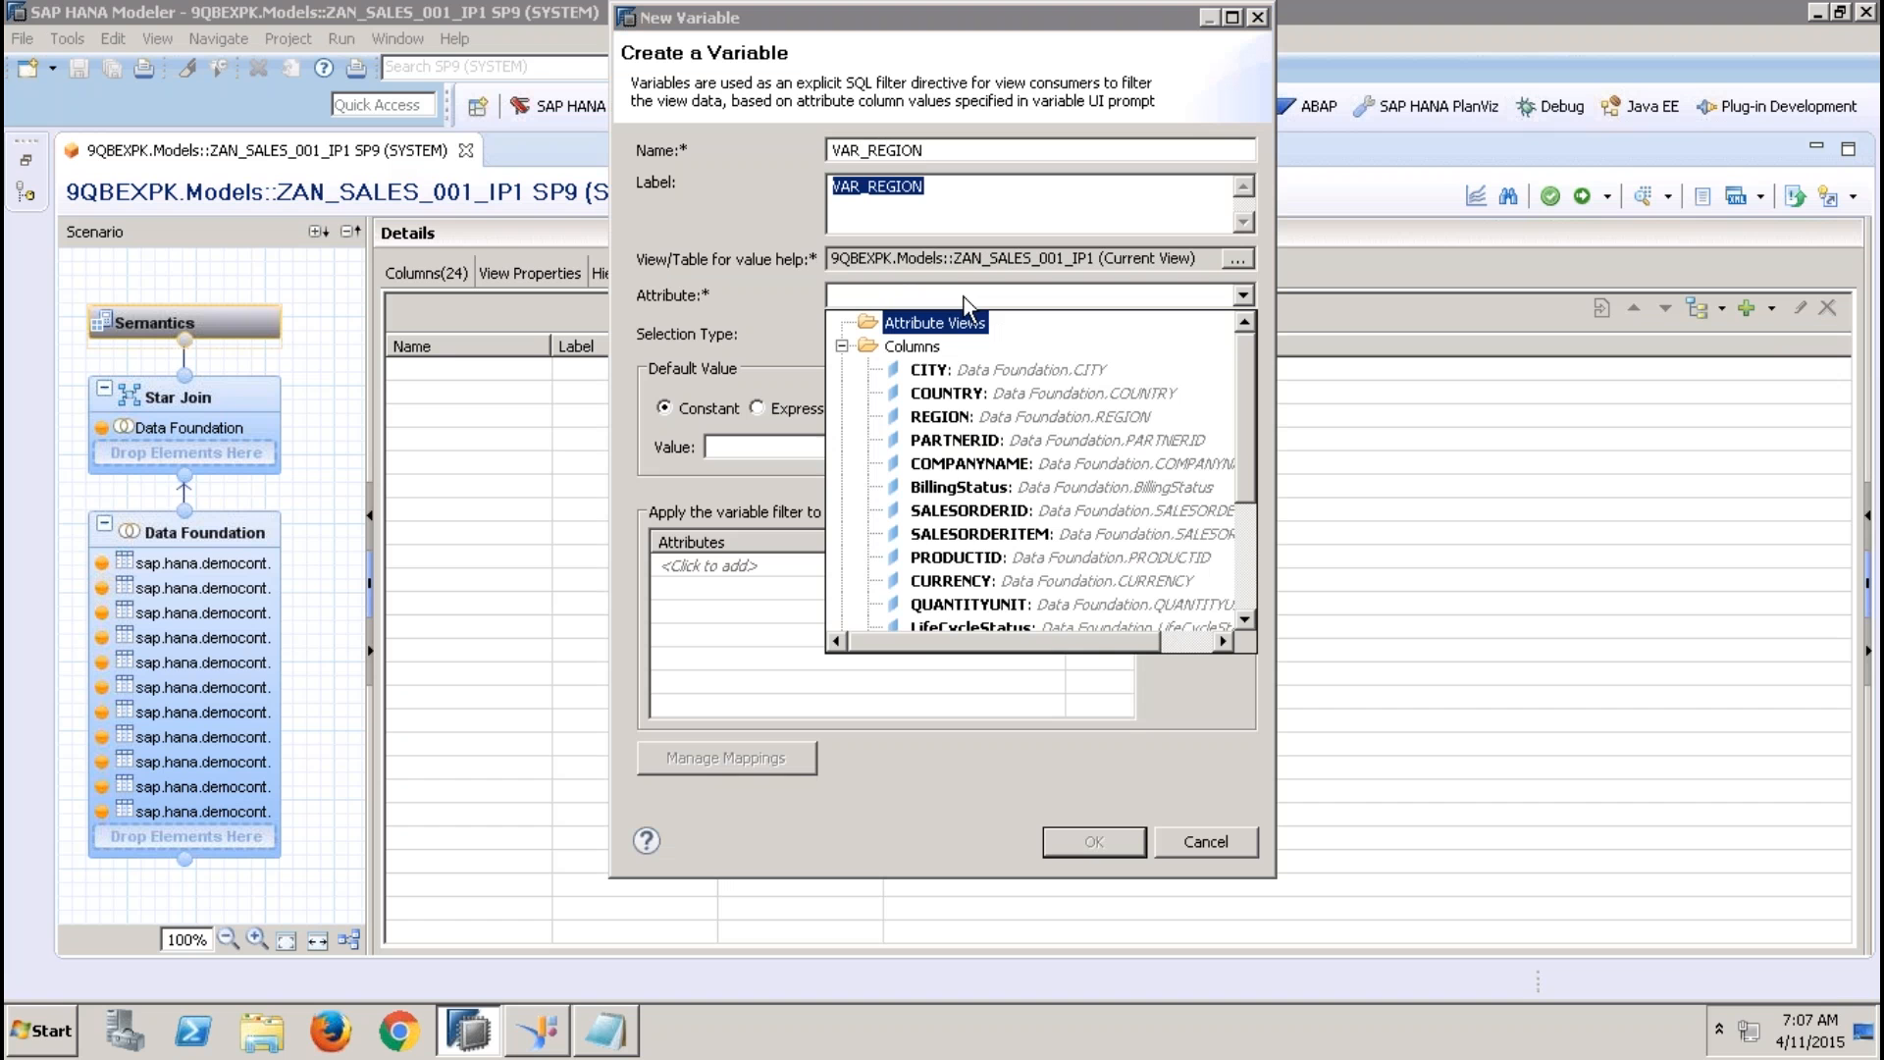
{"action": "left_click", "coordinate": [947, 394]}
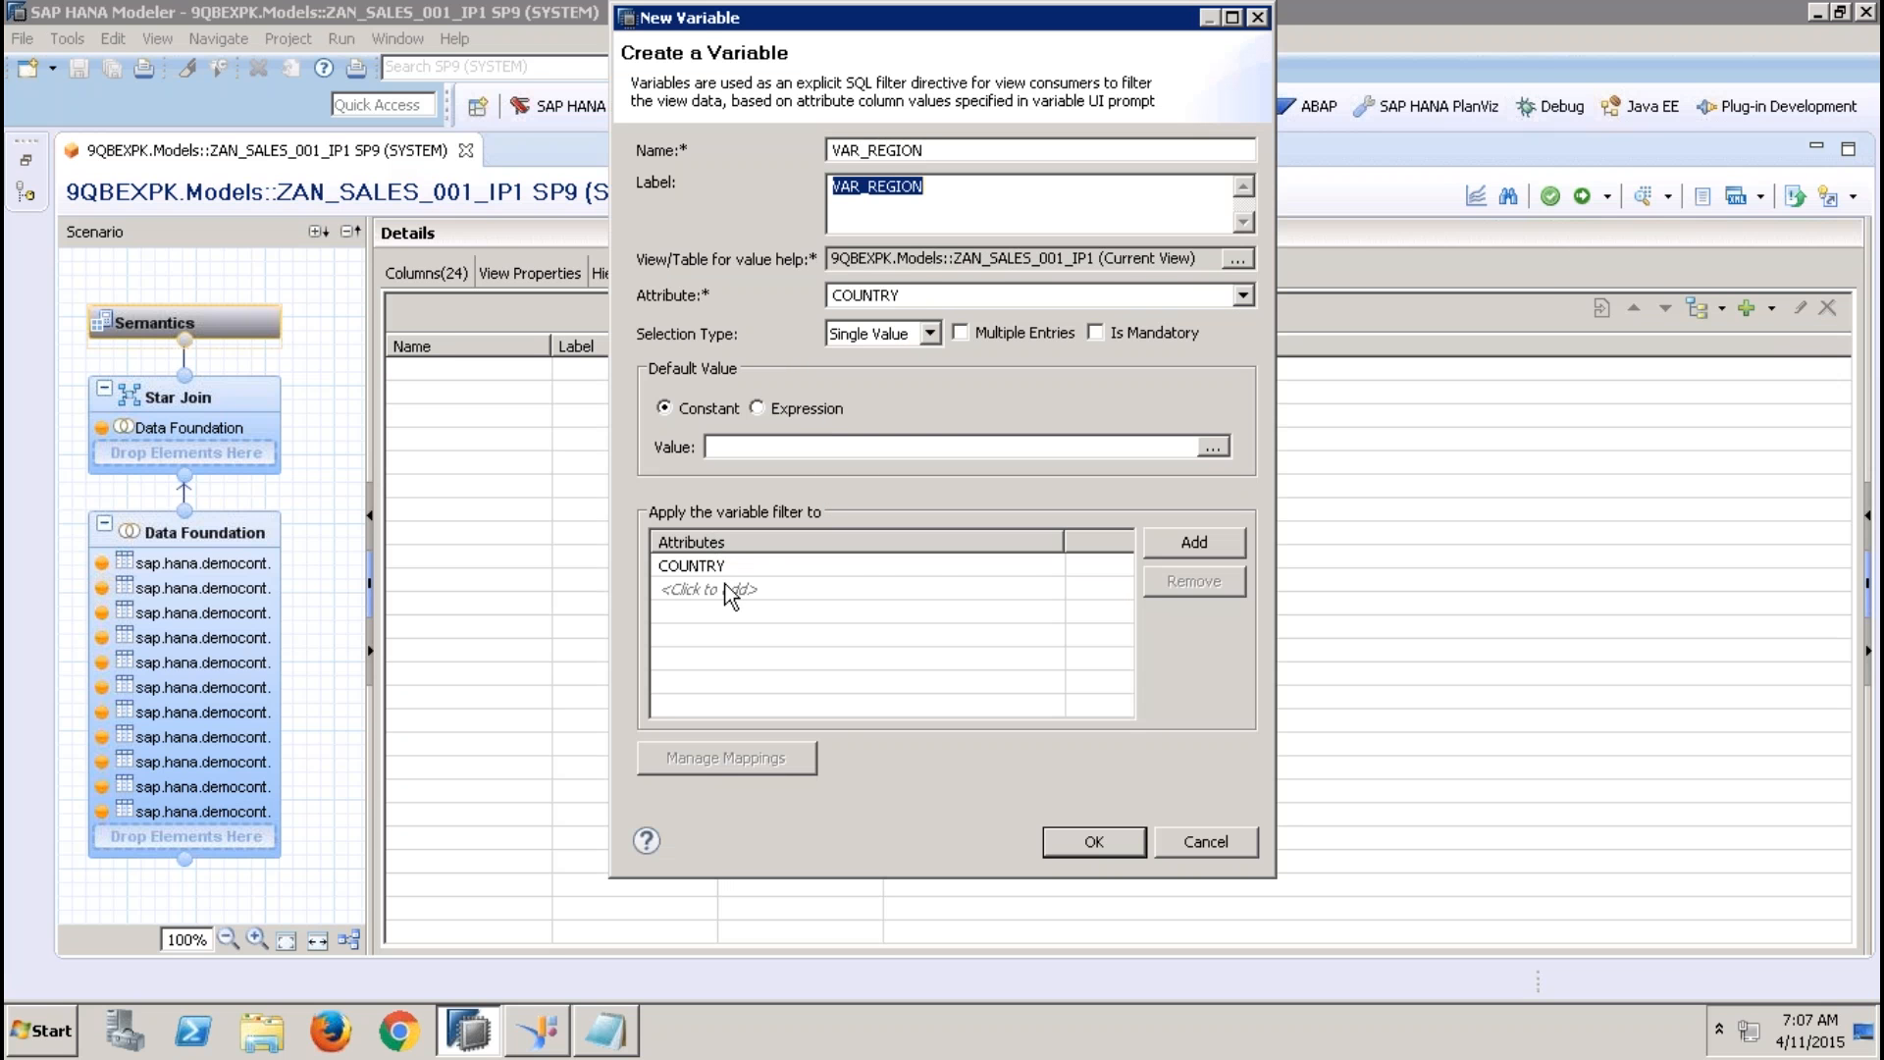
{"action": "left_click", "coordinate": [981, 290]}
{"action": "left_click", "coordinate": [969, 412]}
{"action": "left_click", "coordinate": [706, 569]}
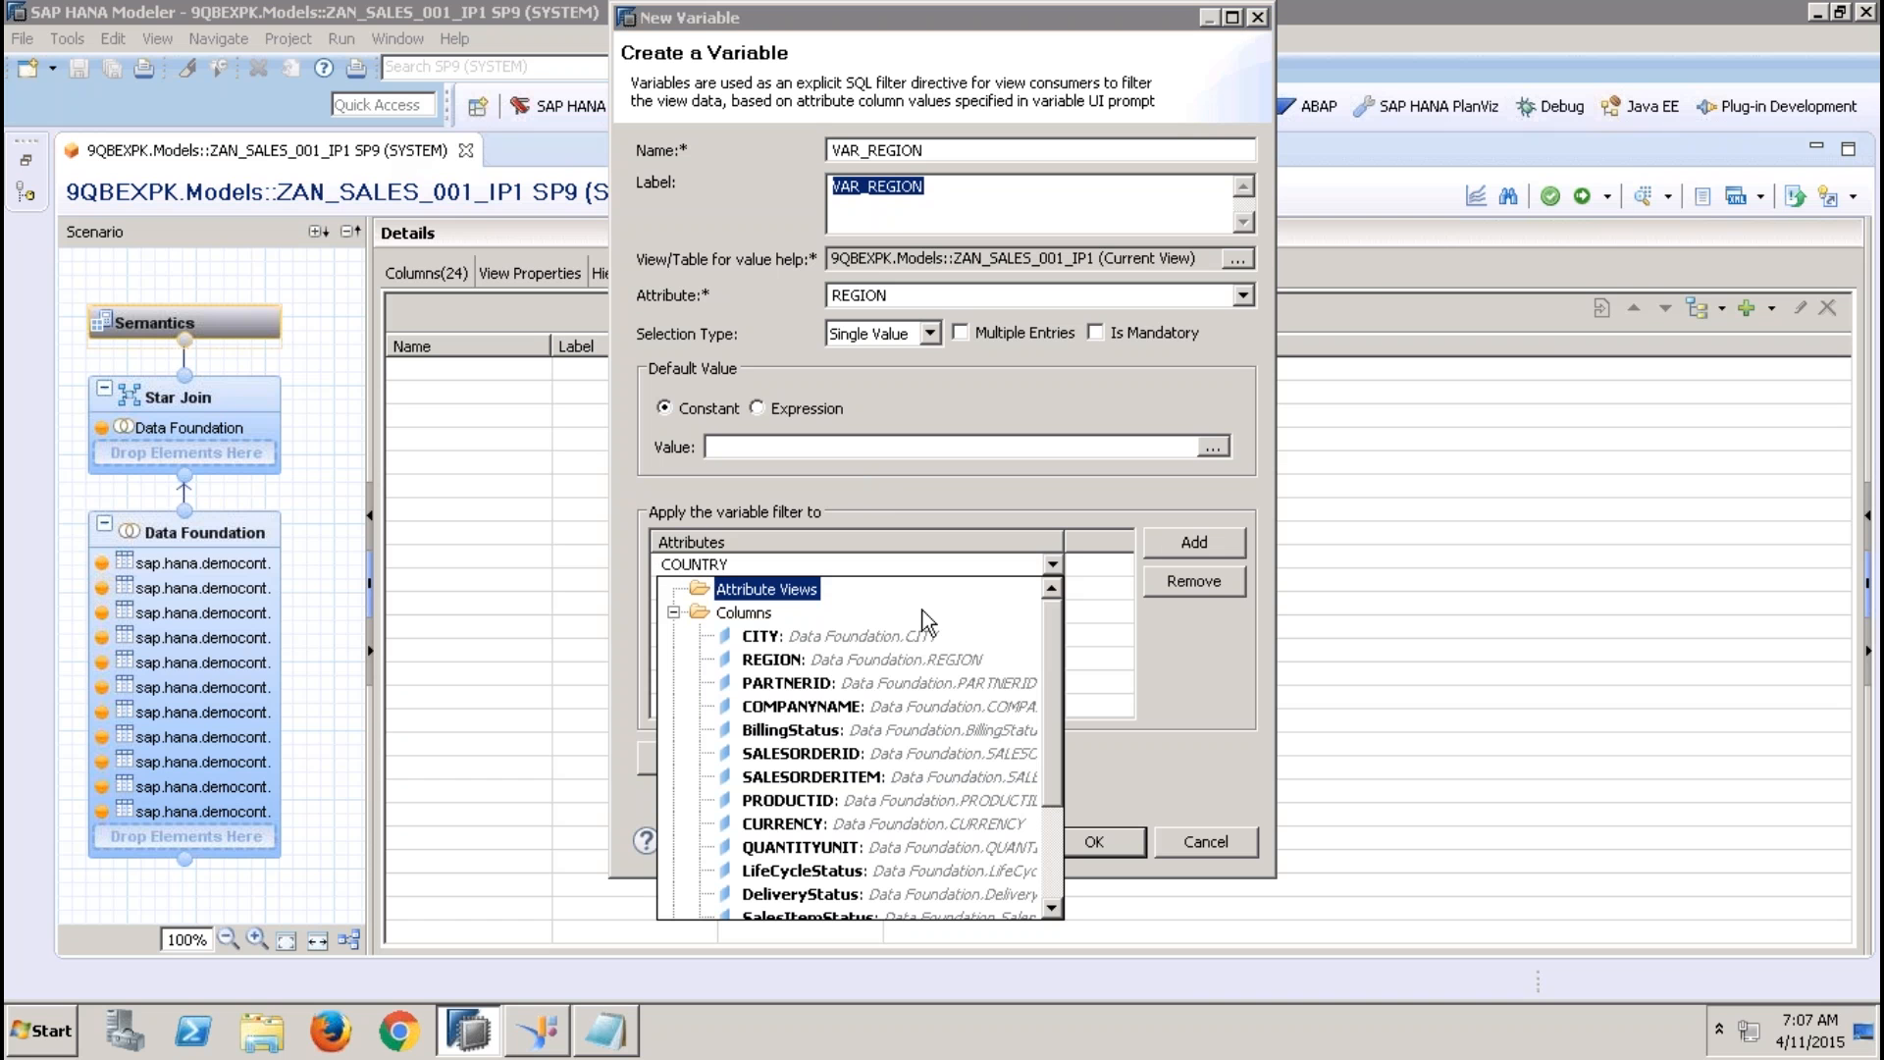
{"action": "left_click", "coordinate": [781, 661]}
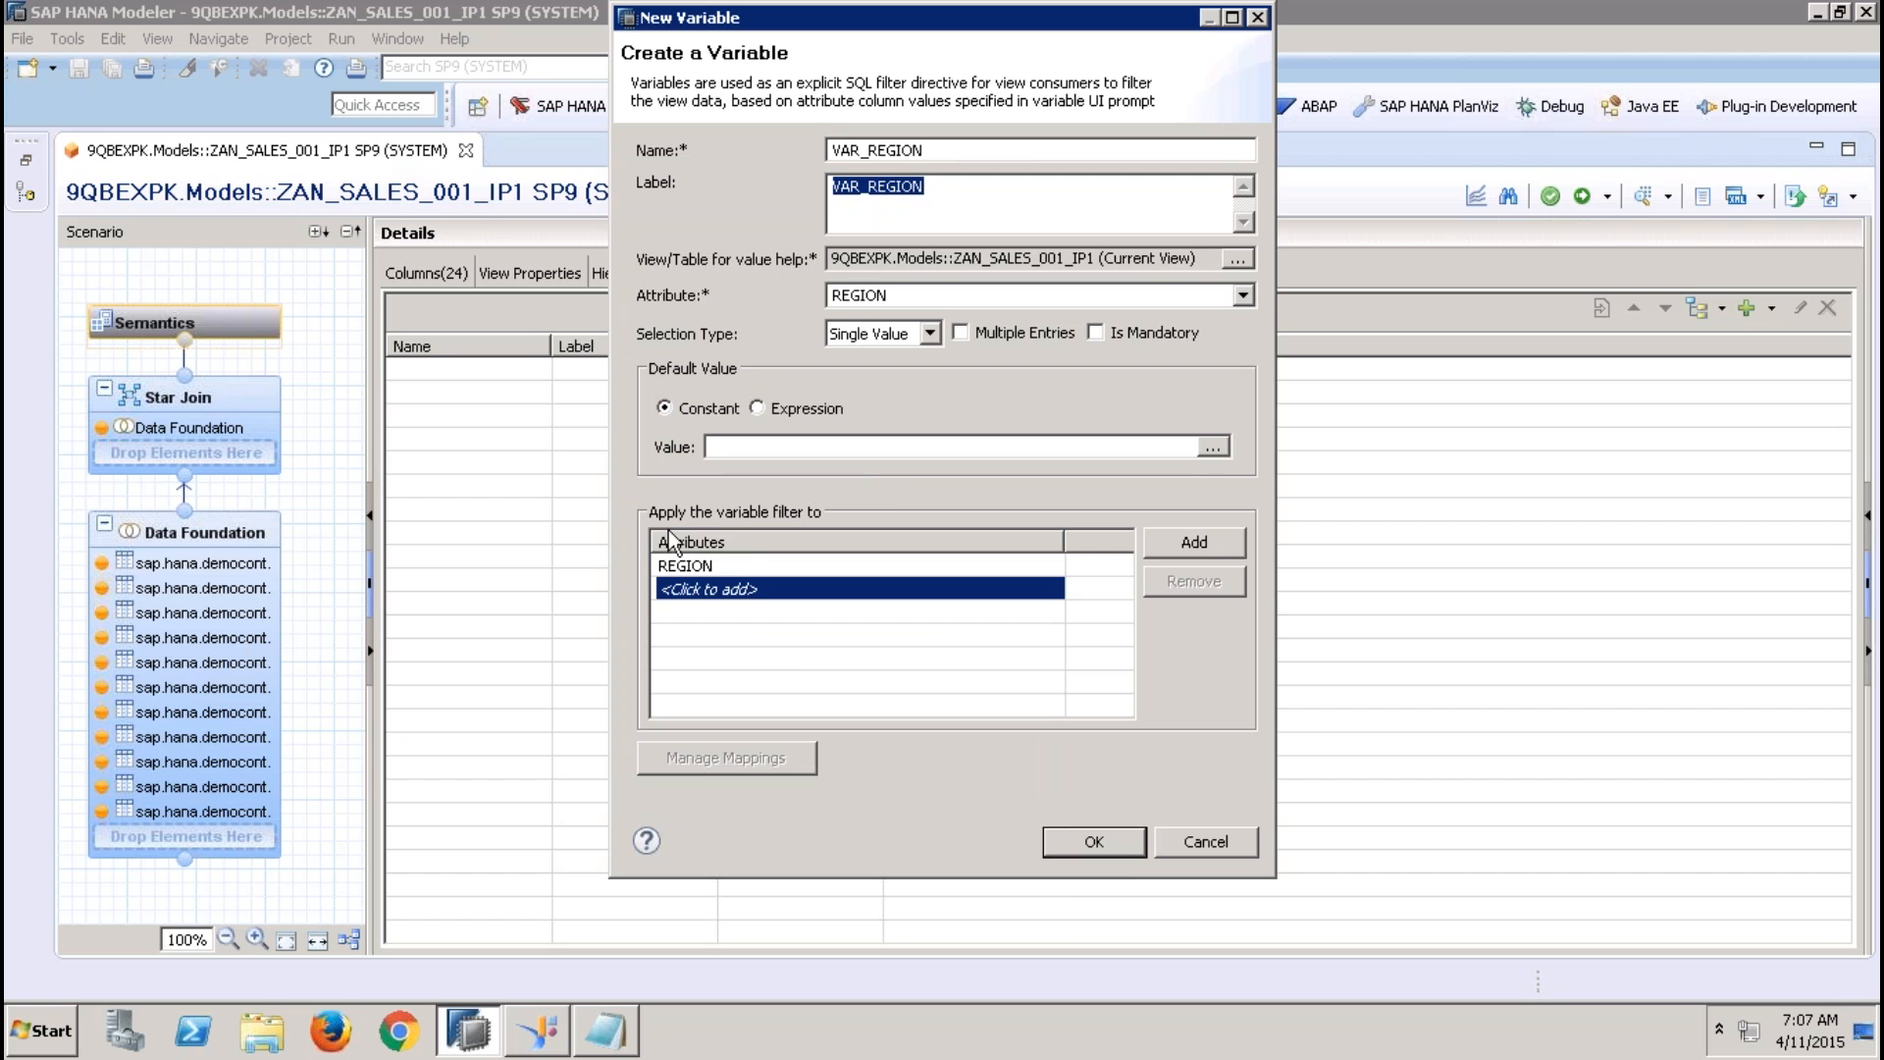
{"action": "left_click", "coordinate": [1117, 850]}
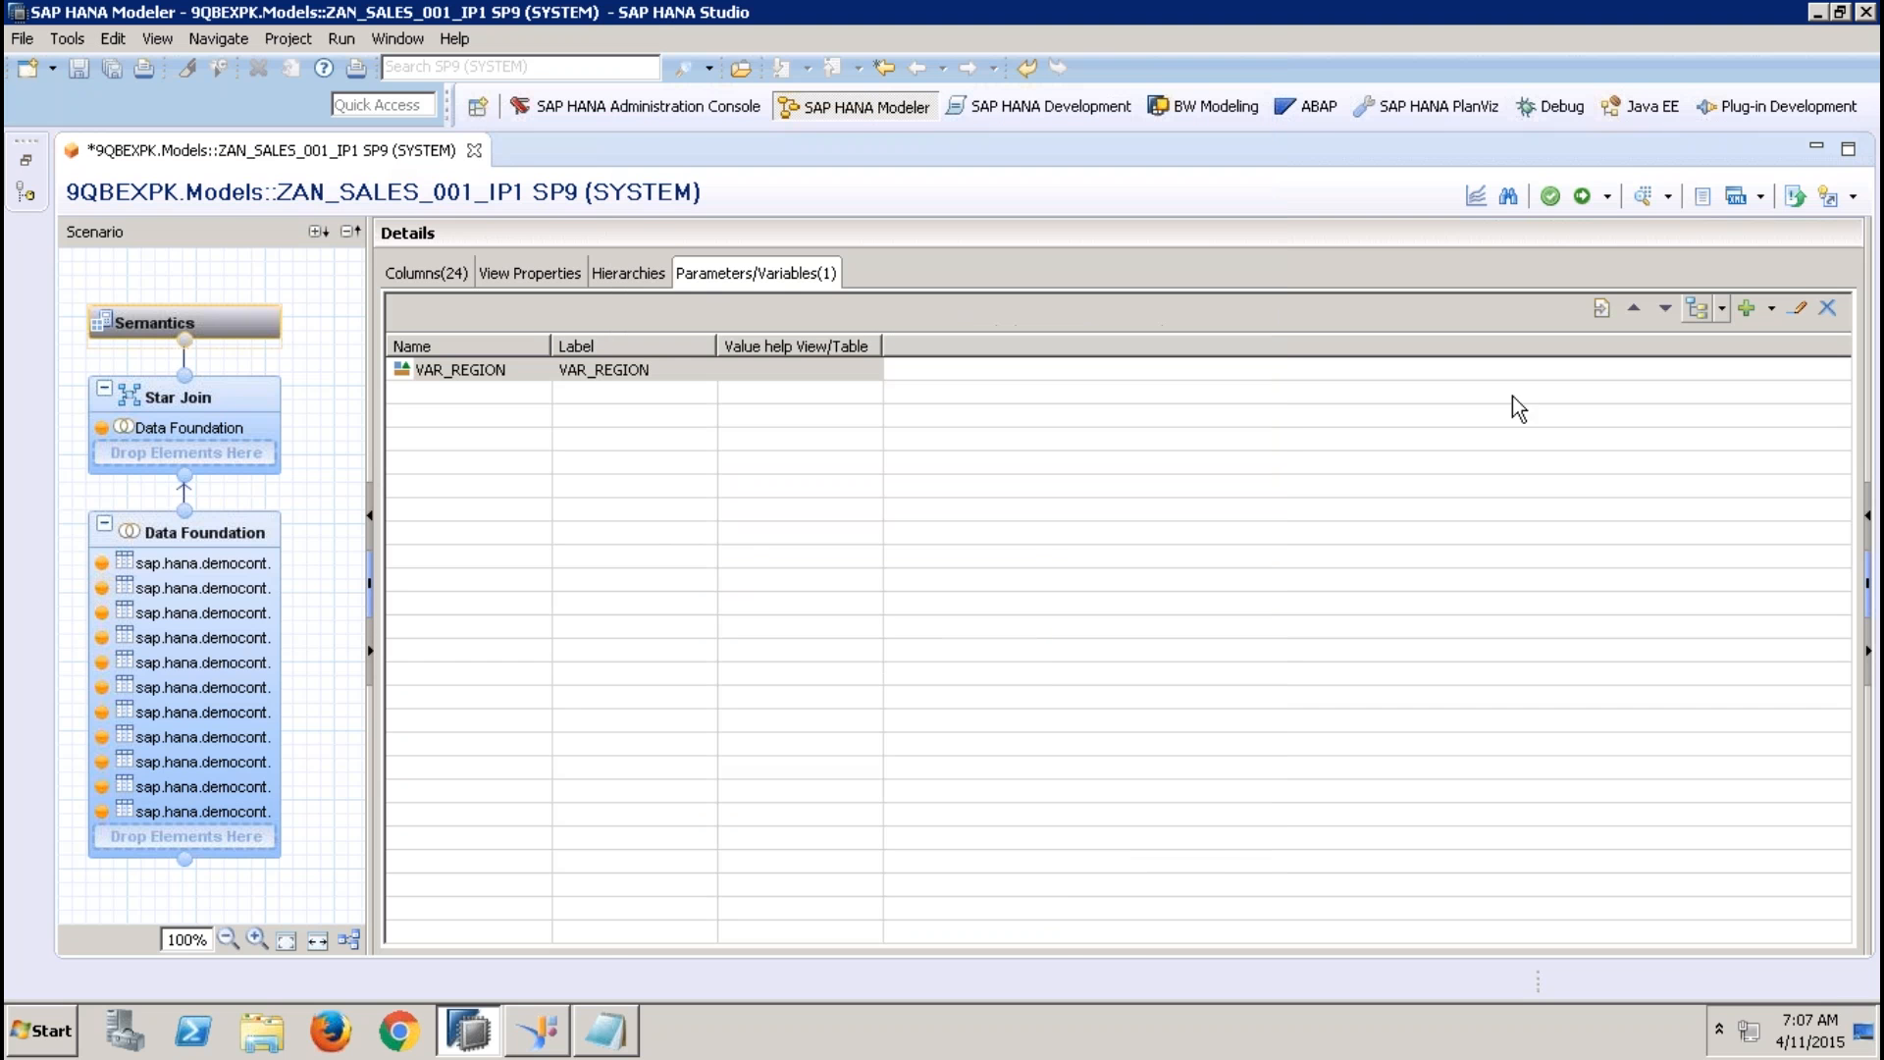
Activate the view and open its data preview with VAR_REGION equal to EMEA, choosing the value from the value help
{"action": "left_click", "coordinate": [1581, 195]}
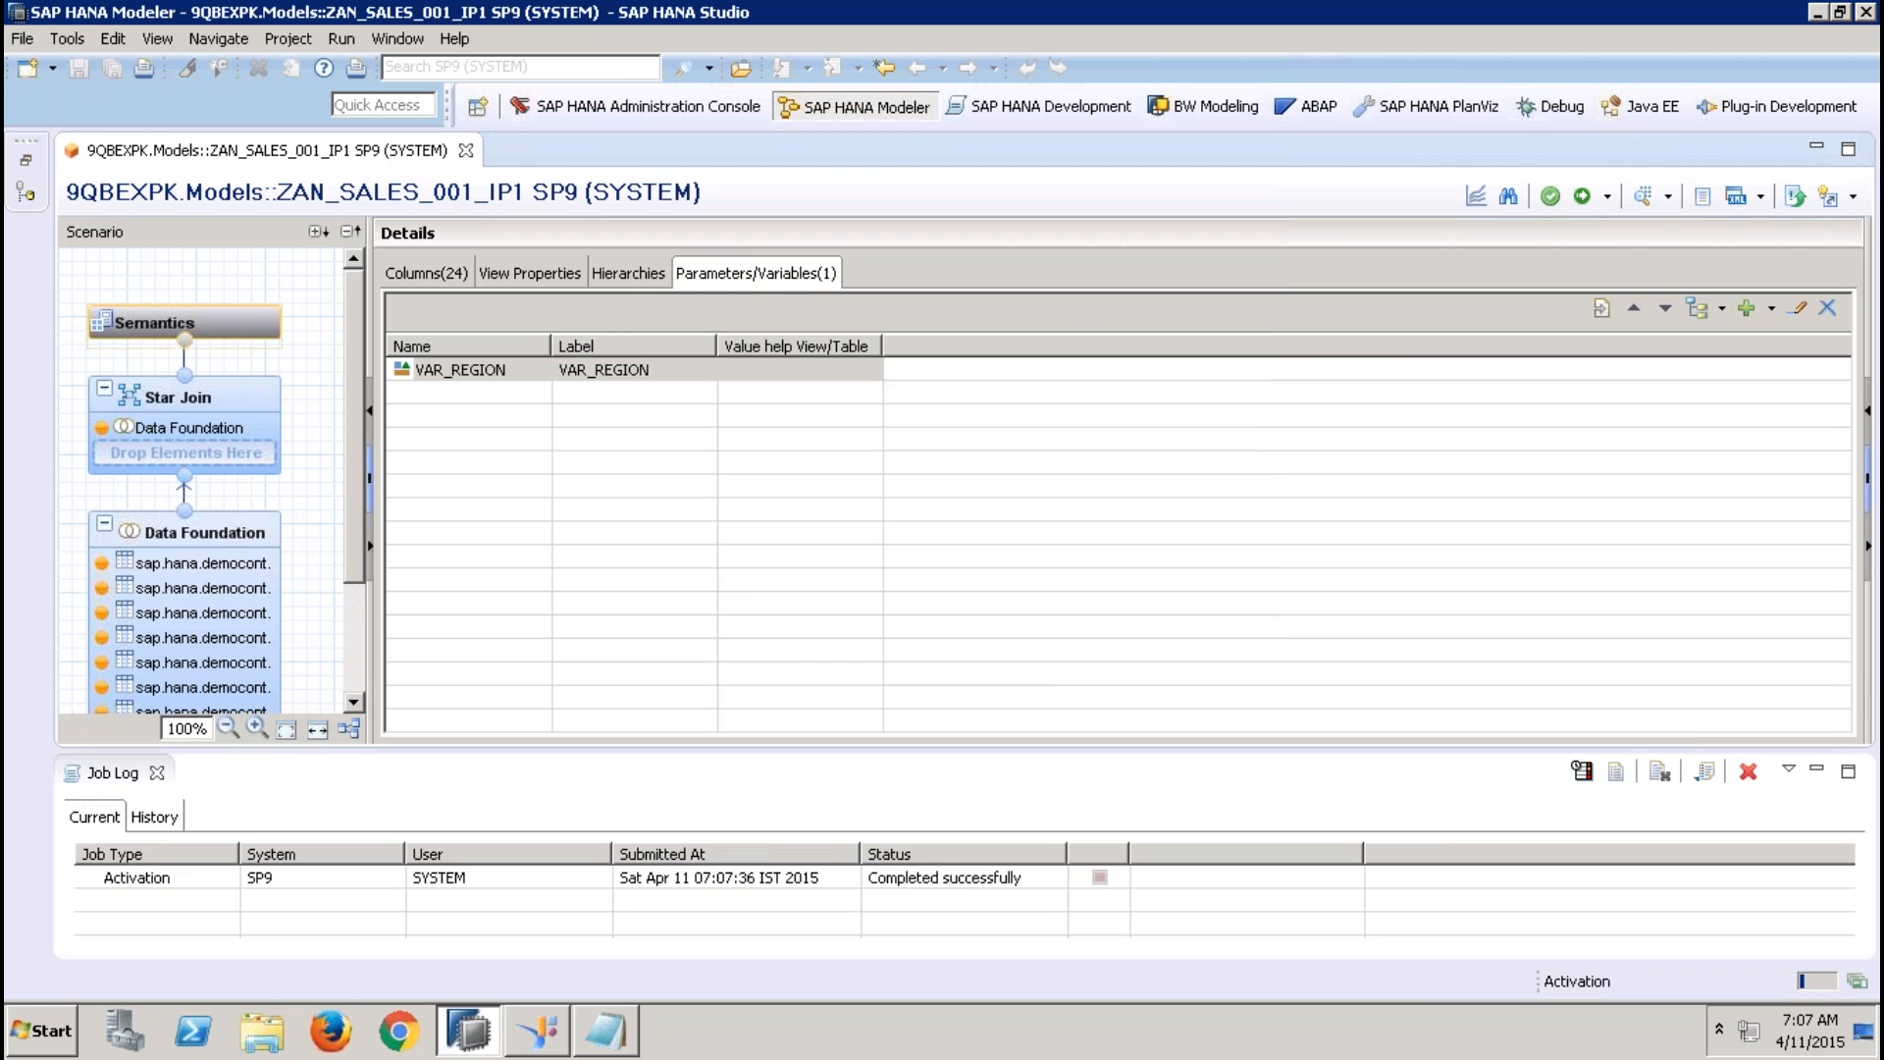
{"action": "left_click", "coordinate": [1639, 198]}
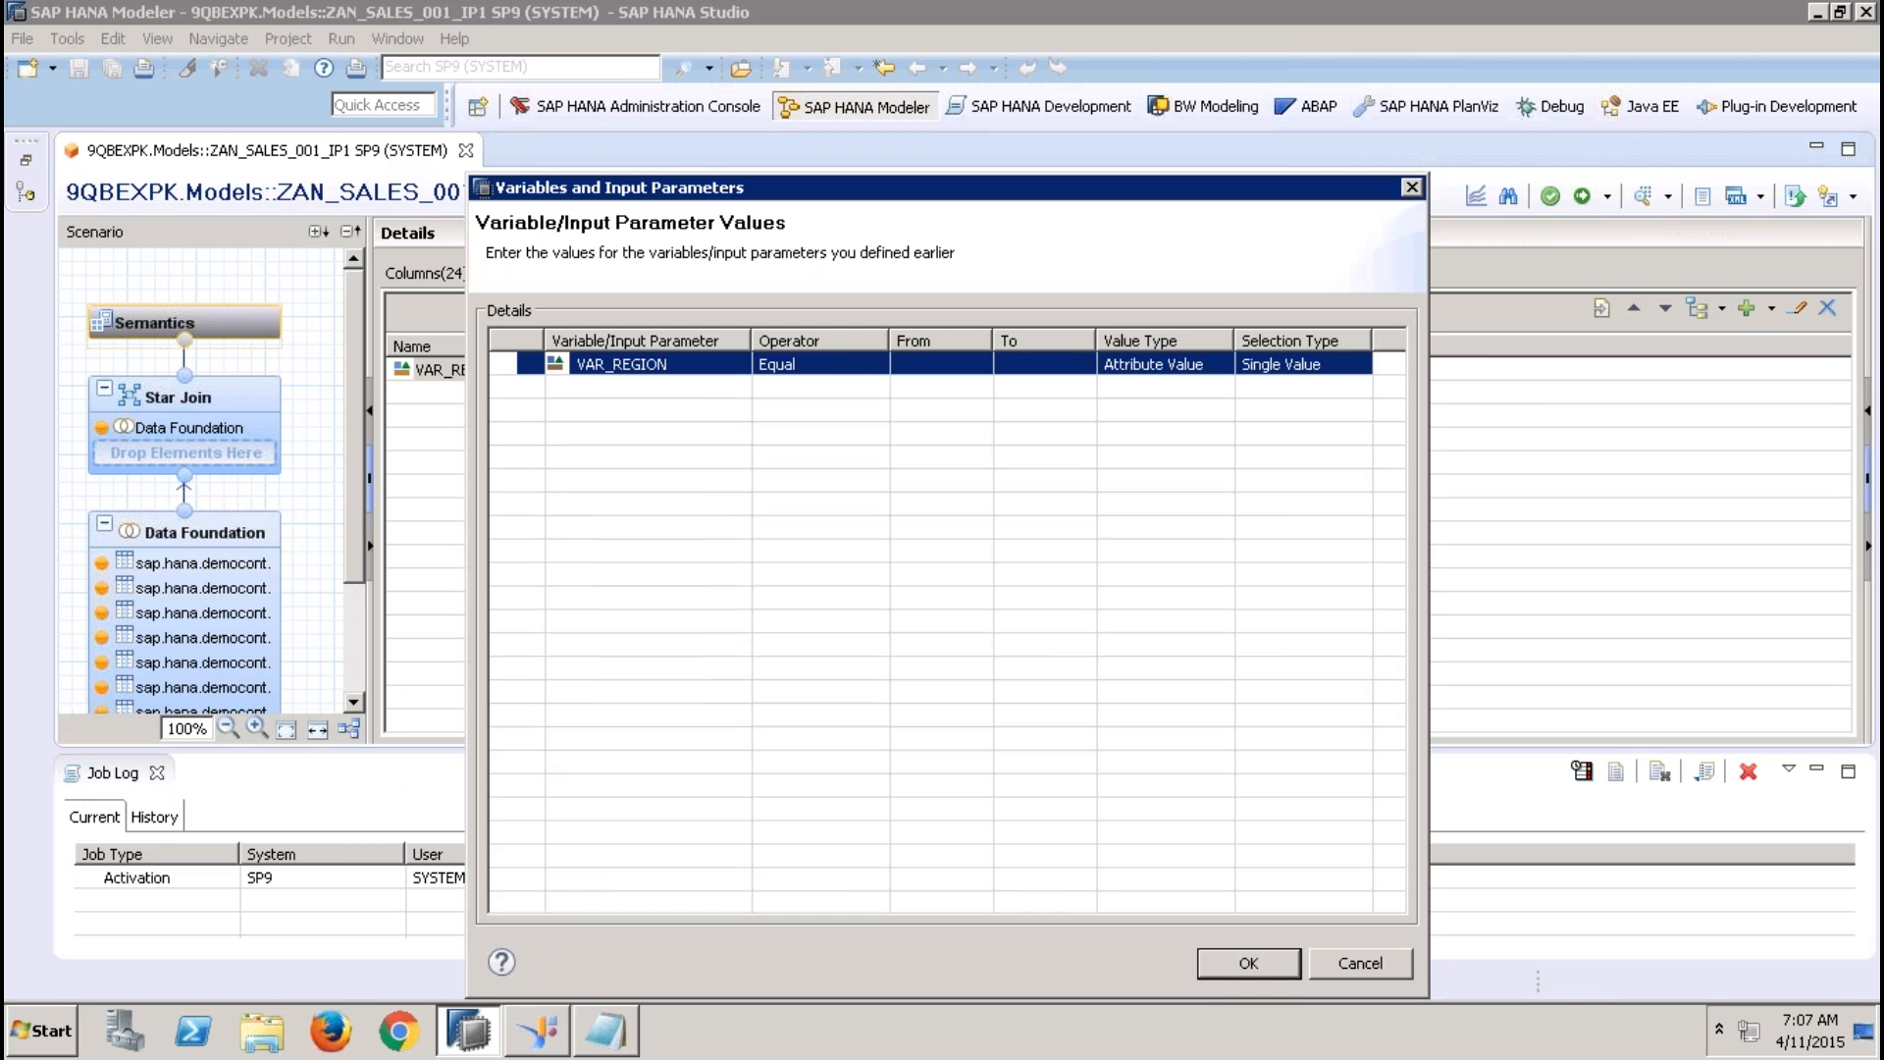
{"action": "left_click", "coordinate": [966, 373]}
{"action": "left_click", "coordinate": [945, 363]}
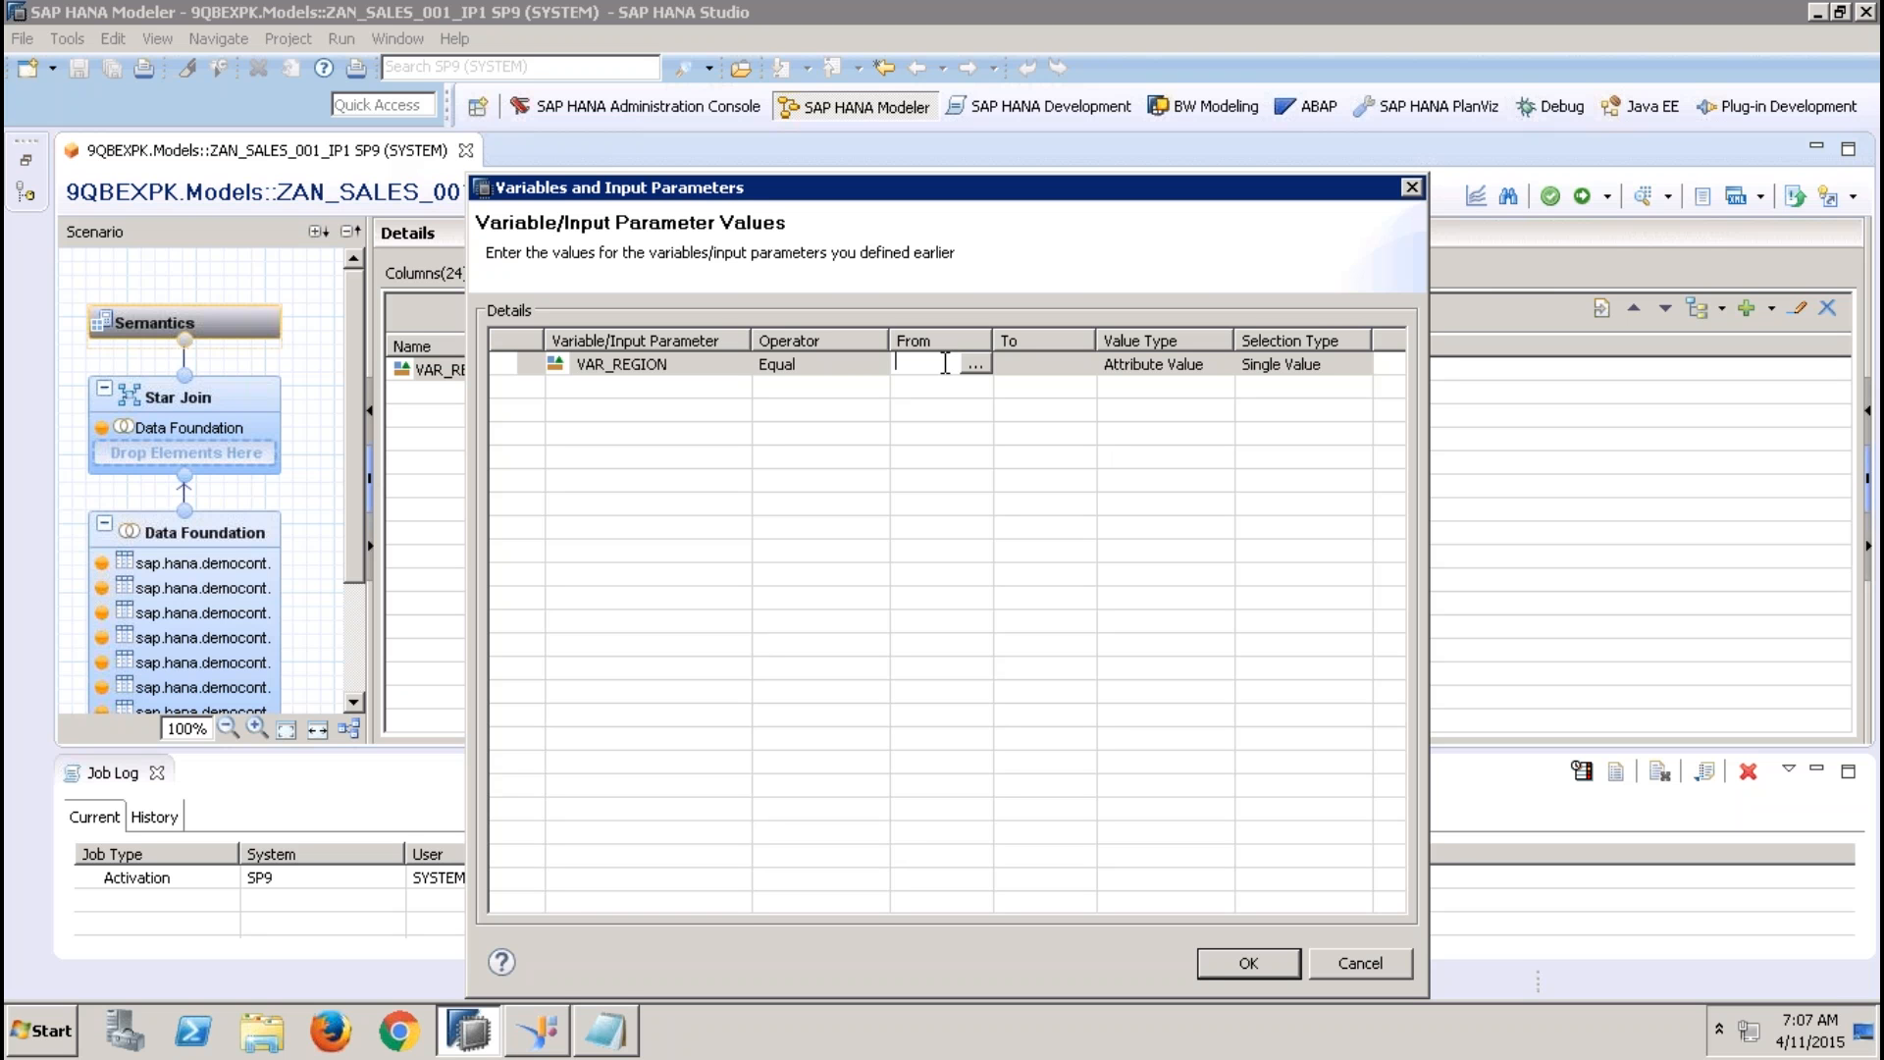
{"action": "left_click", "coordinate": [974, 364]}
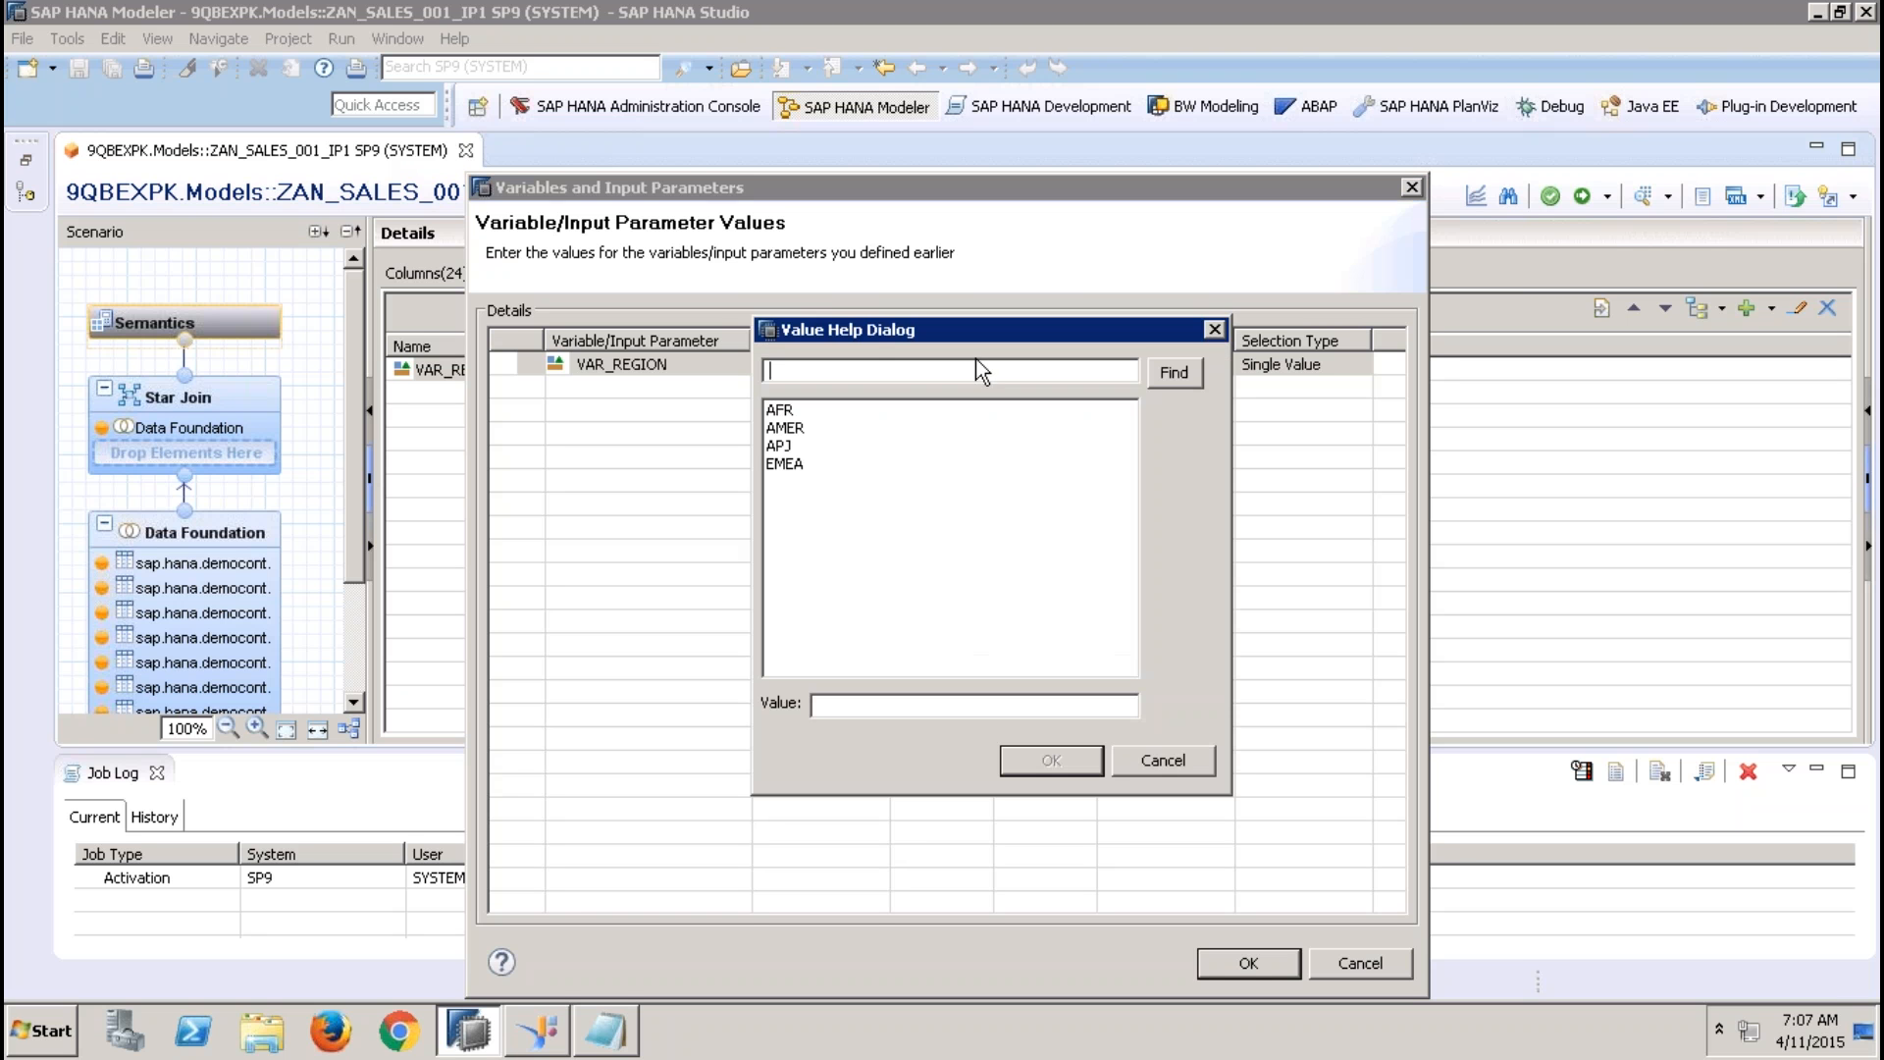
{"action": "left_click", "coordinate": [804, 465]}
{"action": "left_click", "coordinate": [1047, 760]}
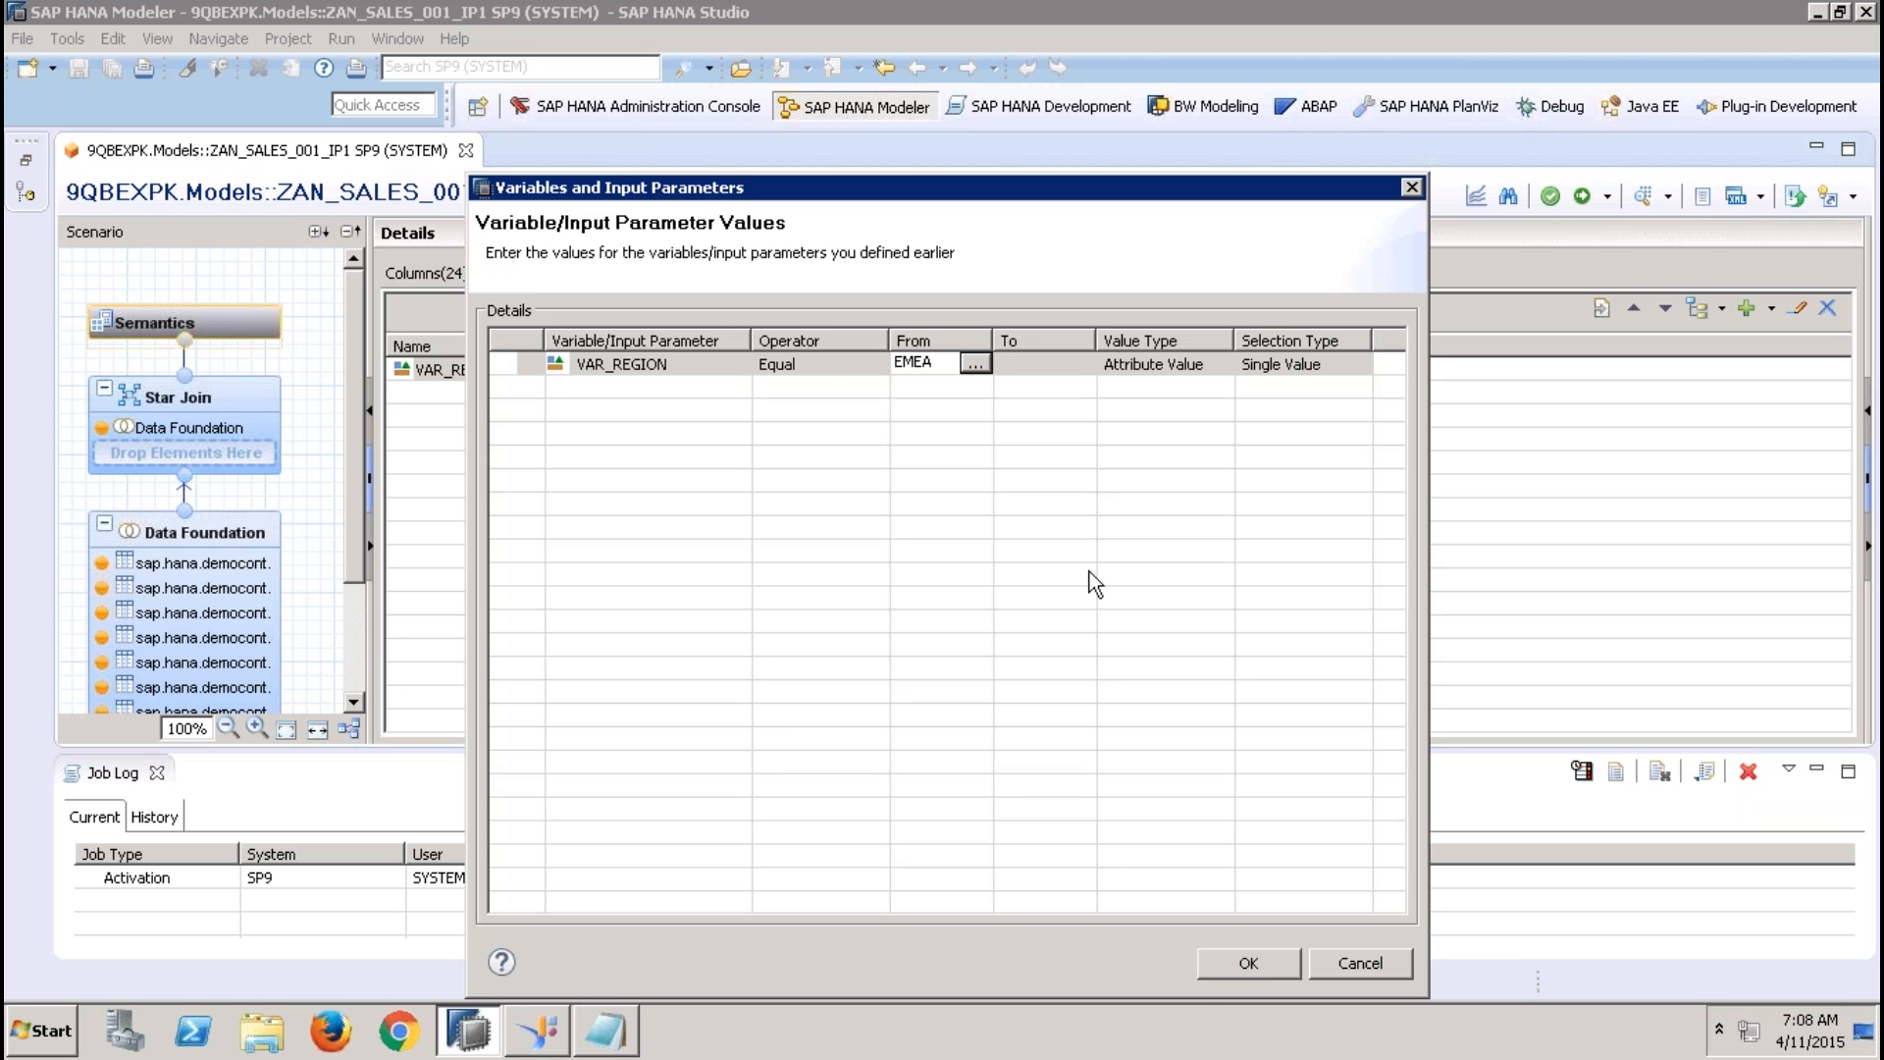
{"action": "left_click", "coordinate": [1238, 960]}
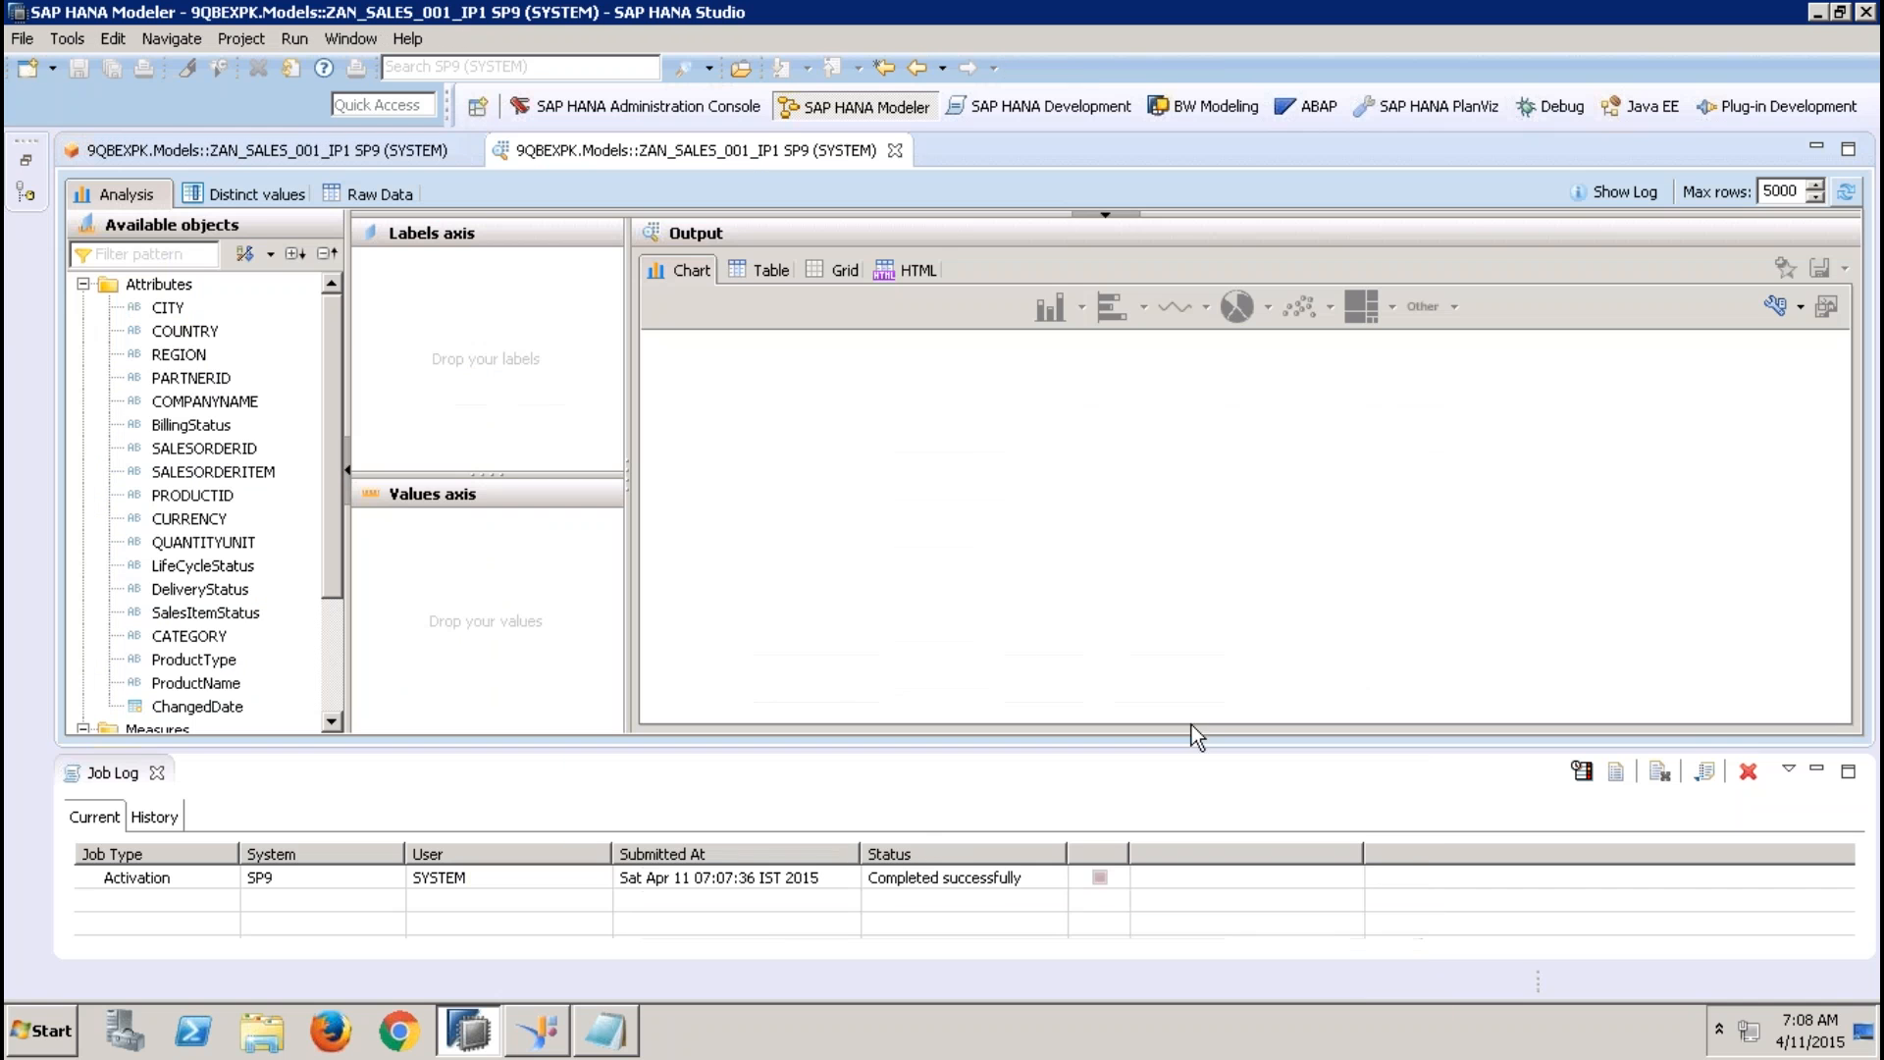
Place REGION on the preview's labels axis, display the output as a table, and close the preview
{"action": "left_click_drag", "start_coordinate": [179, 354], "coordinate": [610, 312]}
{"action": "left_click", "coordinate": [768, 270]}
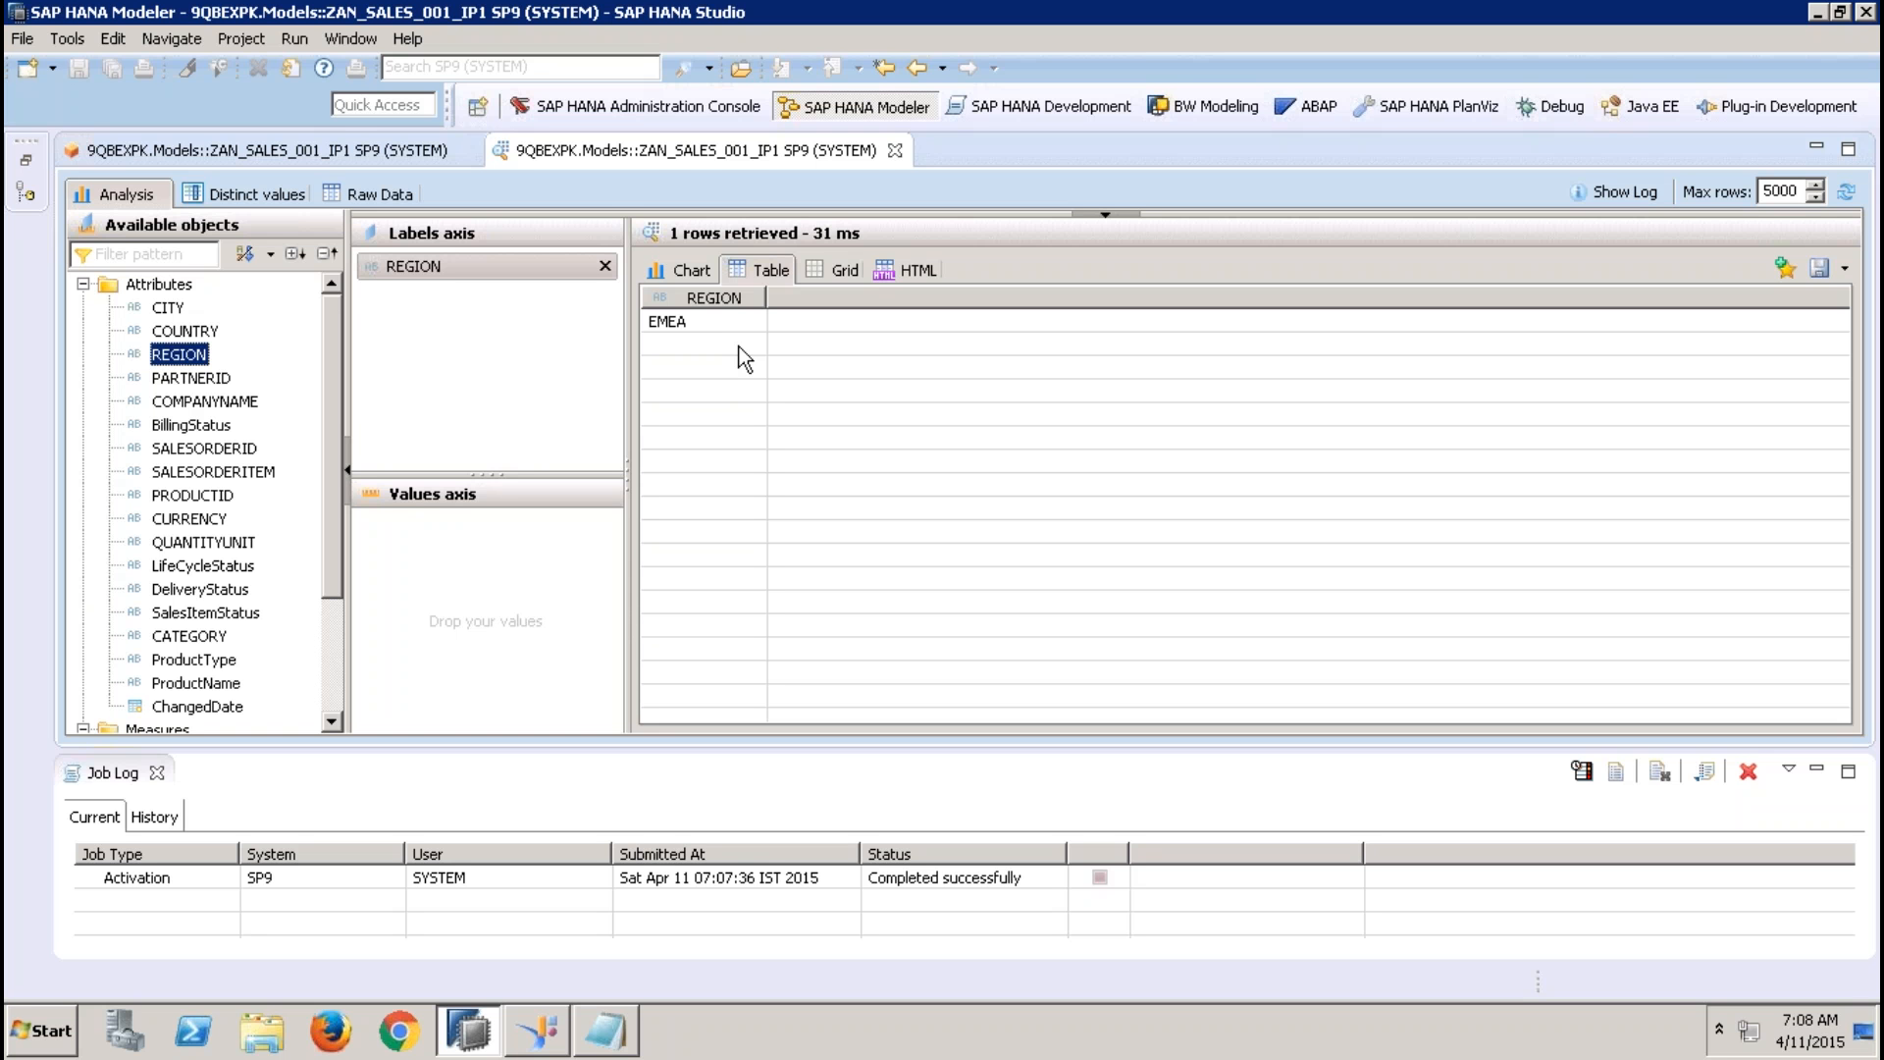
{"action": "left_click", "coordinate": [894, 150]}
Remove the VAR_REGION variable from the view along with its filter references
{"action": "left_click", "coordinate": [526, 368]}
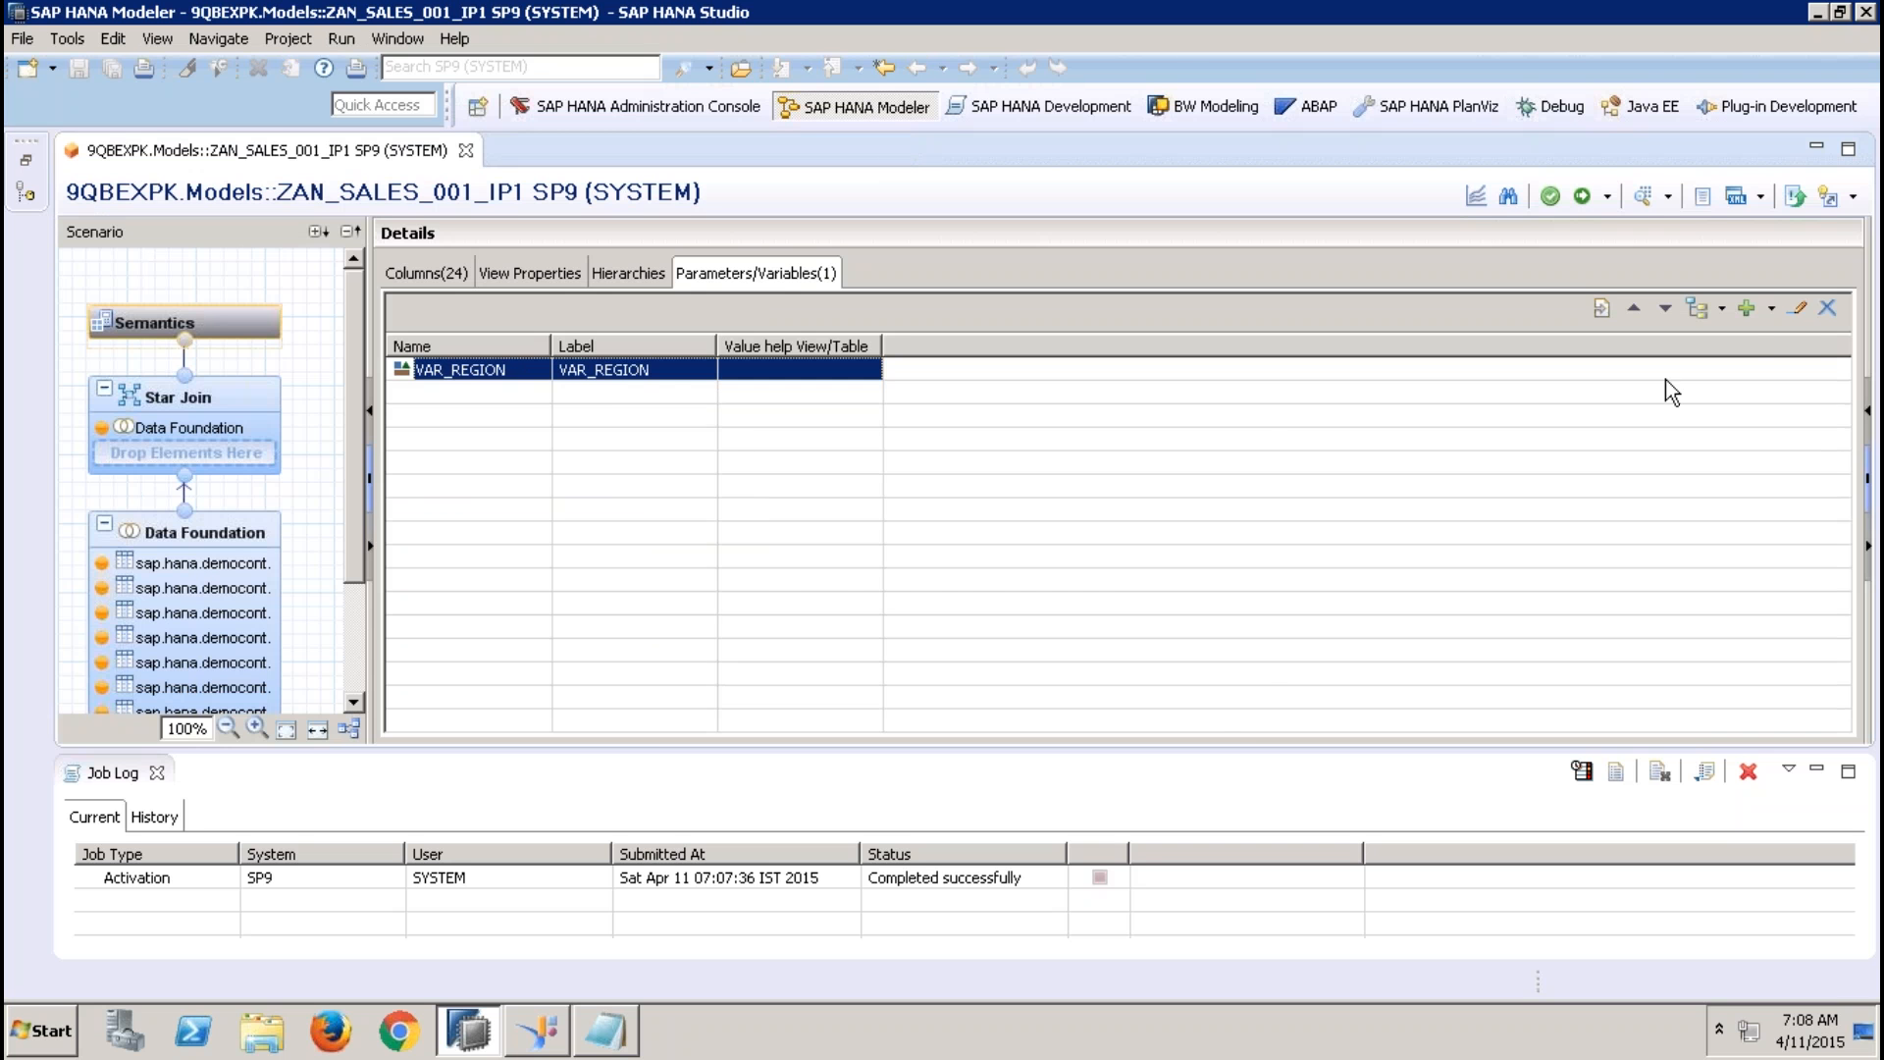
{"action": "left_click", "coordinate": [1827, 307]}
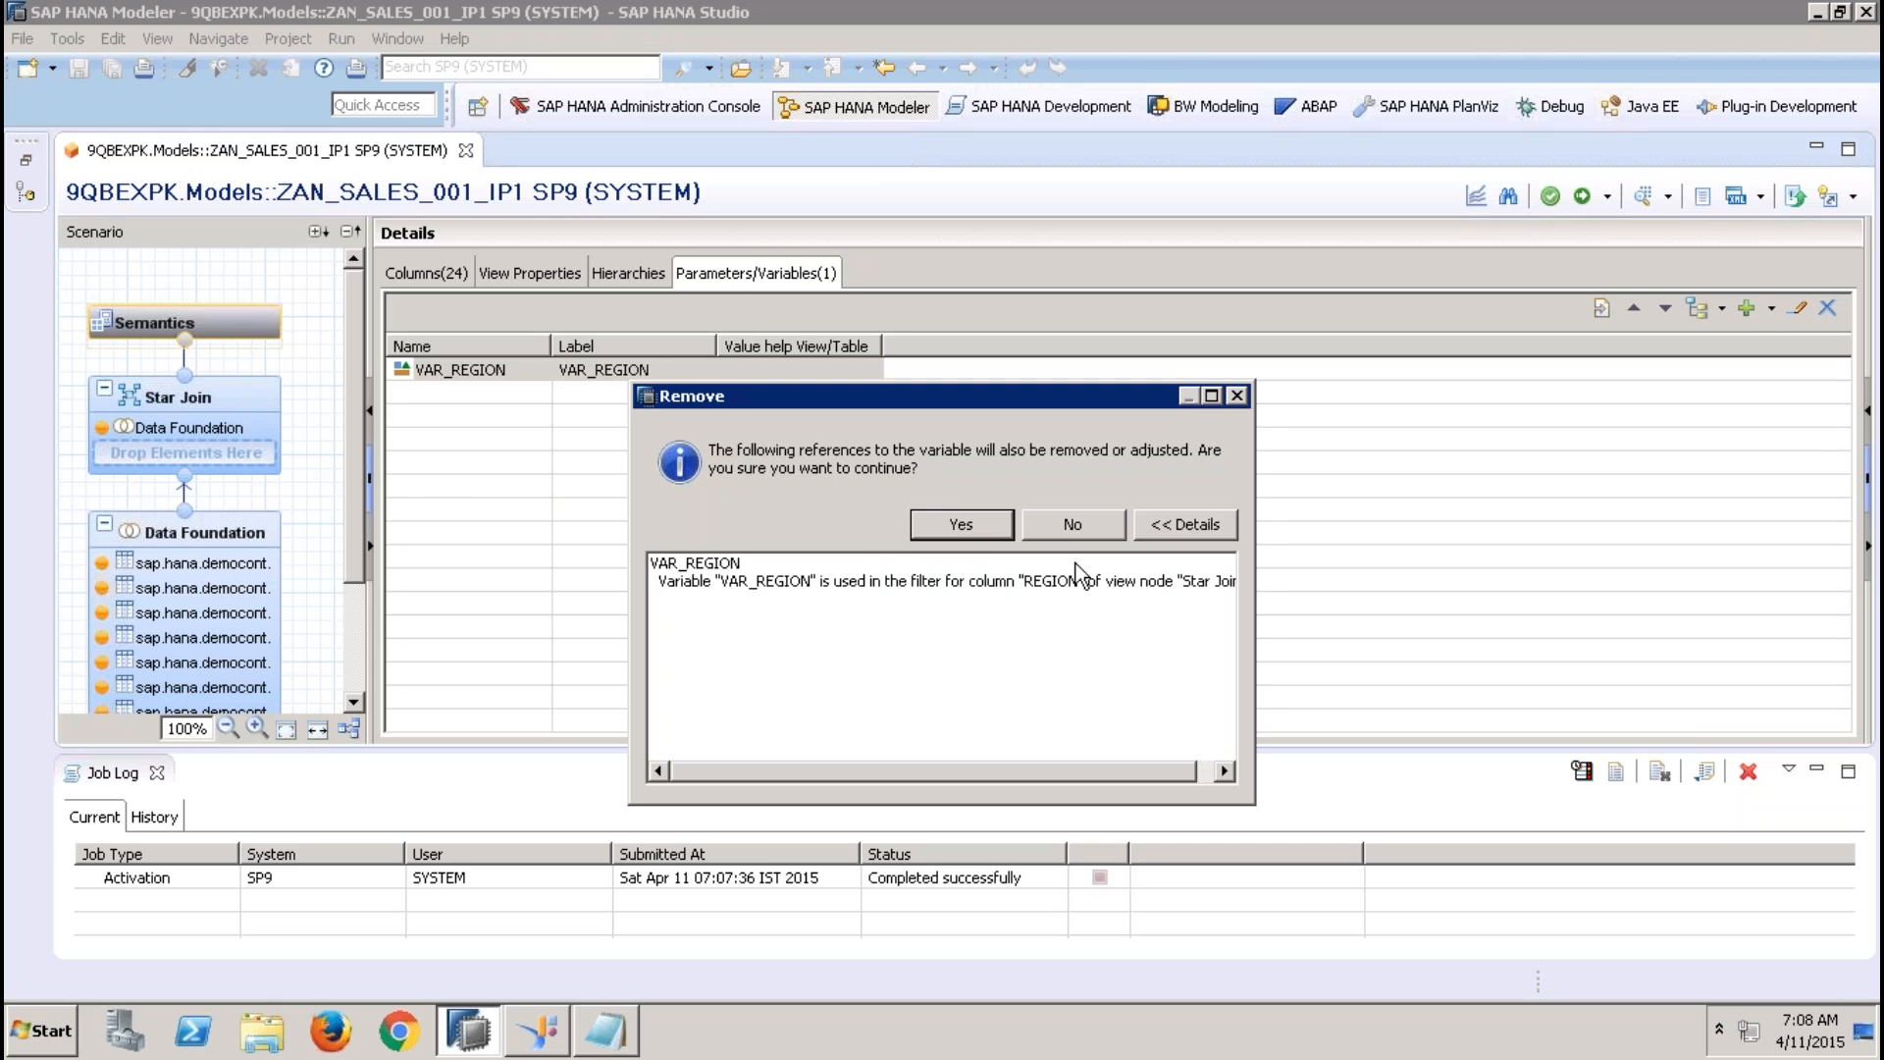
{"action": "left_click", "coordinate": [974, 524]}
{"action": "left_click", "coordinate": [1060, 514]}
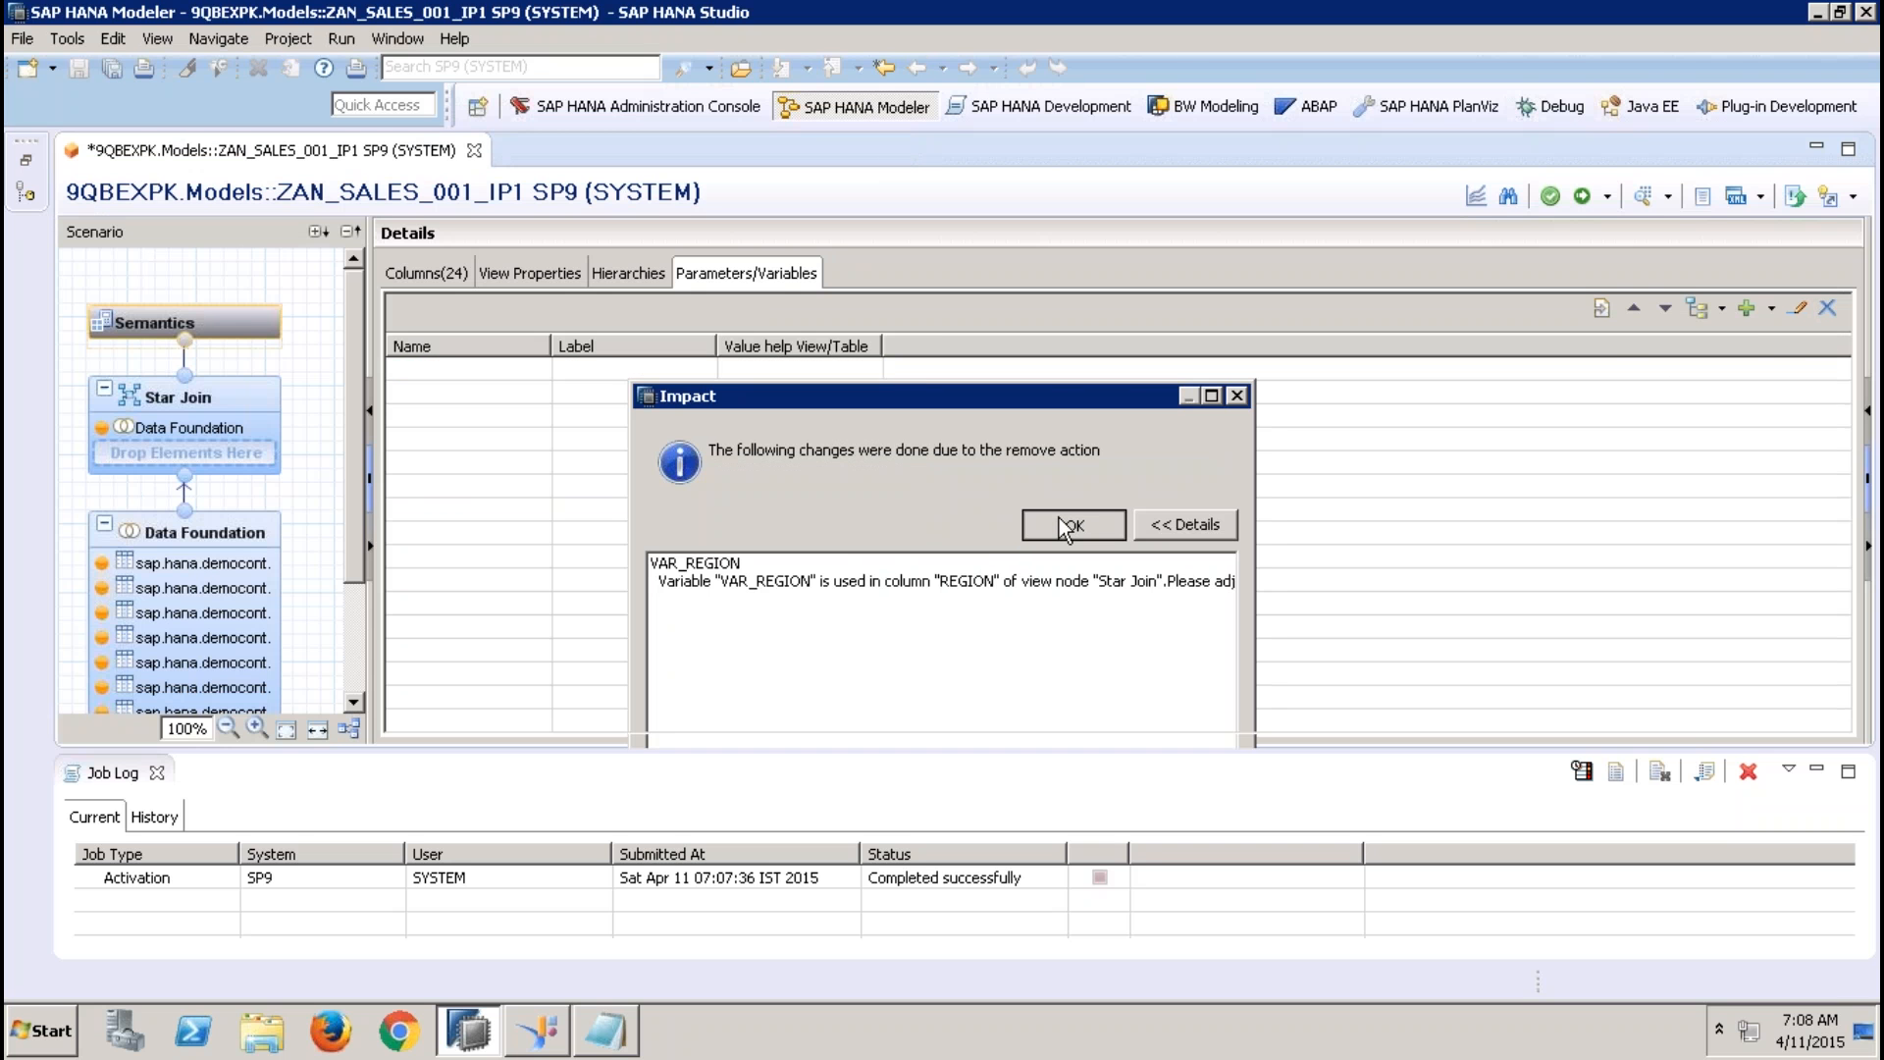
Start a new input parameter for the view, with IP_REGION as both name and label
{"action": "left_click", "coordinate": [1773, 308]}
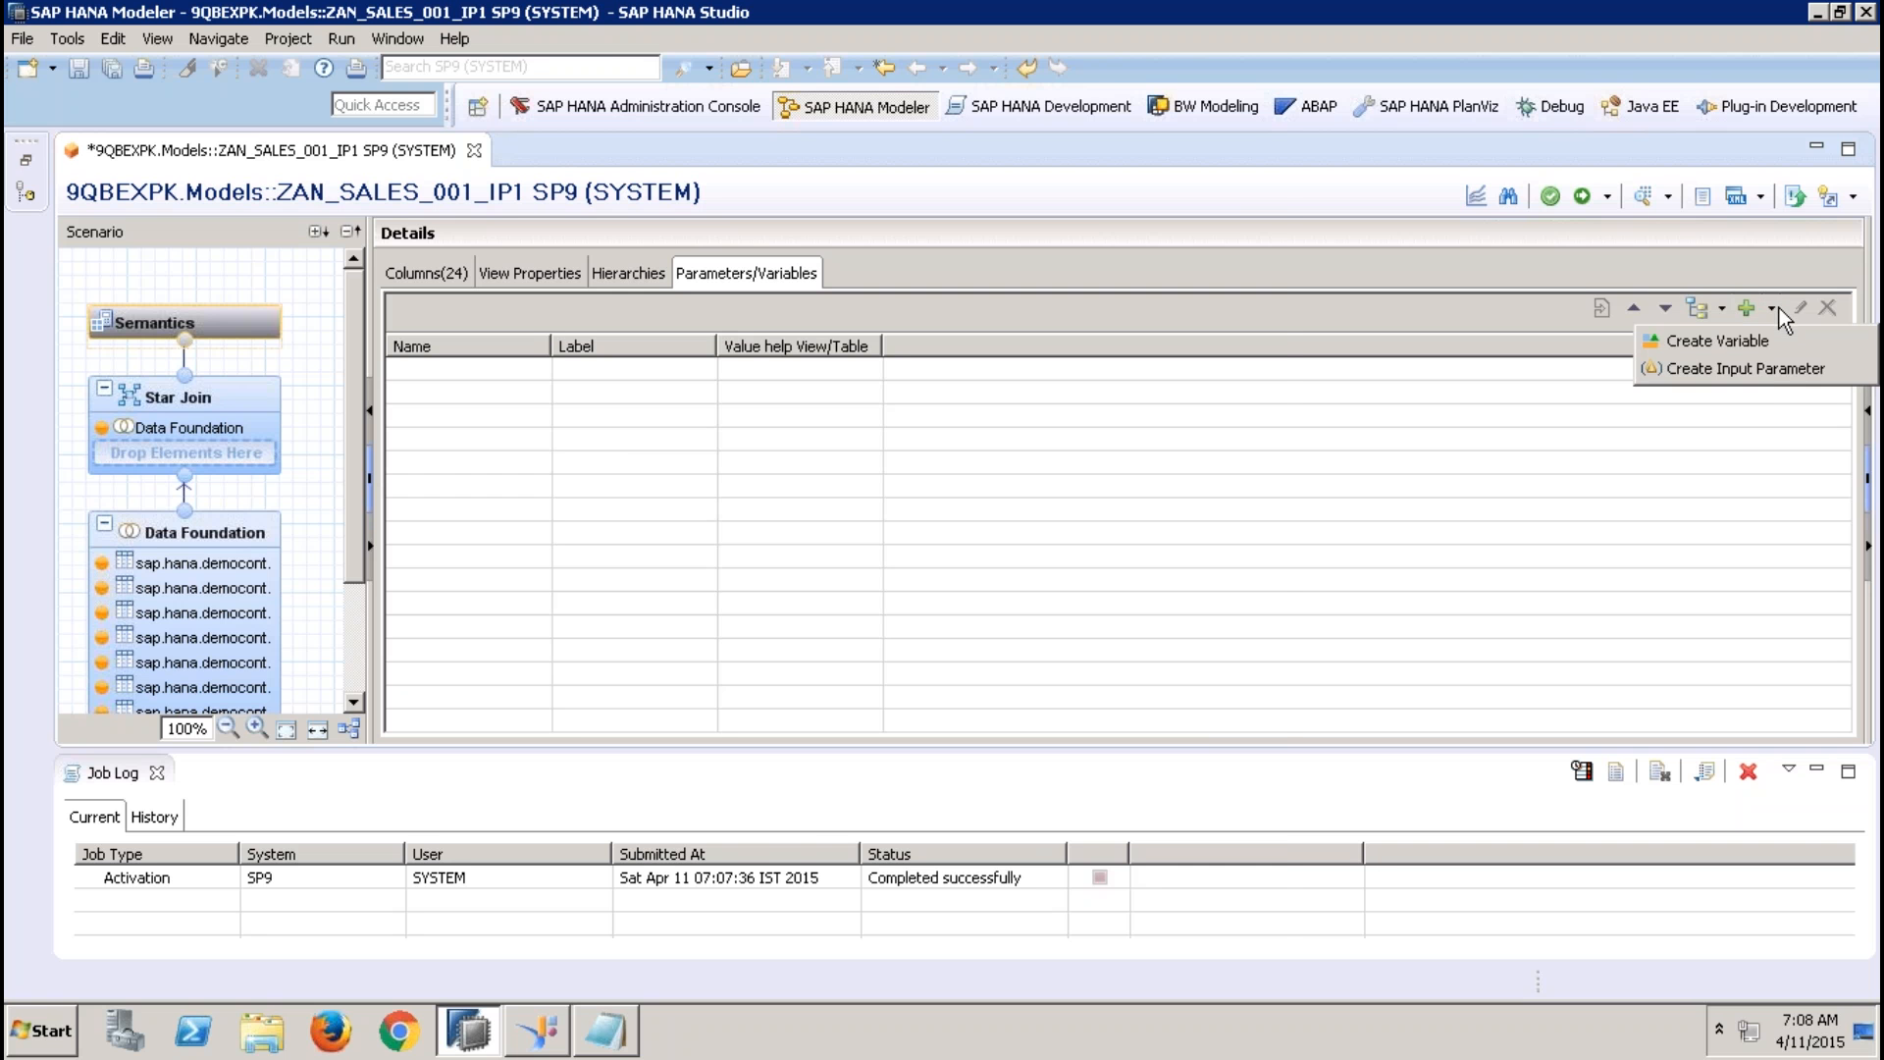
{"action": "left_click", "coordinate": [1755, 379]}
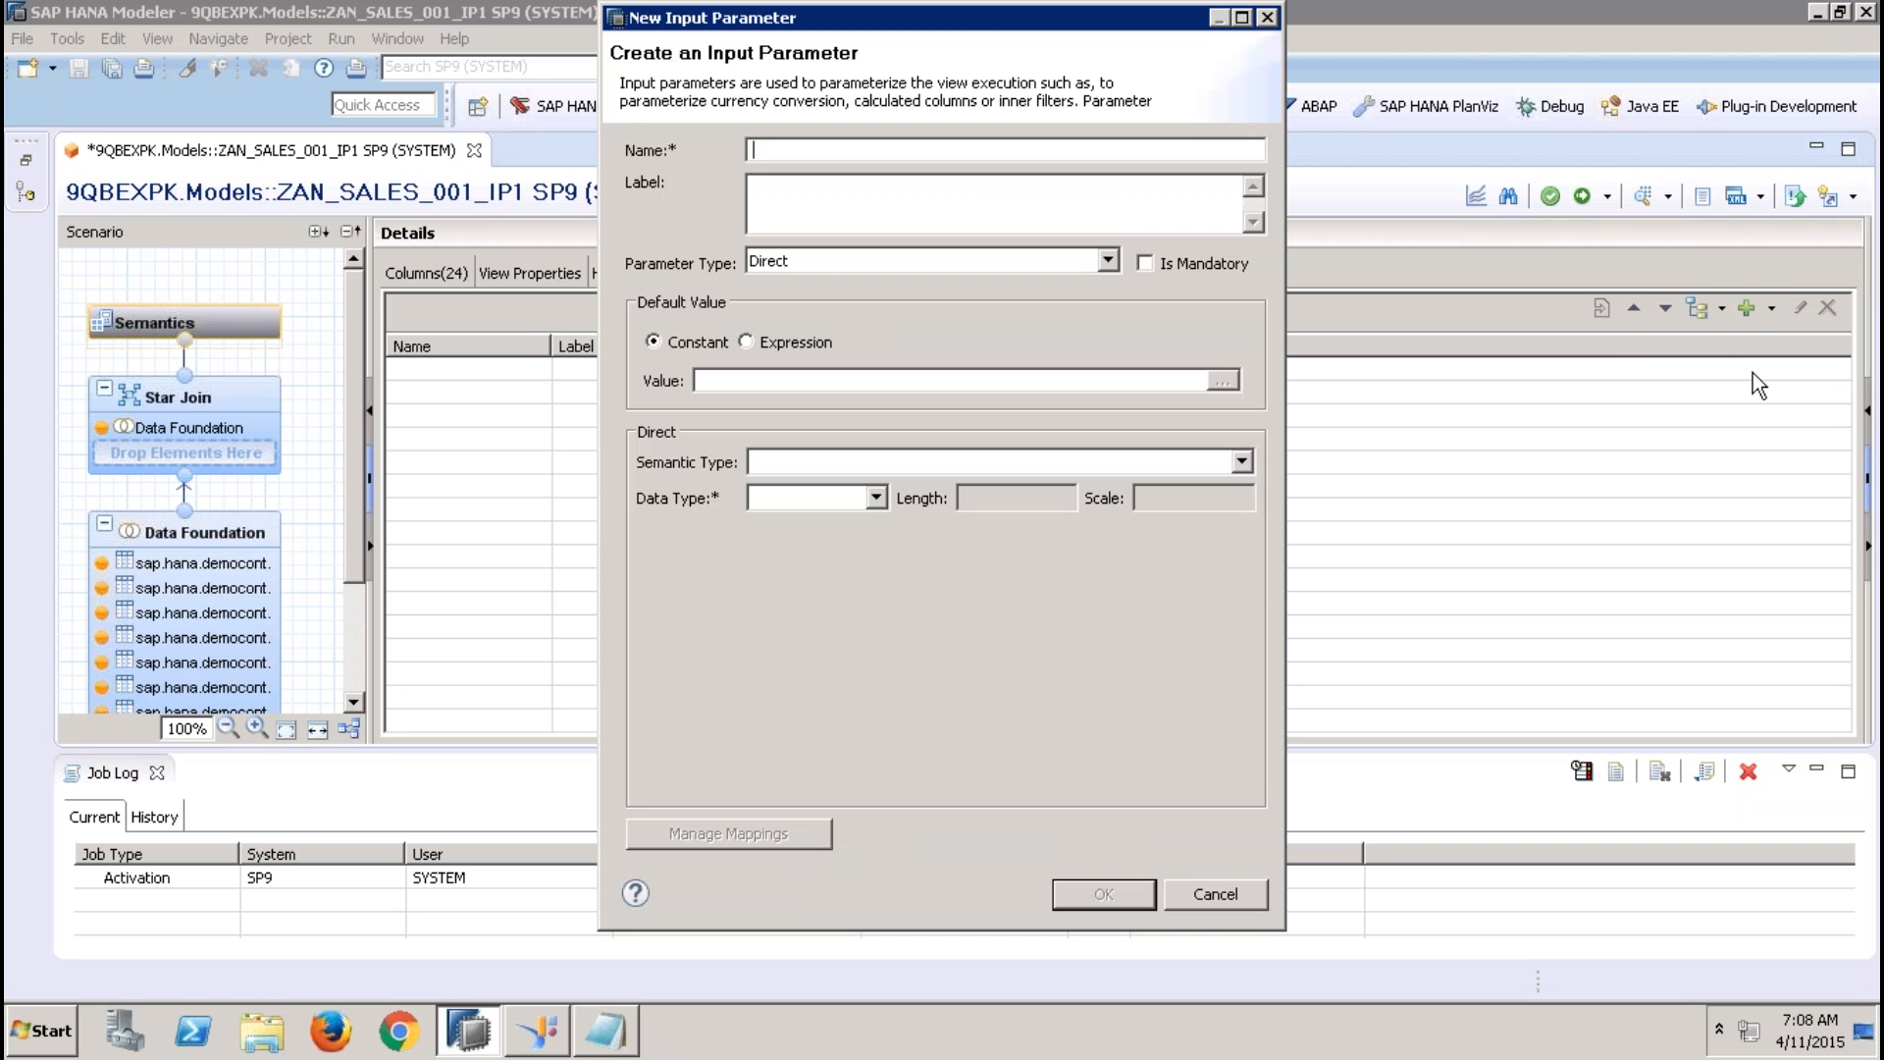
{"action": "type", "text": "IP_REGION"}
{"action": "key", "text": "Tab"}
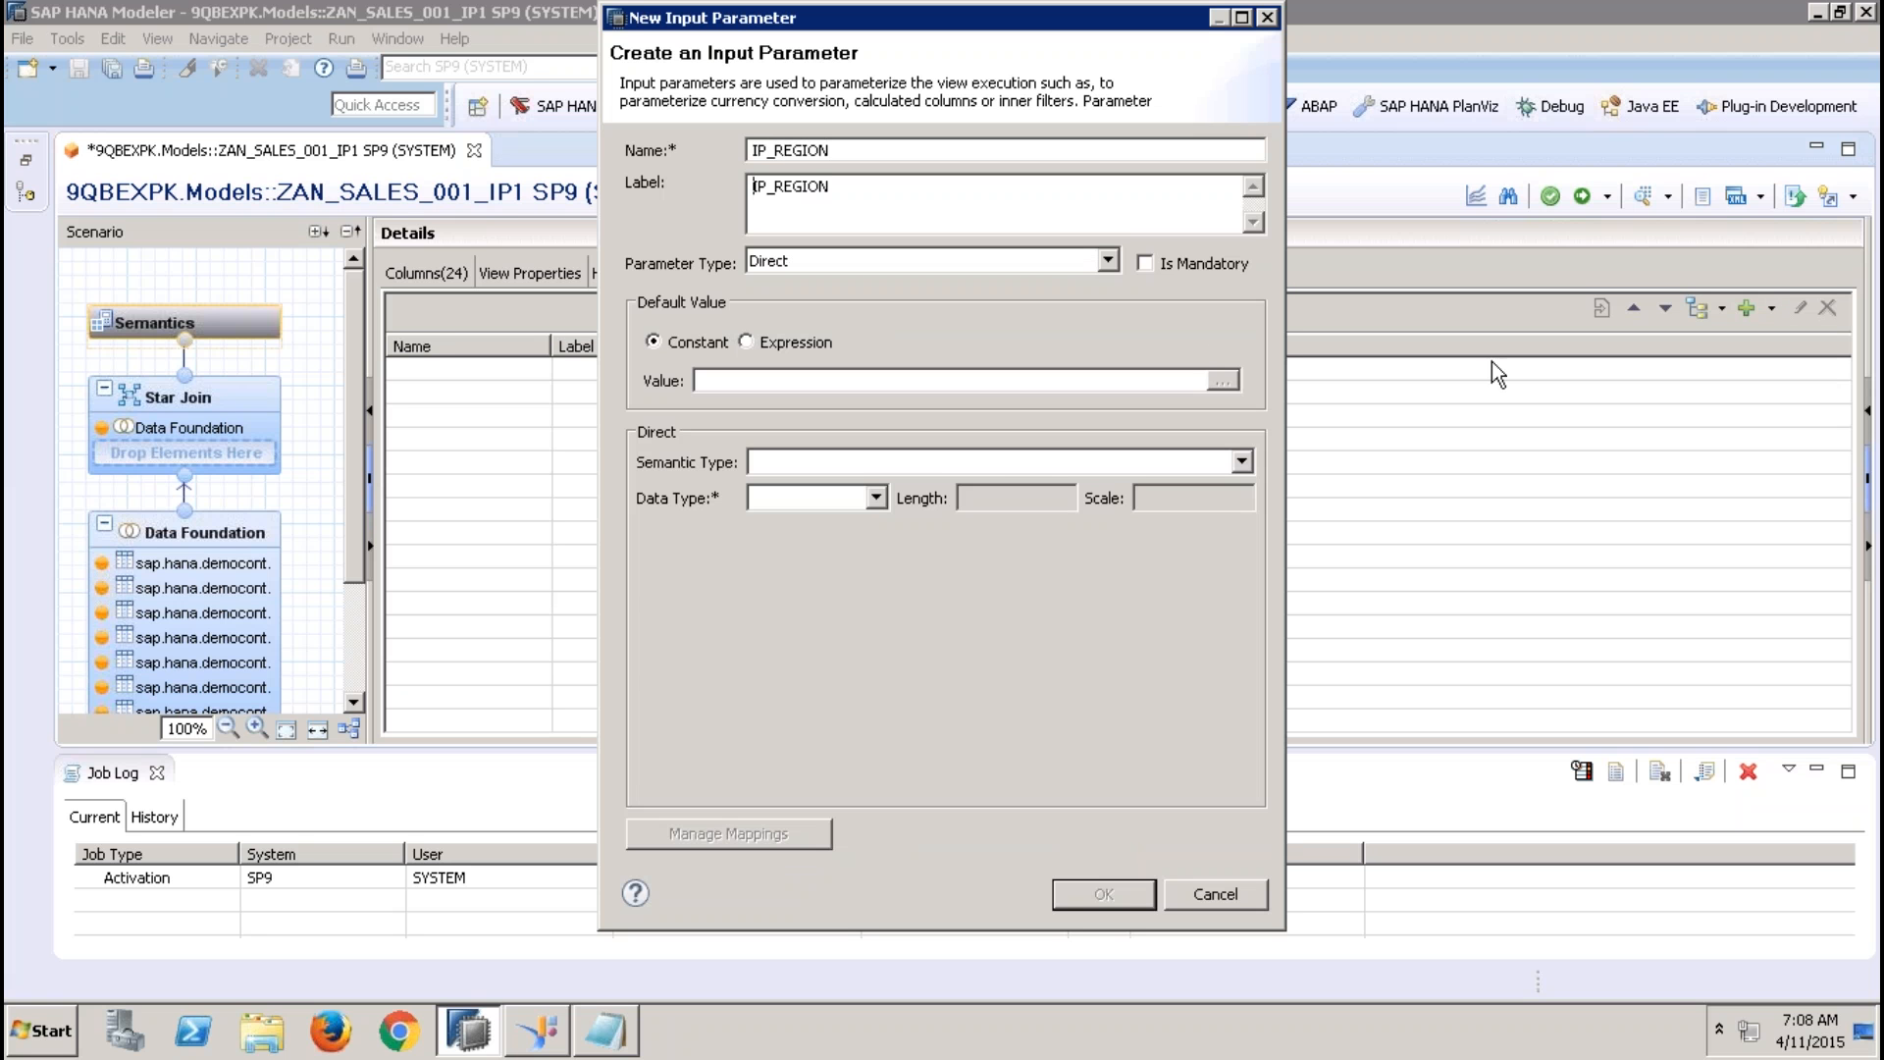
Set the parameter type to Column with REGION as the reference column, and create the input parameter
{"action": "left_click", "coordinate": [1043, 262]}
{"action": "left_click", "coordinate": [918, 304]}
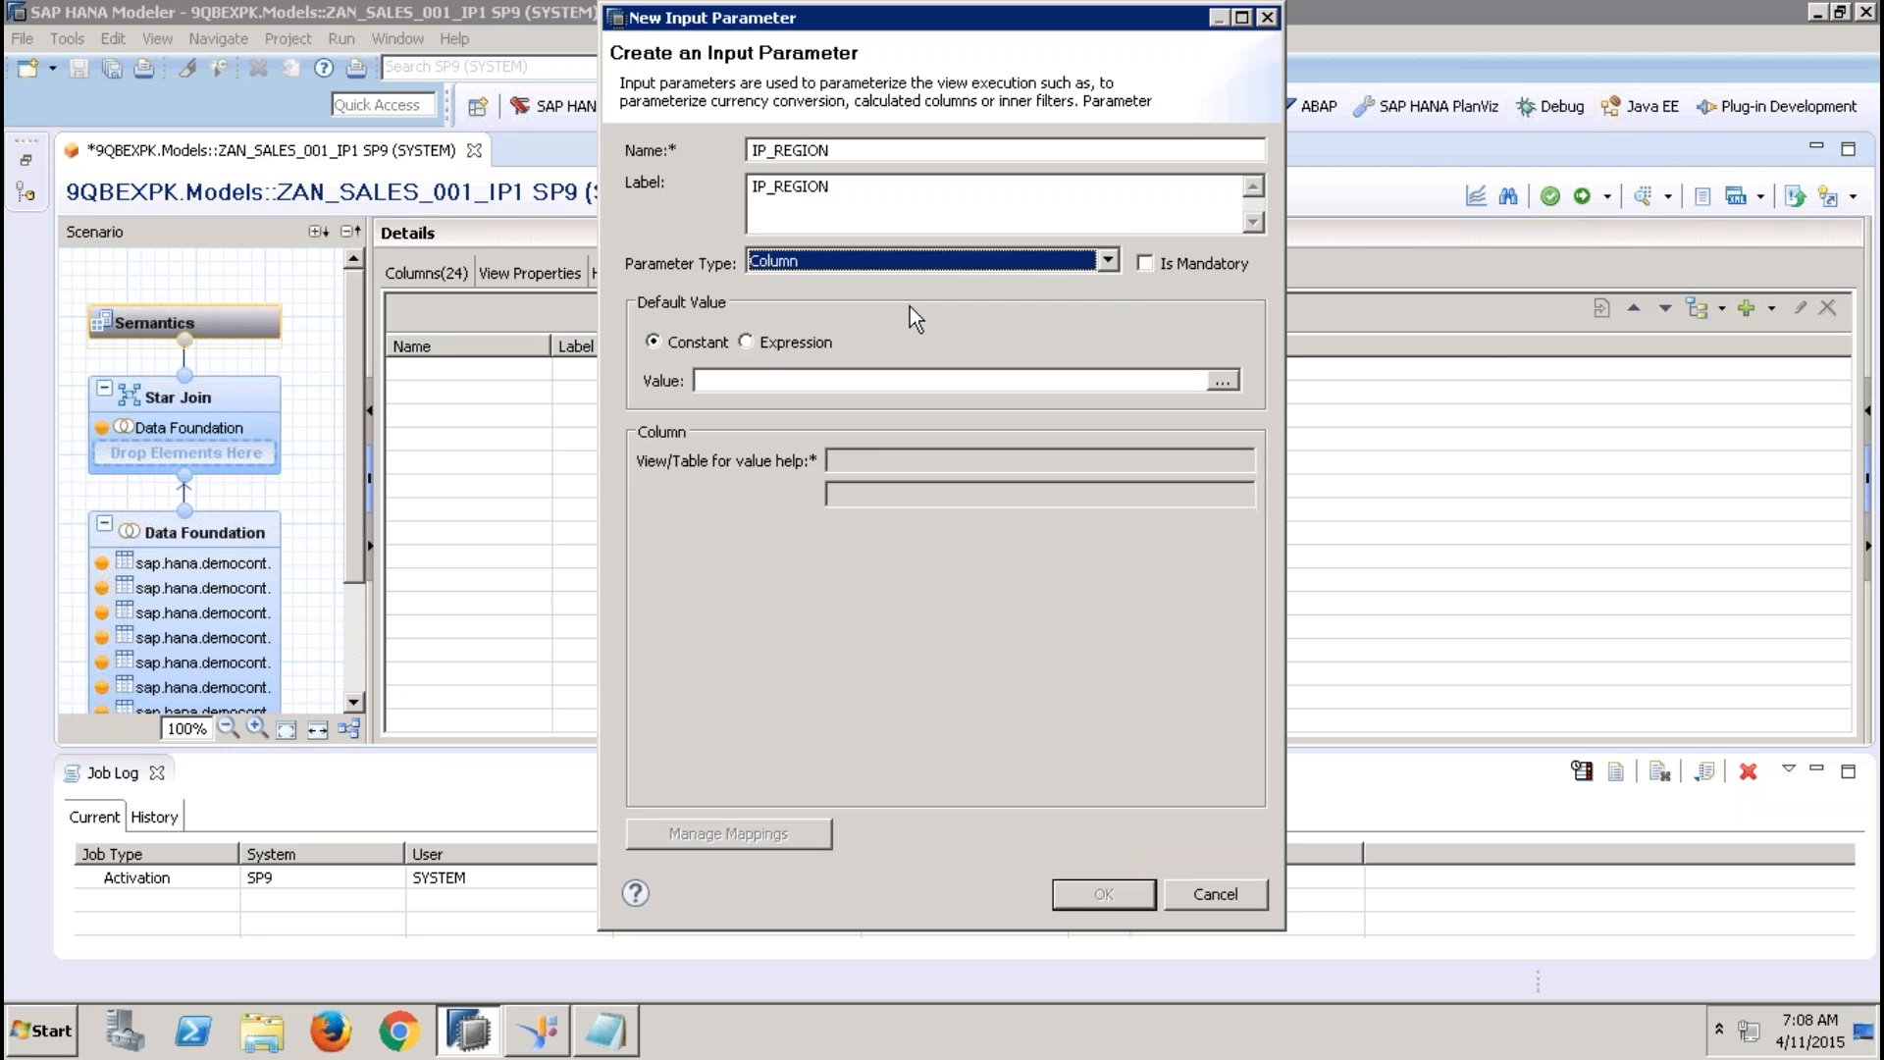
{"action": "left_click", "coordinate": [882, 494]}
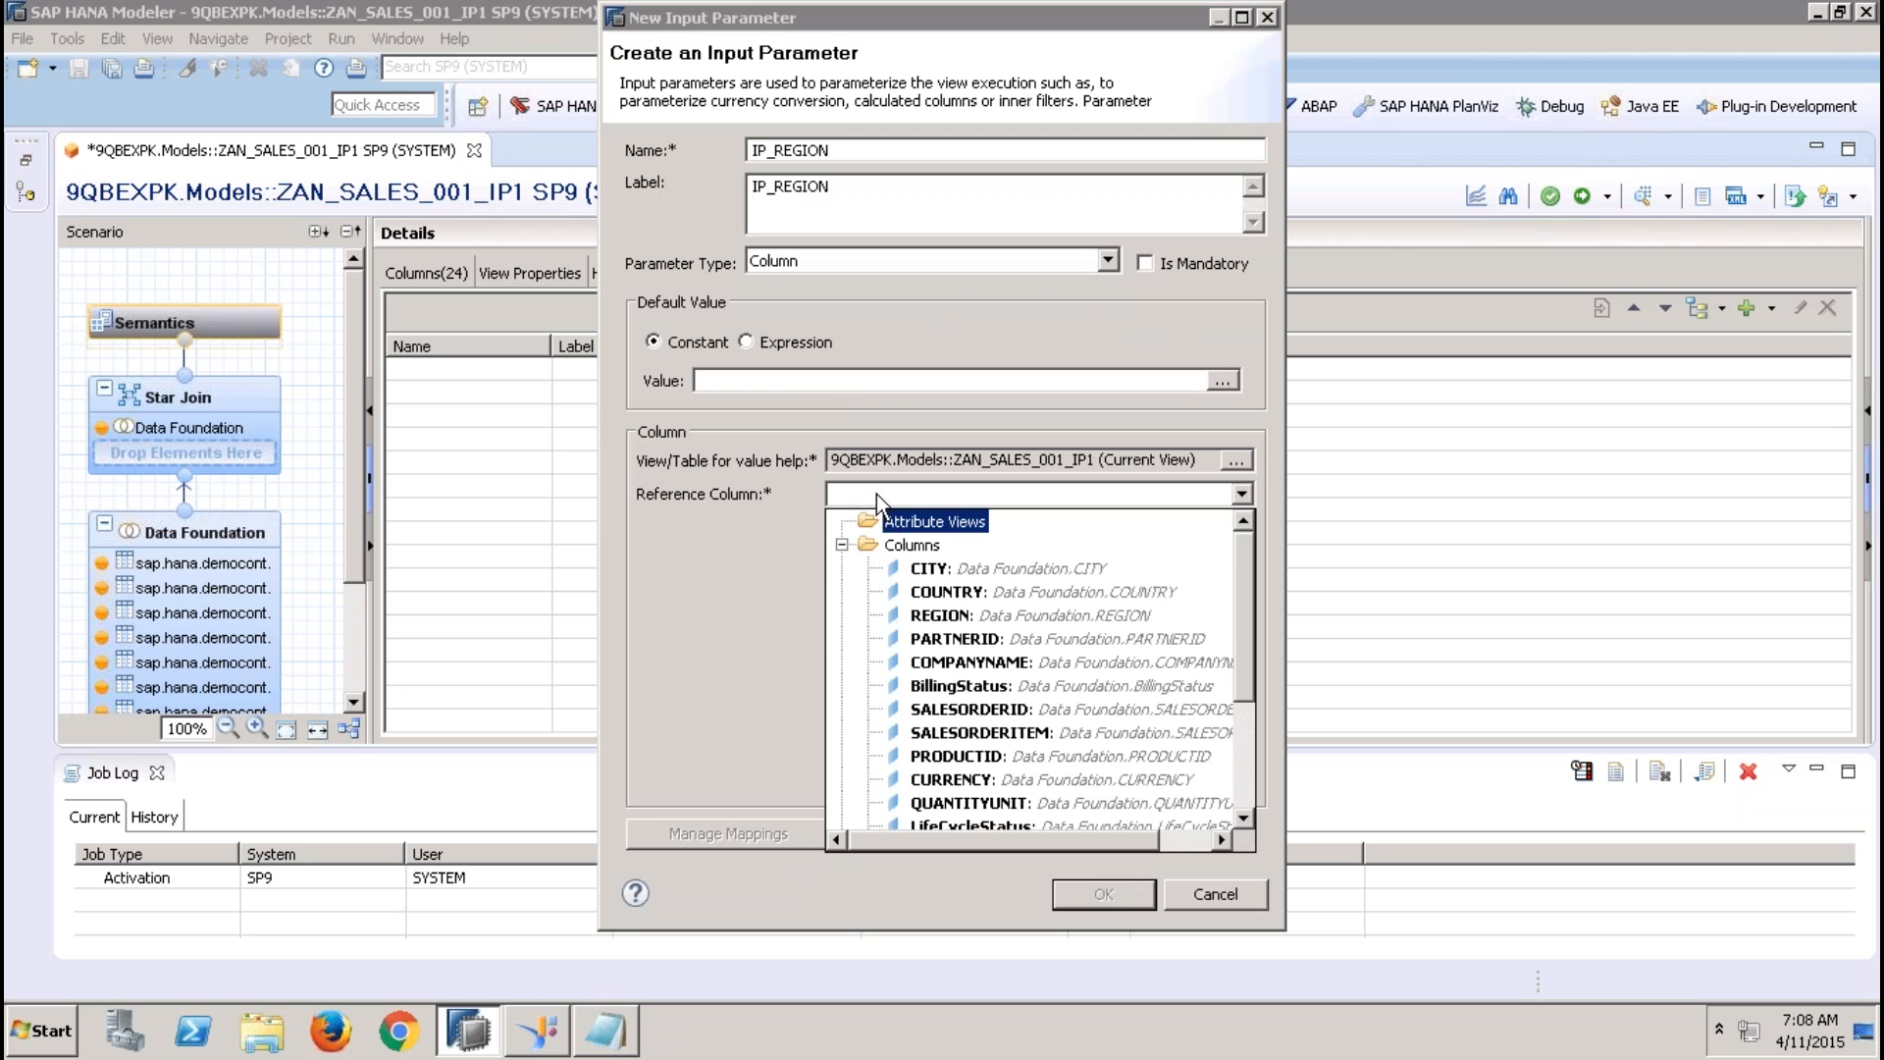
{"action": "left_click", "coordinate": [961, 616]}
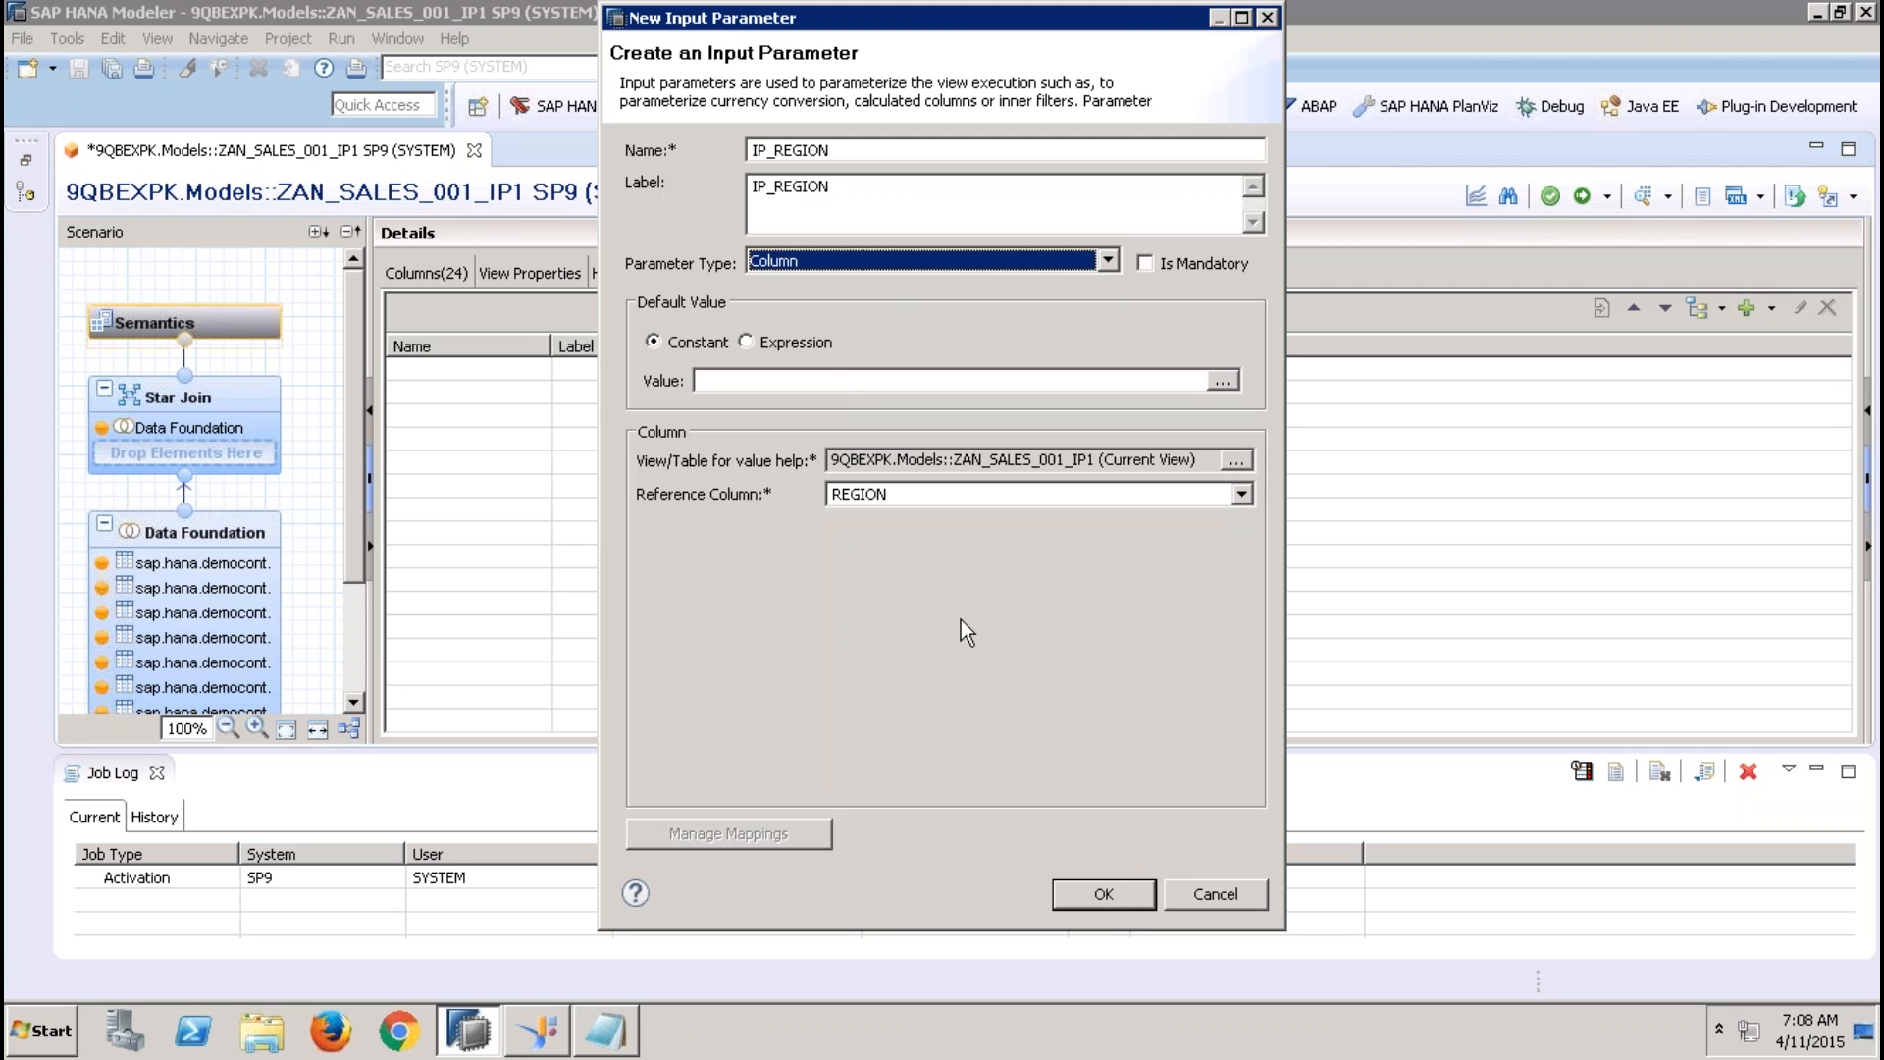
{"action": "left_click", "coordinate": [1104, 893]}
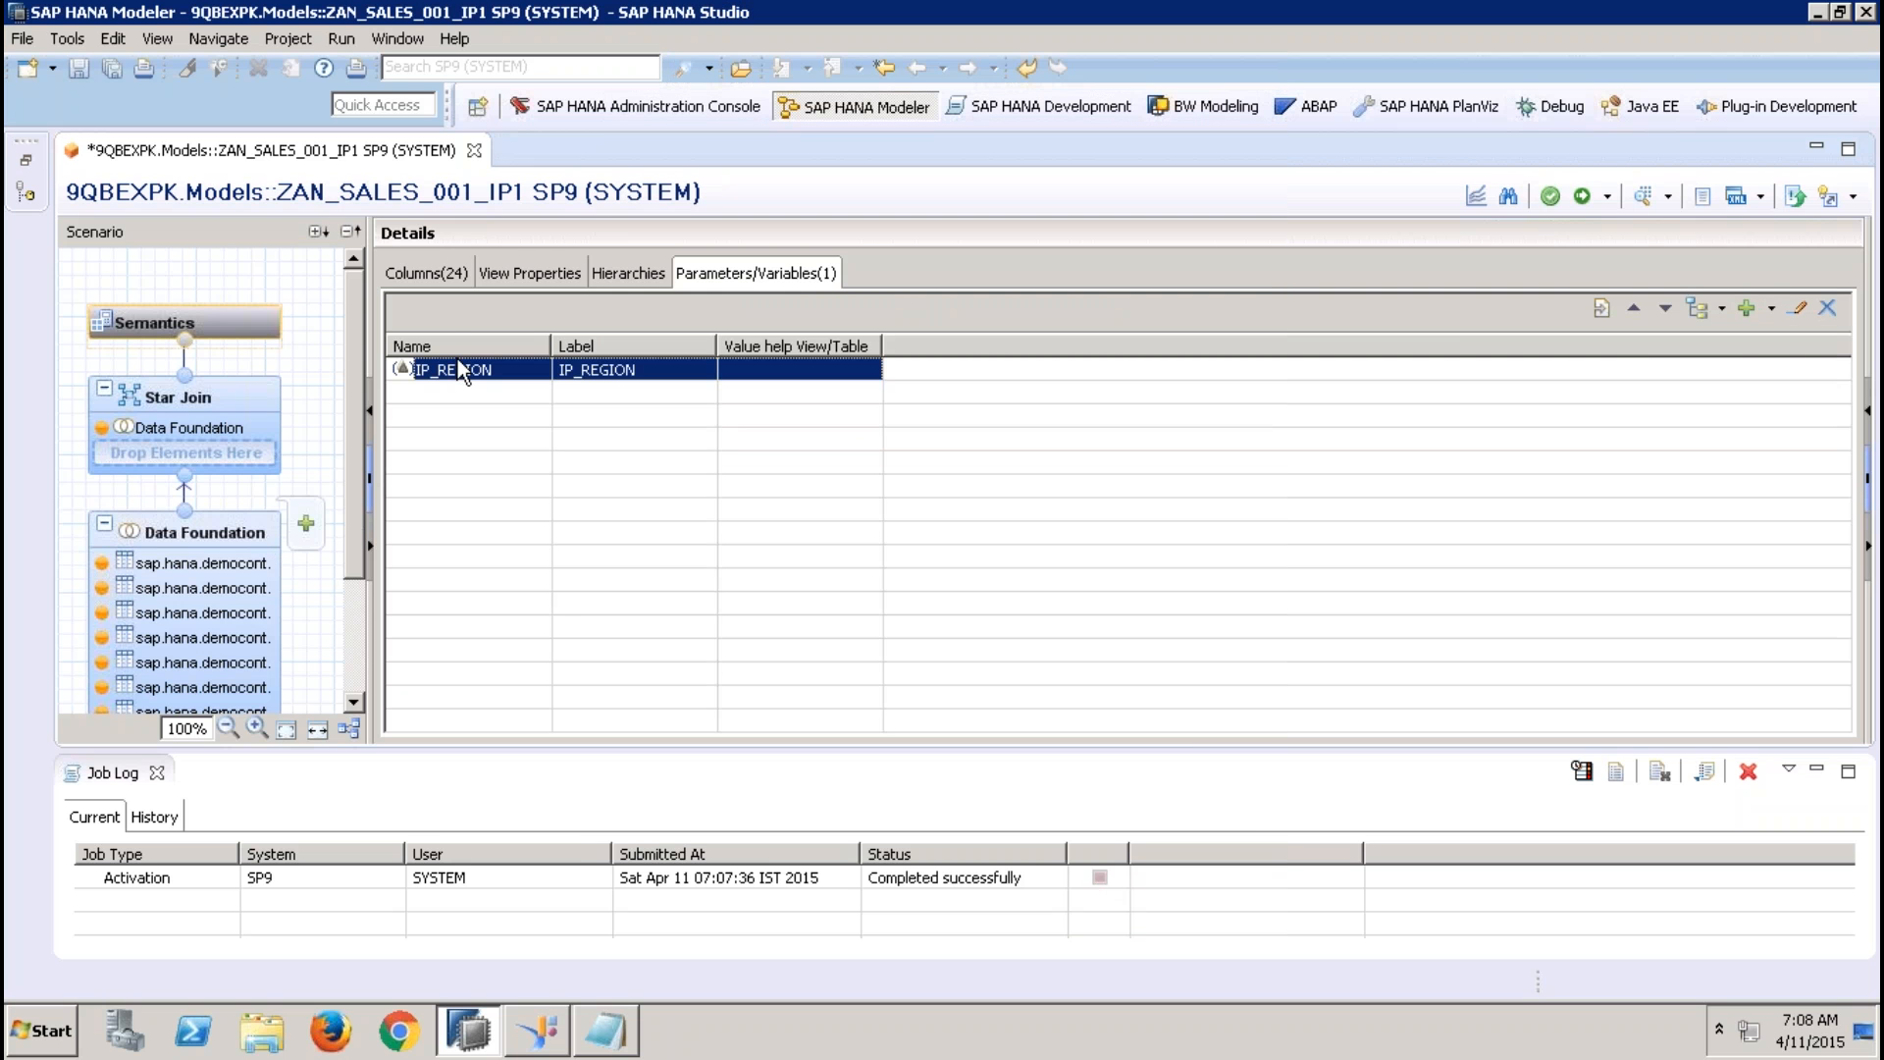
In the Data Foundation, filter the Addresses table's REGION column with operator Equal and the input parameter IP_REGION as value
{"action": "left_click", "coordinate": [217, 535]}
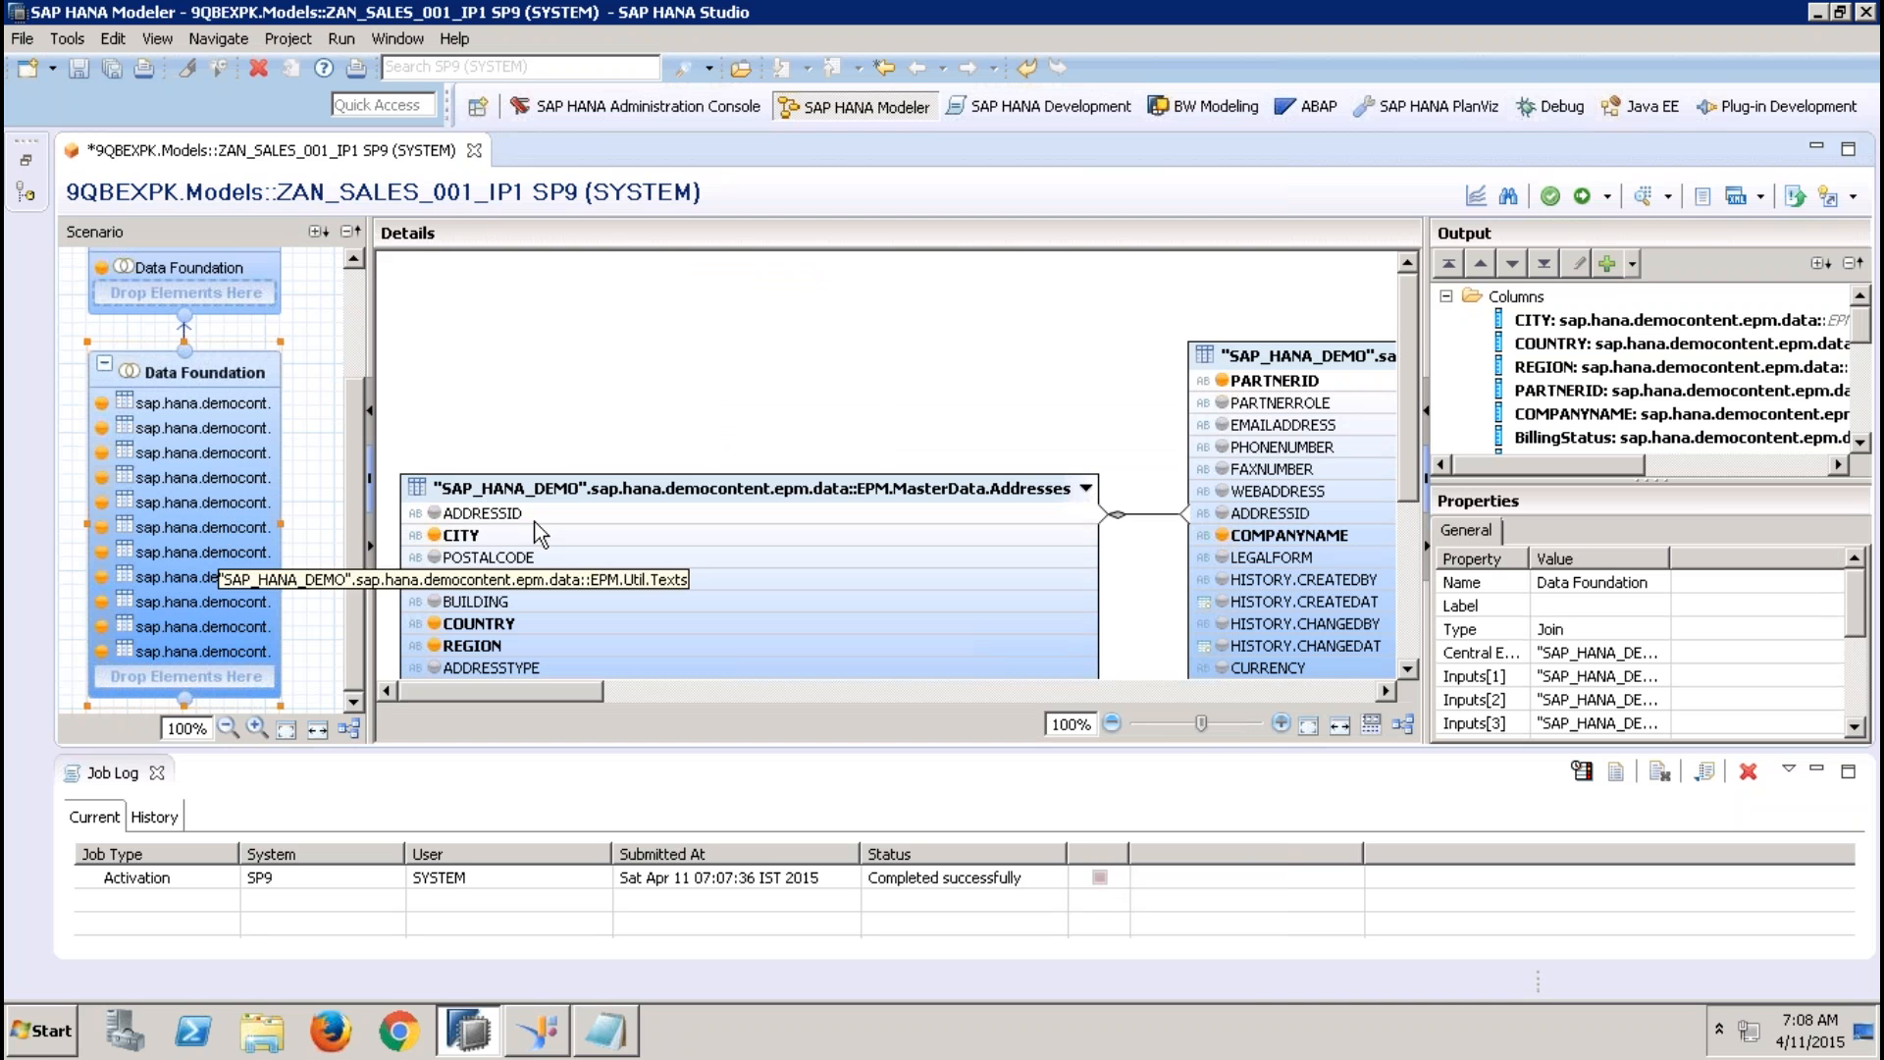
{"action": "left_click", "coordinate": [156, 773]}
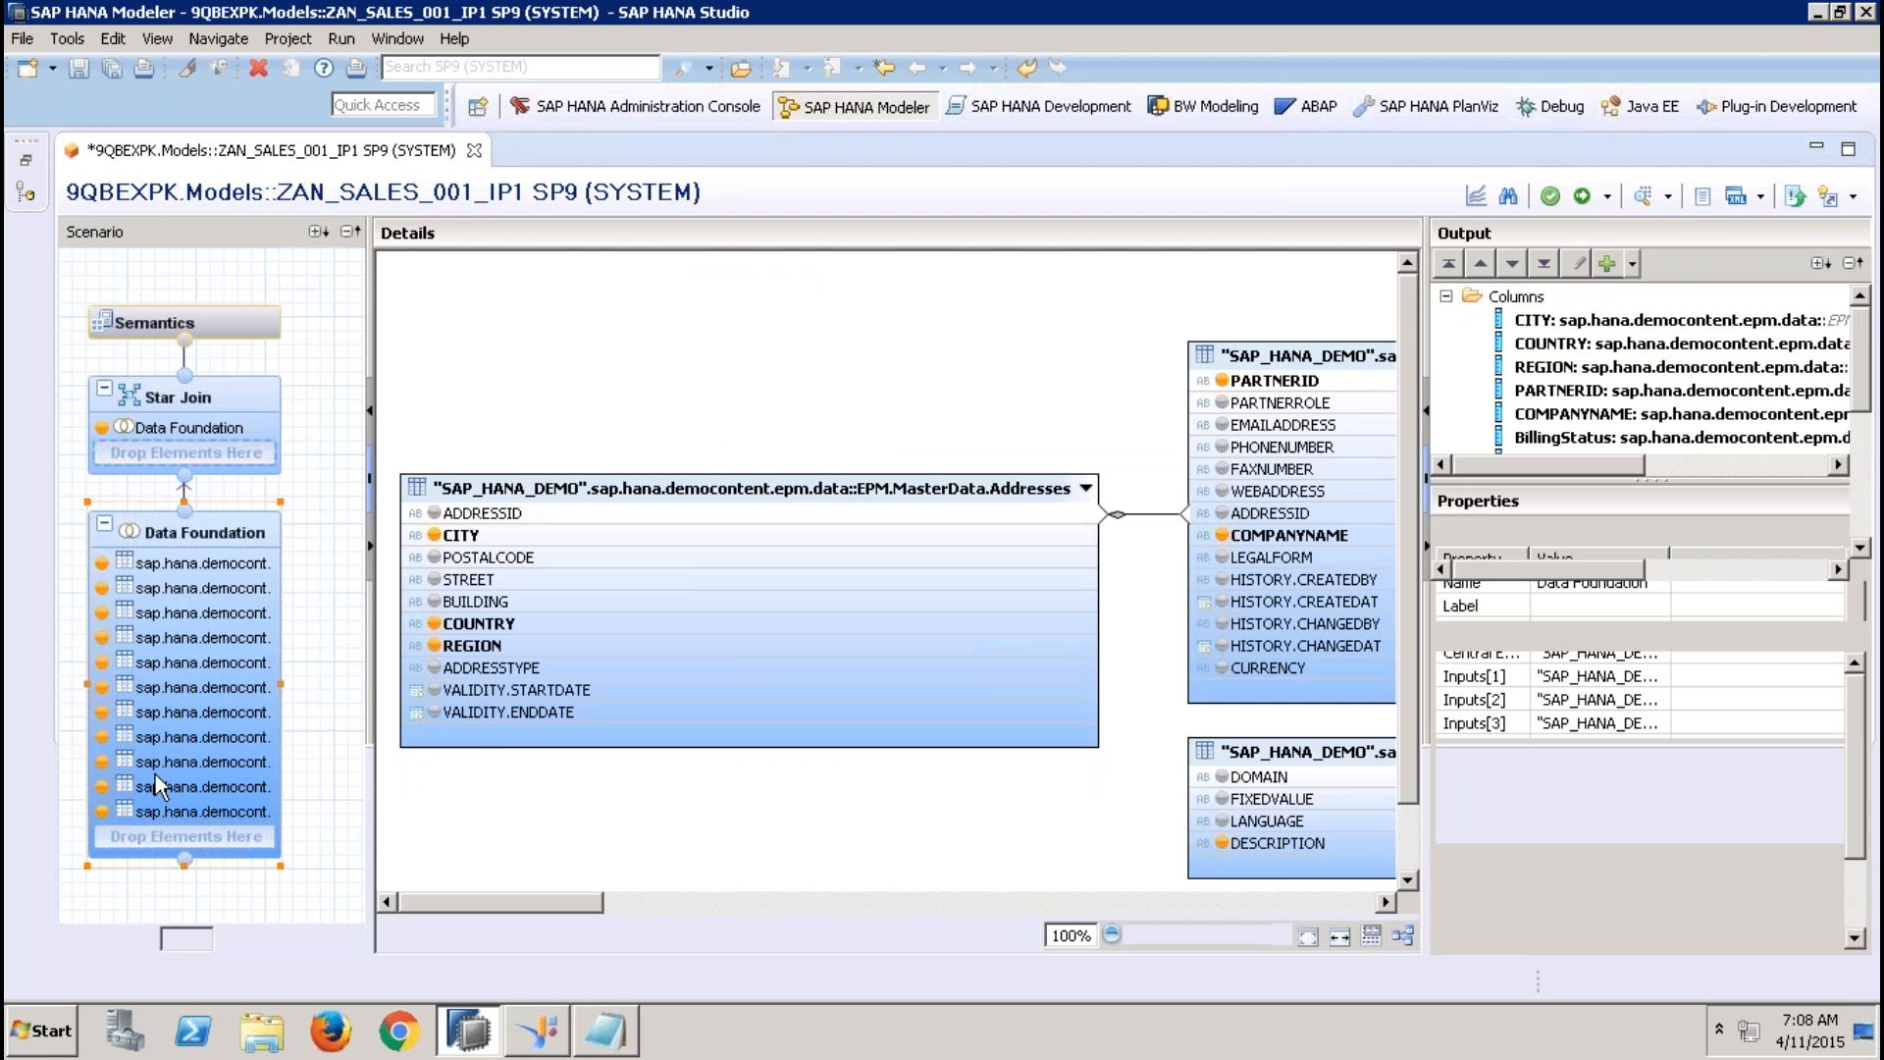
{"action": "left_click", "coordinate": [562, 649]}
{"action": "right_click", "coordinate": [562, 650]}
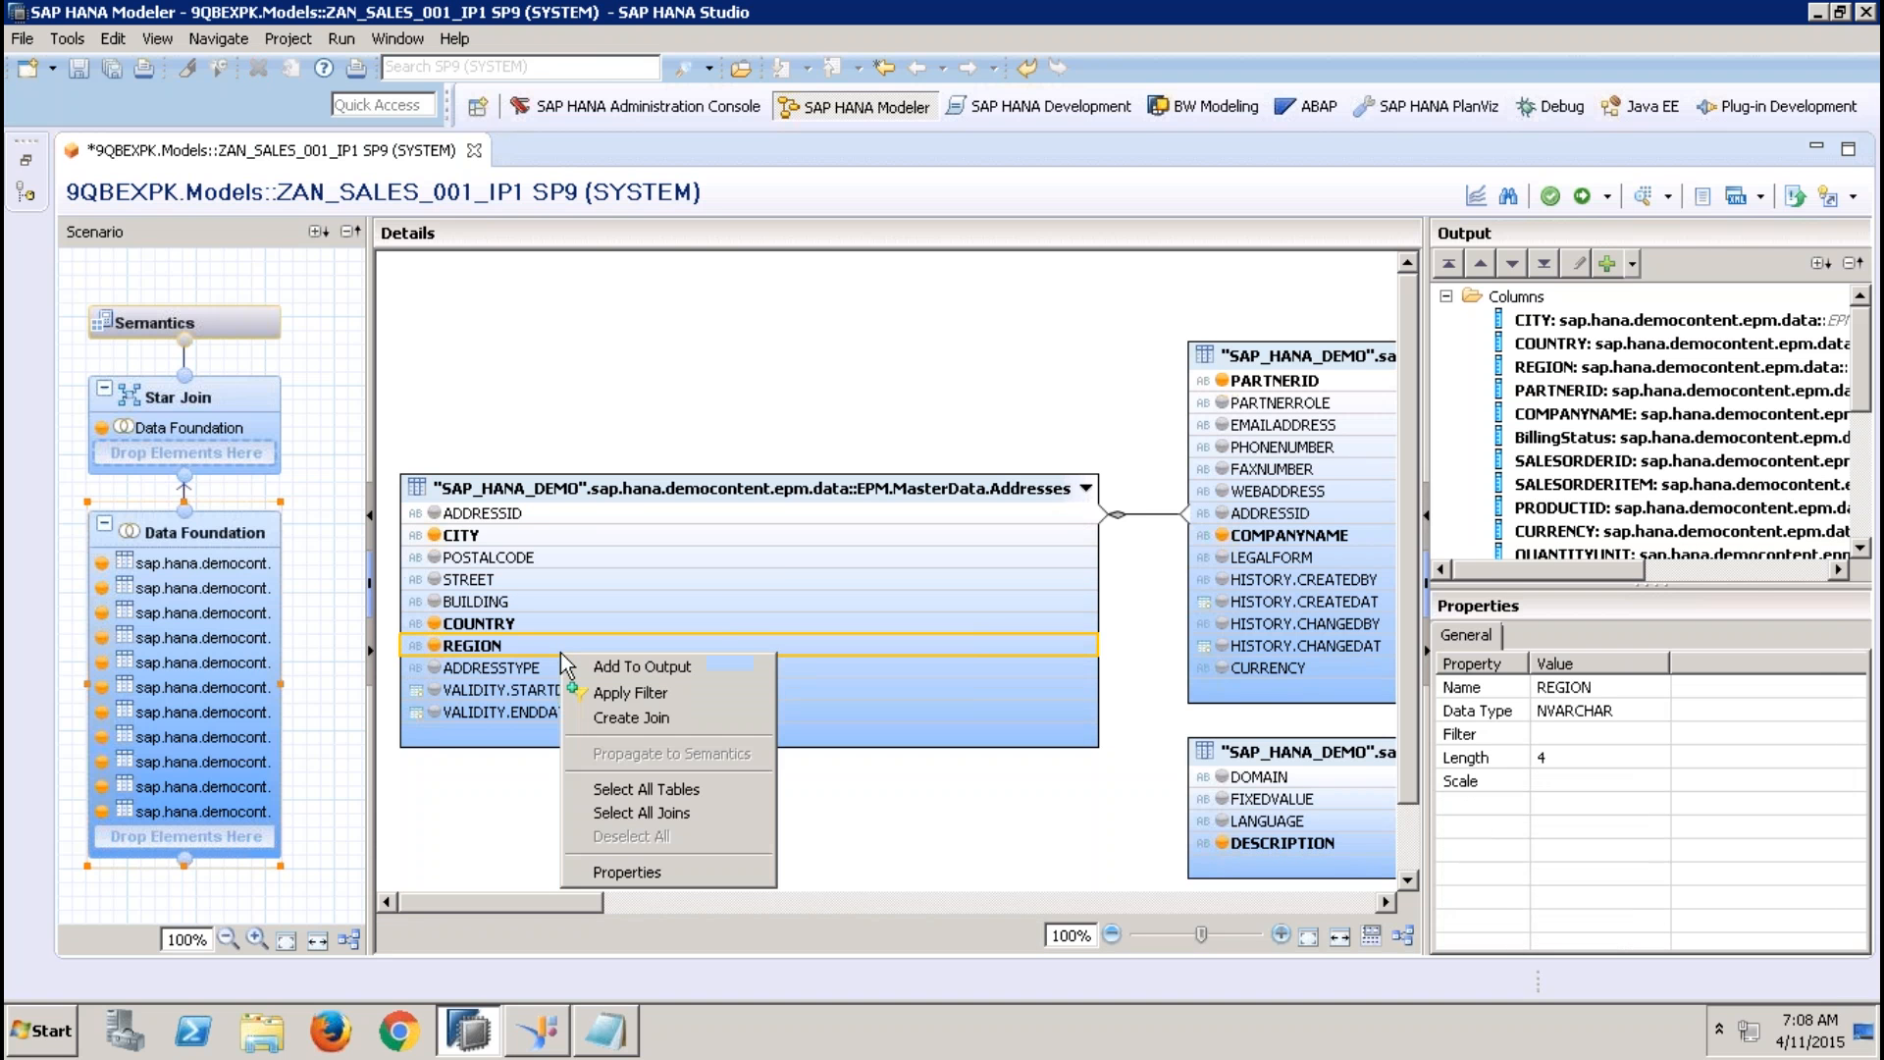
{"action": "left_click", "coordinate": [630, 692]}
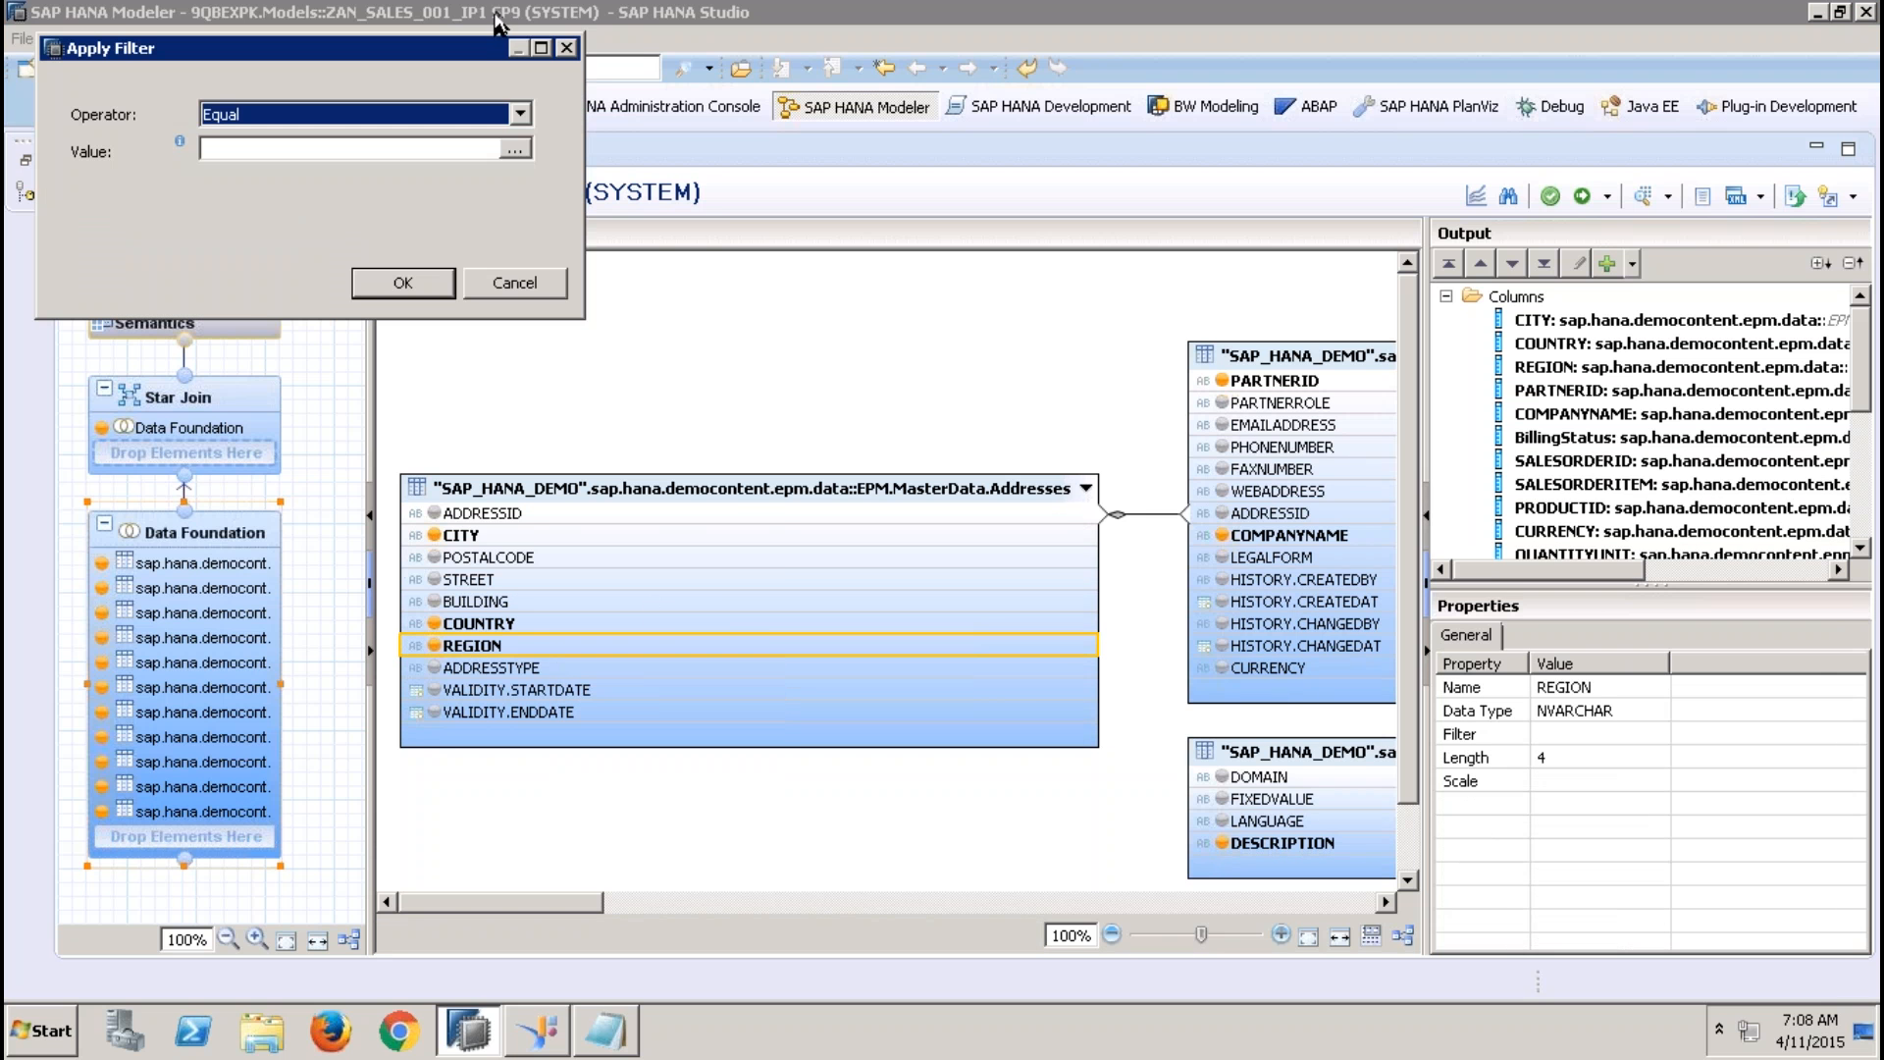
{"action": "left_click", "coordinate": [512, 149]}
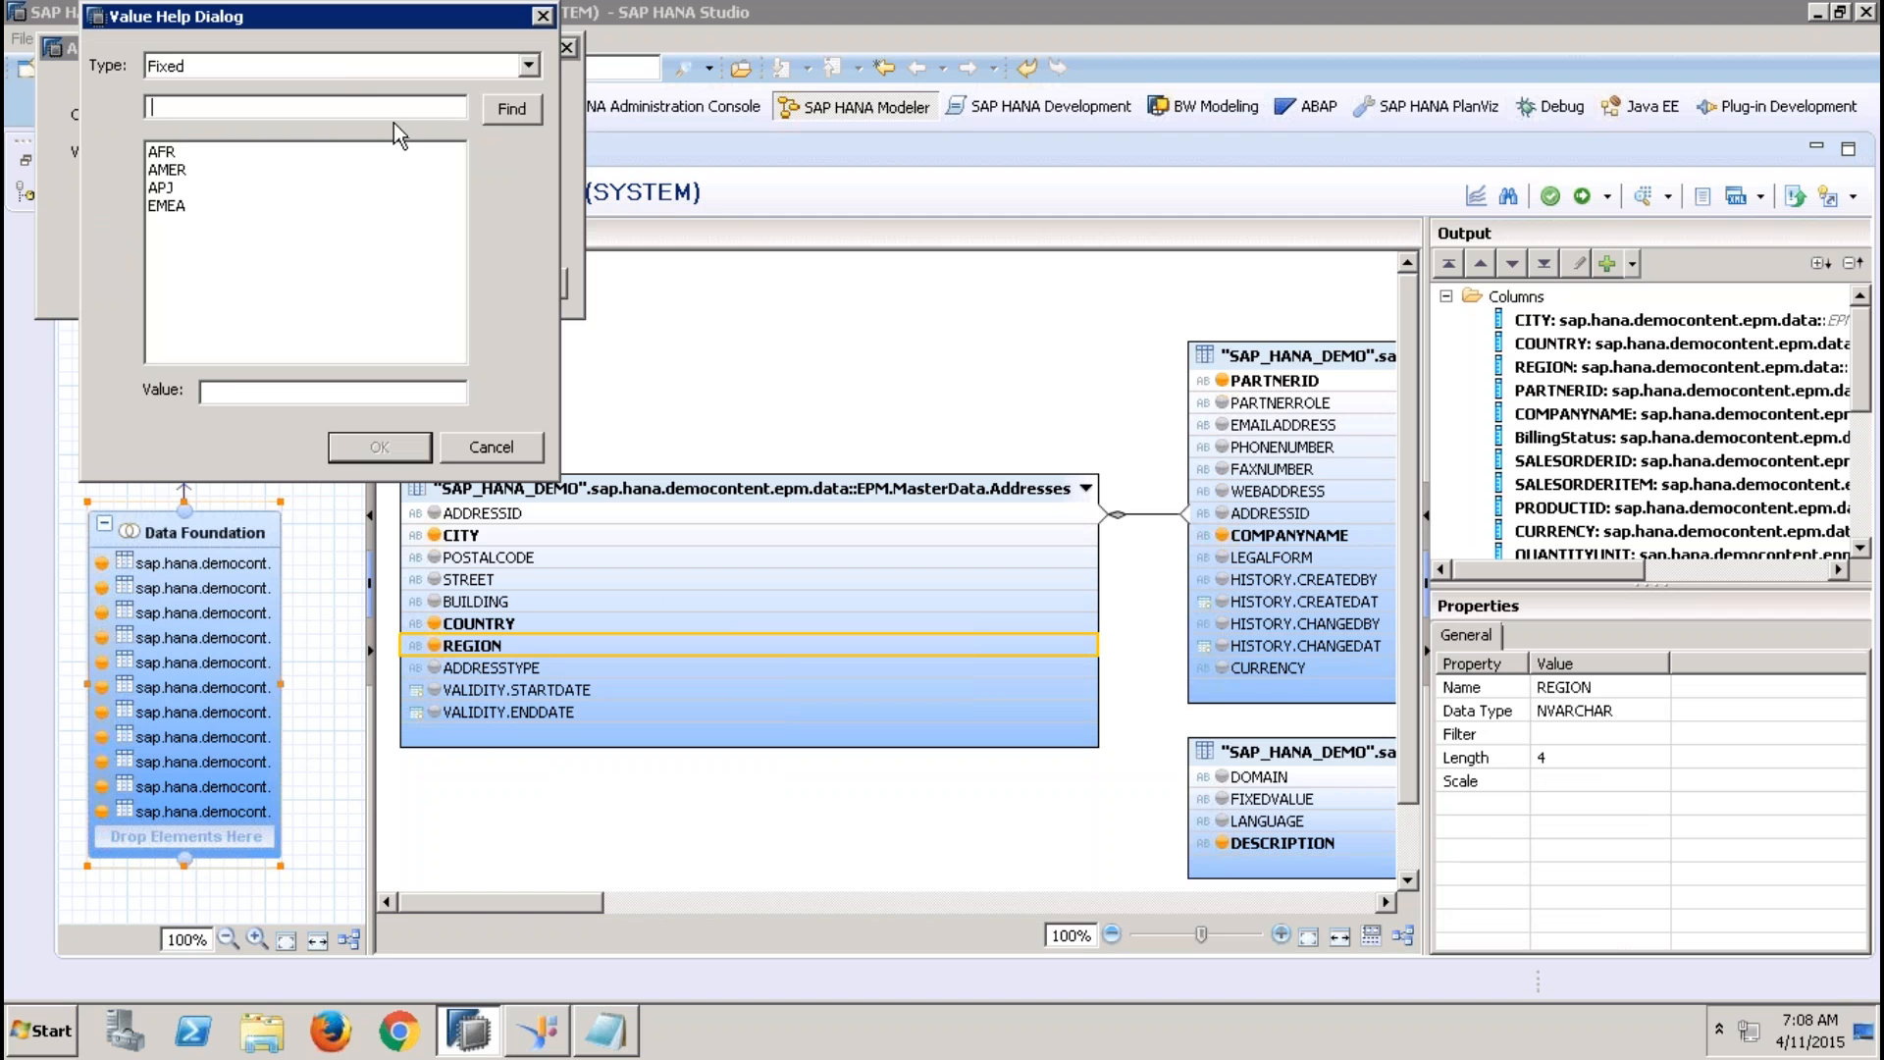
{"action": "left_click", "coordinate": [344, 70]}
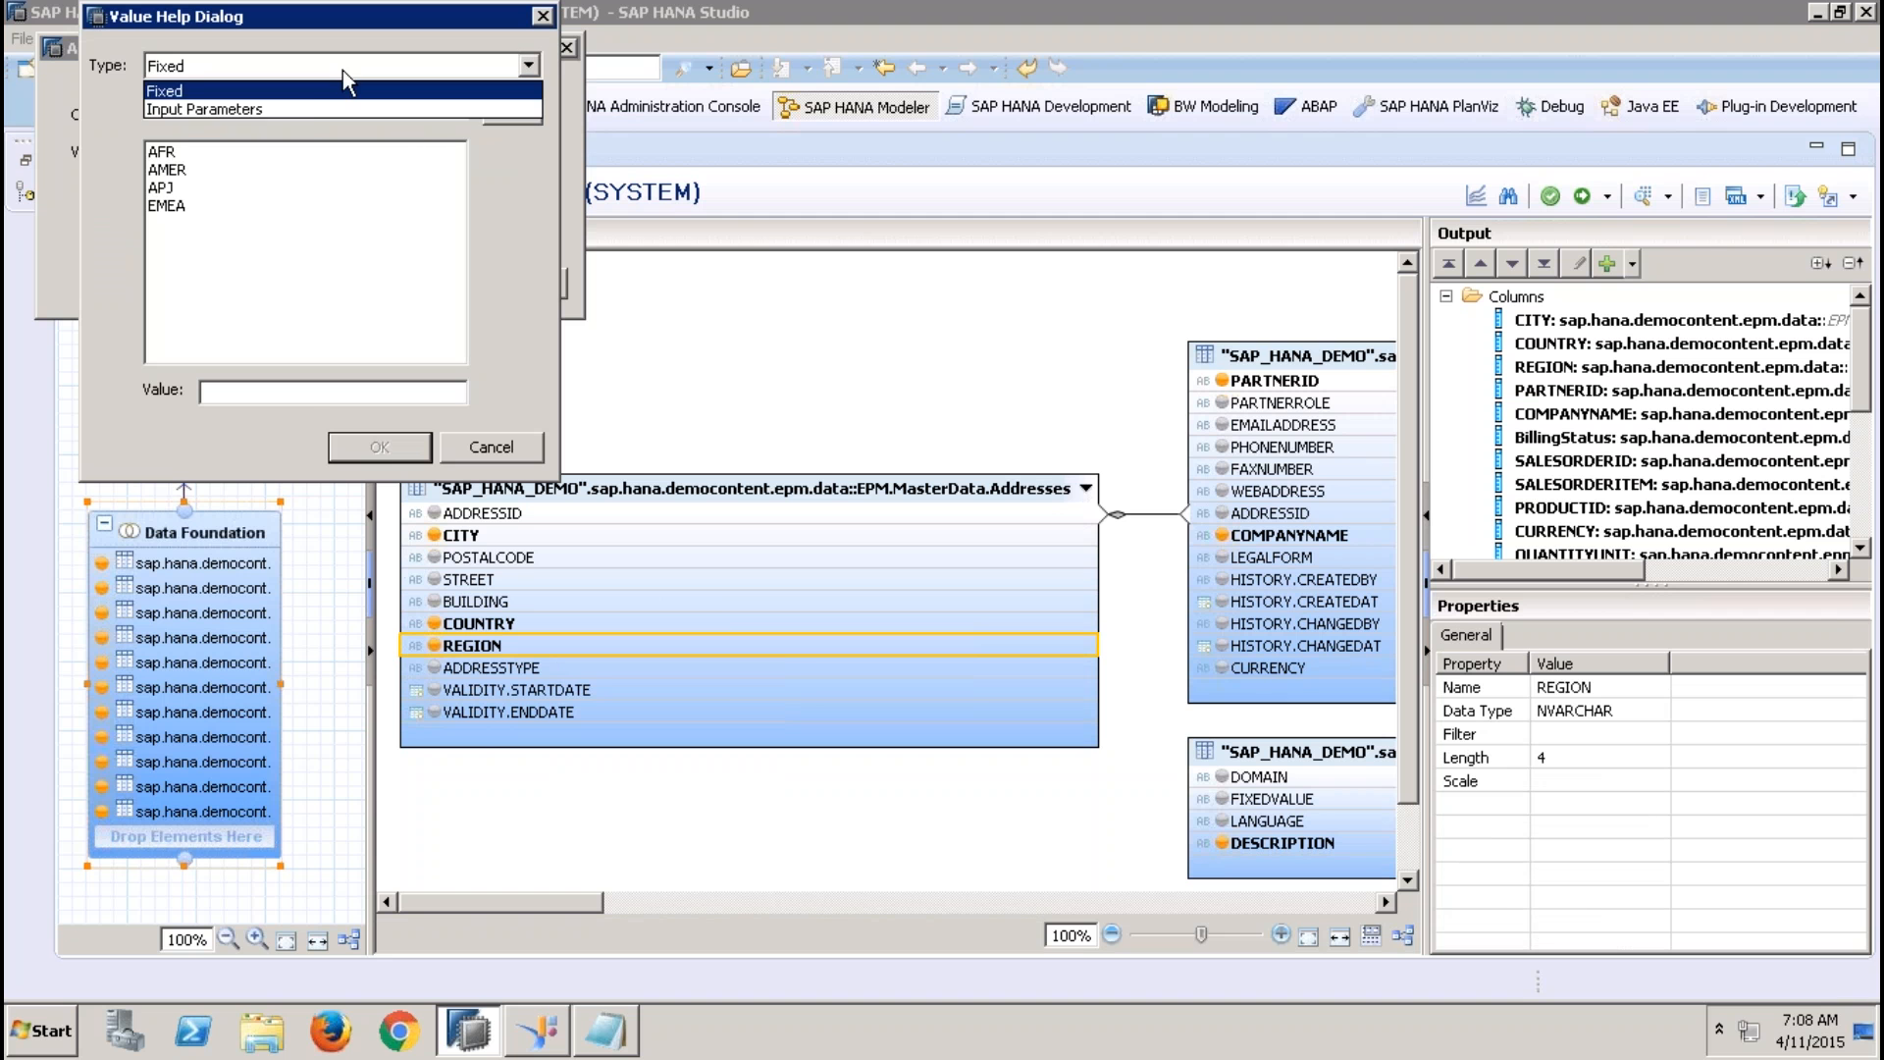
{"action": "left_click", "coordinate": [303, 108]}
{"action": "left_click", "coordinate": [218, 153]}
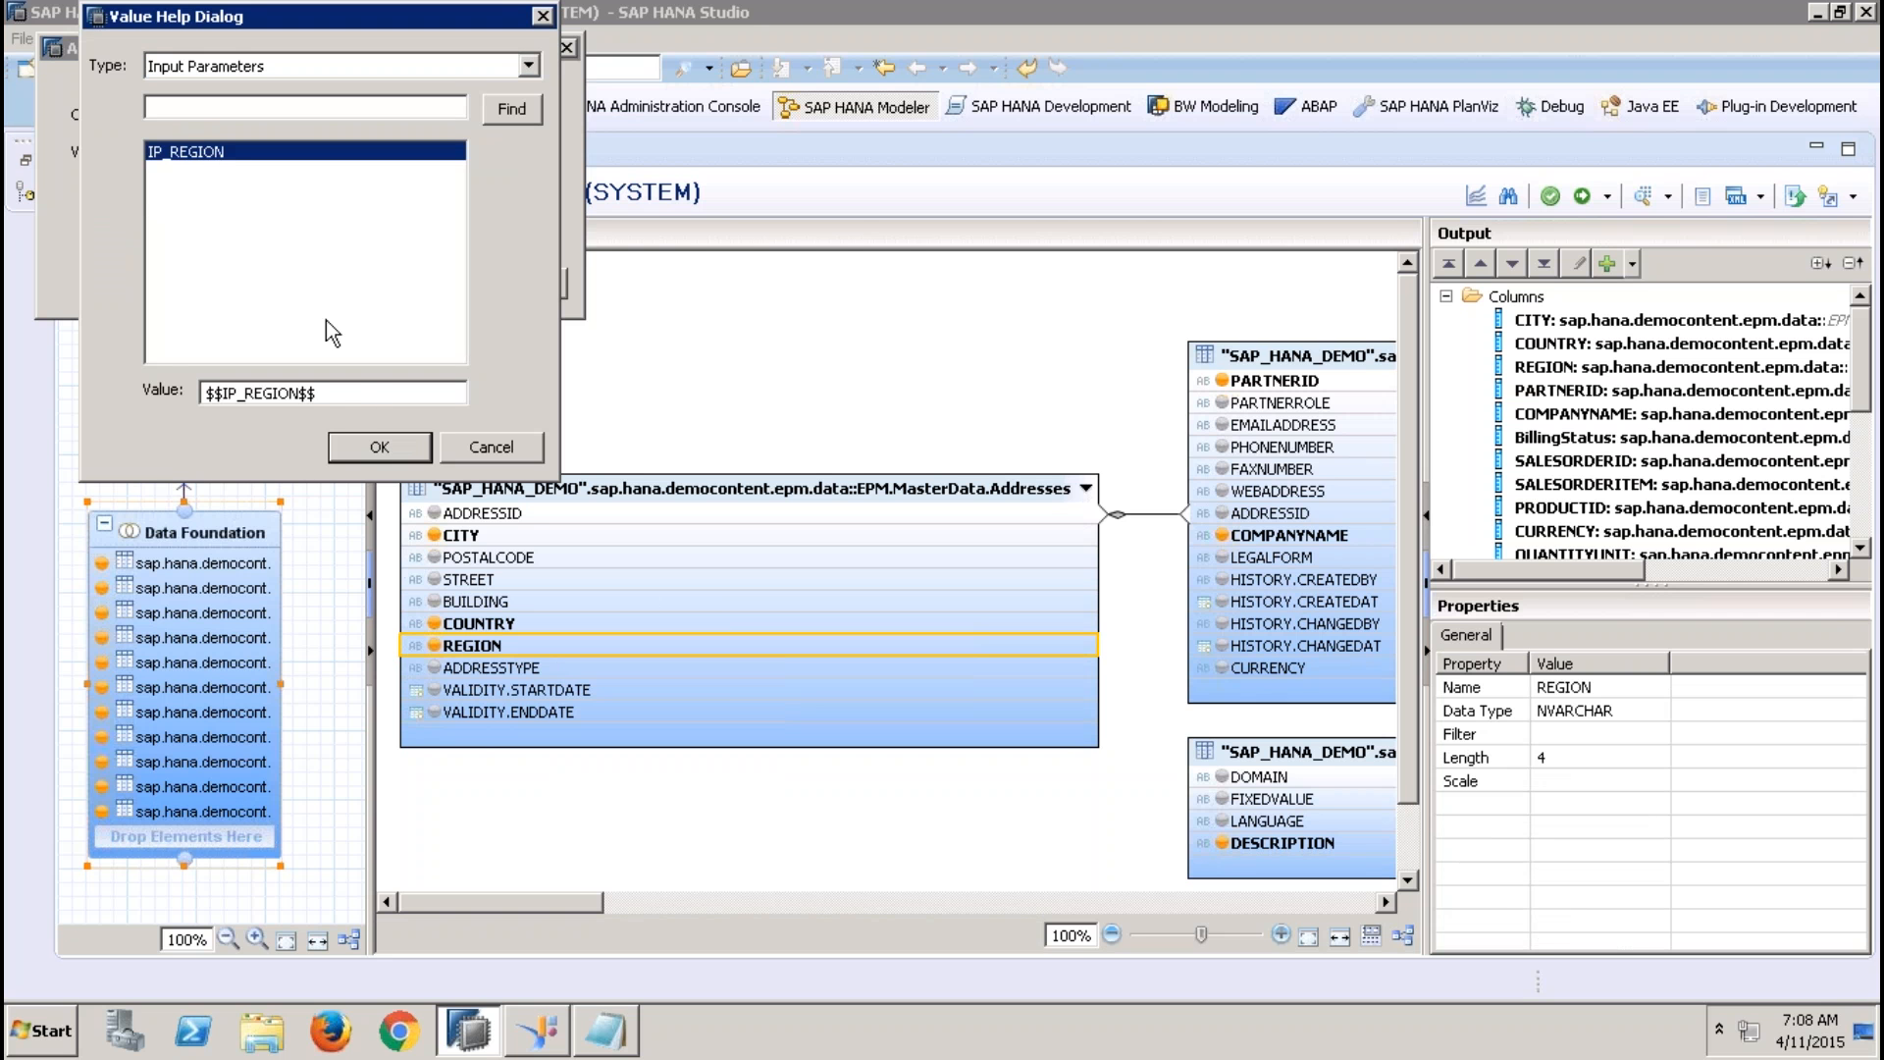
{"action": "left_click", "coordinate": [359, 443]}
{"action": "left_click", "coordinate": [393, 289]}
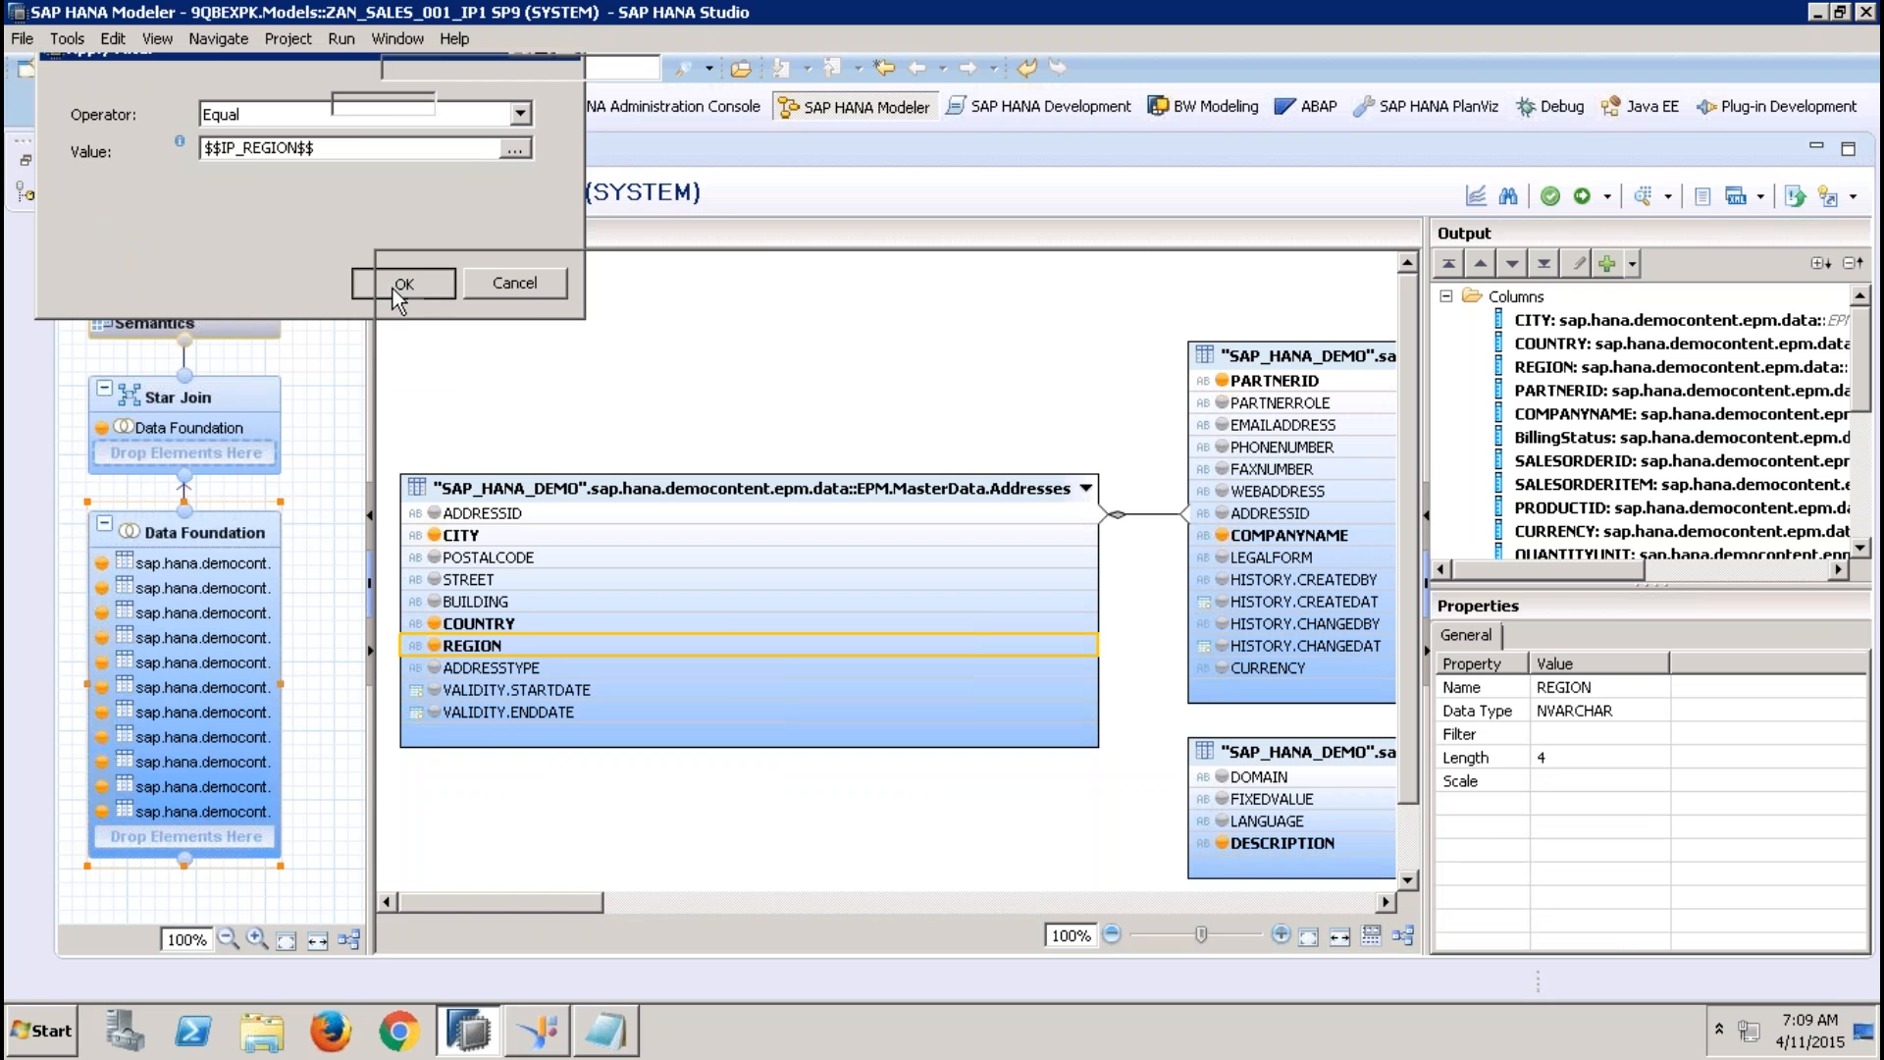
Activate the view, close the job log, and select the Addresses table in the Data Foundation
{"action": "left_click", "coordinate": [1583, 197]}
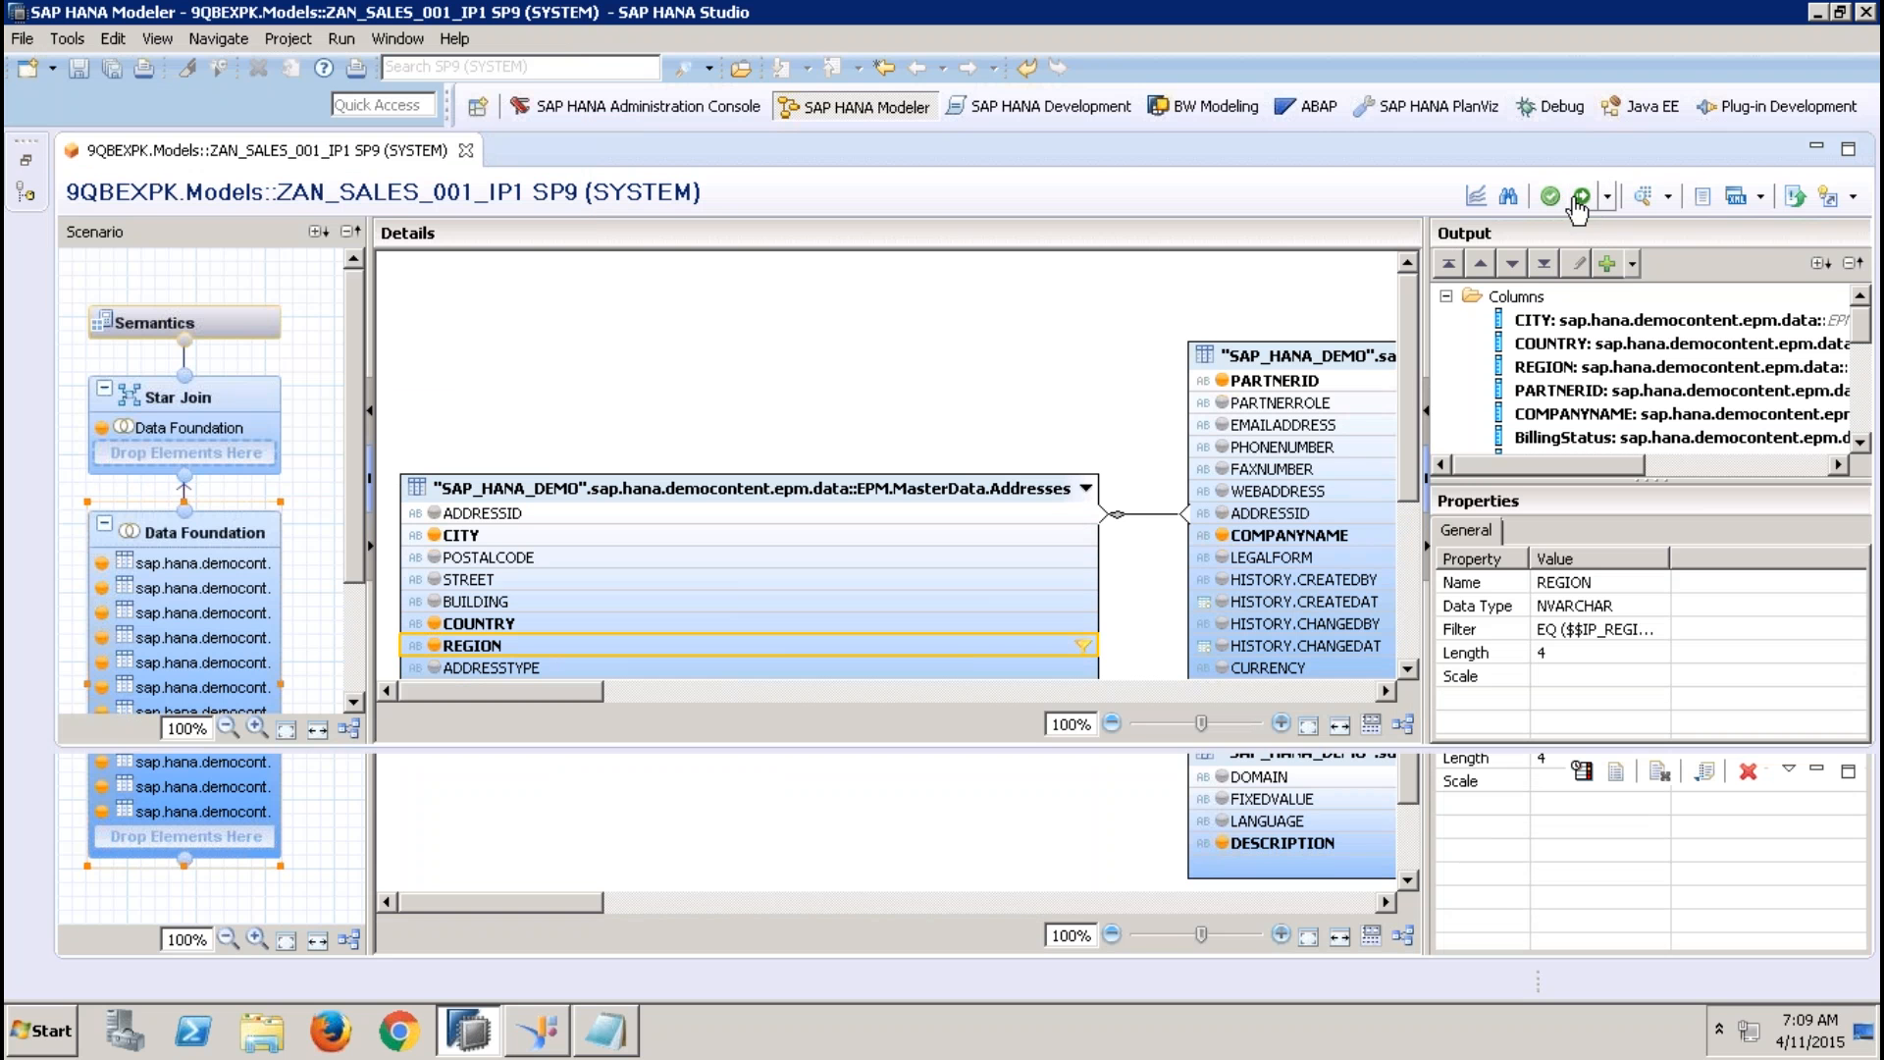
{"action": "left_click", "coordinate": [157, 773]}
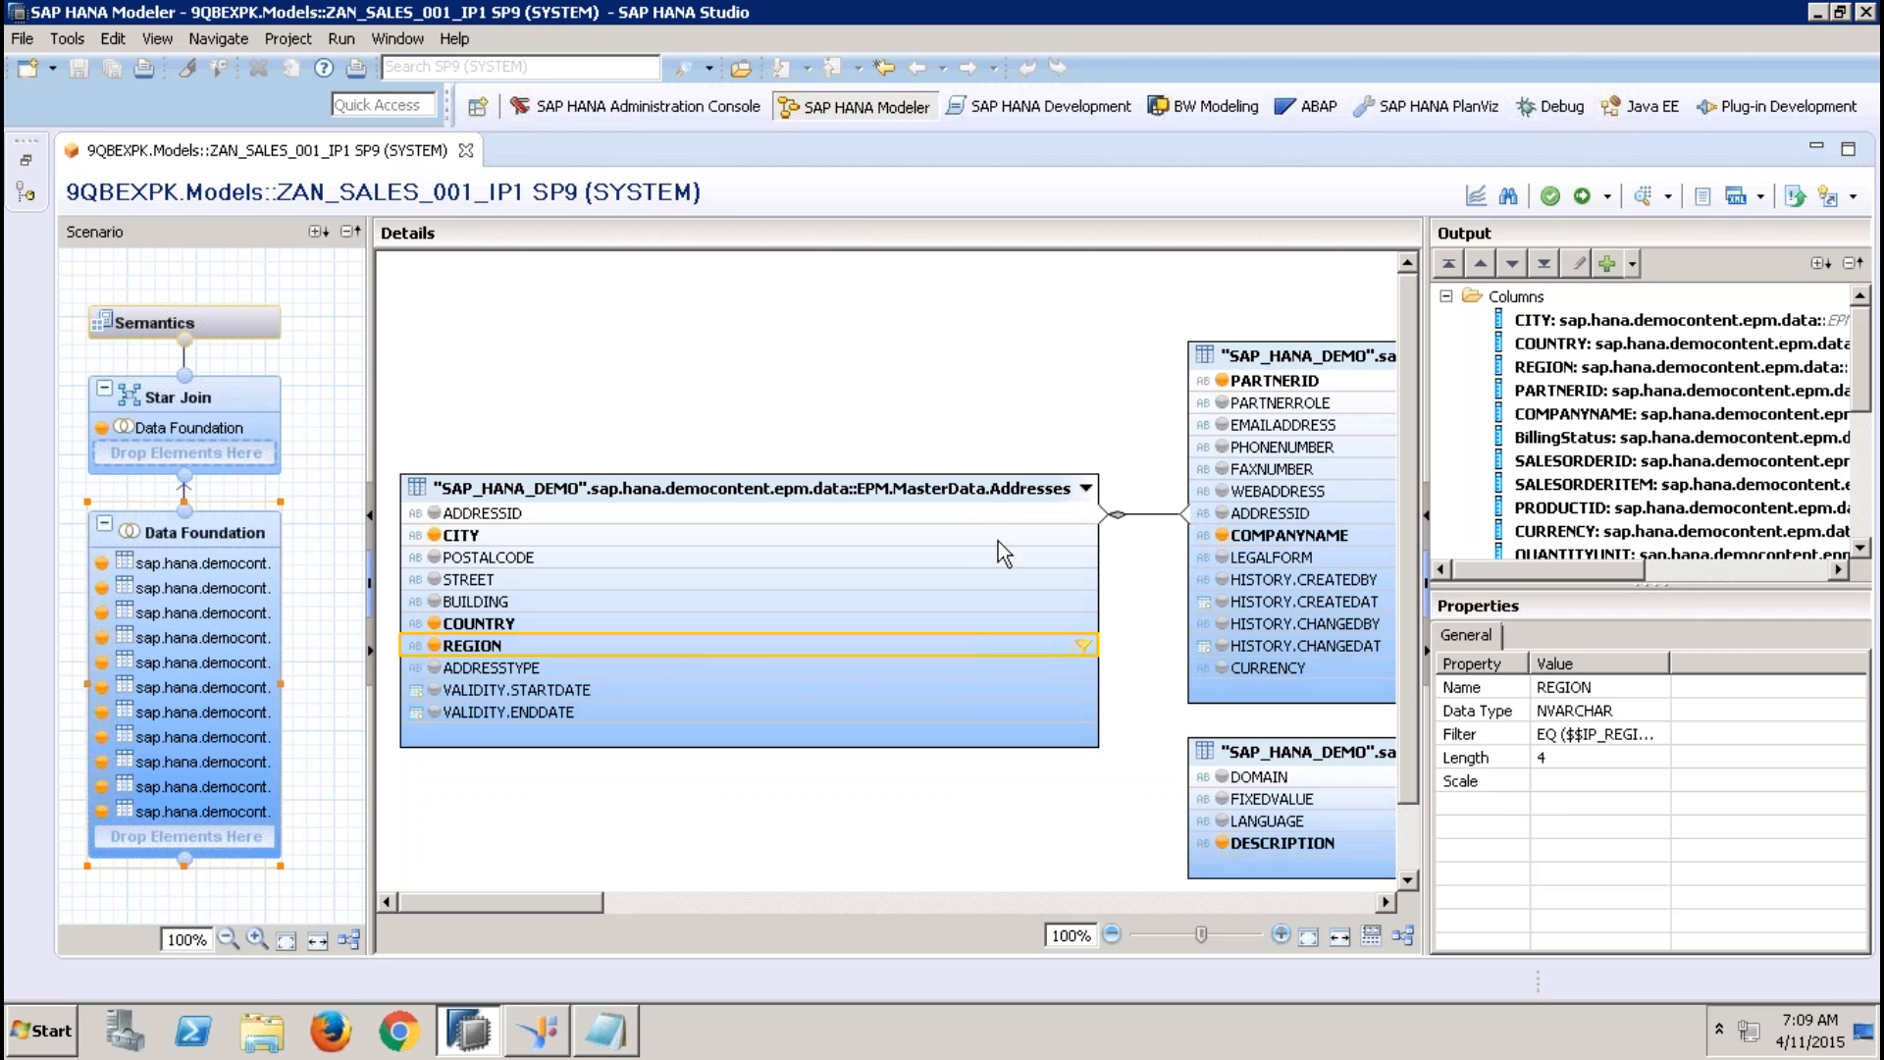
{"action": "left_click", "coordinate": [986, 490]}
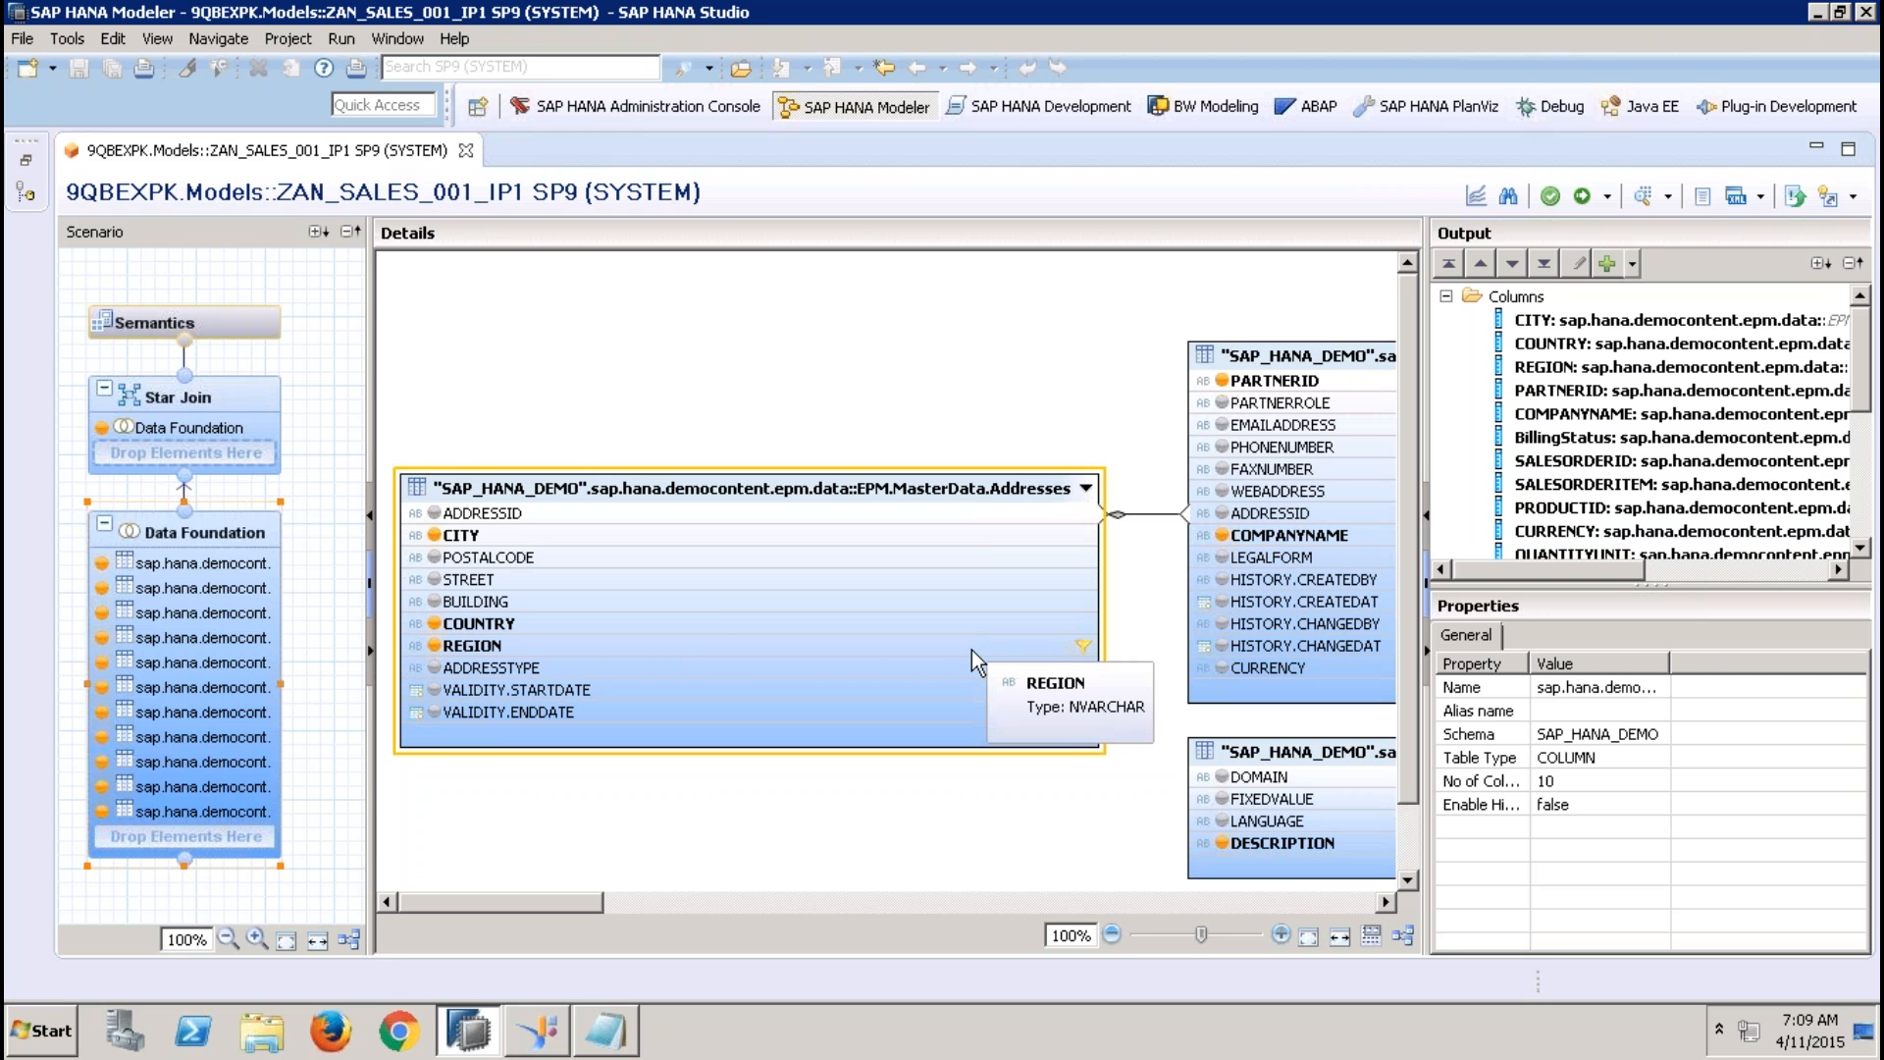
Preview the view's data with IP_REGION equal to EMEA, showing REGION on the labels axis as a table
{"action": "left_click", "coordinate": [1644, 195]}
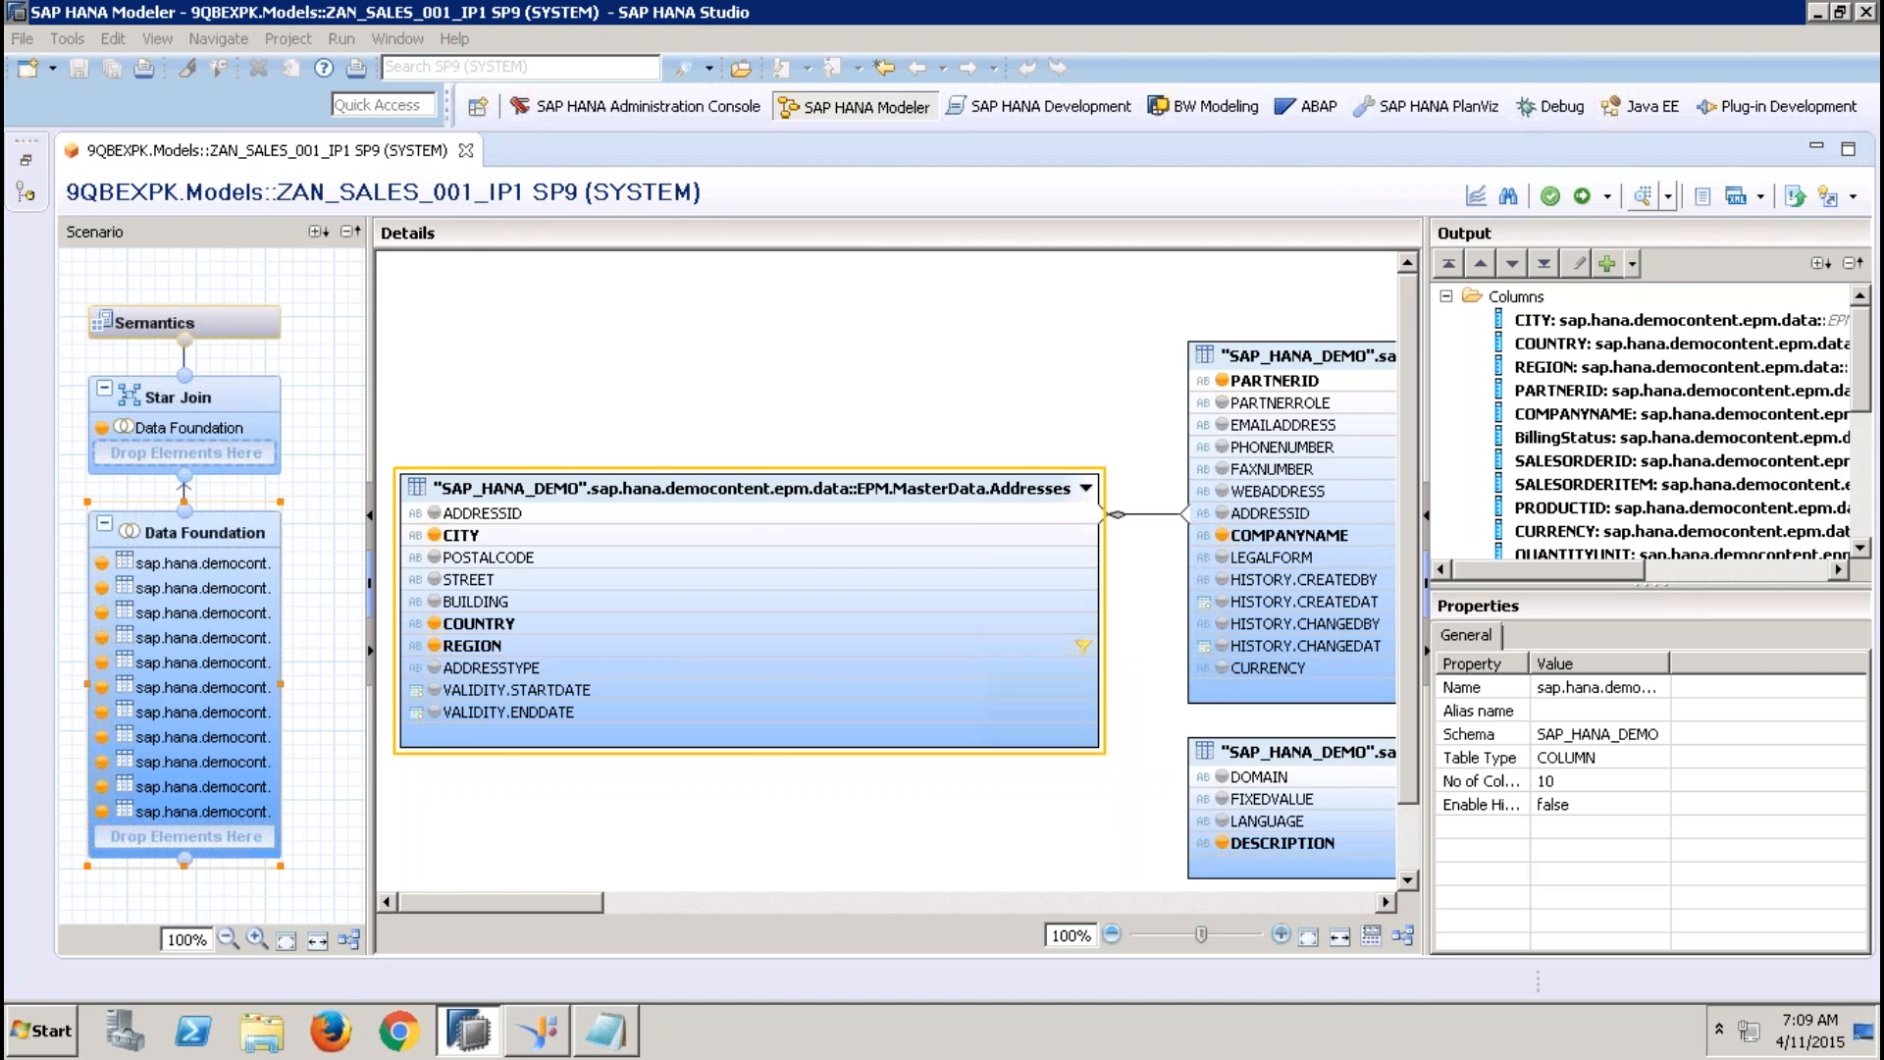
{"action": "left_click", "coordinate": [937, 363]}
{"action": "left_click", "coordinate": [974, 363]}
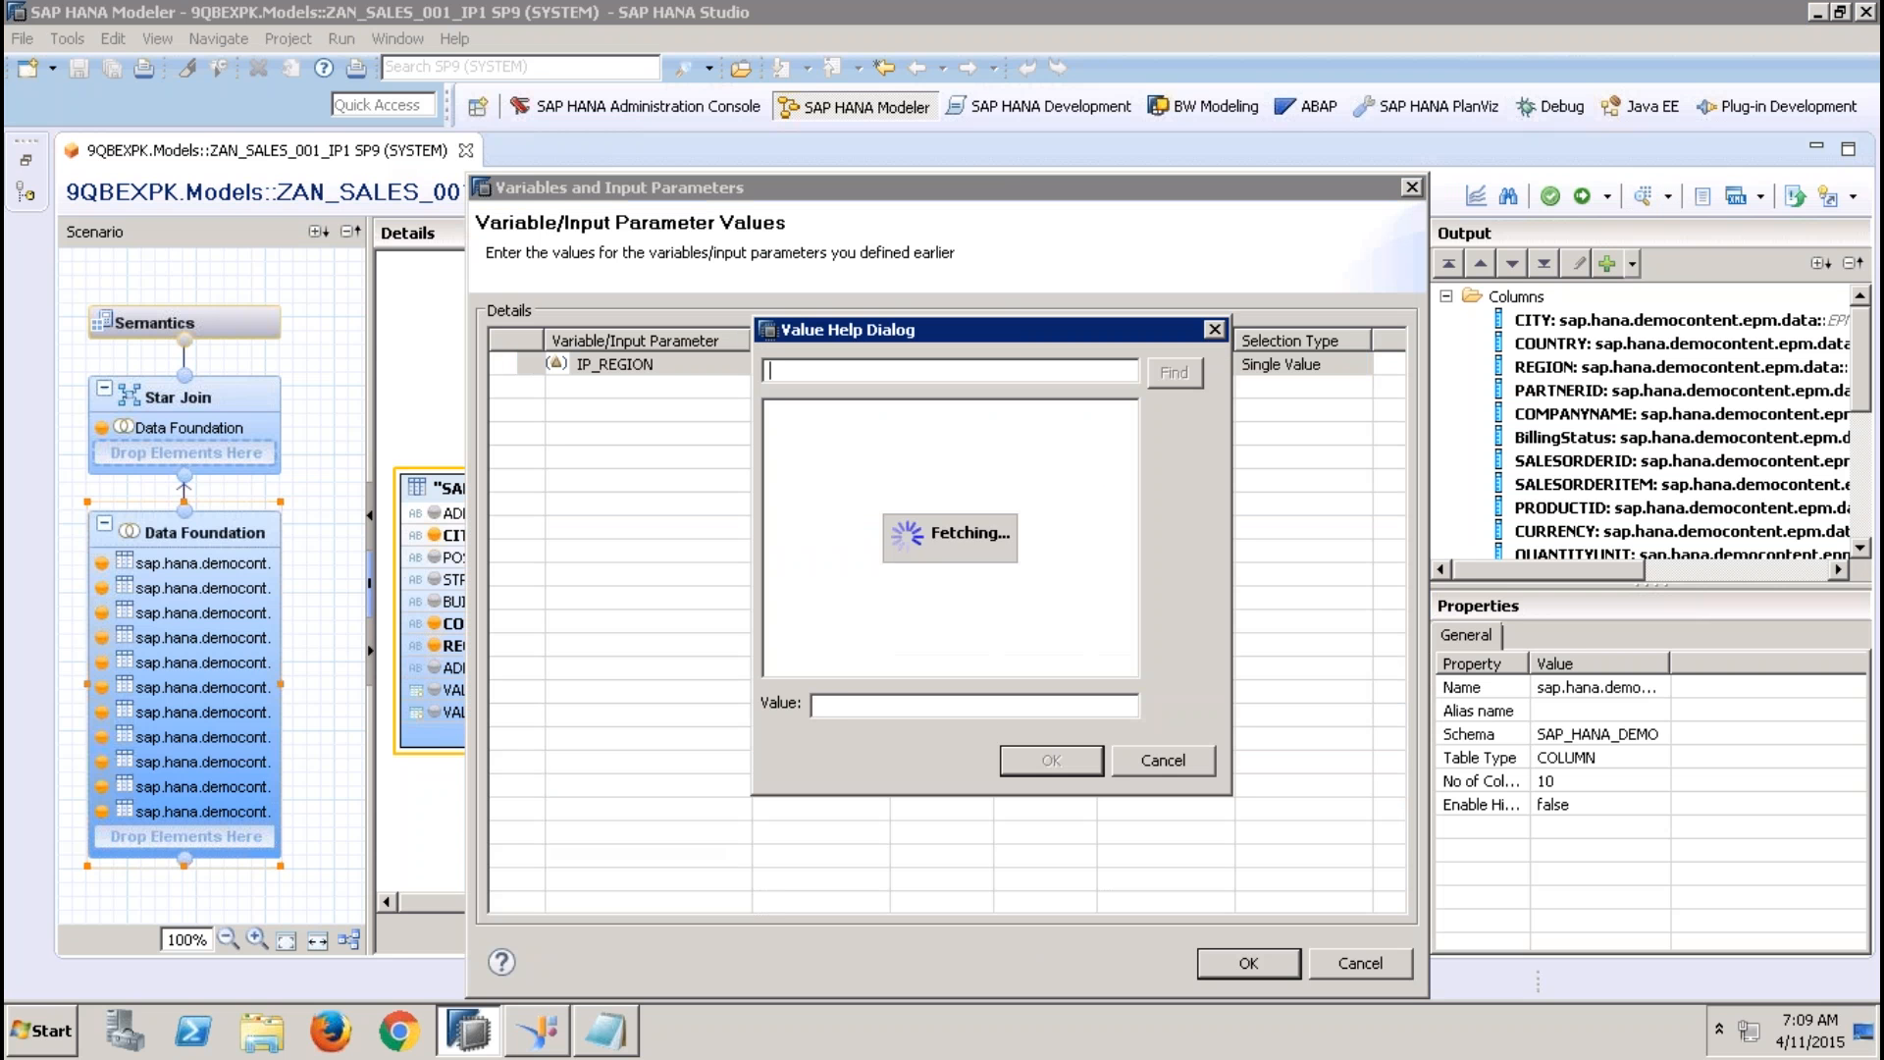
{"action": "left_click", "coordinate": [790, 463]}
{"action": "left_click", "coordinate": [1068, 757]}
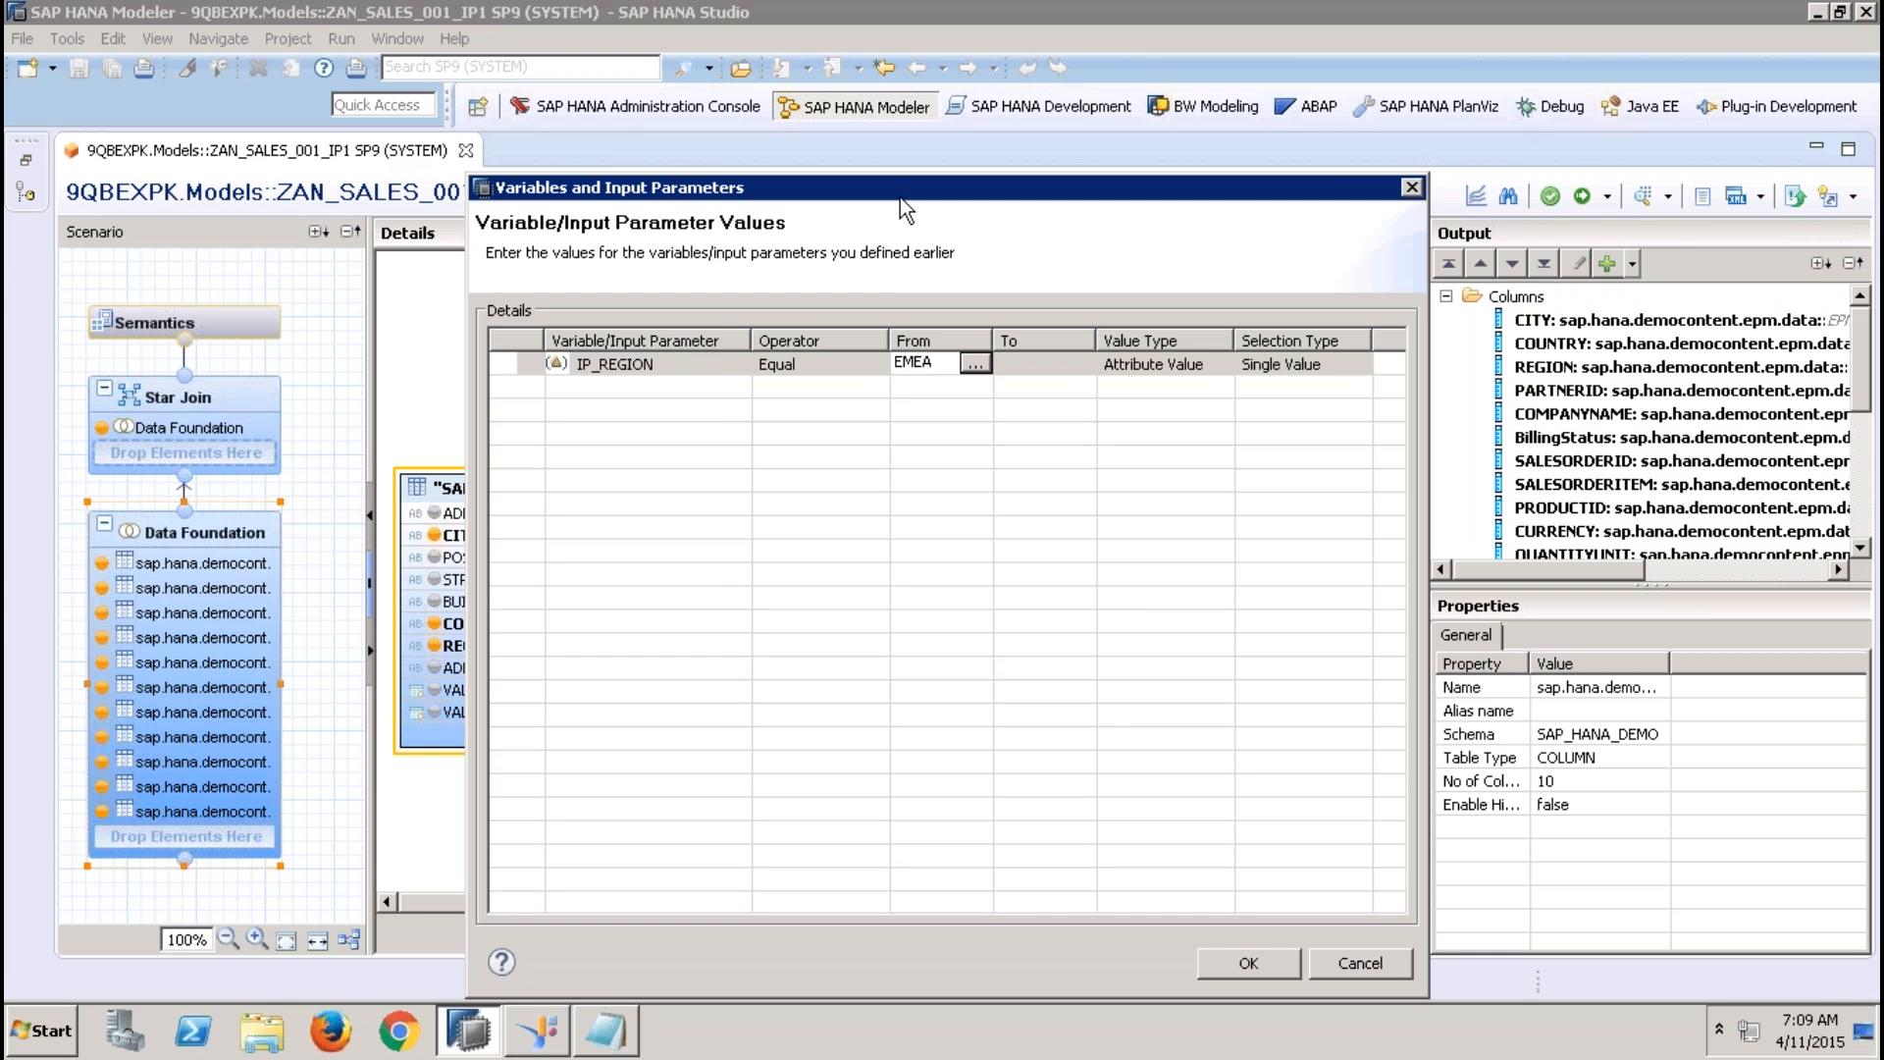
{"action": "left_click_drag", "start_coordinate": [899, 197], "coordinate": [1338, 175]}
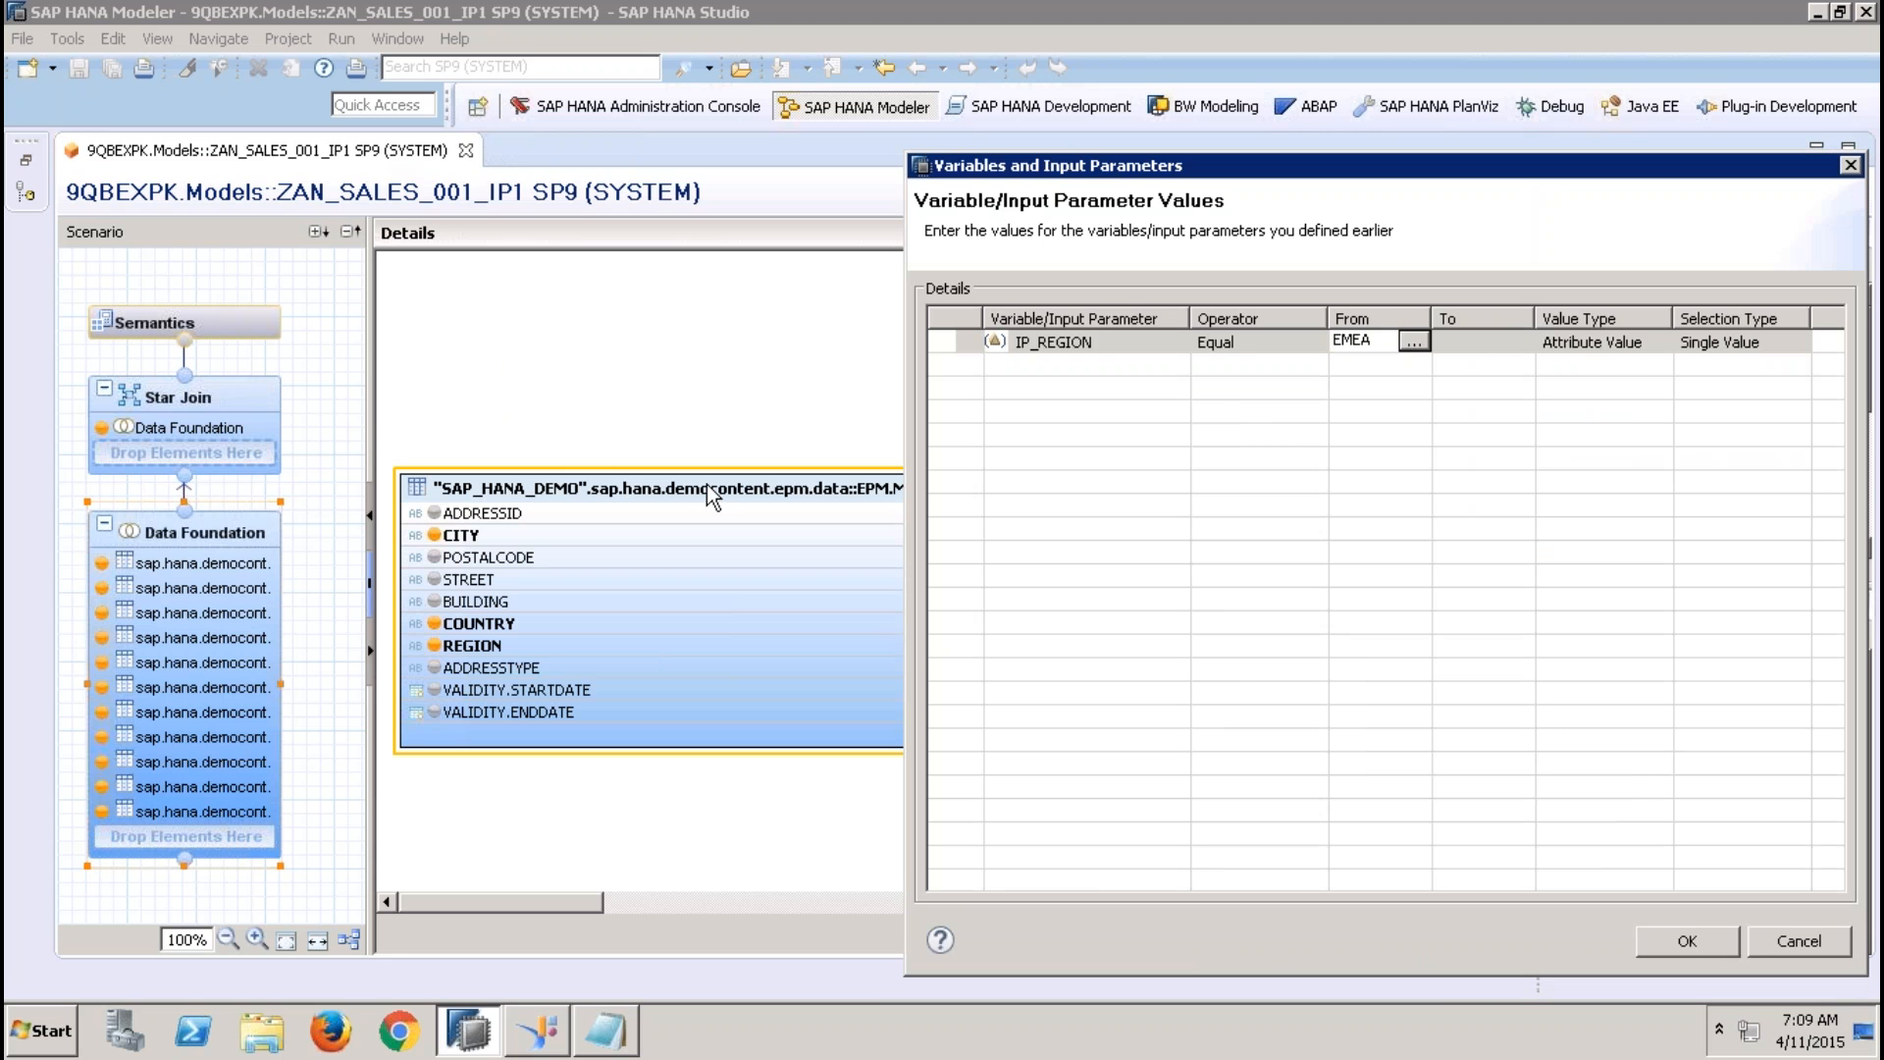
{"action": "left_click", "coordinate": [1685, 940]}
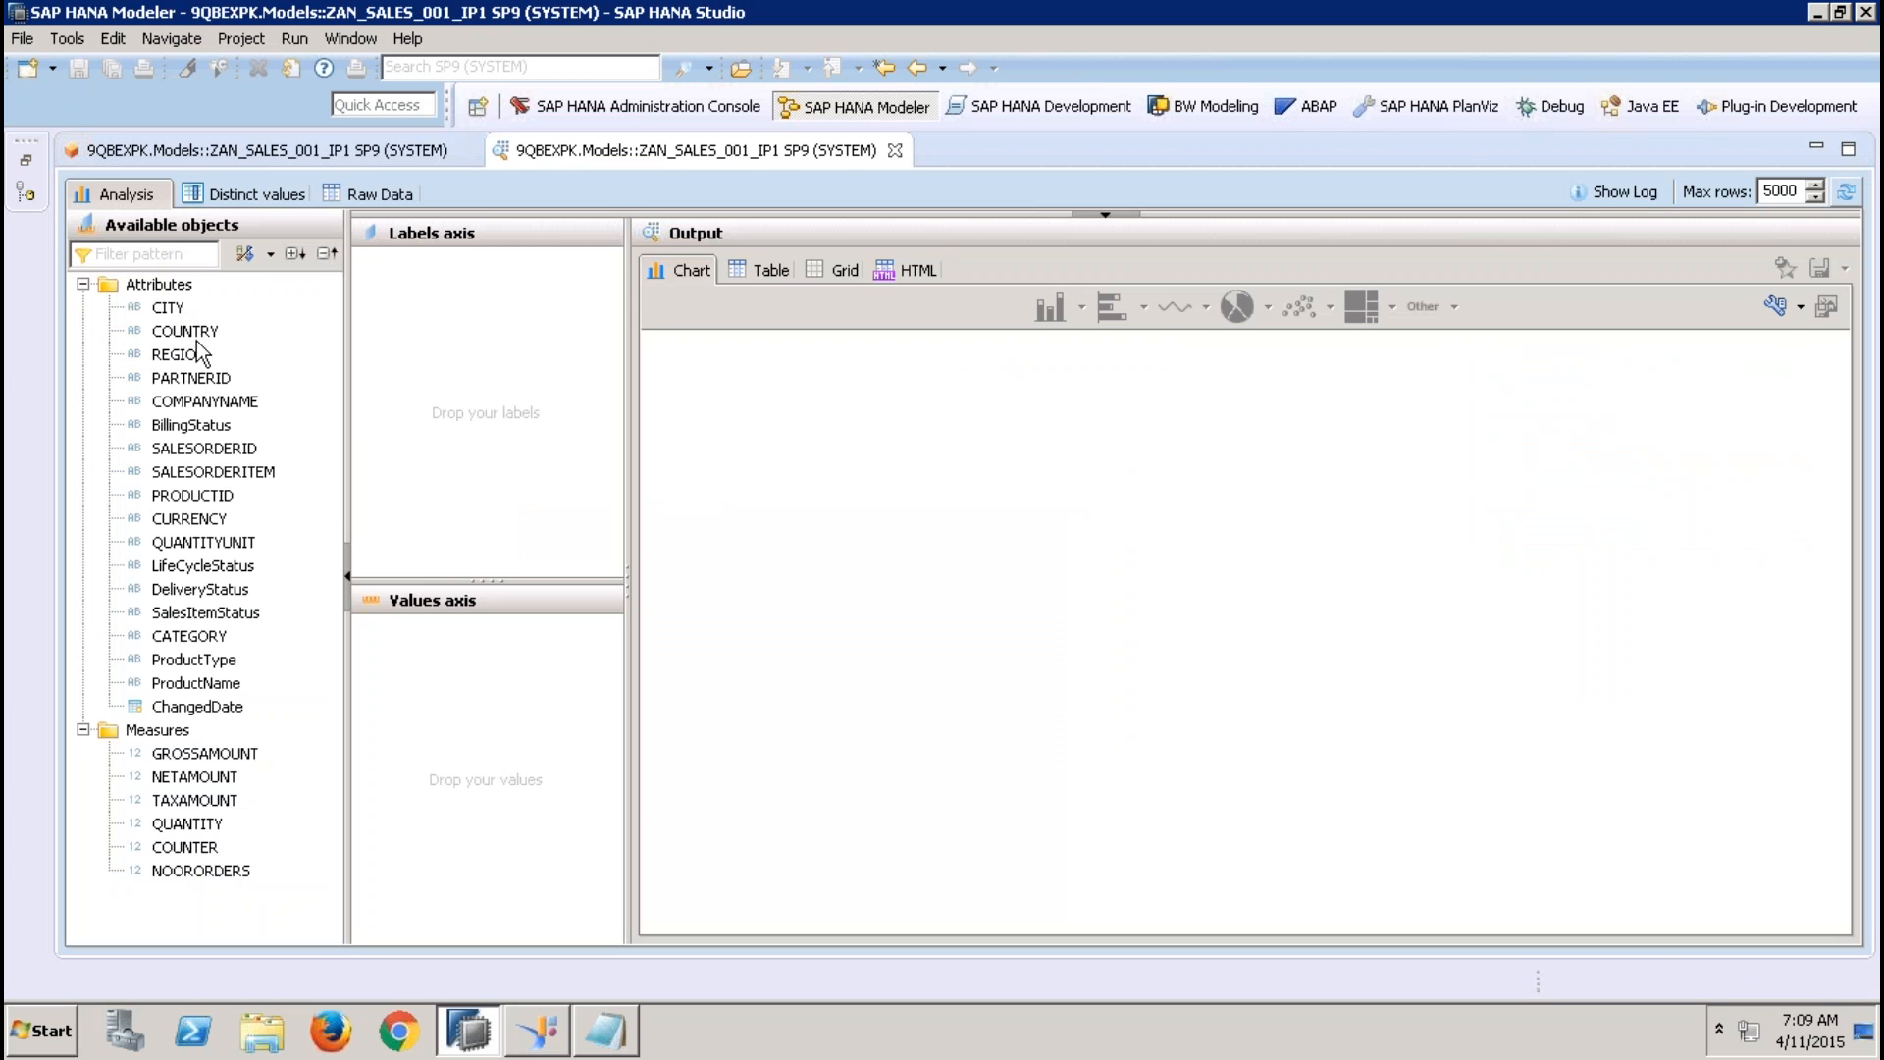
{"action": "left_click_drag", "start_coordinate": [196, 353], "coordinate": [471, 275]}
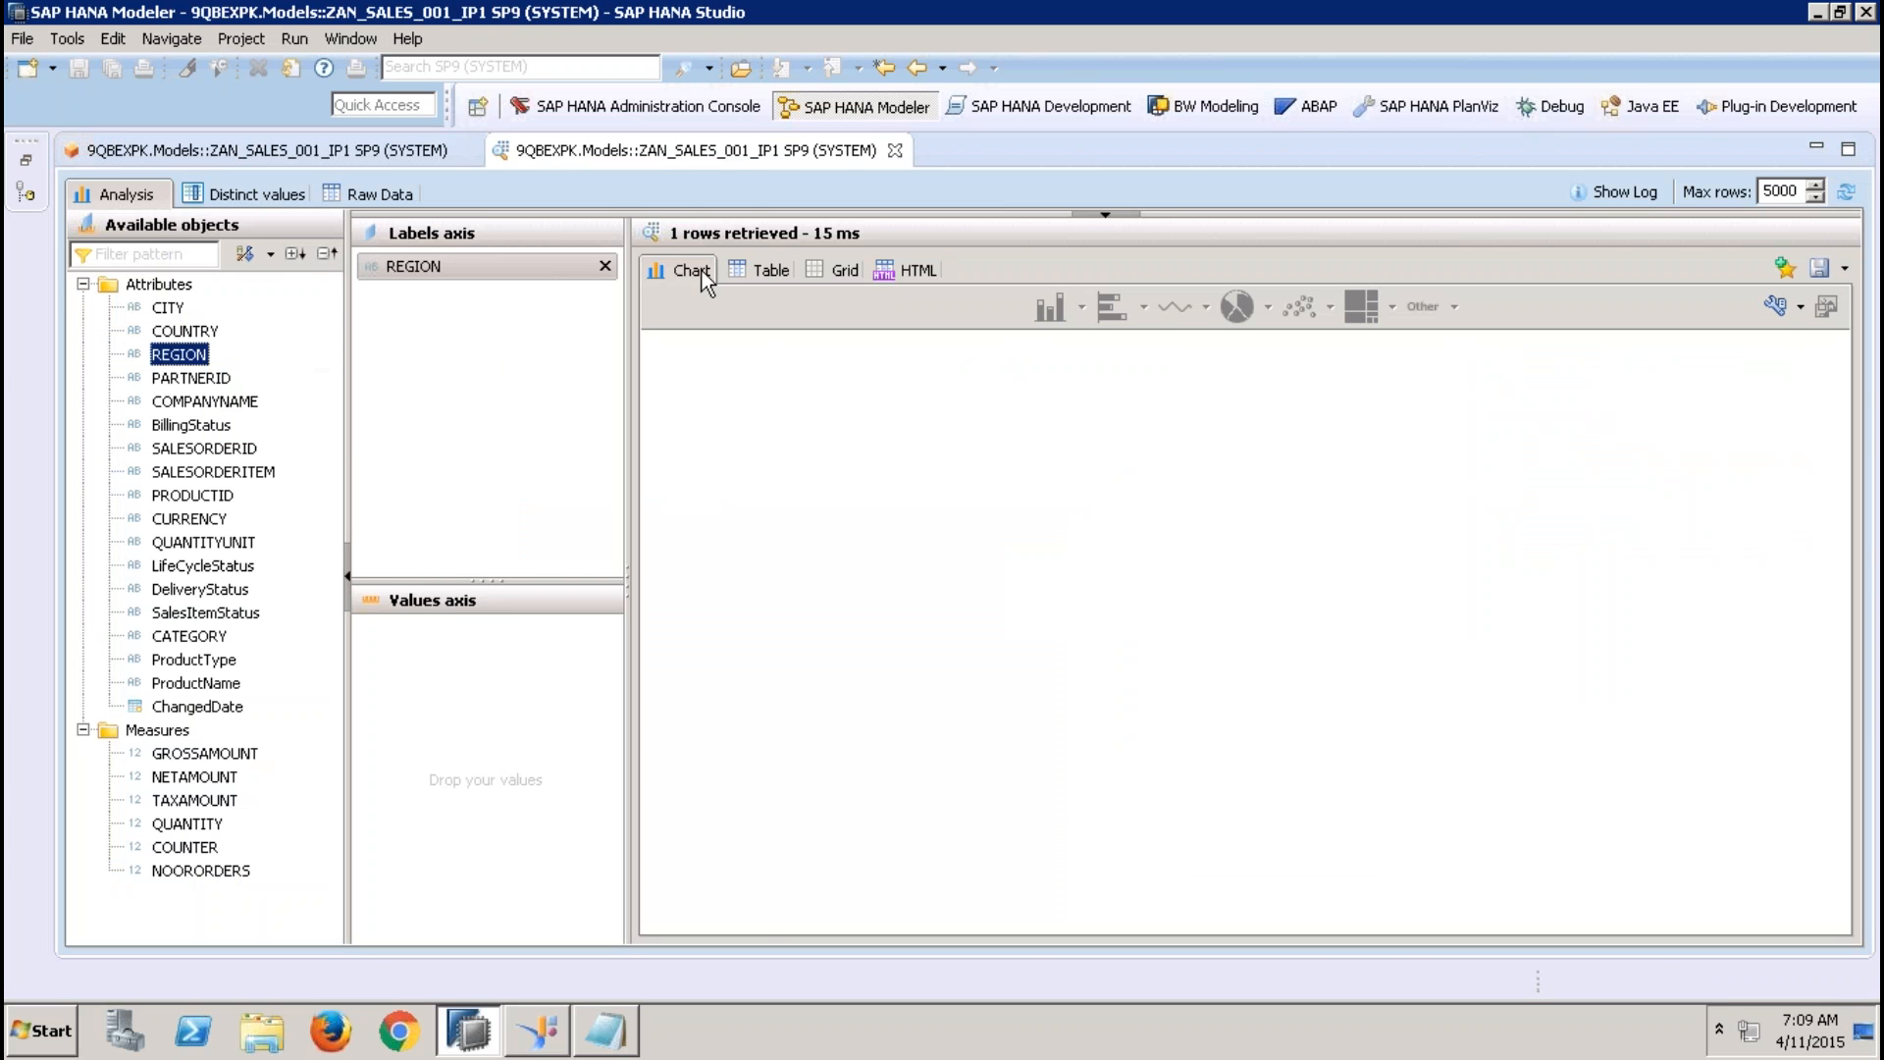
{"action": "left_click", "coordinate": [739, 268]}
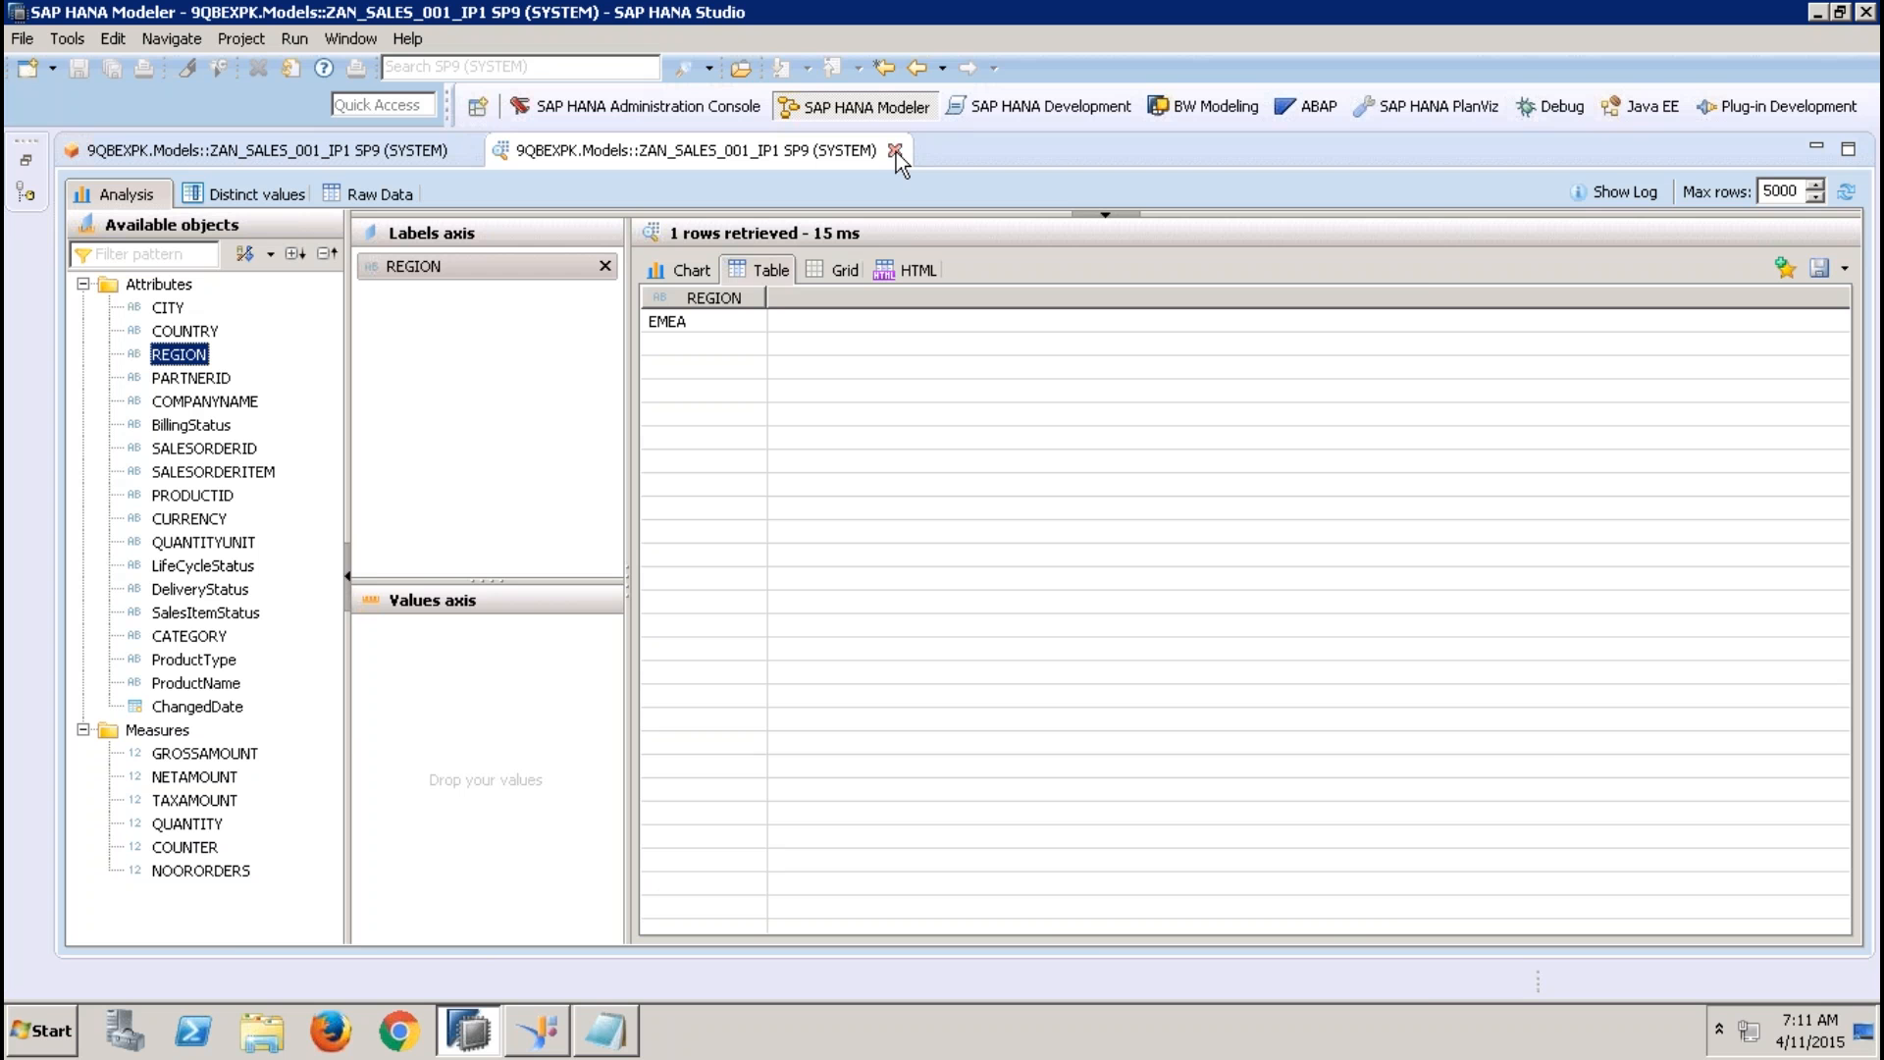
Close the preview and preview the view's data again with IP_REGION left empty, showing REGION on the labels axis as a table
{"action": "left_click", "coordinate": [895, 150]}
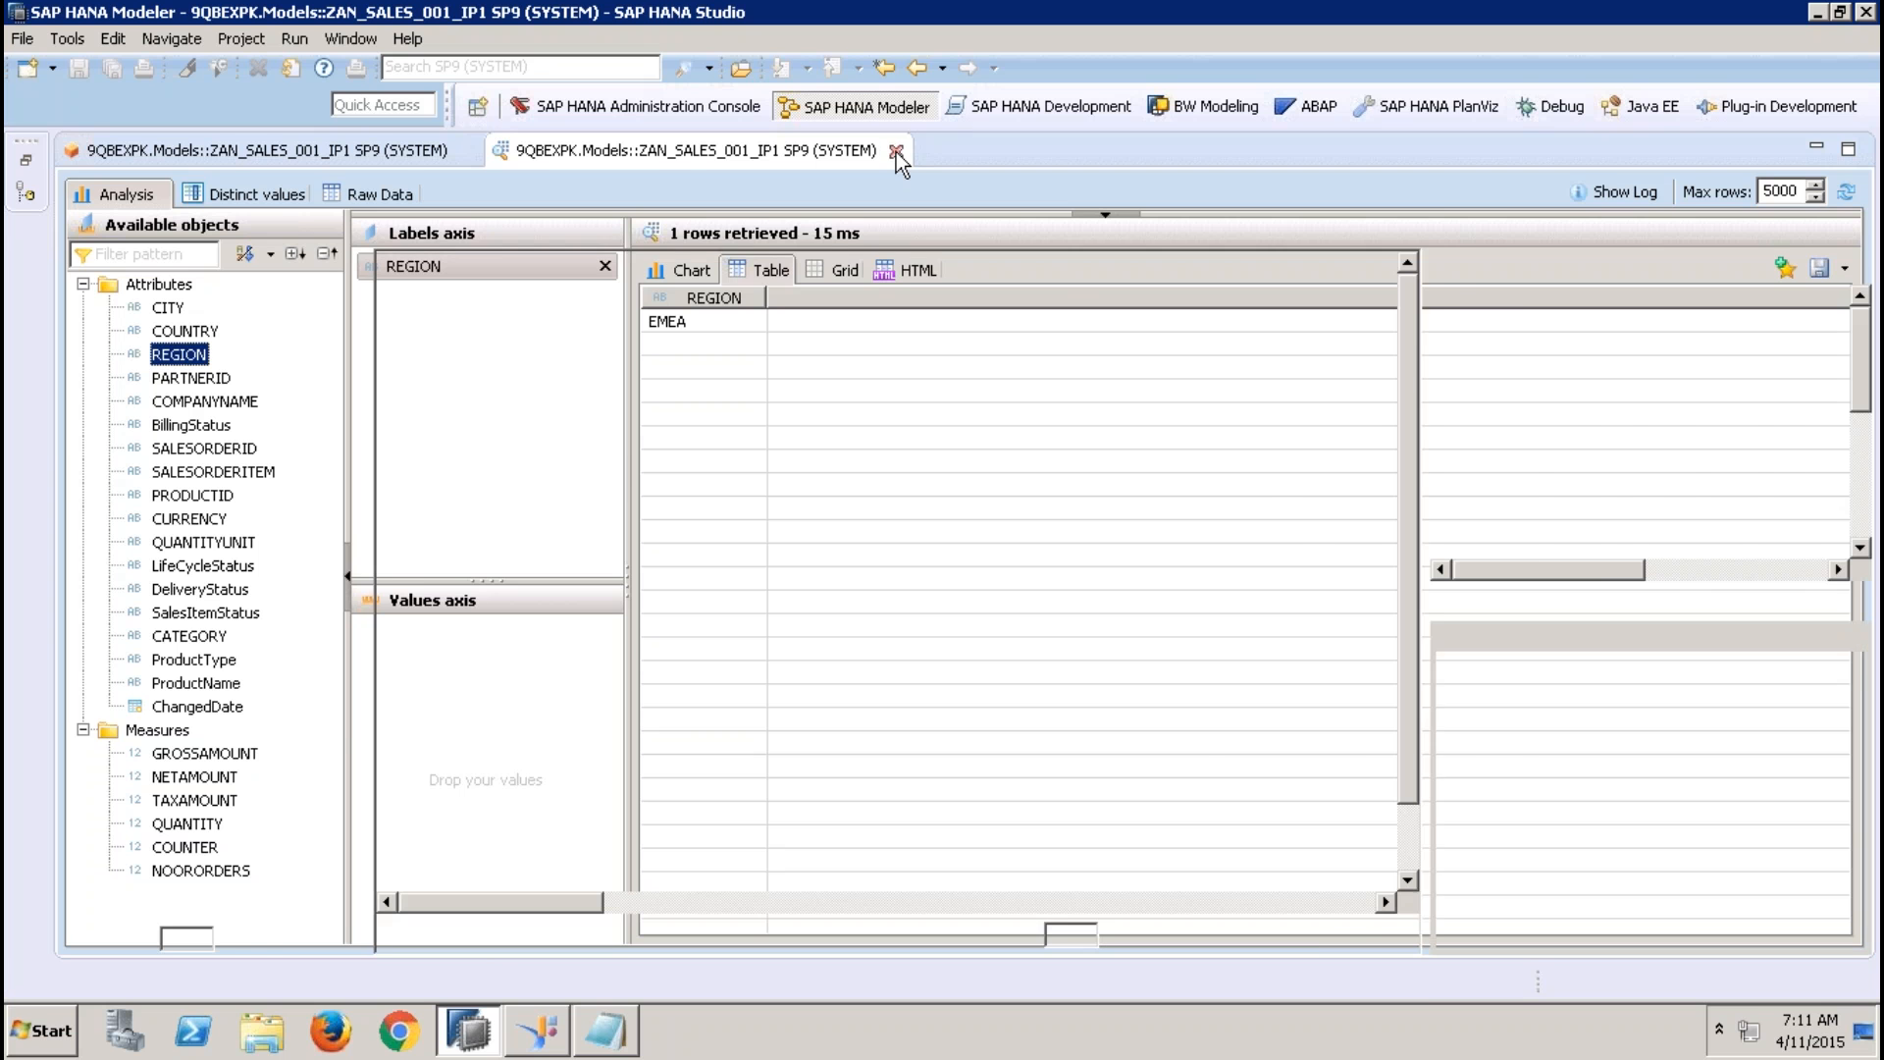
{"action": "left_click", "coordinate": [1642, 195]}
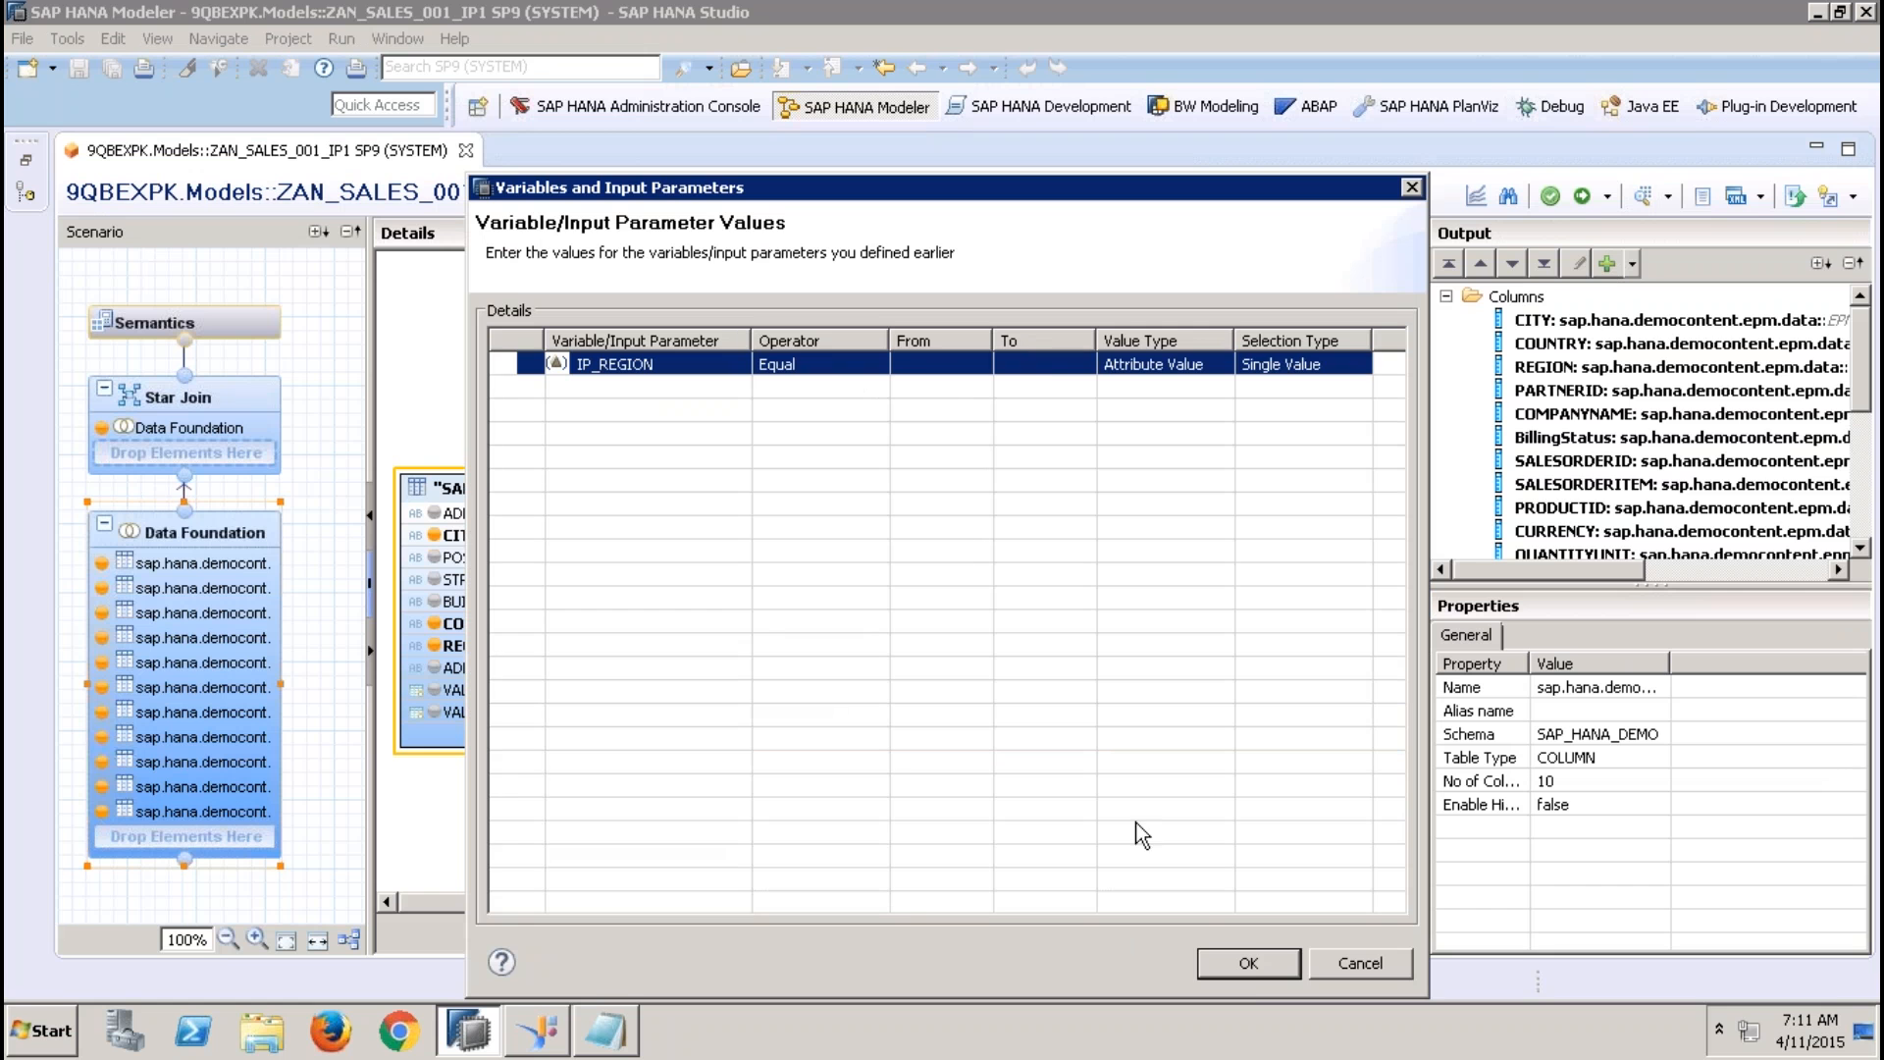
{"action": "left_click", "coordinate": [1249, 963]}
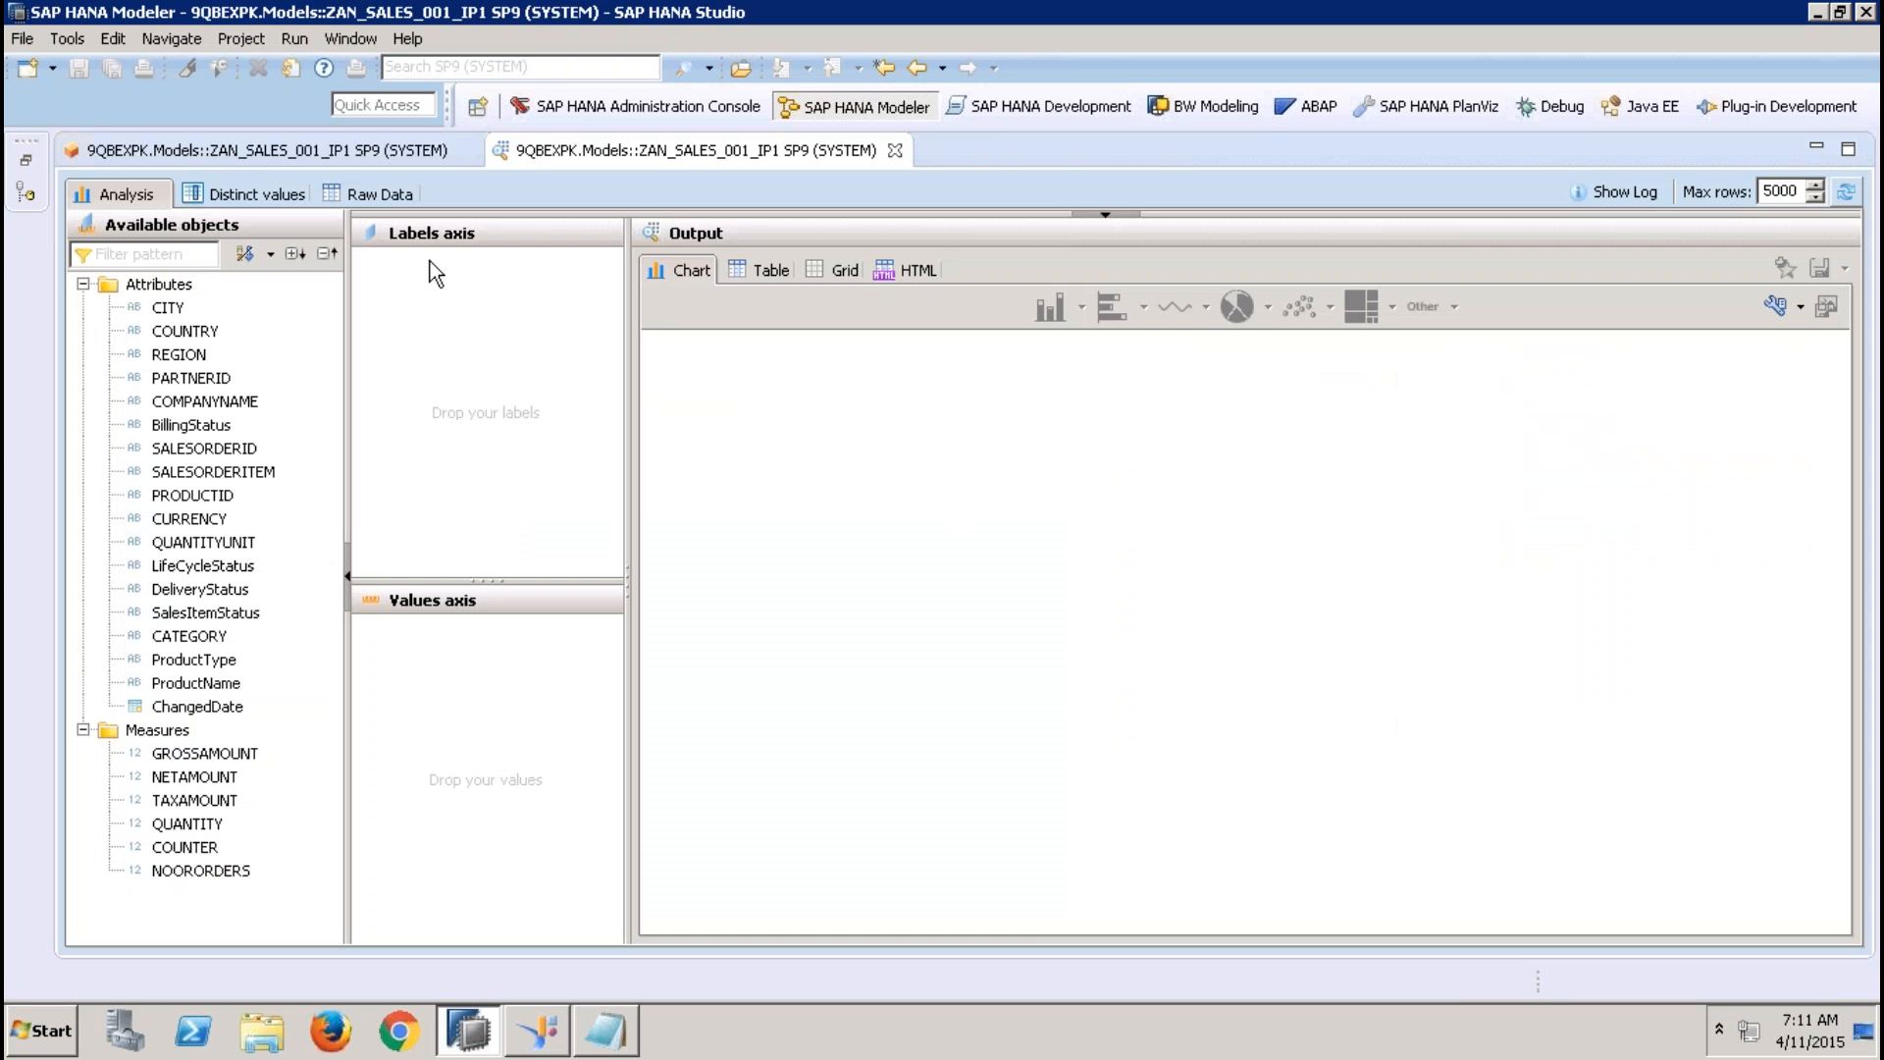
{"action": "mouse_move", "coordinate": [180, 354]}
{"action": "left_mouse_down"}
{"action": "mouse_move", "coordinate": [286, 345]}
{"action": "mouse_move", "coordinate": [461, 284]}
{"action": "left_mouse_up"}
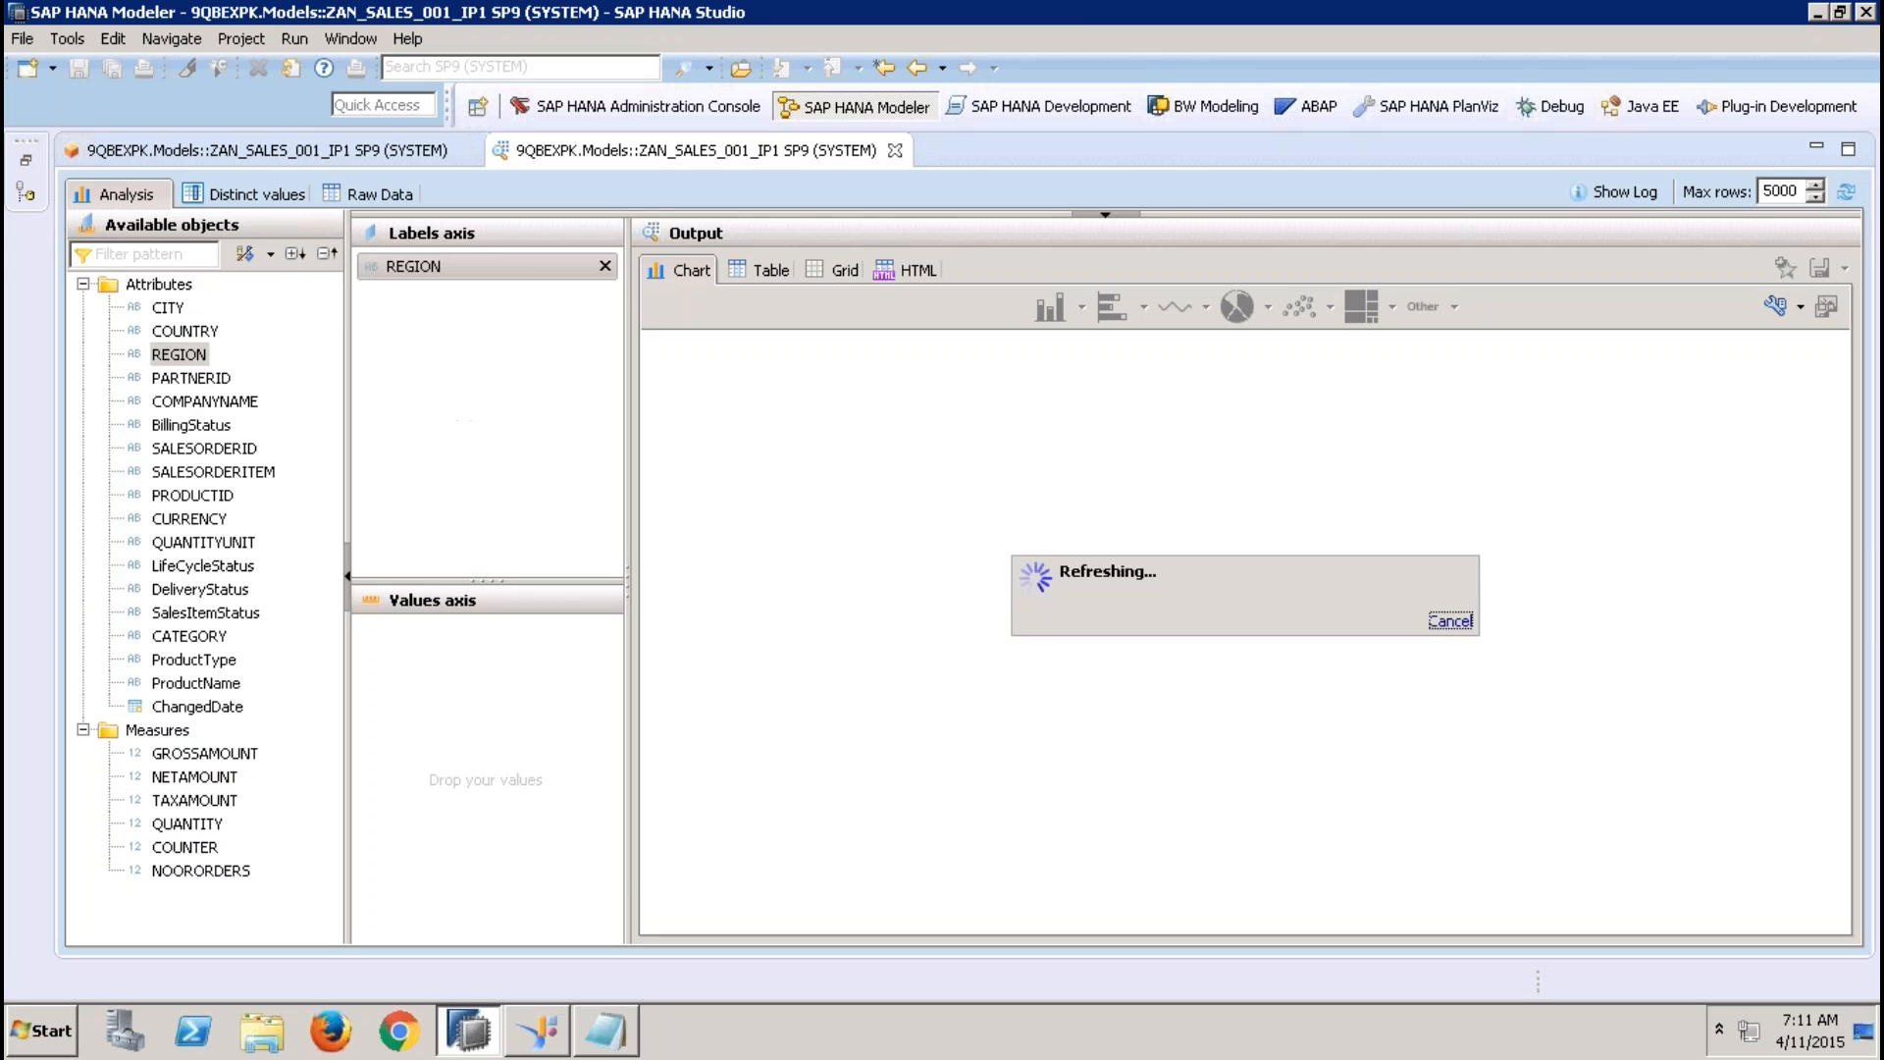
{"action": "left_click", "coordinate": [750, 267]}
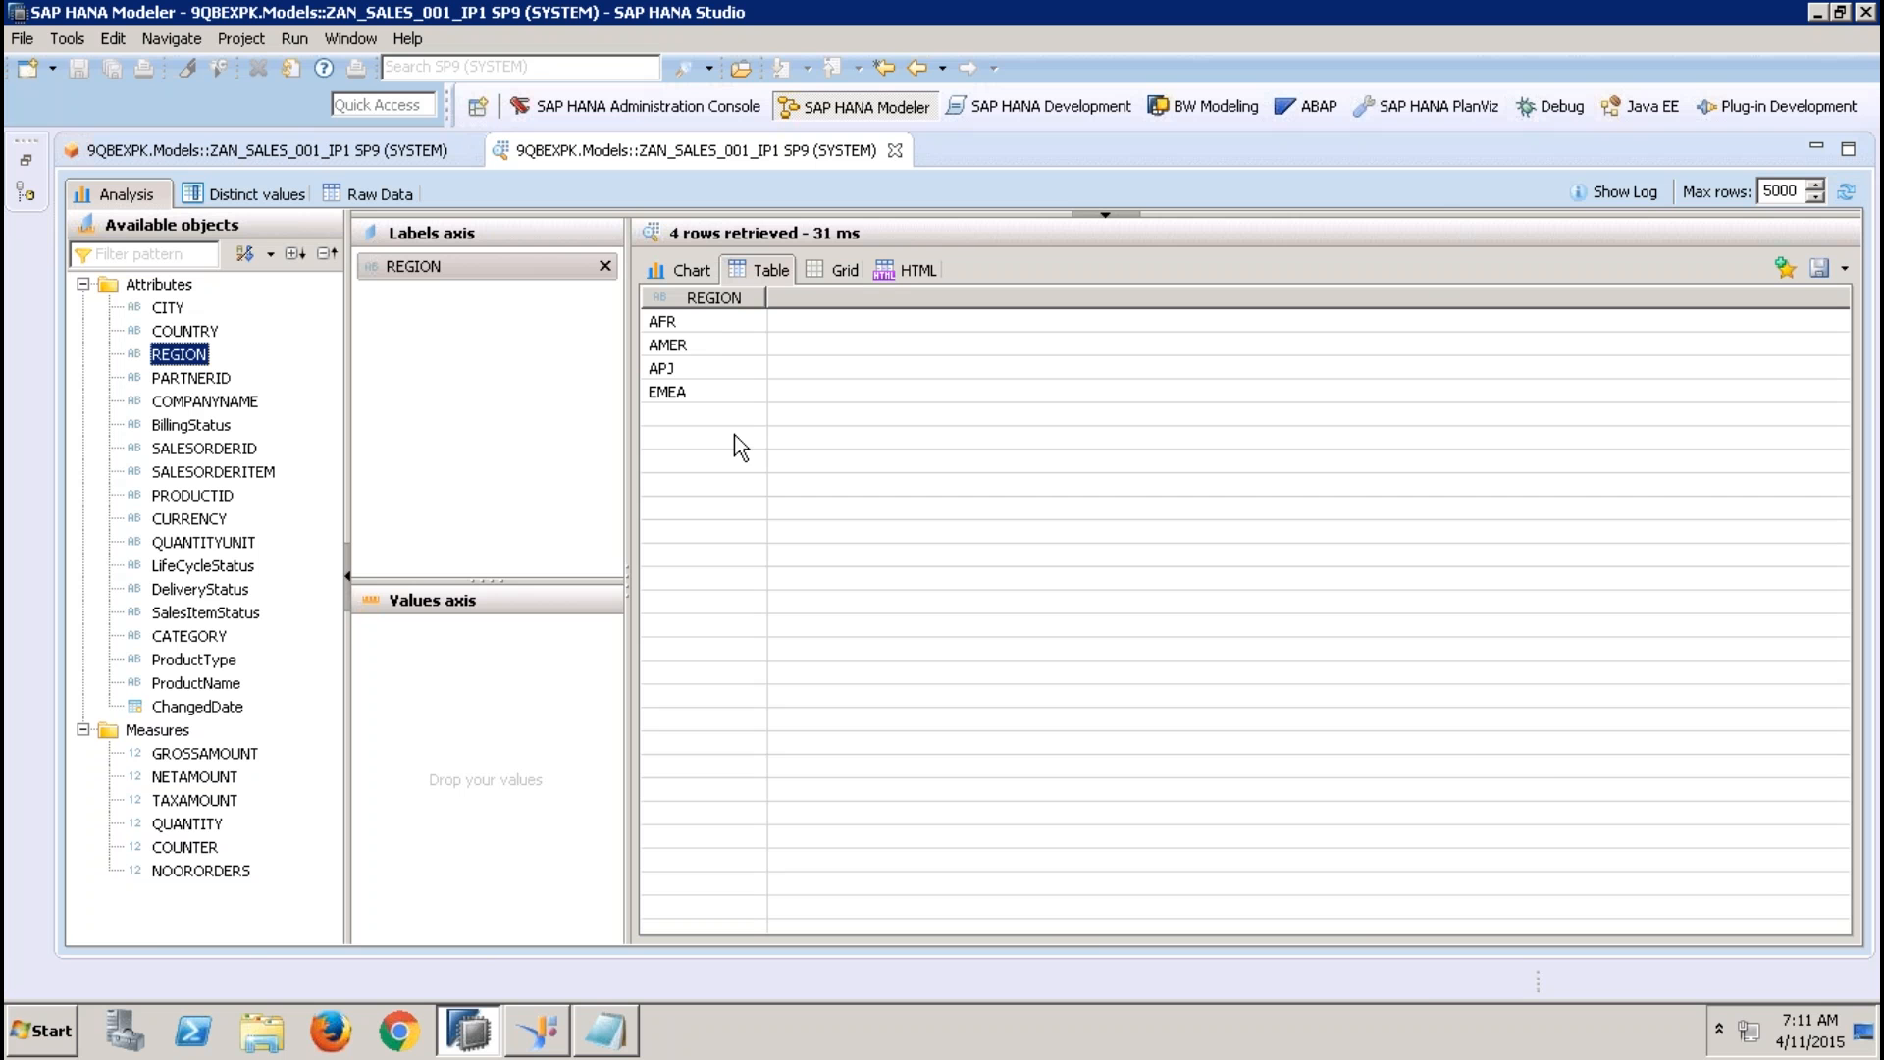
Repeat the data preview without a value for IP_REGION, check the REGION values as a table, and close the preview
{"action": "left_click", "coordinate": [895, 151]}
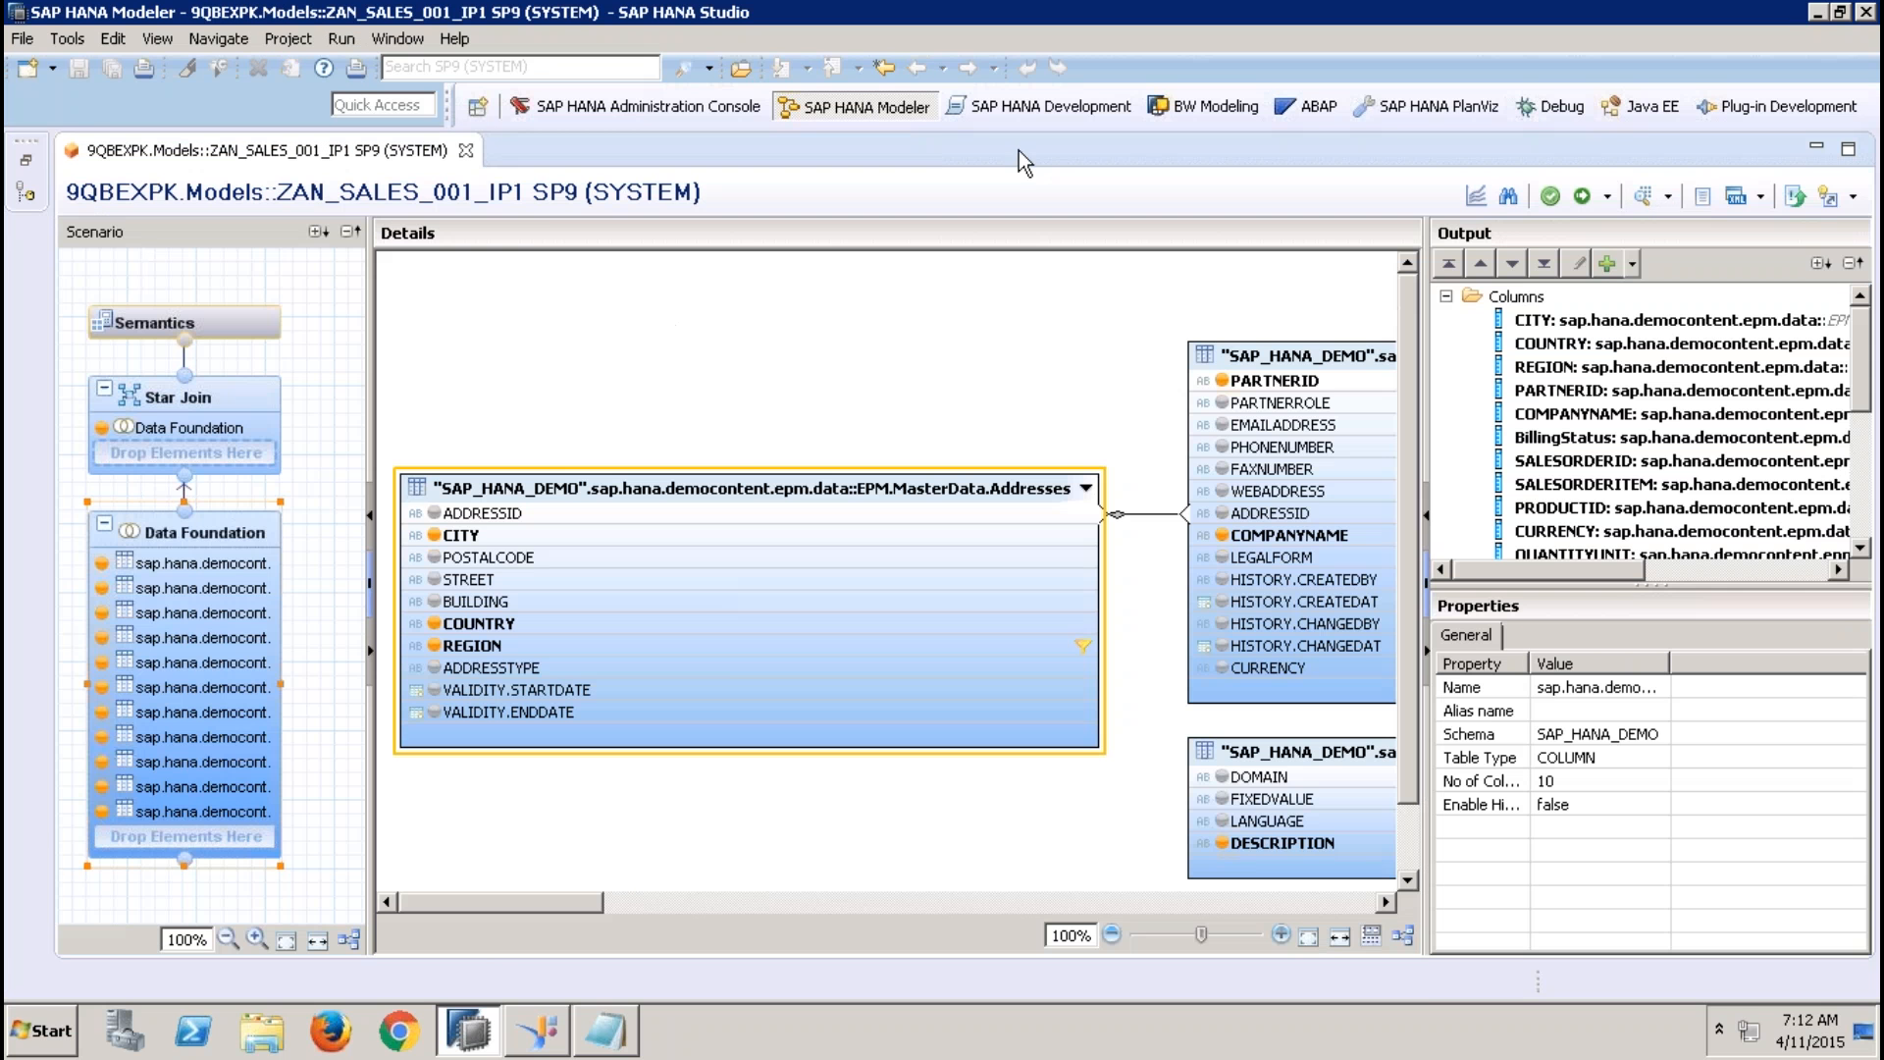
{"action": "left_click", "coordinate": [1648, 197]}
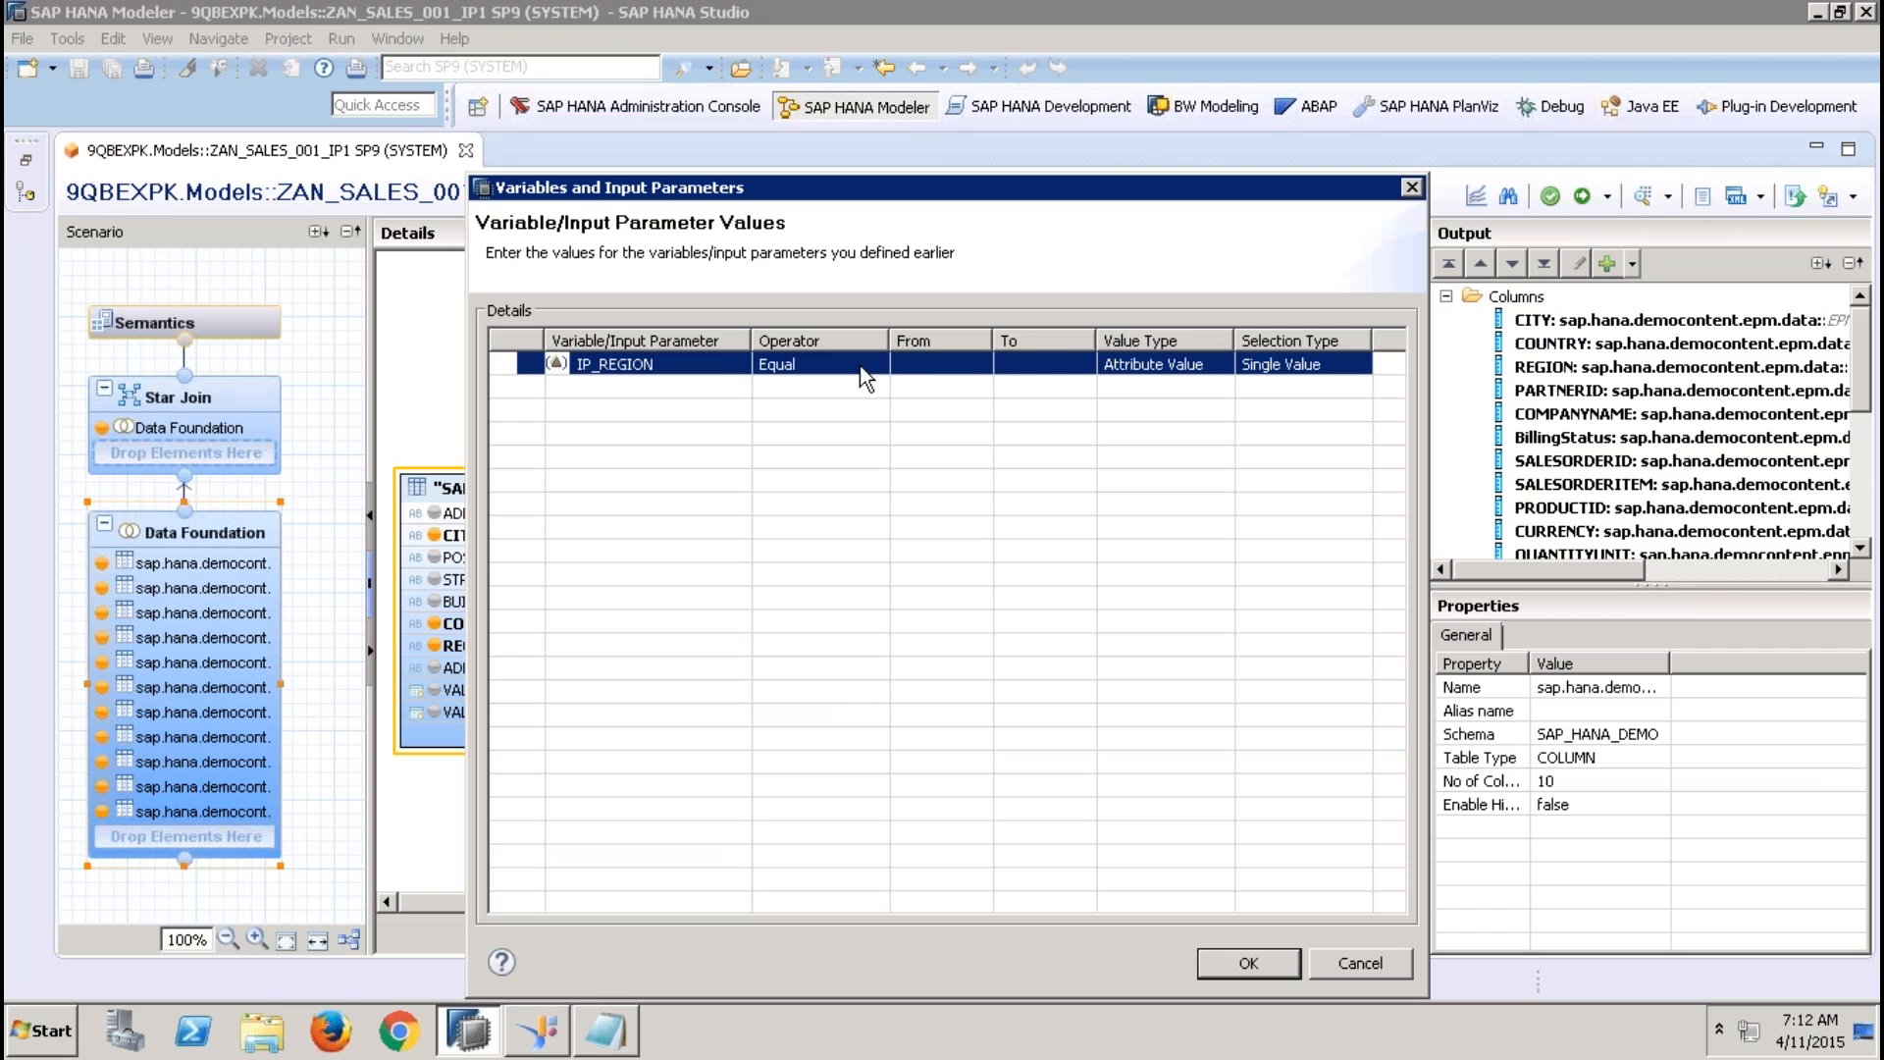
{"action": "left_click", "coordinate": [1238, 963]}
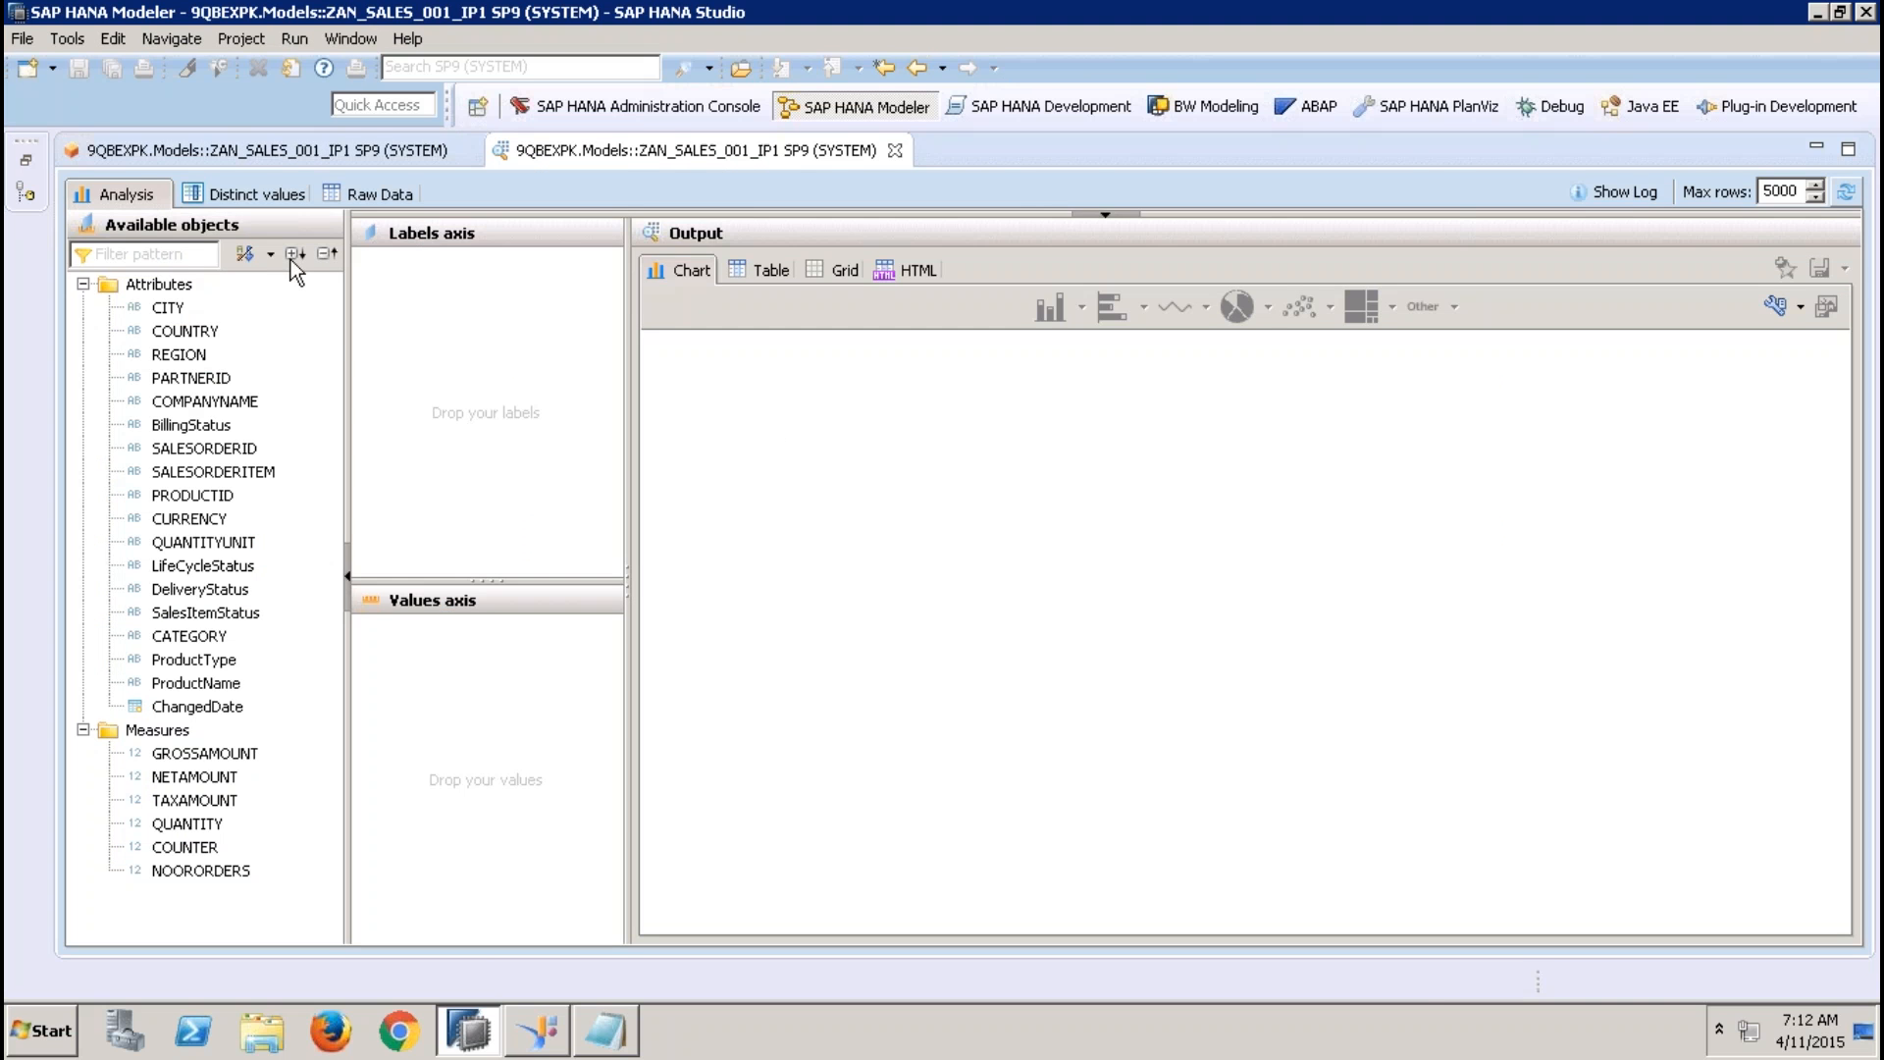
{"action": "left_click_drag", "start_coordinate": [179, 355], "coordinate": [461, 417]}
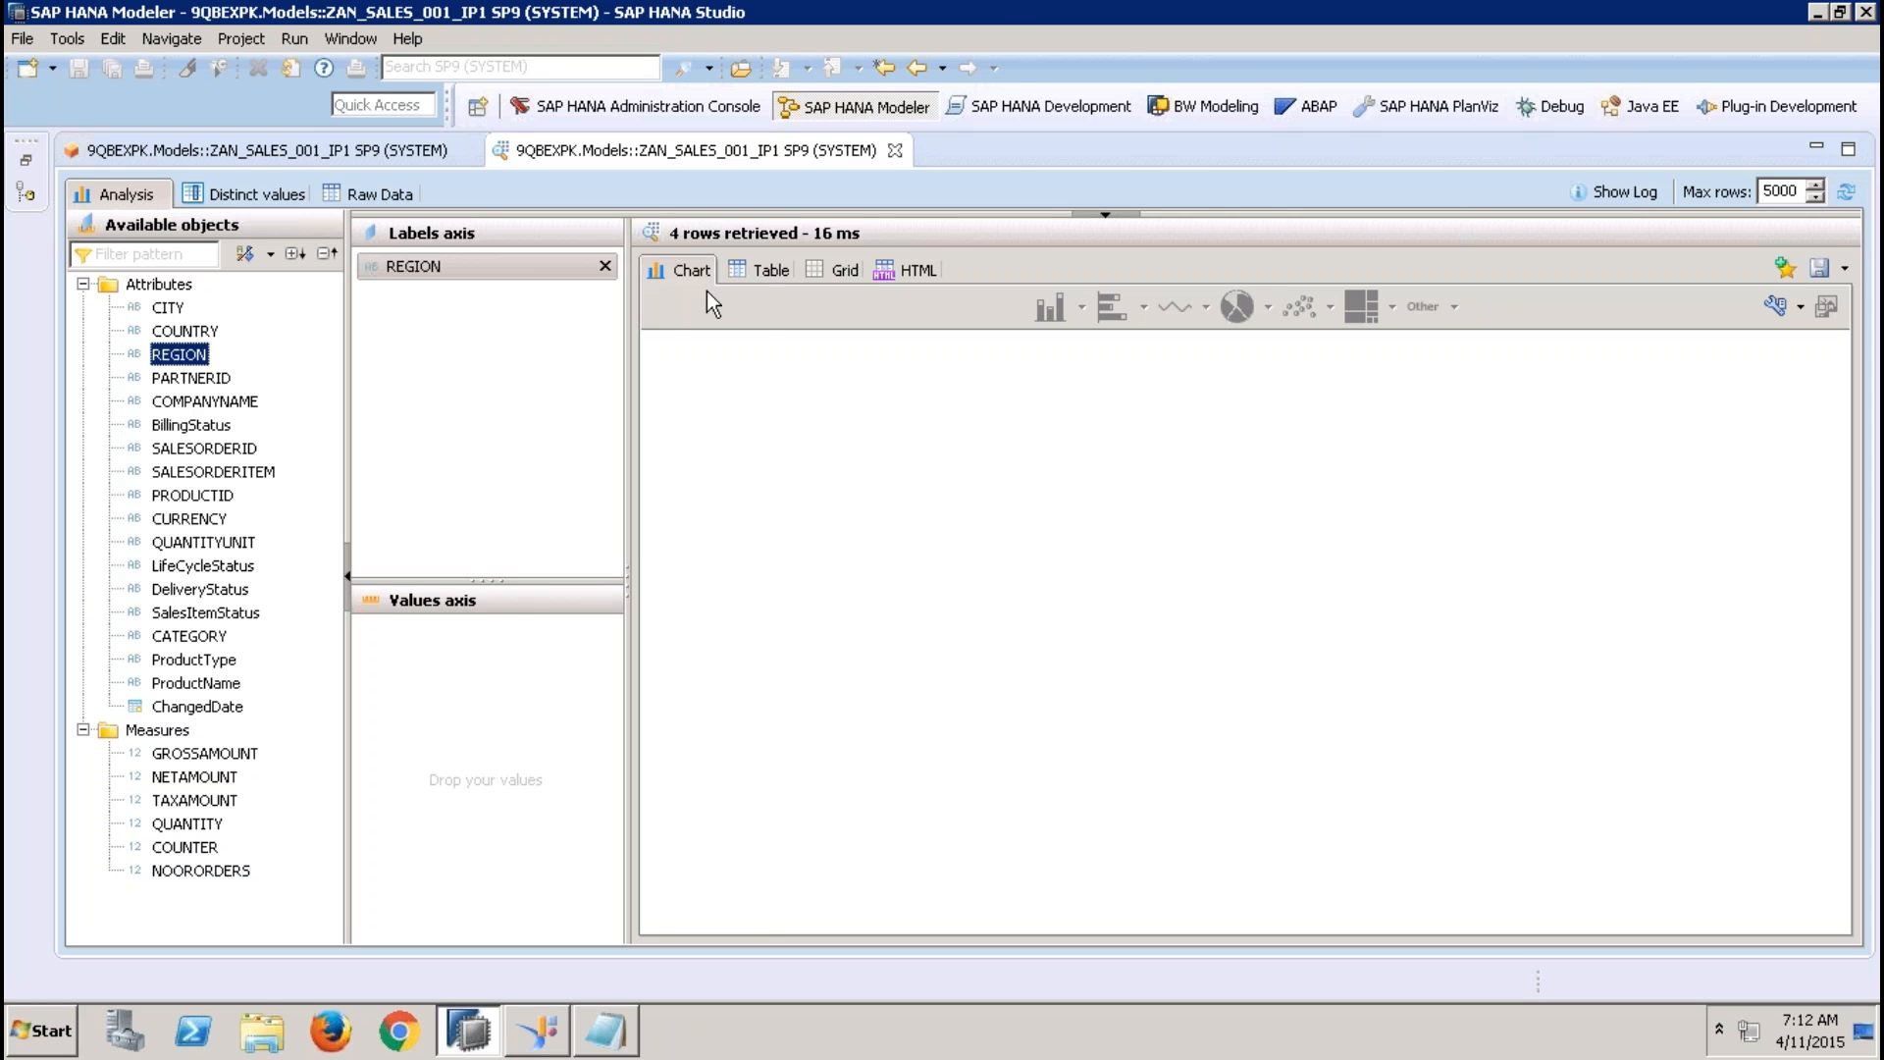
{"action": "left_click", "coordinate": [760, 272]}
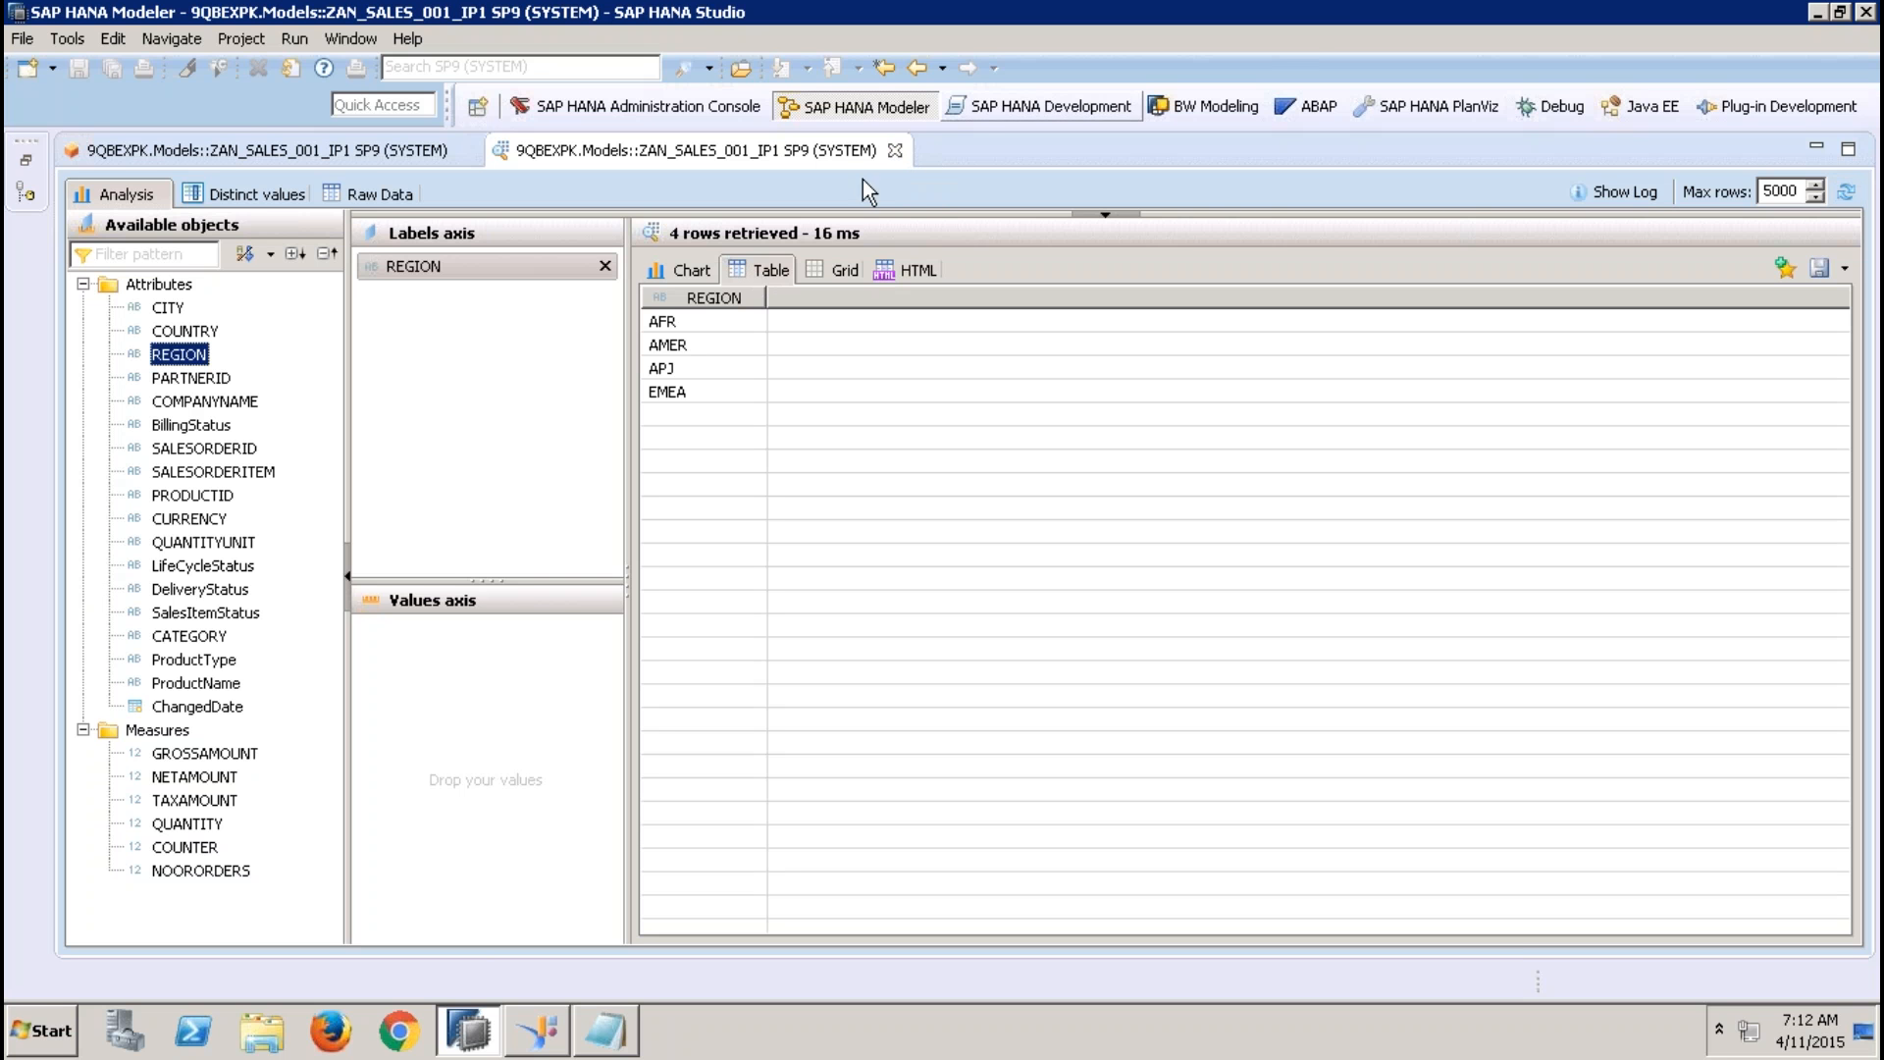
{"action": "left_click", "coordinate": [895, 150]}
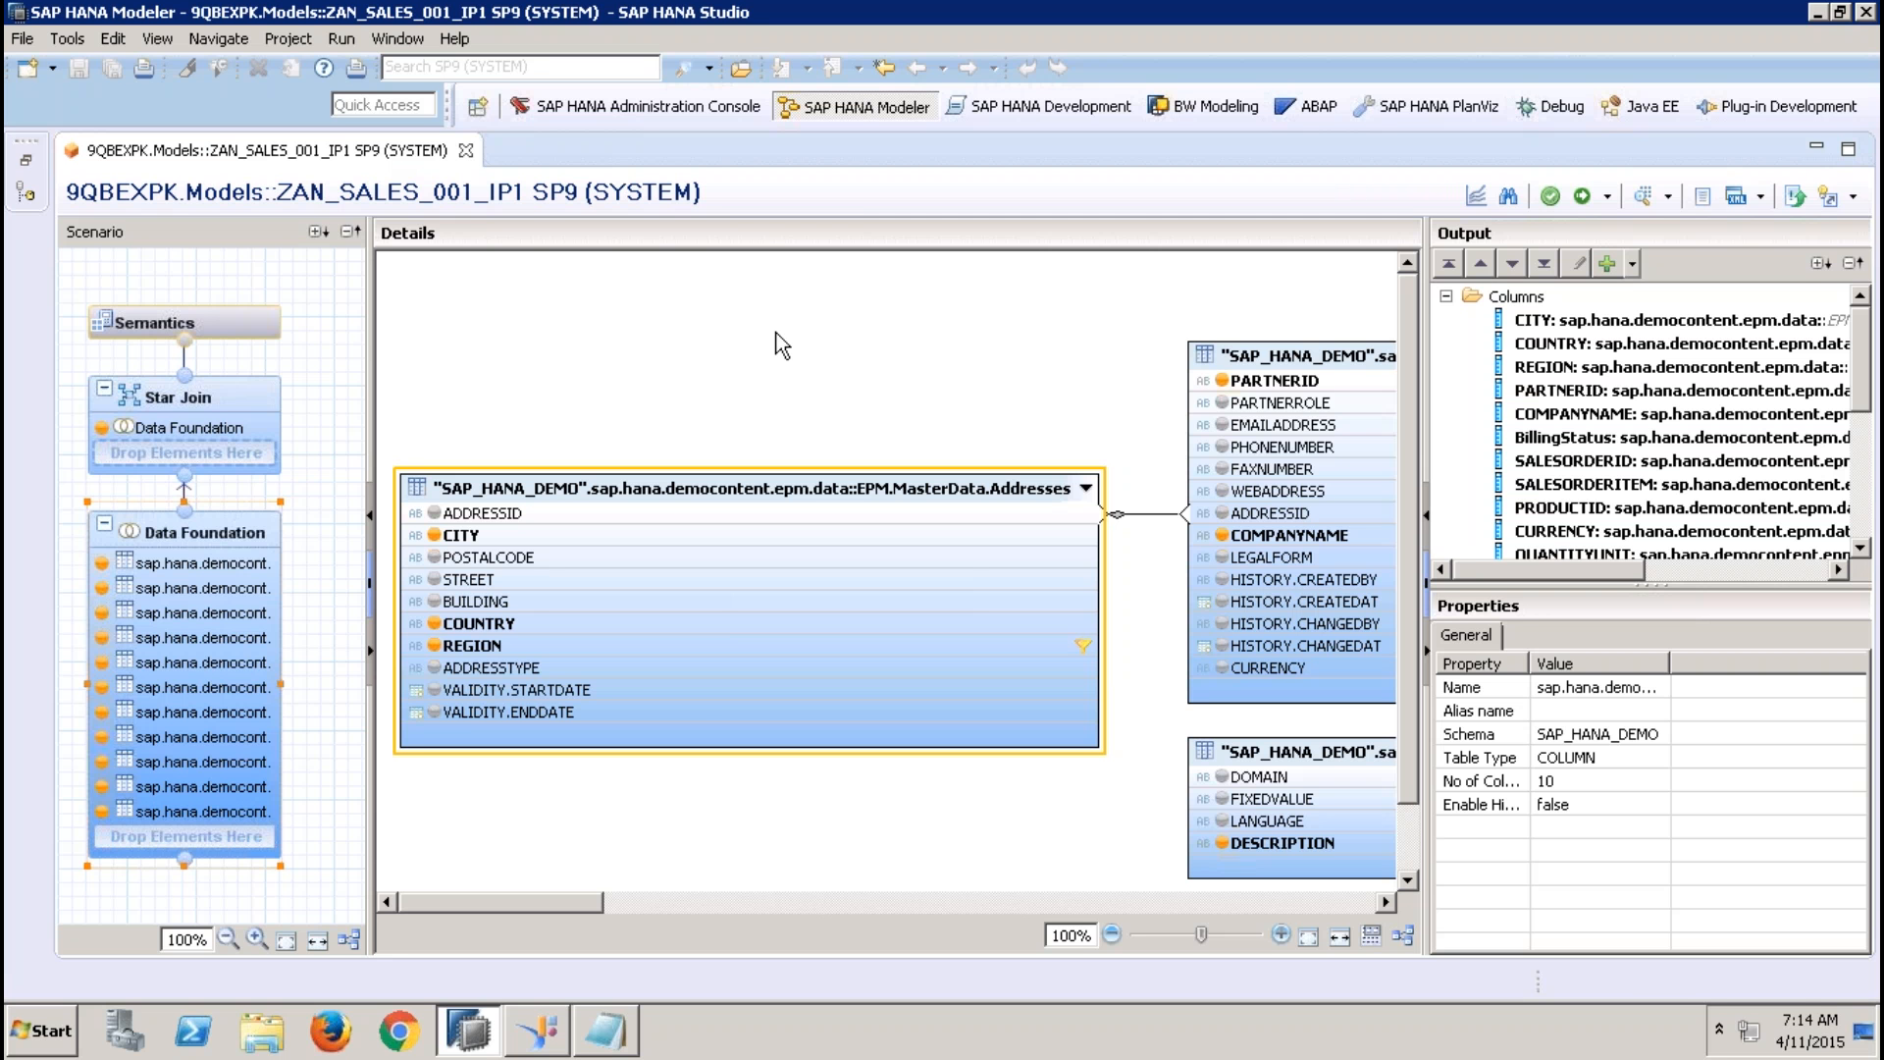
Show the view's parameters in Semantics, and open the analytic view ZAN_SALES_USING_ATTR_001 in the enlarged editor area
{"action": "left_click", "coordinate": [255, 320]}
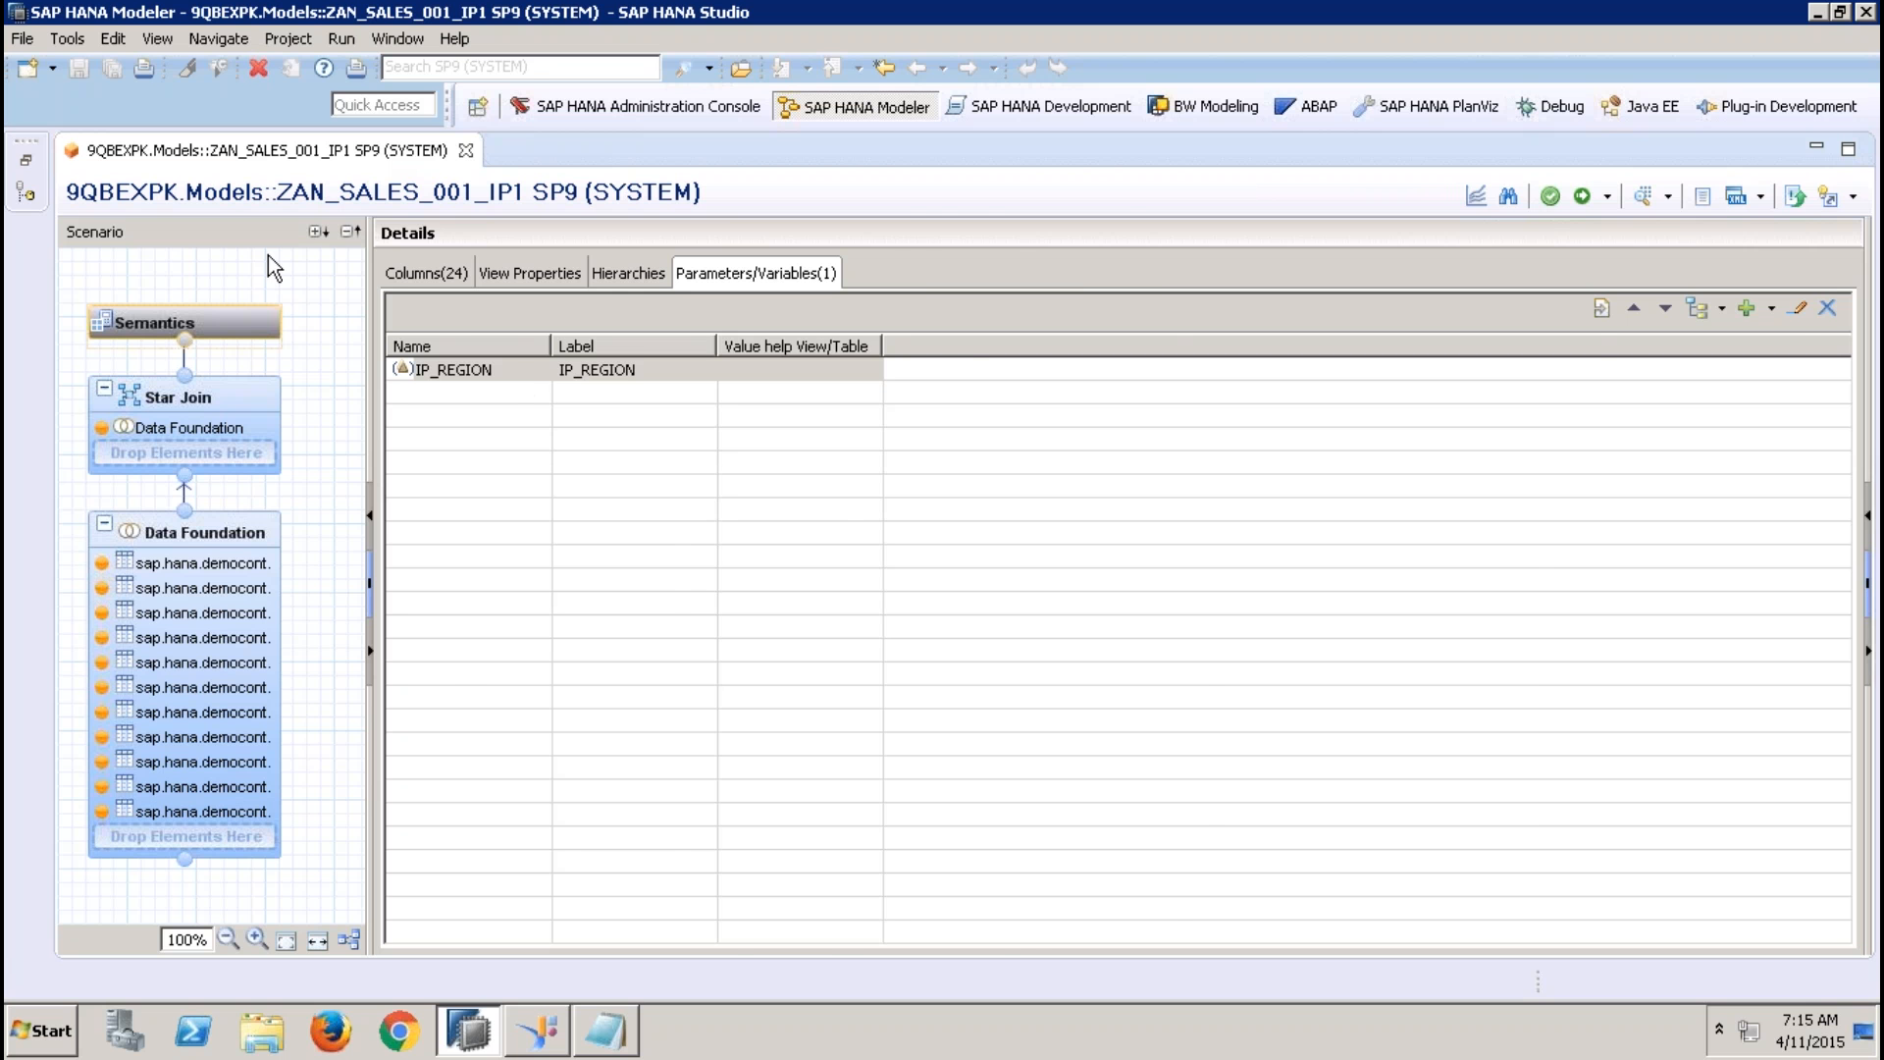
{"action": "left_click", "coordinate": [26, 159]}
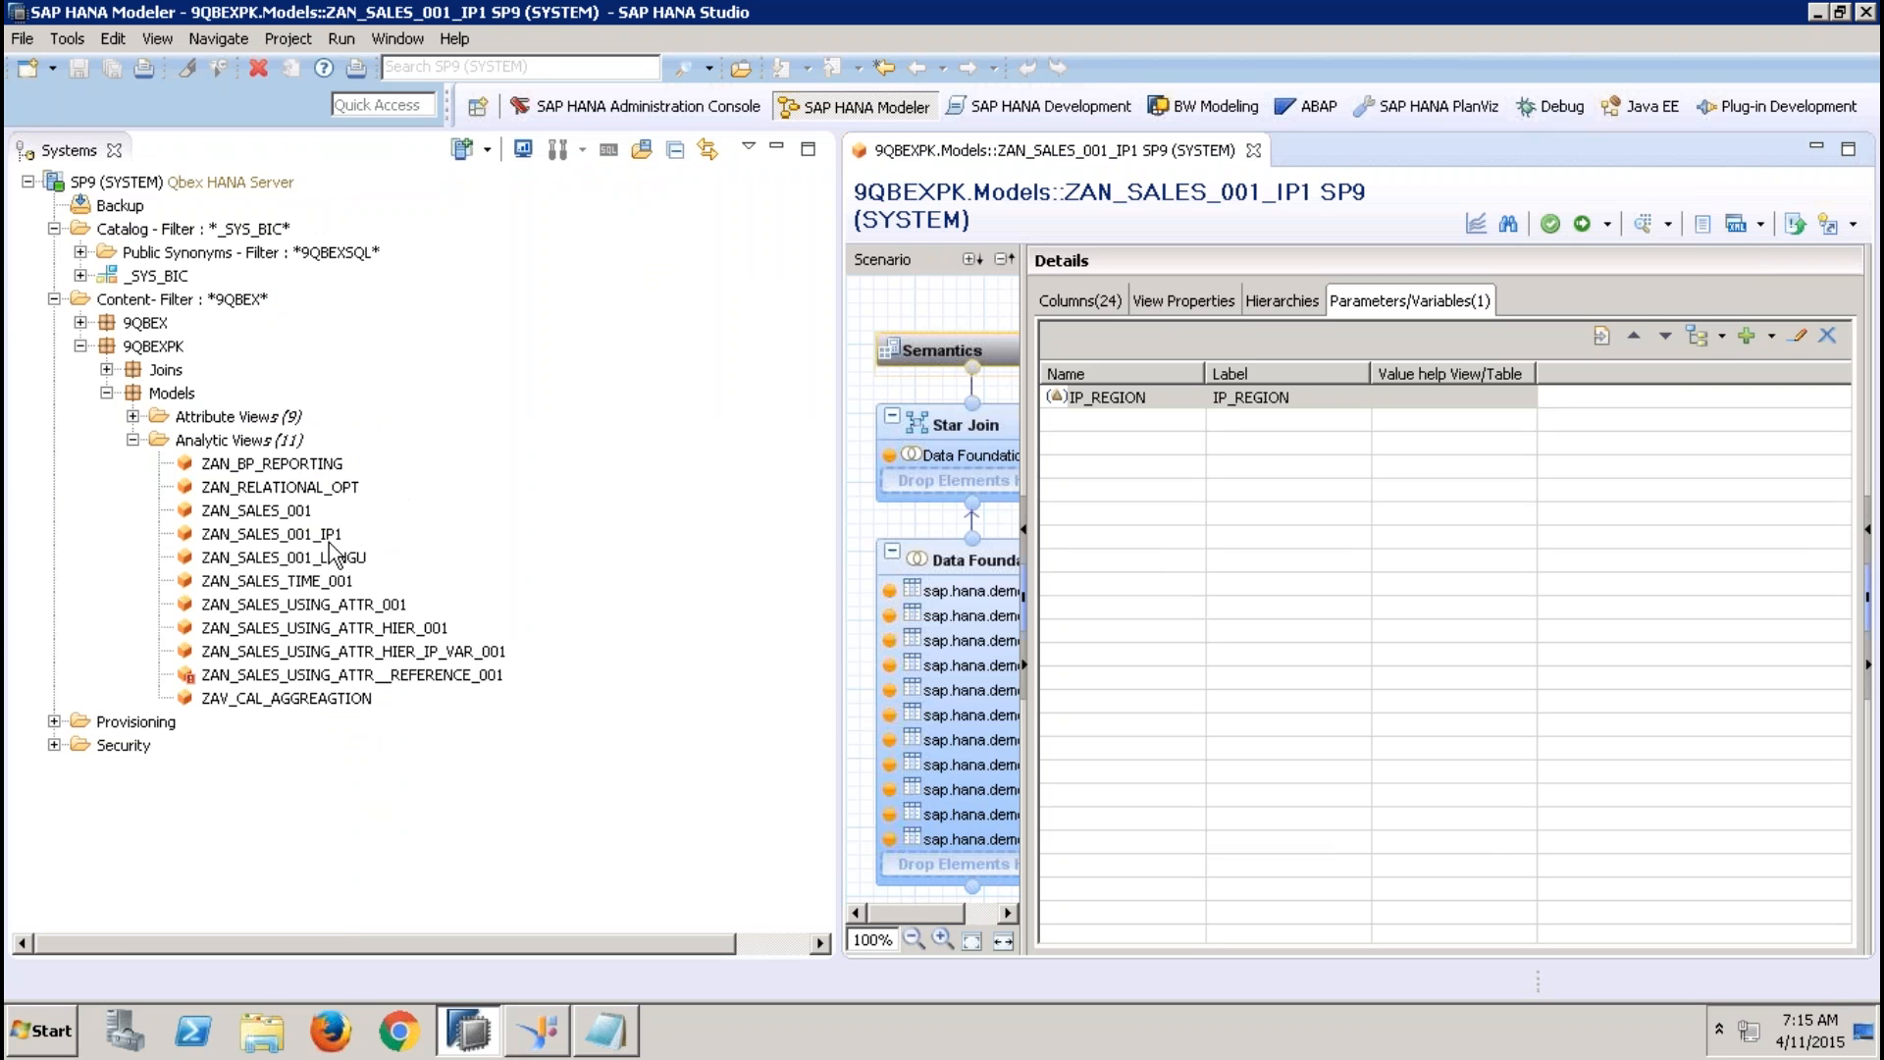
{"action": "double_click", "coordinate": [368, 605]}
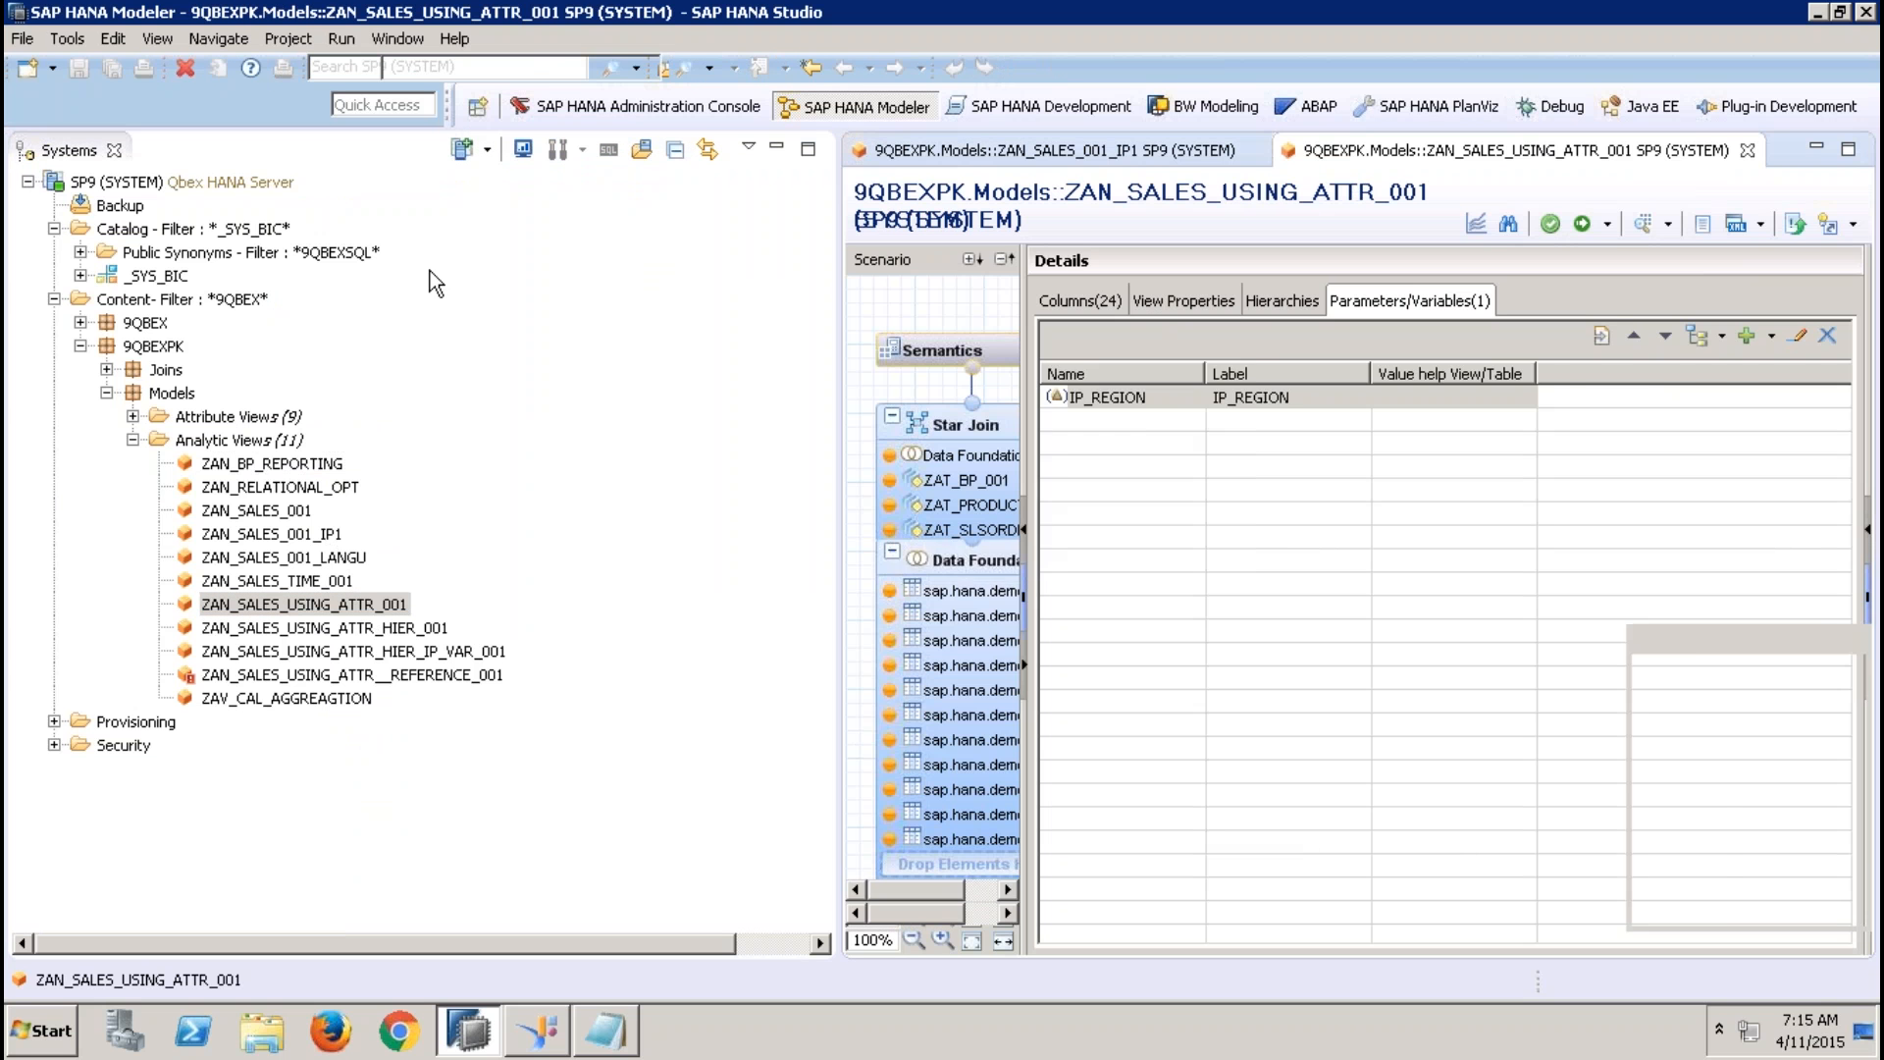
{"action": "left_click", "coordinate": [779, 155]}
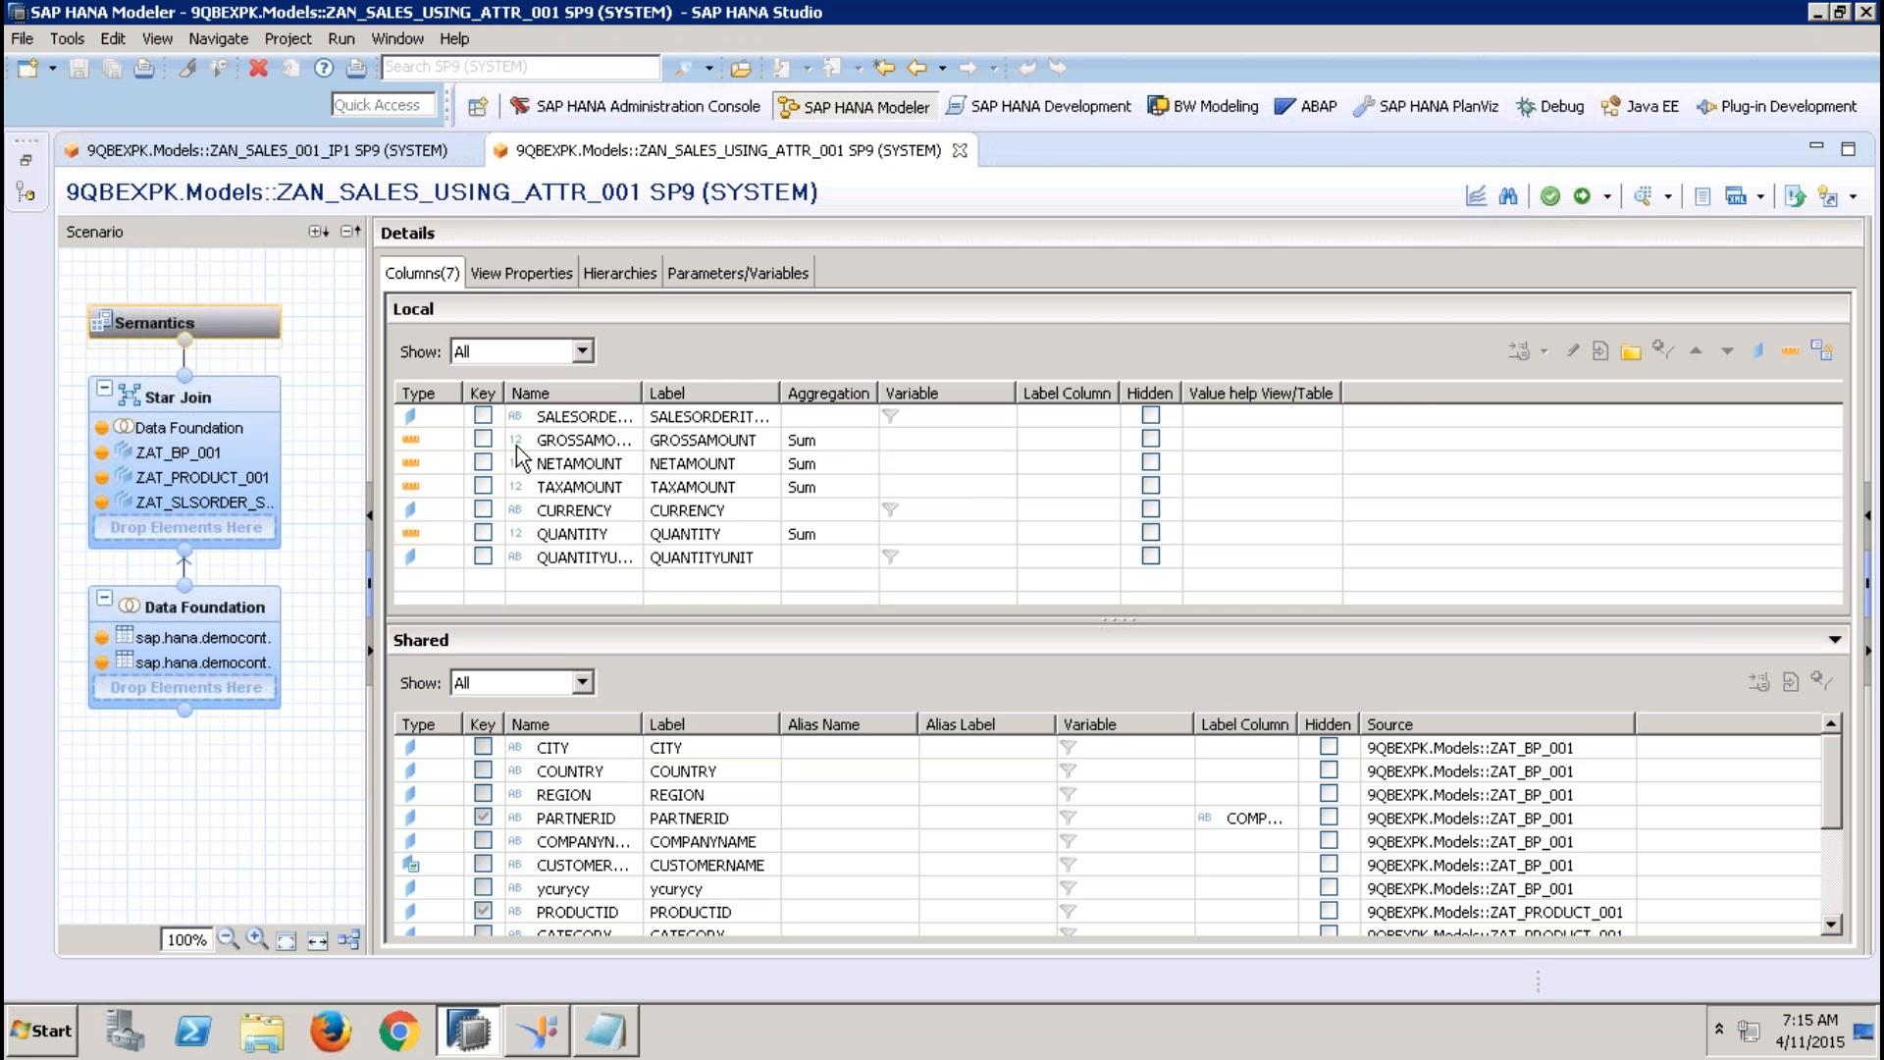
Examine the Data Foundation and Star Join, including the available options for REGION in ZAT_BP_001, and close ZAN_SALES_USING_ATTR_001
{"action": "mouse_move", "coordinate": [245, 603]}
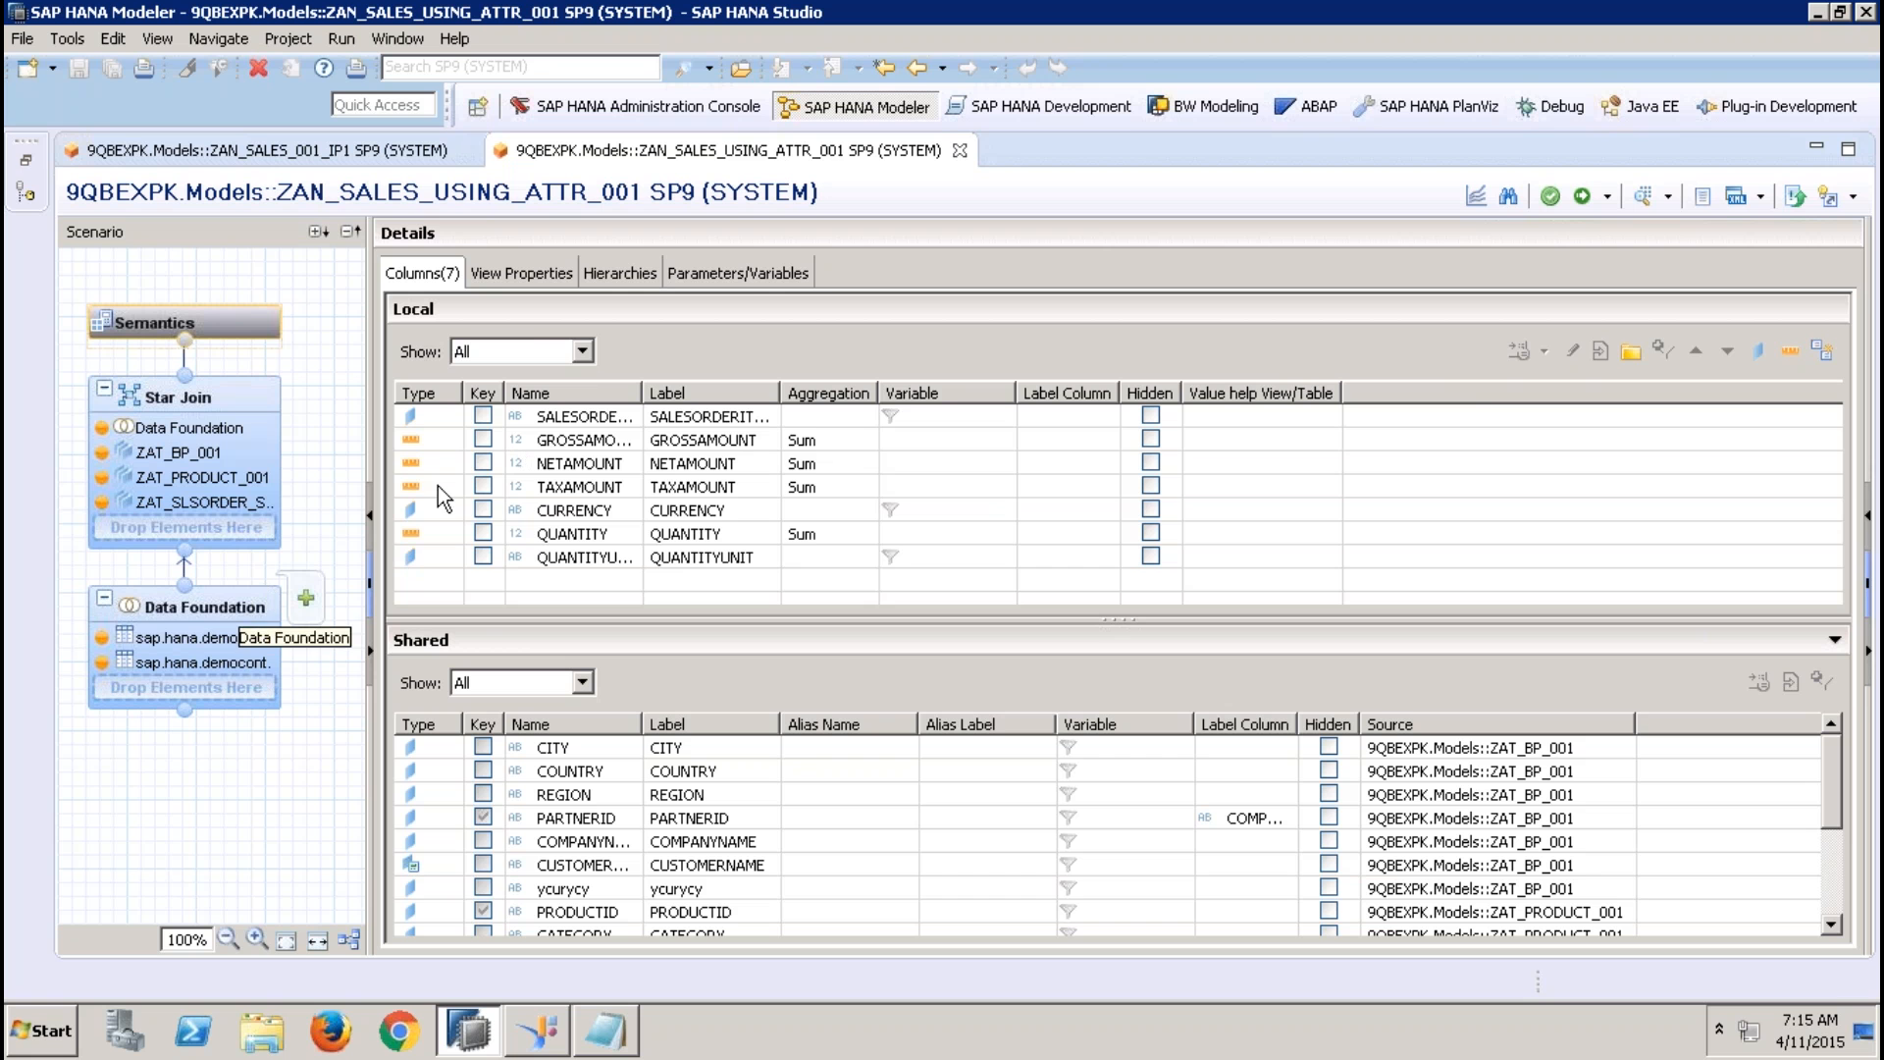
{"action": "left_click", "coordinate": [240, 626]}
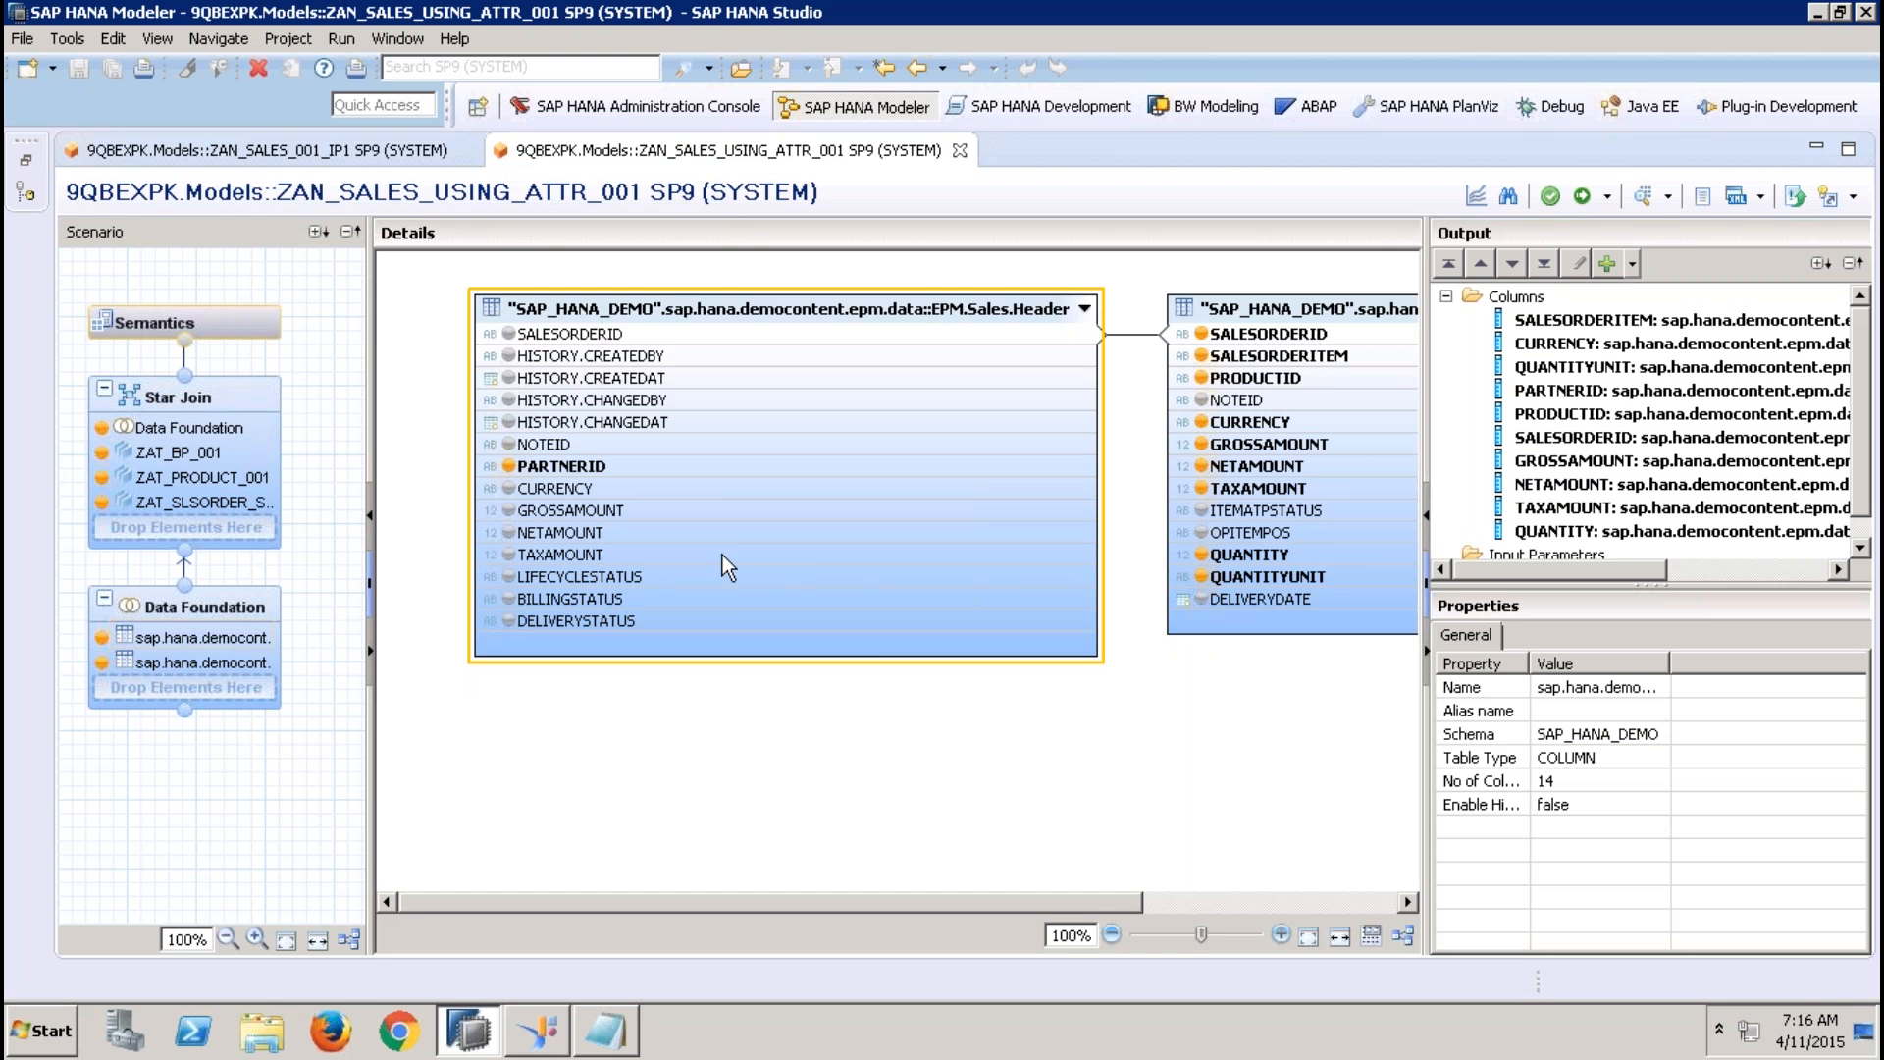
{"action": "mouse_move", "coordinate": [720, 559]}
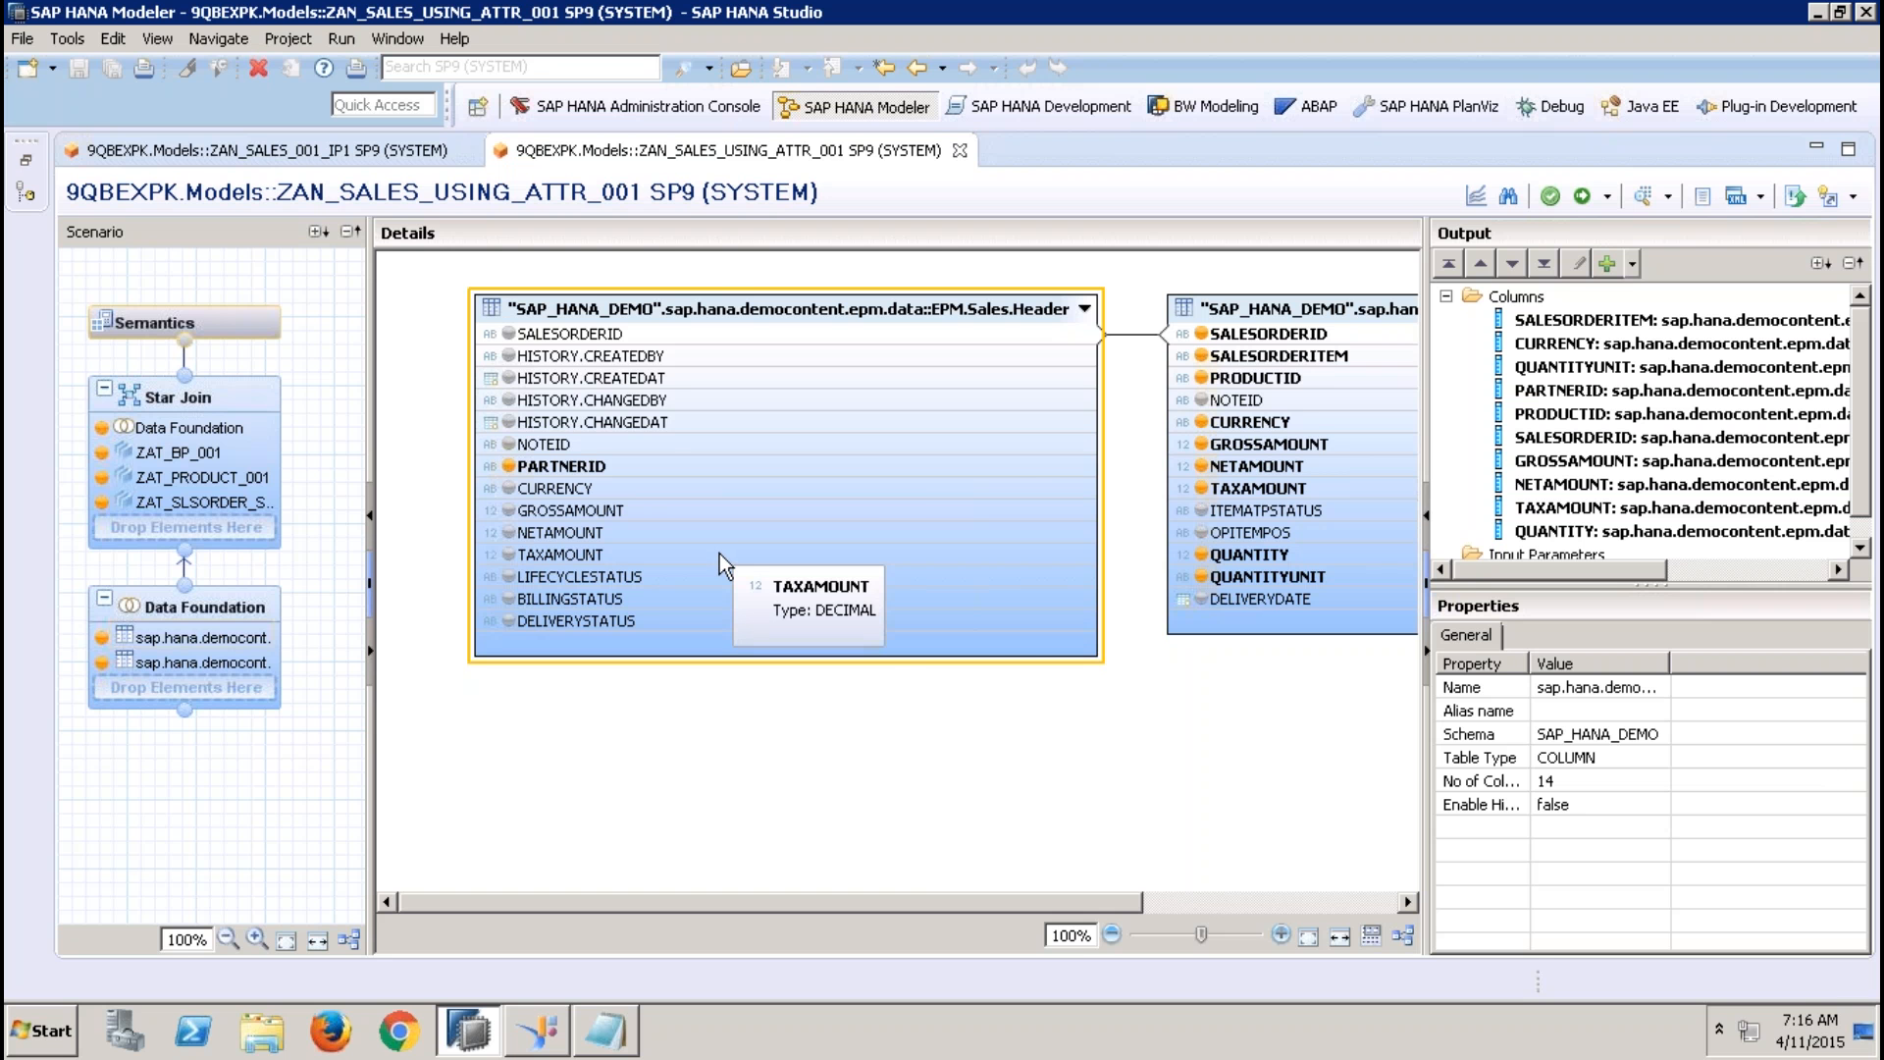
{"action": "left_click", "coordinate": [201, 405]}
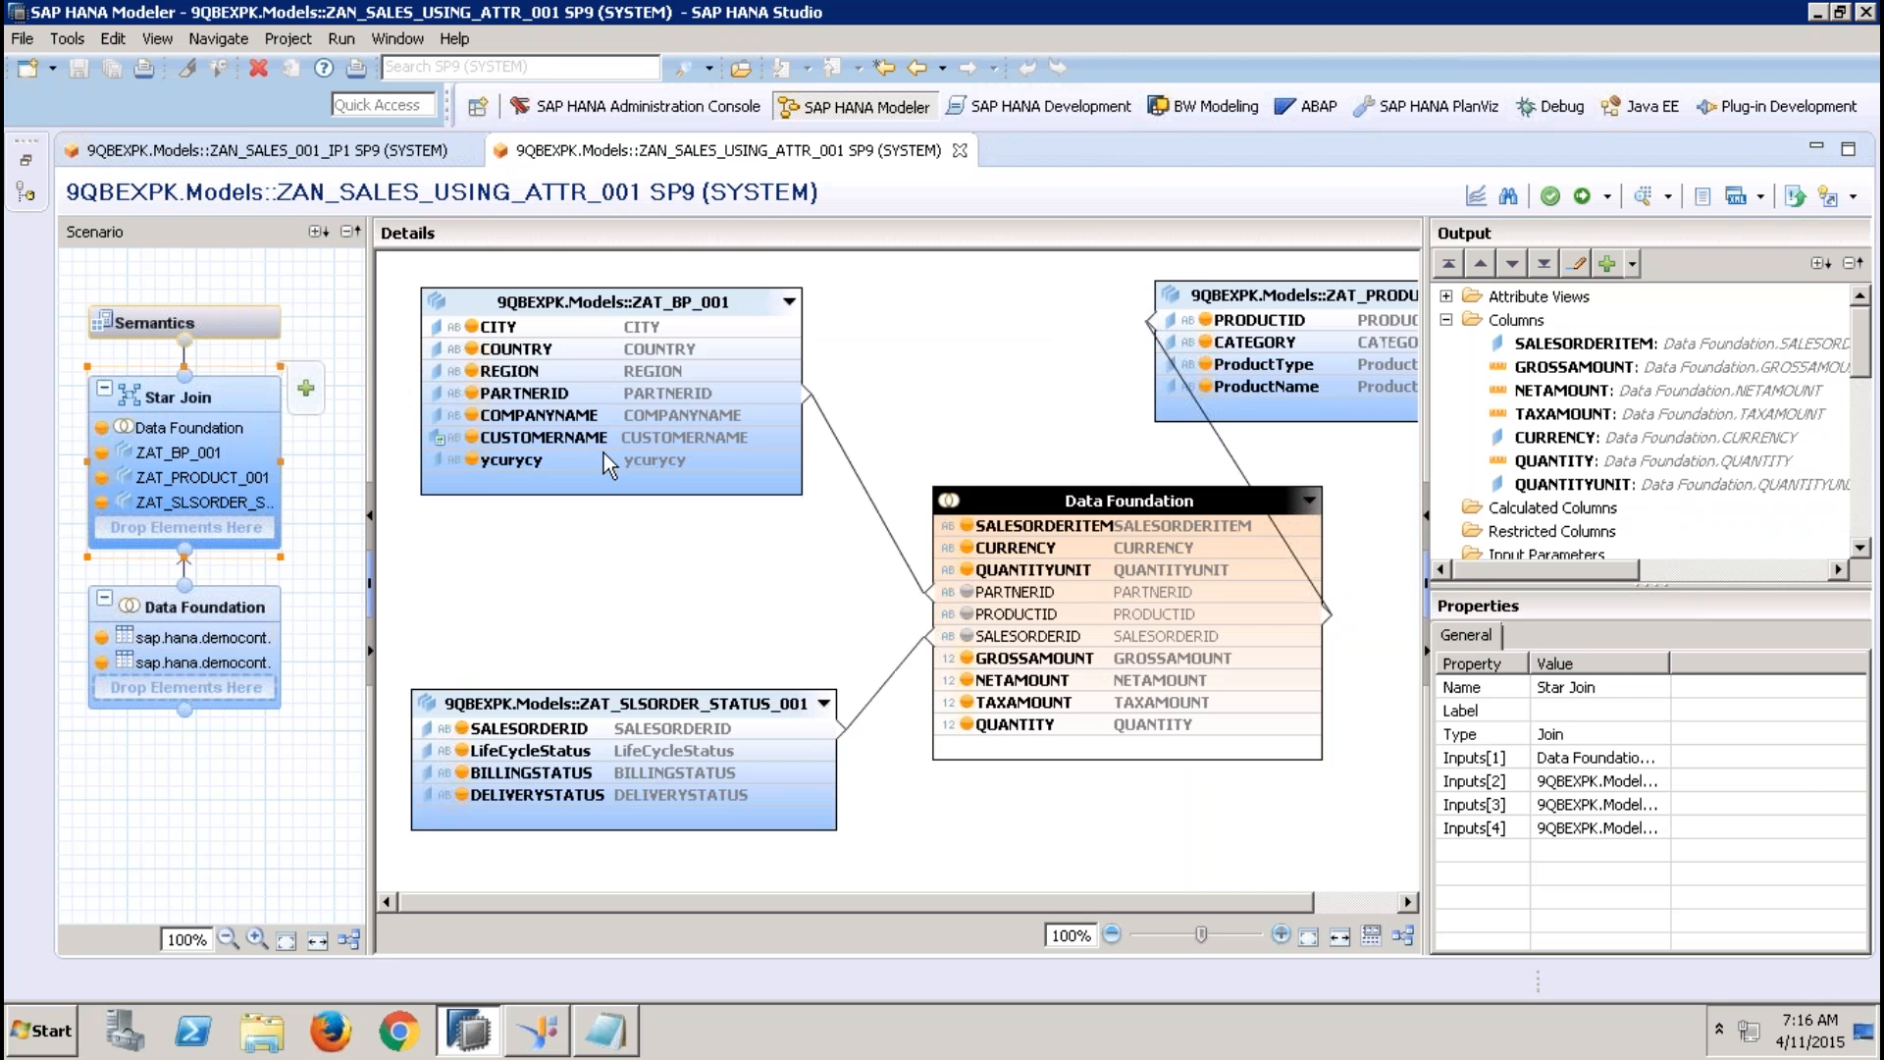
{"action": "left_click", "coordinate": [599, 324]}
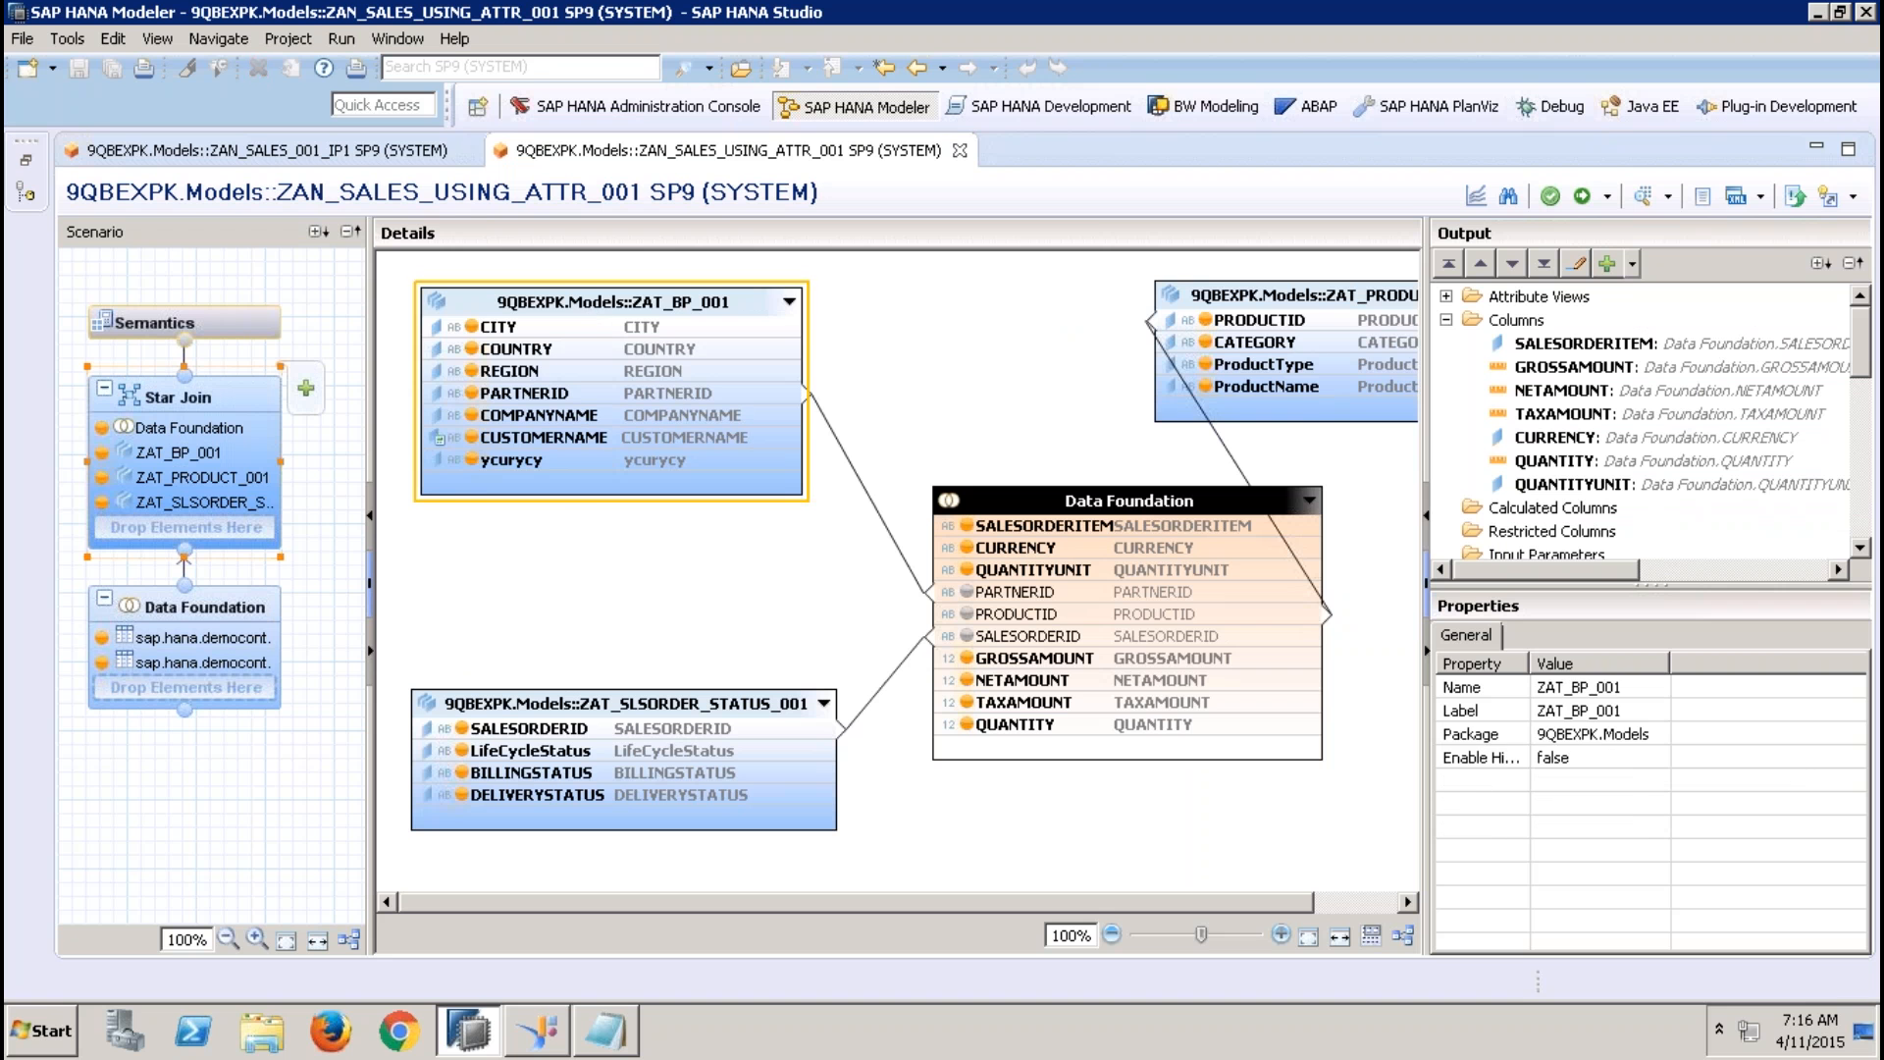
{"action": "right_click", "coordinate": [569, 374]}
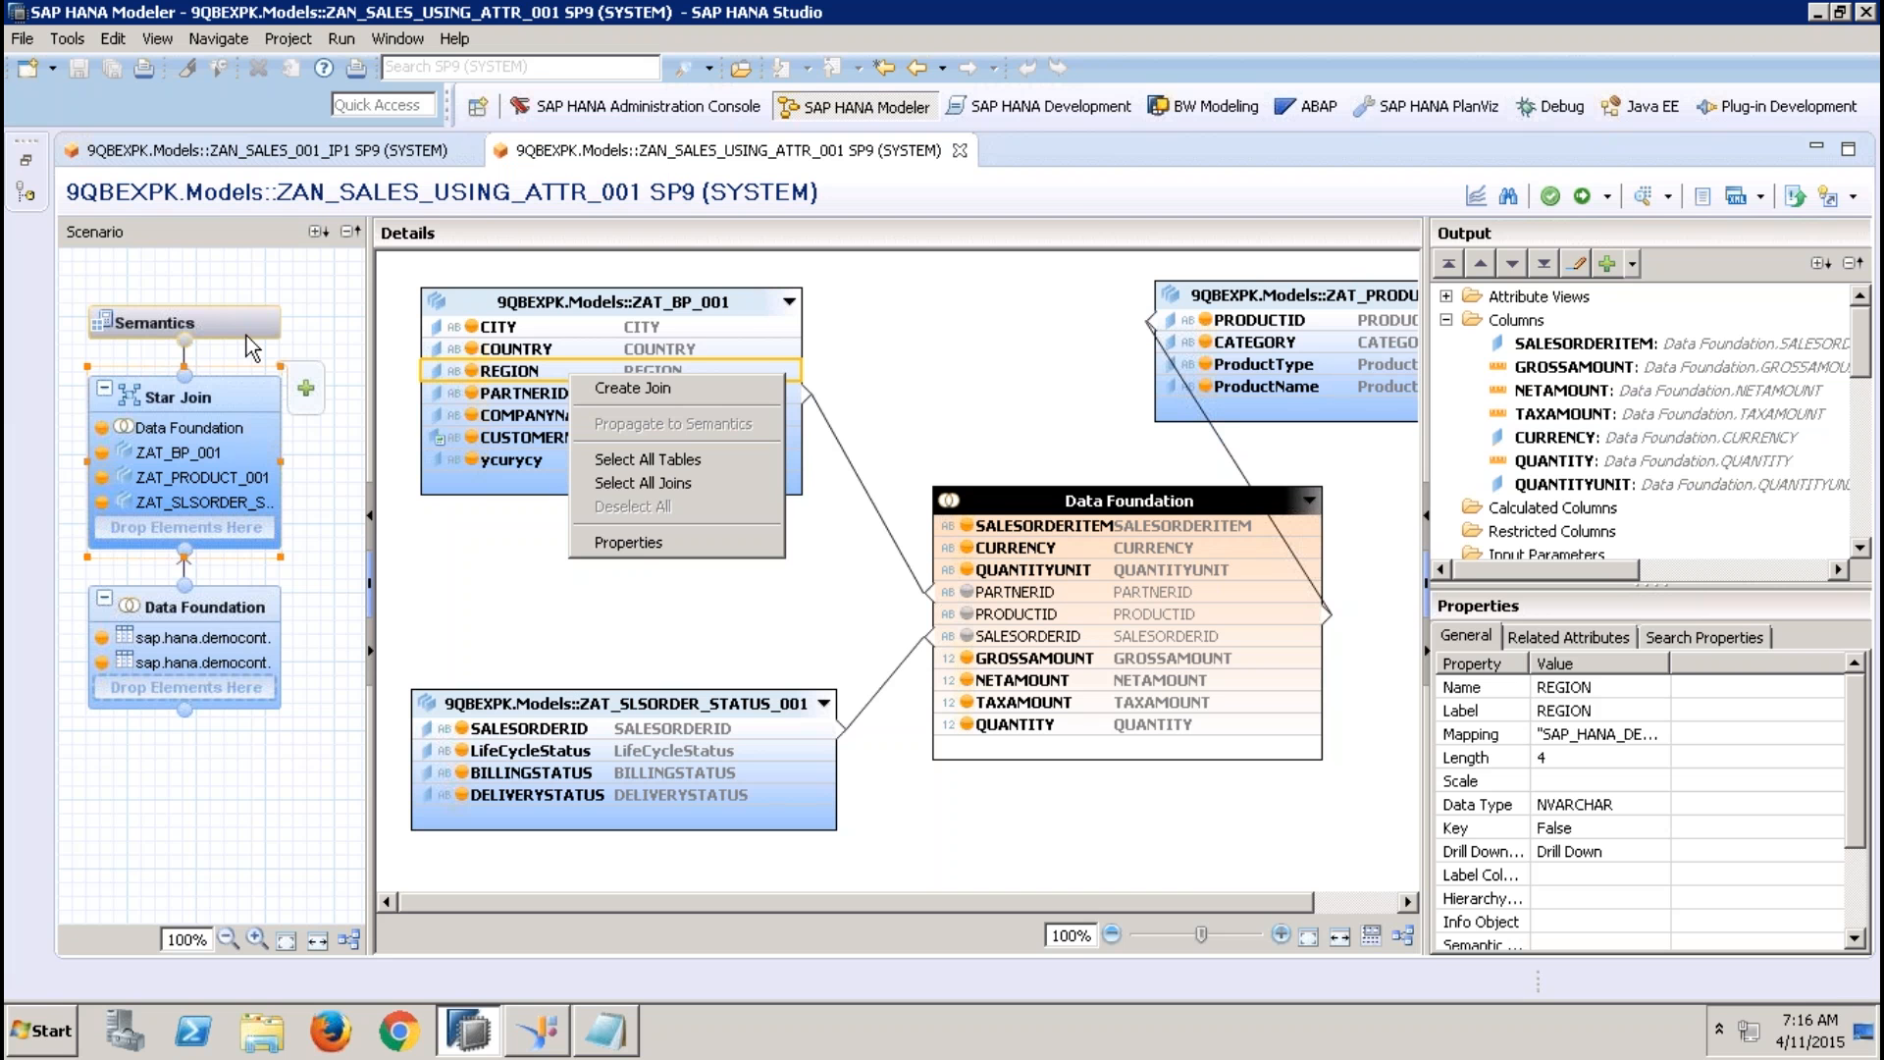
{"action": "left_click", "coordinate": [959, 151]}
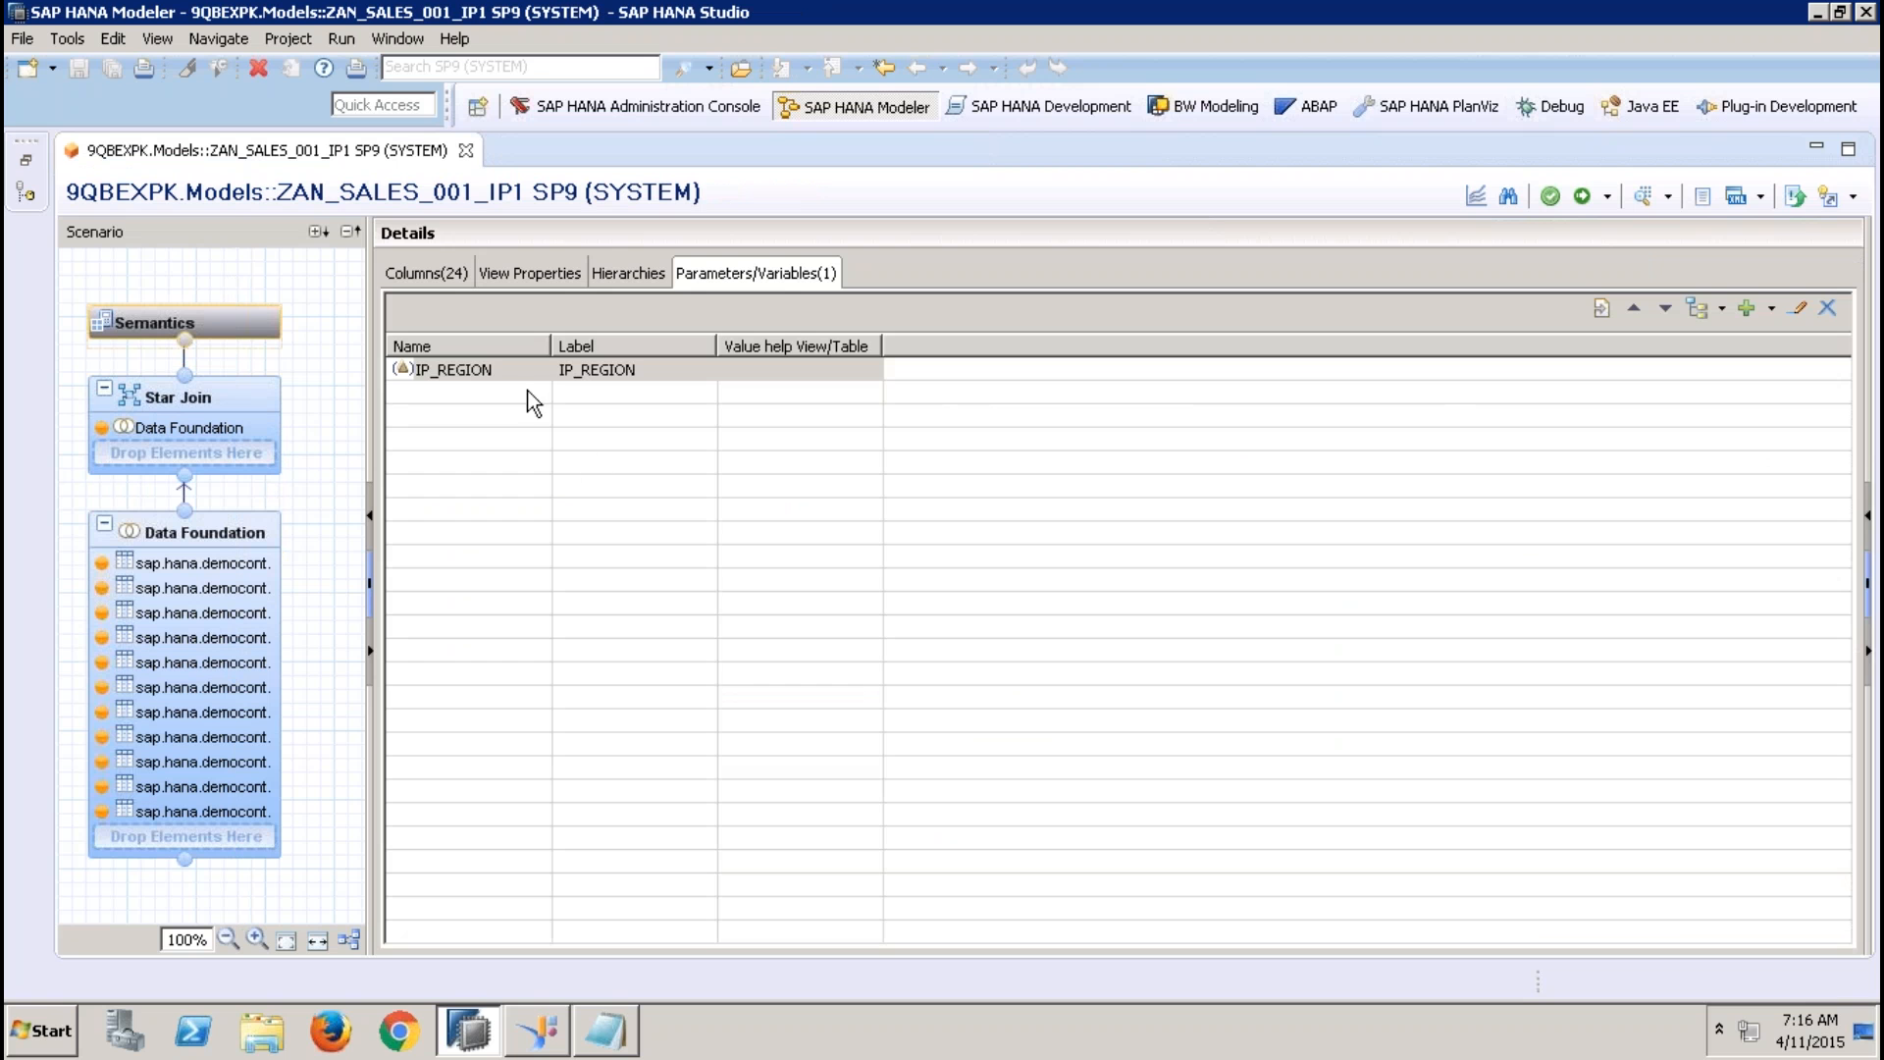
Start a new calculated column in the Star Join with the input parameter IP_REGION as its expression, and discard it
{"action": "left_click", "coordinate": [520, 377]}
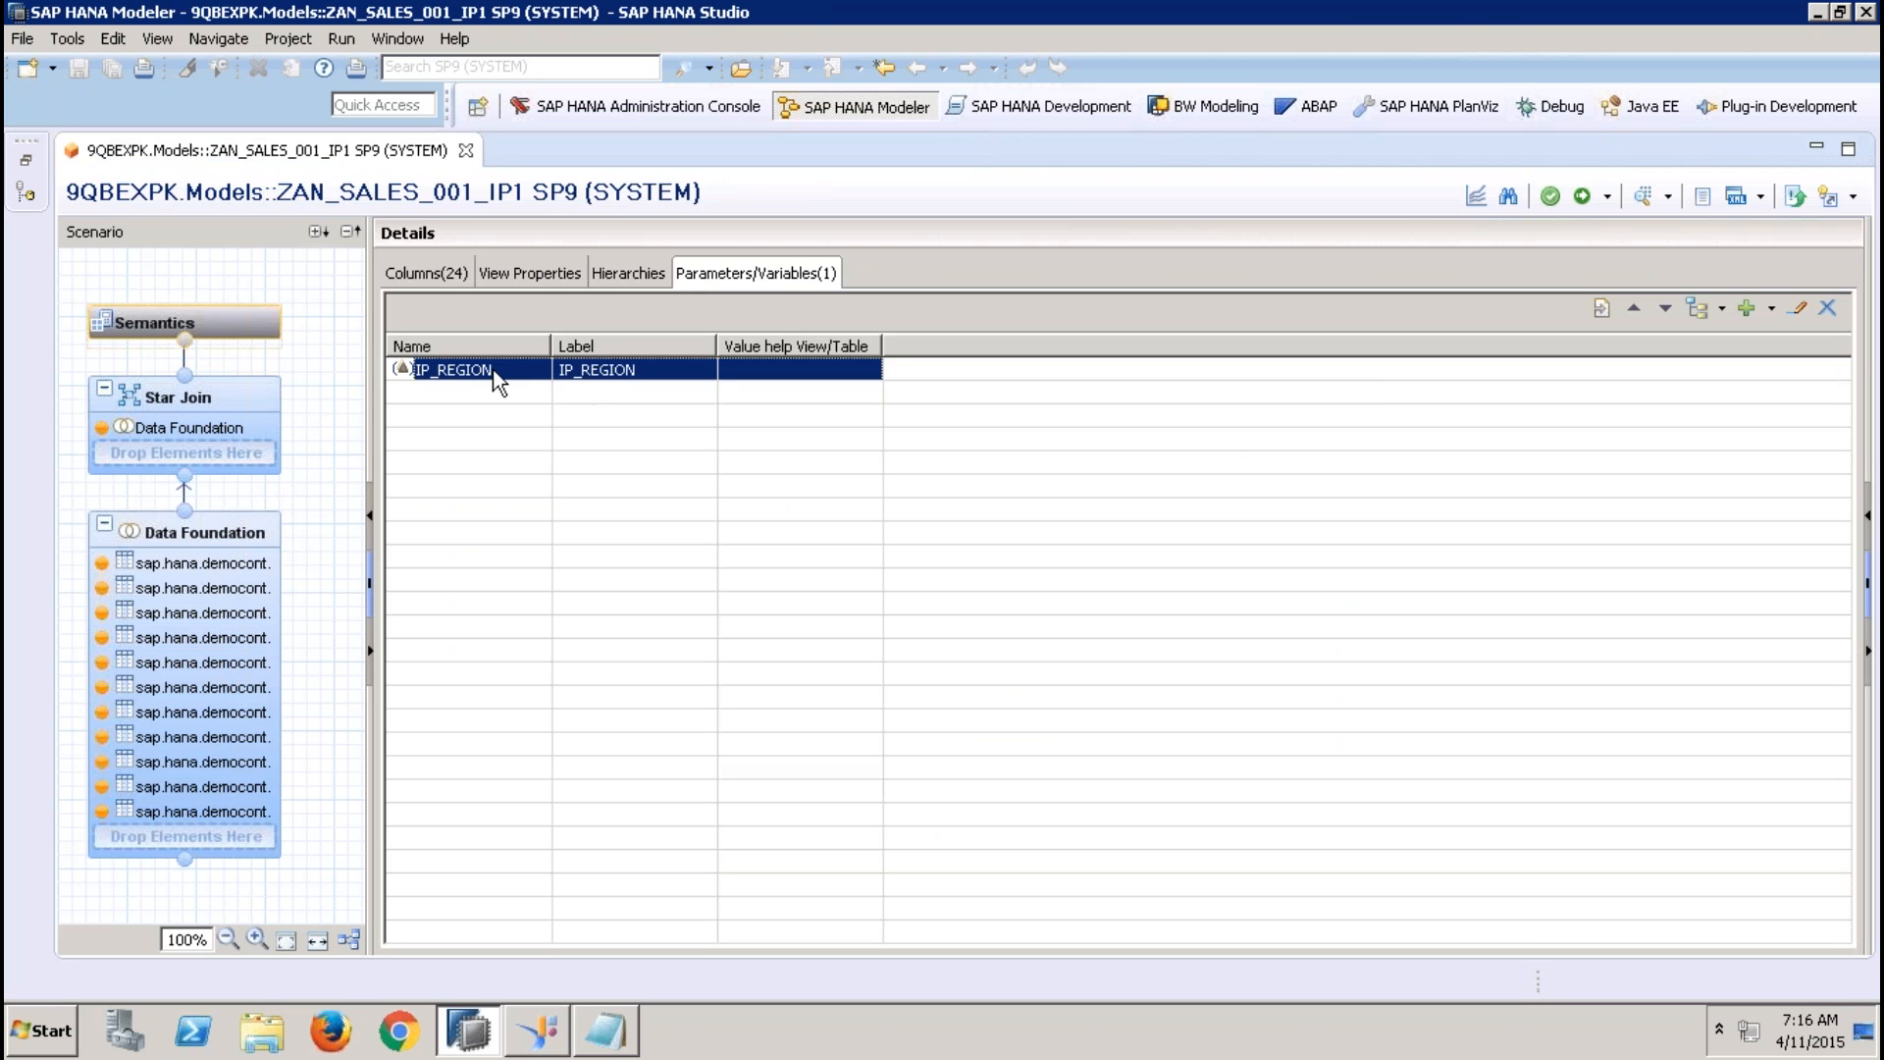
{"action": "left_click", "coordinate": [221, 413]}
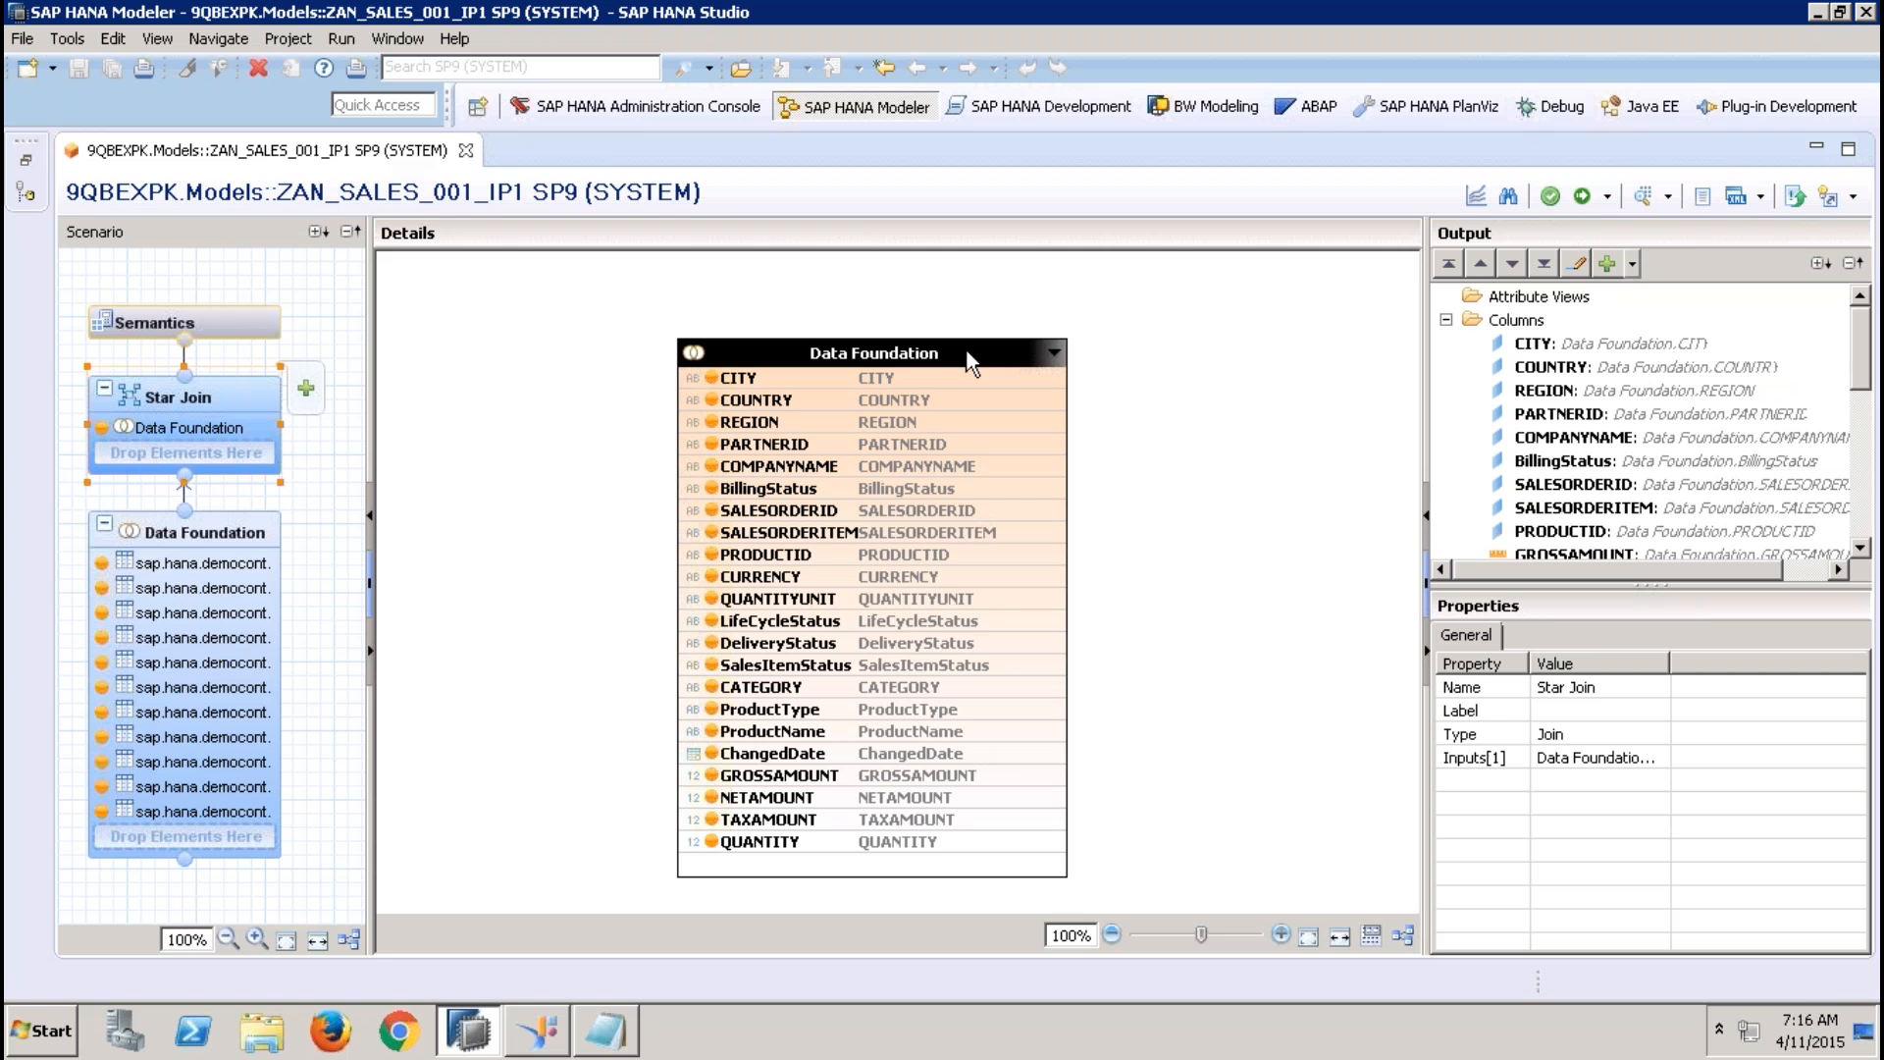
{"action": "left_click", "coordinate": [1439, 330]}
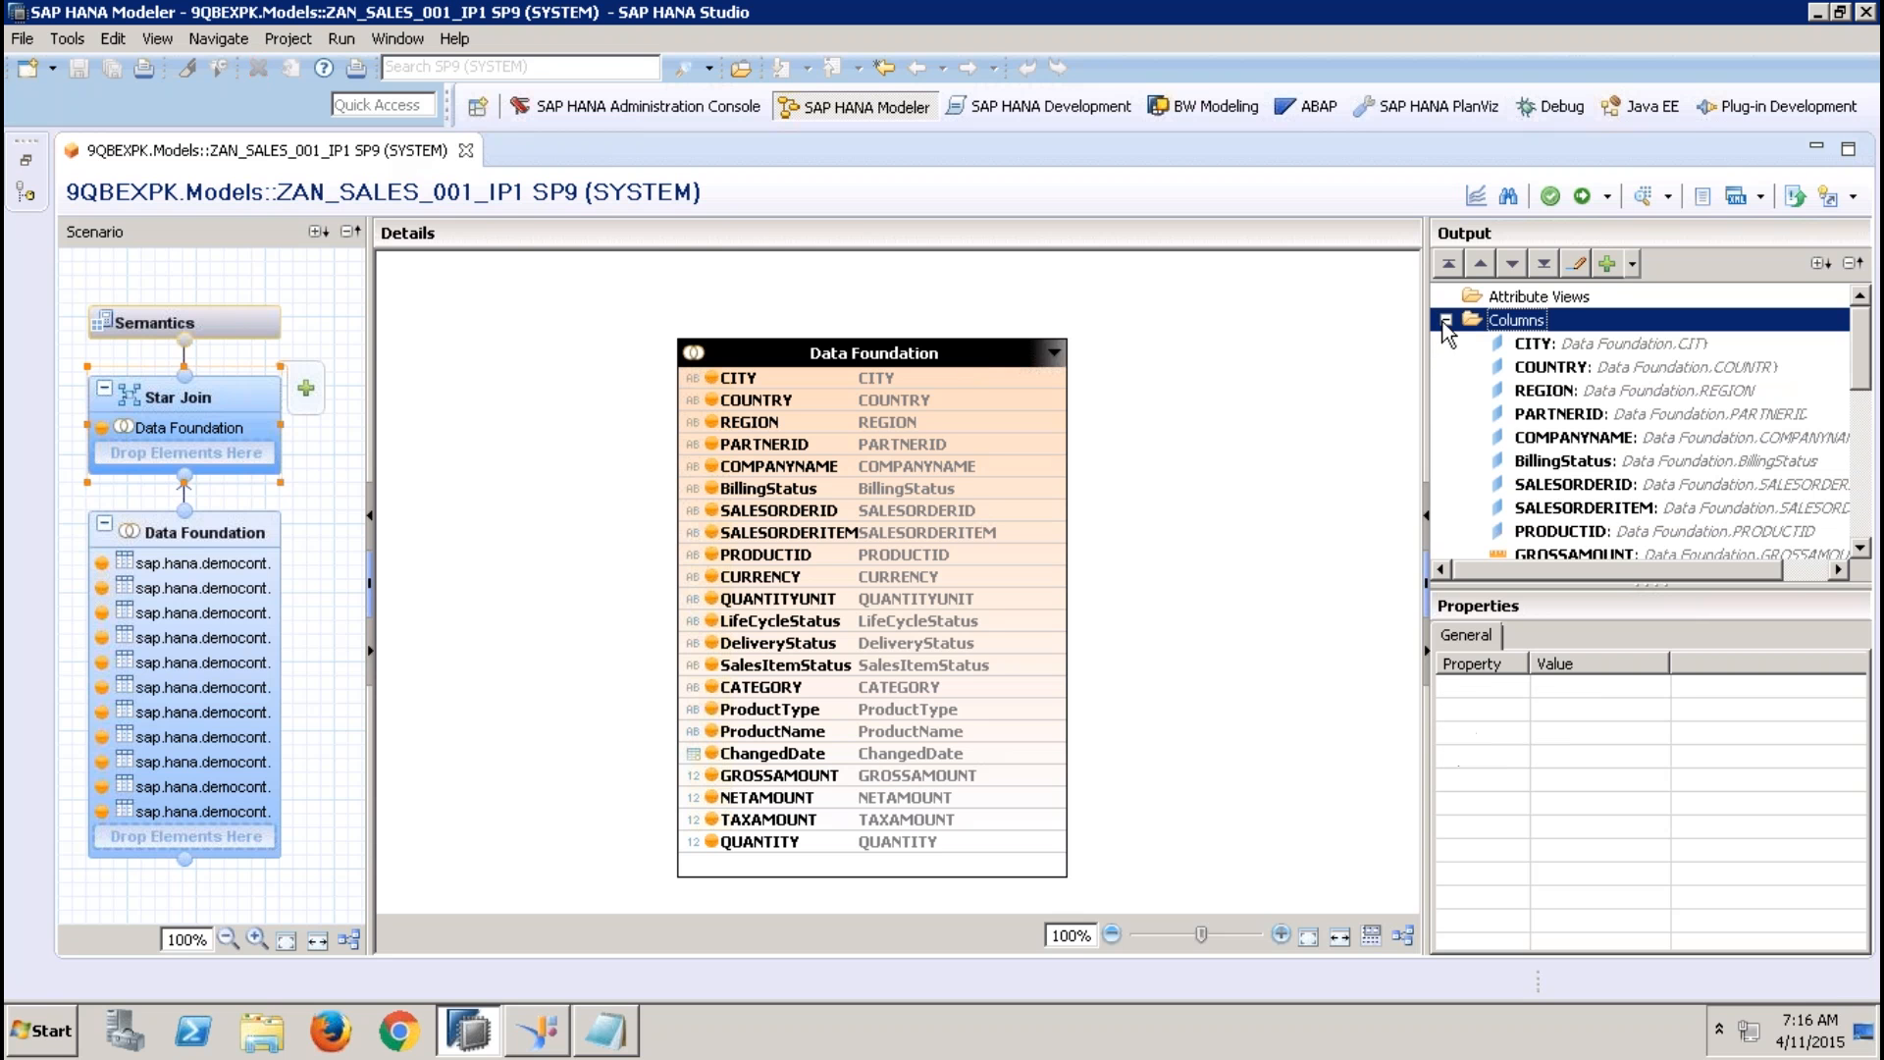
{"action": "left_click", "coordinate": [1445, 319]}
{"action": "right_click", "coordinate": [1521, 346]}
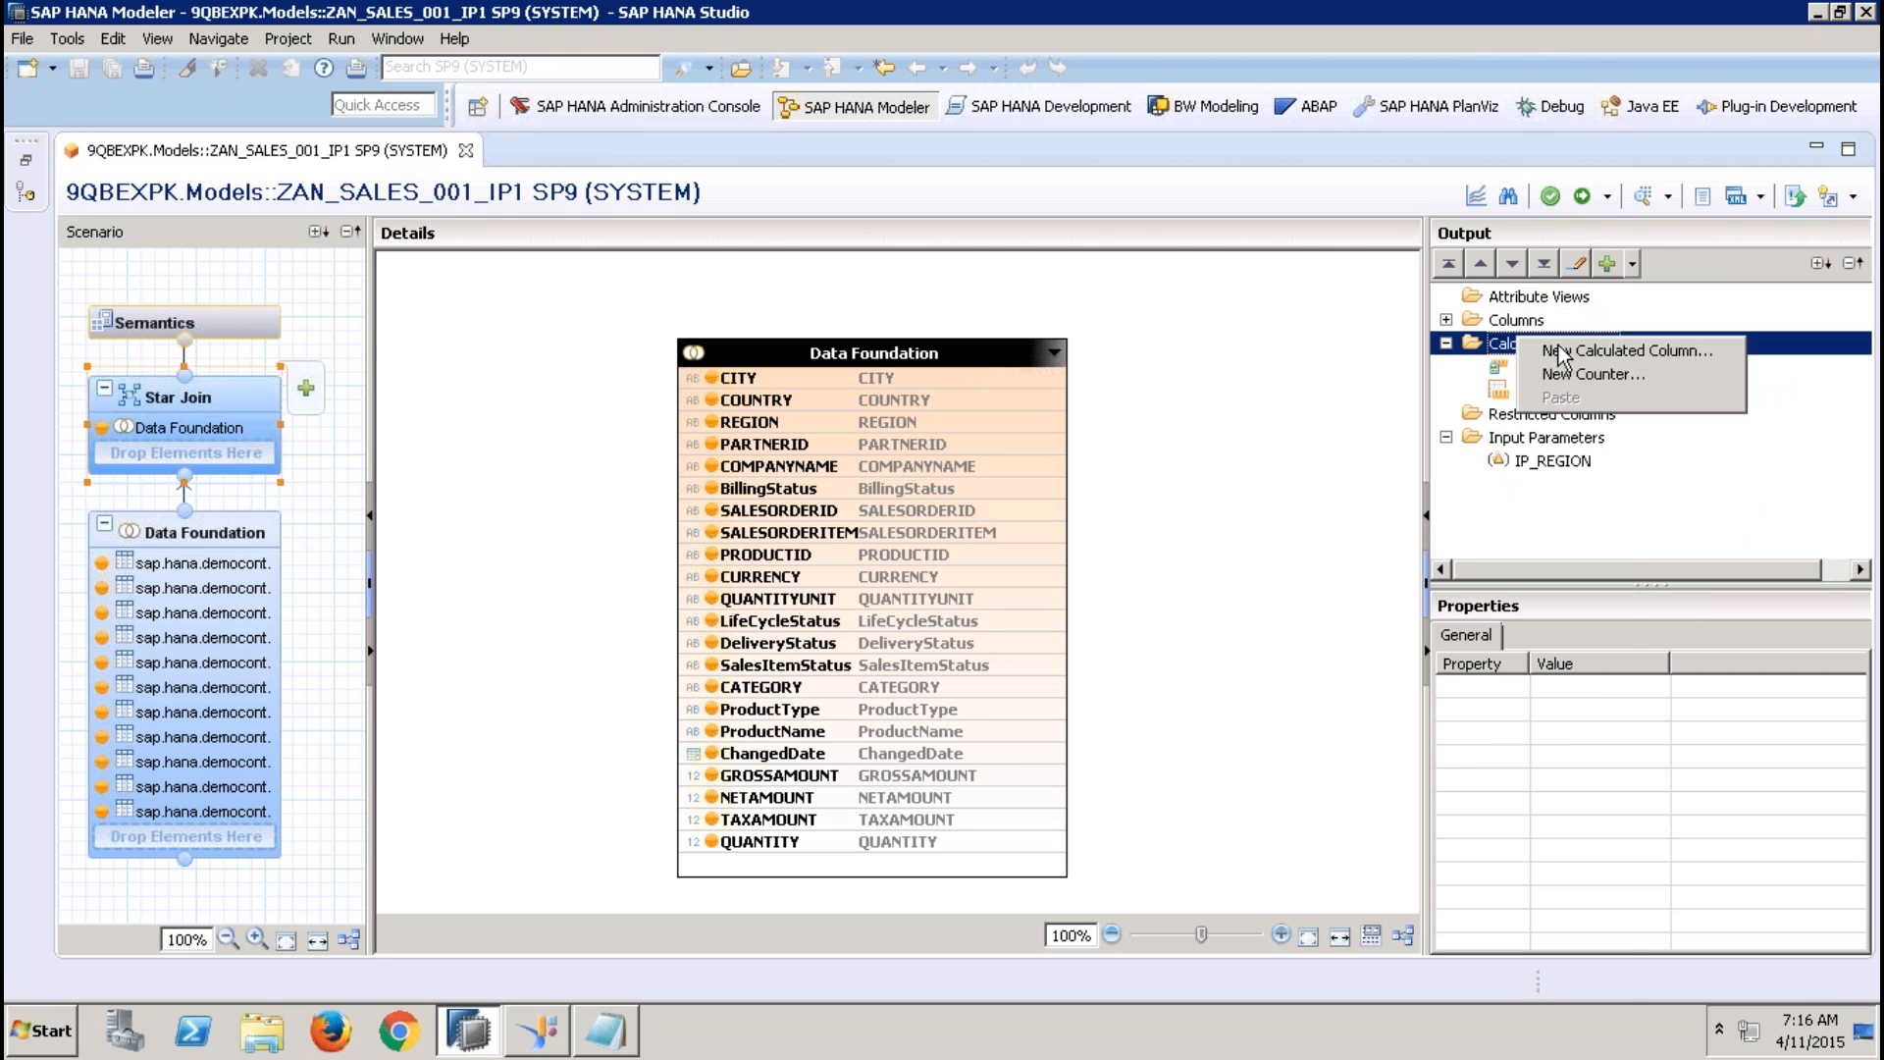
{"action": "left_click", "coordinate": [1565, 353]}
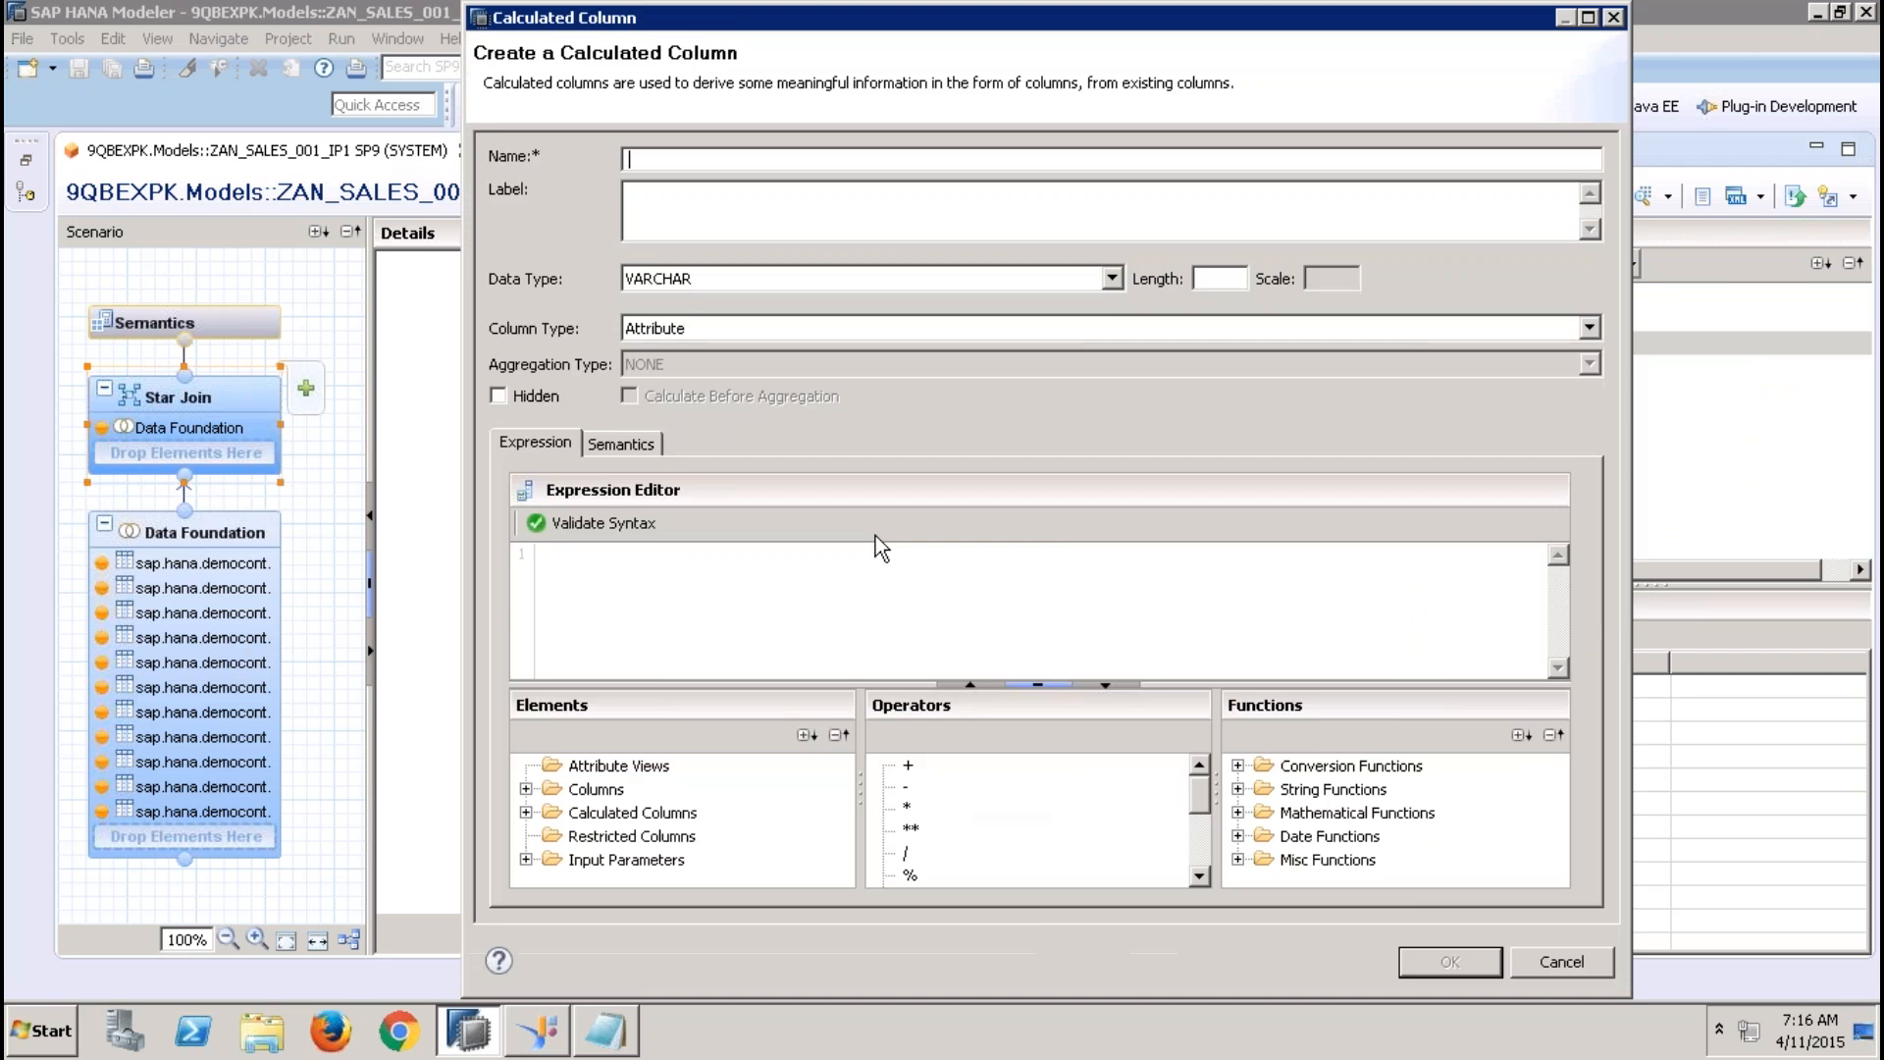
{"action": "left_click", "coordinate": [526, 860]}
{"action": "left_click", "coordinate": [608, 857]}
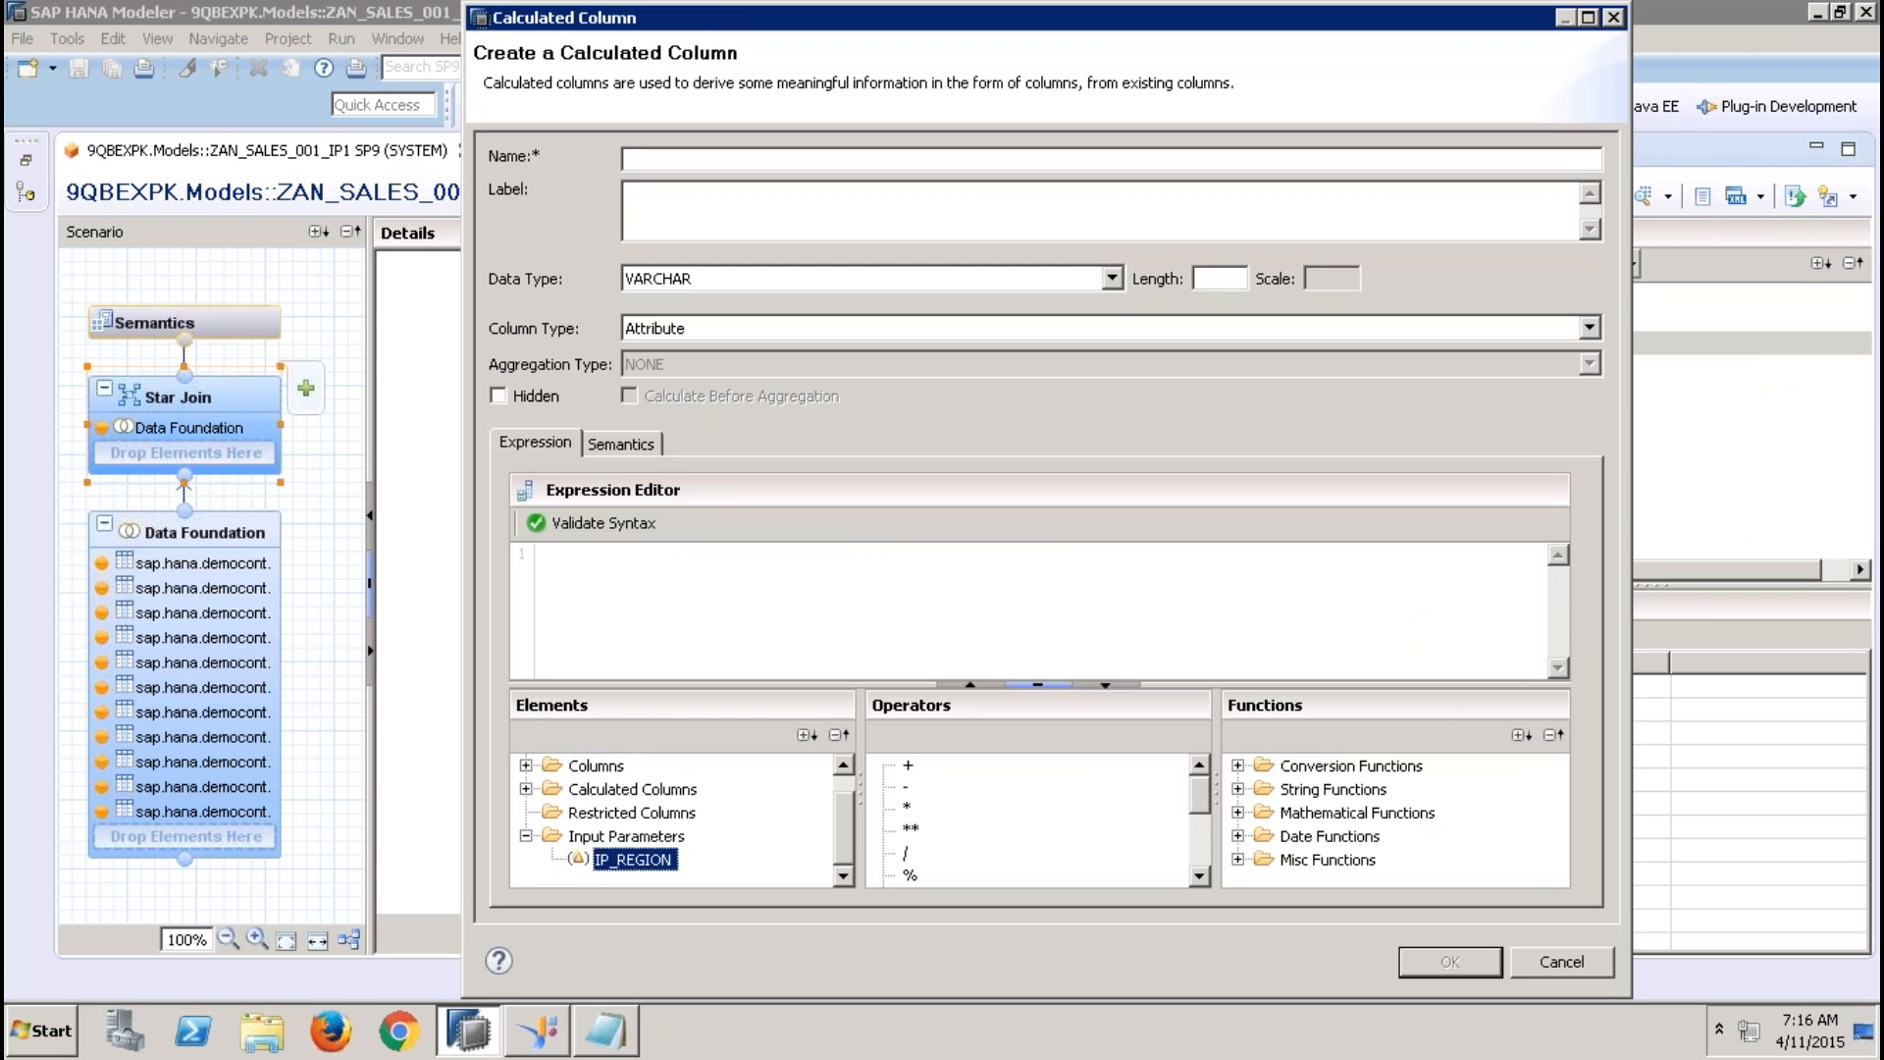
{"action": "double_click", "coordinate": [609, 856]}
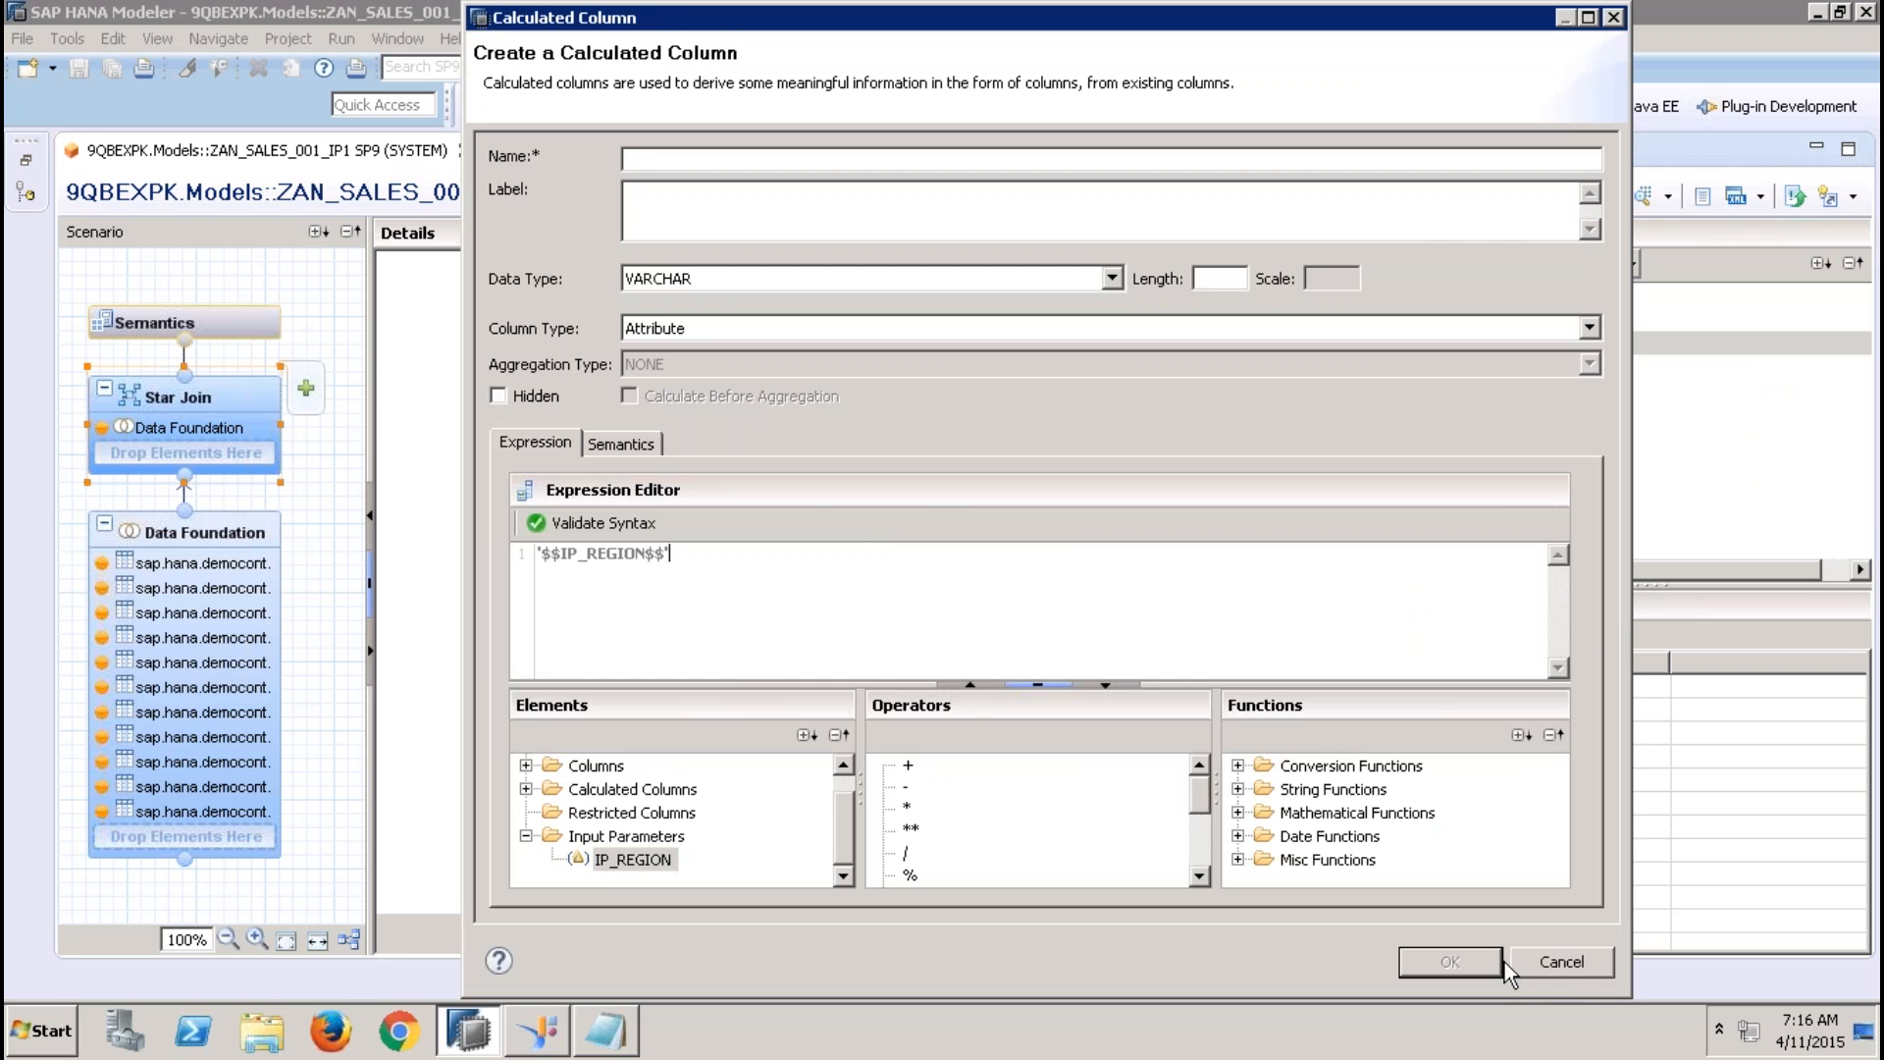
{"action": "left_click", "coordinate": [1559, 963]}
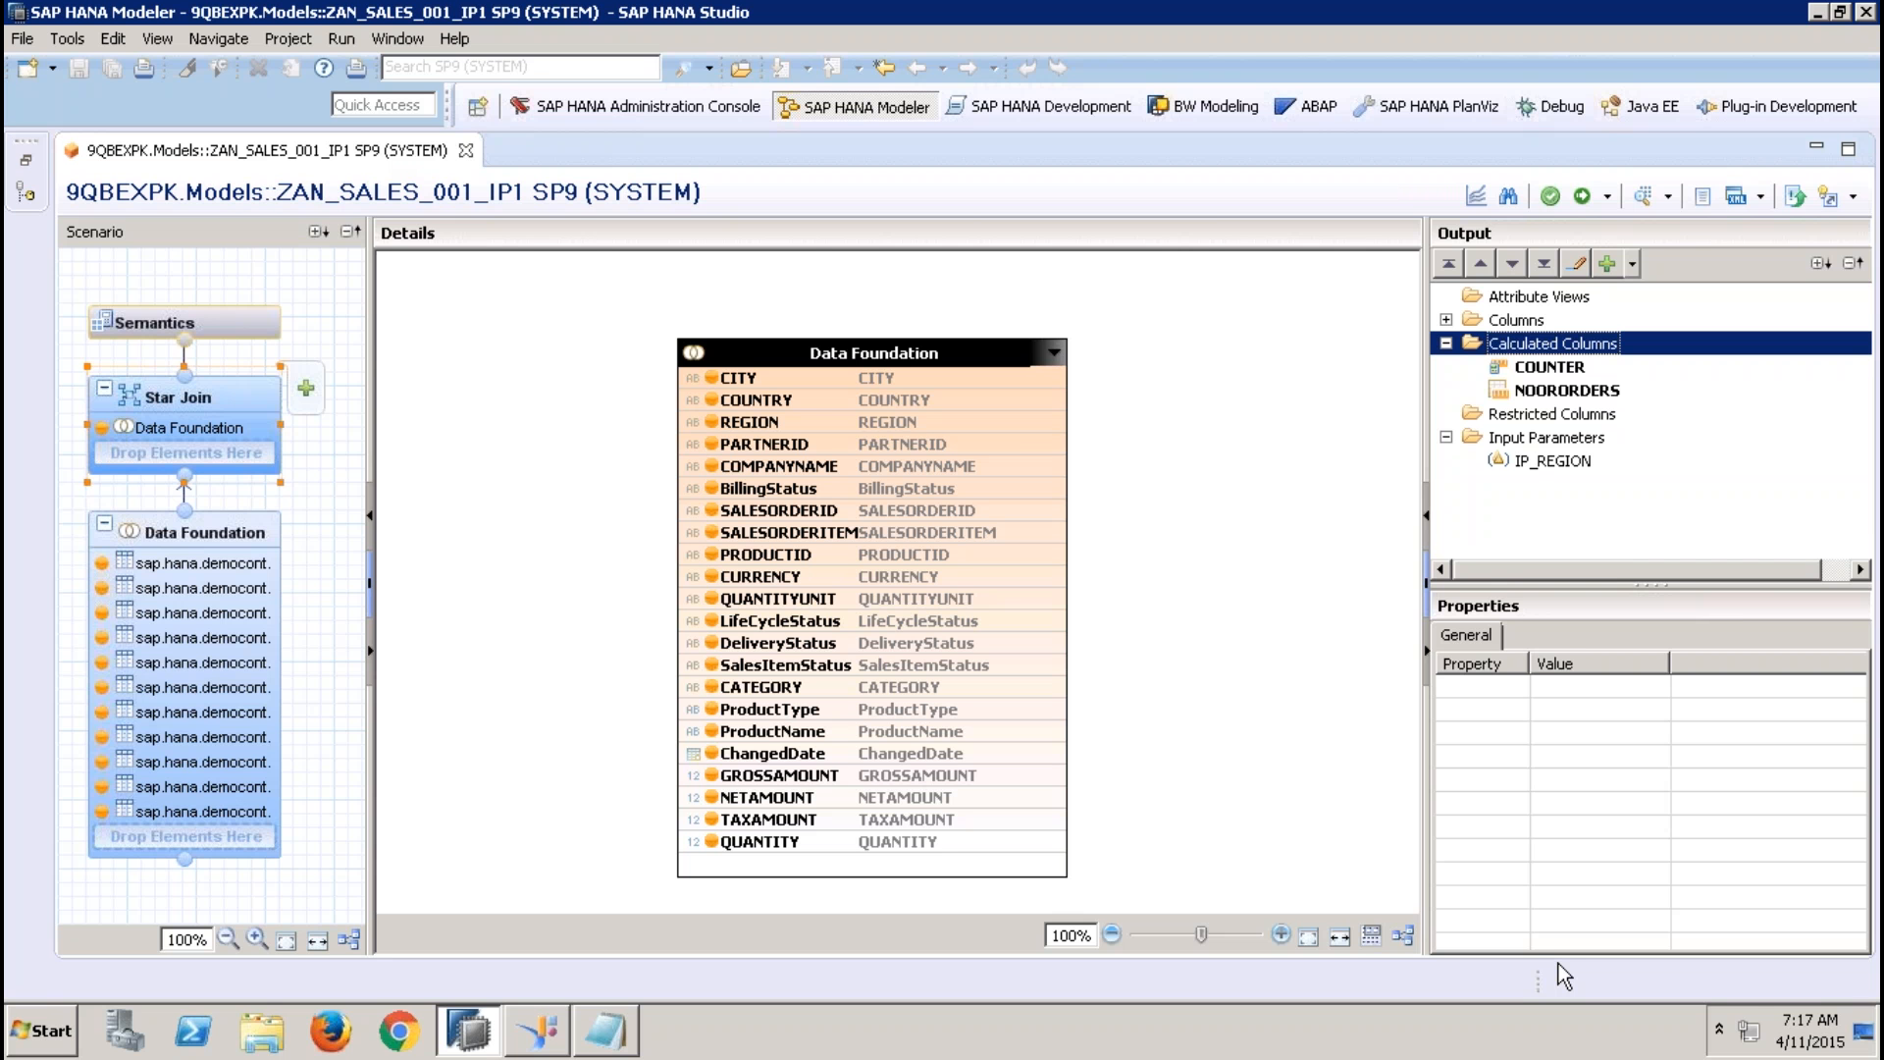
Remove the input parameter IP_REGION from the view's Semantics and accept the changes to its references
{"action": "left_click", "coordinate": [257, 330]}
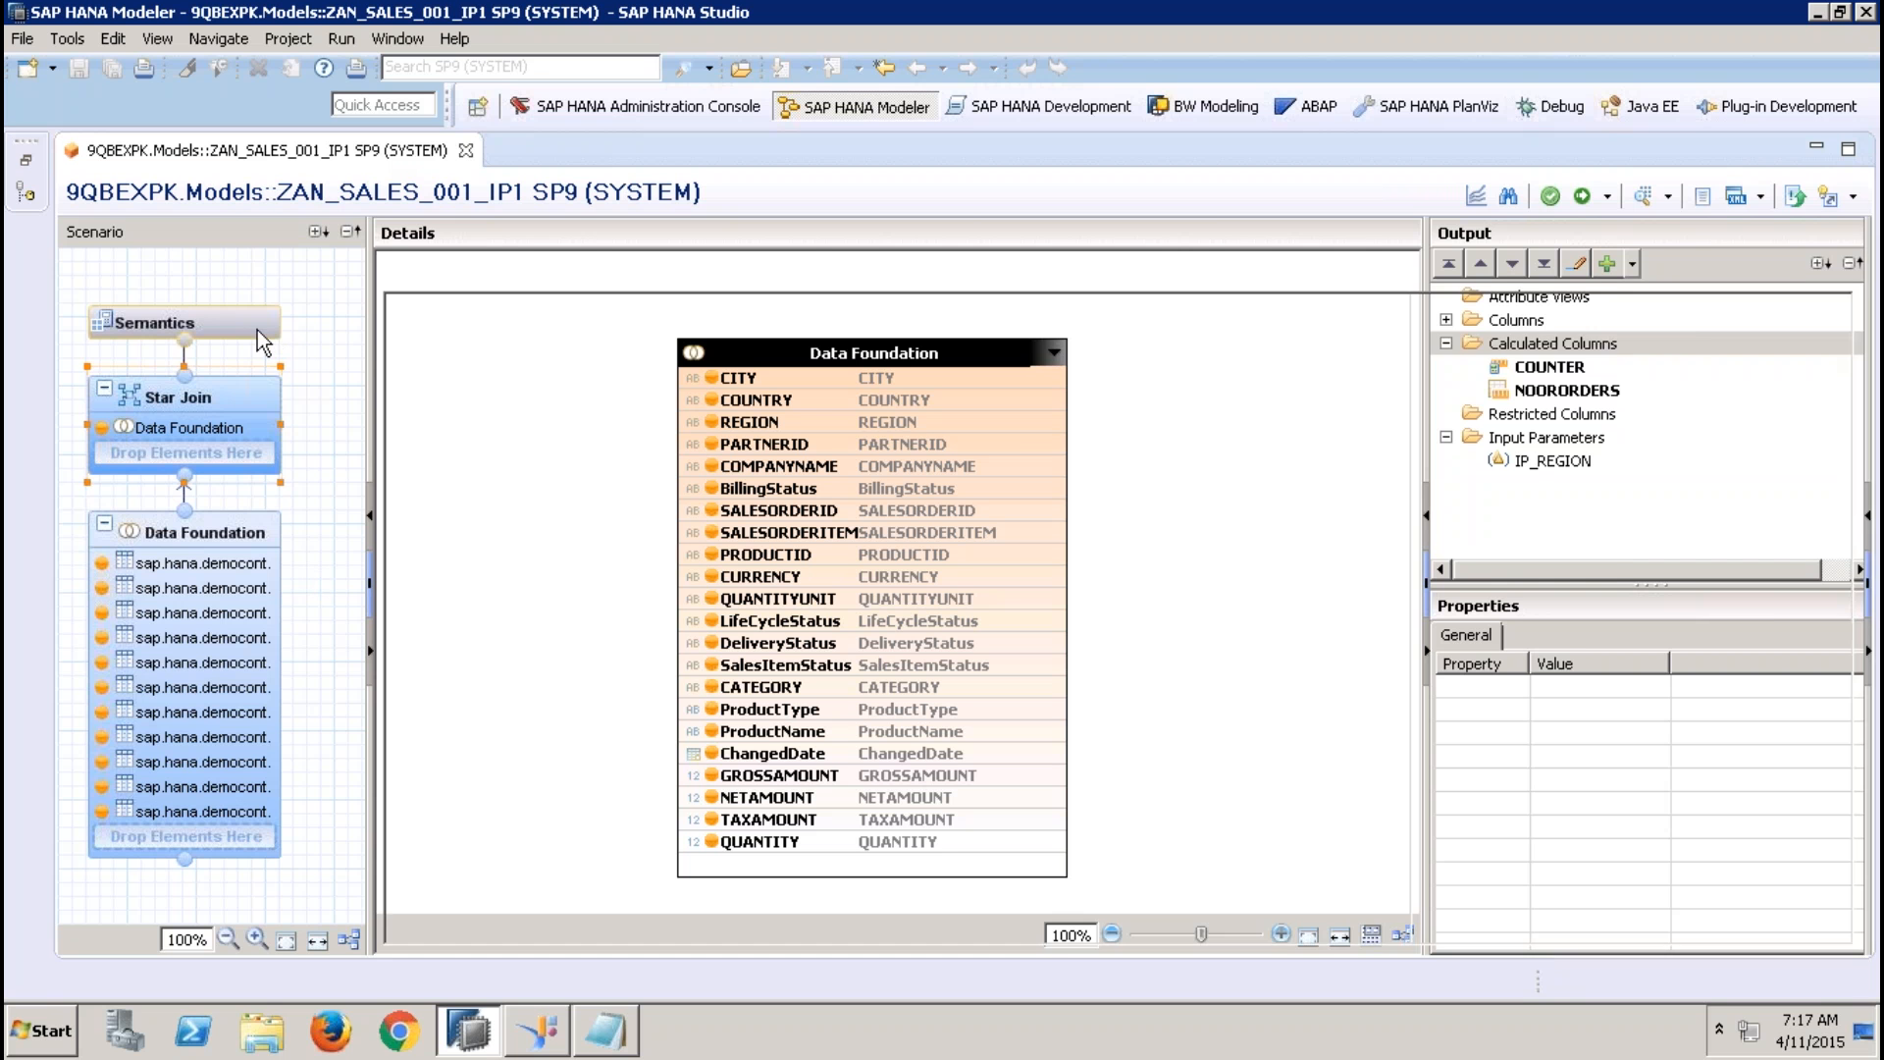
{"action": "left_click", "coordinate": [549, 370]}
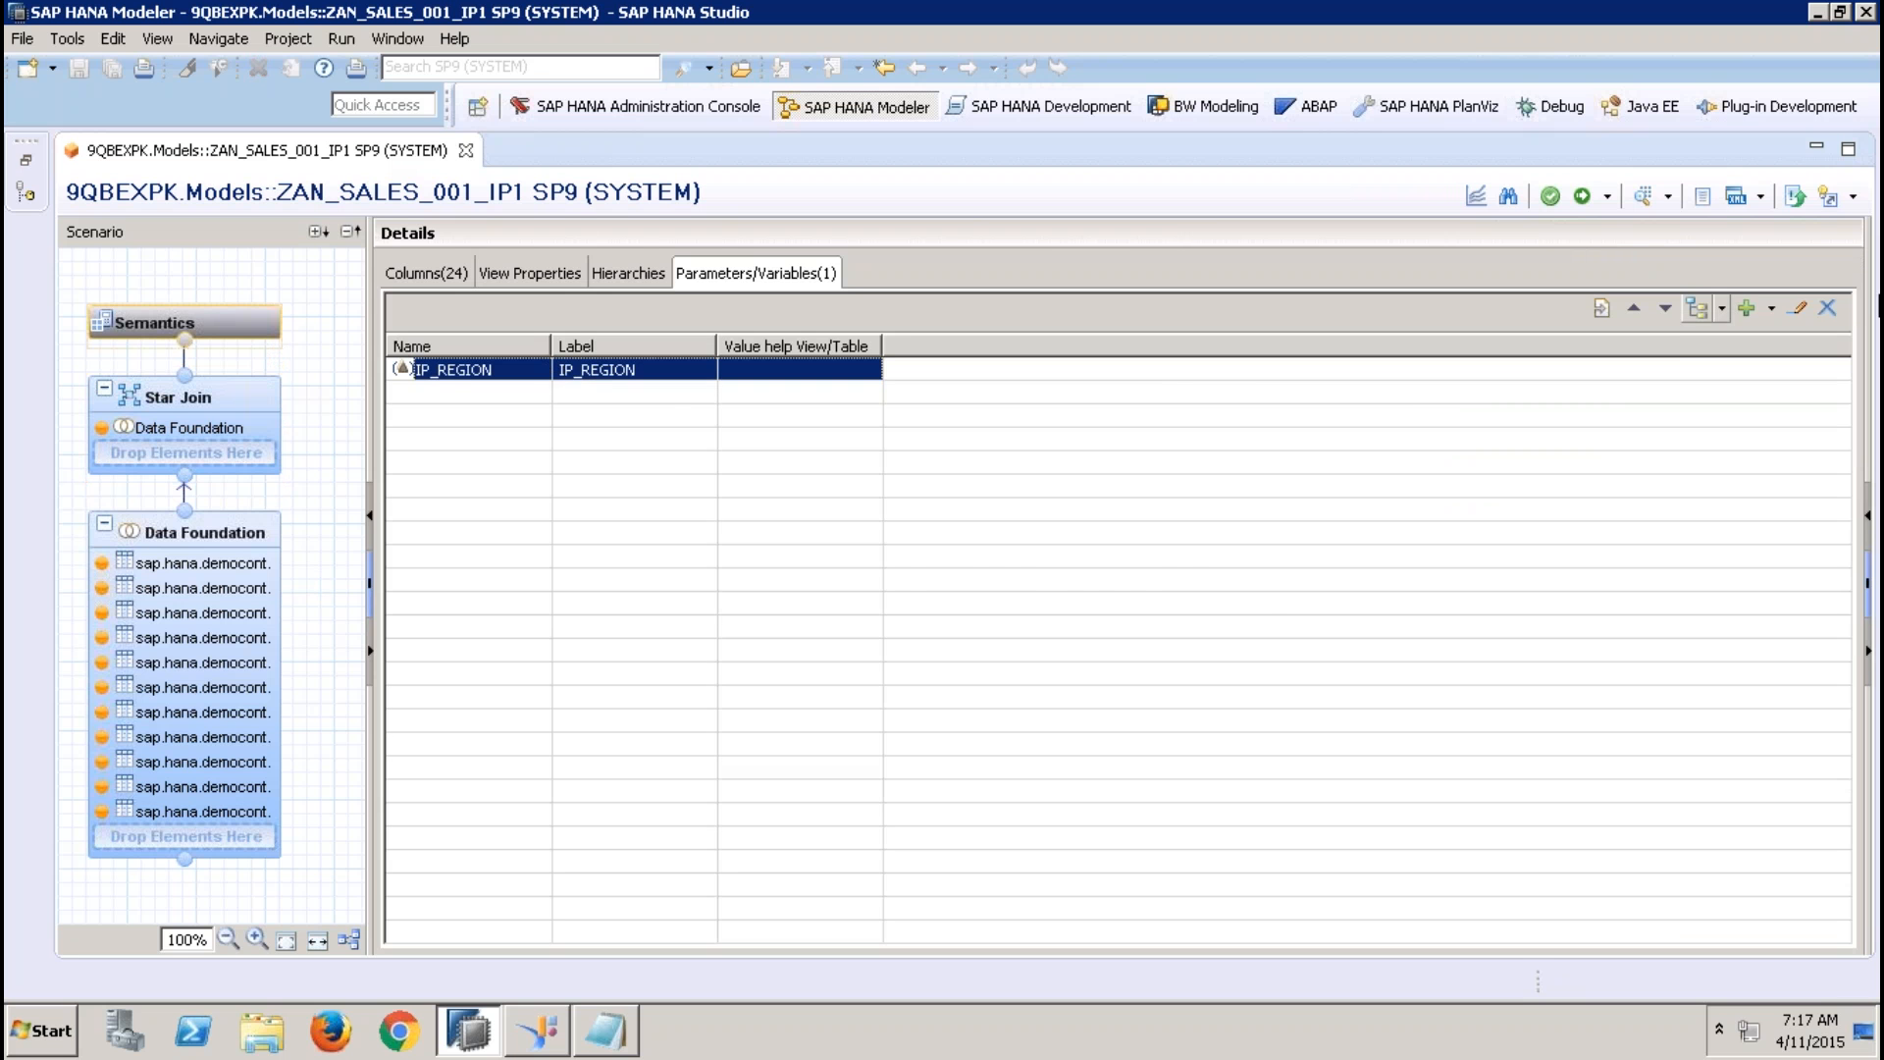
{"action": "left_click", "coordinate": [1825, 310]}
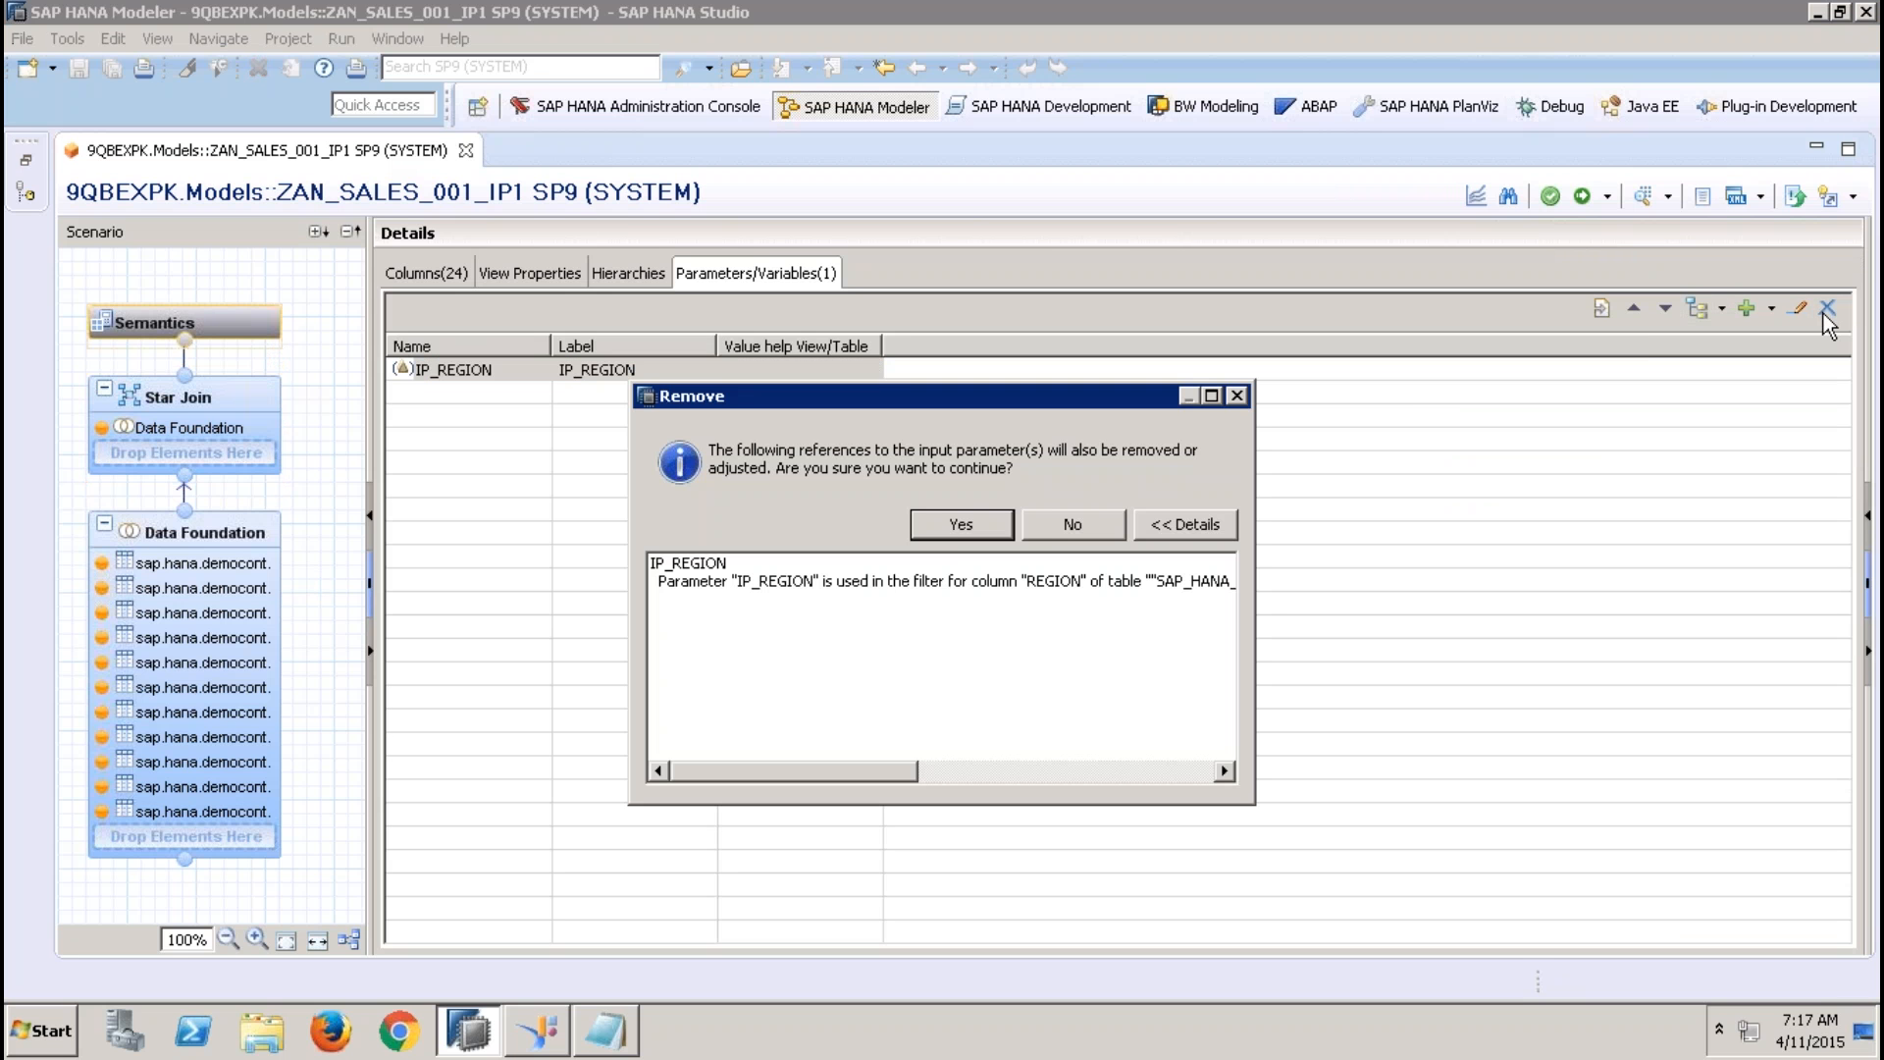
{"action": "left_click", "coordinate": [954, 529]}
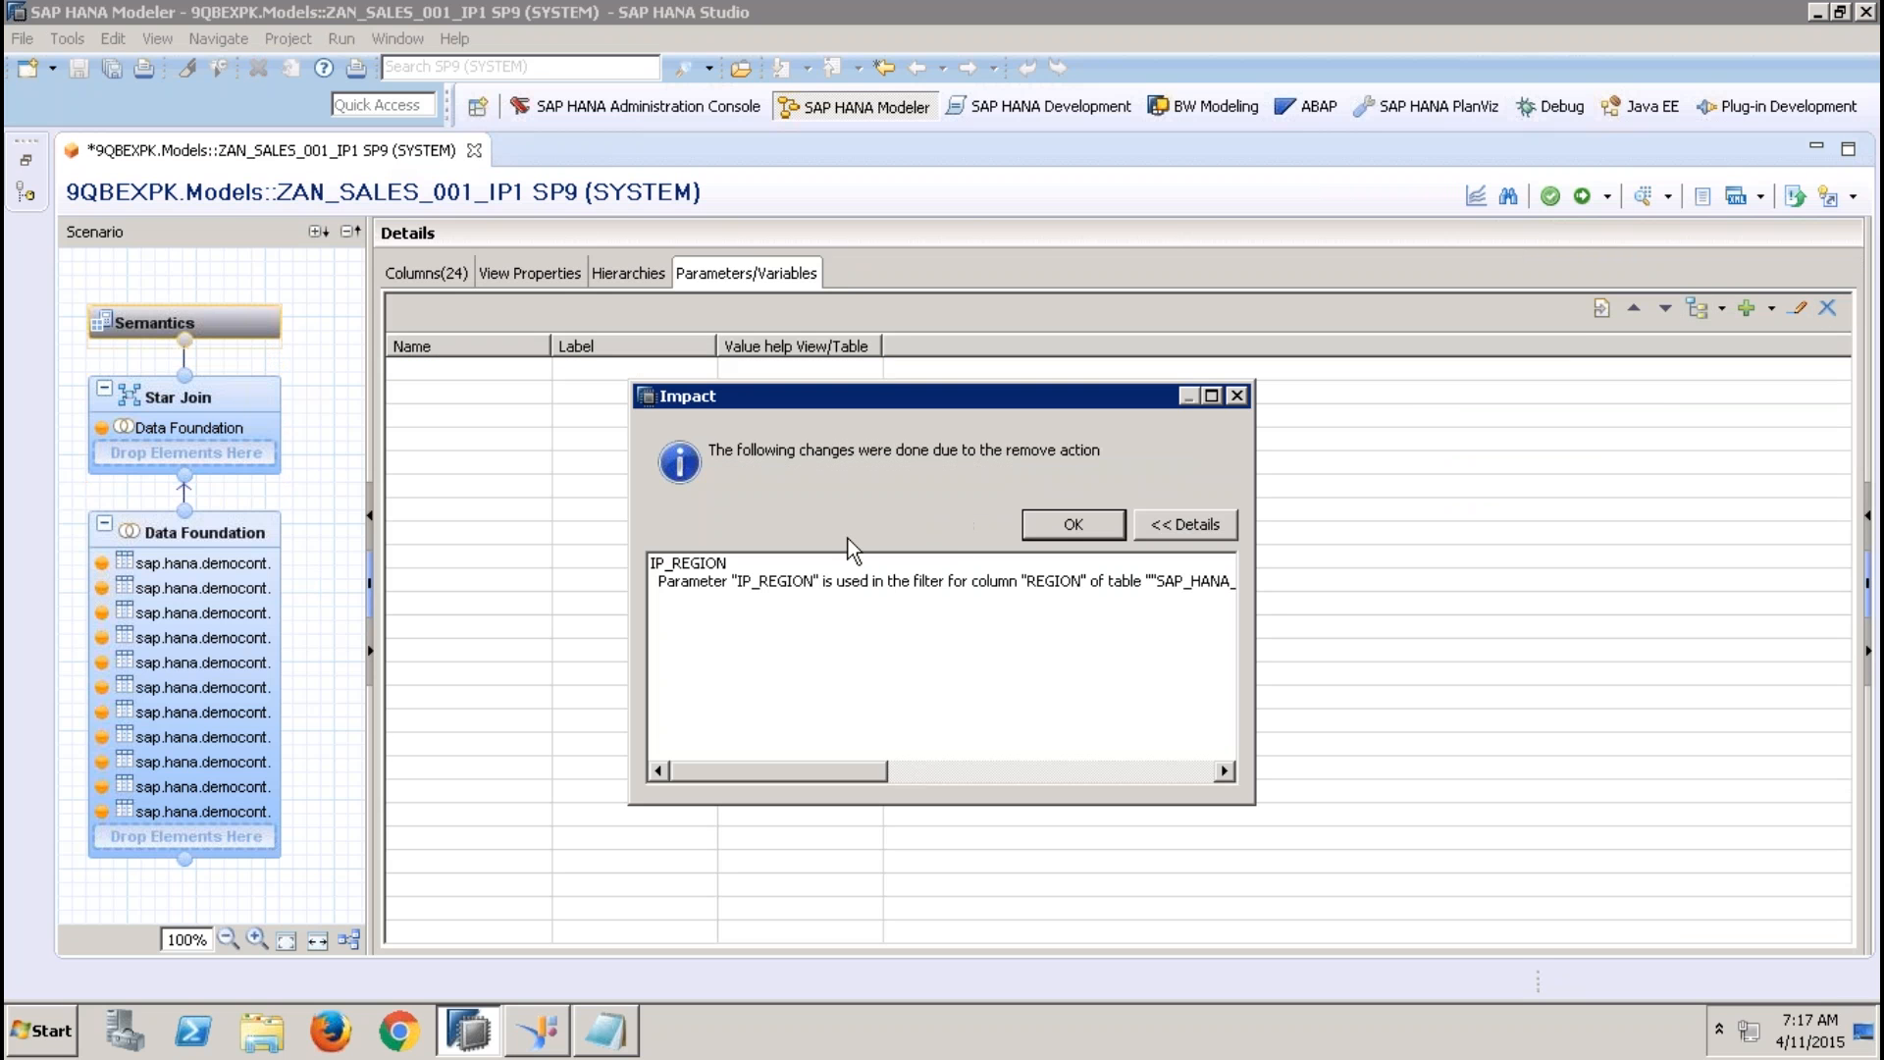
{"action": "left_click", "coordinate": [1058, 523]}
Remove the filter on REGION in the Data Foundation's Addresses table, activate the view, and close the job log
{"action": "left_click", "coordinate": [244, 540]}
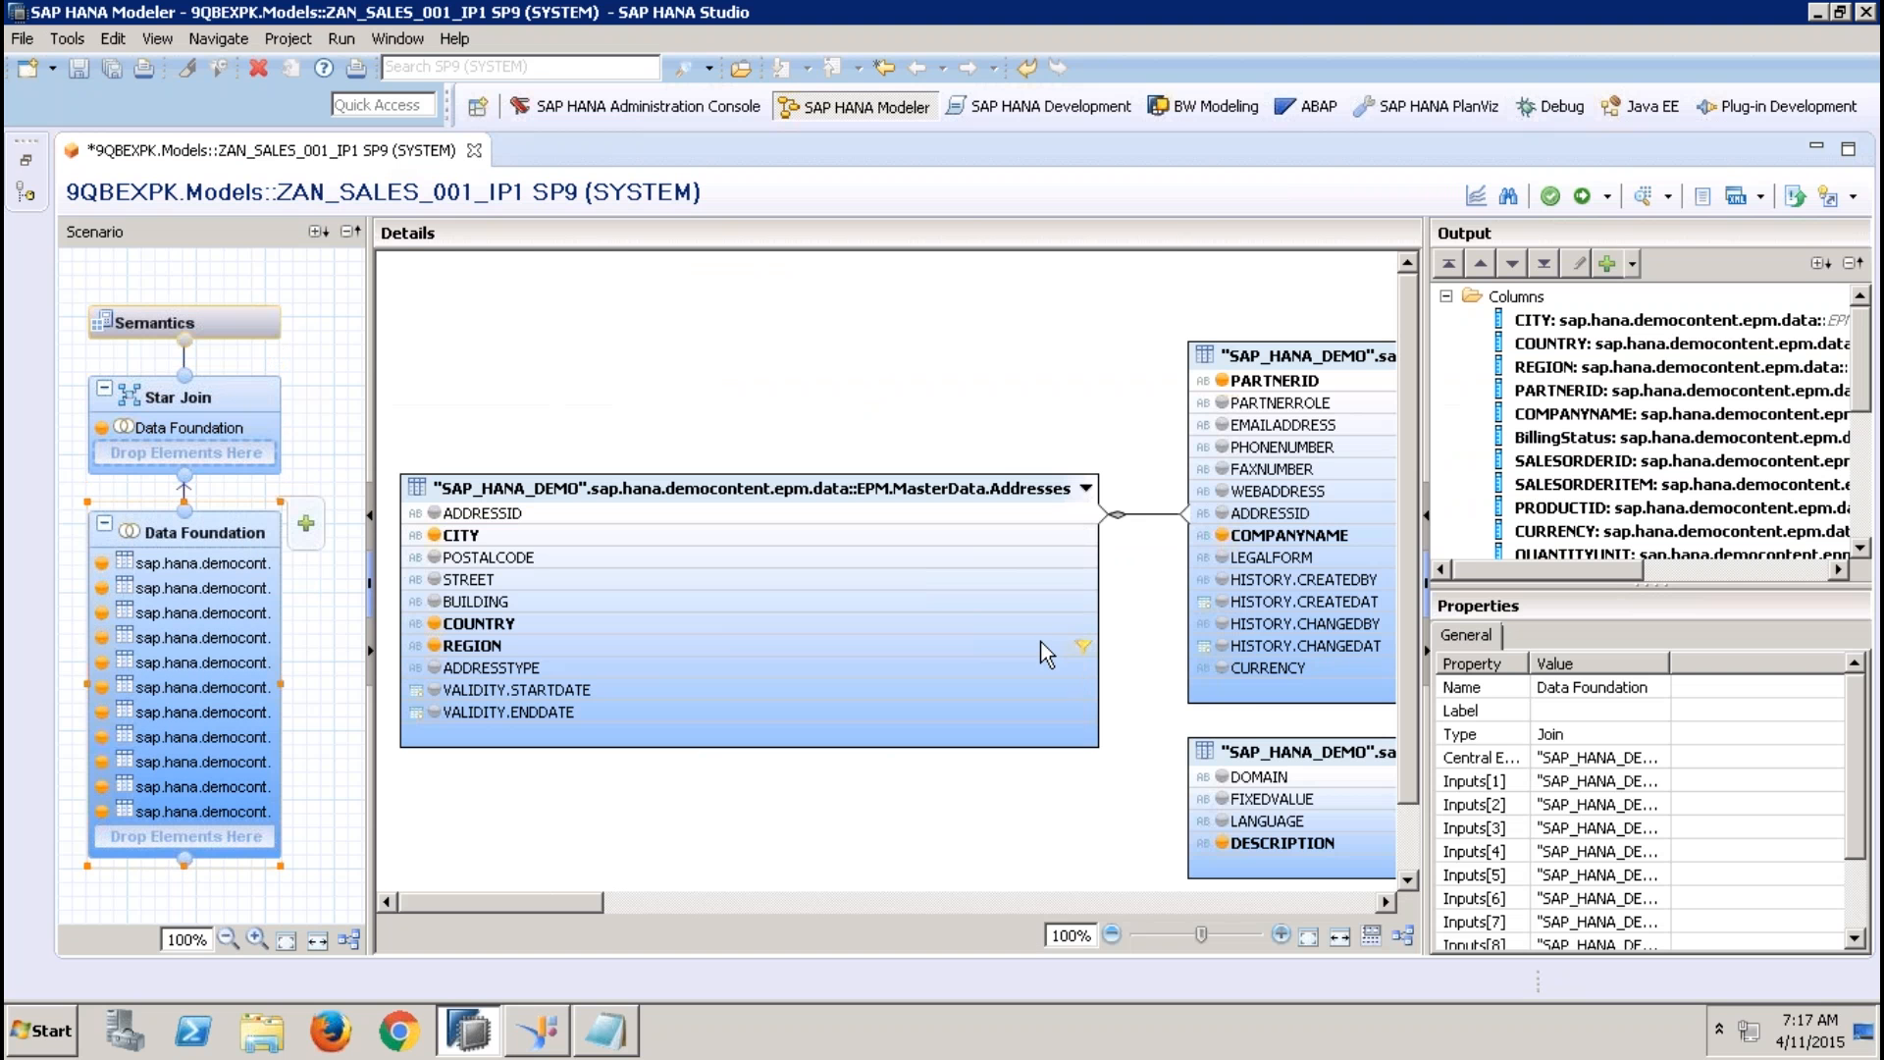
{"action": "left_click", "coordinate": [1040, 640]}
{"action": "right_click", "coordinate": [1040, 640]}
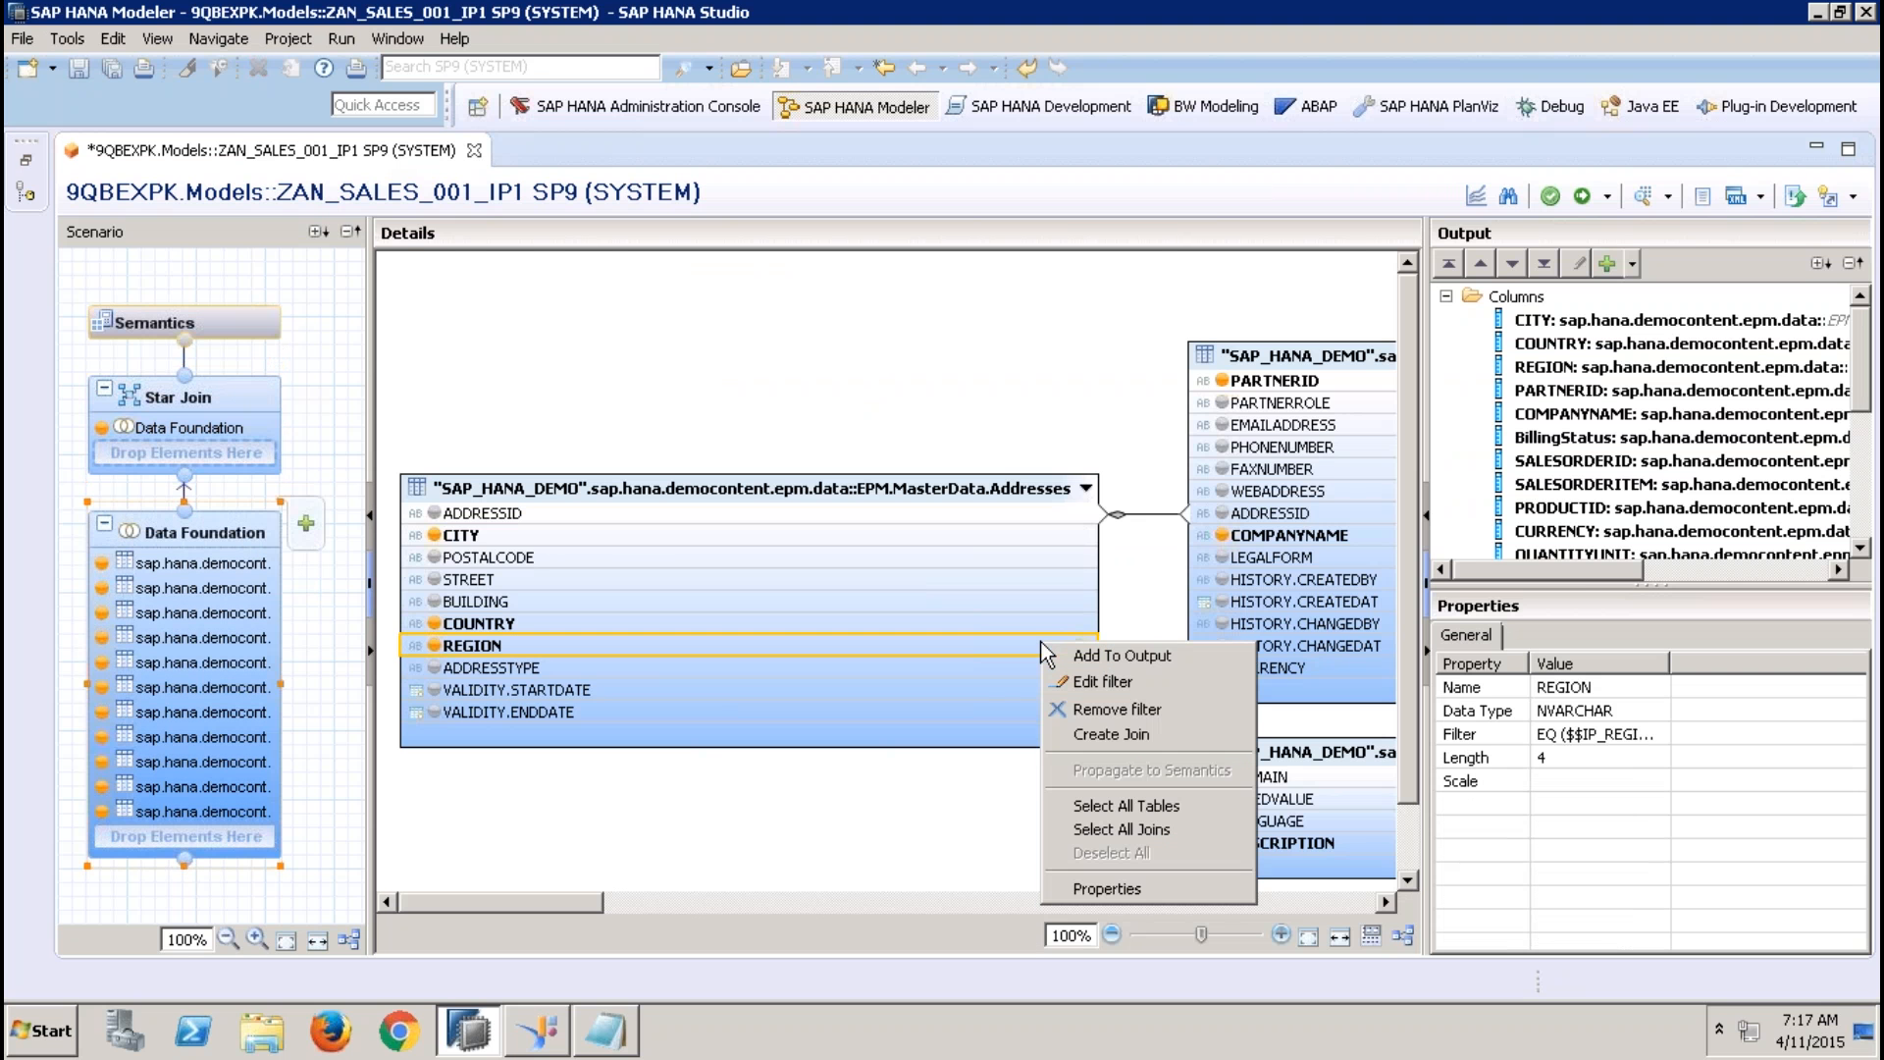
{"action": "left_click", "coordinate": [1107, 719]}
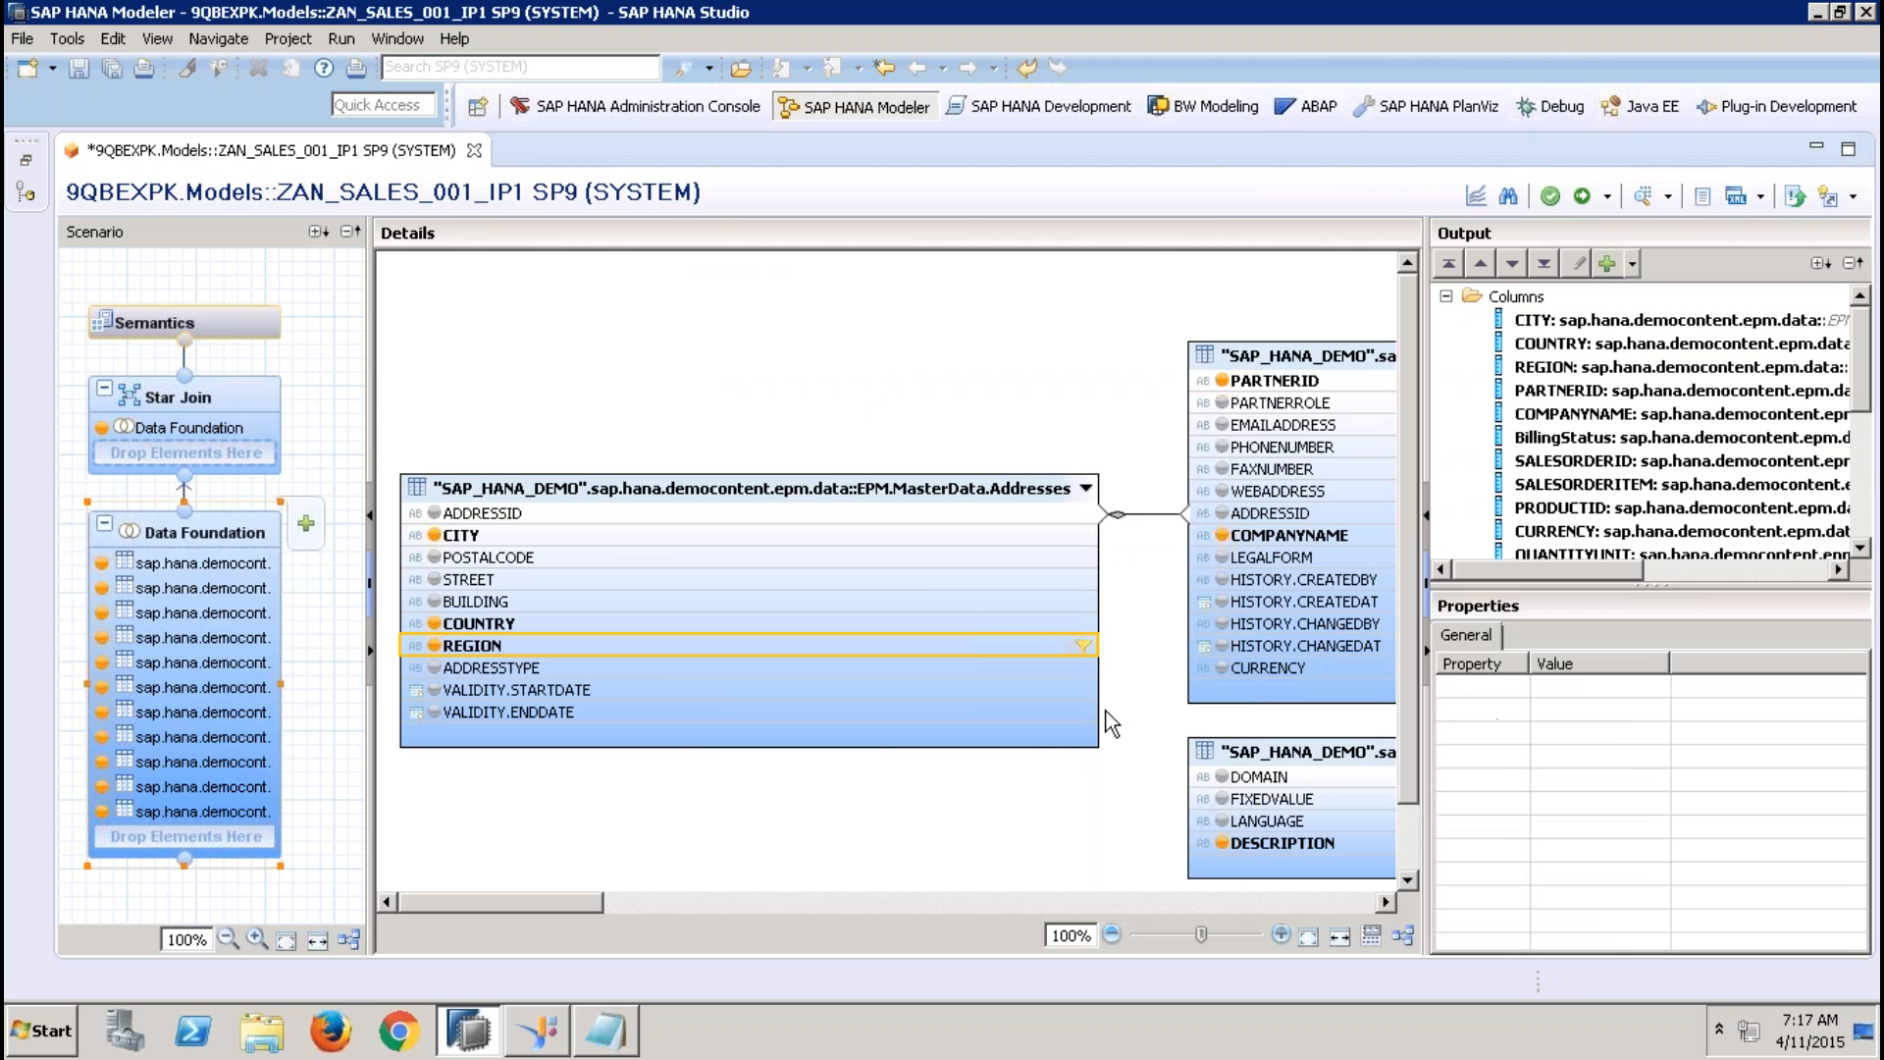
{"action": "left_click", "coordinate": [1582, 196]}
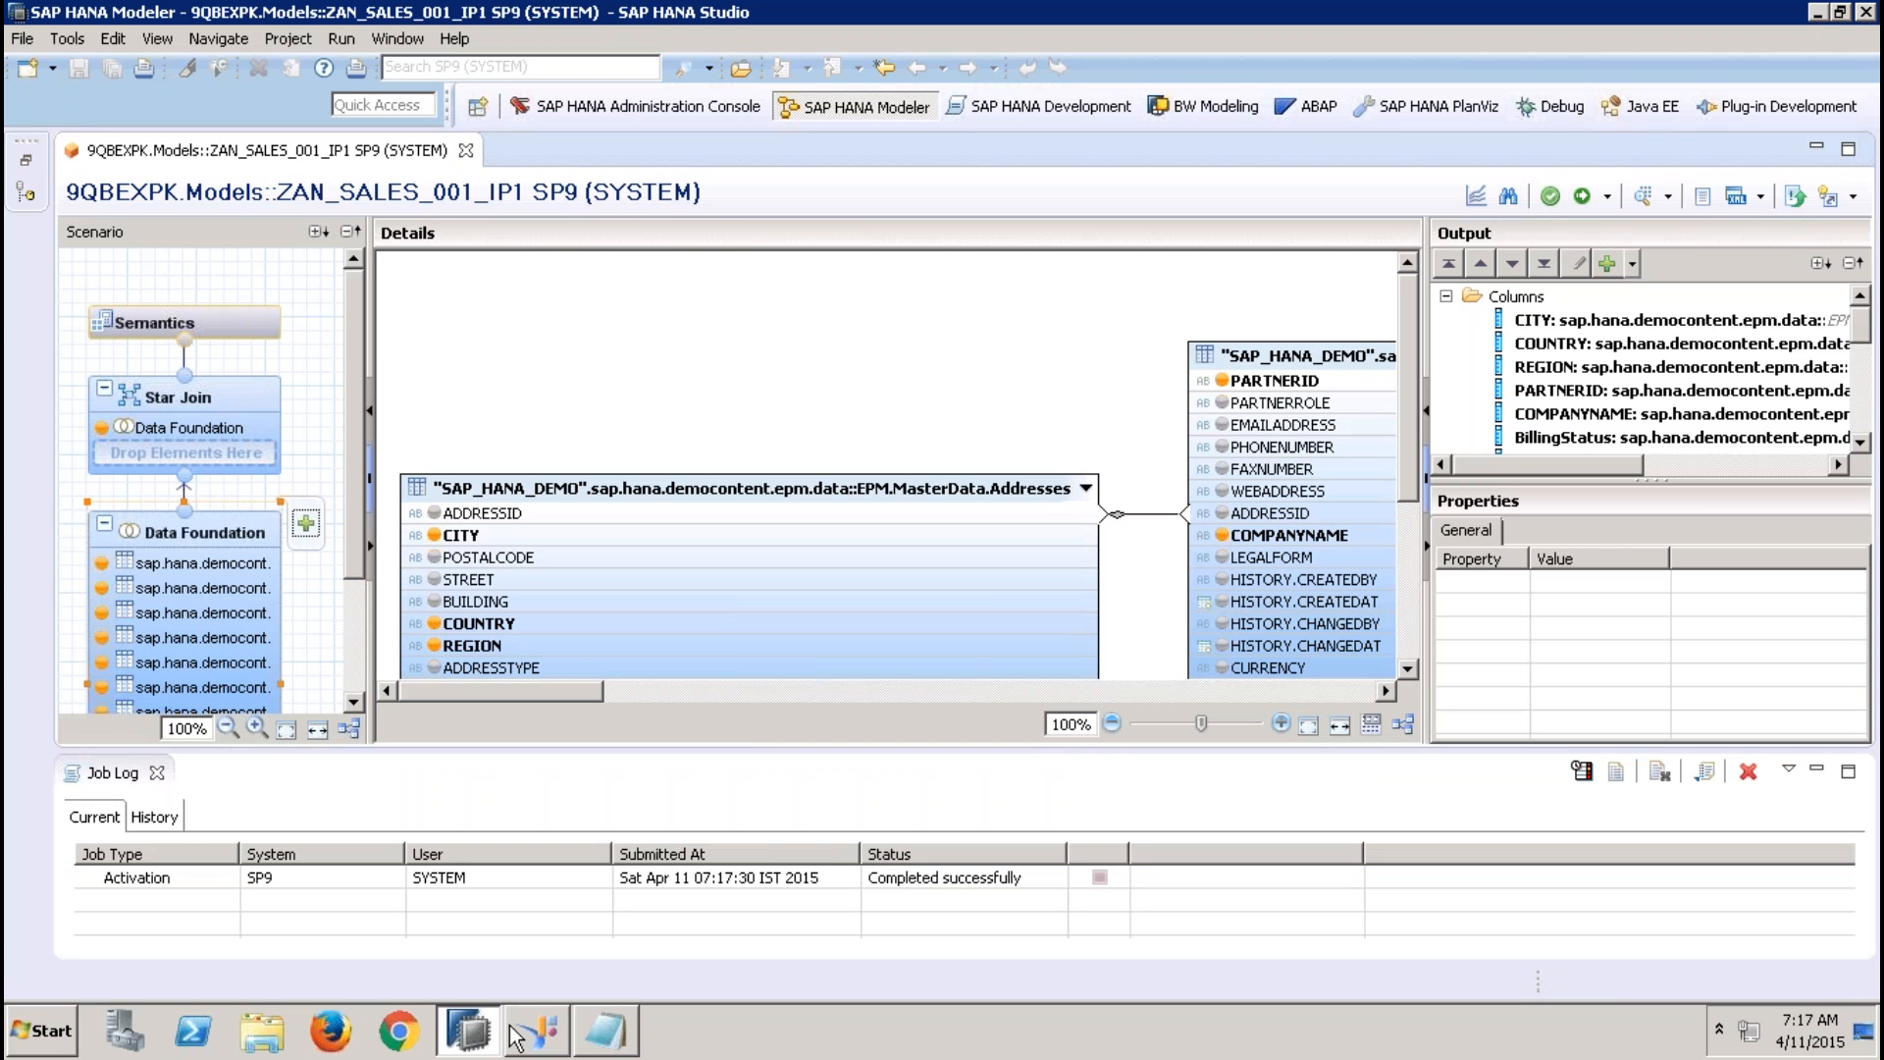
{"action": "left_click", "coordinate": [157, 775]}
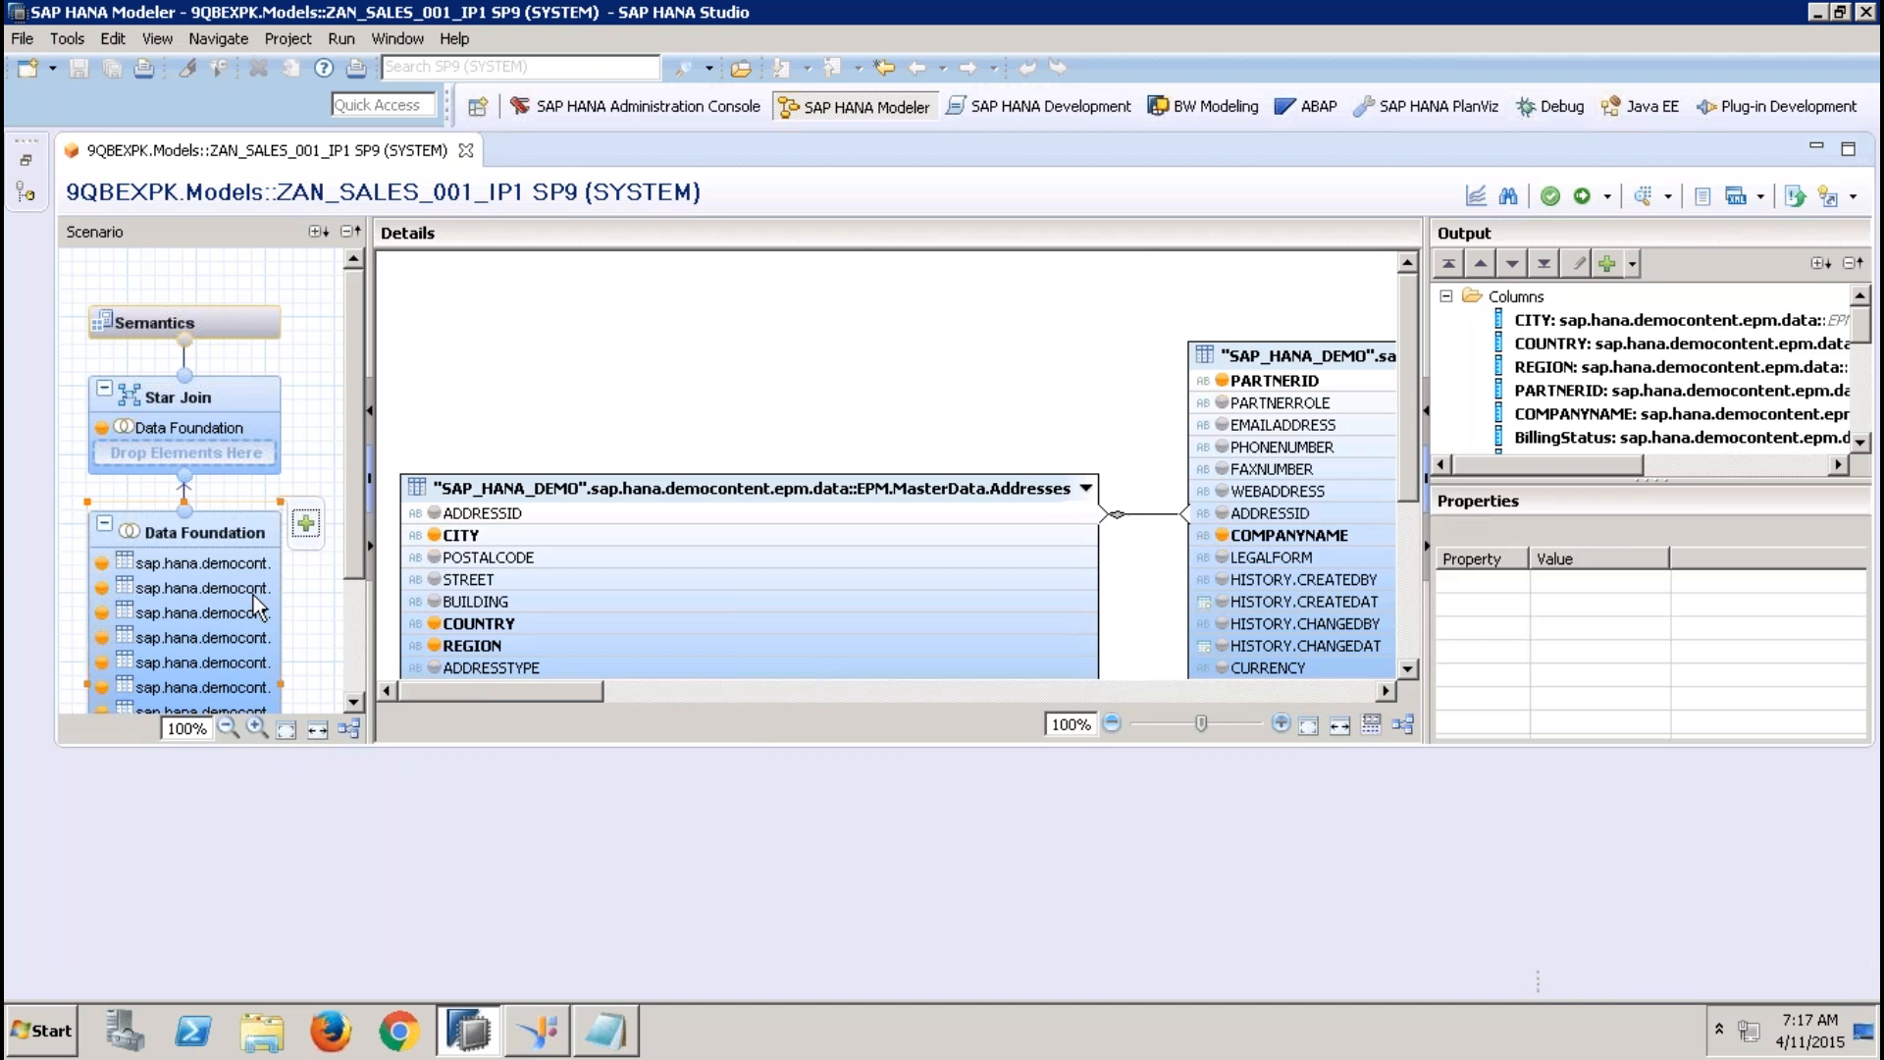
Check the list of parameters and variables in the view's Semantics
{"action": "left_click", "coordinate": [184, 322]}
{"action": "left_click", "coordinate": [713, 275]}
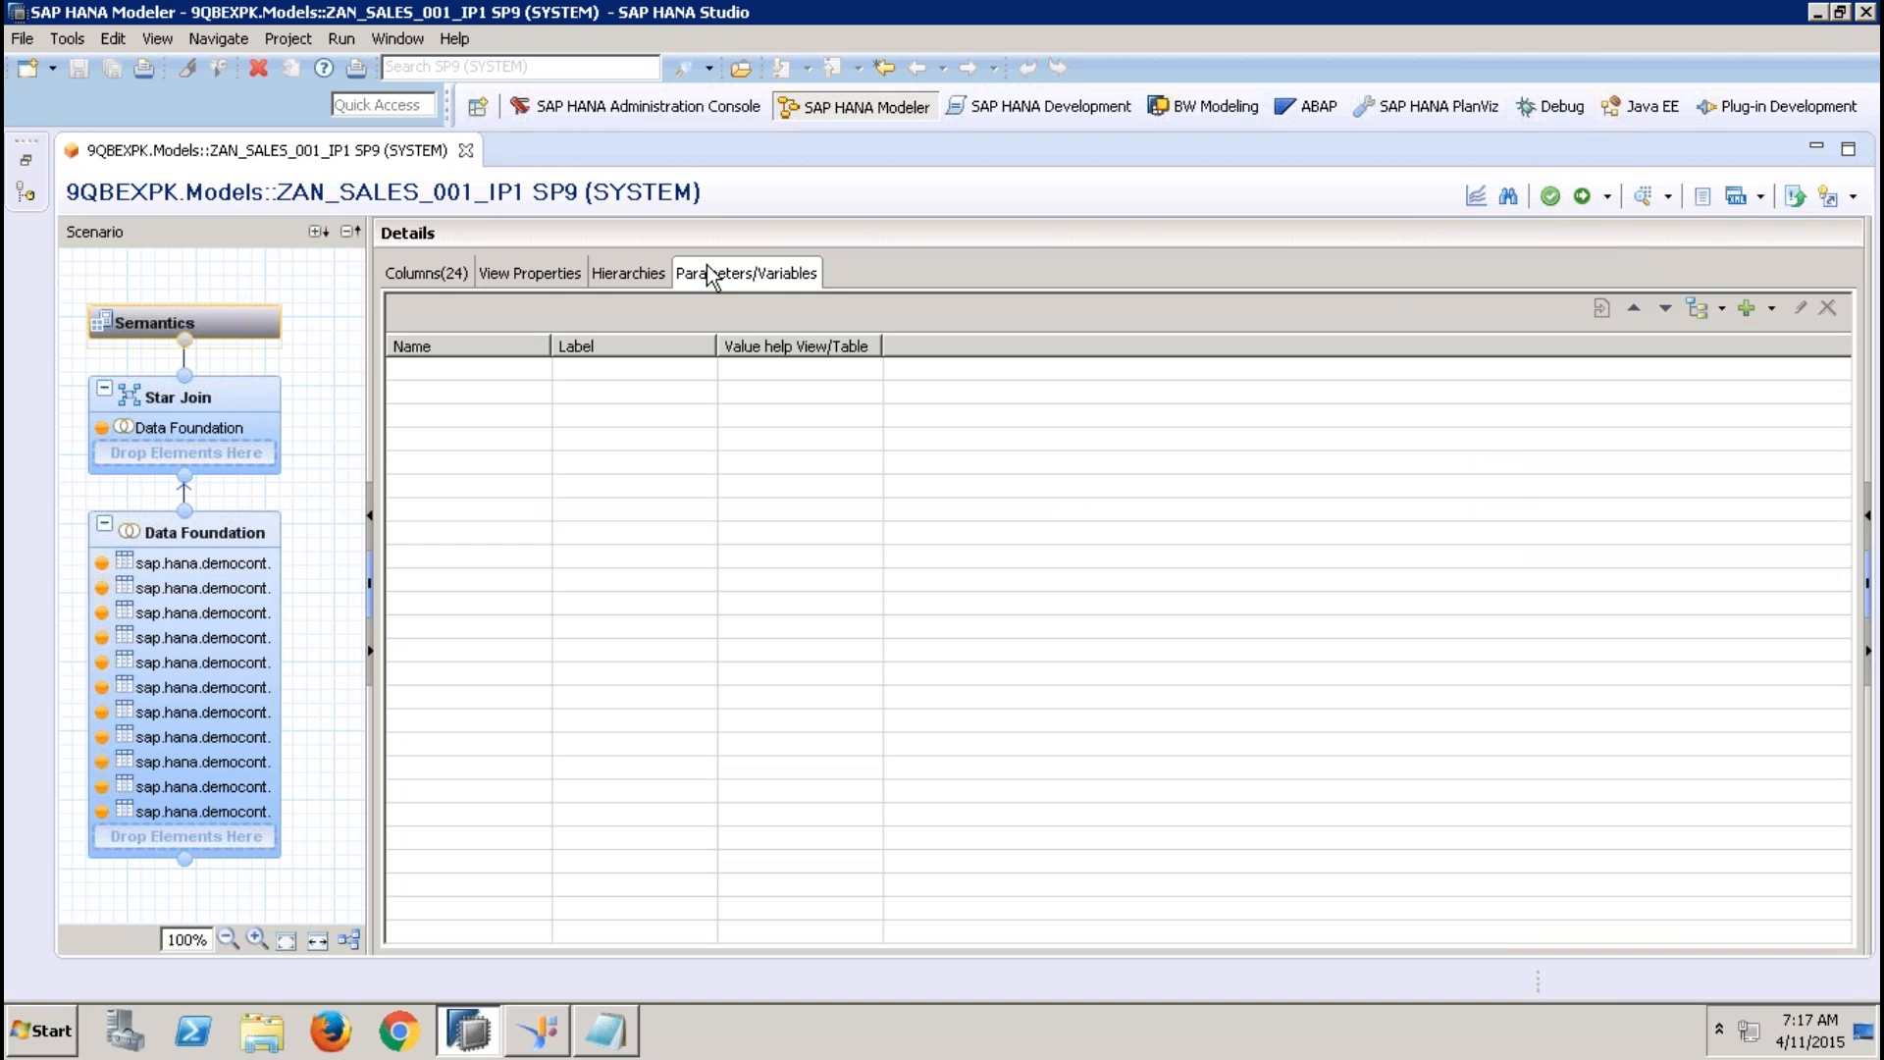
{"action": "left_click", "coordinate": [768, 275]}
Show how a new input parameter is started in the Star Join's output, and close the form without creating one
{"action": "left_click", "coordinate": [222, 396]}
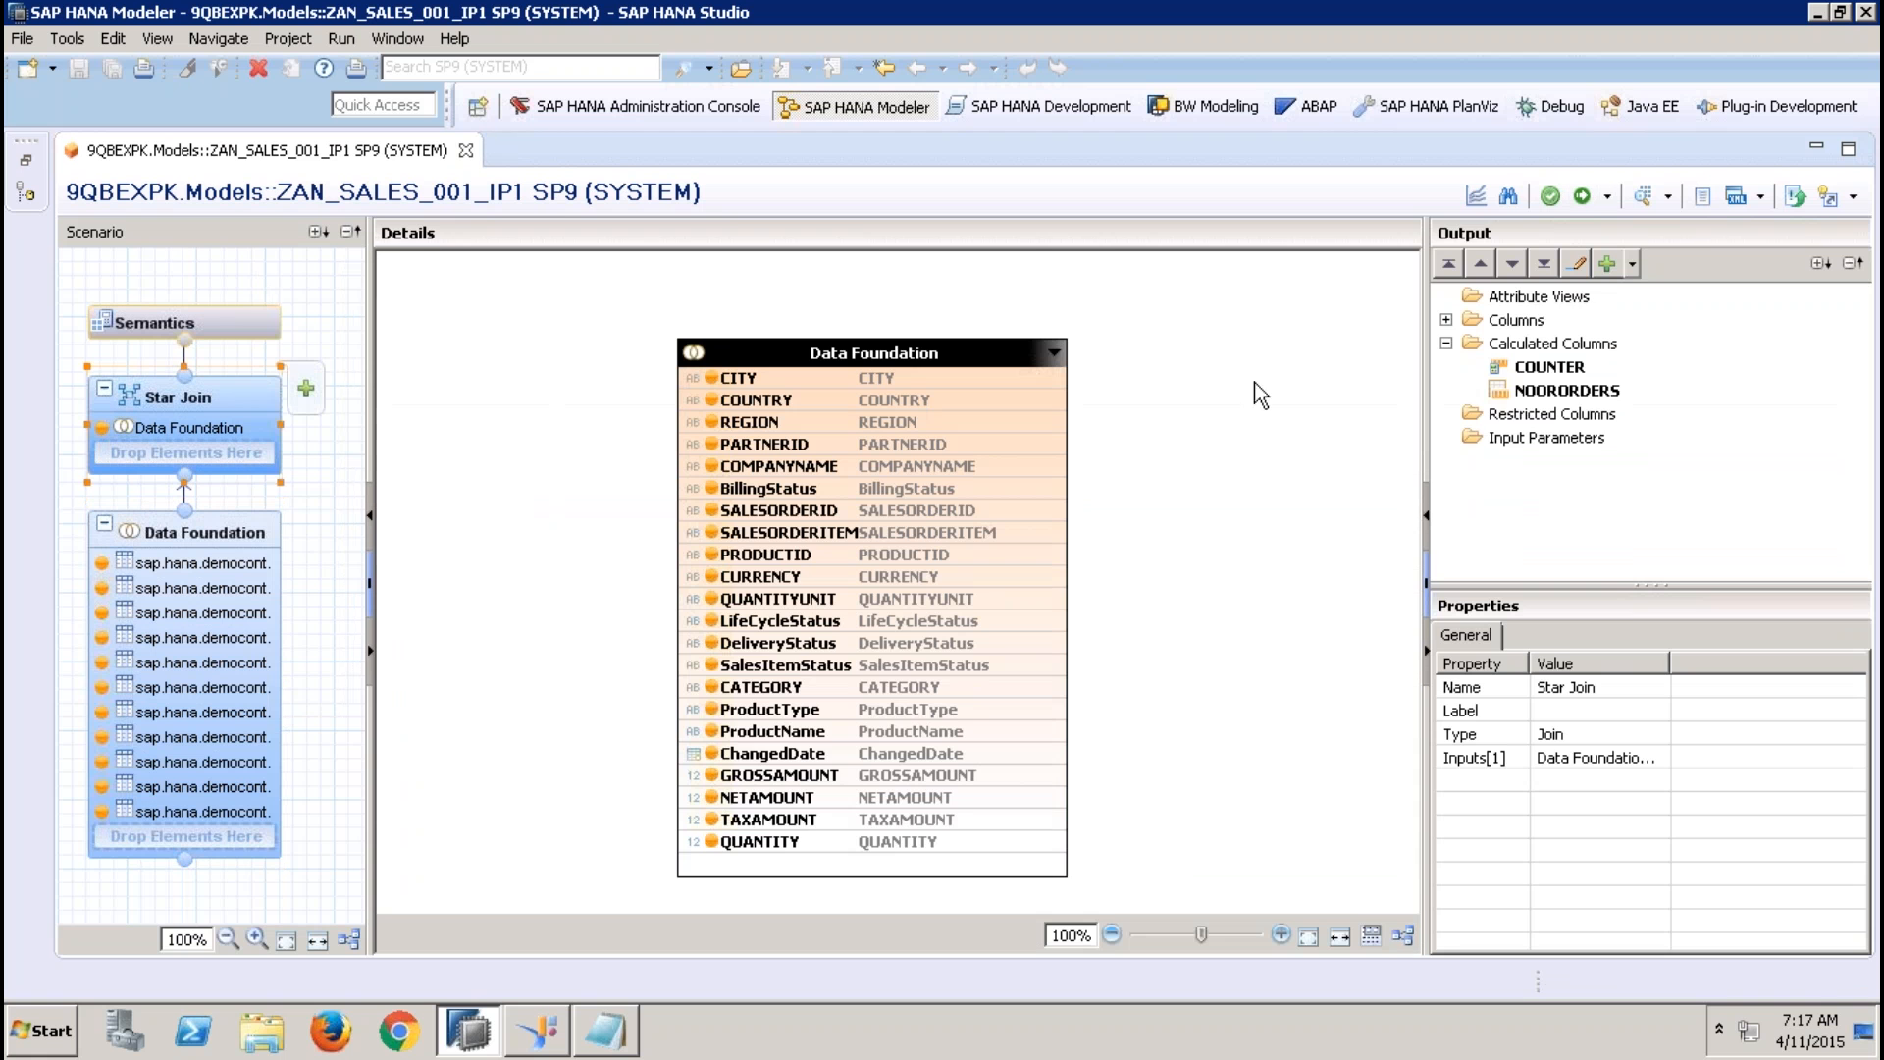
{"action": "left_click", "coordinate": [1446, 344]}
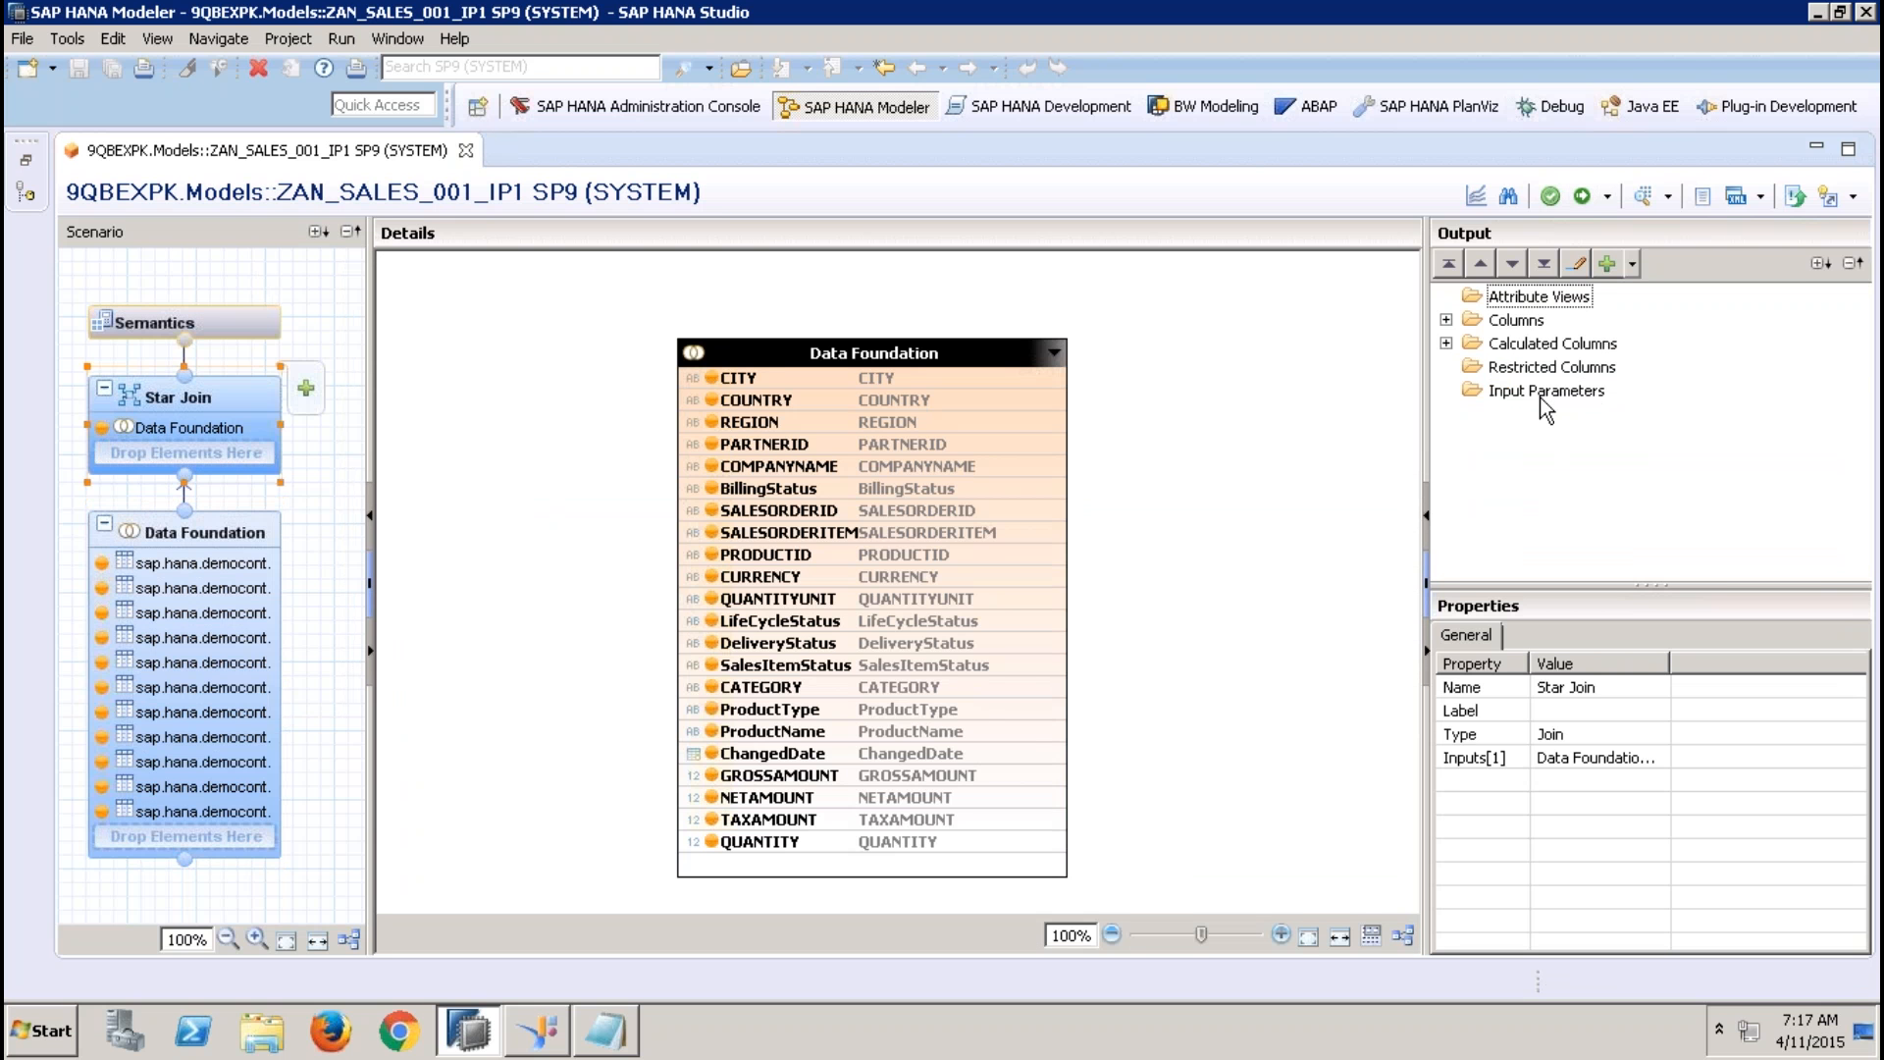
{"action": "left_click", "coordinate": [1545, 393]}
{"action": "right_click", "coordinate": [1544, 393]}
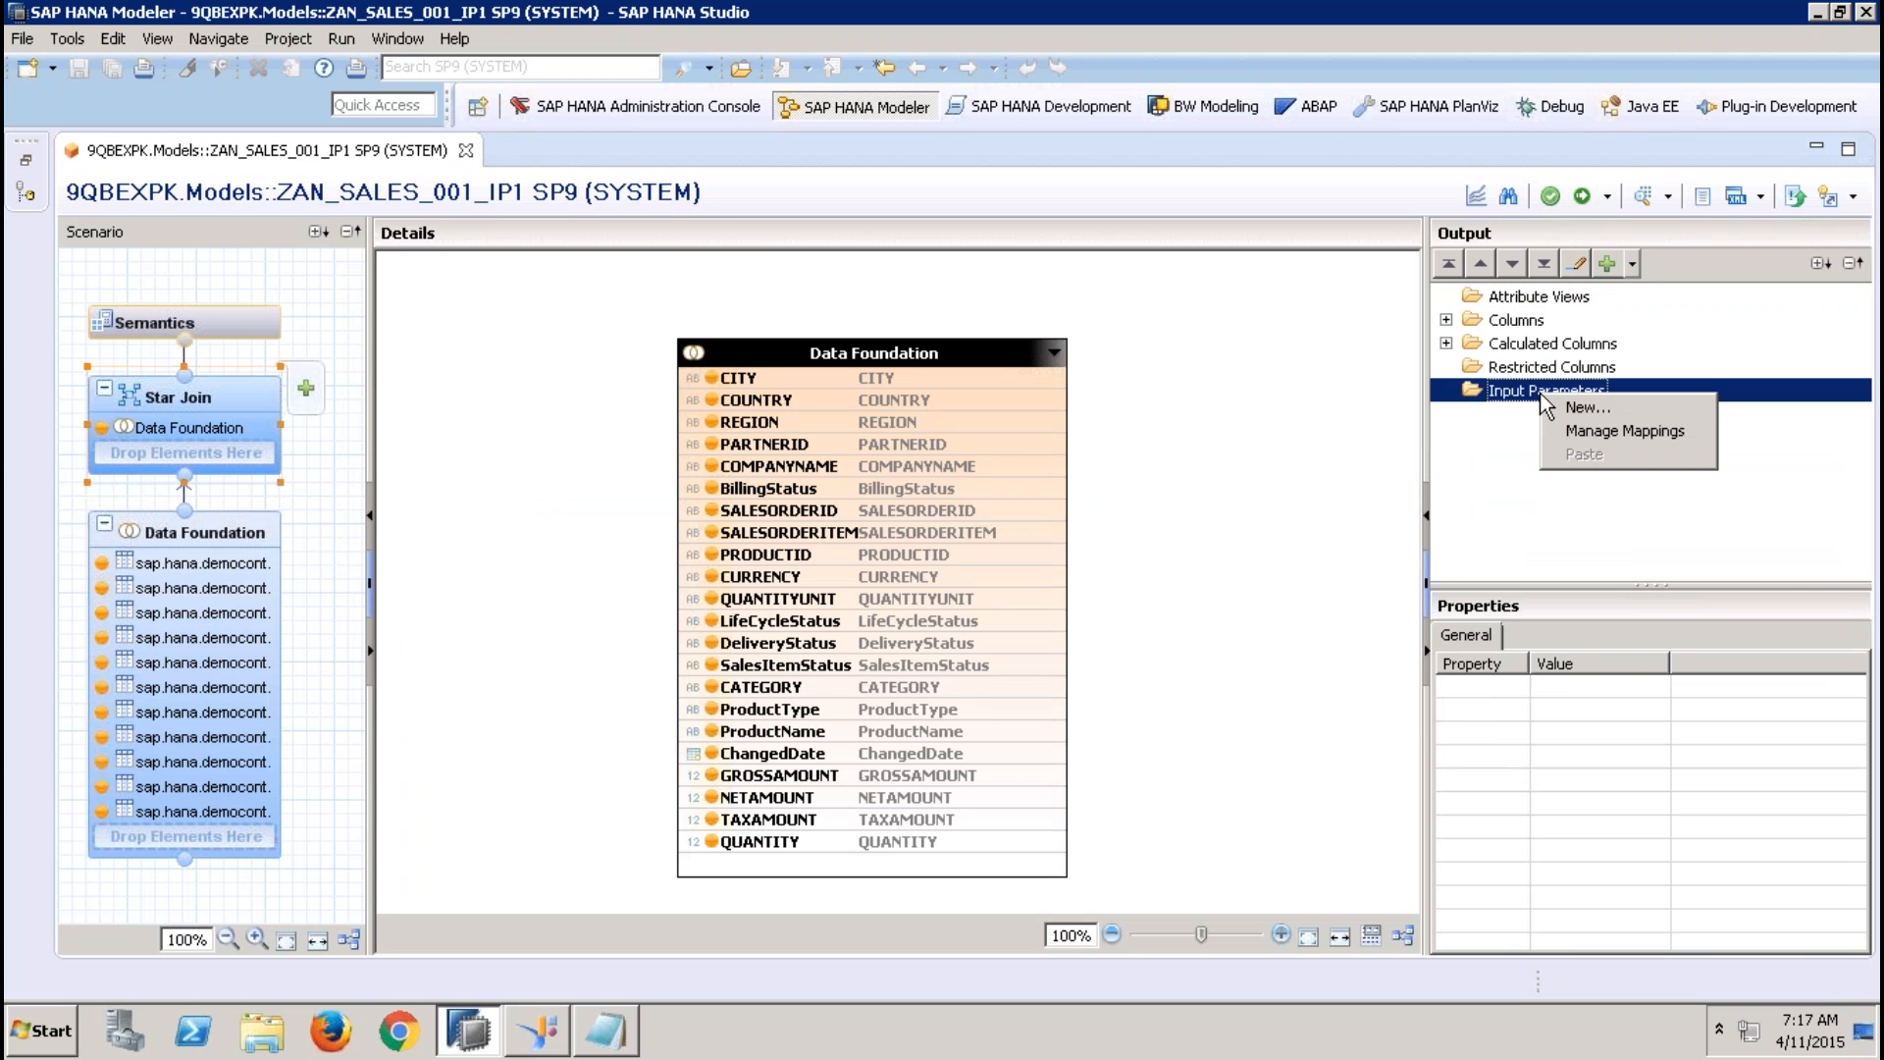
{"action": "left_click", "coordinate": [1570, 413]}
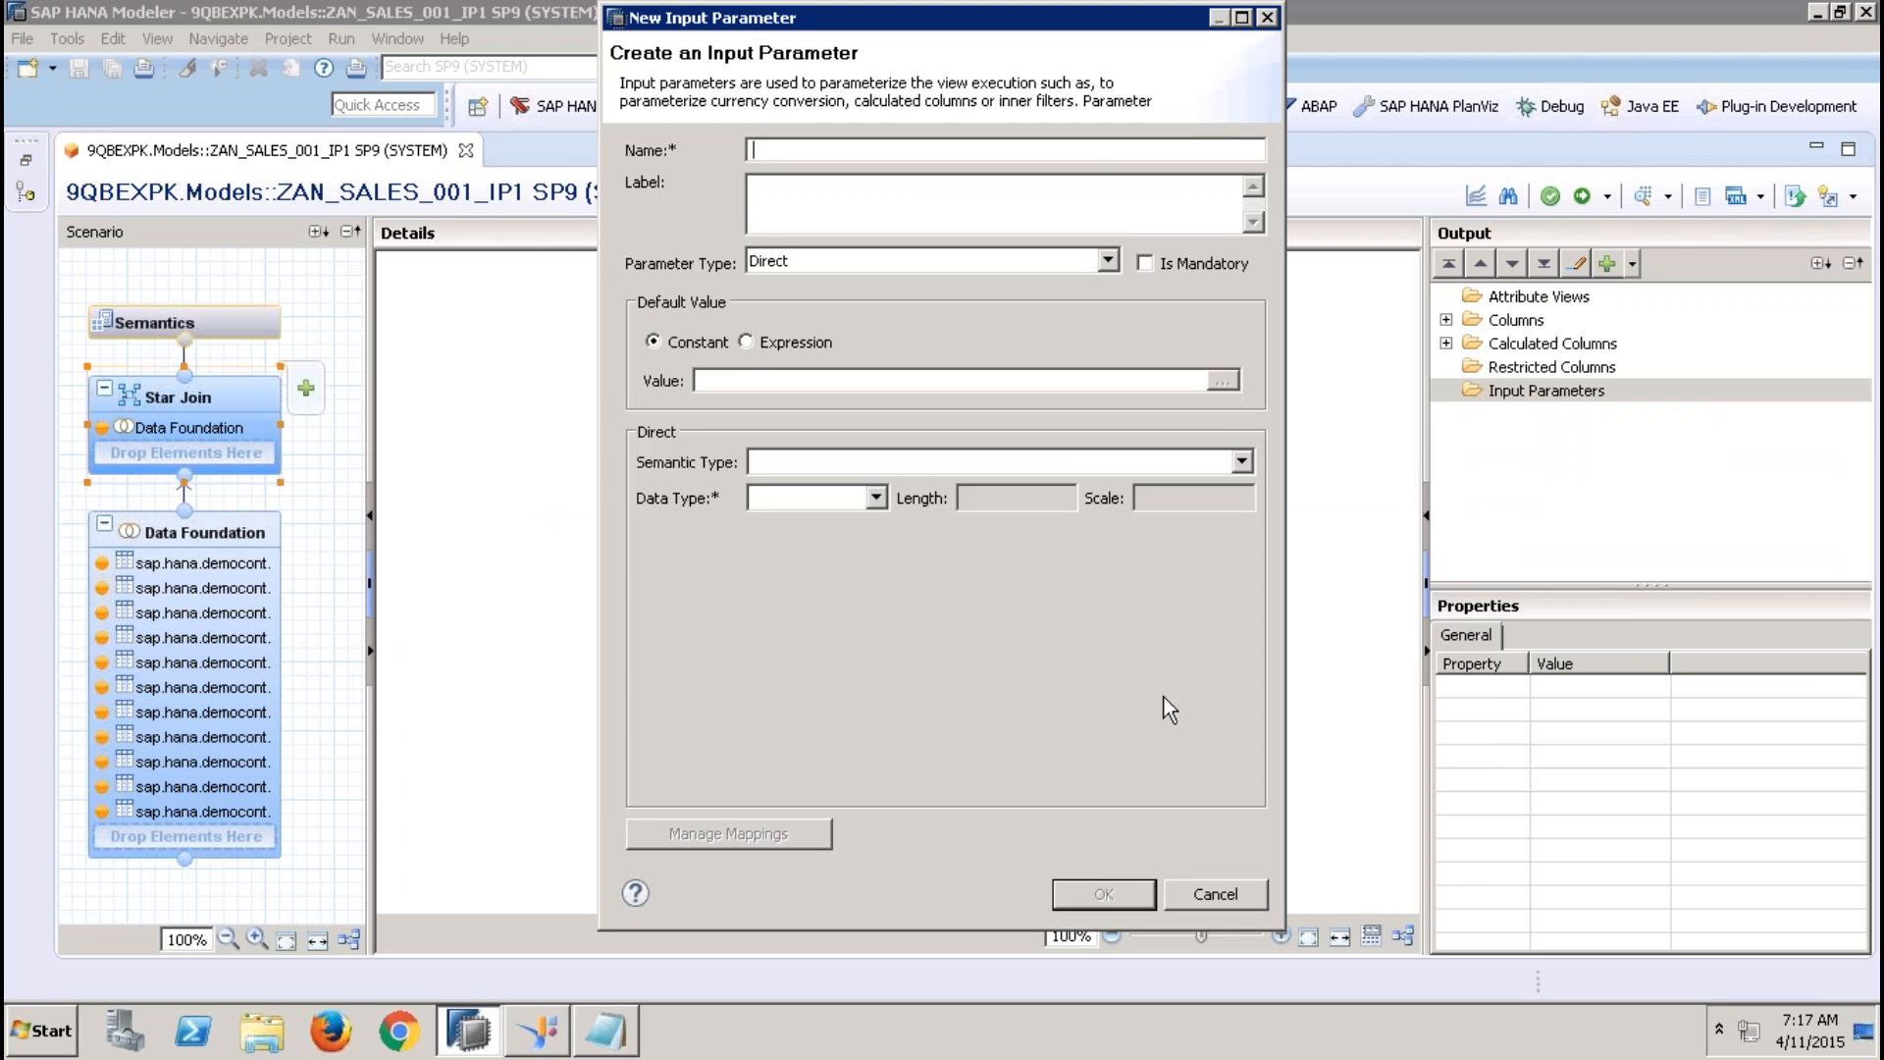
{"action": "left_click", "coordinate": [1215, 895]}
Show how a new input parameter is started in the Data Foundation's output, and leave the form without creating one
{"action": "left_click", "coordinate": [230, 555]}
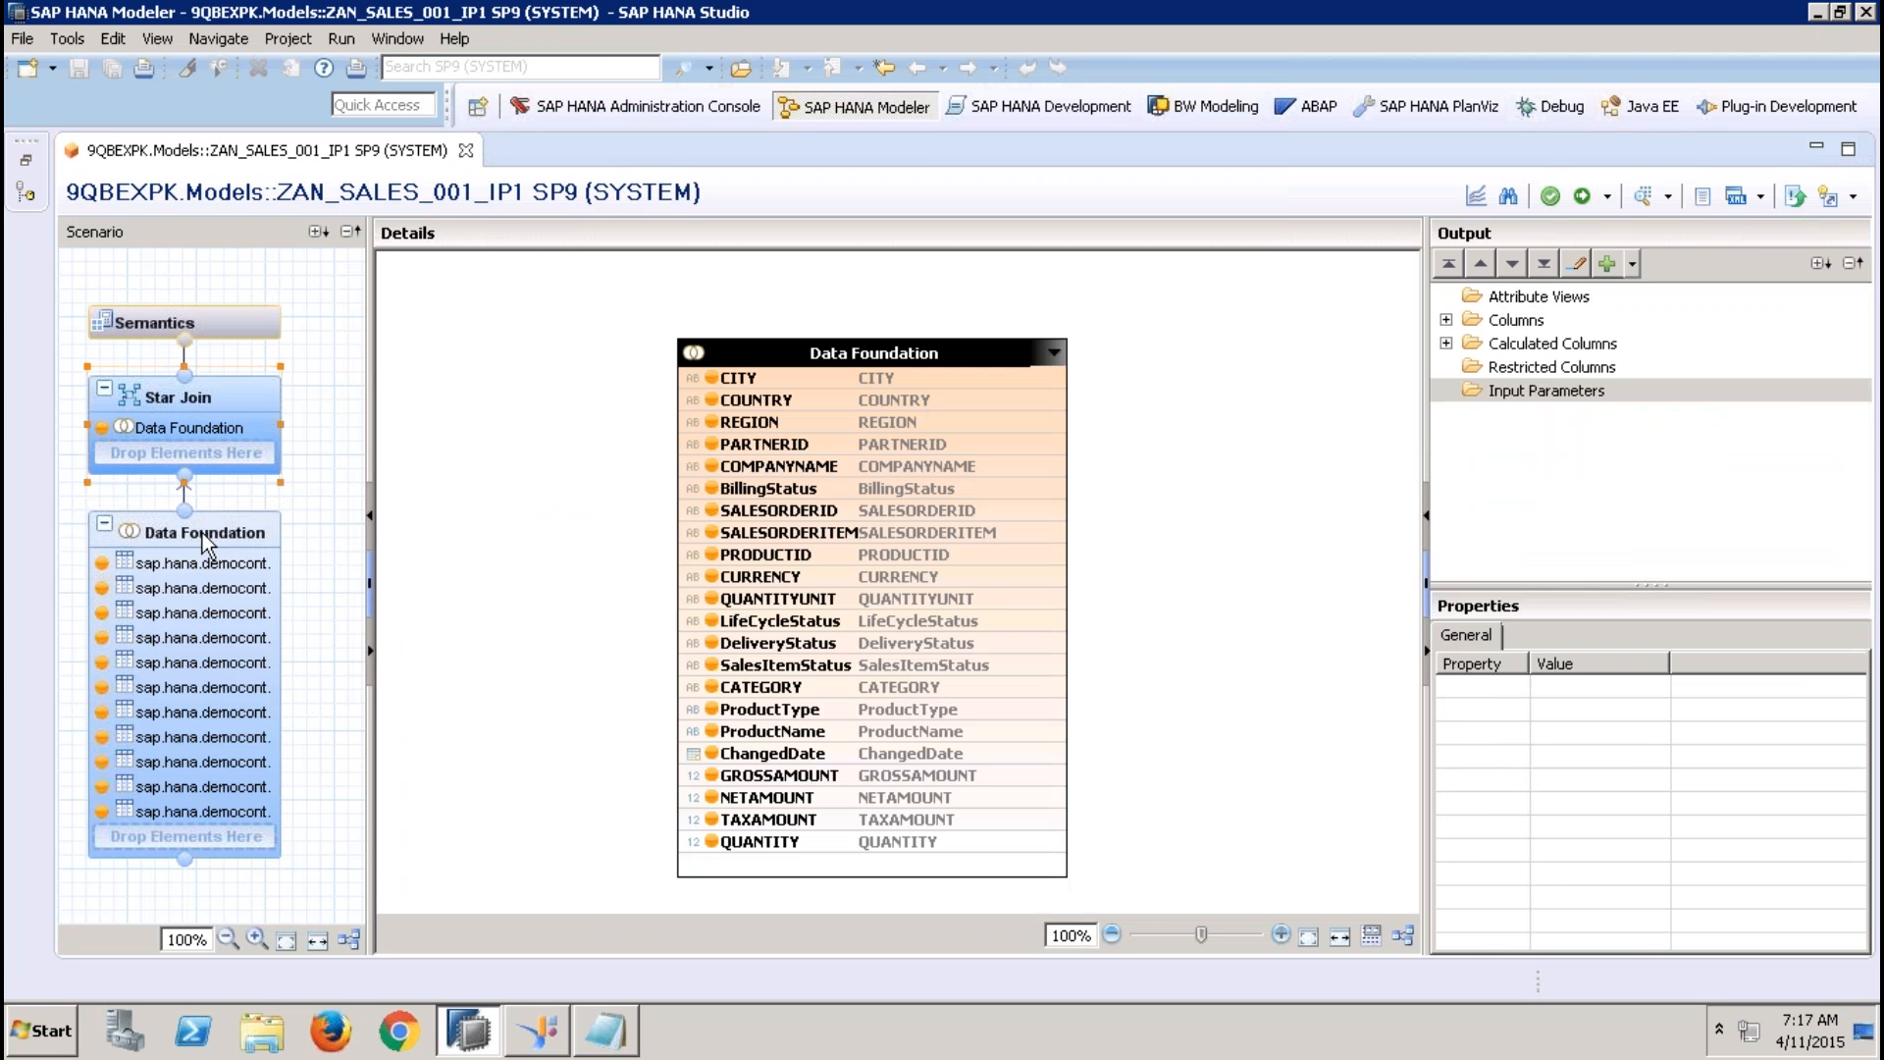
{"action": "left_click", "coordinate": [1447, 296]}
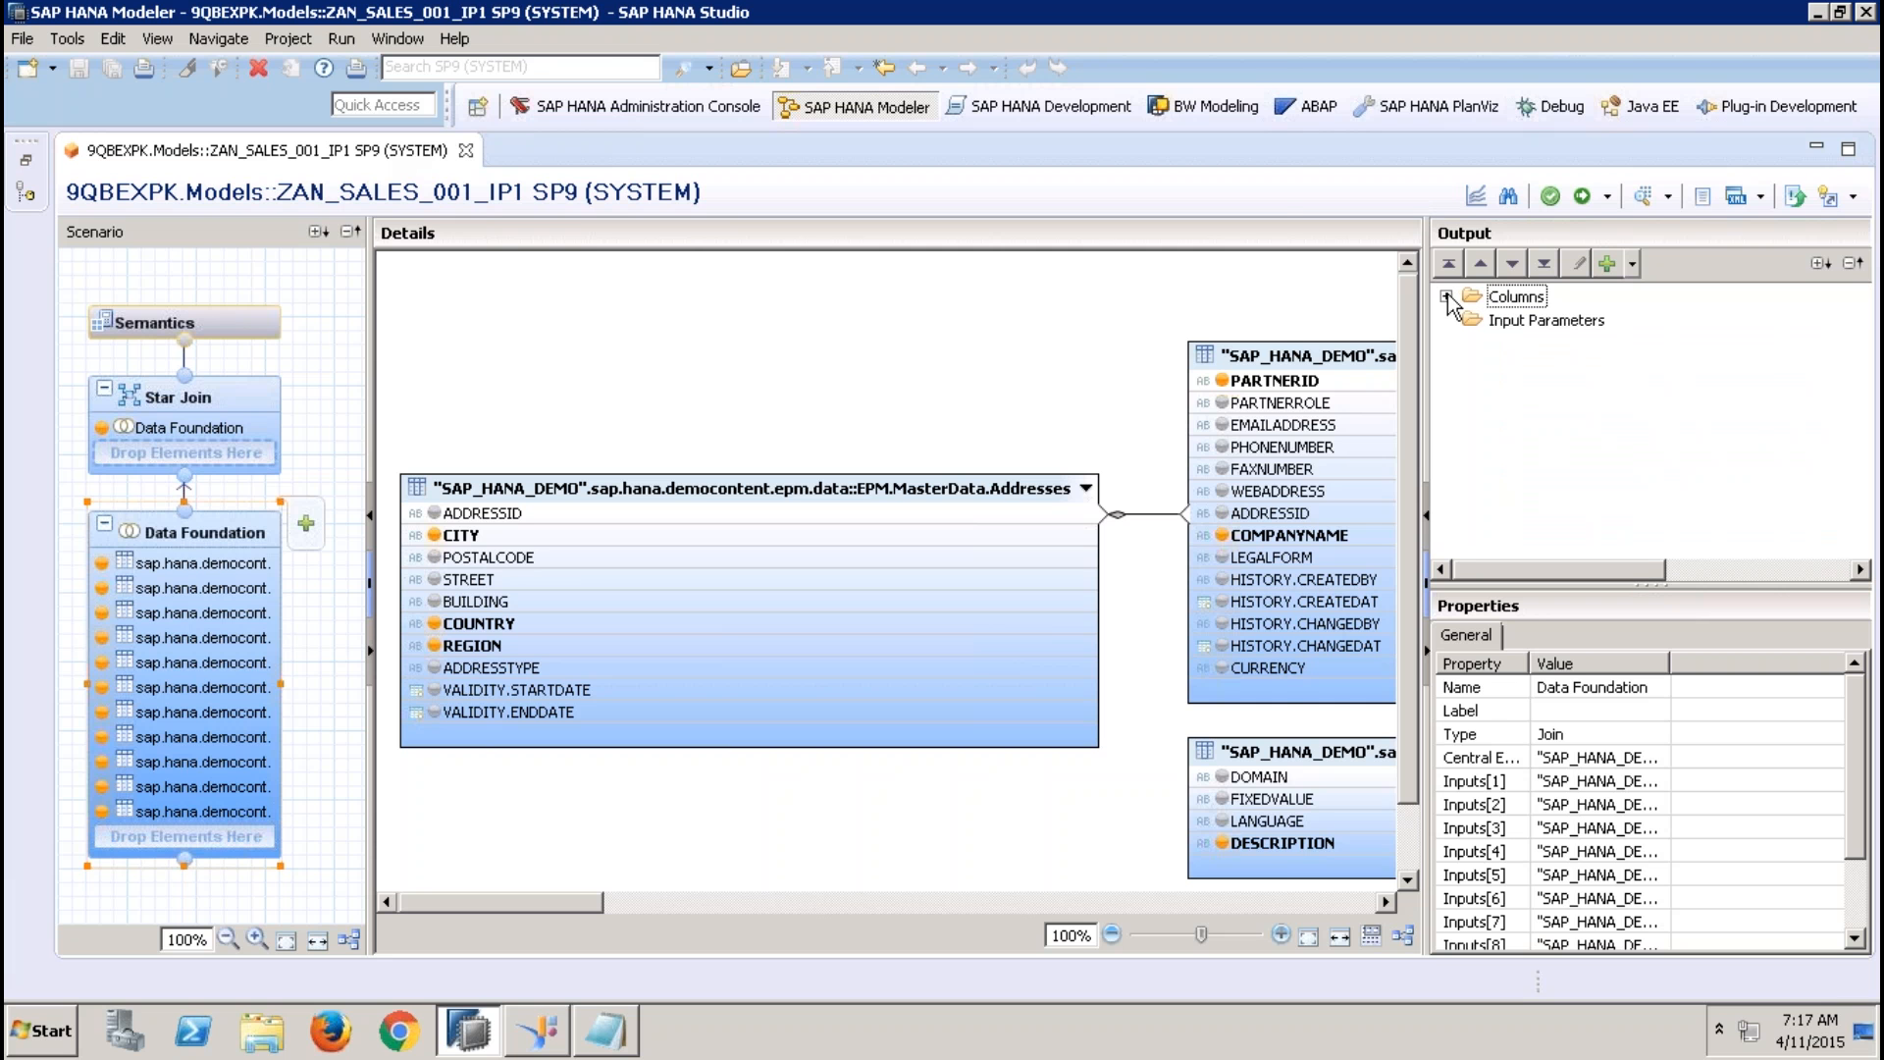
{"action": "left_click", "coordinate": [1525, 322]}
{"action": "right_click", "coordinate": [1525, 322]}
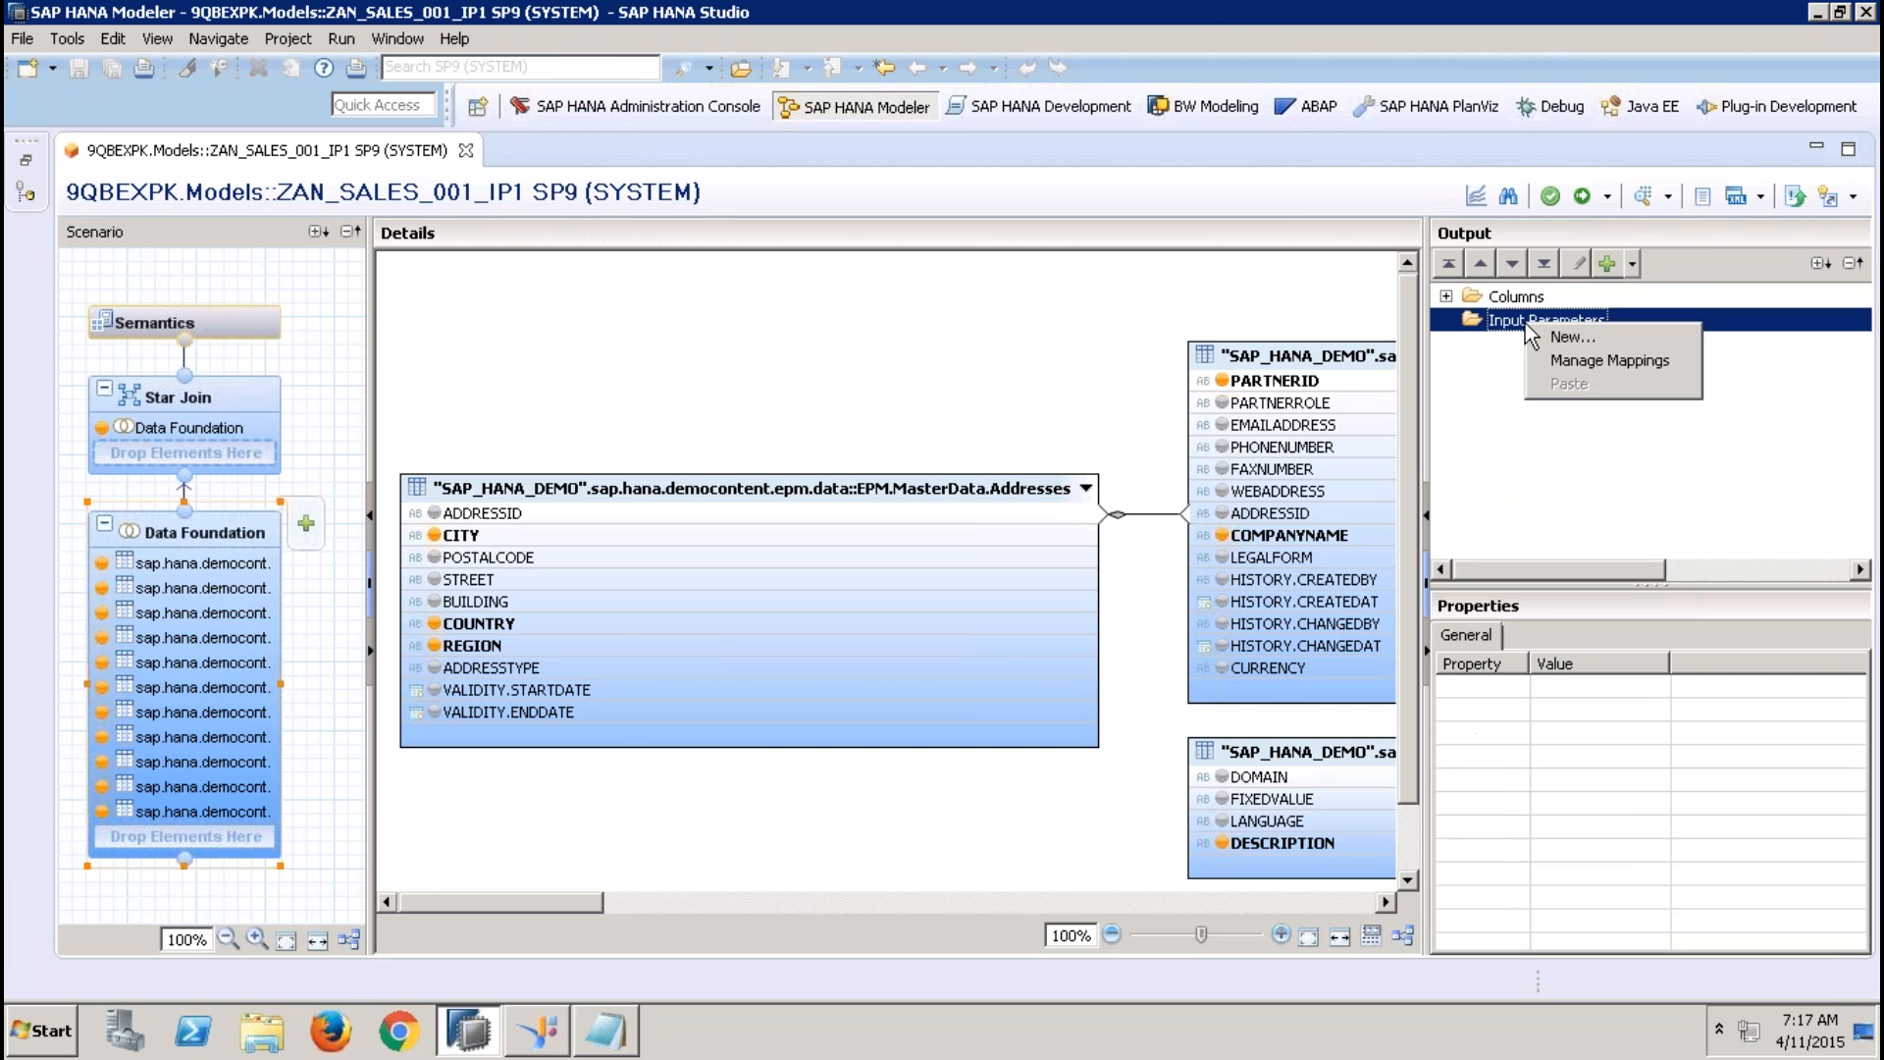
{"action": "left_click", "coordinate": [1582, 335]}
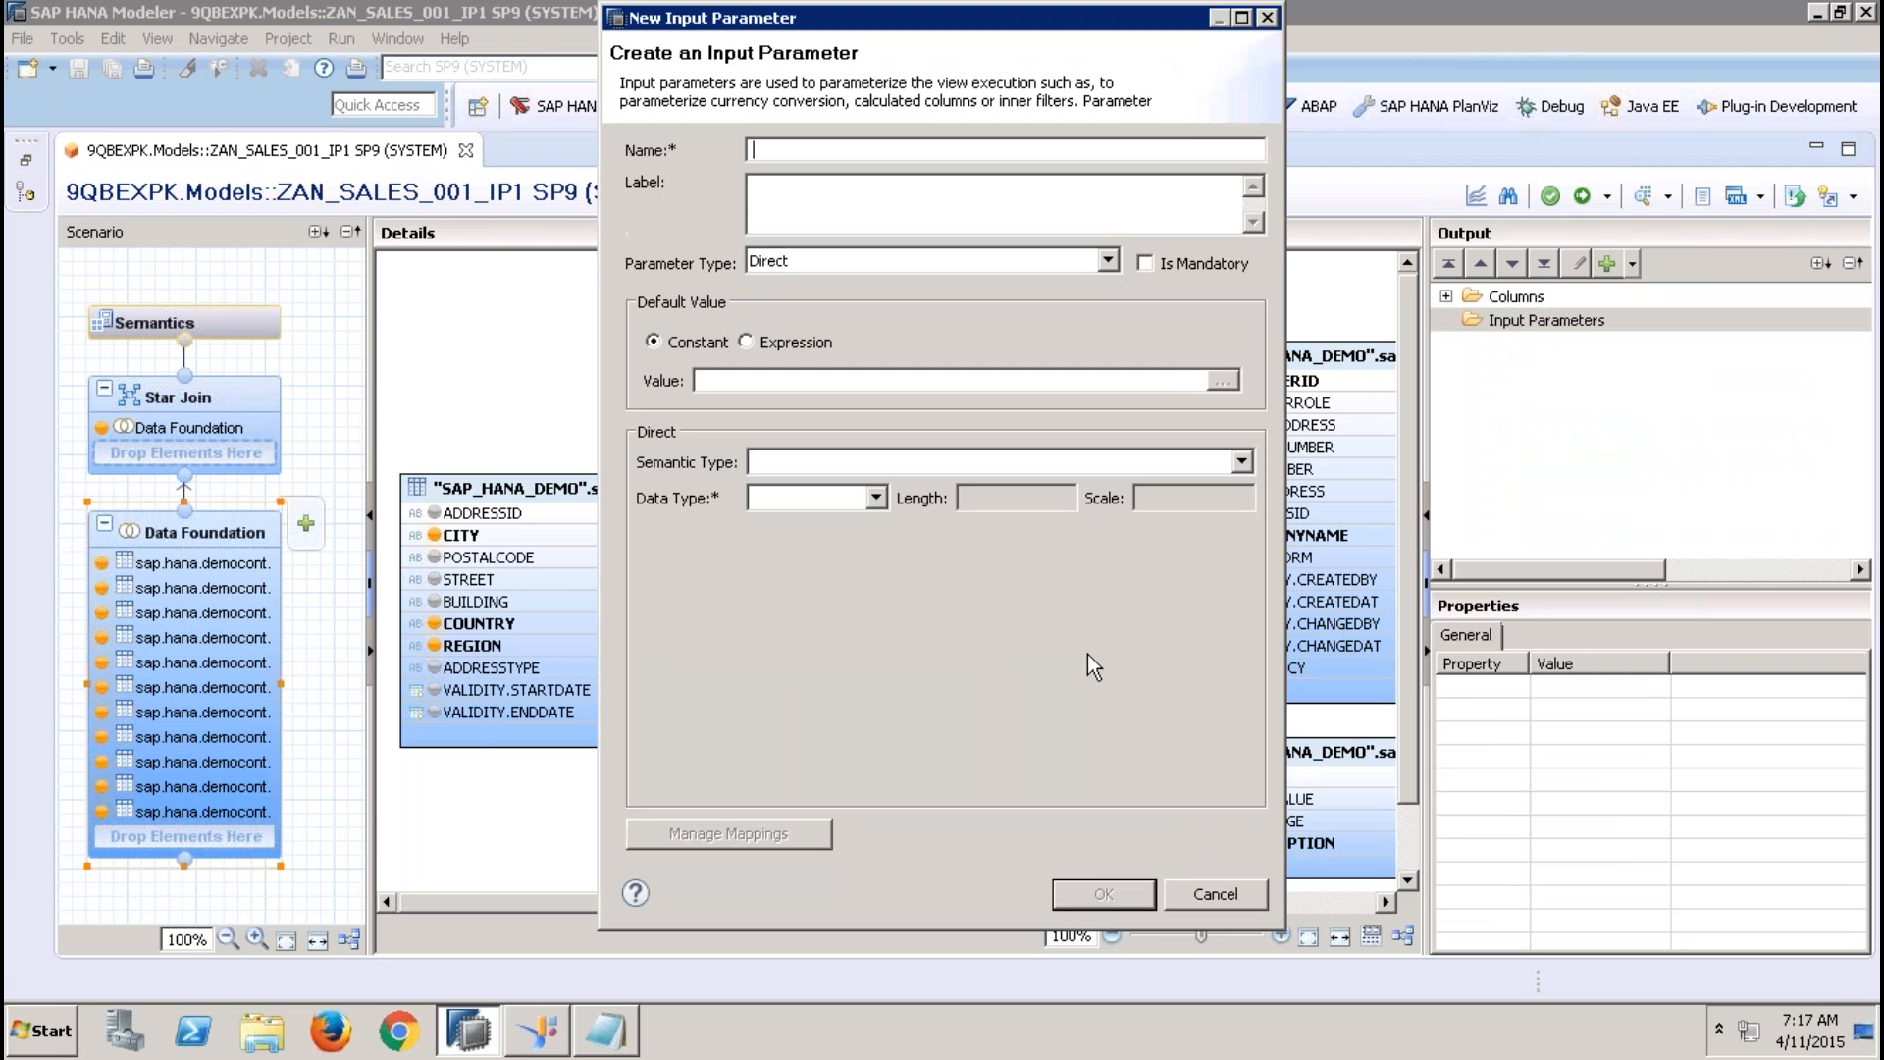
{"action": "left_click", "coordinate": [1178, 895]}
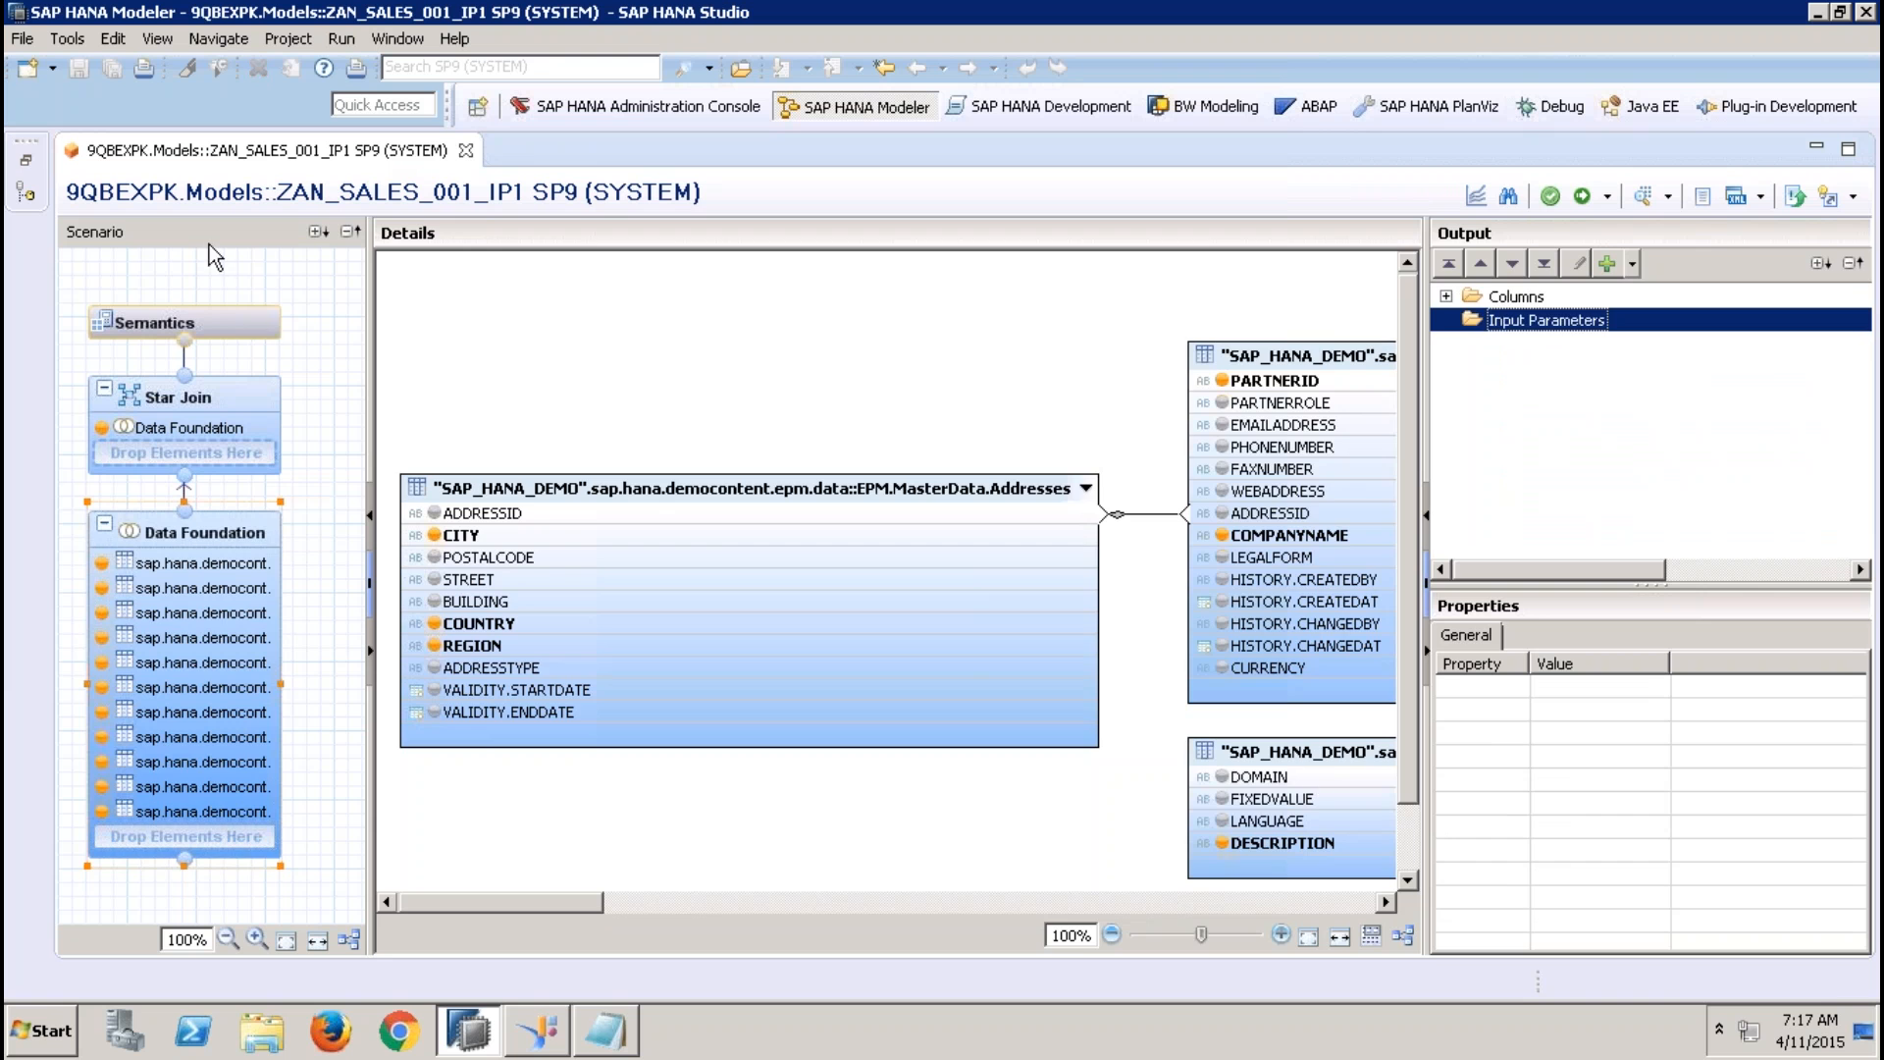
Start a new calculated column in the Star Join and name it SALESTAX
{"action": "left_click", "coordinate": [263, 330]}
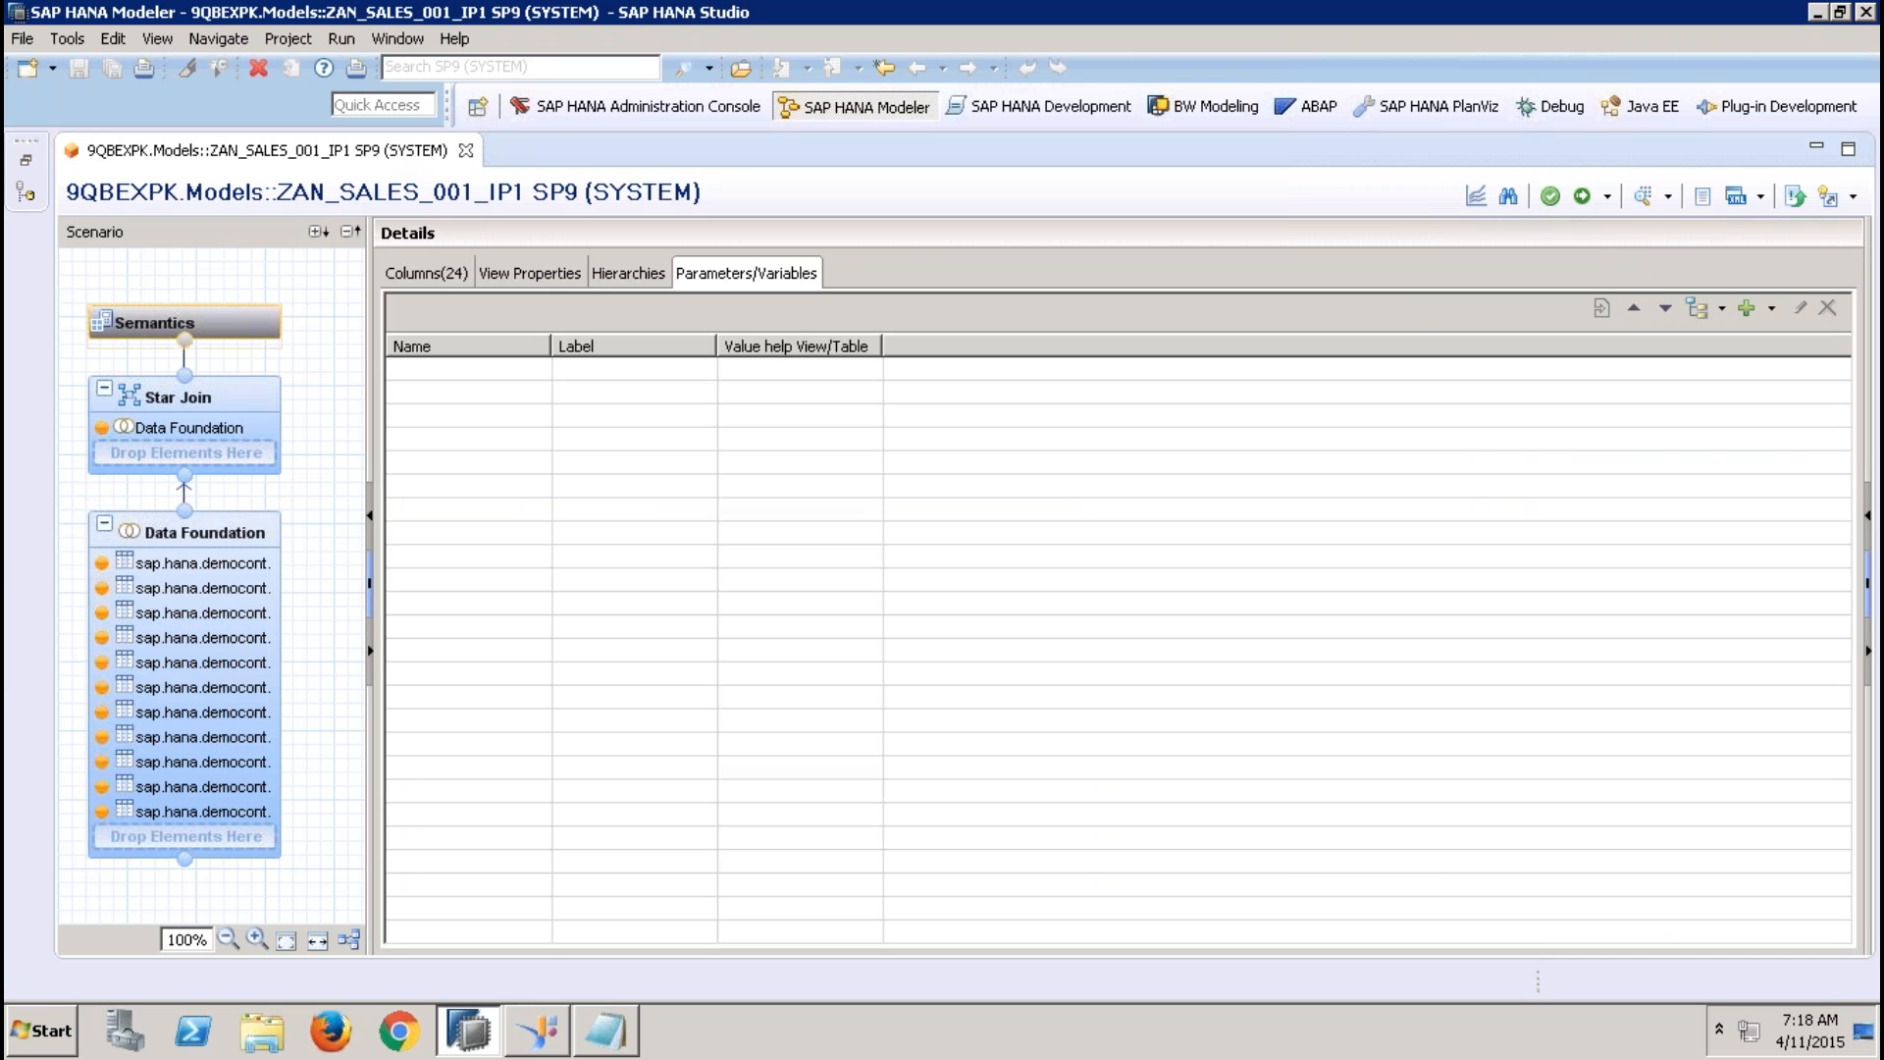
{"action": "left_click", "coordinate": [238, 385]}
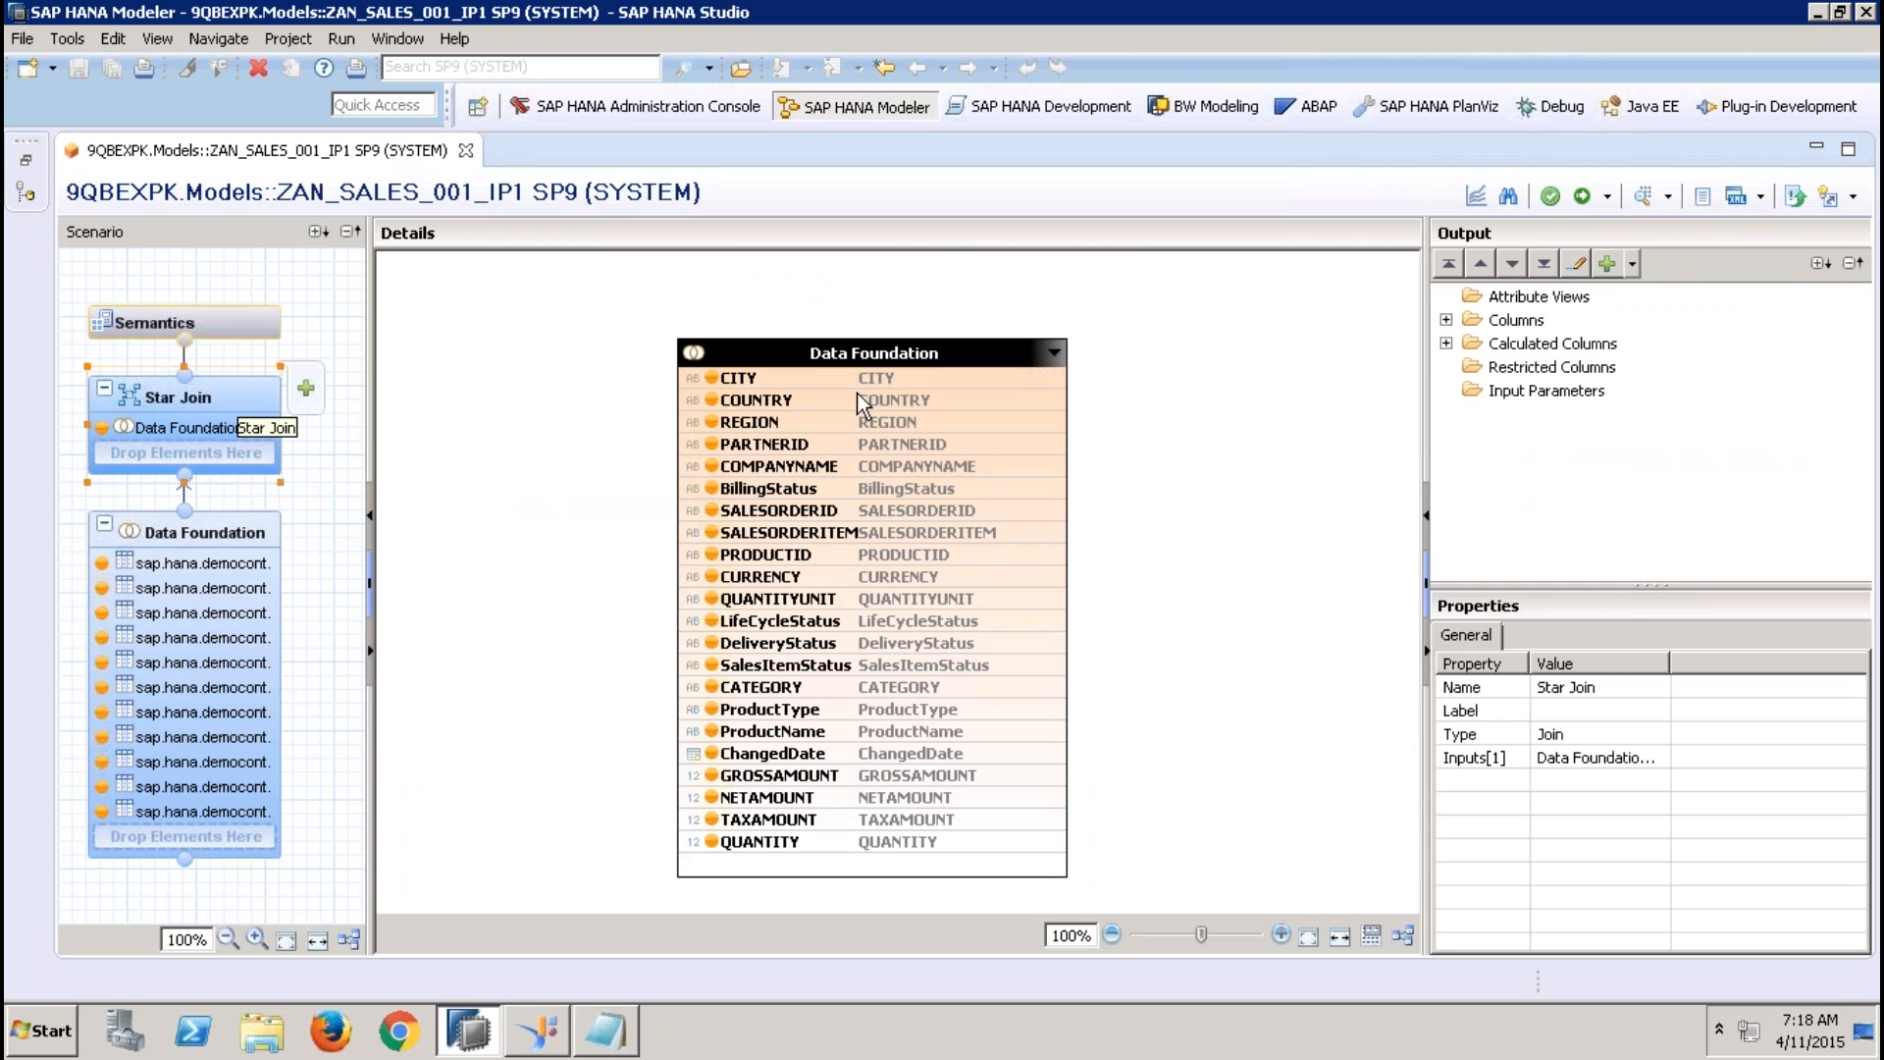
{"action": "left_click", "coordinate": [1446, 344]}
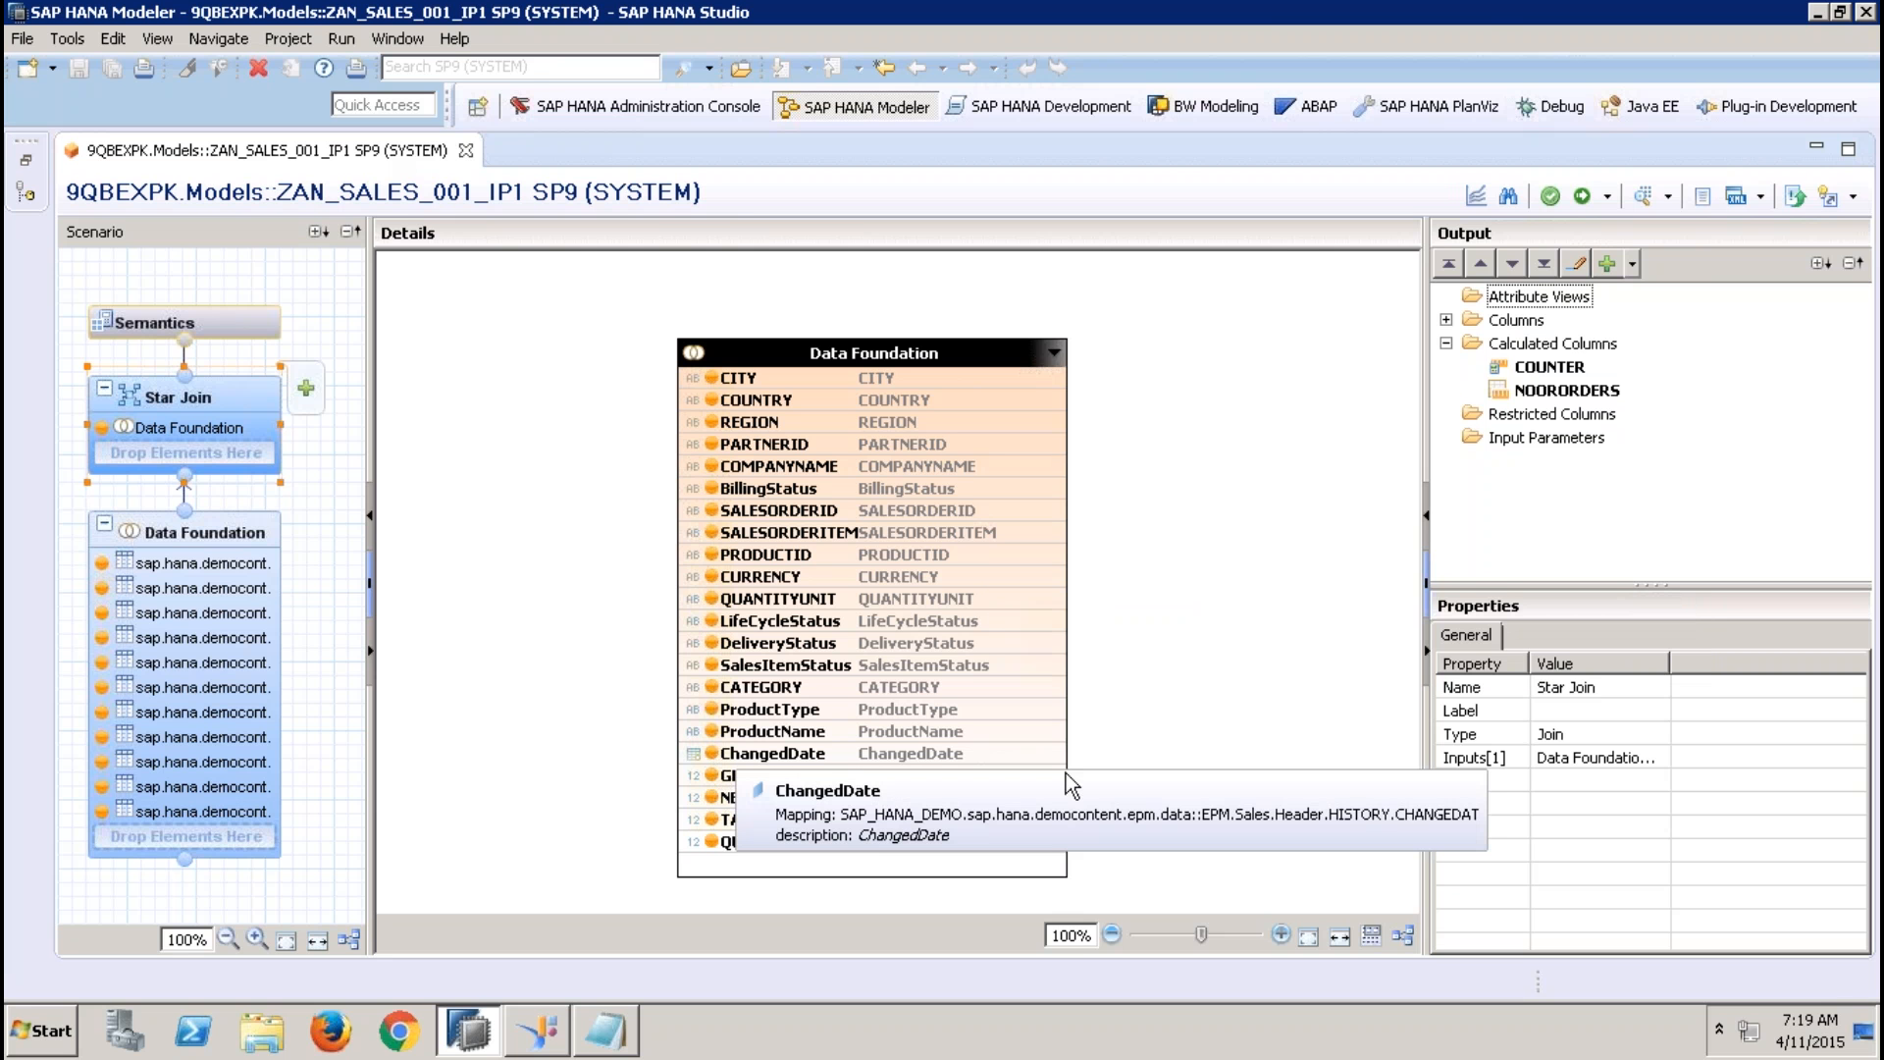
{"action": "right_click", "coordinate": [1553, 351]}
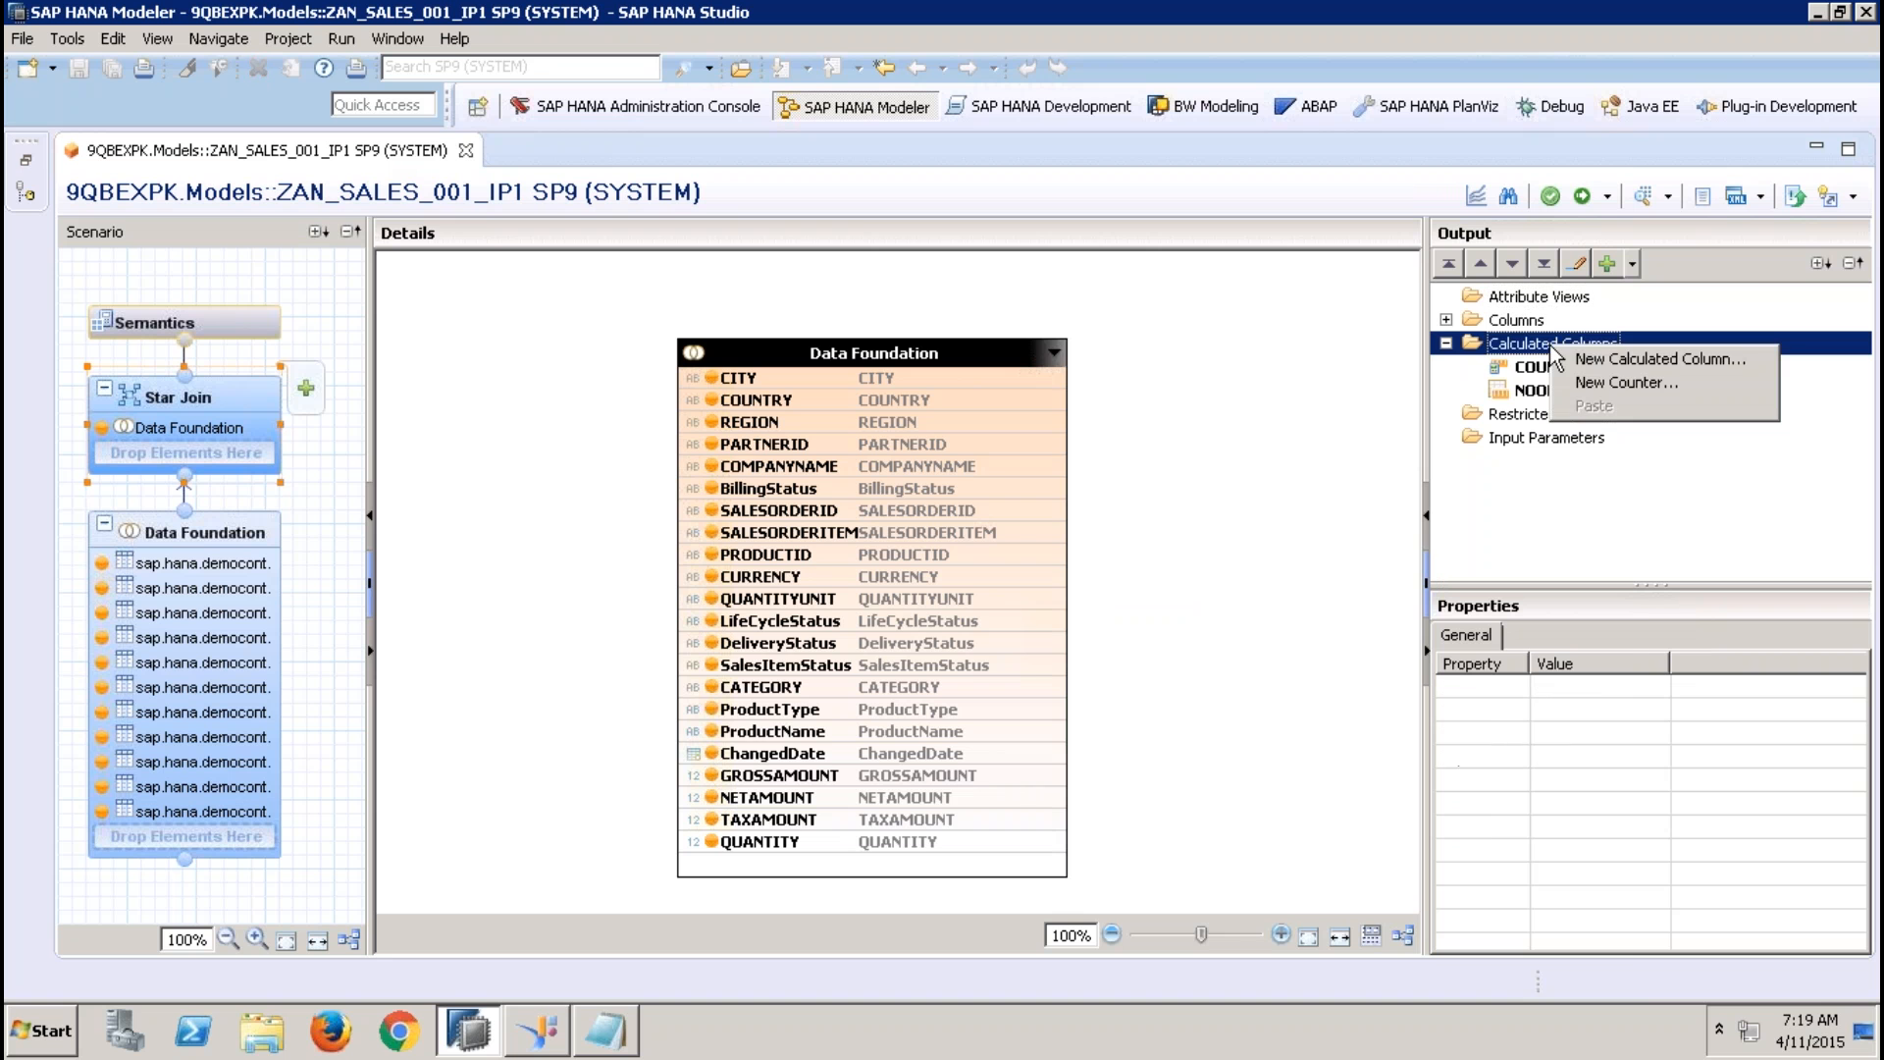
{"action": "left_click", "coordinate": [1607, 361]}
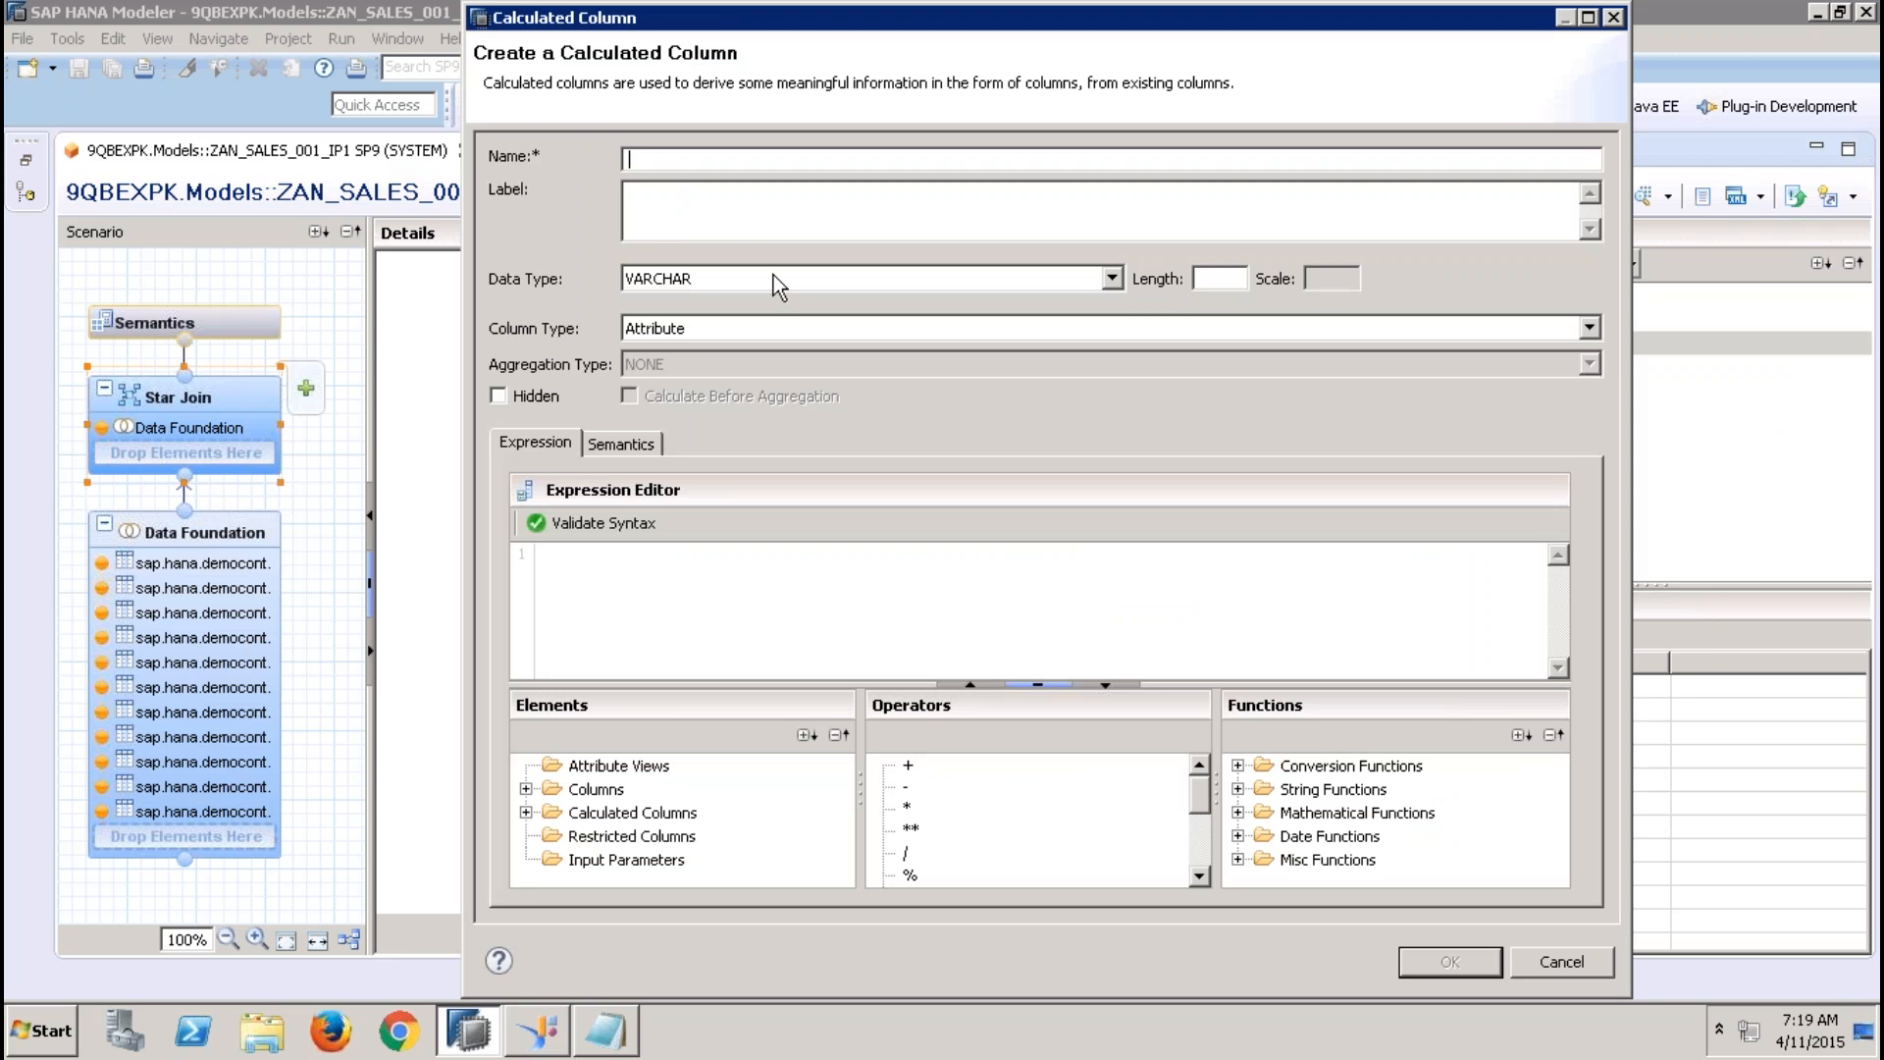
{"action": "type", "text": "SALESTAX"}
Set the calculated column's data type to DECIMAL with length 10 and scale 2, and its column type to Measure
{"action": "left_click", "coordinate": [743, 279]}
{"action": "left_click", "coordinate": [669, 339]}
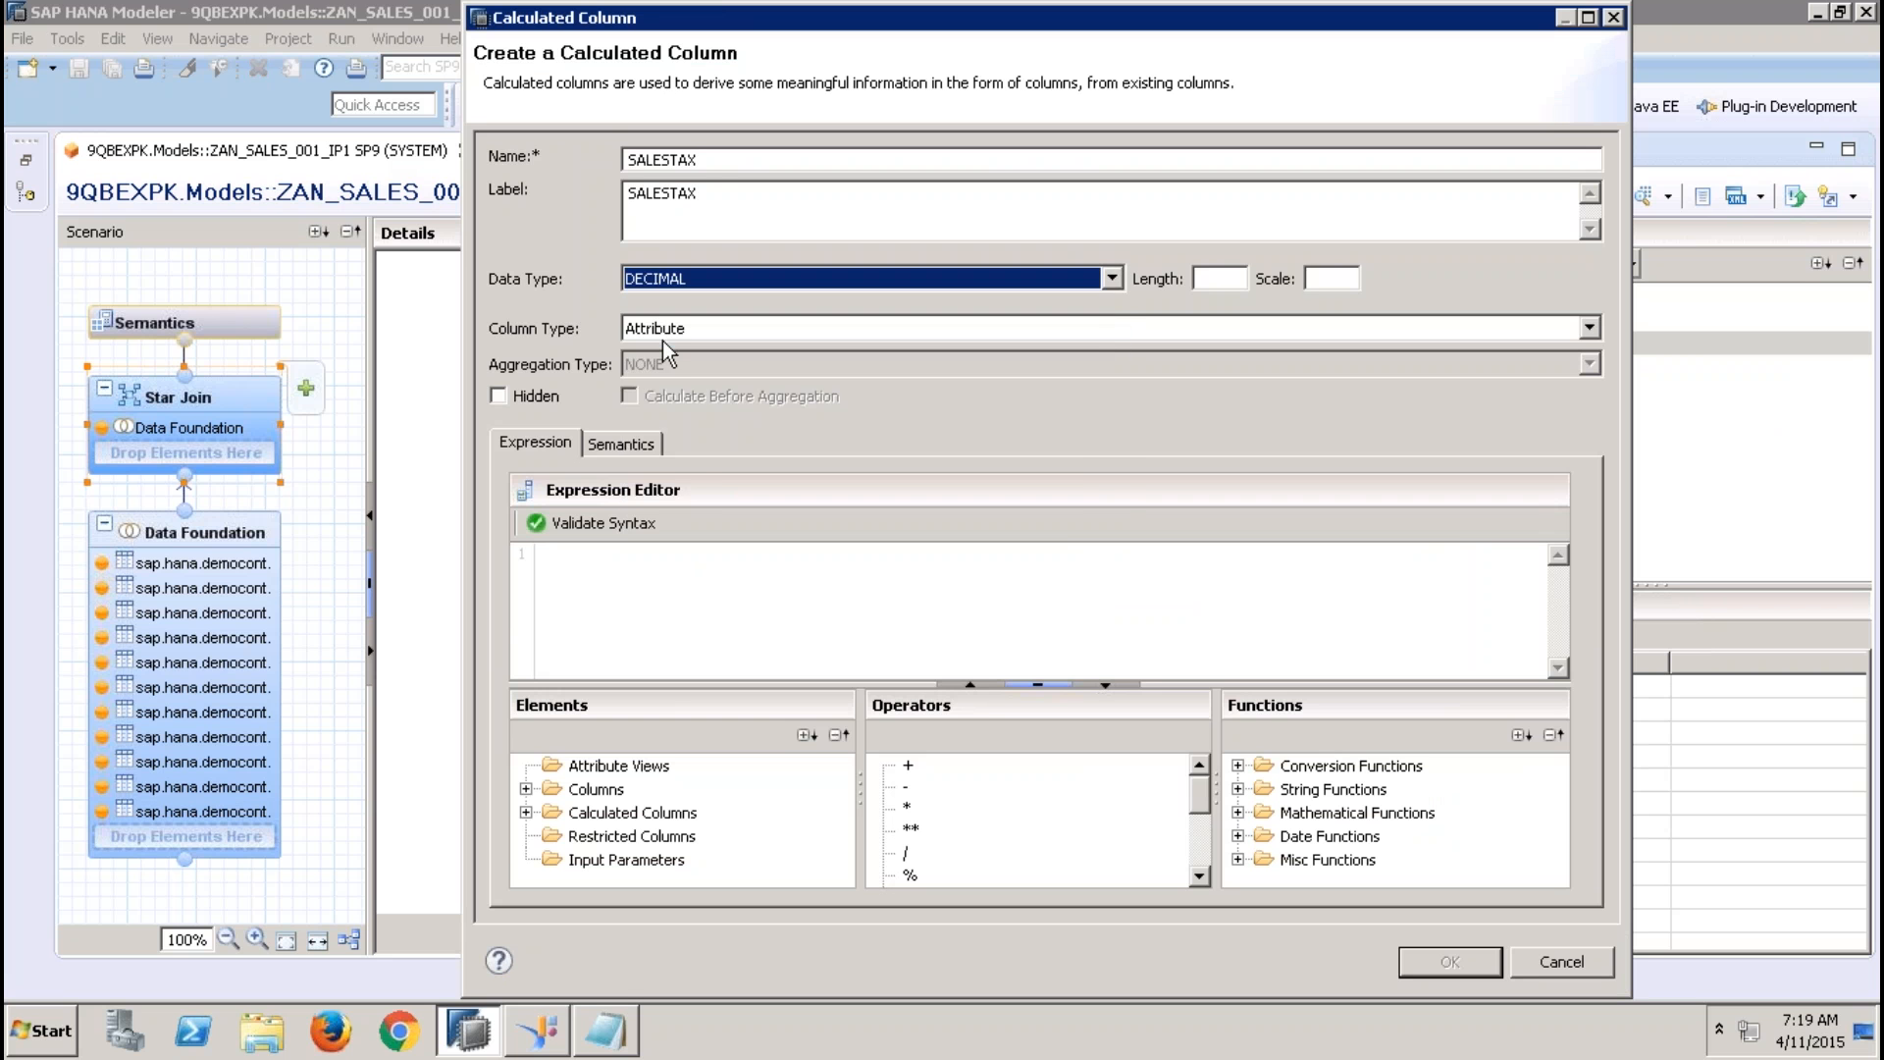
{"action": "left_click", "coordinate": [1225, 284]}
{"action": "type", "text": "10"}
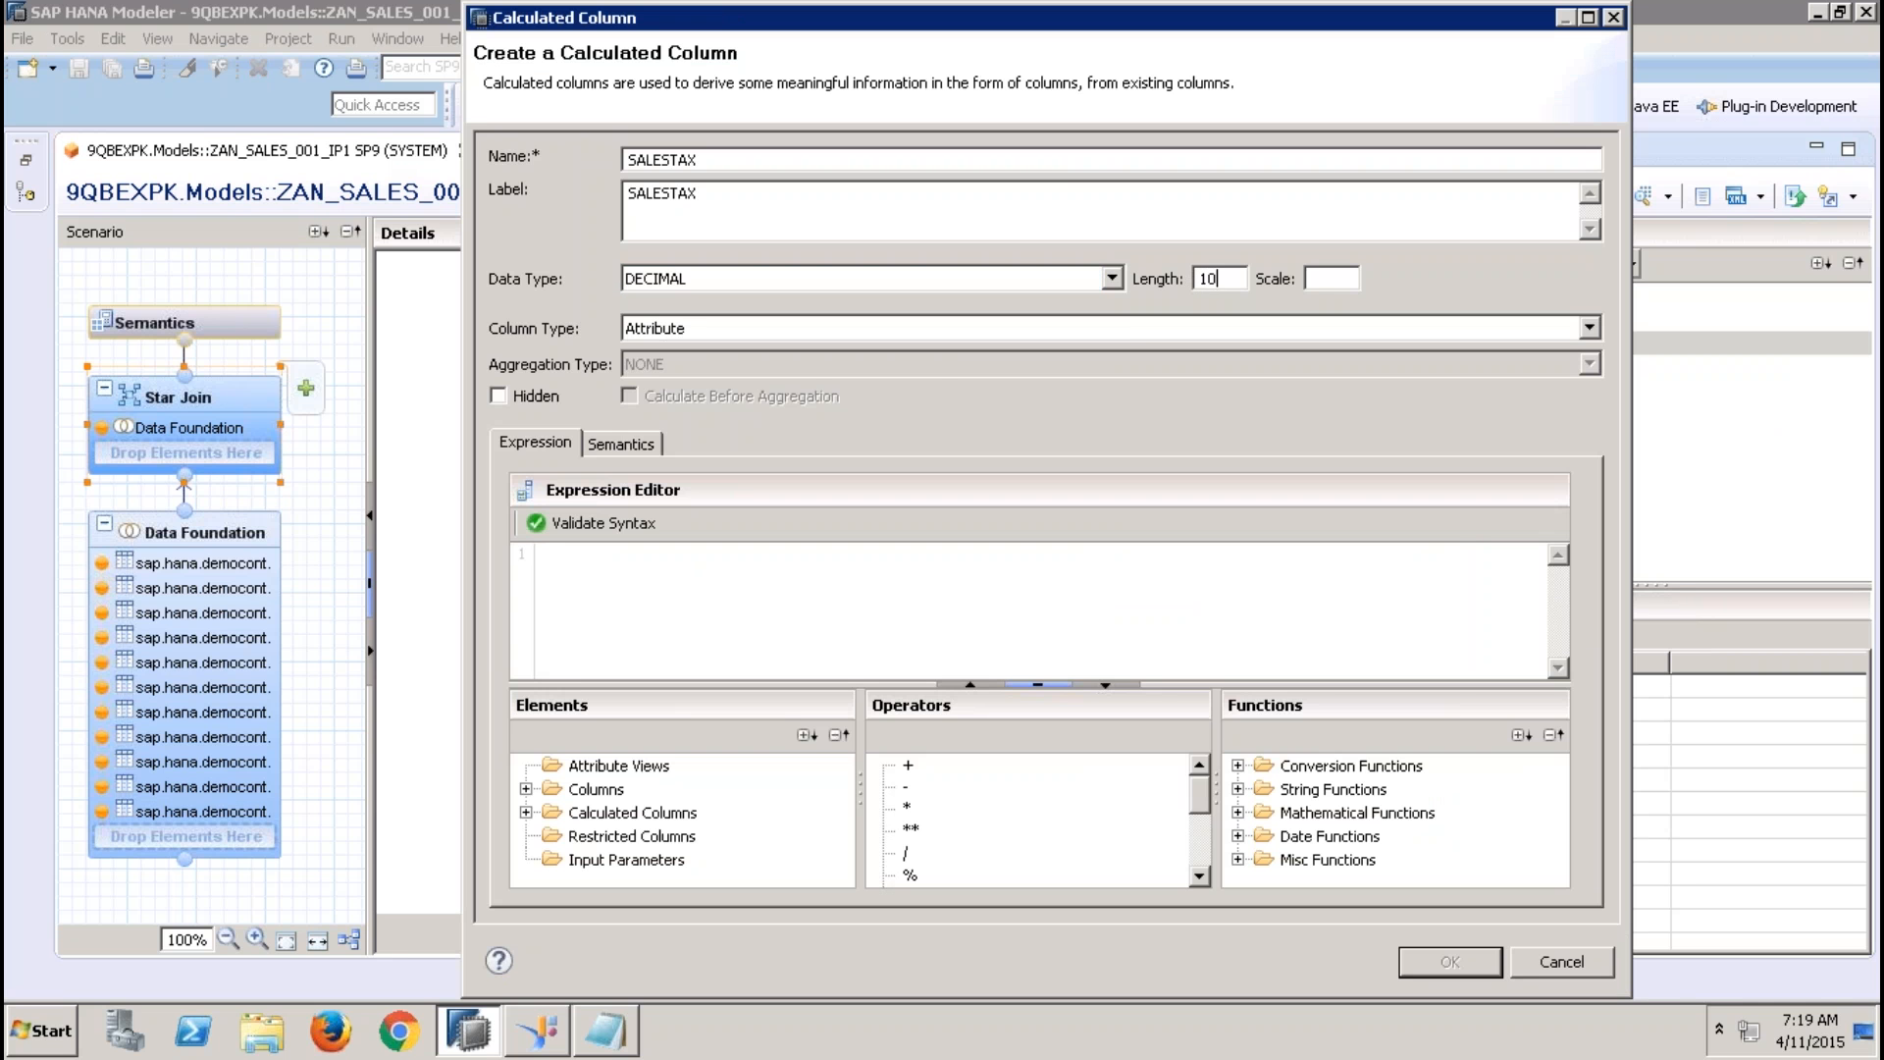
{"action": "key", "text": "Tab"}
{"action": "type", "text": "2"}
{"action": "left_click", "coordinate": [928, 329]}
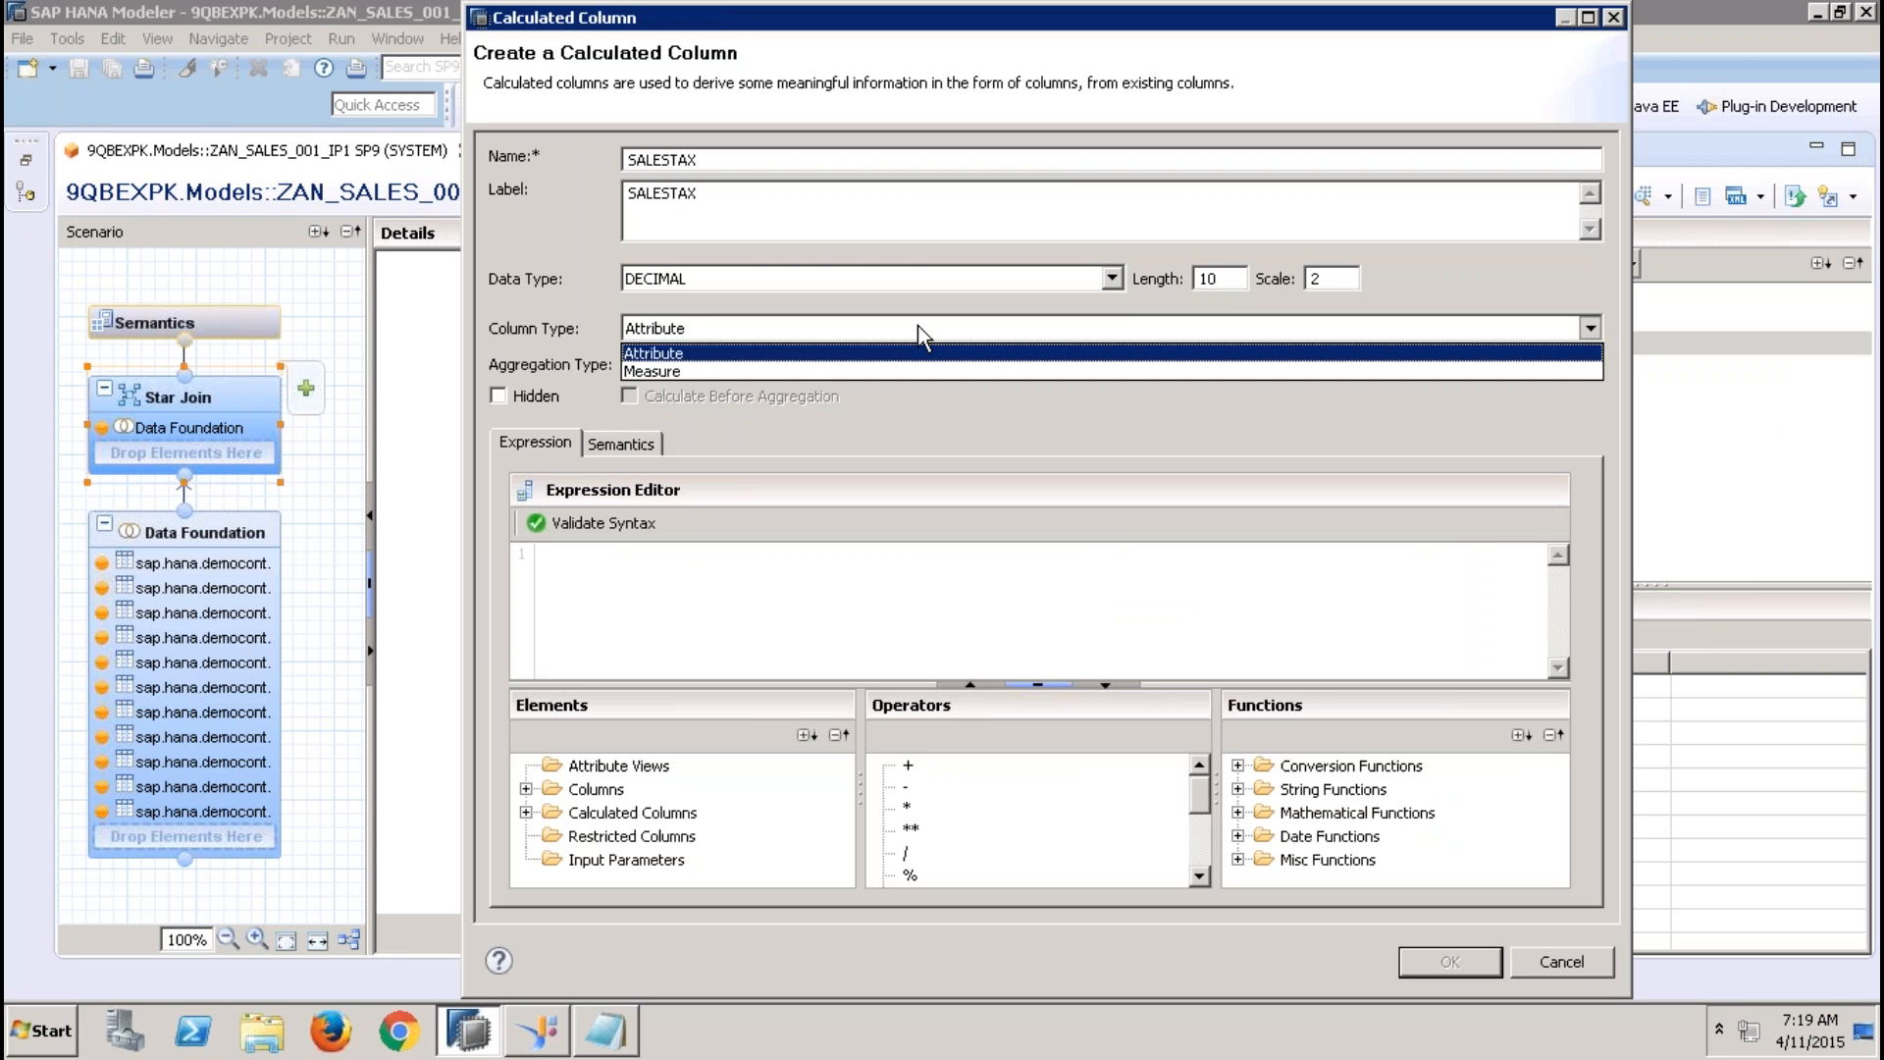
{"action": "left_click", "coordinate": [804, 369]}
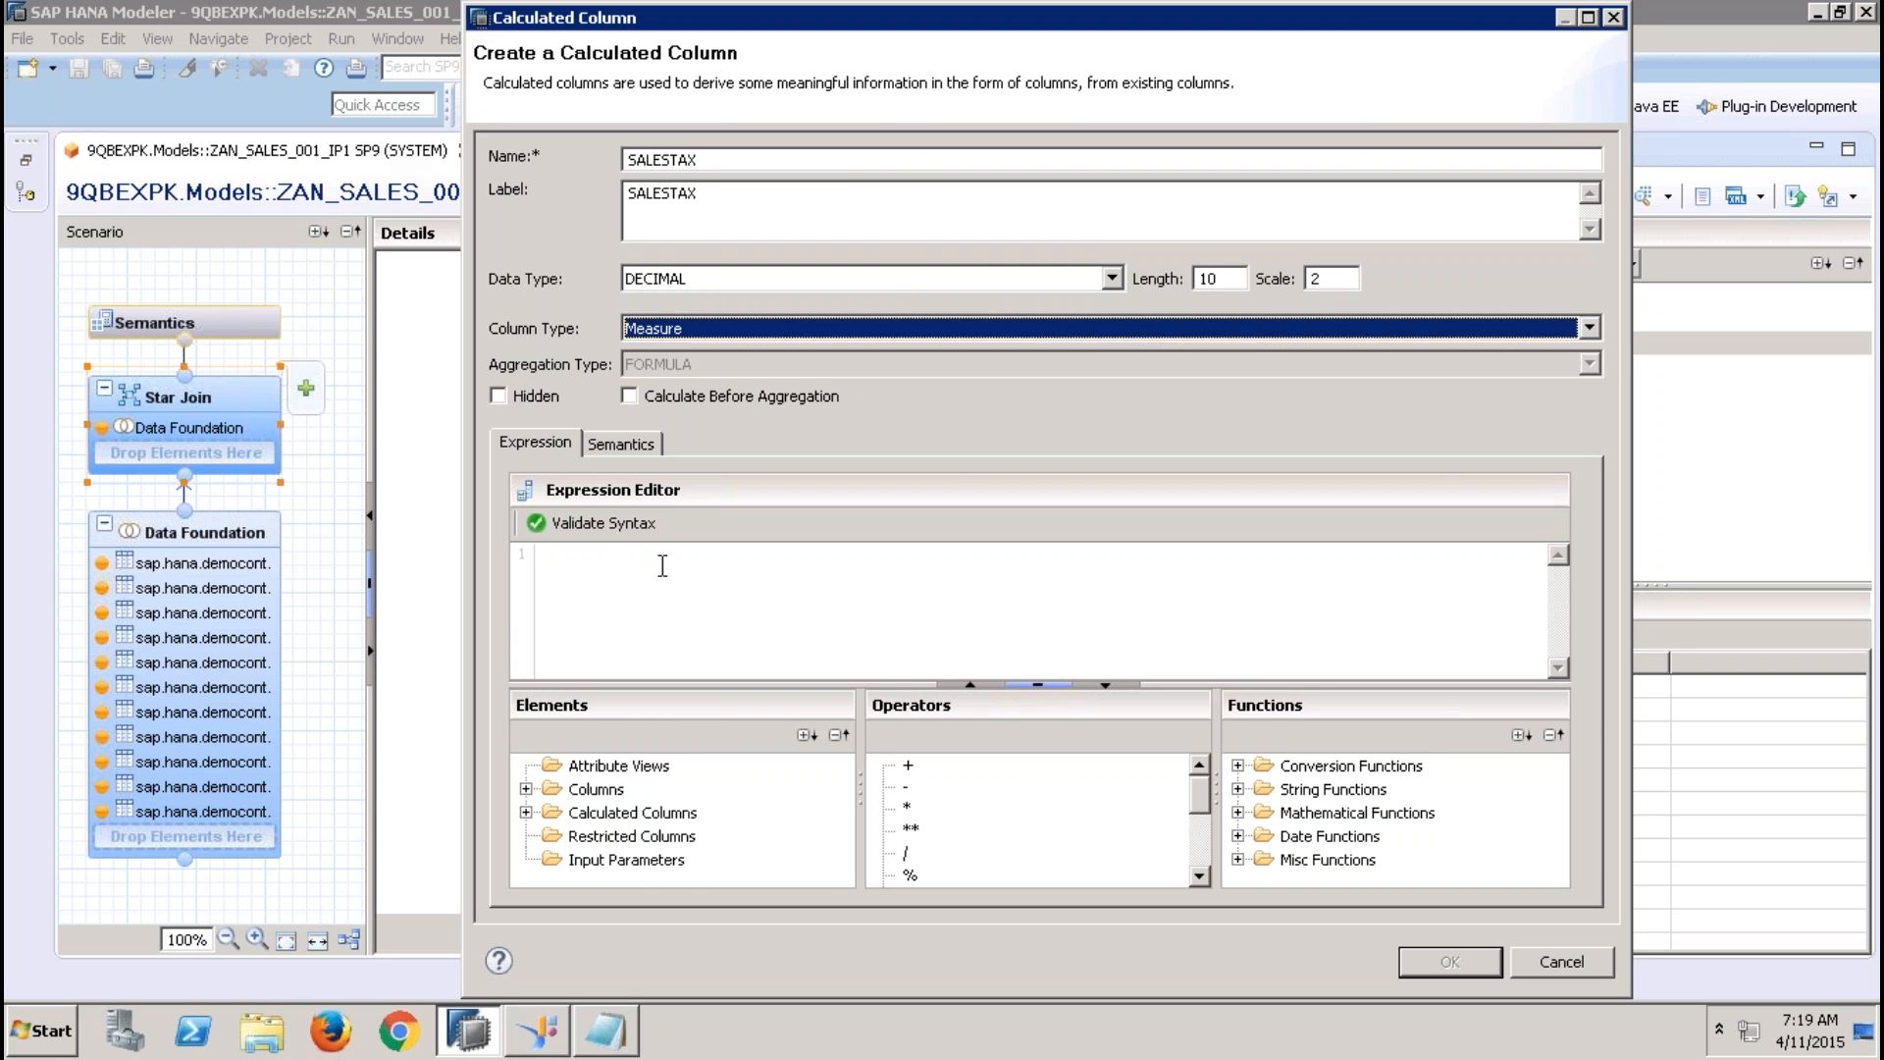
Enter the expression "GROSSAMOUNT" *12.36 for SALESTAX, validate its syntax, and save the calculated column
{"action": "left_click", "coordinate": [669, 555]}
{"action": "left_click", "coordinate": [526, 813]}
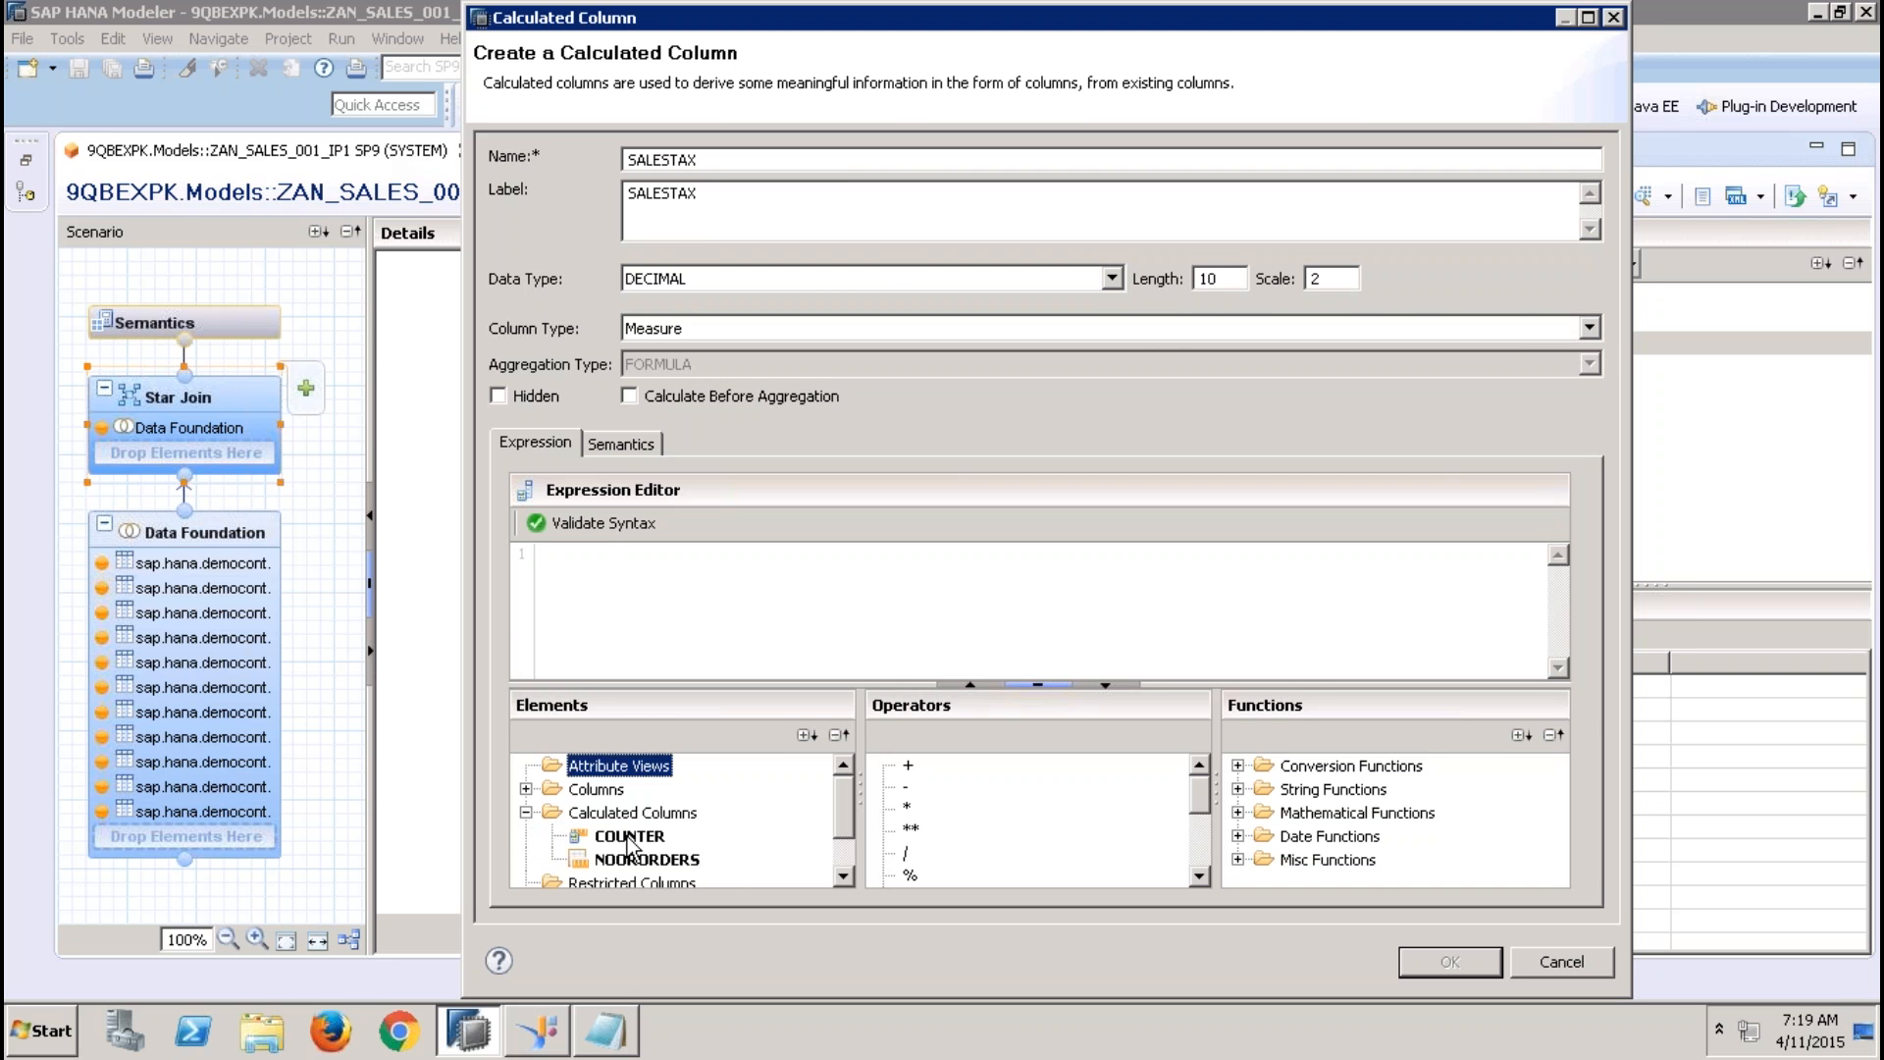
{"action": "left_click", "coordinate": [526, 789]}
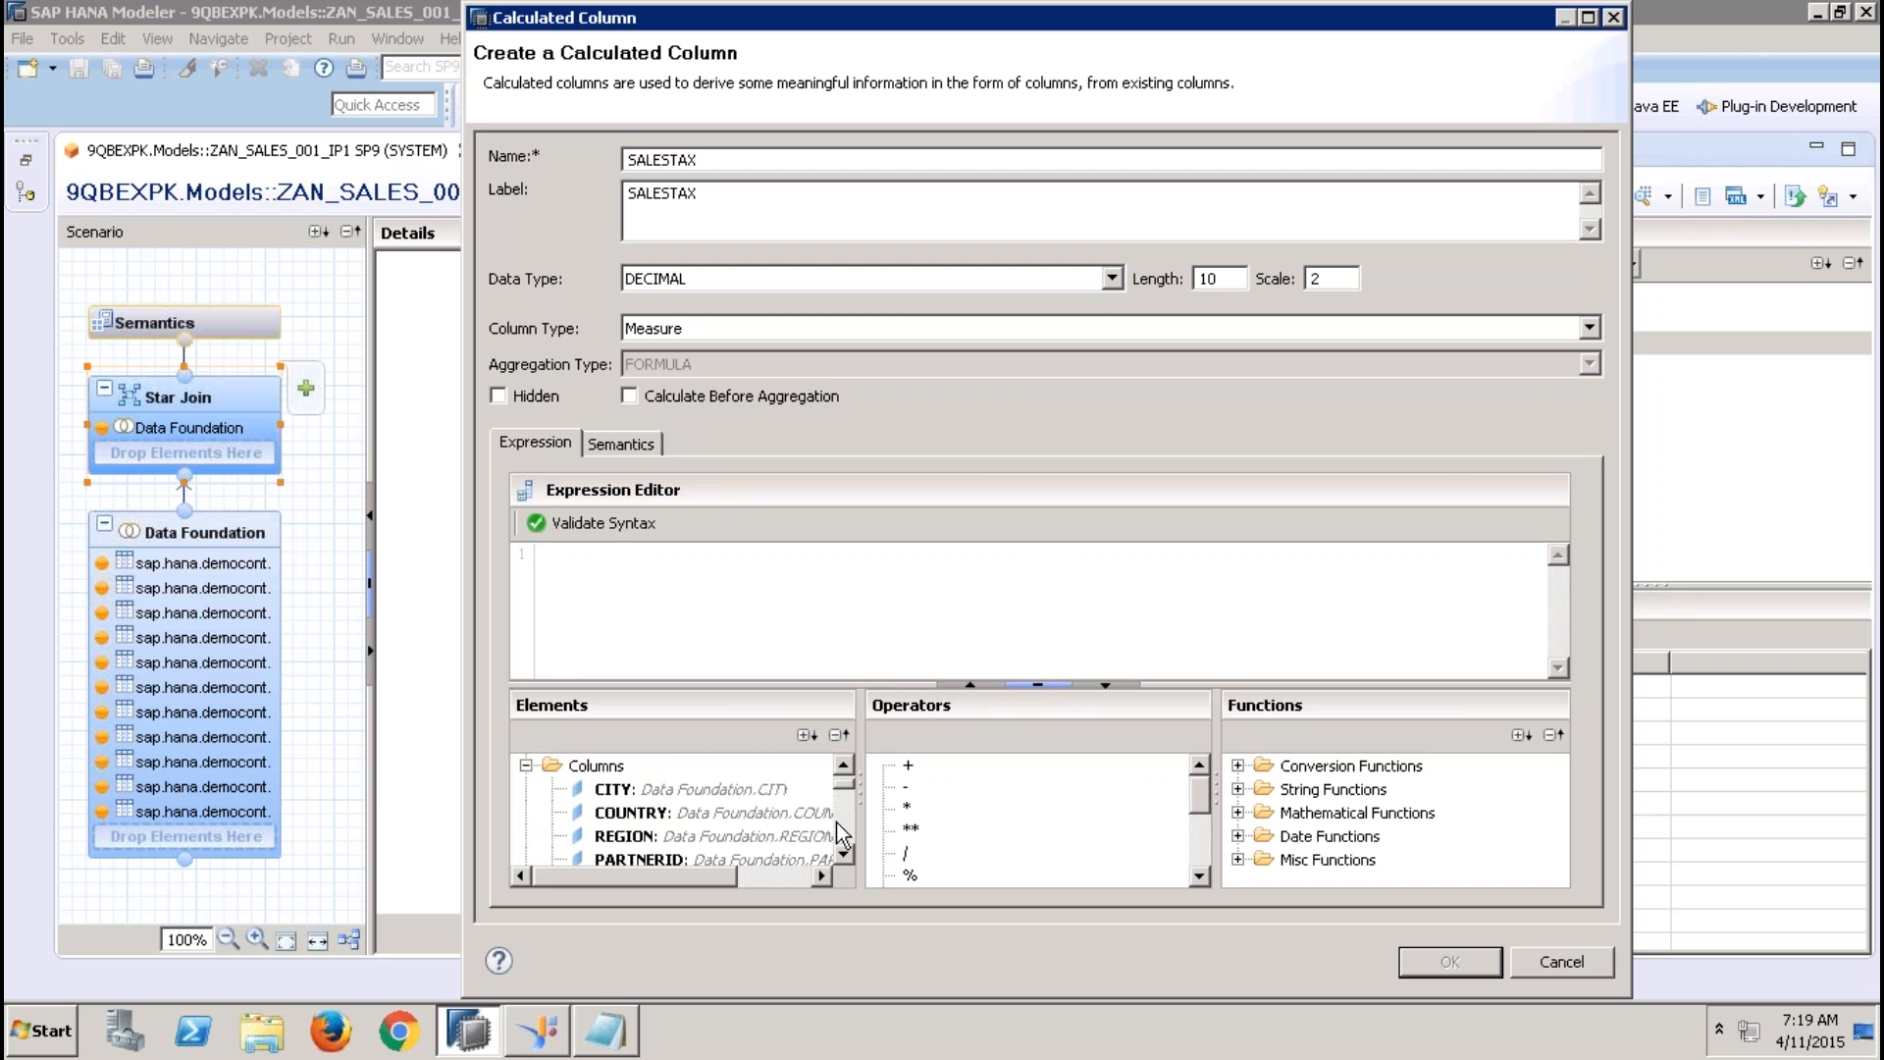
{"action": "scroll", "coordinate": [844, 819], "scroll_direction": "down", "scroll_amount": 5}
{"action": "double_click", "coordinate": [721, 789]}
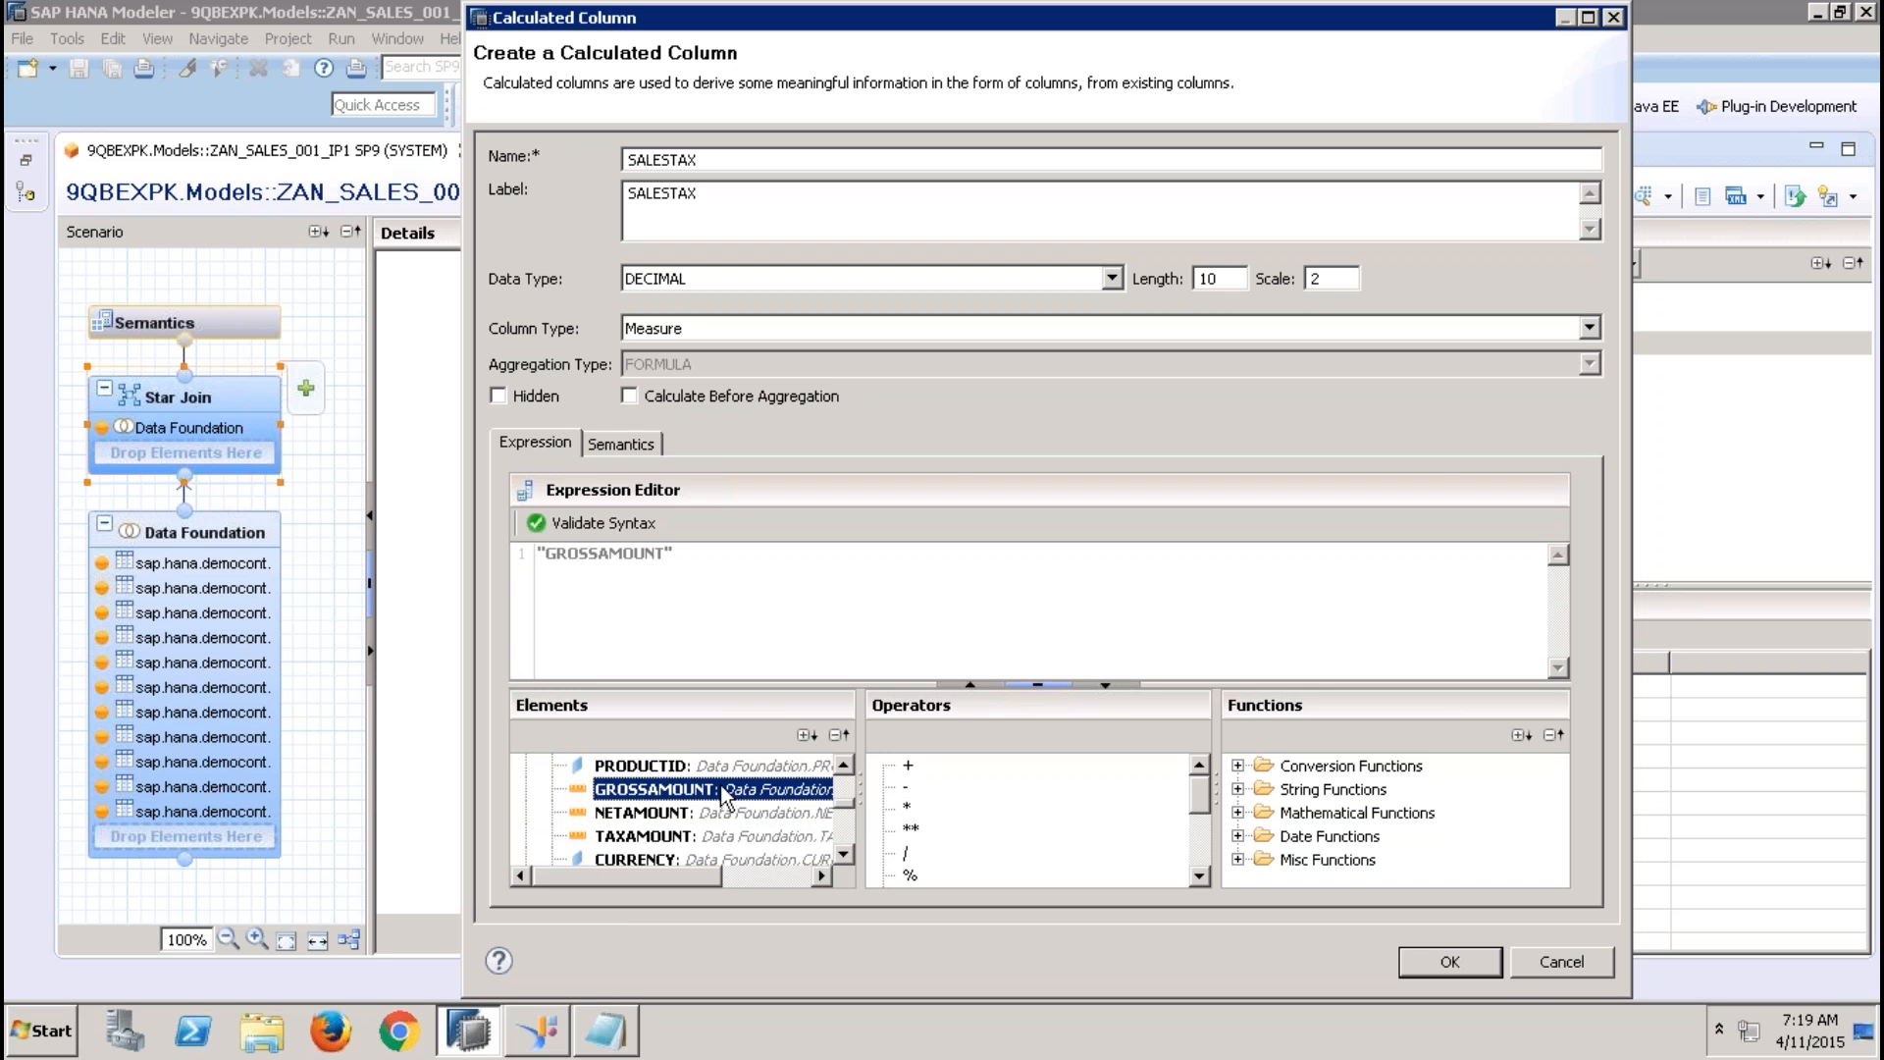
{"action": "double_click", "coordinate": [906, 809]}
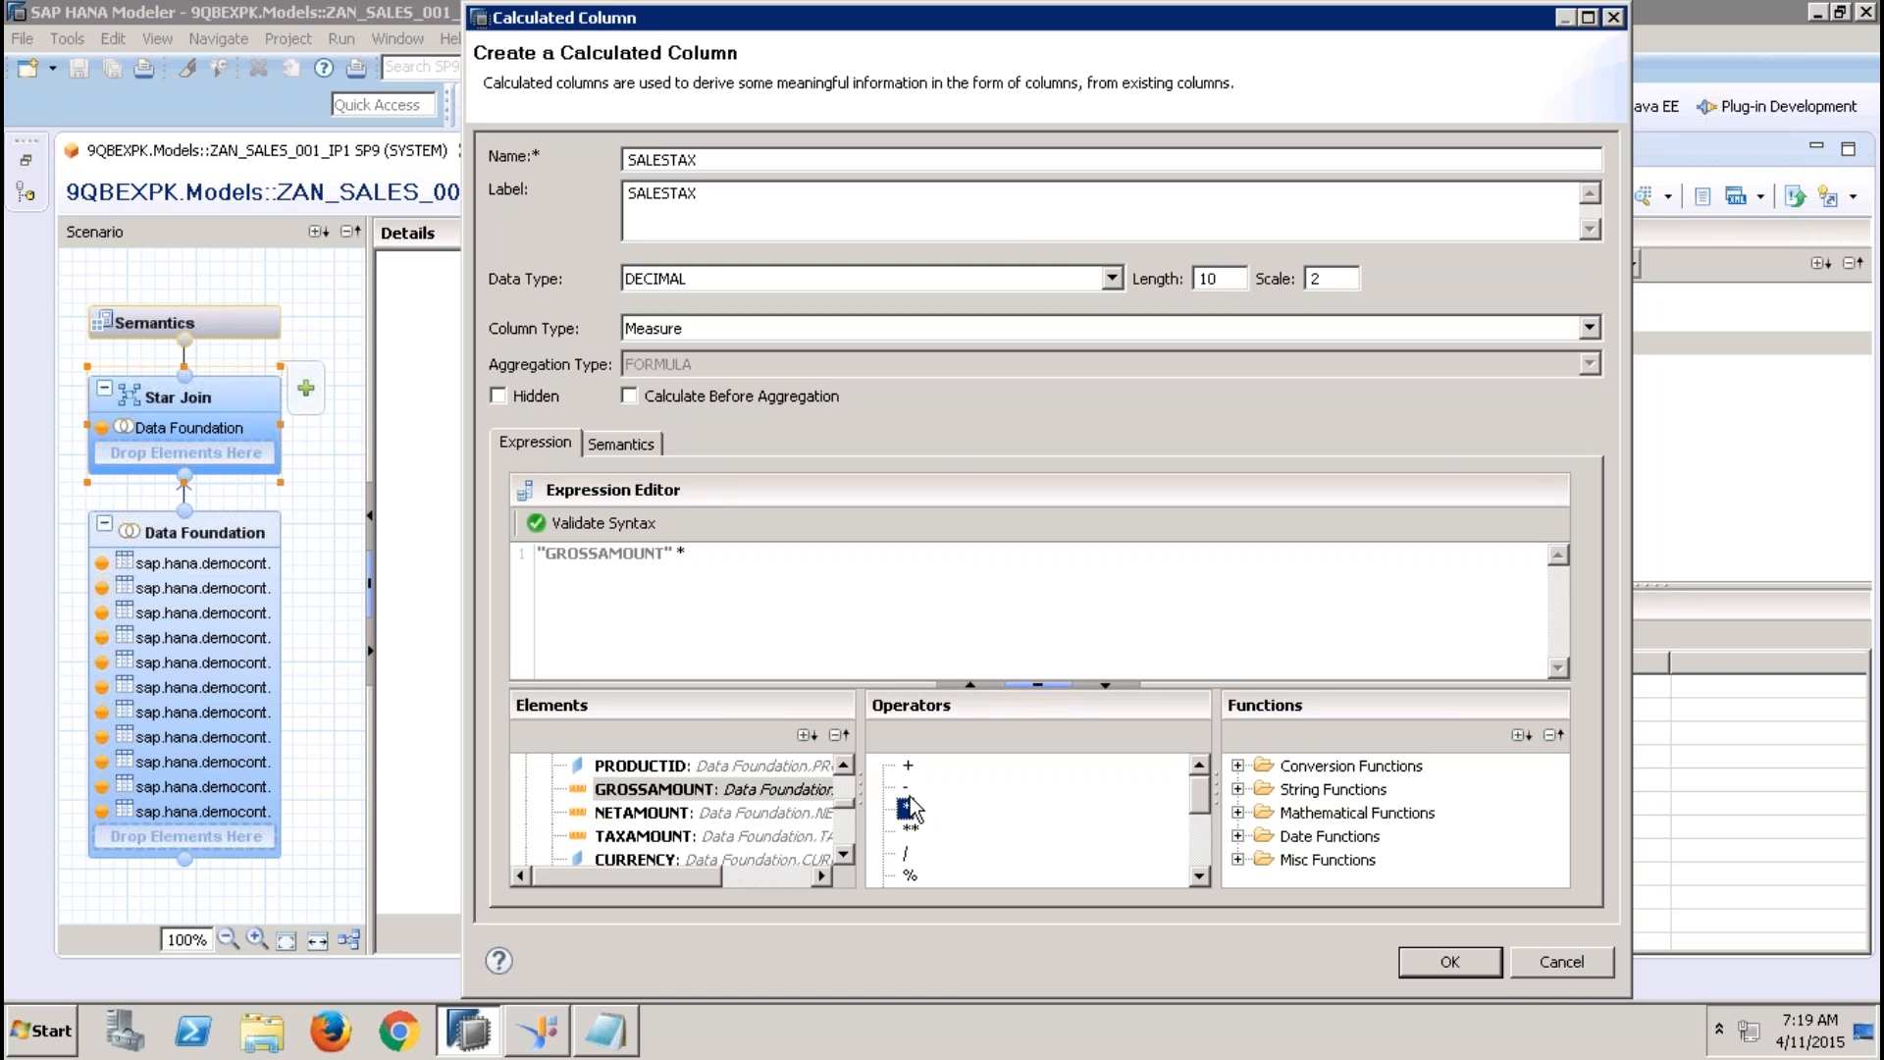
{"action": "left_click", "coordinate": [761, 560]}
{"action": "type", "text": "12.36"}
{"action": "left_click", "coordinate": [574, 530]}
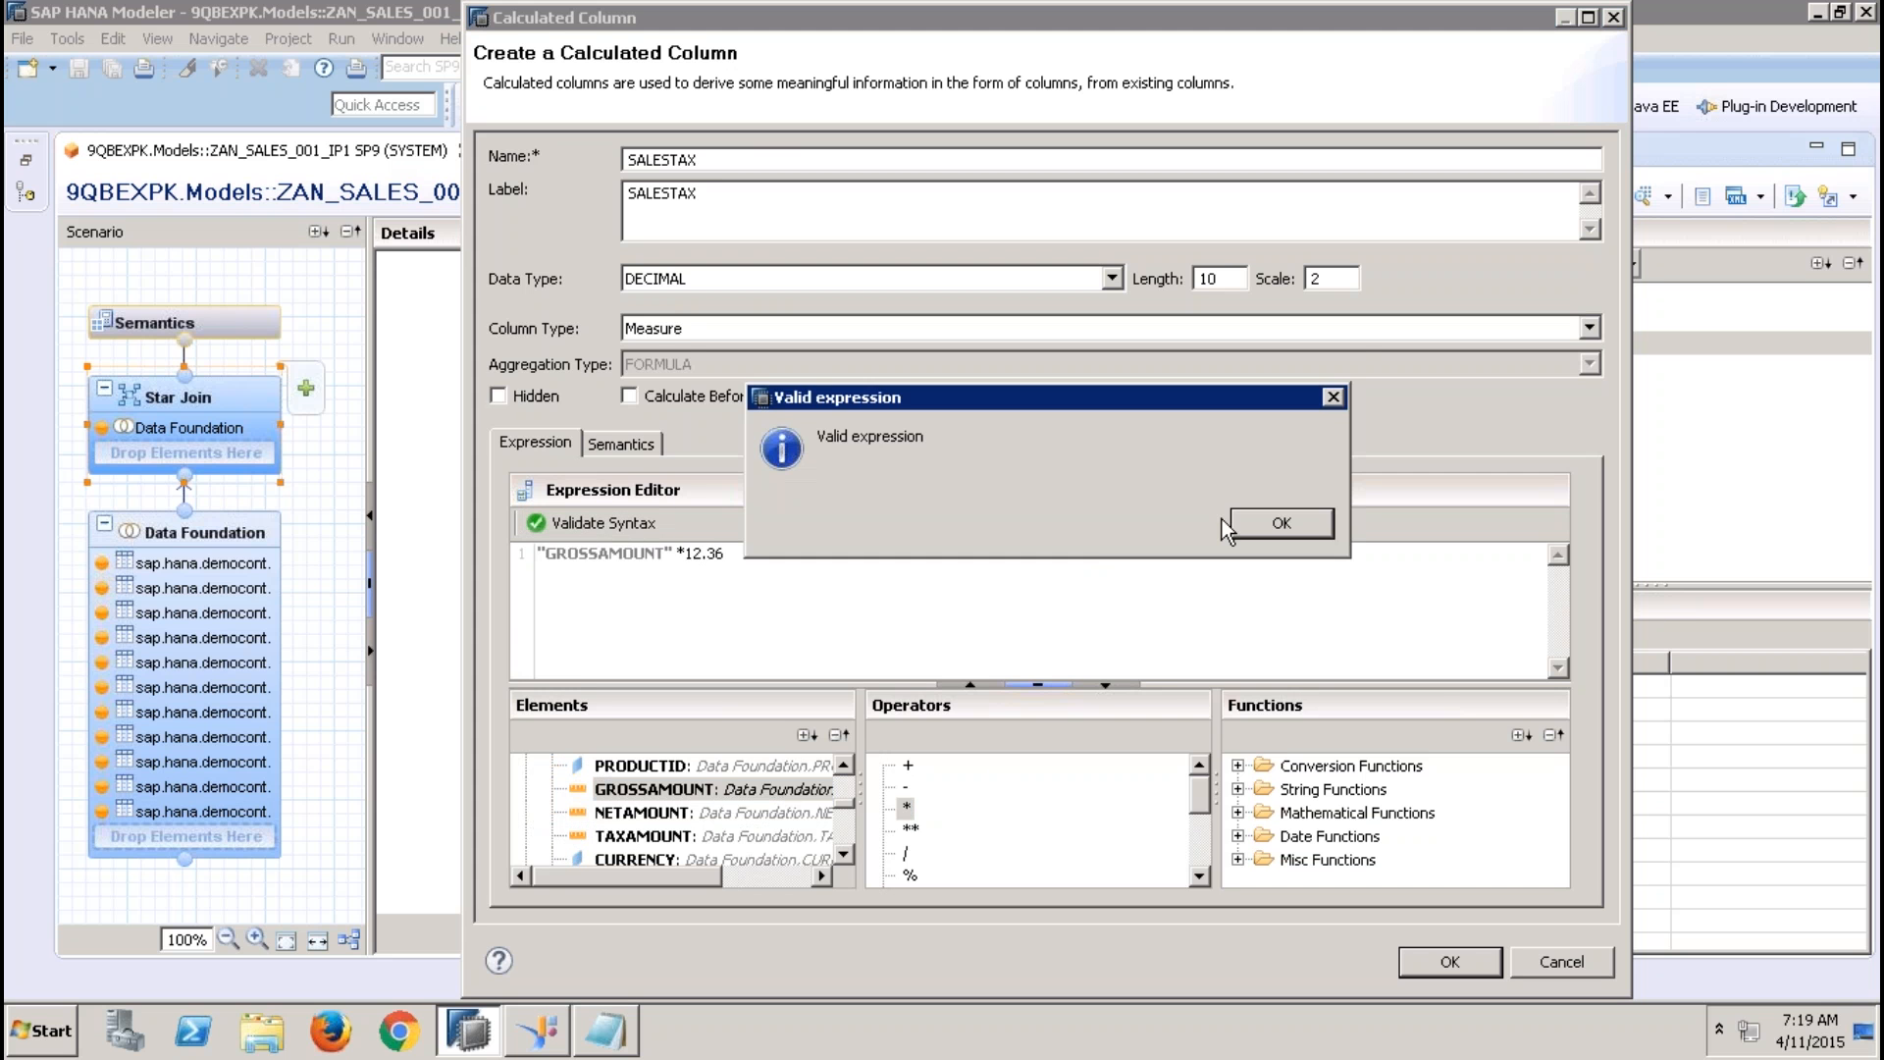
{"action": "left_click", "coordinate": [1247, 521]}
{"action": "left_click", "coordinate": [1432, 967]}
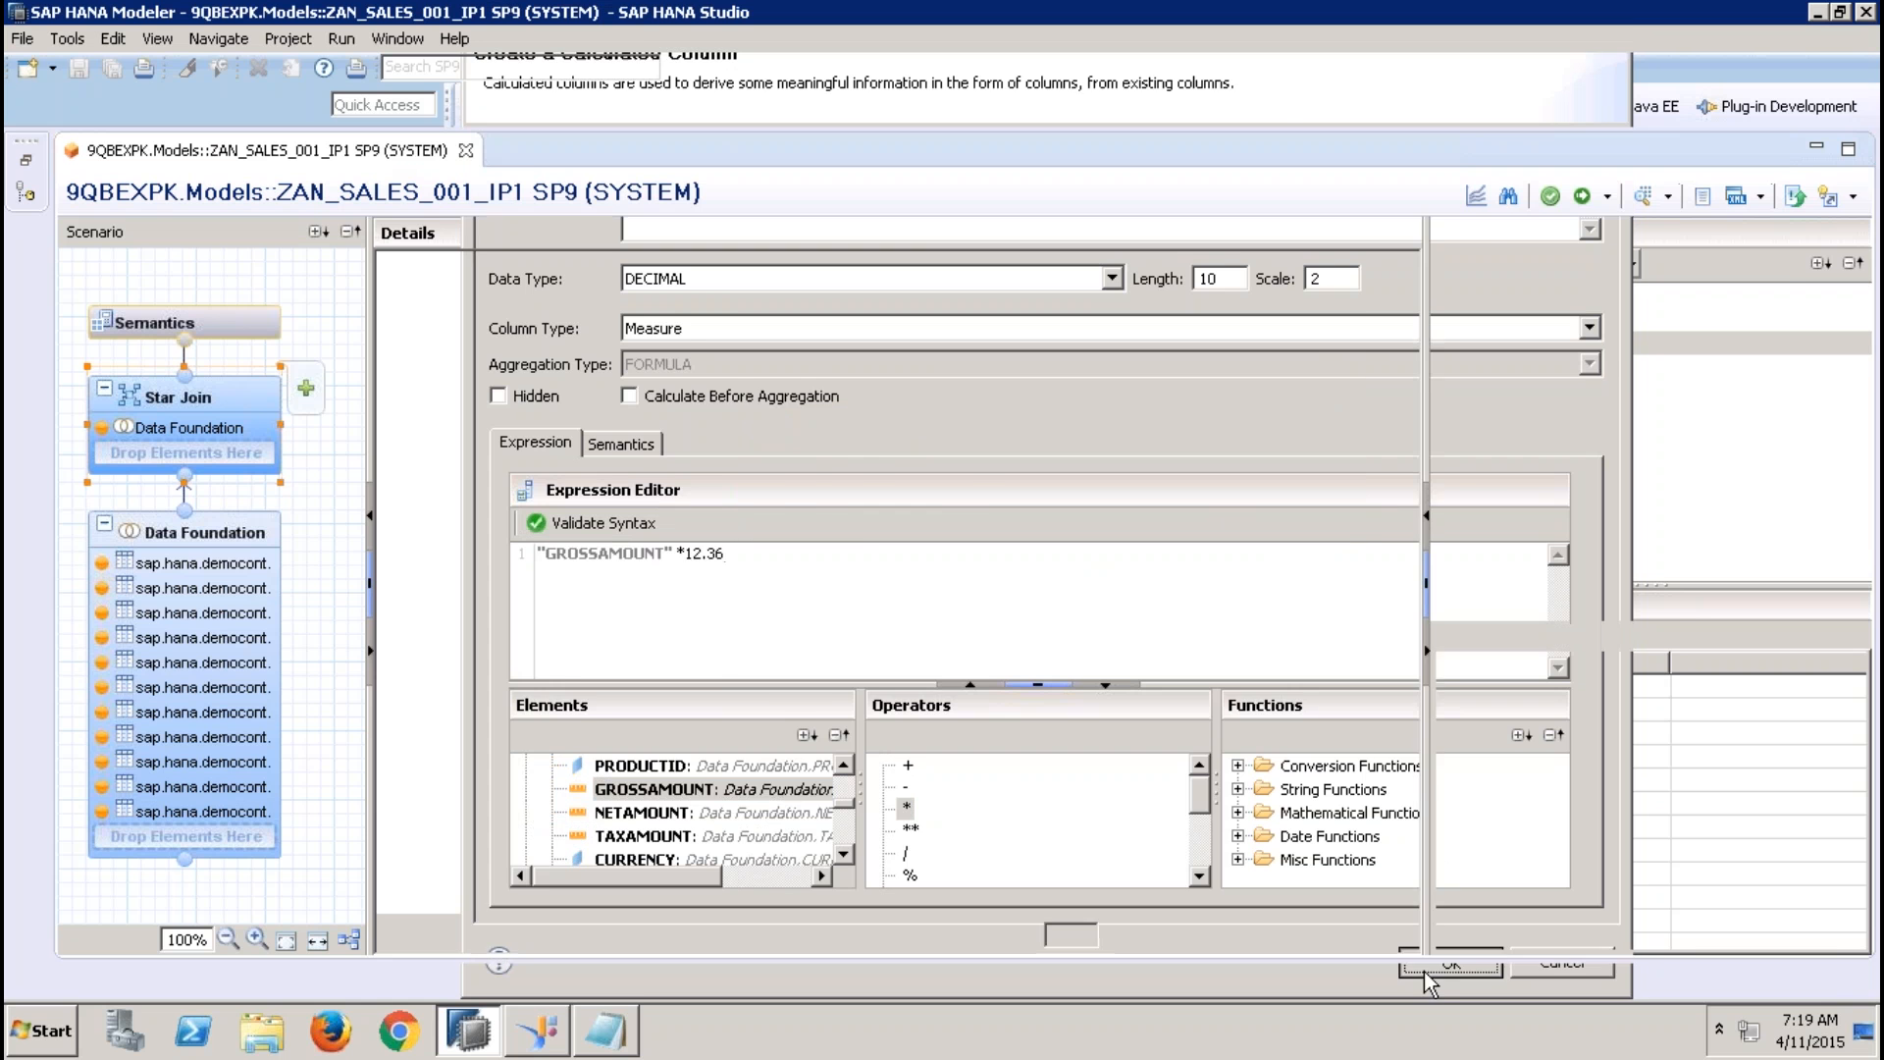
Locate the SALESTAX column in the view's Semantics and activate the view
{"action": "left_click", "coordinate": [257, 328]}
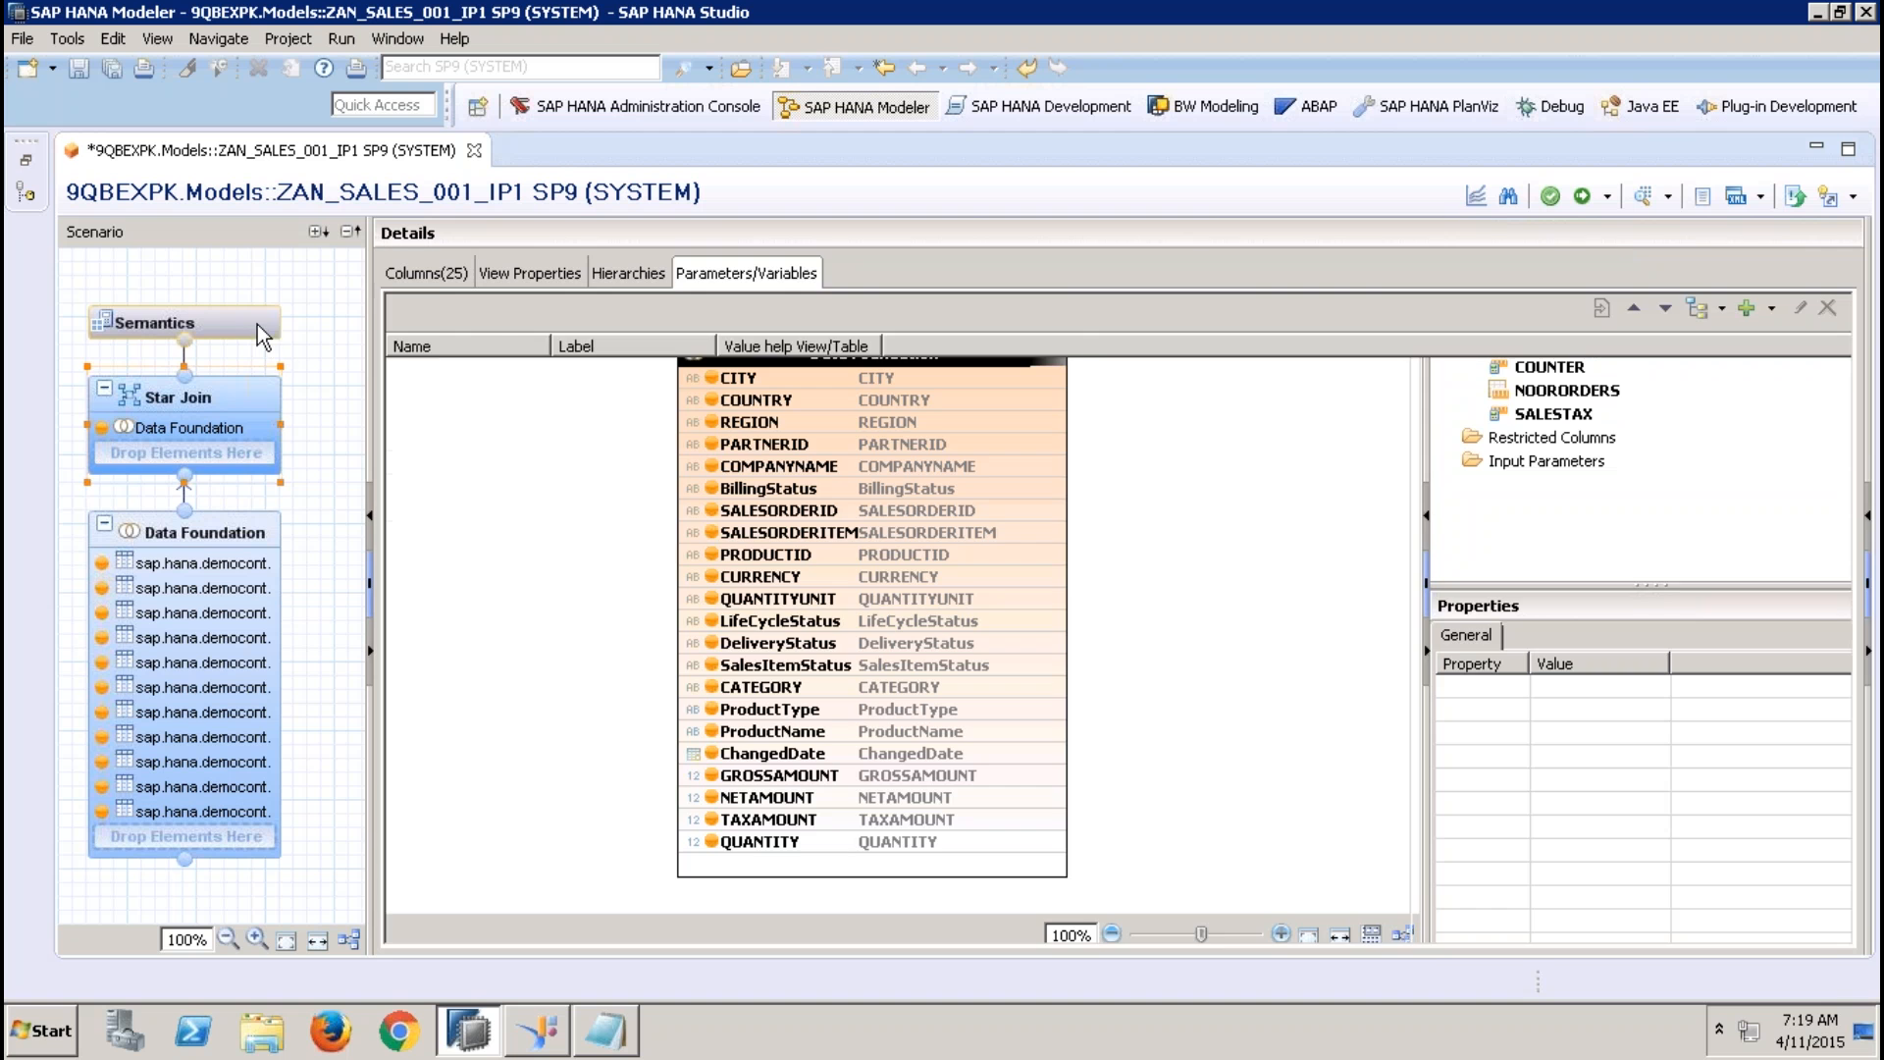
{"action": "left_click", "coordinate": [447, 277]}
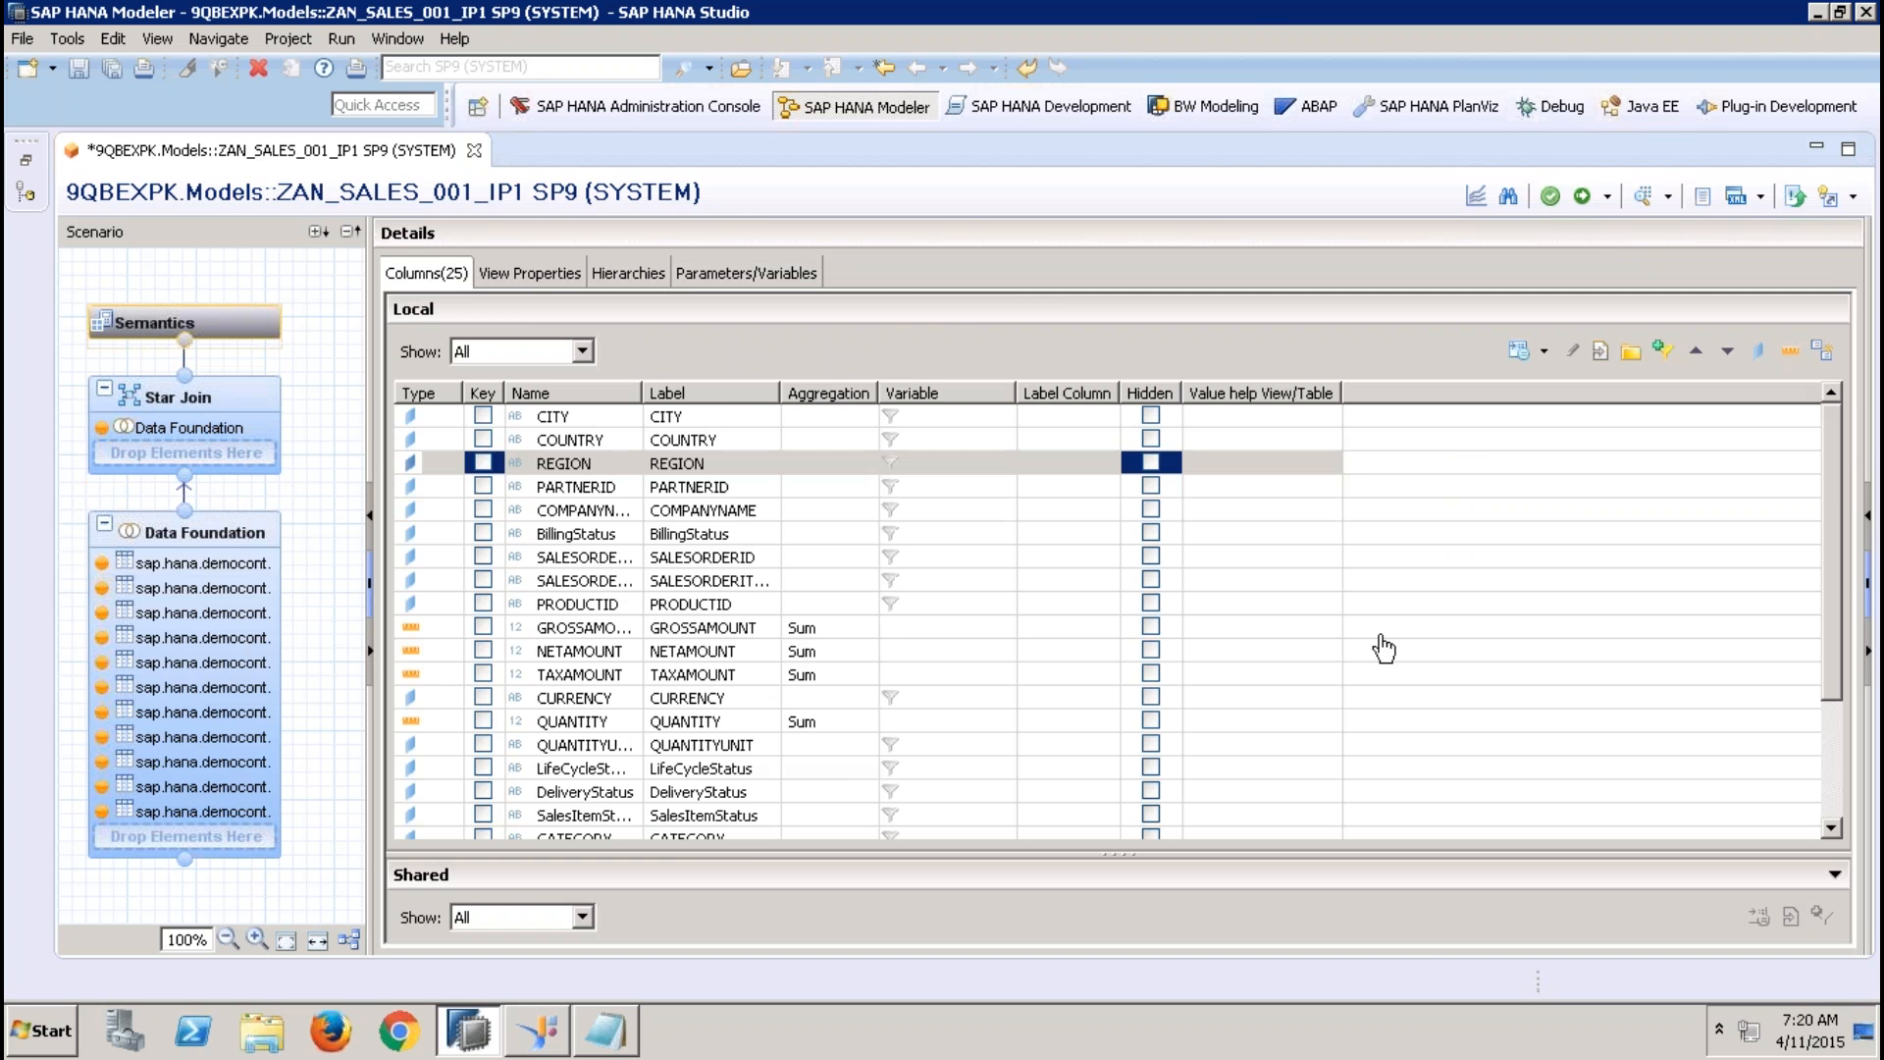
{"action": "left_click", "coordinate": [1828, 760]}
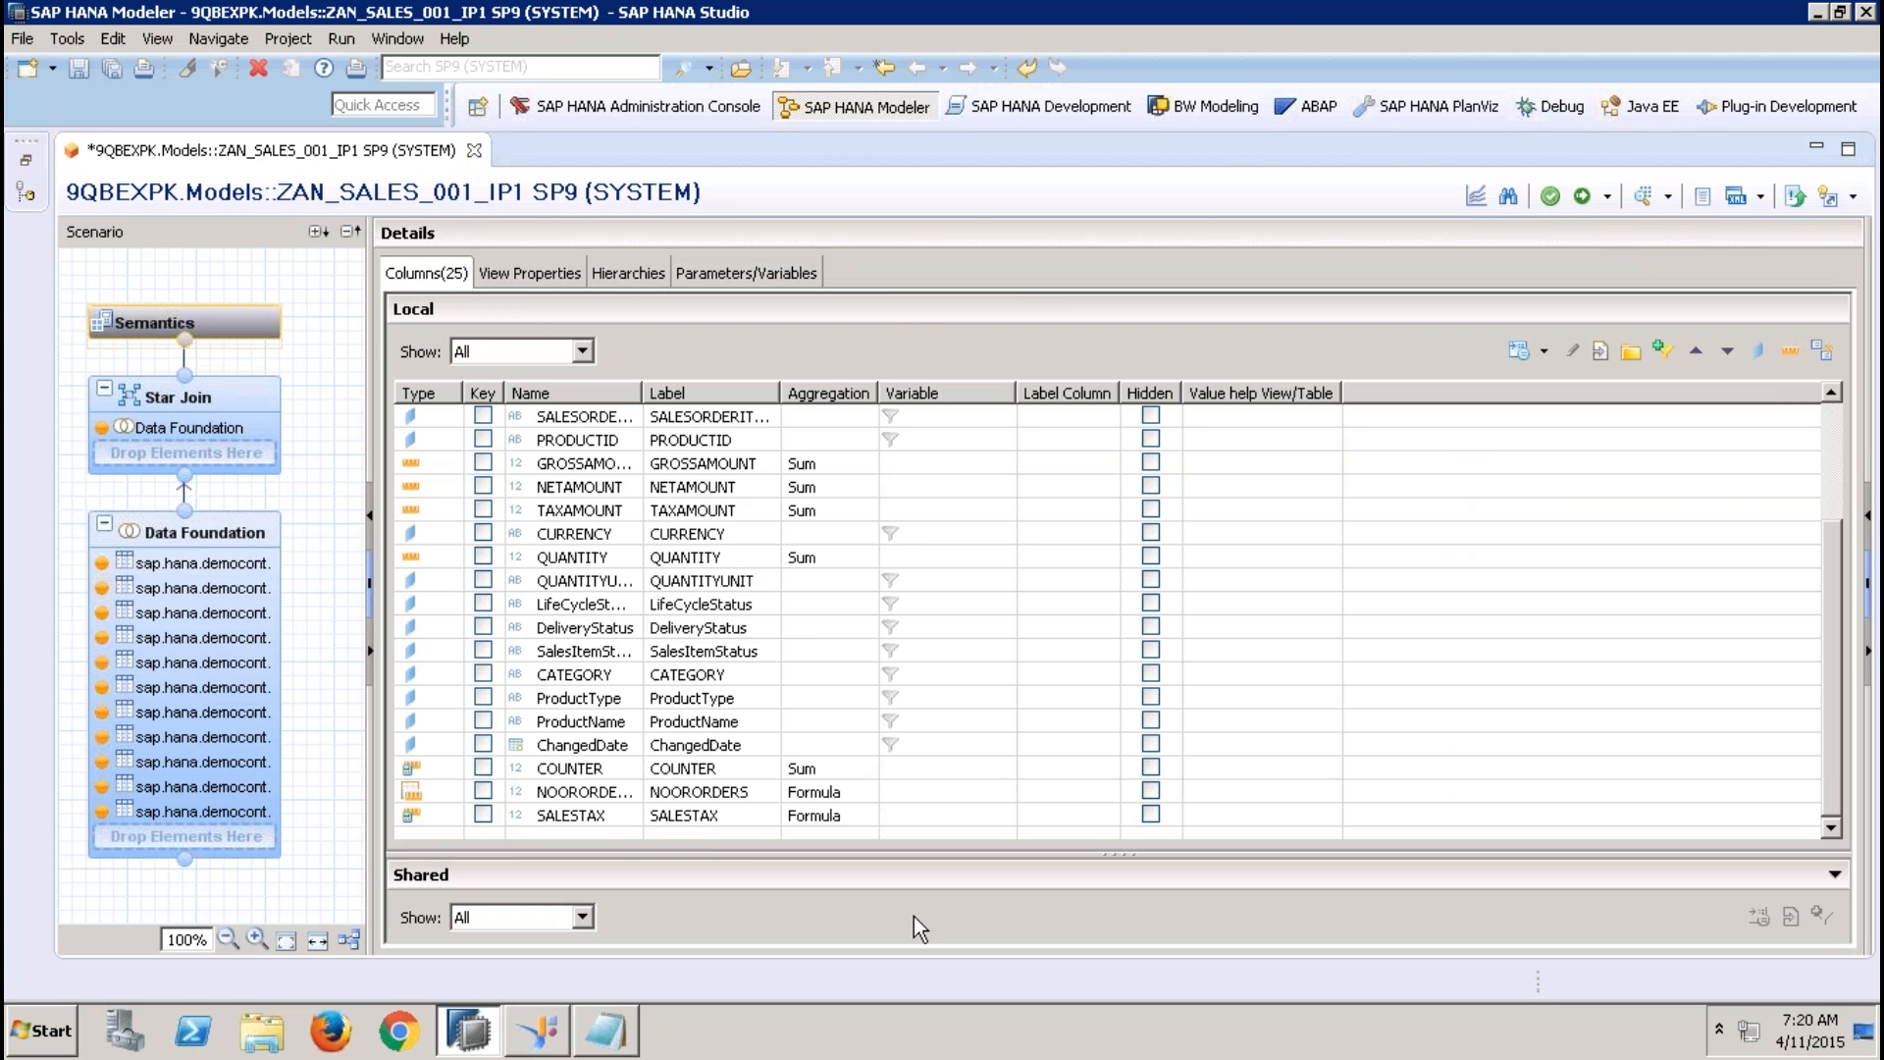
{"action": "left_click", "coordinate": [734, 812]}
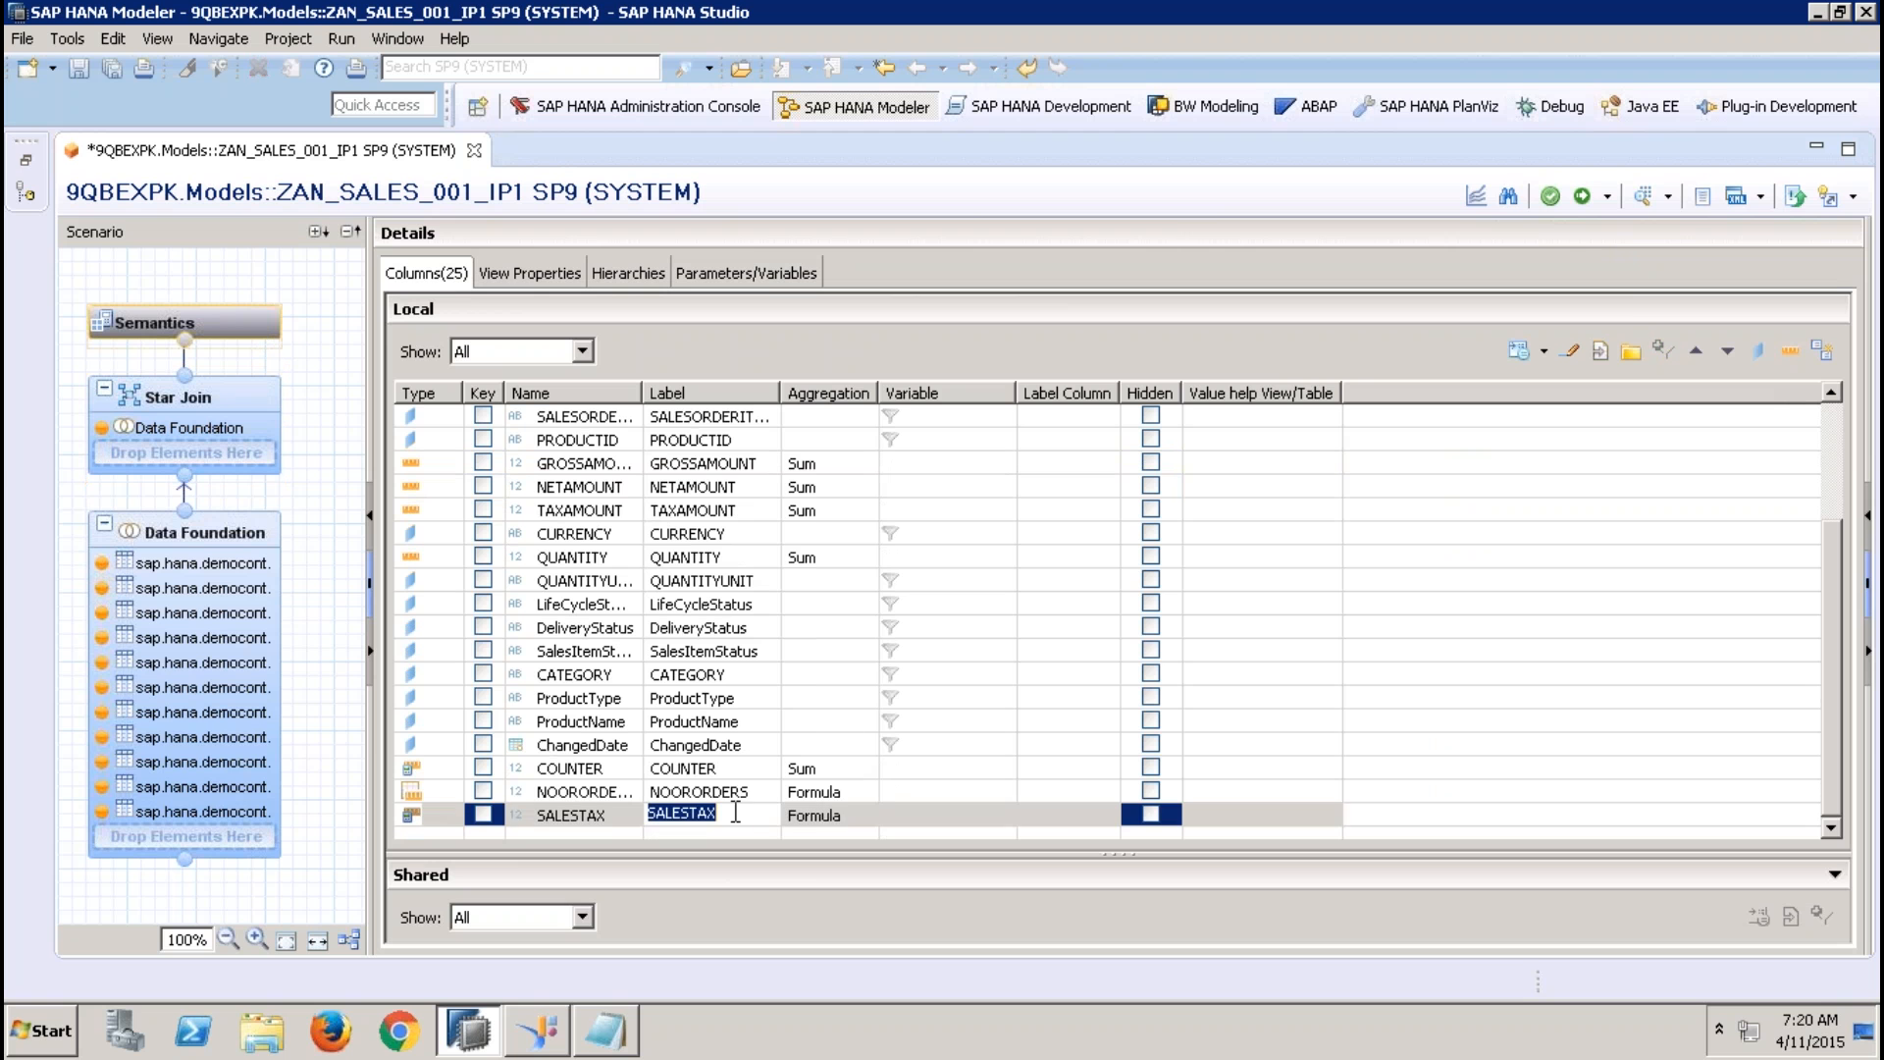
{"action": "left_click", "coordinate": [1581, 197]}
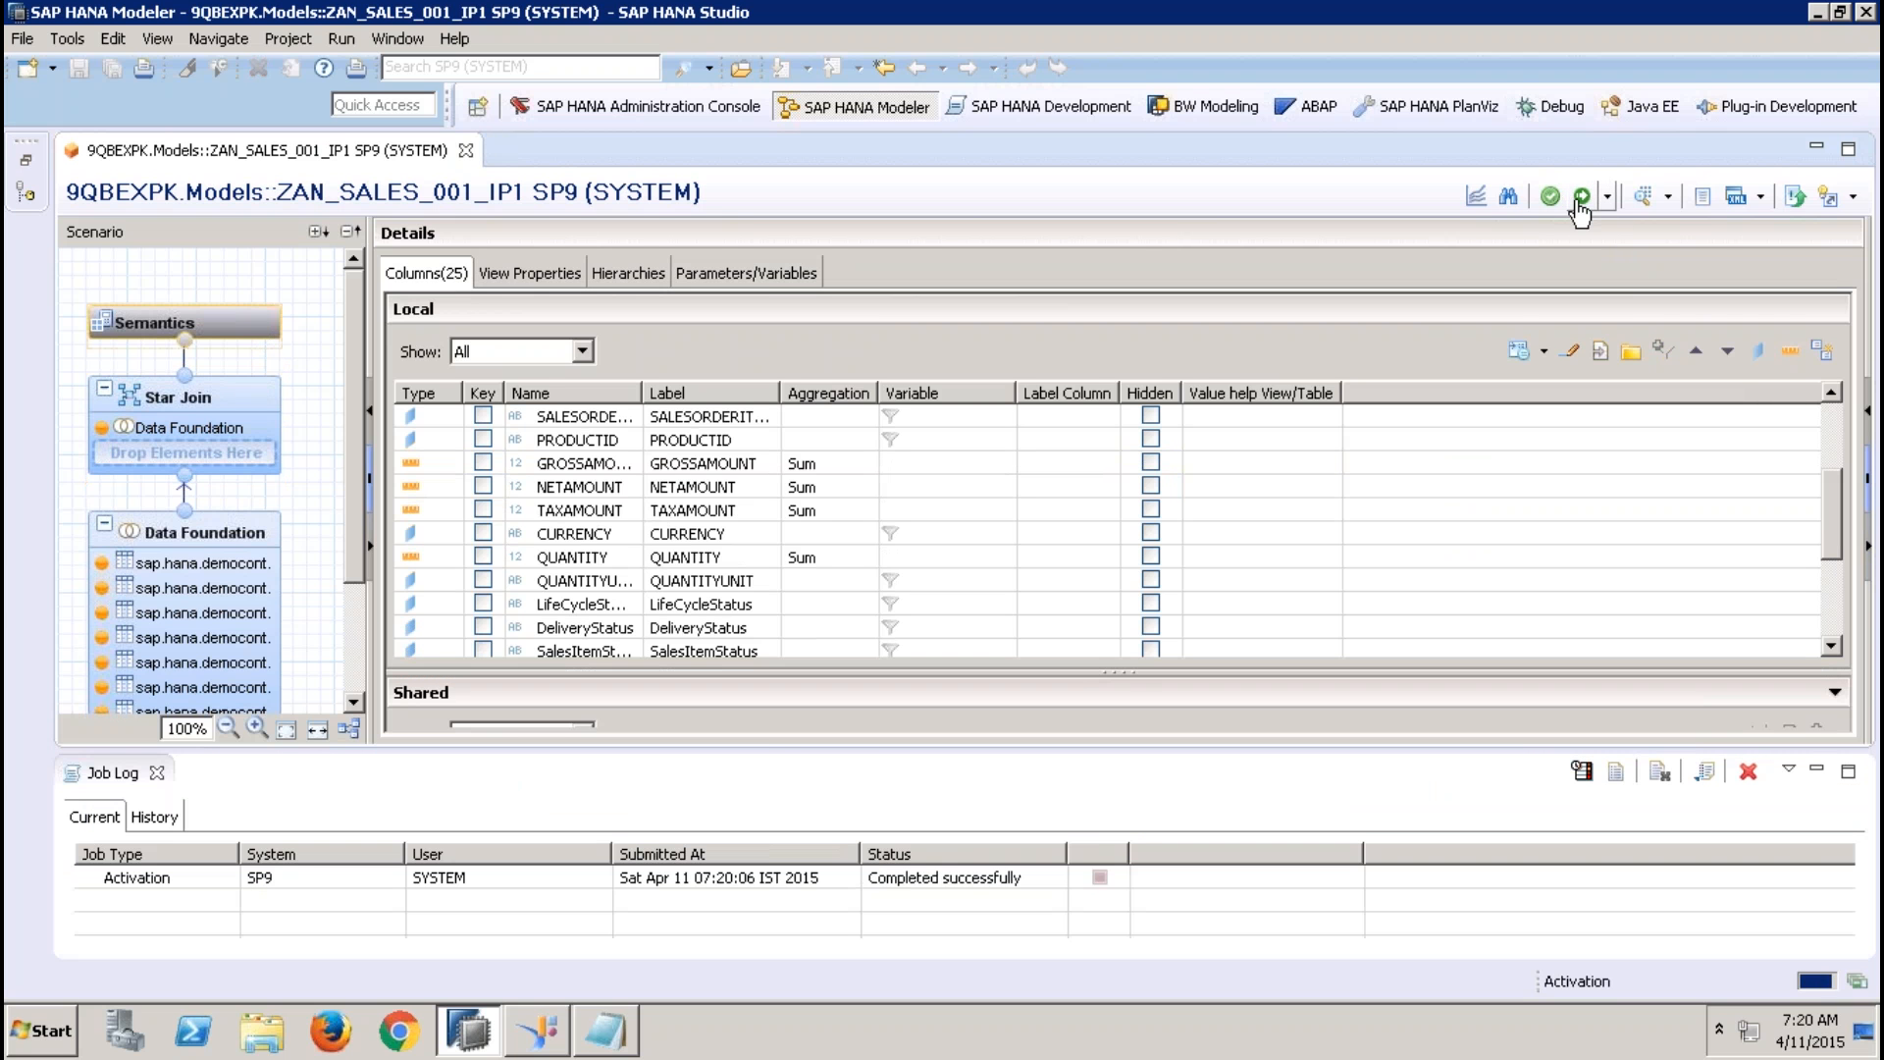
Preview the activated view's raw data, check the SALESTAX values against GROSSAMOUNT, and close the preview
{"action": "left_click", "coordinate": [1644, 201]}
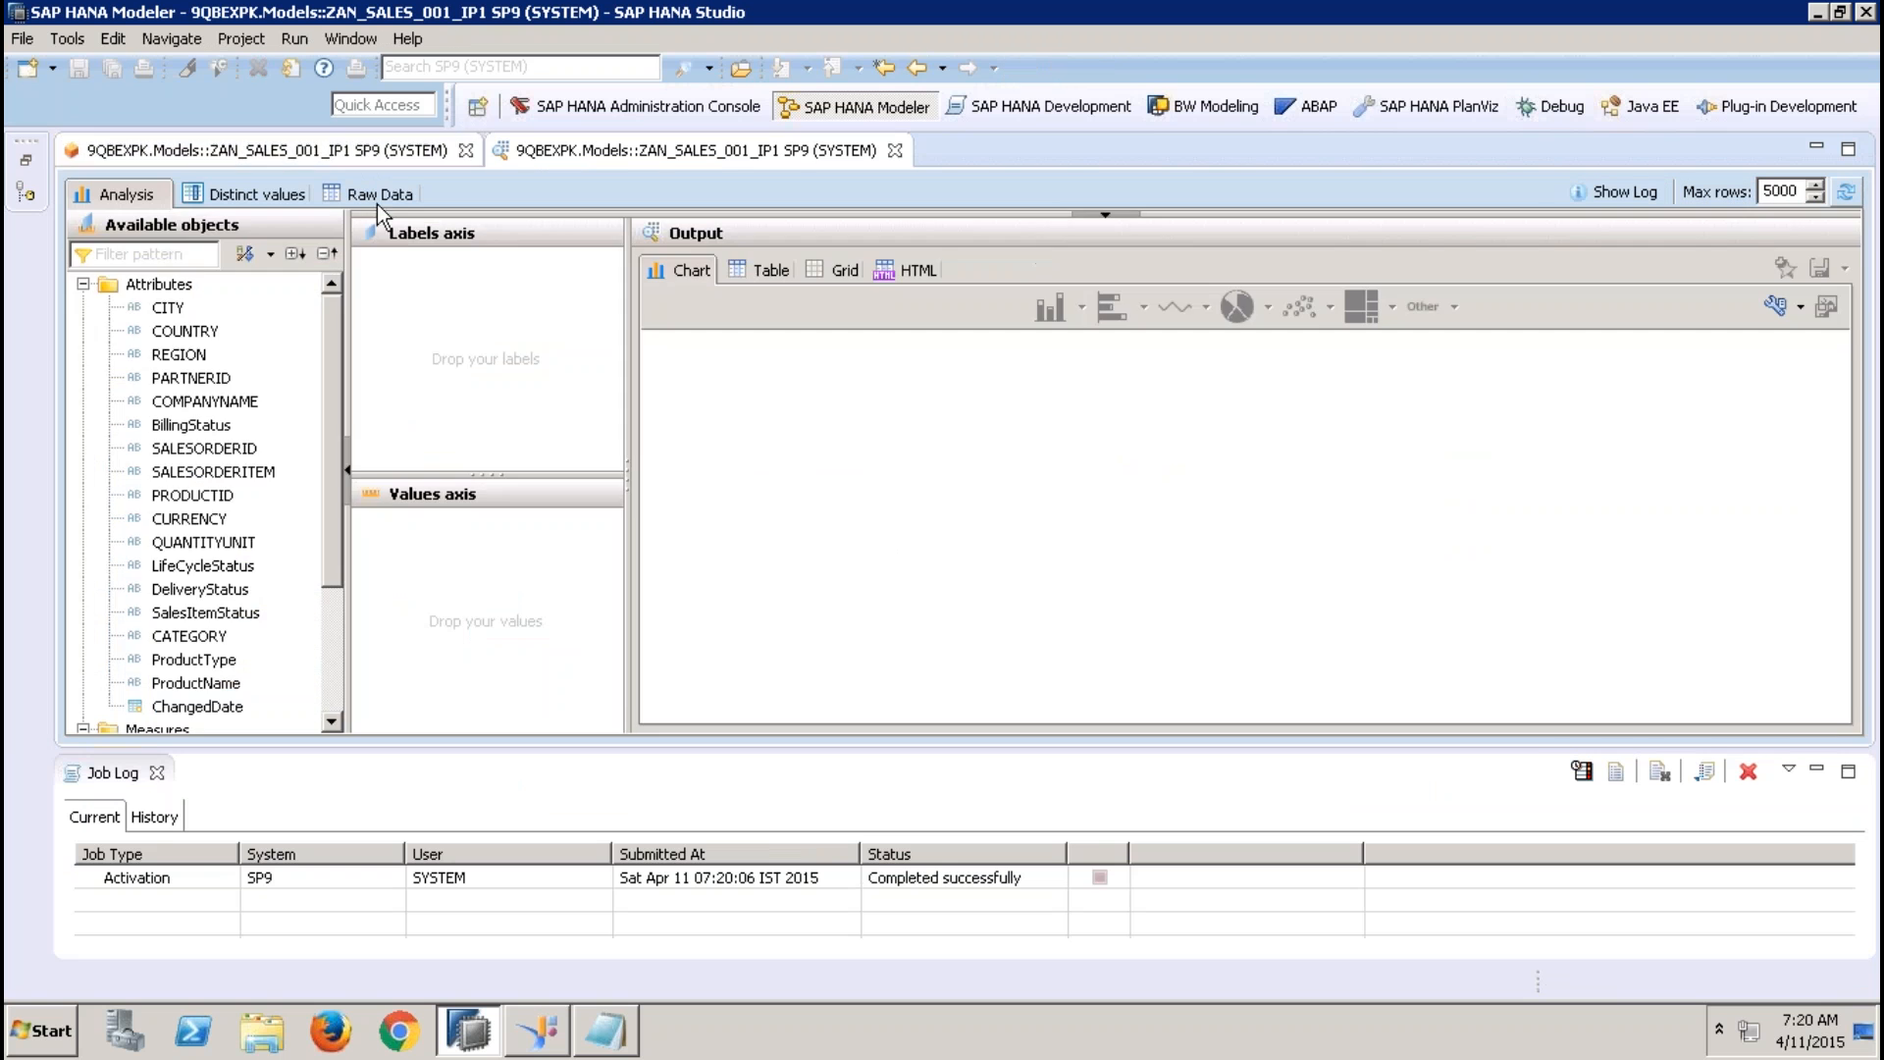
{"action": "left_click", "coordinate": [377, 195]}
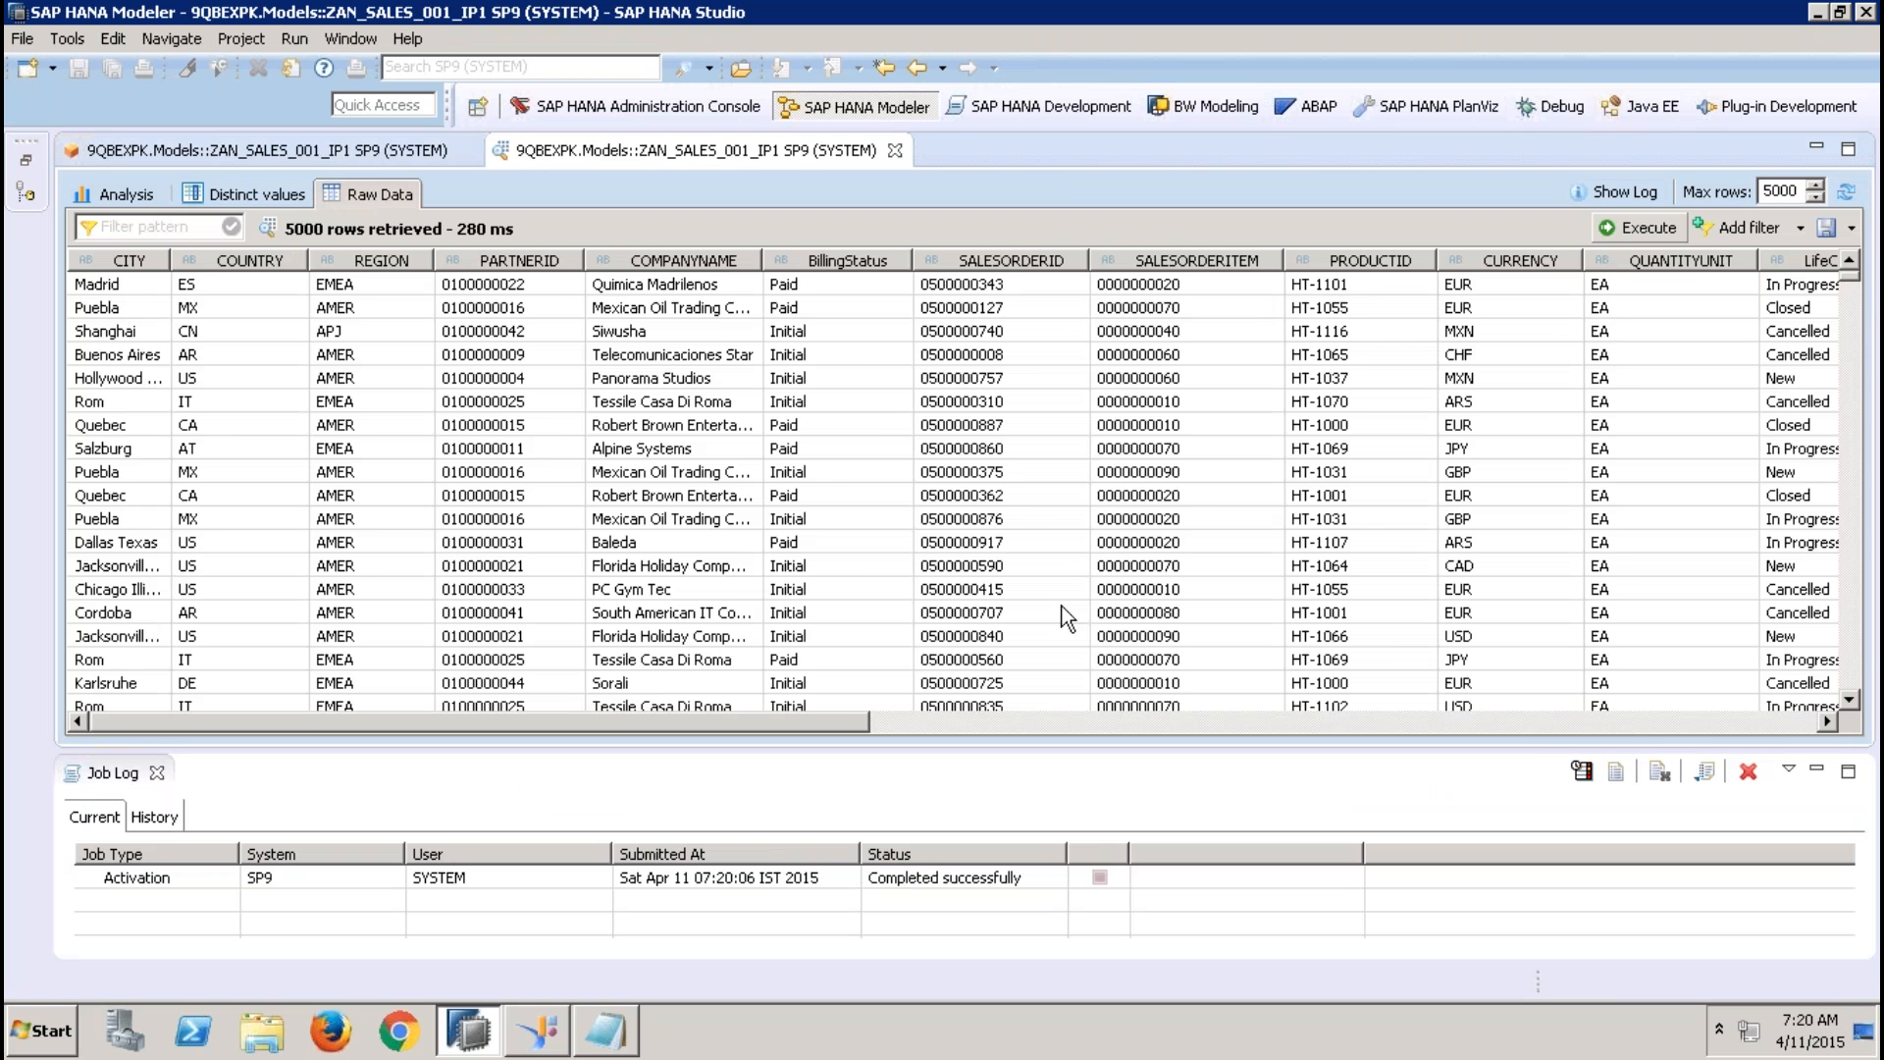
{"action": "left_click", "coordinate": [1547, 722]}
{"action": "left_click", "coordinate": [1827, 722]}
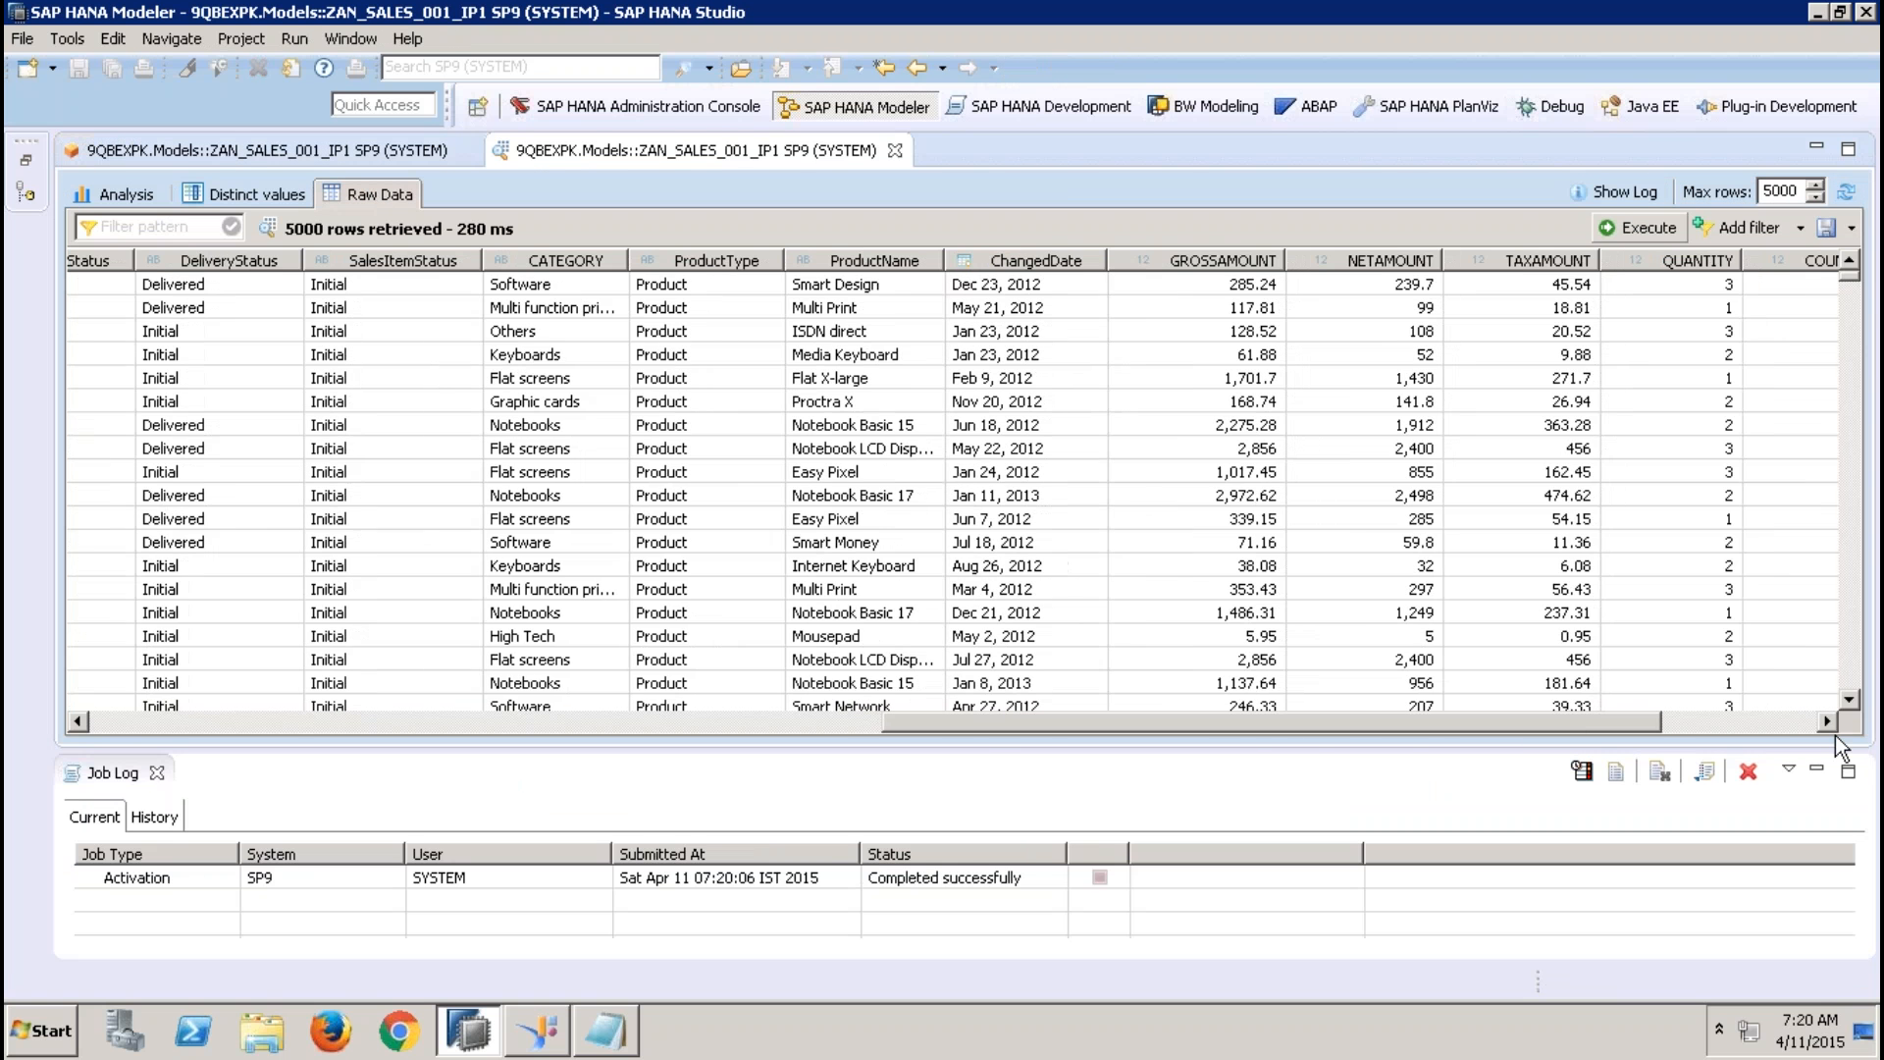
{"action": "left_click", "coordinate": [1827, 722]}
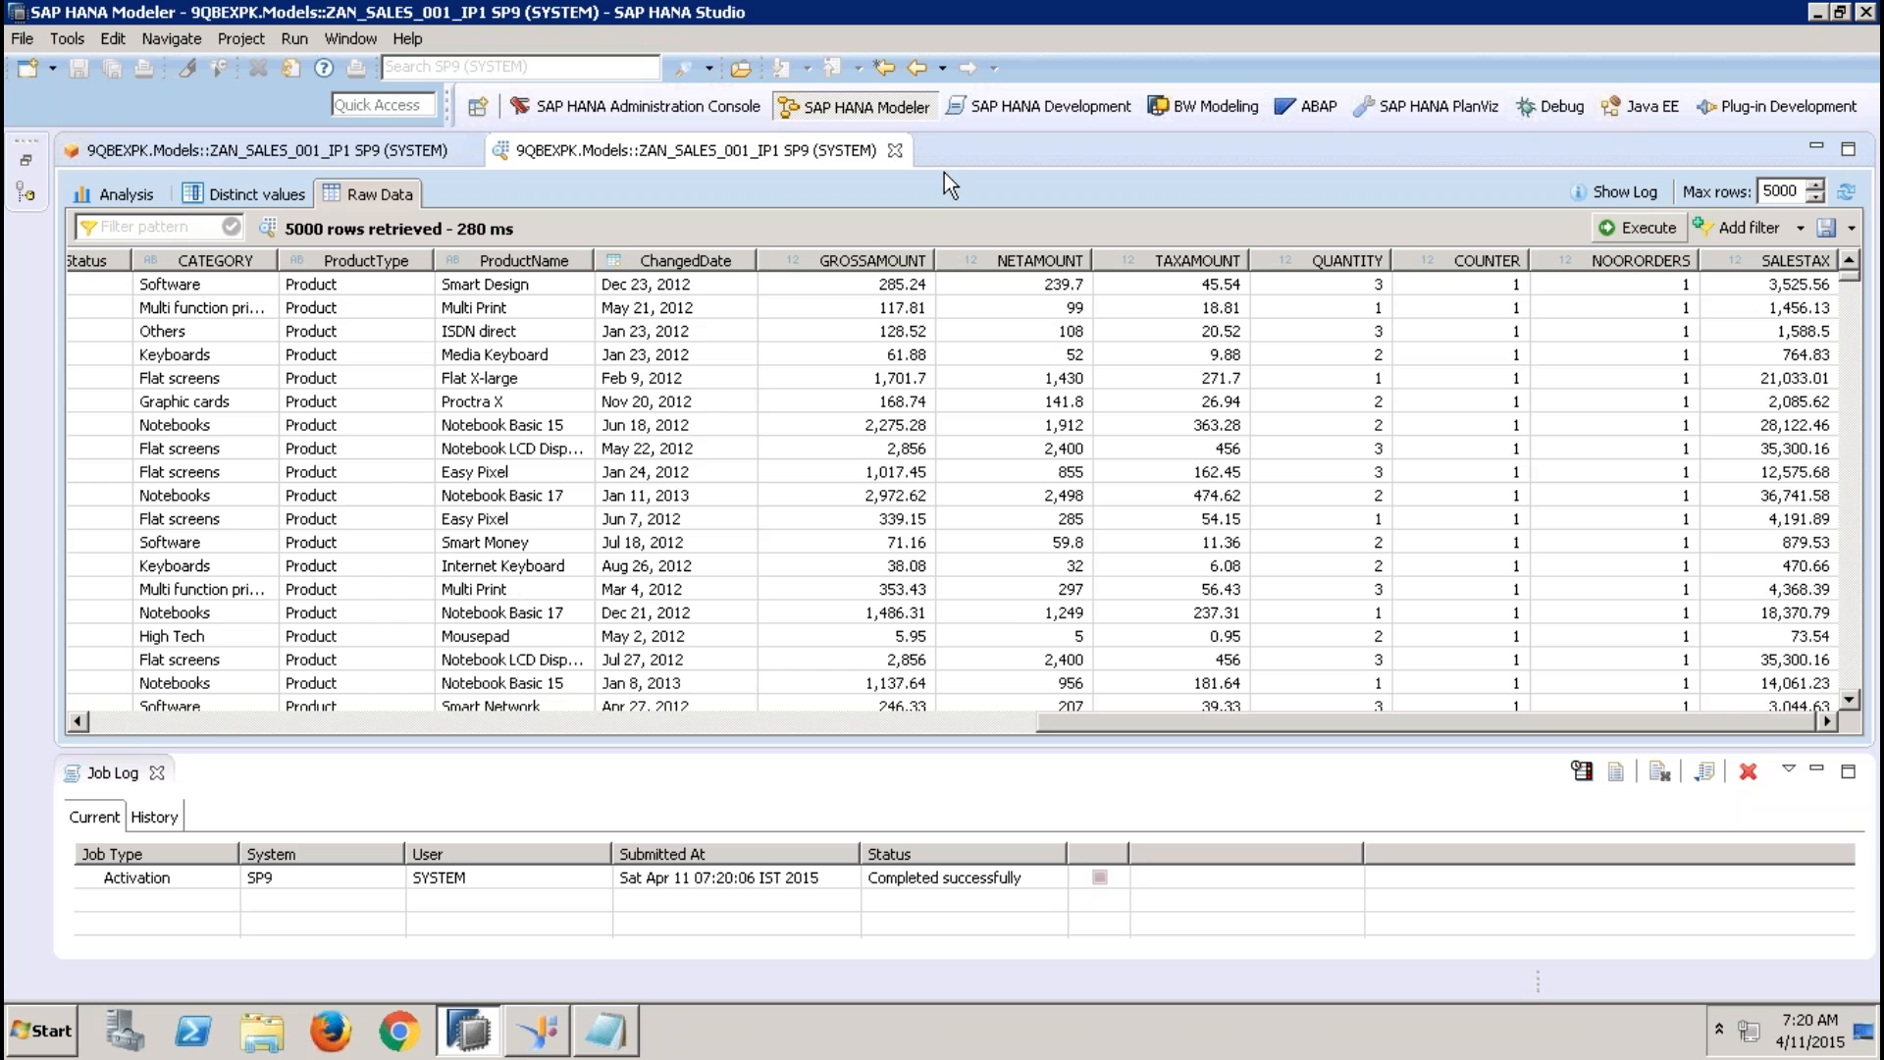
{"action": "left_click", "coordinate": [895, 150]}
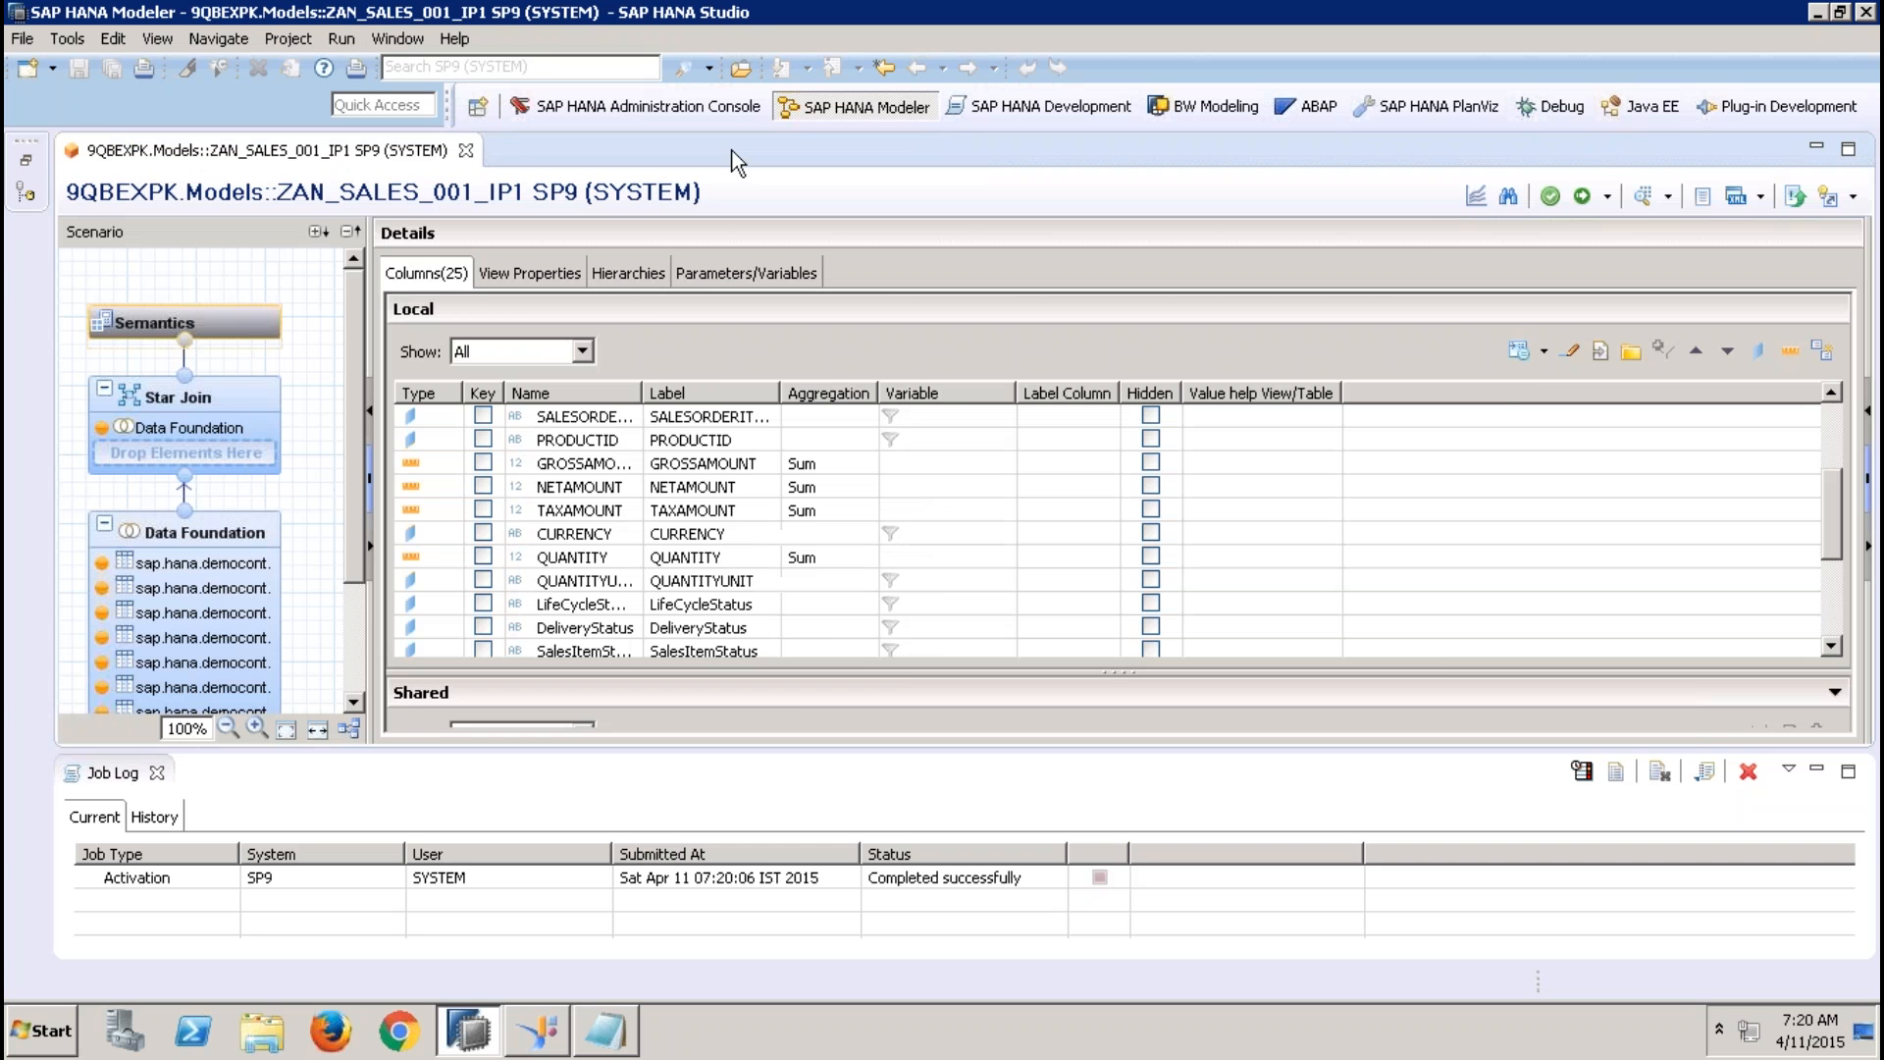
Change the Star Join's SALESTAX expression to ("GROSSAMOUNT" *12.36) / 100, save the calculated column, and reactivate the view
{"action": "left_click", "coordinate": [234, 409]}
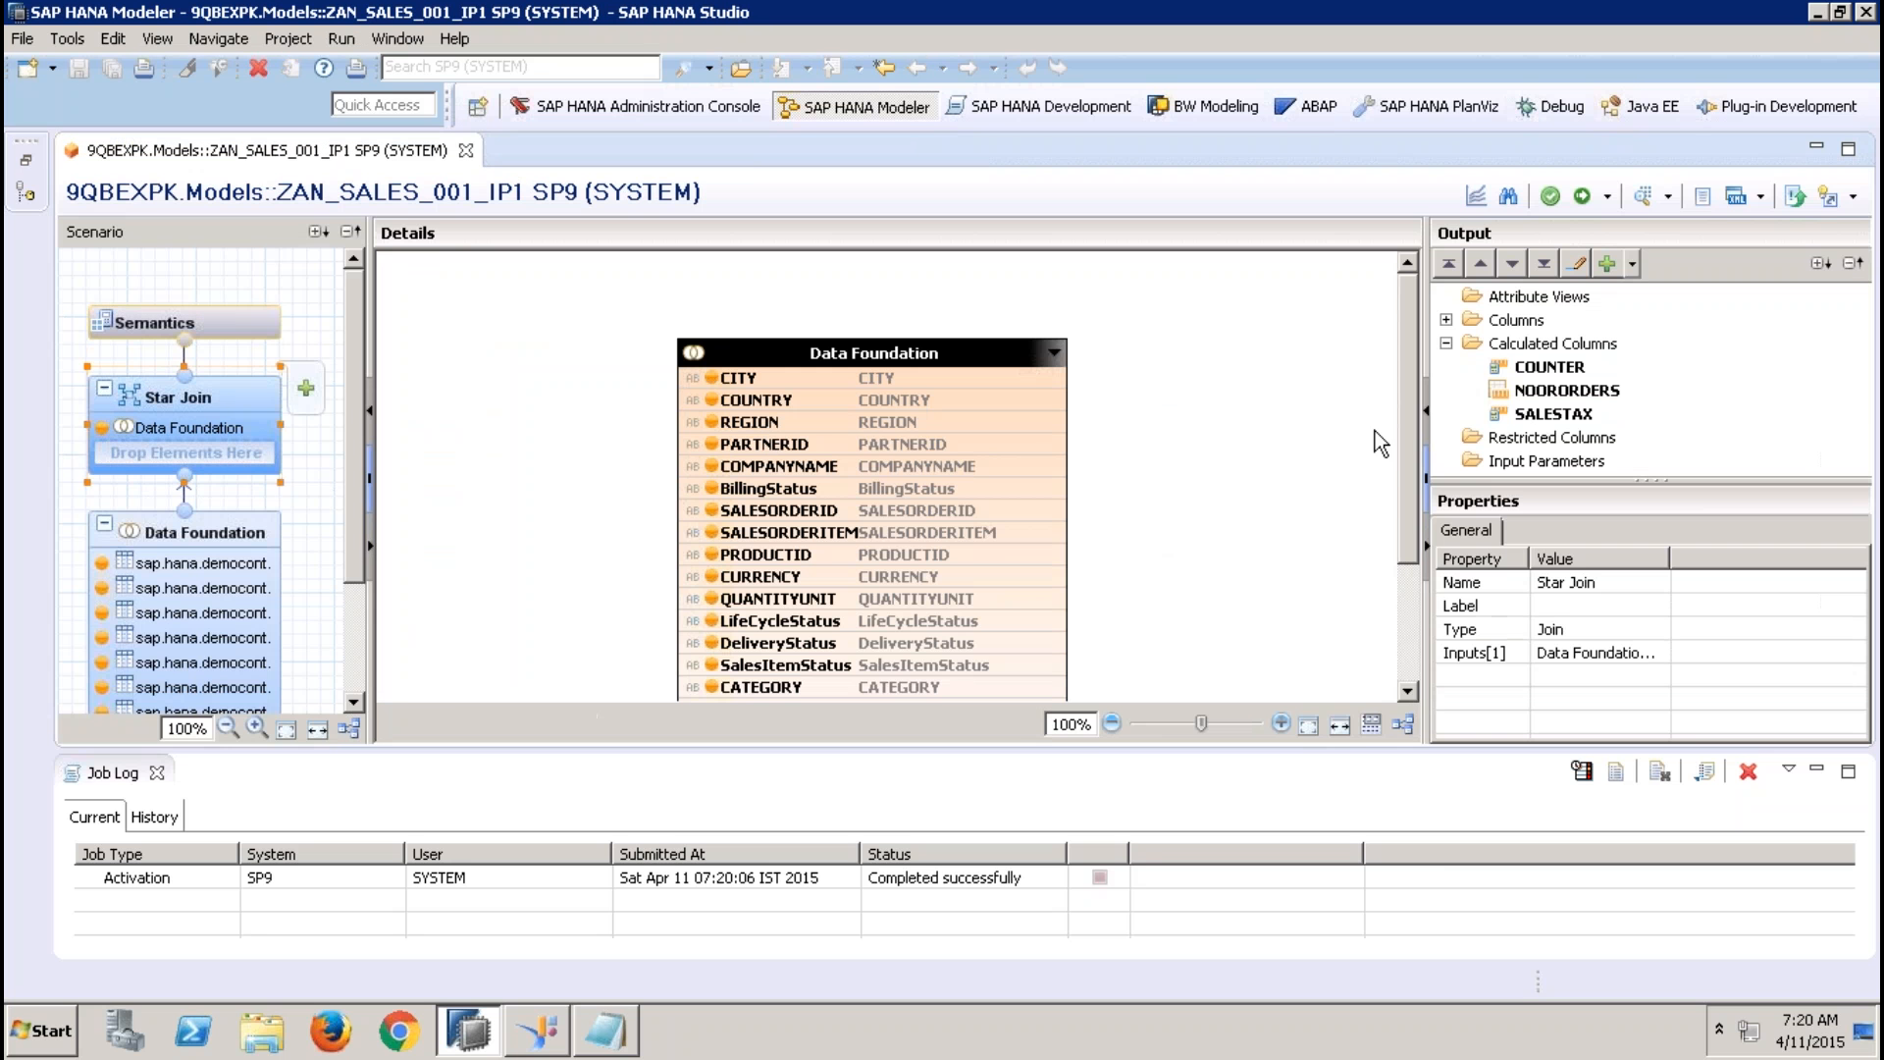
{"action": "right_click", "coordinate": [1521, 413]}
{"action": "left_click", "coordinate": [1562, 425]}
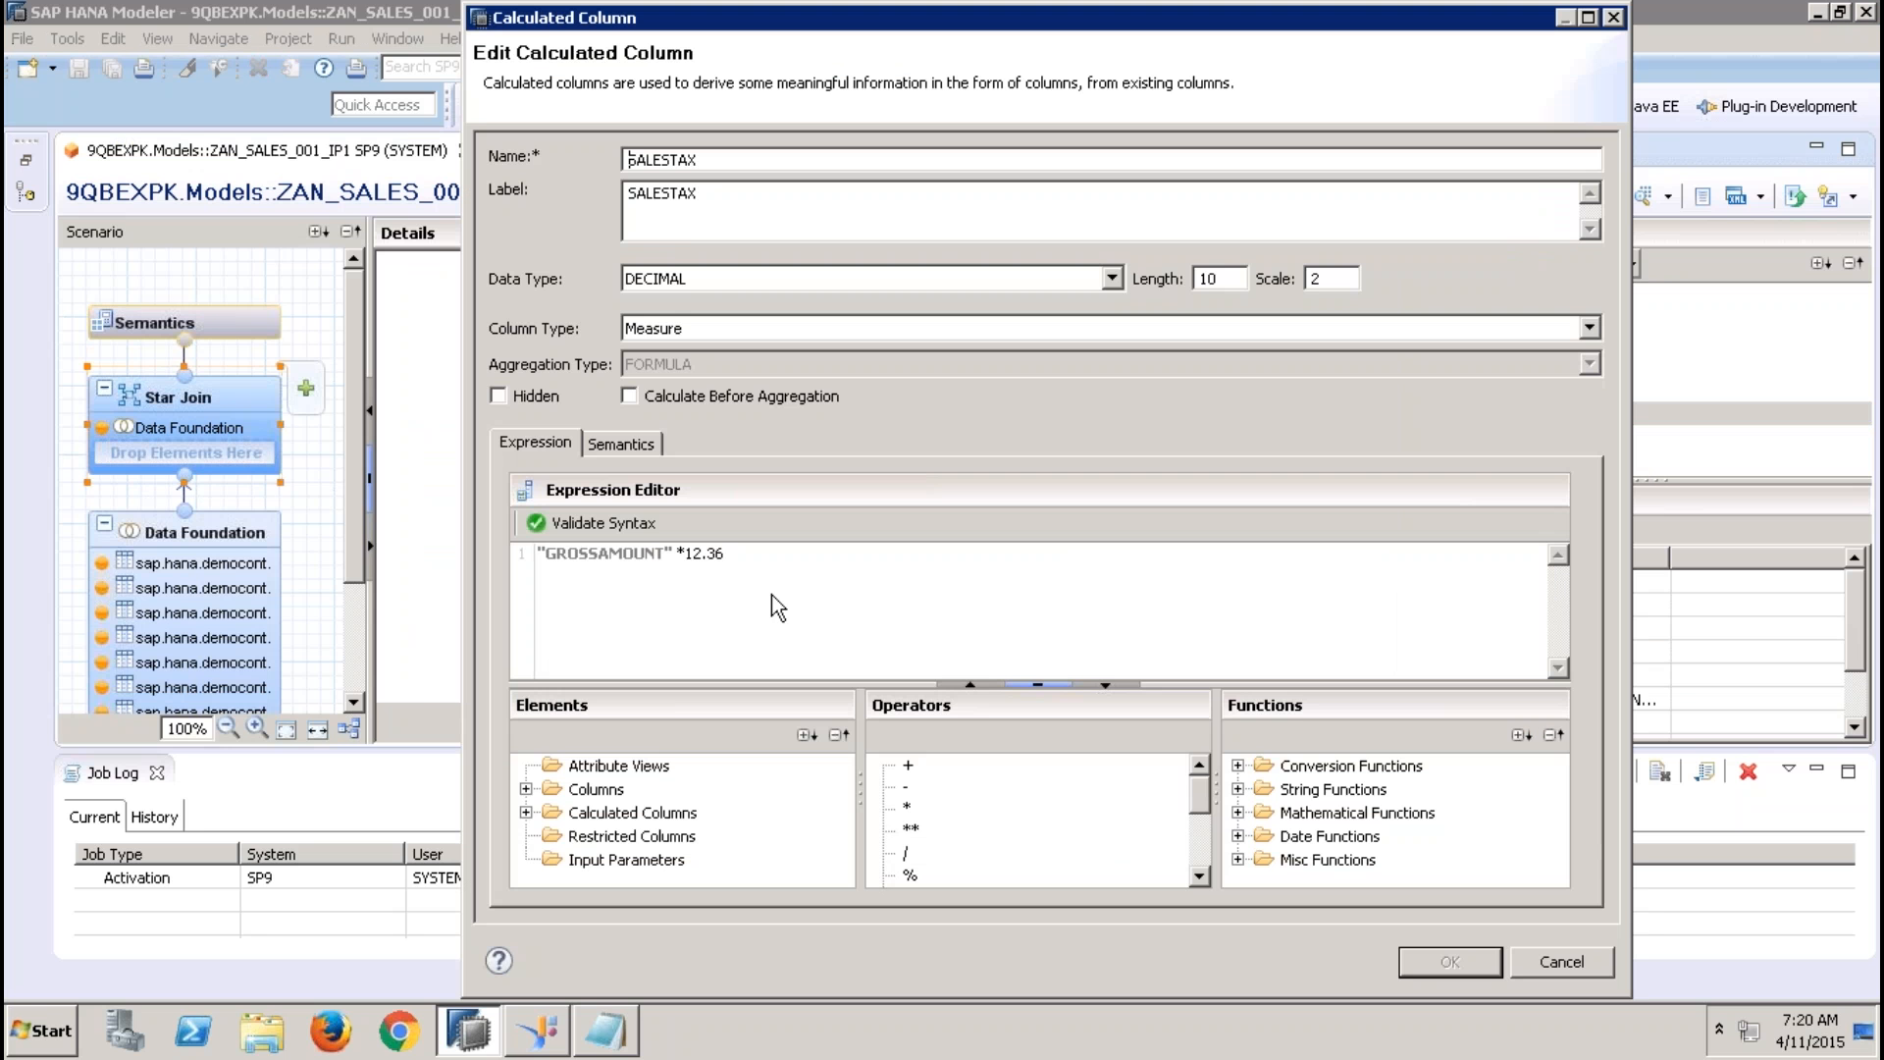
{"action": "left_click", "coordinate": [764, 563]}
{"action": "type", "text": "/ 100"}
{"action": "left_click", "coordinate": [724, 554]}
{"action": "type", "text": ")"}
{"action": "key", "text": "Home"}
{"action": "type", "text": "("}
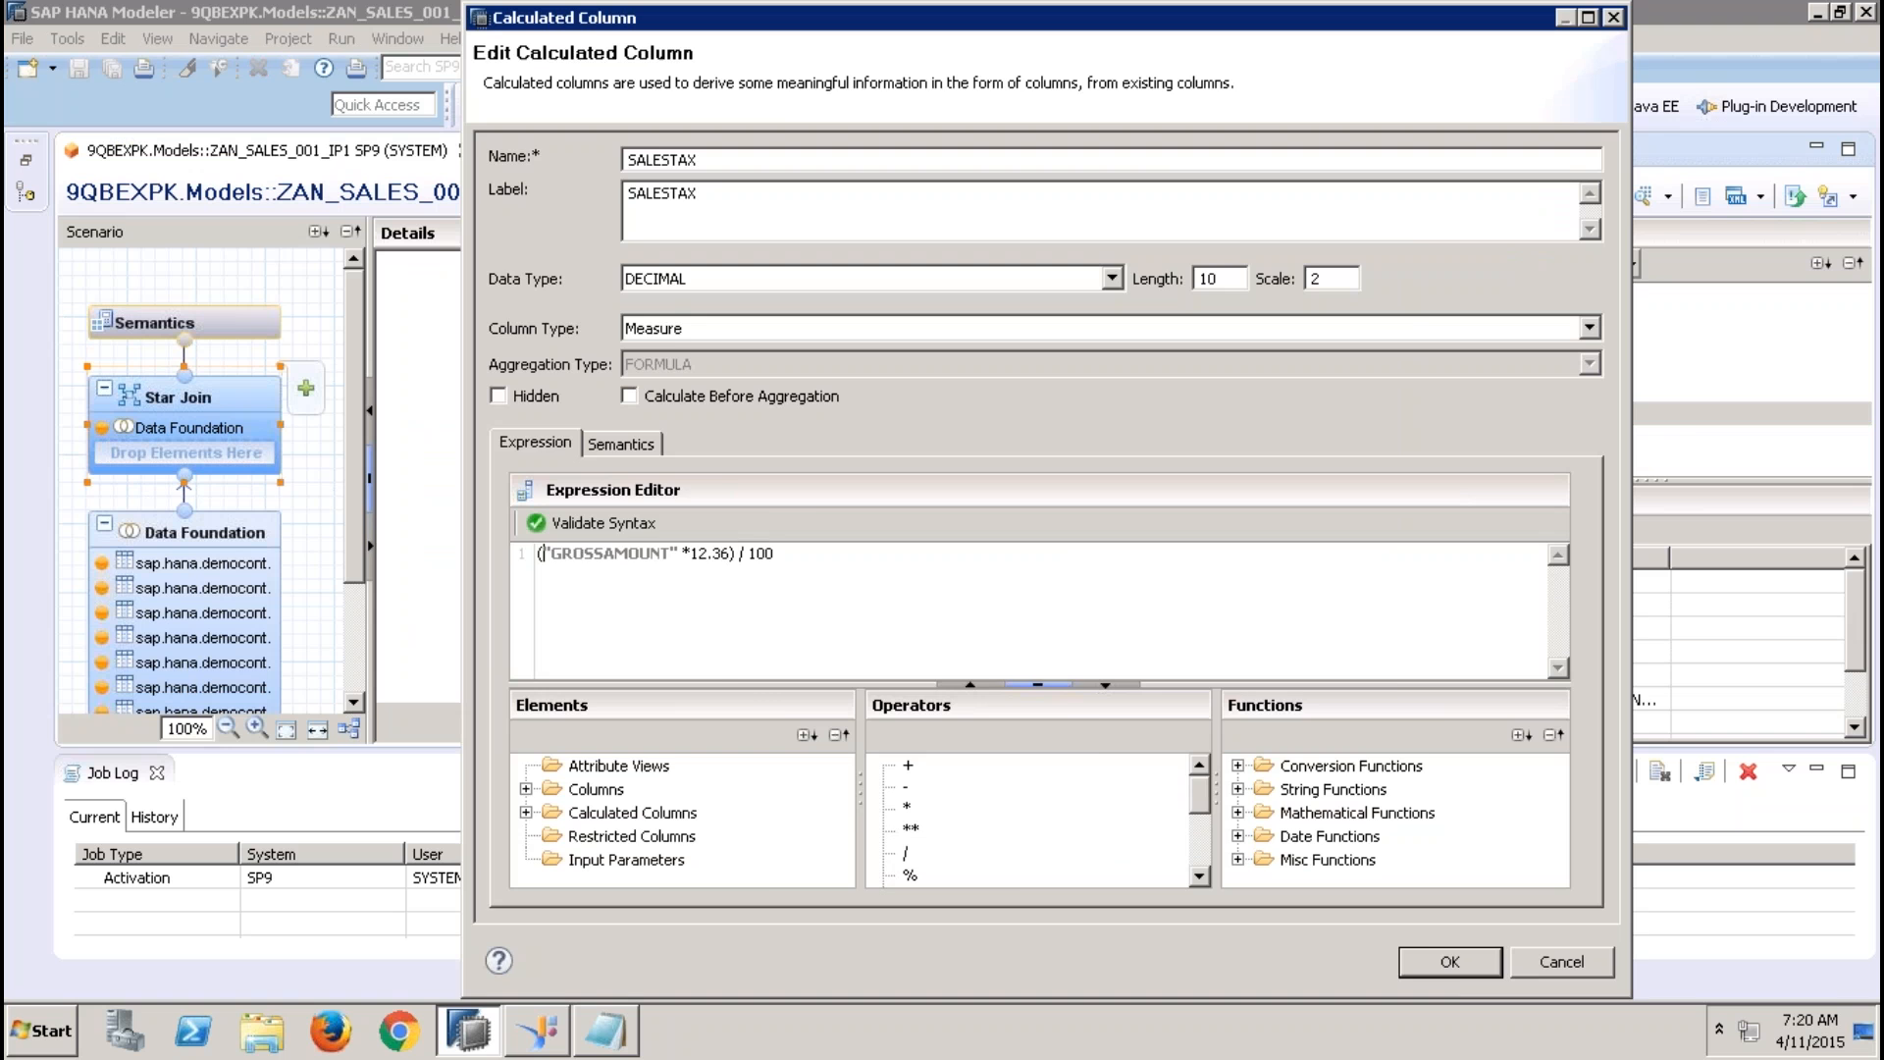
{"action": "left_click", "coordinate": [1450, 961]}
{"action": "left_click", "coordinate": [1581, 195]}
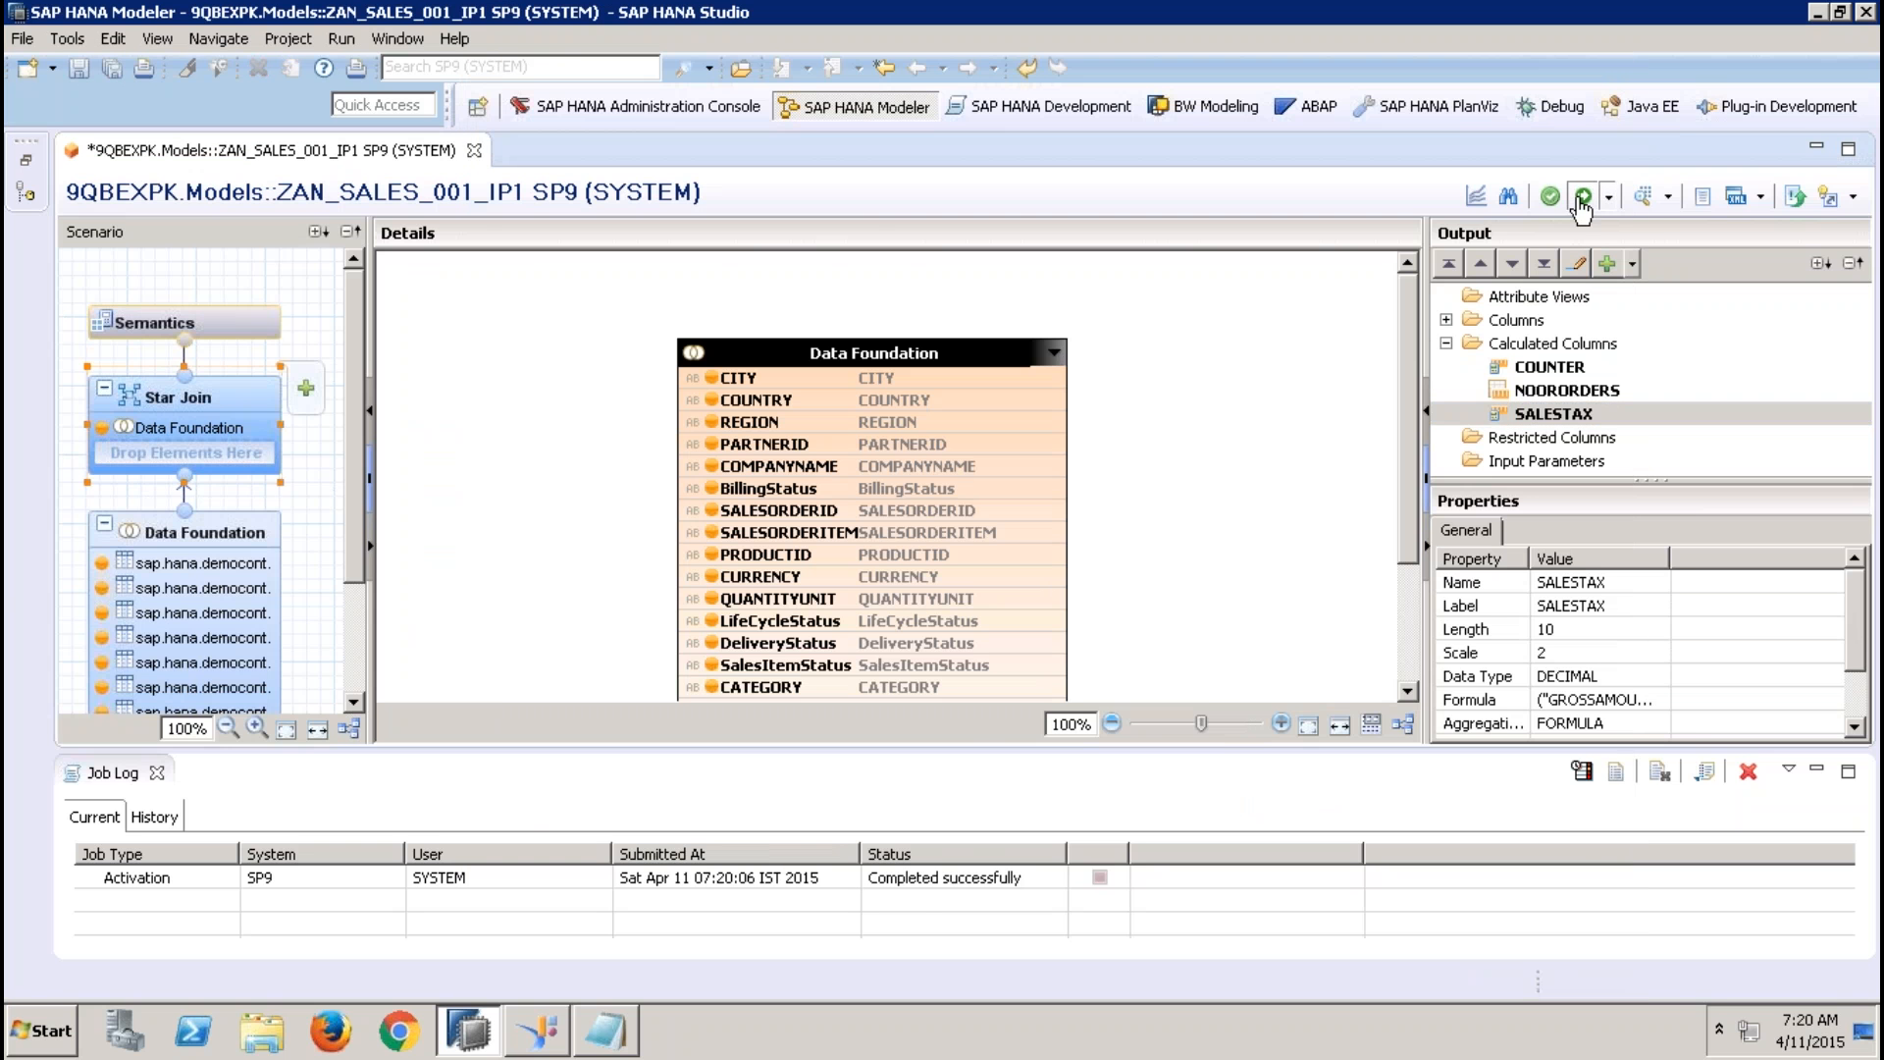
Preview the view's raw data again with the Job Log closed, comparing GROSSAMOUNT with SALESTAX in the first rows, and close the preview
{"action": "left_click", "coordinate": [229, 317]}
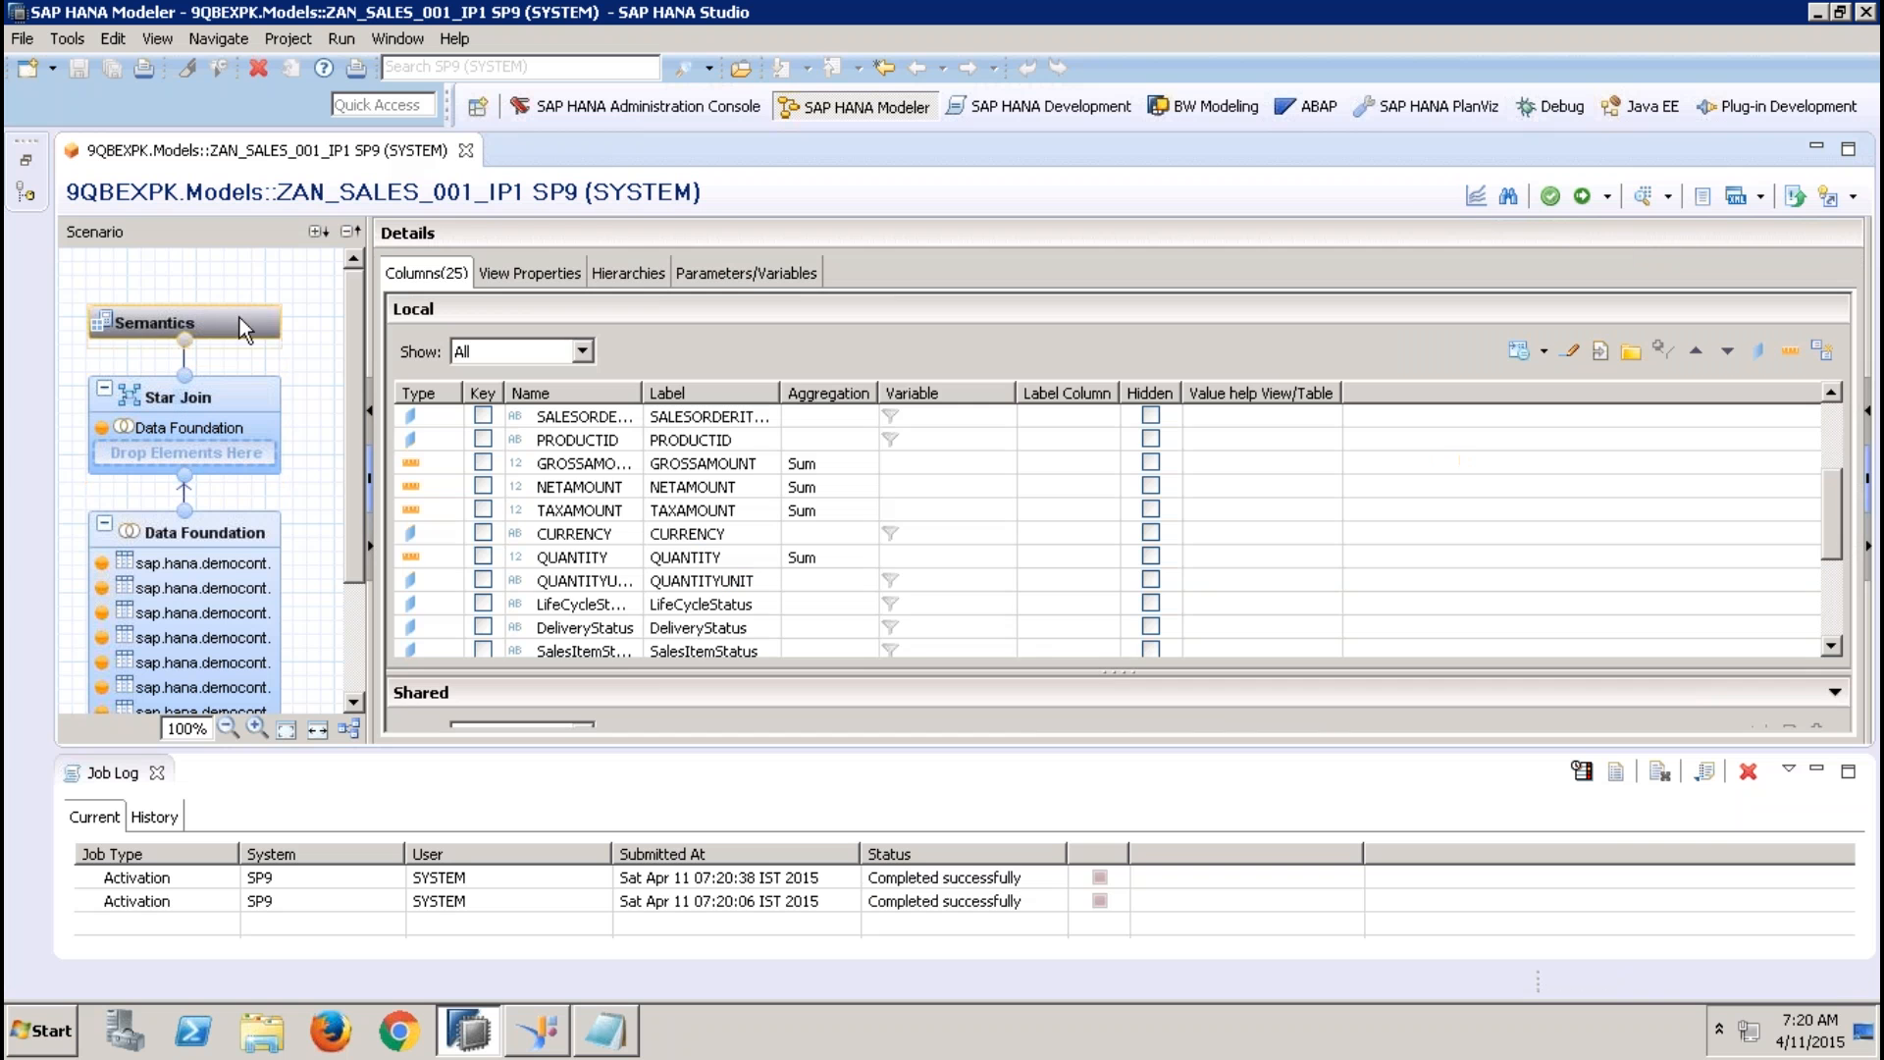
{"action": "left_click", "coordinate": [1587, 197]}
{"action": "left_click", "coordinate": [380, 195]}
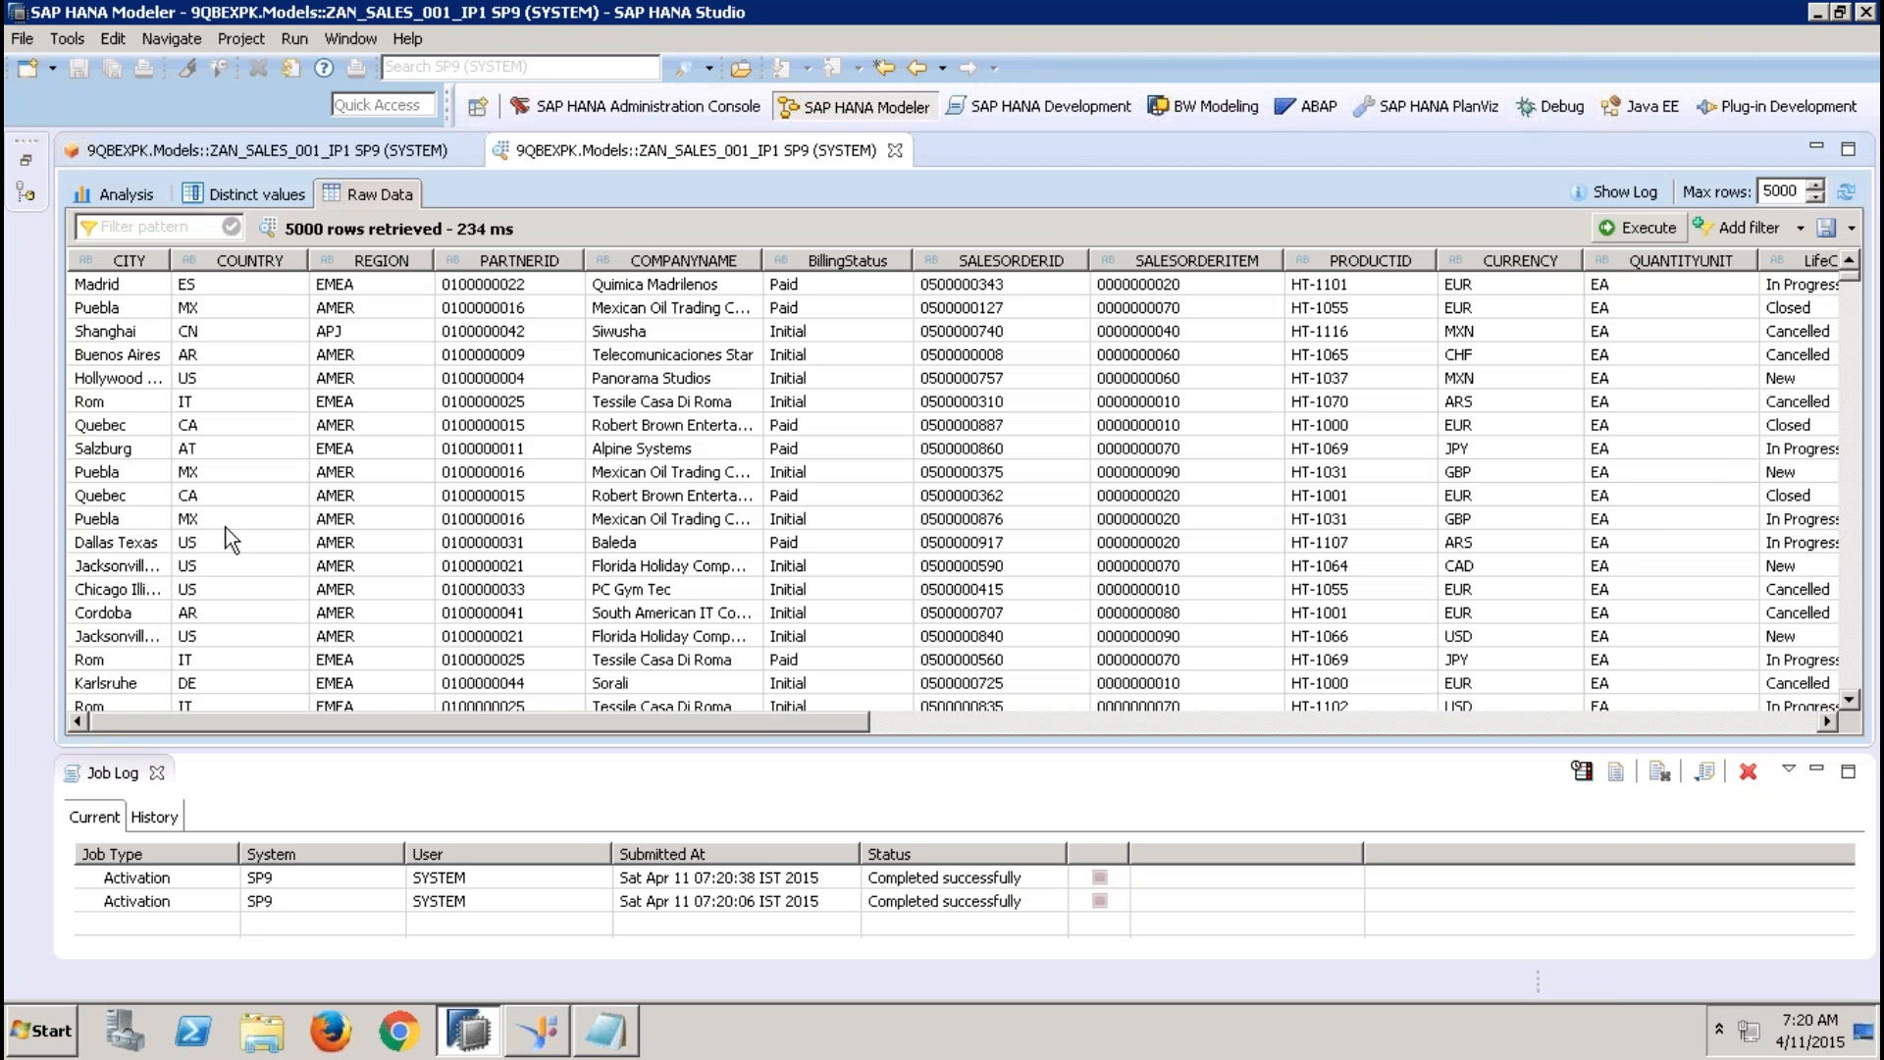
{"action": "left_click", "coordinate": [156, 773]}
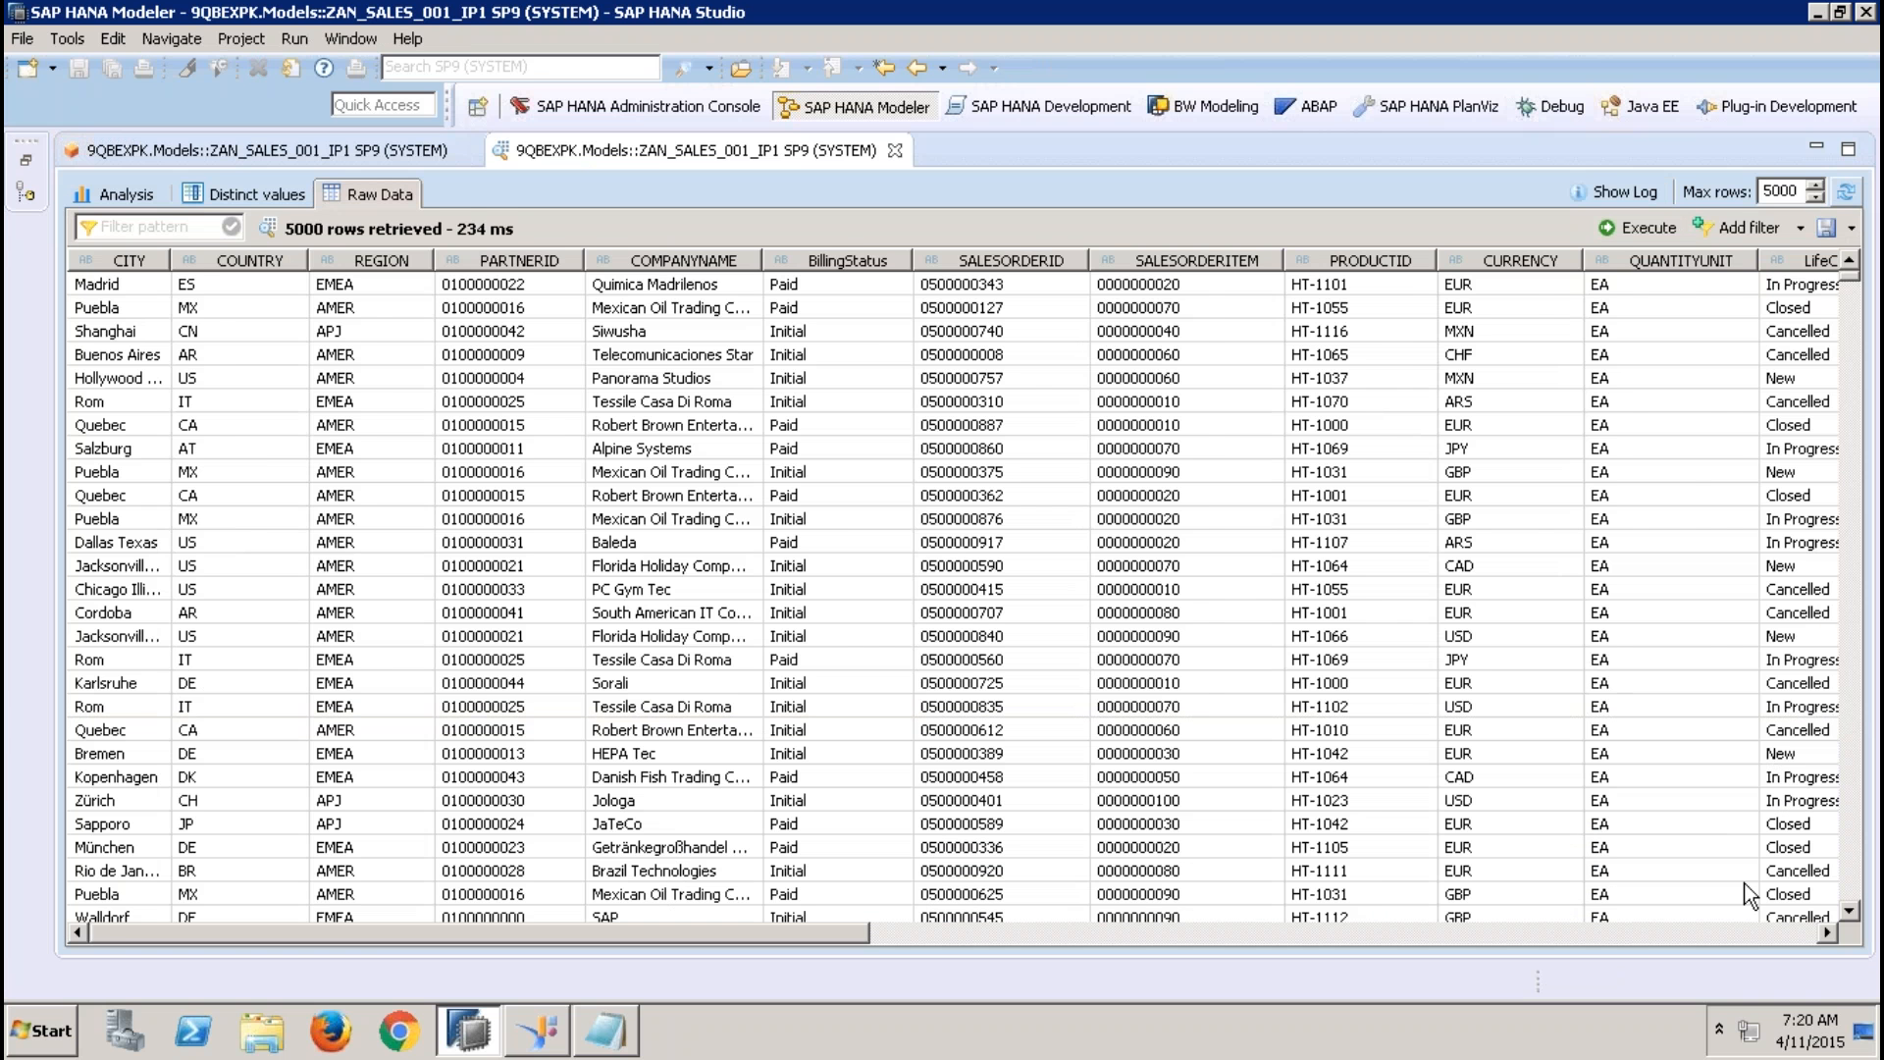
{"action": "left_click", "coordinate": [1804, 934]}
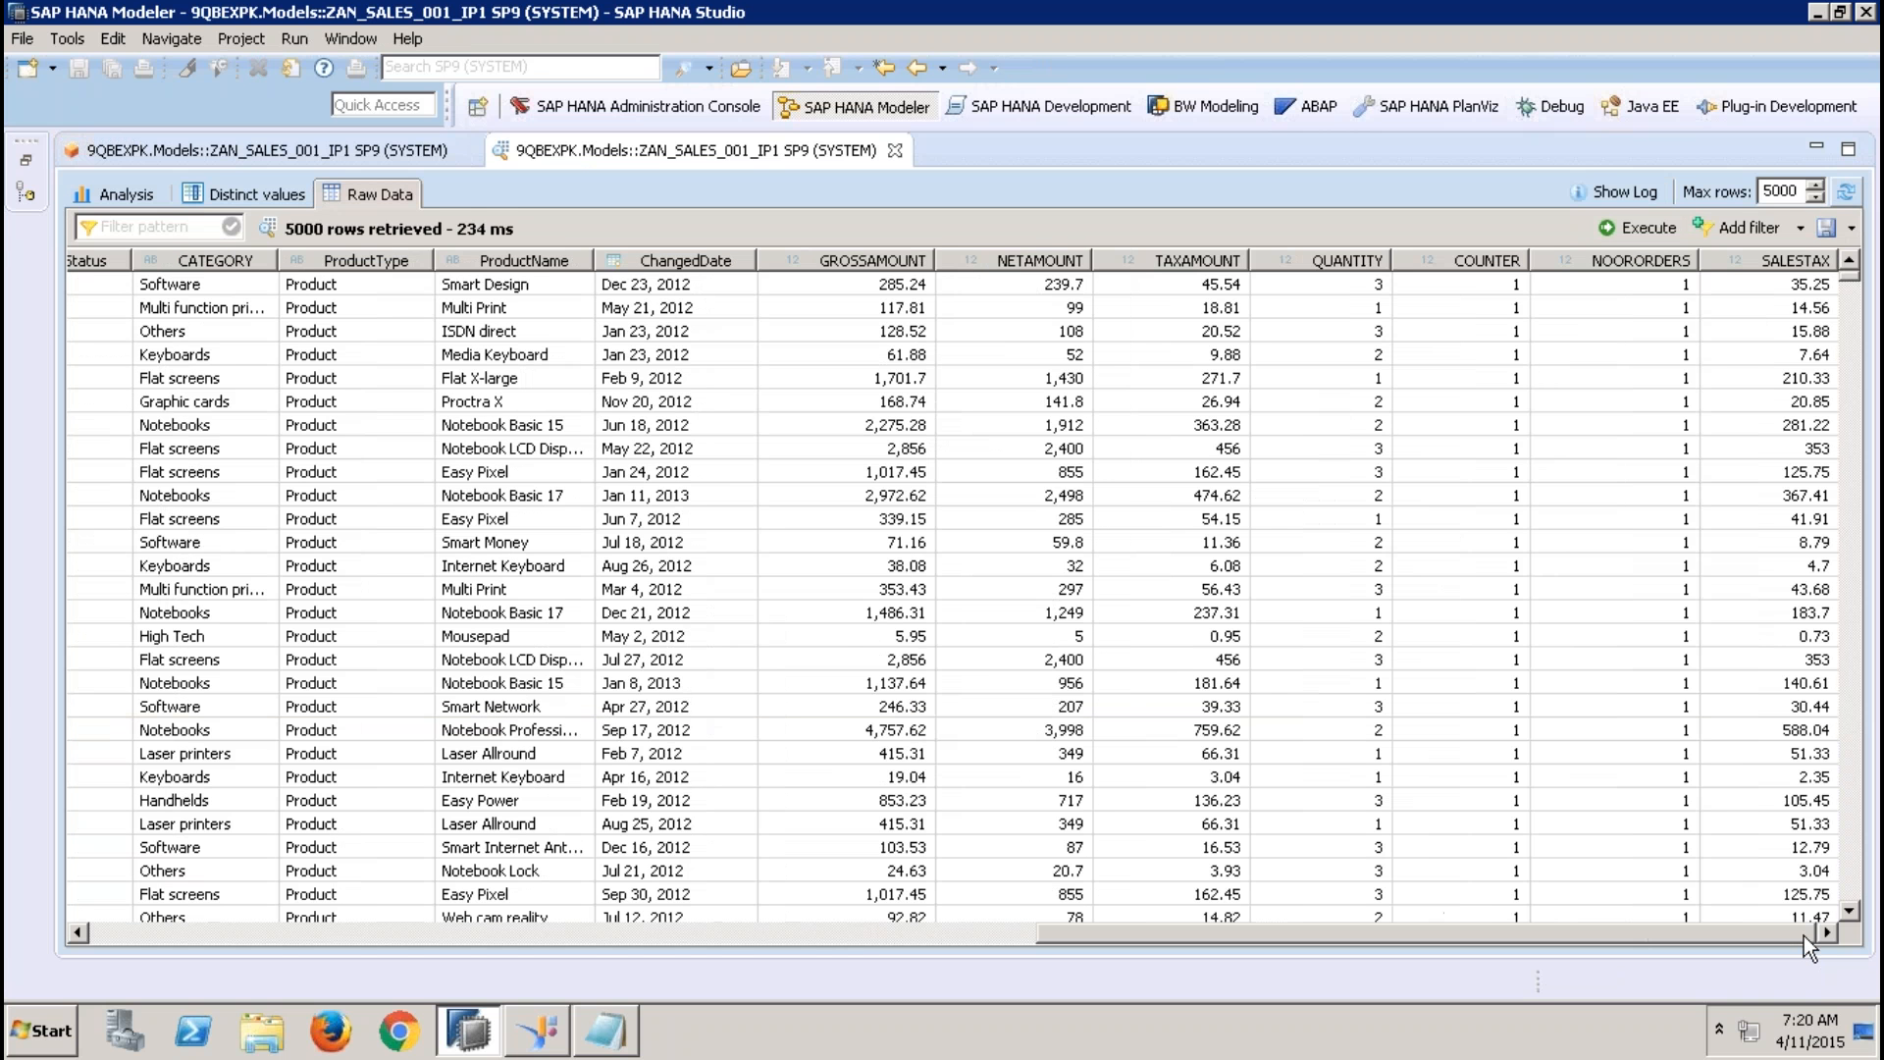
{"action": "left_click", "coordinate": [909, 284]}
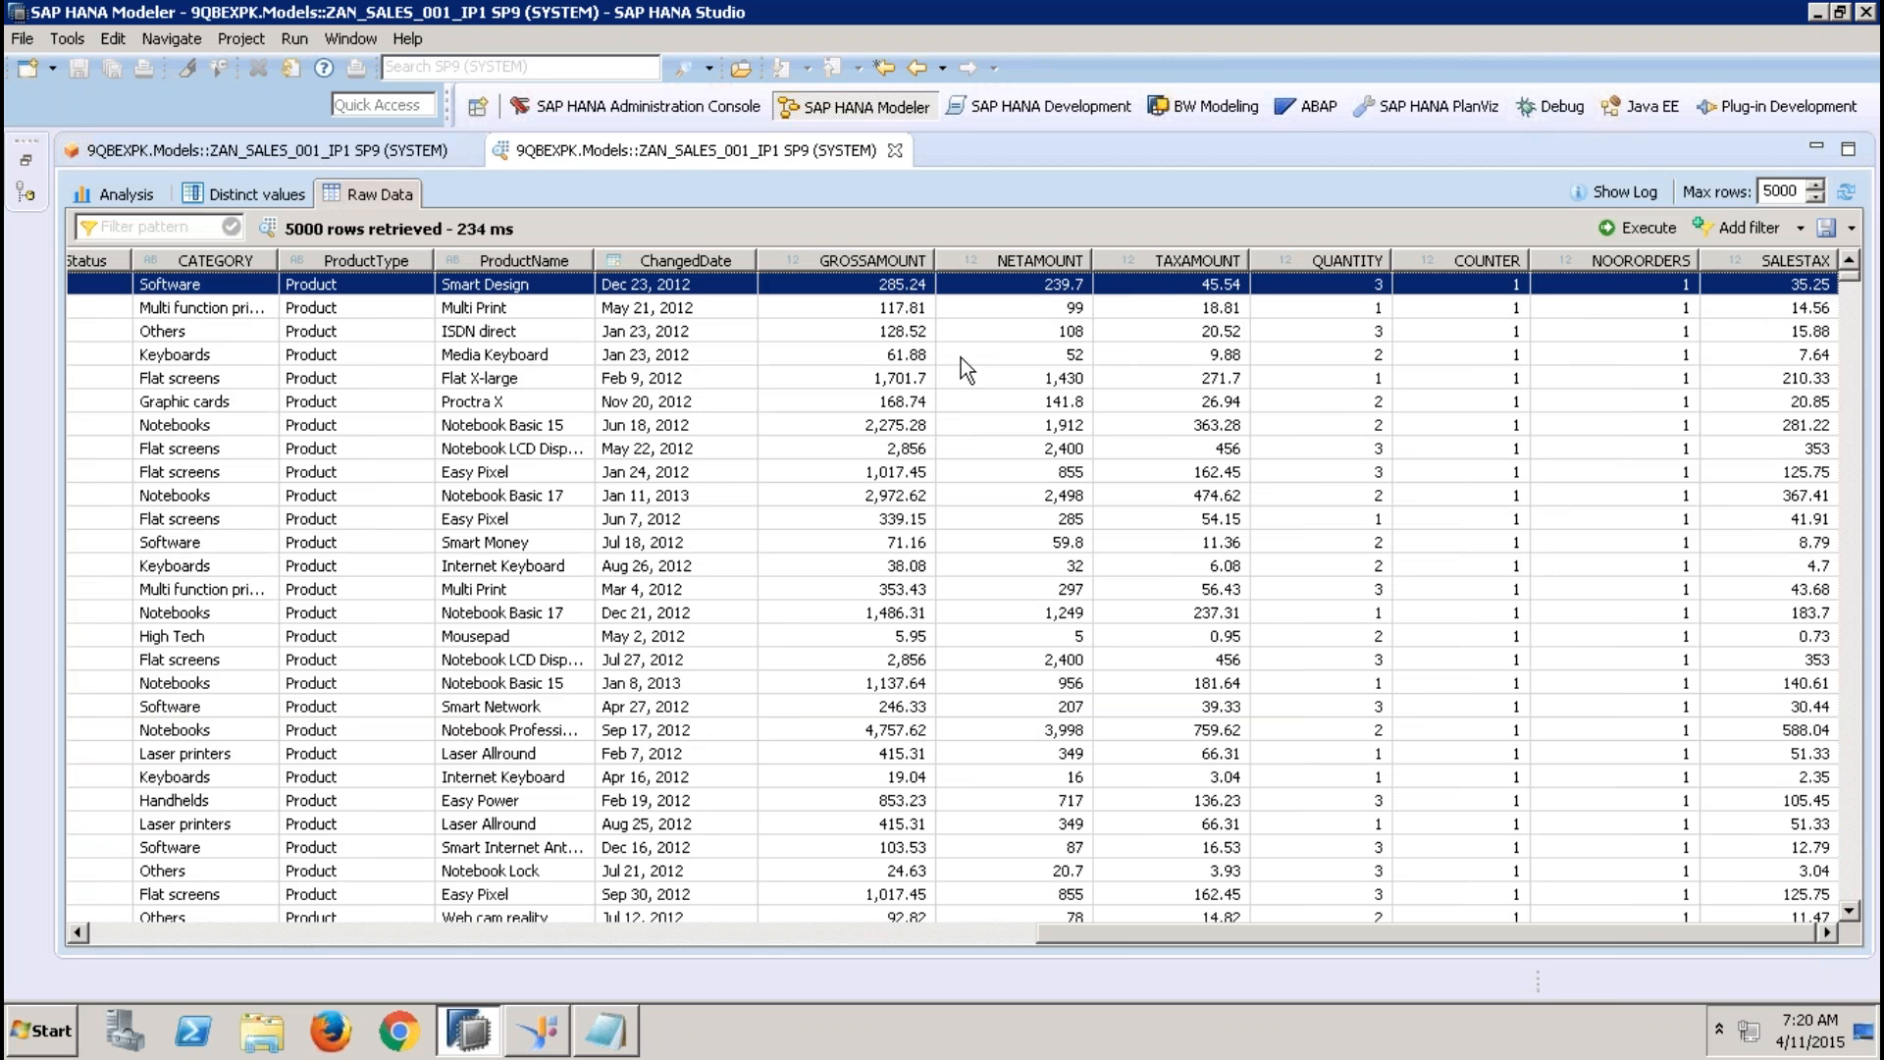
{"action": "left_click", "coordinate": [1211, 310]}
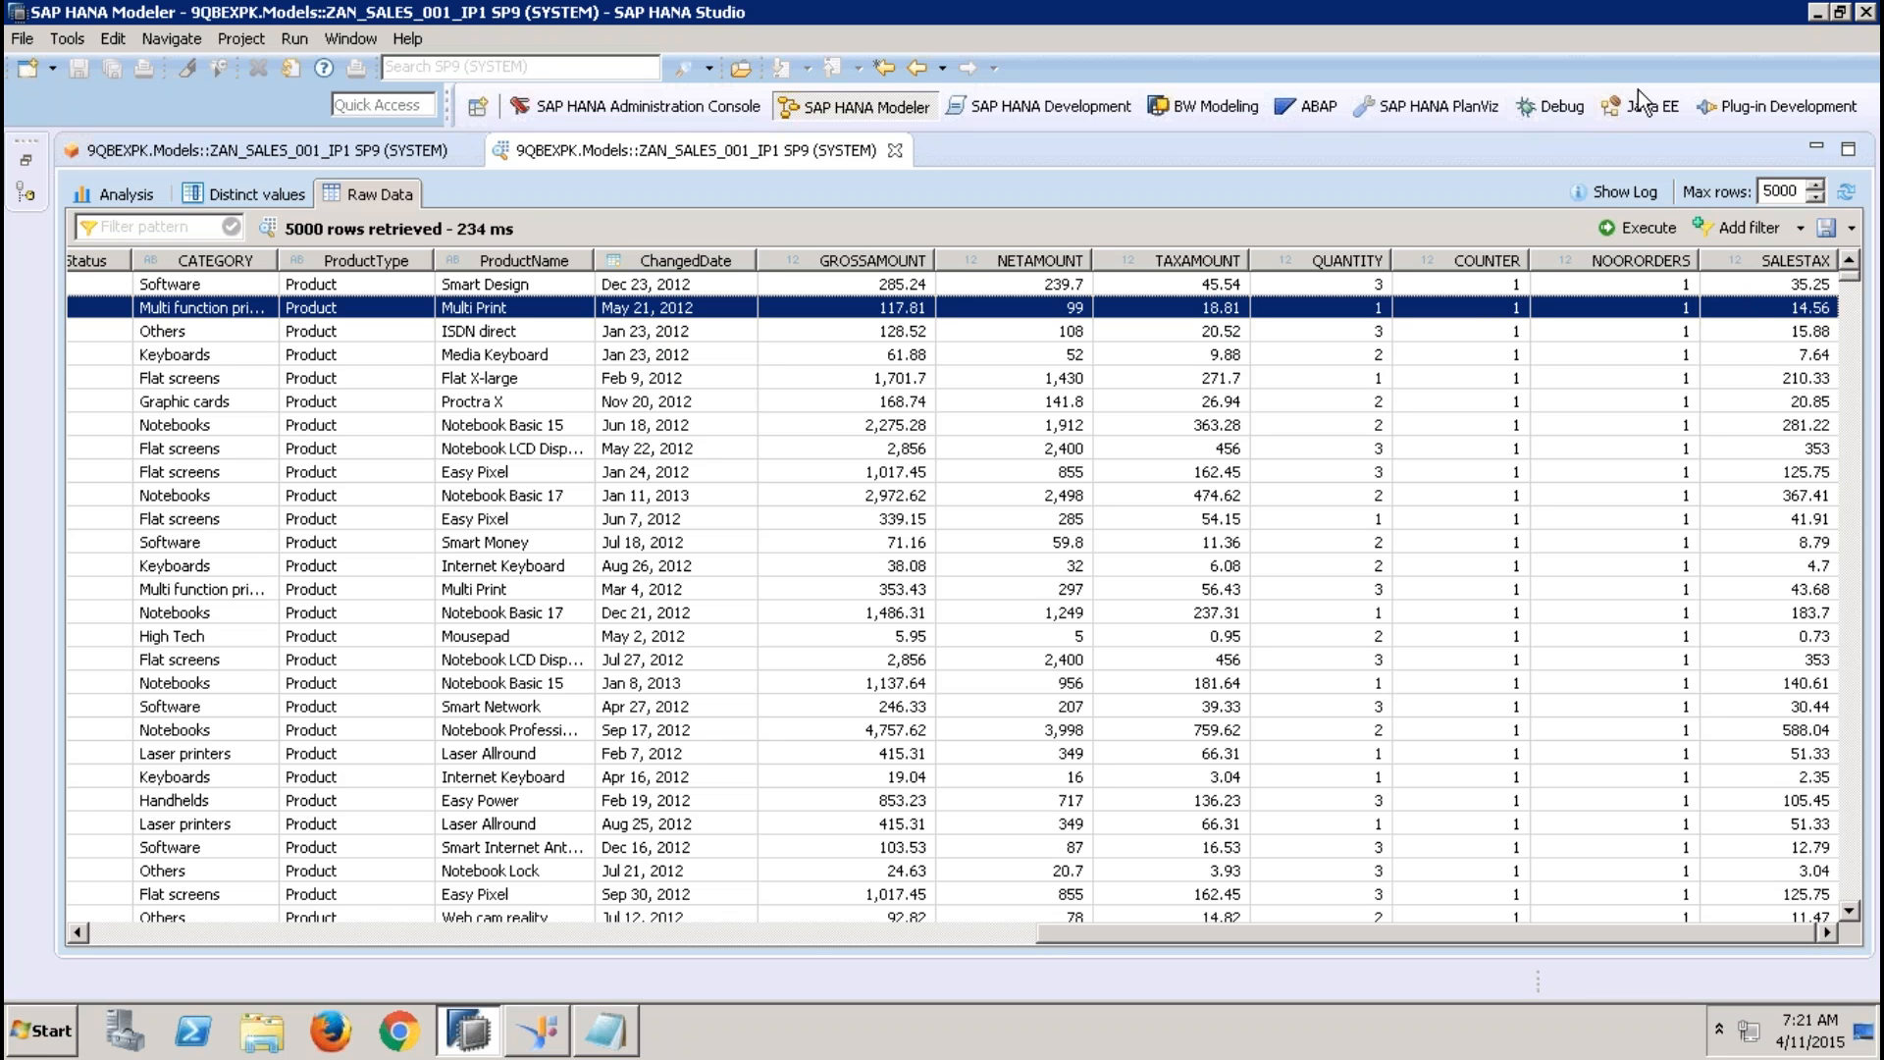
{"action": "left_click", "coordinate": [895, 150]}
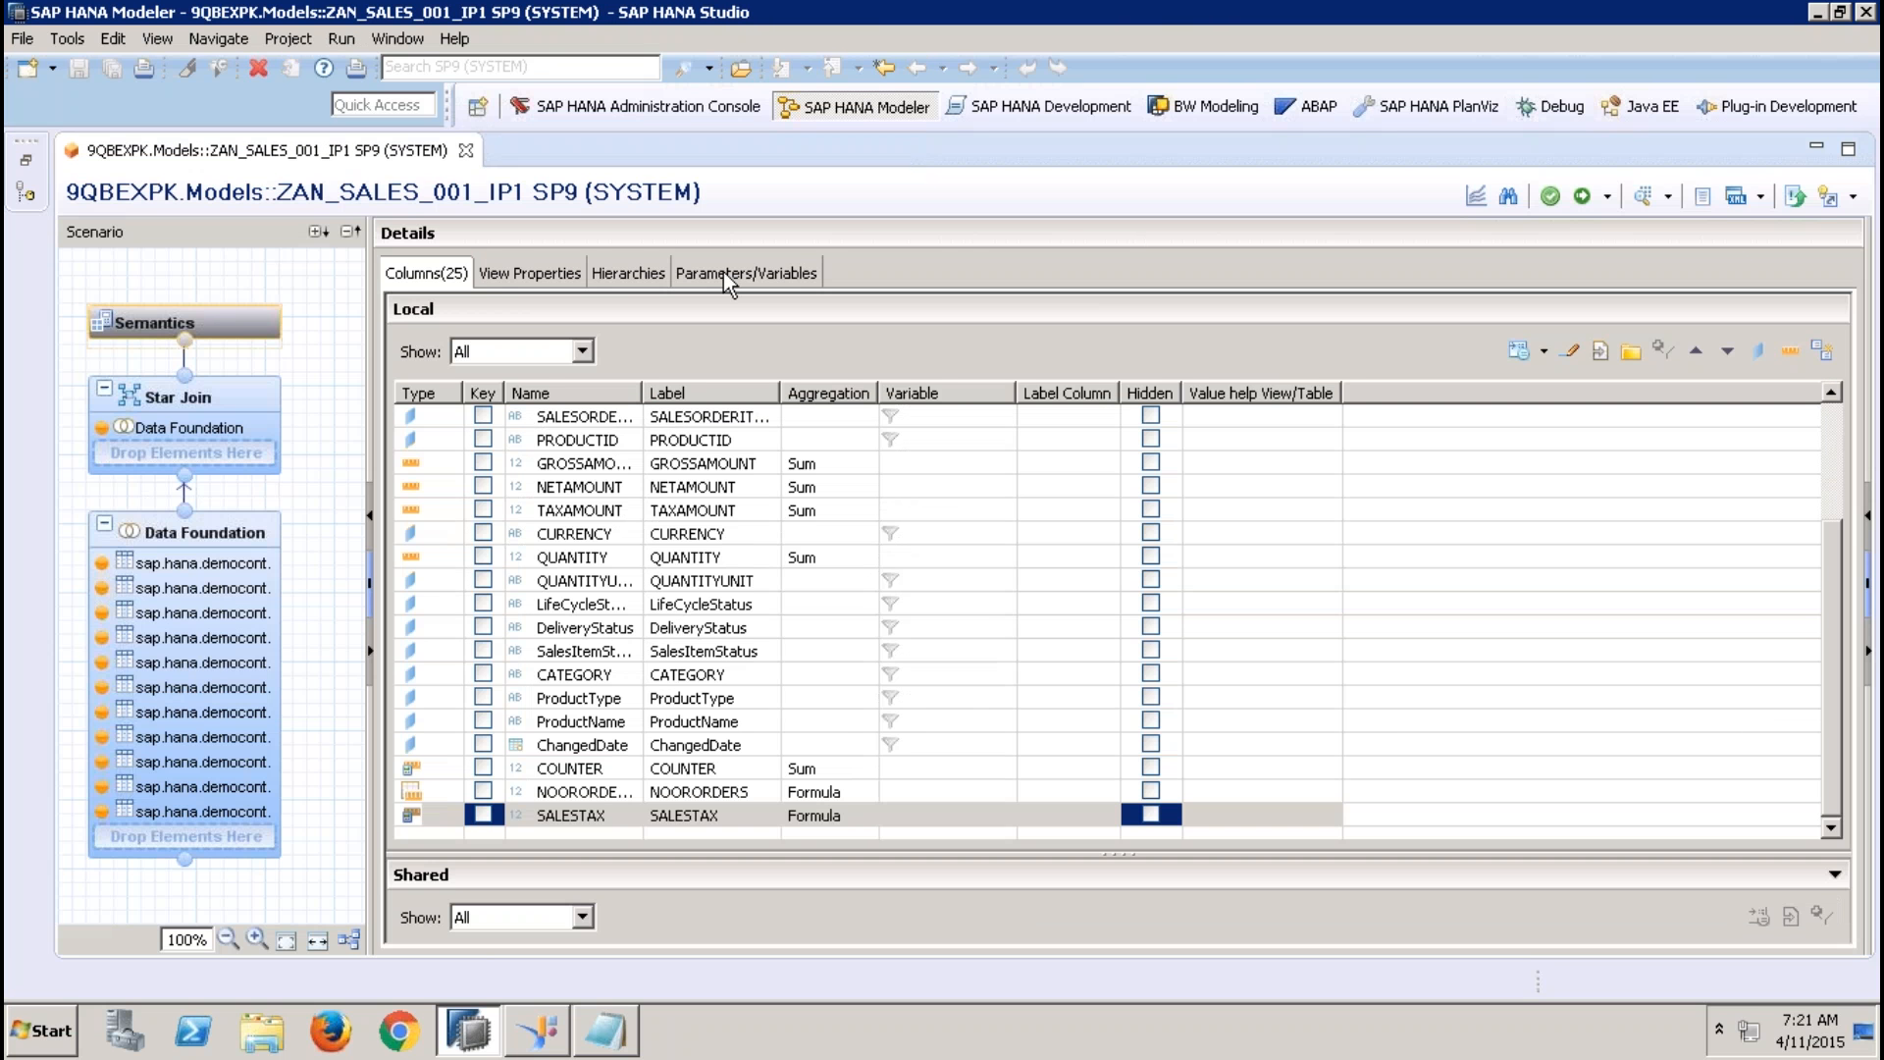
Start a new input parameter in the view's Semantics and name it SALESTAXPER
{"action": "left_click", "coordinate": [722, 273]}
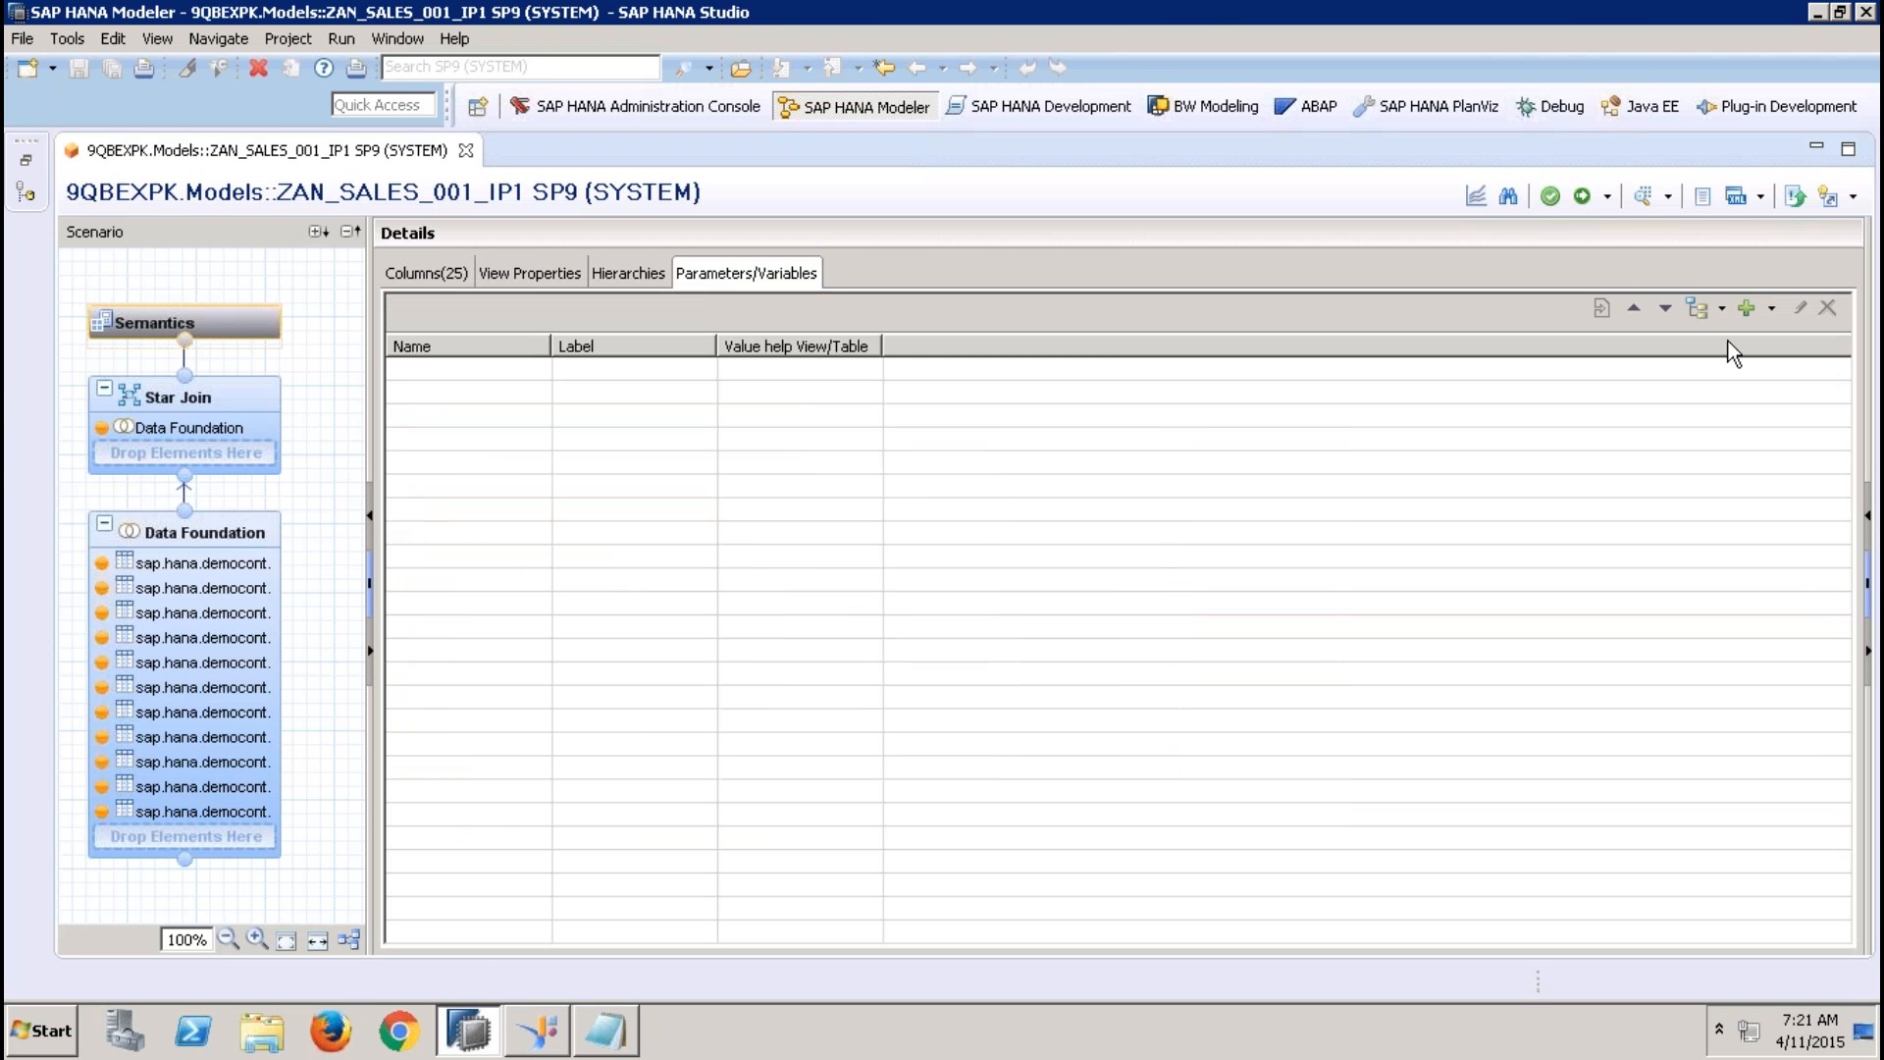
{"action": "left_click", "coordinate": [1772, 313]}
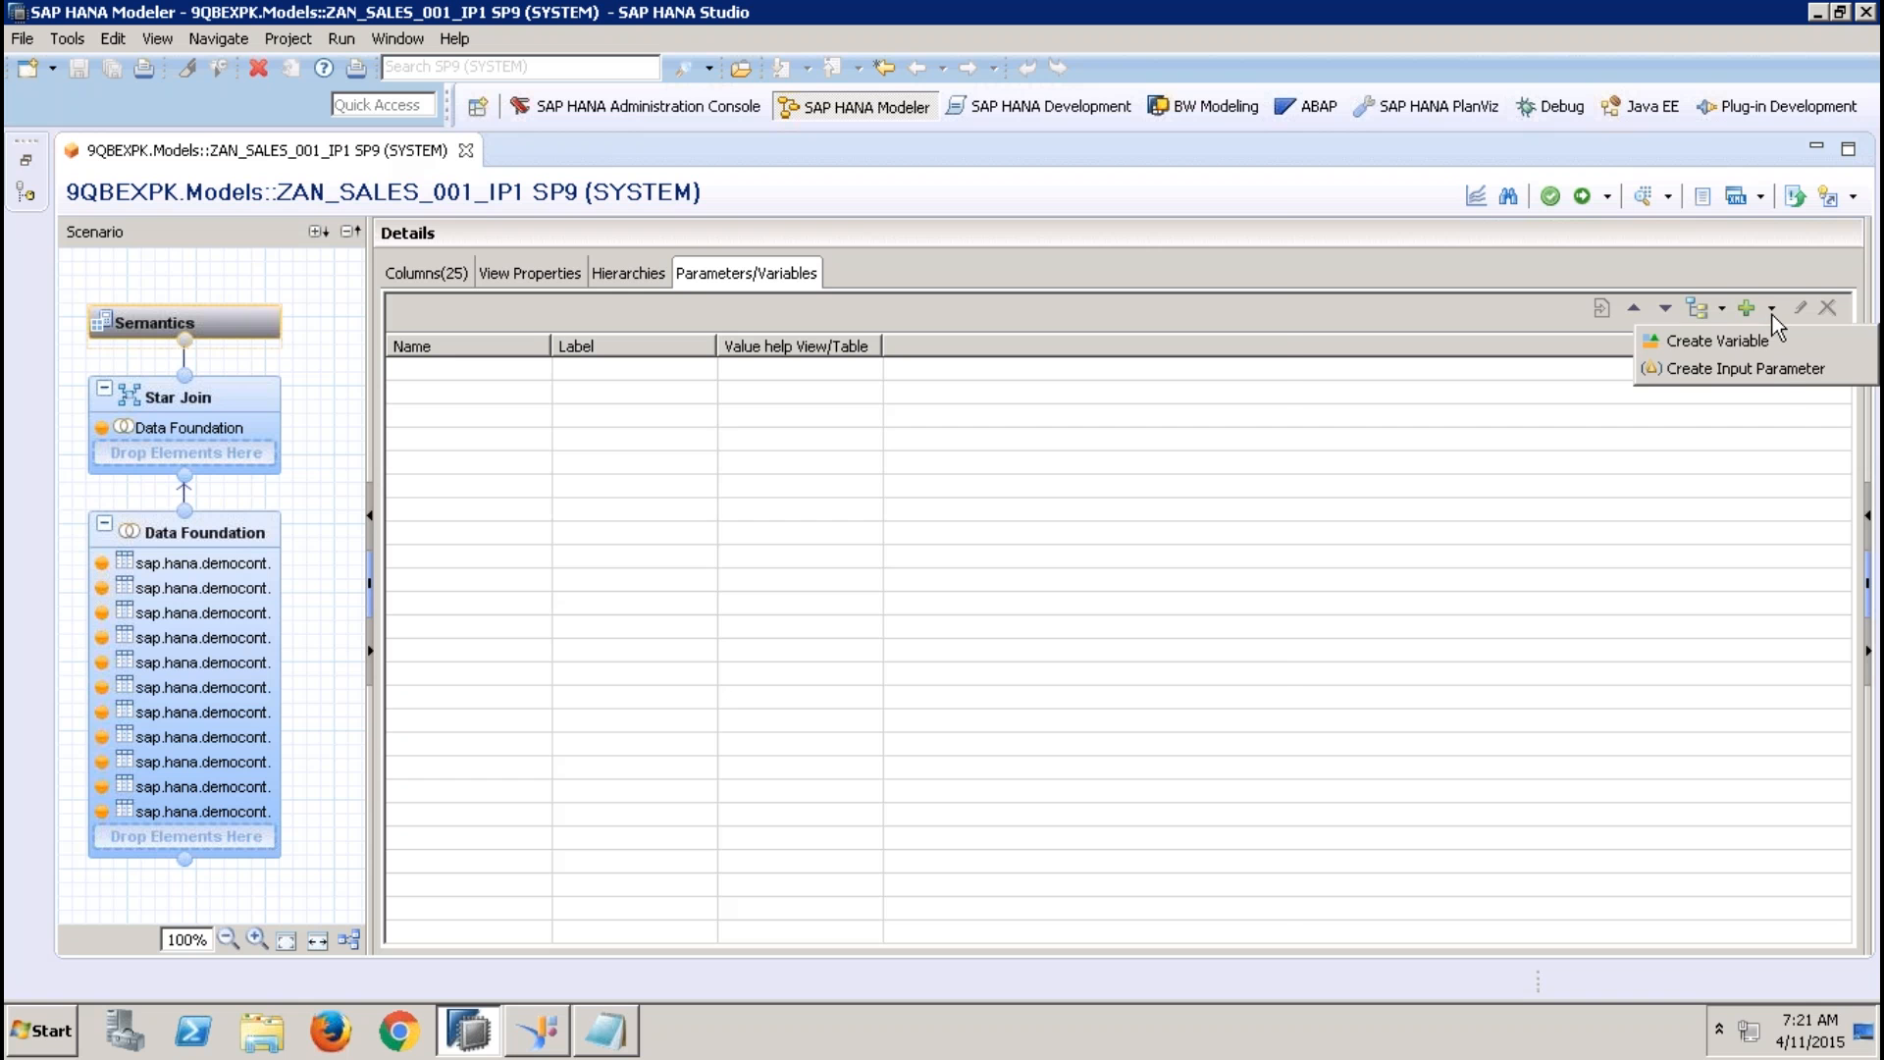
{"action": "left_click", "coordinate": [1776, 370]}
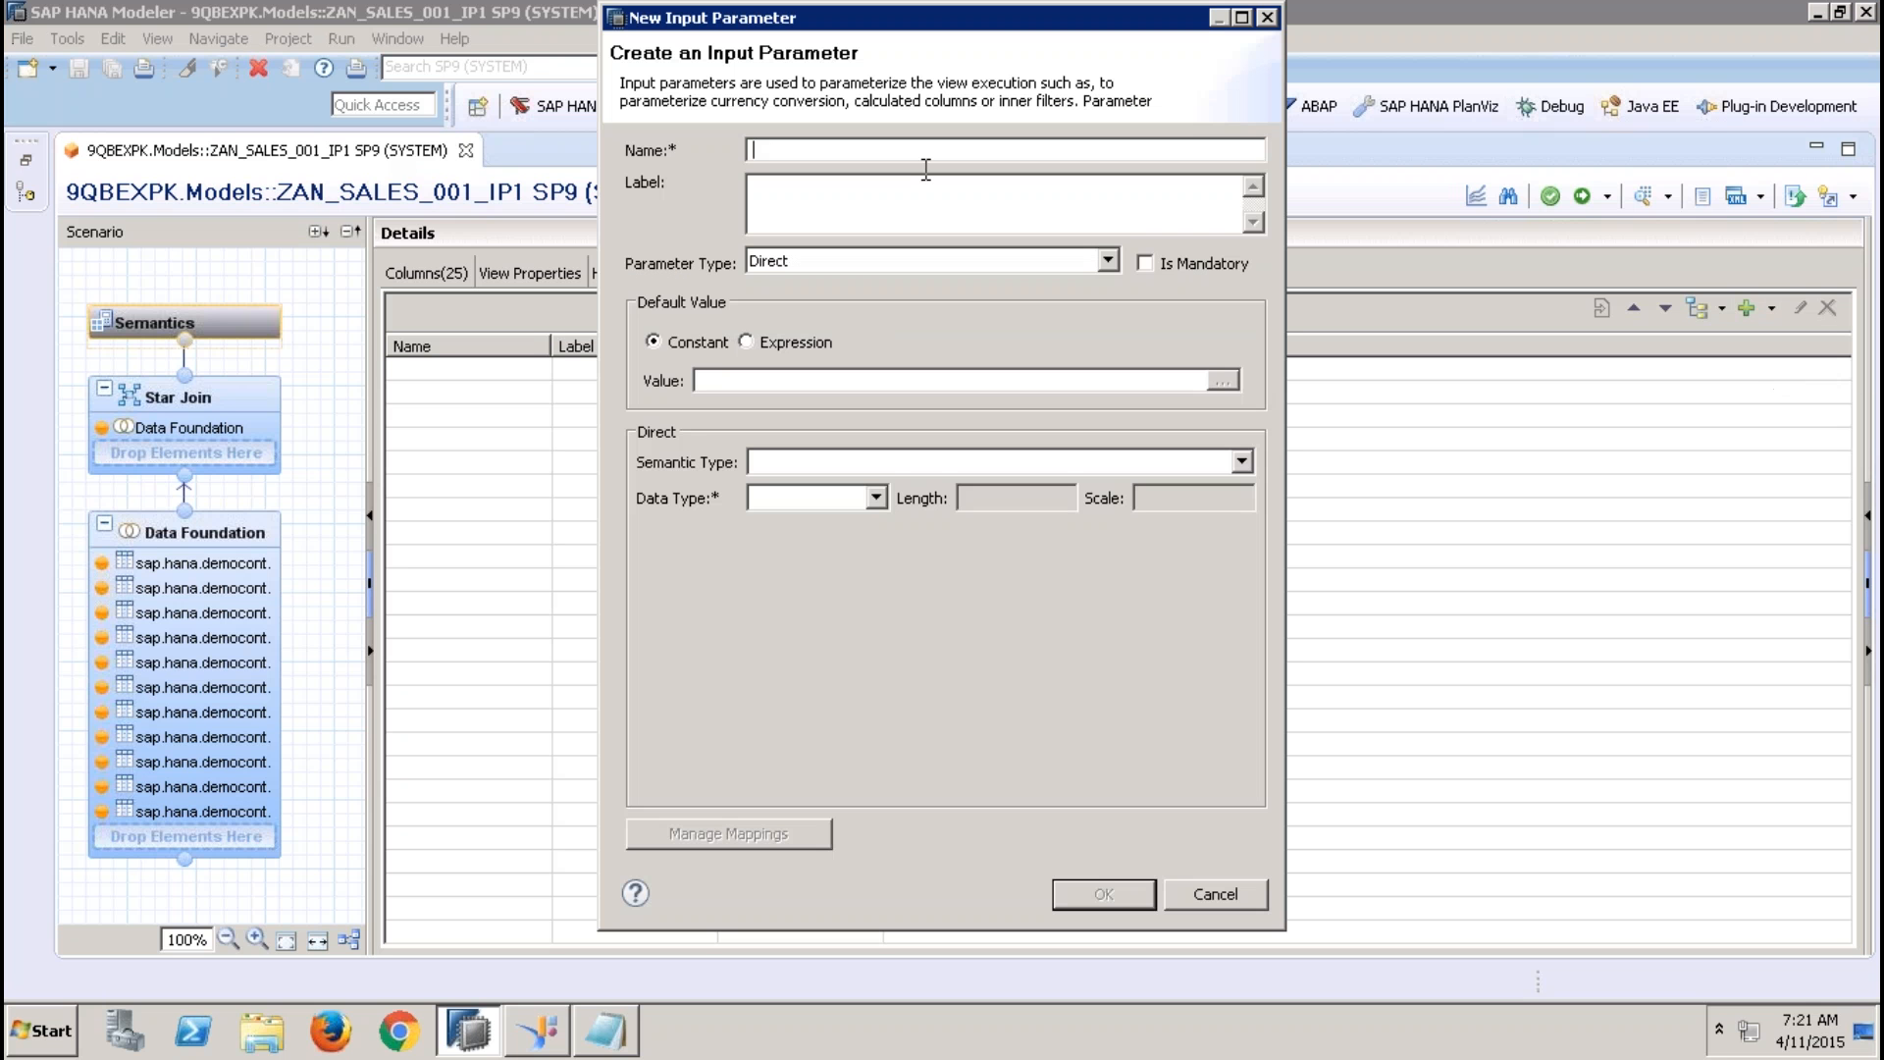
{"action": "type", "text": "SALESTAXPER"}
{"action": "key", "text": "Tab"}
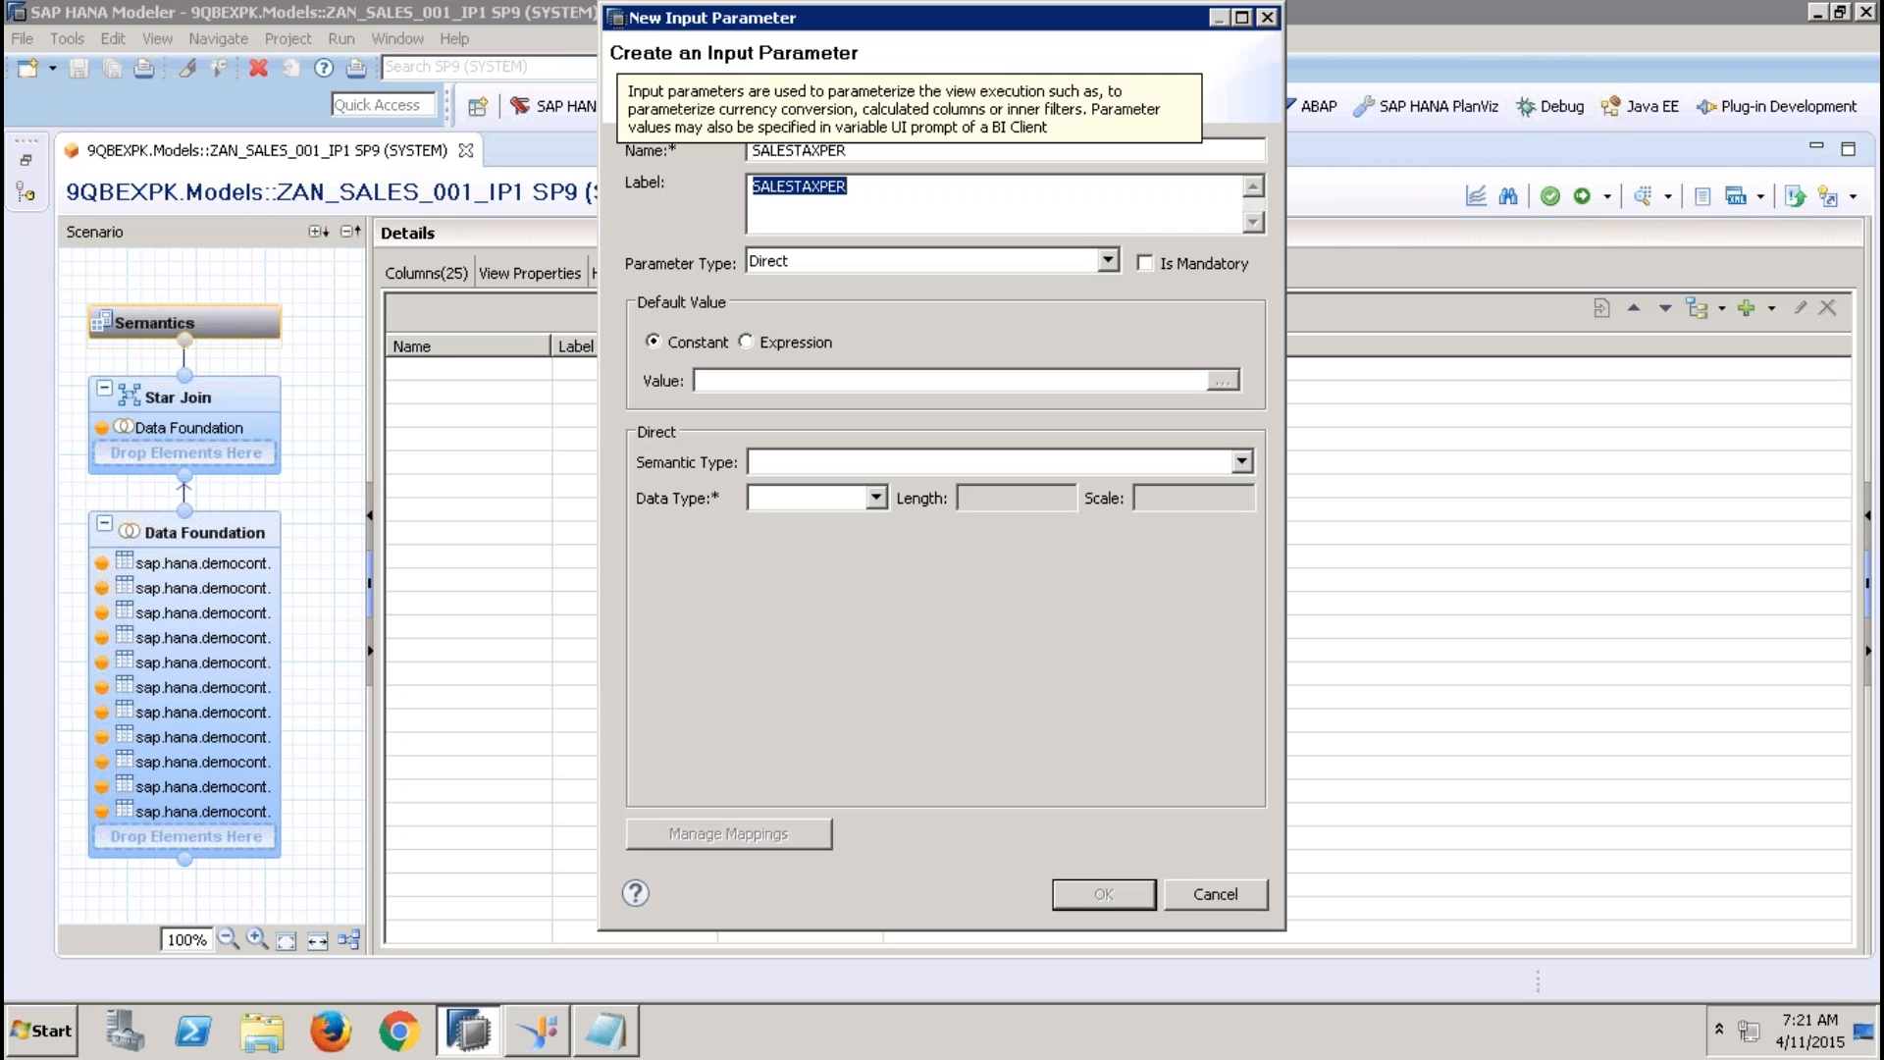
Set the input parameter's label to SALESTAX % and its parameter type to Direct
{"action": "key", "text": "Right"}
{"action": "key", "text": "BackSpace"}
{"action": "key", "text": "BackSpace"}
{"action": "key", "text": "BackSpace"}
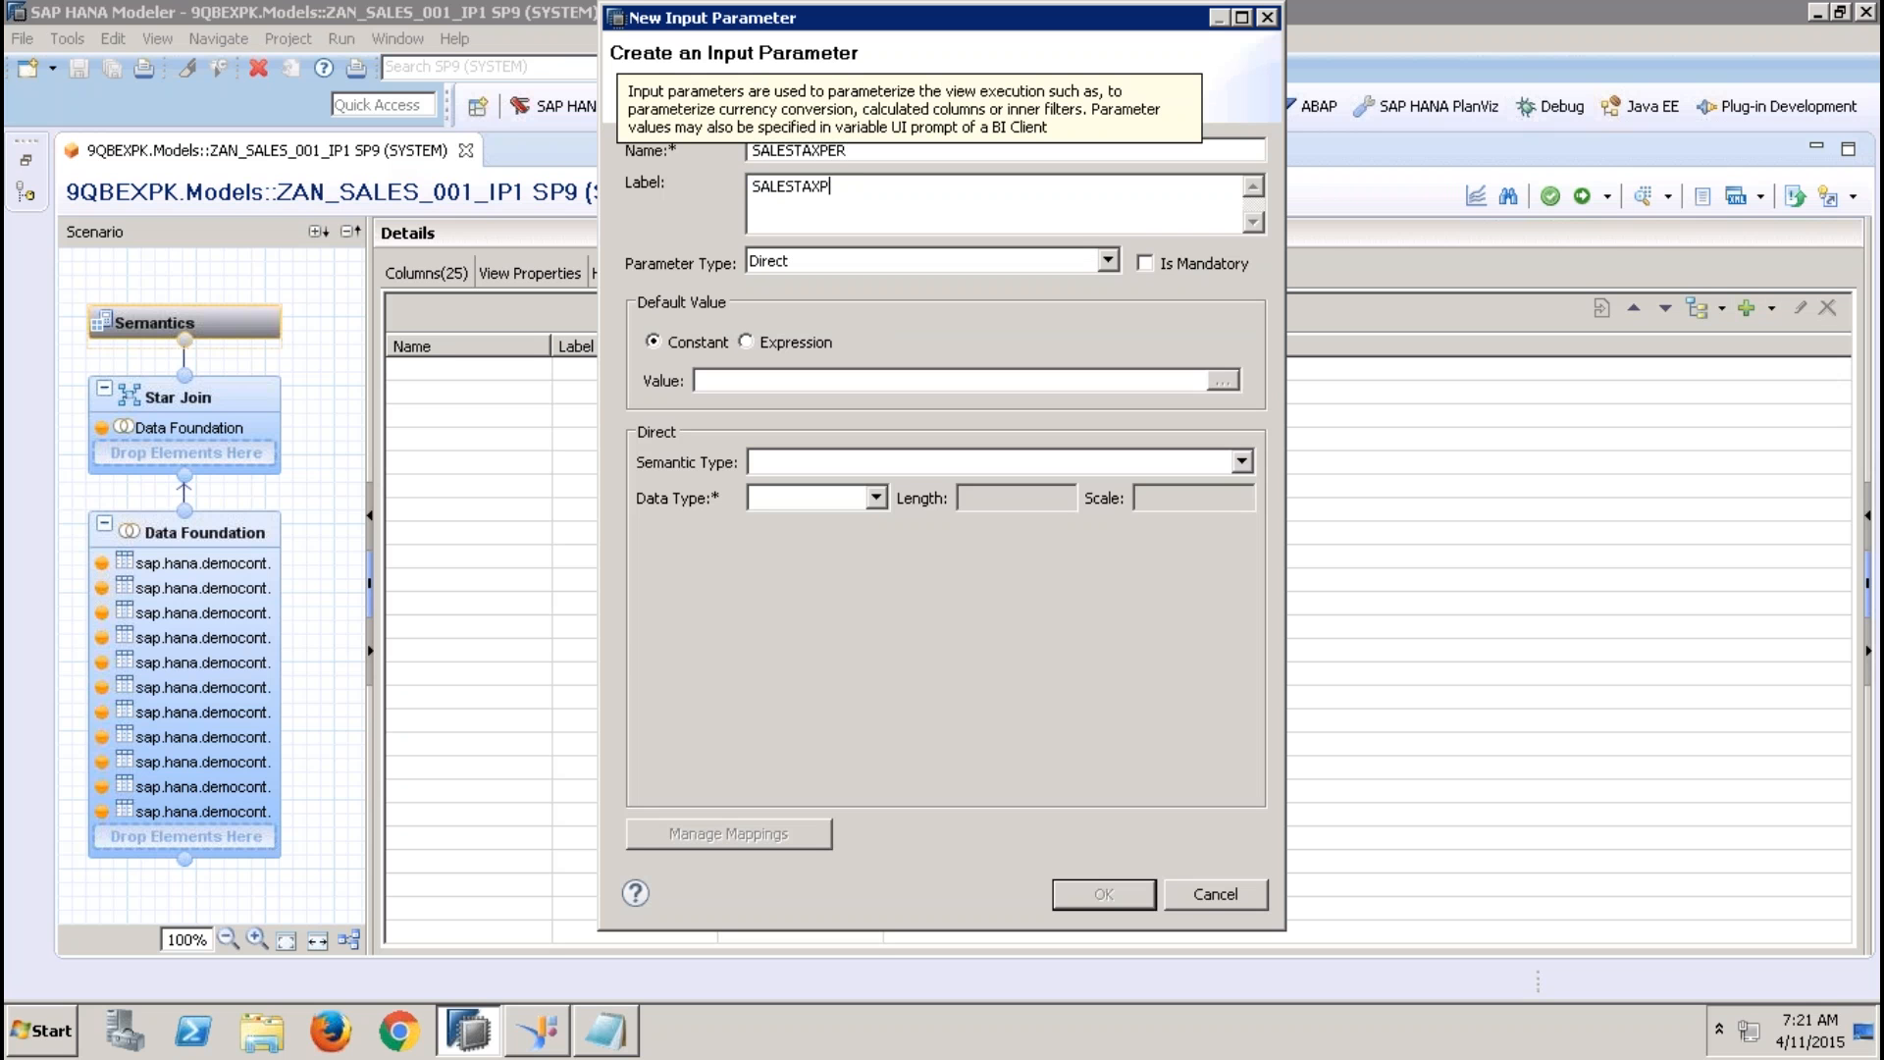
{"action": "type", "text": "%"}
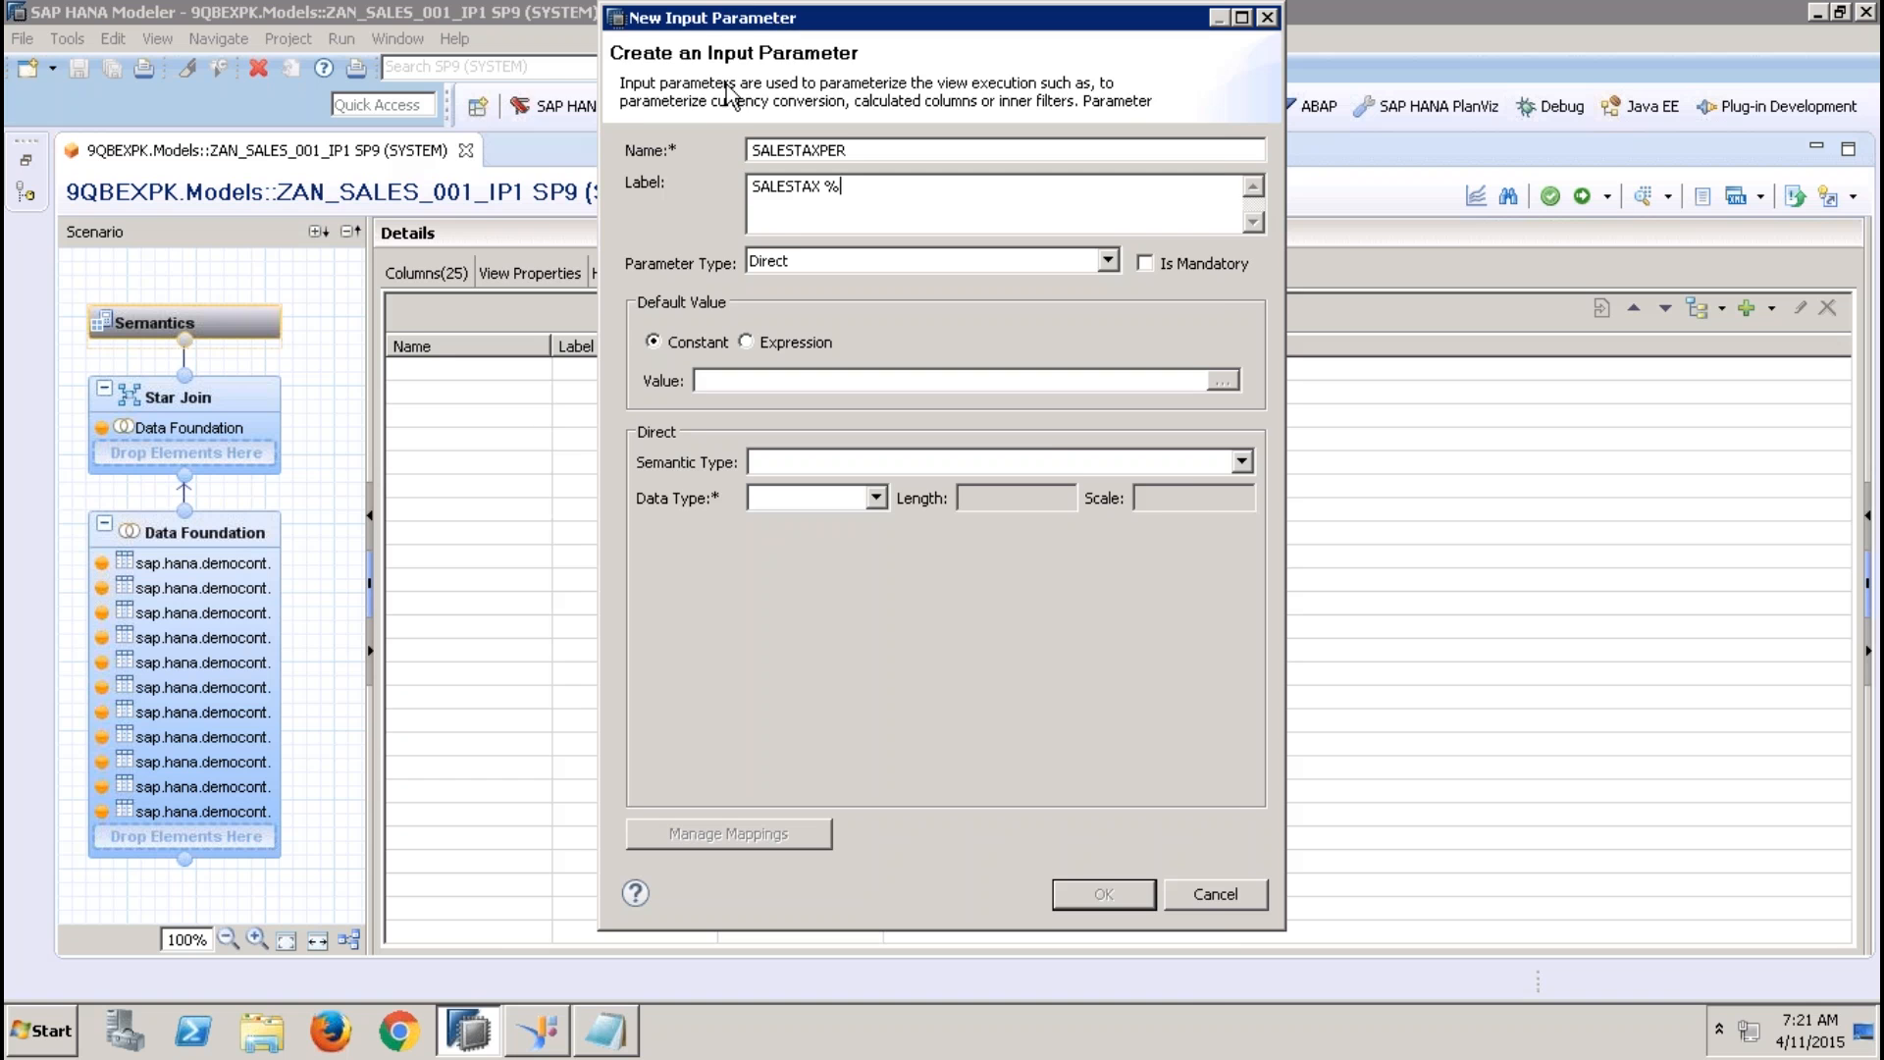
{"action": "left_click_drag", "start_coordinate": [745, 17], "coordinate": [661, 117]}
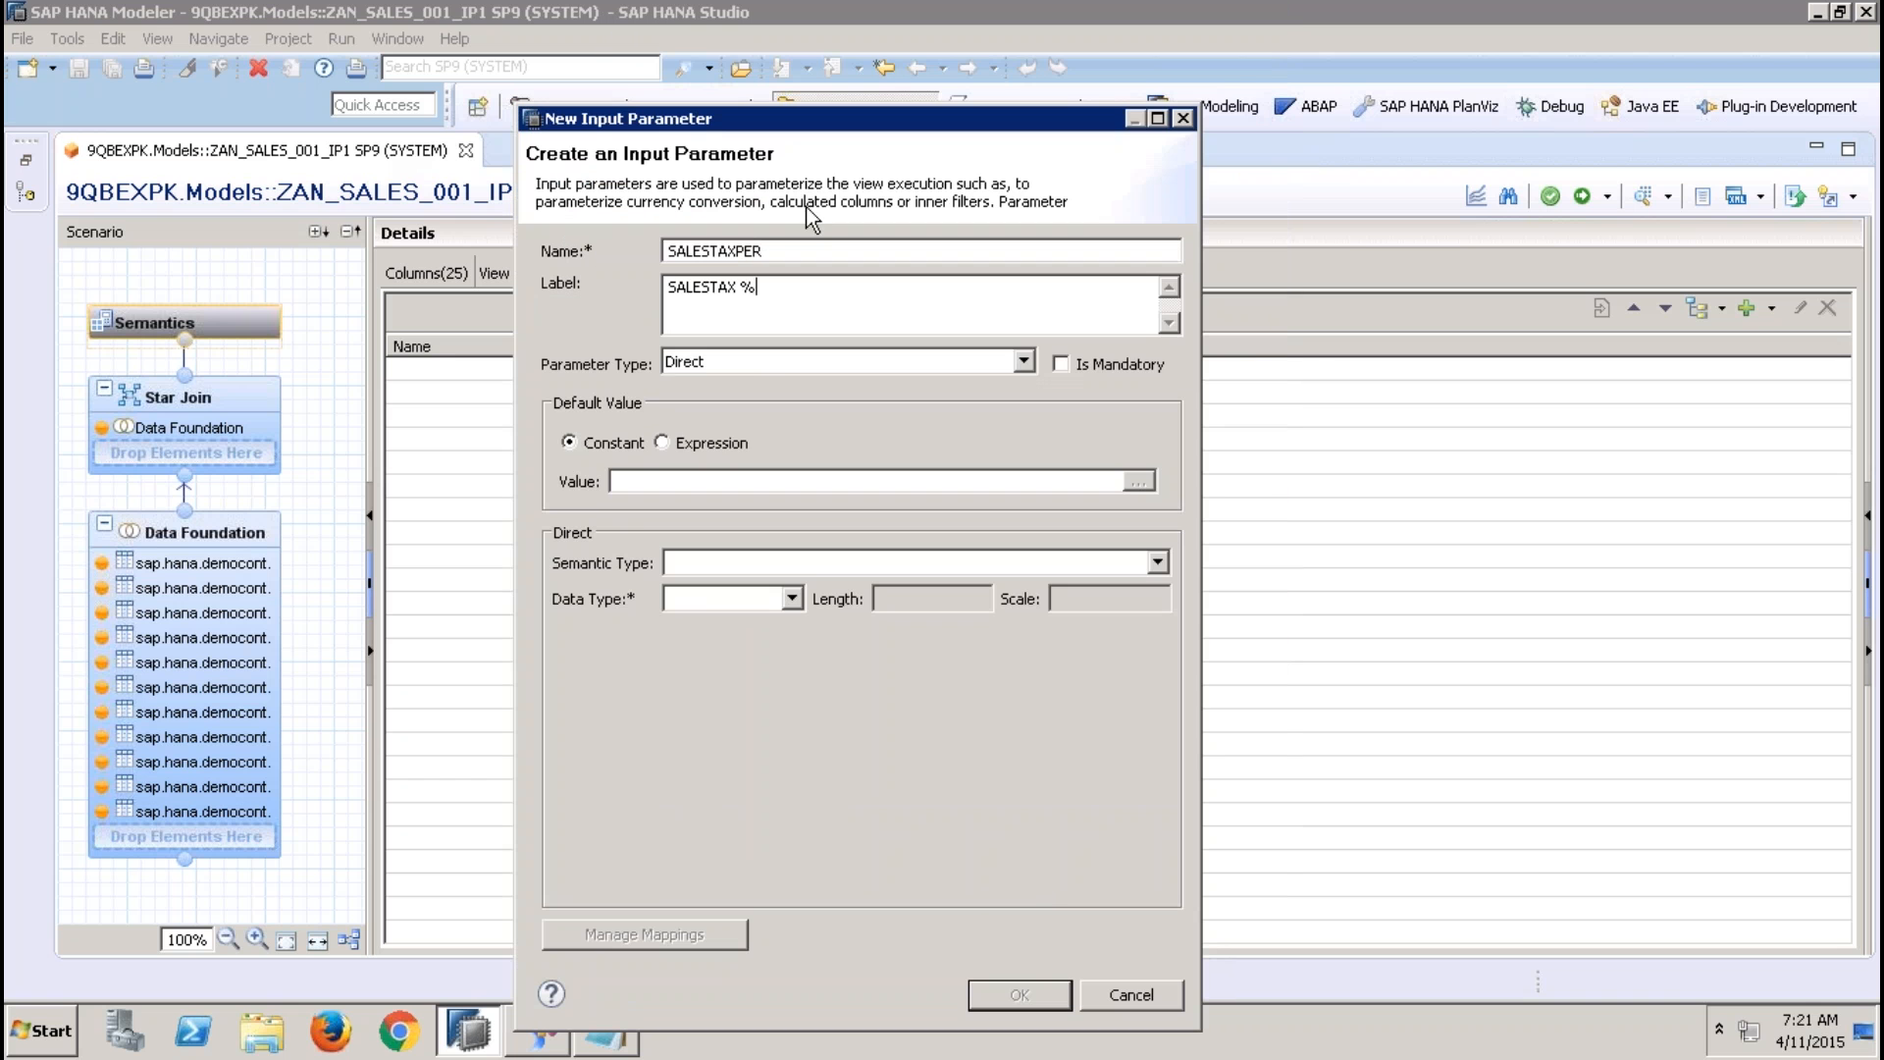
{"action": "left_click", "coordinate": [767, 363]}
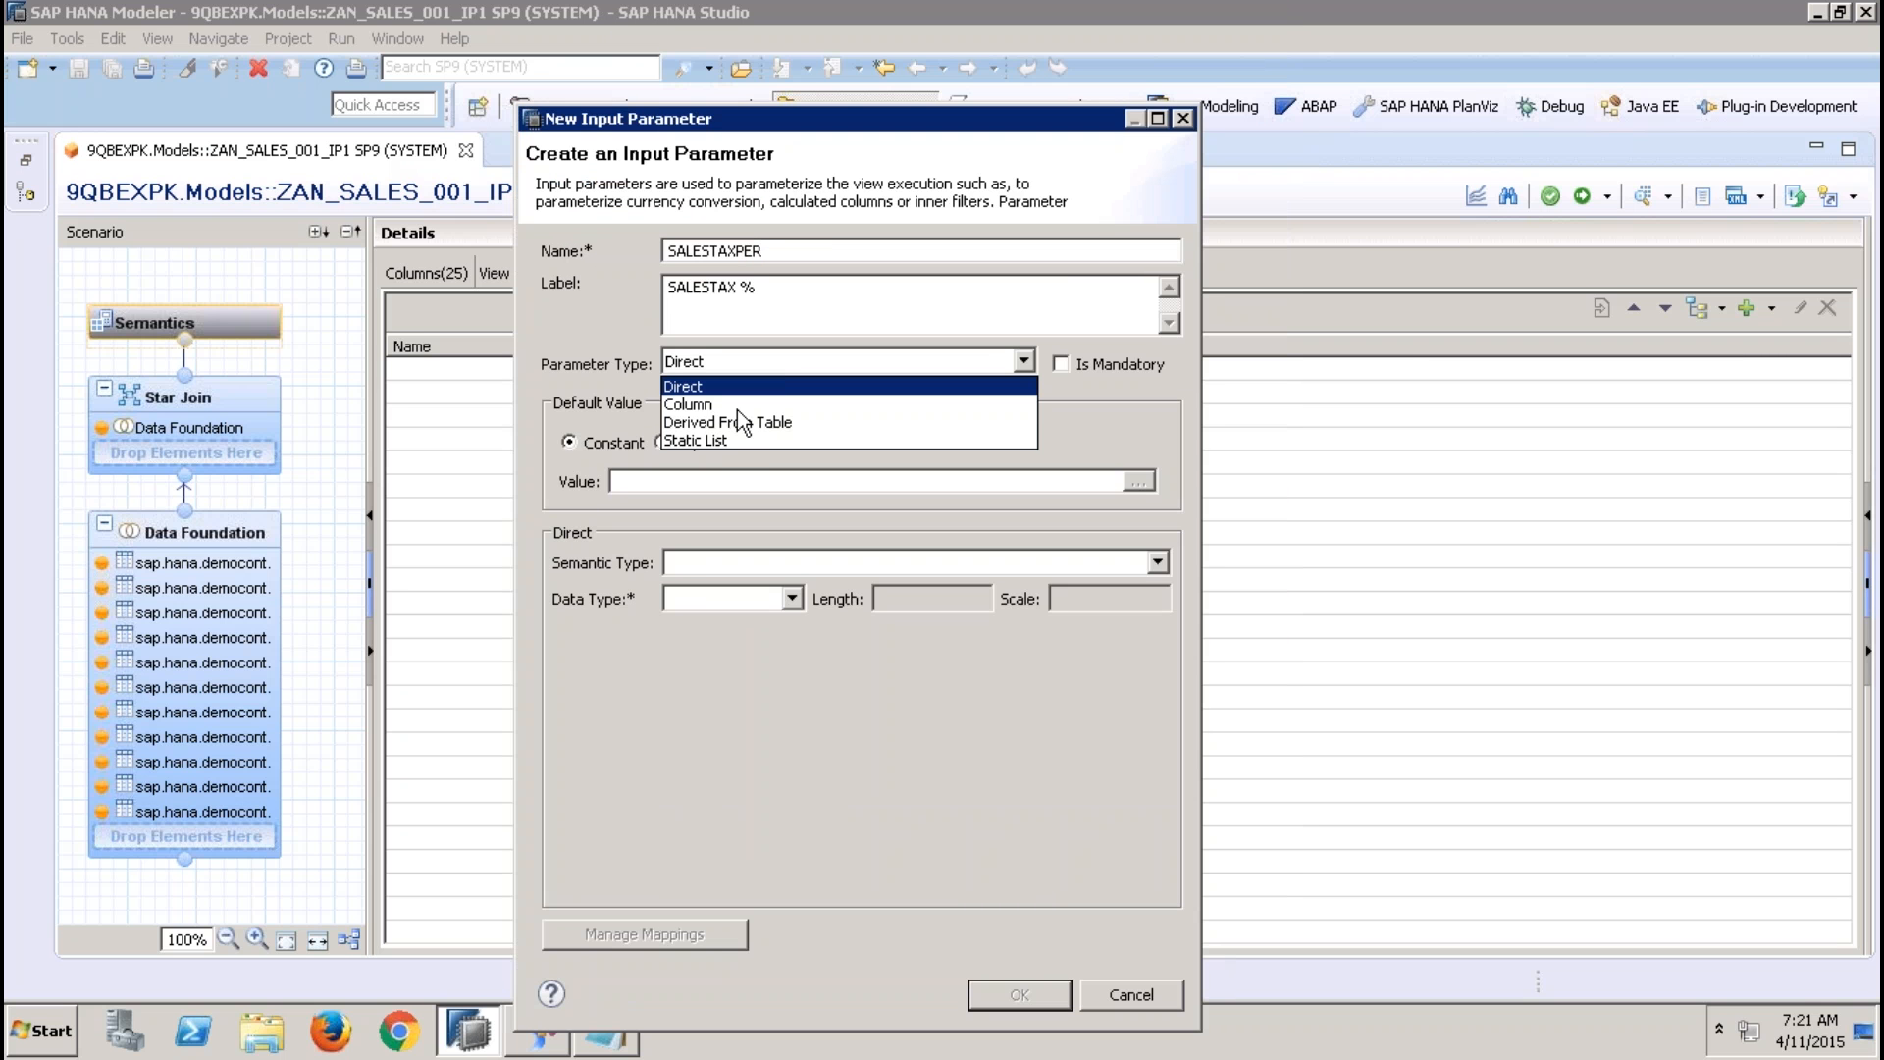
{"action": "left_click", "coordinate": [709, 389]}
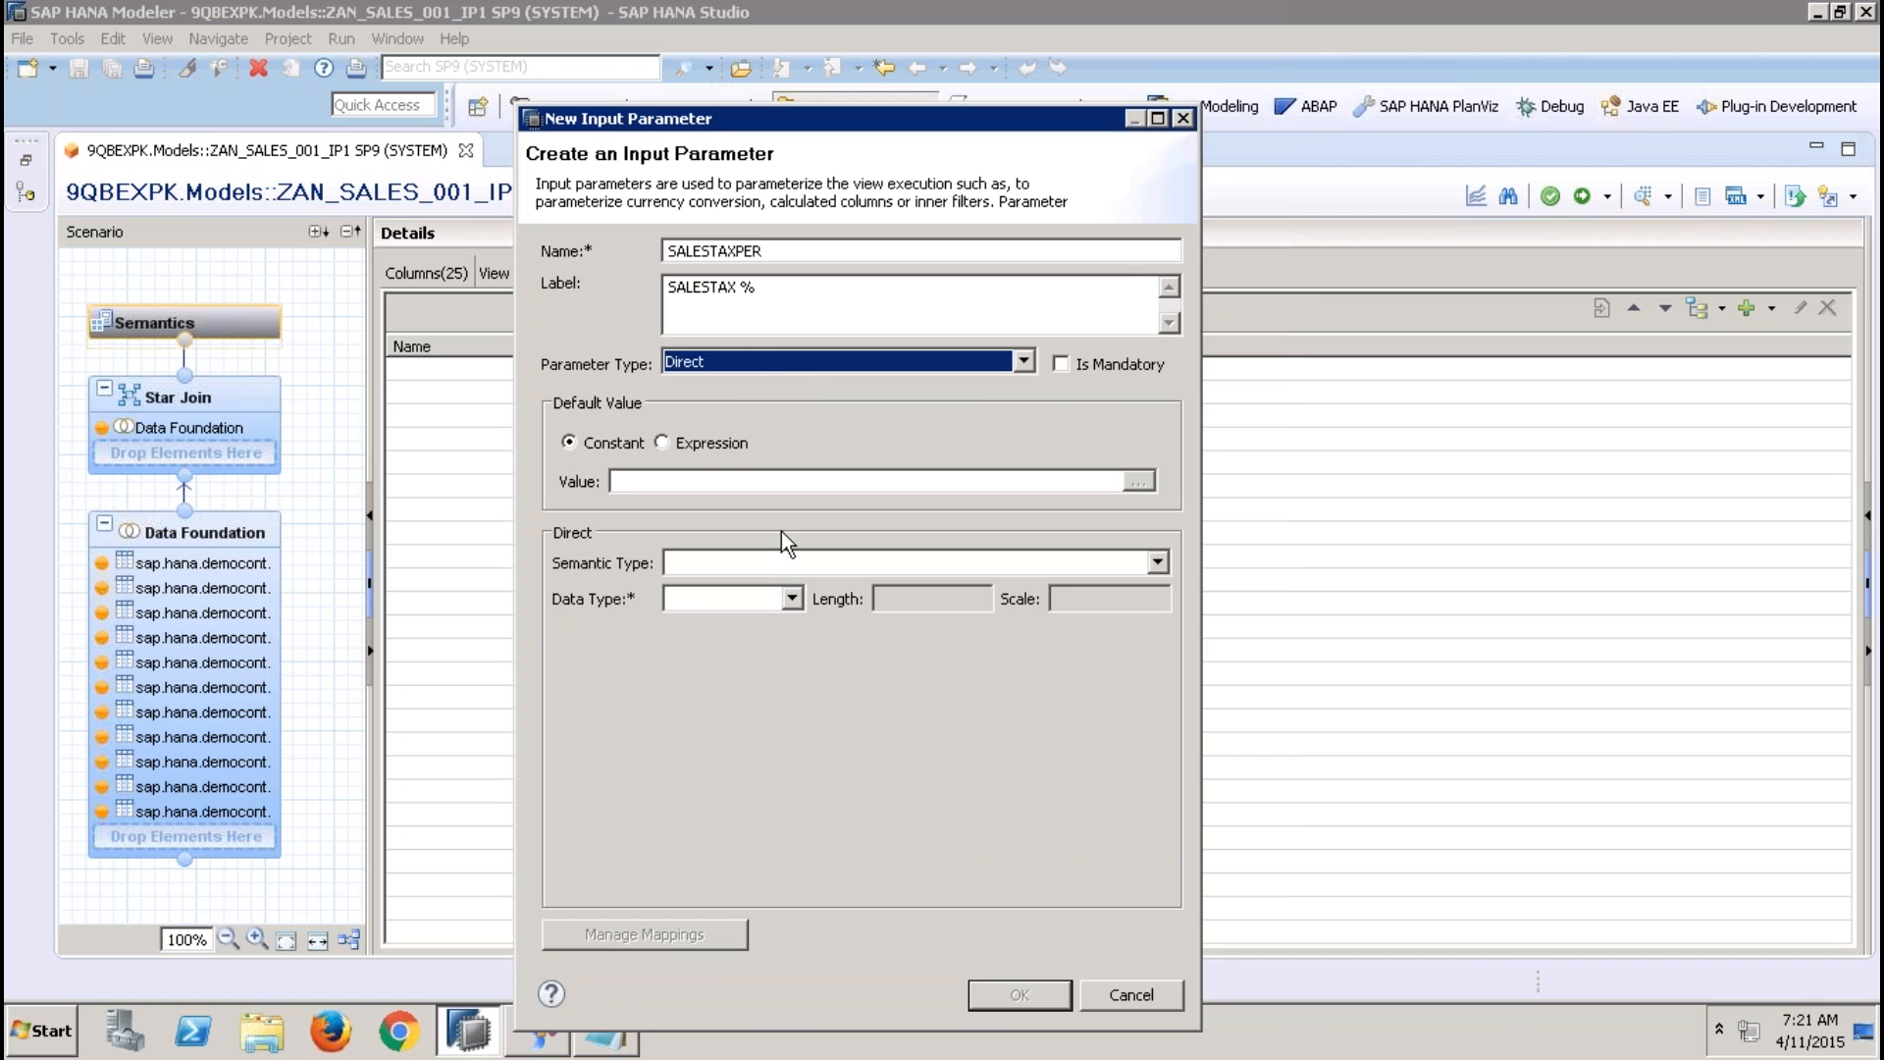
Make the input parameter mandatory with data type DECIMAL, length 10 and scale 2, save it, and activate the view
{"action": "left_click", "coordinate": [1059, 363]}
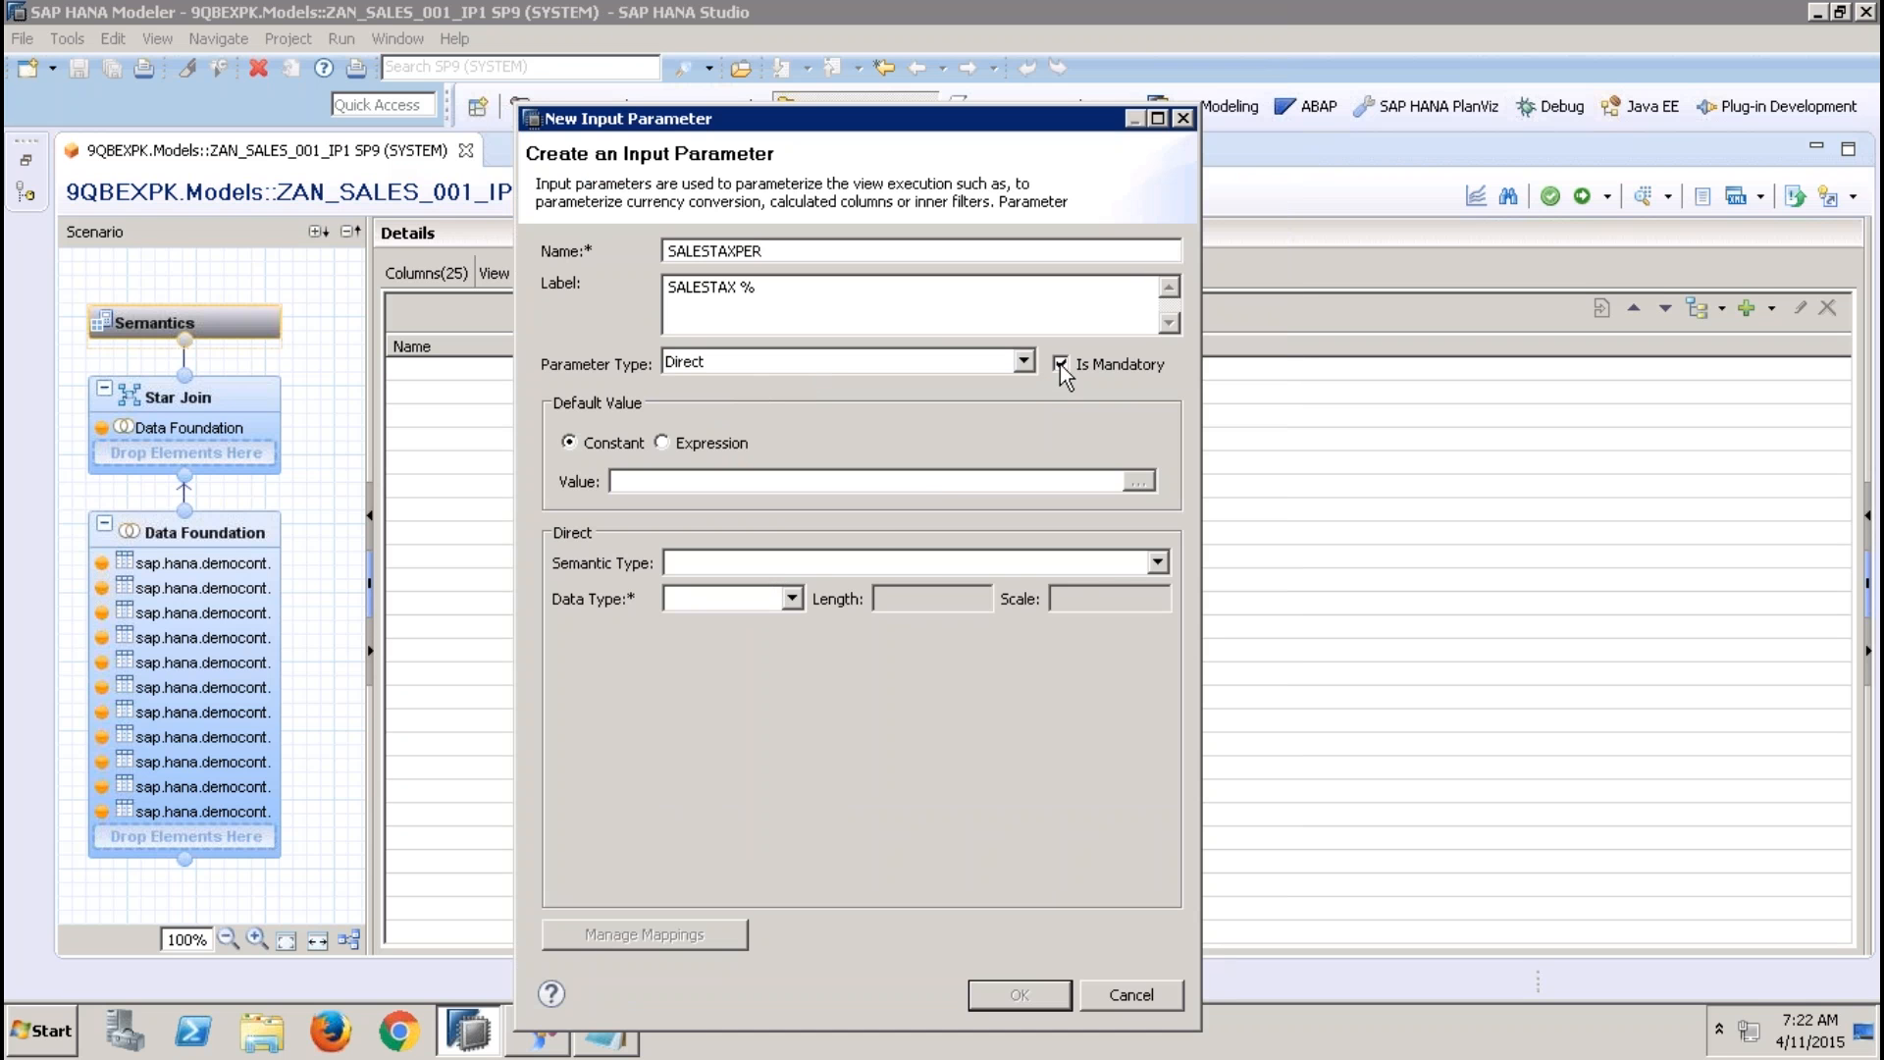
{"action": "left_click", "coordinate": [785, 599]}
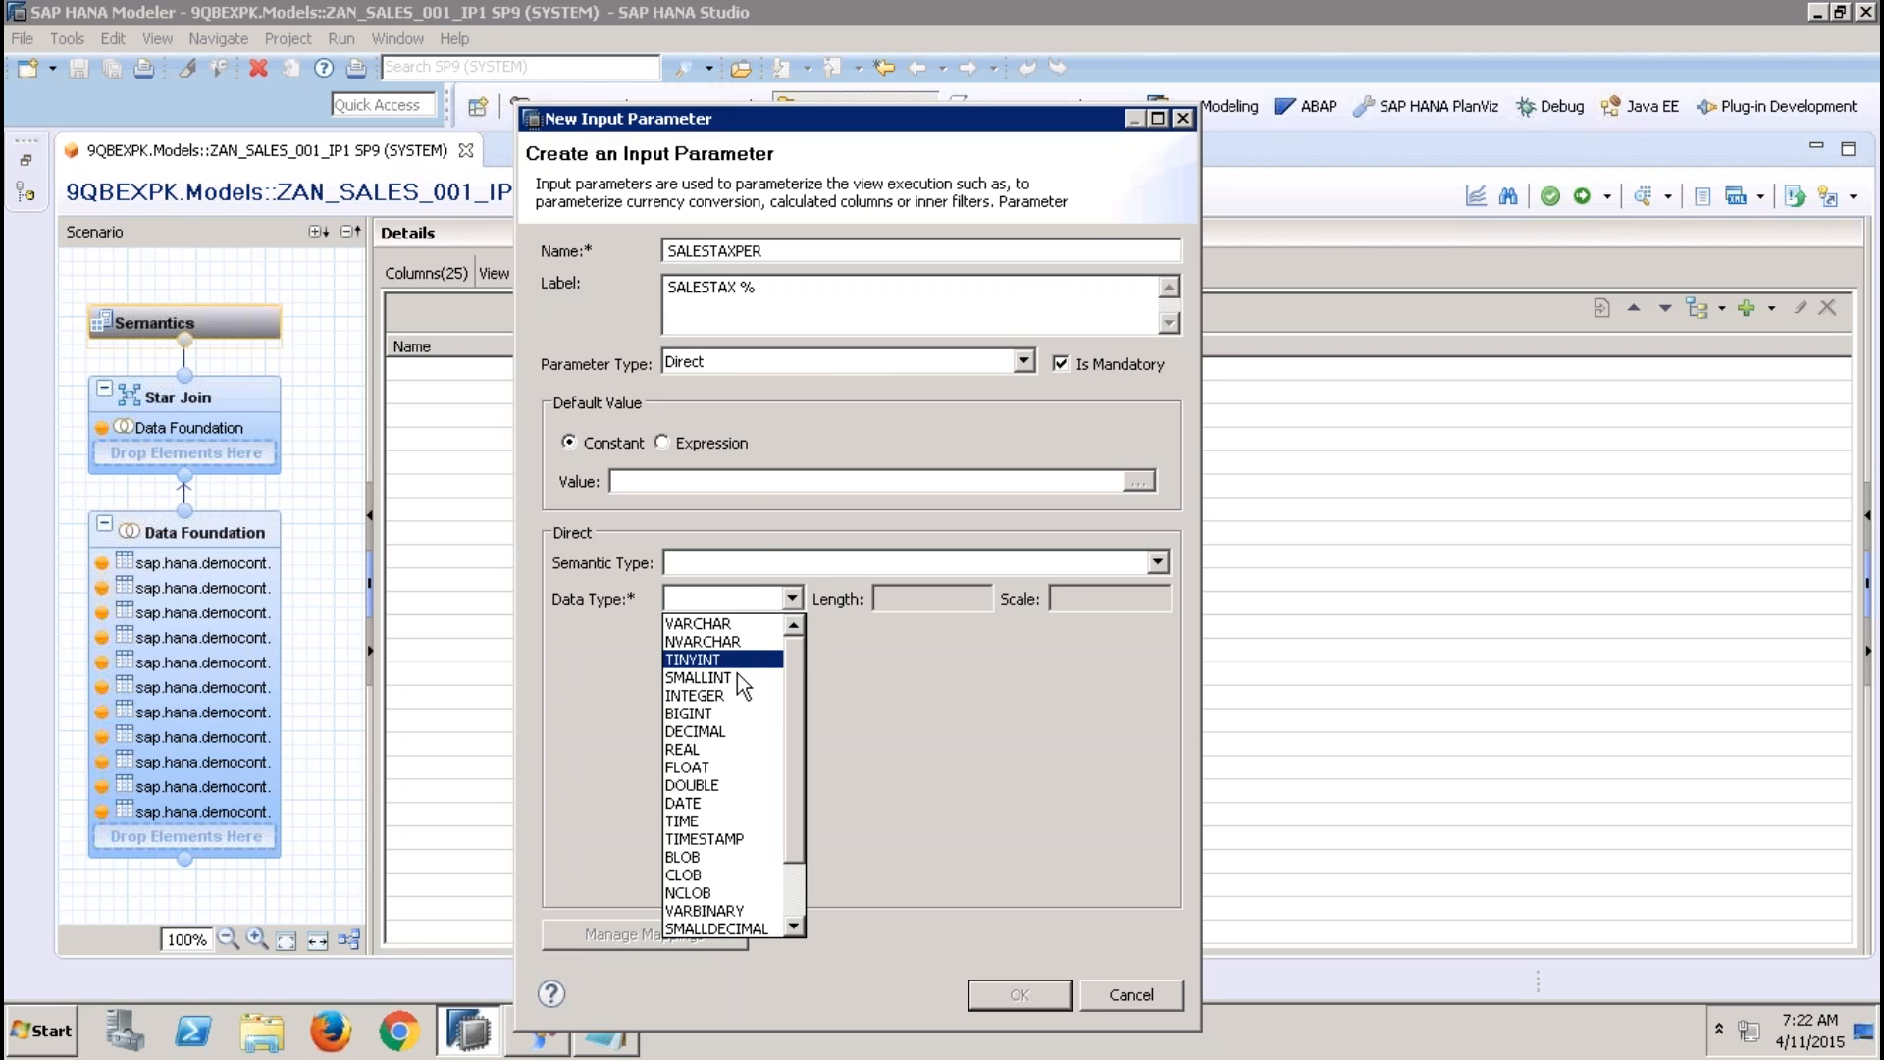
{"action": "left_click", "coordinate": [716, 731]}
{"action": "left_click", "coordinate": [900, 599]}
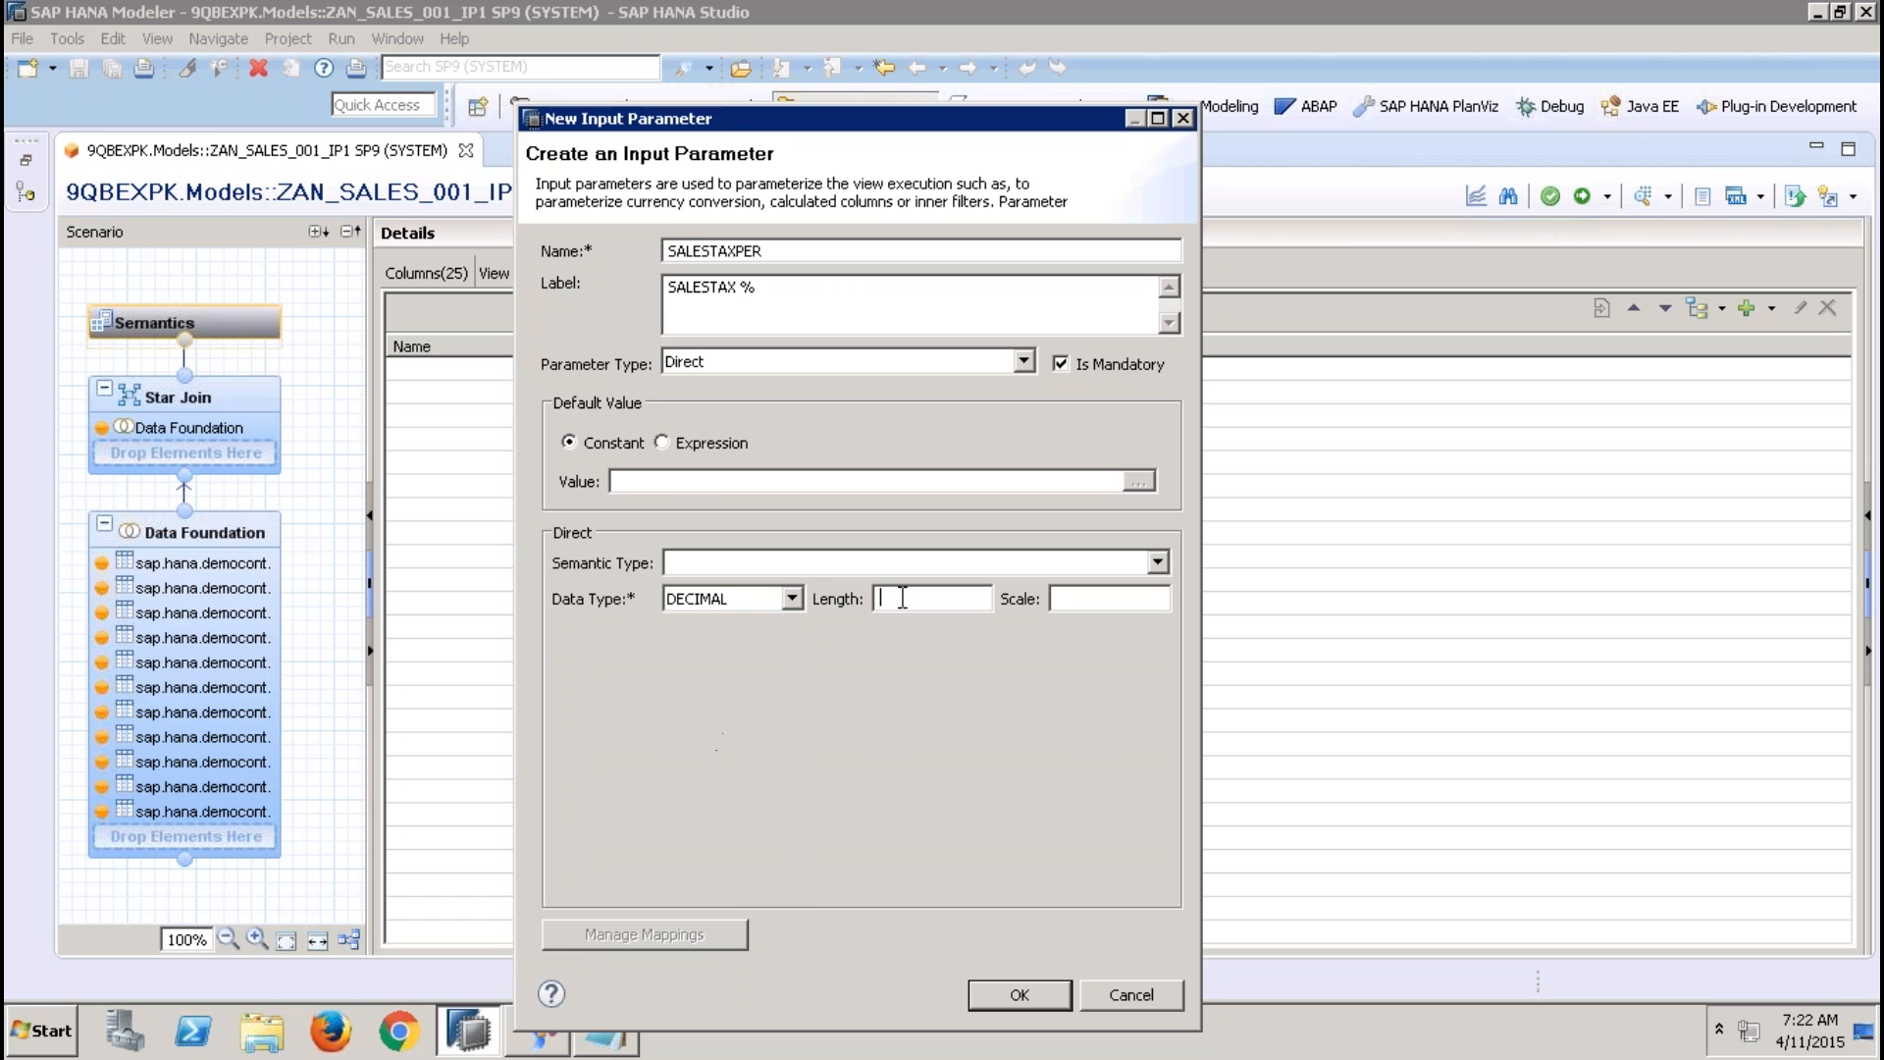
{"action": "type", "text": "10"}
{"action": "key", "text": "Tab"}
{"action": "type", "text": "2"}
{"action": "left_click", "coordinate": [1017, 994]}
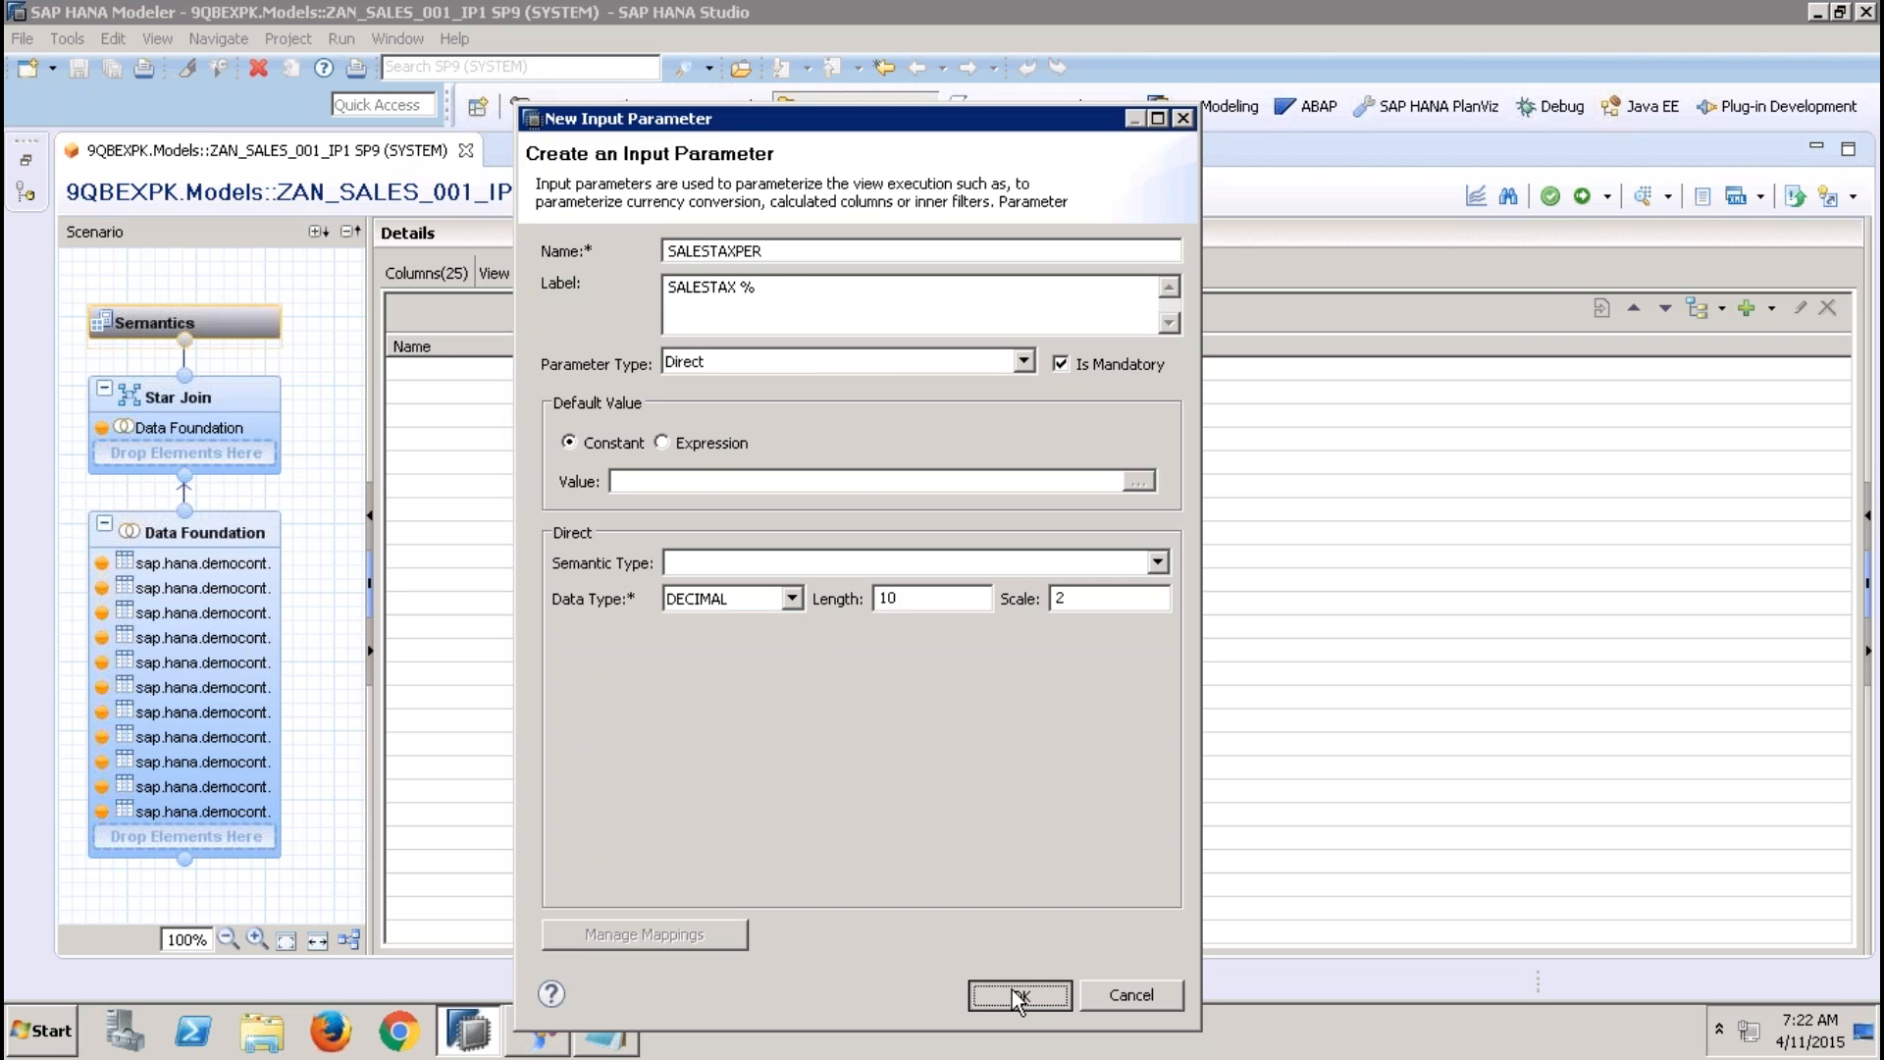
{"action": "left_click", "coordinate": [1582, 196]}
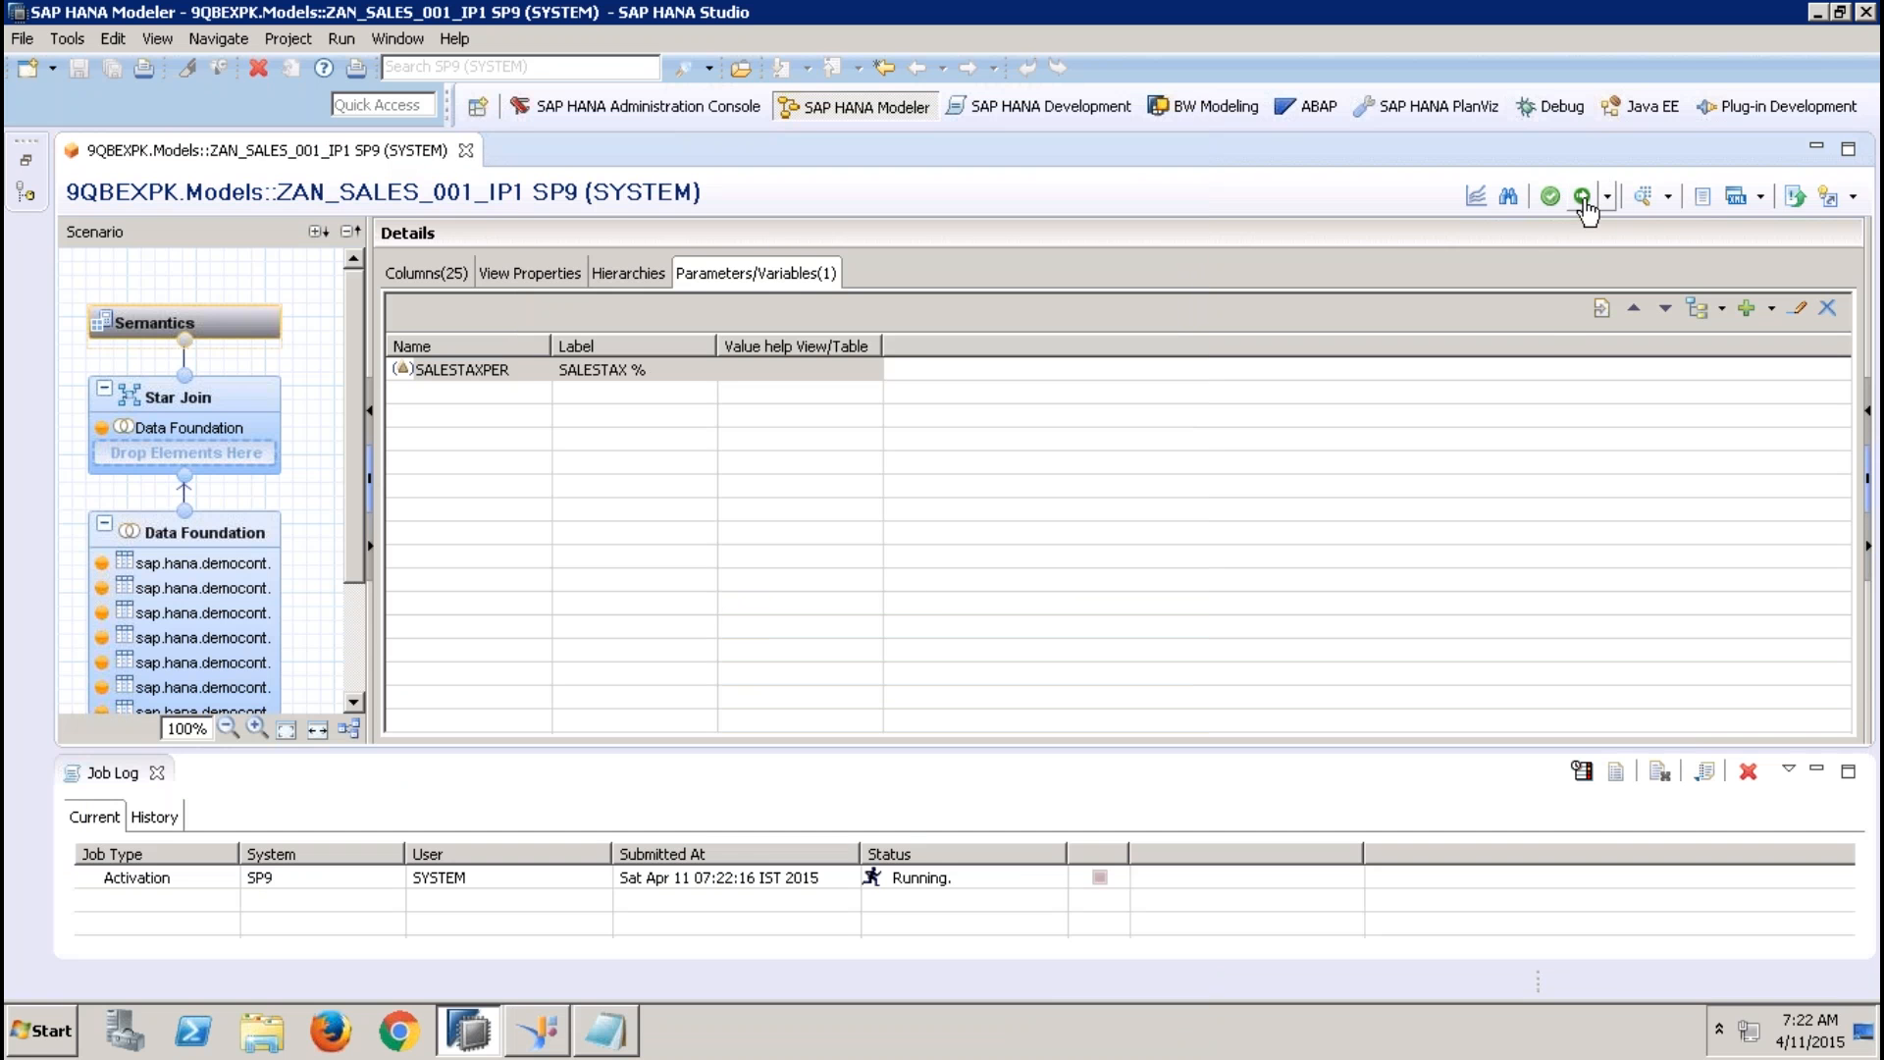
{"action": "left_click", "coordinate": [156, 773]}
Replace 12.36 in the Star Join's SALESTAX expression with the SALESTAXPER input parameter, save the calculated column, and reactivate the view
{"action": "left_click", "coordinate": [227, 396]}
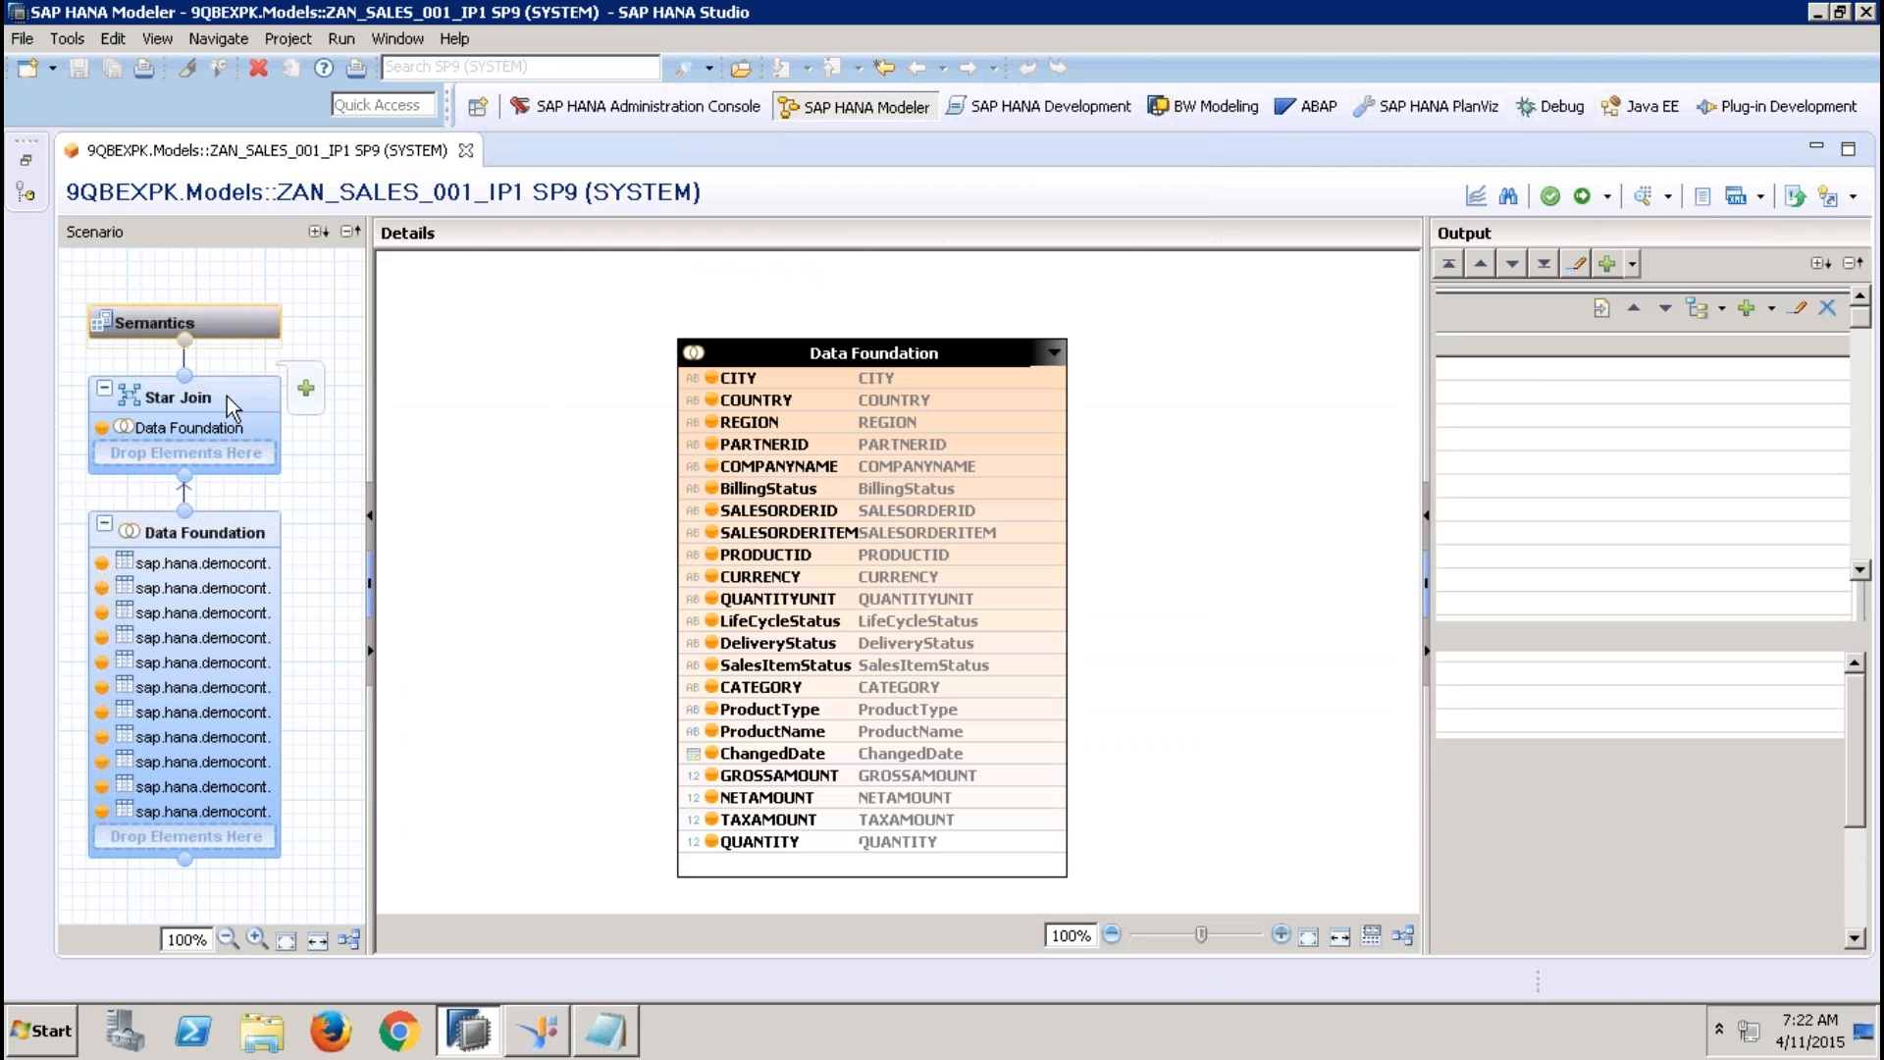
{"action": "right_click", "coordinate": [1554, 414]}
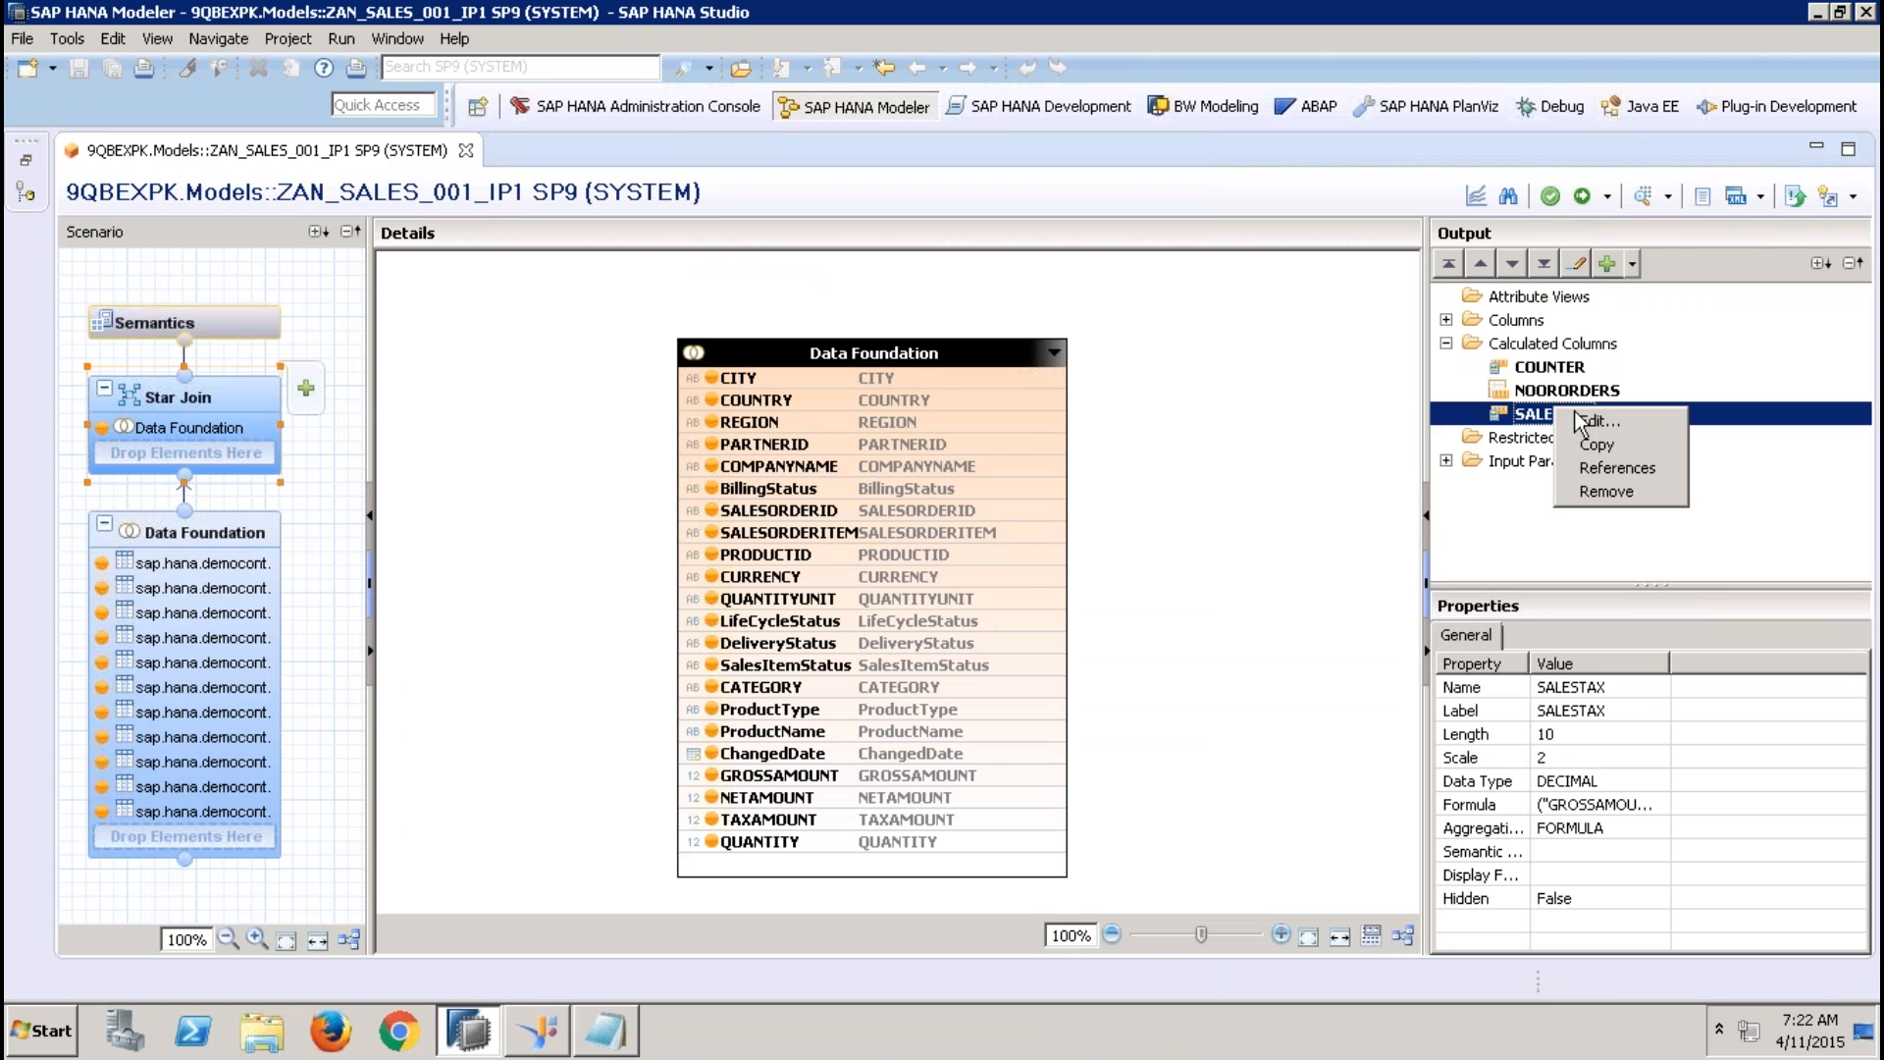
{"action": "left_click", "coordinate": [1627, 420]}
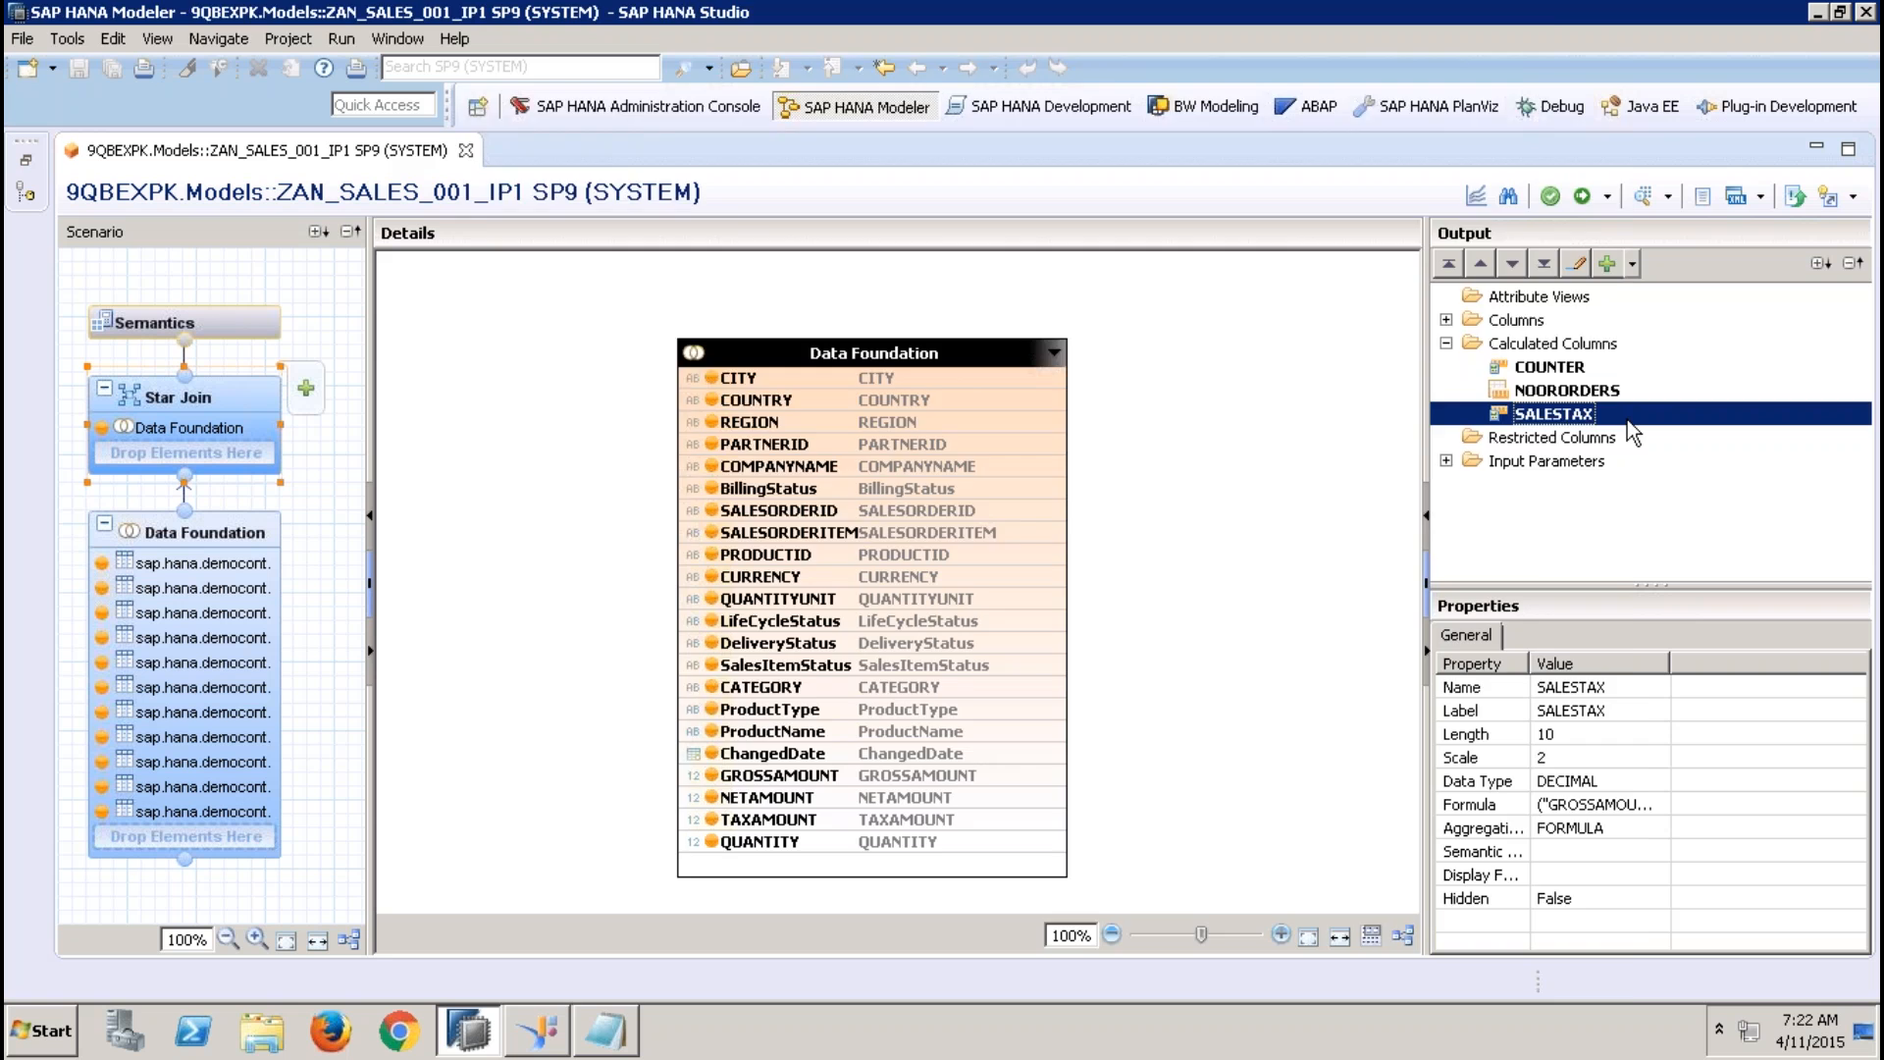
{"action": "left_click", "coordinate": [729, 555]}
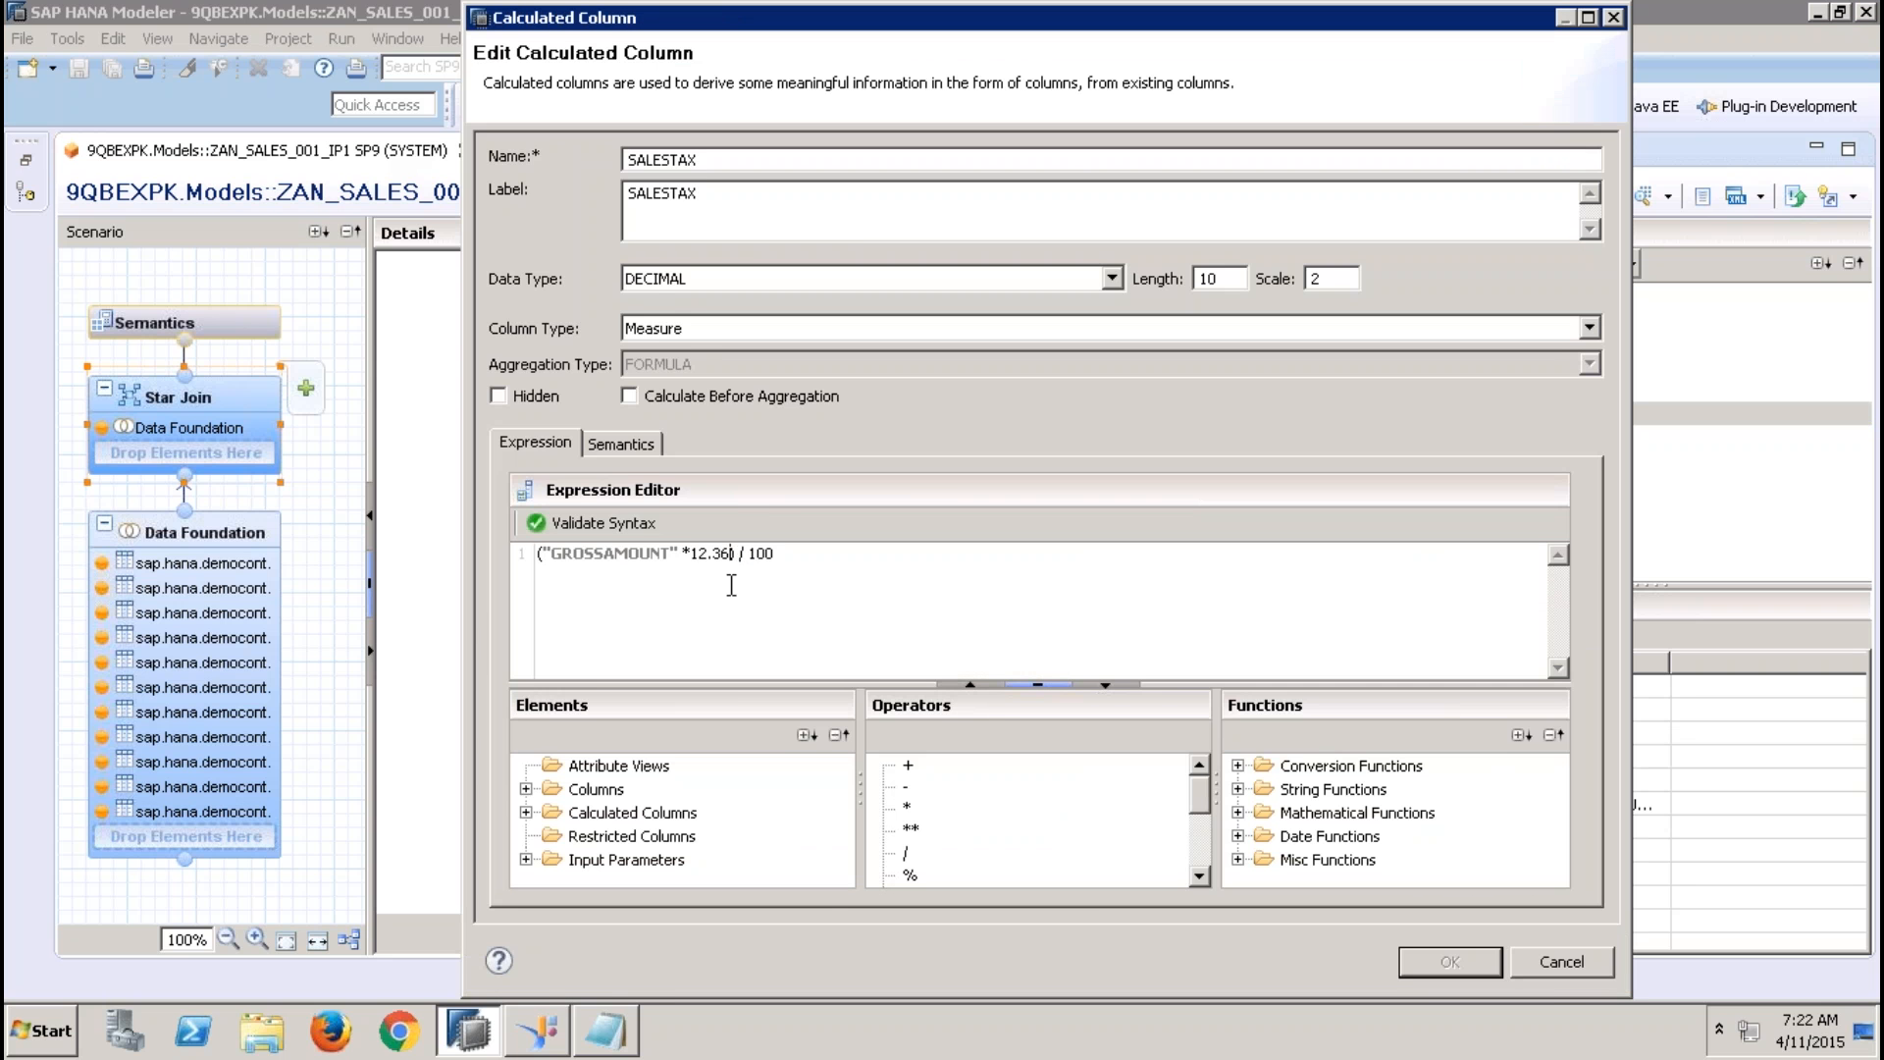
{"action": "key", "text": "BackSpace"}
{"action": "key", "text": "BackSpace"}
{"action": "key", "text": "BackSpace"}
{"action": "key", "text": "BackSpace"}
{"action": "key", "text": "BackSpace"}
{"action": "left_click", "coordinate": [526, 859]}
{"action": "double_click", "coordinate": [667, 861]}
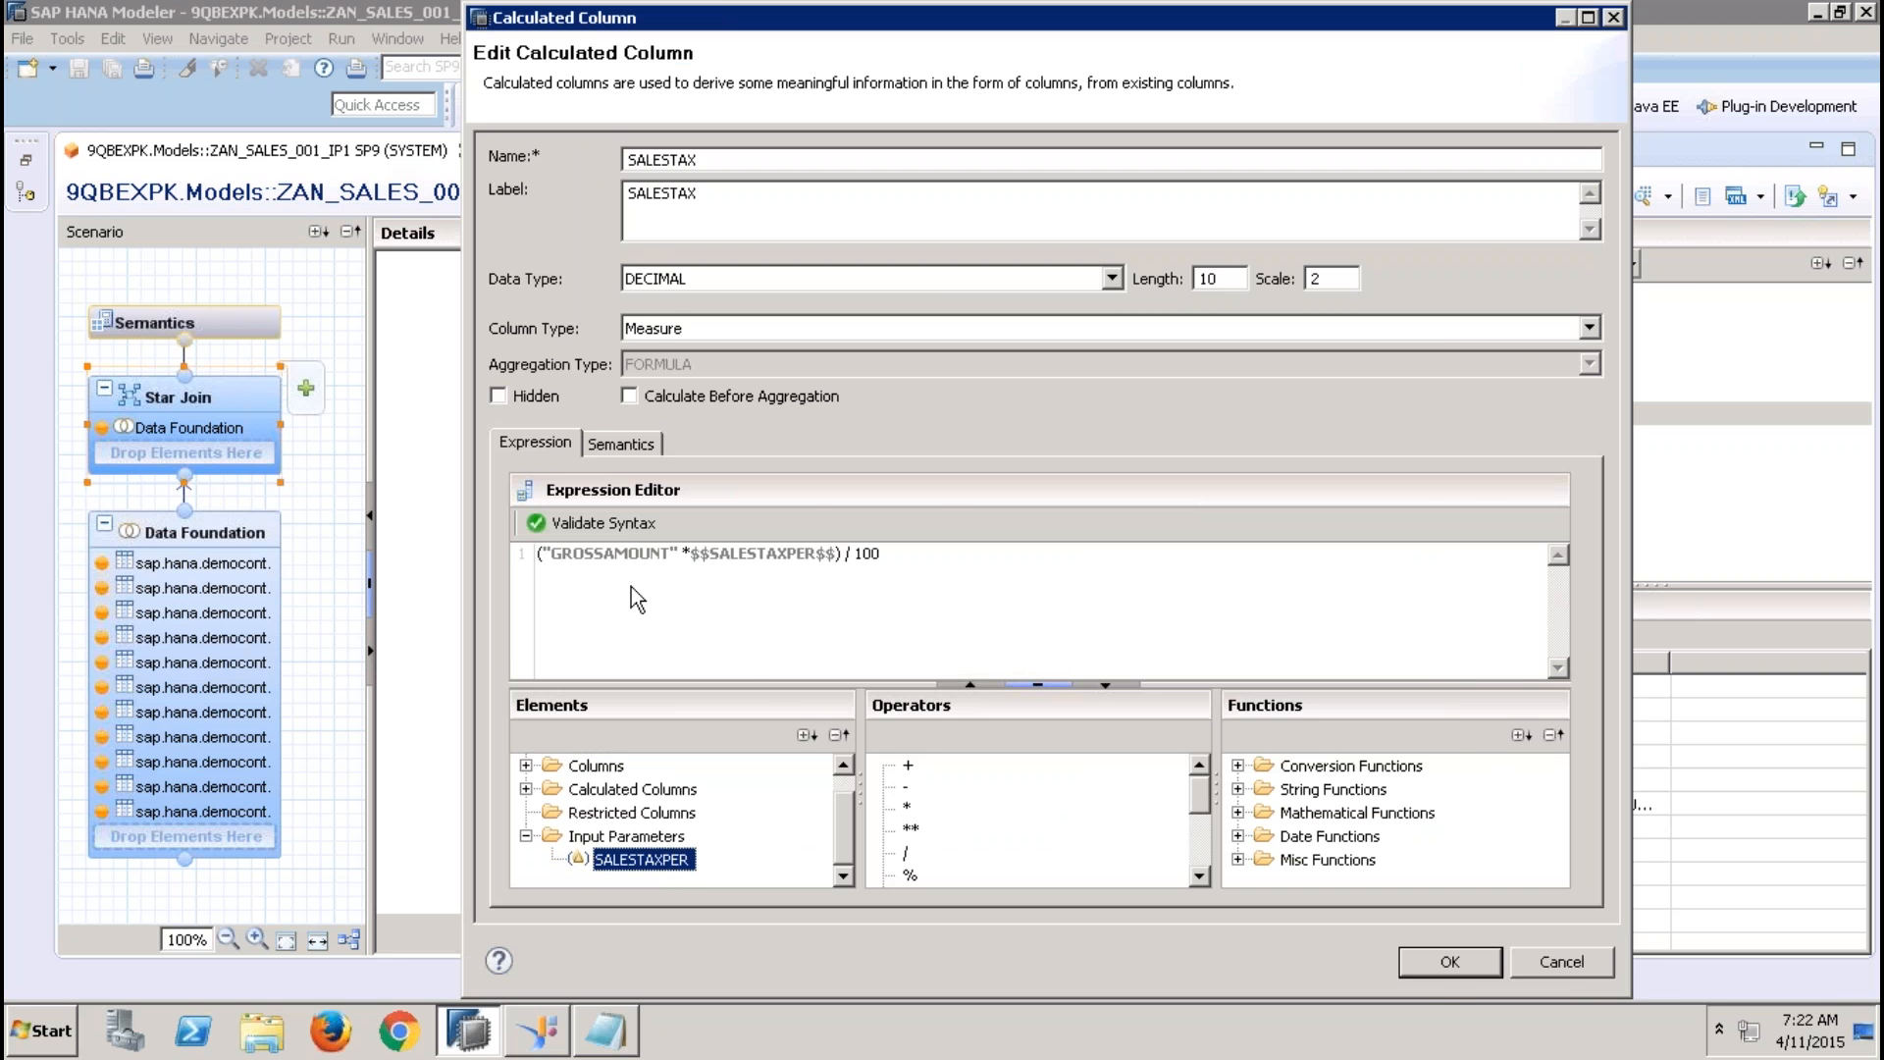
{"action": "left_click", "coordinate": [1454, 968]}
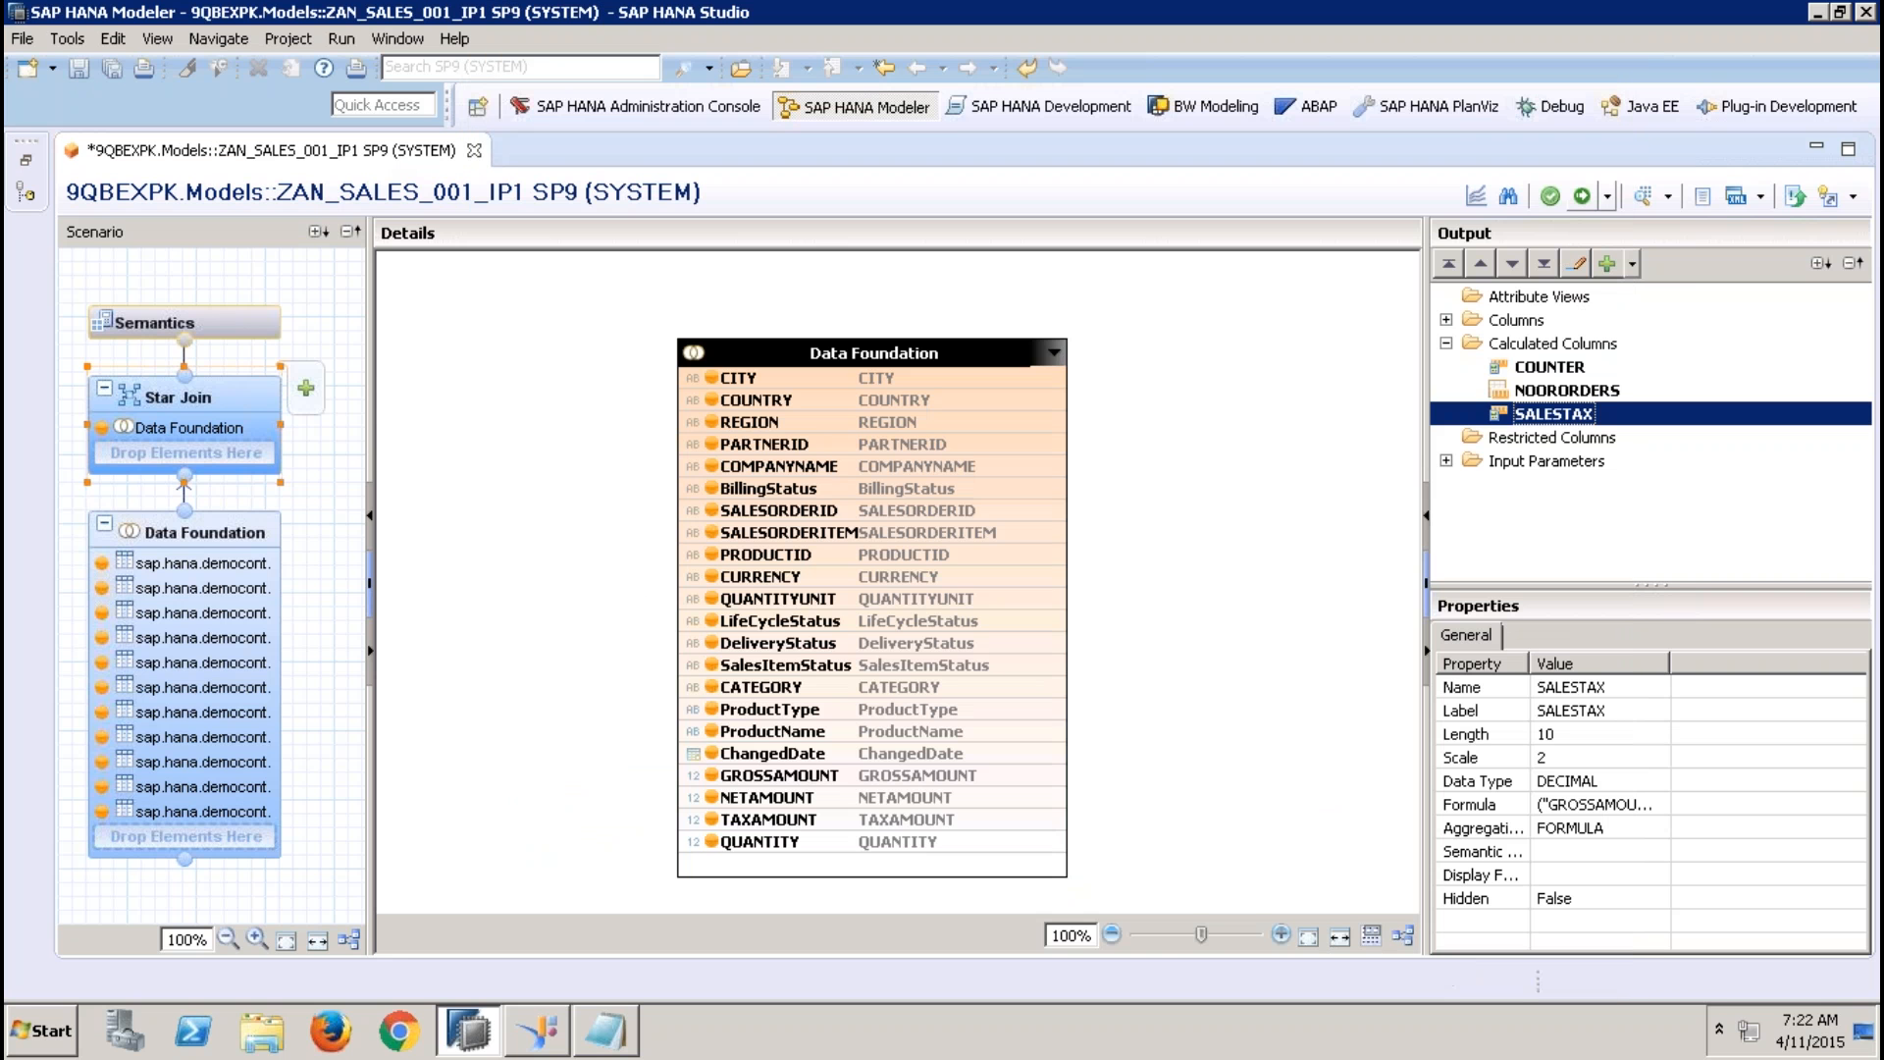
{"action": "left_click", "coordinate": [1584, 196]}
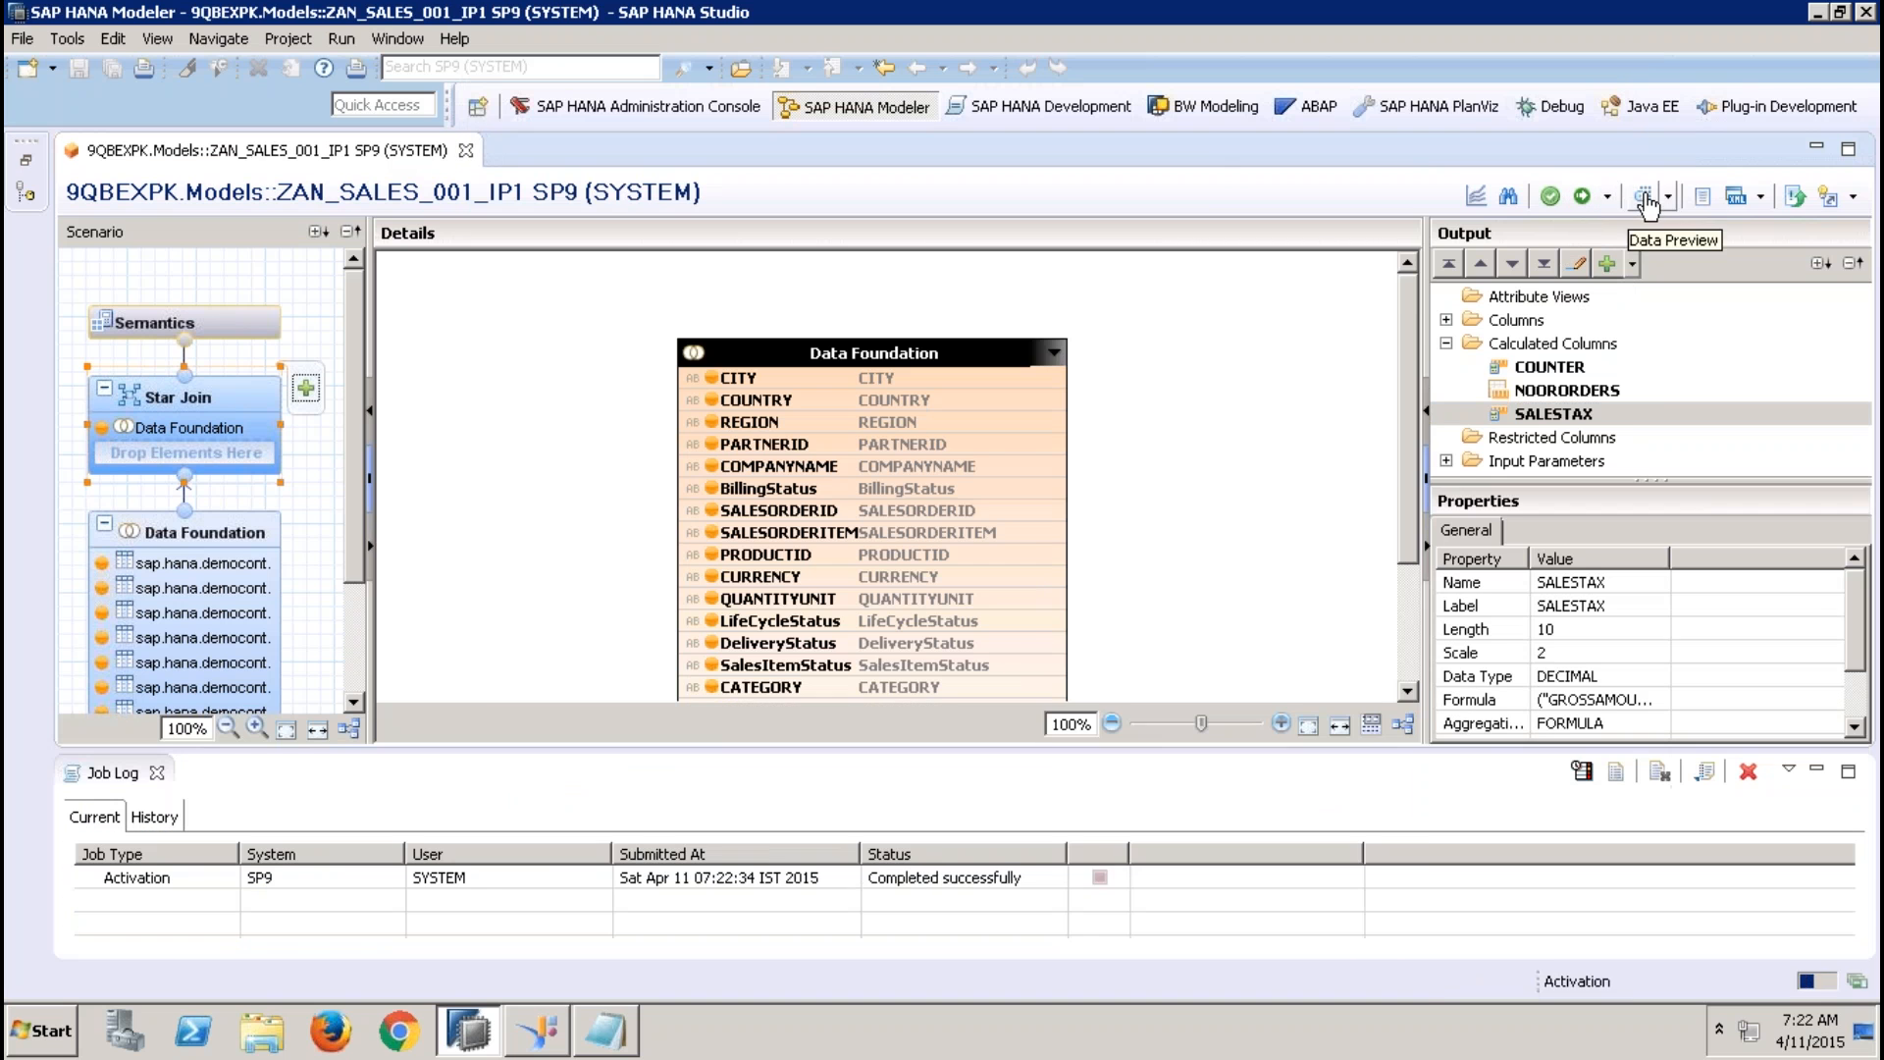
Start a data preview of the view, checking the value help for SALESTAXPER and supplying 12.36 as its value
{"action": "left_click", "coordinate": [1645, 196]}
{"action": "left_click", "coordinate": [888, 371]}
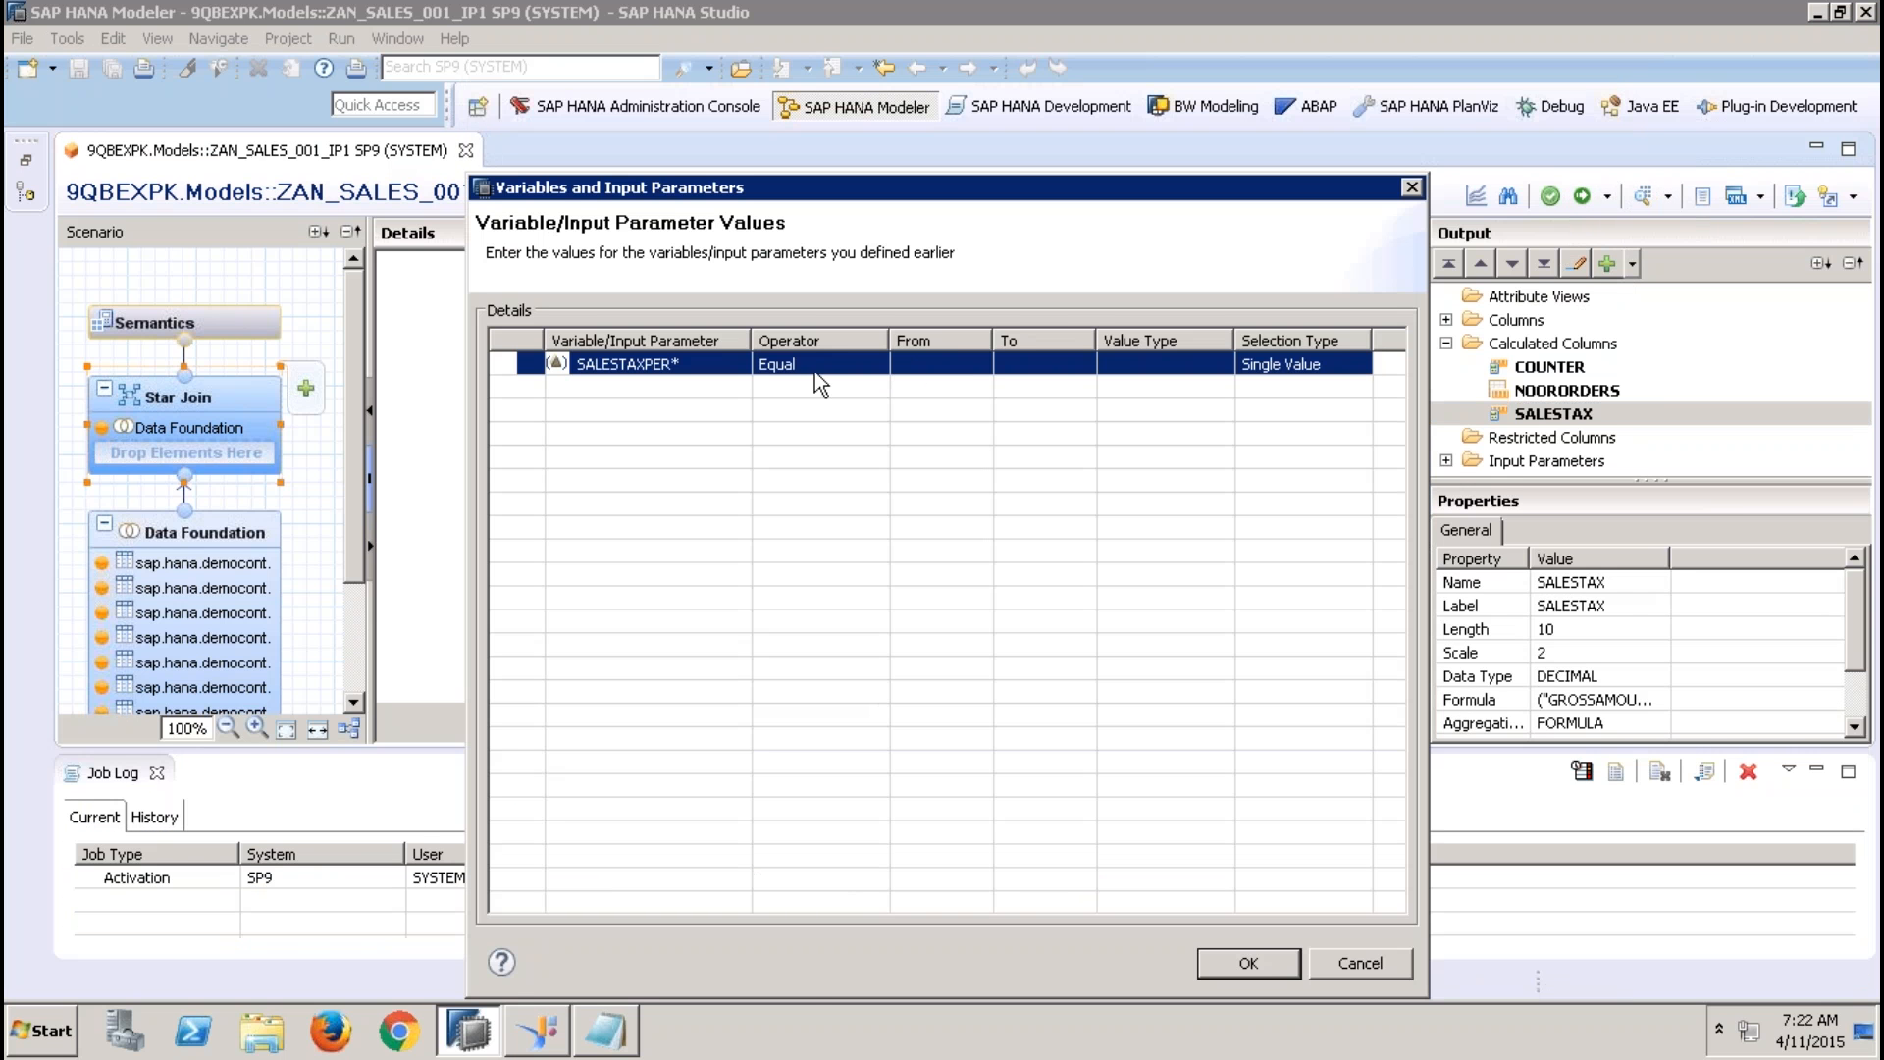
{"action": "left_click", "coordinate": [913, 363]}
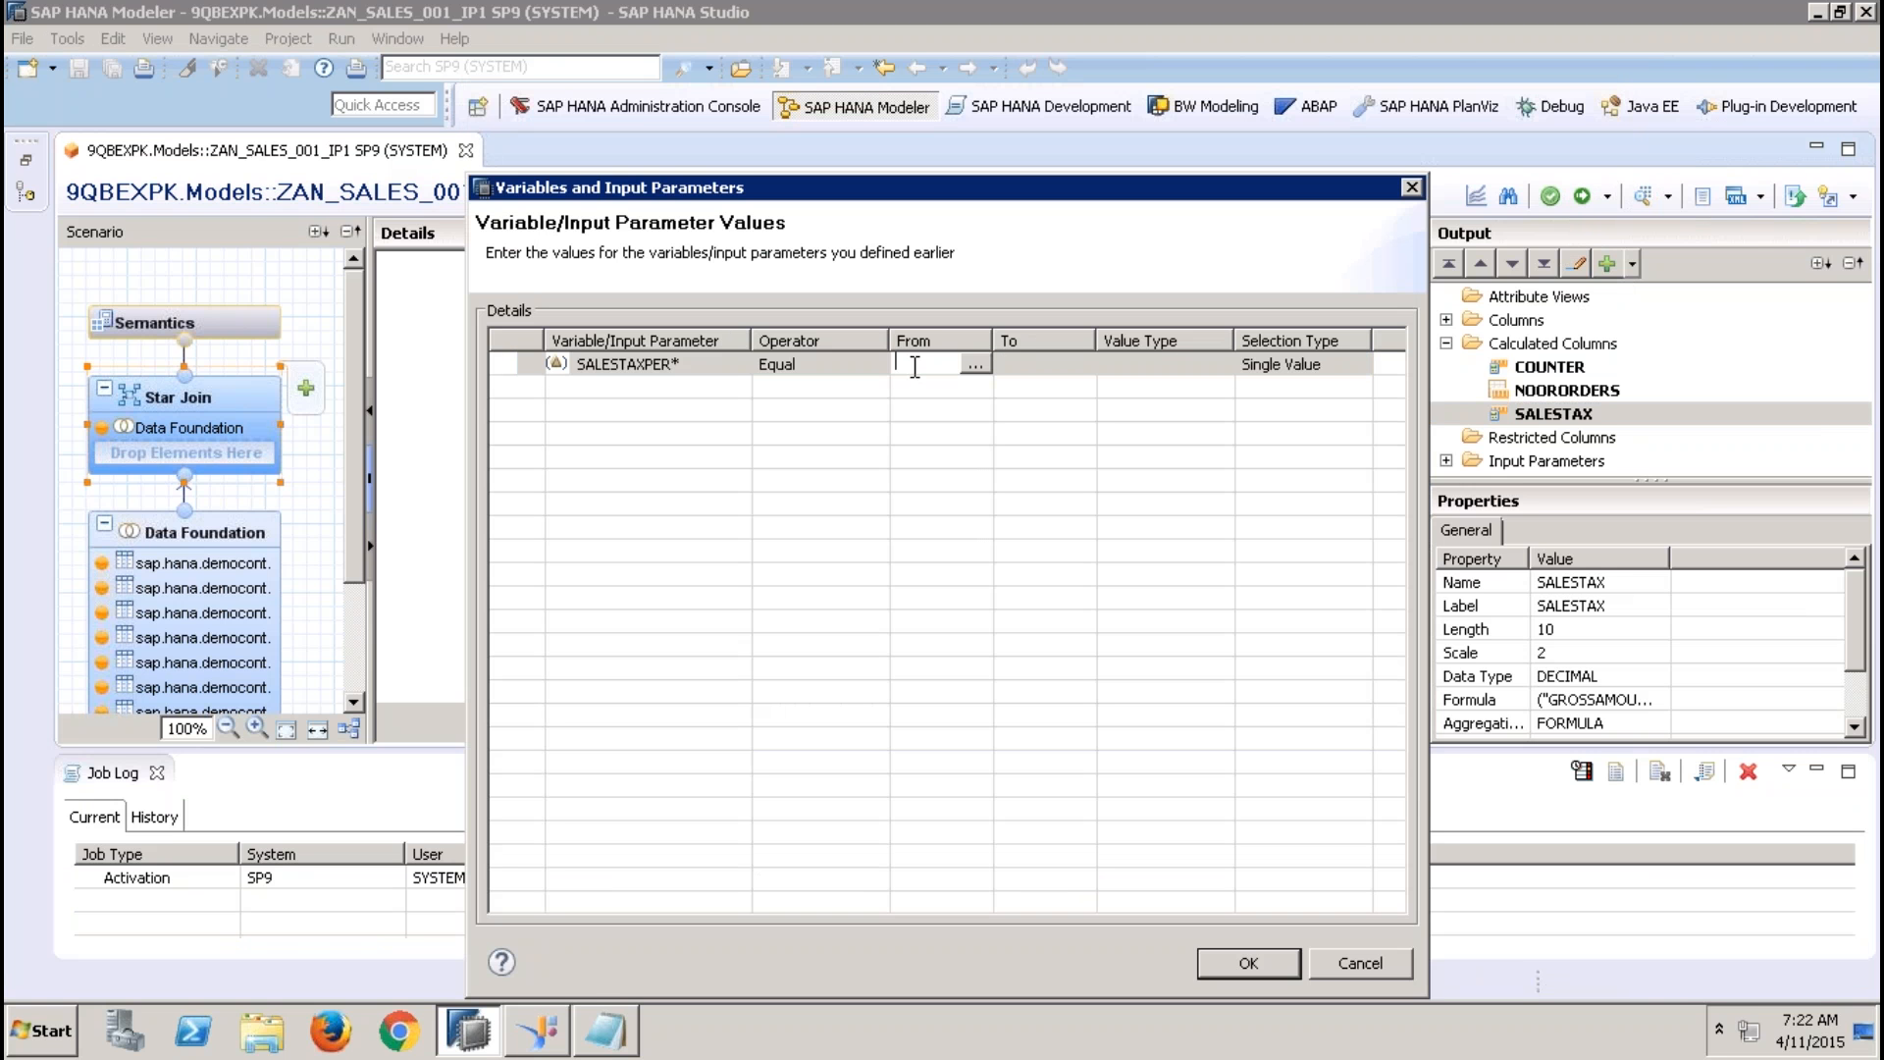
{"action": "left_click", "coordinate": [975, 364]}
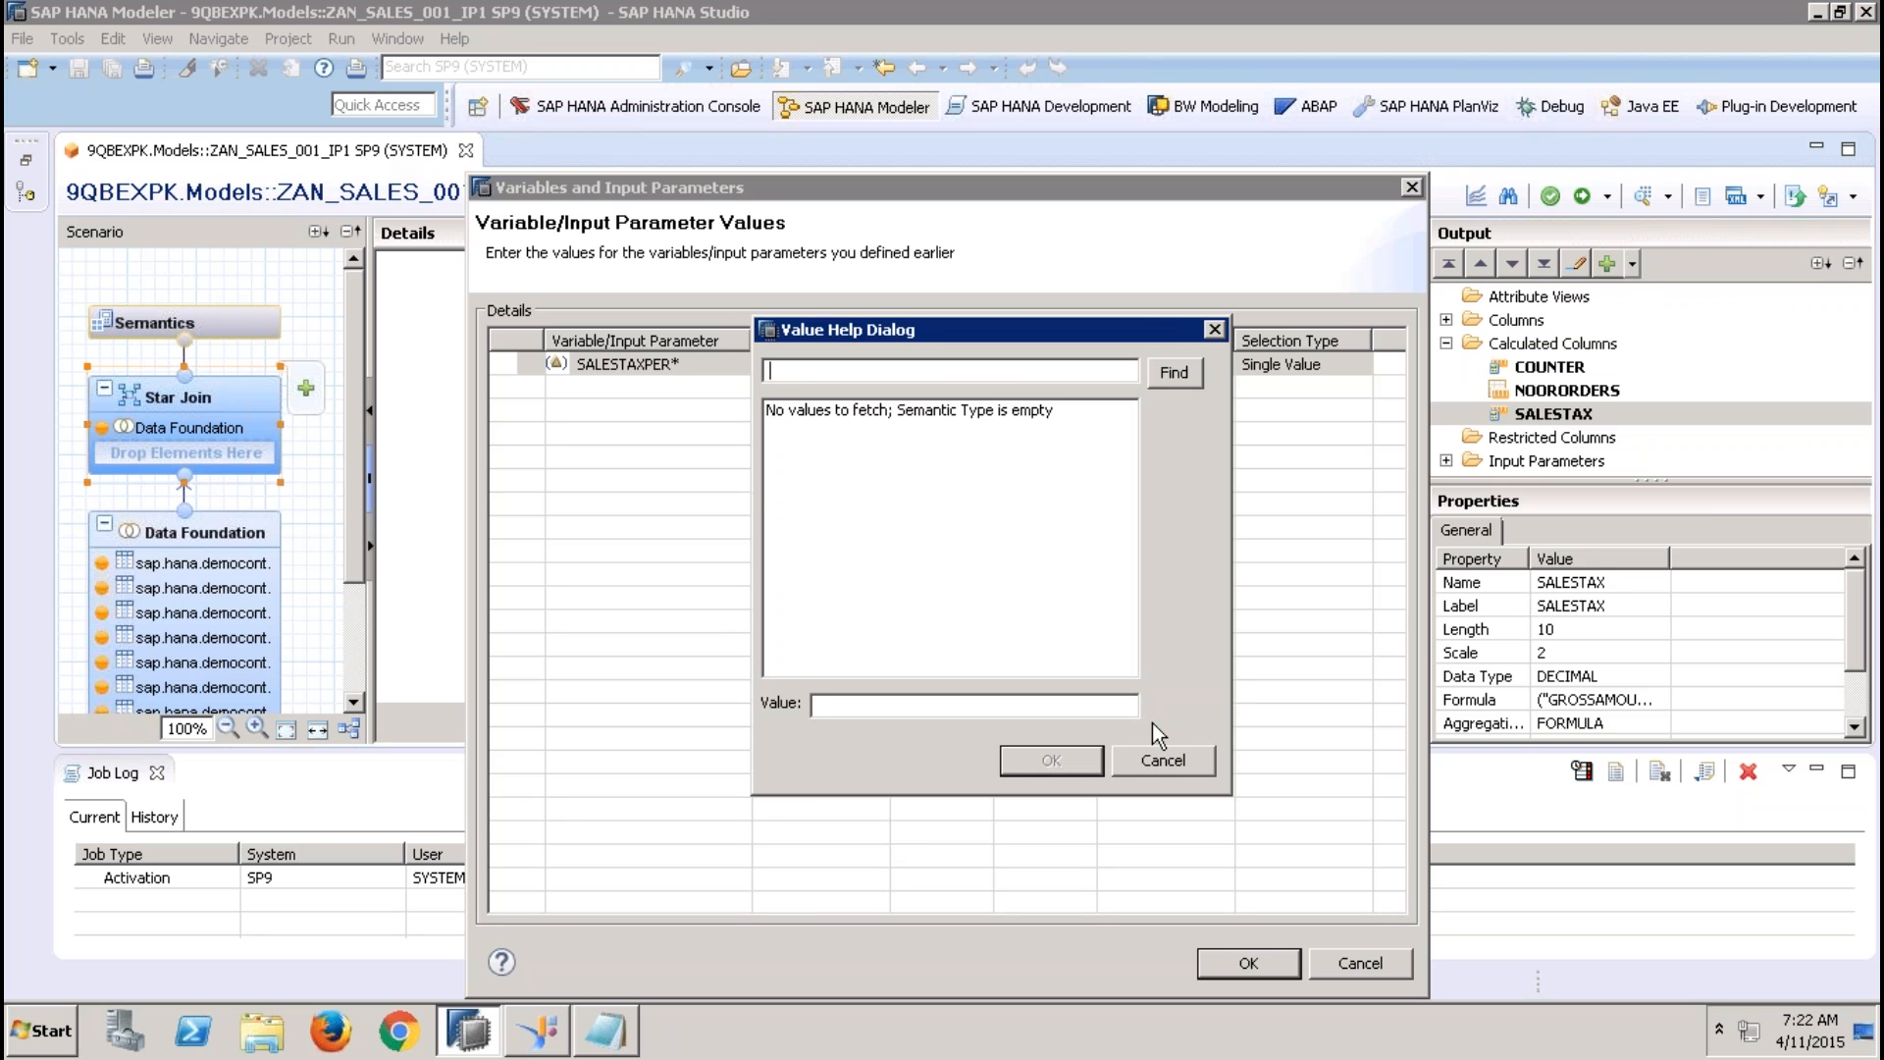
{"action": "left_click", "coordinate": [1159, 757]}
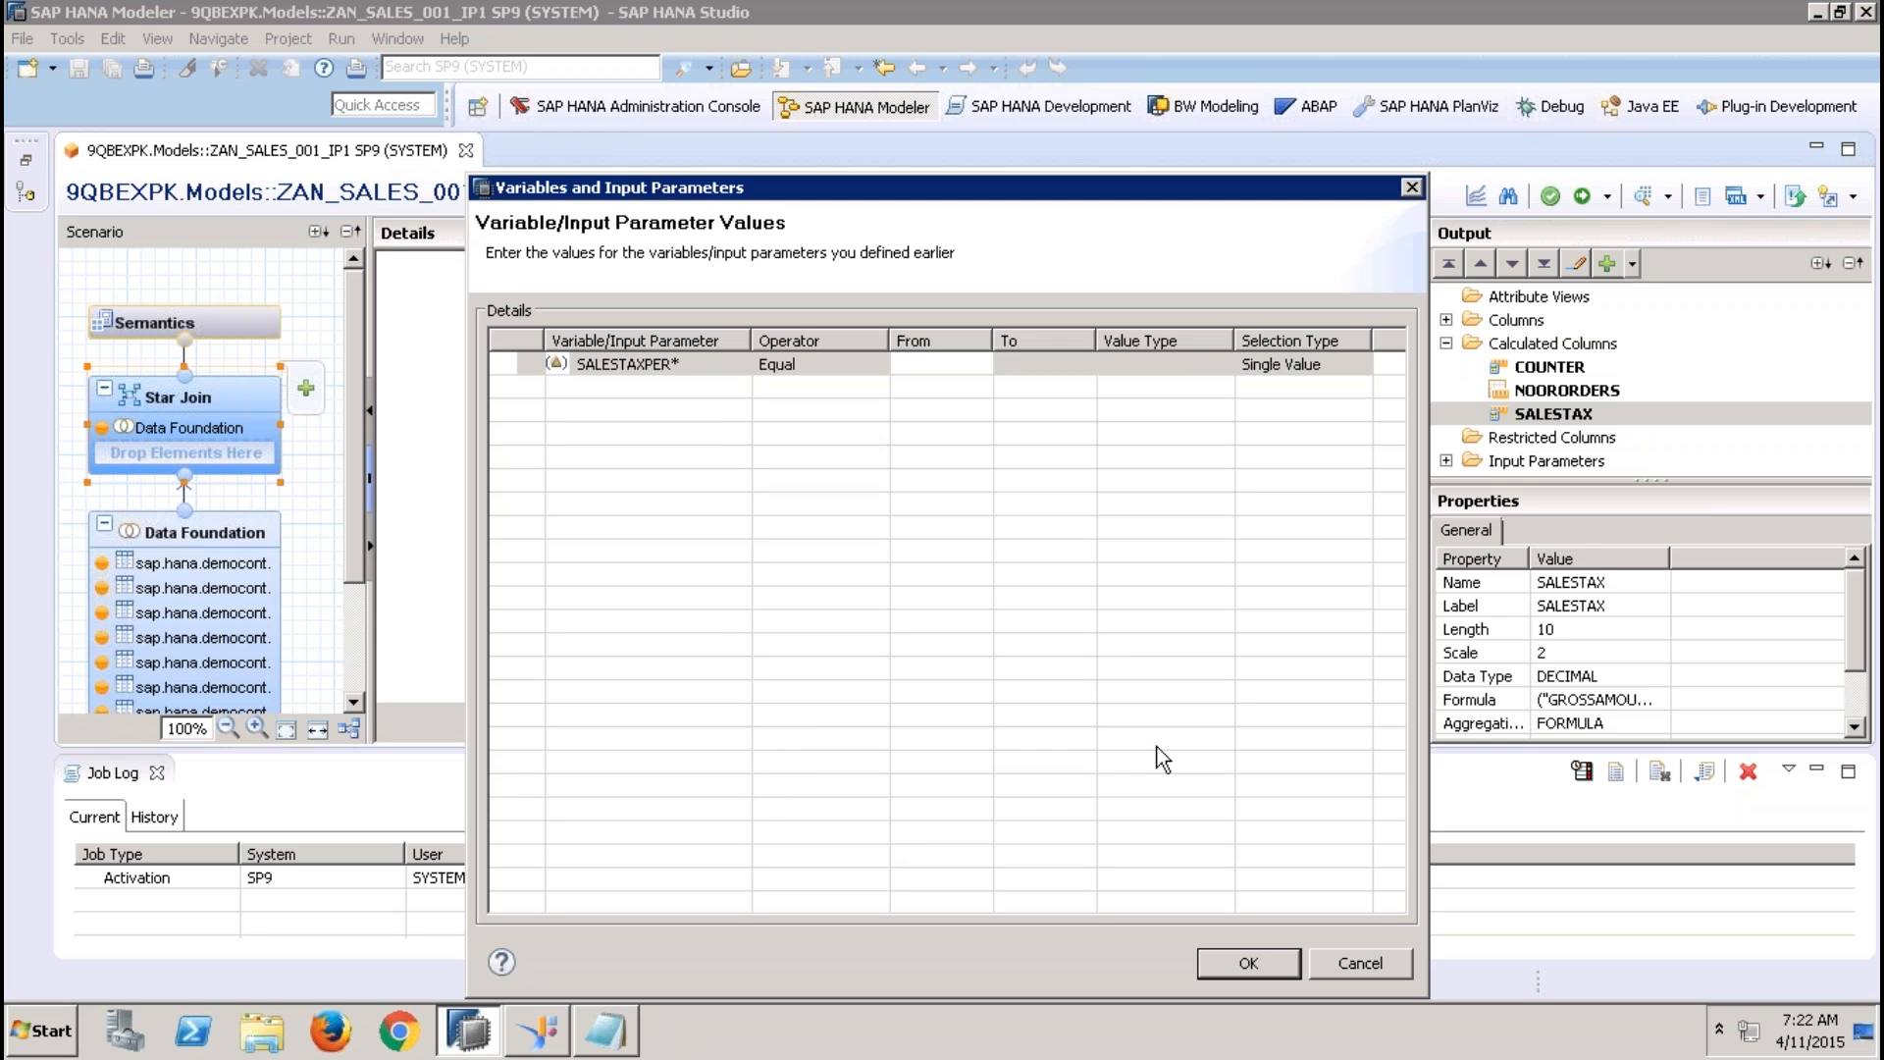
{"action": "left_click", "coordinate": [927, 364]}
{"action": "type", "text": "12.36"}
{"action": "left_click", "coordinate": [1005, 371]}
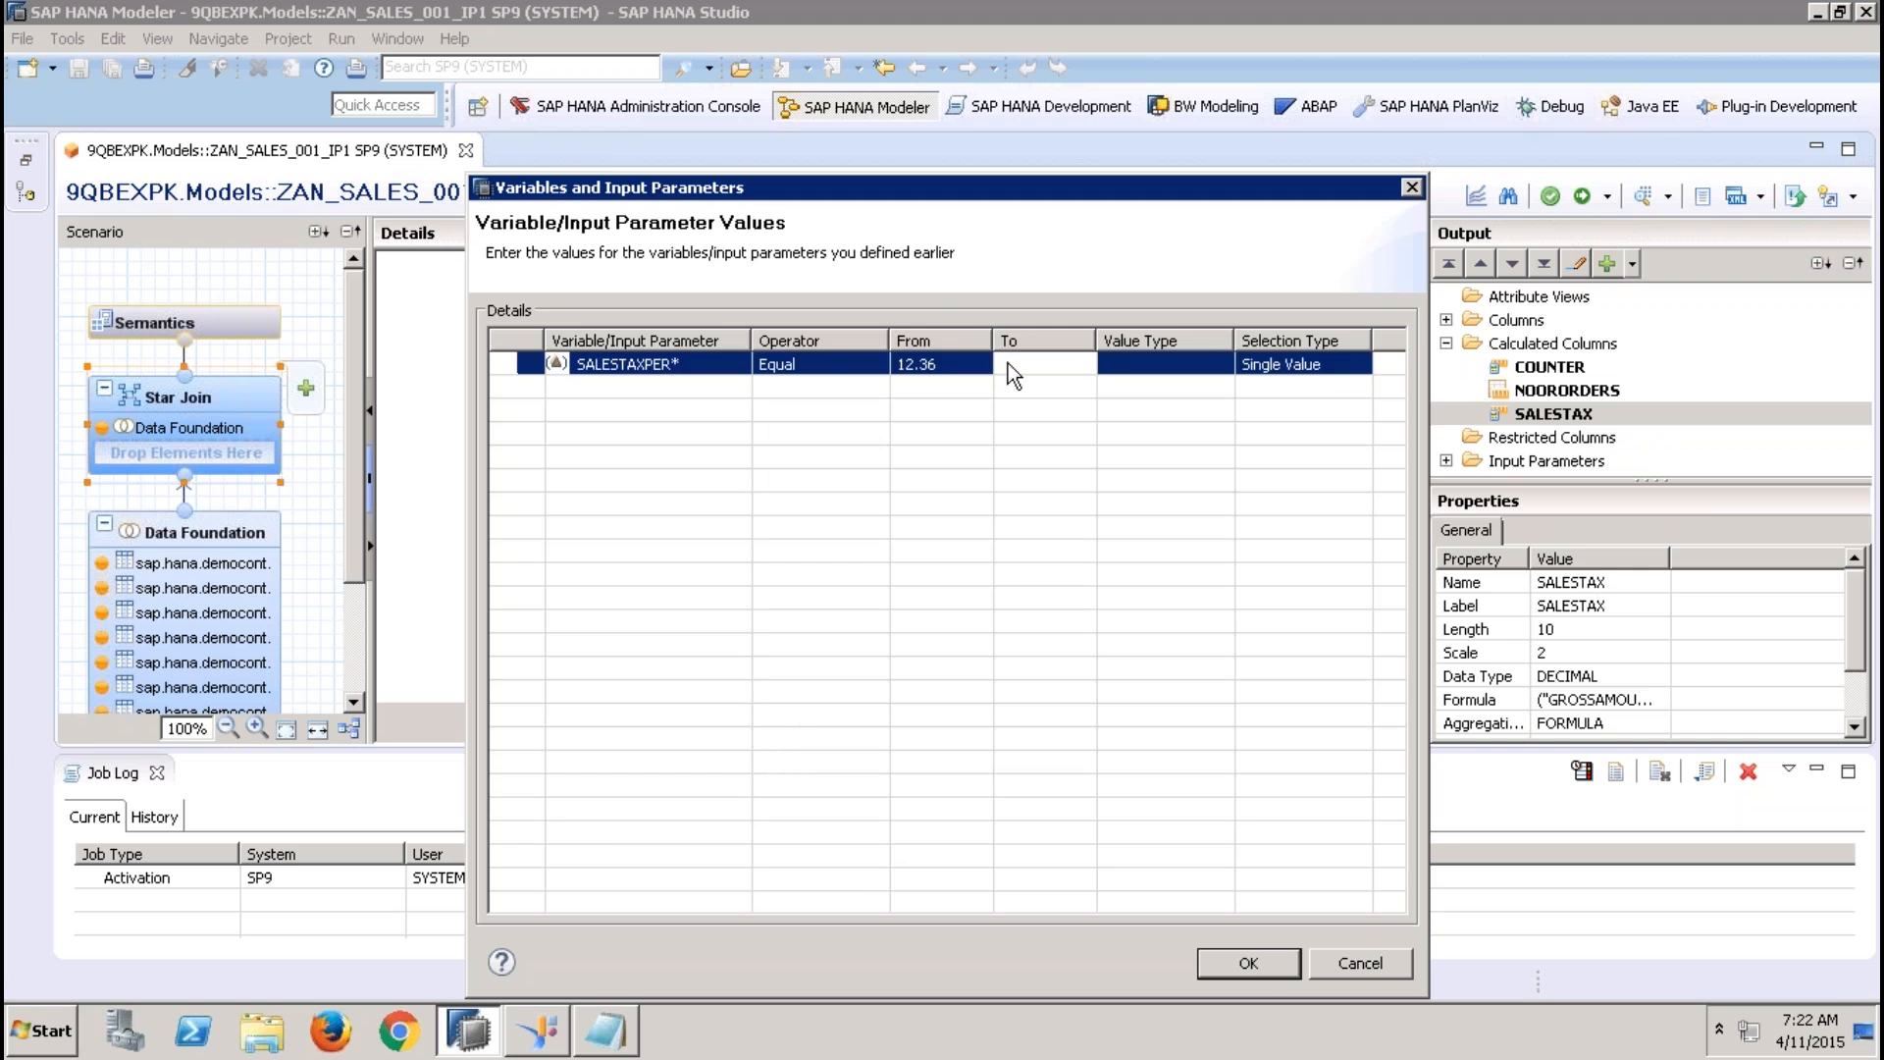
{"action": "left_click", "coordinate": [1248, 963]}
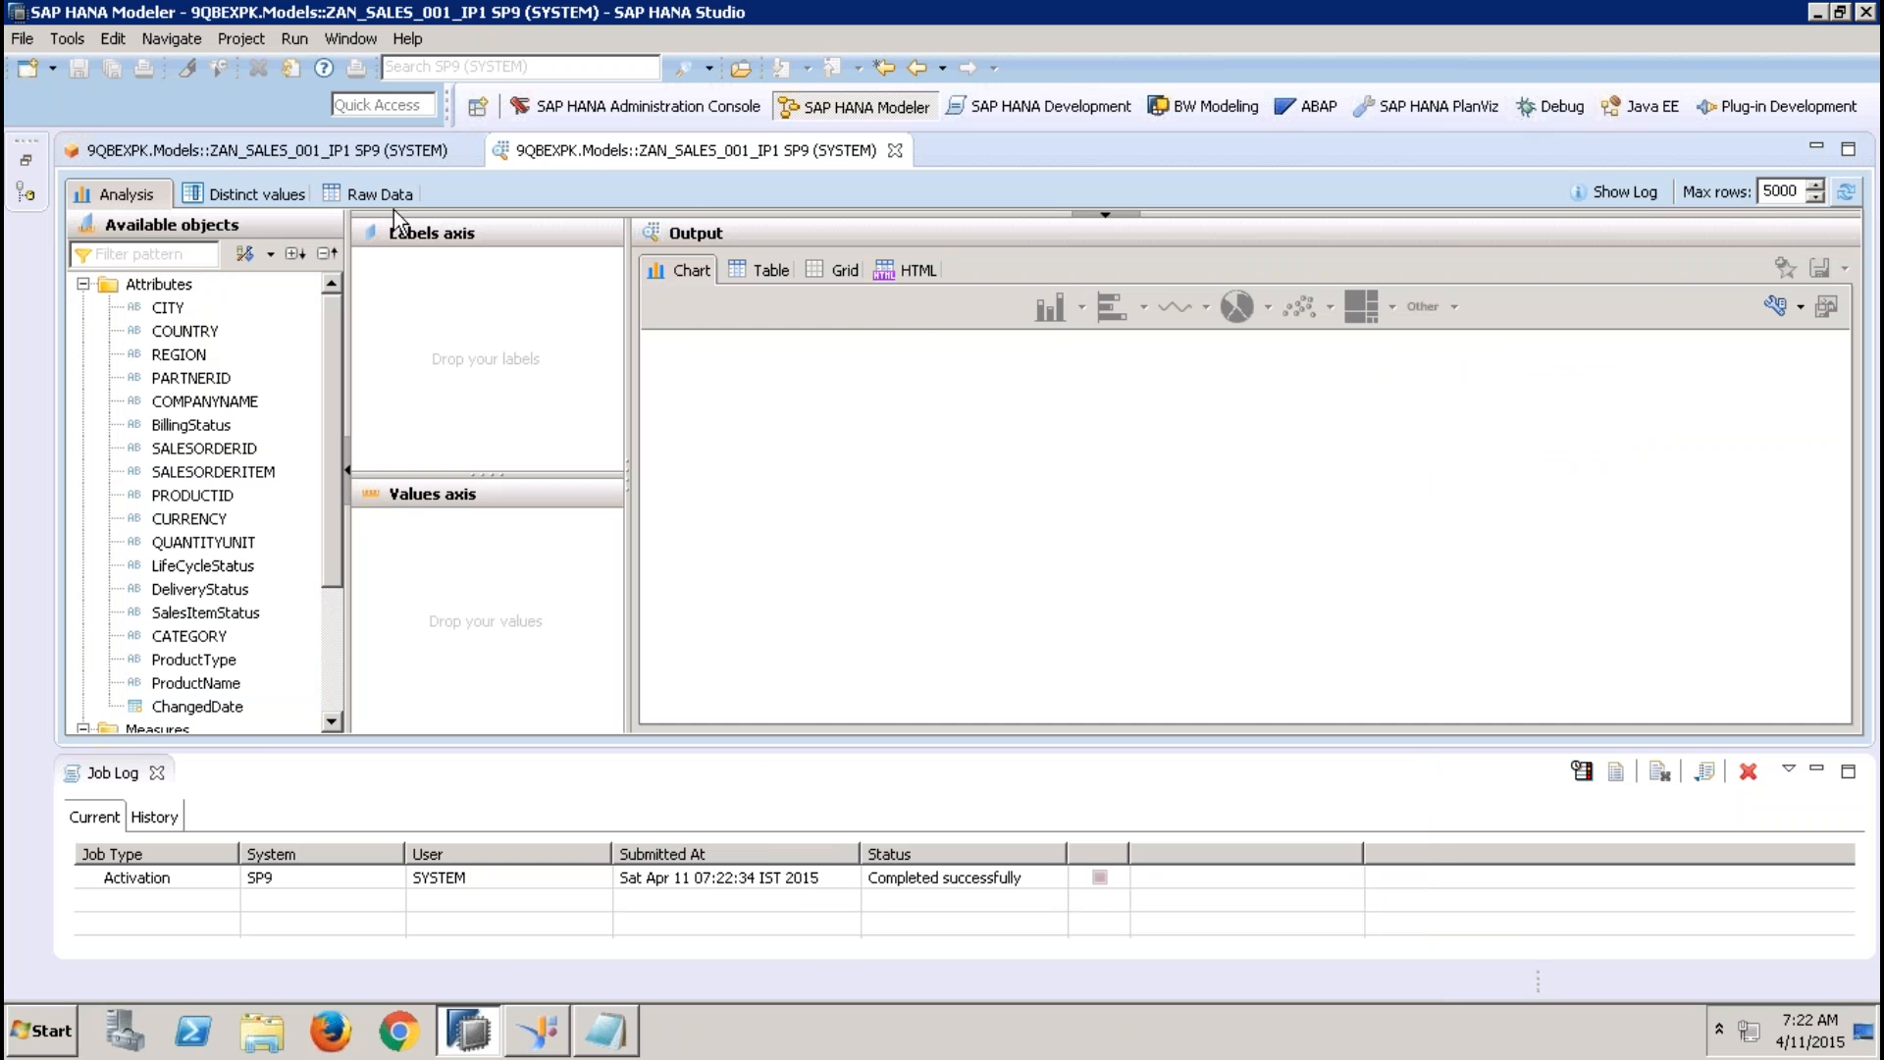
Examine the SALESTAX values in the preview's raw data, then close the Job Log and the preview
{"action": "left_click", "coordinate": [396, 204]}
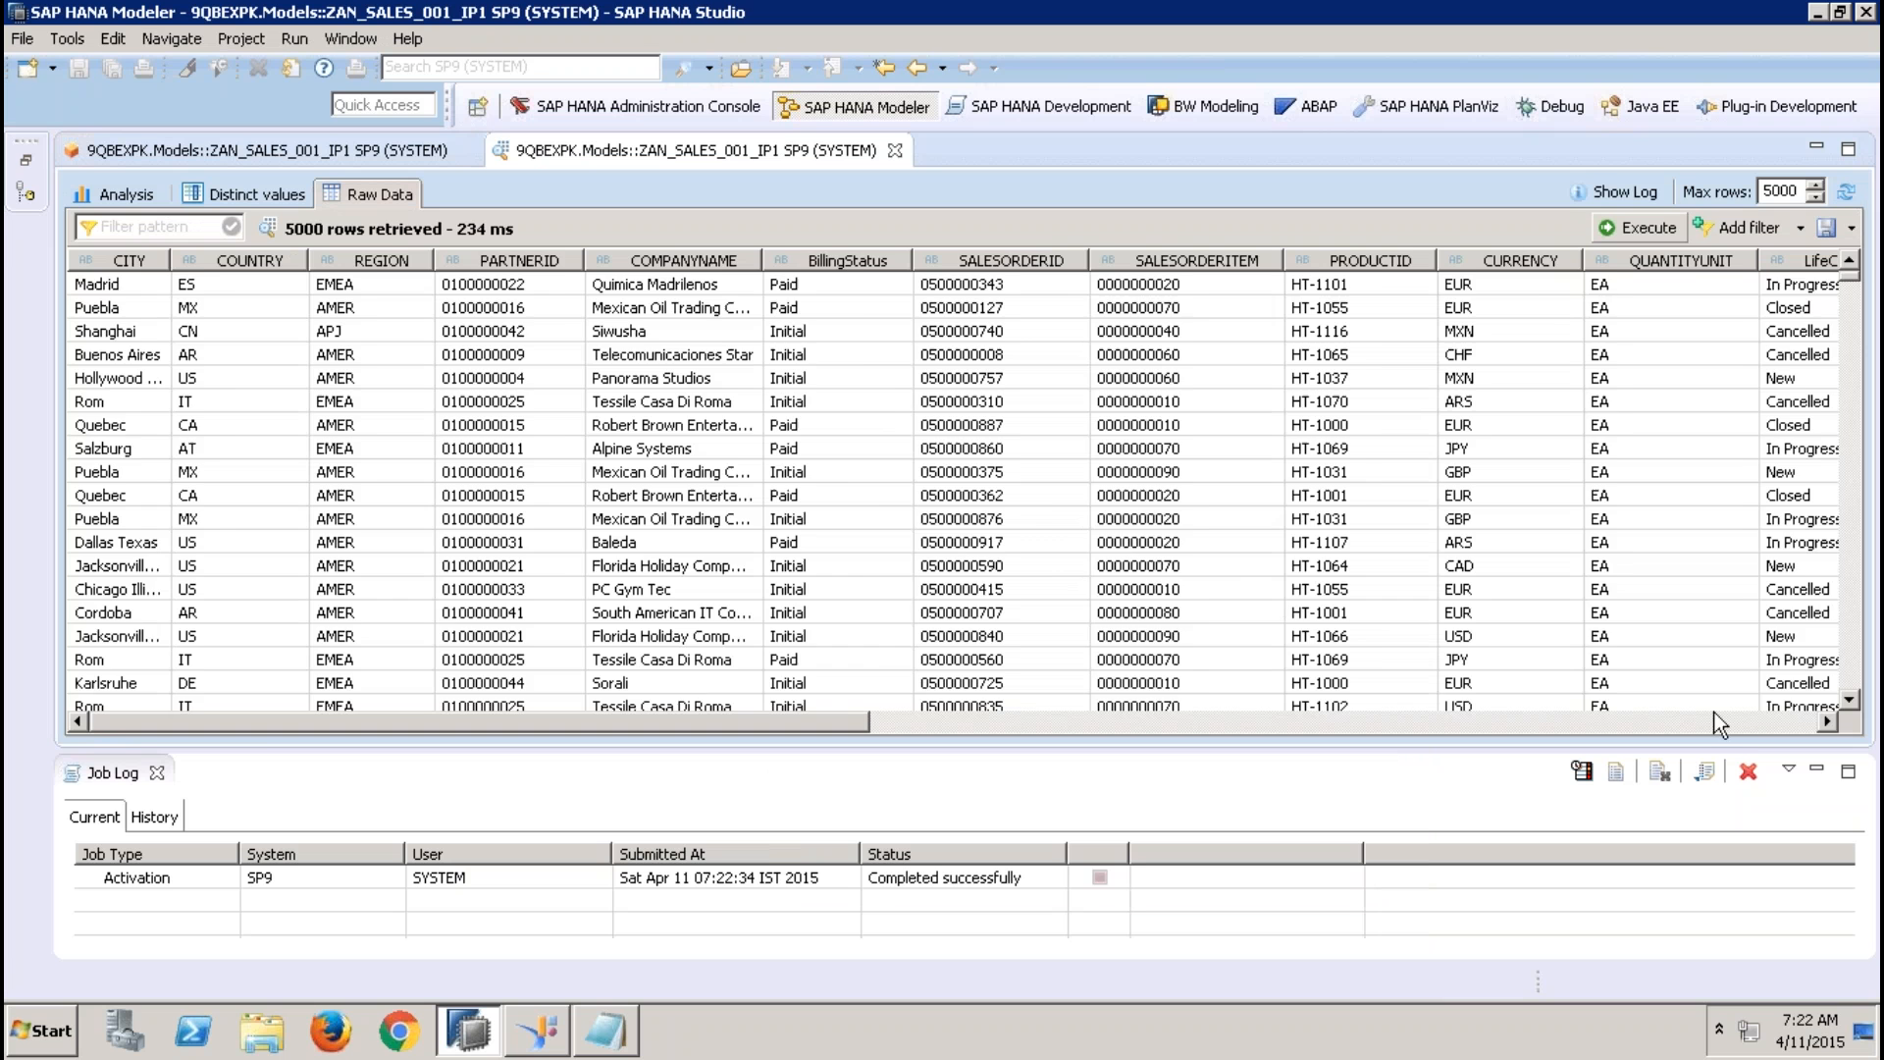
{"action": "left_click", "coordinate": [1750, 726]}
{"action": "left_click", "coordinate": [1750, 726]}
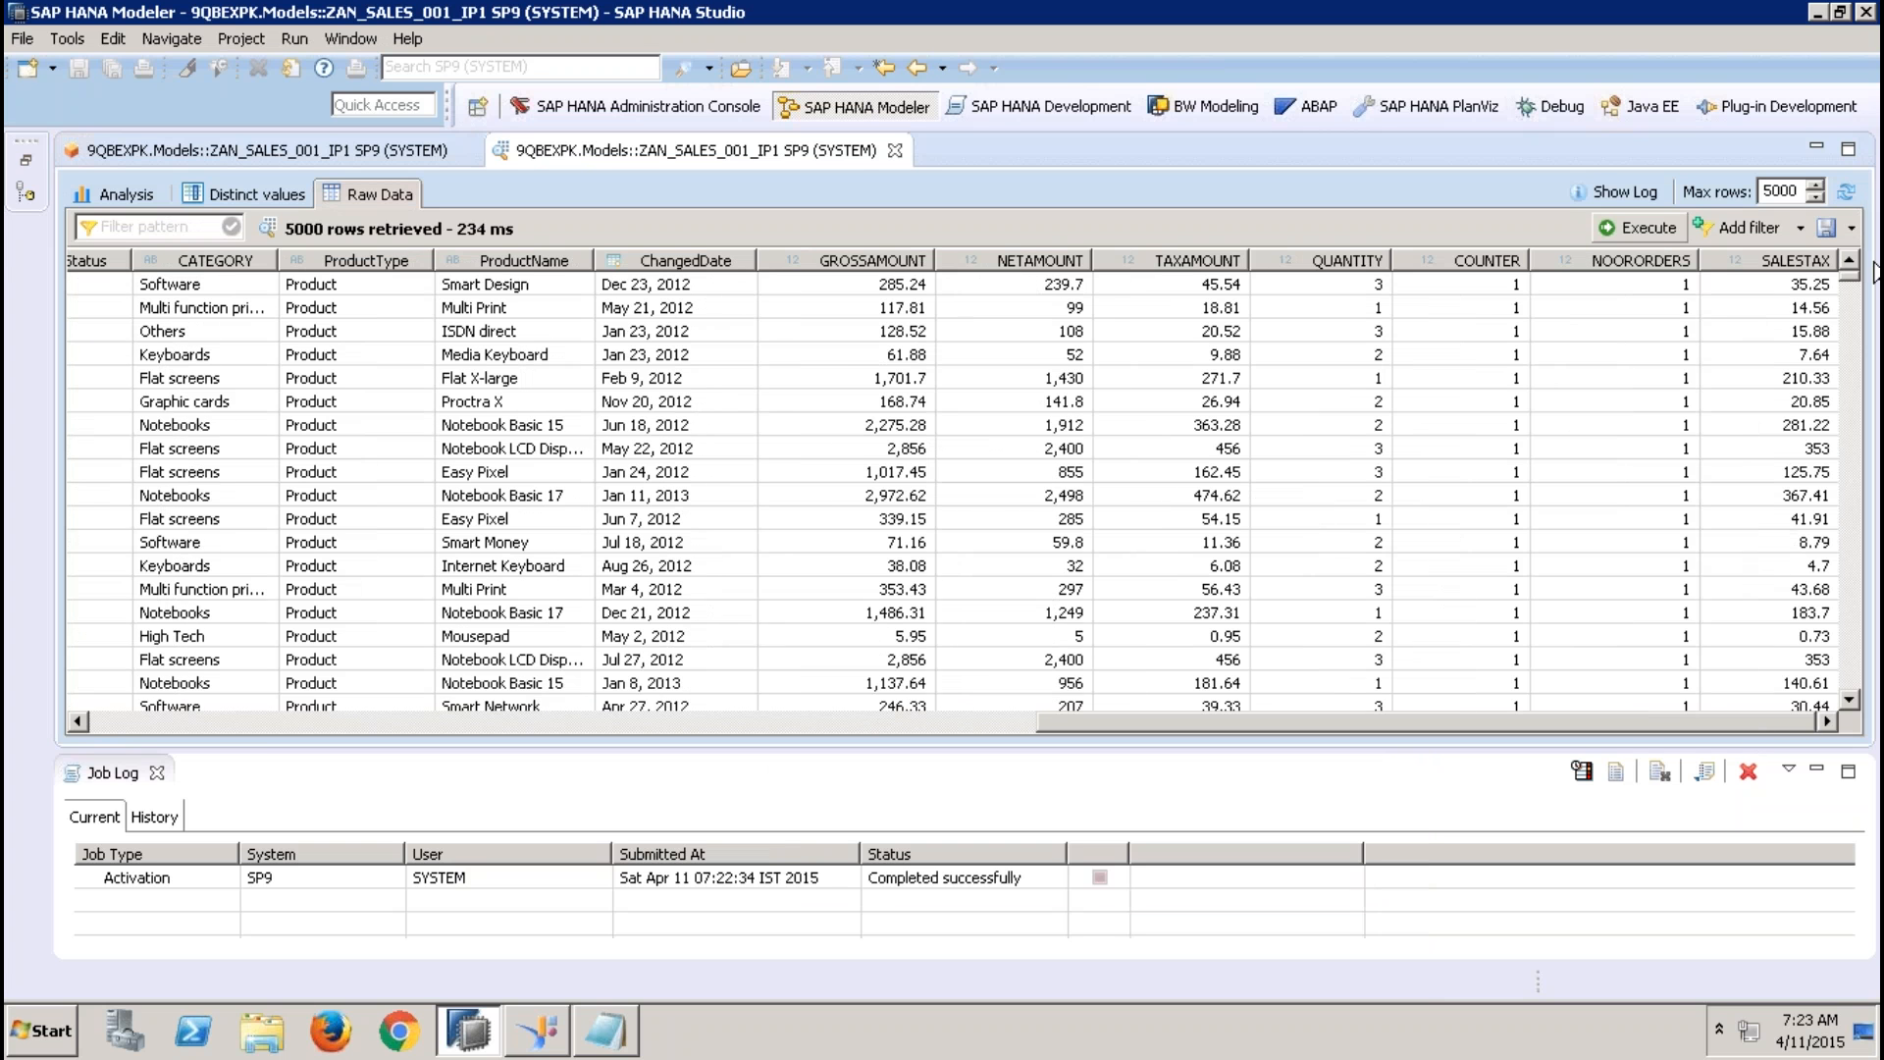
{"action": "left_click", "coordinate": [1806, 284]}
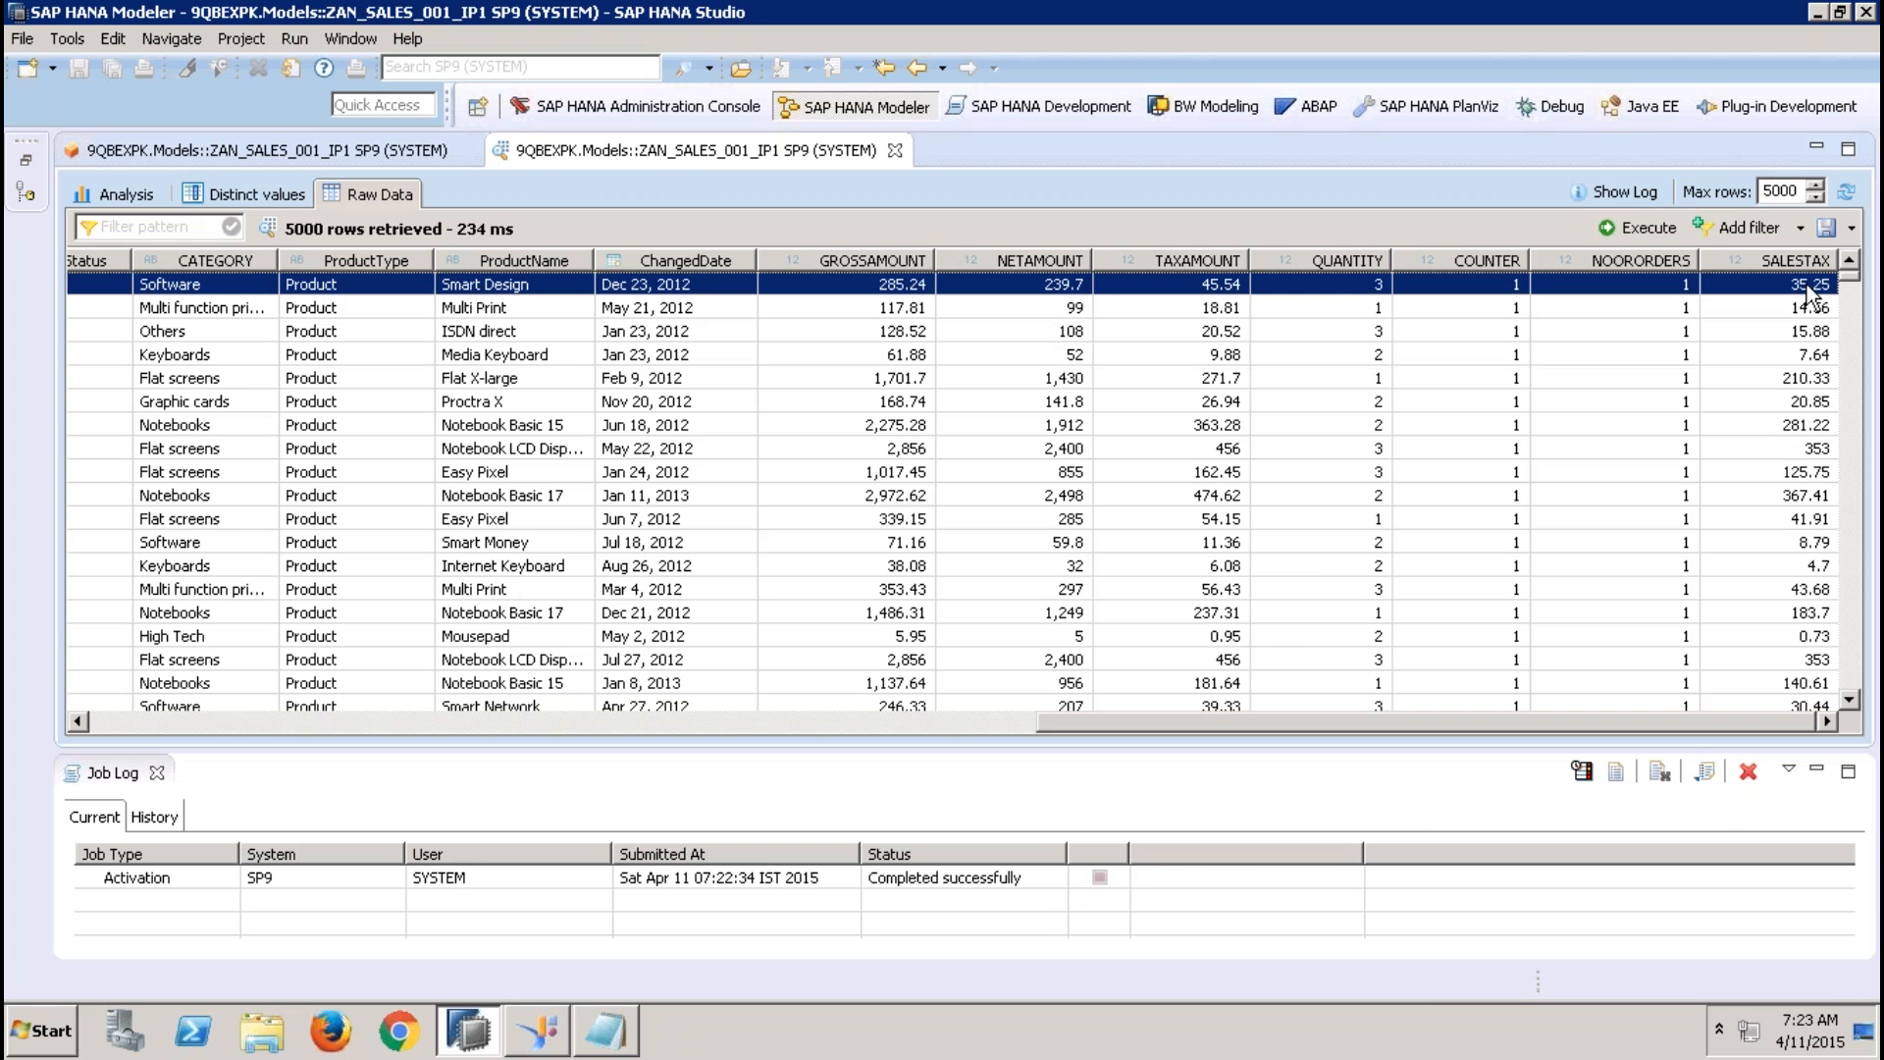
{"action": "left_click", "coordinate": [157, 772]}
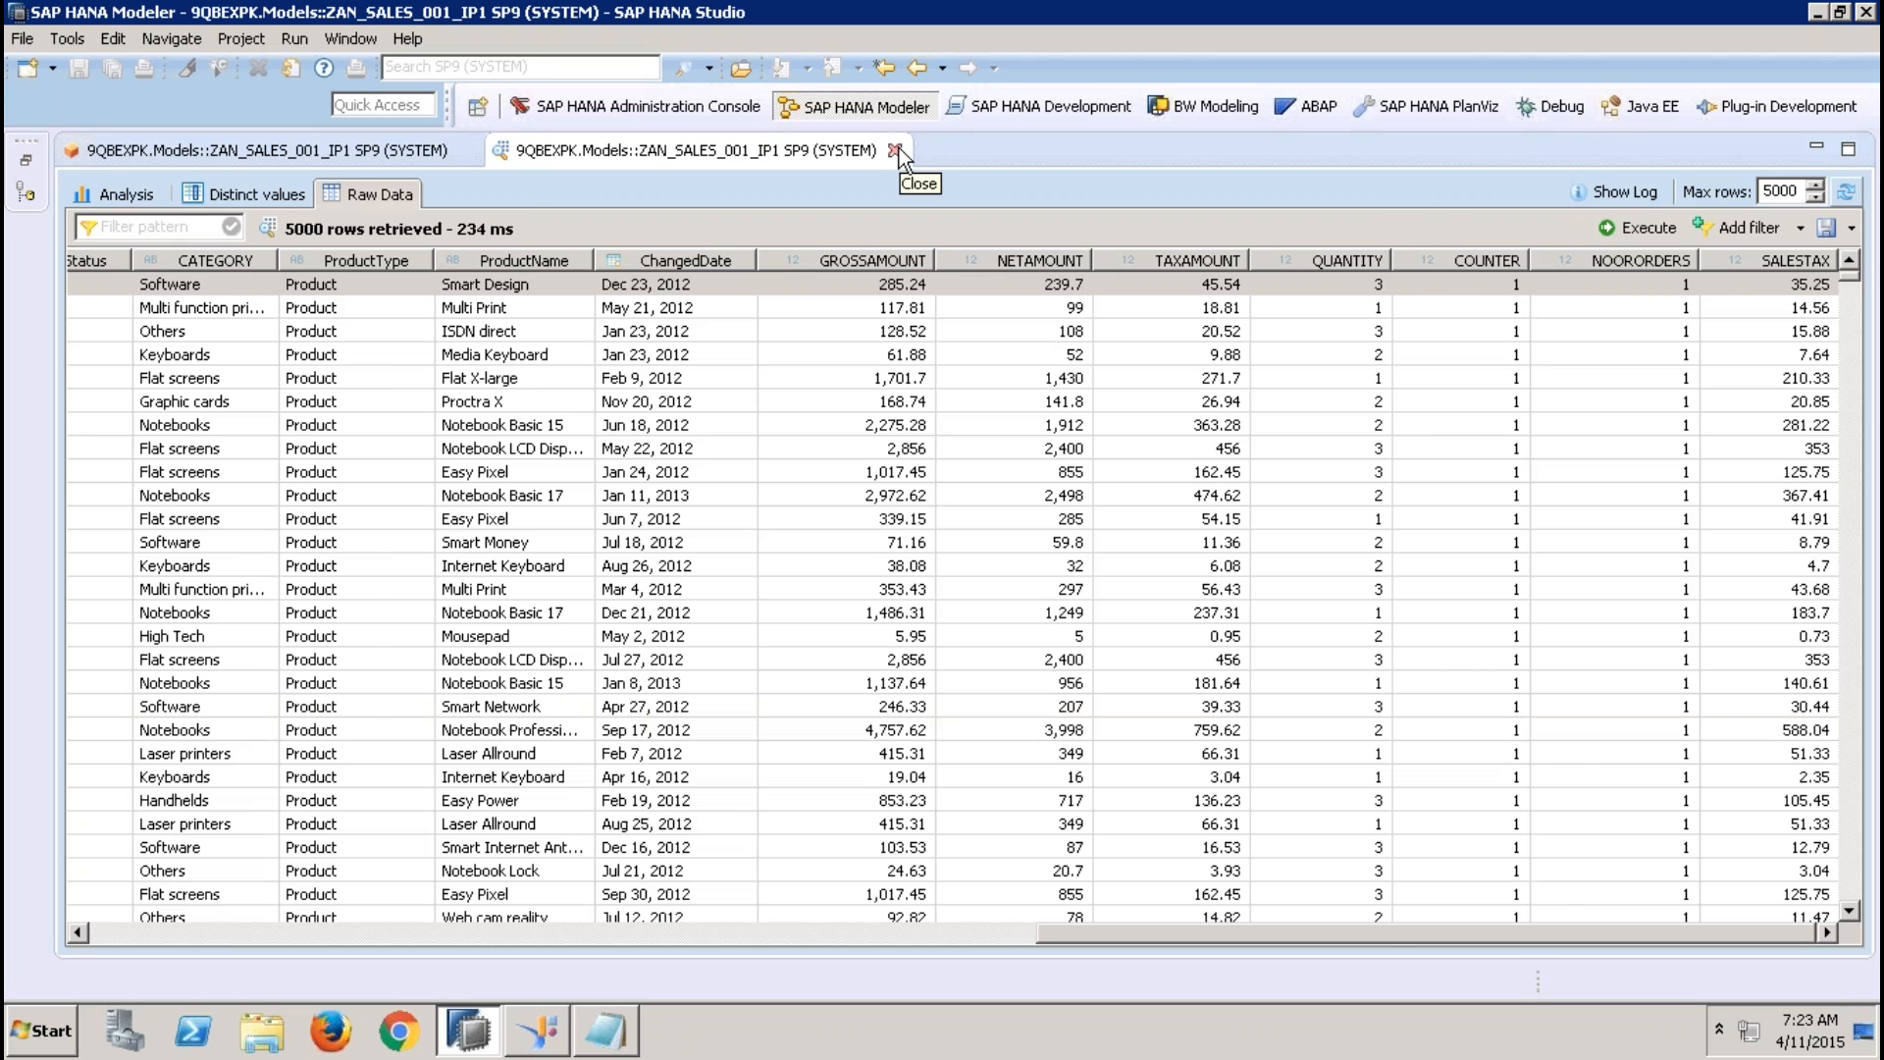
{"action": "left_click", "coordinate": [895, 150]}
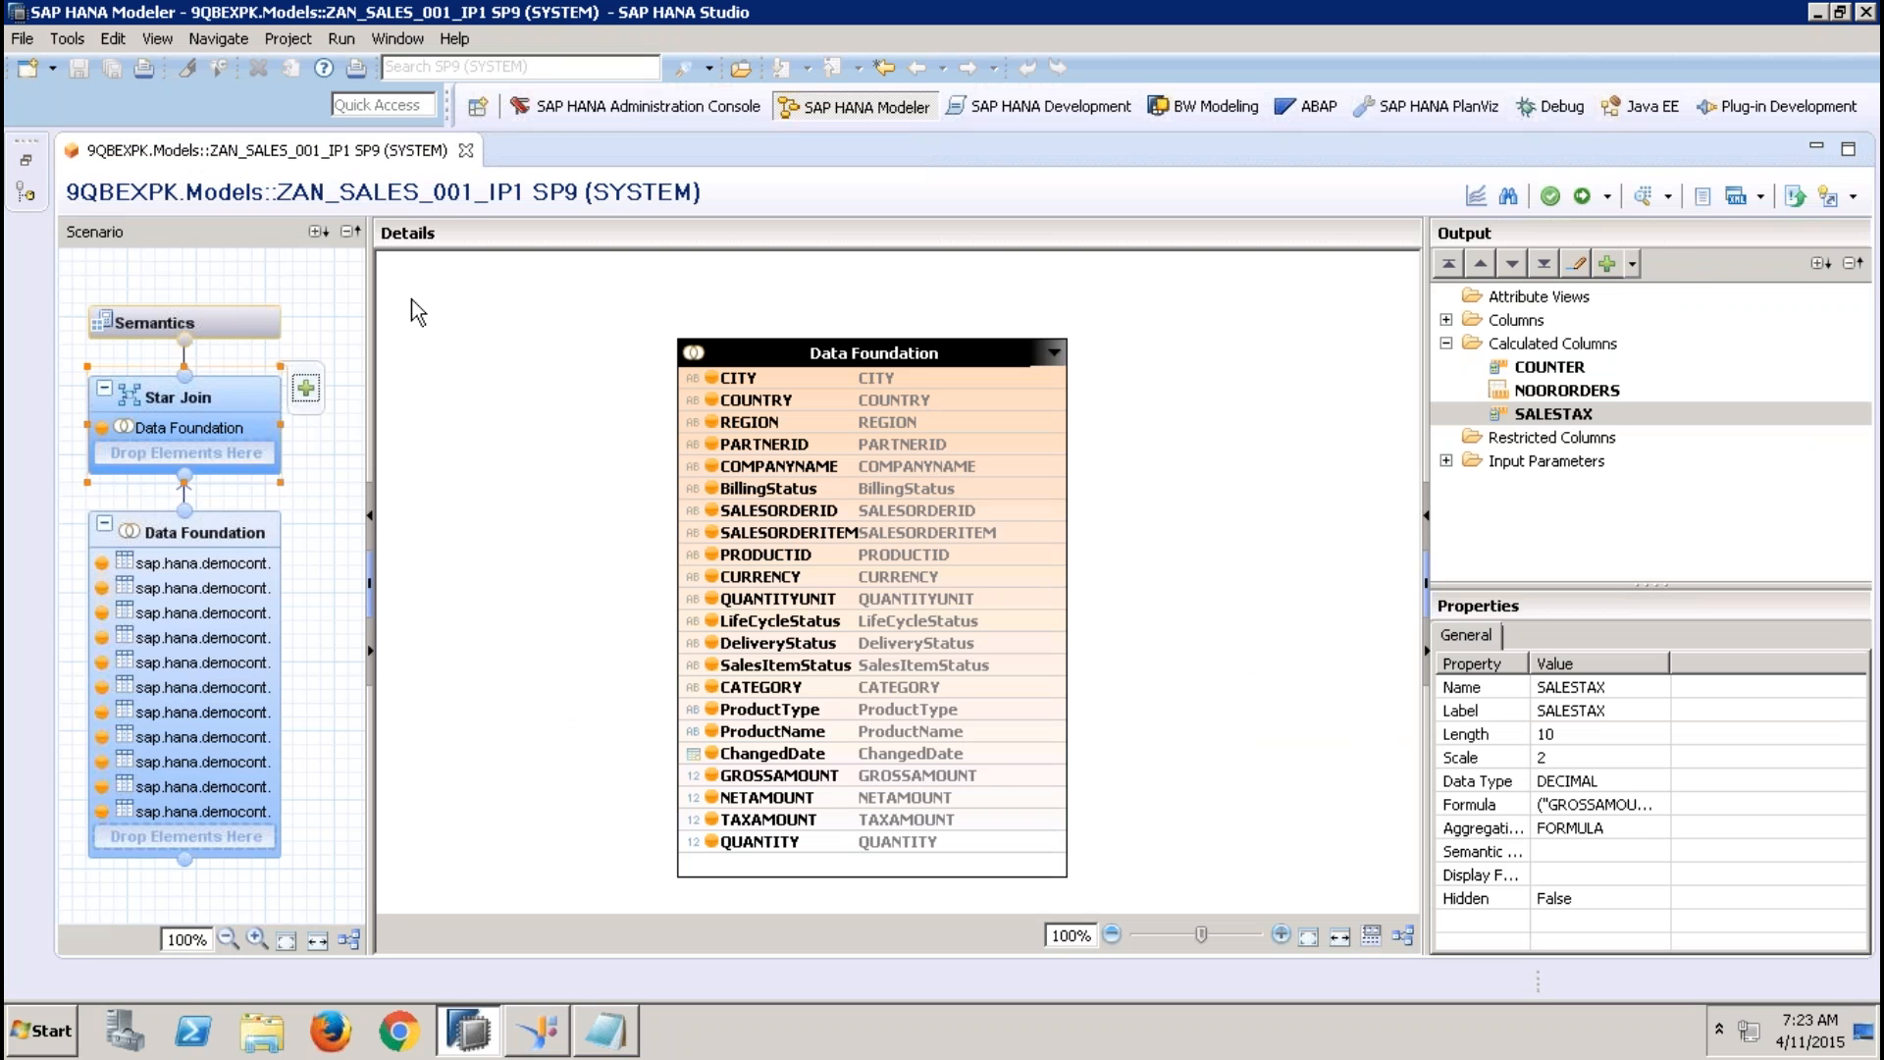
Change the SALESTAXPER input parameter in Semantics to a Static List with data type DECIMAL, length 10 and scale 2
{"action": "left_click", "coordinate": [257, 320]}
{"action": "left_click", "coordinate": [780, 370]}
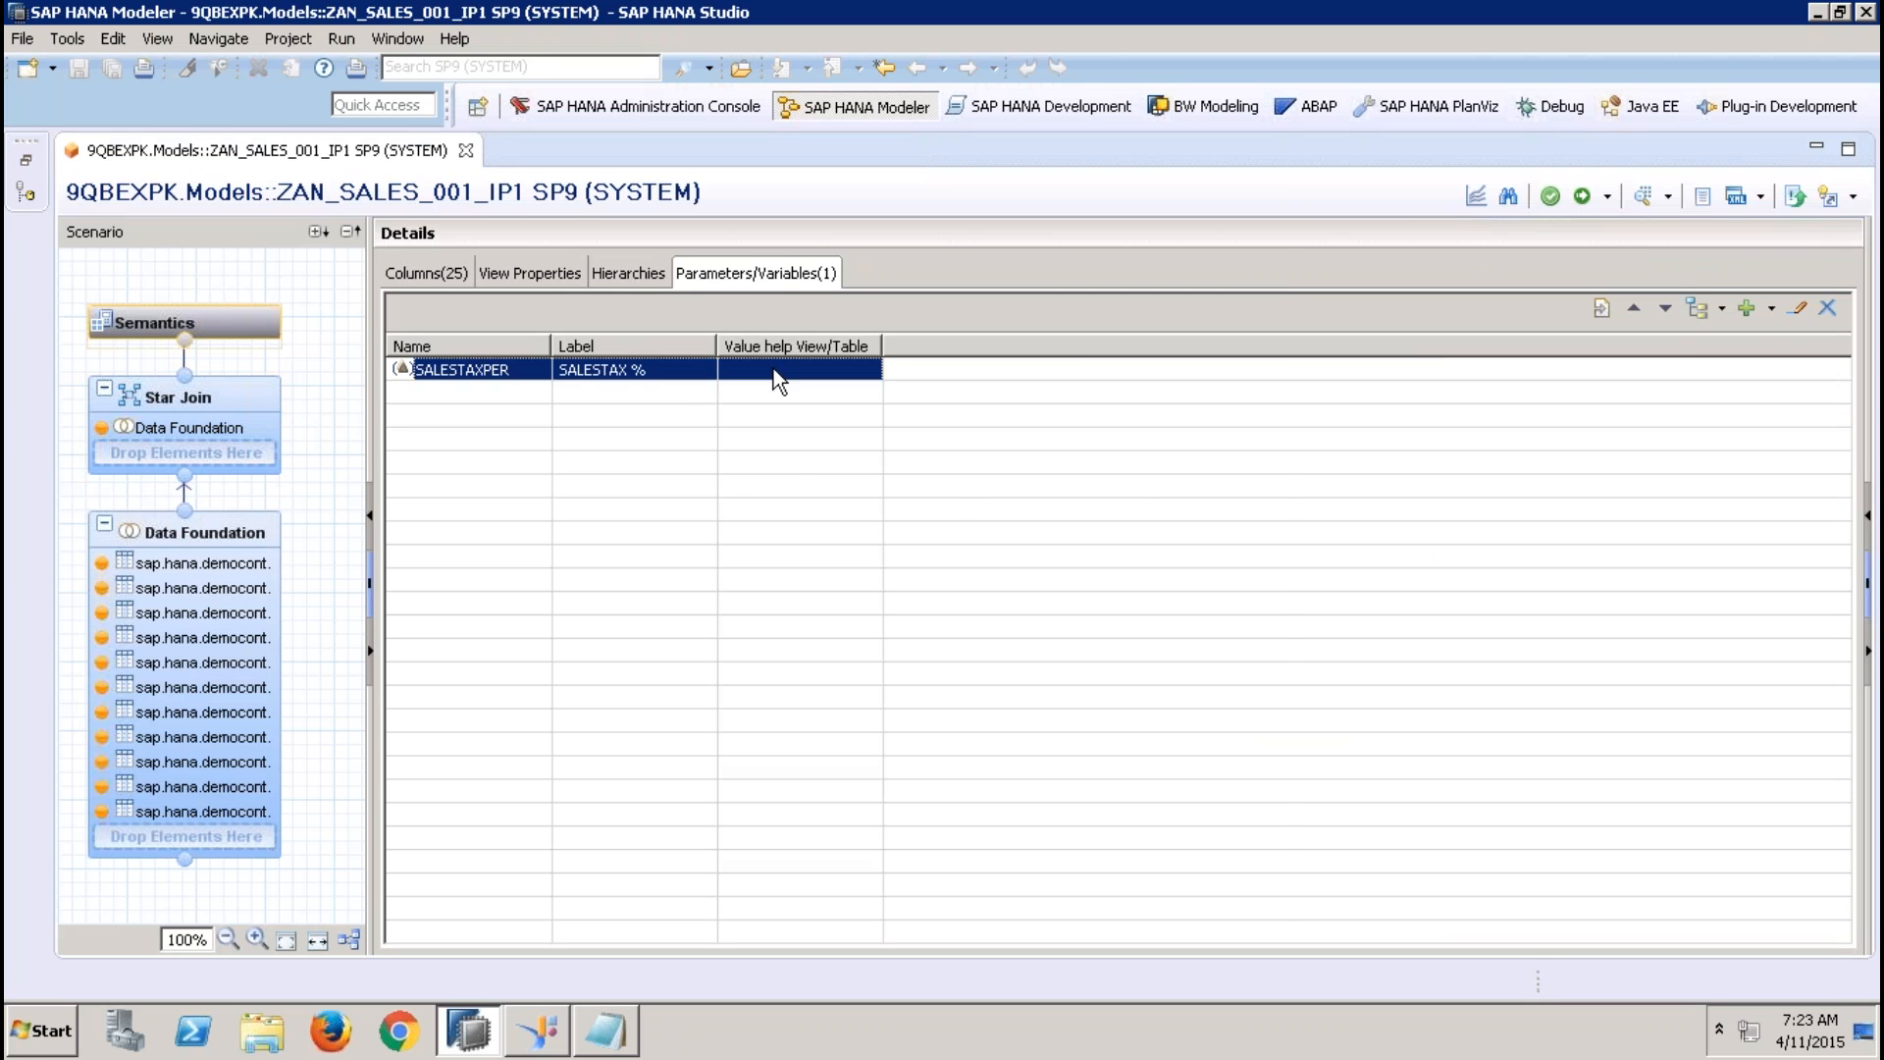
{"action": "left_click", "coordinate": [1796, 310]}
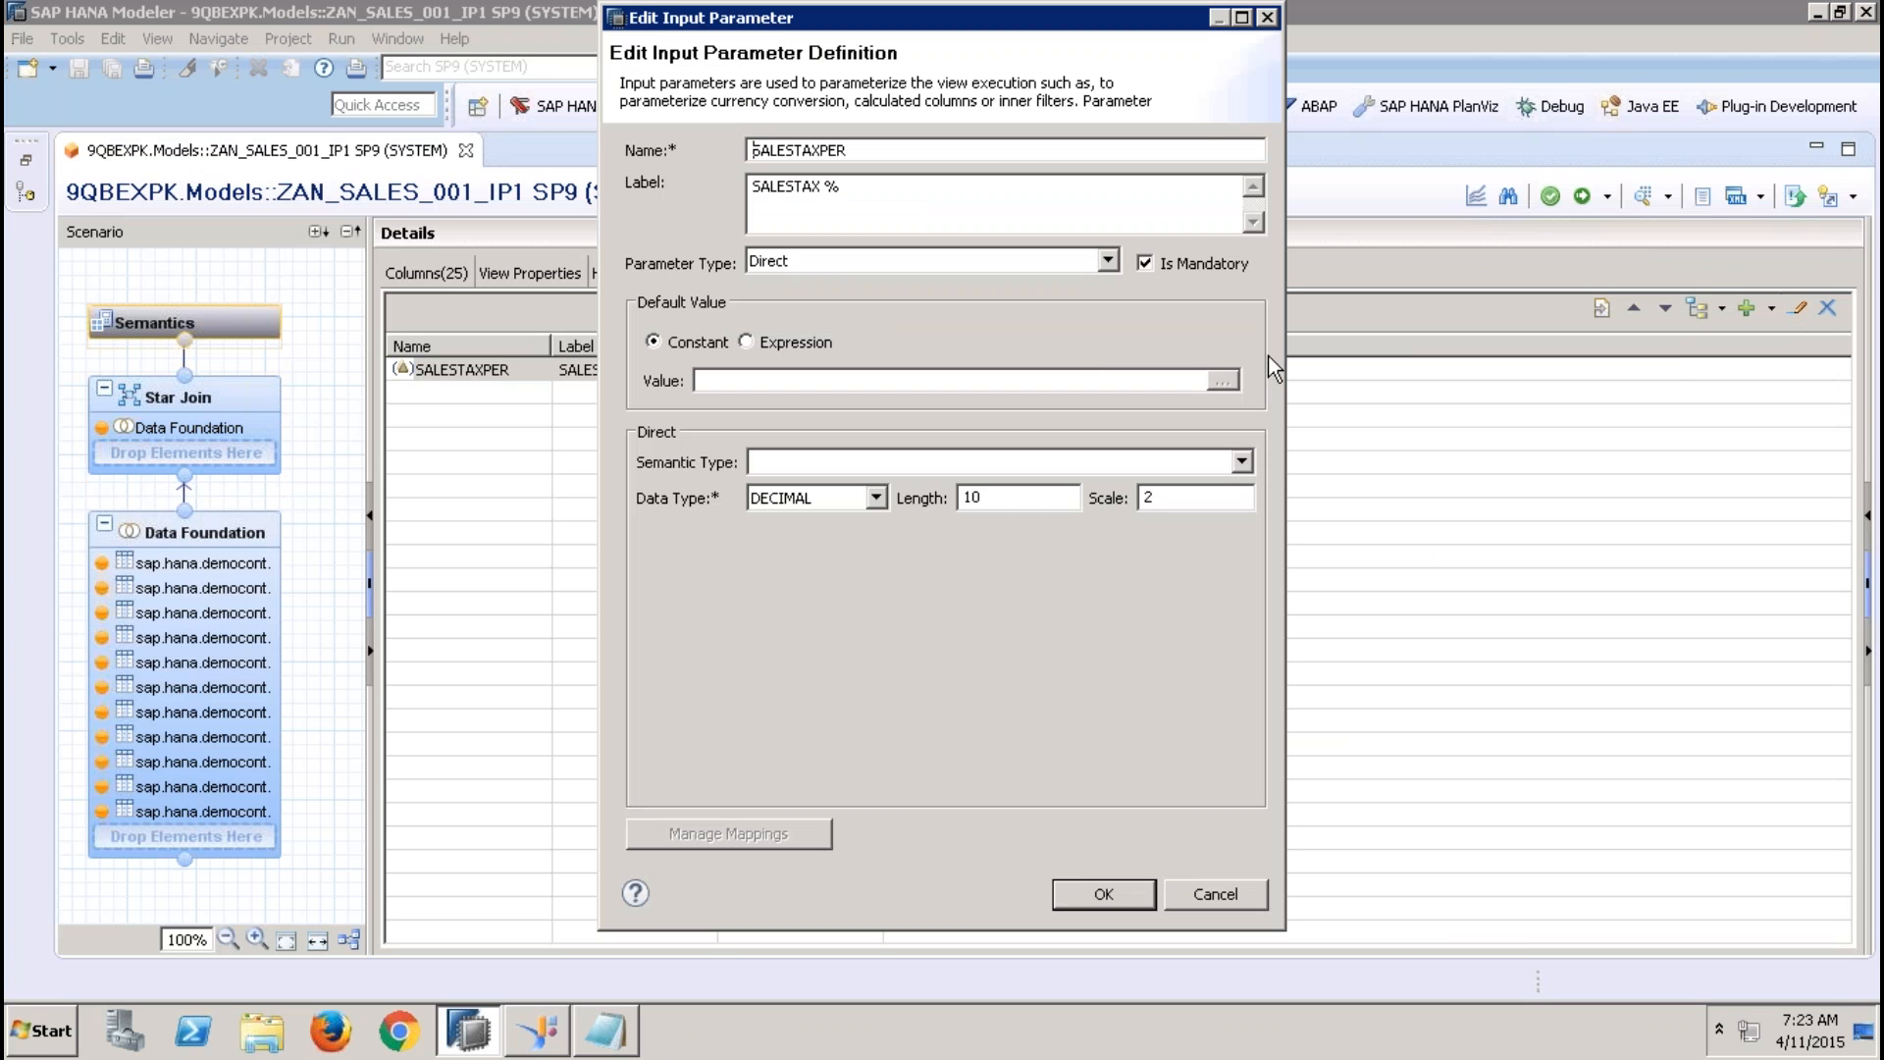
{"action": "left_click", "coordinate": [932, 267]}
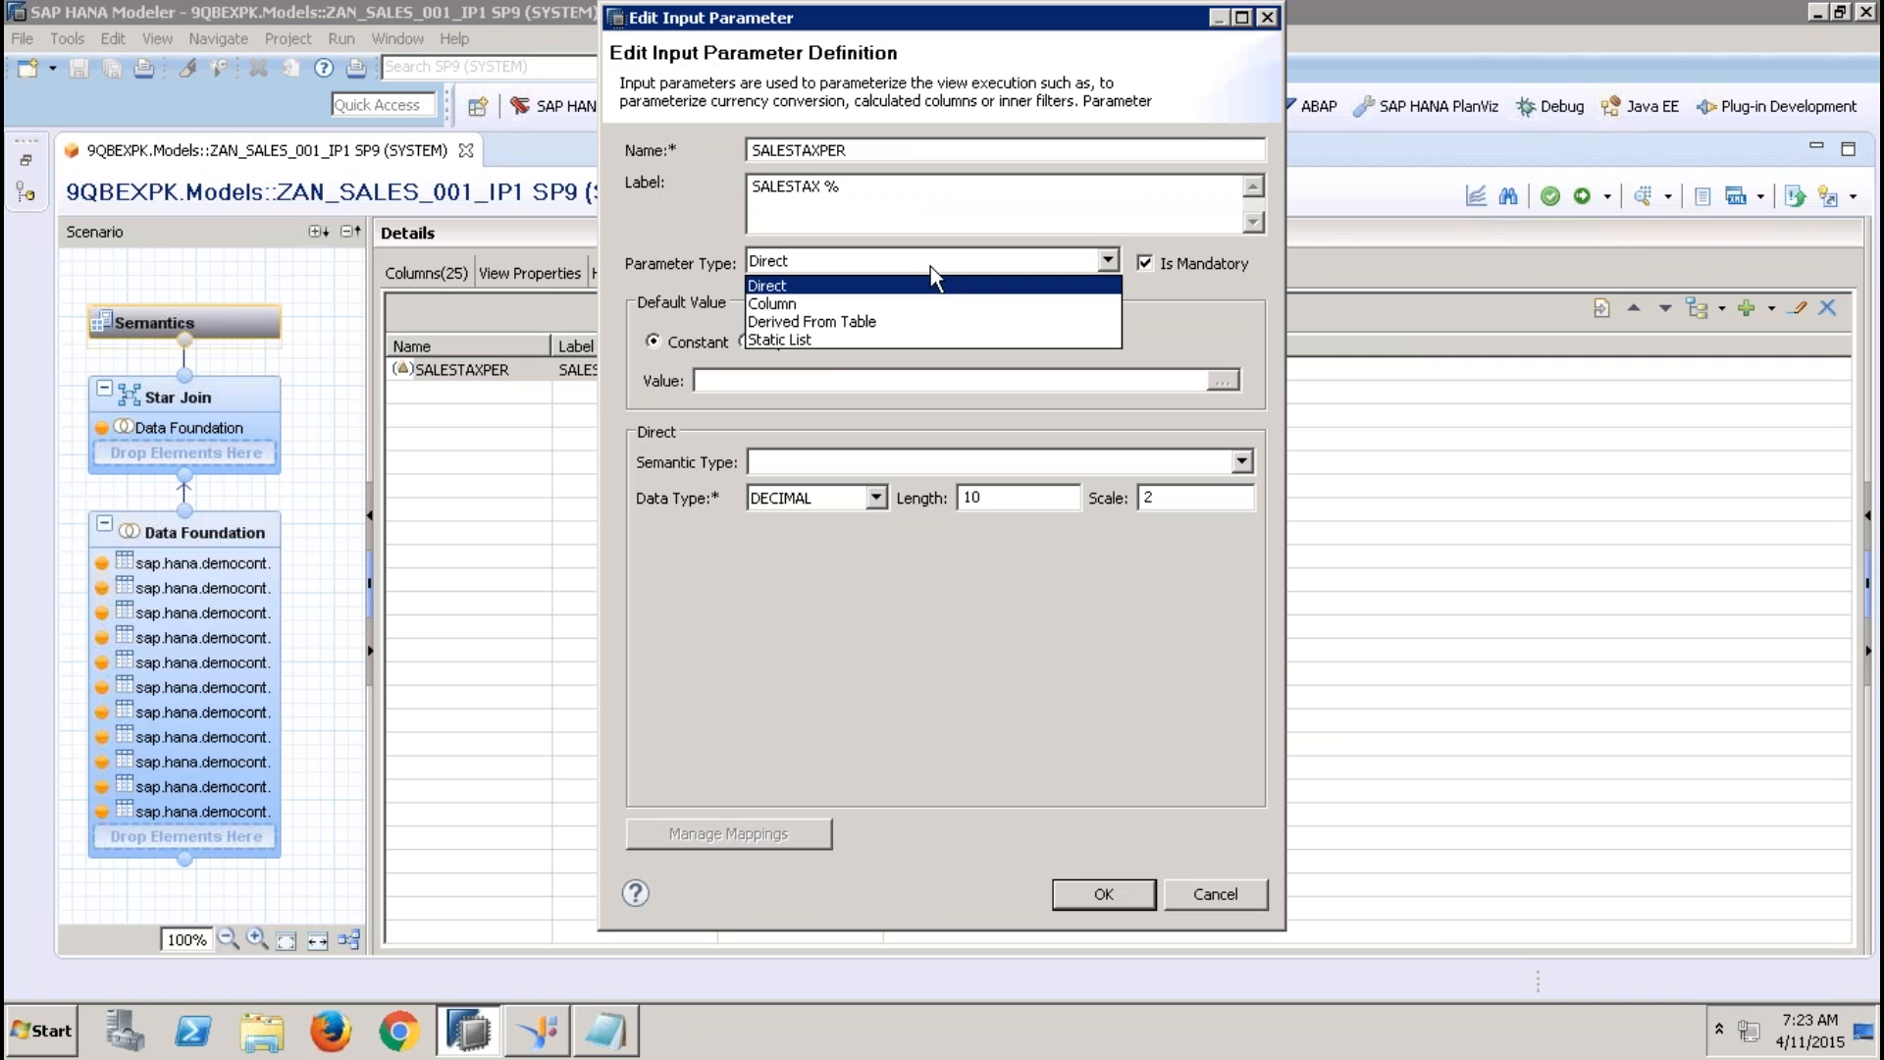
{"action": "left_click", "coordinate": [816, 340]}
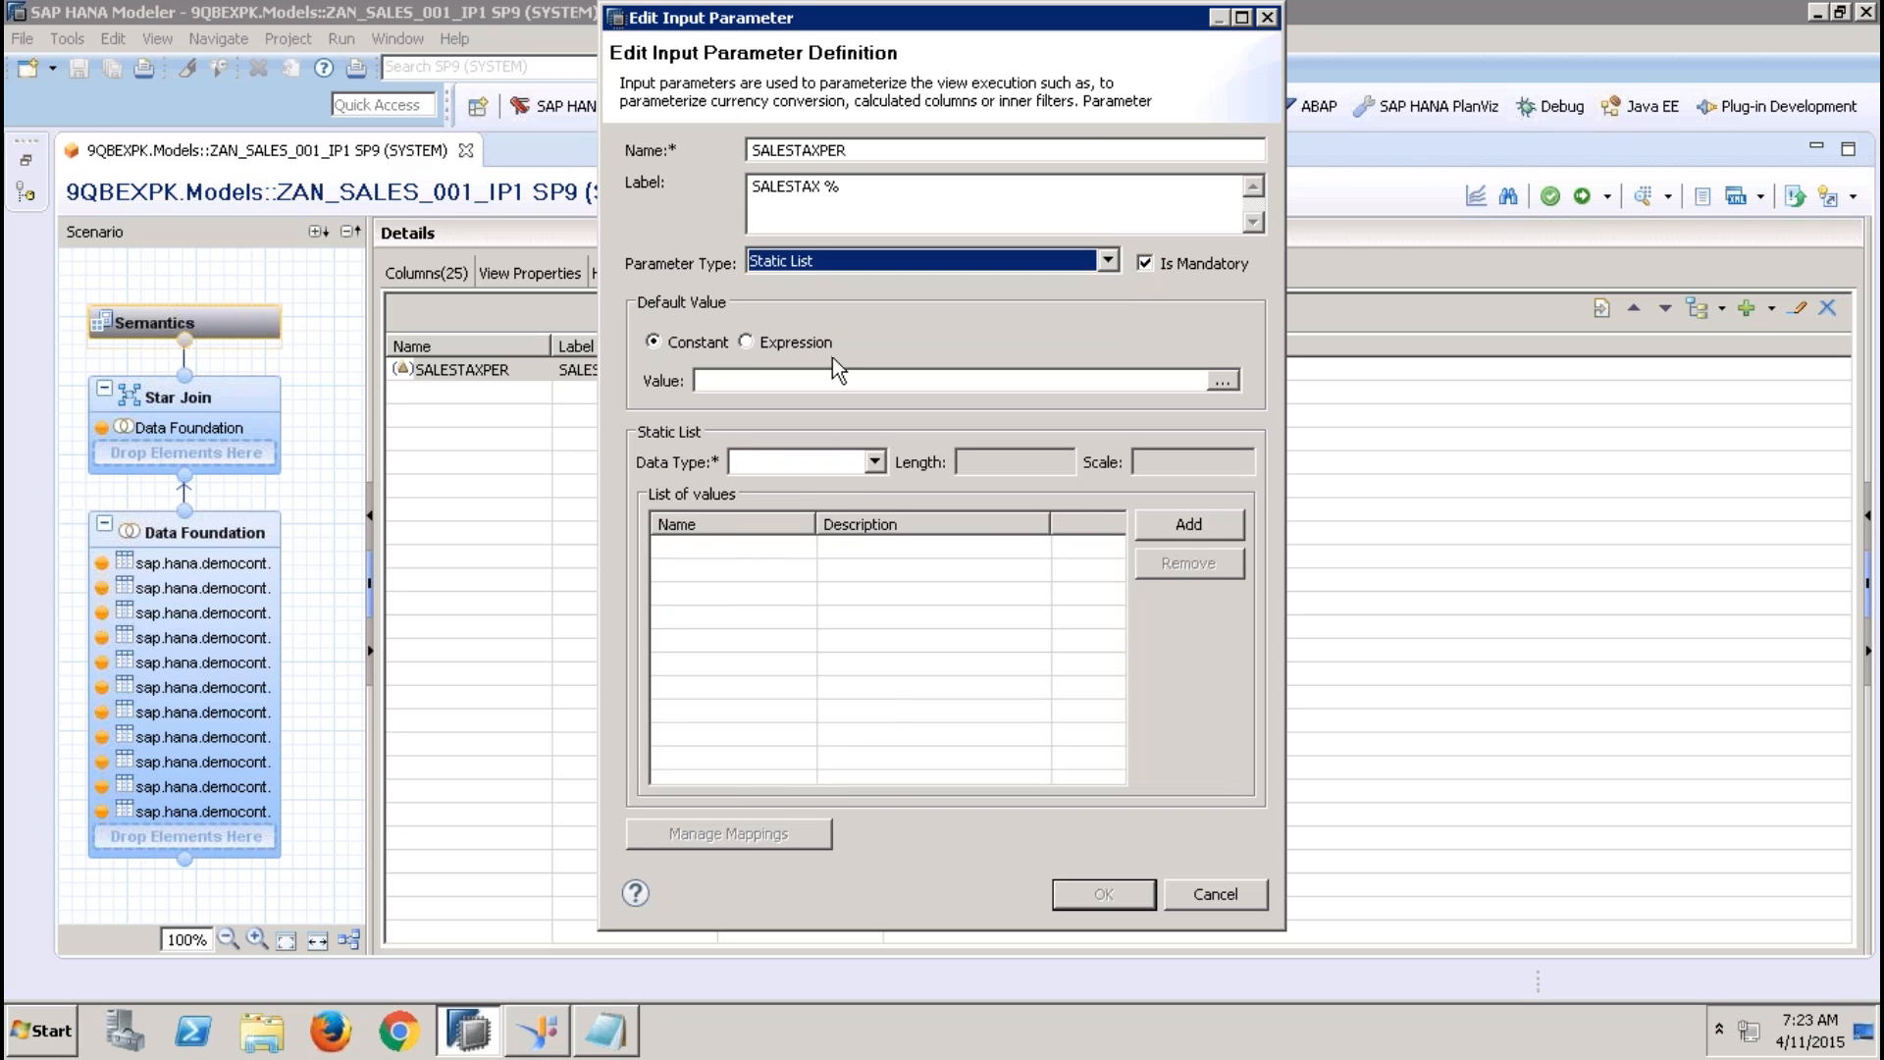
{"action": "left_click", "coordinate": [875, 462]}
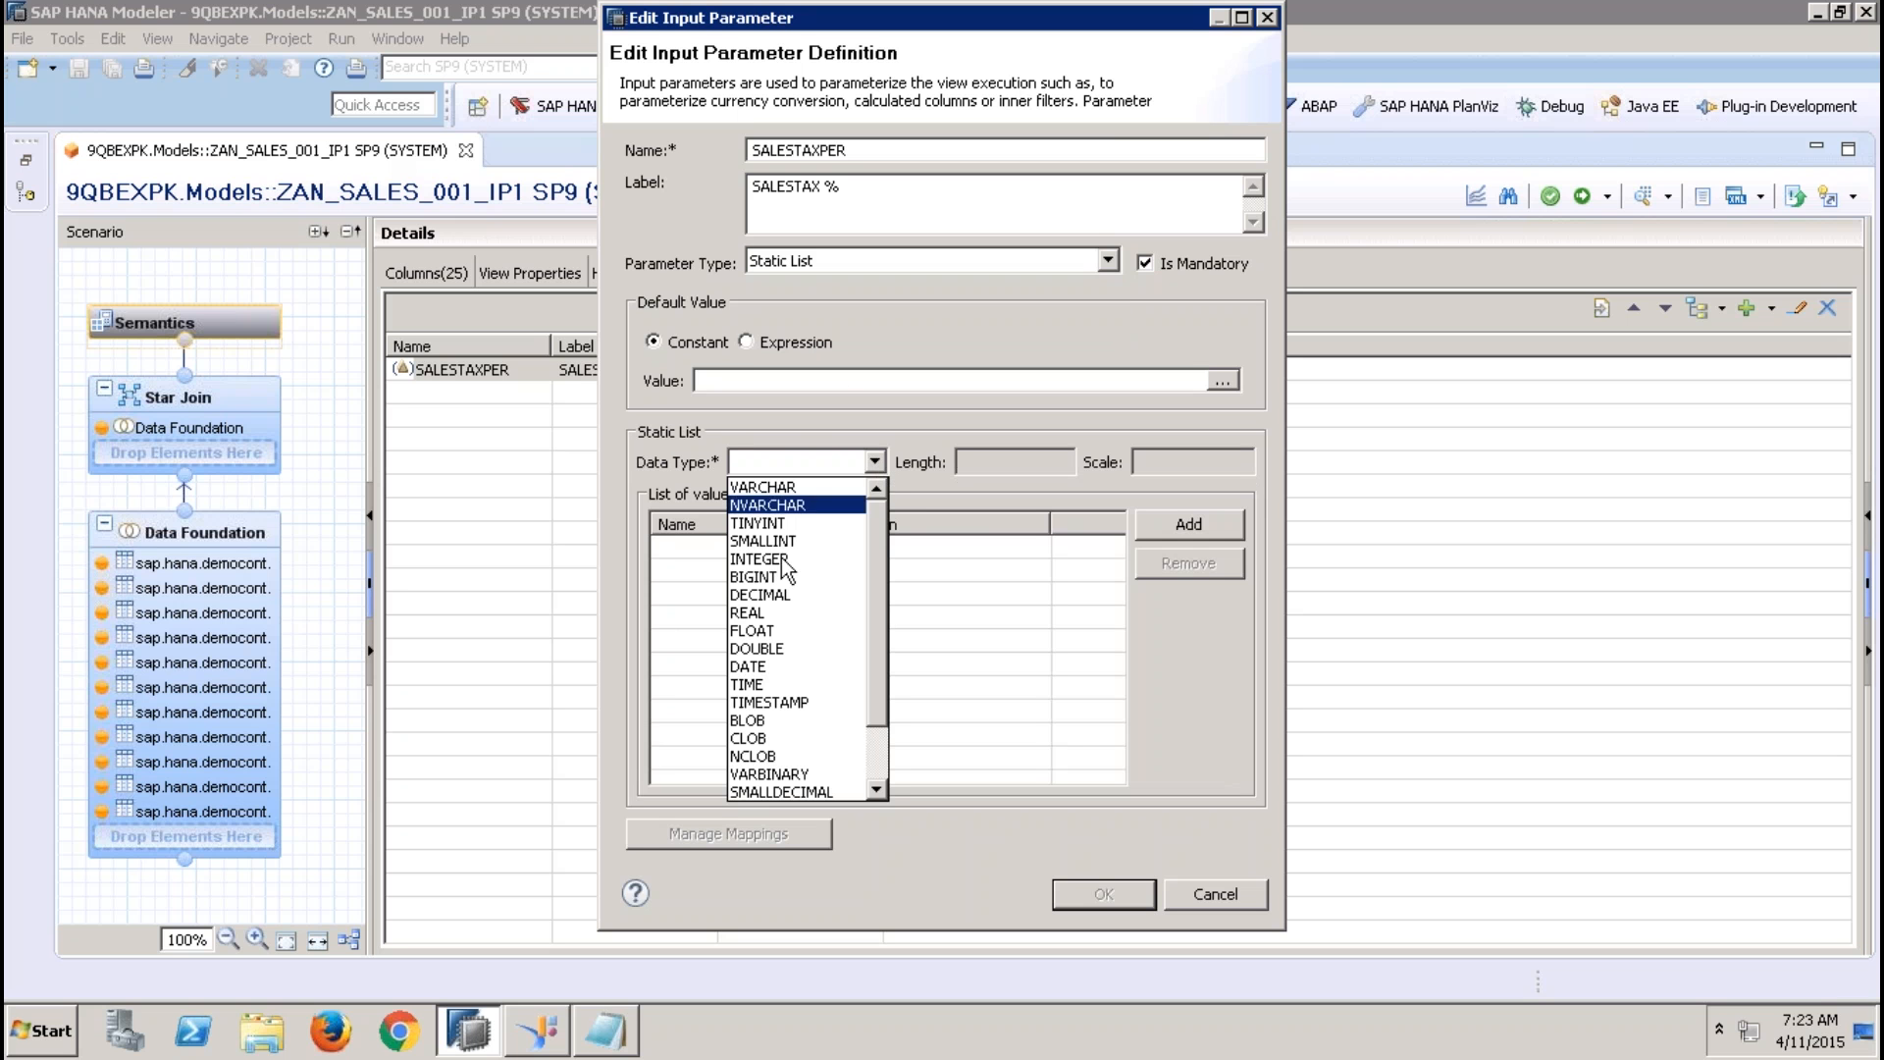
{"action": "left_click", "coordinate": [773, 594]}
{"action": "left_click", "coordinate": [997, 460]}
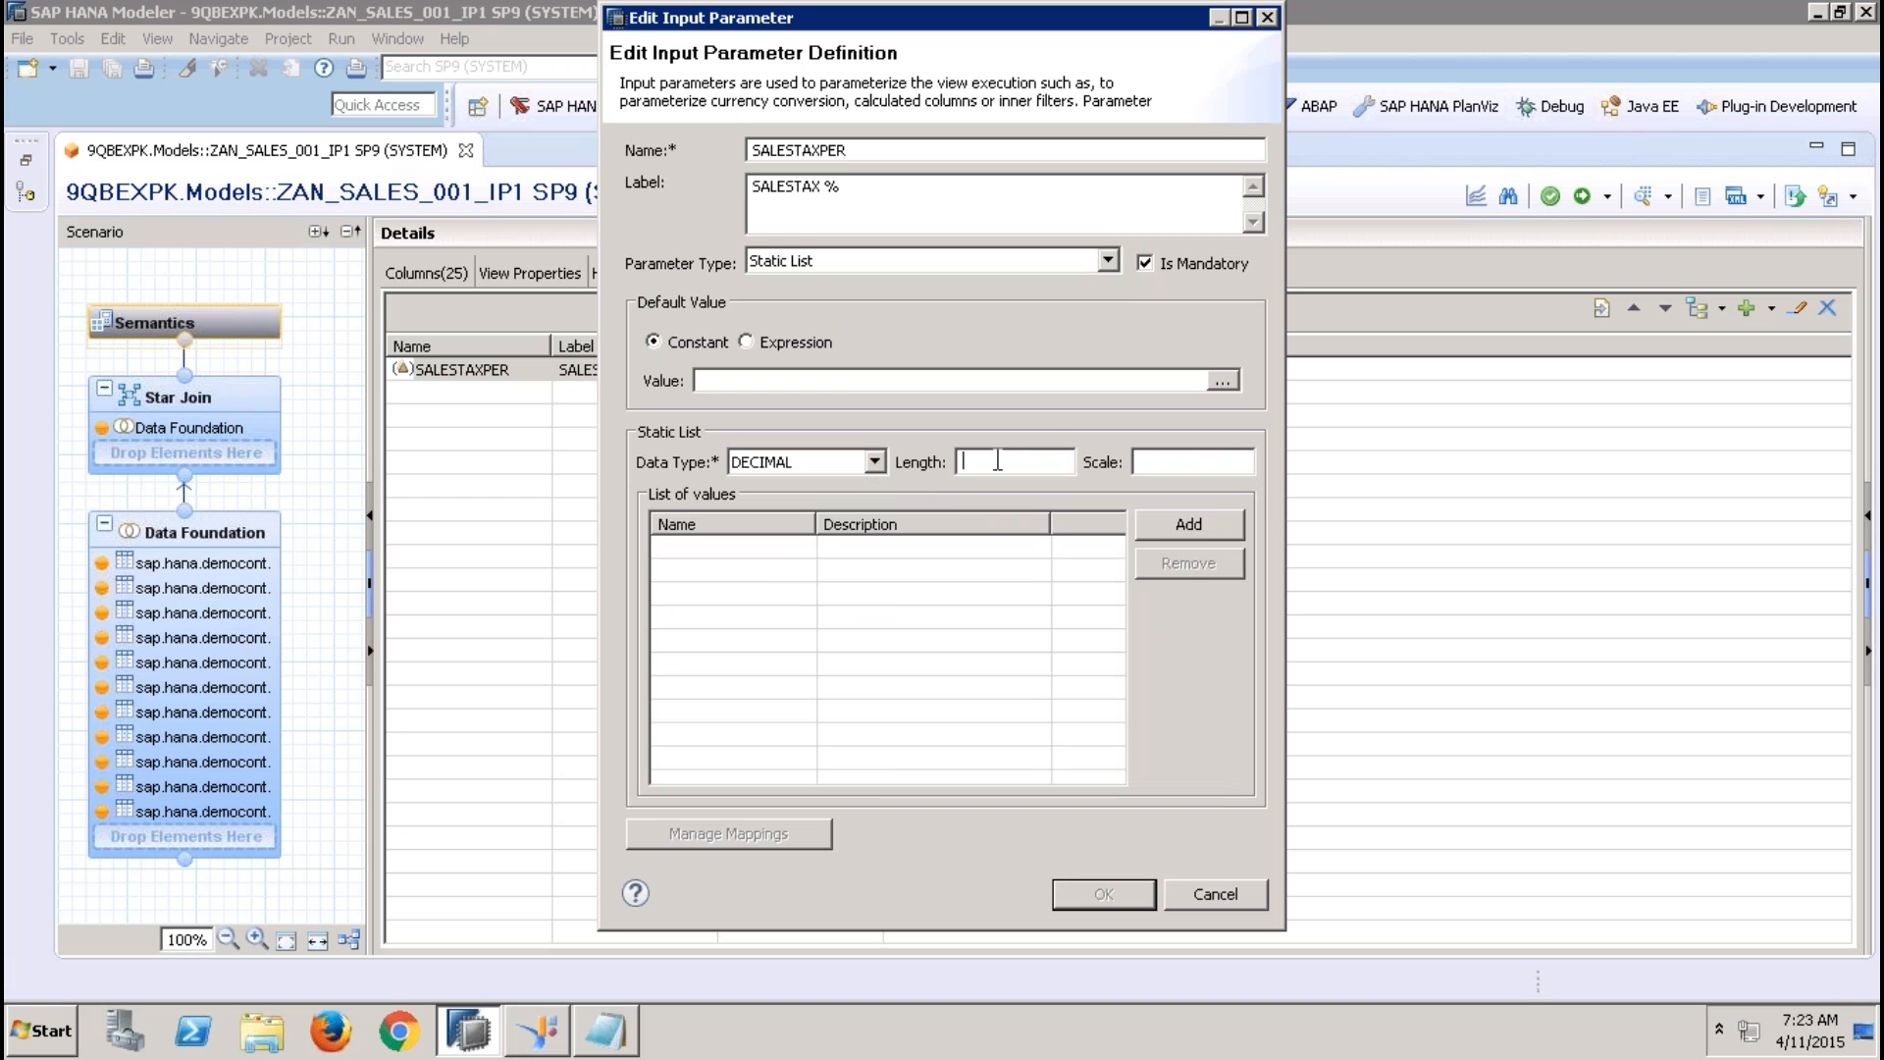
{"action": "type", "text": "10"}
{"action": "key", "text": "Tab"}
{"action": "type", "text": "2"}
Add a first entry to the parameter's list of values with name 11.36 and description 11.36
{"action": "left_click", "coordinate": [1182, 534]}
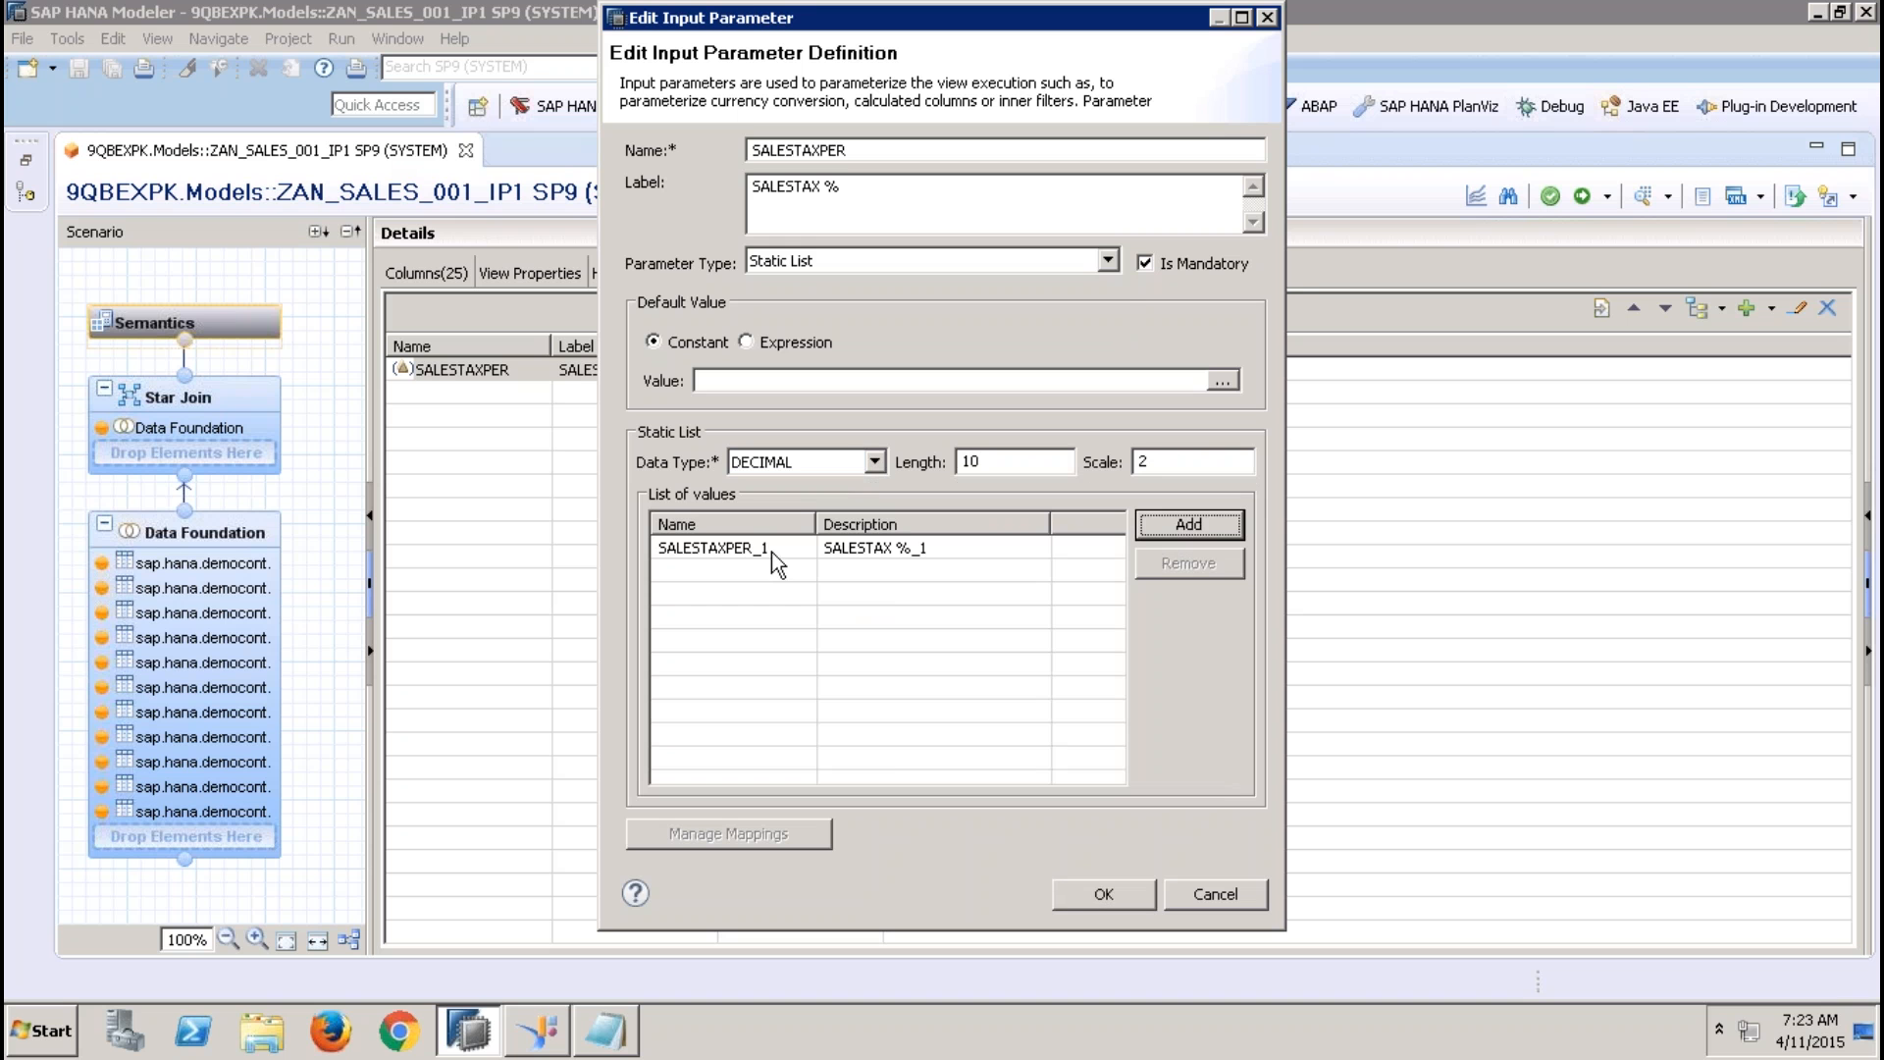
{"action": "left_click", "coordinate": [772, 552]}
{"action": "type", "text": "10"}
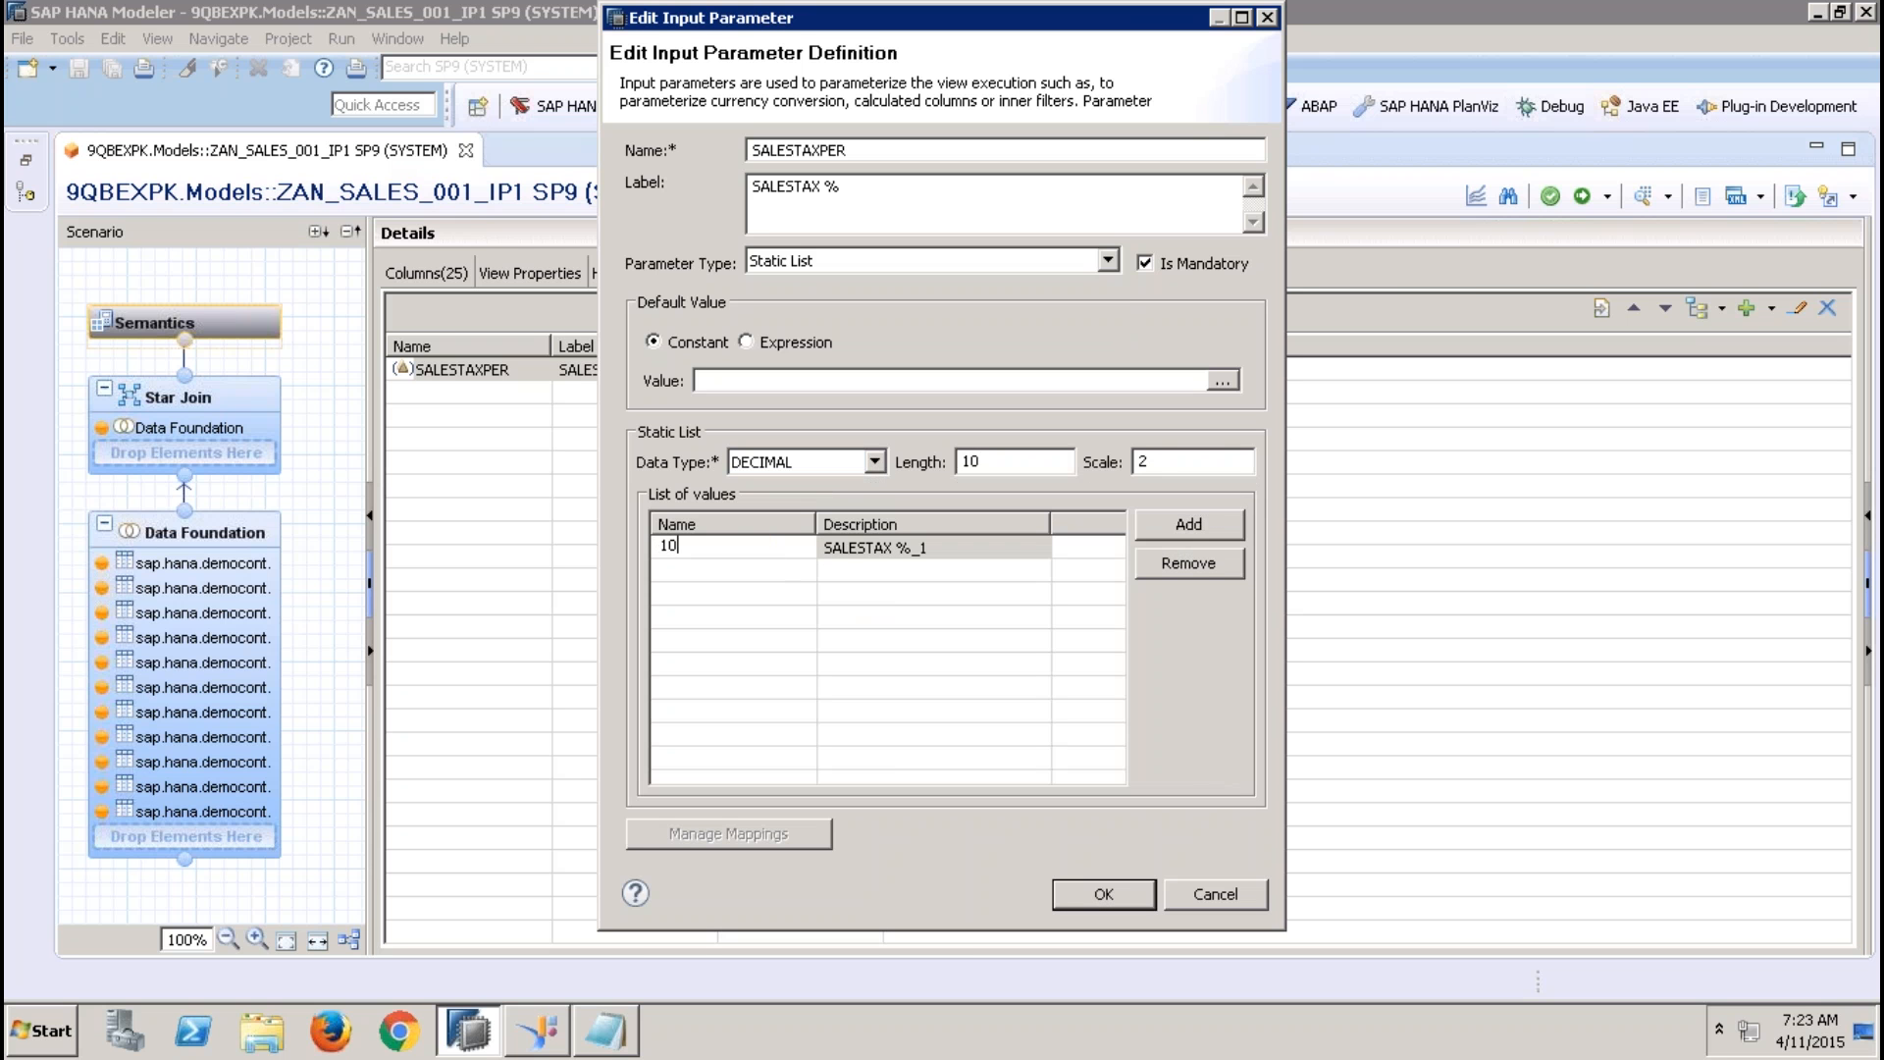
{"action": "key", "text": "BackSpace"}
{"action": "key", "text": "BackSpace"}
{"action": "type", "text": "11.36"}
{"action": "left_click", "coordinate": [954, 551]}
{"action": "type", "text": "11.36"}
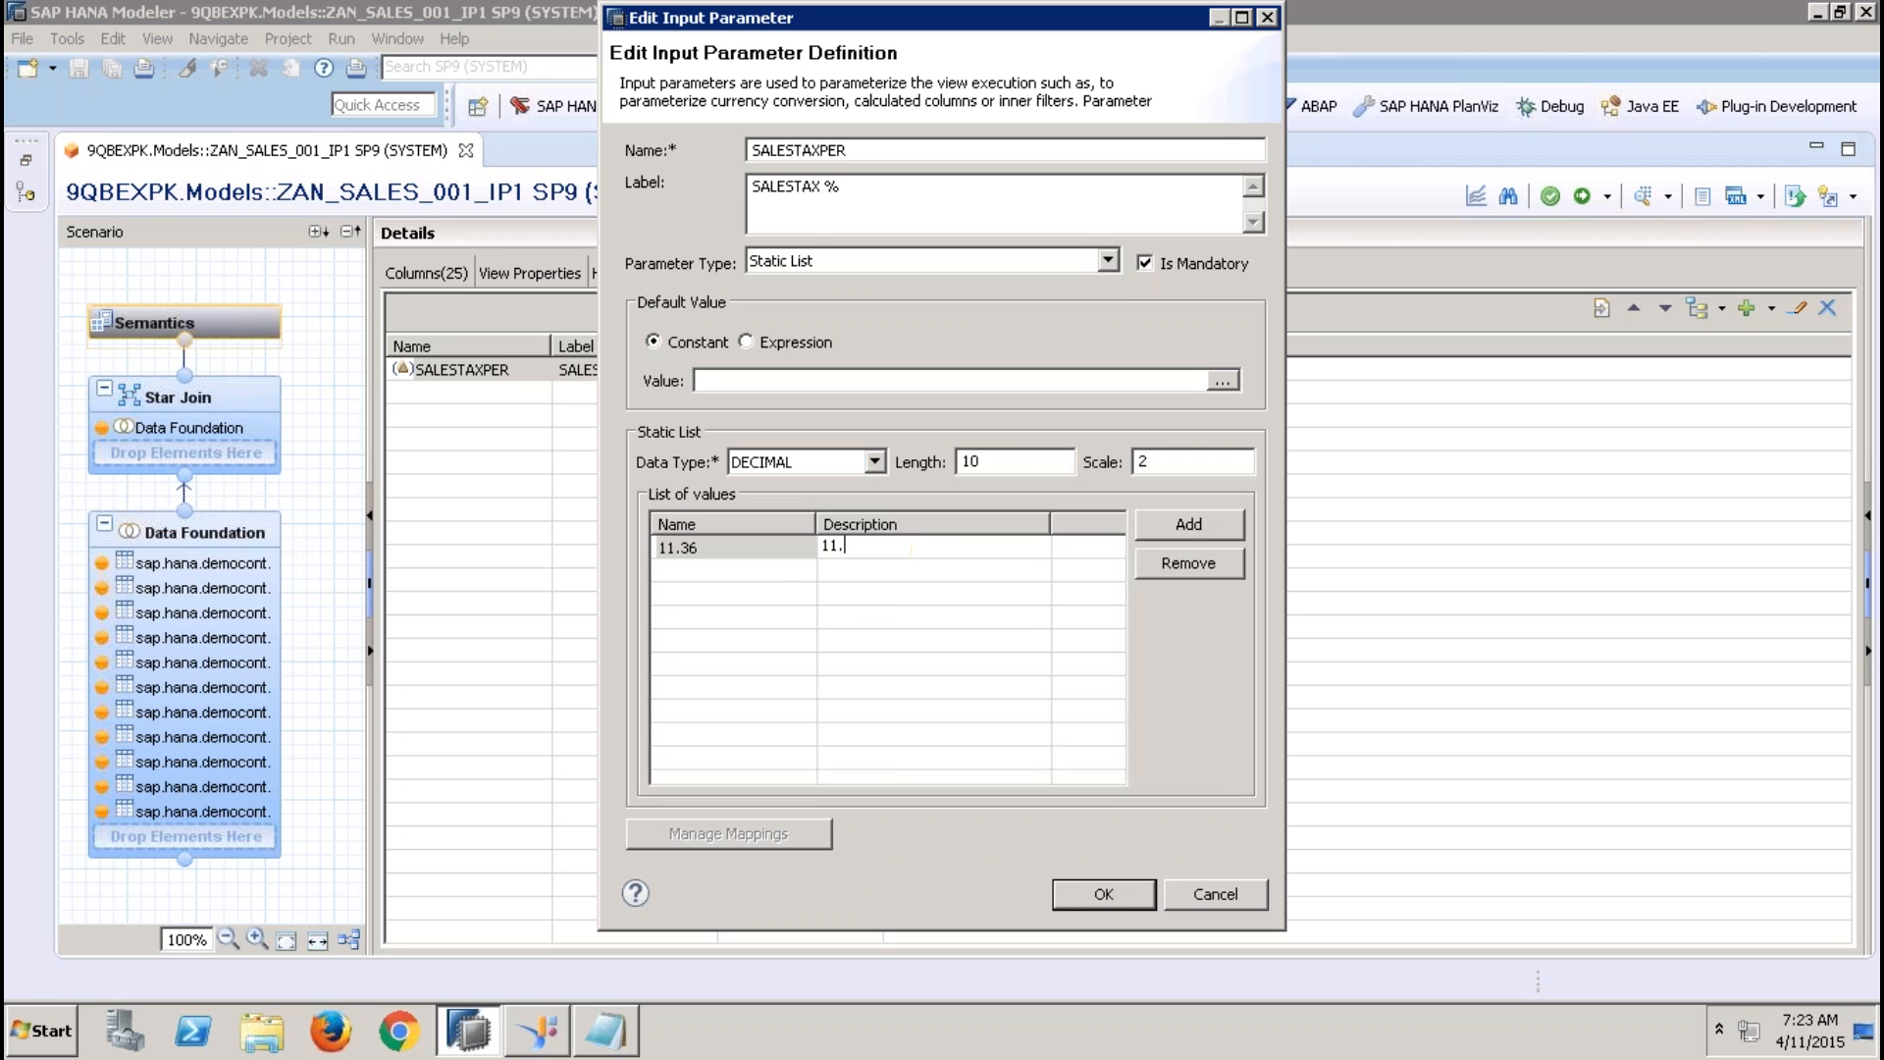
{"action": "left_click", "coordinate": [773, 577]}
Add a second entry to the parameter's list of values with name 12.36 and description 12.36
{"action": "left_click", "coordinate": [1162, 524]}
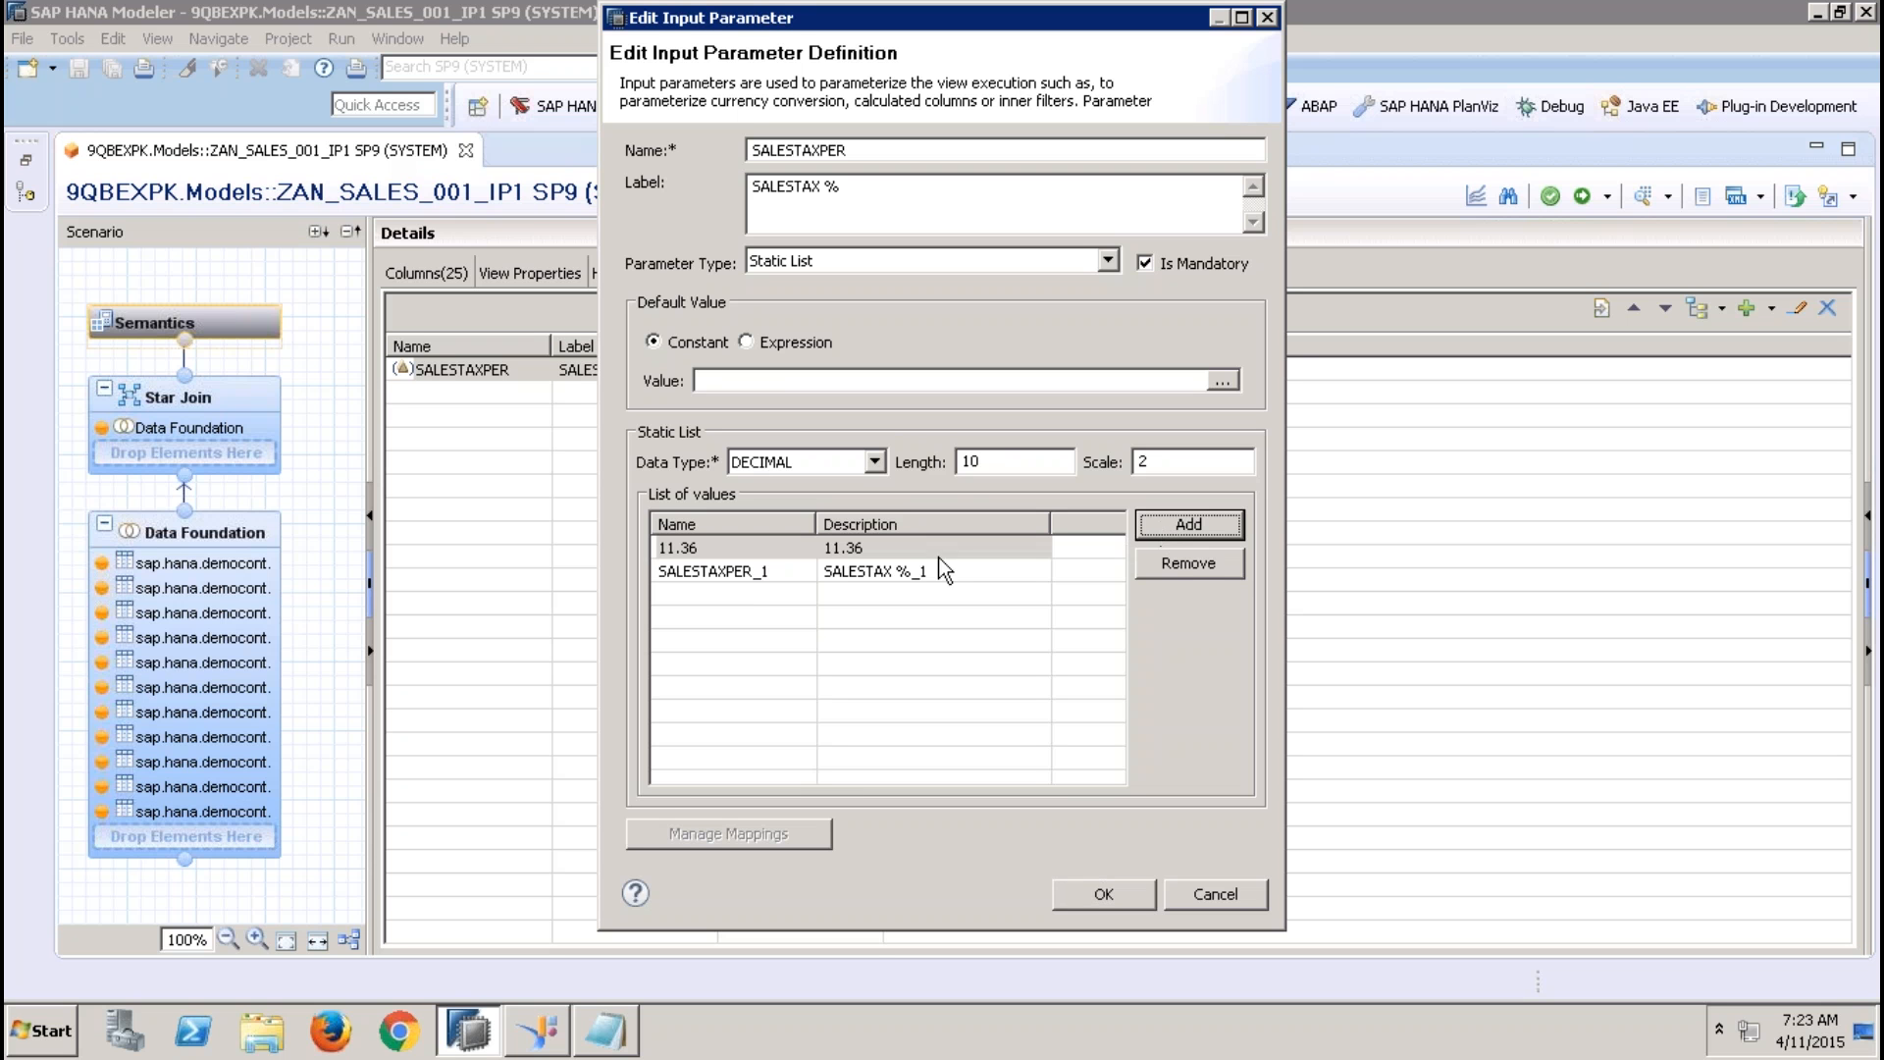
{"action": "left_click", "coordinate": [785, 574]}
{"action": "type", "text": "12.36"}
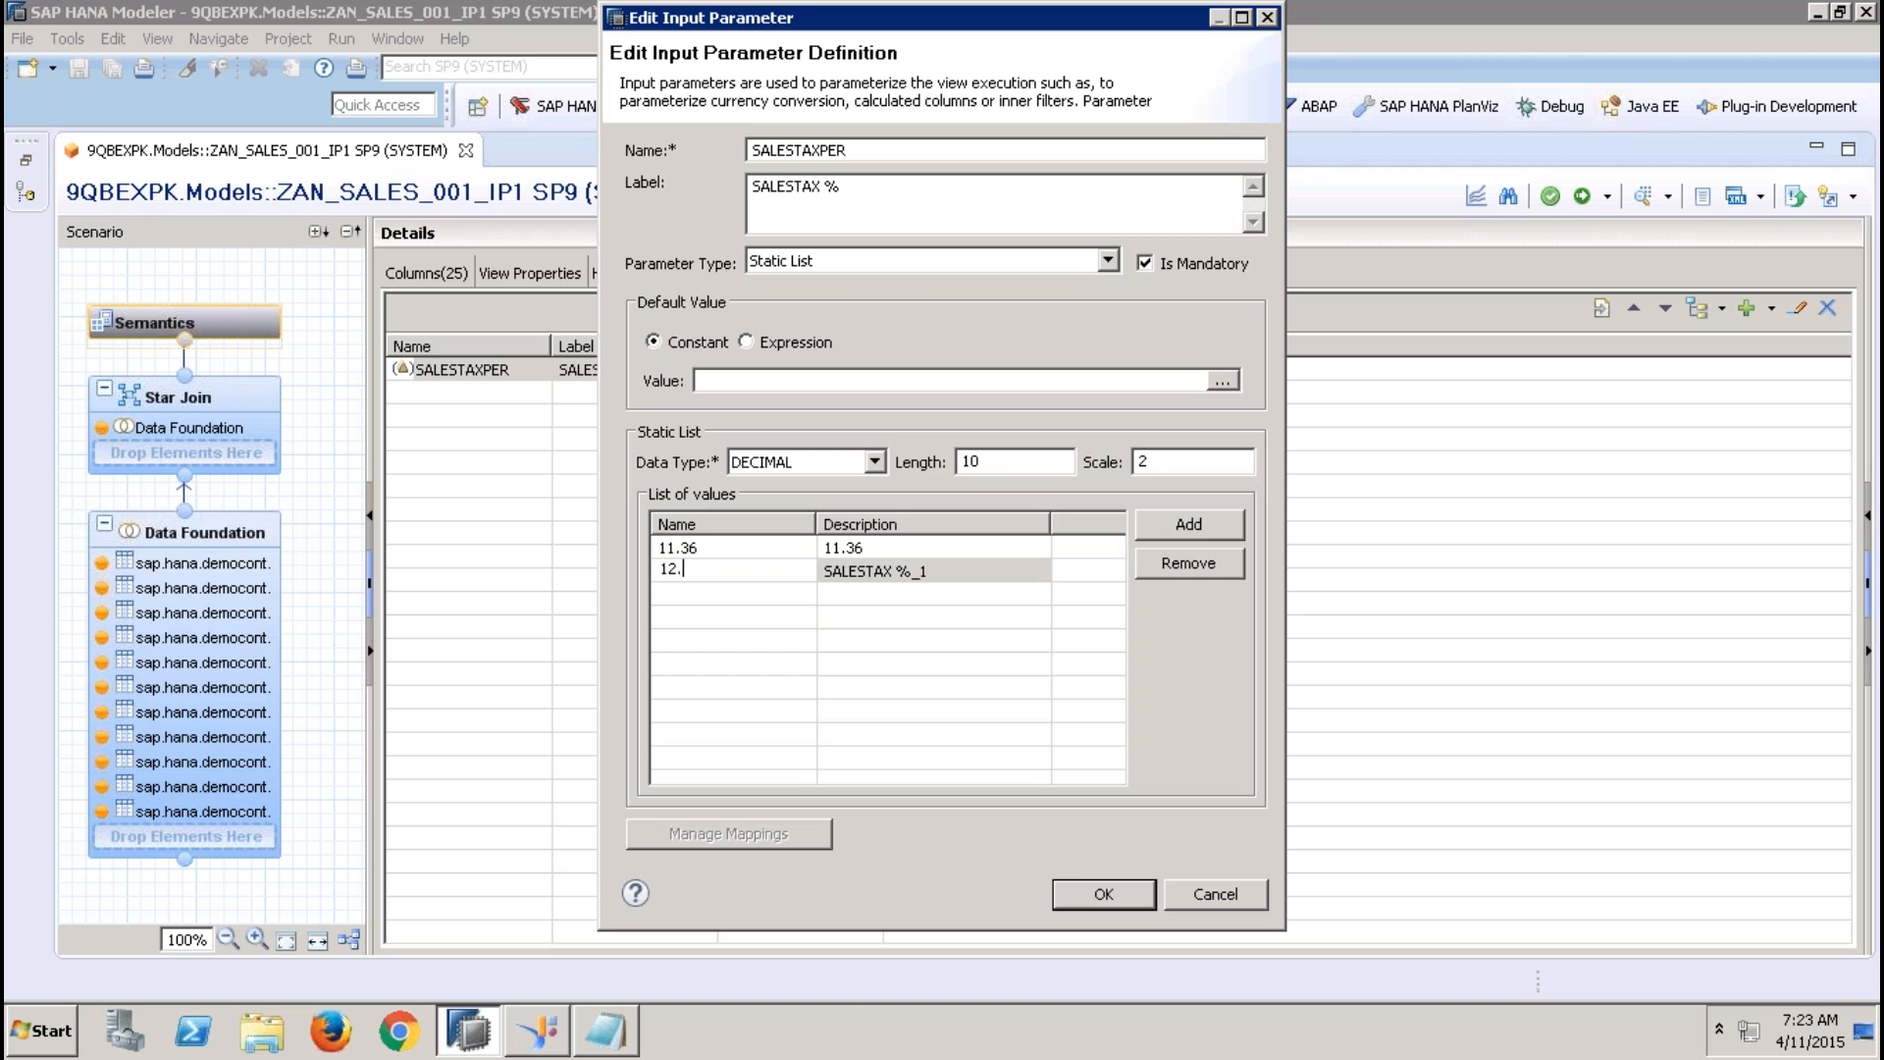
{"action": "left_click", "coordinate": [931, 566]}
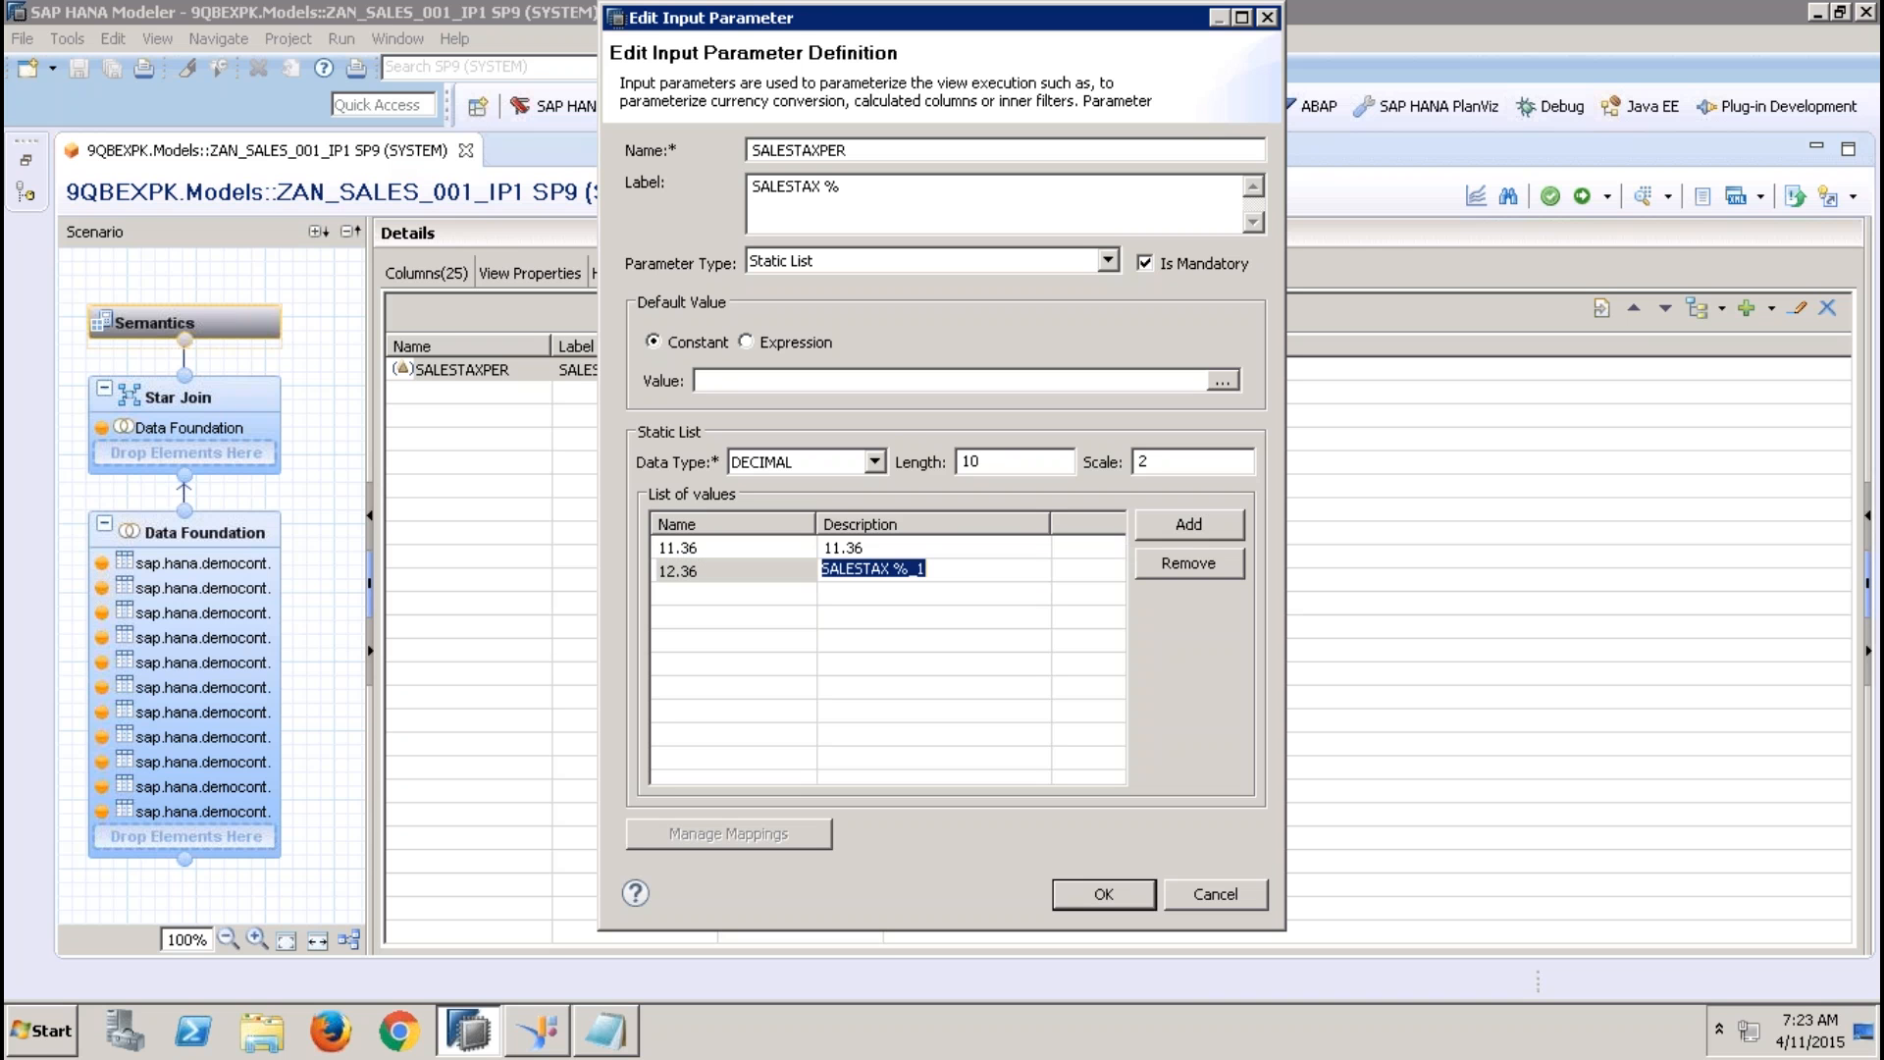
{"action": "type", "text": "12.36"}
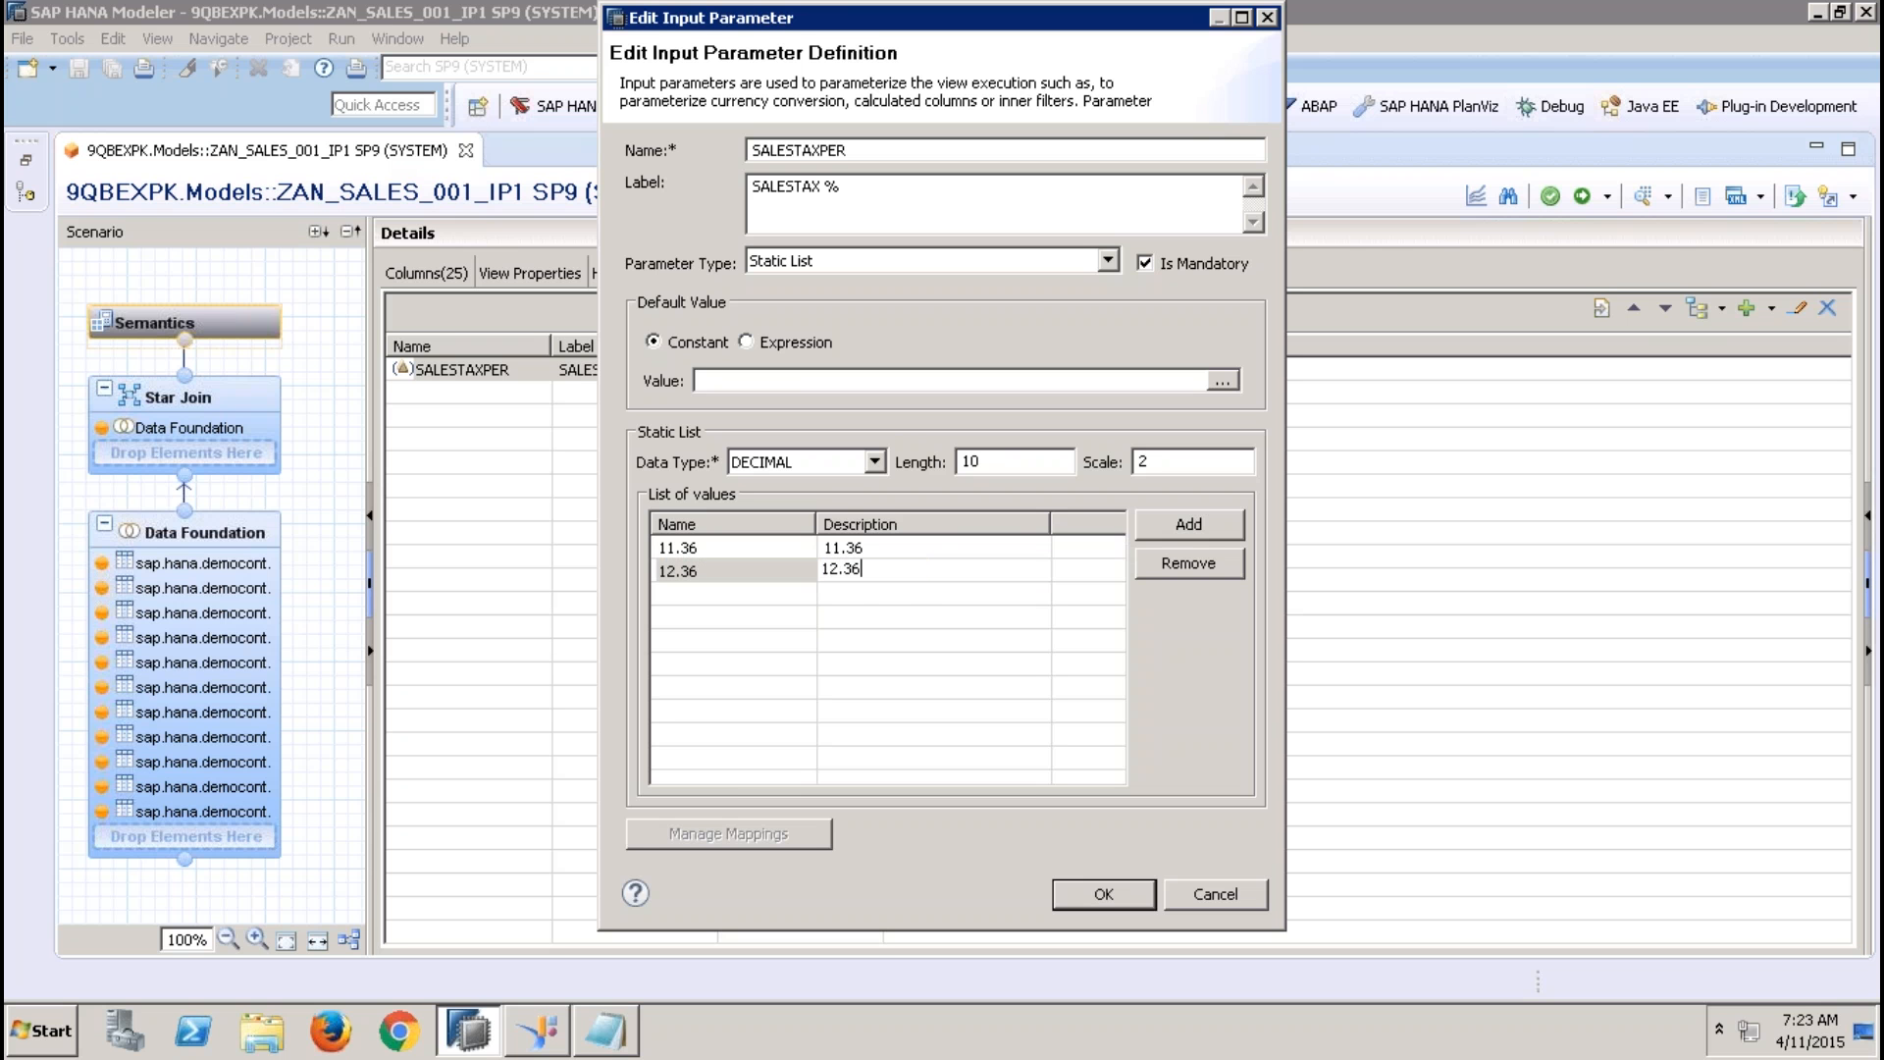
Add a third list entry with name 13.36 and description 13.36, and accept the edited SALESTAXPER definition
{"action": "left_click", "coordinate": [1168, 527]}
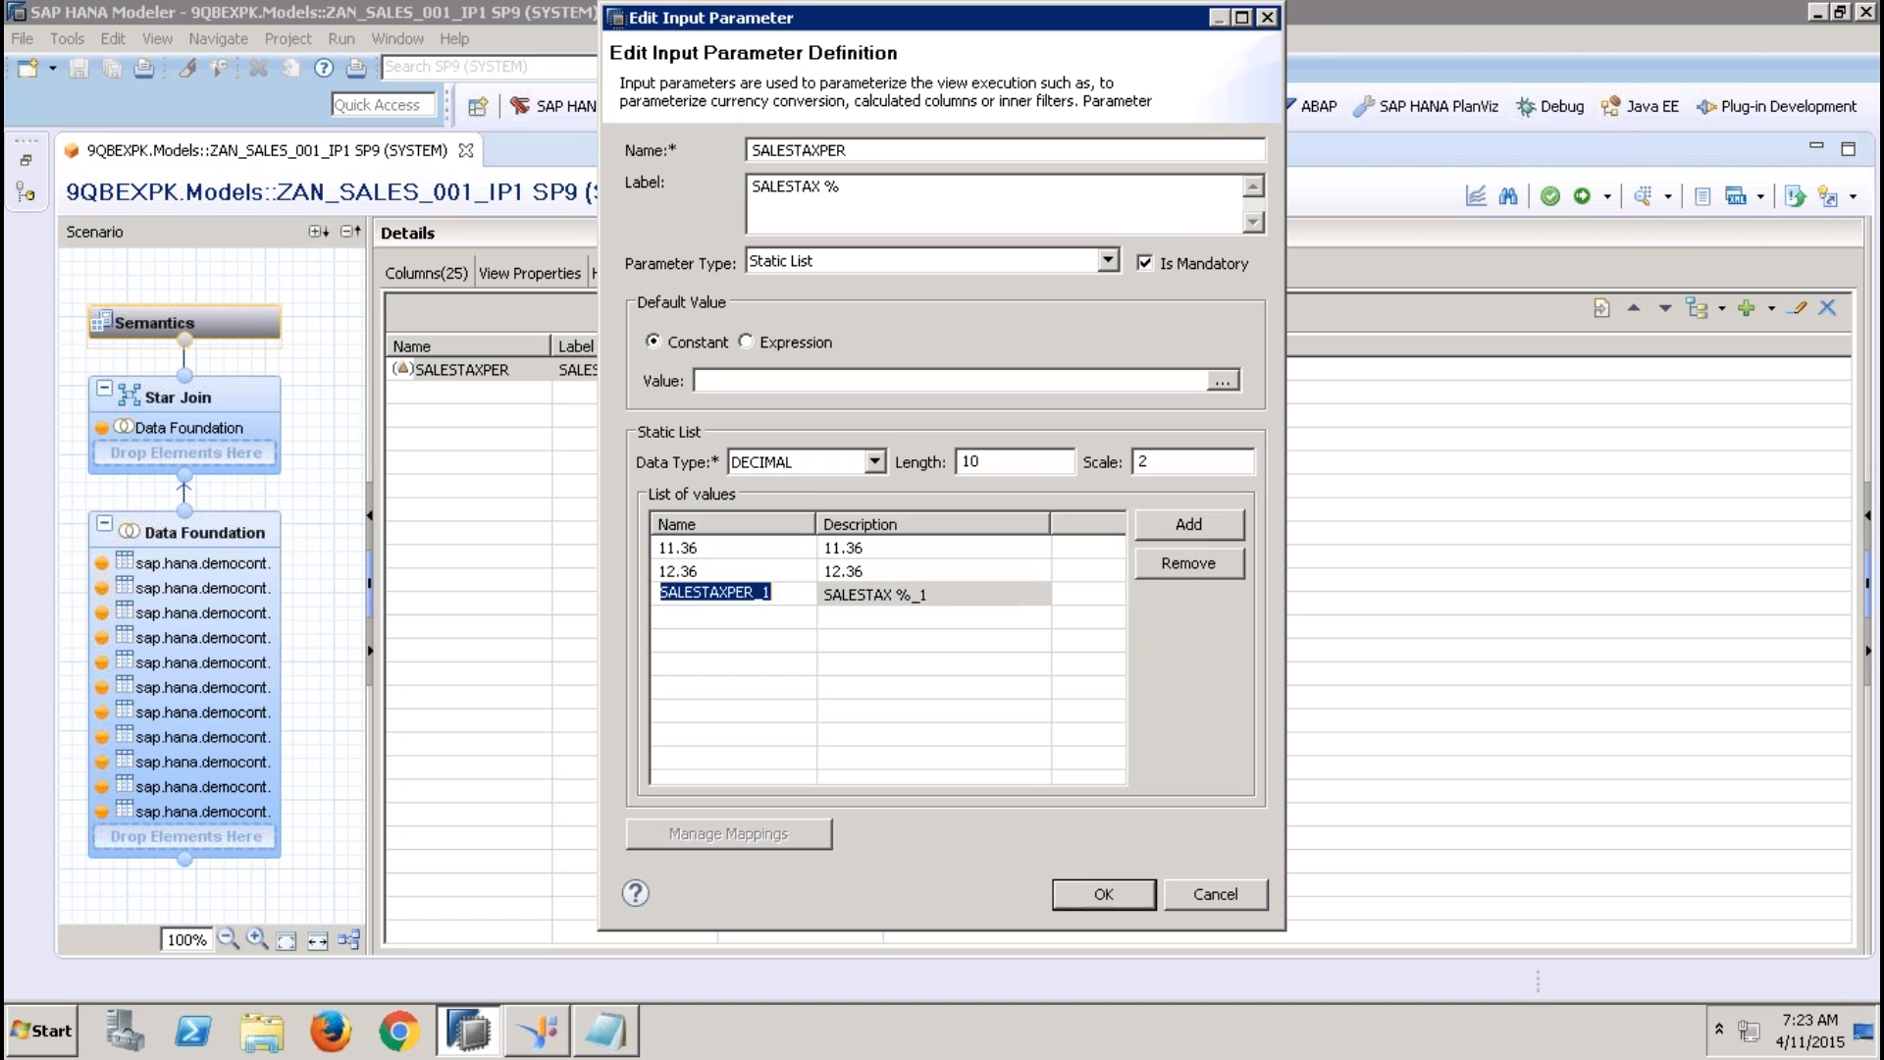
{"action": "type", "text": "13.36"}
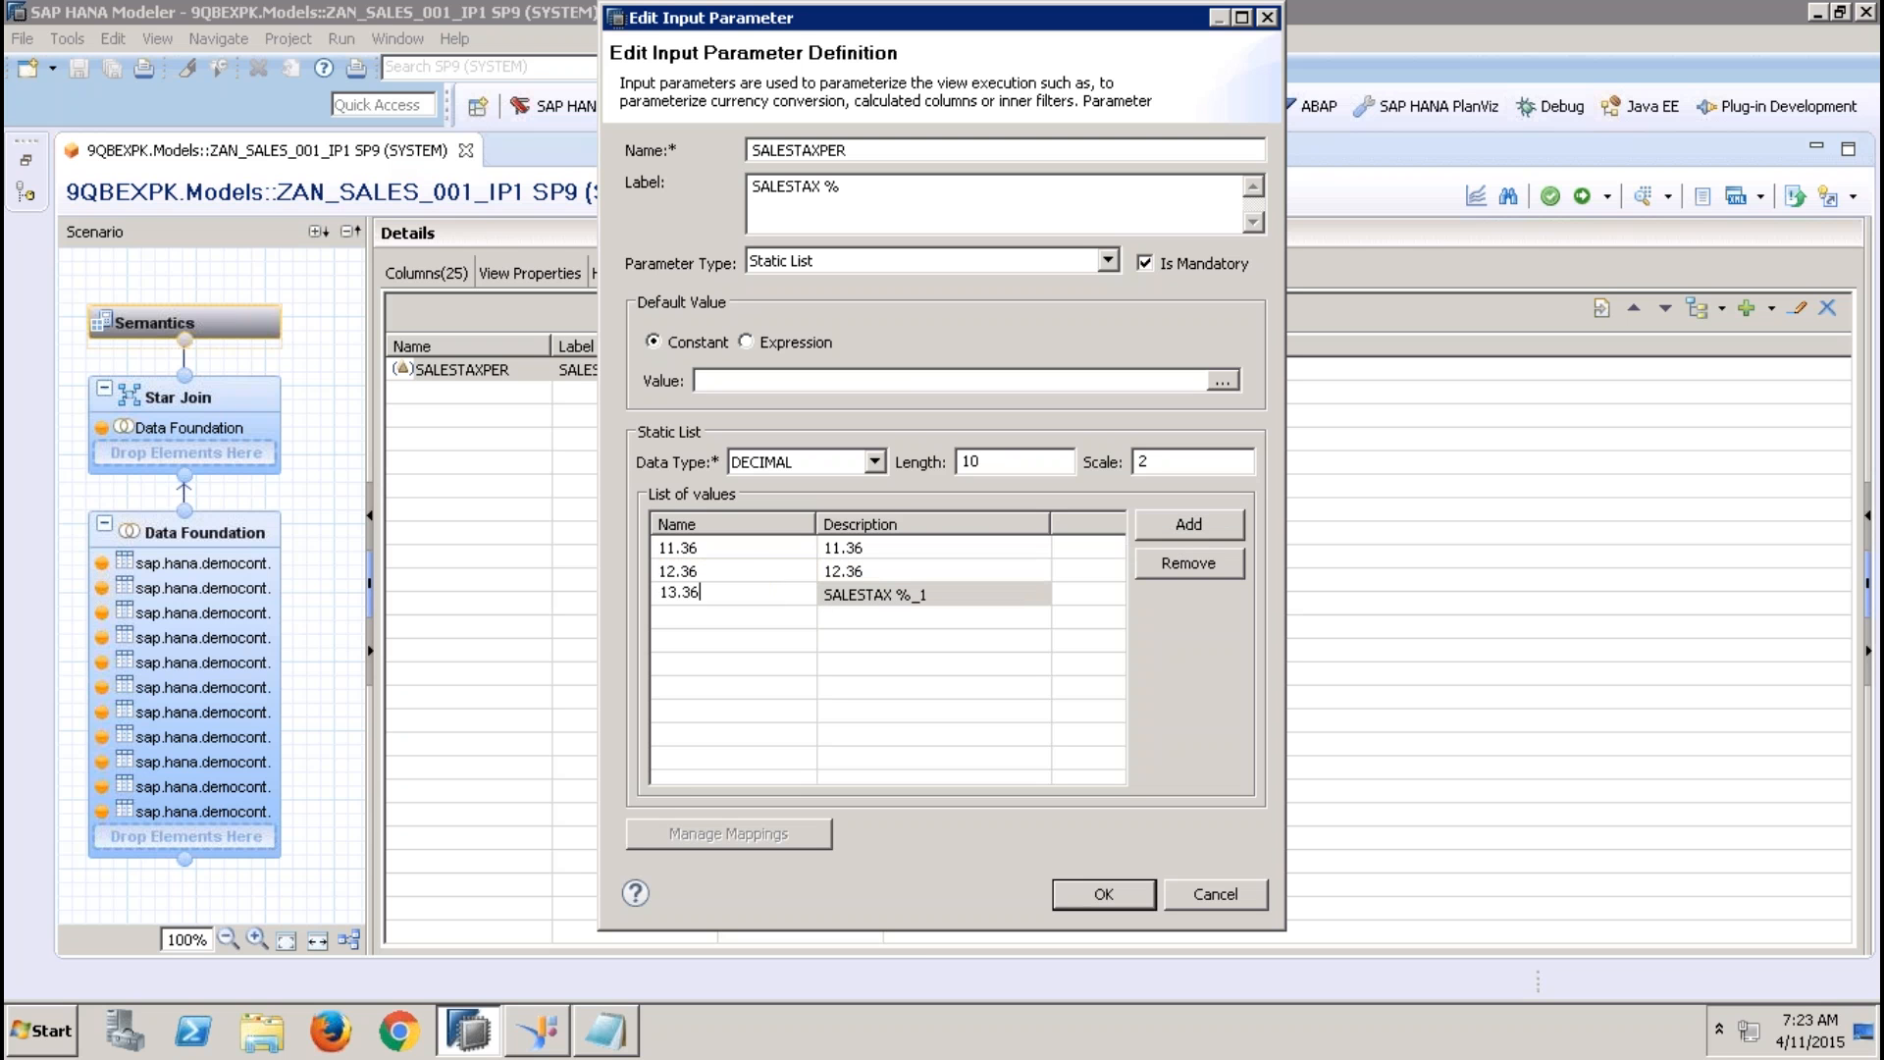
{"action": "key", "text": "Tab"}
{"action": "type", "text": "13"}
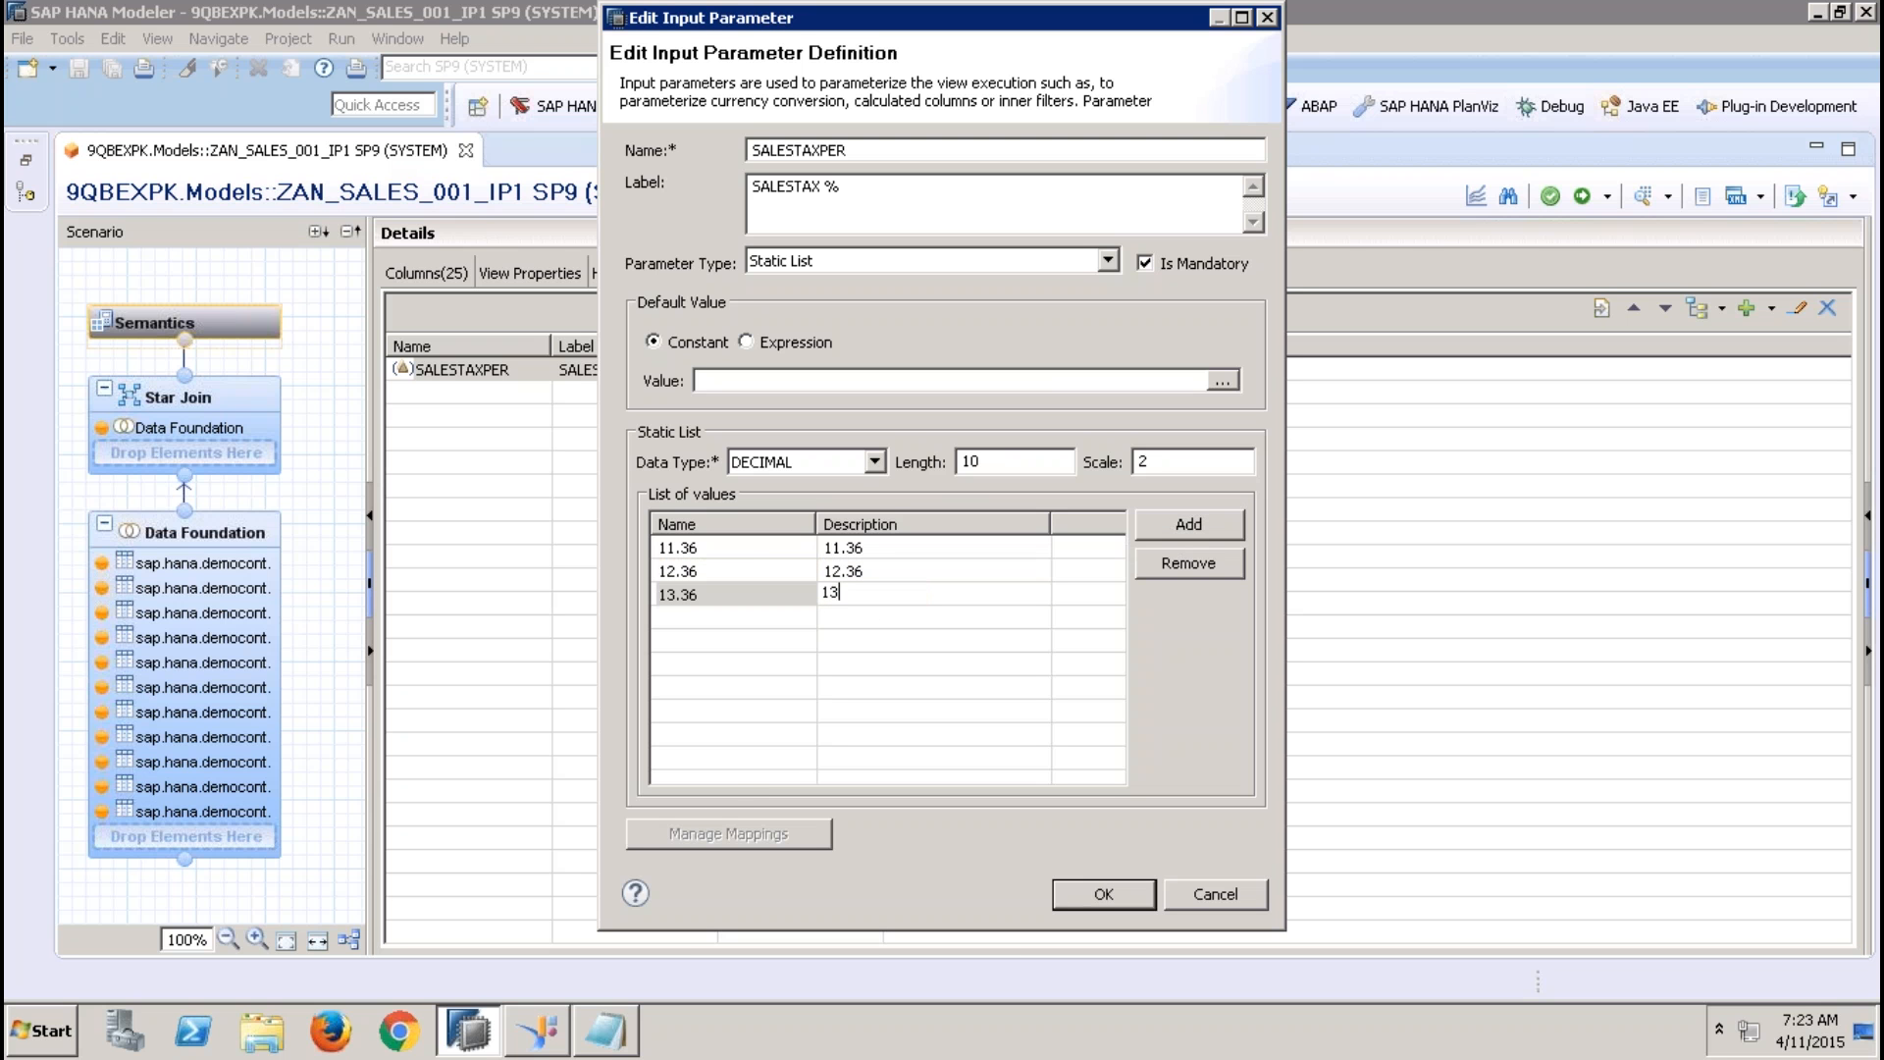
{"action": "type", "text": ".36"}
{"action": "left_click", "coordinate": [1039, 565]}
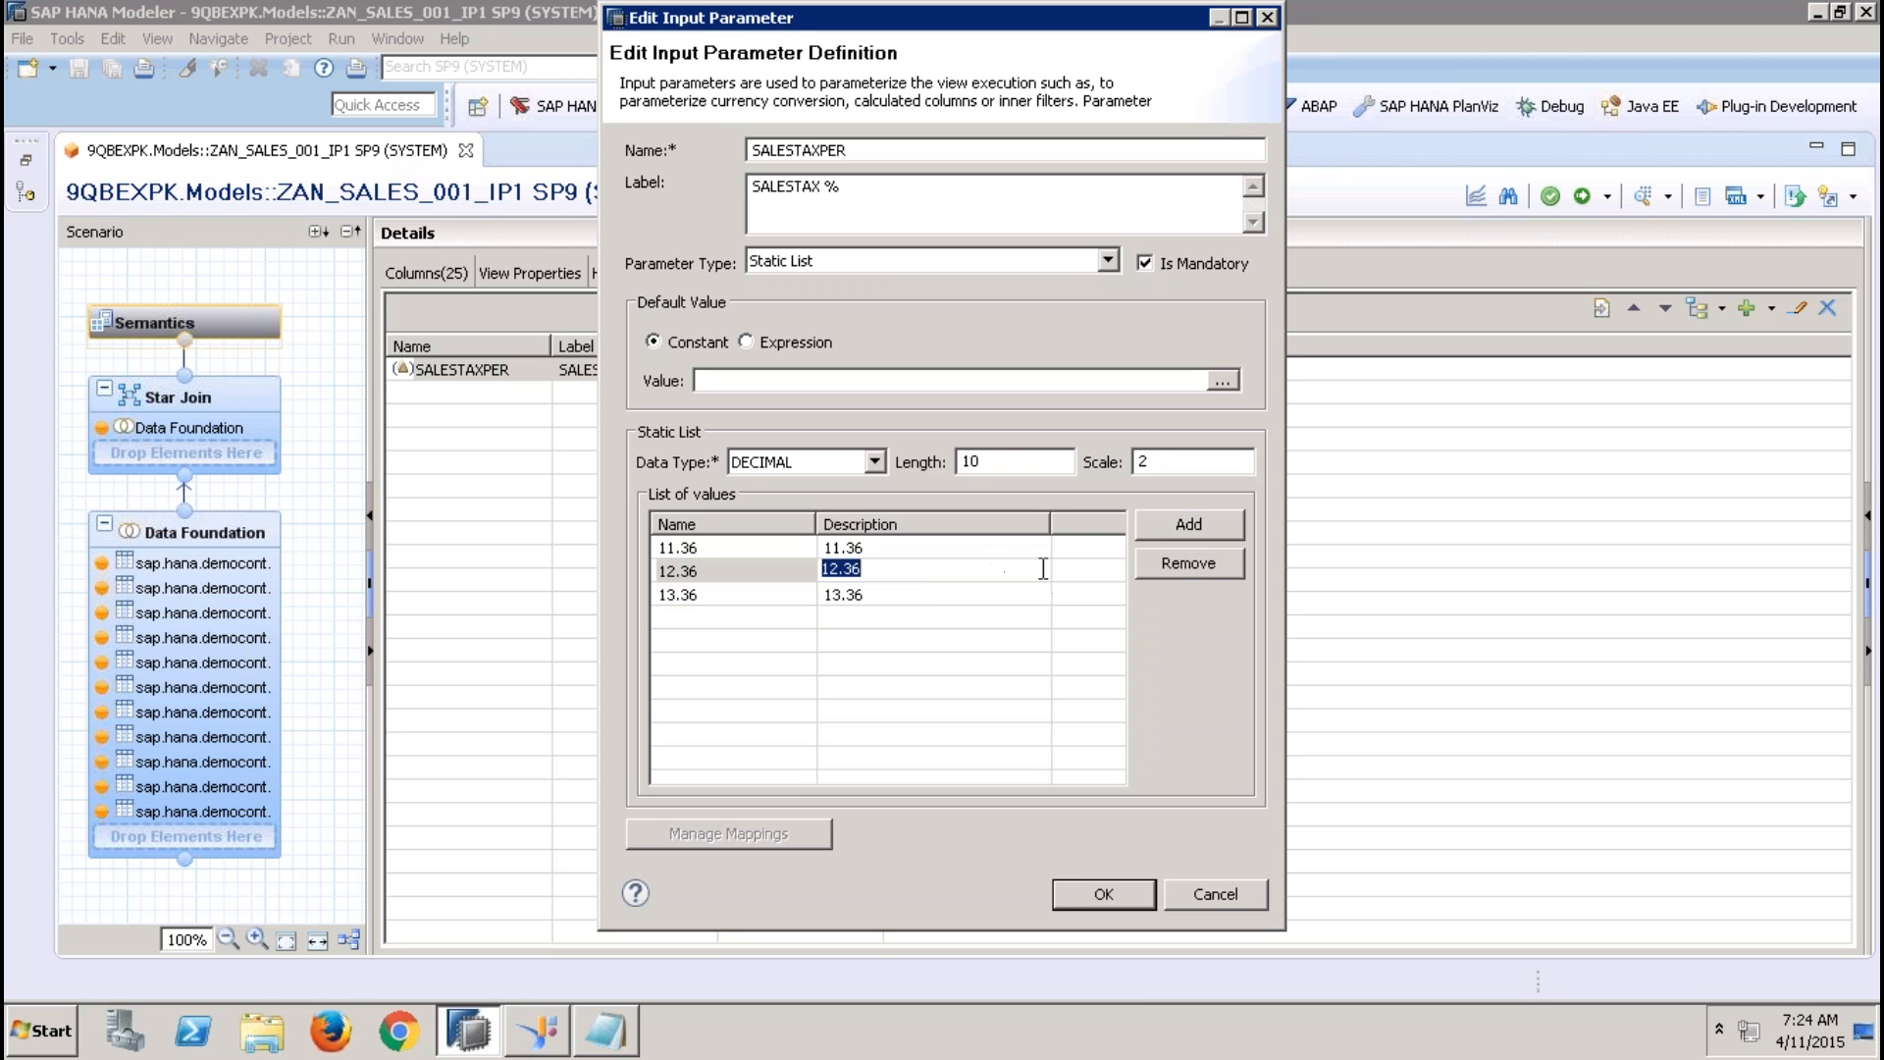
{"action": "left_click", "coordinate": [1104, 895]}
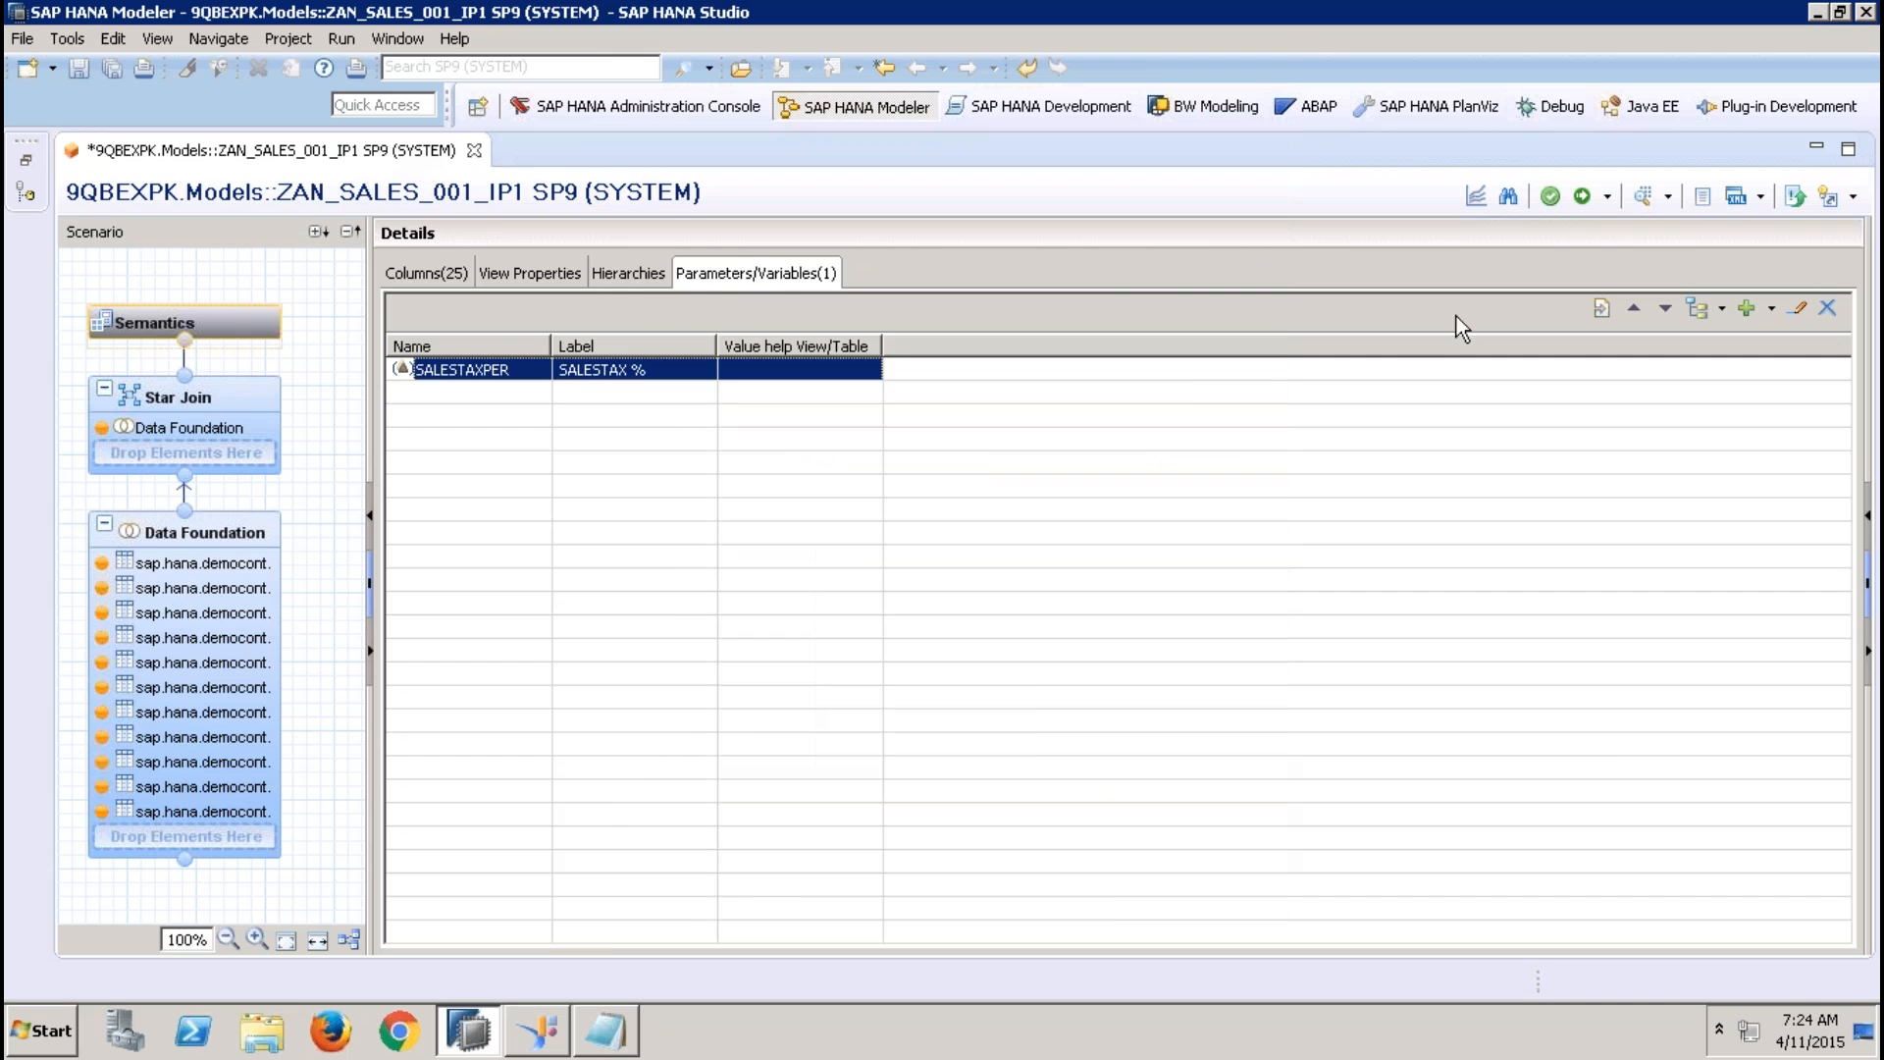
Activate the analytic view and run a data preview with 12.36 chosen from the SALESTAXPER value help
{"action": "left_click", "coordinate": [1582, 197]}
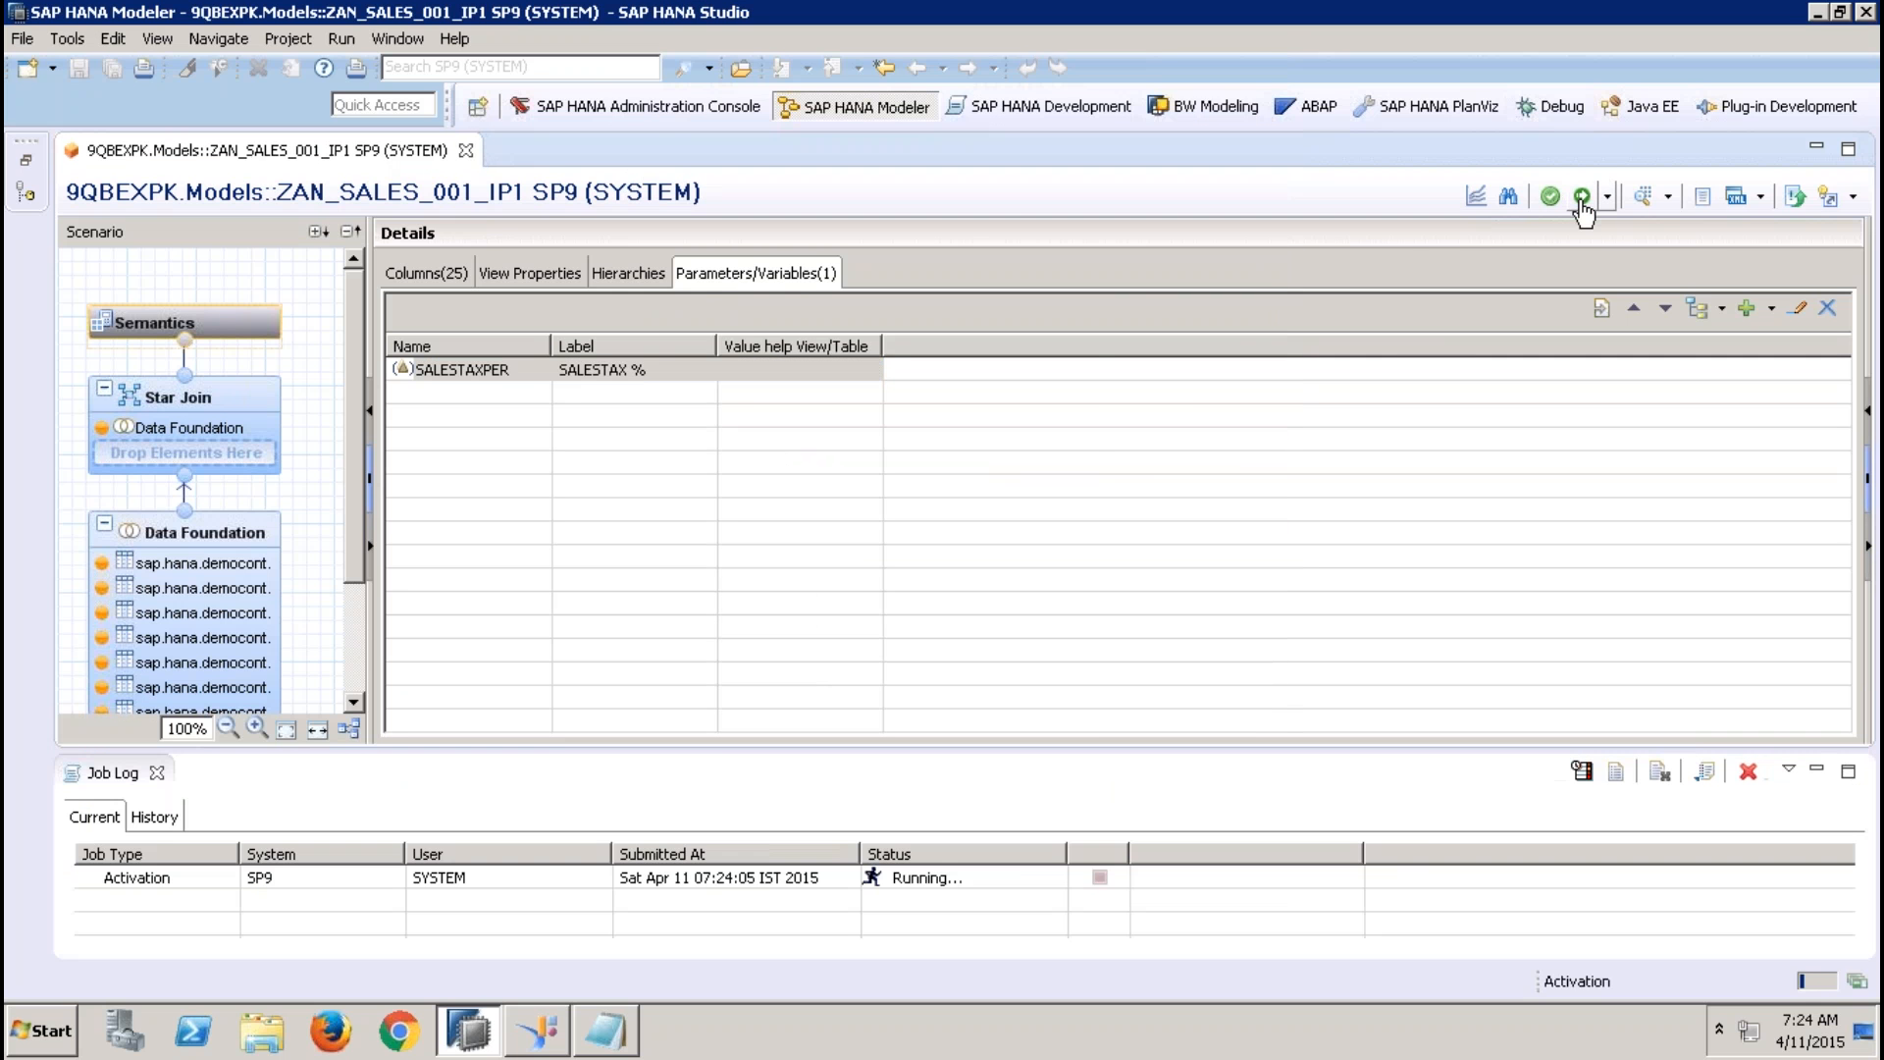
{"action": "left_click", "coordinate": [1645, 197]}
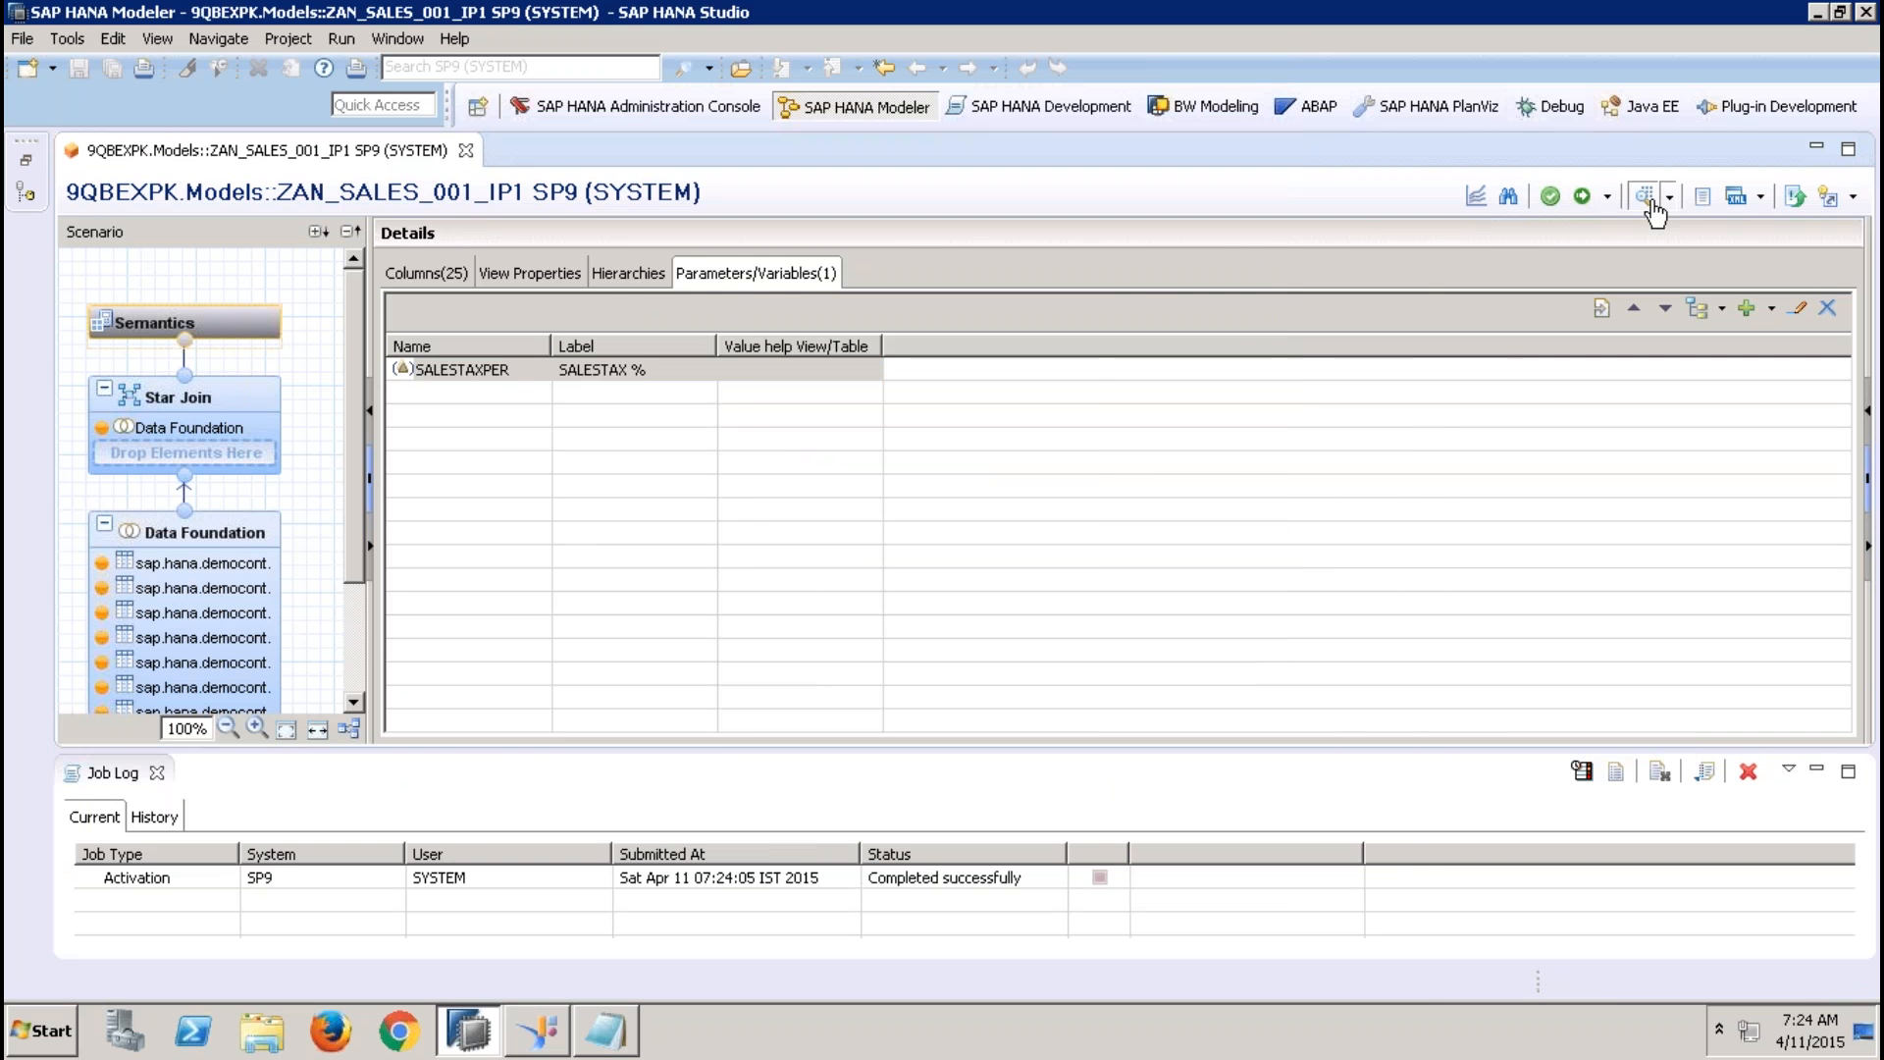
{"action": "left_click", "coordinate": [961, 364]}
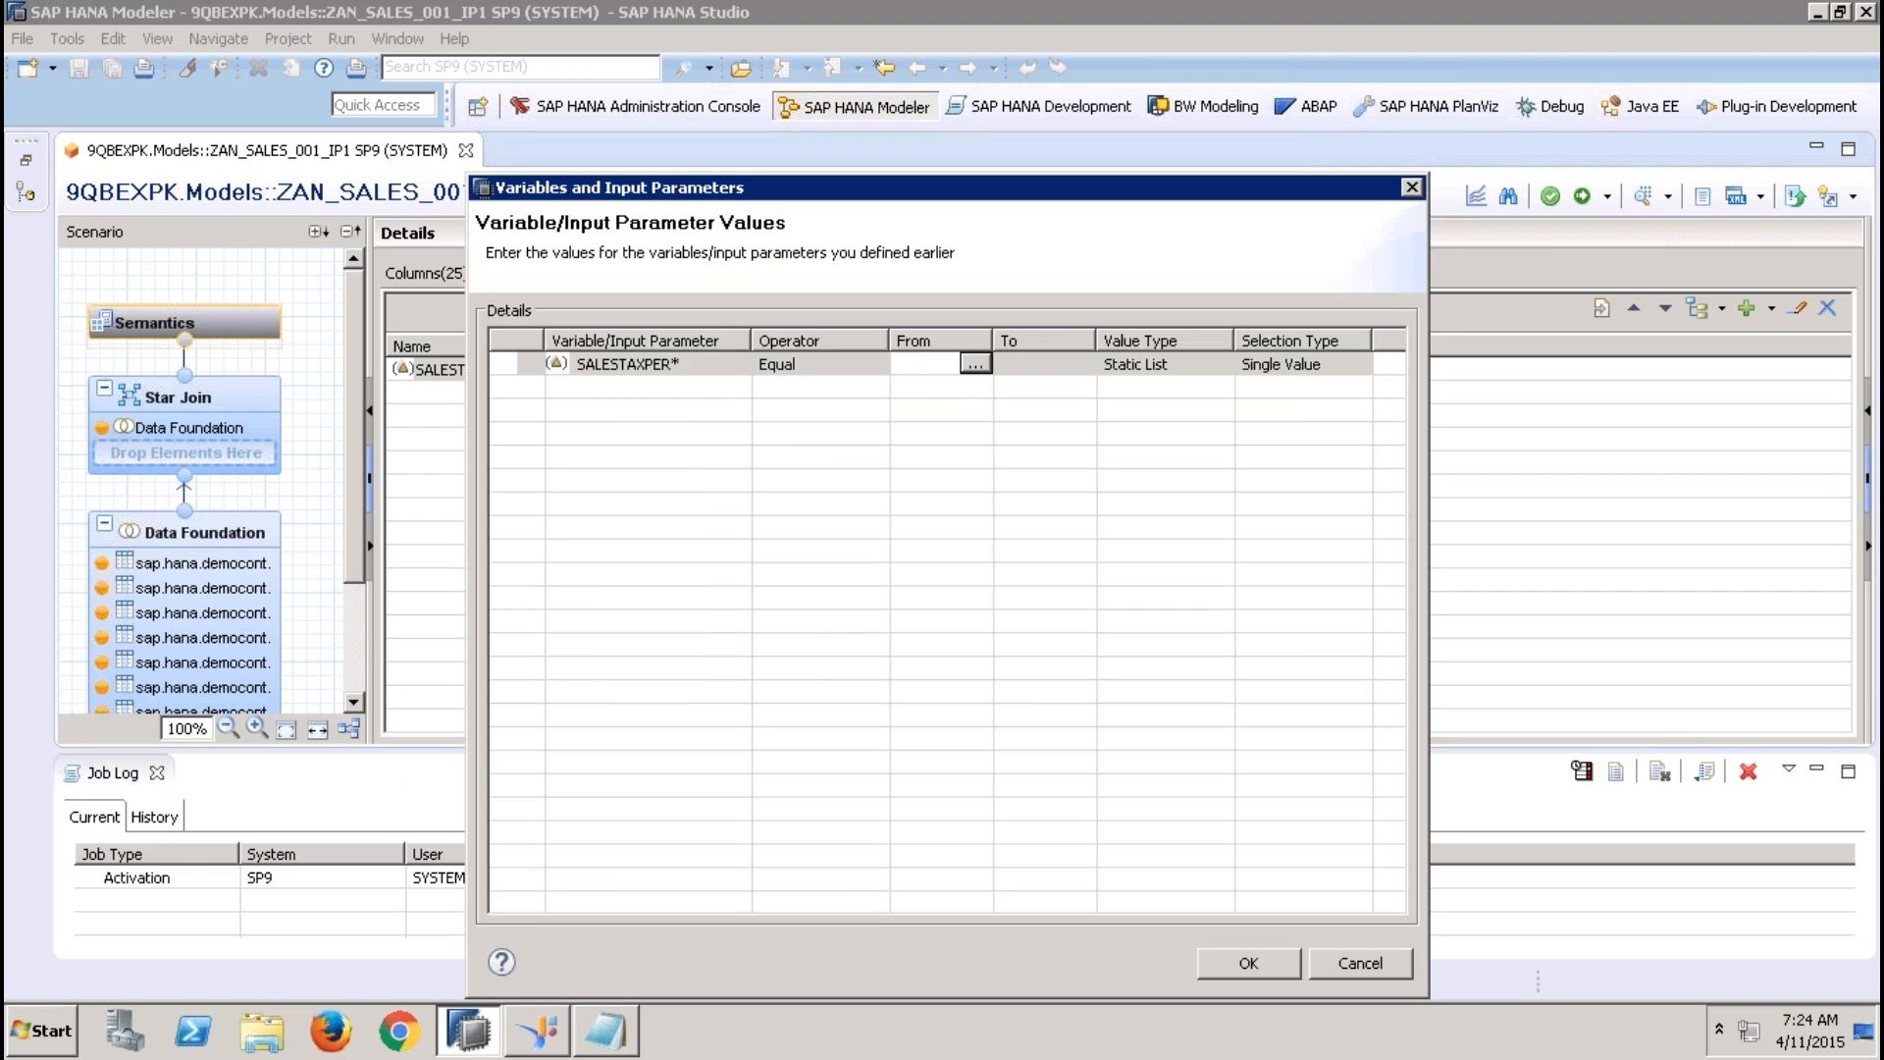
{"action": "left_click", "coordinate": [976, 364]}
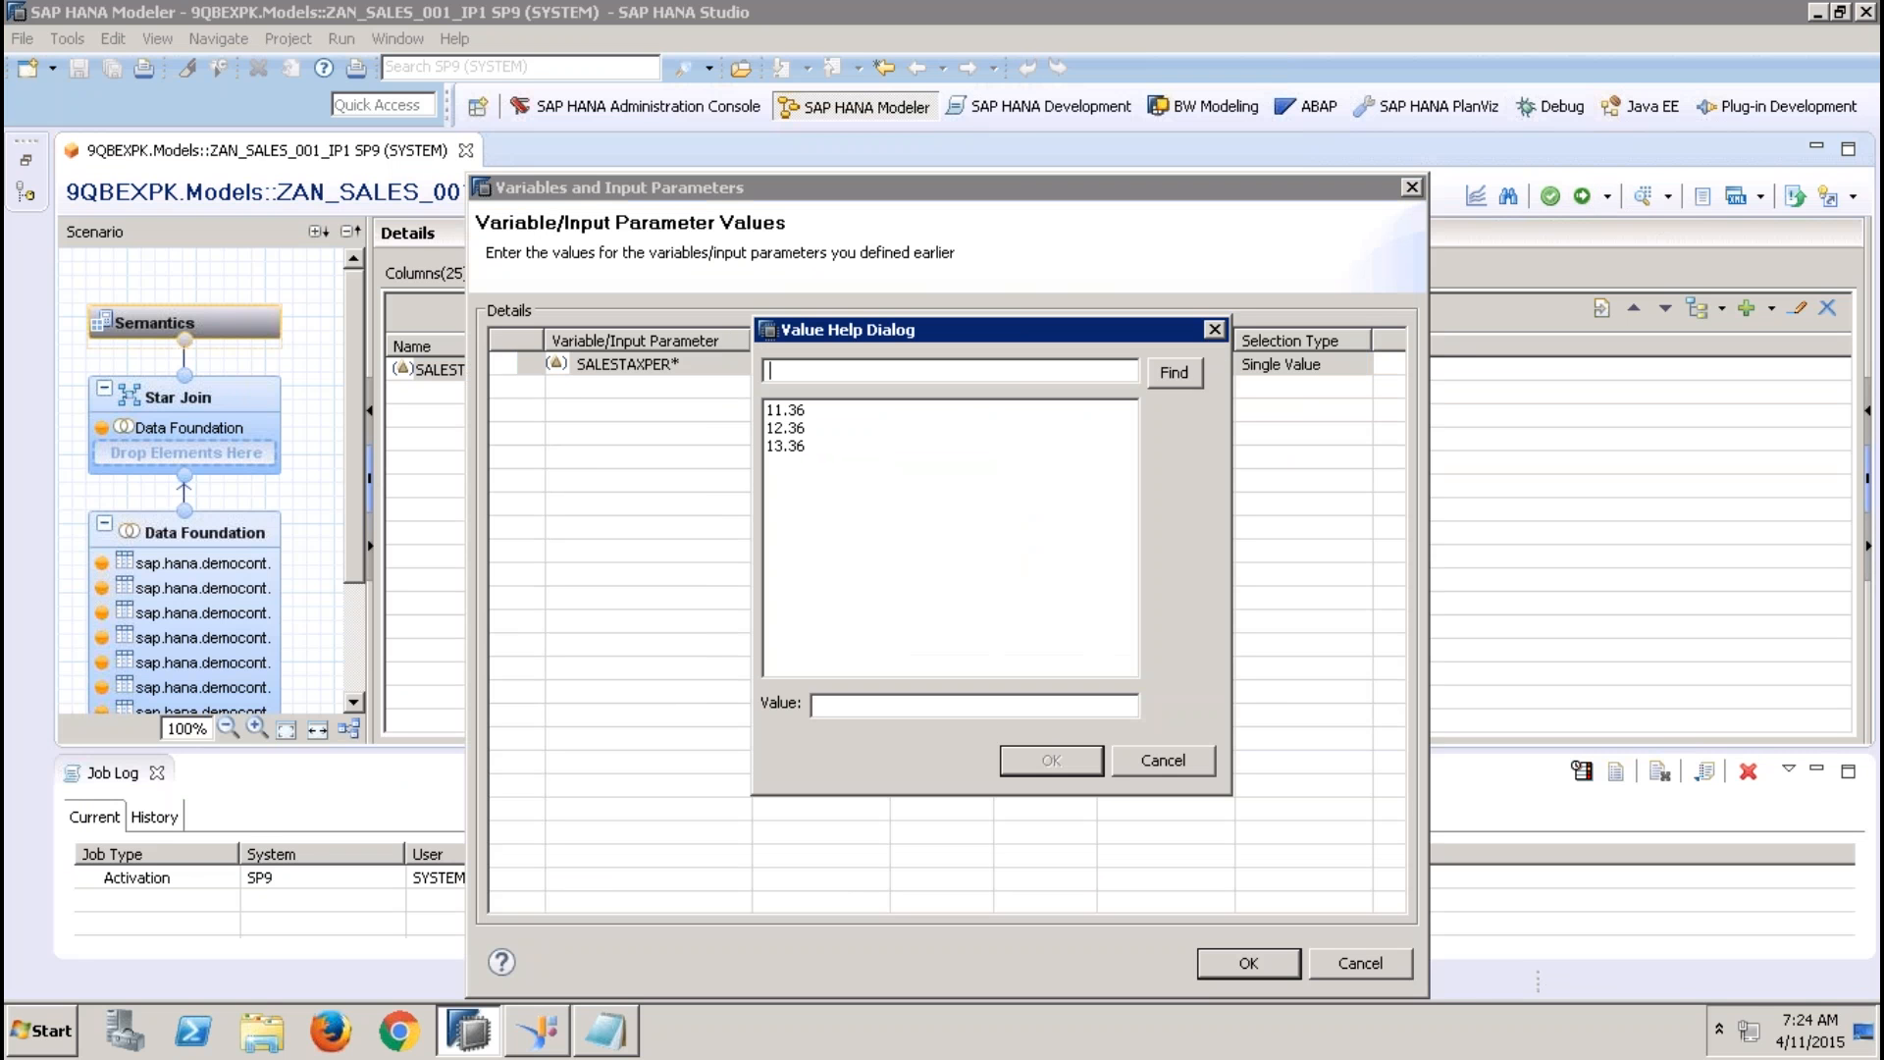
{"action": "left_click", "coordinate": [796, 432]}
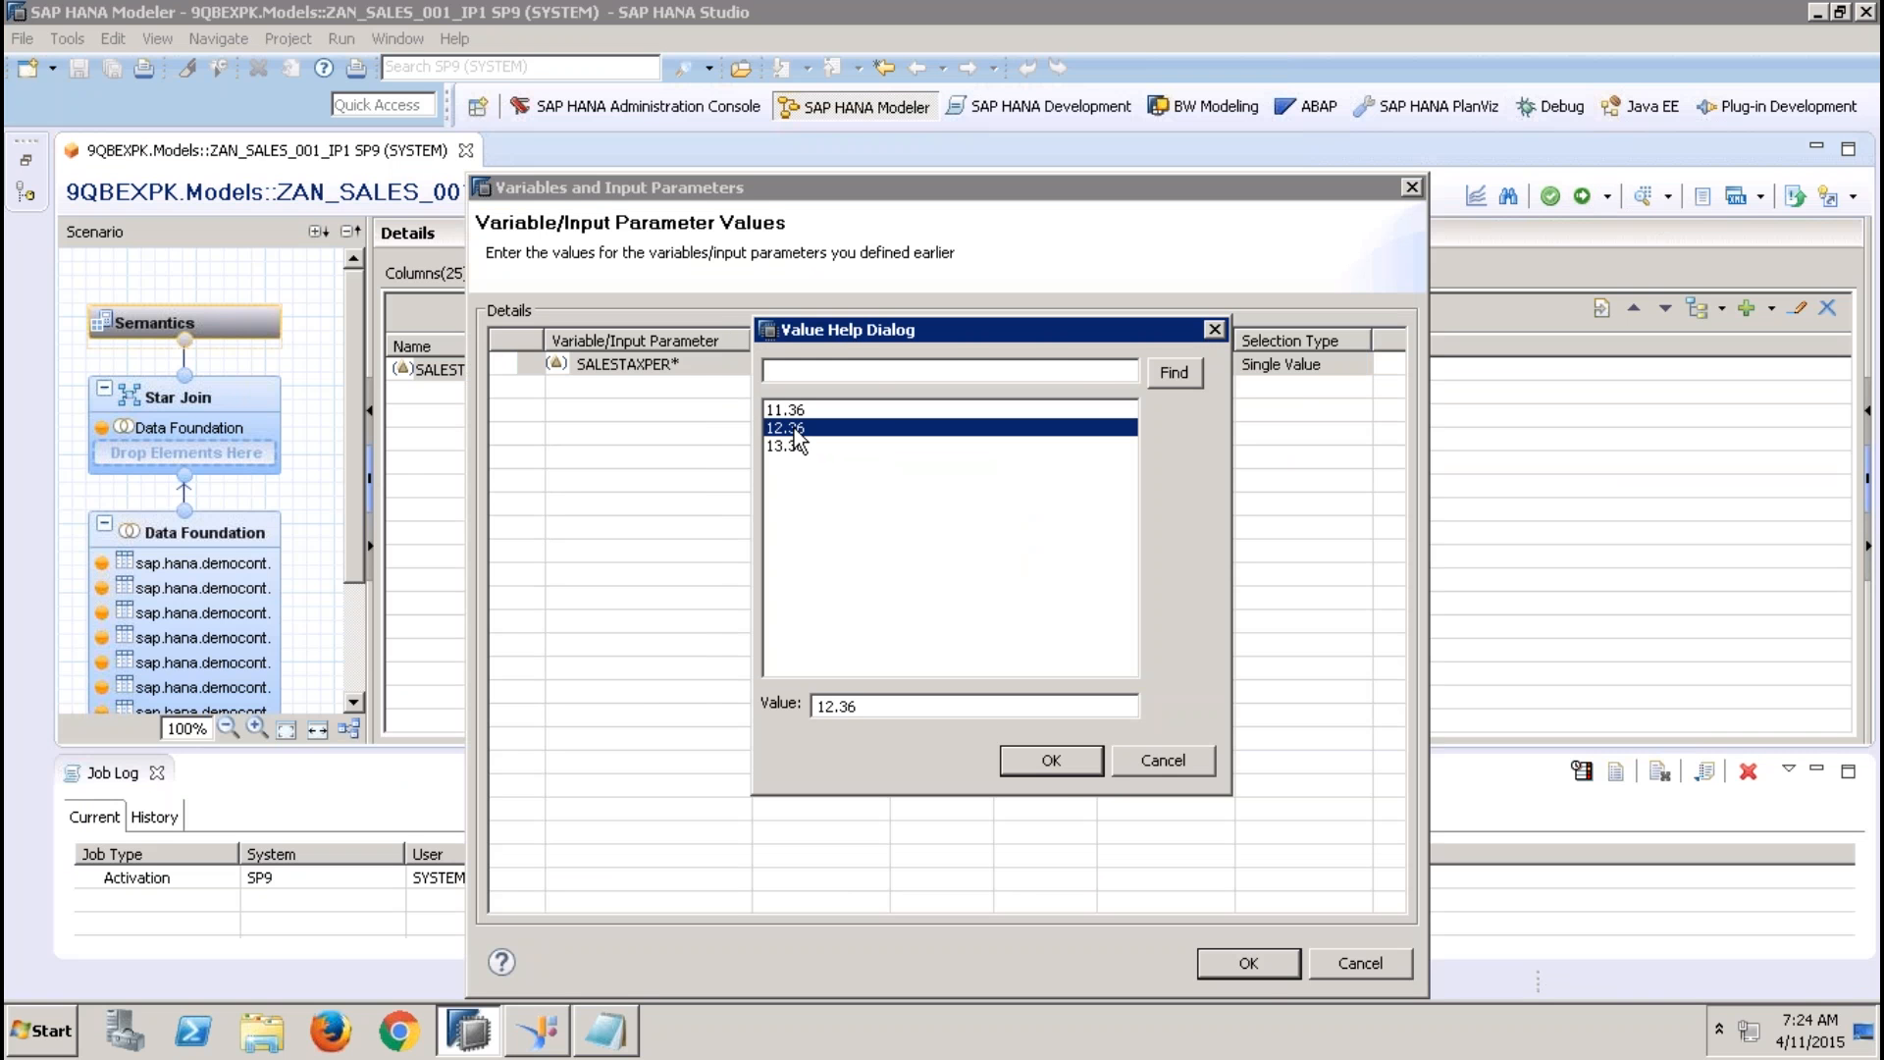
{"action": "left_click", "coordinate": [1054, 762]}
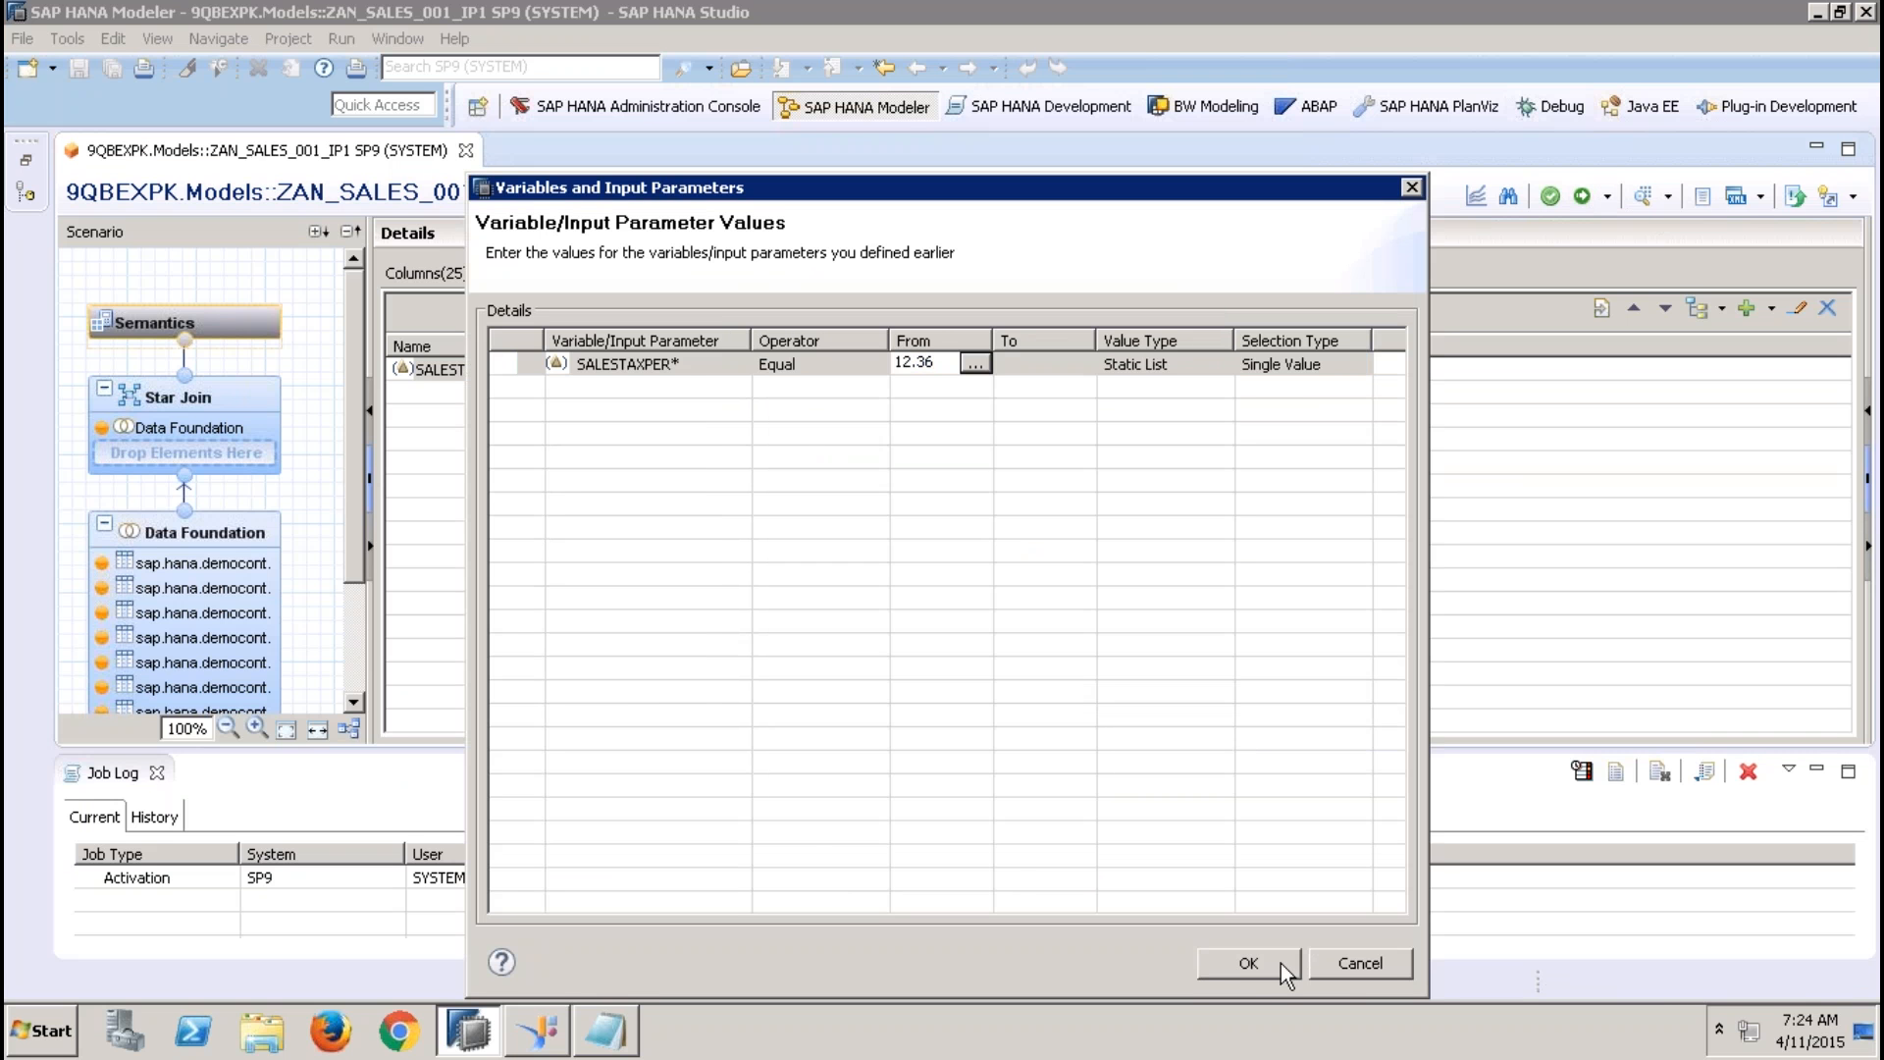
{"action": "left_click", "coordinate": [1260, 966]}
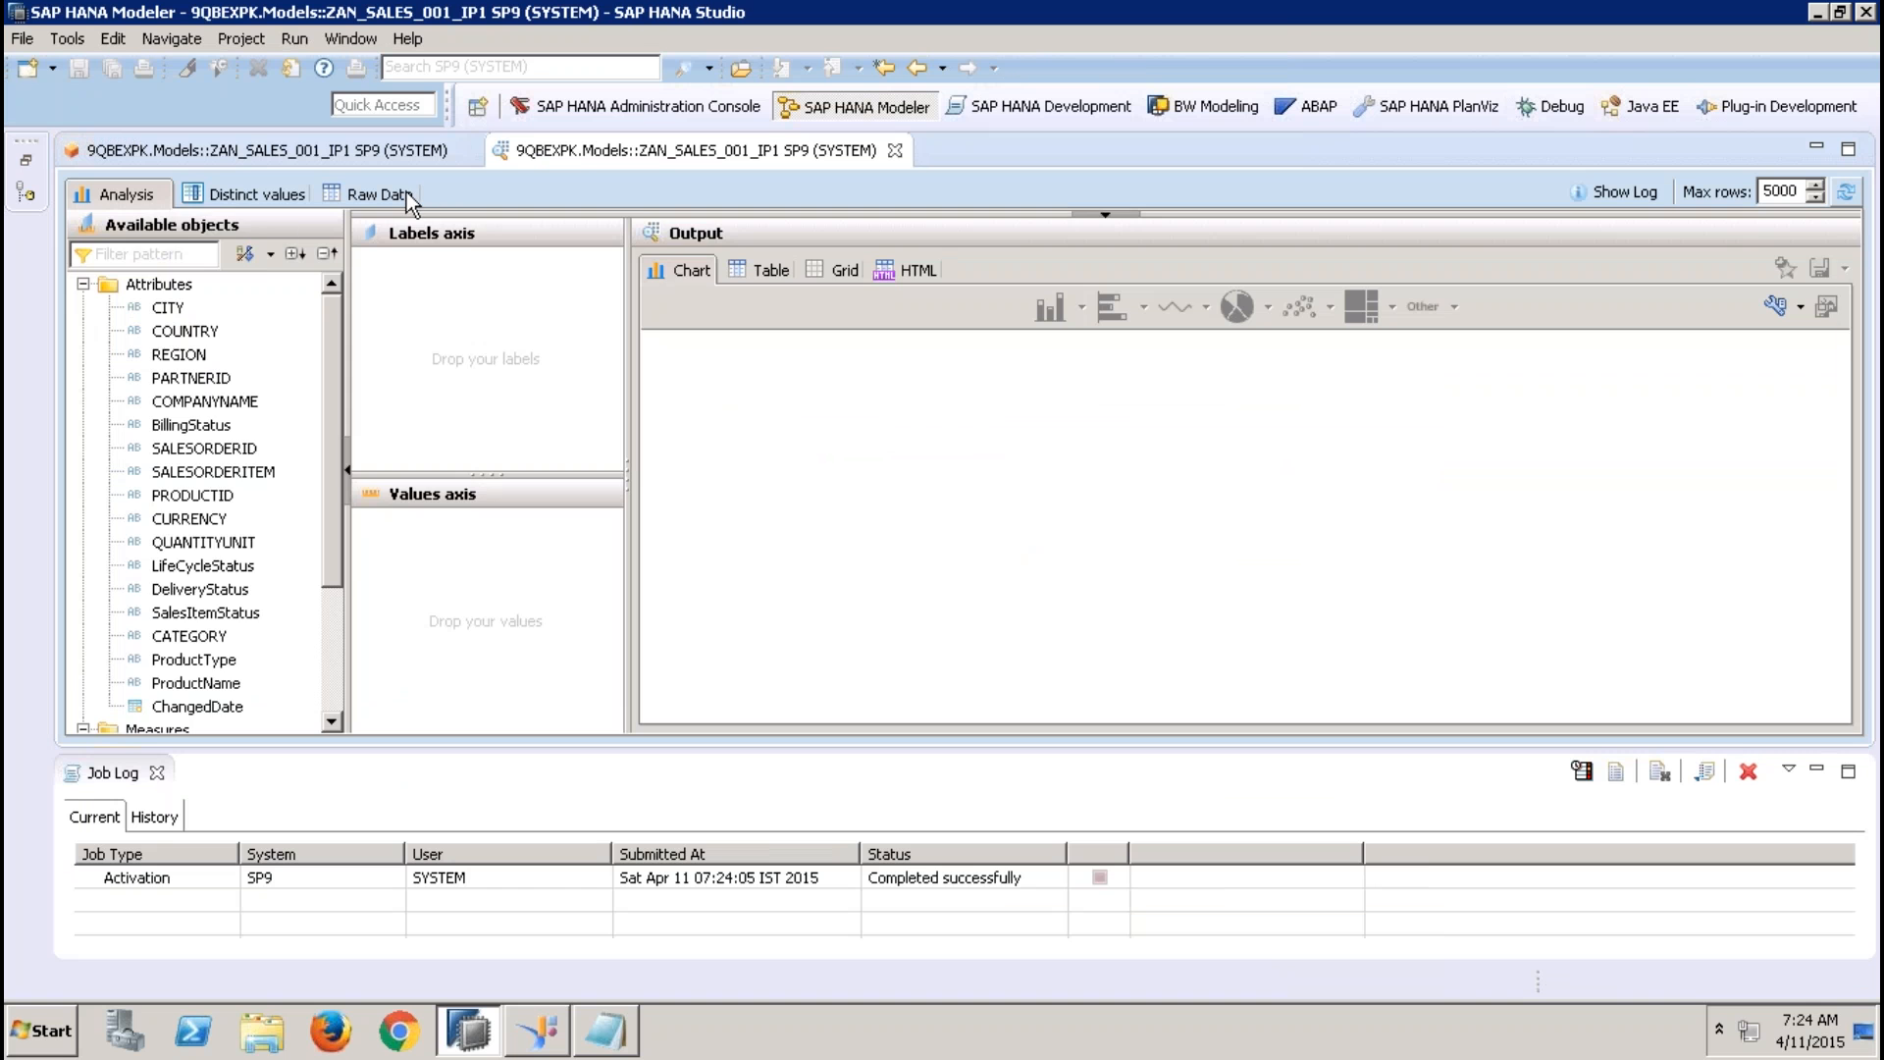
Examine and refresh the SALESTAX values in the preview's raw data, and close the preview
{"action": "left_click", "coordinate": [406, 193]}
{"action": "left_click", "coordinate": [1737, 722]}
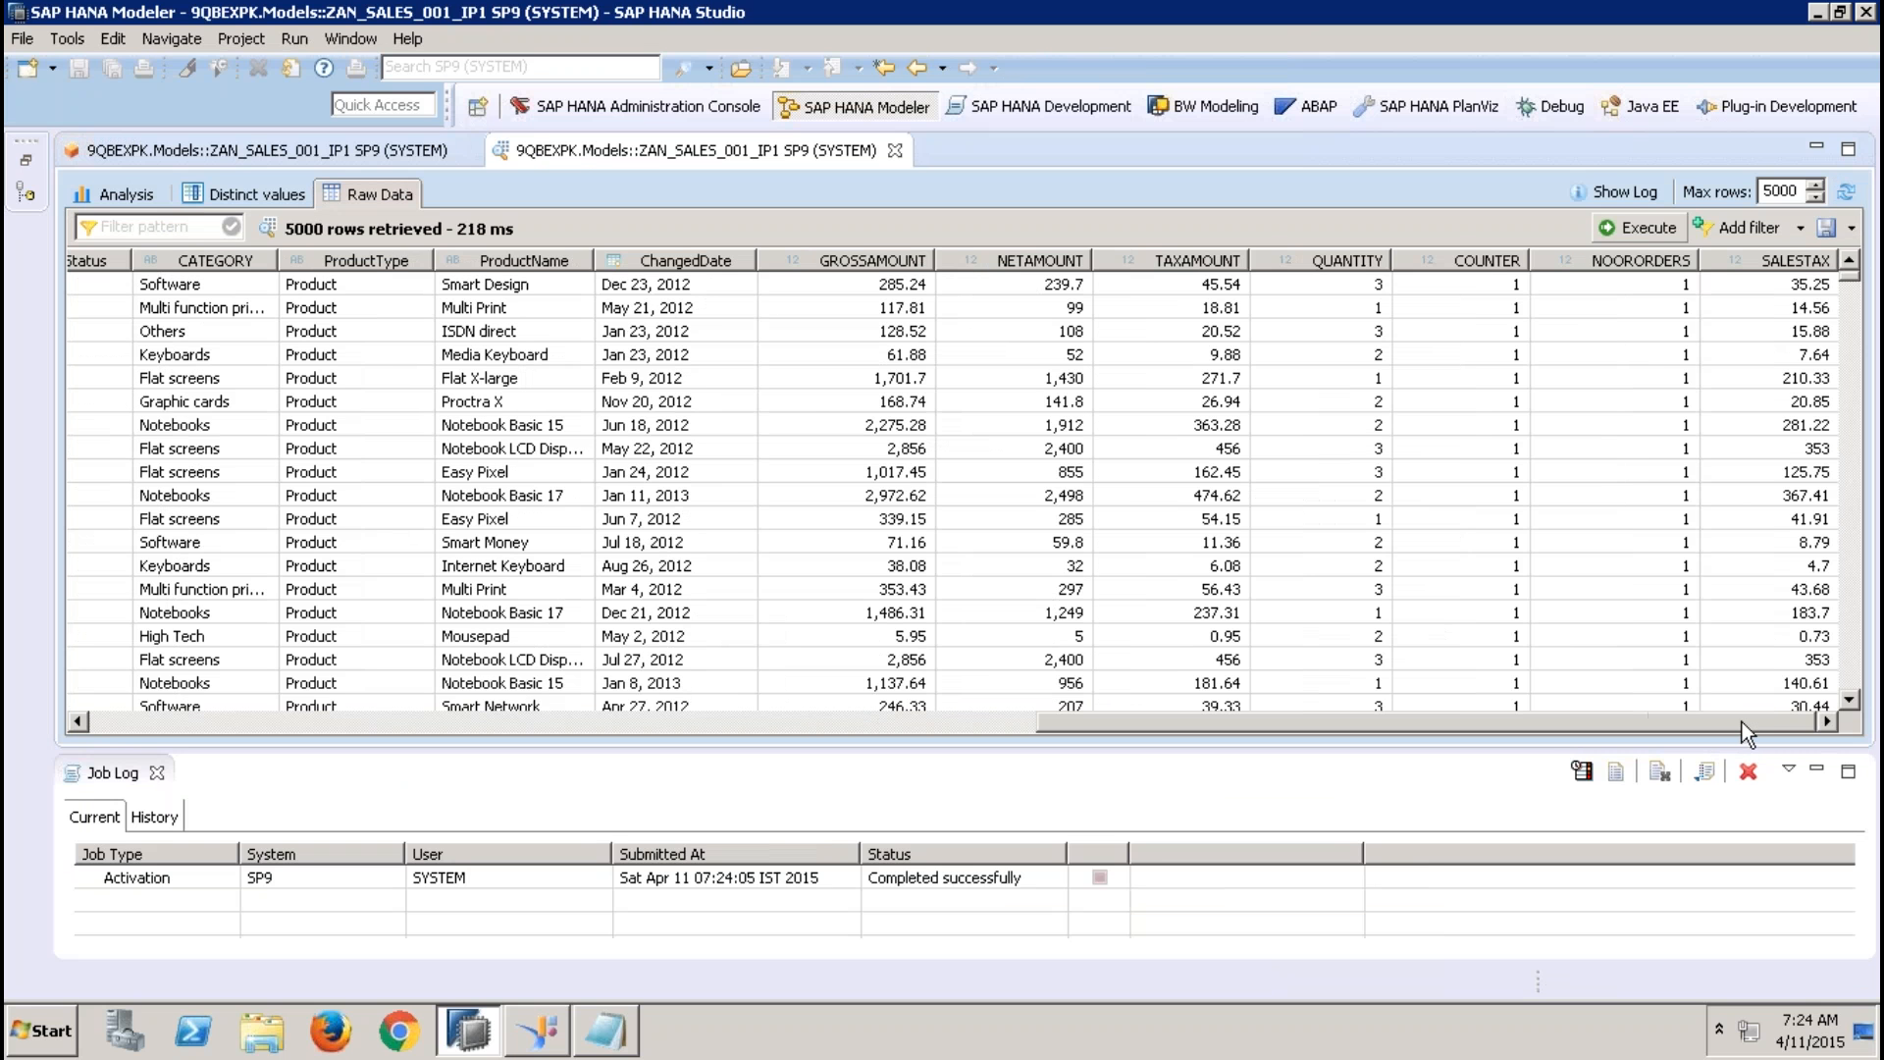
{"action": "left_click", "coordinate": [1806, 294]}
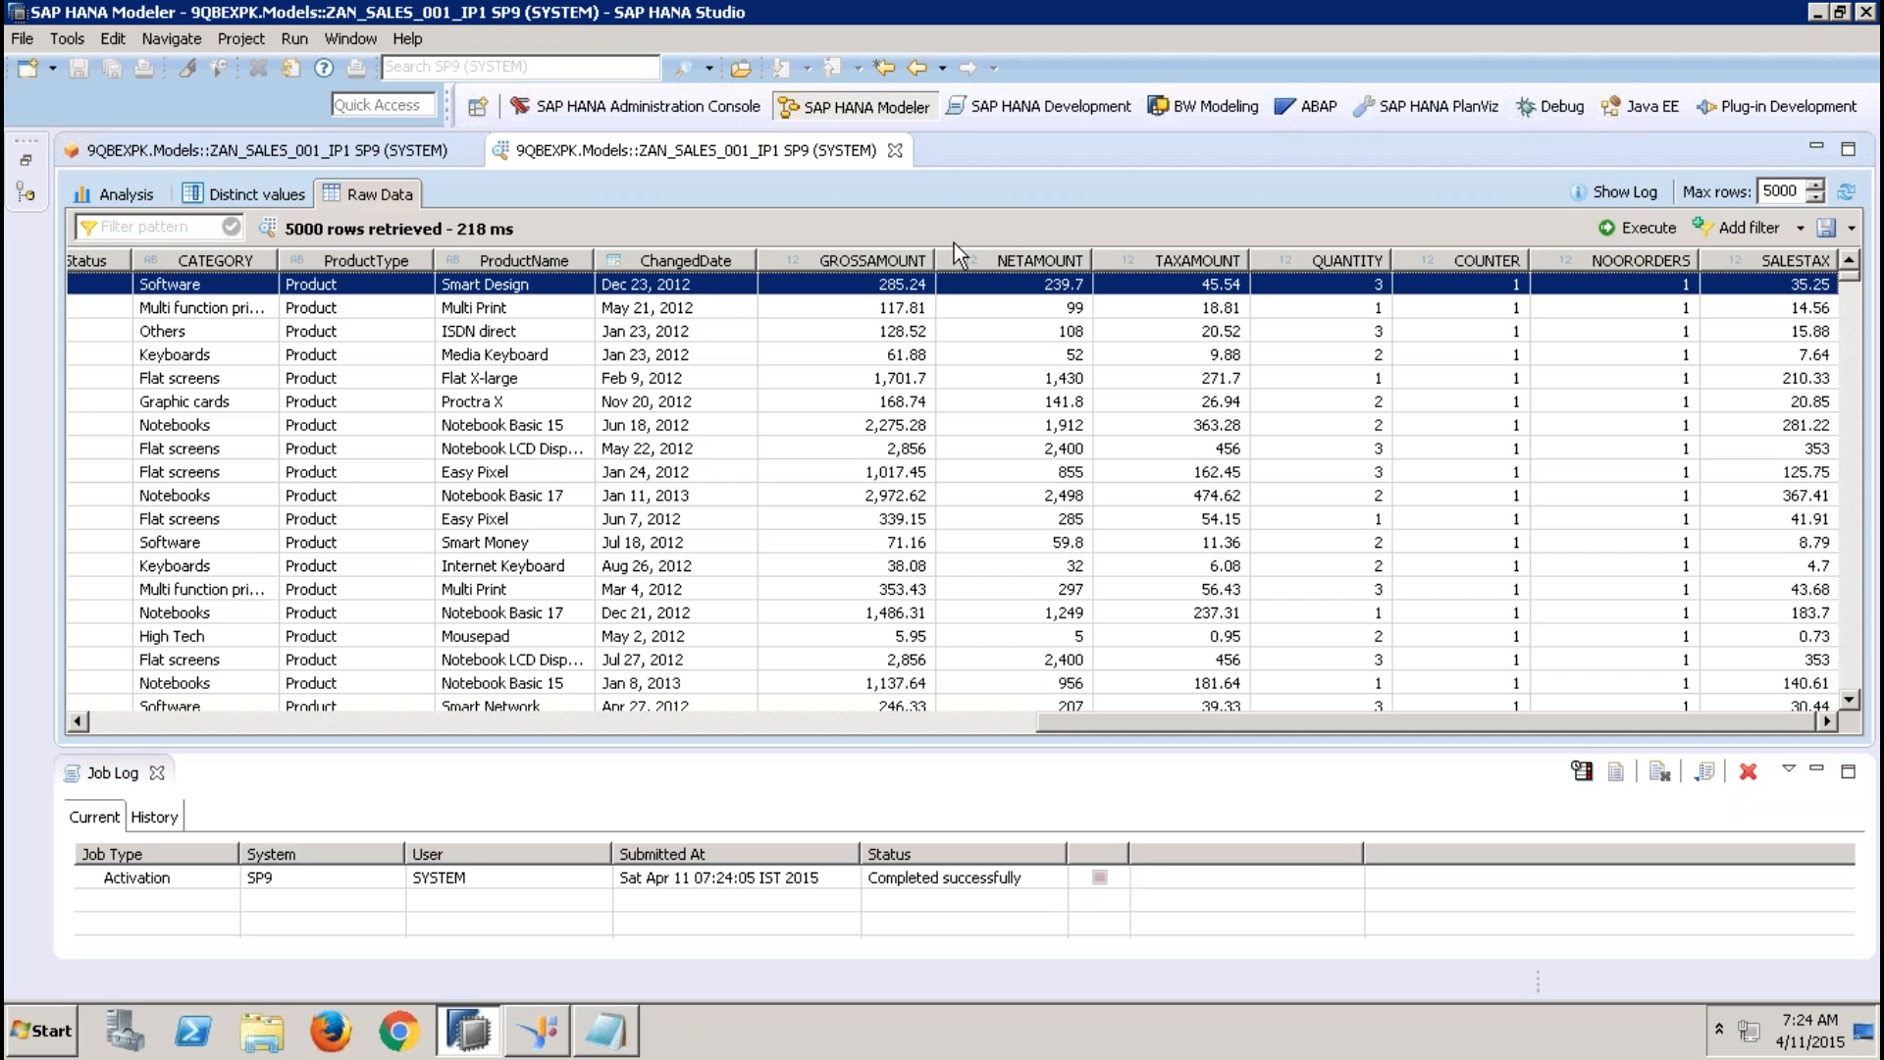
{"action": "left_click", "coordinate": [1633, 229]}
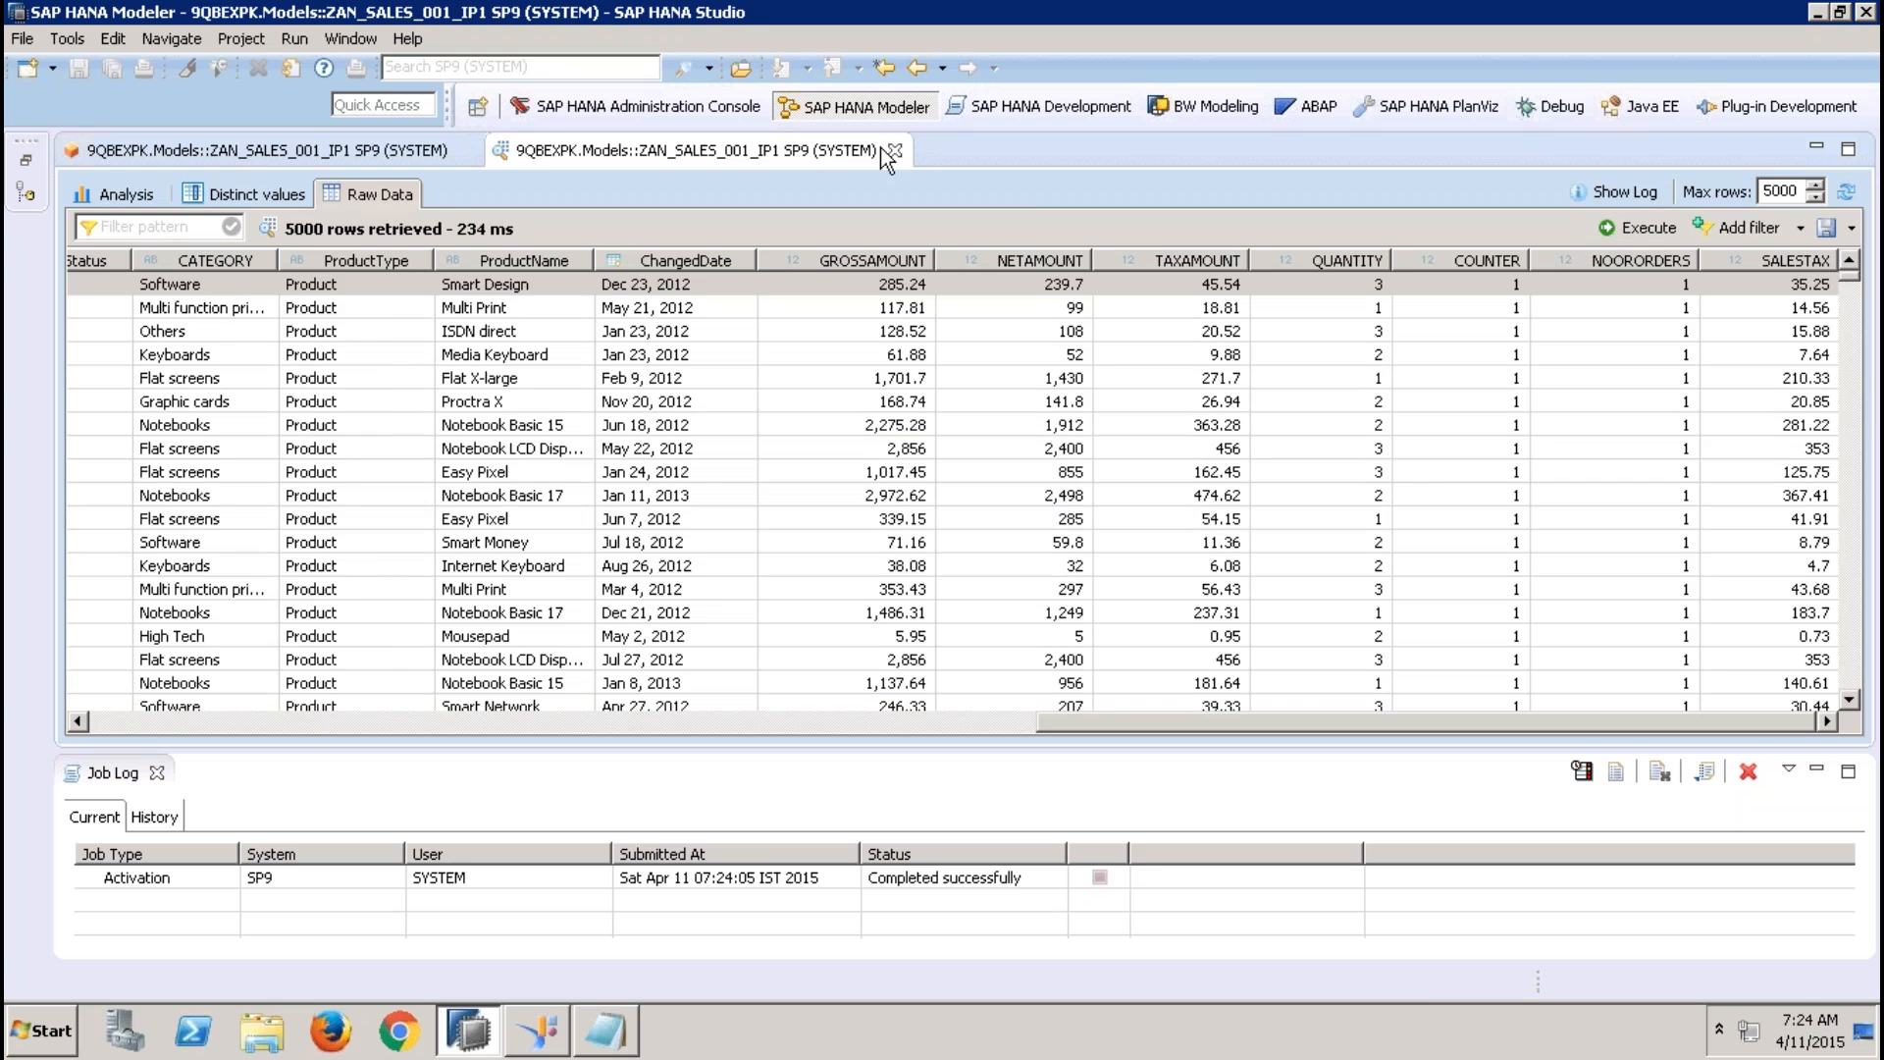
{"action": "left_click", "coordinate": [894, 150]}
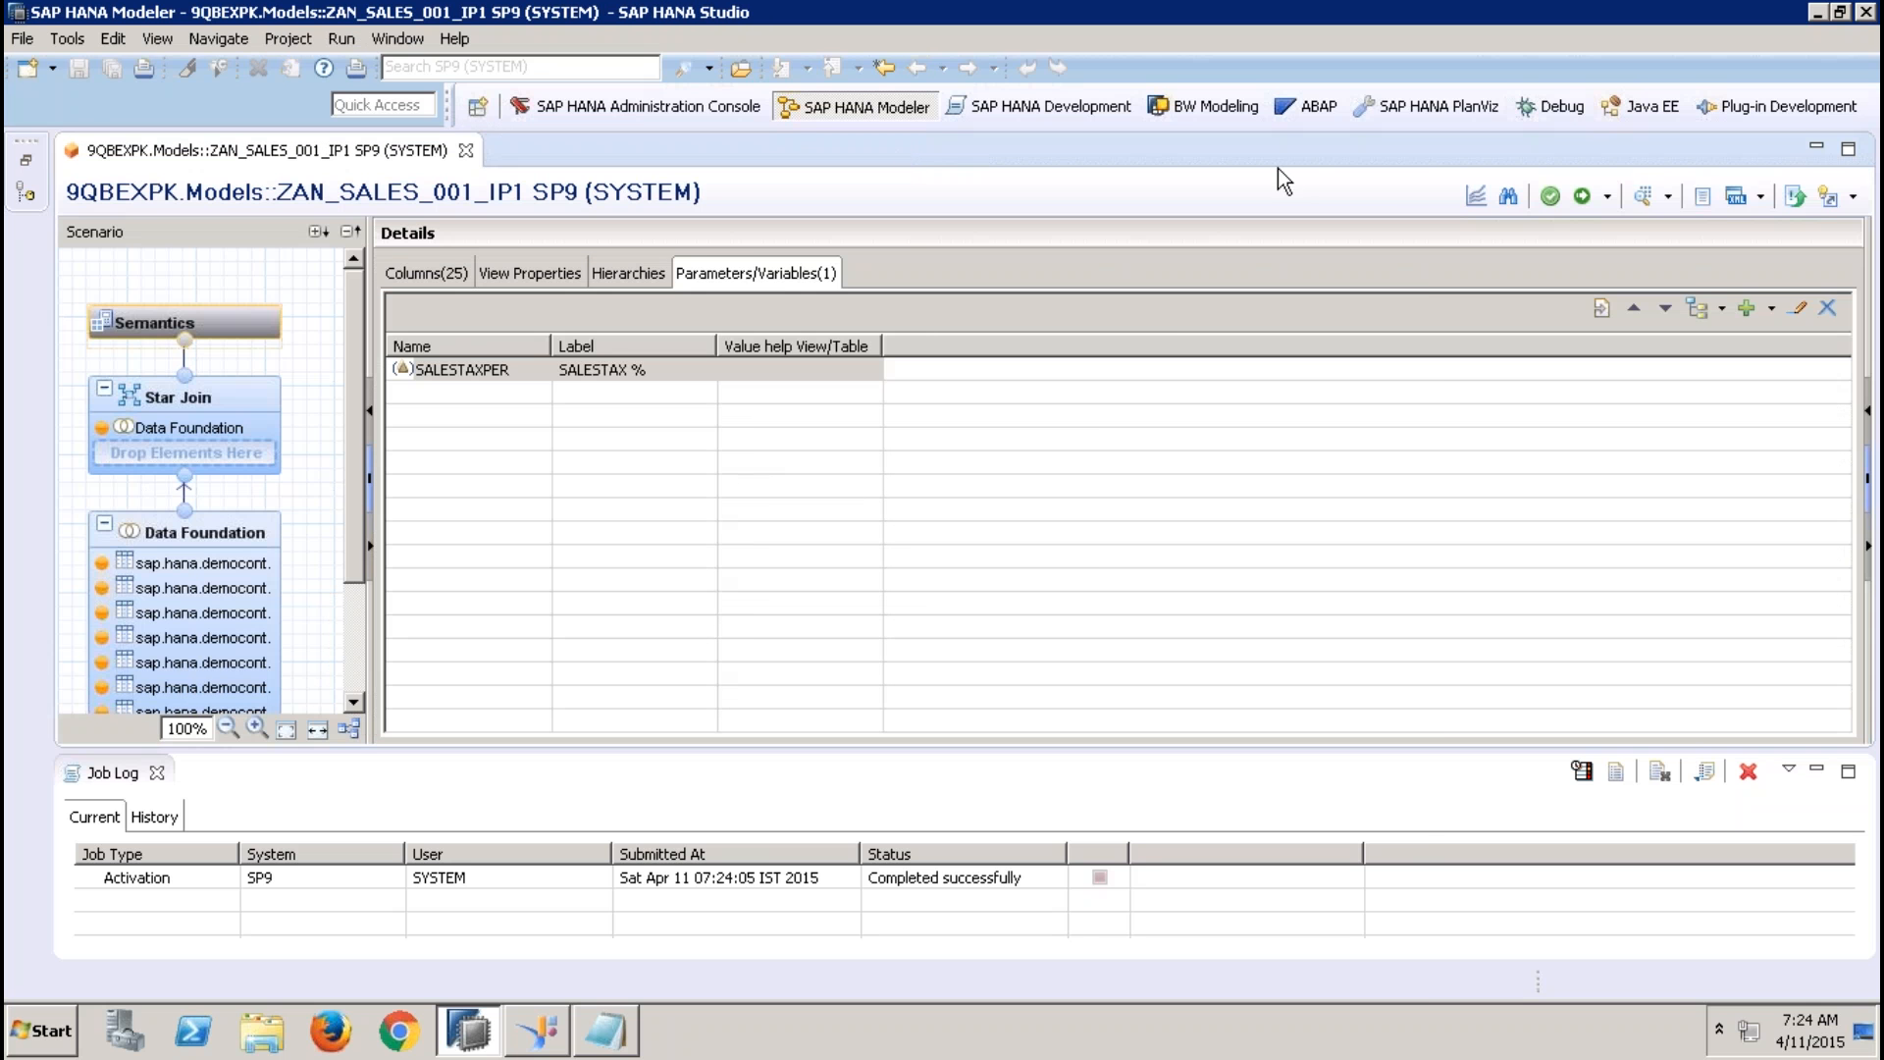
Run another data preview of the view with 13.36 chosen from the SALESTAXPER value help
{"action": "left_click", "coordinate": [1645, 197]}
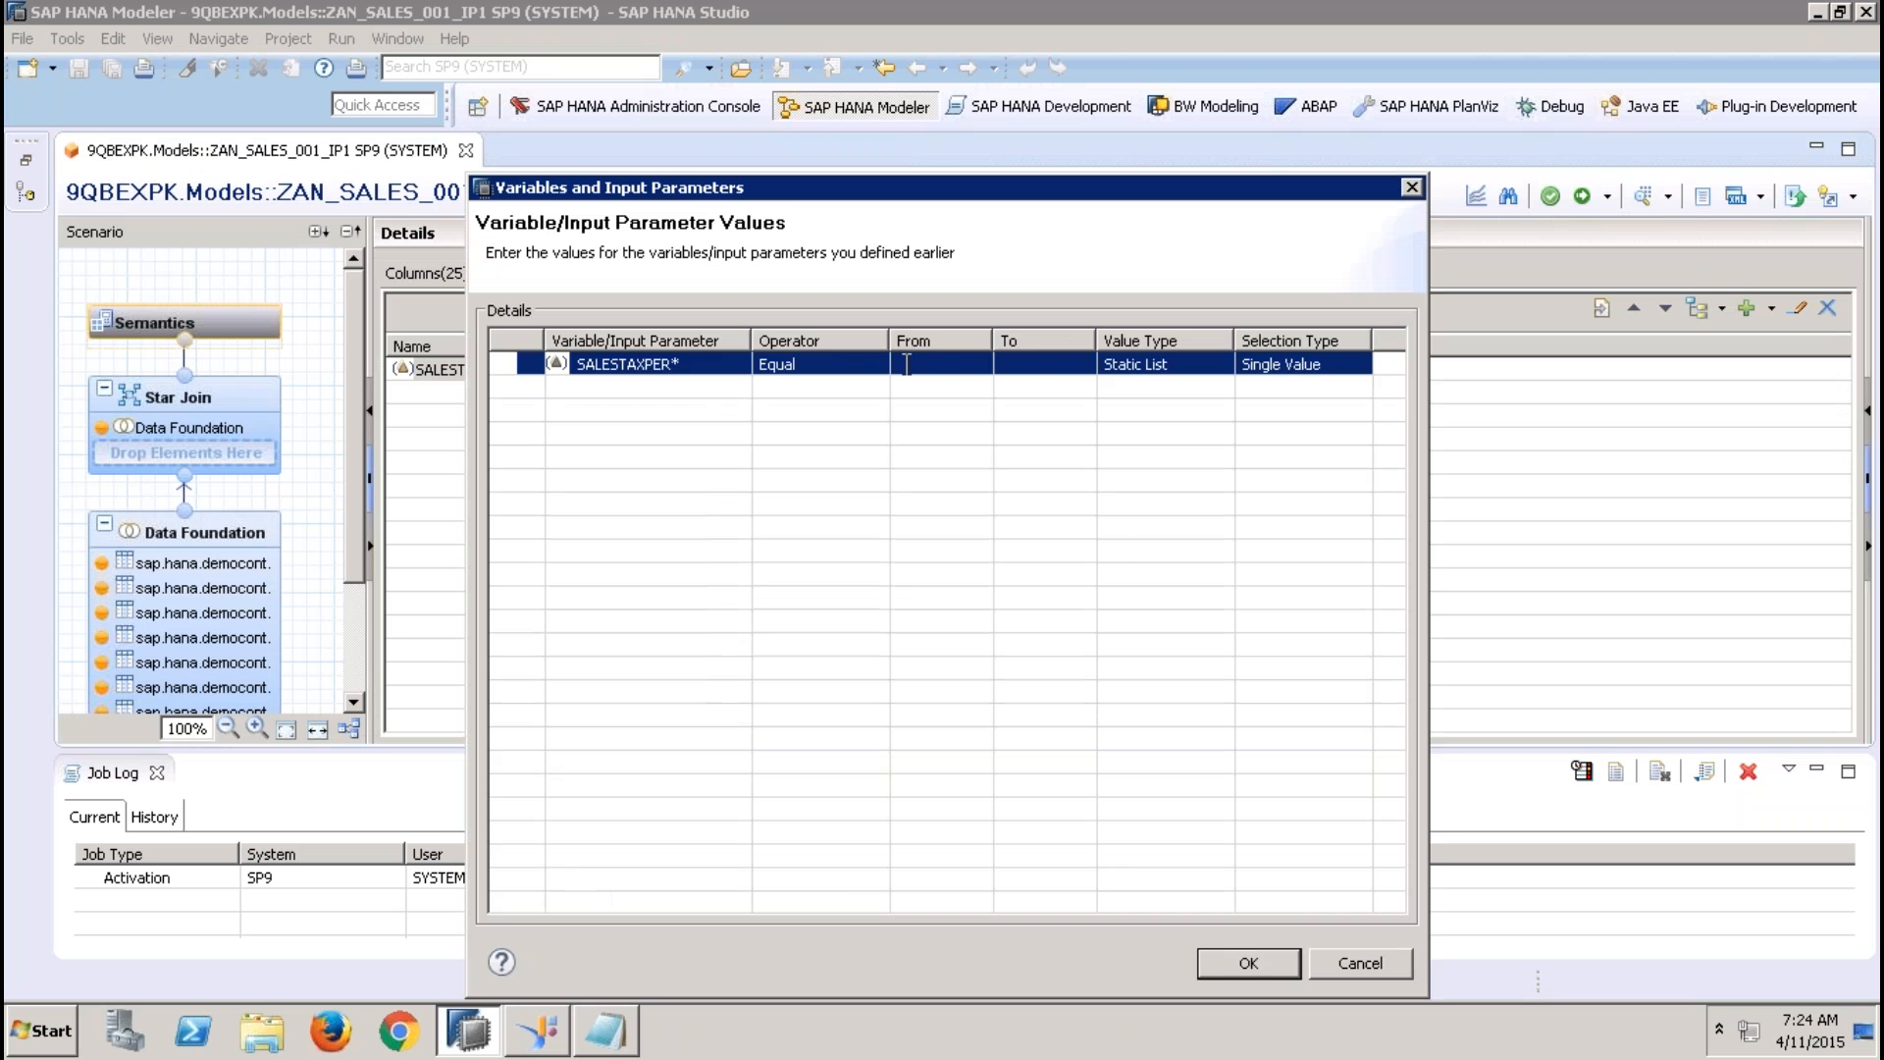
{"action": "left_click", "coordinate": [907, 364]}
{"action": "left_click", "coordinate": [973, 365]}
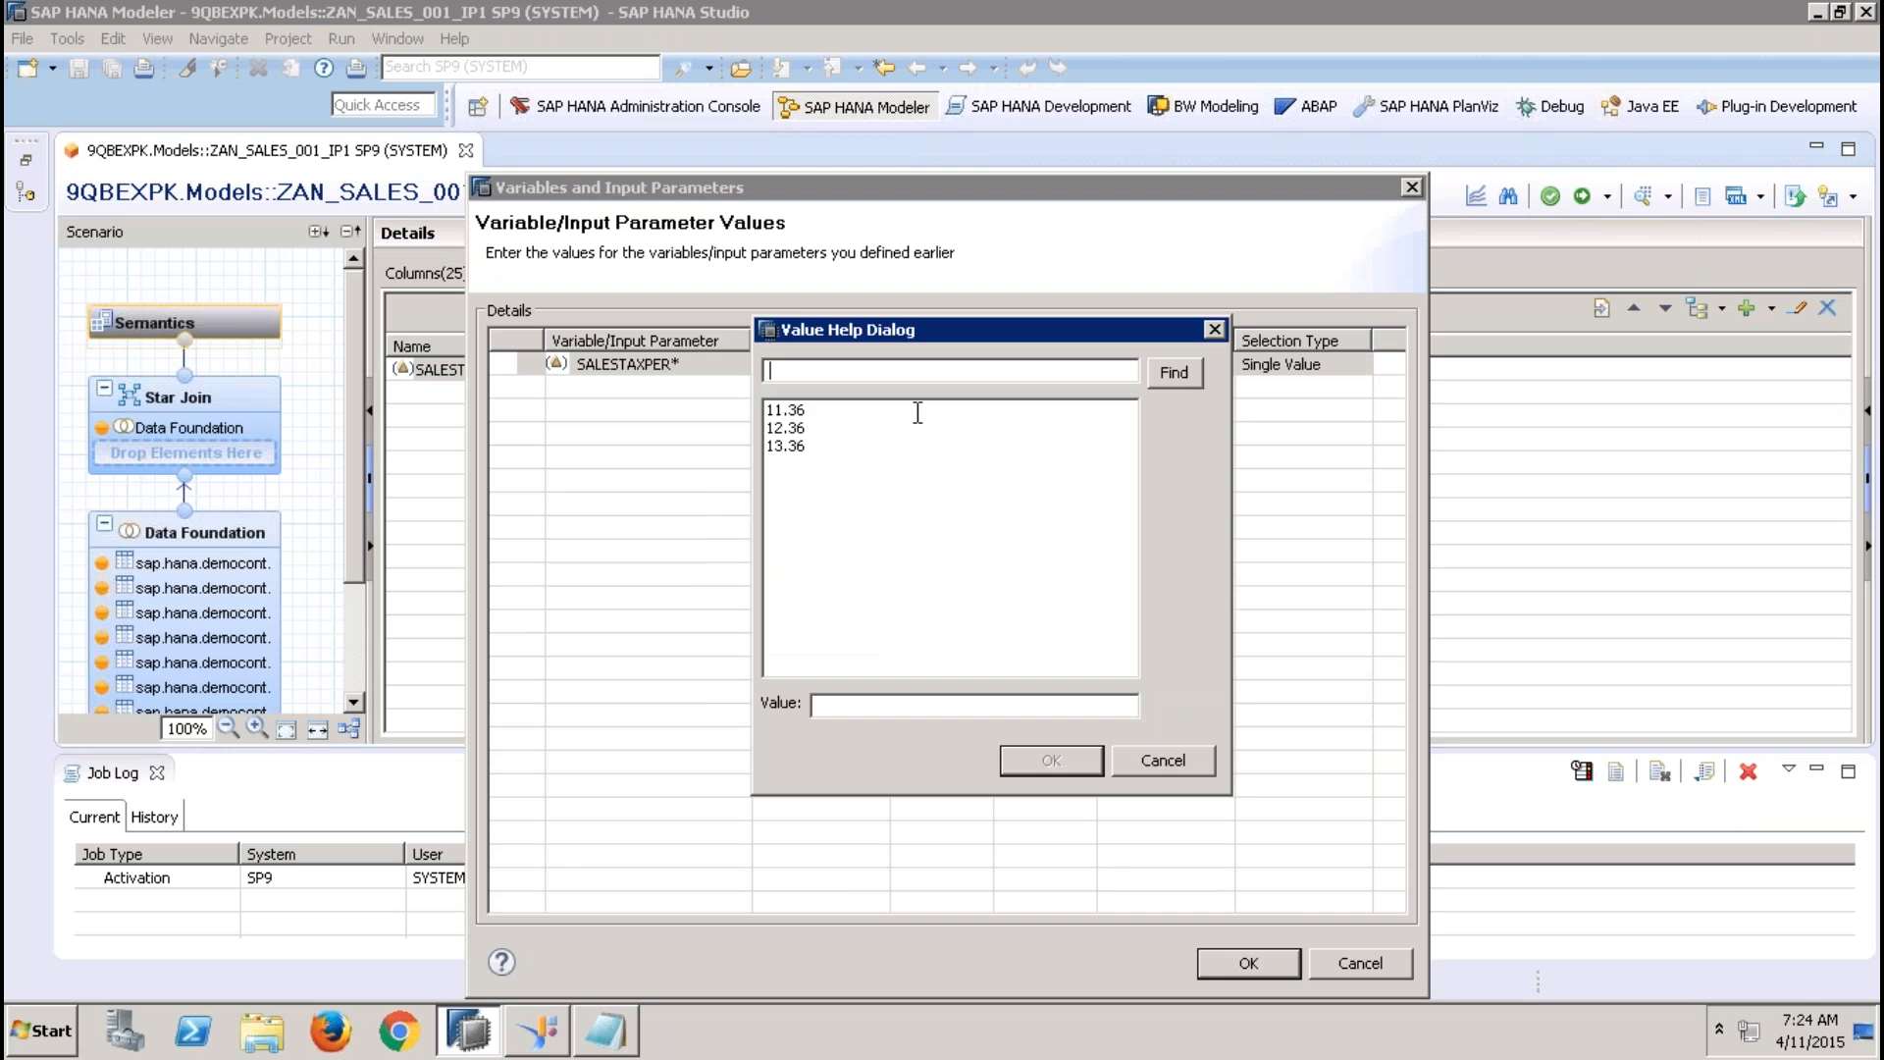
{"action": "left_click", "coordinate": [797, 446]}
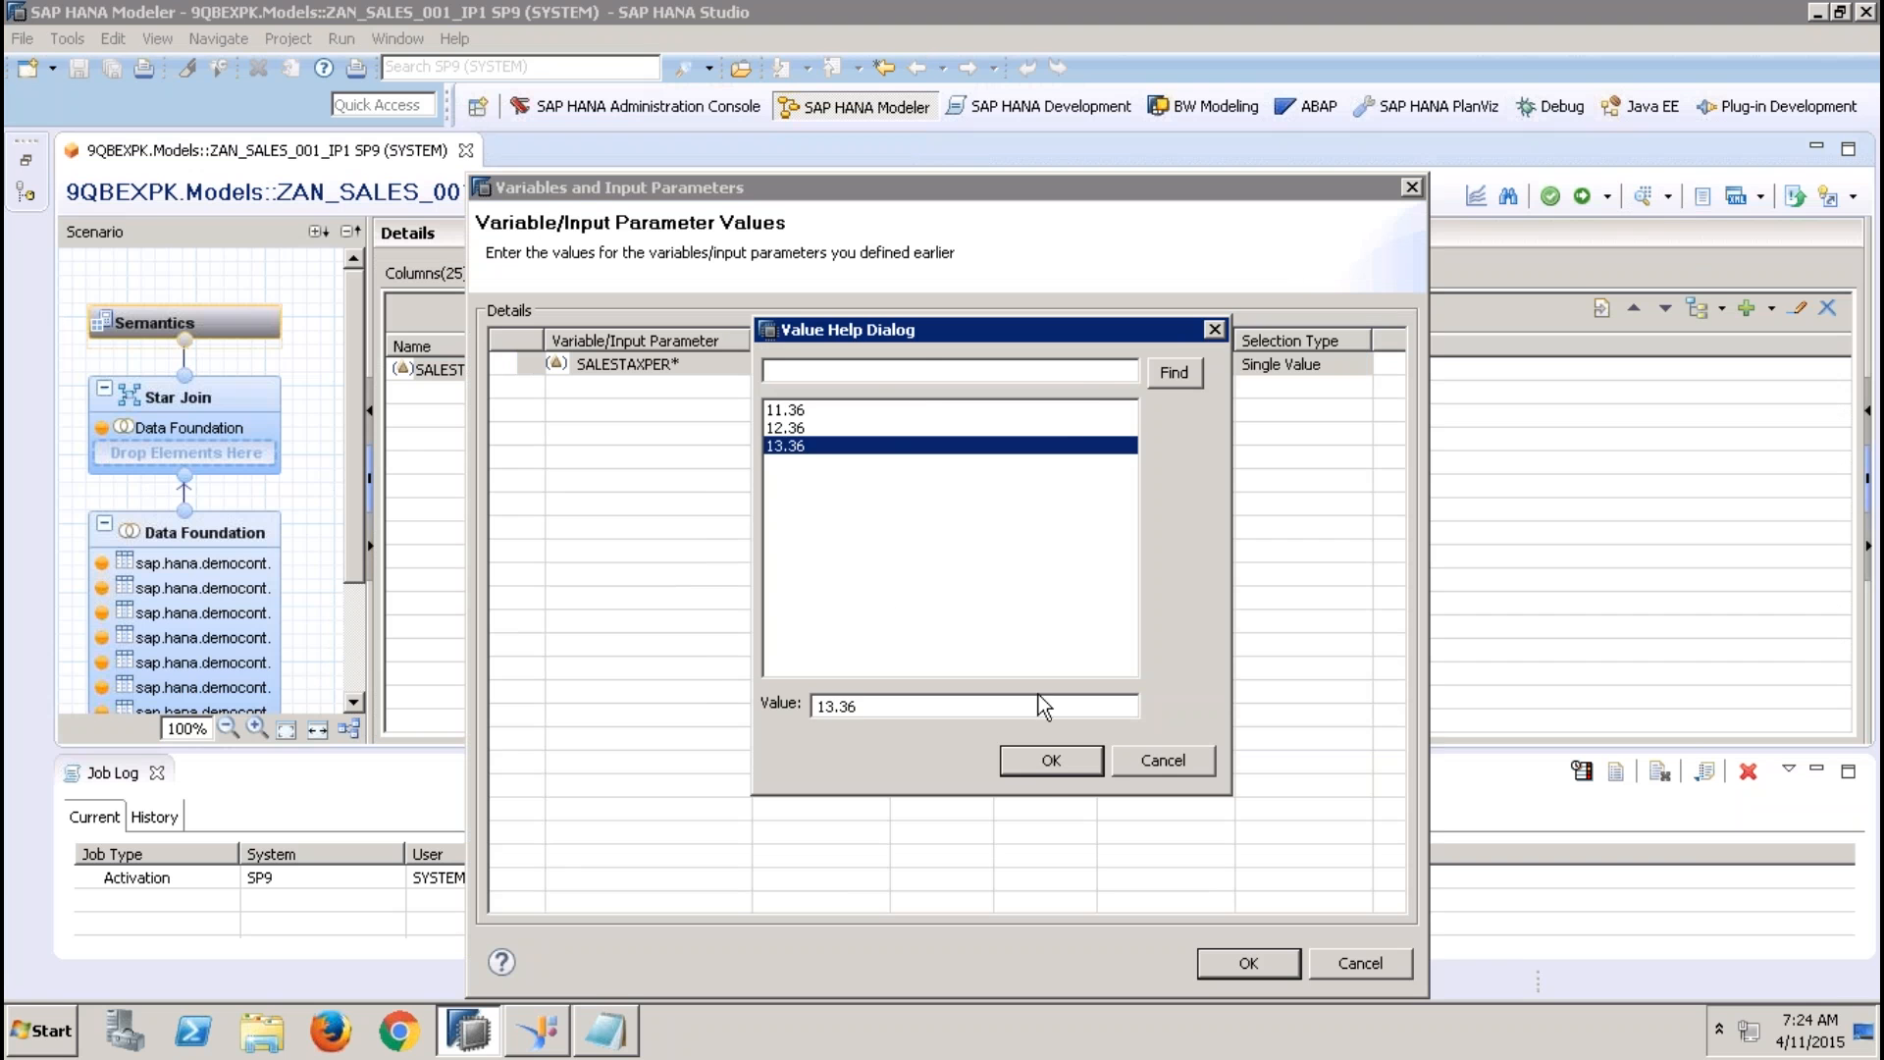
{"action": "left_click", "coordinate": [1042, 772]}
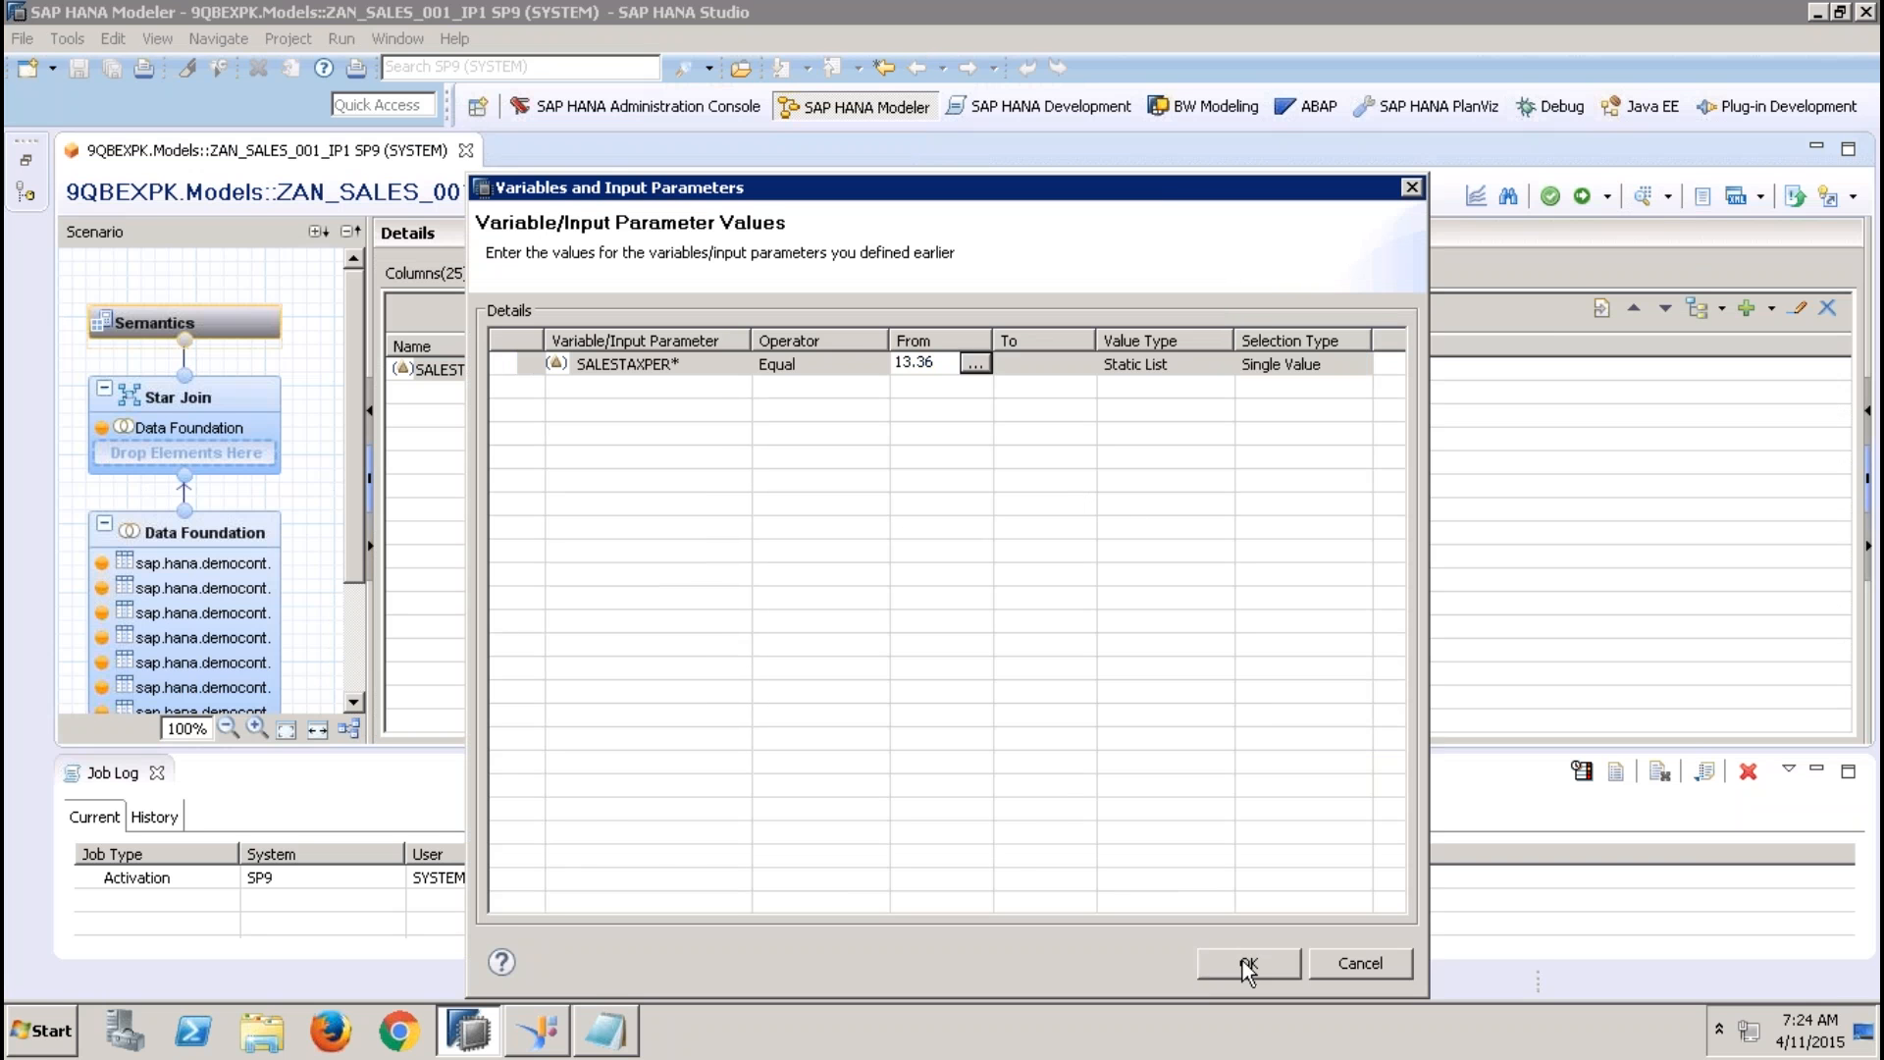
{"action": "left_click", "coordinate": [1260, 962]}
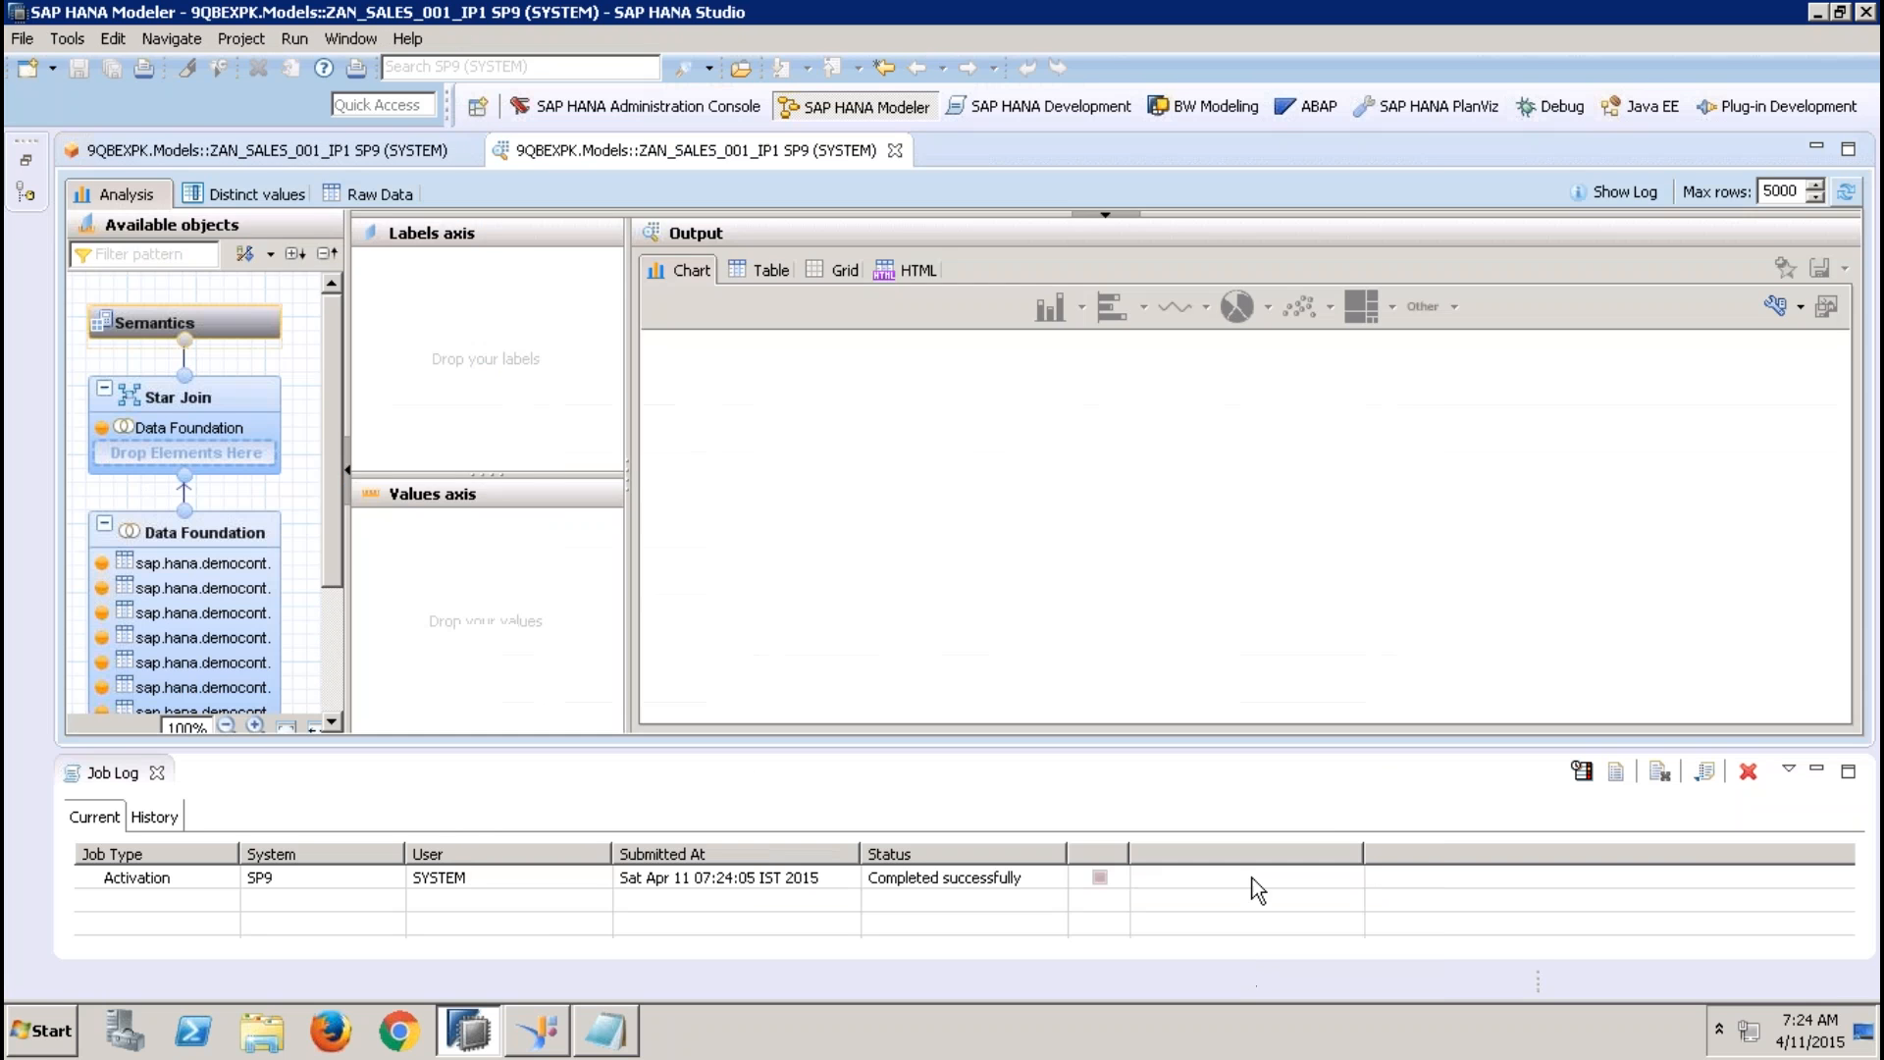
Check the SALESTAX column in the raw data for the 13.36 rate and close the preview
{"action": "left_click", "coordinate": [374, 197]}
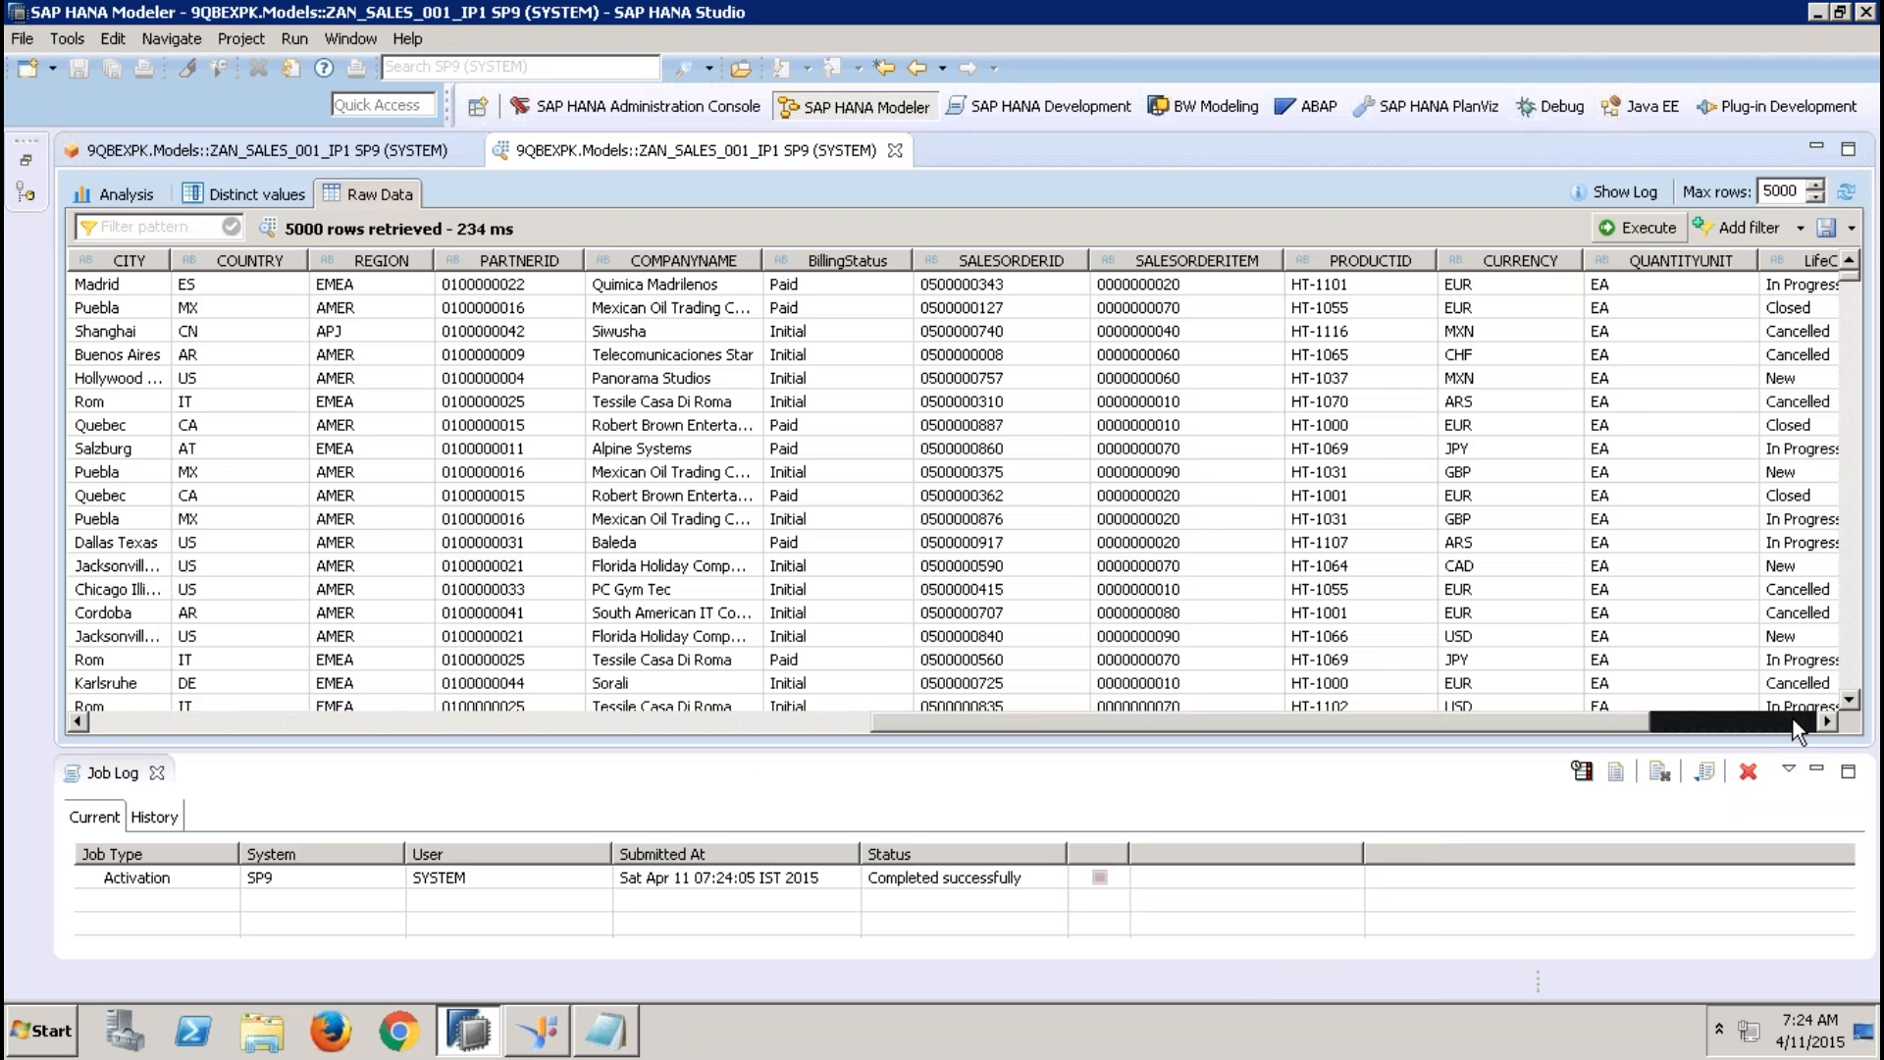
{"action": "left_click_drag", "start_coordinate": [1796, 731], "coordinate": [1793, 720]}
{"action": "left_click", "coordinate": [1823, 286]}
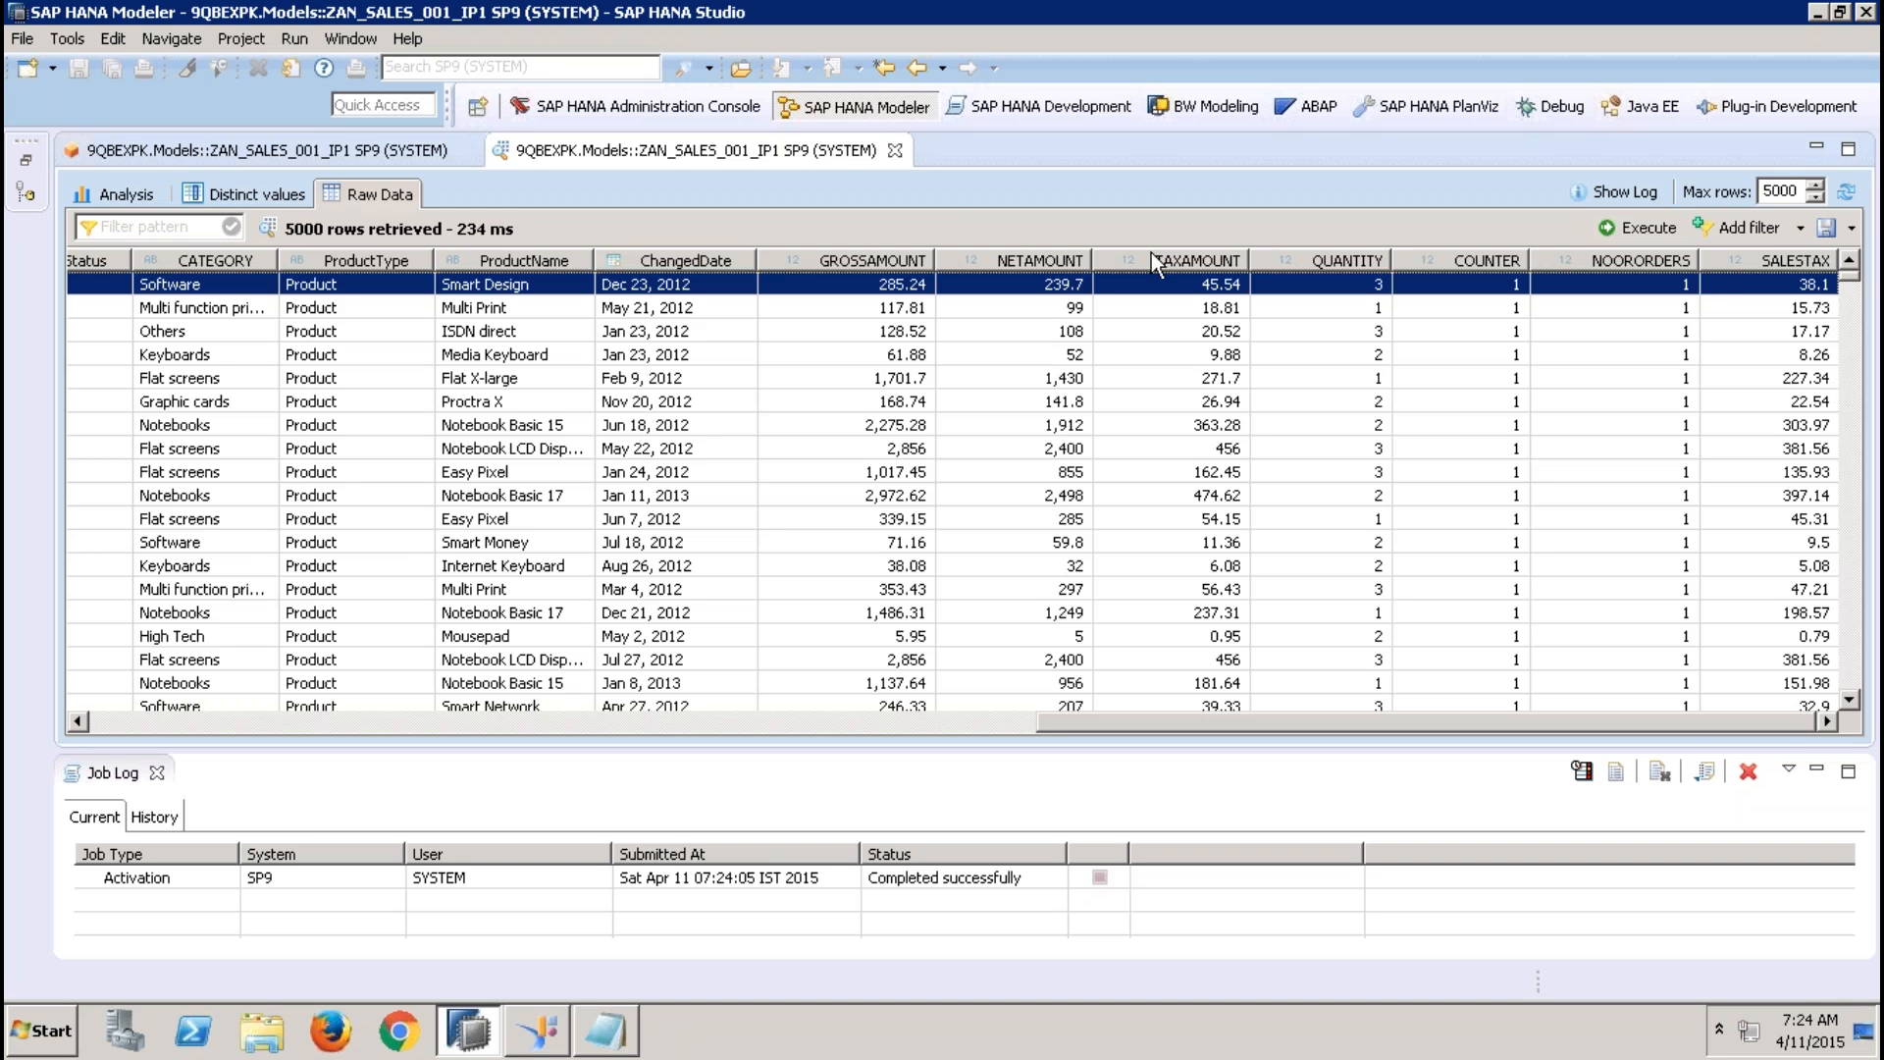
{"action": "left_click", "coordinate": [895, 149]}
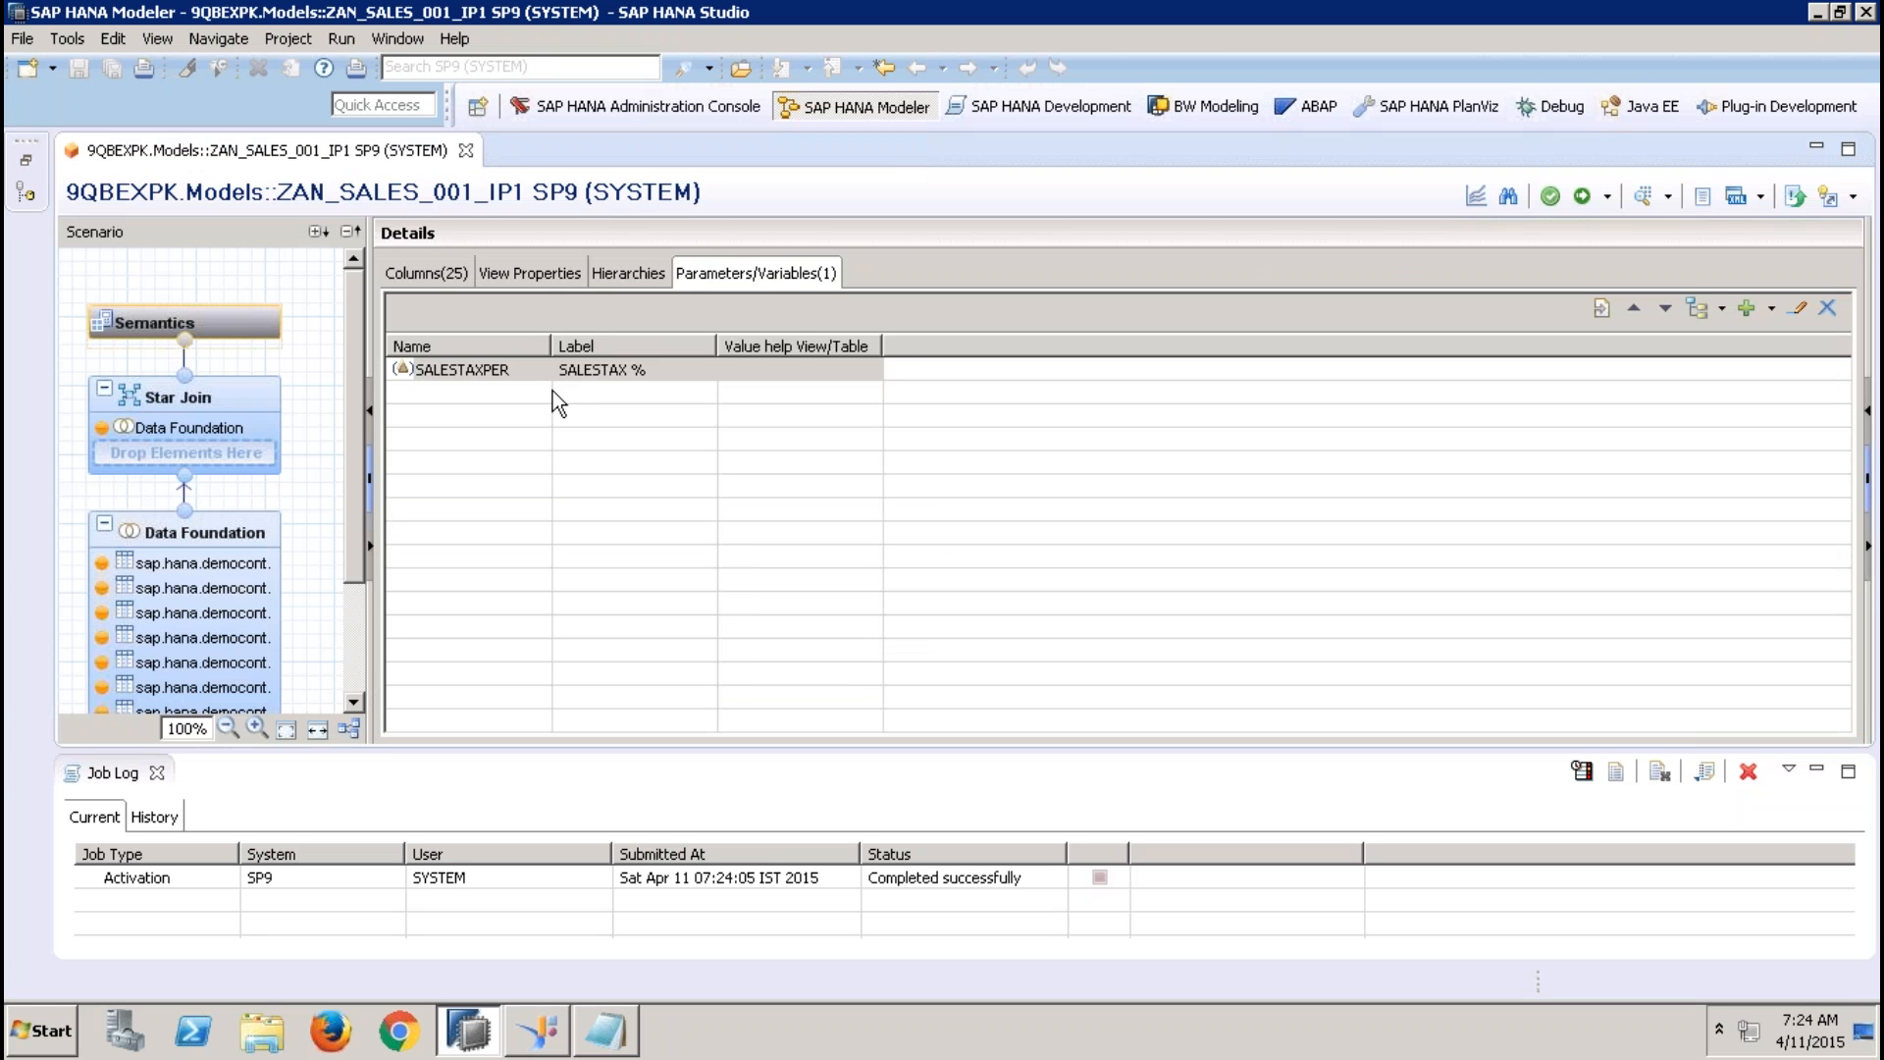
Open the Data Foundation node, close the Job Log and inspect the REGION column of the Addresses table
{"action": "left_click", "coordinate": [531, 374]}
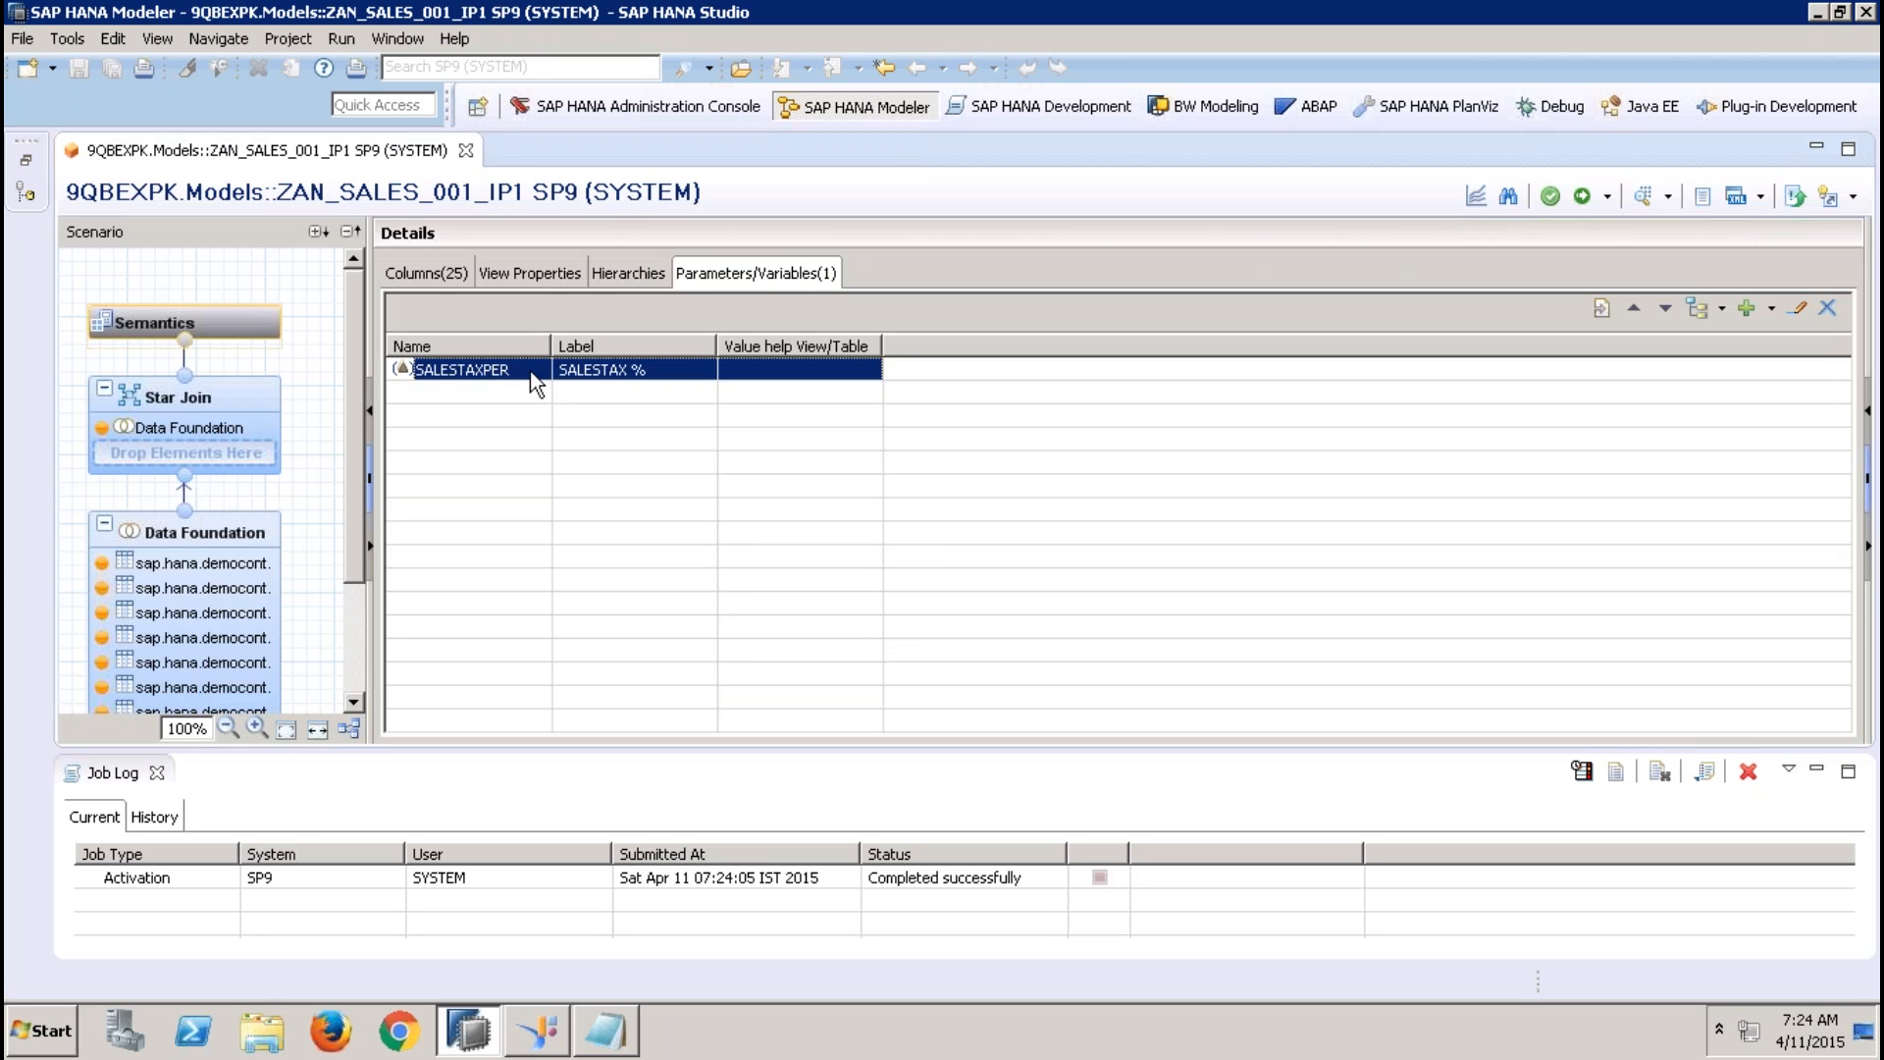
{"action": "left_click", "coordinate": [212, 532]}
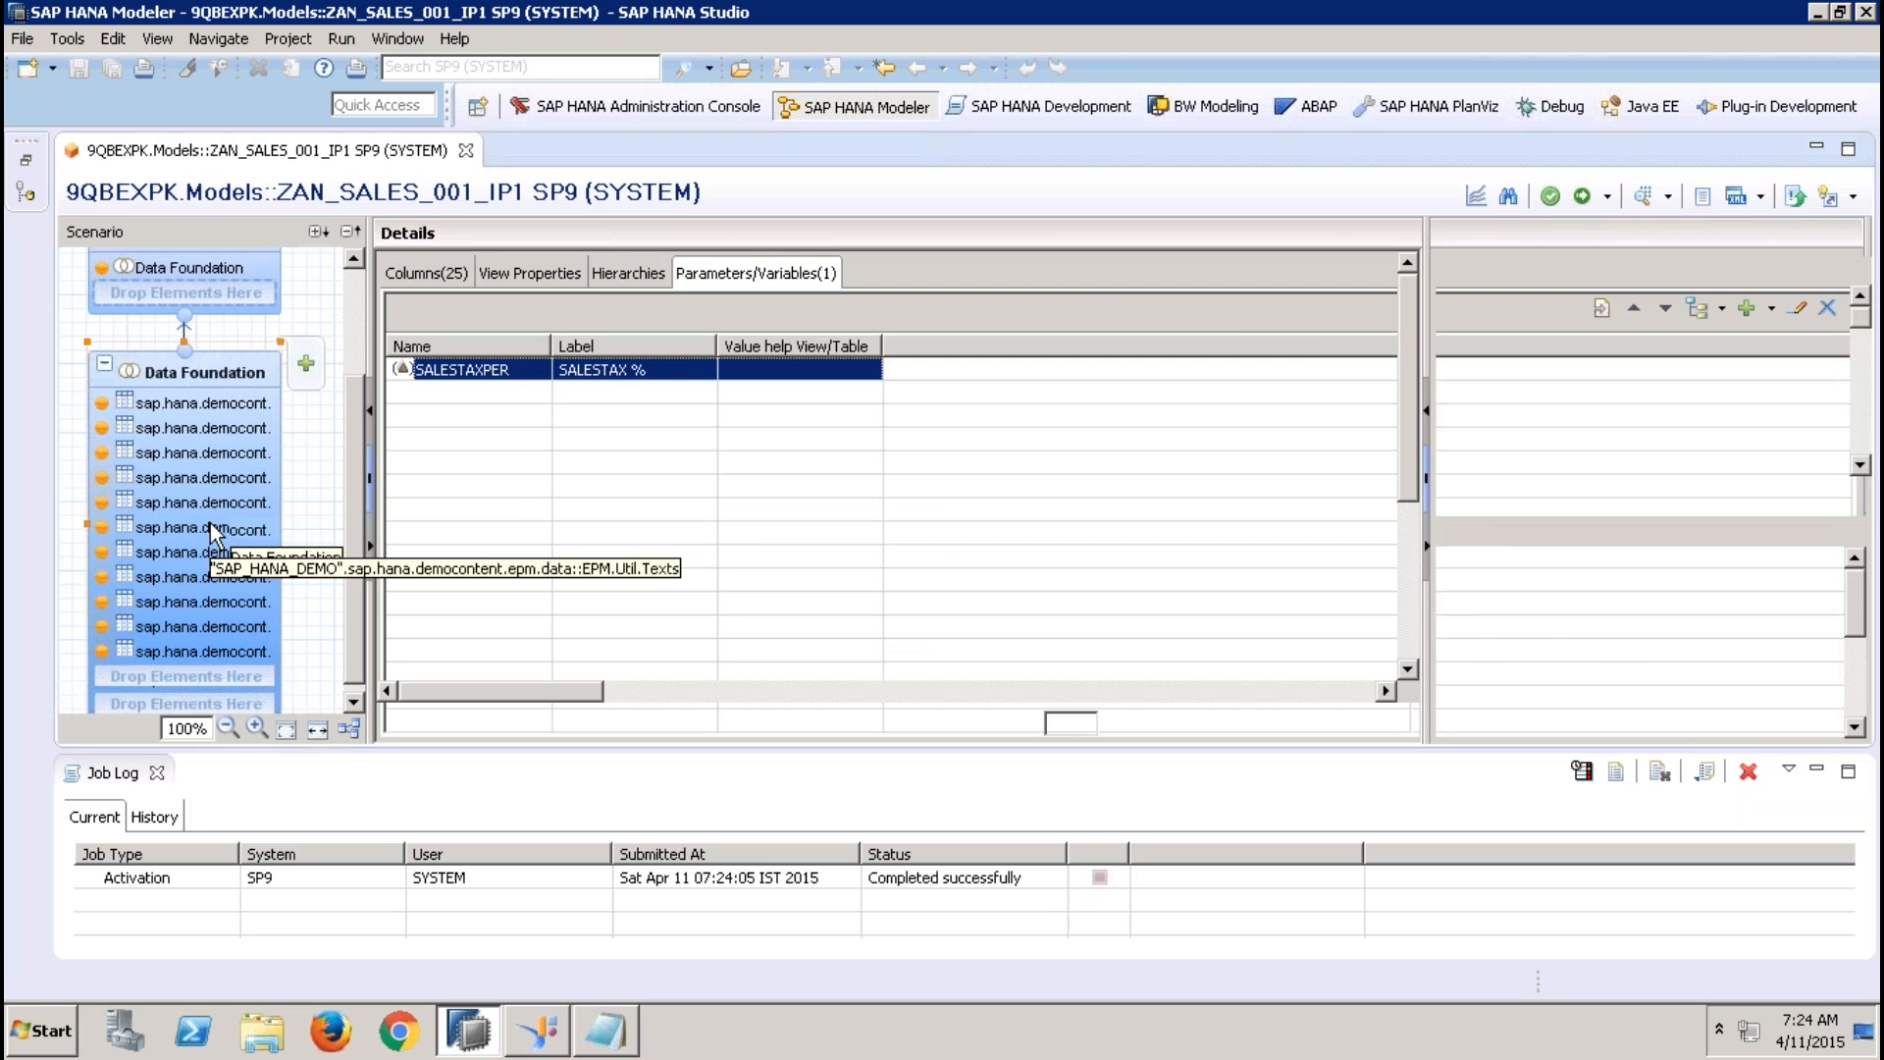
{"action": "left_click", "coordinate": [158, 773]}
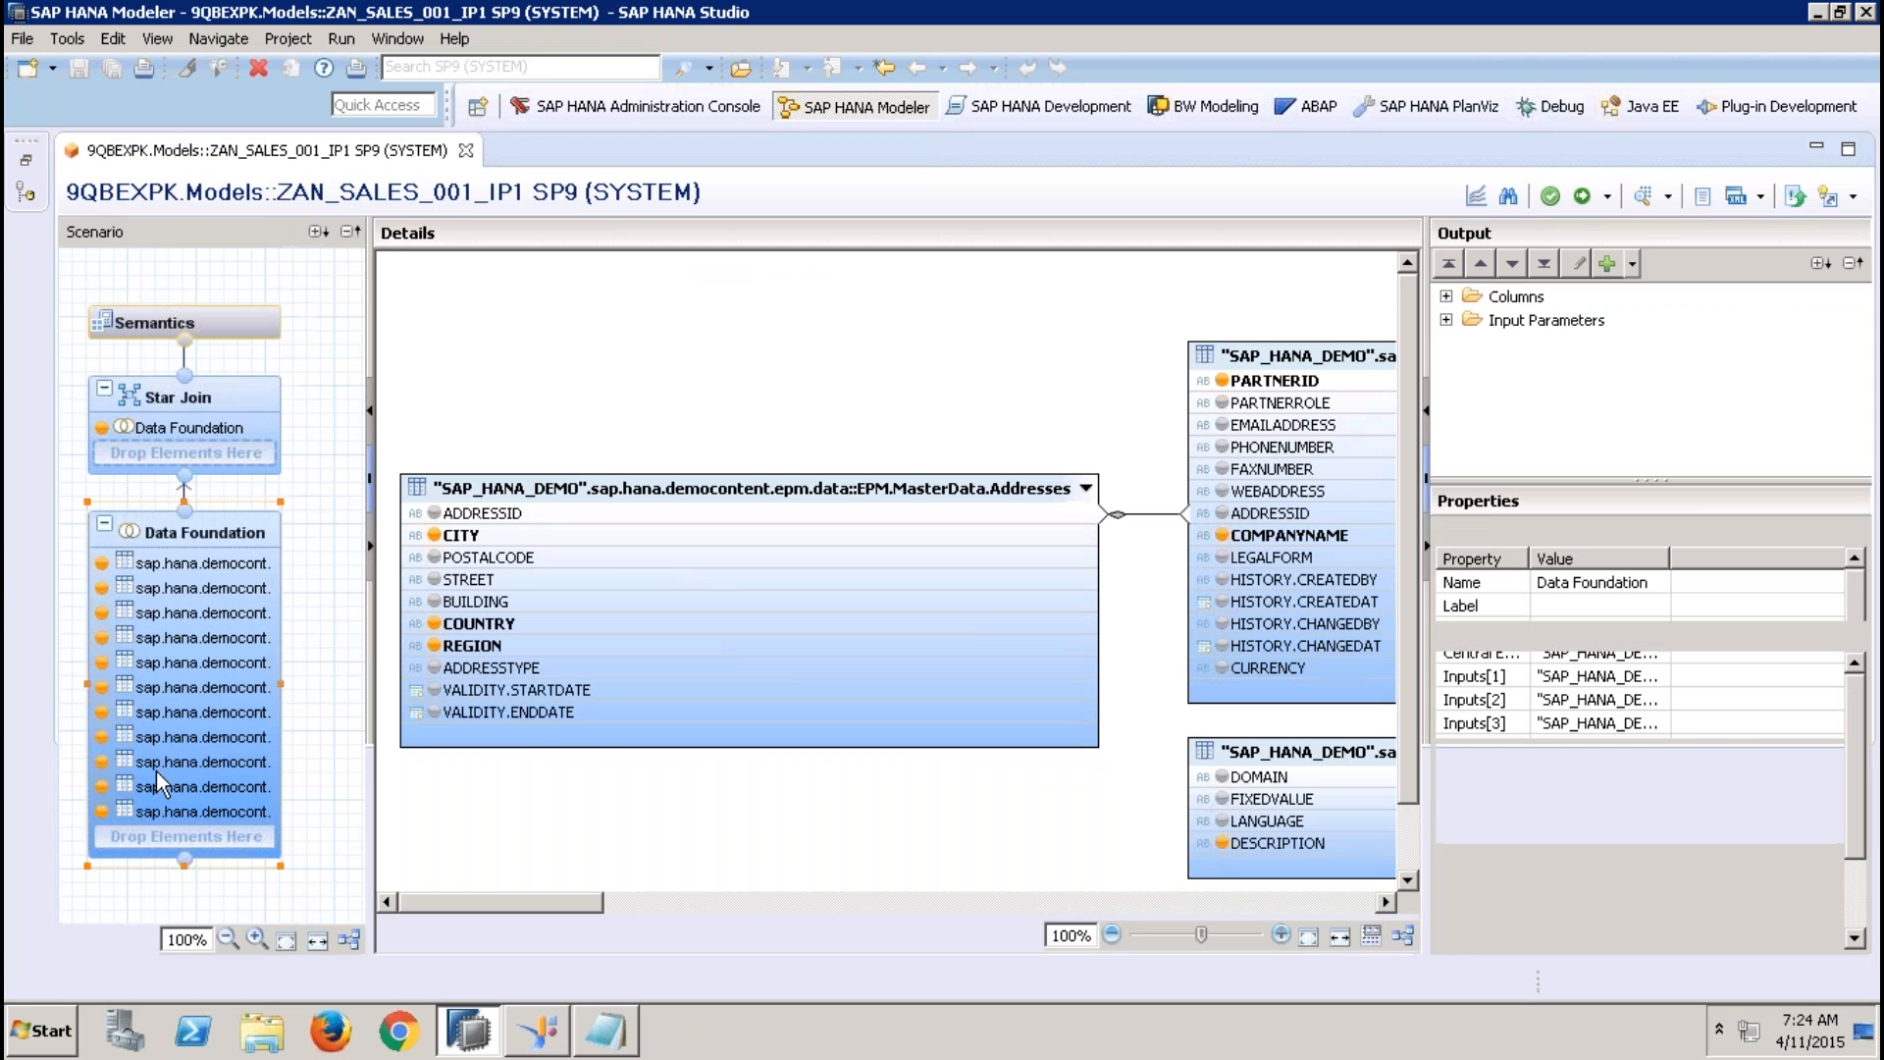
{"action": "left_click", "coordinate": [760, 648]}
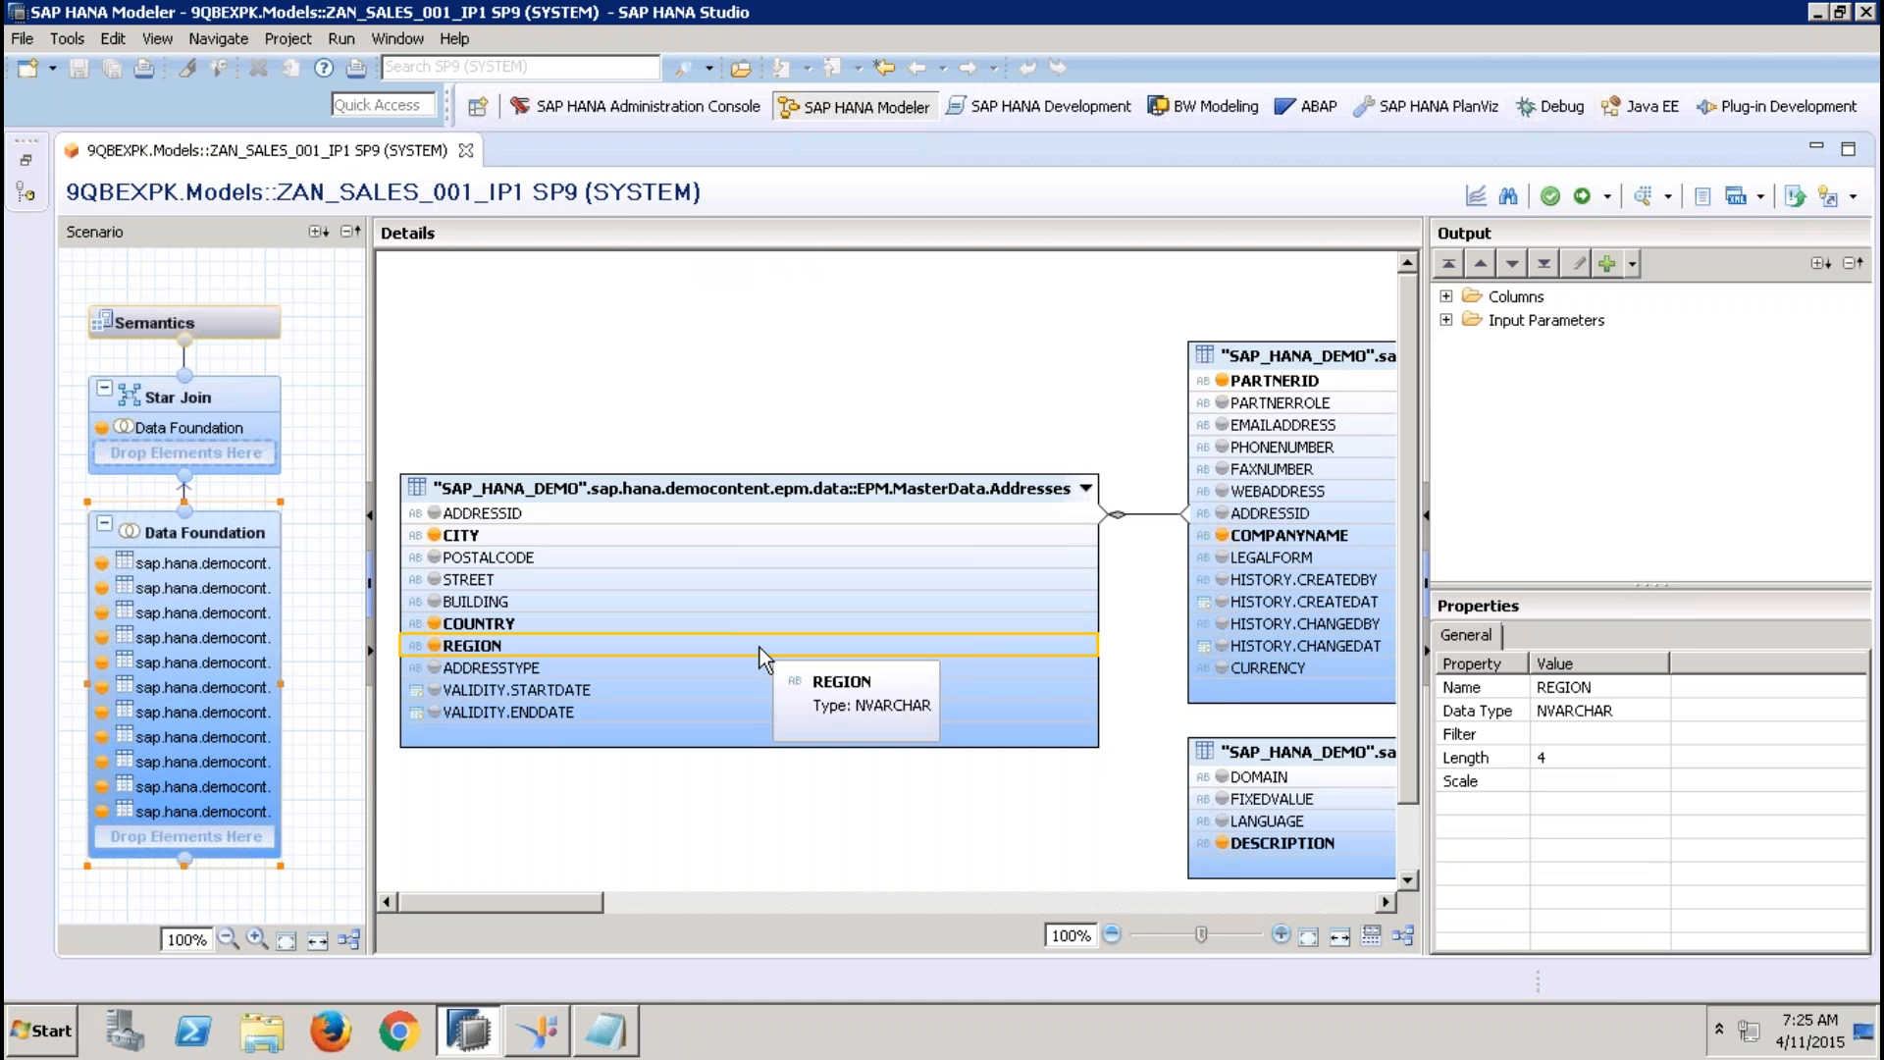
Add a new input parameter in the view's Semantics node with the name and label IP_REGION
{"action": "left_click", "coordinate": [255, 326]}
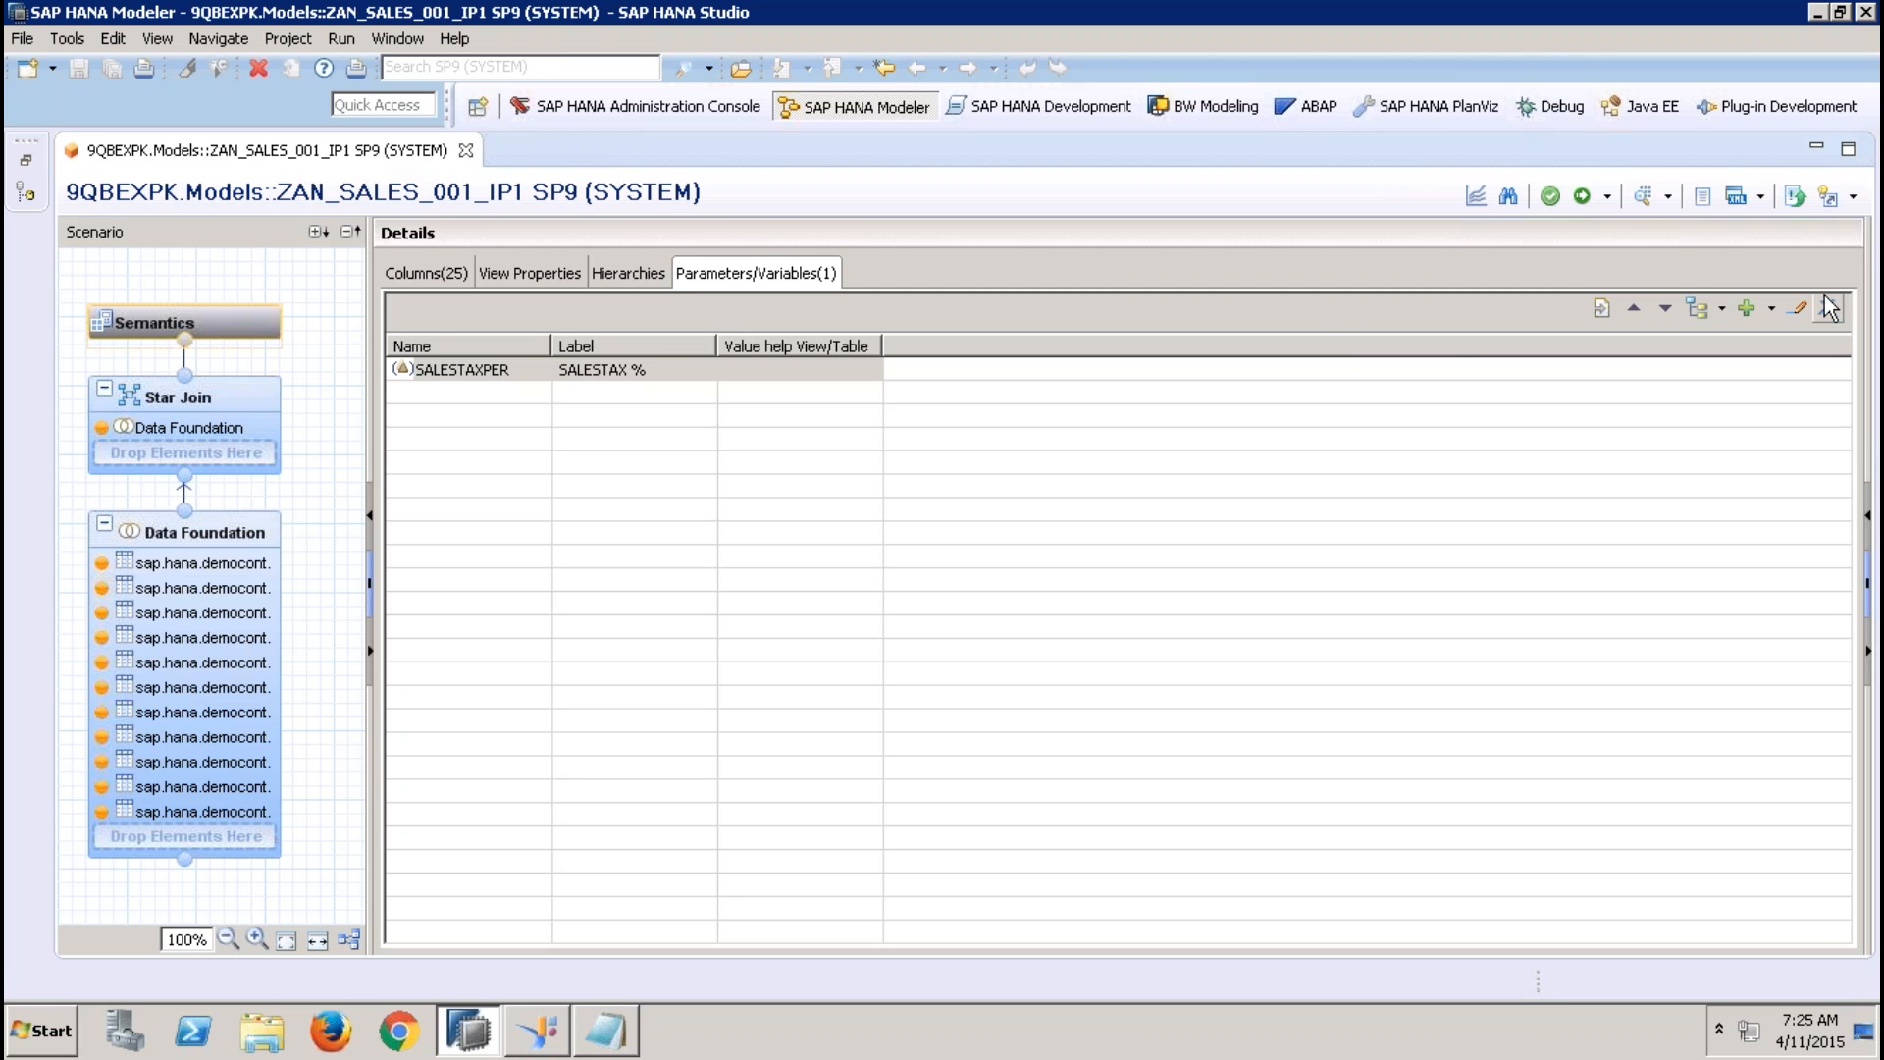
{"action": "left_click", "coordinate": [1772, 309]}
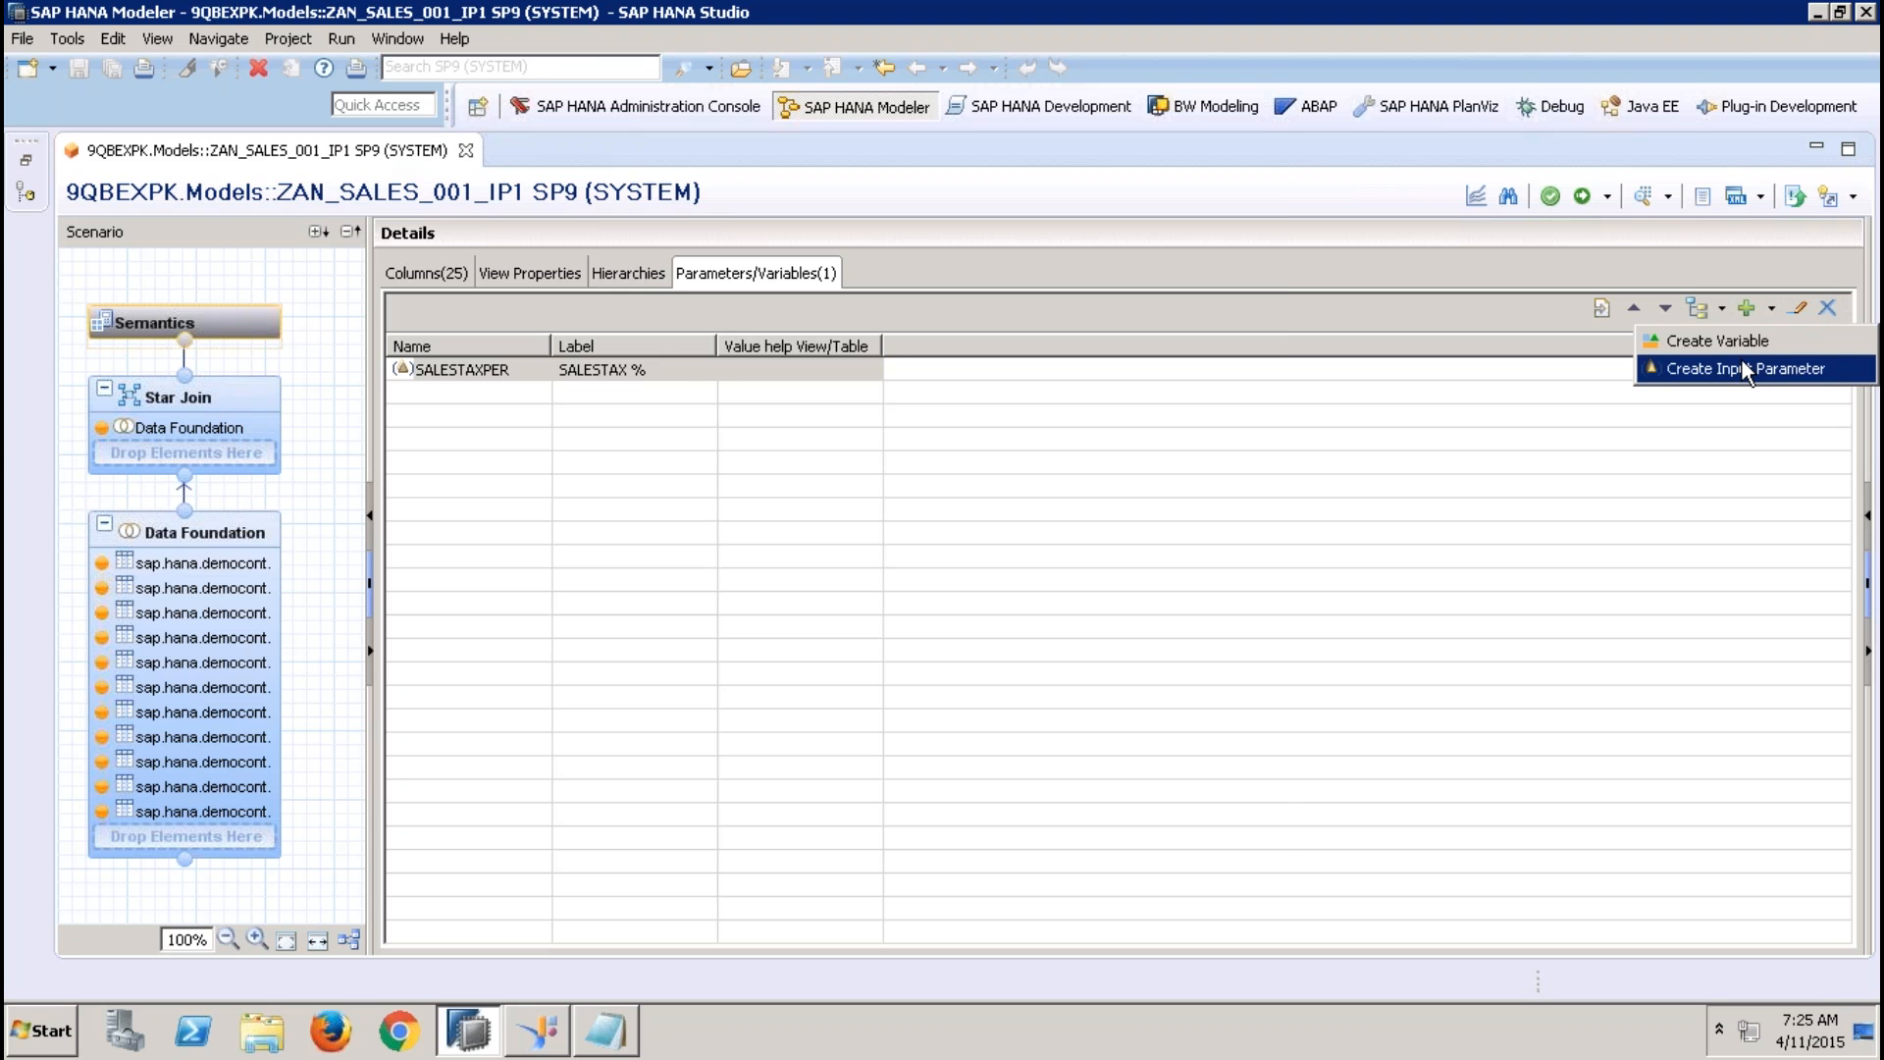
{"action": "left_click", "coordinate": [1706, 368]}
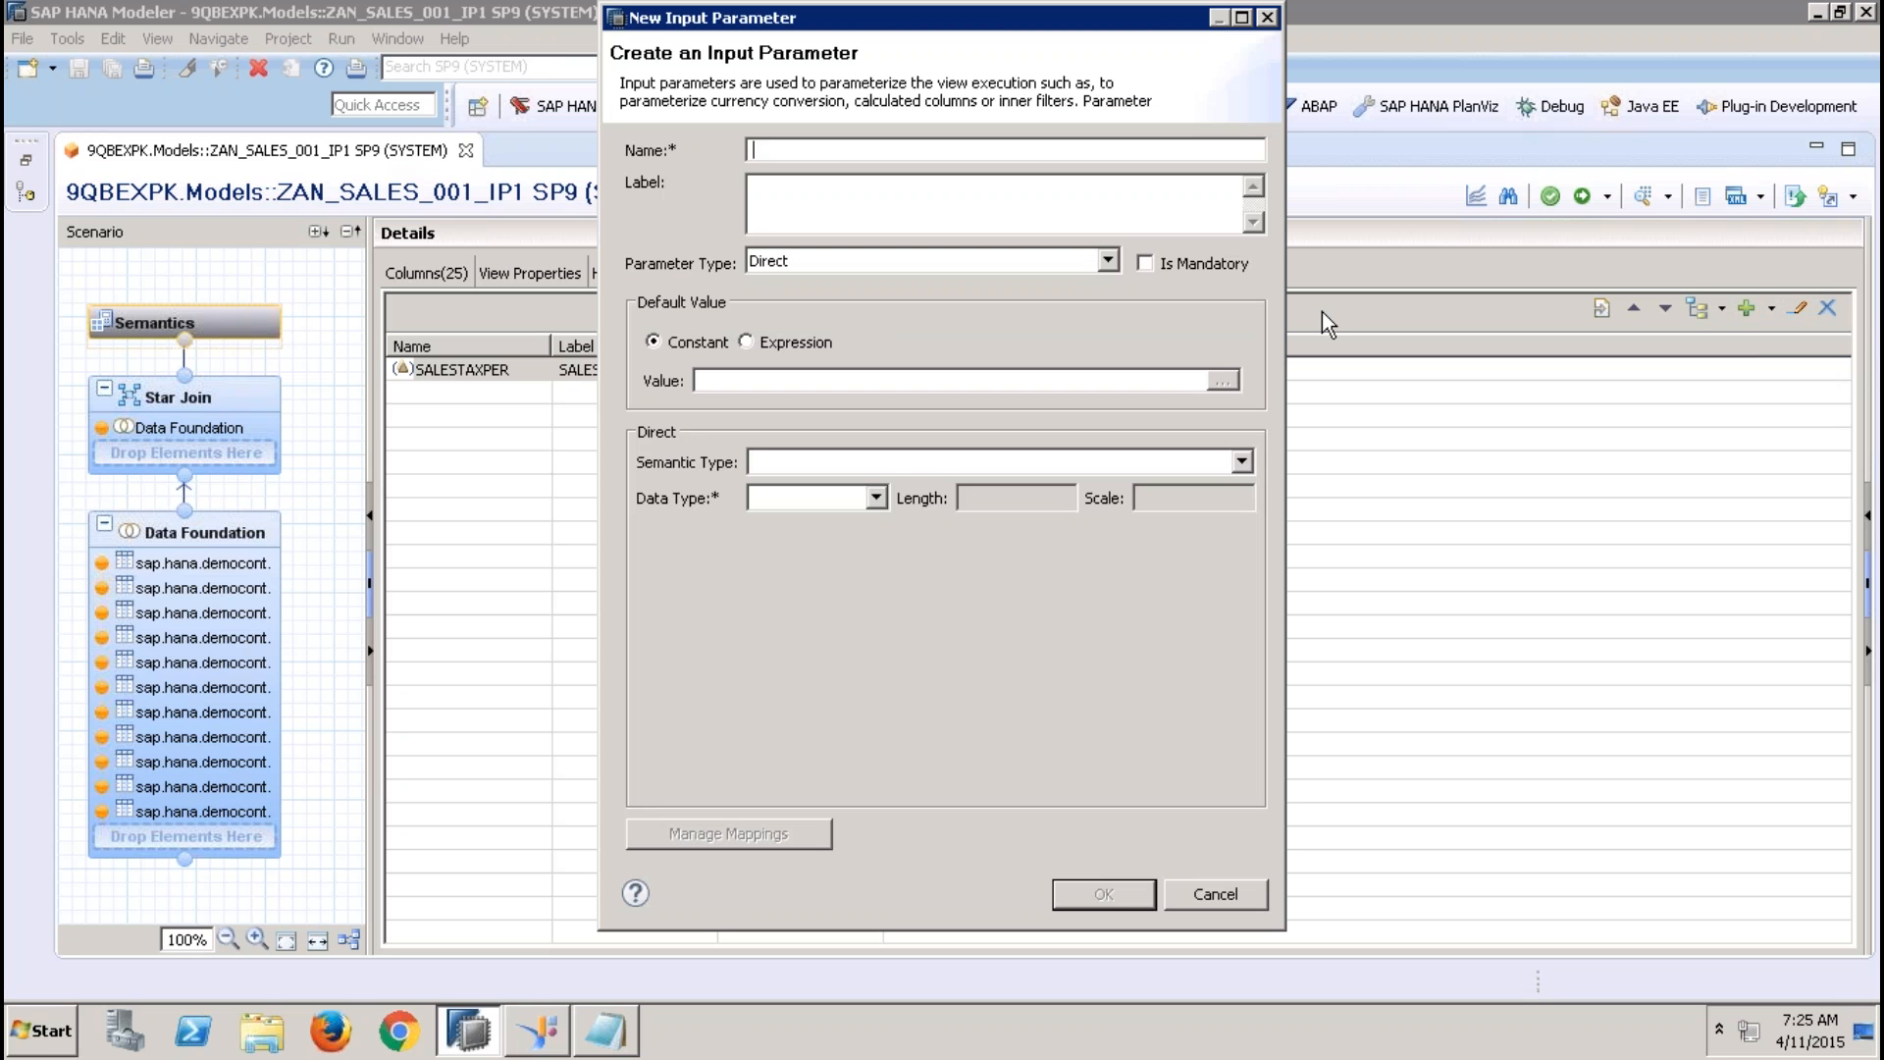
{"action": "type", "text": "I[P"}
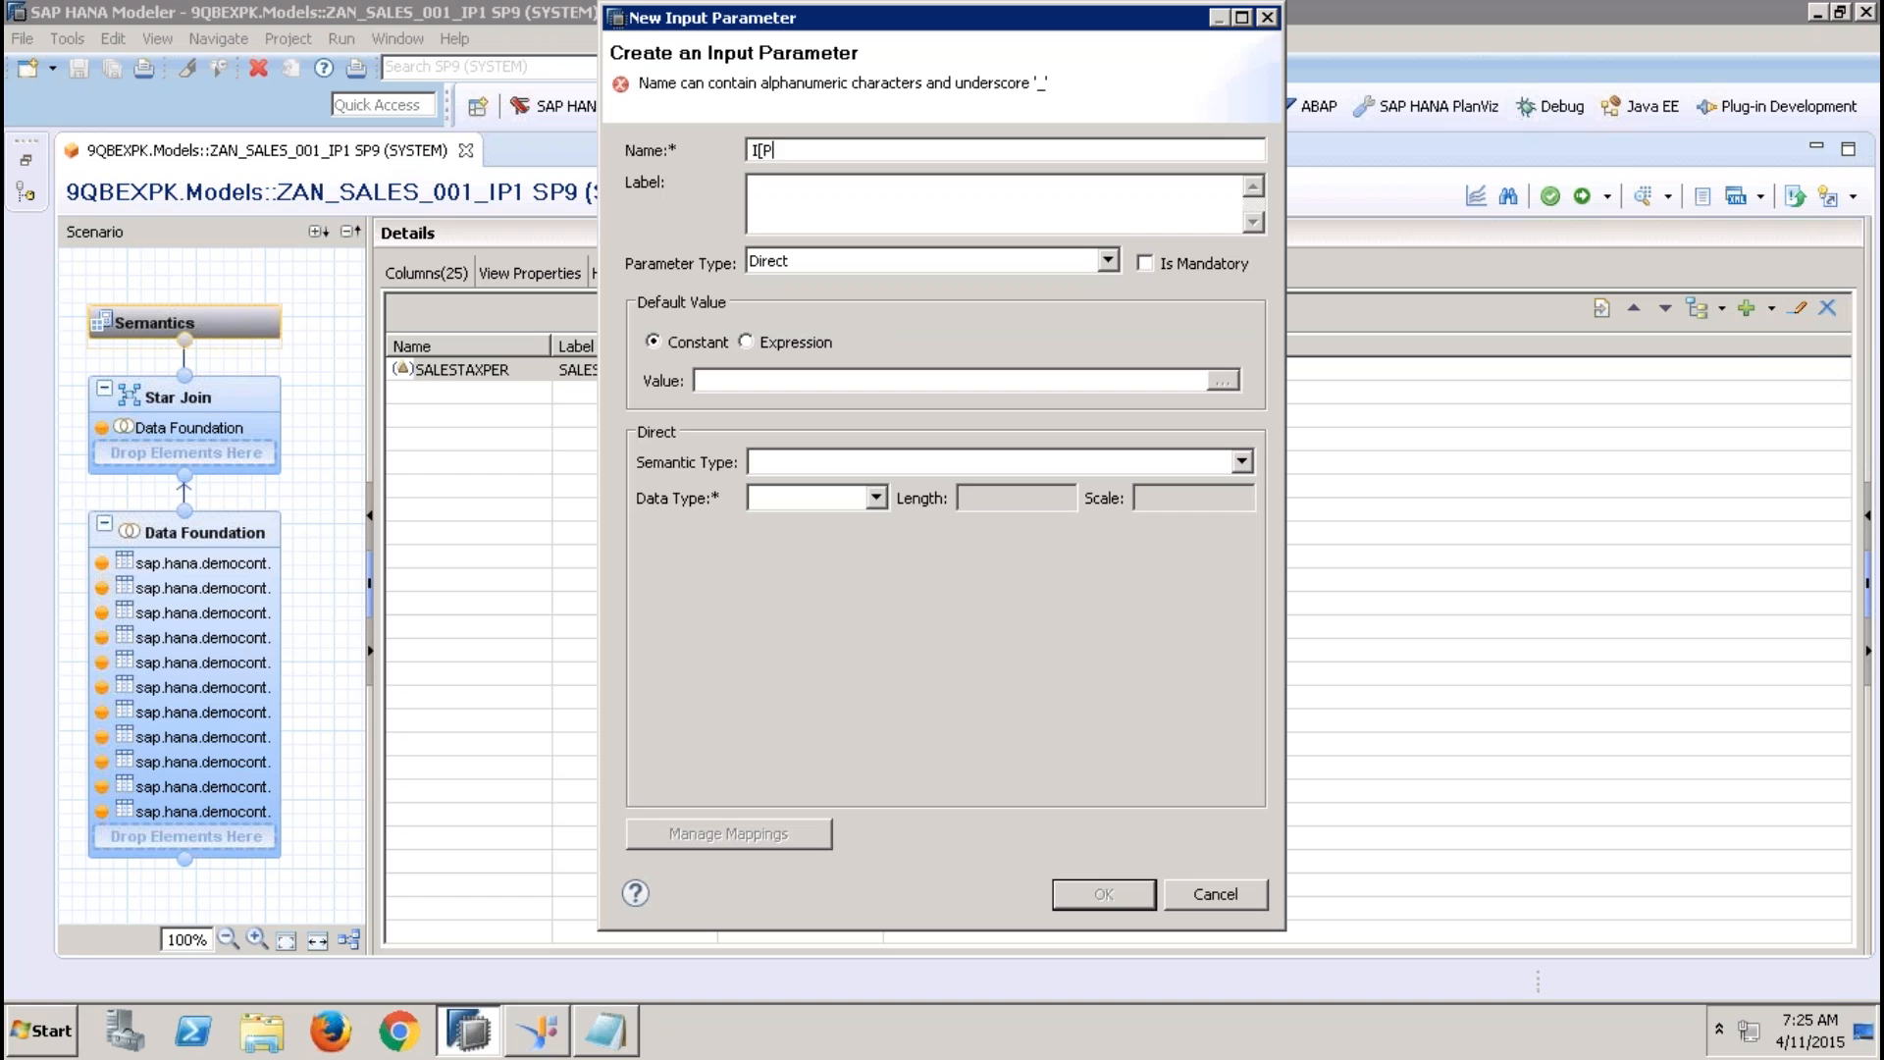
{"action": "key", "text": "BackSpace"}
{"action": "key", "text": "BackSpace"}
{"action": "type", "text": "P_REGION"}
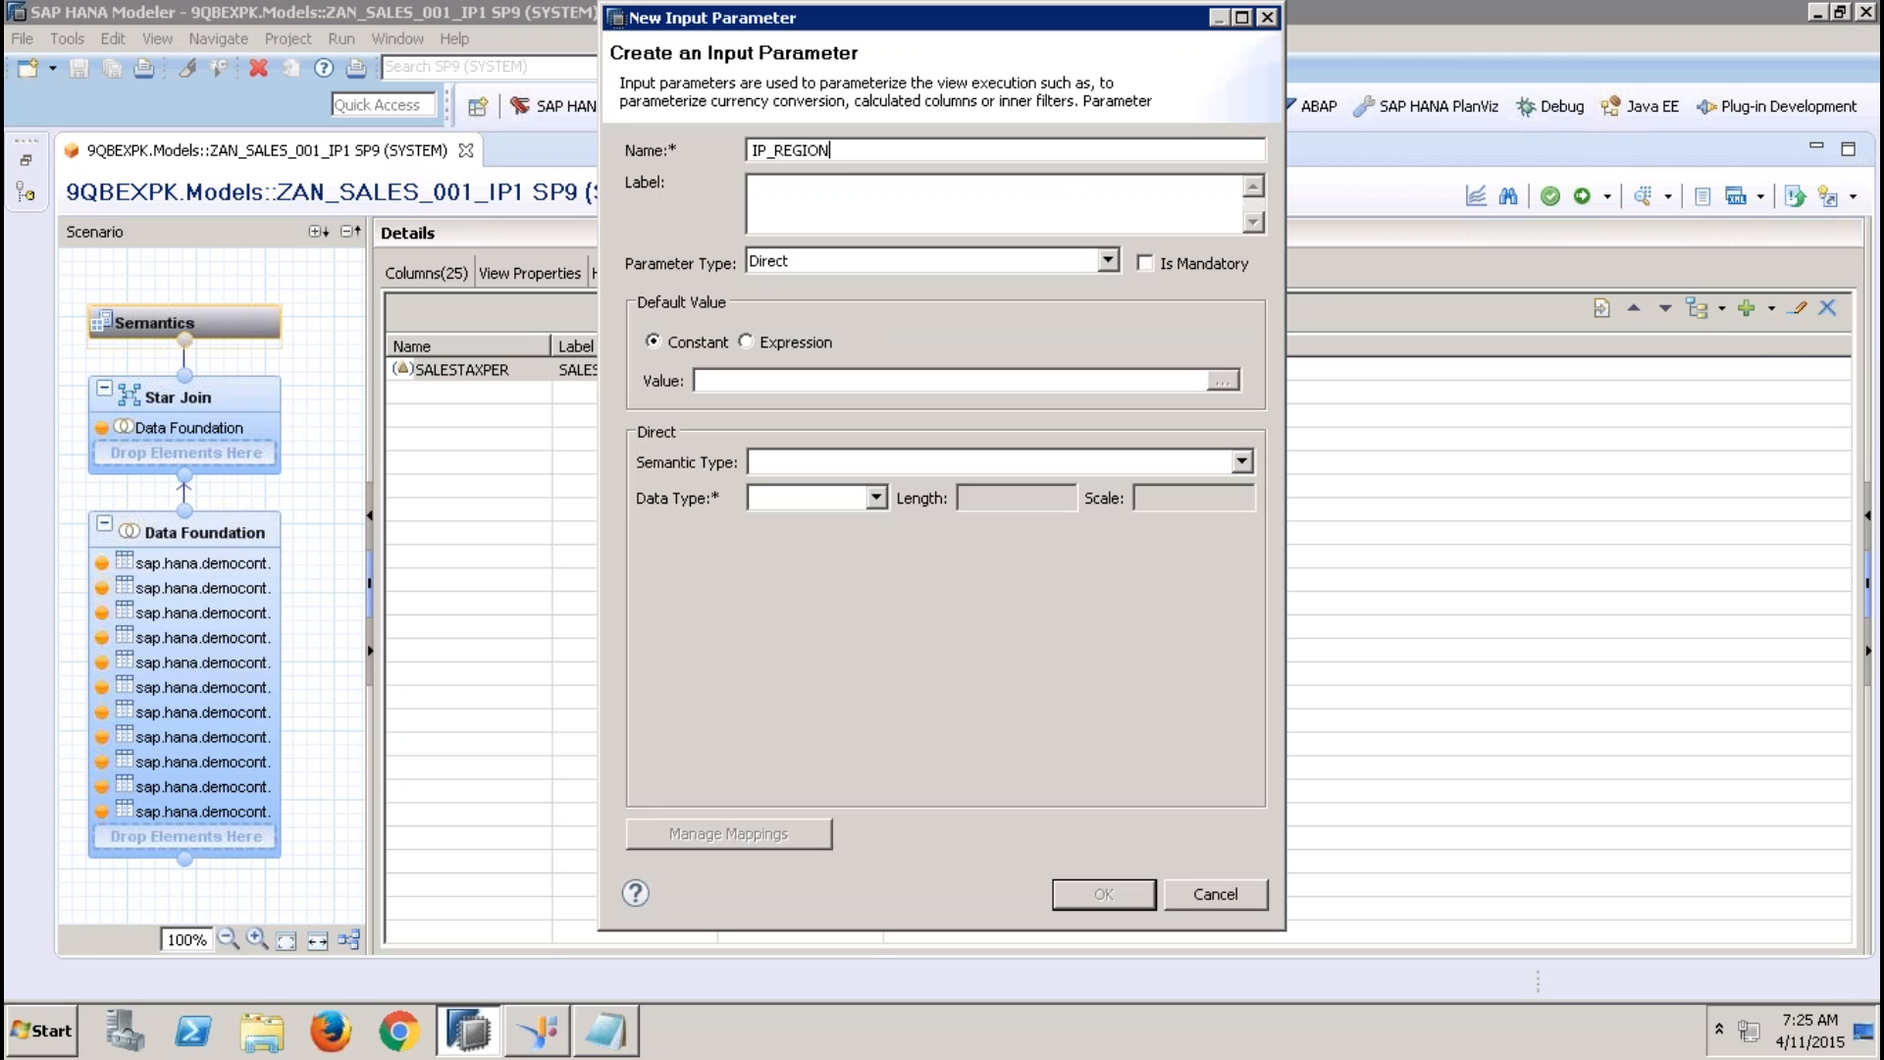
{"action": "left_click", "coordinate": [1067, 187]}
Set IP_REGION's parameter type to Column with REGION of the current view as reference column, and confirm the parameter
{"action": "left_click", "coordinate": [1109, 260]}
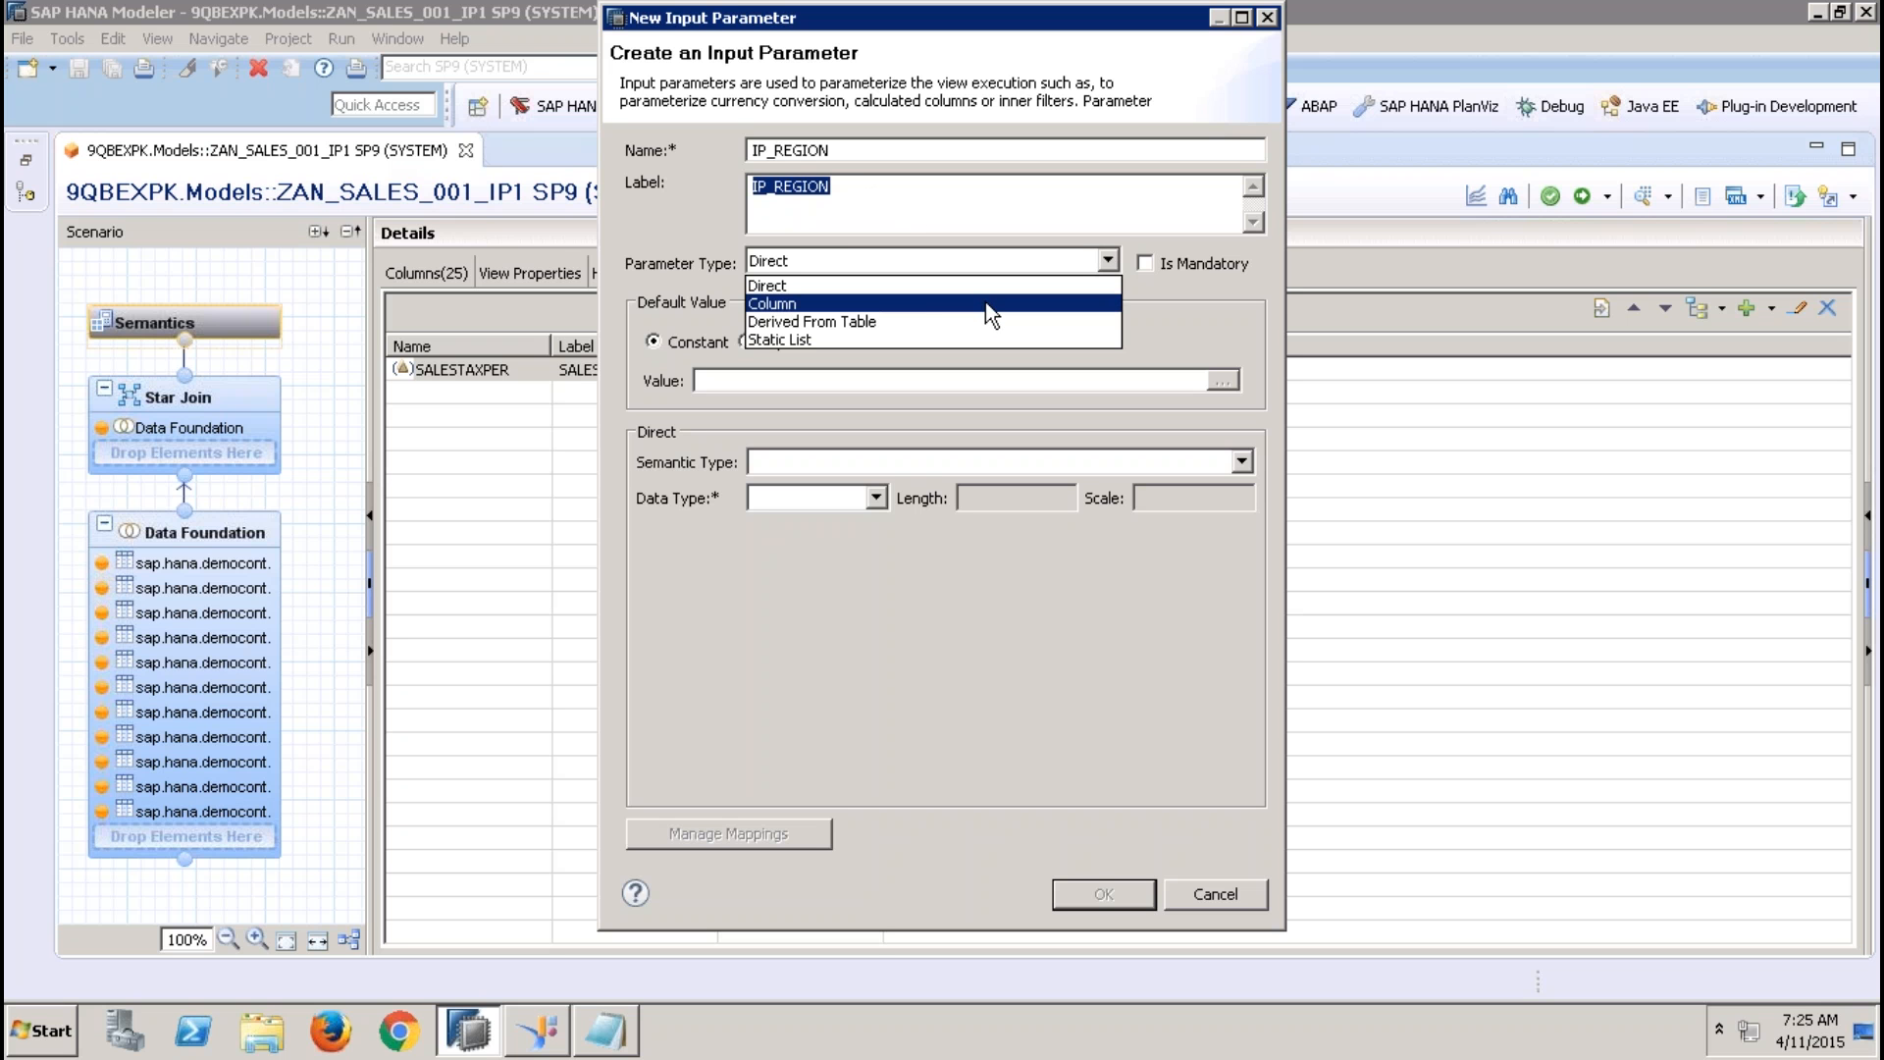
{"action": "left_click", "coordinate": [782, 306]}
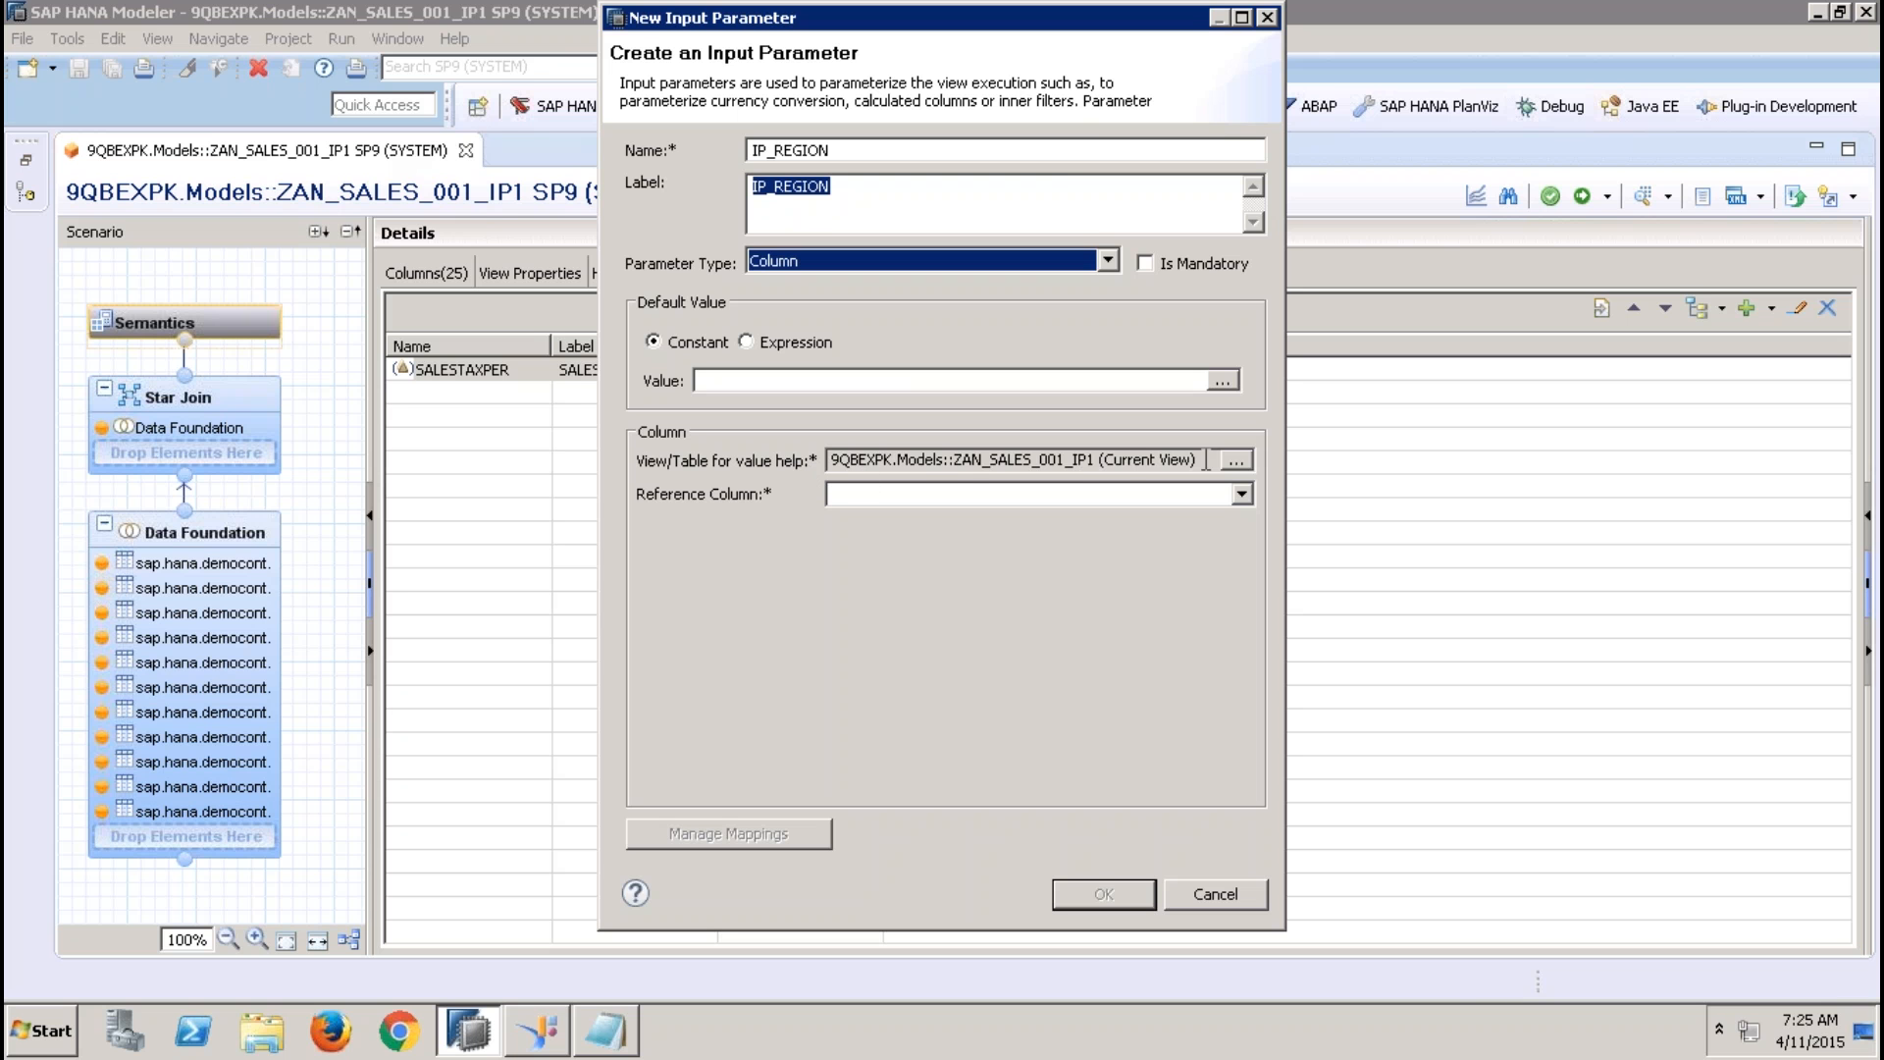
{"action": "left_click_drag", "start_coordinate": [1206, 460], "coordinate": [922, 475]}
{"action": "left_click", "coordinate": [1019, 496]}
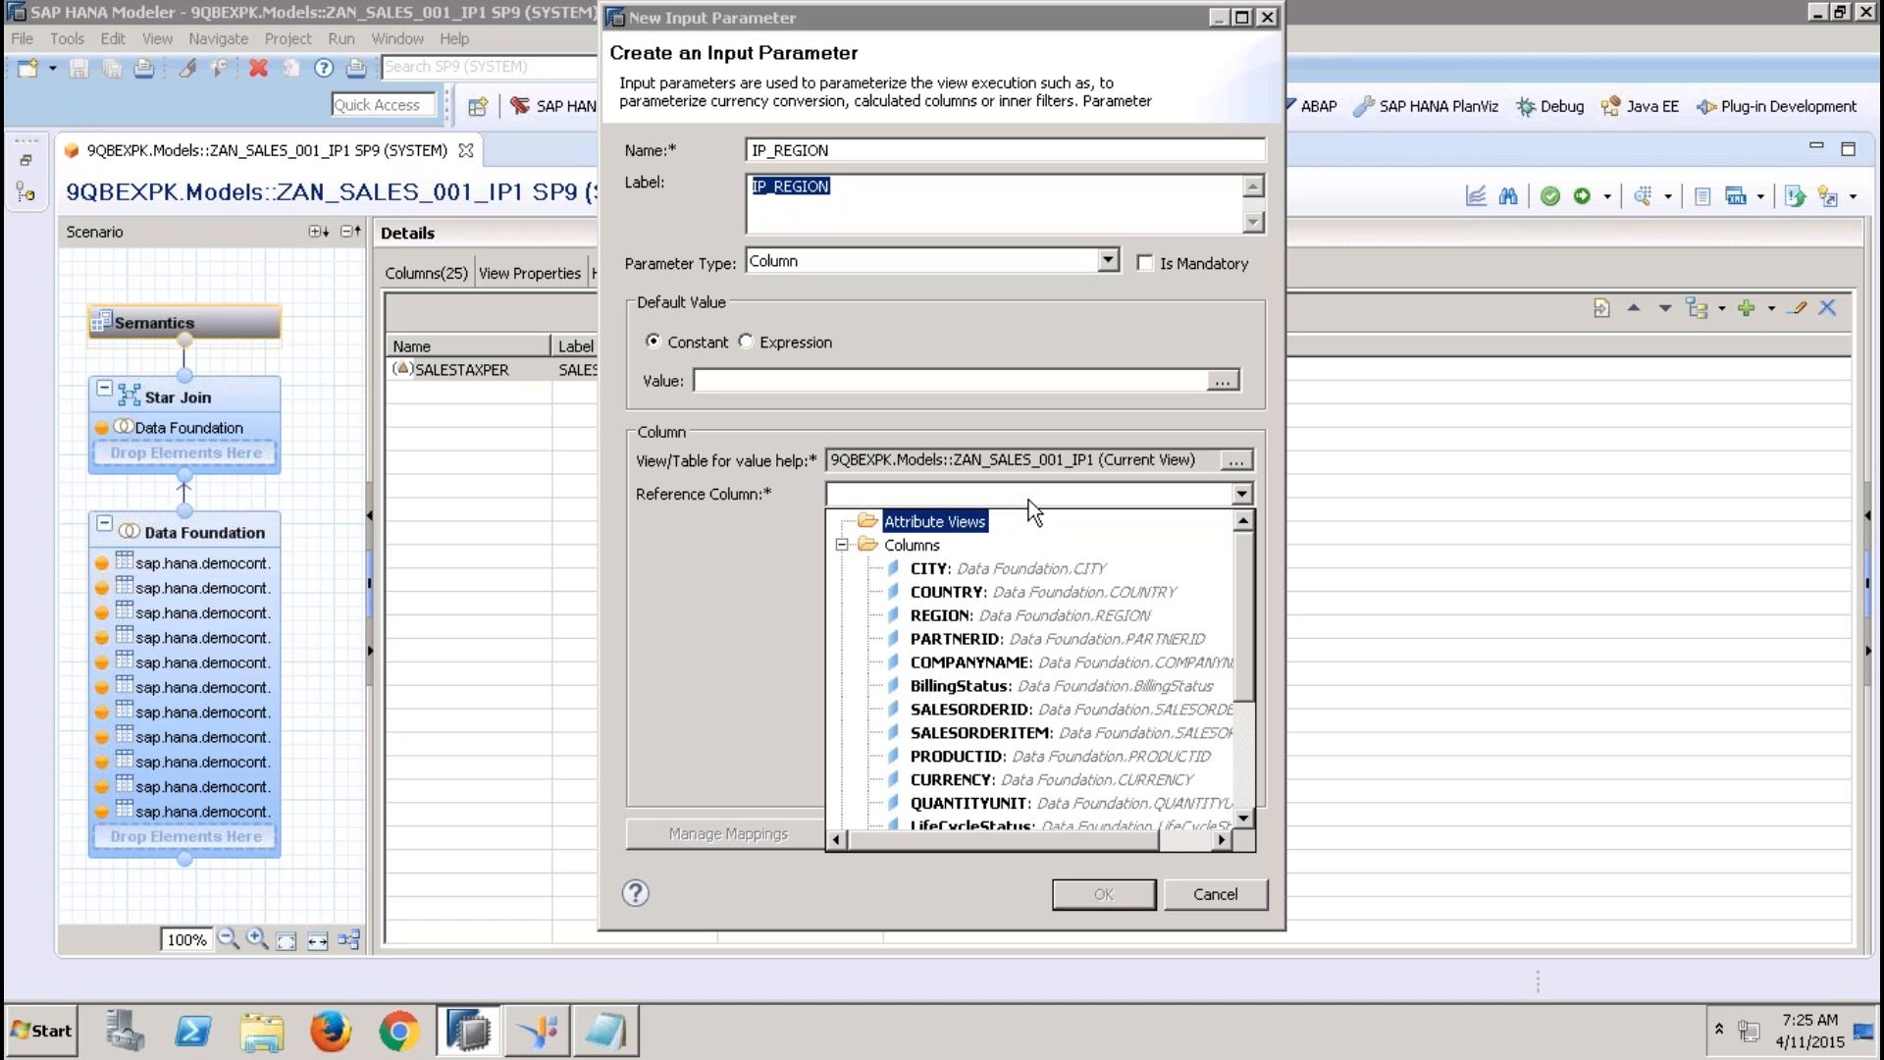
{"action": "left_click", "coordinate": [964, 615]}
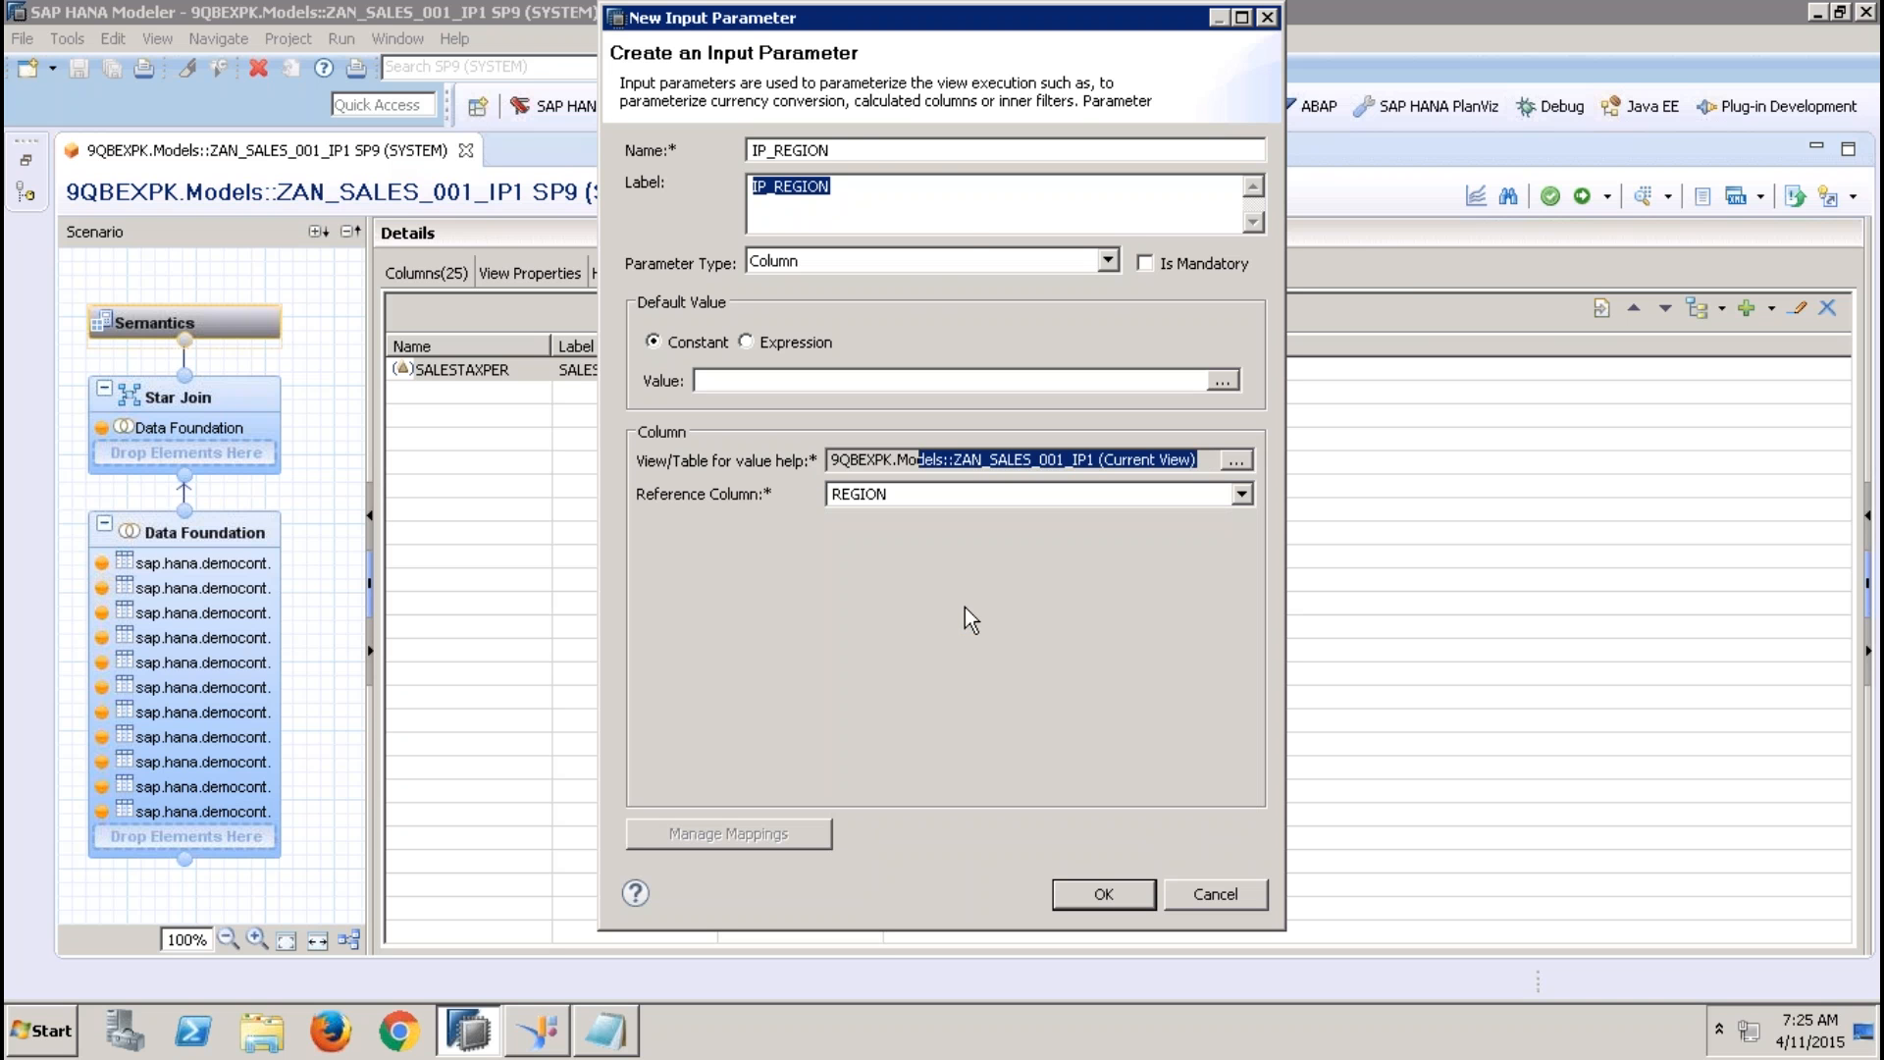
{"action": "left_click_drag", "start_coordinate": [833, 150], "coordinate": [717, 147]}
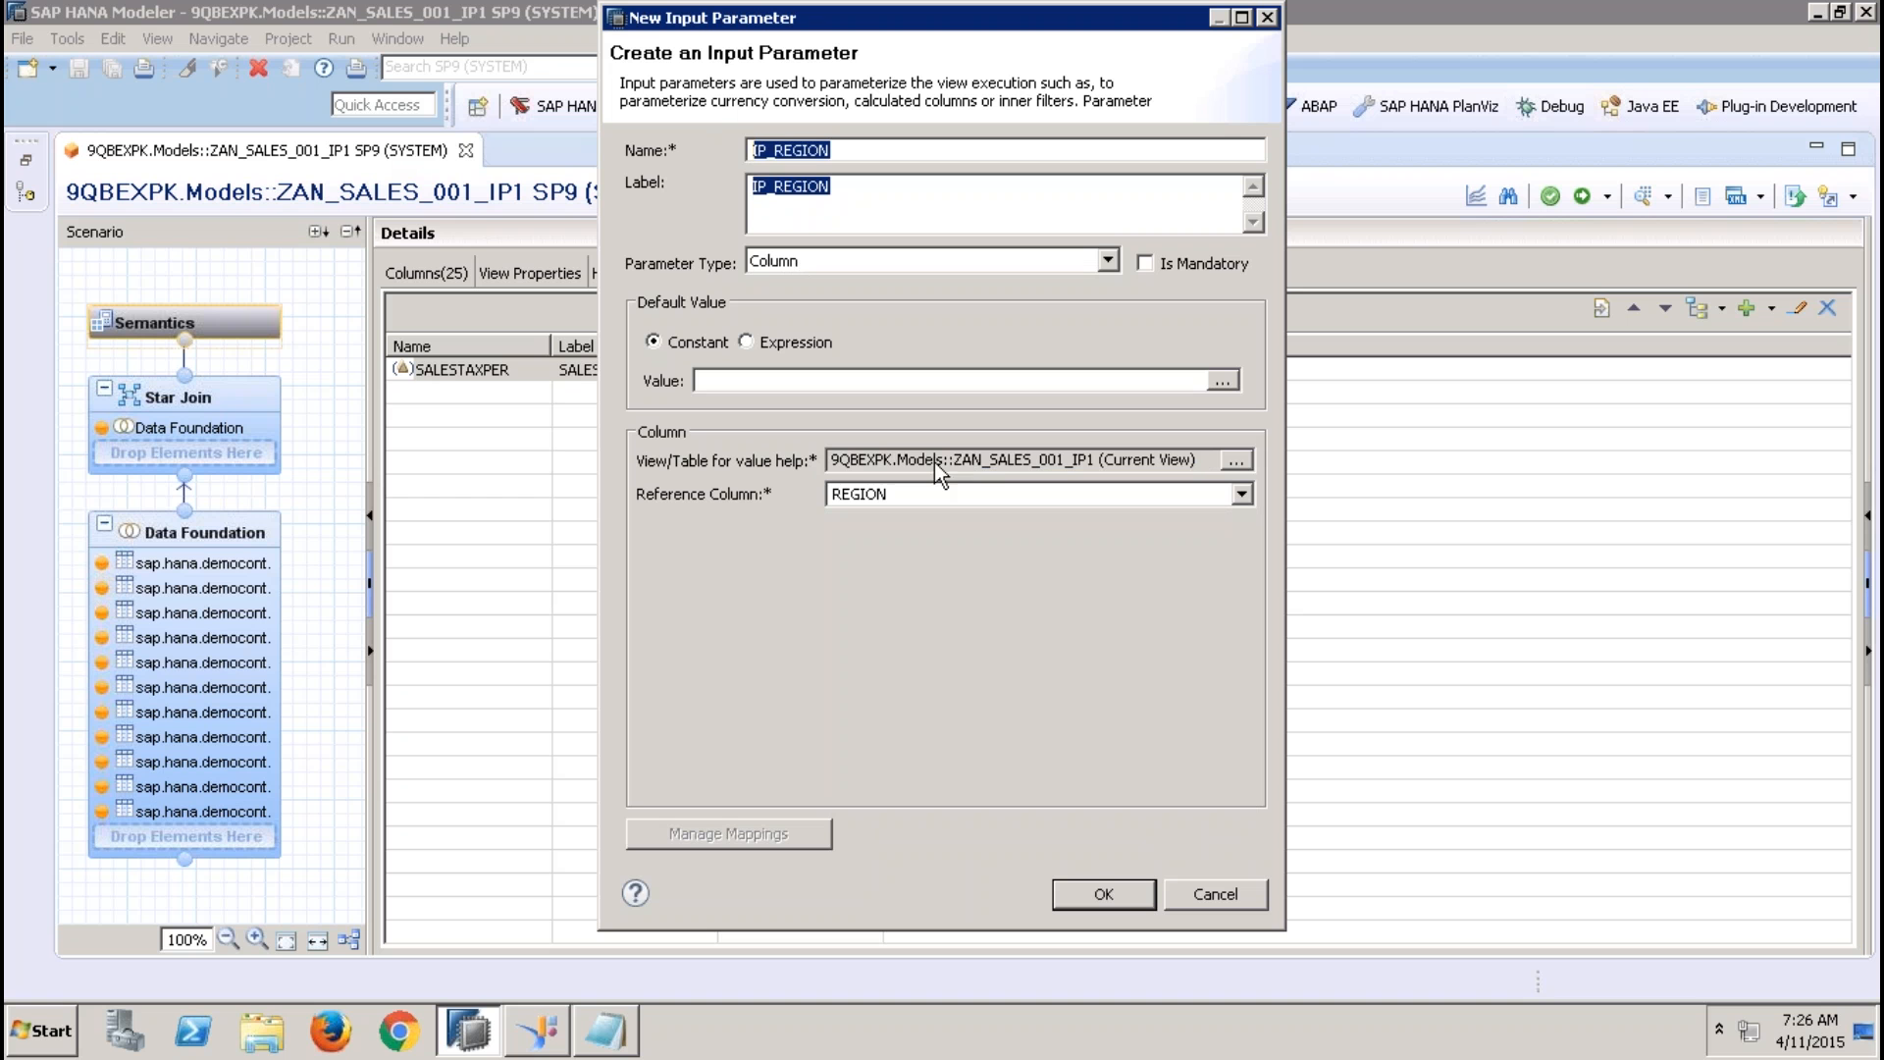
{"action": "left_click_drag", "start_coordinate": [1205, 461], "coordinate": [841, 461]}
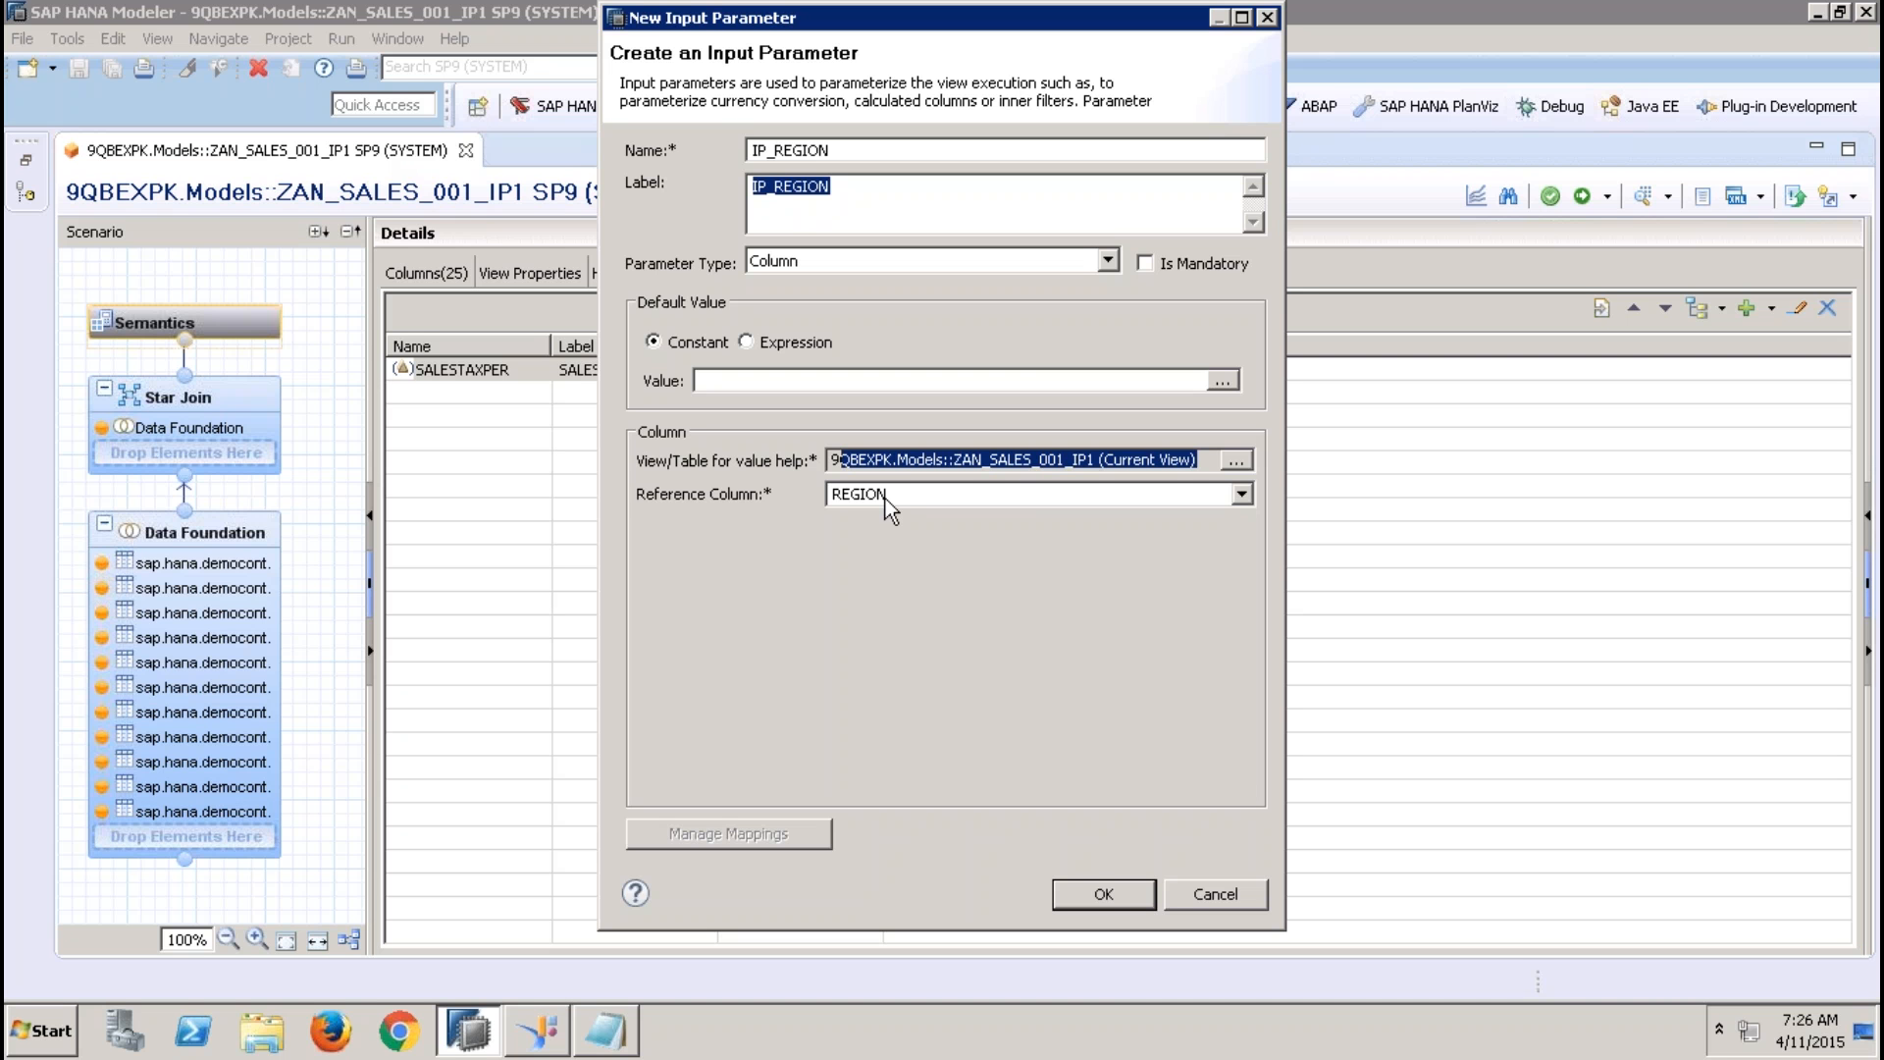
{"action": "left_click", "coordinate": [1103, 894]}
Activate the view, open the data preview's input parameter prompt and cancel it
{"action": "left_click", "coordinate": [1582, 197]}
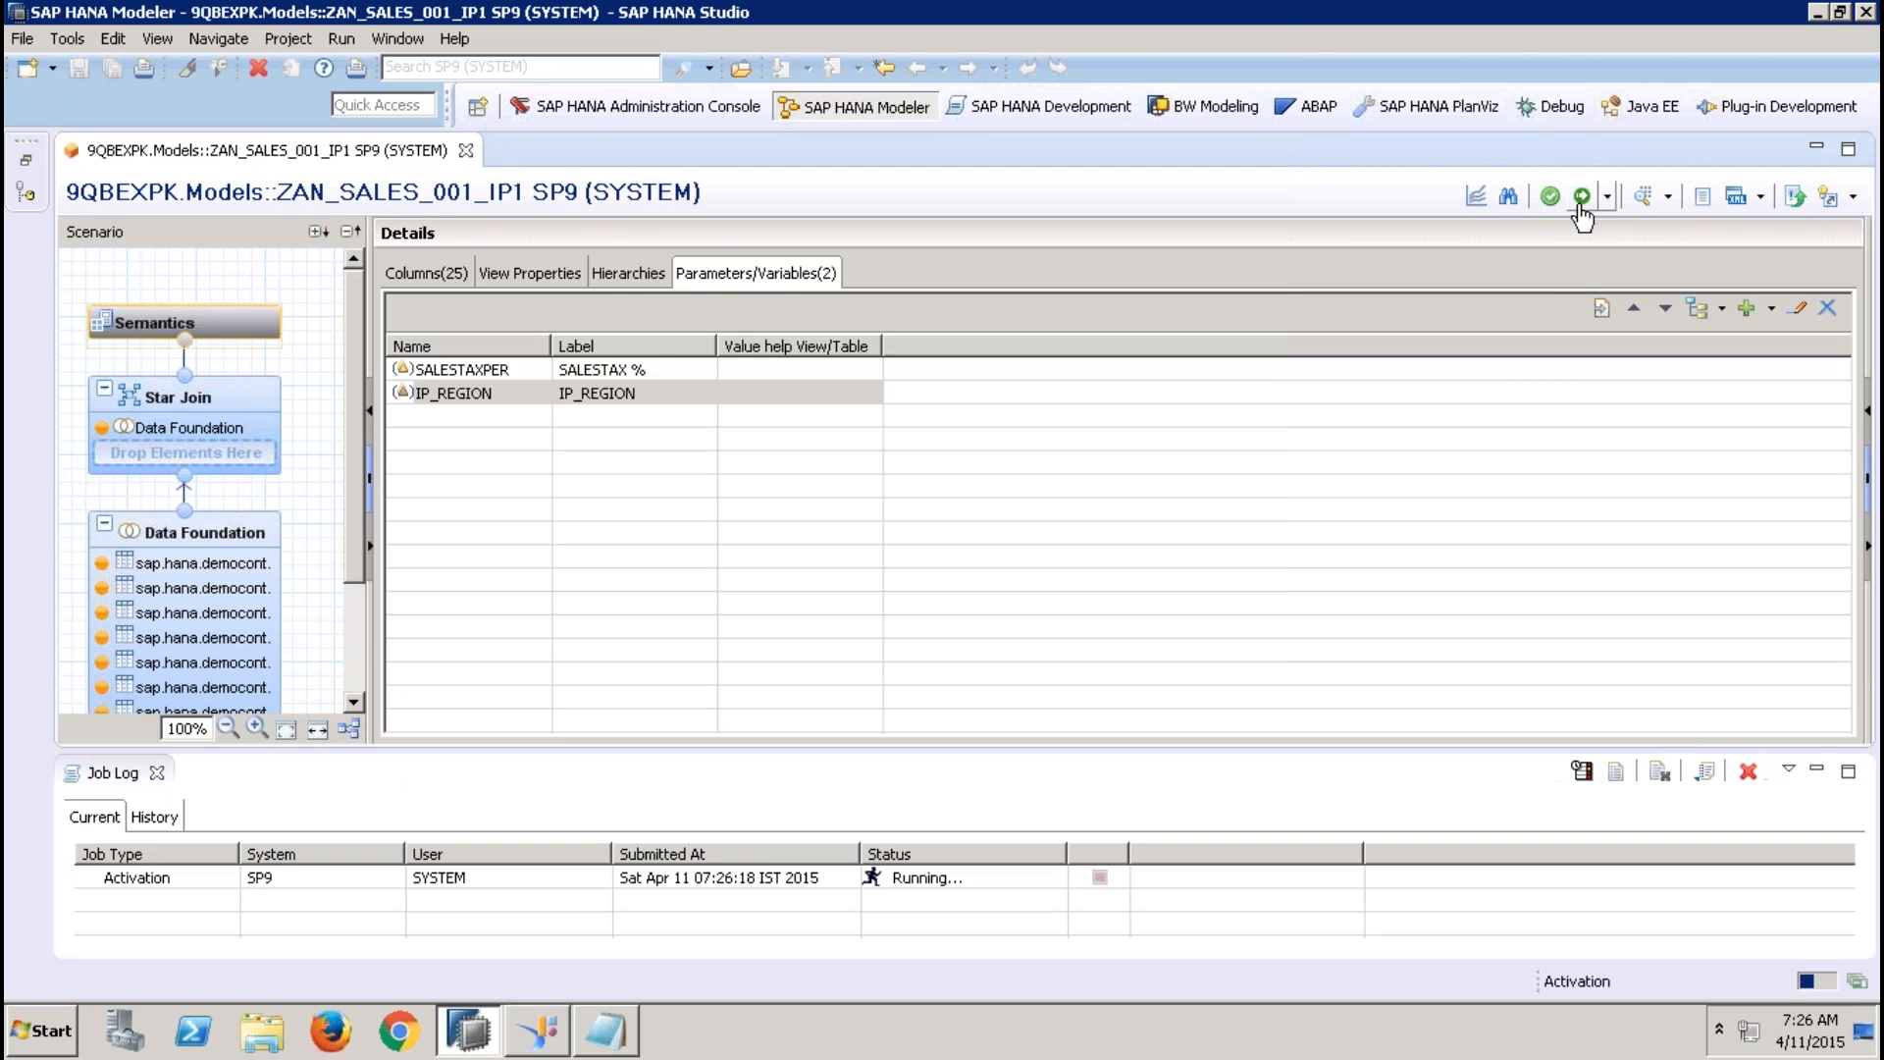
{"action": "left_click", "coordinate": [1644, 197]}
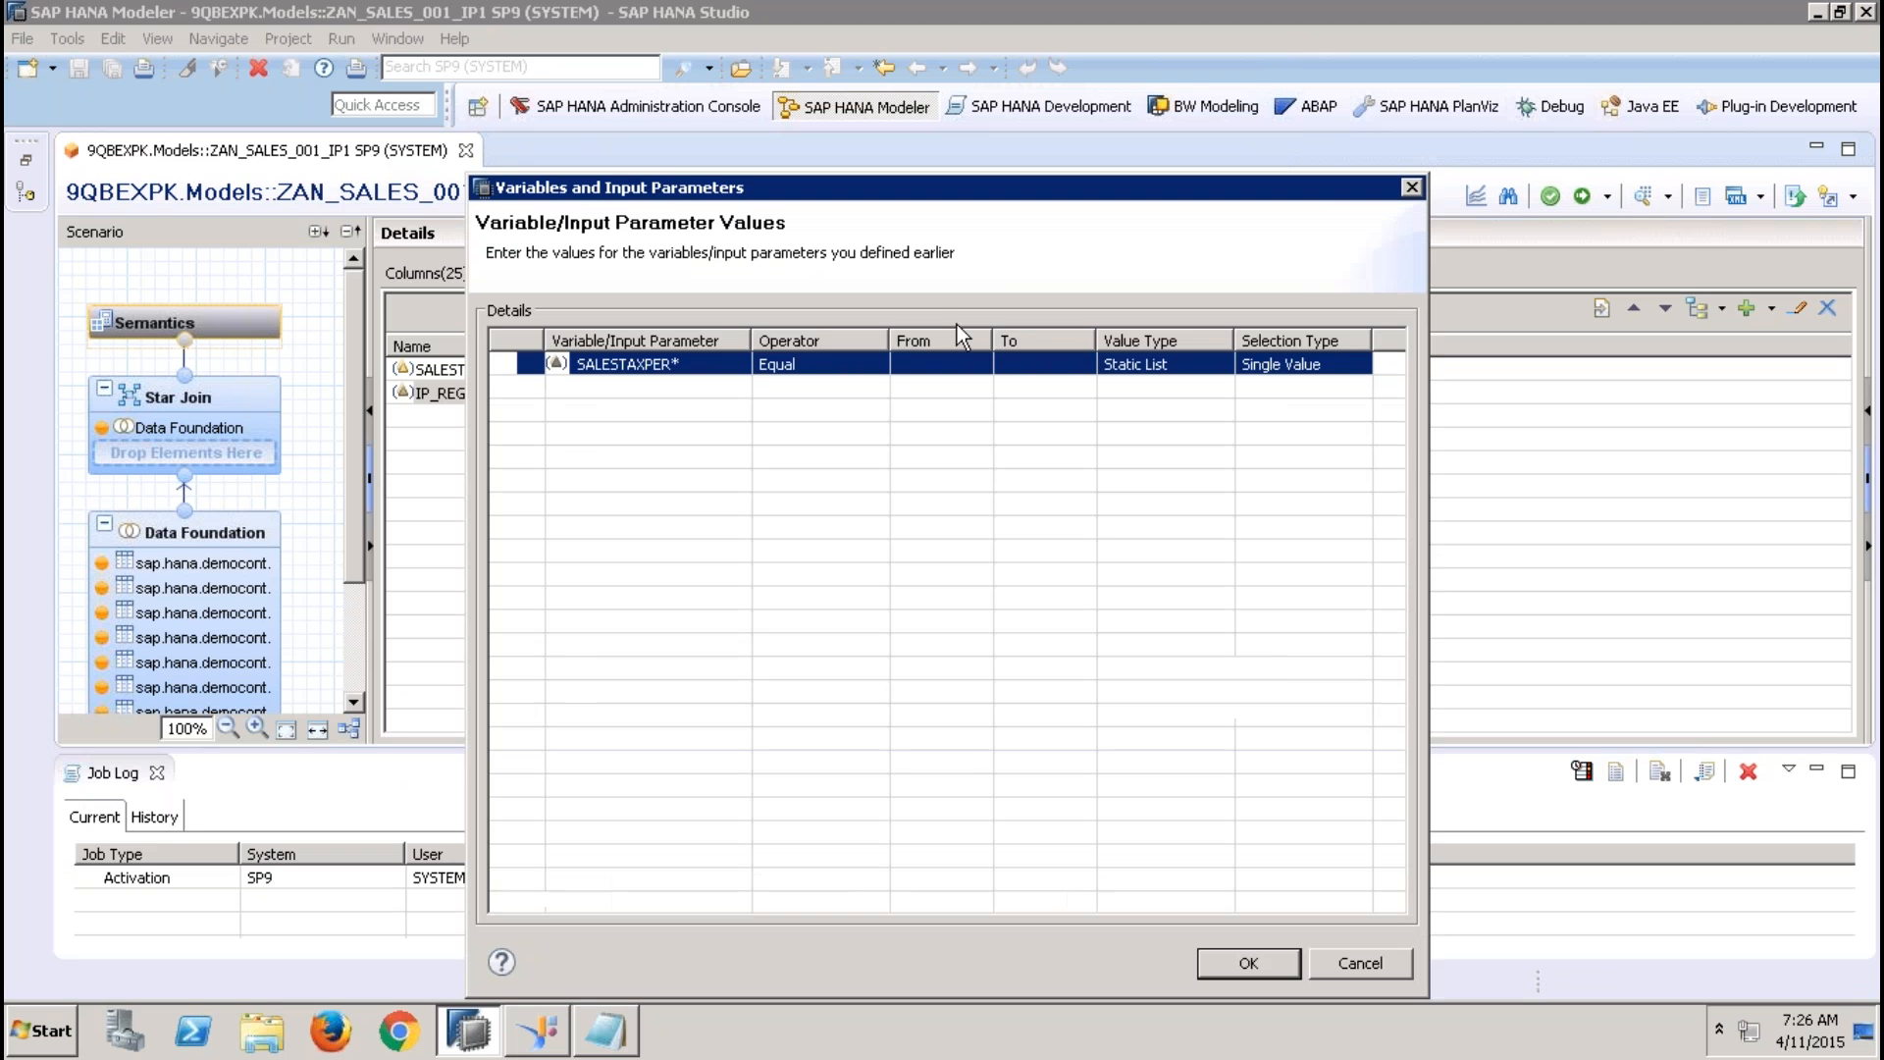
{"action": "left_click", "coordinate": [1376, 953]}
Filter the Addresses table's REGION column in the Data Foundation as Equal to input parameter IP_REGION, and activate the view
{"action": "left_click", "coordinate": [125, 594]}
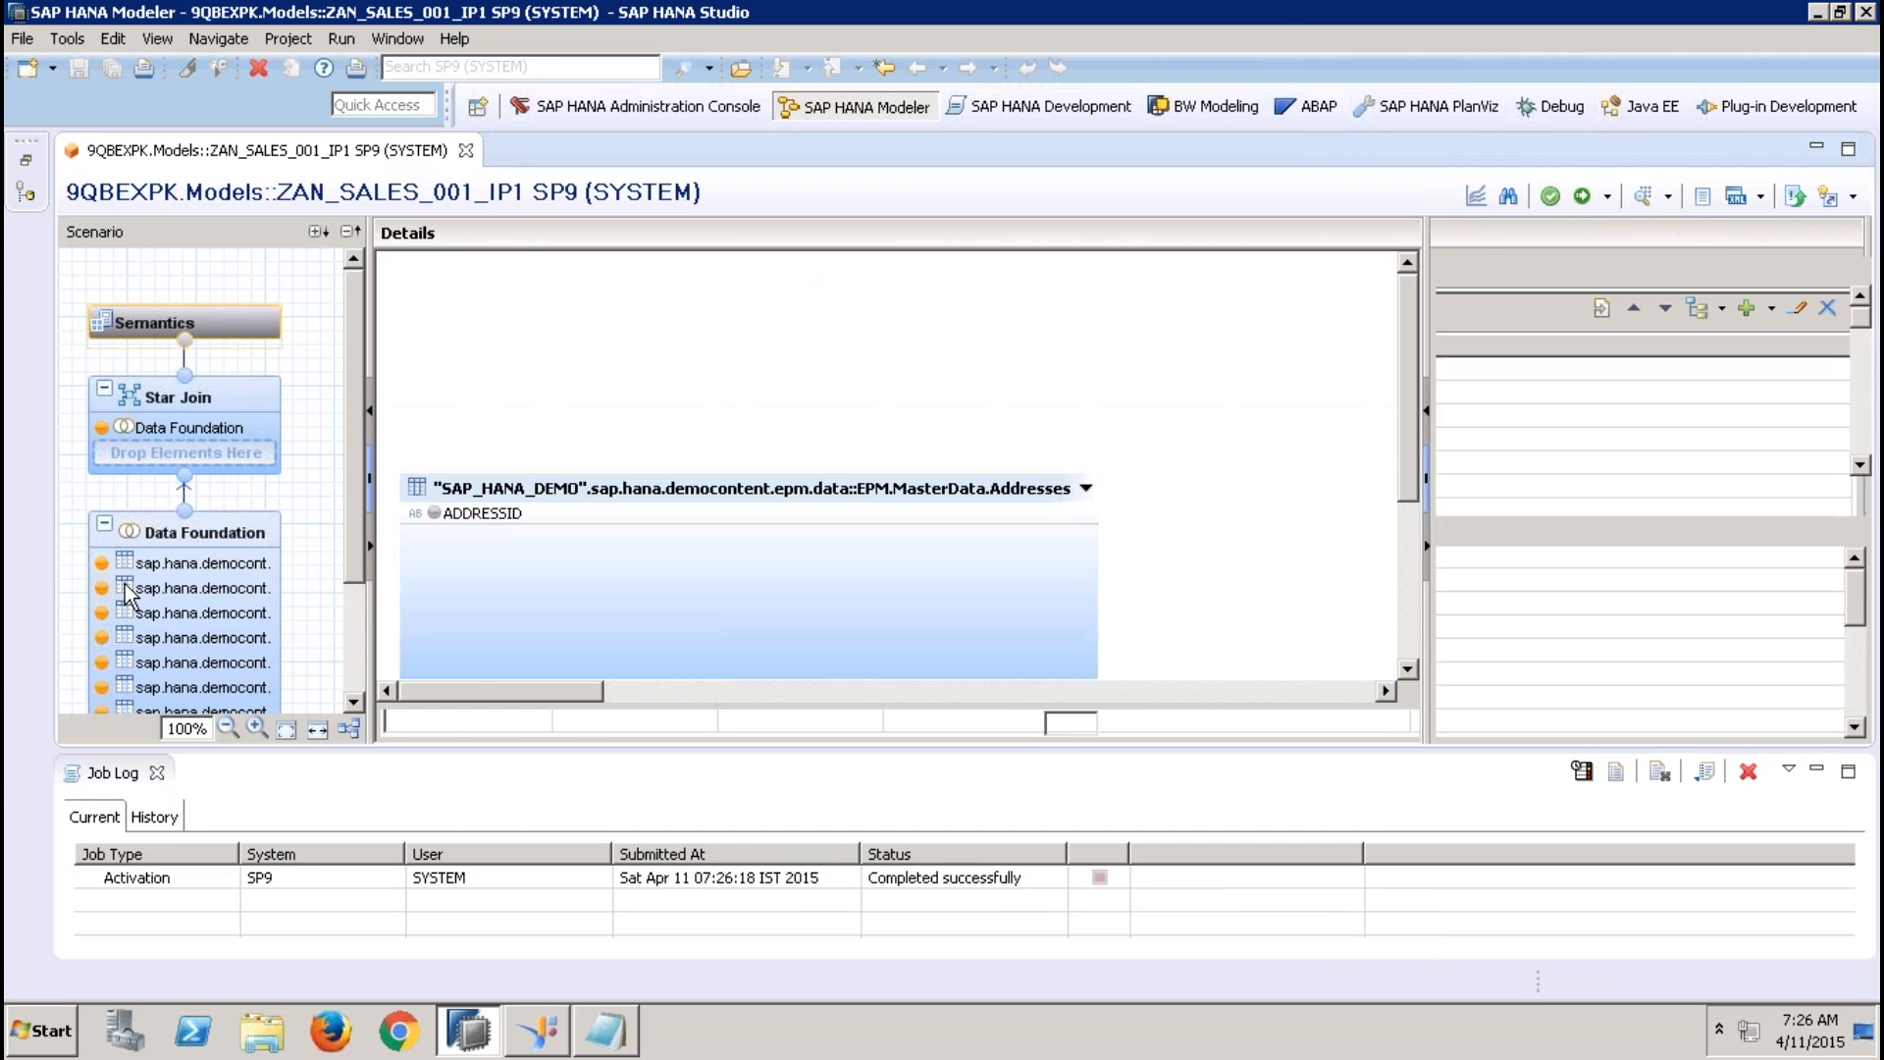
{"action": "right_click", "coordinate": [532, 646]}
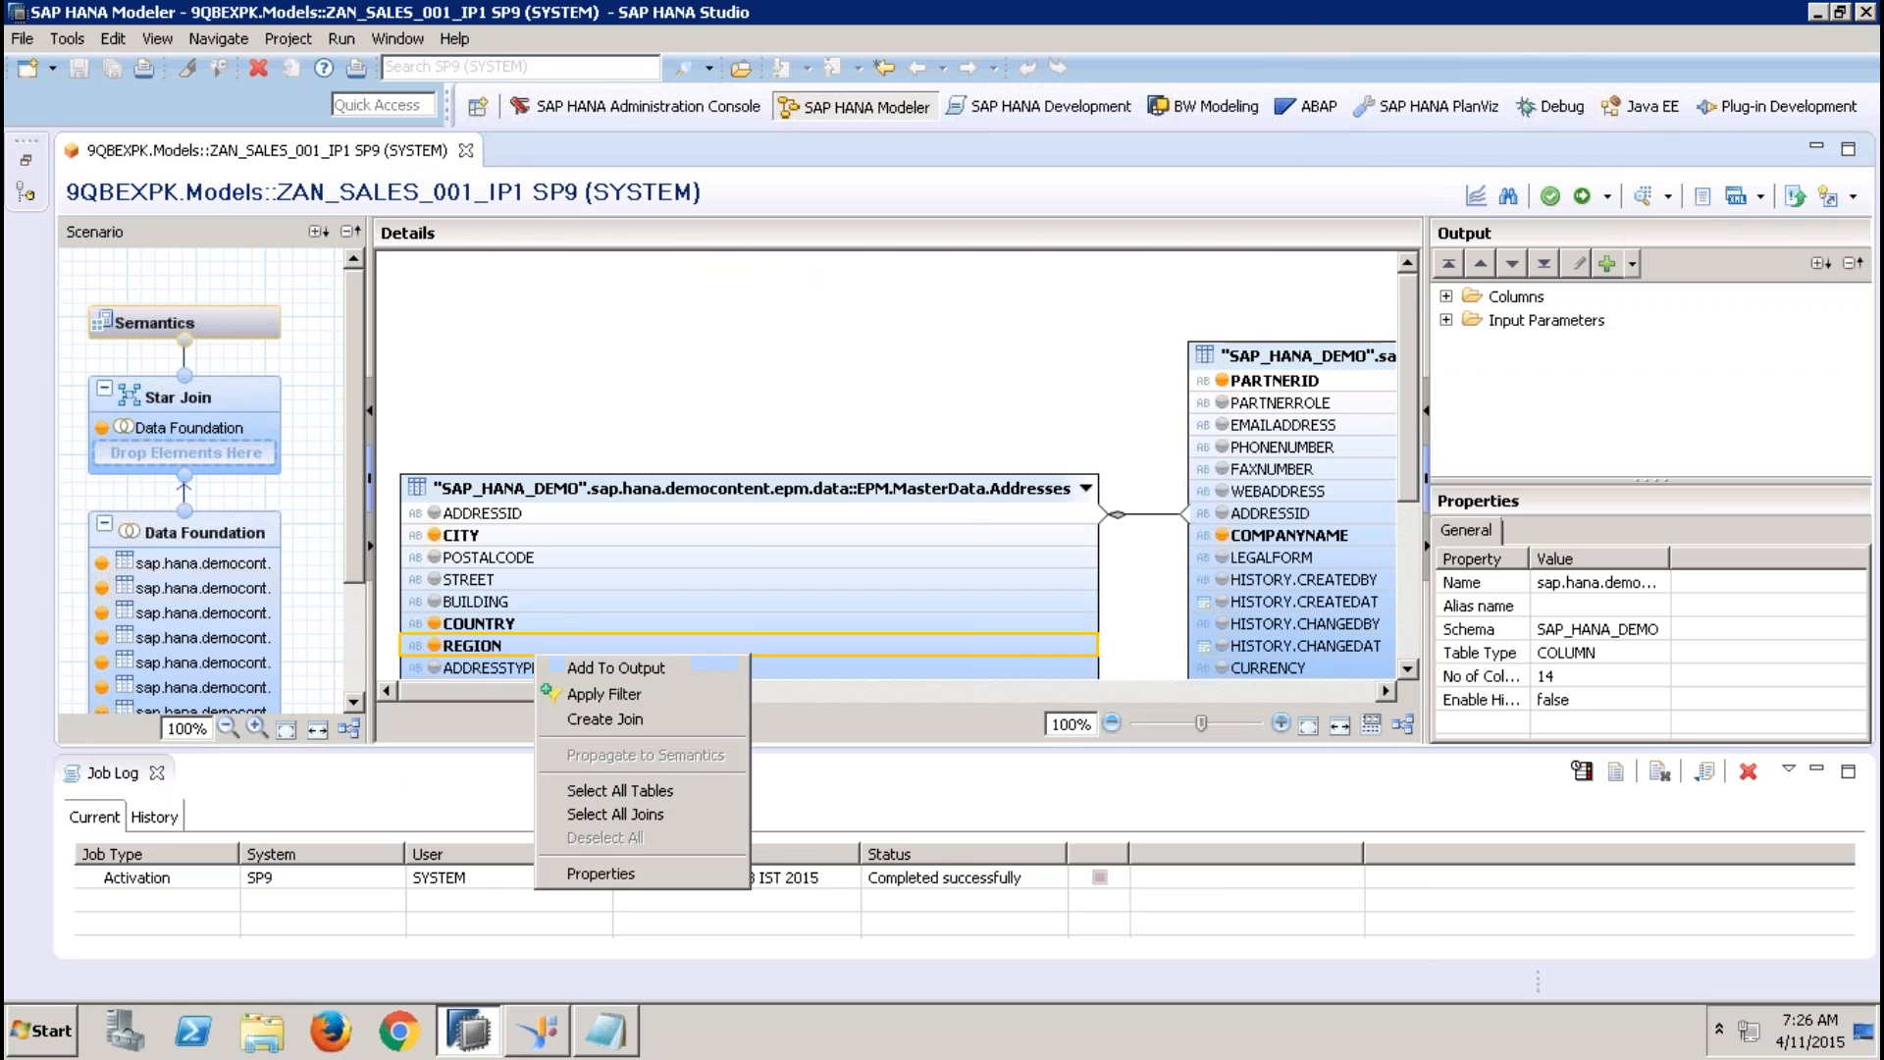
{"action": "left_click", "coordinate": [603, 693]}
{"action": "left_click", "coordinate": [638, 269]}
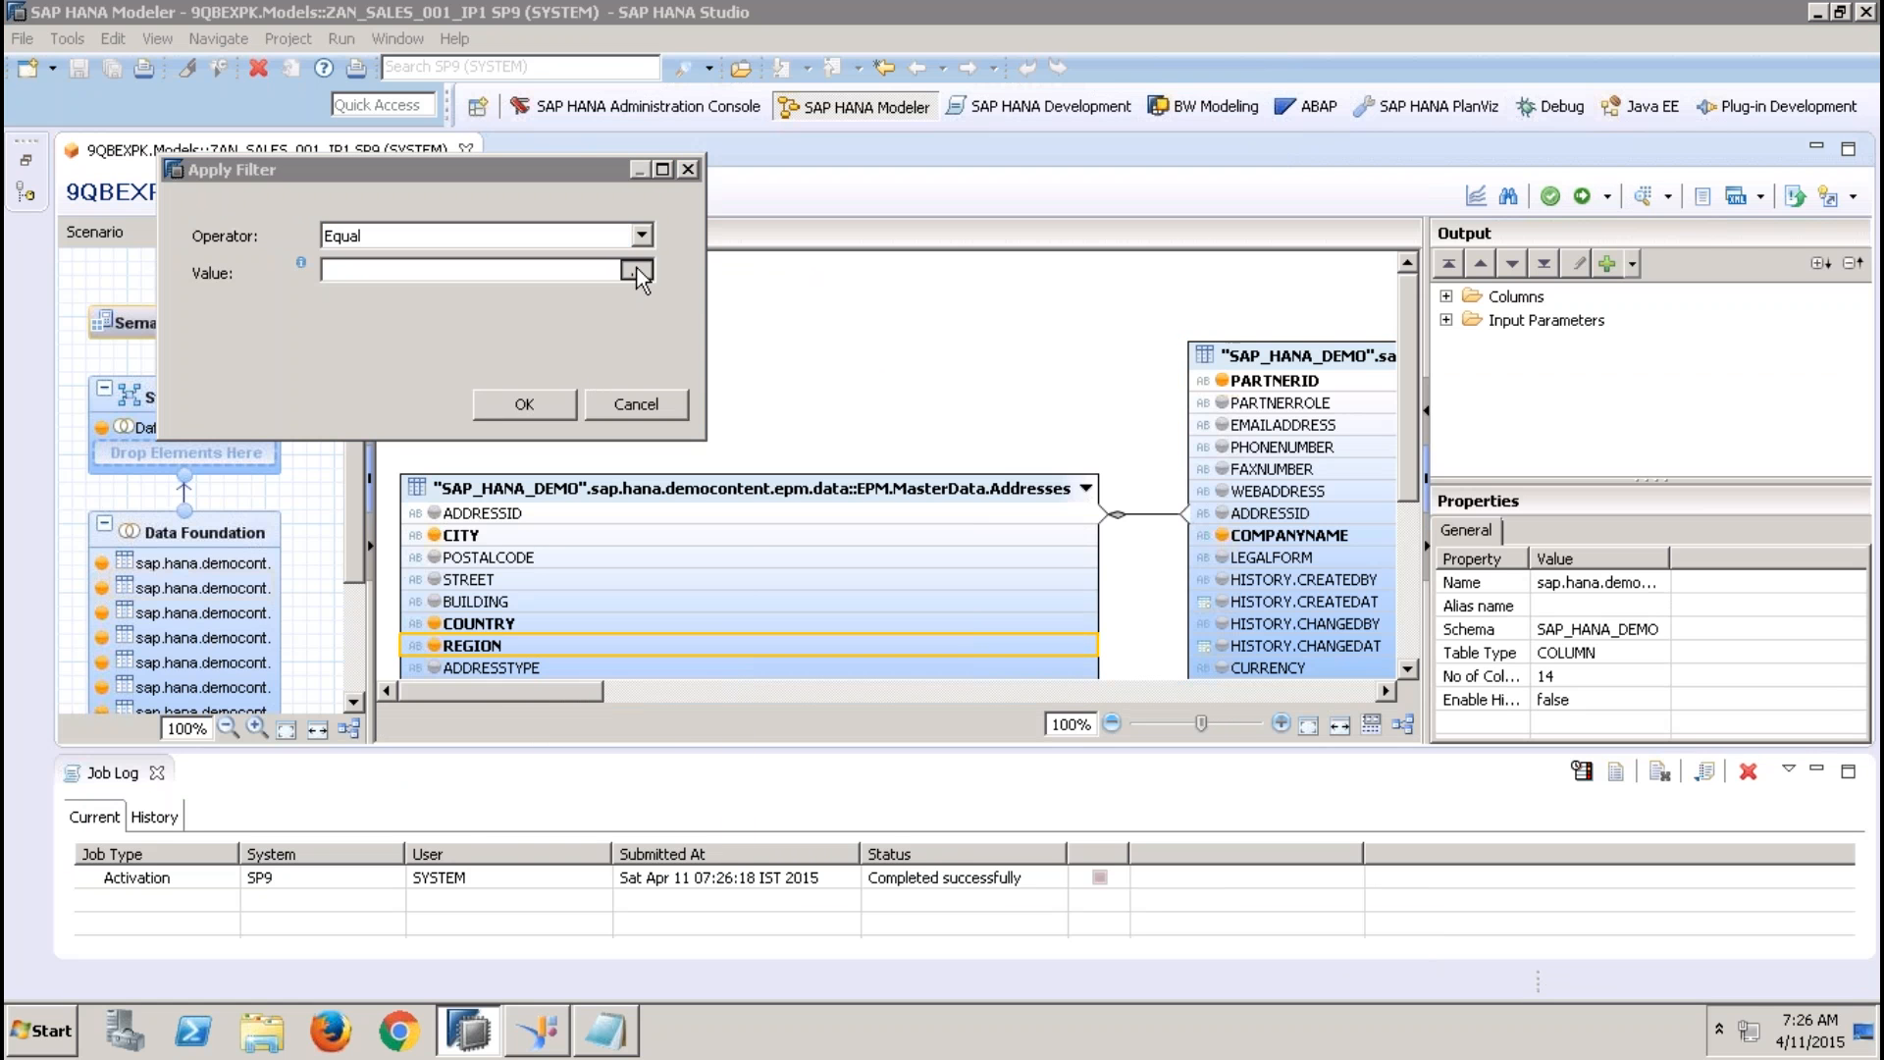
{"action": "left_click", "coordinate": [291, 92]}
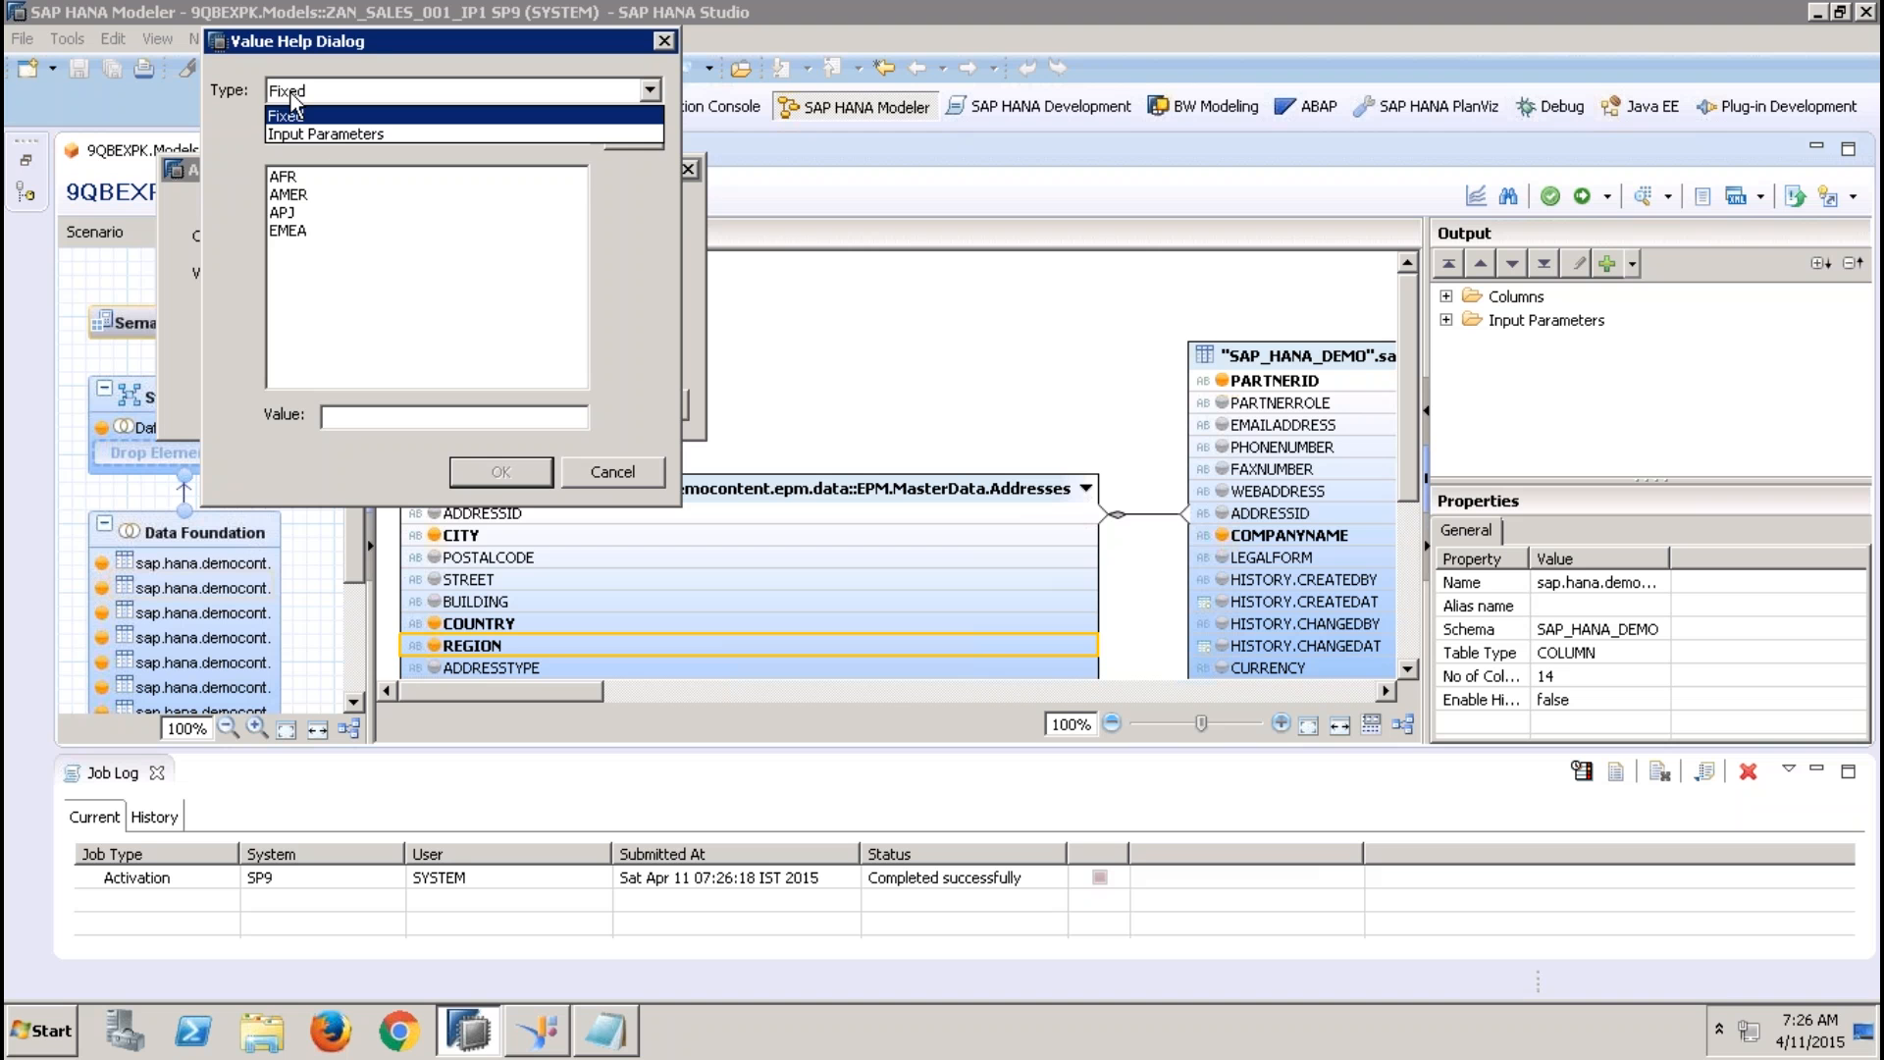
{"action": "left_click", "coordinate": [322, 131]}
{"action": "left_click", "coordinate": [313, 196]}
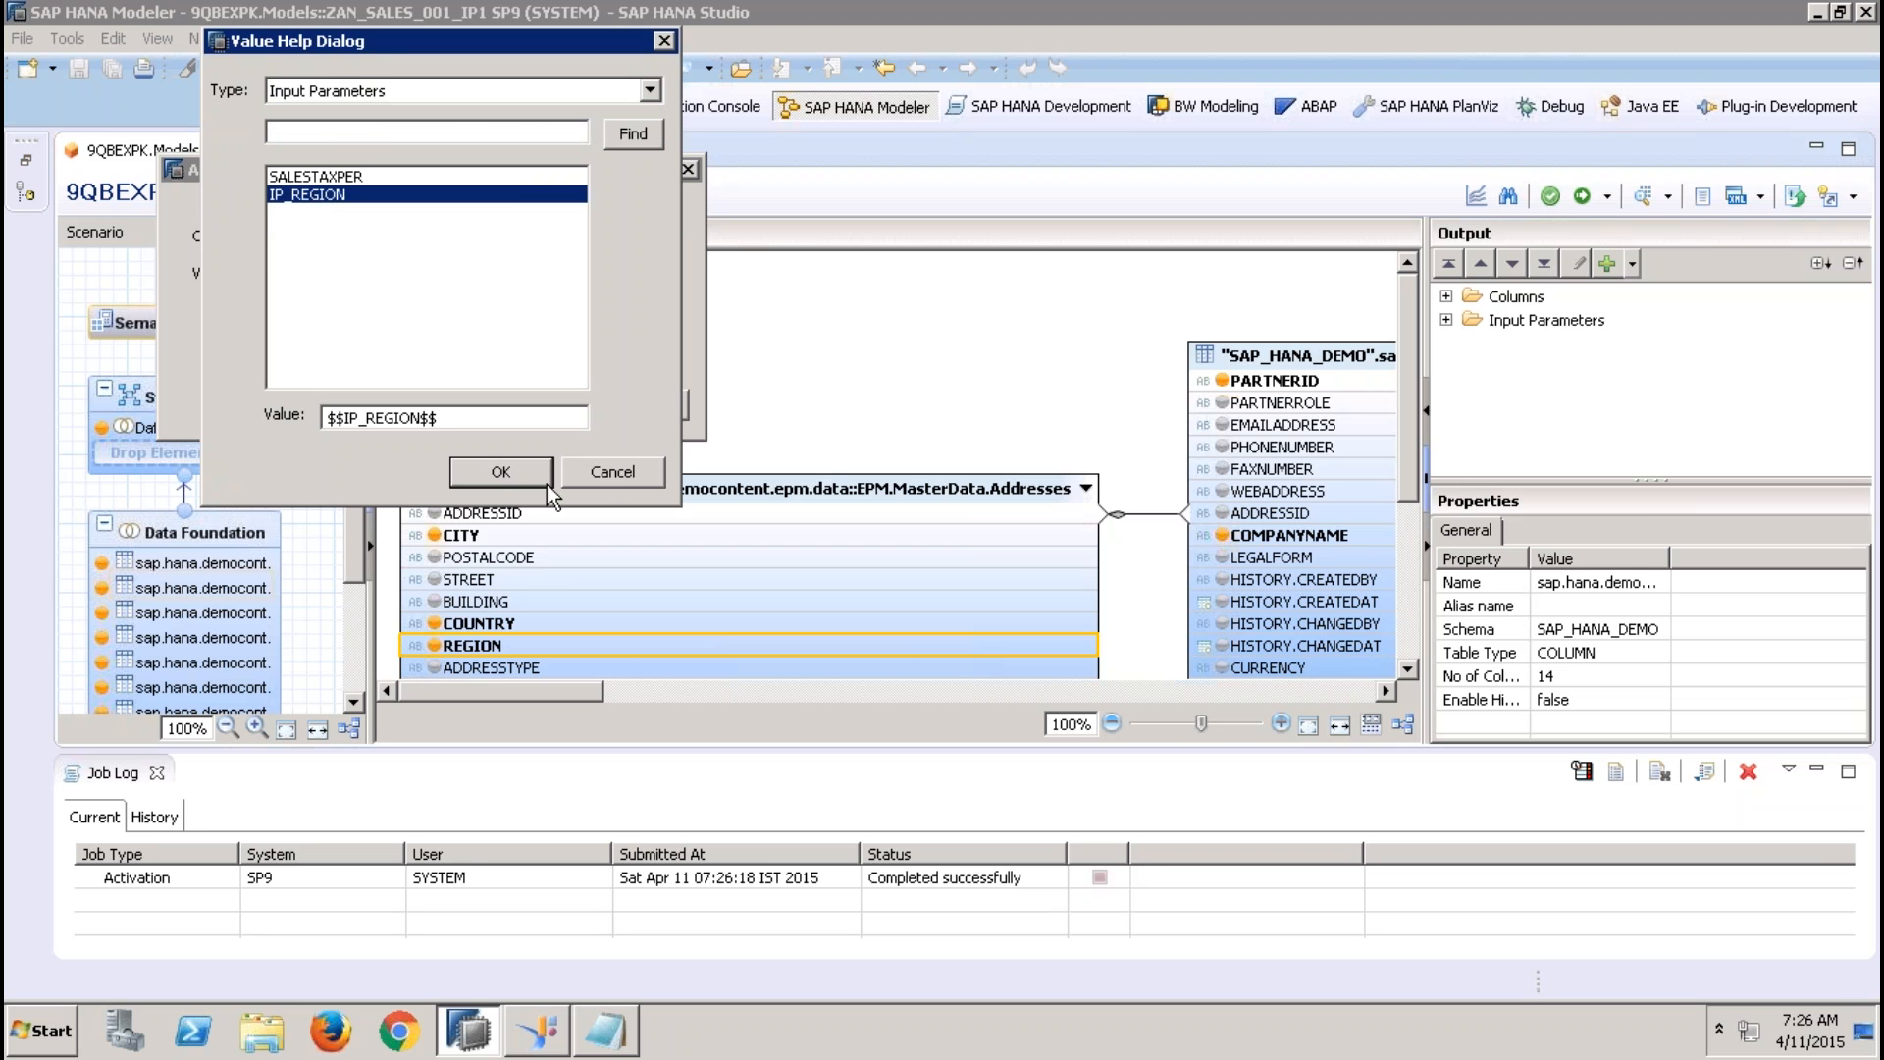
{"action": "left_click", "coordinate": [501, 472]}
{"action": "left_click", "coordinate": [525, 406]}
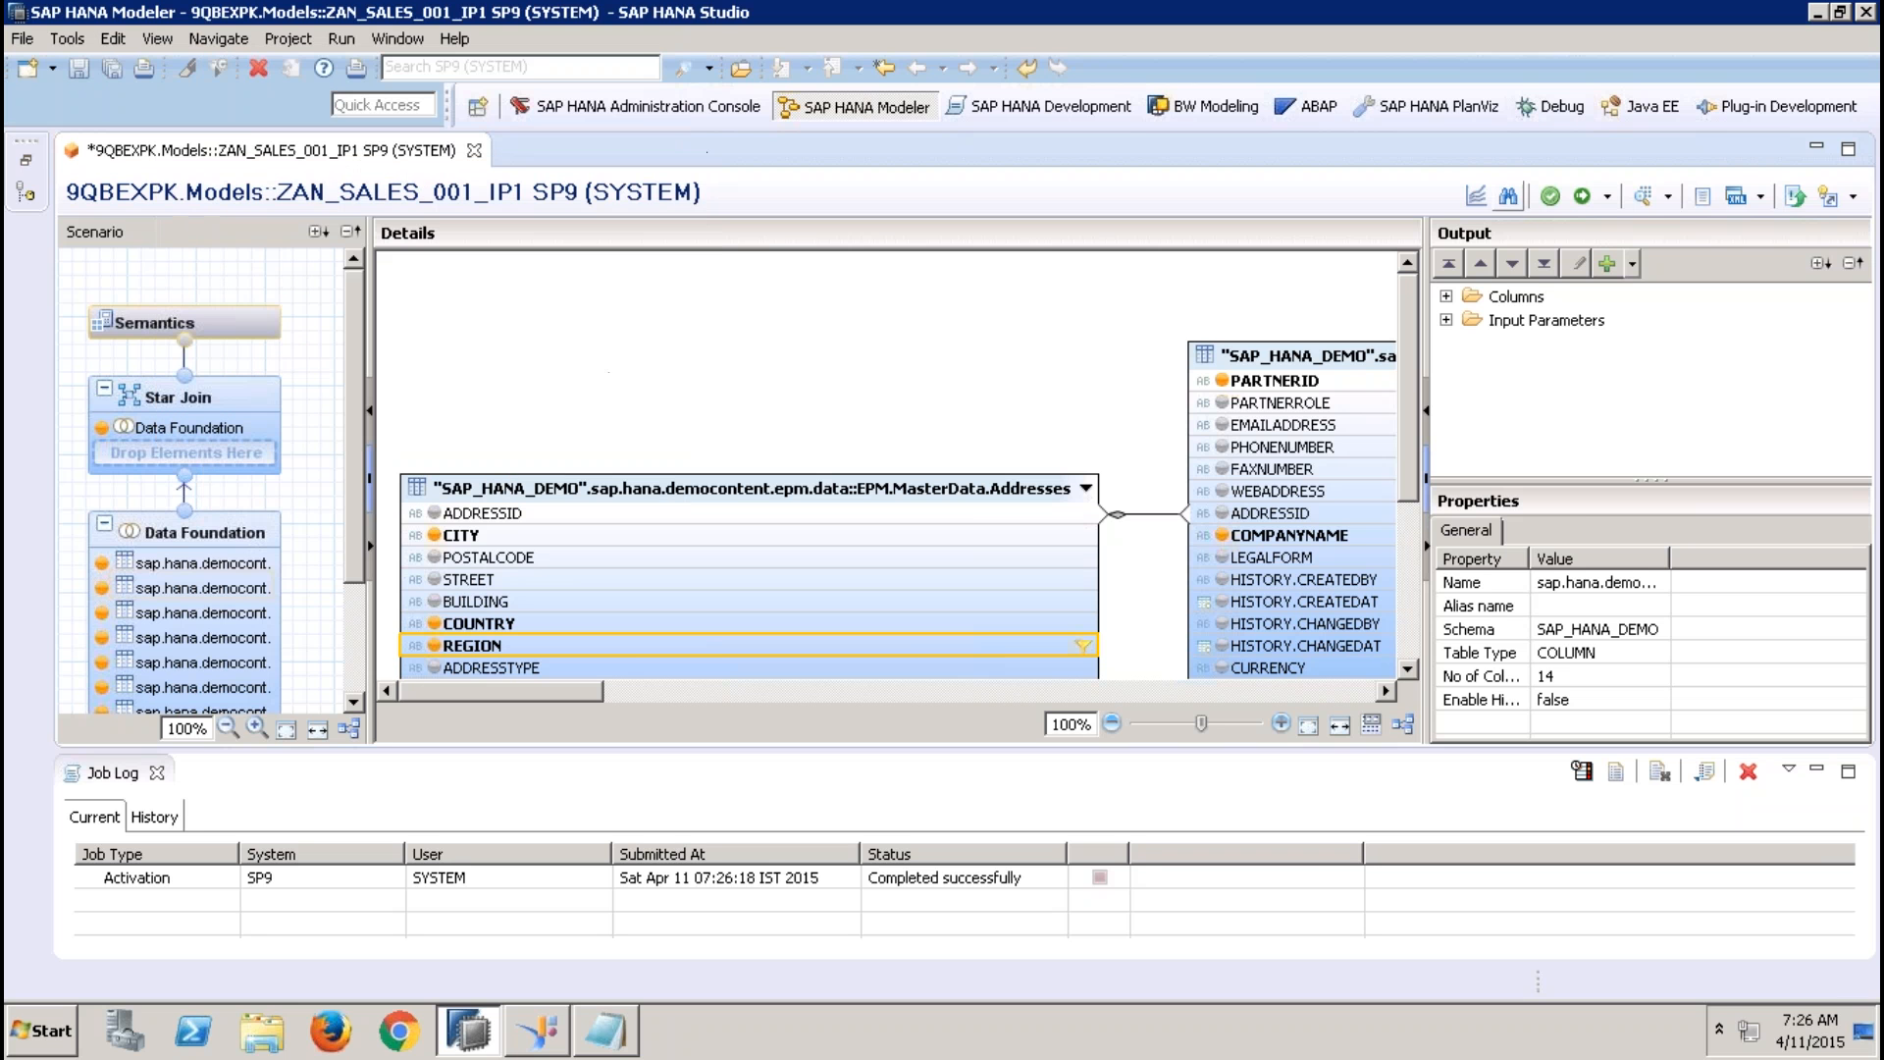
{"action": "left_click", "coordinate": [1582, 195]}
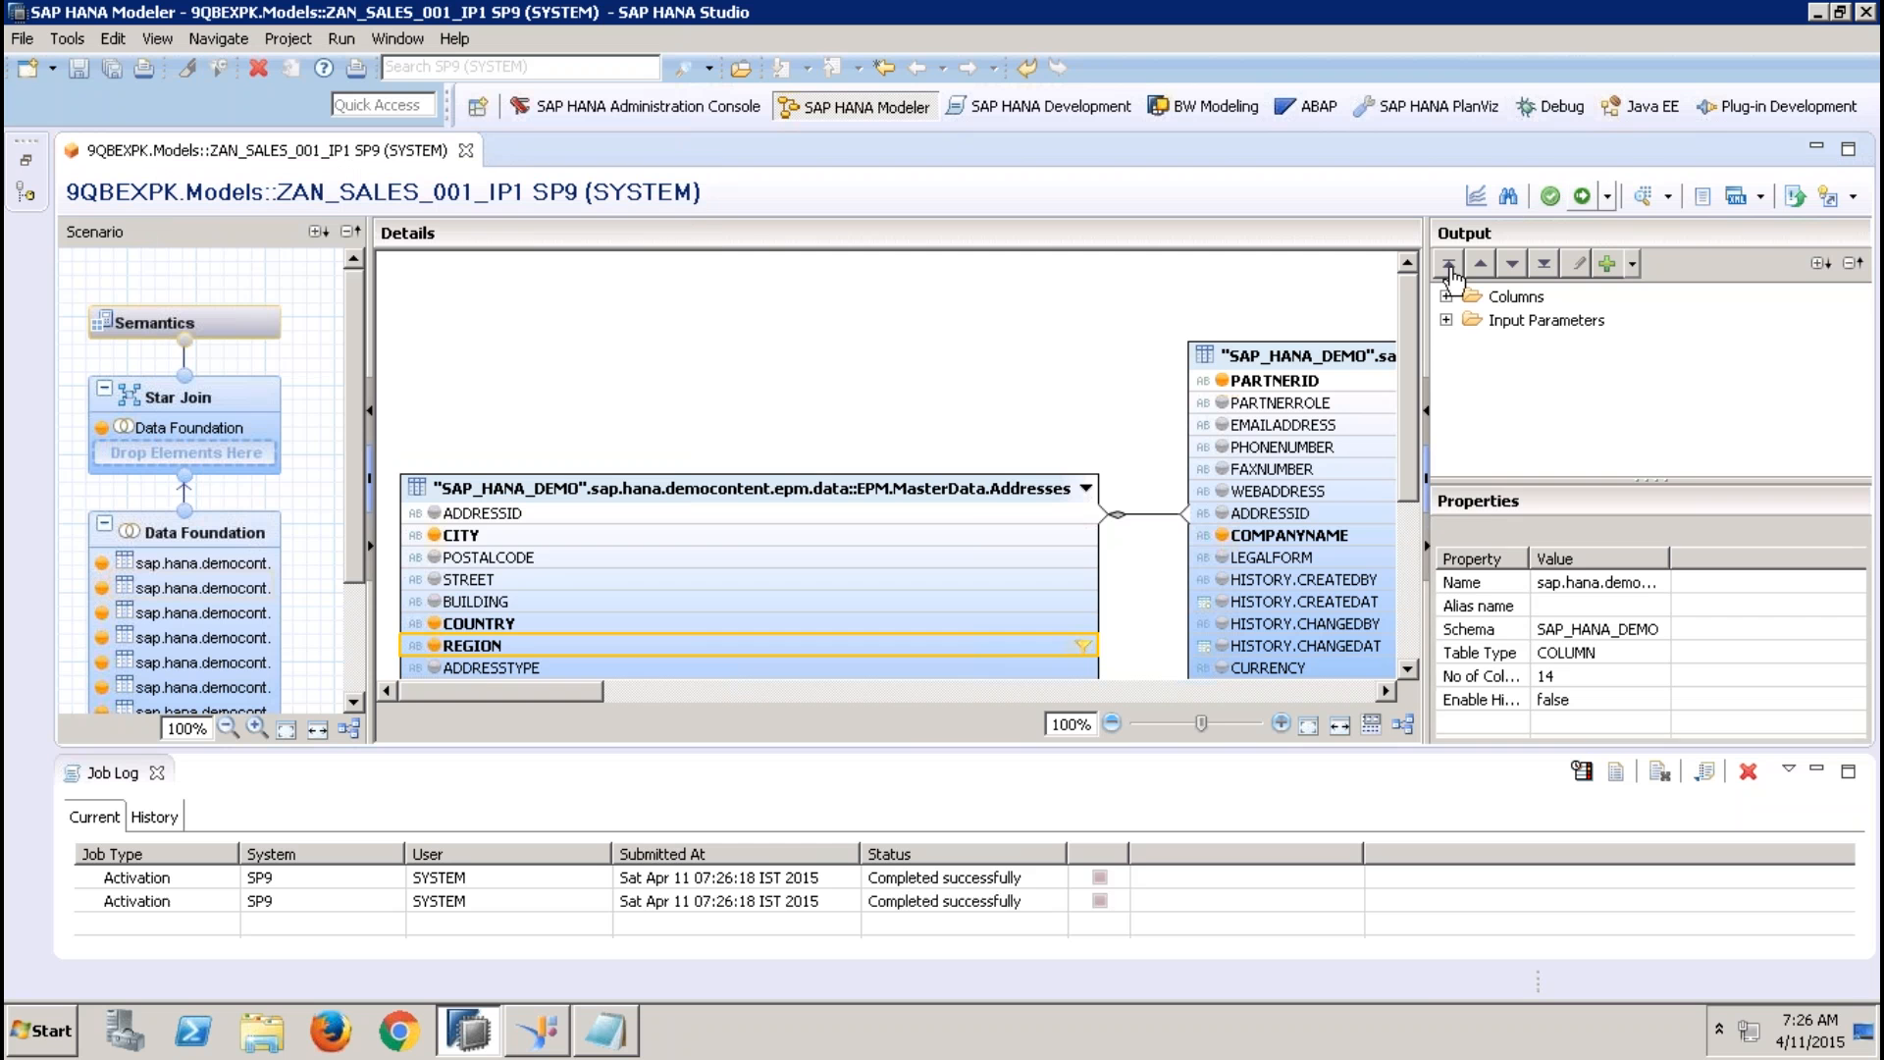
{"action": "left_click", "coordinate": [157, 772]}
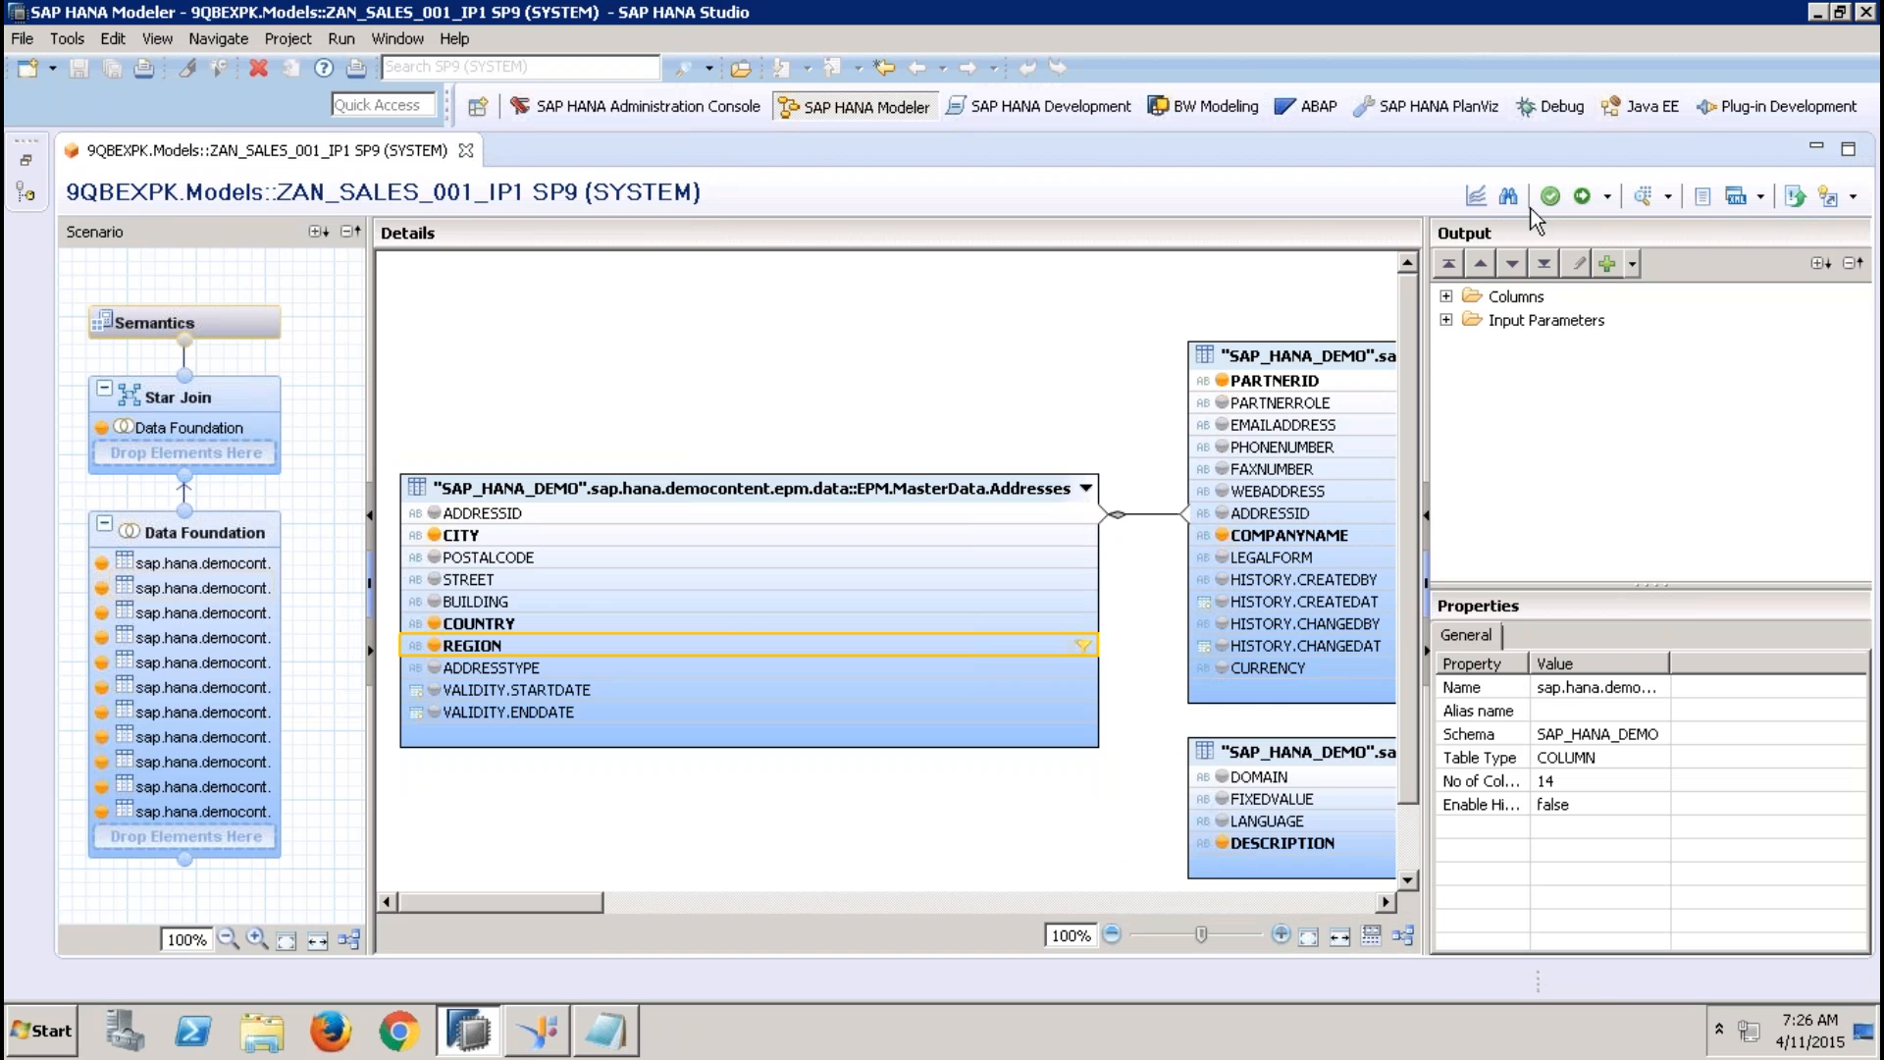
Start a data preview of the view and choose 12.36 from the SALESTAXPER value help
{"action": "left_click", "coordinate": [1642, 196]}
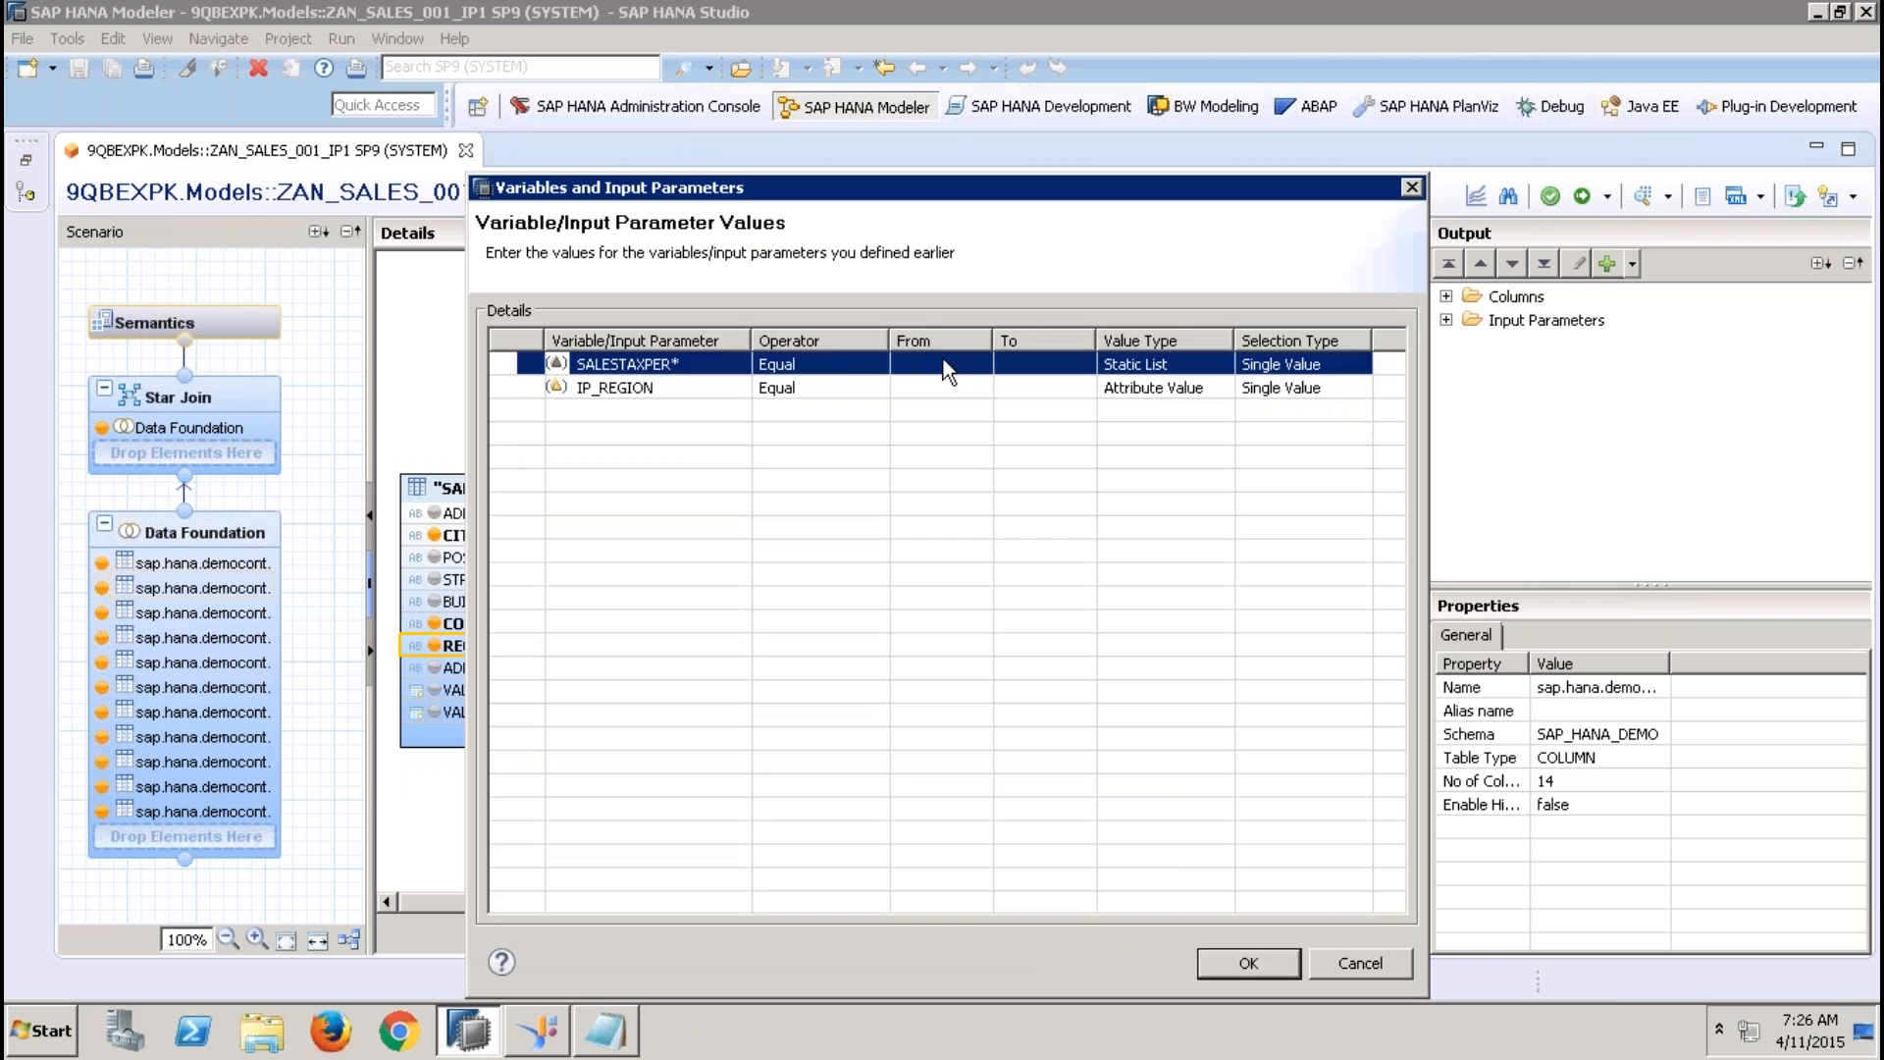
{"action": "left_click", "coordinate": [947, 366]}
{"action": "left_click", "coordinate": [977, 365]}
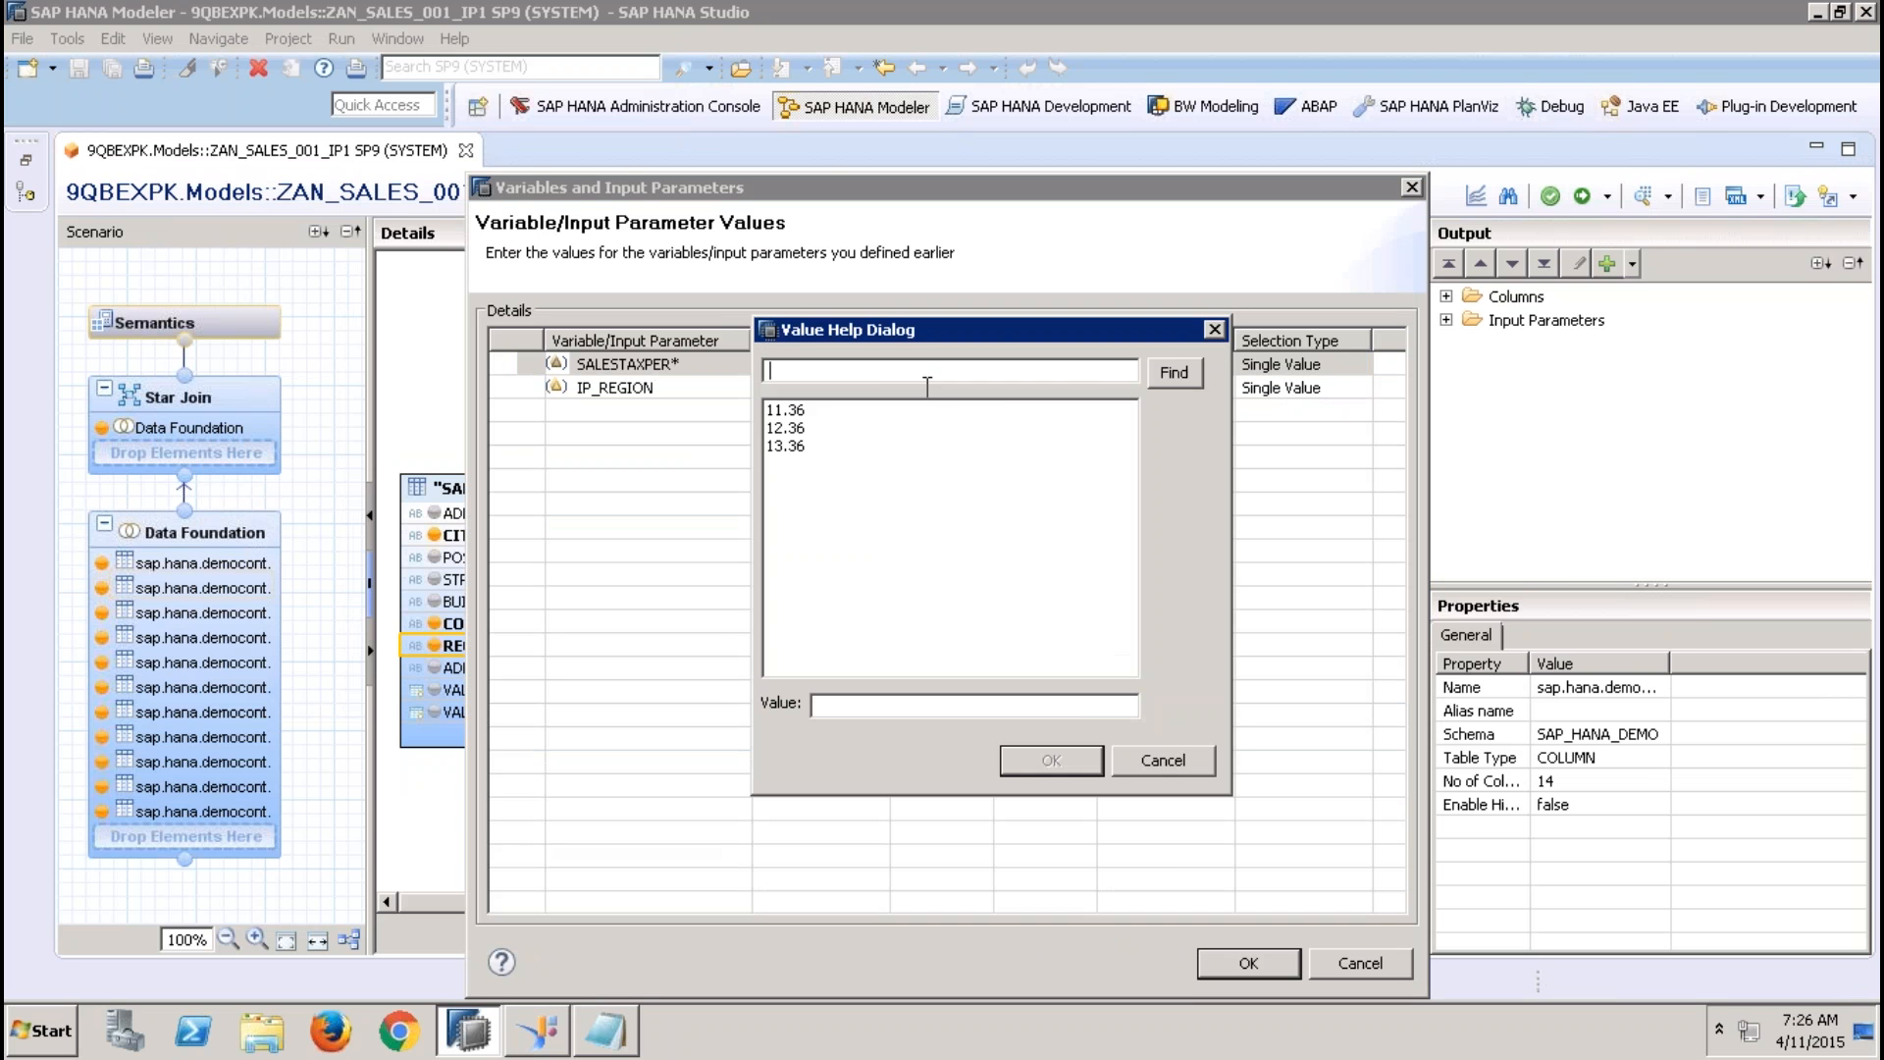
{"action": "double_click", "coordinate": [785, 427]}
Choose EMEA from the IP_REGION value help and run the data preview
{"action": "left_click", "coordinate": [923, 386]}
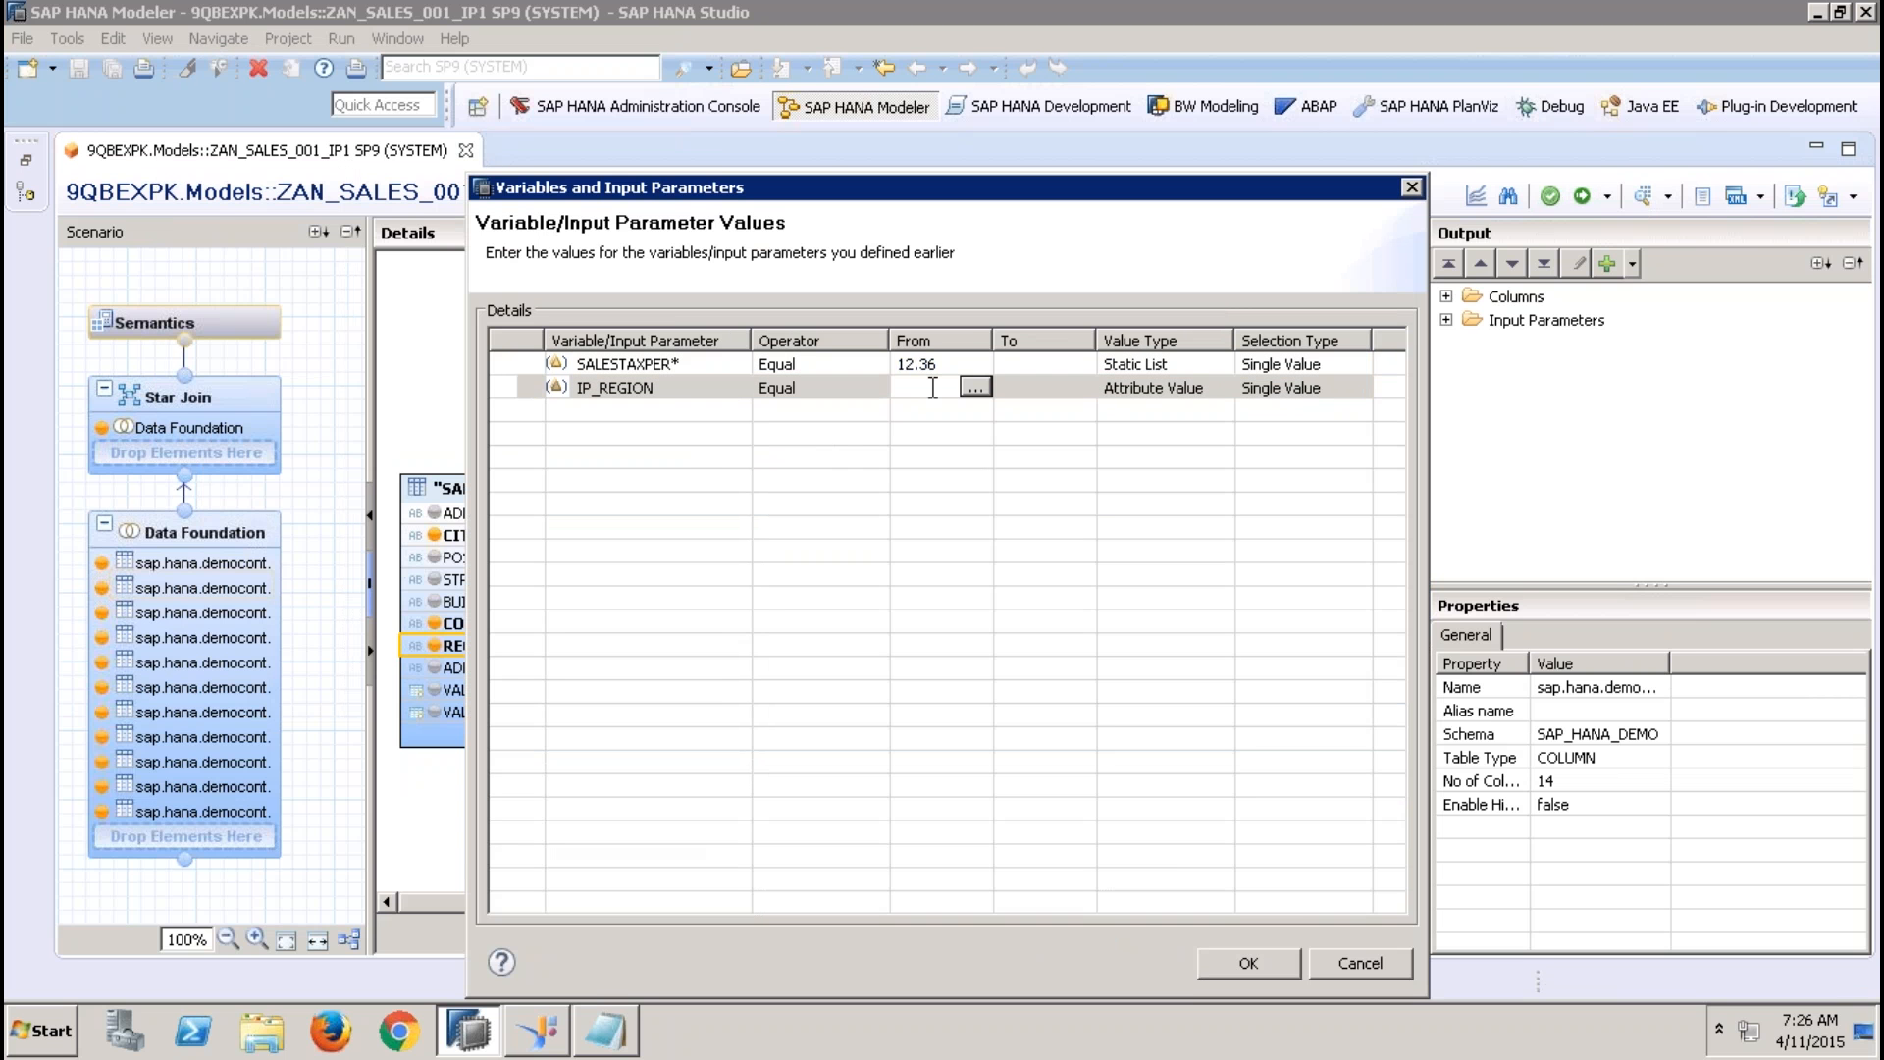
{"action": "left_click", "coordinate": [976, 388]}
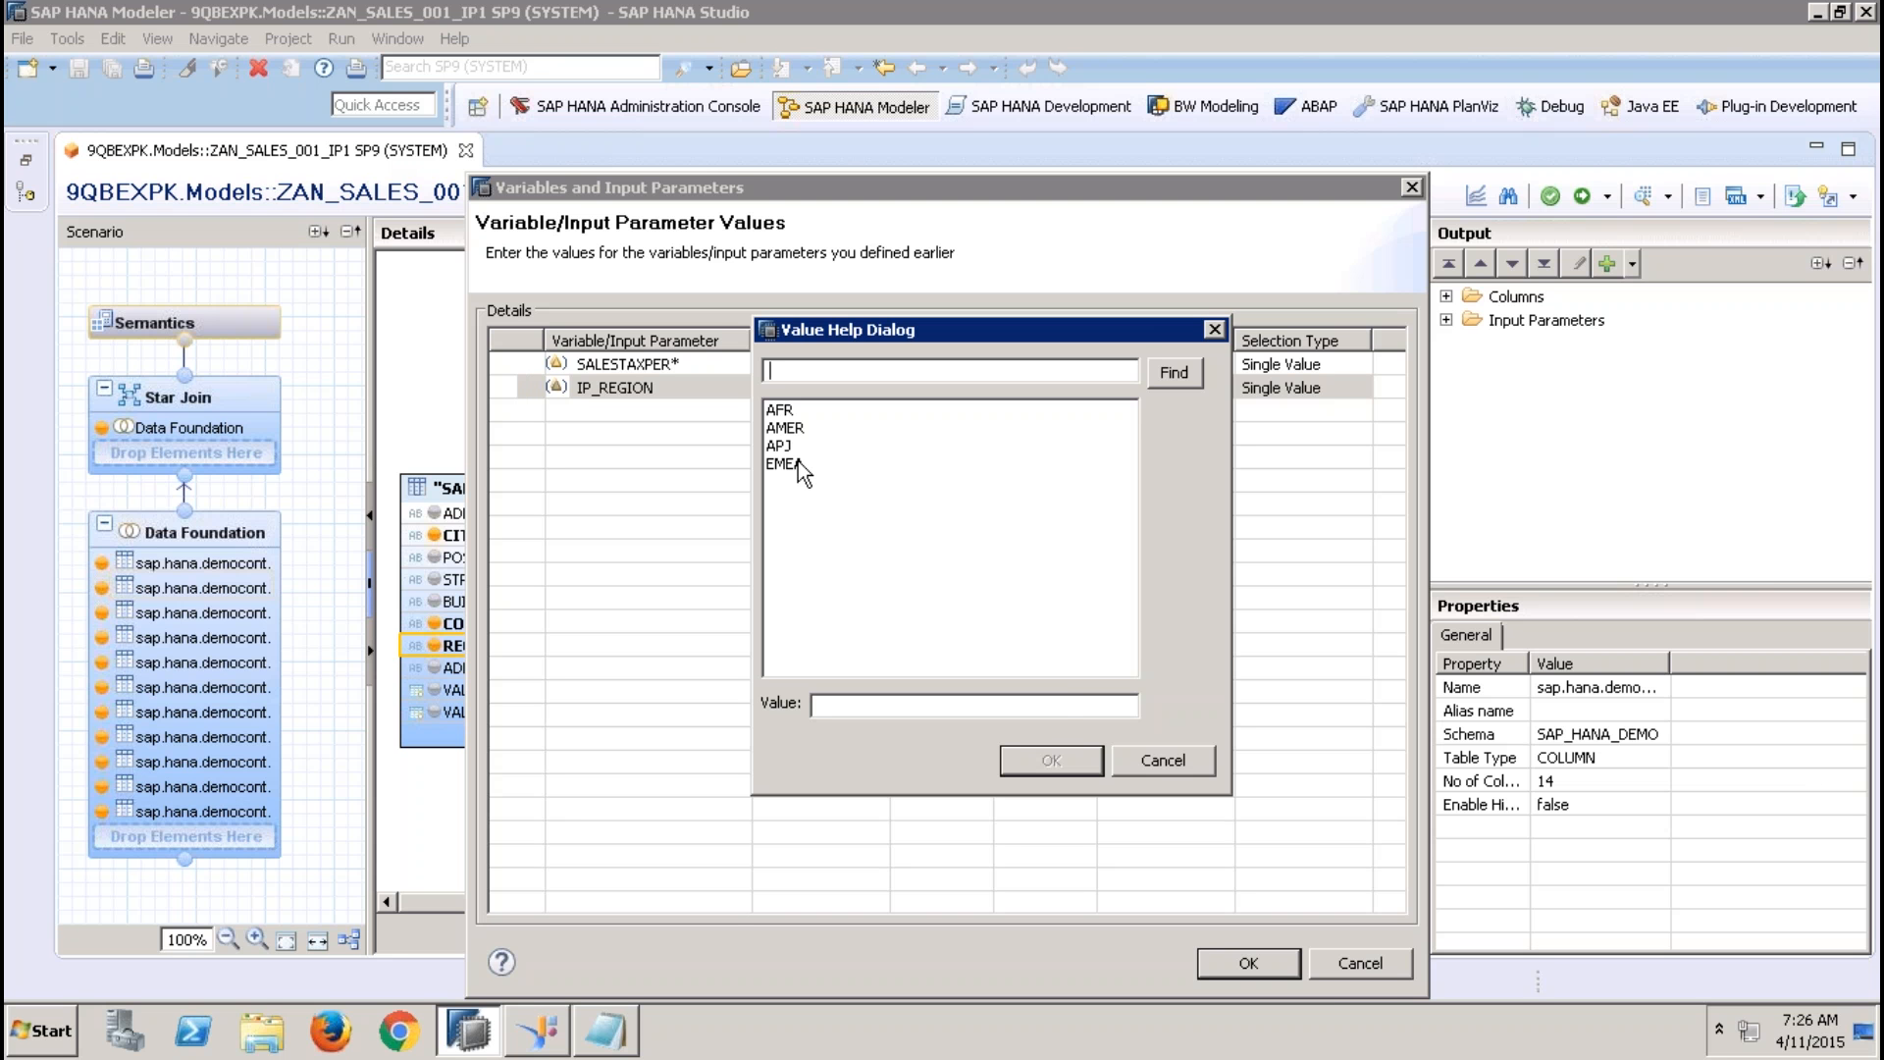
{"action": "left_click", "coordinate": [1158, 758]}
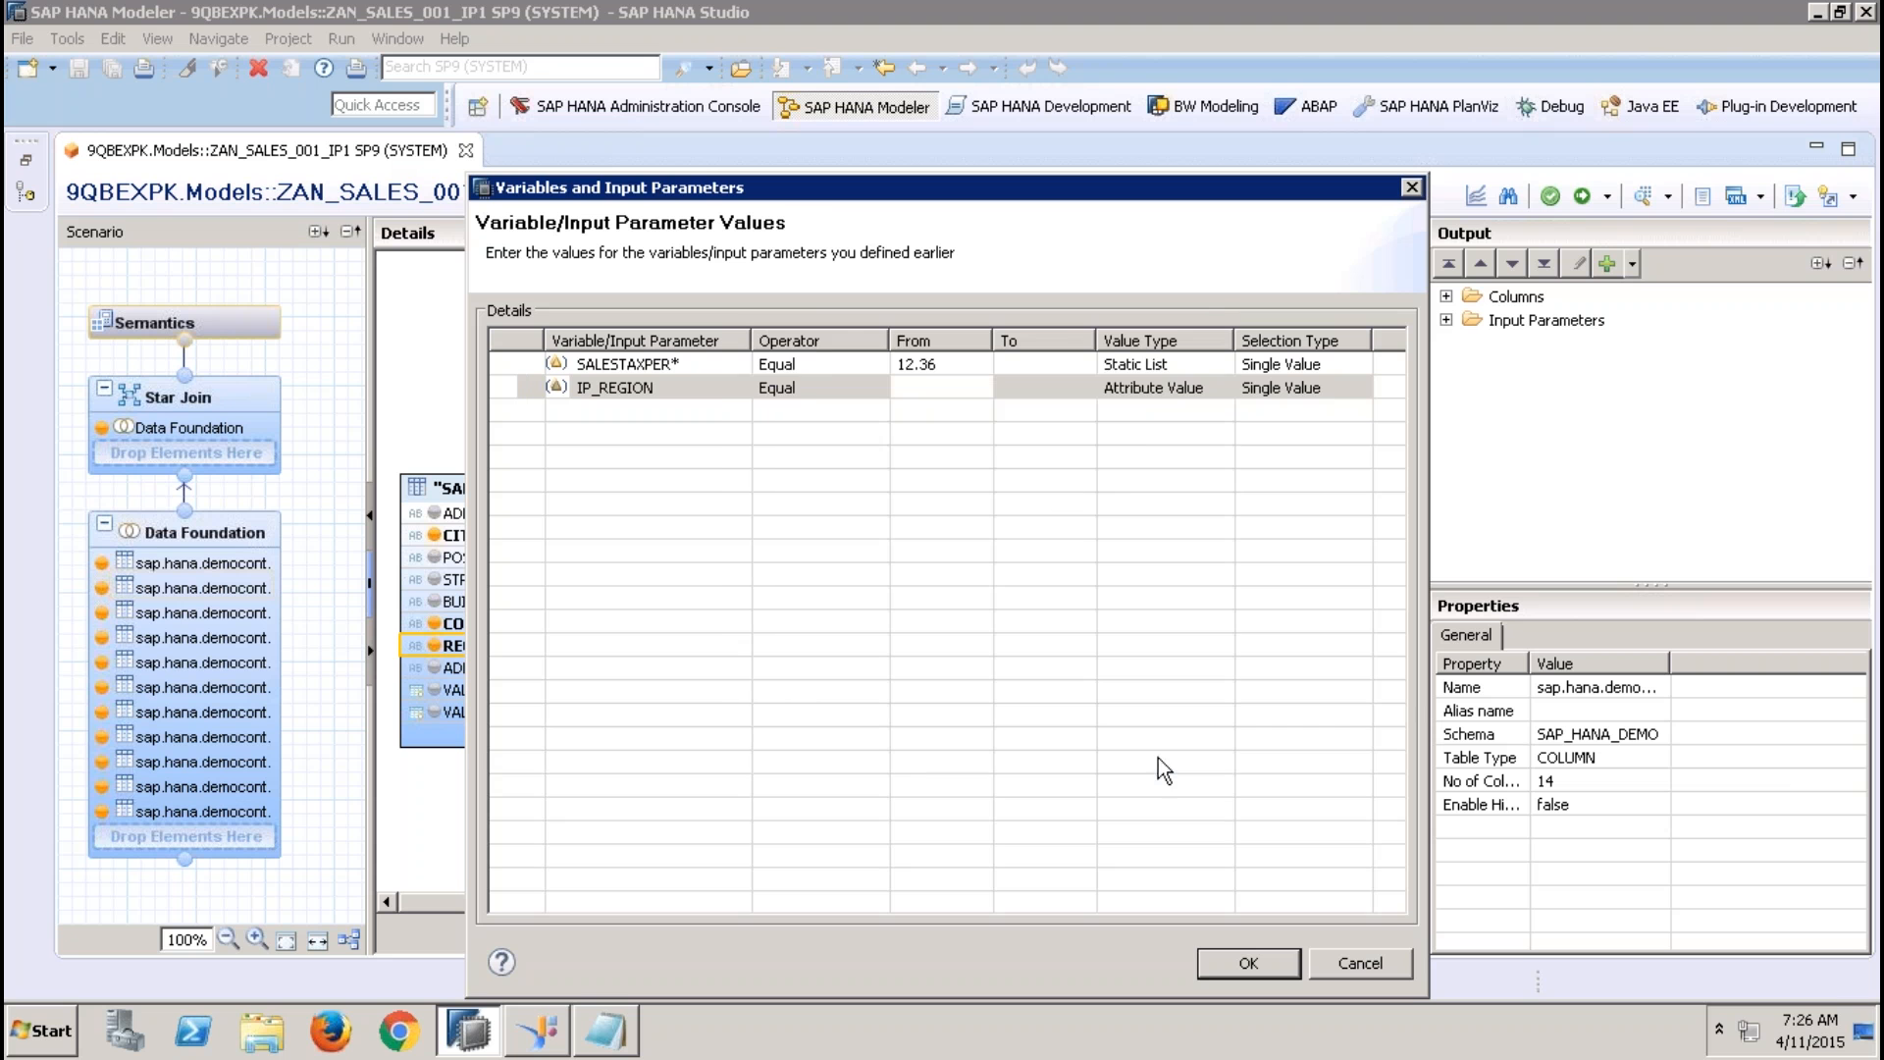
{"action": "left_click", "coordinate": [919, 388]}
{"action": "left_click", "coordinate": [976, 389]}
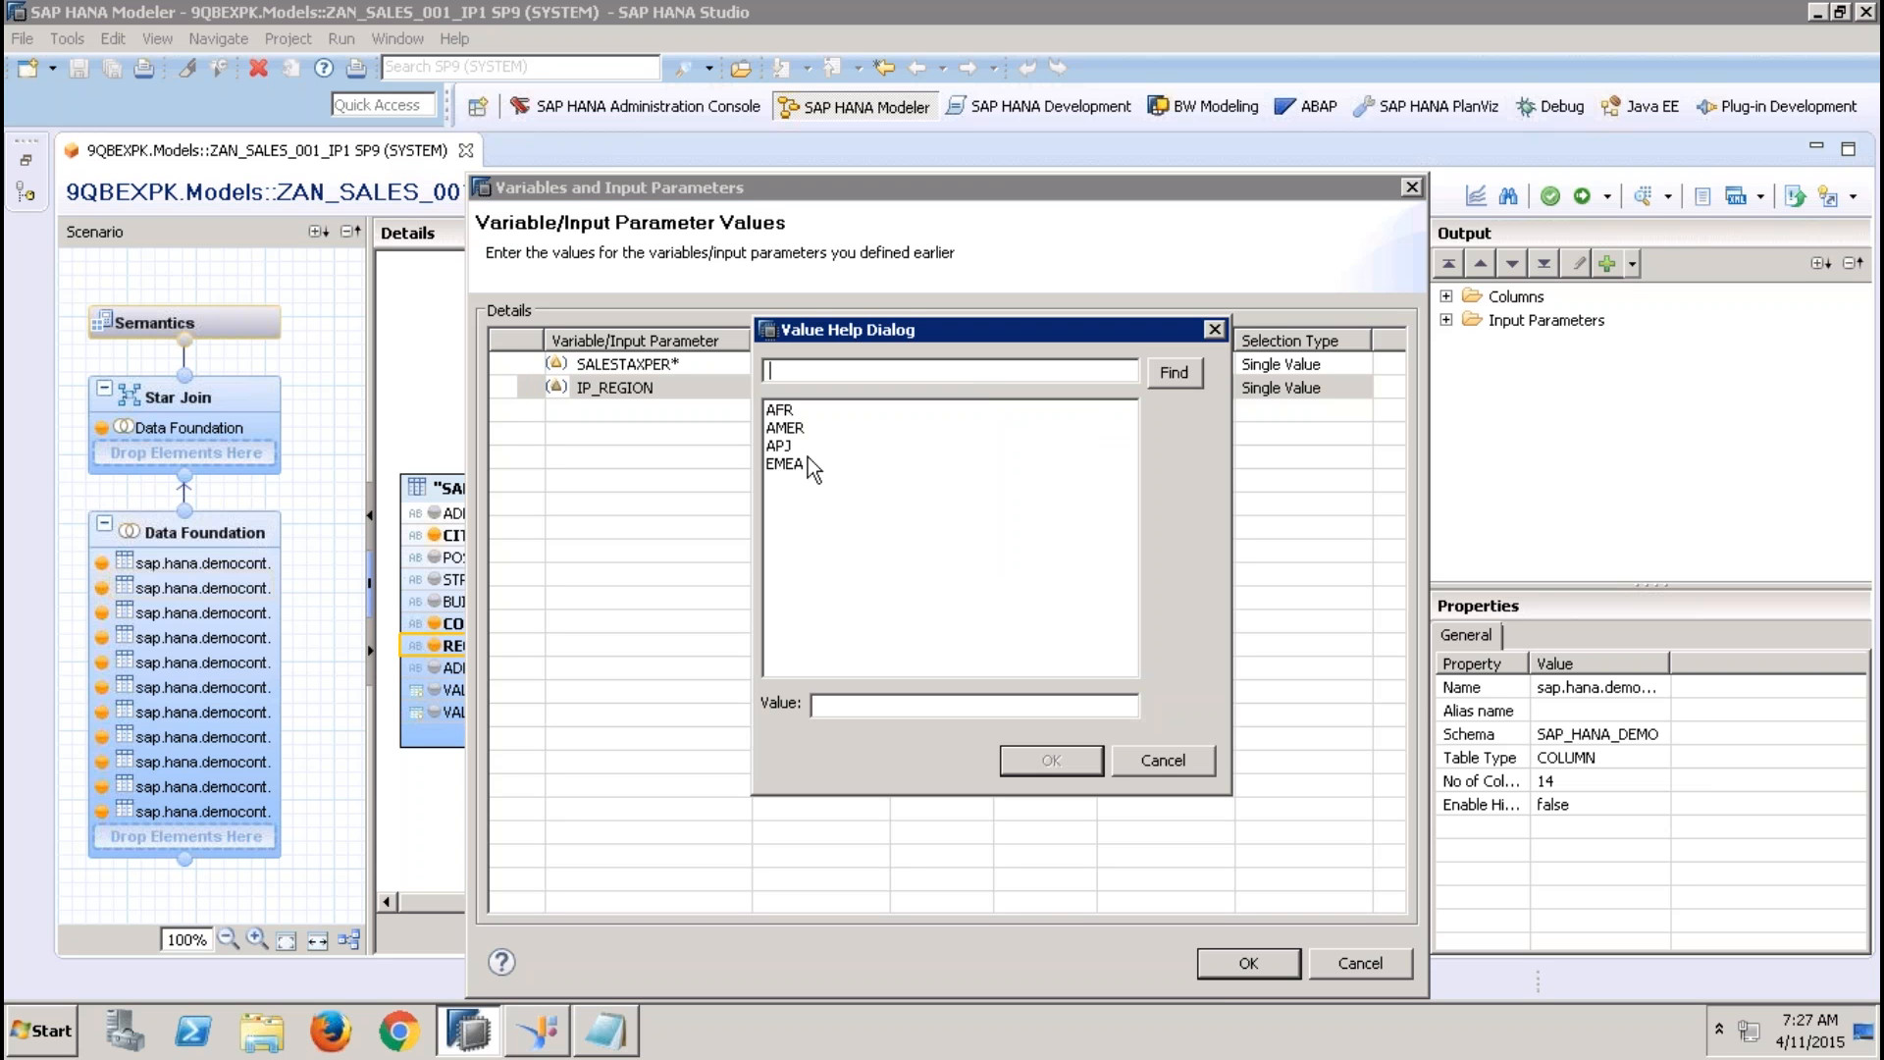
{"action": "double_click", "coordinate": [797, 462]}
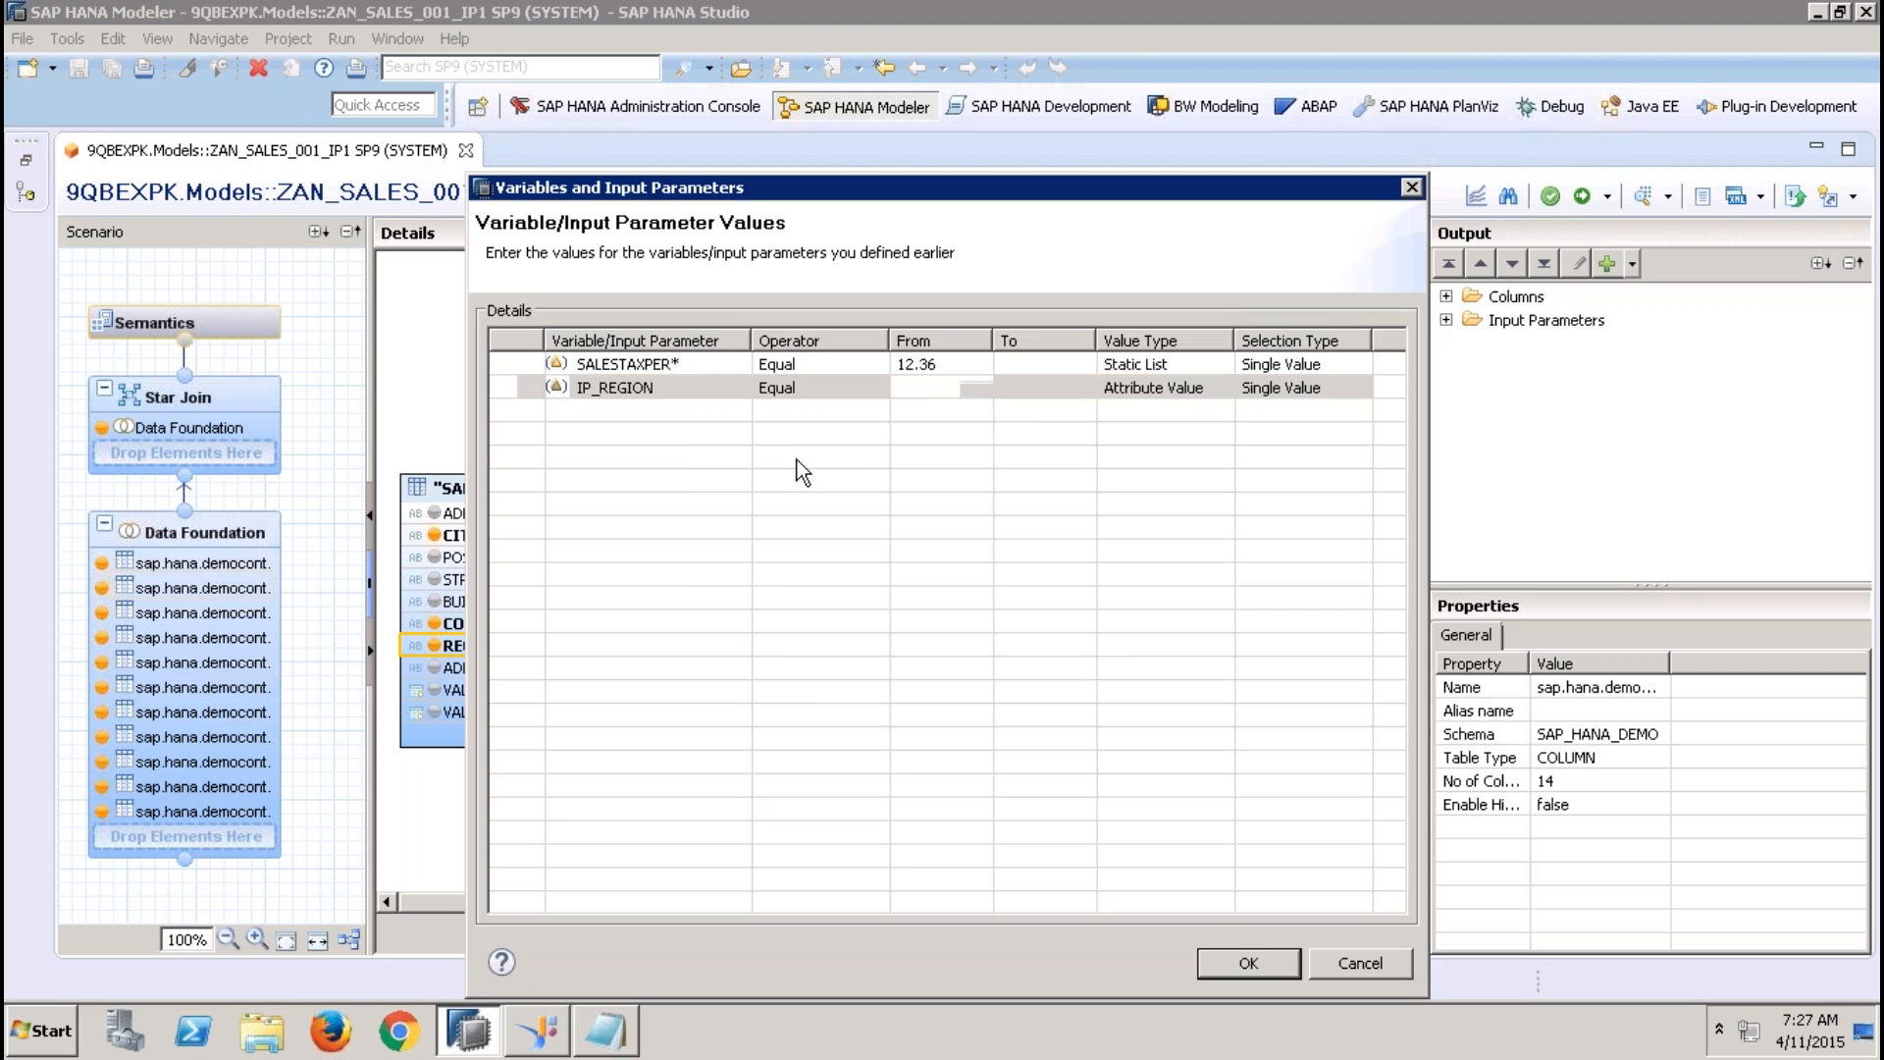
{"action": "left_click", "coordinate": [1021, 385]}
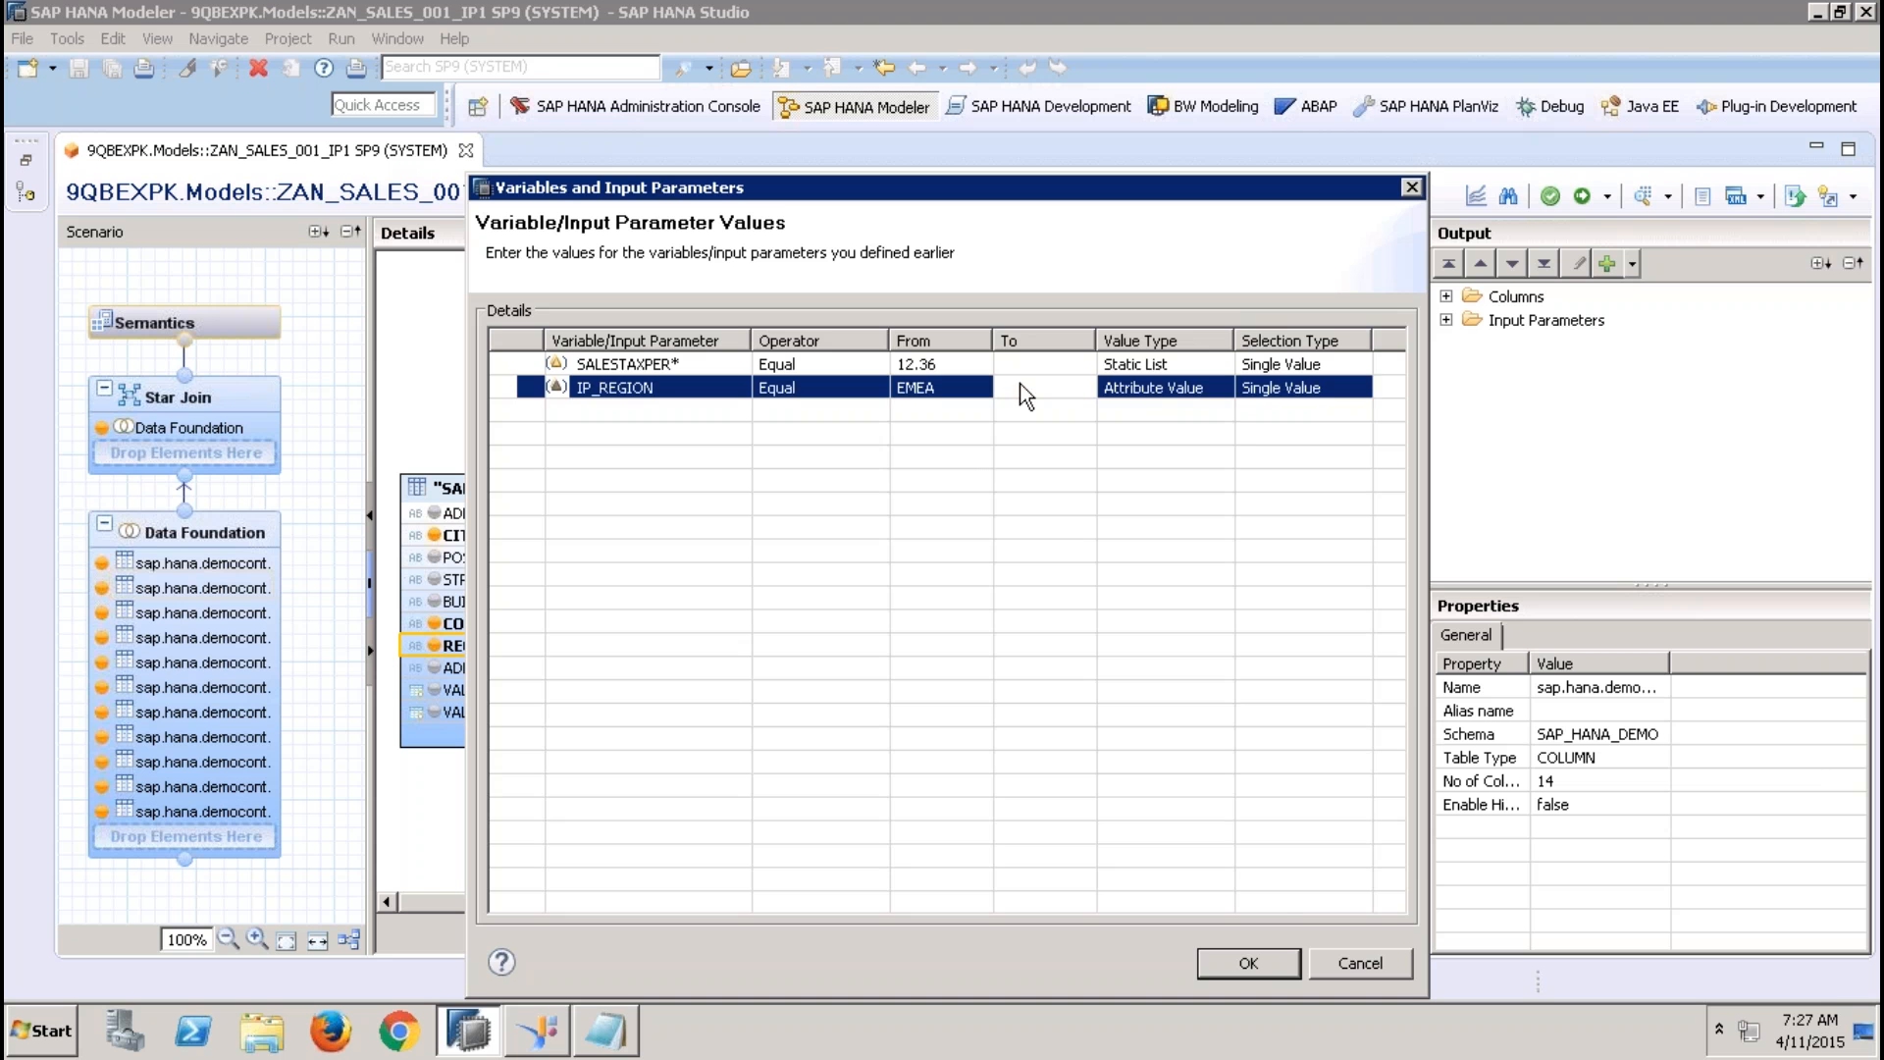
{"action": "left_click", "coordinate": [1249, 962]}
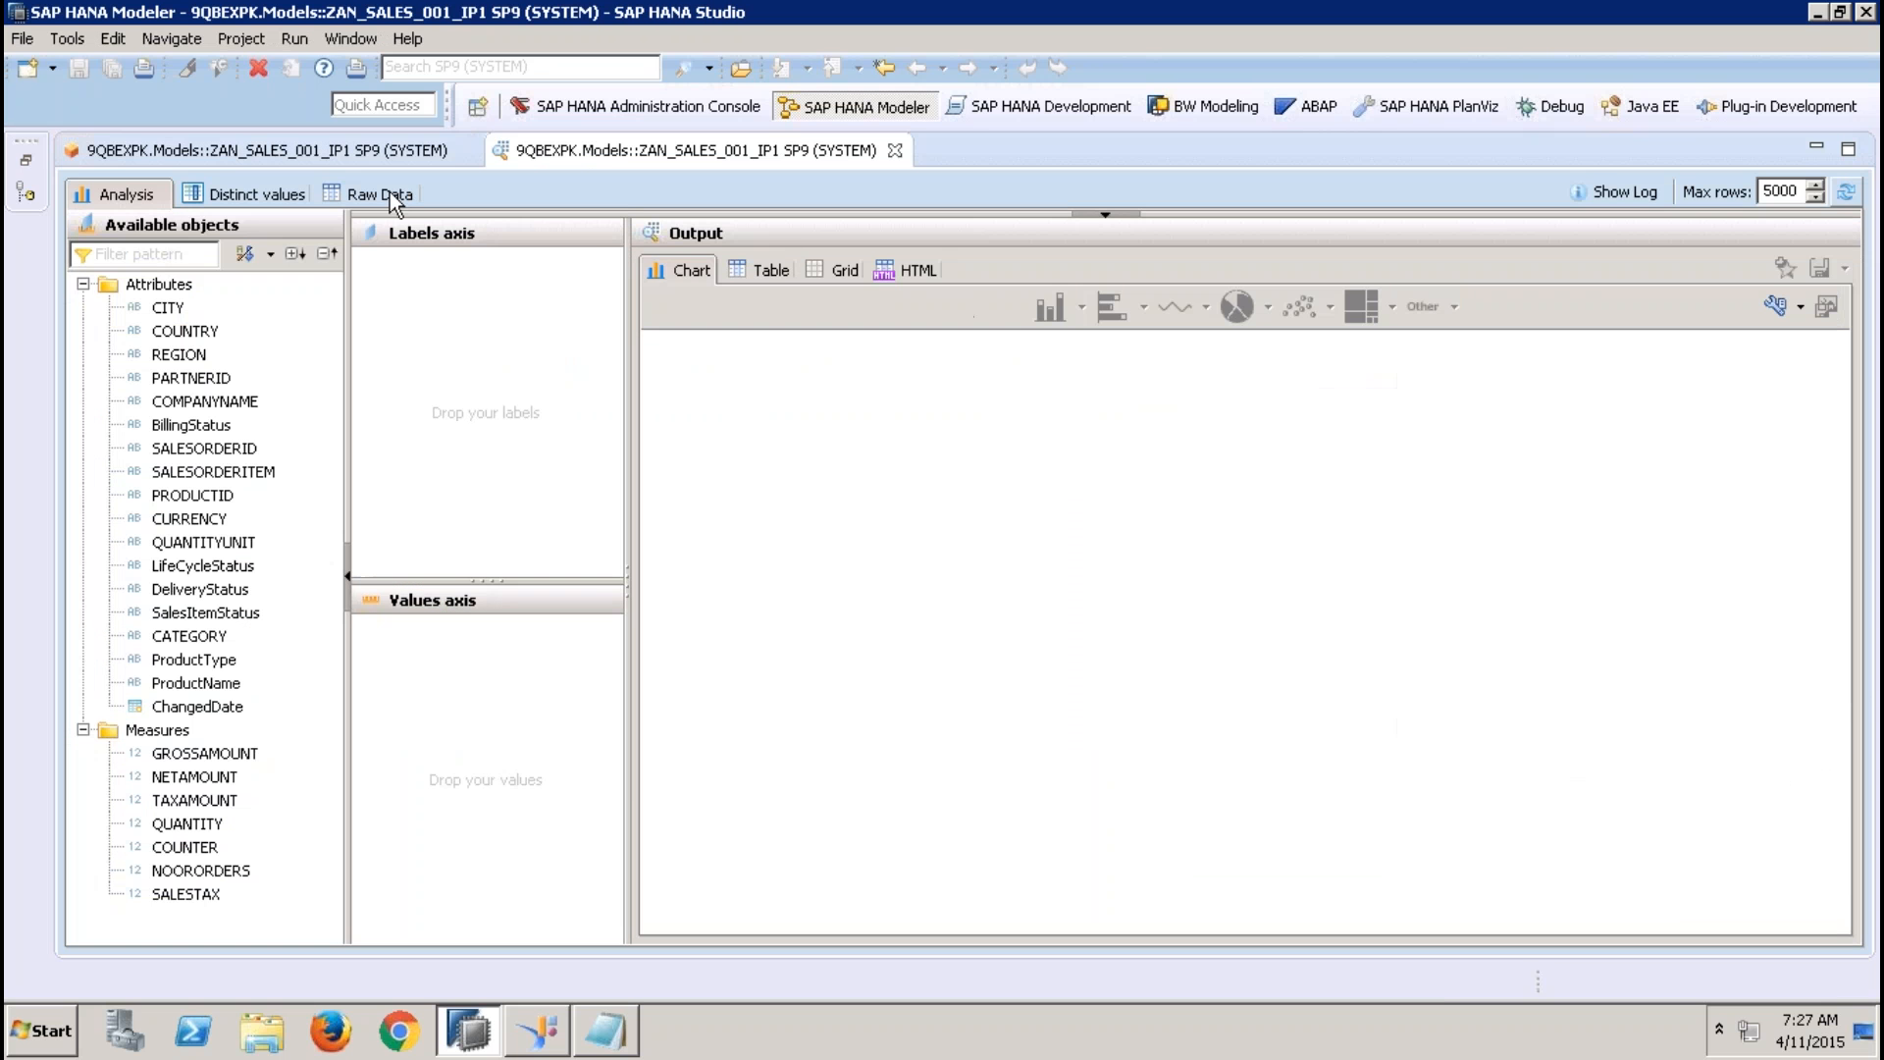
Check the REGION and SALESTAX columns in the preview's raw data
{"action": "left_click", "coordinate": [390, 192]}
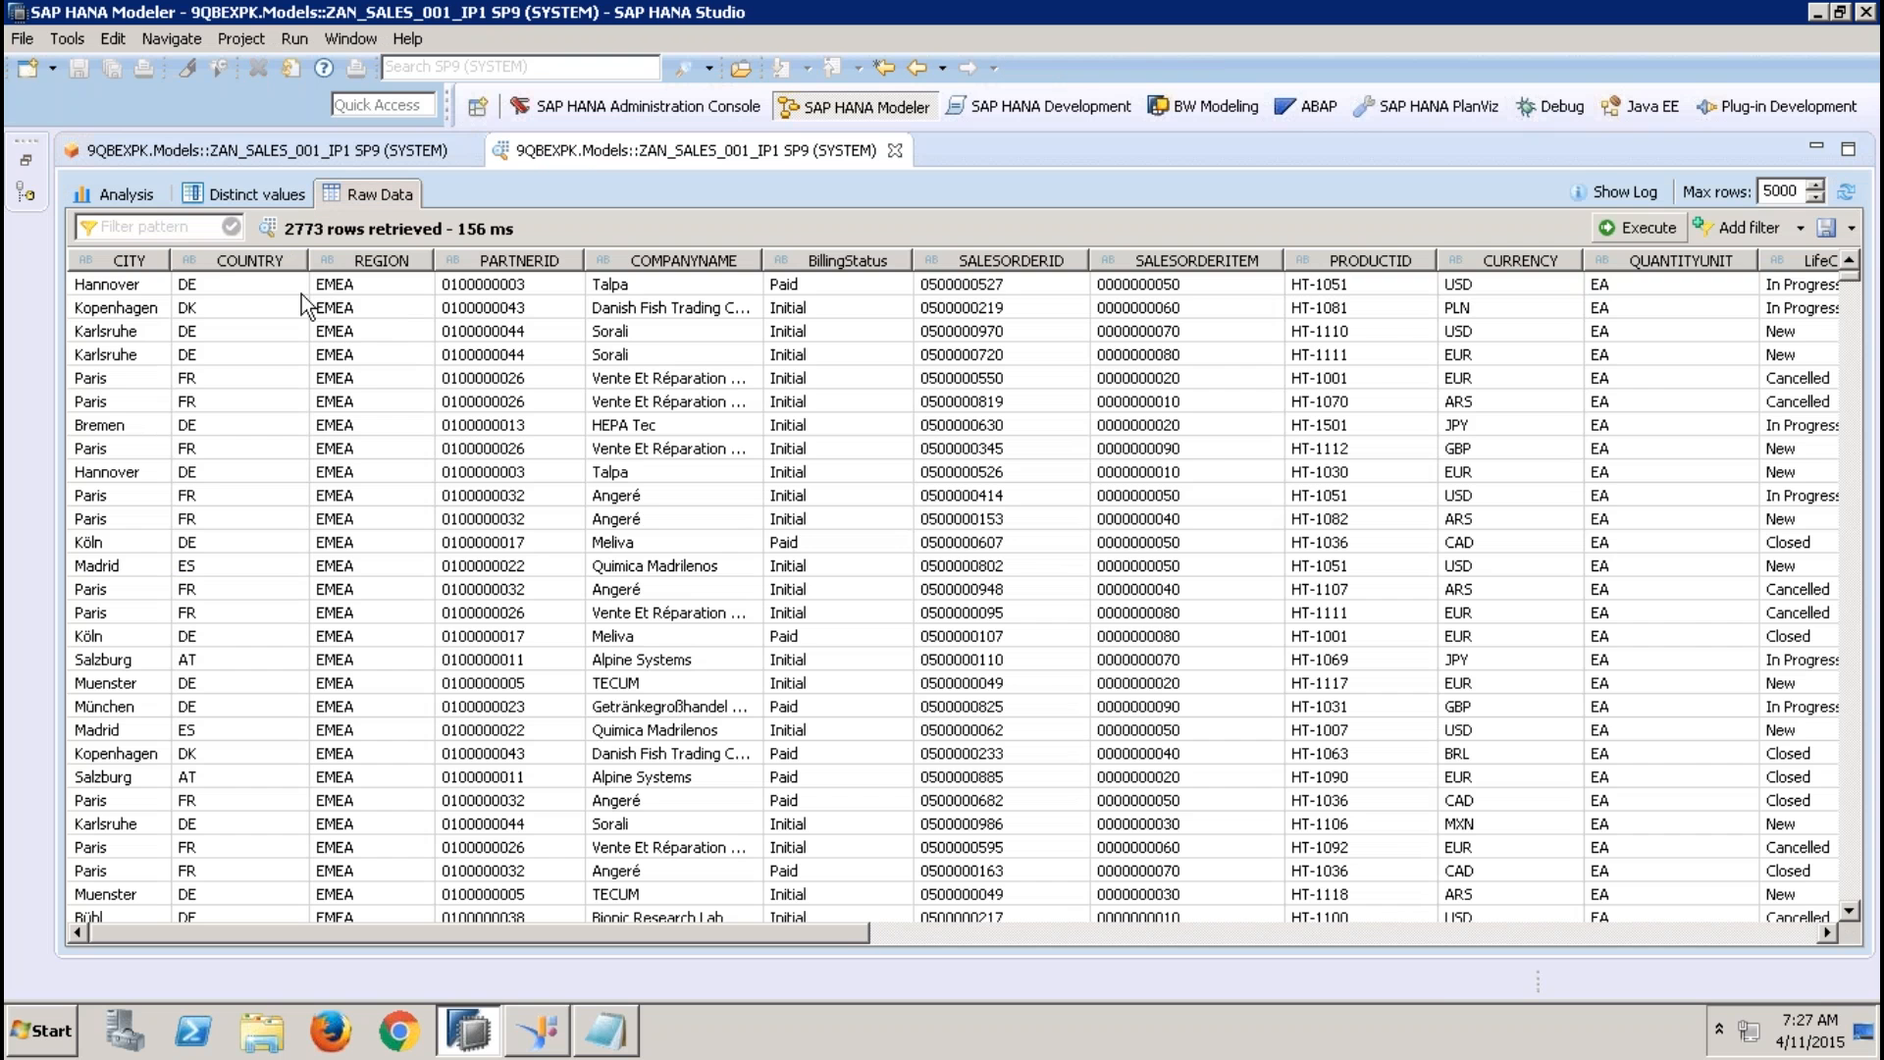
{"action": "left_click", "coordinate": [345, 289]}
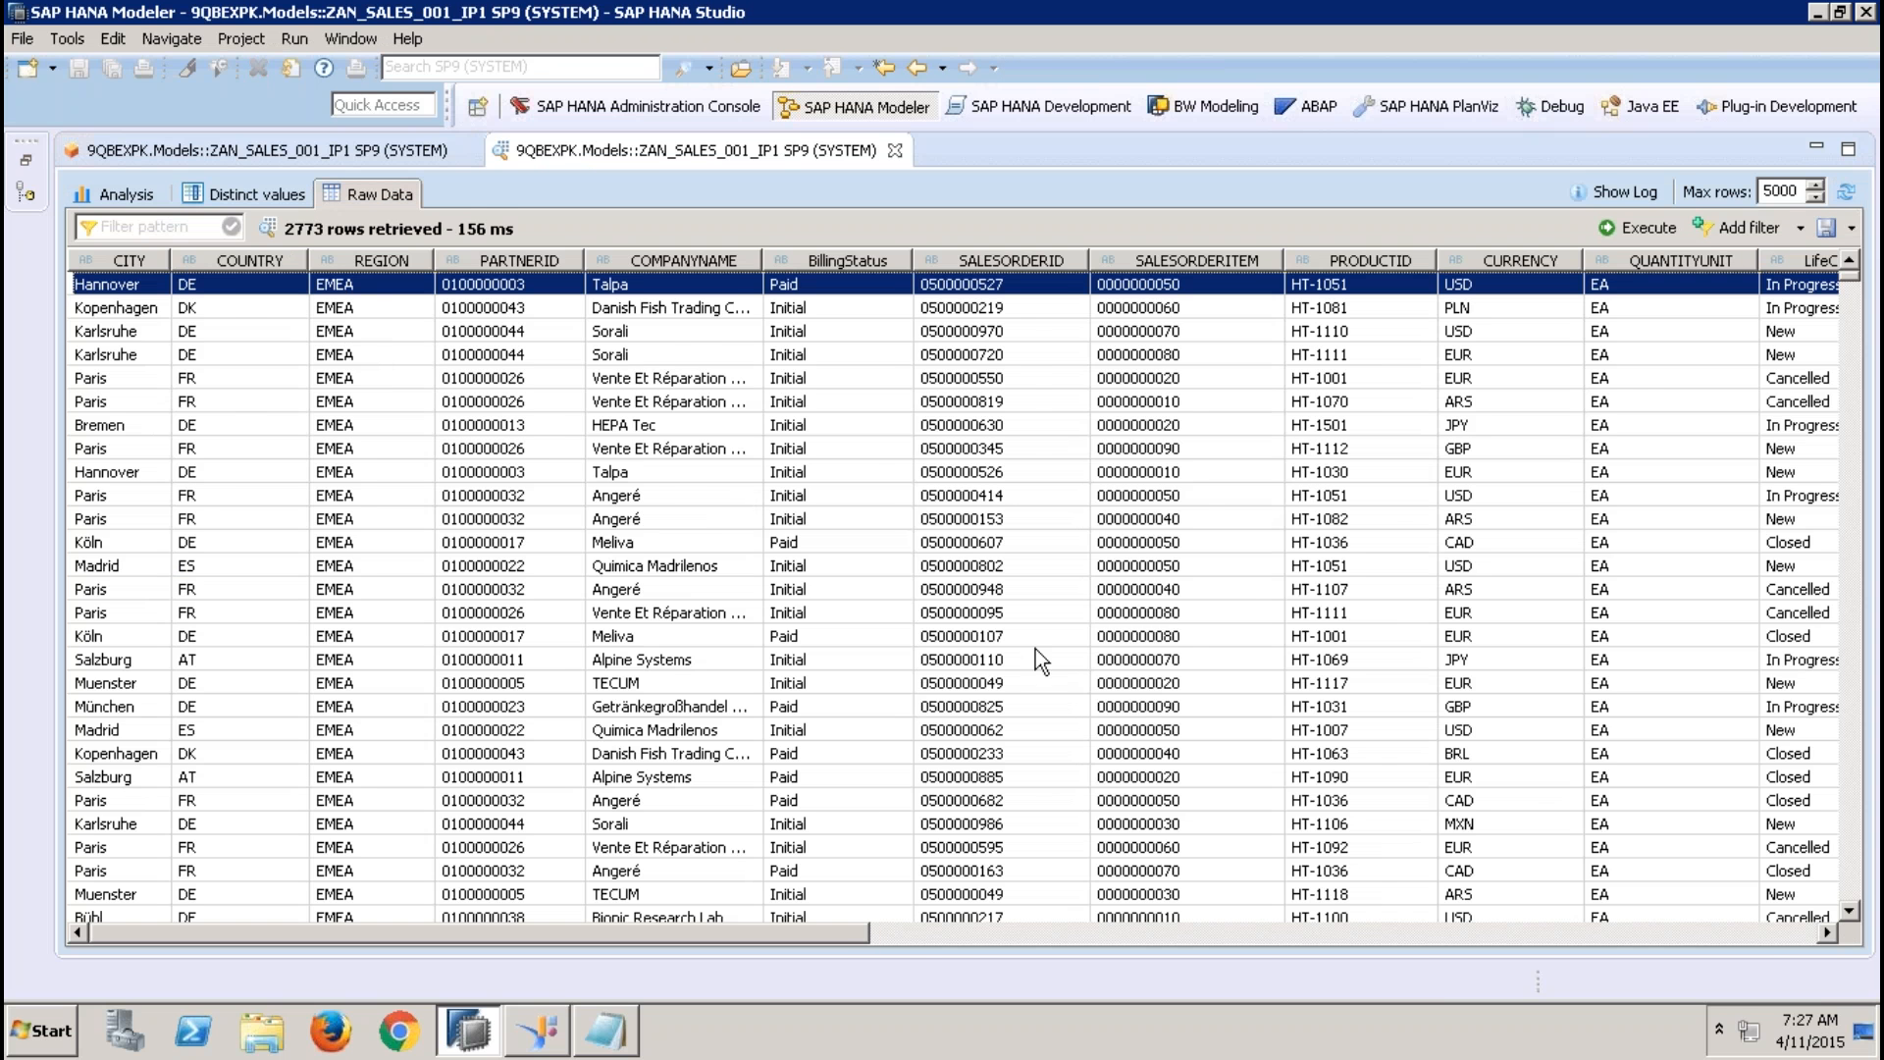
{"action": "left_click", "coordinate": [1768, 943]}
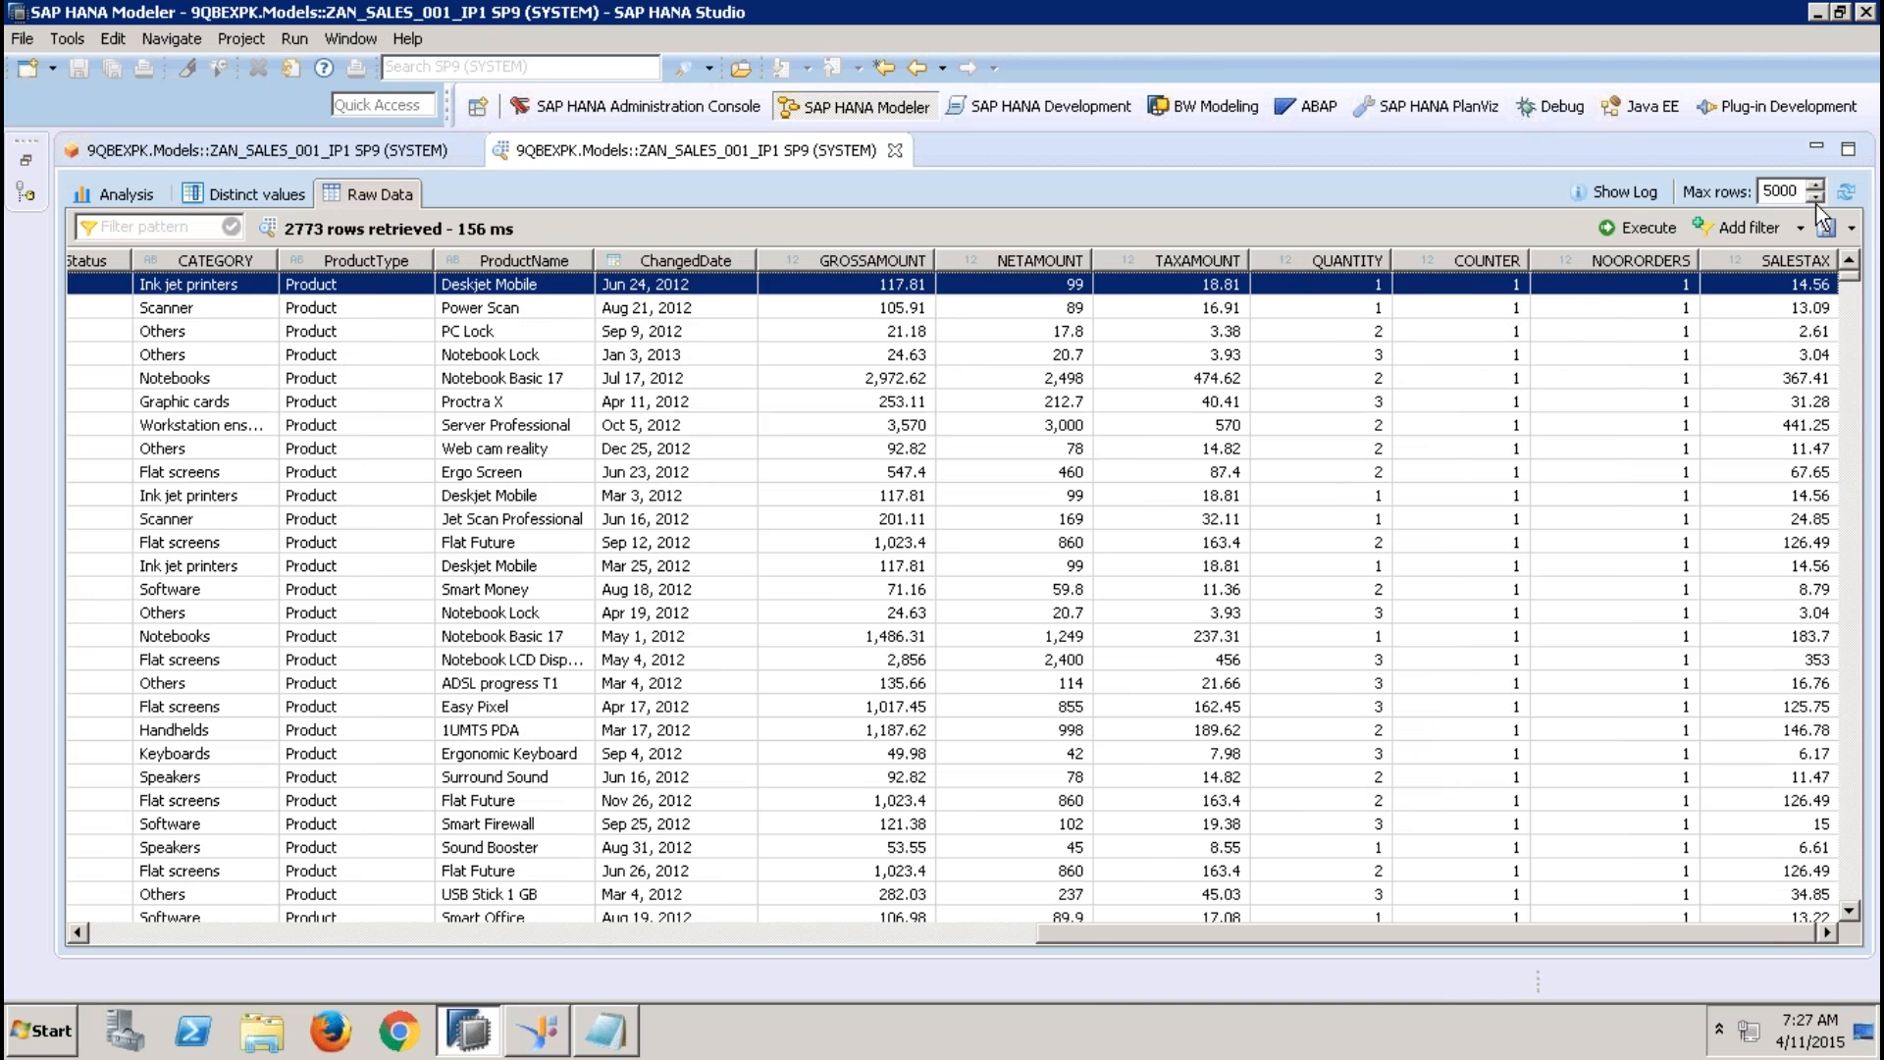
Close the data preview and return to the IP_REGION input parameter in the Semantics of ZAN_SALES_001_IP1
{"action": "left_click", "coordinate": [895, 151]}
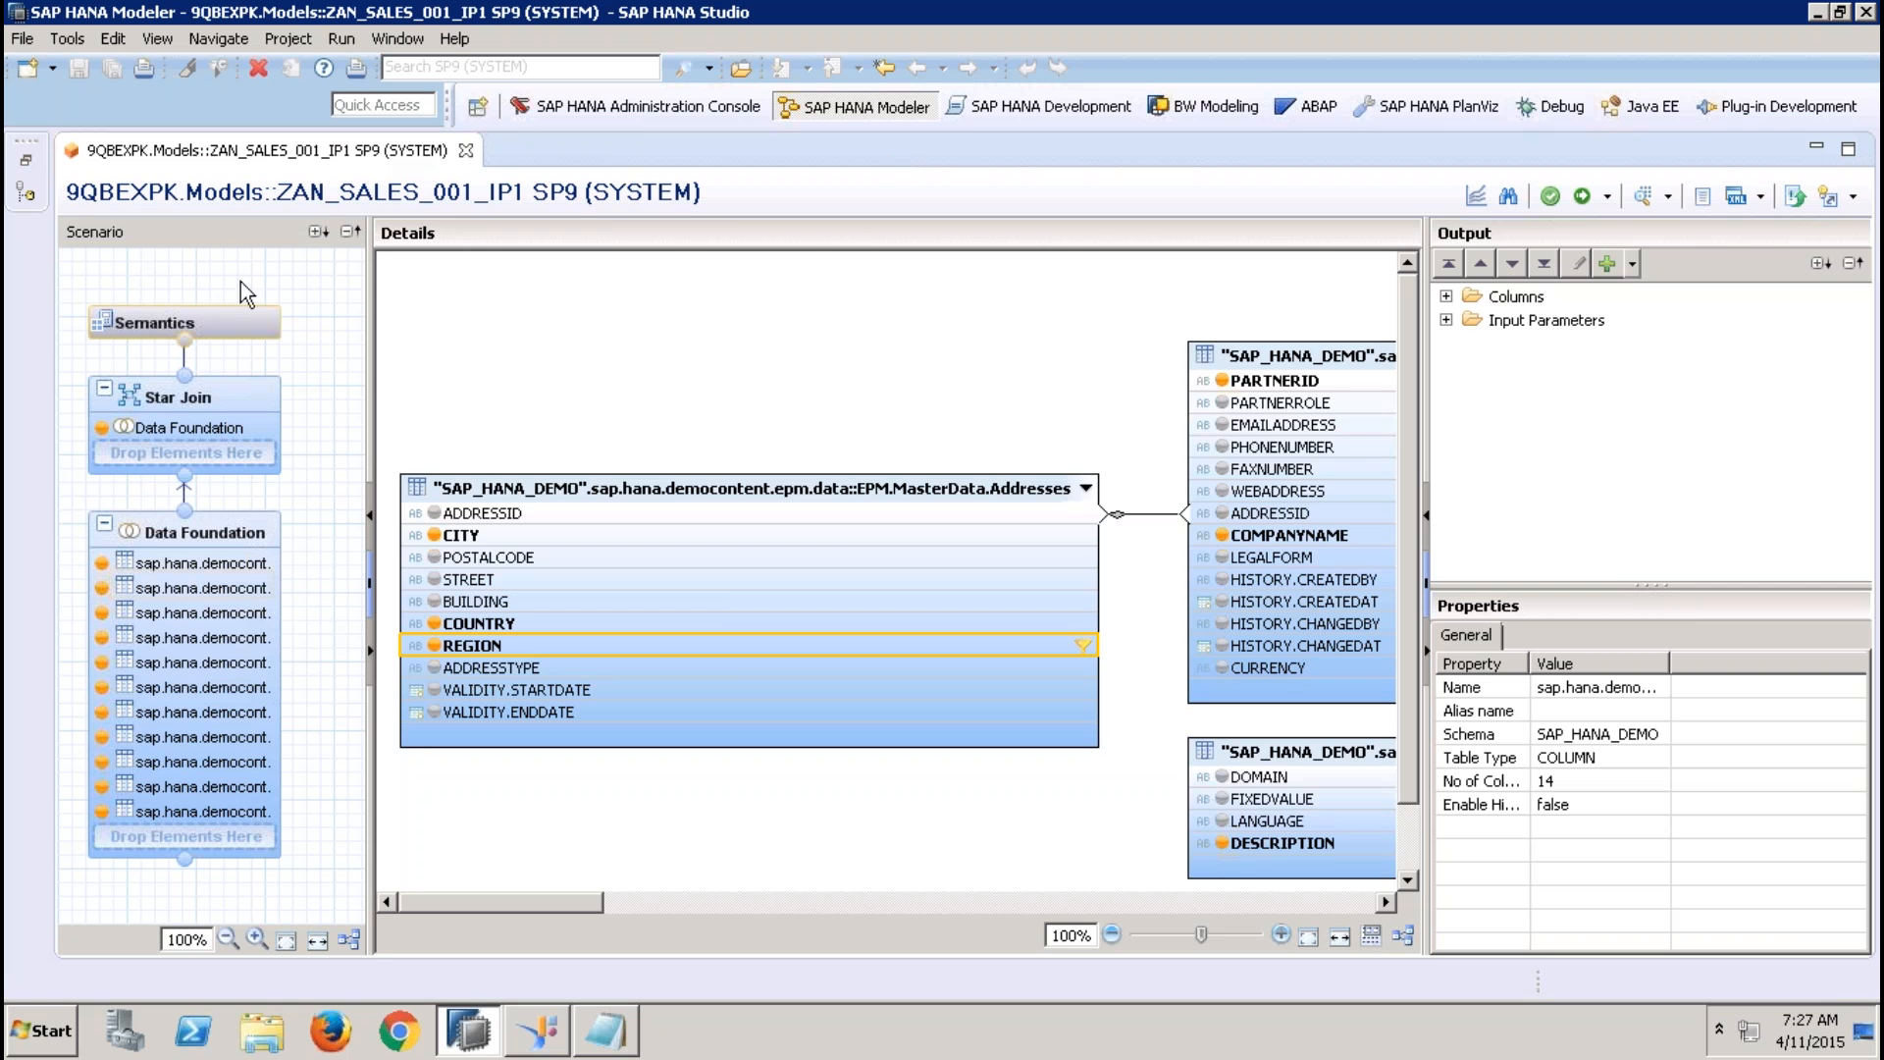
{"action": "left_click", "coordinate": [250, 320]}
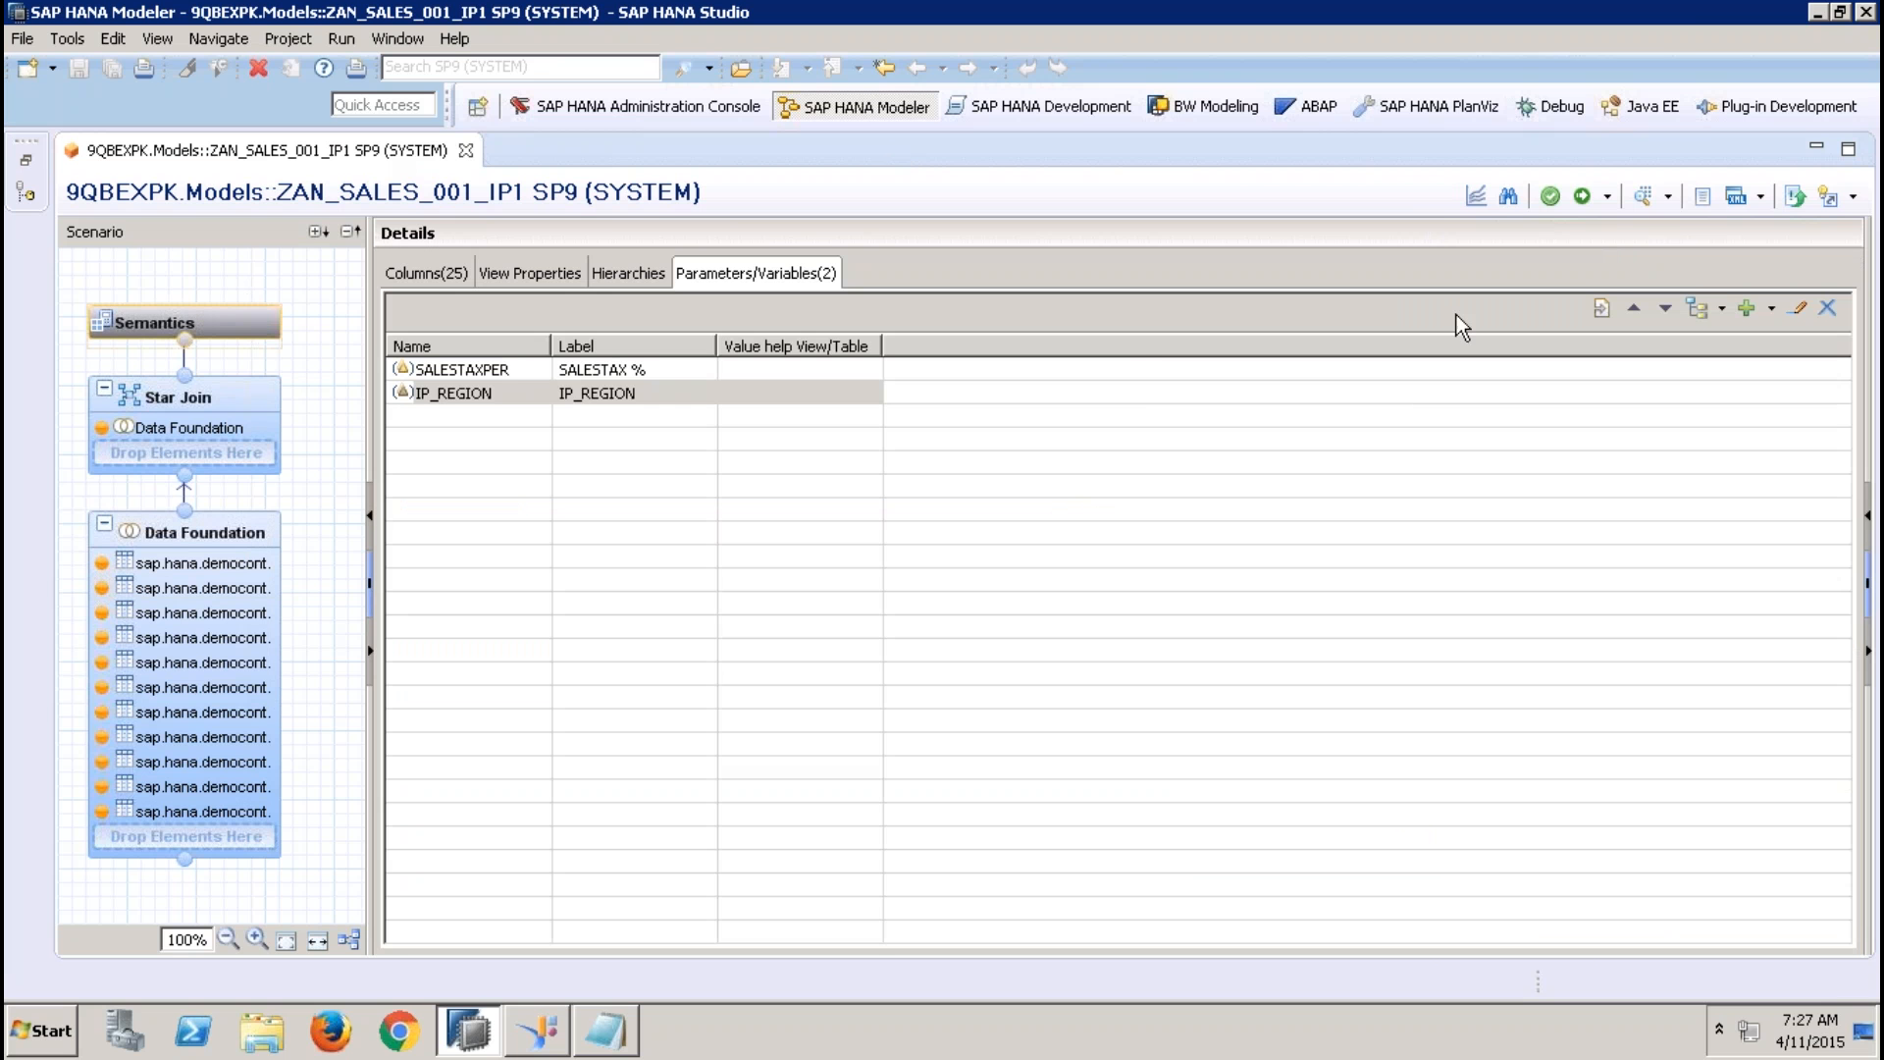
{"action": "left_click", "coordinate": [557, 394]}
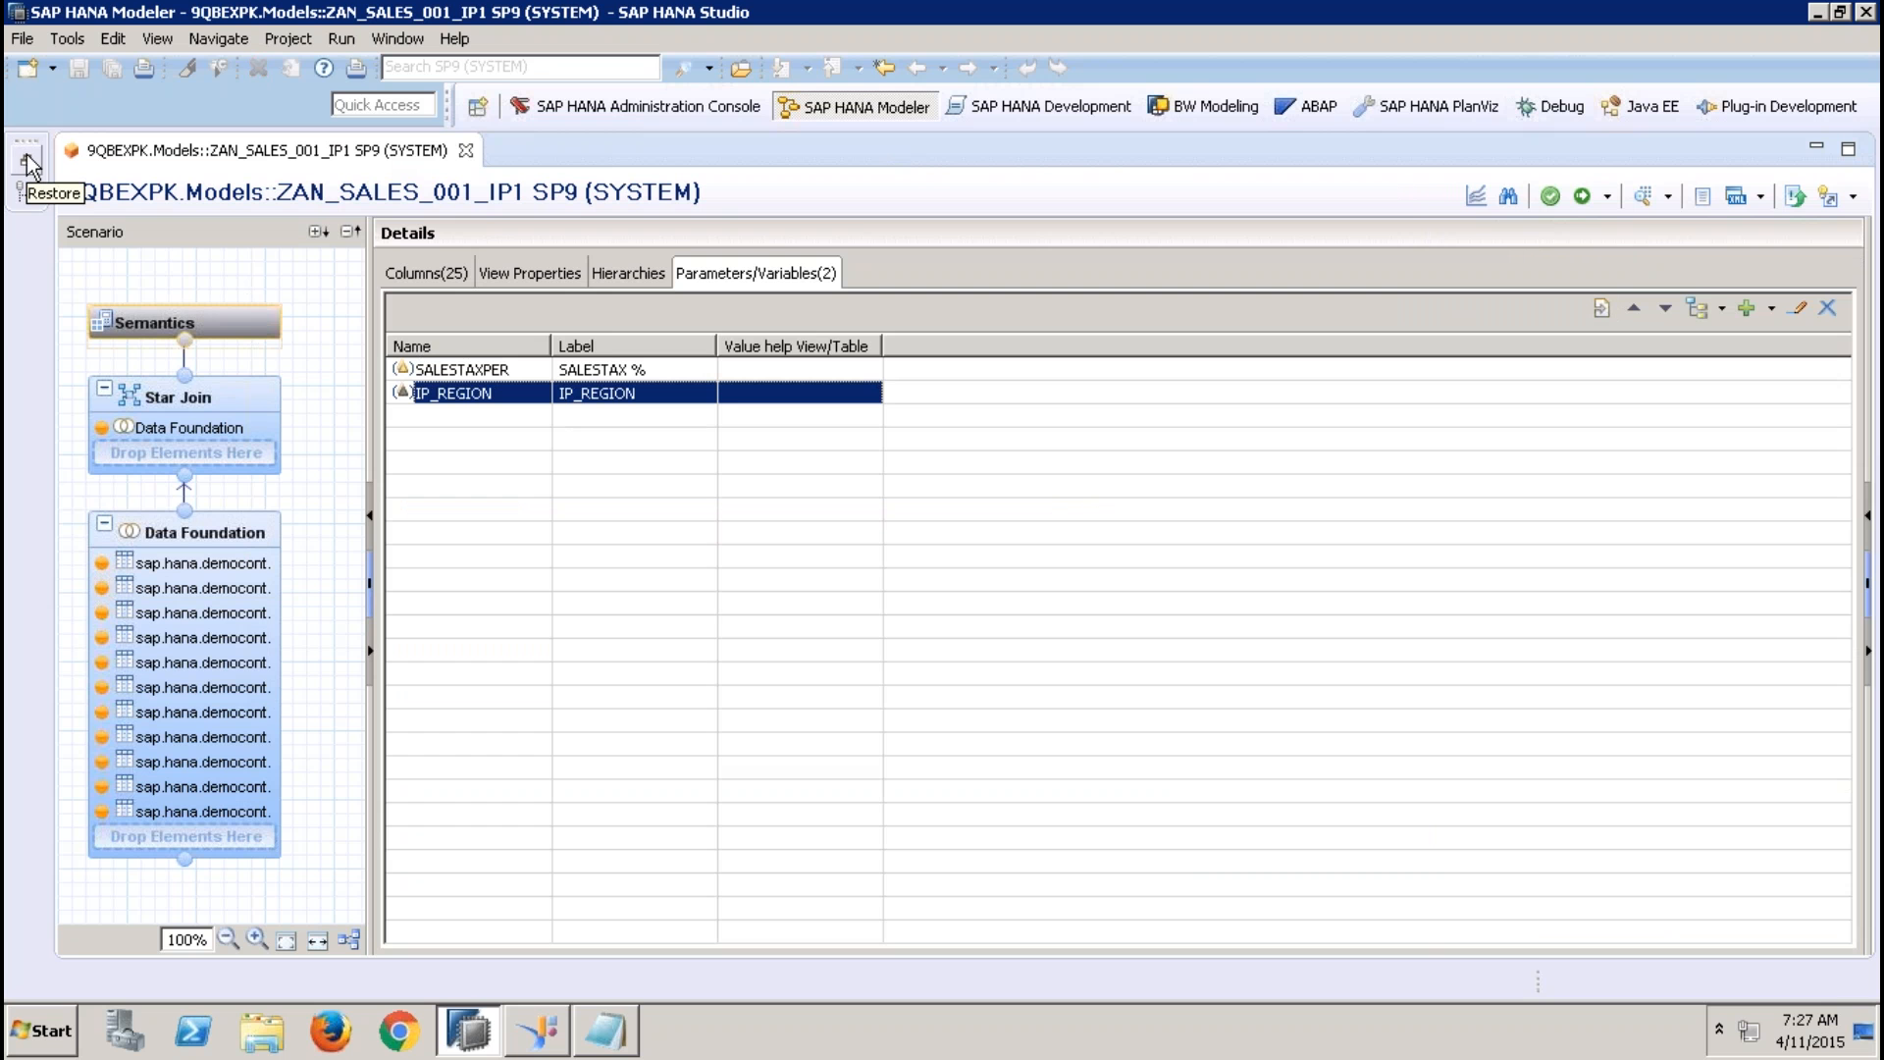
{"action": "left_click", "coordinate": [208, 530]}
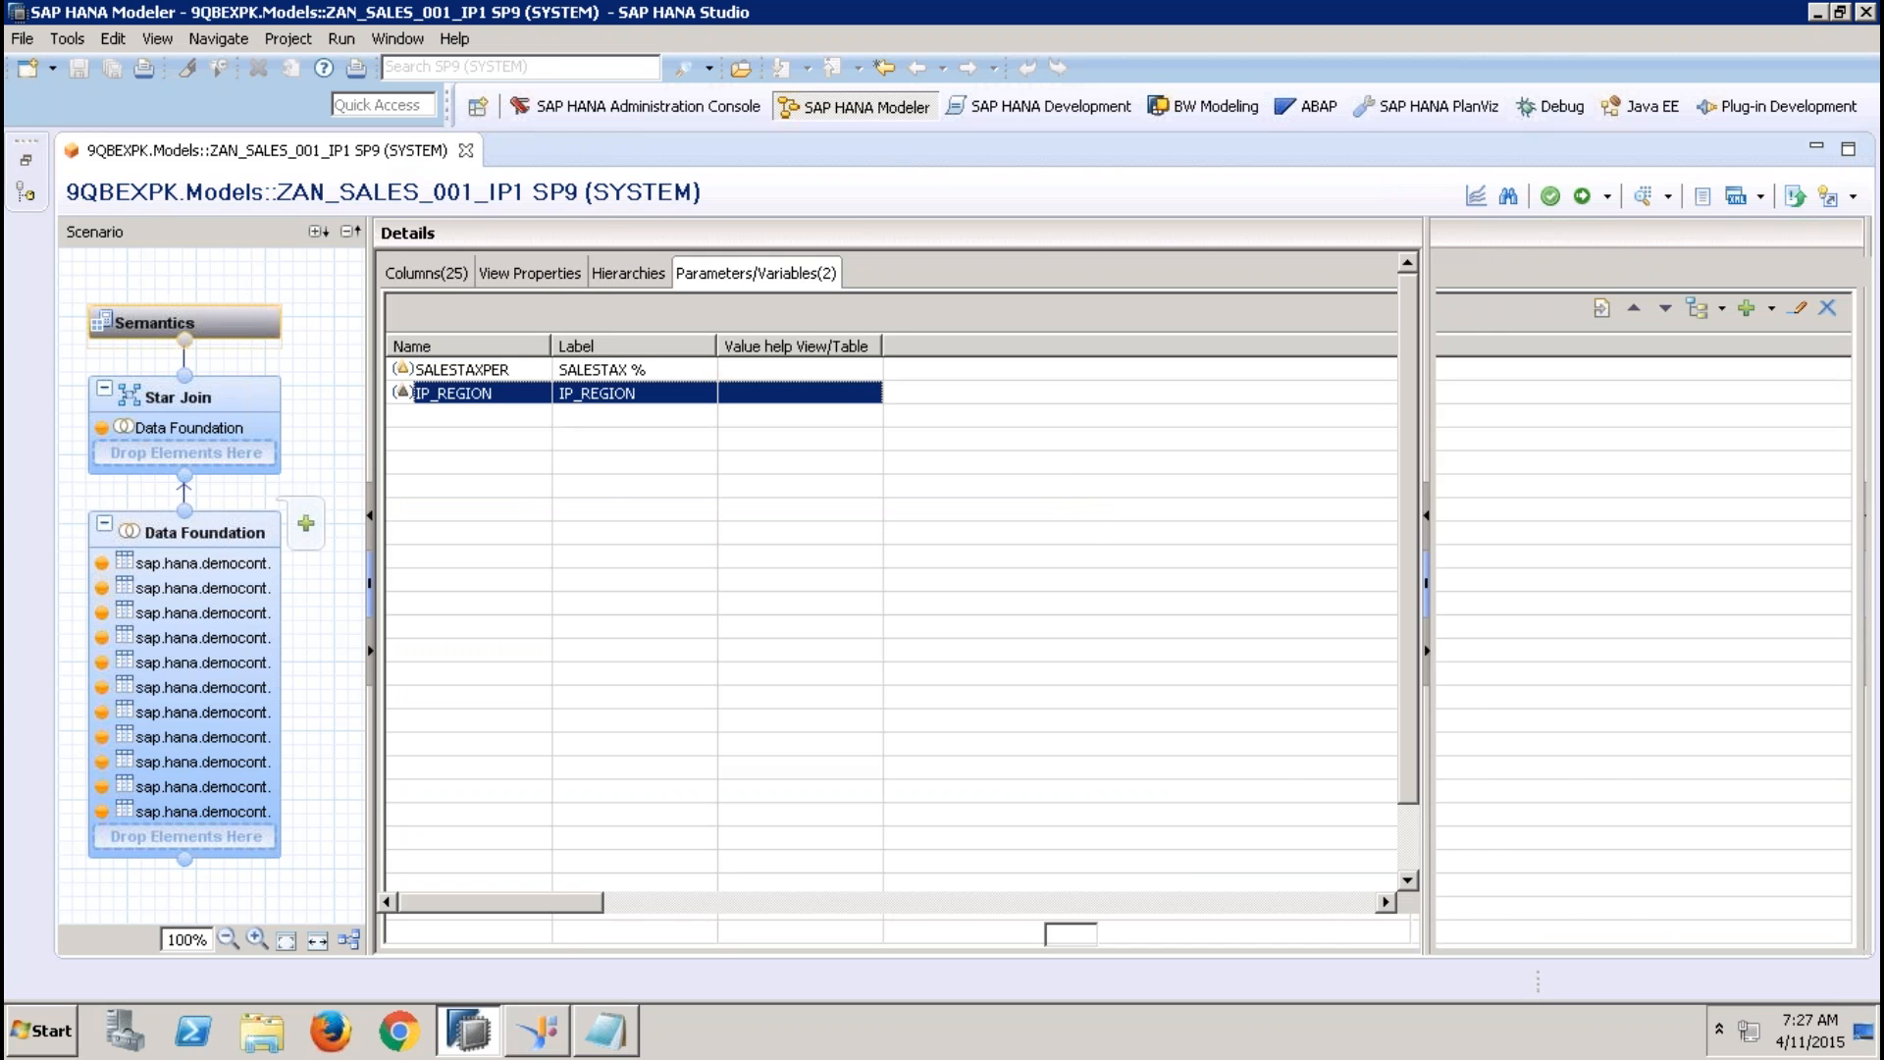
{"action": "left_click", "coordinate": [228, 381]}
{"action": "left_click", "coordinate": [242, 311]}
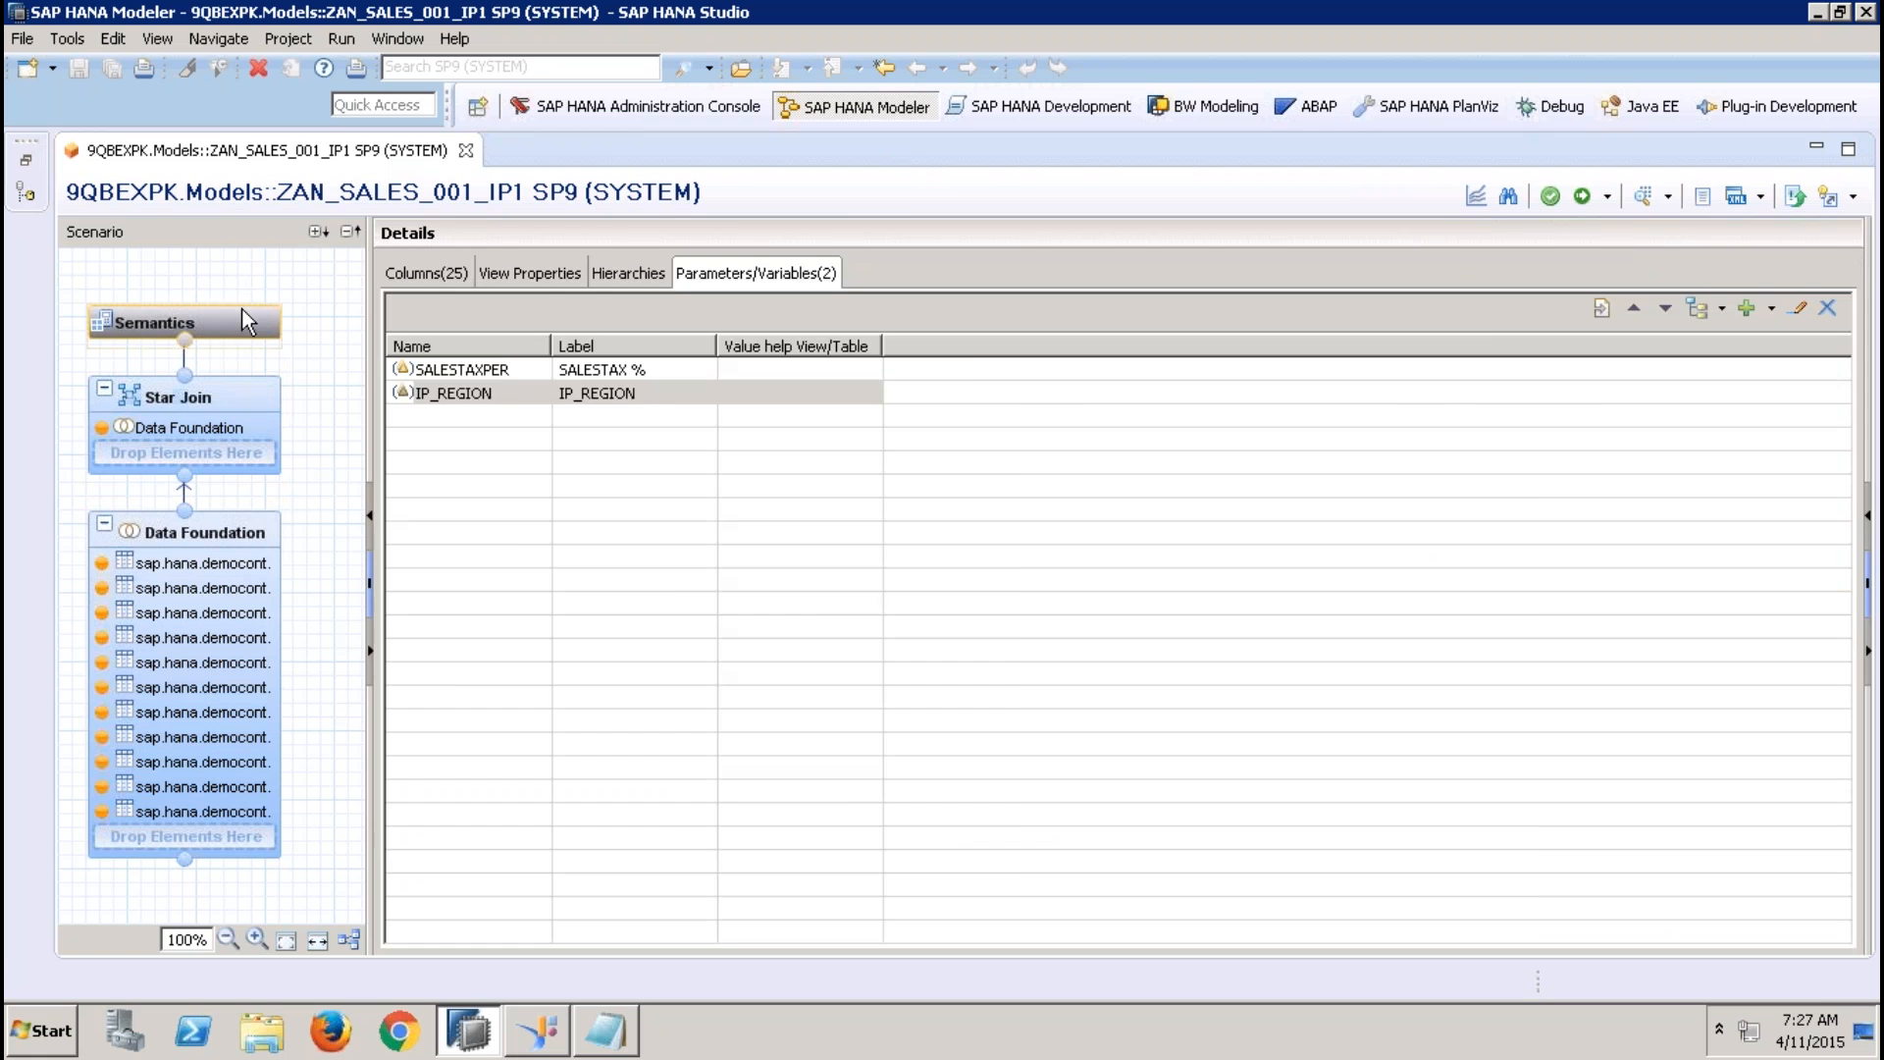
Open the attribute view ZAT_BP_001 from the 9QBEXPK Models package and display its Data Foundation
{"action": "left_click", "coordinate": [27, 160]}
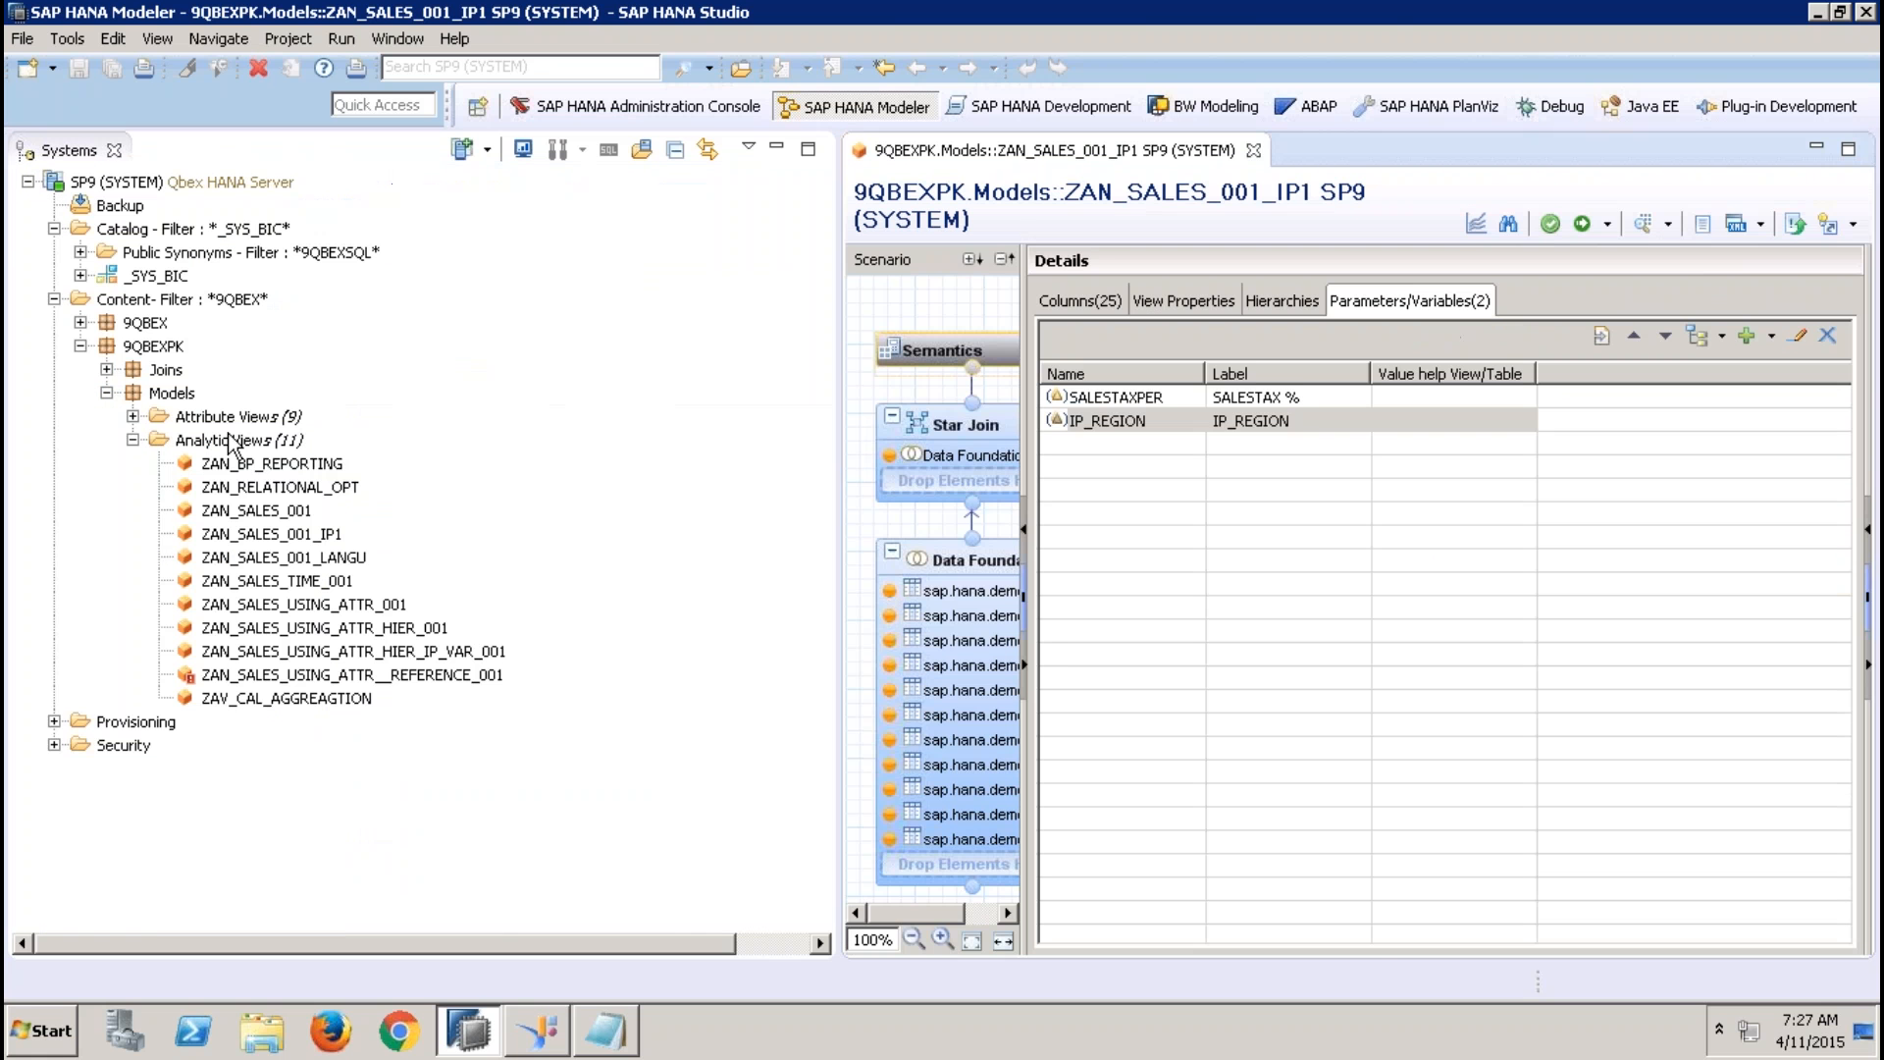
{"action": "left_click", "coordinate": [133, 417]}
{"action": "double_click", "coordinate": [246, 440]}
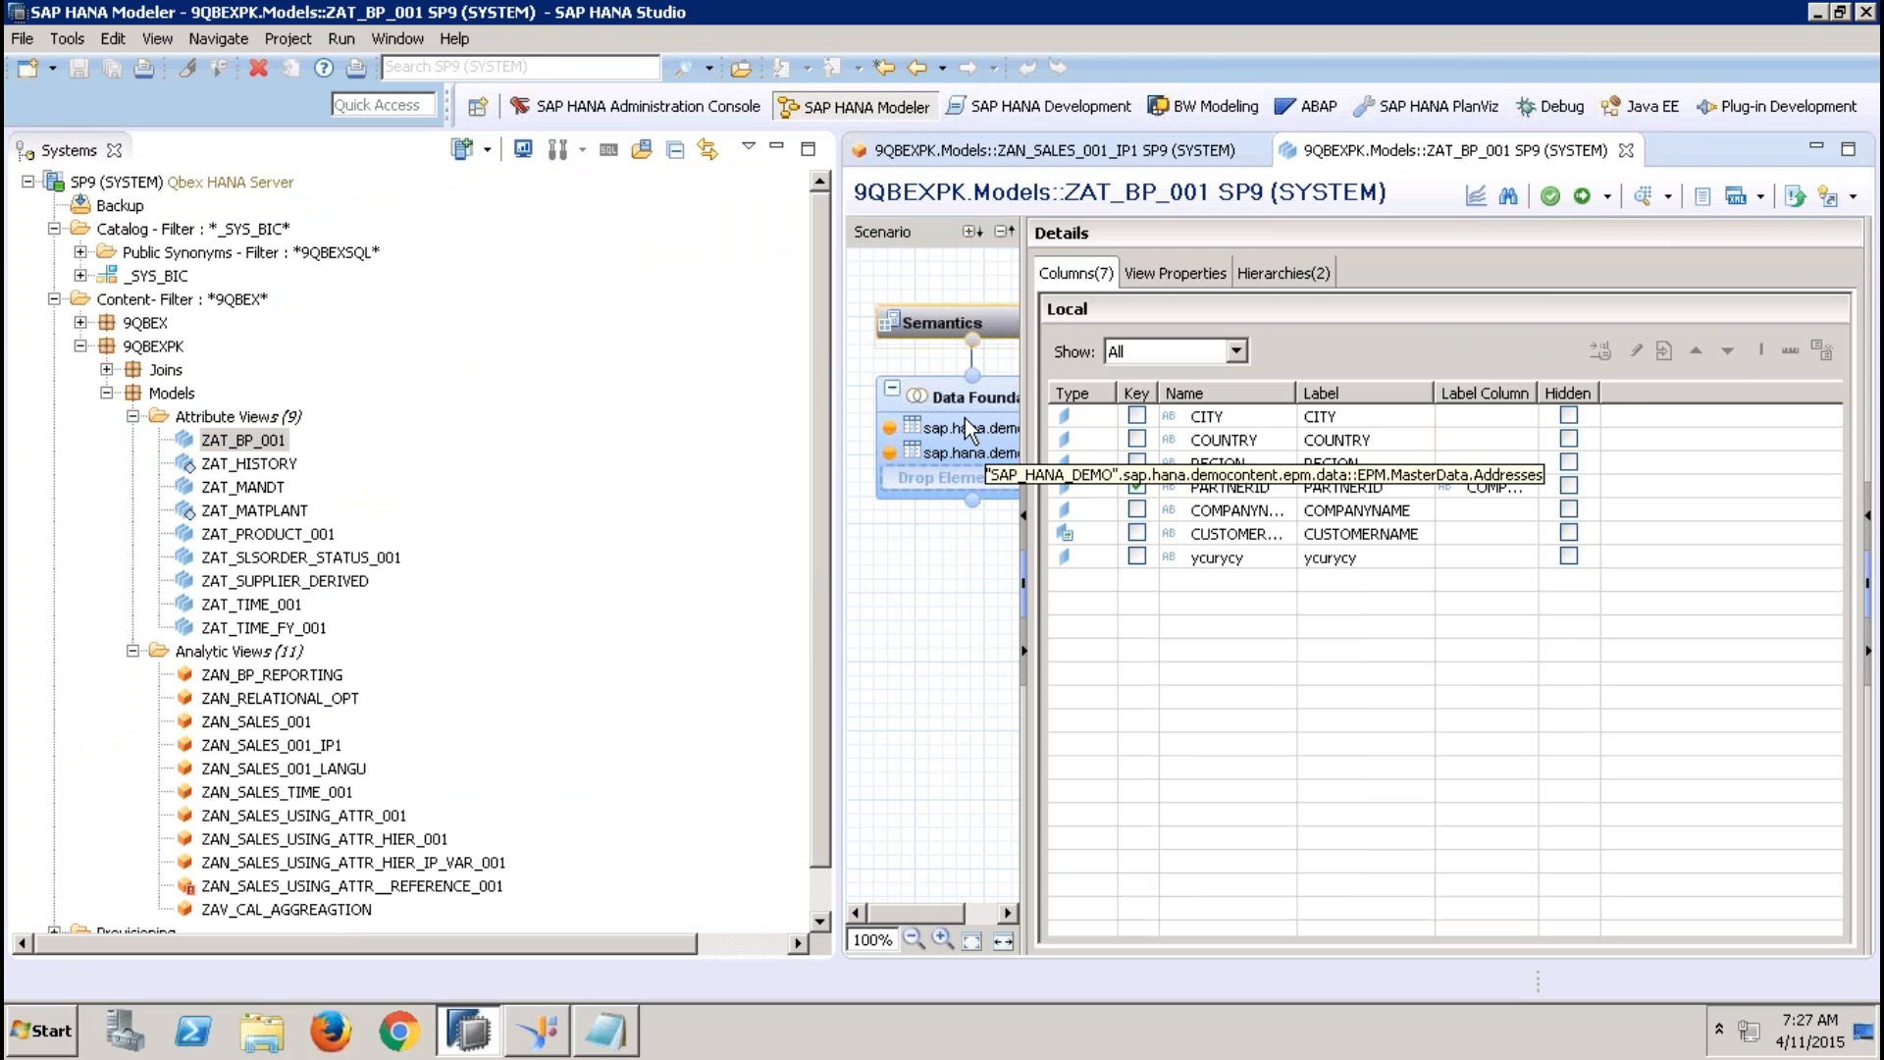
{"action": "left_click", "coordinate": [967, 418]}
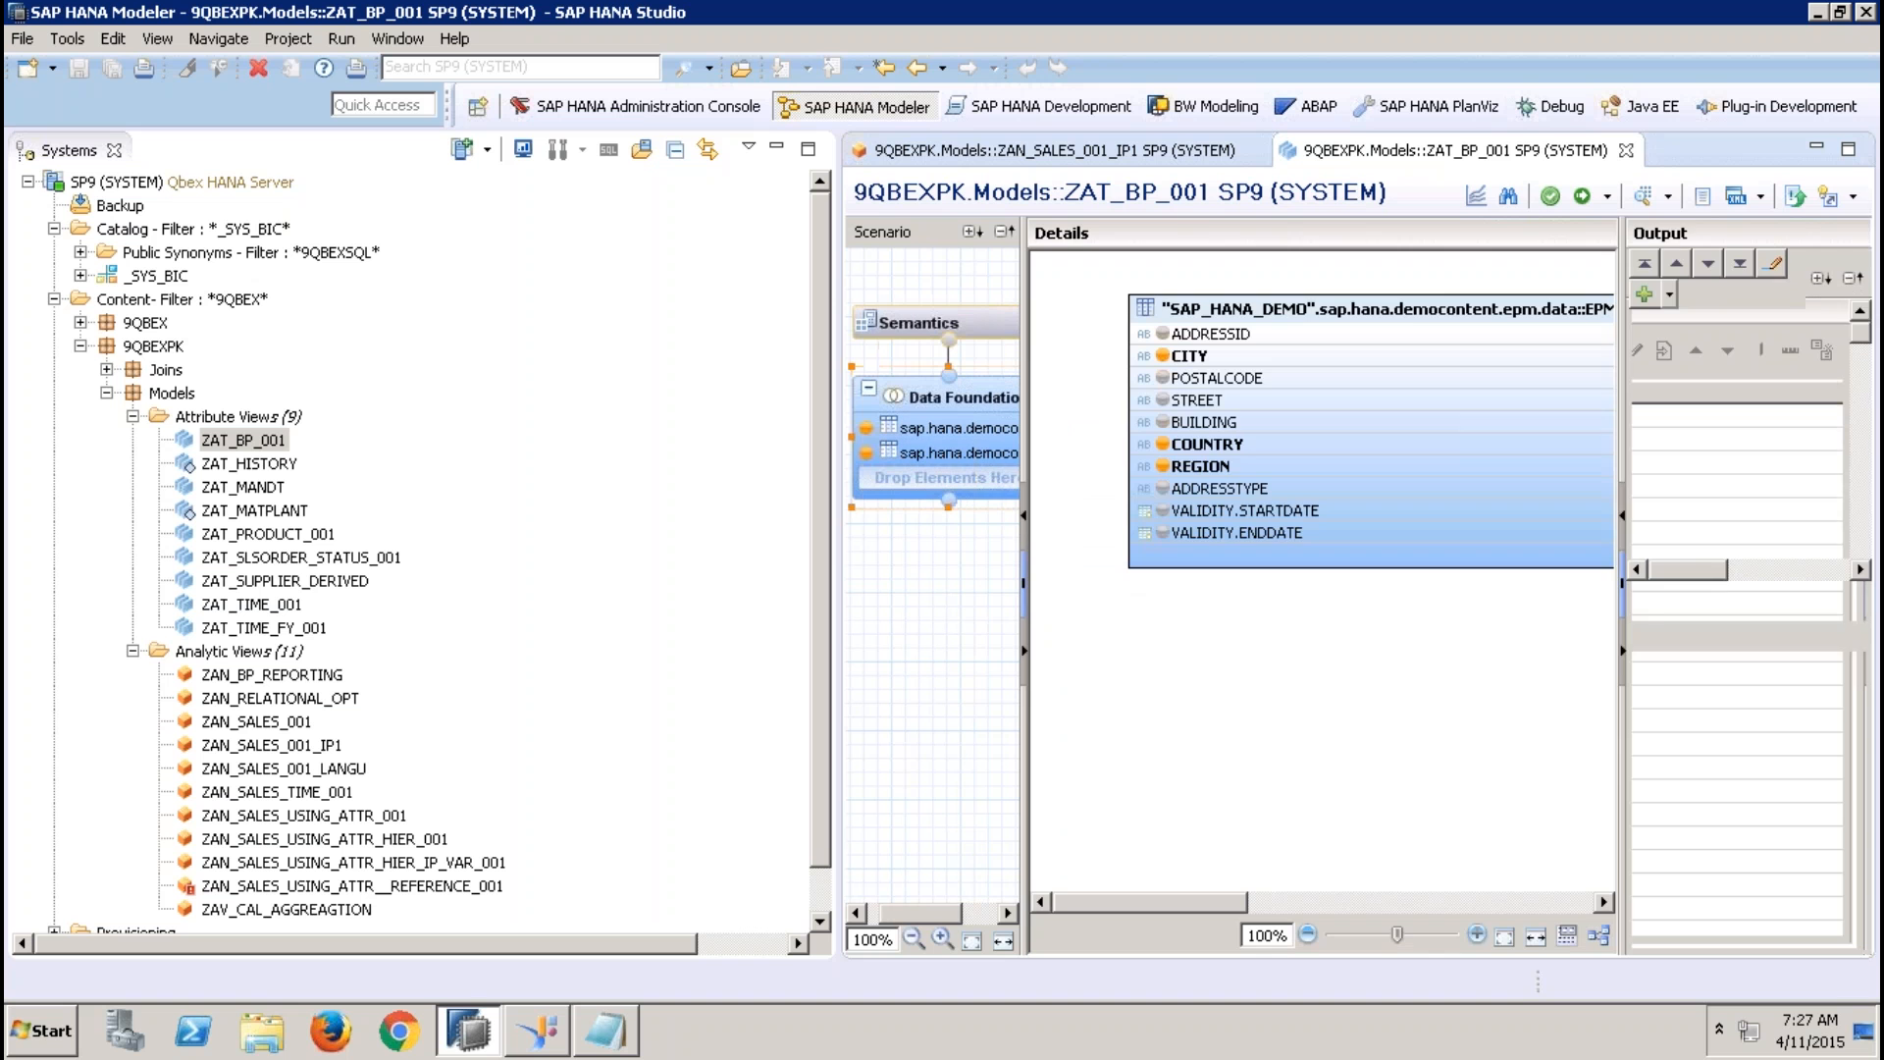
Preview the data of ZAT_BP_001 with REGION on the labels axis as a table, and close the preview
{"action": "left_click", "coordinate": [1642, 201]}
{"action": "left_click_drag", "start_coordinate": [967, 354], "coordinate": [1183, 324]}
{"action": "left_click", "coordinate": [1389, 273]}
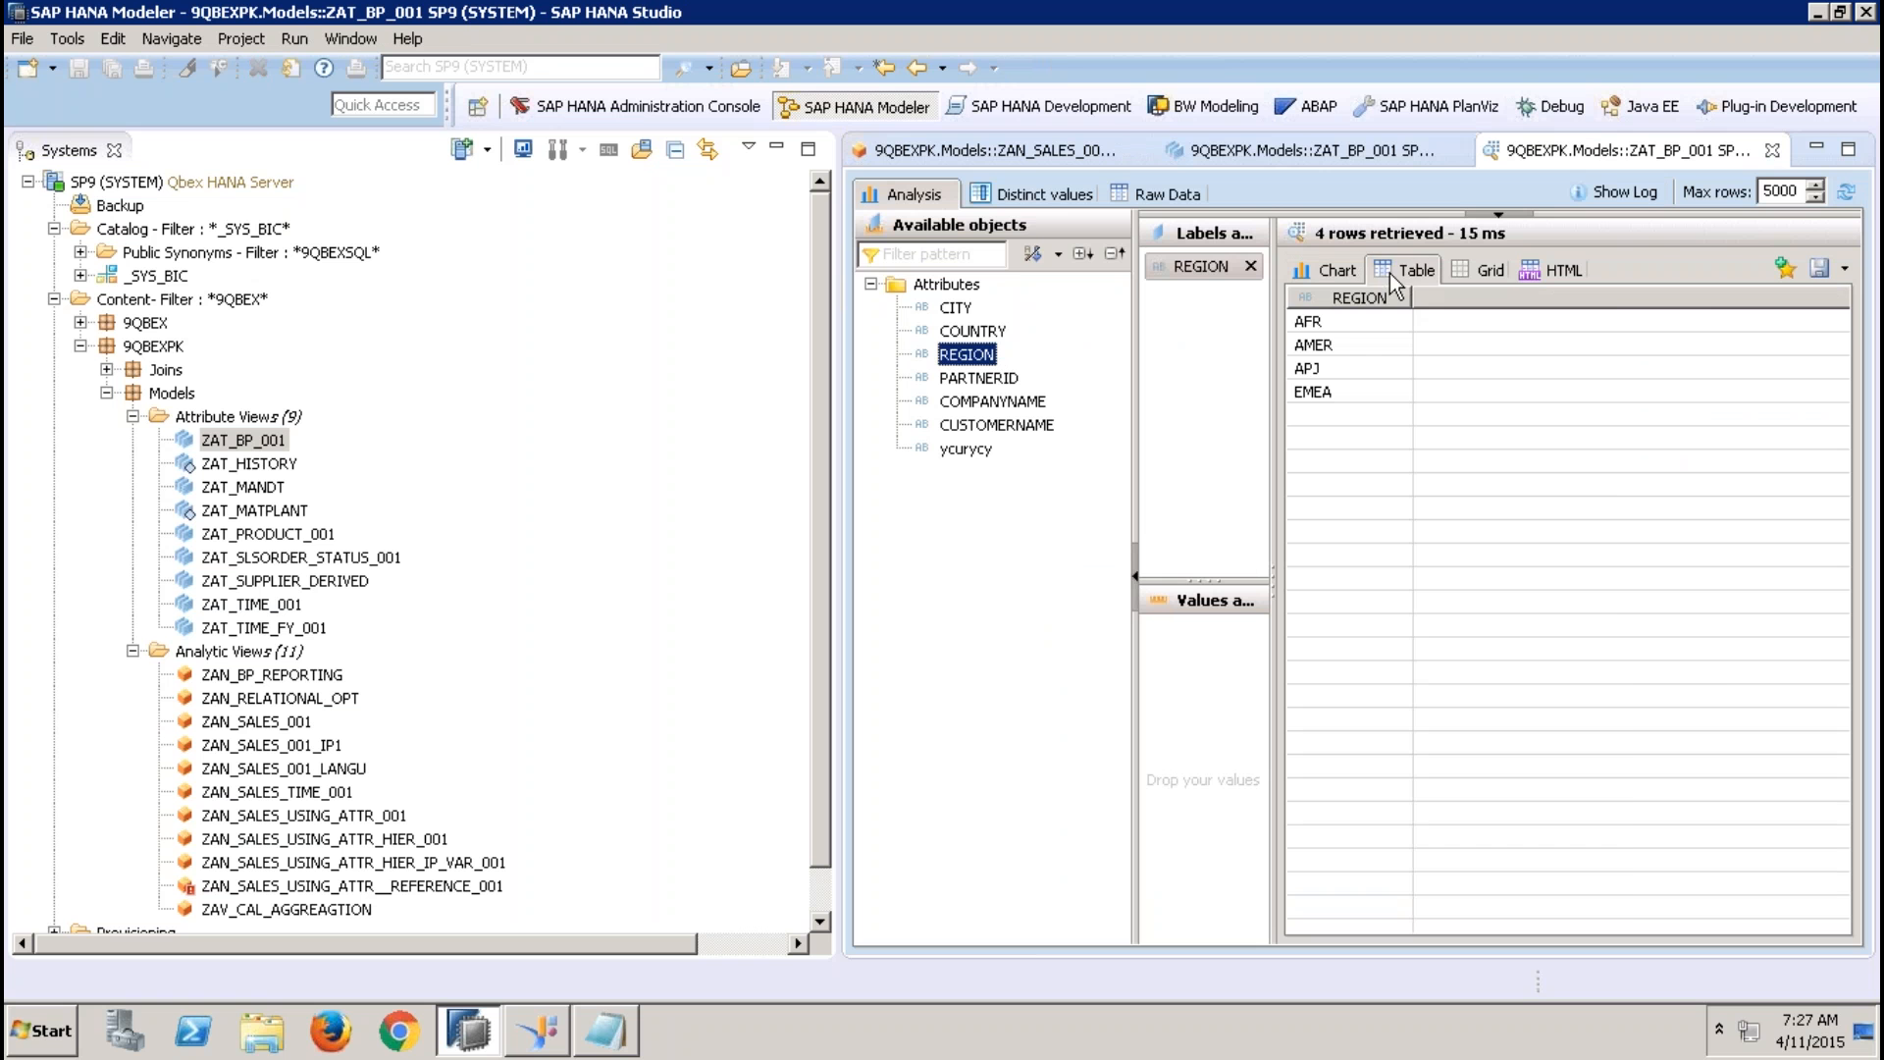
{"action": "left_click", "coordinate": [1772, 150]}
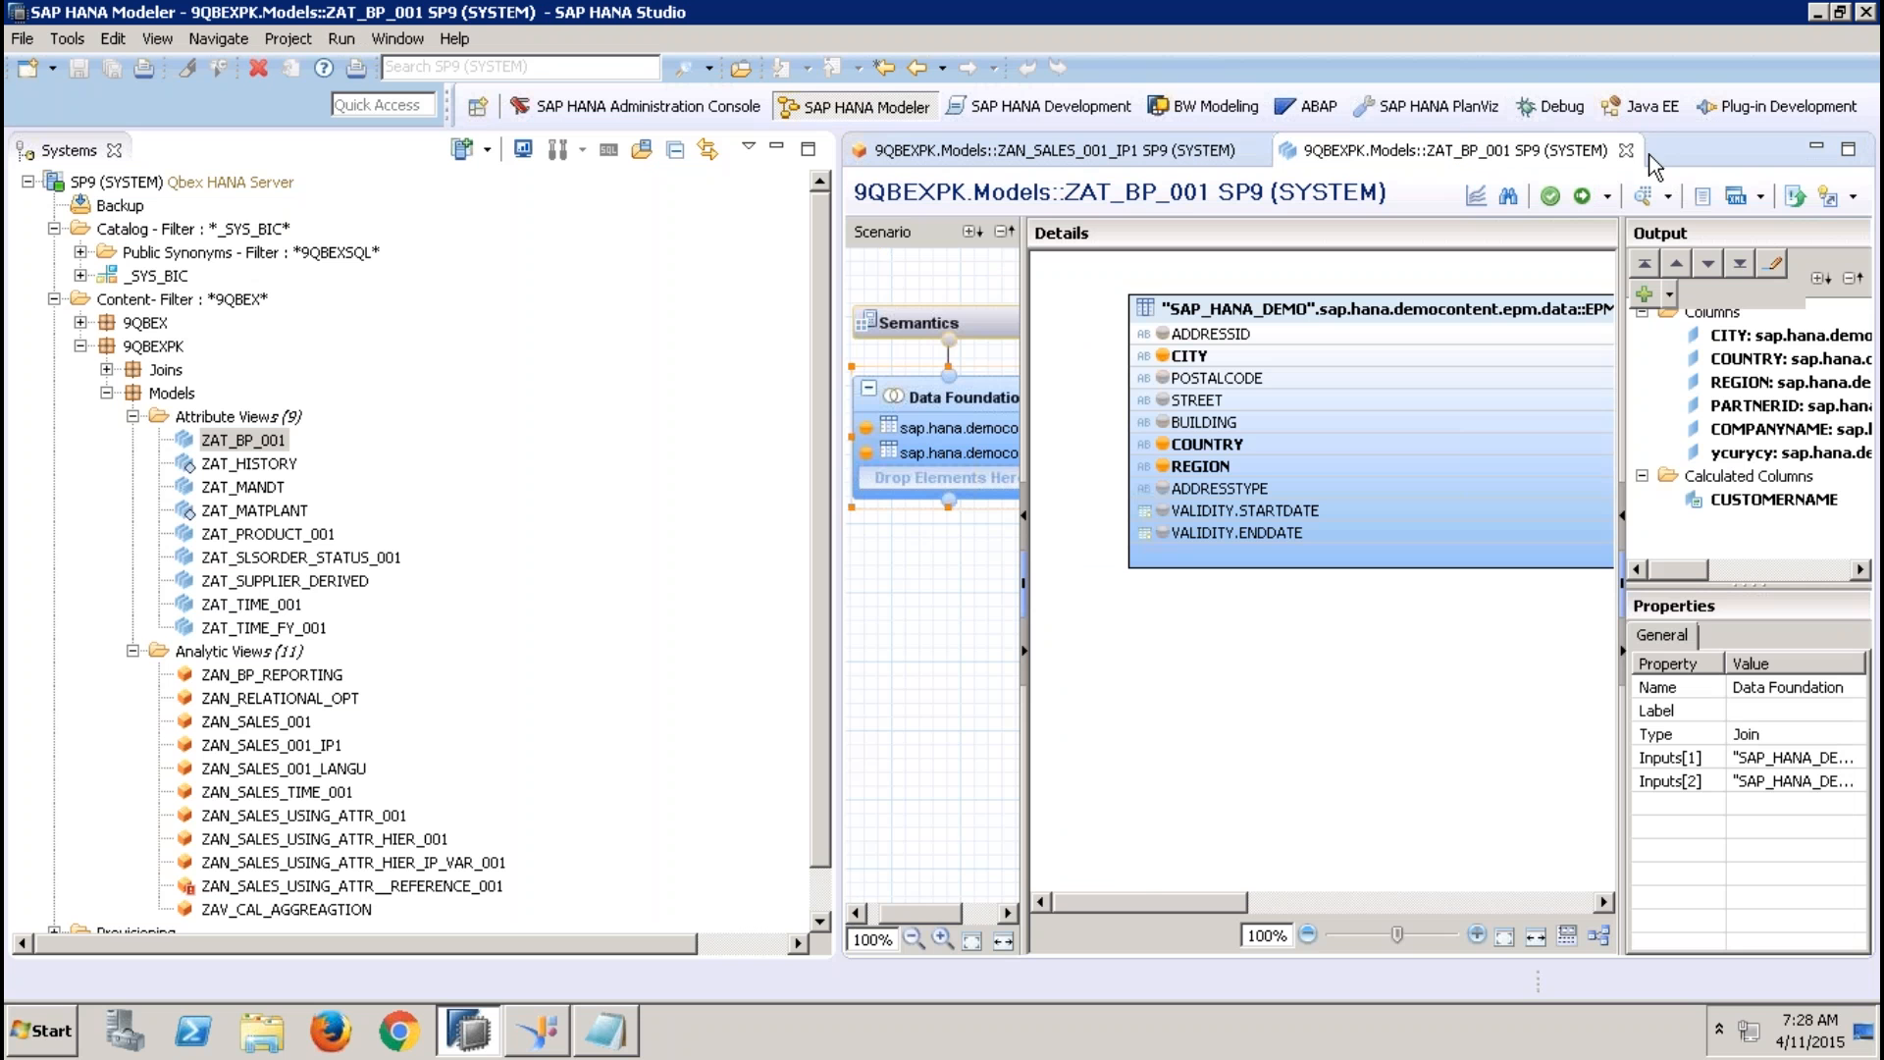
Compare the IP_REGION parameter of ZAN_SALES_001_IP1 with the REGION column in ZAT_BP_001's Addresses table, with the Systems view minimized
{"action": "left_click", "coordinate": [773, 148]}
{"action": "left_click", "coordinate": [267, 149]}
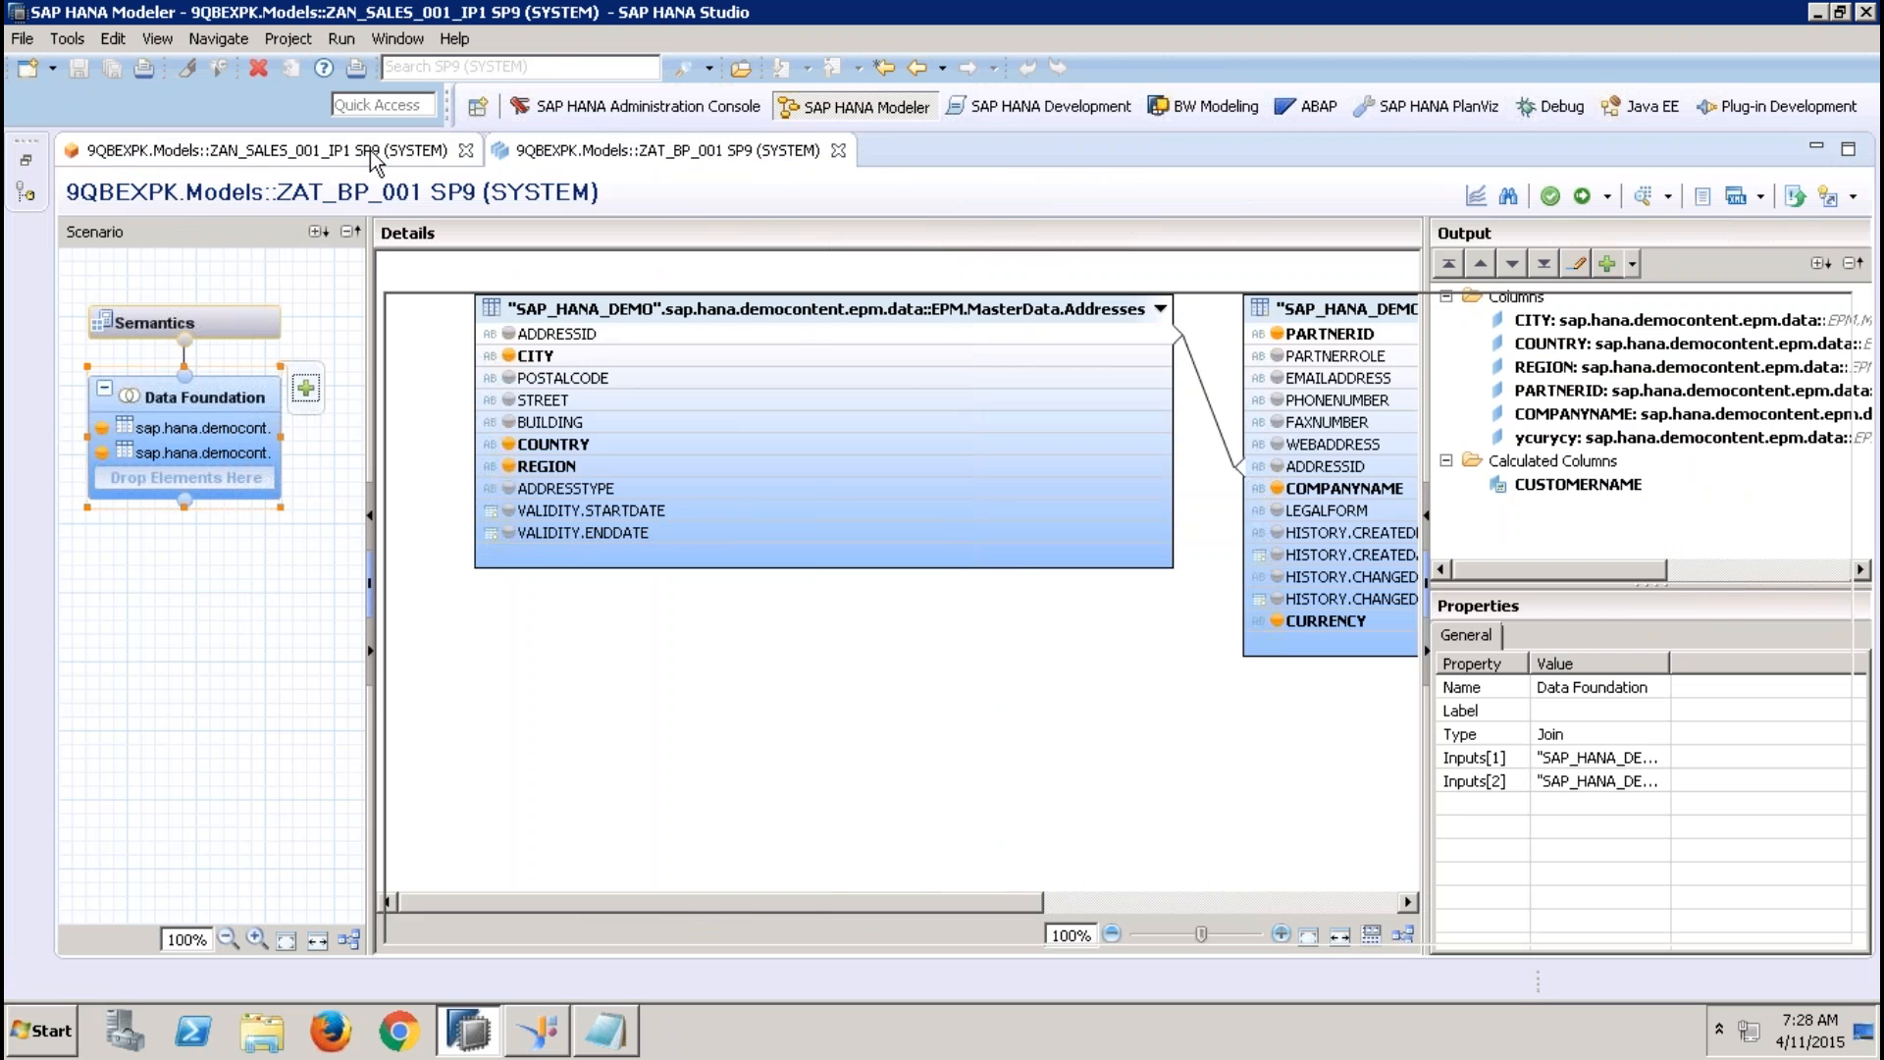
{"action": "left_click", "coordinate": [478, 397]}
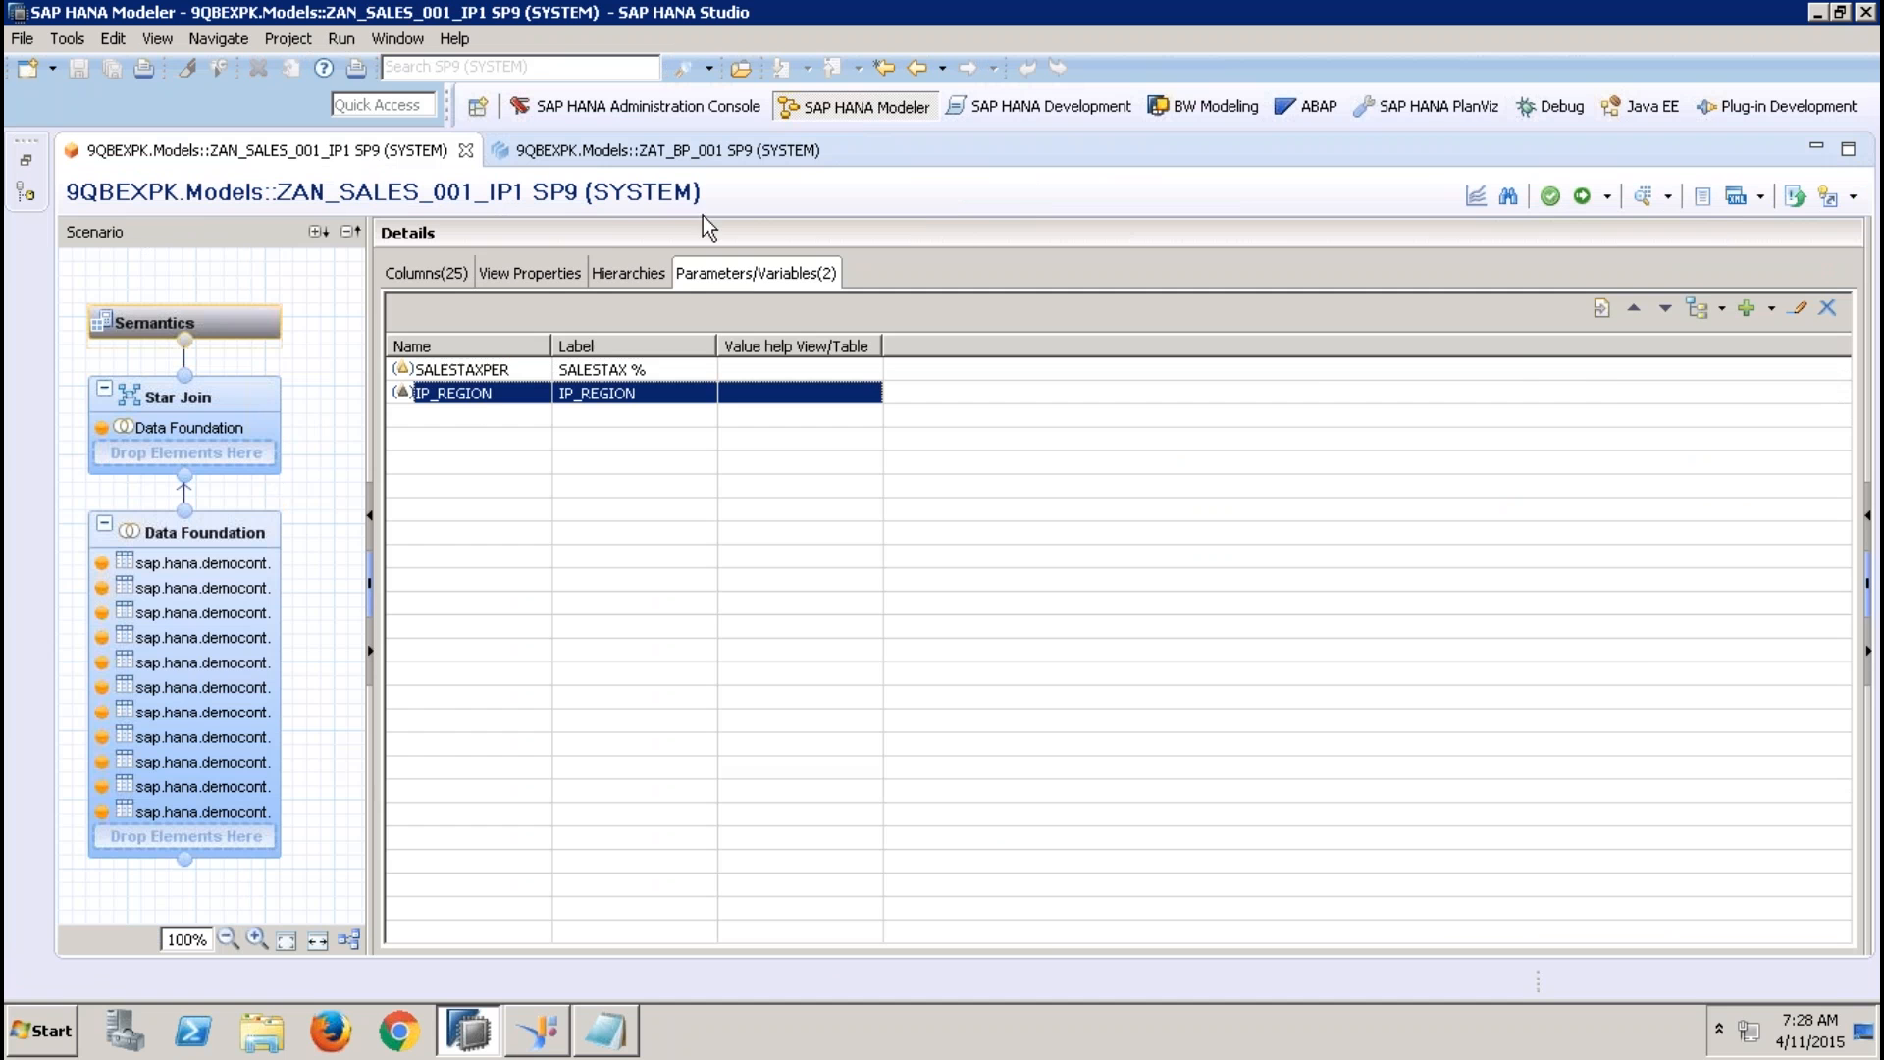
{"action": "left_click", "coordinate": [713, 164]}
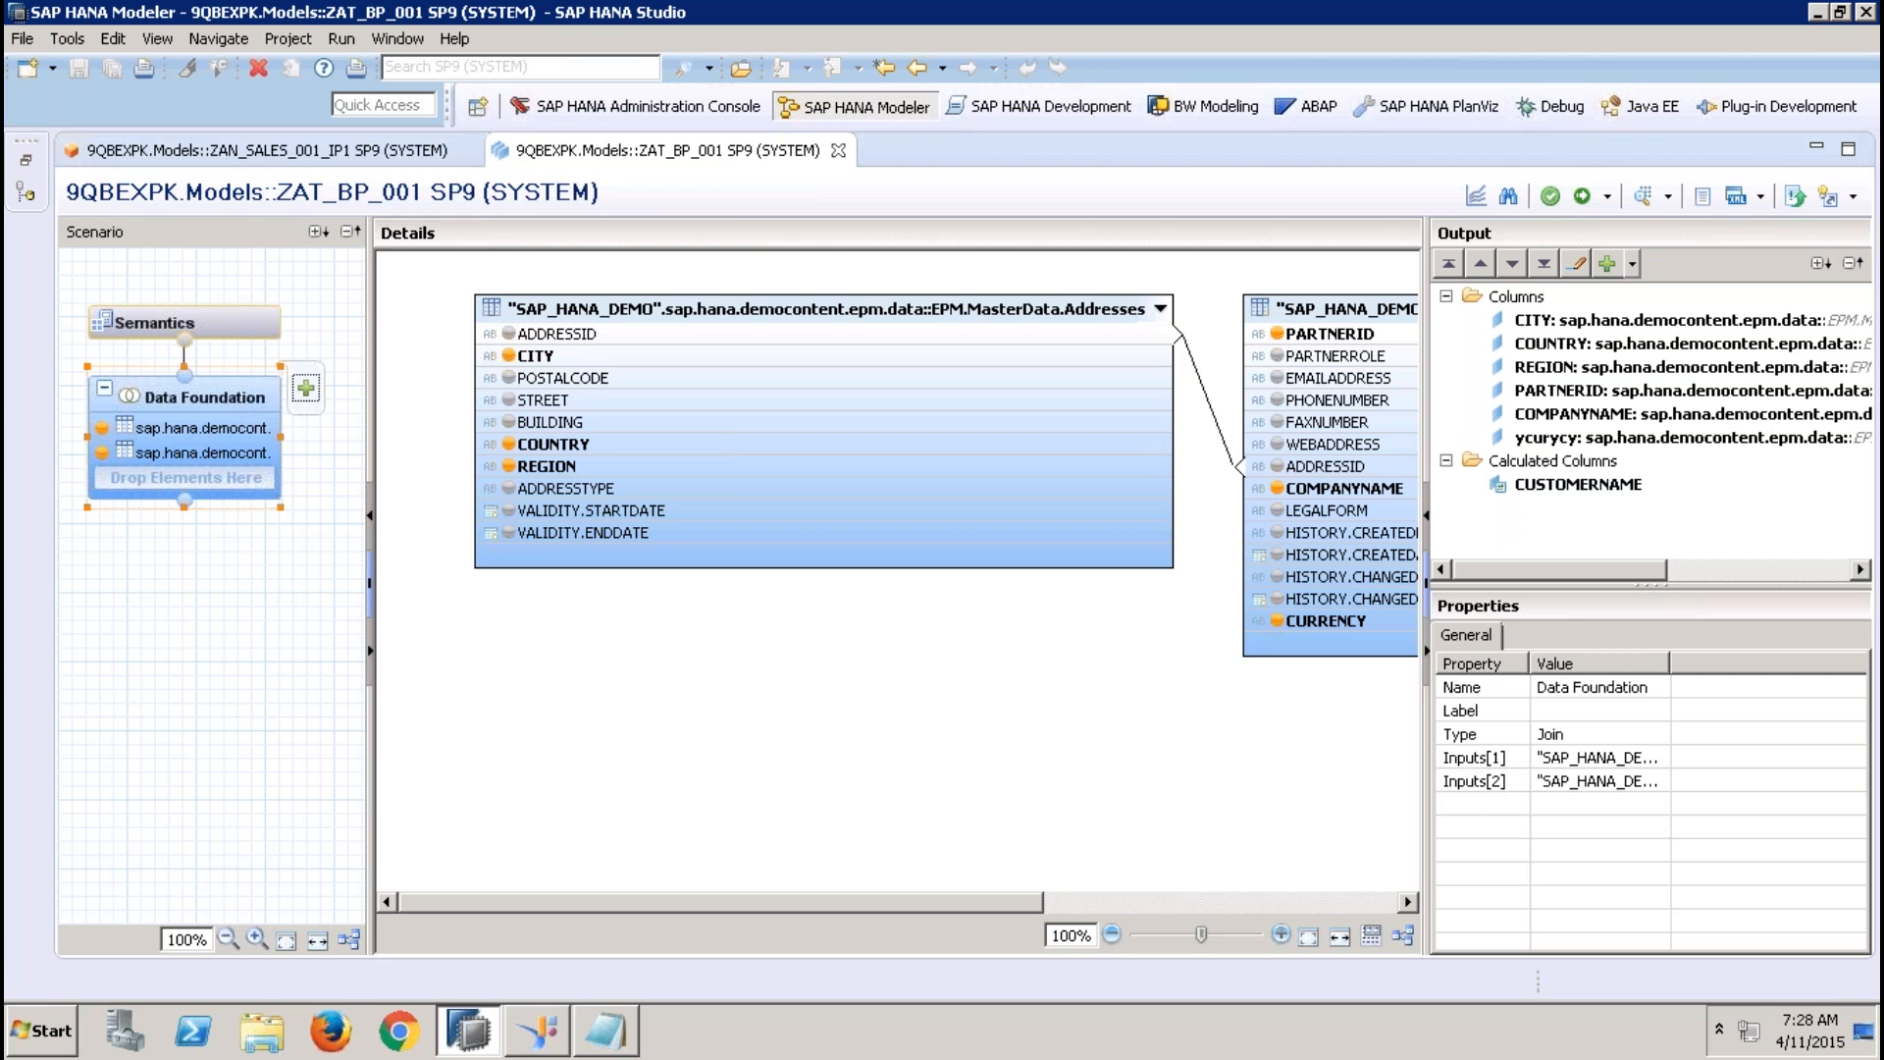
{"action": "left_click", "coordinate": [572, 467]}
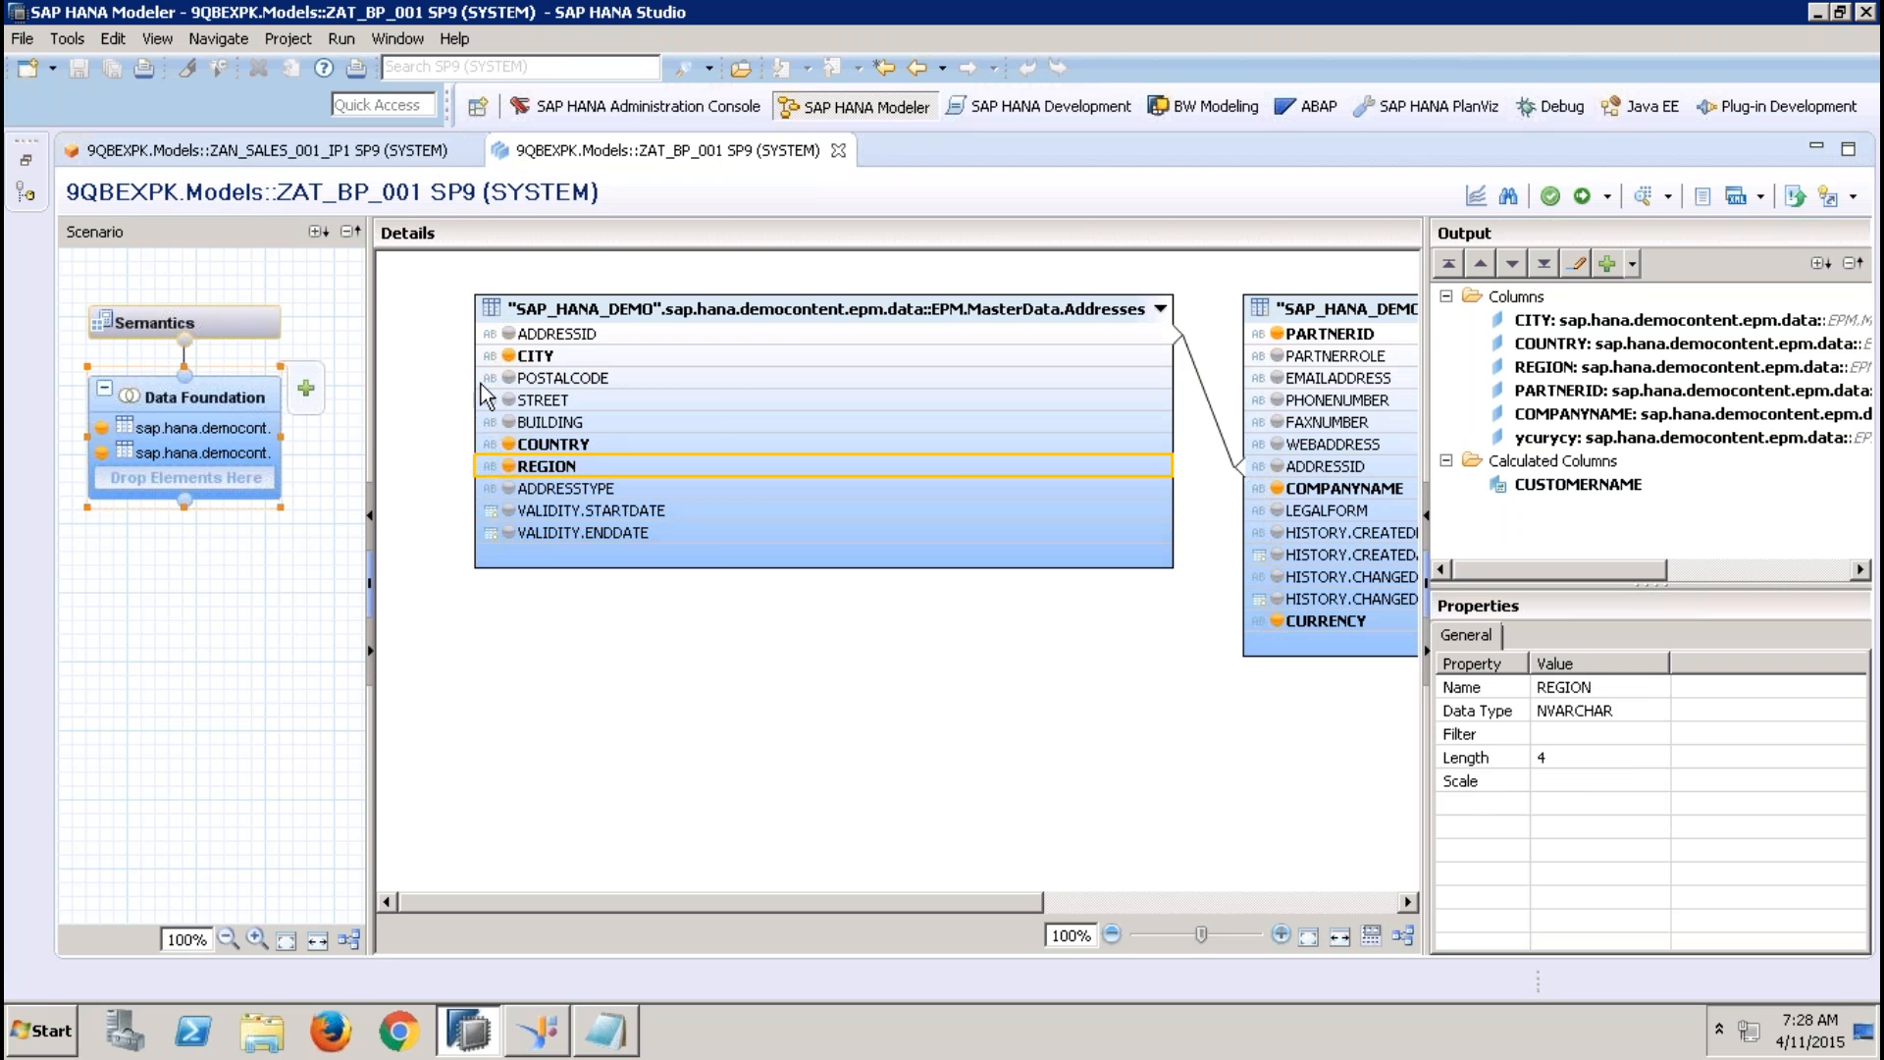
{"action": "left_click", "coordinate": [333, 151]}
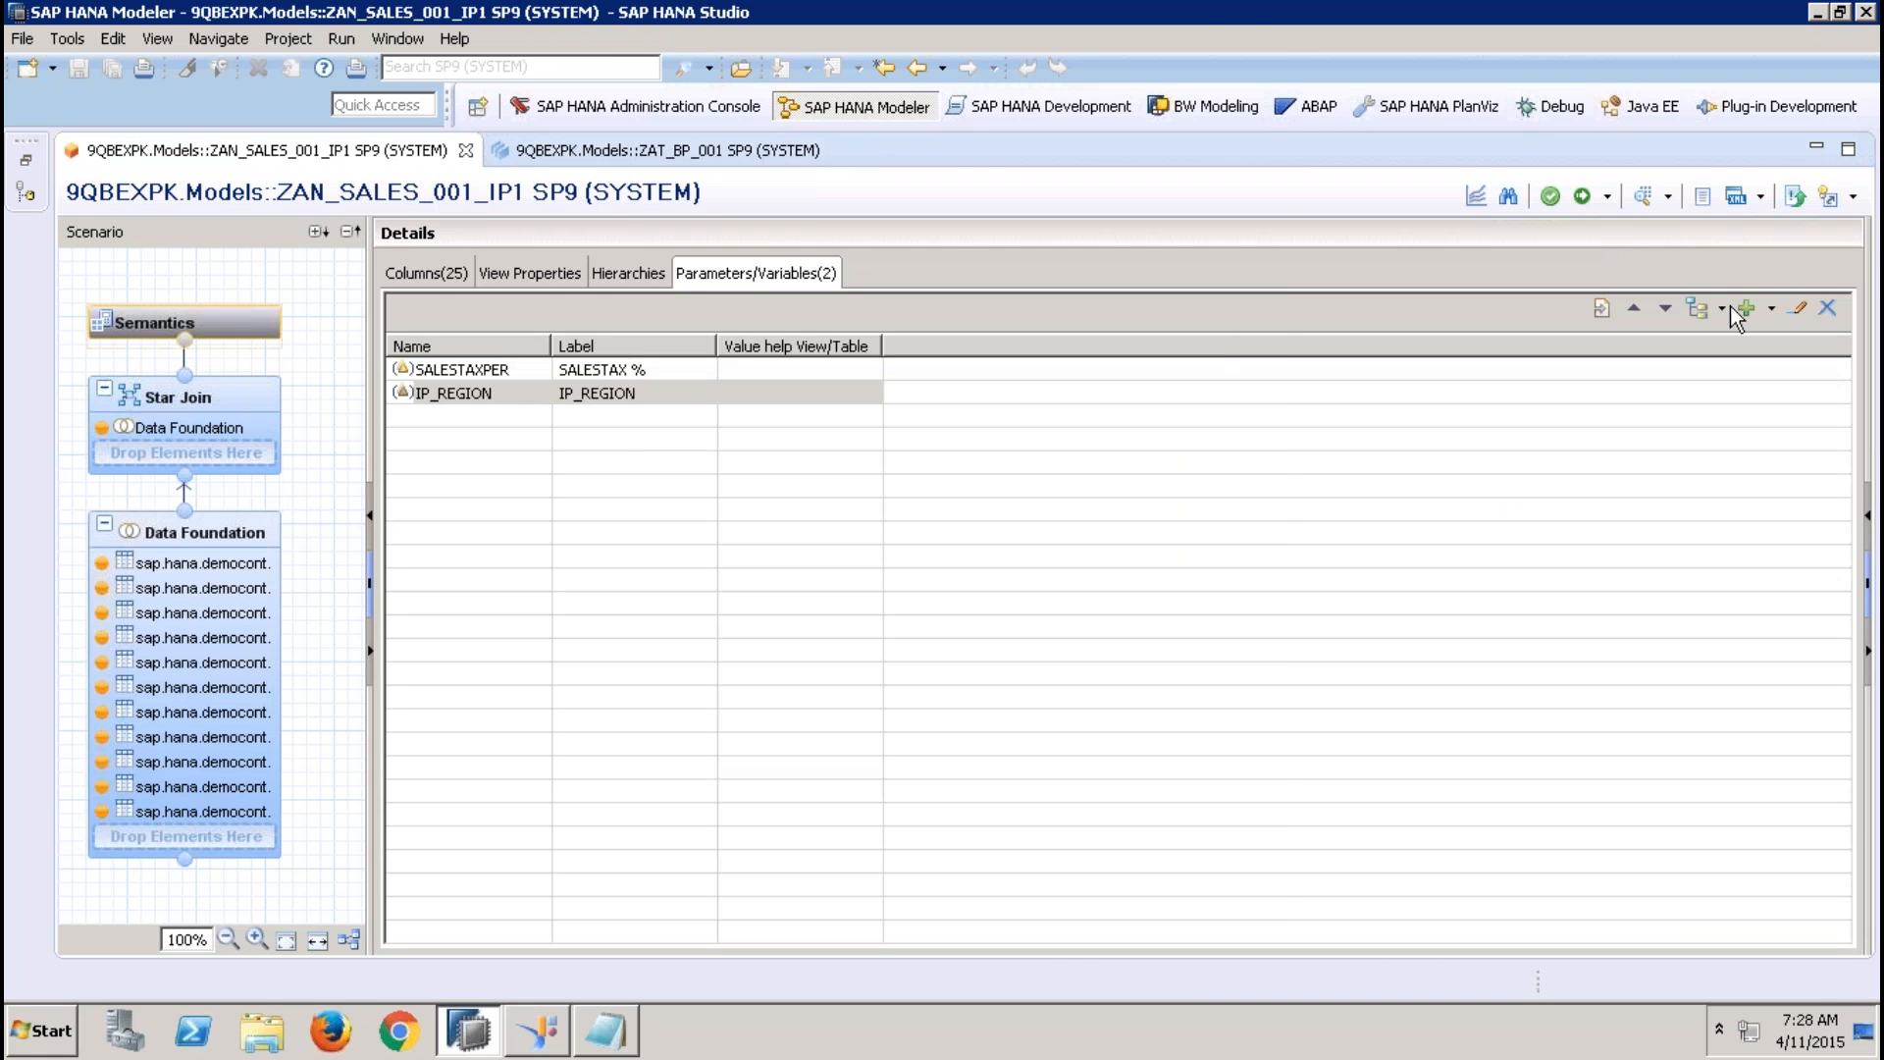
Edit the IP_REGION input parameter to use ZAT_BP_001 from 9QBEXPK.Models as its value help view
{"action": "left_click", "coordinate": [1799, 308]}
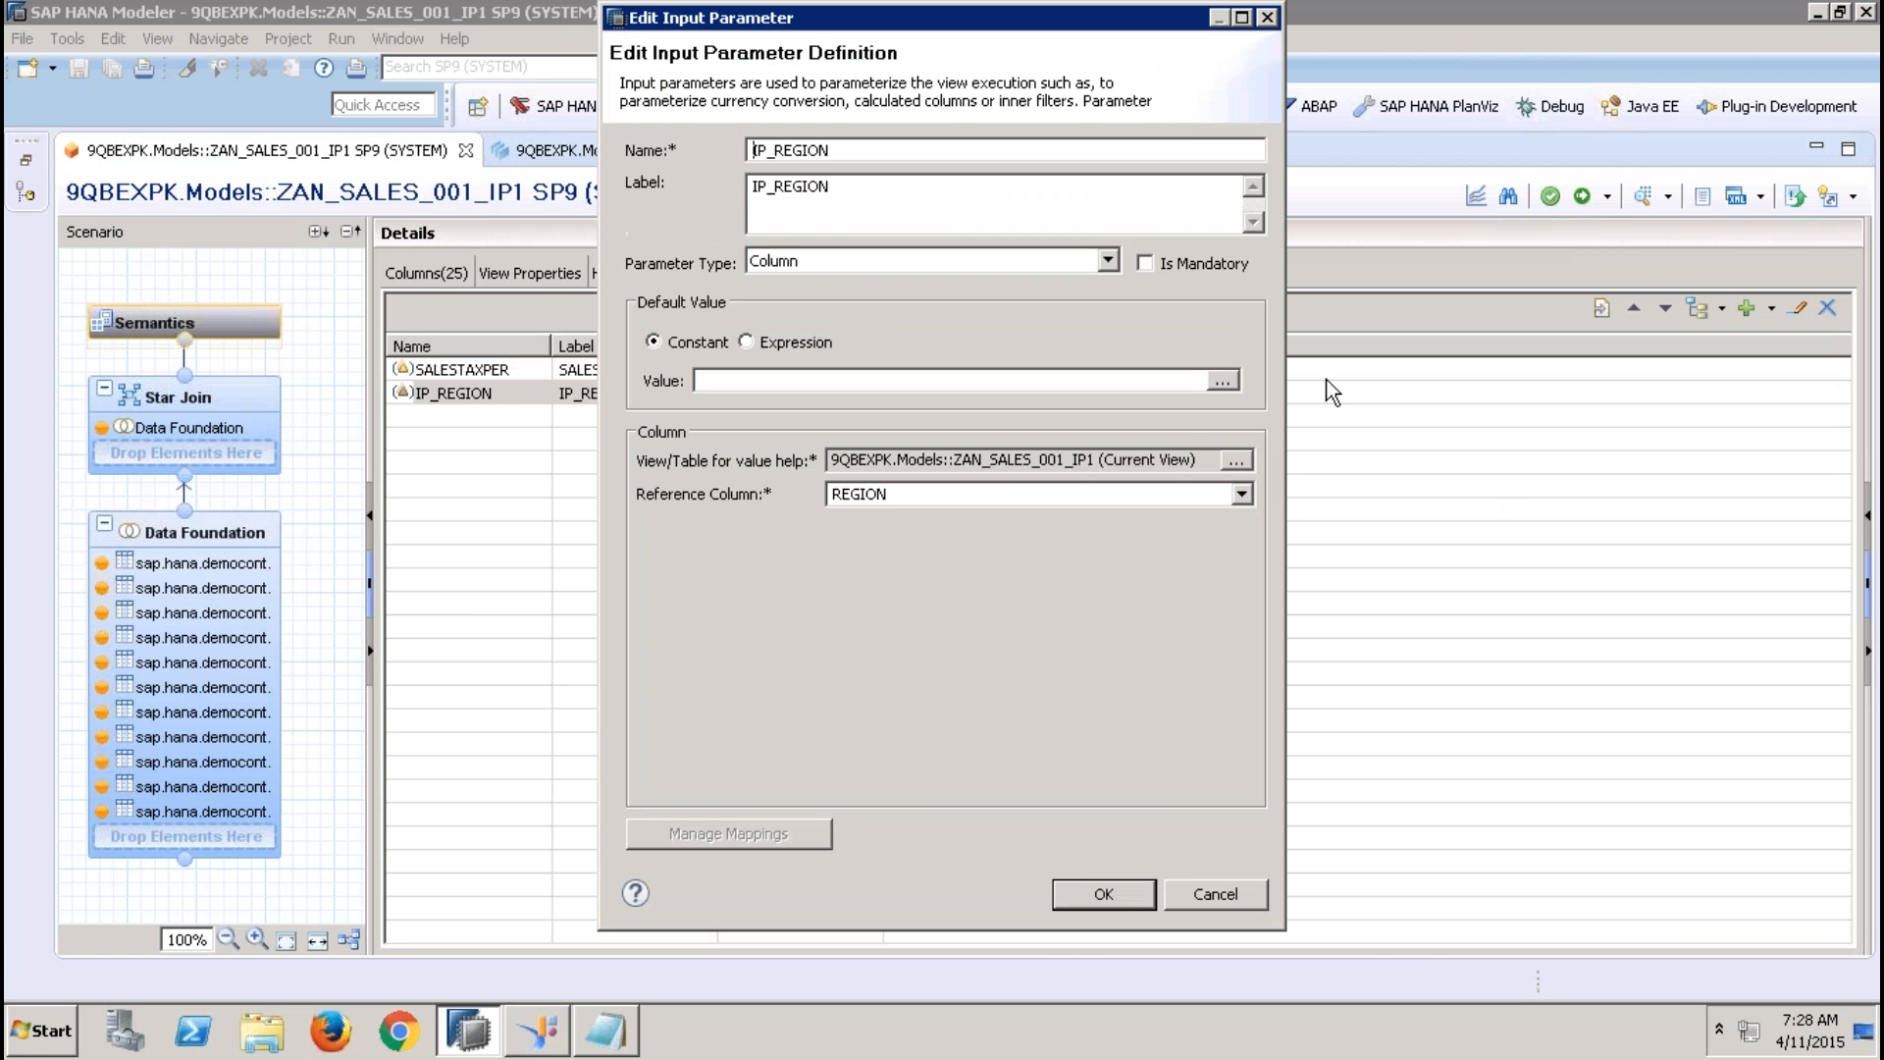
{"action": "left_click", "coordinate": [1232, 460]}
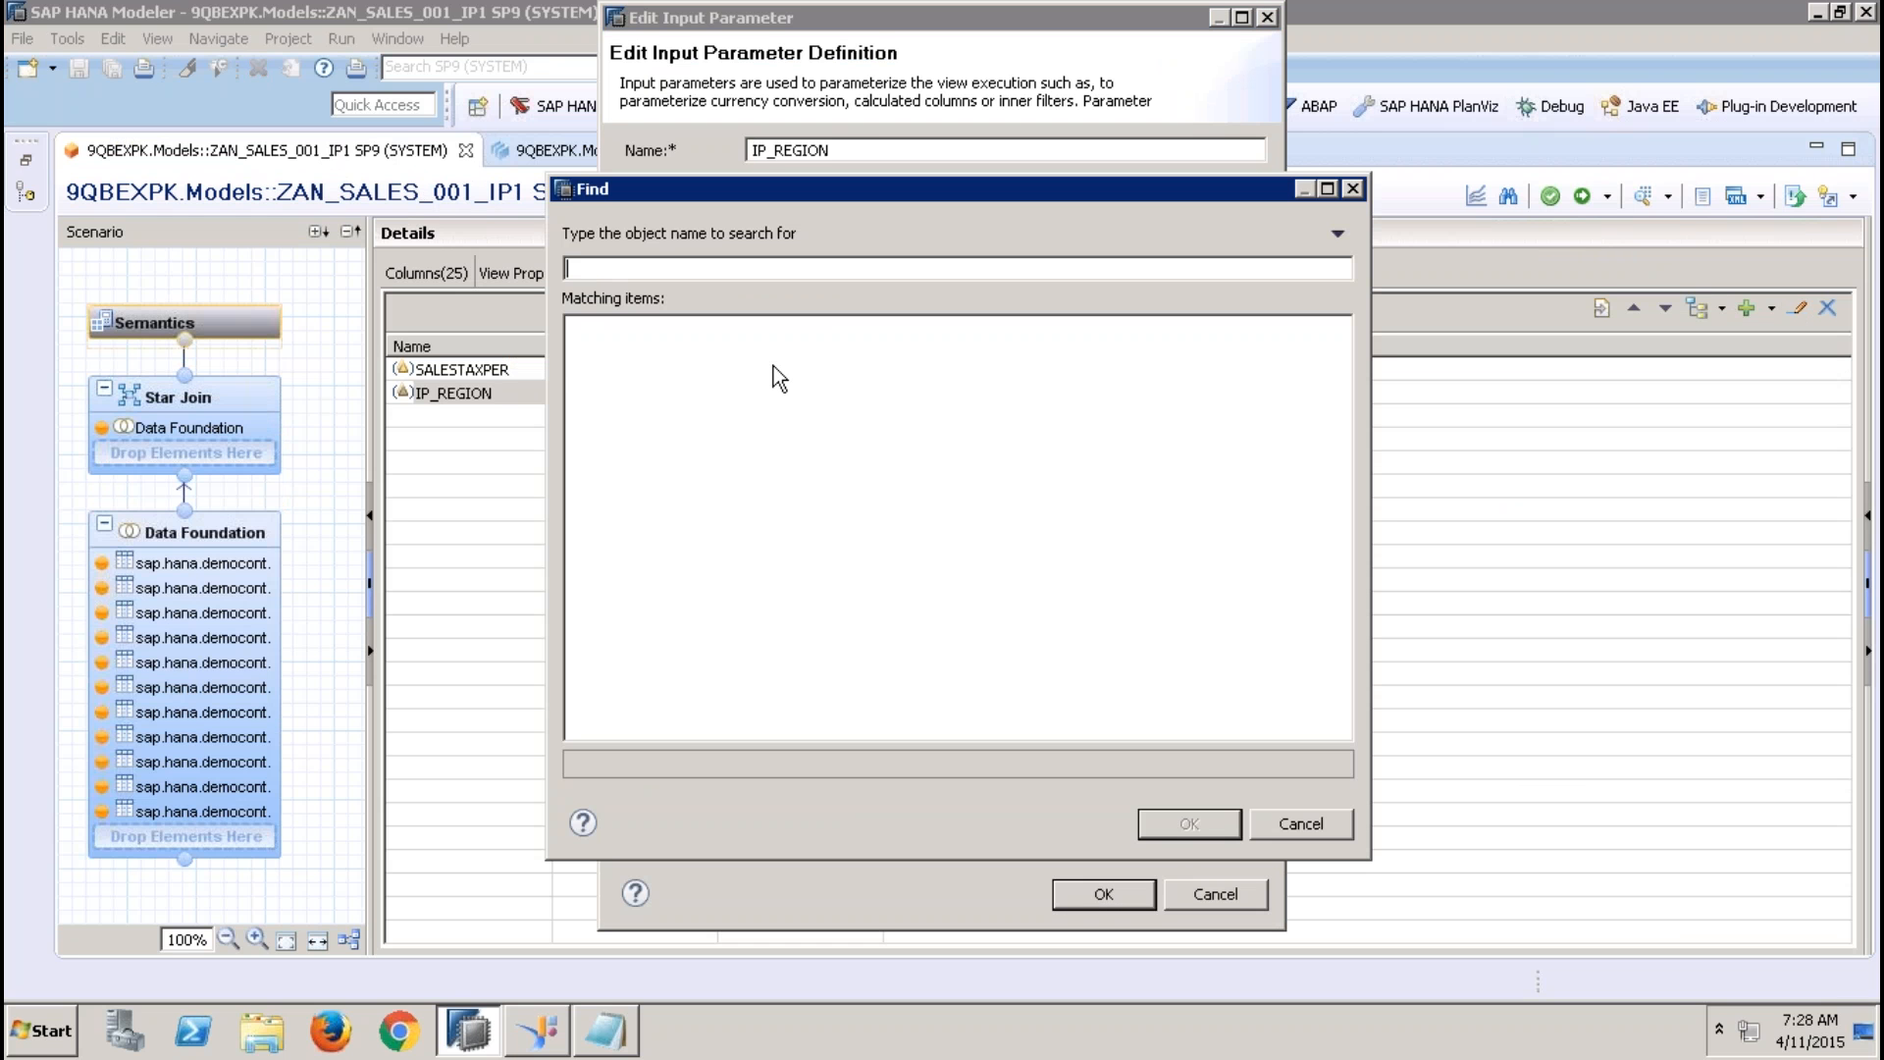
{"action": "type", "text": "ZAT_BP"}
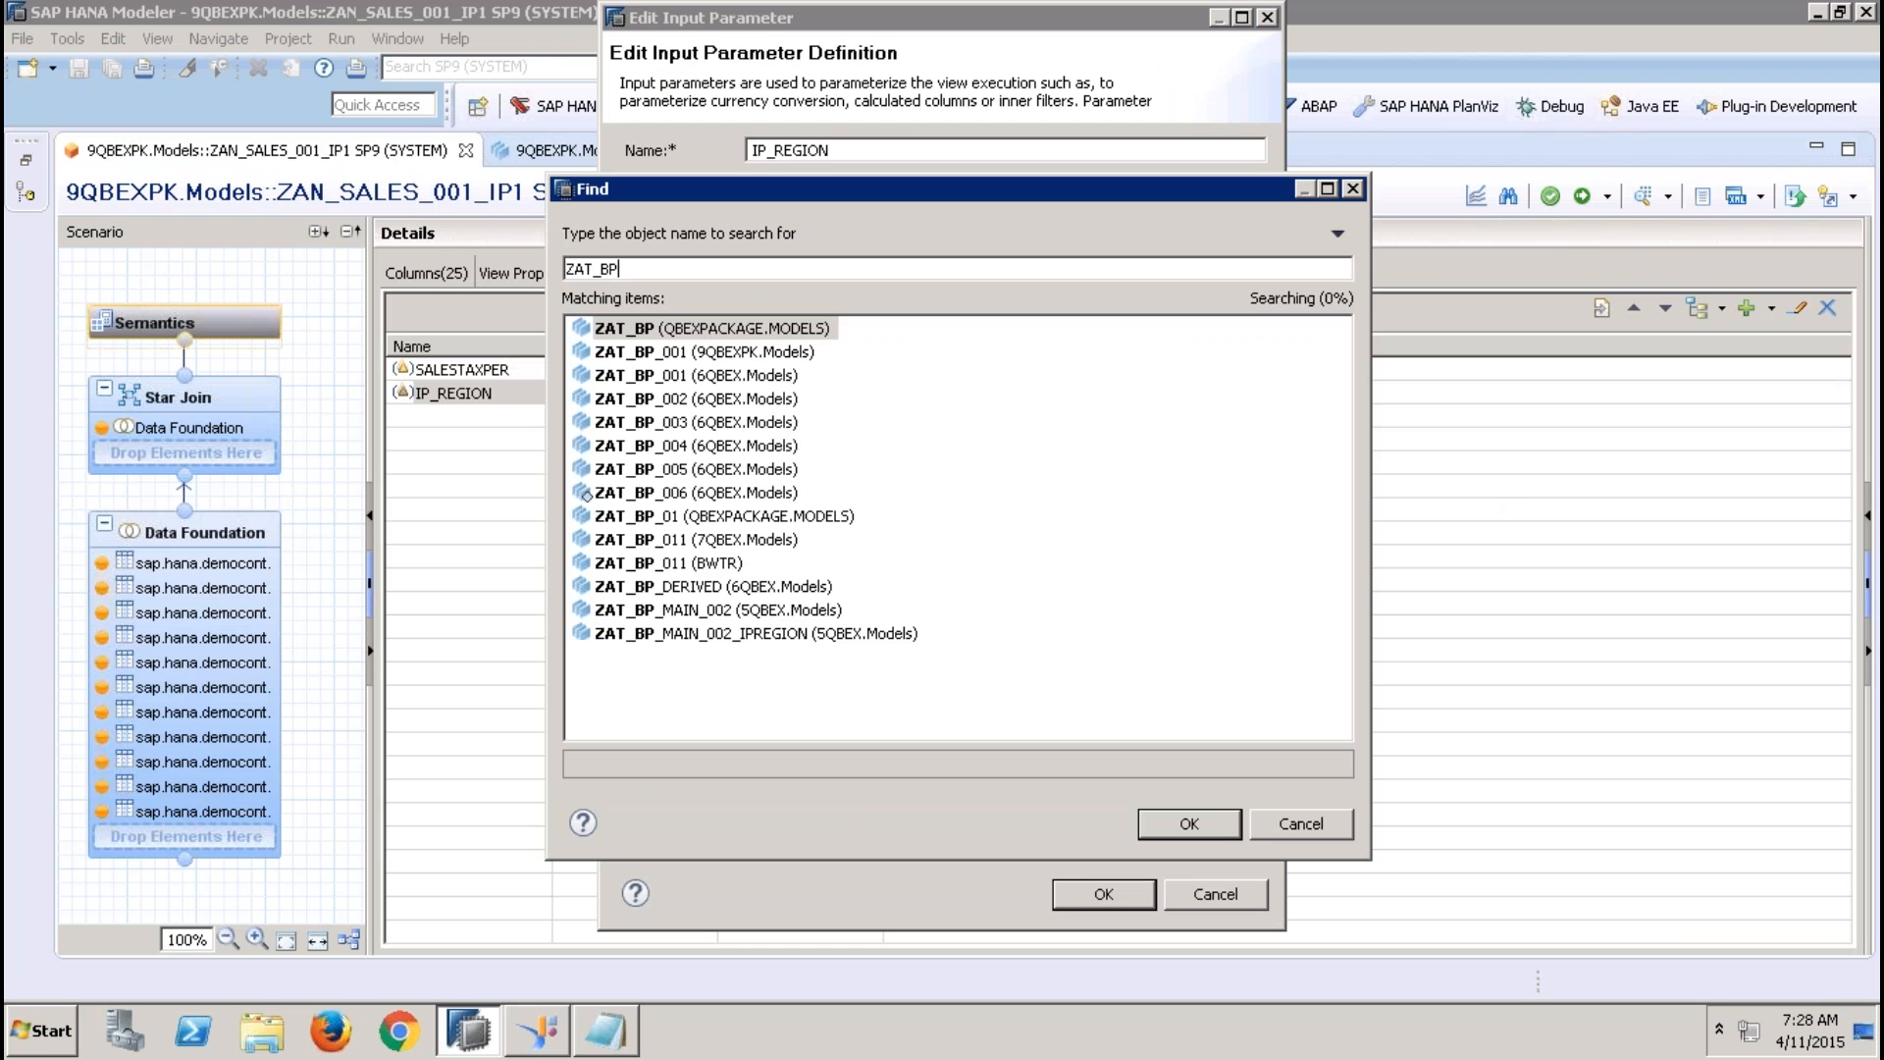
{"action": "type", "text": "_001"}
{"action": "left_click", "coordinate": [741, 353]}
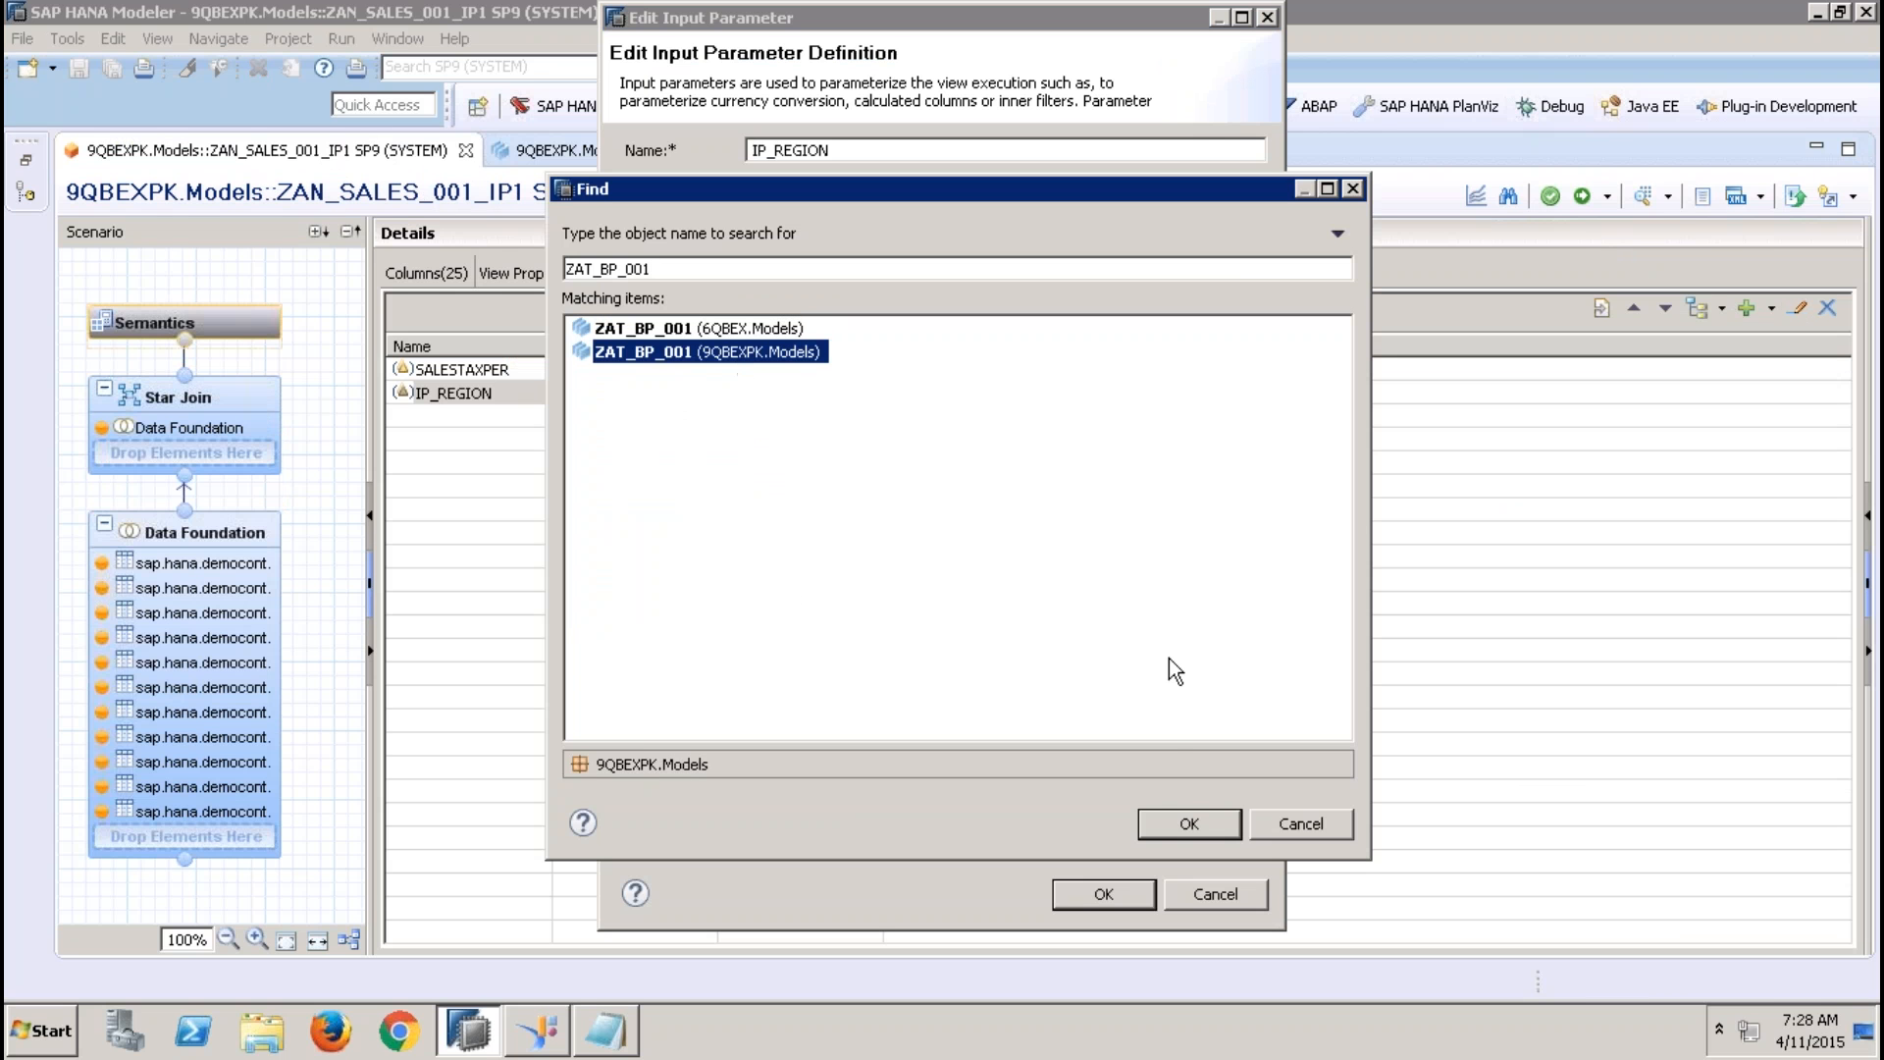
{"action": "left_click", "coordinate": [1185, 823]}
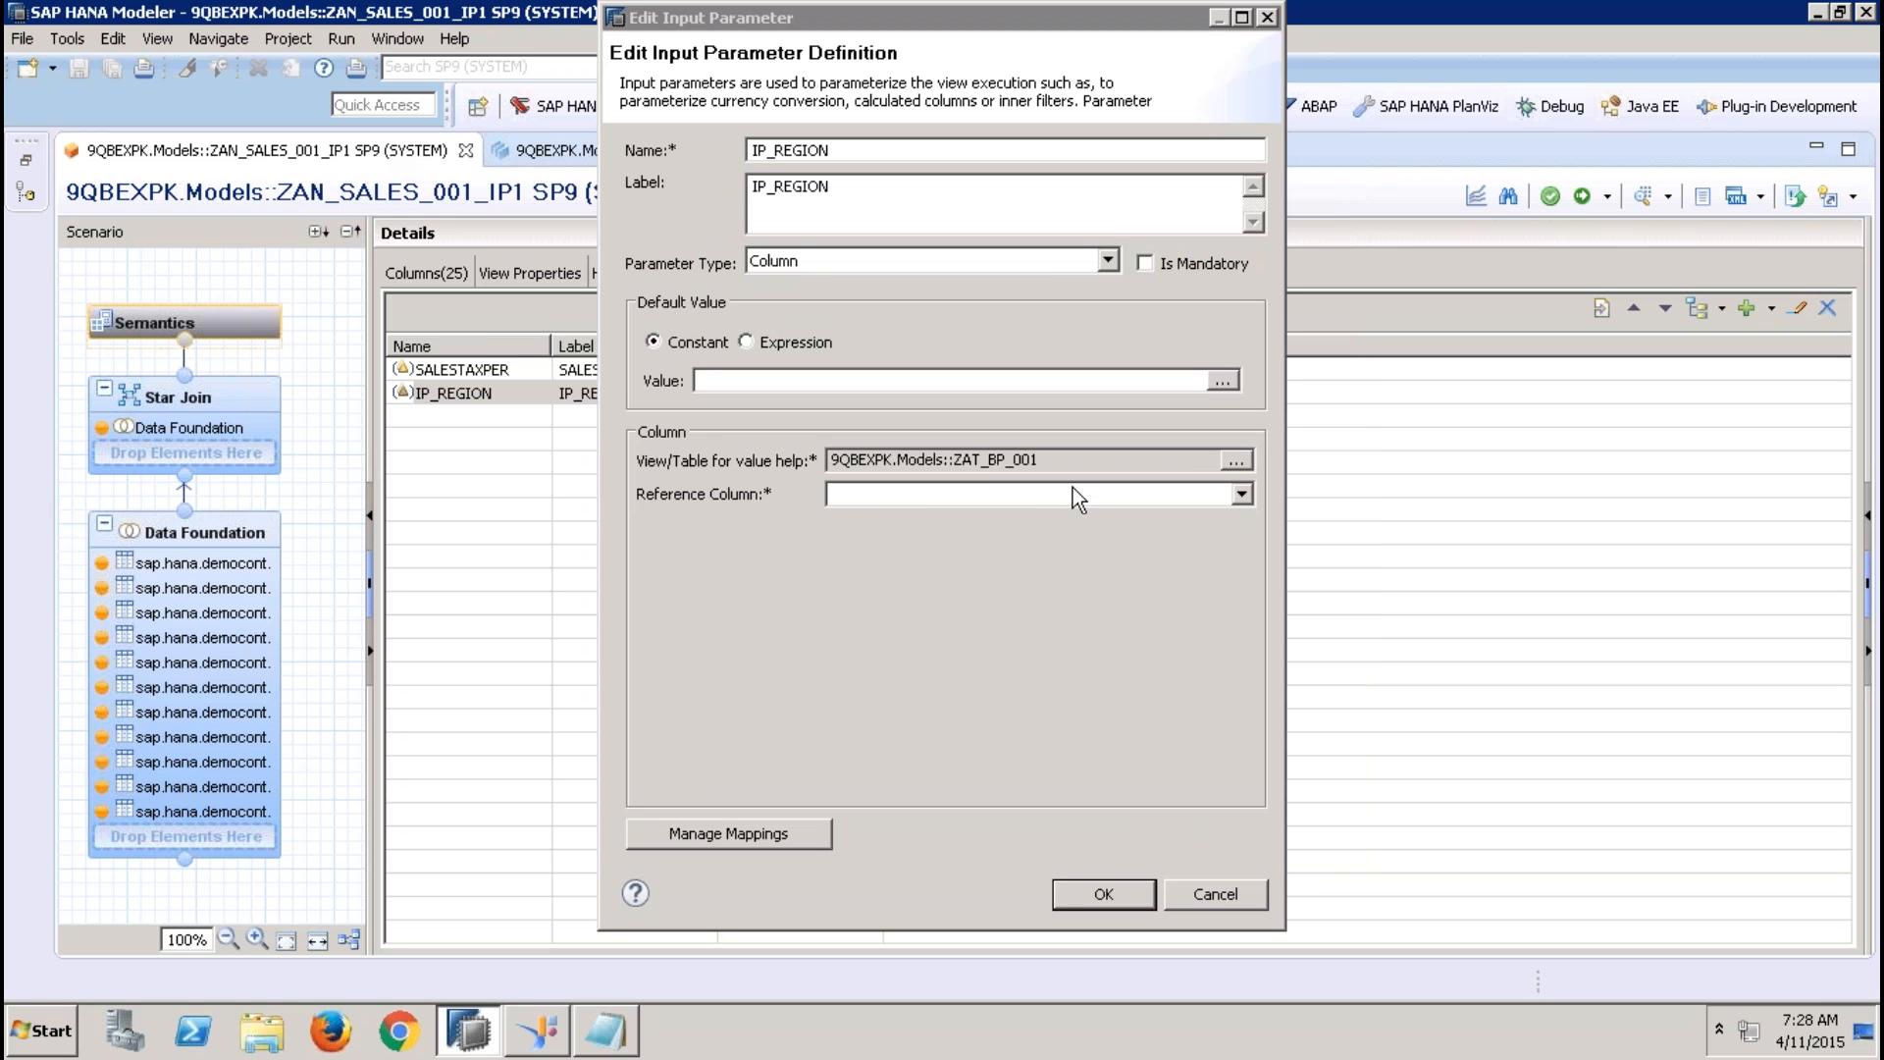
Set the reference column of IP_REGION to REGION and confirm the parameter definition
{"action": "left_click", "coordinate": [1073, 492]}
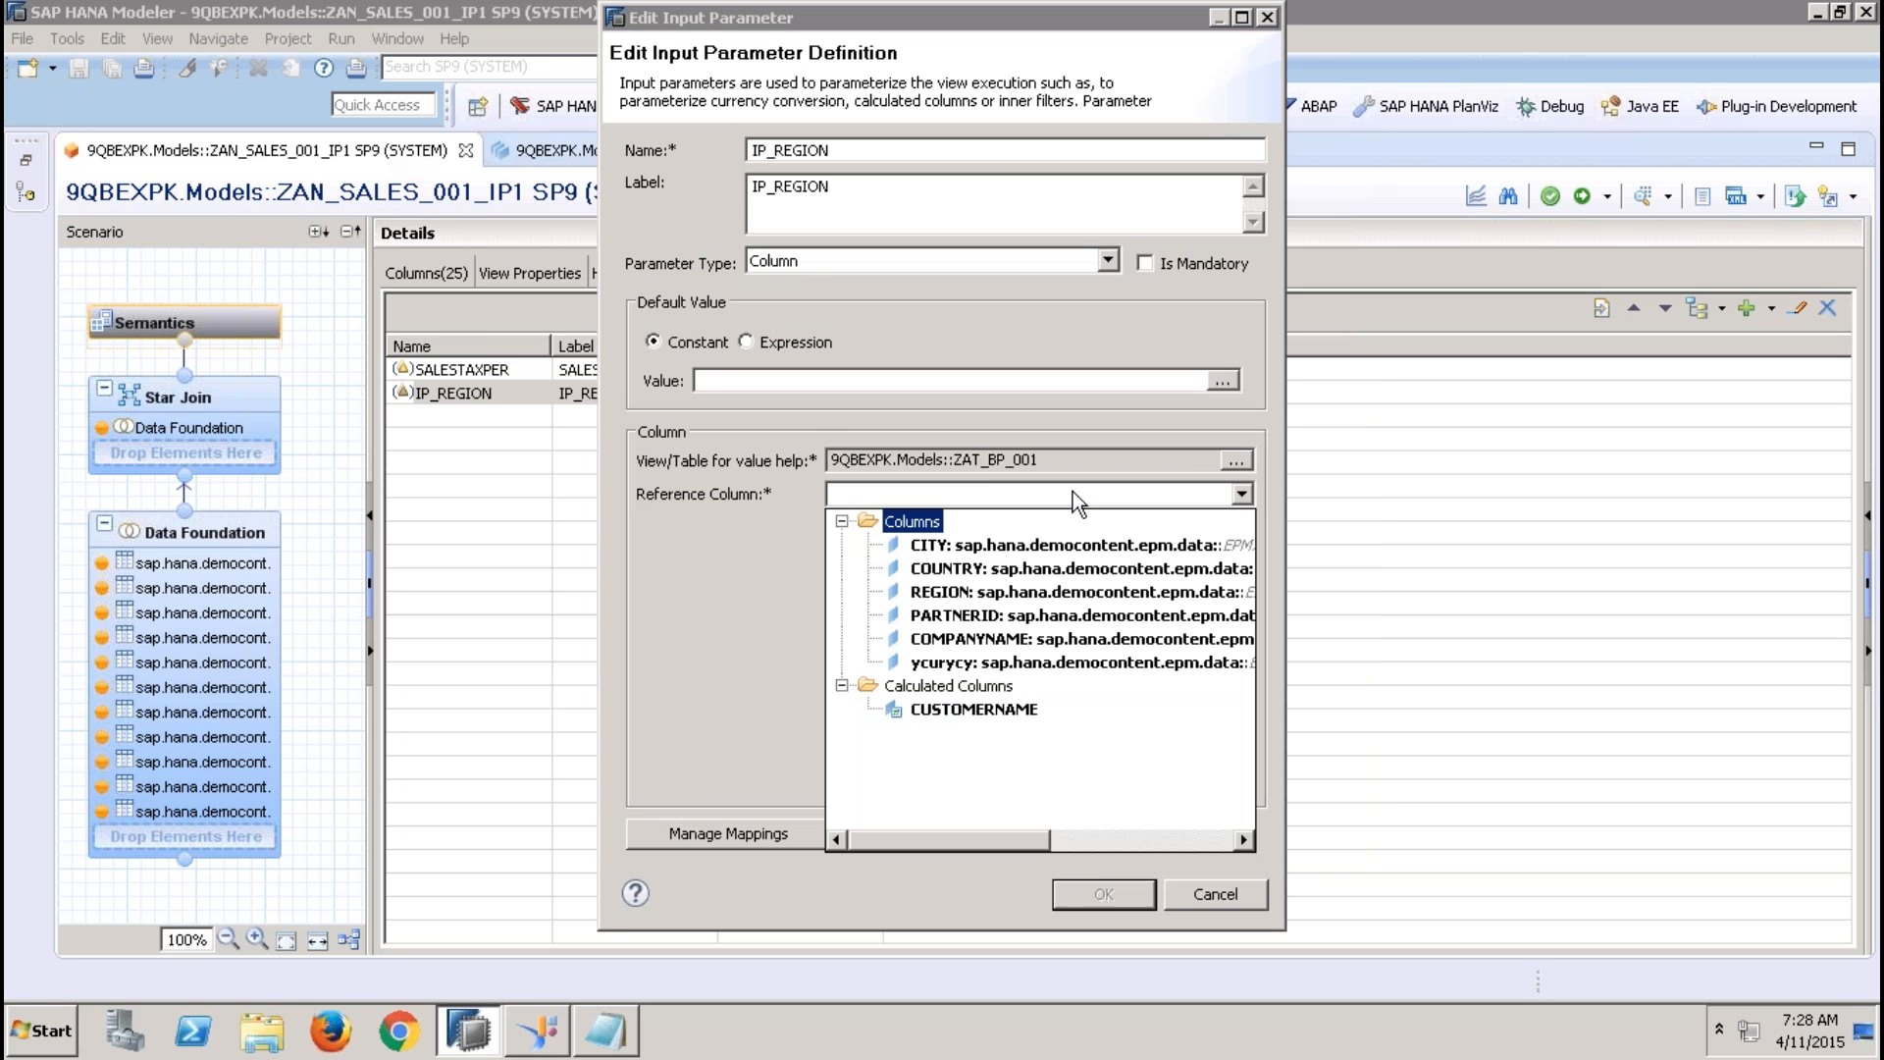
{"action": "left_click", "coordinate": [950, 592]}
{"action": "left_click", "coordinate": [848, 186]}
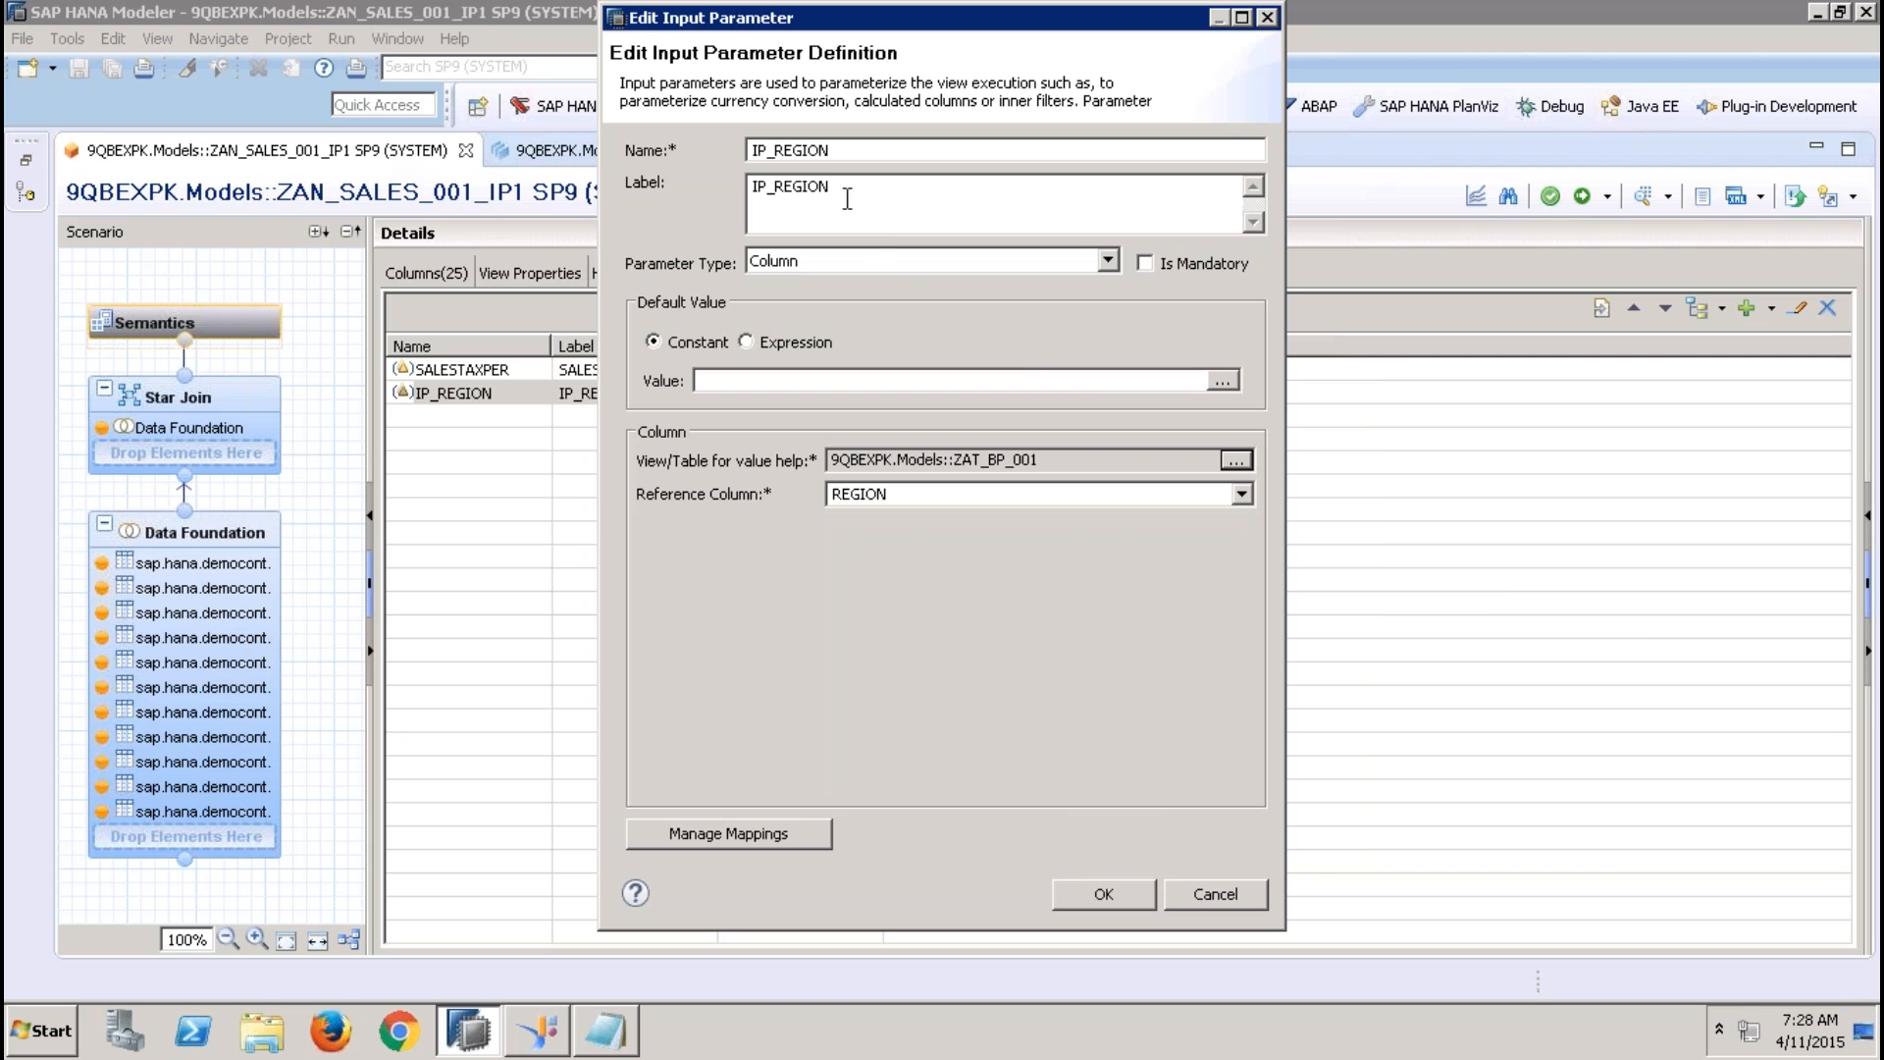
{"action": "left_click_drag", "start_coordinate": [848, 186], "coordinate": [692, 208]}
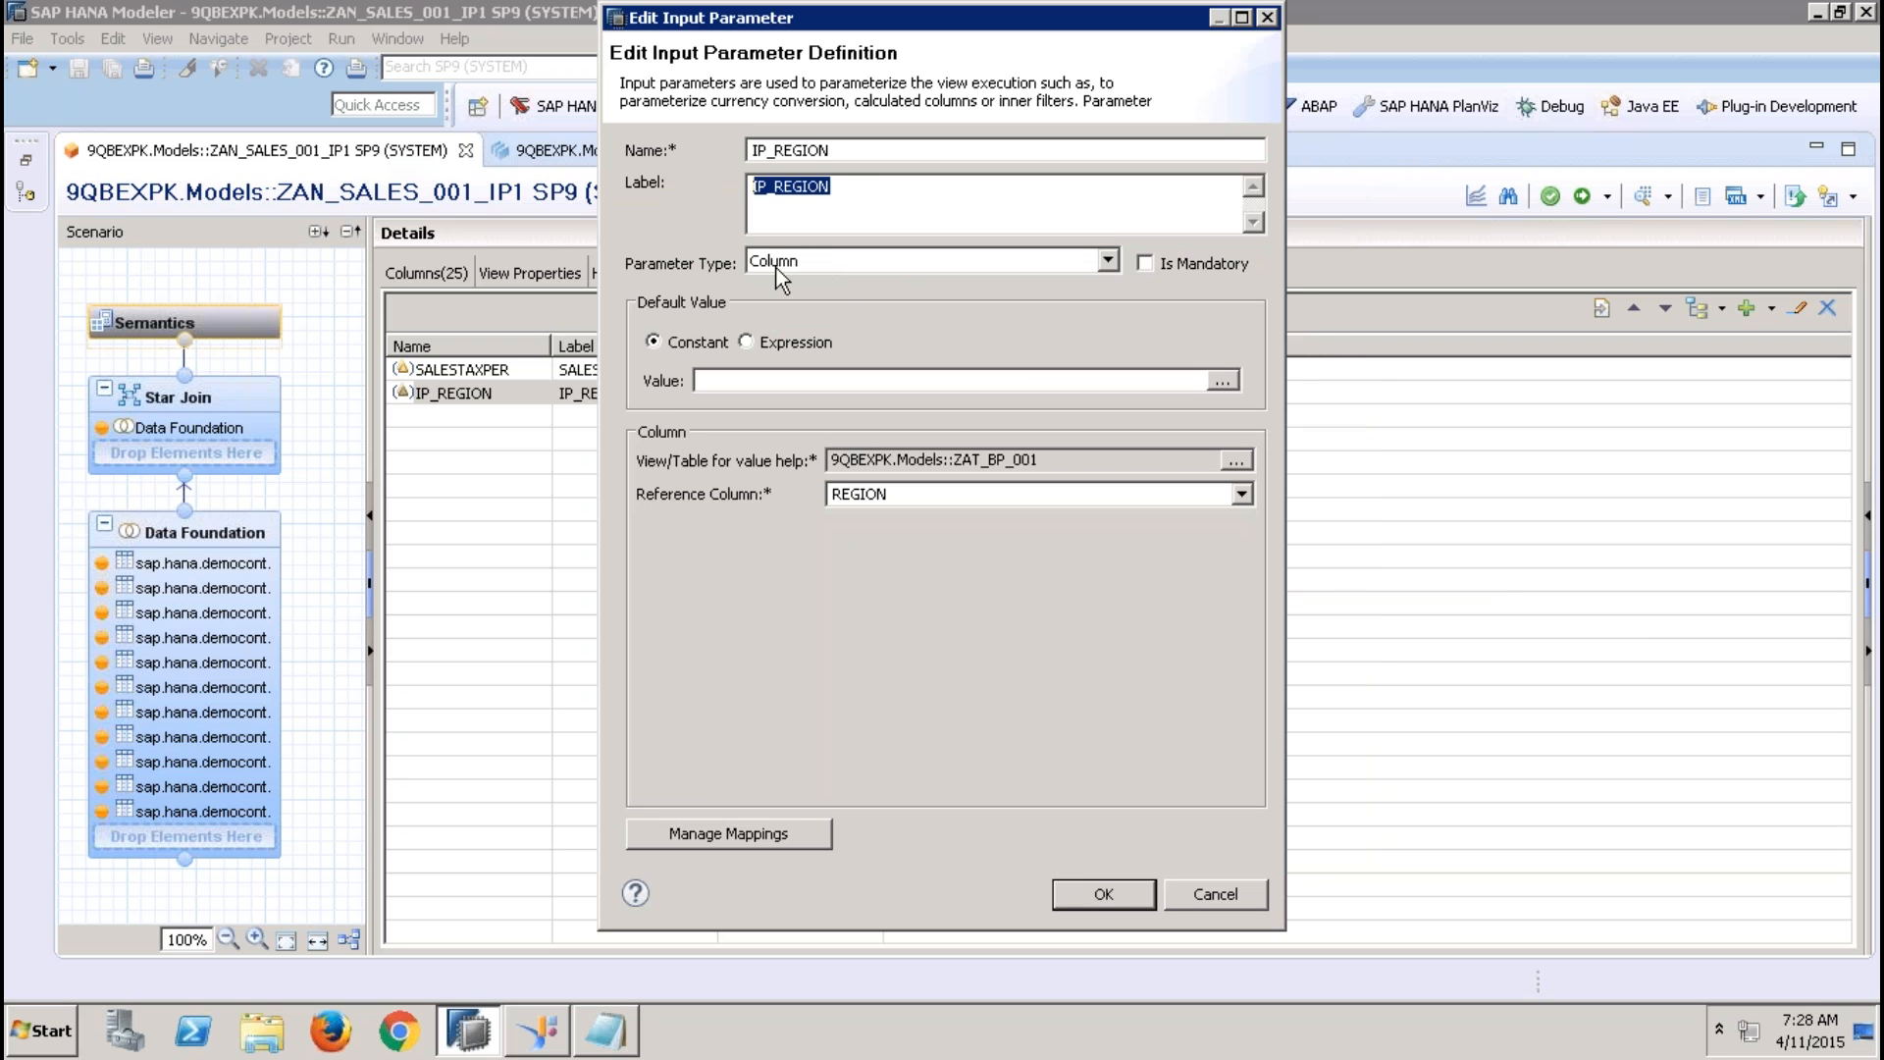
{"action": "left_click", "coordinate": [1042, 459]}
{"action": "left_click_drag", "start_coordinate": [1042, 459], "coordinate": [708, 473]}
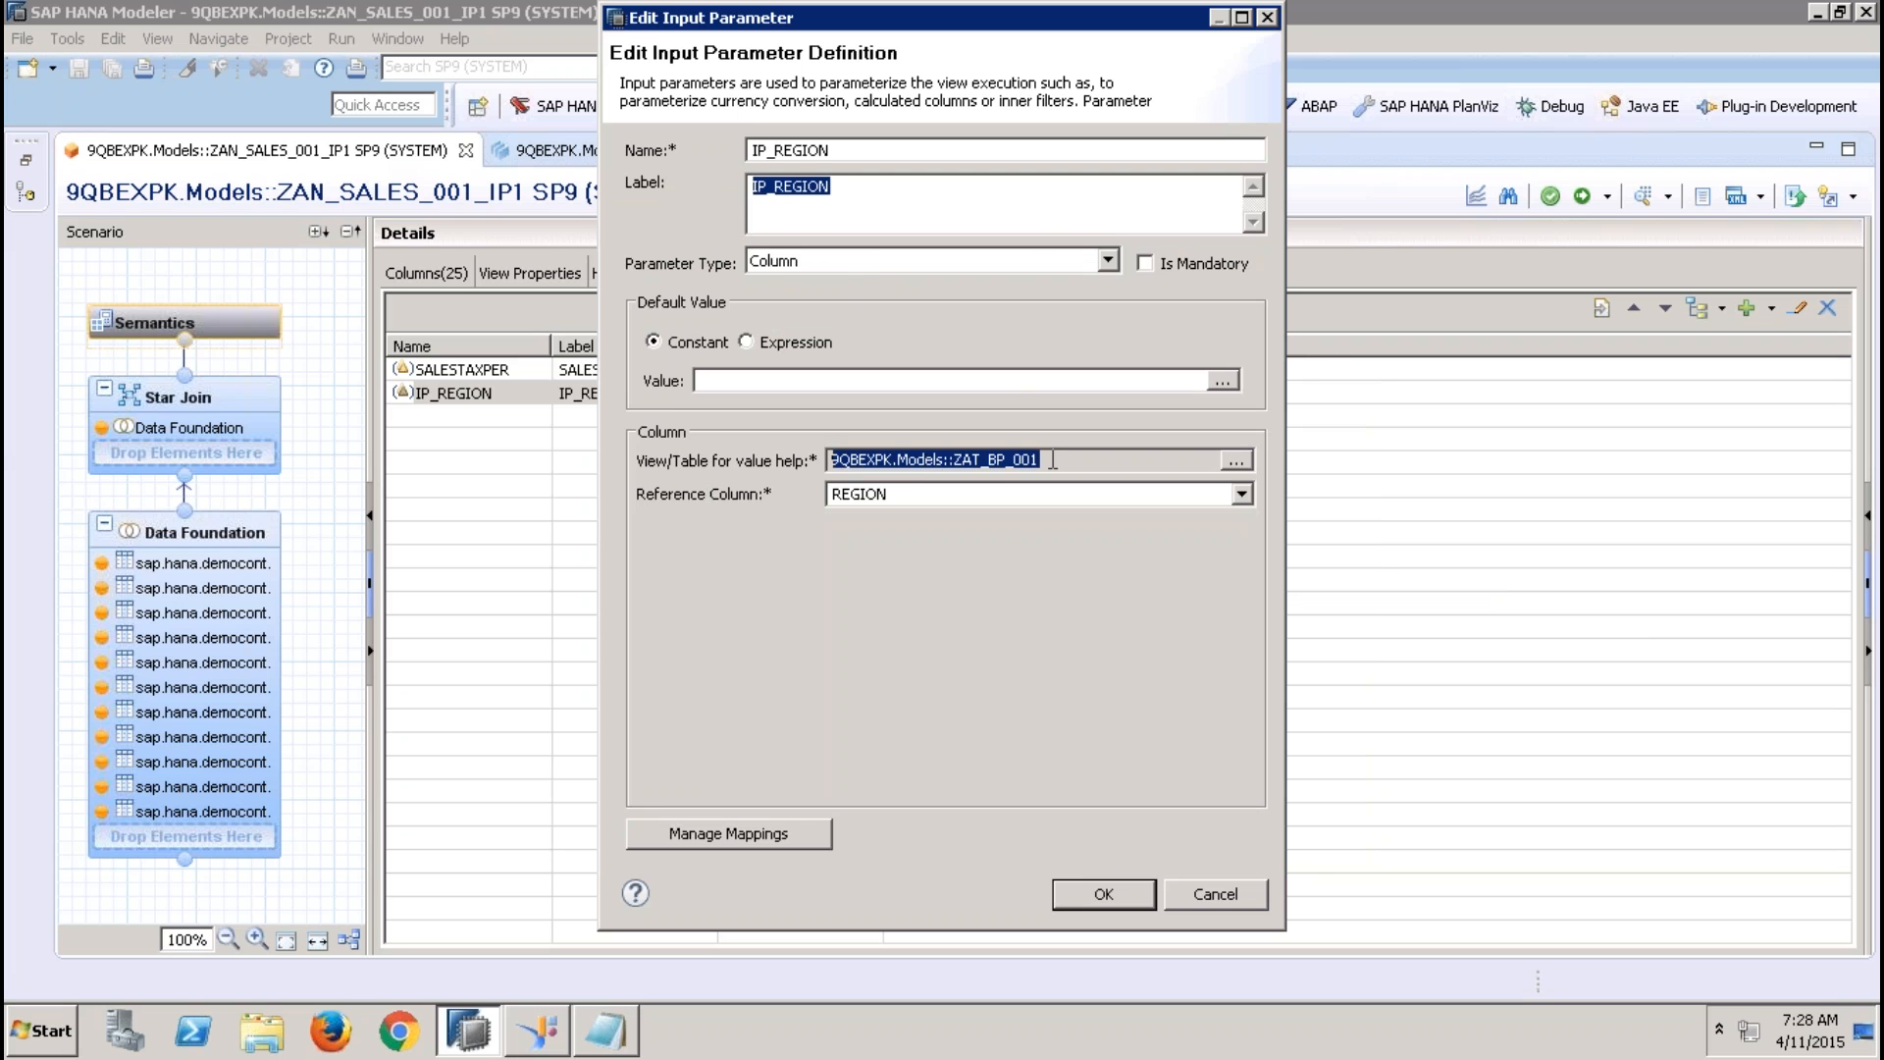
{"action": "left_click_drag", "start_coordinate": [1056, 460], "coordinate": [822, 451]}
{"action": "left_click", "coordinate": [1103, 893]}
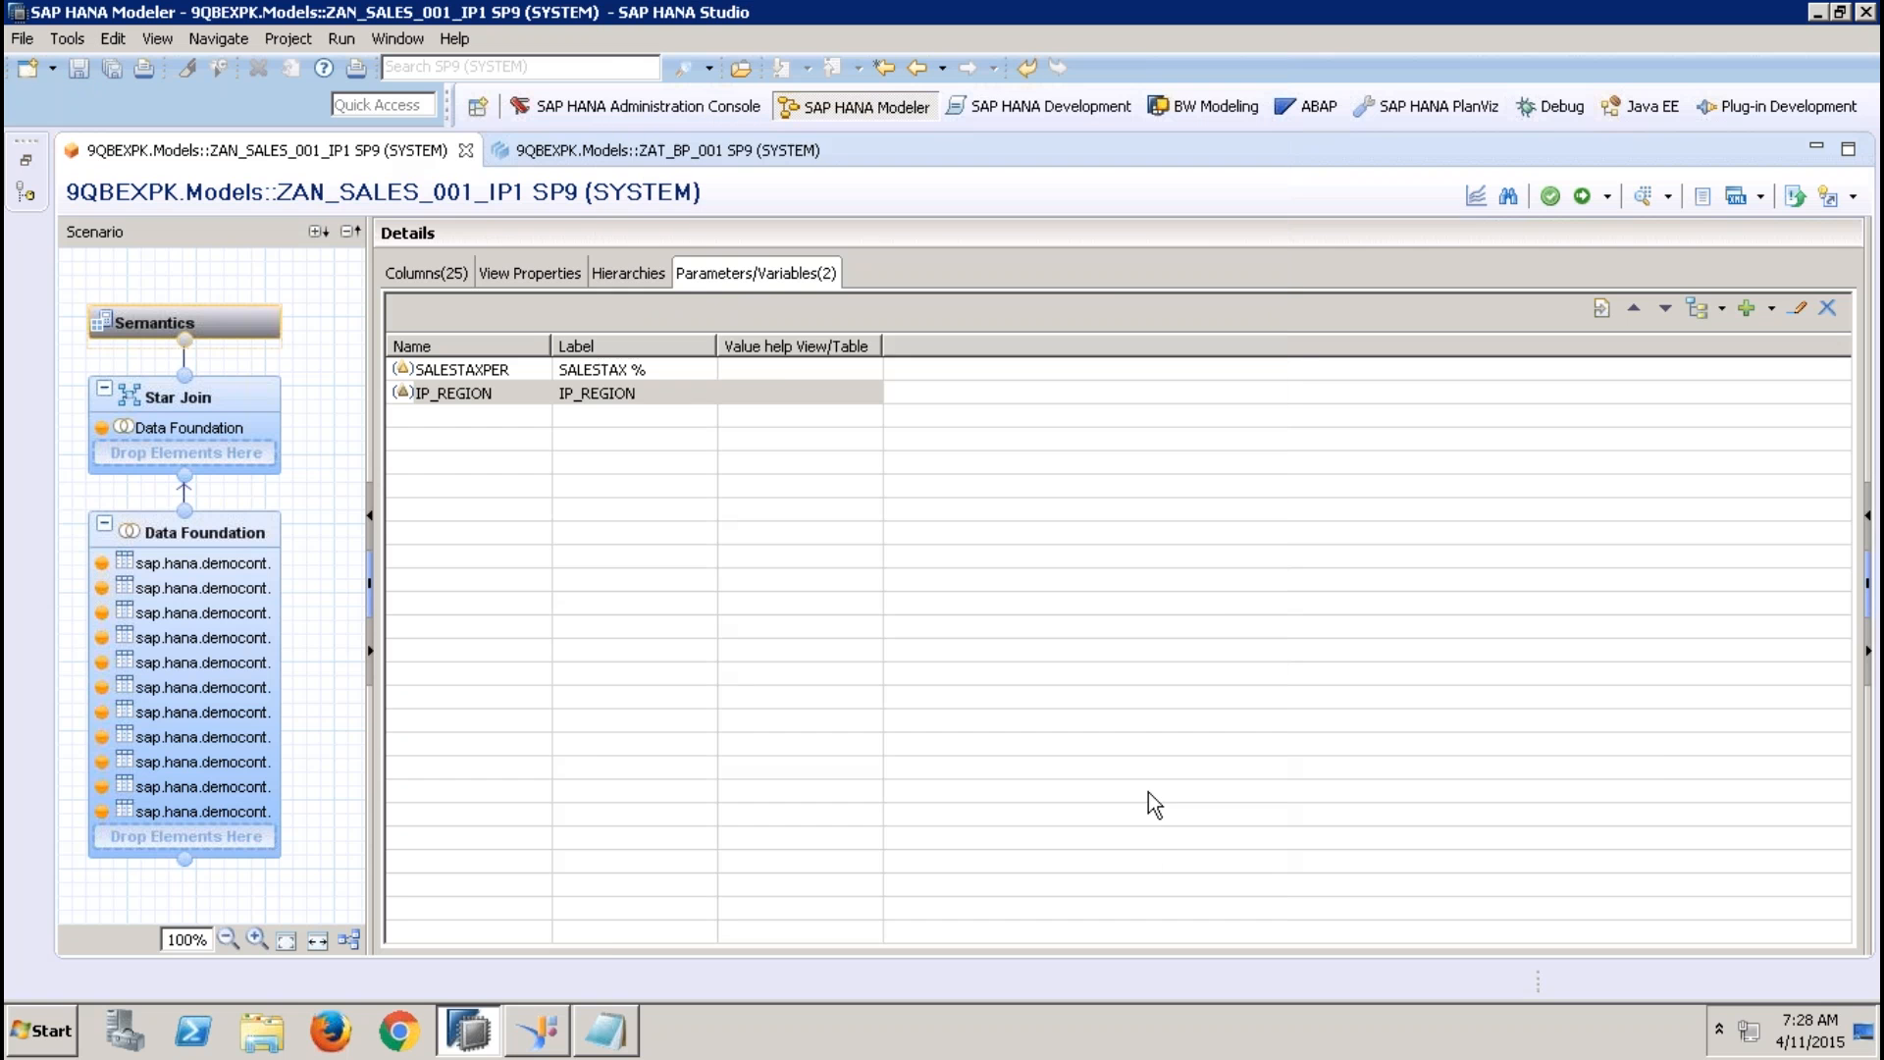
Activate ZAN_SALES_001_IP1 and choose APJ from the IP_REGION value help in a new data preview
{"action": "left_click", "coordinate": [1587, 197]}
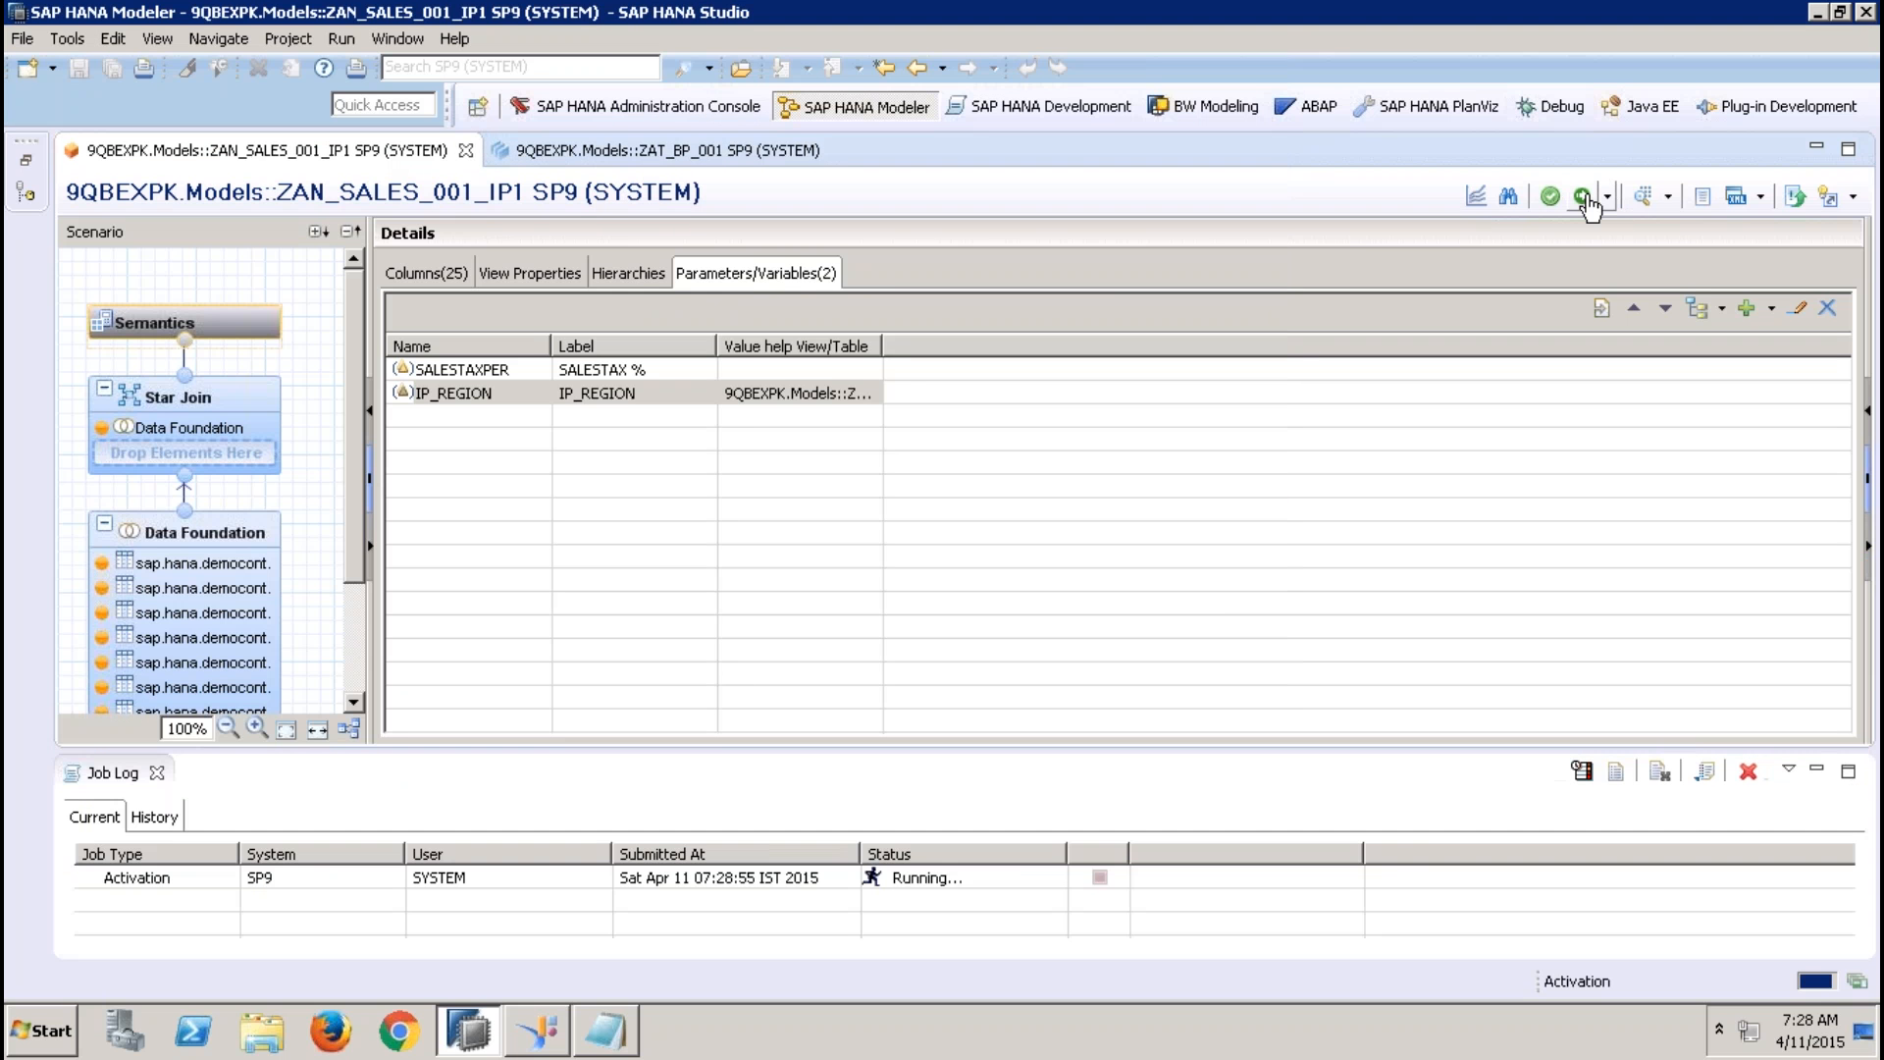
{"action": "left_click", "coordinate": [1652, 198]}
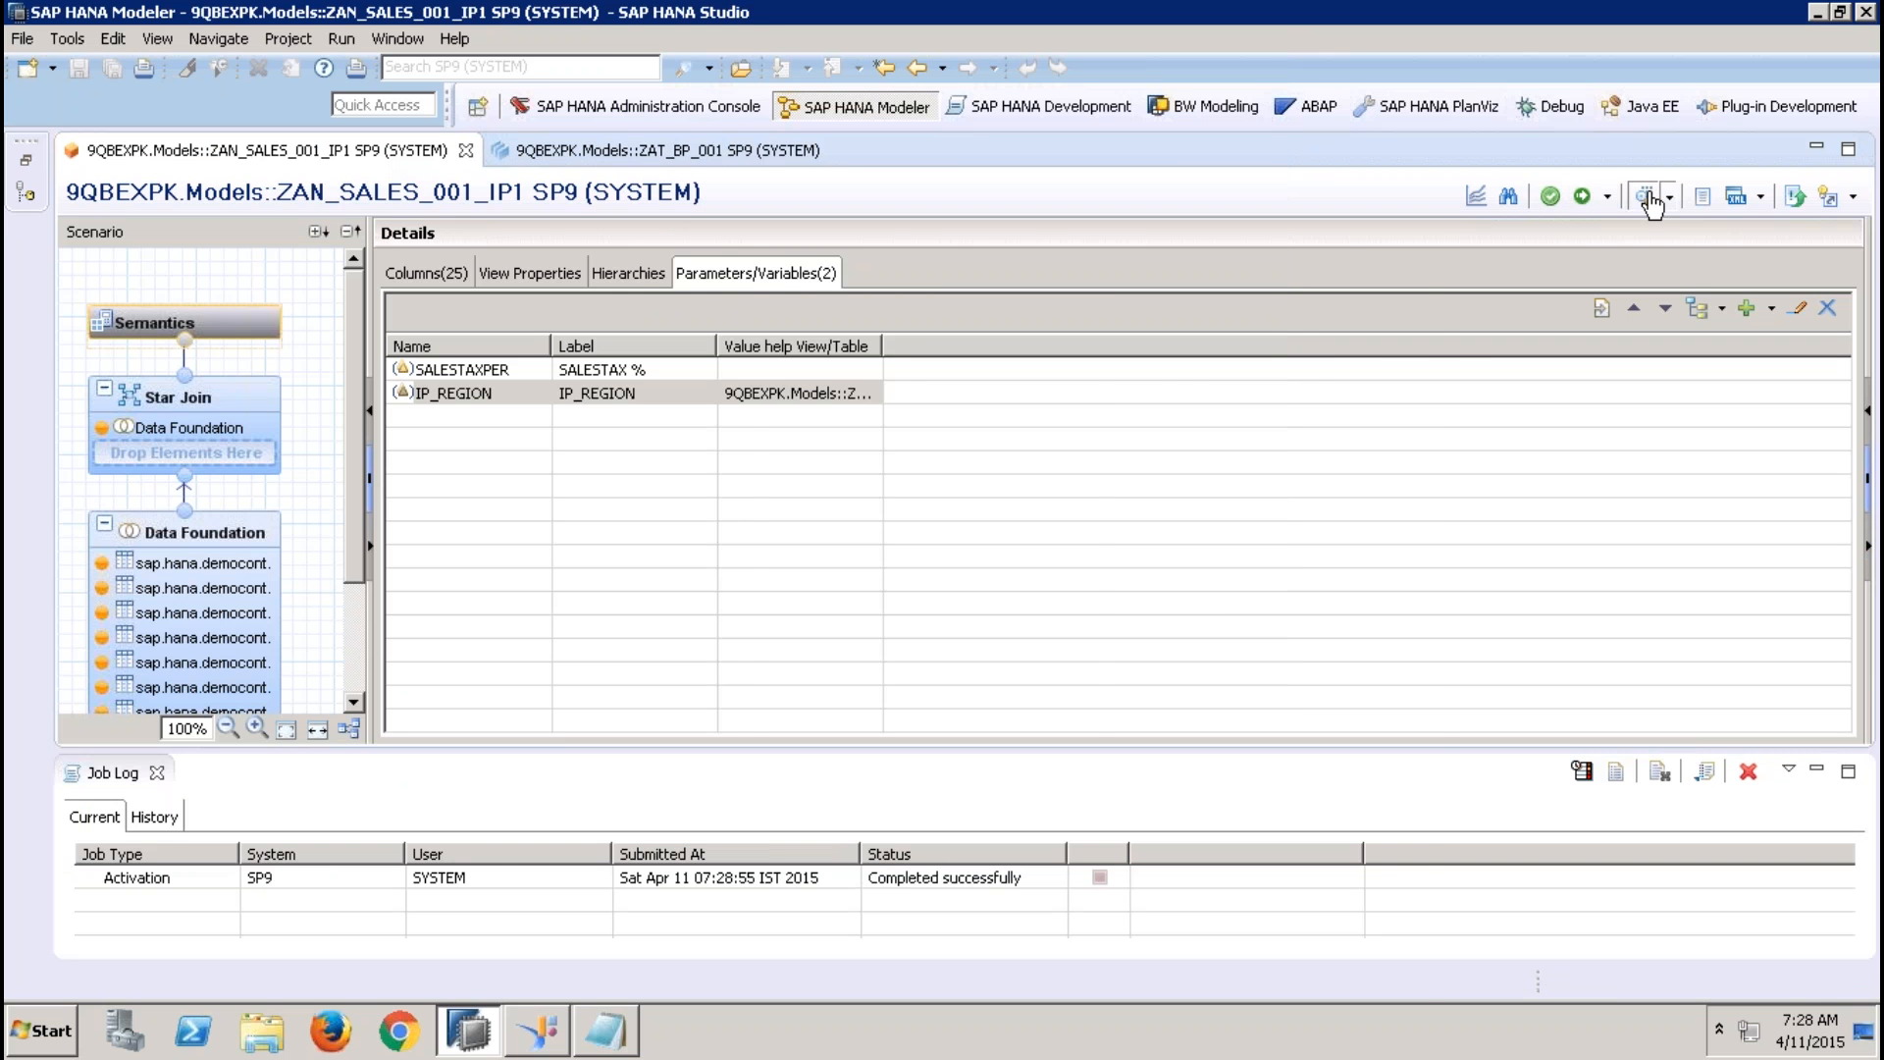
{"action": "left_click", "coordinate": [937, 388]}
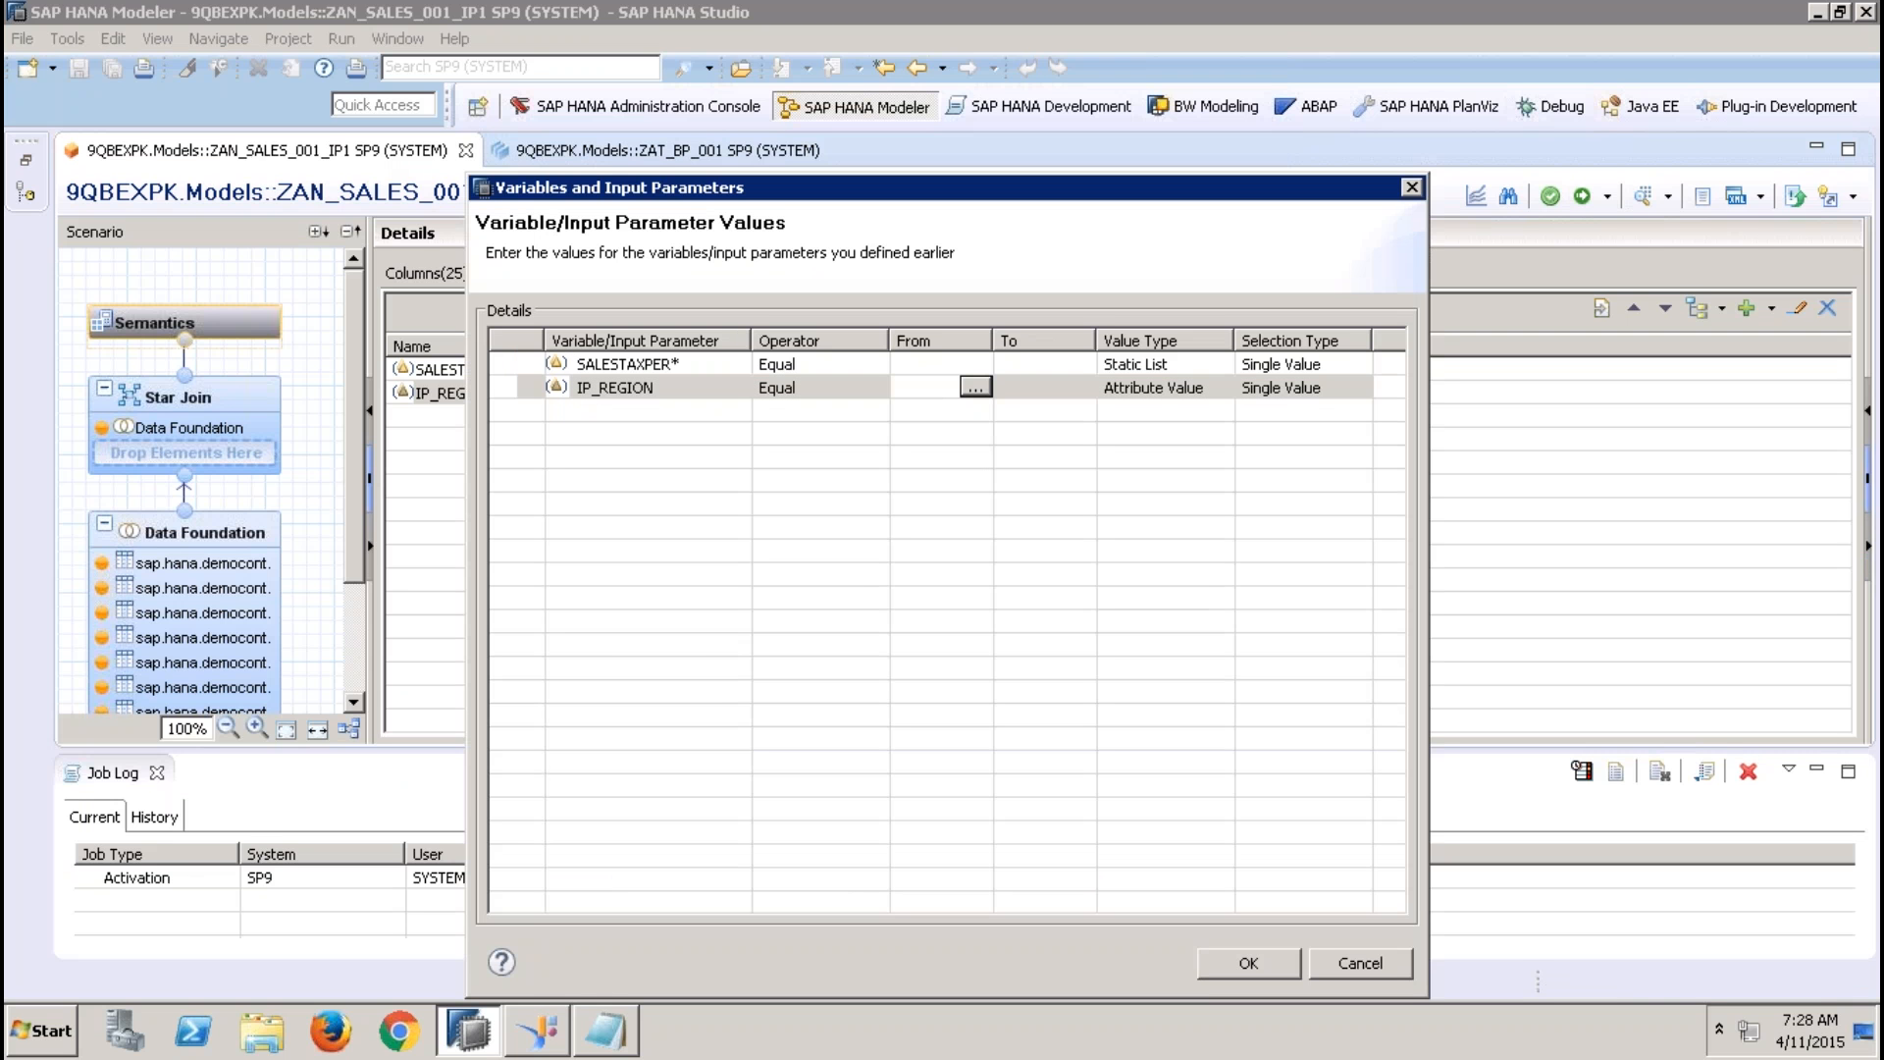
{"action": "left_click", "coordinate": [966, 388]}
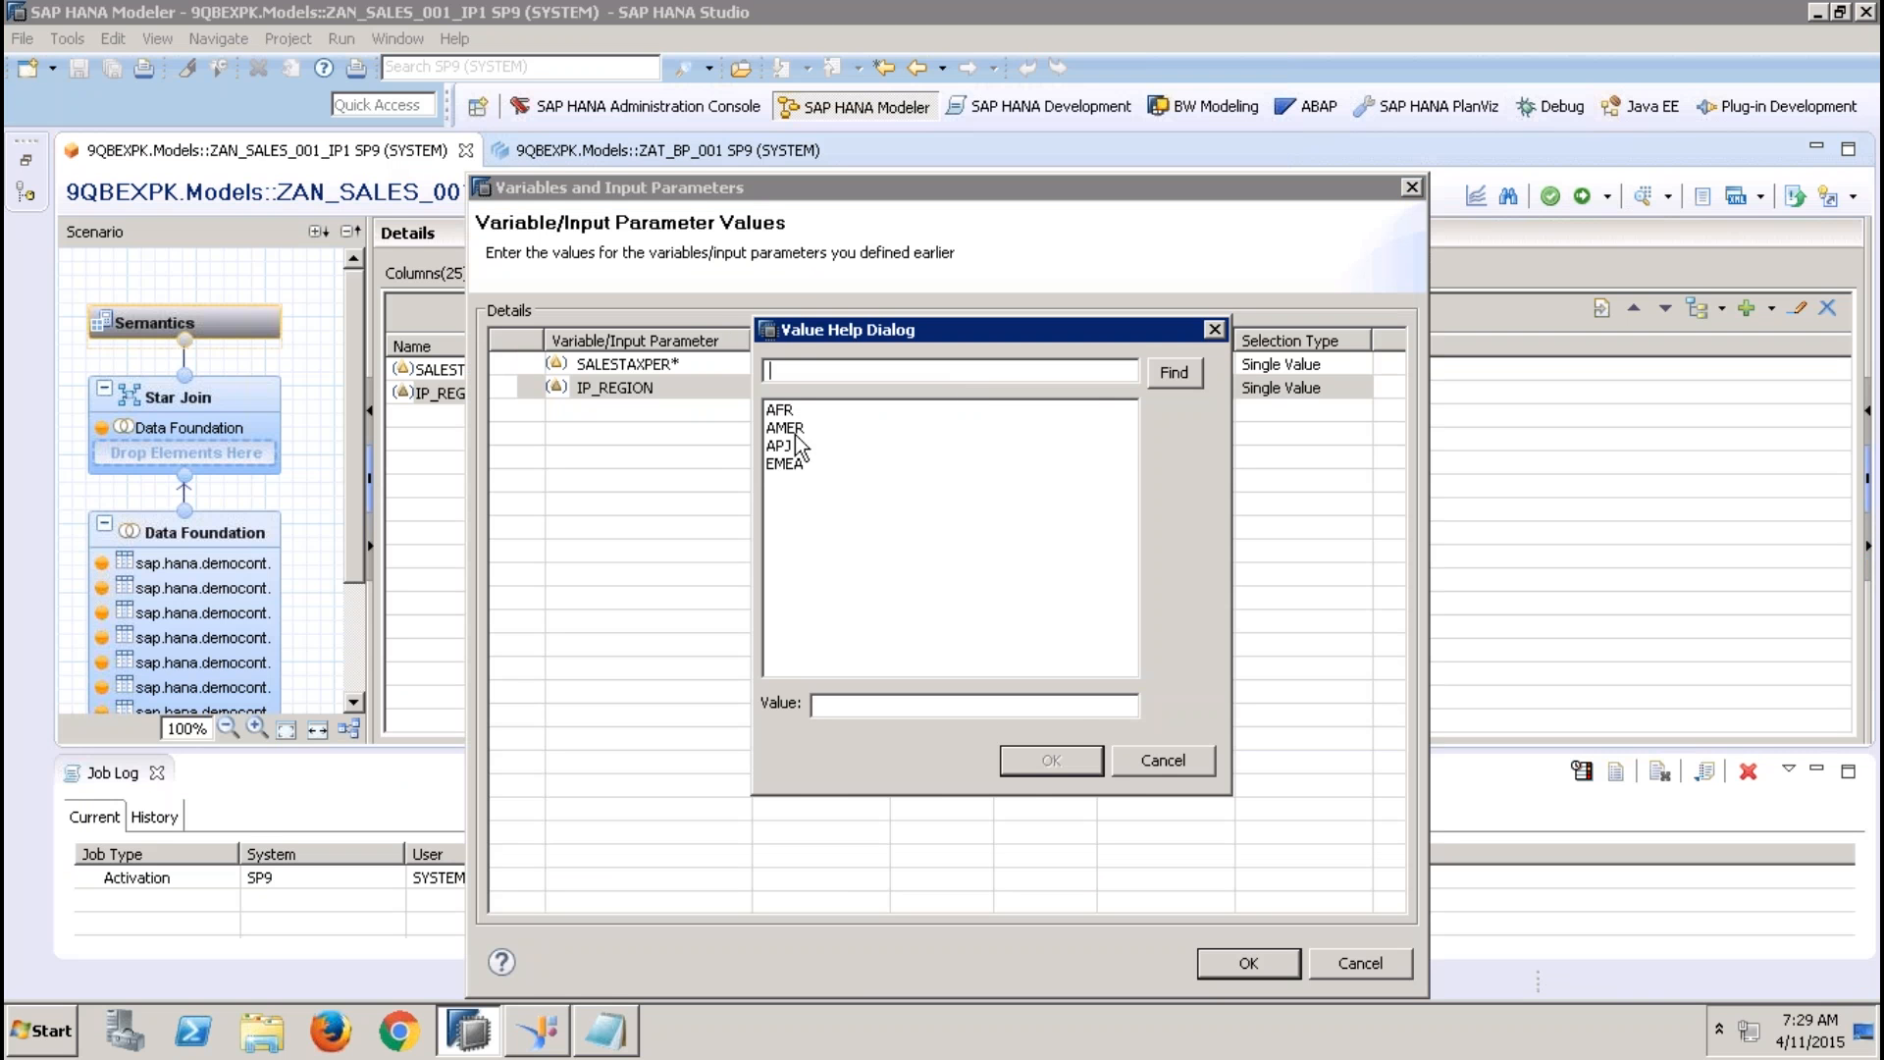
{"action": "double_click", "coordinate": [785, 446]}
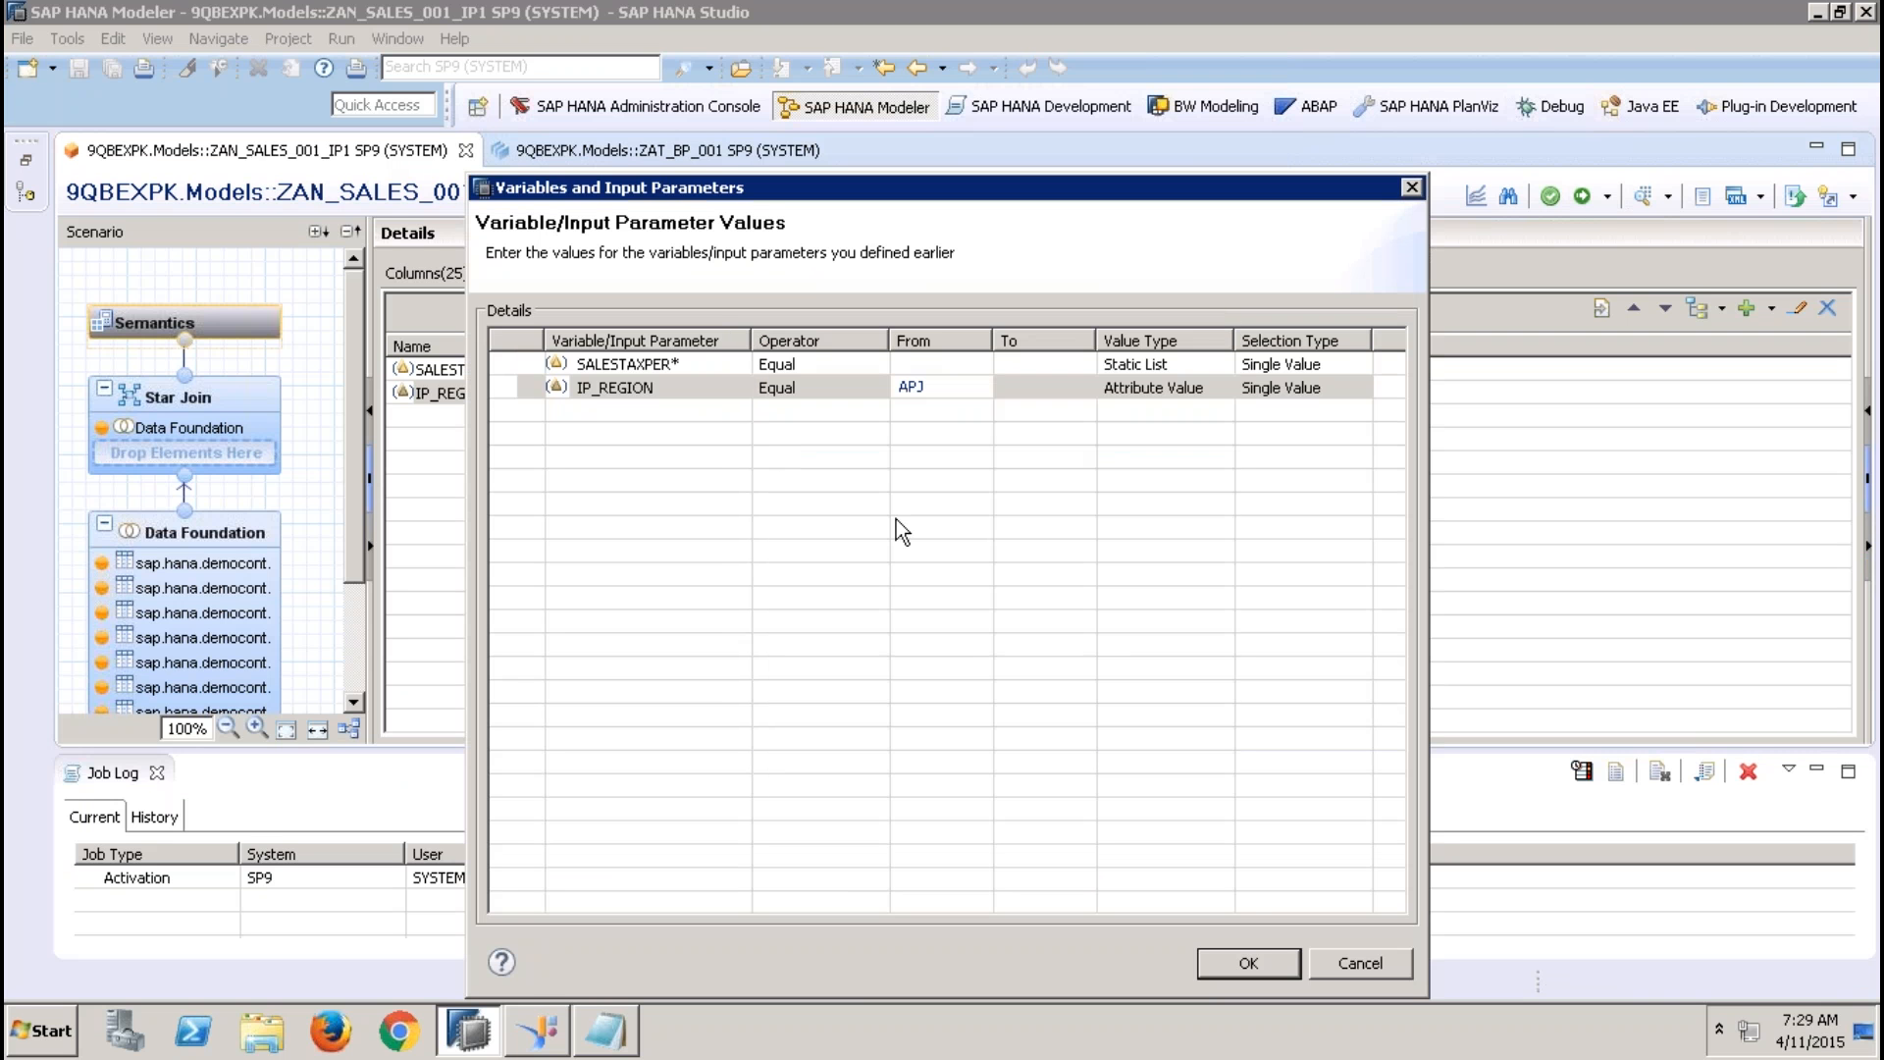
Choose 12.36 from the SALESTAXPER value help and run the data preview
{"action": "left_click", "coordinate": [962, 369]}
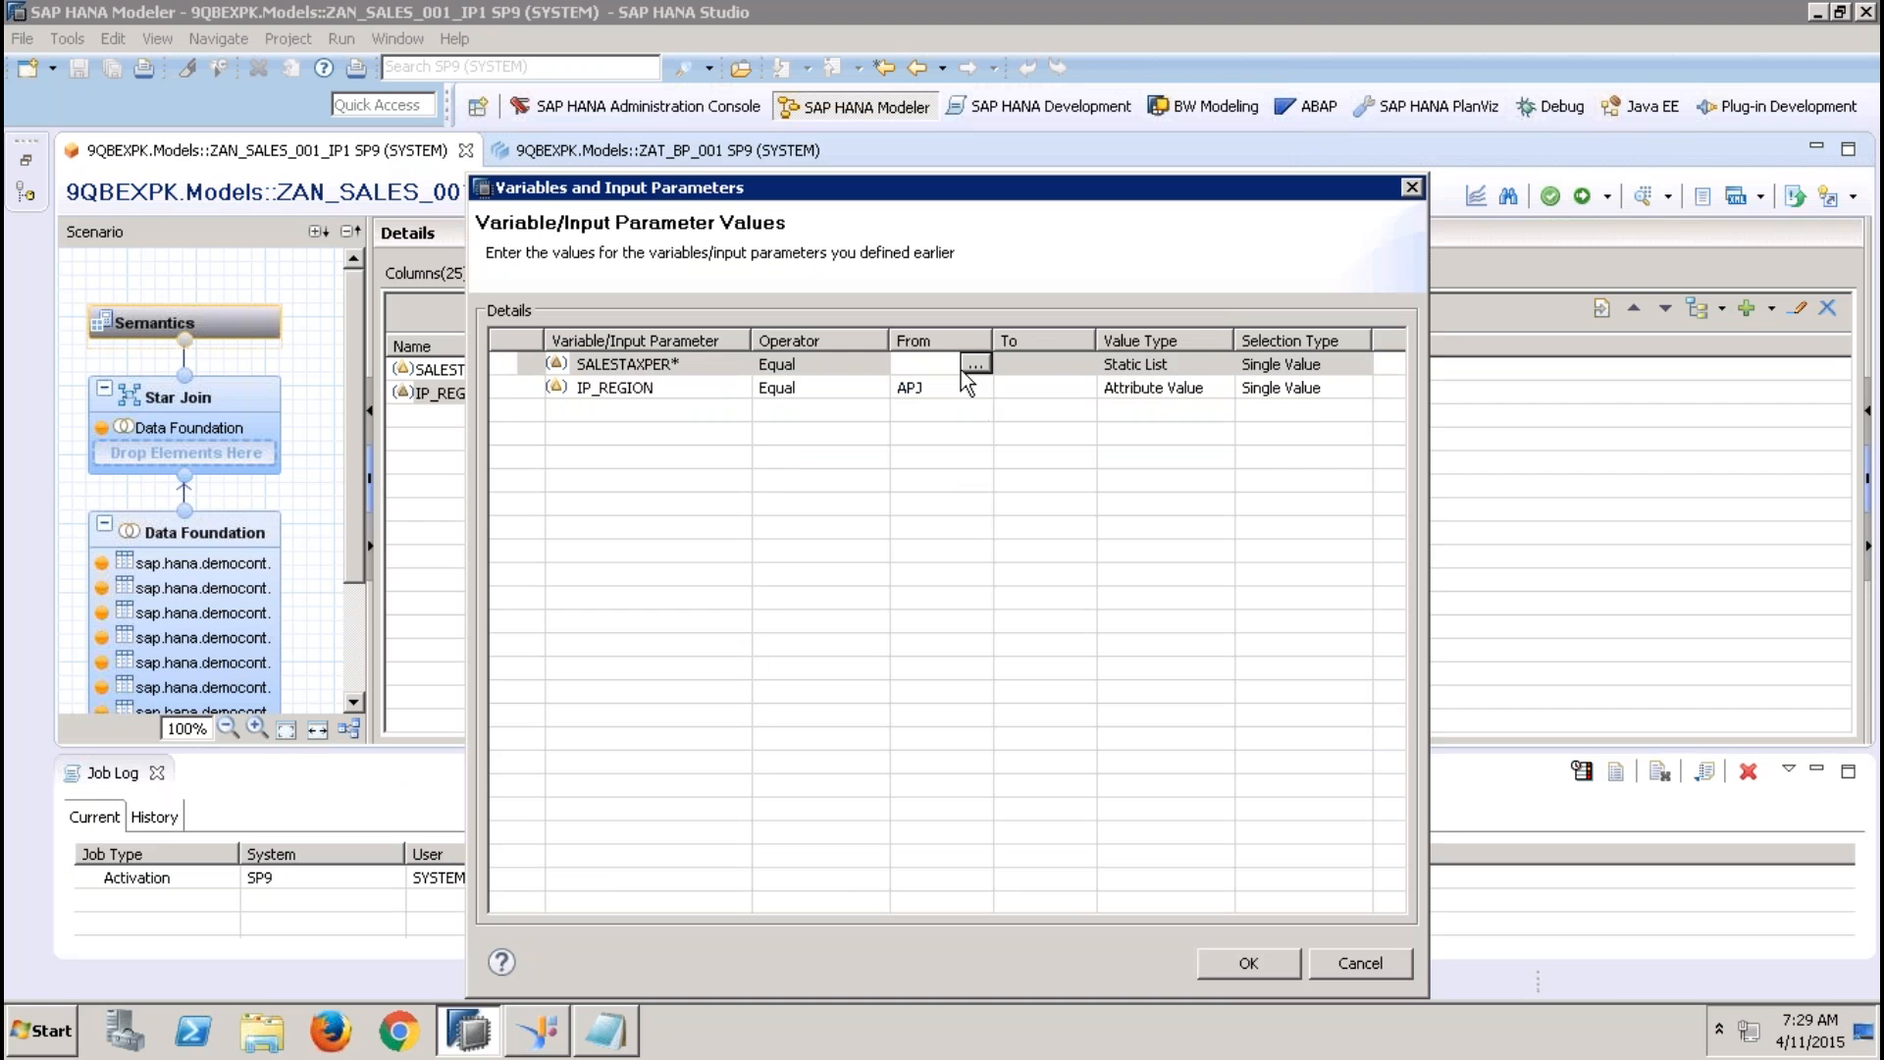
{"action": "left_click", "coordinate": [975, 364]}
{"action": "double_click", "coordinate": [800, 429]}
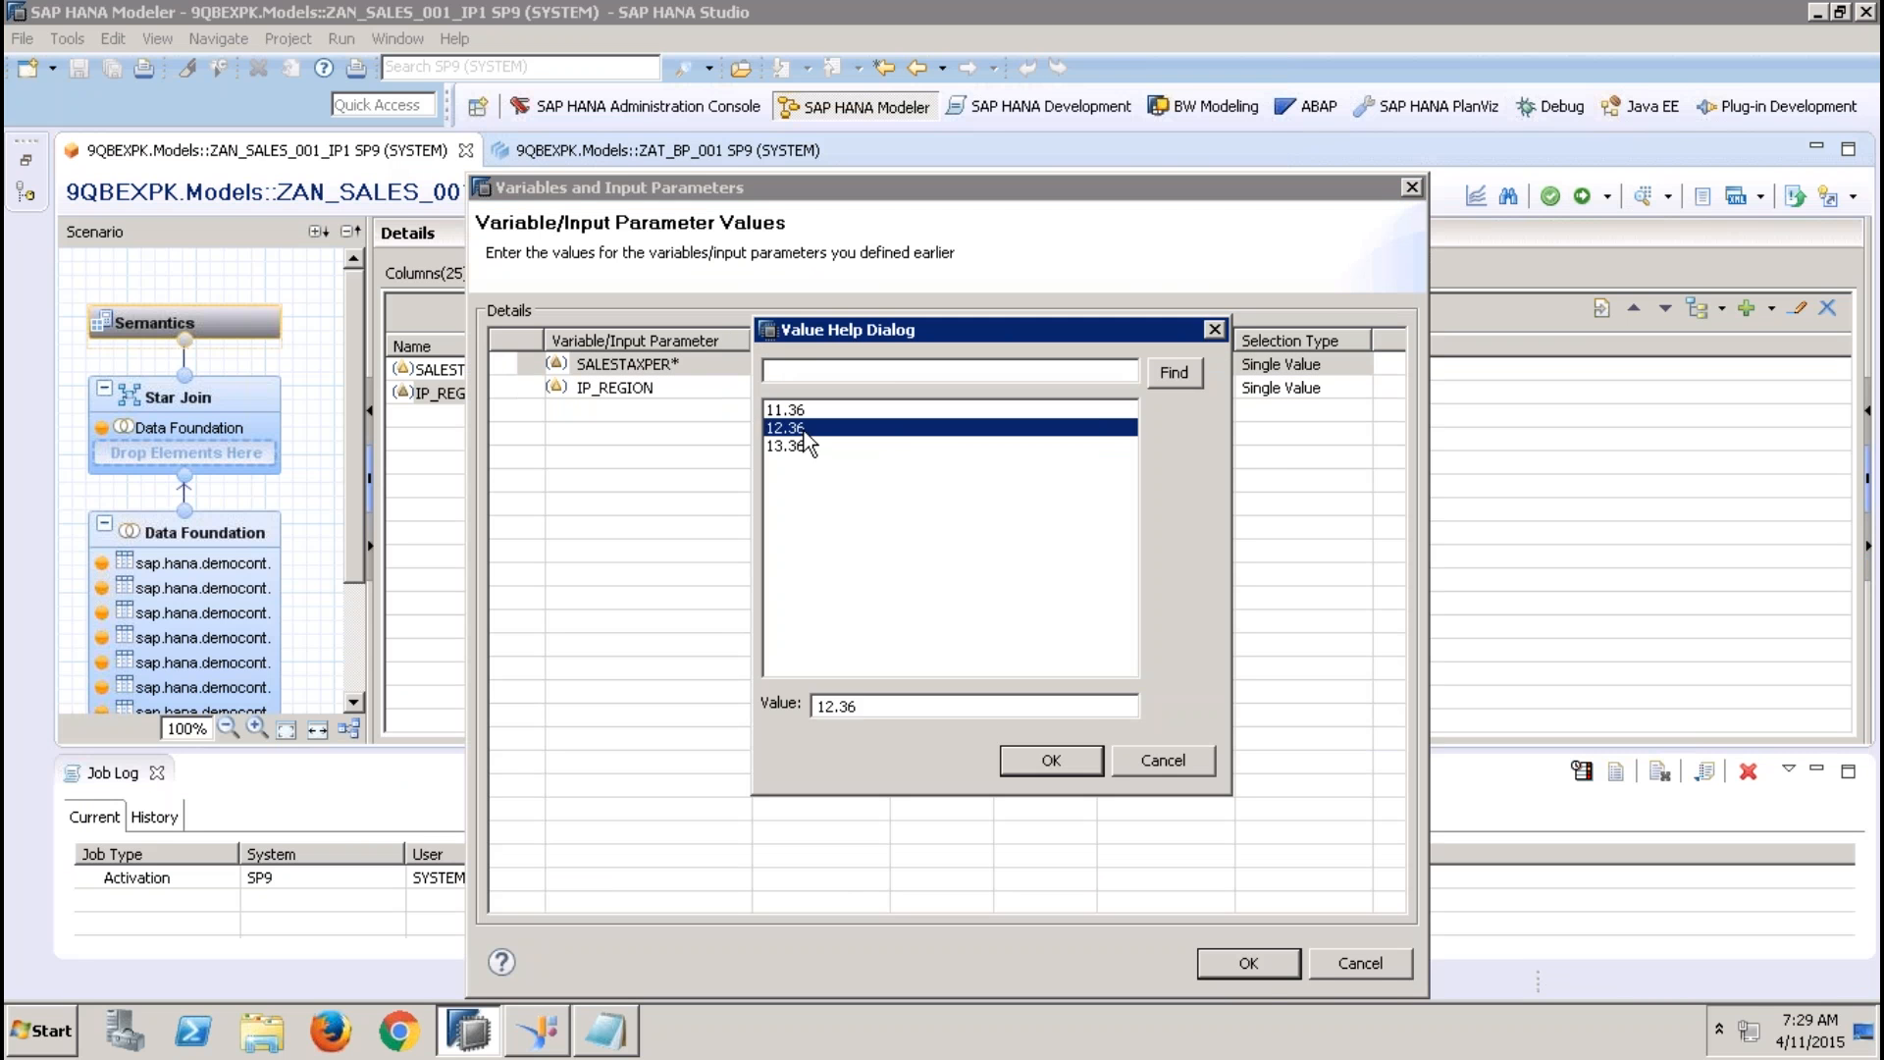
{"action": "left_click", "coordinate": [1242, 971]}
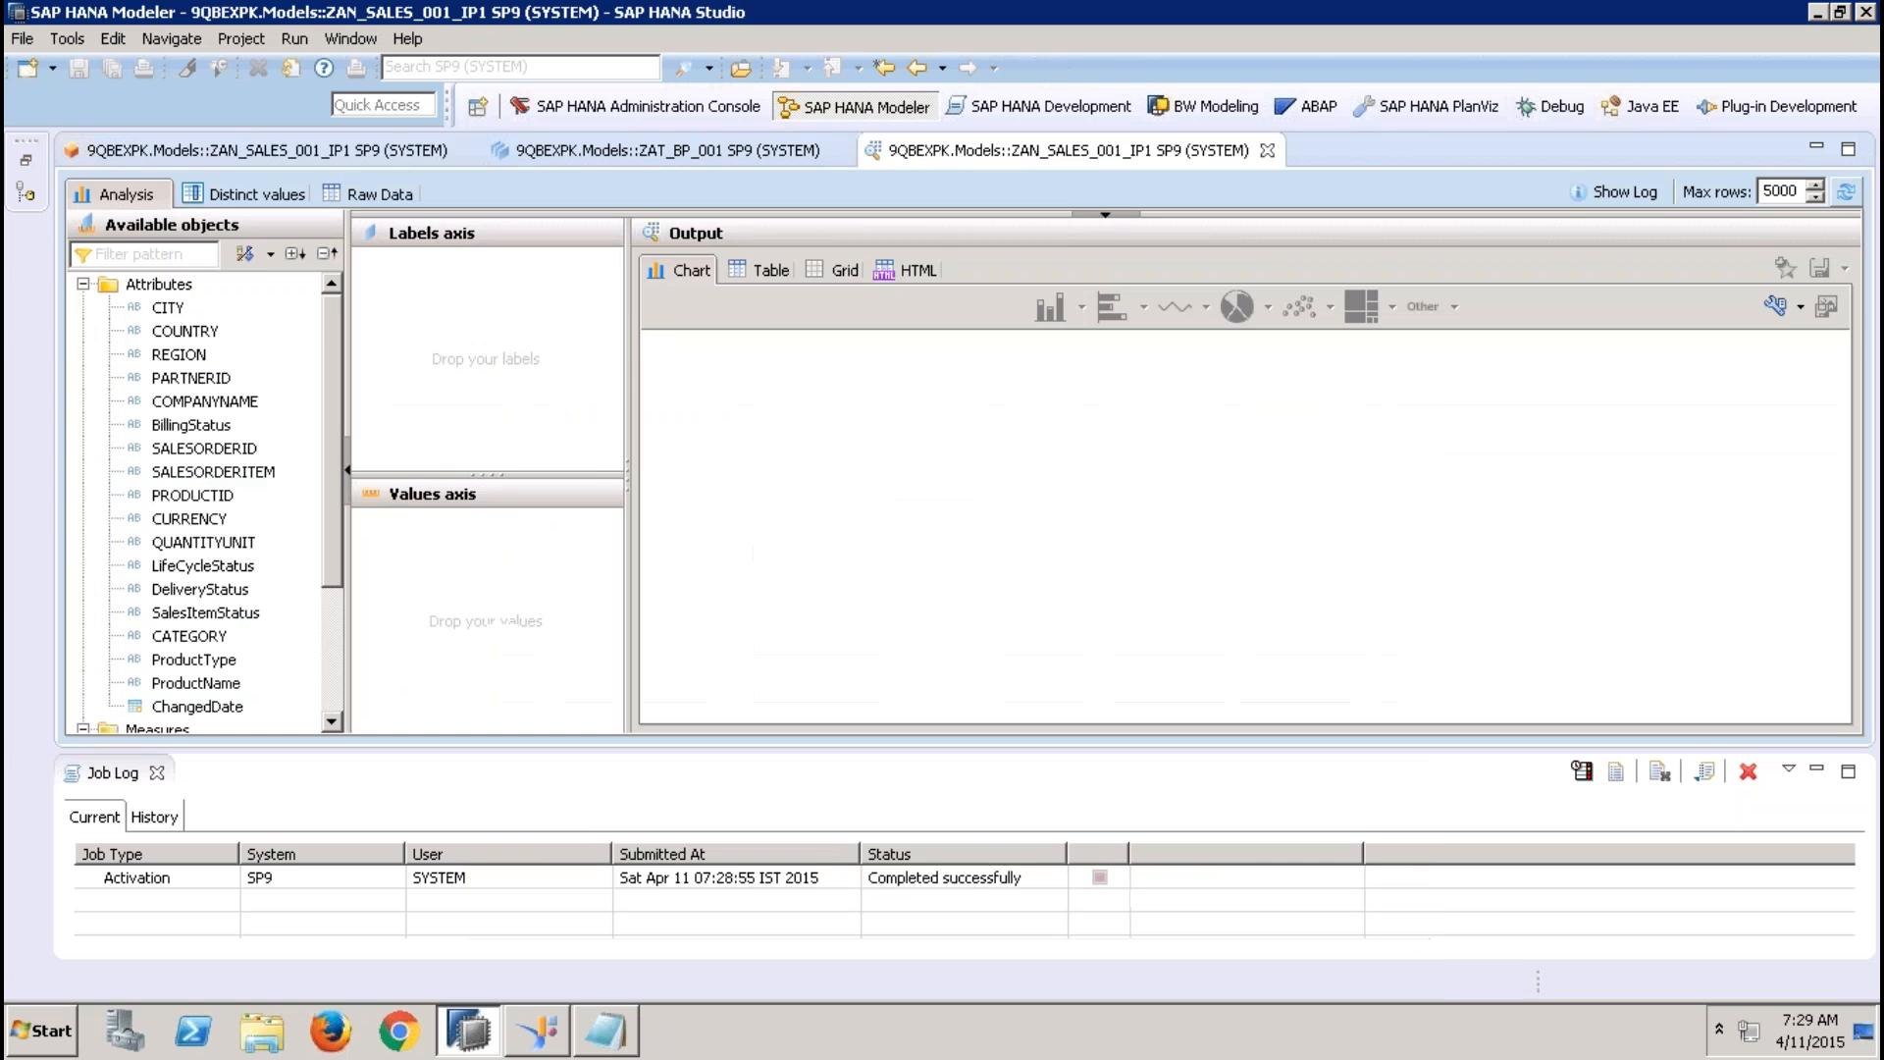
Examine the REGION and SALESTAX columns in the raw data of the APJ preview
{"action": "left_click", "coordinate": [379, 193]}
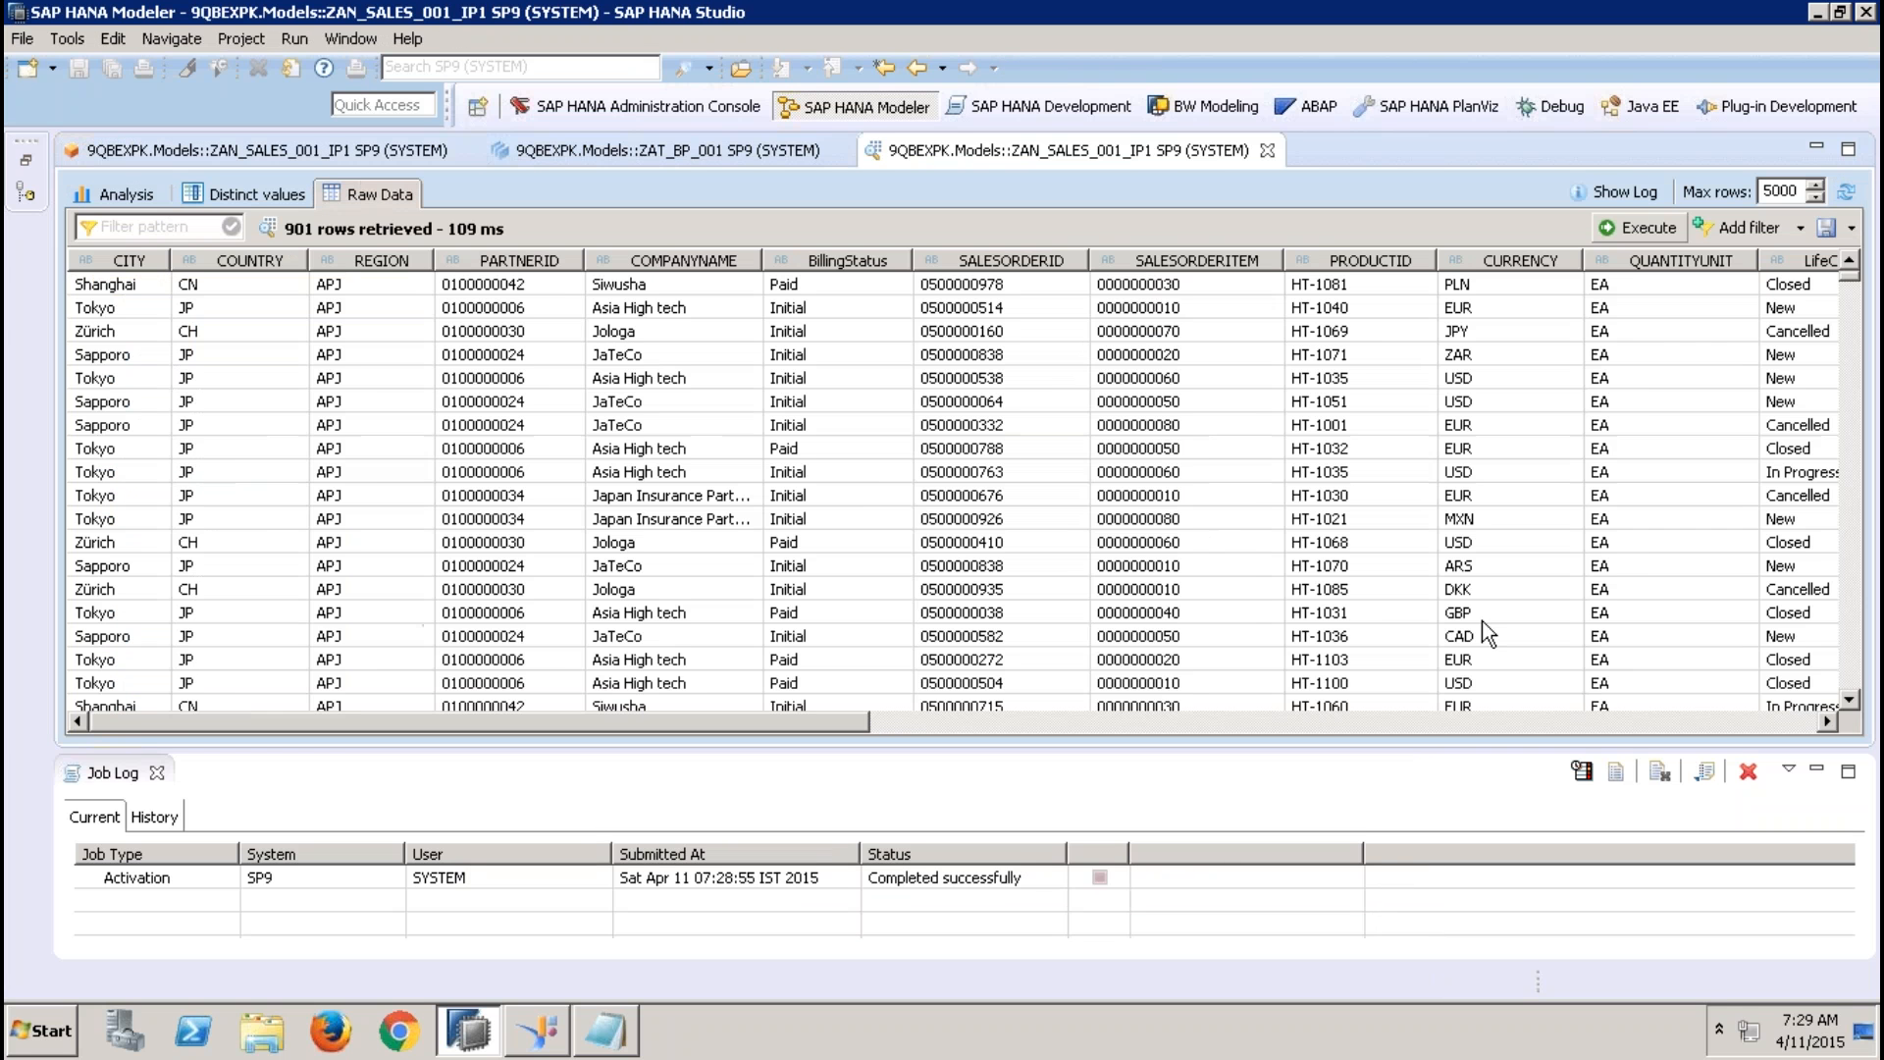
{"action": "left_click", "coordinate": [1728, 722]}
{"action": "left_click", "coordinate": [1729, 722]}
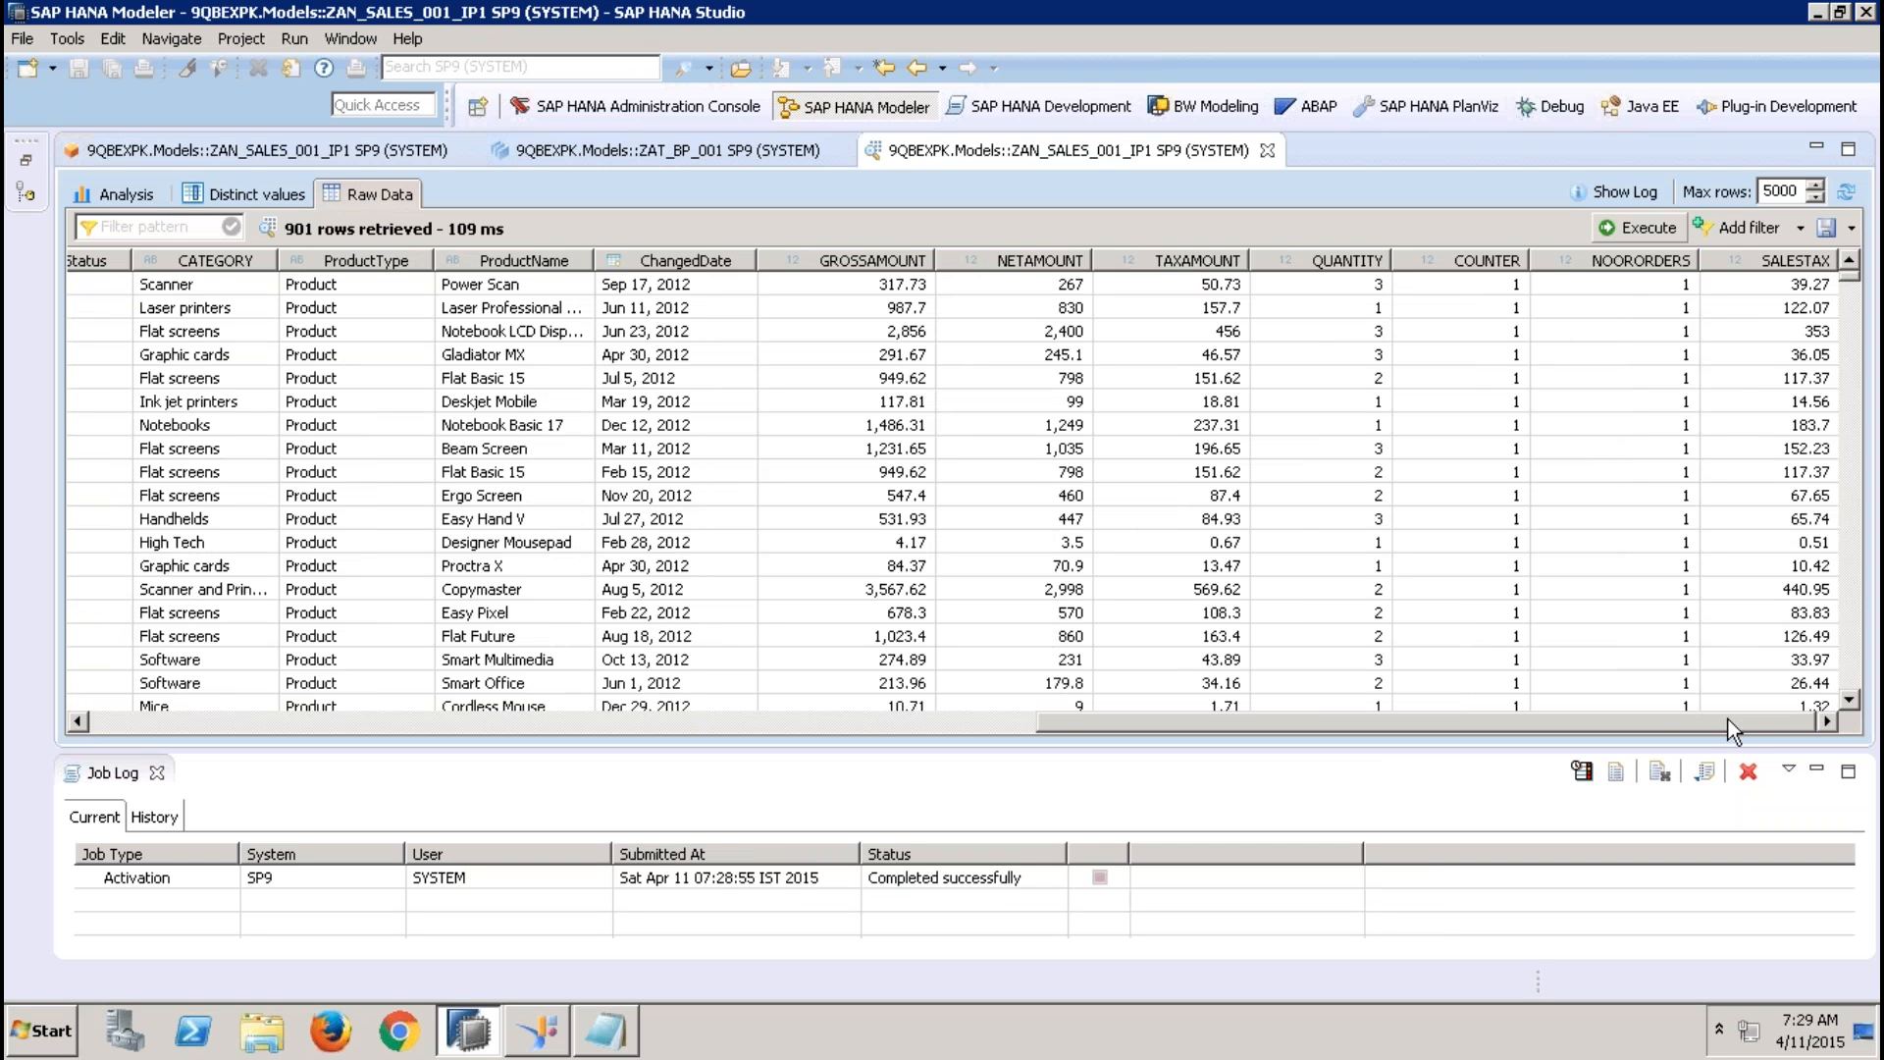
Review the REGION column of the raw data, and close the data preview and the ZAT_BP_001 view
{"action": "left_click", "coordinate": [126, 716]}
{"action": "left_click", "coordinate": [125, 716]}
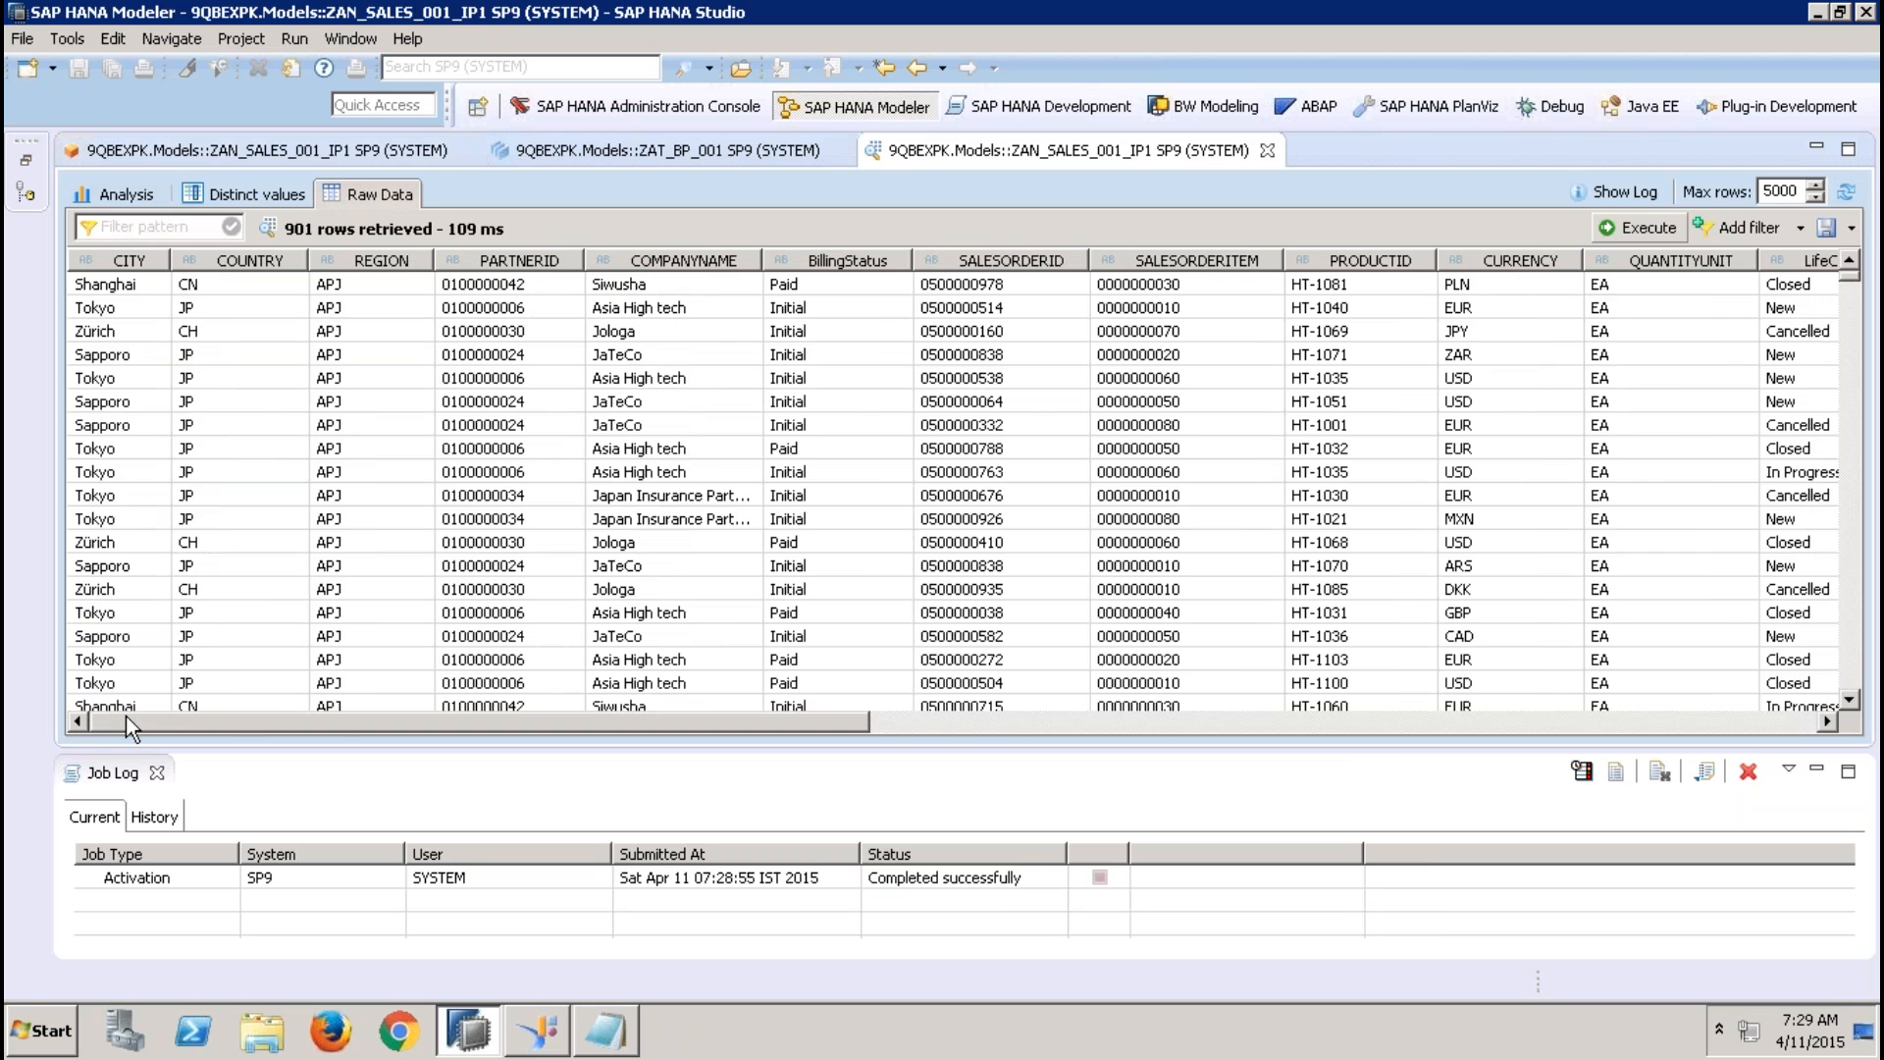
{"action": "left_click", "coordinate": [375, 284]}
{"action": "left_click", "coordinate": [1267, 150]}
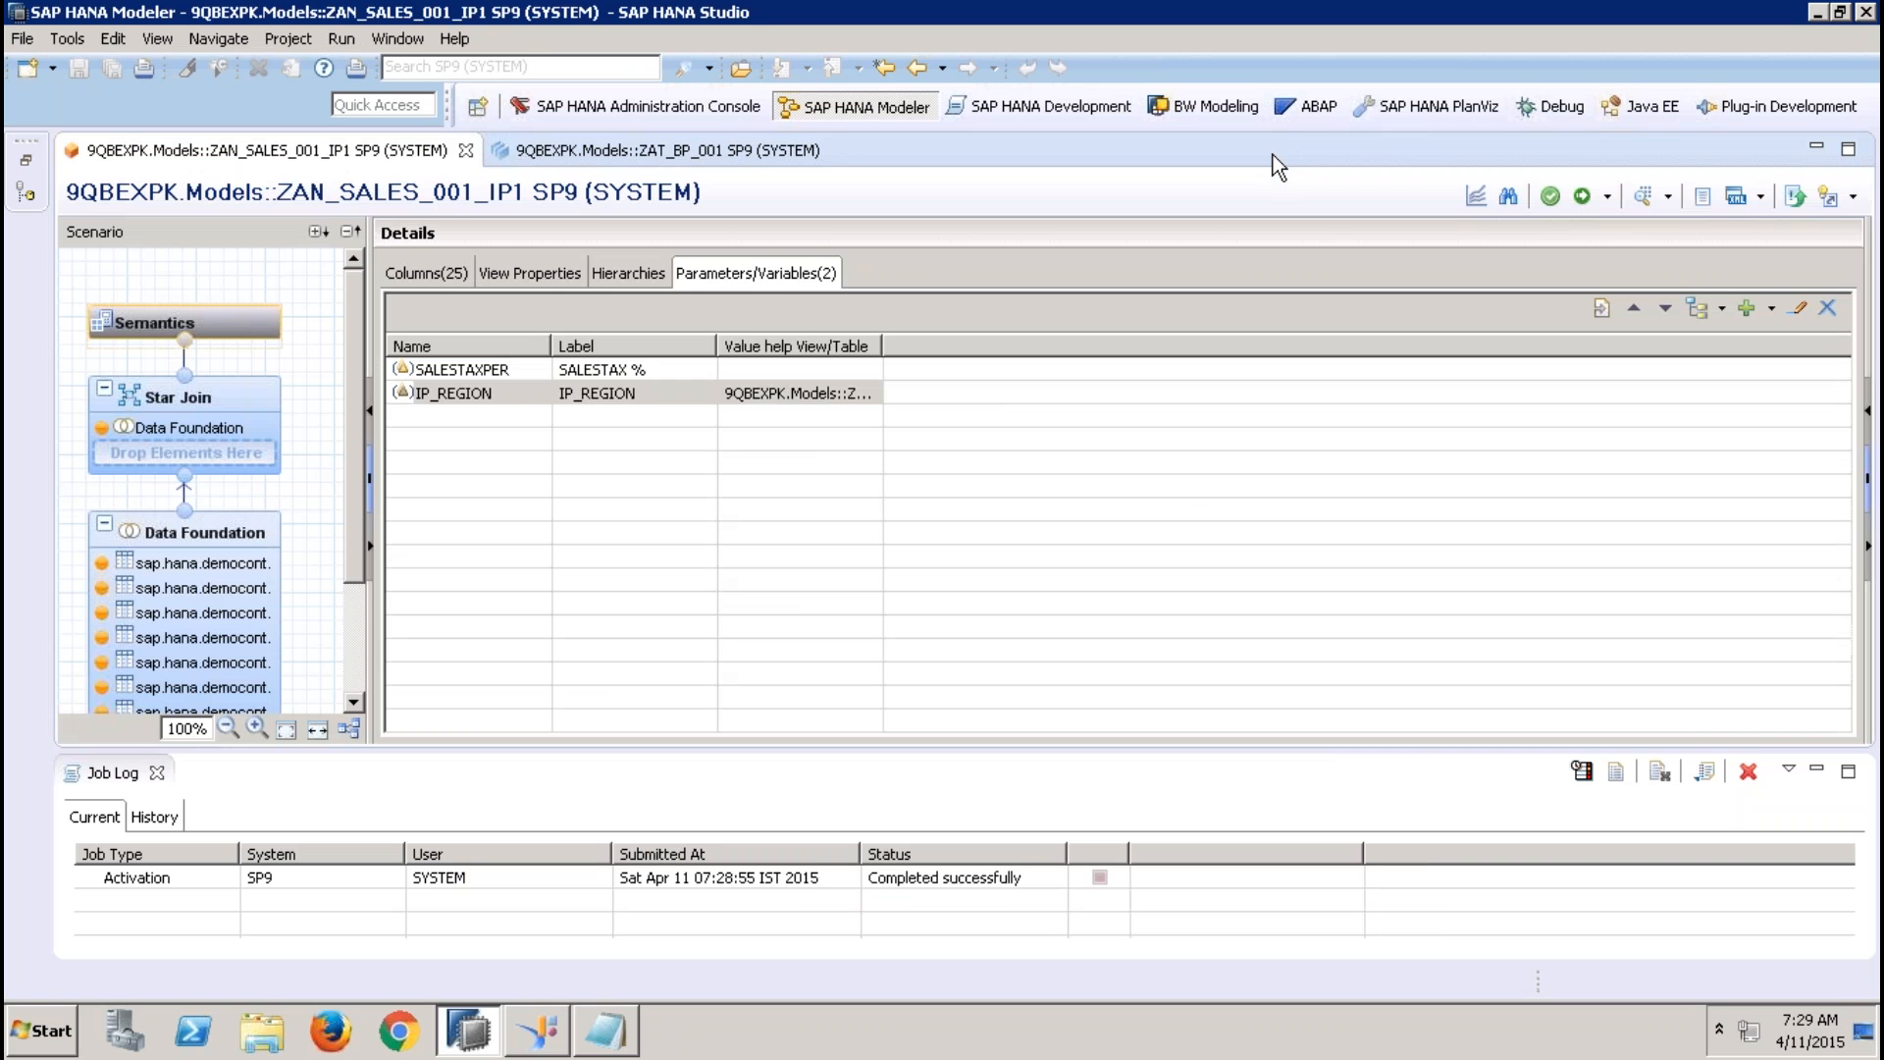
{"action": "left_click", "coordinate": [836, 152]}
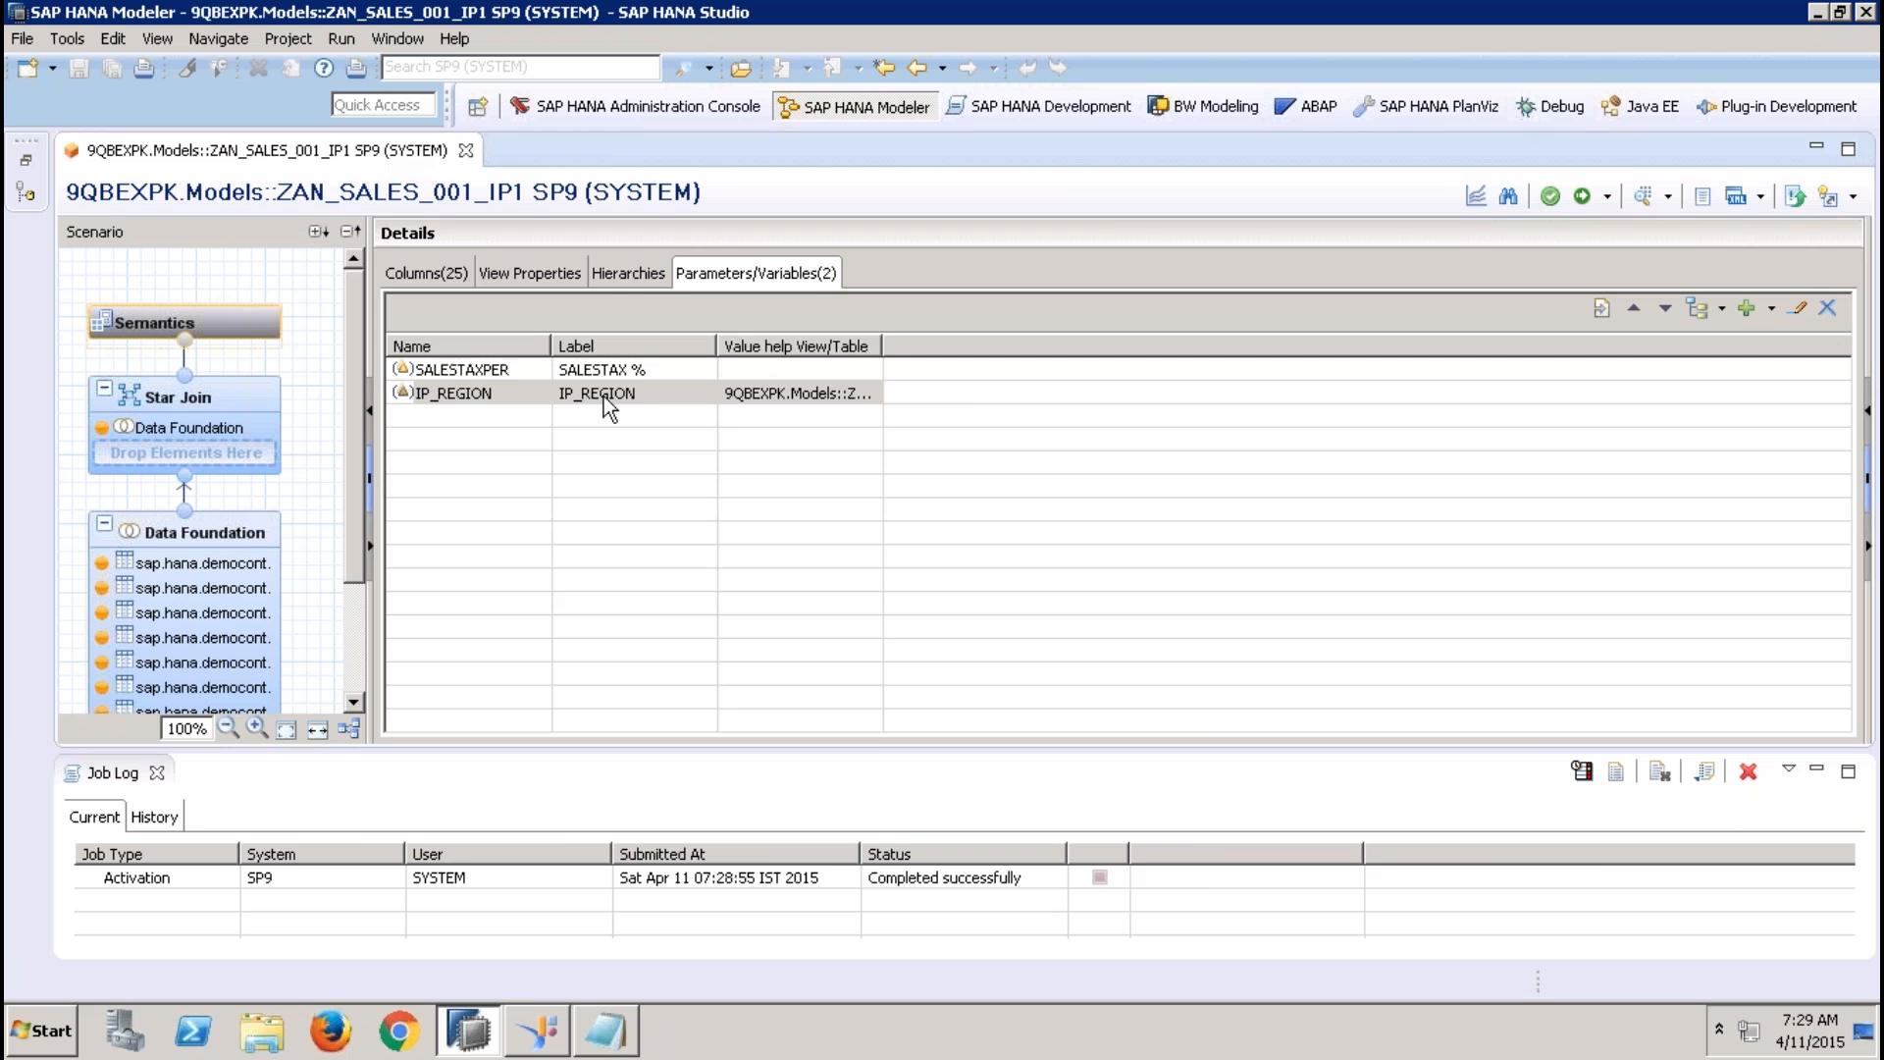
Filter the catalog schemas of the SP9 system by SAP_HANA_DEMO
{"action": "left_click", "coordinate": [27, 161]}
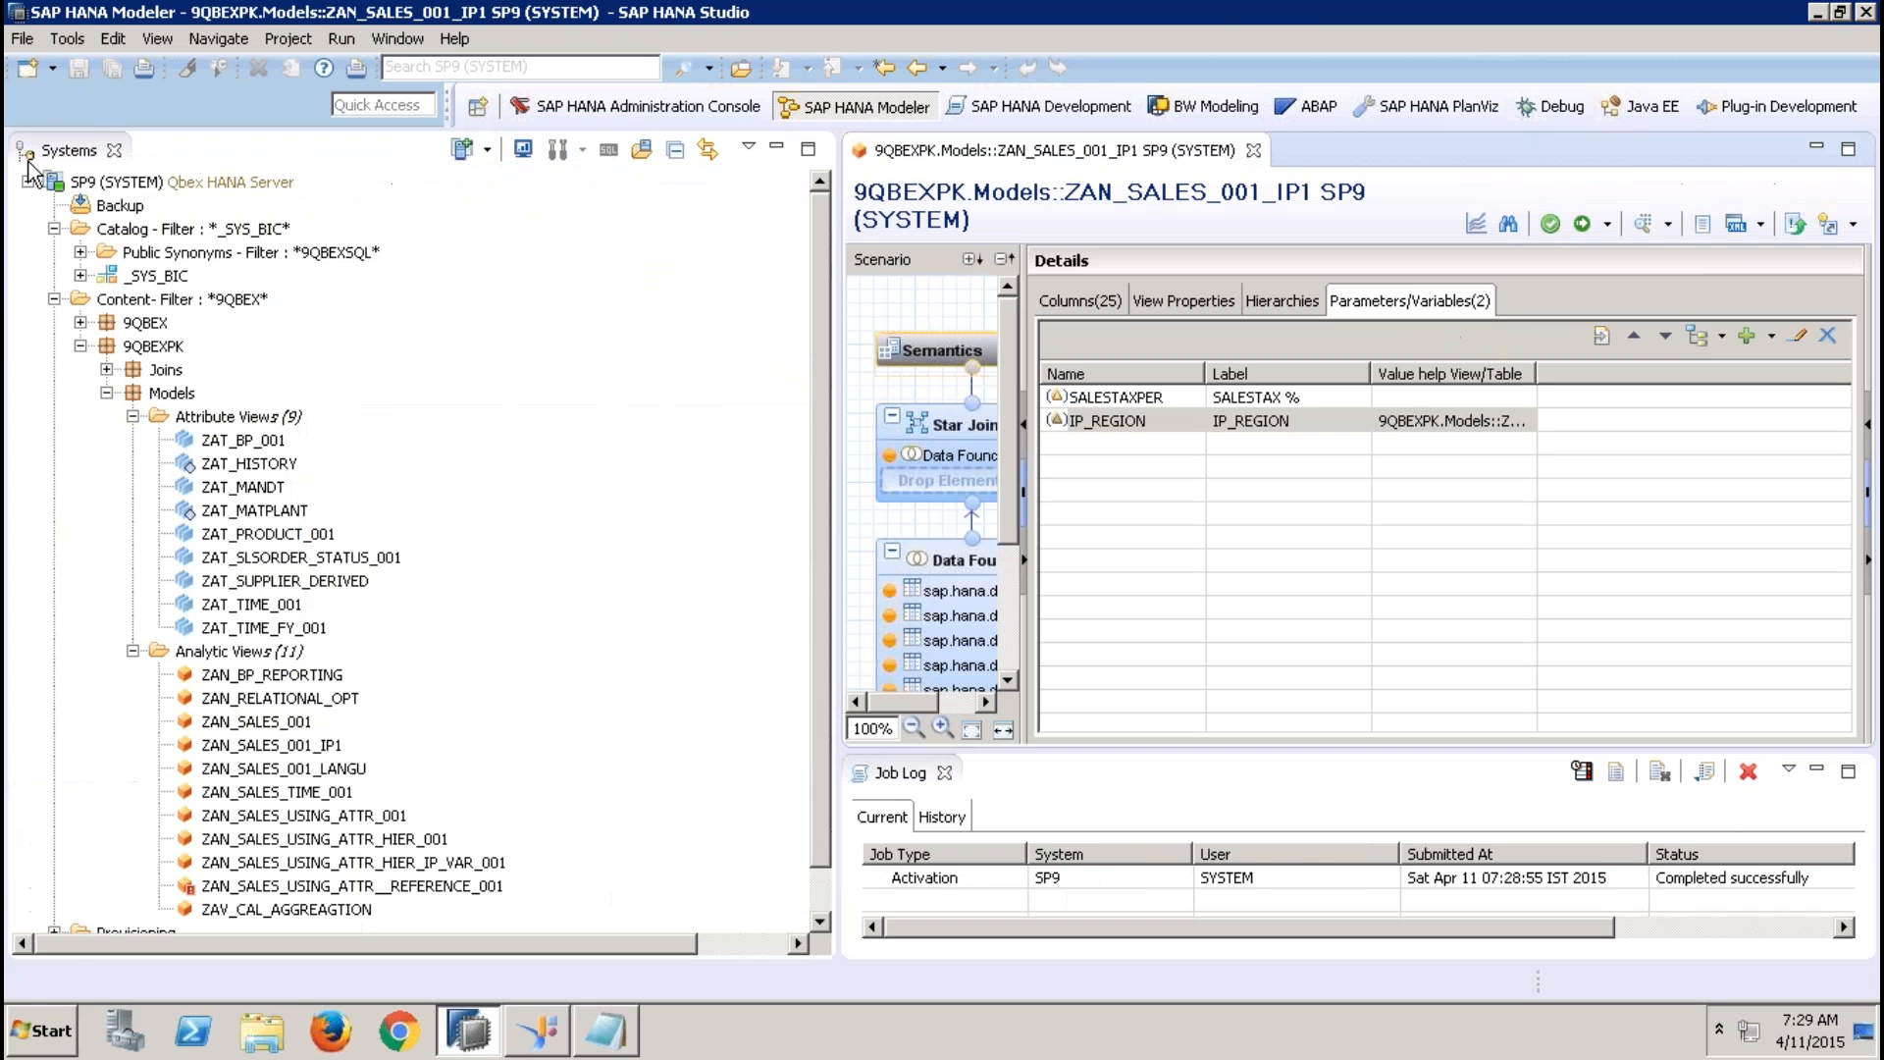
{"action": "right_click", "coordinate": [196, 229]}
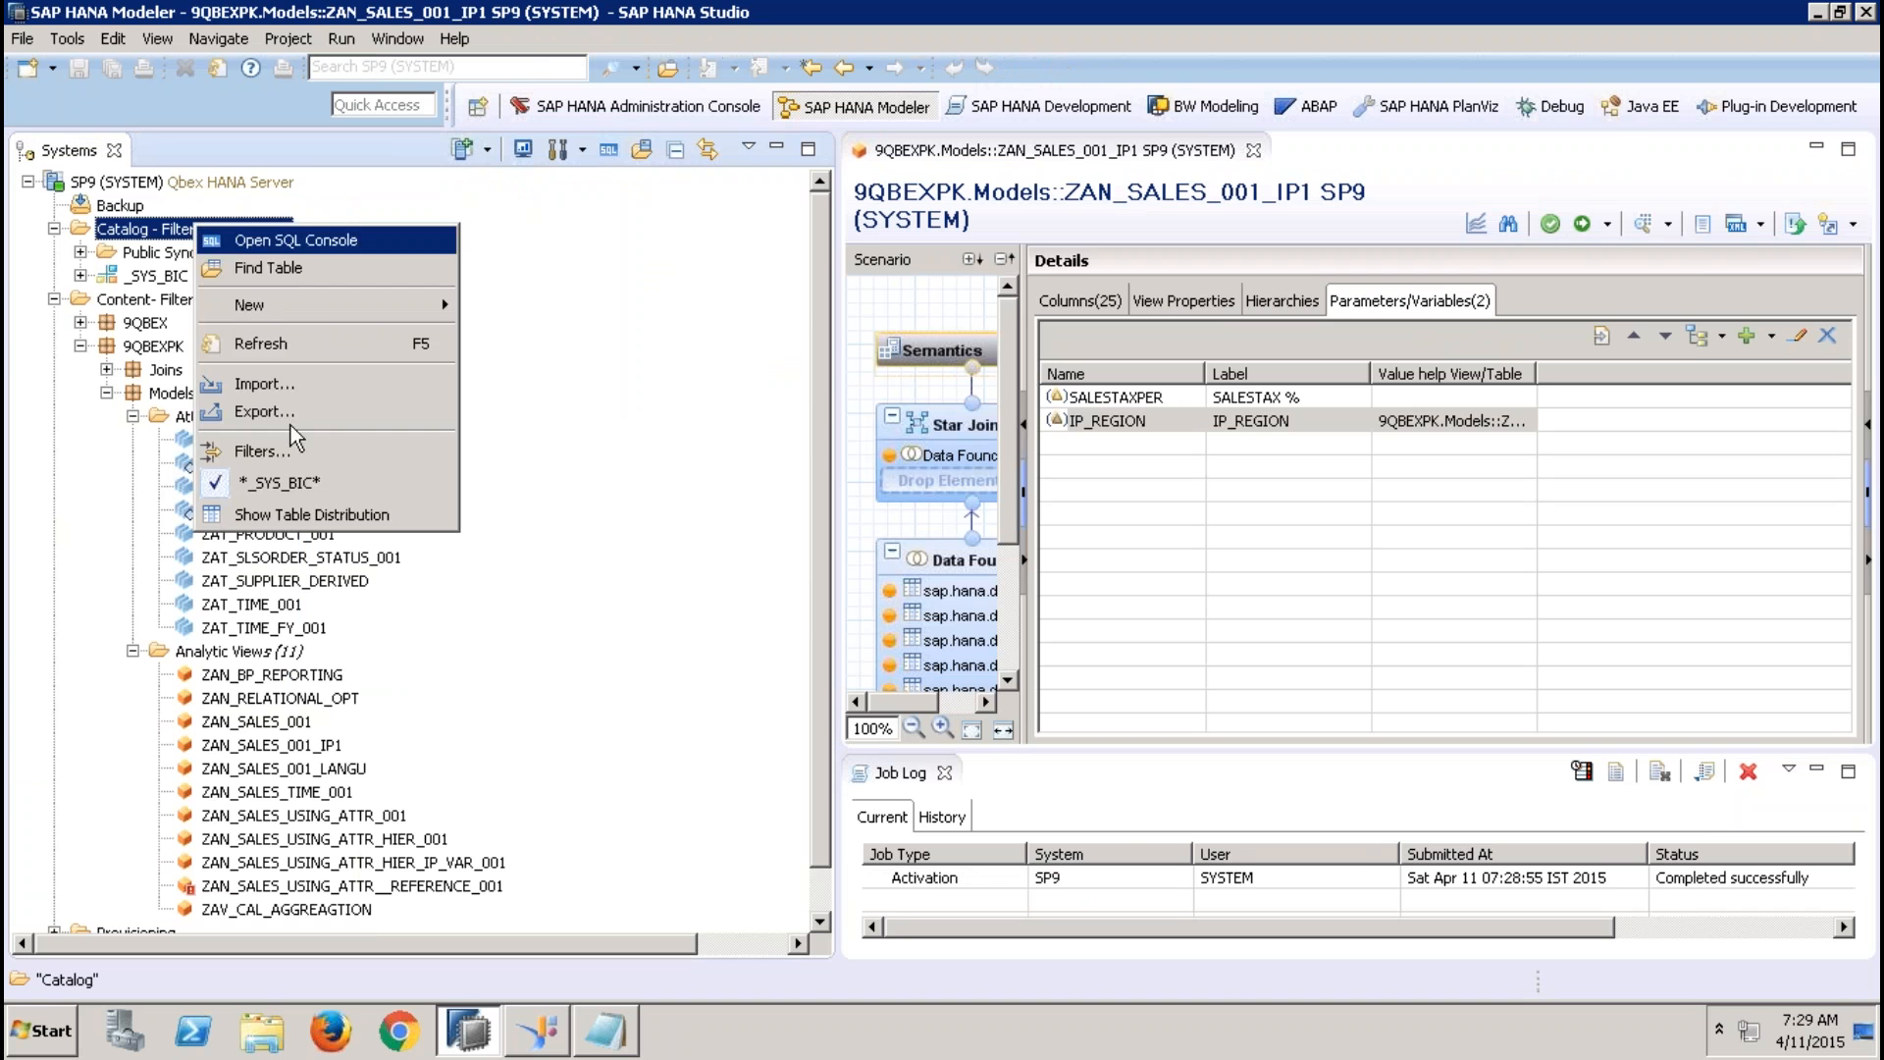
{"action": "left_click", "coordinate": [275, 450]}
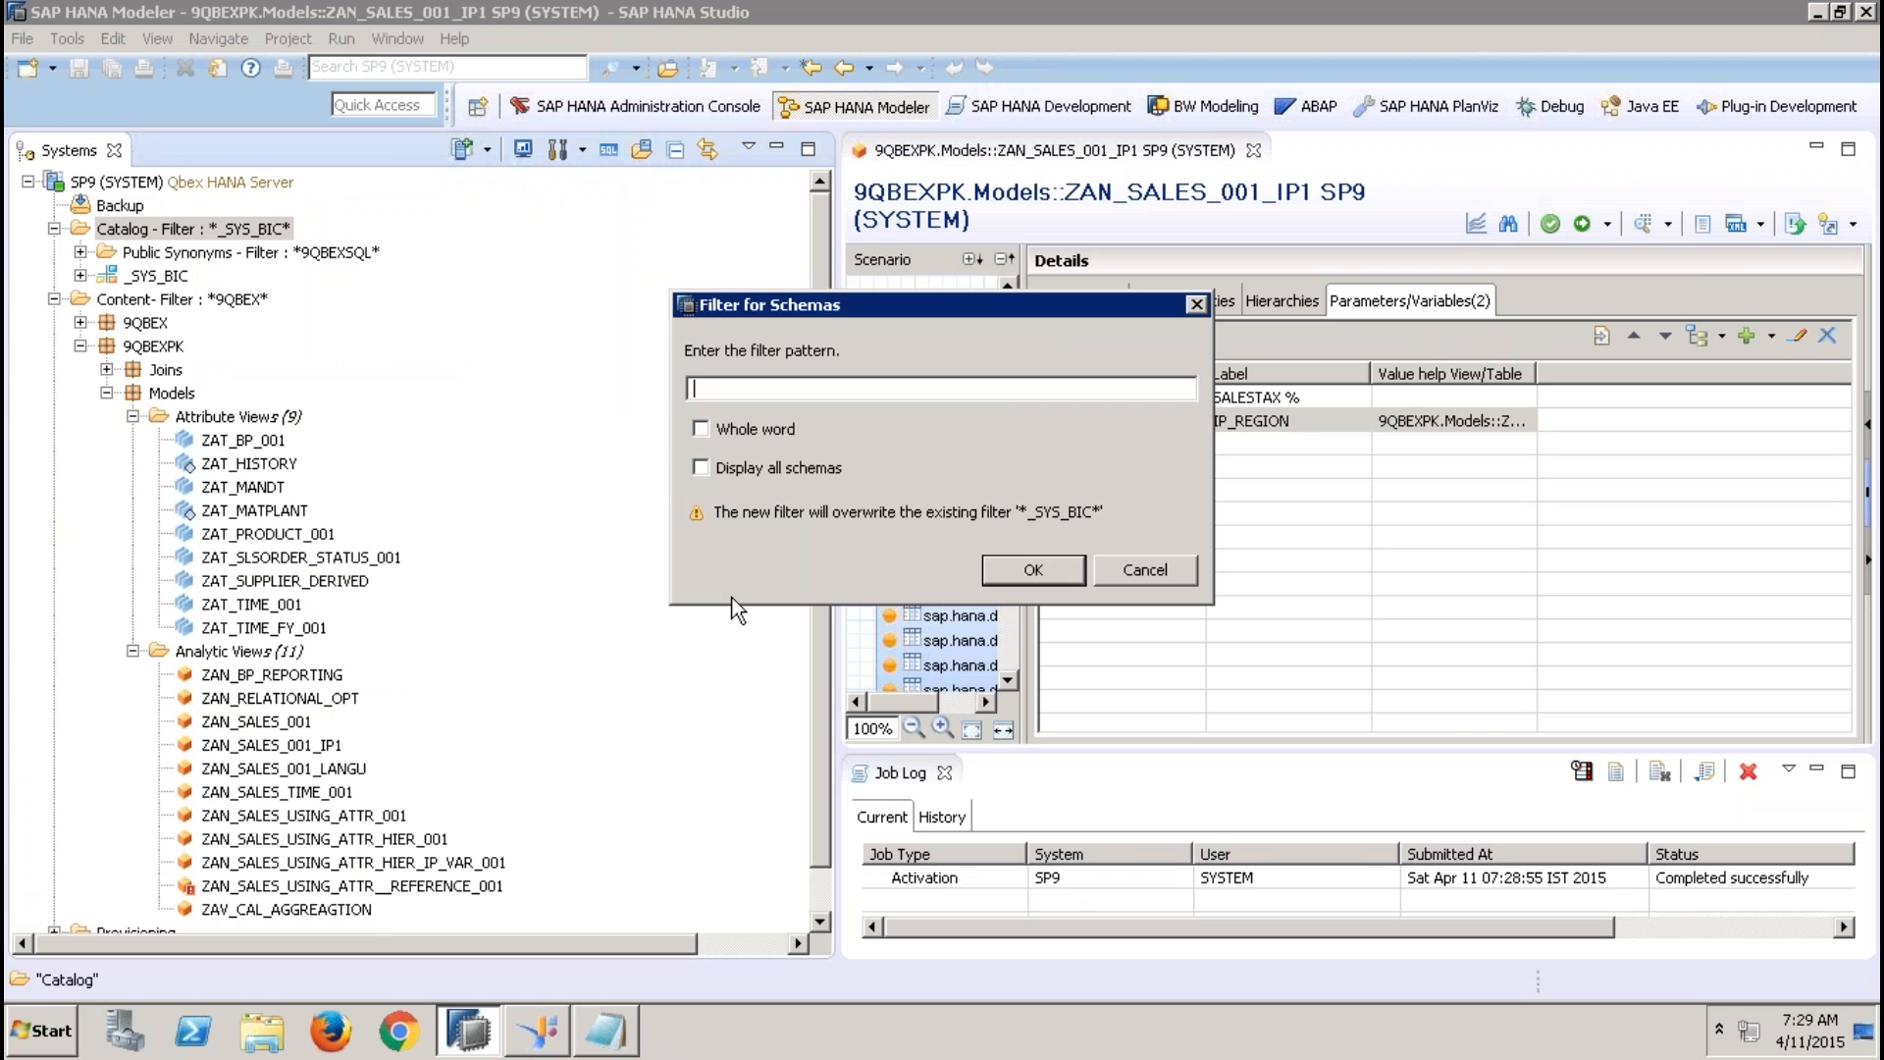
{"action": "type", "text": "SAP_HANA_DEMO"}
{"action": "key", "text": "Return"}
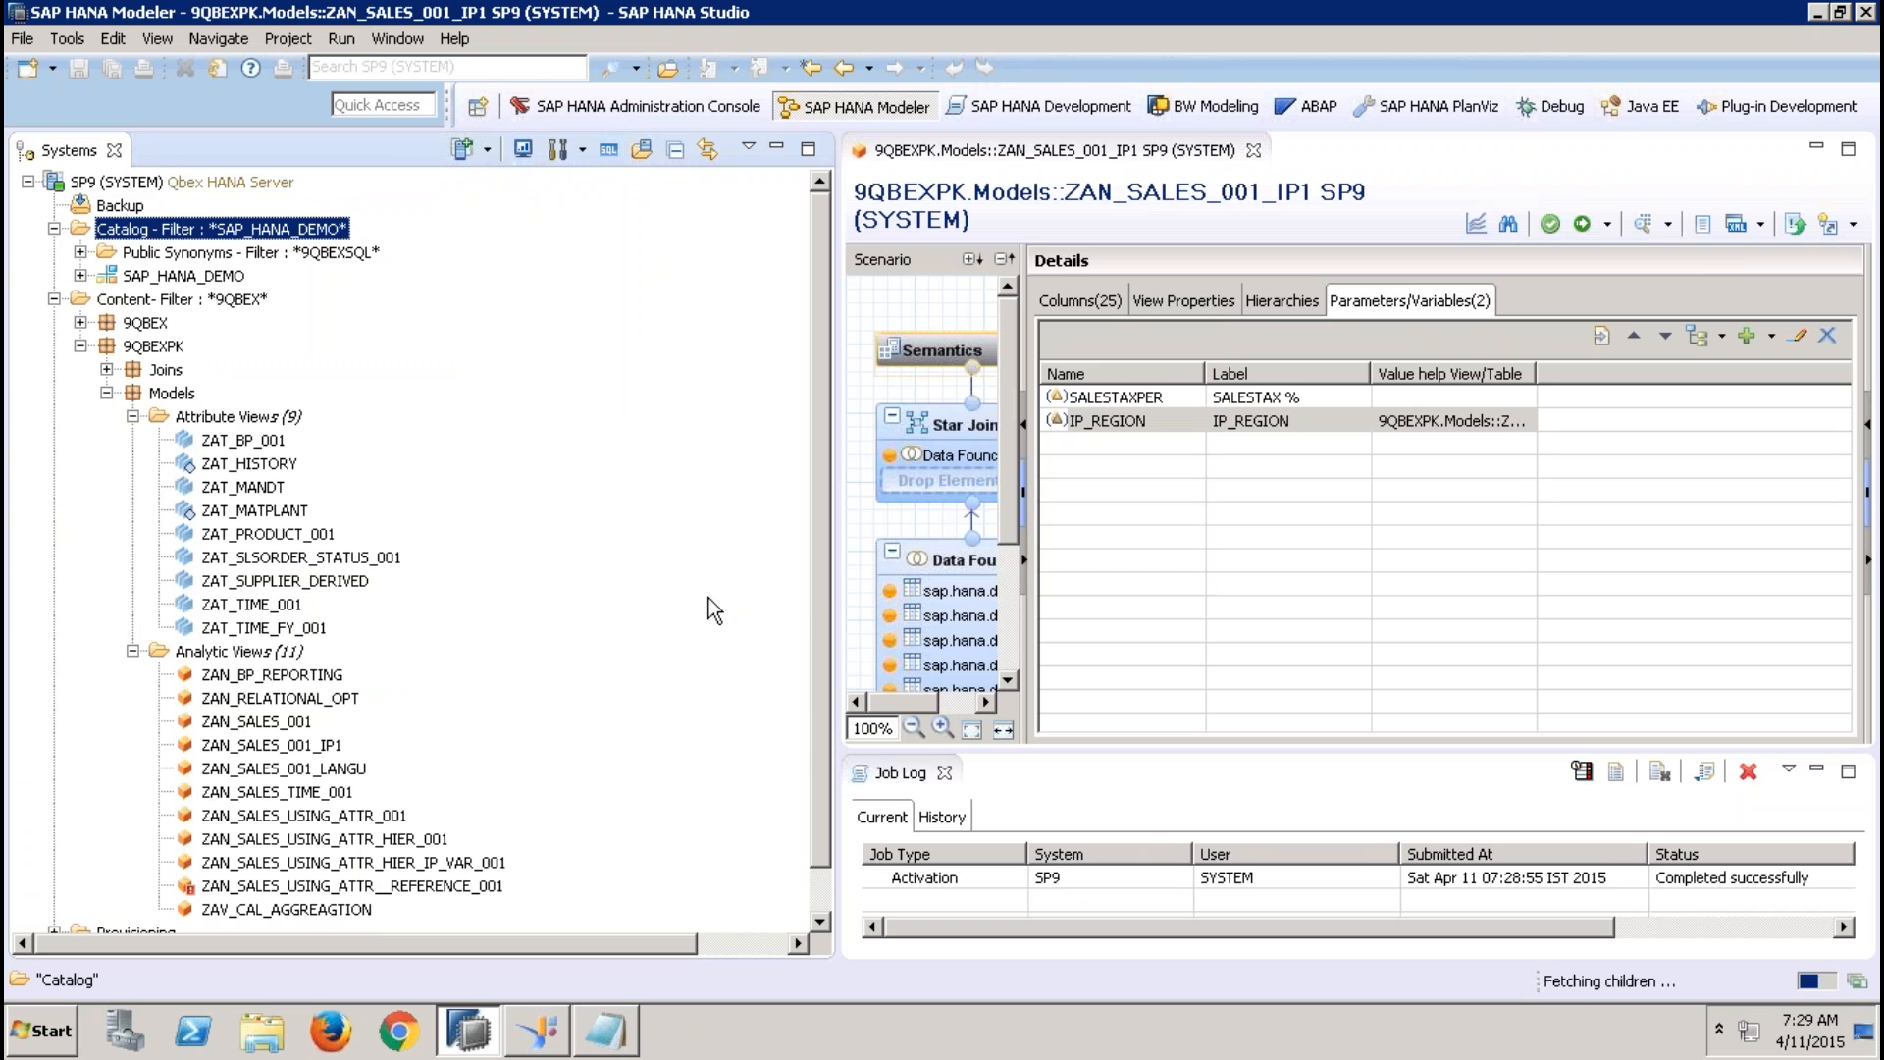
Open the data content of the EPM.MasterData.Addresses table in the SAP_HANA_DEMO schema and enlarge its view
{"action": "left_click", "coordinate": [81, 275]}
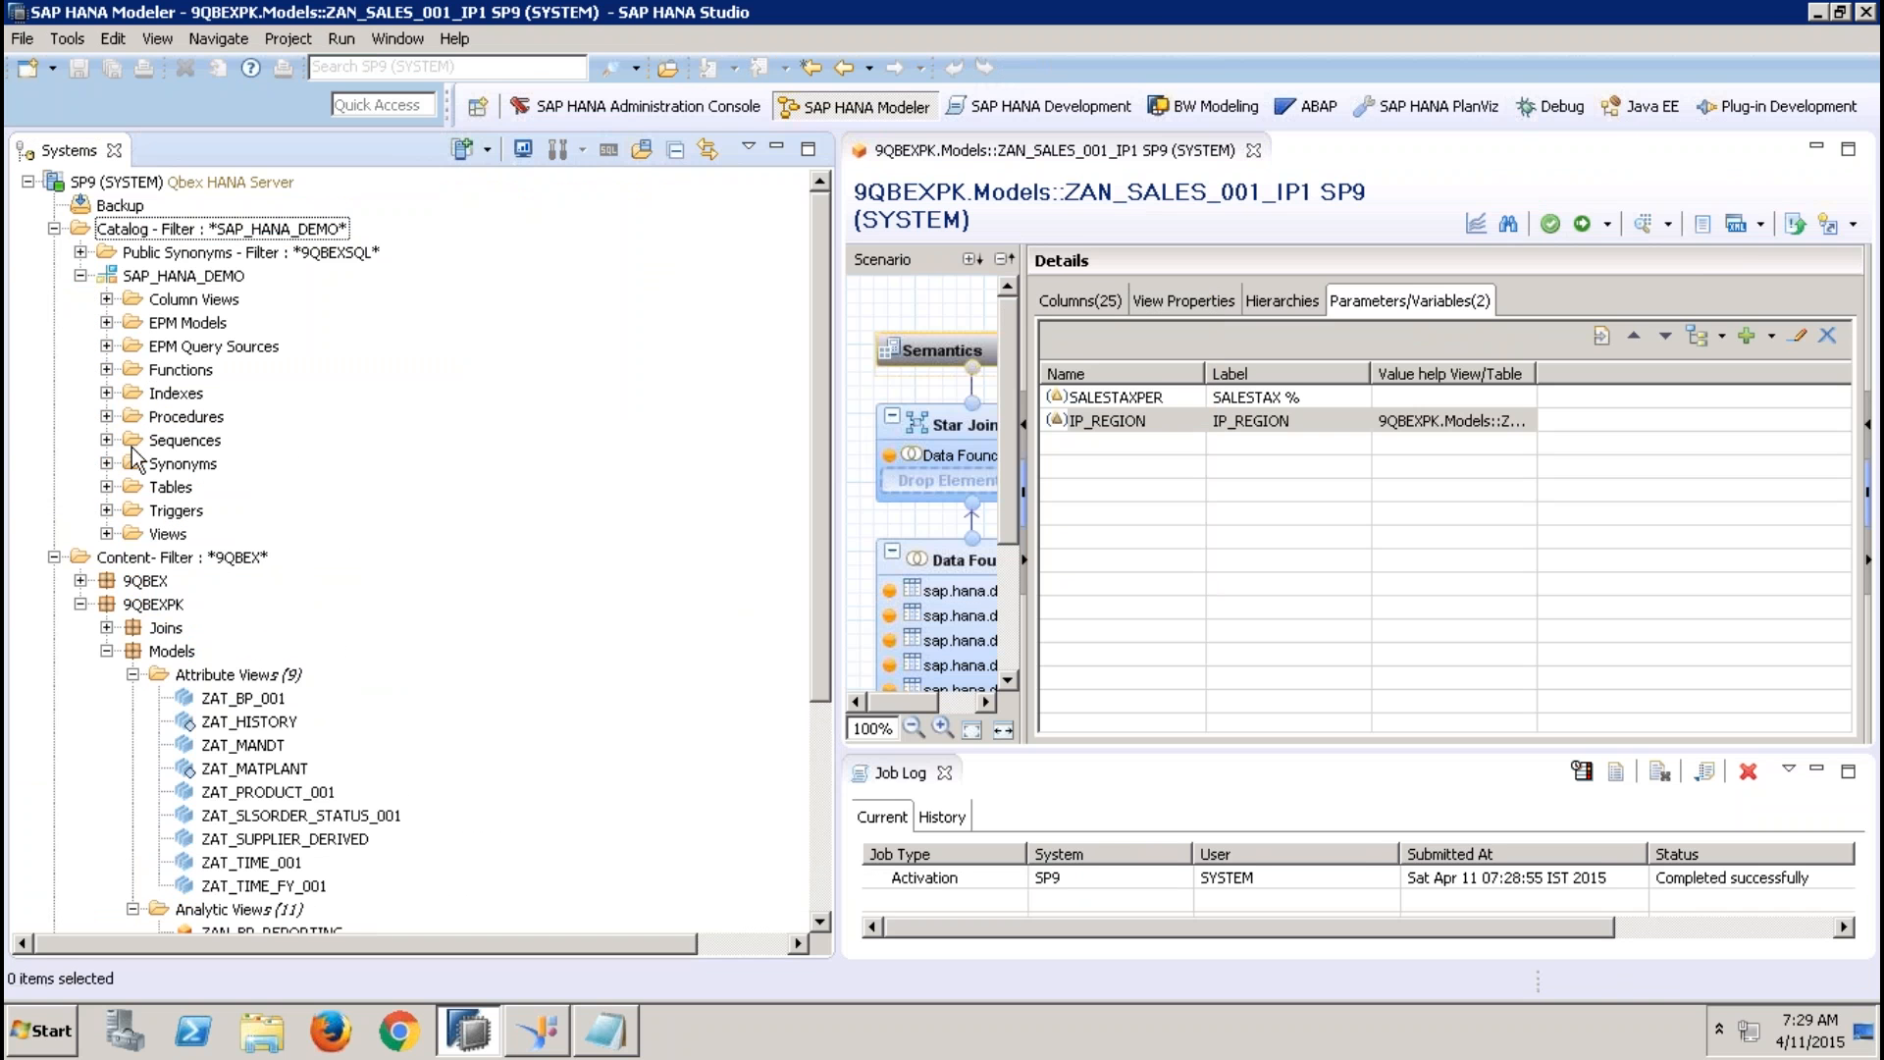
{"action": "left_click", "coordinate": [106, 487]}
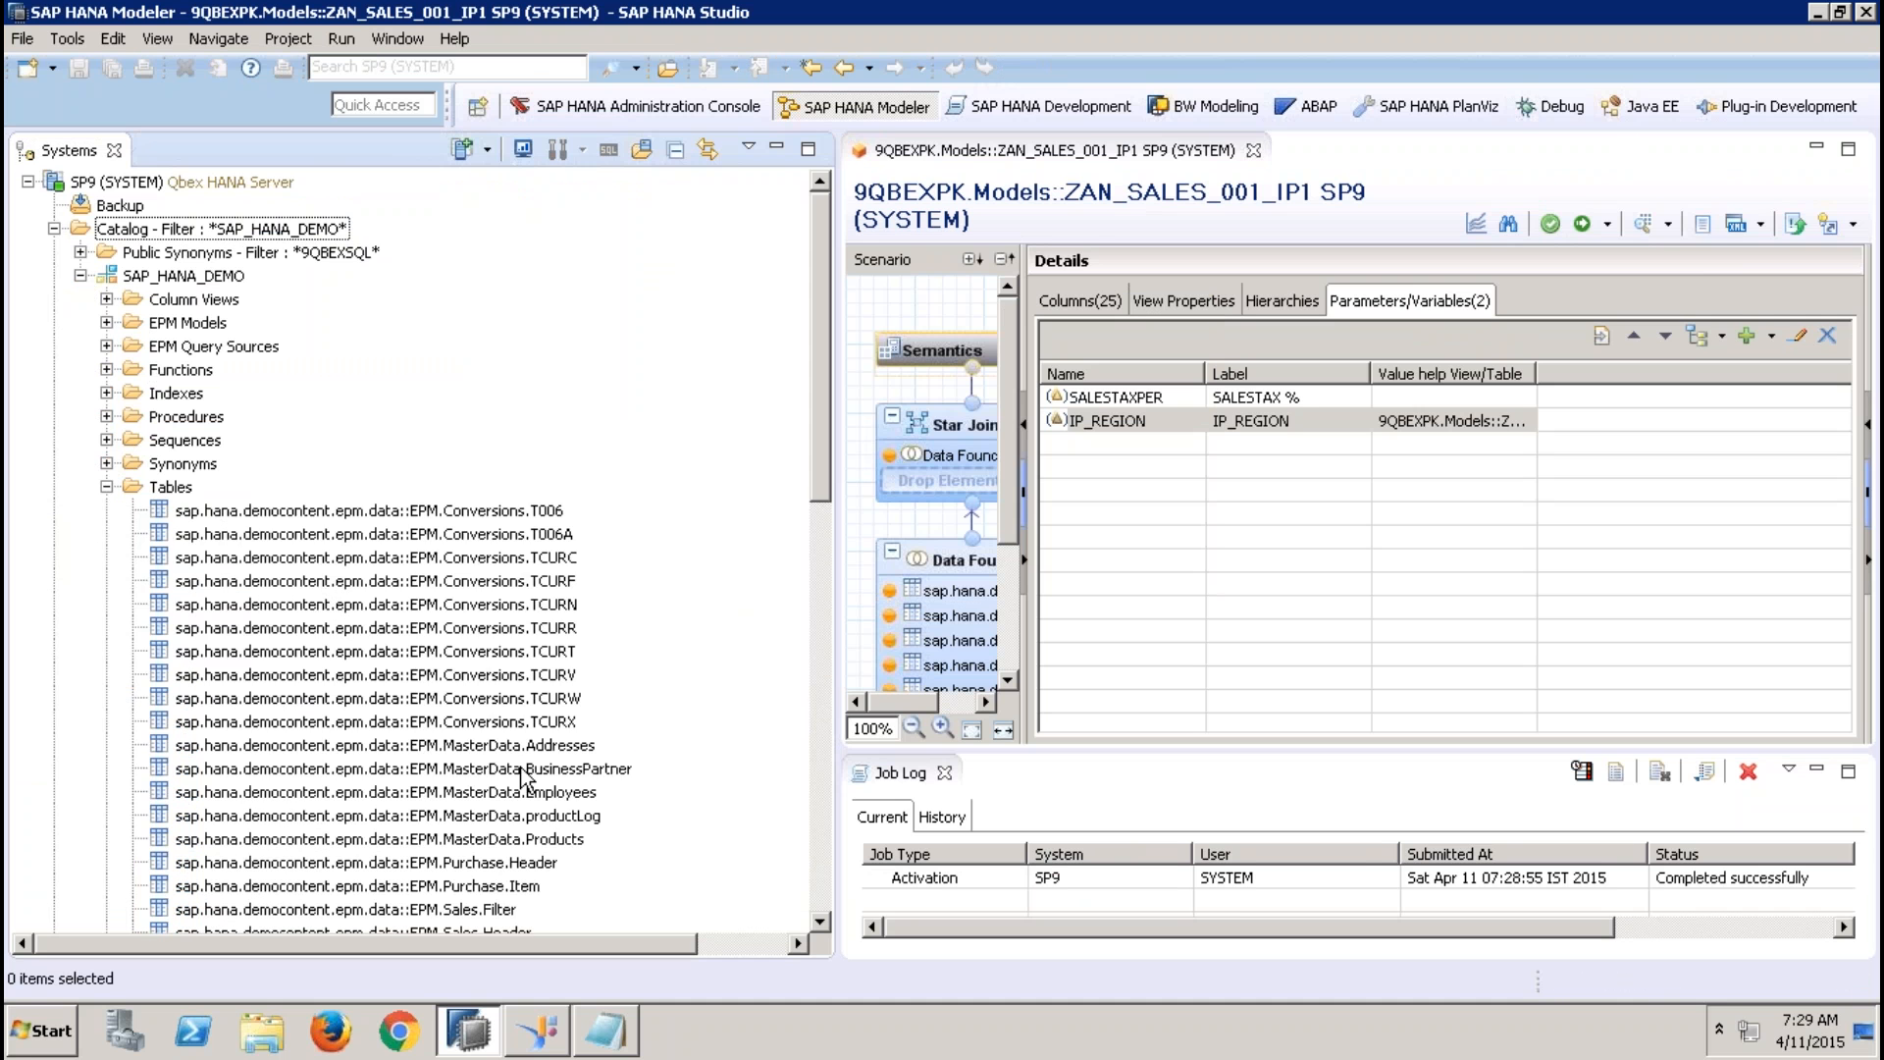
{"action": "right_click", "coordinate": [520, 771]}
{"action": "left_click", "coordinate": [498, 749]}
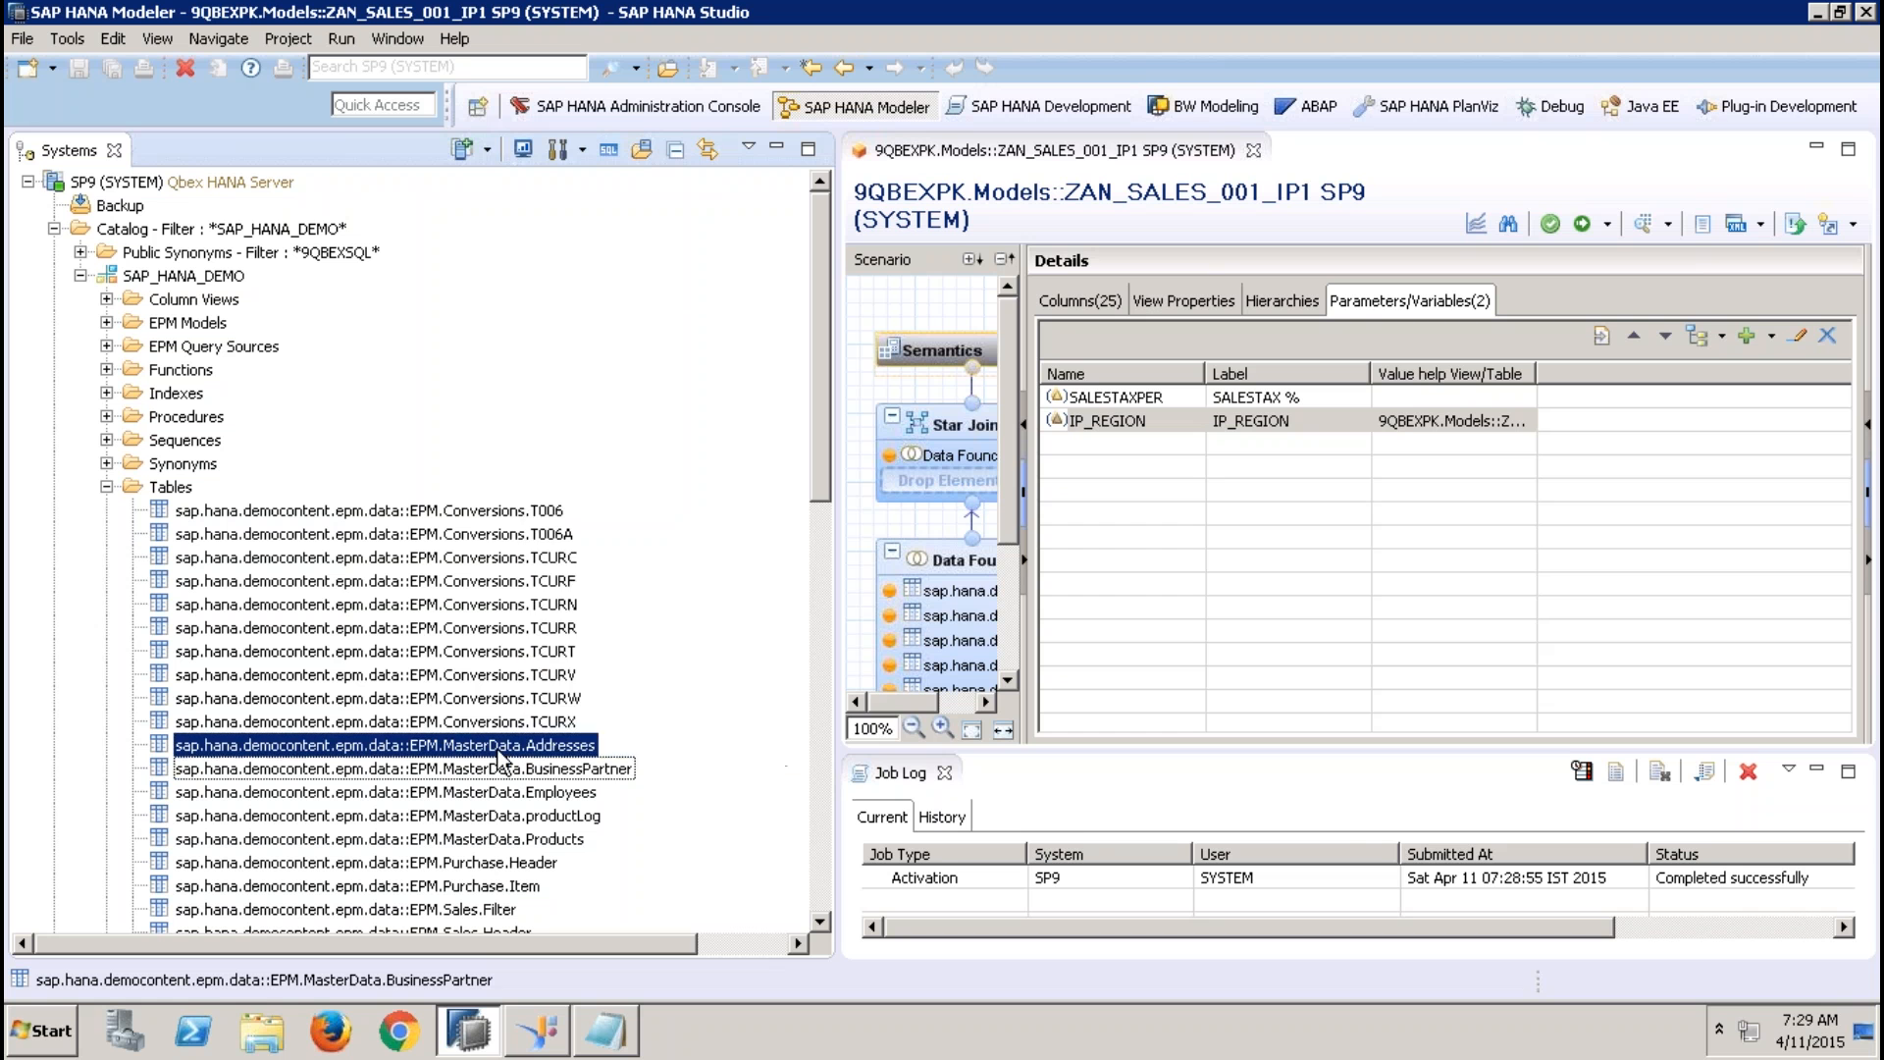
{"action": "right_click", "coordinate": [499, 751]}
{"action": "left_click", "coordinate": [587, 466]}
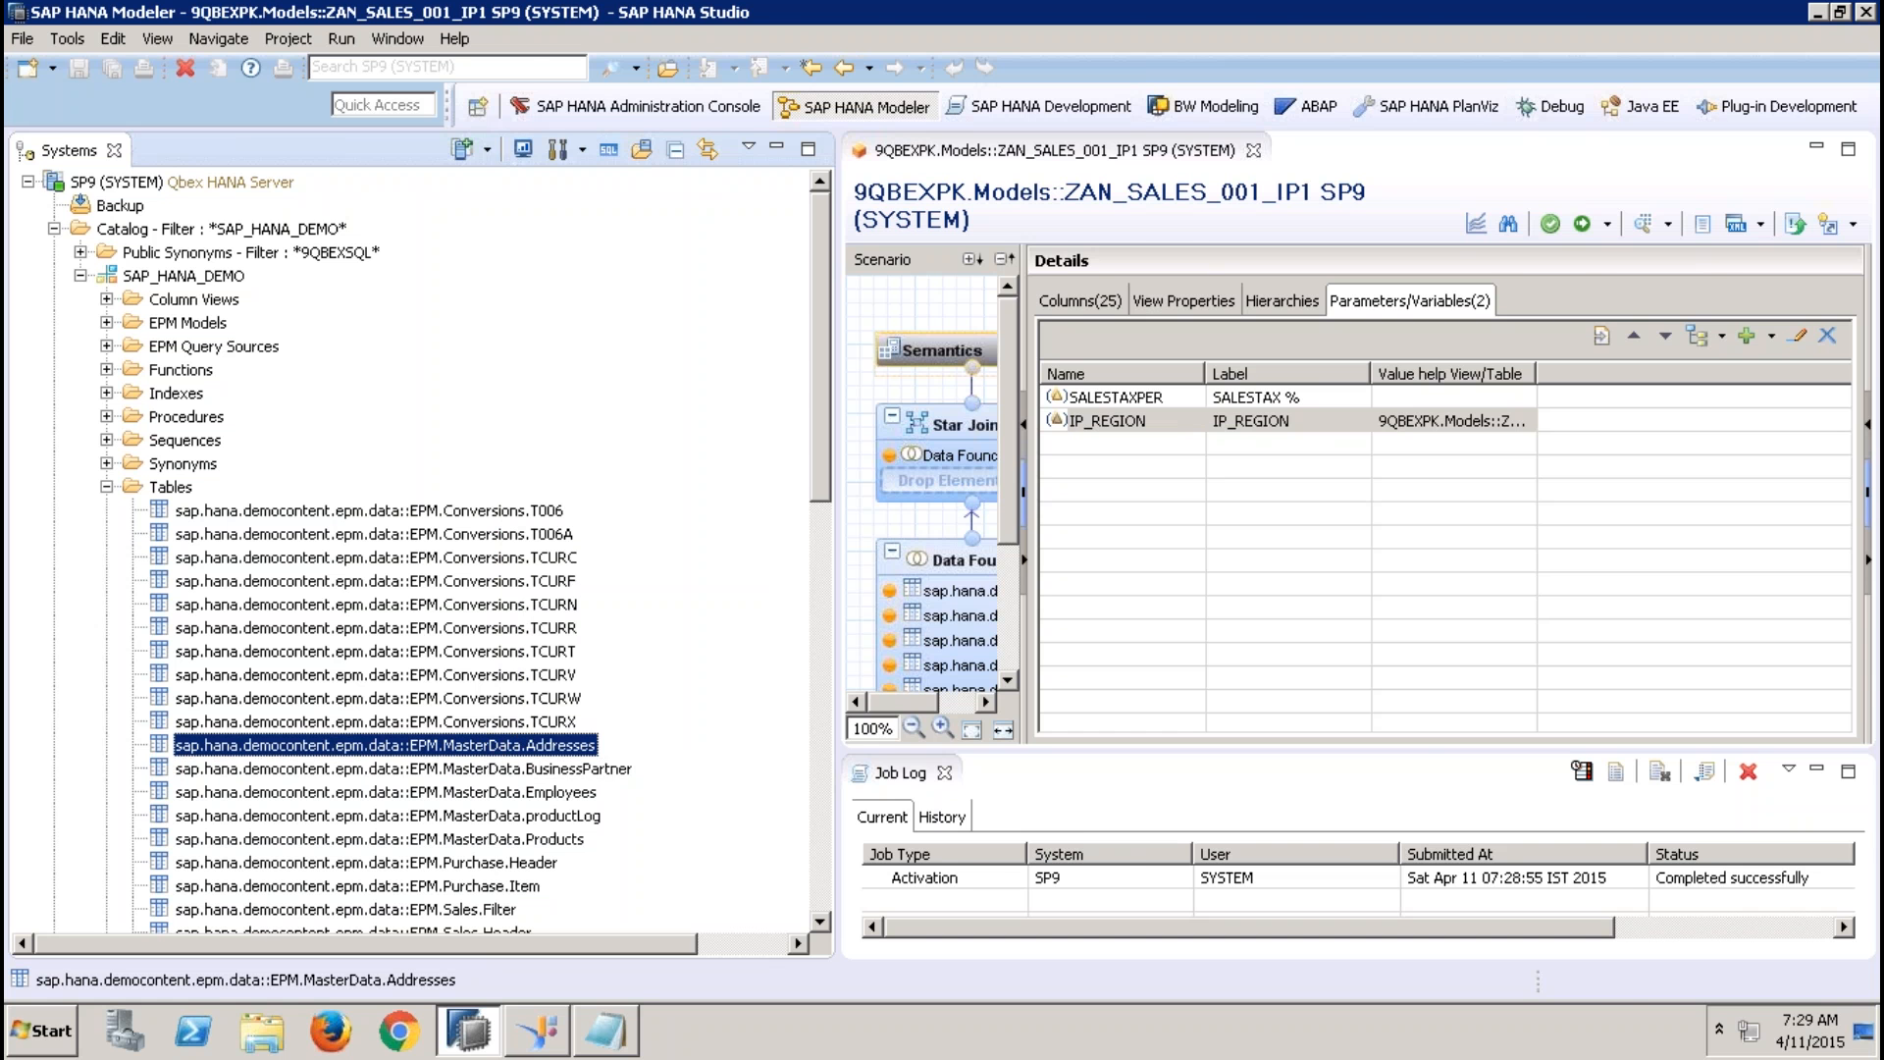
{"action": "double_click", "coordinate": [785, 152]}
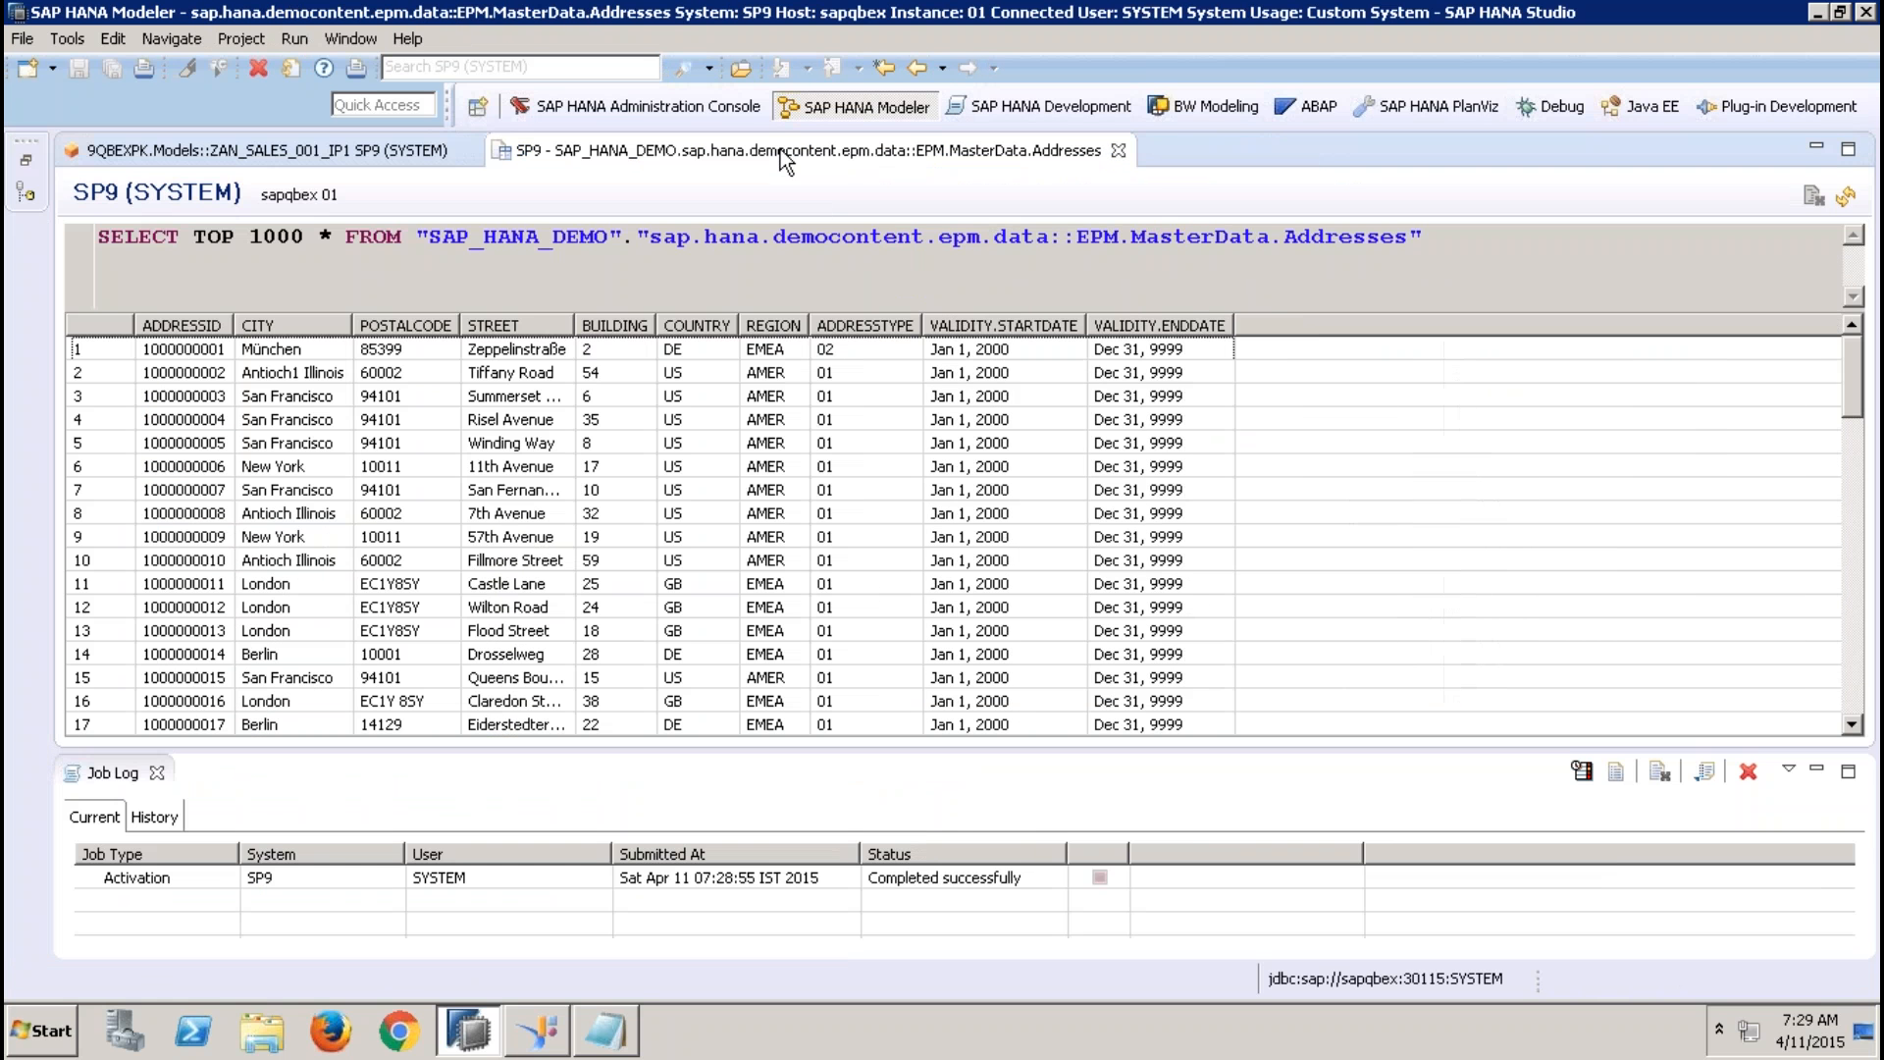
Compare the ADDRESSID and REGION values in the first two rows of the Addresses table
{"action": "left_click", "coordinate": [189, 349]}
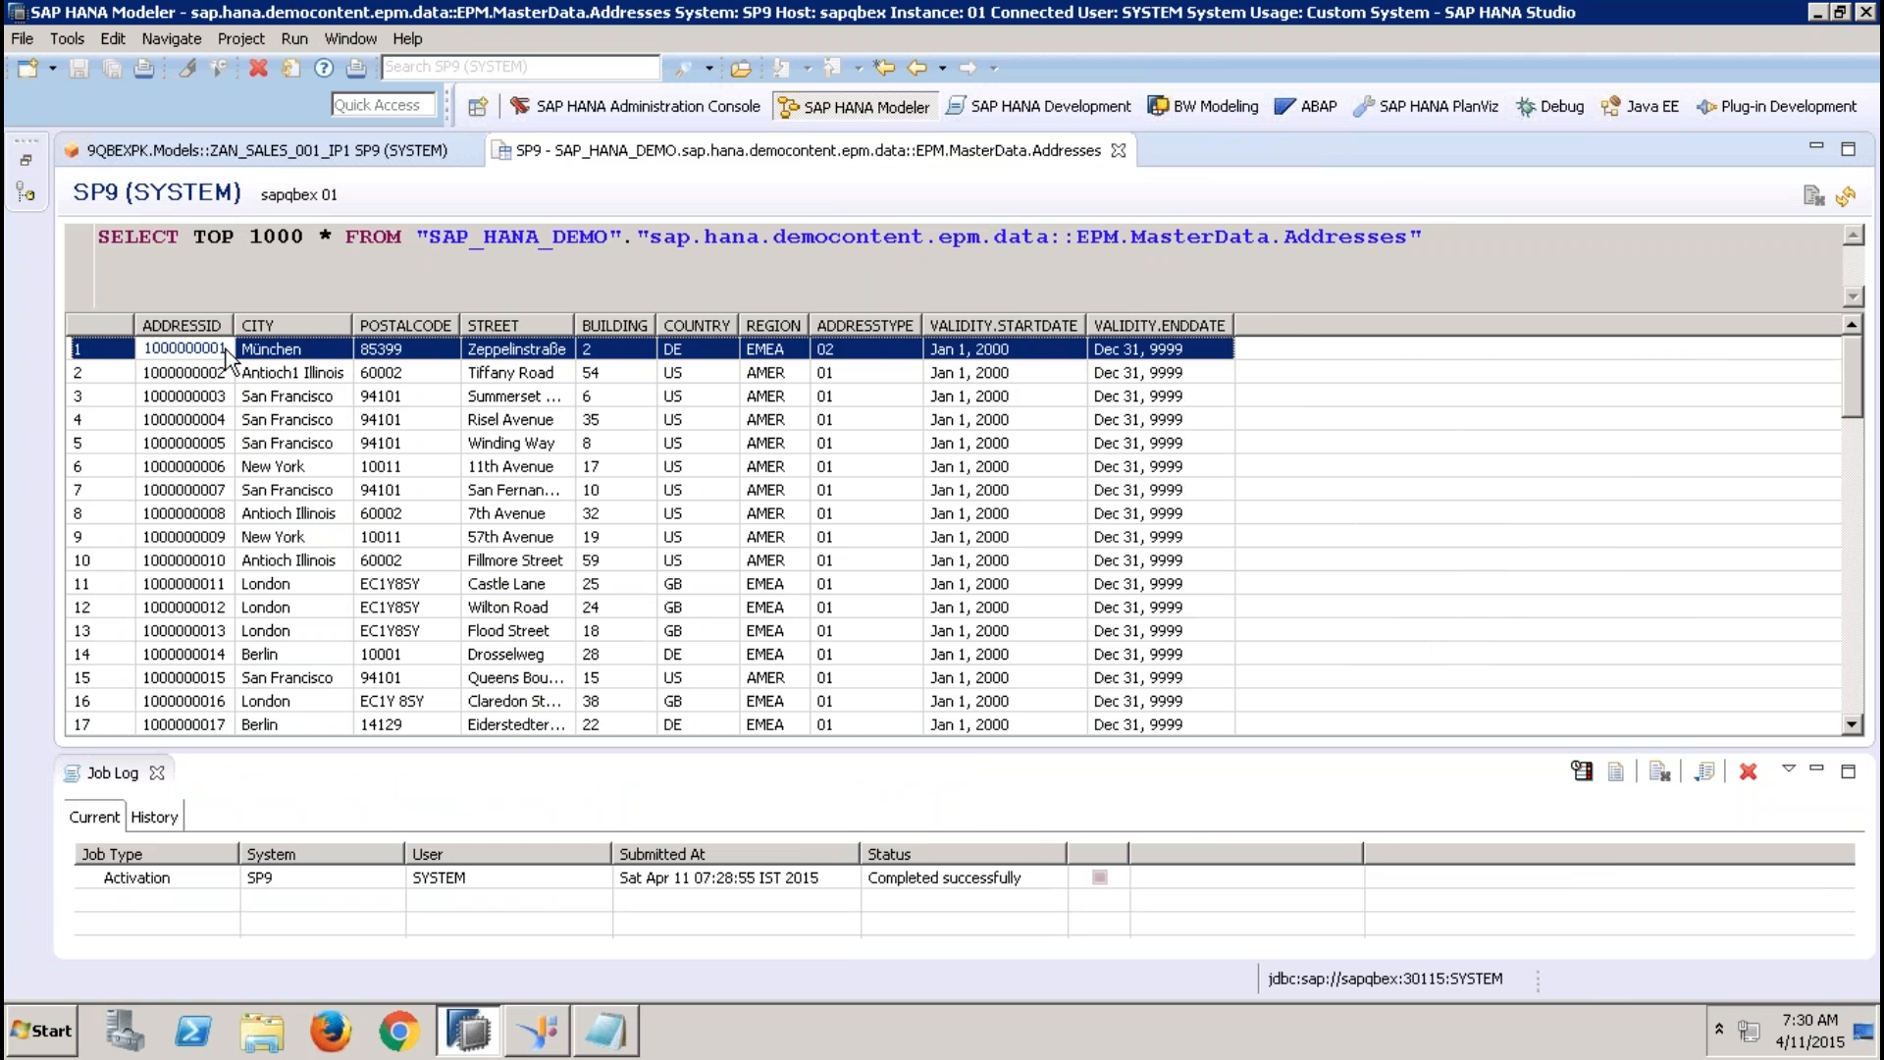
{"action": "left_click", "coordinate": [768, 353]}
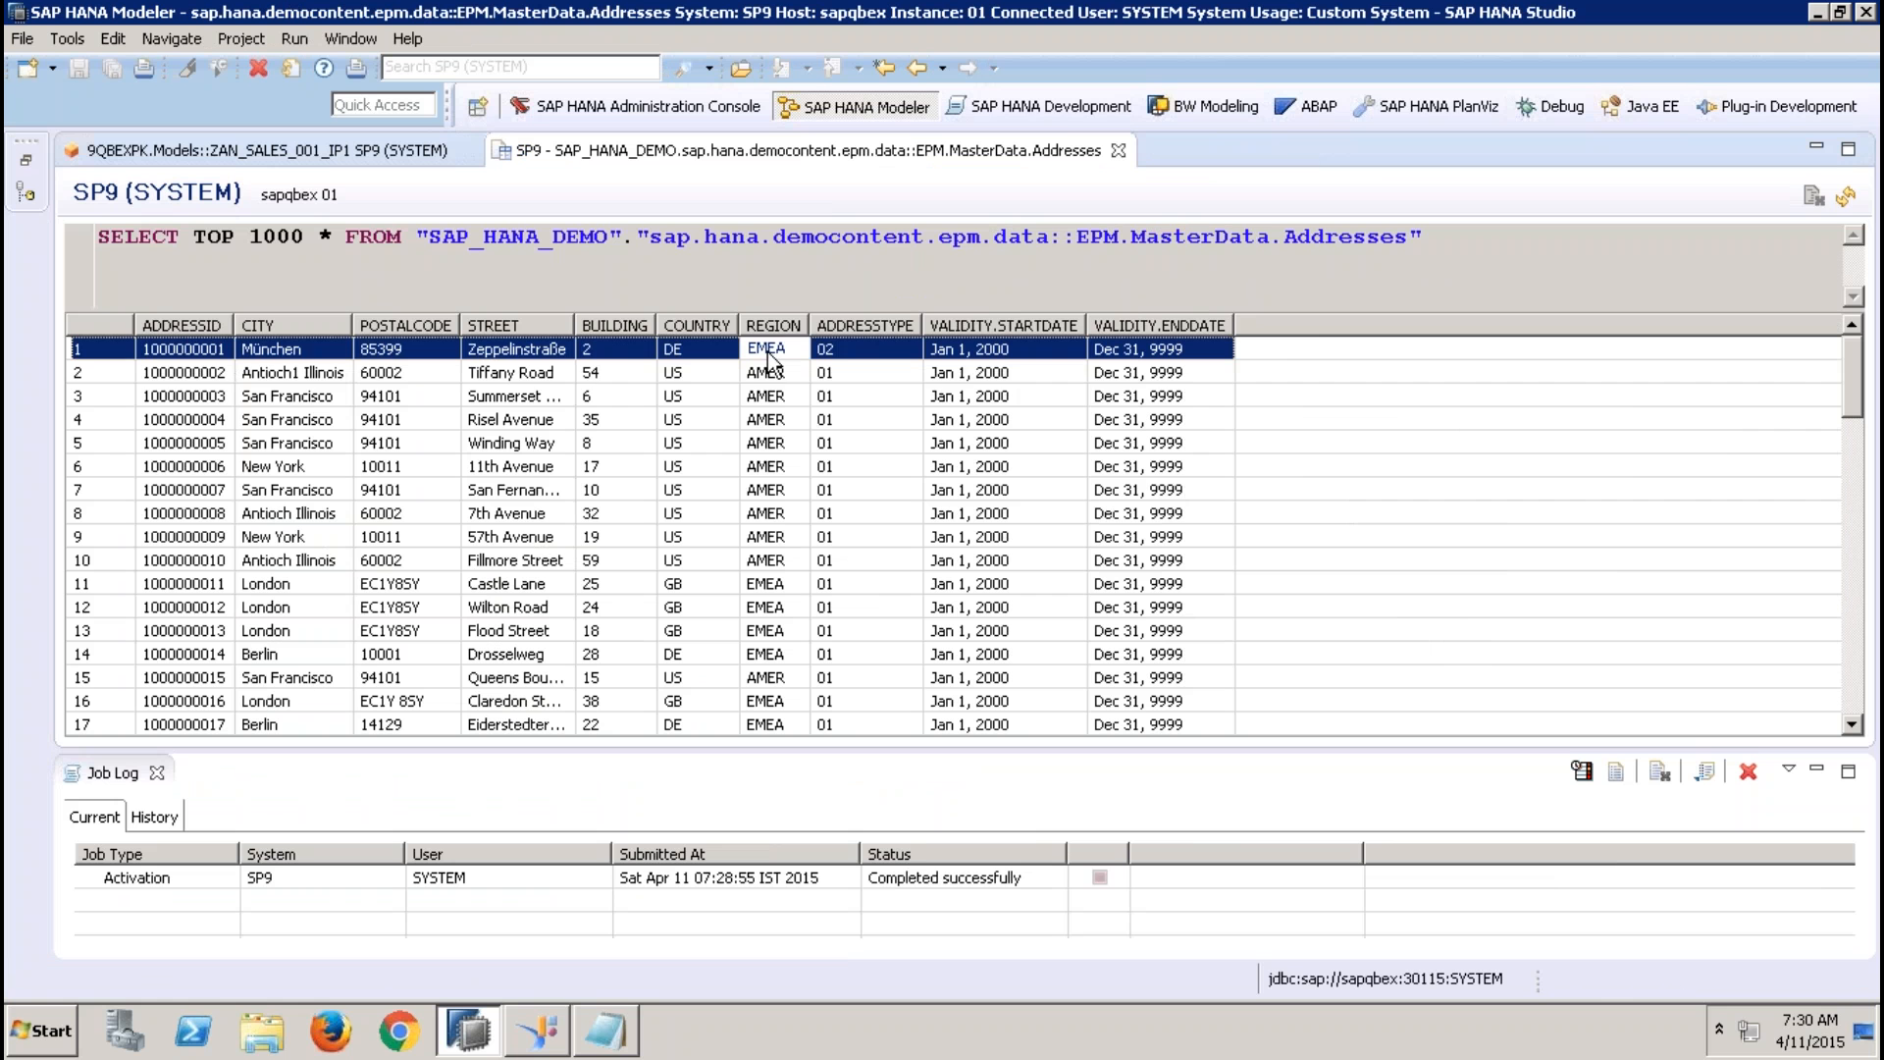
{"action": "left_click", "coordinate": [210, 375]}
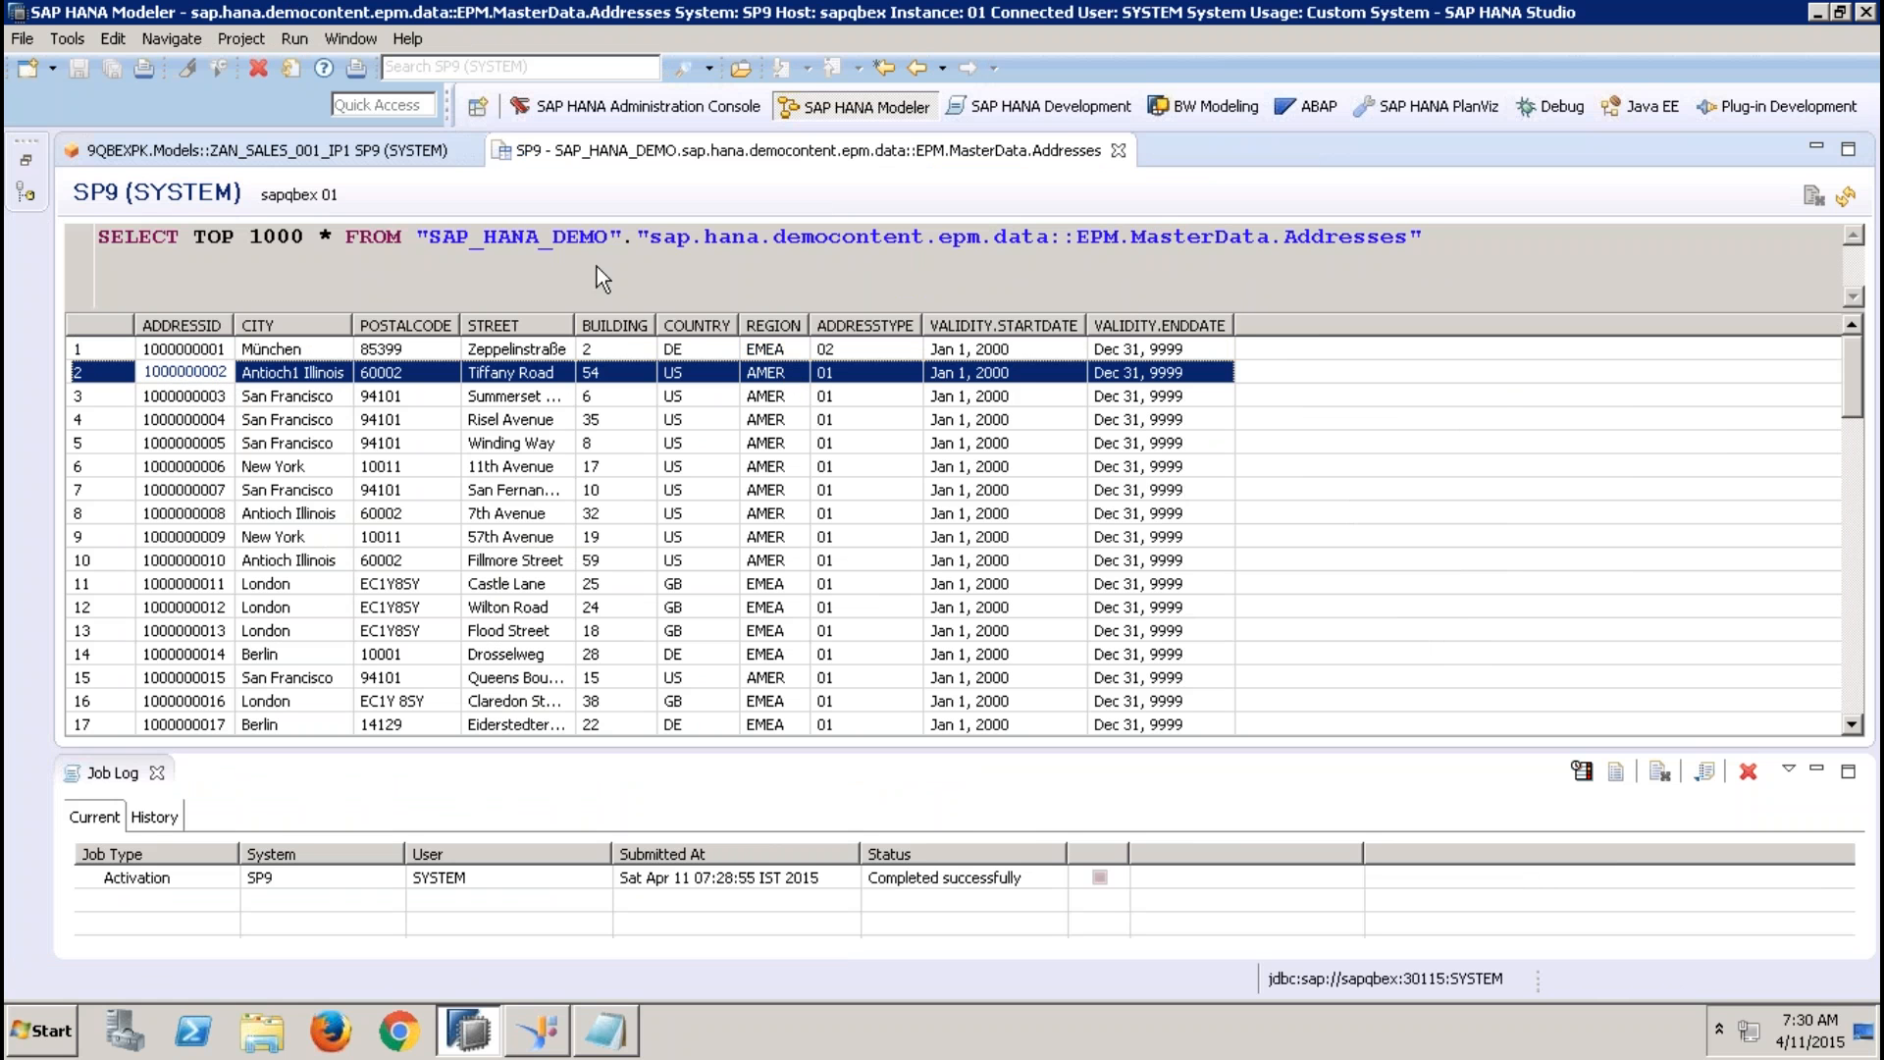
Edit the IP_REGION input parameter of ZAN_SALES_001_IP1 and set its parameter type to Derived From Table
{"action": "left_click", "coordinate": [232, 144]}
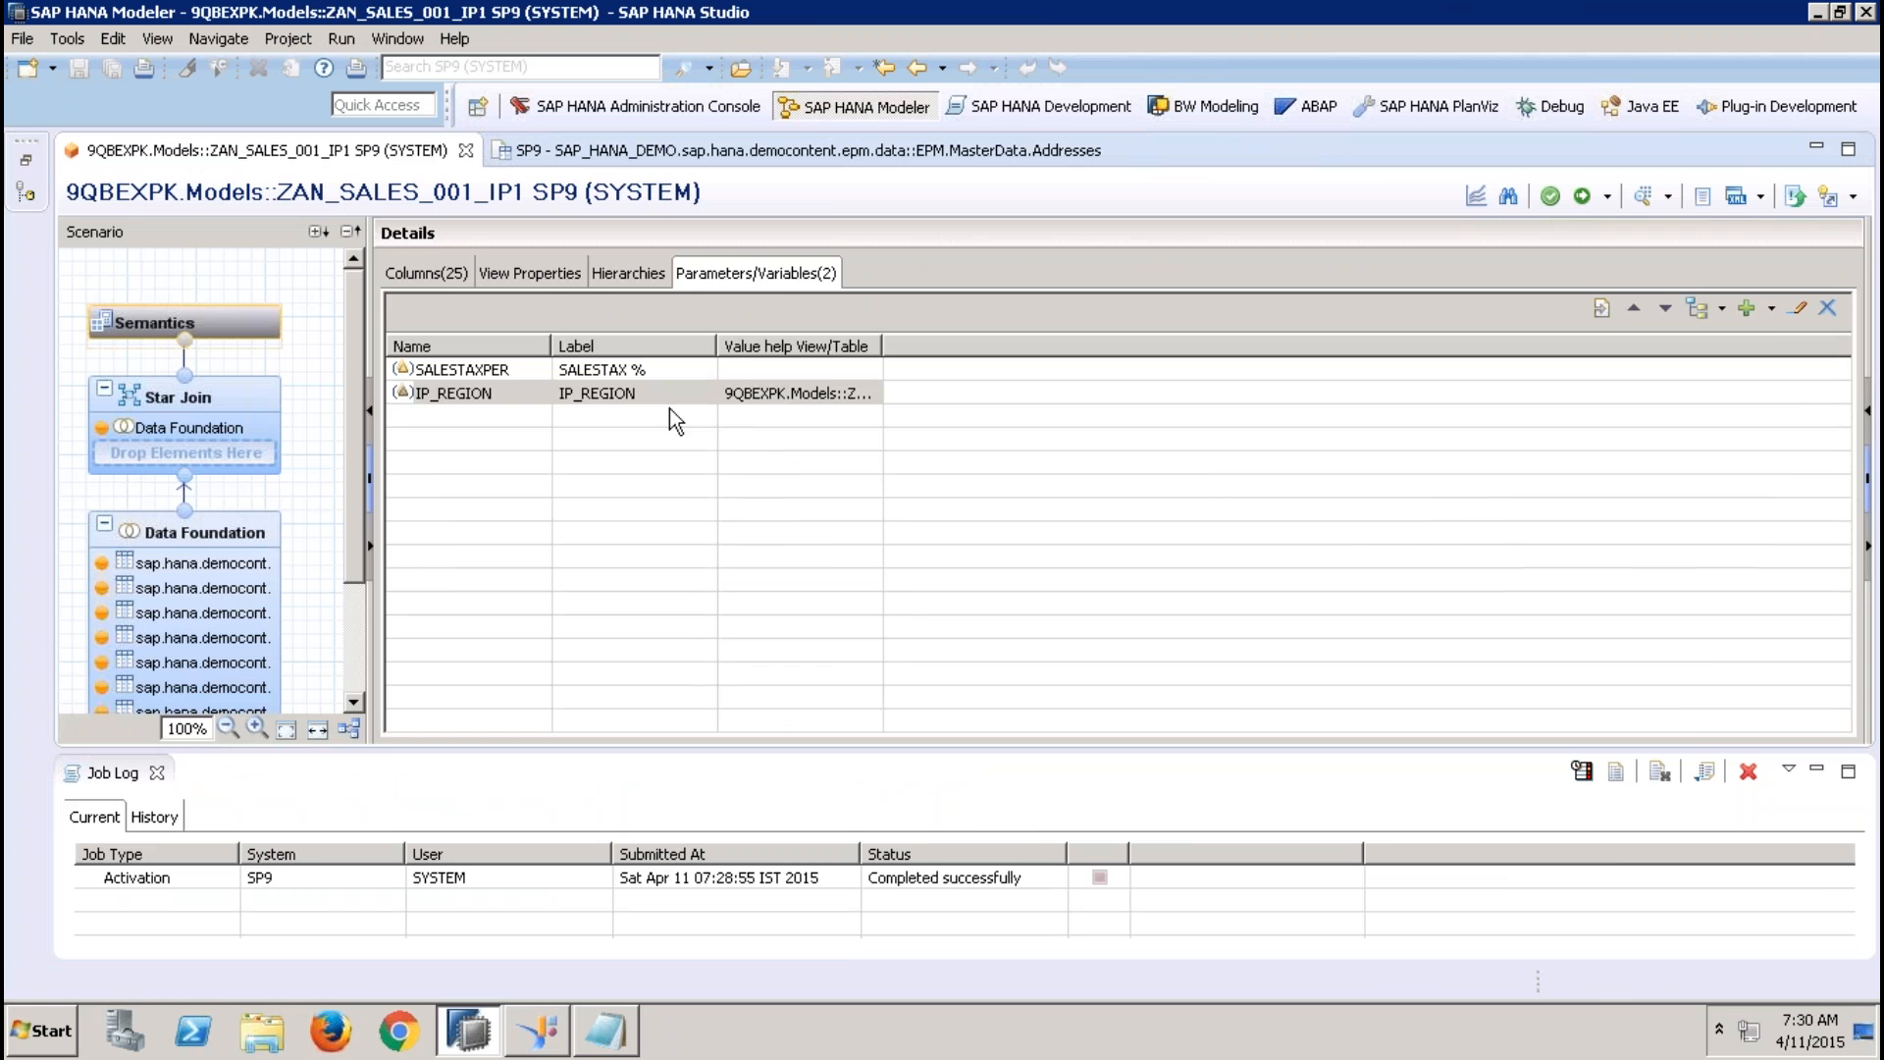
{"action": "left_click", "coordinate": [671, 403]}
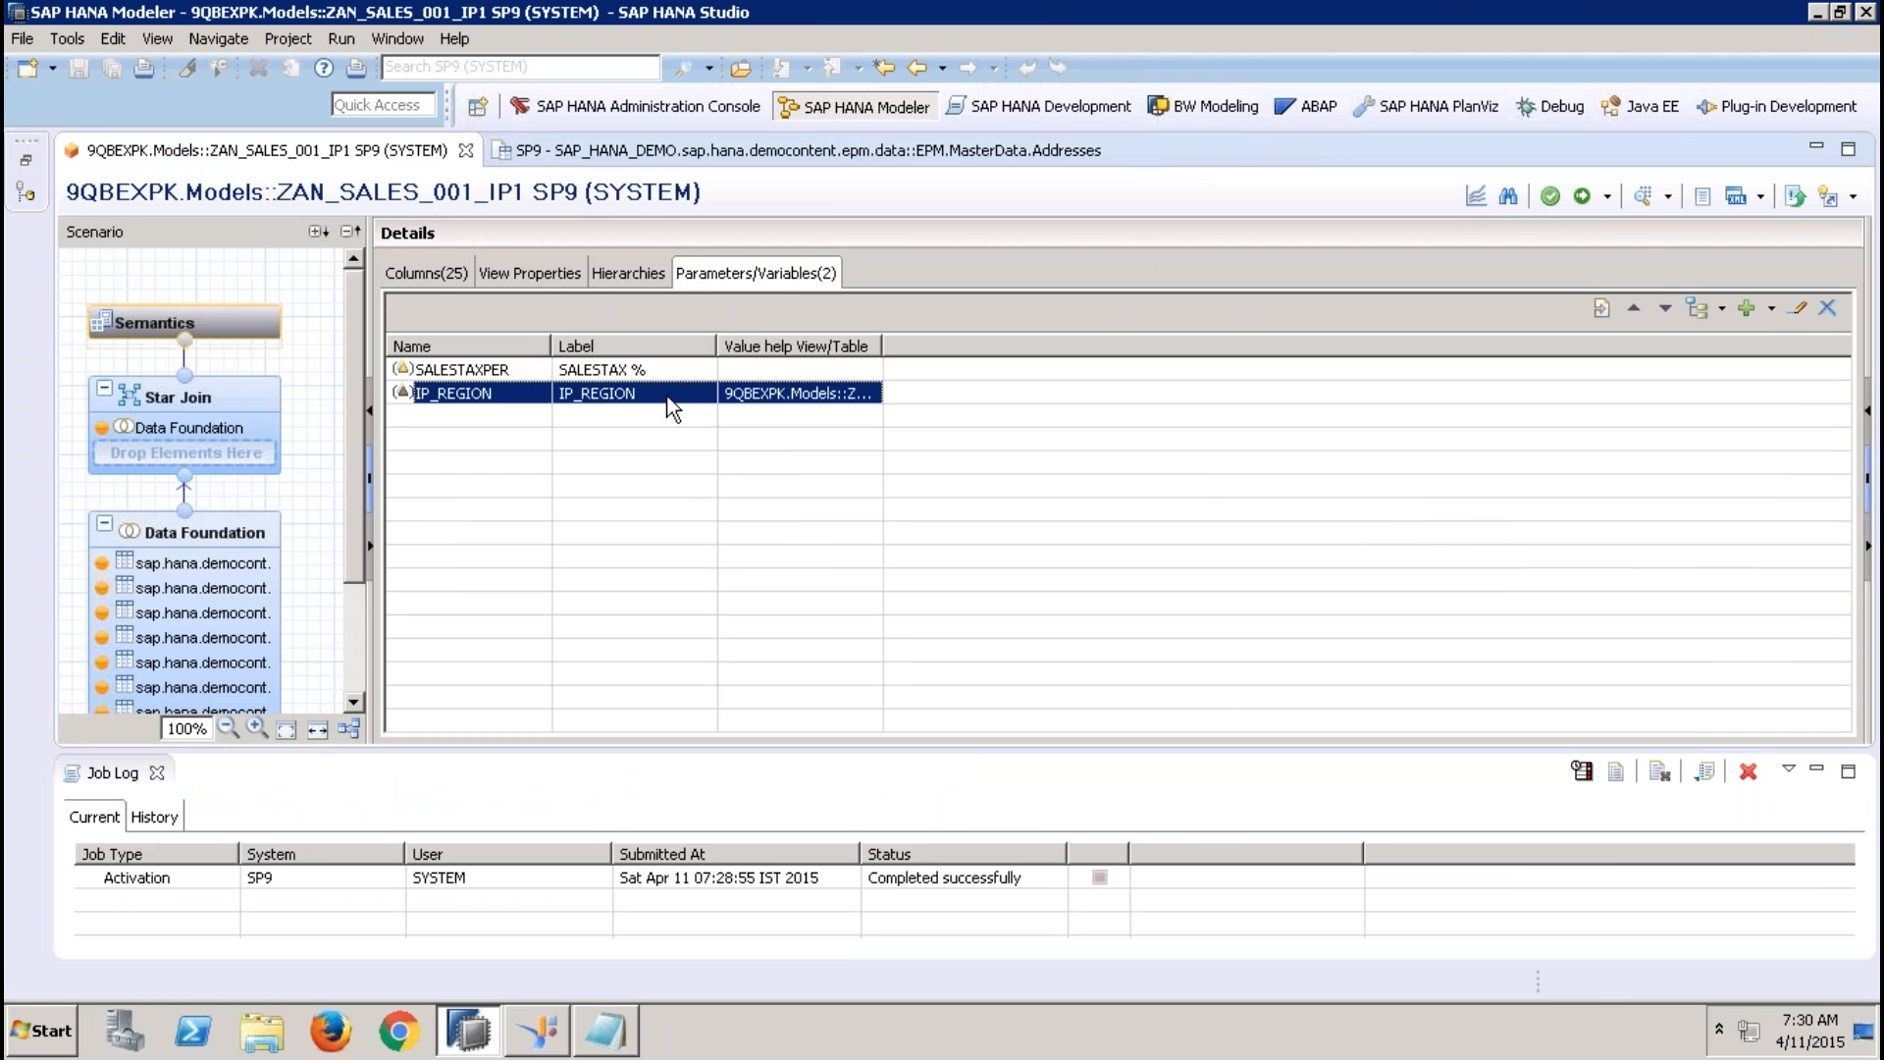
{"action": "left_click", "coordinate": [1799, 310]}
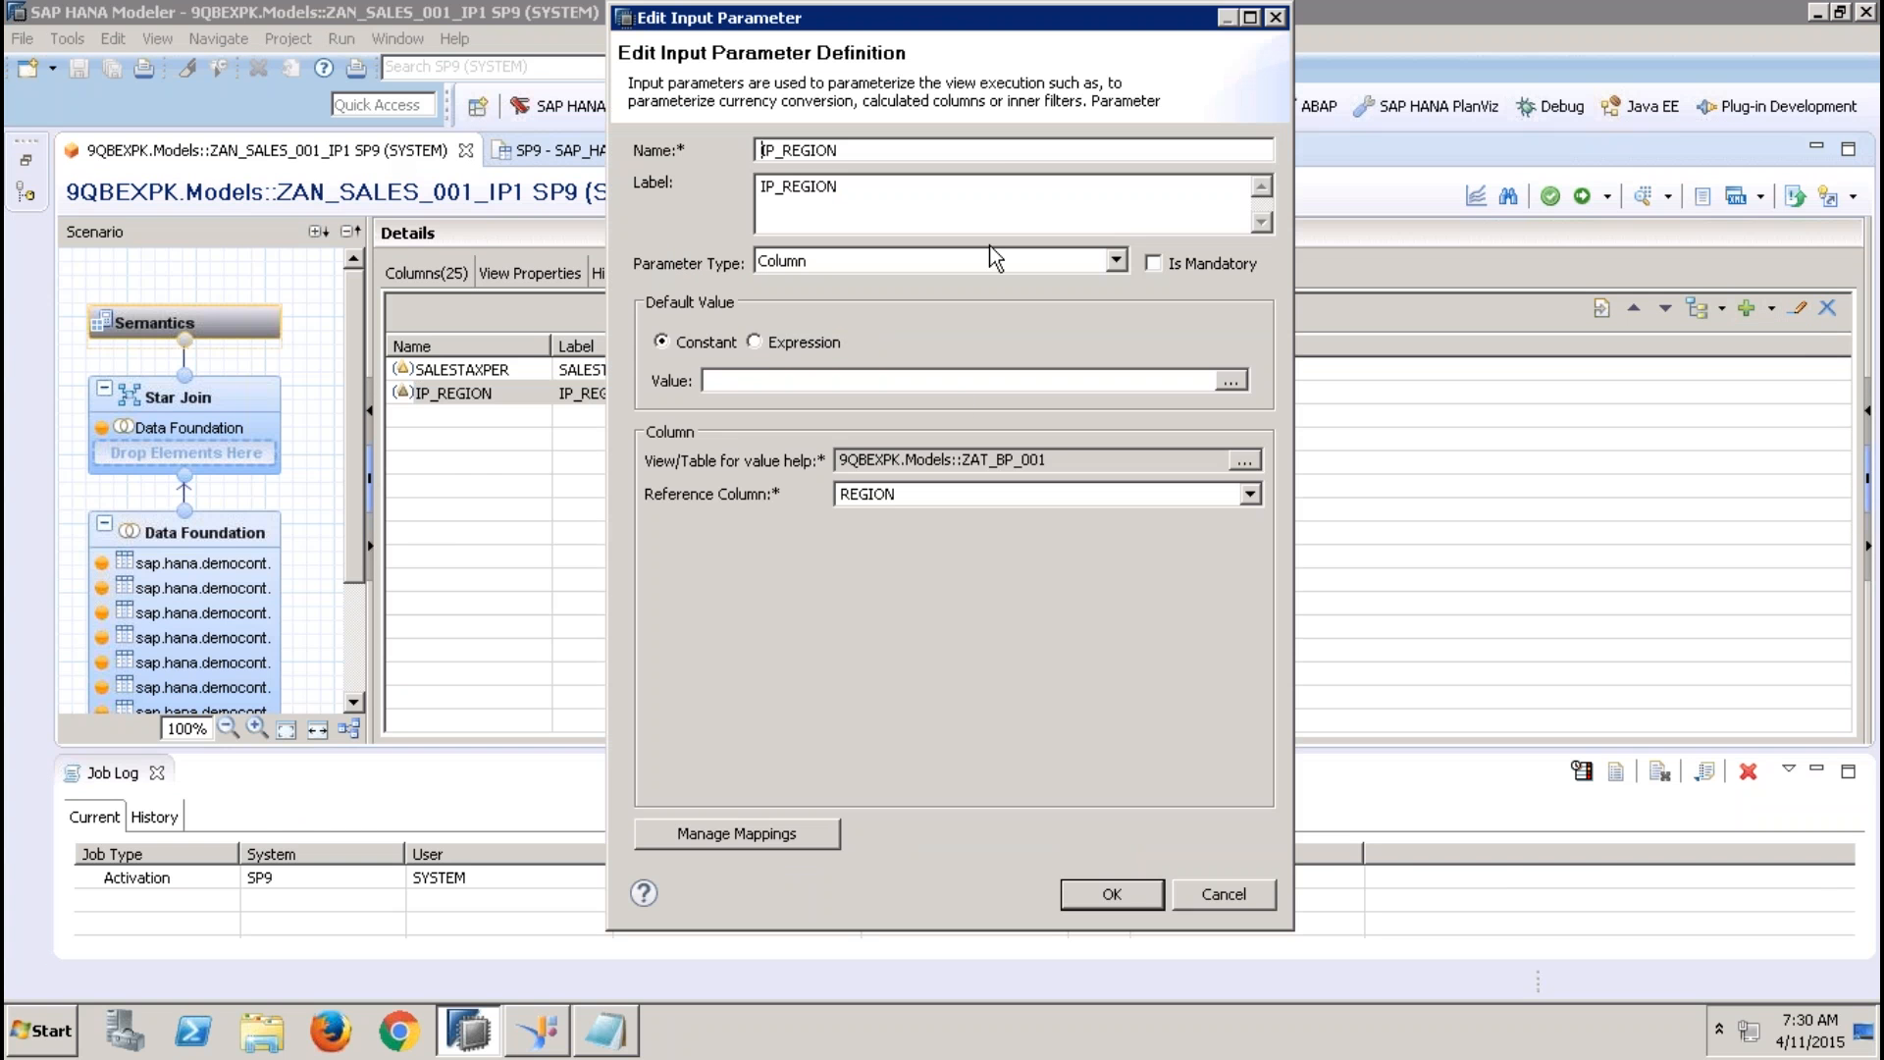
{"action": "left_click", "coordinate": [912, 259]}
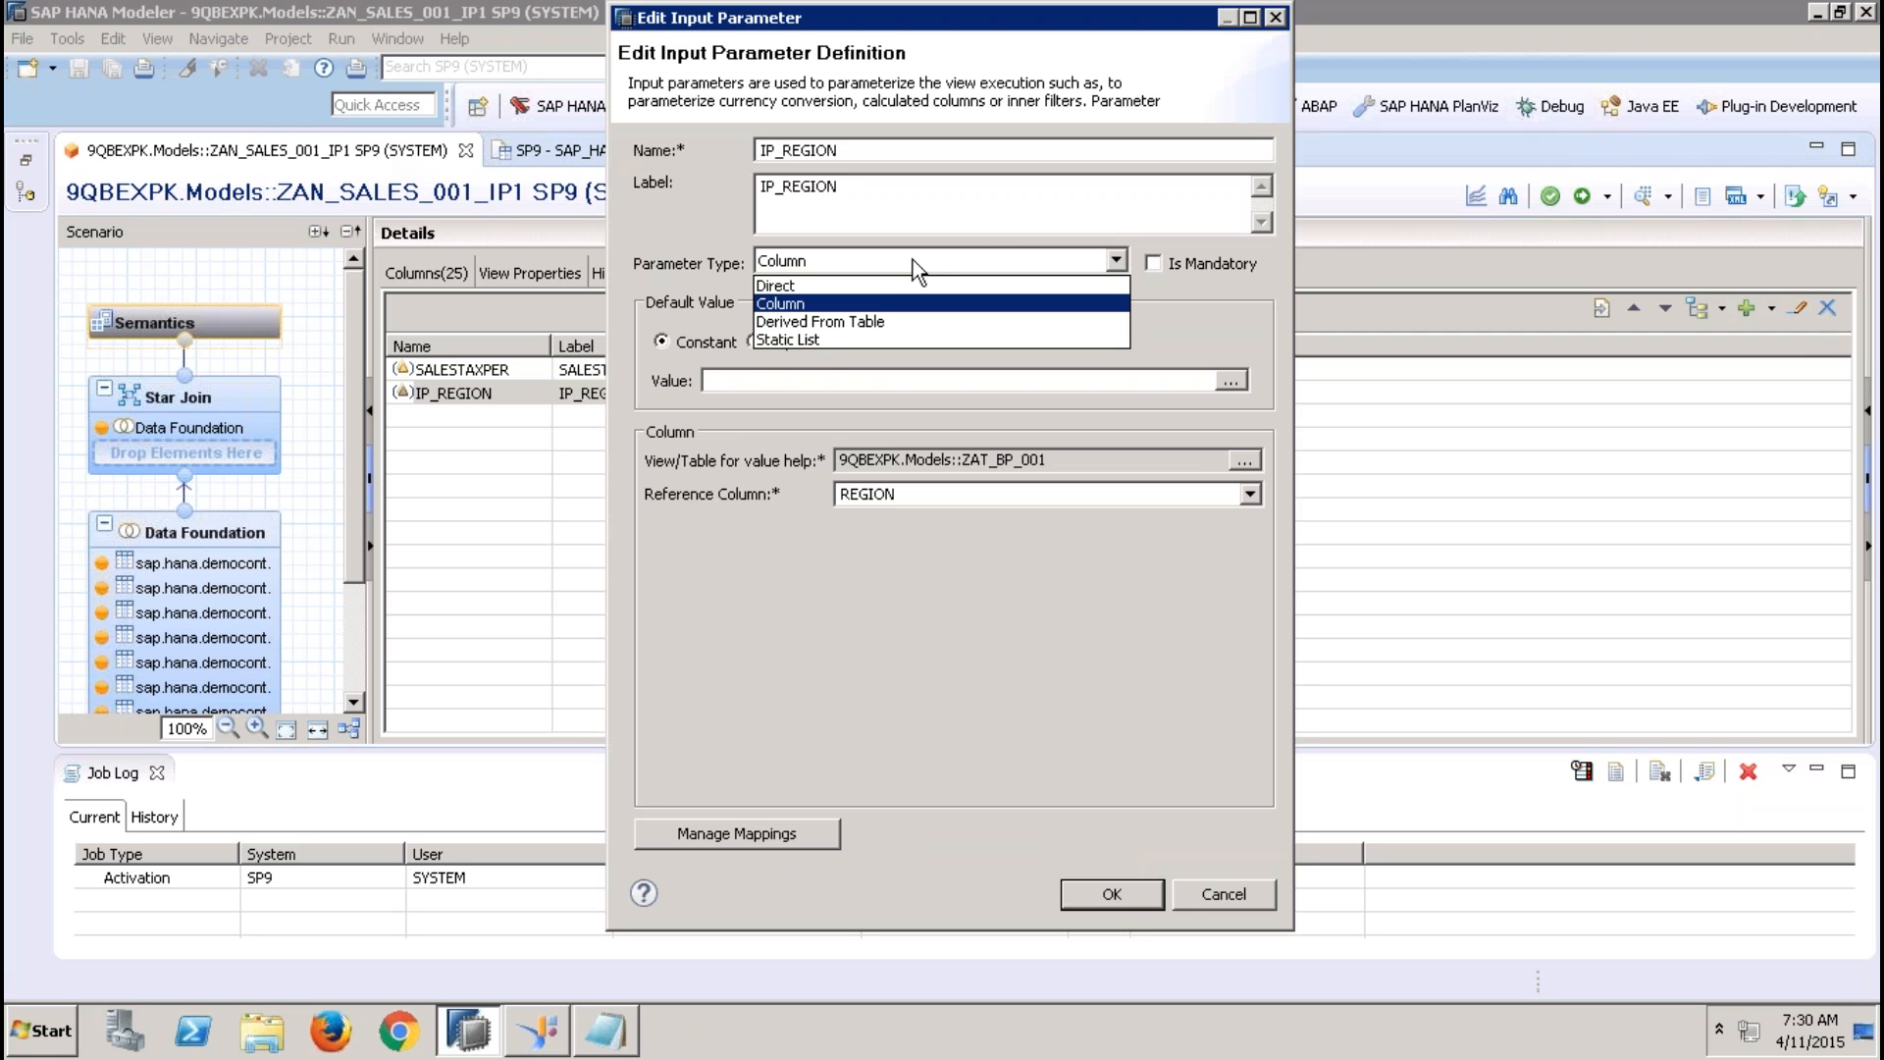
{"action": "left_click", "coordinate": [862, 324]}
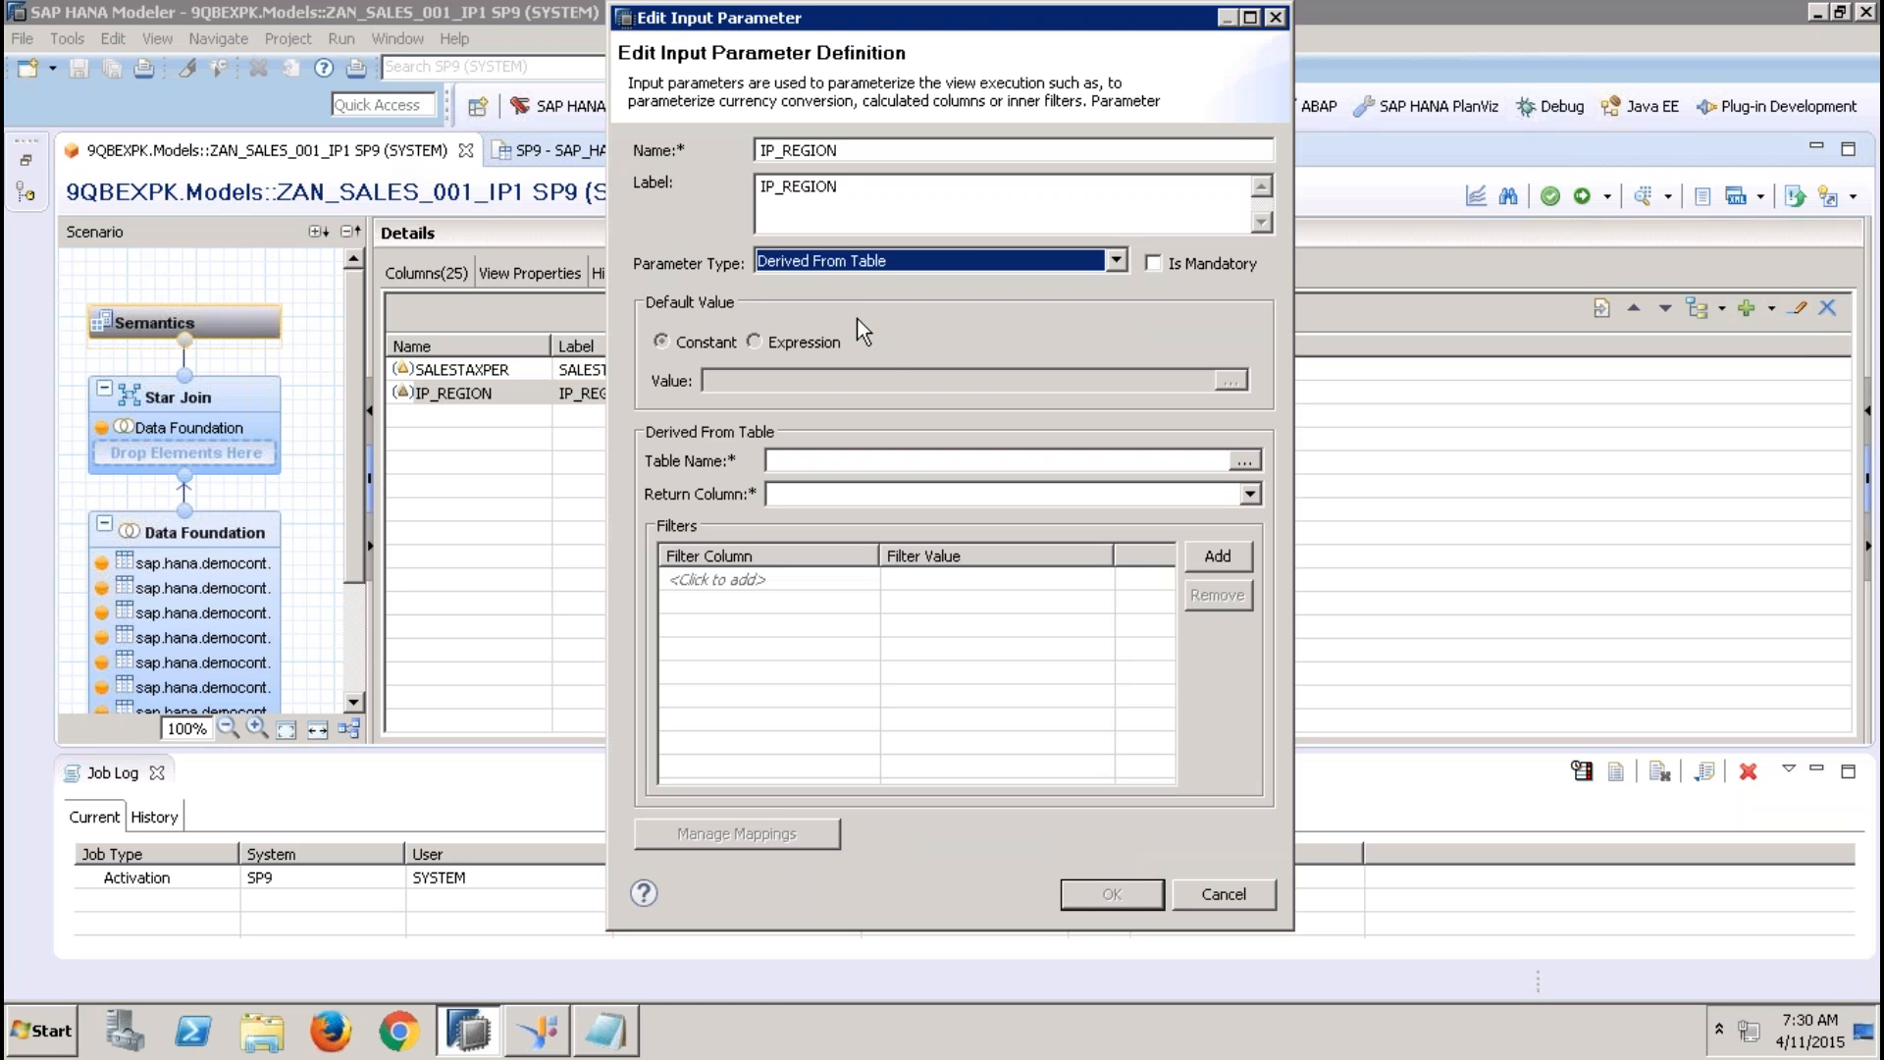
Search for sap.hana.demo, choose EPM.MasterData.Addresses as the parameter's source table and set the return column to REGION
{"action": "left_click", "coordinate": [1243, 461]}
{"action": "type", "text": "SA"}
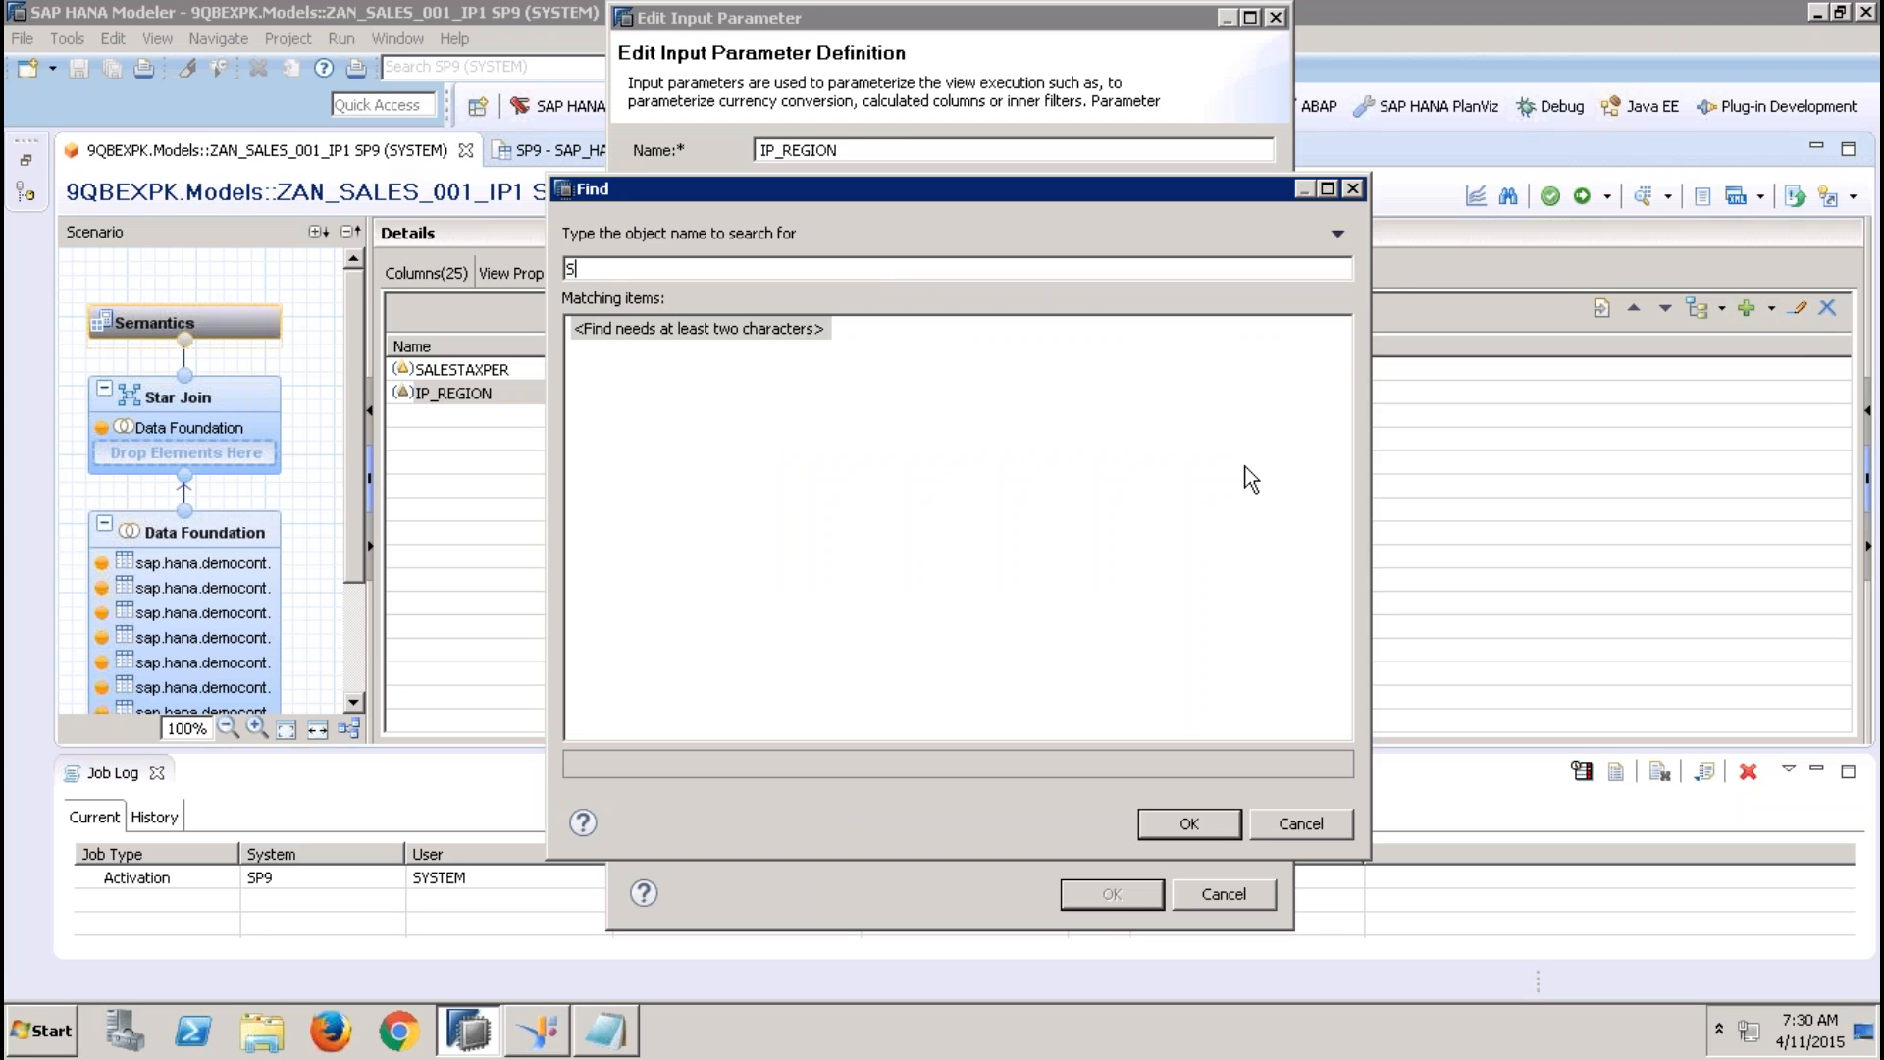
{"action": "key", "text": "BackSpace"}
{"action": "key", "text": "BackSpace"}
{"action": "type", "text": "sap.hana"}
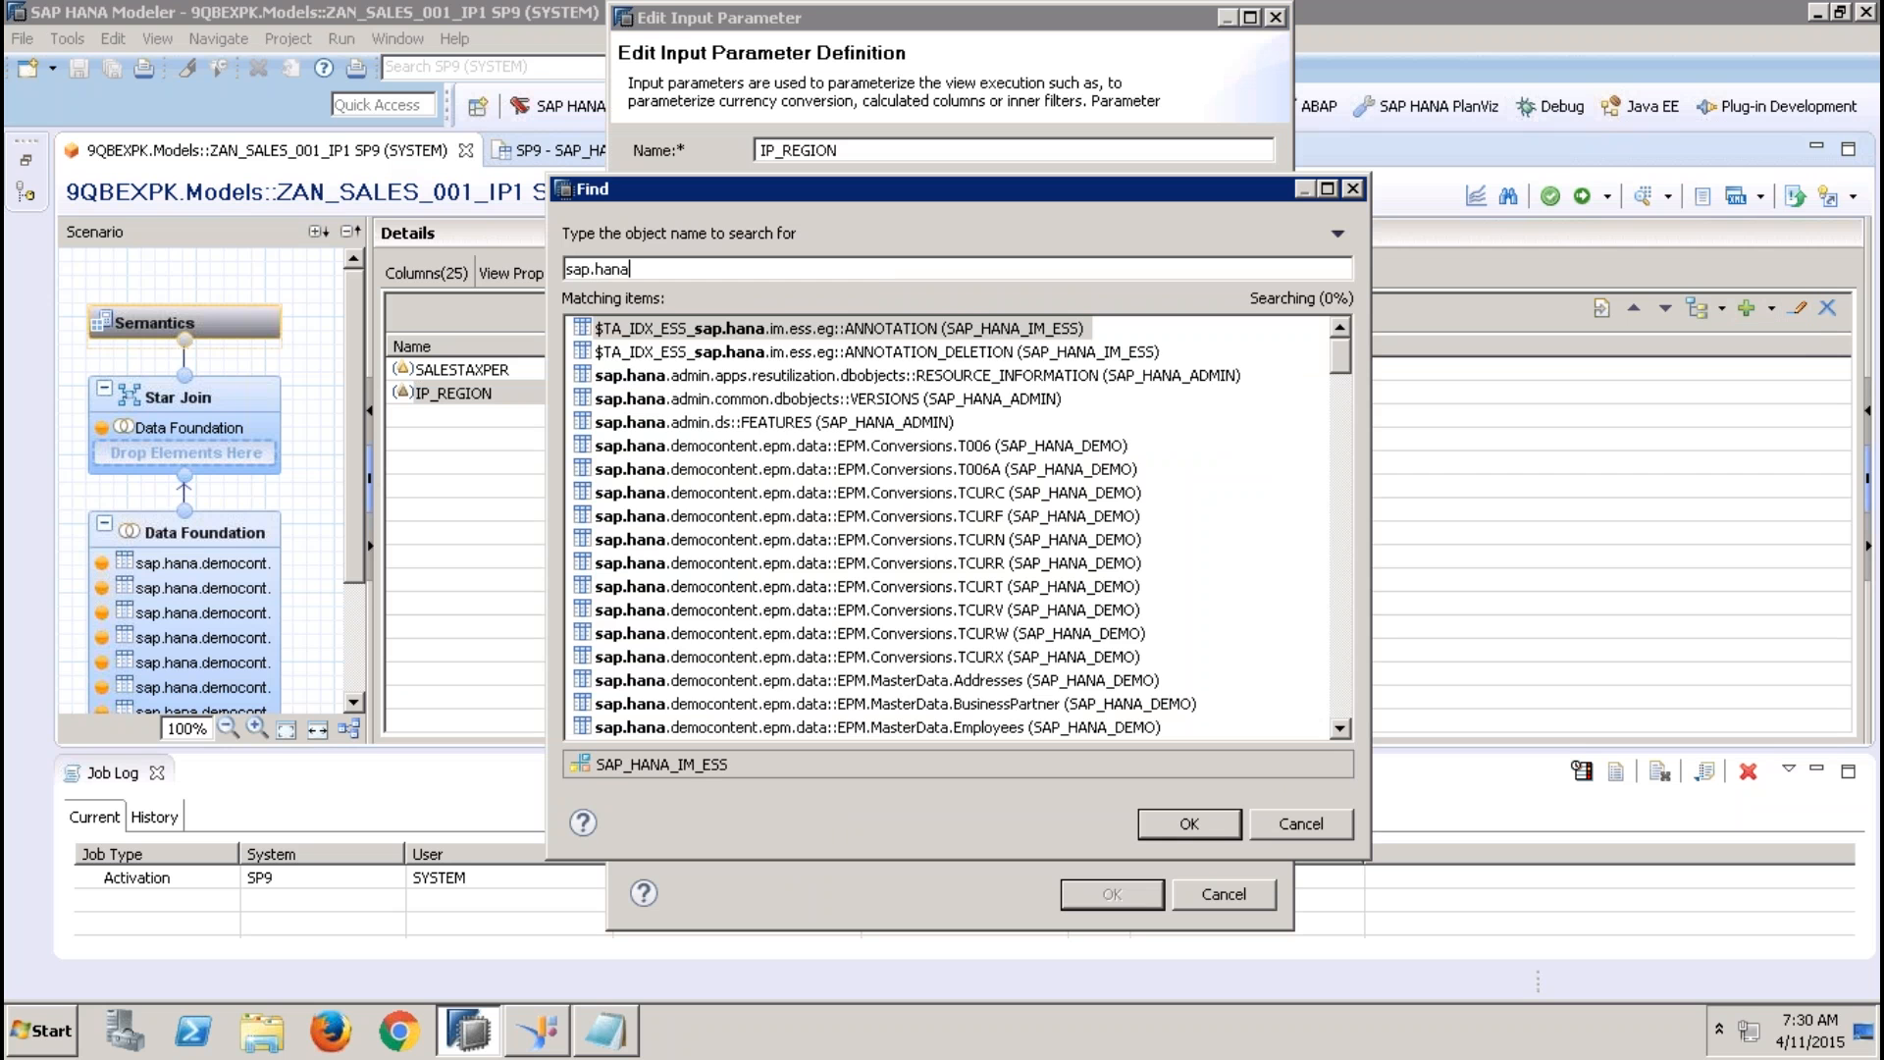
{"action": "type", "text": ".demo"}
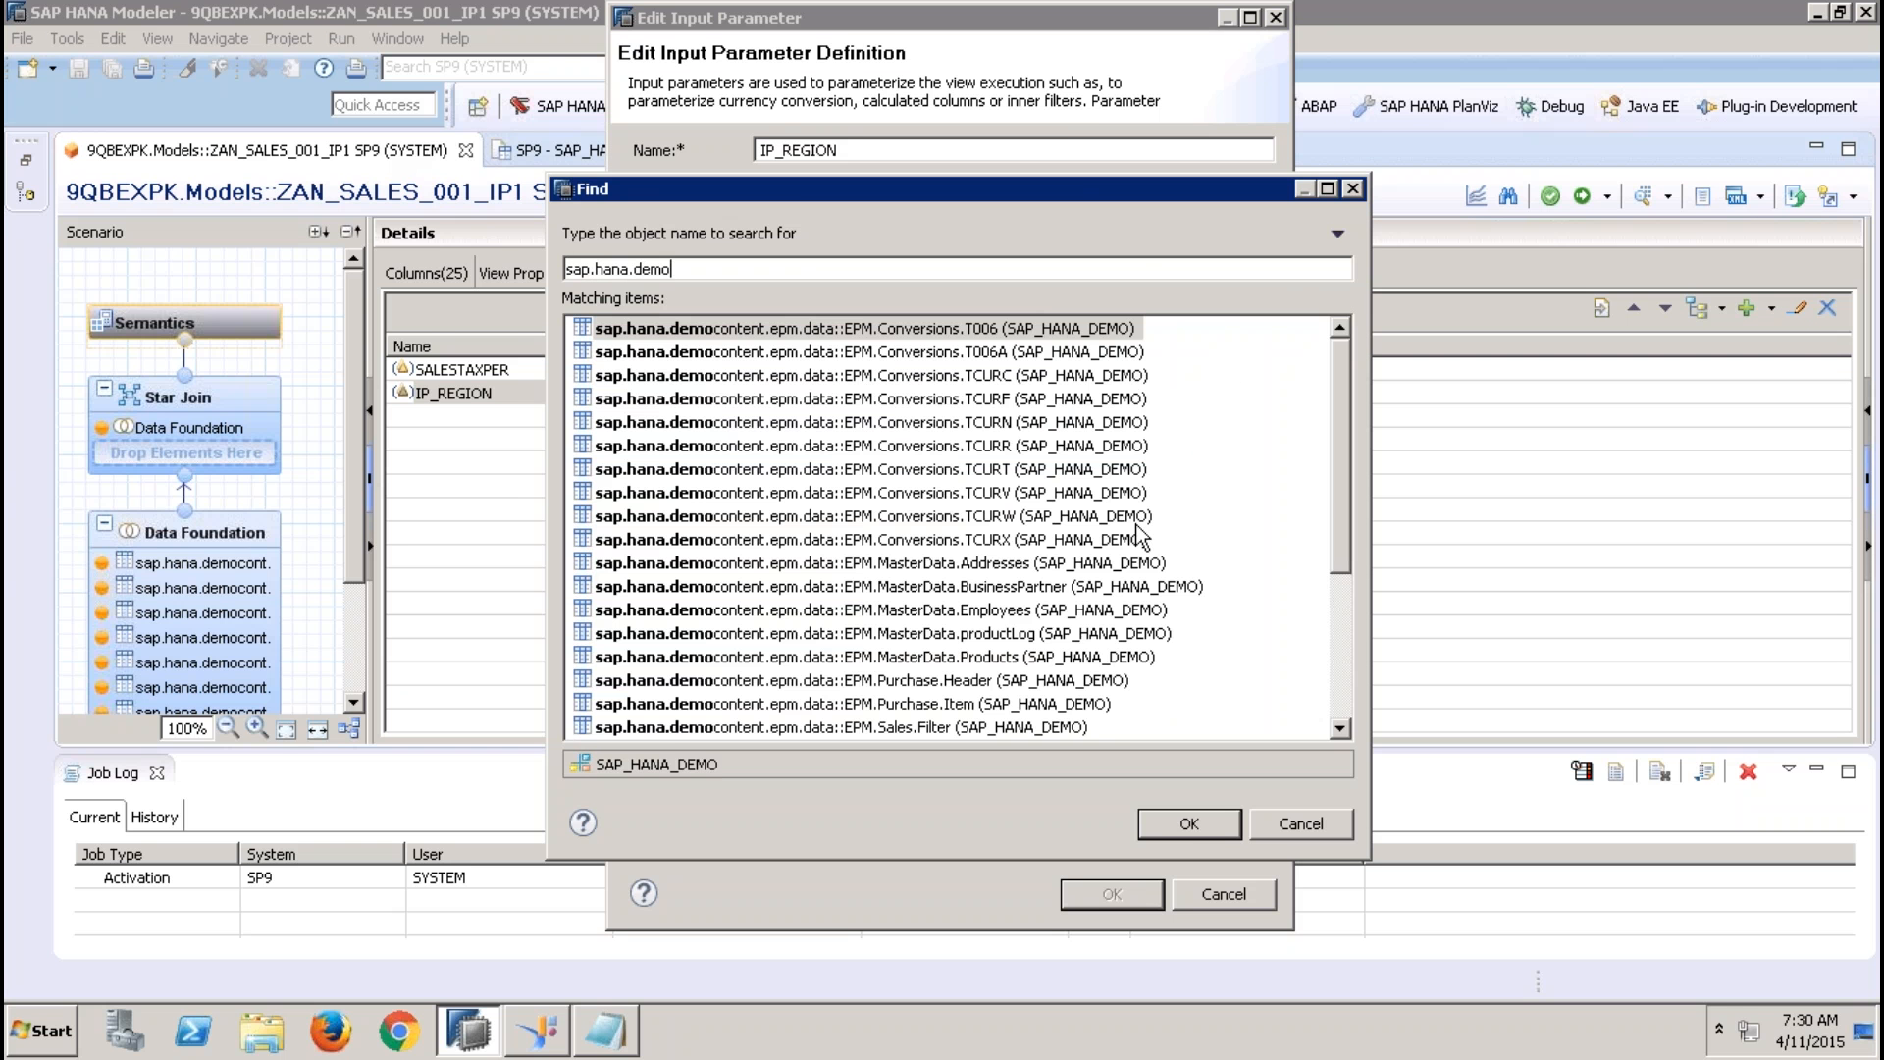
{"action": "double_click", "coordinate": [1099, 562]}
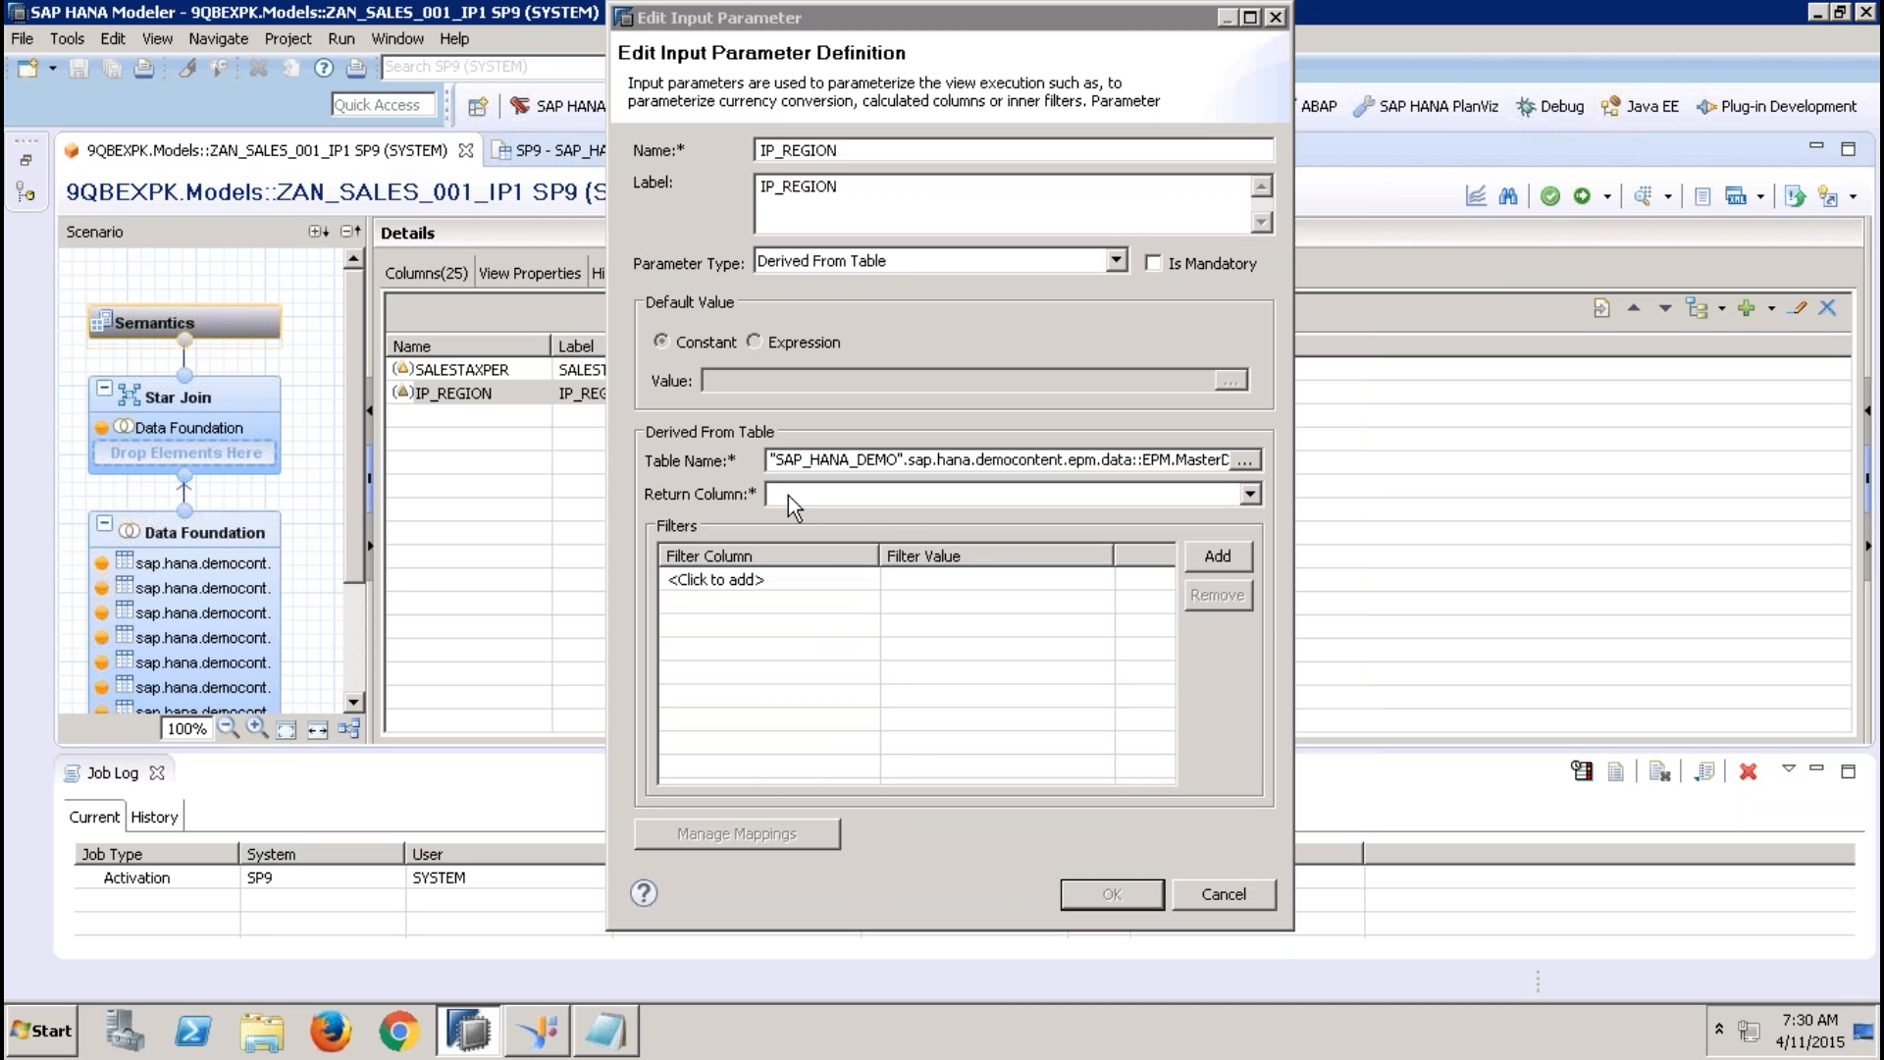
{"action": "left_click", "coordinate": [787, 496]}
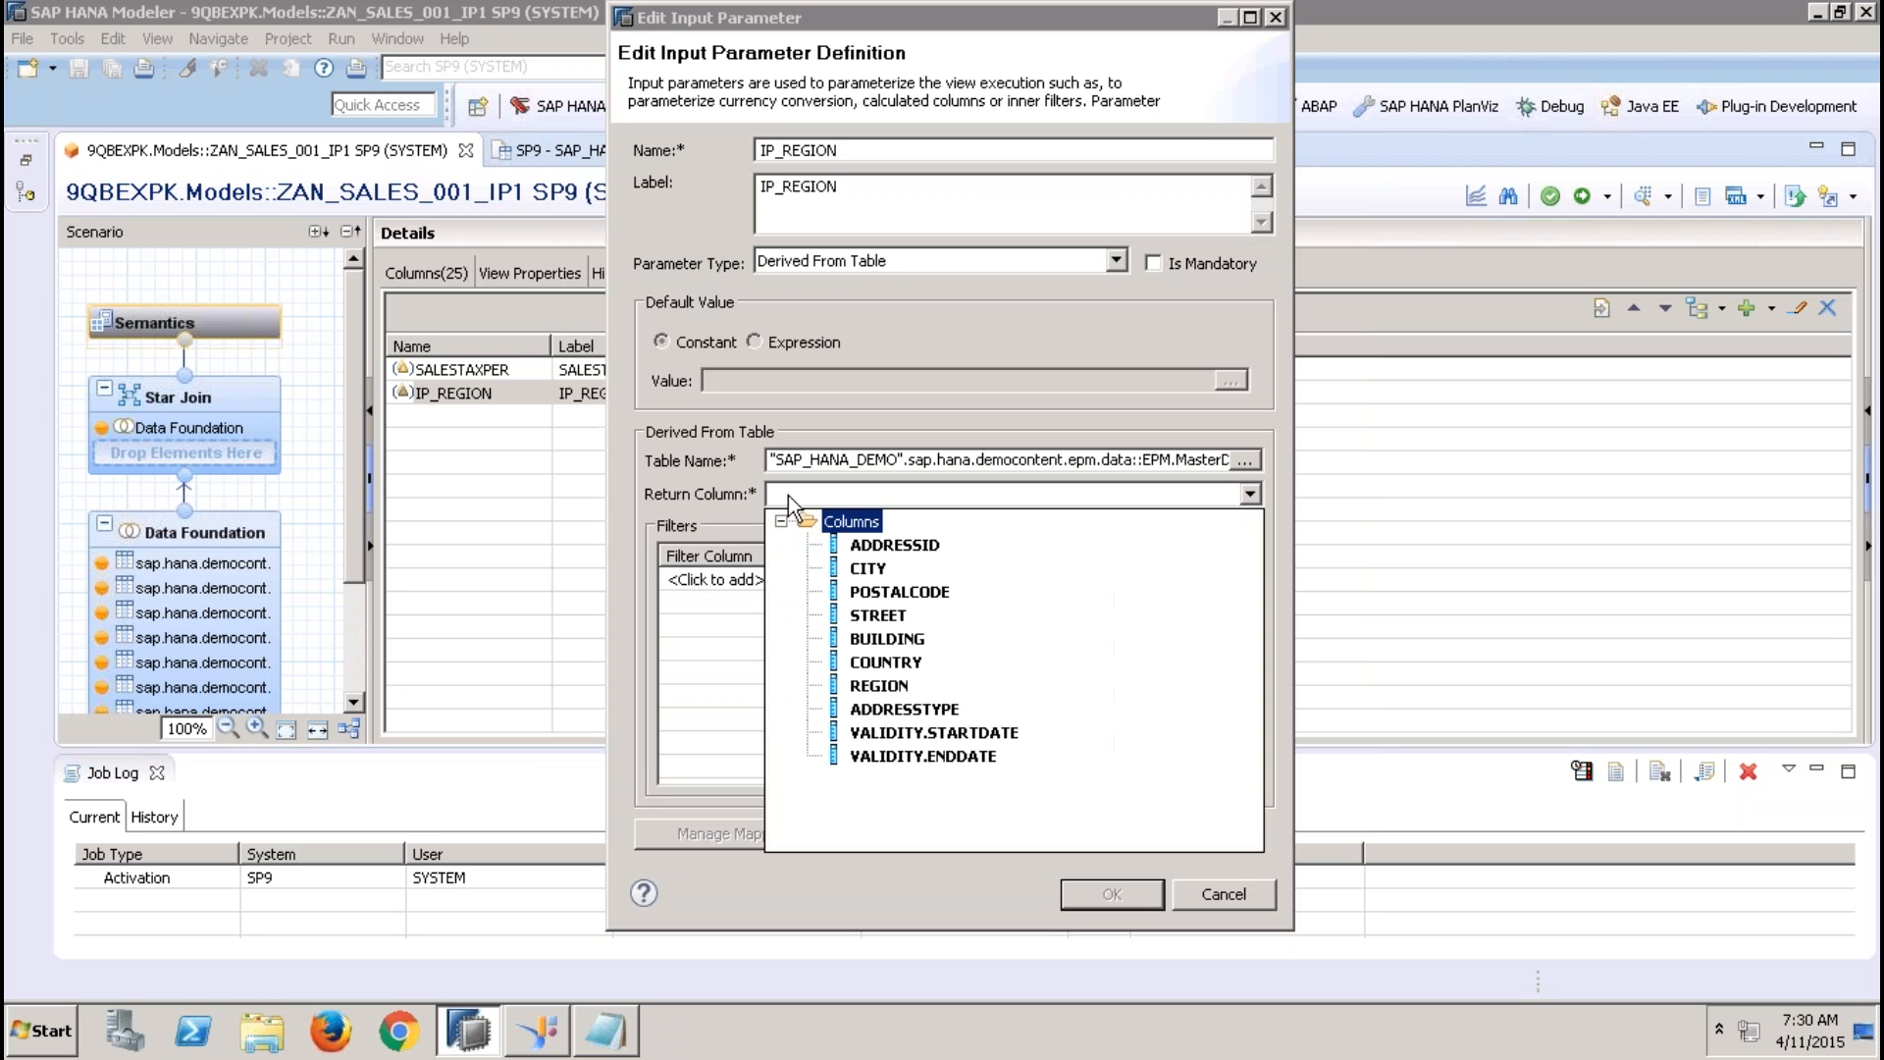
{"action": "left_click", "coordinate": [878, 686]}
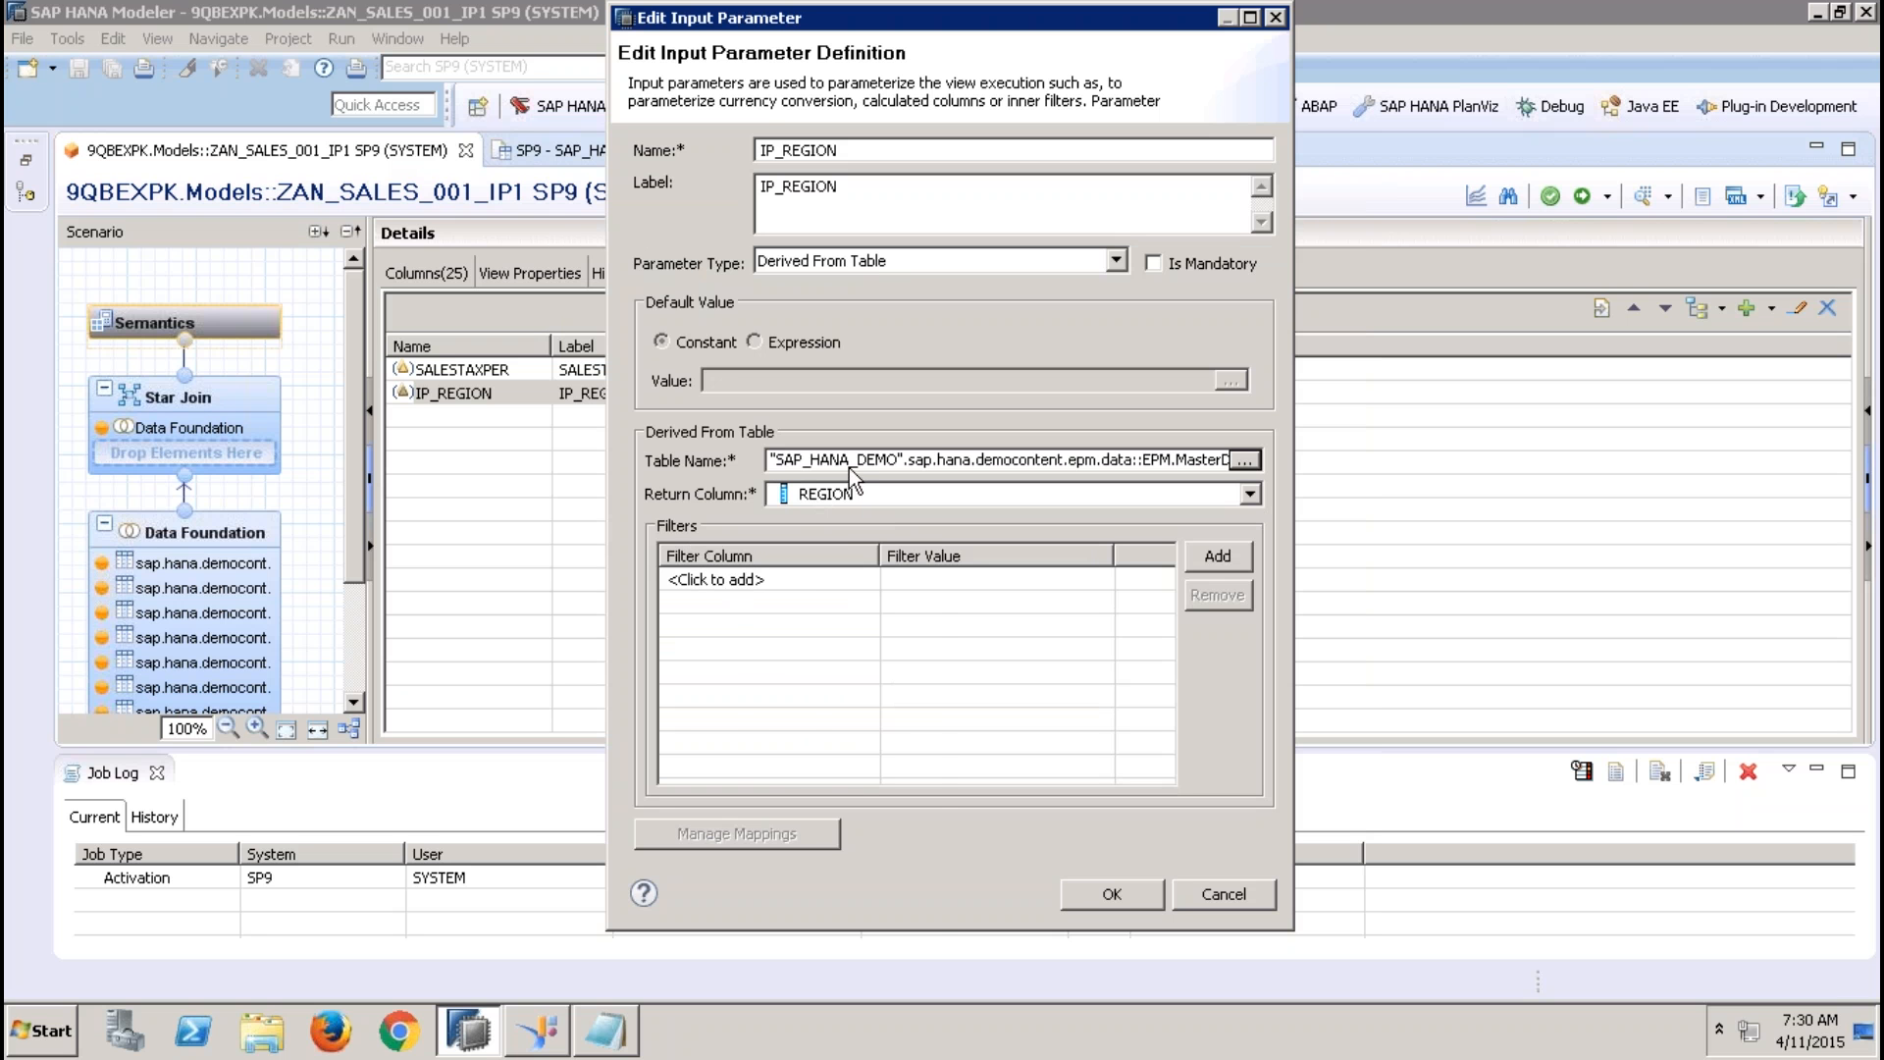
{"action": "left_click", "coordinate": [764, 581]}
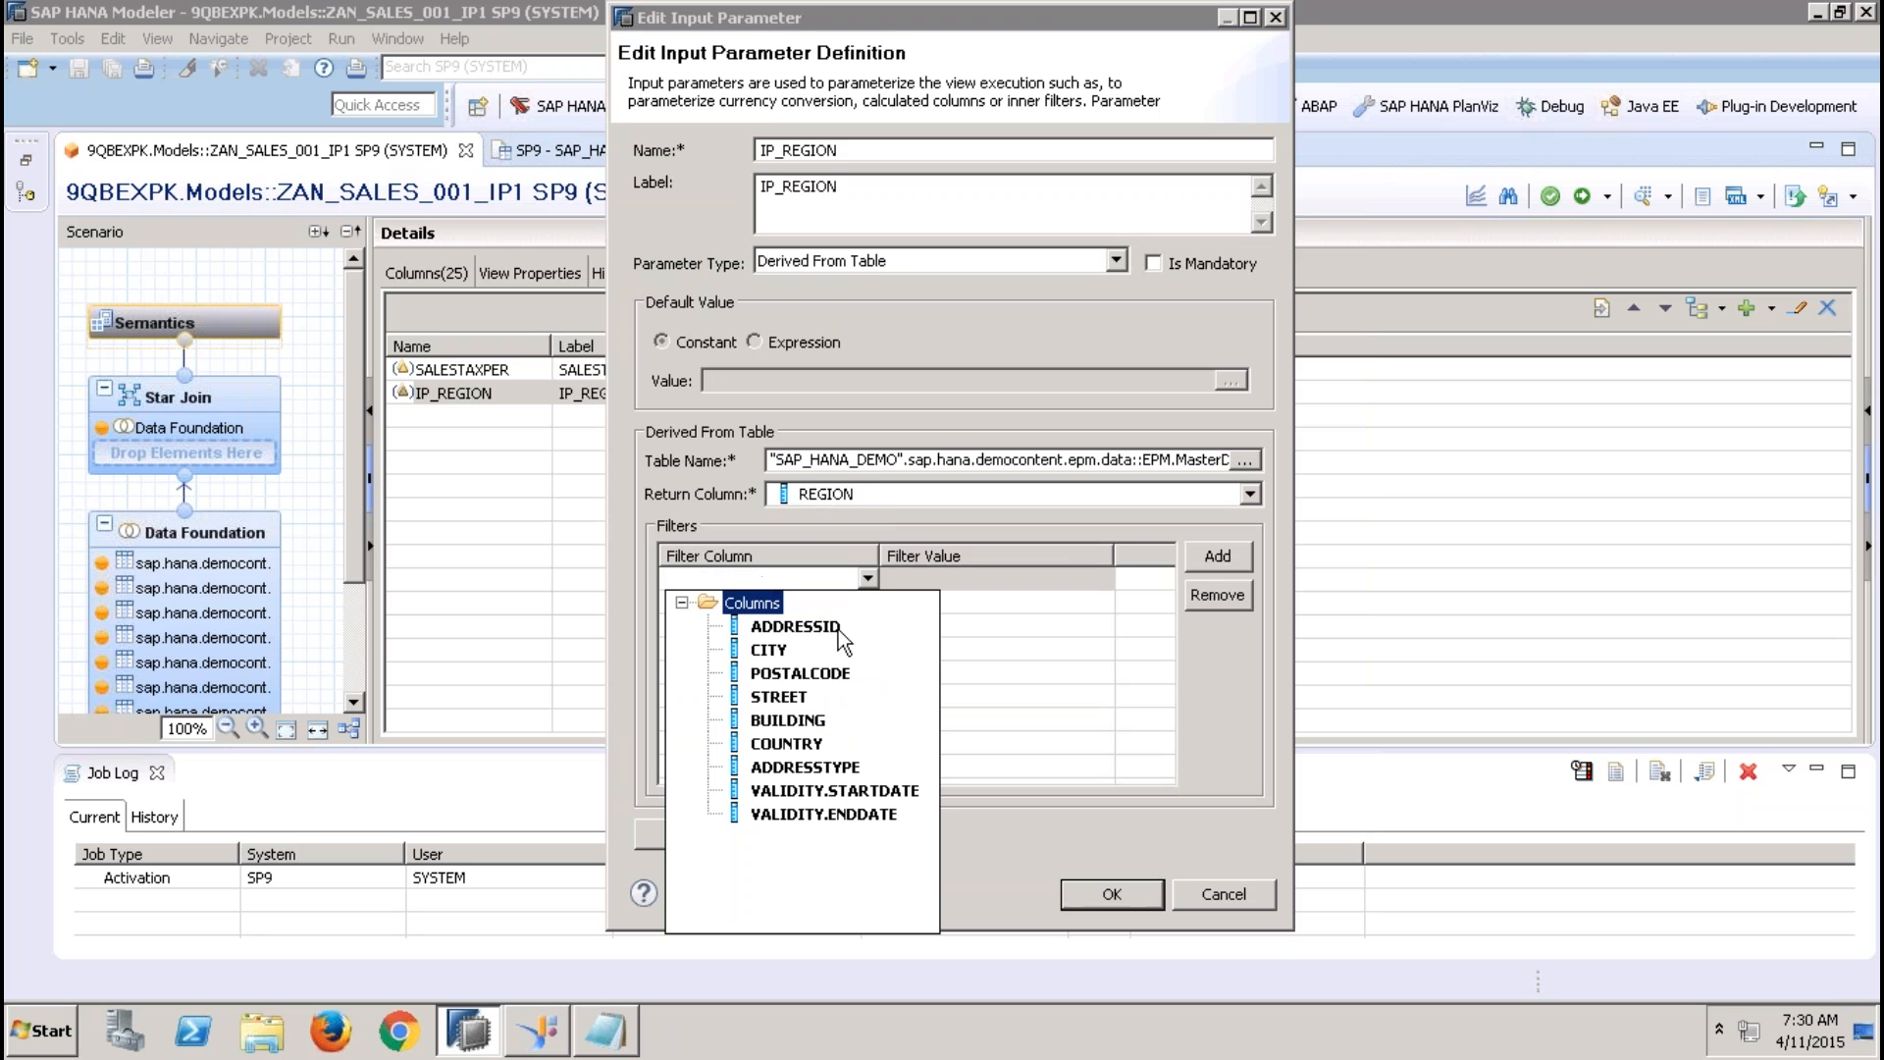
{"action": "left_click", "coordinate": [794, 626]}
{"action": "left_click", "coordinate": [1041, 580]}
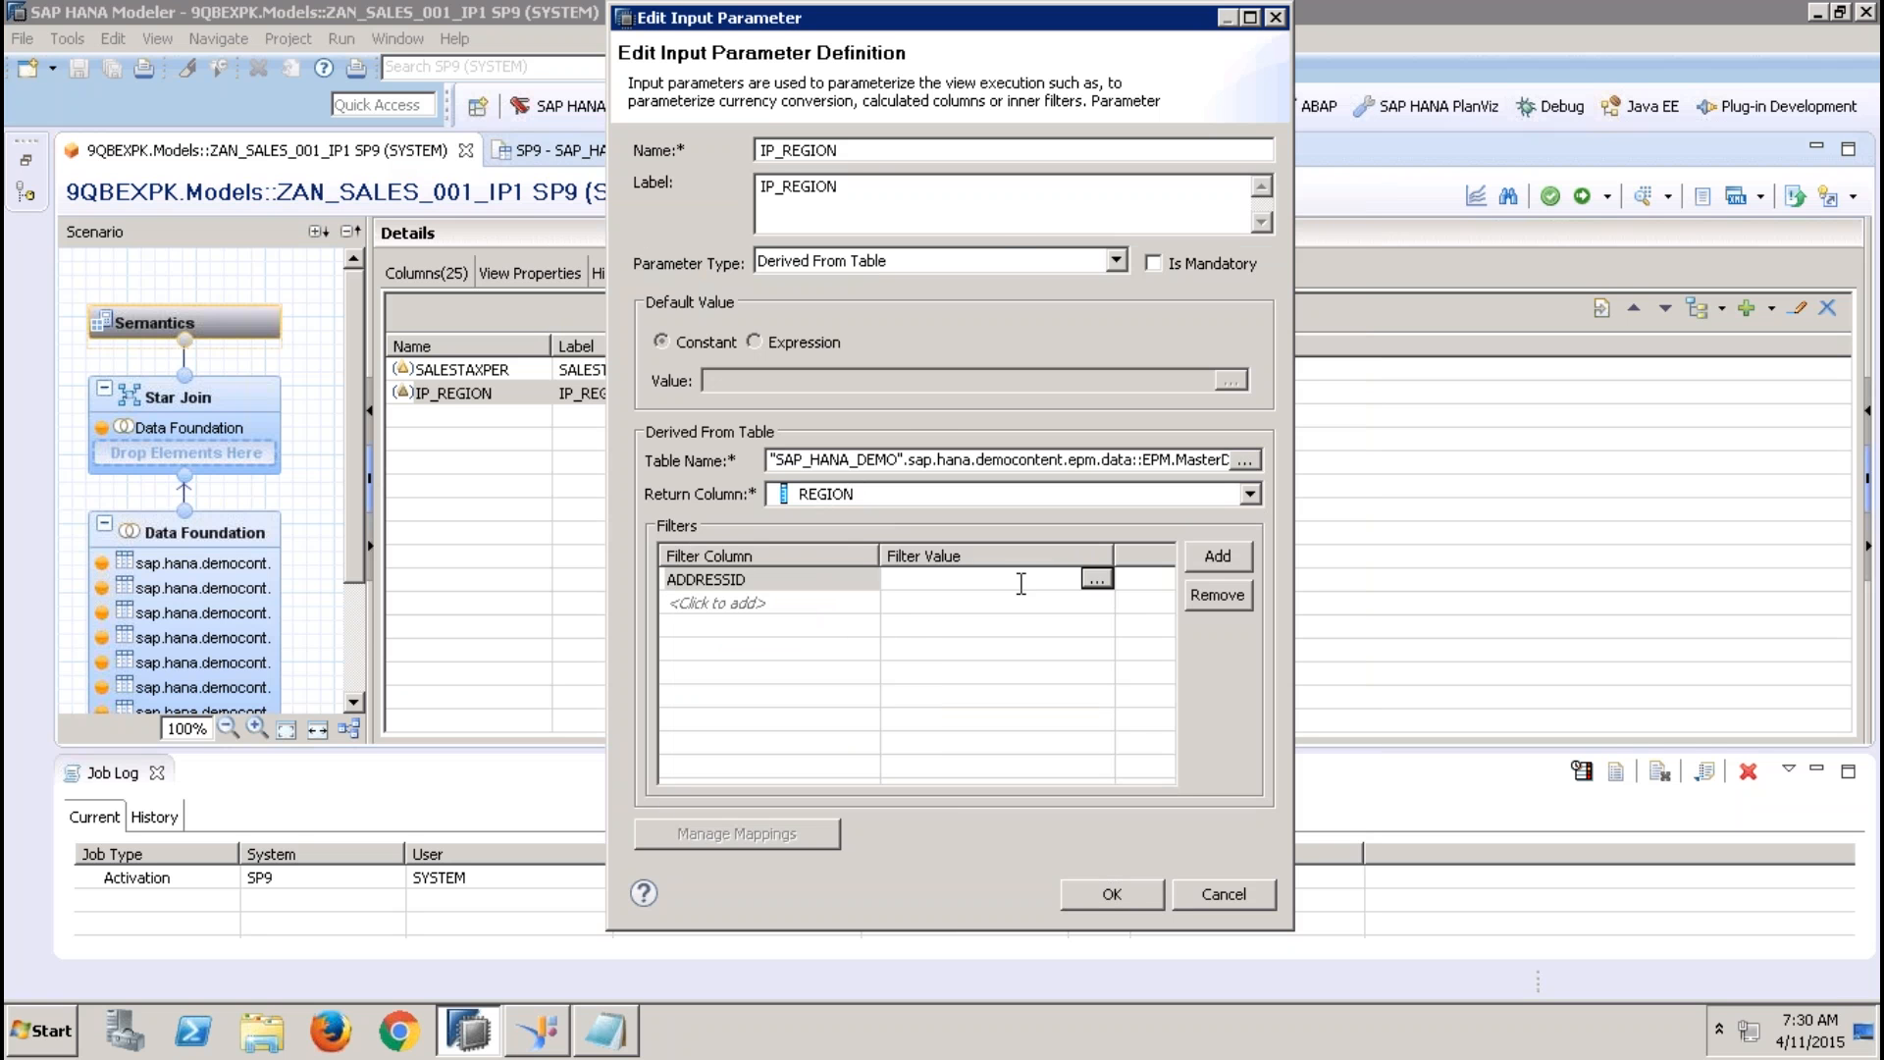
{"action": "left_click", "coordinate": [1096, 579]}
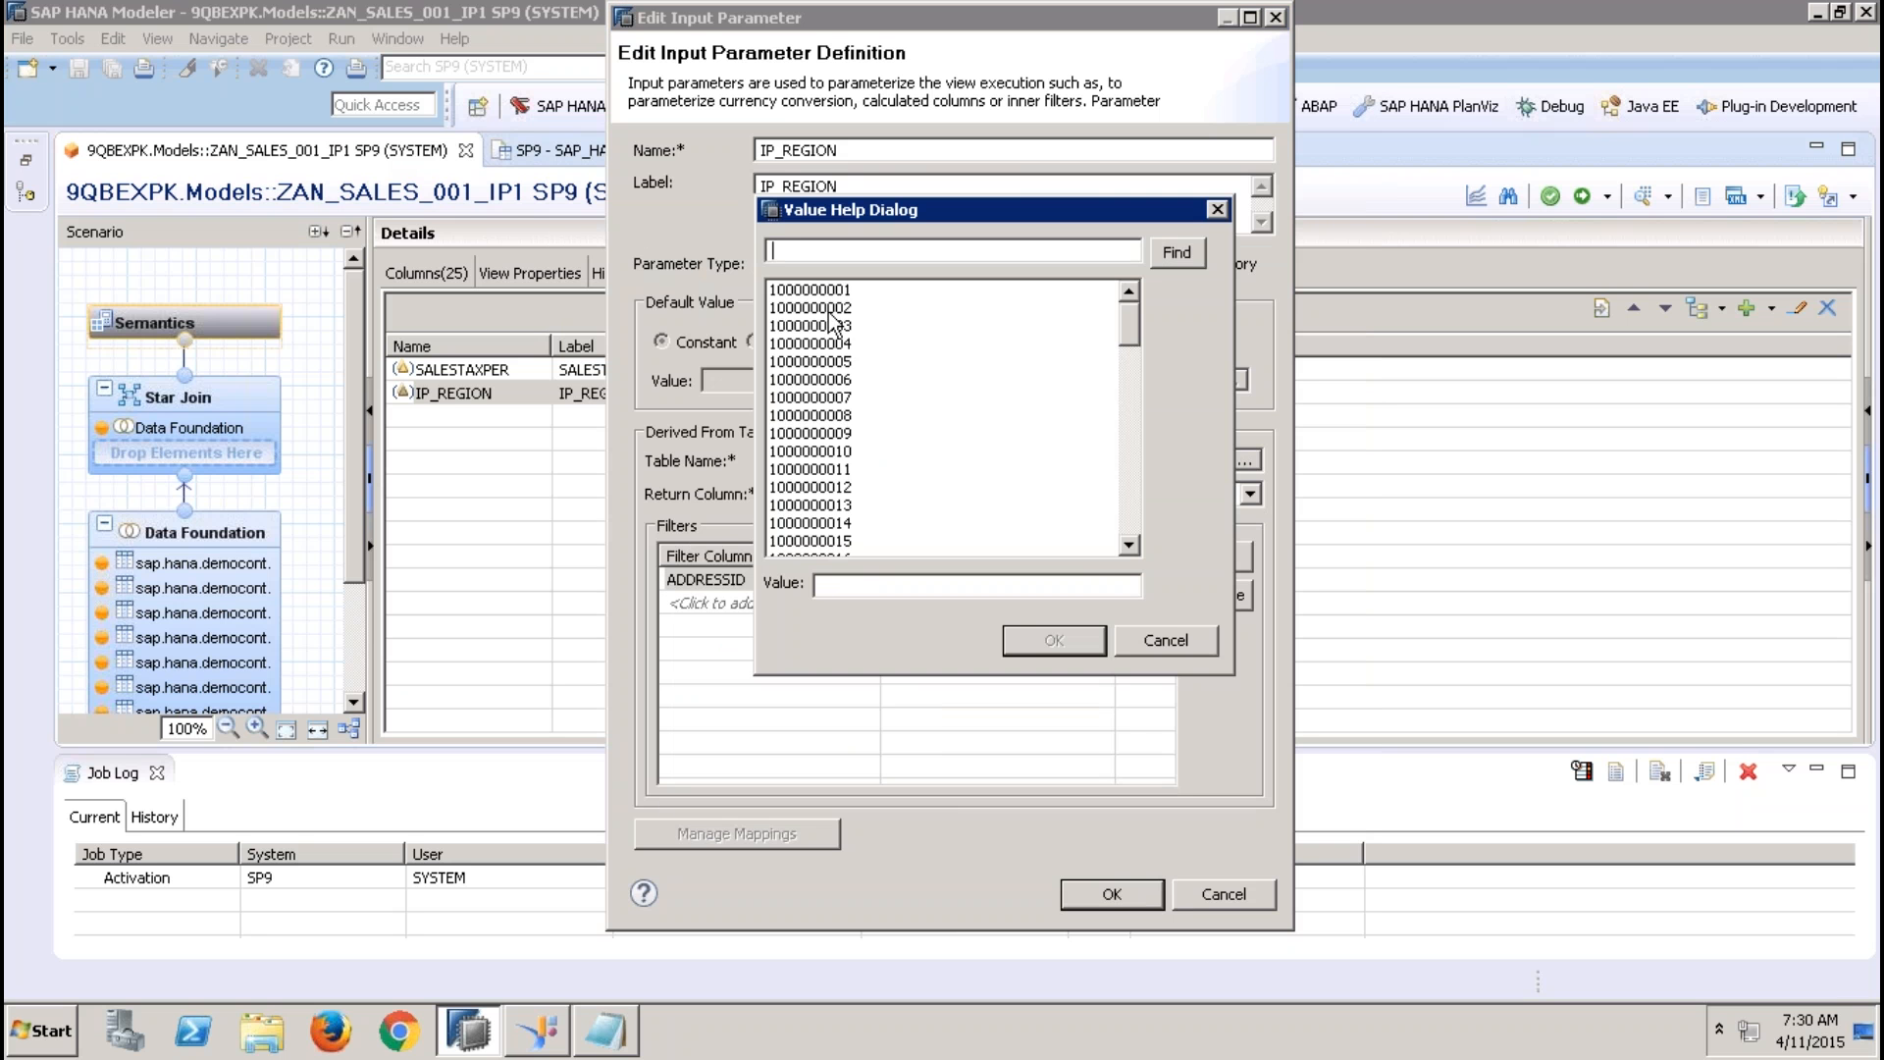
{"action": "double_click", "coordinate": [827, 309]}
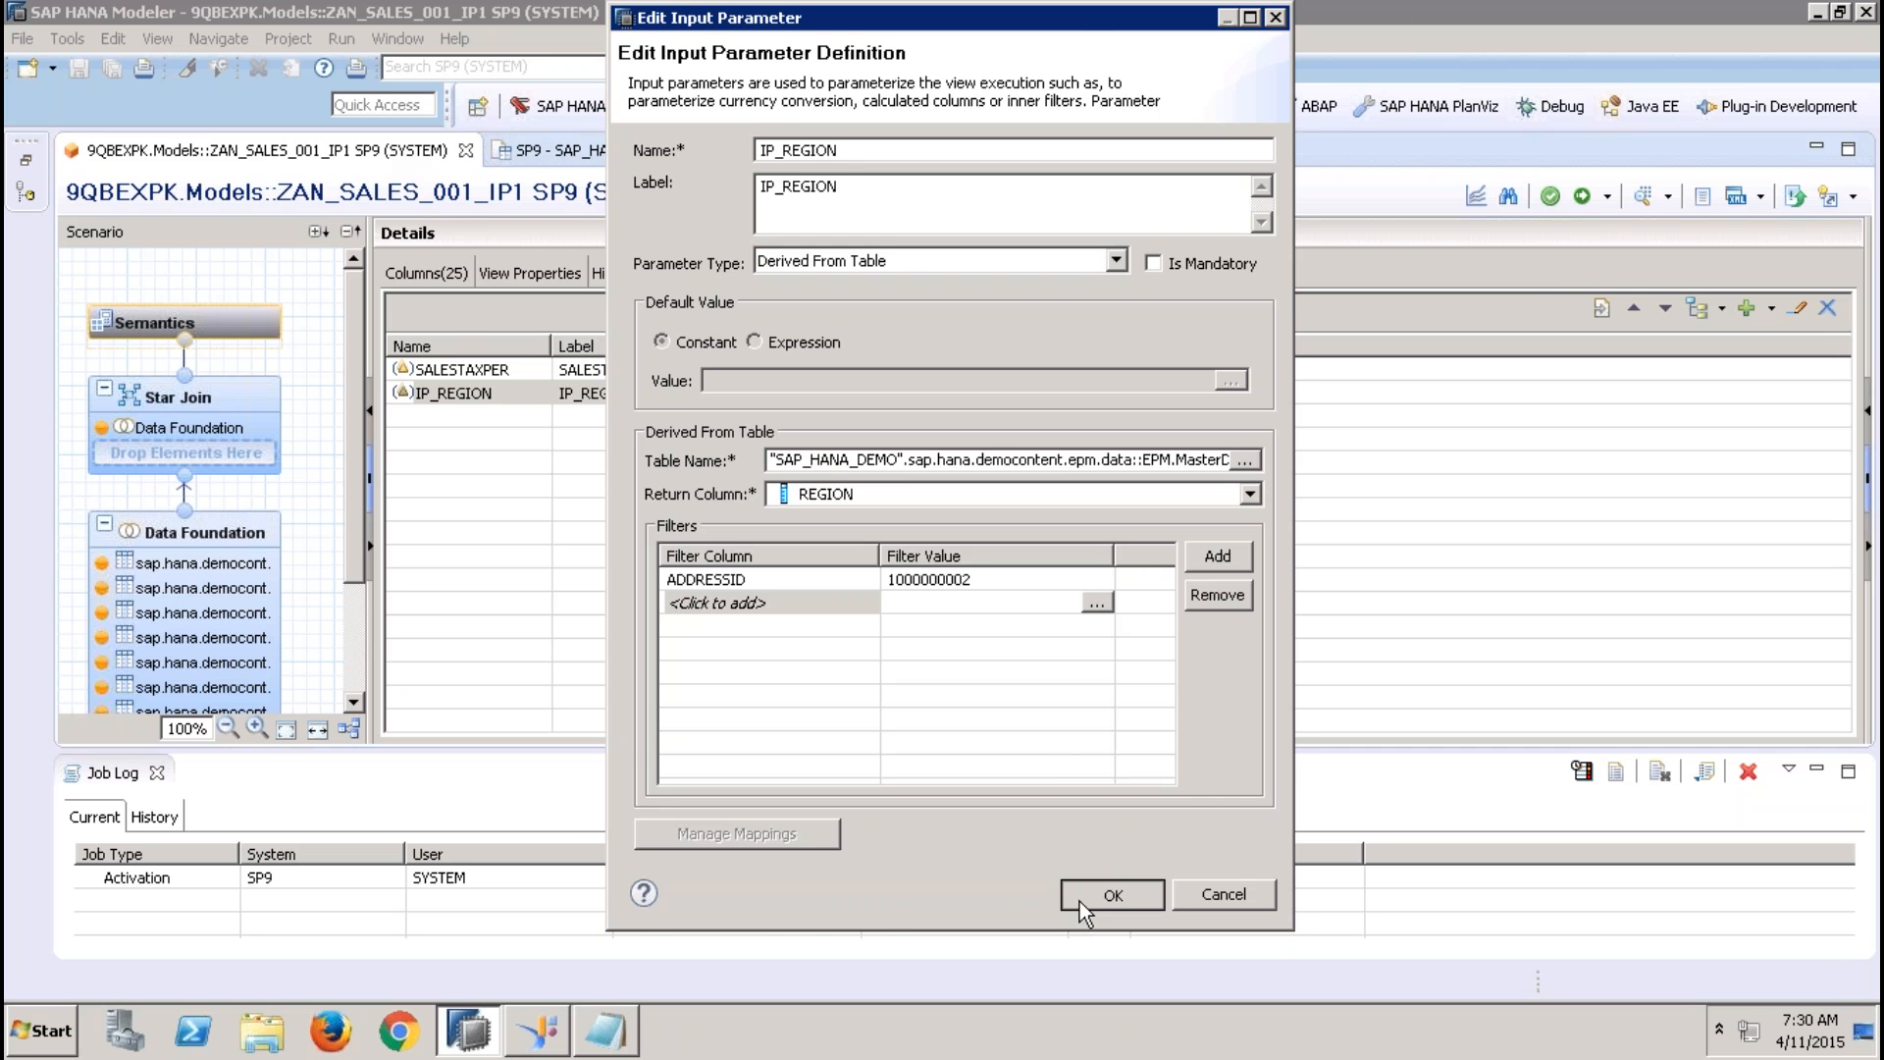
{"action": "left_click", "coordinate": [1118, 893]}
Activate ZAN_SALES_001_IP1 and run a new data preview with SALESTAXPER set to 12.36 from the value help
{"action": "left_click", "coordinate": [1581, 197]}
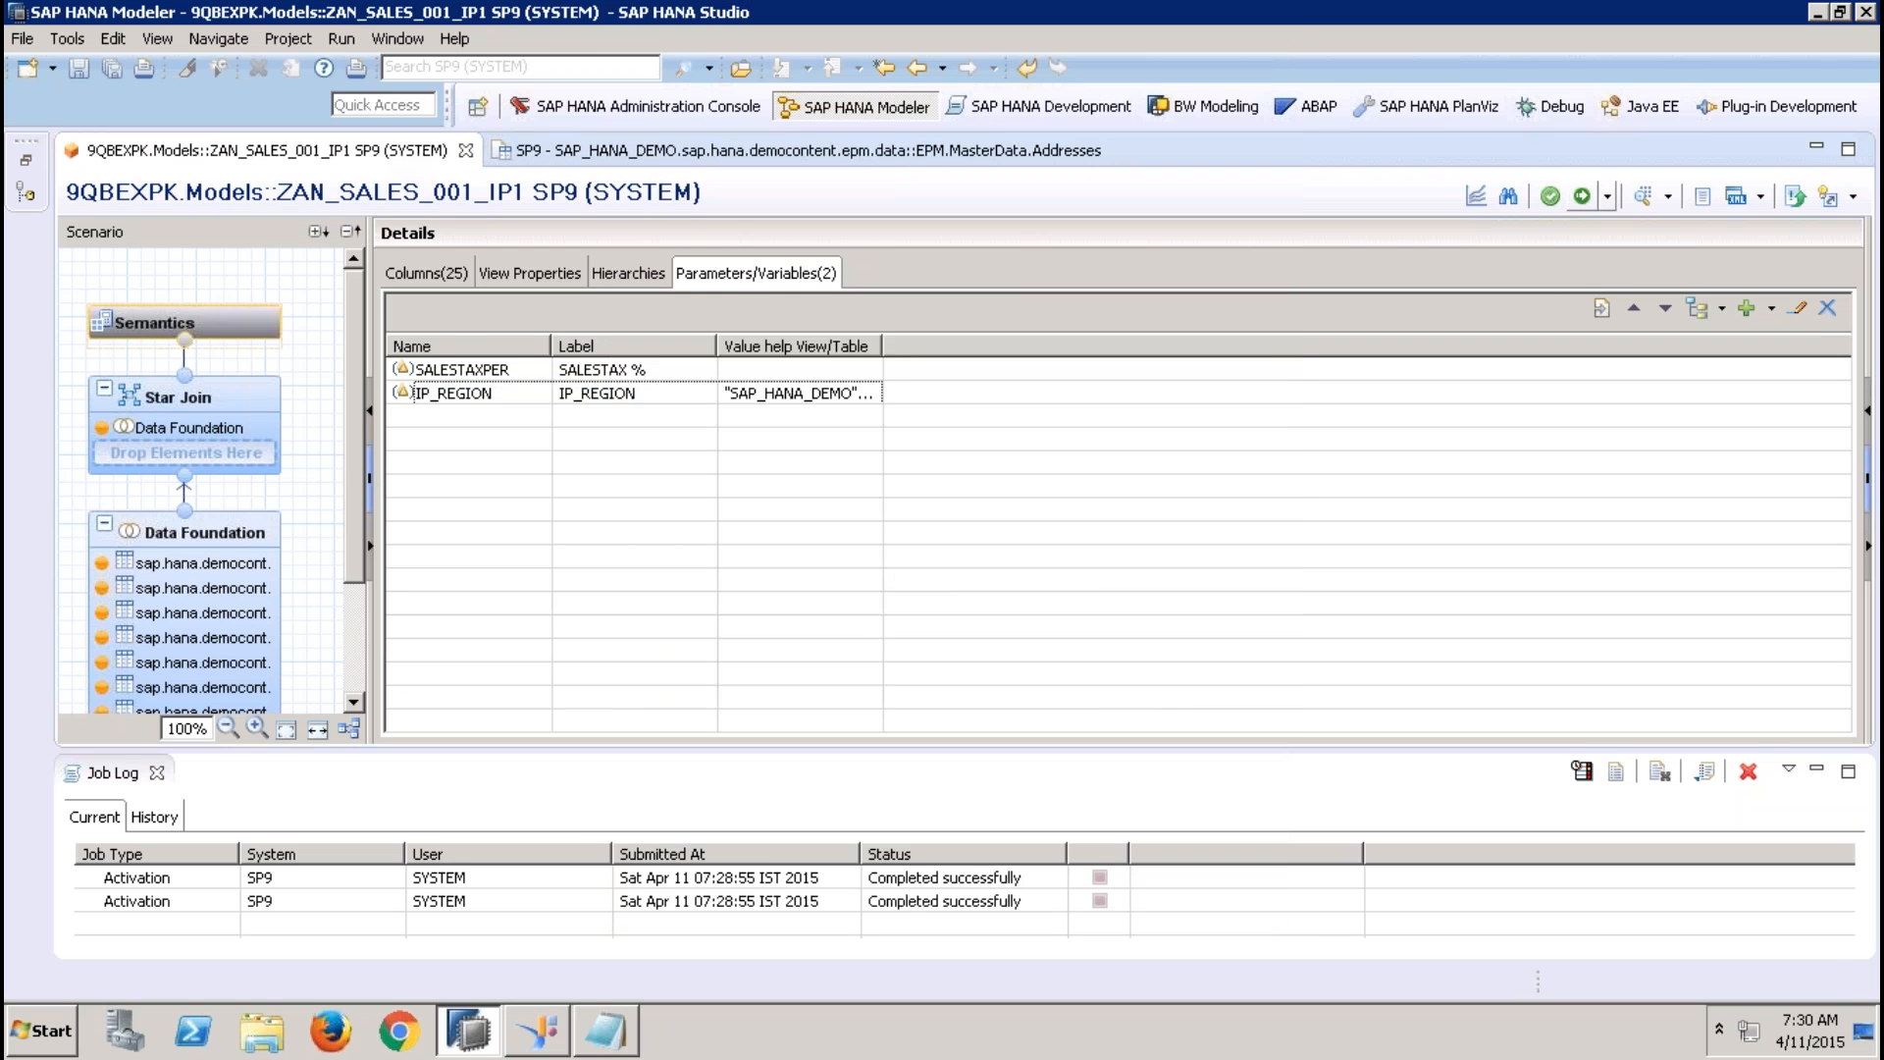
{"action": "left_click", "coordinate": [1640, 201]}
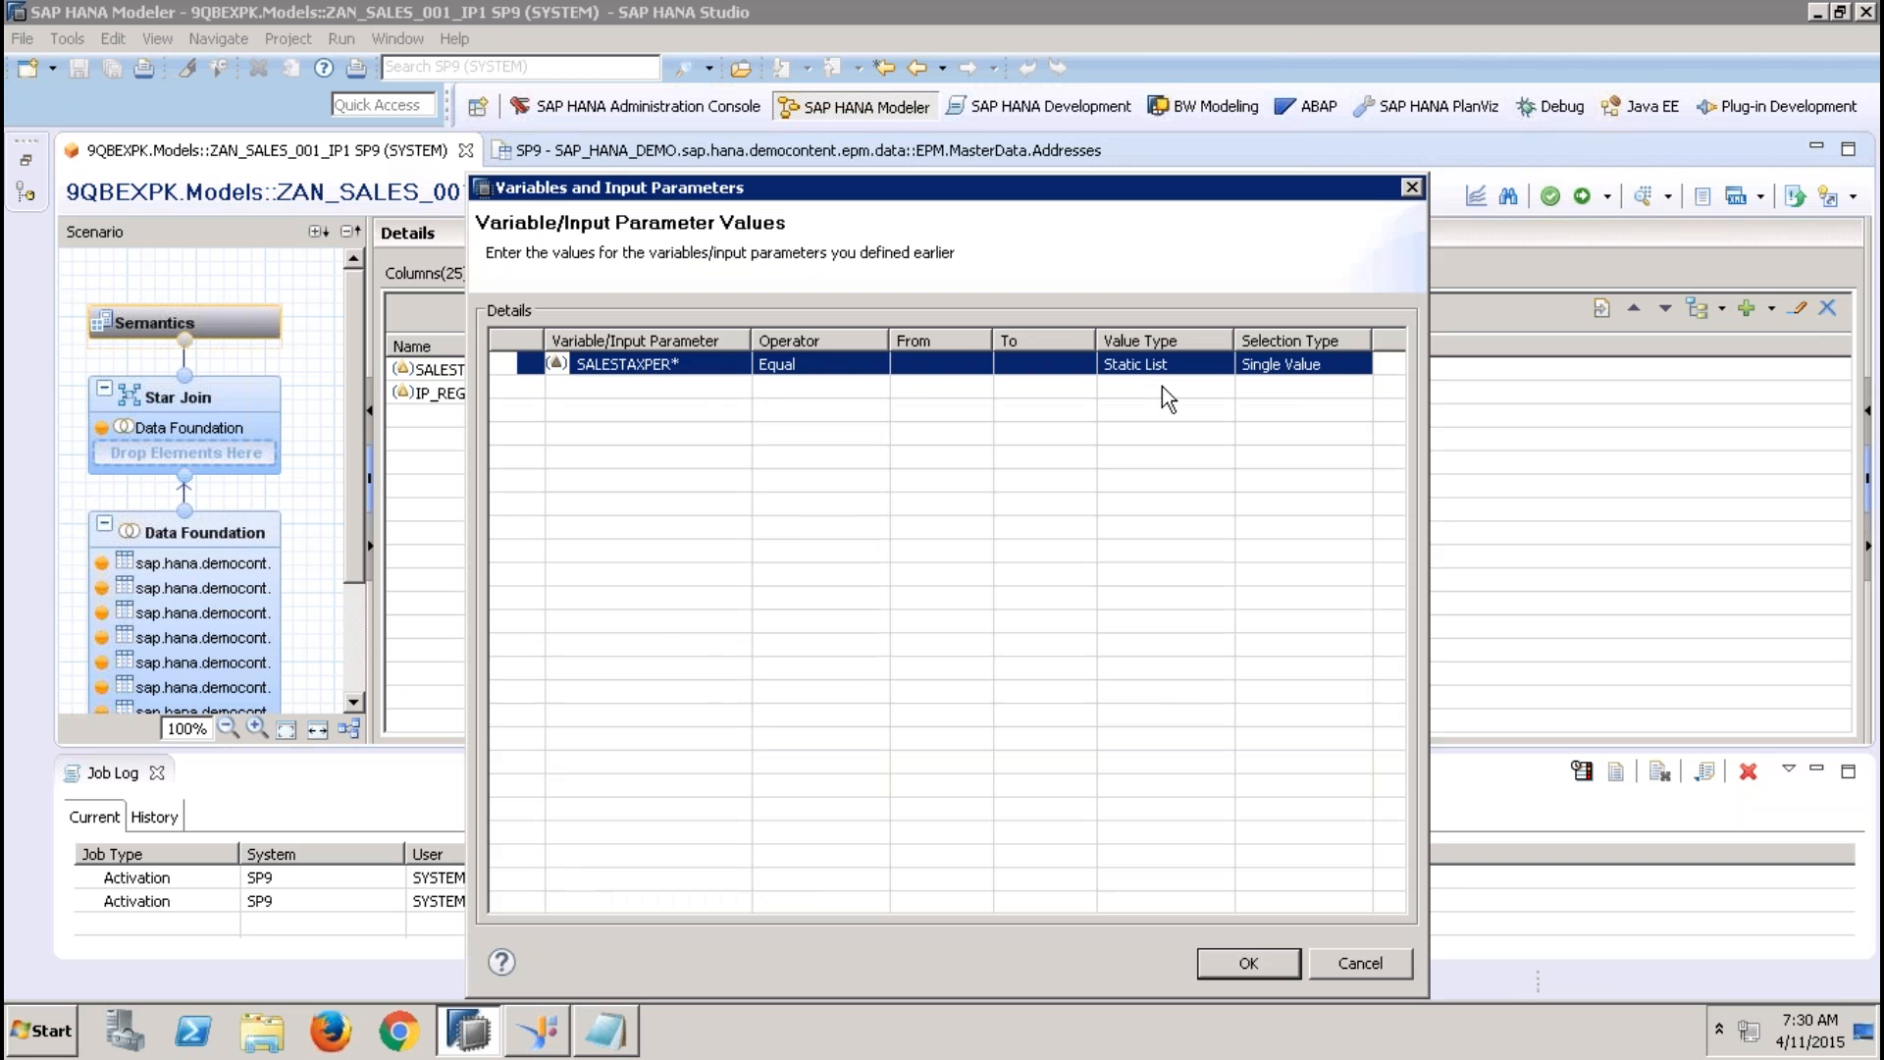
{"action": "left_click", "coordinate": [972, 363]}
{"action": "left_click", "coordinate": [971, 363]}
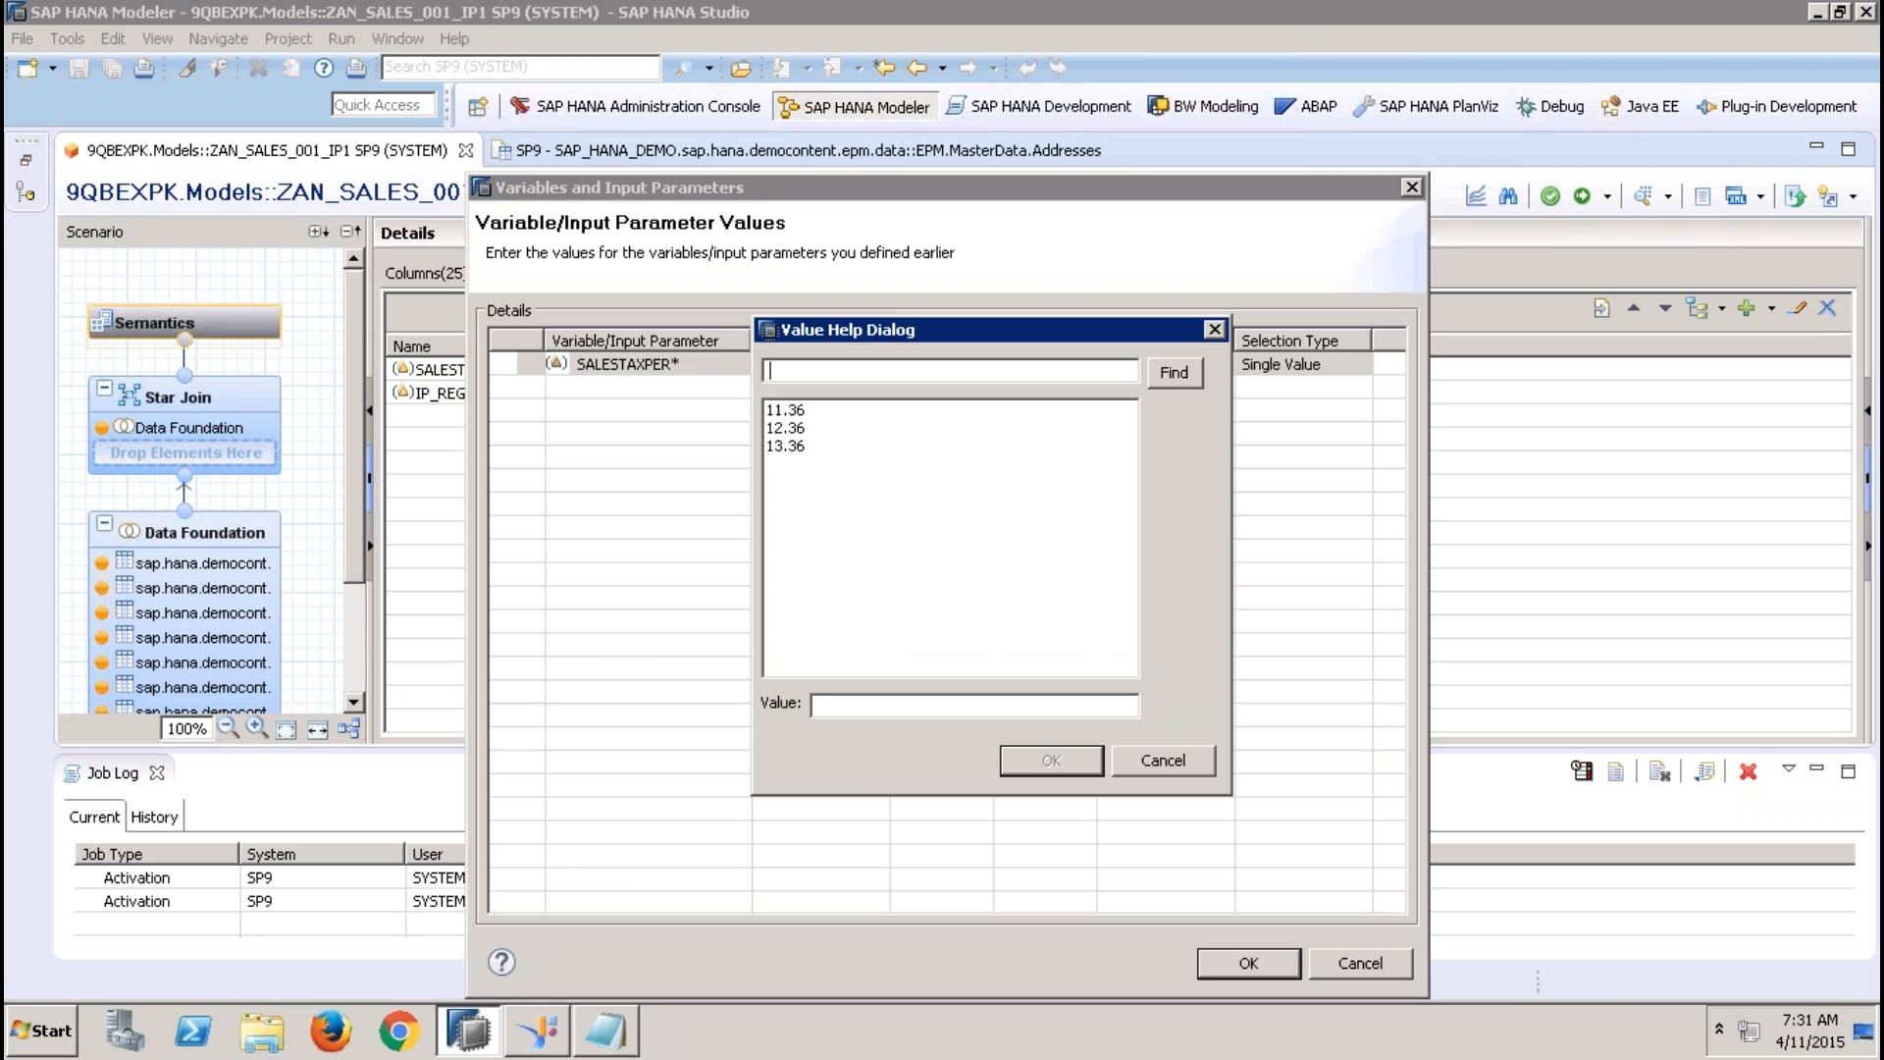
{"action": "left_click", "coordinate": [791, 428]}
{"action": "left_click", "coordinate": [1047, 756]}
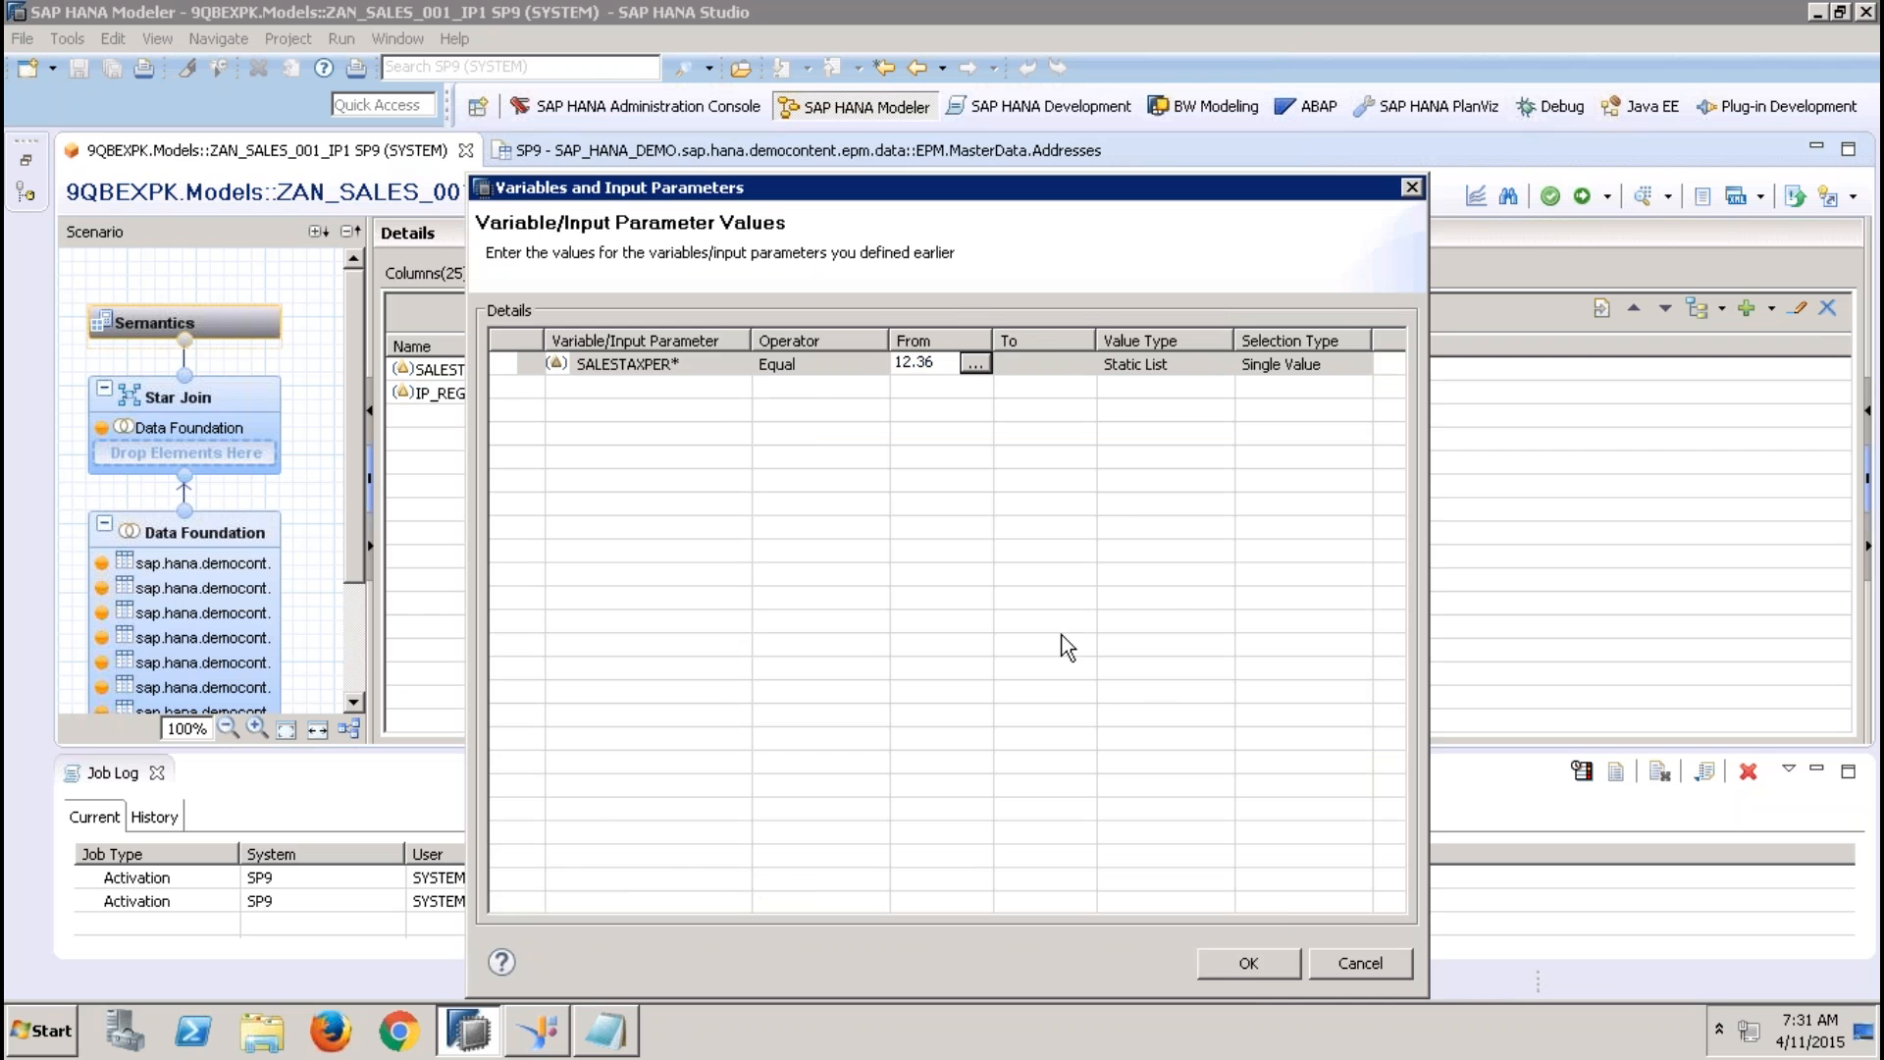
{"action": "left_click", "coordinate": [1250, 965]}
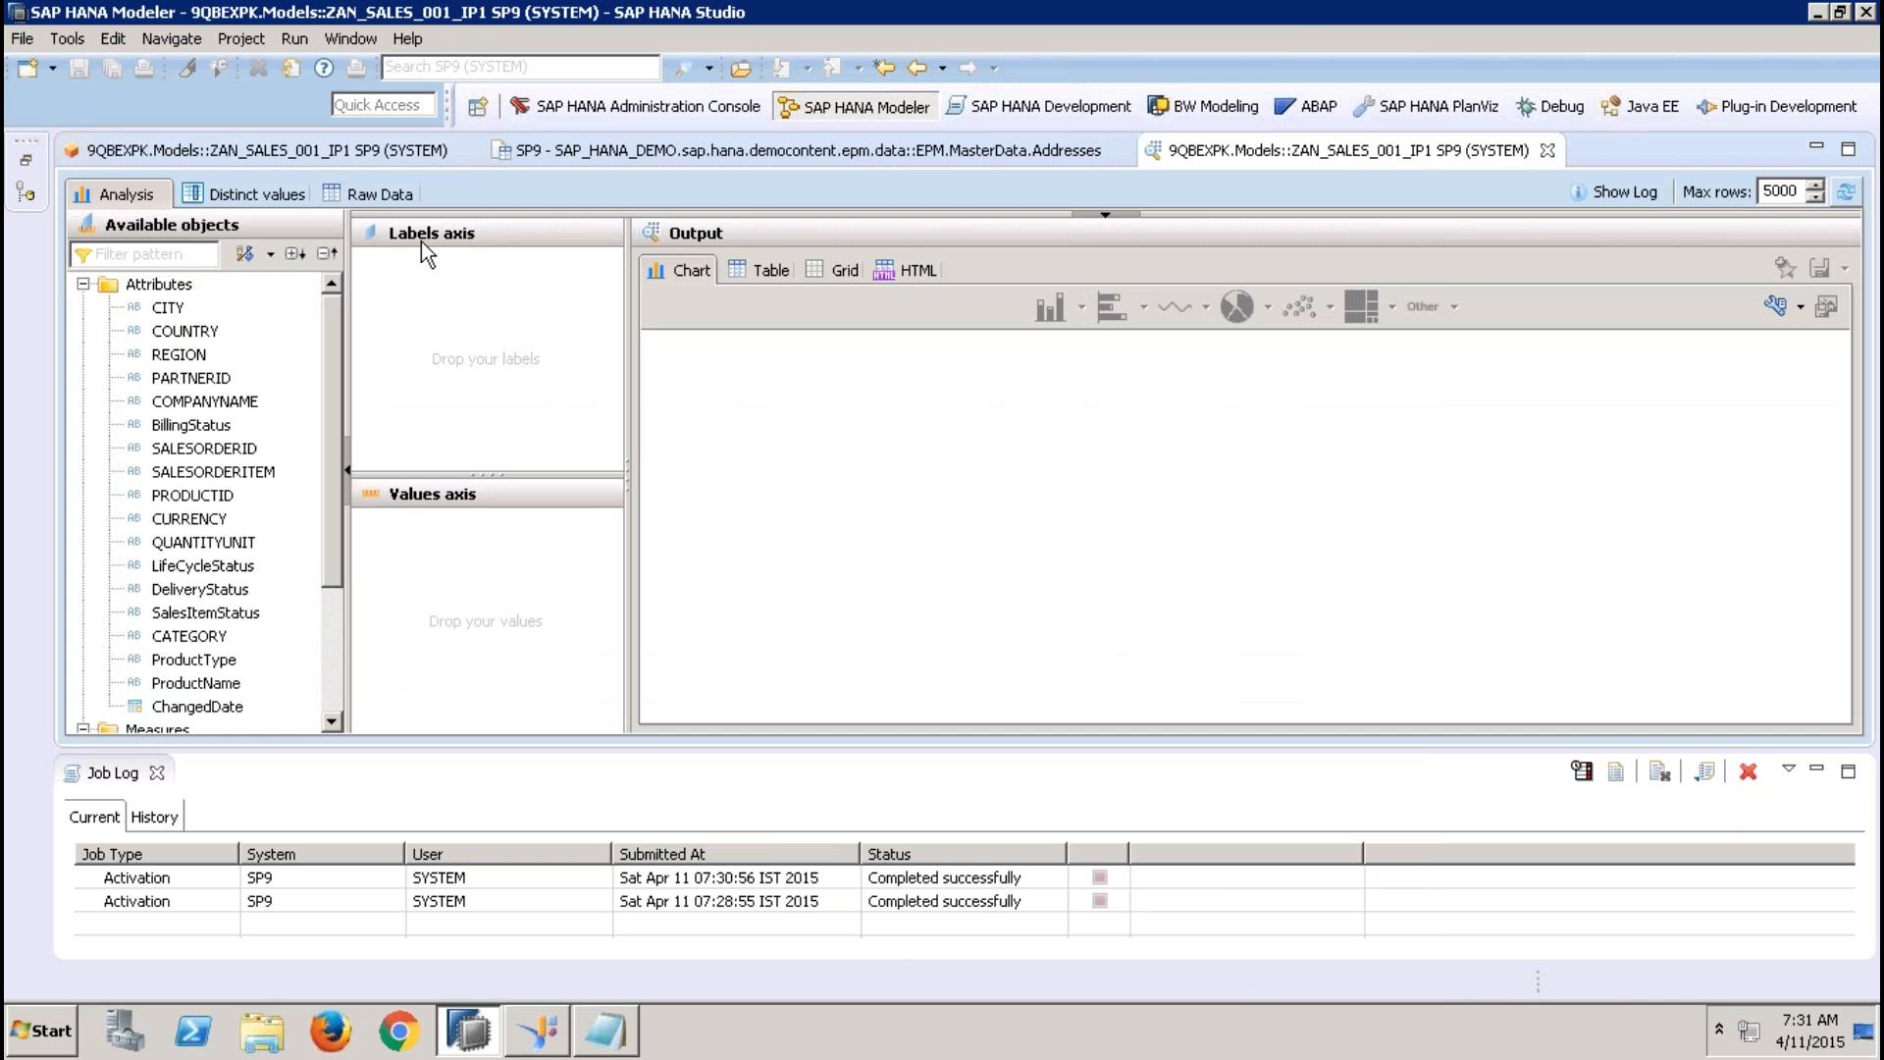
Show the raw data of the ZAN_SALES_001_IP1 preview and close the preview
{"action": "left_click", "coordinate": [367, 194]}
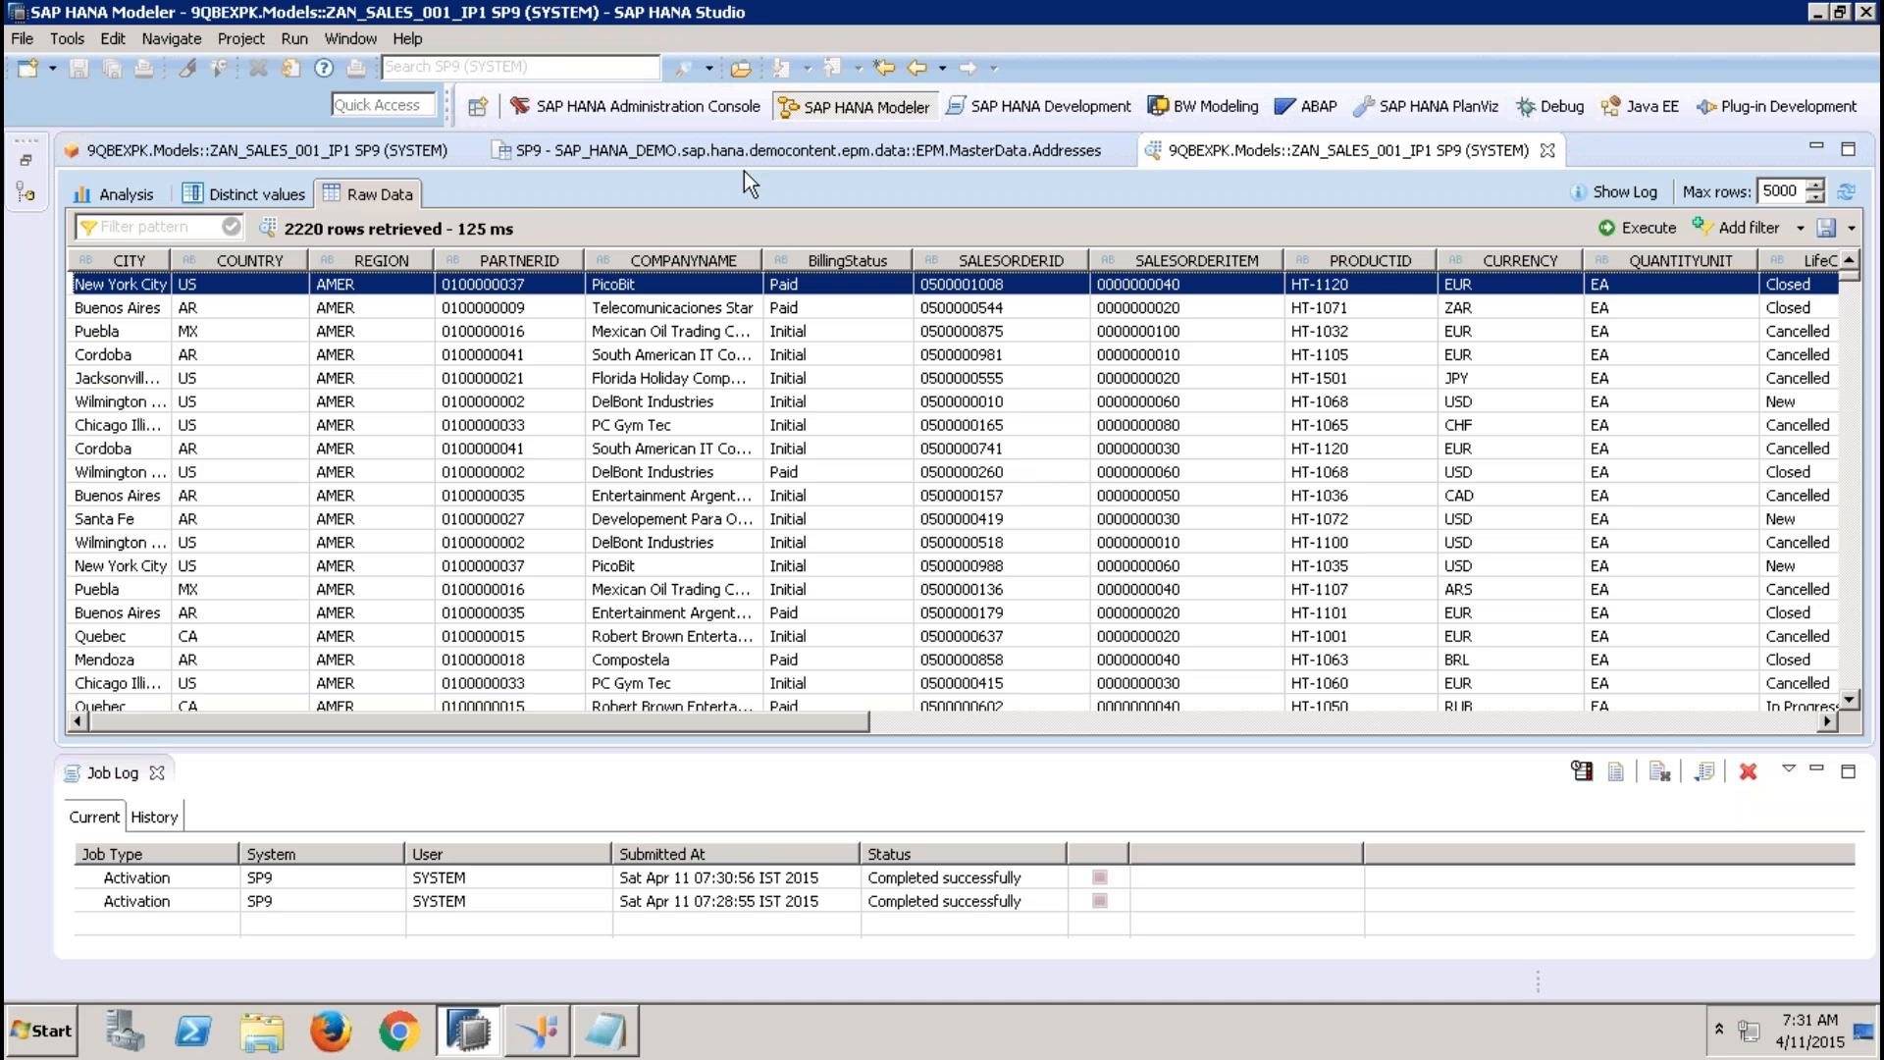
{"action": "left_click", "coordinate": [1548, 150]}
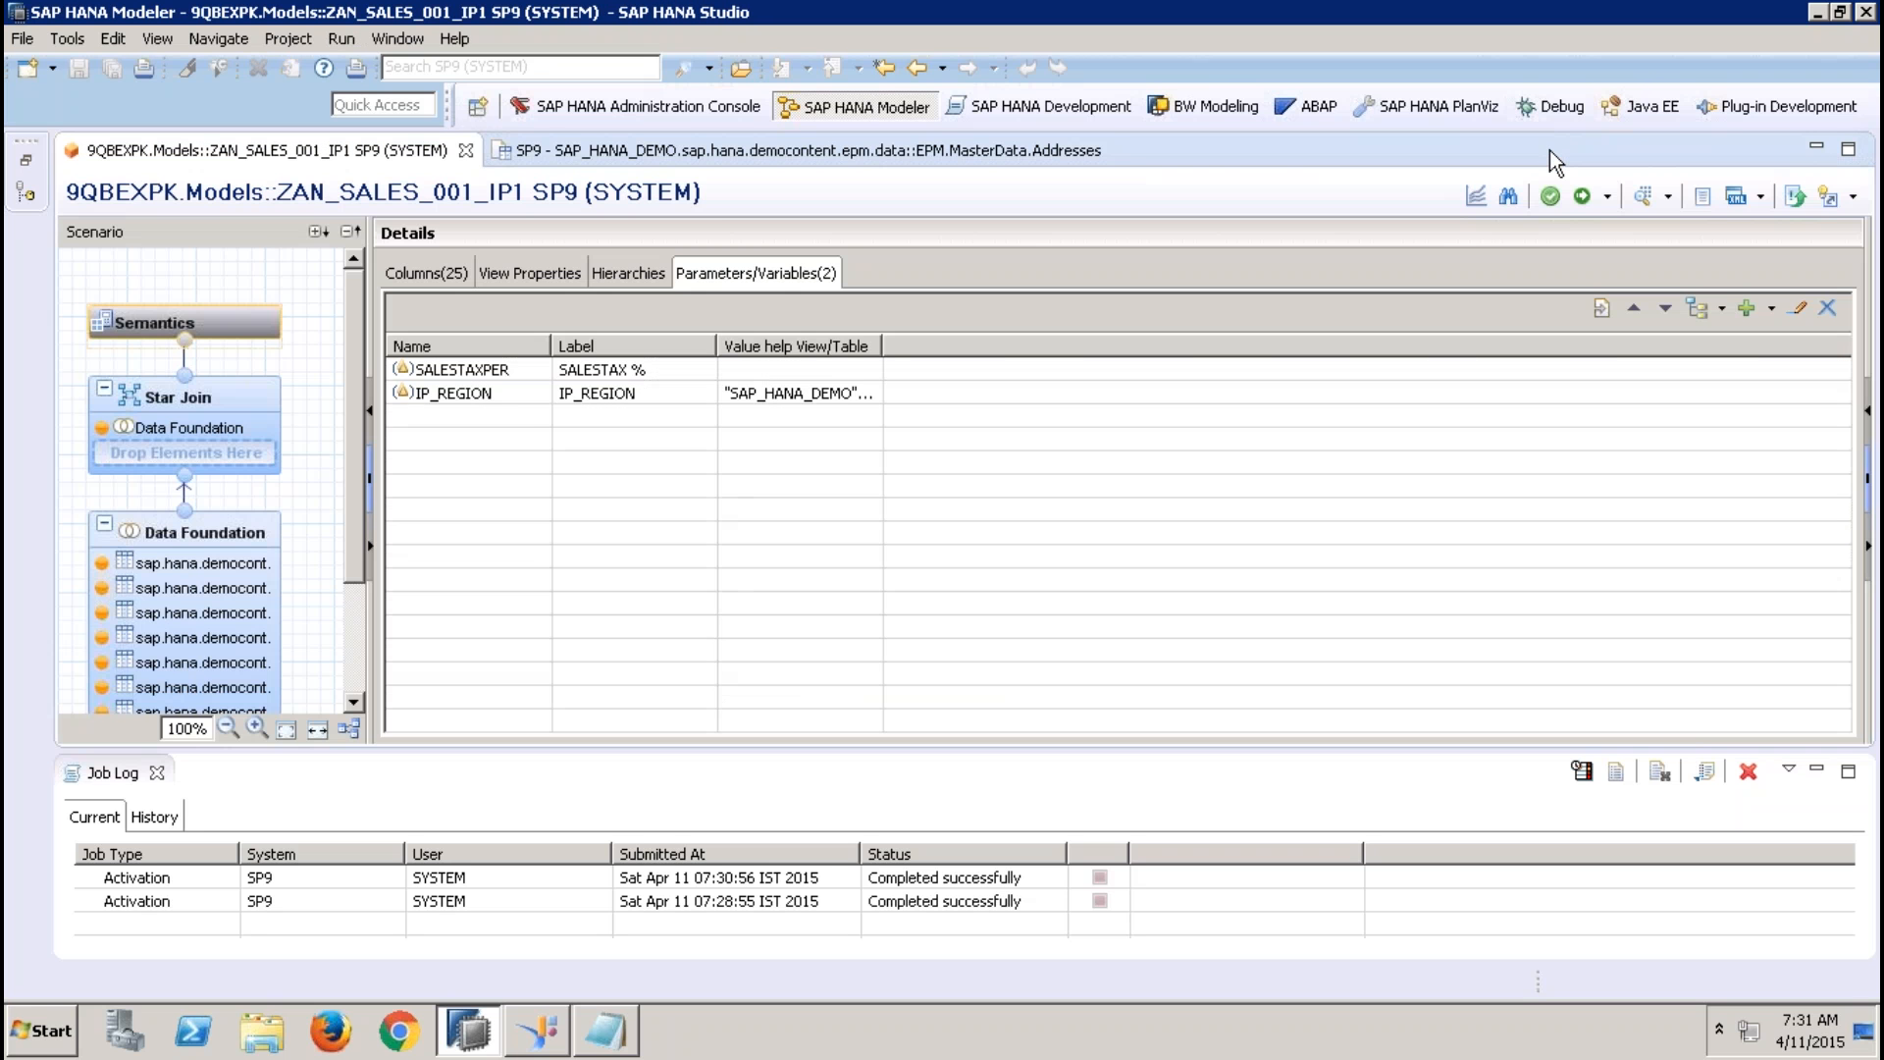
Reopen the IP_REGION input parameter for editing, set its parameter type to Direct and make it mandatory
{"action": "left_click", "coordinate": [504, 395]}
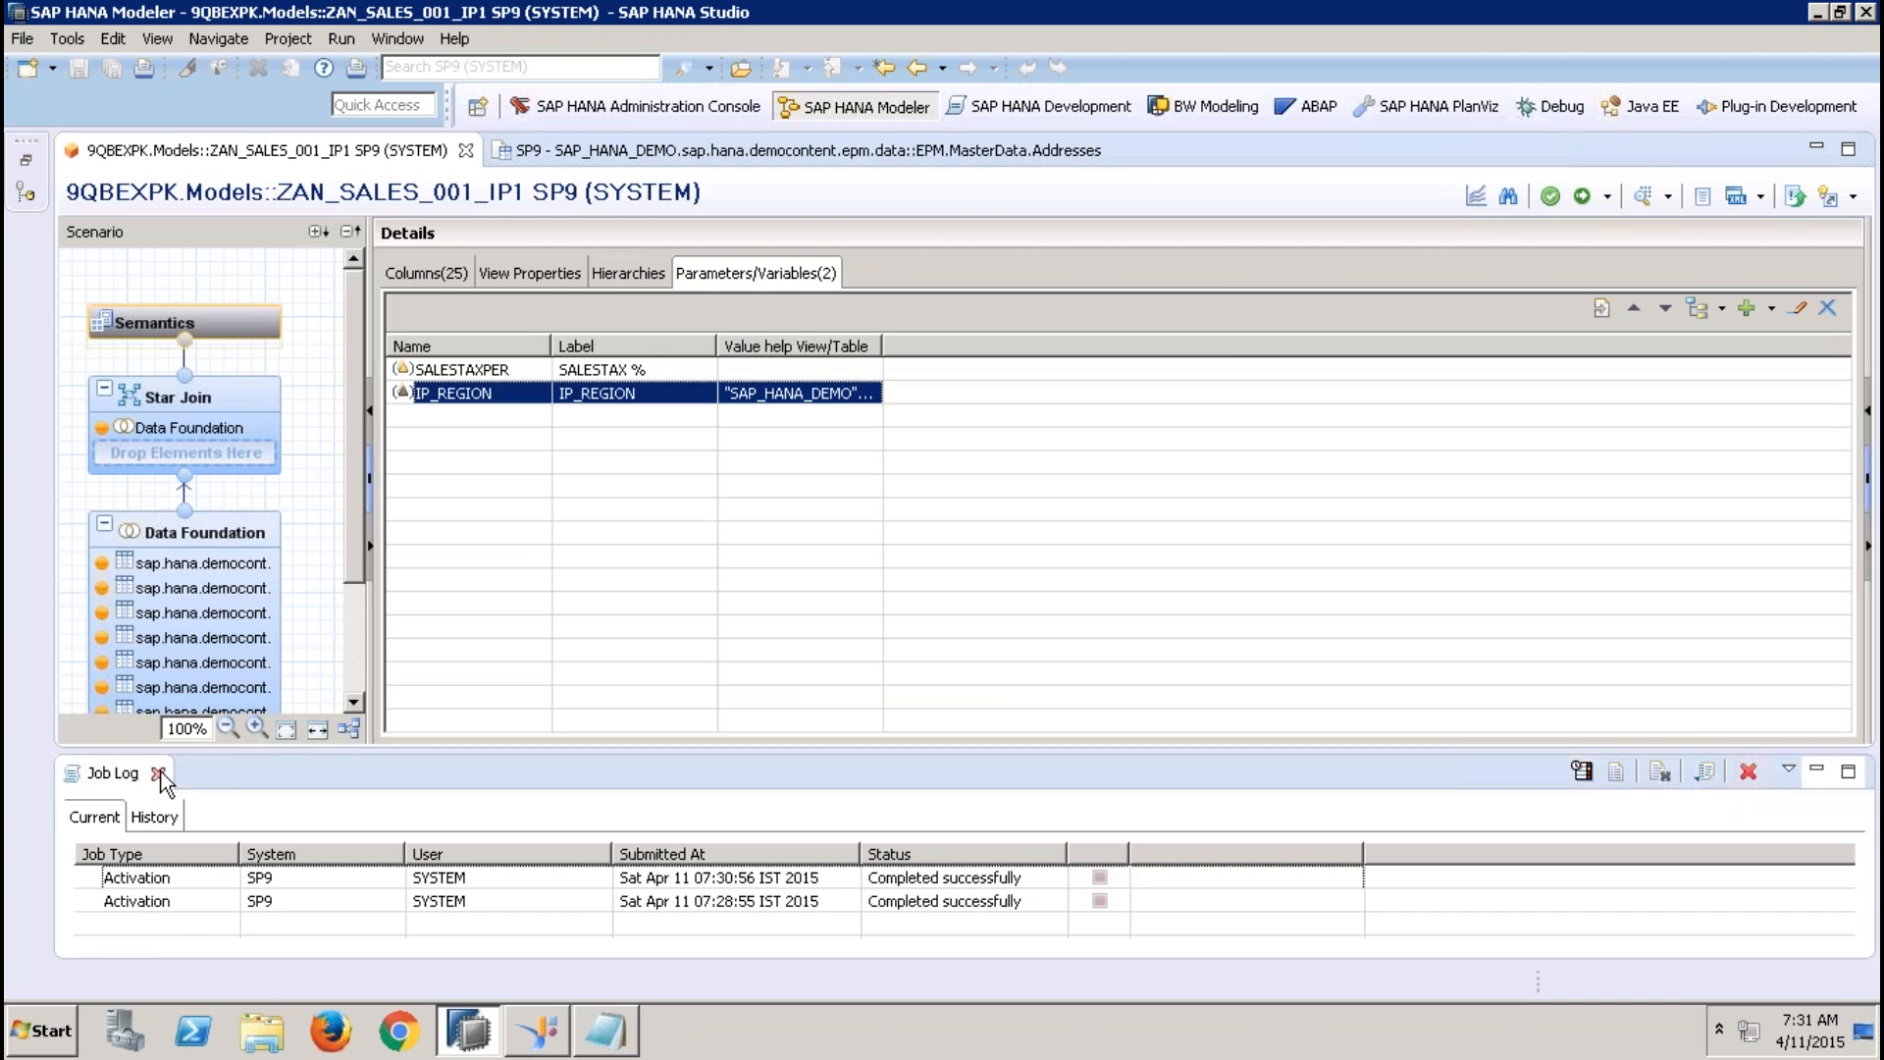
{"action": "left_click", "coordinate": [156, 772]}
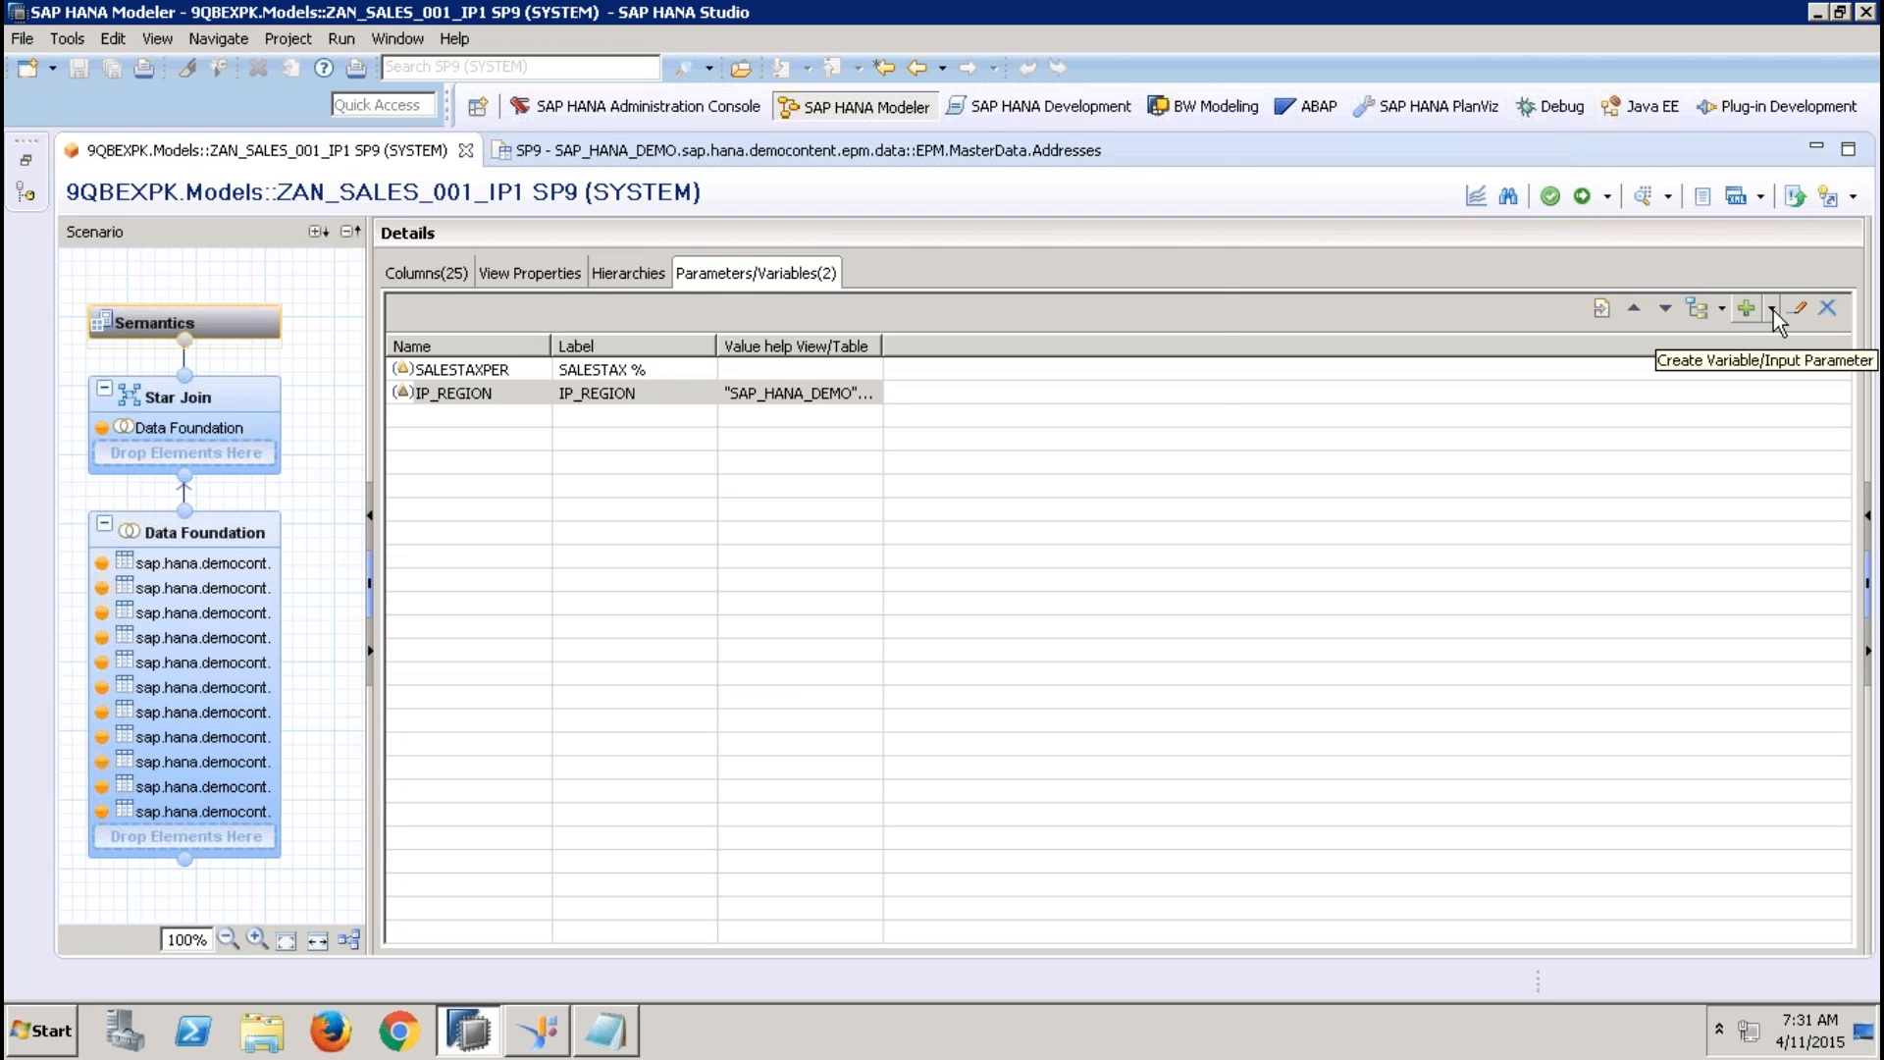
{"action": "left_click", "coordinate": [1798, 308]}
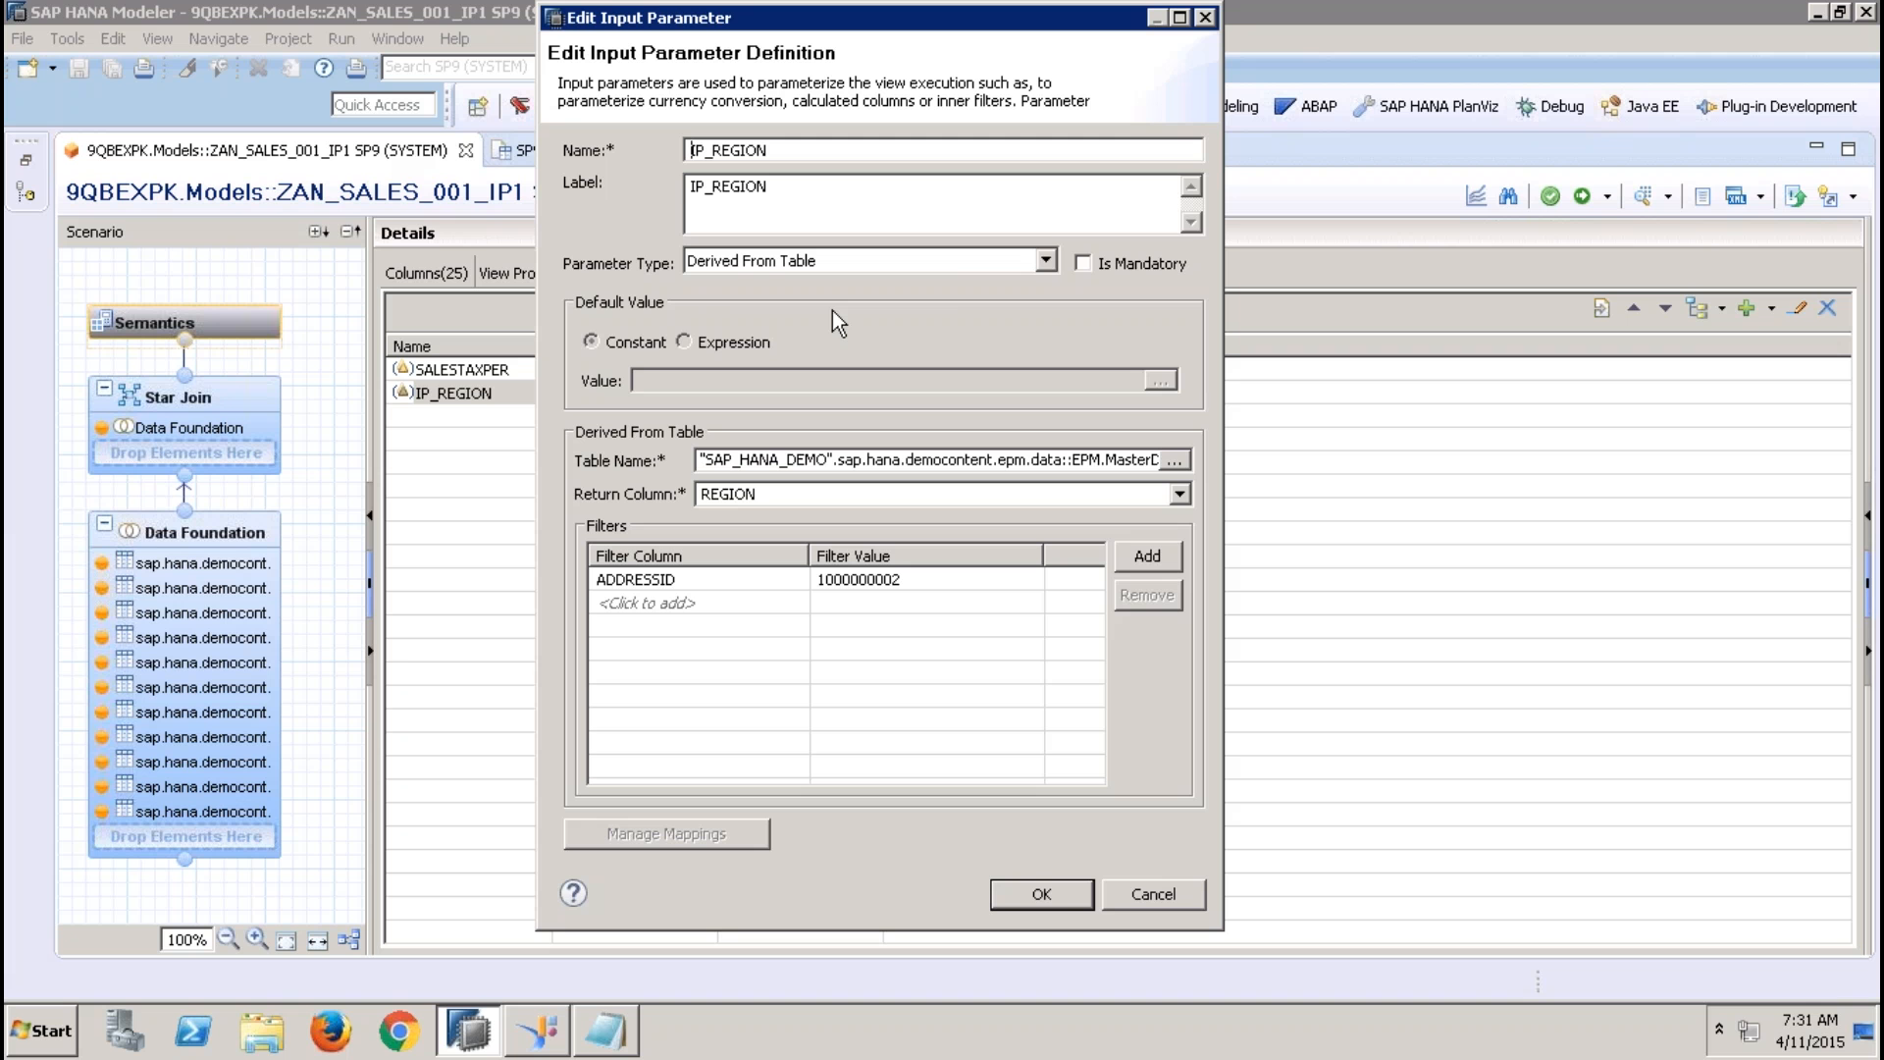
{"action": "left_click", "coordinate": [946, 261]}
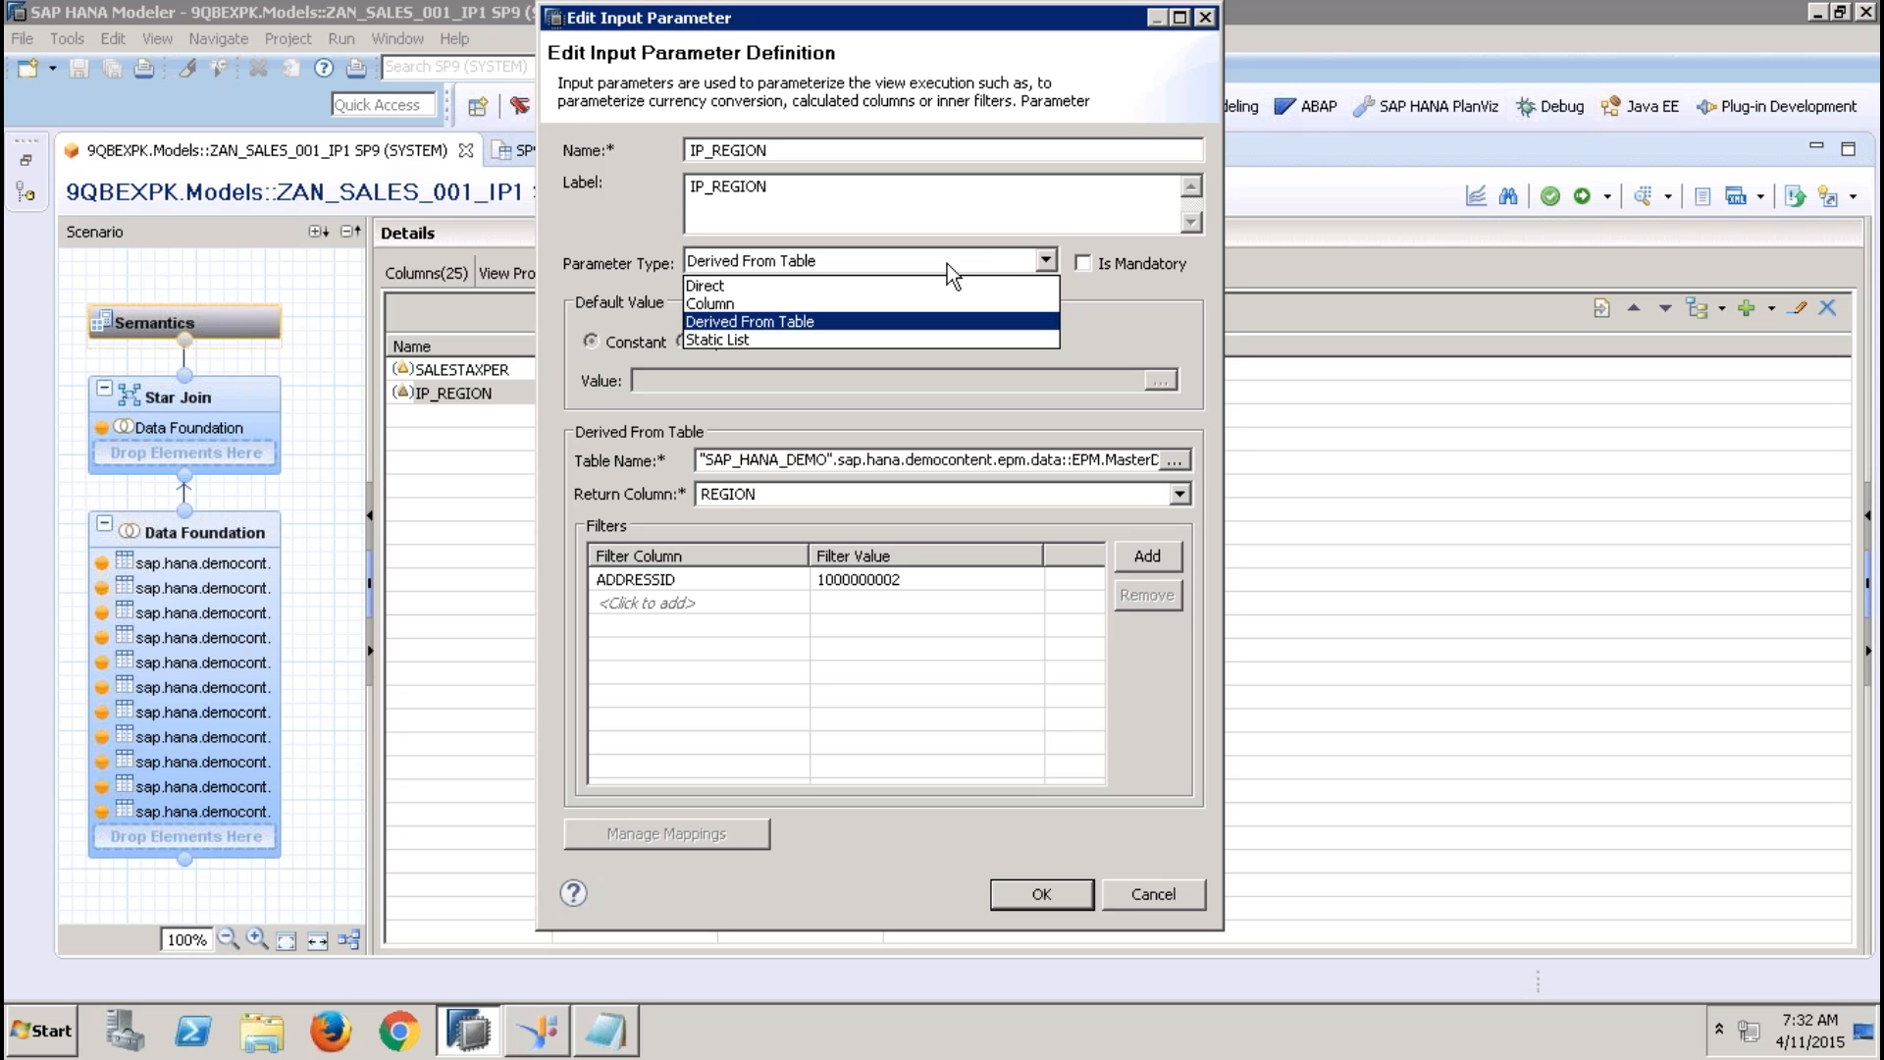
{"action": "left_click", "coordinate": [1153, 290]}
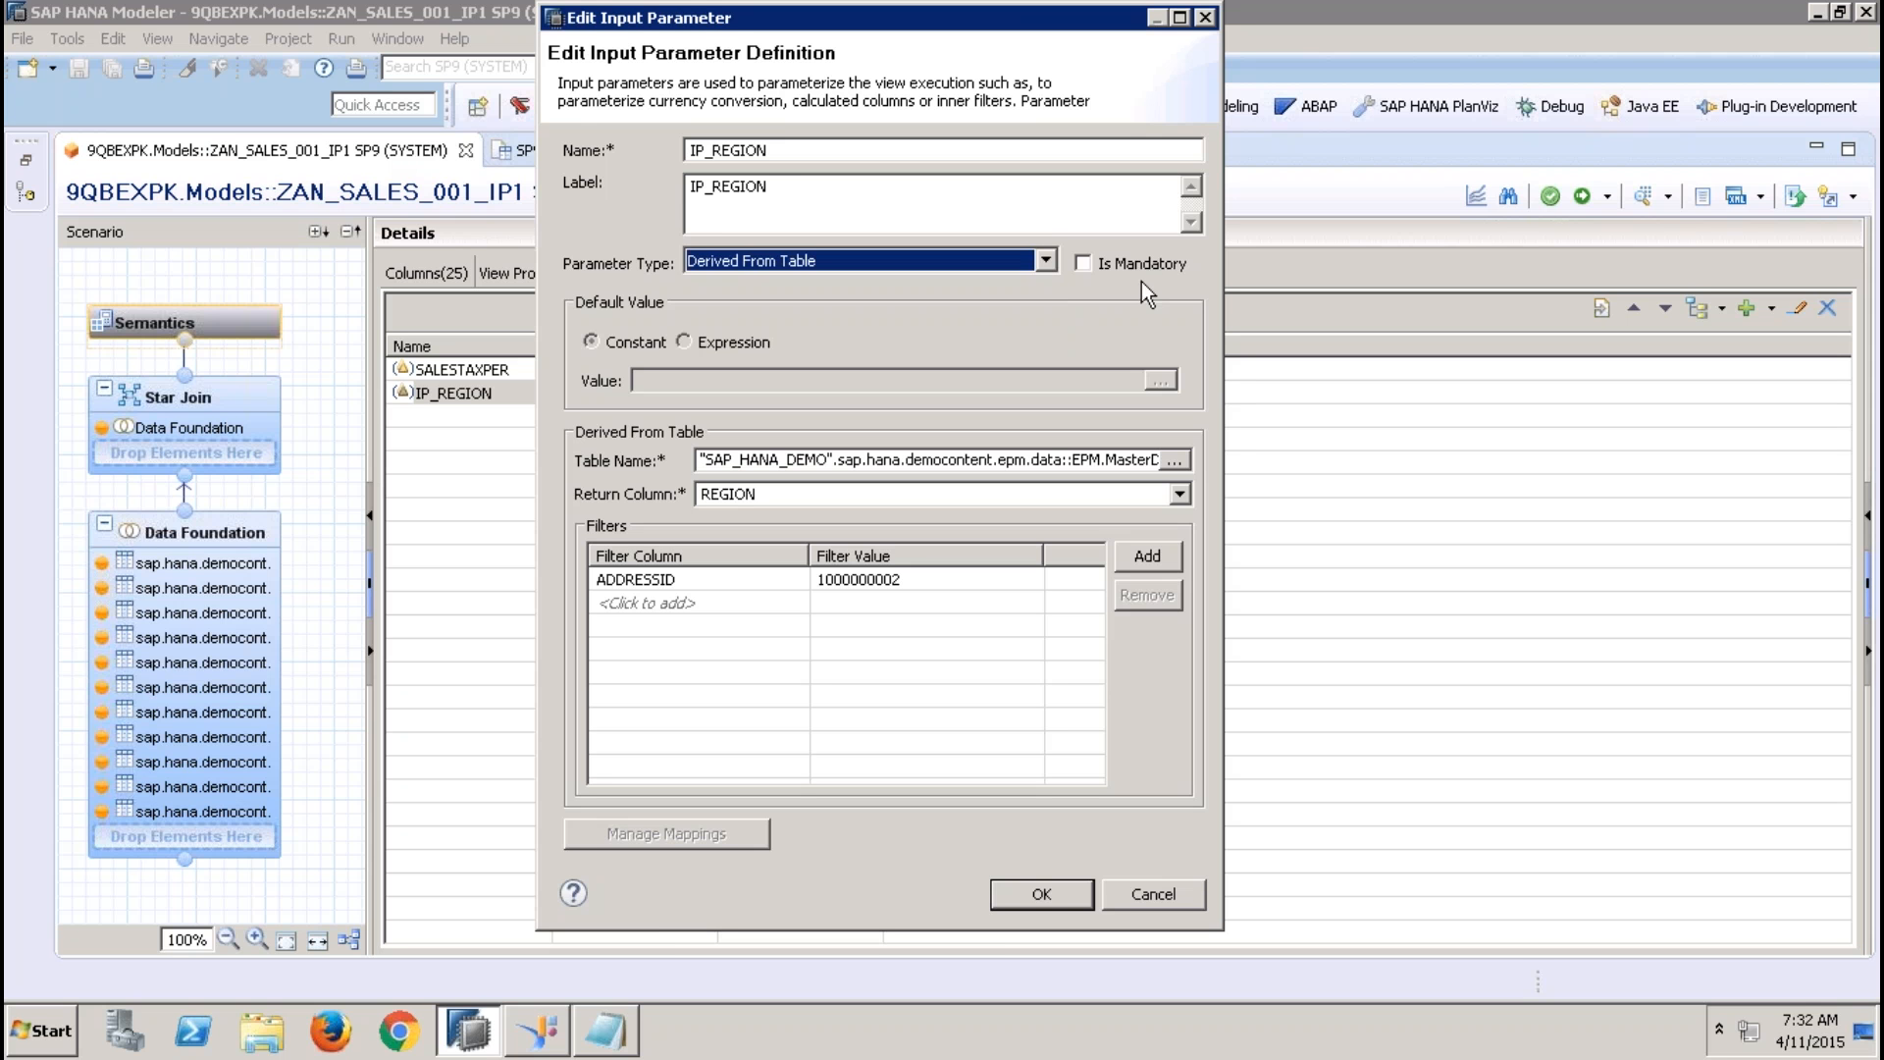
{"action": "left_click", "coordinate": [1011, 263]}
{"action": "left_click", "coordinate": [936, 282]}
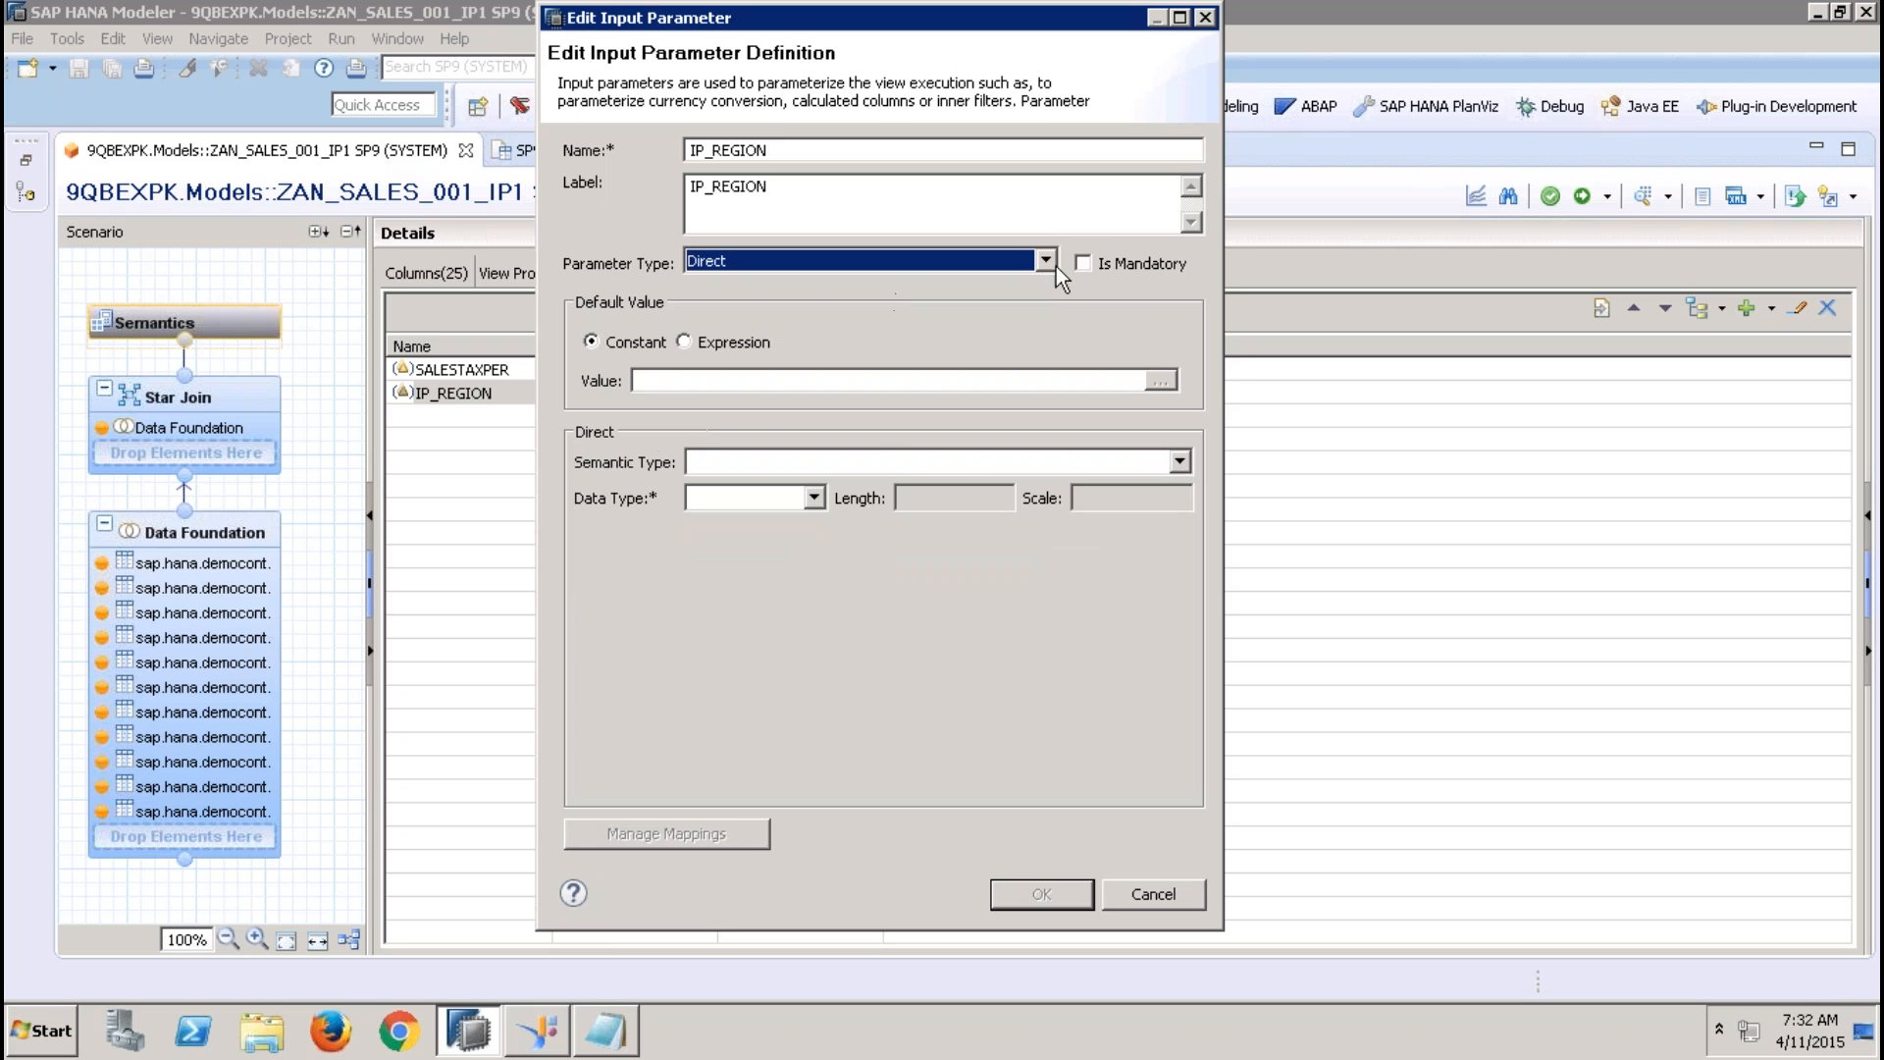
{"action": "left_click", "coordinate": [1085, 263]}
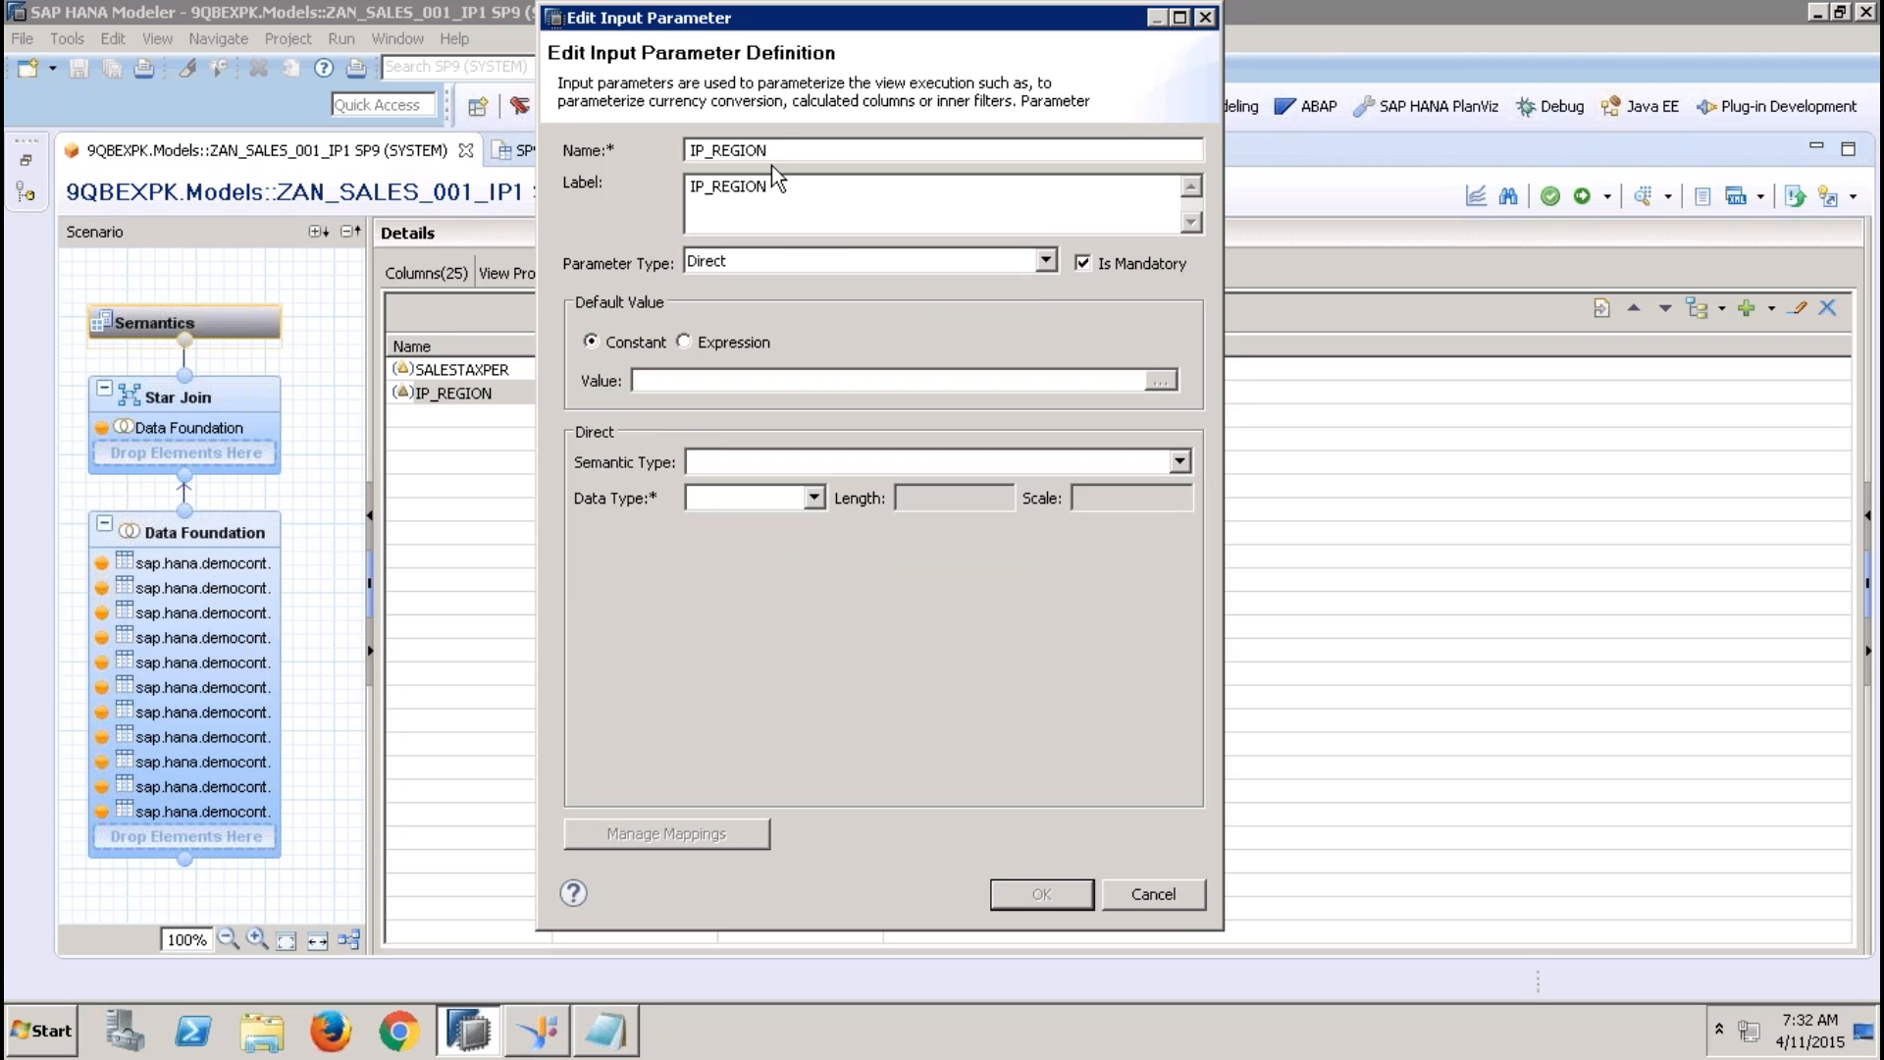
Rename the input parameter to IP_datae and change its label to eIP_REGION
{"action": "key", "text": "BackSpace"}
{"action": "key", "text": "BackSpace"}
{"action": "key", "text": "BackSpace"}
{"action": "key", "text": "BackSpace"}
{"action": "key", "text": "BackSpace"}
{"action": "key", "text": "BackSpace"}
{"action": "type", "text": "datae"}
{"action": "key", "text": "Tab"}
{"action": "type", "text": "e"}
Set the parameter's data type to DATE and its semantic type to Date
{"action": "left_click", "coordinate": [756, 498]}
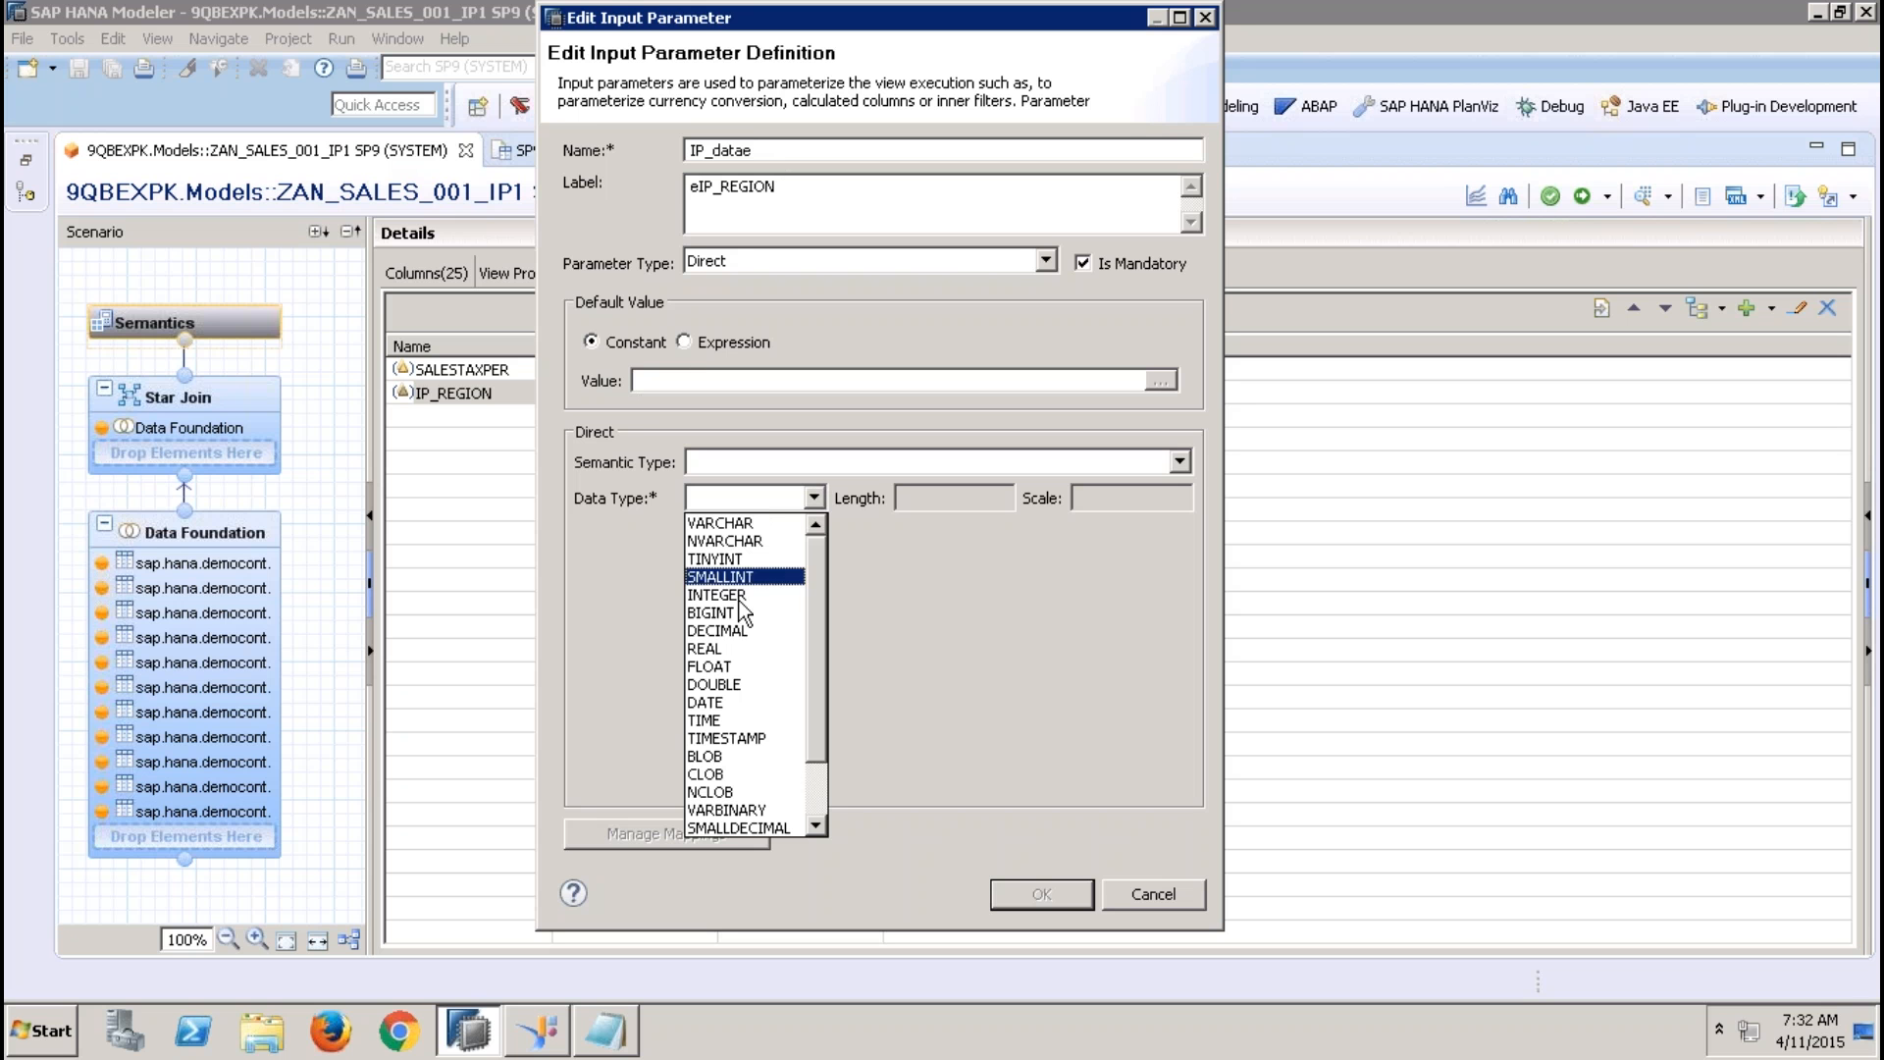
{"action": "left_click", "coordinate": [726, 702]}
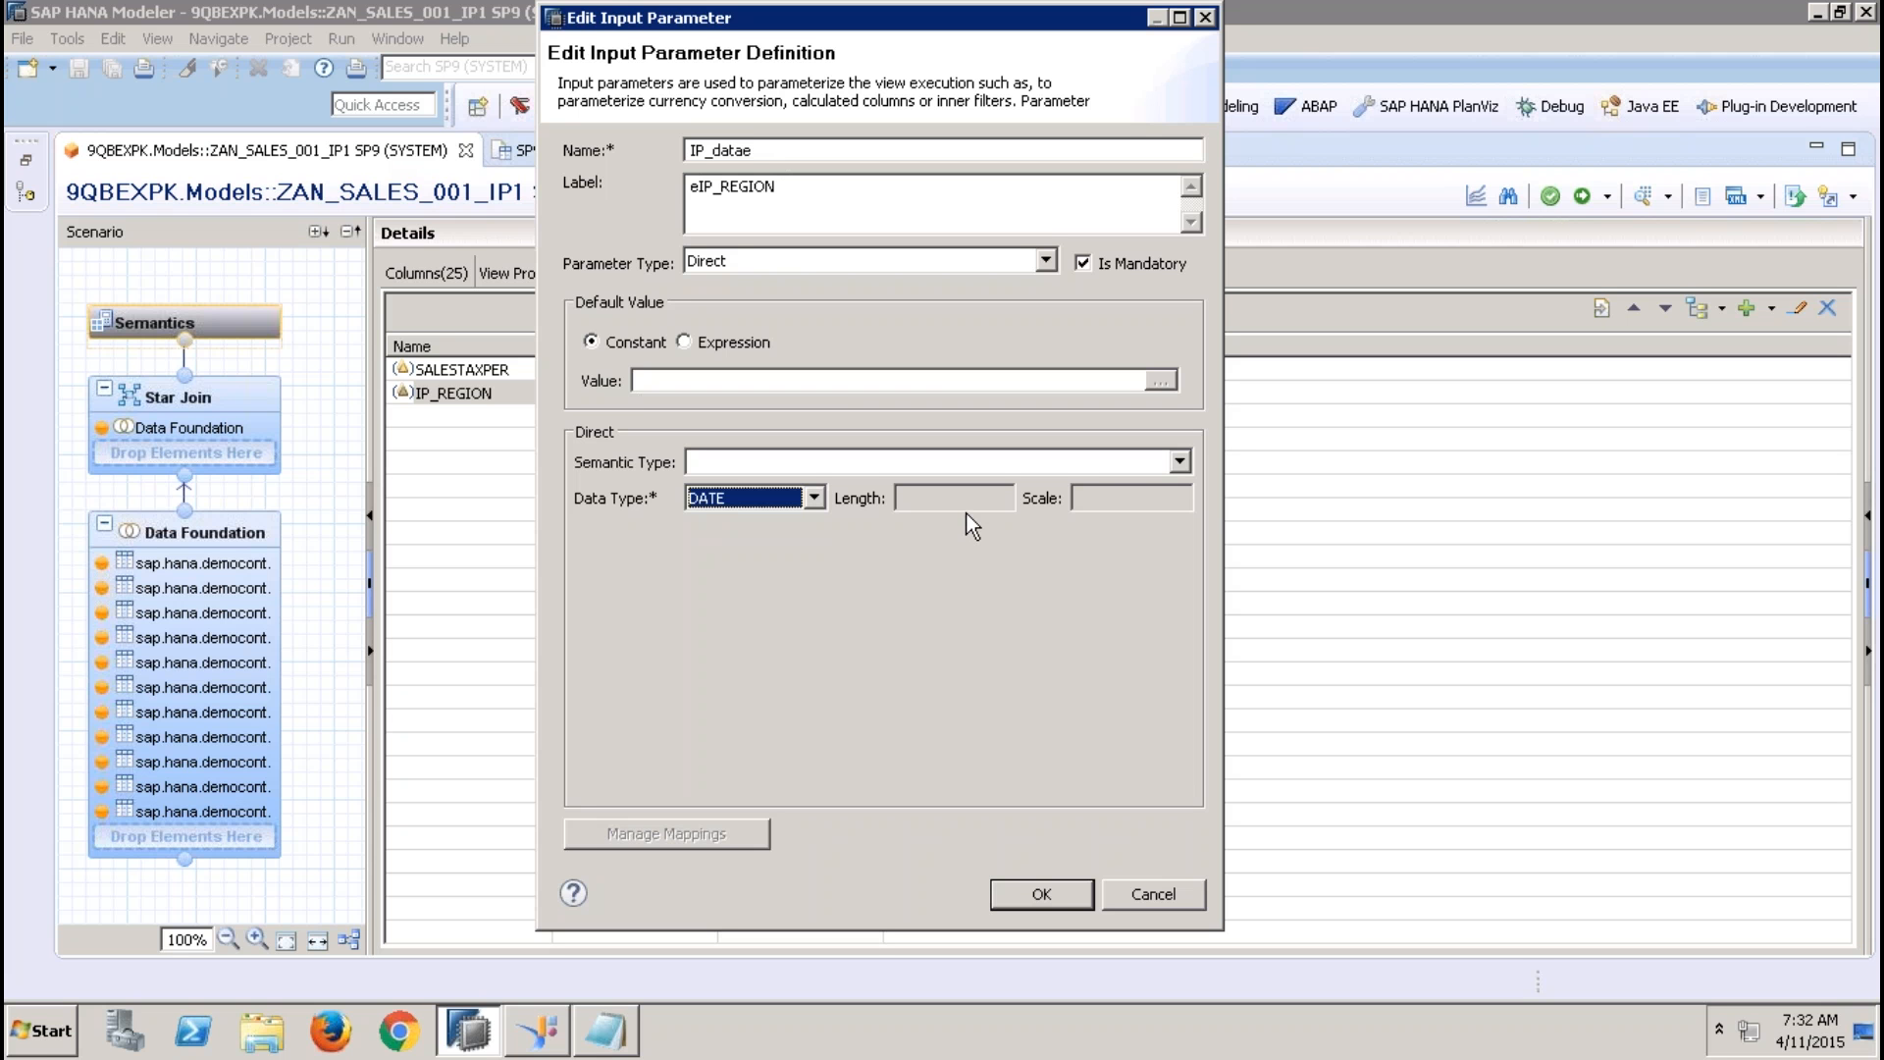
{"action": "left_click", "coordinate": [1146, 465]}
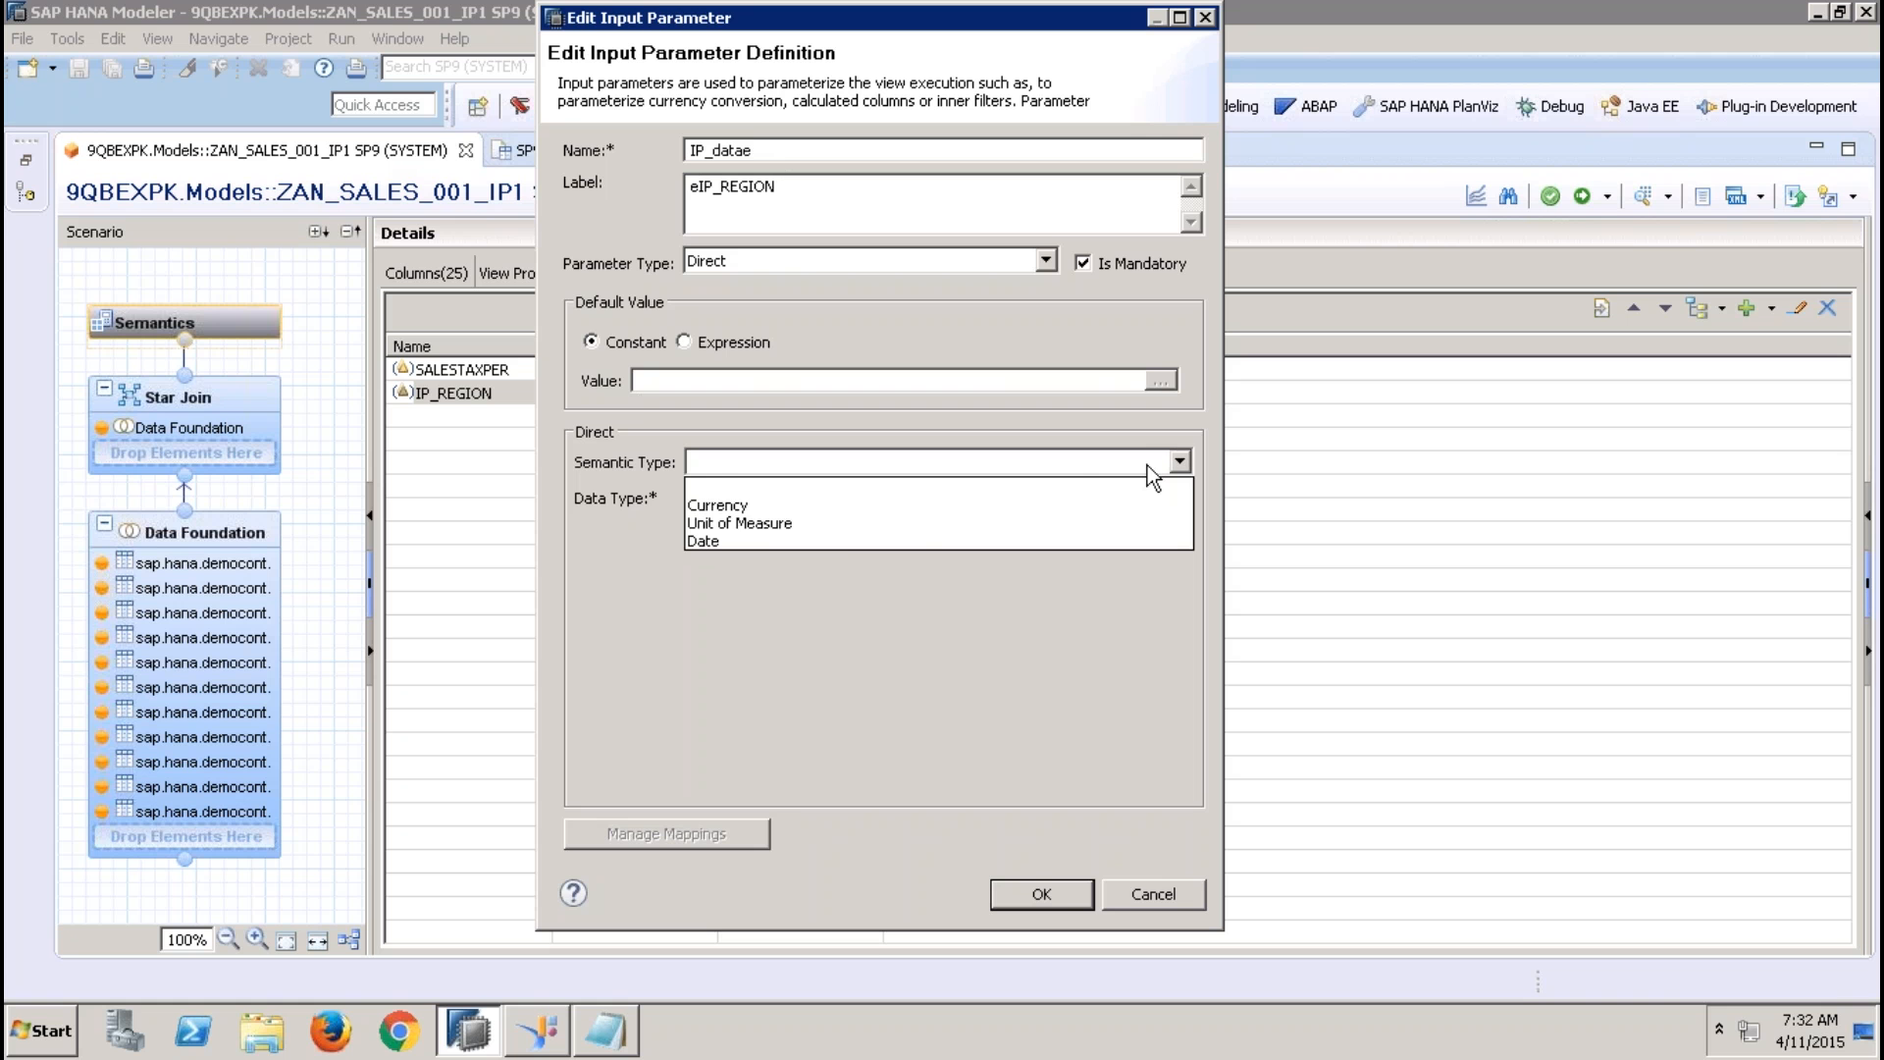
{"action": "left_click", "coordinate": [836, 540]}
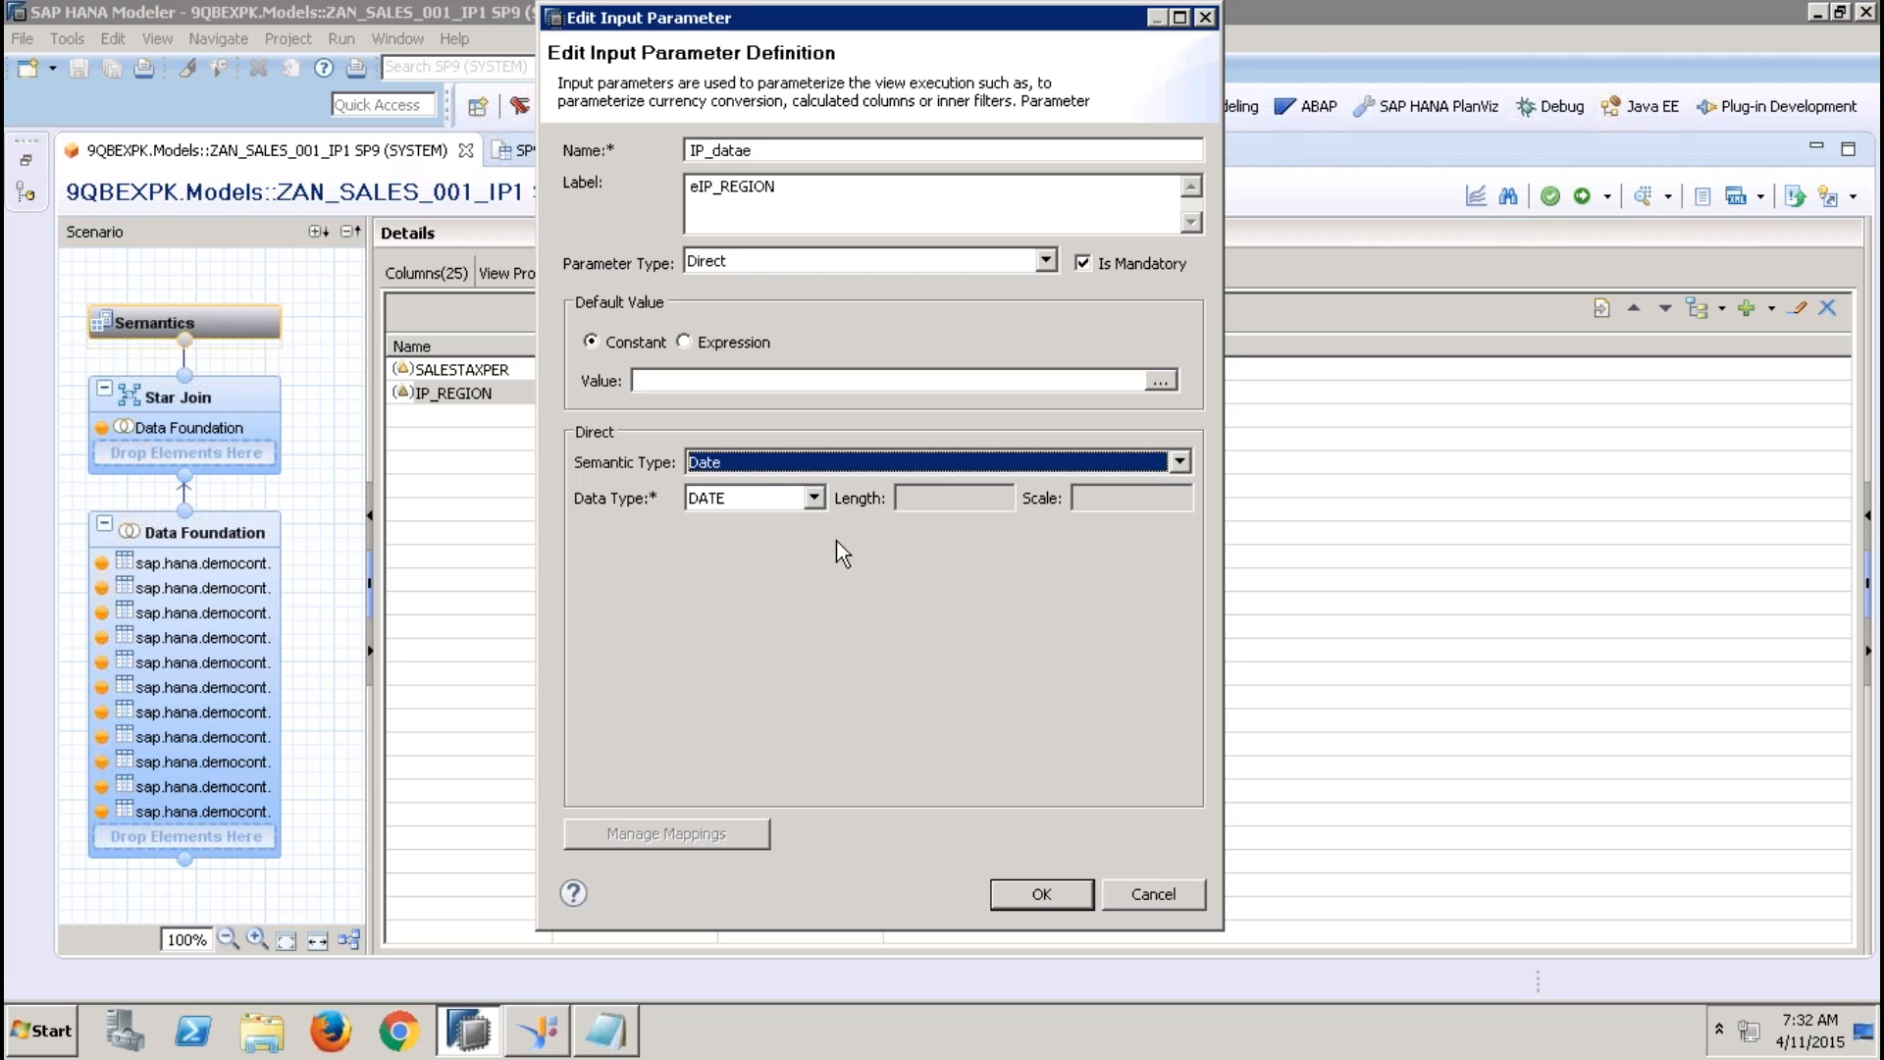
{"action": "left_click", "coordinate": [799, 380]}
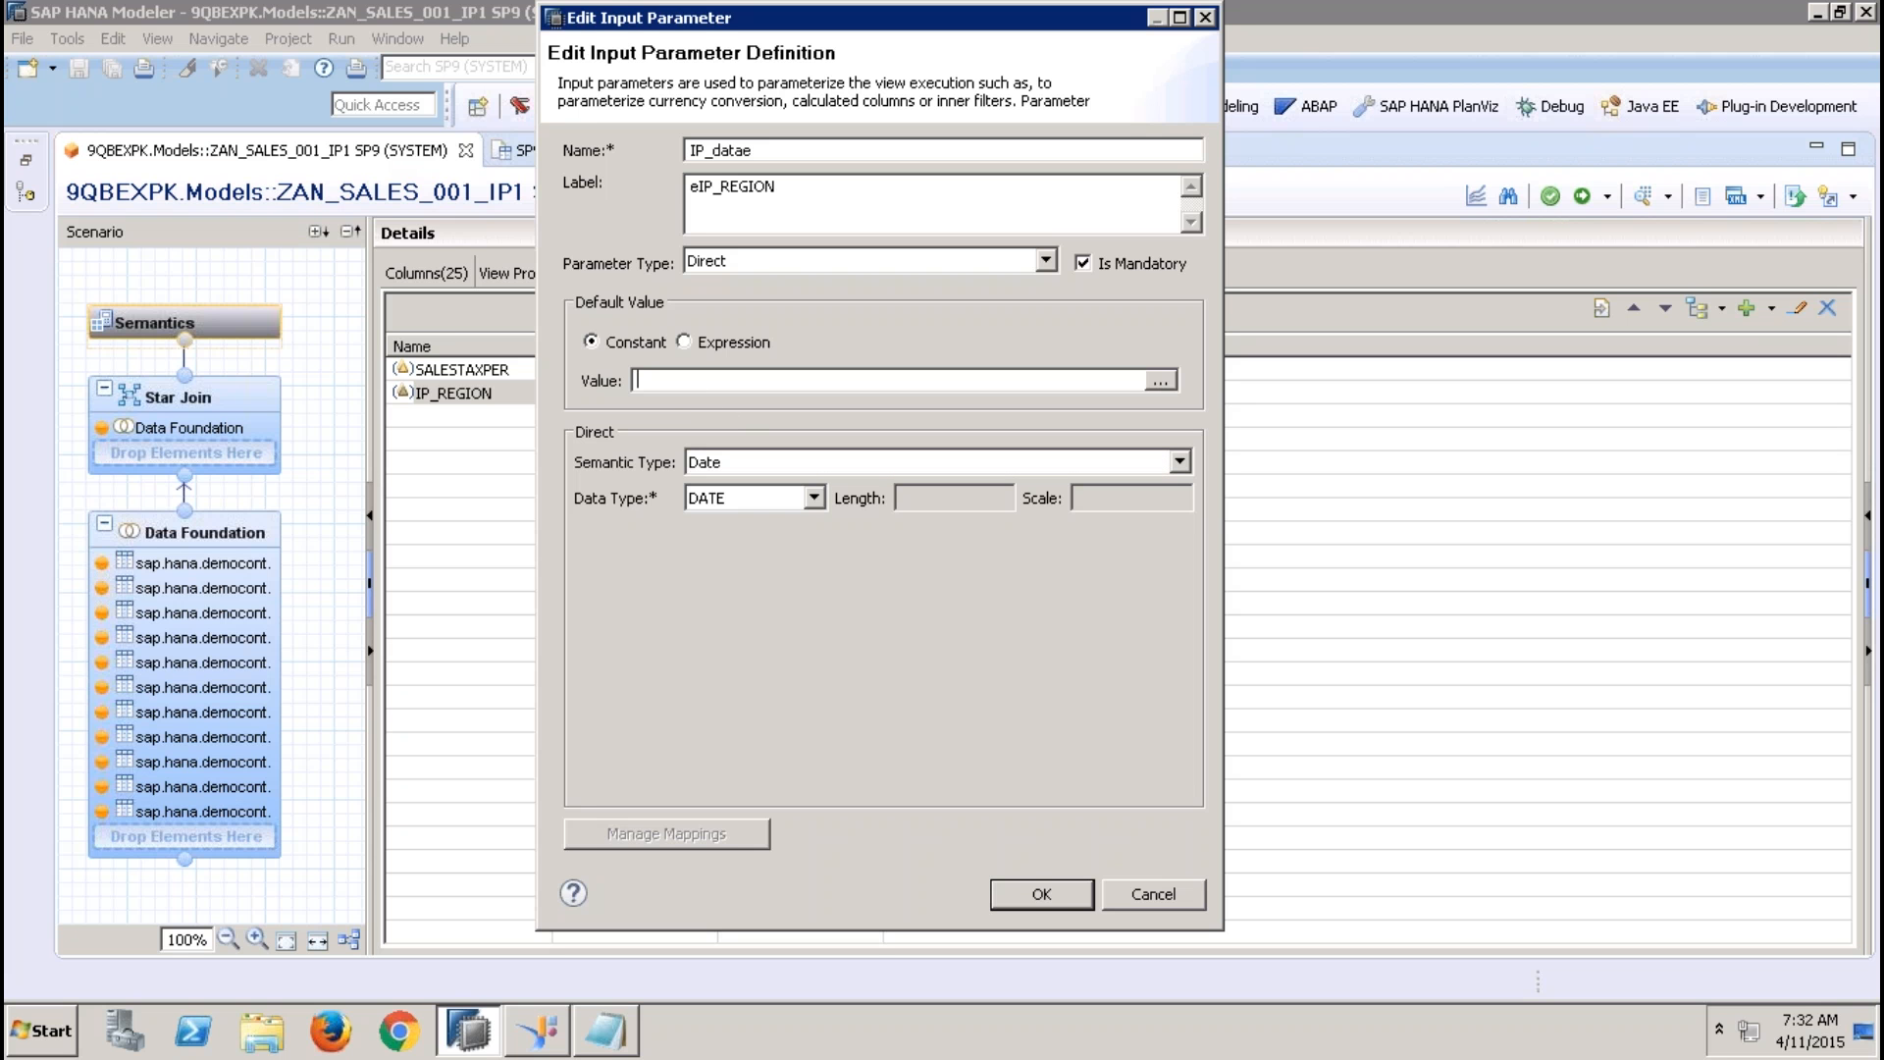
{"action": "type", "text": "31-12-9999"}
{"action": "key", "text": "BackSpace"}
{"action": "key", "text": "BackSpace"}
{"action": "key", "text": "BackSpace"}
{"action": "key", "text": "BackSpace"}
{"action": "key", "text": "BackSpace"}
{"action": "key", "text": "BackSpace"}
{"action": "key", "text": "BackSpace"}
{"action": "key", "text": "BackSpace"}
{"action": "key", "text": "BackSpace"}
{"action": "key", "text": "BackSpace"}
Open the expression editor for the parameter's default value and expand the Date Functions
{"action": "left_click", "coordinate": [1161, 382]}
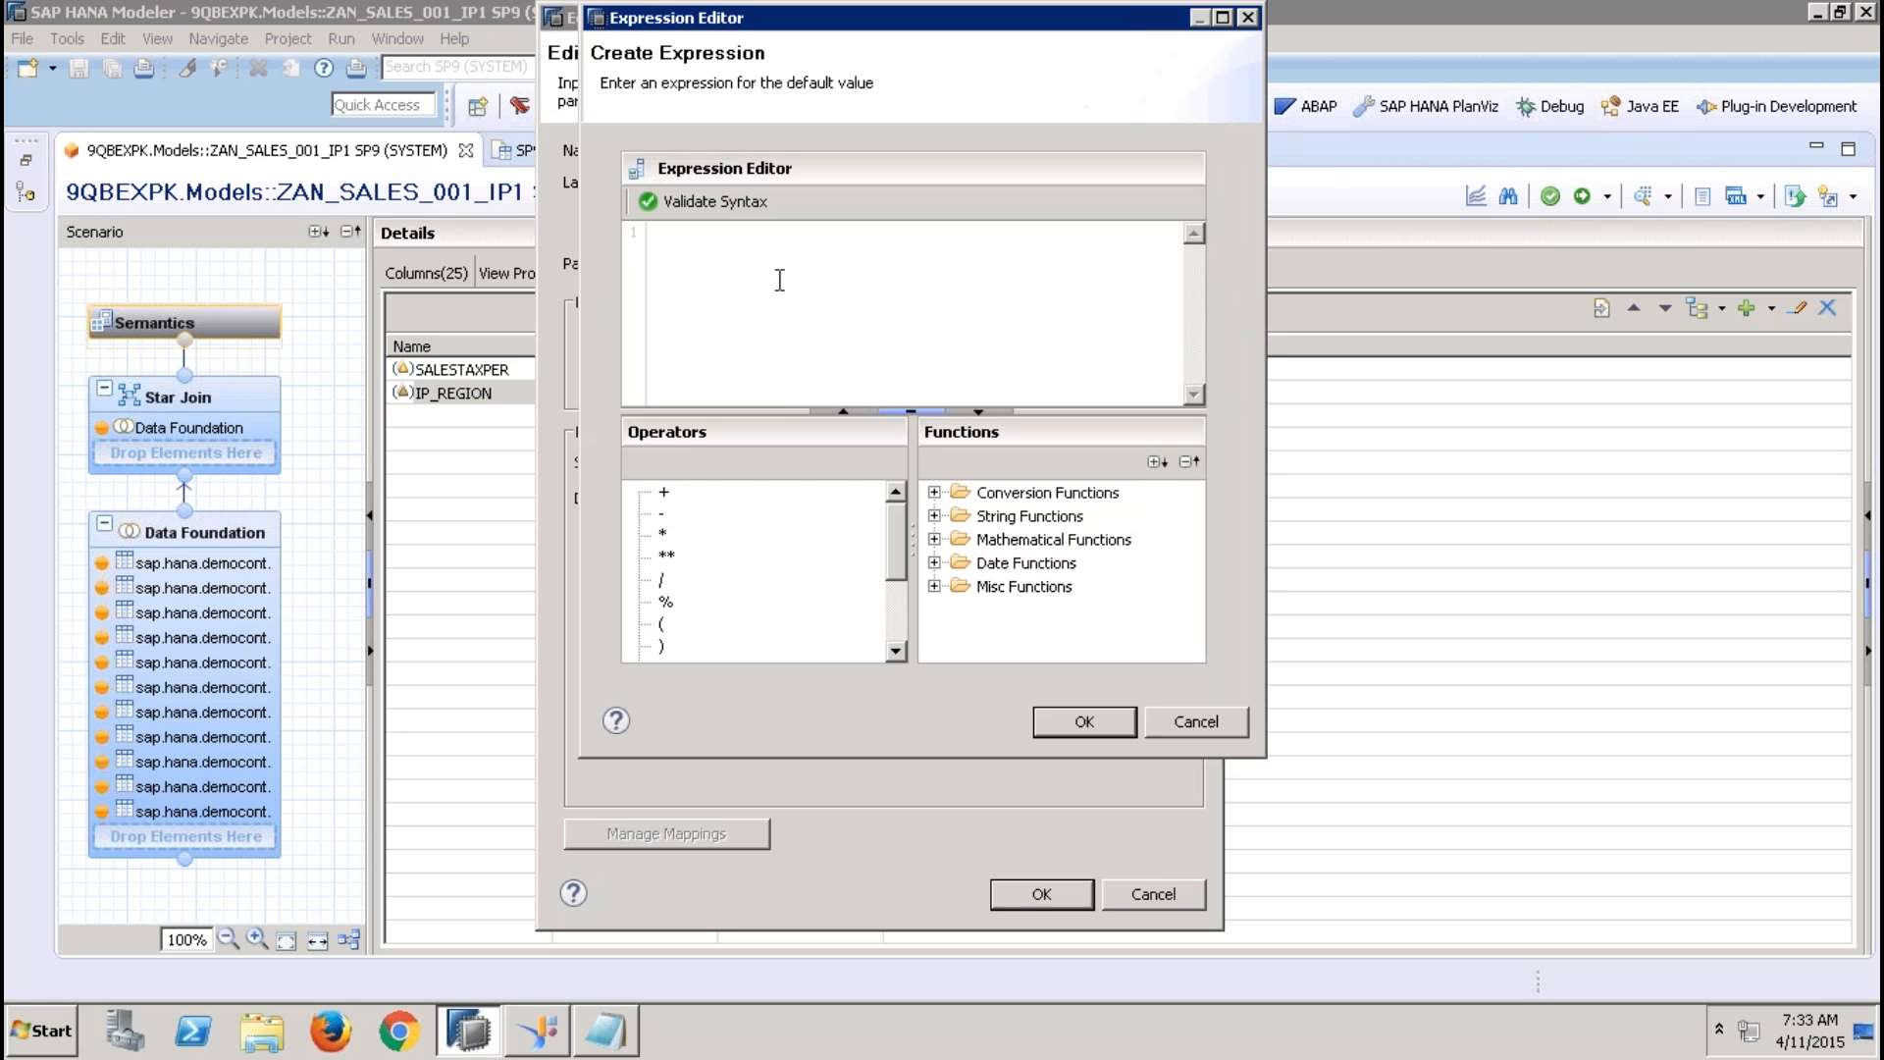
{"action": "left_click", "coordinate": [934, 563]}
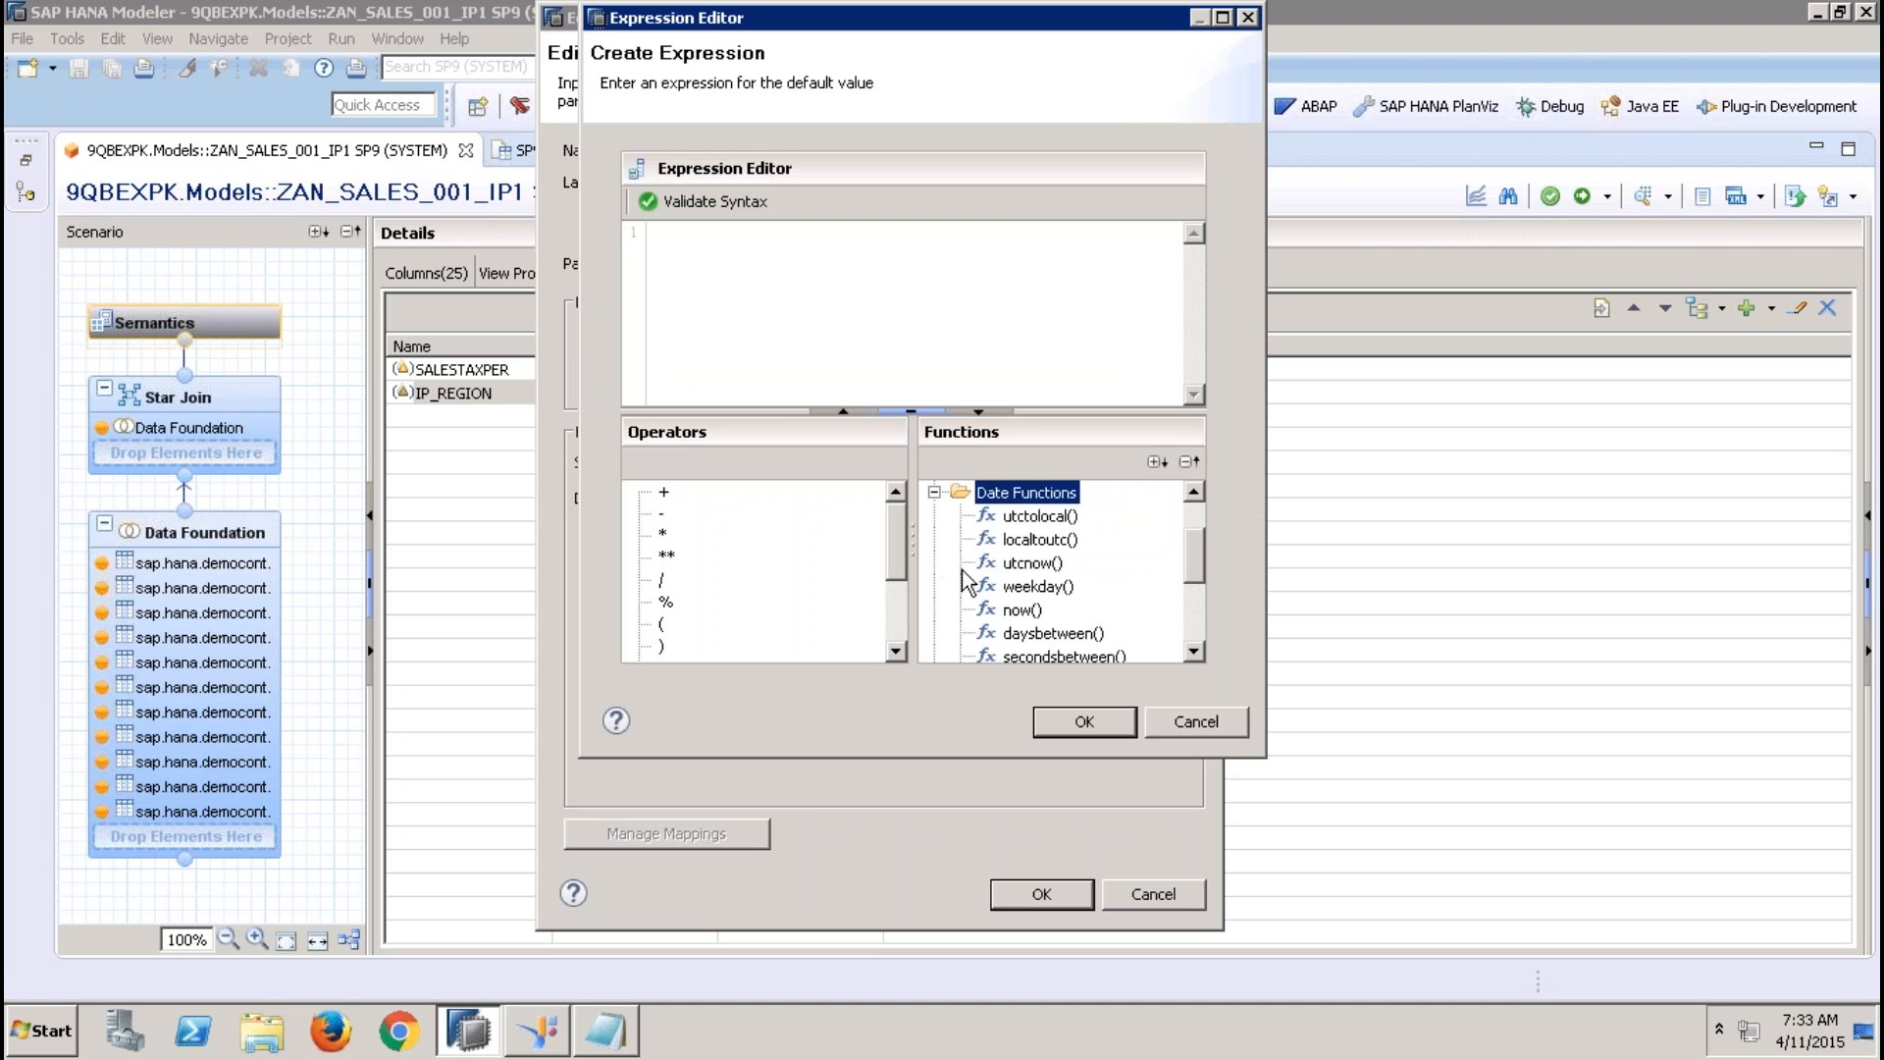
{"action": "double_click", "coordinate": [1013, 585]}
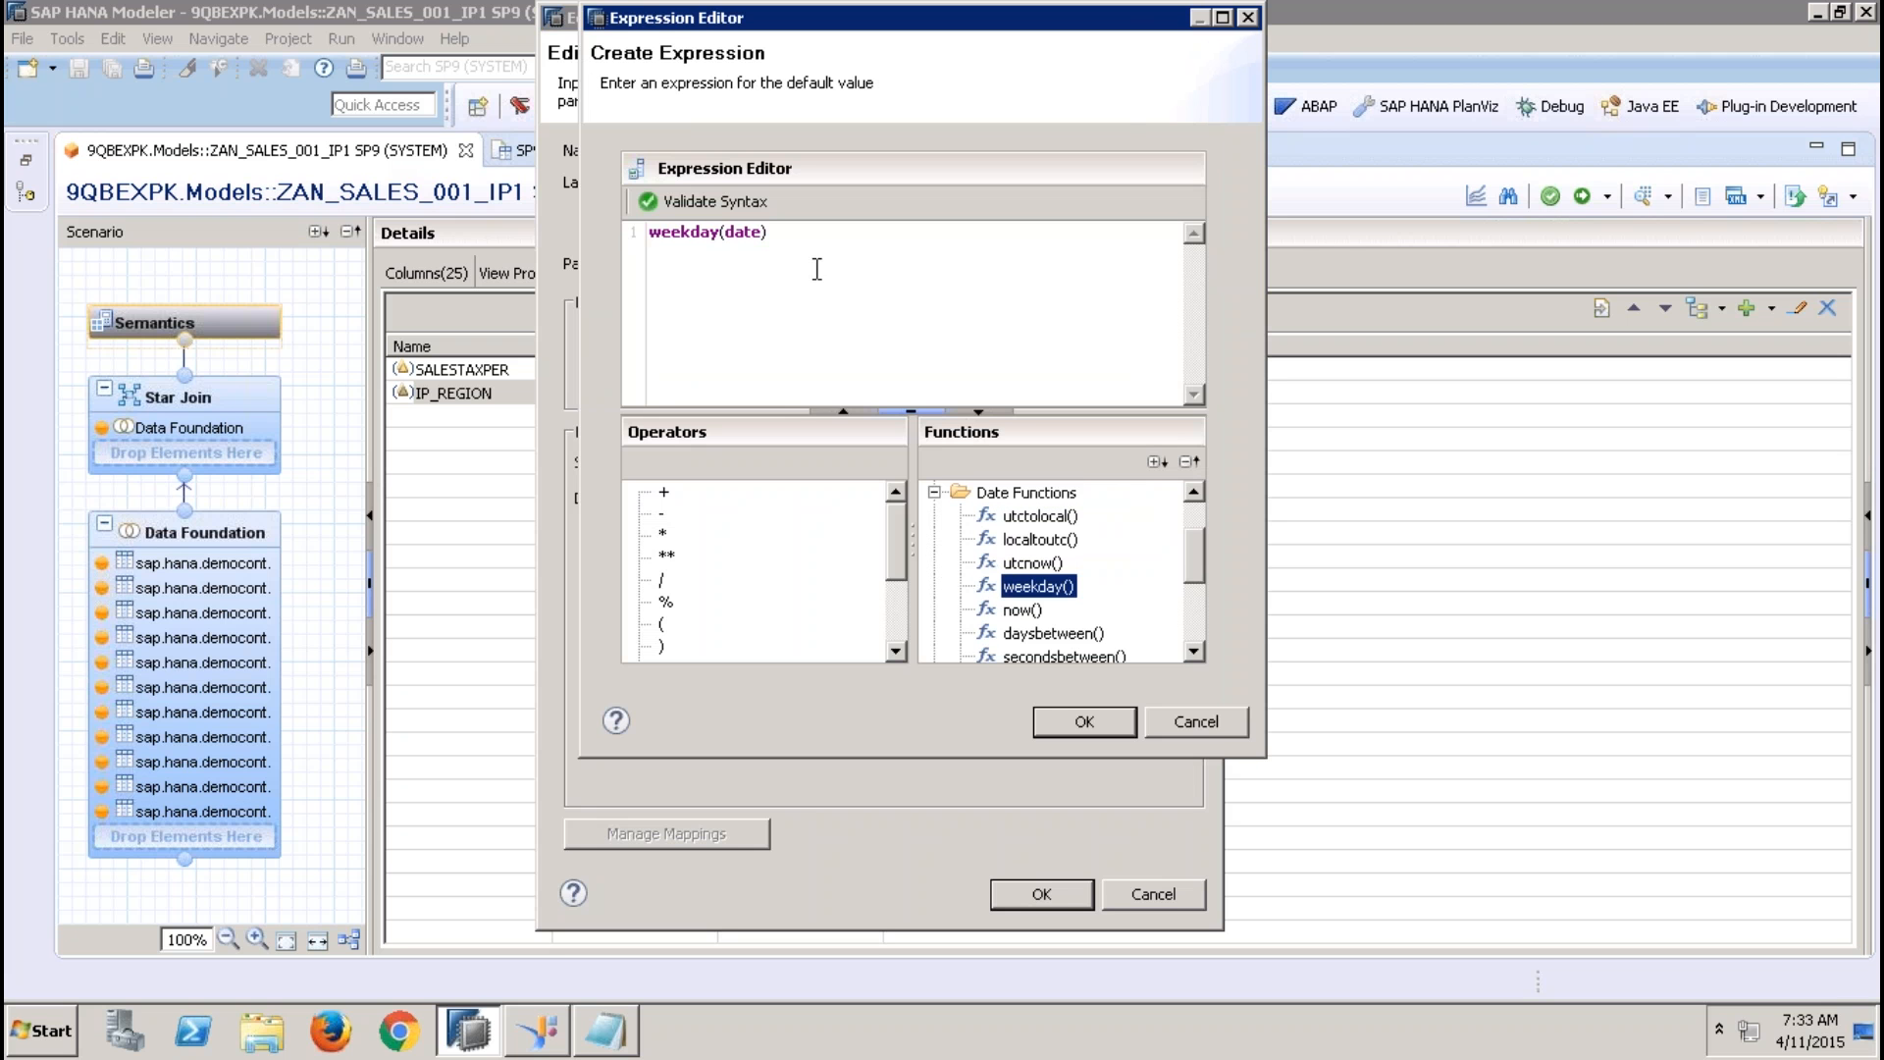
{"action": "left_click", "coordinate": [802, 241]}
{"action": "key", "text": "ctrl+a"}
{"action": "key", "text": "Delete"}
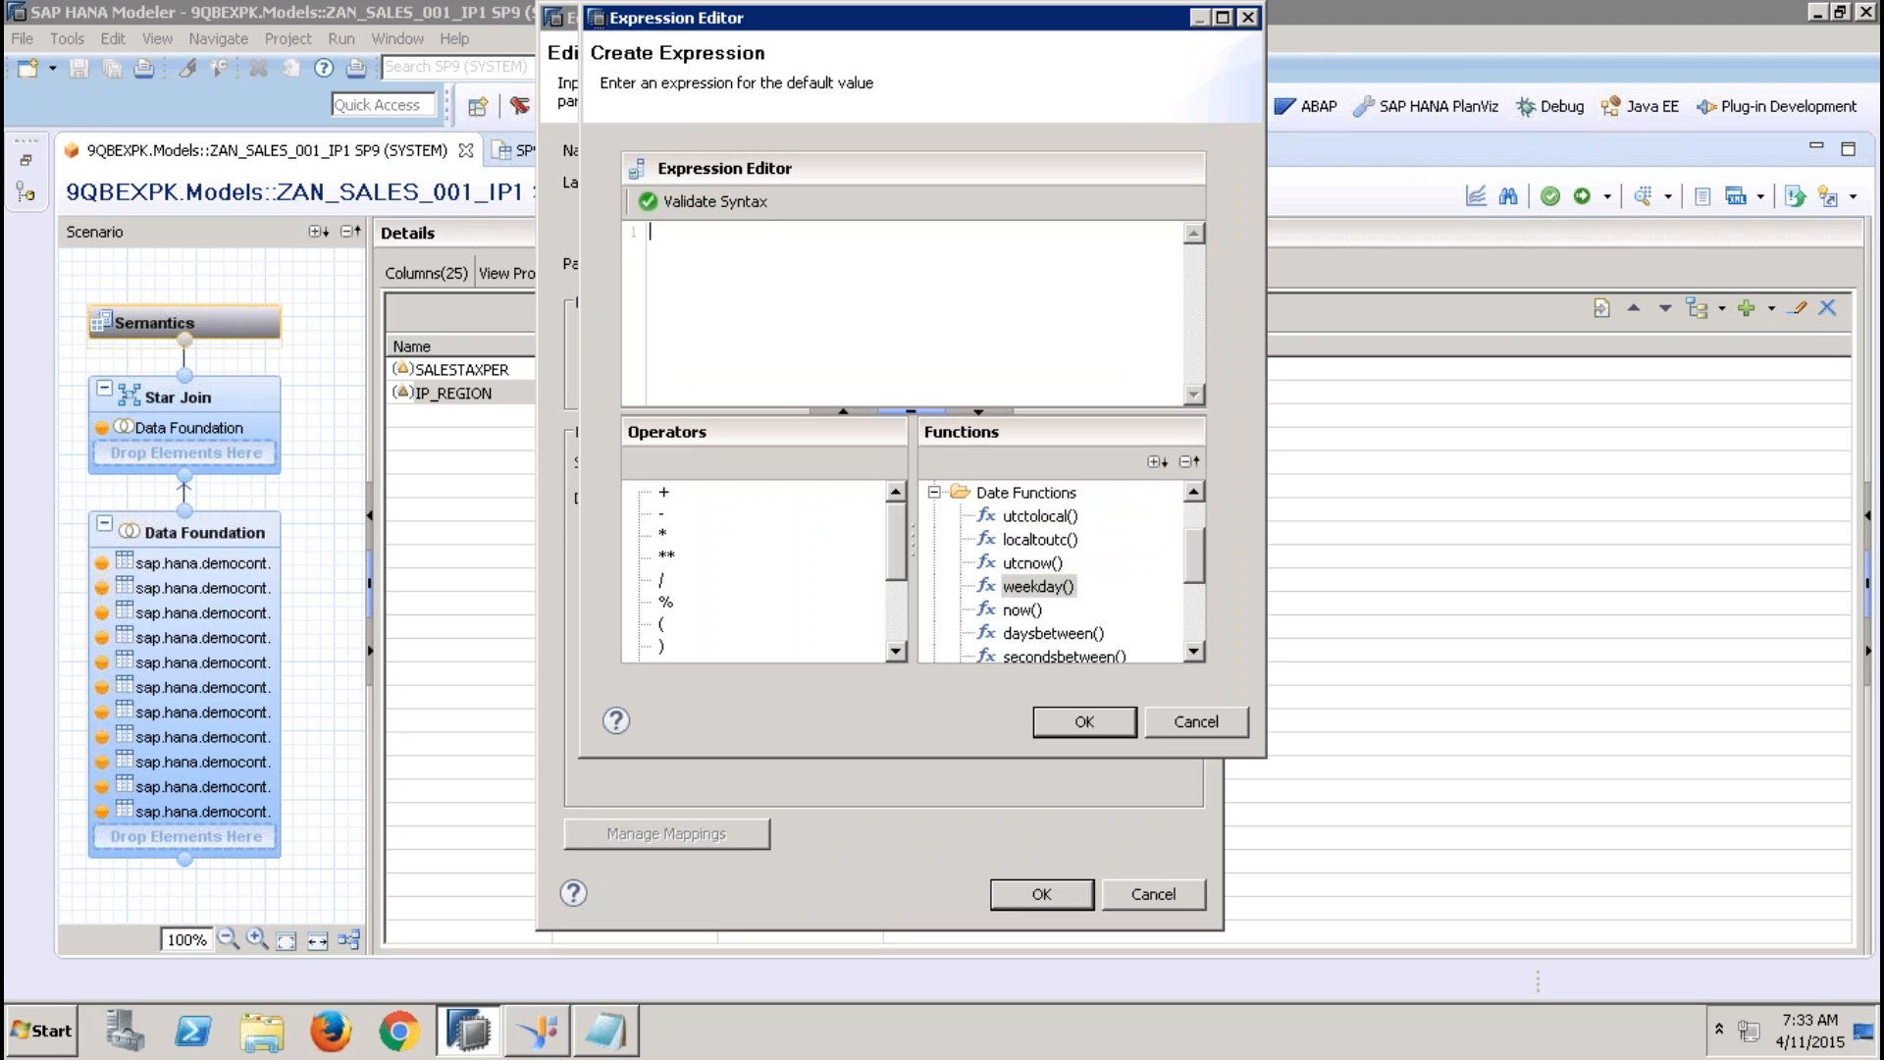
Use the now() function as the default value expression and confirm the IP_datae parameter definition
{"action": "left_click", "coordinate": [1023, 612]}
{"action": "double_click", "coordinate": [1023, 613]}
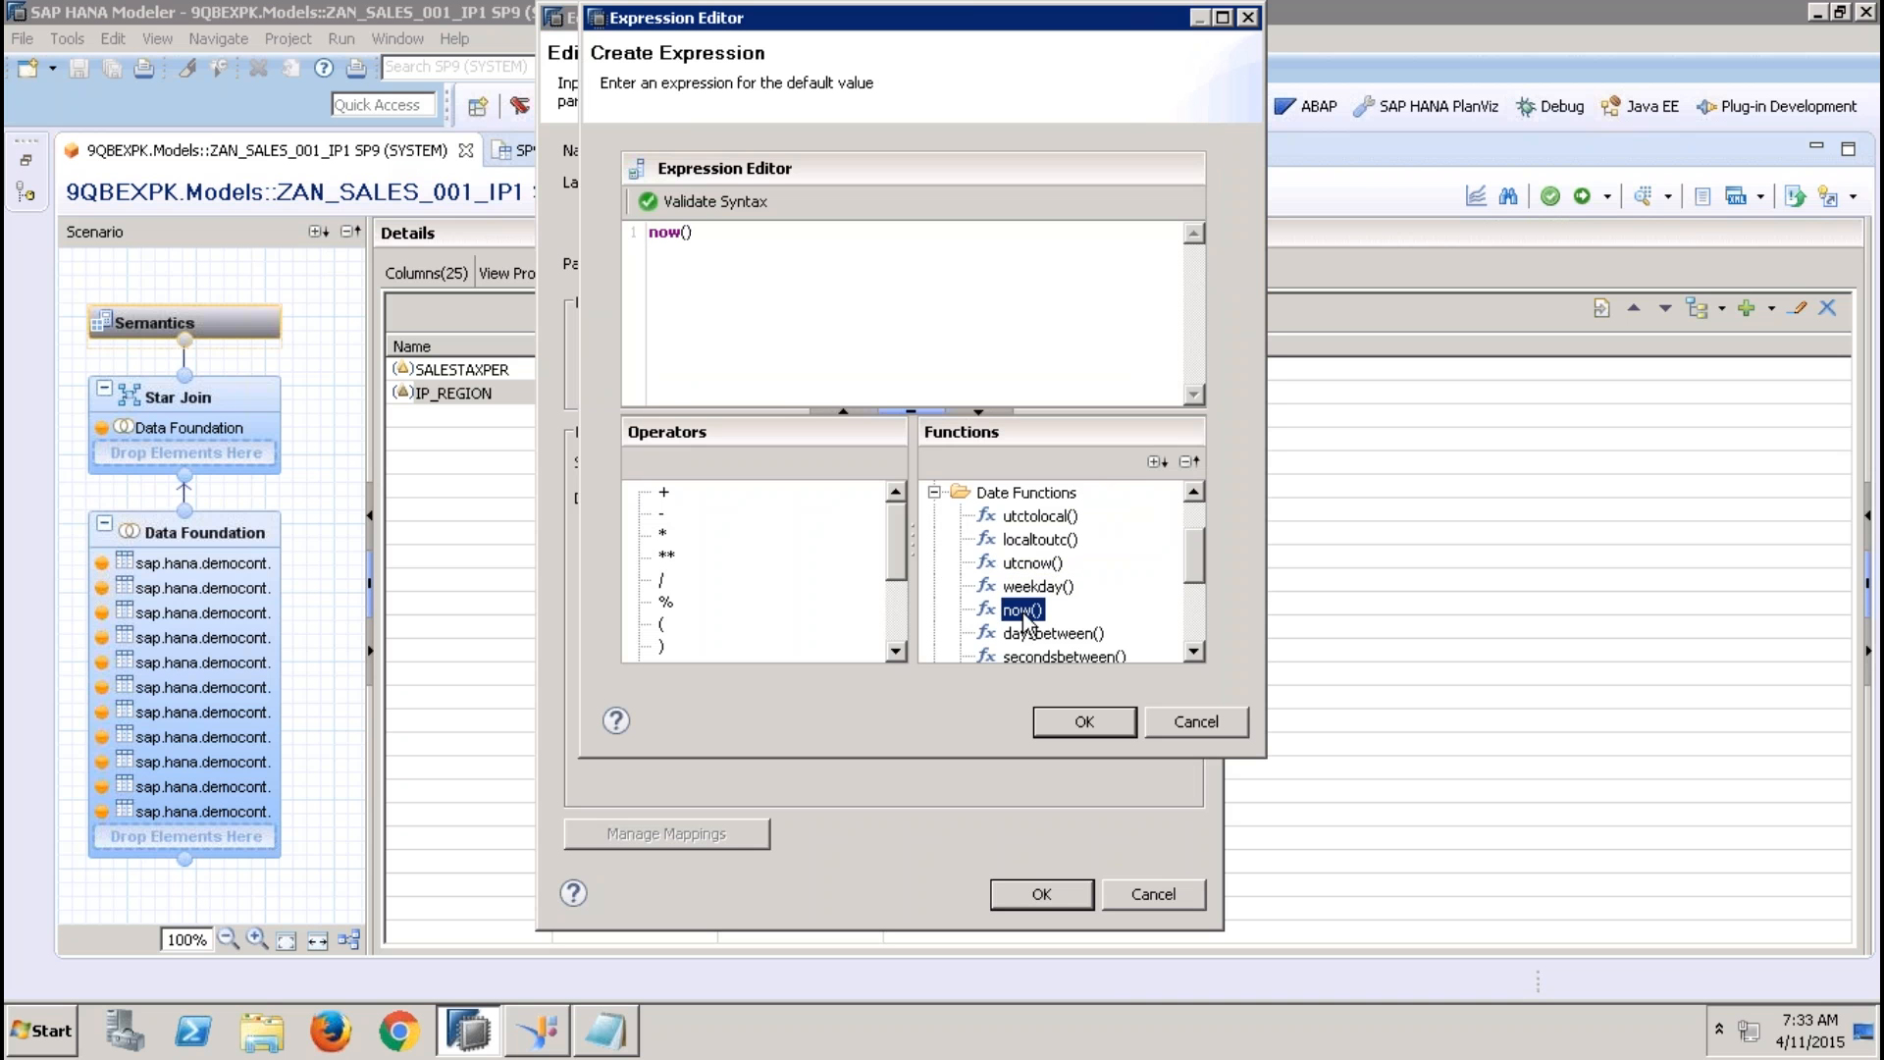
{"action": "left_click", "coordinate": [1083, 723]}
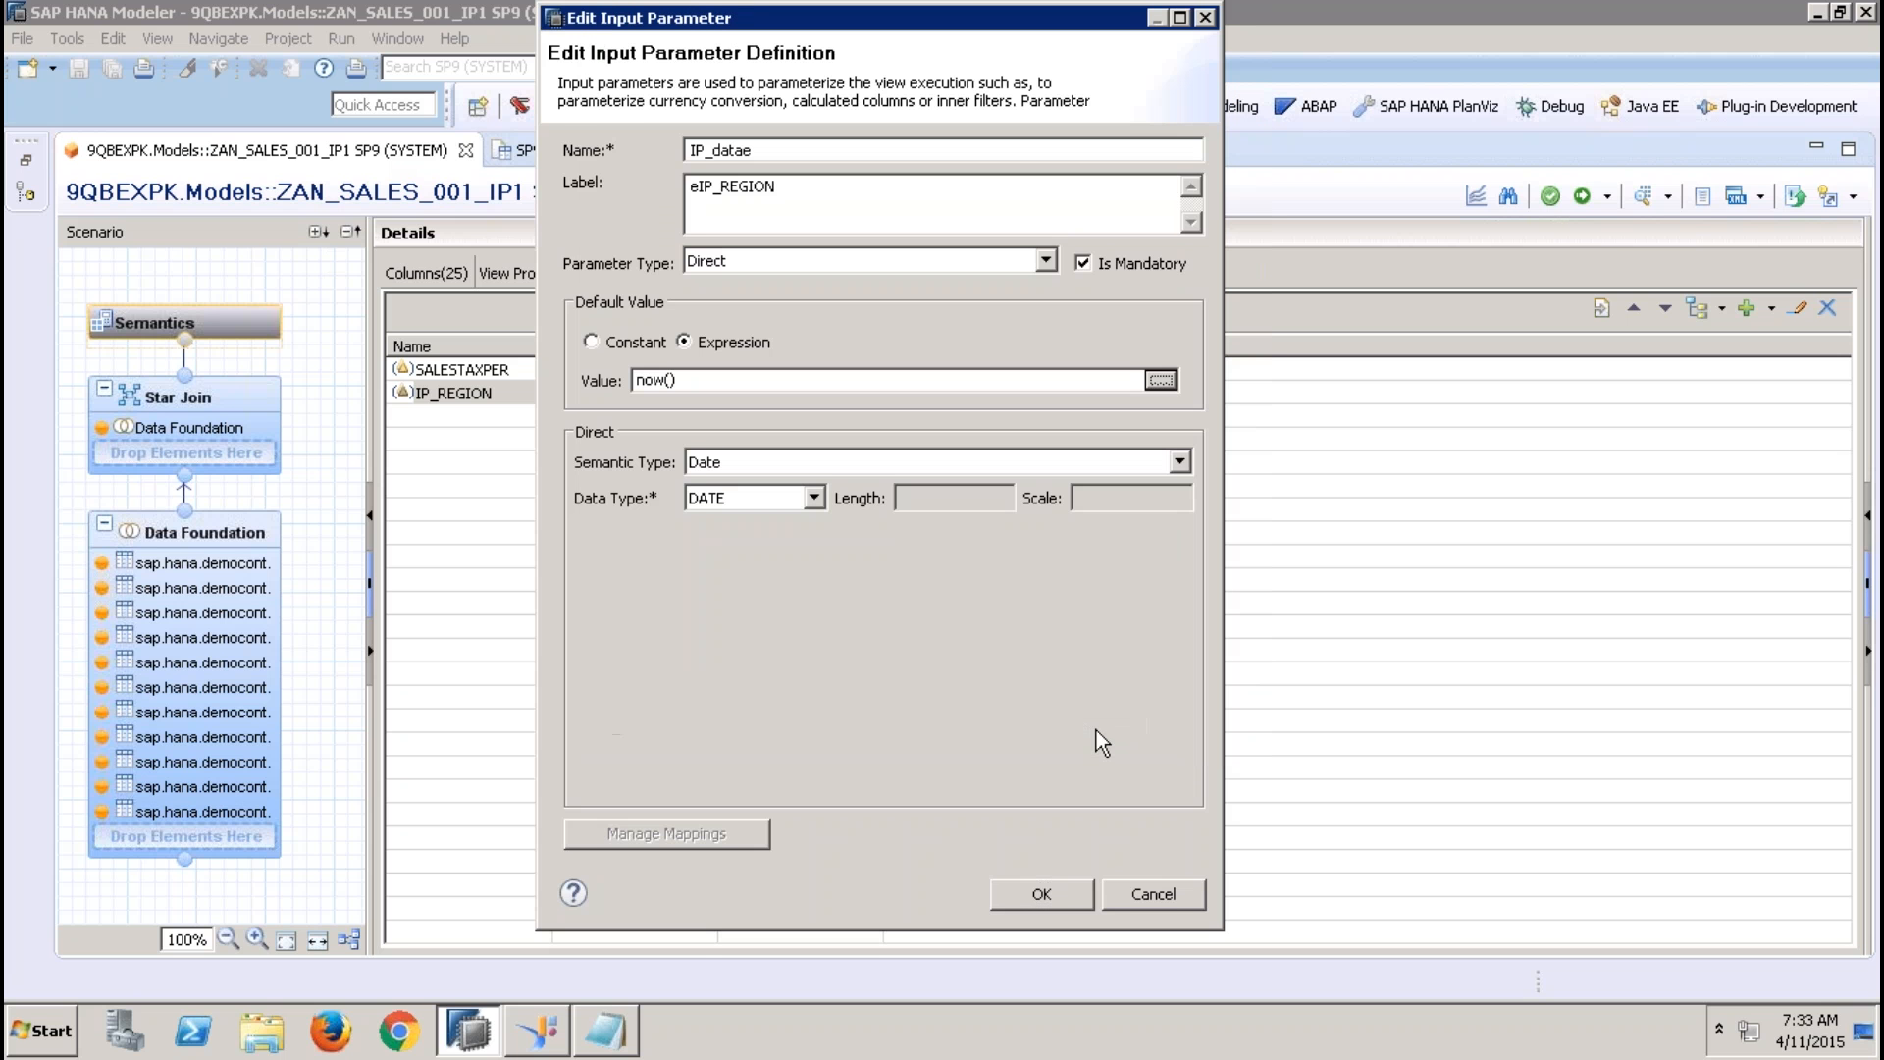
{"action": "left_click", "coordinate": [1056, 886]}
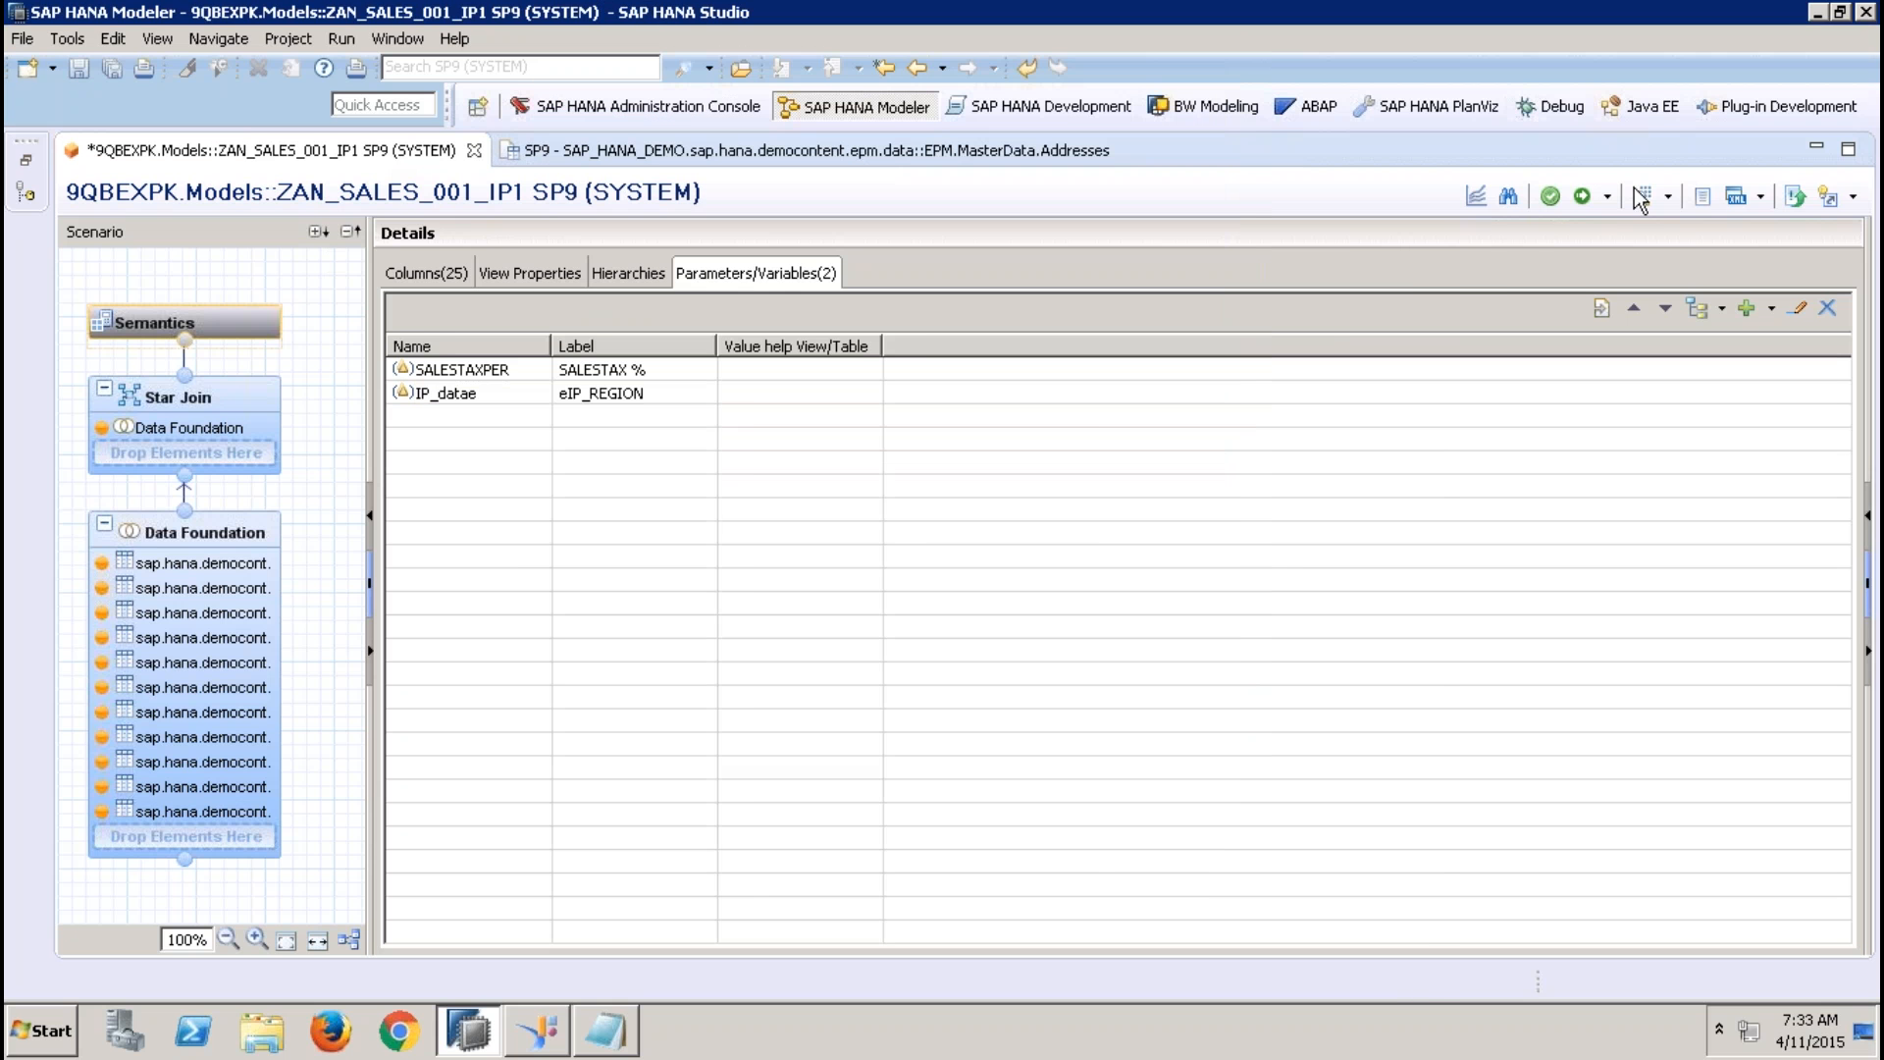
Check which input parameters the data preview asks for, and cancel the preview
{"action": "left_click", "coordinate": [1642, 200]}
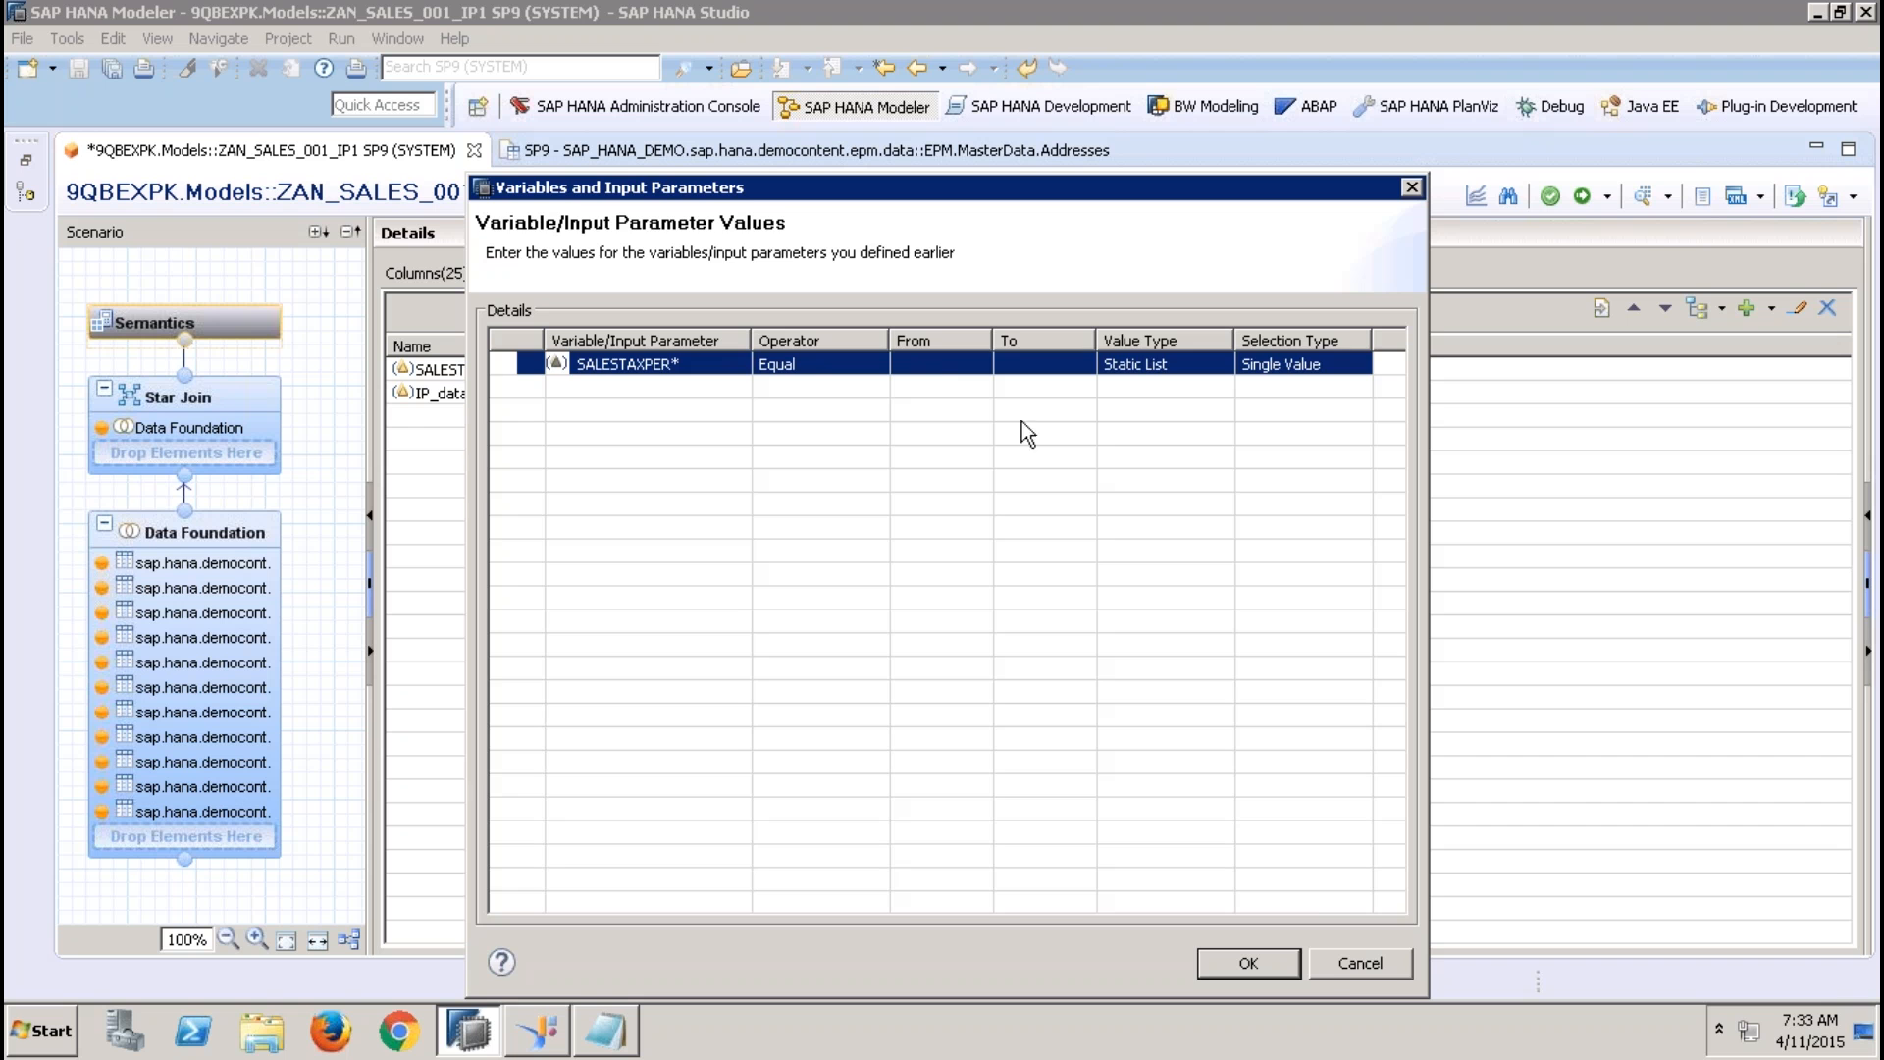
{"action": "left_click", "coordinate": [1358, 962]}
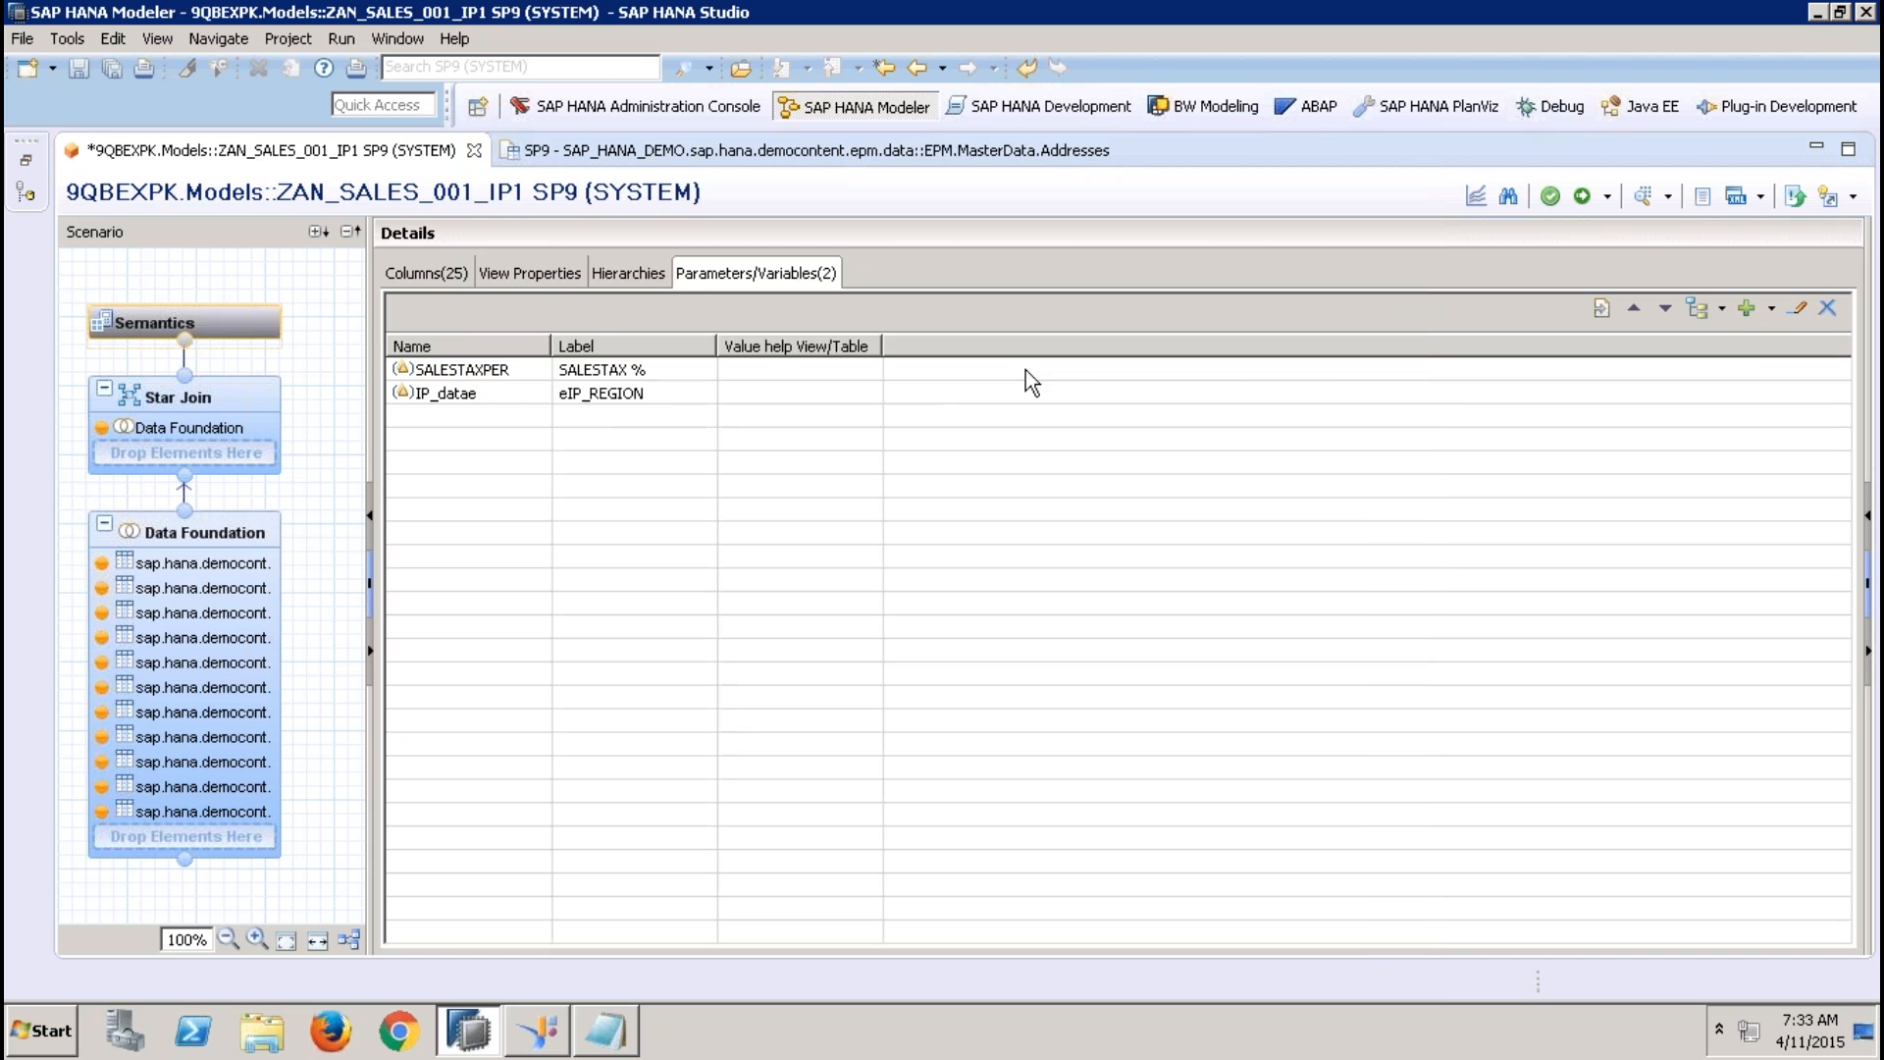
Remove the filter from the REGION column of the Addresses table in the Data Foundation
{"action": "left_click", "coordinate": [638, 392]}
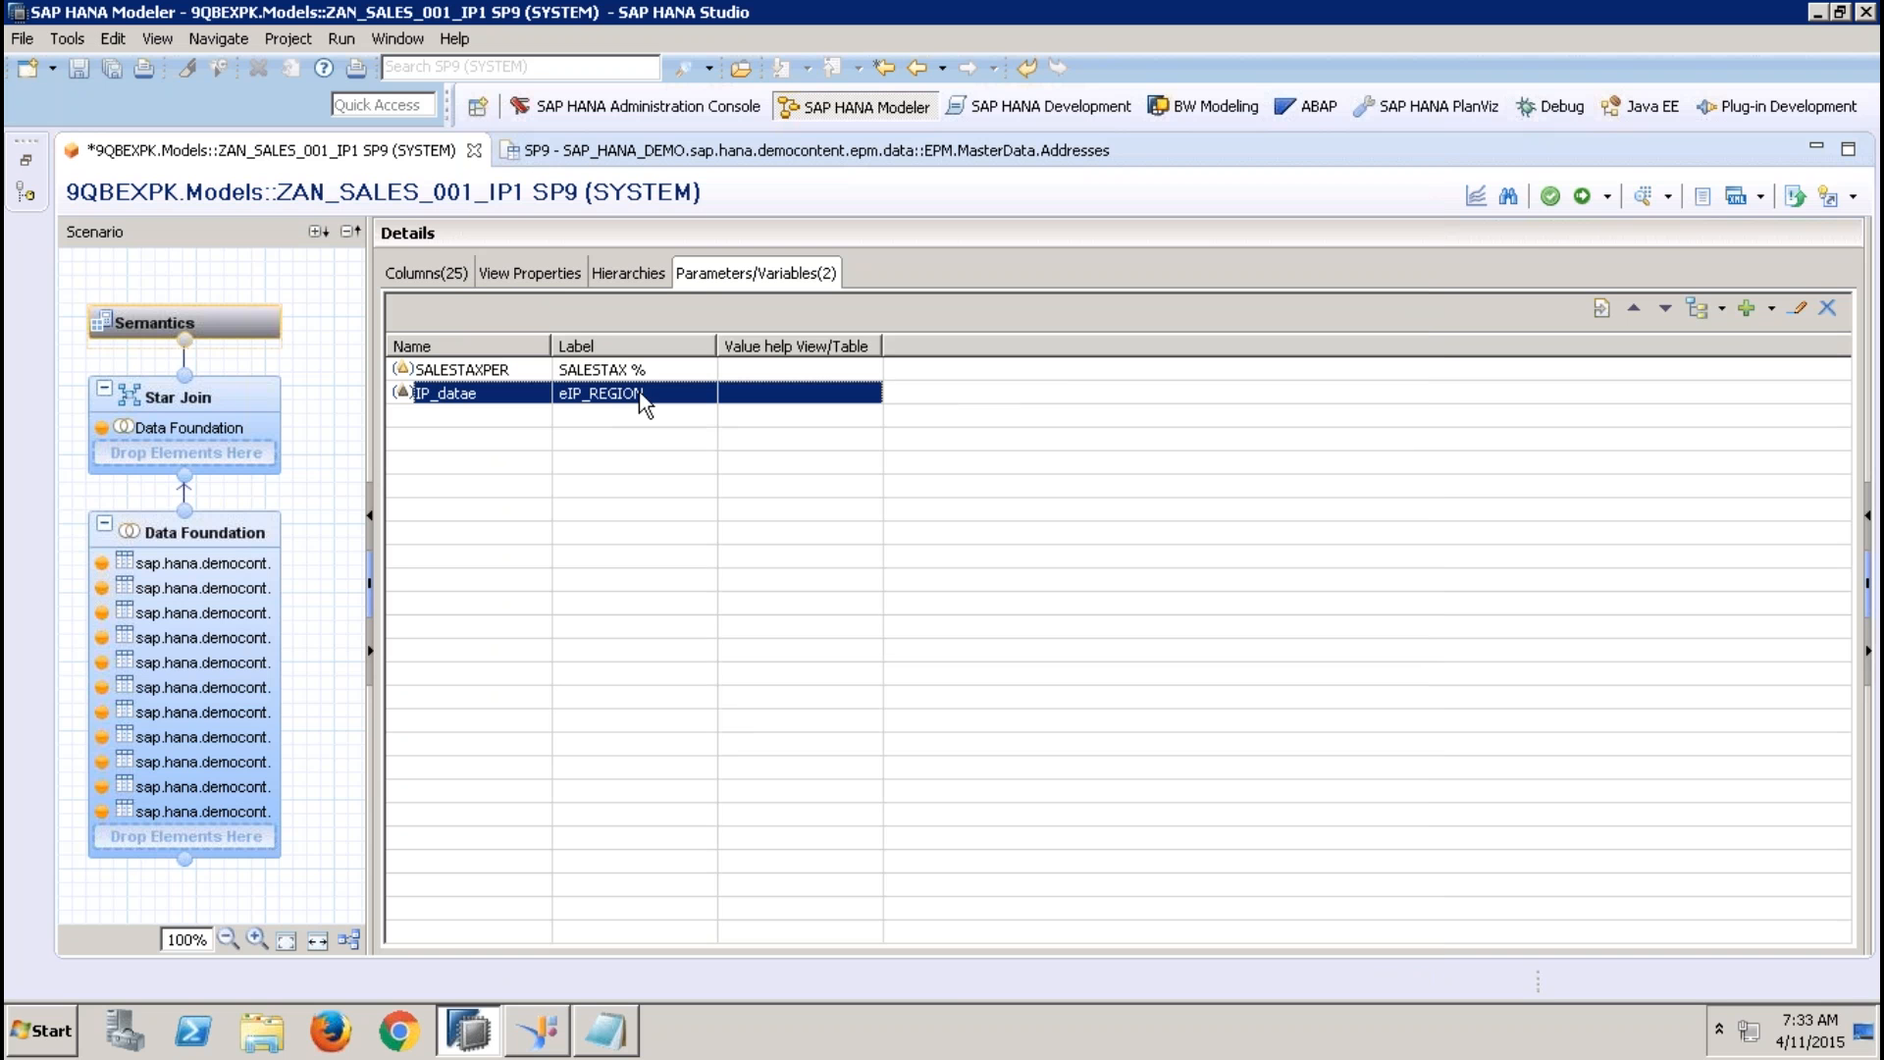
{"action": "left_click", "coordinate": [220, 540]}
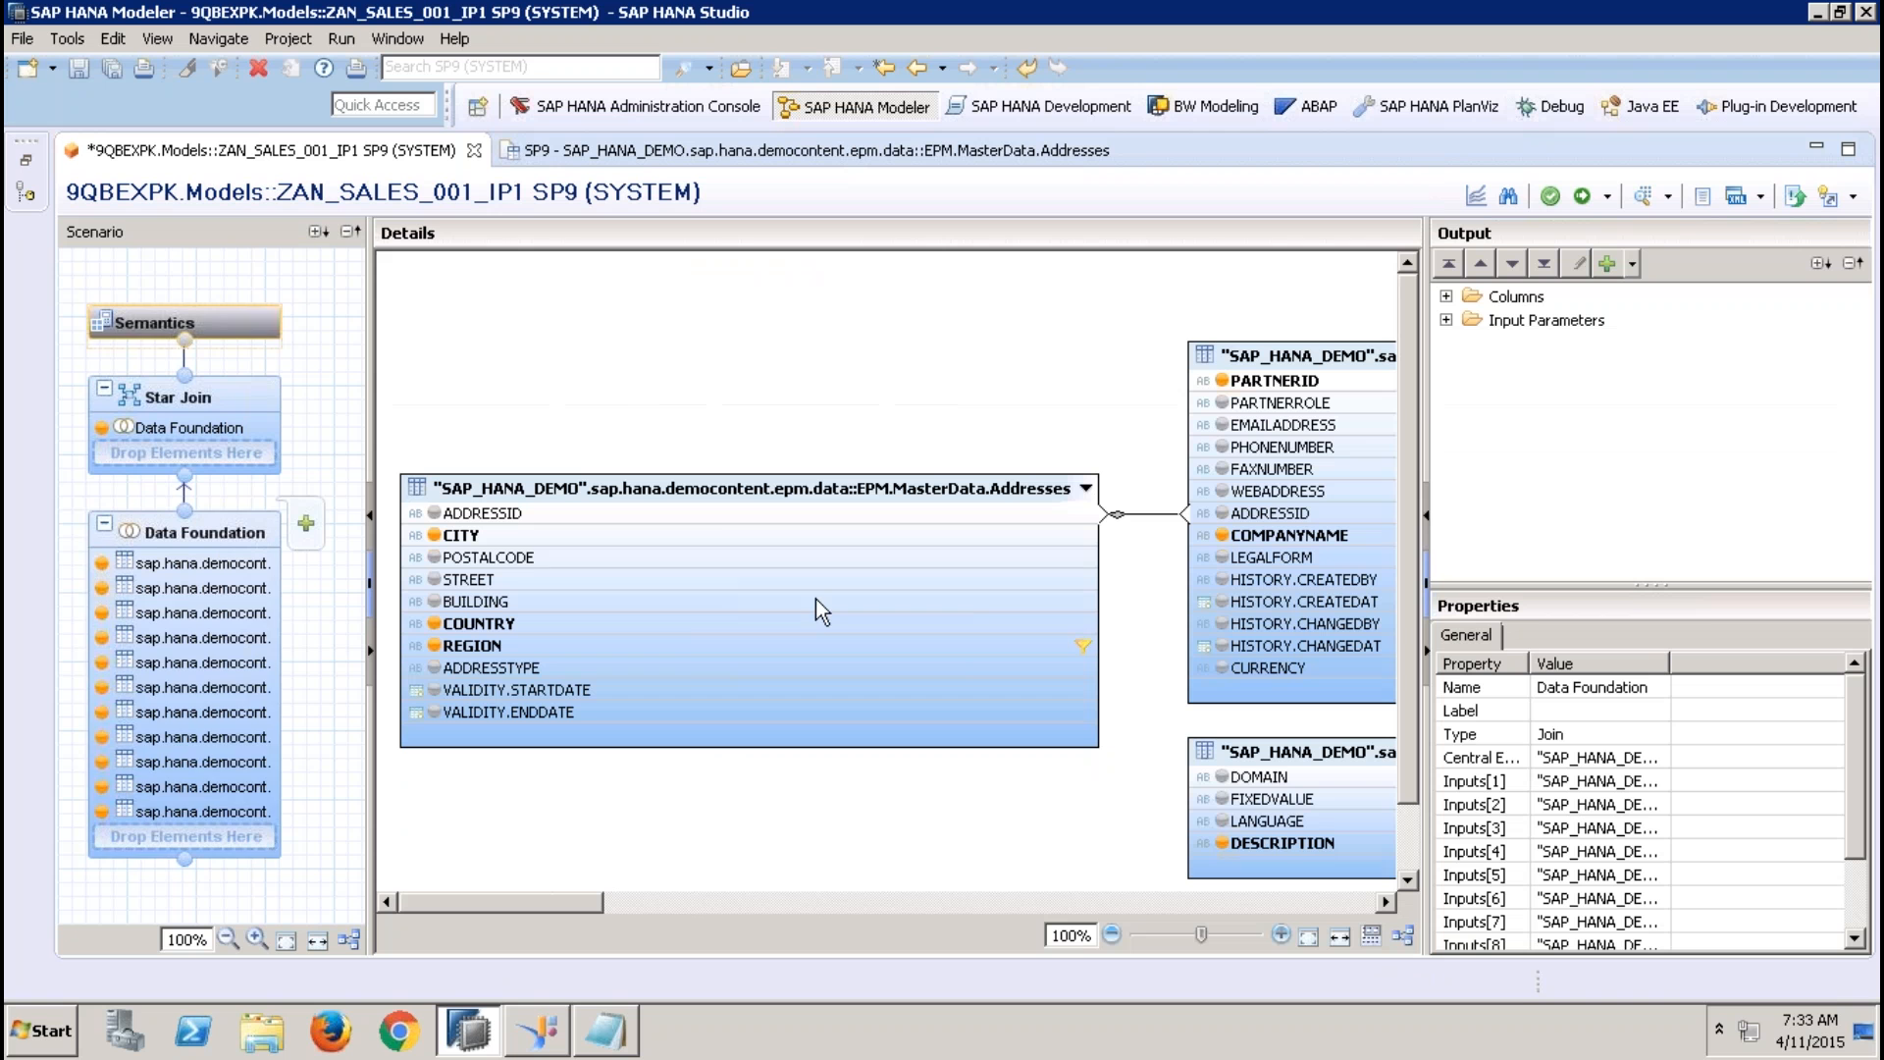
{"action": "right_click", "coordinate": [762, 640]}
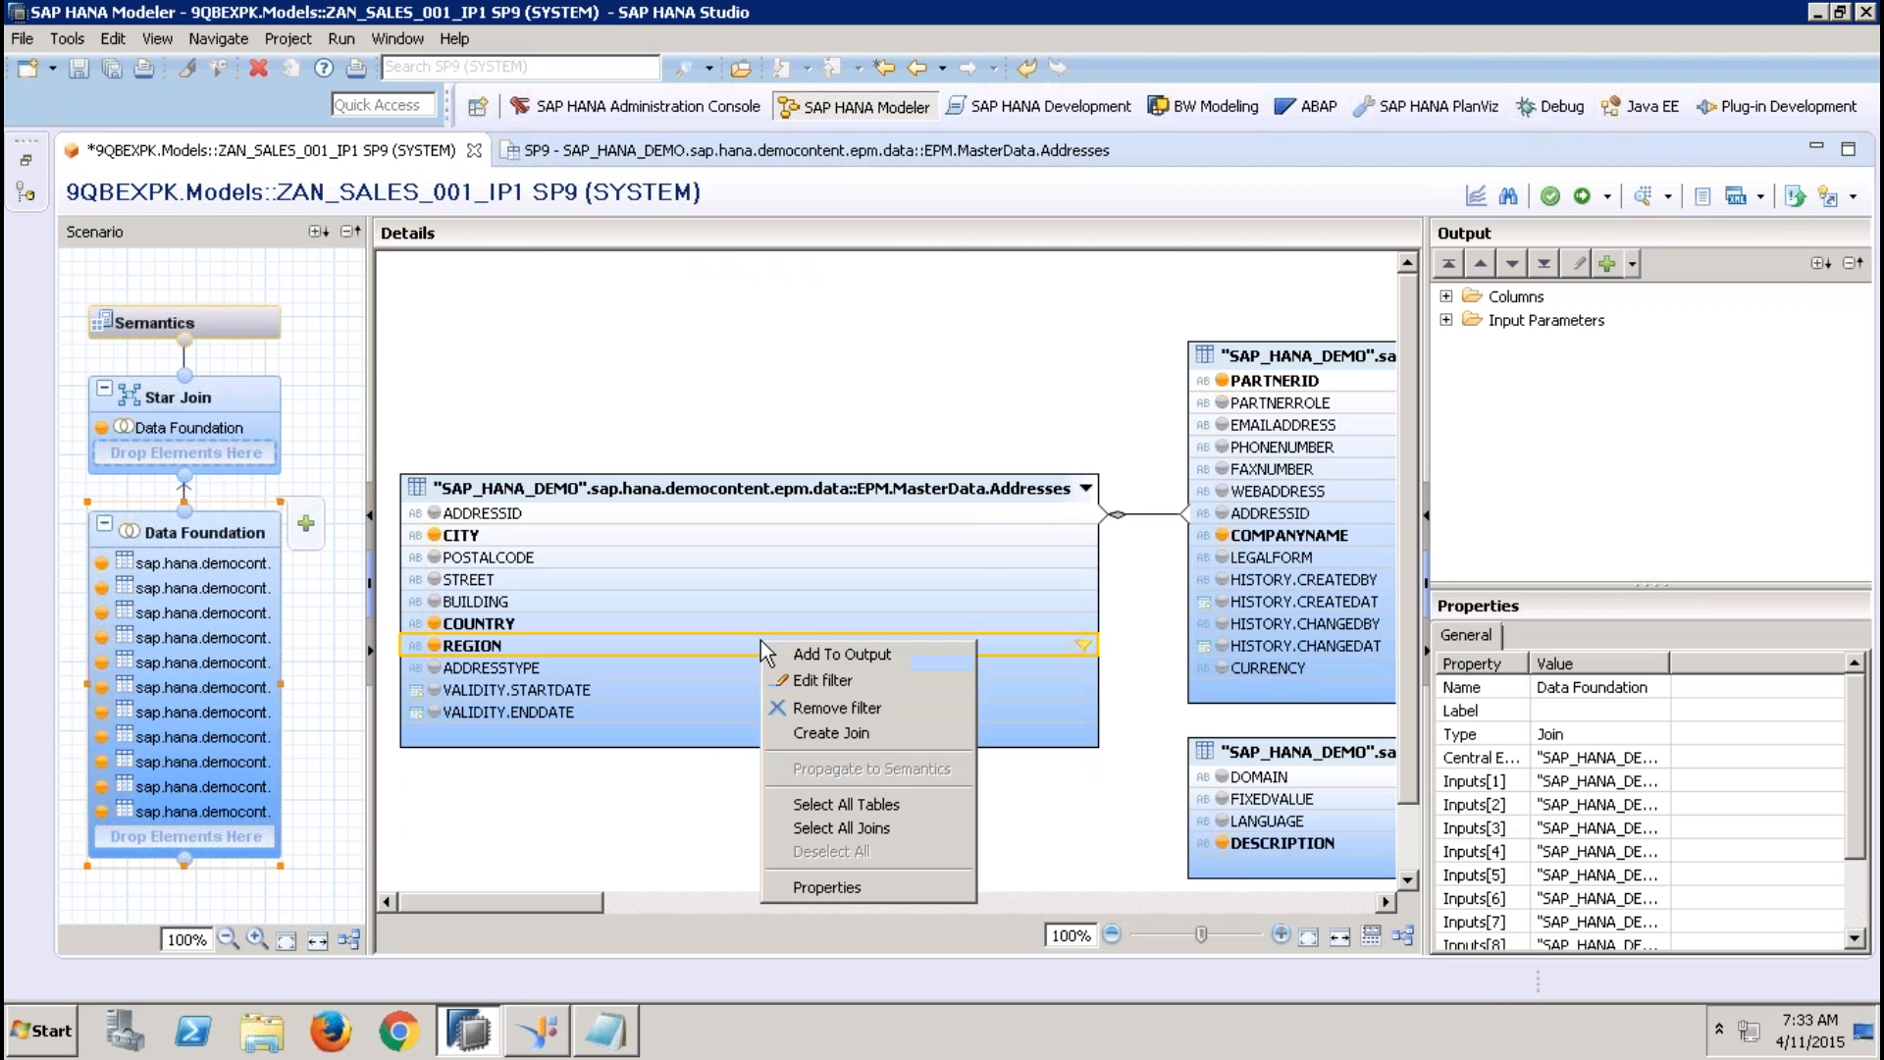
{"action": "left_click", "coordinate": [842, 706]}
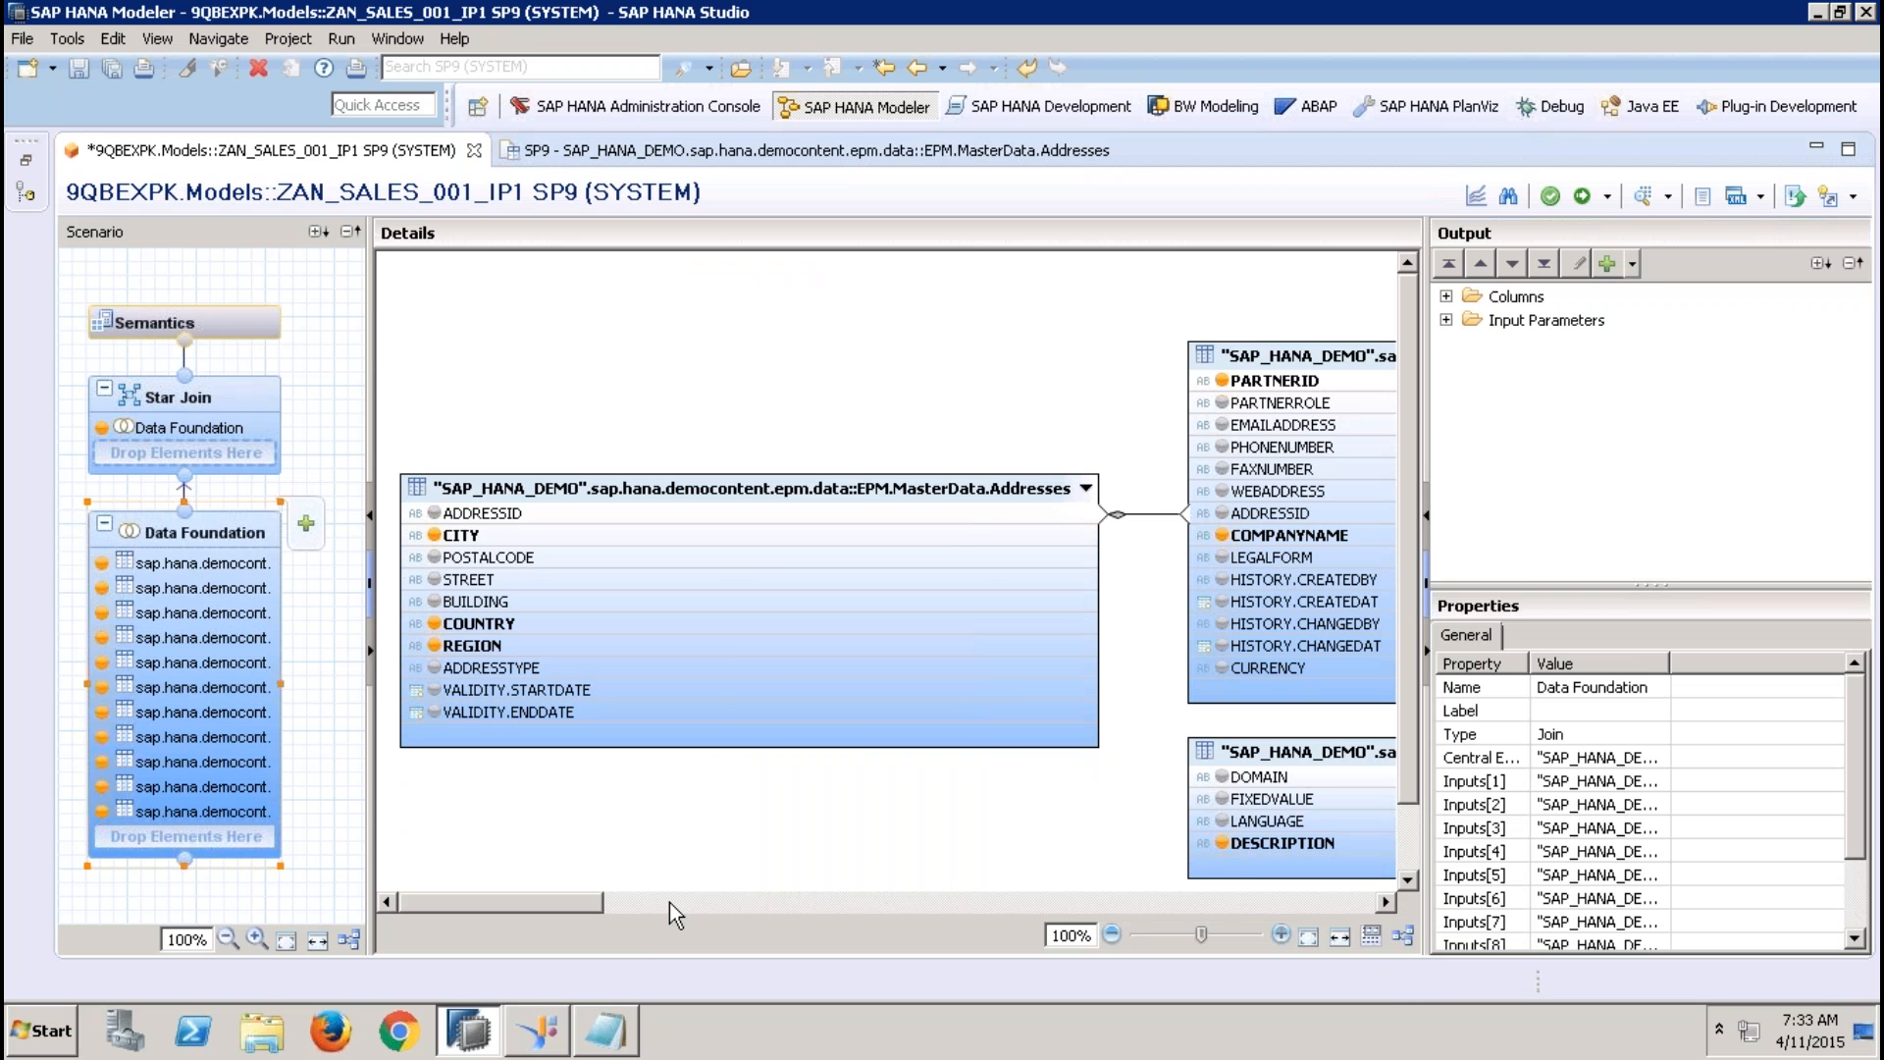
Apply an Equal filter to HISTORY.CREATEDAT in the BusinessPartner table, using the input parameter IP_datae as its value
{"action": "left_click", "coordinate": [670, 903]}
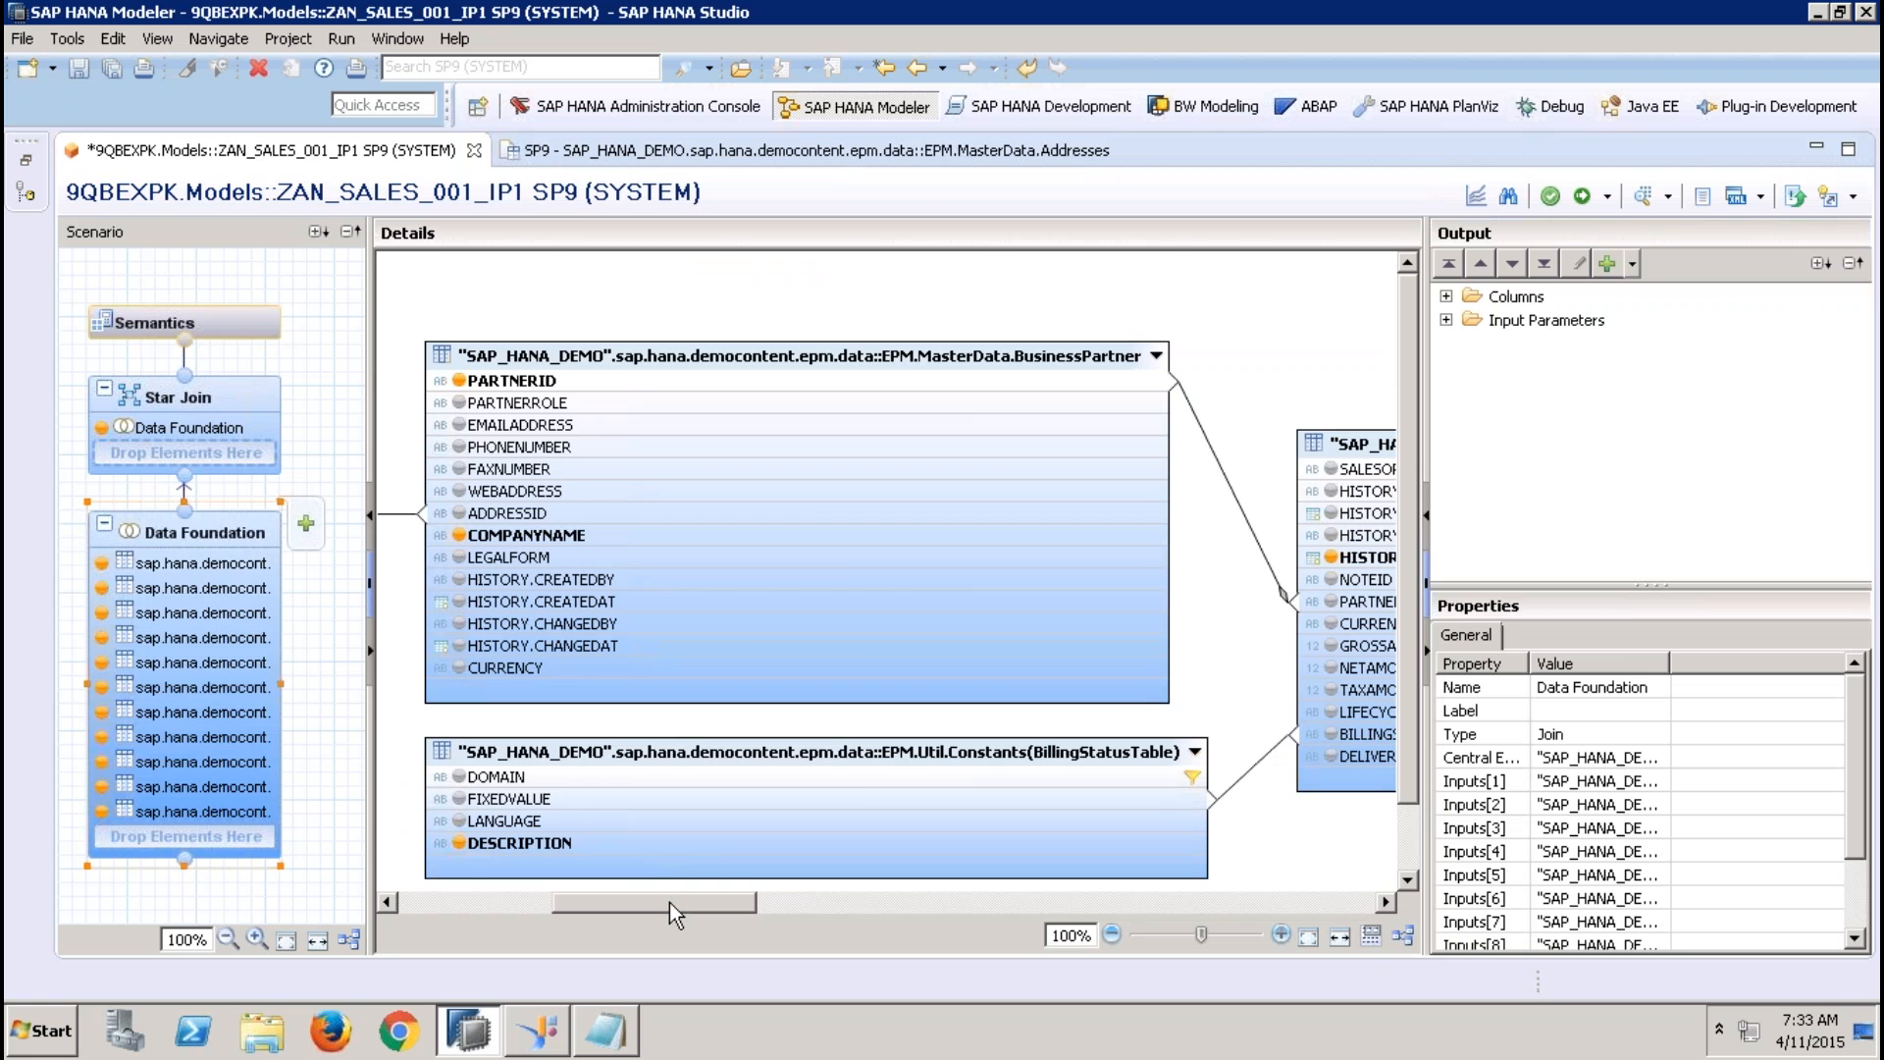
{"action": "right_click", "coordinate": [633, 581]}
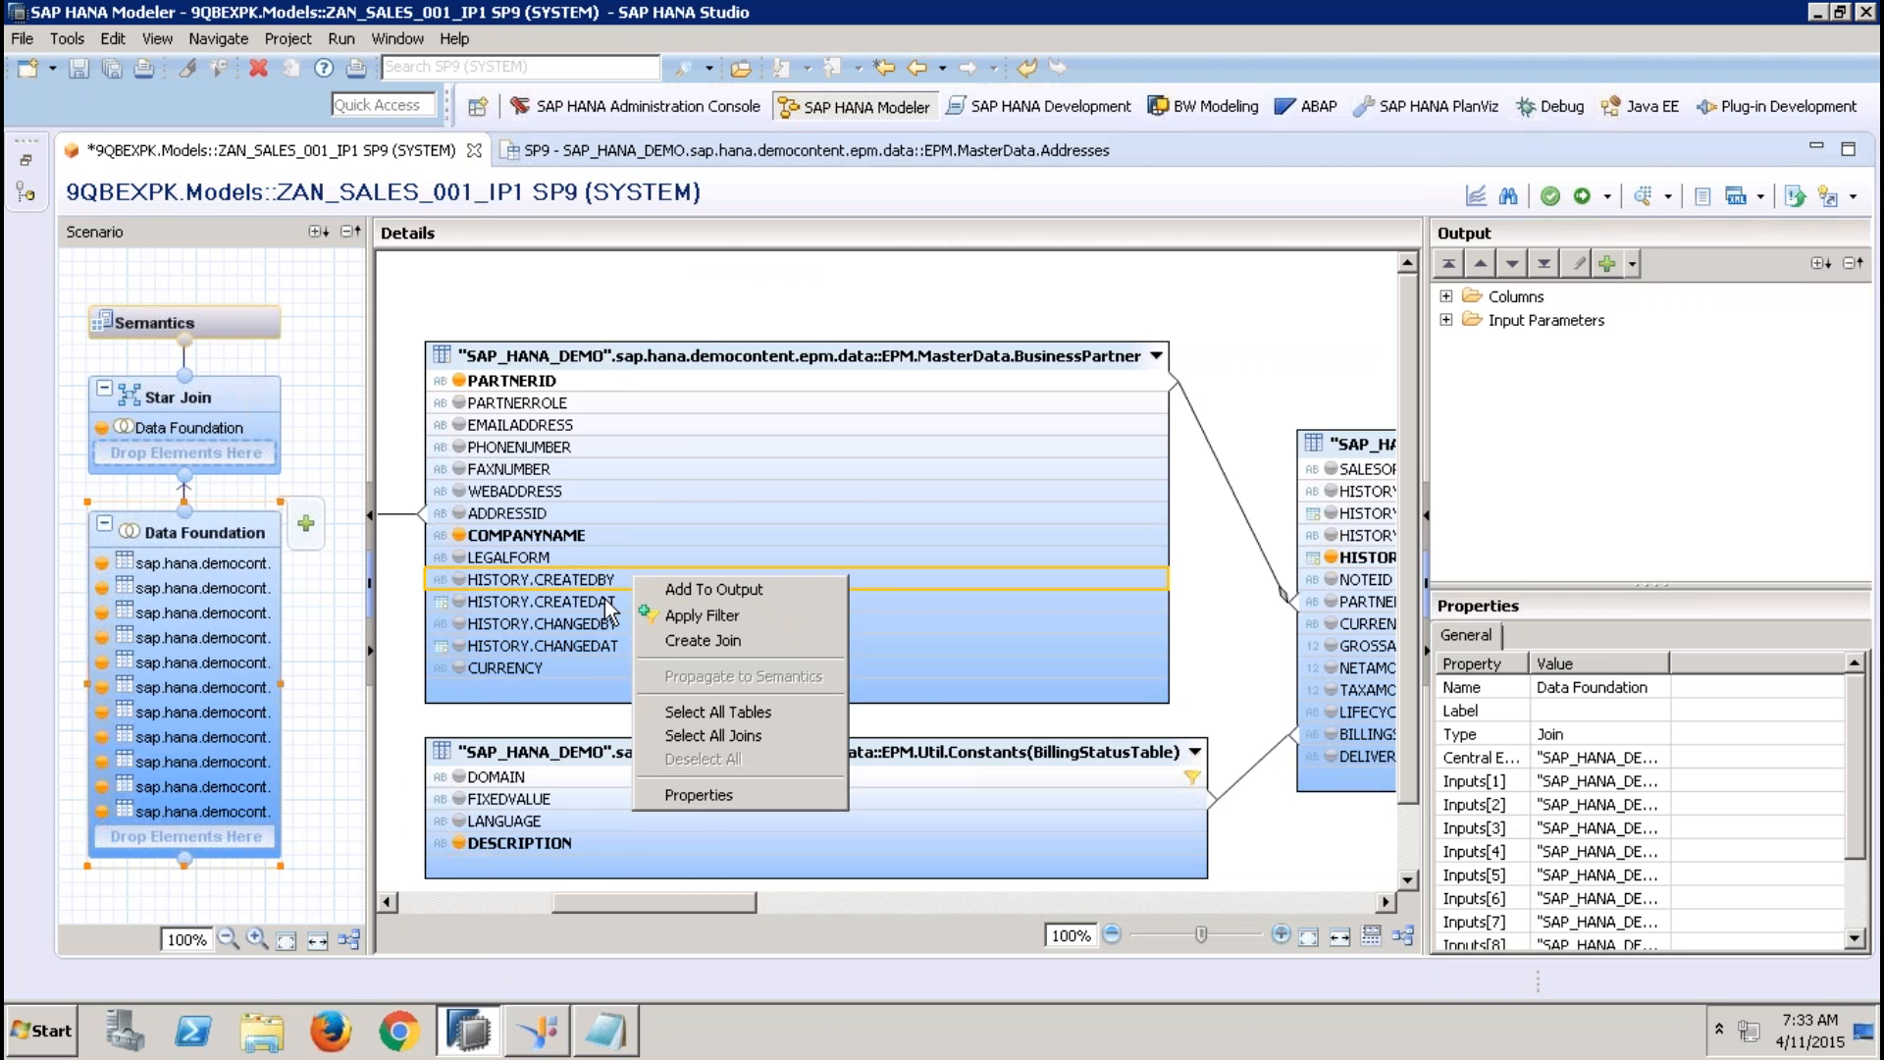
{"action": "right_click", "coordinate": [606, 601]}
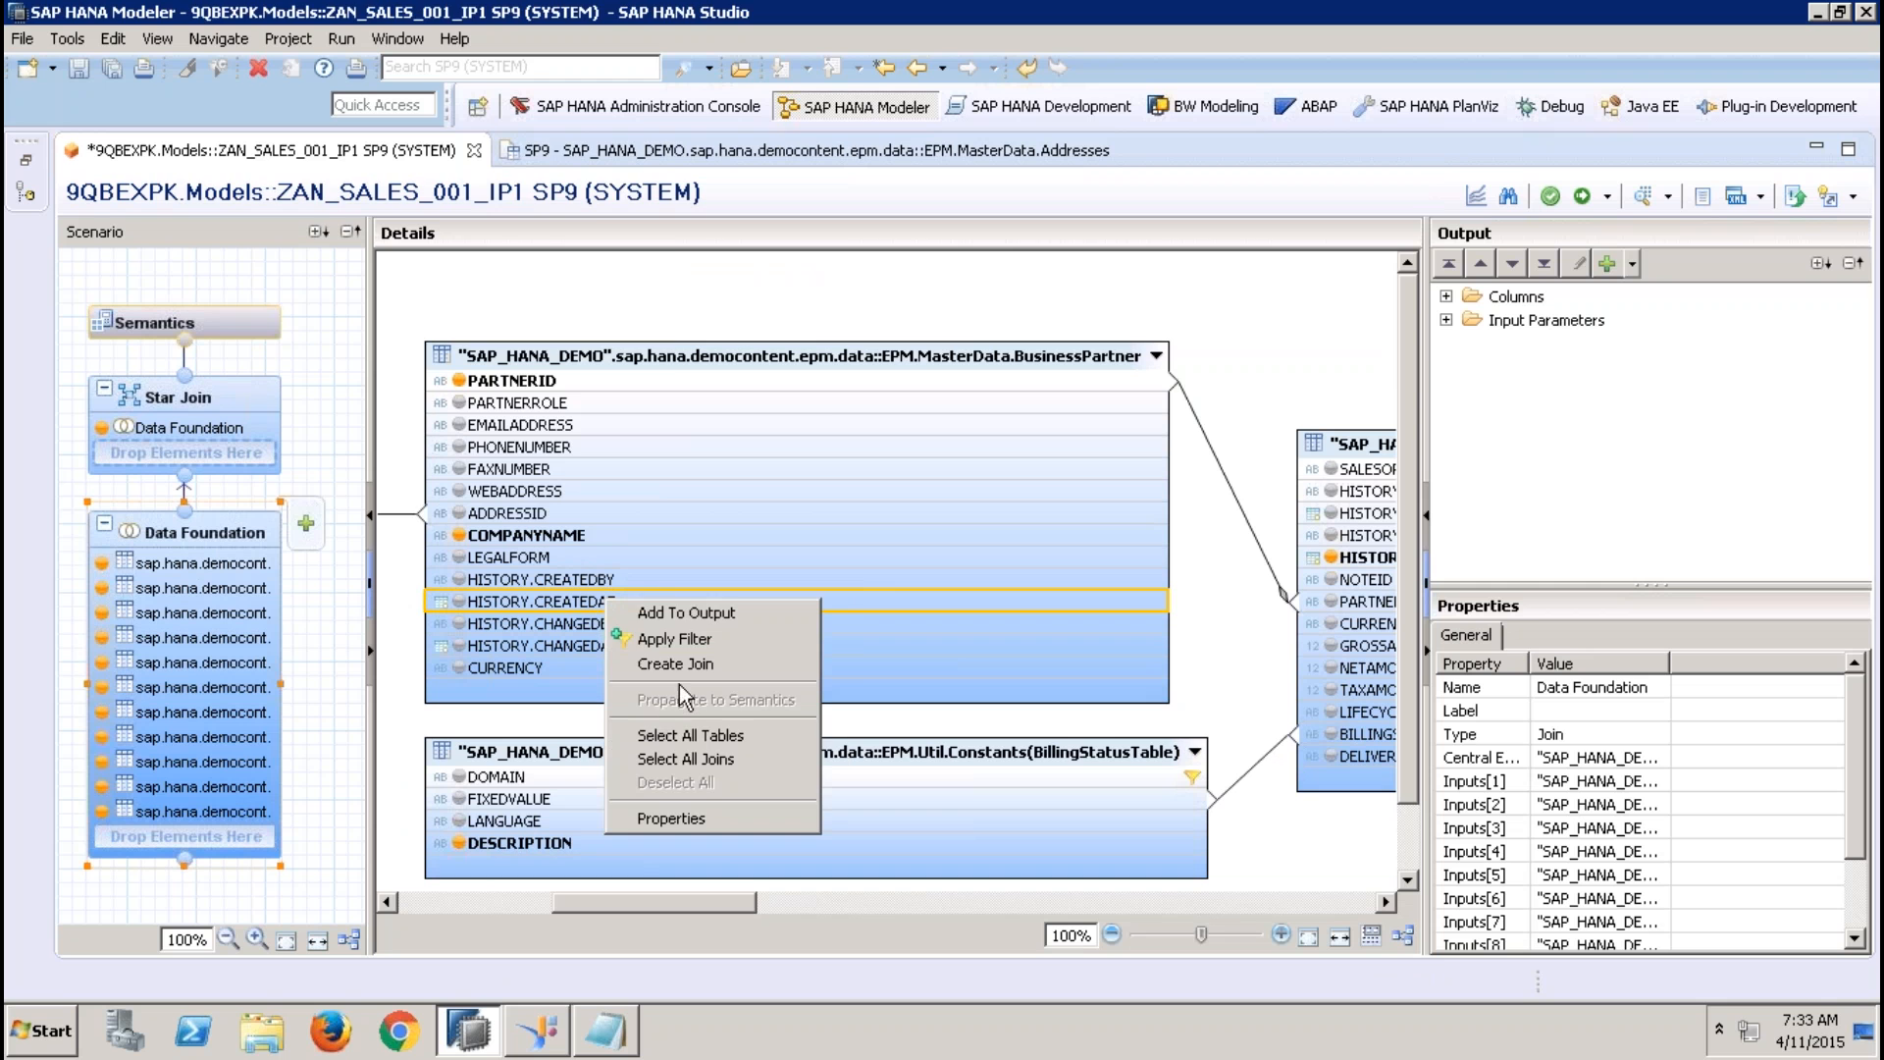
{"action": "left_click", "coordinate": [691, 638]}
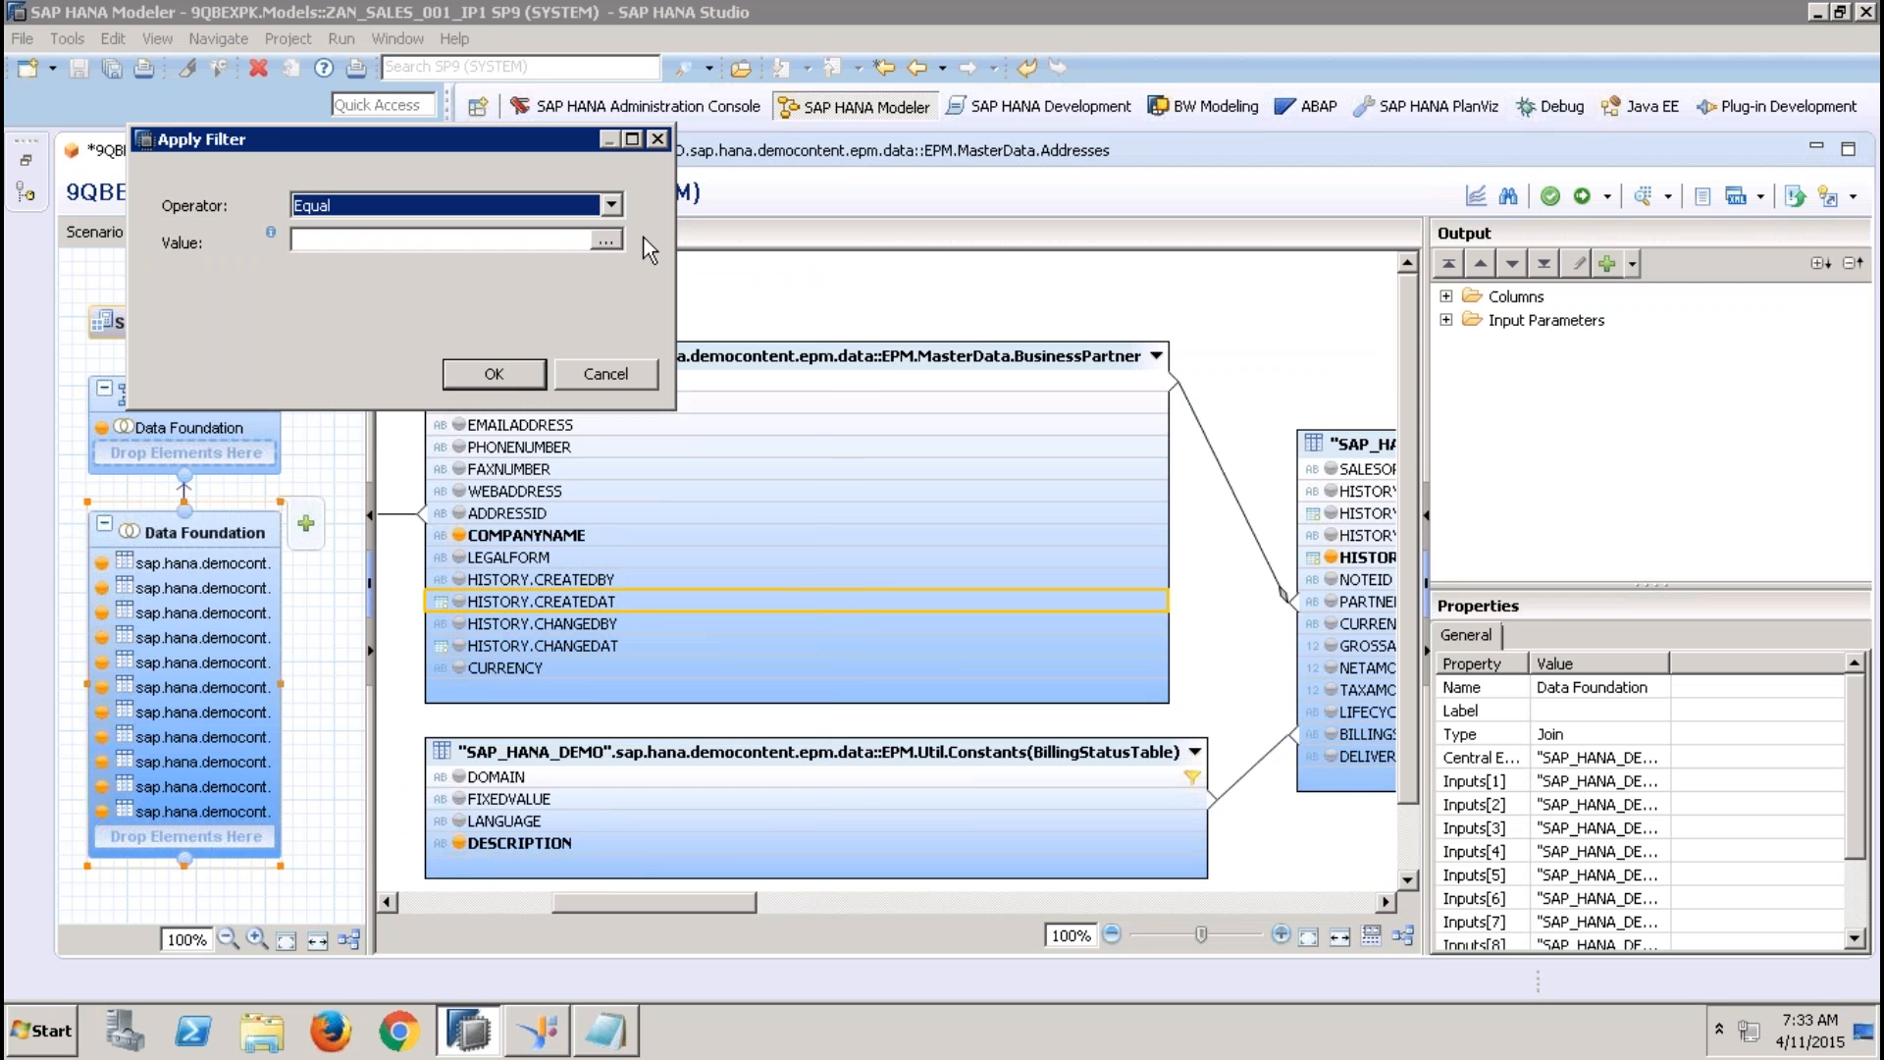
{"action": "left_click", "coordinate": [614, 239]}
{"action": "left_click", "coordinate": [619, 65]}
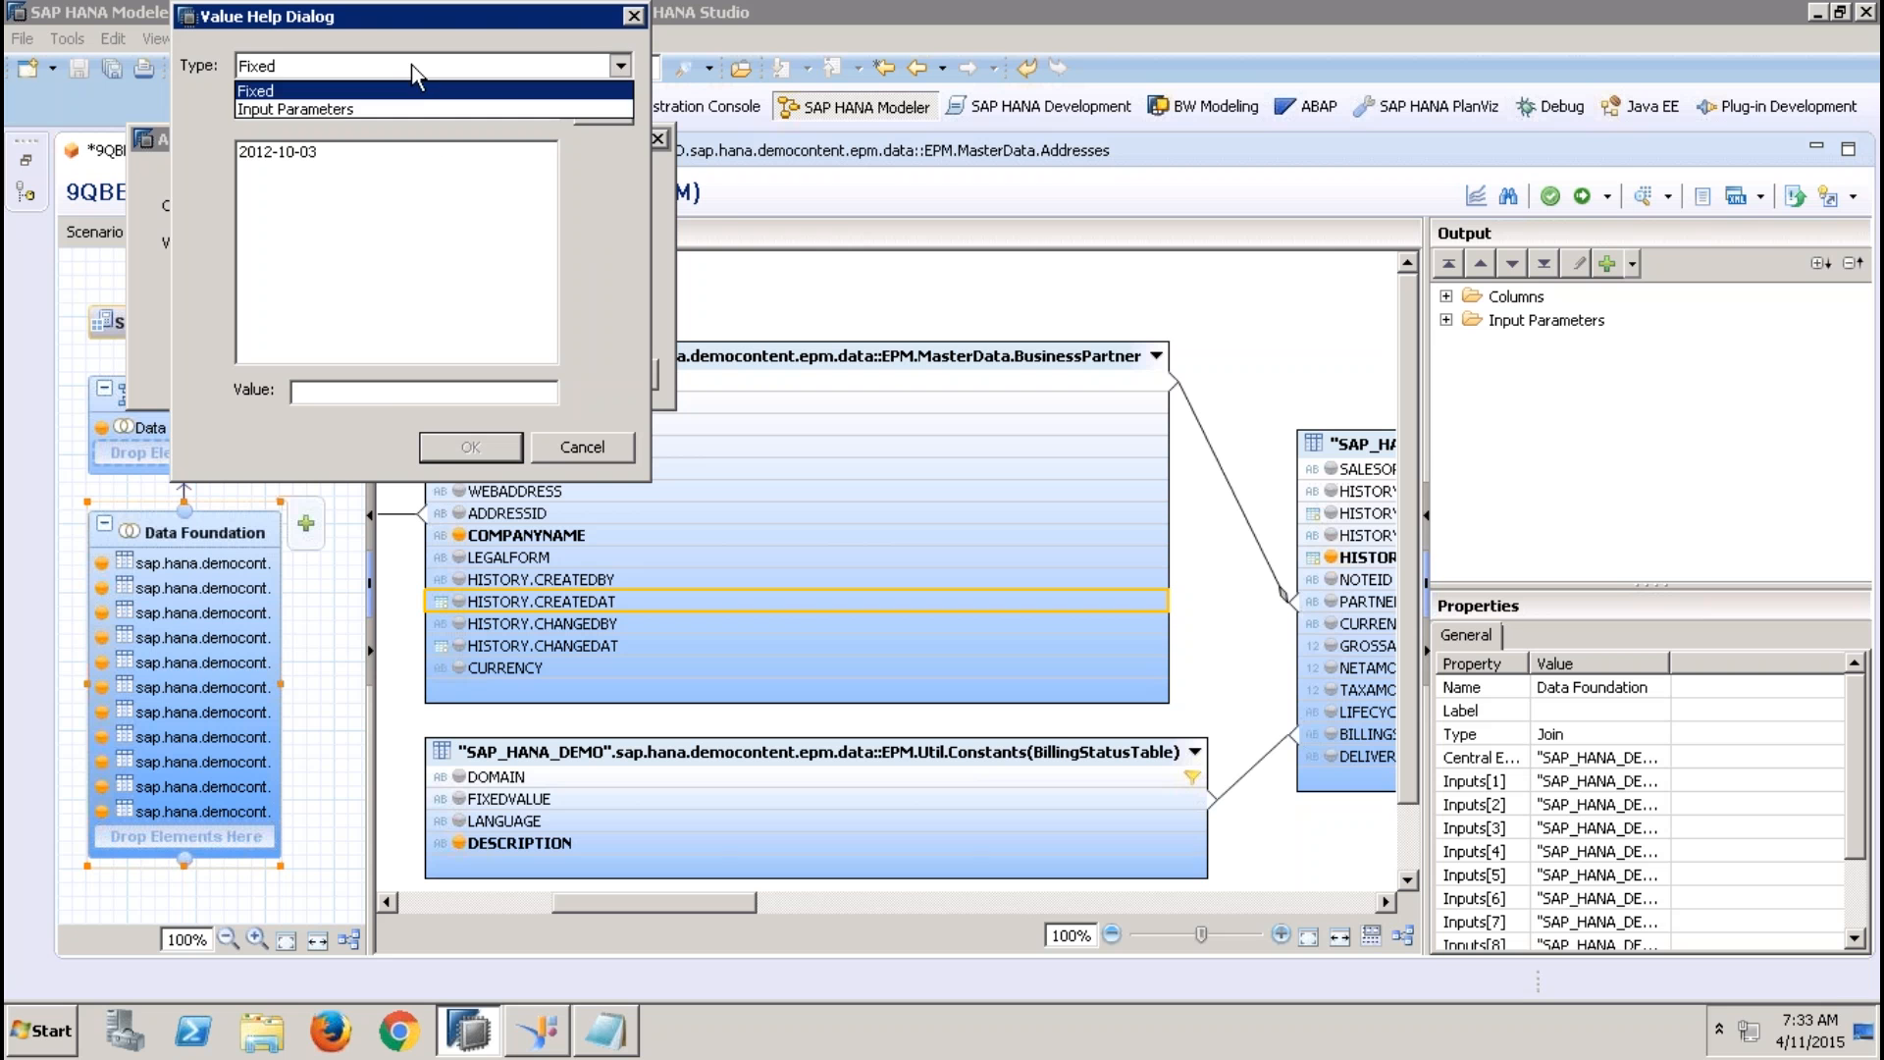
{"action": "left_click", "coordinate": [349, 114]}
{"action": "double_click", "coordinate": [303, 173]}
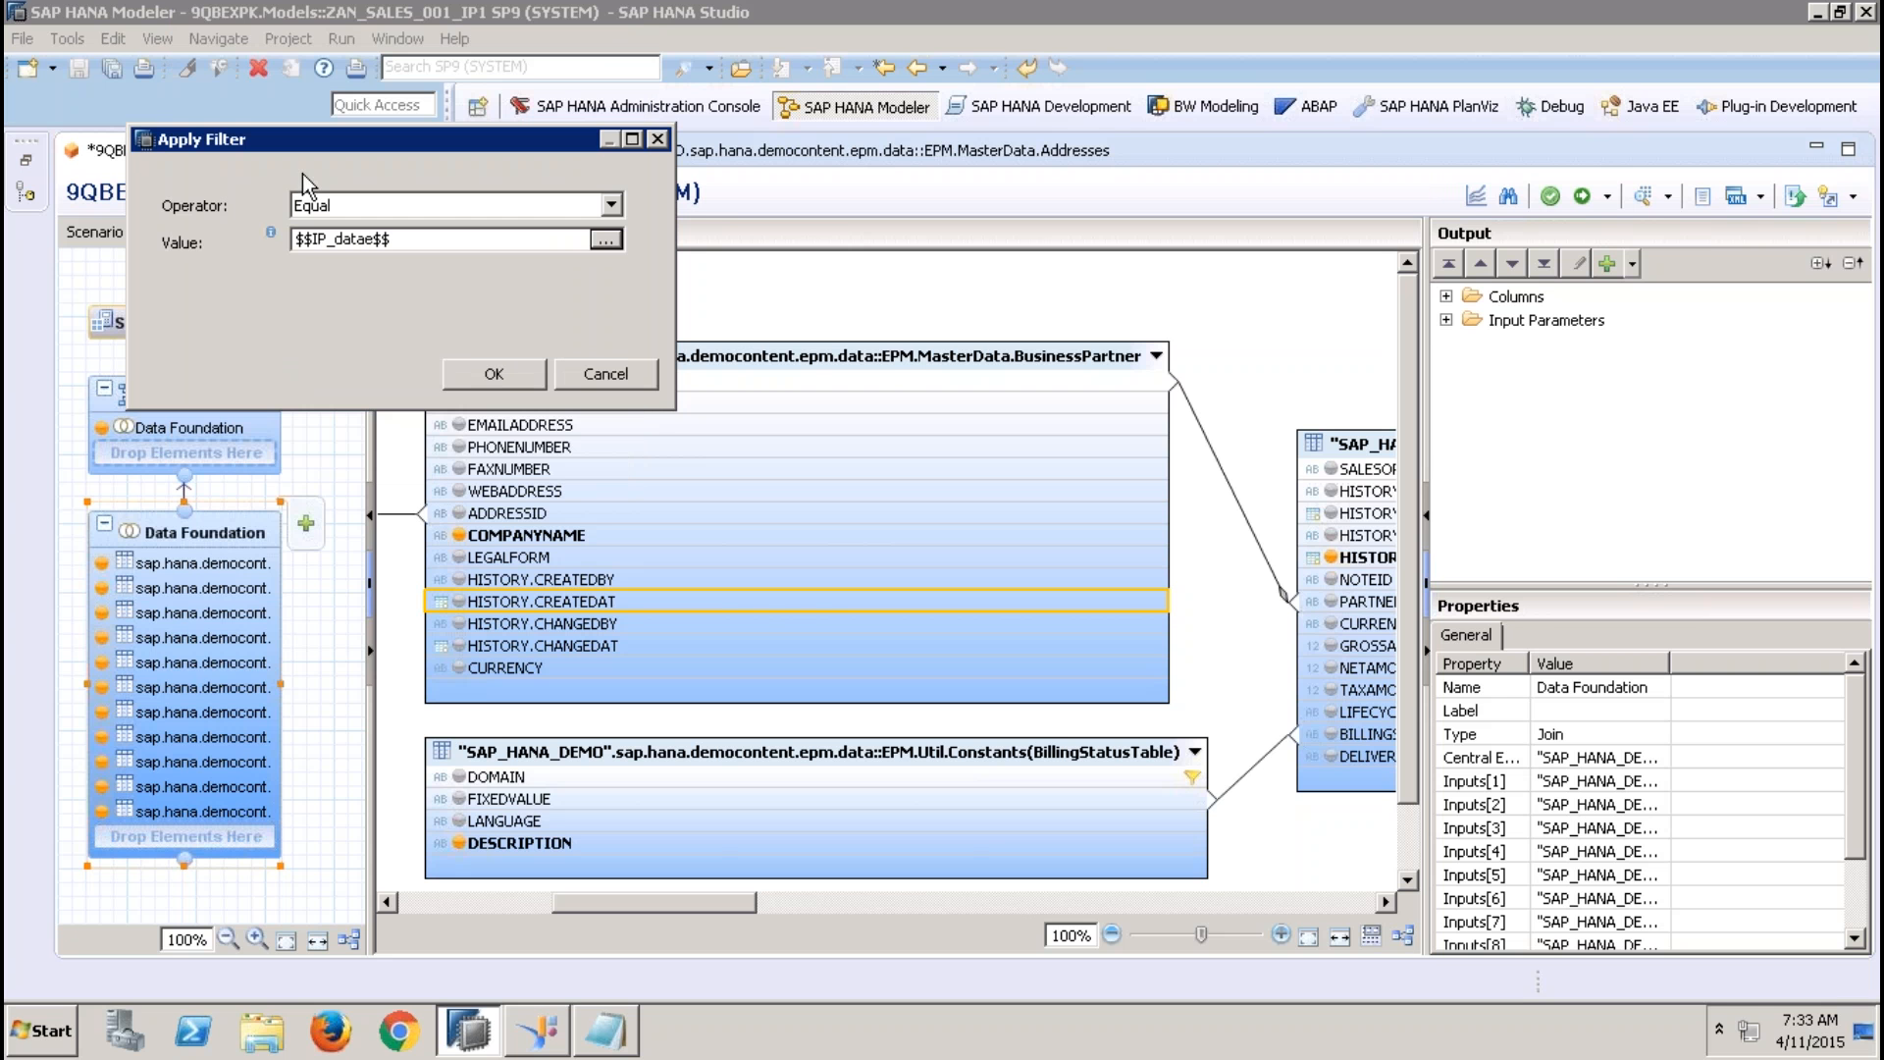
{"action": "left_click", "coordinate": [508, 380]}
Activate the view, examine the default From value of IP_datae in the data preview prompt, then cancel the prompt and close the job log
{"action": "left_click", "coordinate": [1551, 197]}
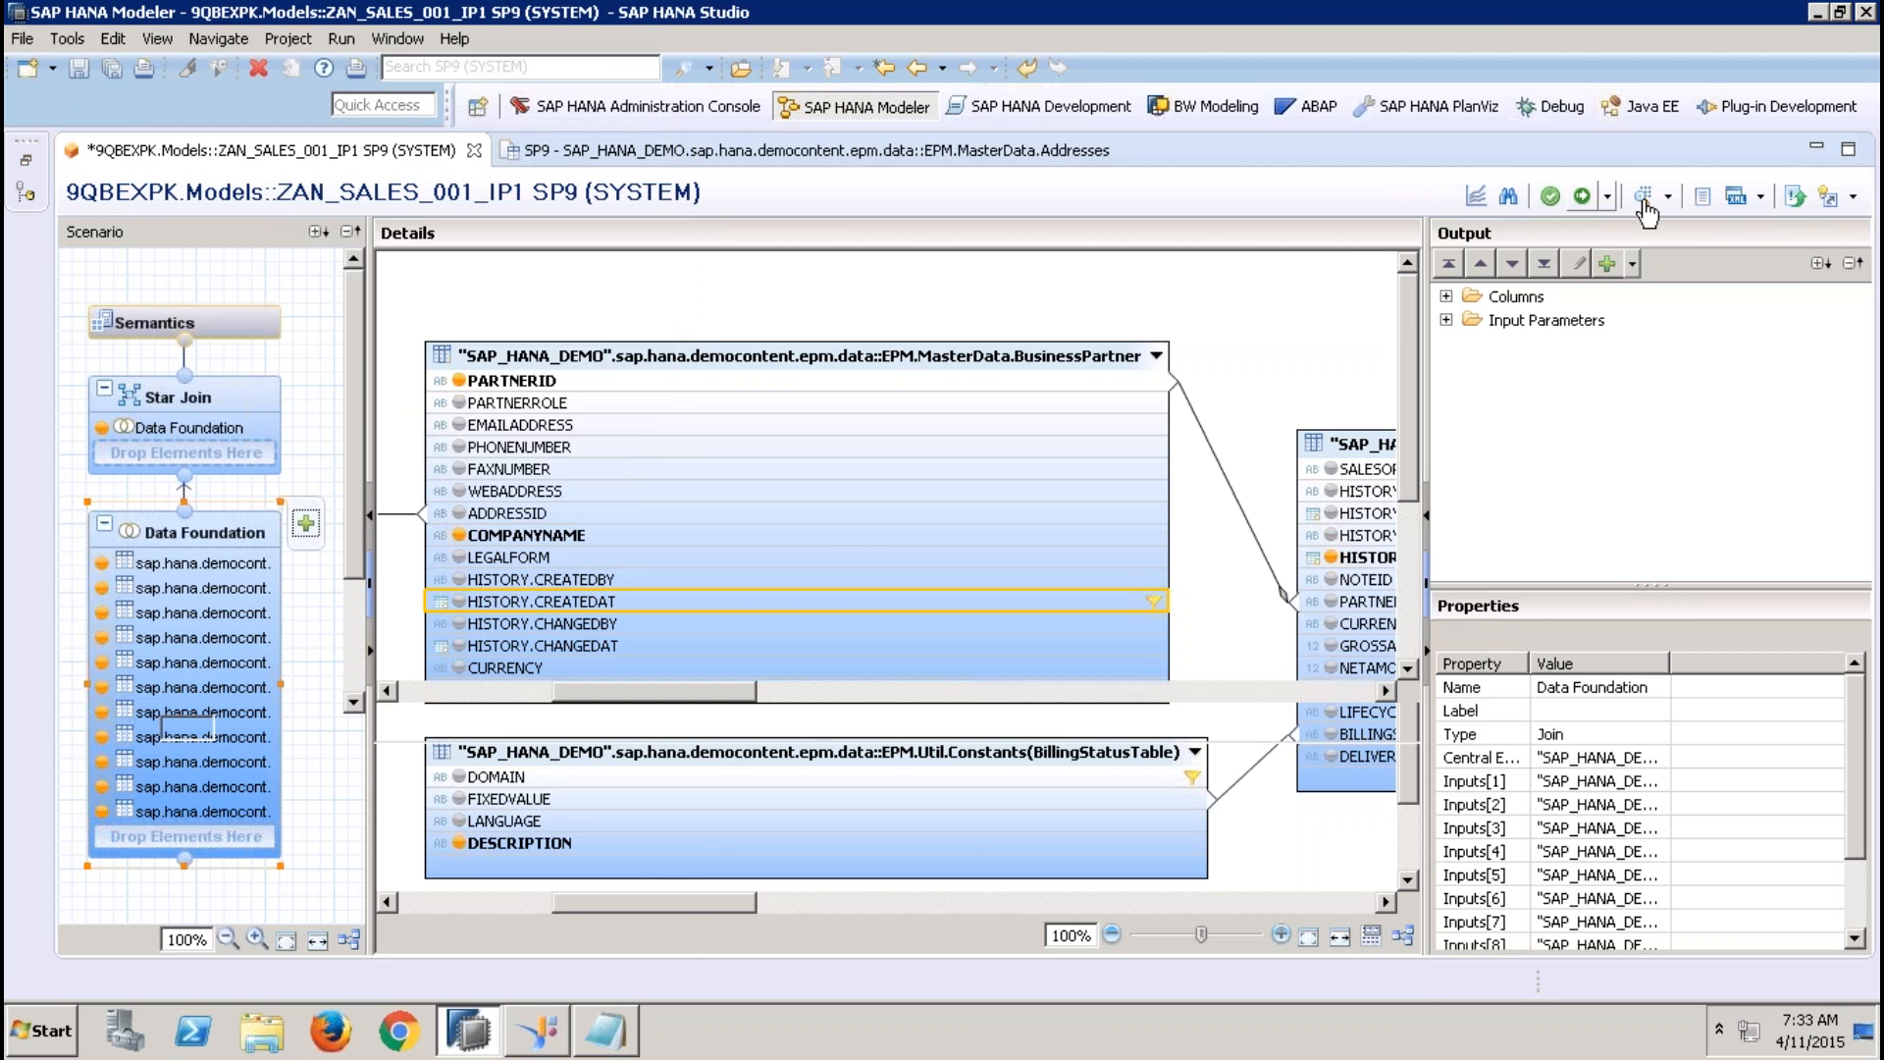
{"action": "left_click", "coordinate": [1642, 200]}
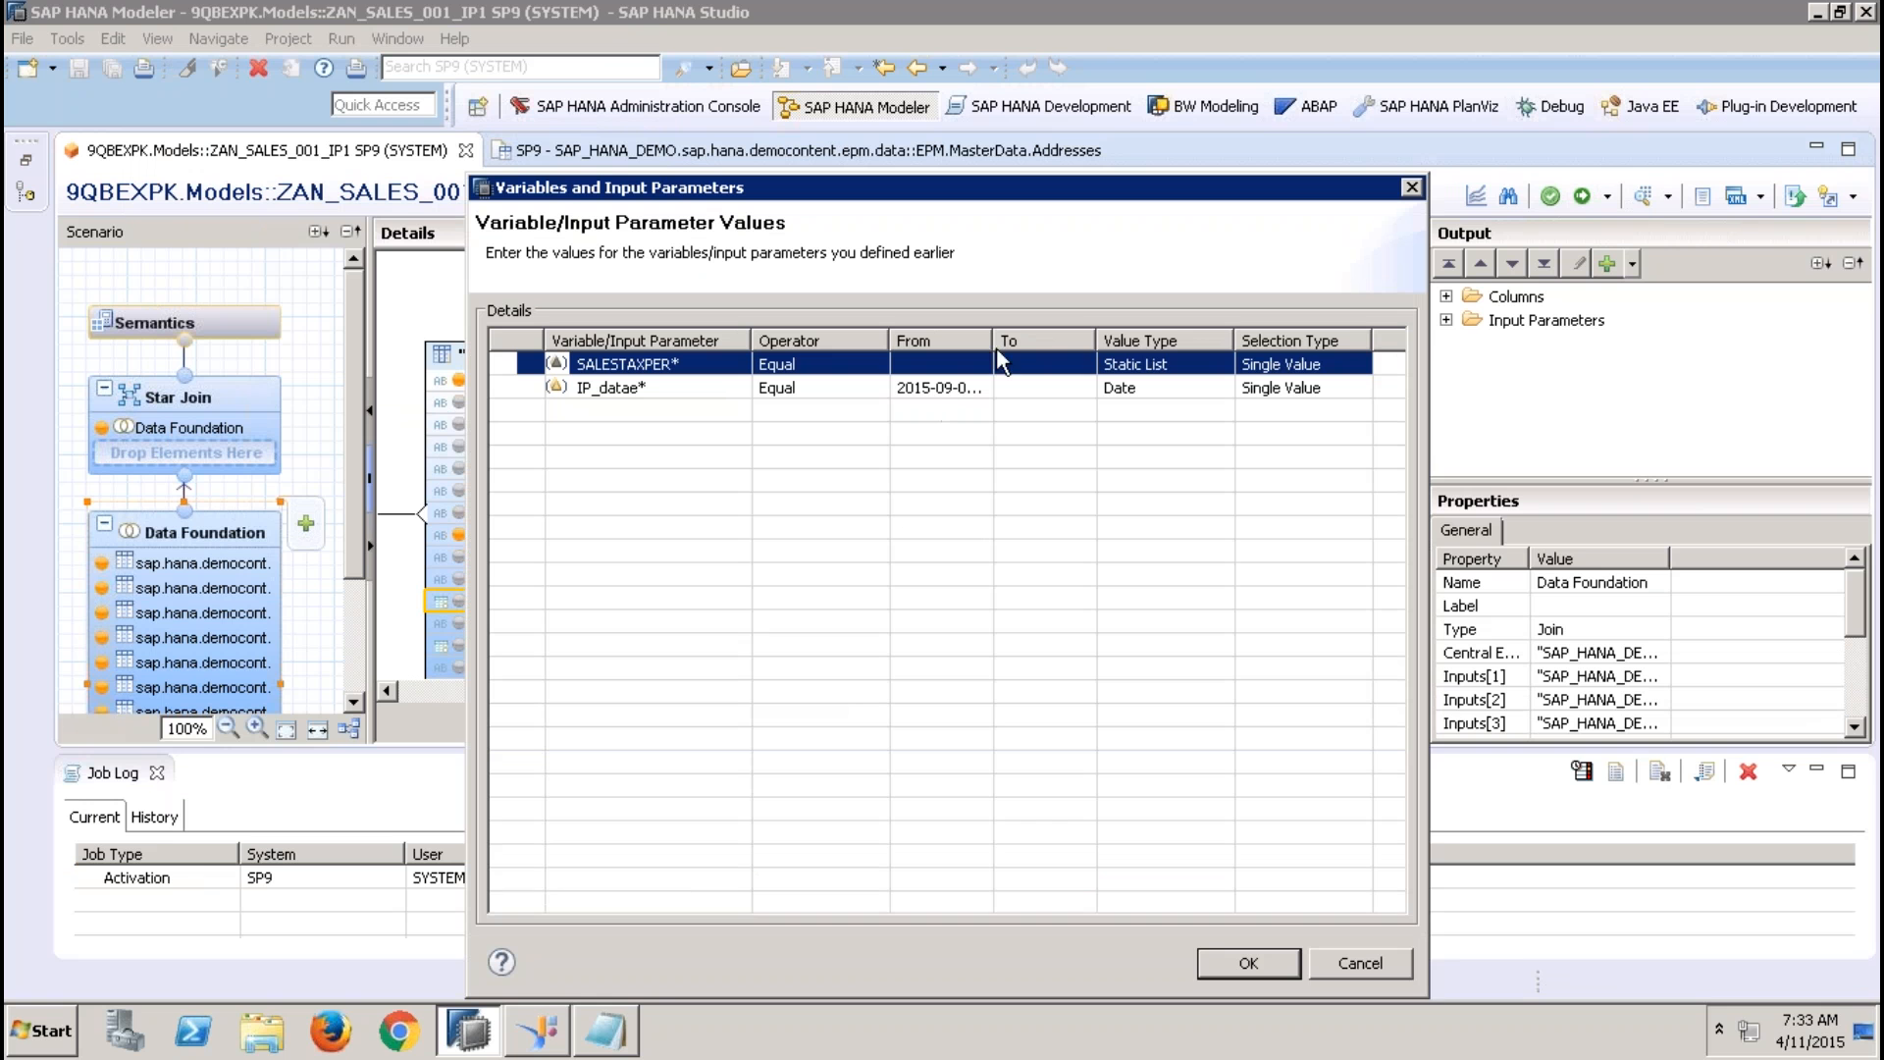
{"action": "left_click_drag", "start_coordinate": [993, 341], "coordinate": [1134, 340]}
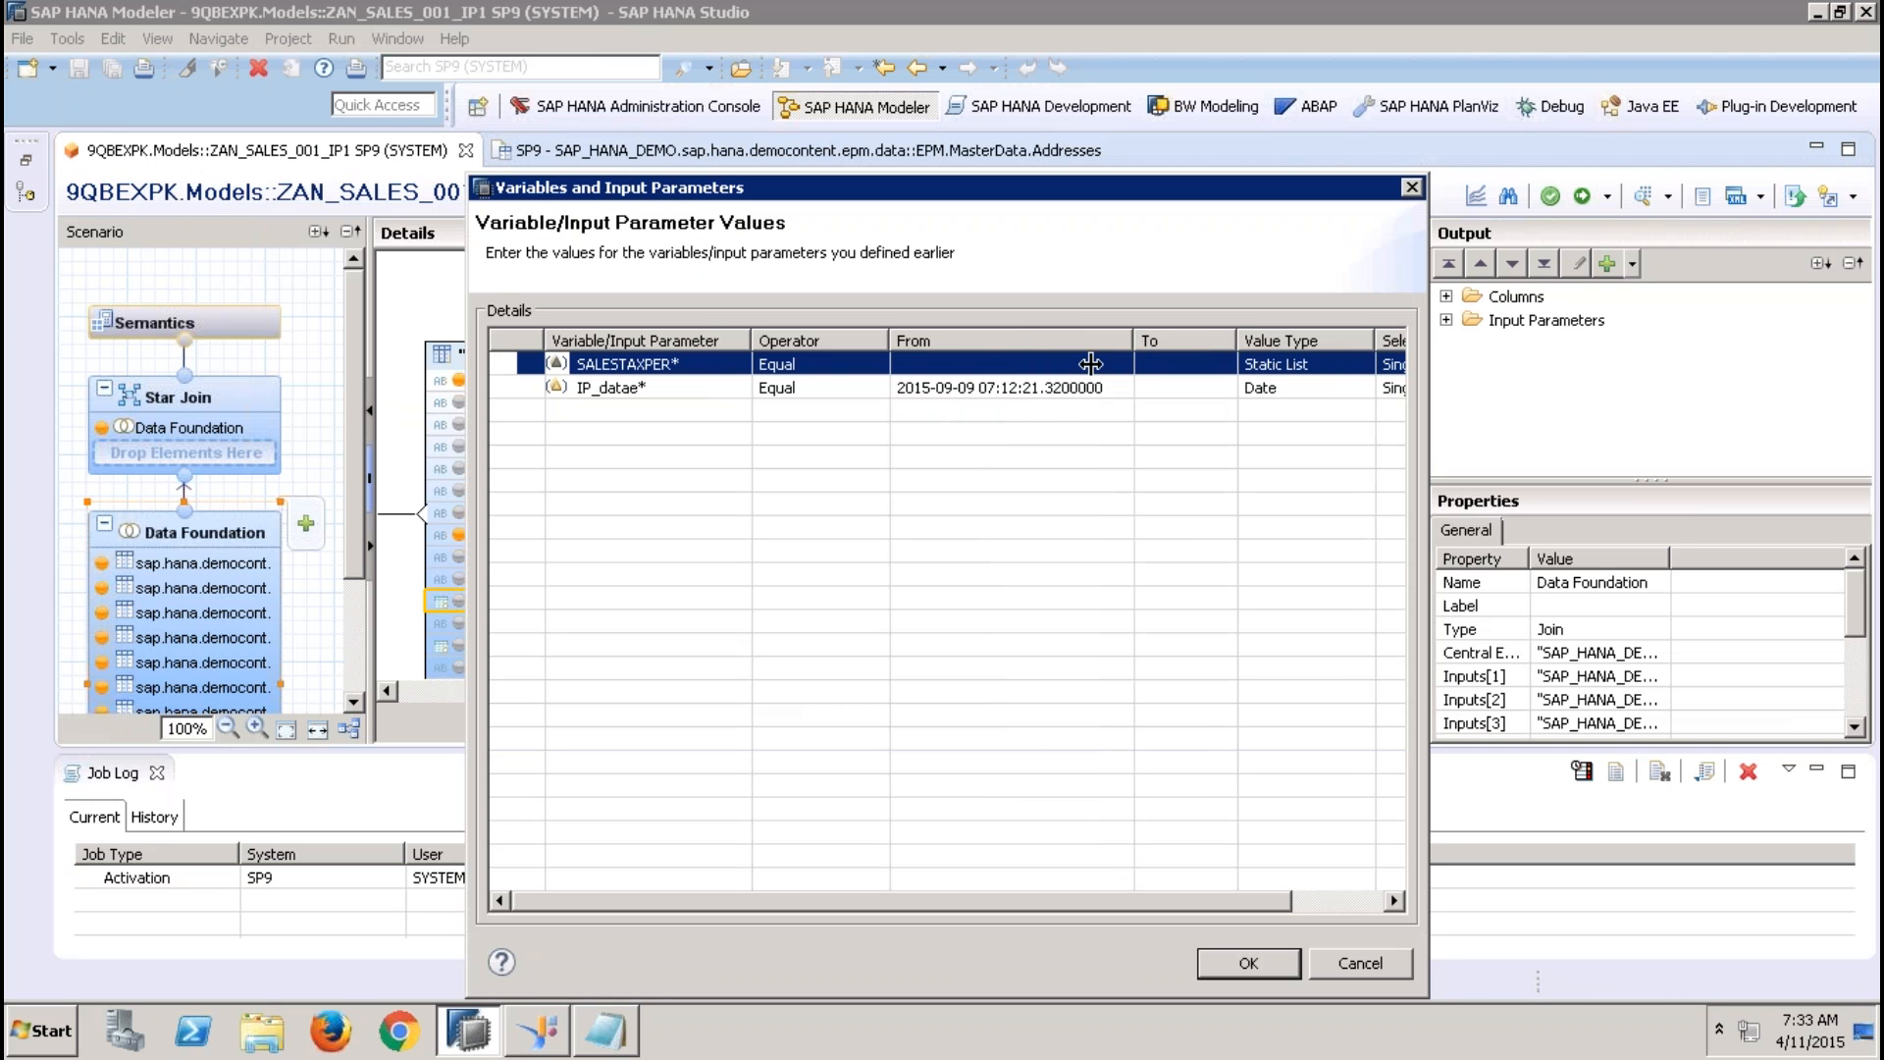
{"action": "left_click", "coordinate": [1027, 388]}
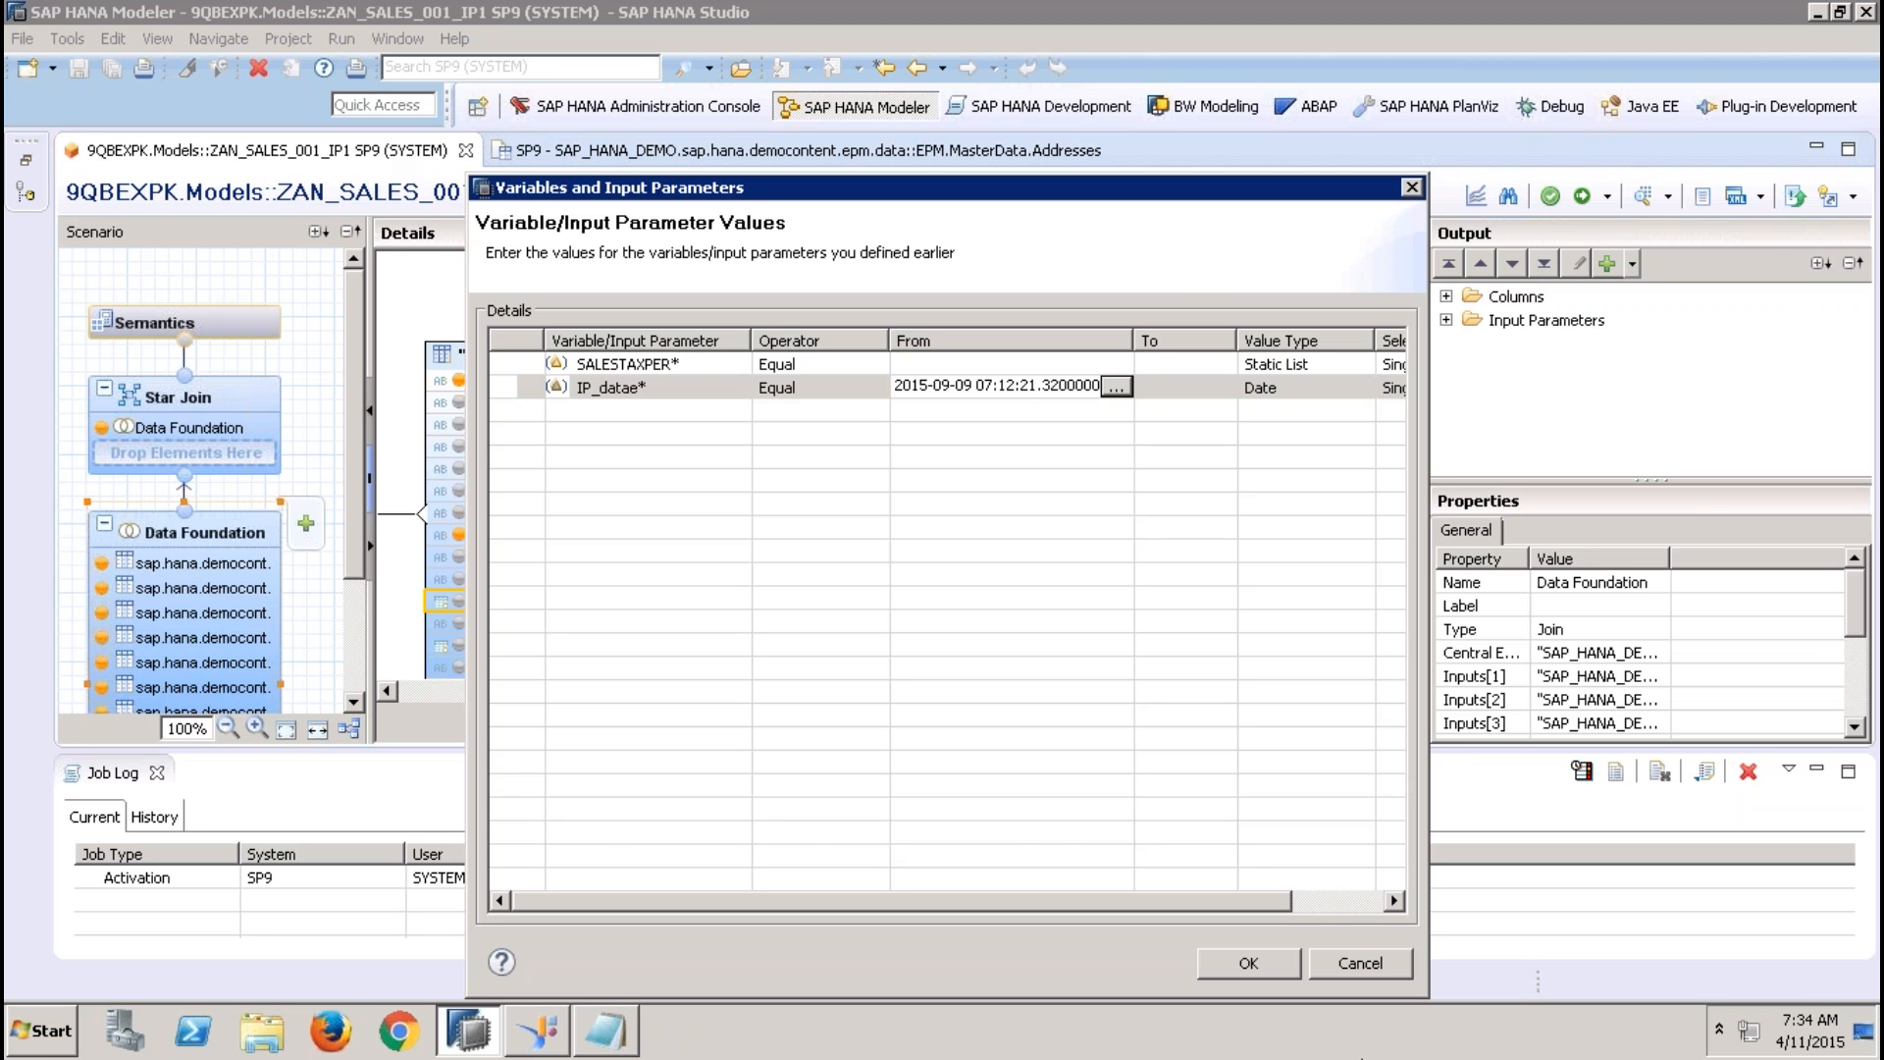
{"action": "left_click", "coordinate": [1350, 964]}
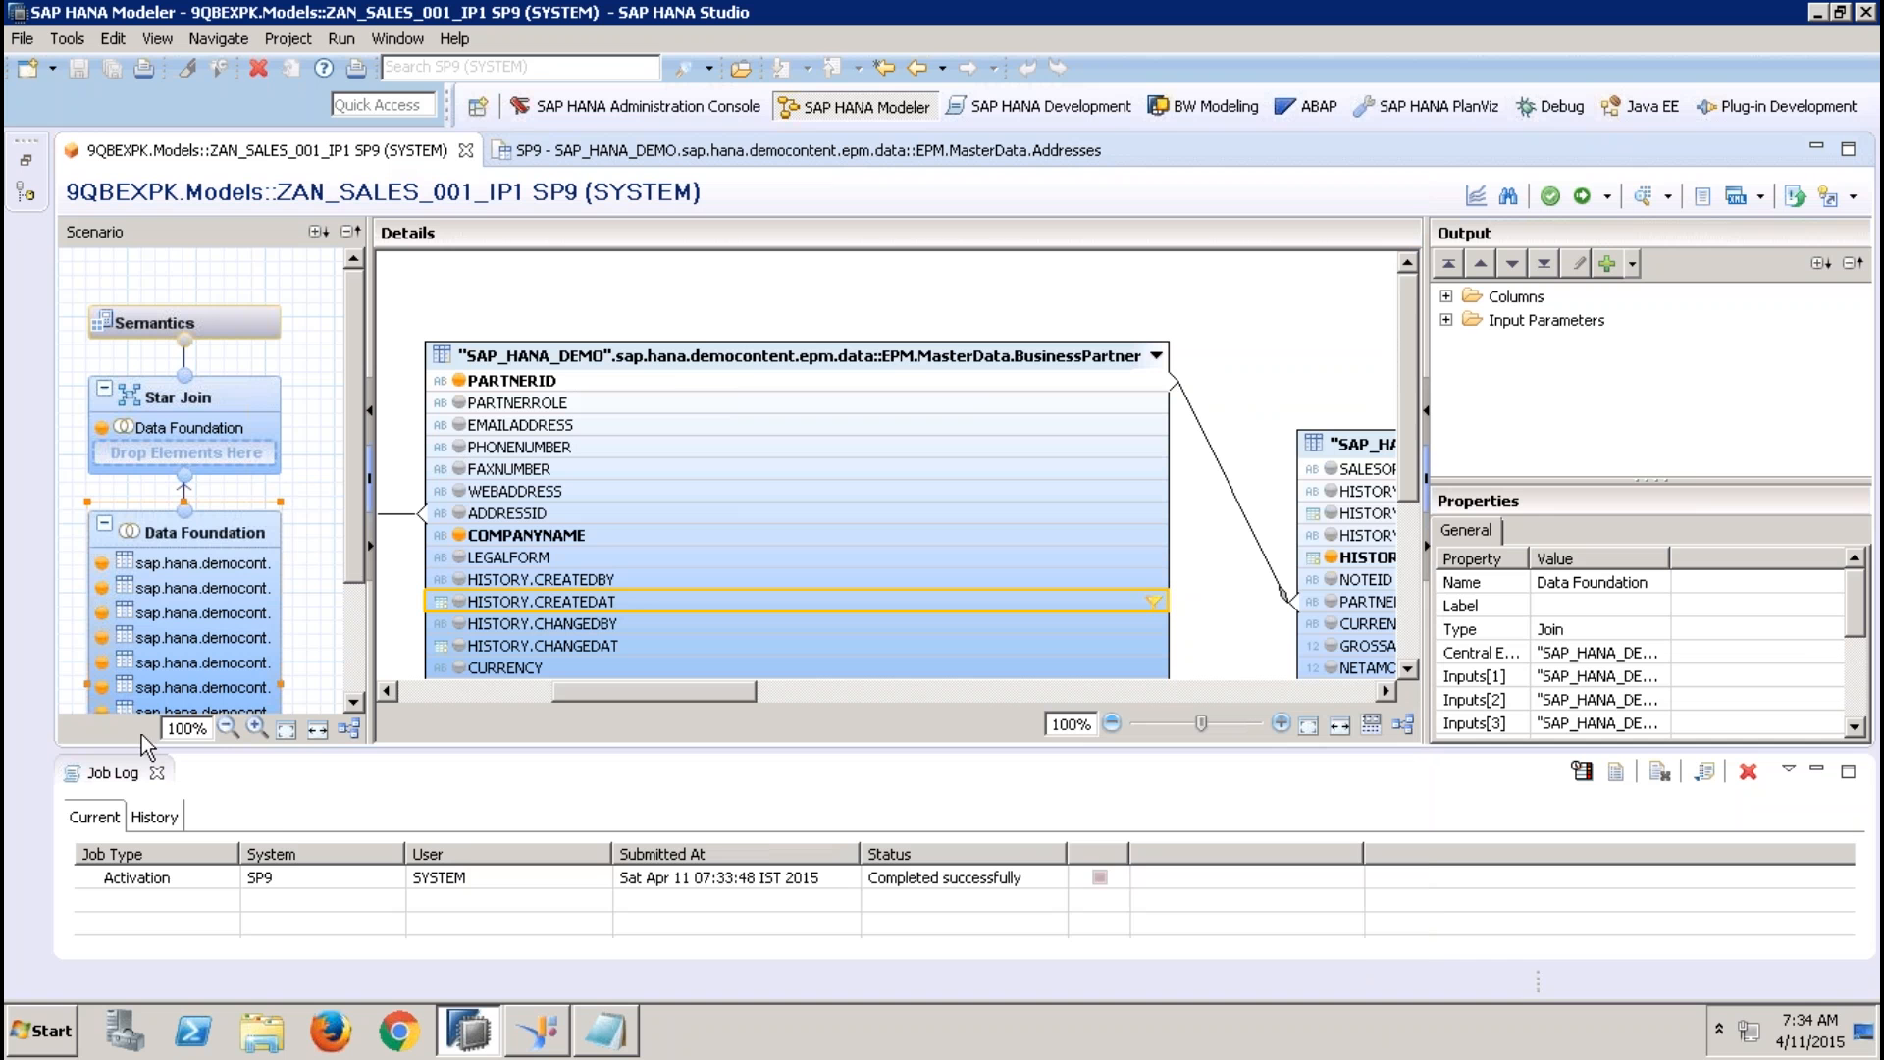
{"action": "left_click", "coordinate": [157, 775]}
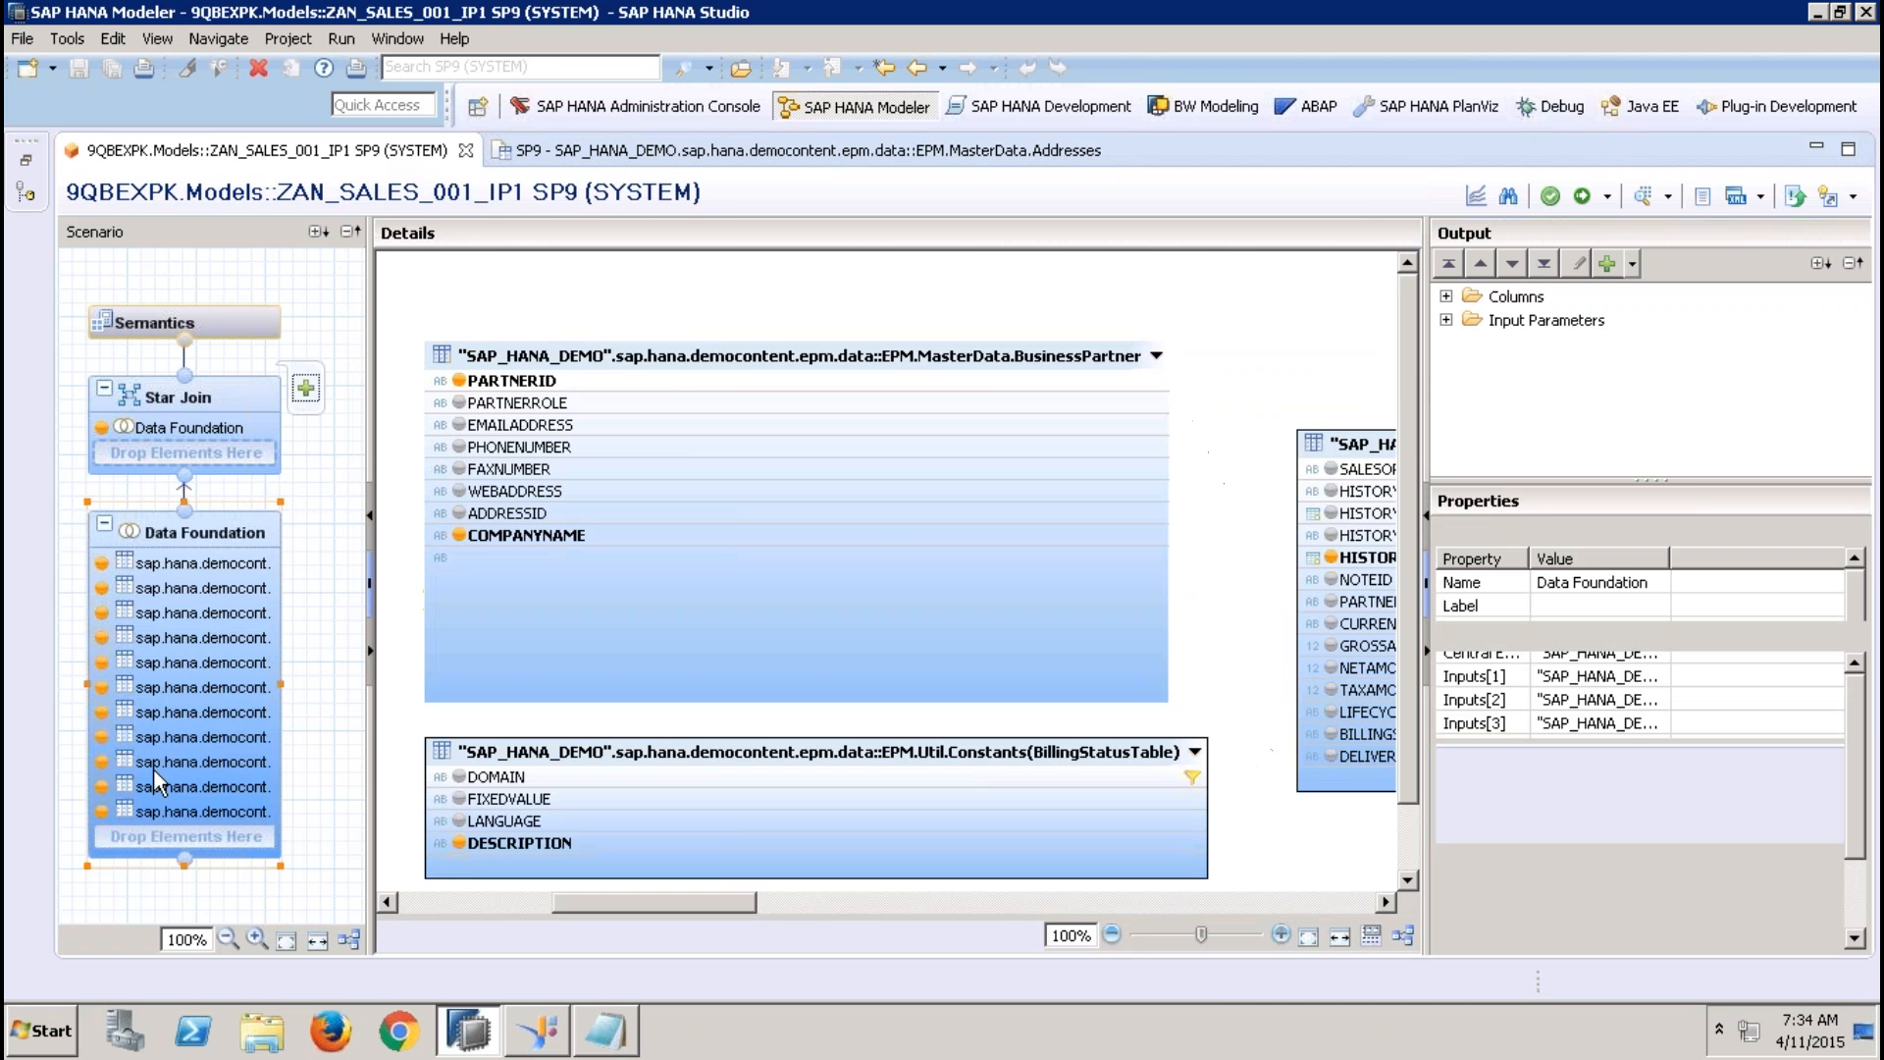
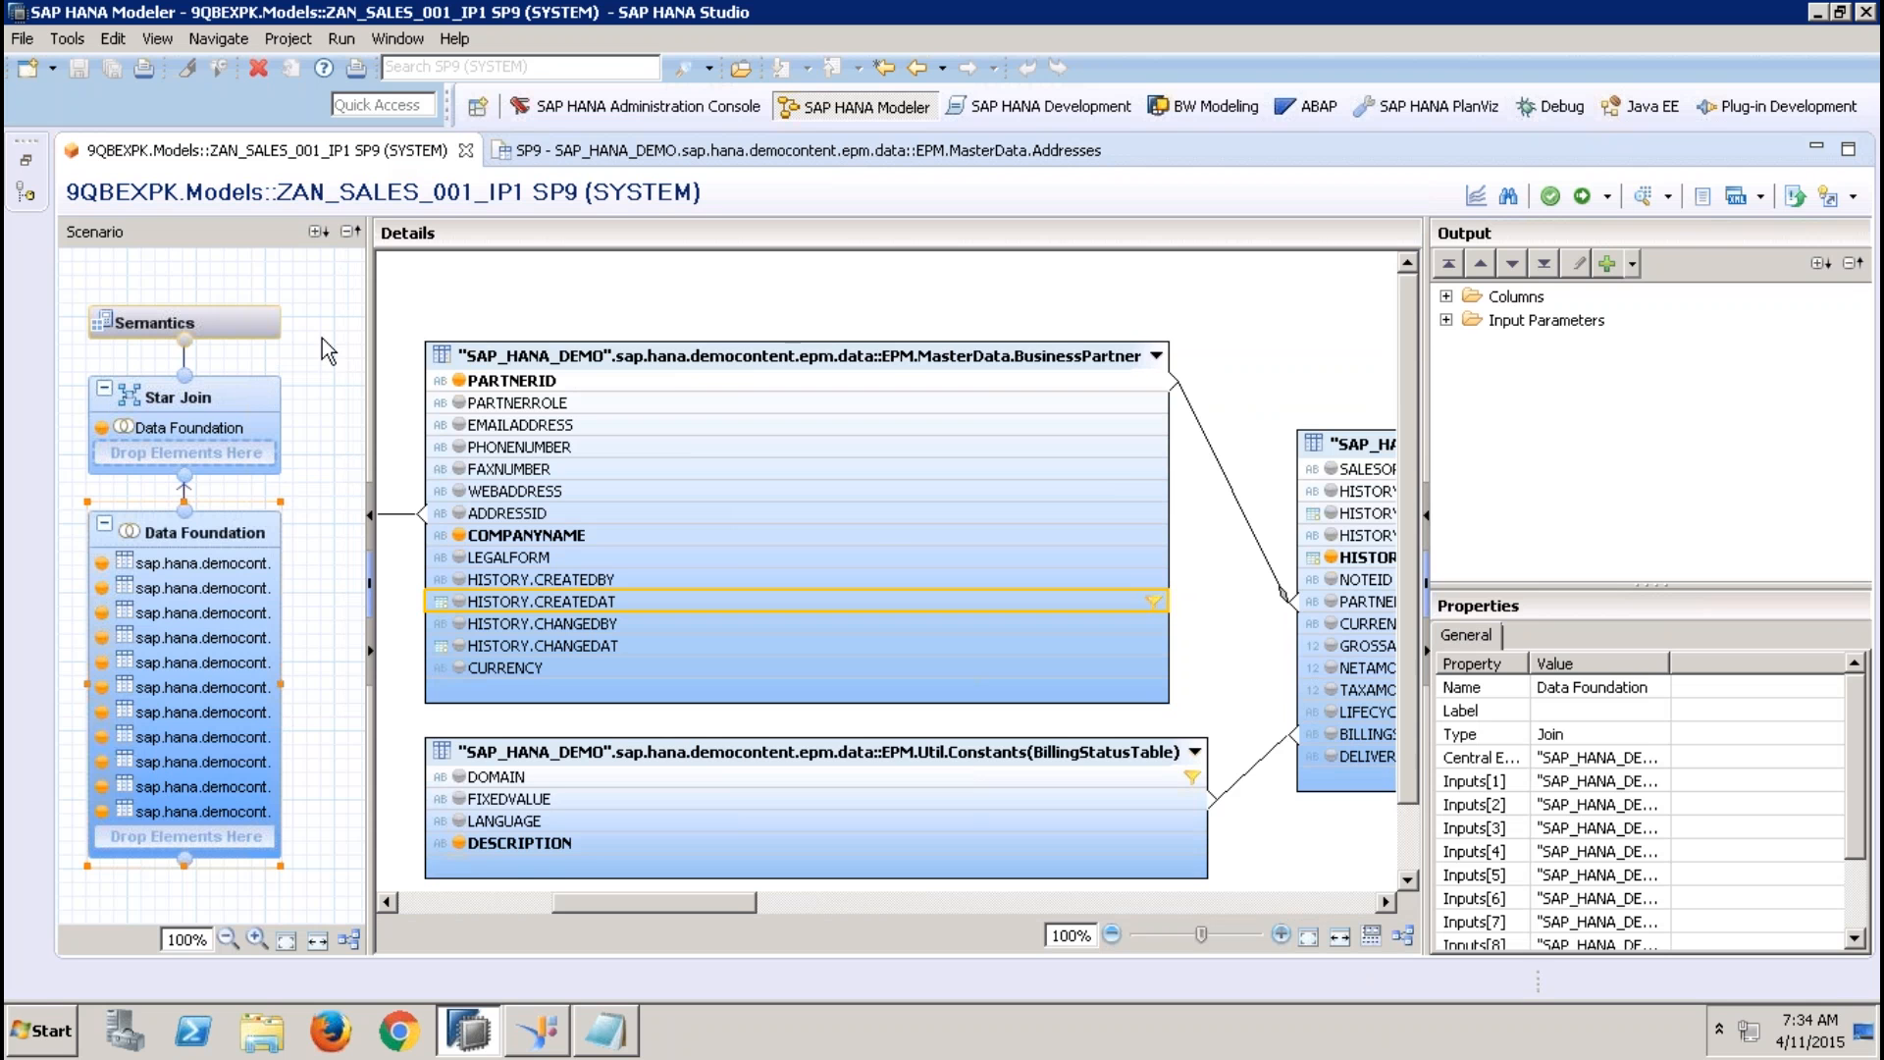
{"action": "left_click", "coordinate": [252, 325]}
{"action": "left_click", "coordinate": [685, 393]}
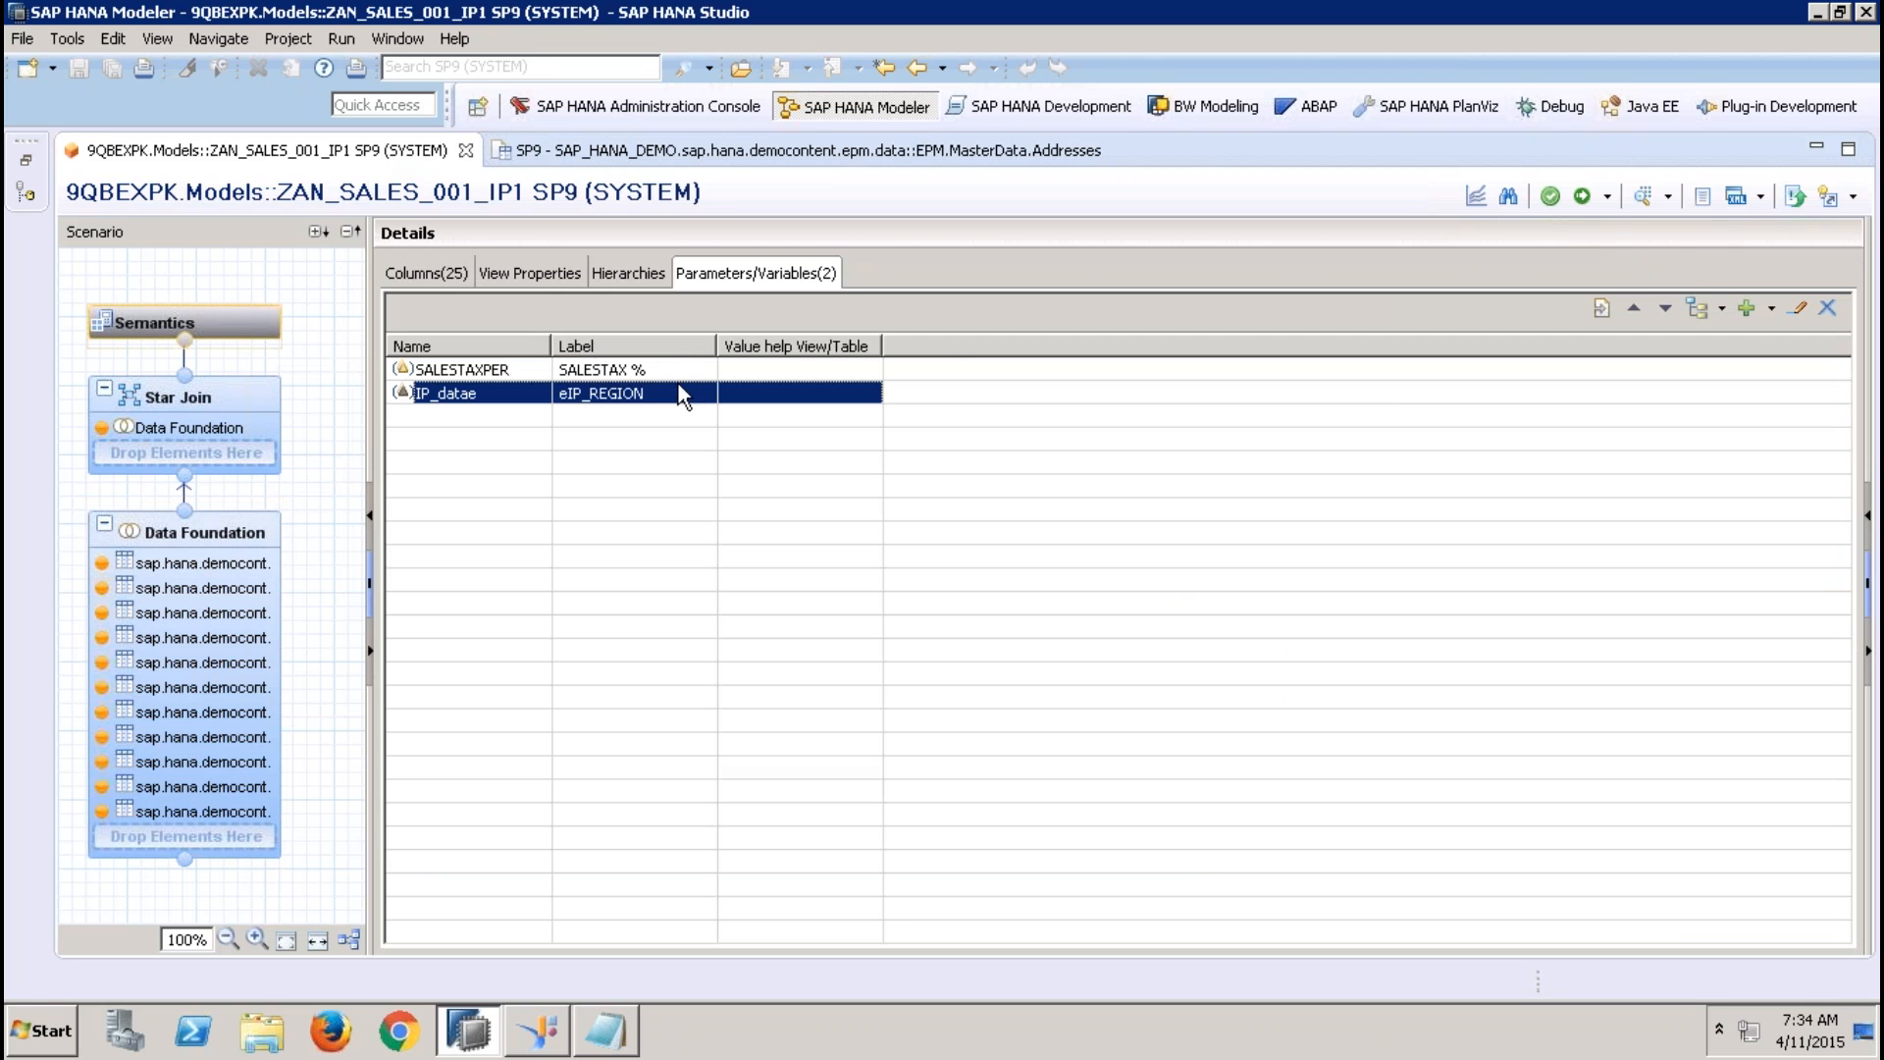
{"action": "left_click", "coordinate": [1797, 308]}
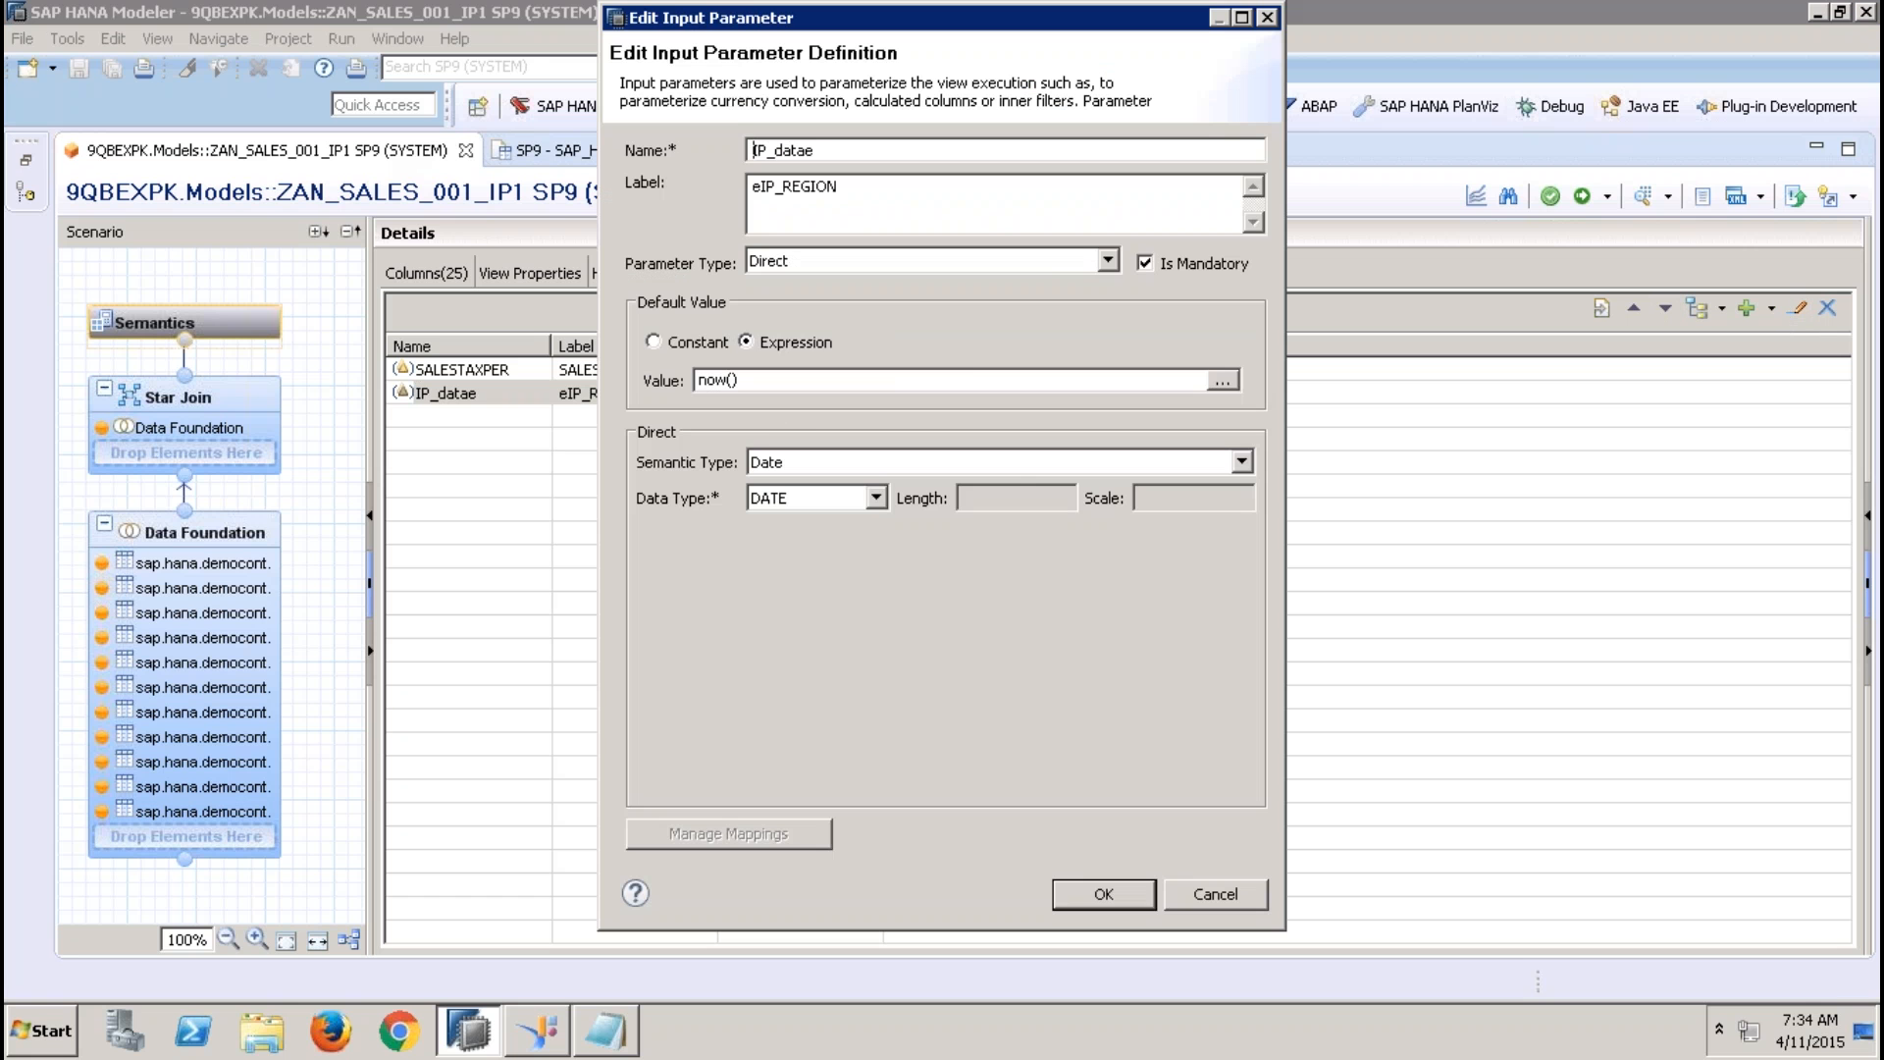
{"action": "left_click", "coordinate": [1050, 268]}
{"action": "left_click", "coordinate": [922, 305]}
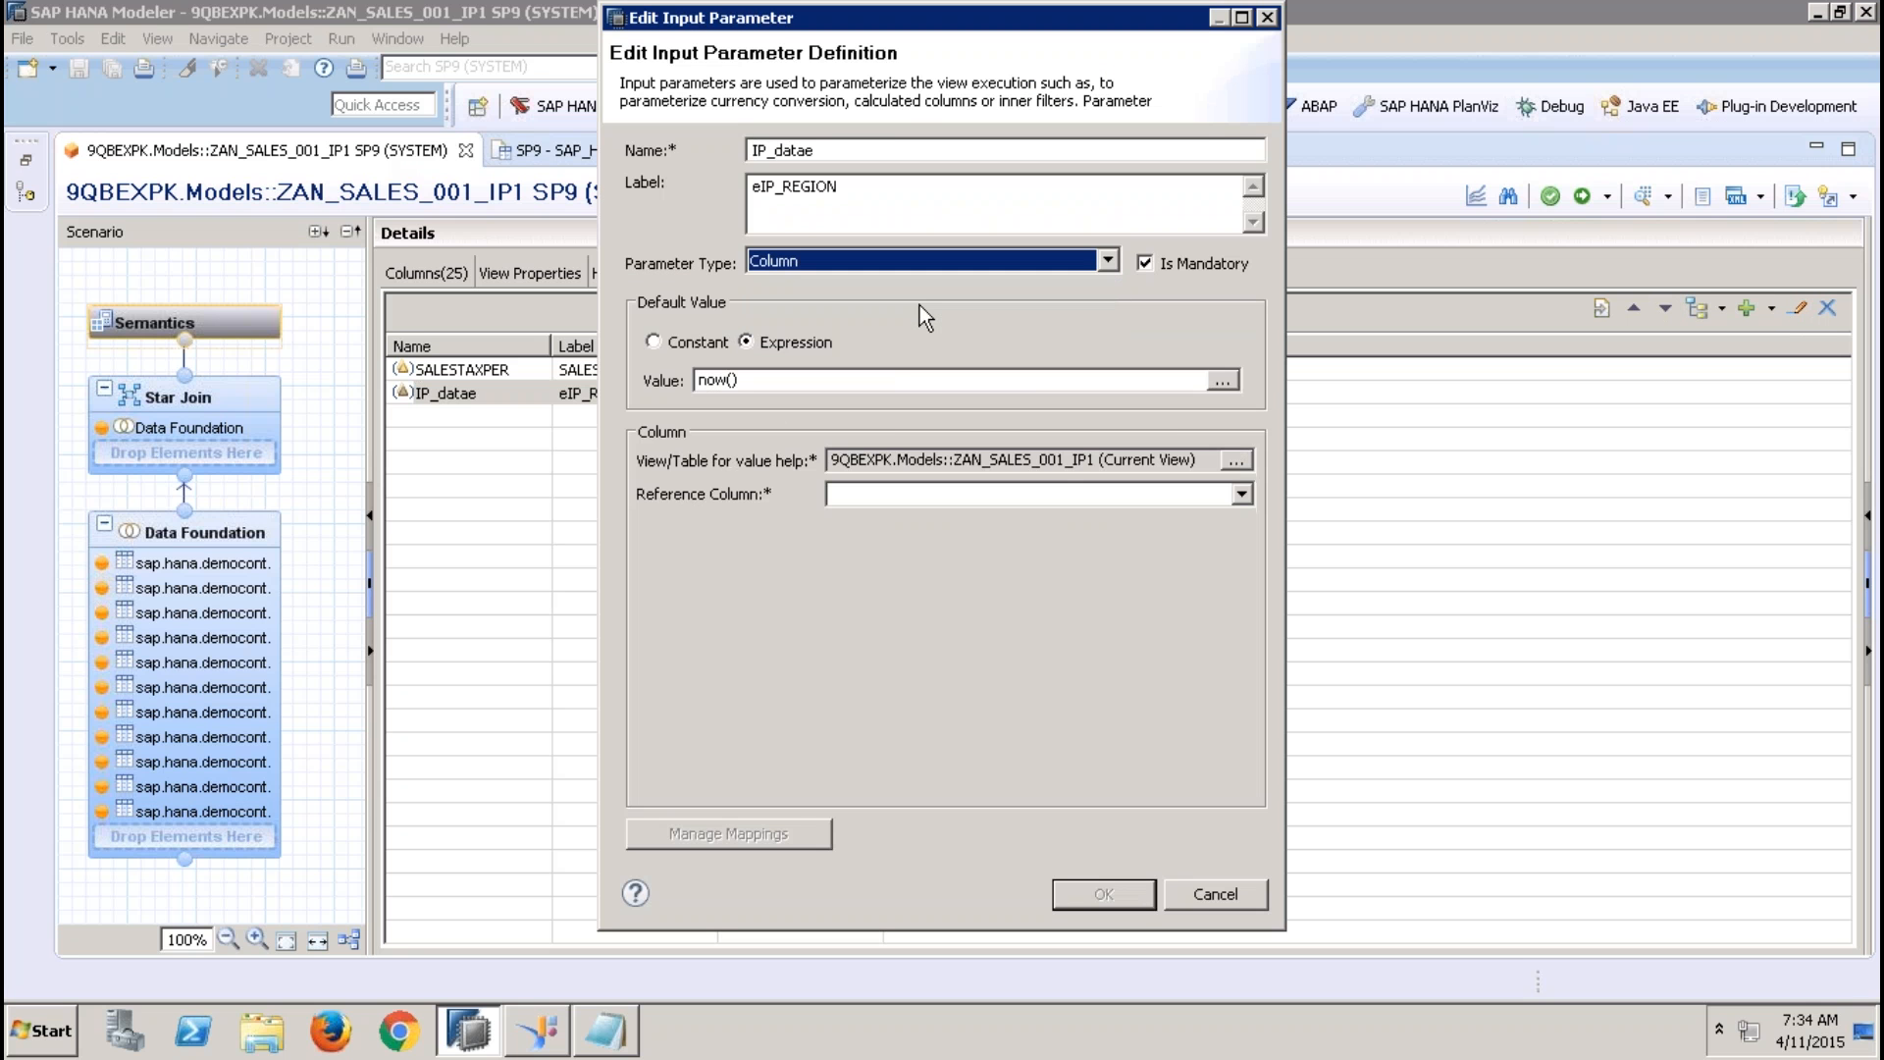
{"action": "left_click", "coordinate": [1156, 263]}
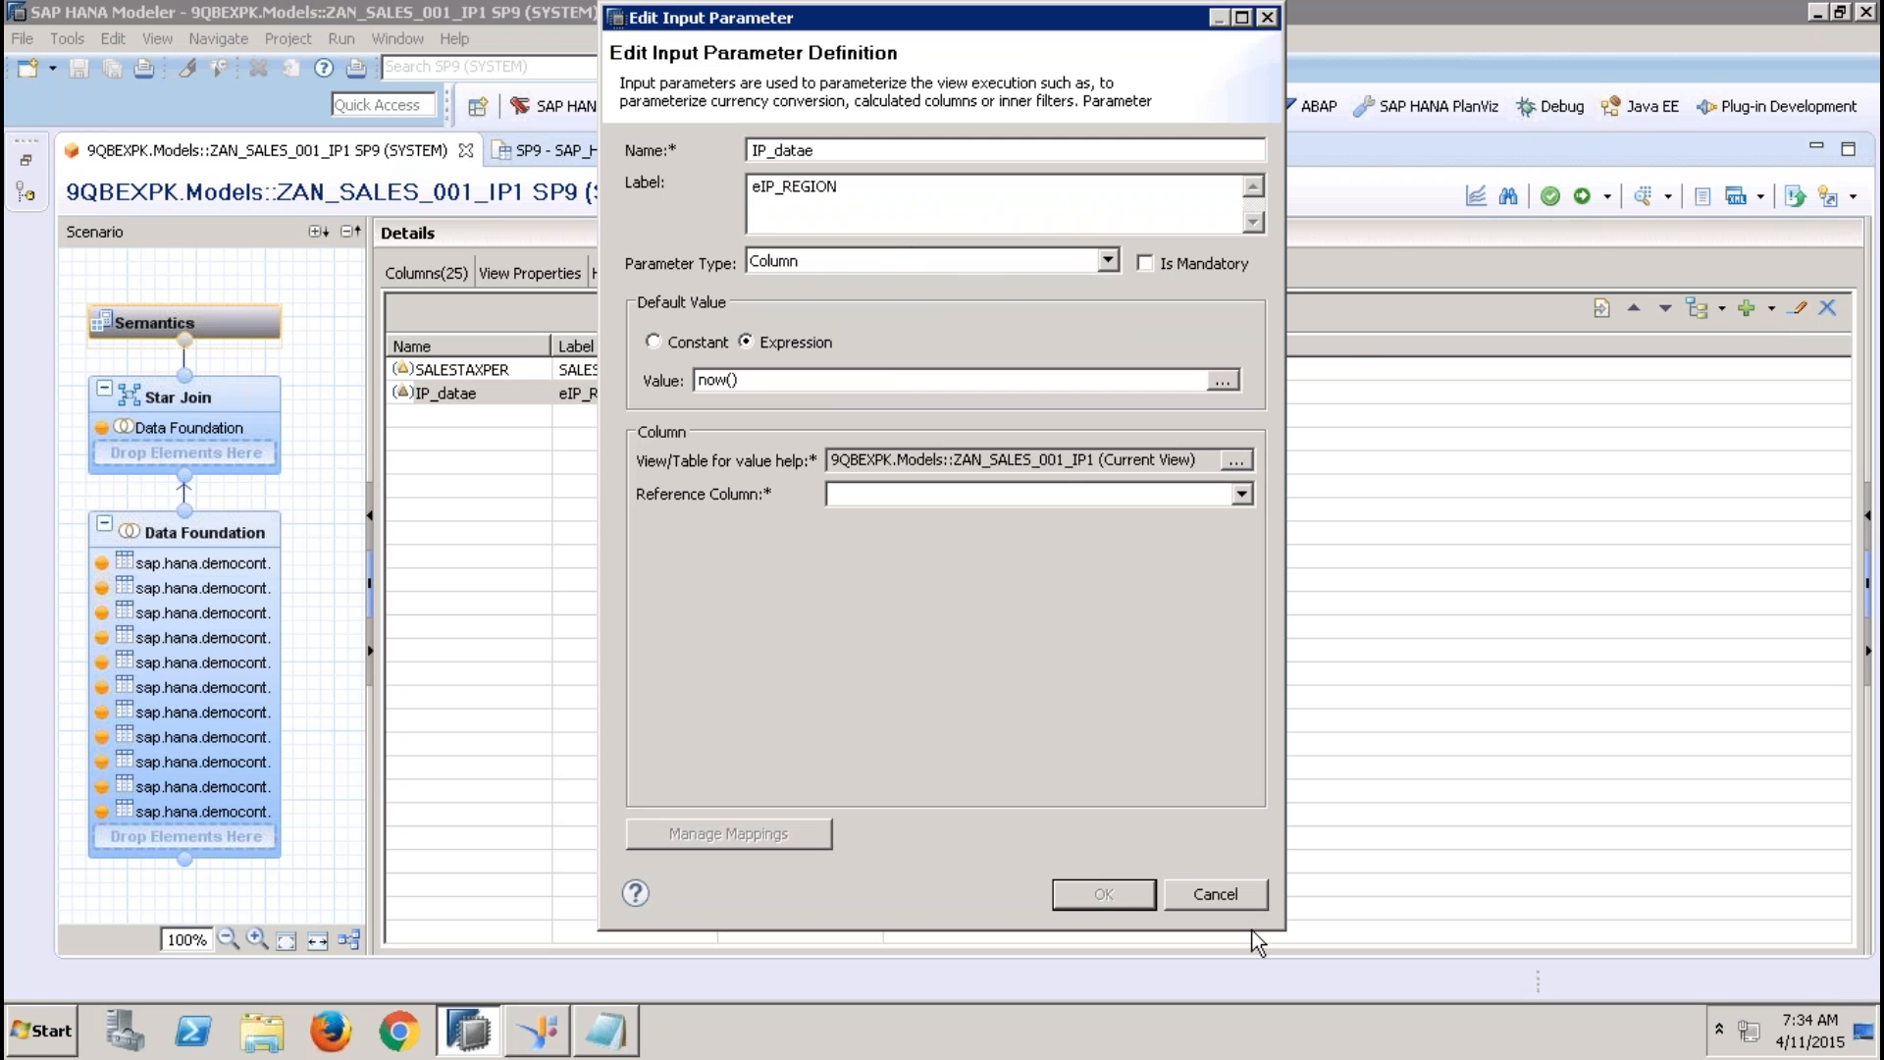
{"action": "left_click", "coordinate": [1248, 905]}
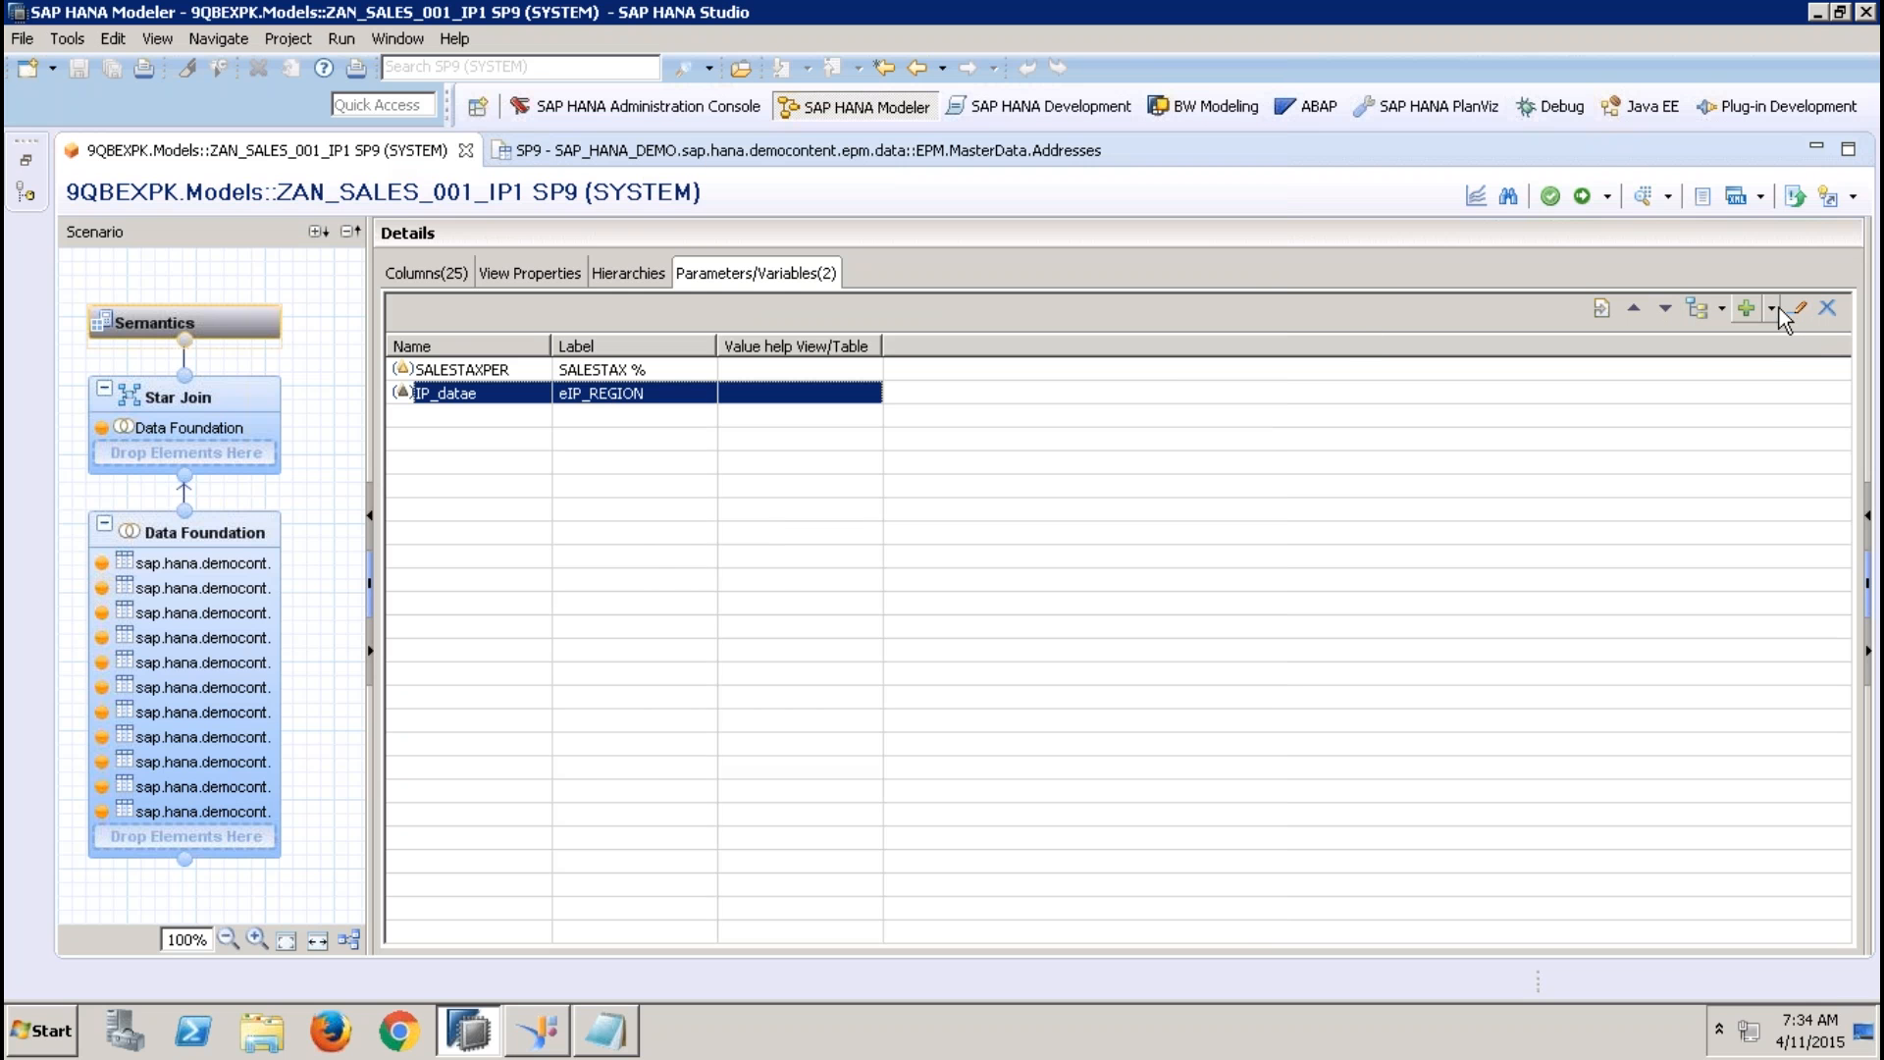
Delete the input parameter IP_datae from the view, including its references
{"action": "left_click", "coordinate": [1827, 308]}
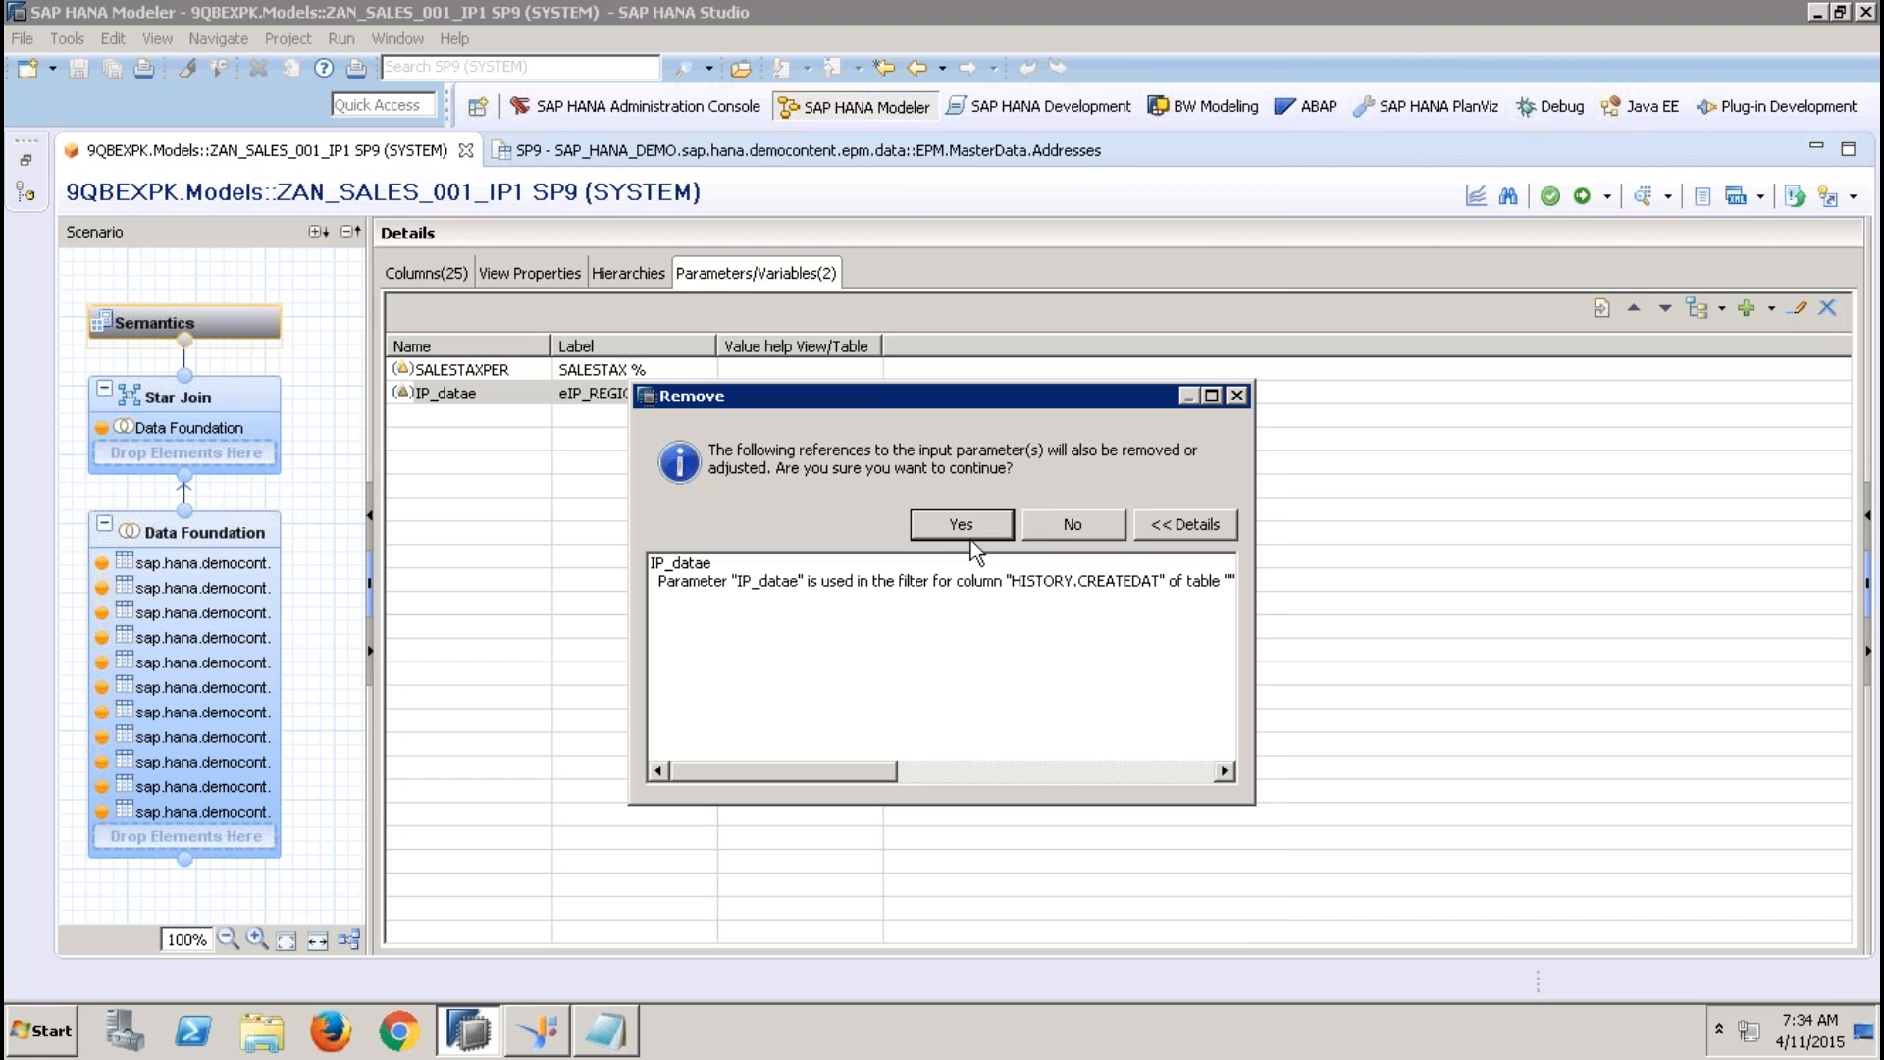
{"action": "left_click", "coordinate": [968, 528]}
{"action": "left_click", "coordinate": [1065, 526]}
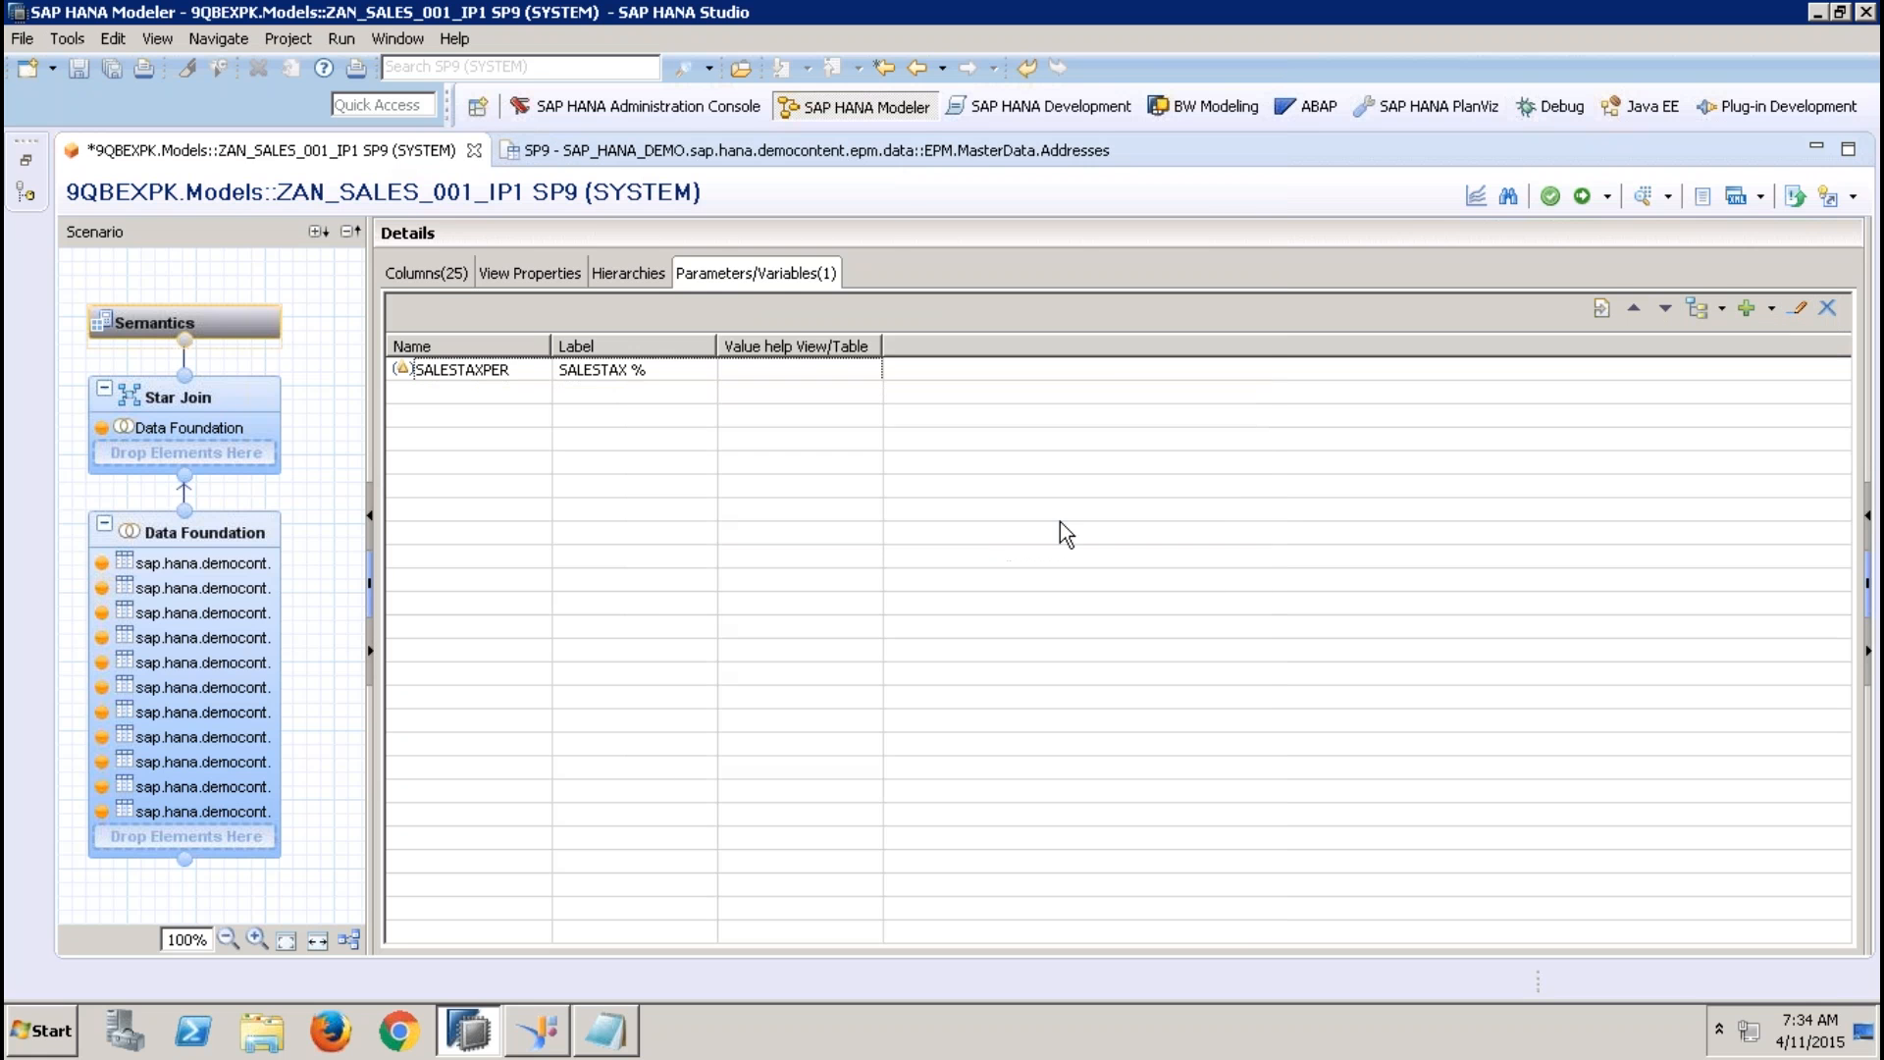
Remove the filter from HISTORY.CREATEDAT in the Data Foundation's BusinessPartner table, and select the ADDRESSID column of the Addresses table
{"action": "left_click", "coordinate": [239, 529]}
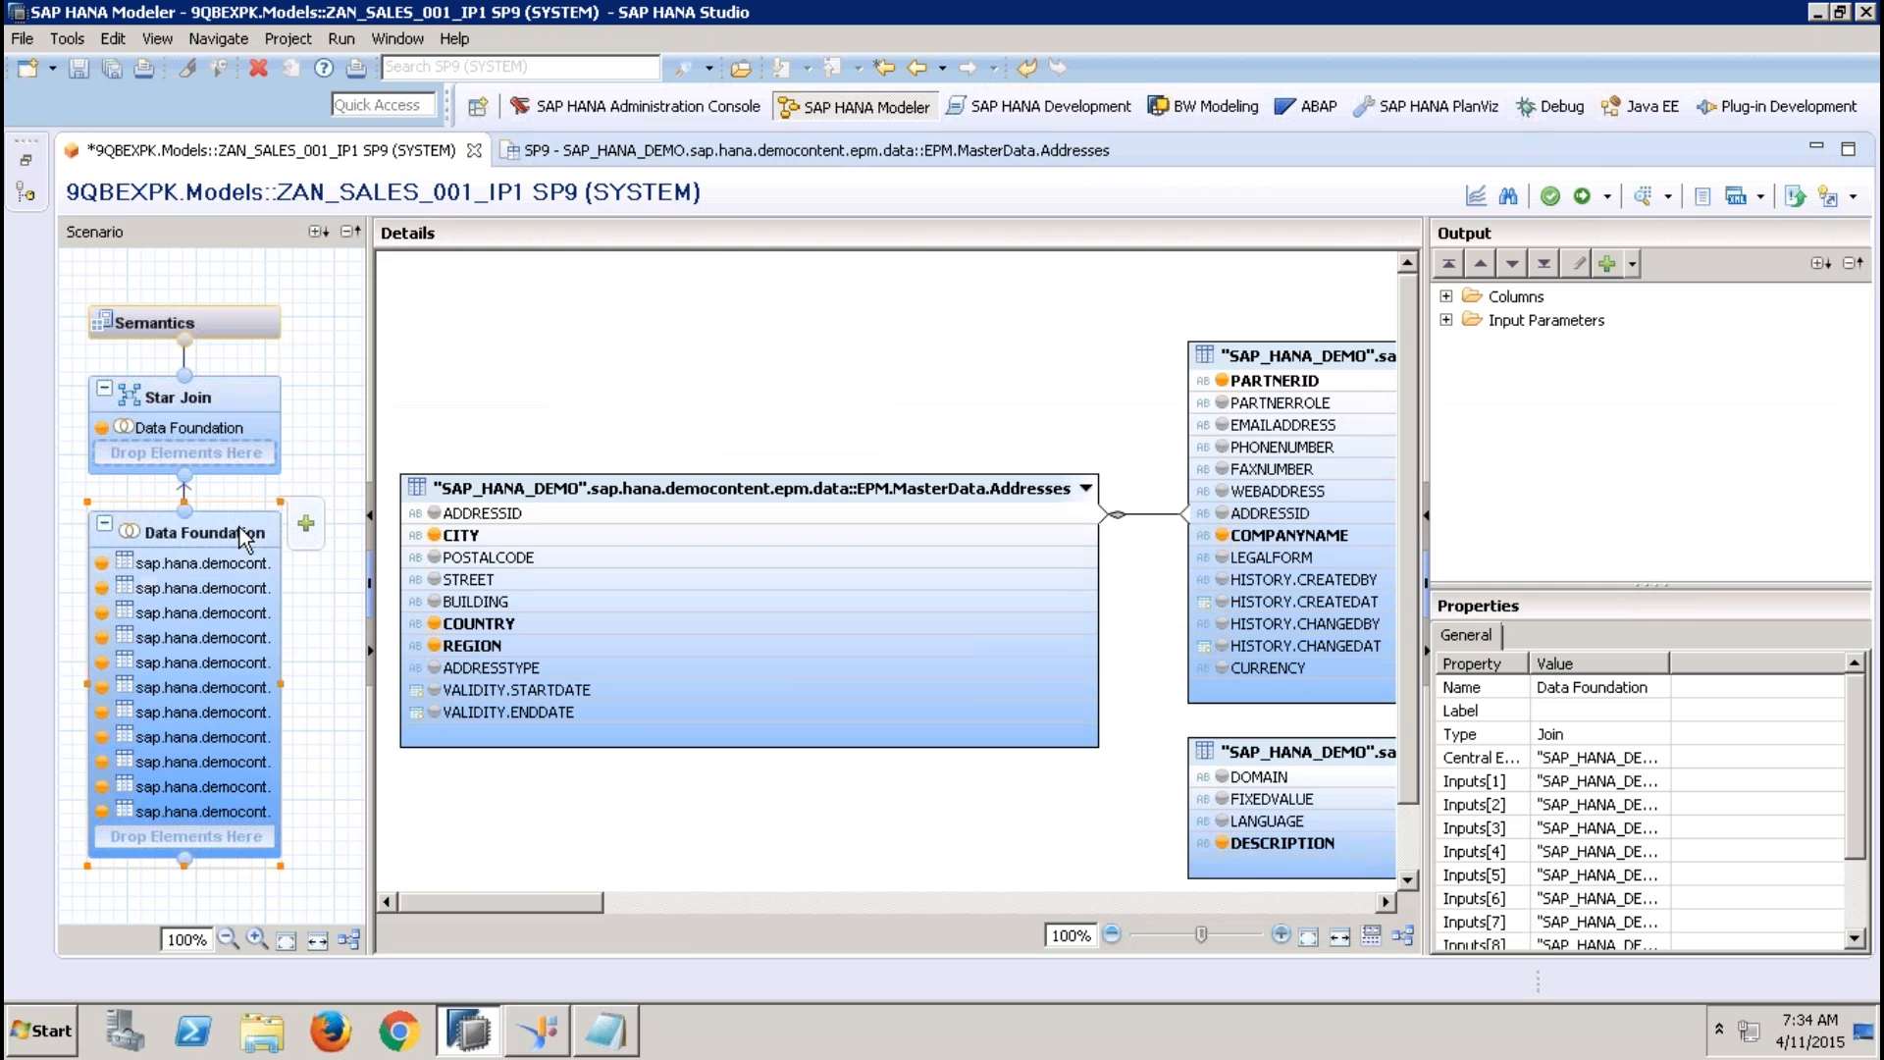
{"action": "left_click", "coordinate": [619, 897]}
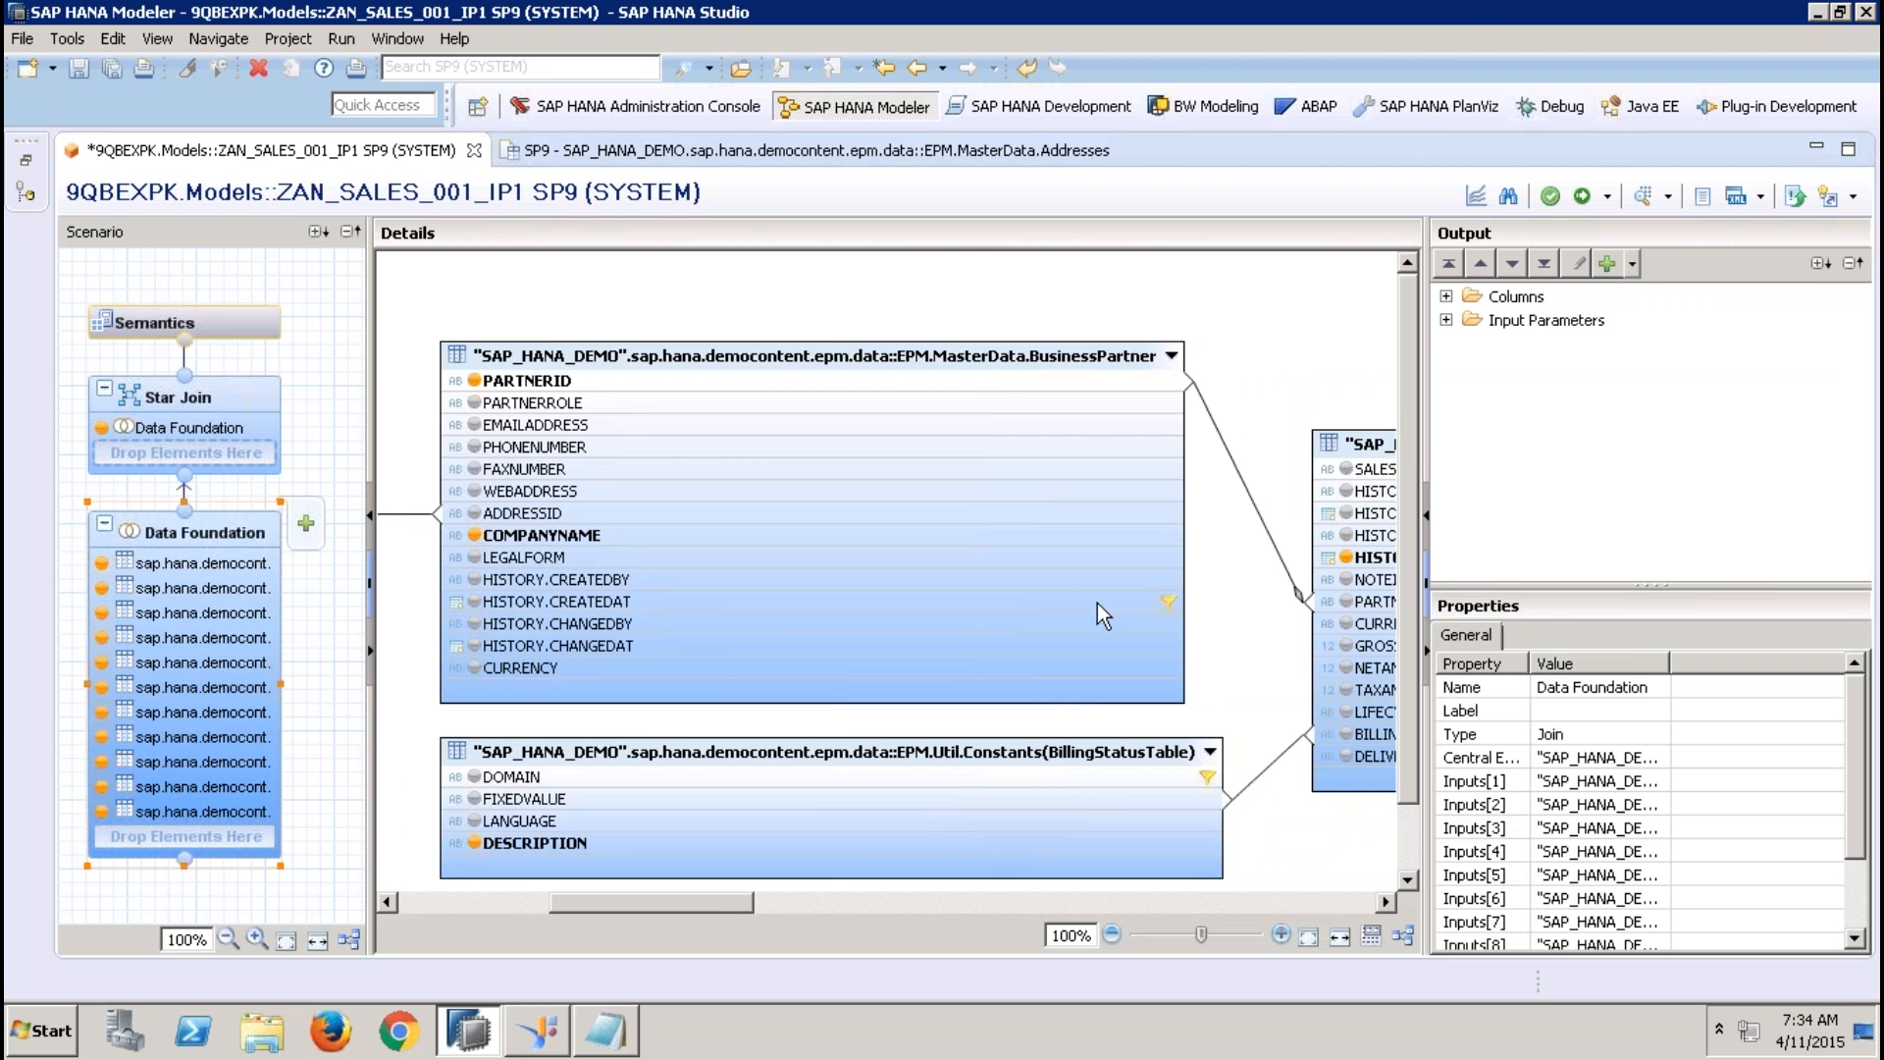
{"action": "left_click", "coordinate": [1097, 597]}
{"action": "right_click", "coordinate": [1097, 598]}
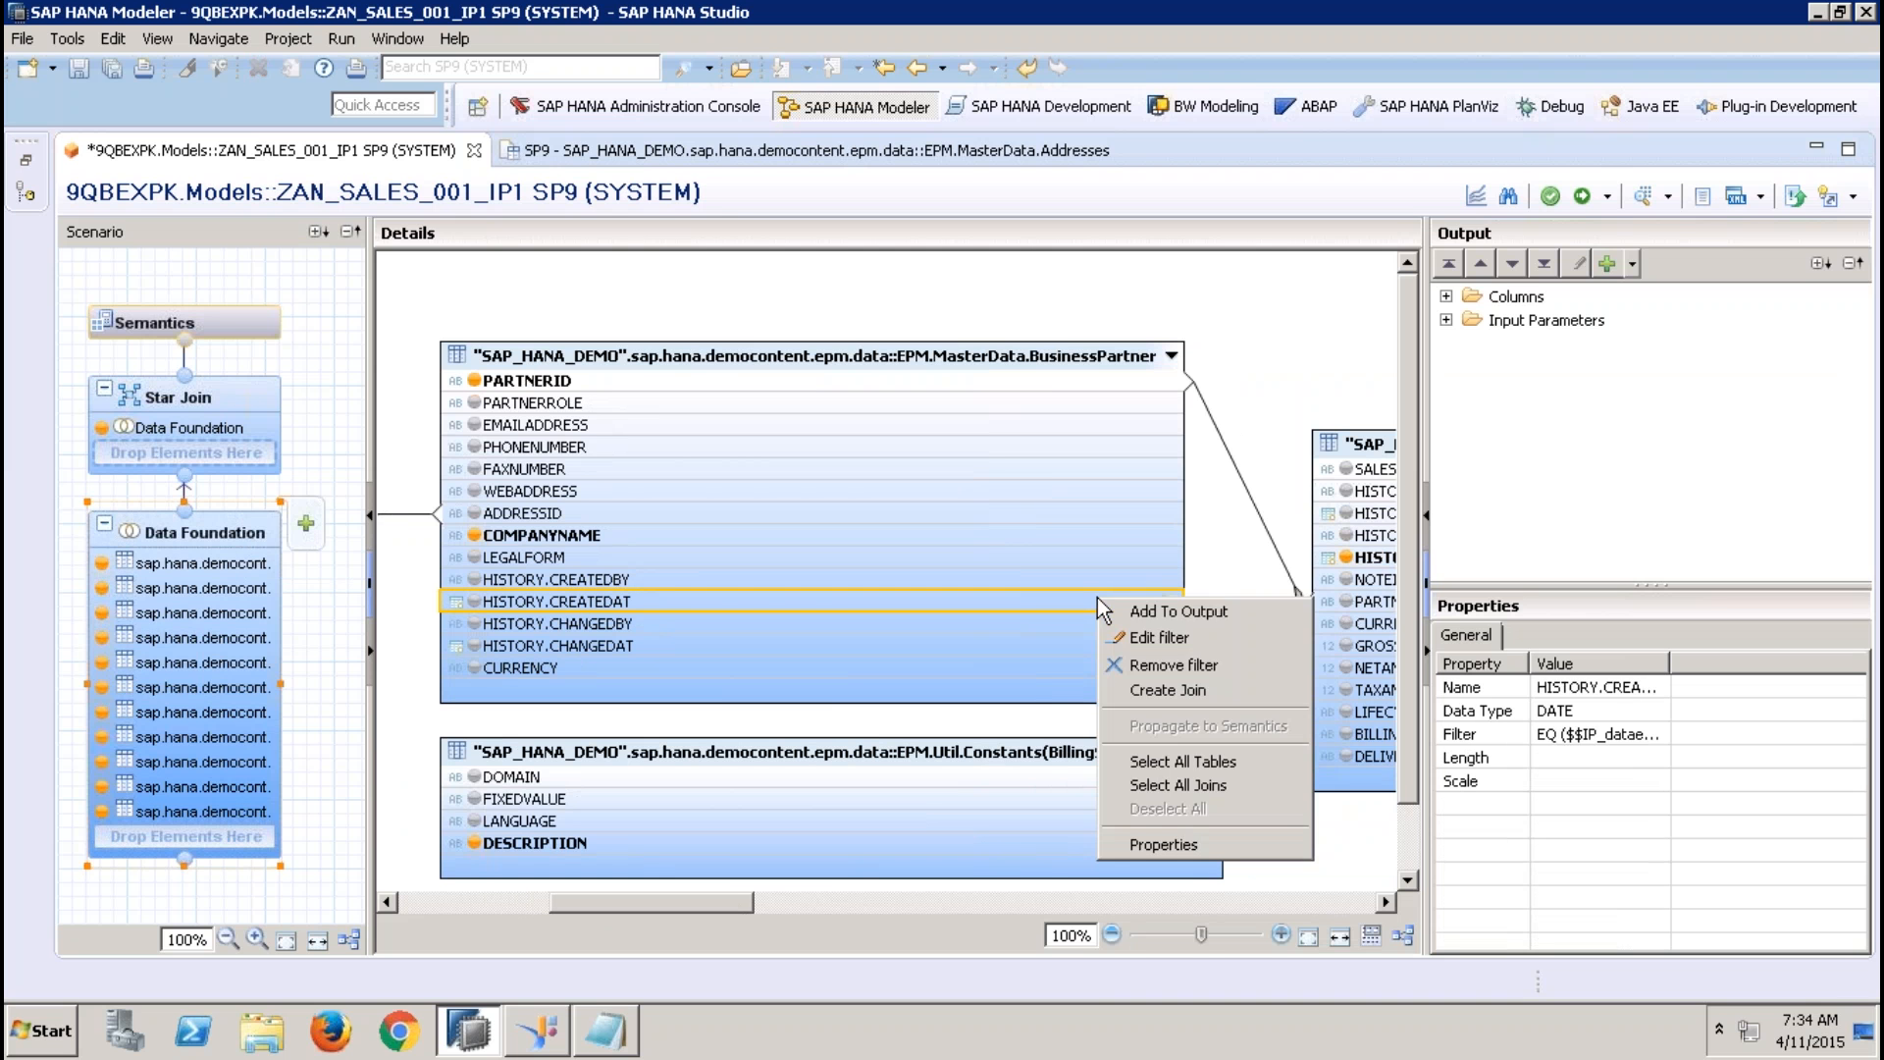
{"action": "left_click", "coordinate": [1181, 663]}
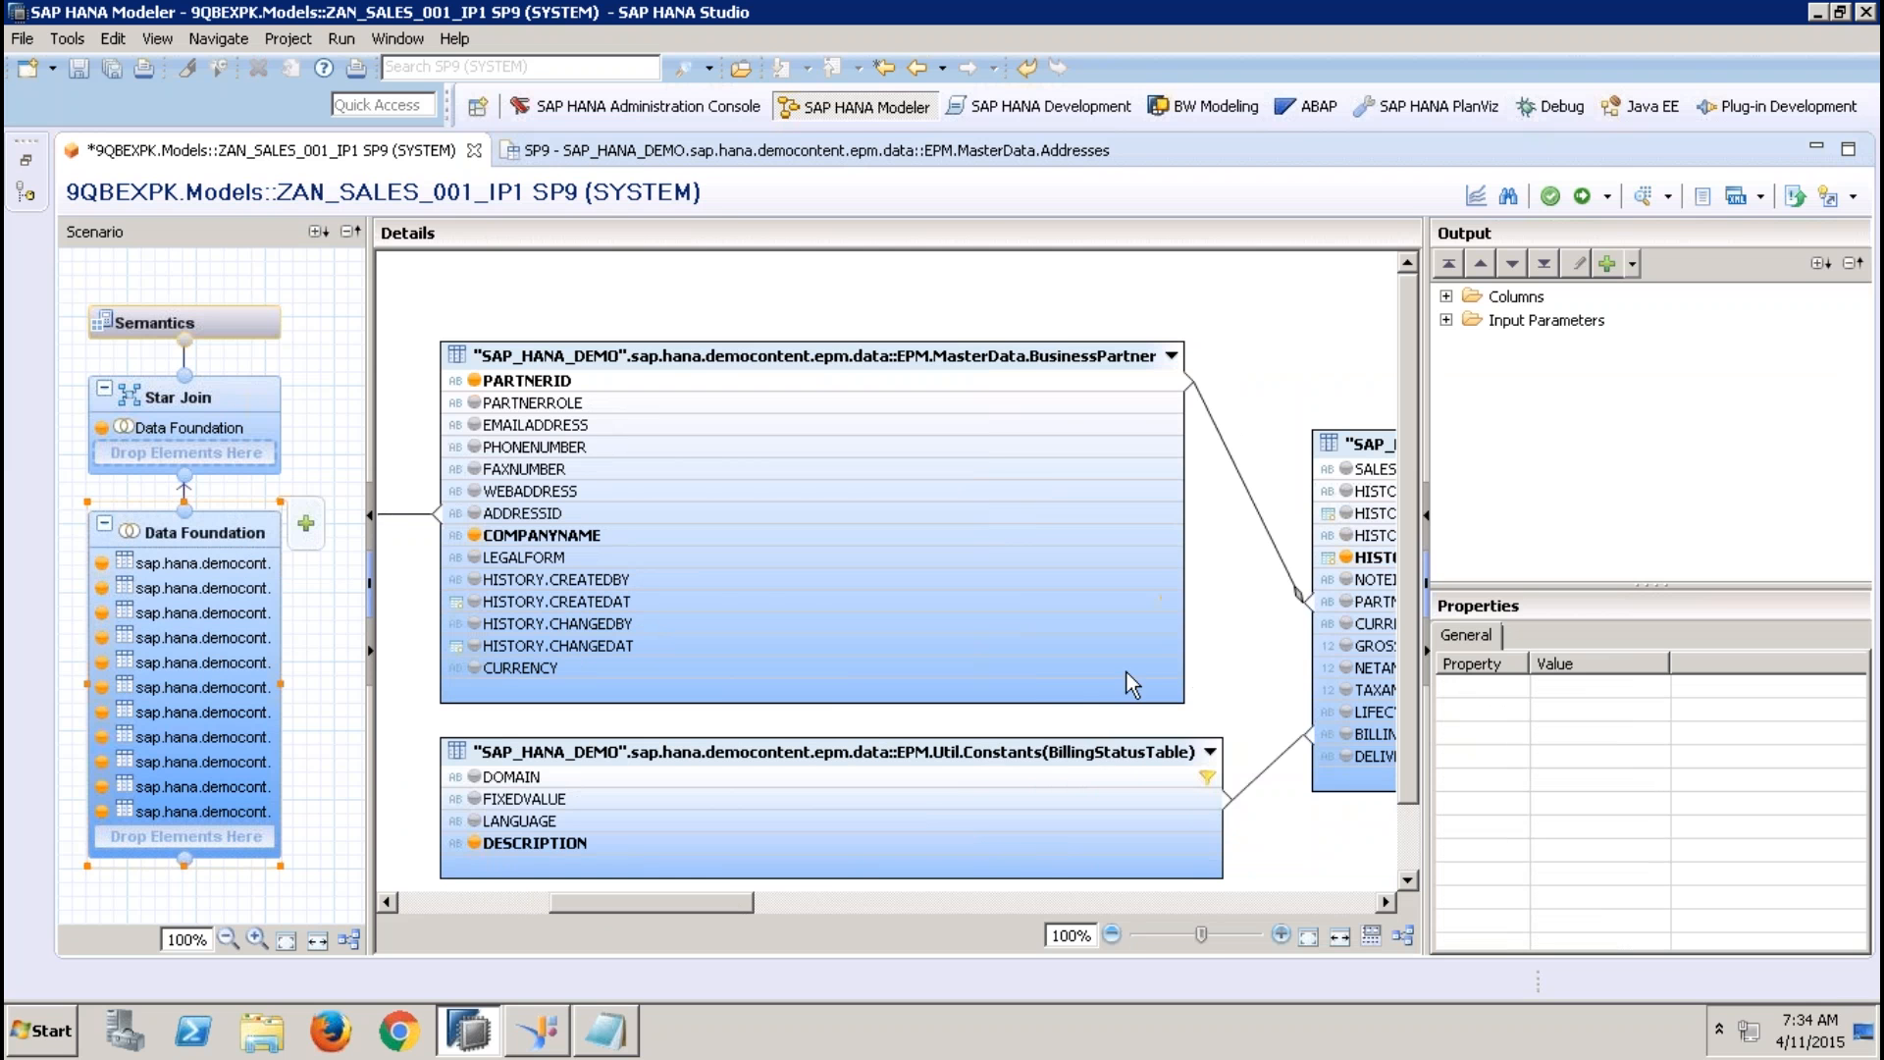
{"action": "left_click", "coordinate": [461, 903]}
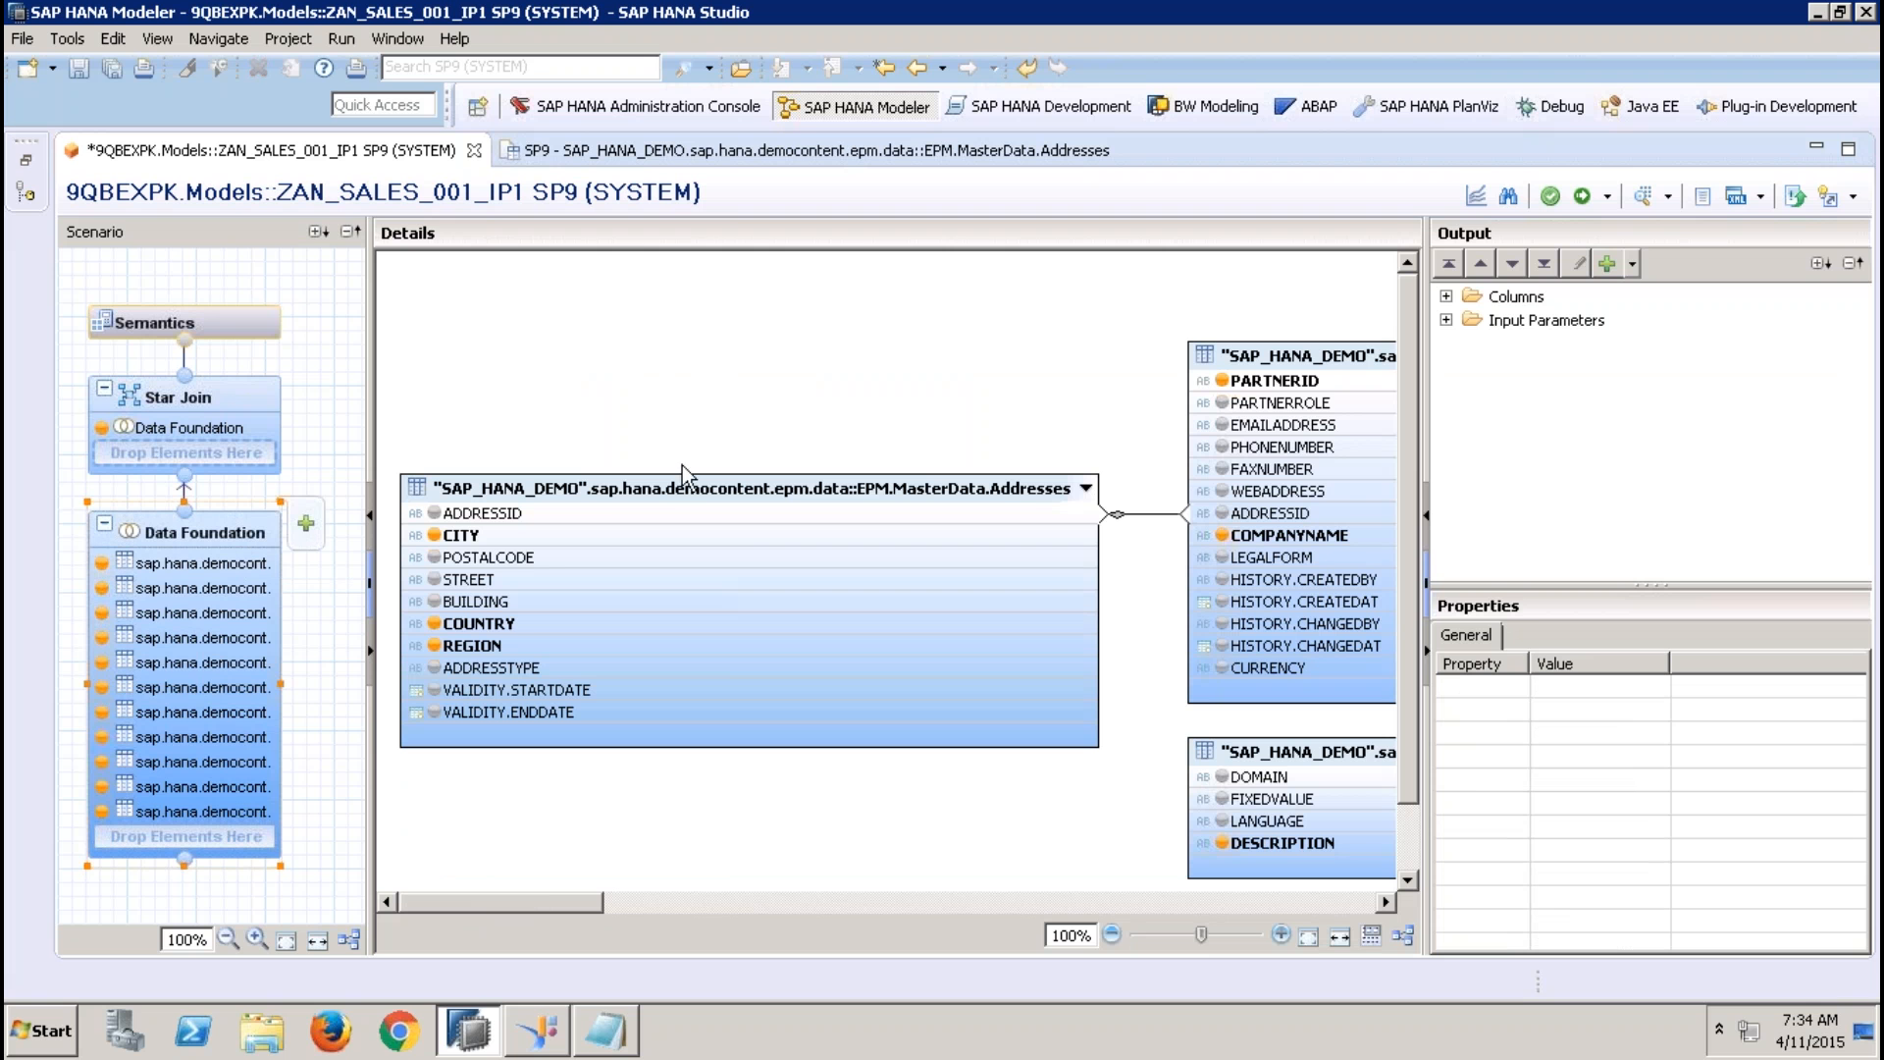
{"action": "left_click", "coordinate": [628, 514]}
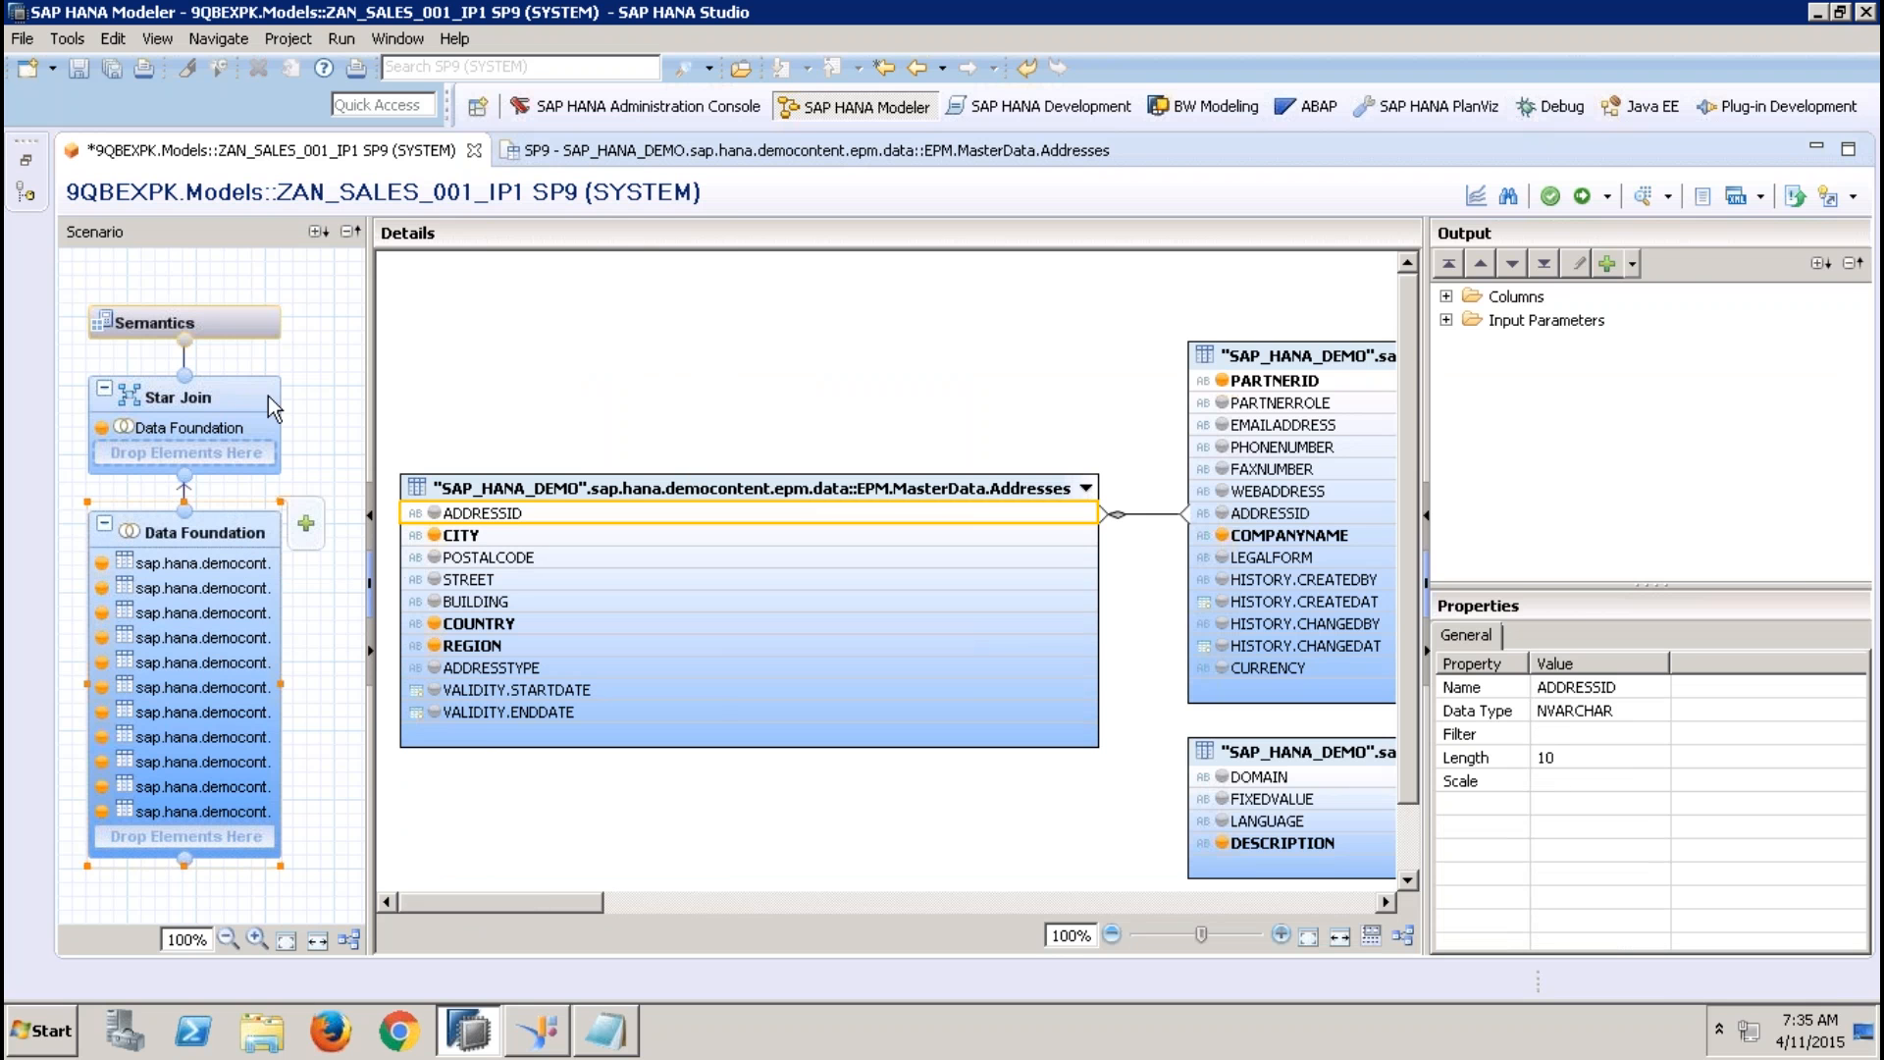
Start a new input parameter in Semantics, named and labelled IP_FROM, with the parameter type Column
{"action": "left_click", "coordinate": [250, 326]}
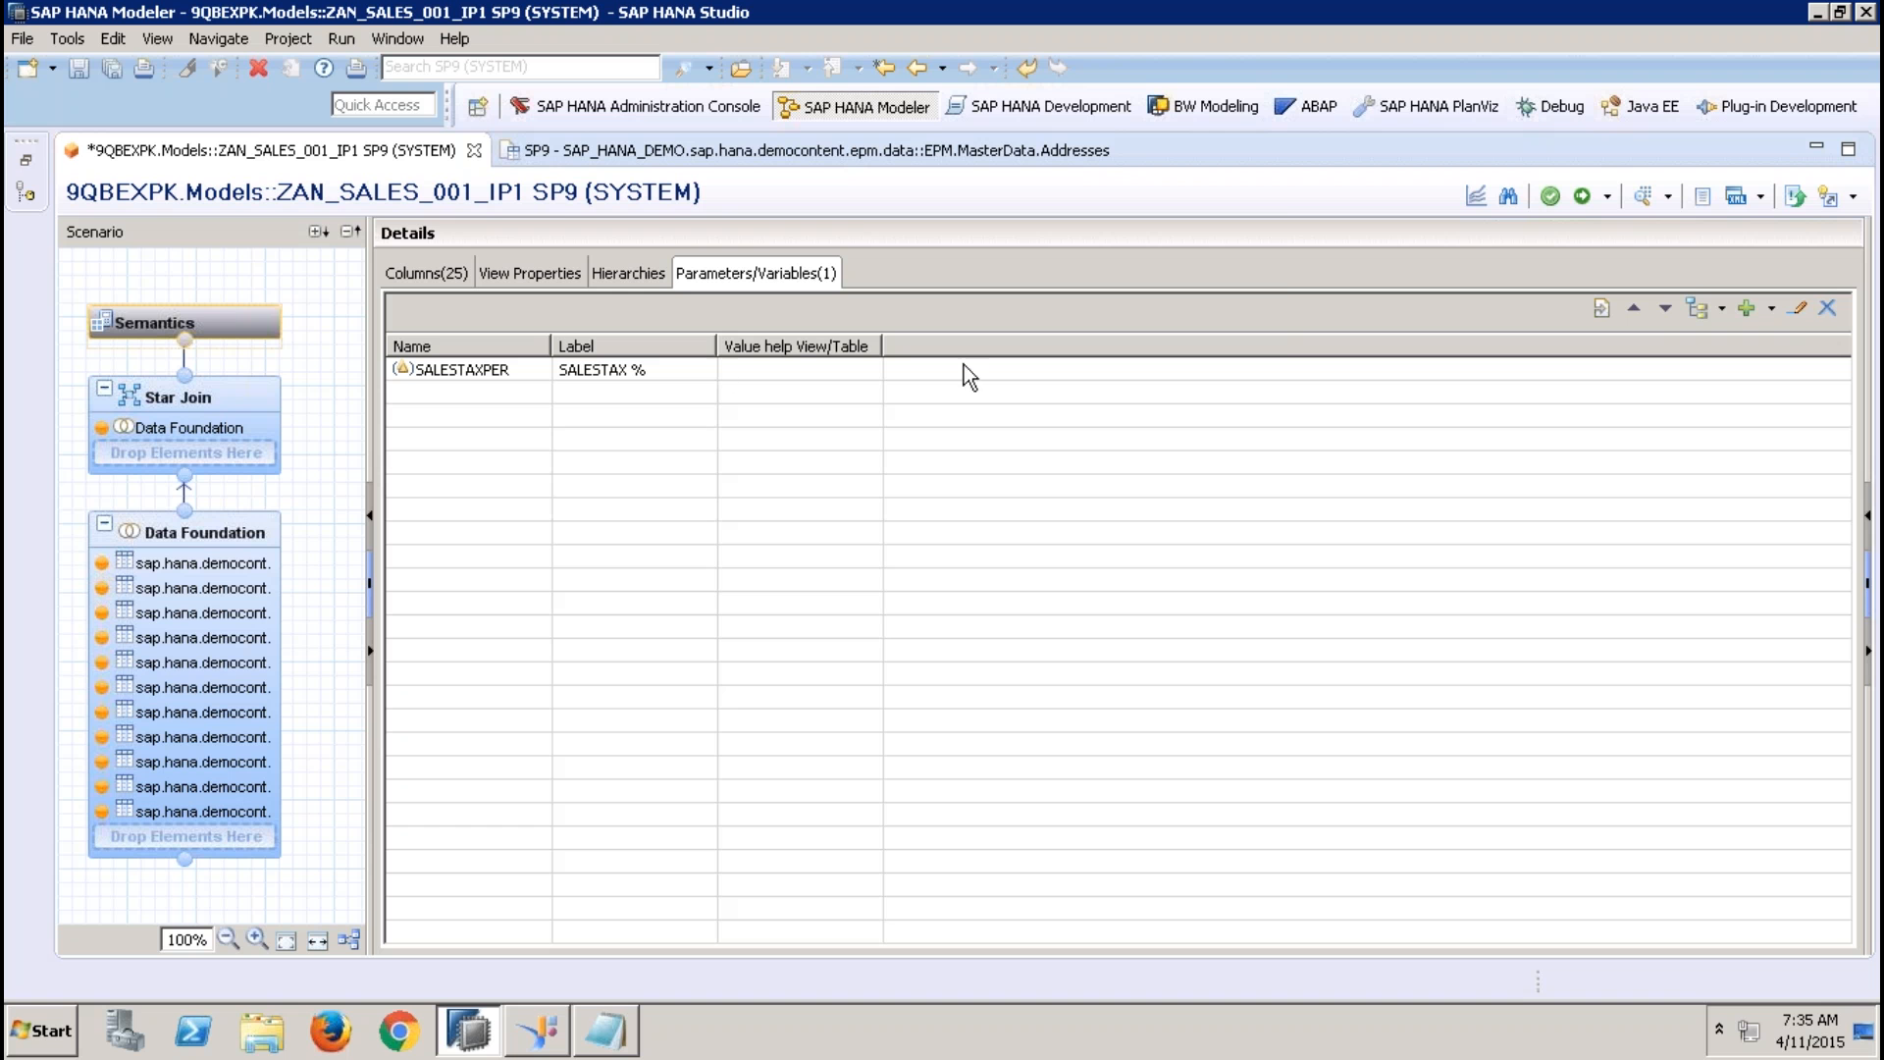
{"action": "left_click", "coordinate": [1770, 310]}
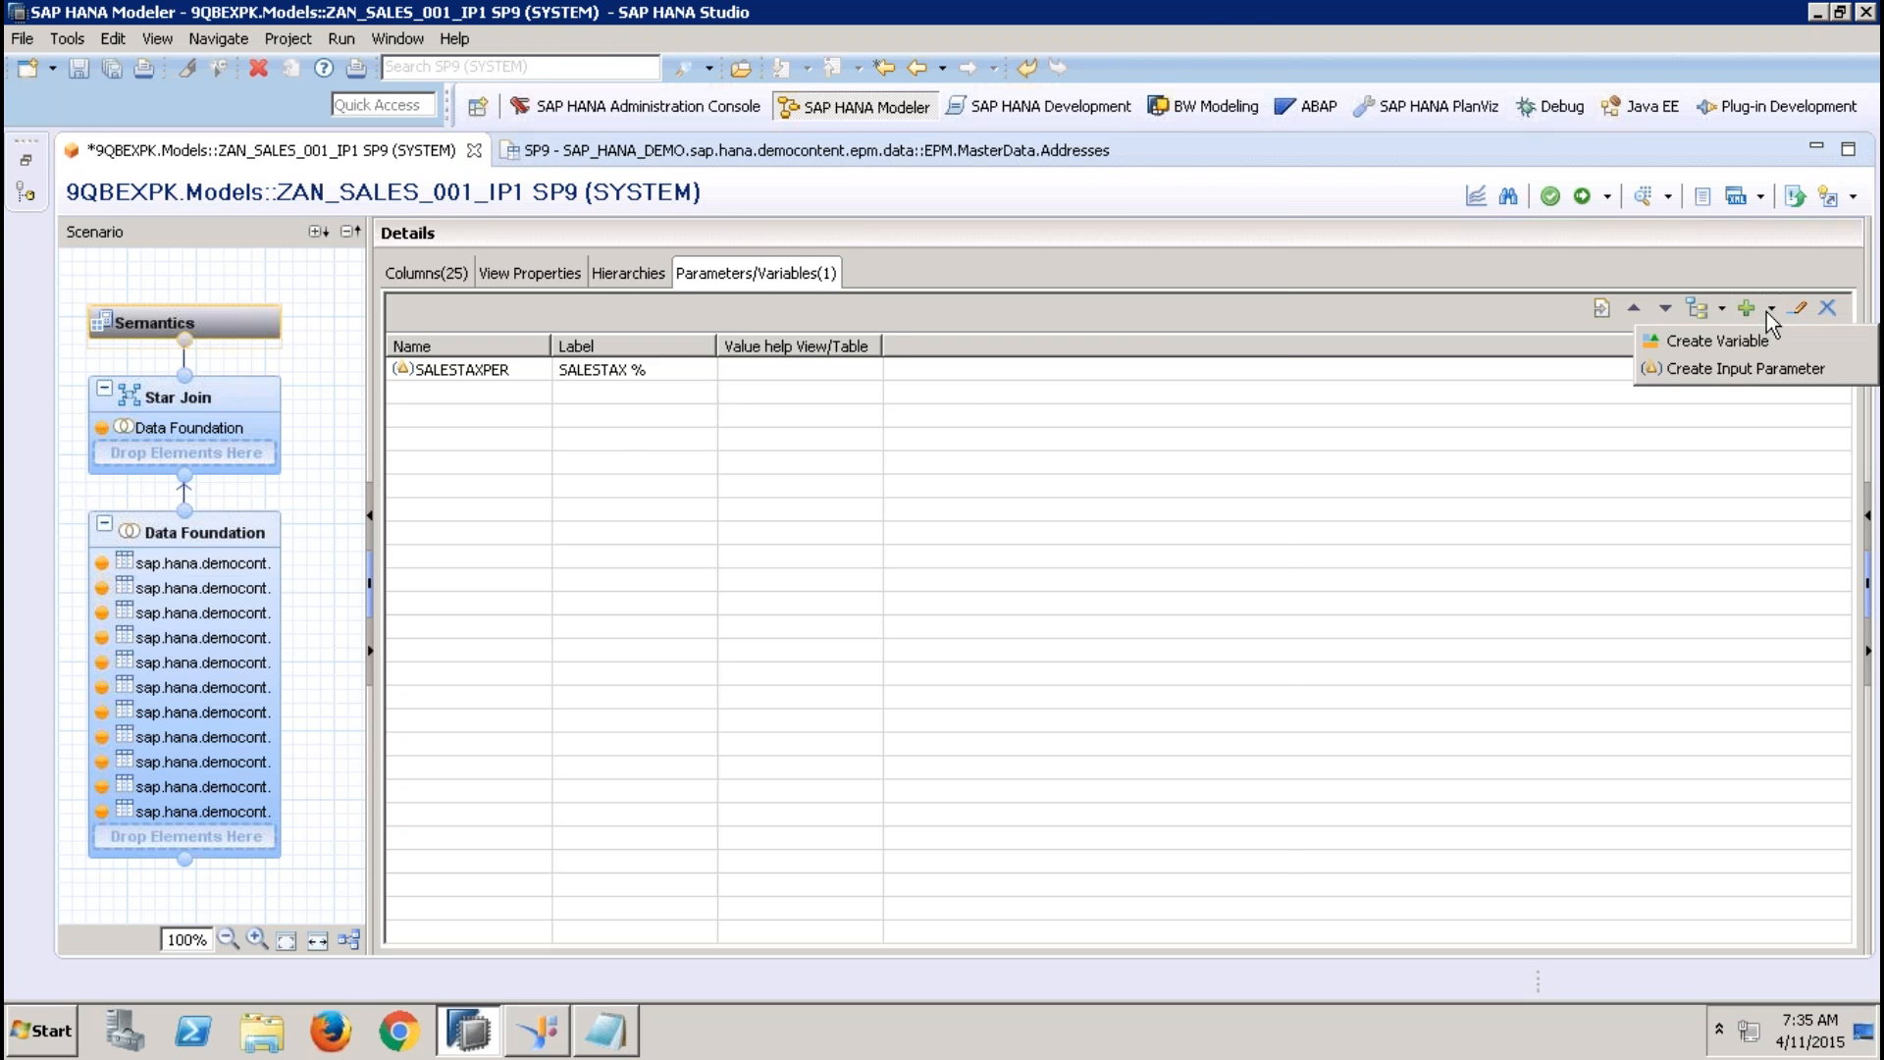
{"action": "left_click", "coordinate": [1756, 368]}
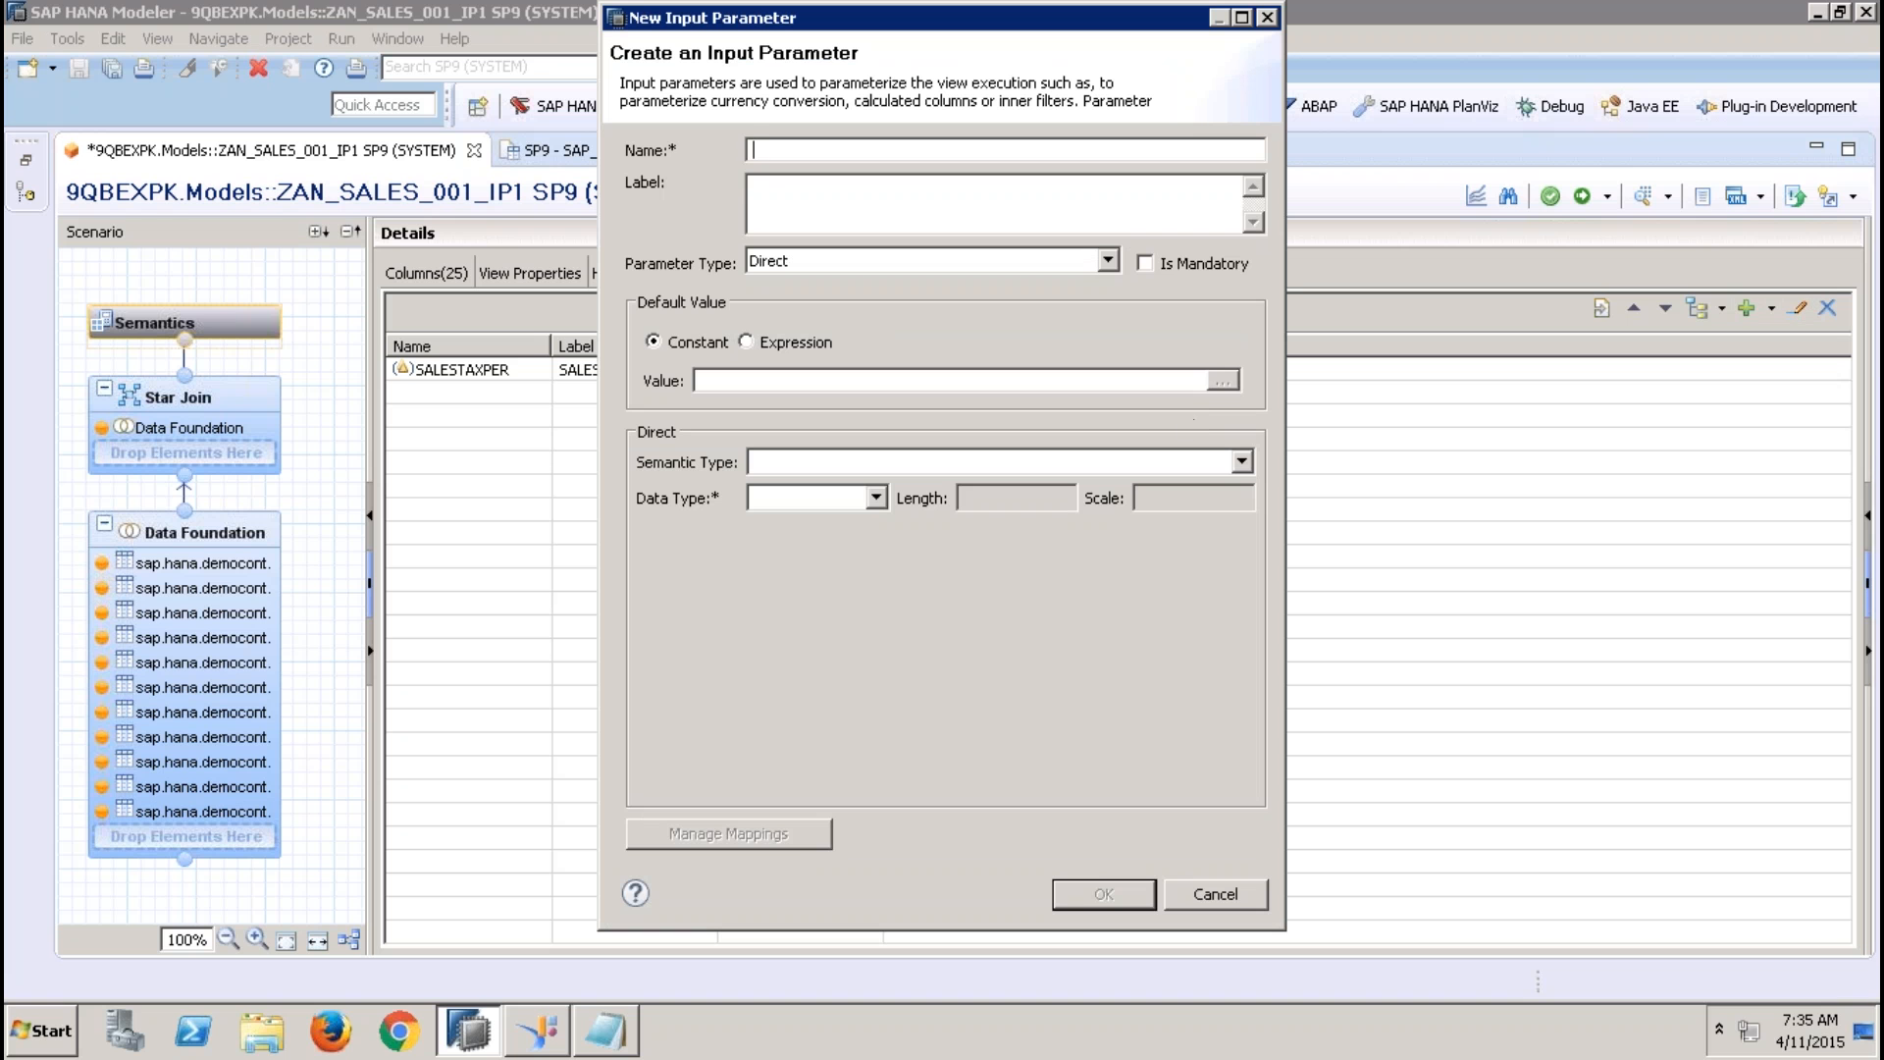
{"action": "type", "text": "IP_FROM"}
{"action": "key", "text": "Tab"}
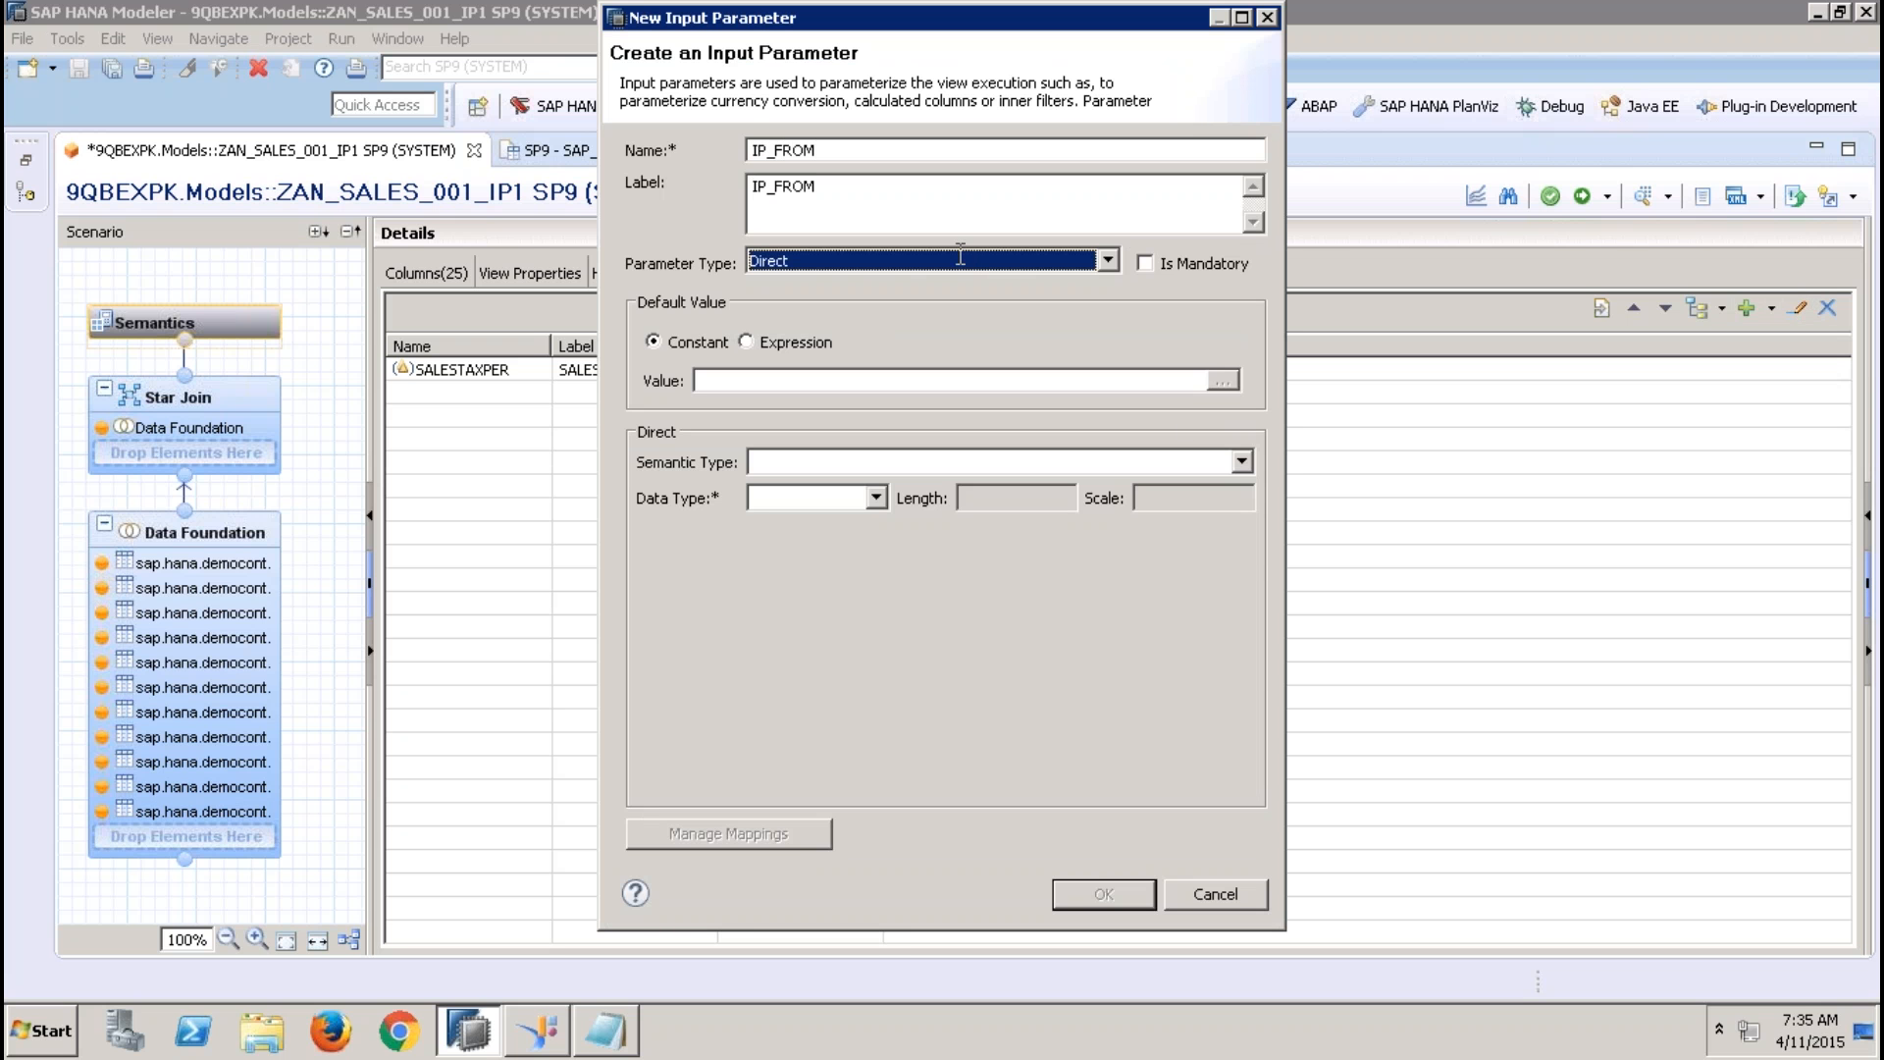
{"action": "left_click", "coordinate": [852, 263]}
{"action": "left_click", "coordinate": [830, 304]}
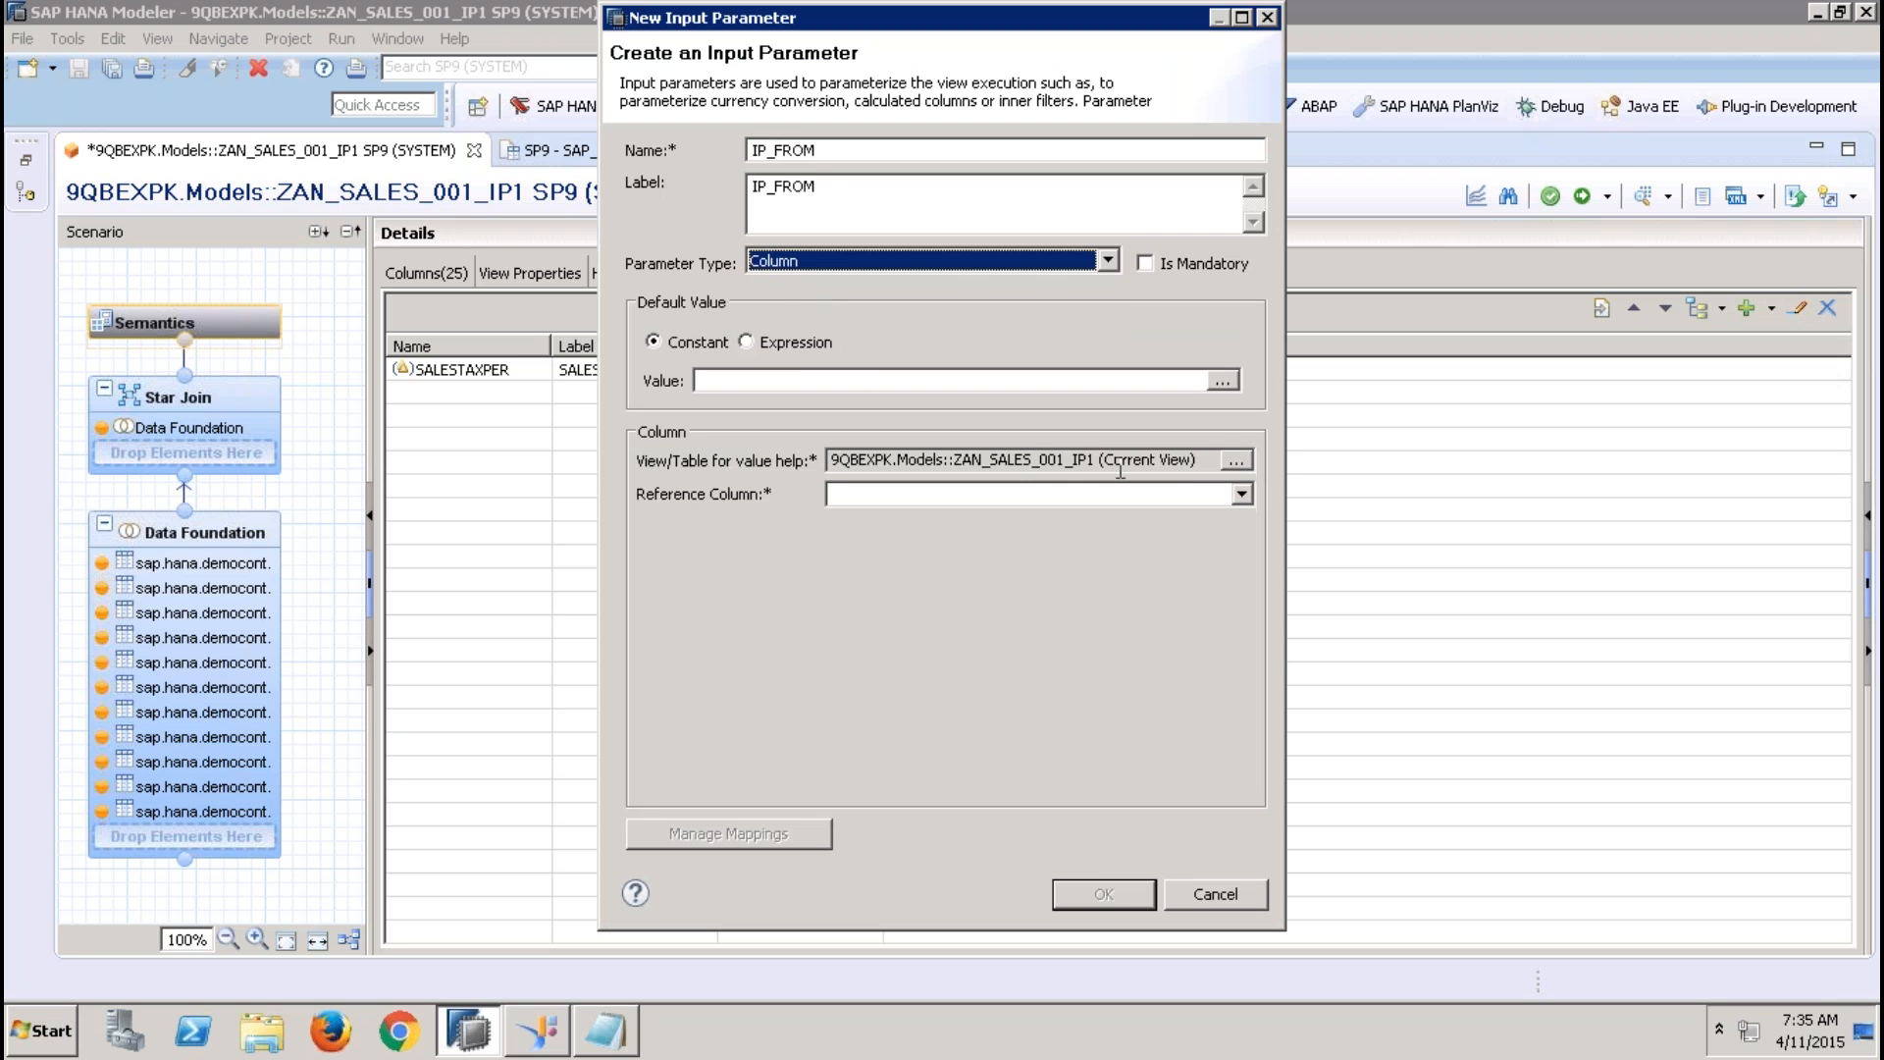
Use the EPM.MasterData.Addresses table as value help for IP_FROM with ADDRESSID as reference column, and save the parameter
{"action": "left_click", "coordinate": [1241, 496]}
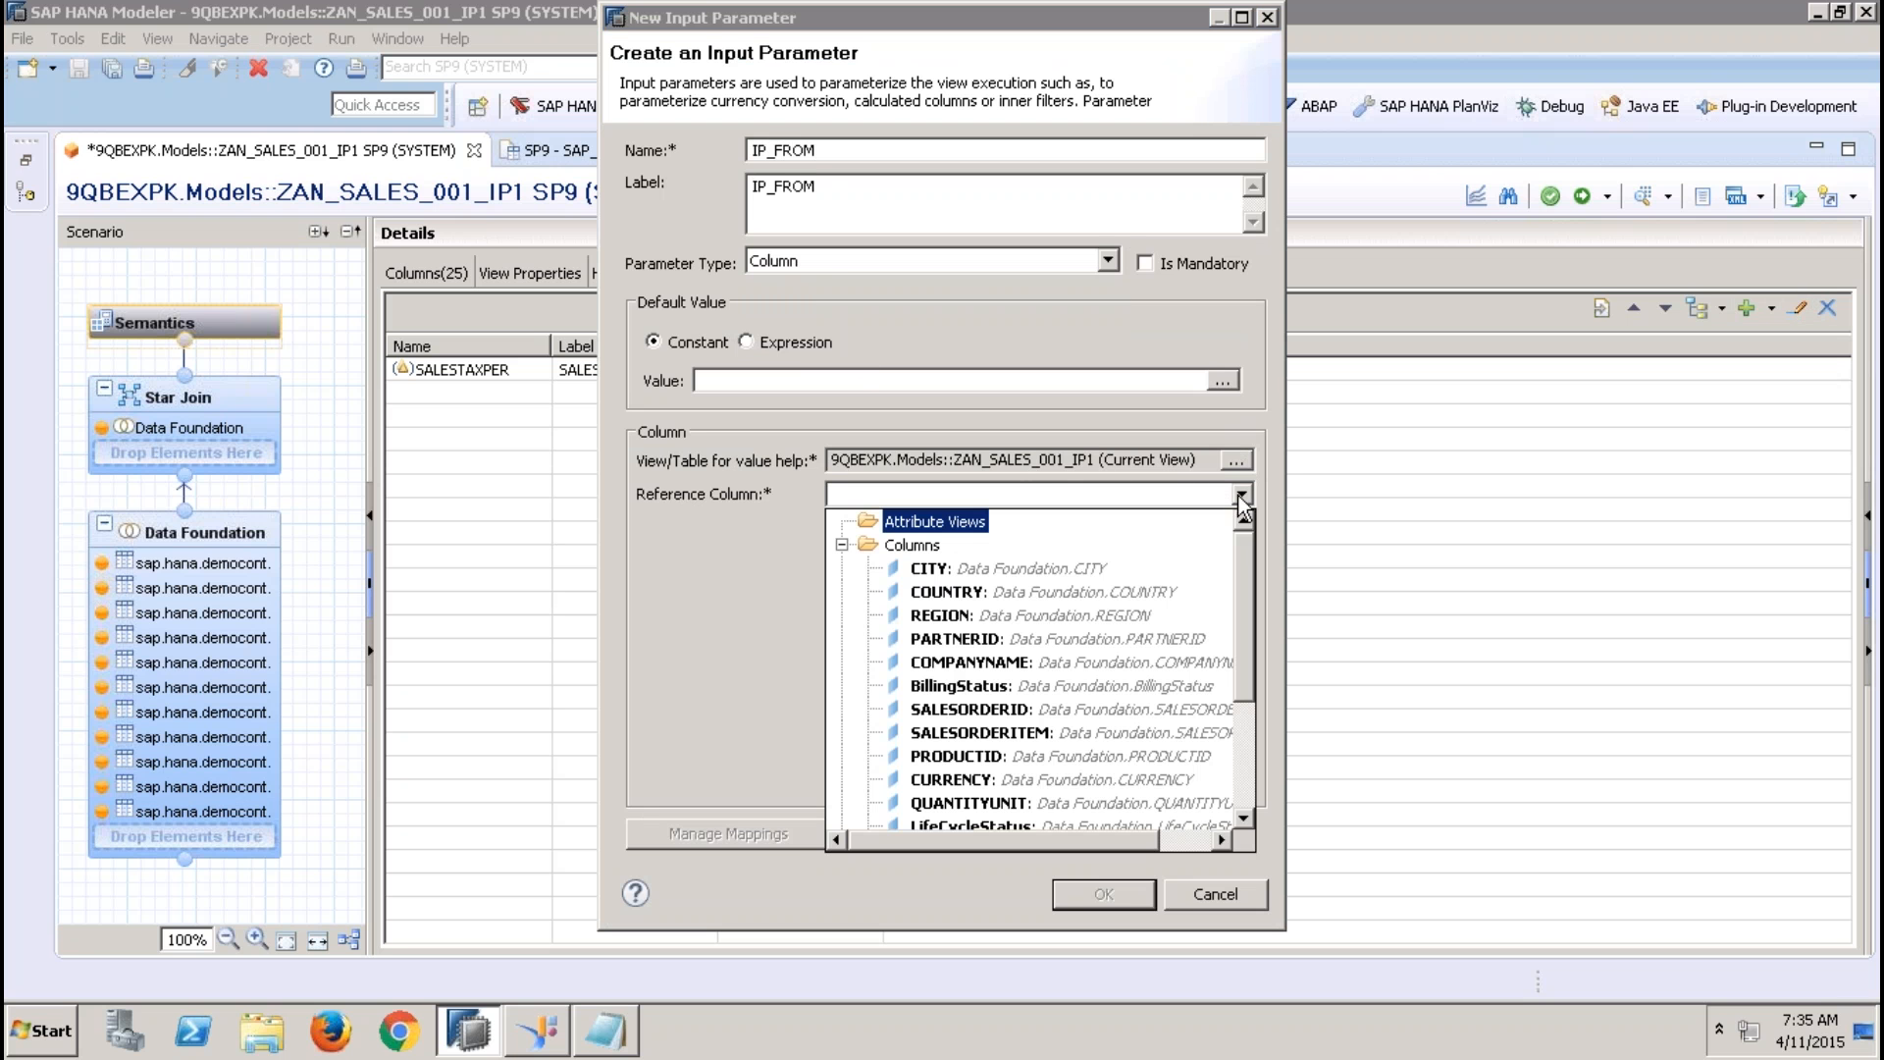
{"action": "left_click", "coordinate": [1244, 755]}
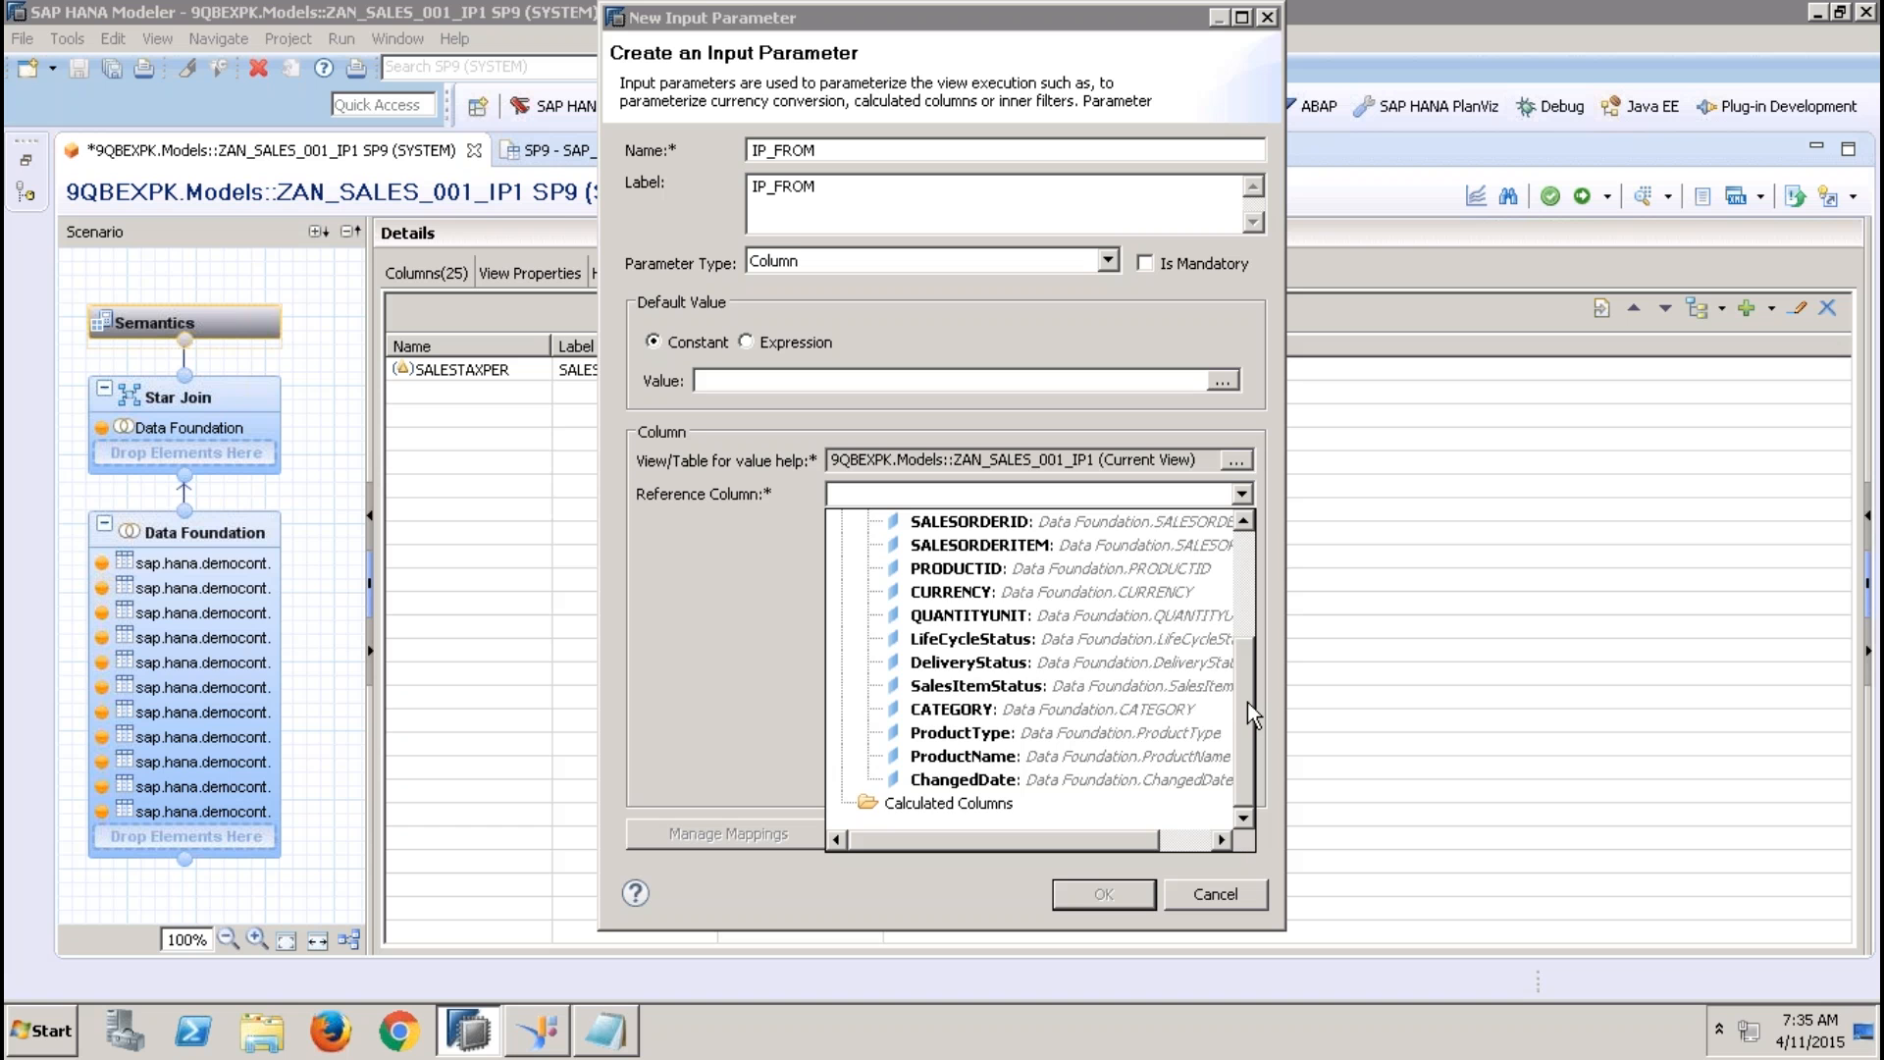
{"action": "left_click_drag", "start_coordinate": [1246, 702], "coordinate": [1246, 574]}
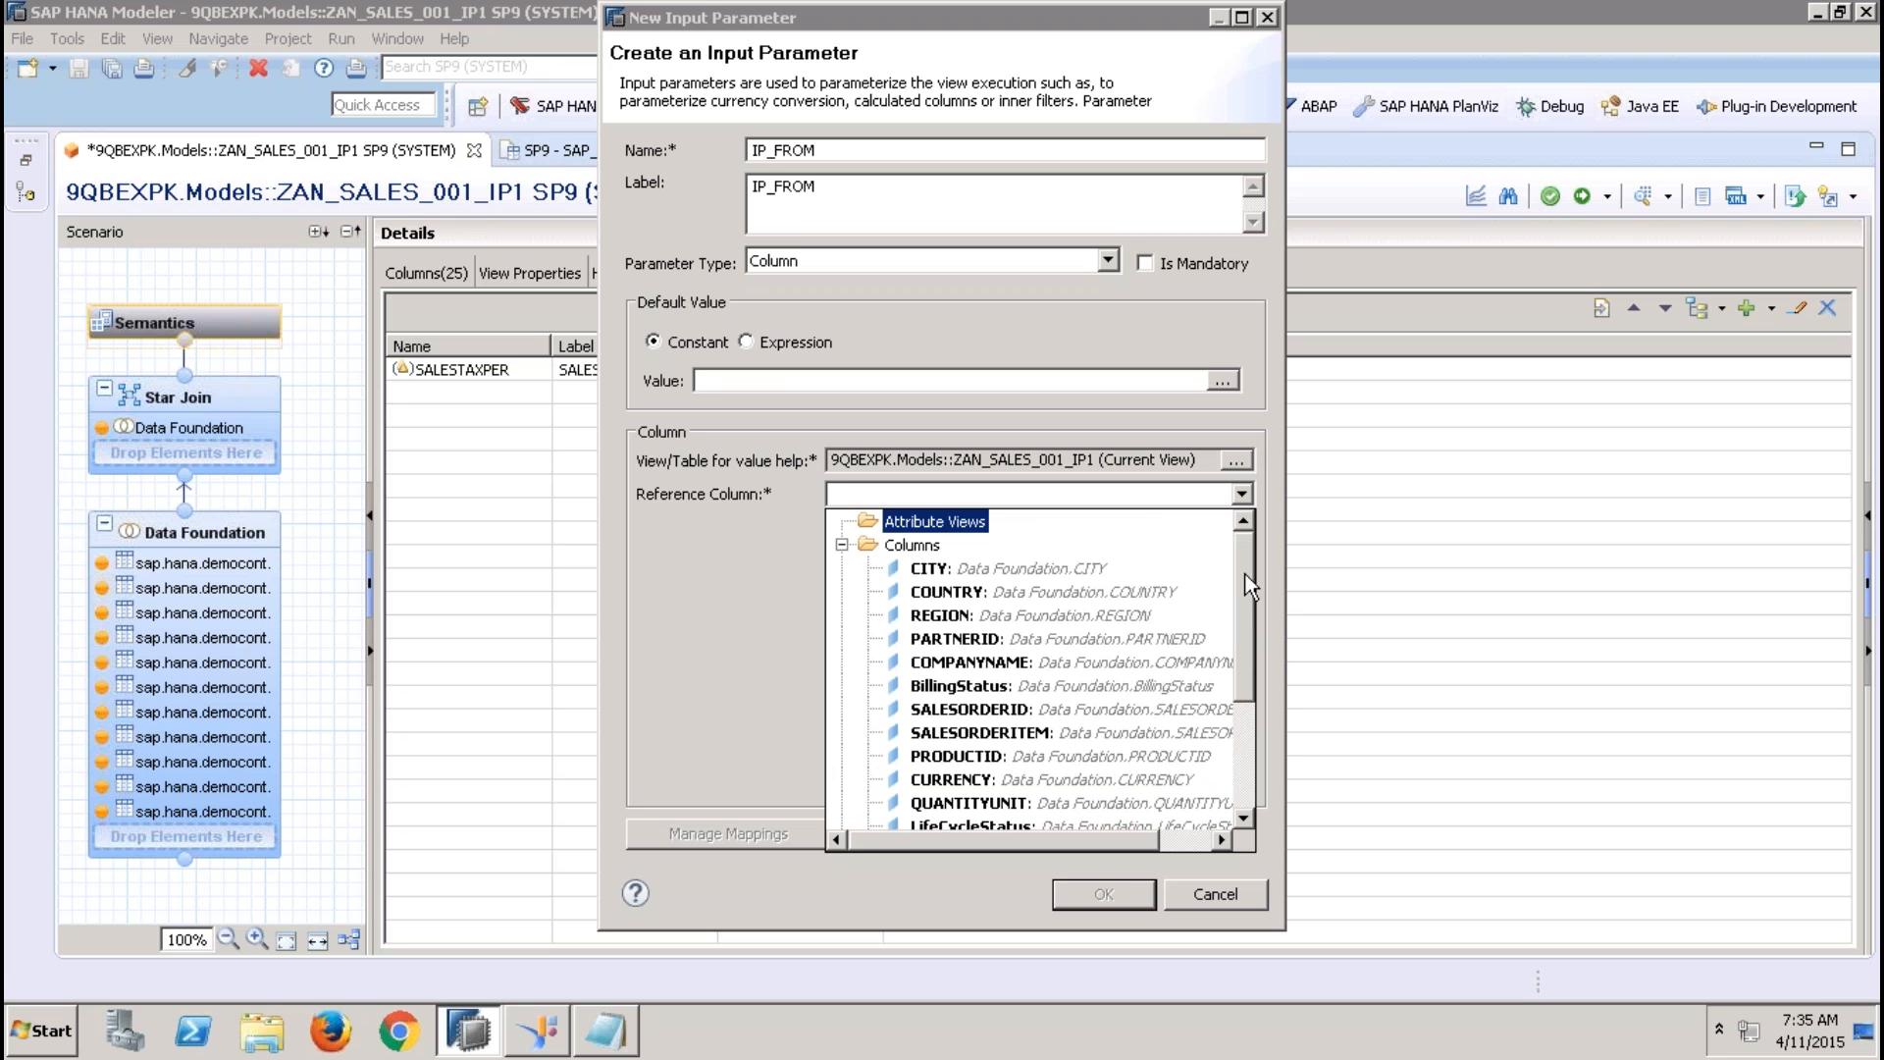
{"action": "left_click", "coordinate": [1234, 460]}
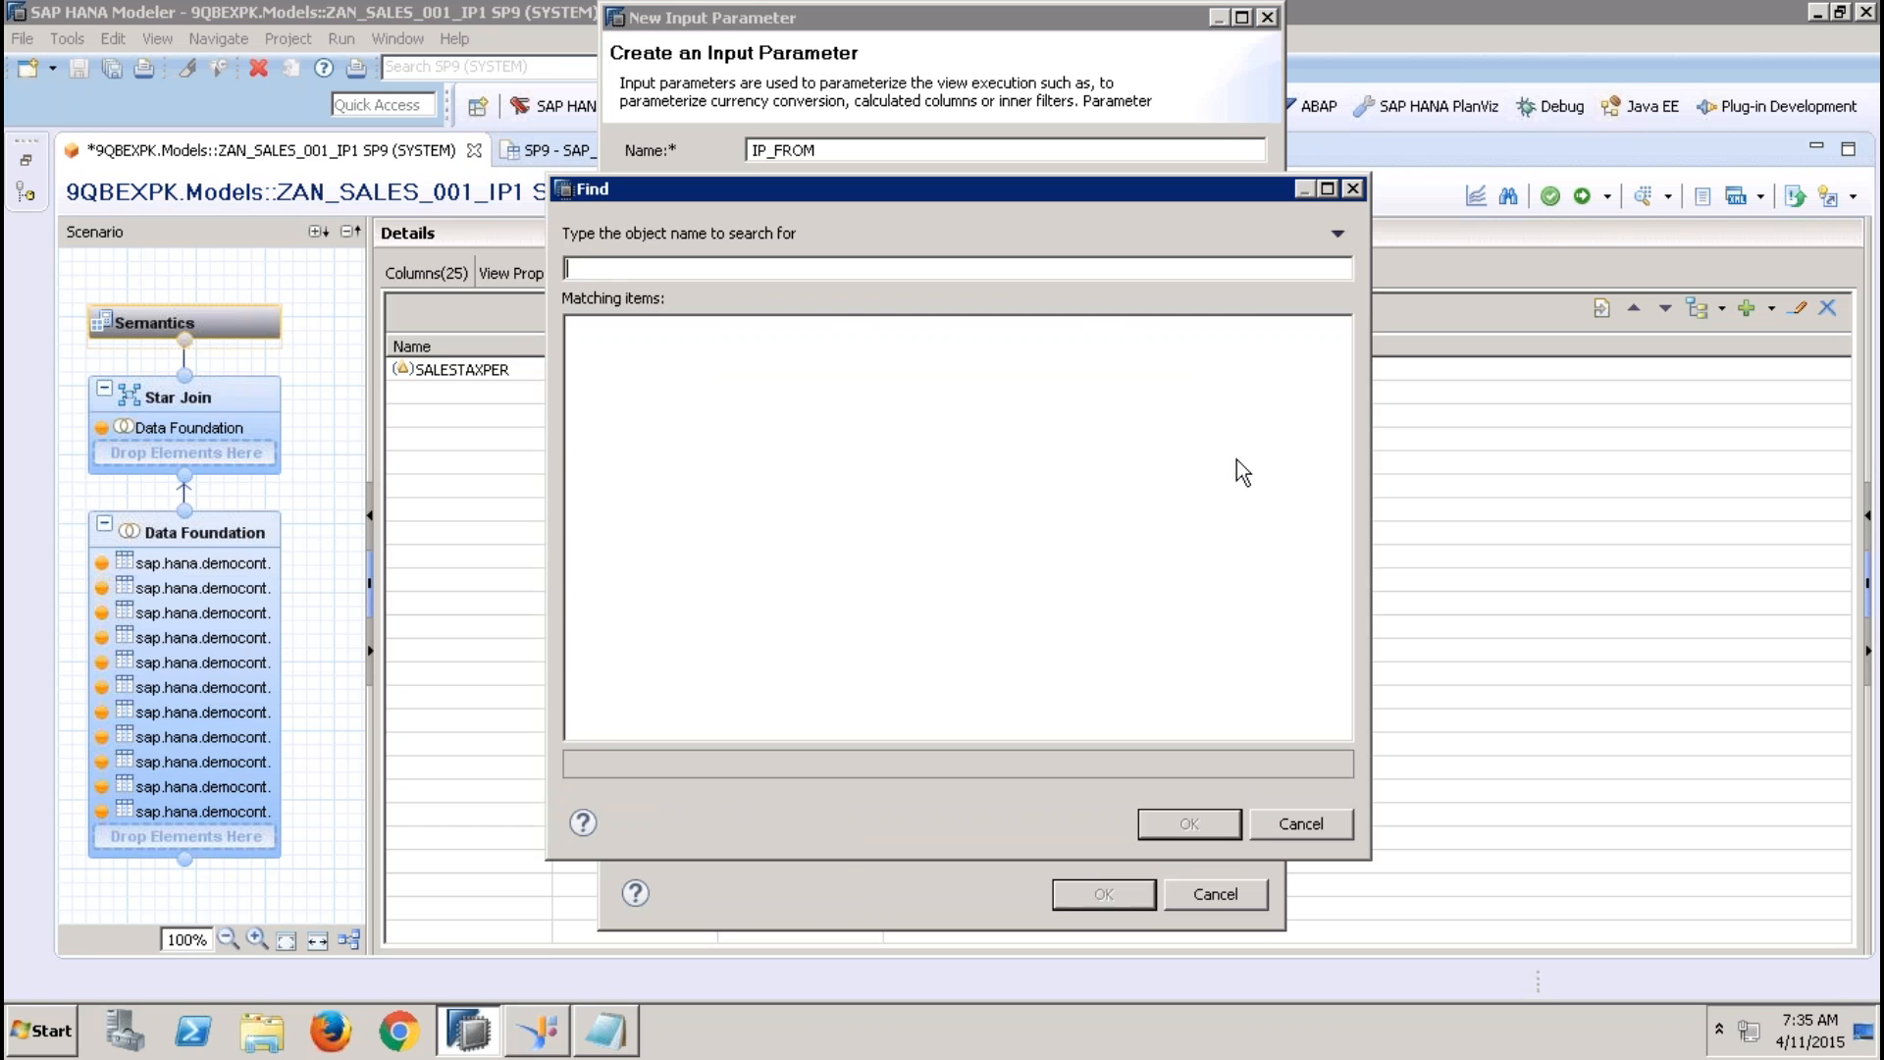
{"action": "type", "text": "sap.hana"}
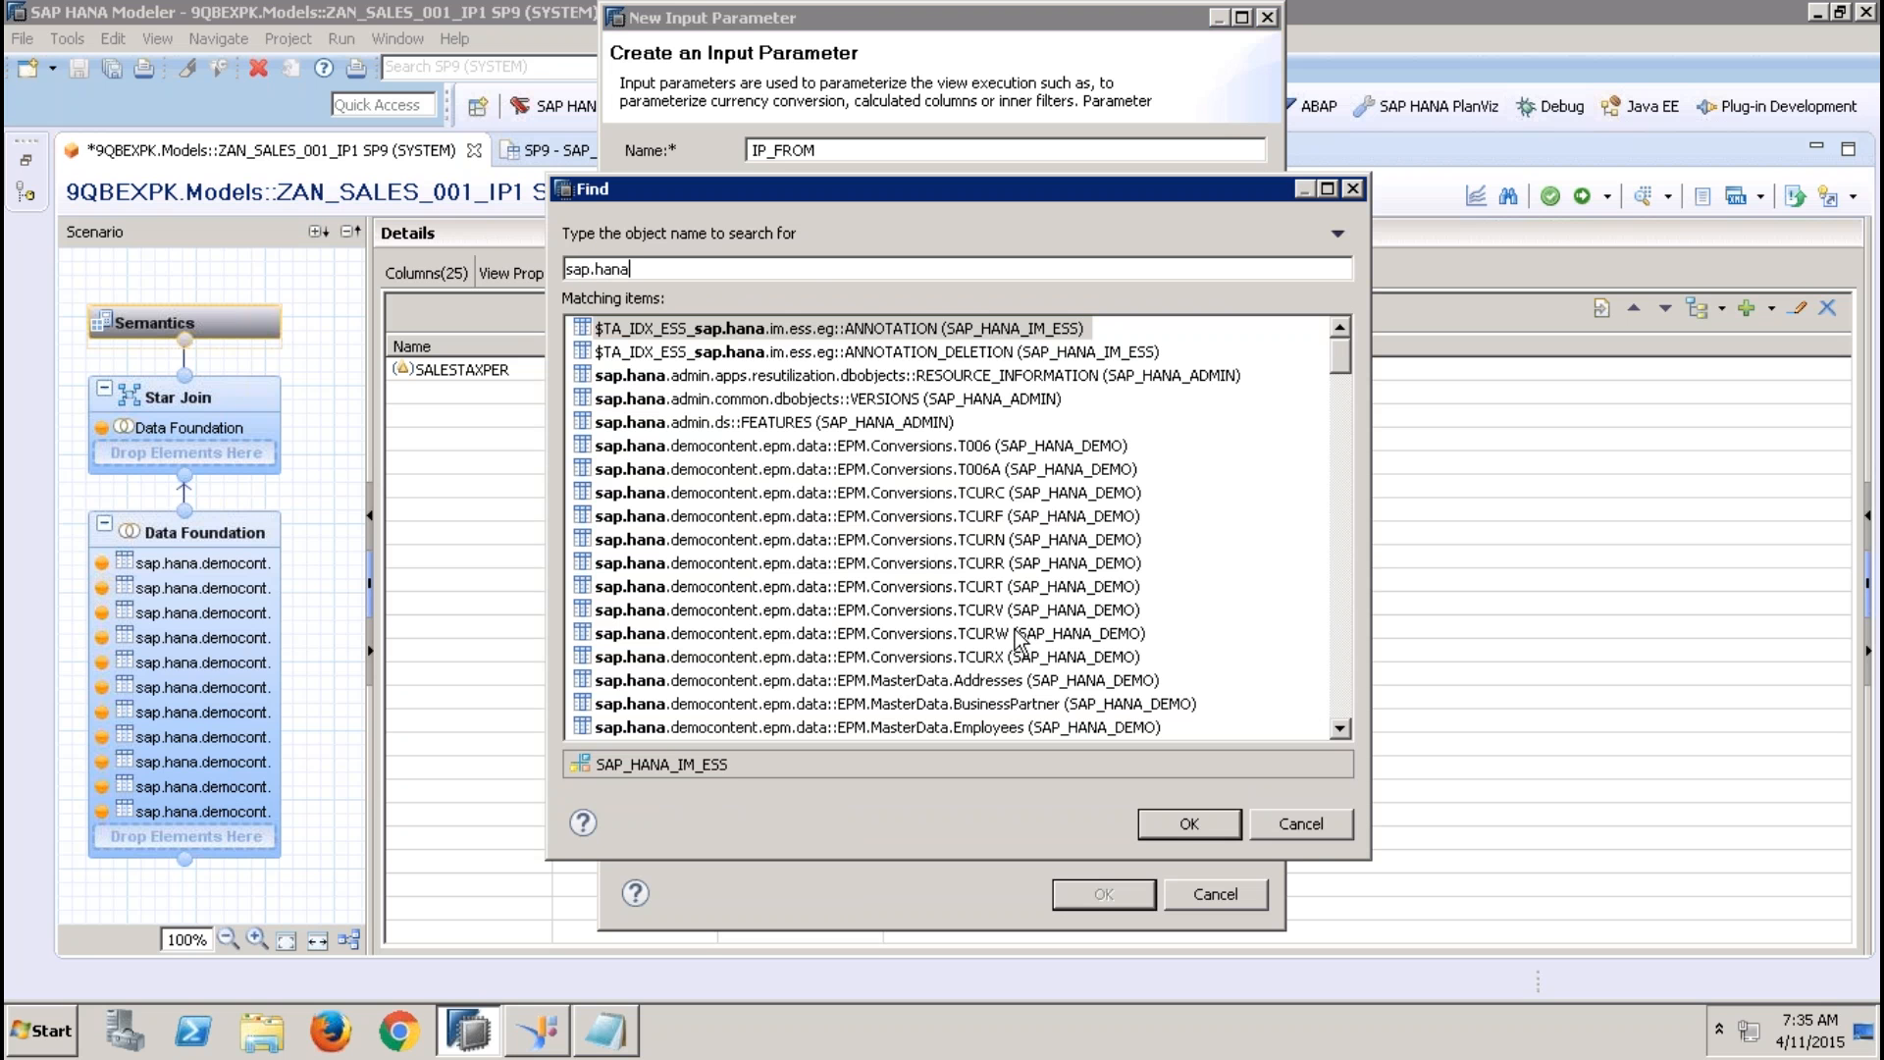
{"action": "double_click", "coordinate": [1025, 680]}
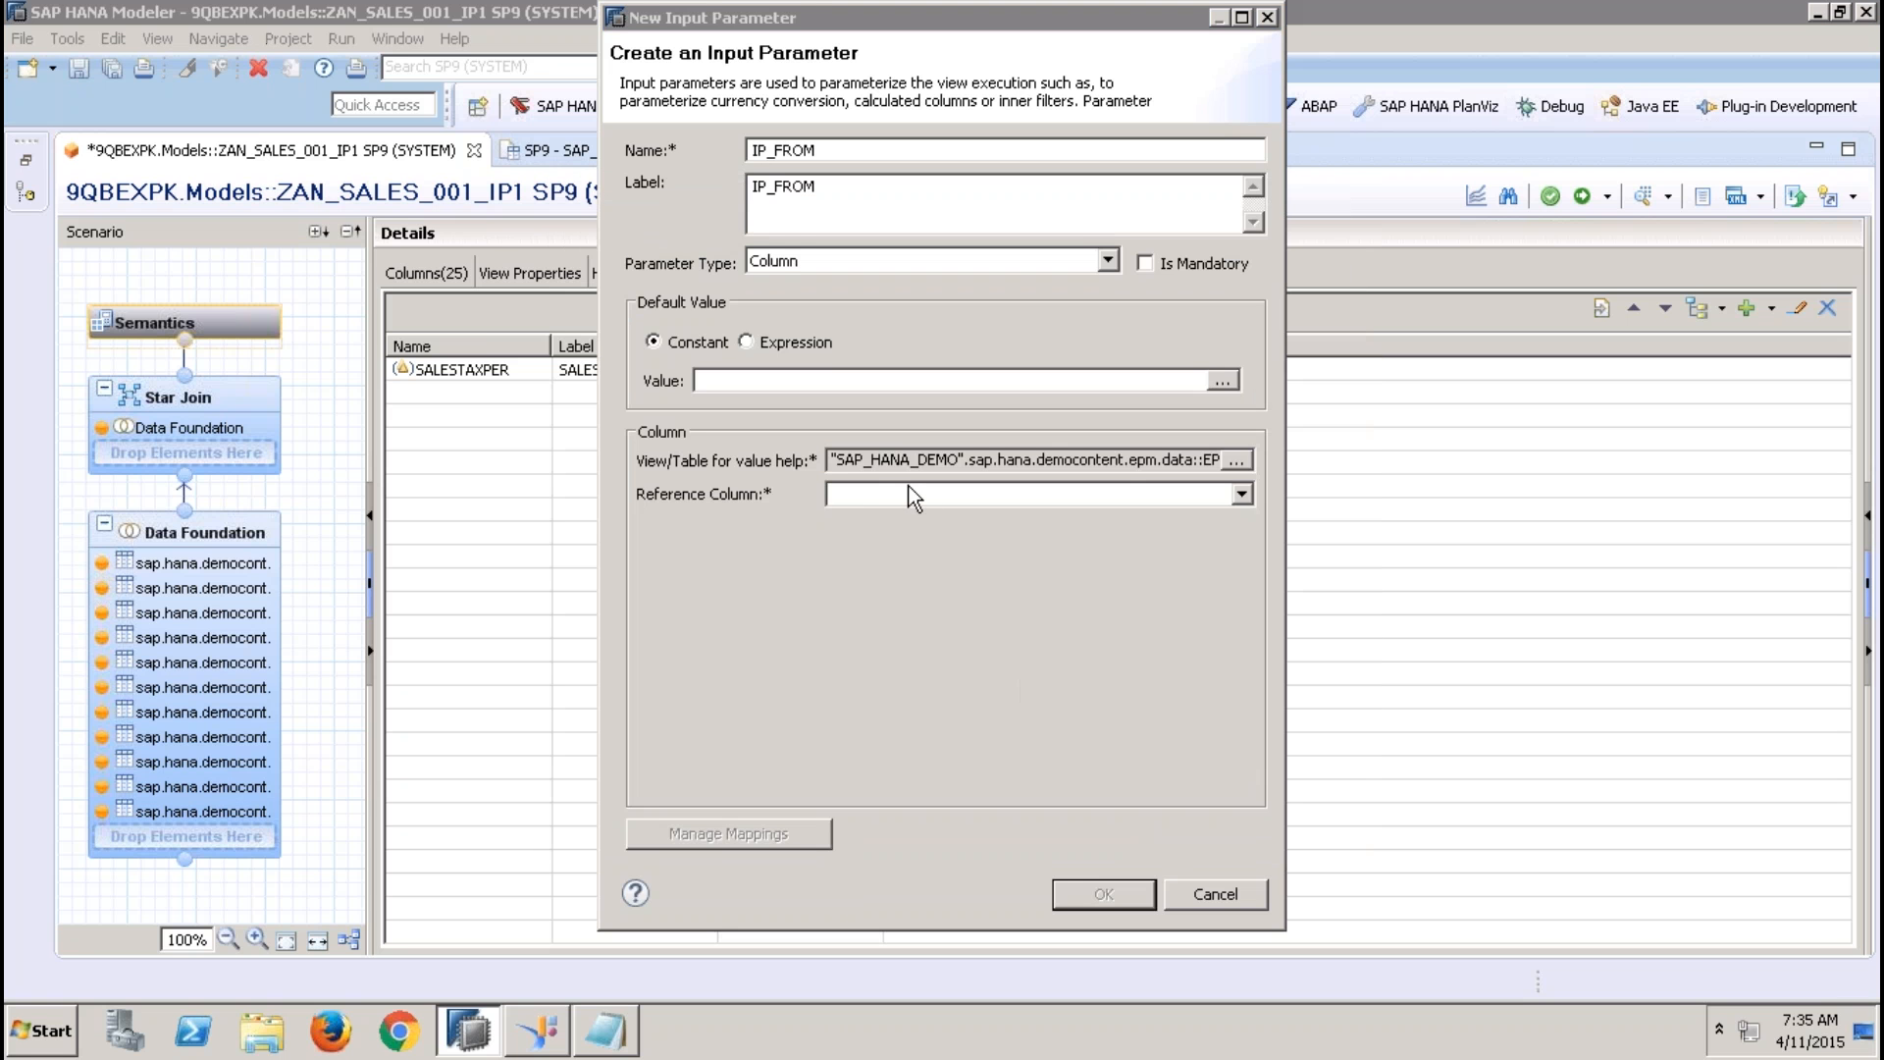
{"action": "left_click", "coordinate": [914, 491]}
{"action": "left_click", "coordinate": [959, 546]}
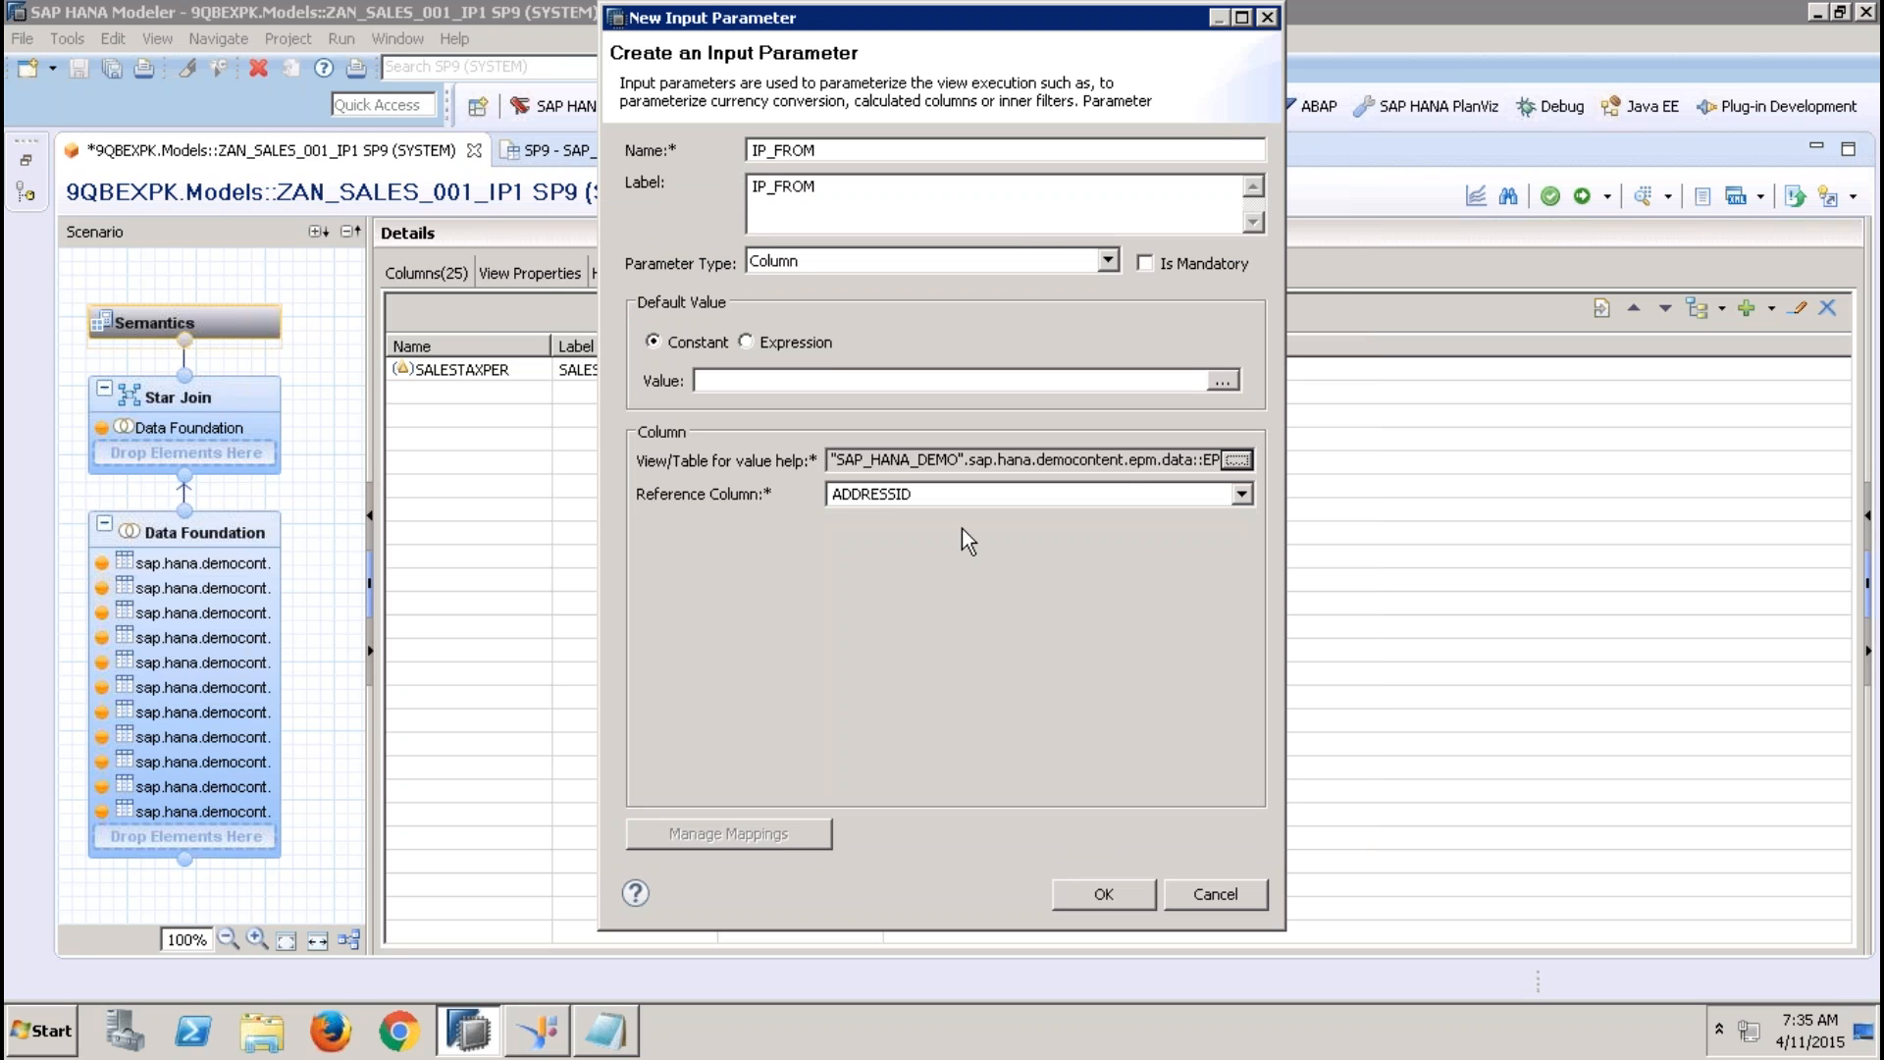
{"action": "left_click", "coordinate": [1105, 893]}
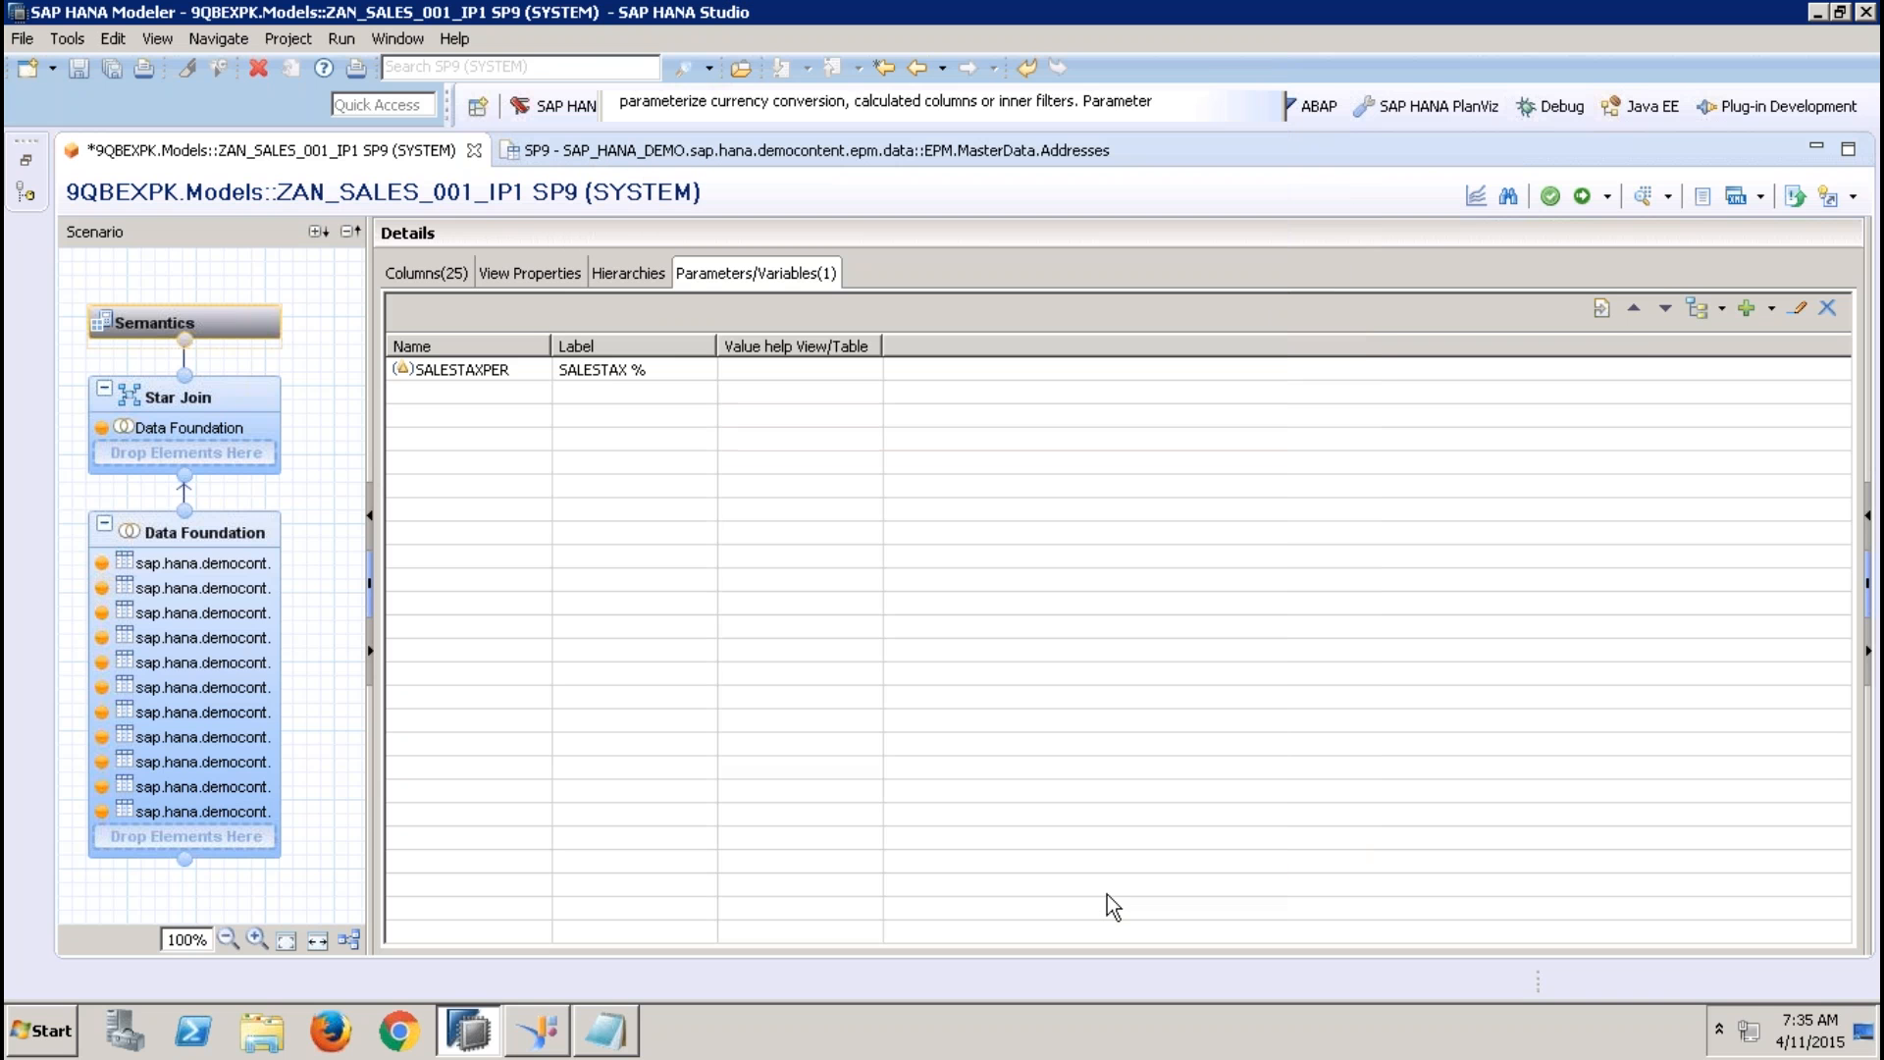
Start a second input parameter named and labelled ip_to, with the parameter type Column
{"action": "left_click", "coordinate": [1773, 310]}
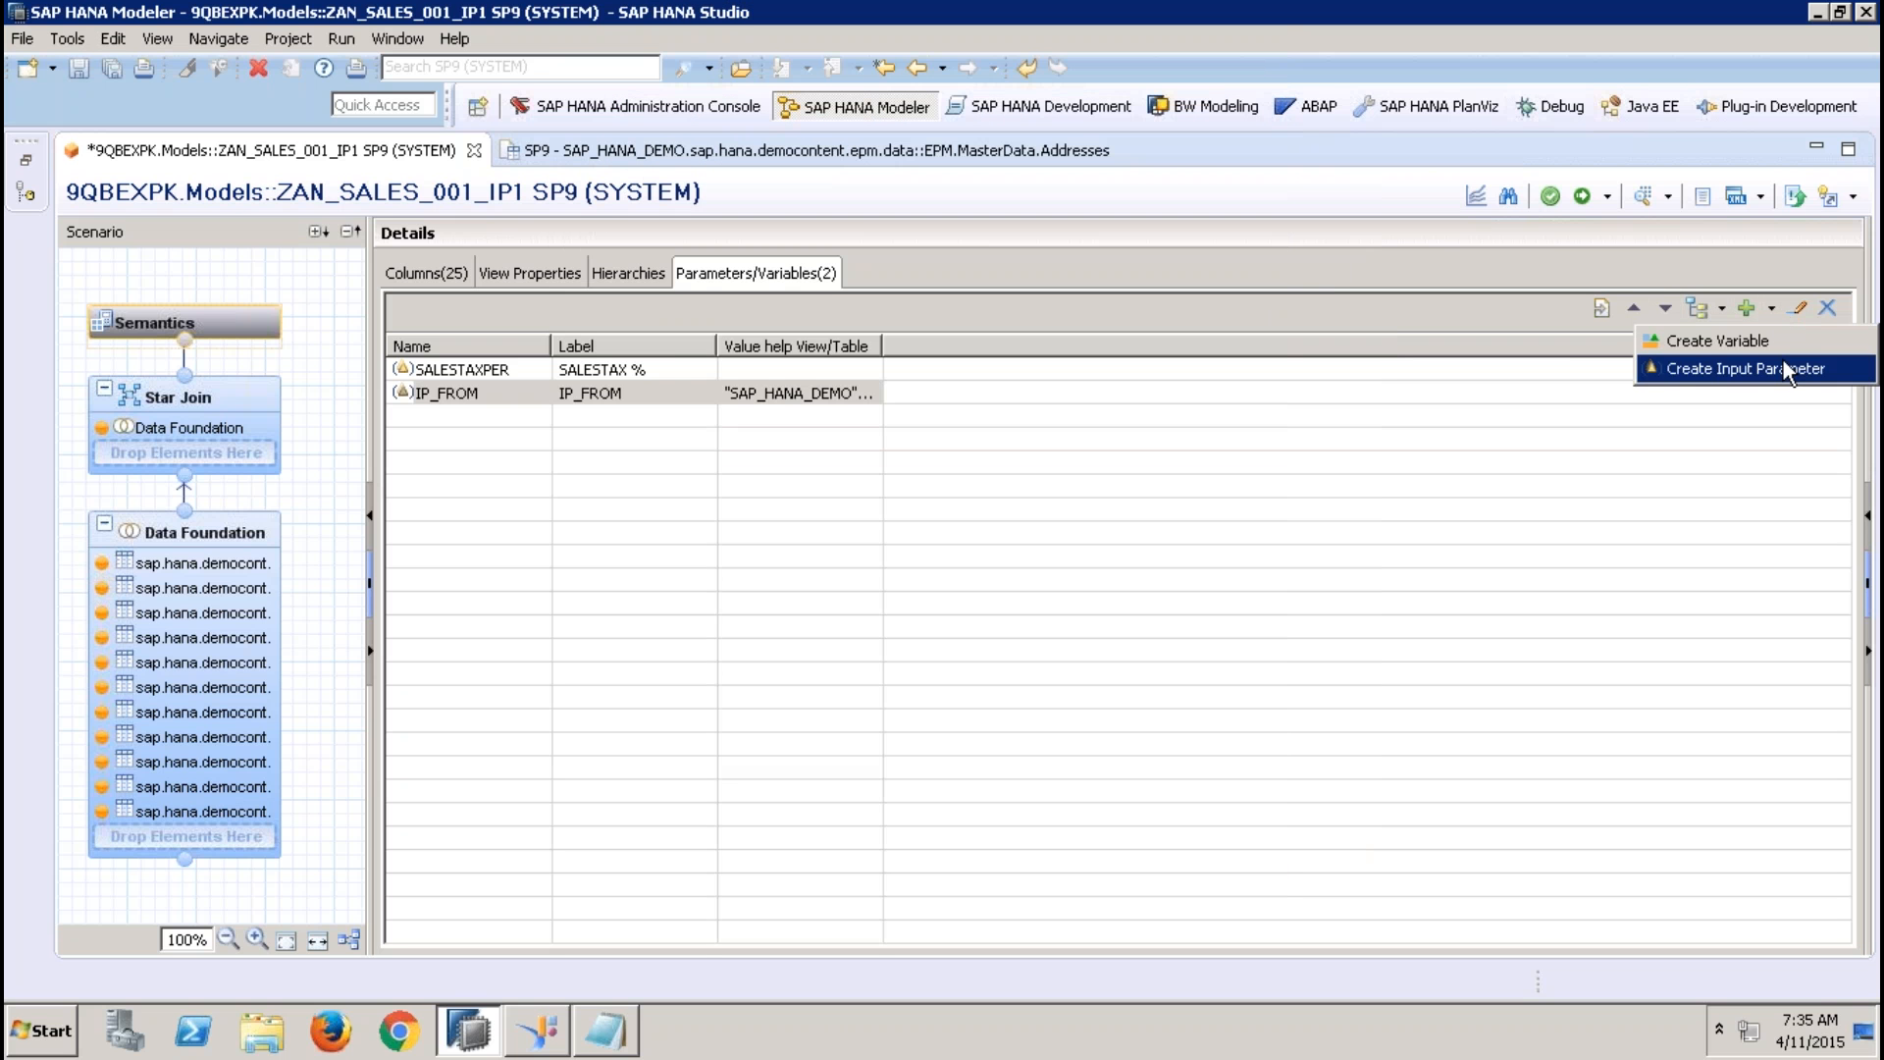
{"action": "left_click", "coordinate": [1782, 361]}
{"action": "type", "text": "ip"}
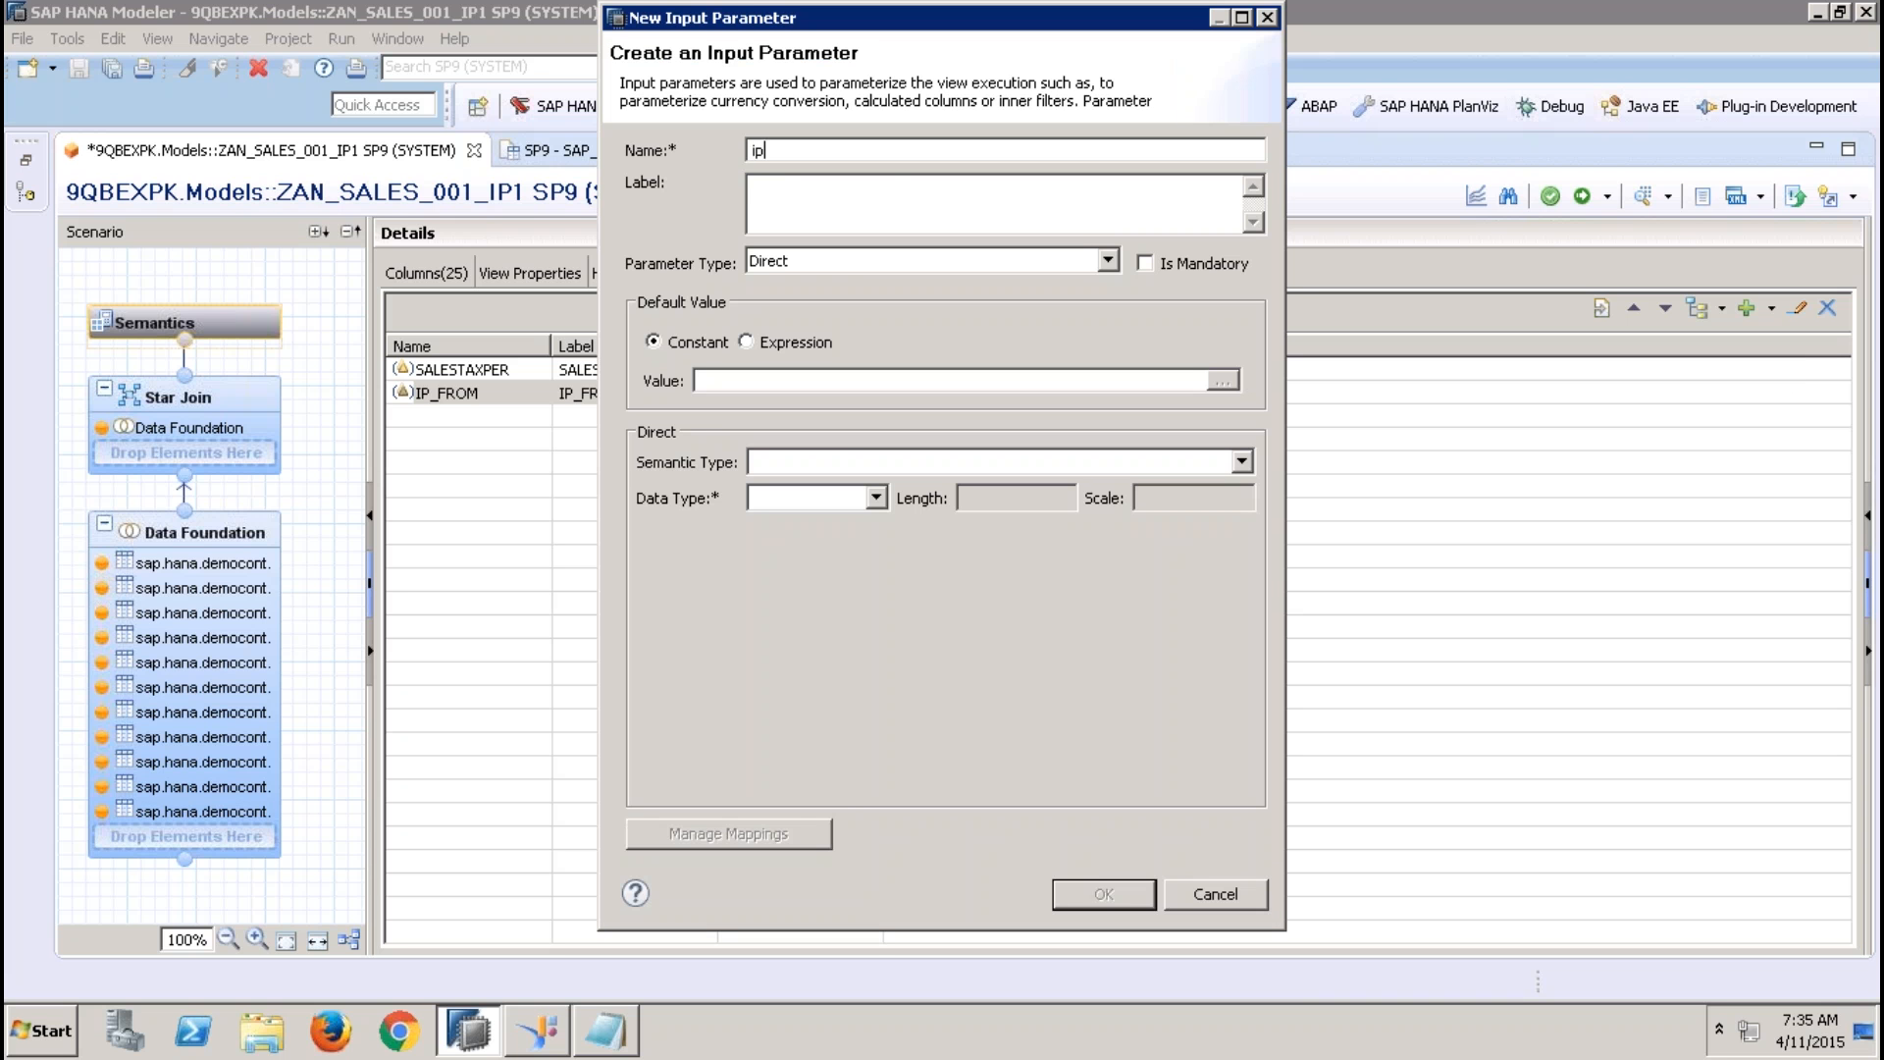
{"action": "type", "text": "_to"}
{"action": "left_click", "coordinate": [888, 188]}
{"action": "left_click", "coordinate": [854, 266]}
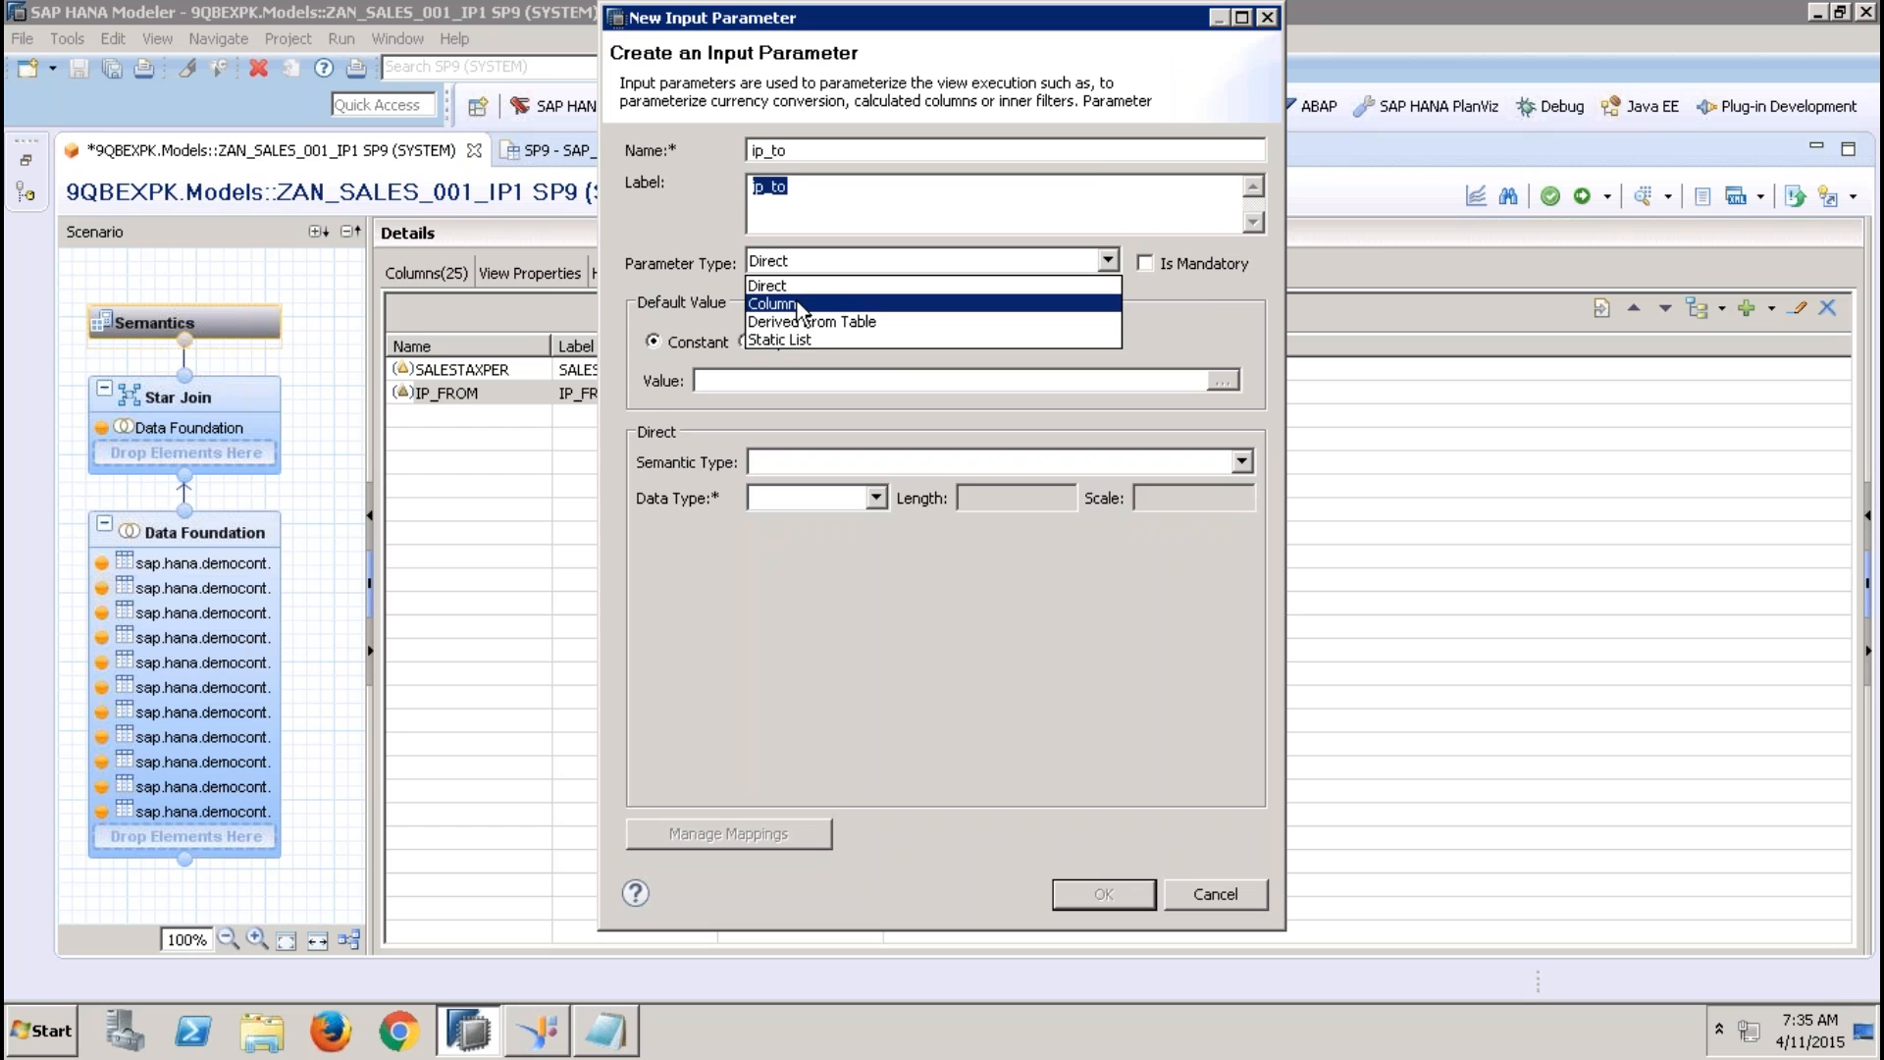
{"action": "left_click", "coordinate": [802, 304]}
Find sap.hana.demo tables, pick EPM.MasterData.Addresses as value help for ip_to with reference column ADDRESSID, and save the parameter
{"action": "left_click", "coordinate": [1236, 460]}
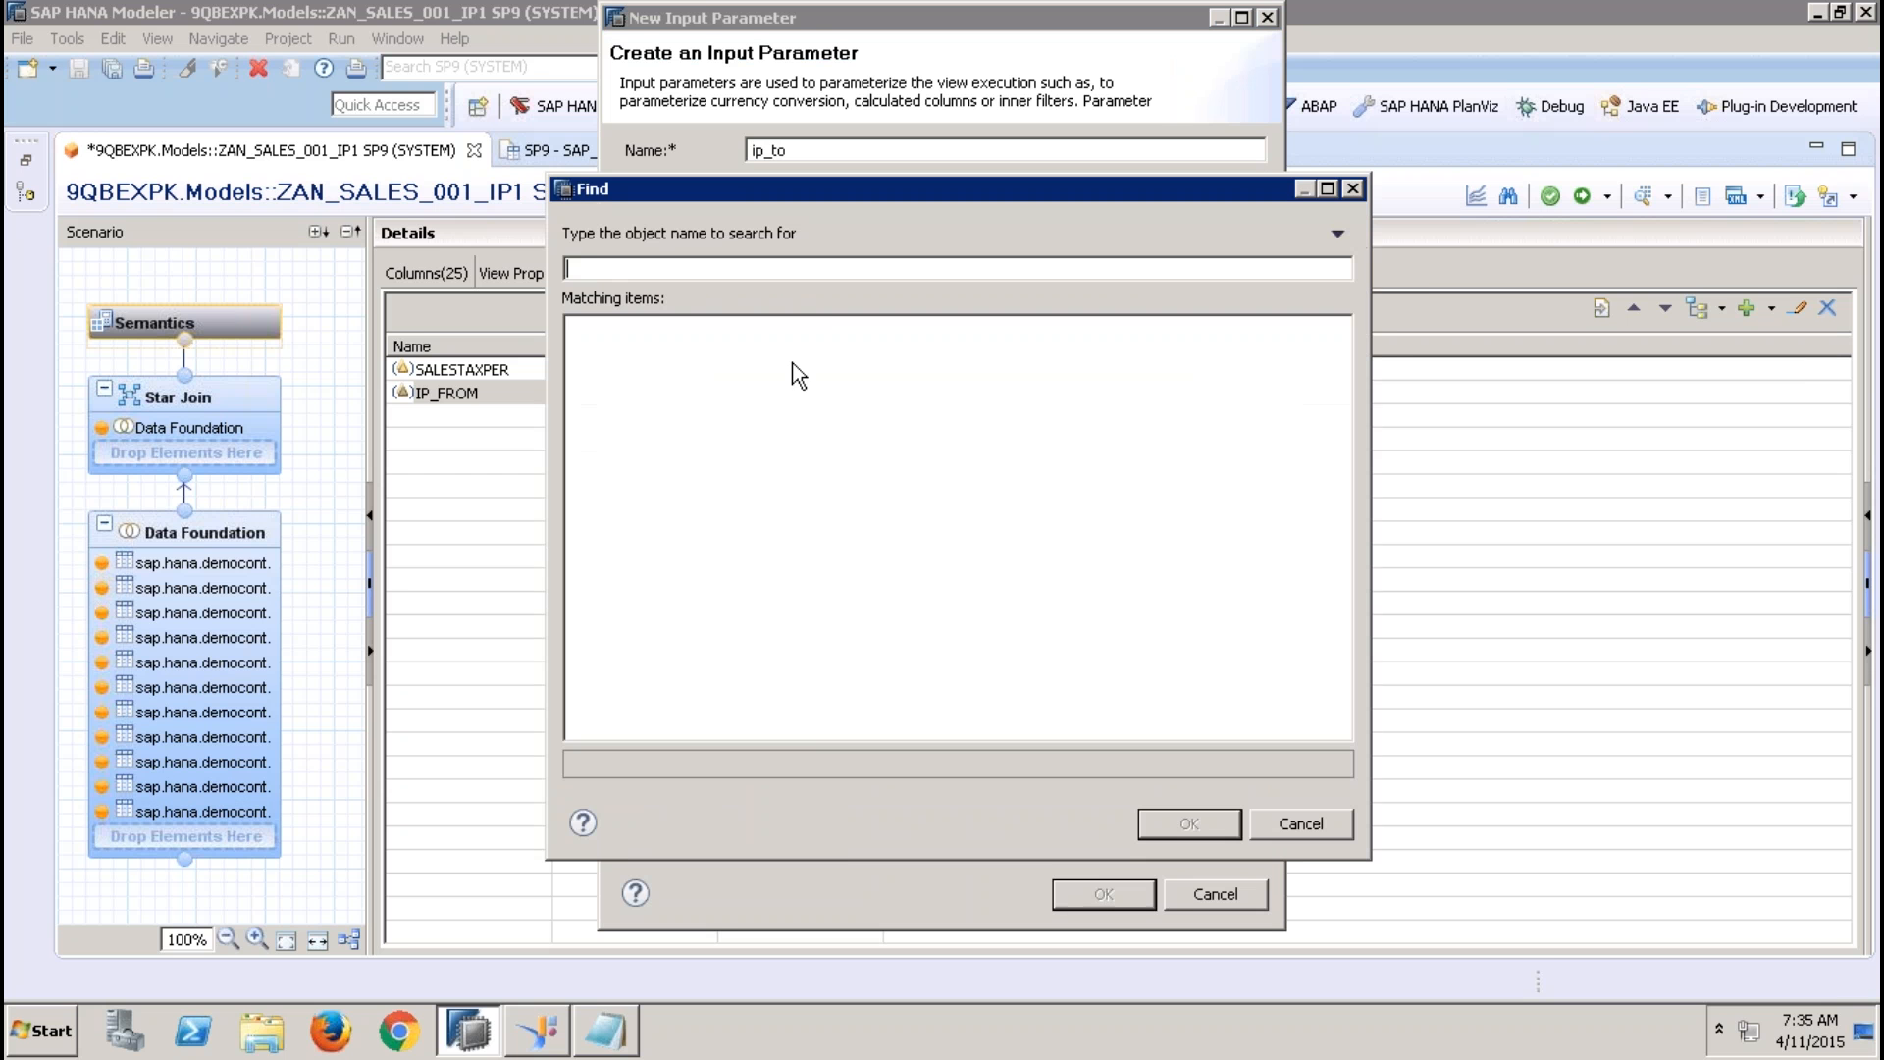
{"action": "type", "text": "sap.hana.demo"}
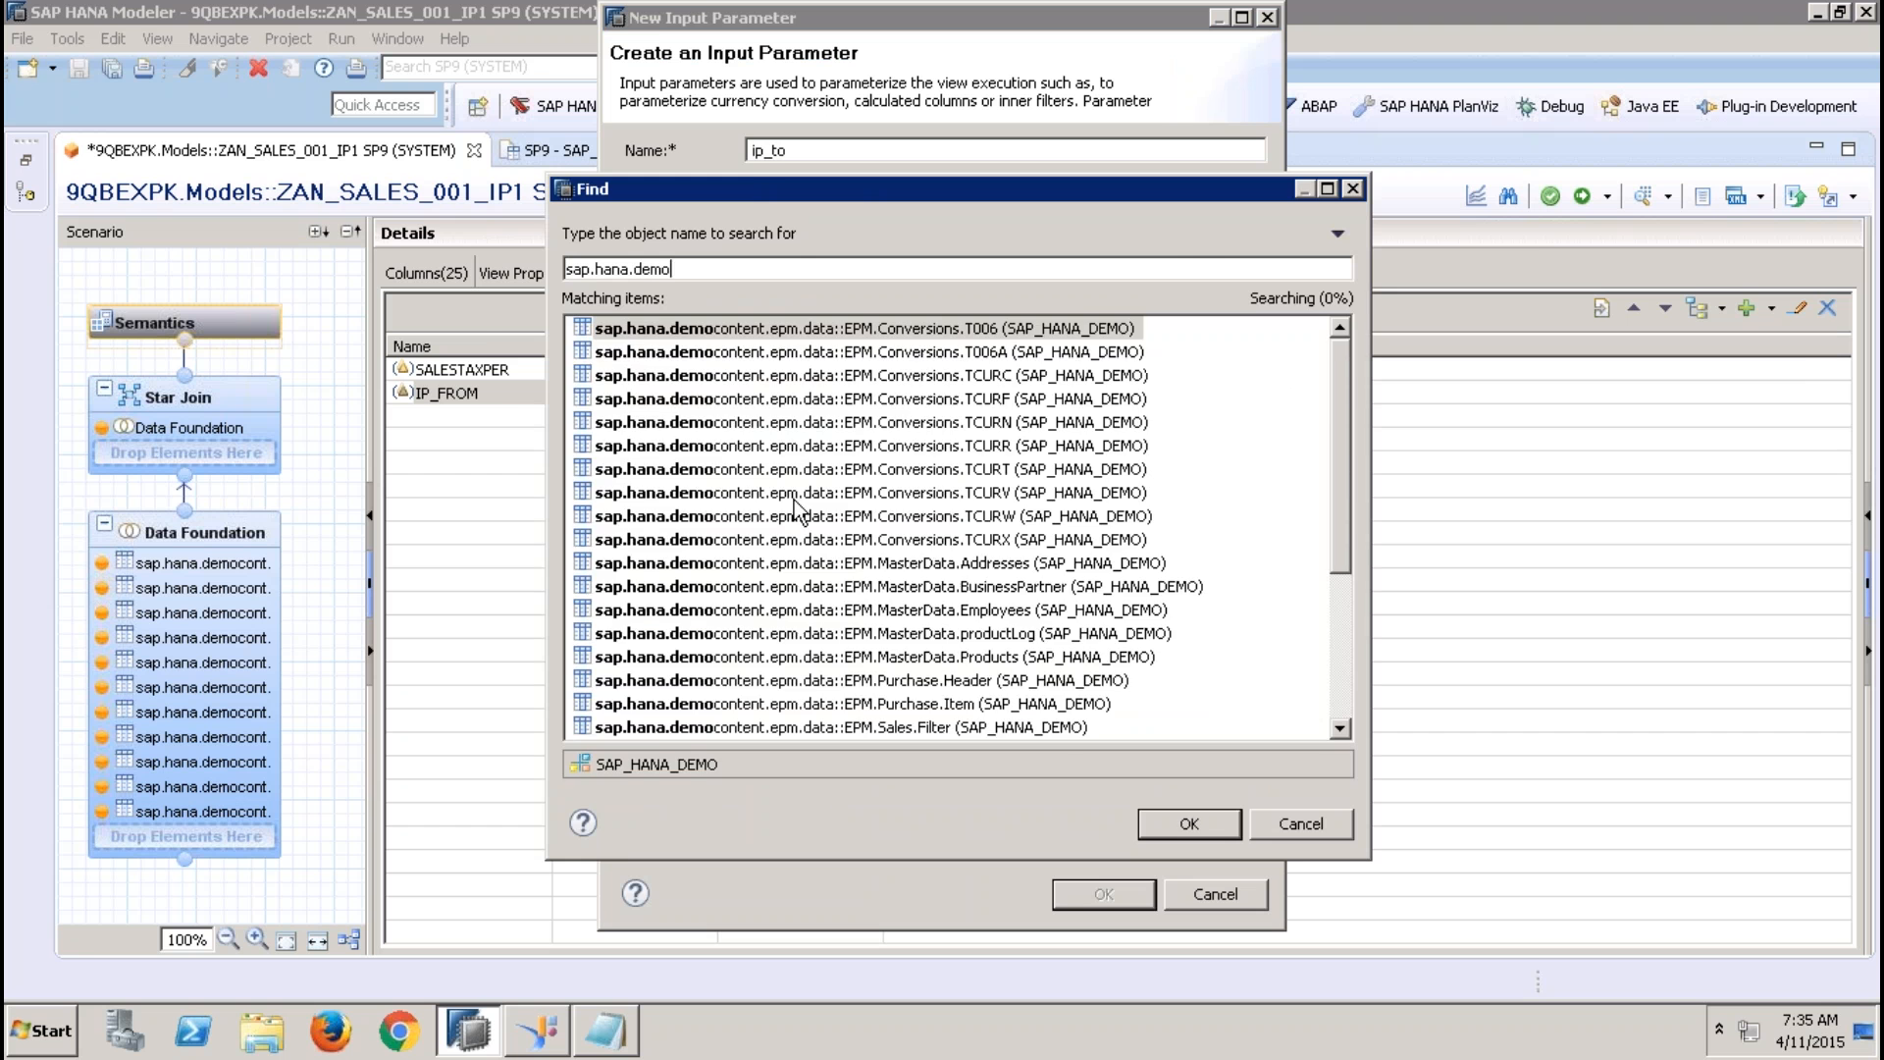
{"action": "double_click", "coordinate": [983, 564]}
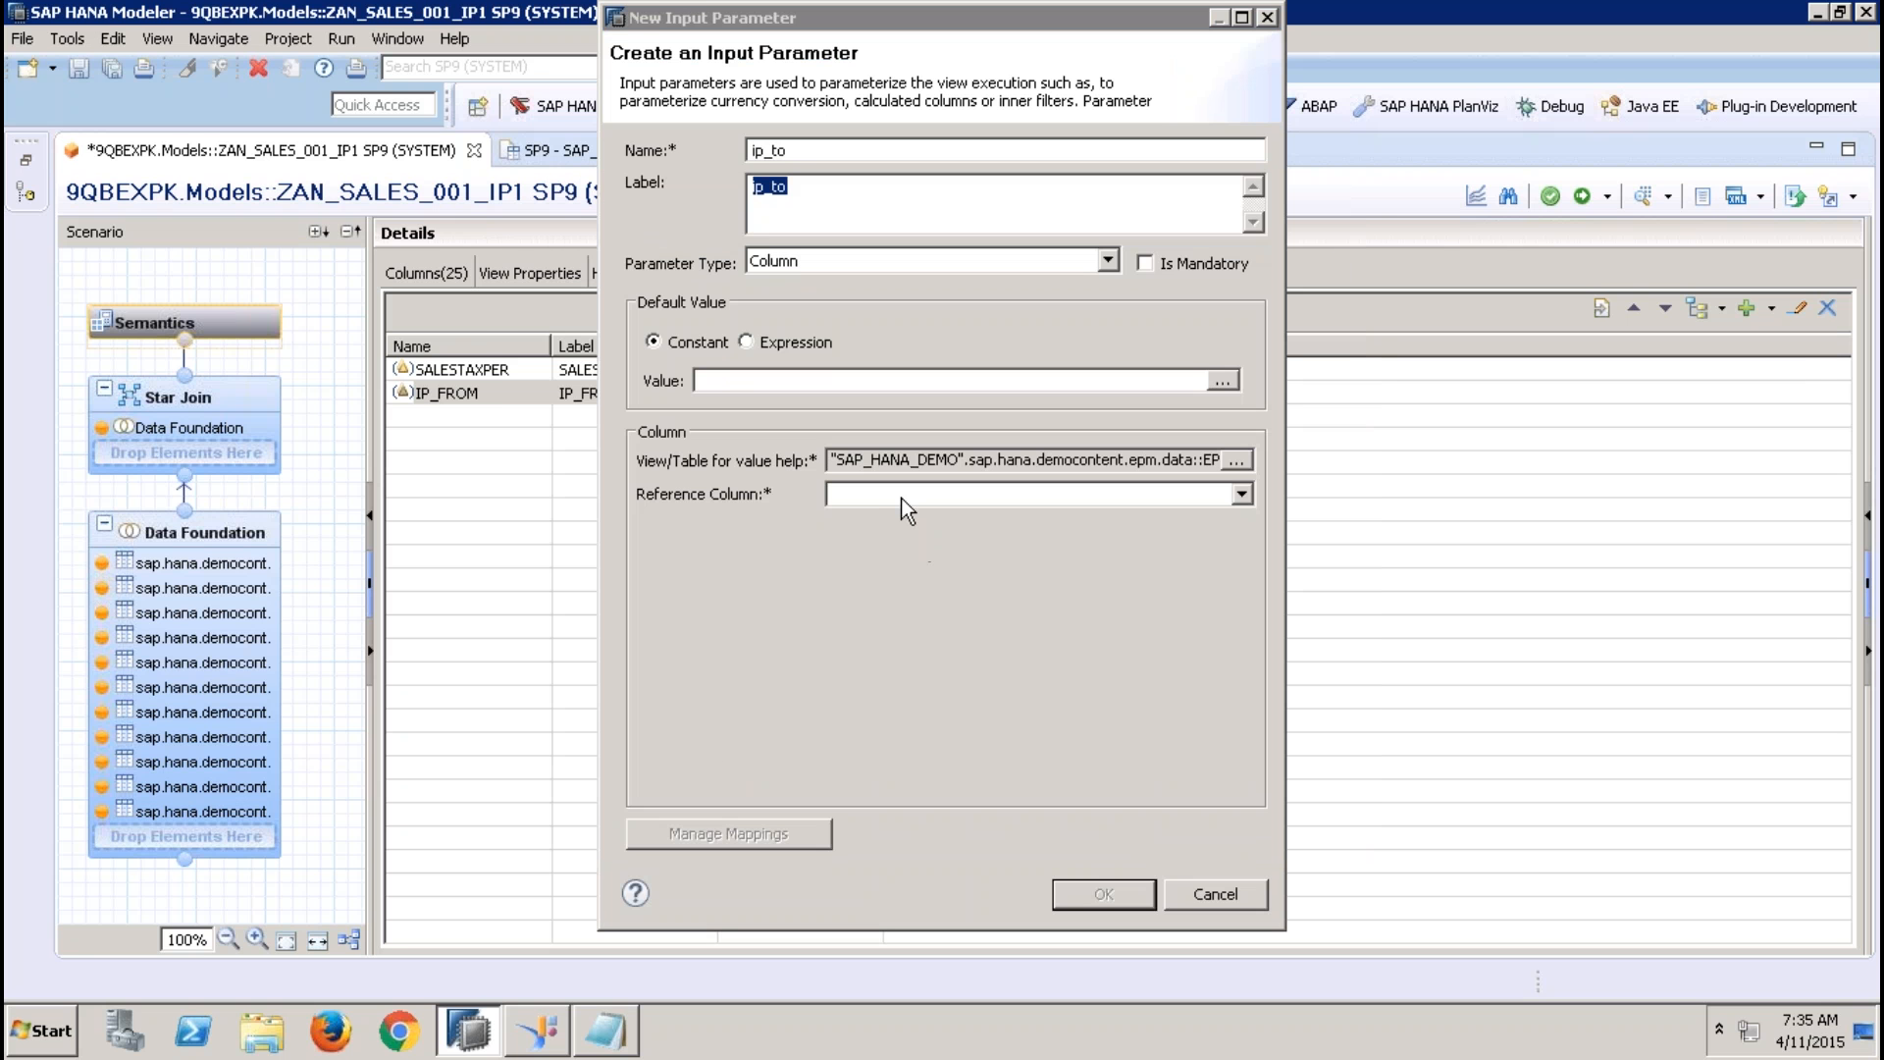
{"action": "left_click", "coordinate": [902, 497]}
{"action": "left_click", "coordinate": [989, 543]}
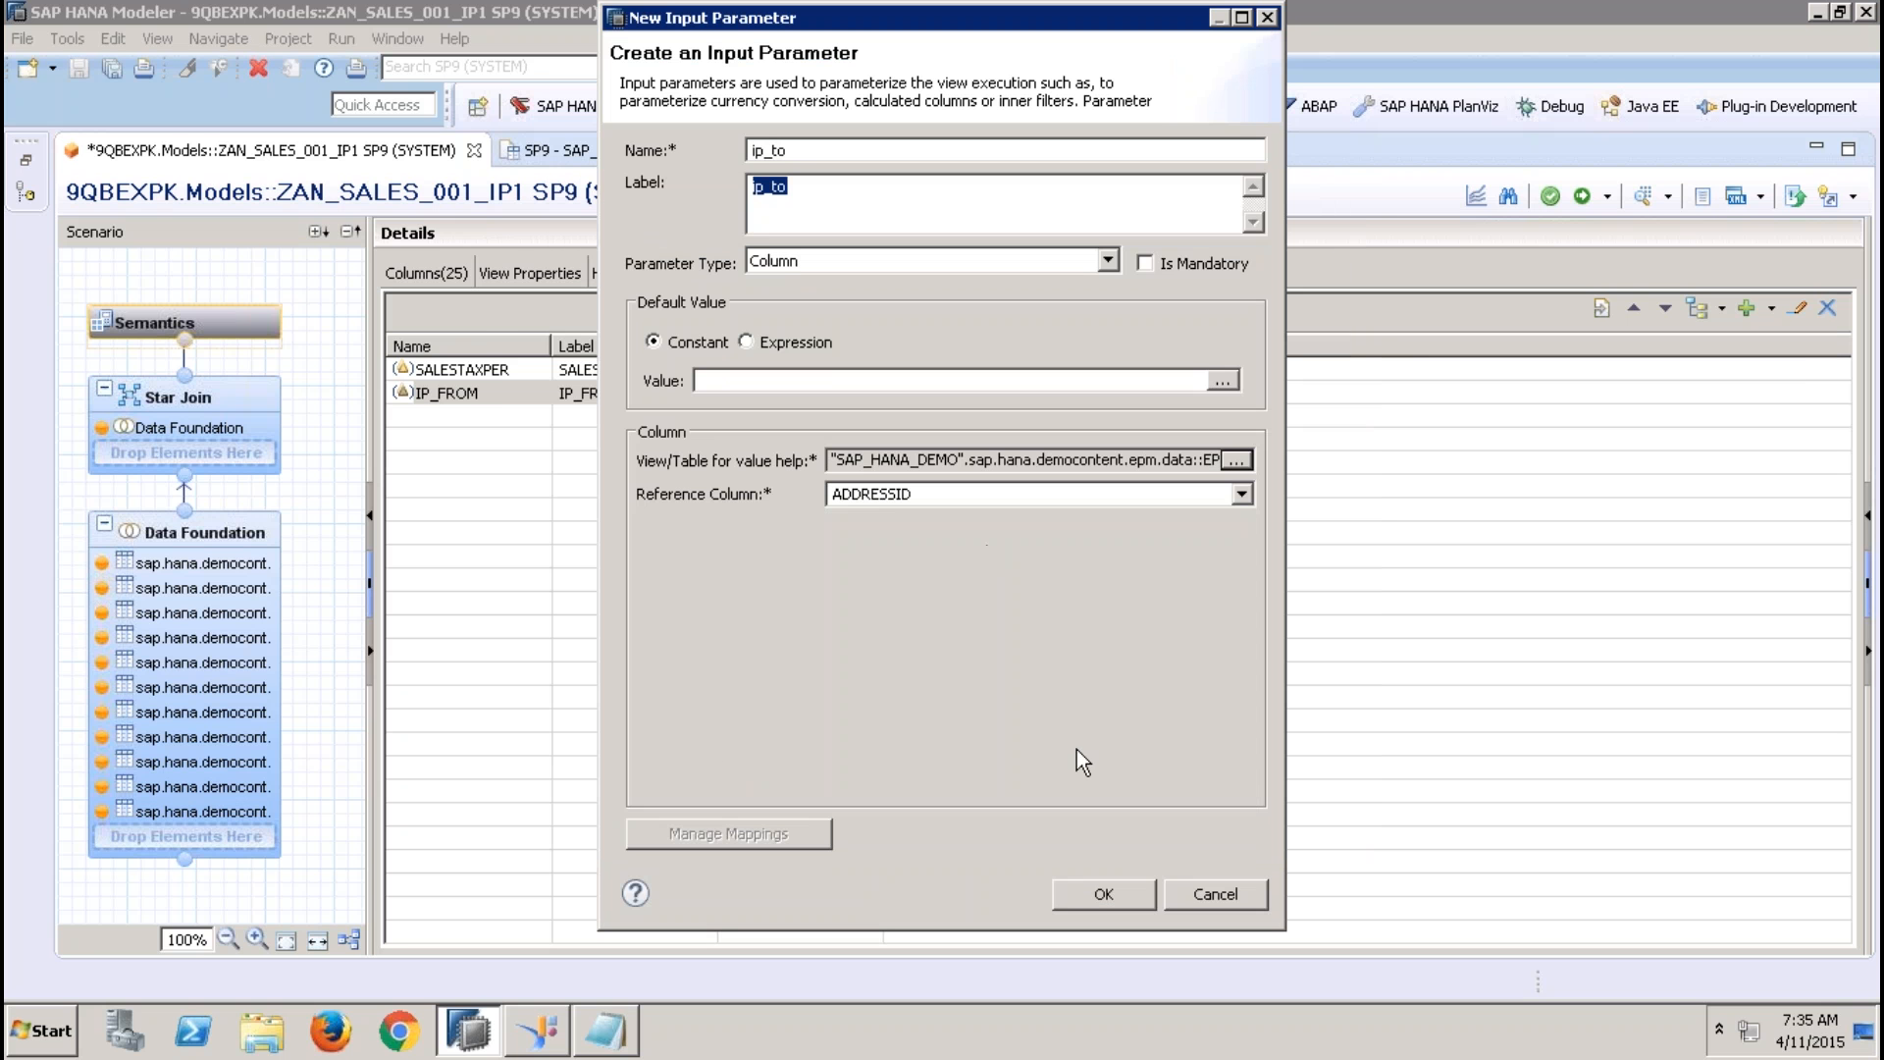
{"action": "left_click", "coordinate": [1100, 893]}
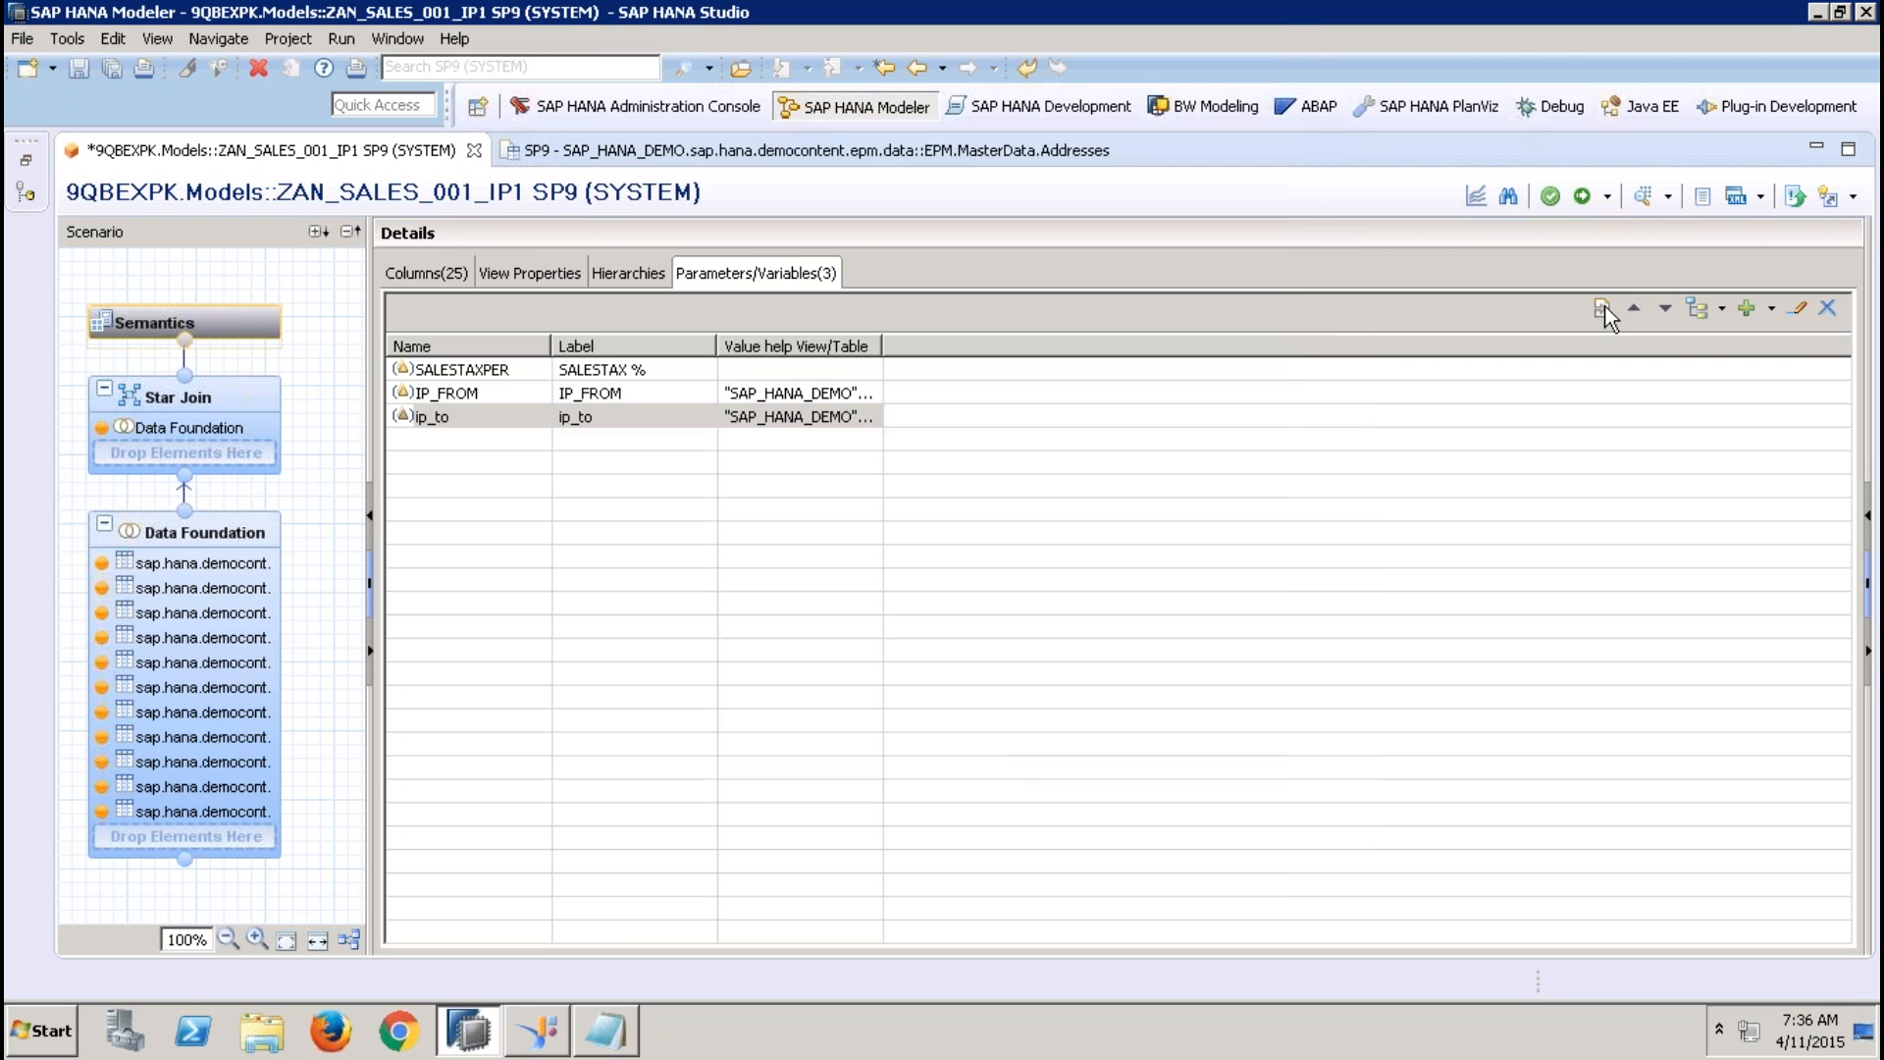
Start a filter on ADDRESSID of the EPM.MasterData.Addresses table in the Data Foundation, using the operator Between
{"action": "left_click", "coordinate": [186, 533]}
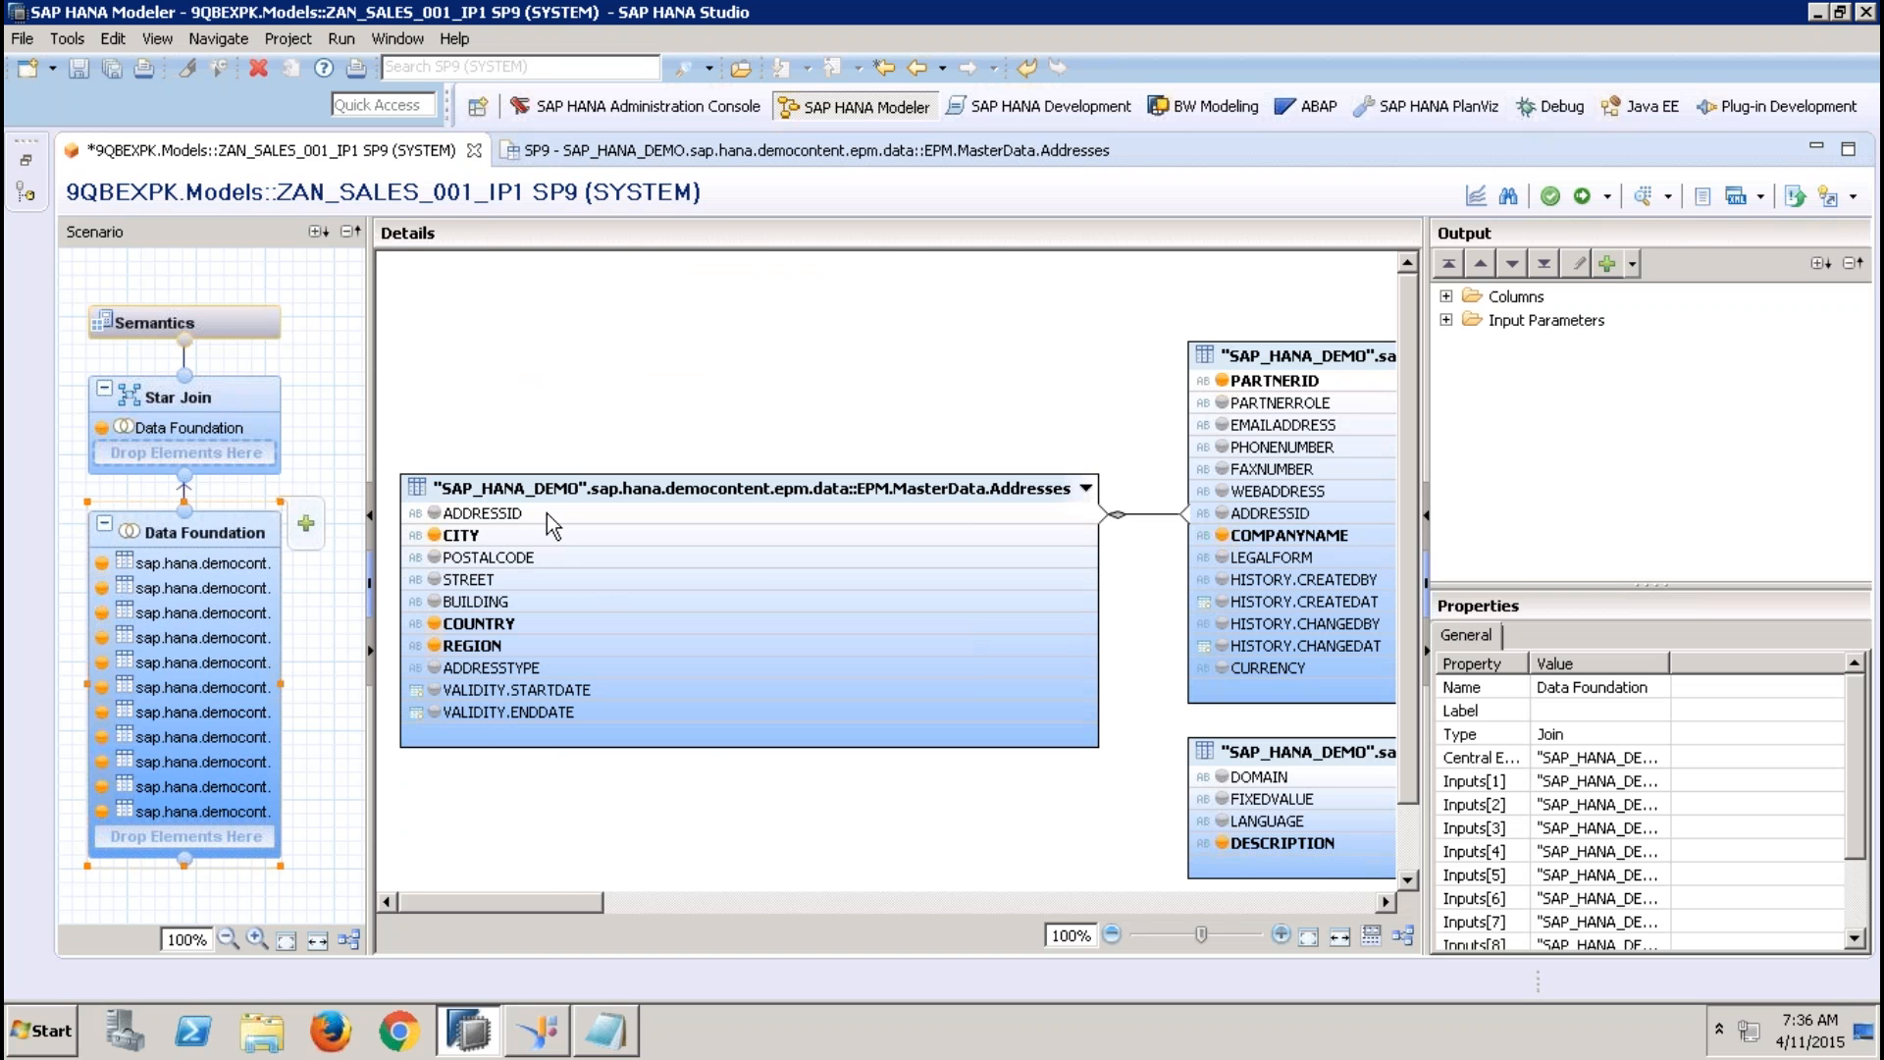
{"action": "left_click", "coordinate": [546, 514]}
{"action": "right_click", "coordinate": [546, 514]}
{"action": "left_click", "coordinate": [628, 567]}
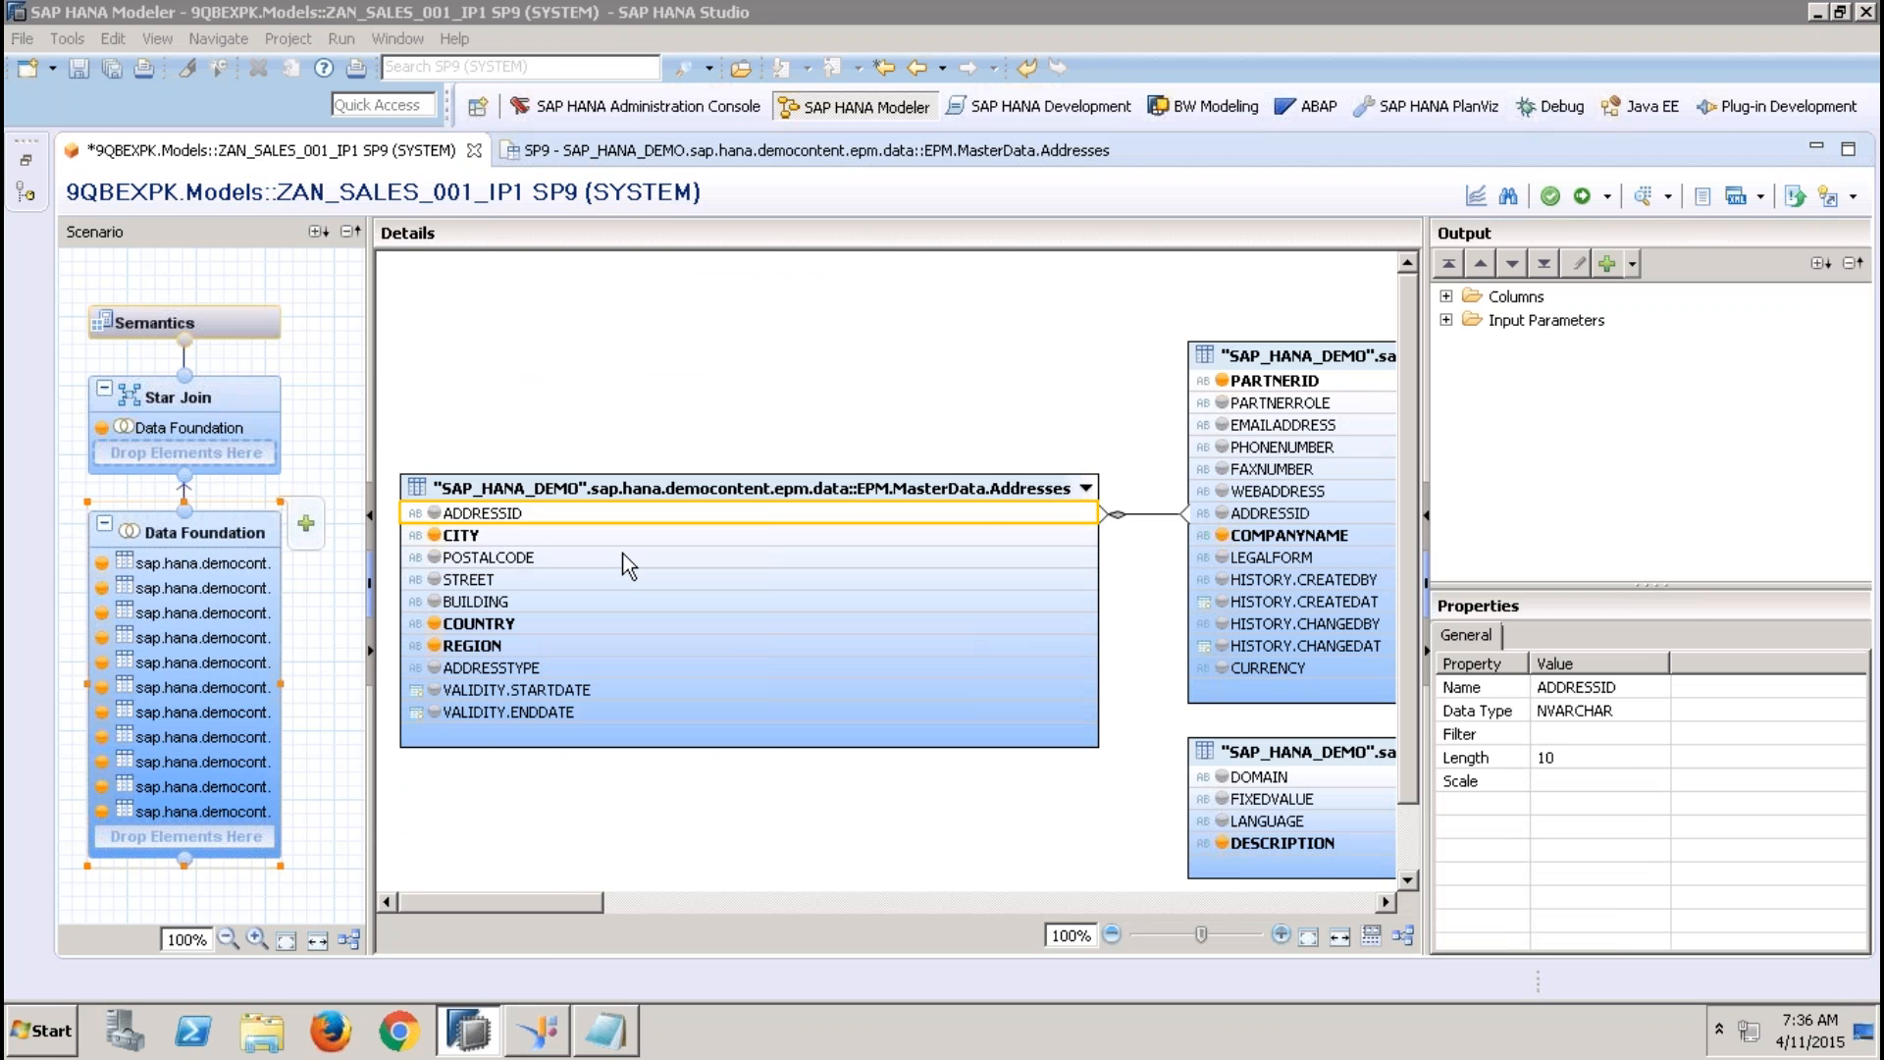
{"action": "left_click", "coordinate": [520, 114]}
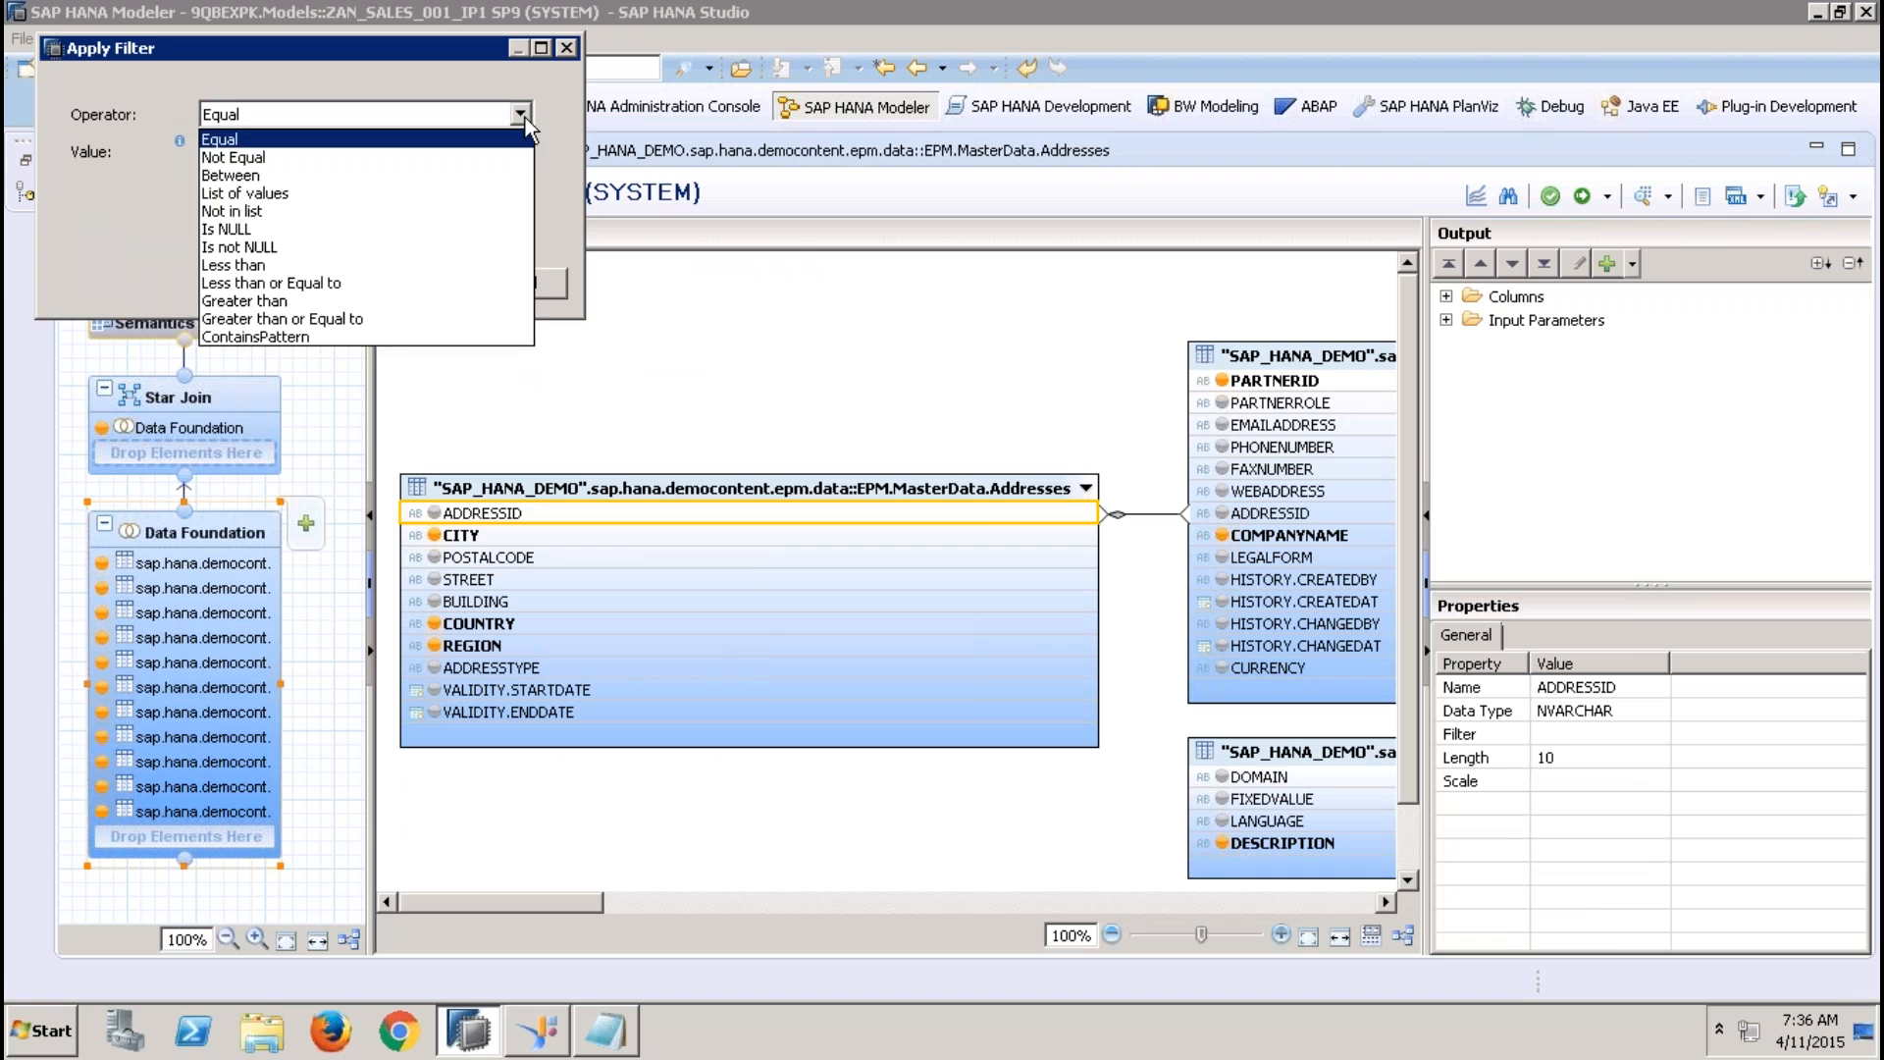
{"action": "left_click", "coordinate": [286, 175]}
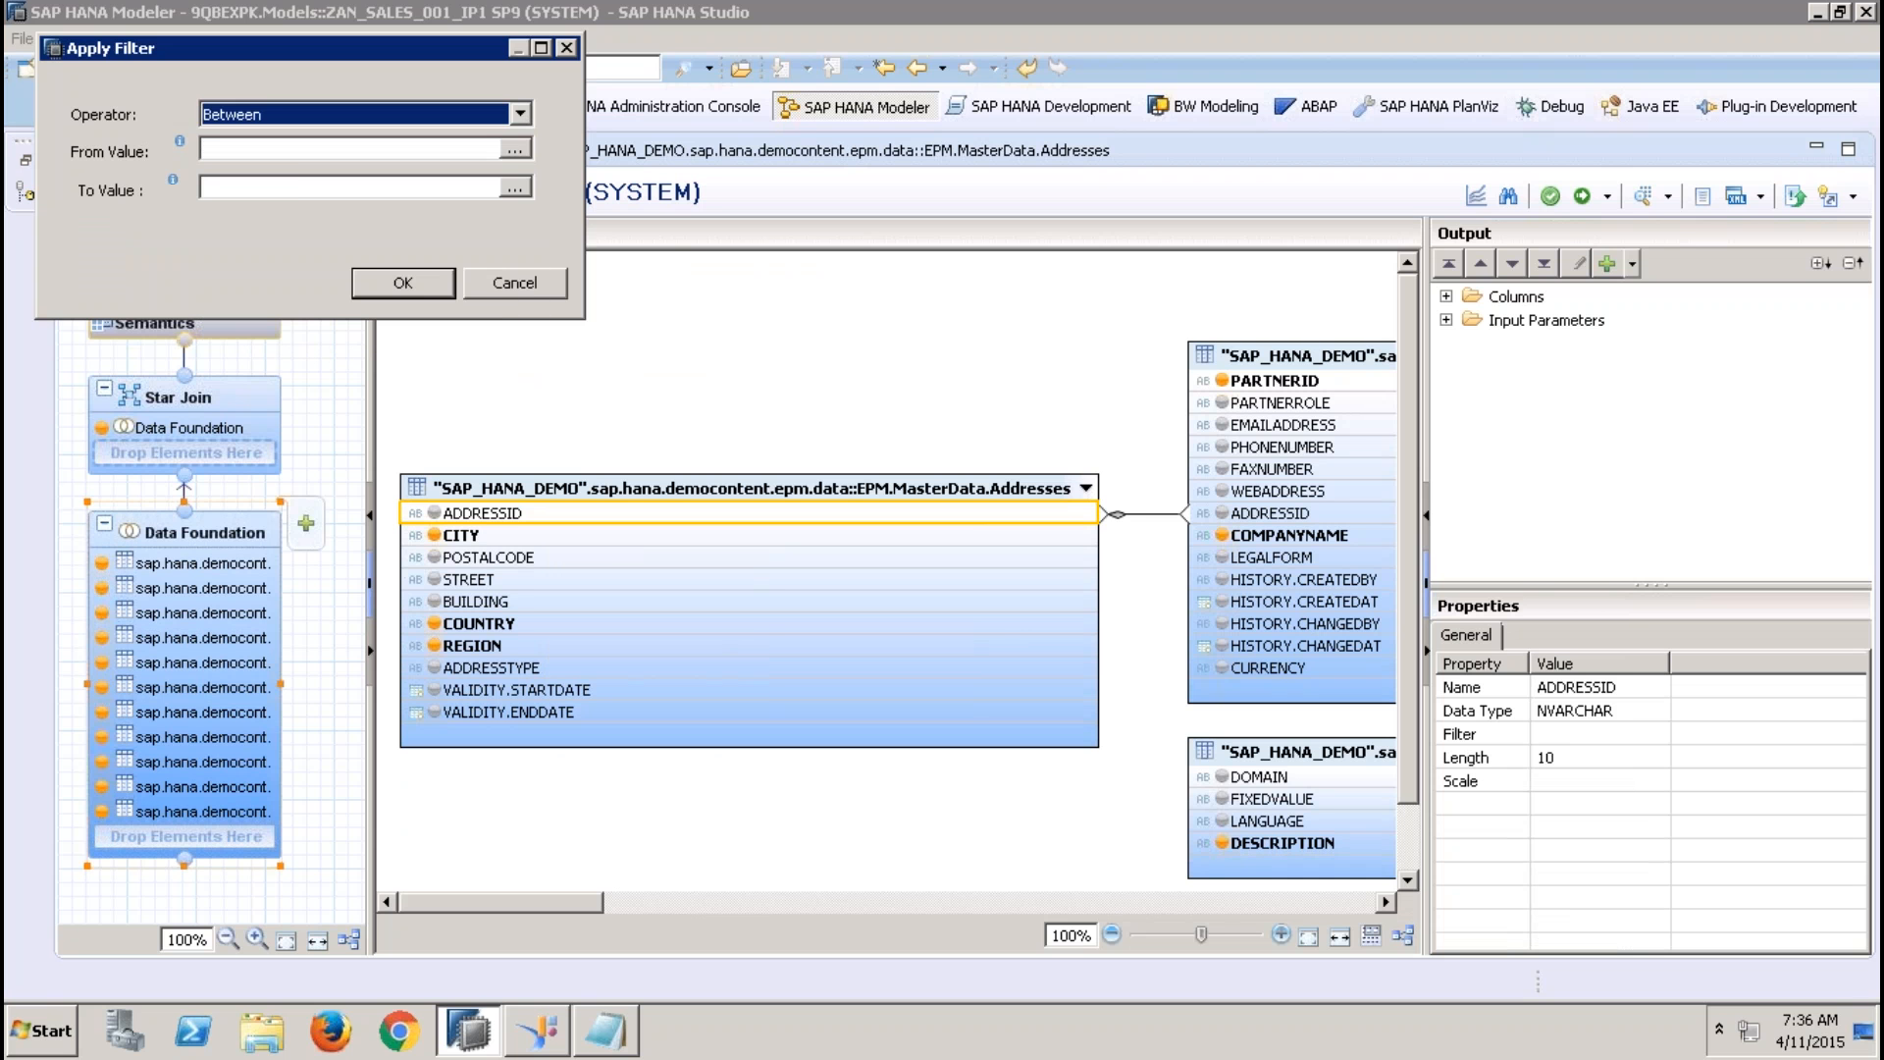
Set the From value of the ADDRESSID filter to the input parameter IP_FROM
{"action": "left_click", "coordinate": [512, 149]}
{"action": "left_click", "coordinate": [355, 62]}
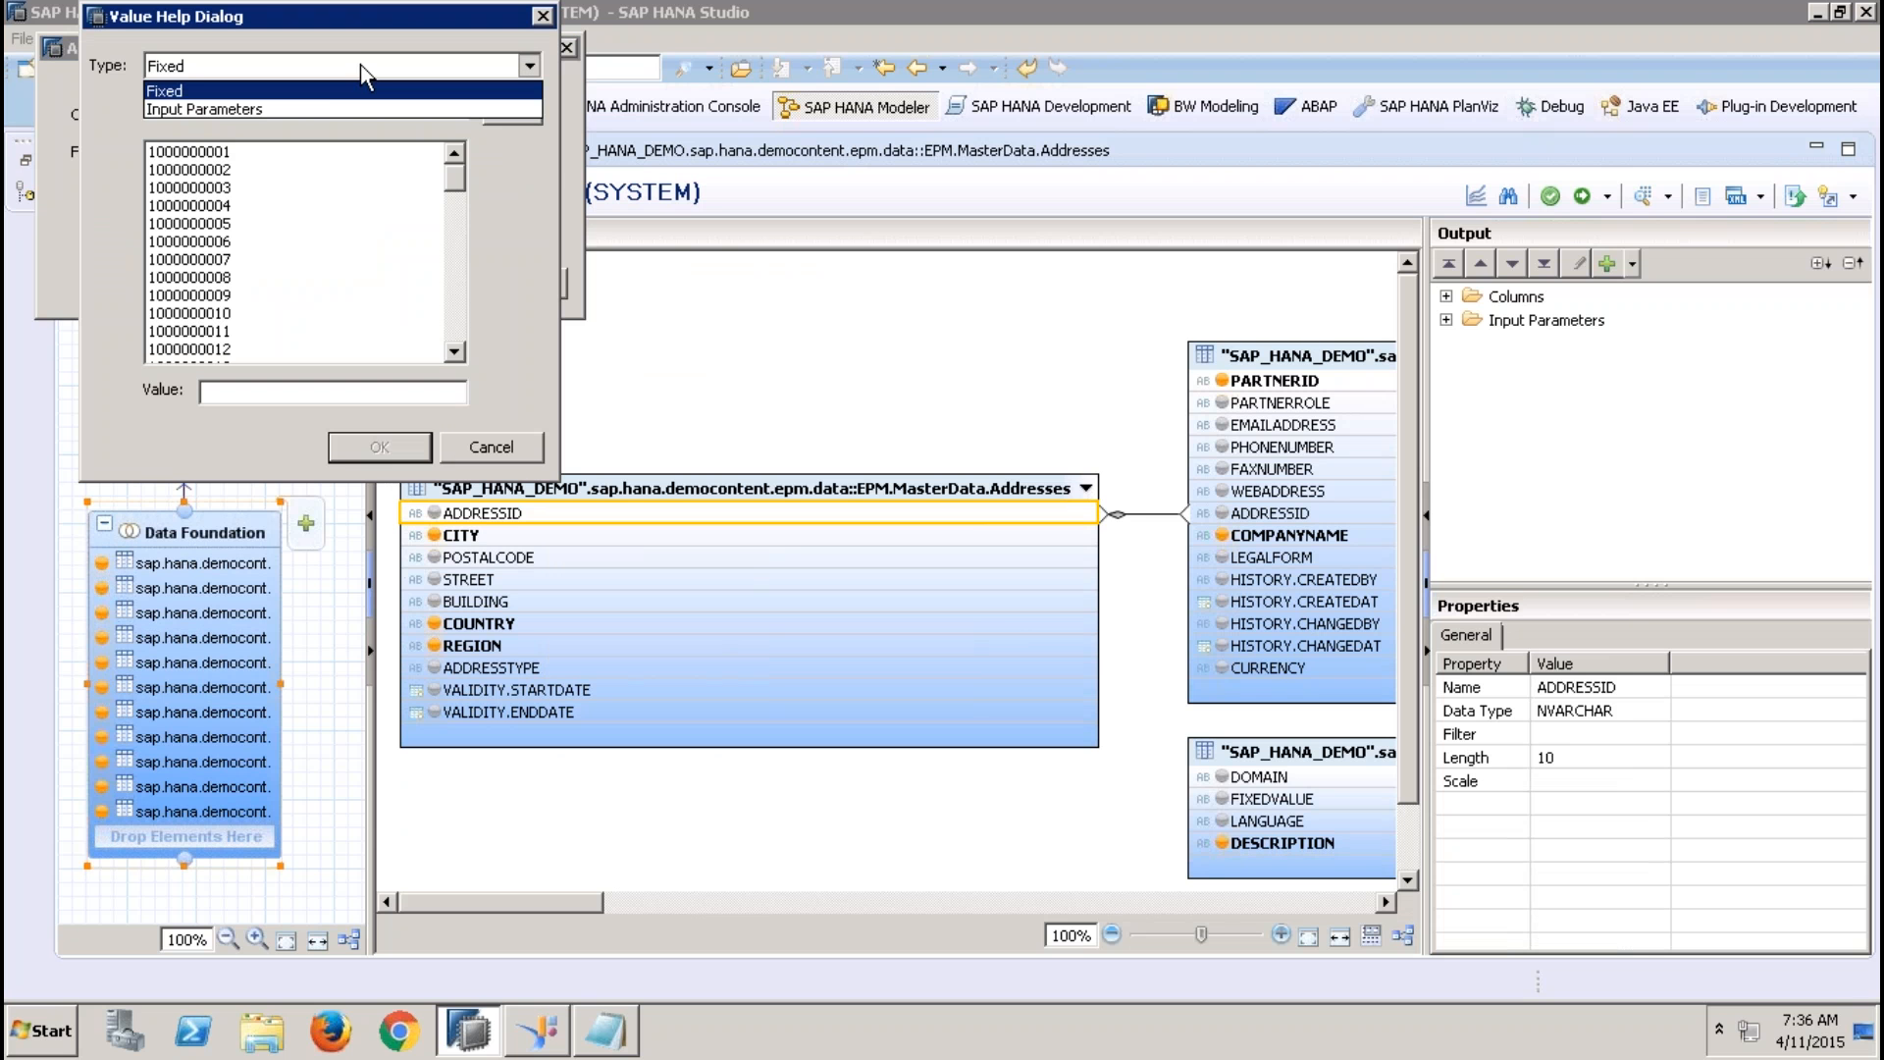
{"action": "left_click", "coordinate": [315, 95]}
{"action": "left_click", "coordinate": [216, 170]}
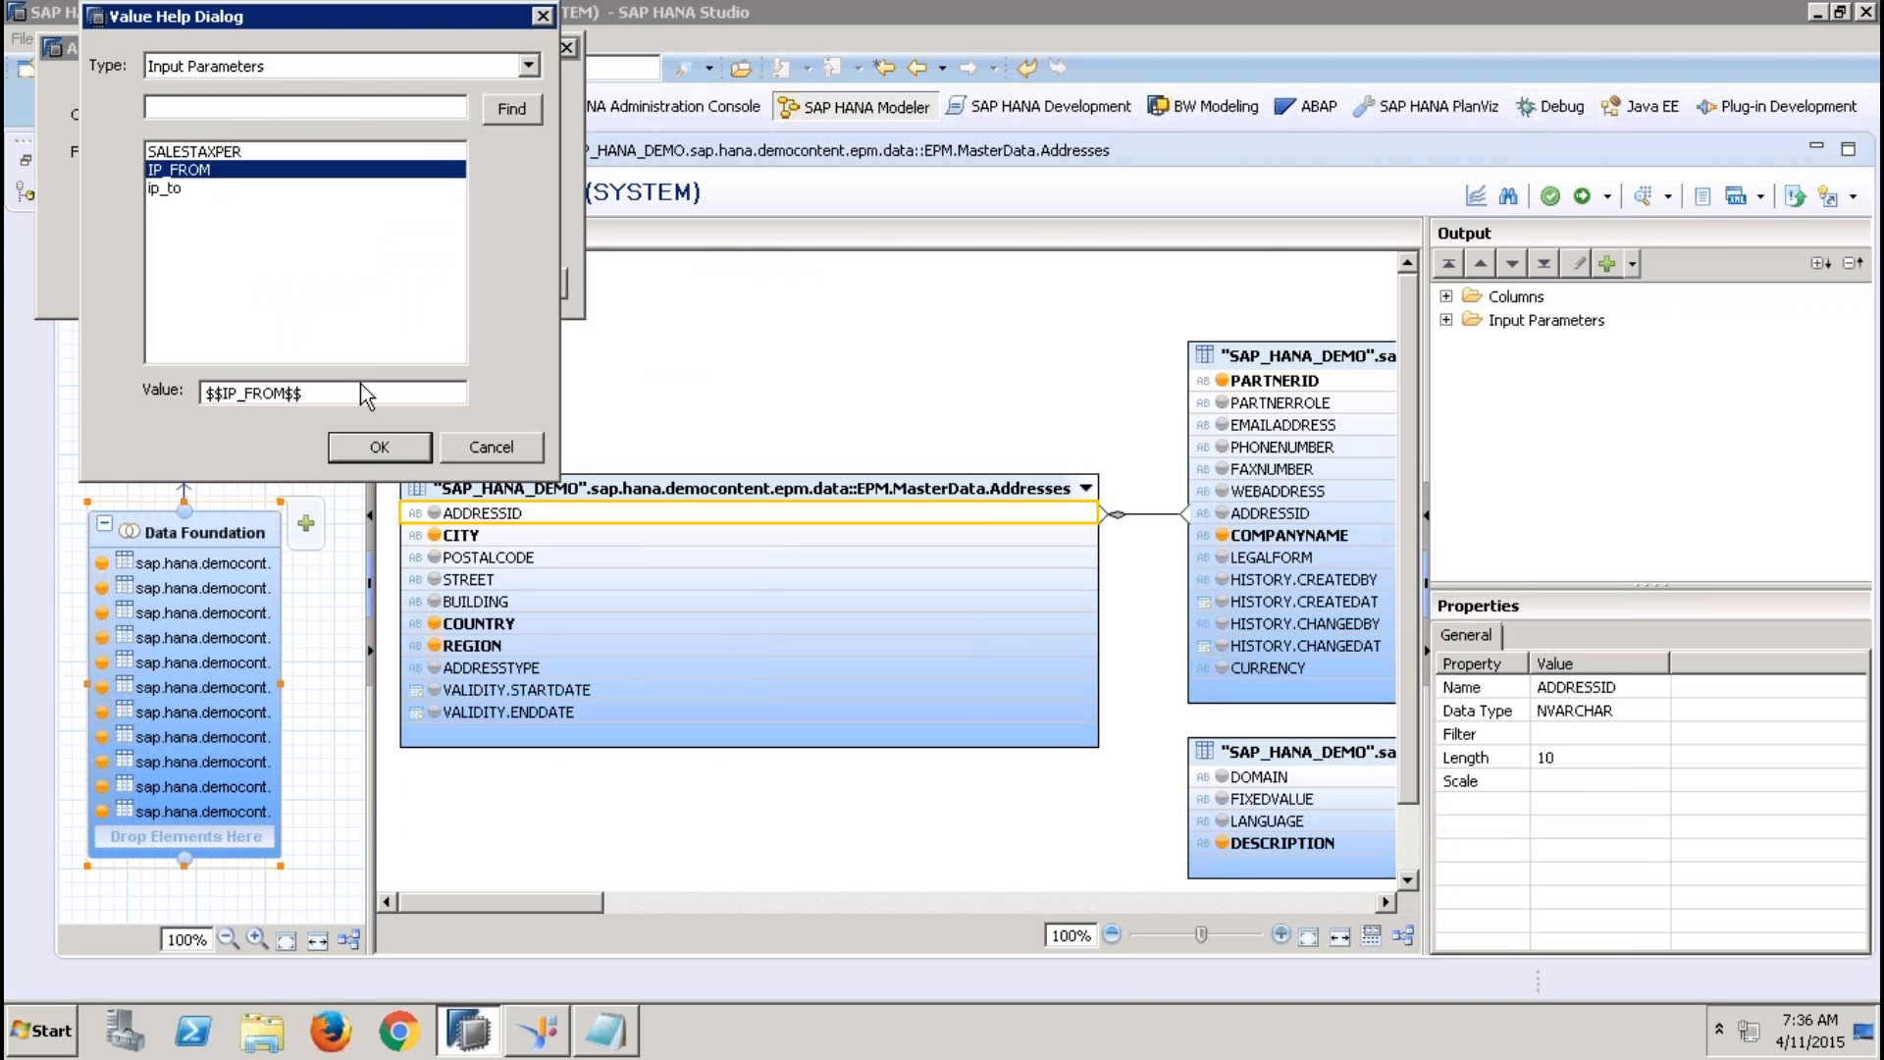
{"action": "left_click", "coordinate": [365, 448]}
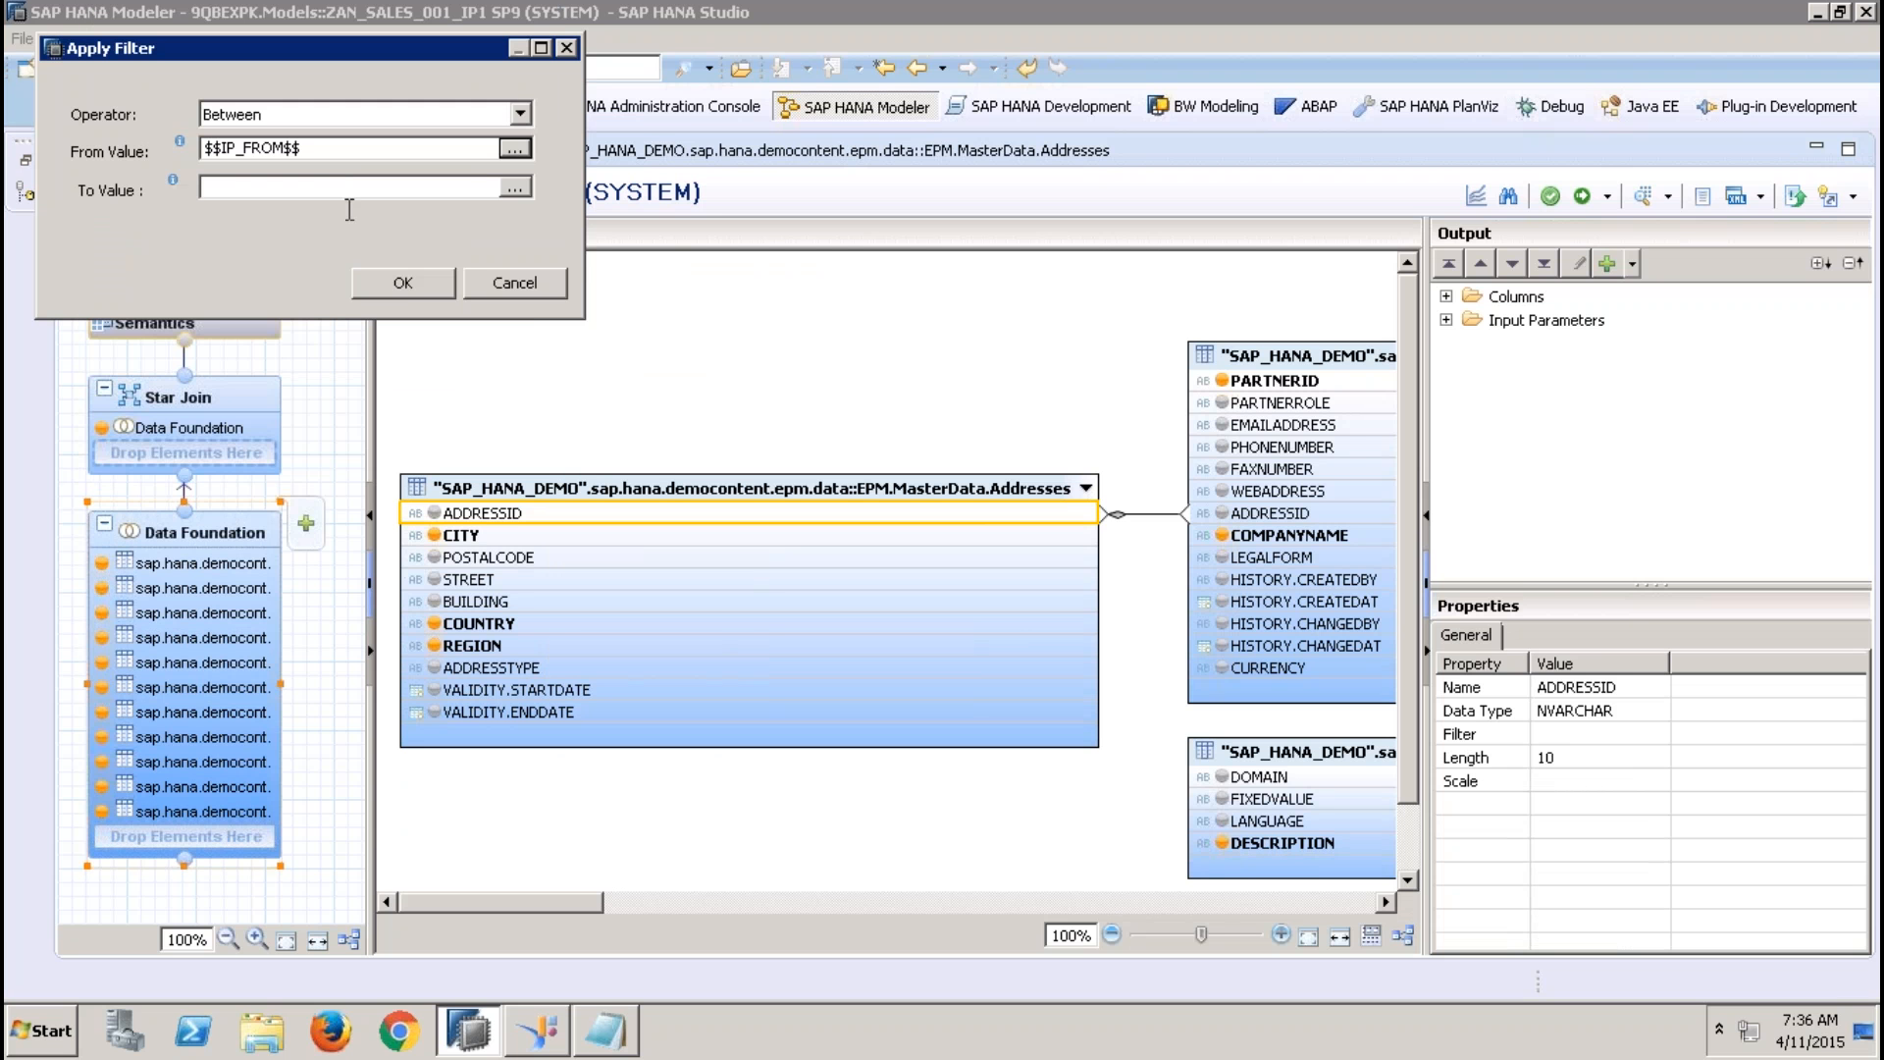
Set the To value of the ADDRESSID filter to the input parameter ip_to and apply the filter
{"action": "left_click", "coordinate": [515, 186]}
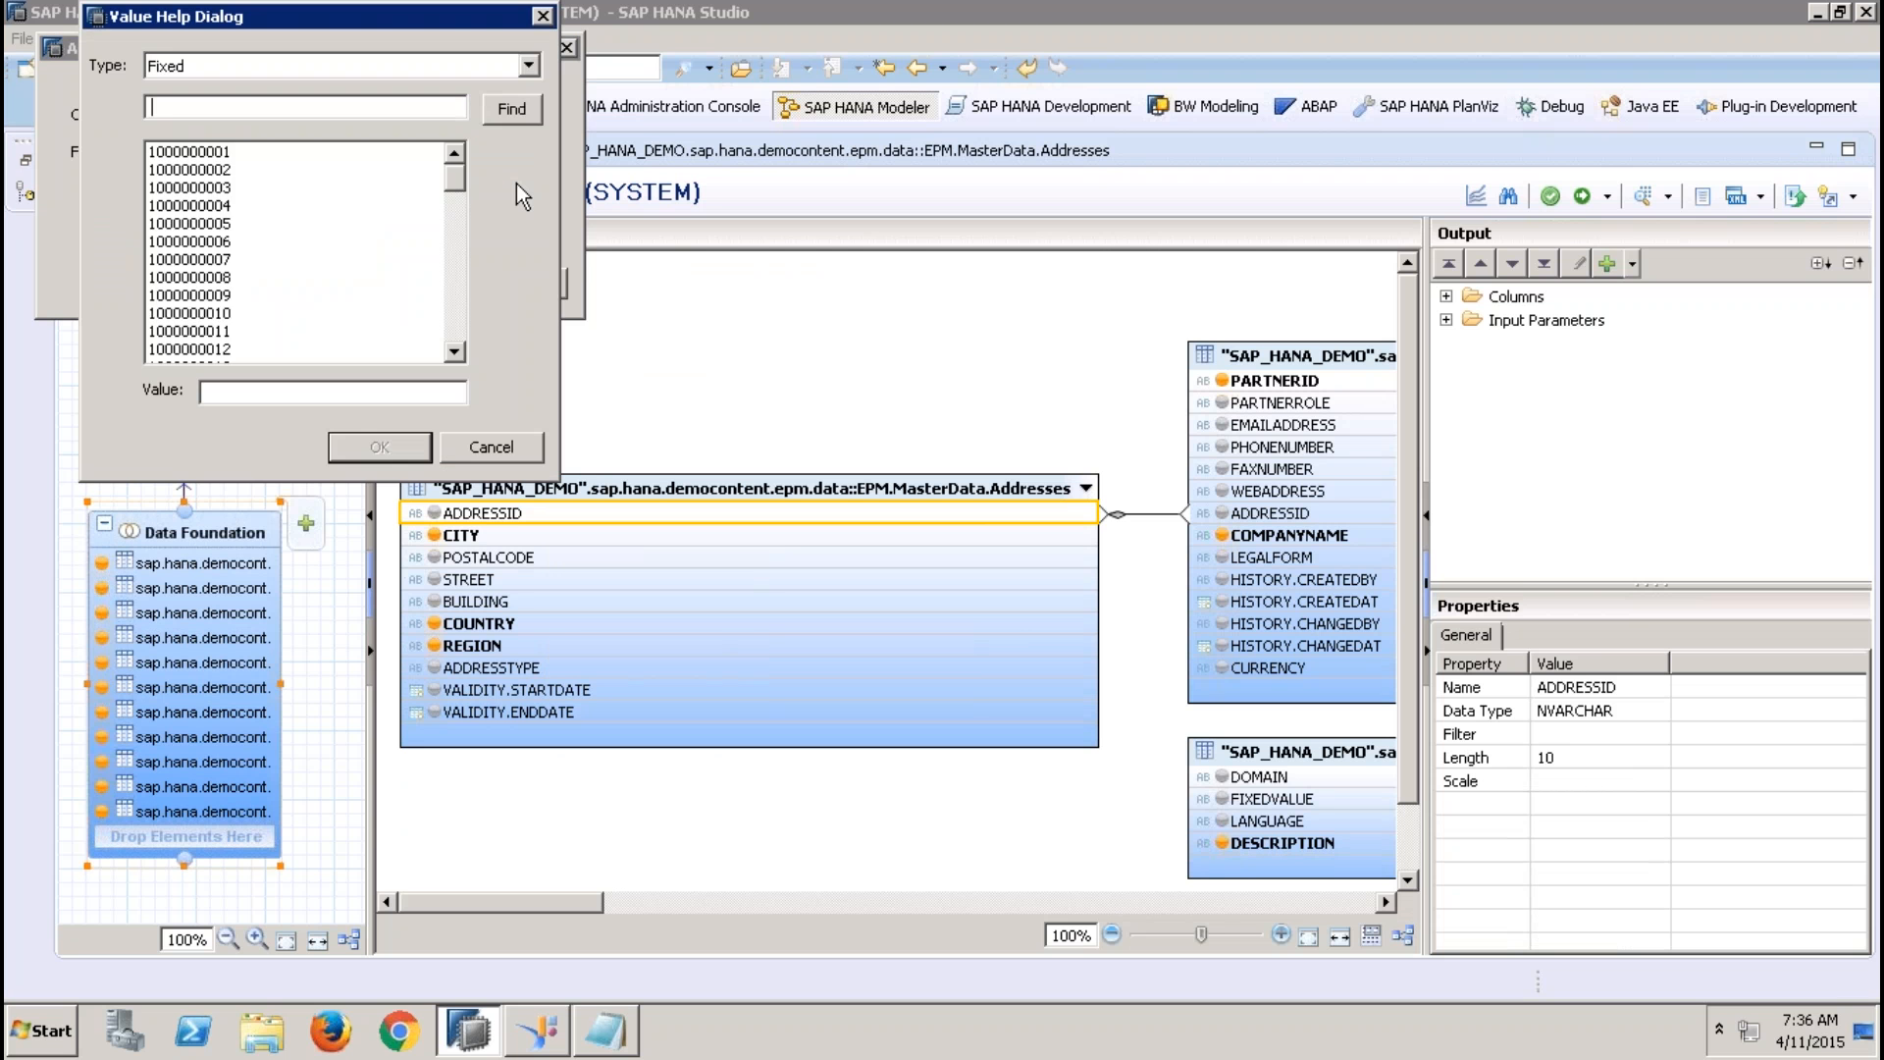
{"action": "left_click", "coordinate": [325, 68]}
{"action": "left_click", "coordinate": [280, 102]}
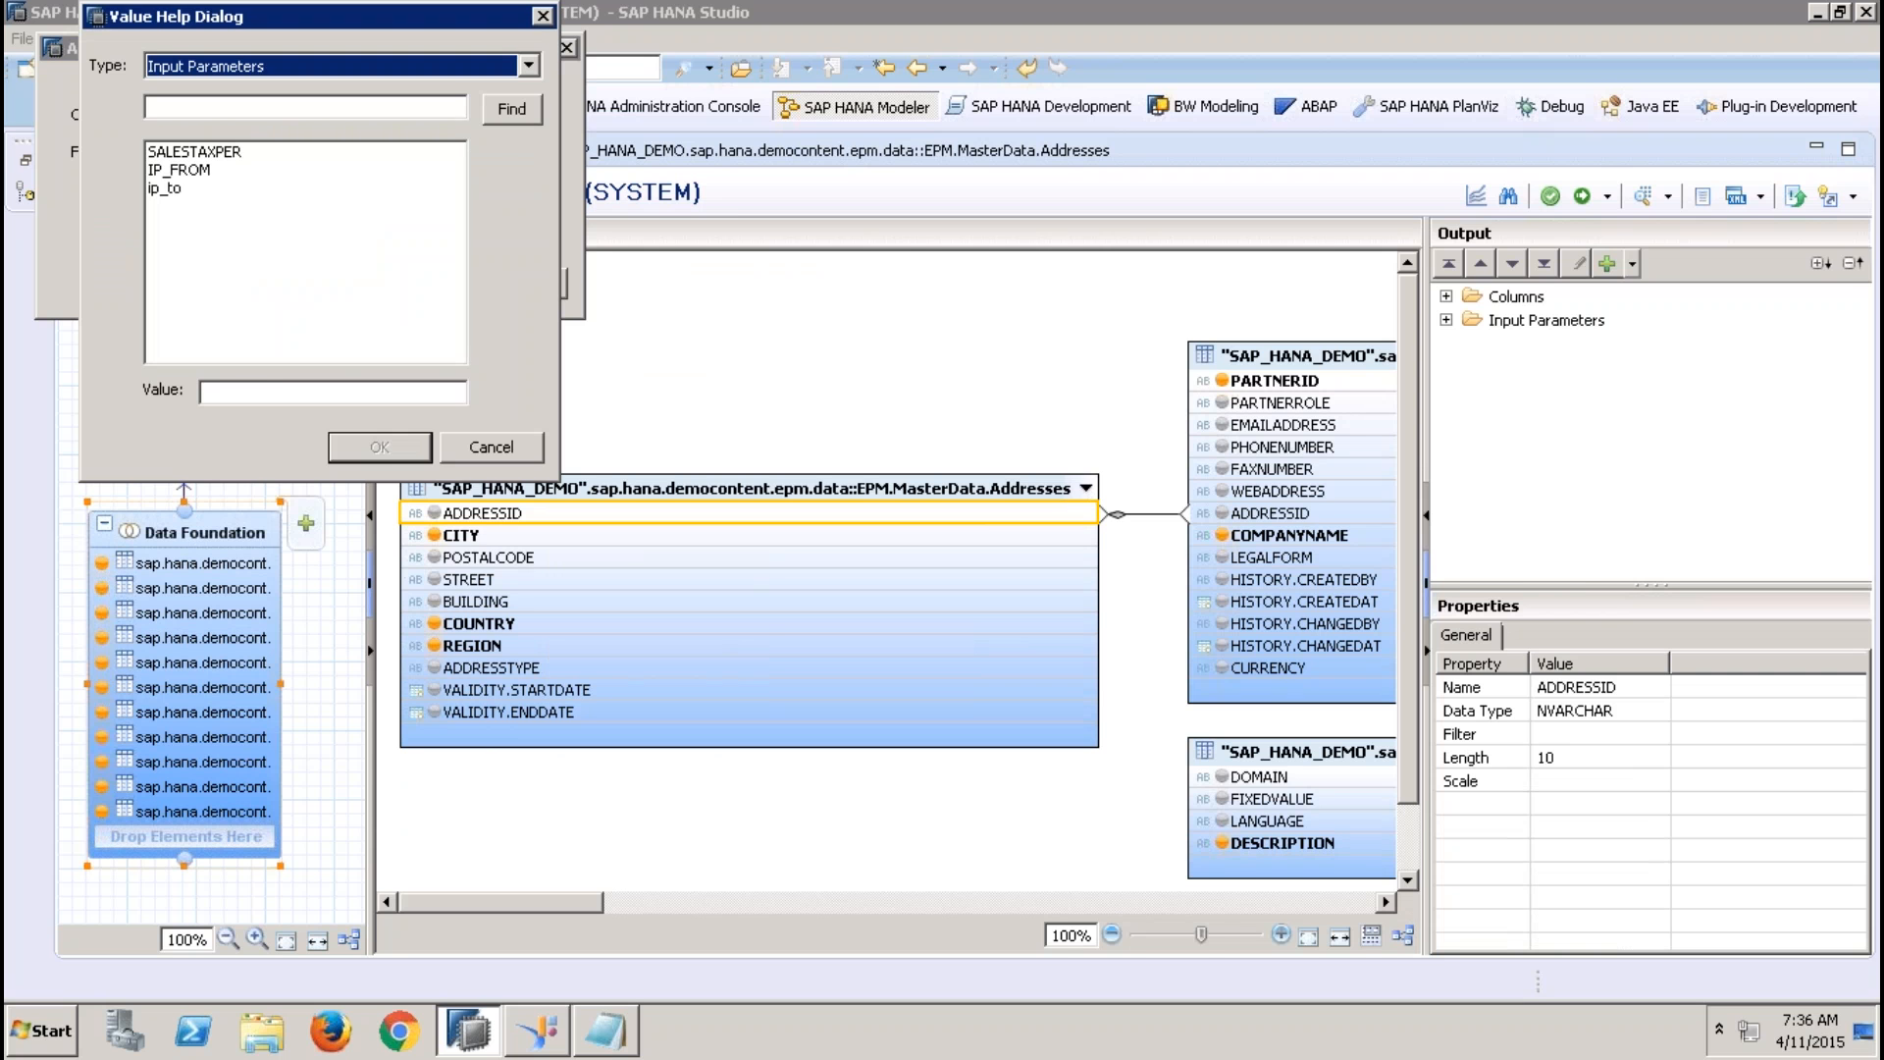
{"action": "left_click", "coordinate": [215, 187]}
{"action": "left_click", "coordinate": [379, 451]}
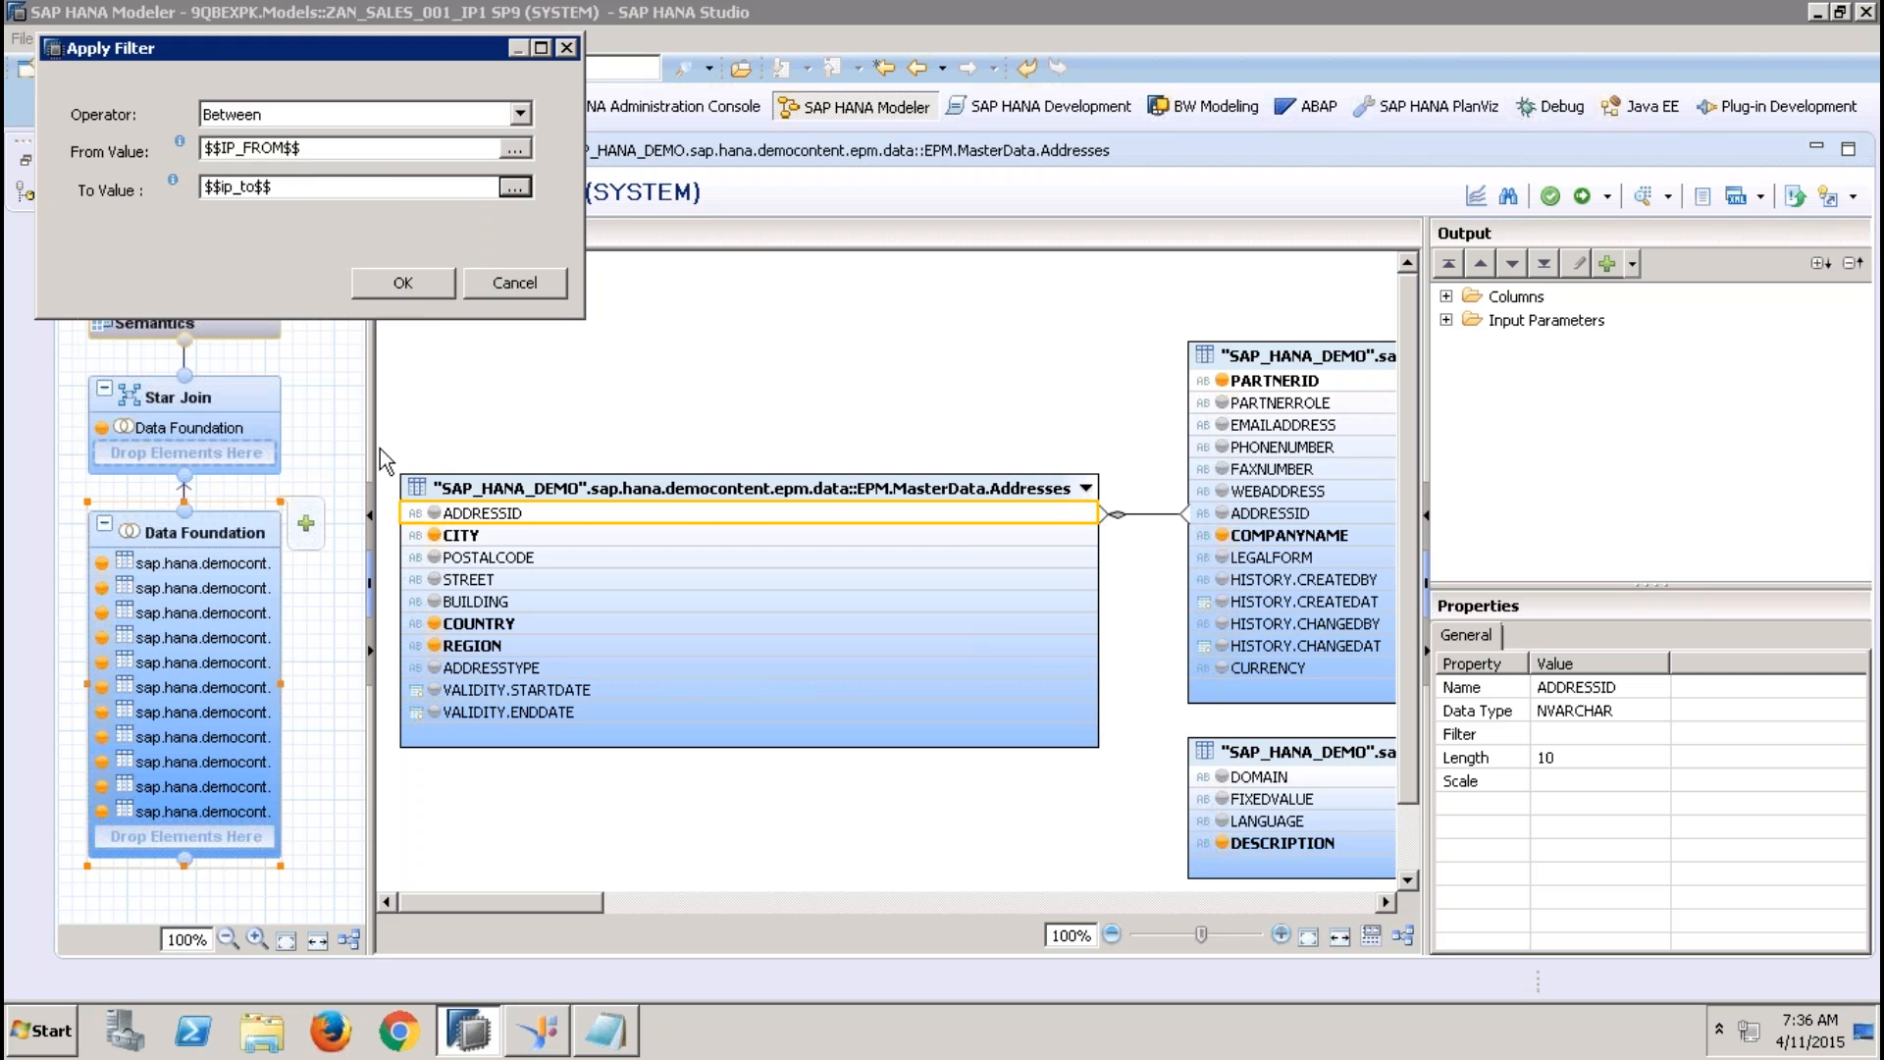
{"action": "left_click", "coordinate": [405, 281]}
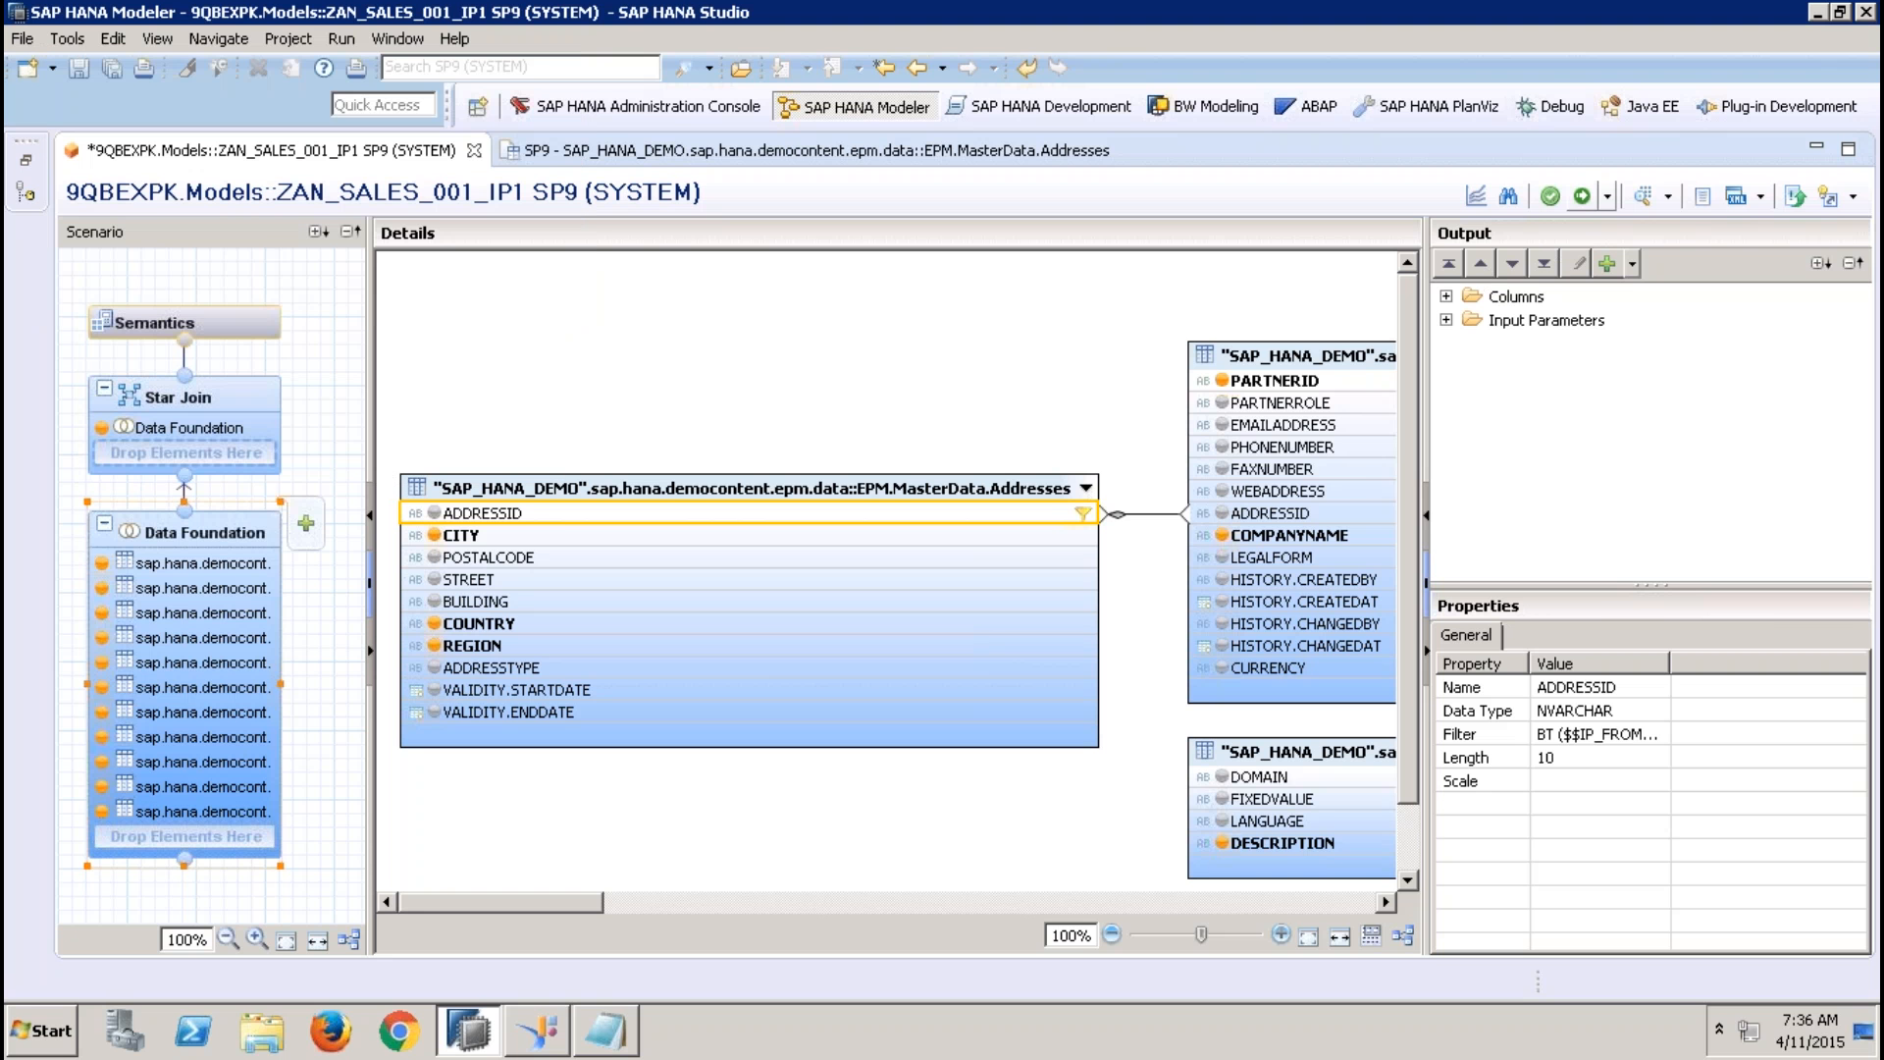
Activate the analytic view and start its data preview, opening the value help for the IP_FROM parameter
{"action": "left_click", "coordinate": [1582, 195]}
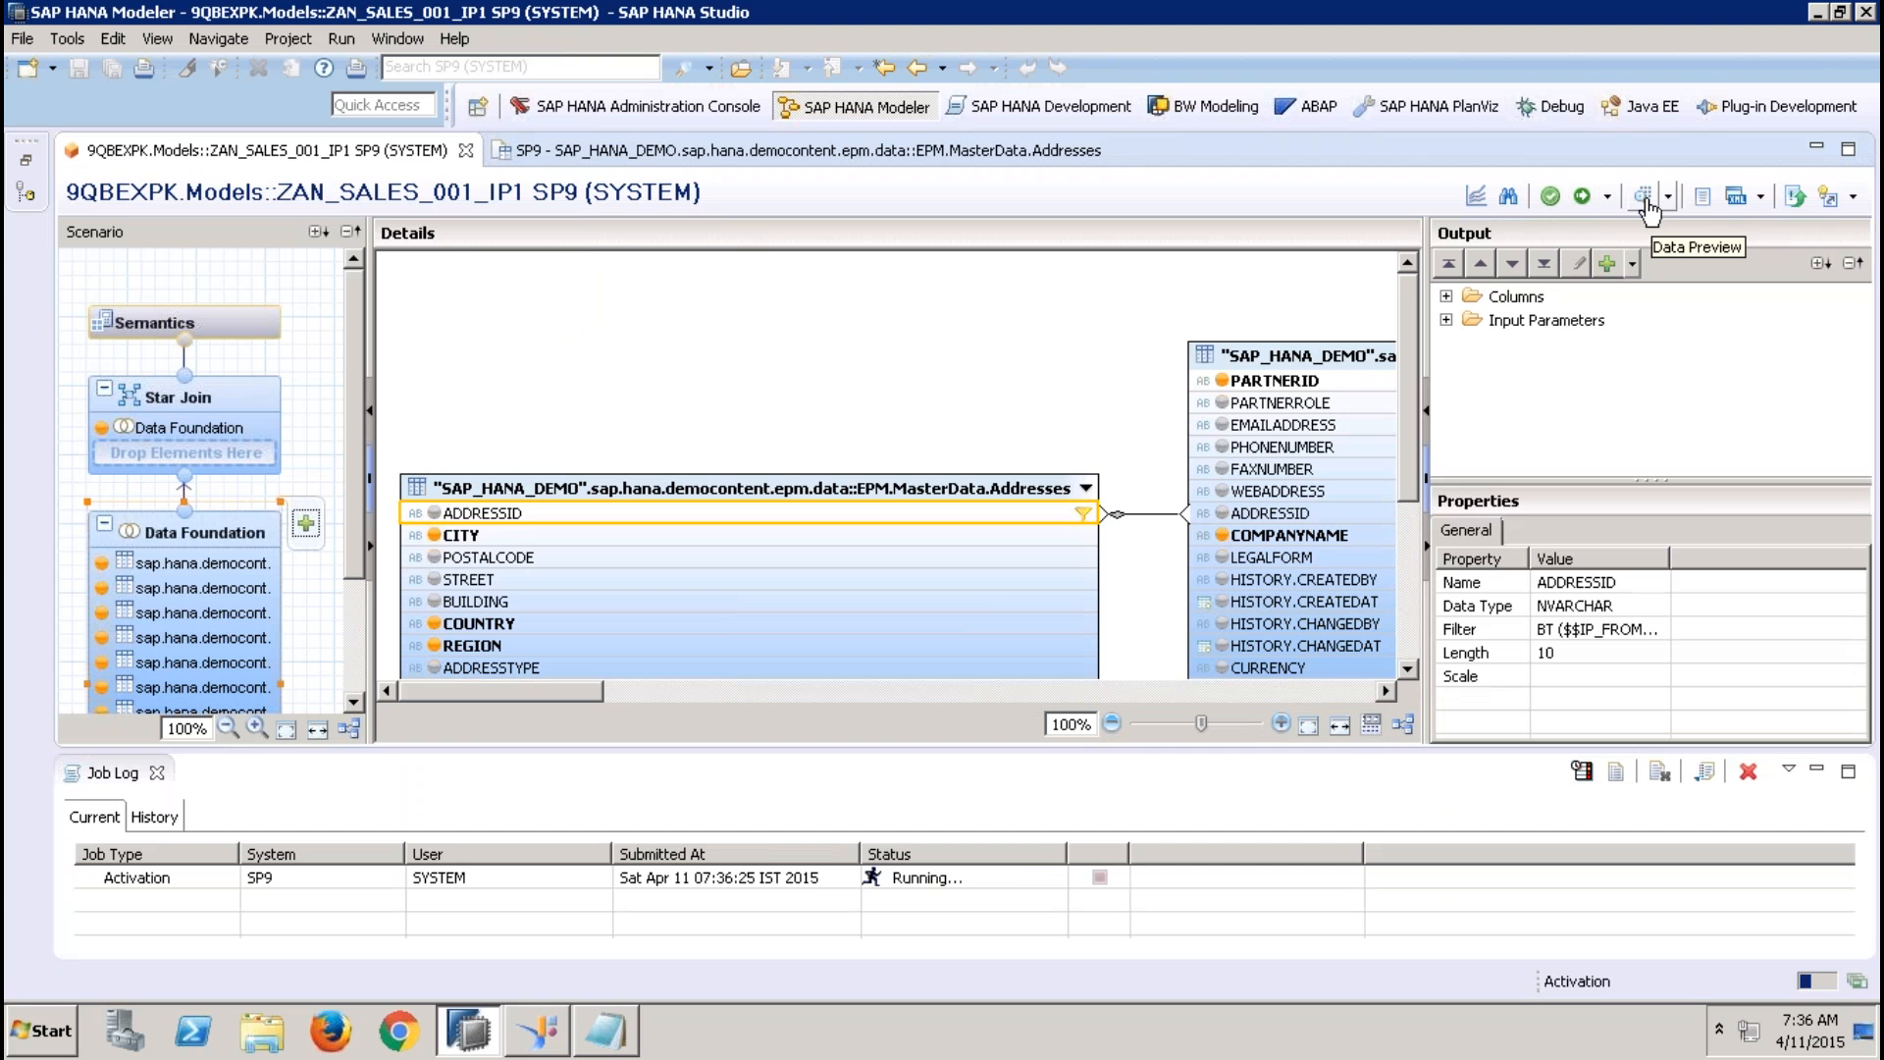
{"action": "left_click", "coordinate": [1645, 200]}
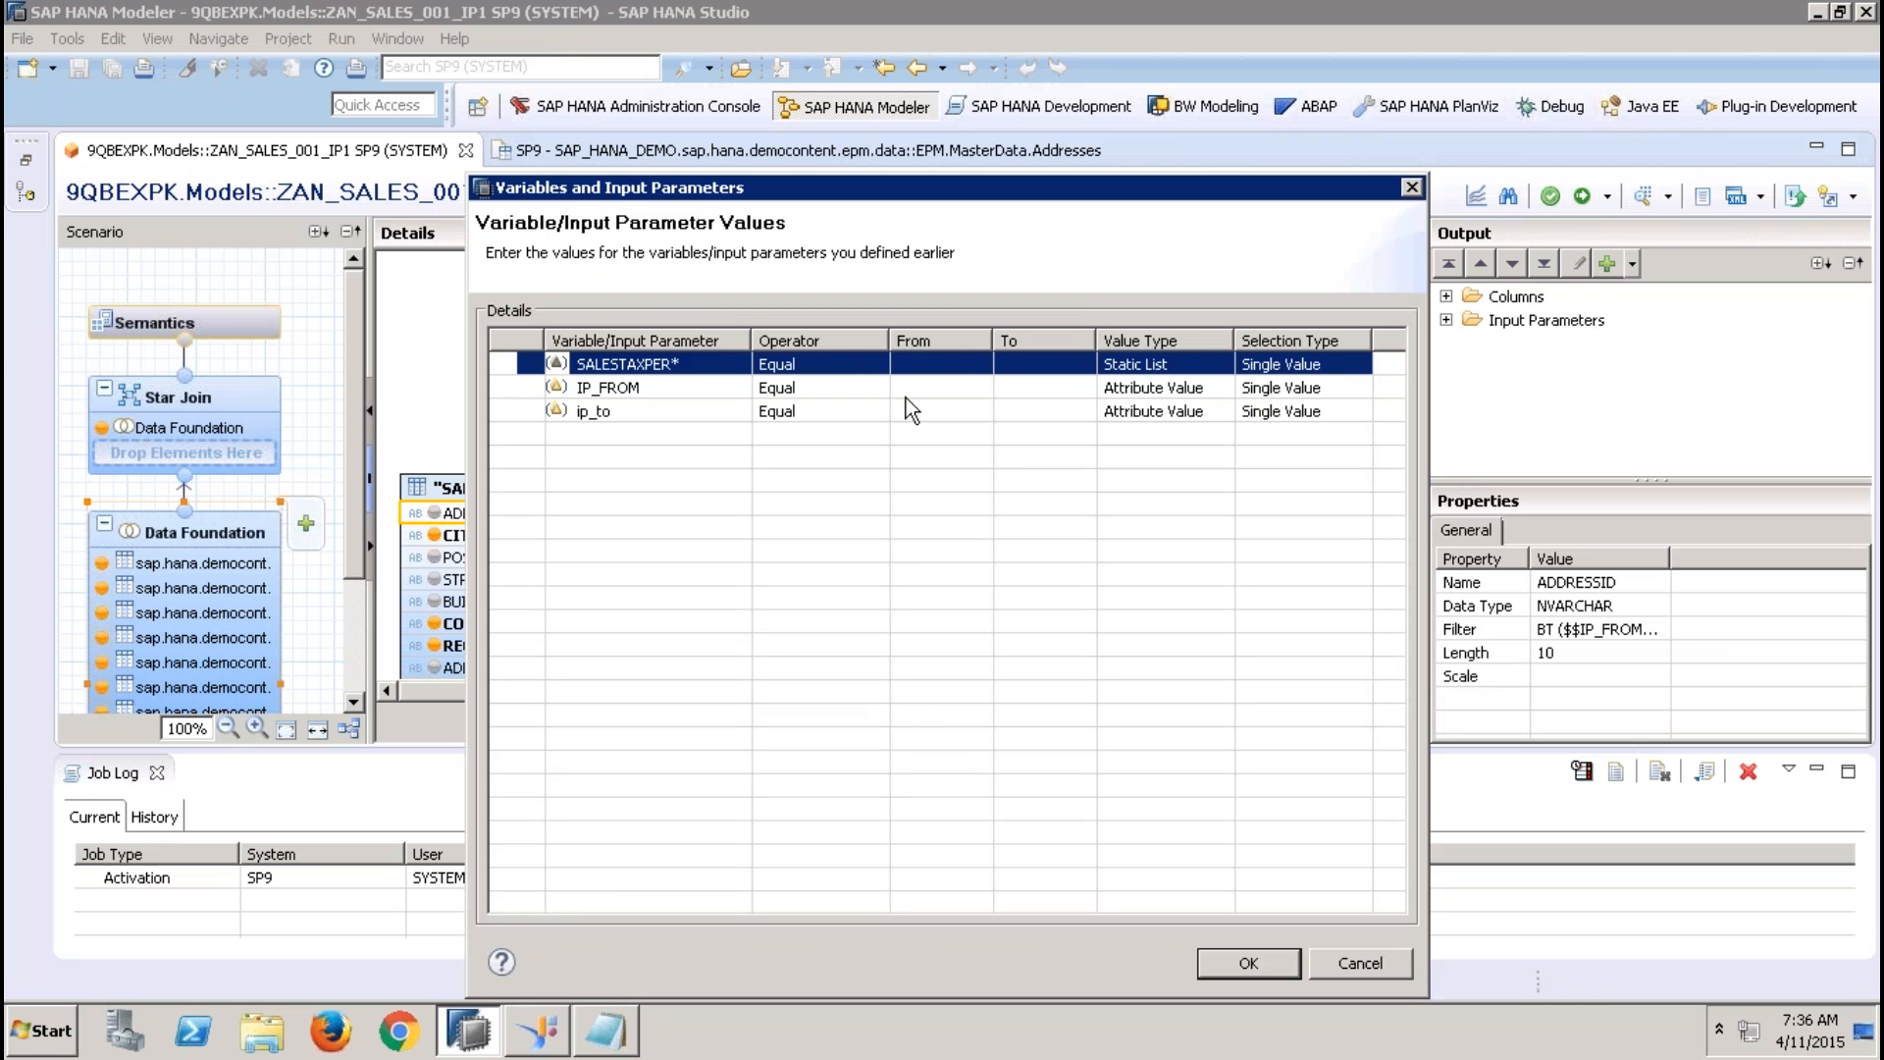
{"action": "left_click", "coordinate": [903, 390]}
{"action": "left_click", "coordinate": [968, 390]}
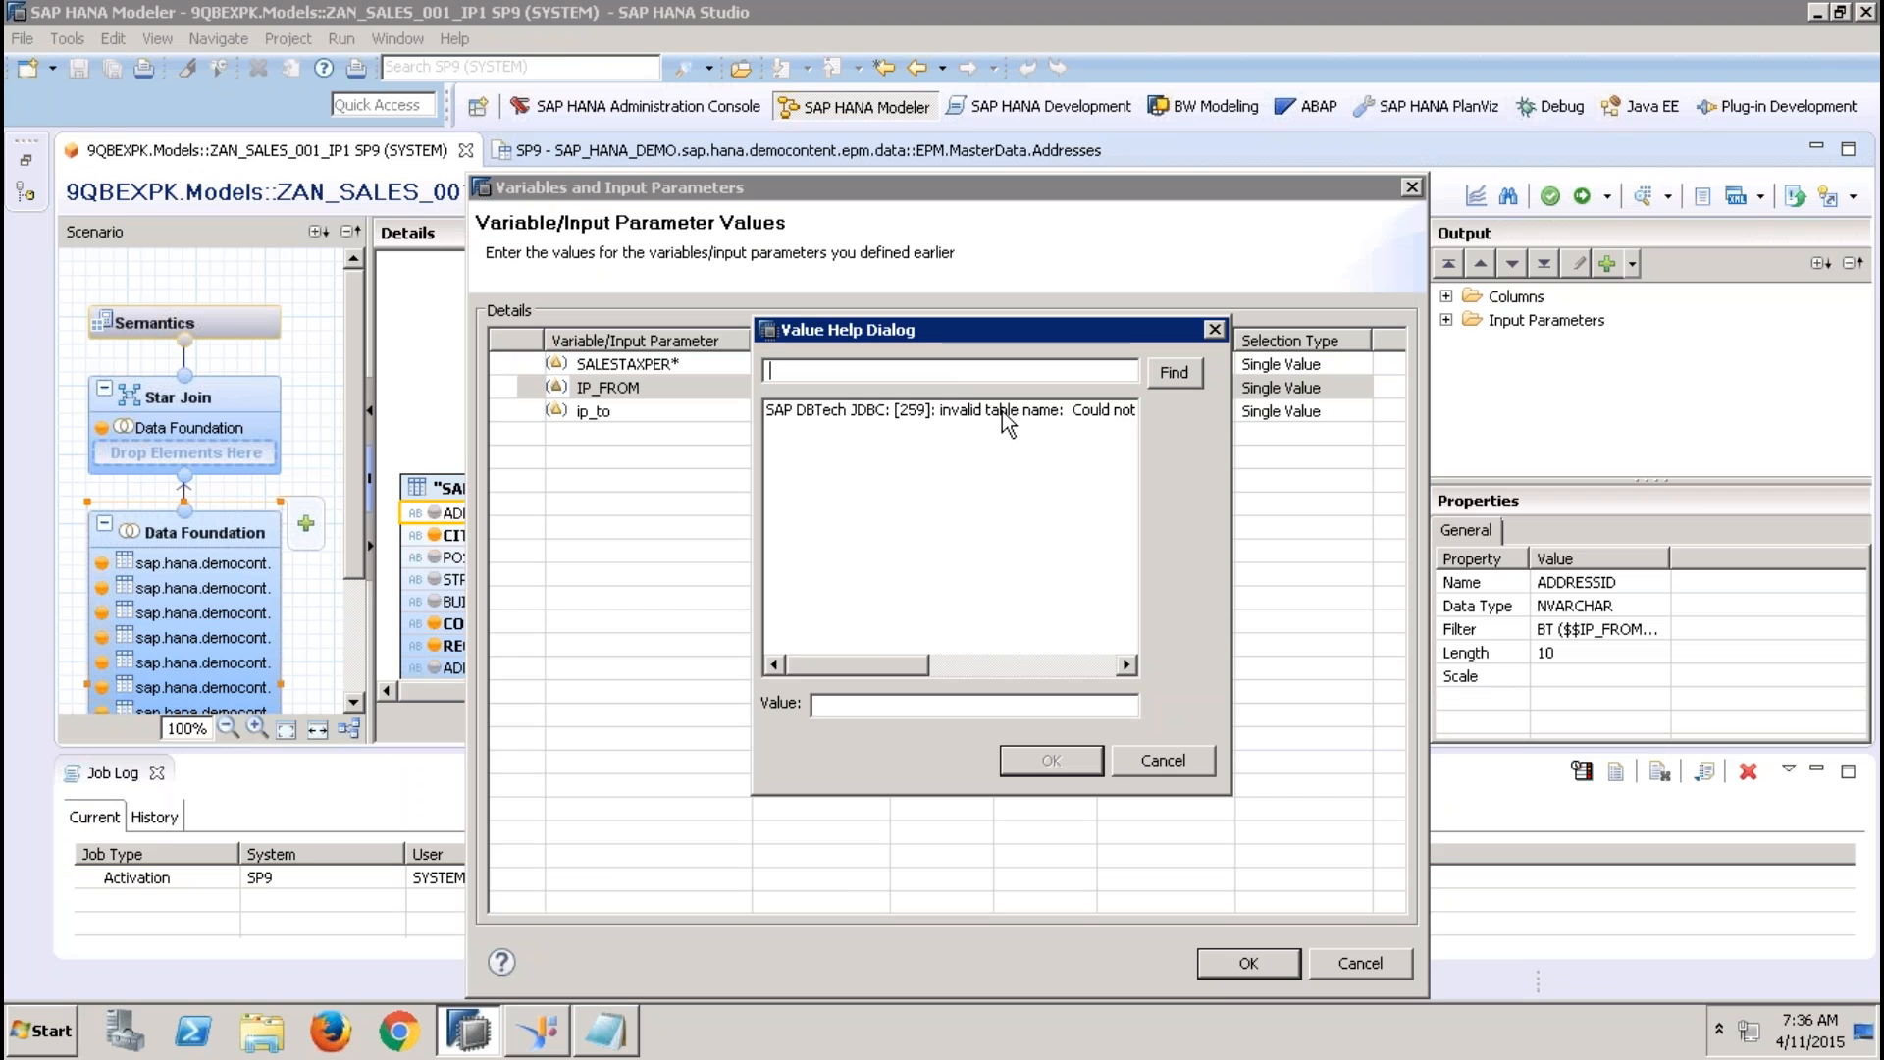
Read the full text of the entry in the IP_FROM value help, and close it without choosing a value
{"action": "left_click", "coordinate": [1005, 417]}
{"action": "left_click", "coordinate": [1005, 670]}
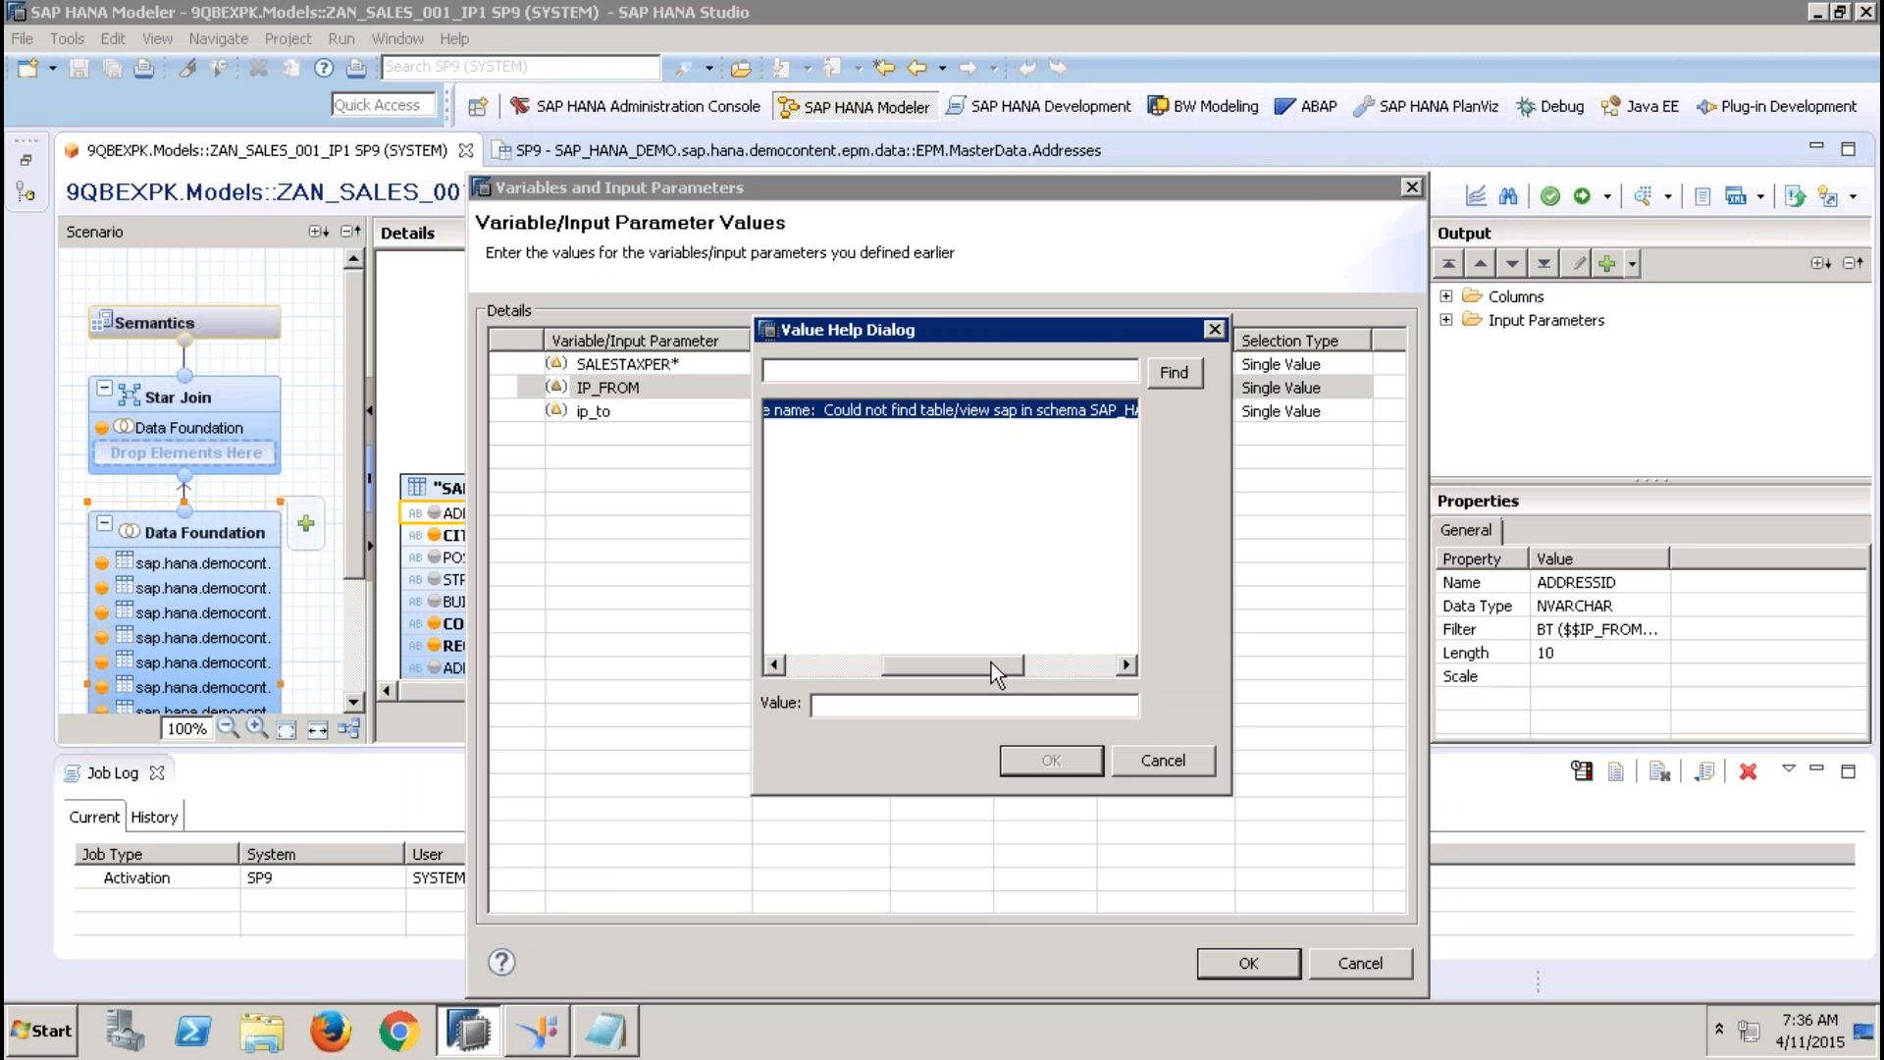
{"action": "mouse_move", "coordinate": [991, 662]}
{"action": "left_mouse_down"}
{"action": "mouse_move", "coordinate": [1070, 658]}
{"action": "mouse_move", "coordinate": [975, 658]}
{"action": "left_mouse_up"}
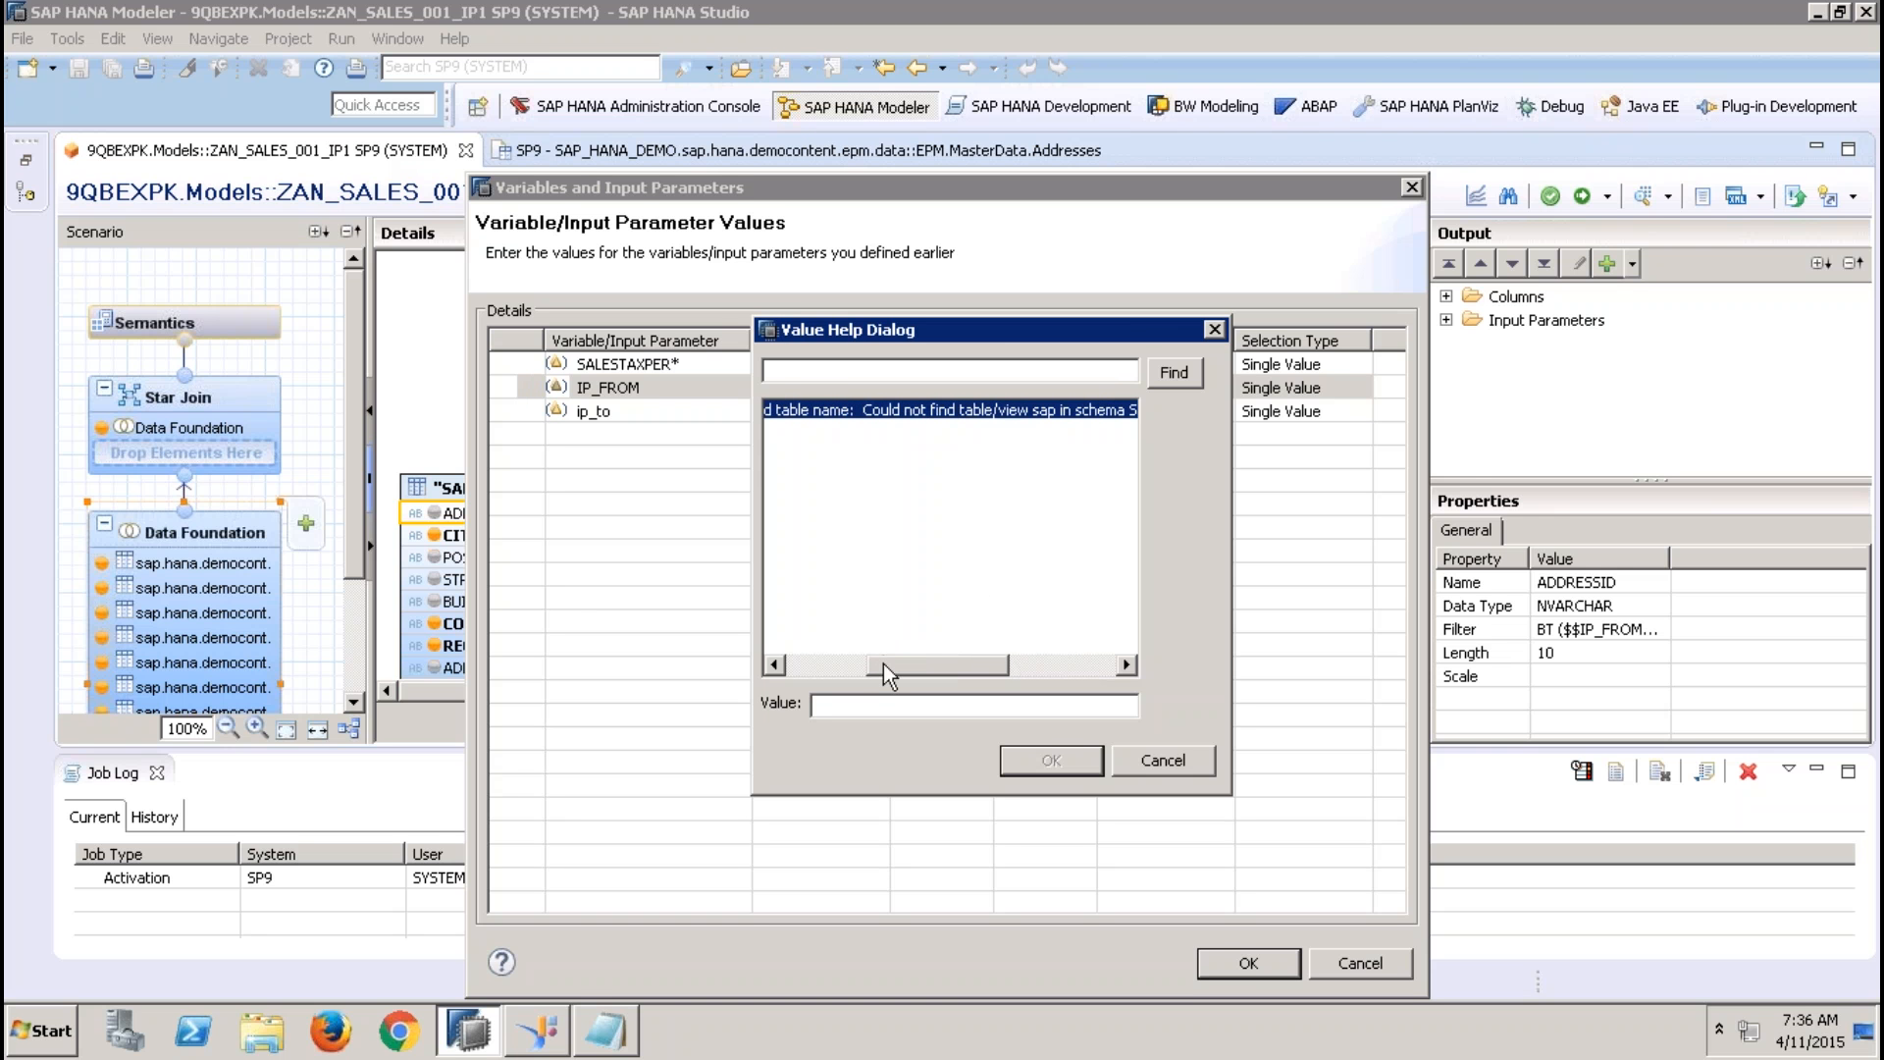
{"action": "left_click_drag", "start_coordinate": [883, 664], "coordinate": [1029, 677]}
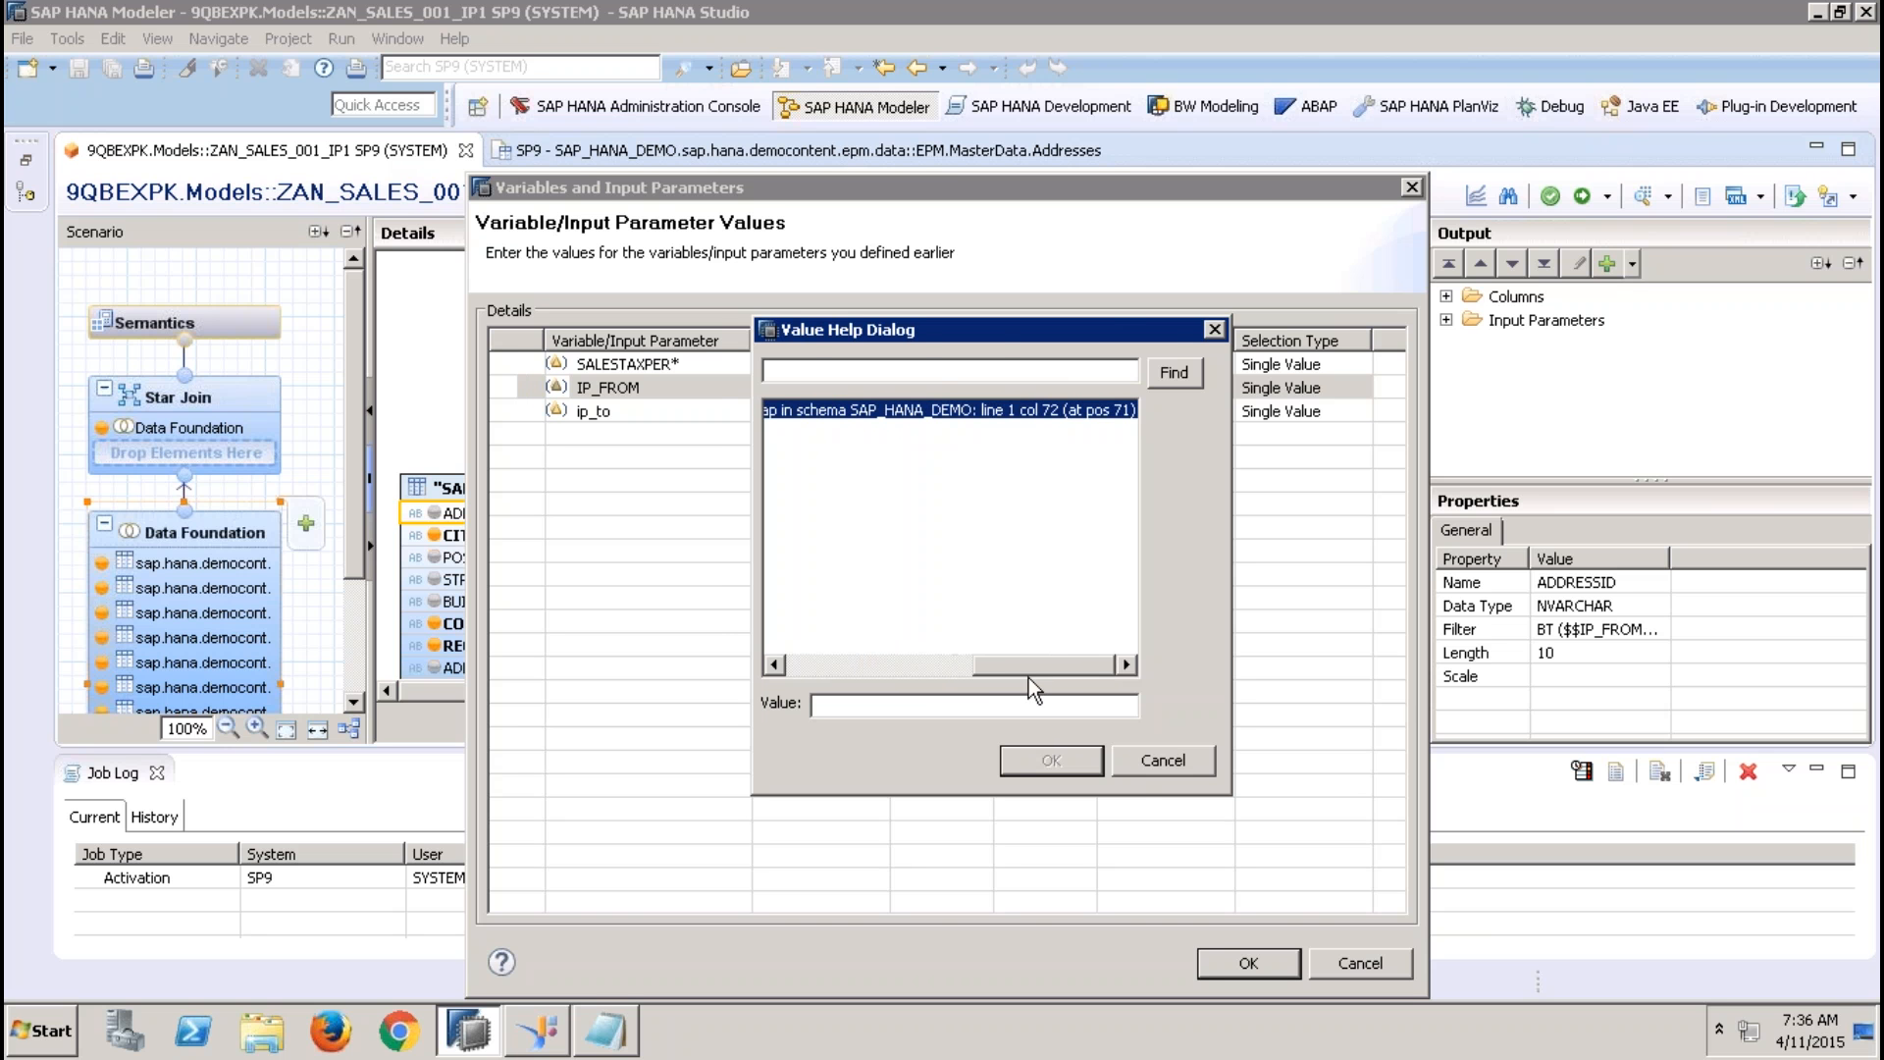
{"action": "left_click", "coordinate": [1133, 757]}
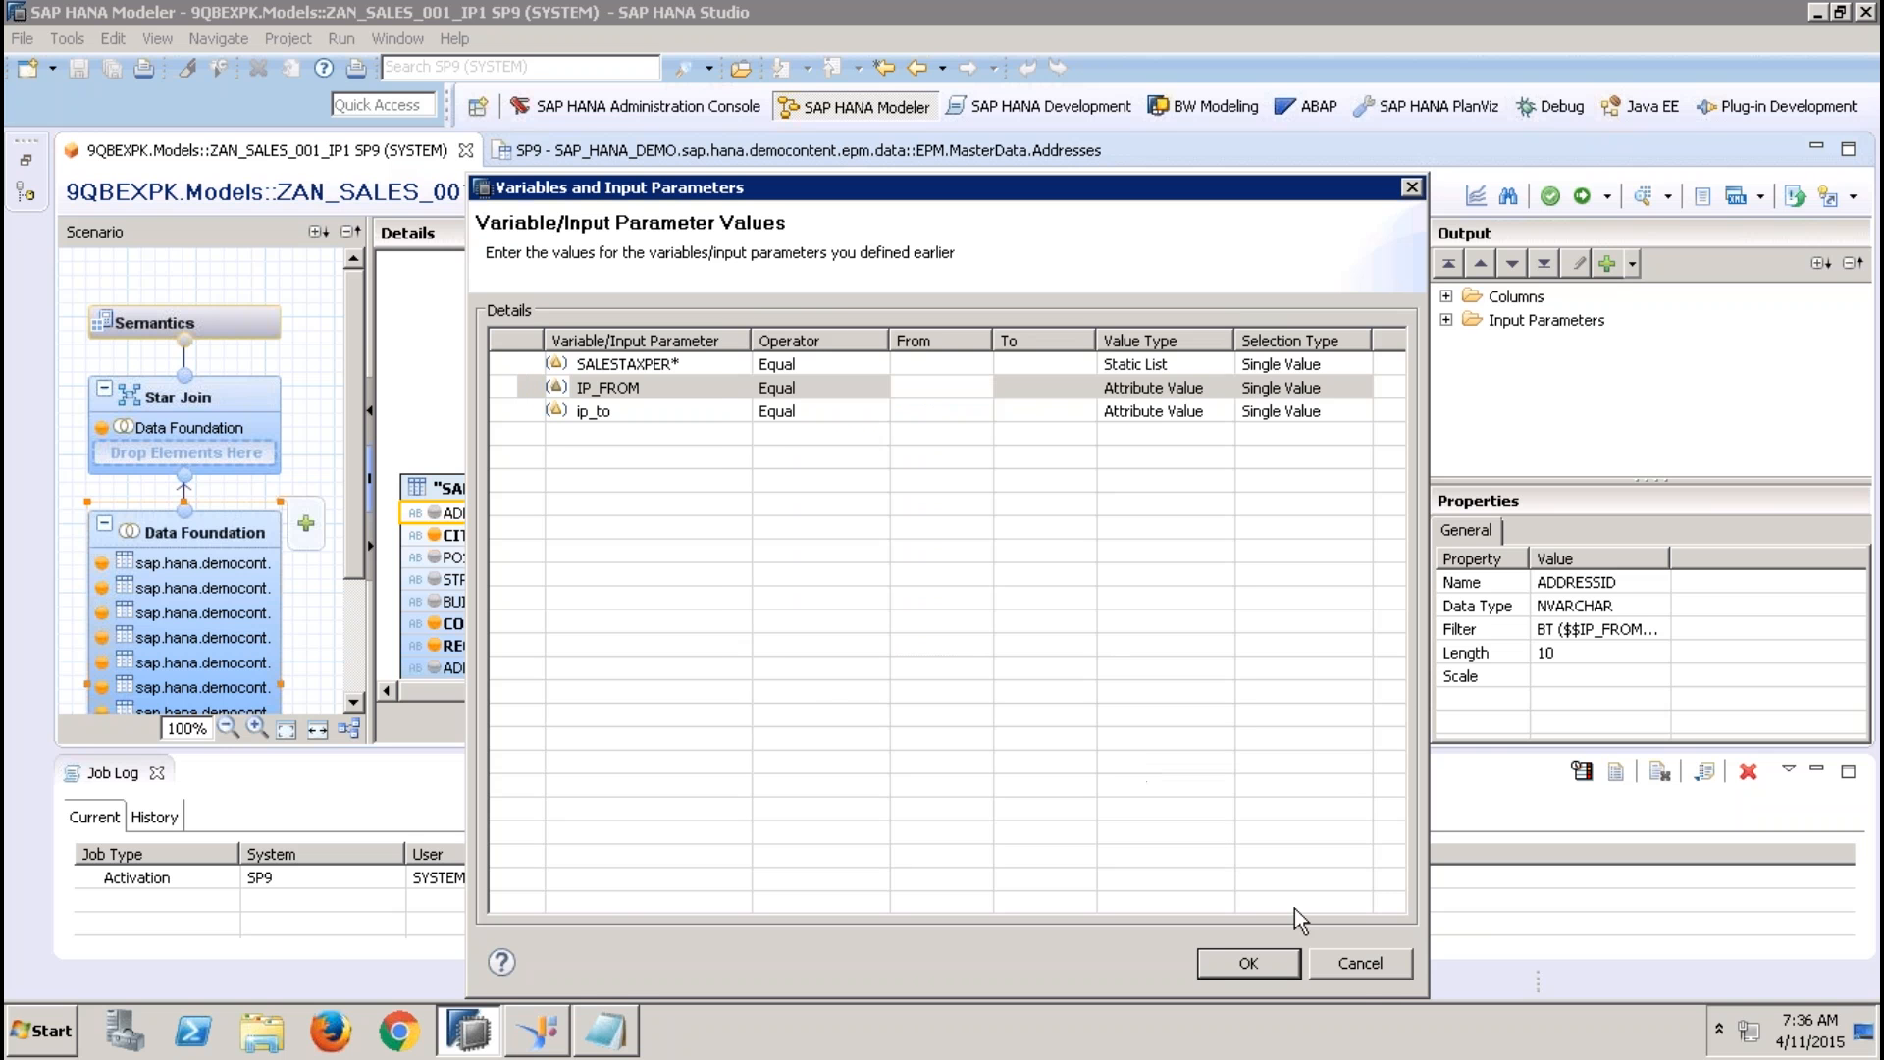
{"action": "left_click", "coordinate": [914, 390]}
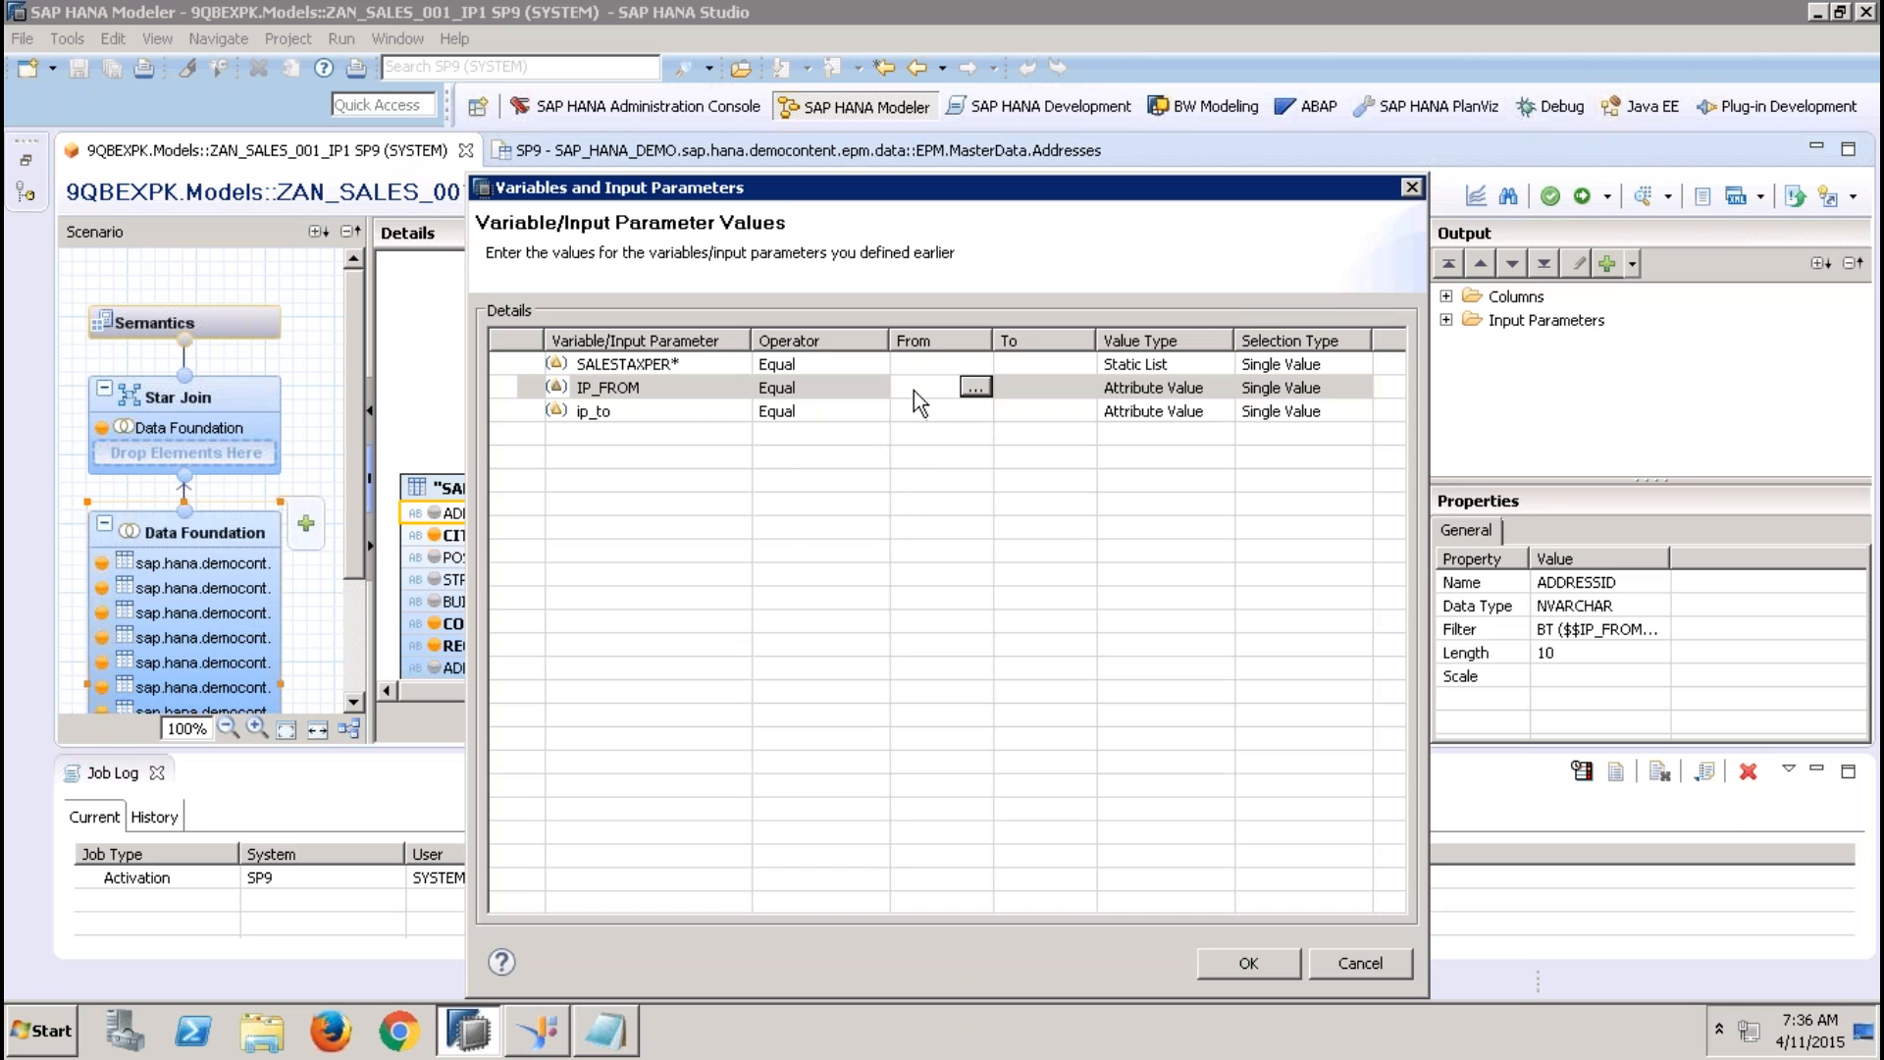
{"action": "type", "text": "100"}
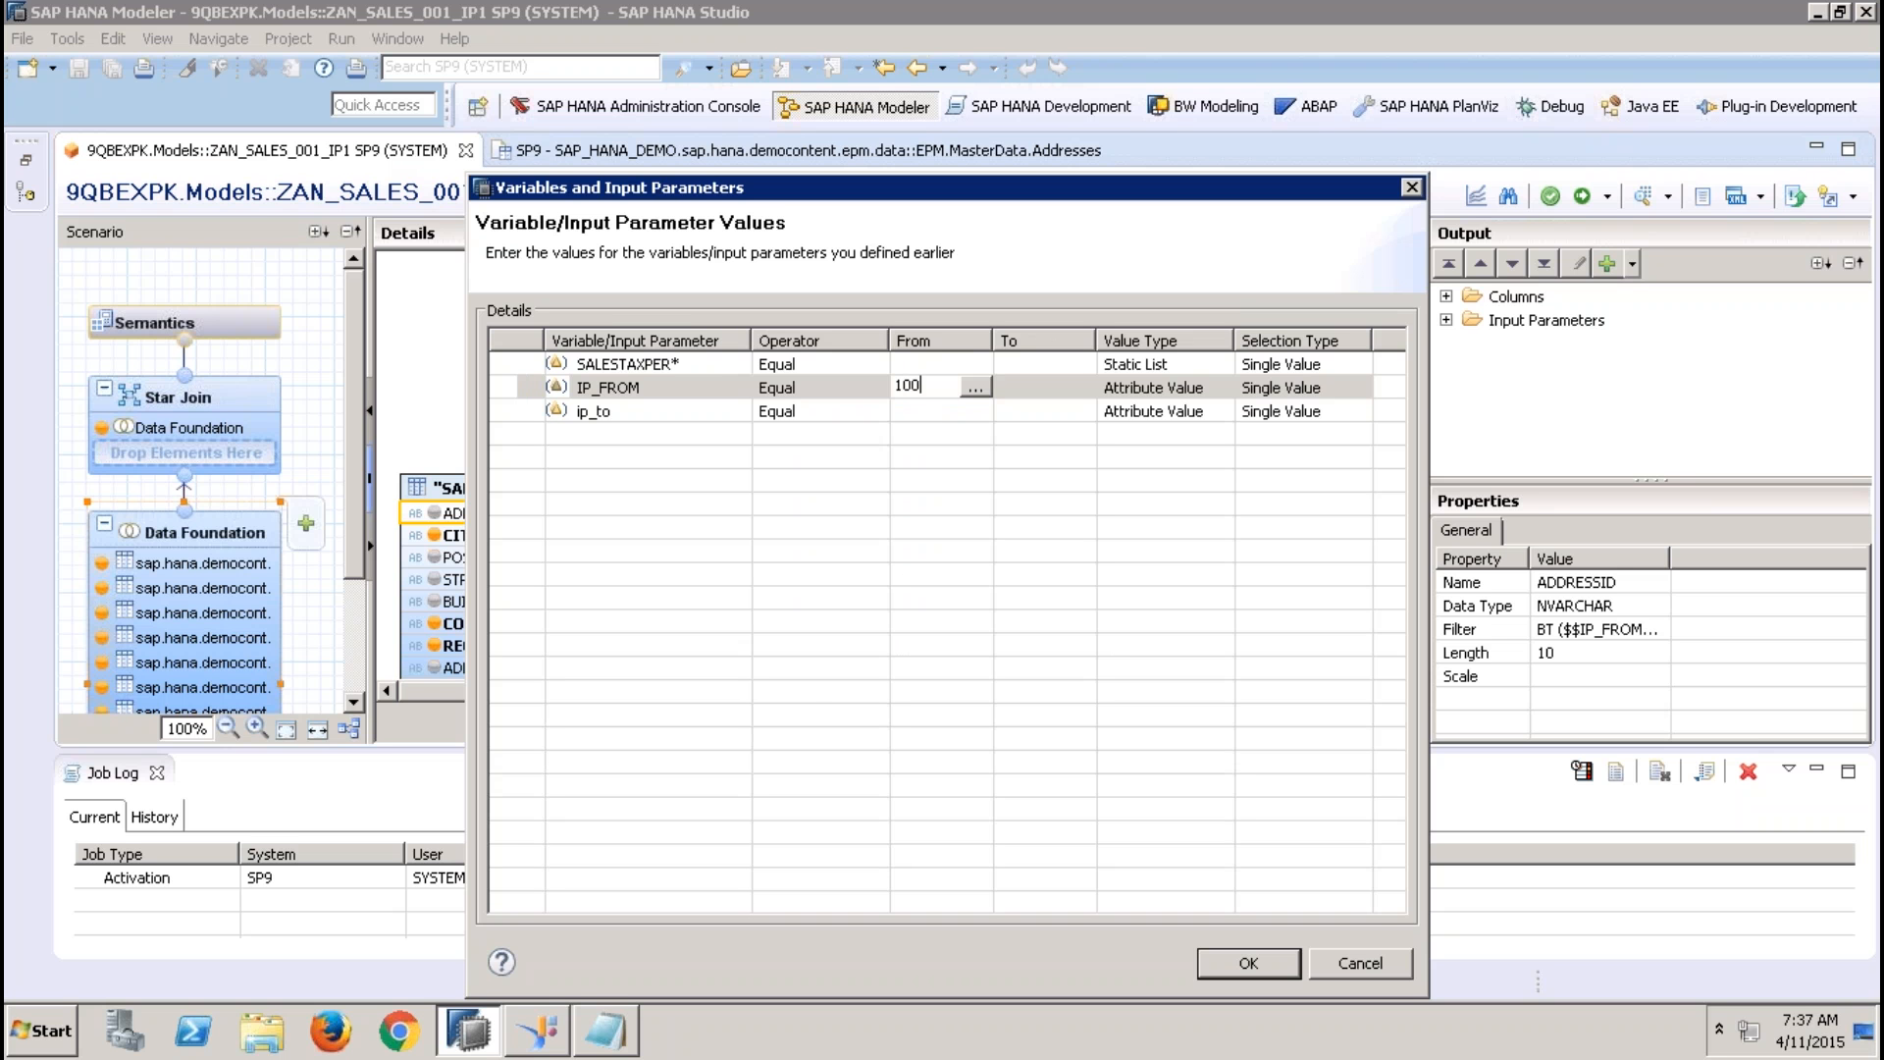
{"action": "type", "text": "0000001"}
{"action": "left_click", "coordinate": [935, 411]}
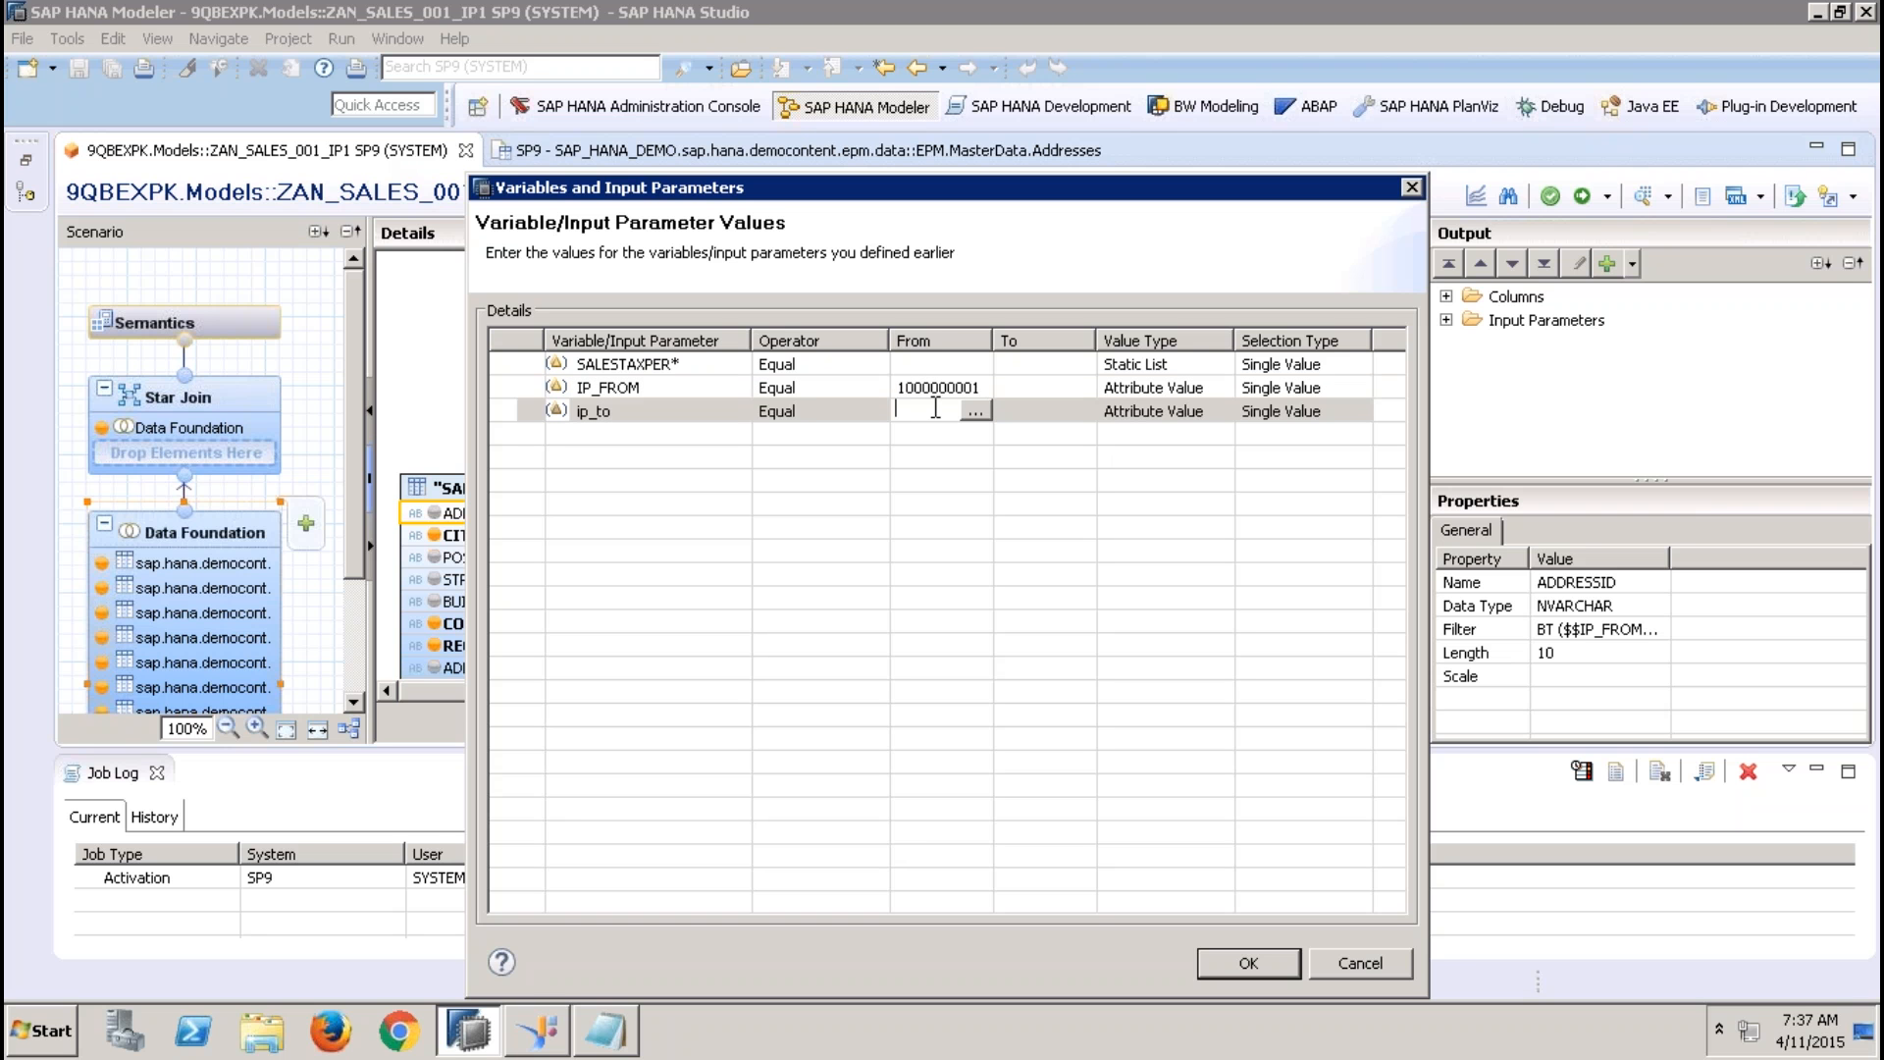
{"action": "type", "text": "100"}
{"action": "type", "text": "000"}
{"action": "type", "text": "00"}
{"action": "type", "text": "10"}
{"action": "left_click", "coordinate": [1045, 388]}
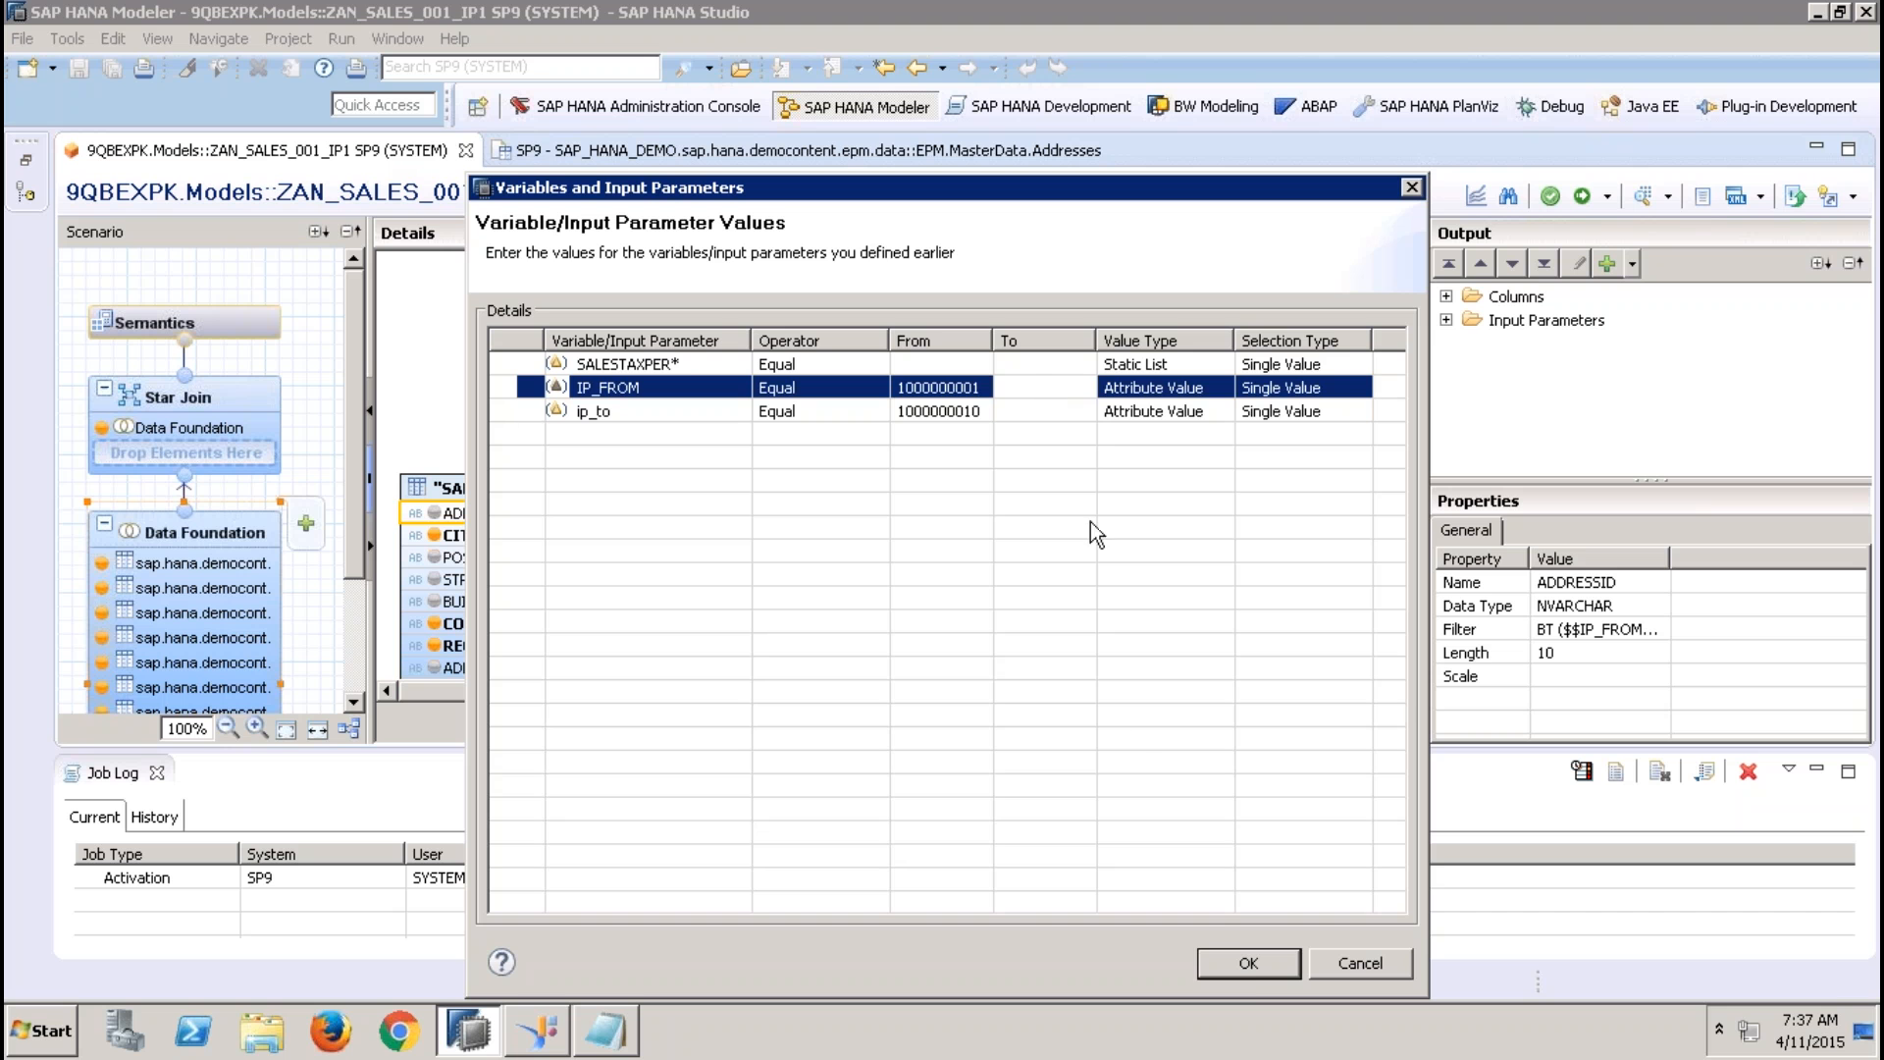
Choose 12.36 from the value help for the mandatory SALESTAXPER parameter and run the data preview
{"action": "left_click", "coordinate": [1244, 965]}
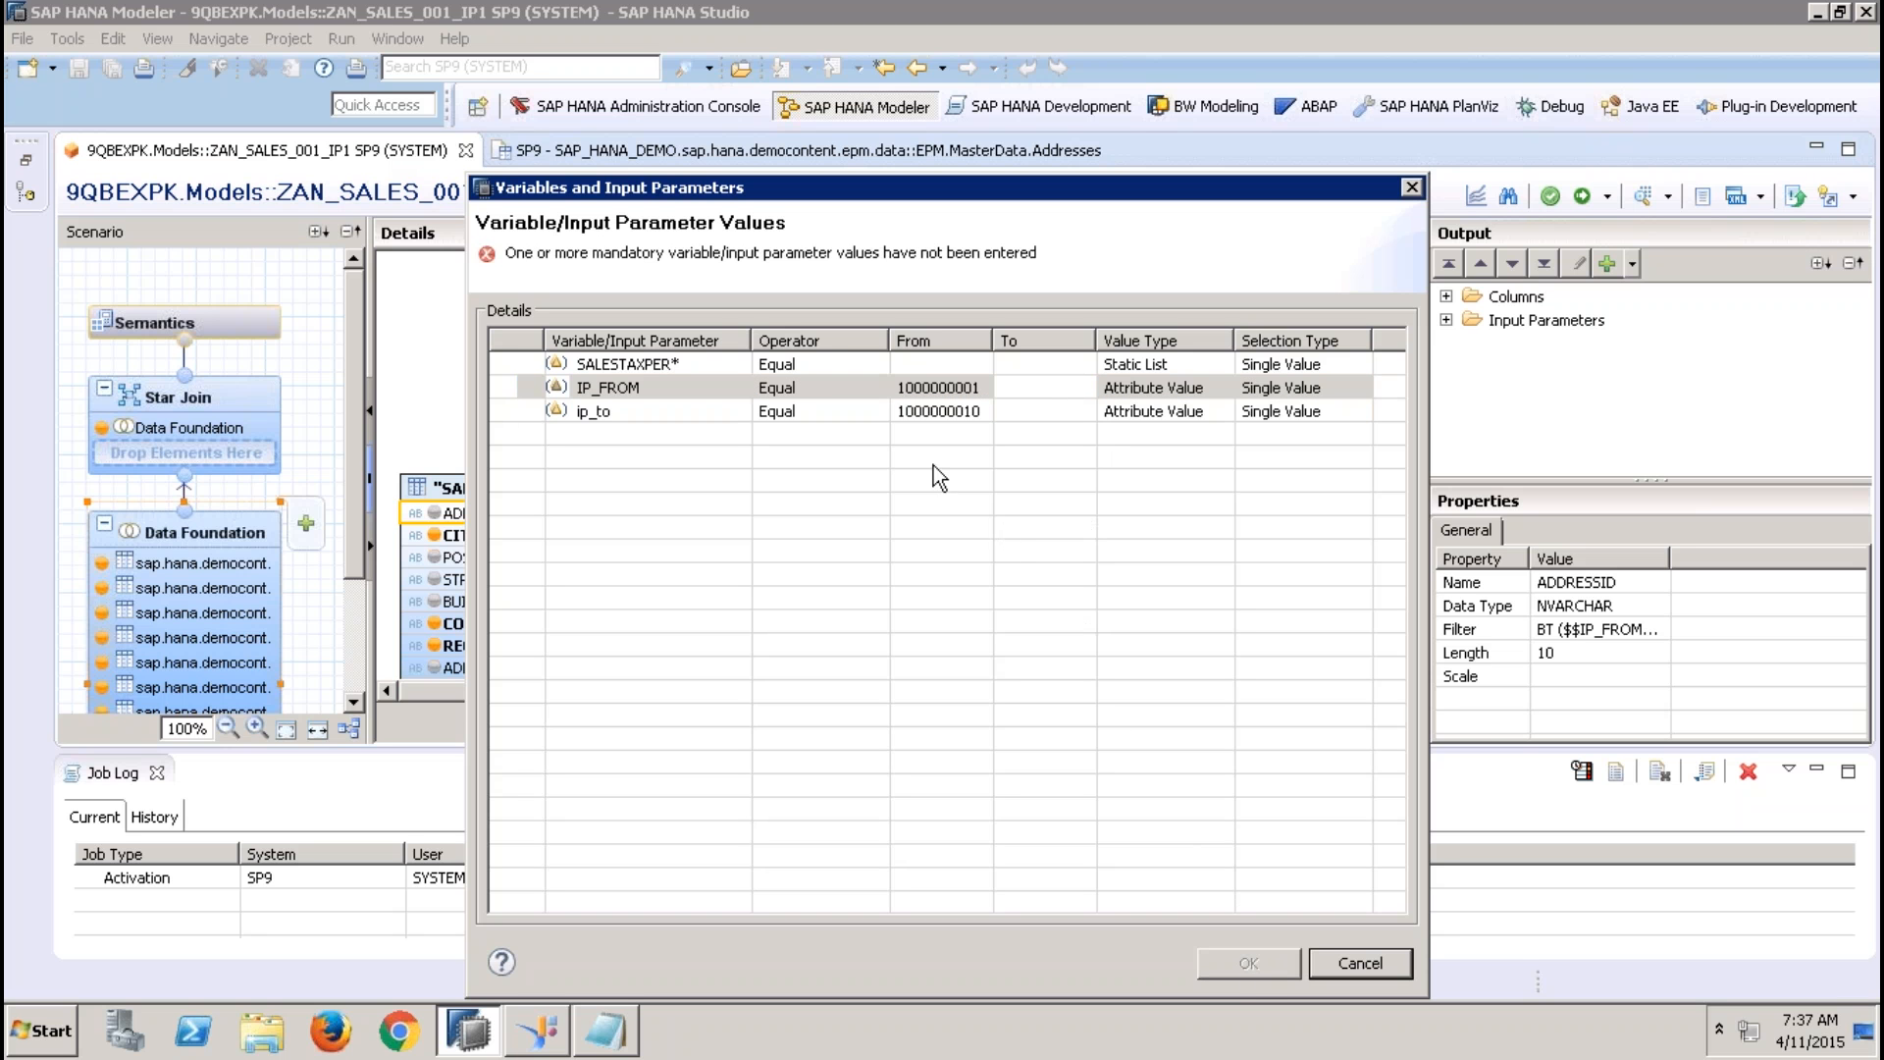
{"action": "left_click", "coordinate": [920, 365]}
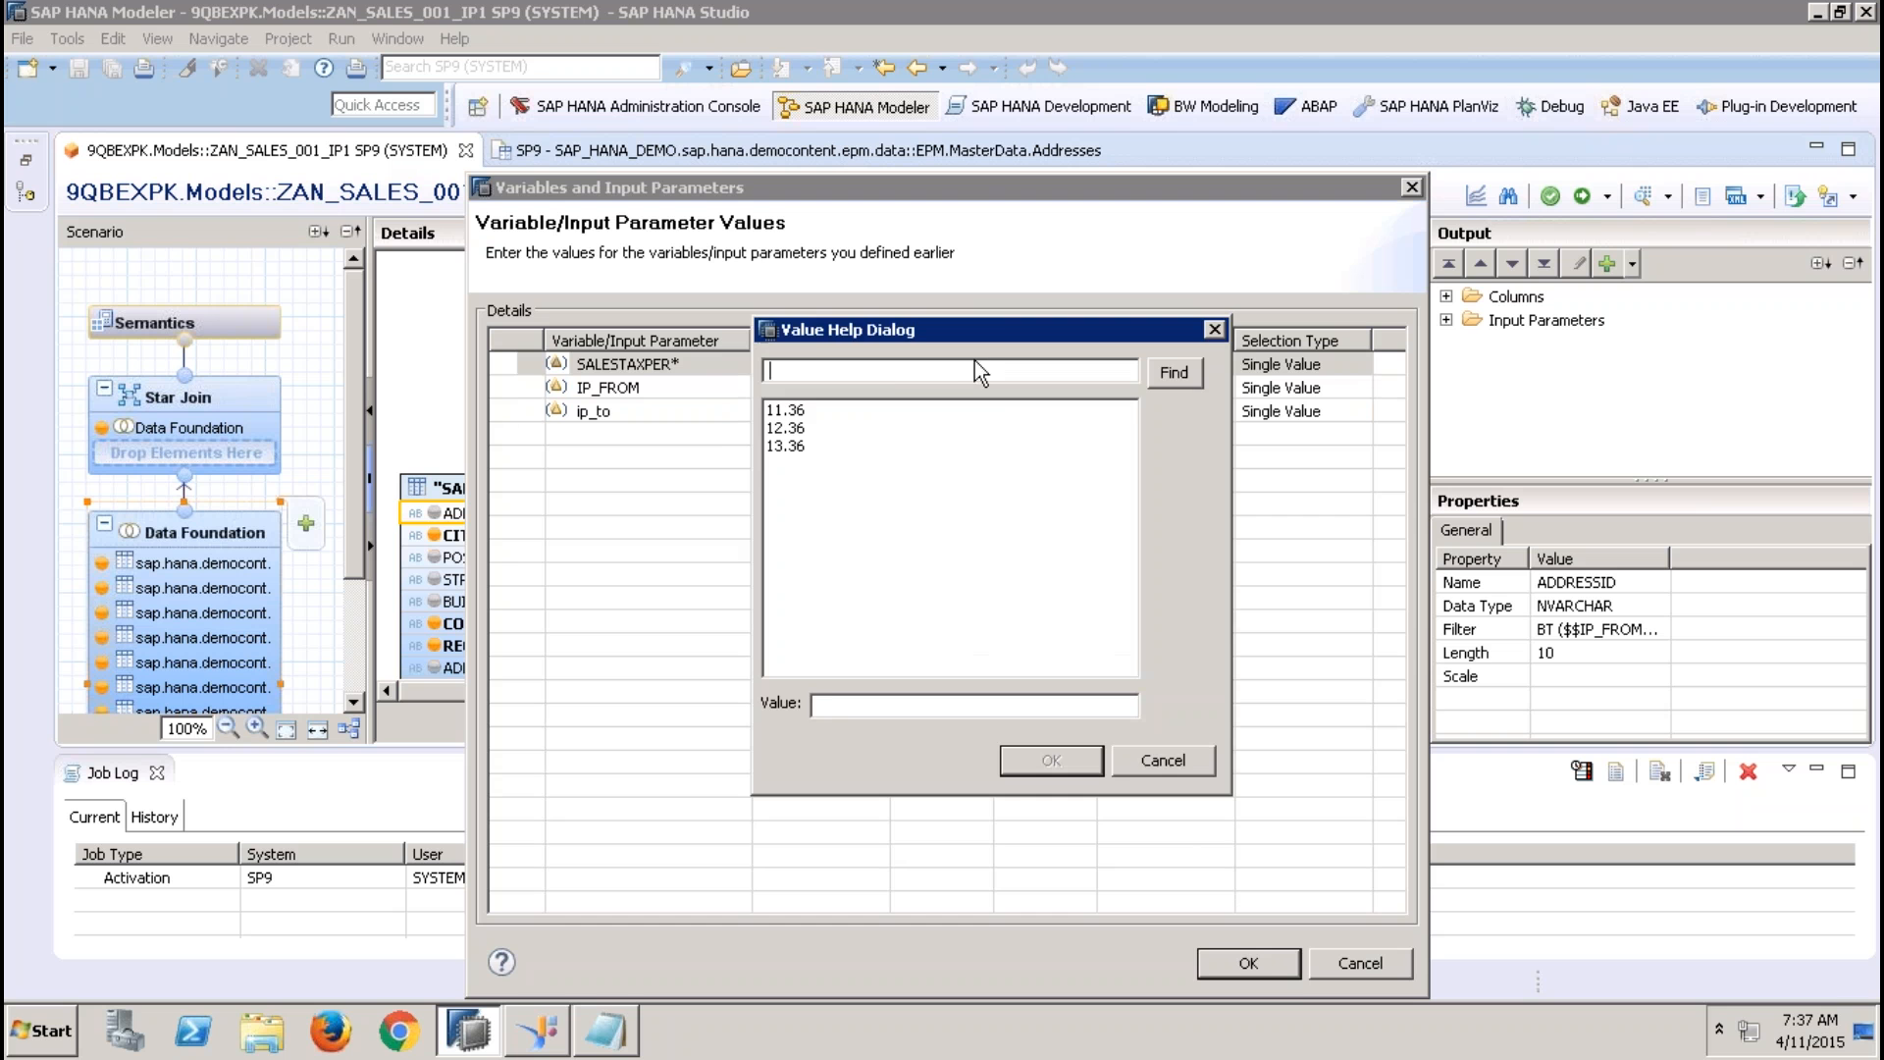
{"action": "left_click", "coordinate": [976, 364]}
{"action": "double_click", "coordinate": [796, 432]}
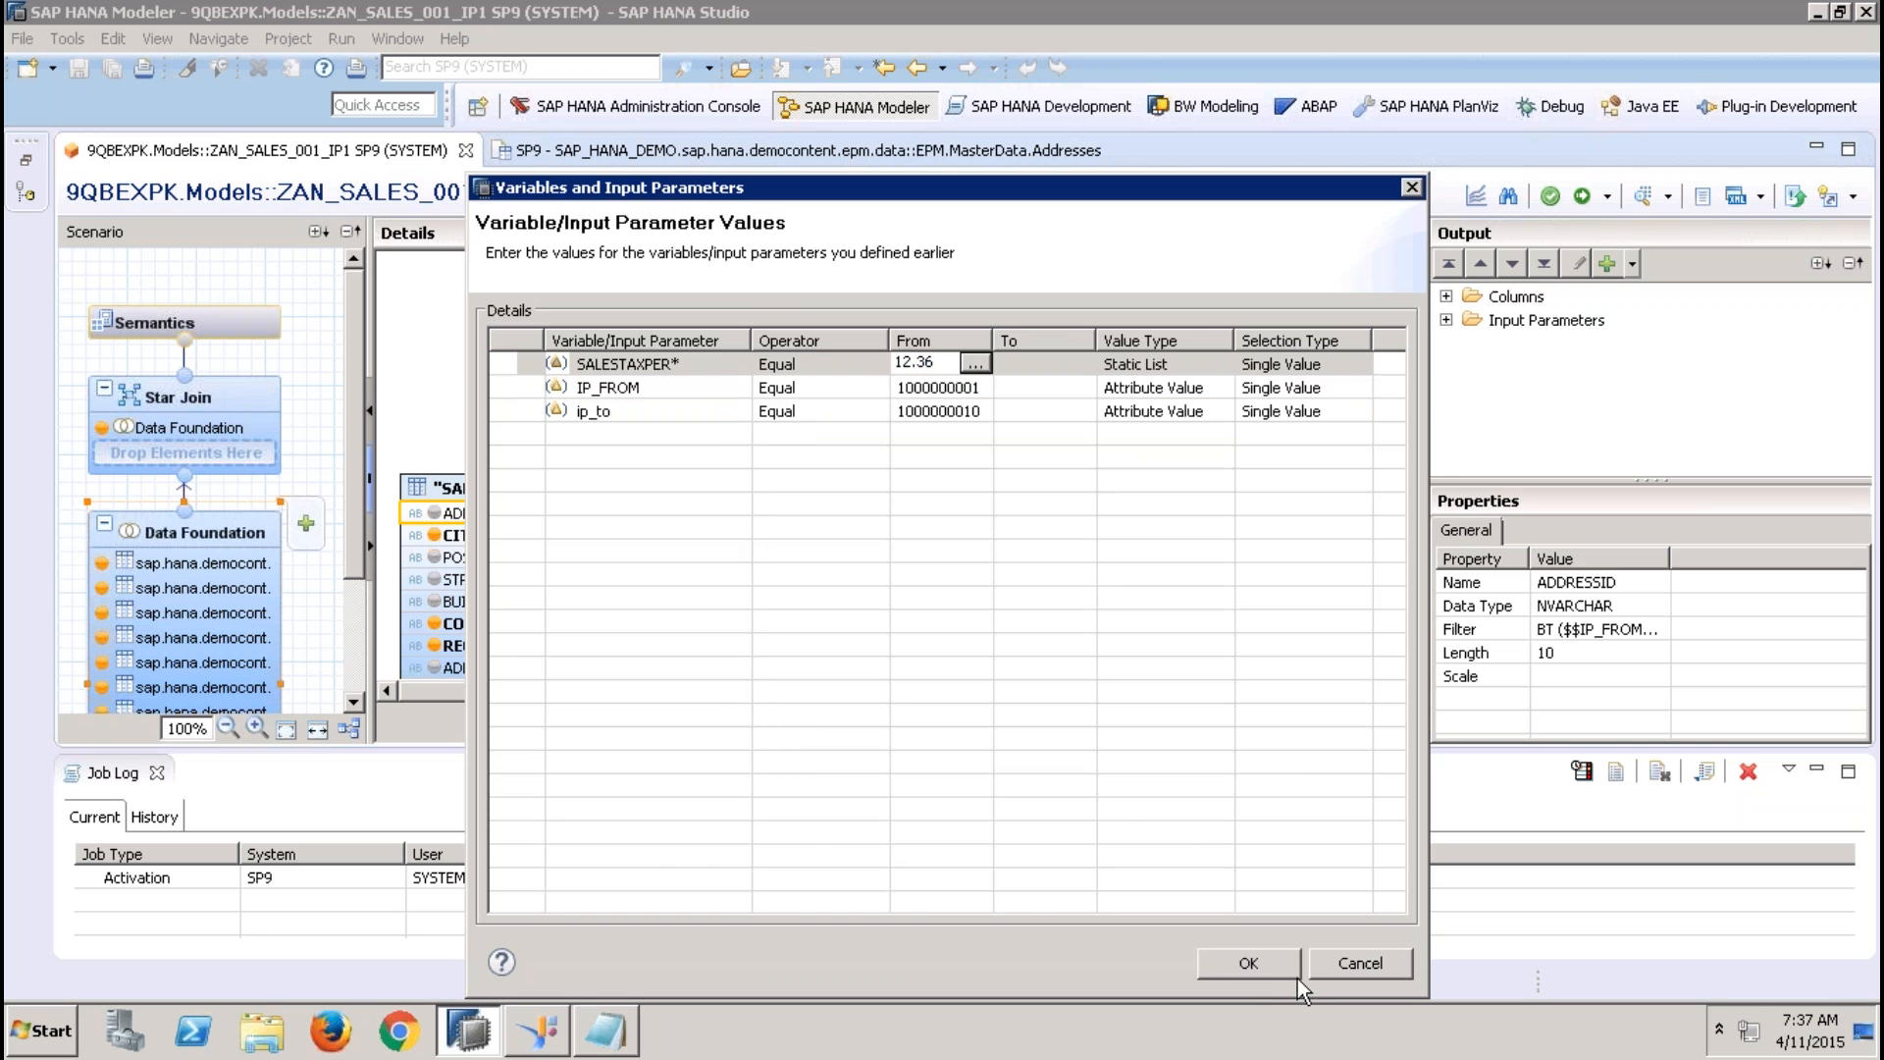
{"action": "left_click", "coordinate": [1261, 965]}
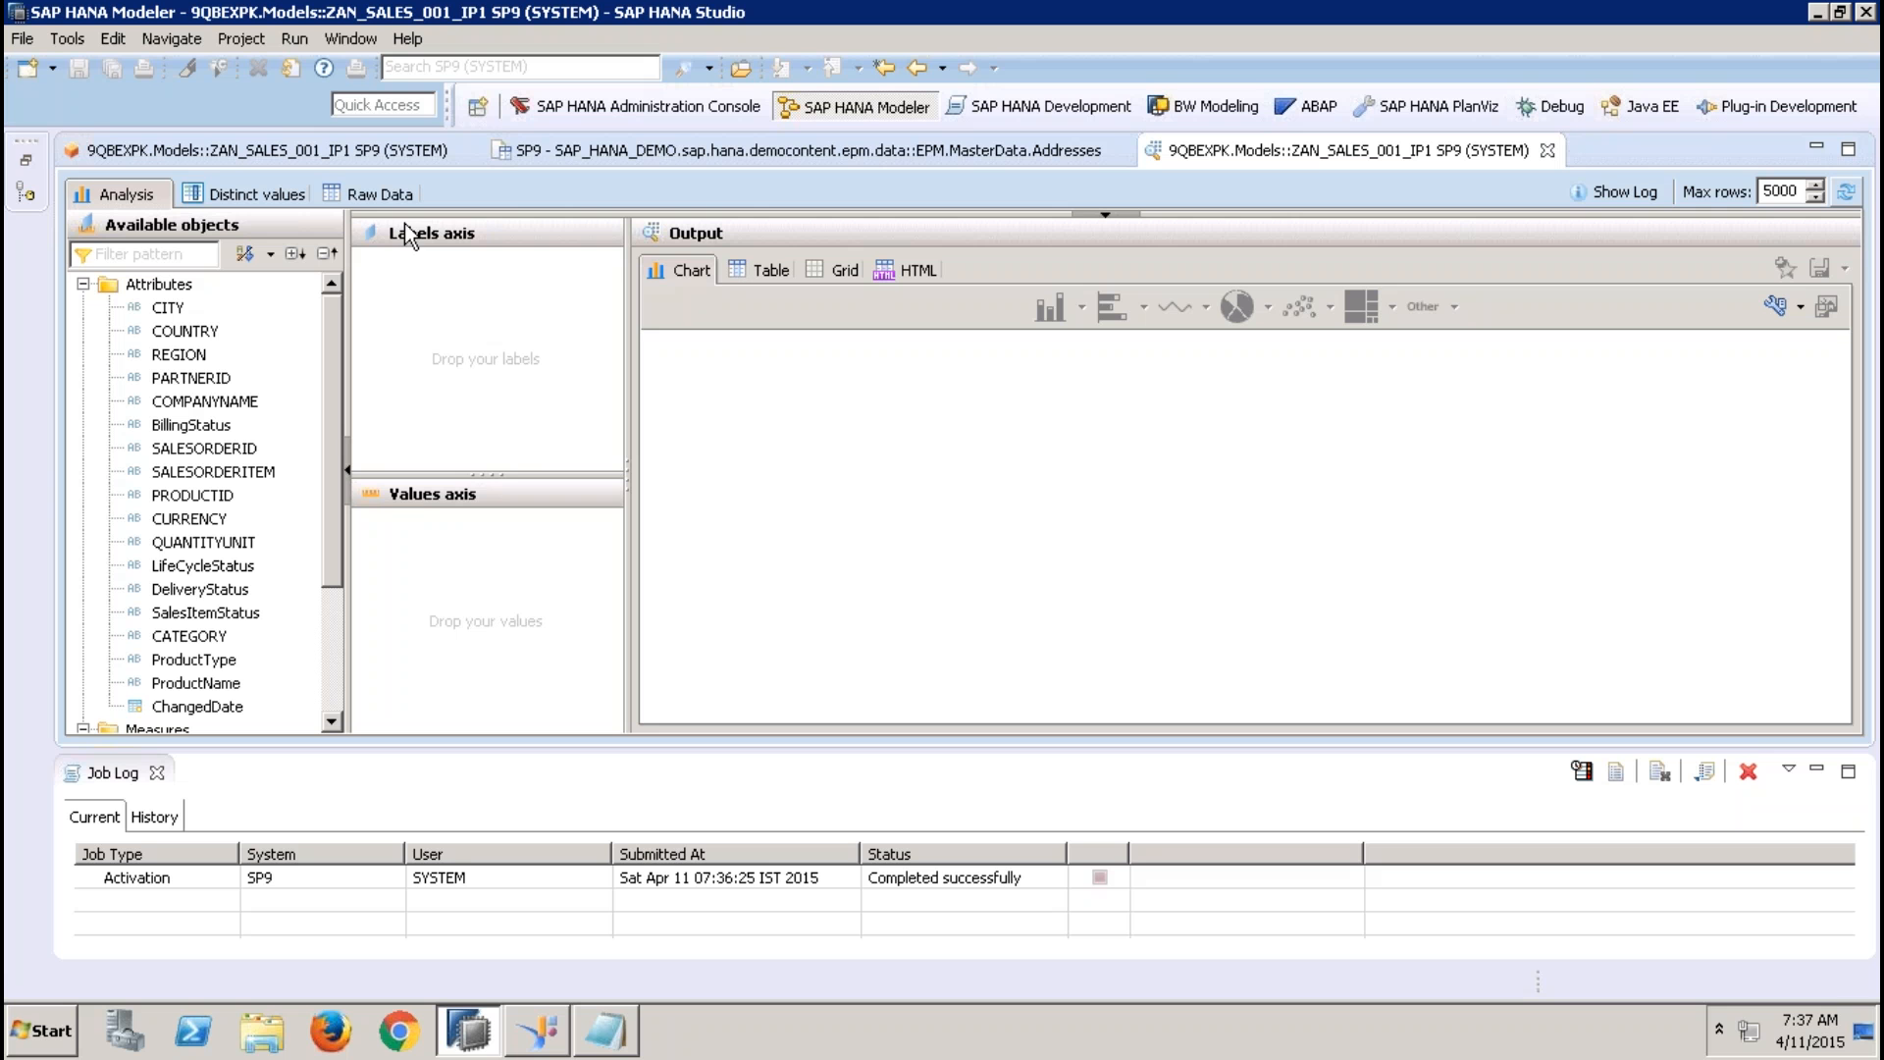
Put COMPANYNAME and CITY on the labels axis of the analysis and show the output as a table
{"action": "left_click", "coordinate": [251, 404]}
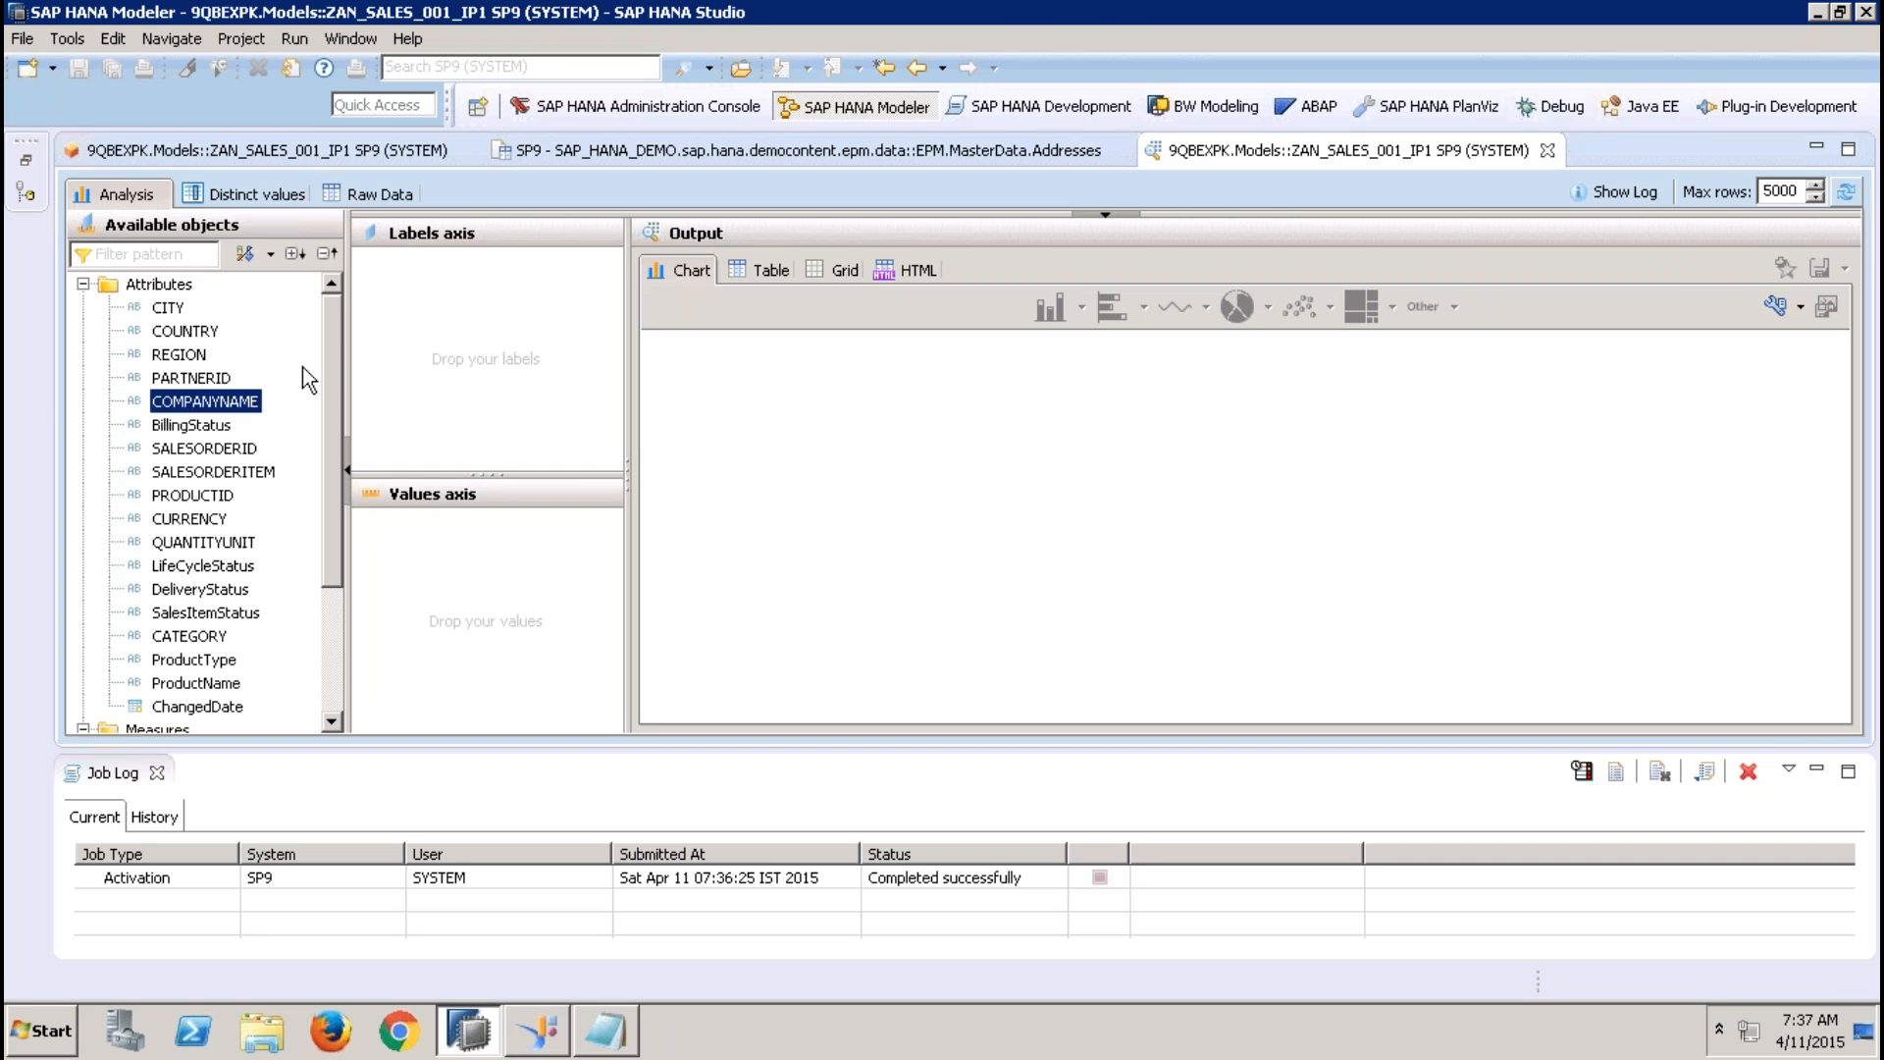
{"action": "left_click_drag", "start_coordinate": [205, 401], "coordinate": [462, 267]}
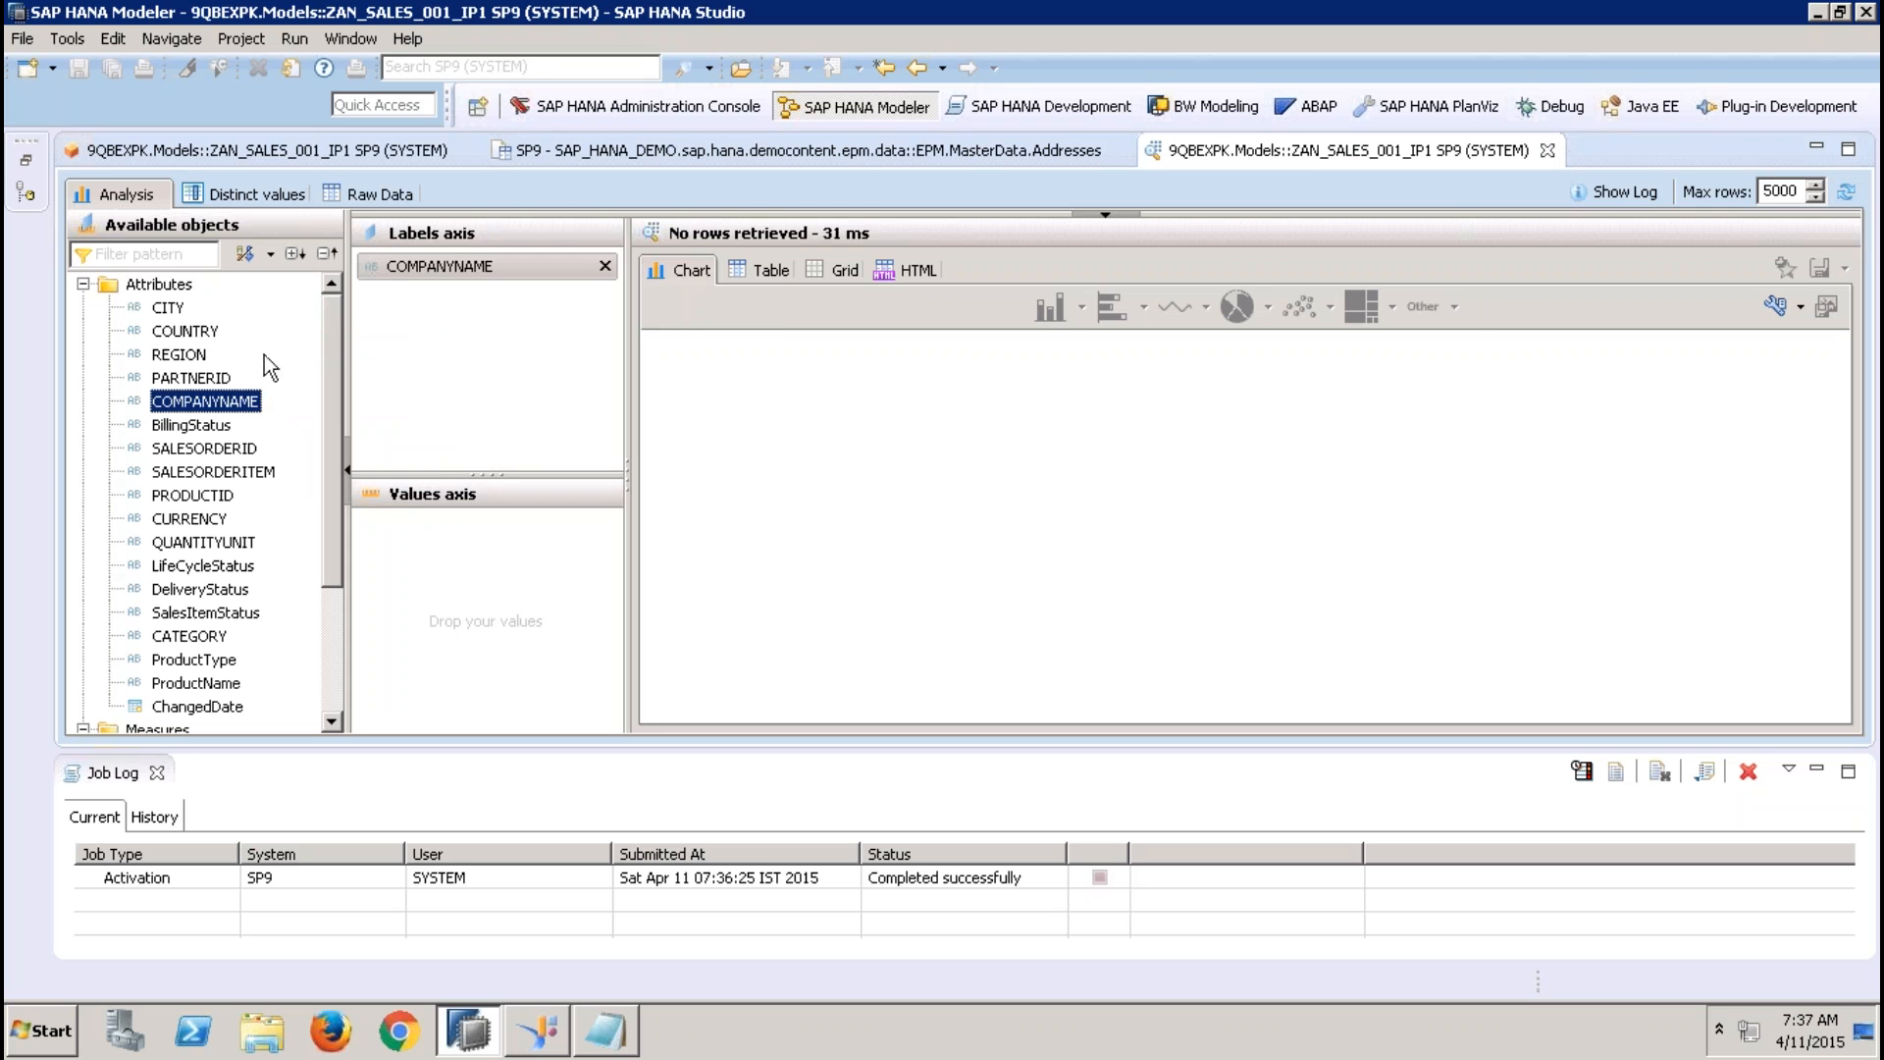
{"action": "left_click", "coordinate": [761, 270]}
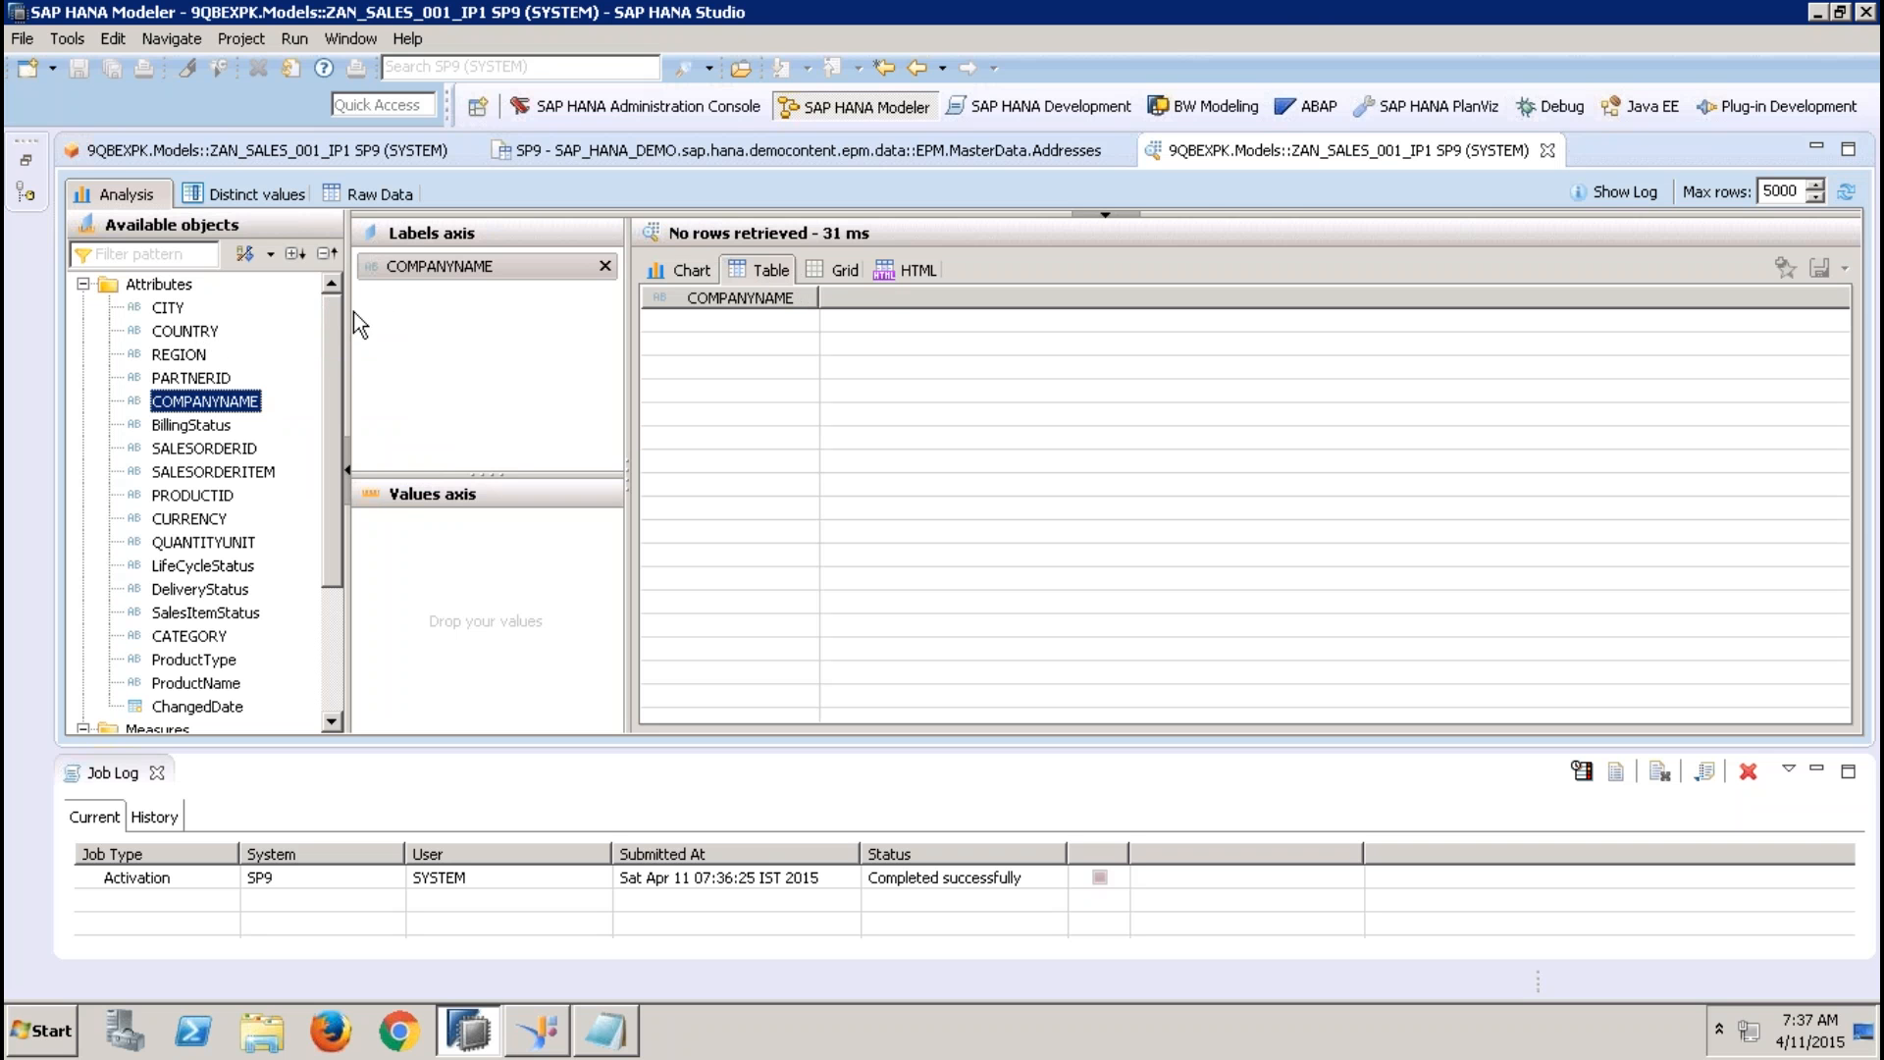
{"action": "left_click", "coordinate": [180, 310]}
{"action": "left_click_drag", "start_coordinate": [334, 329], "coordinate": [422, 304]}
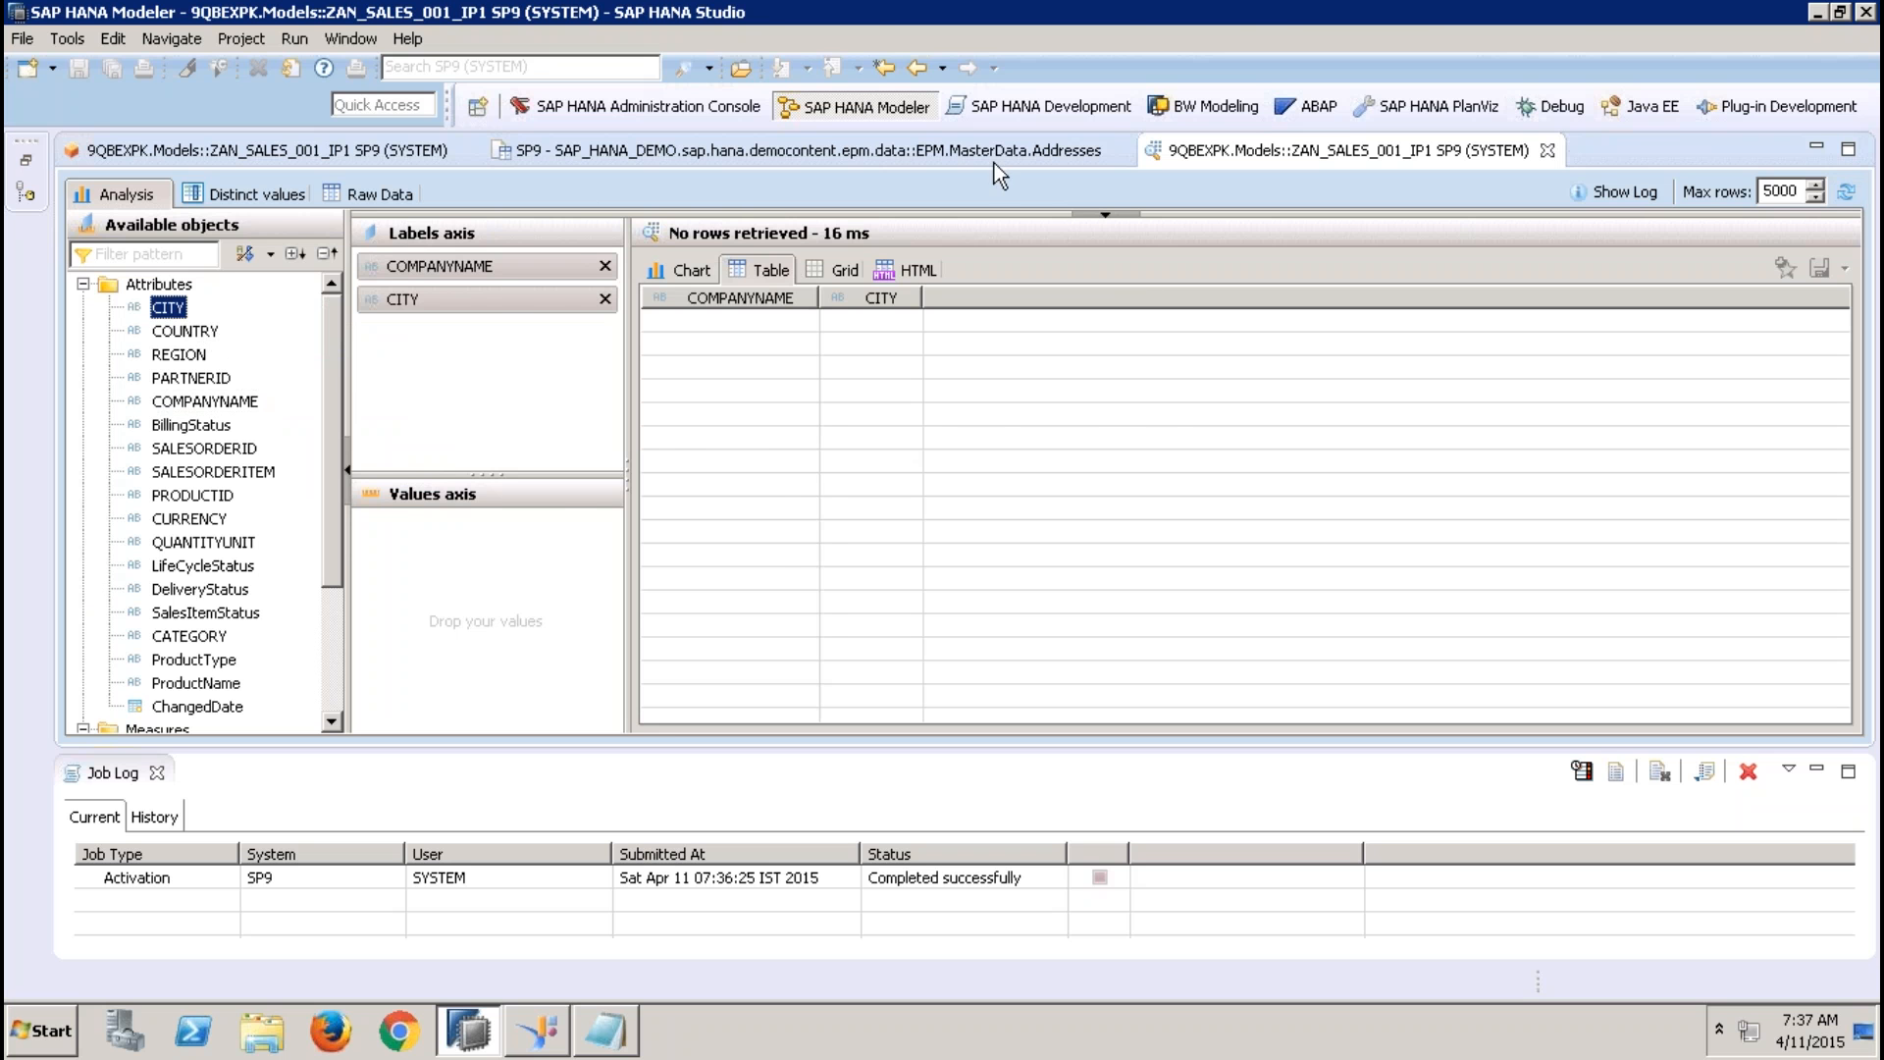
Check the ADDRESSID values in the EPM.MasterData.Addresses data against the entered range, and close the analytic view's data preview
{"action": "left_click", "coordinate": [908, 152]}
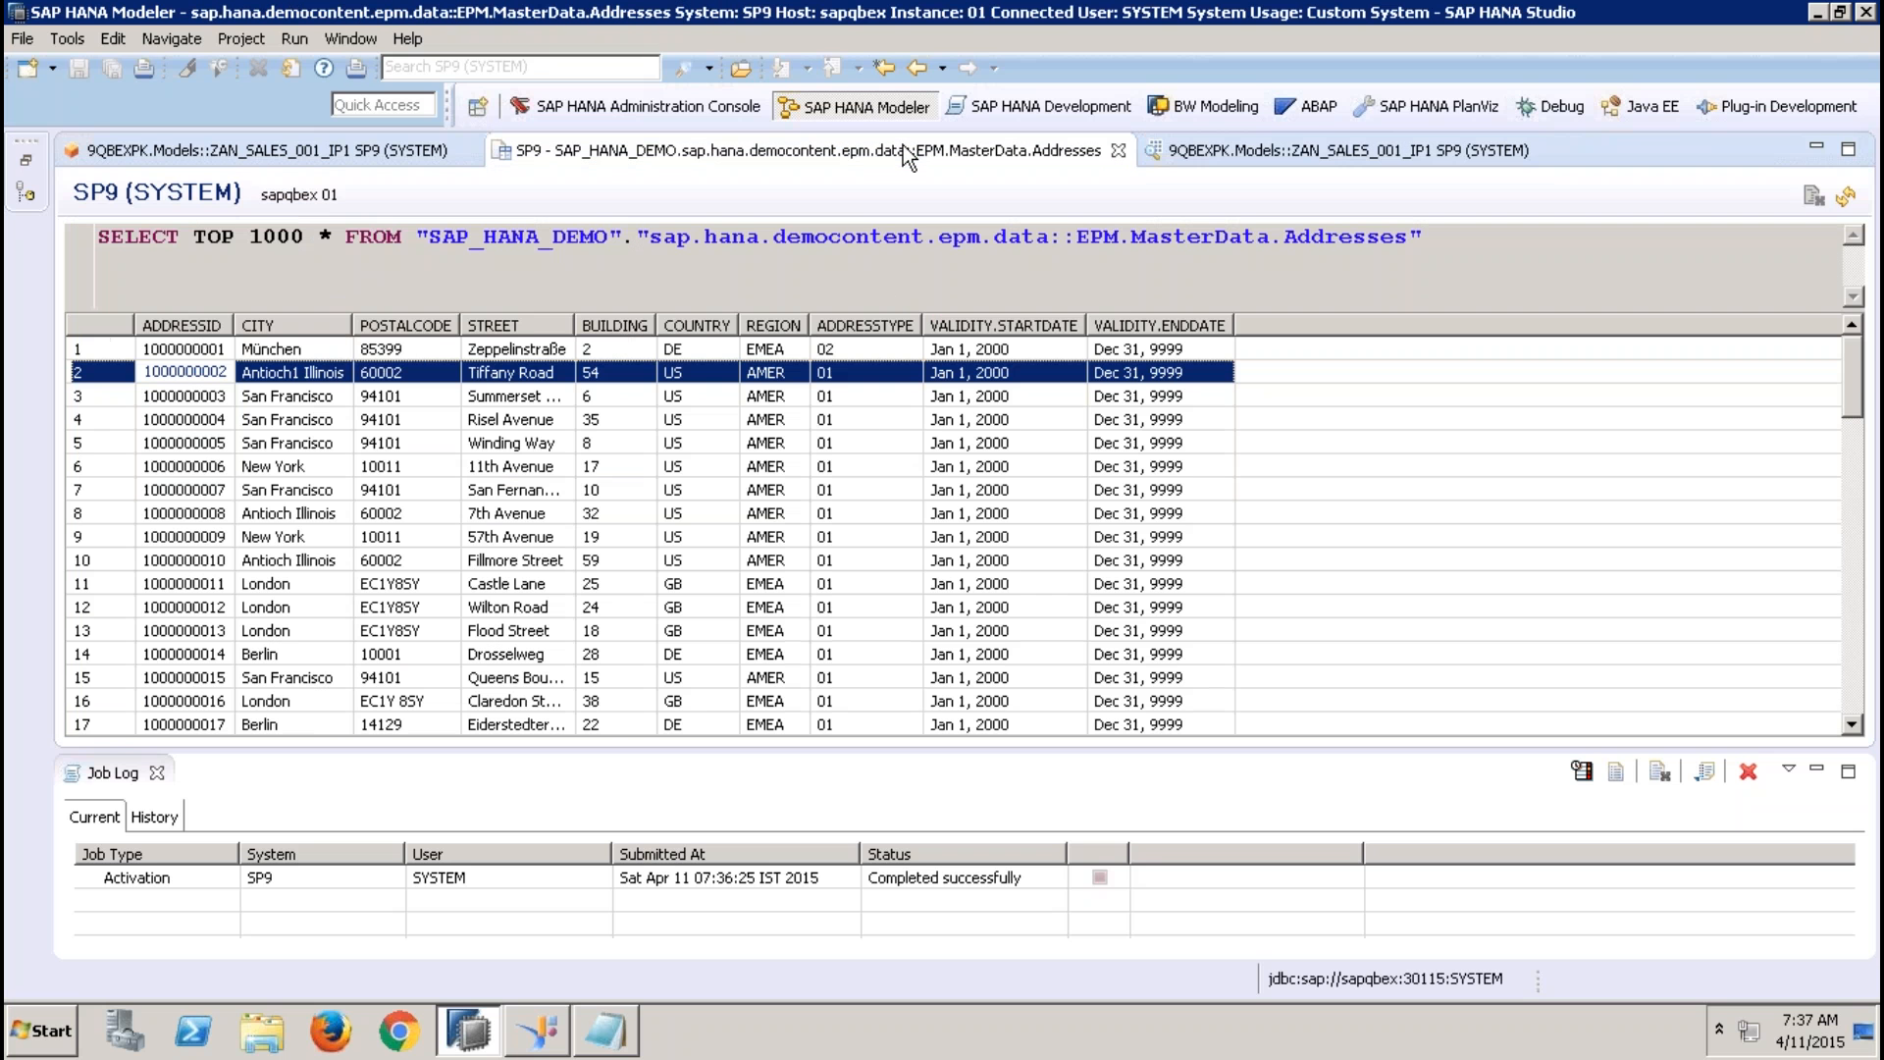
{"action": "left_click", "coordinate": [197, 351]}
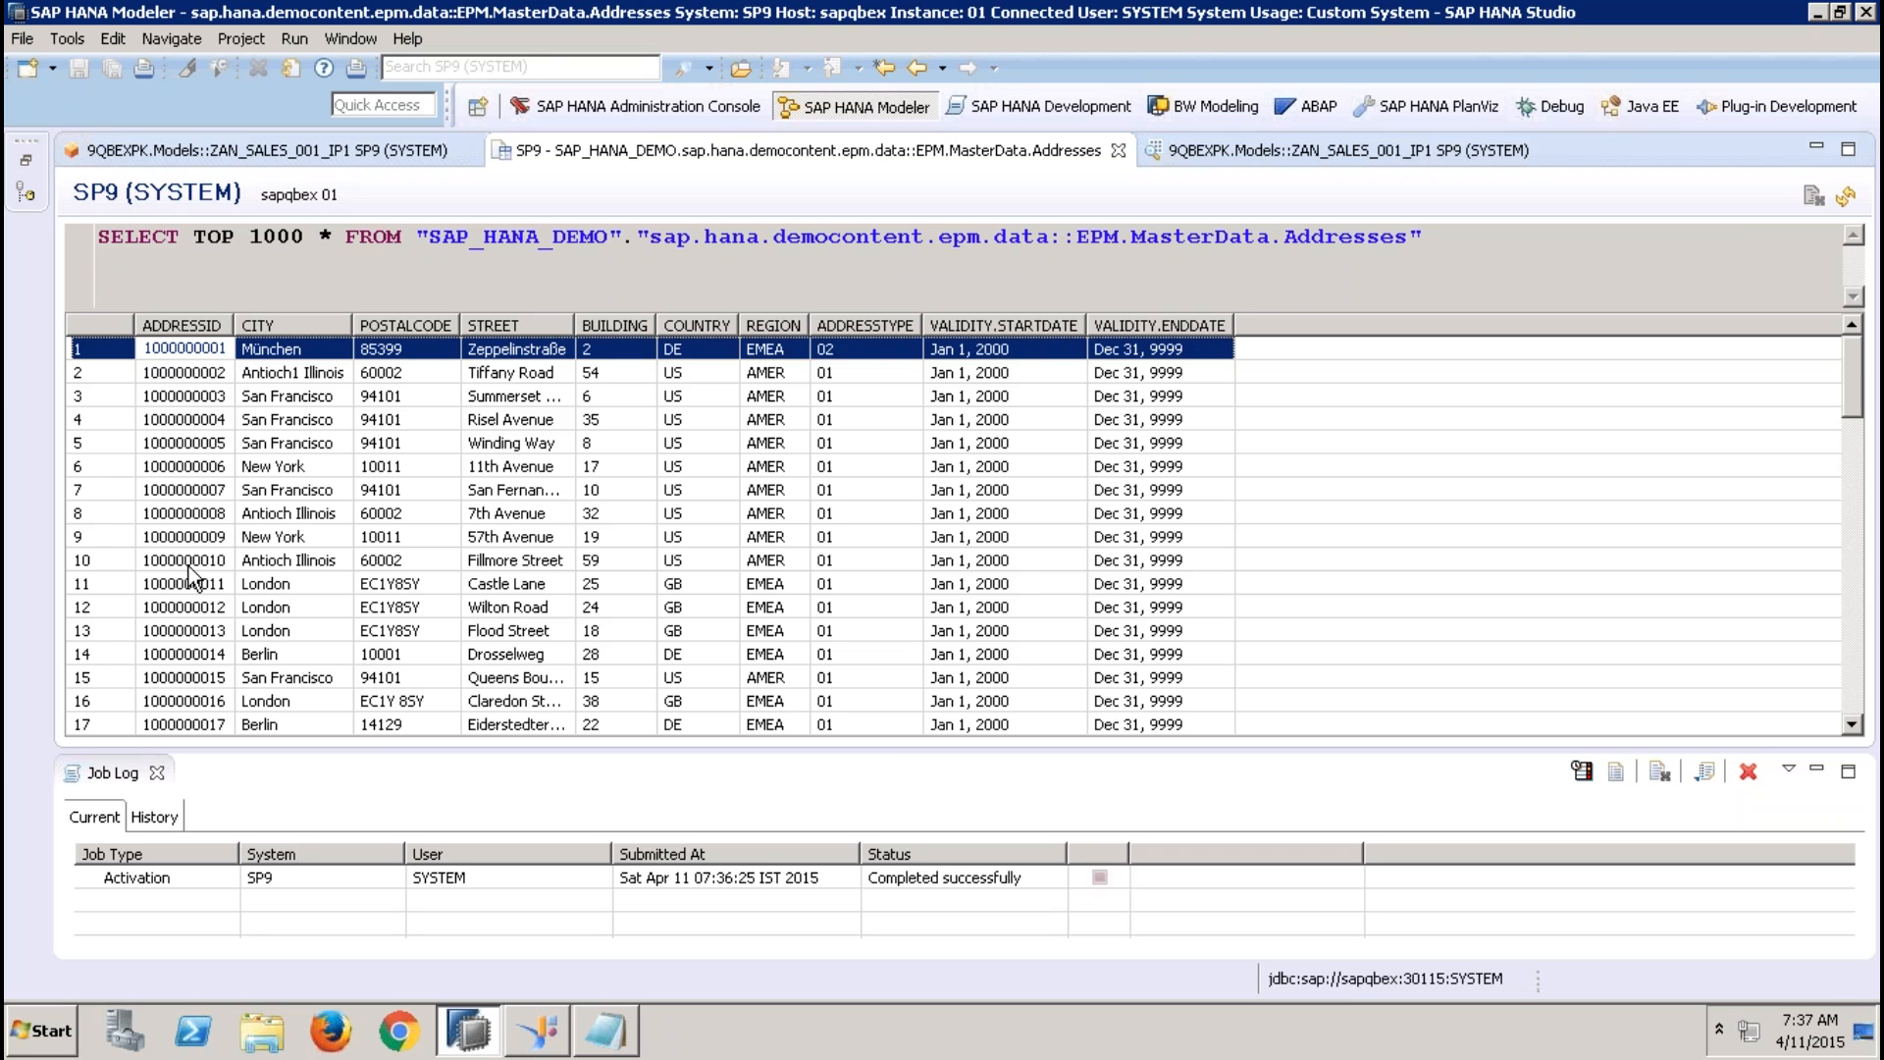
{"action": "left_click", "coordinate": [365, 157]}
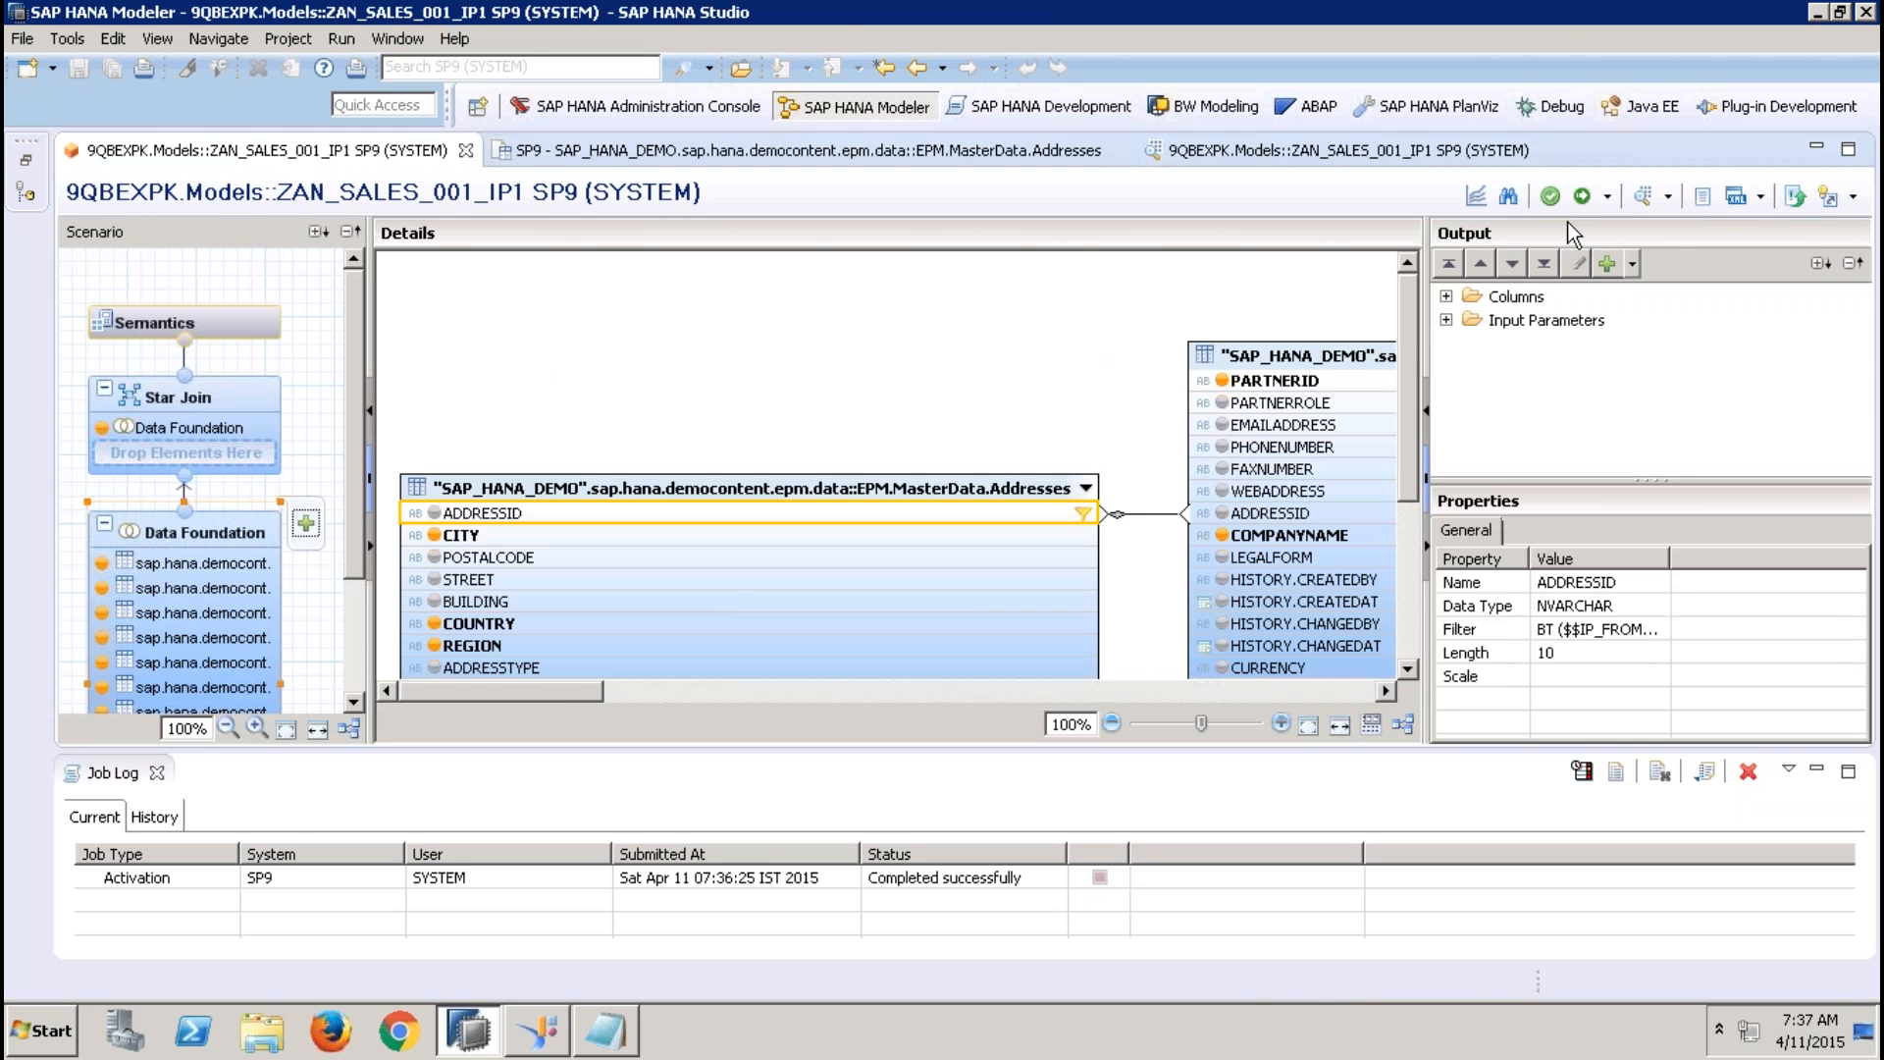
{"action": "left_click", "coordinate": [1544, 151]}
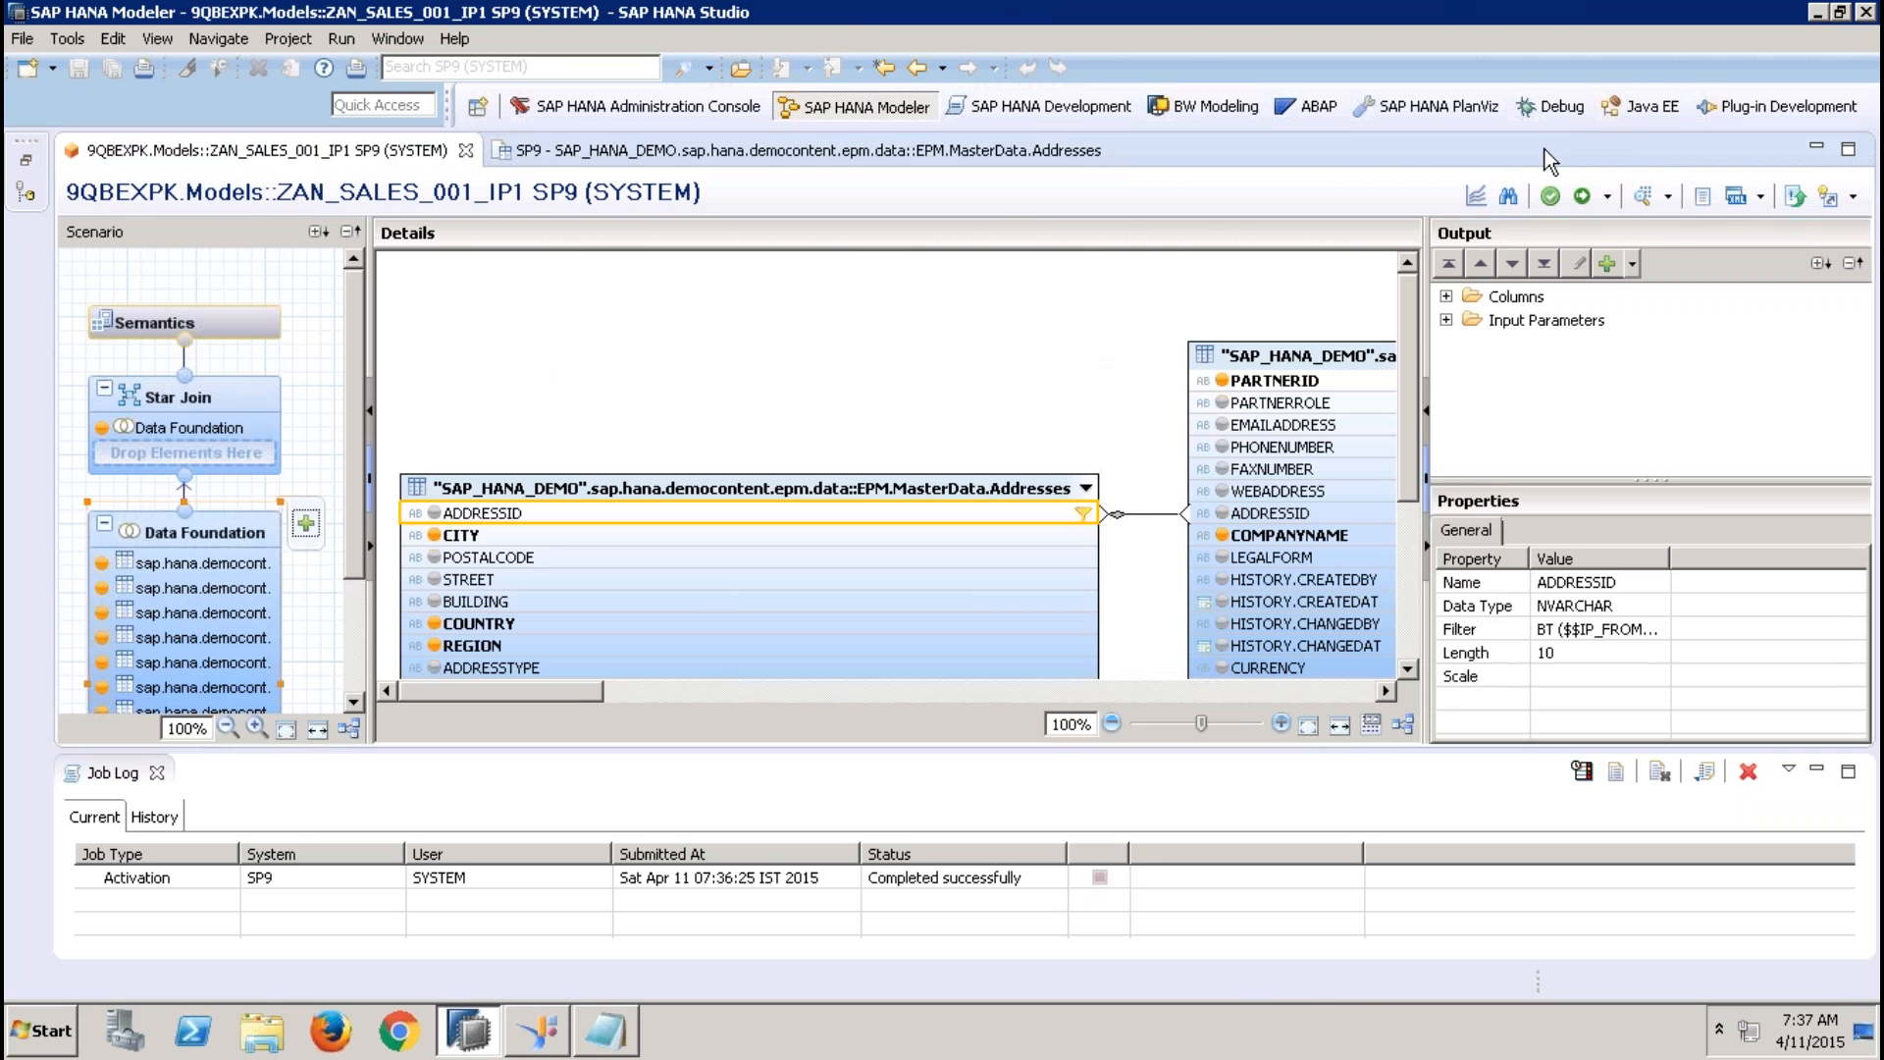
{"action": "left_click", "coordinate": [719, 155]}
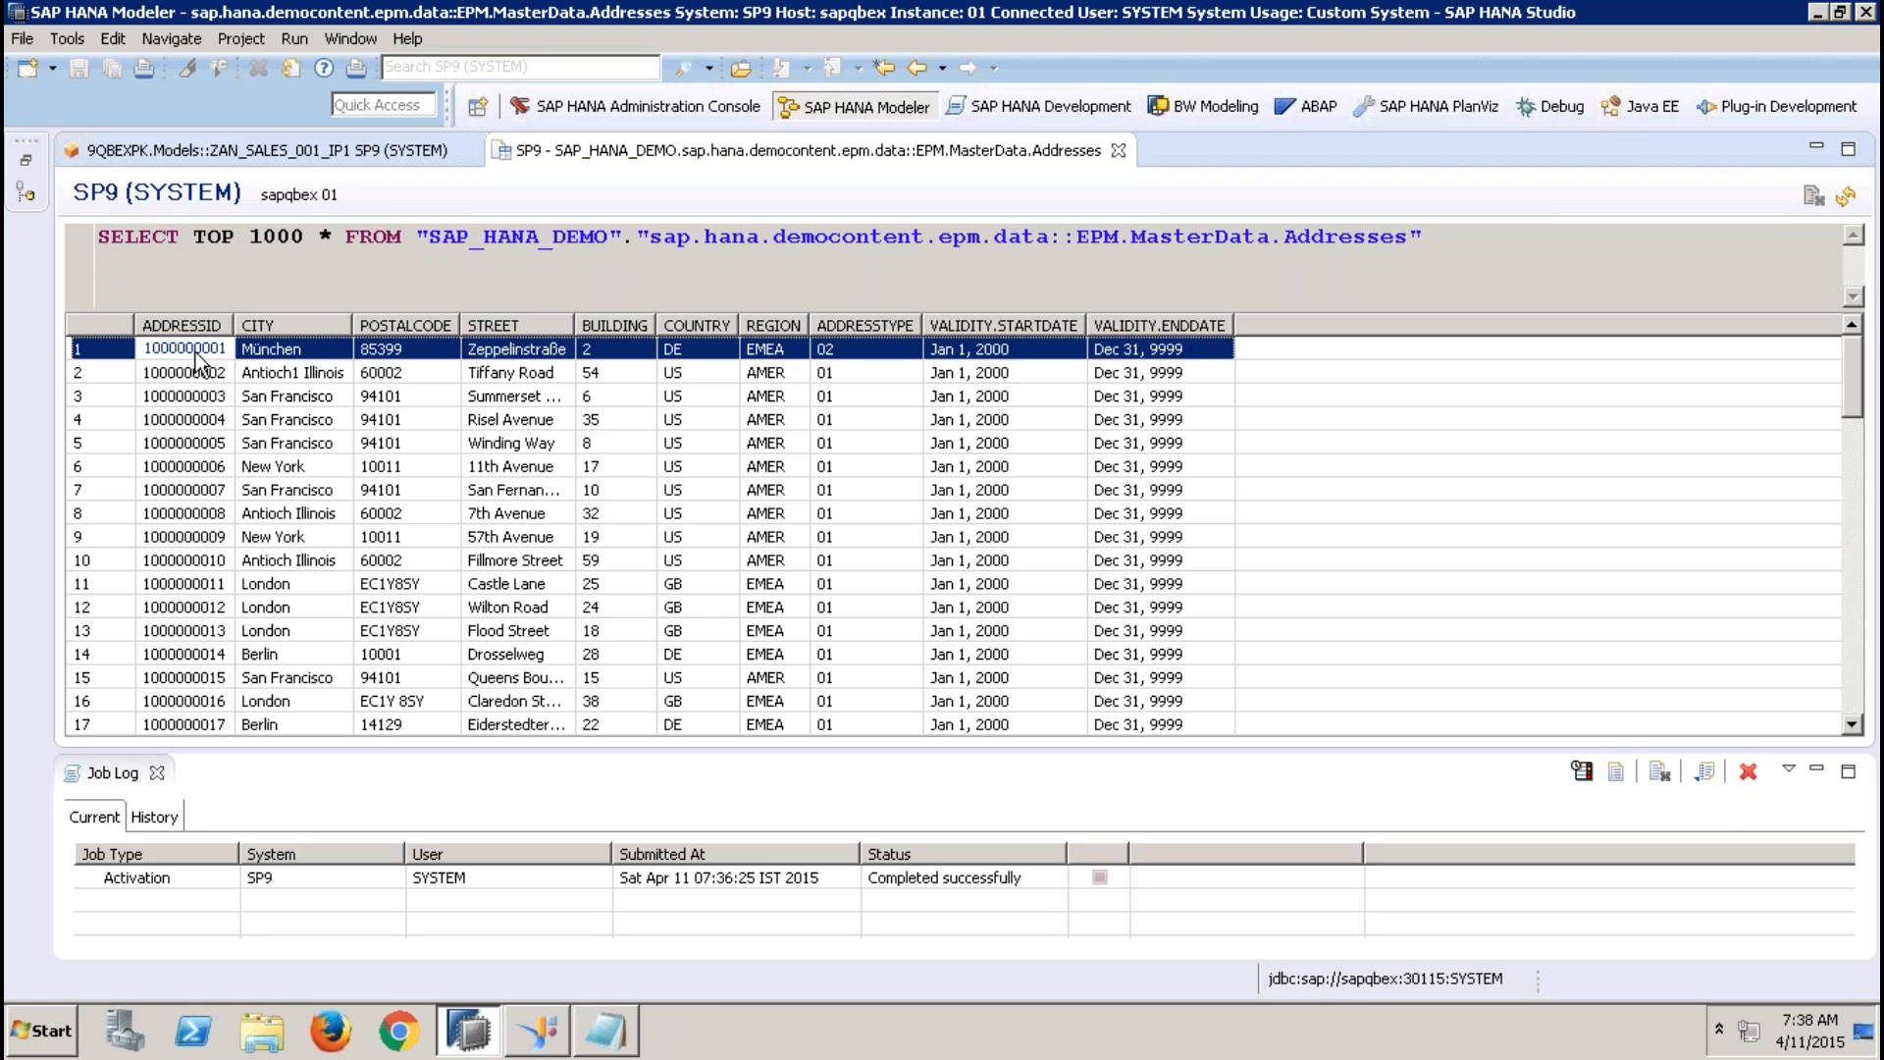
Start a new data preview of the ZAN_SALES_001_IP1 analytic view and choose 12.36 as the SALESTAXPER value
{"action": "left_click", "coordinate": [361, 157]}
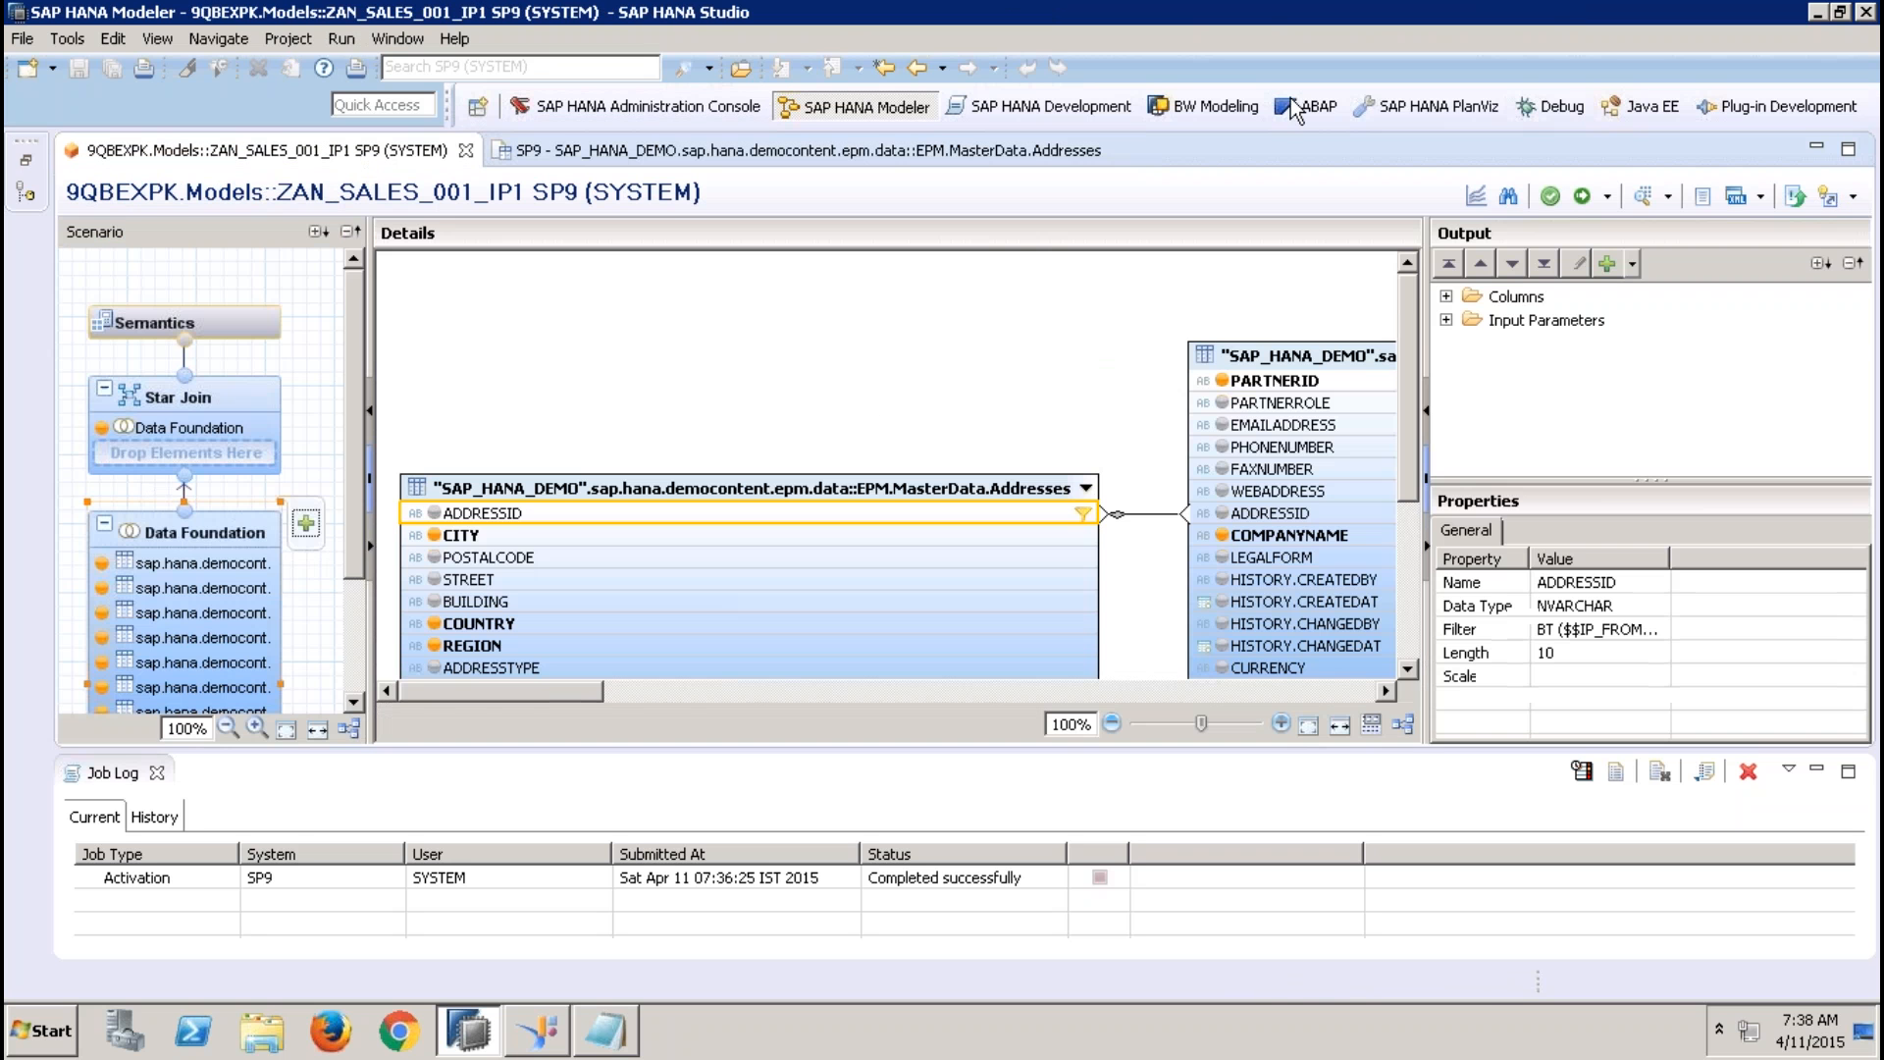
{"action": "left_click", "coordinate": [1644, 196]}
{"action": "left_click", "coordinate": [908, 365]}
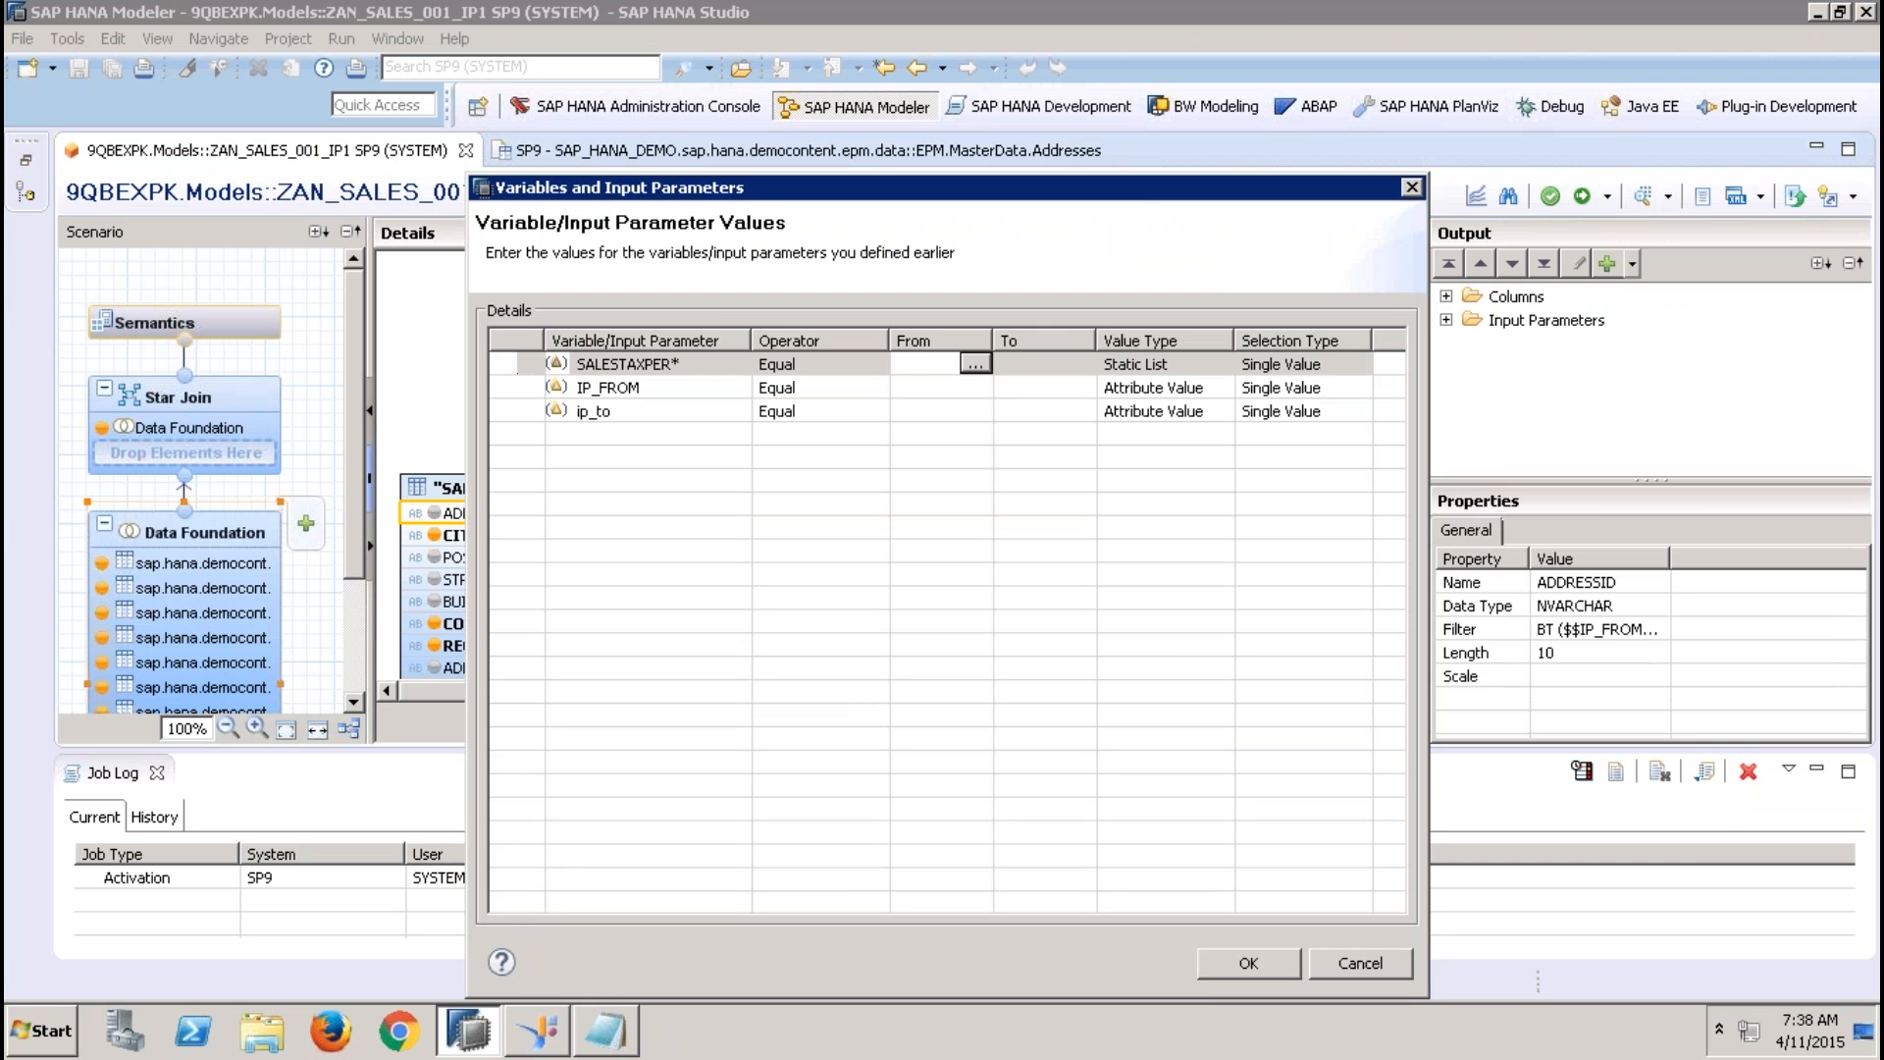
{"action": "left_click", "coordinate": [986, 364]}
{"action": "double_click", "coordinate": [790, 429]}
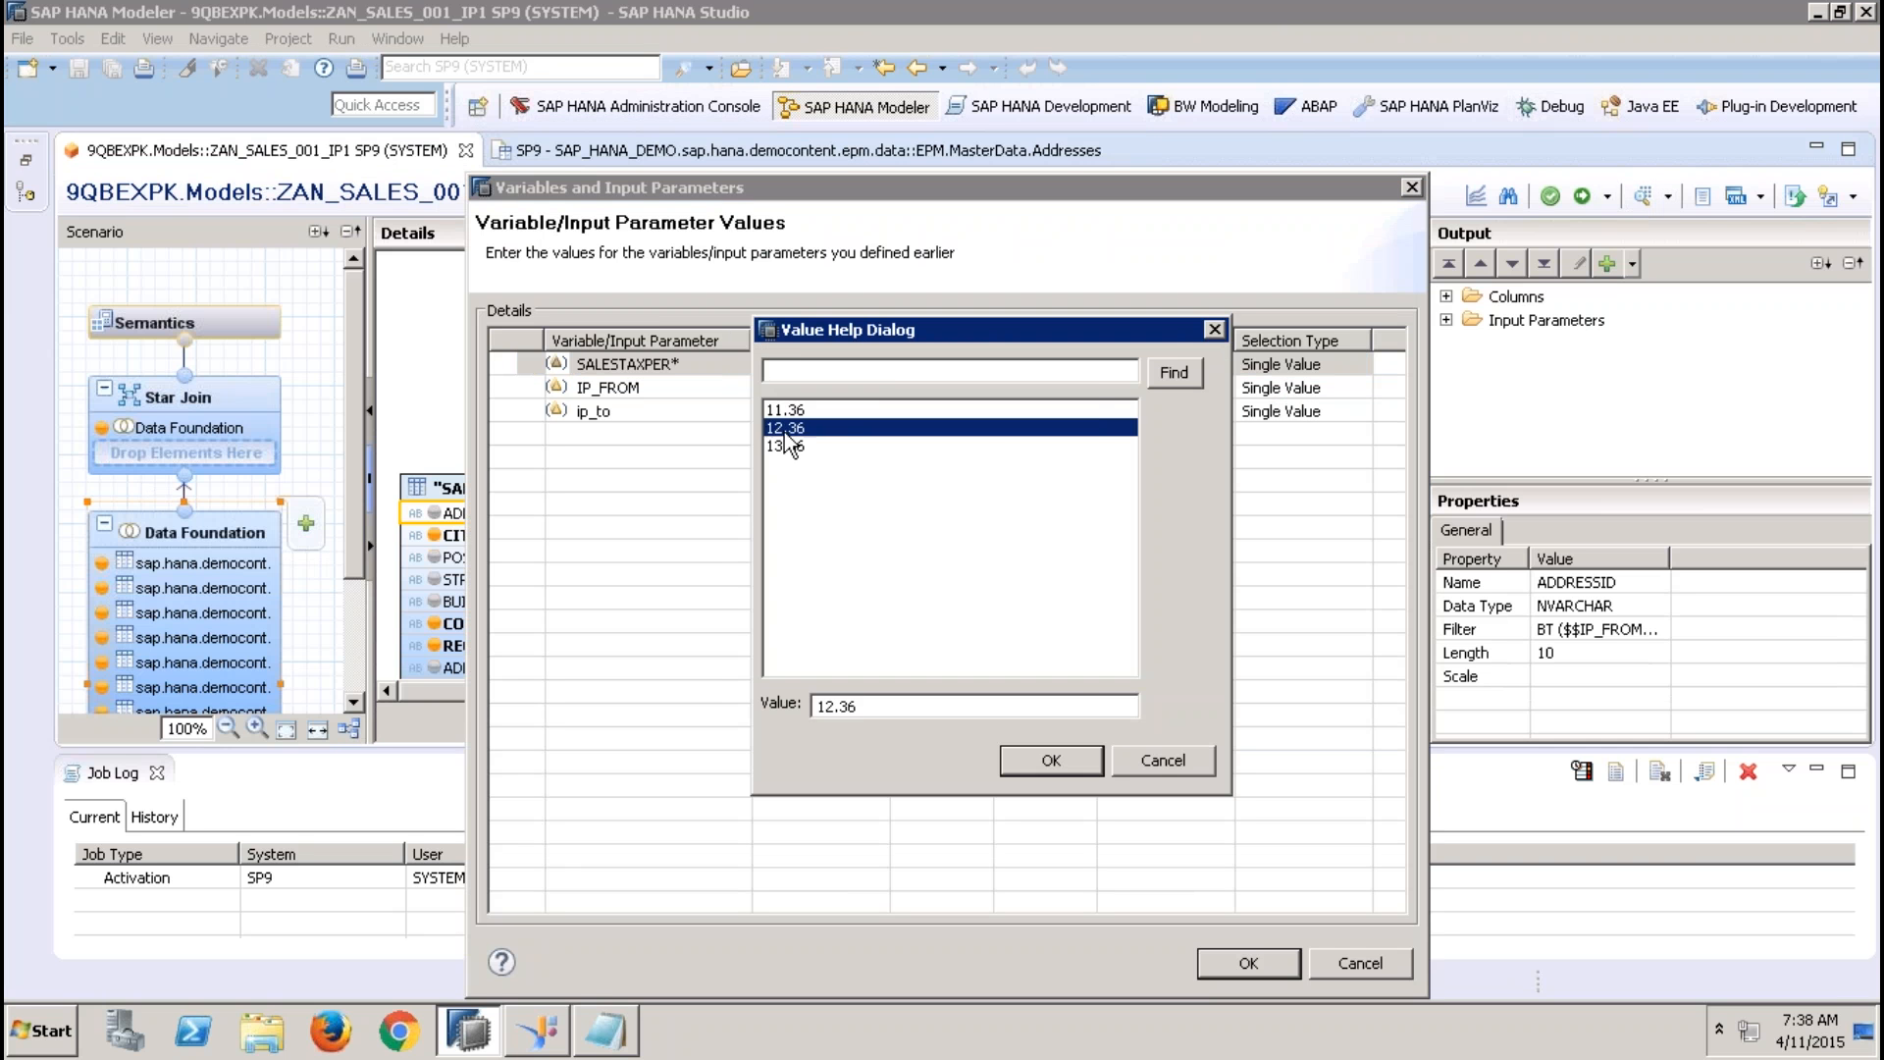
{"action": "left_click", "coordinate": [908, 389]}
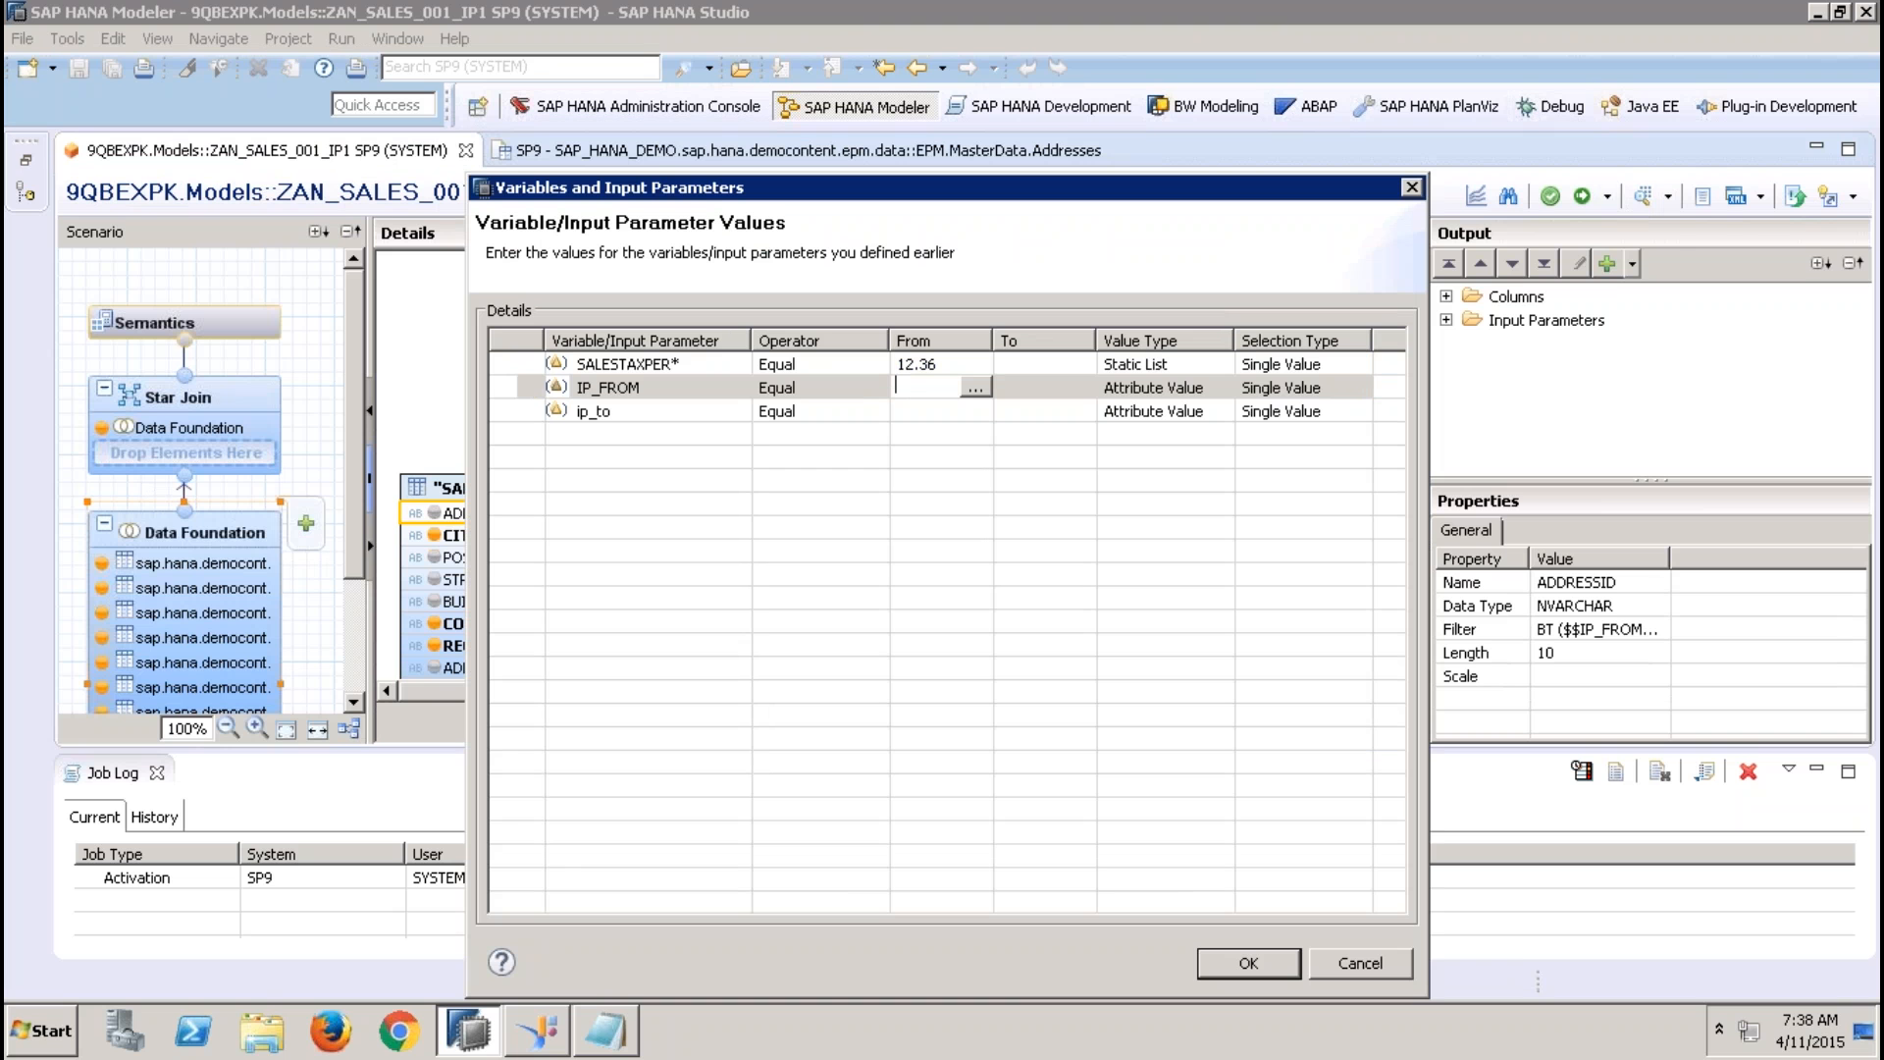
{"action": "type", "text": "100"}
{"action": "type", "text": "000"}
{"action": "type", "text": "000"}
{"action": "type", "text": "1"}
{"action": "left_click", "coordinate": [1065, 411]}
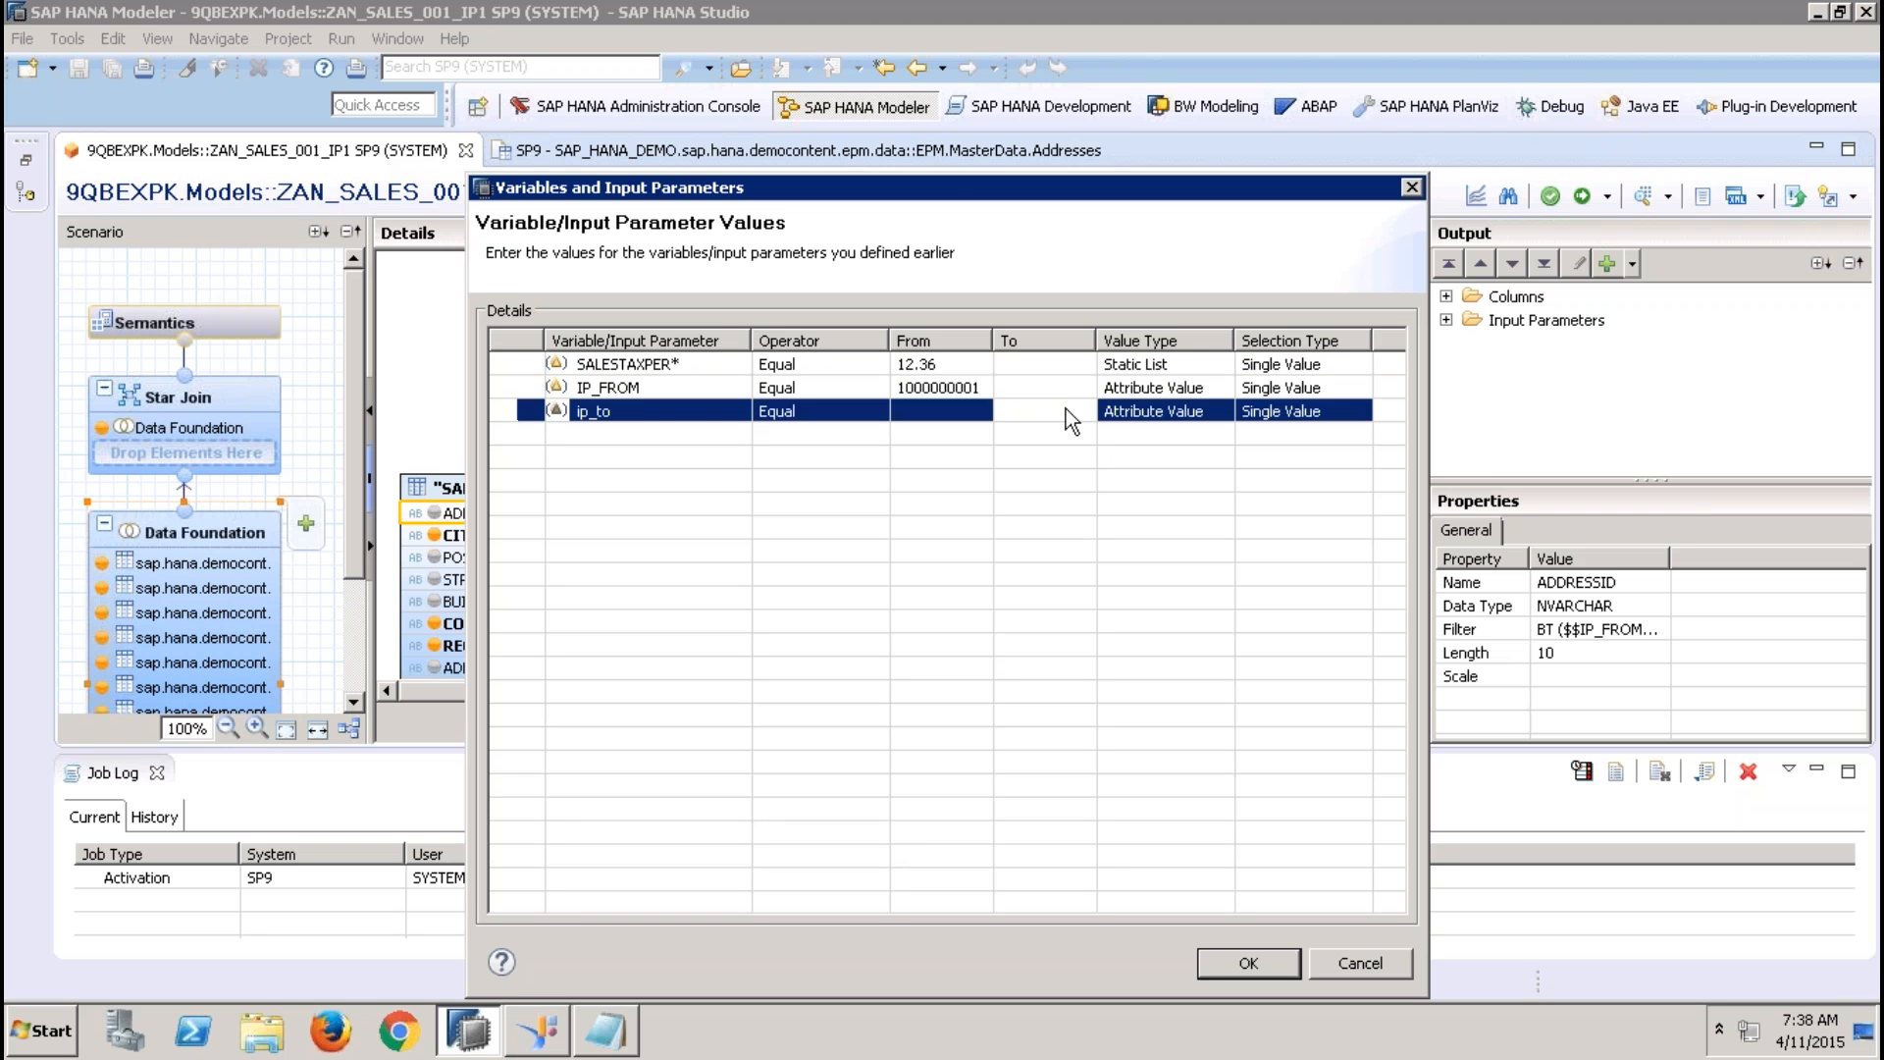
{"action": "left_click_drag", "start_coordinate": [992, 340], "coordinate": [1050, 340]}
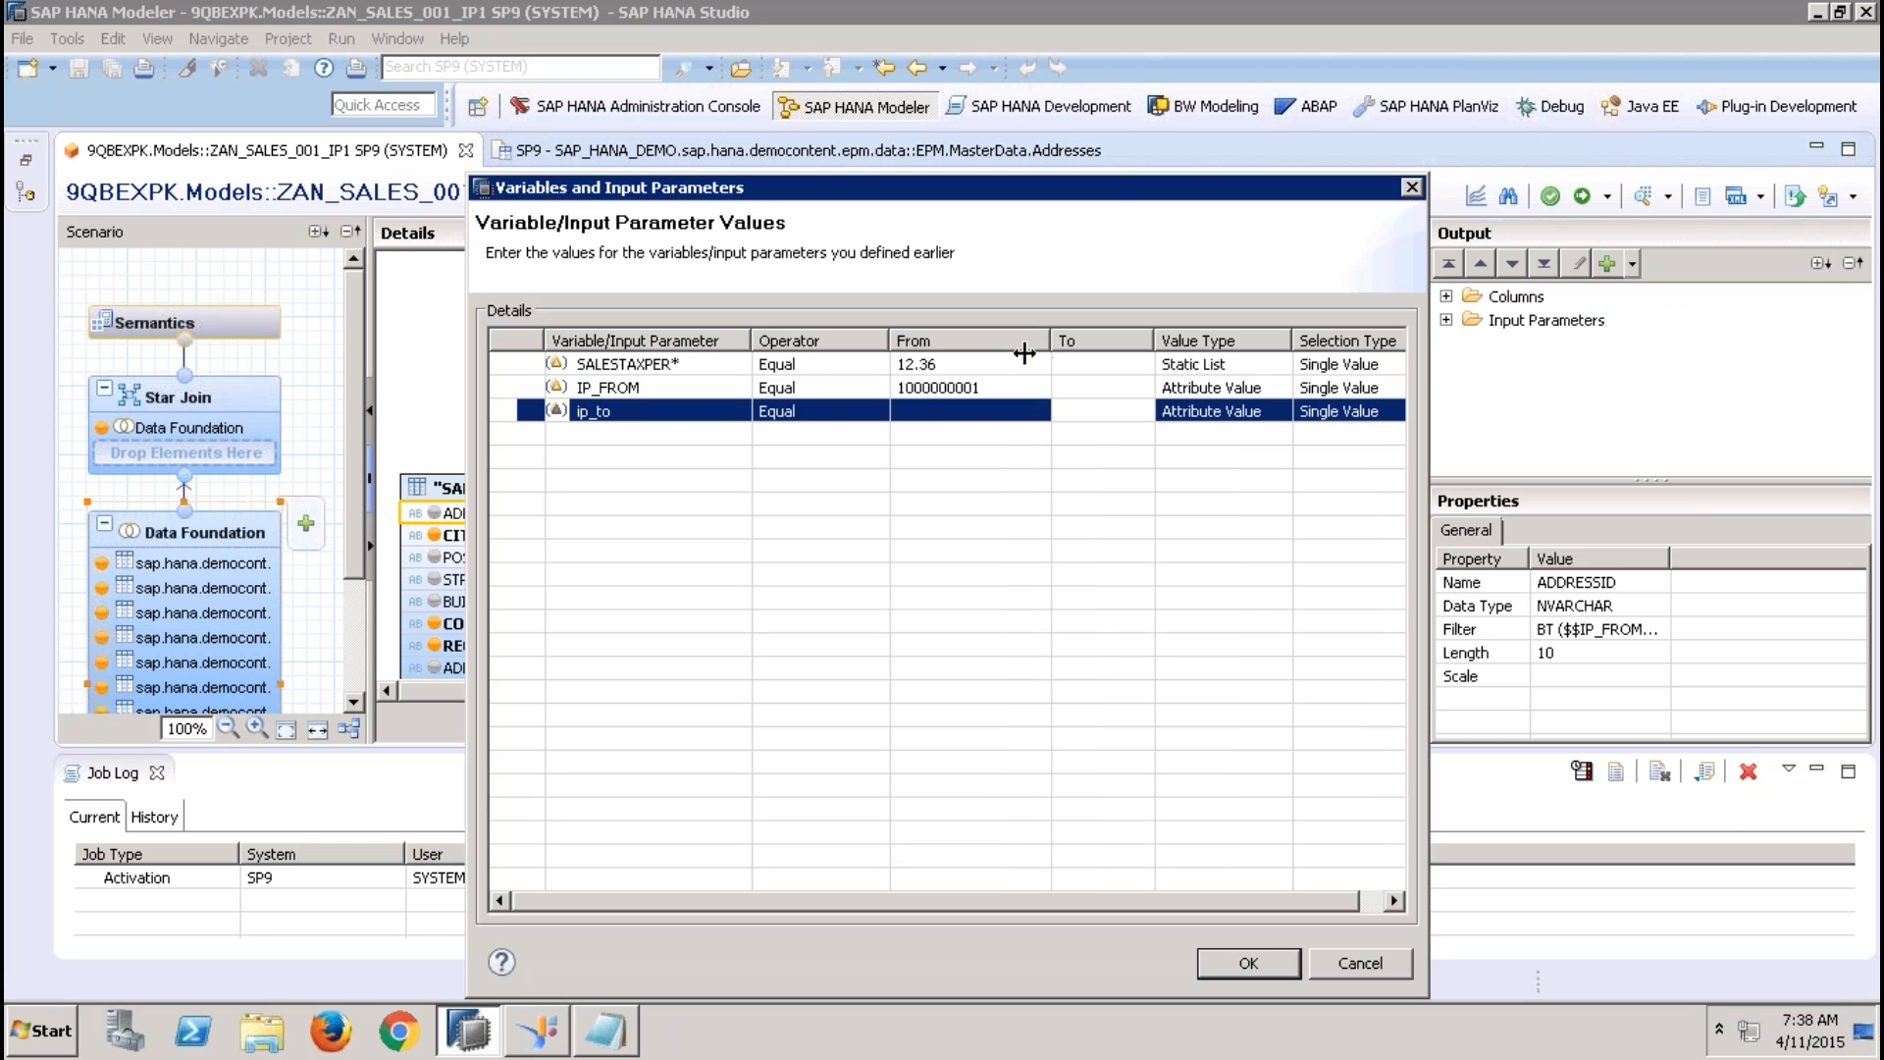
{"action": "left_click", "coordinate": [946, 420]}
{"action": "type", "text": "10"}
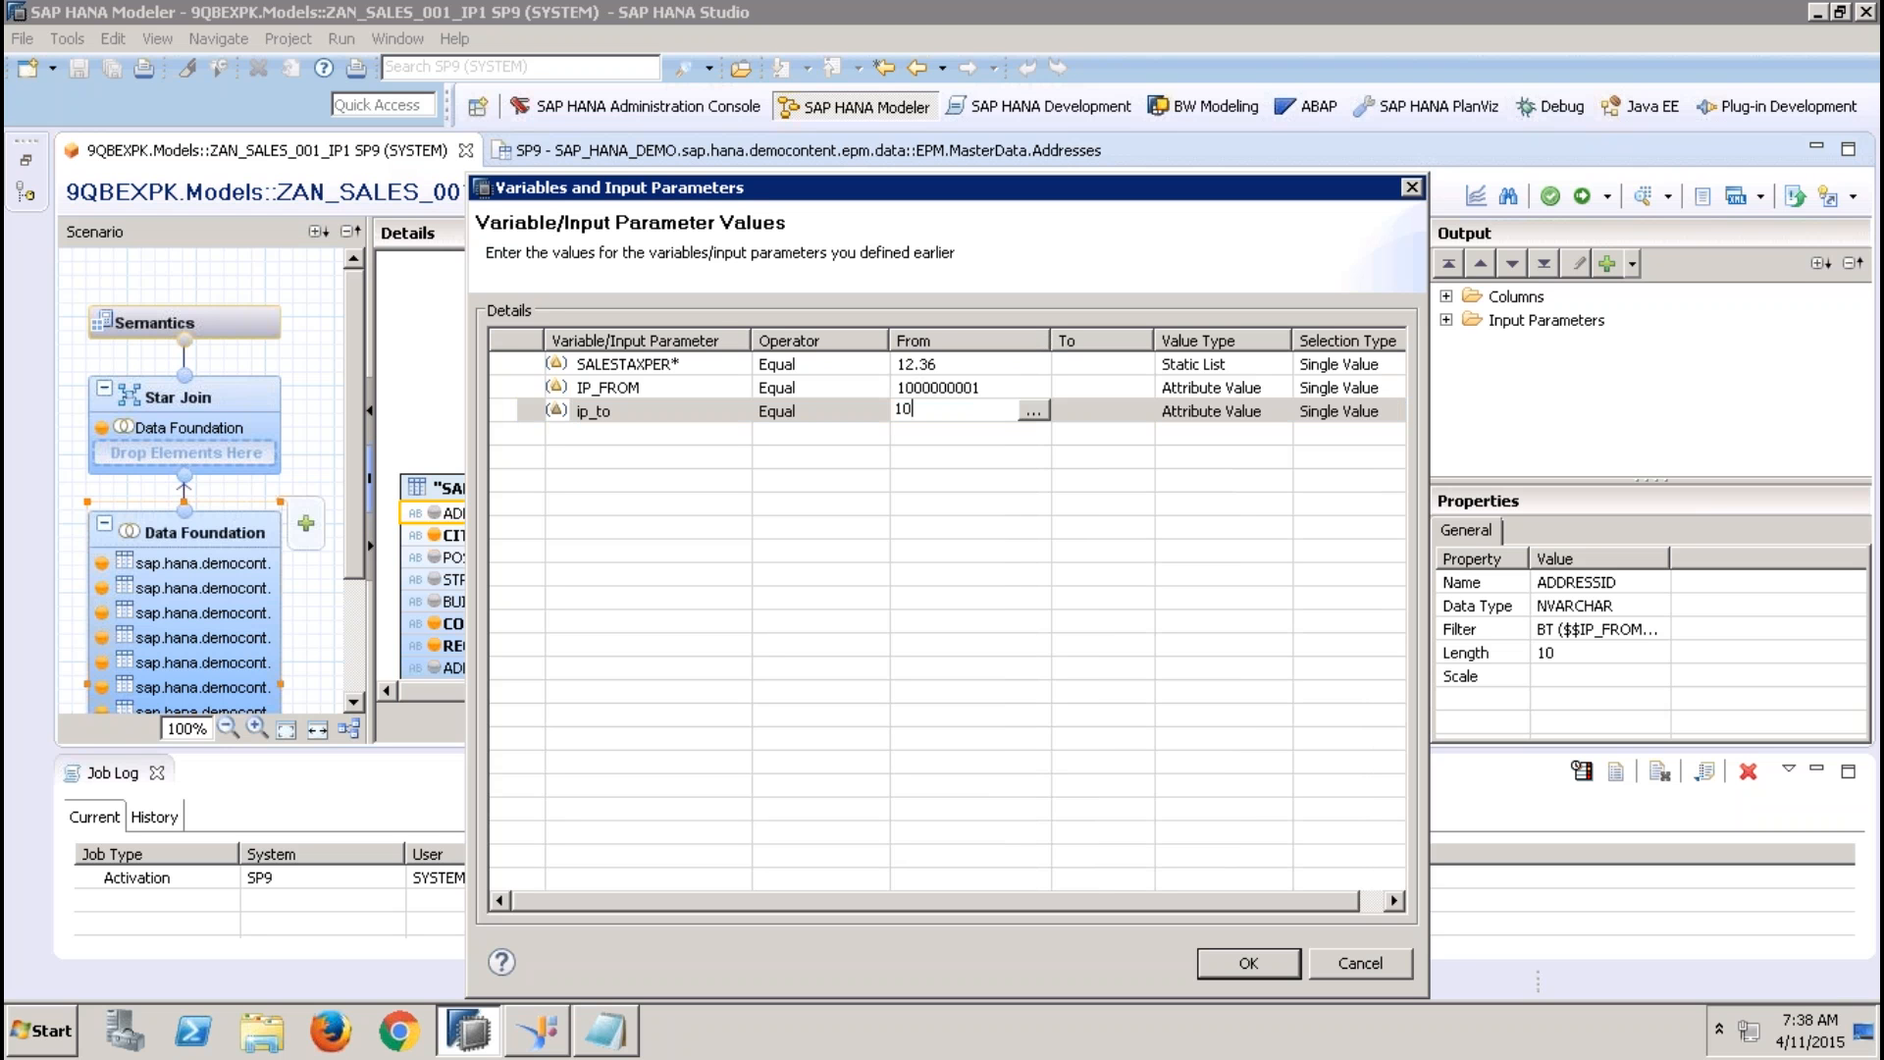
{"action": "type", "text": "00000003"}
{"action": "left_click", "coordinate": [1089, 408]}
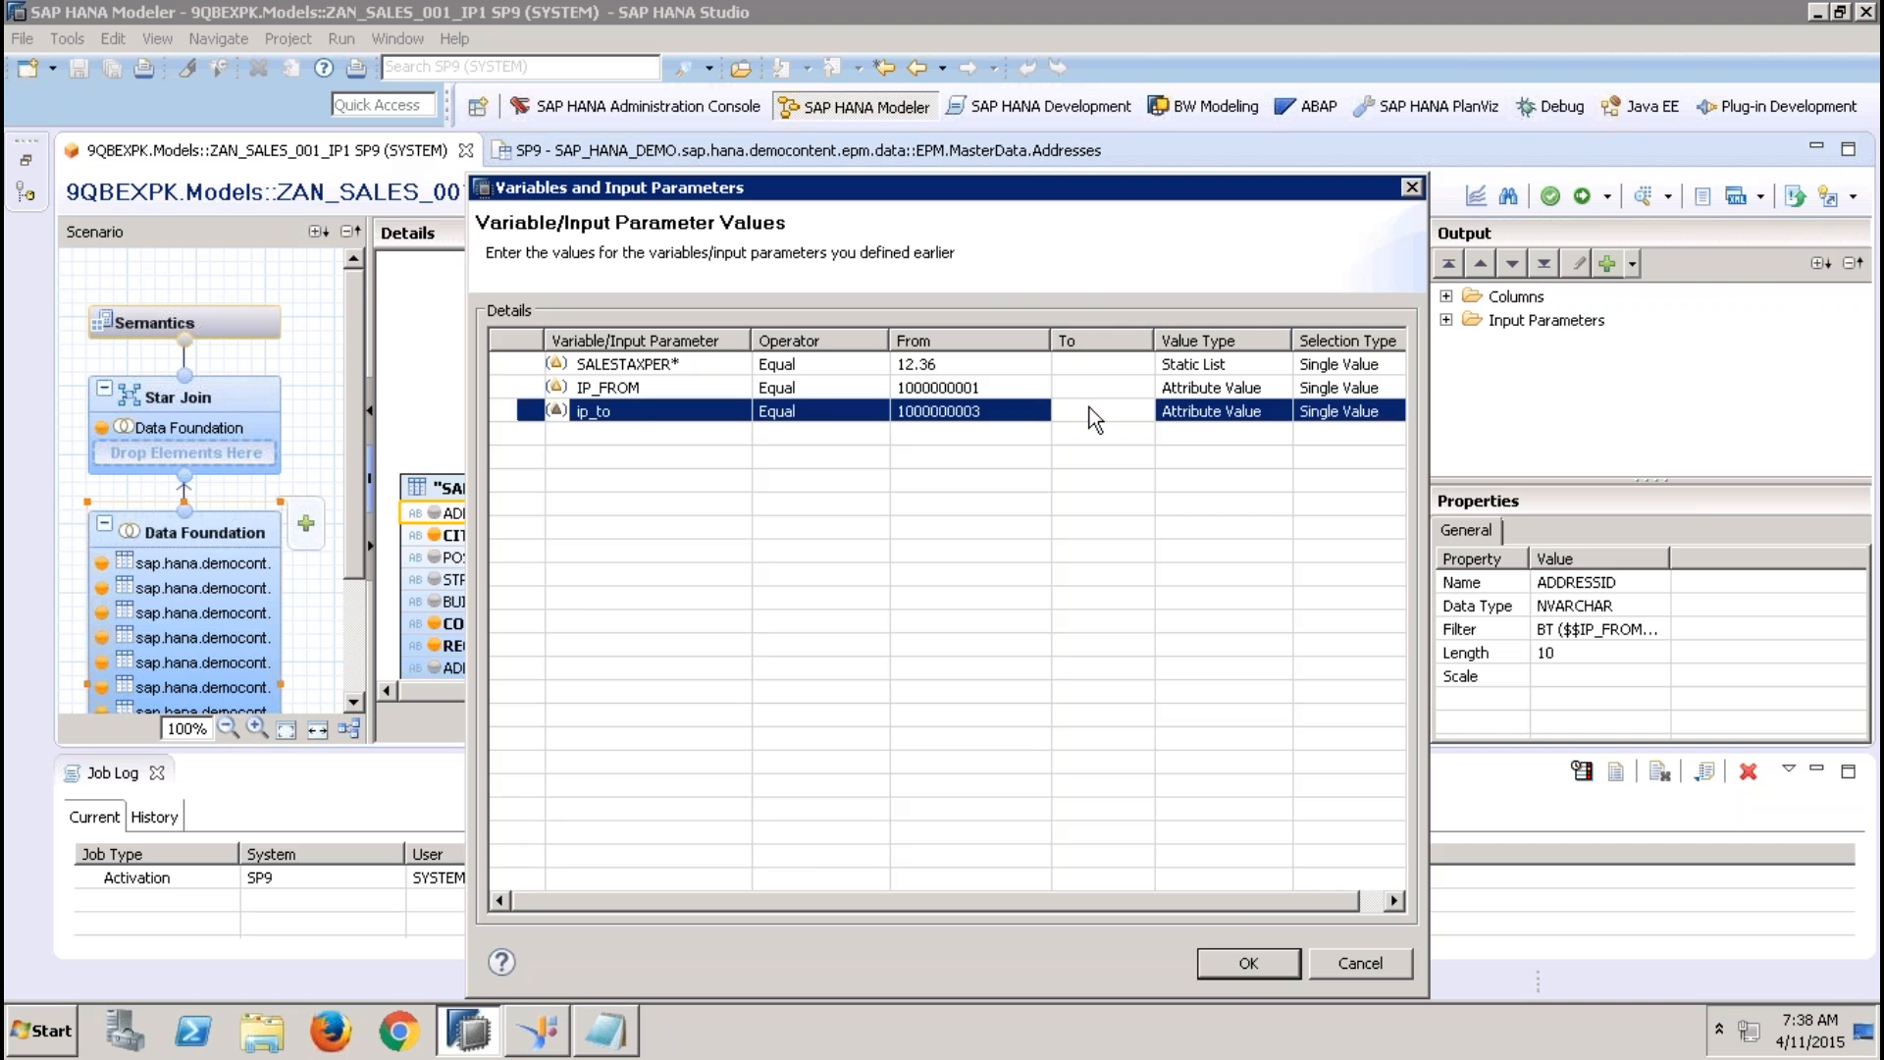
{"action": "left_click", "coordinate": [1228, 967]}
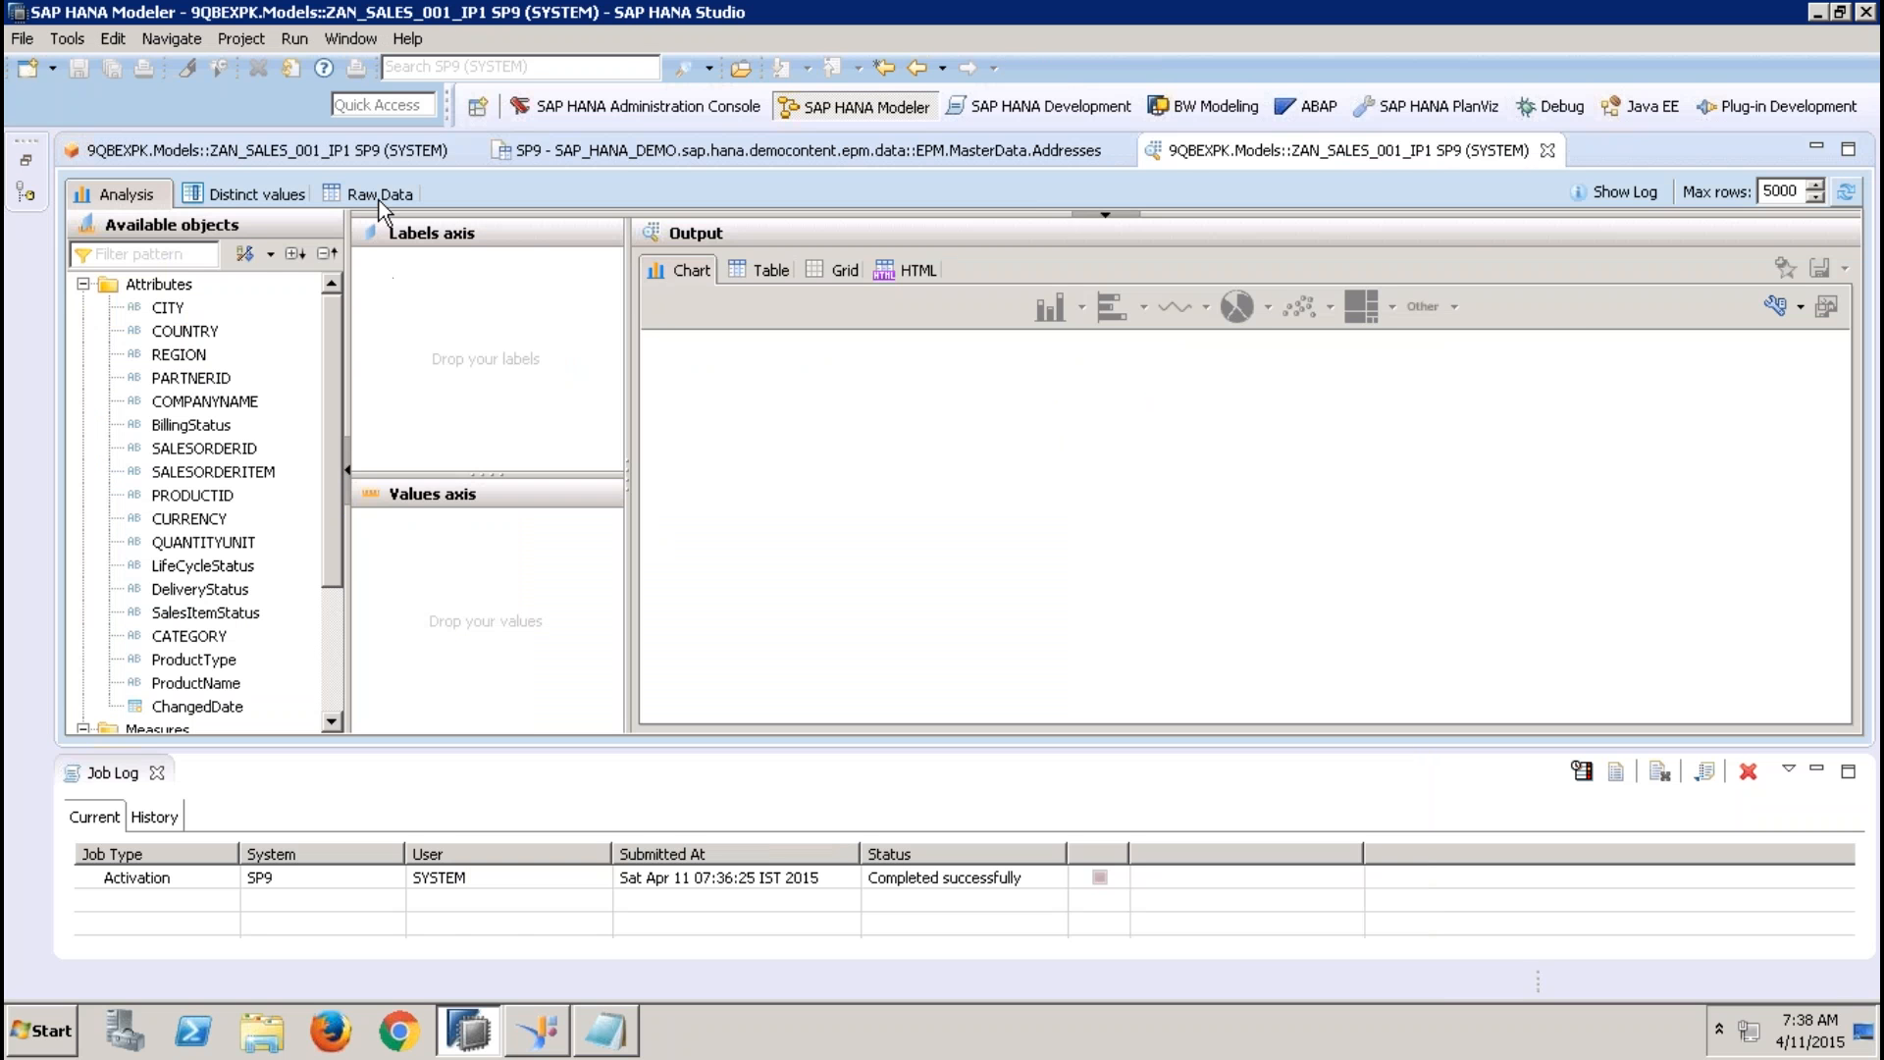
Look through the preview's distinct values and analysis views, and close the preview
{"action": "left_click", "coordinate": [379, 196]}
{"action": "left_click", "coordinate": [284, 195]}
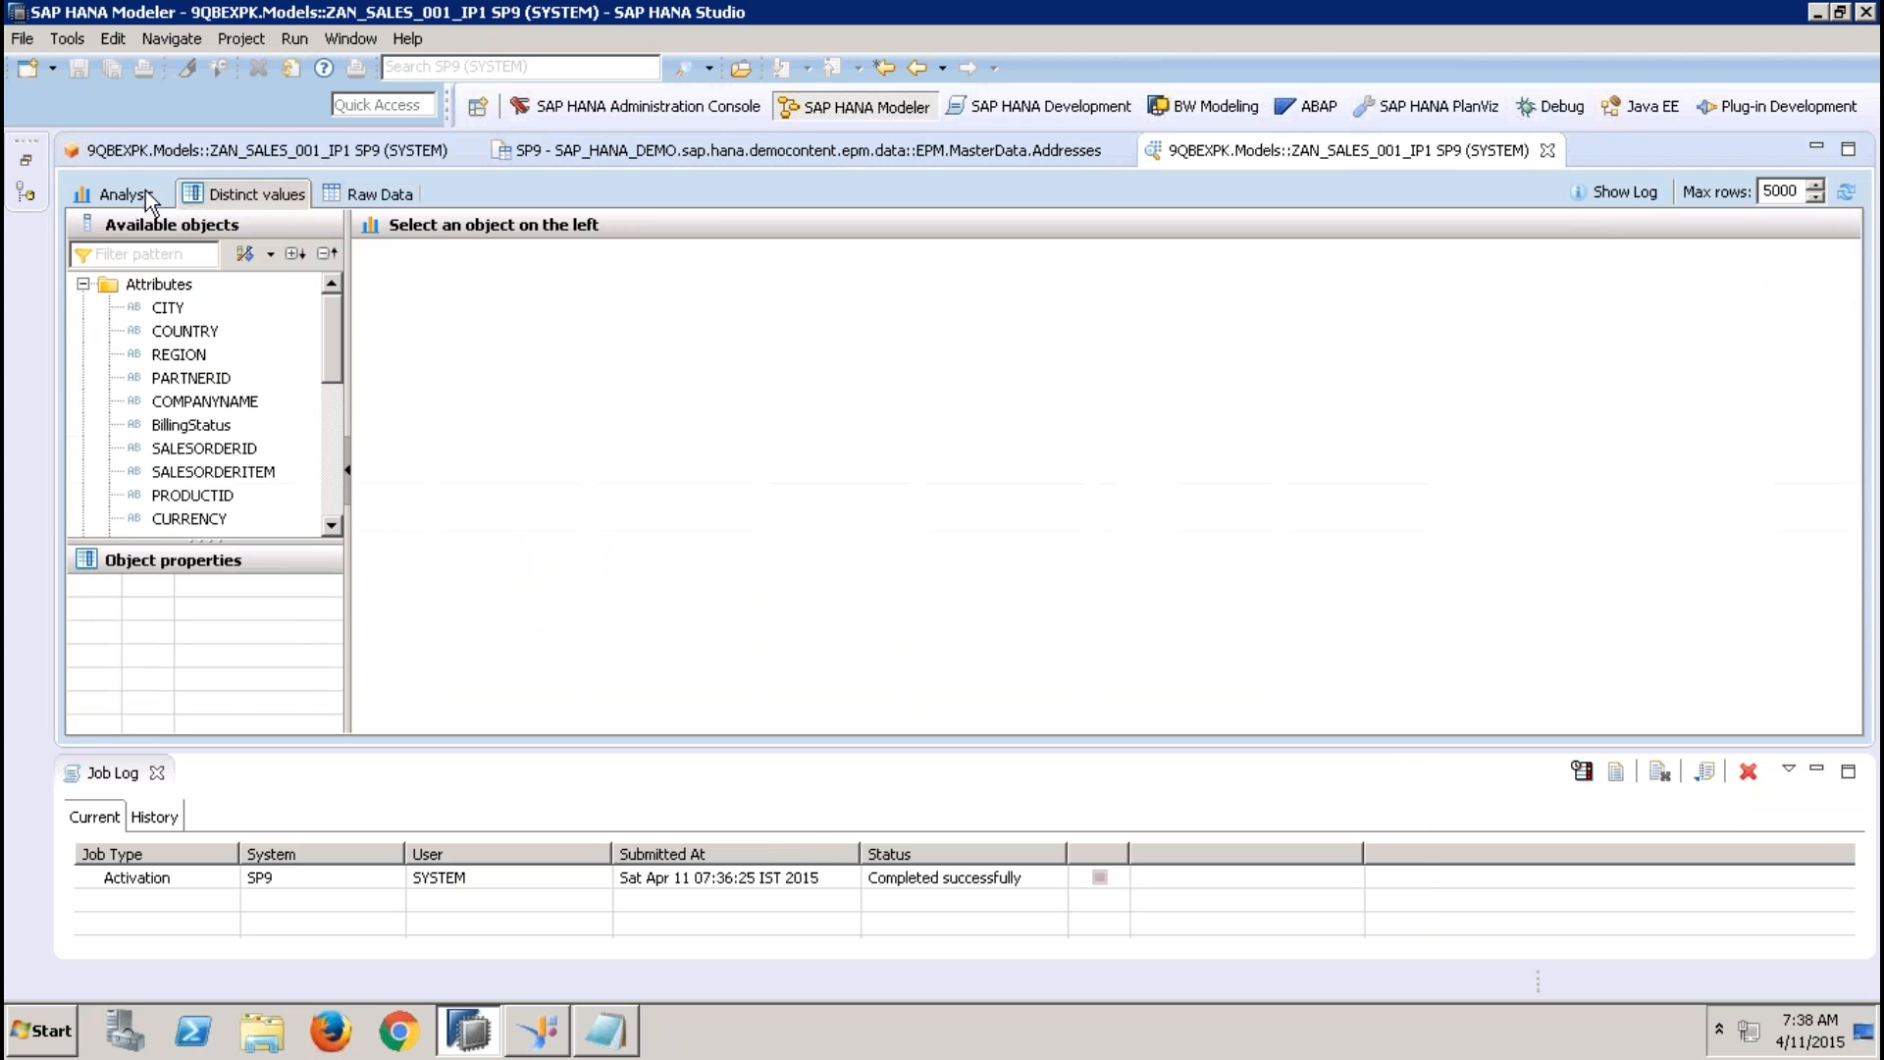
{"action": "left_click", "coordinate": [132, 191]}
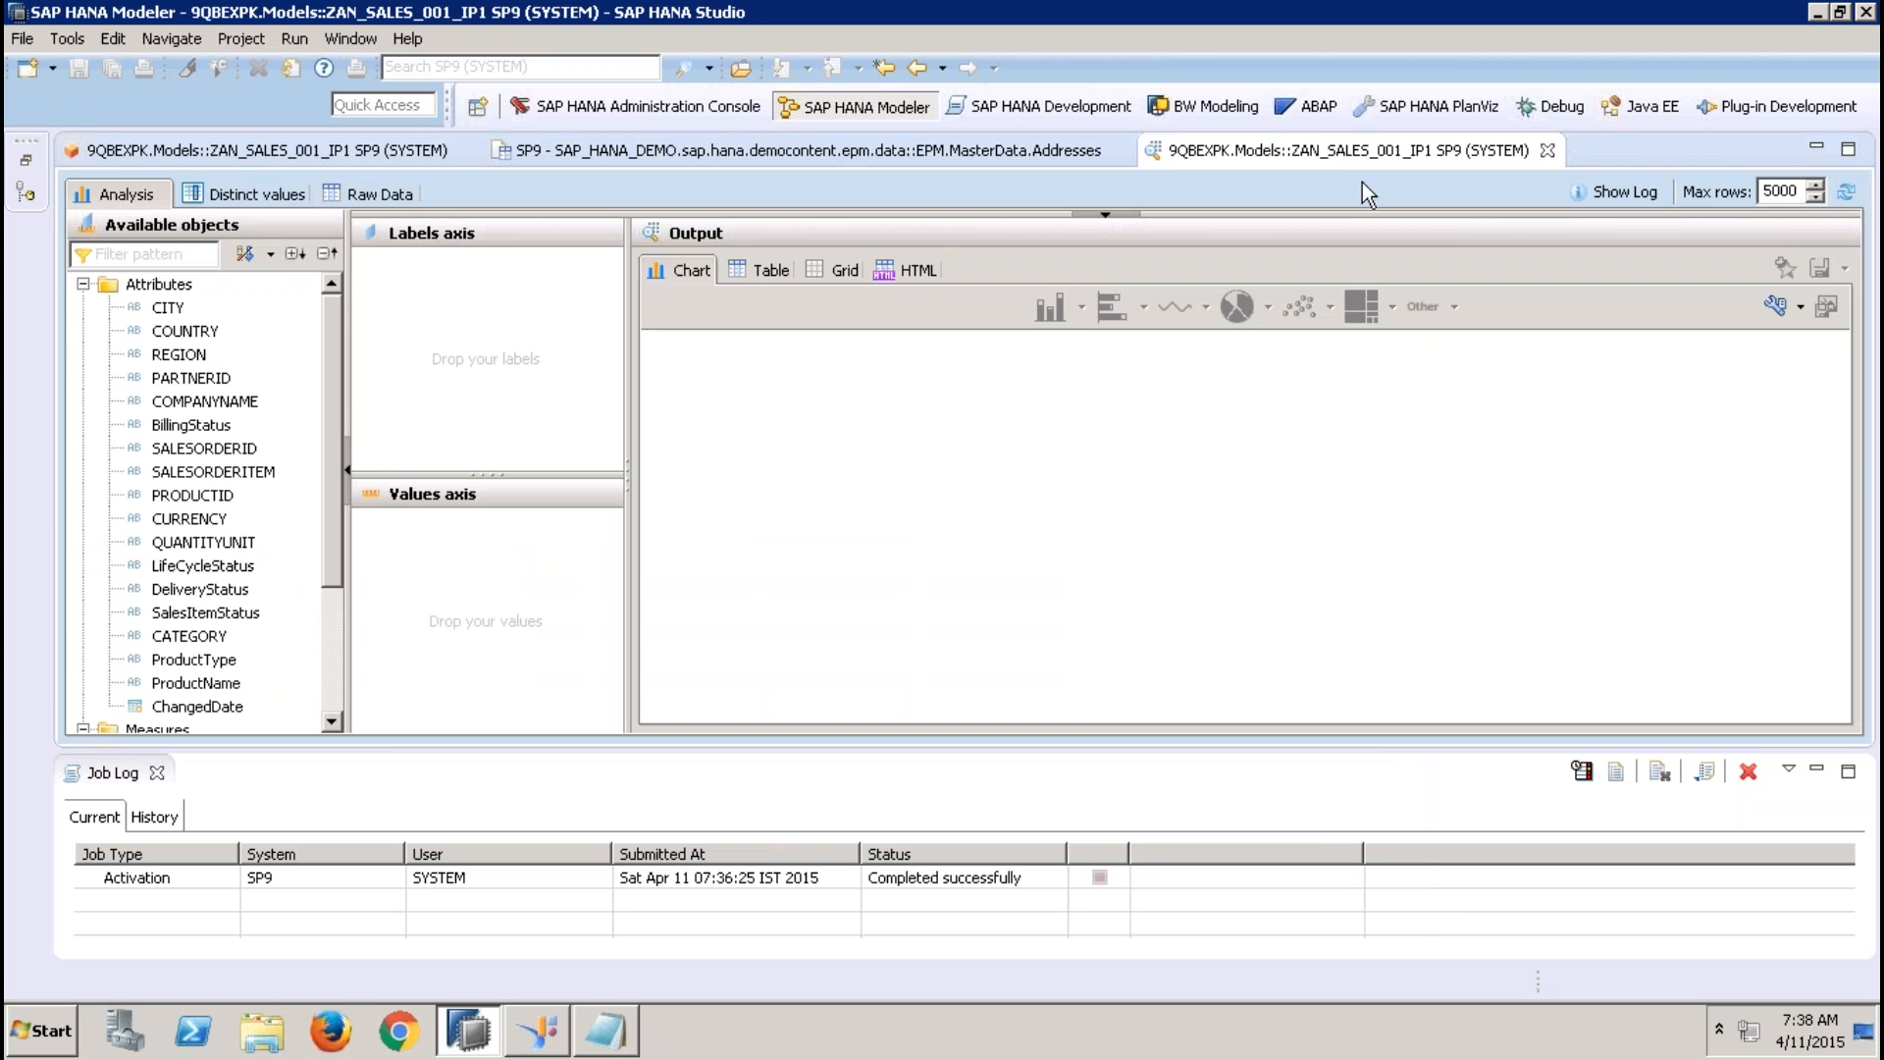
{"action": "left_click", "coordinate": [1547, 150]}
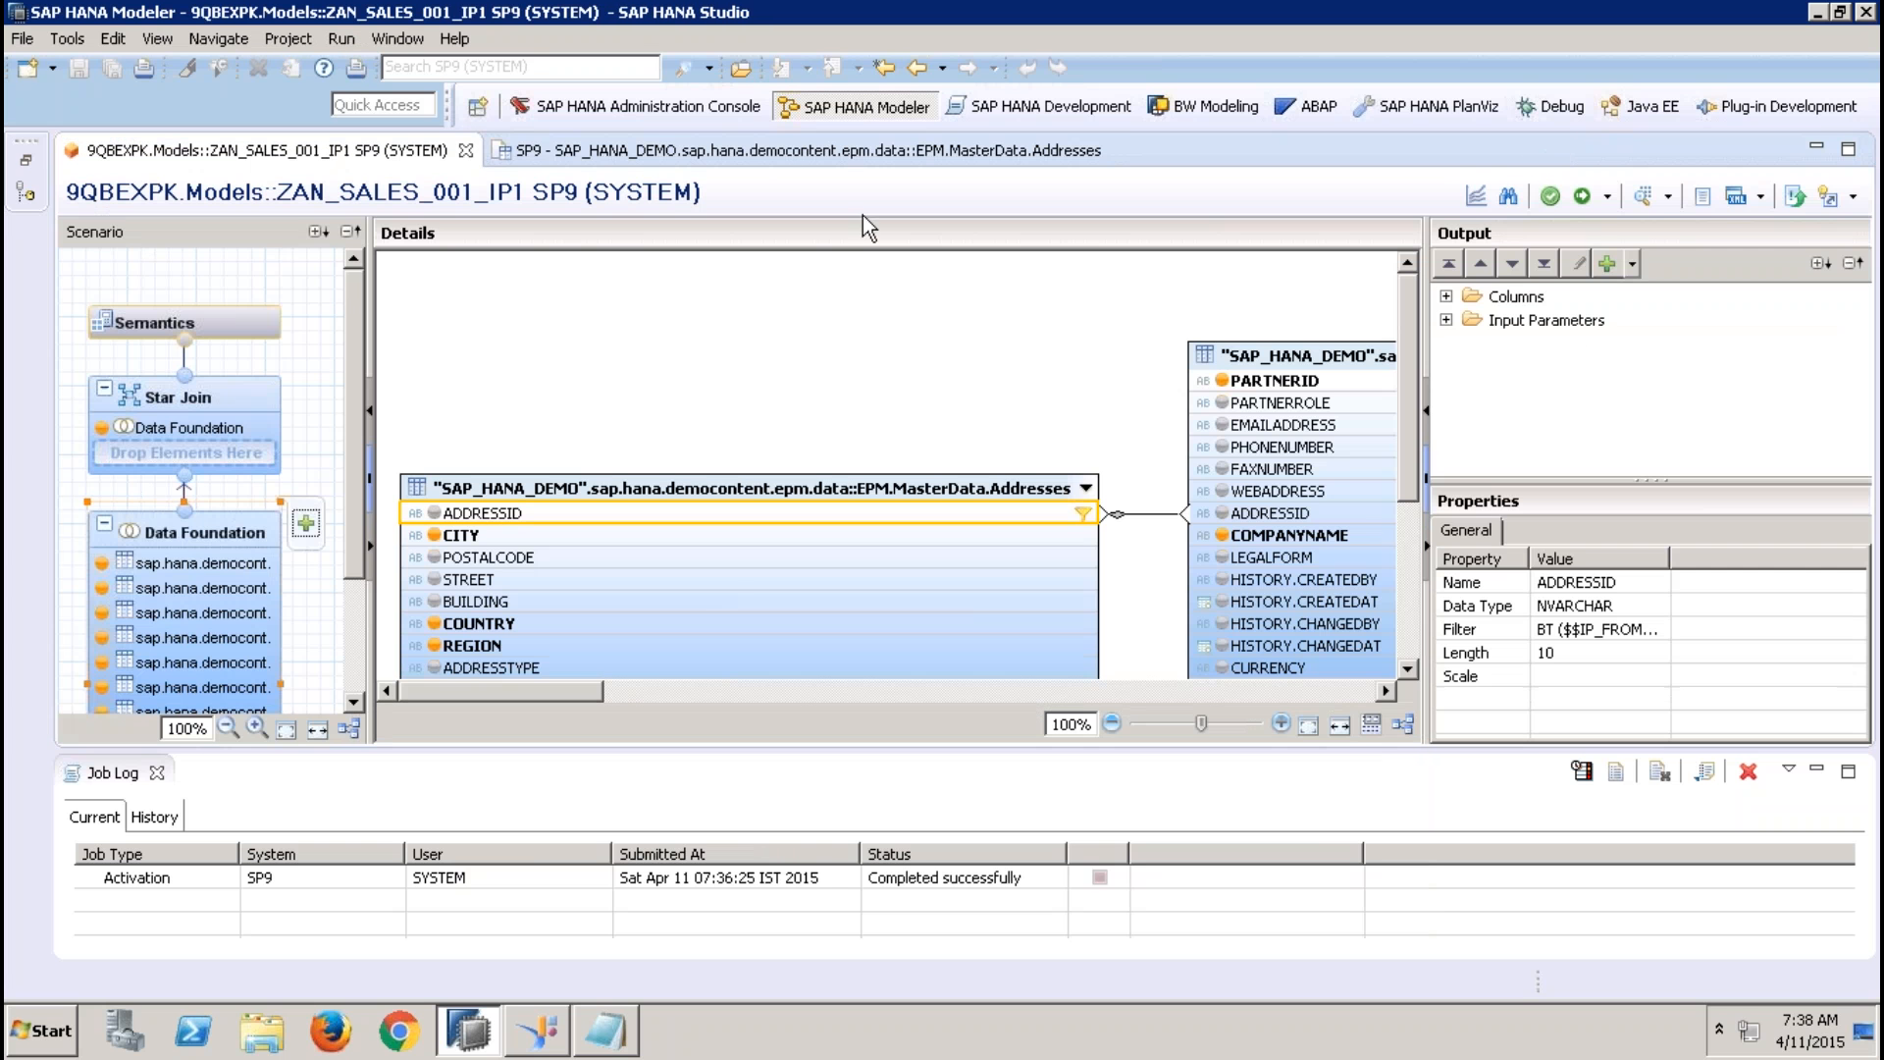
Open the existing ADDRESSID filter of the Addresses table for editing and change its operator to List of values
{"action": "left_click", "coordinate": [773, 150]}
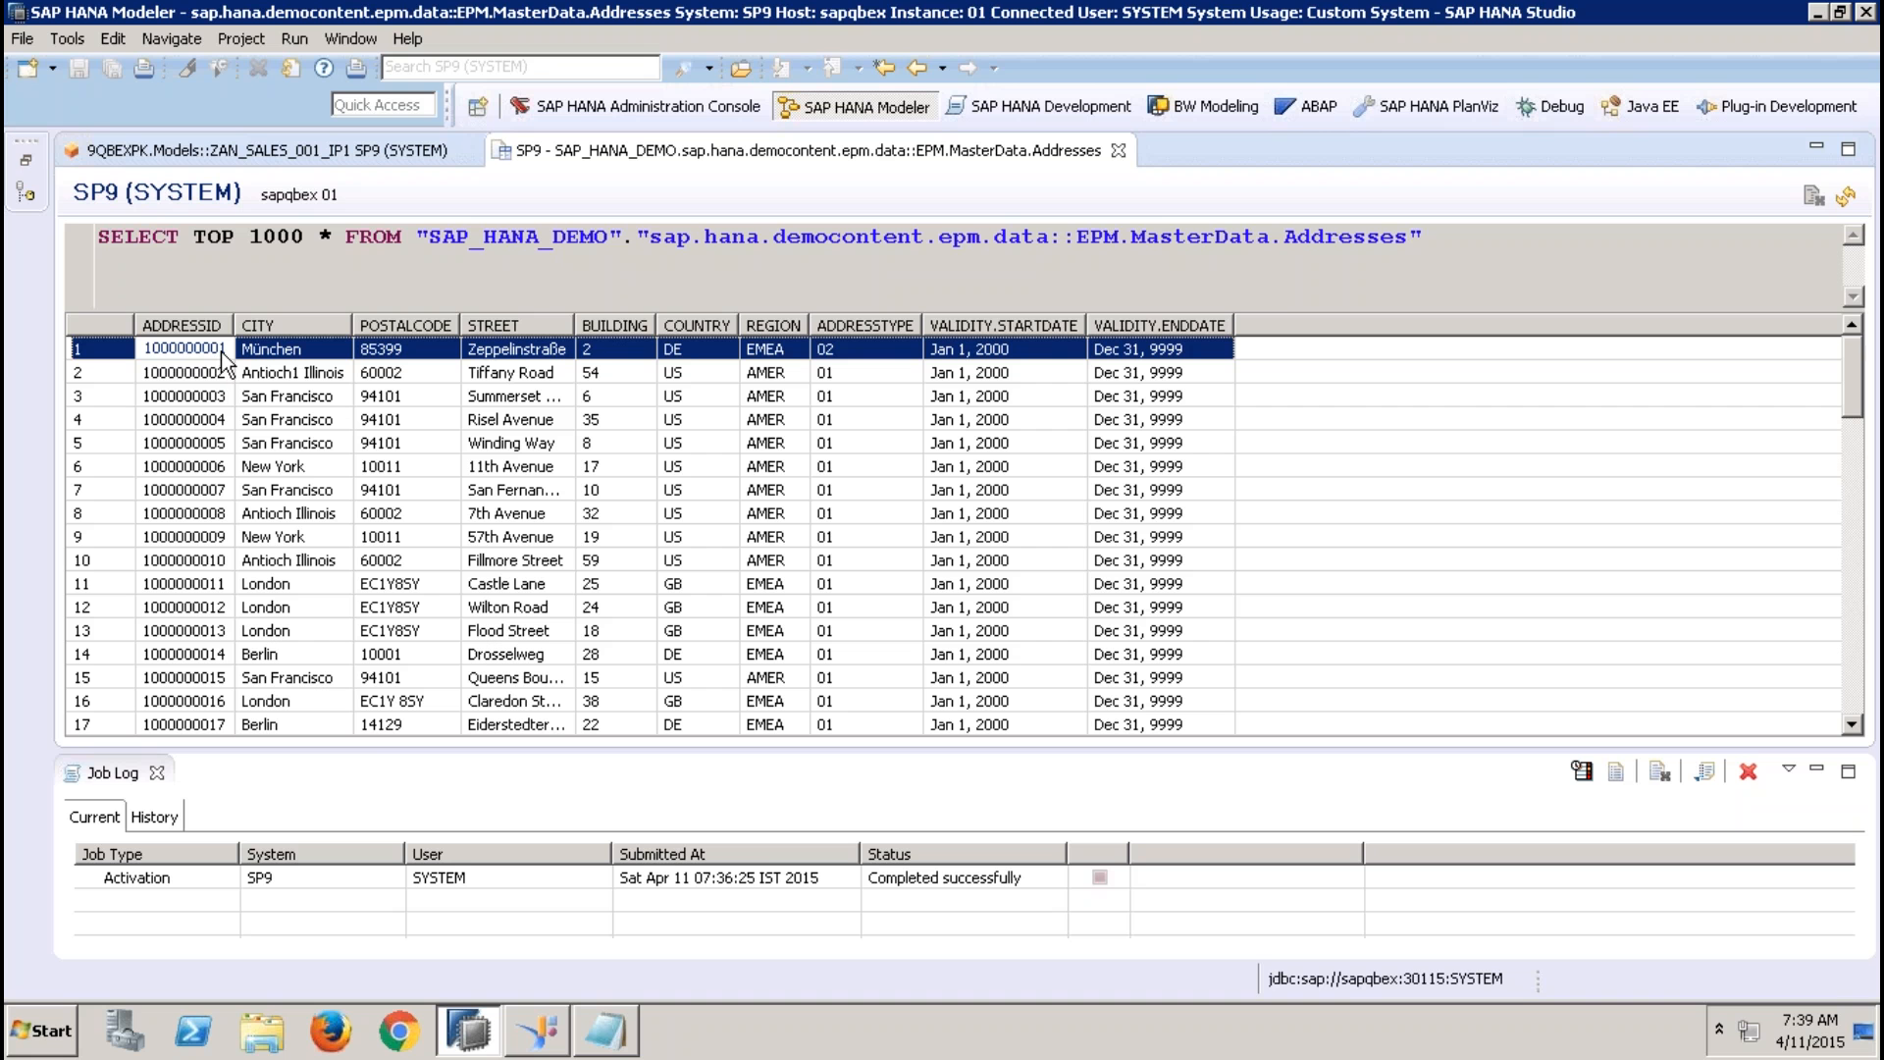
{"action": "left_click", "coordinate": [267, 150]}
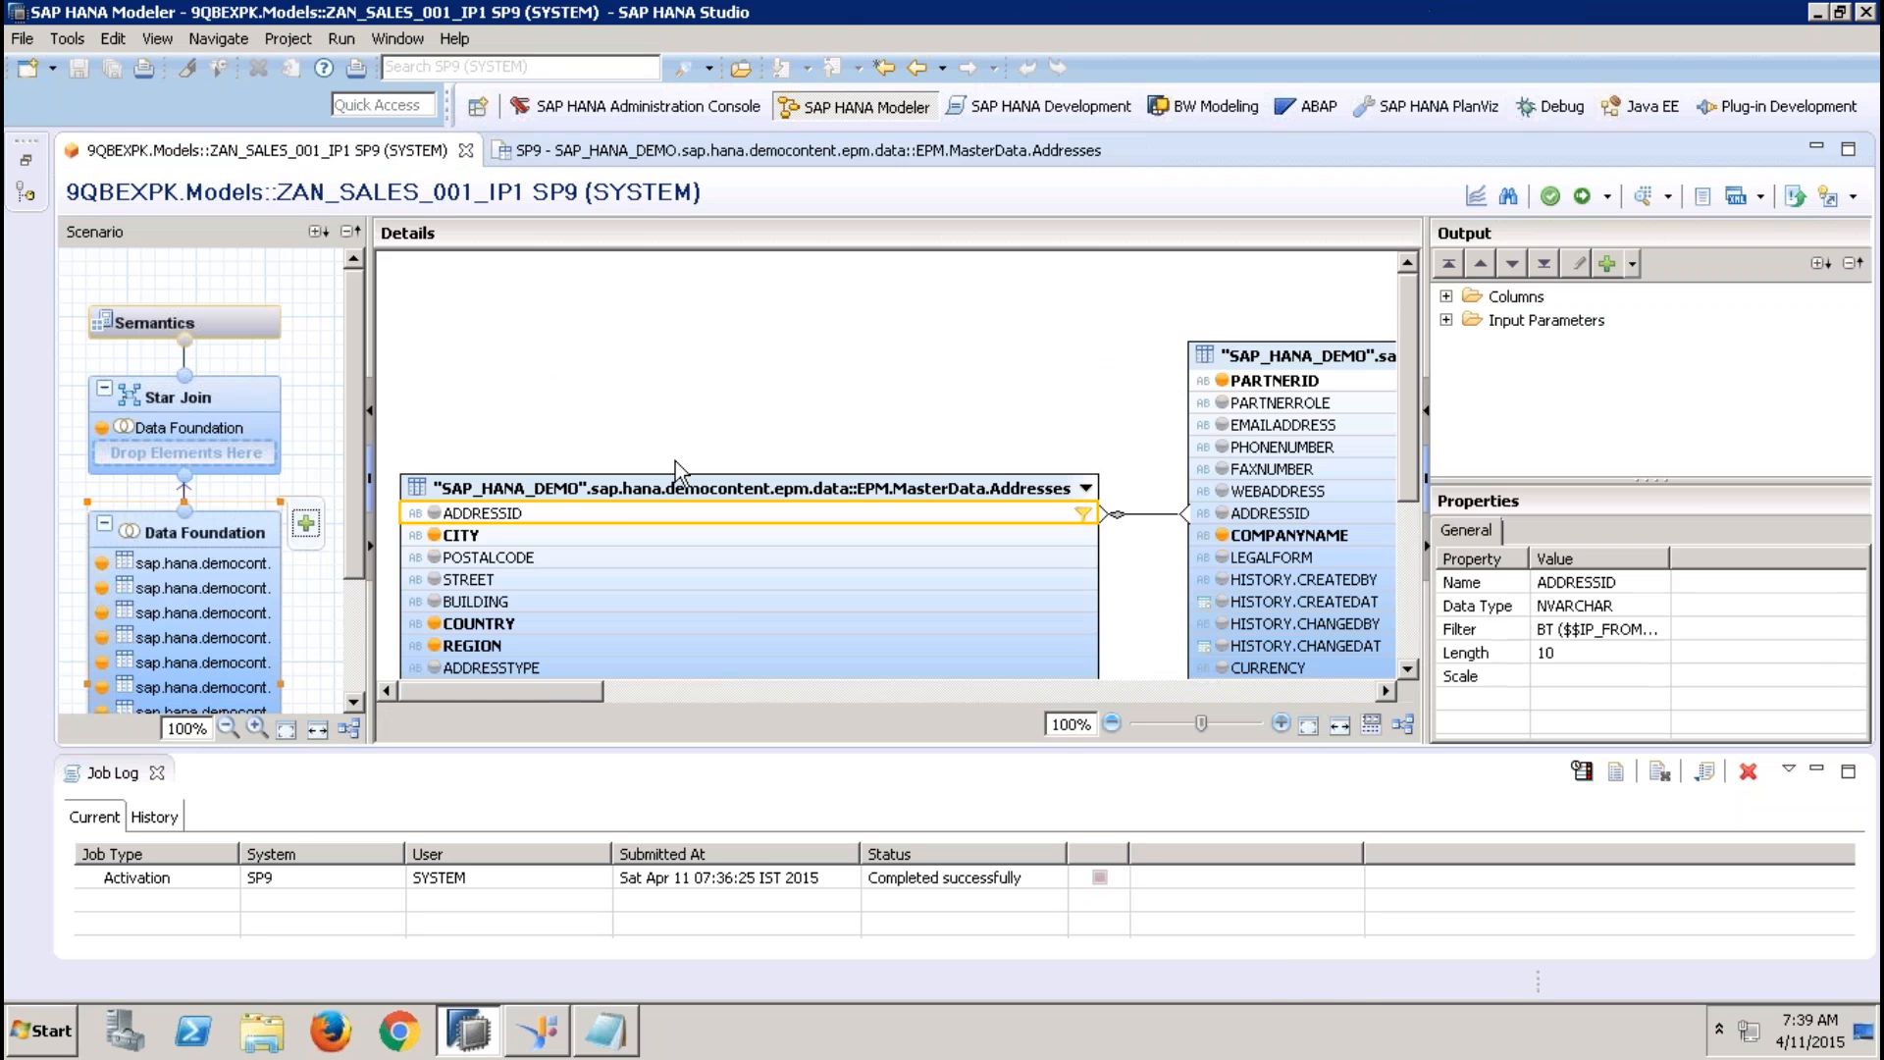
{"action": "right_click", "coordinate": [627, 512]}
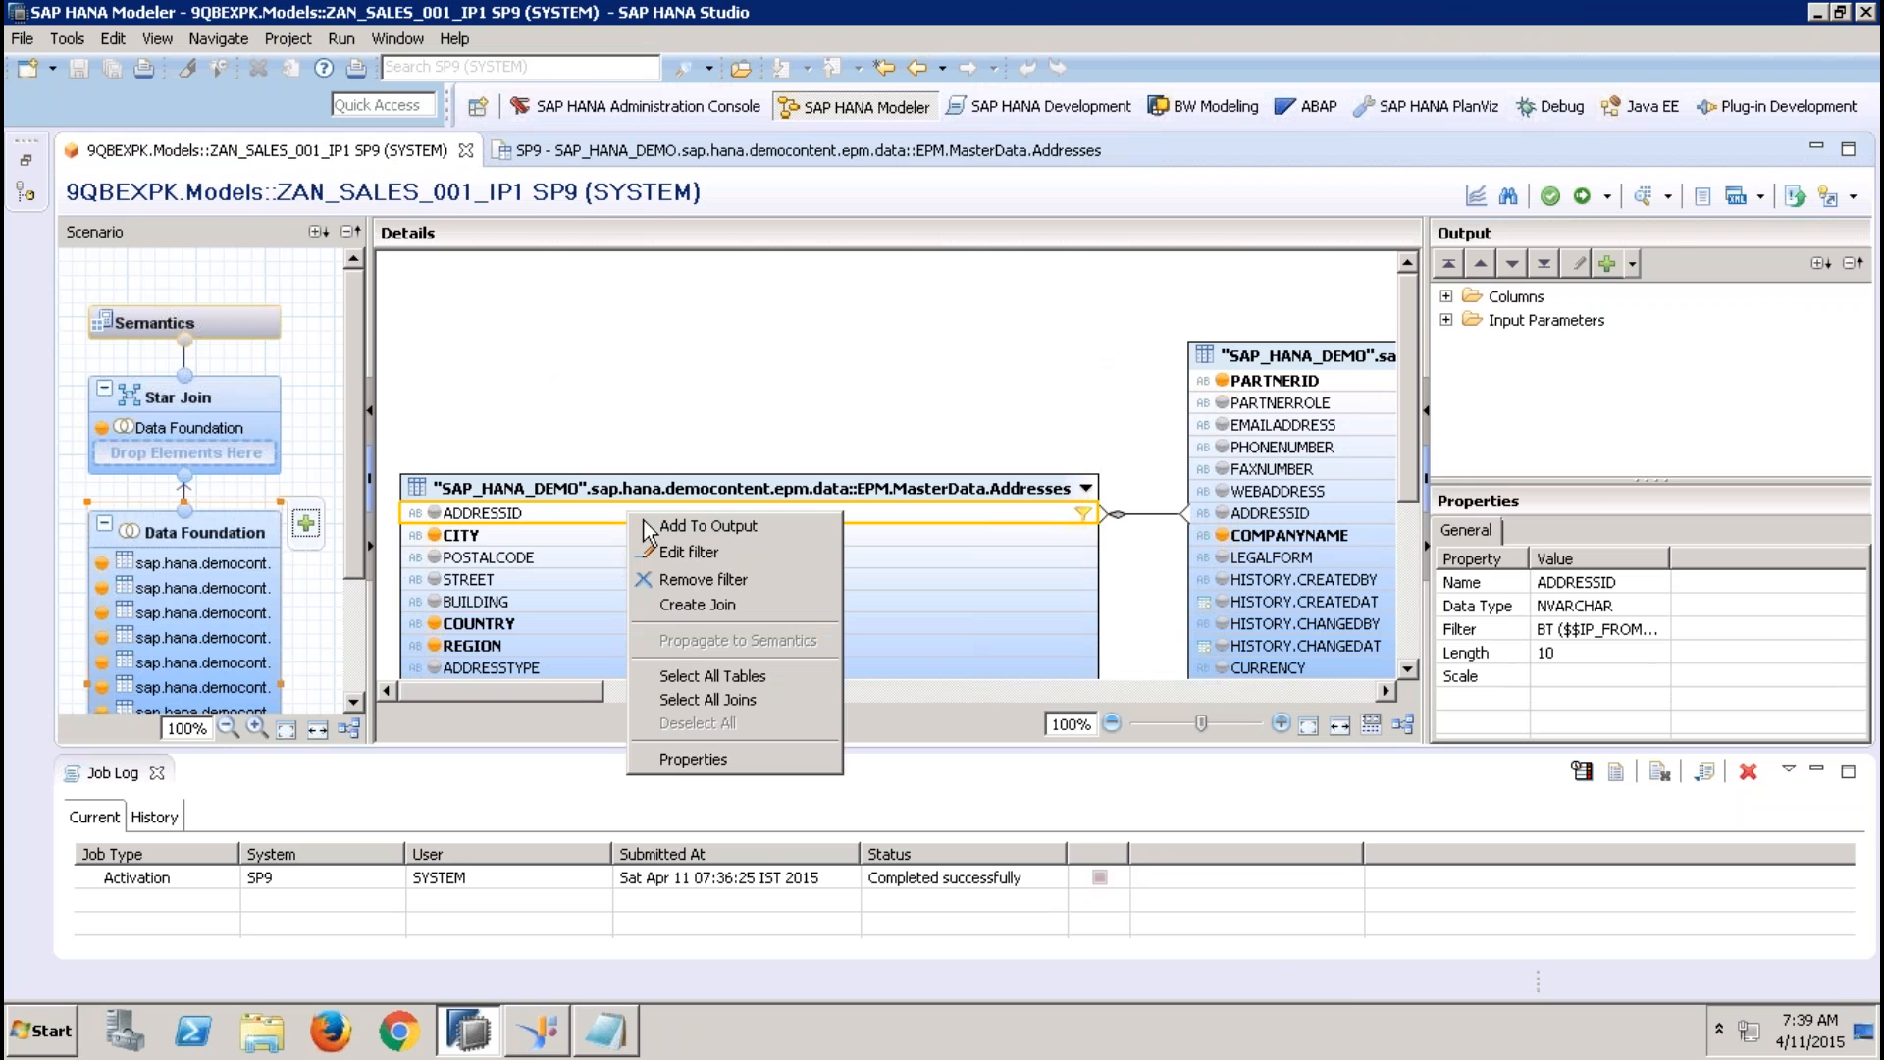
{"action": "left_click", "coordinate": [687, 550]}
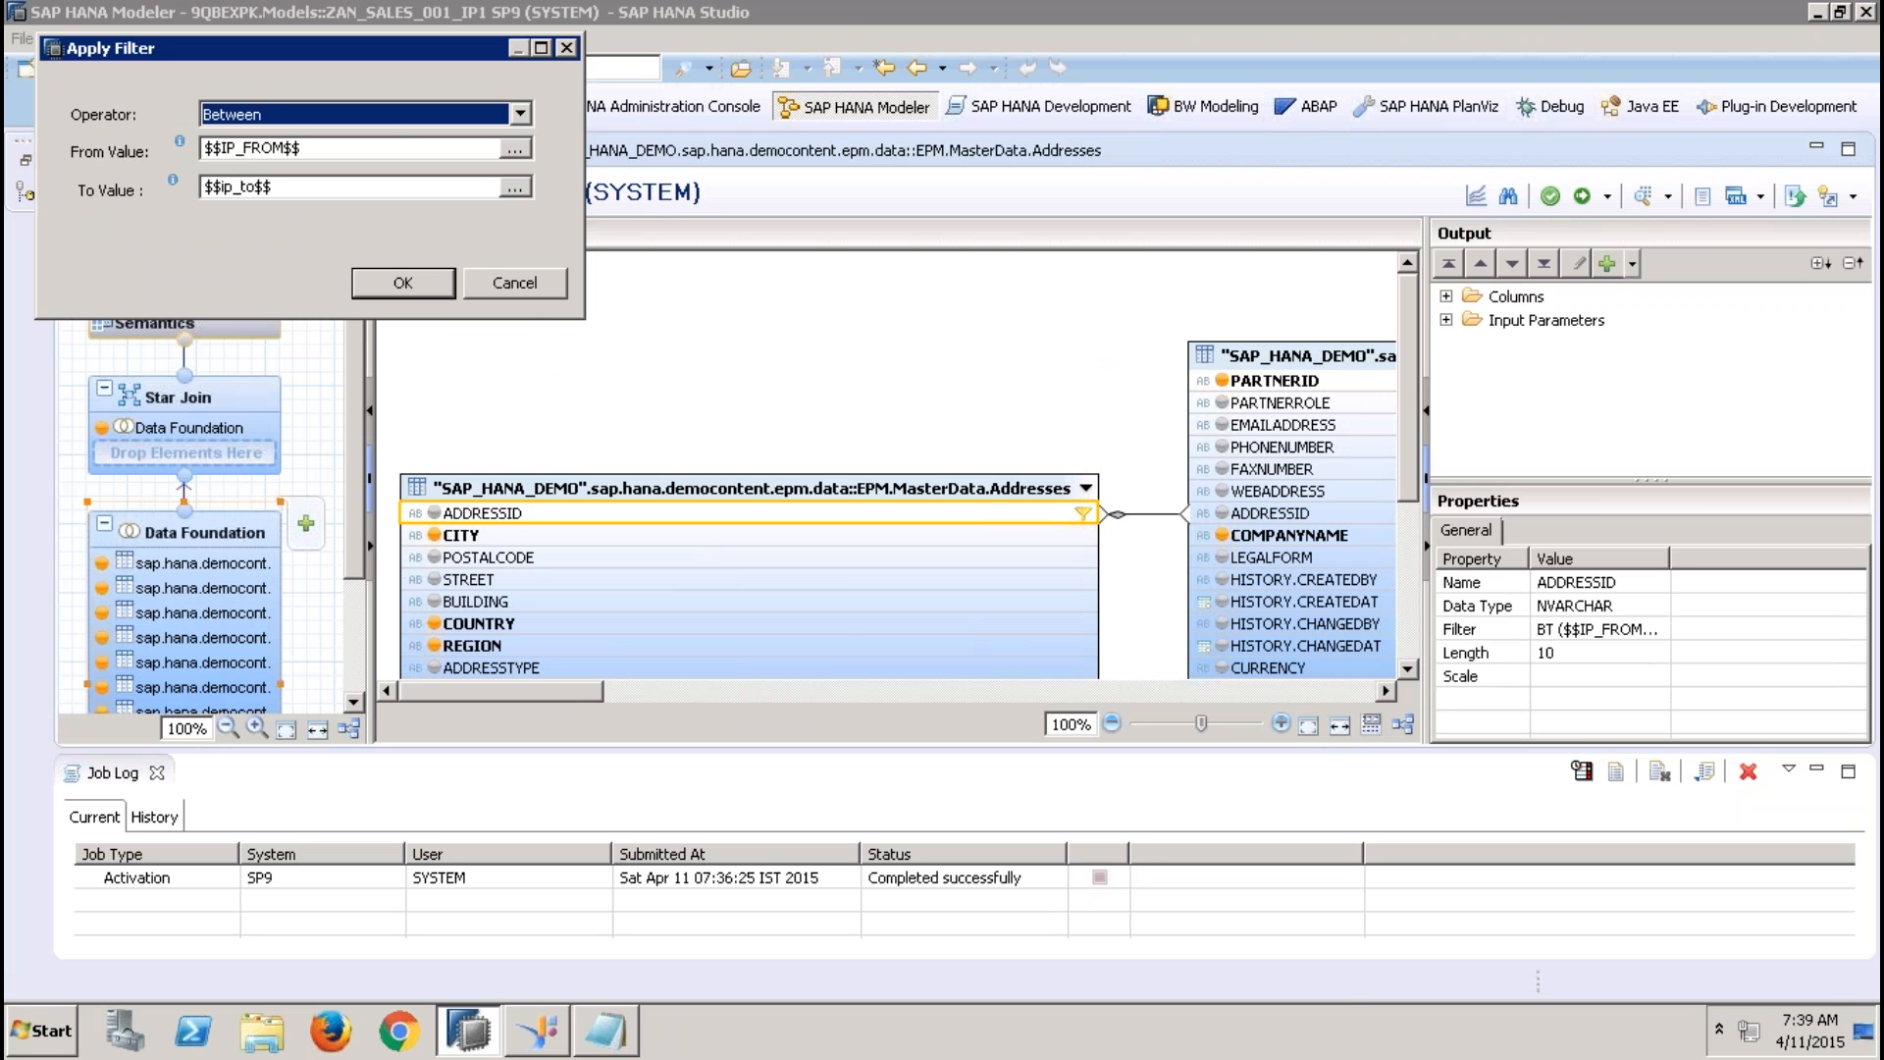
{"action": "left_click", "coordinate": [519, 114]}
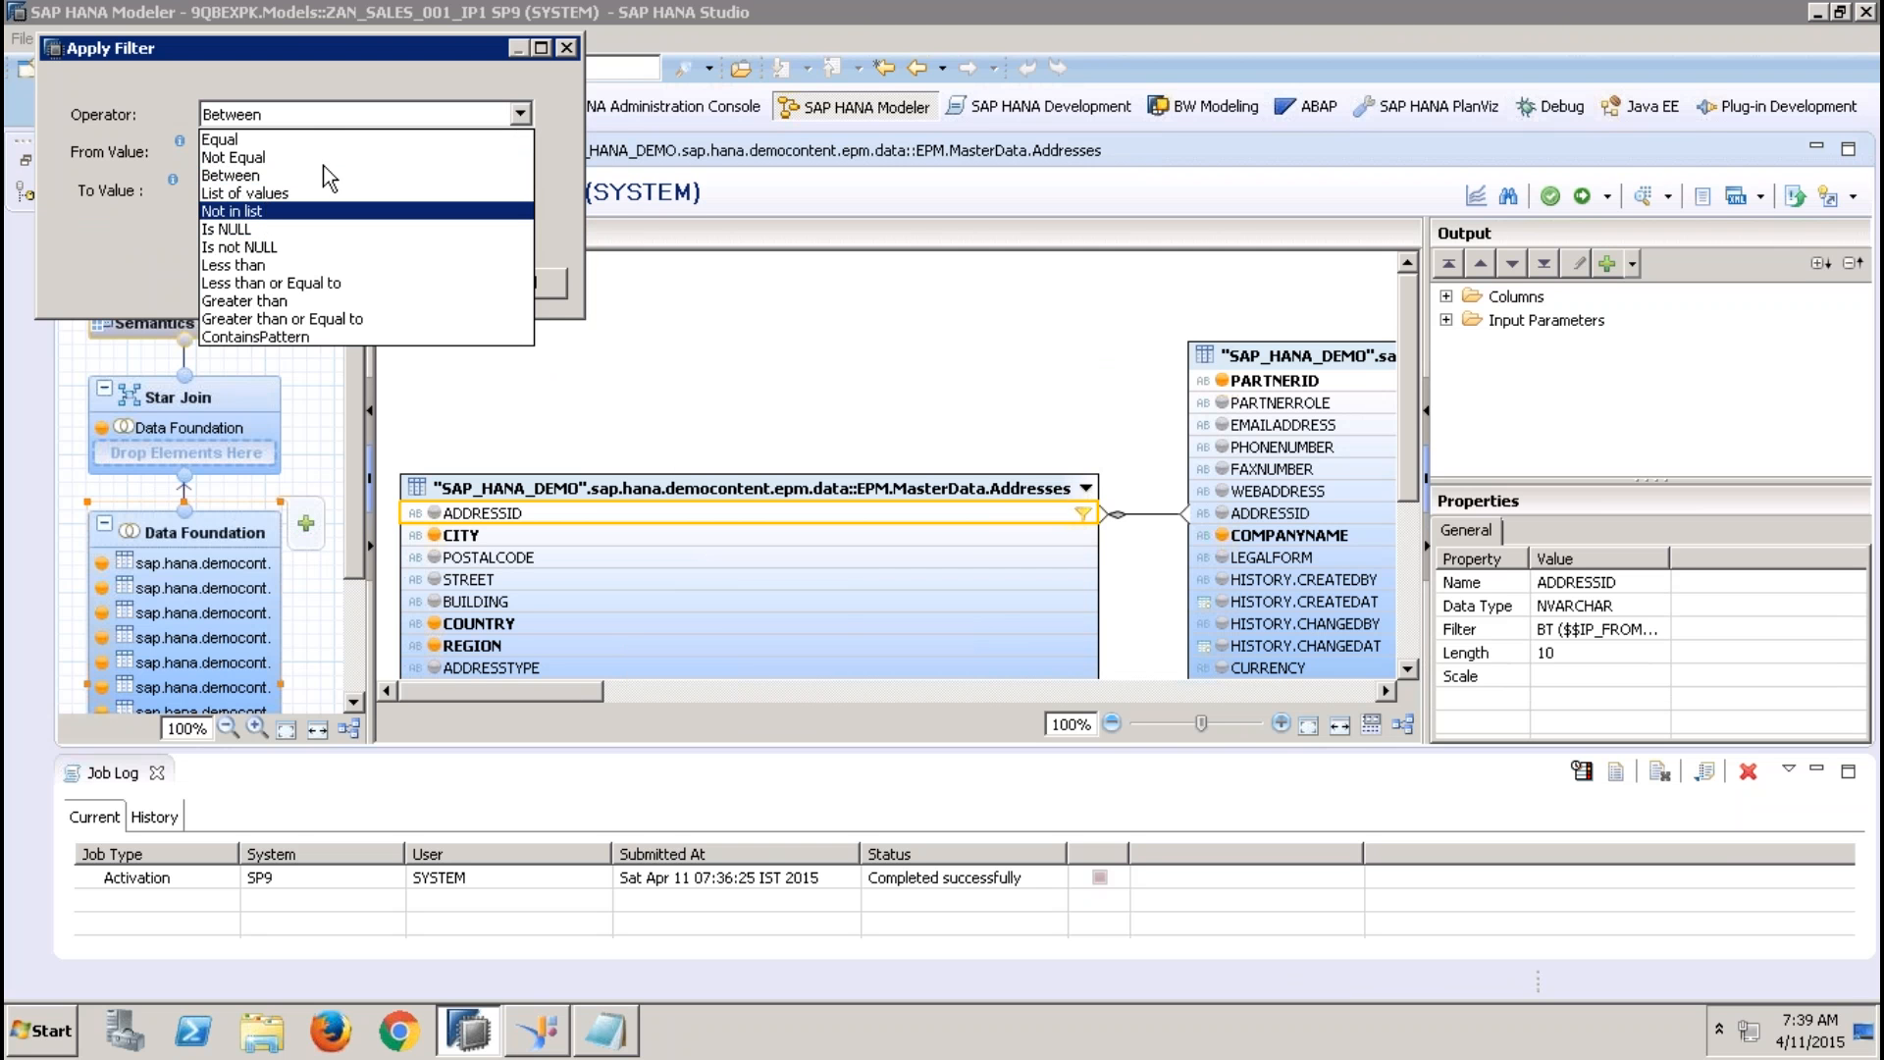
{"action": "left_click", "coordinate": [279, 192]}
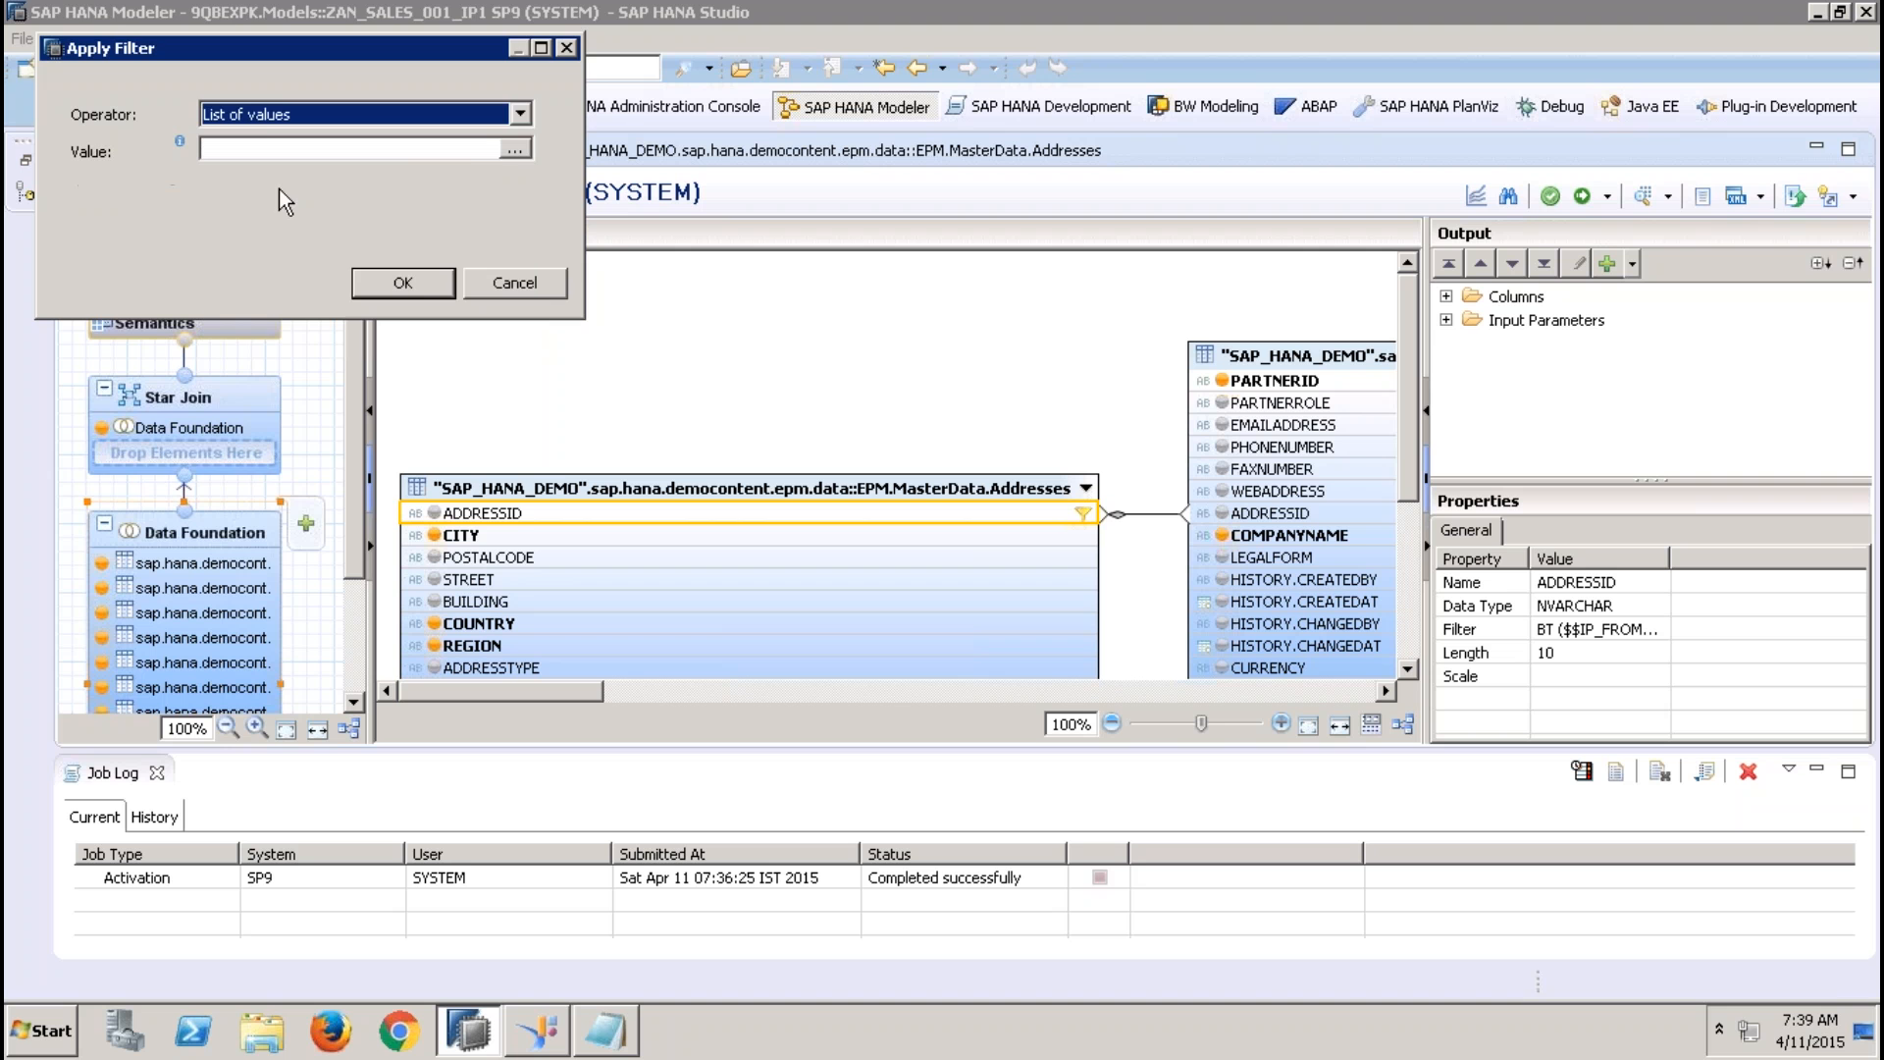
Use the input parameters IP_FROM and ip_to as the filter's list of values and apply the filter
{"action": "left_click", "coordinate": [511, 148]}
{"action": "left_click", "coordinate": [255, 66]}
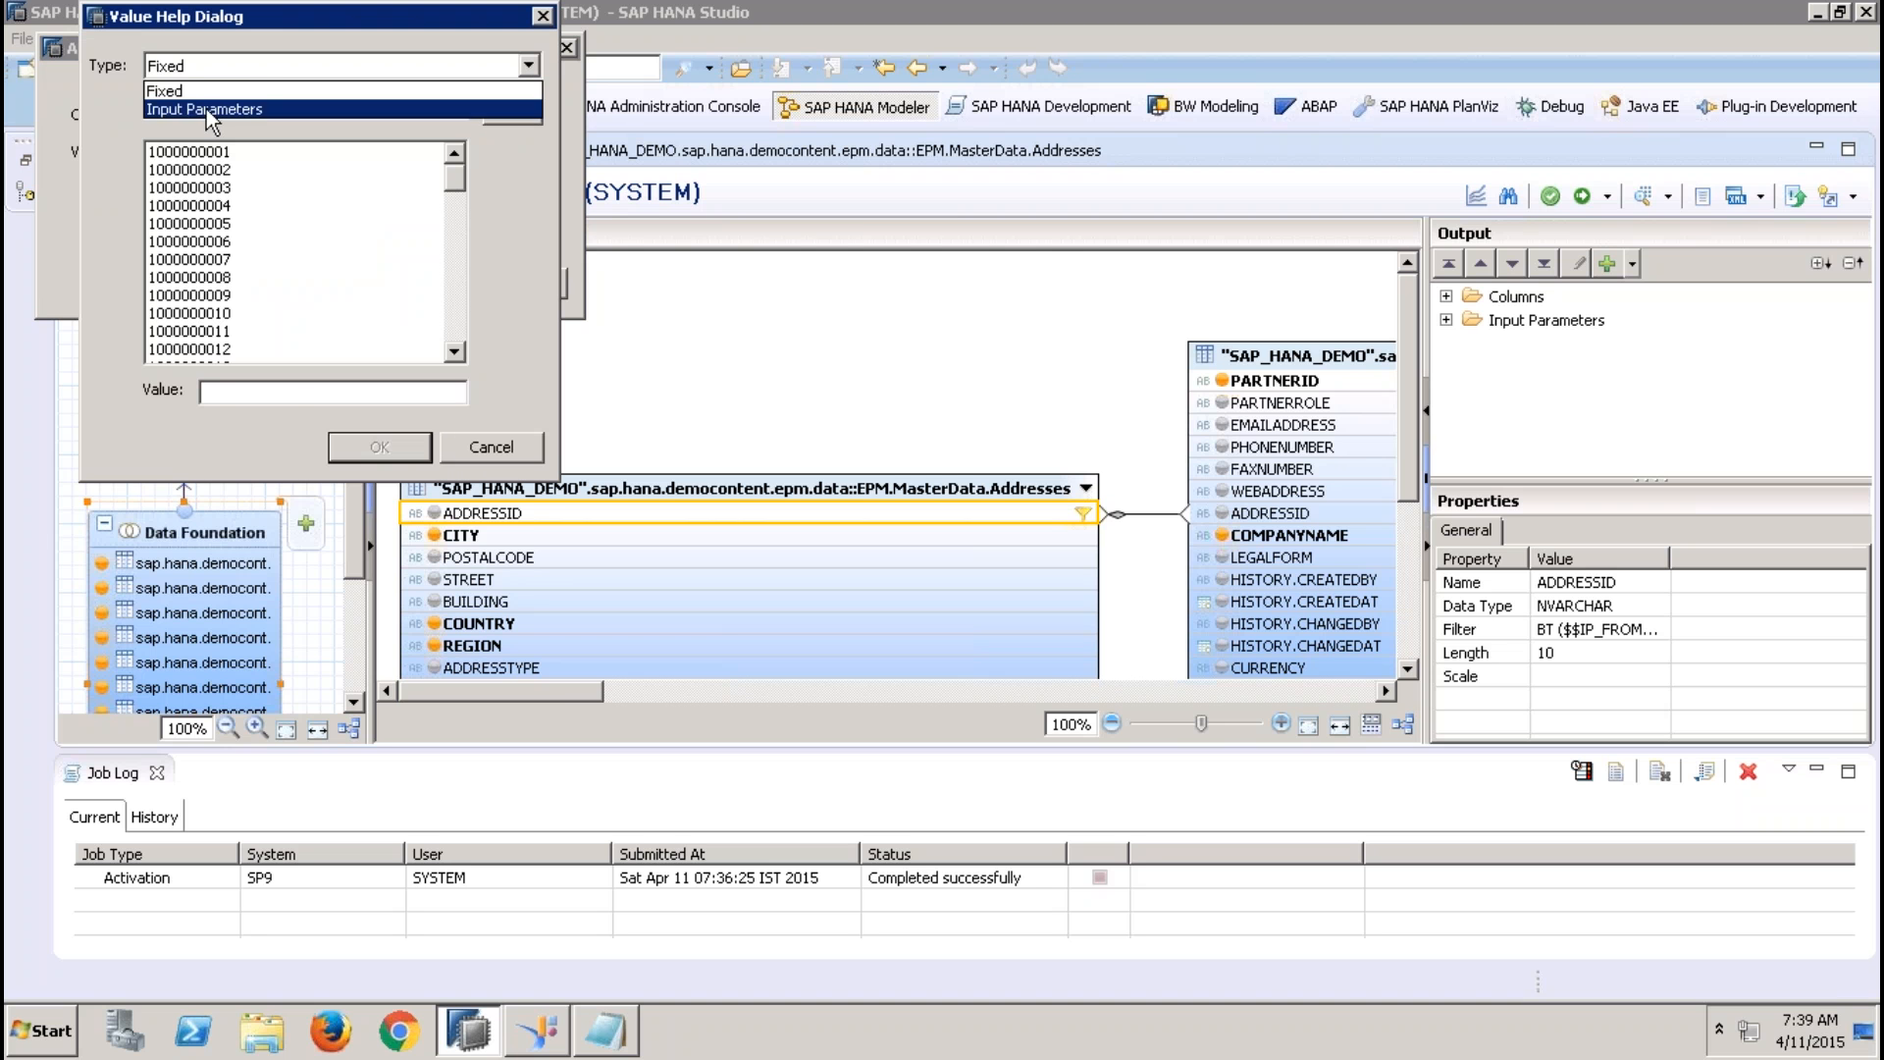
{"action": "left_click", "coordinate": [206, 109]}
{"action": "left_click", "coordinate": [196, 170]}
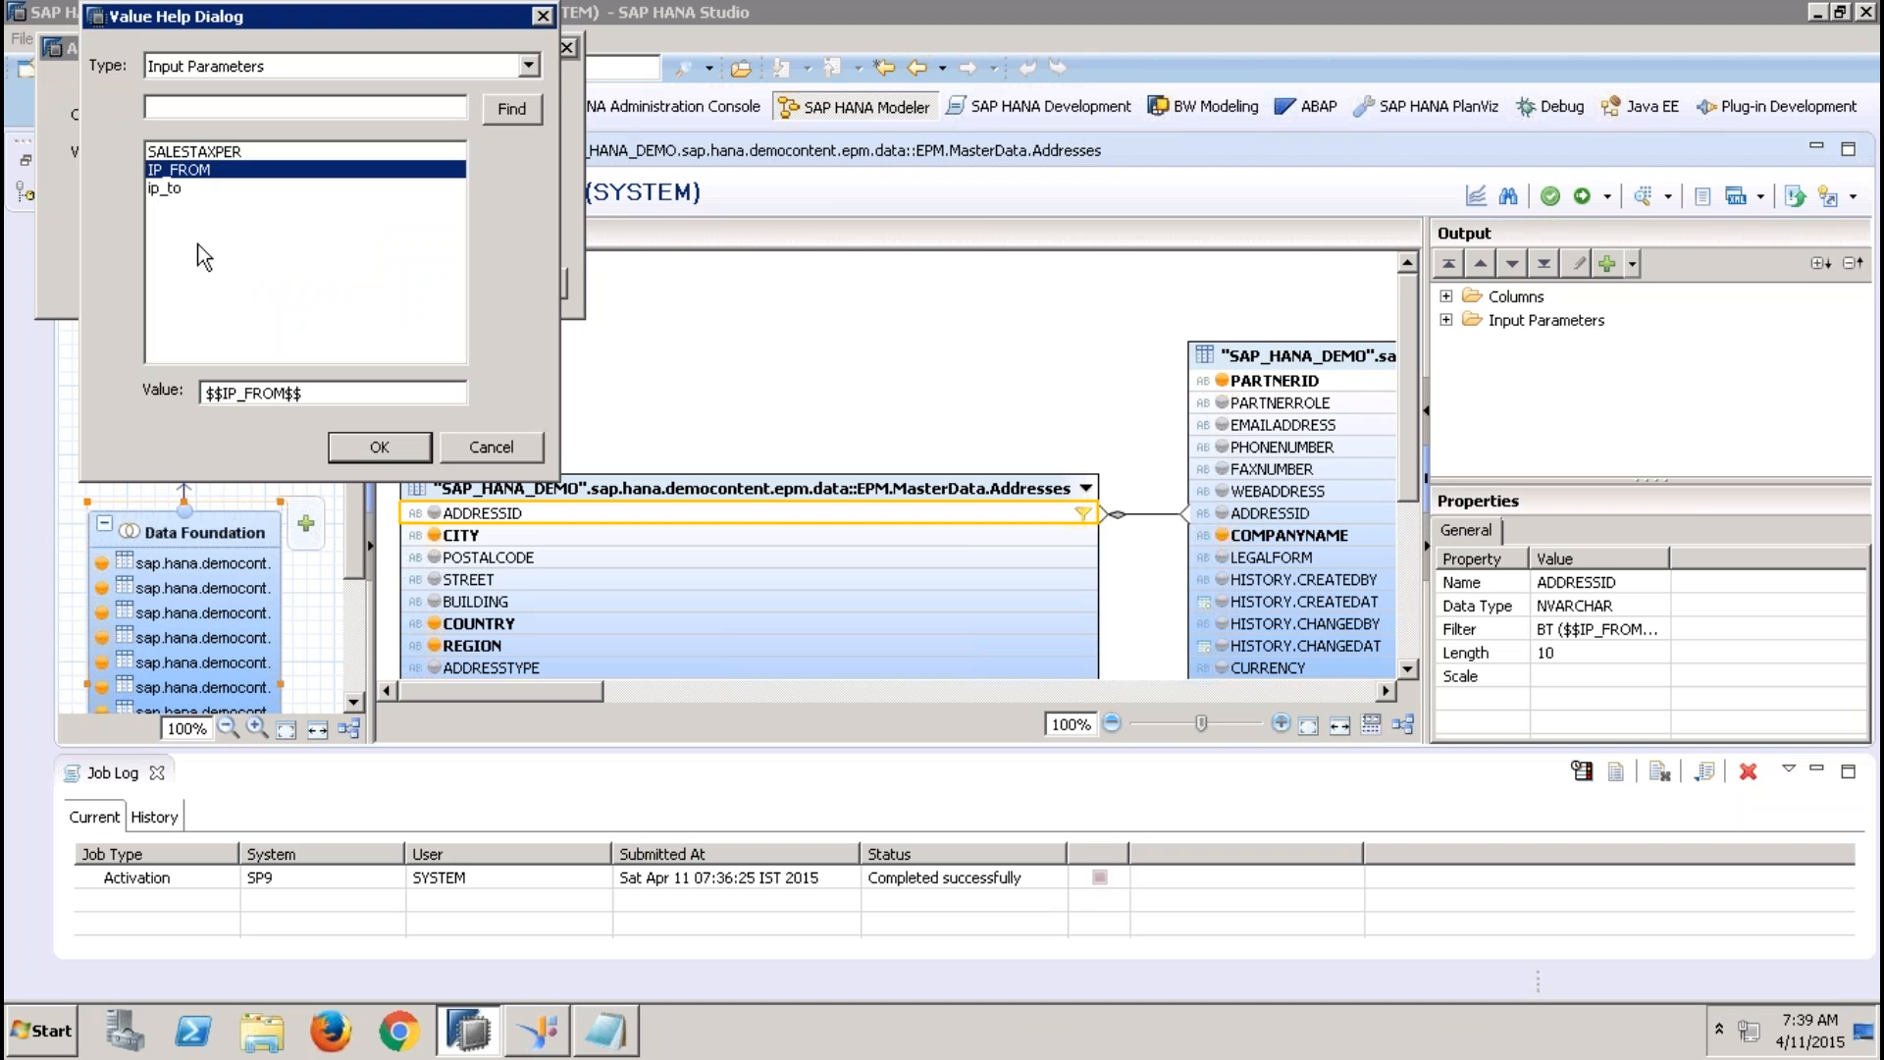
{"action": "left_click", "coordinate": [169, 196], "text": "ctrl"}
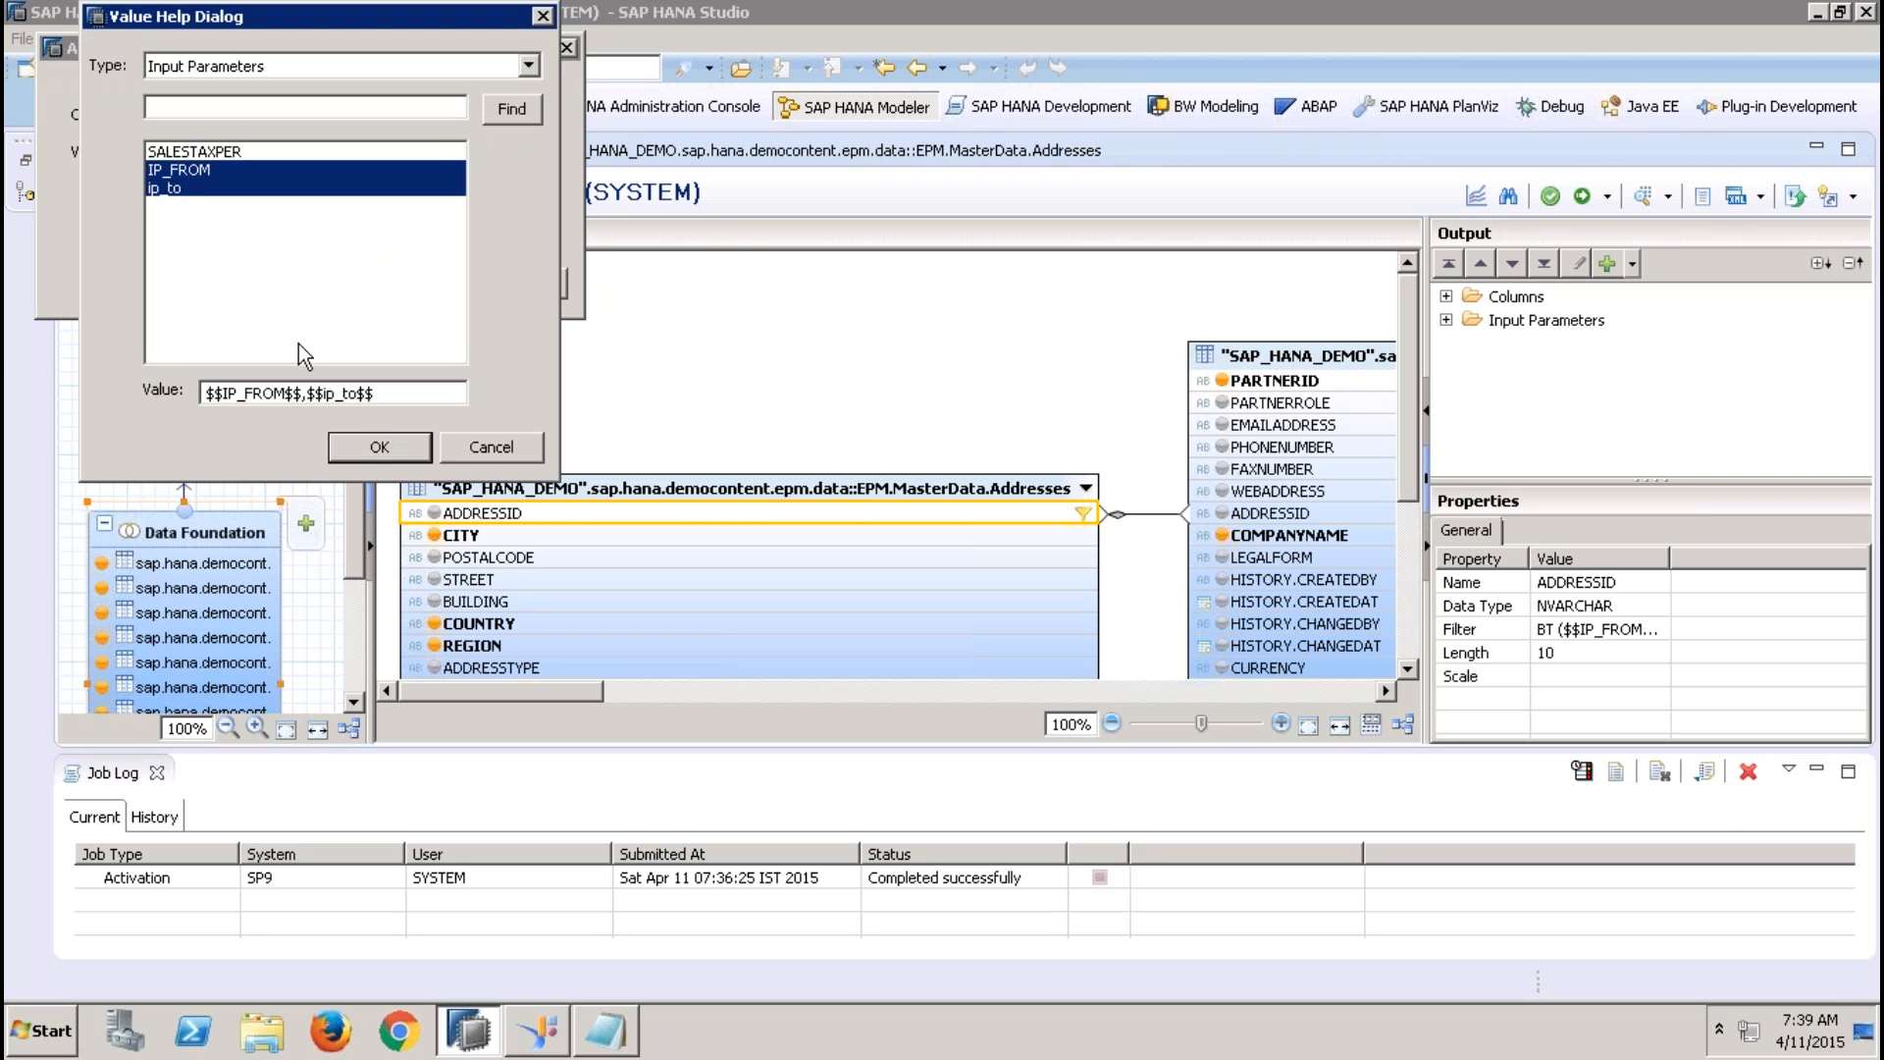
{"action": "left_click", "coordinate": [356, 439]}
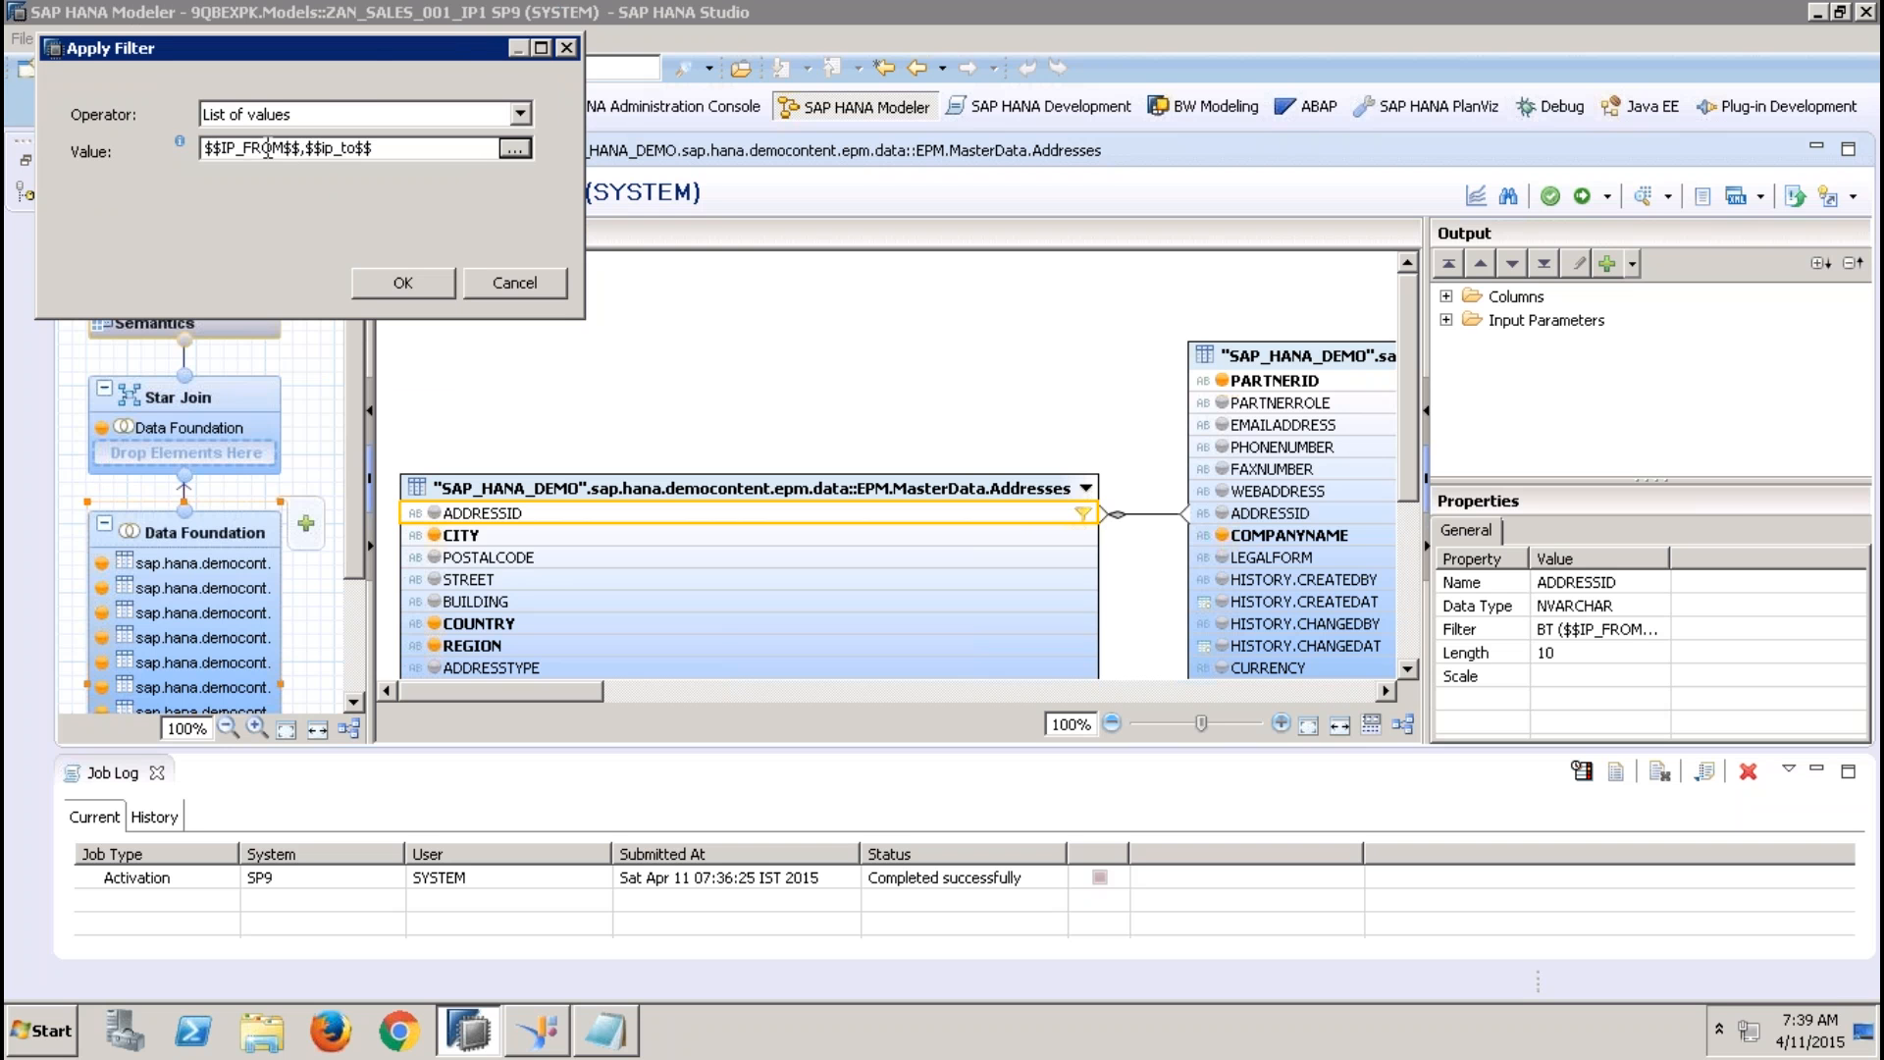
{"action": "left_click", "coordinate": [403, 282]}
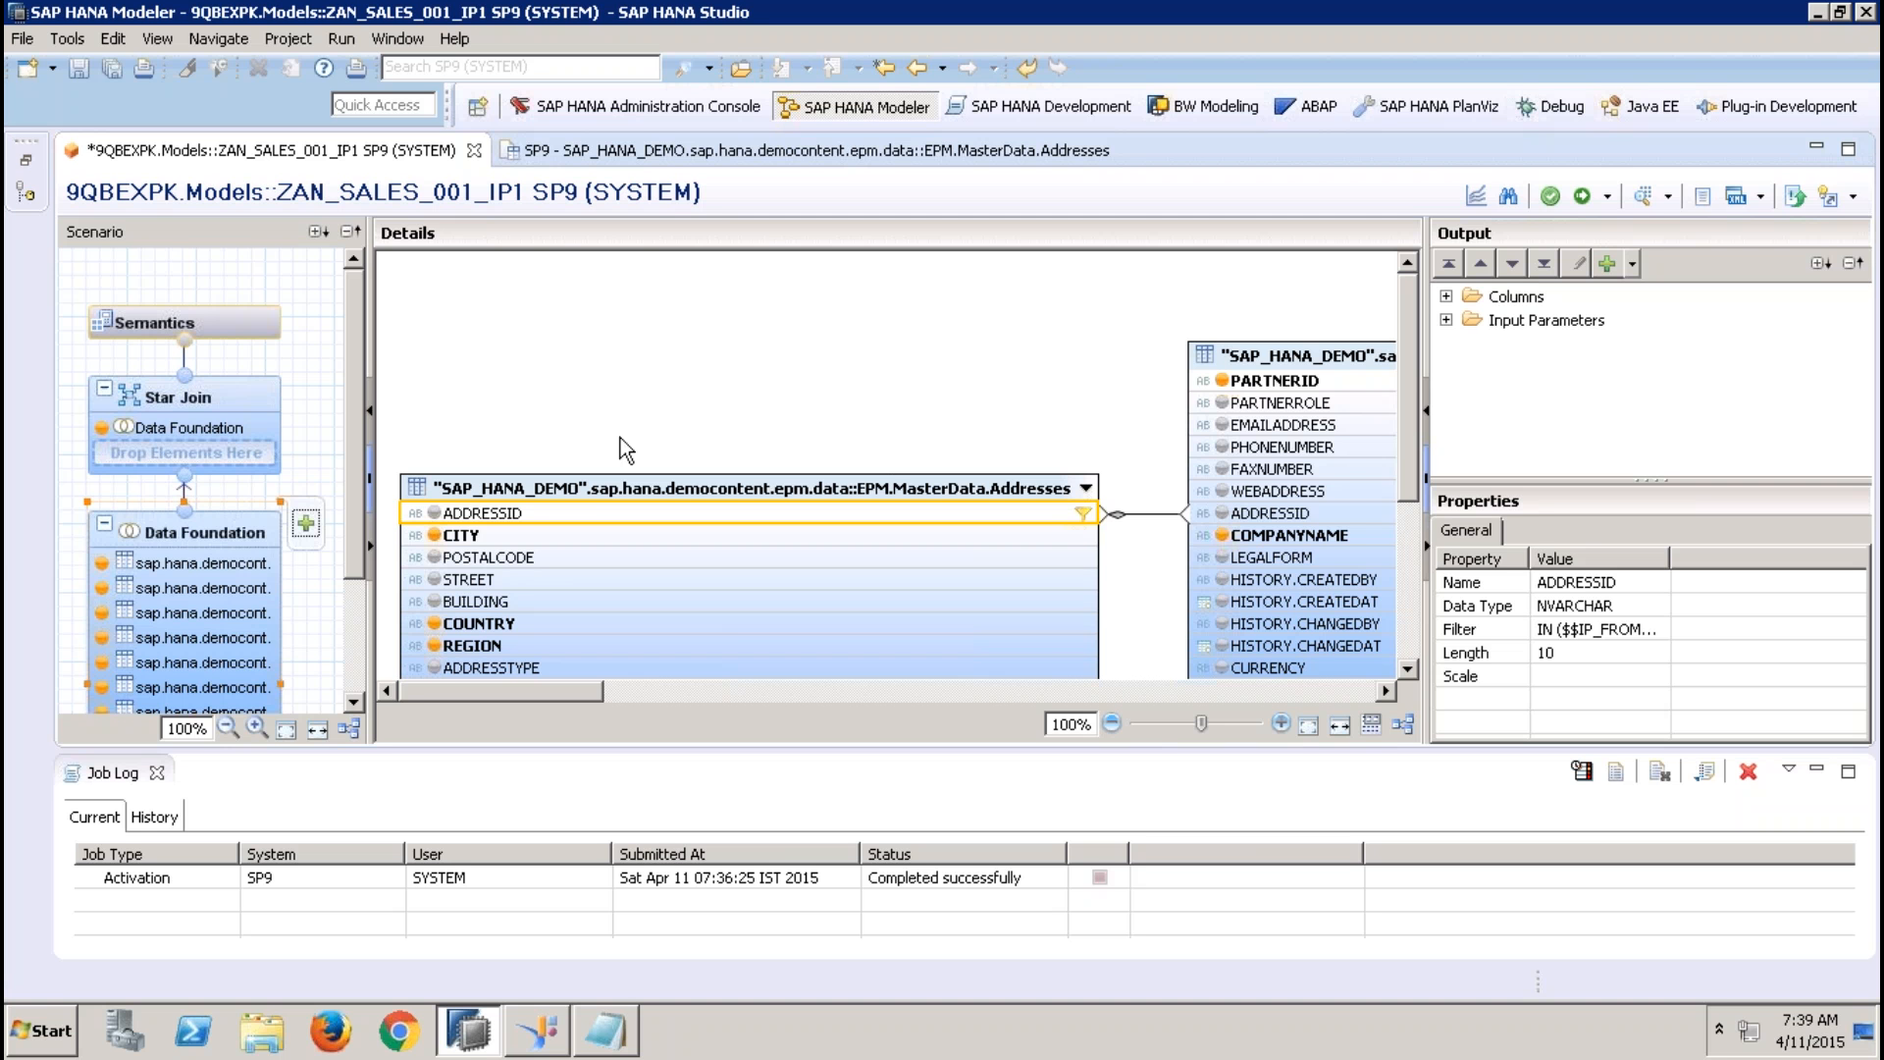
Start a new restricted column in the Star Join named fdsf, with label dsdffdsf, based on GROSSAMOUNT
{"action": "left_click", "coordinate": [230, 396]}
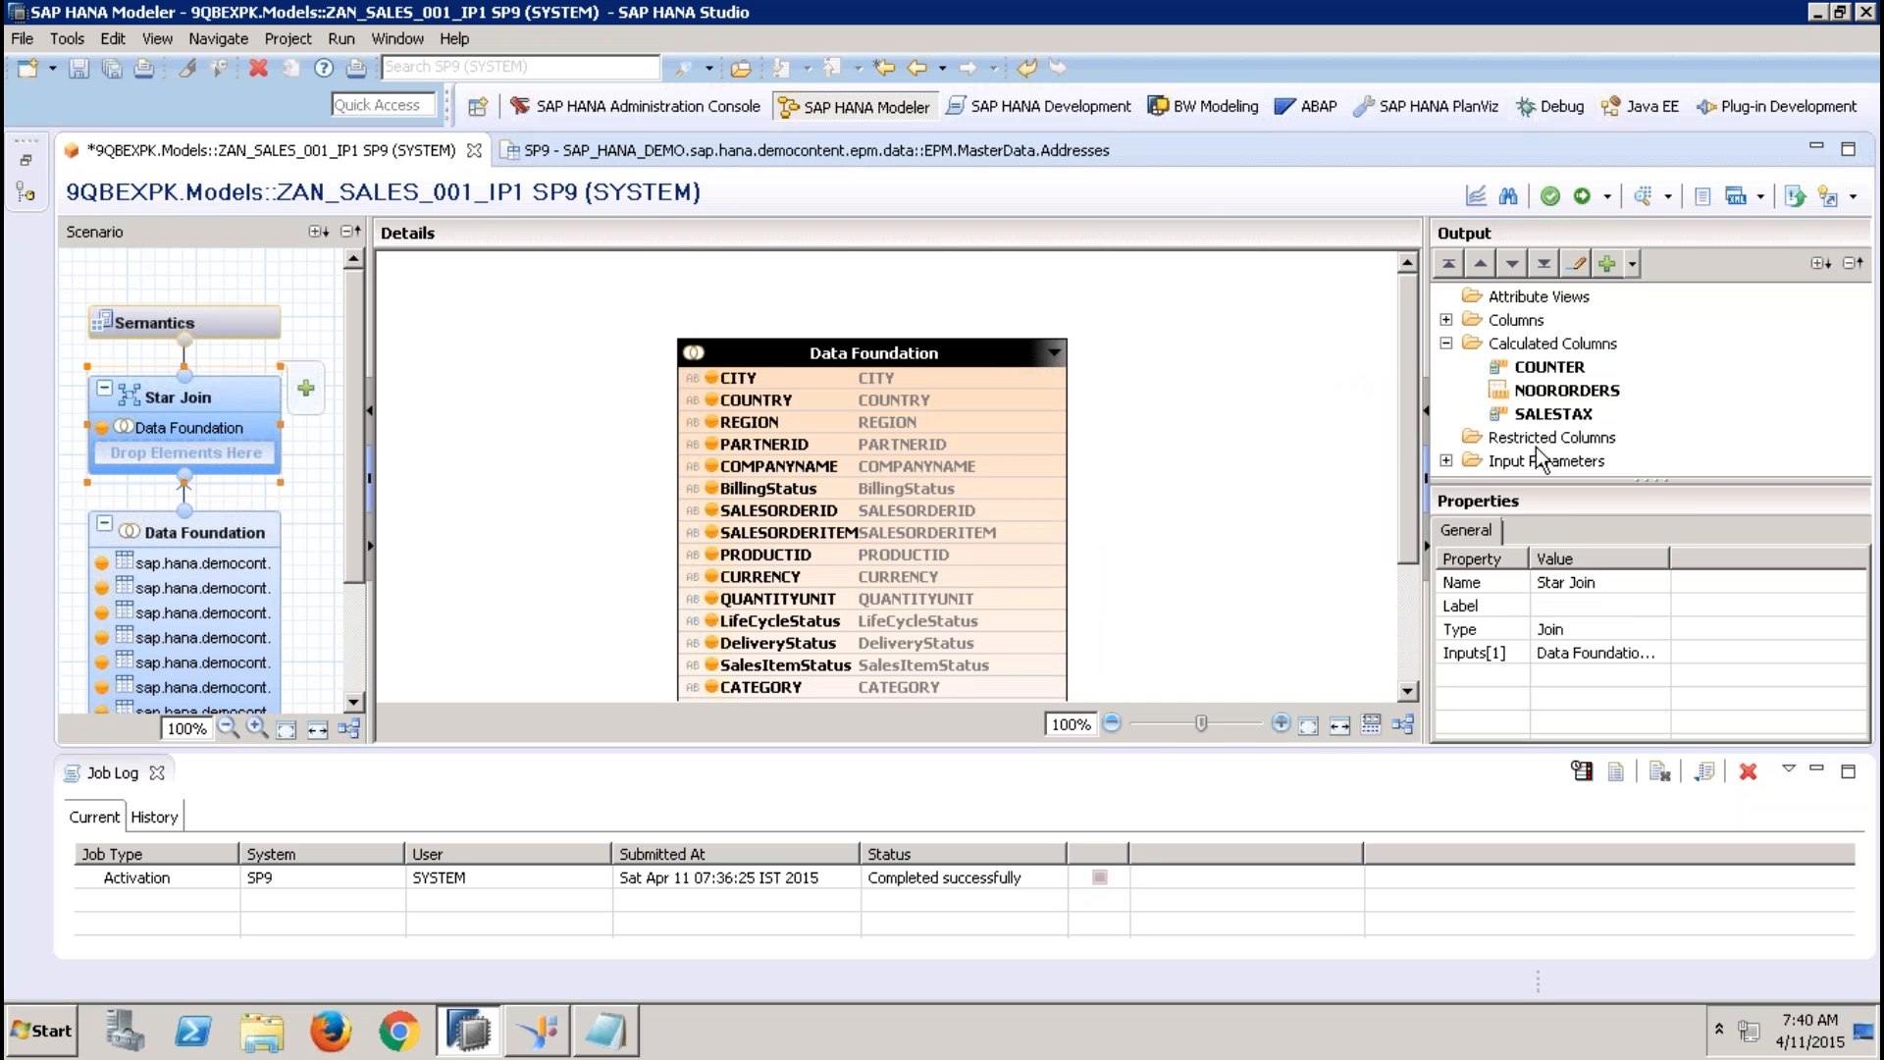
{"action": "right_click", "coordinate": [1541, 441]}
{"action": "left_click", "coordinate": [1584, 455]}
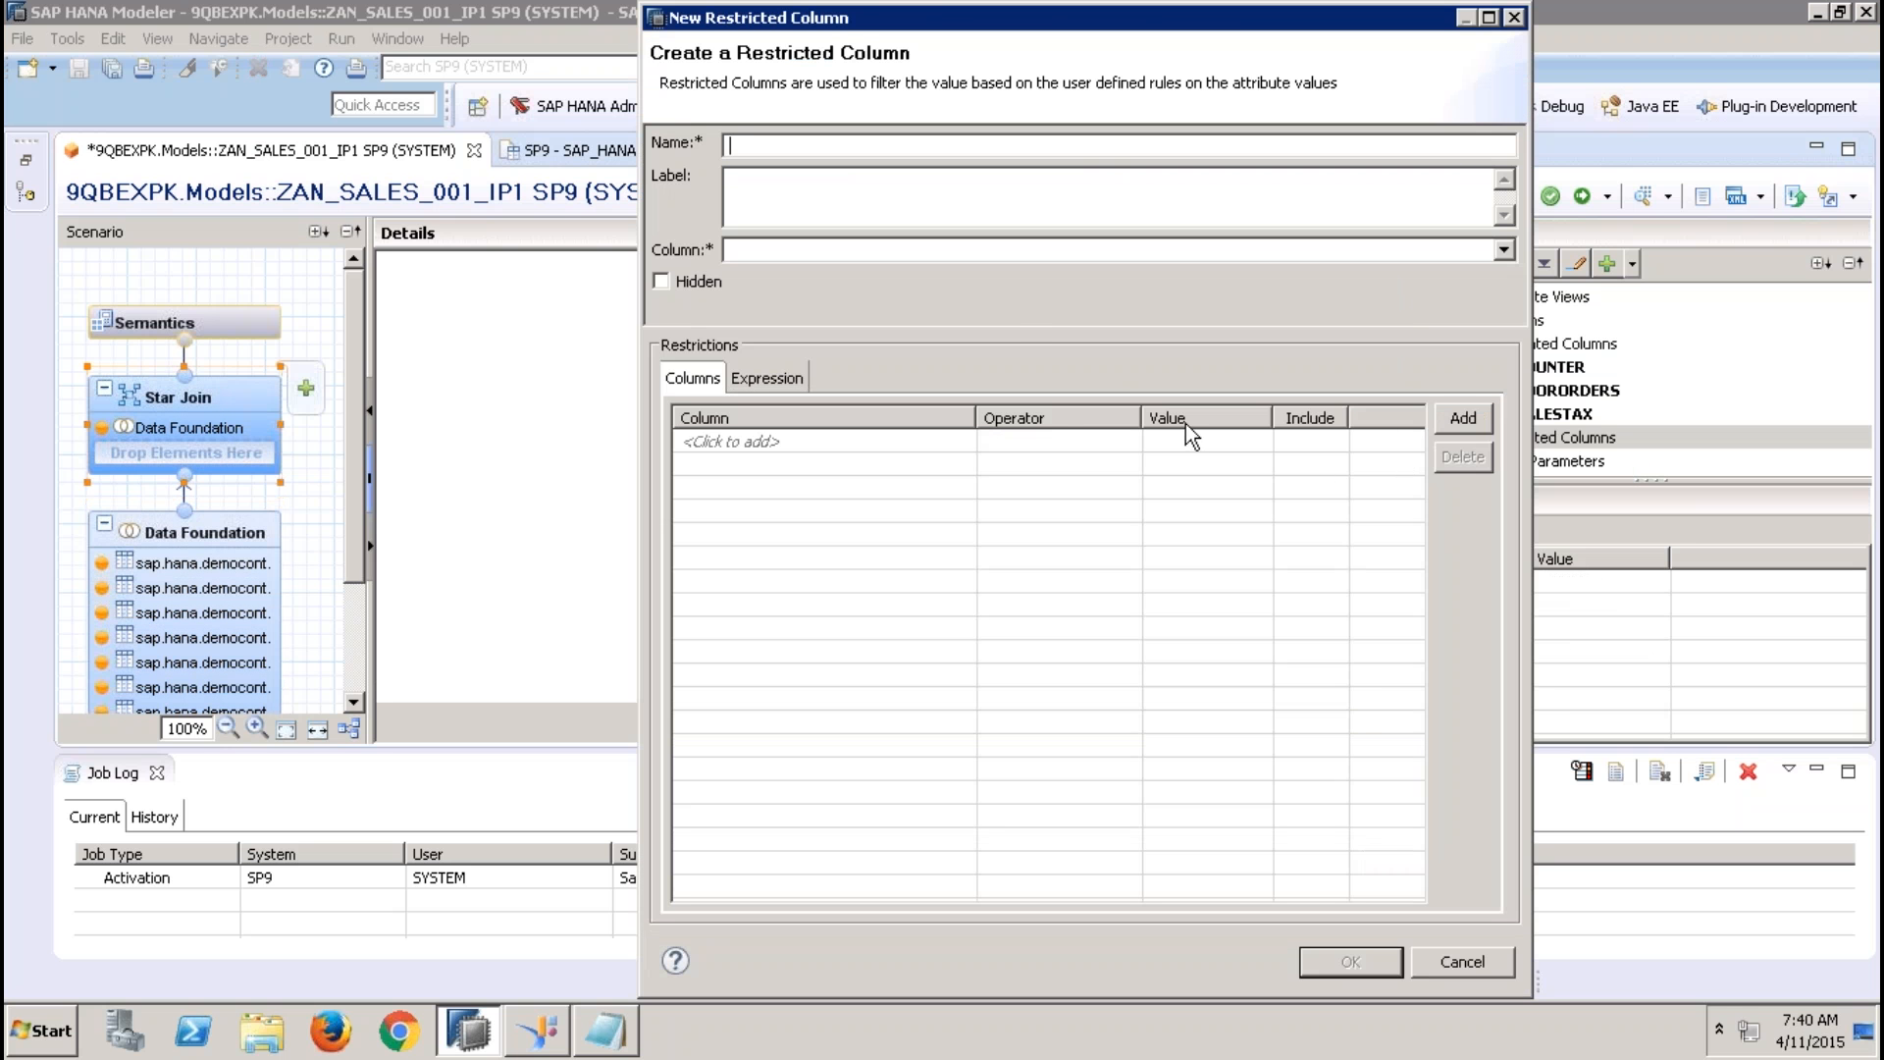
{"action": "type", "text": "fdsf"}
{"action": "left_click", "coordinate": [927, 191]}
{"action": "type", "text": "dsdf dsf"}
{"action": "left_click", "coordinate": [785, 249]}
{"action": "left_click", "coordinate": [834, 299]}
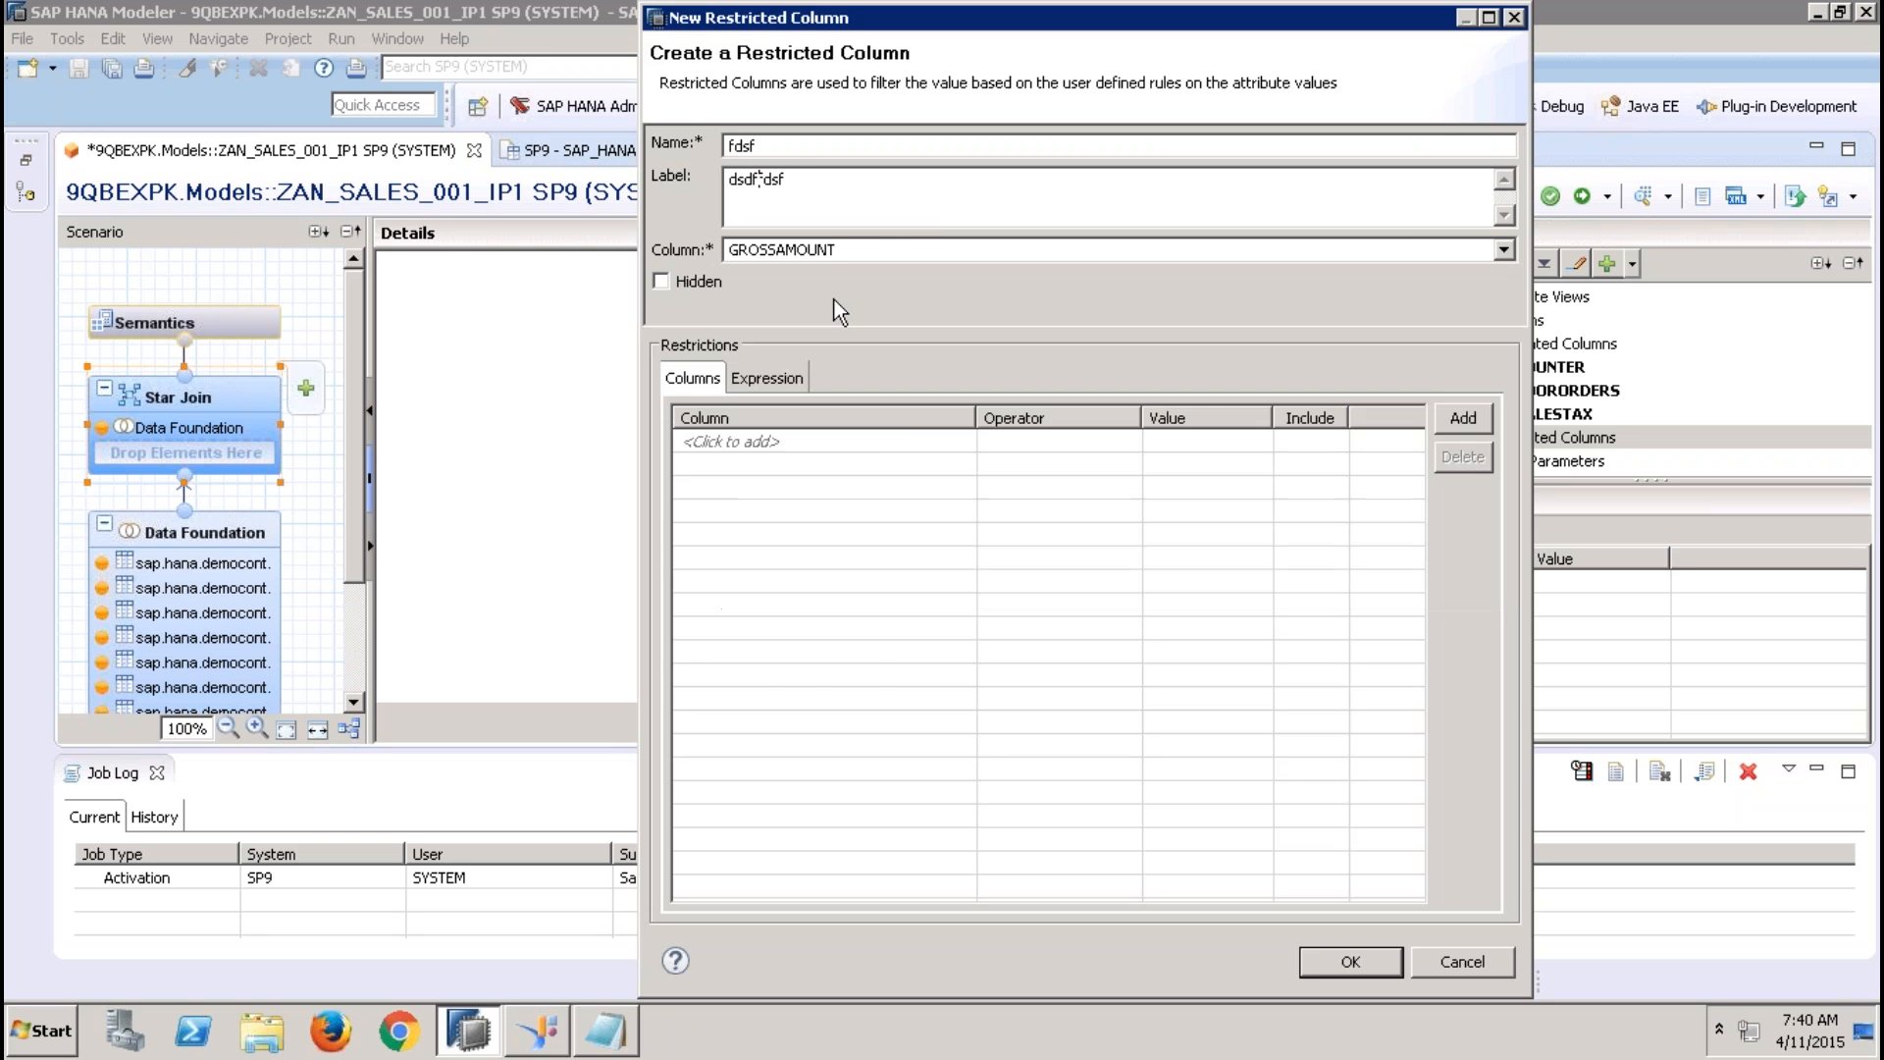
Add a PARTNERID restriction with the Equal operator, view its value help, and cancel the restricted column
{"action": "left_click", "coordinate": [904, 433]}
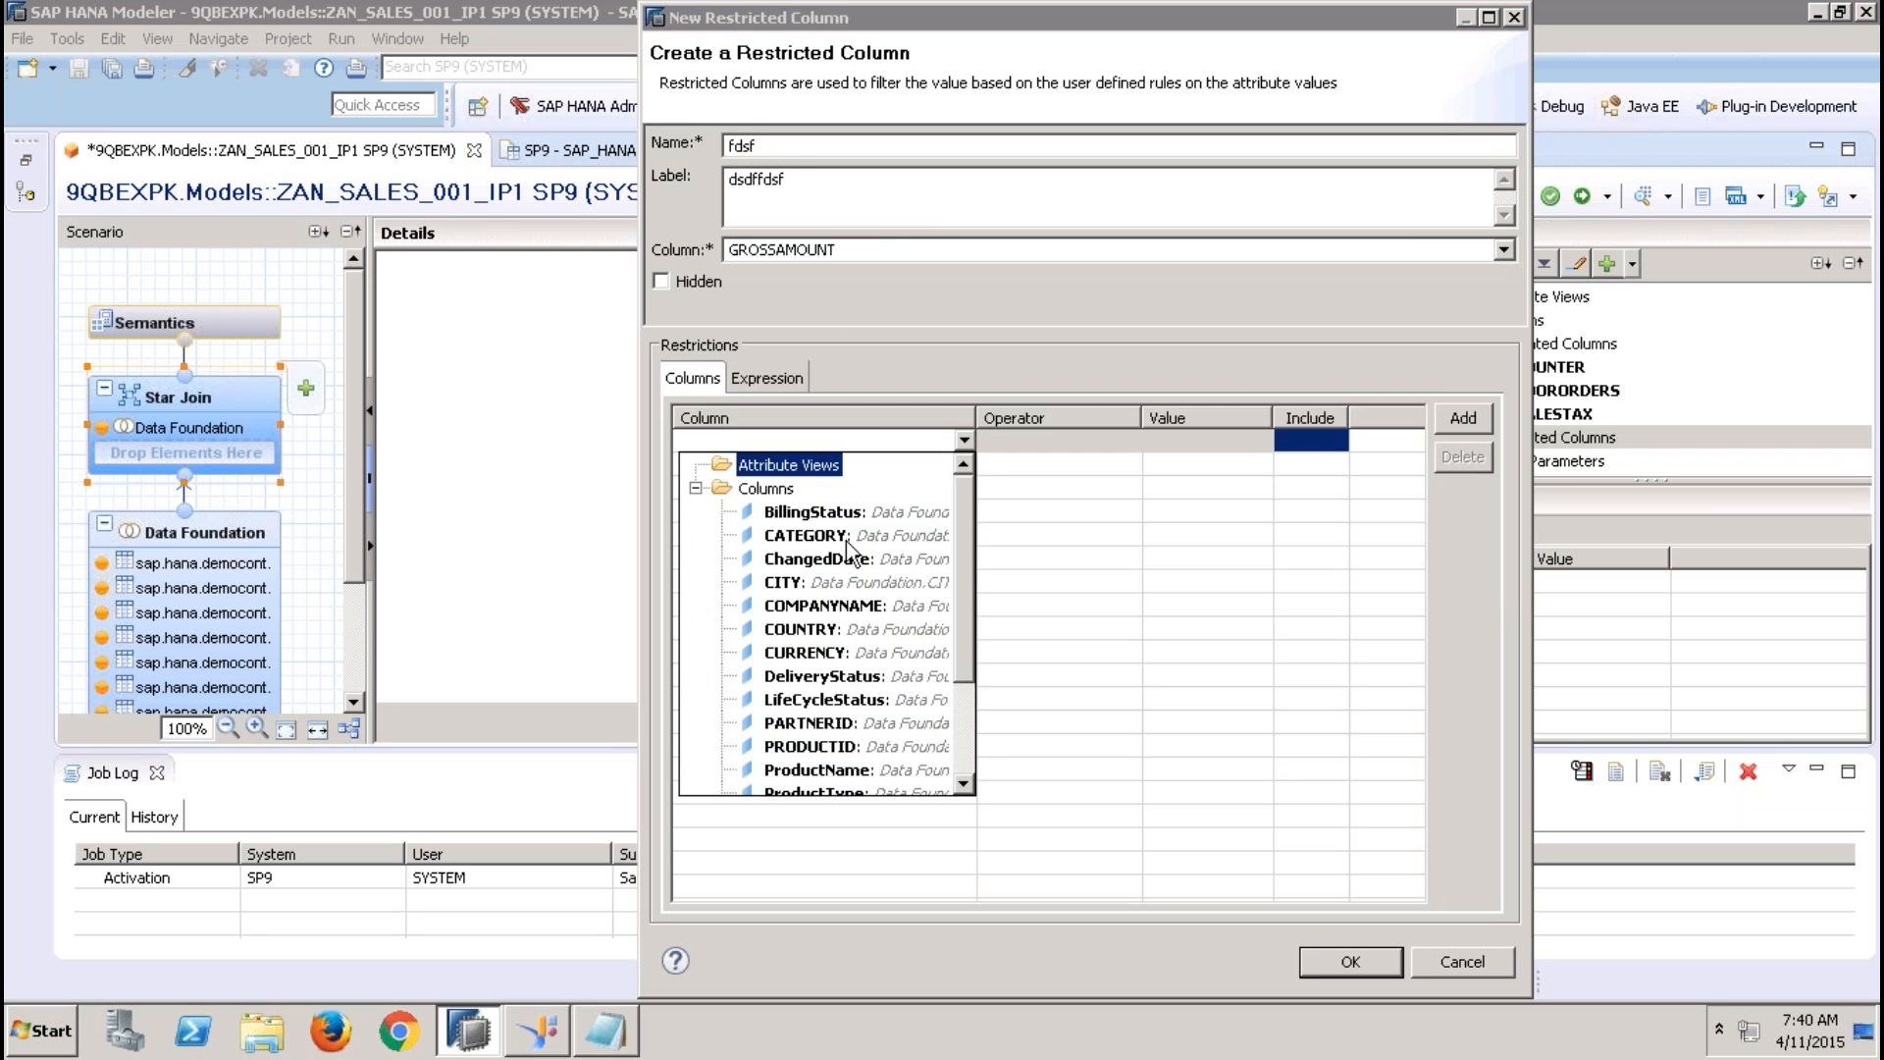
{"action": "left_click", "coordinate": [967, 707]}
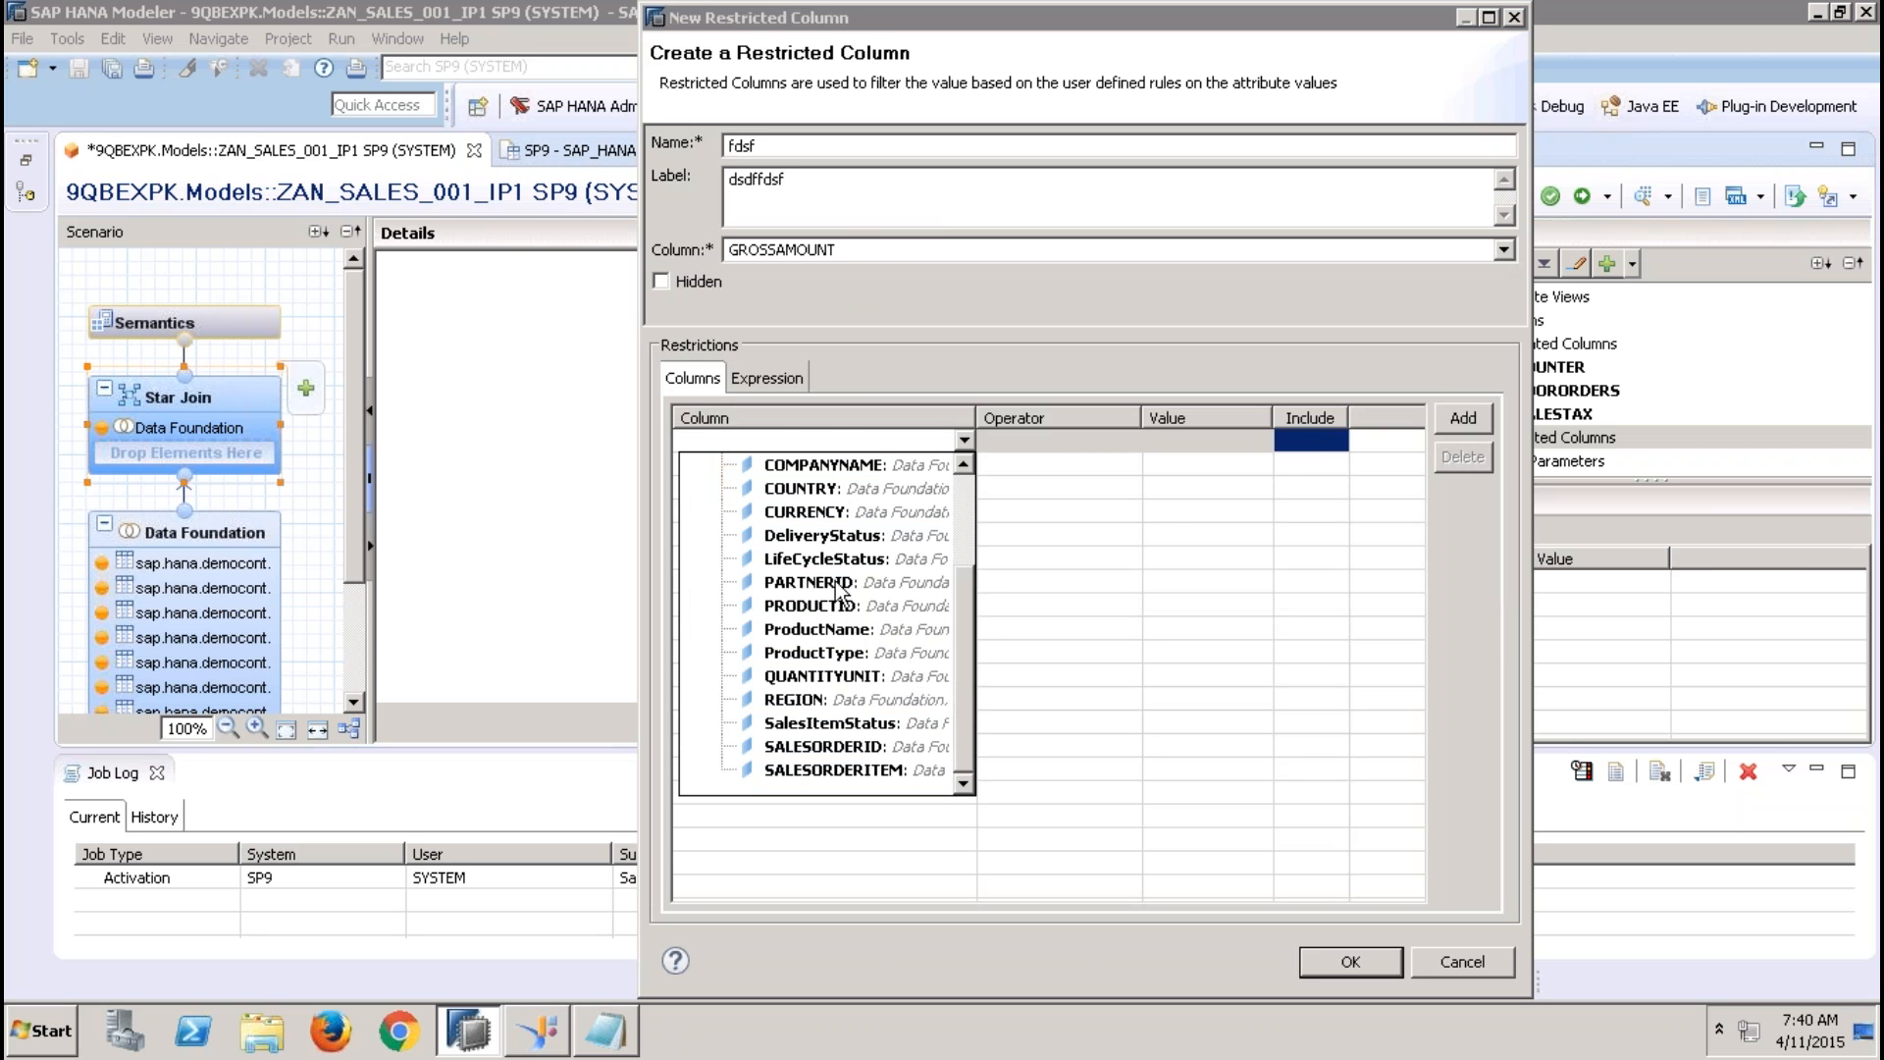
{"action": "left_click", "coordinate": [841, 586]}
{"action": "left_click", "coordinate": [1254, 443]}
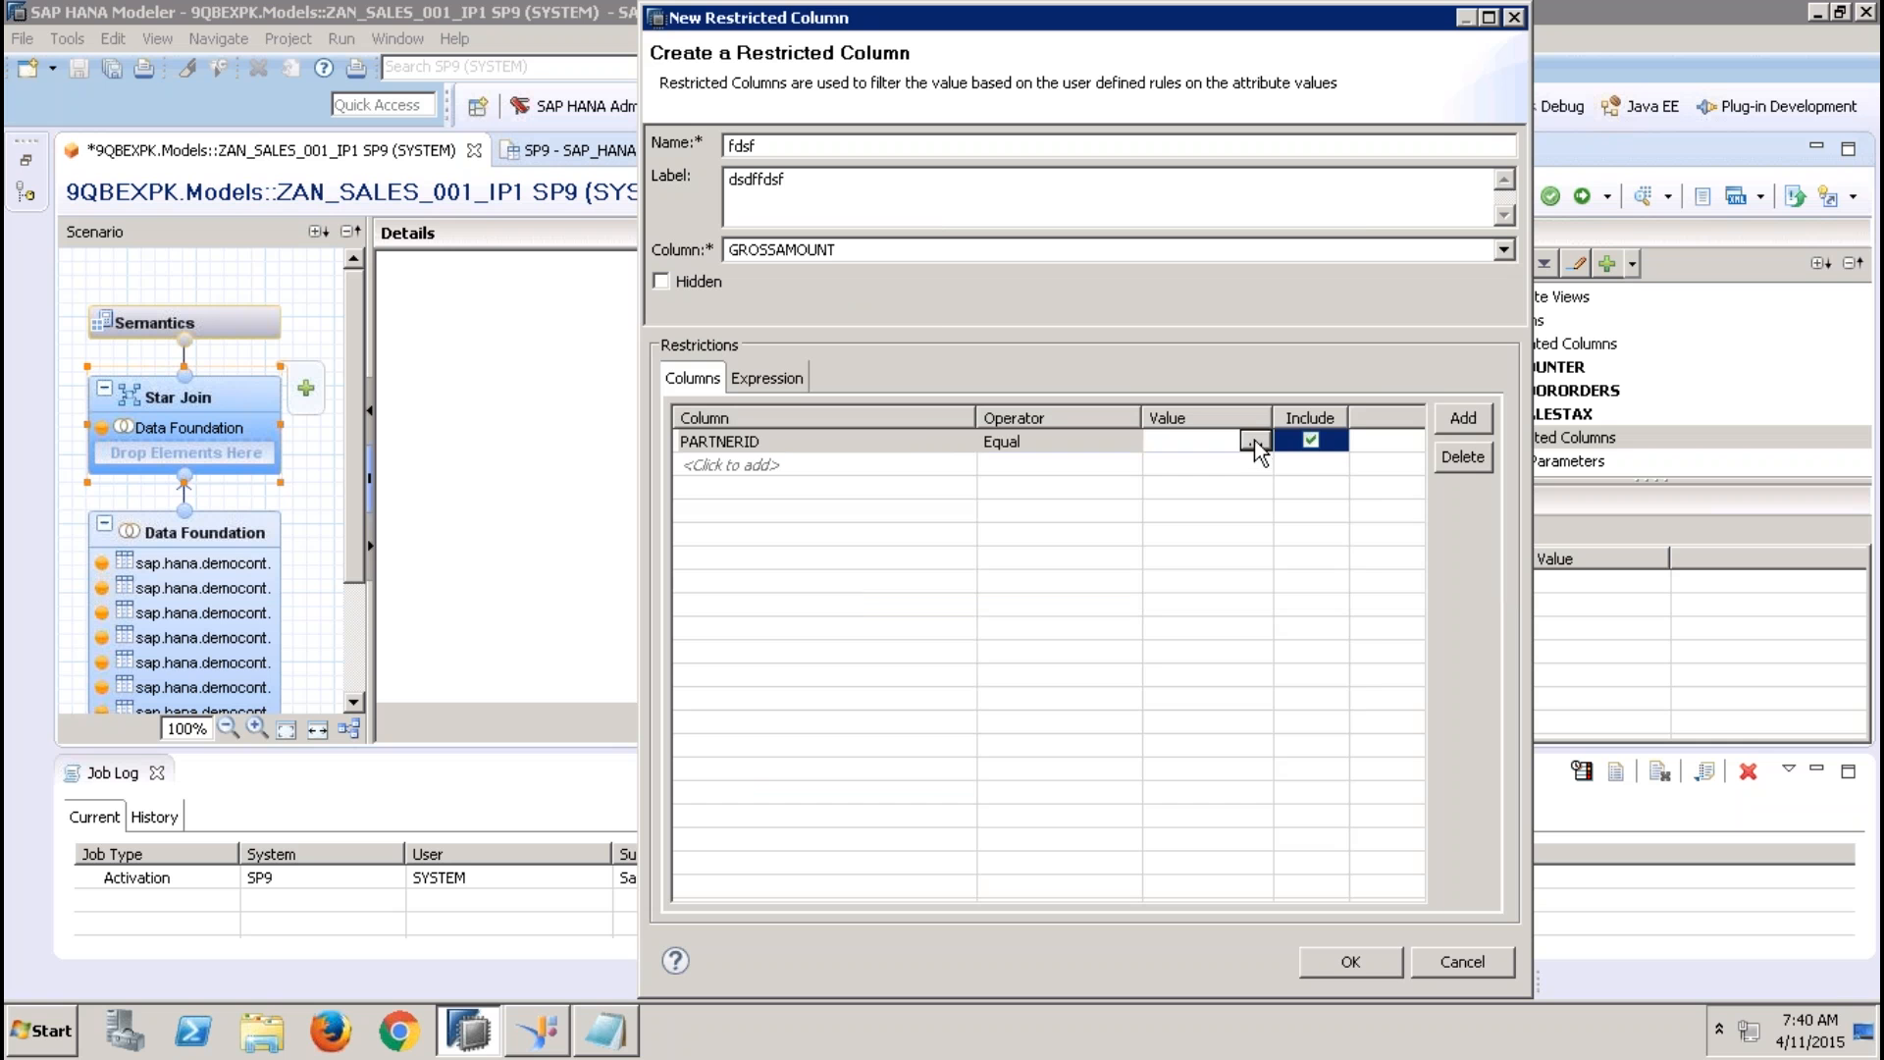
{"action": "left_click", "coordinate": [1253, 440]}
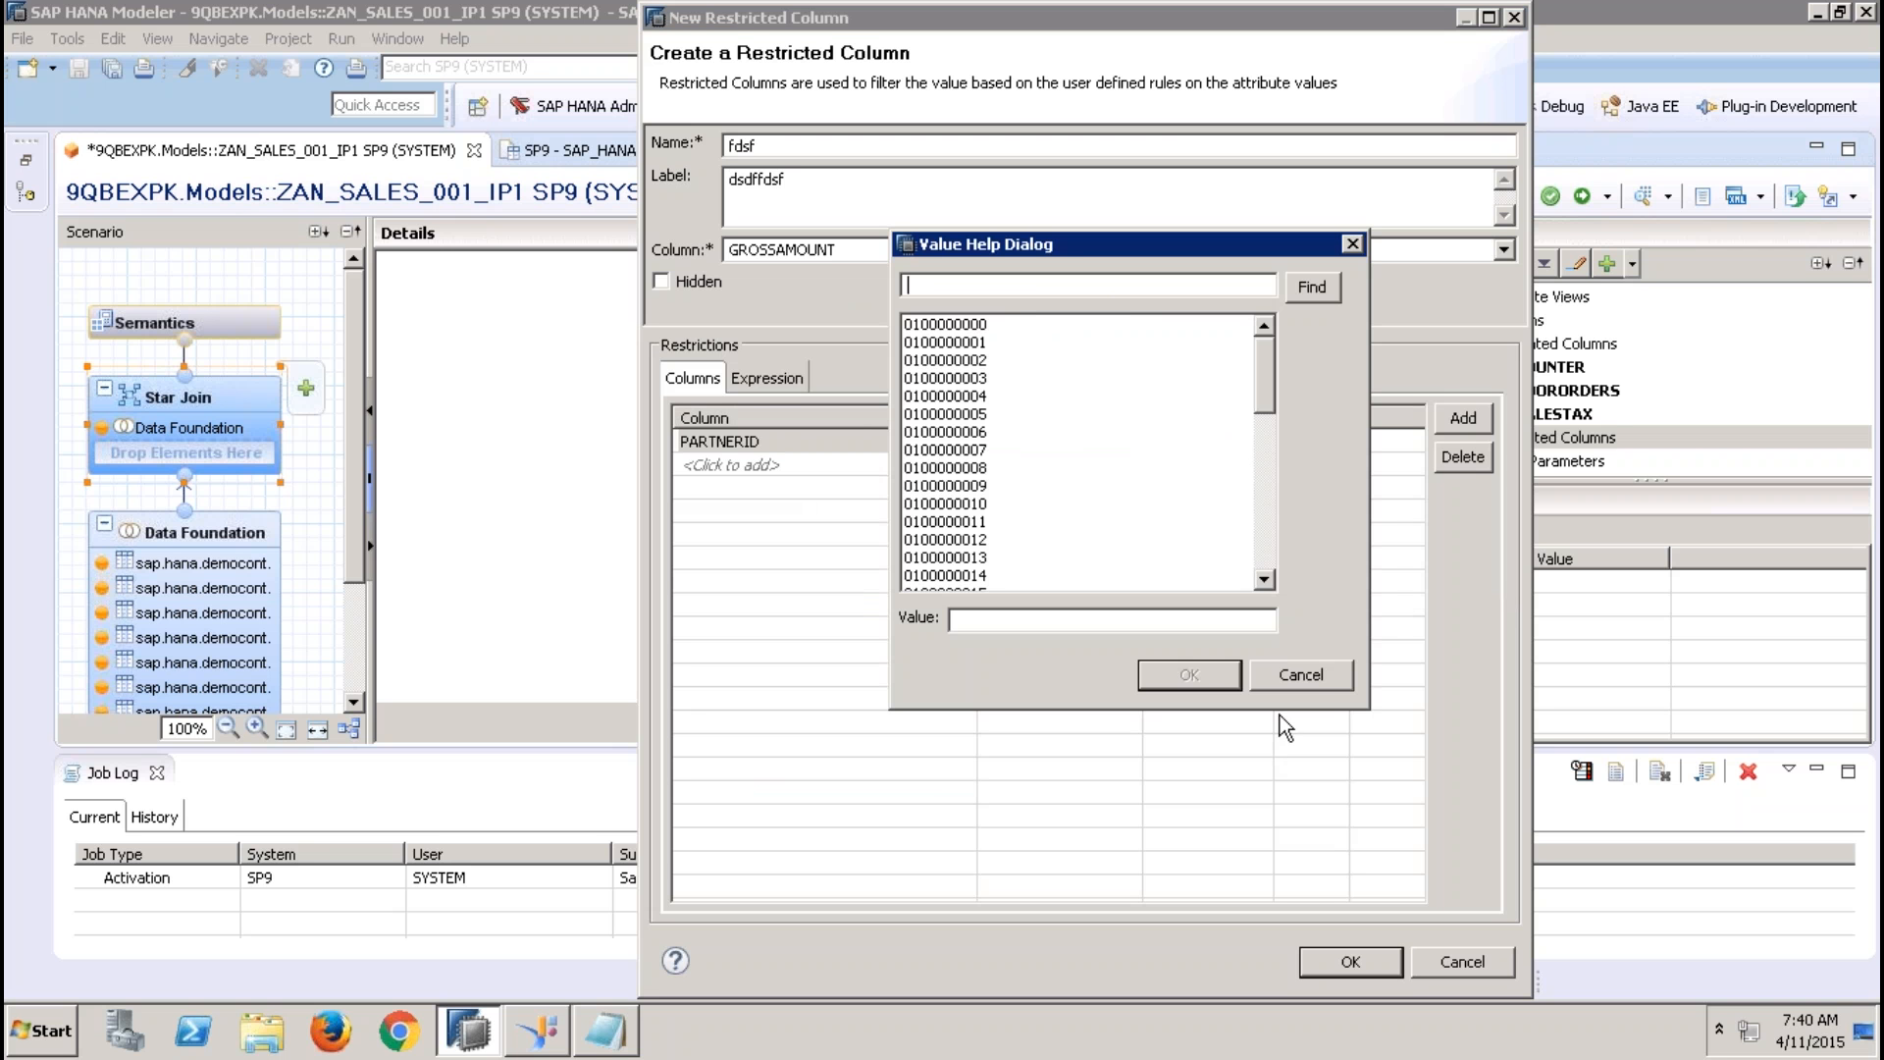
{"action": "left_click", "coordinate": [1307, 679]}
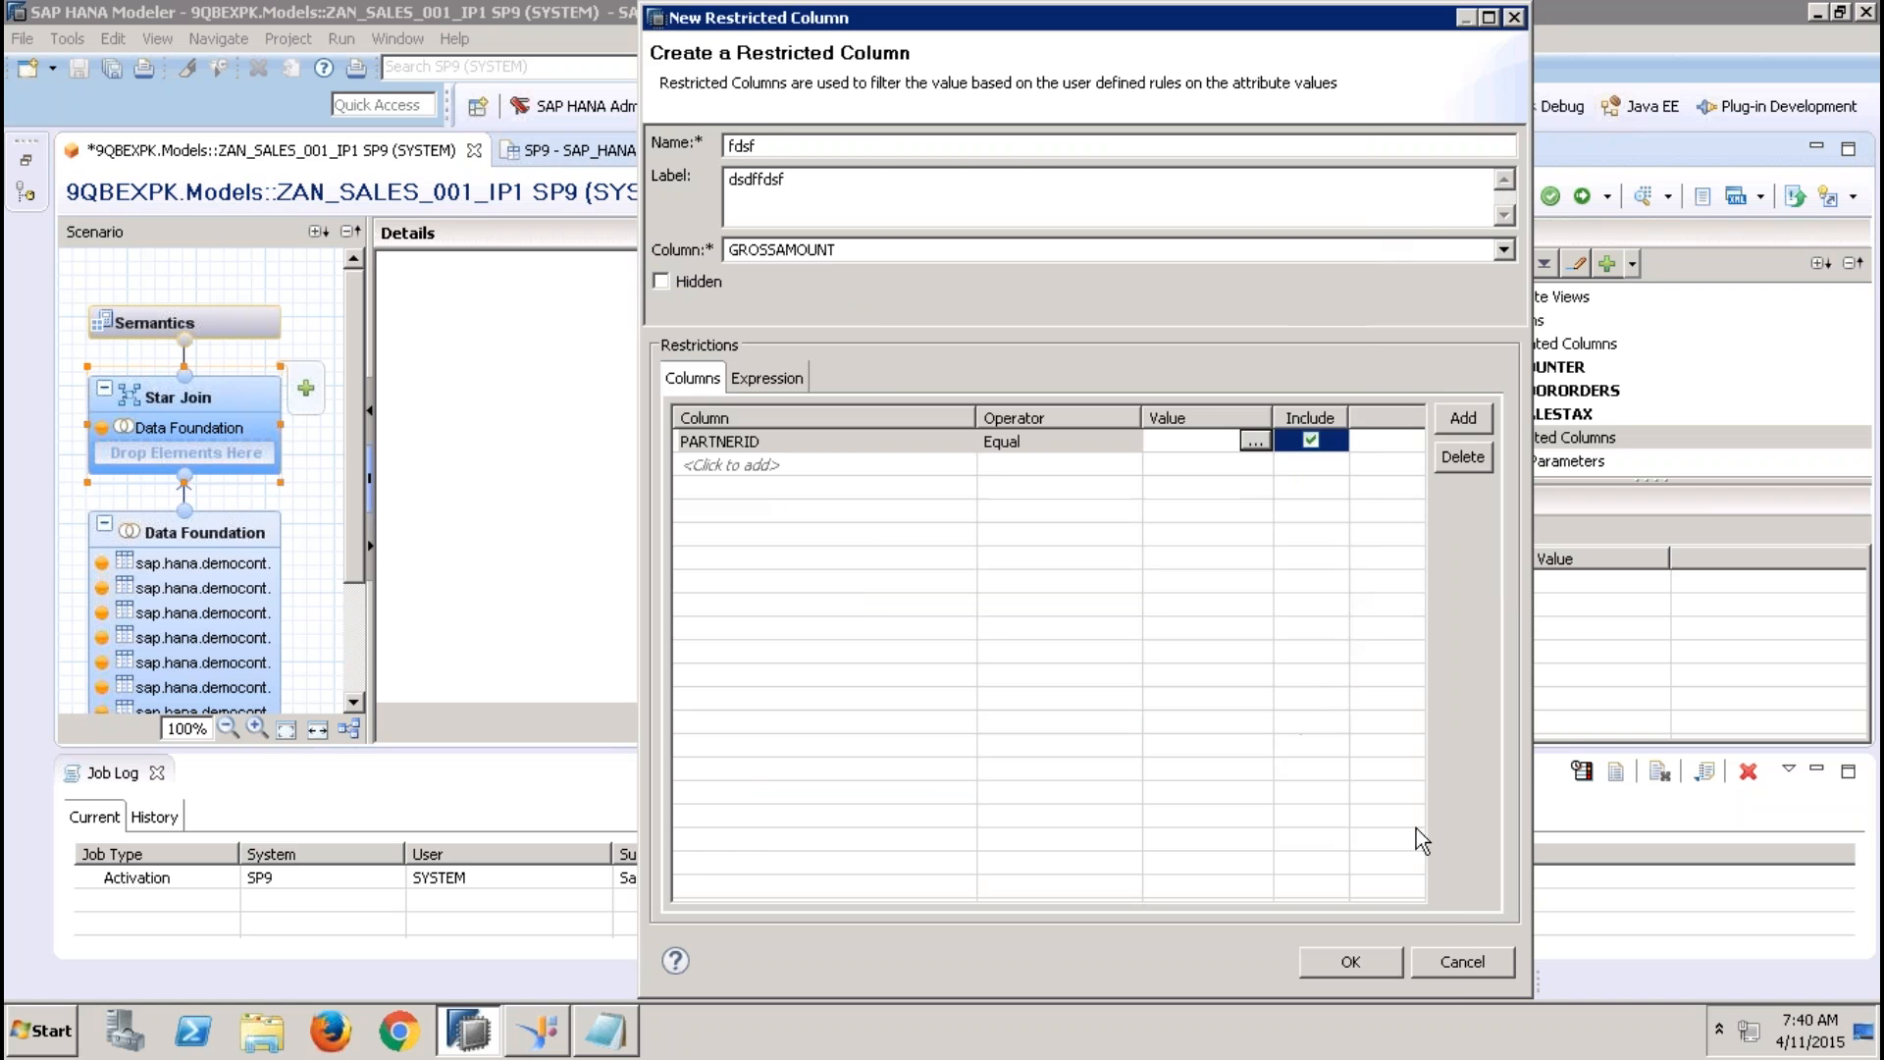
{"action": "left_click", "coordinate": [1451, 973]}
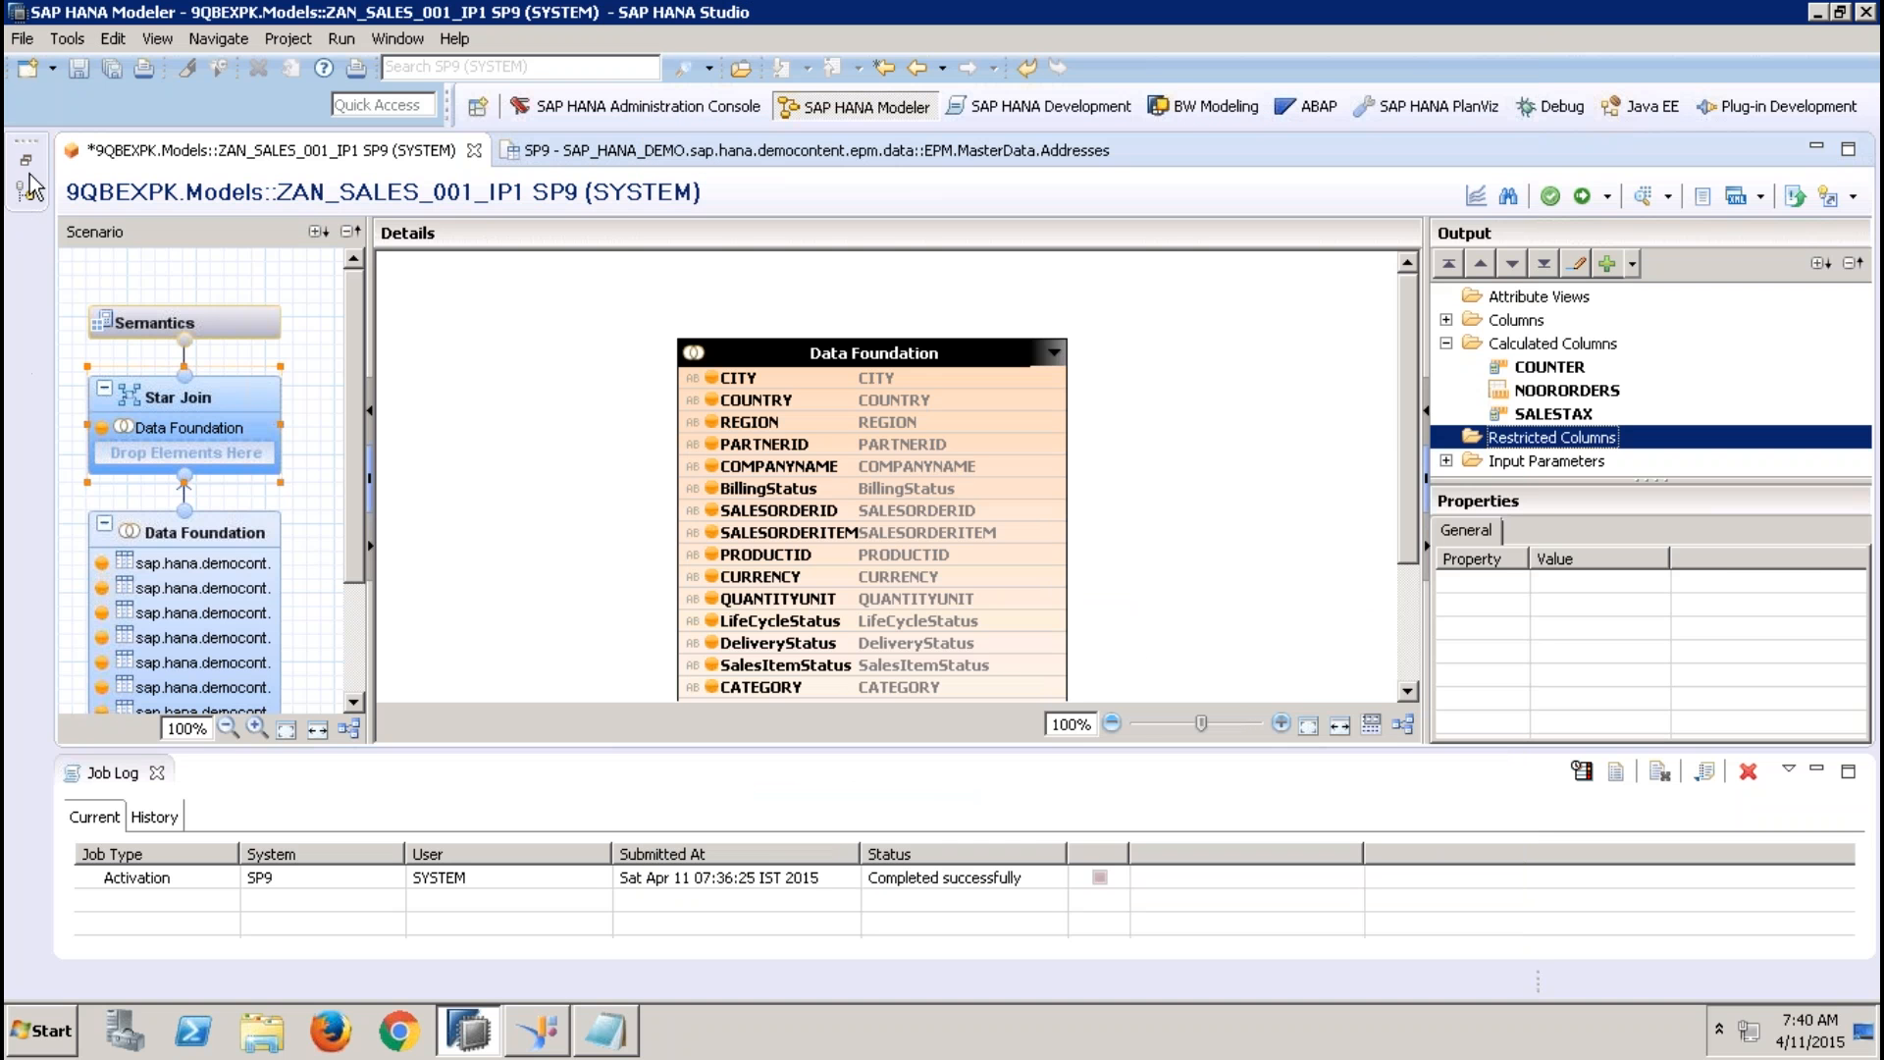
Open the SALES_REPORTING calculation view from the 9QBEX package and enlarge its editor by hiding the systems tree and job log
{"action": "left_click", "coordinate": [30, 181]}
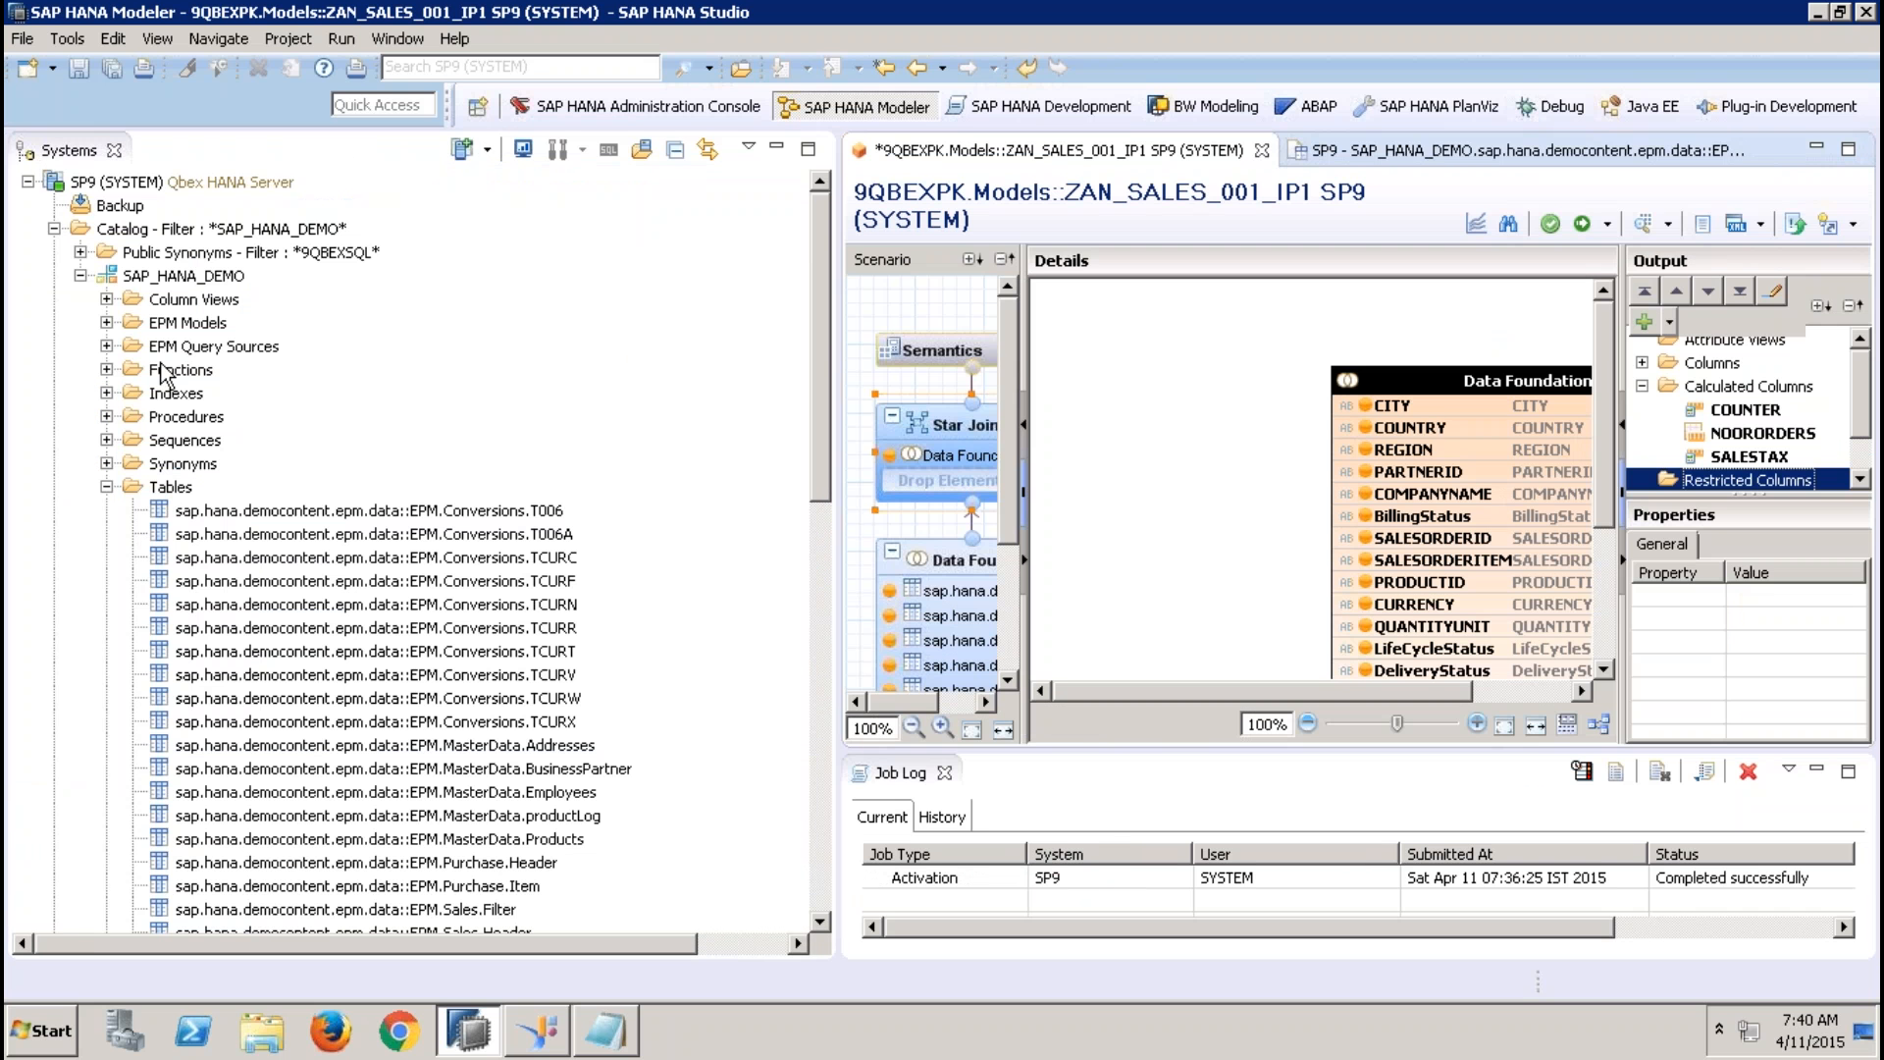
{"action": "left_click", "coordinate": [54, 229]}
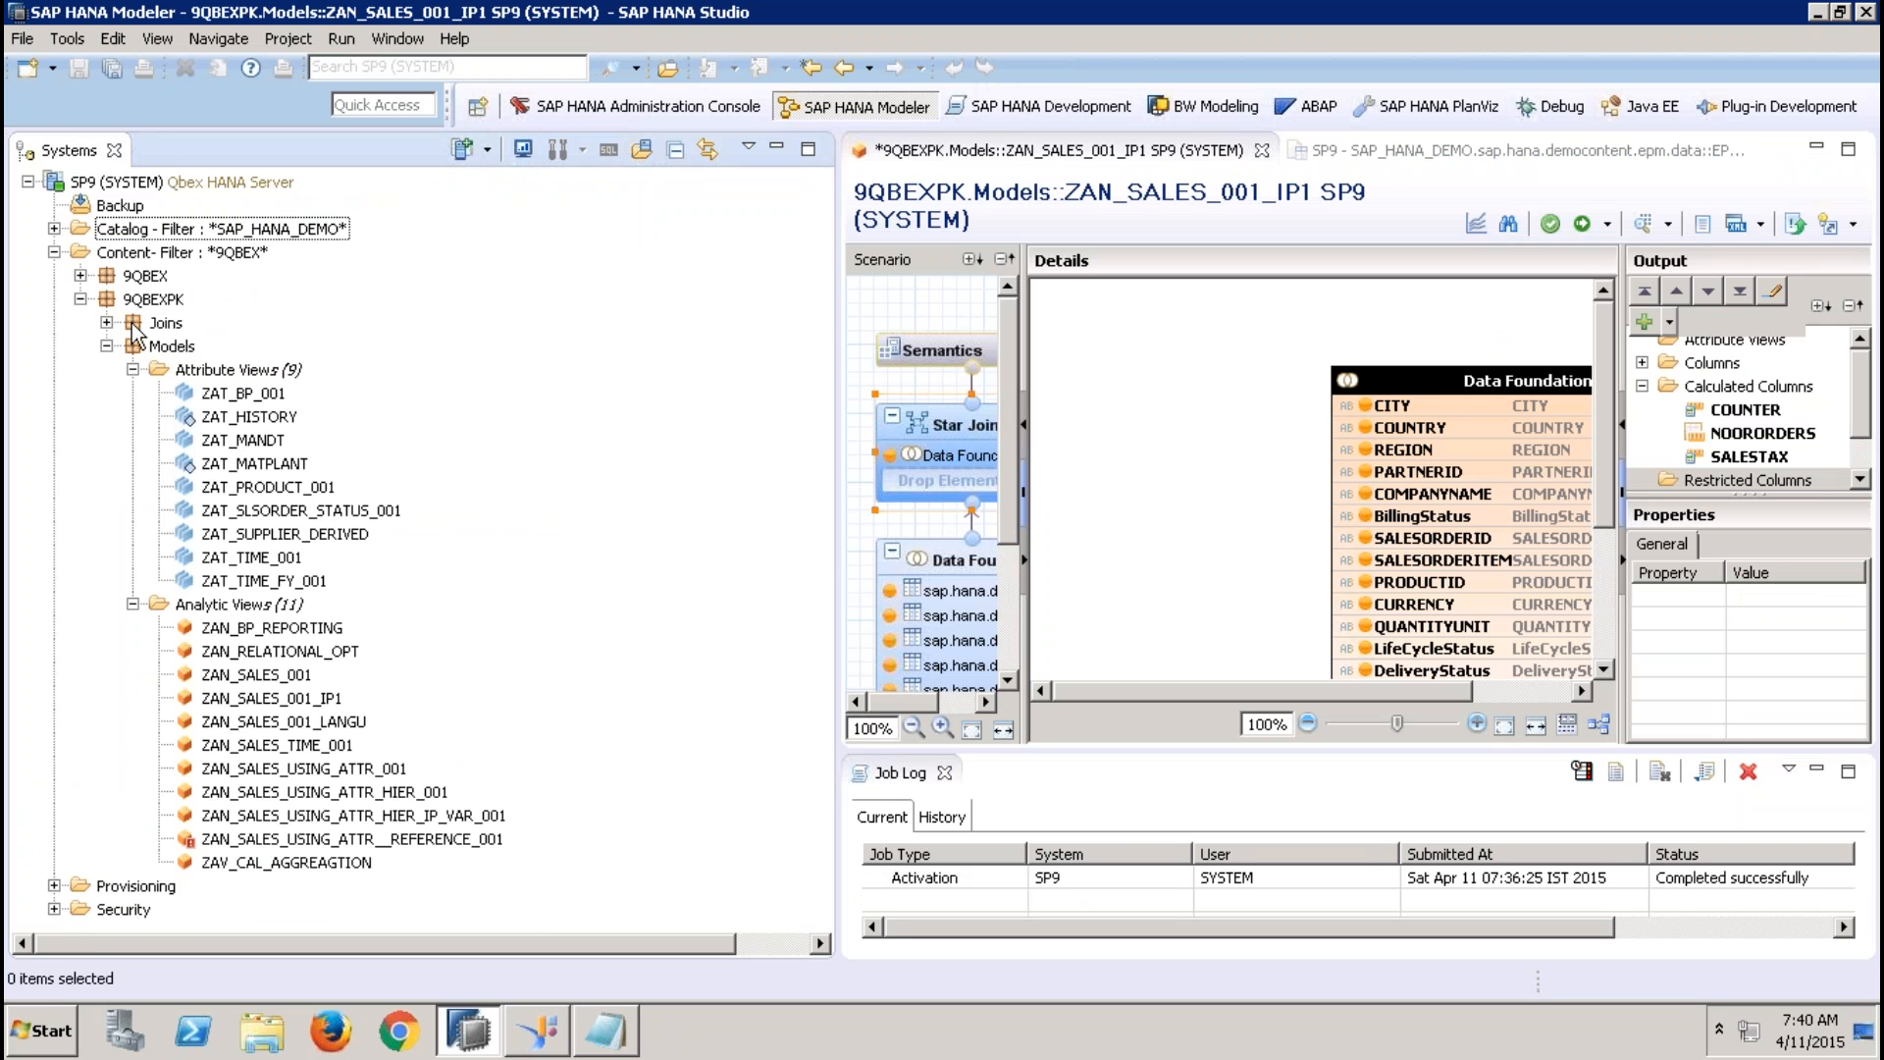
{"action": "left_click", "coordinate": [81, 277]}
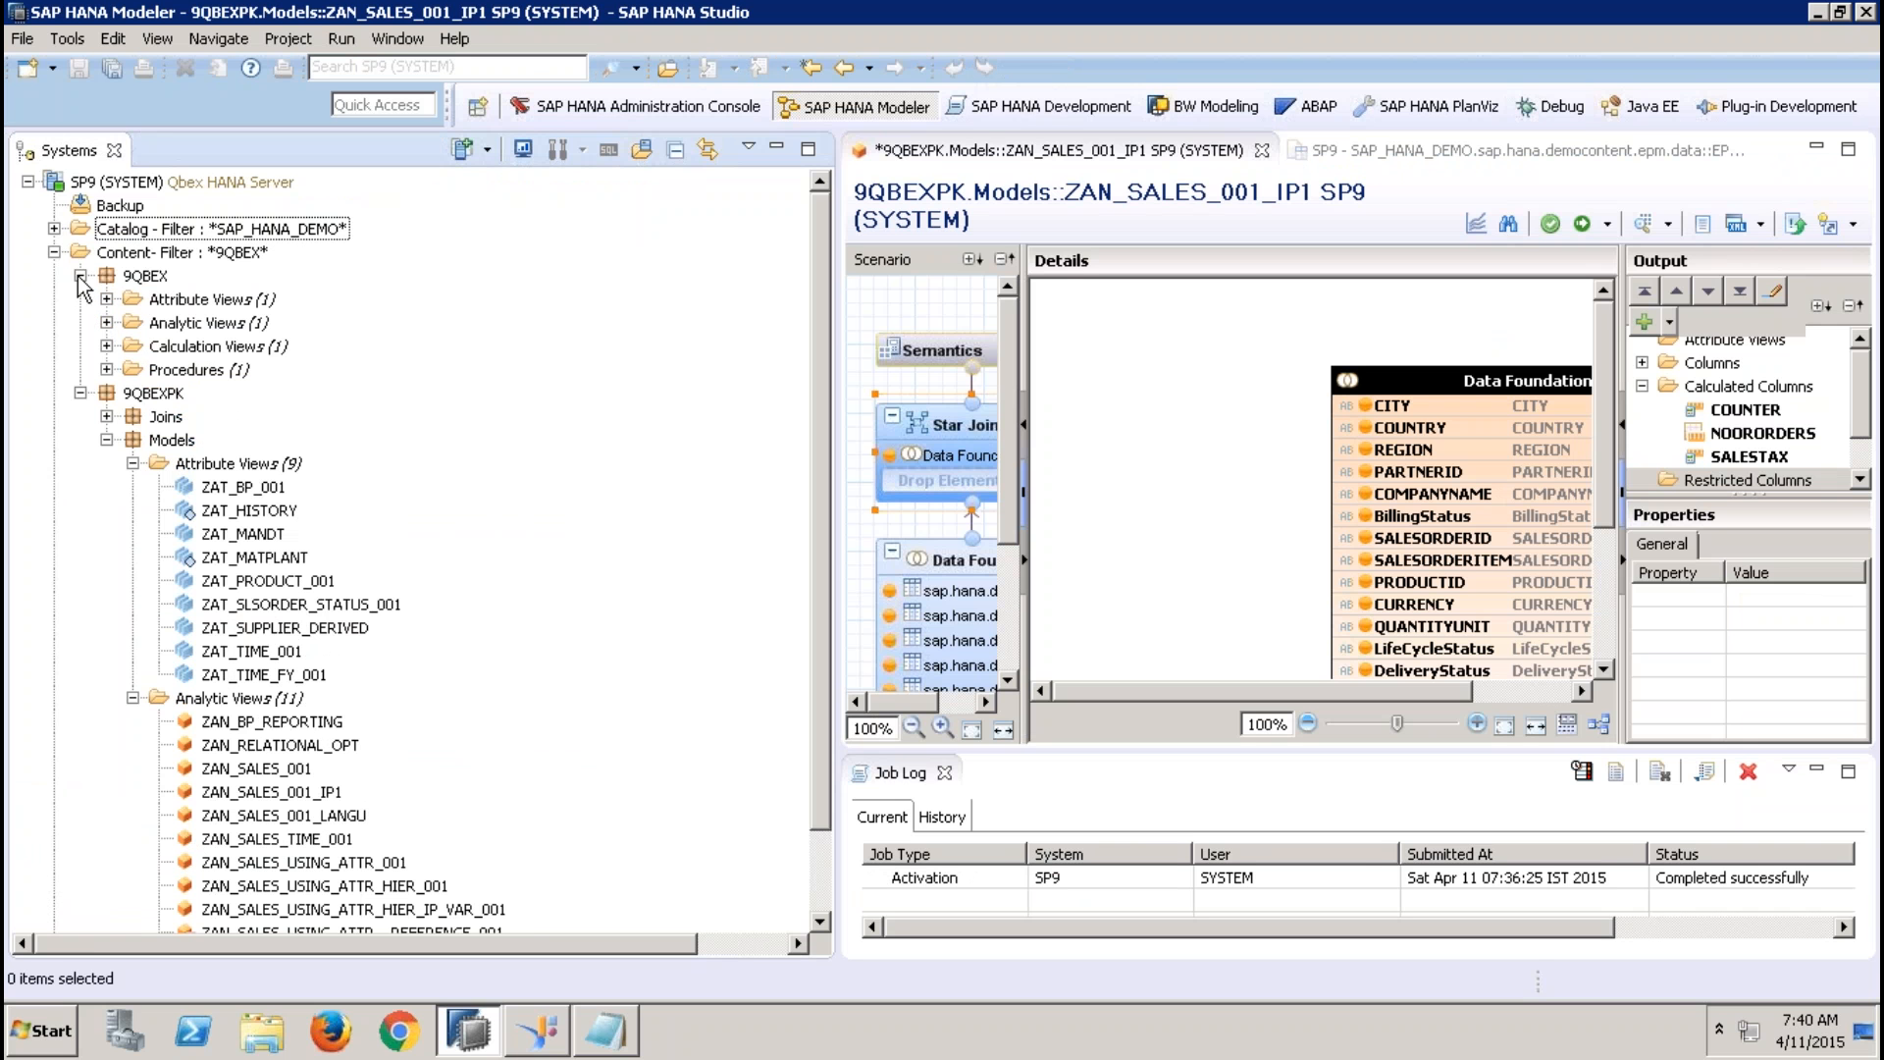
{"action": "left_click", "coordinate": [106, 346]}
{"action": "double_click", "coordinate": [201, 371]}
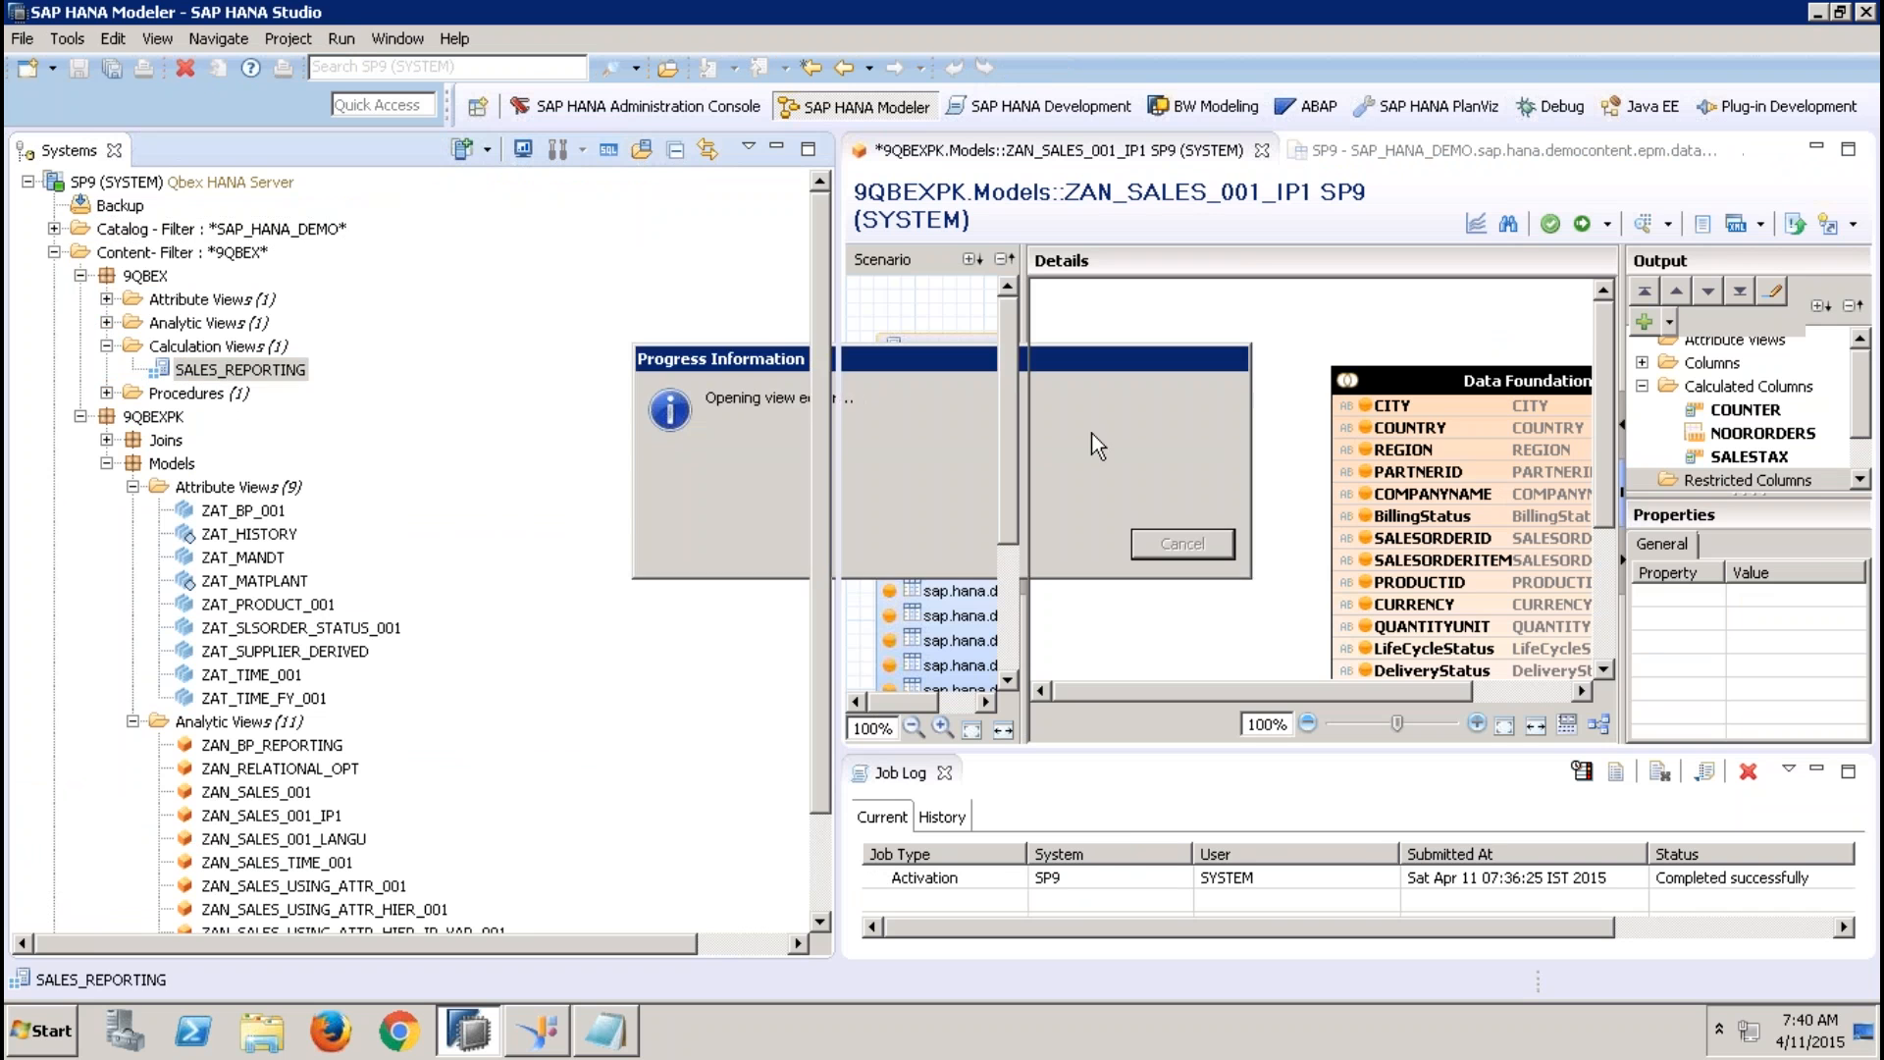
{"action": "left_click", "coordinate": [778, 152]}
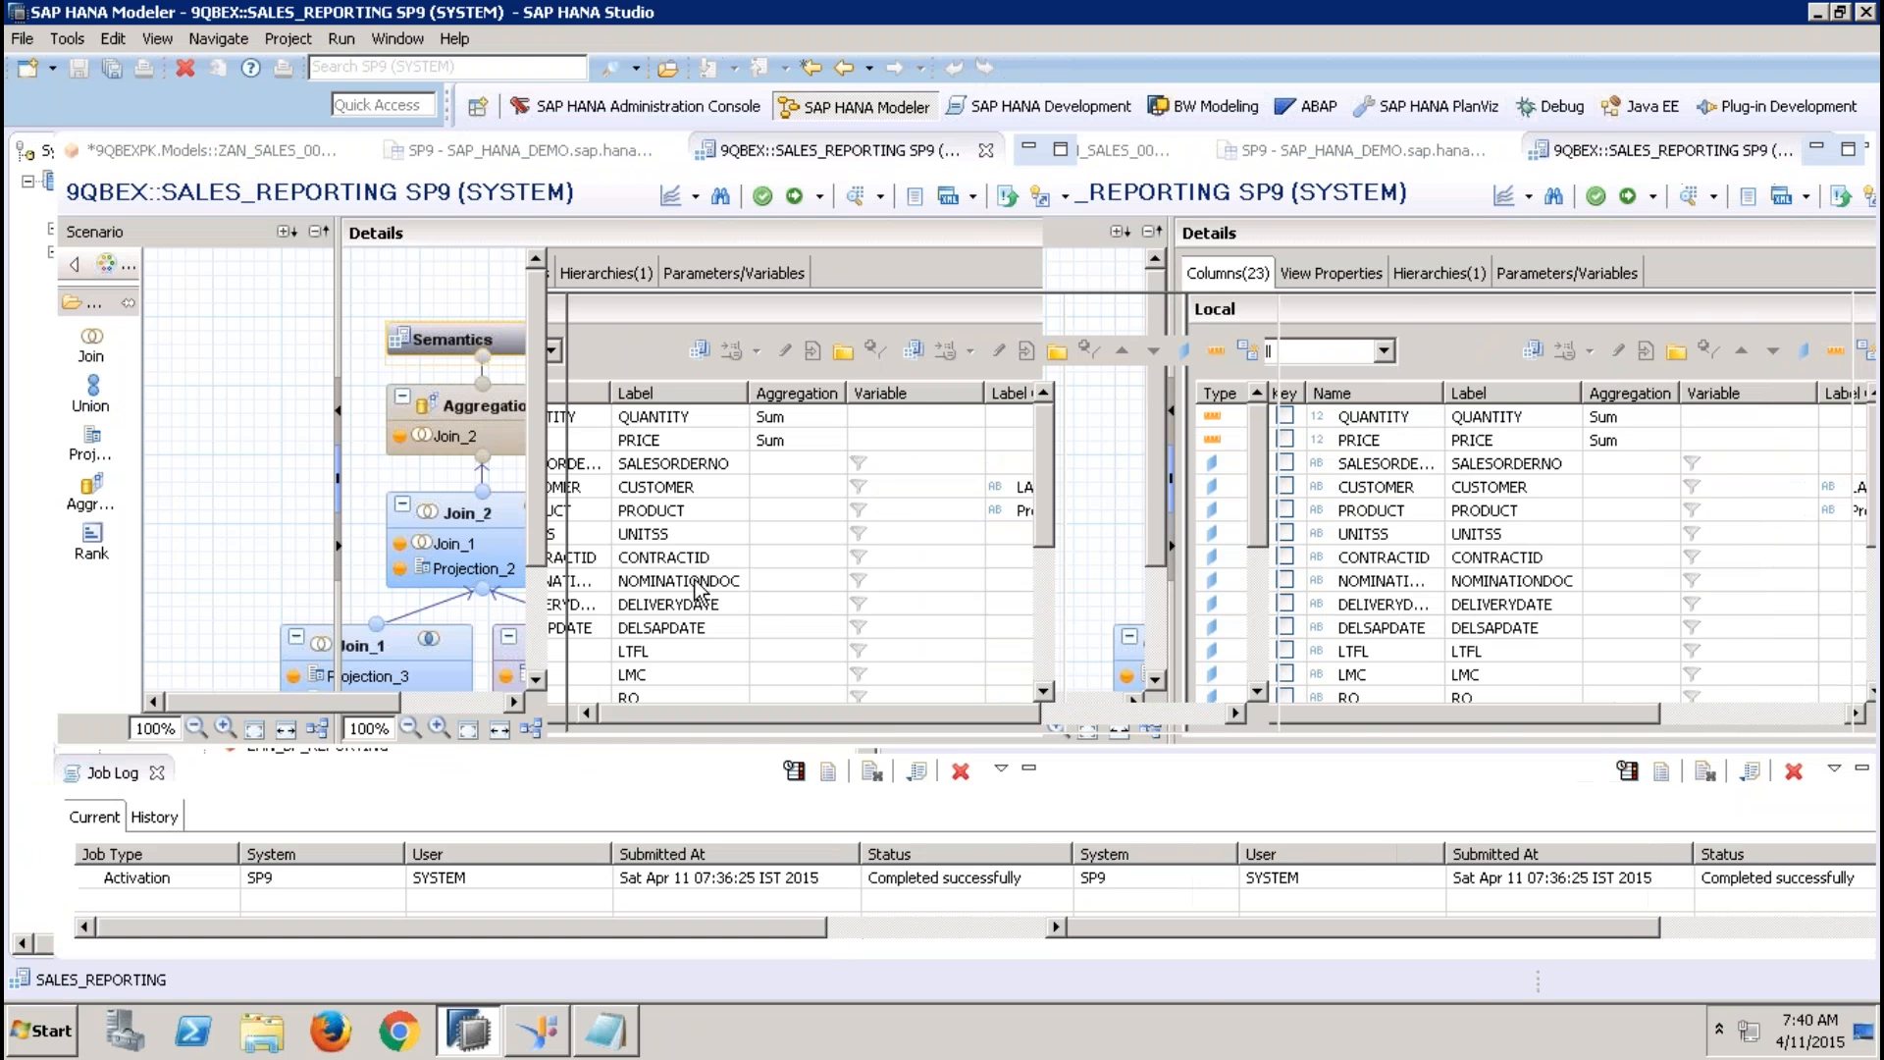
{"action": "left_click", "coordinate": [155, 782]}
Examine the output of the Join_2 and Aggregation nodes and check the creation option for restricted columns
{"action": "left_click", "coordinate": [444, 514]}
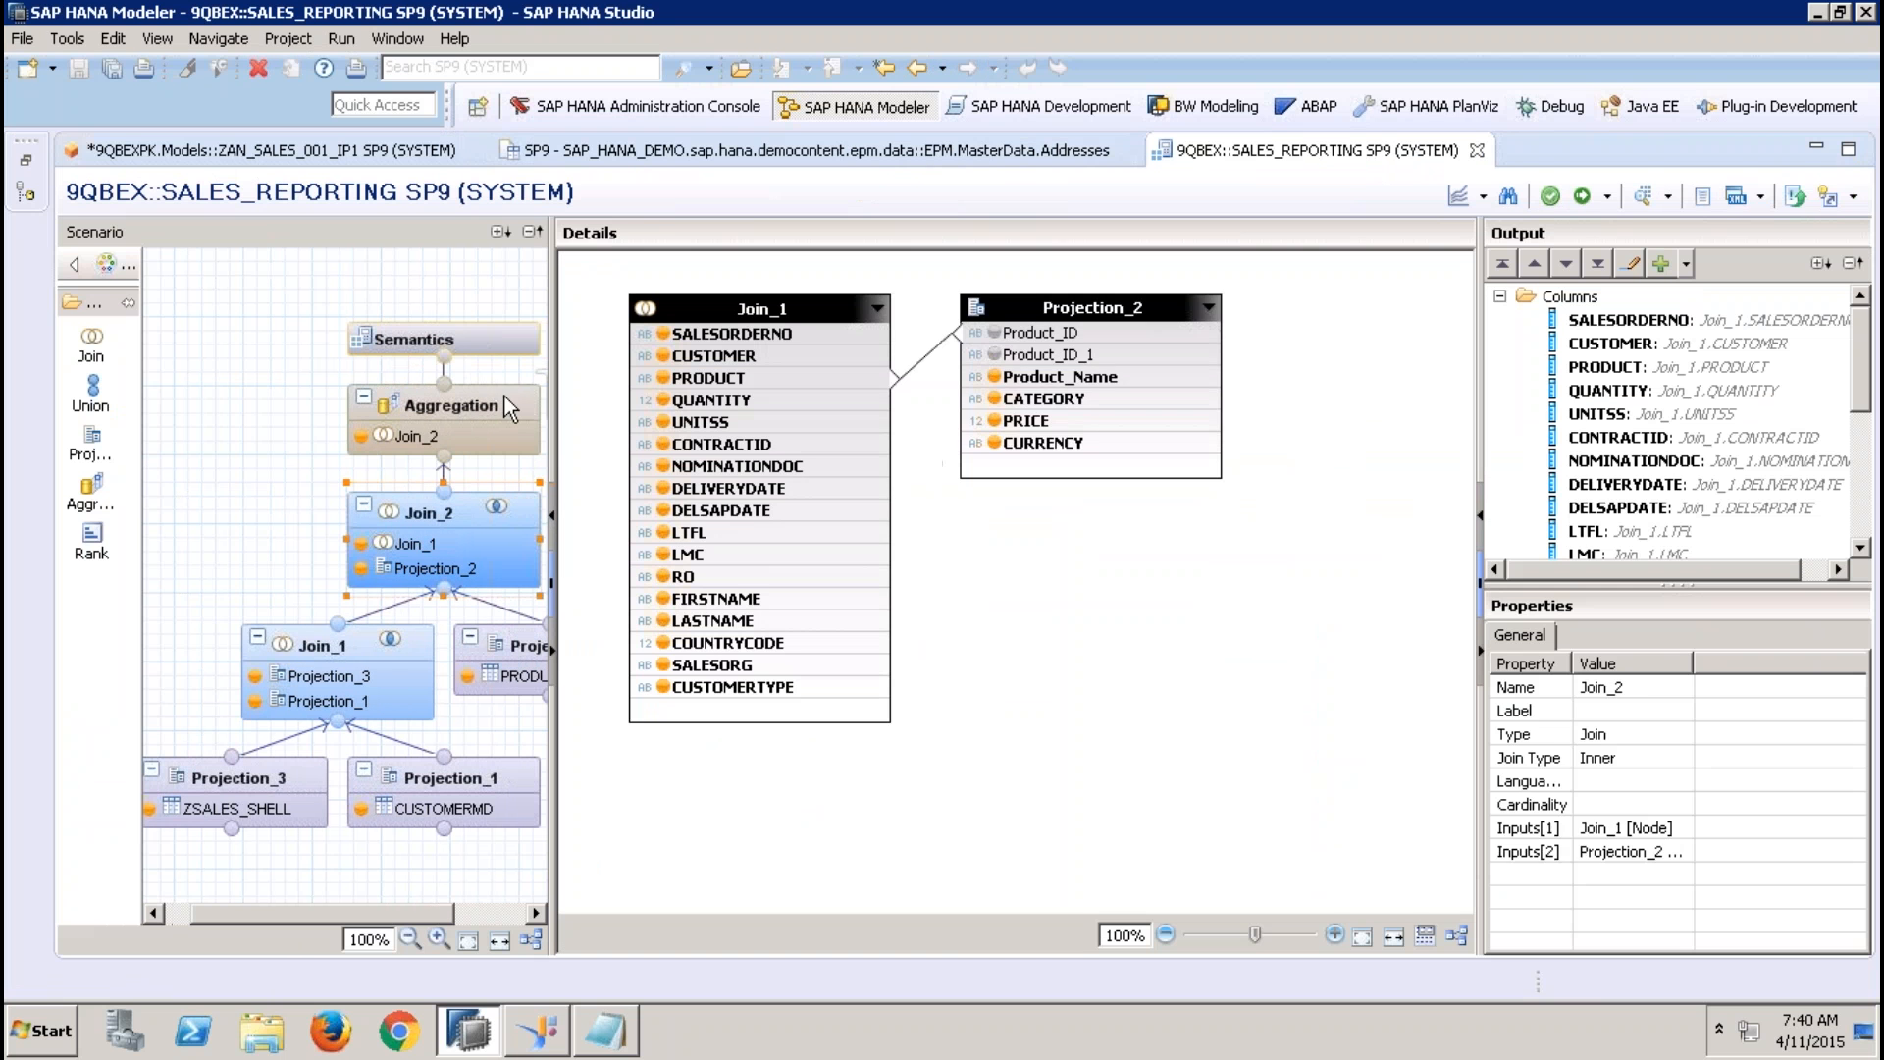
{"action": "left_click", "coordinate": [462, 405]}
{"action": "left_click", "coordinate": [1499, 296]}
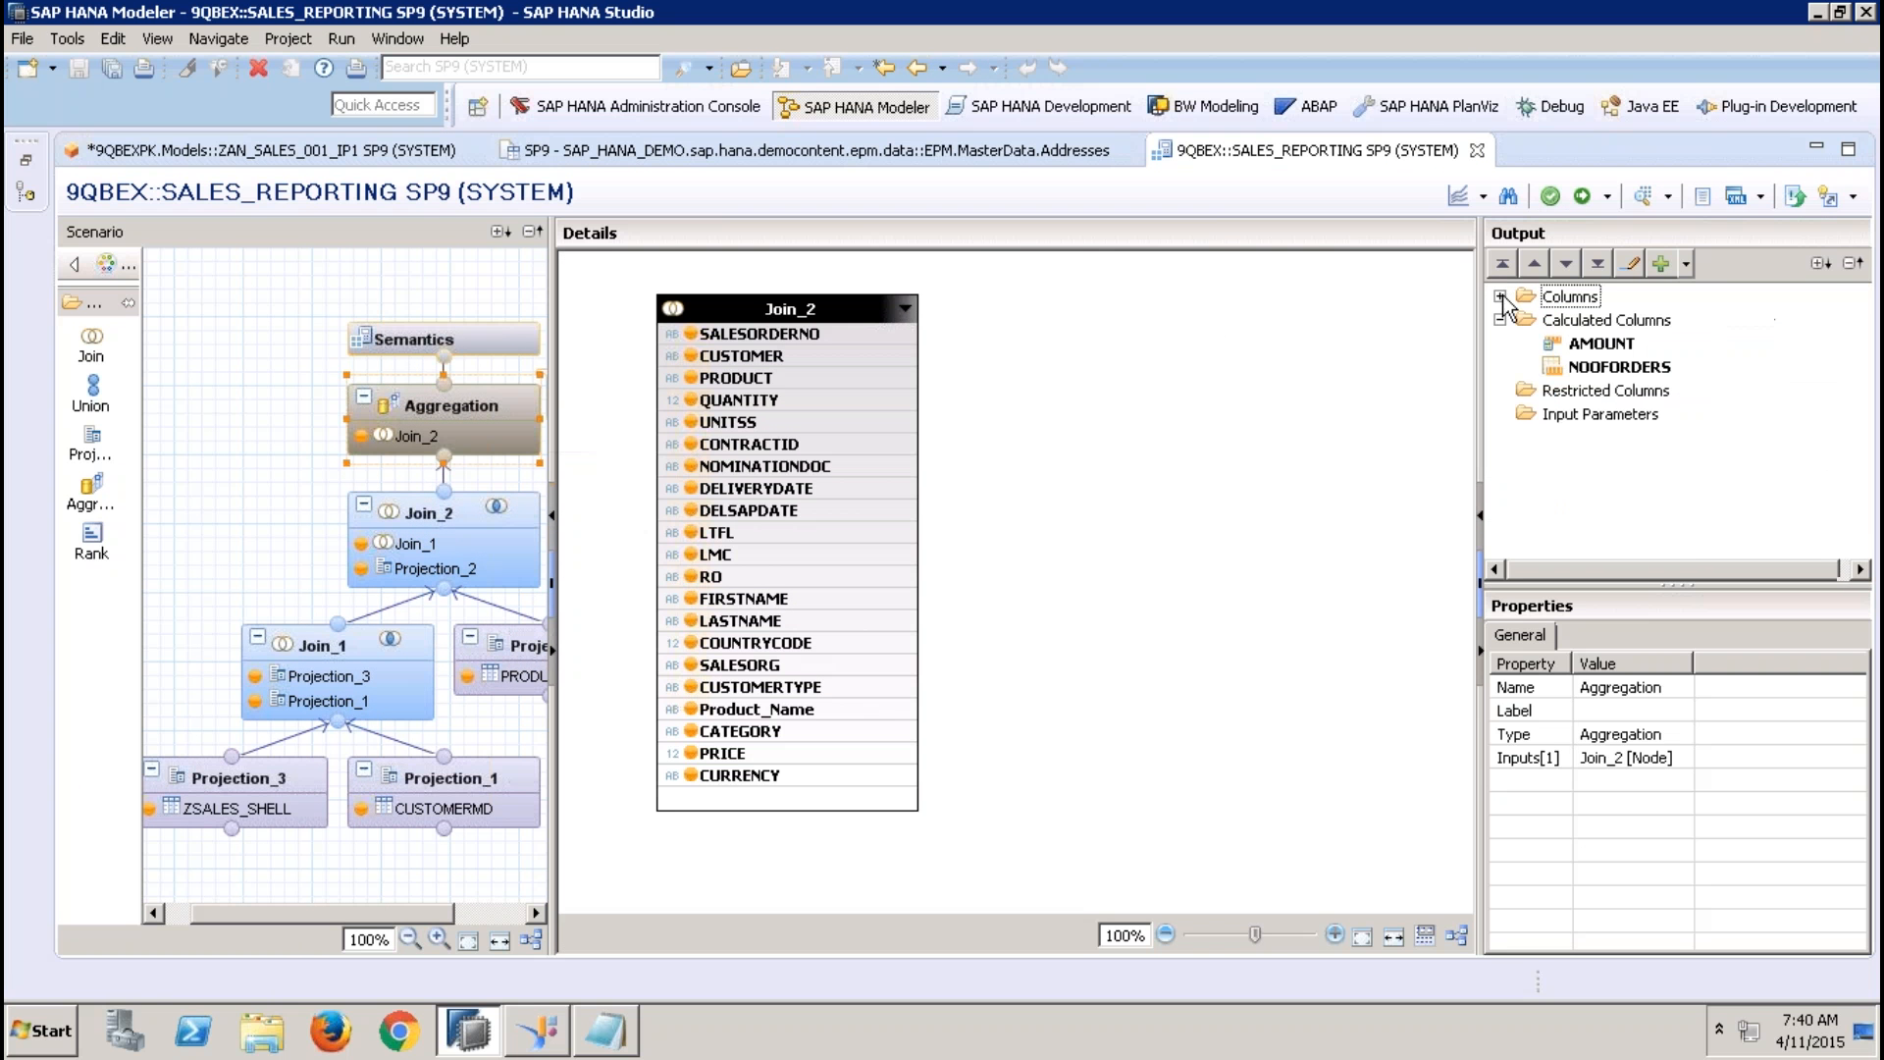
{"action": "right_click", "coordinate": [1606, 391]}
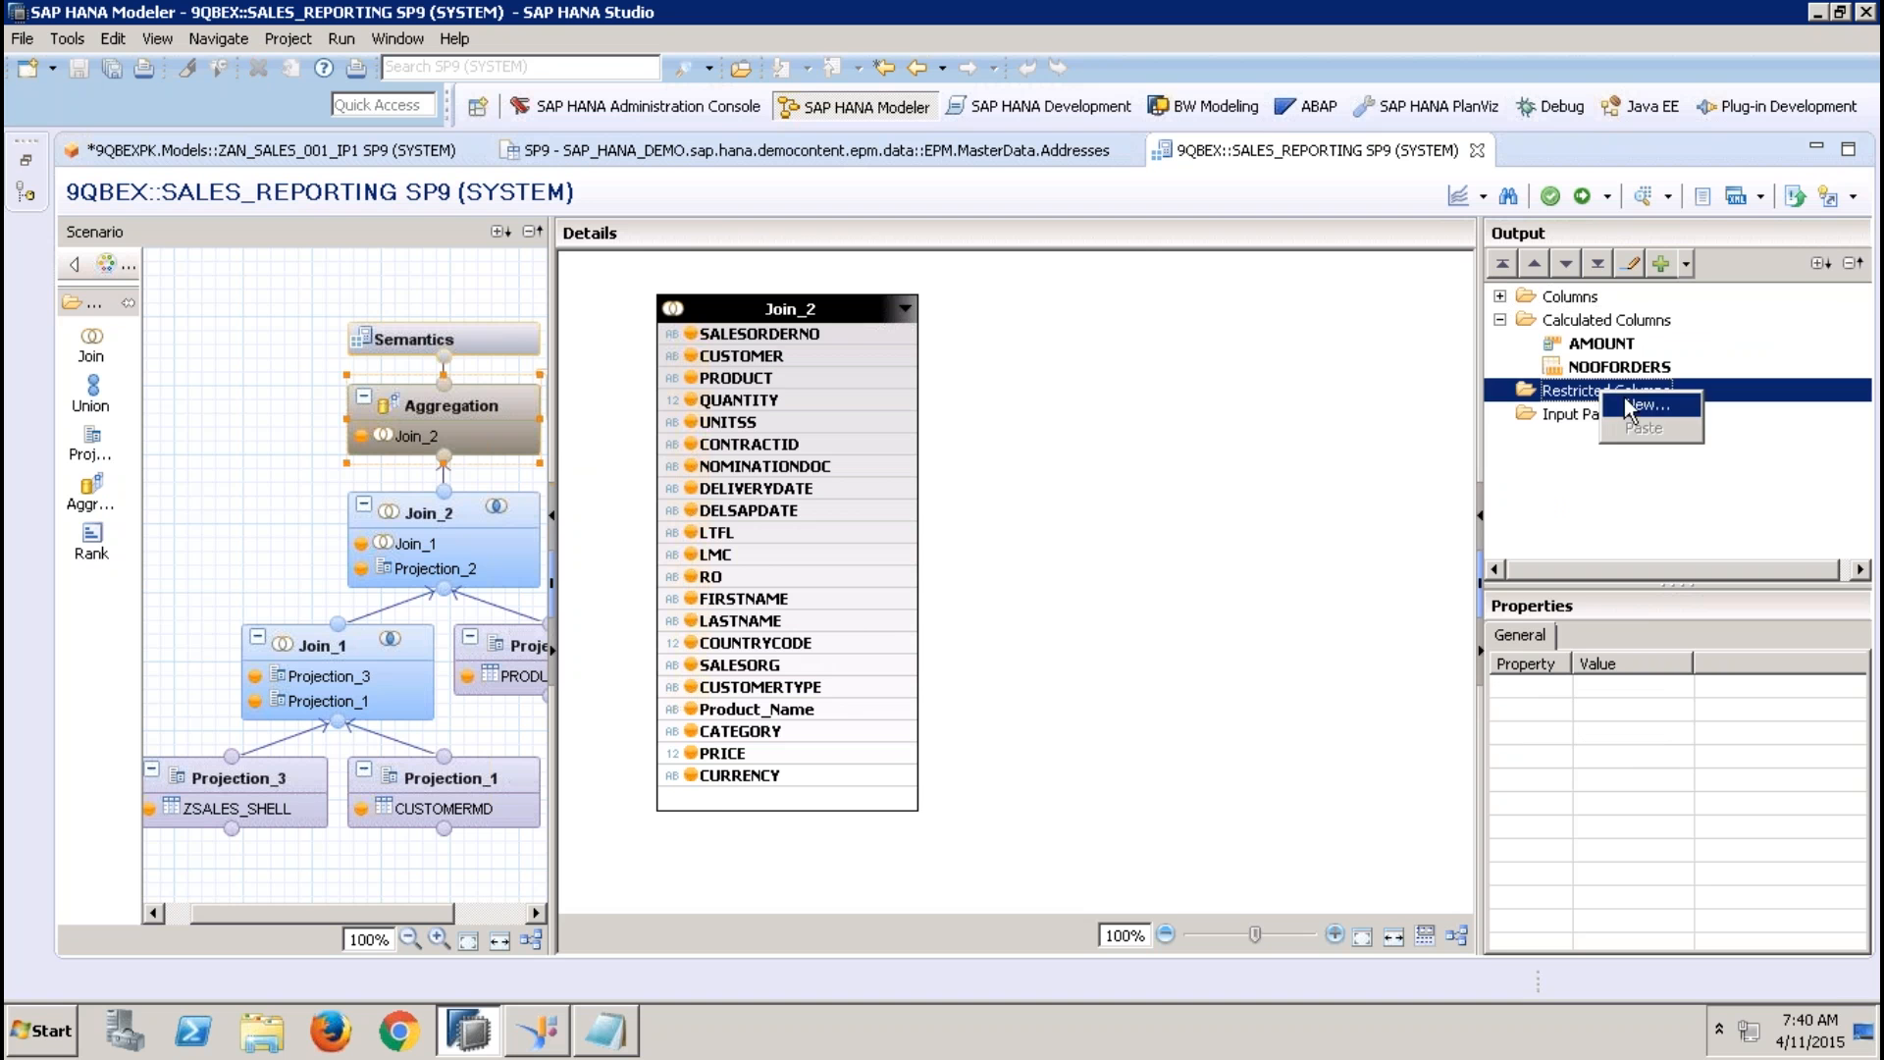
{"action": "left_click", "coordinate": [1322, 379]}
Create a Direct input parameter named dfds in the Semantics node with data type VARCHAR and length 44
{"action": "left_click", "coordinate": [530, 343]}
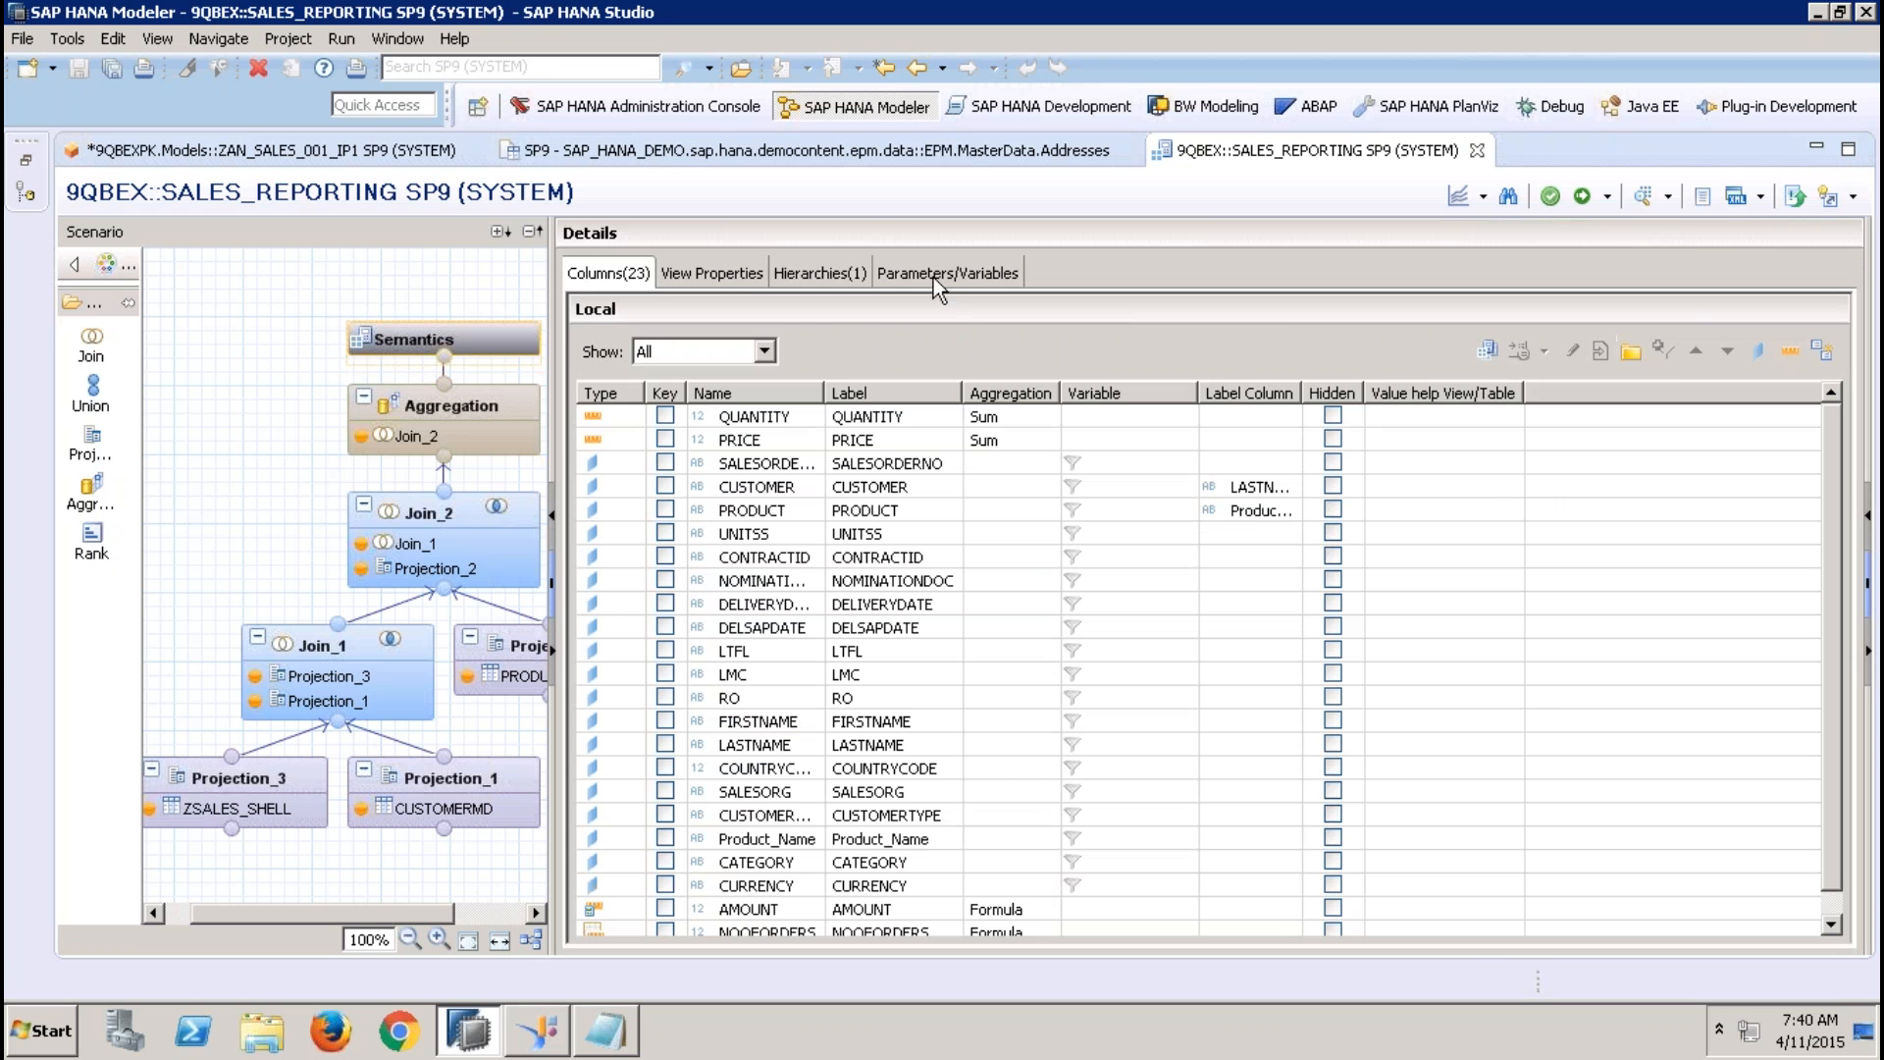
{"action": "left_click", "coordinate": [937, 276]}
{"action": "left_click", "coordinate": [1771, 306]}
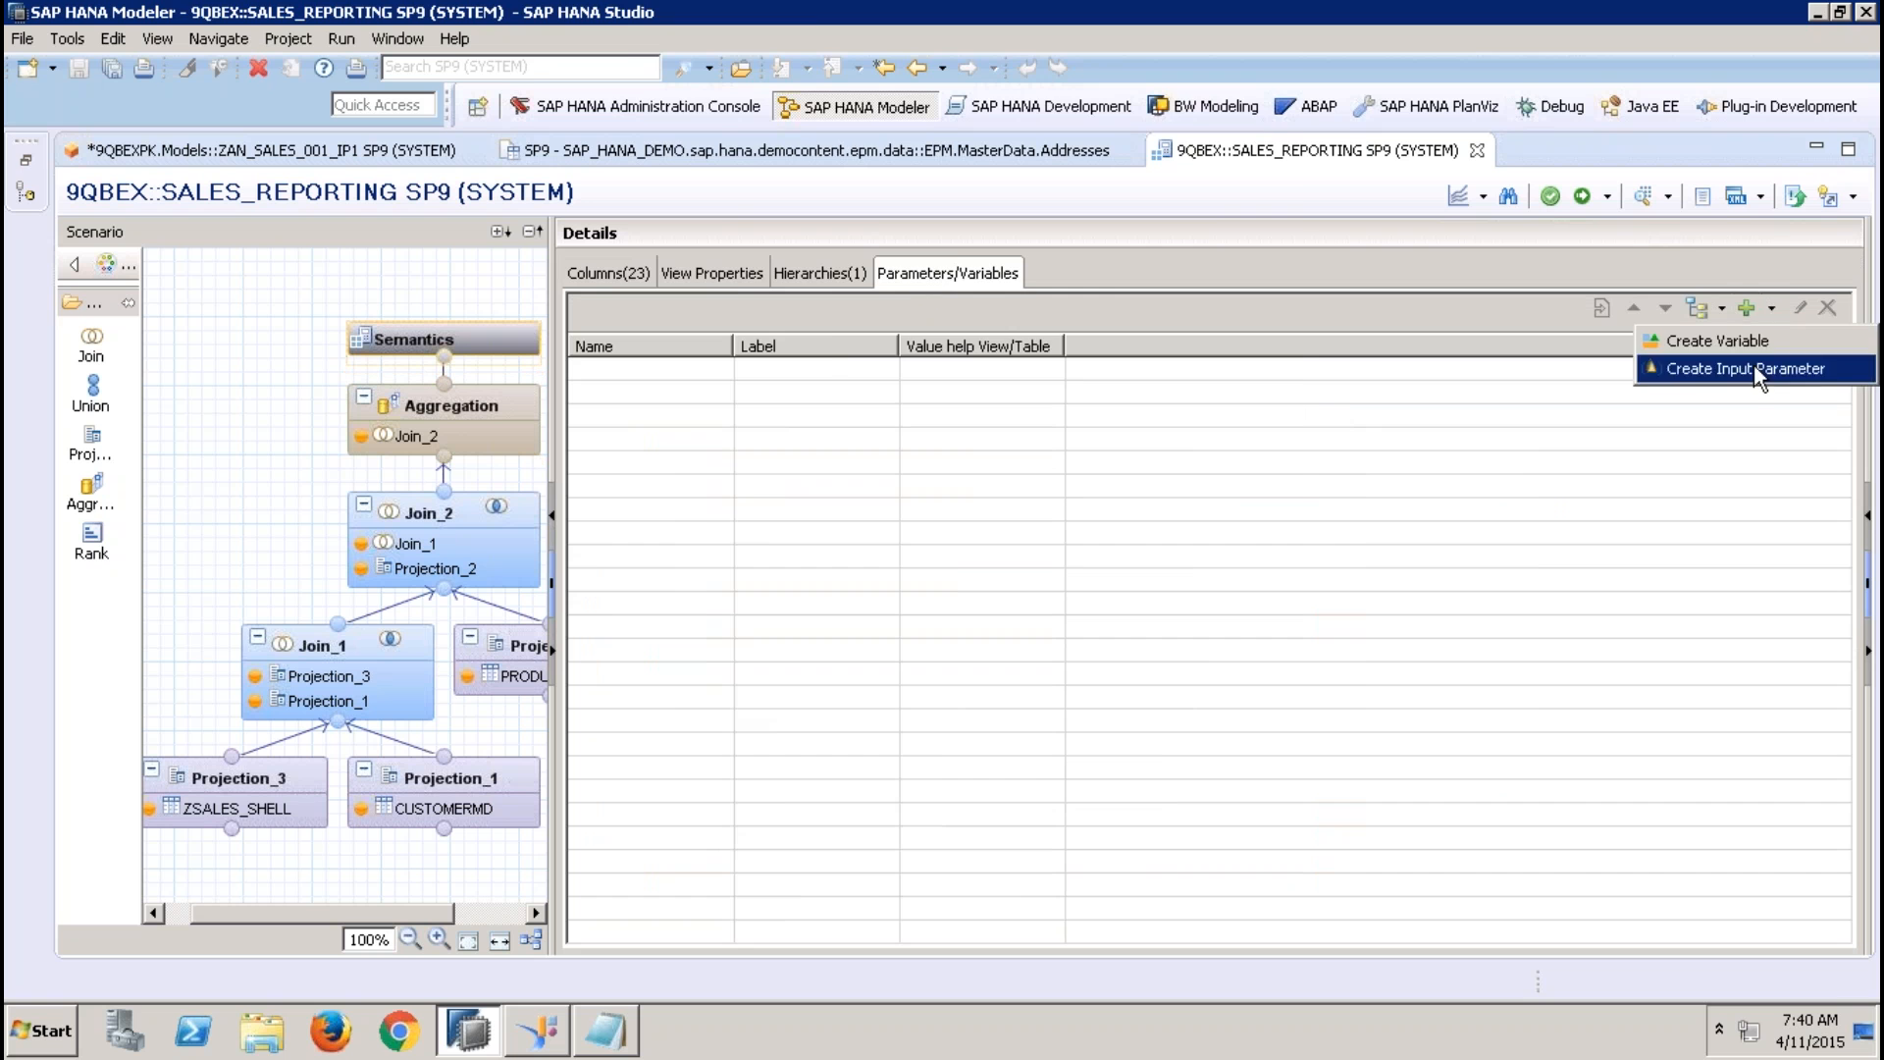
{"action": "left_click", "coordinate": [1752, 365]}
{"action": "type", "text": "dfds"}
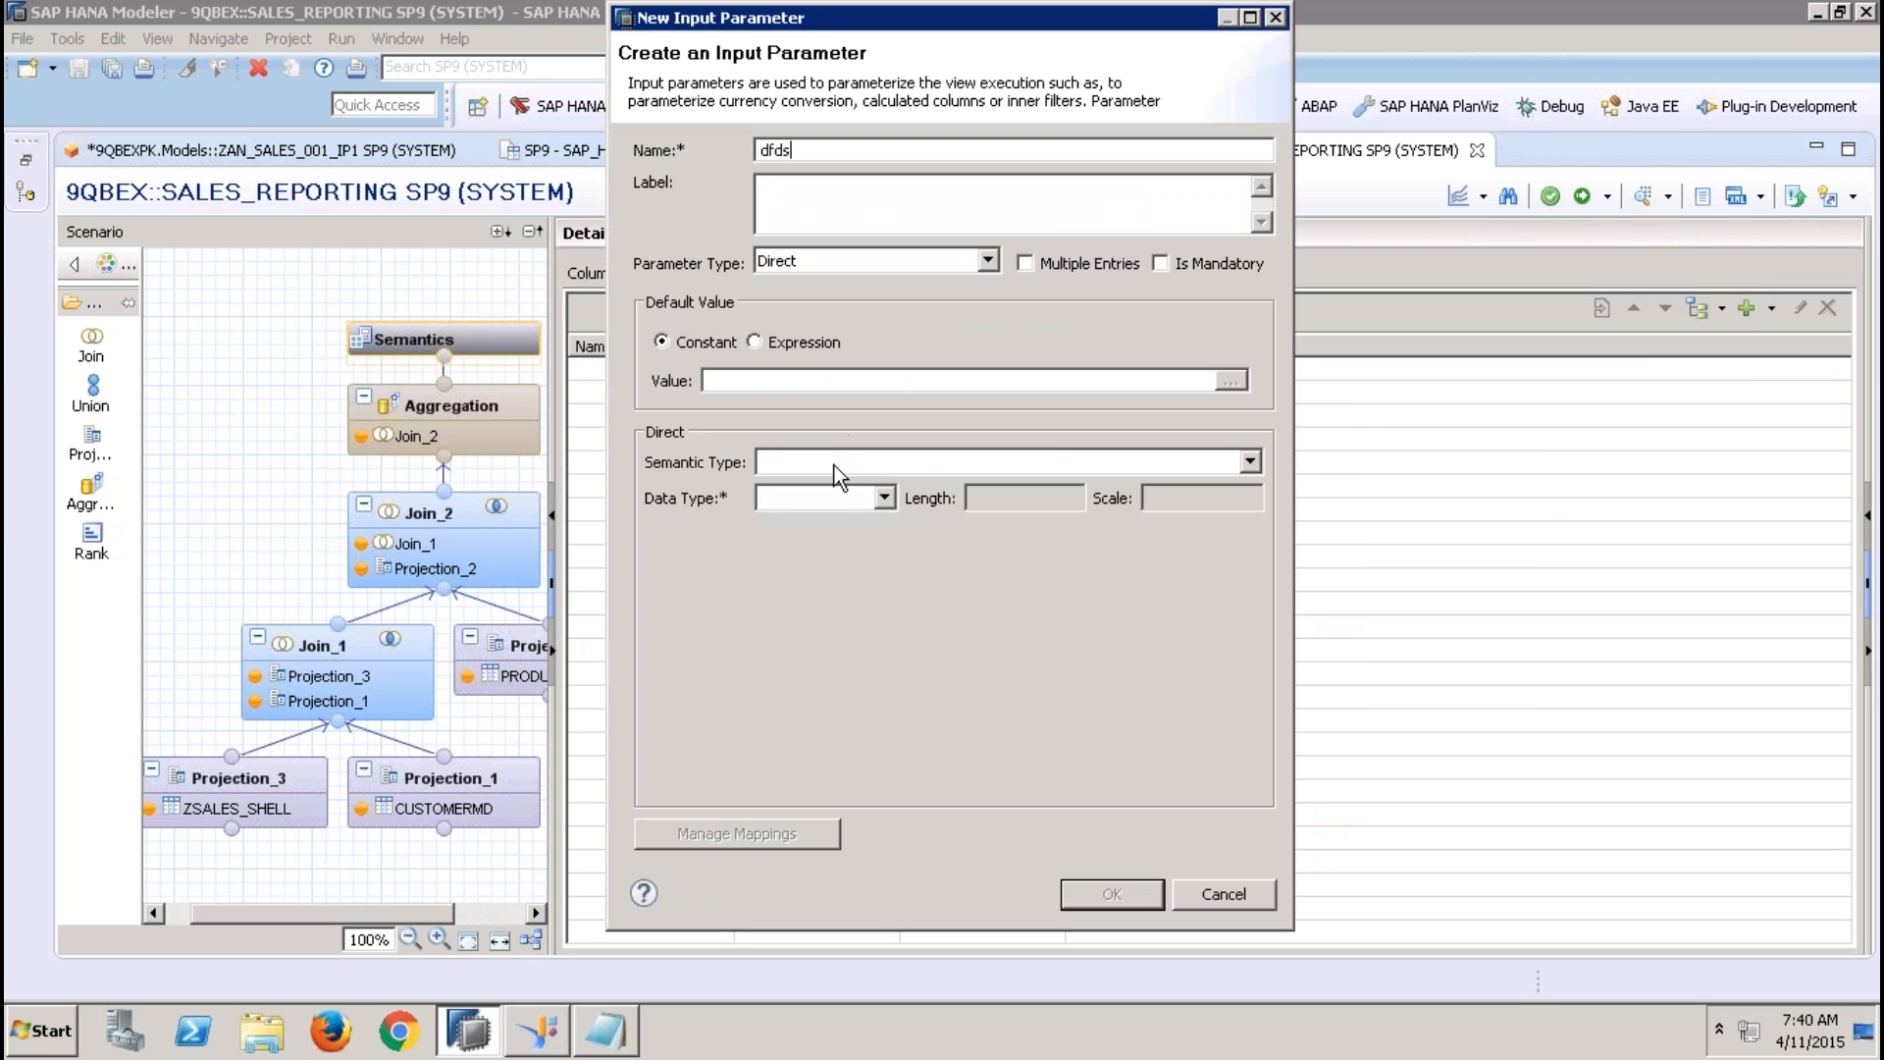
{"action": "key", "text": "Tab"}
{"action": "left_click", "coordinate": [841, 498]}
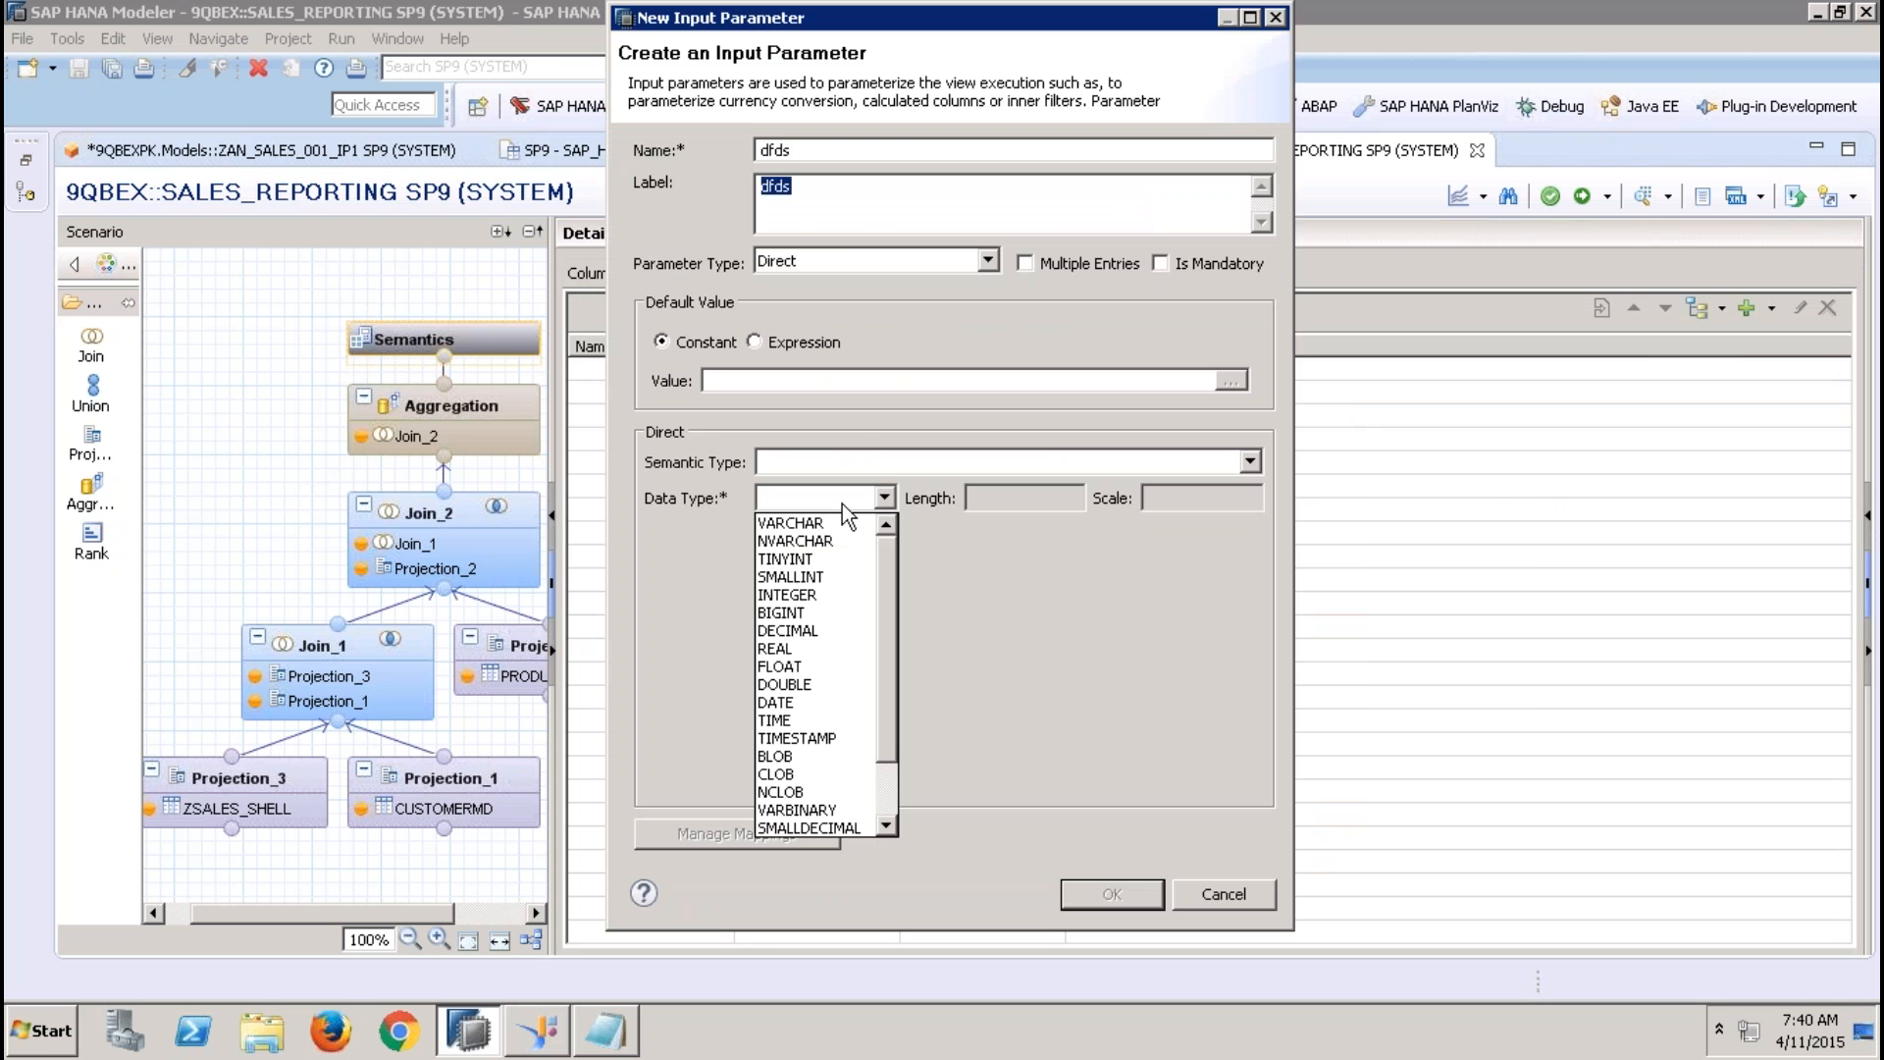
{"action": "left_click", "coordinate": [823, 523]}
{"action": "left_click", "coordinate": [1042, 496]}
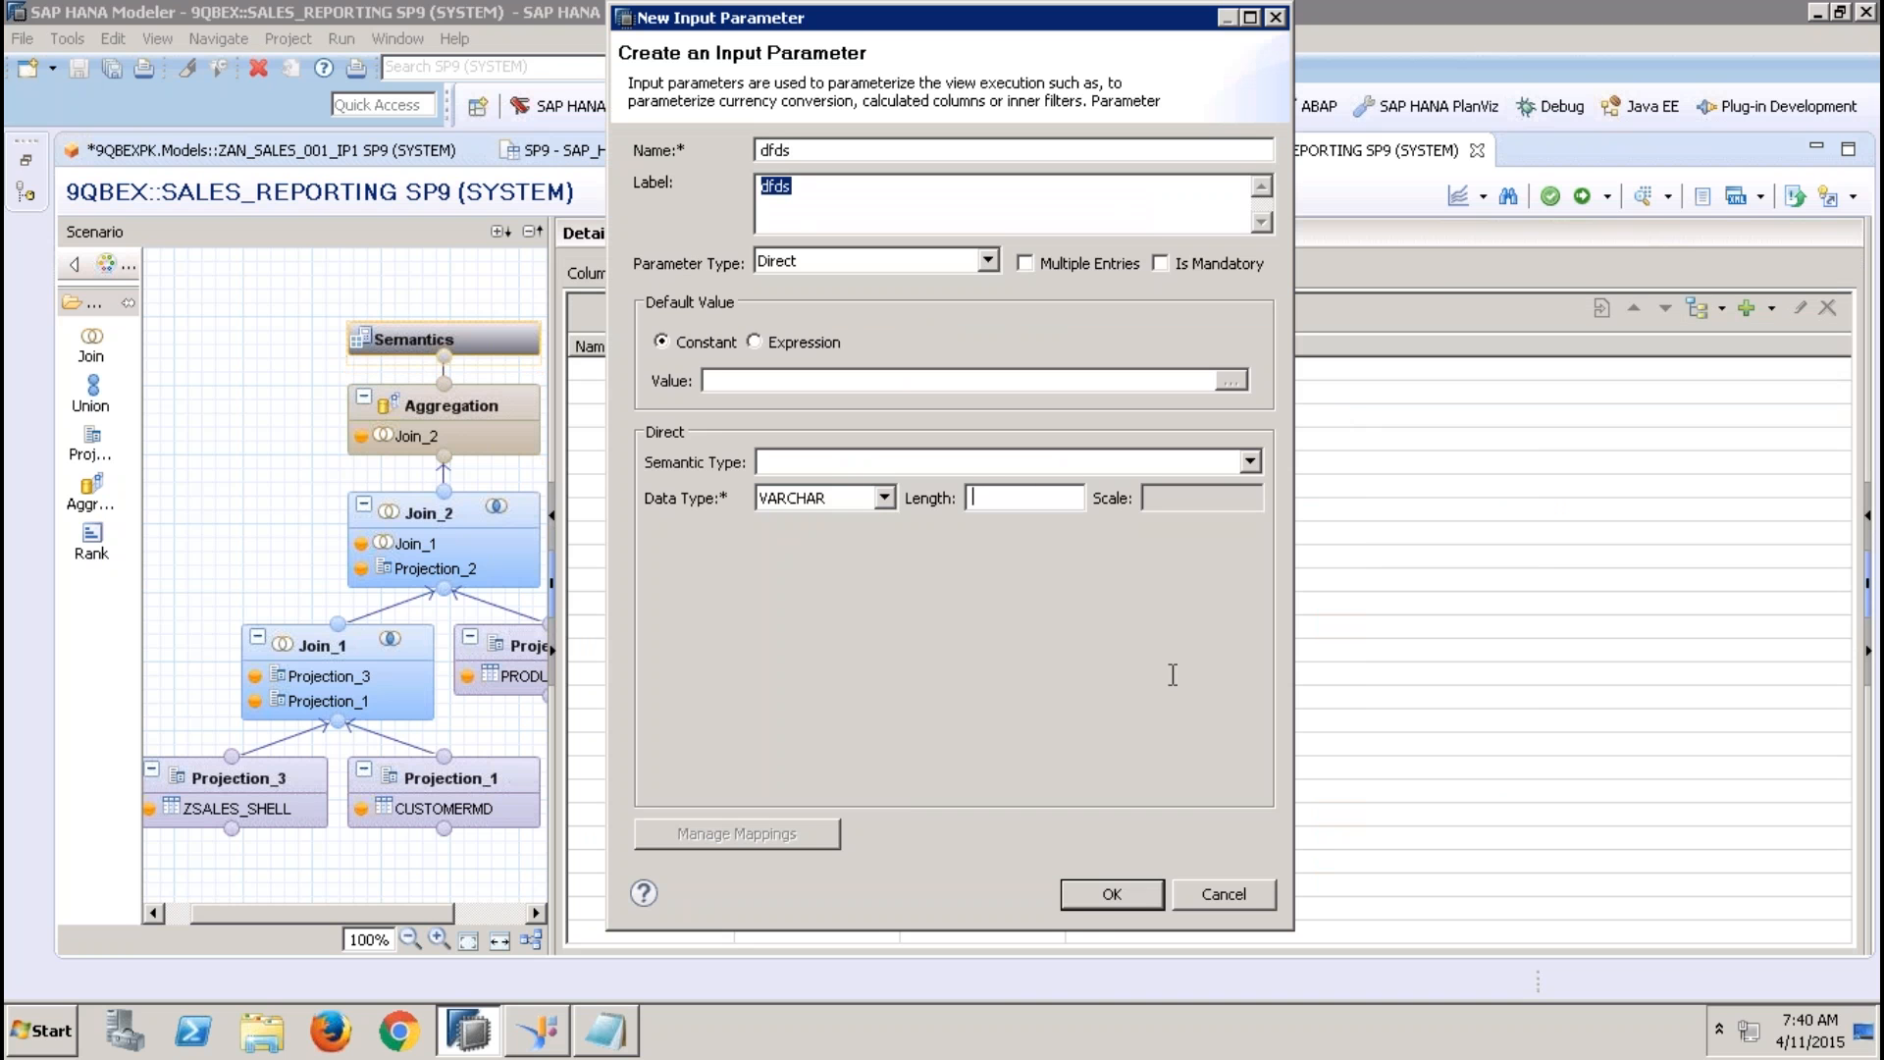
{"action": "type", "text": "44"}
{"action": "left_click", "coordinate": [1099, 888]}
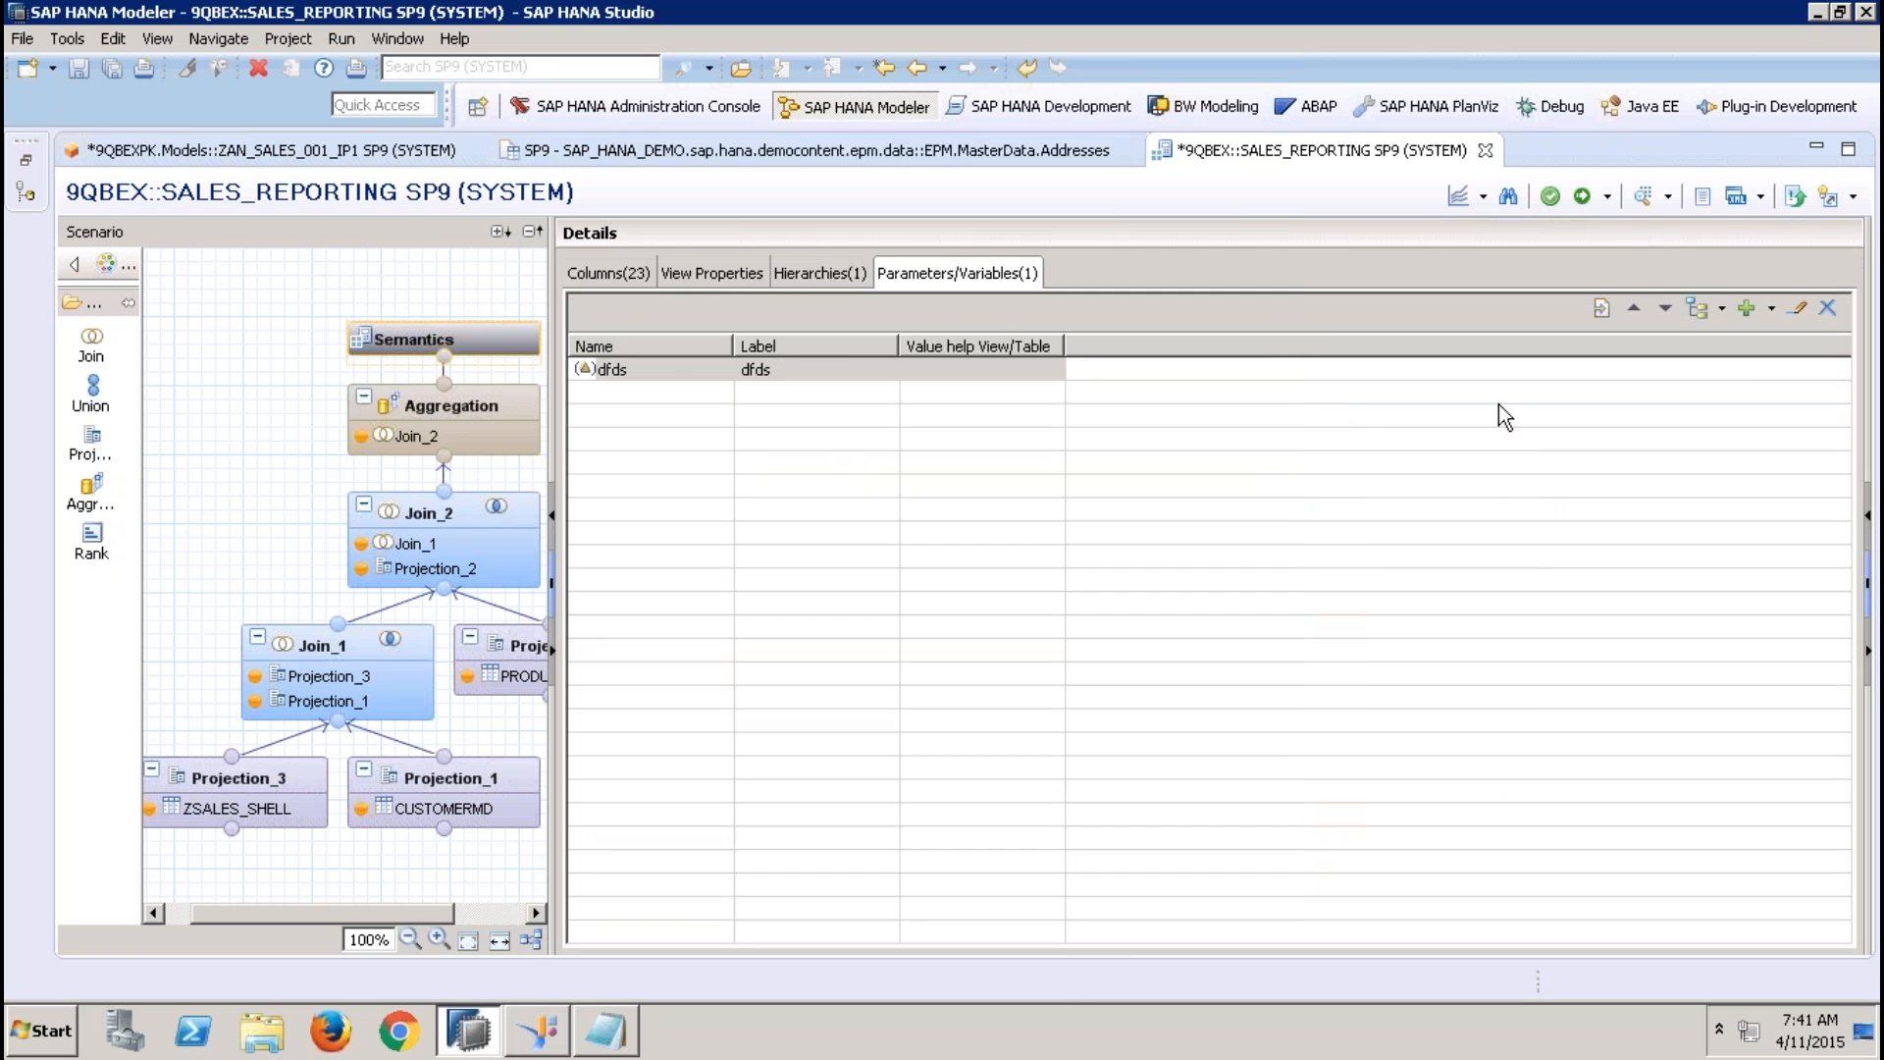
Start a new restricted column in the Aggregation node named dwsf, with label sadfcddwsf, based on QUANTITY
{"action": "left_click", "coordinate": [526, 396]}
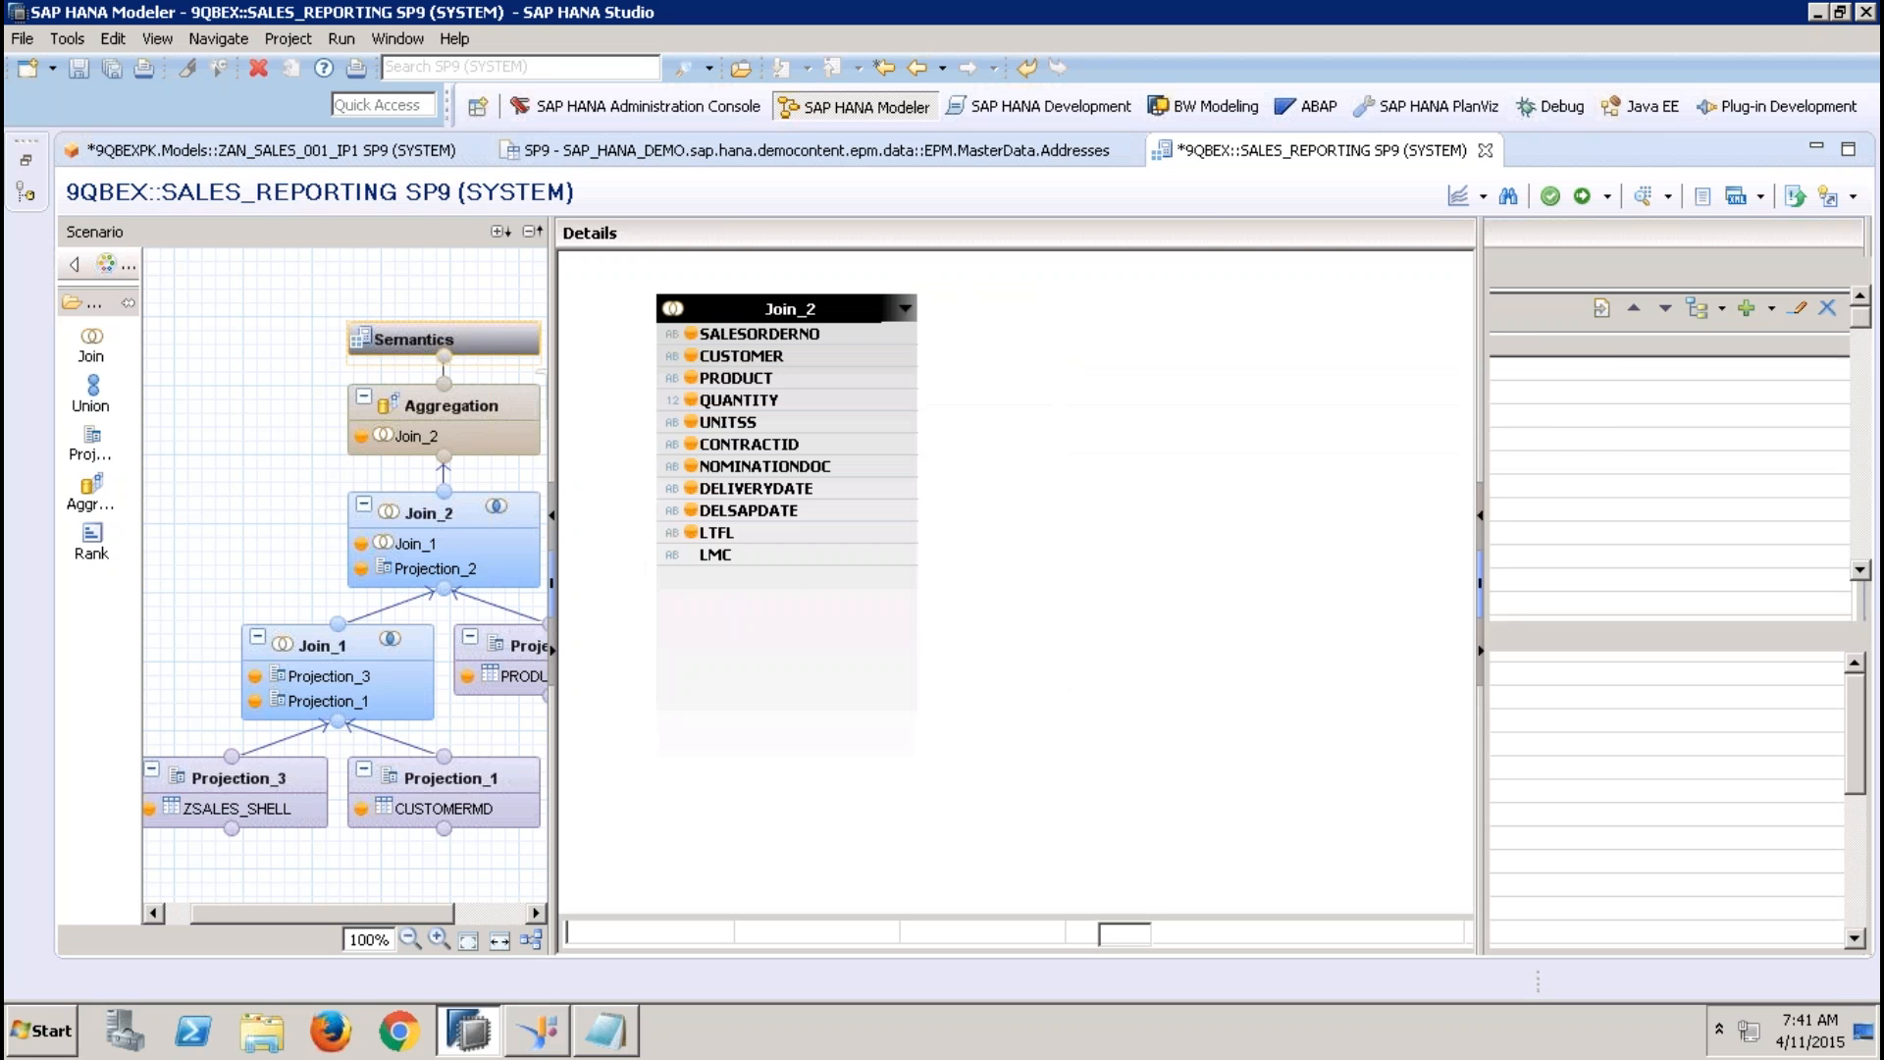
{"action": "right_click", "coordinate": [1589, 395]}
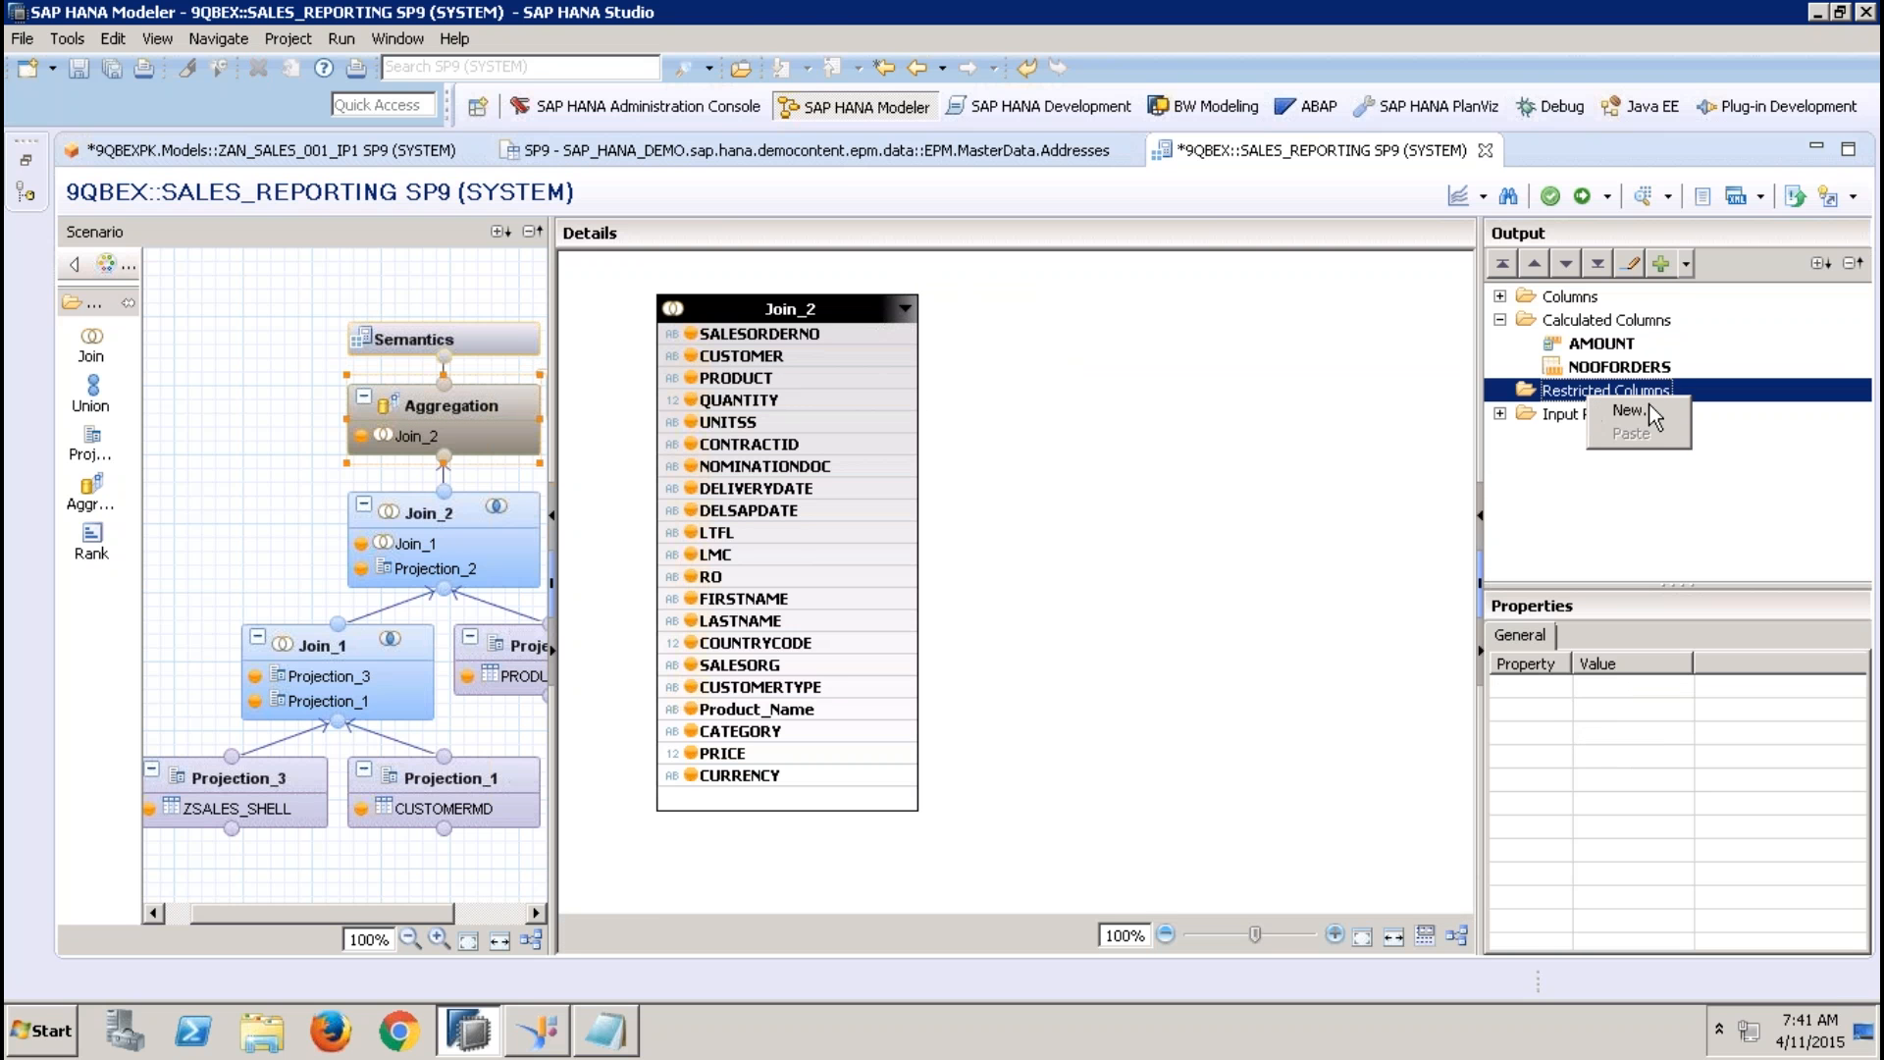
{"action": "left_click", "coordinate": [1628, 410]}
{"action": "type", "text": "dwsf"}
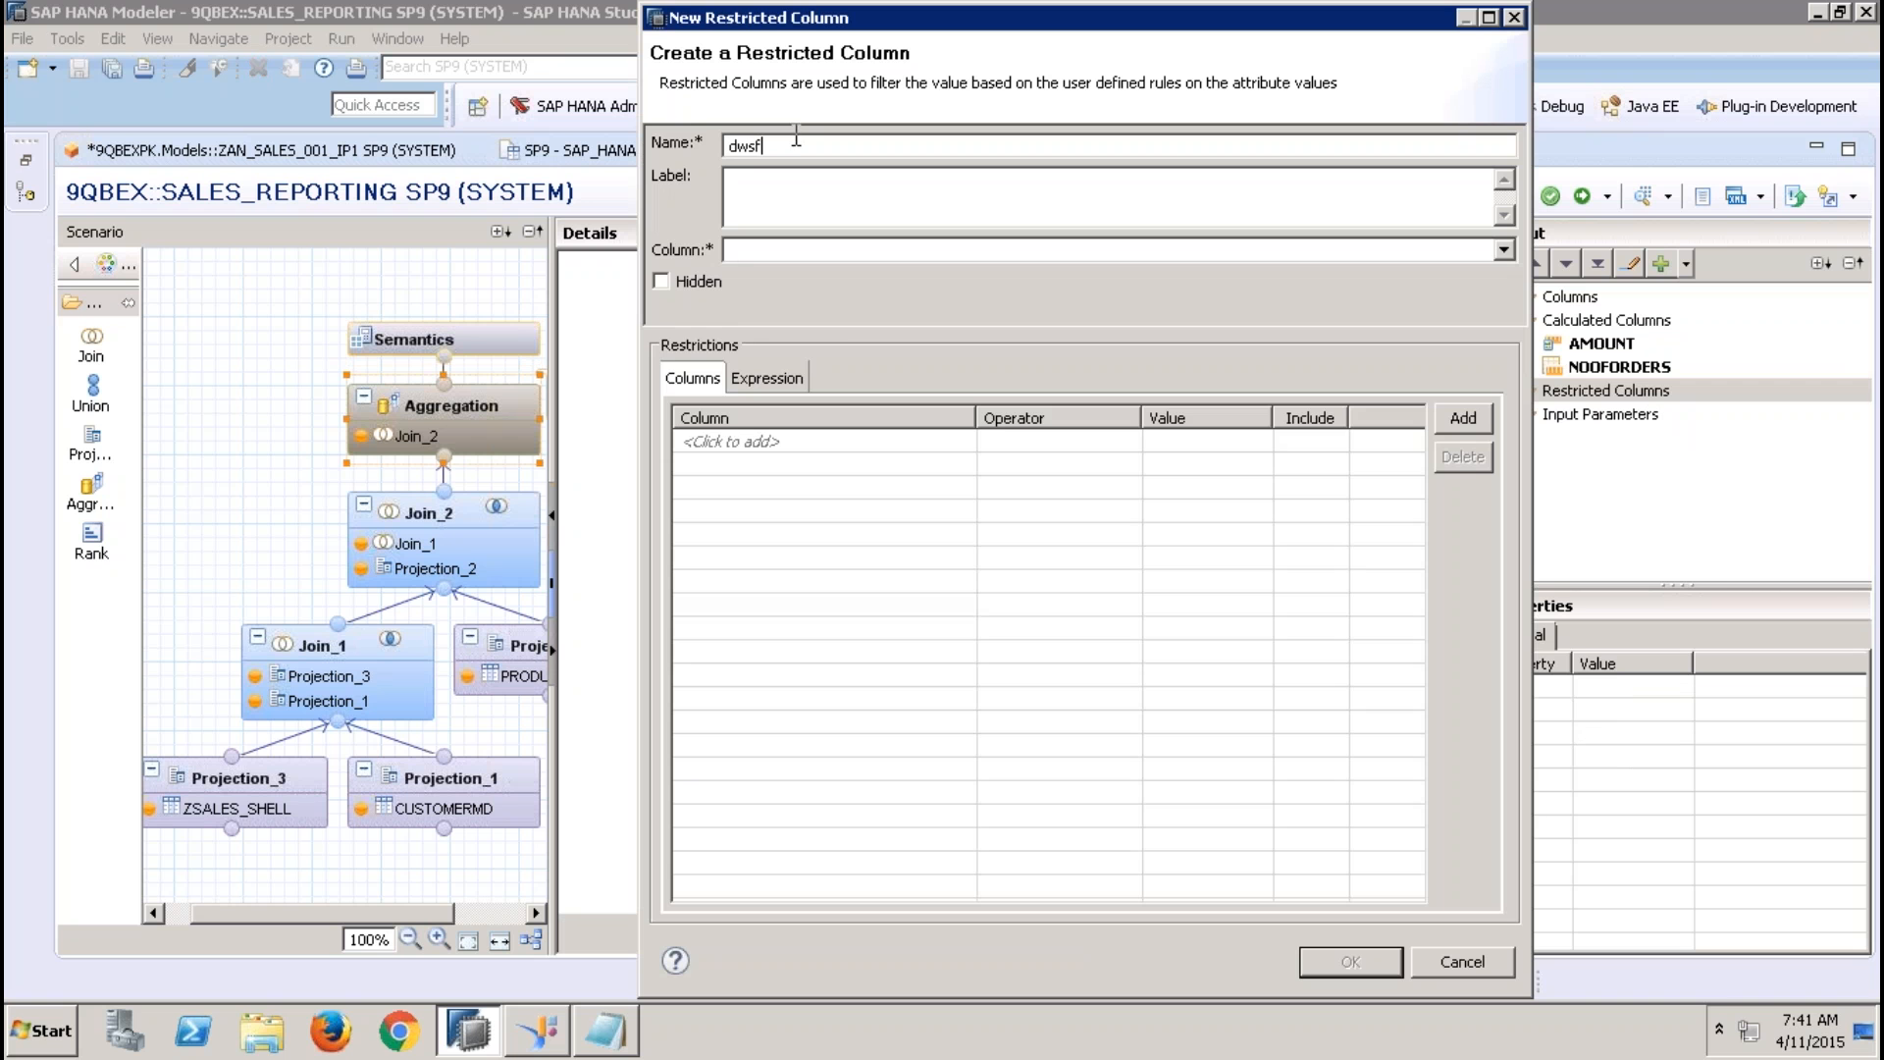
{"action": "left_click", "coordinate": [775, 180]}
{"action": "type", "text": "sadfcddwsf"}
{"action": "left_click", "coordinate": [751, 257]}
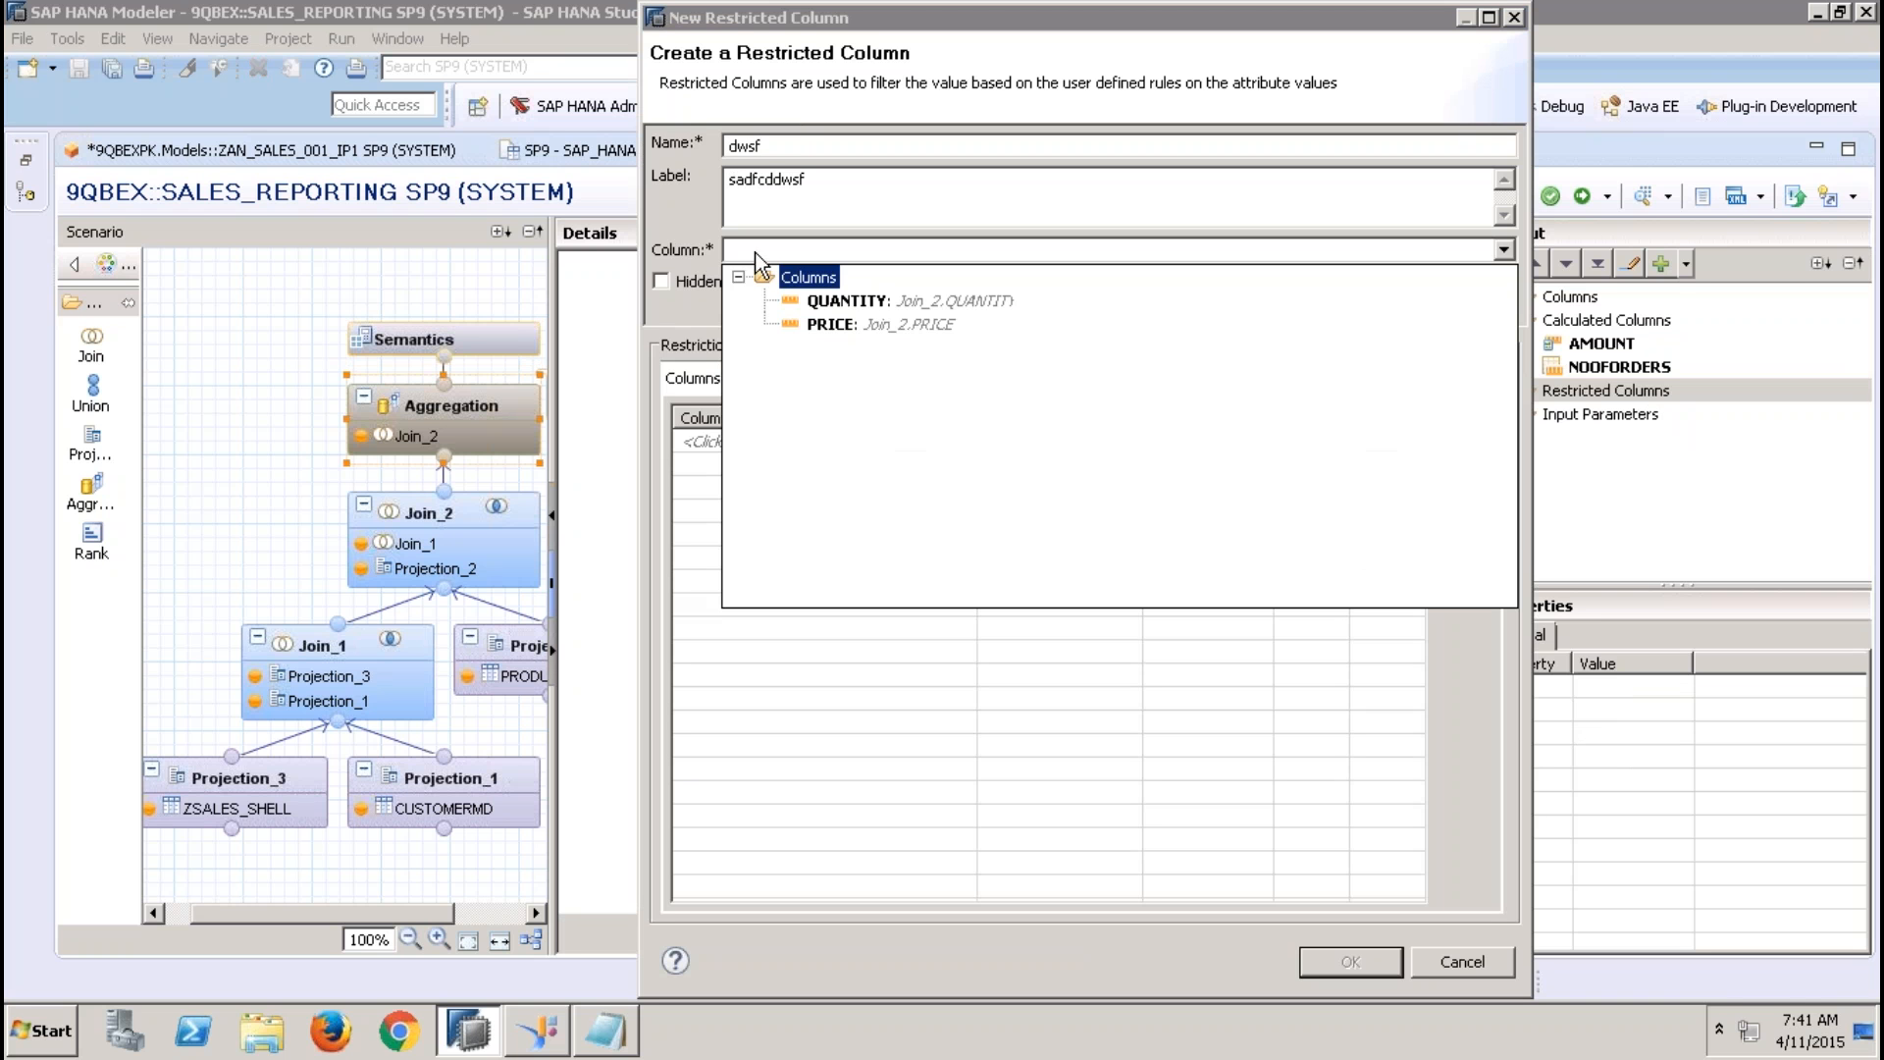
{"action": "left_click", "coordinate": [856, 304]}
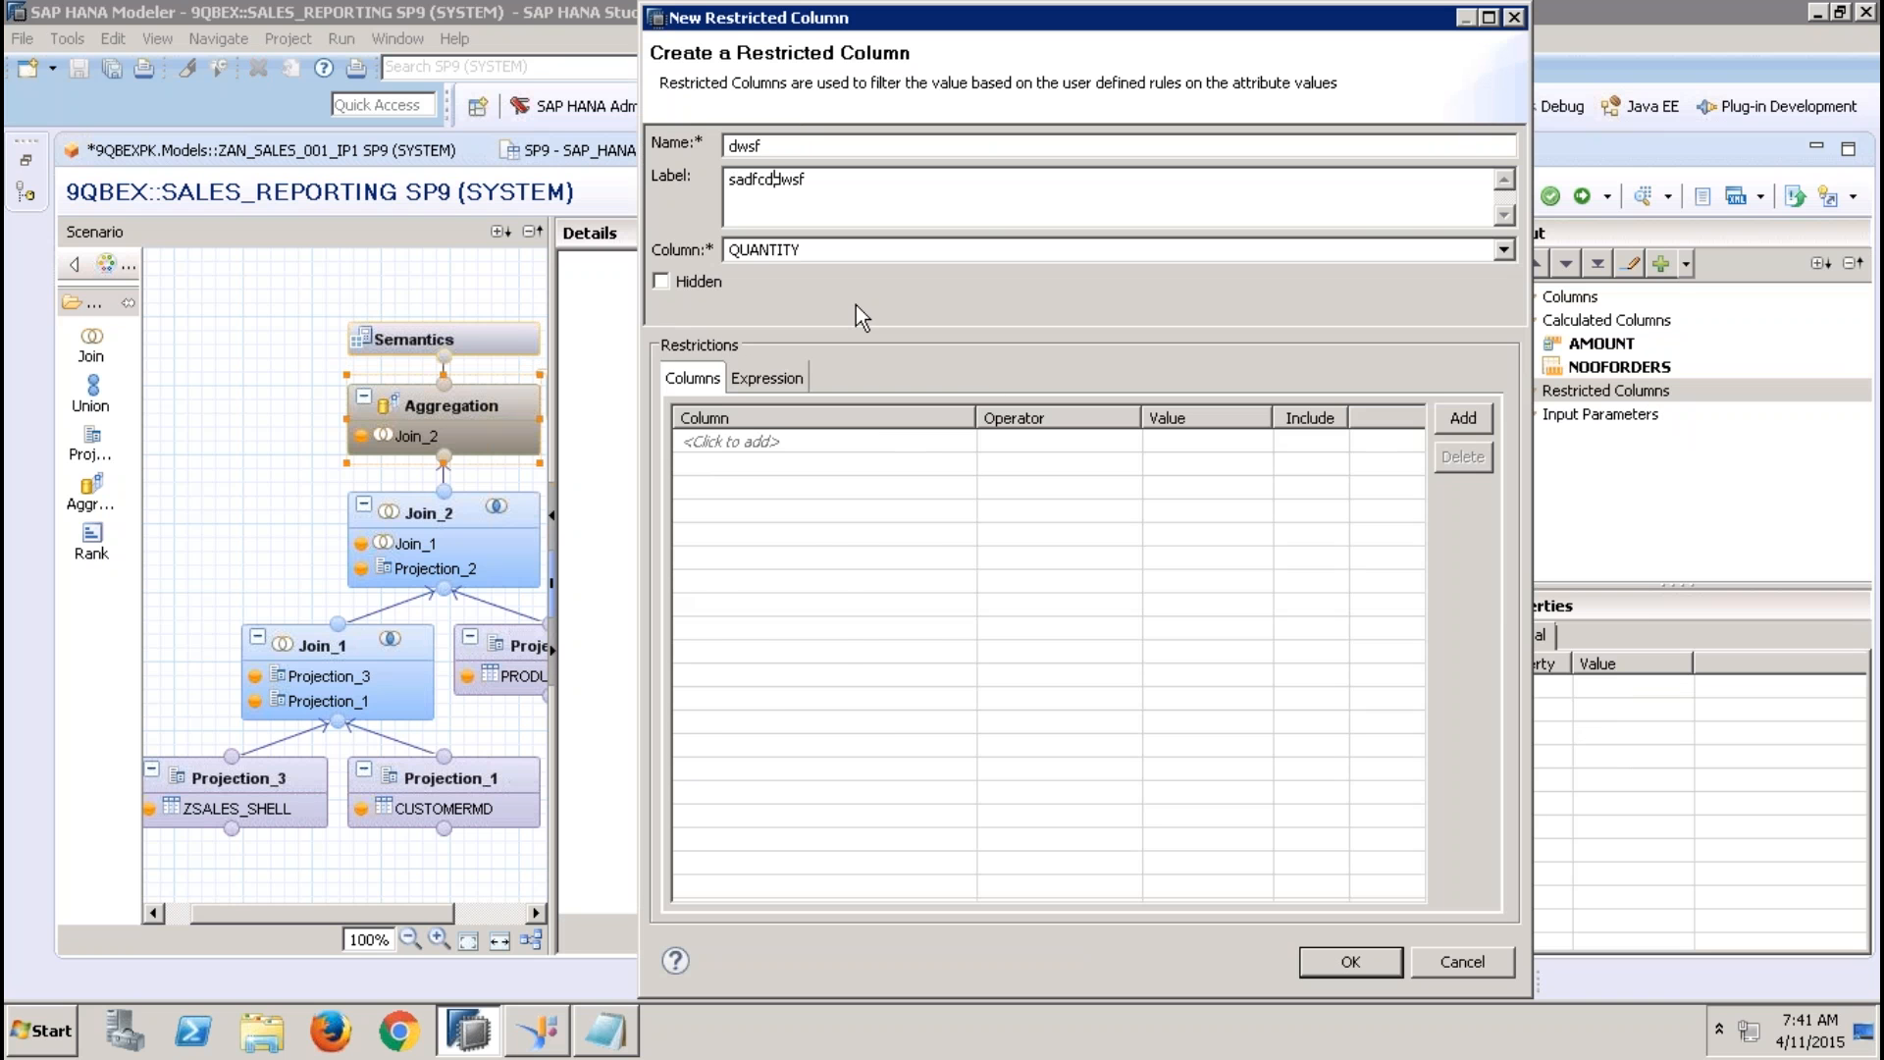
Add a CATEGORY restriction with the Equal operator and the input parameter dfds as value, and cancel the restricted column
{"action": "left_click", "coordinate": [897, 442]}
{"action": "left_click", "coordinate": [863, 494]}
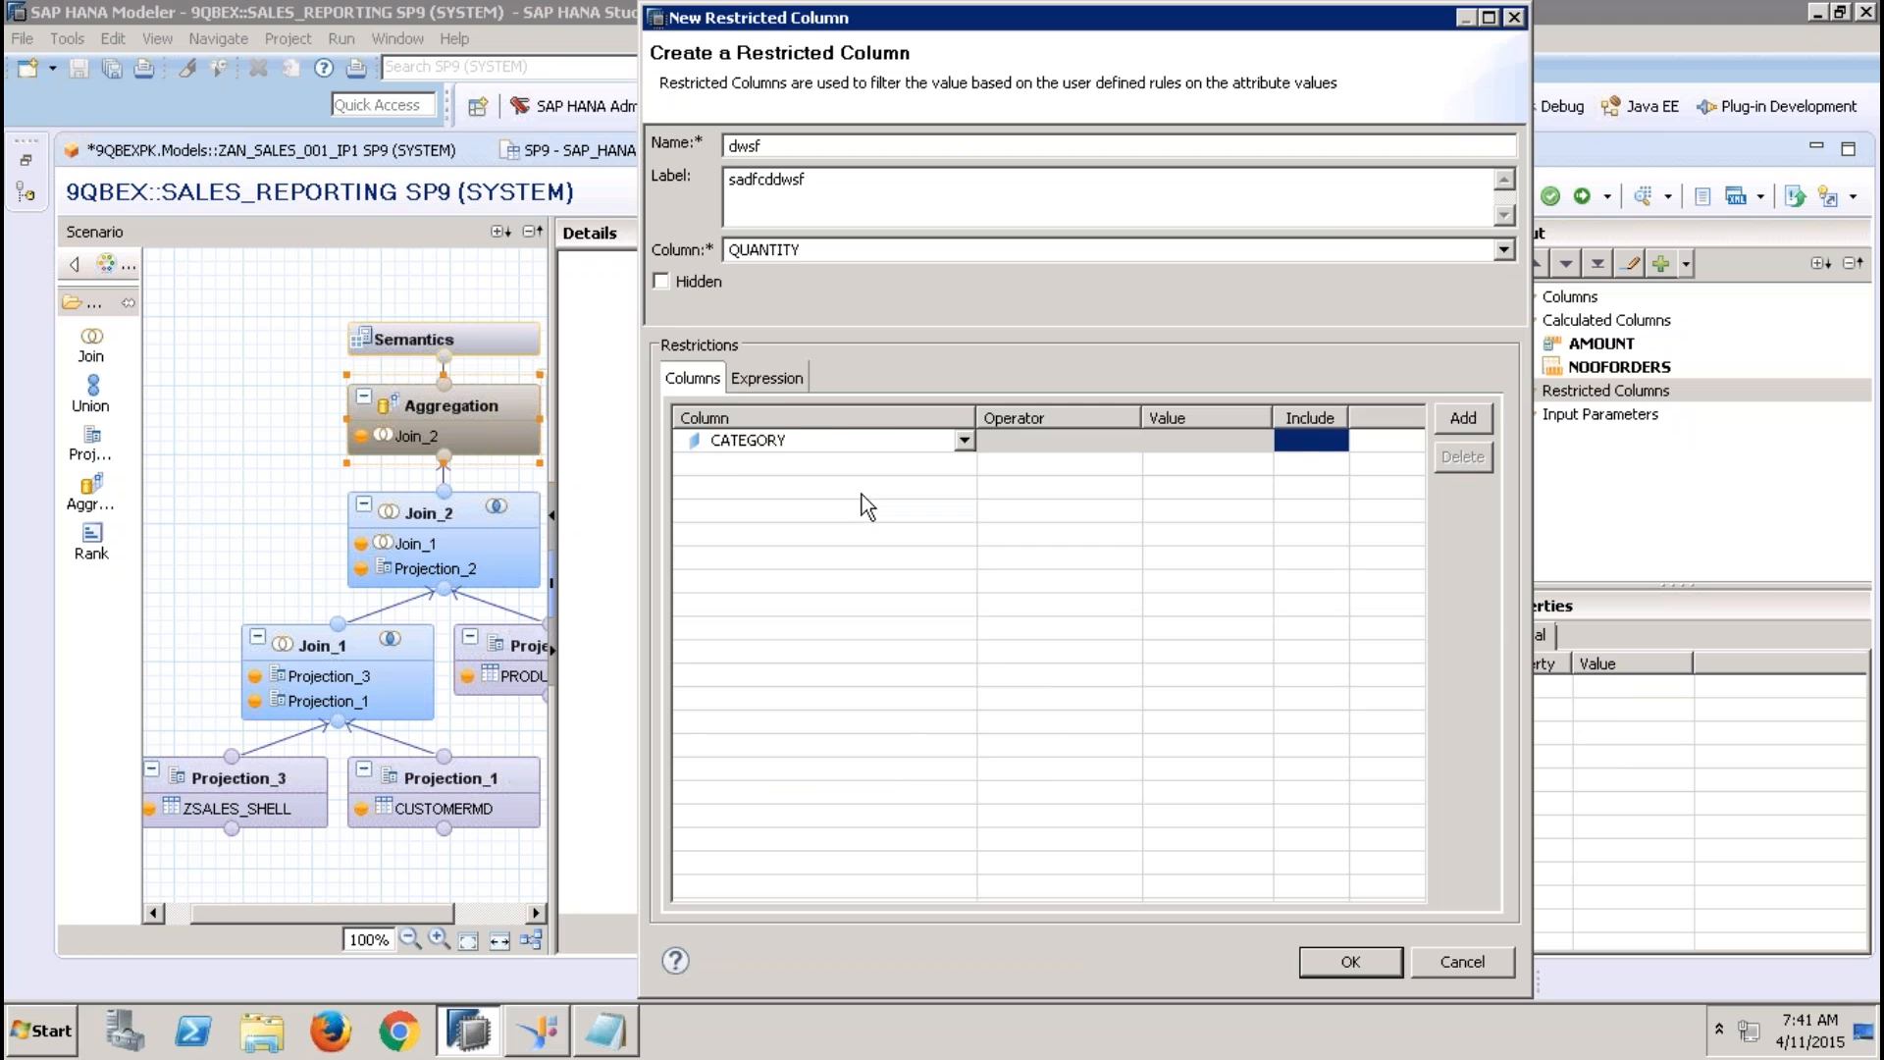
{"action": "left_click", "coordinate": [1227, 442]}
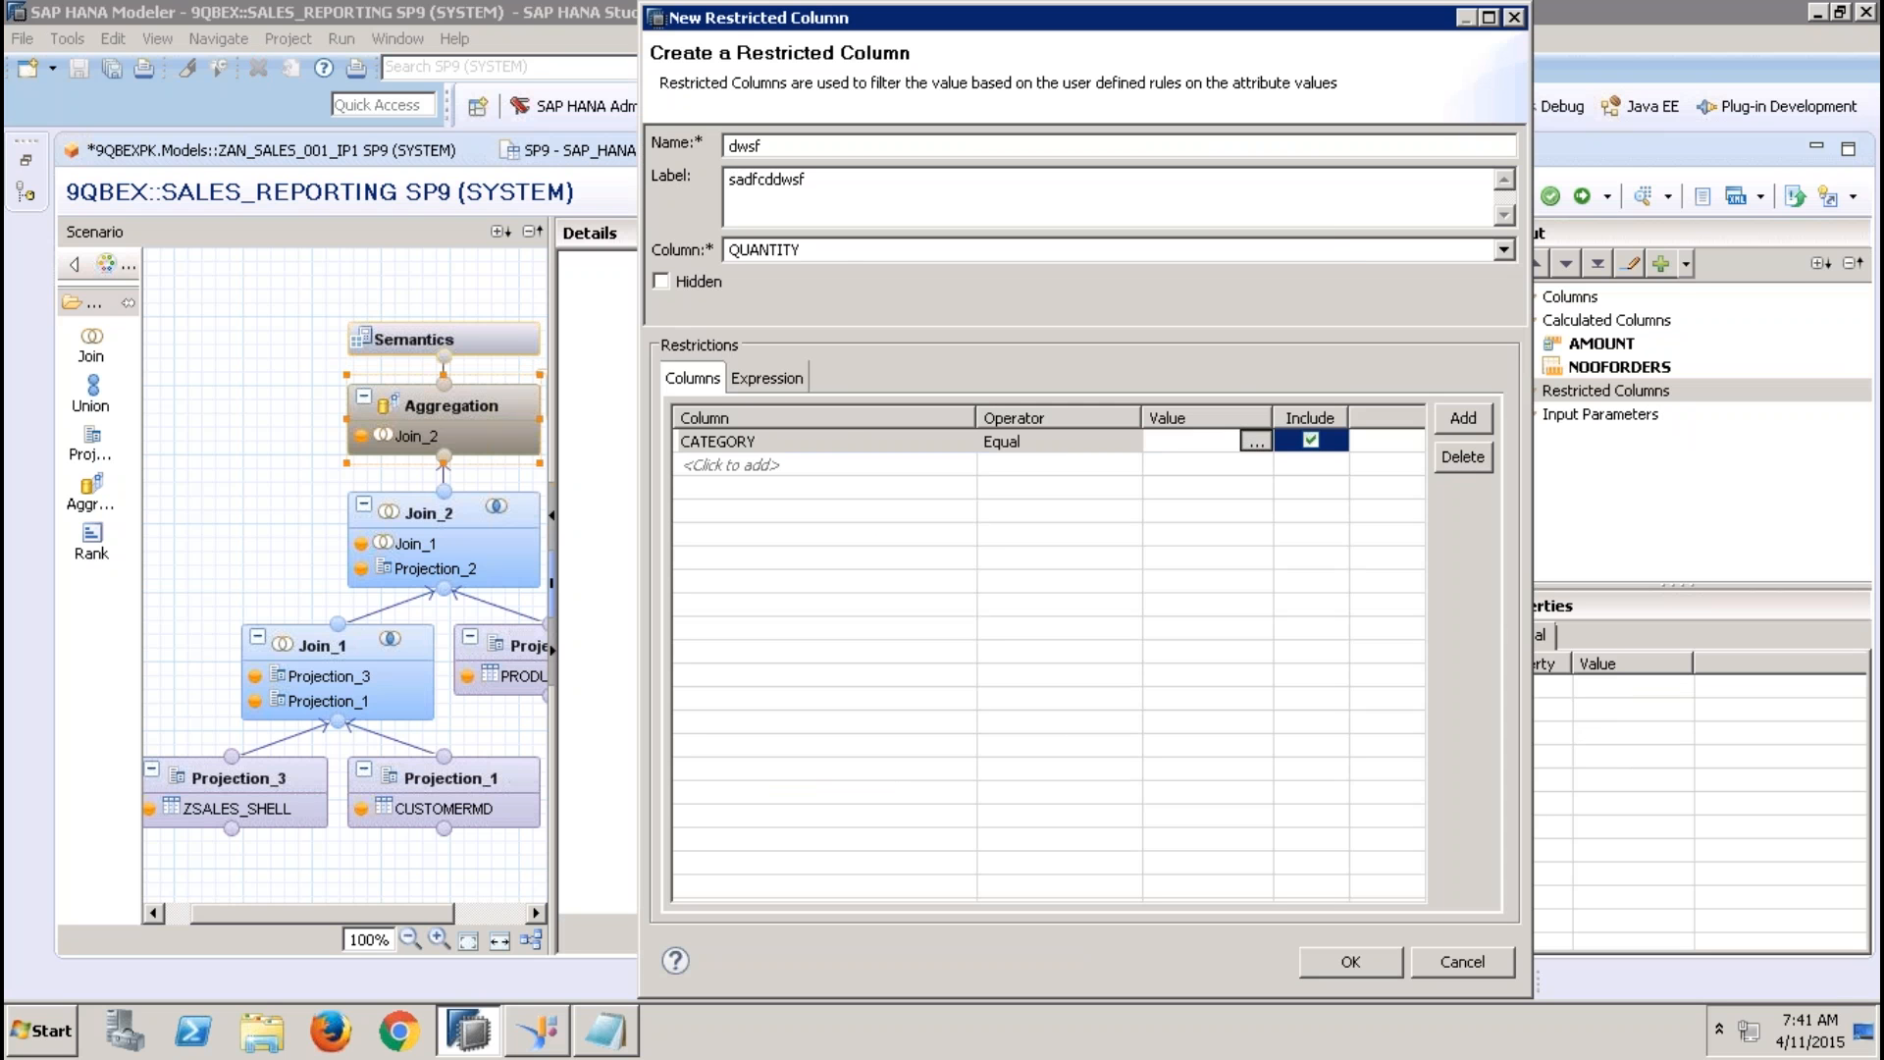
{"action": "left_click", "coordinate": [1257, 442]}
{"action": "left_click", "coordinate": [993, 286]}
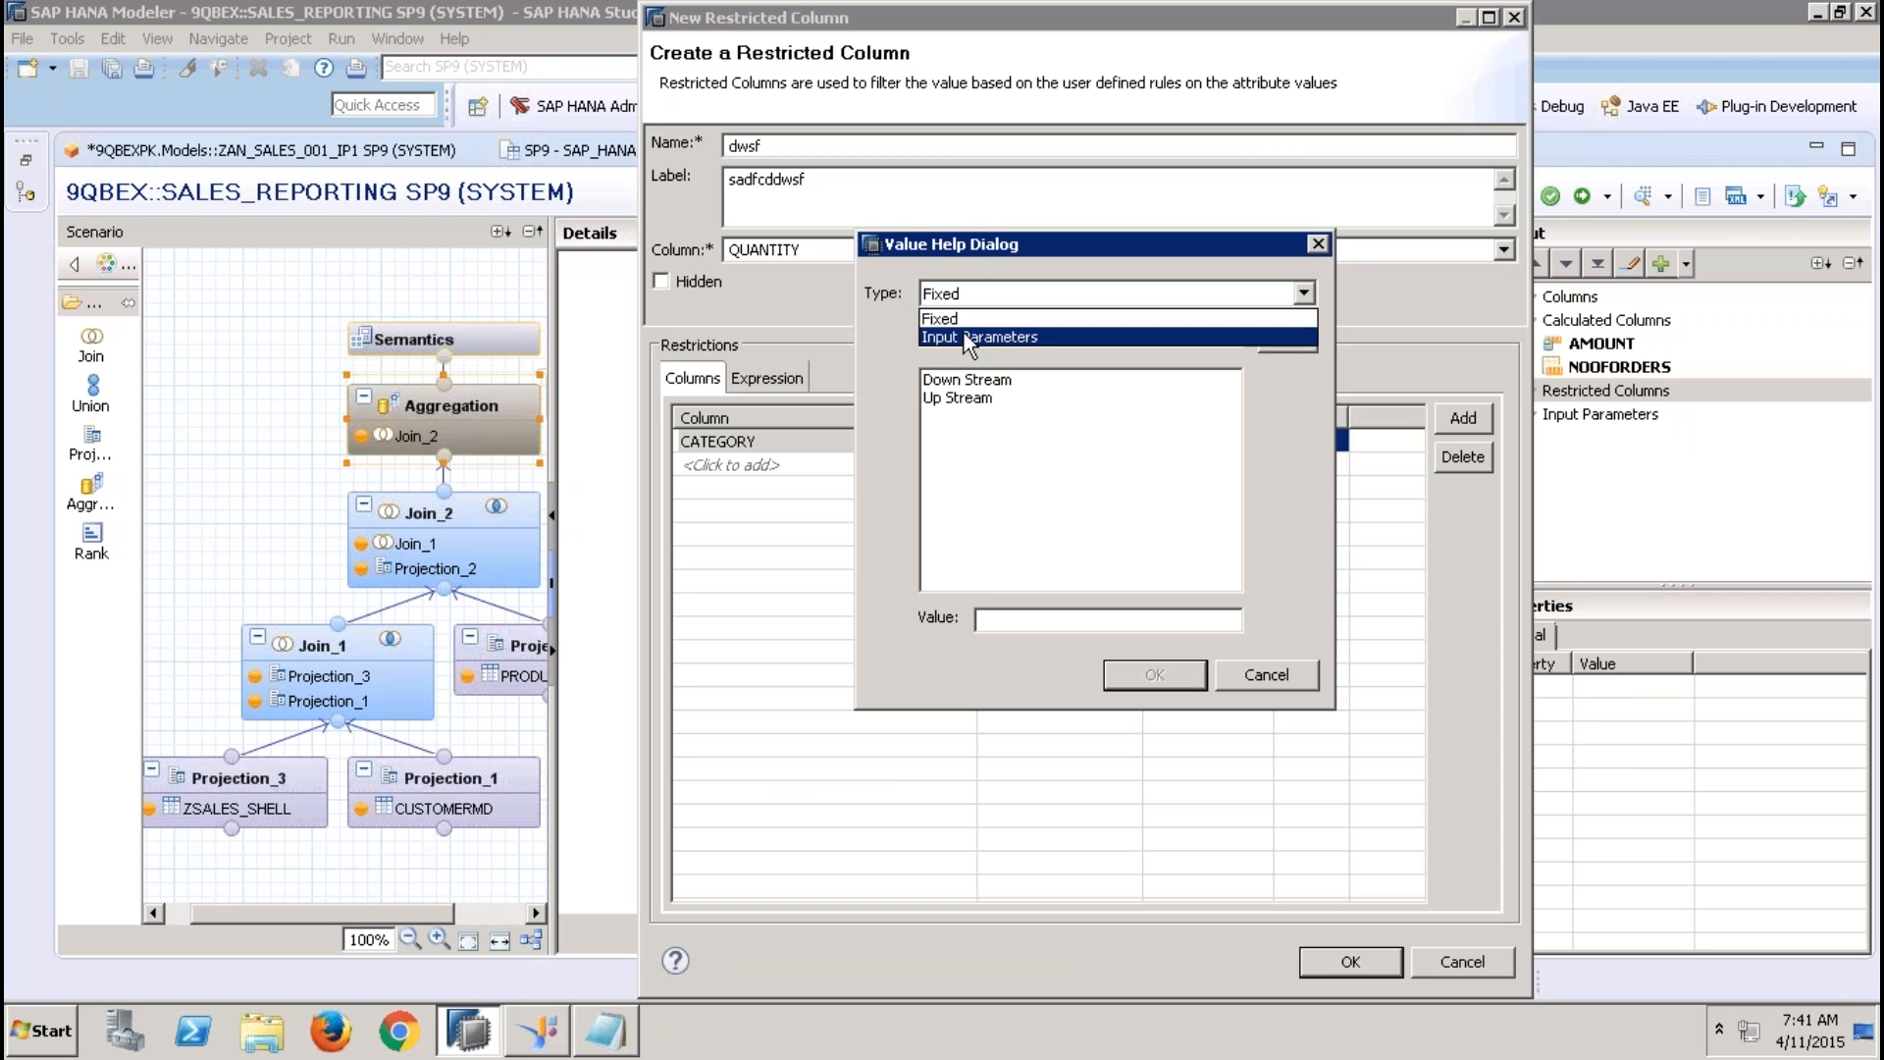
{"action": "left_click", "coordinate": [963, 337]}
{"action": "left_click", "coordinate": [951, 379]}
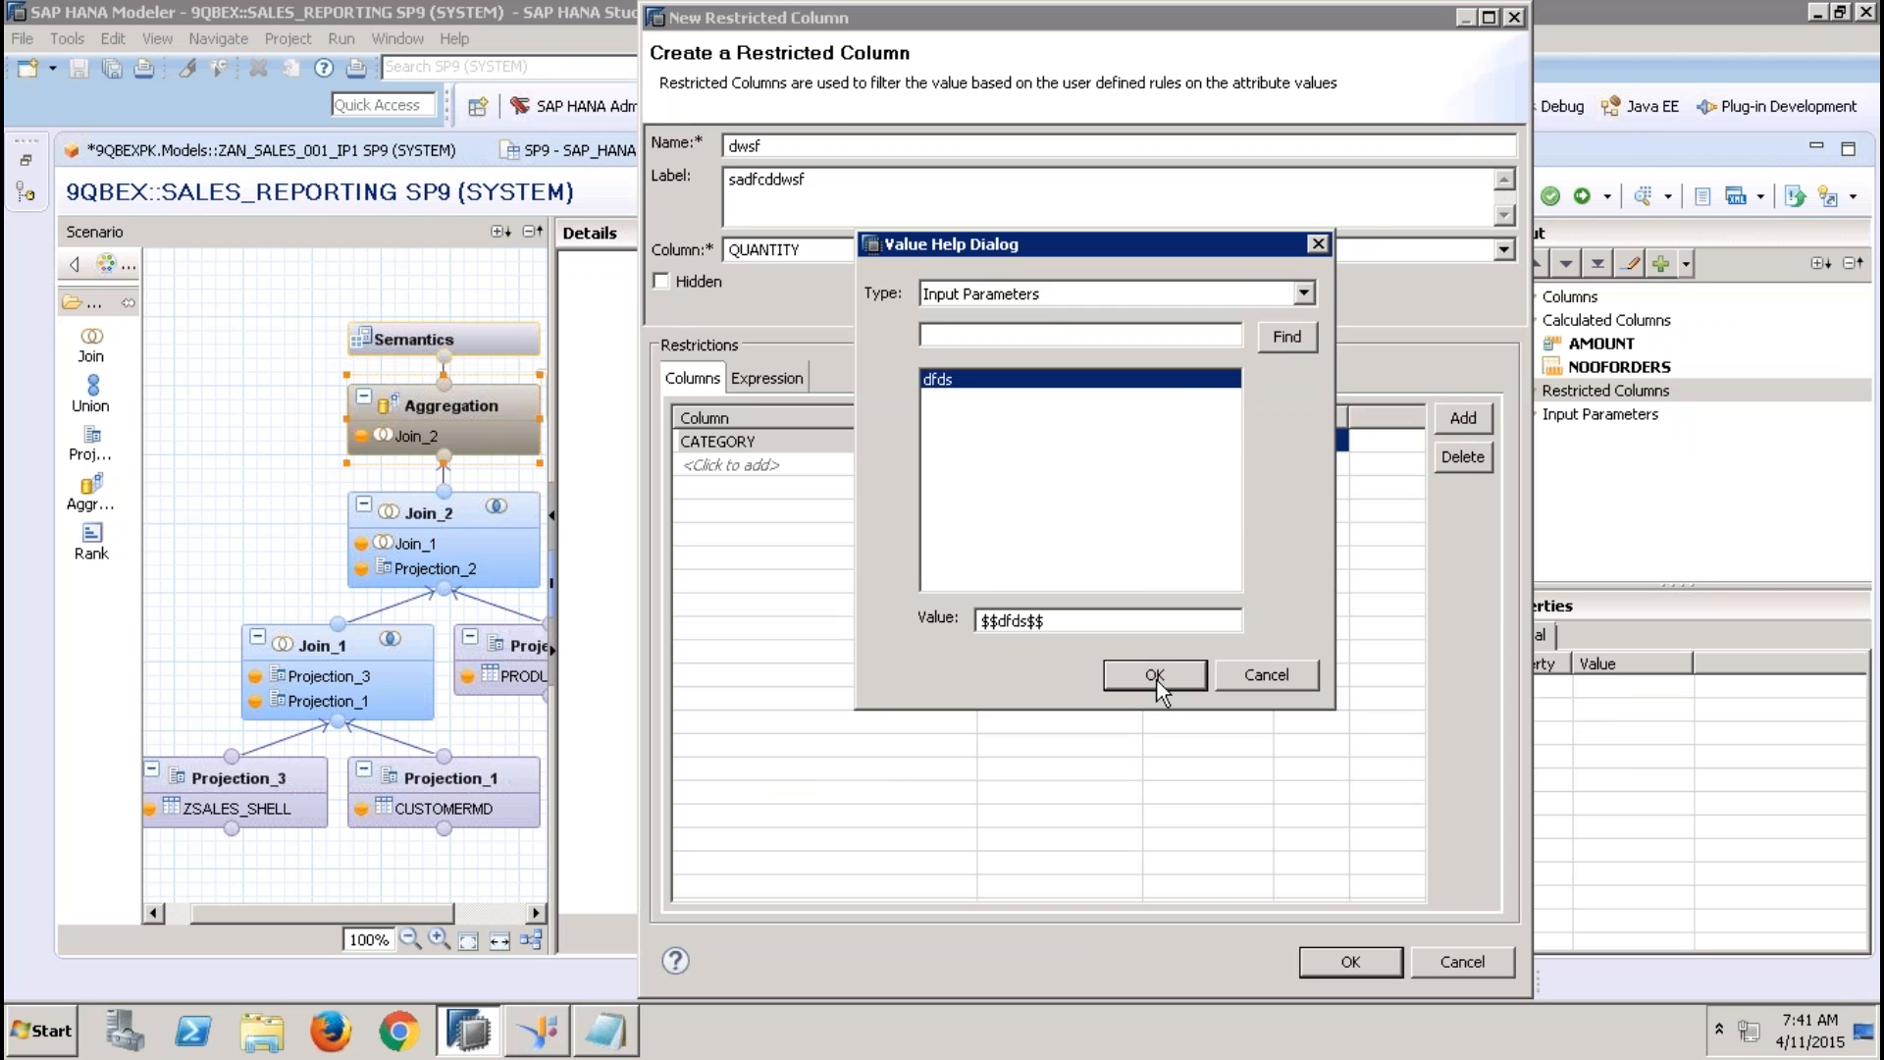
{"action": "left_click", "coordinate": [1155, 676]}
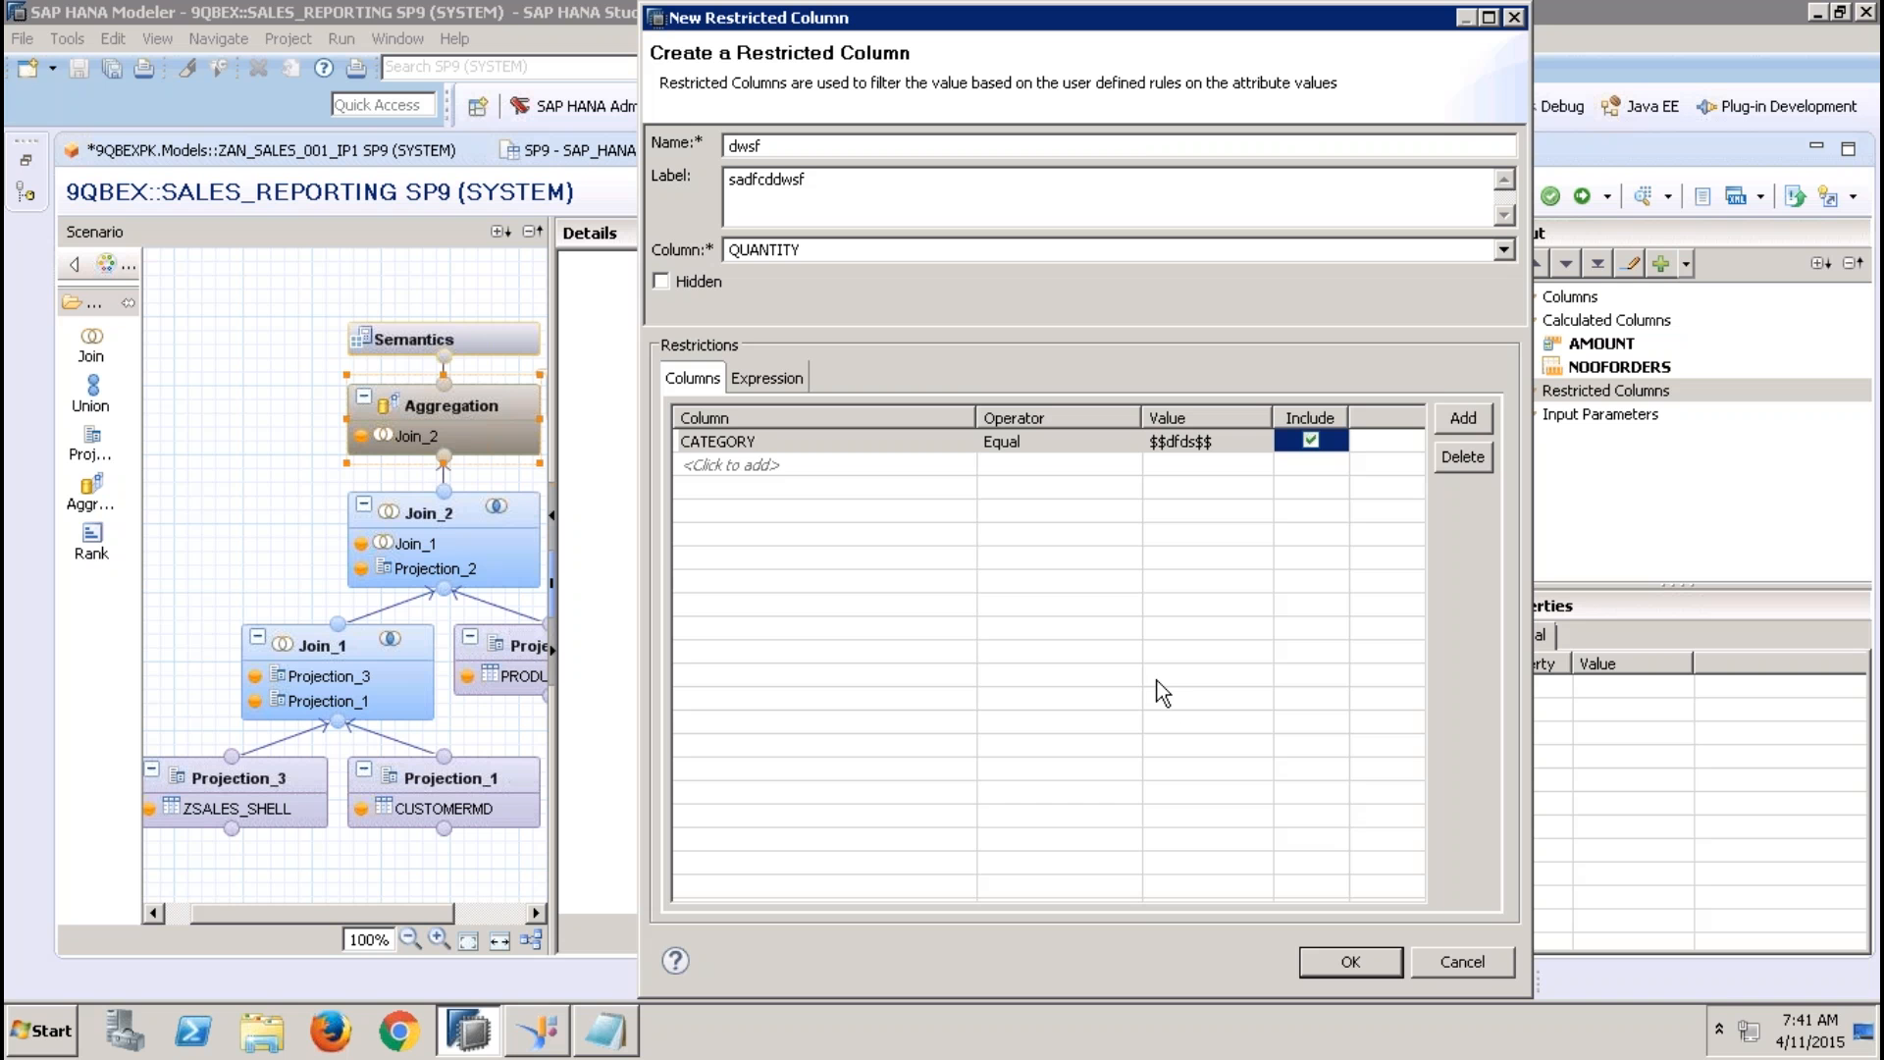
{"action": "left_click", "coordinate": [1477, 956]}
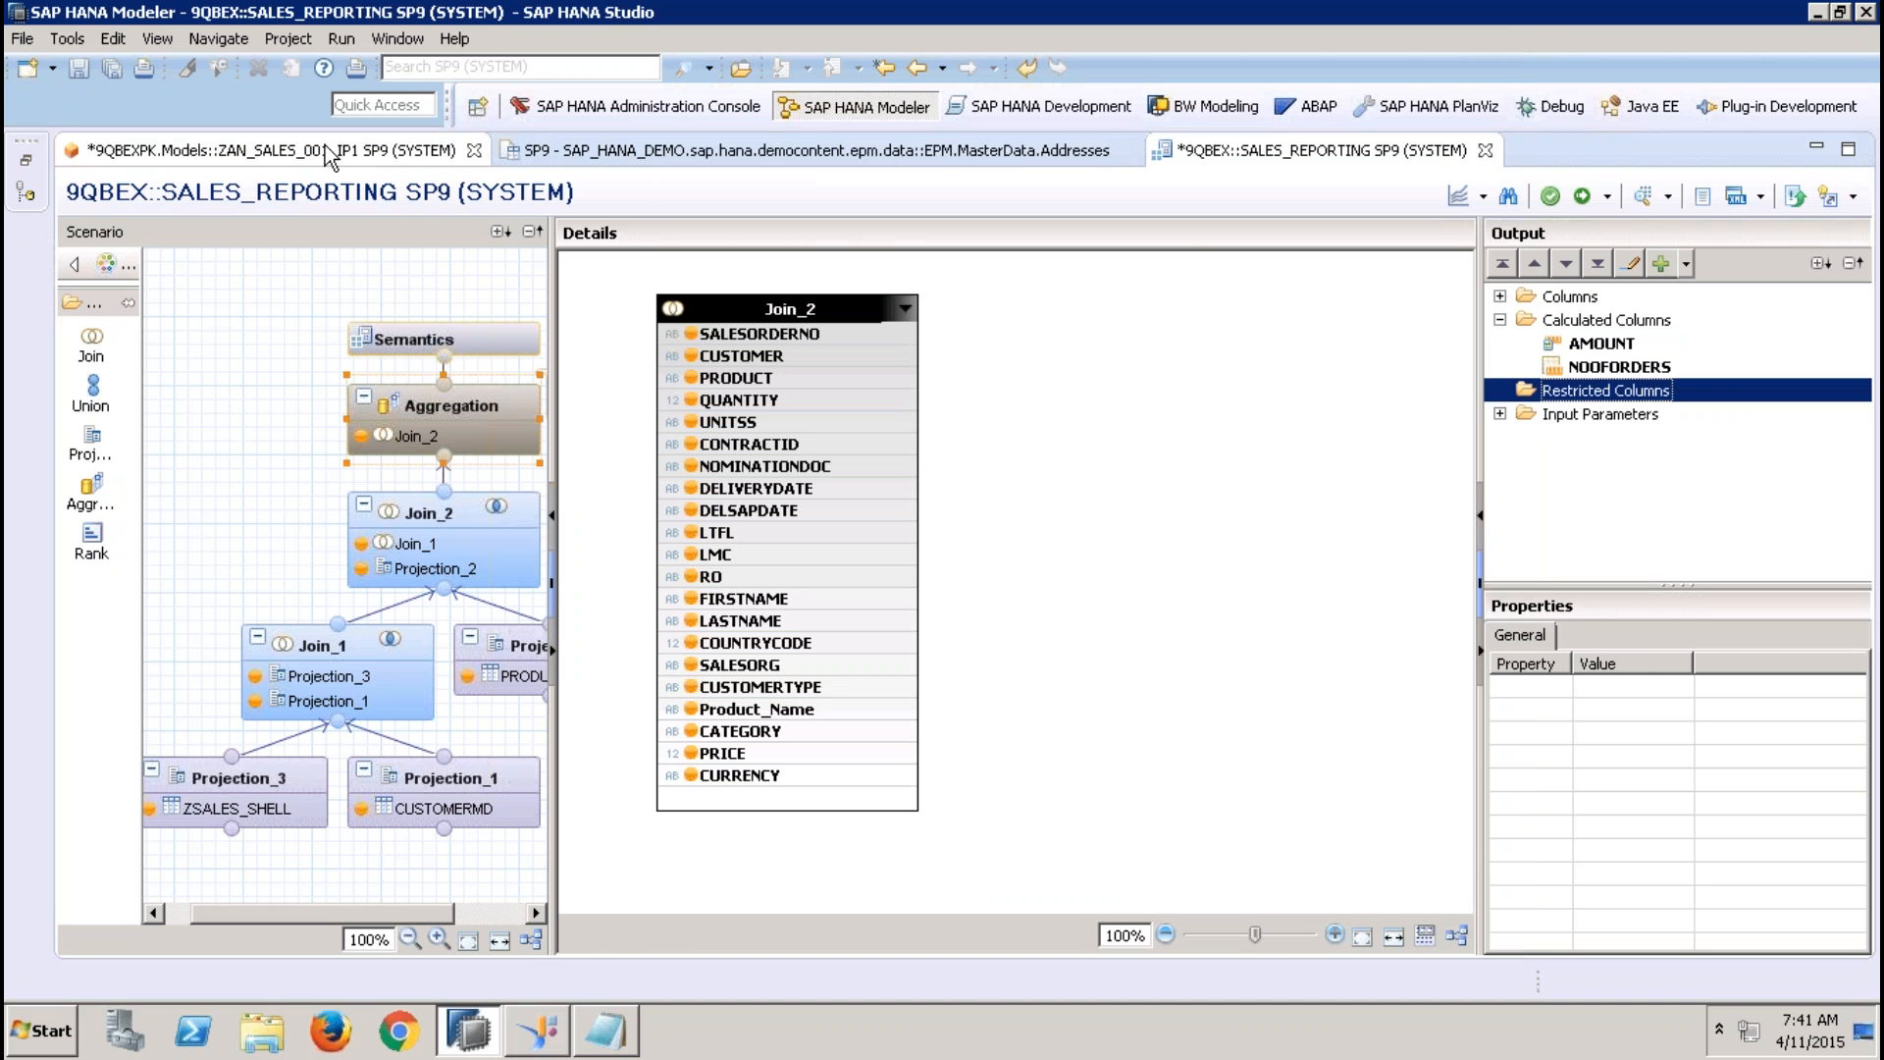
Start a new input parameter named ip_reg in the ZAN_SALES_001_IP1 view's Semantics, view the available parameter types, and cancel it
{"action": "left_click", "coordinate": [329, 157]}
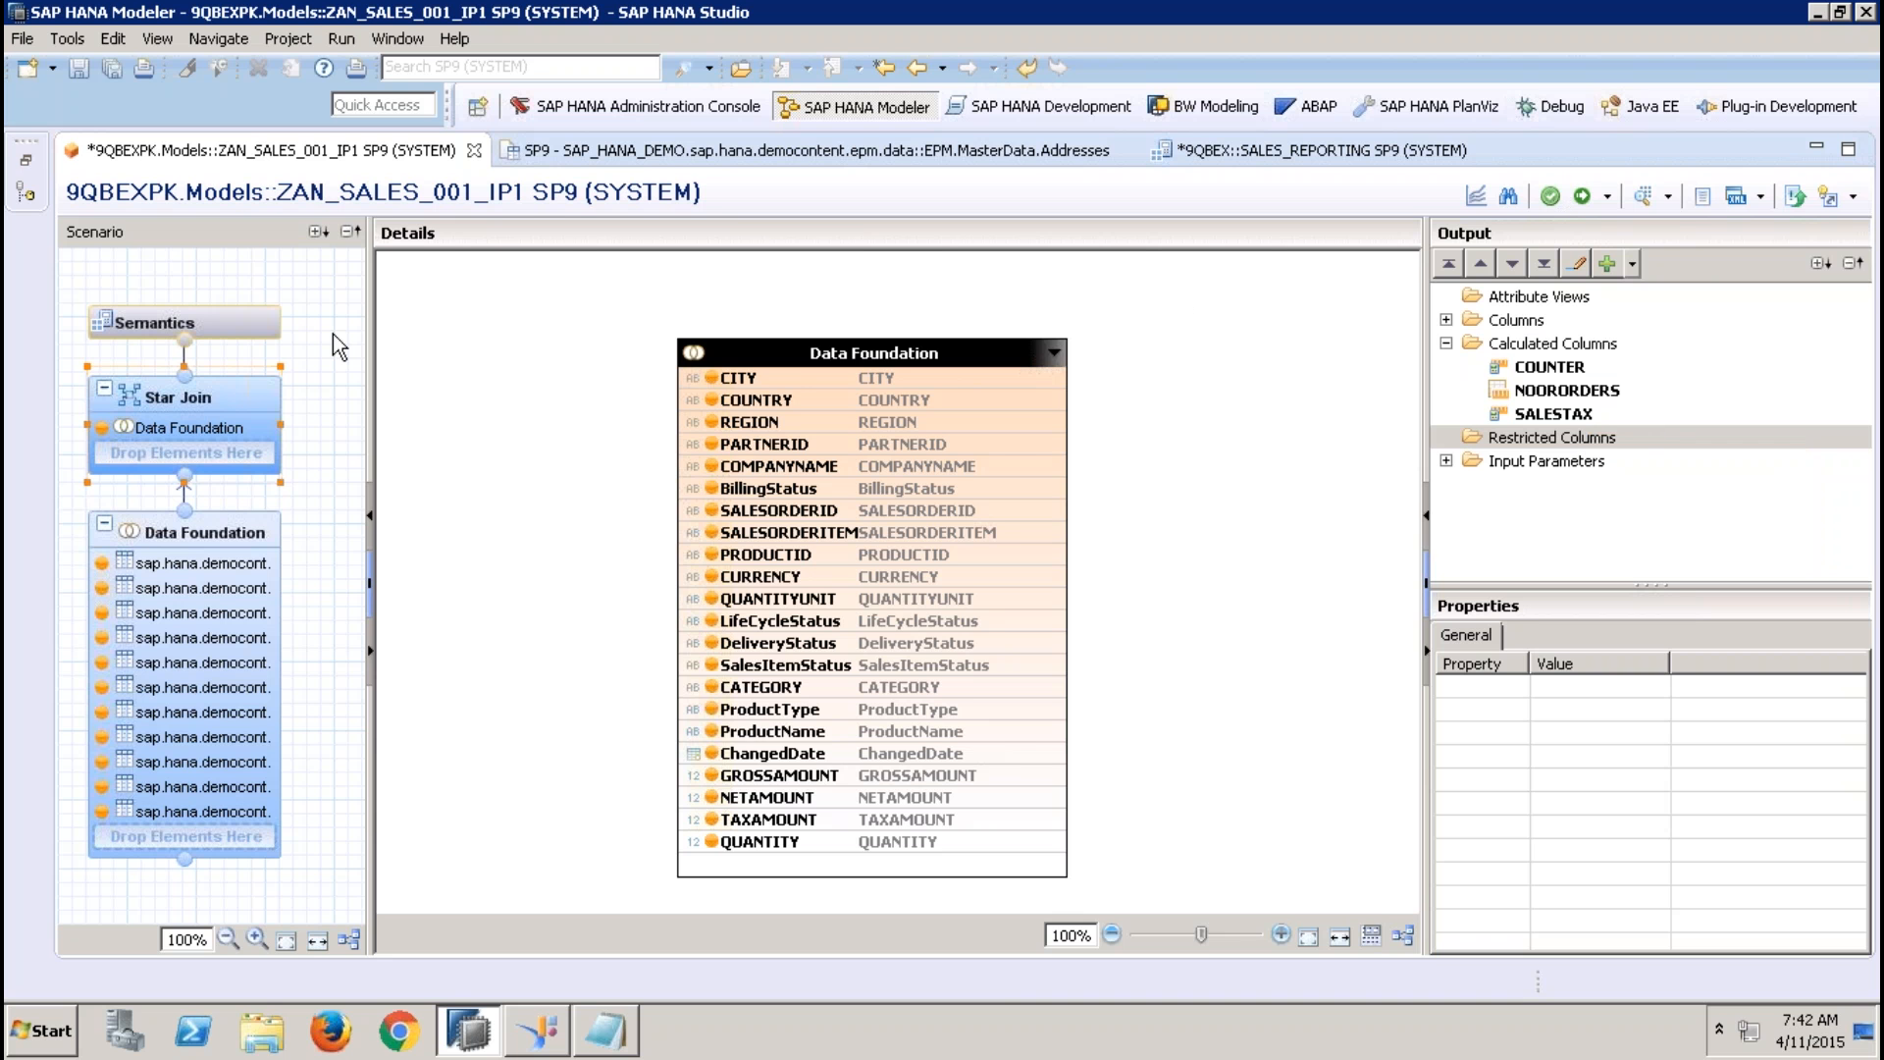
{"action": "left_click", "coordinate": [267, 321]}
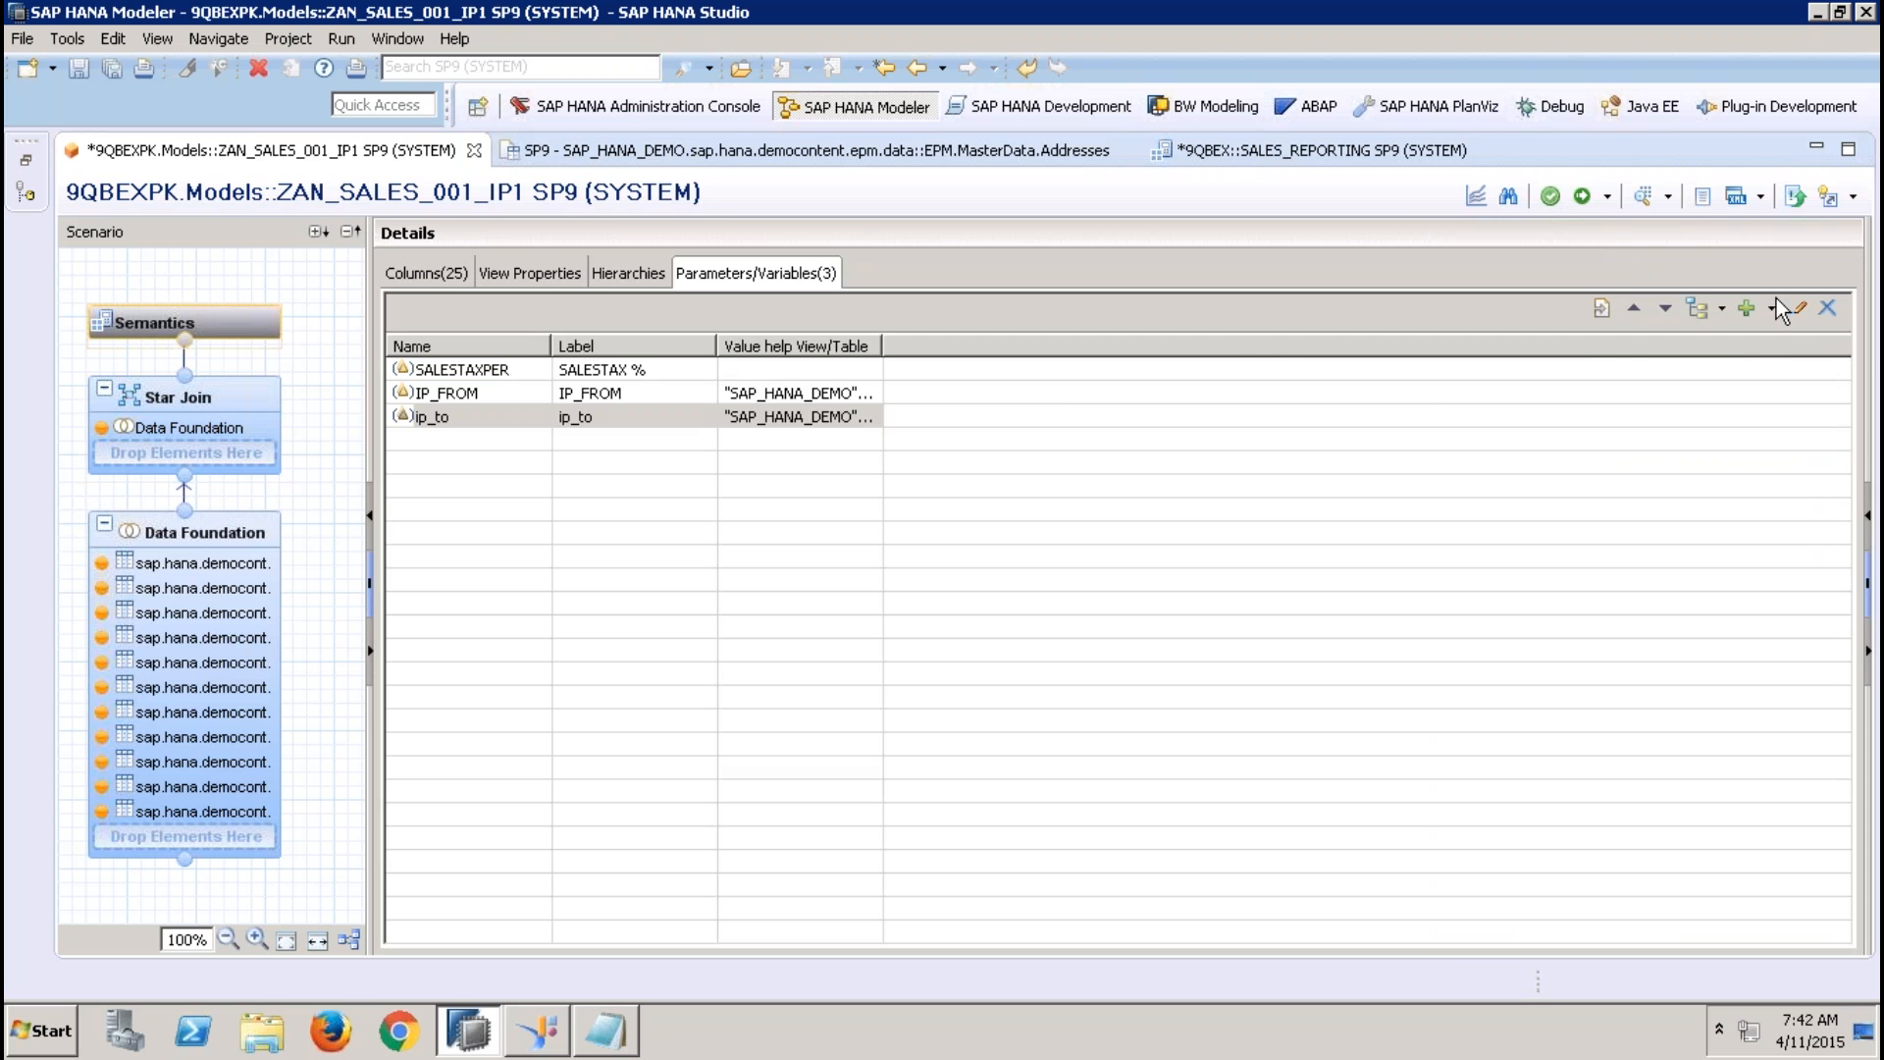
{"action": "left_click", "coordinate": [1776, 320]}
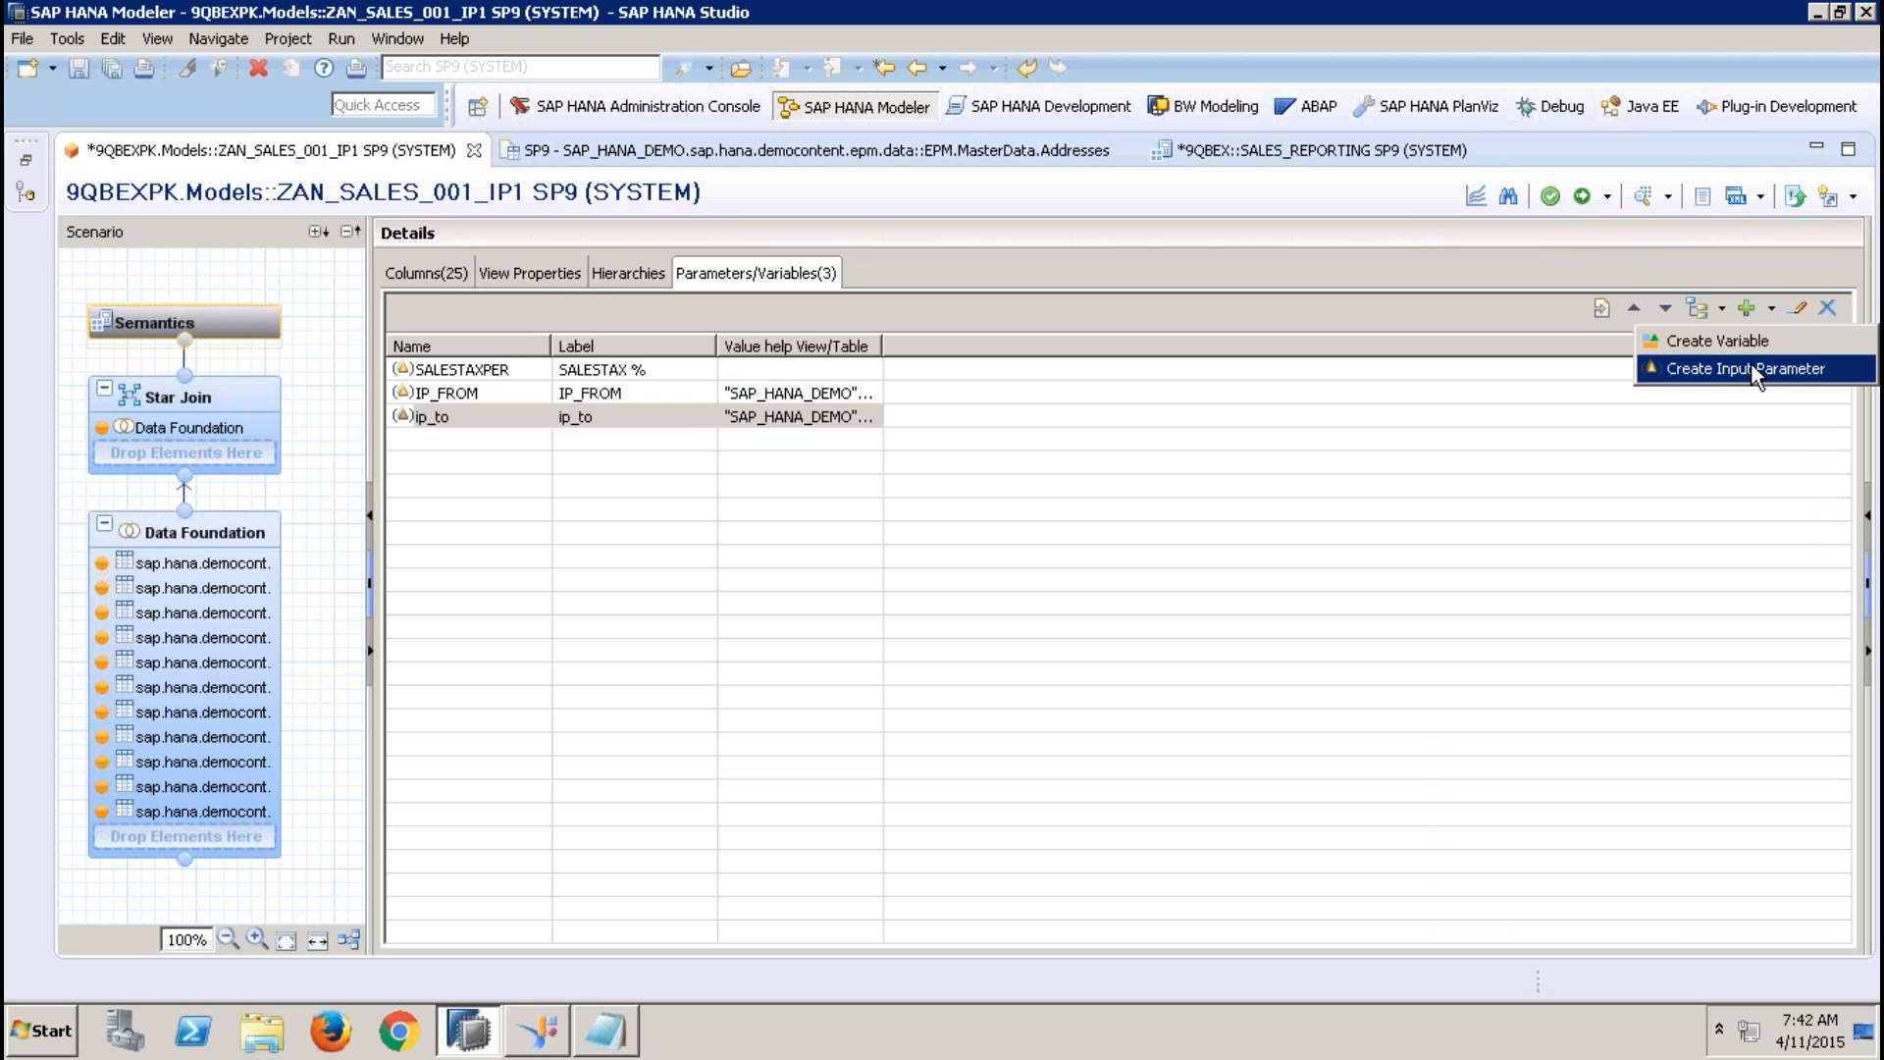
{"action": "left_click", "coordinate": [1752, 364]}
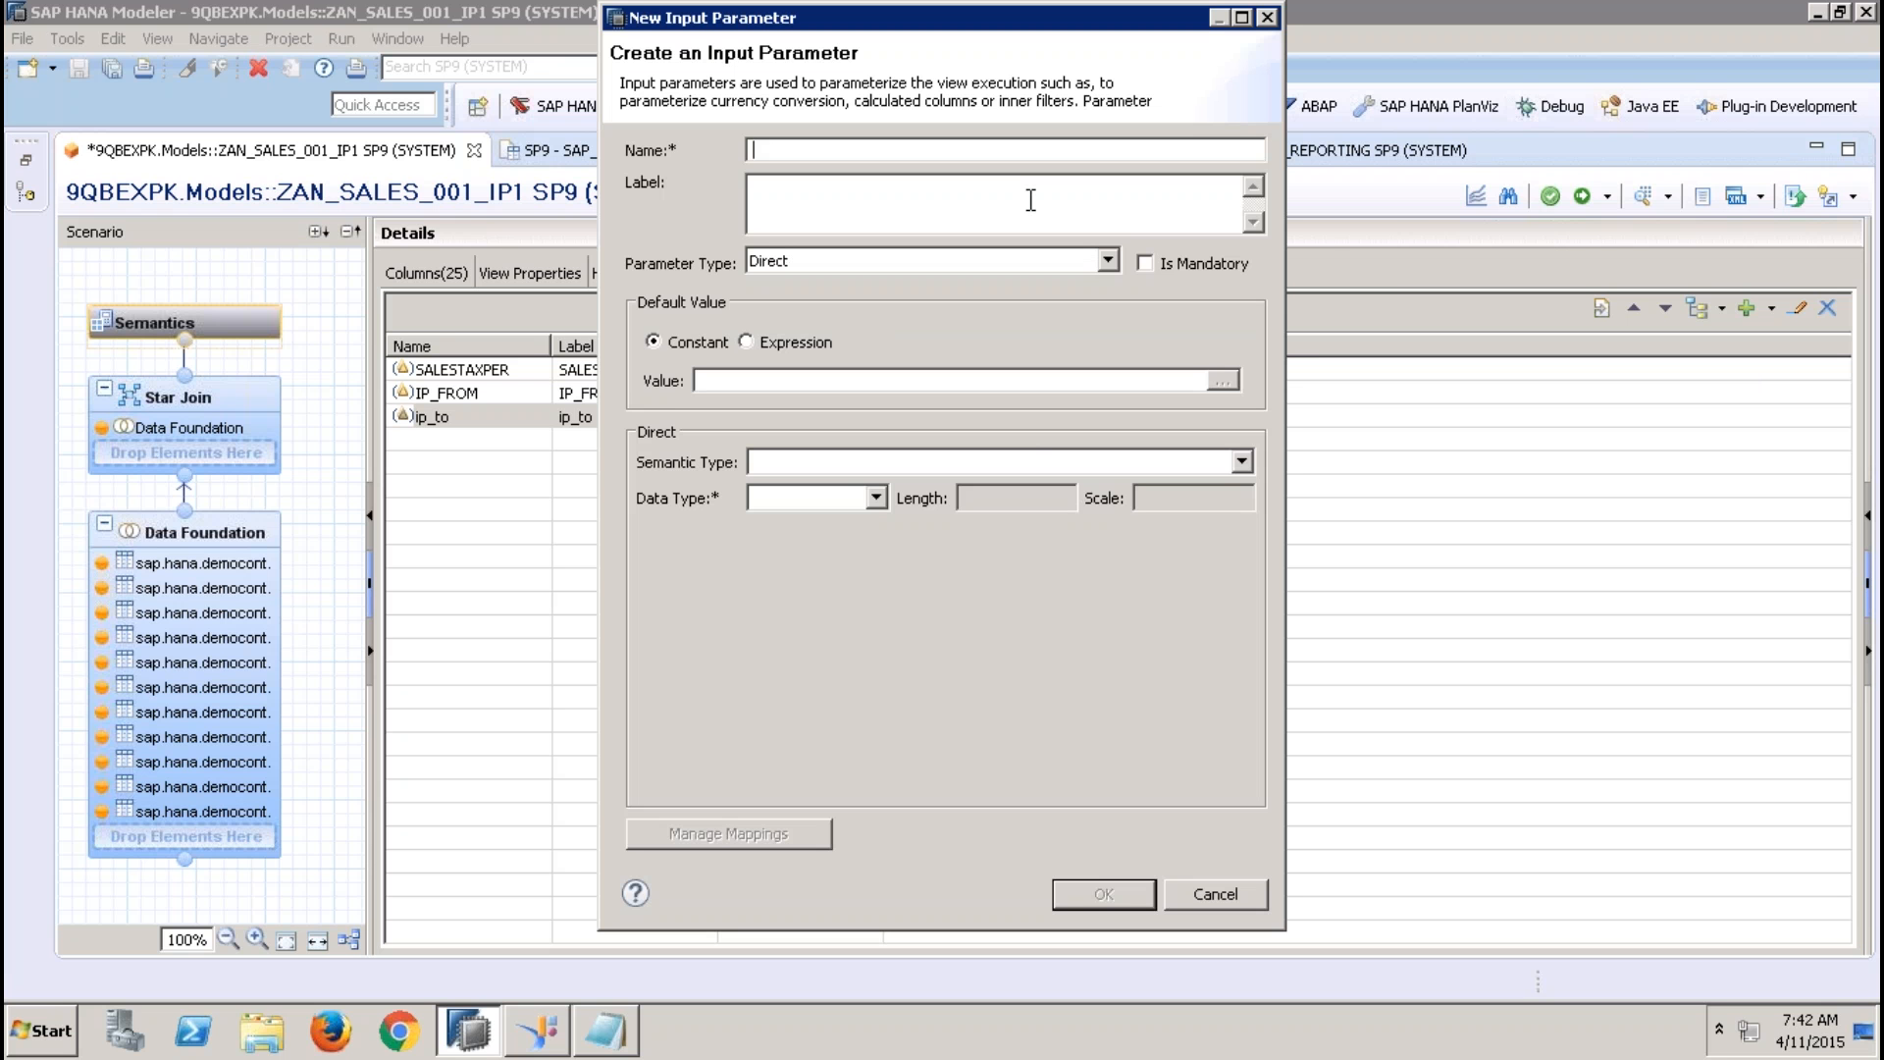
{"action": "type", "text": "ip_reg"}
{"action": "left_click", "coordinate": [1001, 263]}
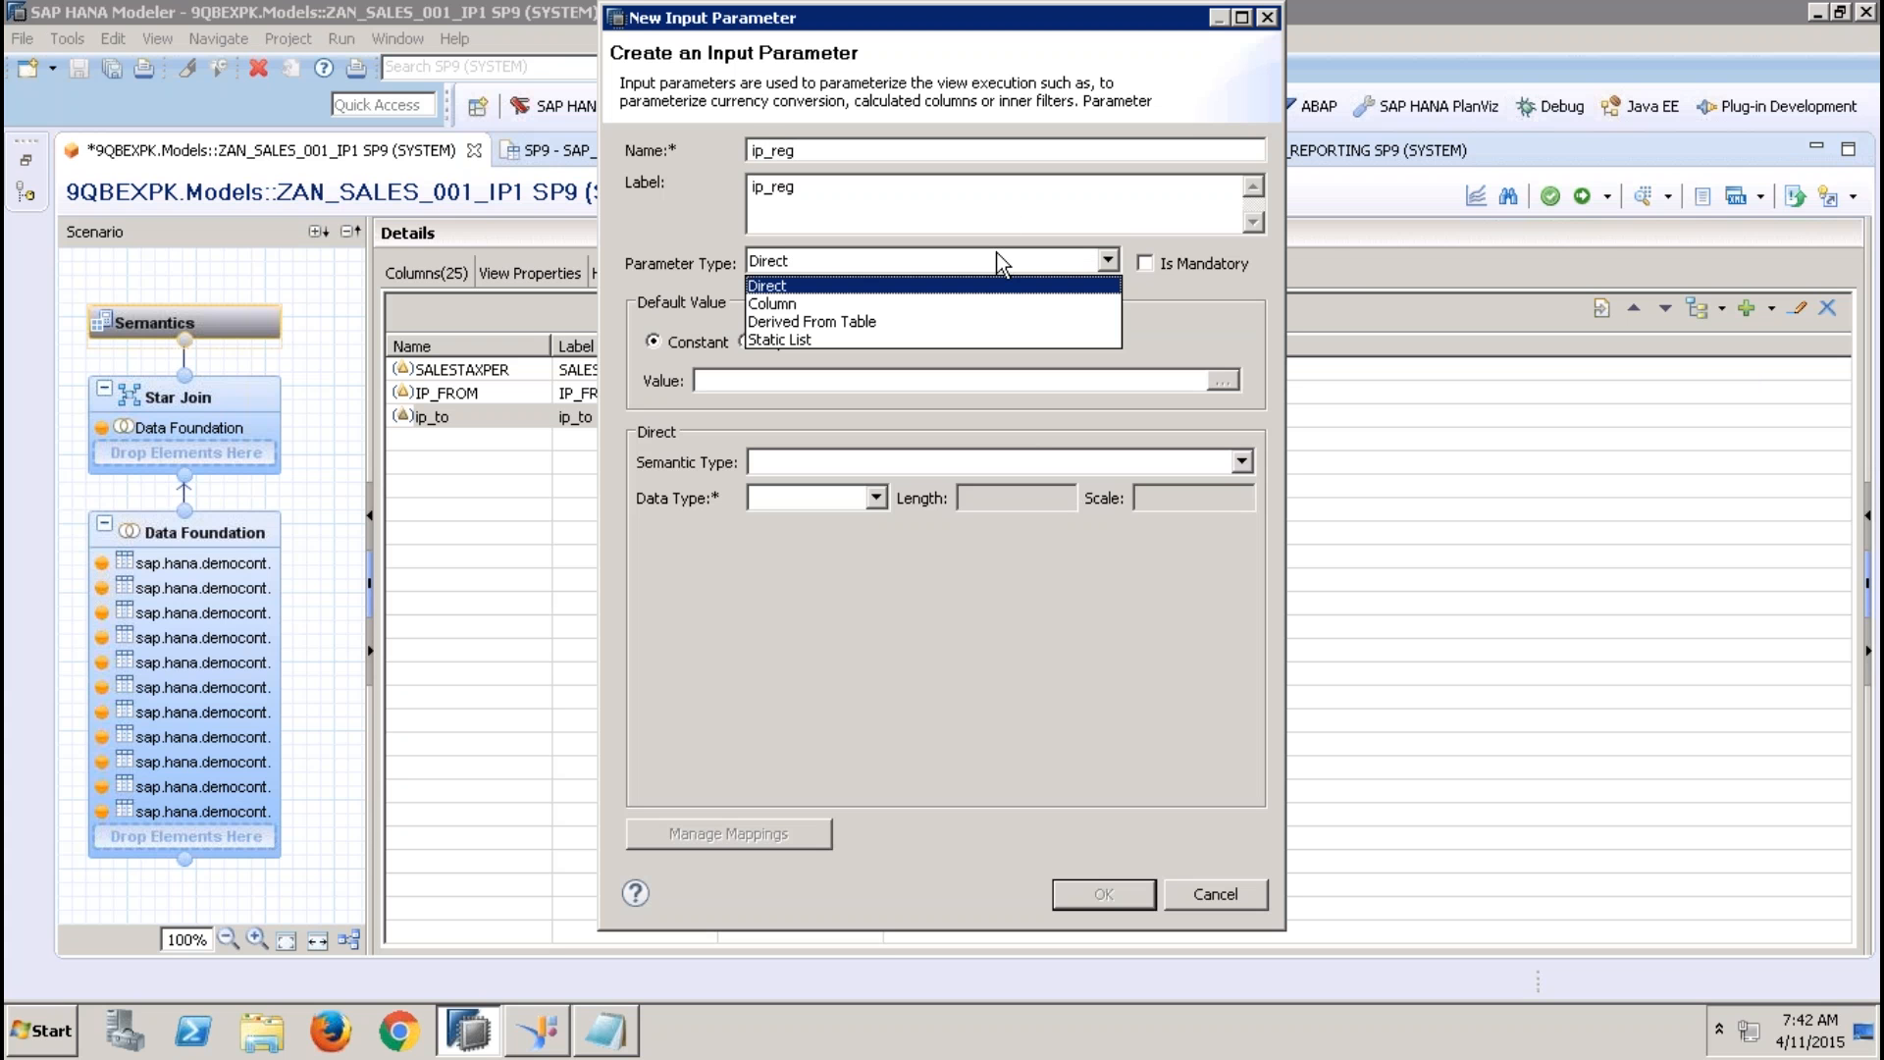
{"action": "left_click", "coordinate": [1246, 321]}
{"action": "left_click", "coordinate": [1207, 895]}
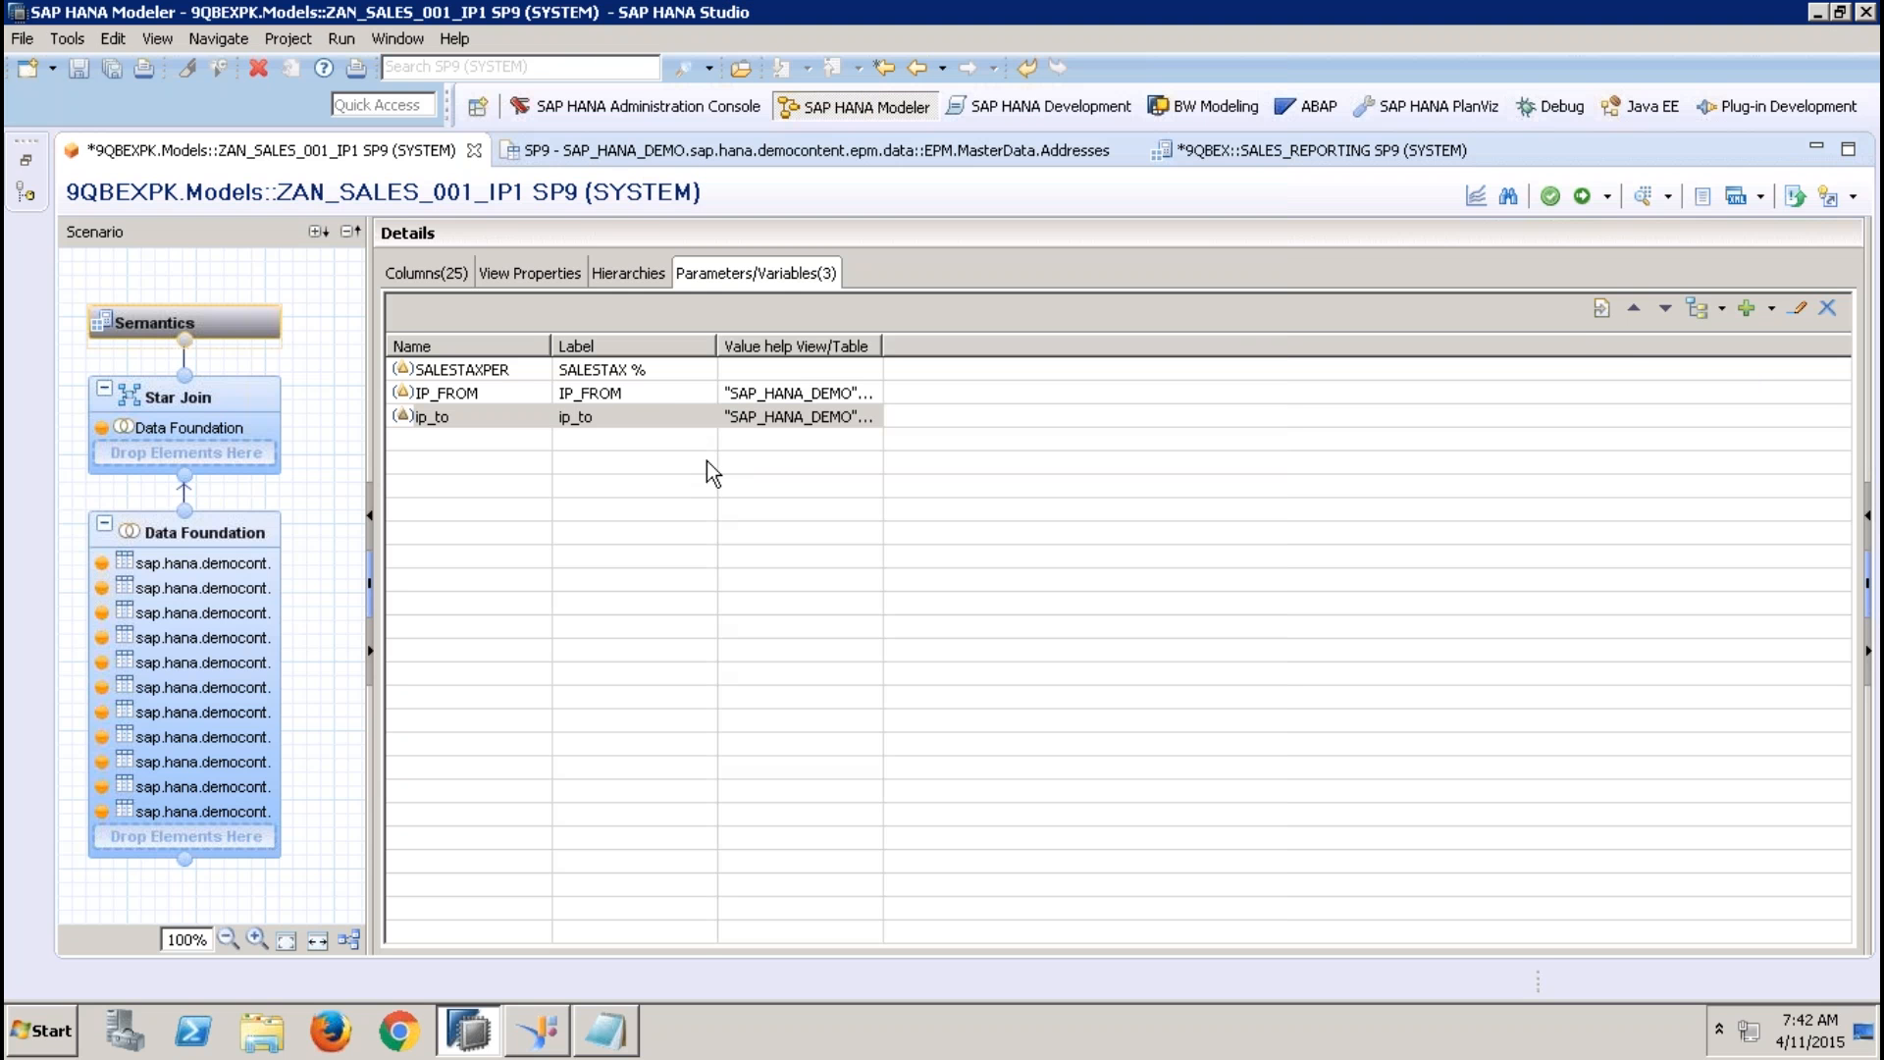
Review the definition of the IP_FROM input parameter and close it without changes
{"action": "left_click", "coordinate": [644, 396]}
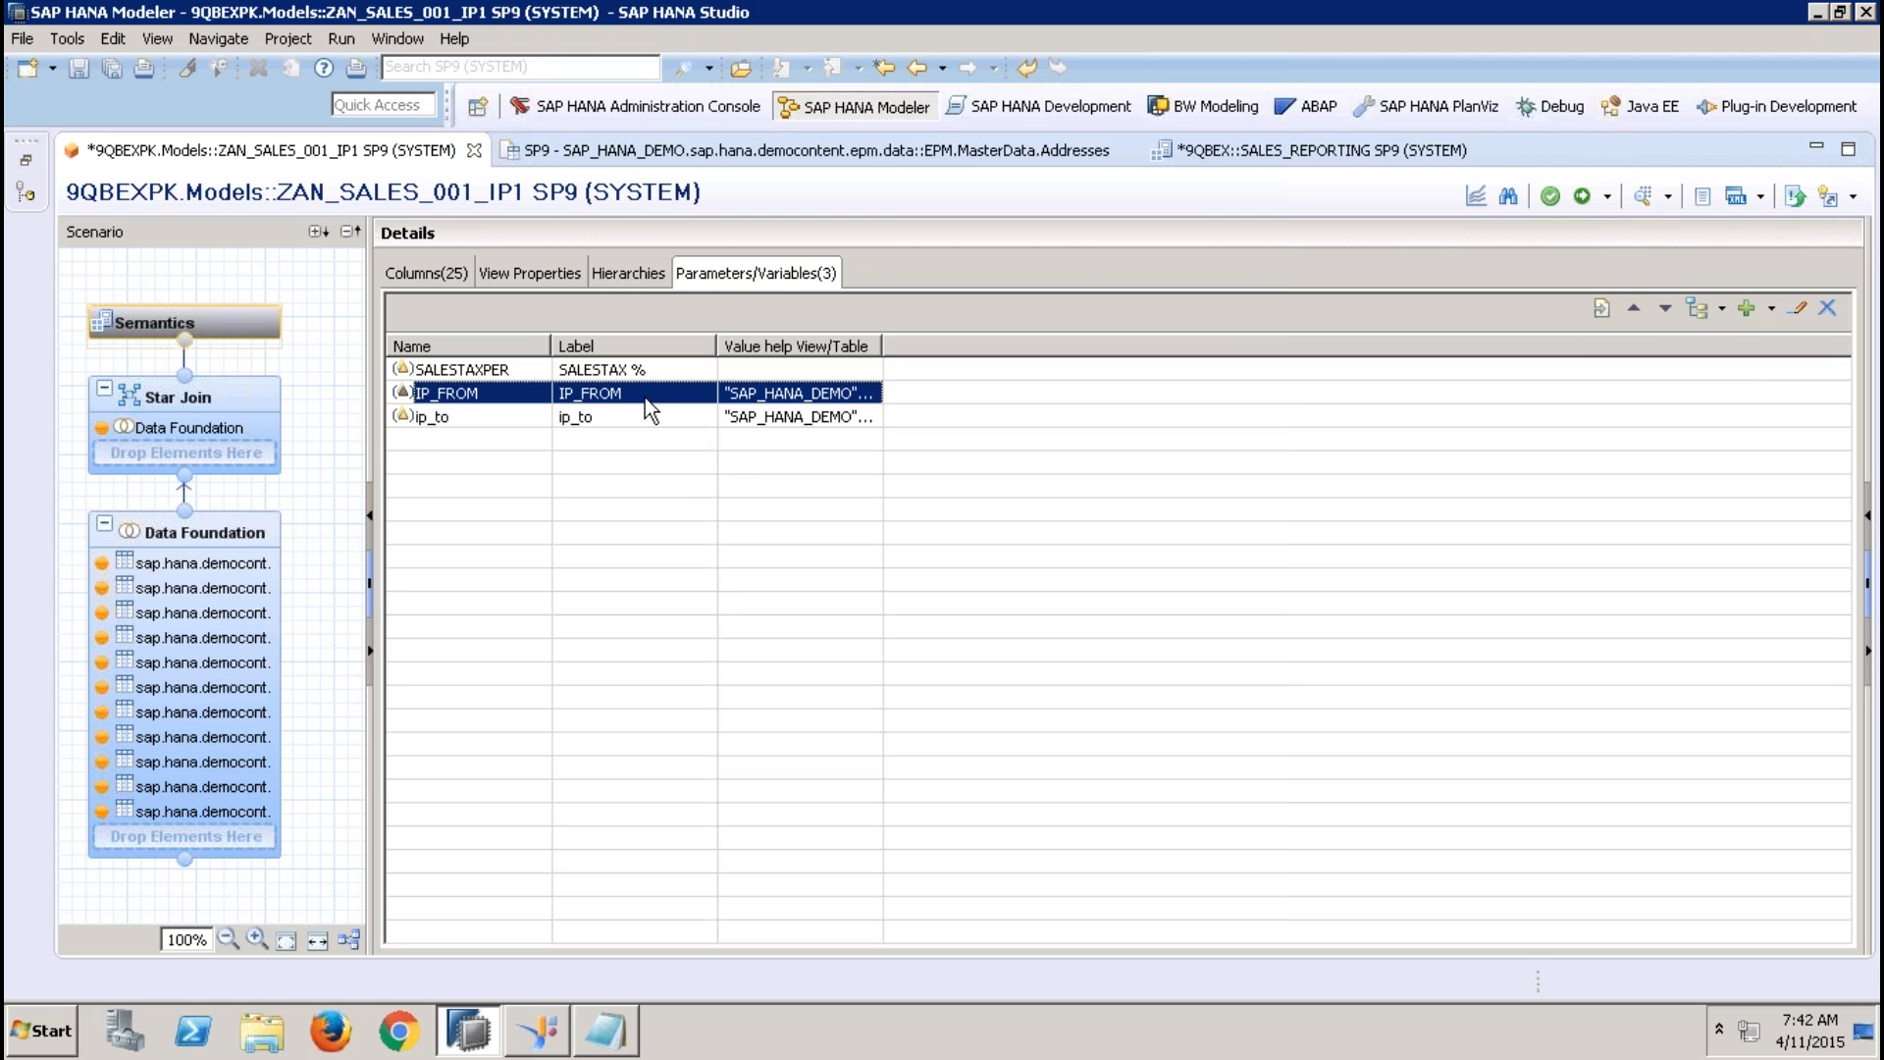
{"action": "left_click", "coordinate": [1794, 312]}
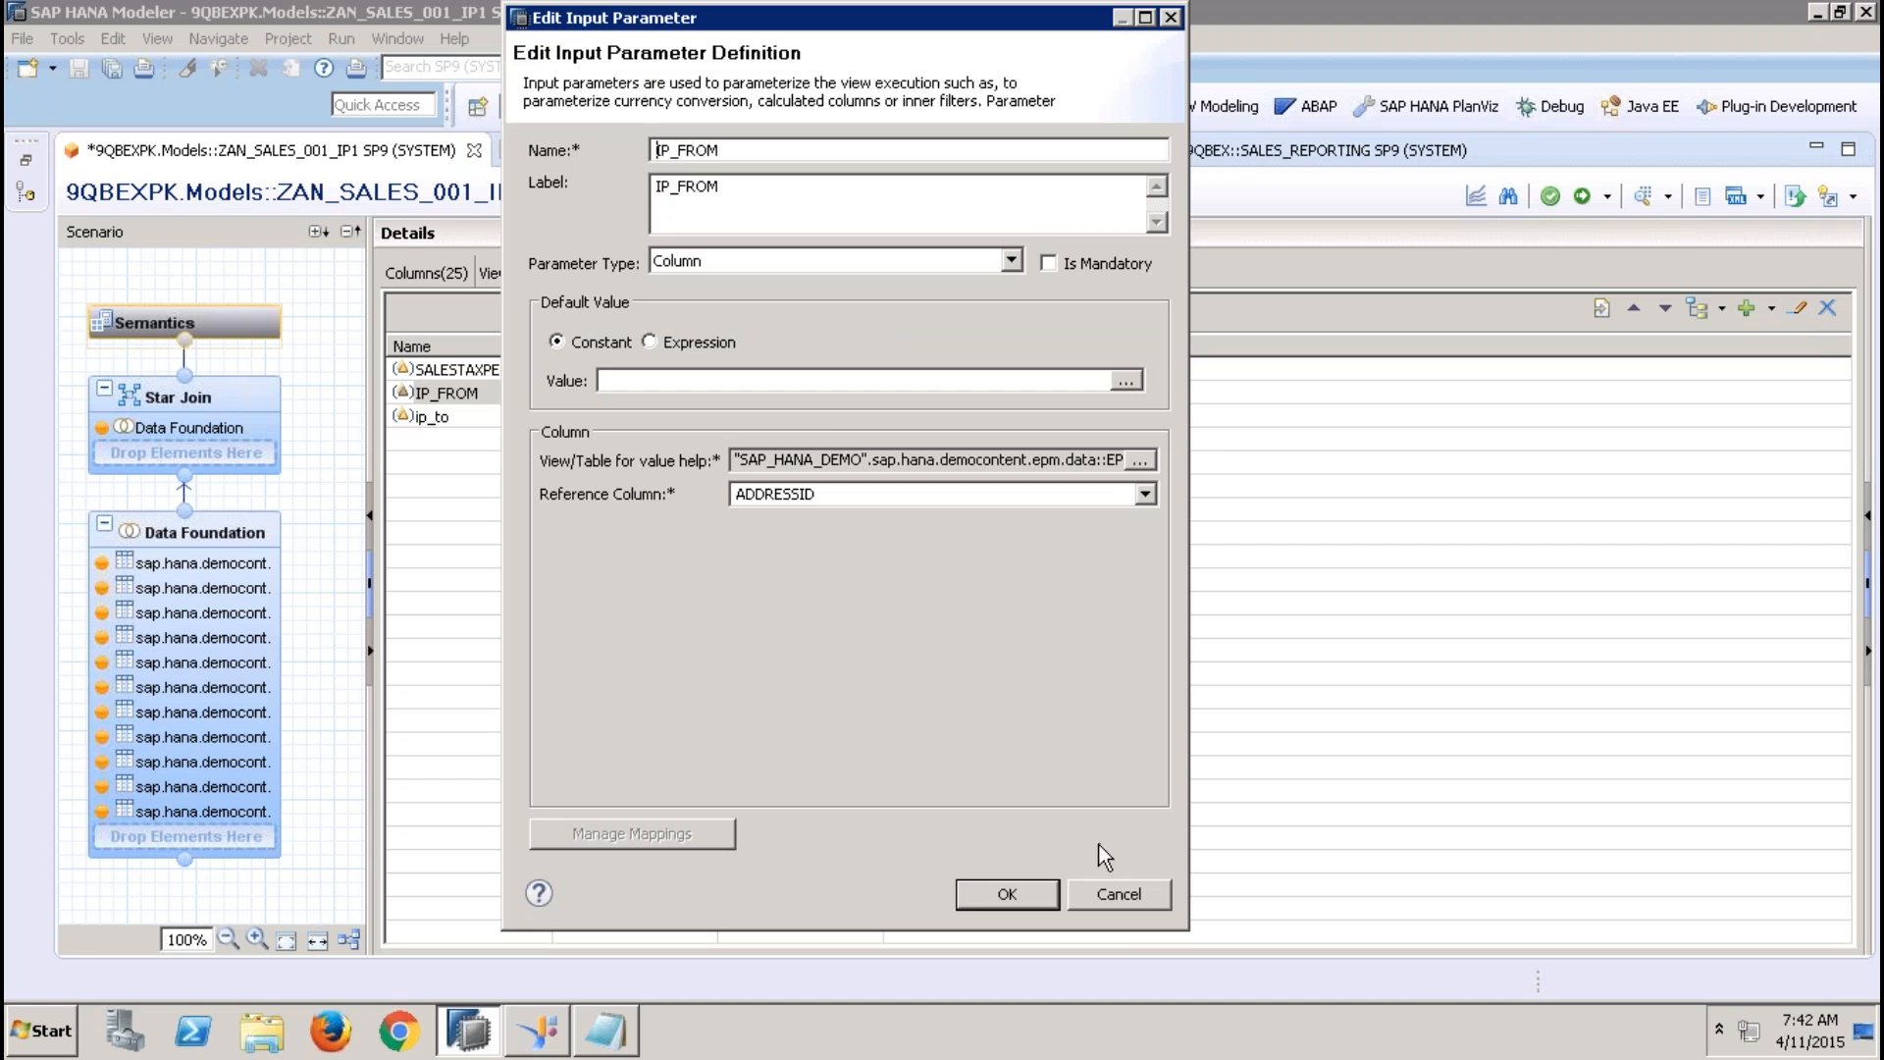
{"action": "left_click", "coordinate": [1112, 896]}
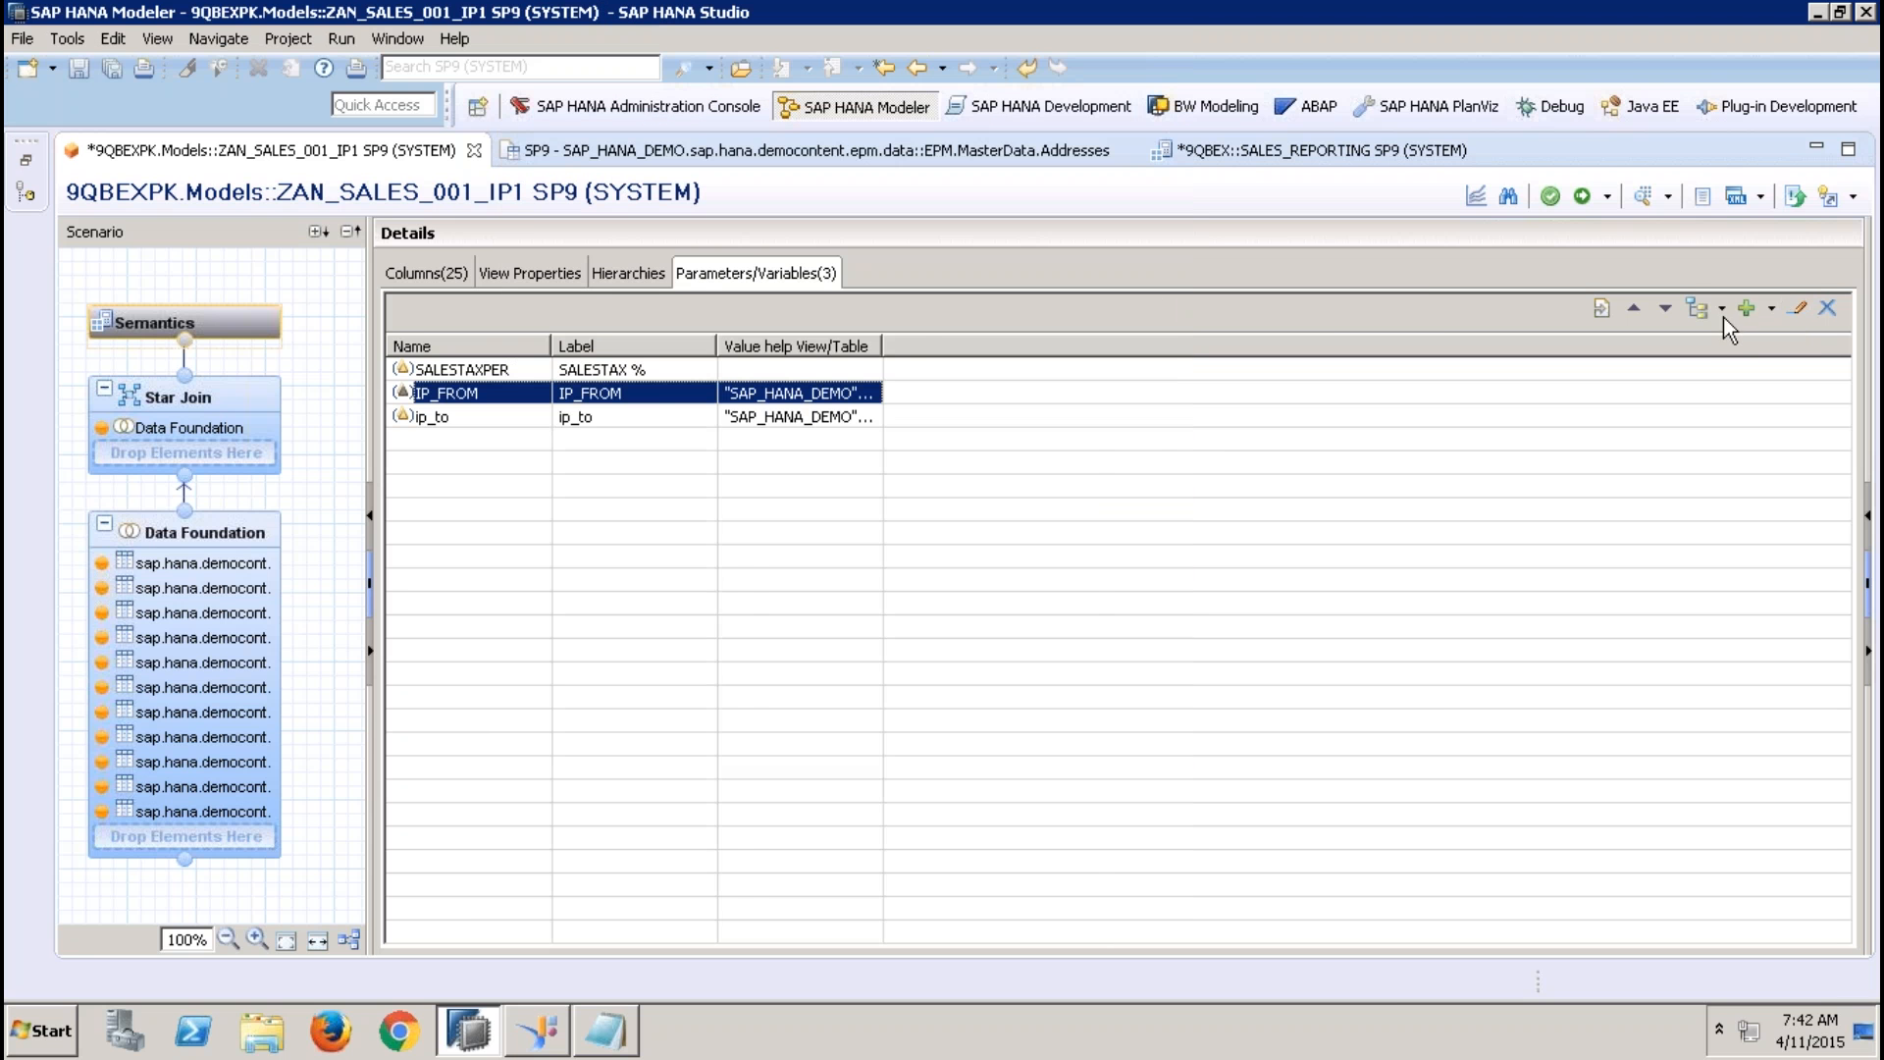
Start a data preview of the ZAN_SALES_001_IP1 view and enter 1001 as the From value for IP_FROM
{"action": "left_click", "coordinate": [1637, 195]}
{"action": "left_click", "coordinate": [1008, 382]}
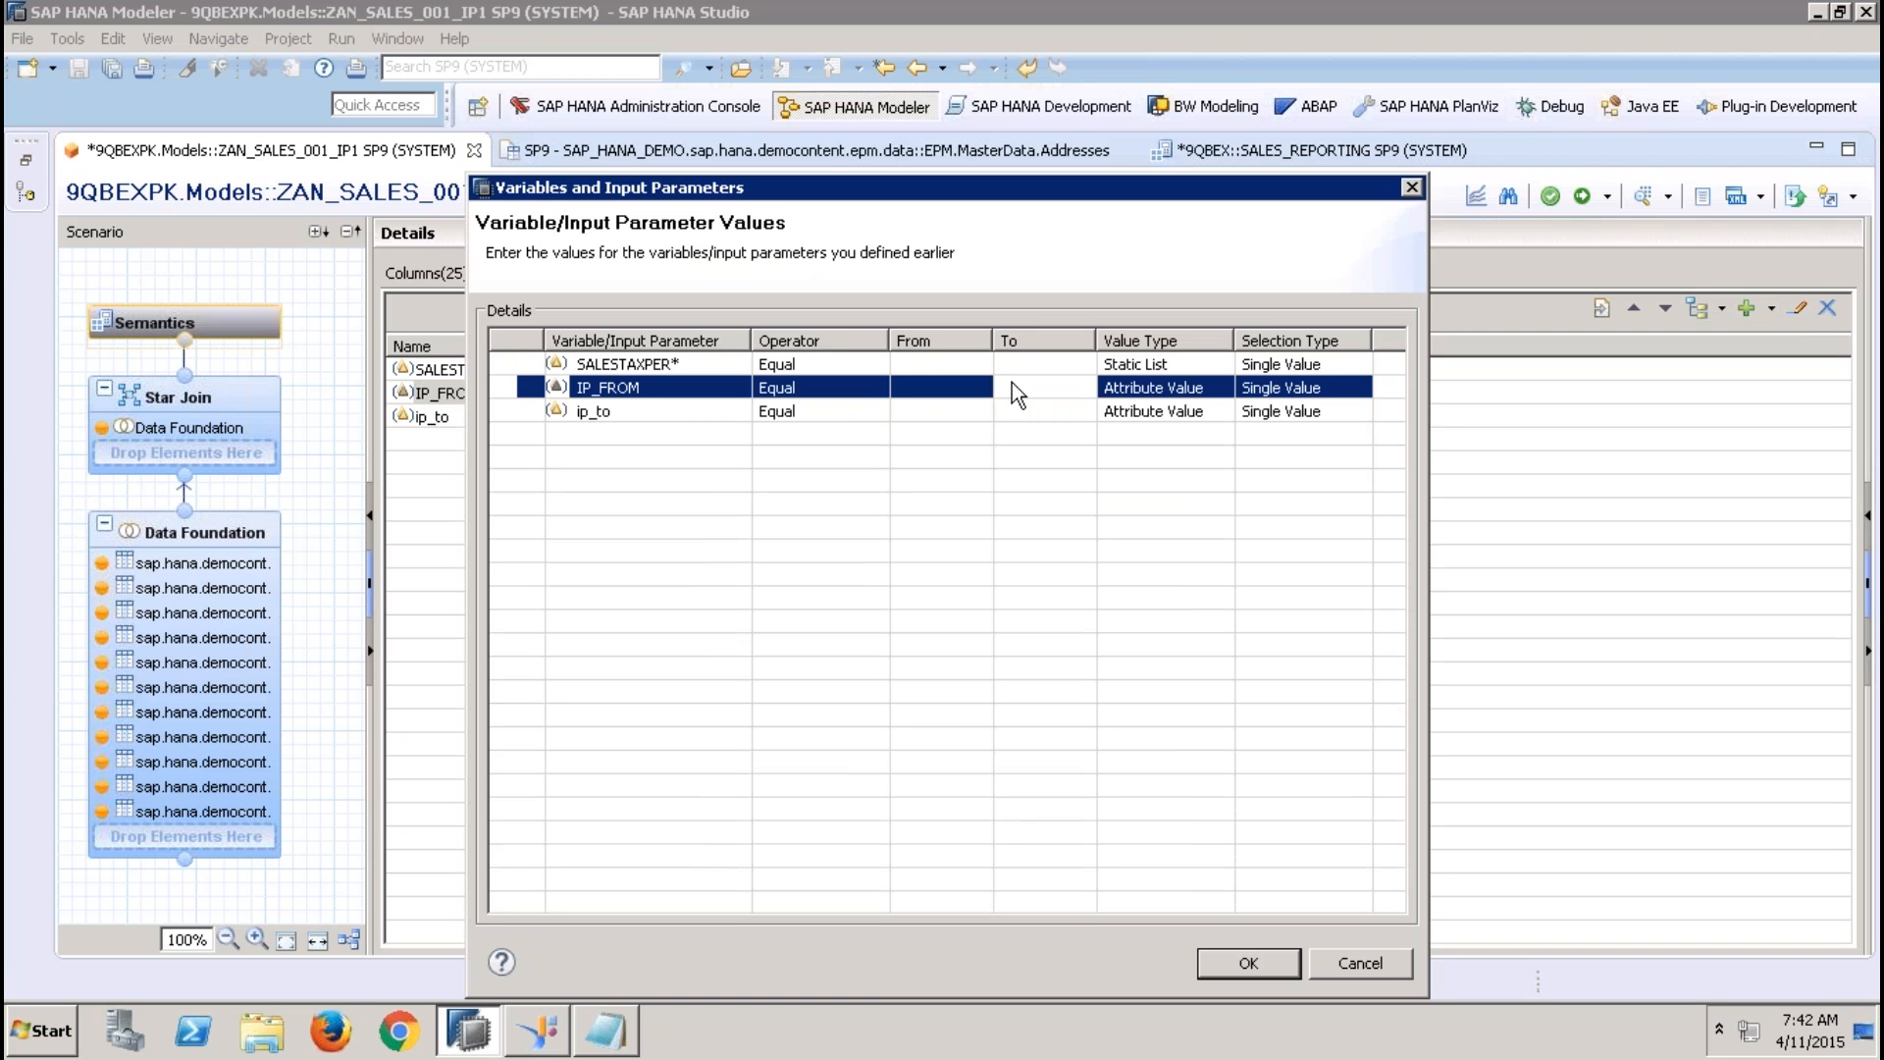
{"action": "left_click", "coordinate": [950, 391]}
{"action": "type", "text": "1001"}
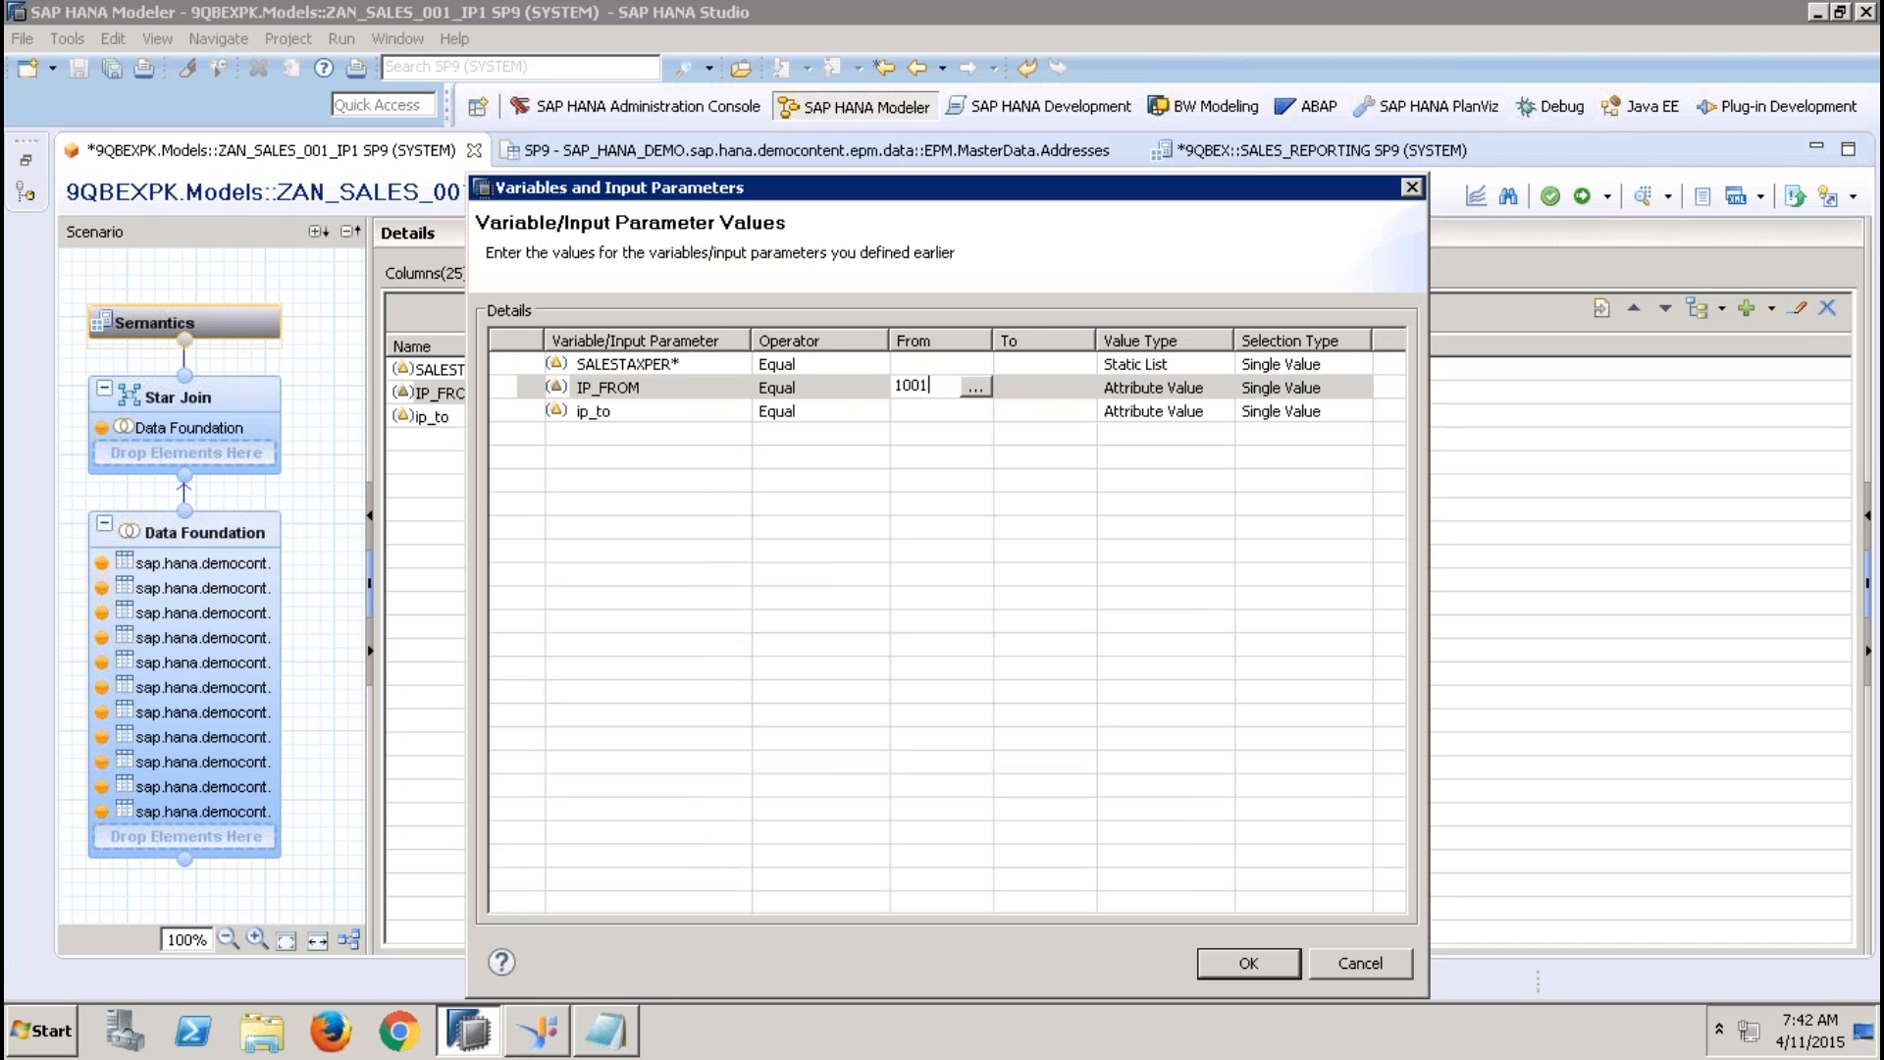
{"action": "key", "text": "Return"}
{"action": "left_click", "coordinate": [1031, 387]}
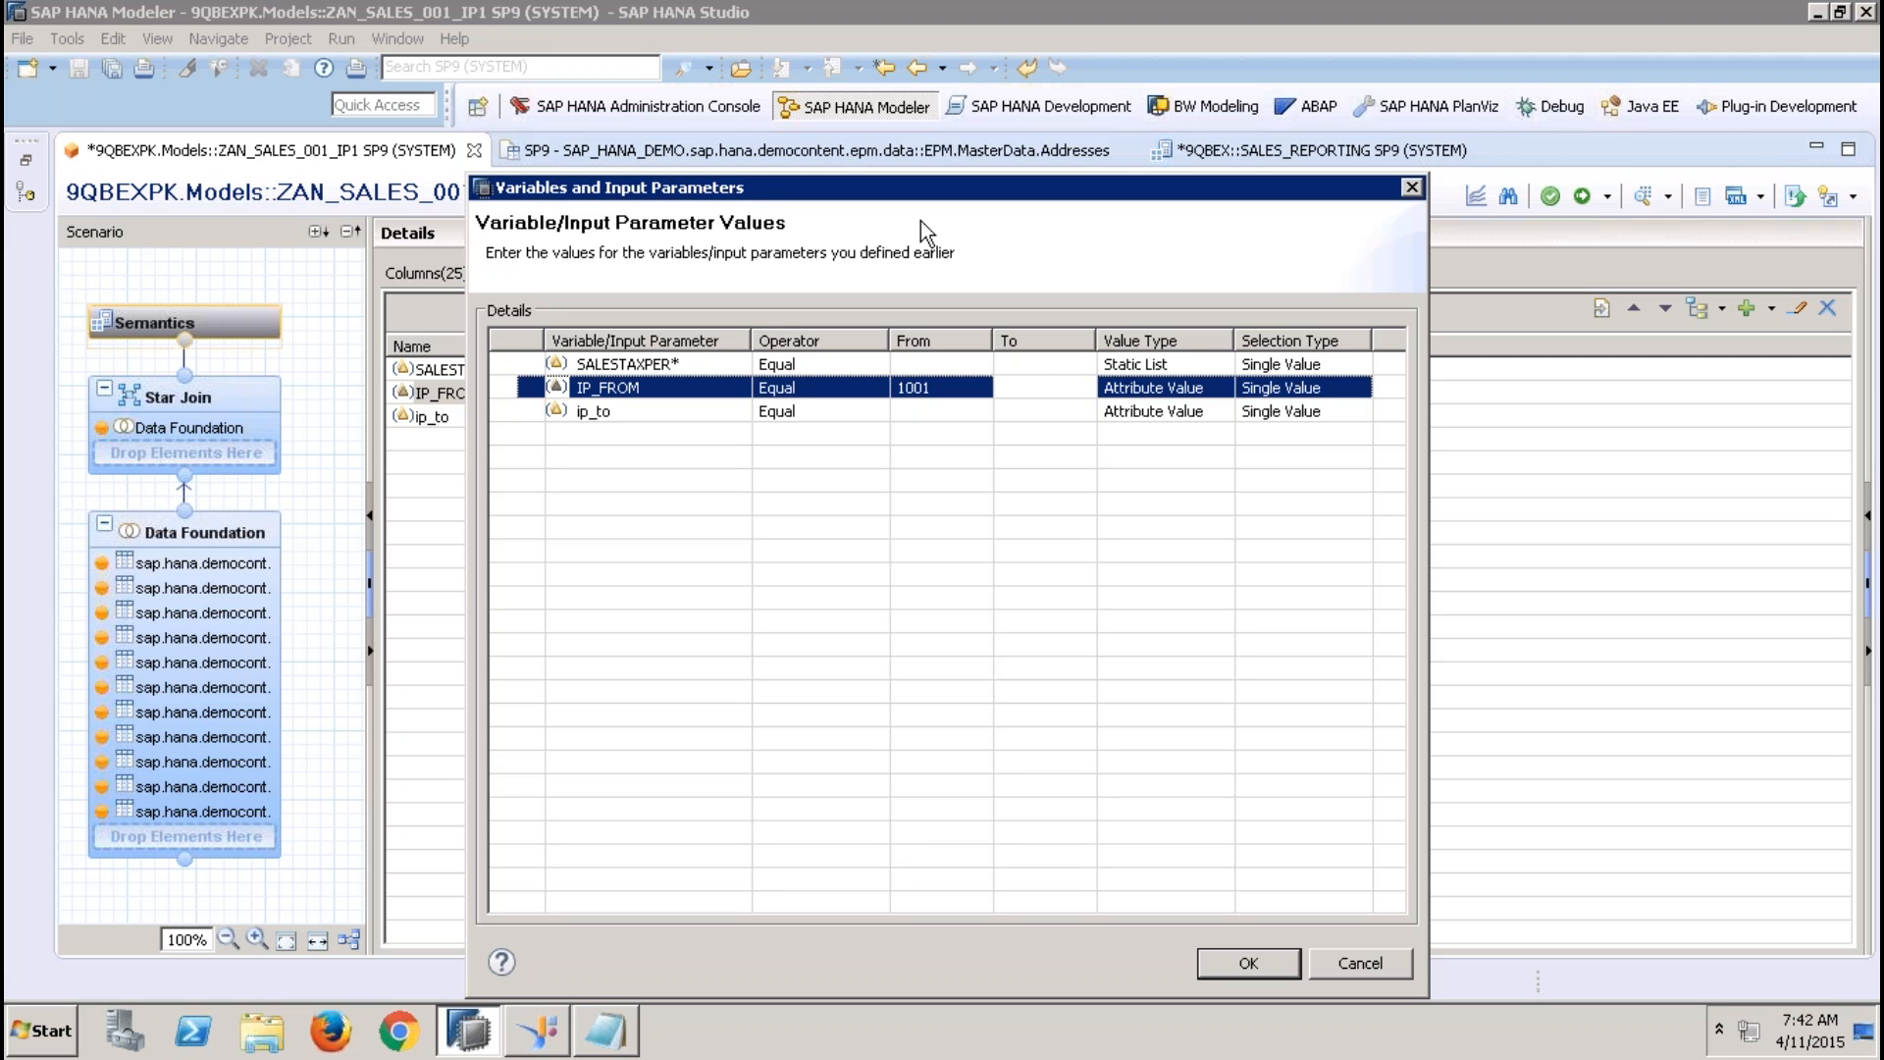
Check the value help for ip_to, enter 1002 as its From value, and cancel the data preview prompt
{"action": "left_click", "coordinate": [1033, 364]}
{"action": "left_click", "coordinate": [978, 365]}
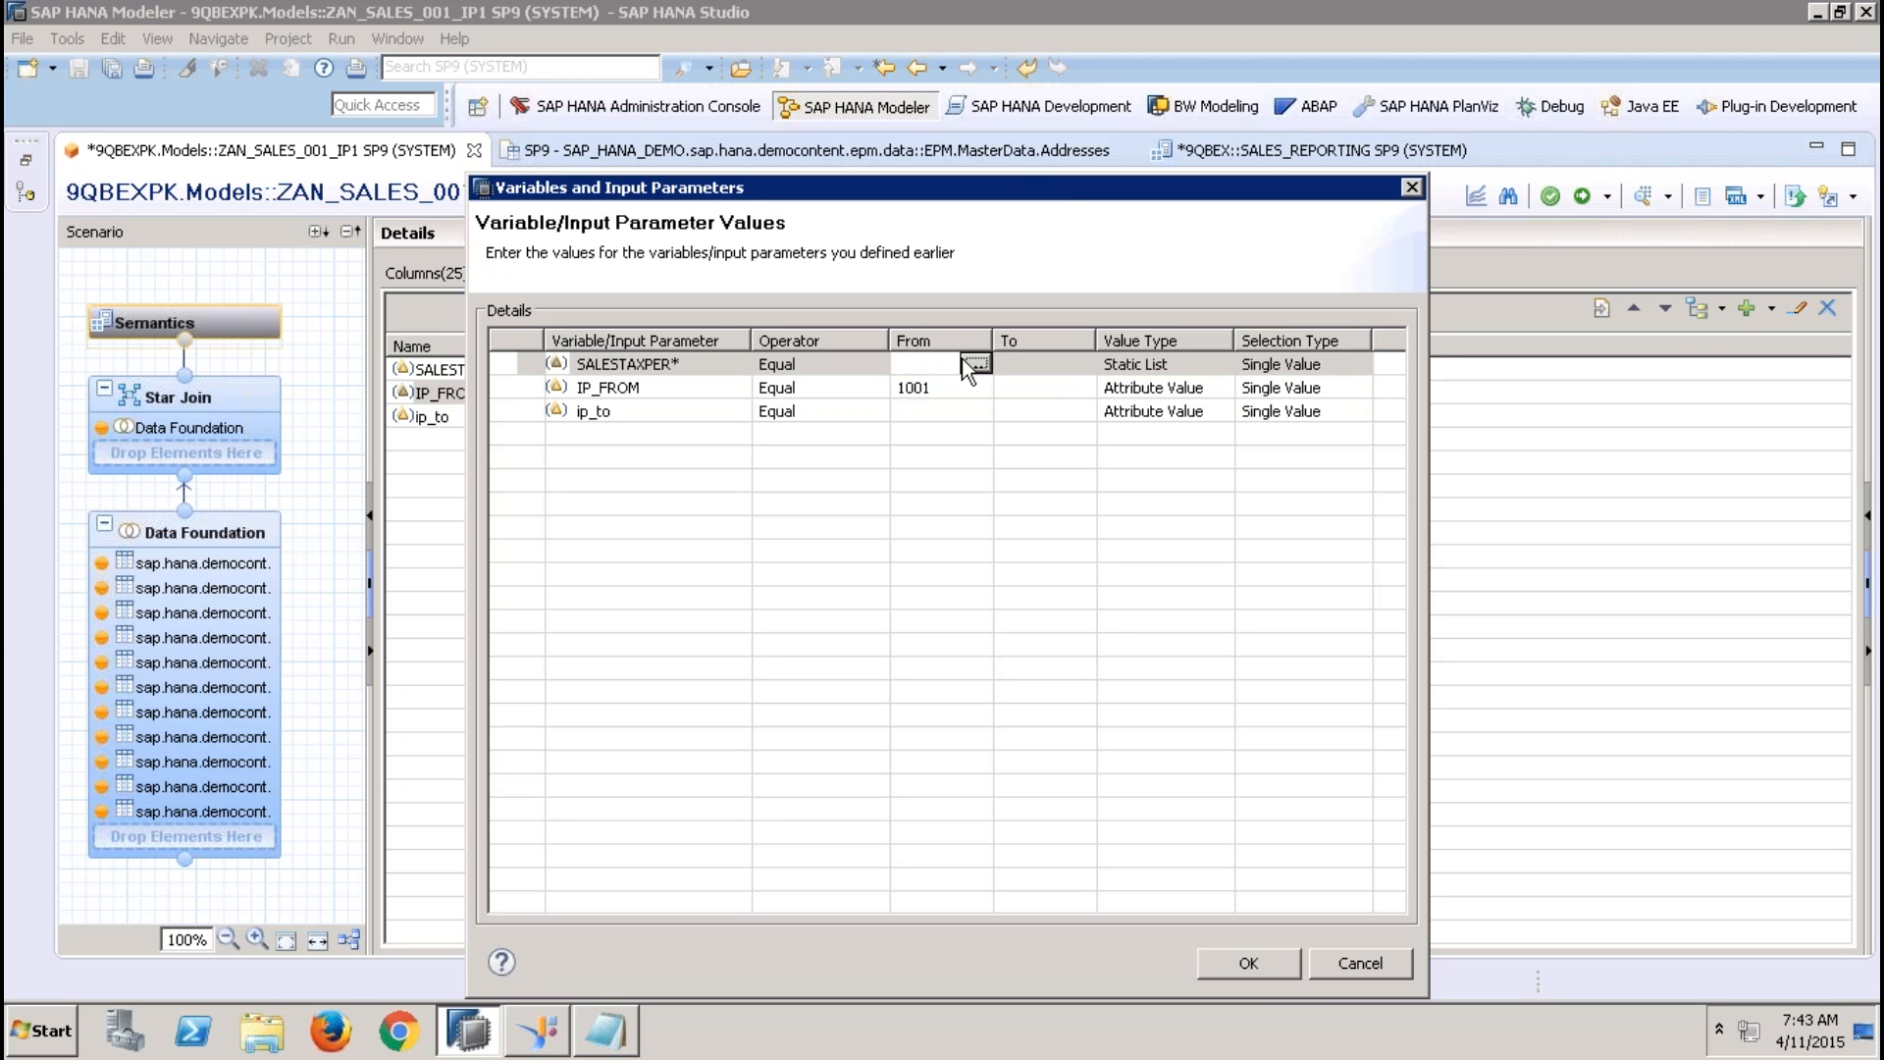
{"action": "left_click", "coordinate": [967, 410]}
{"action": "left_click", "coordinate": [968, 410]}
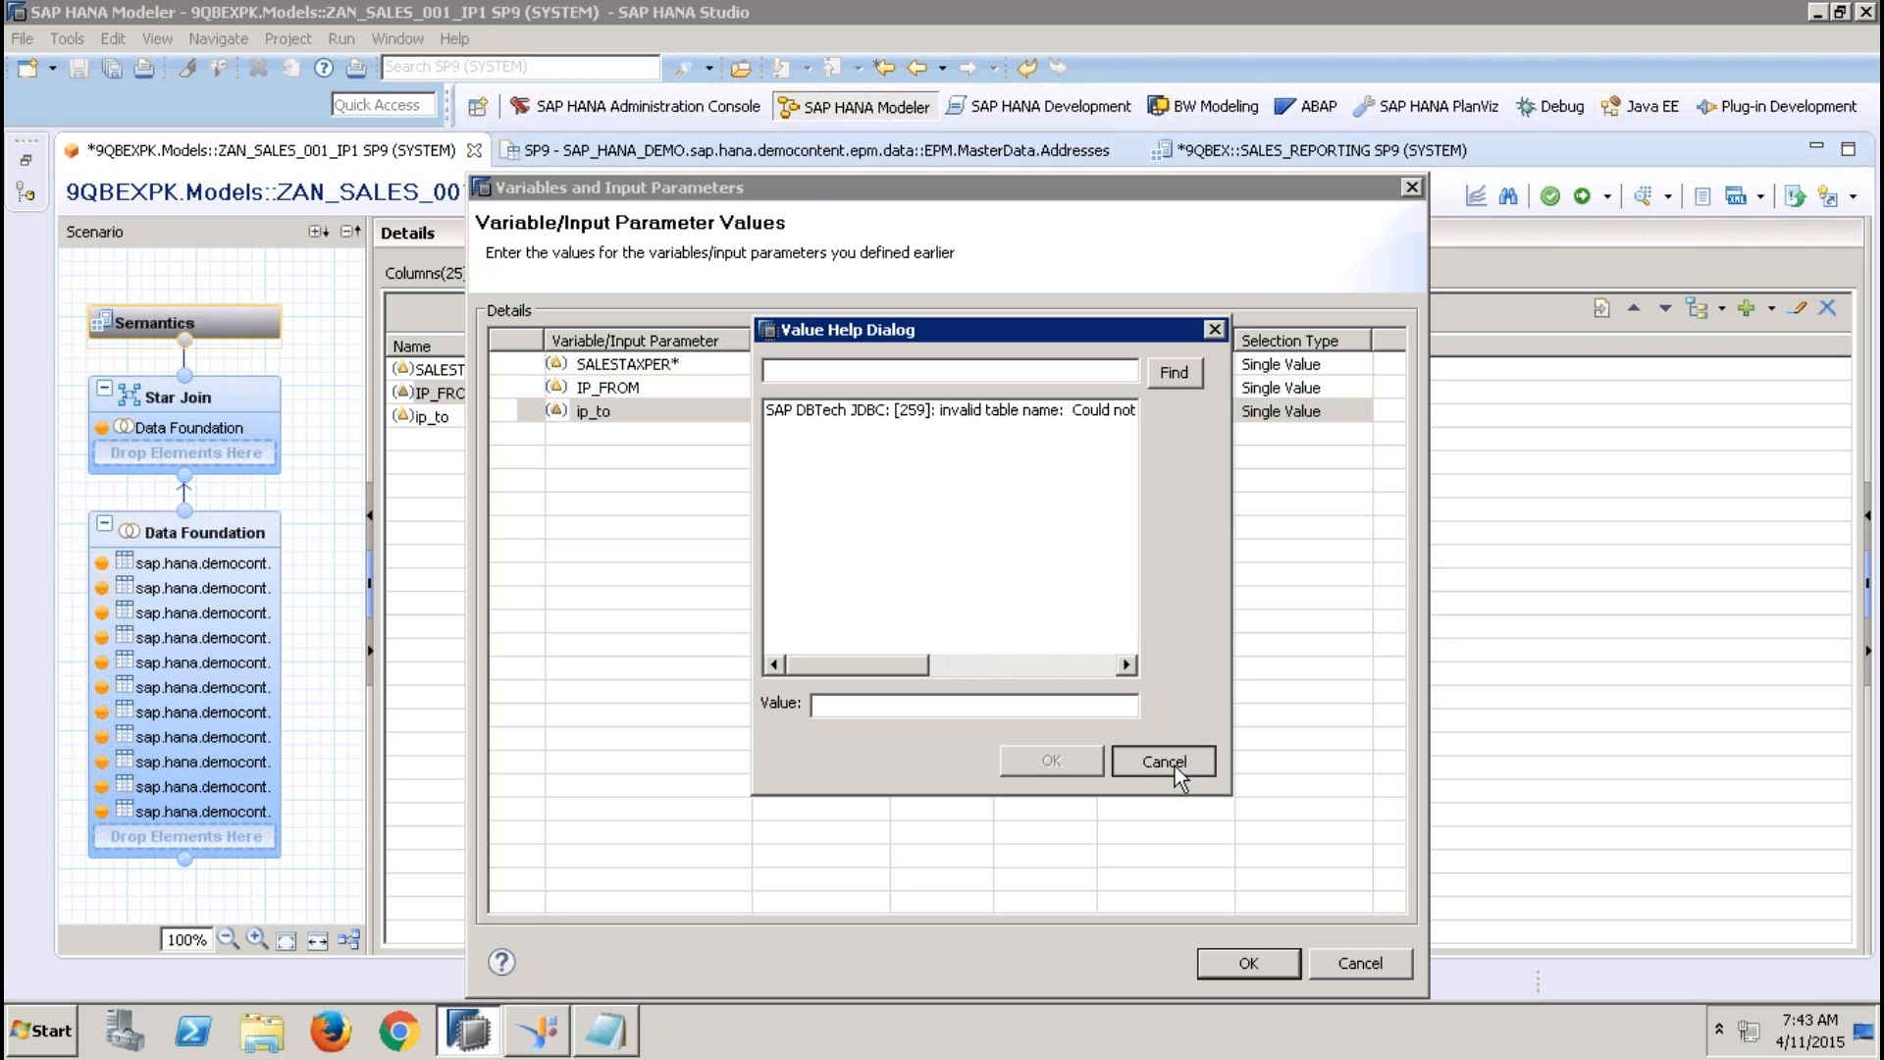
{"action": "left_click", "coordinate": [1175, 763]}
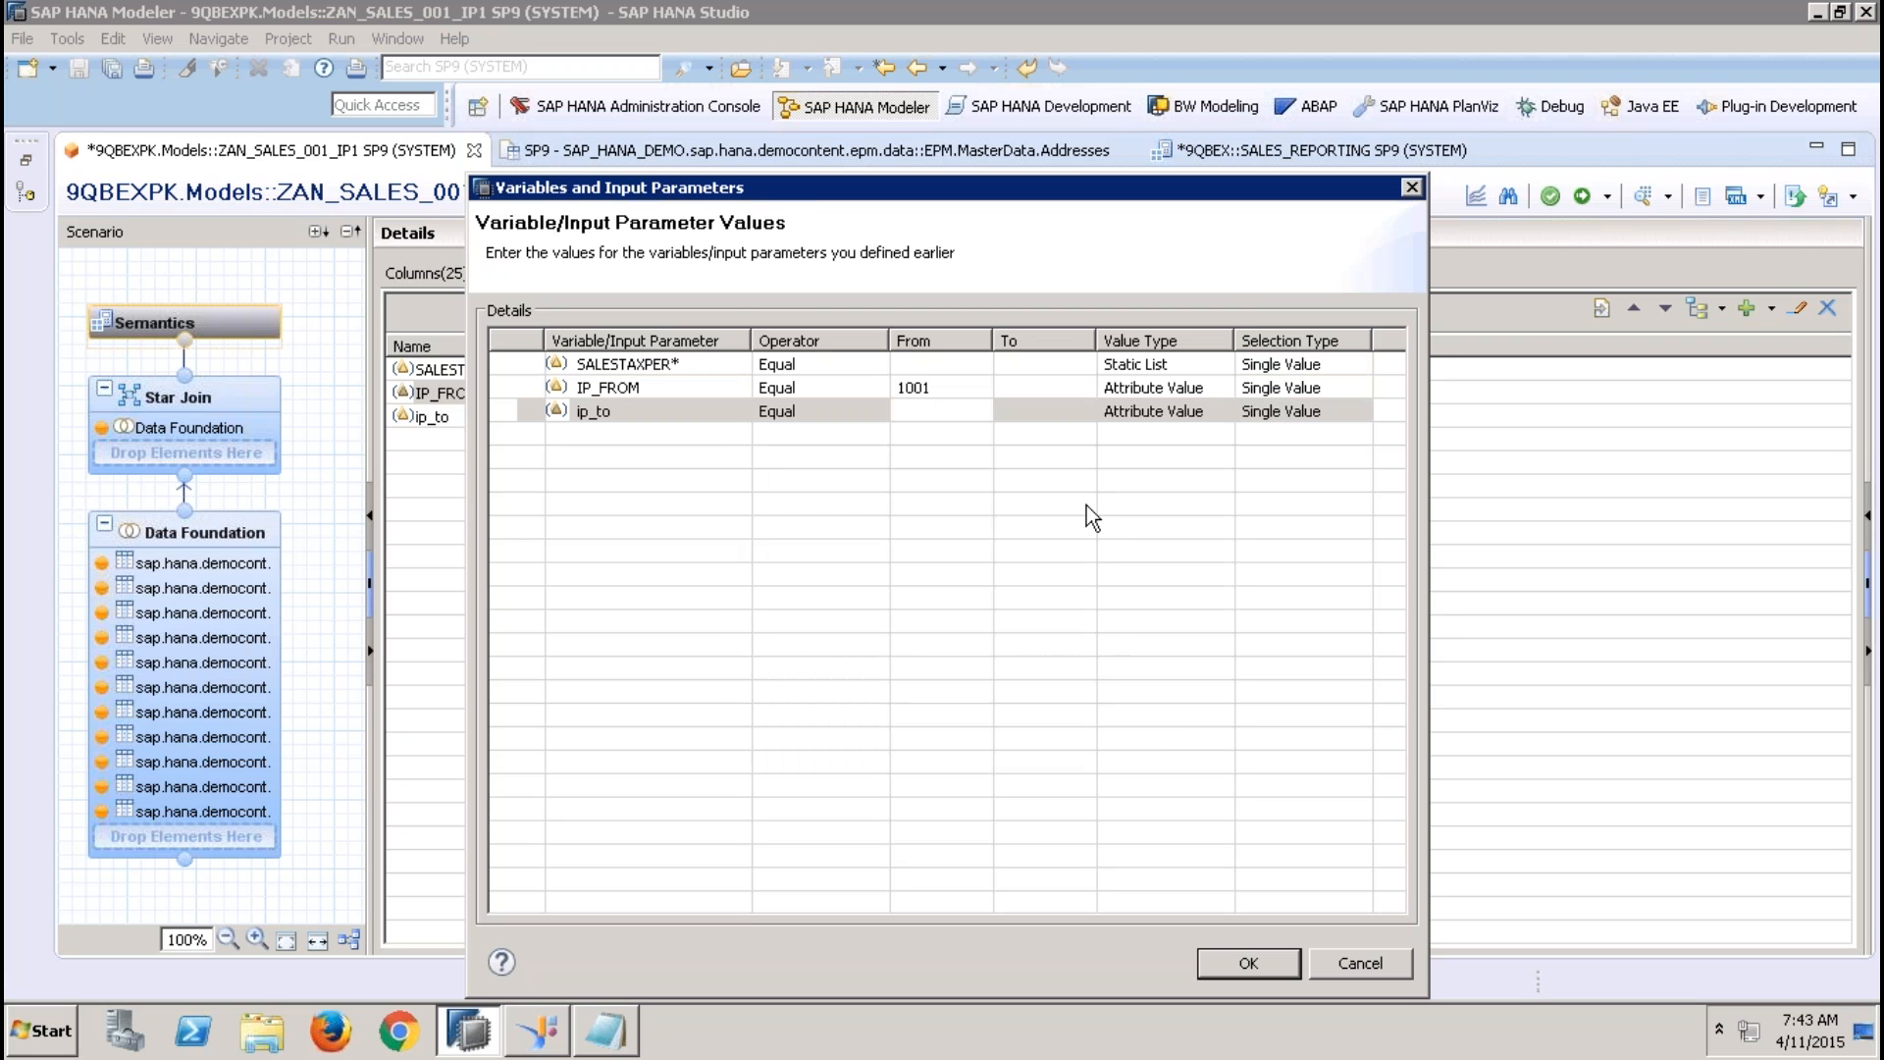
{"action": "left_click", "coordinate": [954, 412]}
{"action": "type", "text": "1002"}
{"action": "left_click", "coordinate": [1007, 419]}
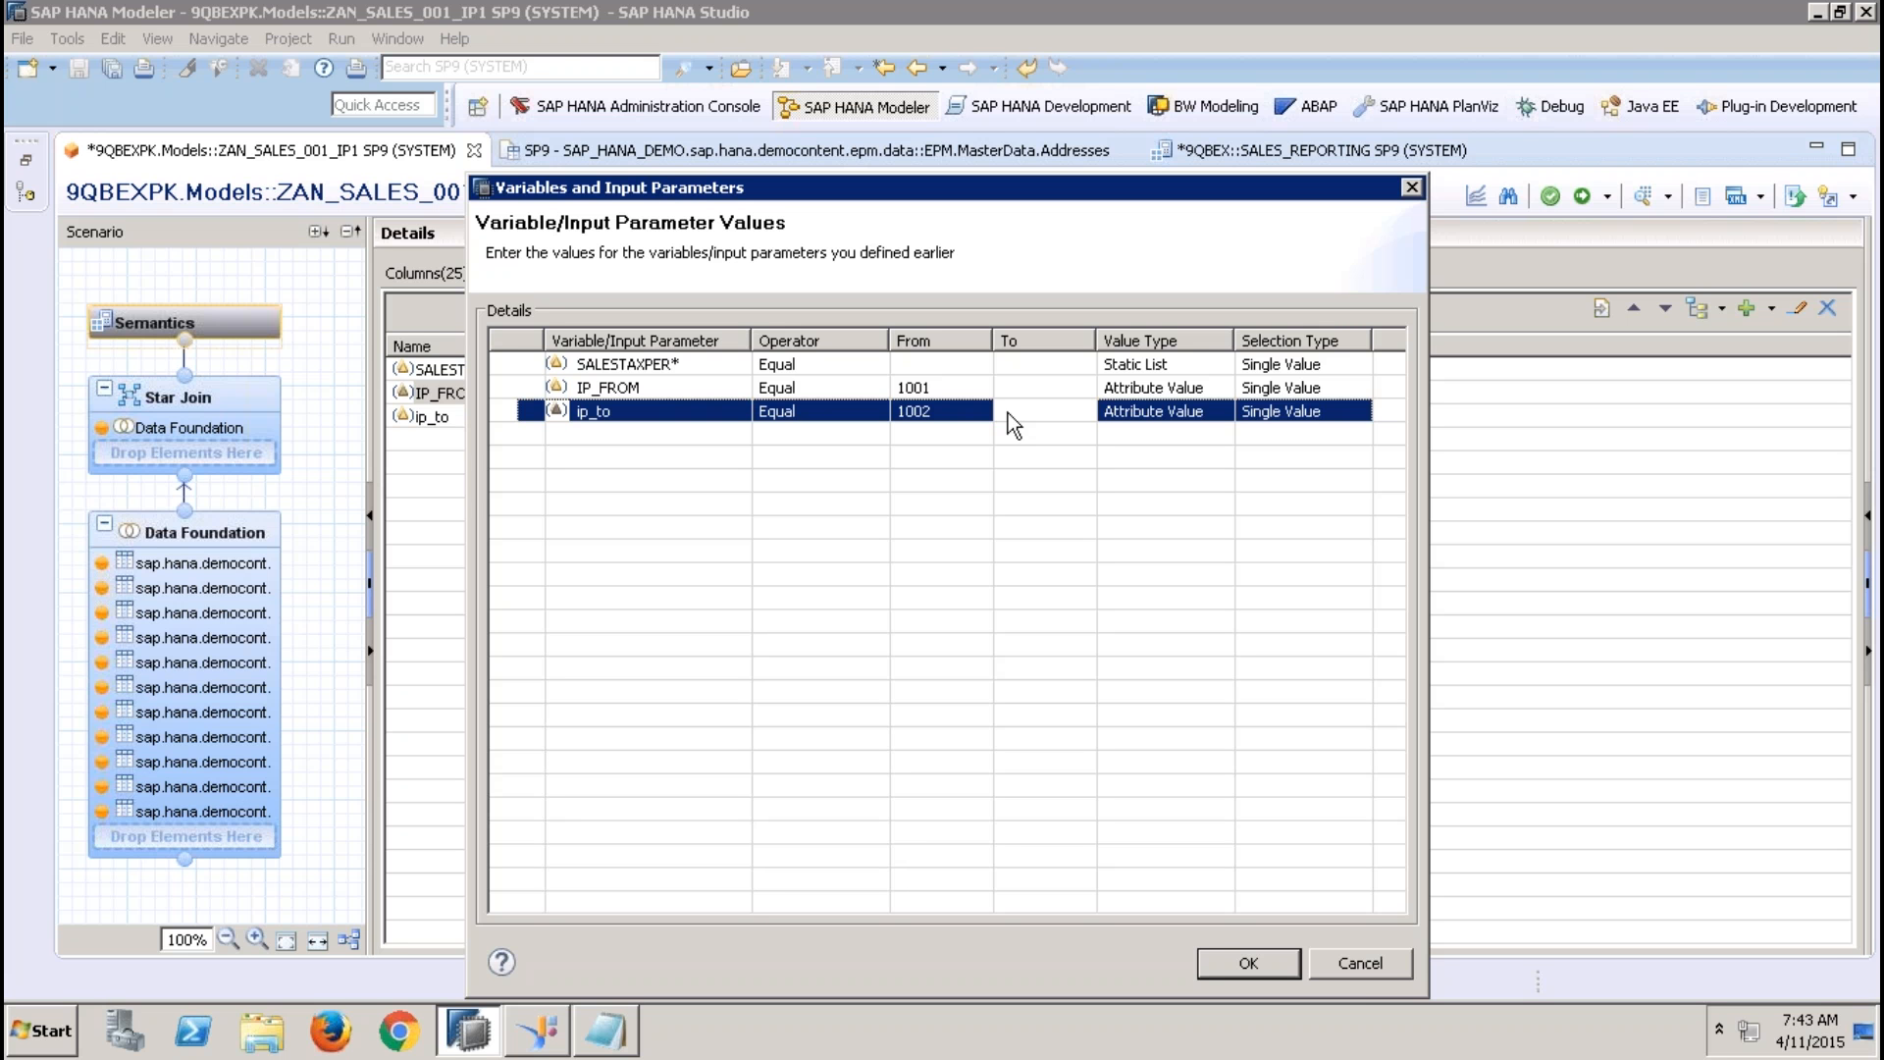
{"action": "left_click", "coordinate": [1375, 962]}
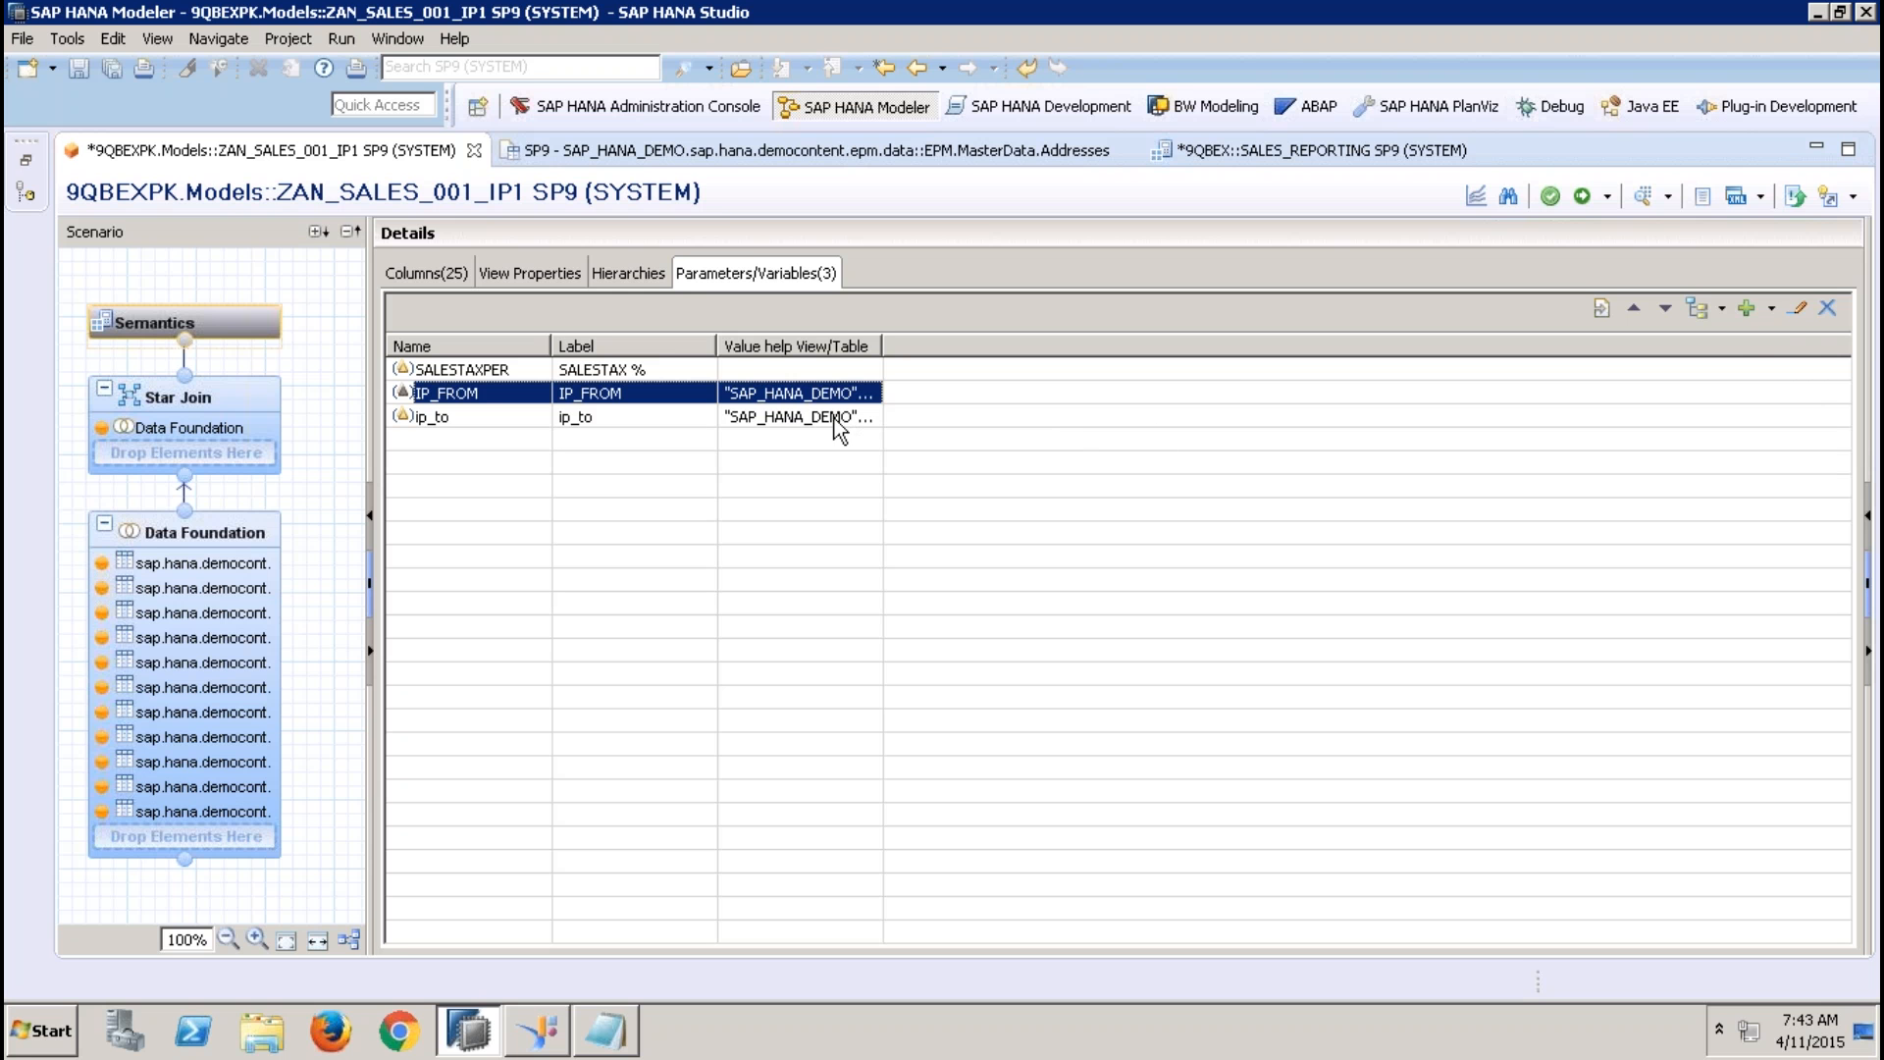
Make the IP_FROM input parameter mandatory and activate the view
{"action": "left_click", "coordinate": [1788, 310]}
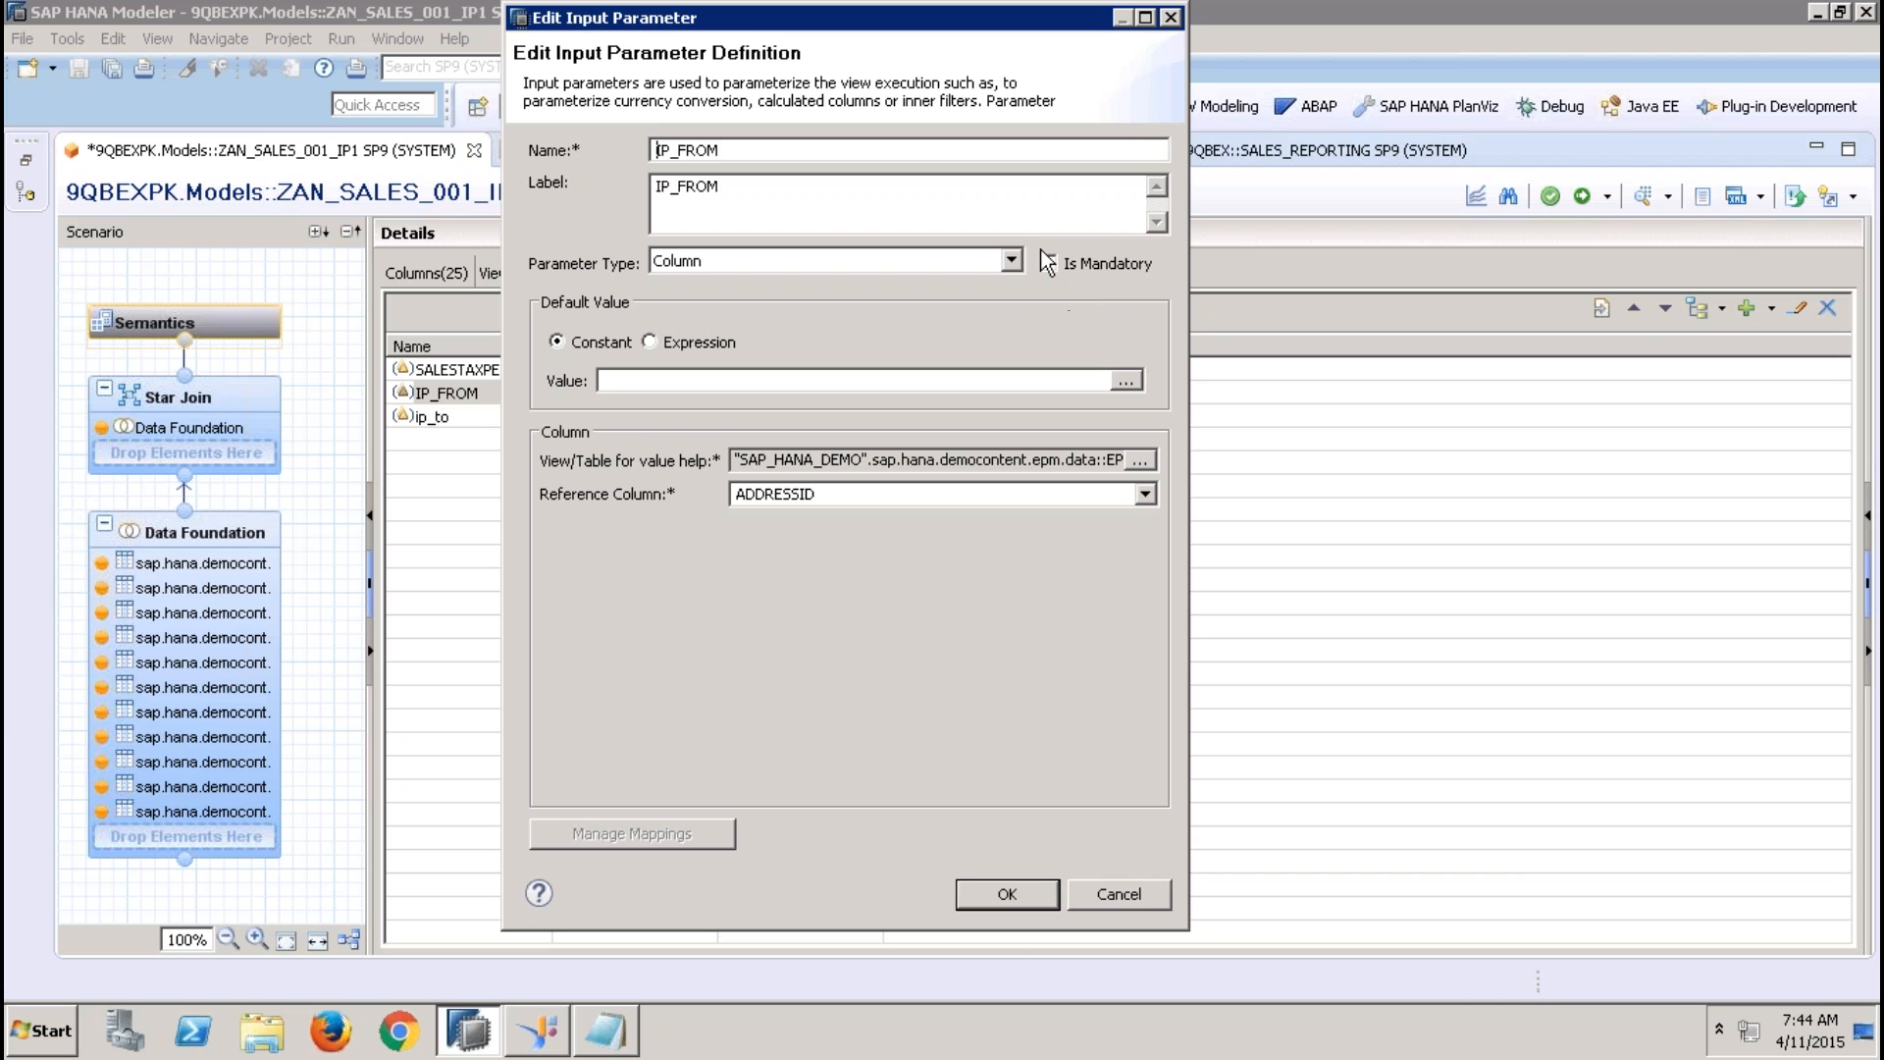
{"action": "left_click", "coordinate": [1018, 895]}
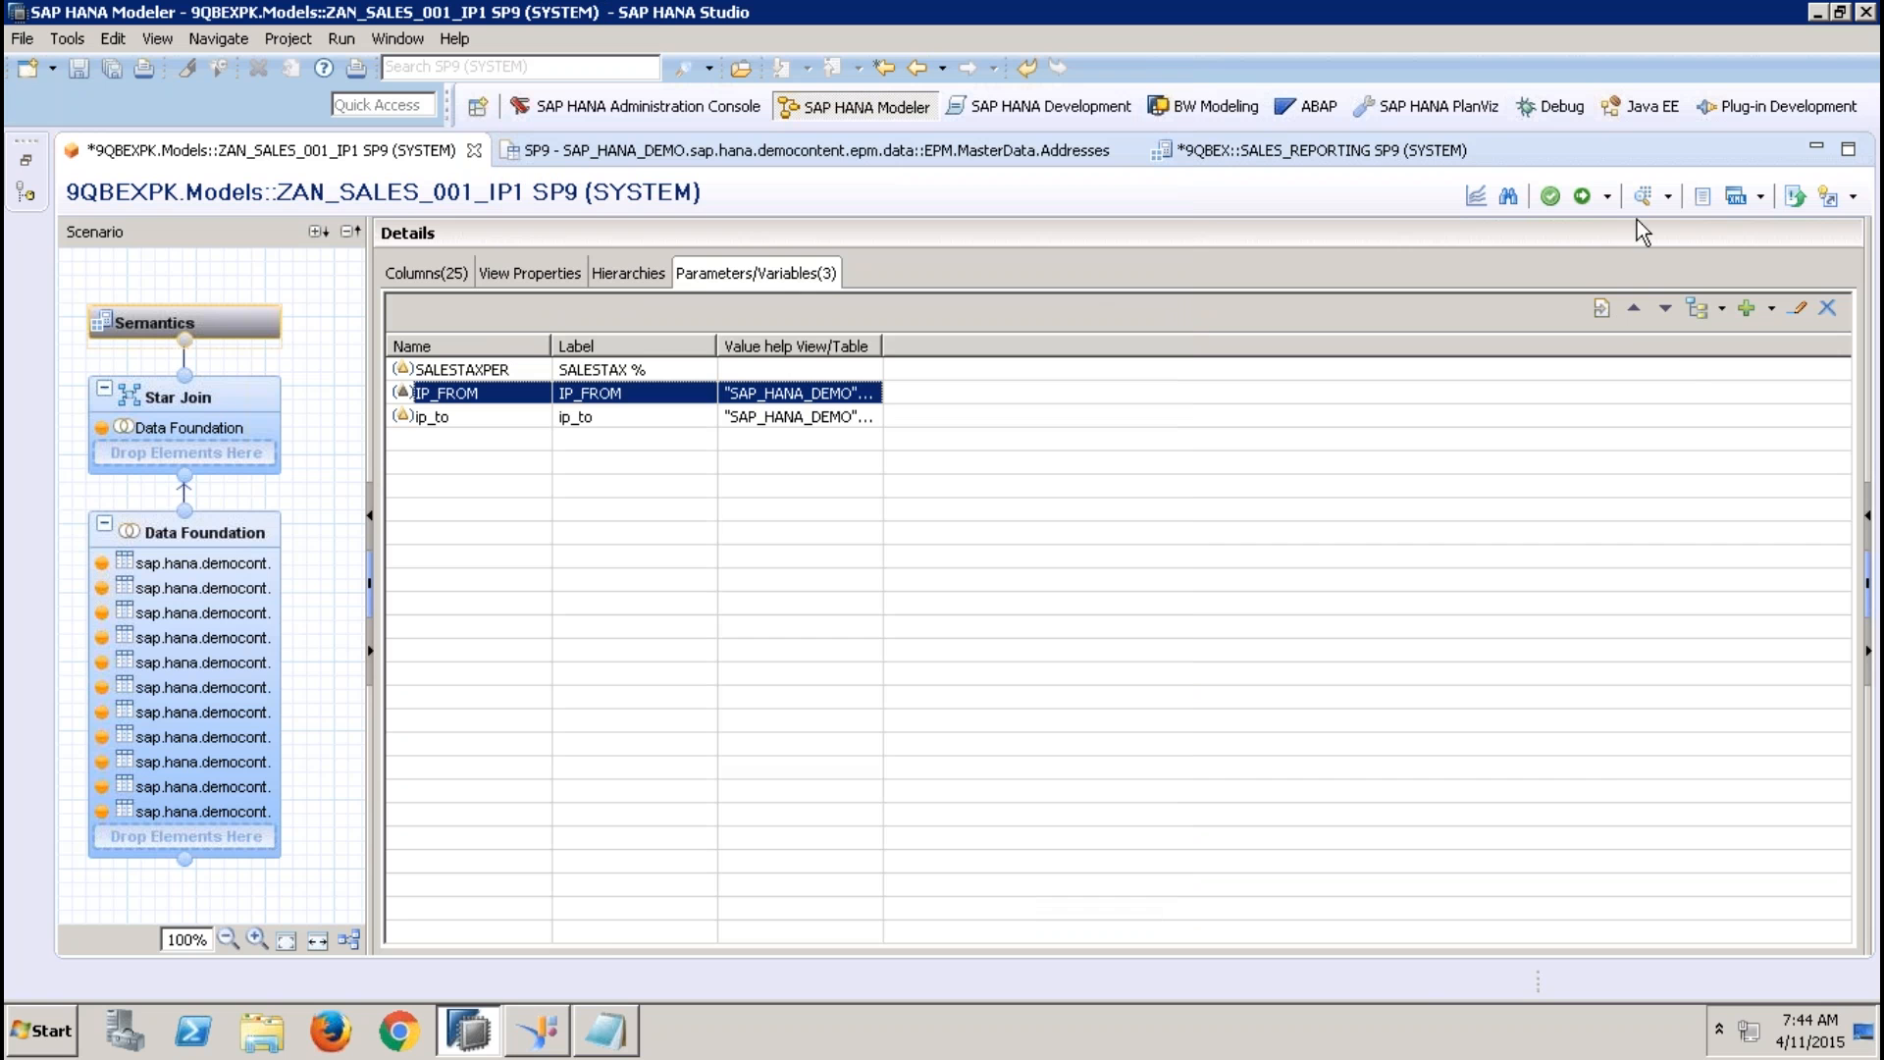
{"action": "left_click", "coordinate": [1583, 197]}
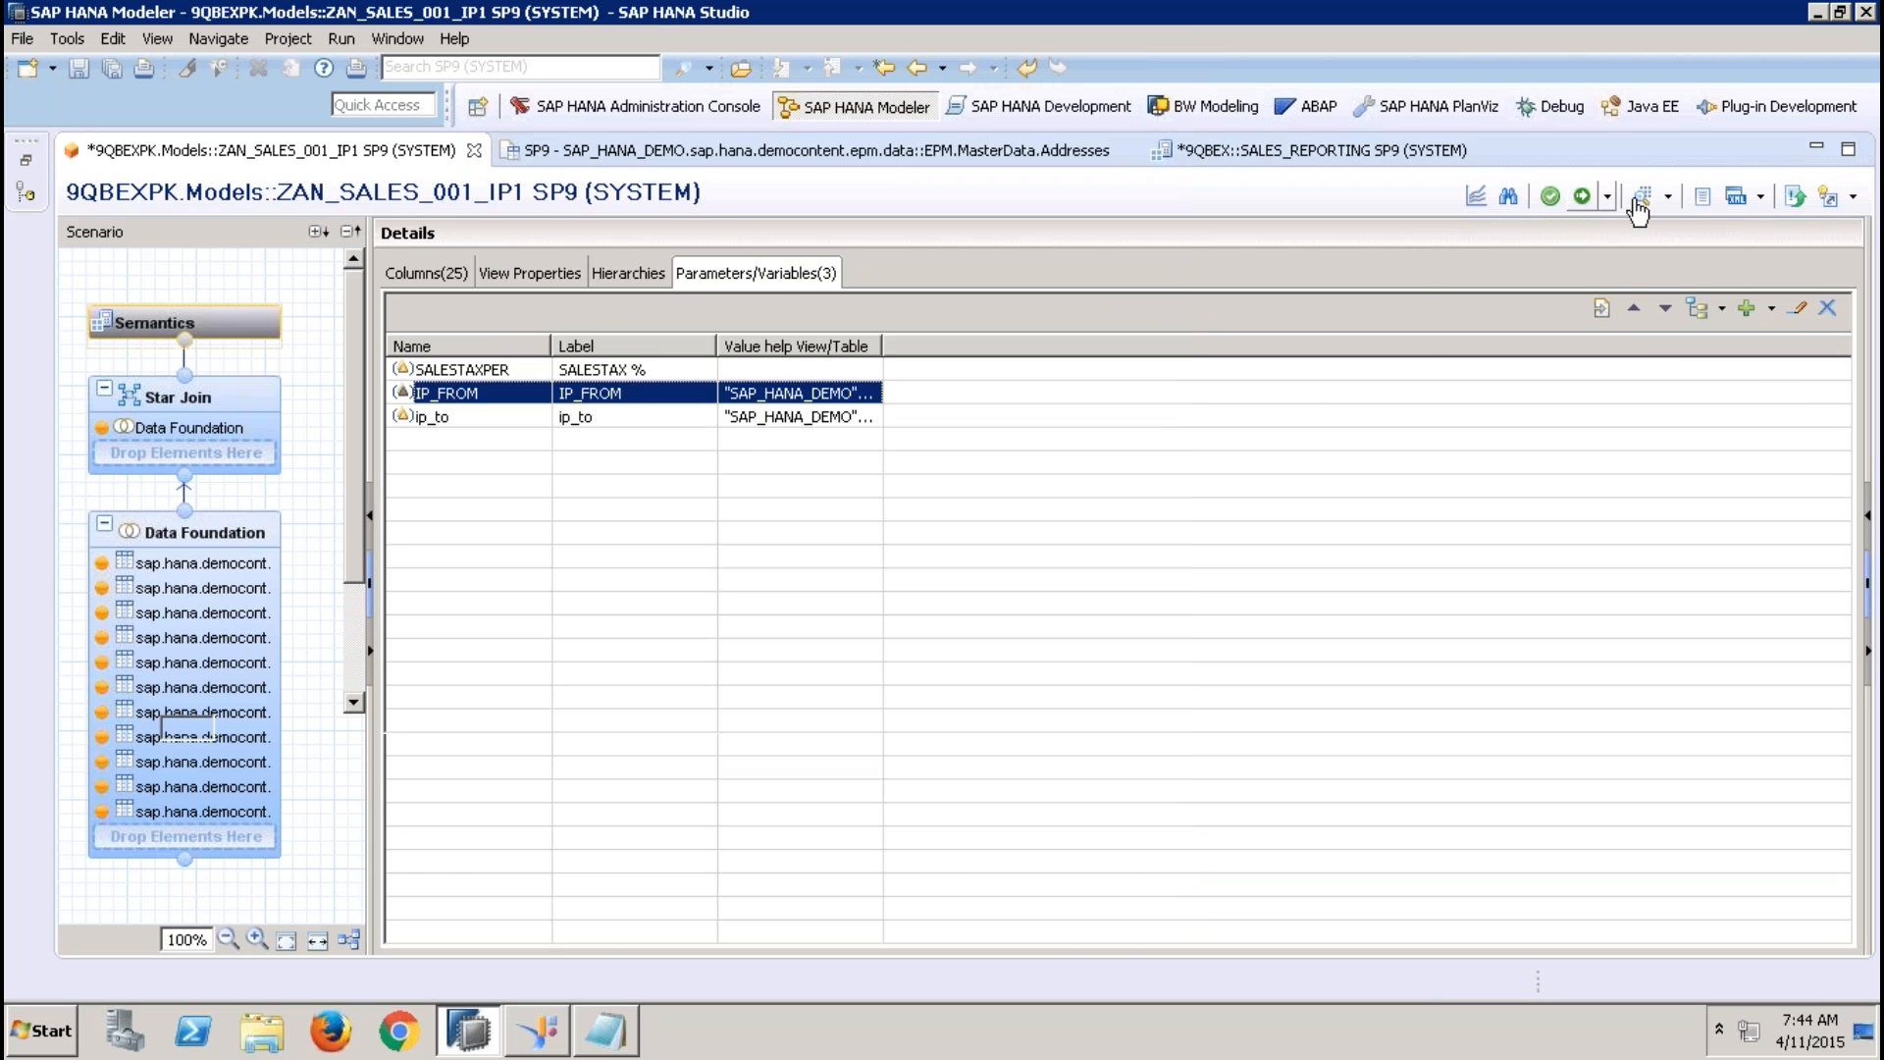
Examine the IP_FROM entry in the data preview prompt and cancel the preview
{"action": "left_click", "coordinate": [1647, 202]}
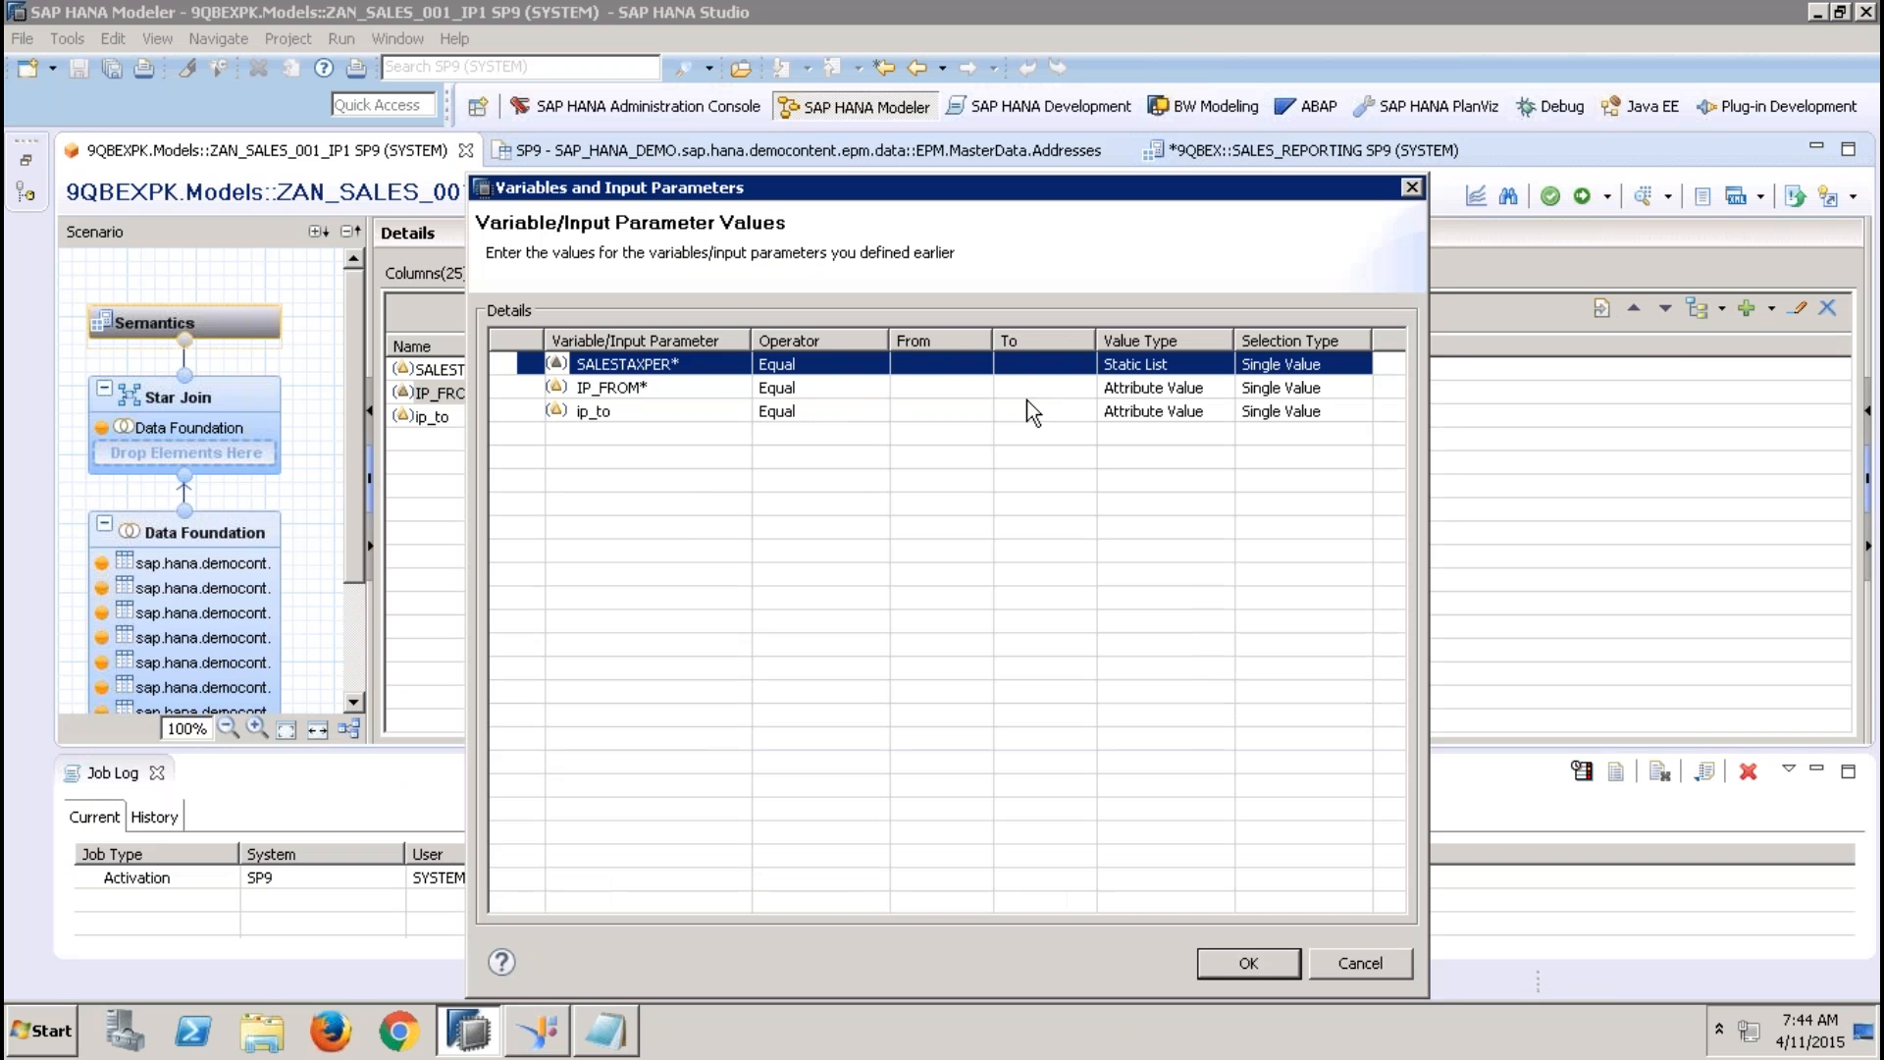
{"action": "left_click", "coordinate": [955, 391]}
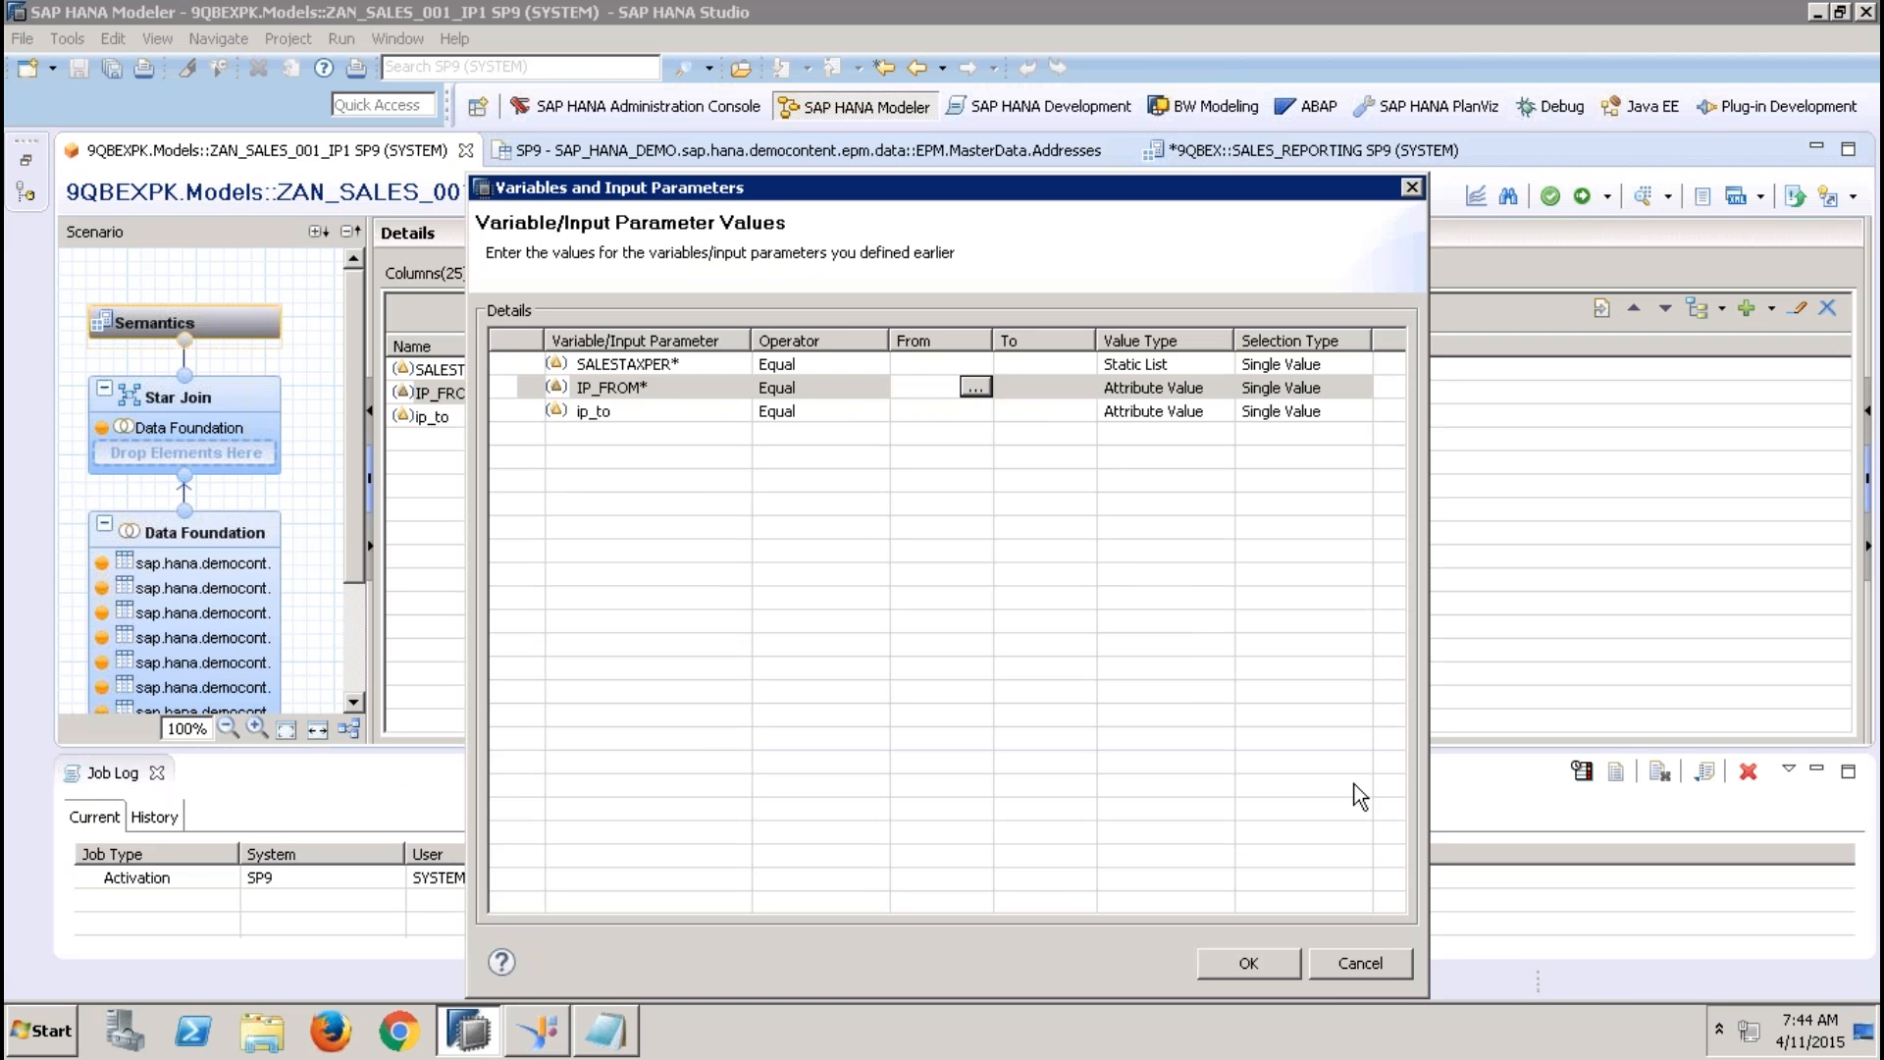
{"action": "left_click", "coordinate": [1362, 962]}
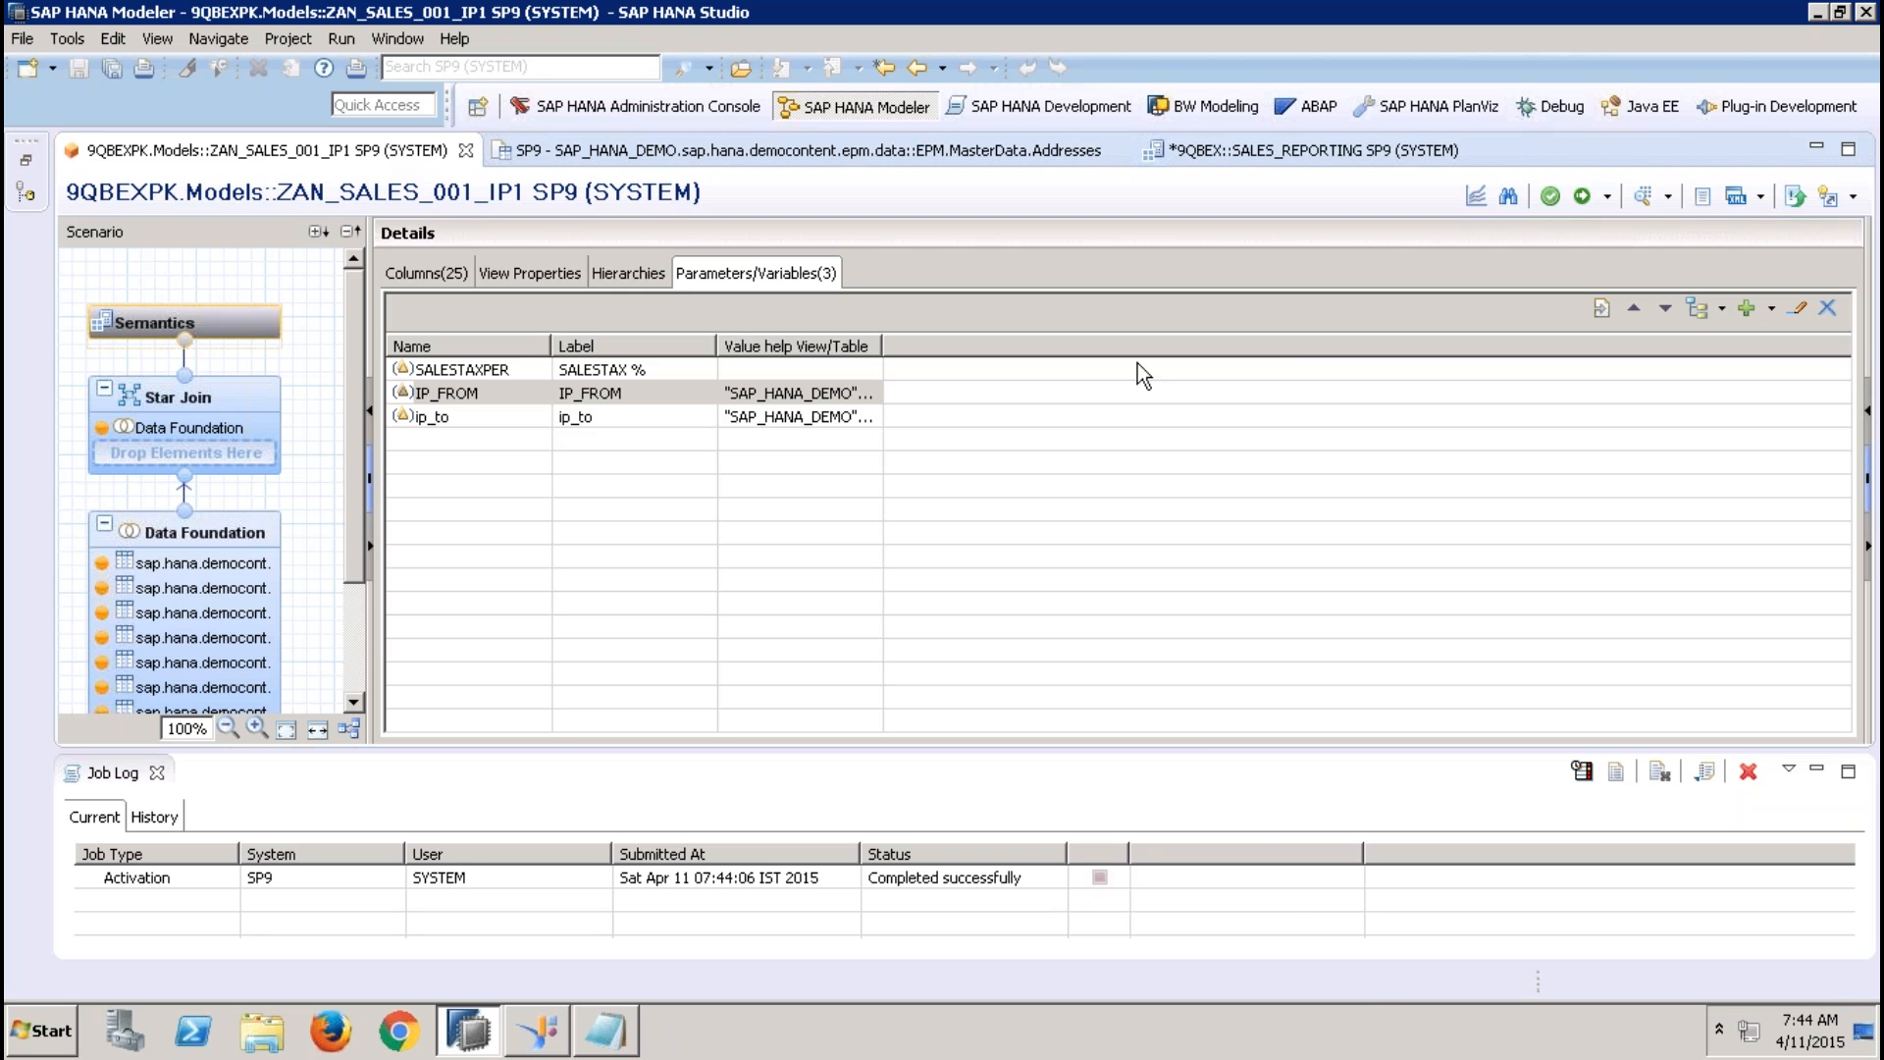
Remove the IP_FROM and ip_to input parameters together with their filter references
{"action": "left_click", "coordinate": [597, 396]}
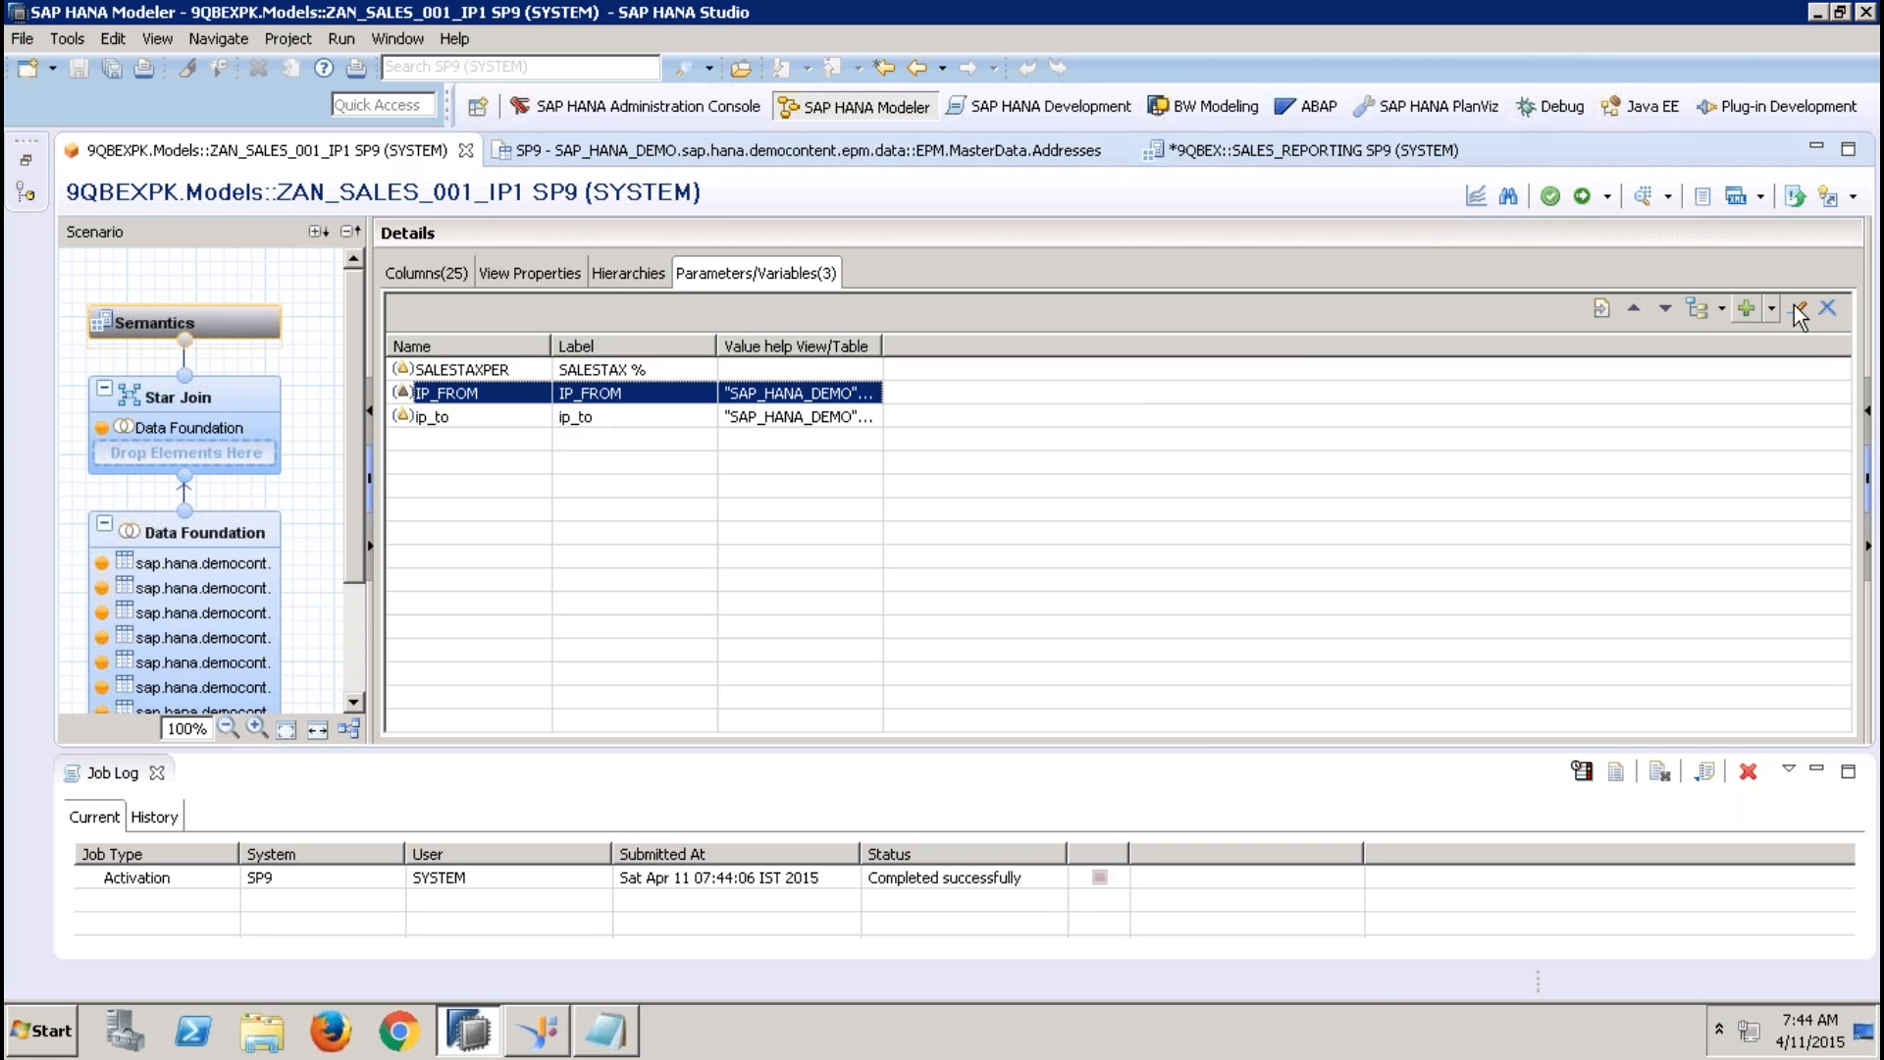
{"action": "left_click", "coordinate": [1827, 308]}
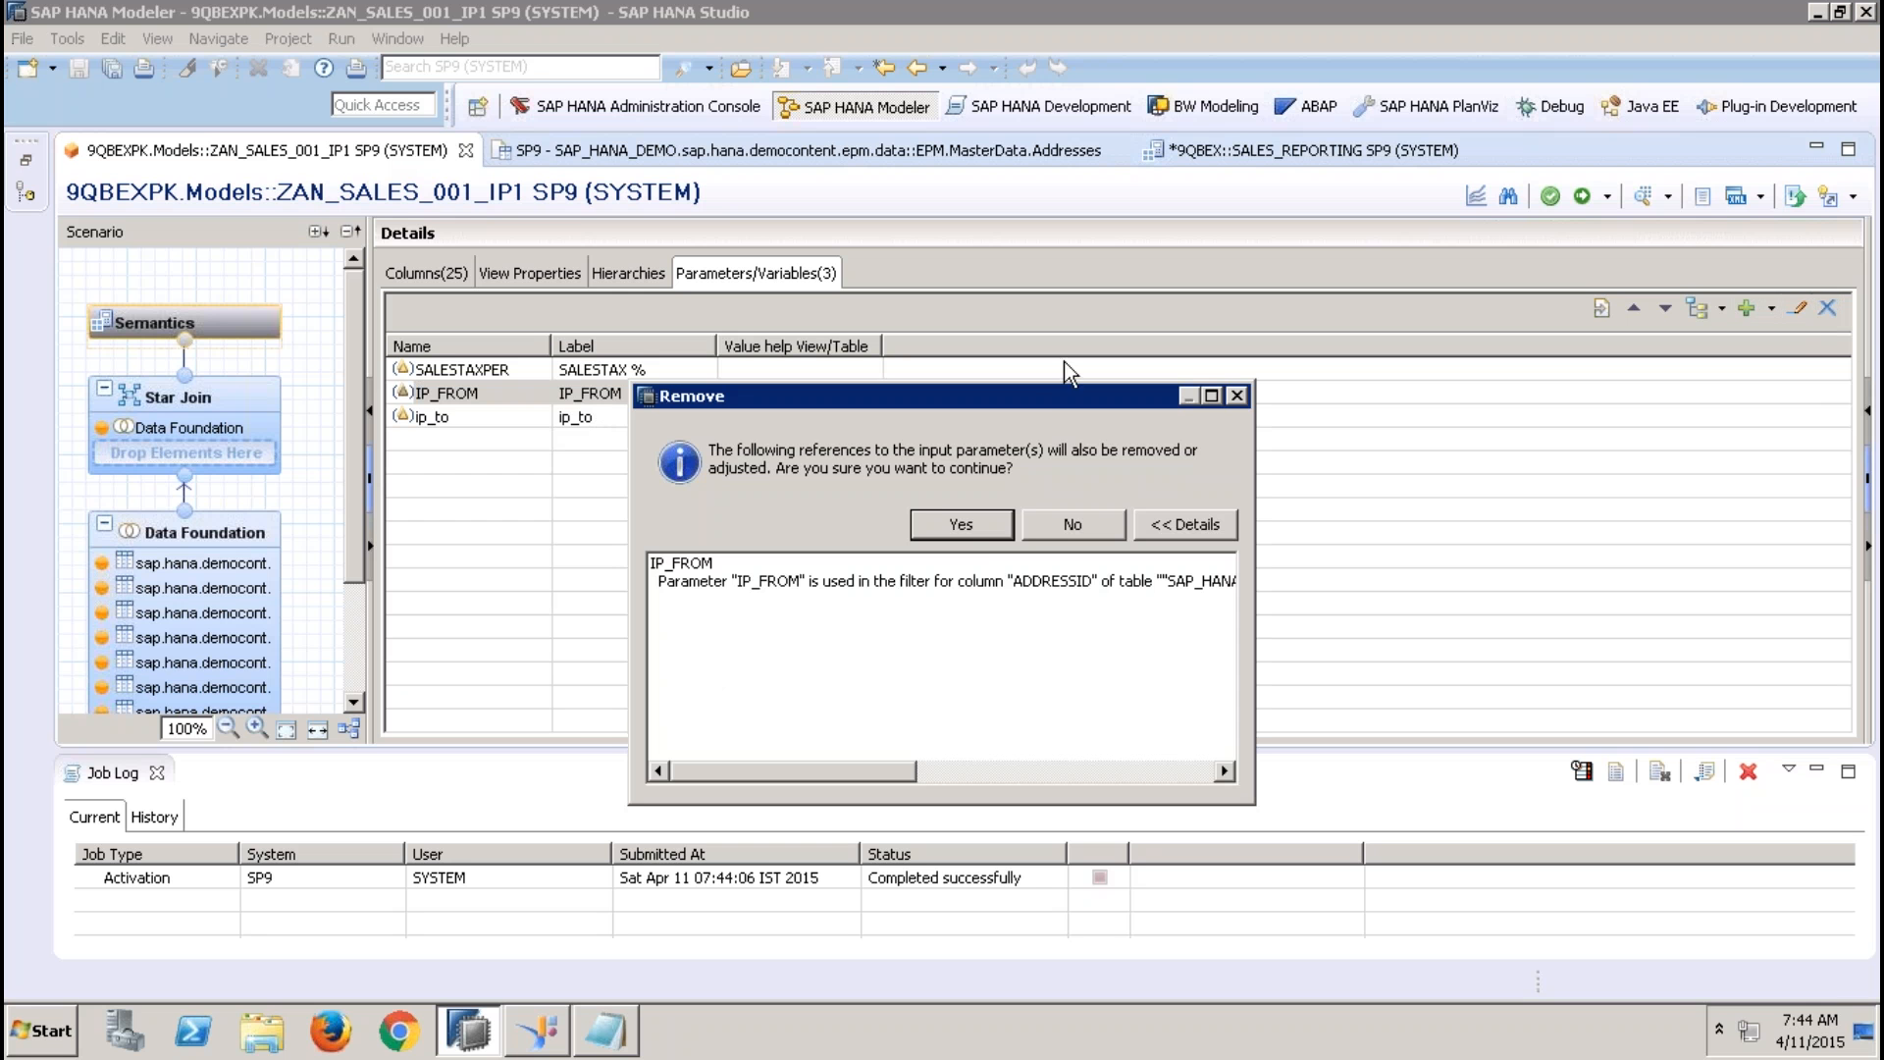
{"action": "left_click", "coordinate": [979, 530]}
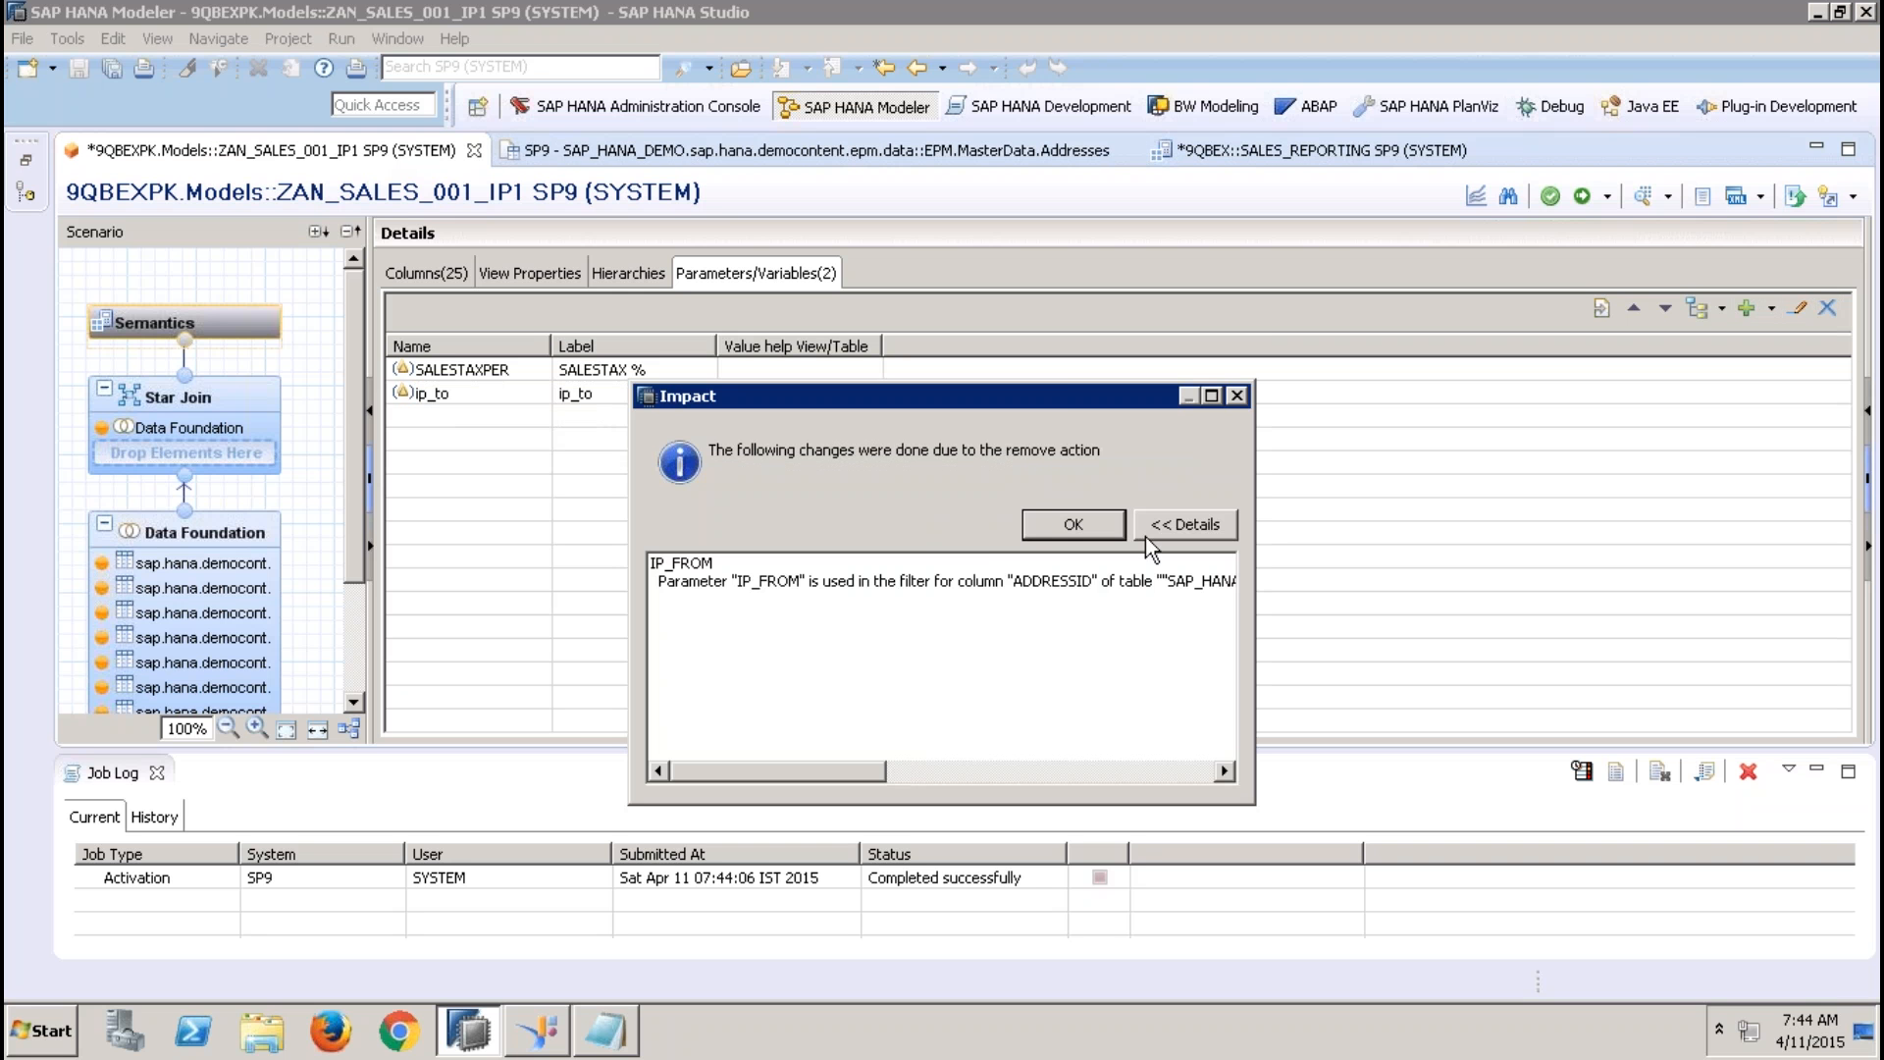
{"action": "left_click", "coordinate": [1050, 527]}
{"action": "left_click", "coordinate": [604, 396]}
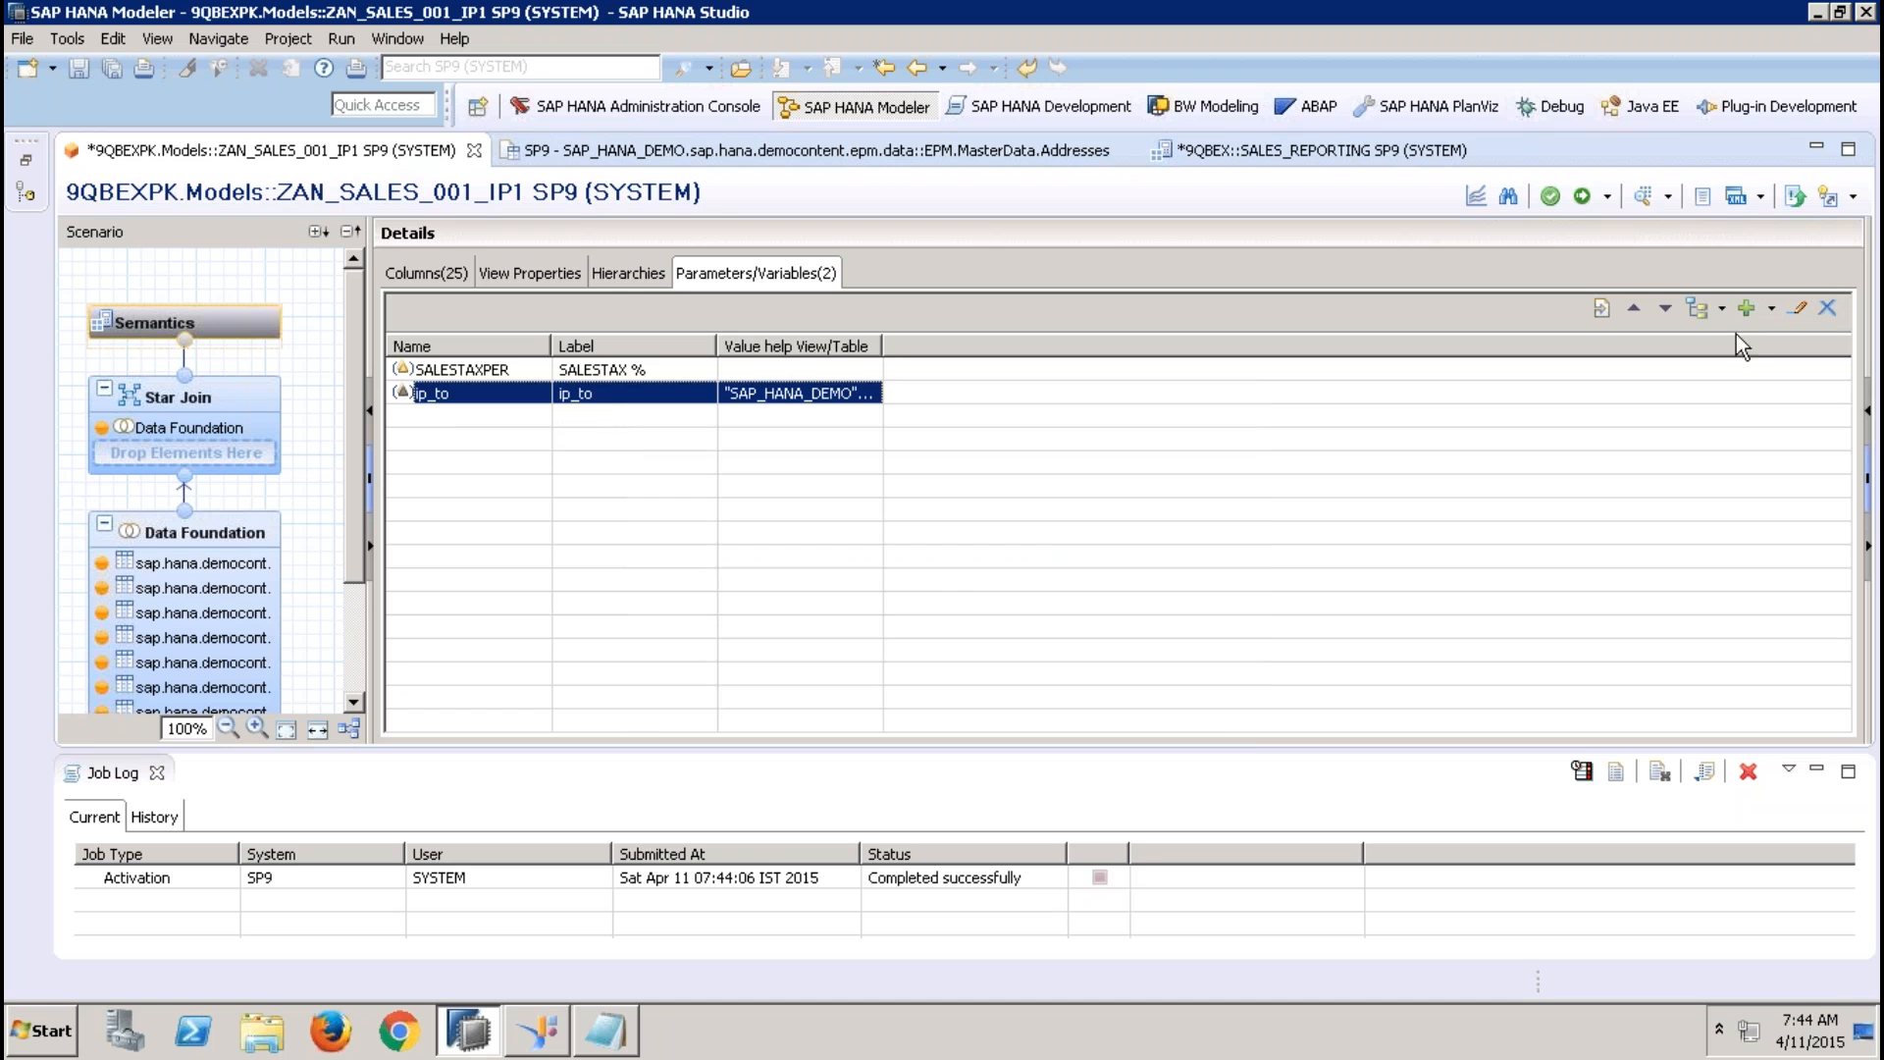
{"action": "left_click", "coordinate": [1827, 309]}
{"action": "left_click", "coordinate": [983, 532]}
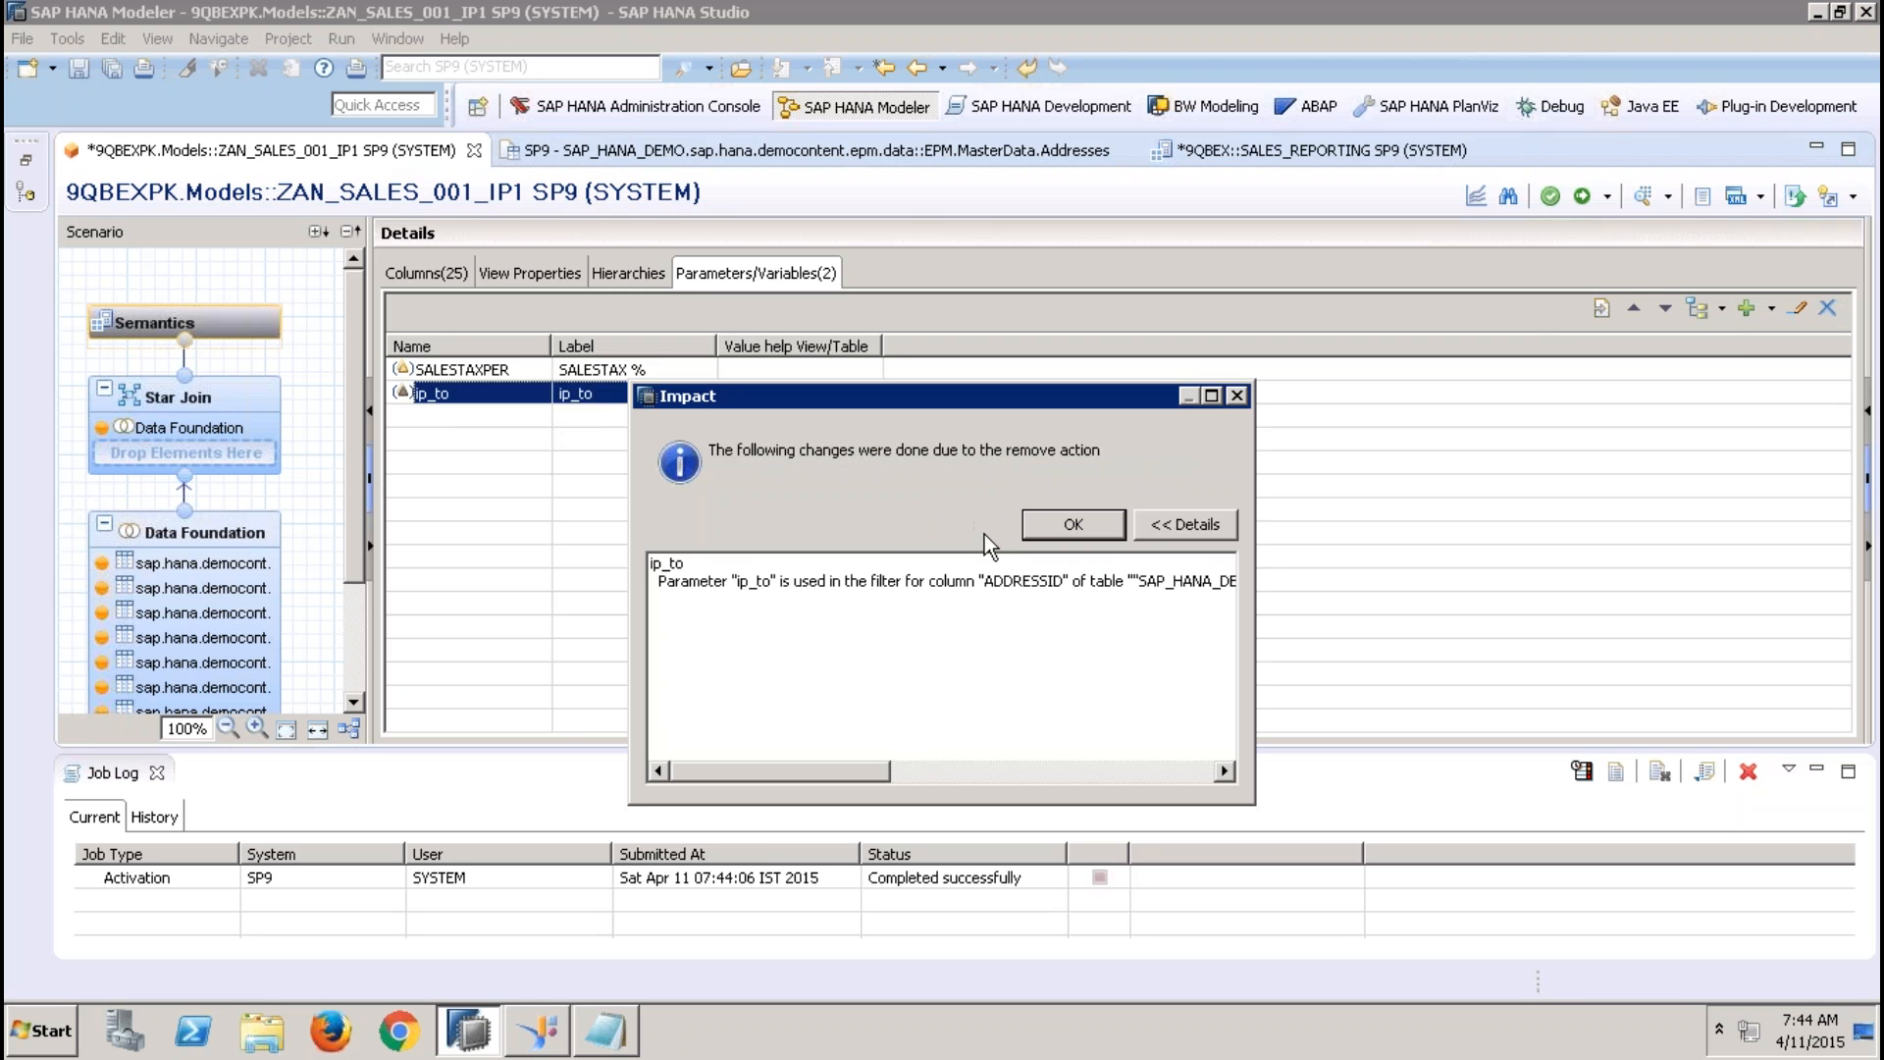
{"action": "left_click", "coordinate": [1083, 524]}
Start a new input parameter named zfgdfh with the parameter type Derived From Table
{"action": "left_click", "coordinate": [1770, 311]}
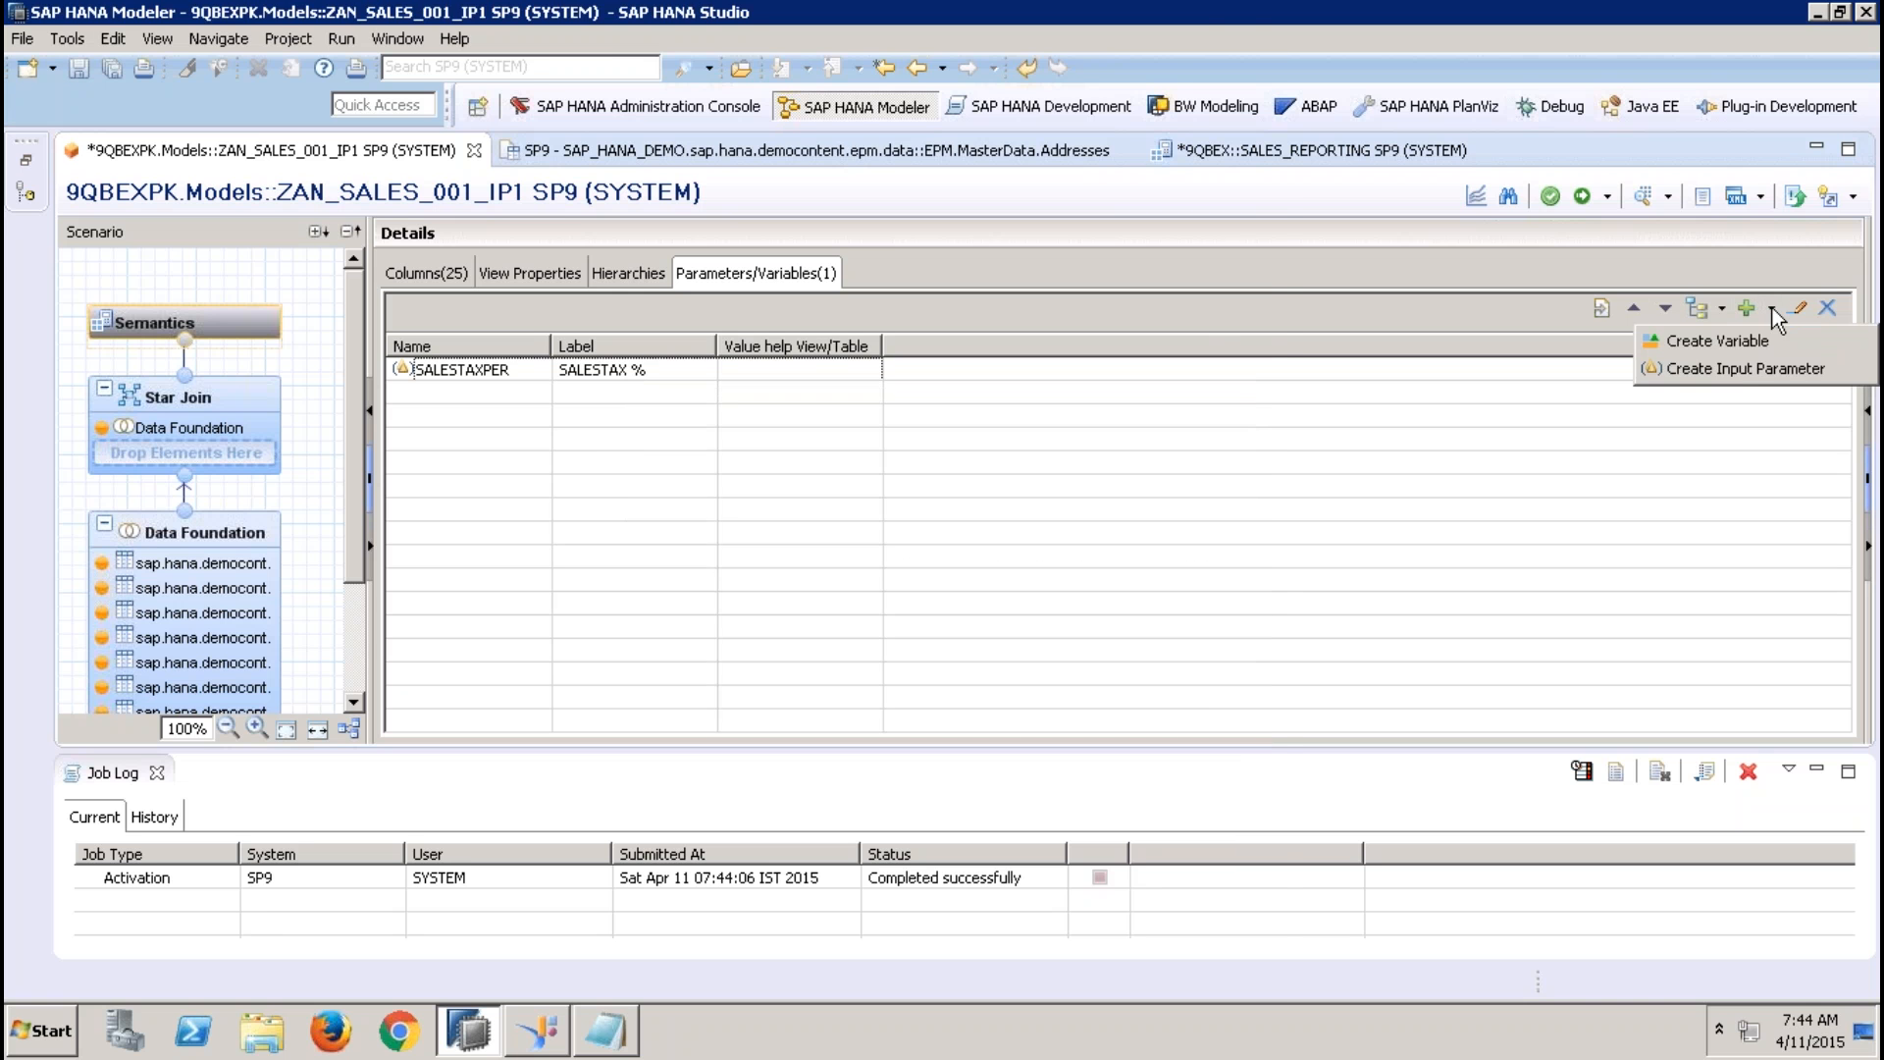
{"action": "left_click", "coordinate": [1751, 361]}
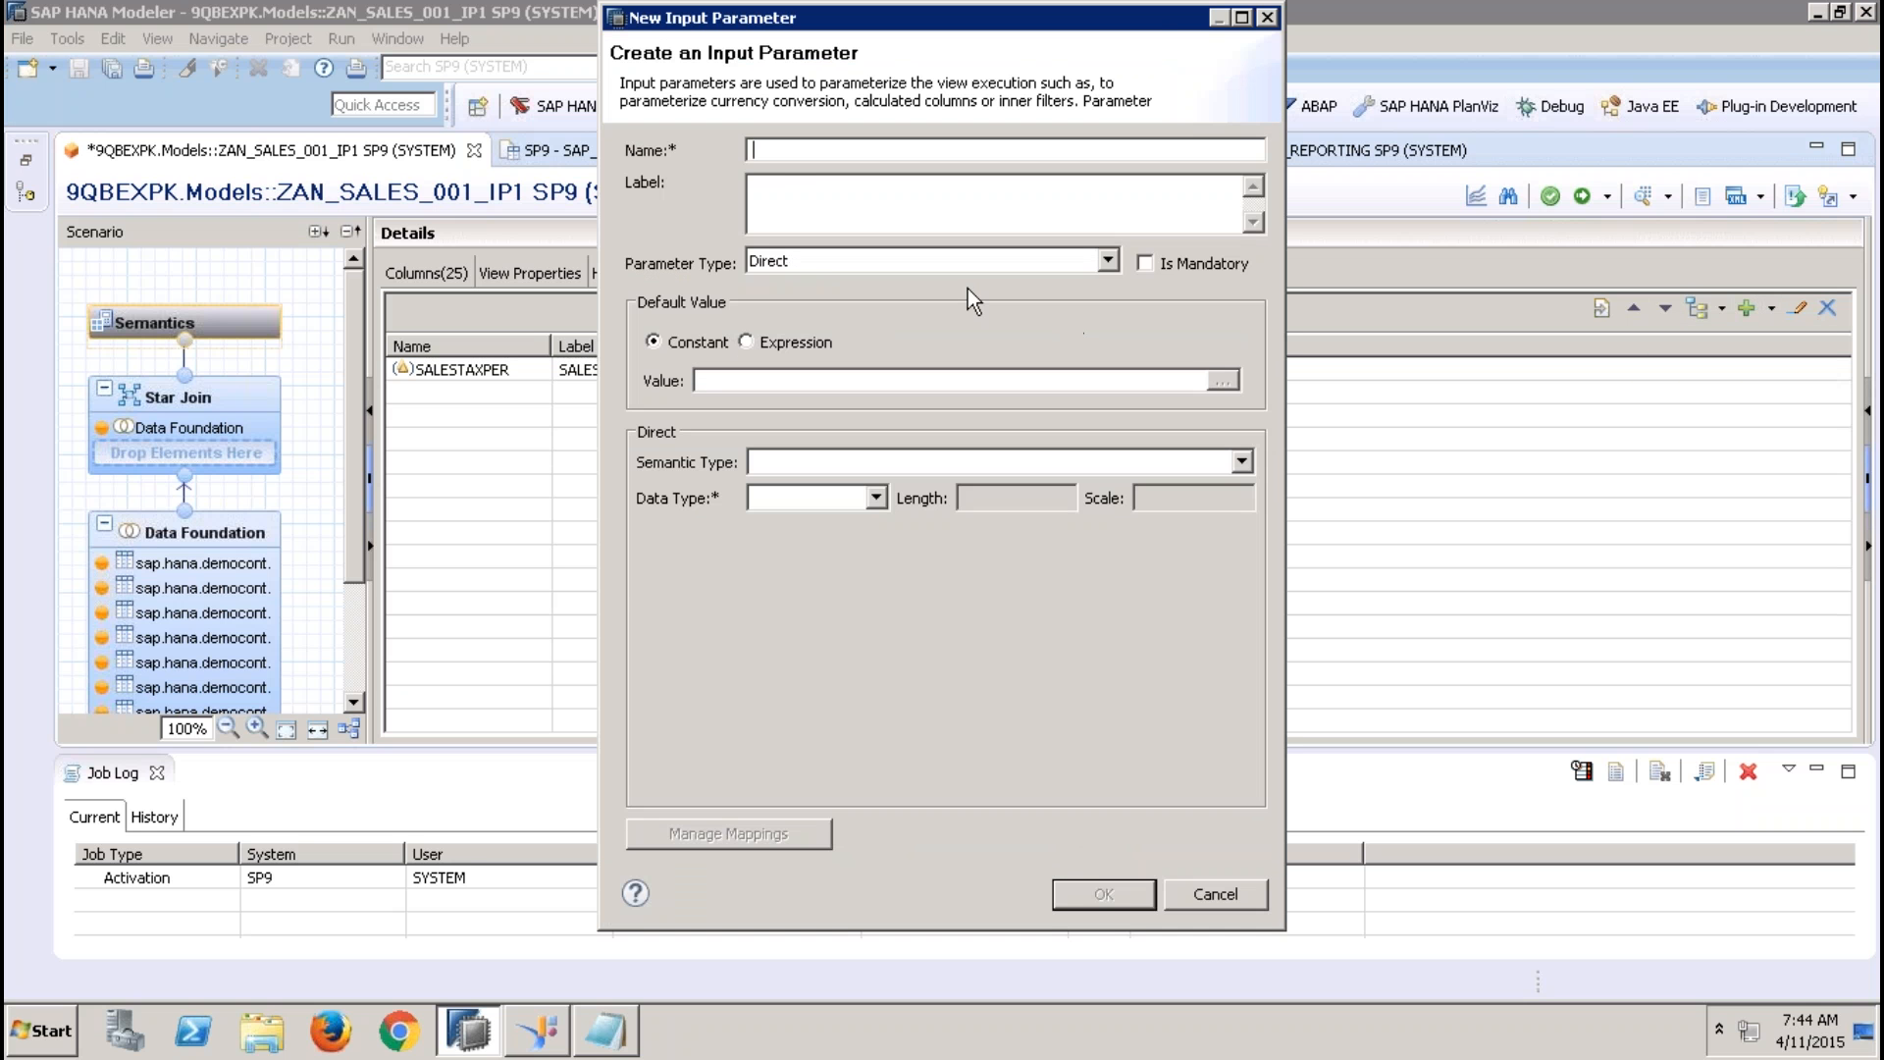
{"action": "type", "text": "zfgdfh"}
{"action": "left_click", "coordinate": [957, 267]}
{"action": "left_click", "coordinate": [839, 319]}
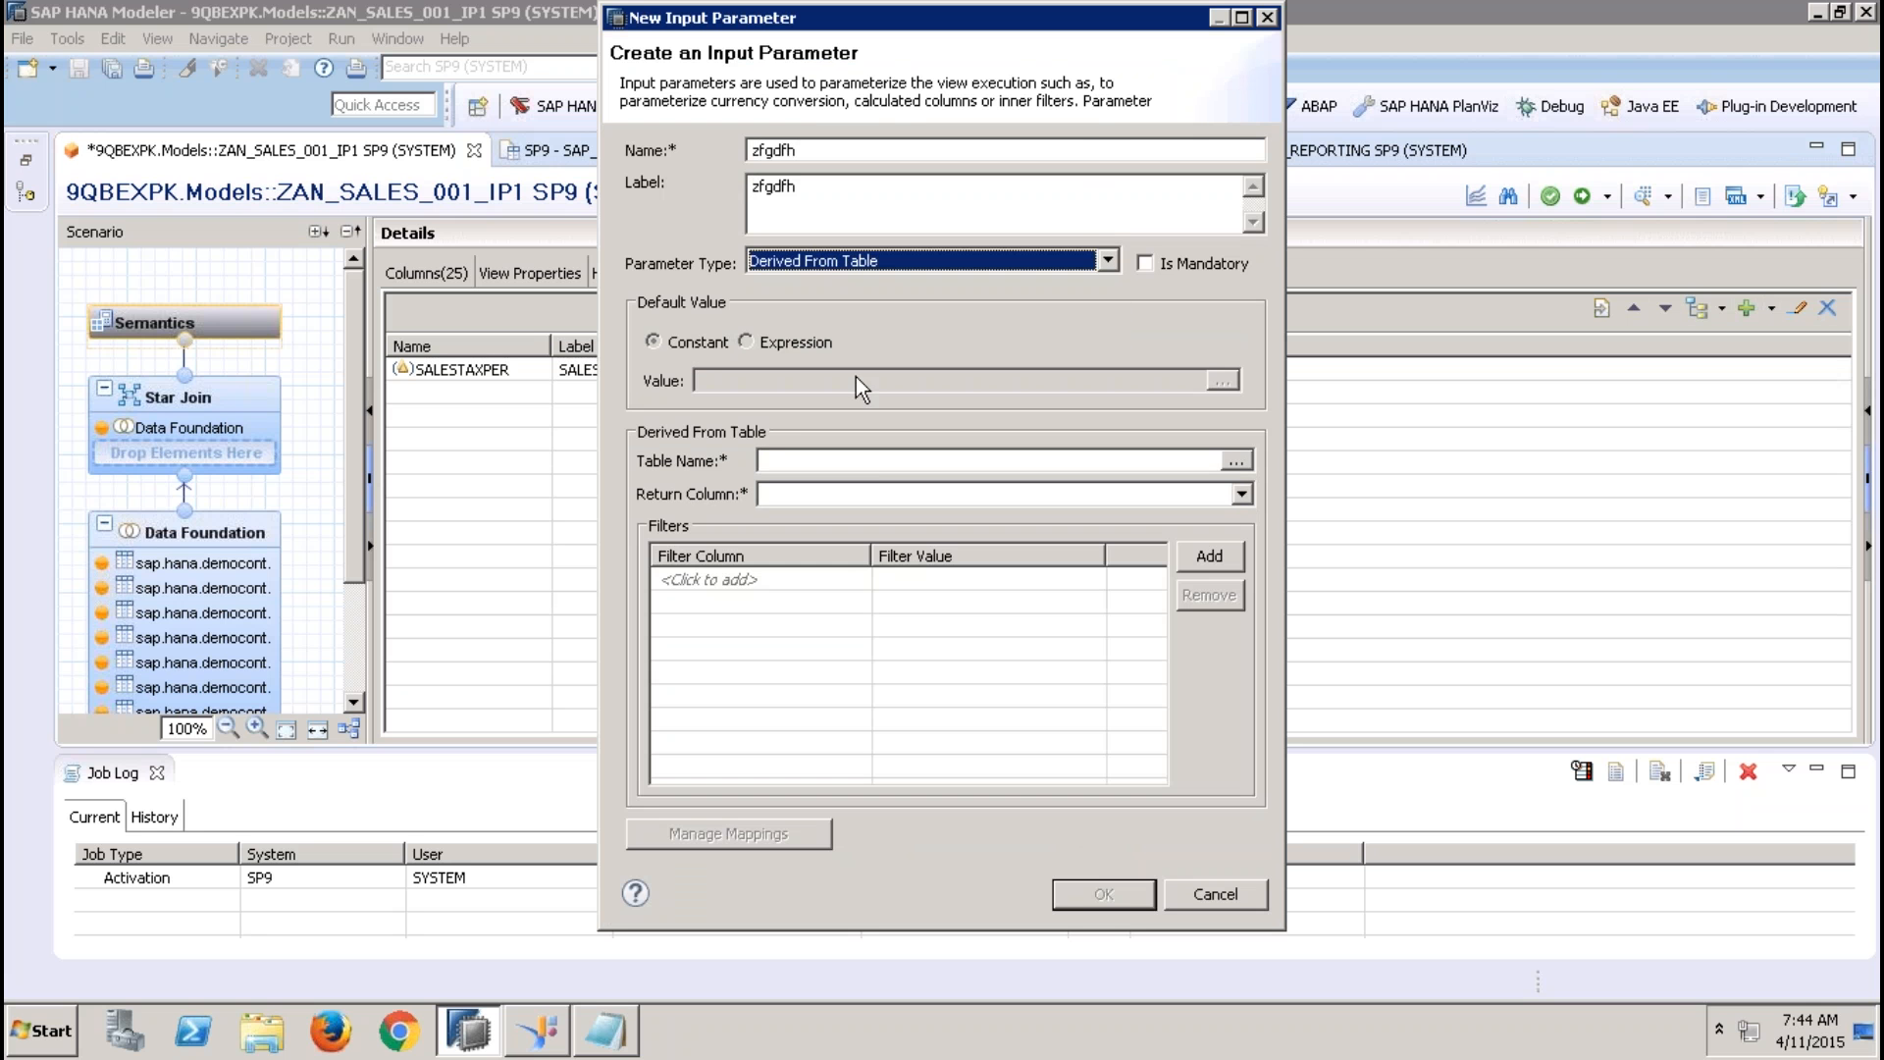
Find the EPM.MasterData.Addresses table with sap.hana.demo, set REGION as the return column, and create the input parameter
{"action": "left_click", "coordinate": [1236, 460]}
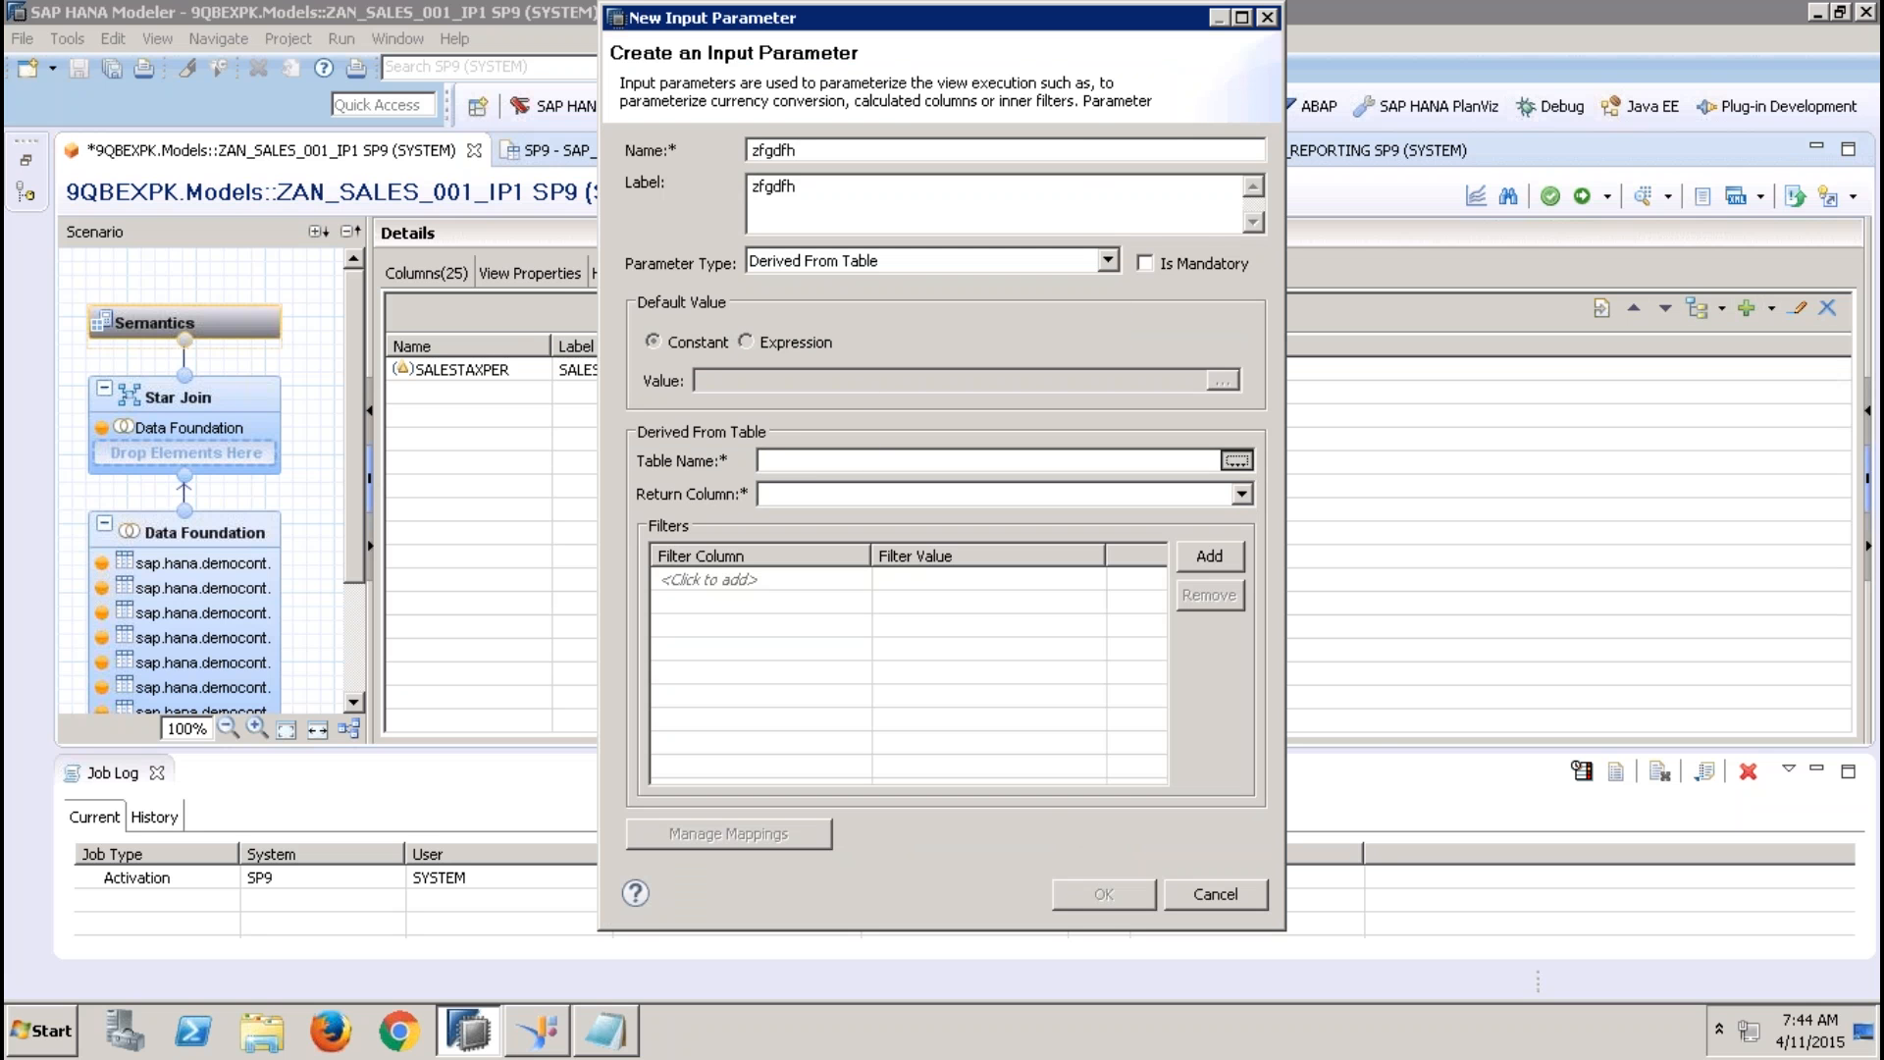
{"action": "type", "text": "sap."}
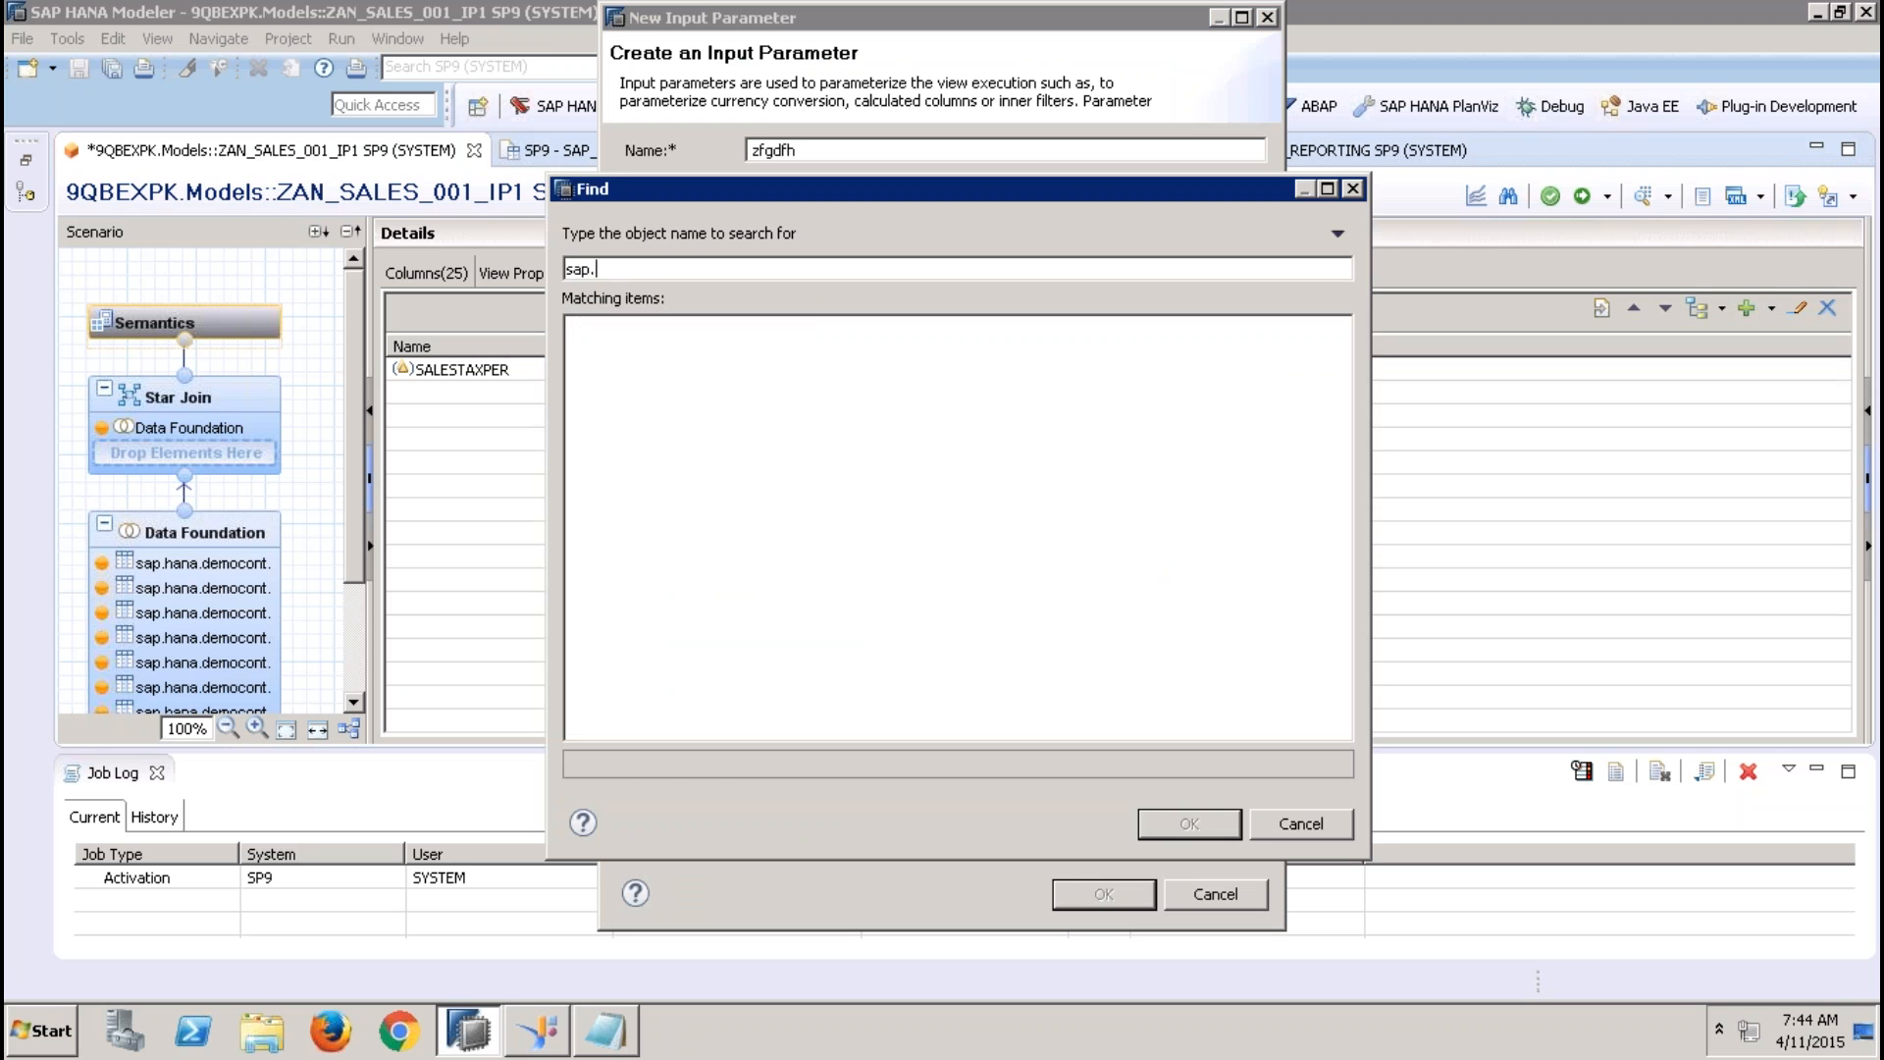
{"action": "type", "text": "hana.demo"}
{"action": "double_click", "coordinate": [1075, 564]}
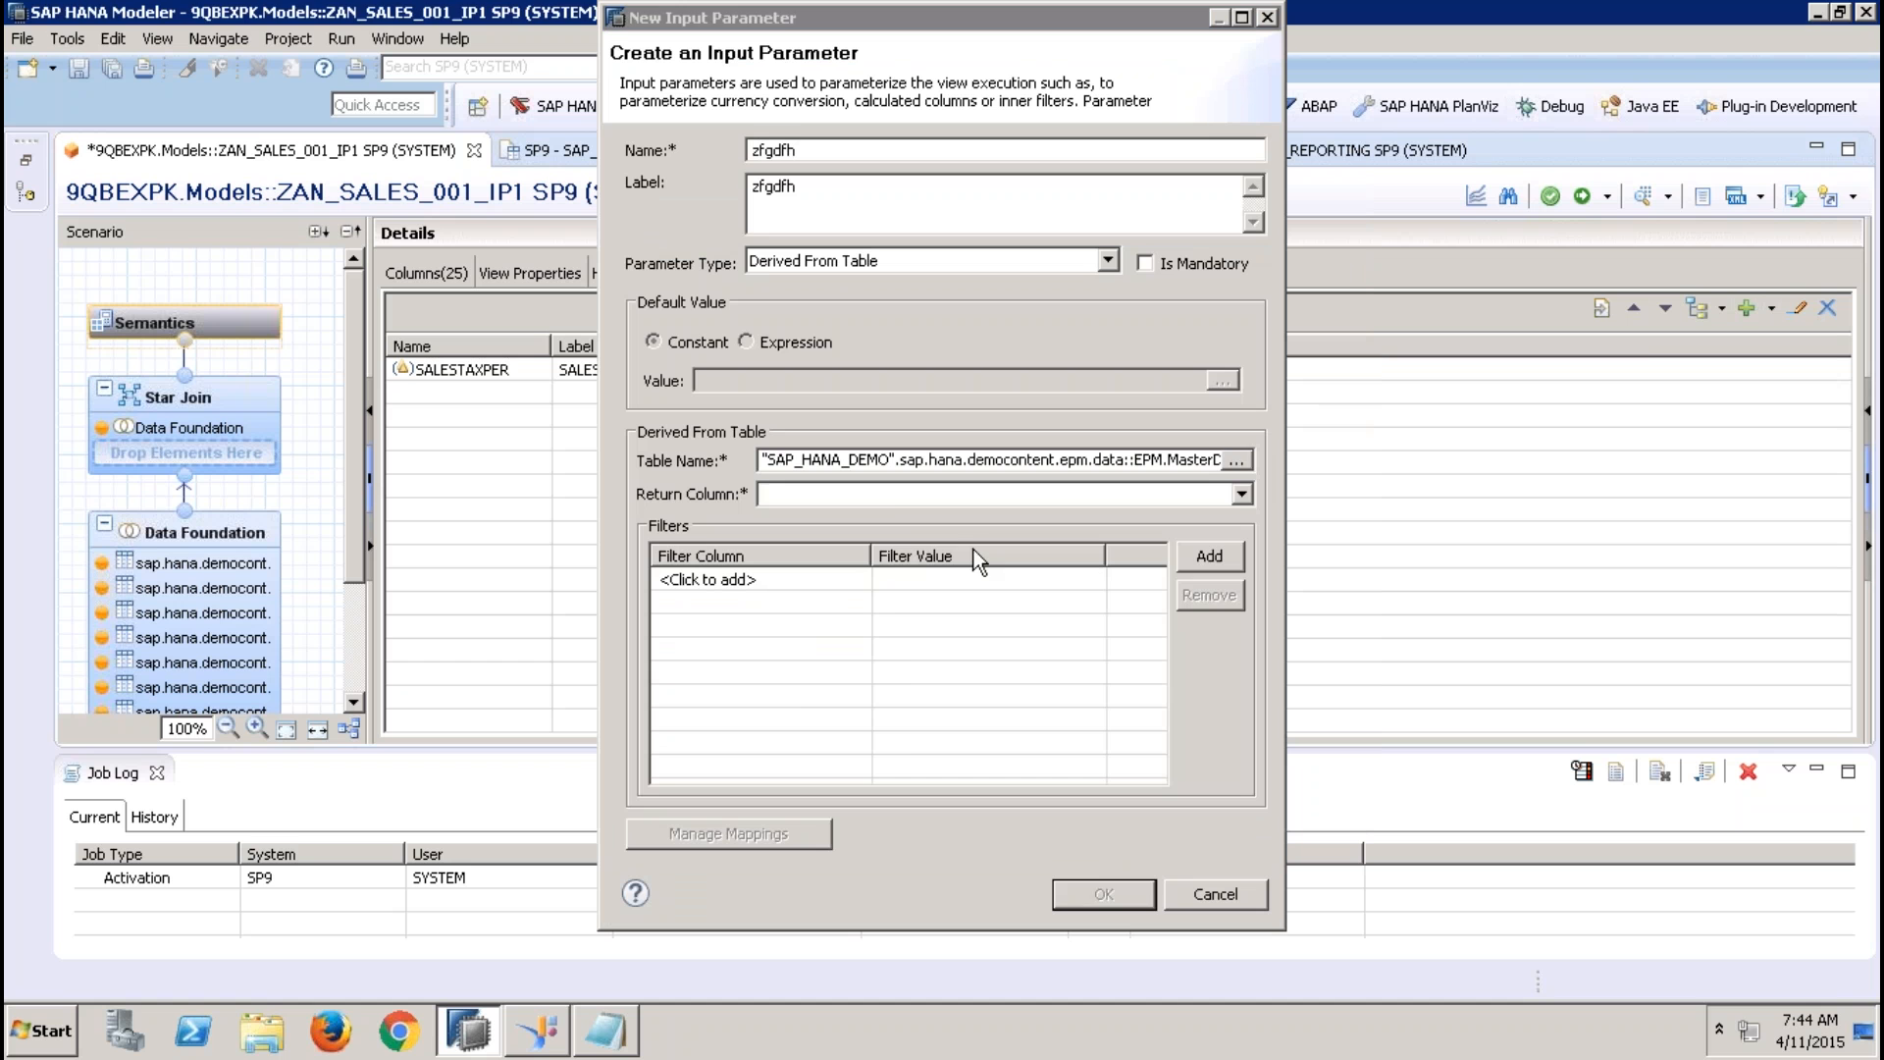
{"action": "left_click", "coordinate": [875, 496]}
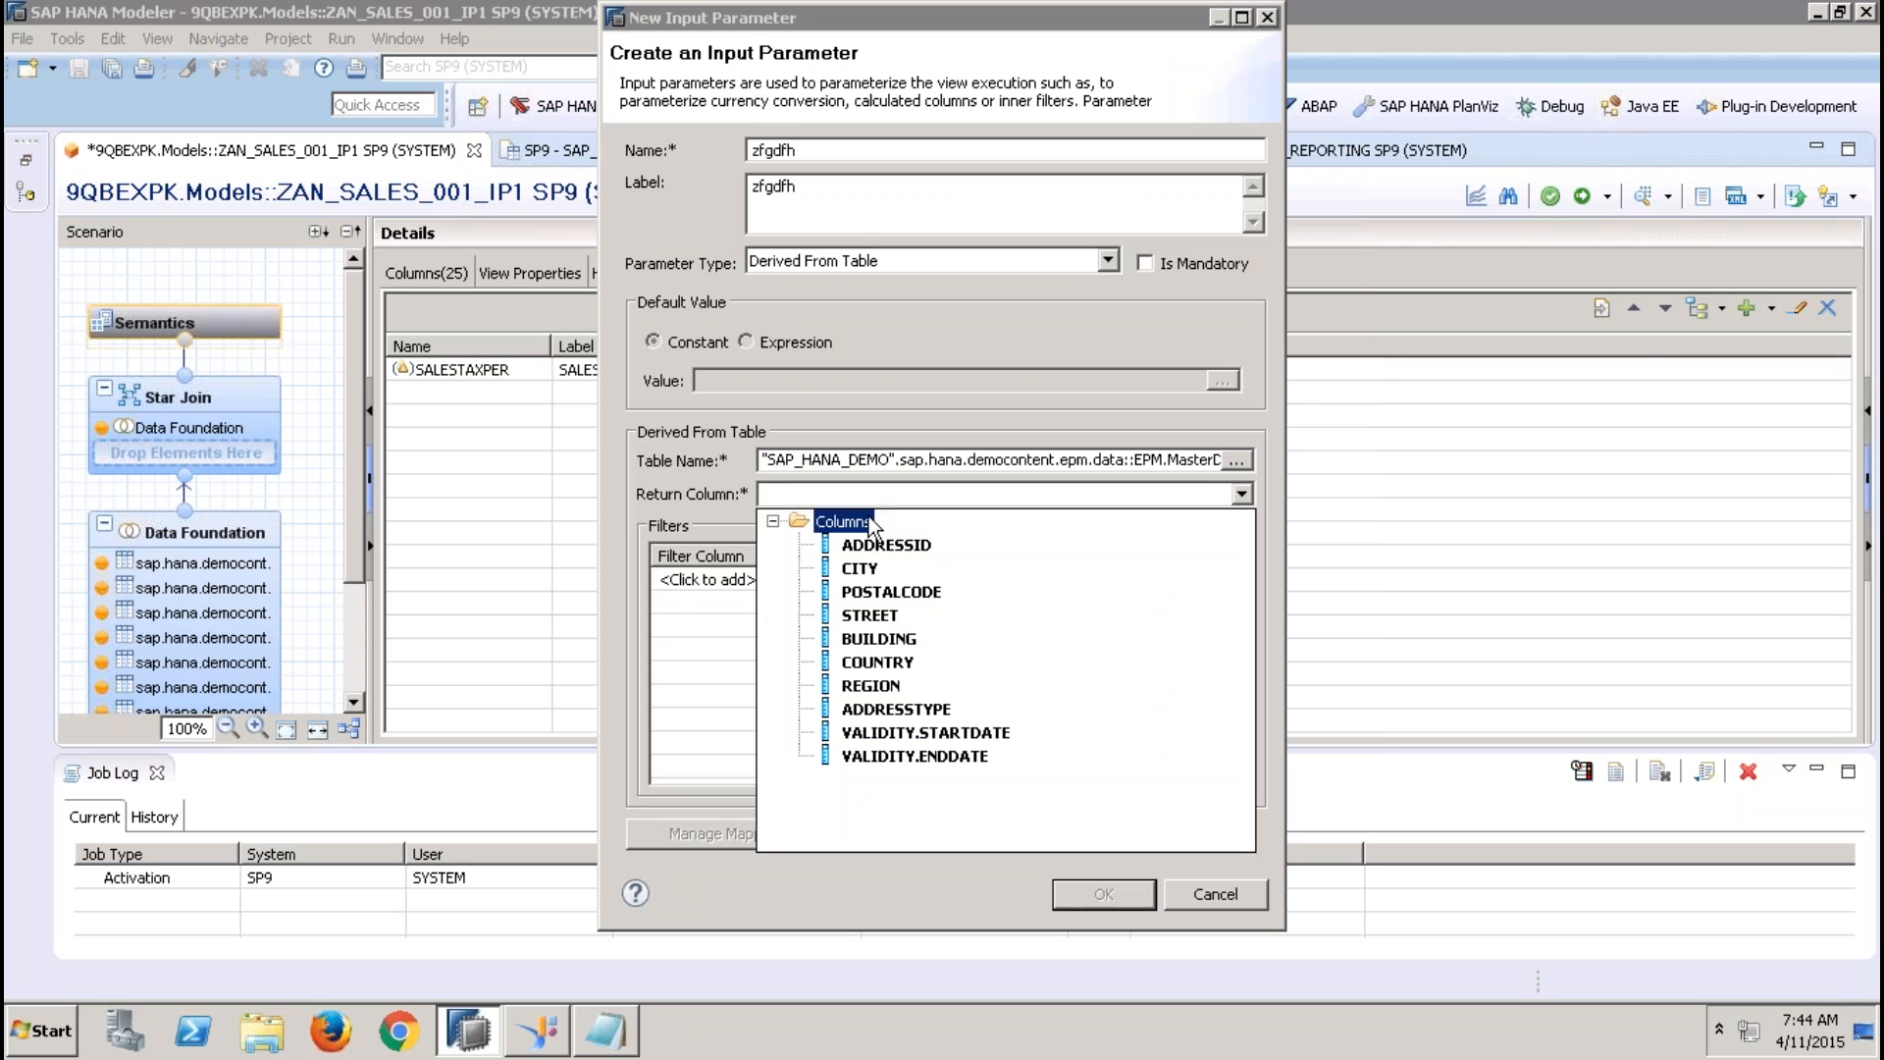
{"action": "left_click", "coordinate": [883, 663]}
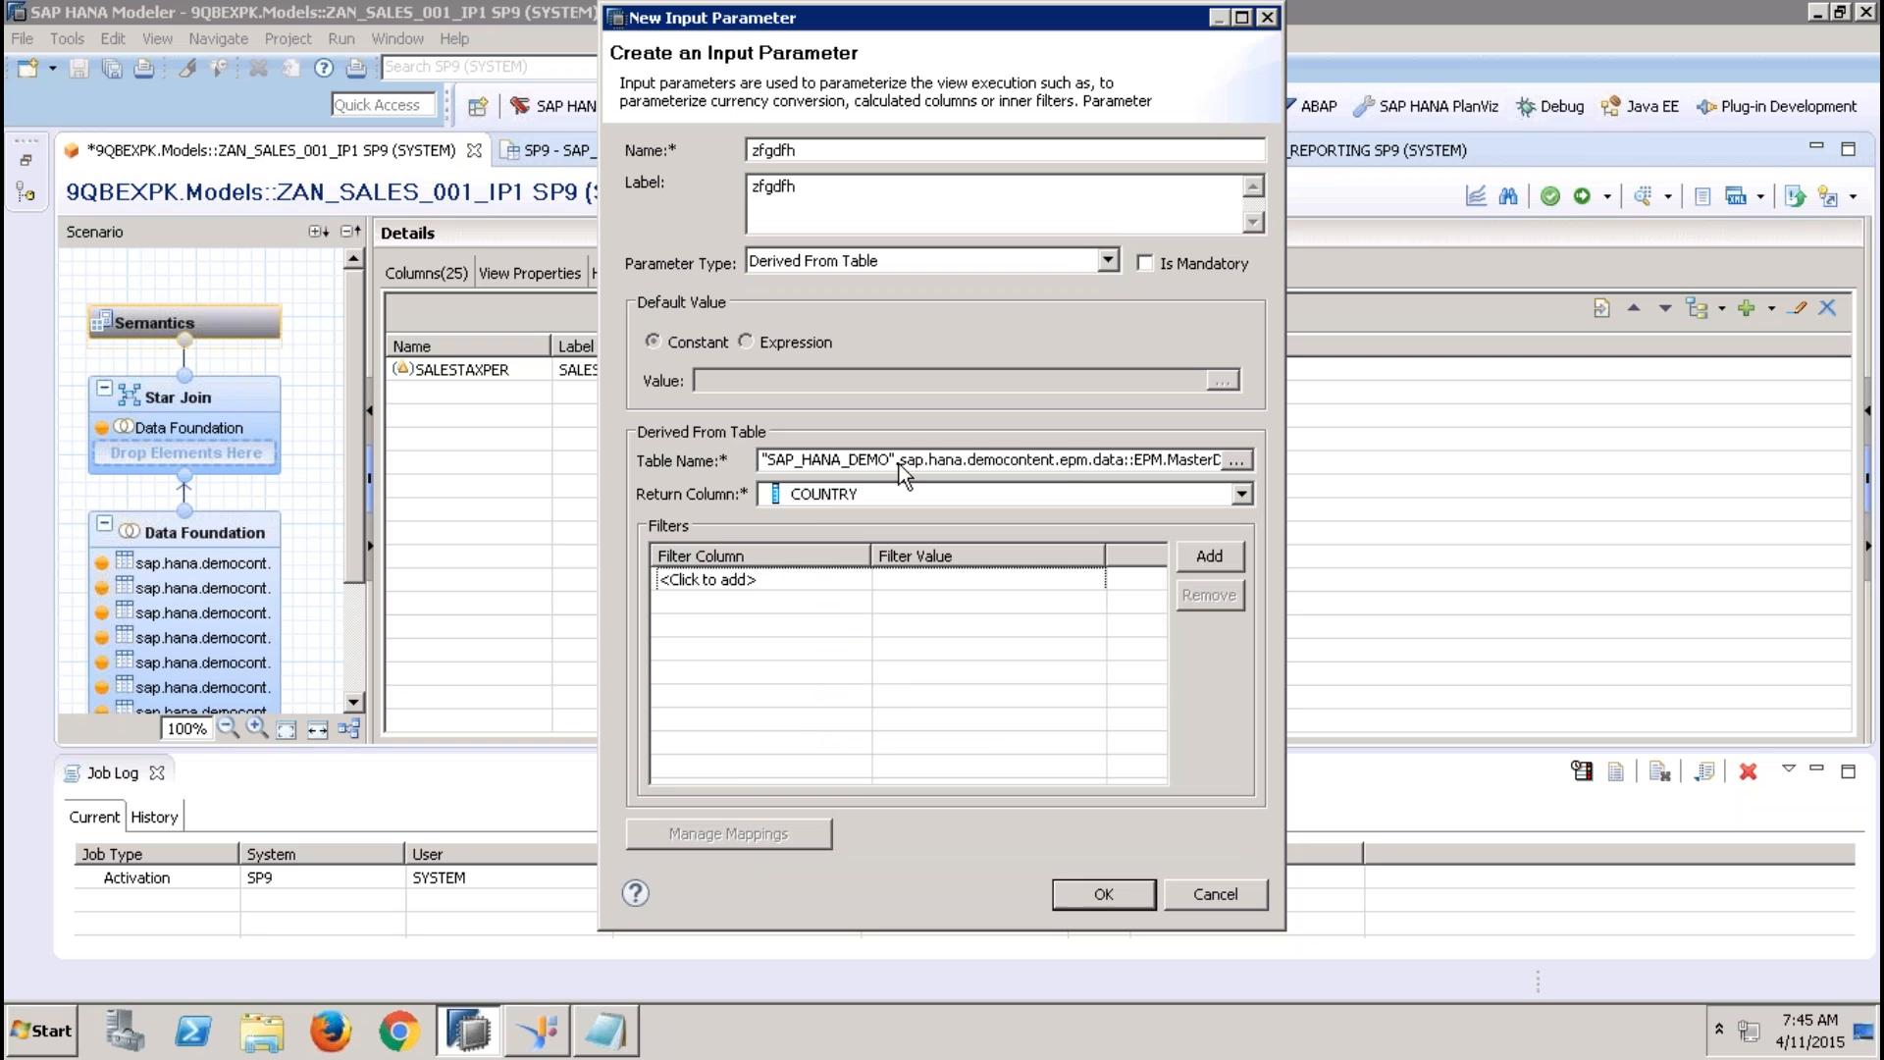
{"action": "left_click", "coordinate": [898, 491]}
{"action": "left_click", "coordinate": [882, 685]}
{"action": "left_click", "coordinate": [1111, 898]}
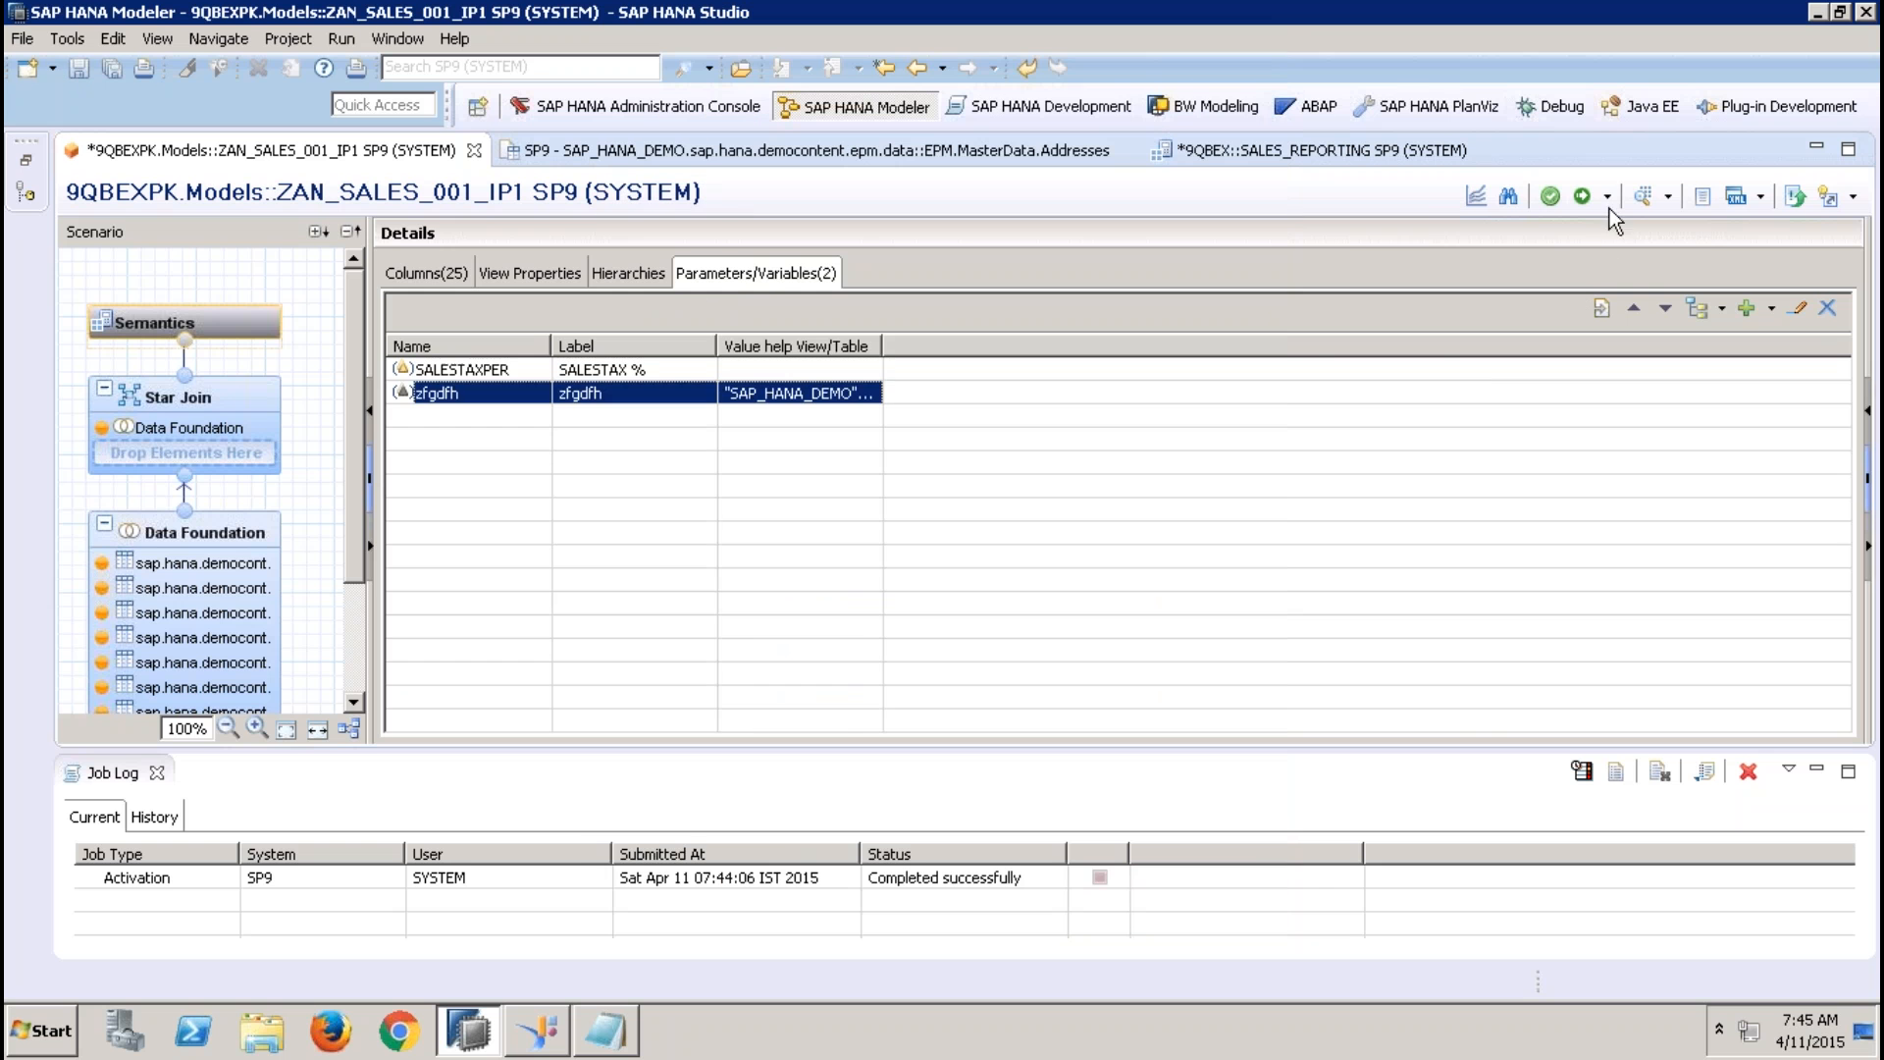
Apply an Equal filter to the REGION column of the Addresses table in the Data Foundation, using the zfgdfh input parameter as its value
{"action": "left_click", "coordinate": [253, 532]}
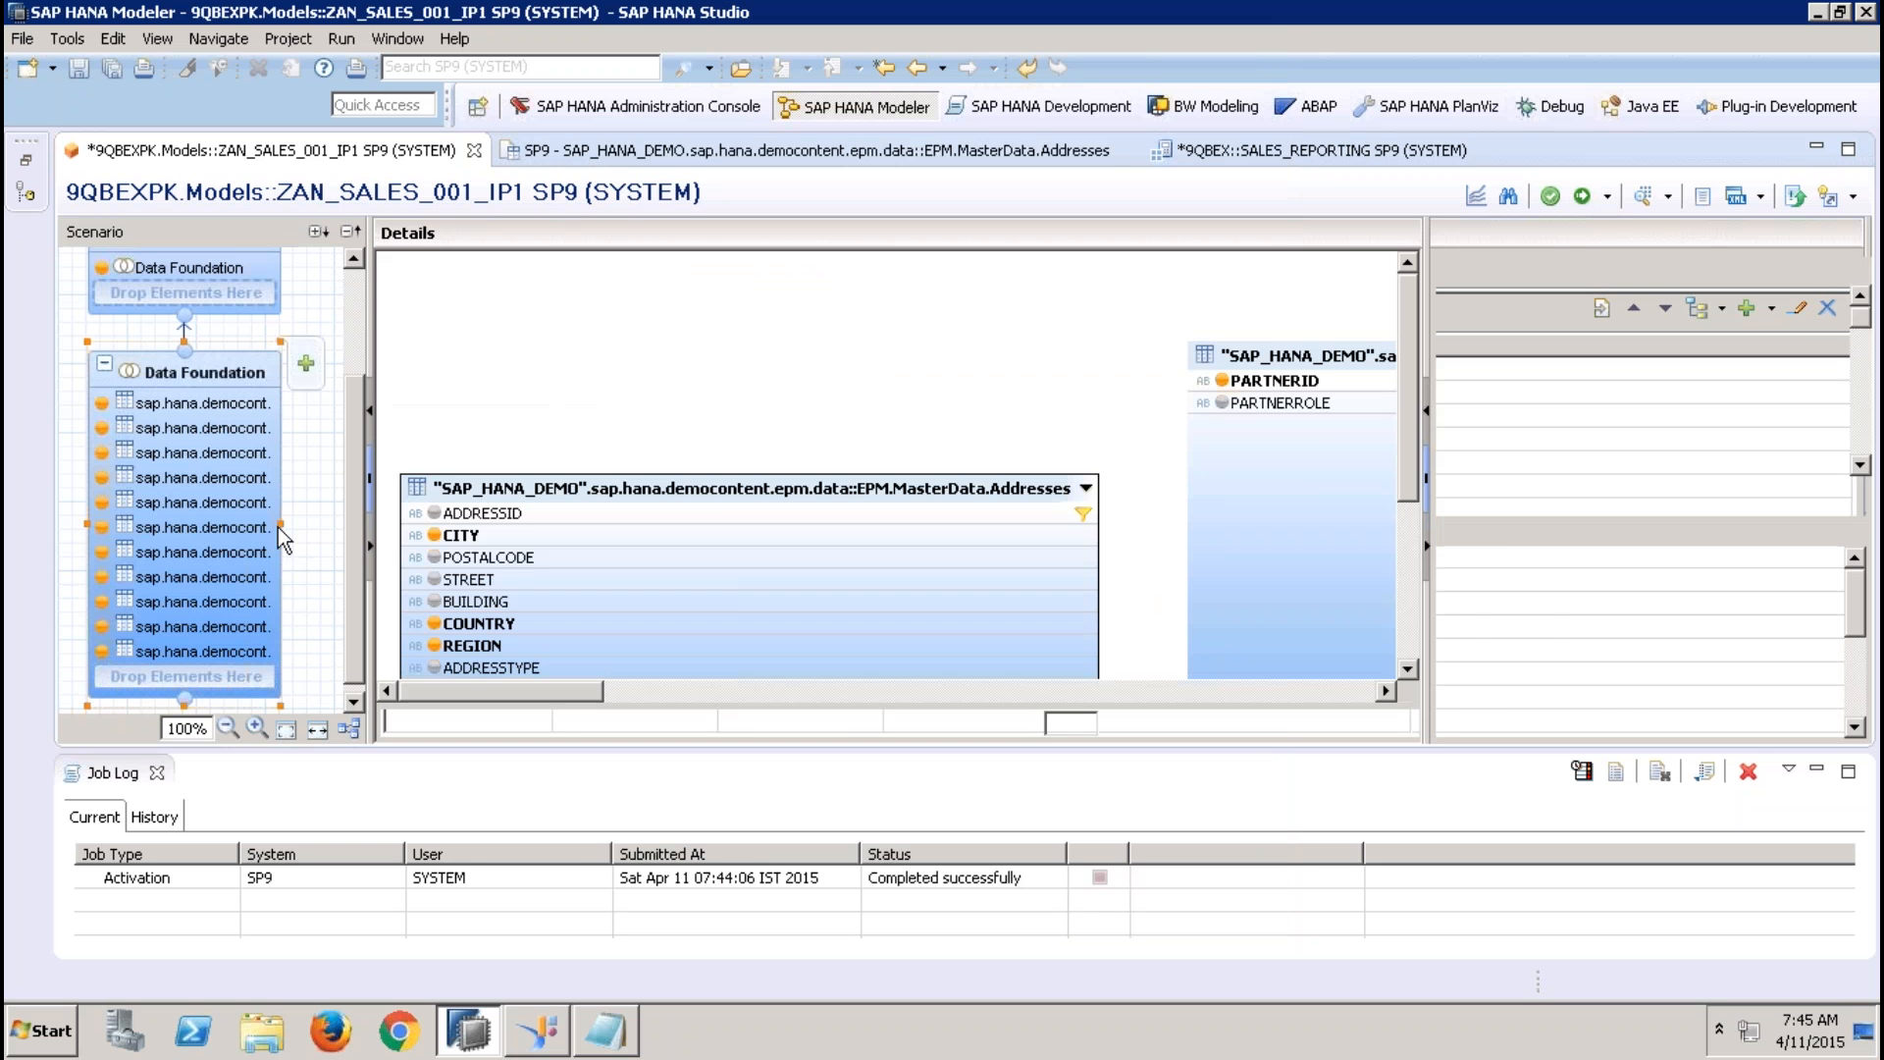
{"action": "right_click", "coordinate": [595, 647]}
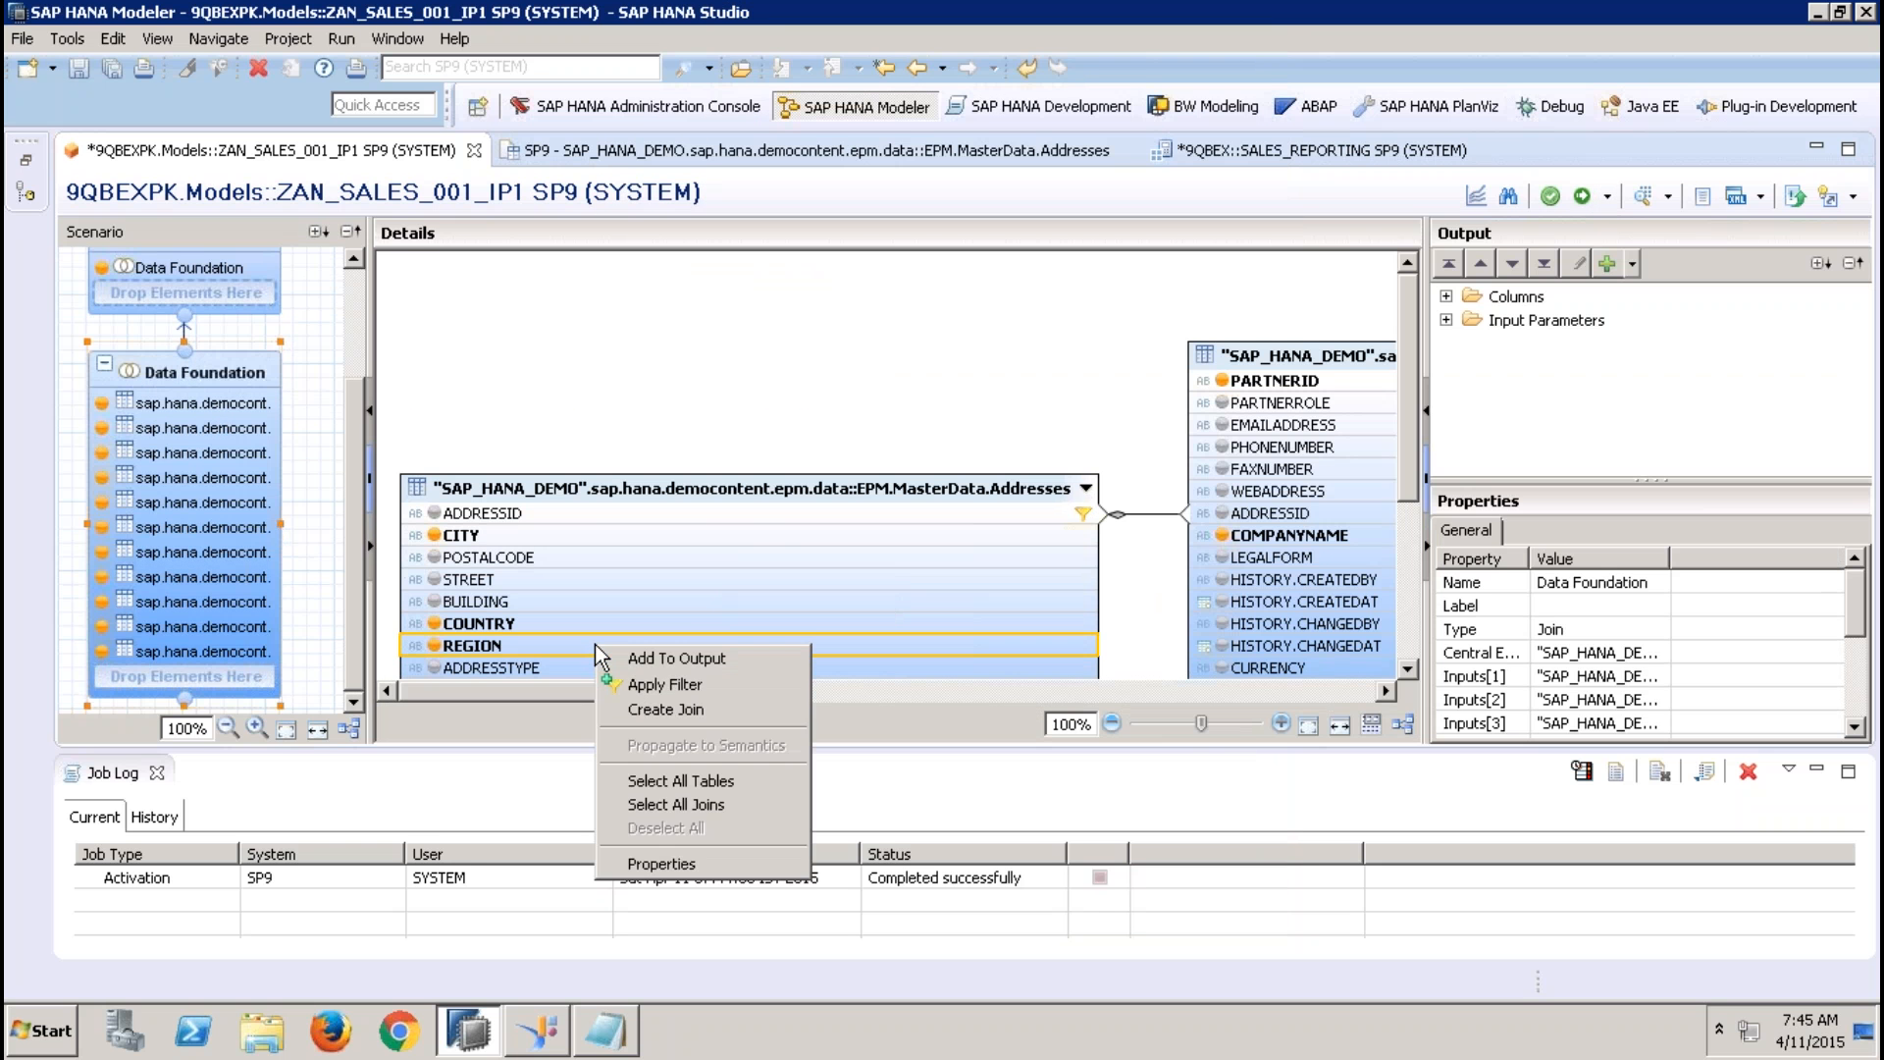
{"action": "left_click", "coordinate": [663, 683]}
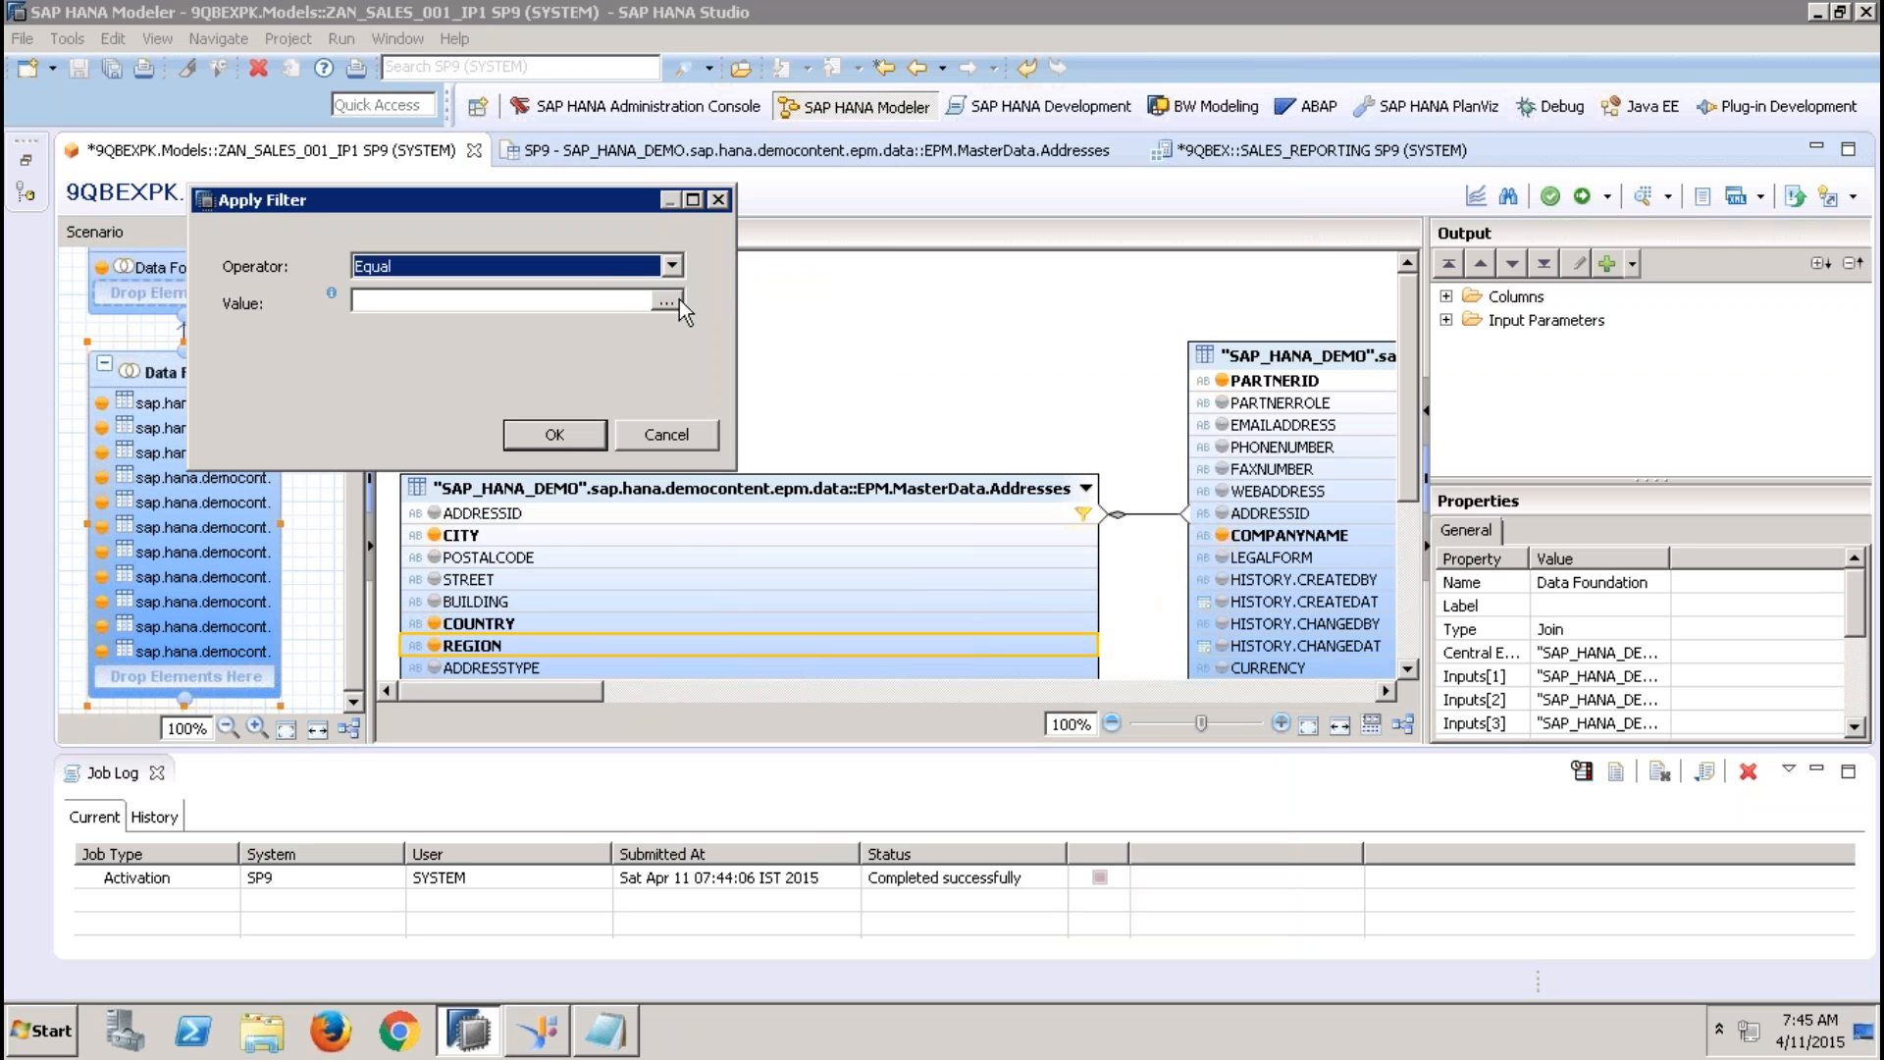
{"action": "left_click", "coordinate": [667, 301]}
{"action": "left_click", "coordinate": [362, 118]}
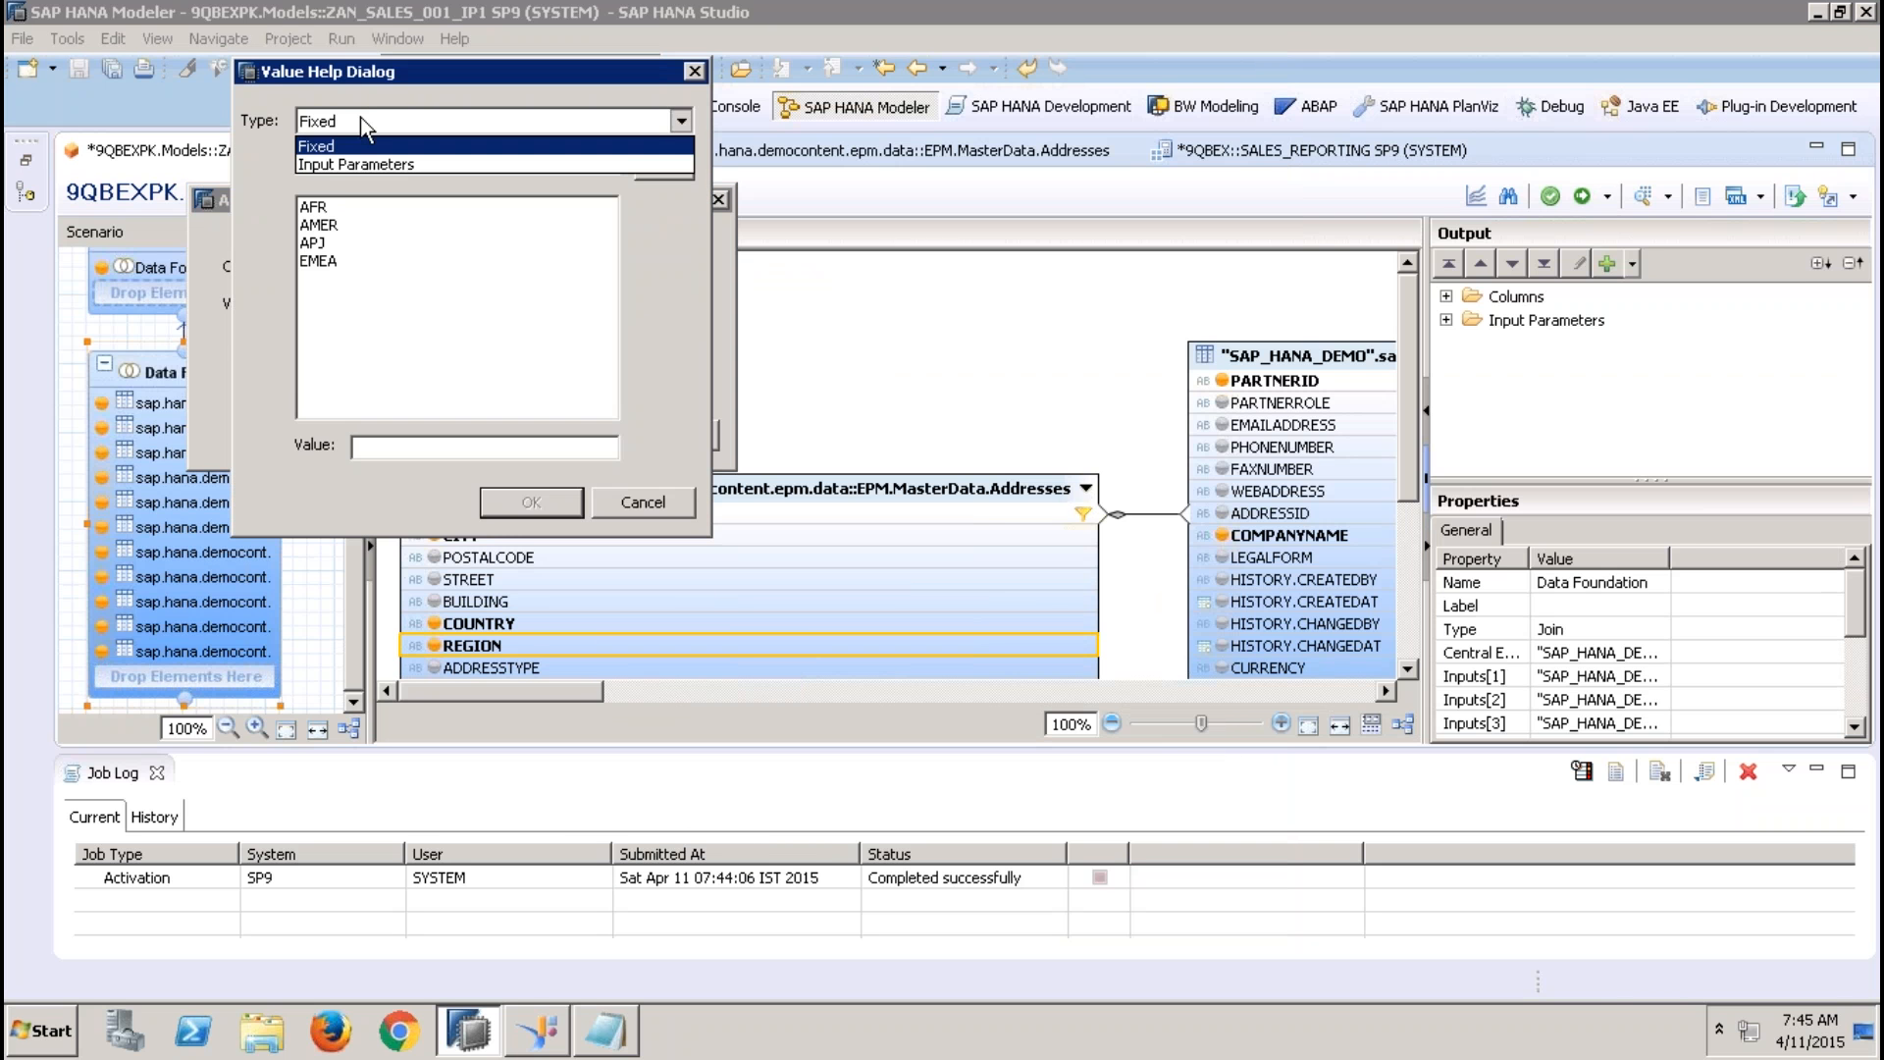
{"action": "left_click", "coordinate": [346, 165]}
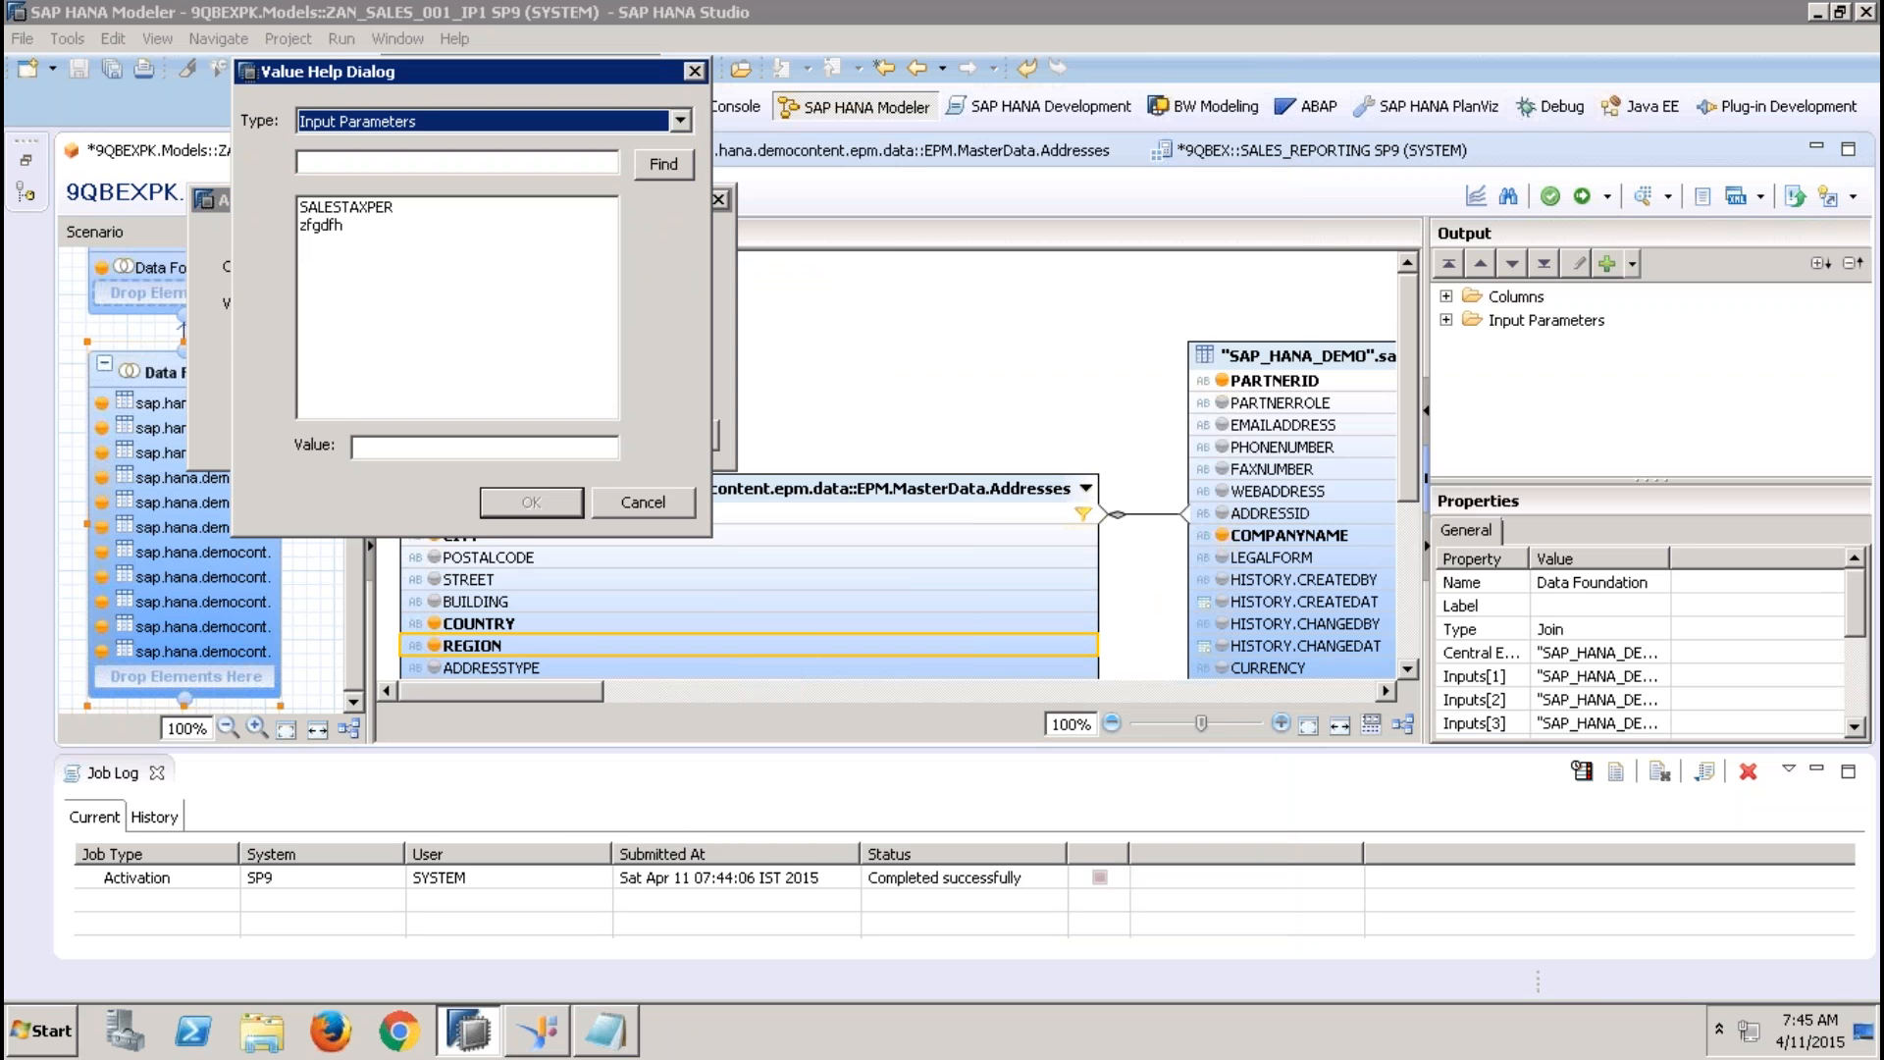
{"action": "left_click", "coordinate": [336, 225]}
{"action": "left_click", "coordinate": [528, 504]}
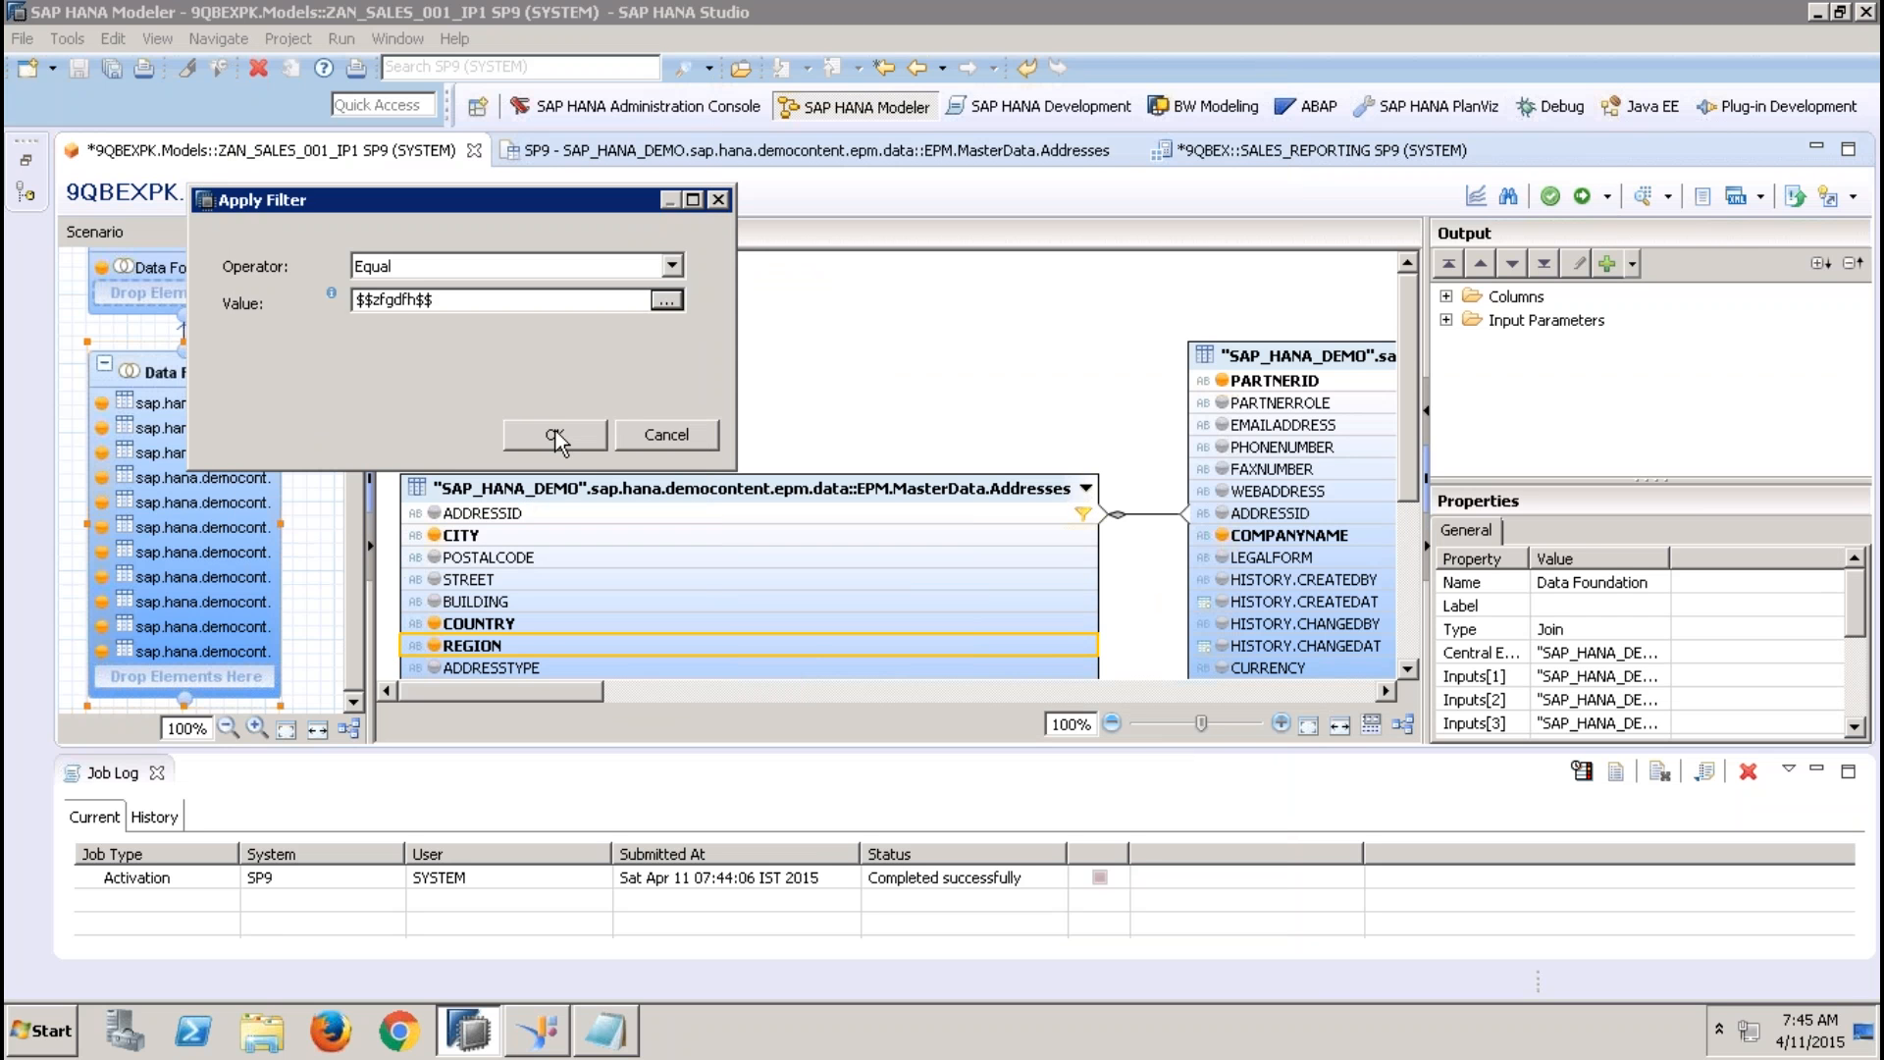
{"action": "left_click", "coordinate": [561, 435]}
Remove the filter from the ADDRESSID column of the Addresses table and activate the view
{"action": "right_click", "coordinate": [926, 513]}
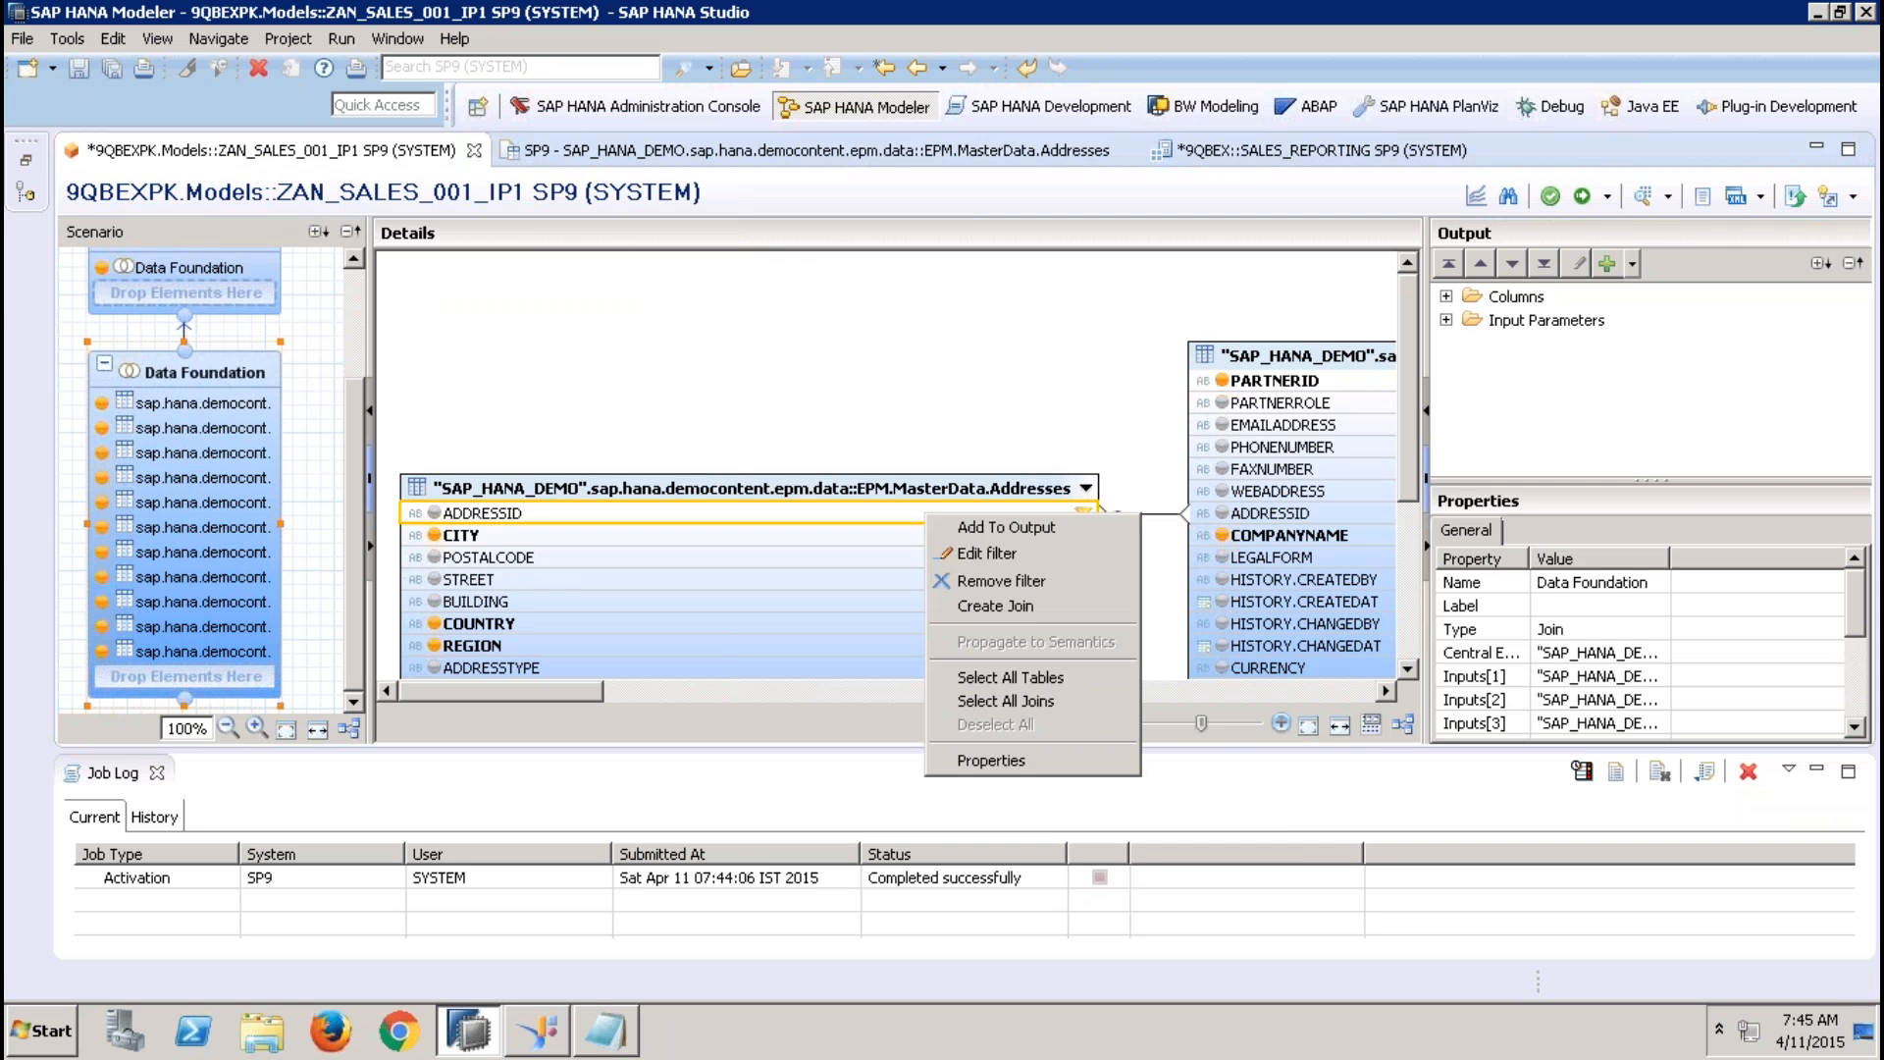
{"action": "left_click", "coordinate": [1003, 582]}
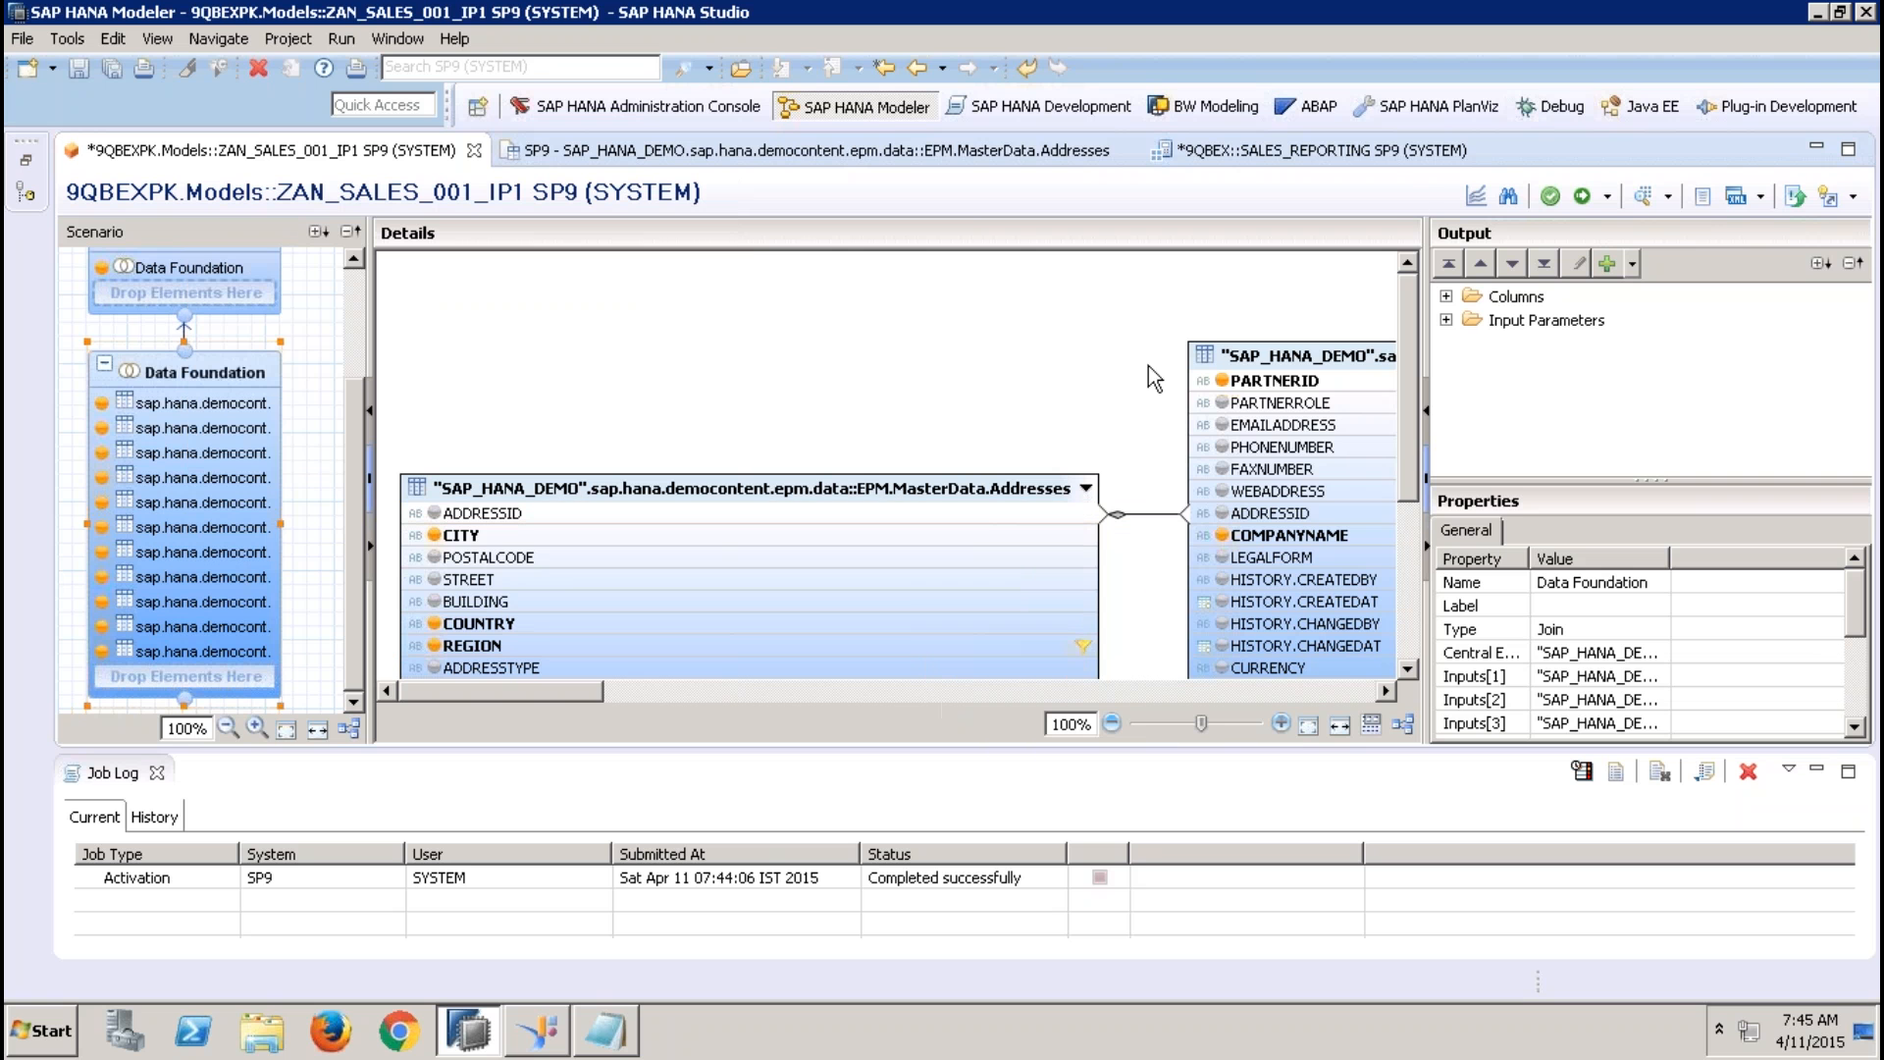
{"action": "left_click", "coordinate": [1580, 197]}
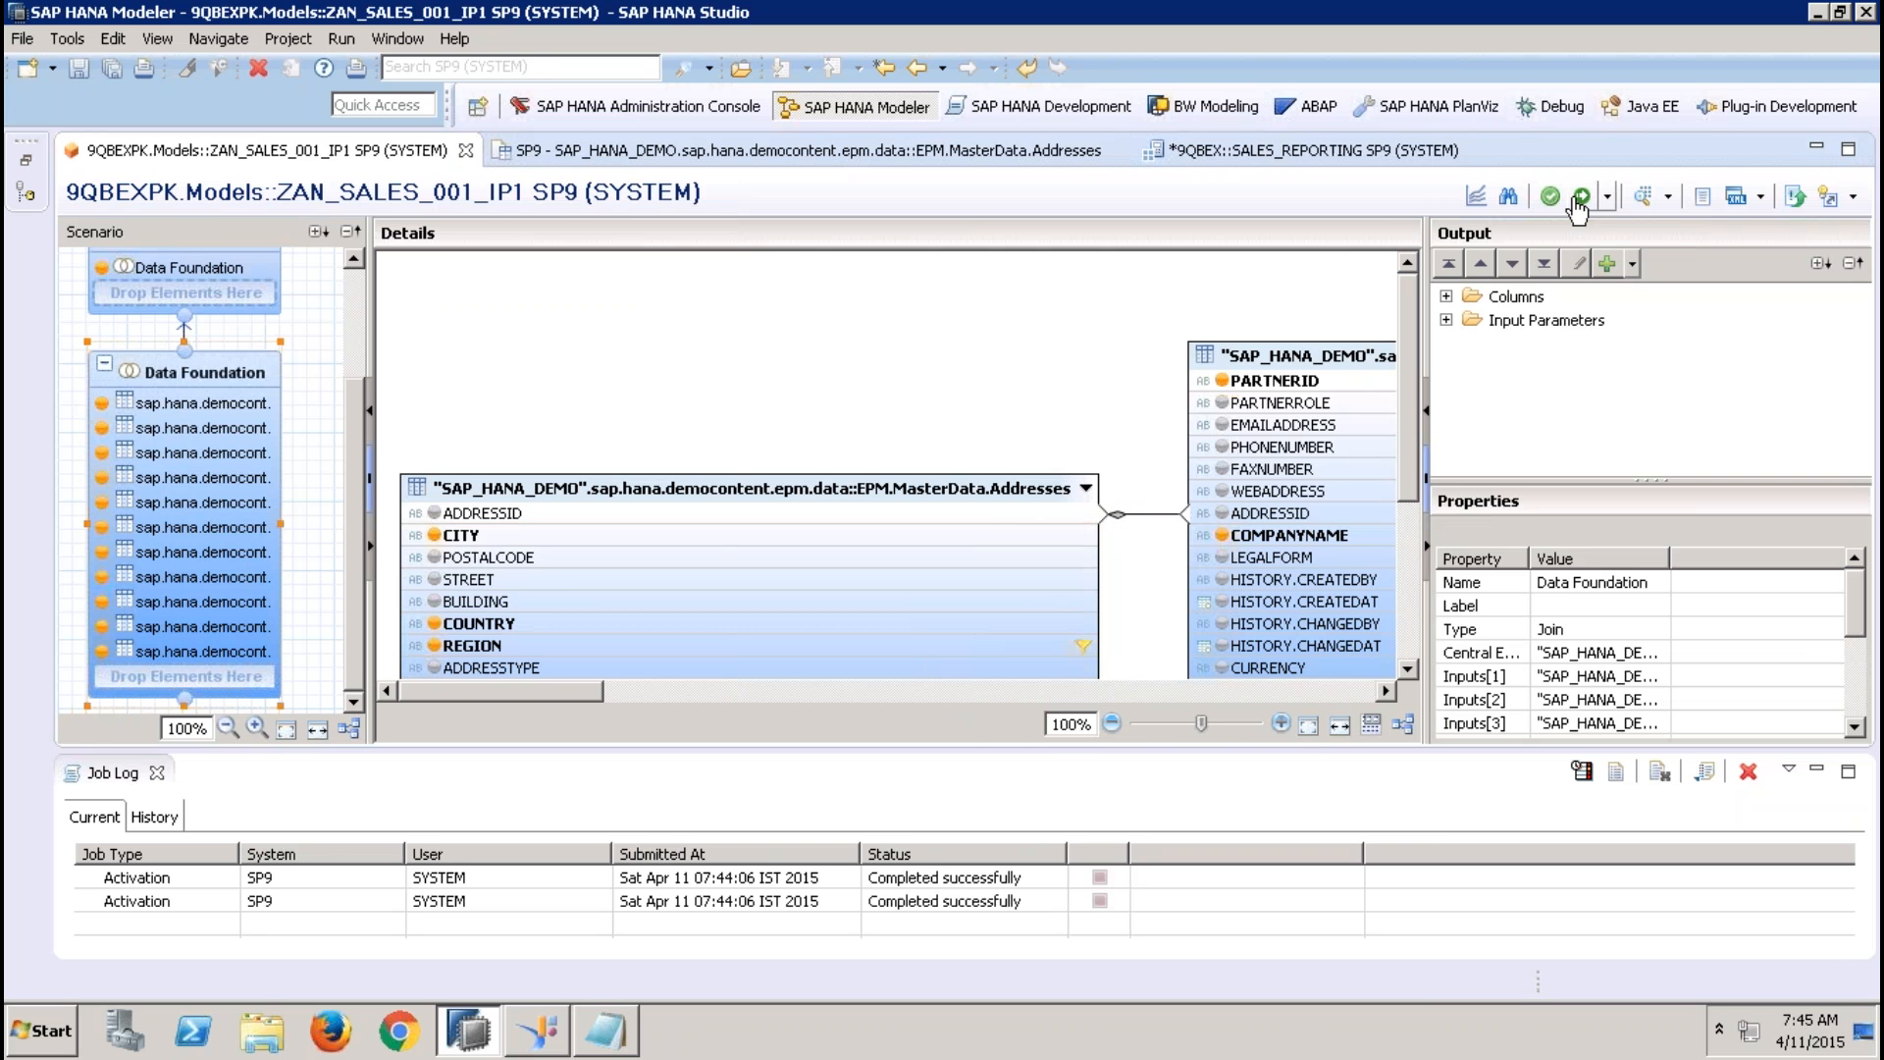
Run the view's data preview with the SALESTAXPER input parameter set to 13.36
{"action": "left_click", "coordinate": [1642, 199]}
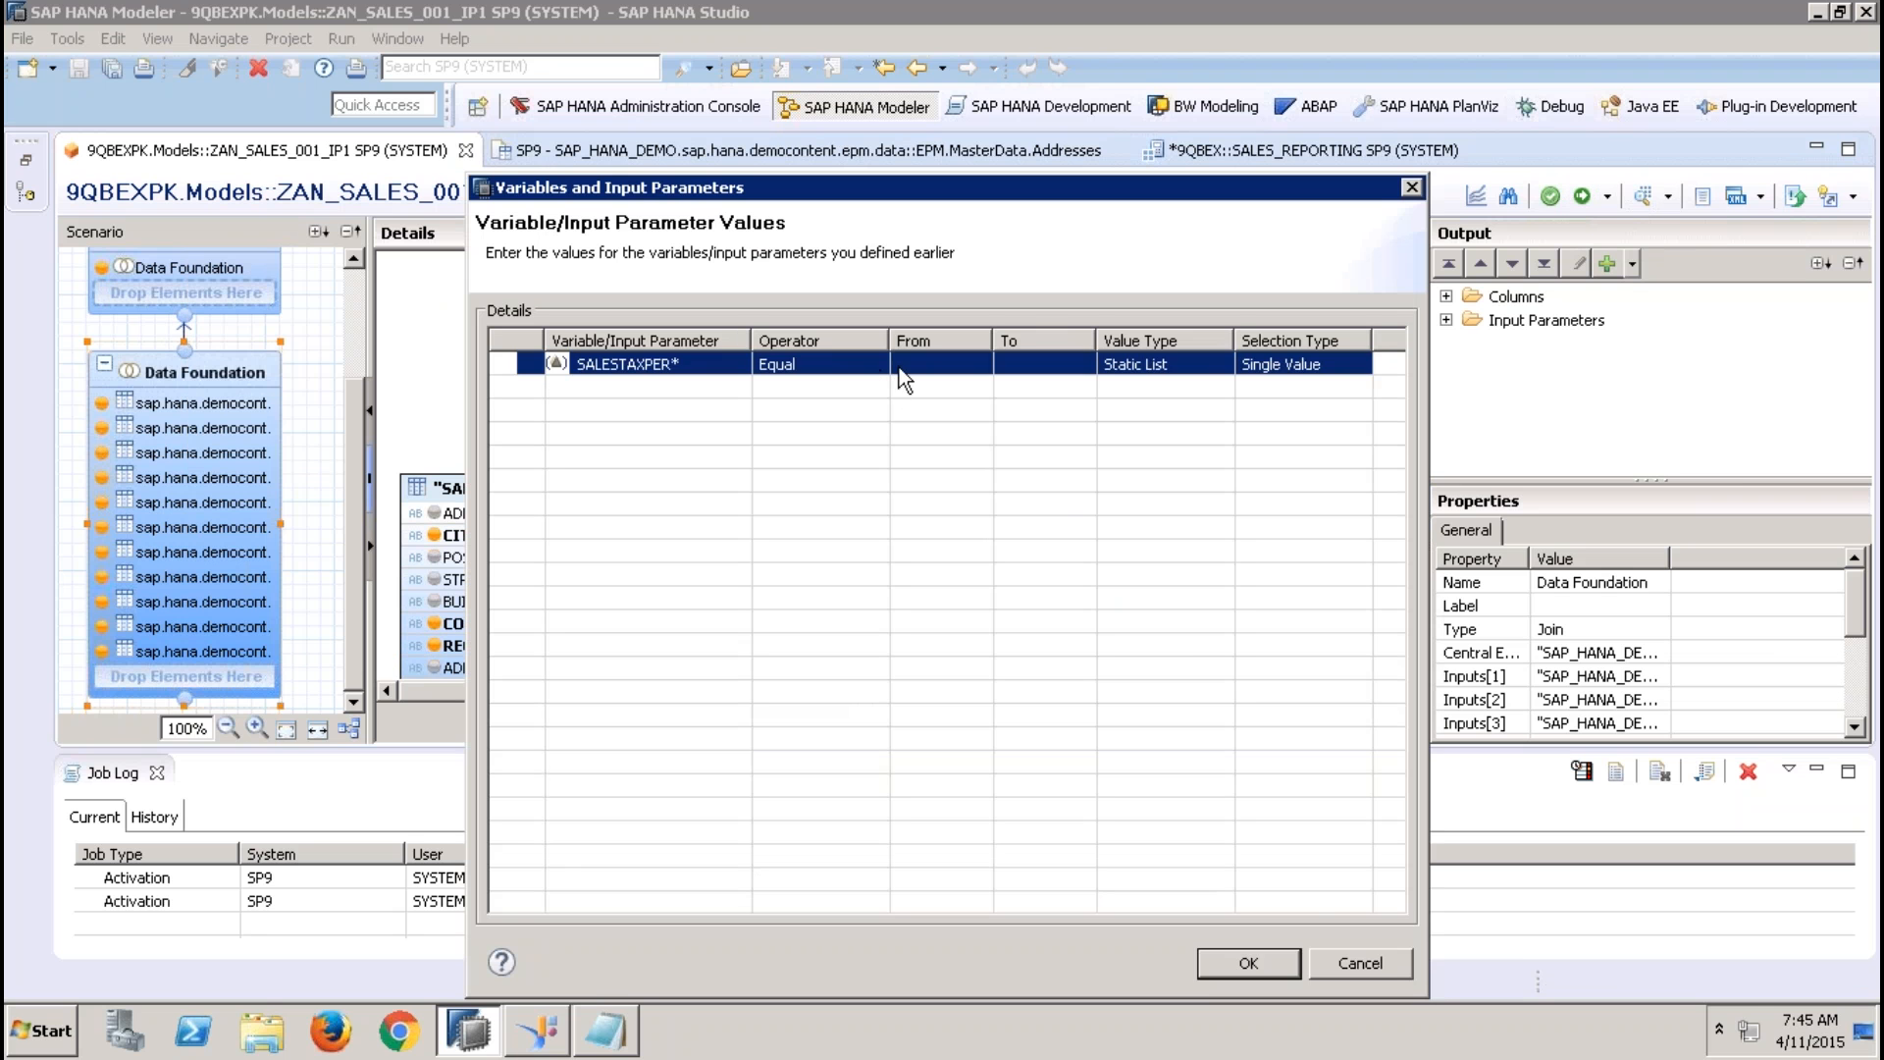
{"action": "left_click", "coordinate": [899, 367]}
{"action": "left_click", "coordinate": [980, 364]}
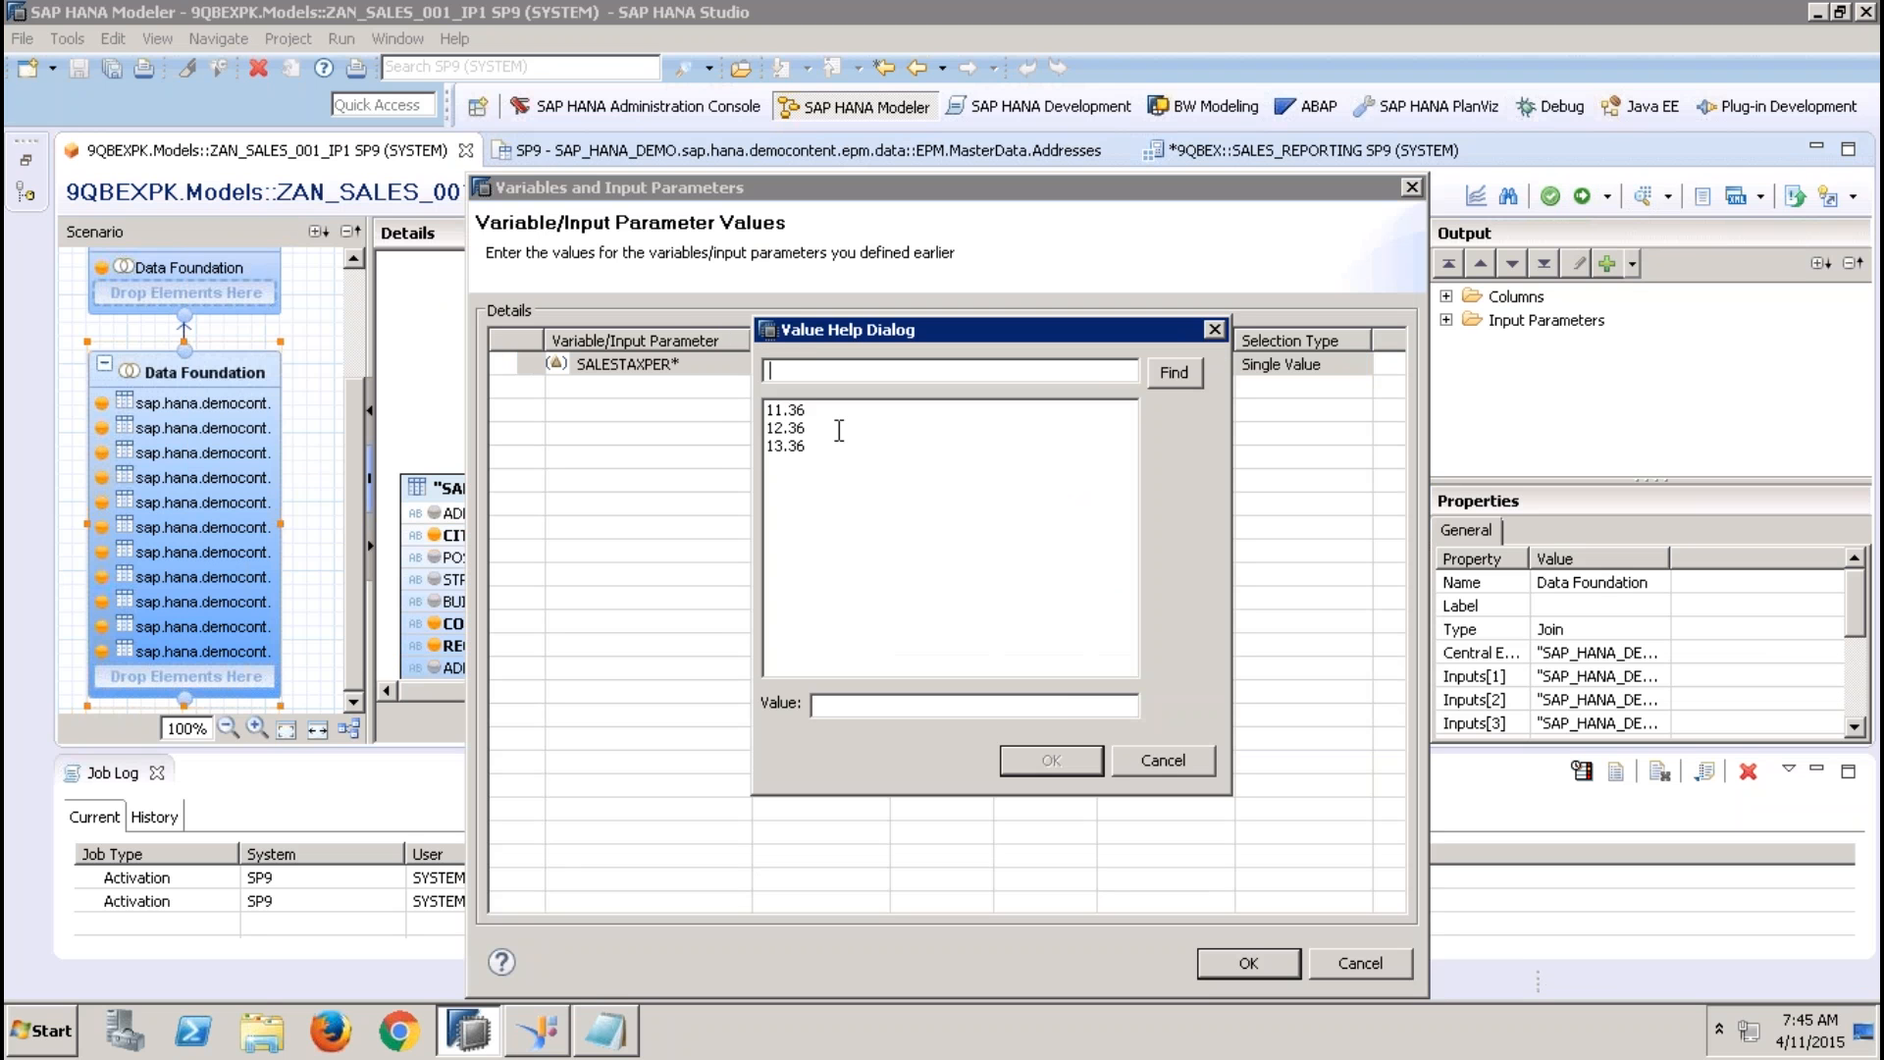
{"action": "double_click", "coordinate": [791, 442]}
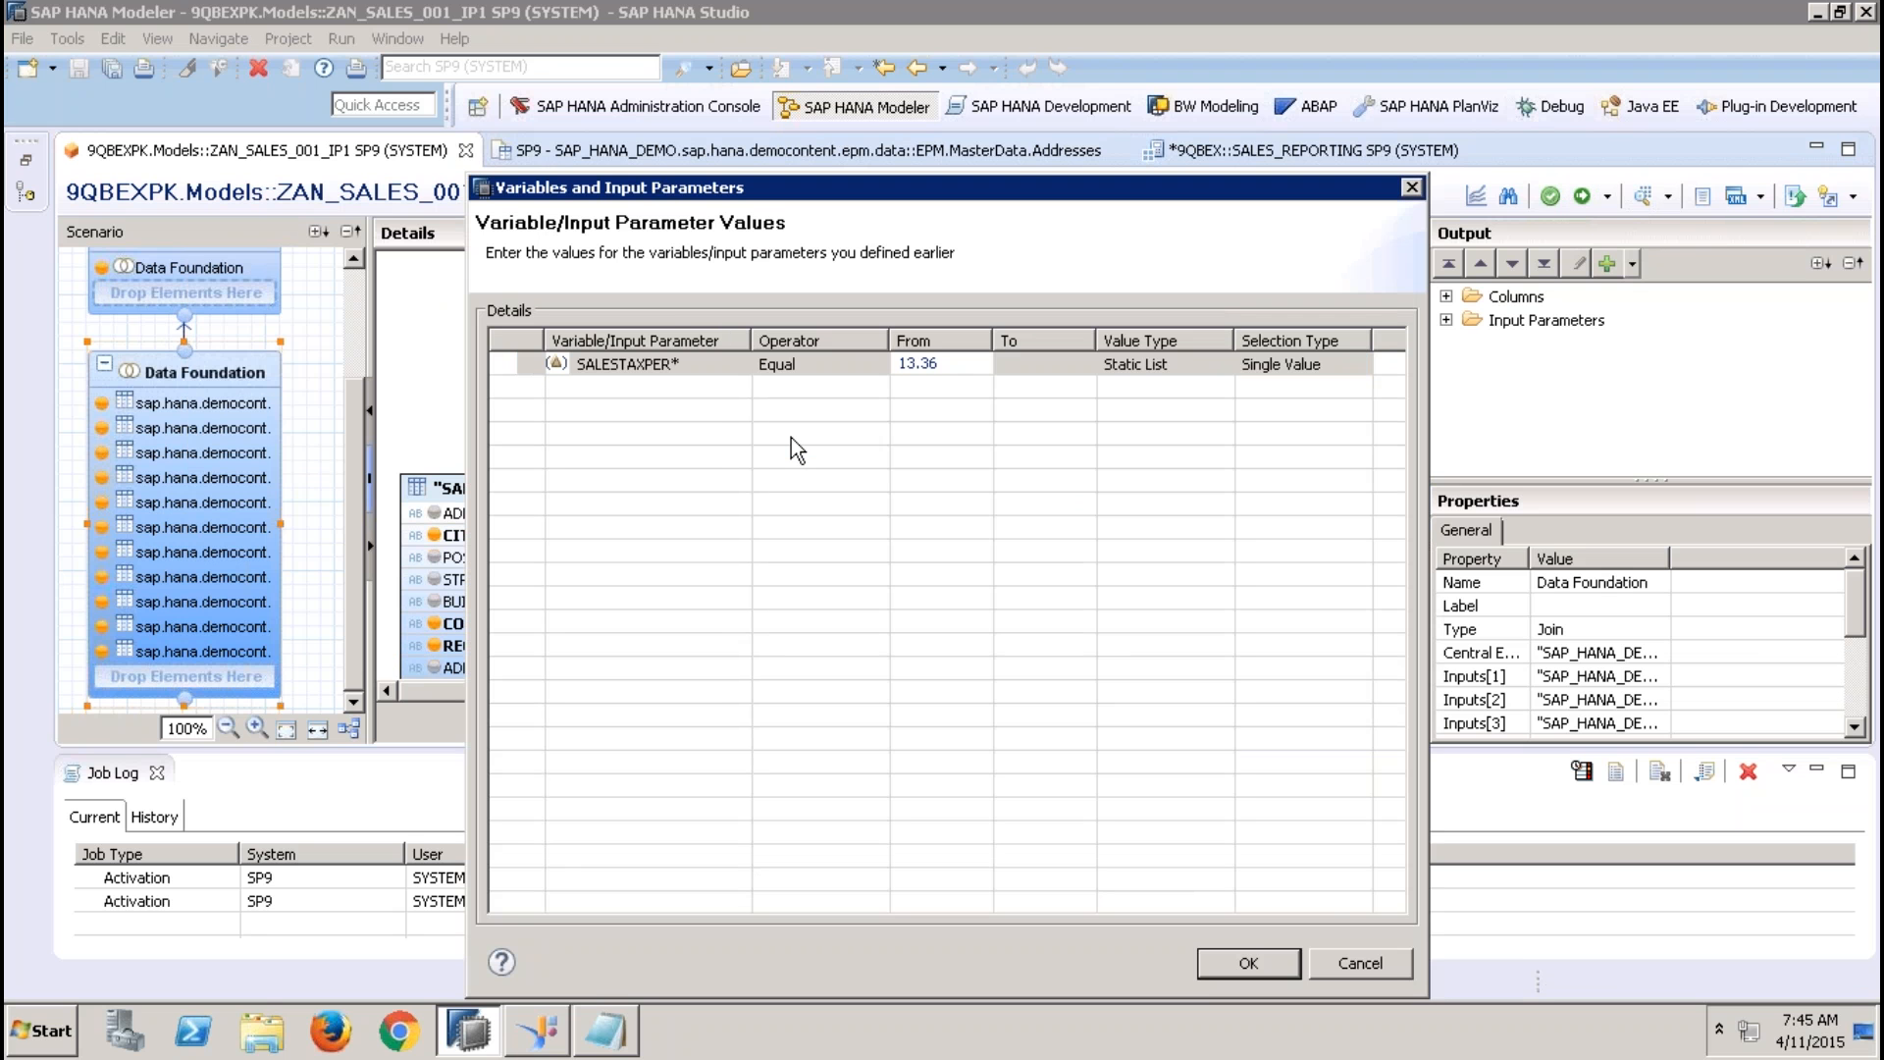
{"action": "left_click", "coordinate": [1244, 956]}
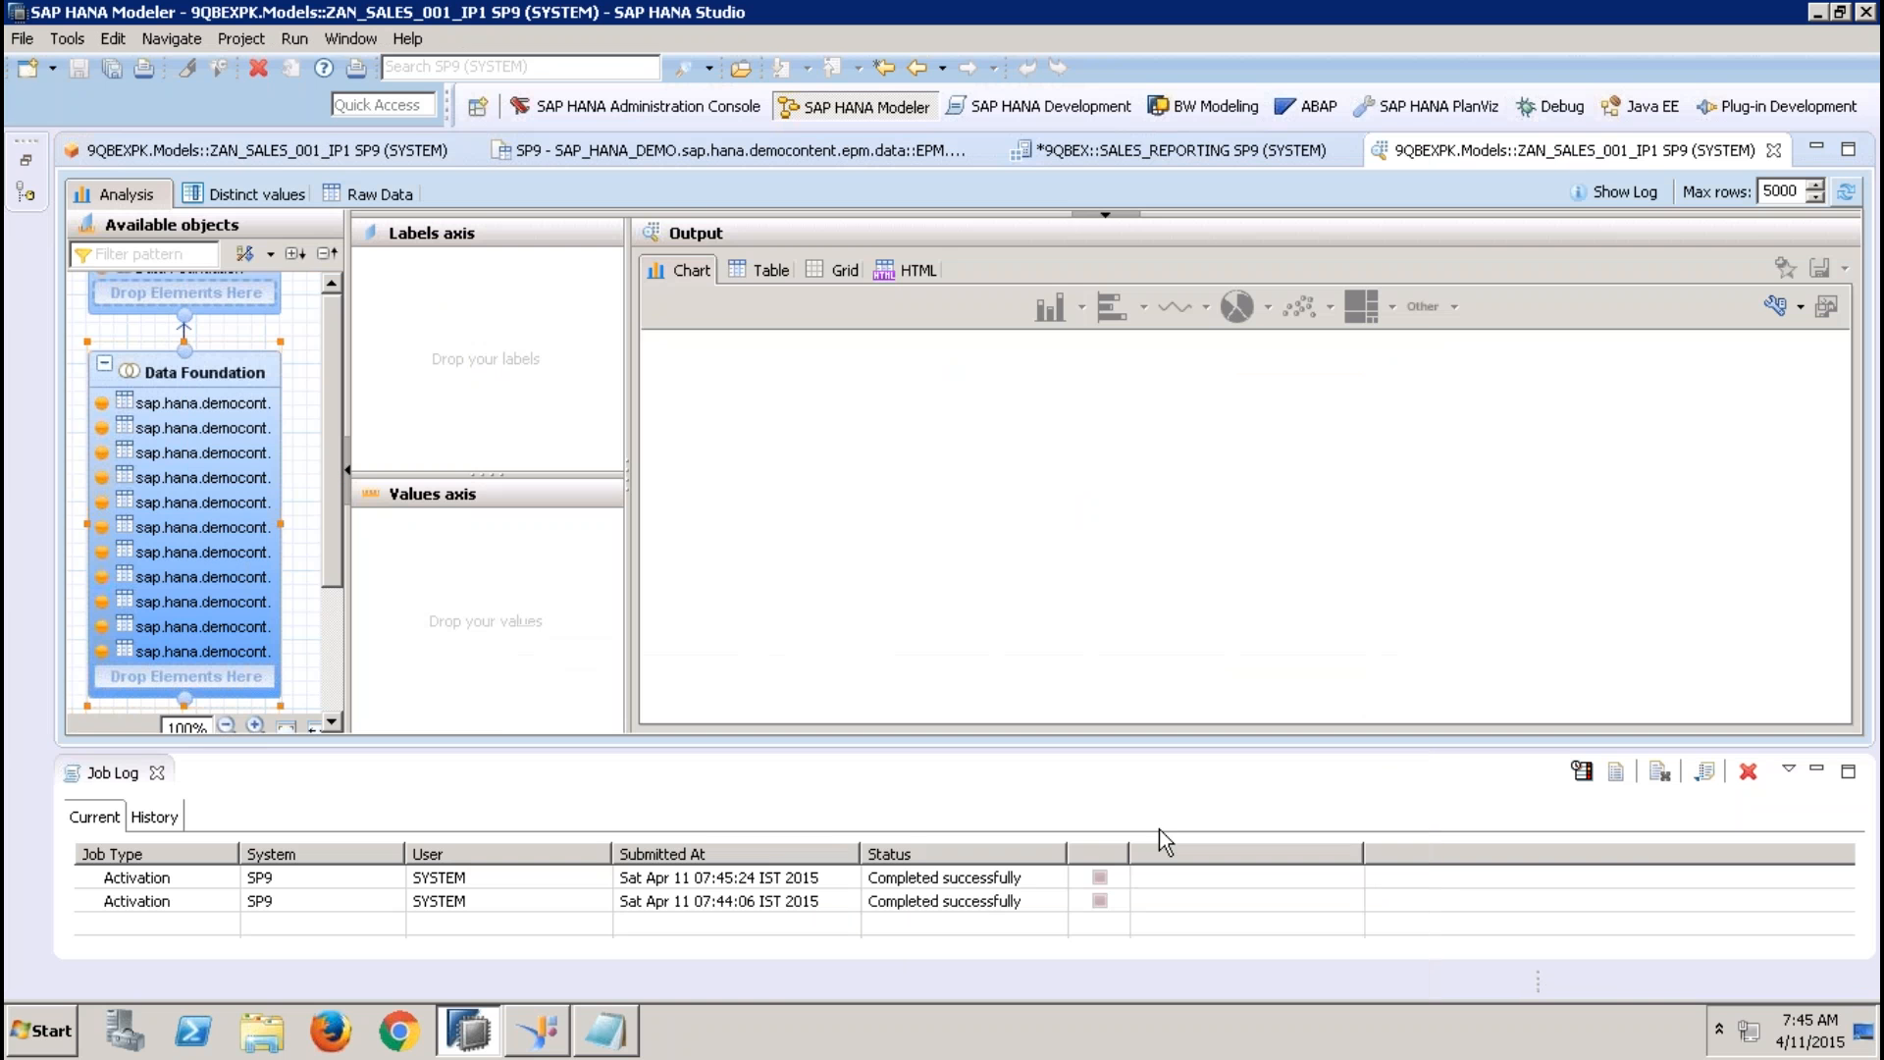
Examine the REGION values in the preview's raw data and in an analysis table with REGION on the labels axis
{"action": "left_click", "coordinate": [353, 194]}
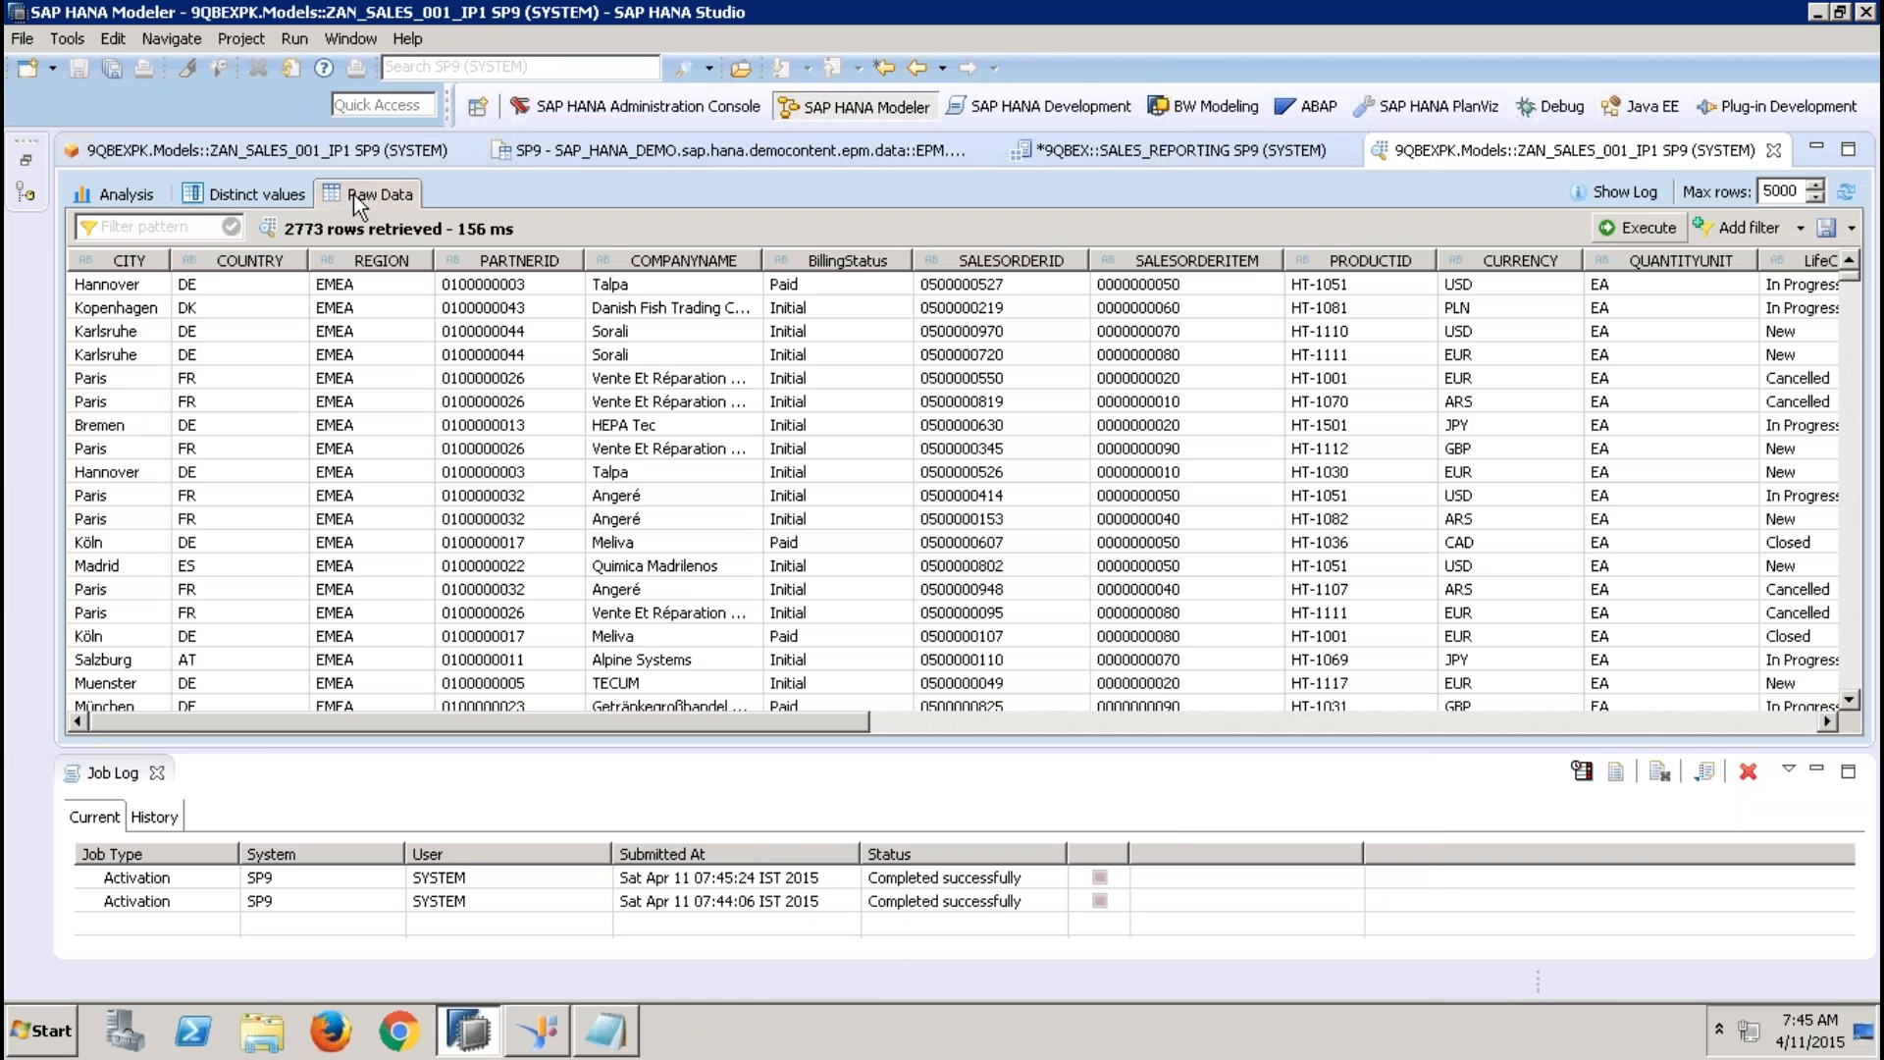
{"action": "left_click", "coordinate": [414, 283]}
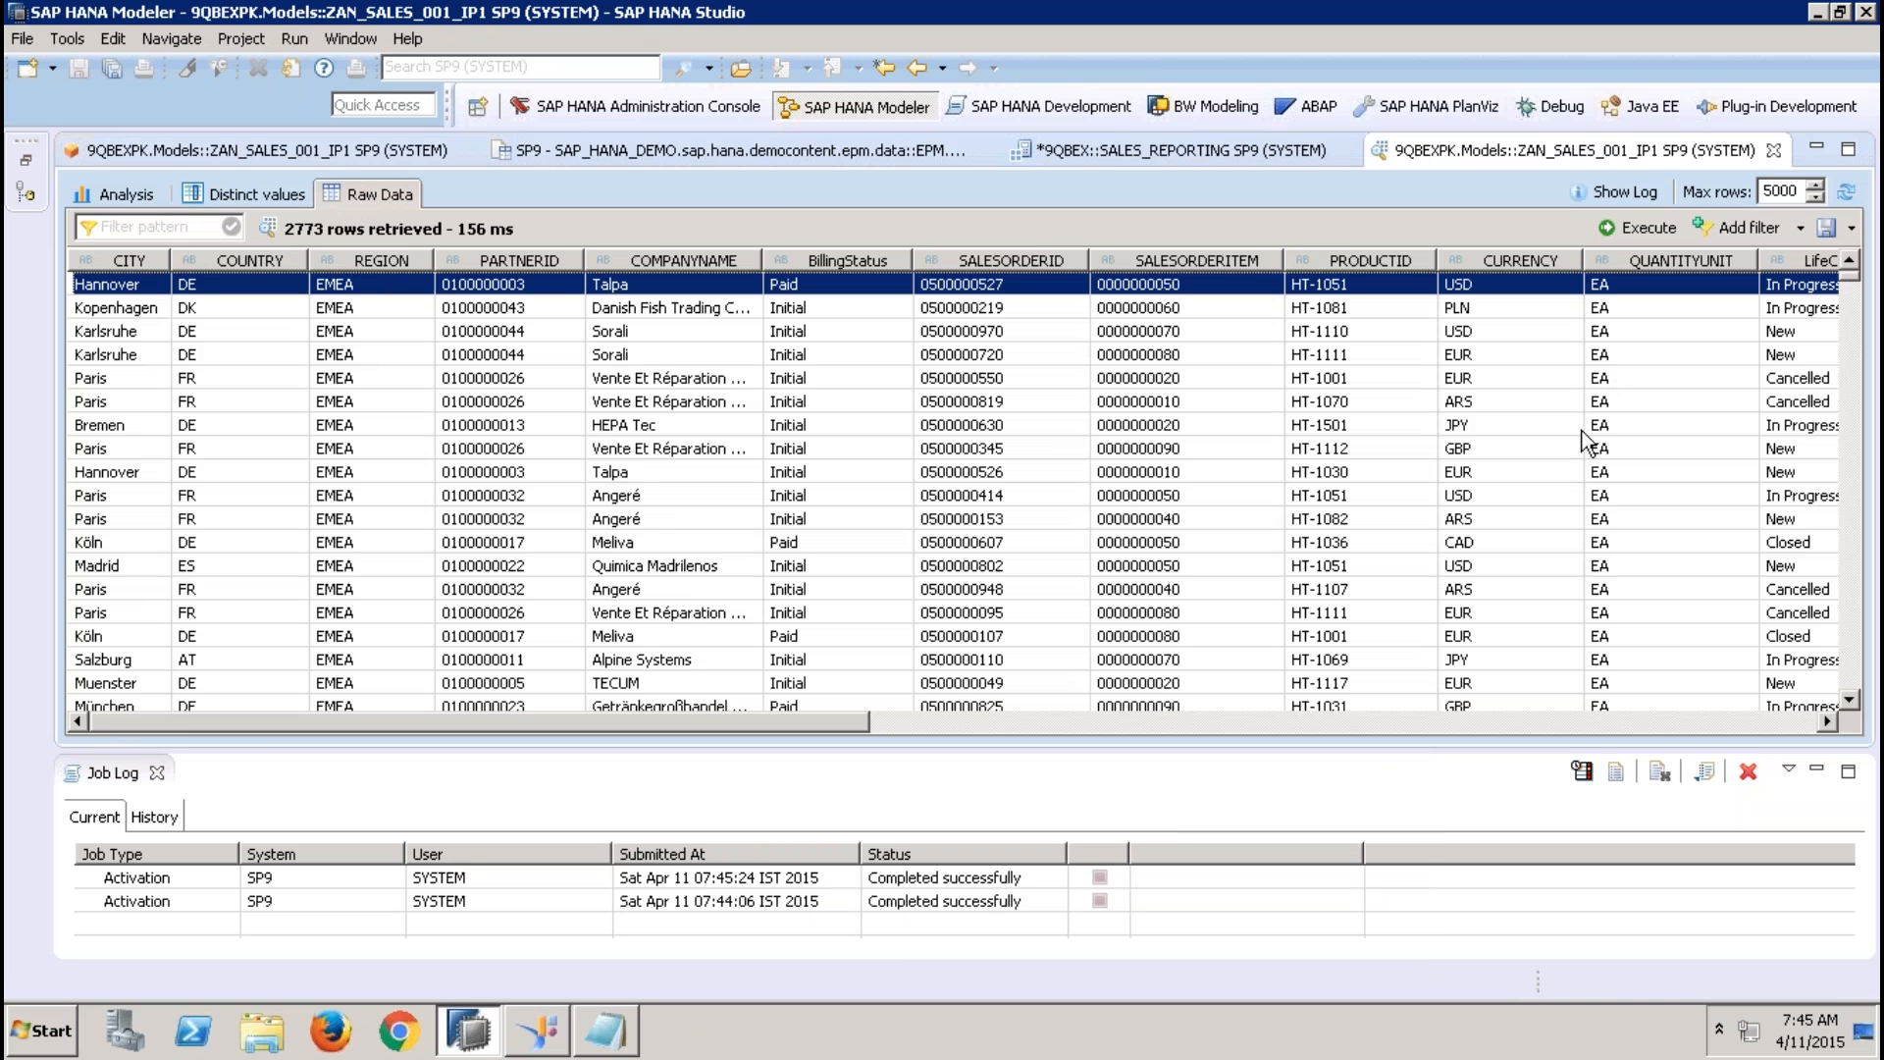
{"action": "left_click", "coordinate": [1850, 373]}
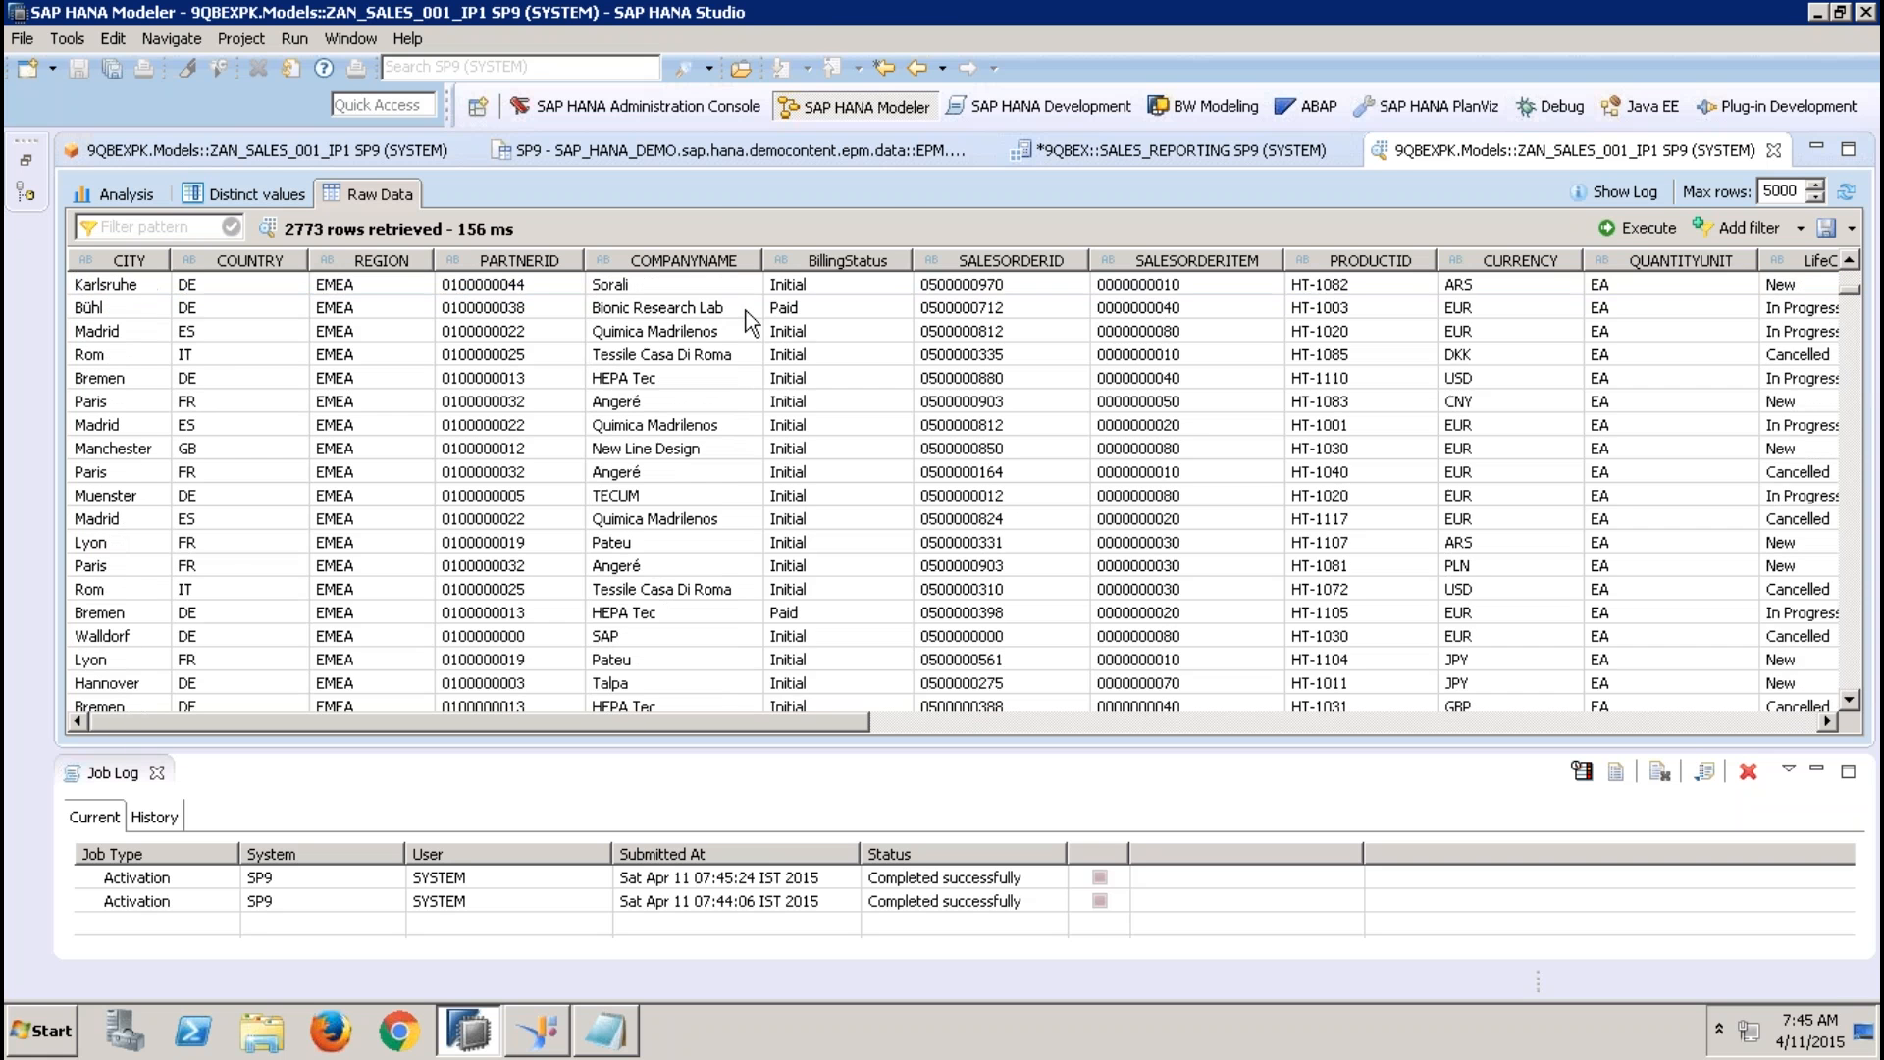
{"action": "left_click", "coordinate": [114, 190]}
{"action": "left_click_drag", "start_coordinate": [179, 354], "coordinate": [588, 286]}
{"action": "left_click", "coordinate": [766, 267]}
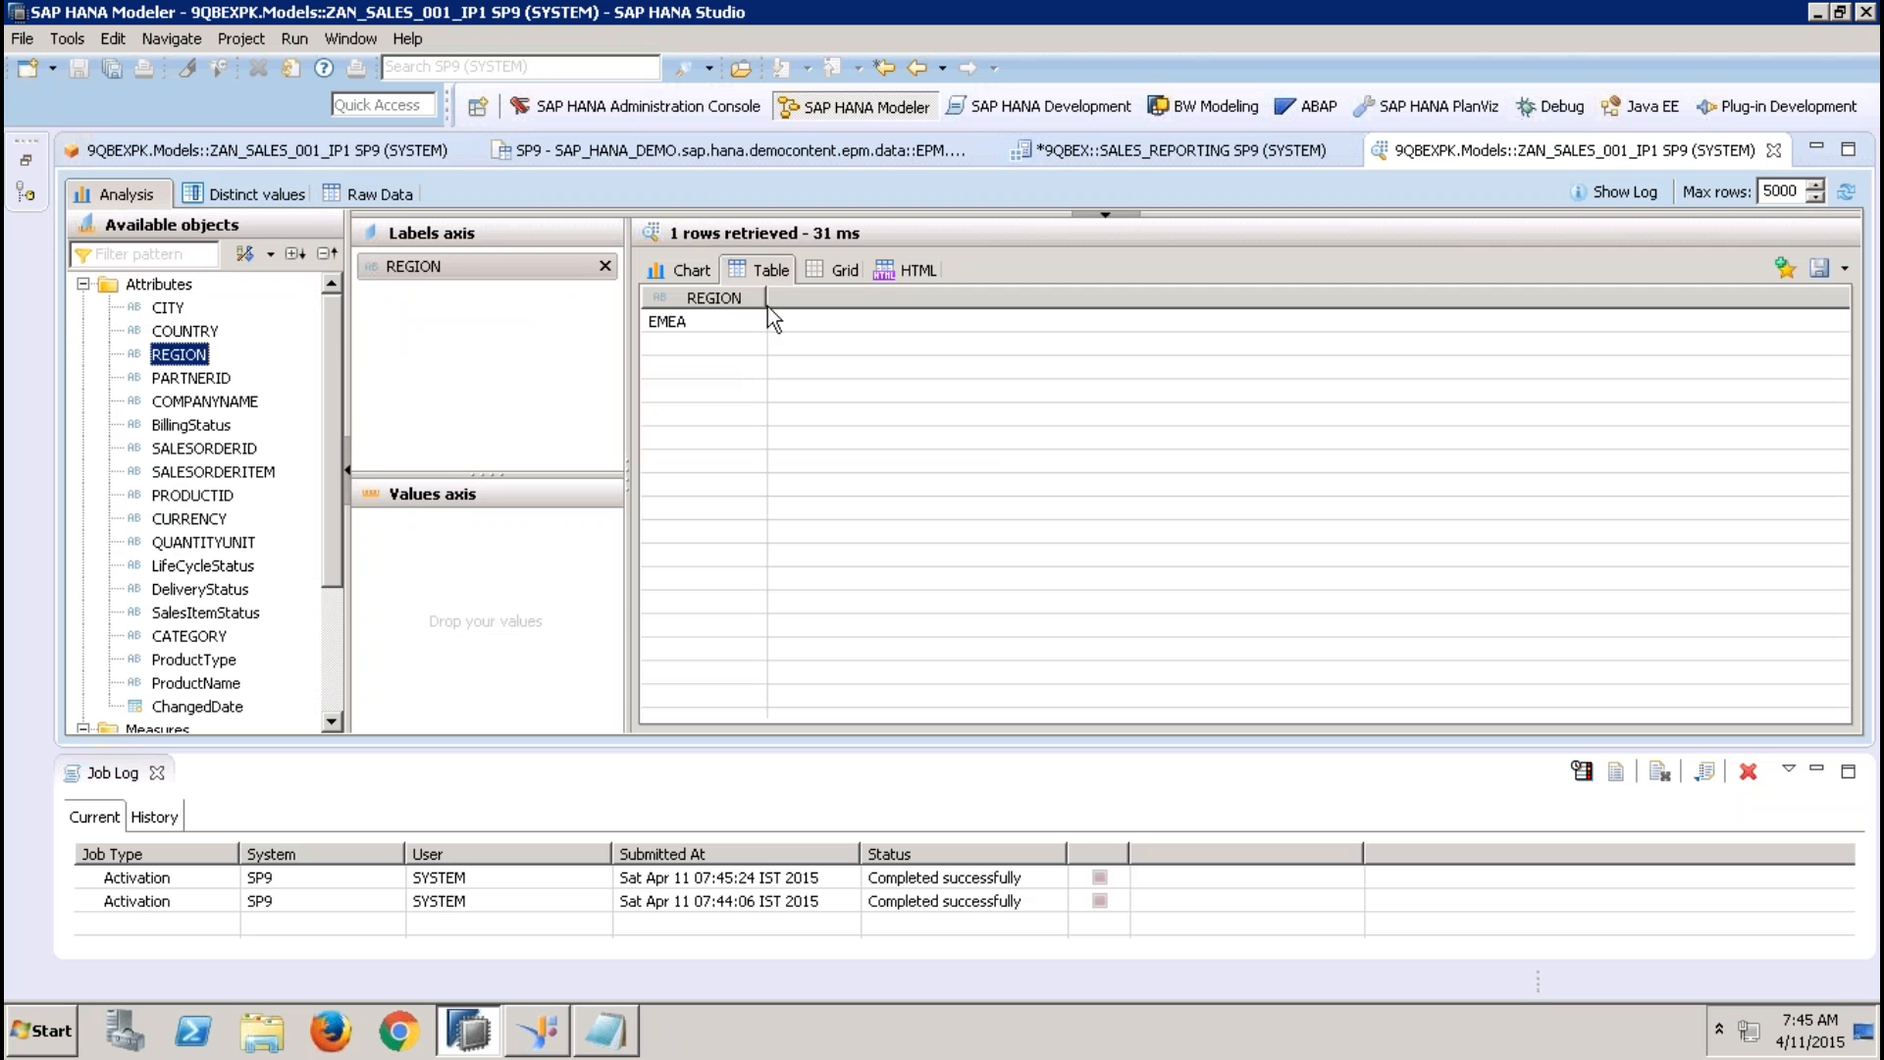
{"action": "left_click", "coordinate": [693, 326]}
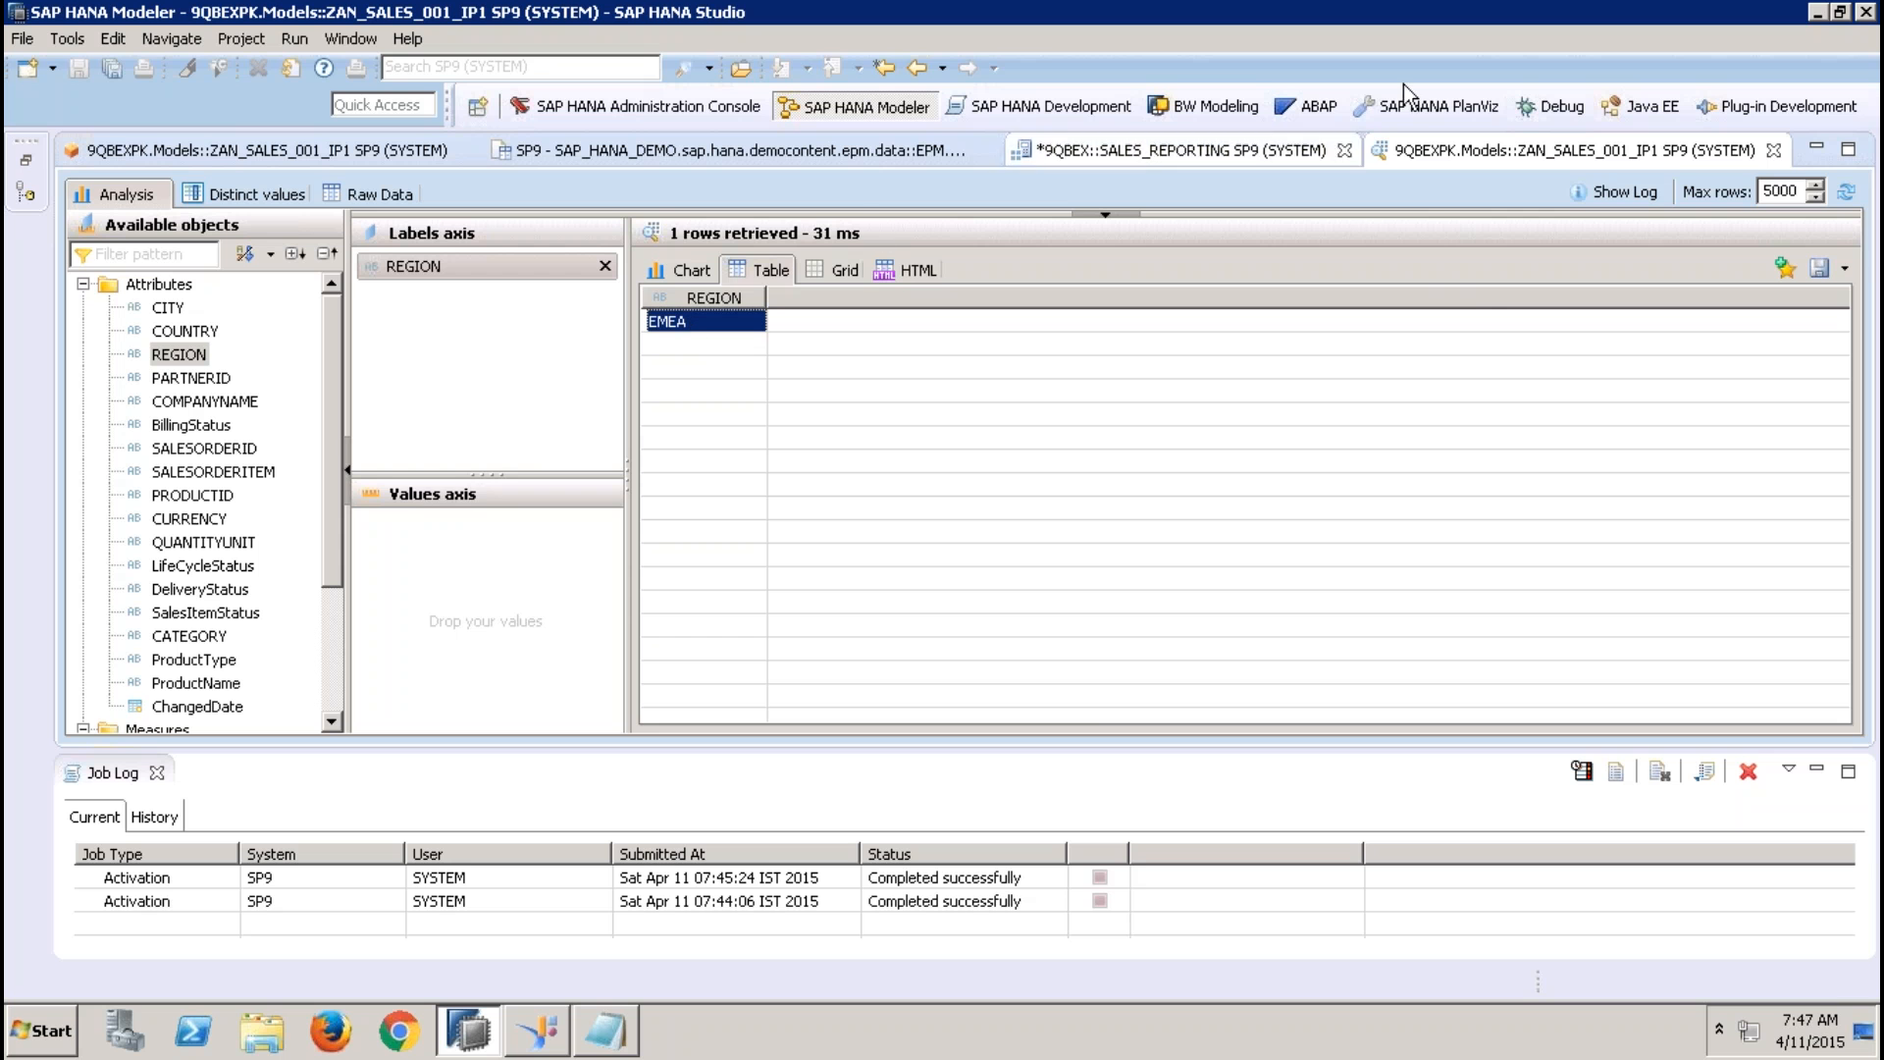
Close the data preview, the SALES_REPORTING view and the Addresses table content, leaving only ZAN_SALES_001_IP1 open
{"action": "left_click", "coordinate": [1774, 150]}
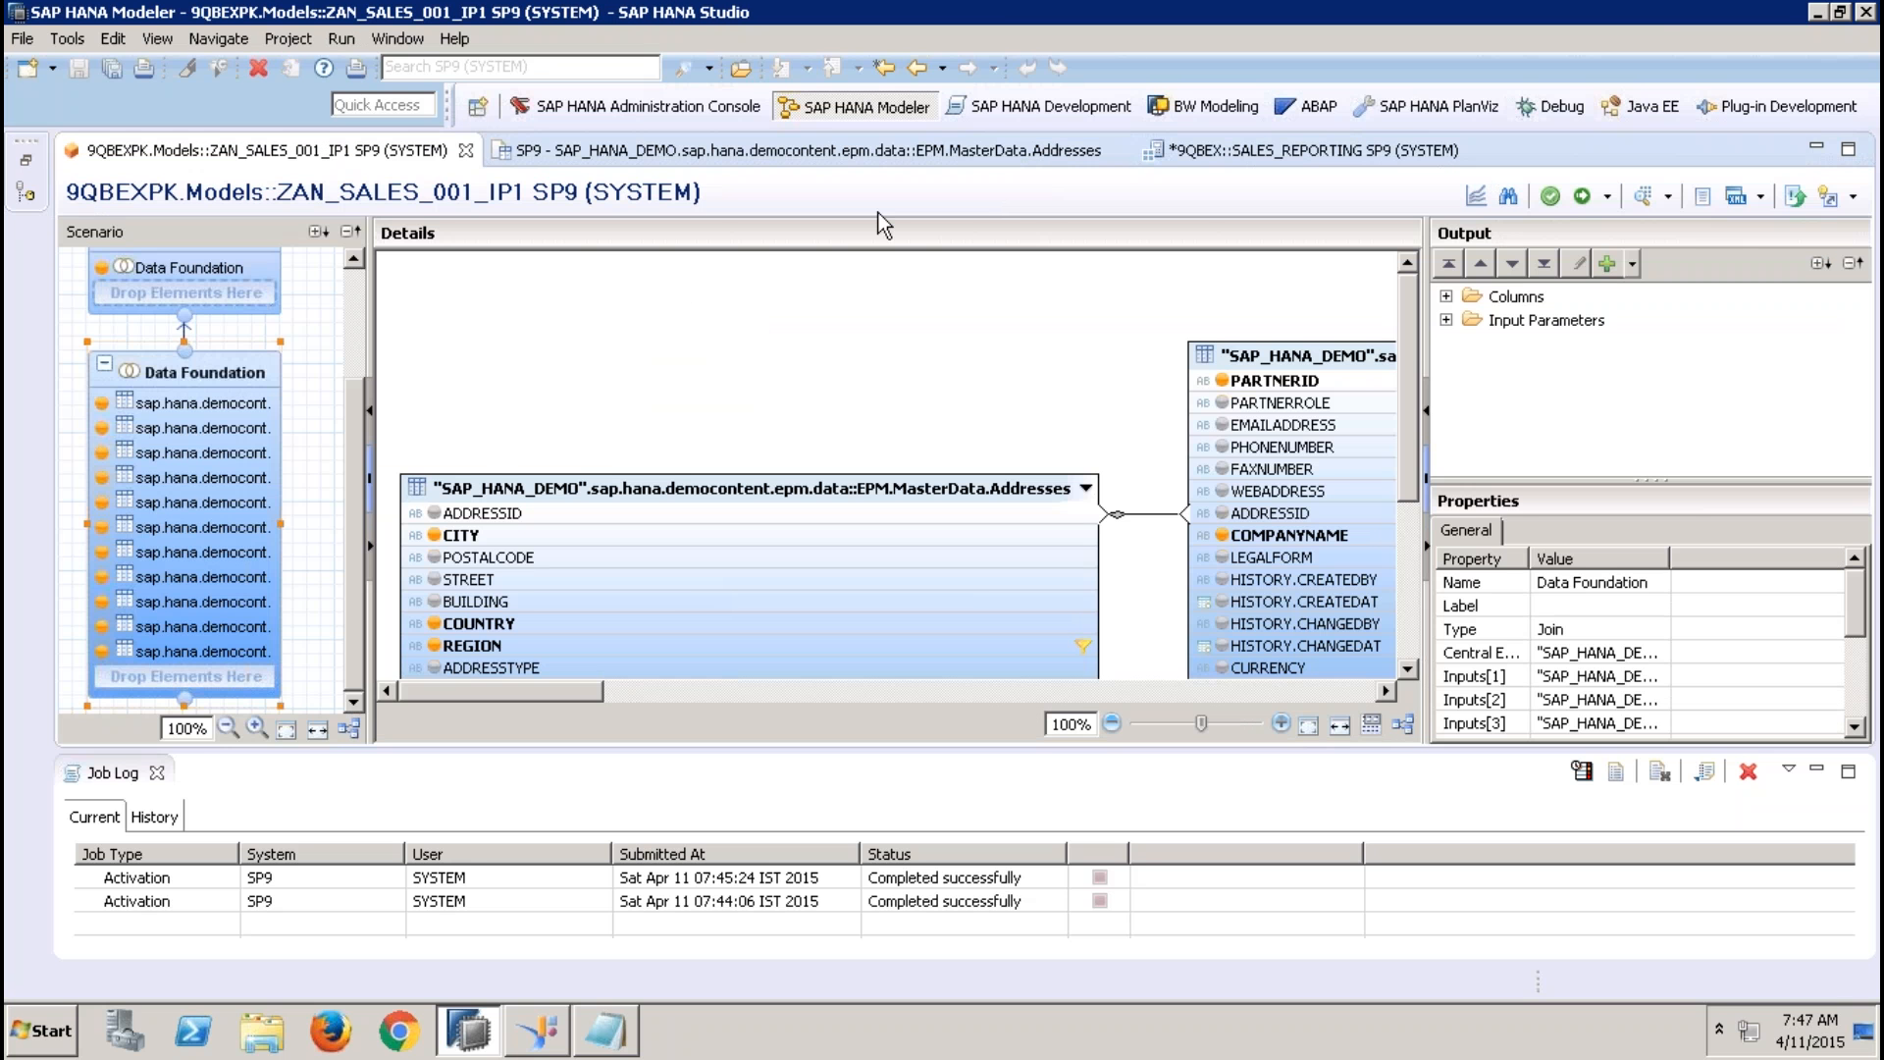
{"action": "left_click", "coordinate": [1476, 150]}
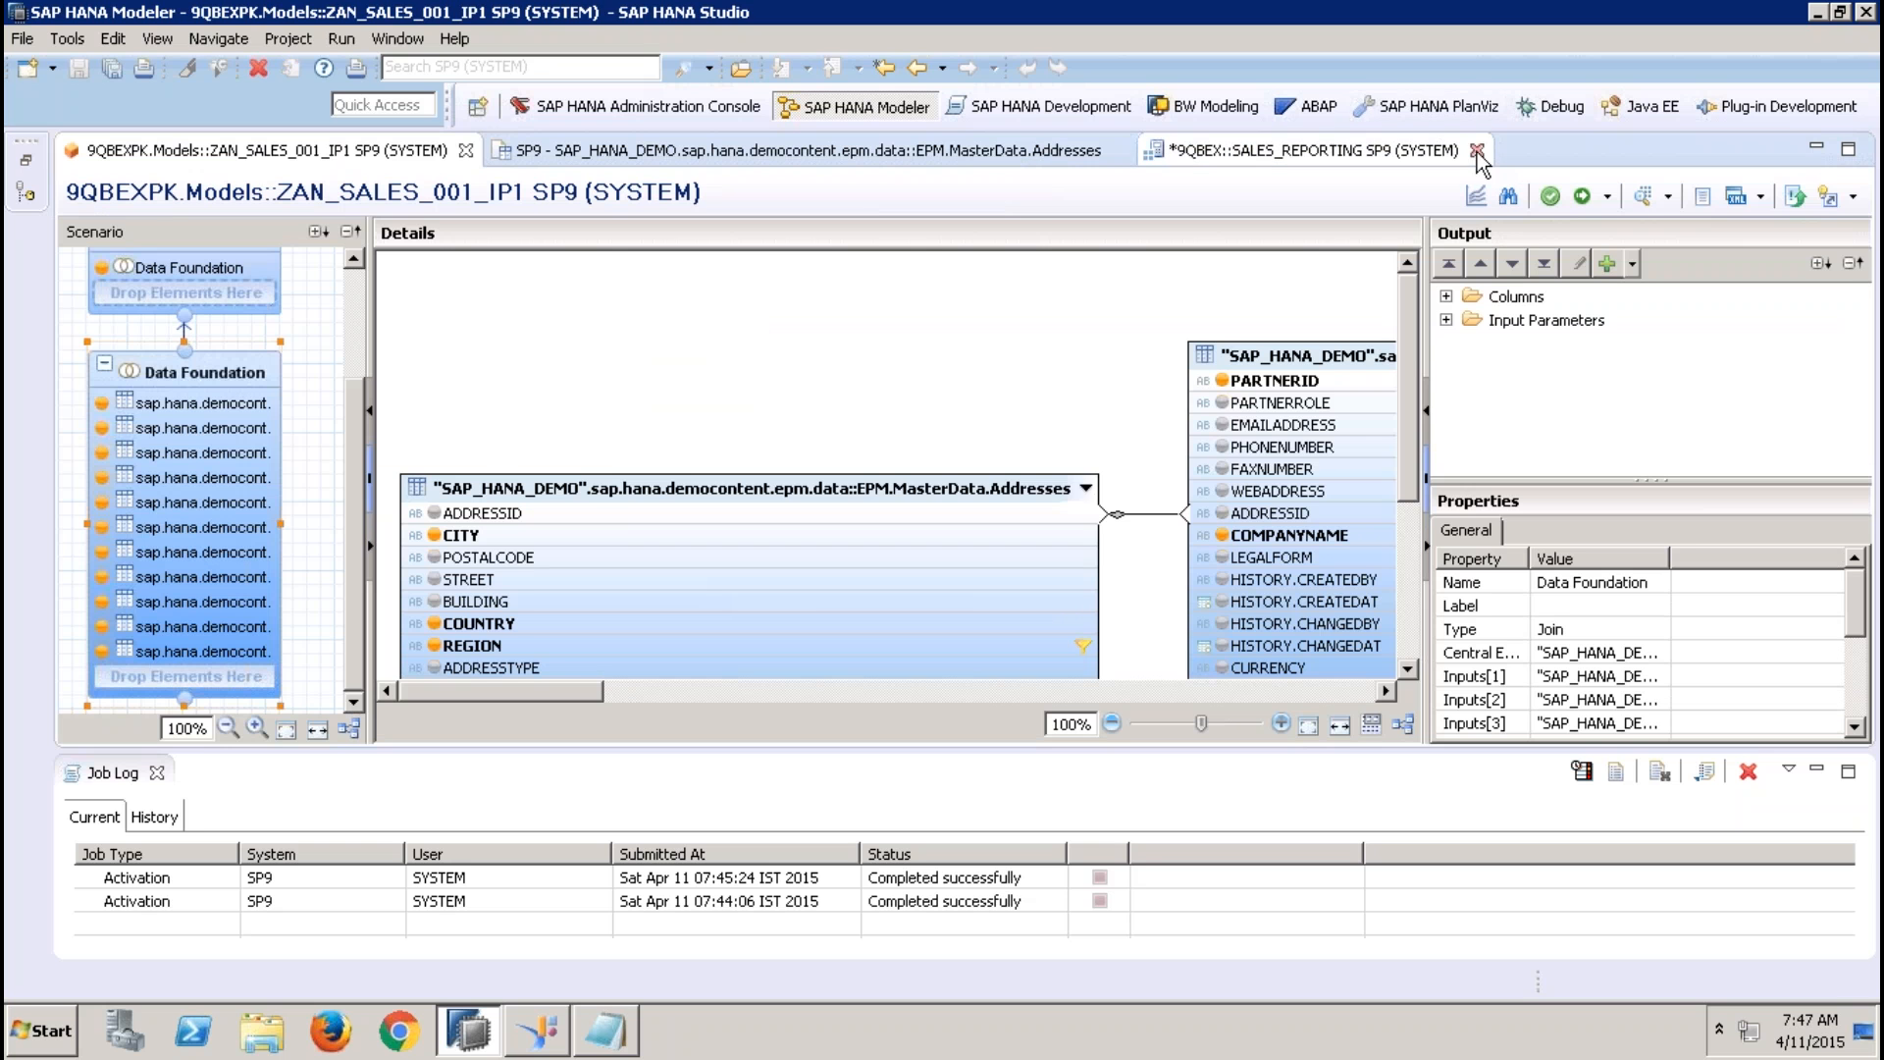
{"action": "left_click", "coordinate": [1064, 523]}
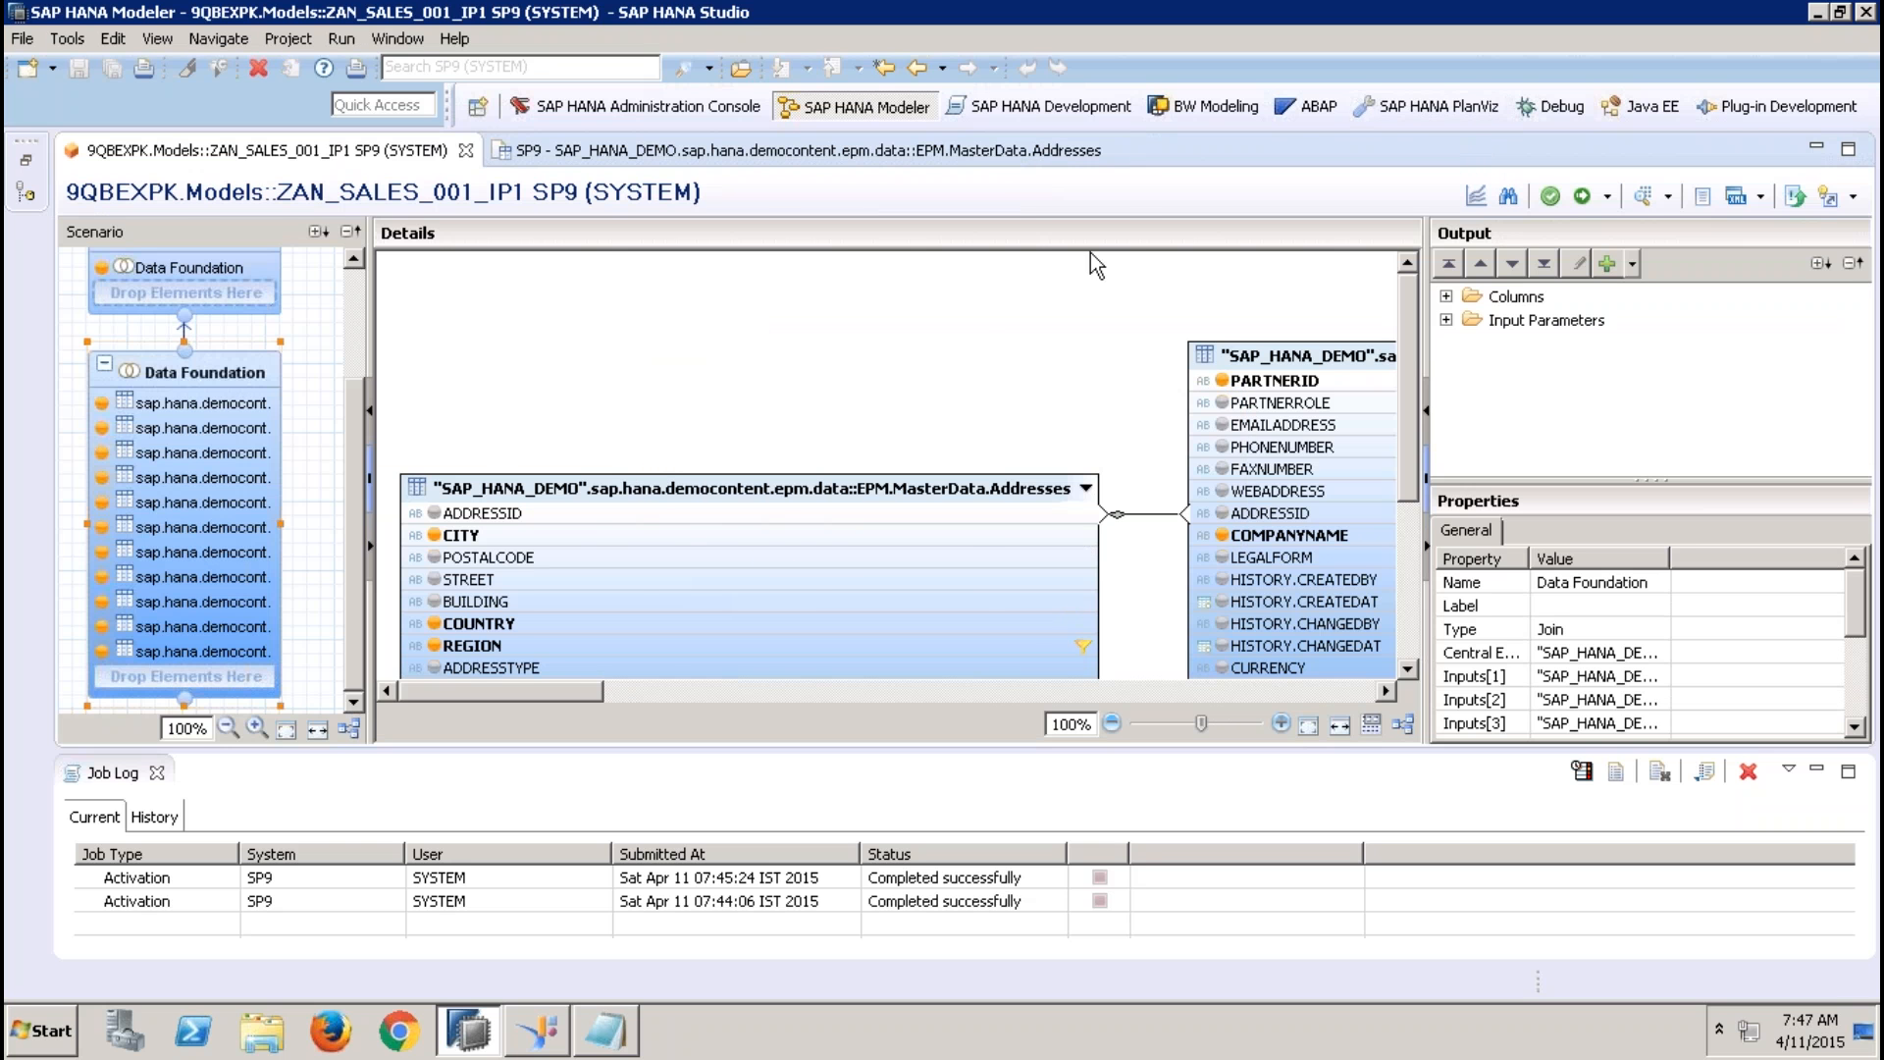
{"action": "left_click", "coordinate": [1060, 150]}
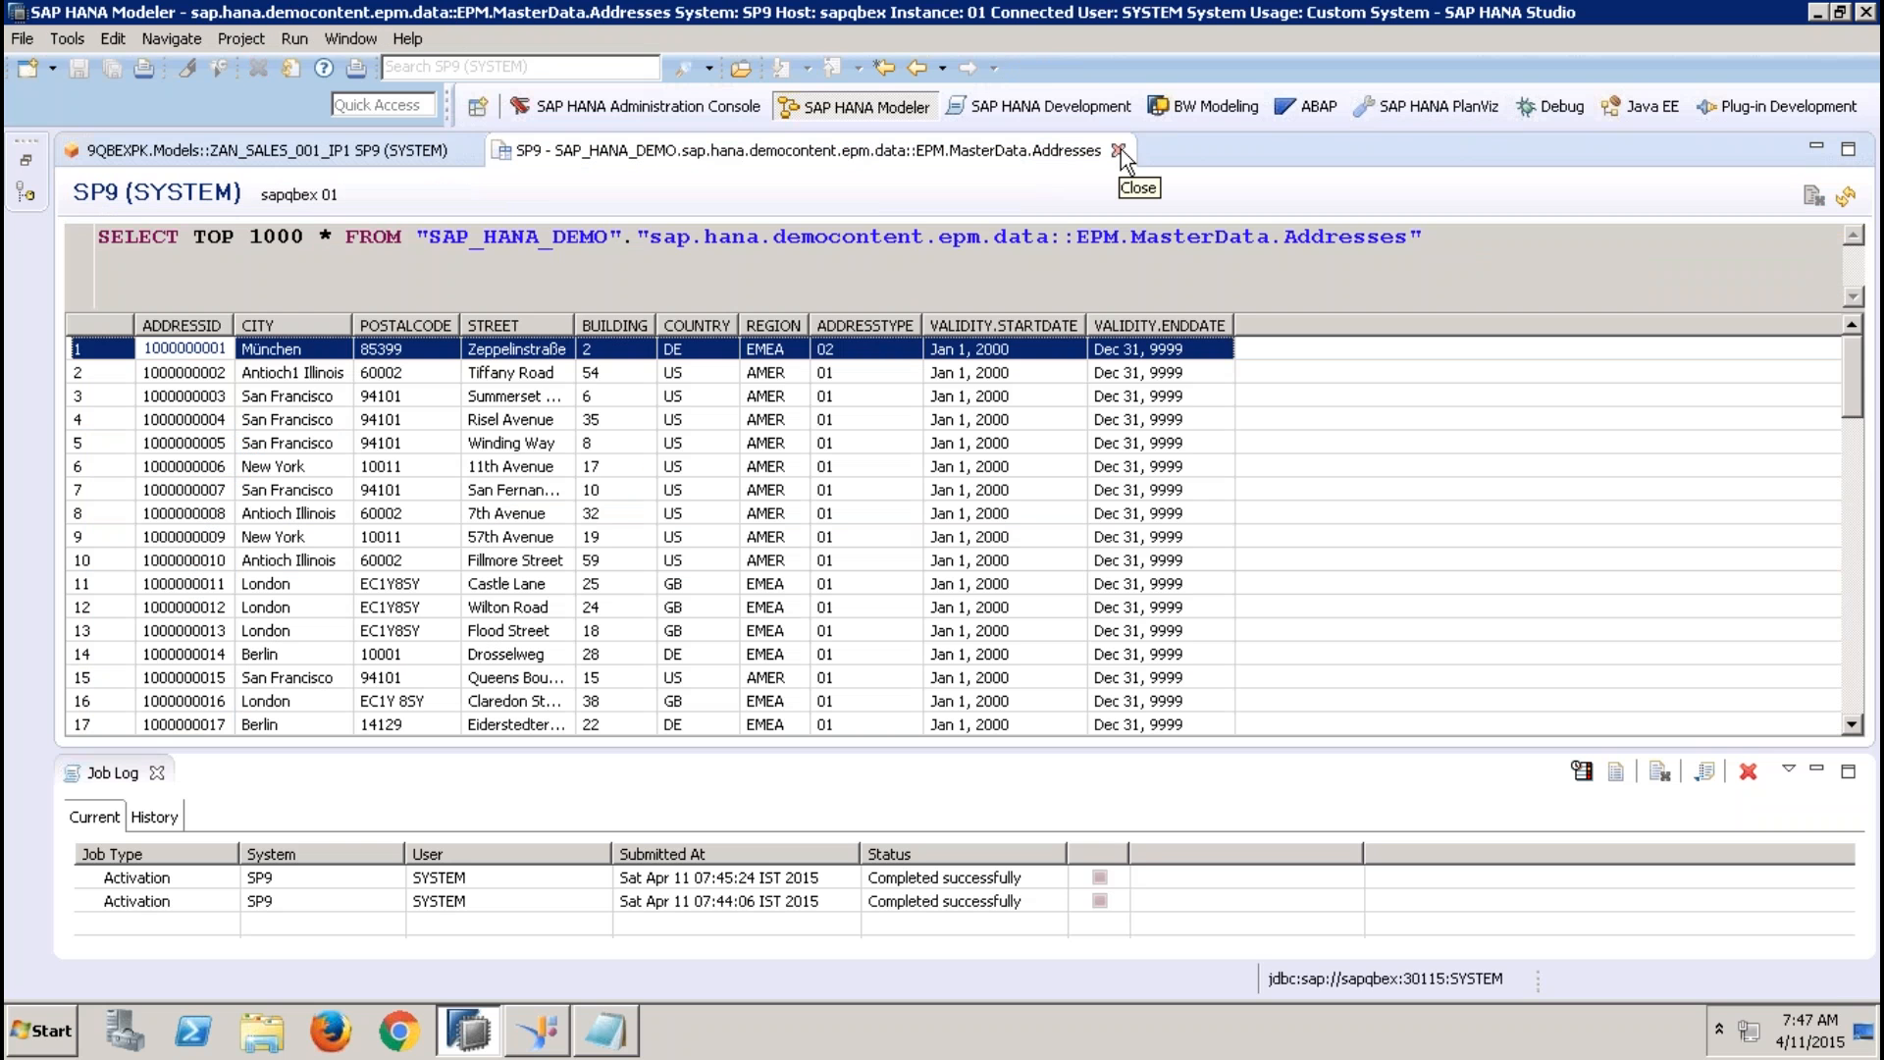
{"action": "left_click", "coordinate": [1119, 150]}
Change the zfgdfh input parameter in Semantics to the parameter type Column with REGION as its reference column
{"action": "scroll", "coordinate": [353, 285], "scroll_direction": "up", "scroll_amount": 3}
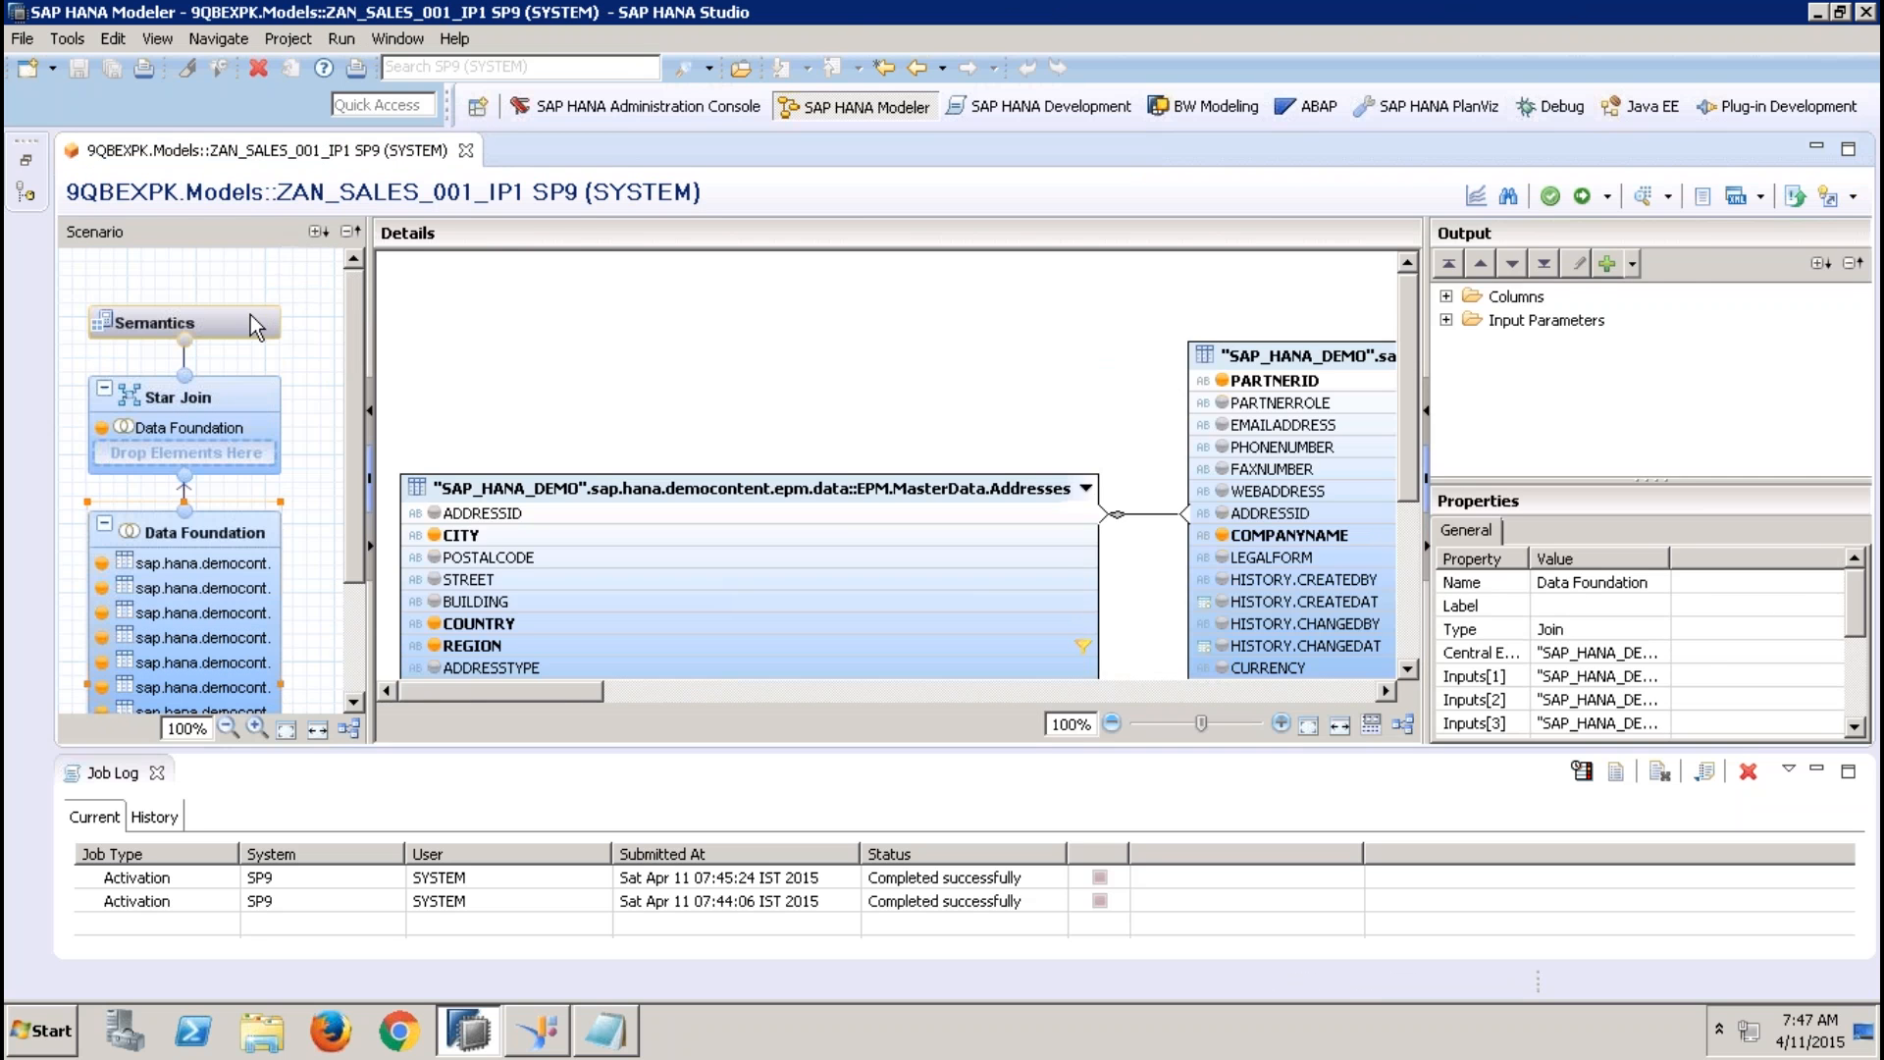
{"action": "left_click", "coordinate": [251, 315]}
{"action": "left_click", "coordinate": [775, 395]}
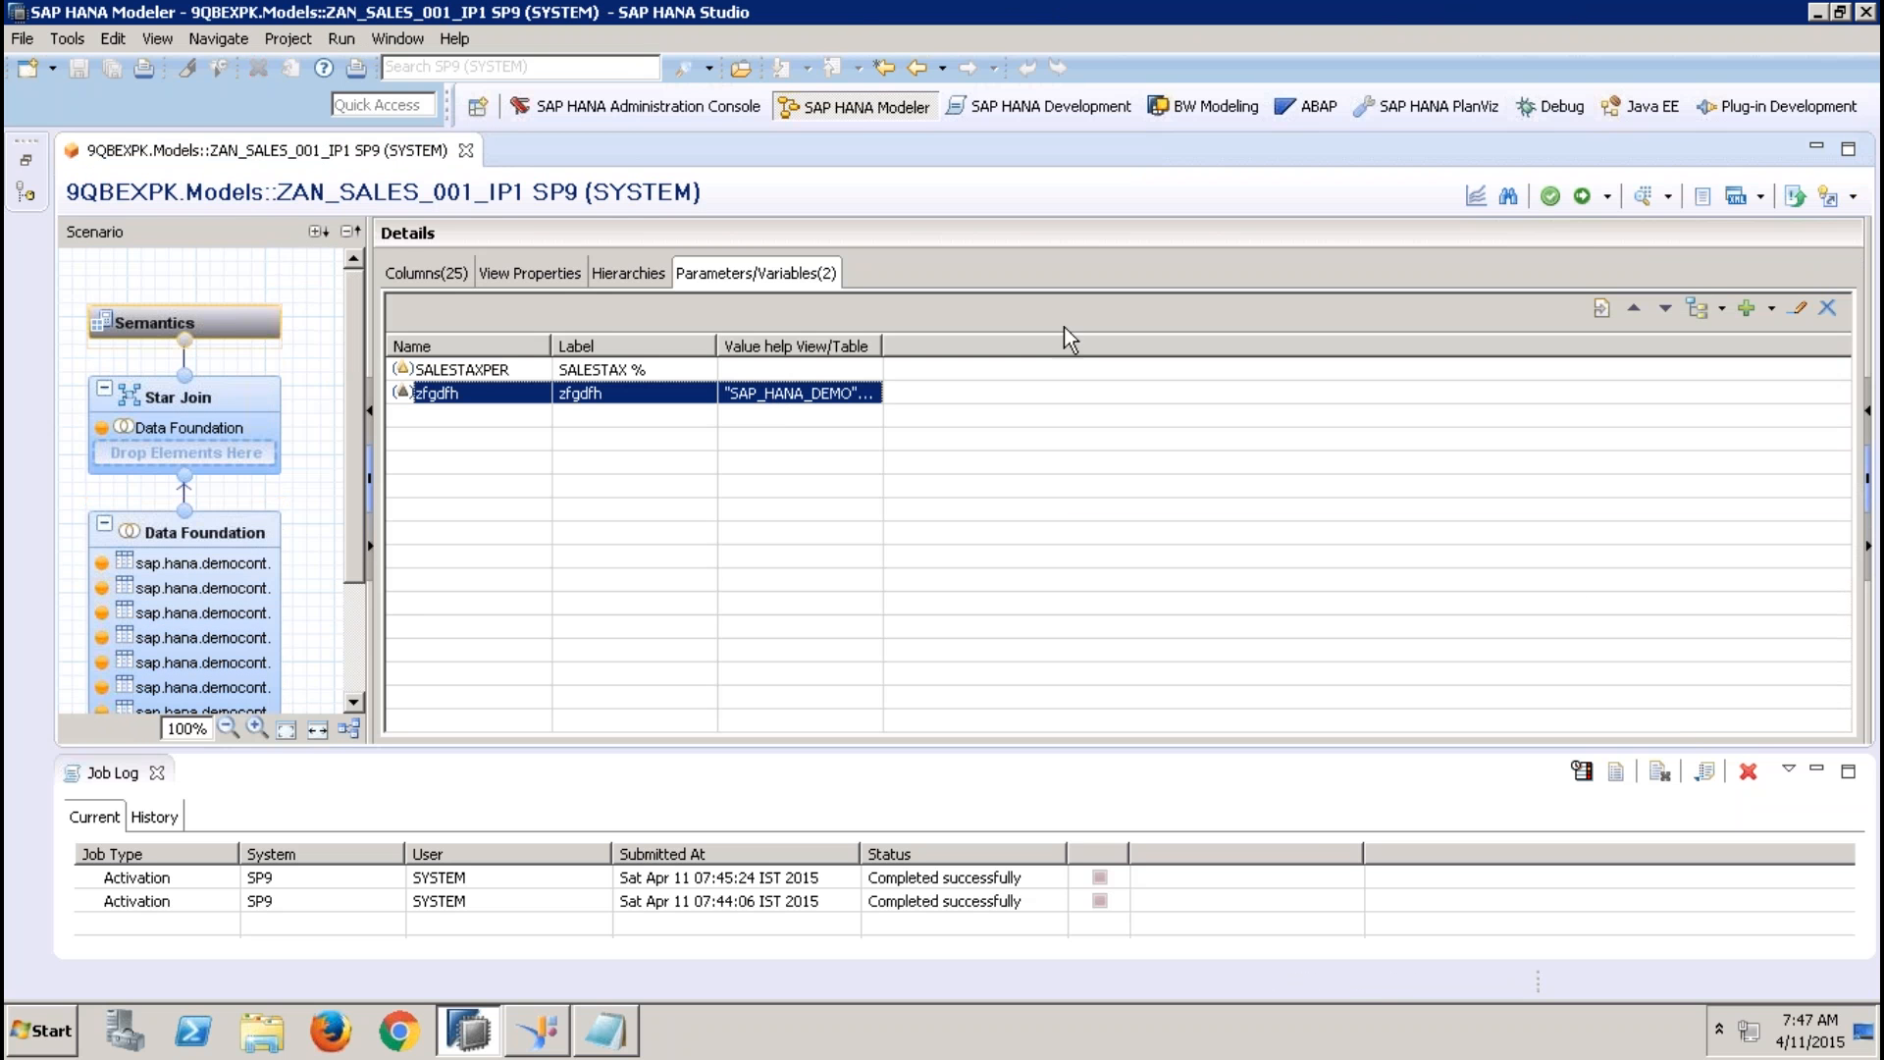
{"action": "left_click", "coordinate": [1800, 308]}
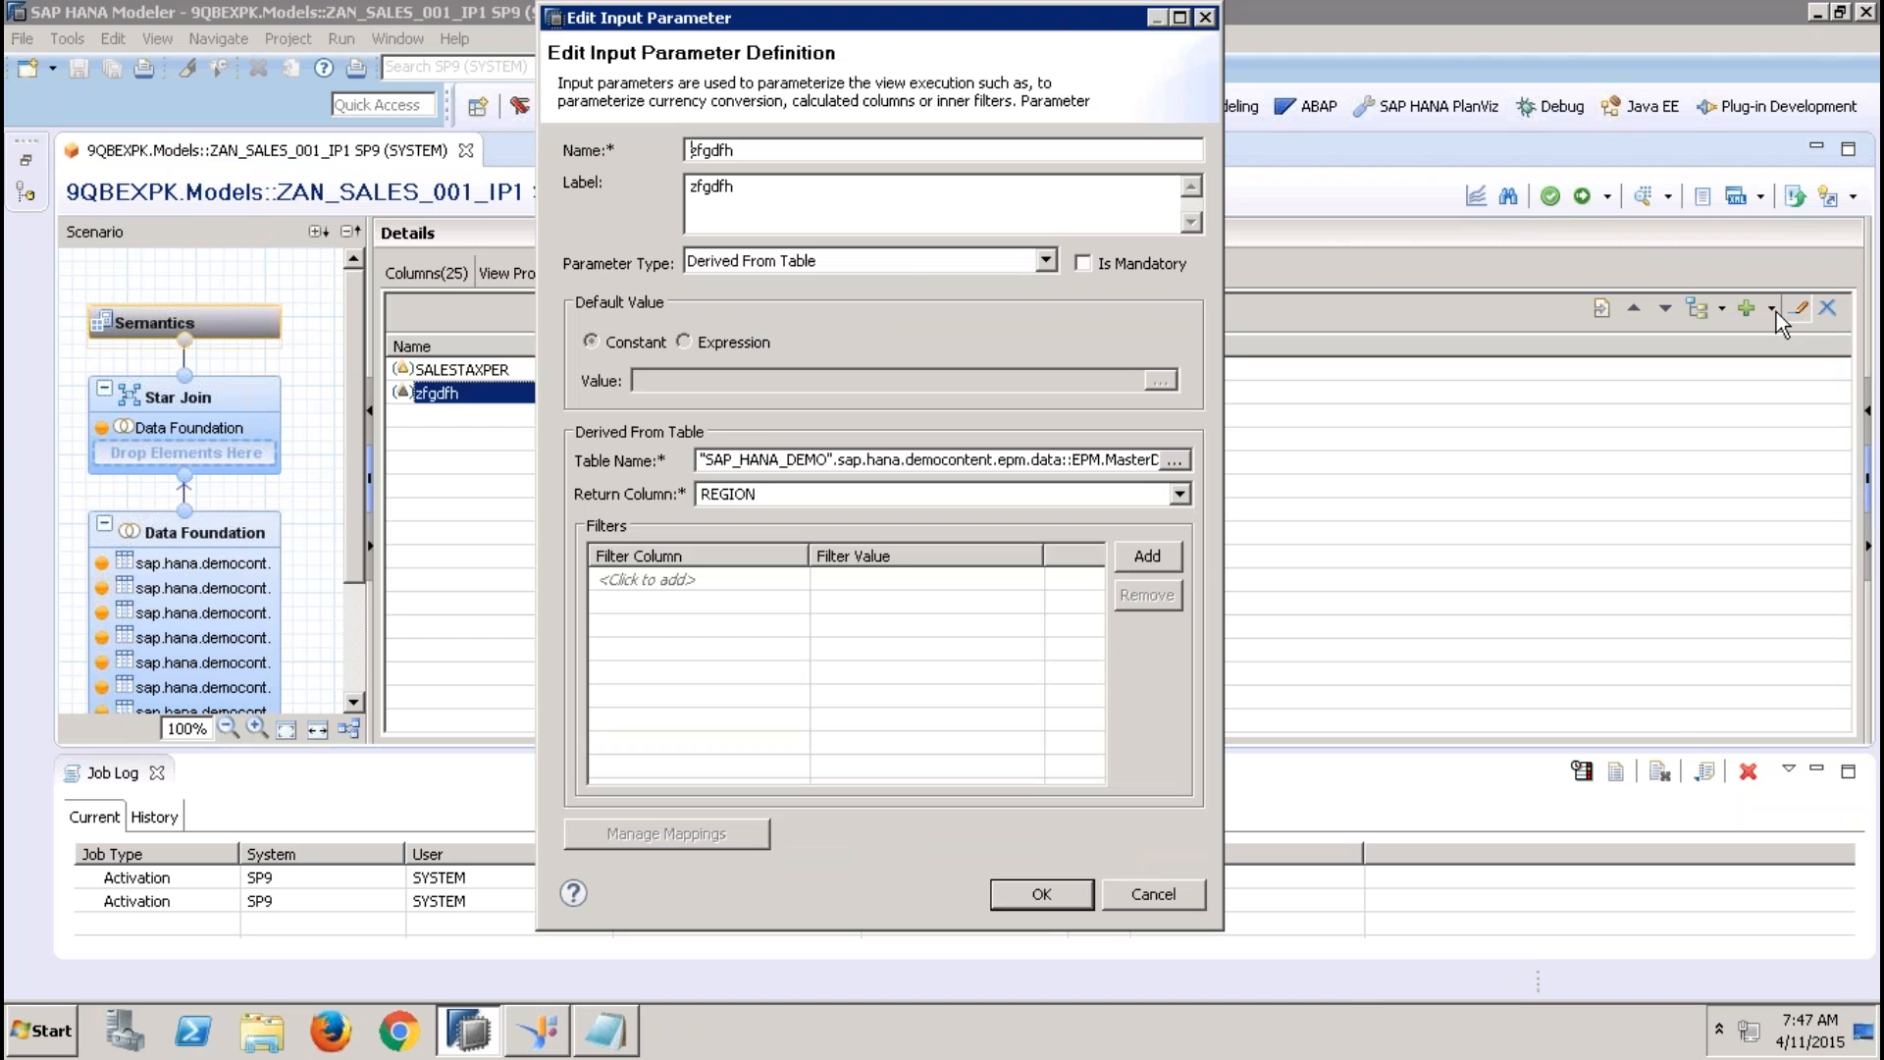
{"action": "left_click", "coordinate": [911, 262]}
{"action": "left_click", "coordinate": [776, 283]}
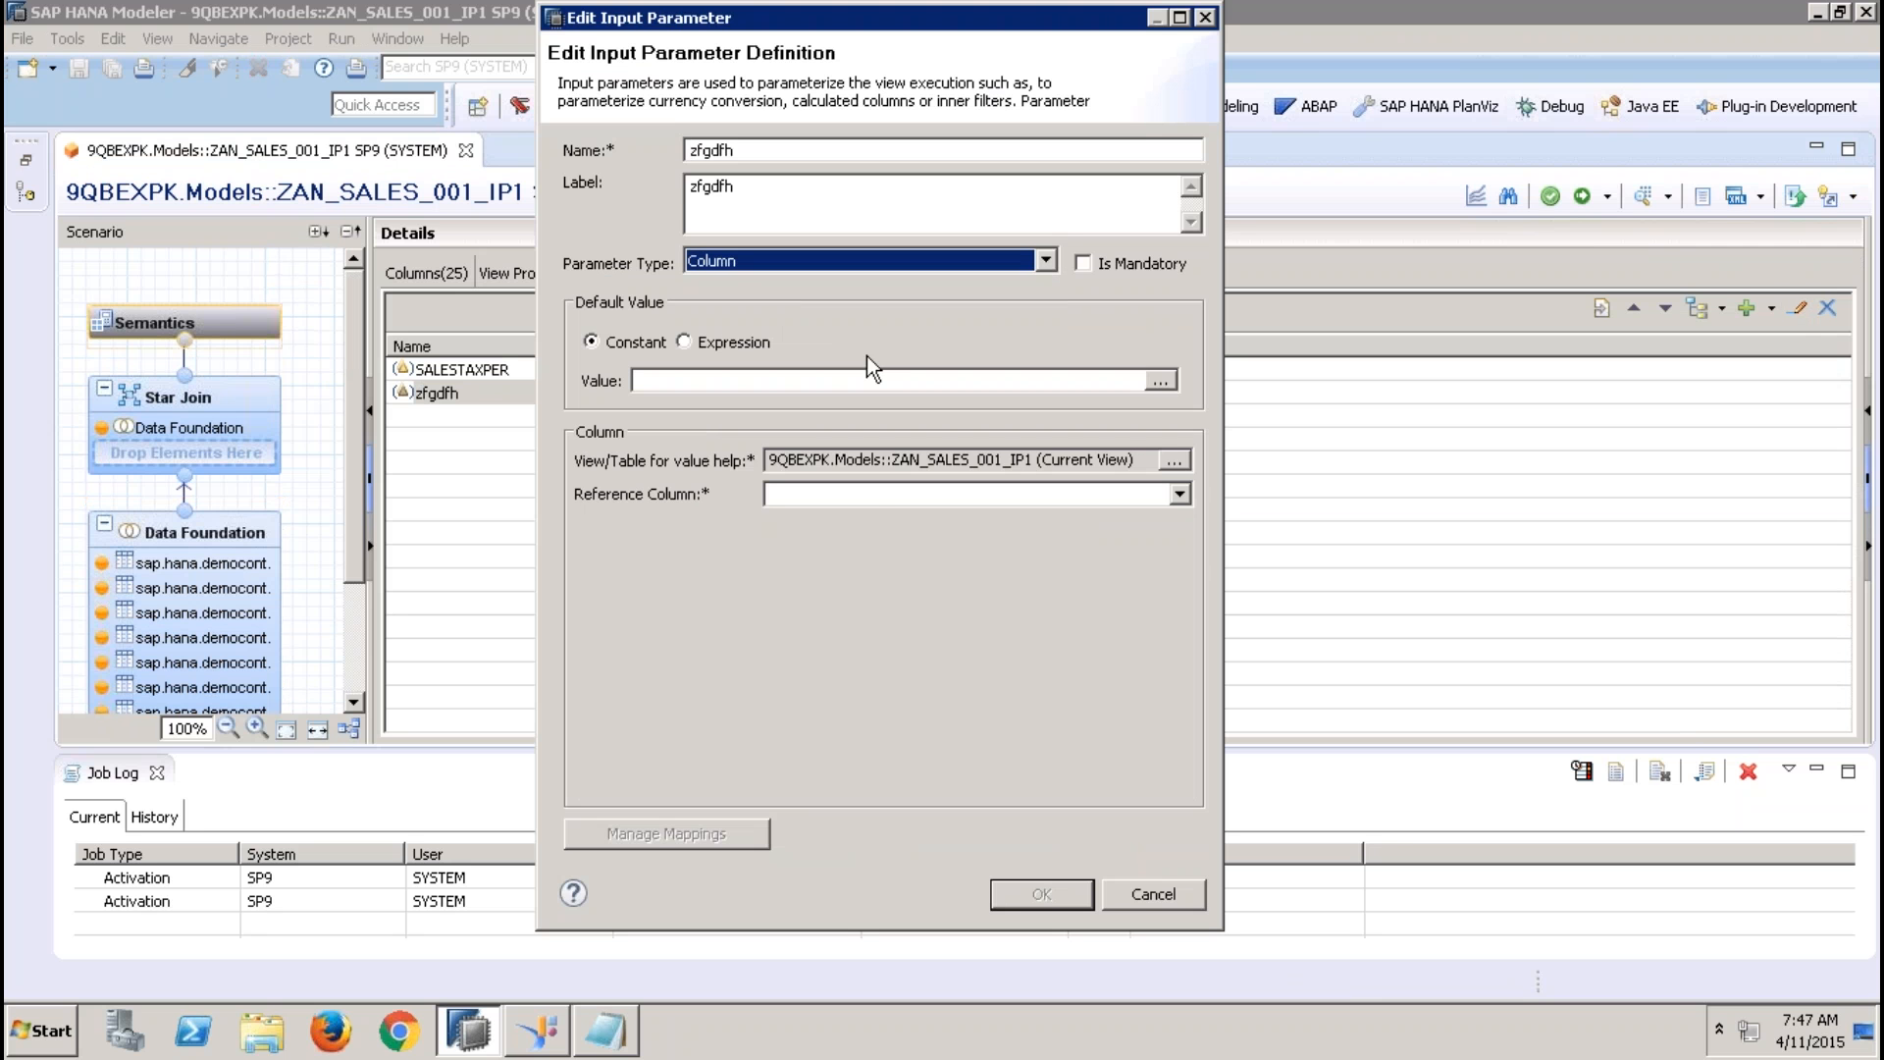
{"action": "left_click", "coordinate": [871, 496]}
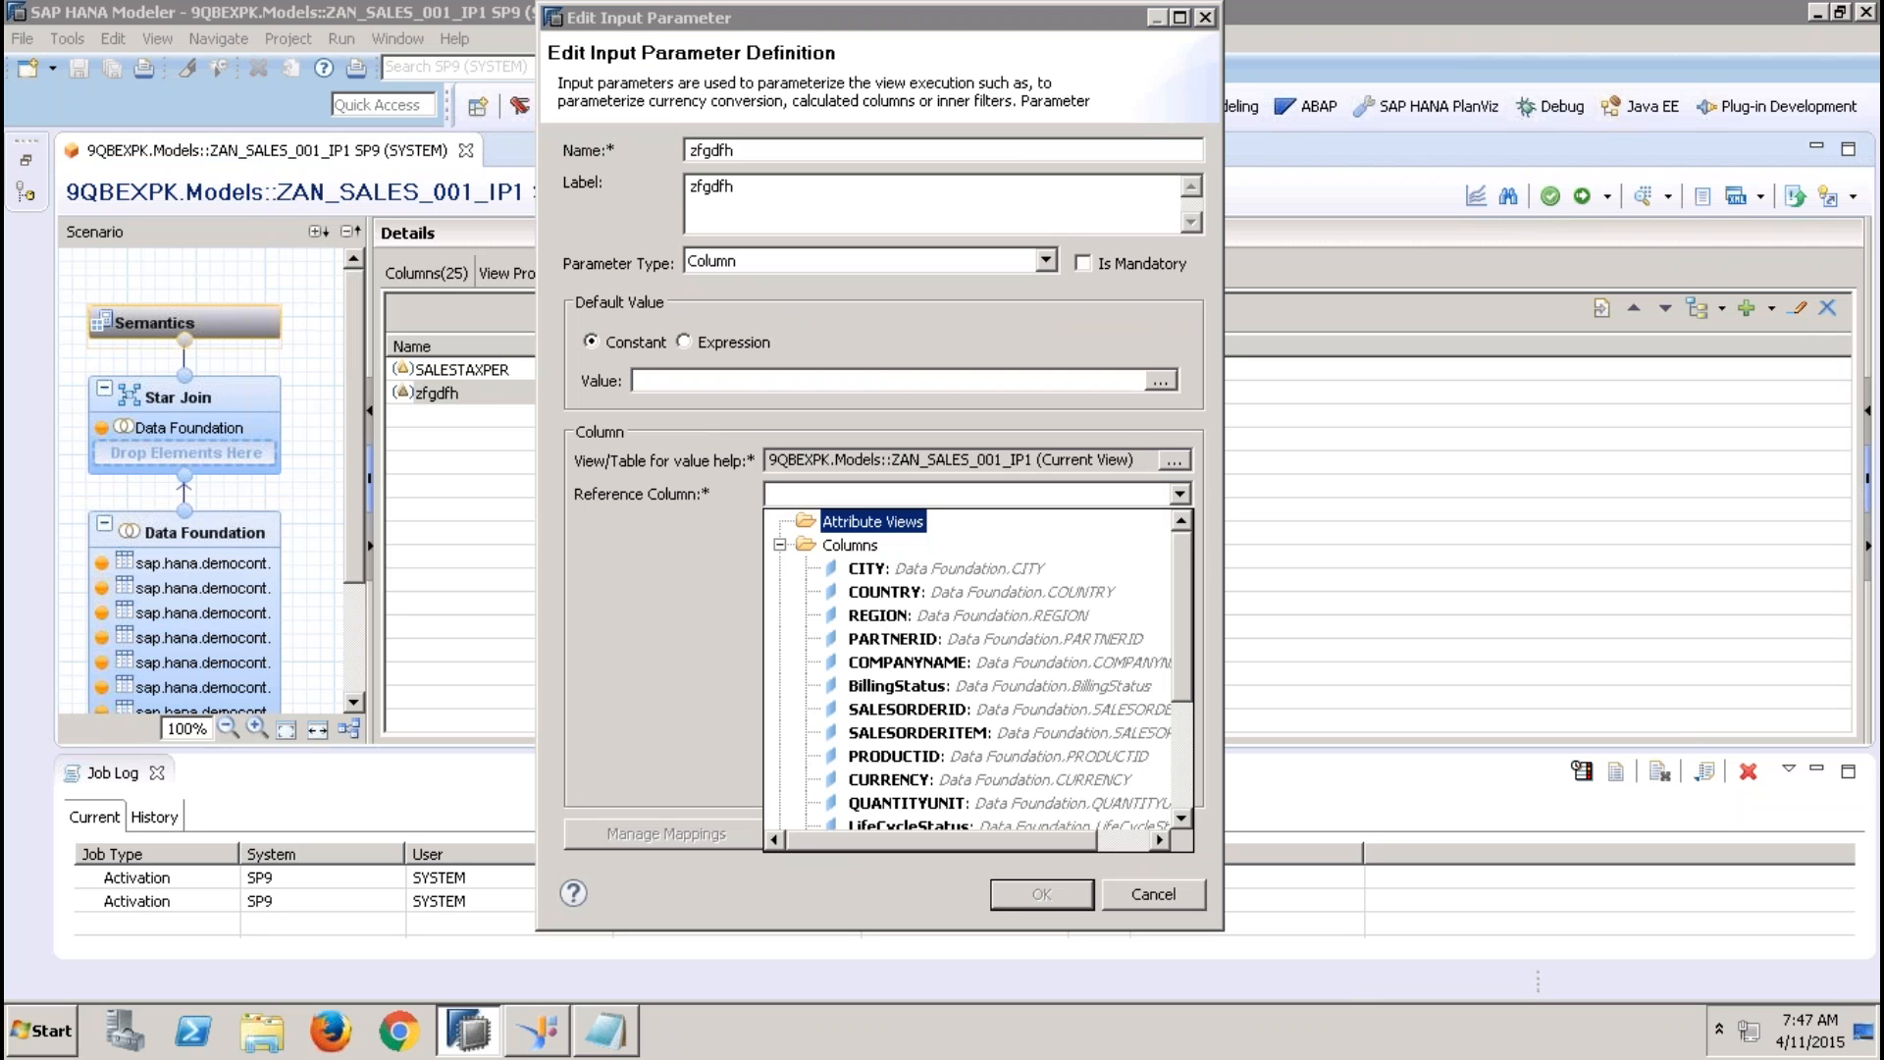
{"action": "left_click", "coordinate": [897, 619]}
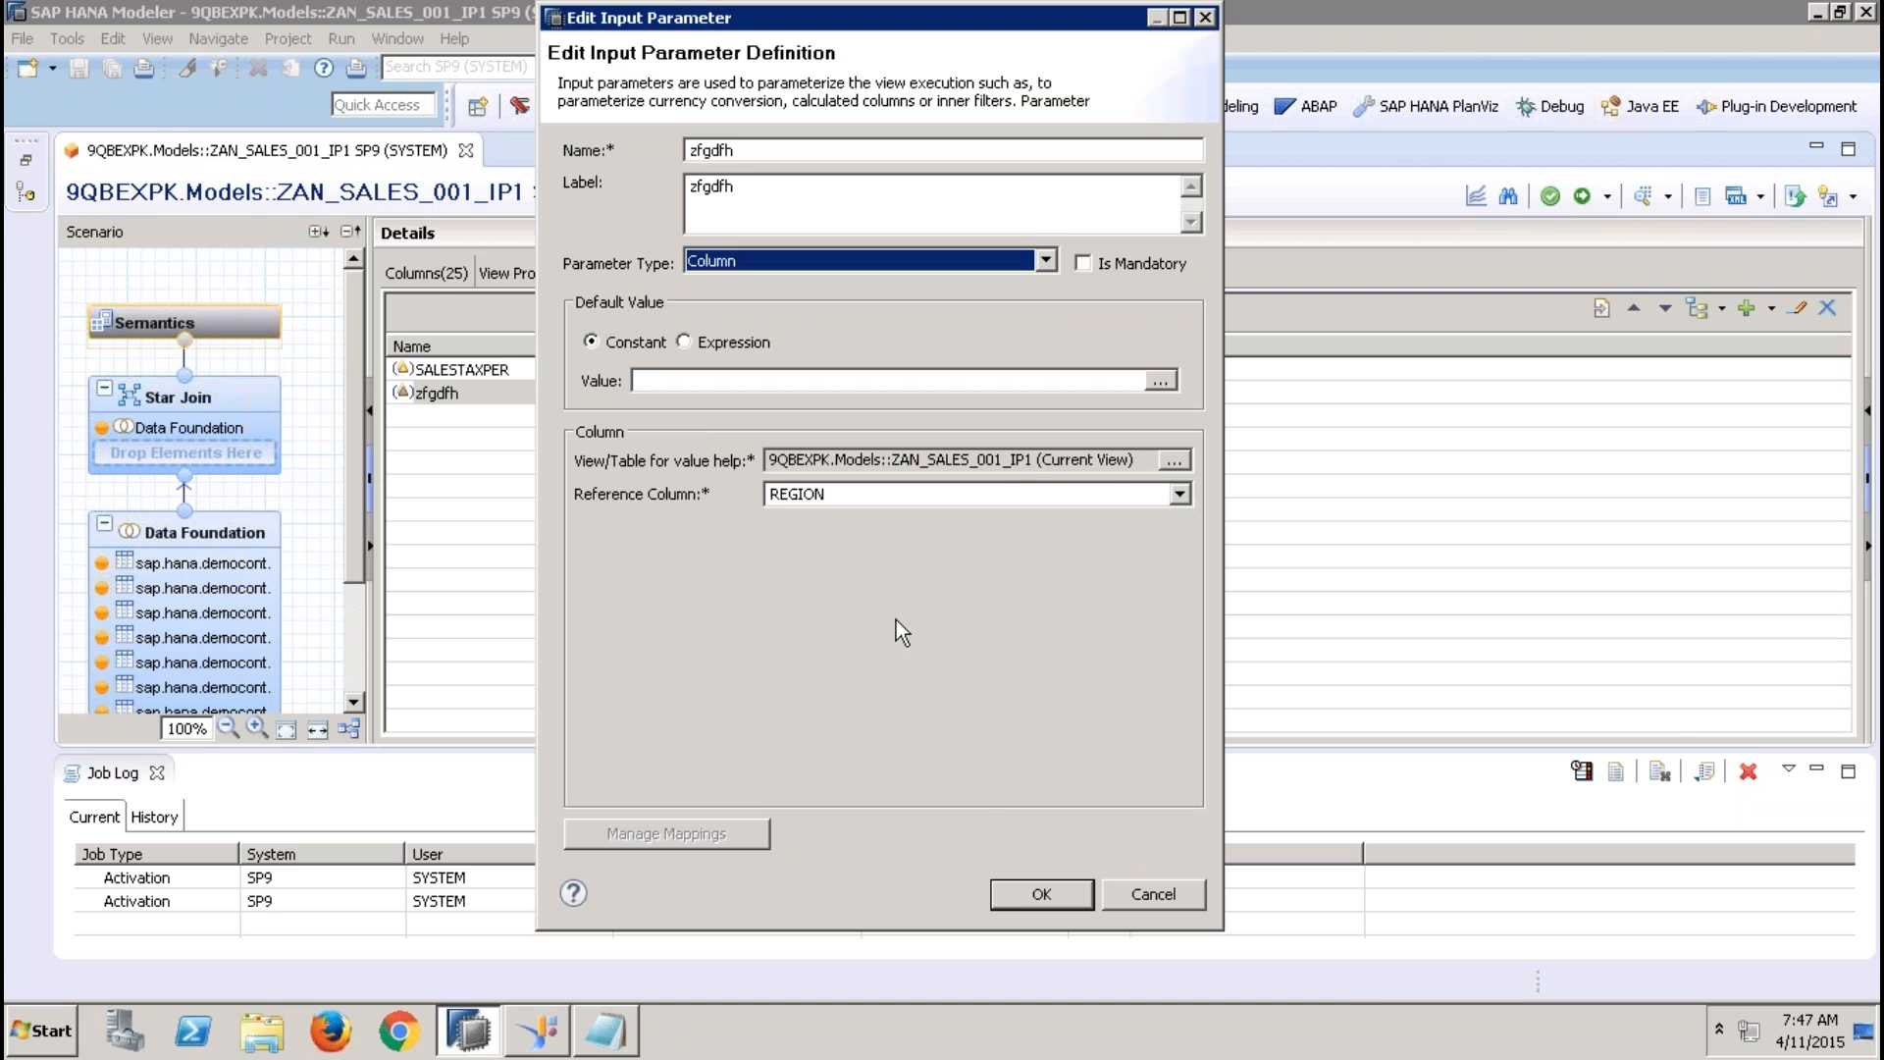
{"action": "left_click", "coordinate": [1011, 891]}
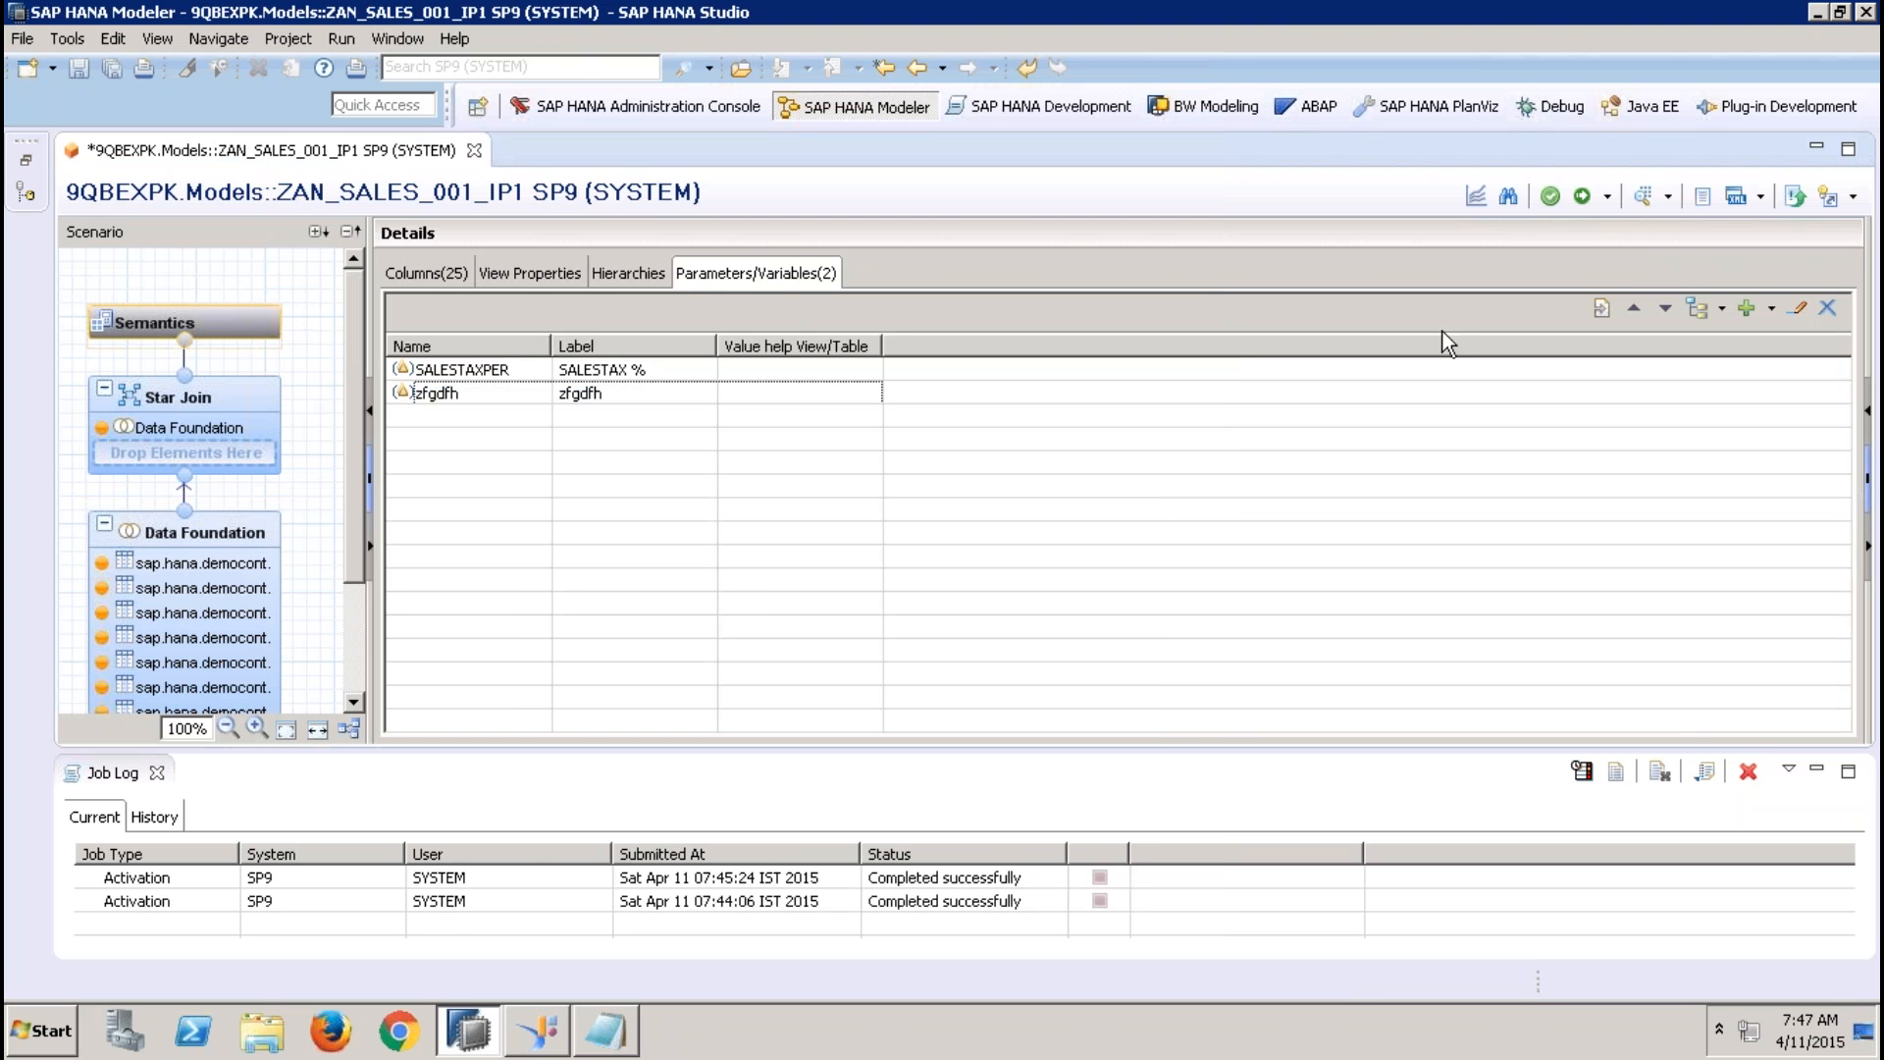
Activate the view and try to run its data preview with only the zfgdfh parameter filled in as QBEX
{"action": "left_click", "coordinate": [1585, 197]}
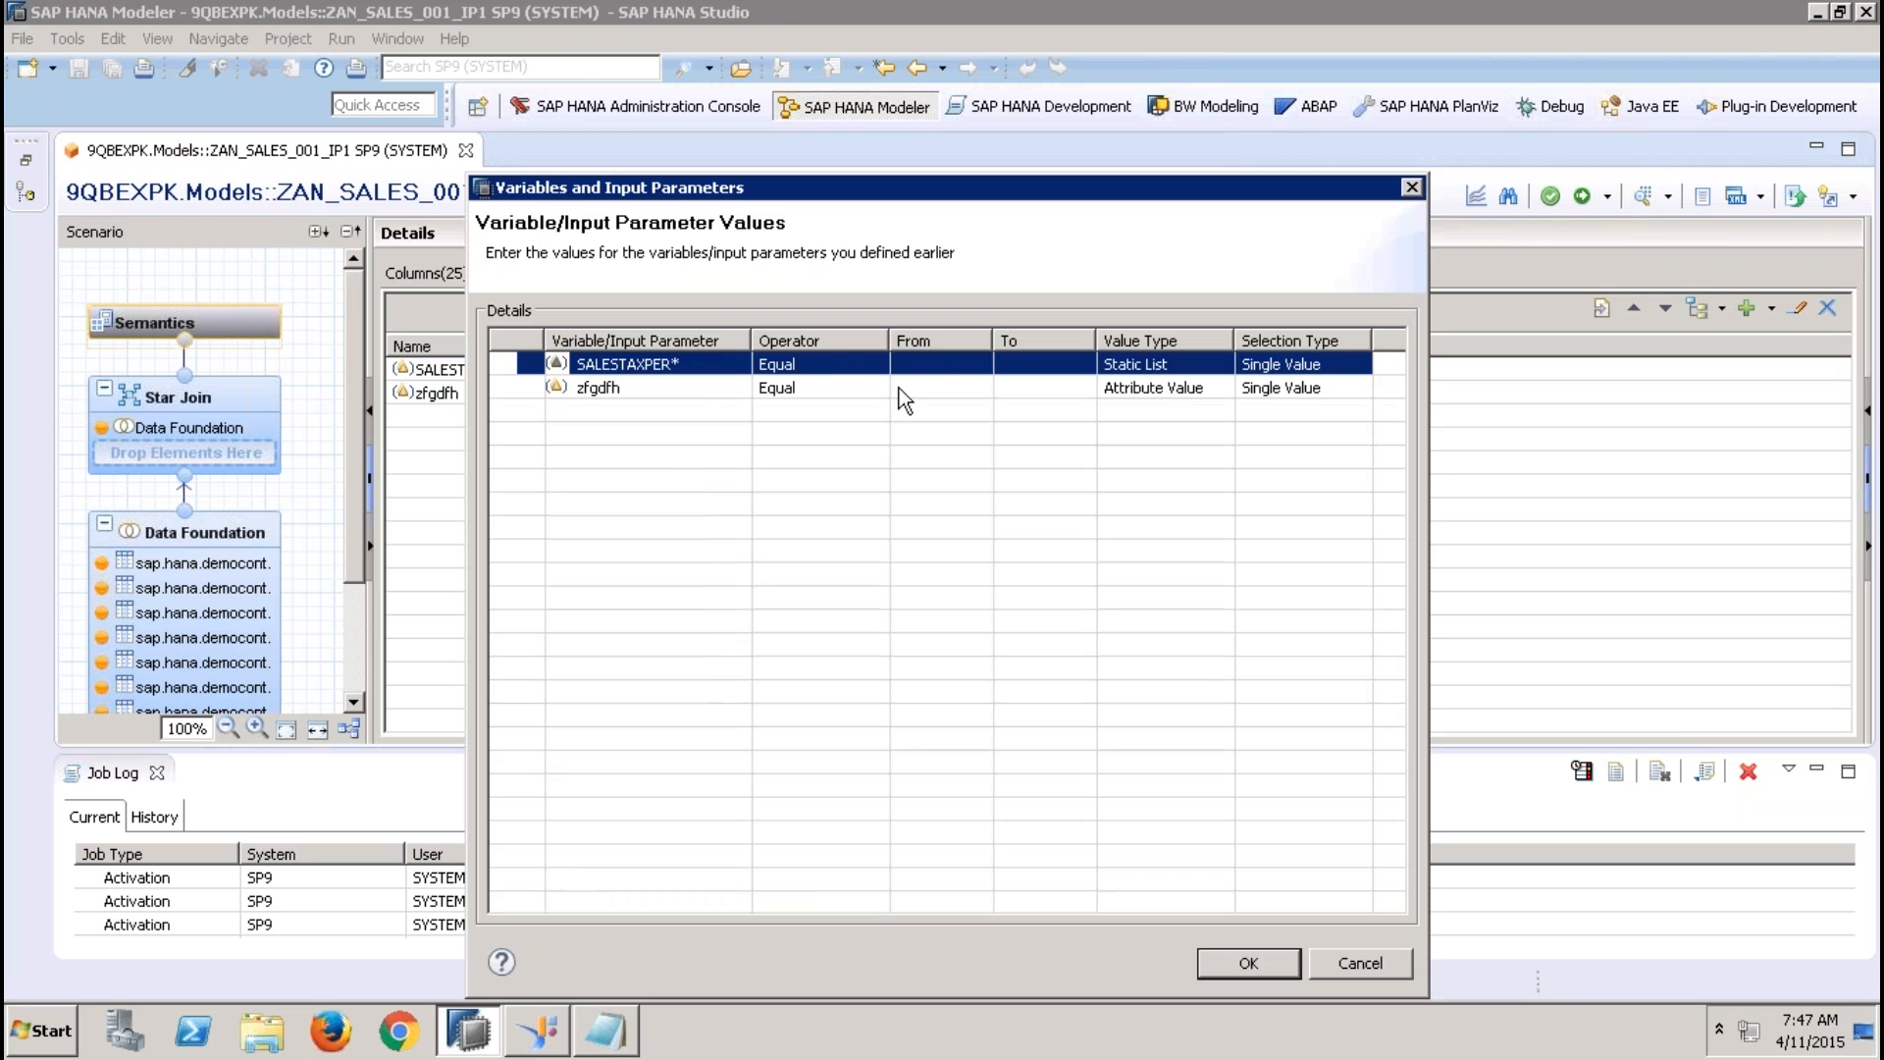
{"action": "left_click", "coordinate": [916, 389]}
{"action": "left_click", "coordinate": [980, 392]}
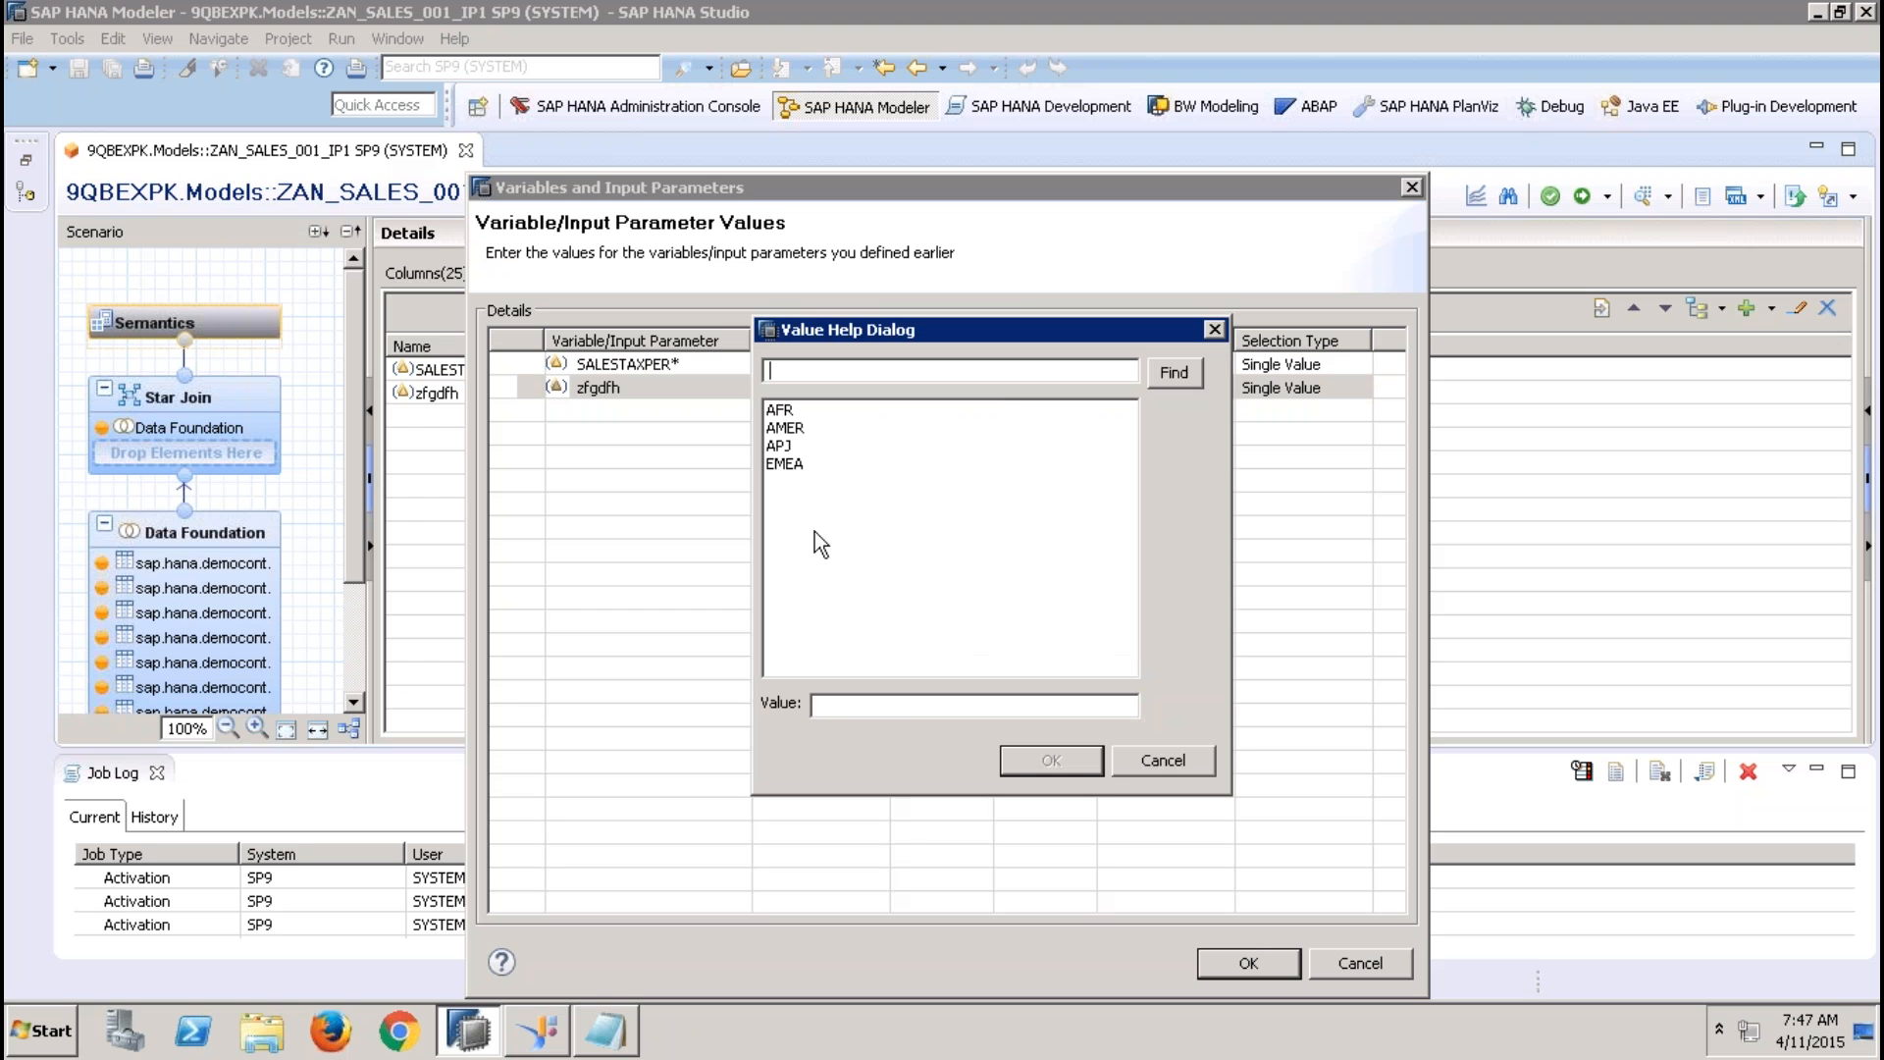
{"action": "left_click", "coordinate": [903, 706]}
{"action": "type", "text": "QBEX"}
{"action": "left_click", "coordinate": [1031, 761]}
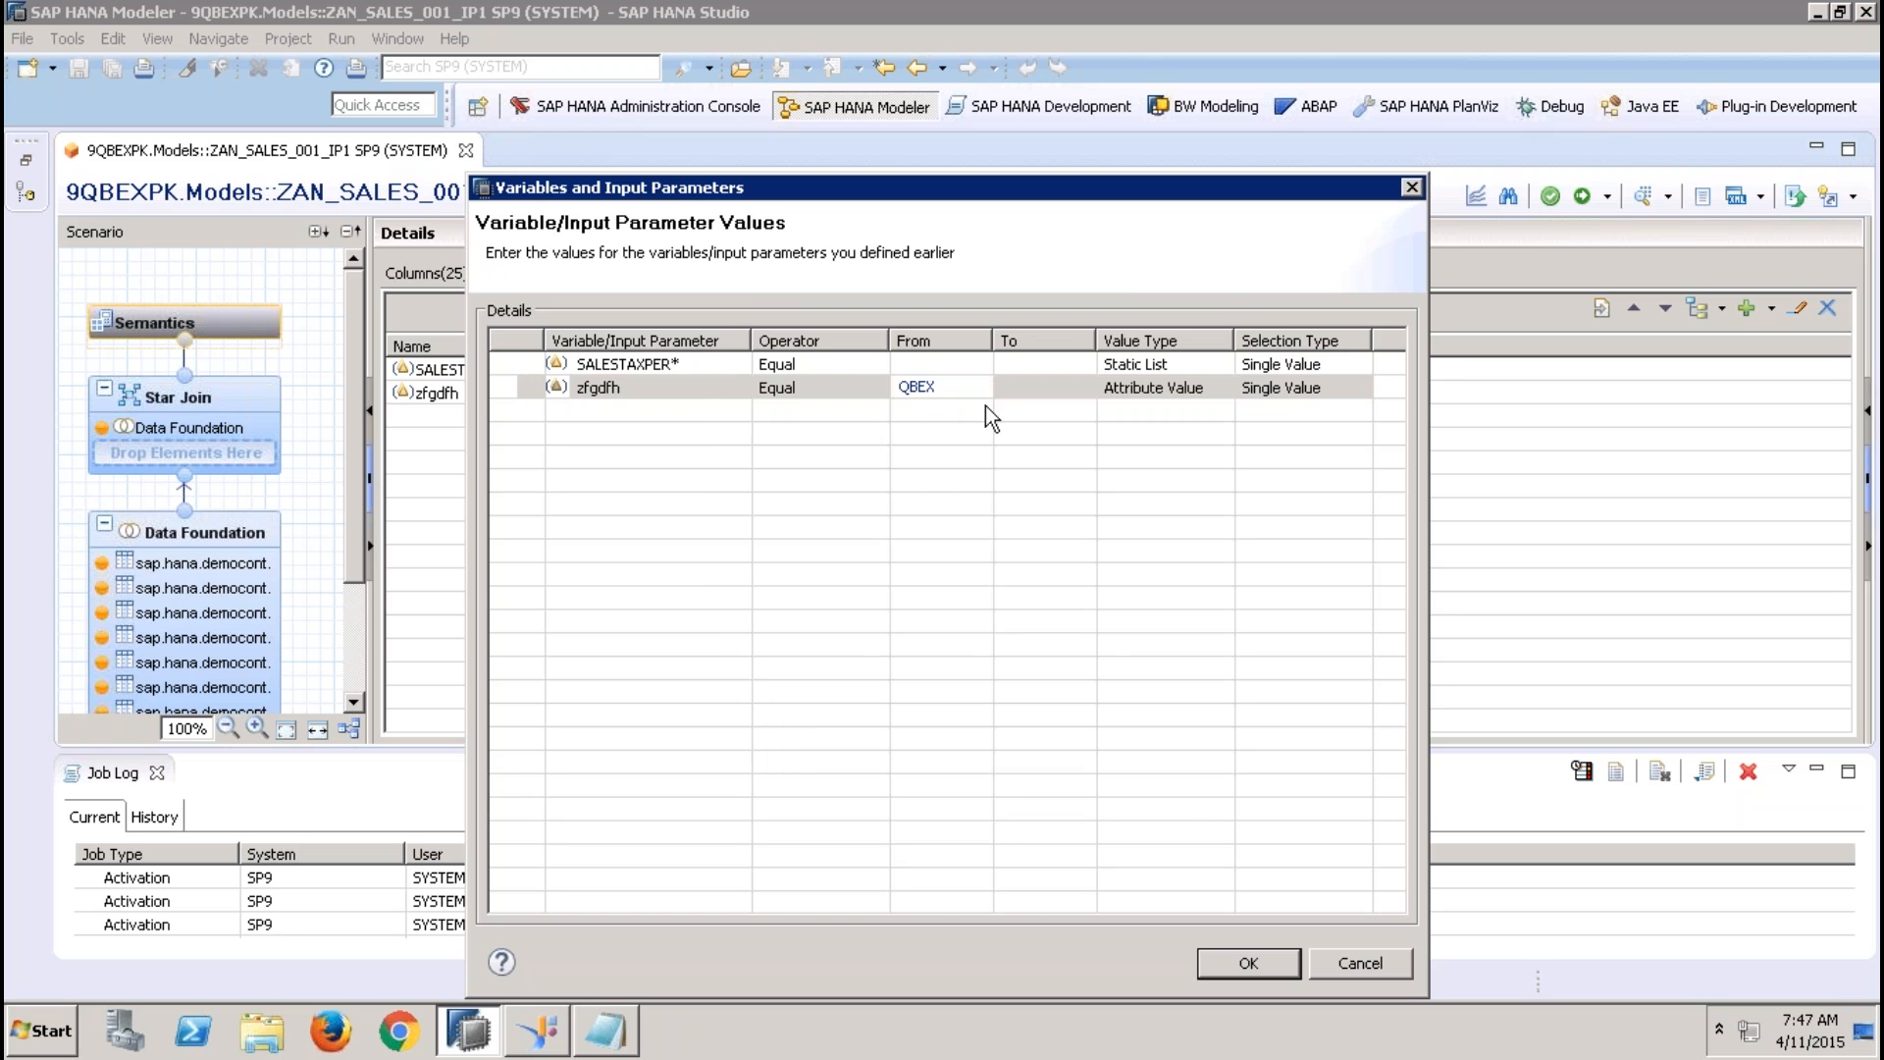
{"action": "left_click", "coordinate": [1016, 392]}
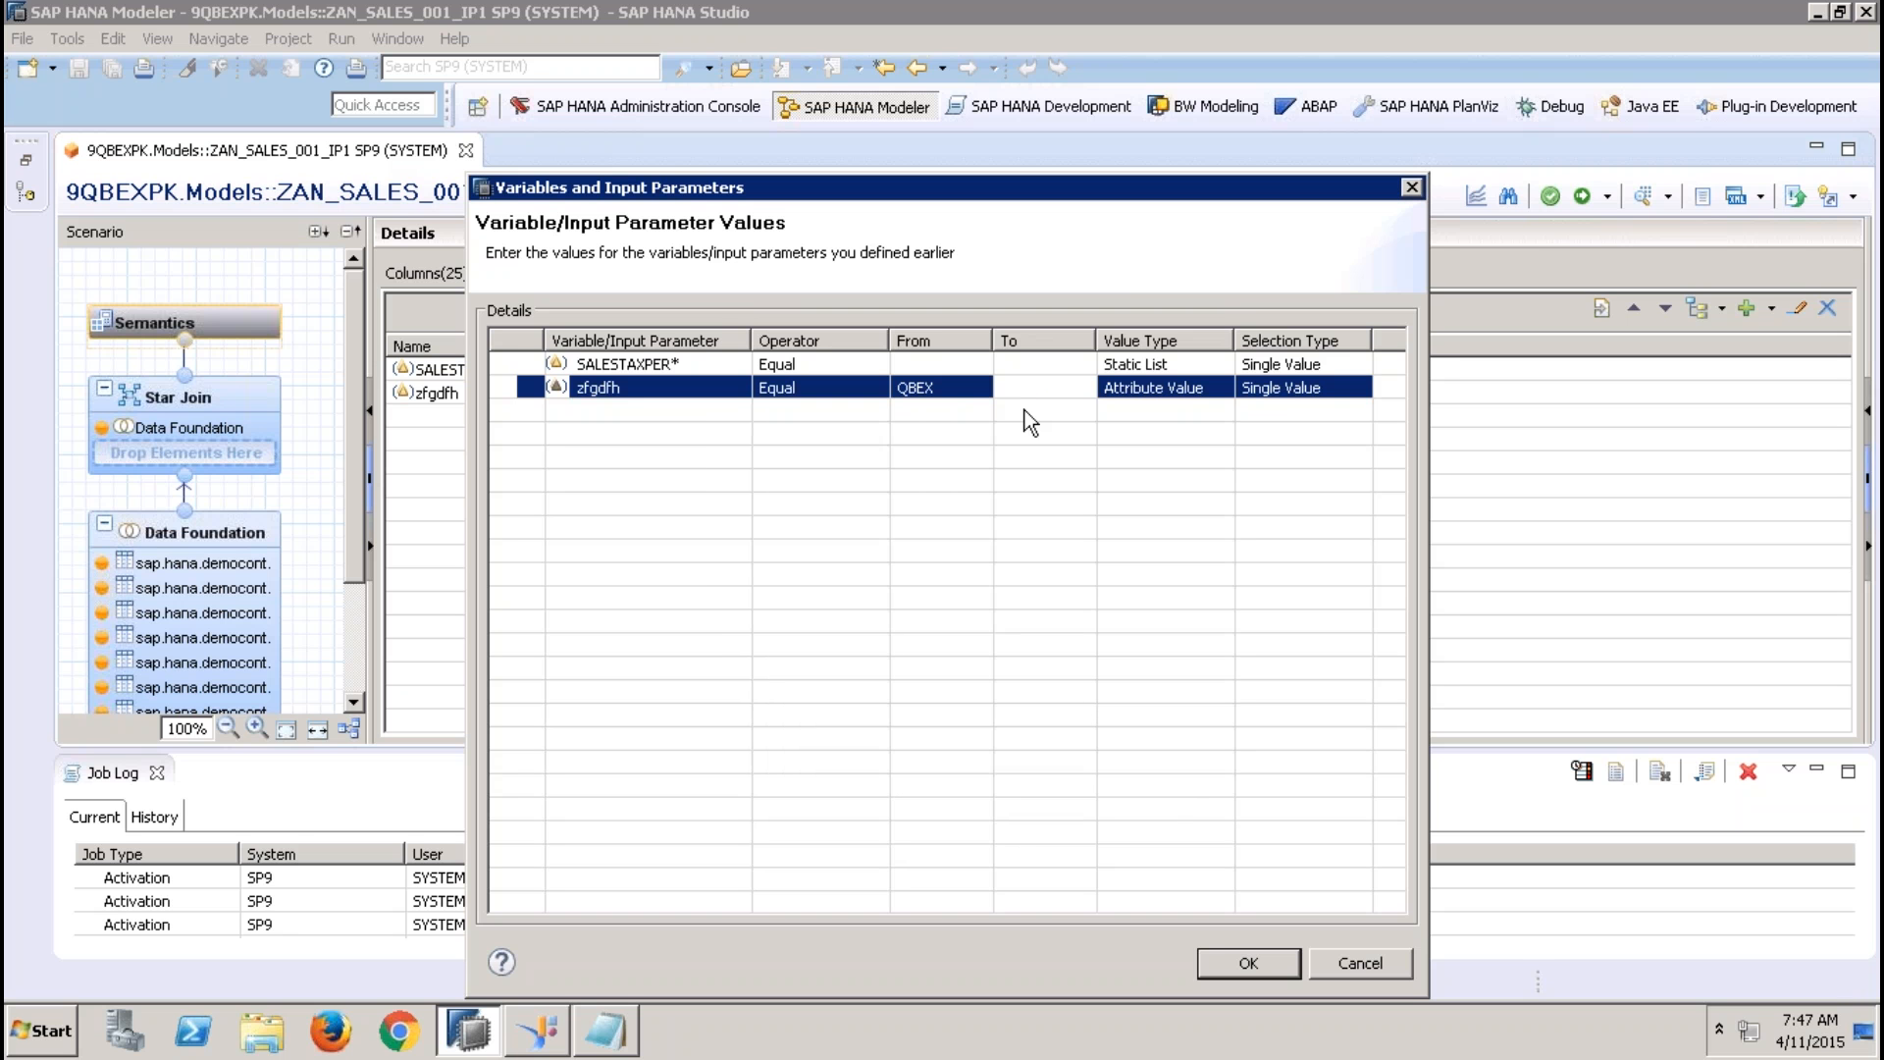
{"action": "left_click", "coordinate": [1242, 960]}
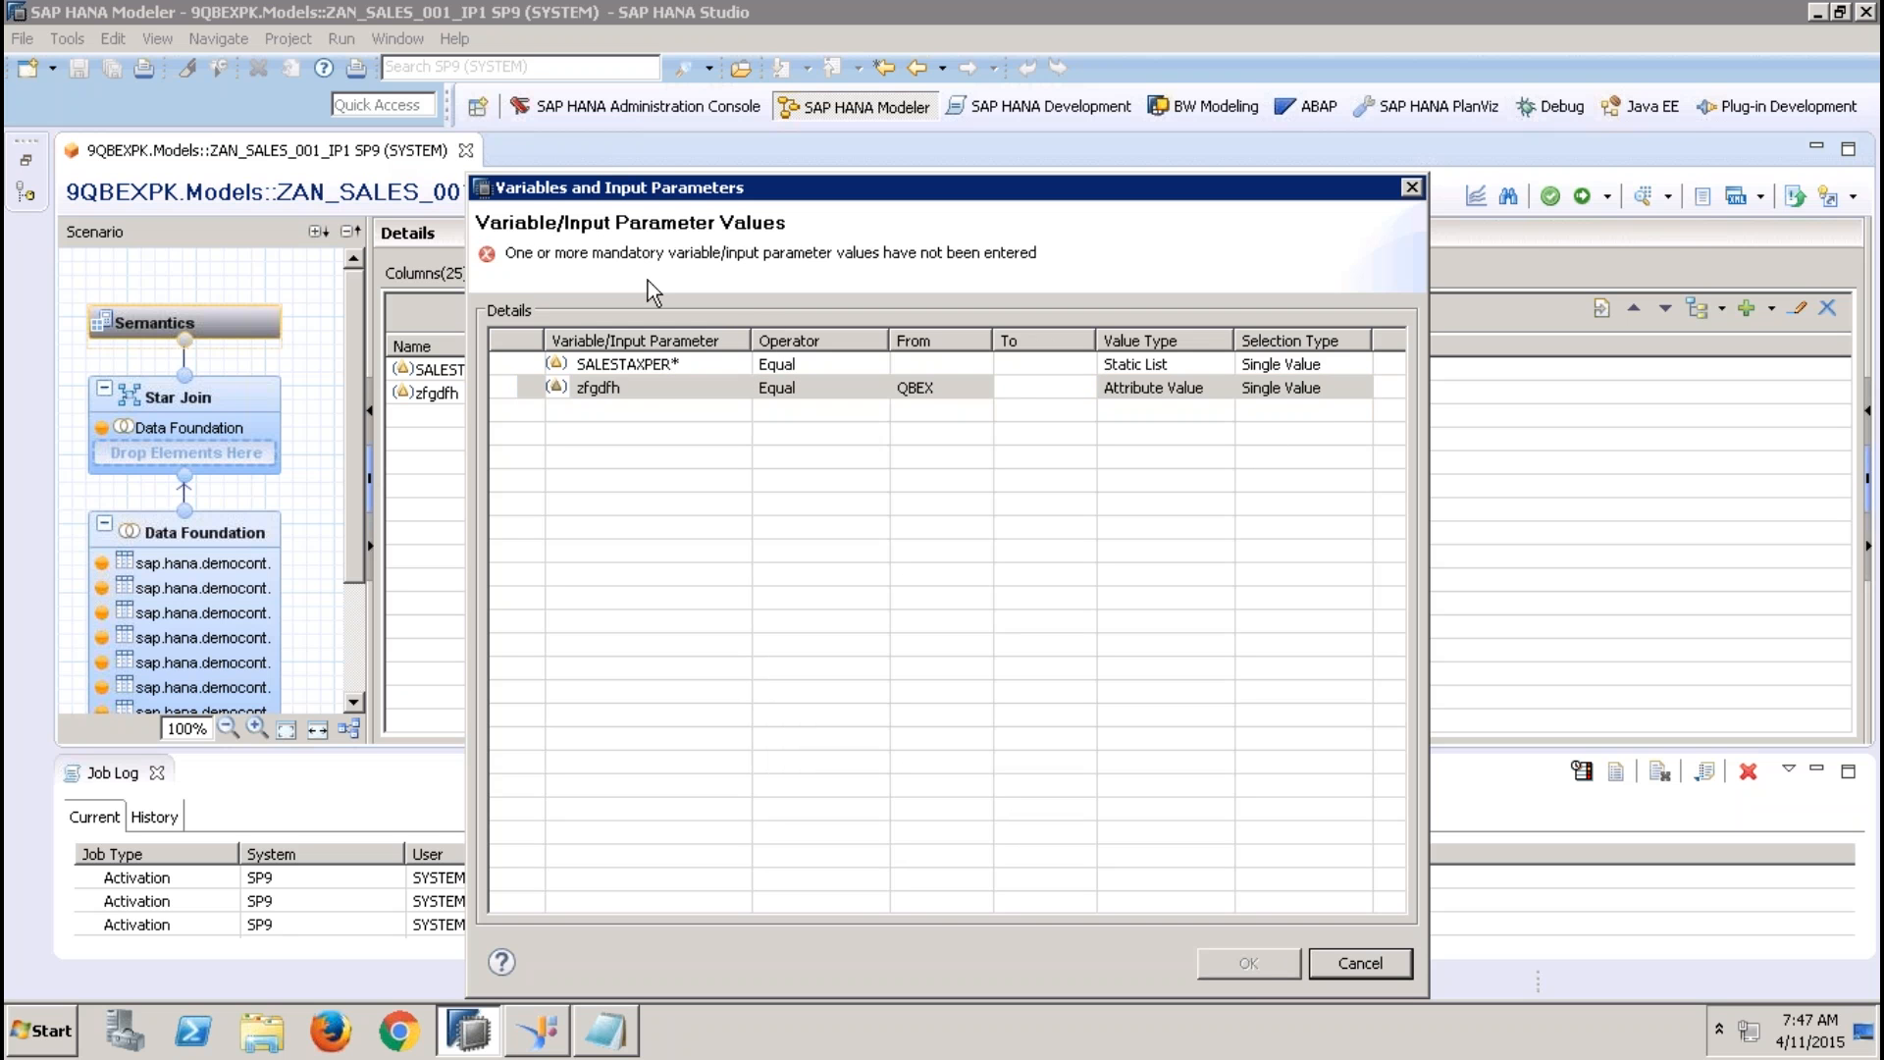
Run the data preview with the mandatory SALESTAXPER parameter set to 12.36, check its raw data, and close the preview
{"action": "left_click", "coordinate": [935, 363]}
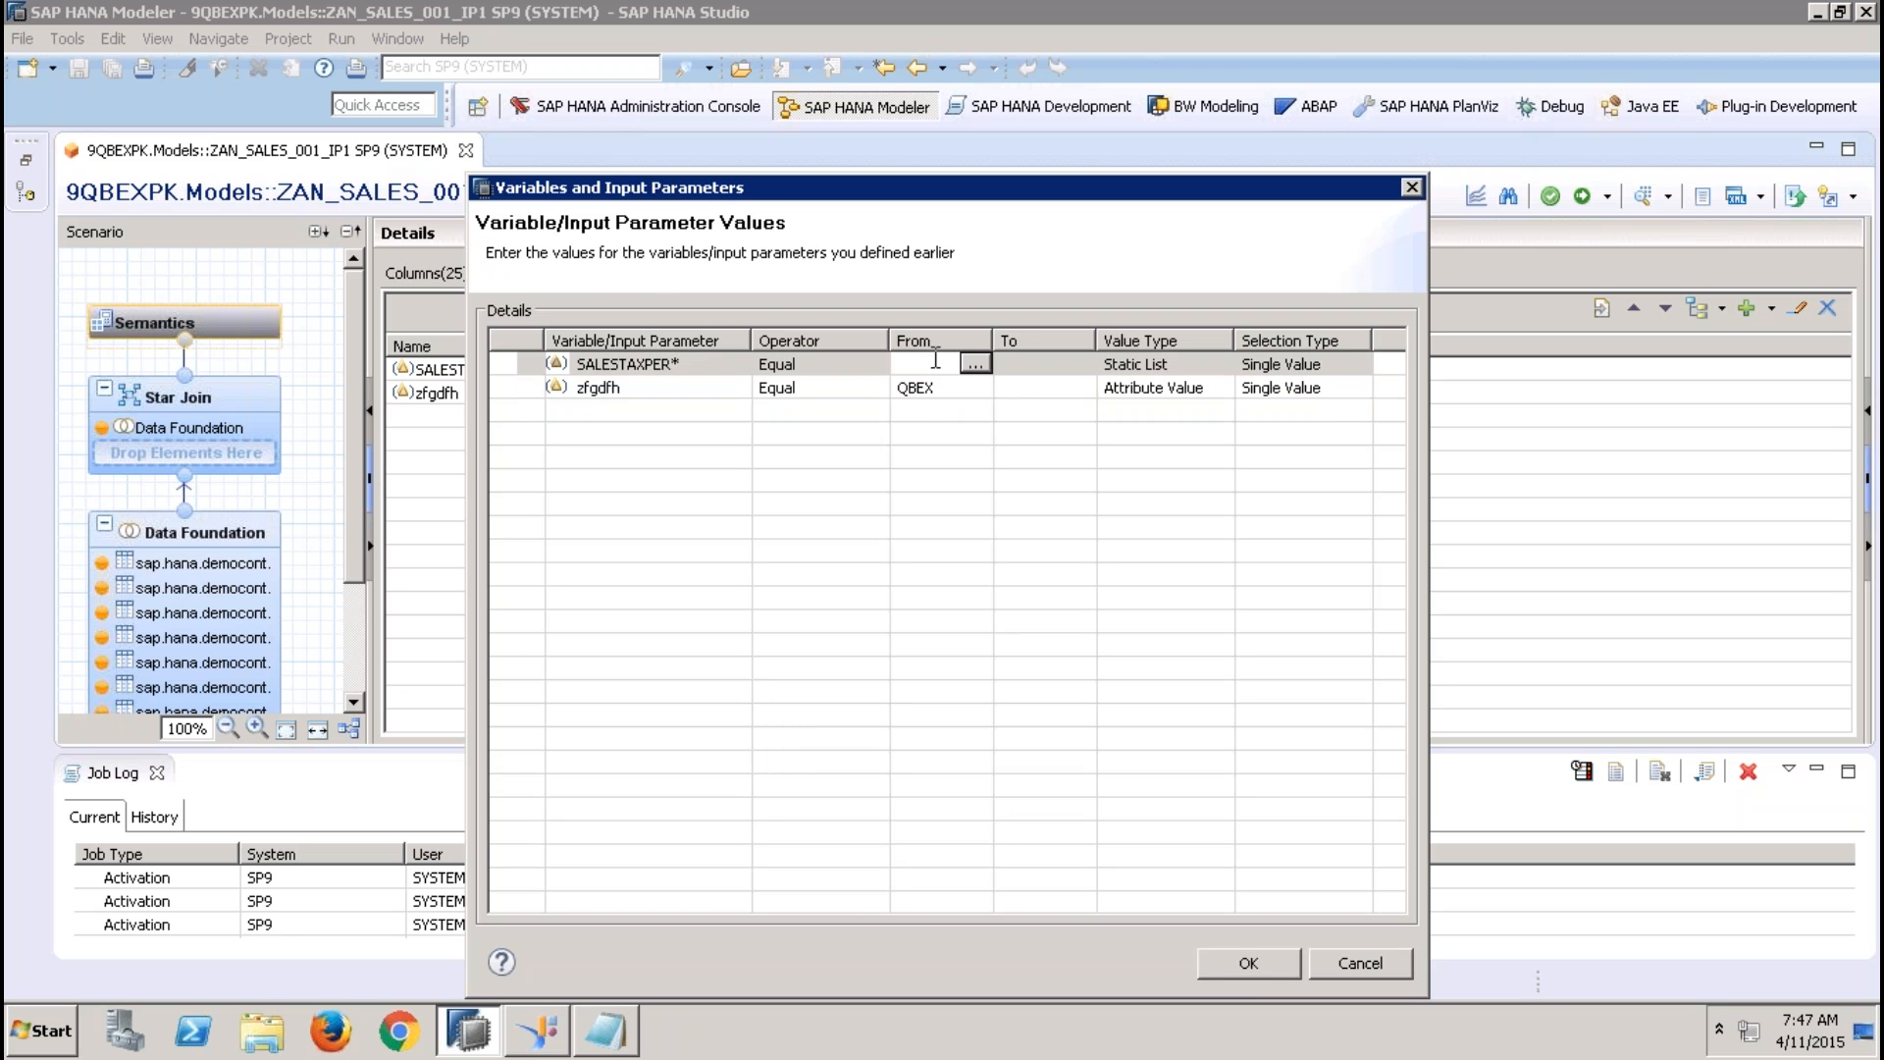
{"action": "left_click", "coordinate": [974, 363]}
{"action": "left_click", "coordinate": [799, 428]}
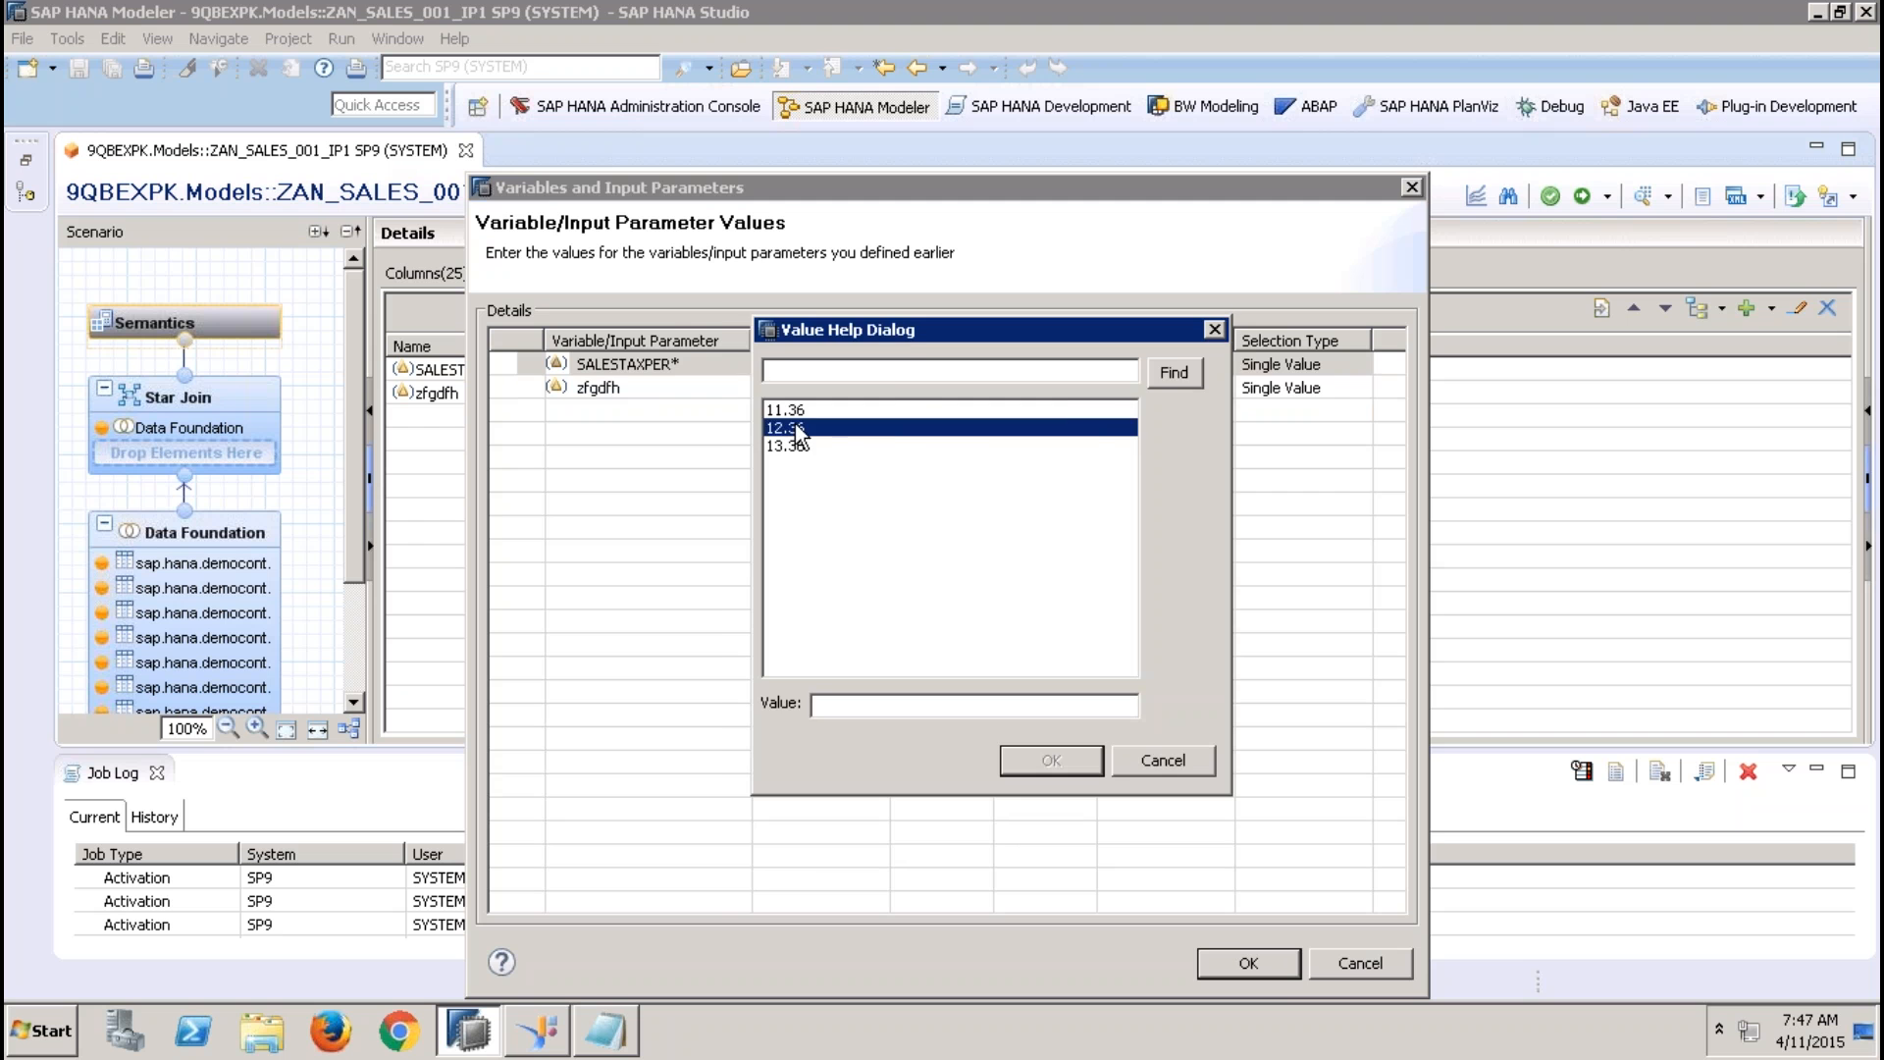
{"action": "double_click", "coordinate": [800, 428]}
{"action": "left_click", "coordinate": [1049, 395]}
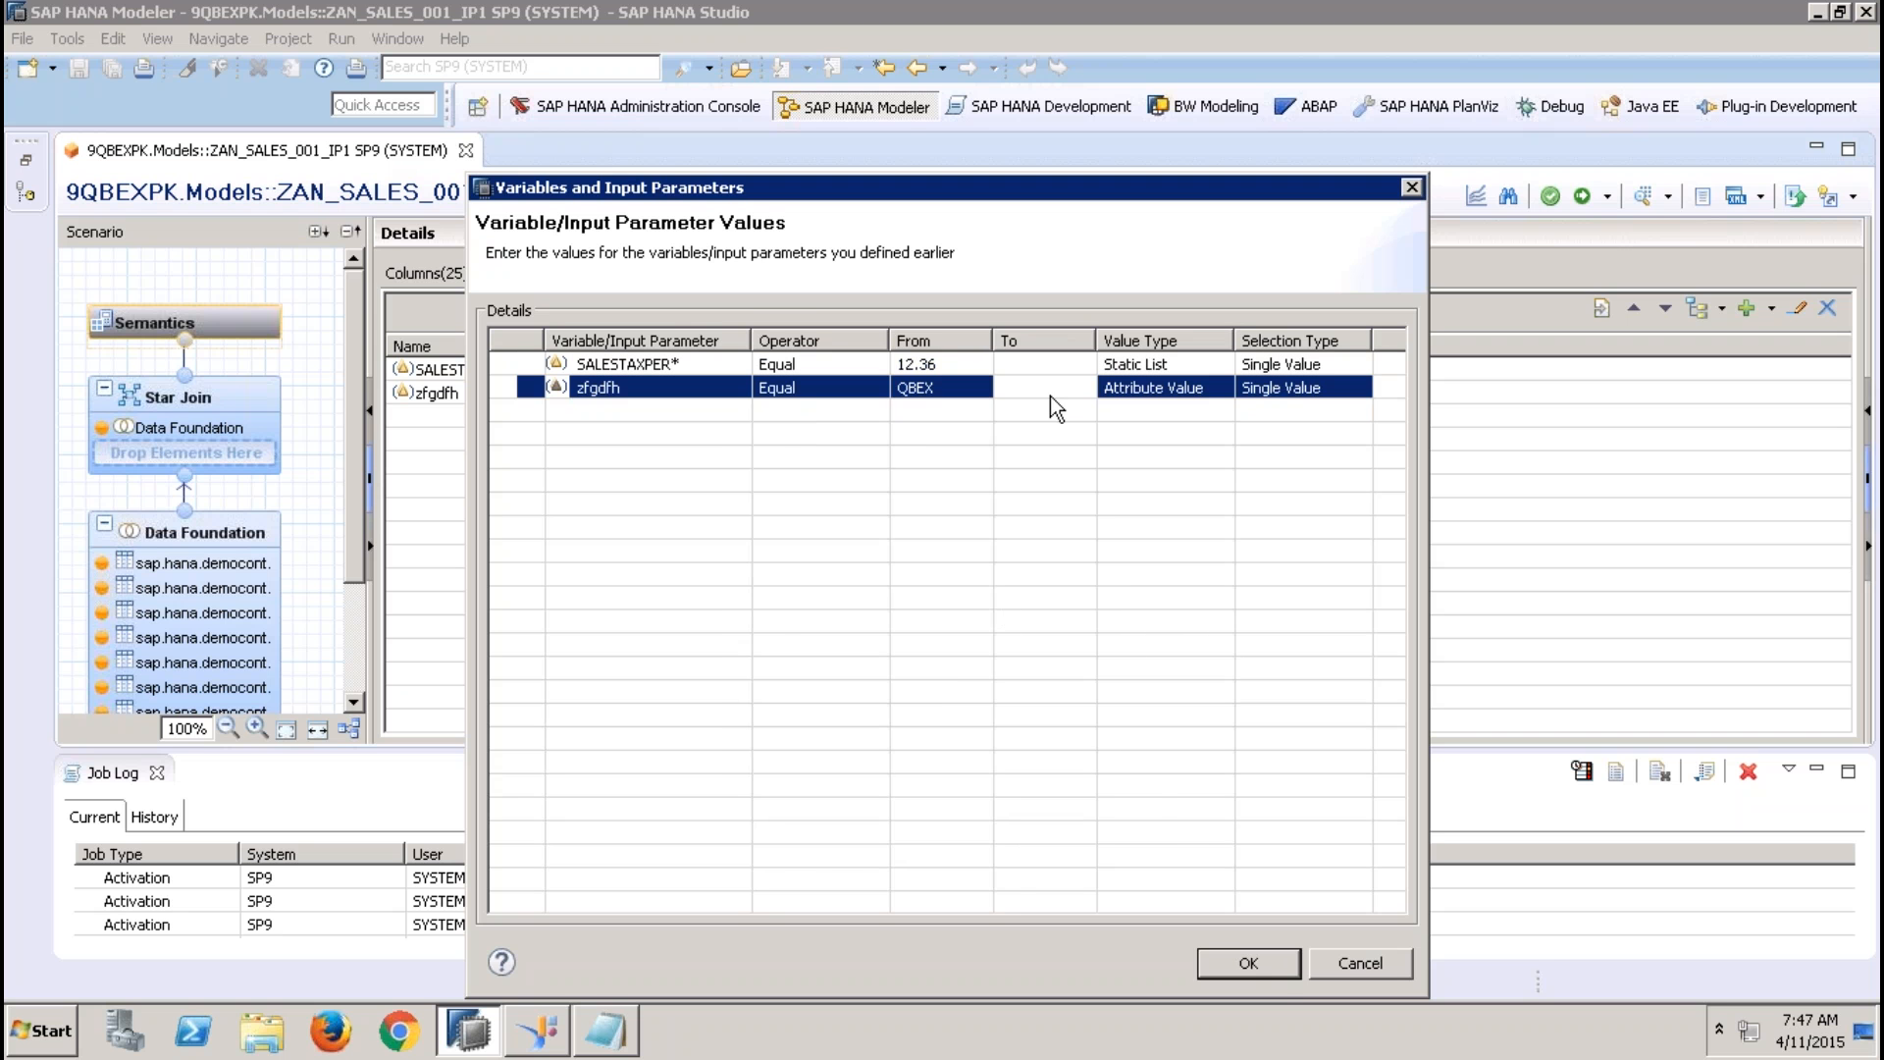
{"action": "left_click", "coordinate": [1272, 965]}
{"action": "left_click", "coordinate": [374, 197]}
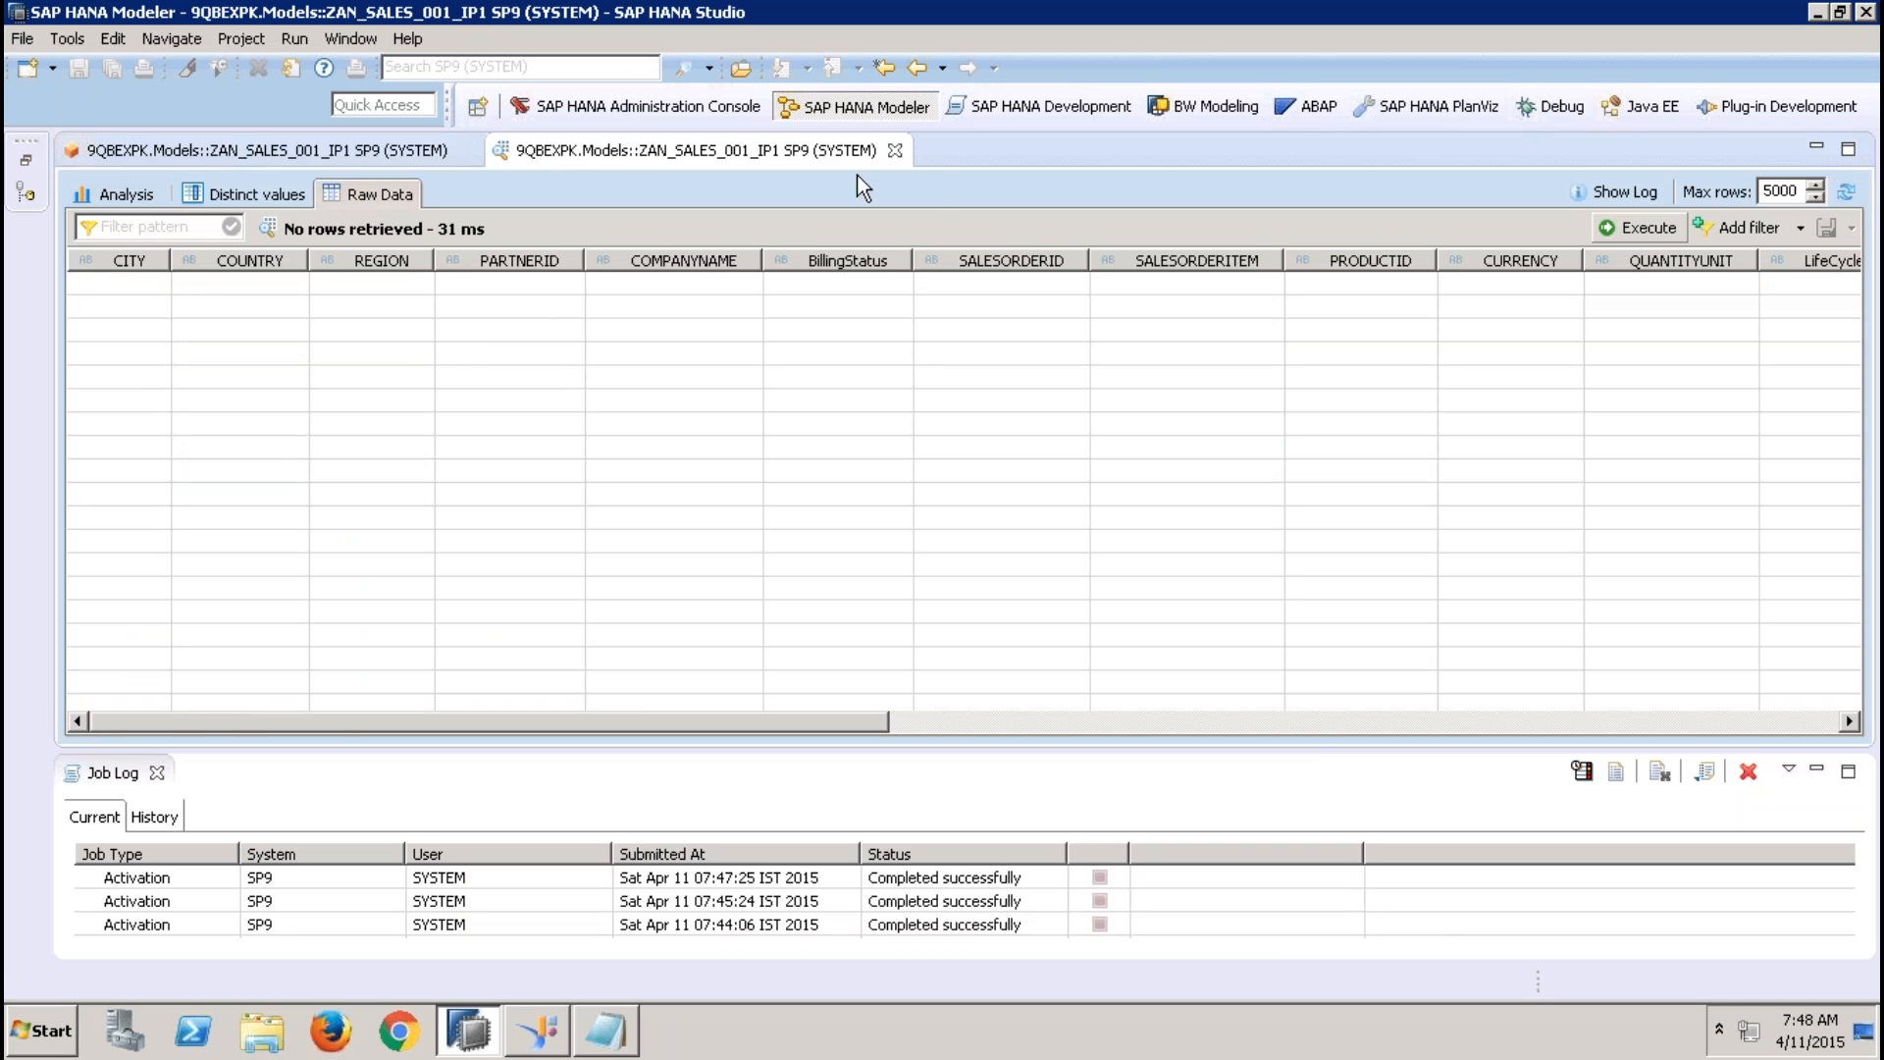
{"action": "left_click", "coordinate": [895, 150]}
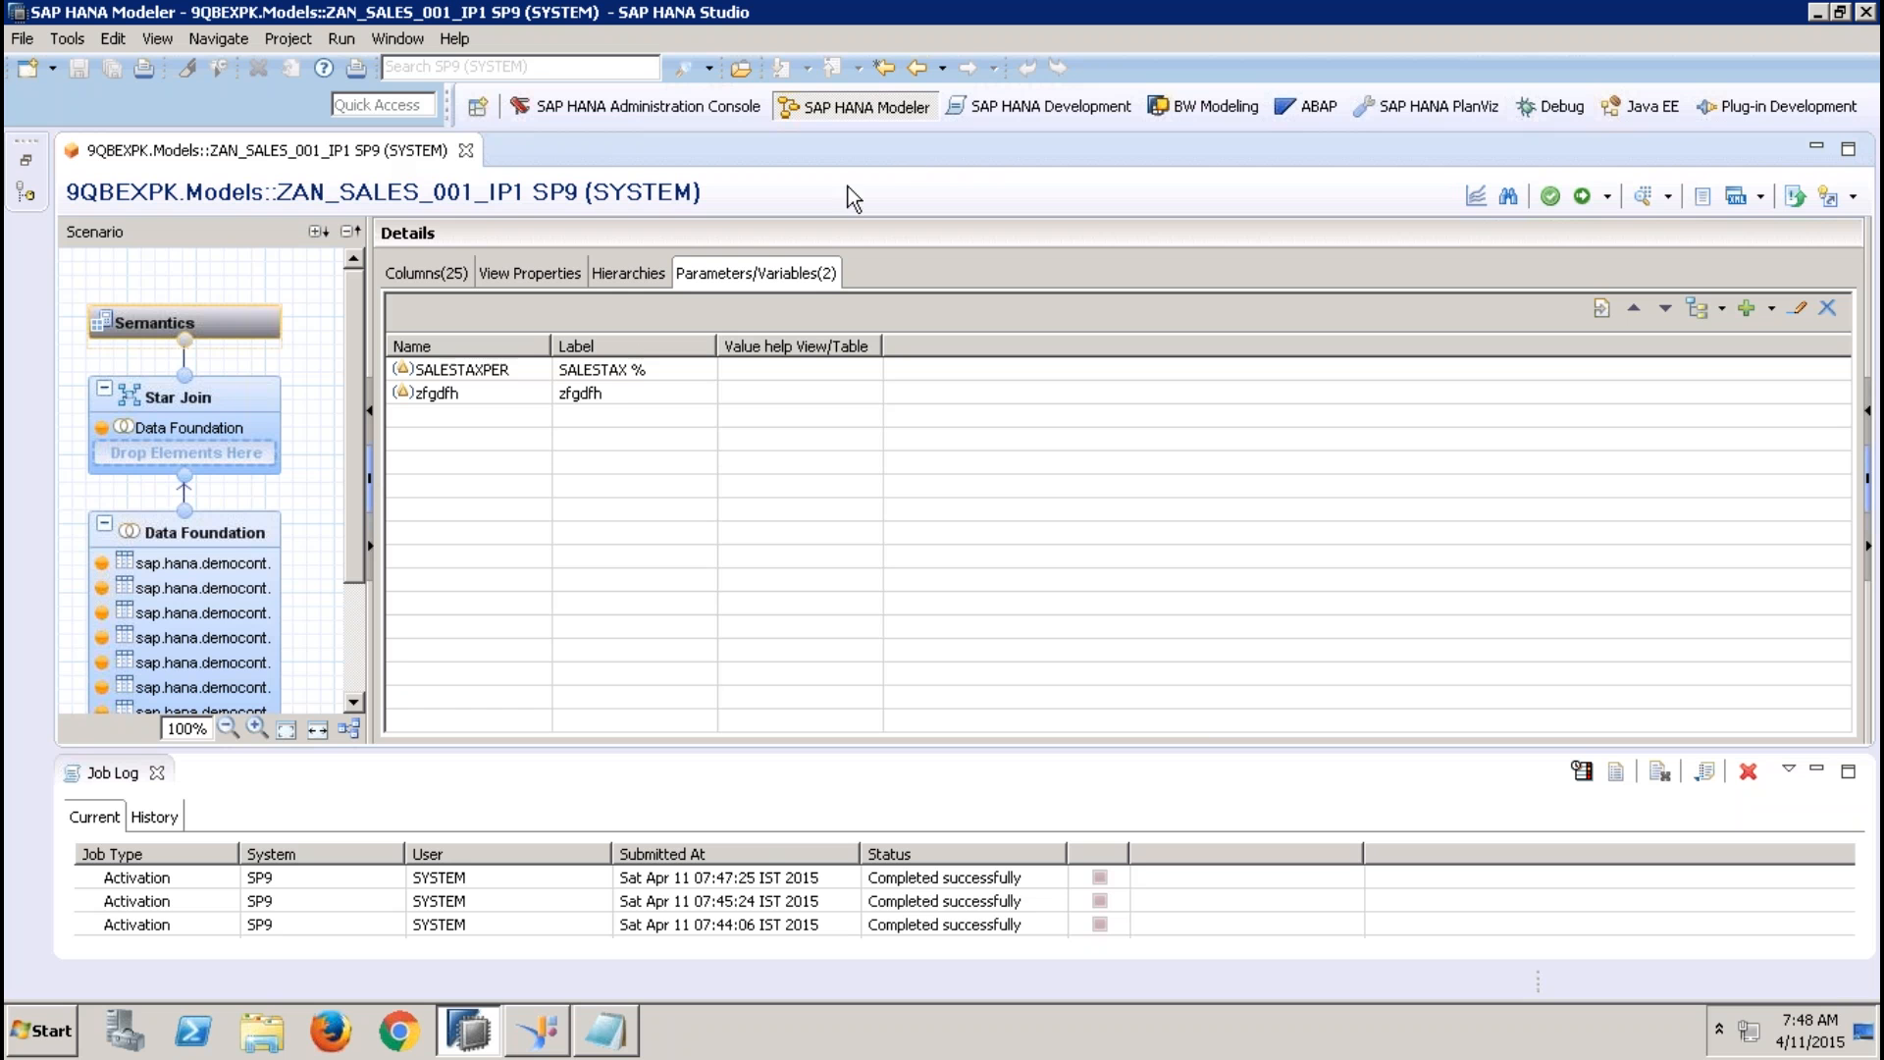
Remove the zfgdfh input parameter together with its references and close the job log
{"action": "left_click", "coordinate": [610, 395]}
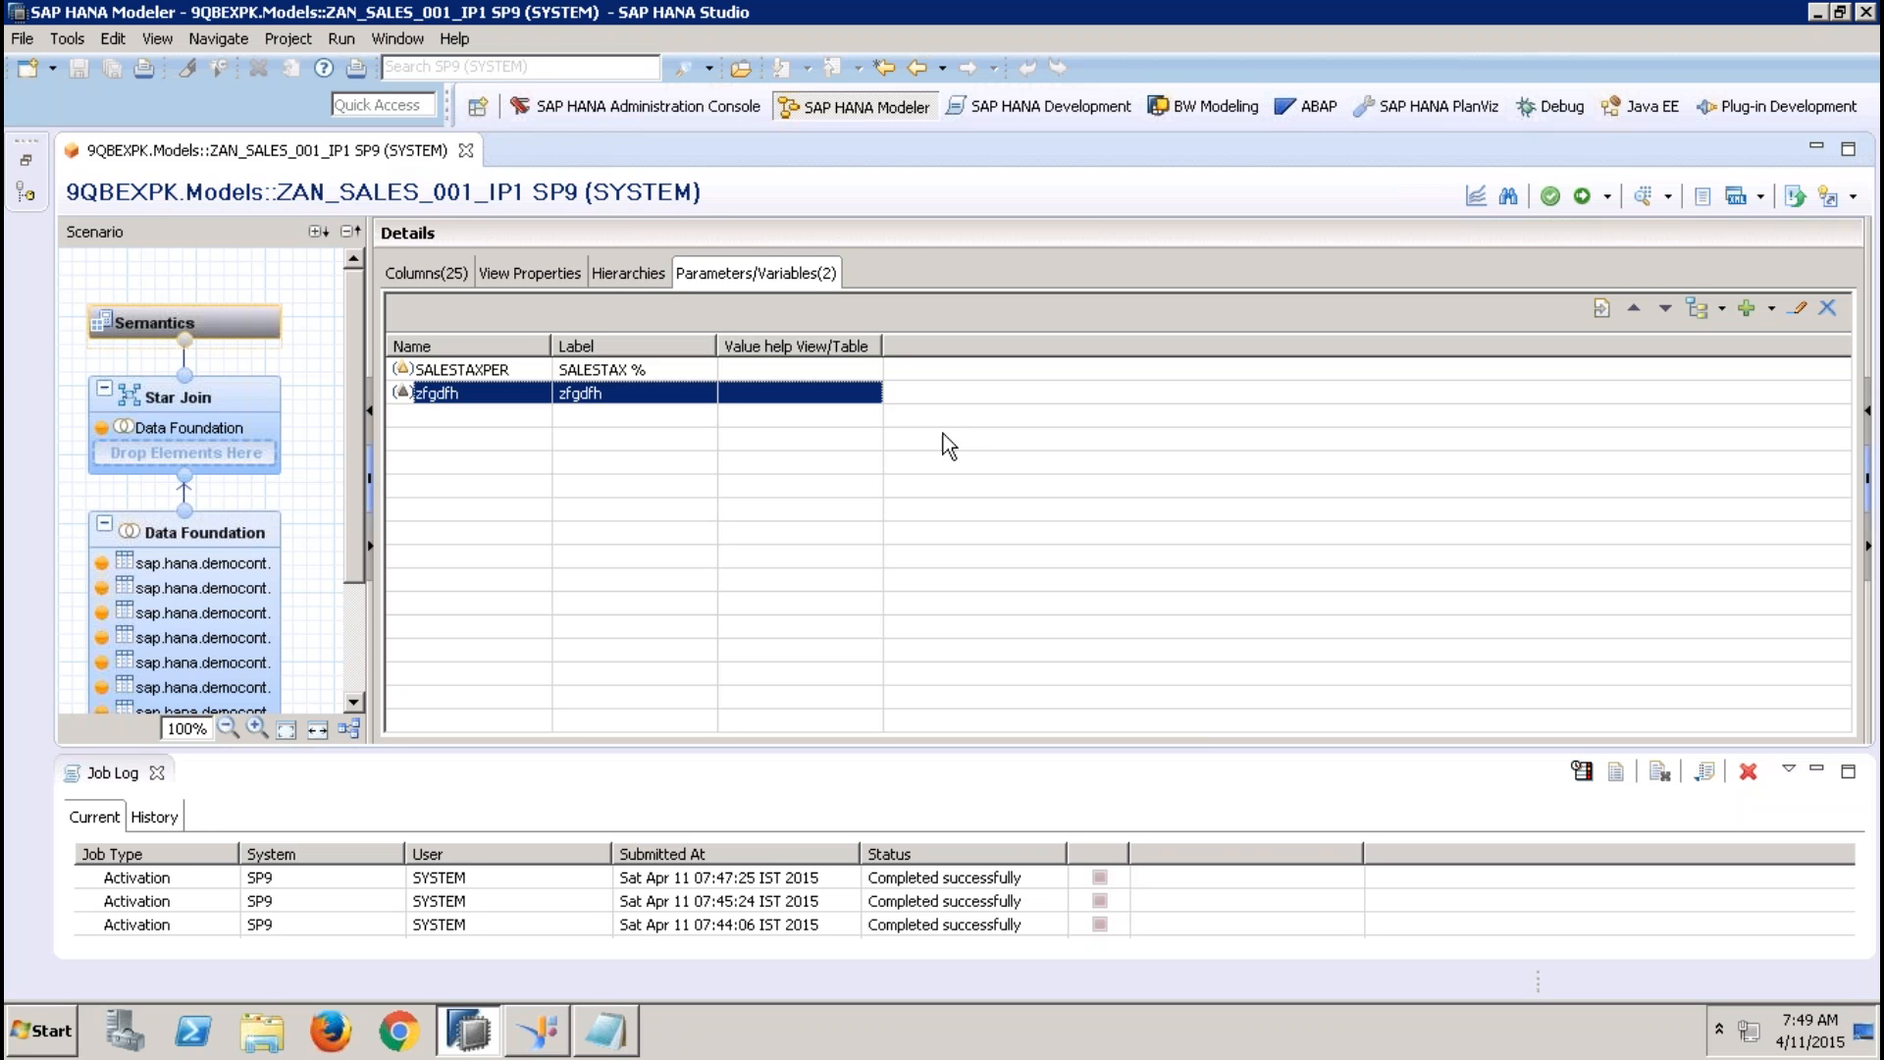
{"action": "left_click", "coordinate": [157, 773]}
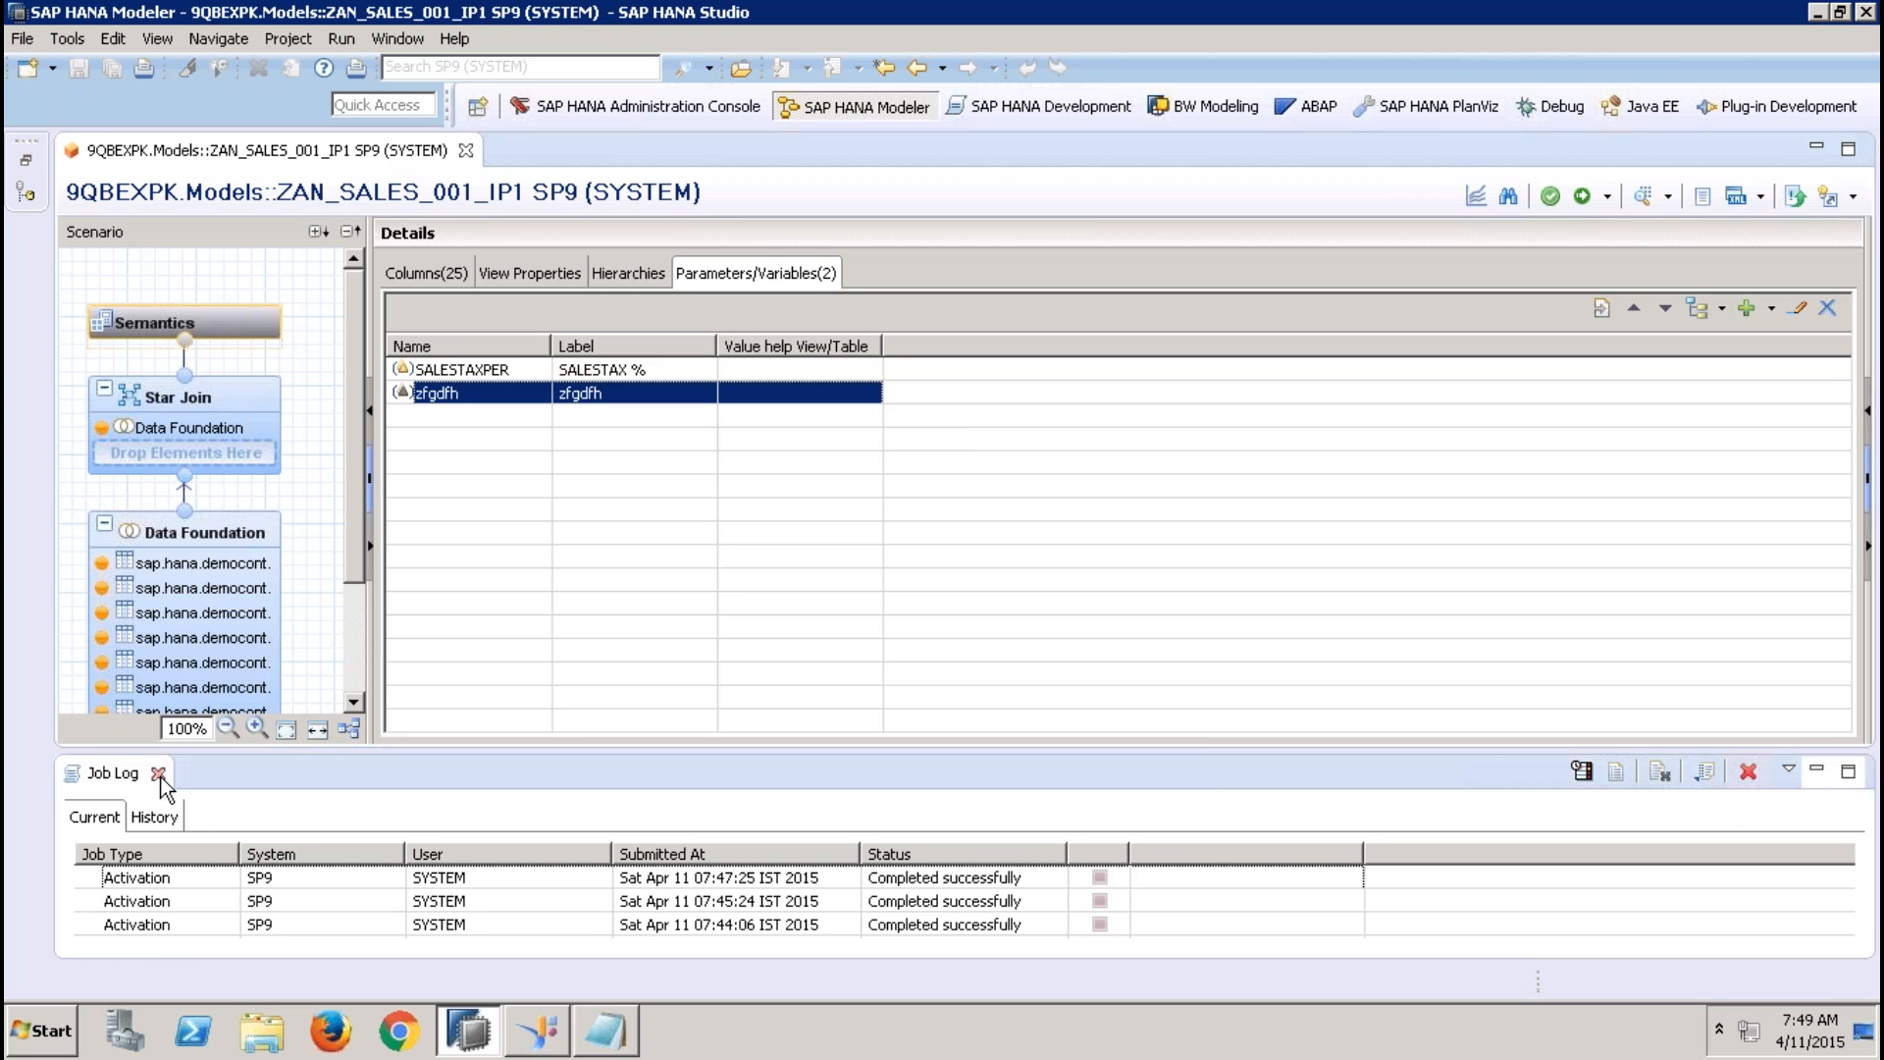
{"action": "left_click", "coordinate": [532, 399]}
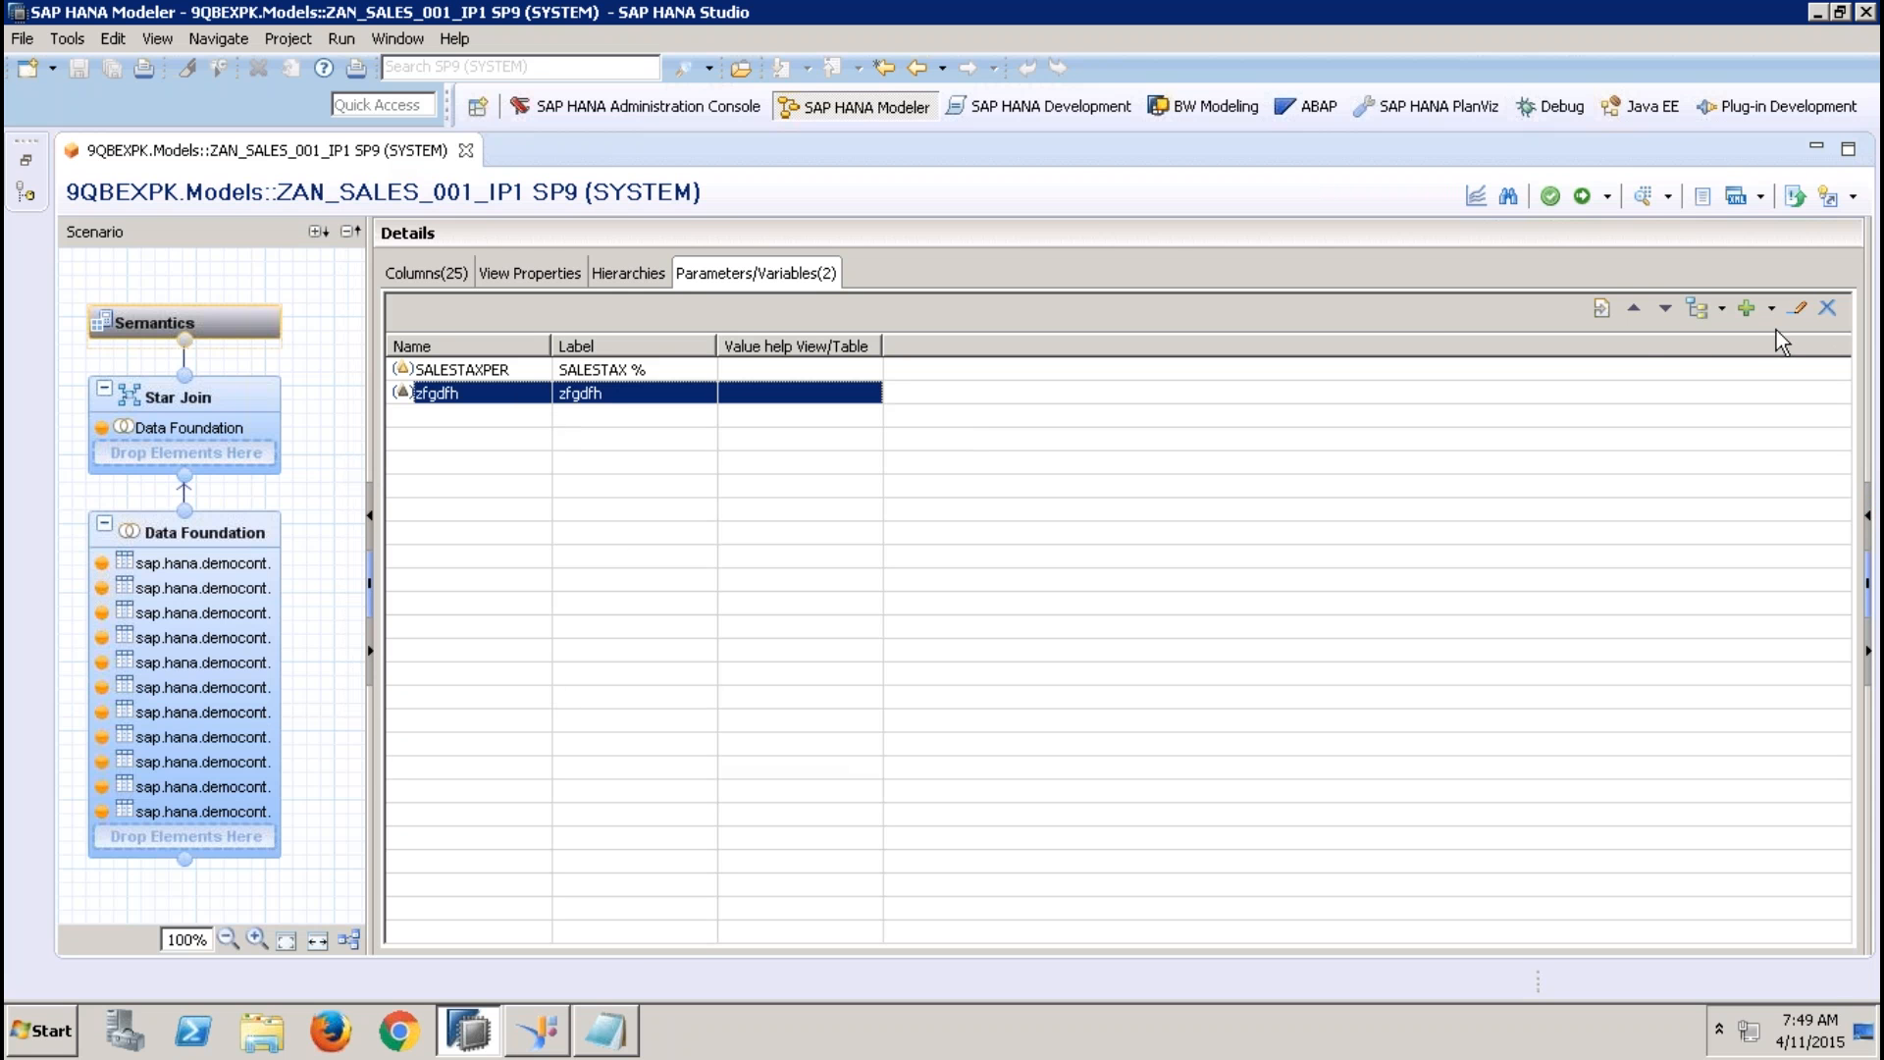
{"action": "left_click", "coordinate": [1828, 307]}
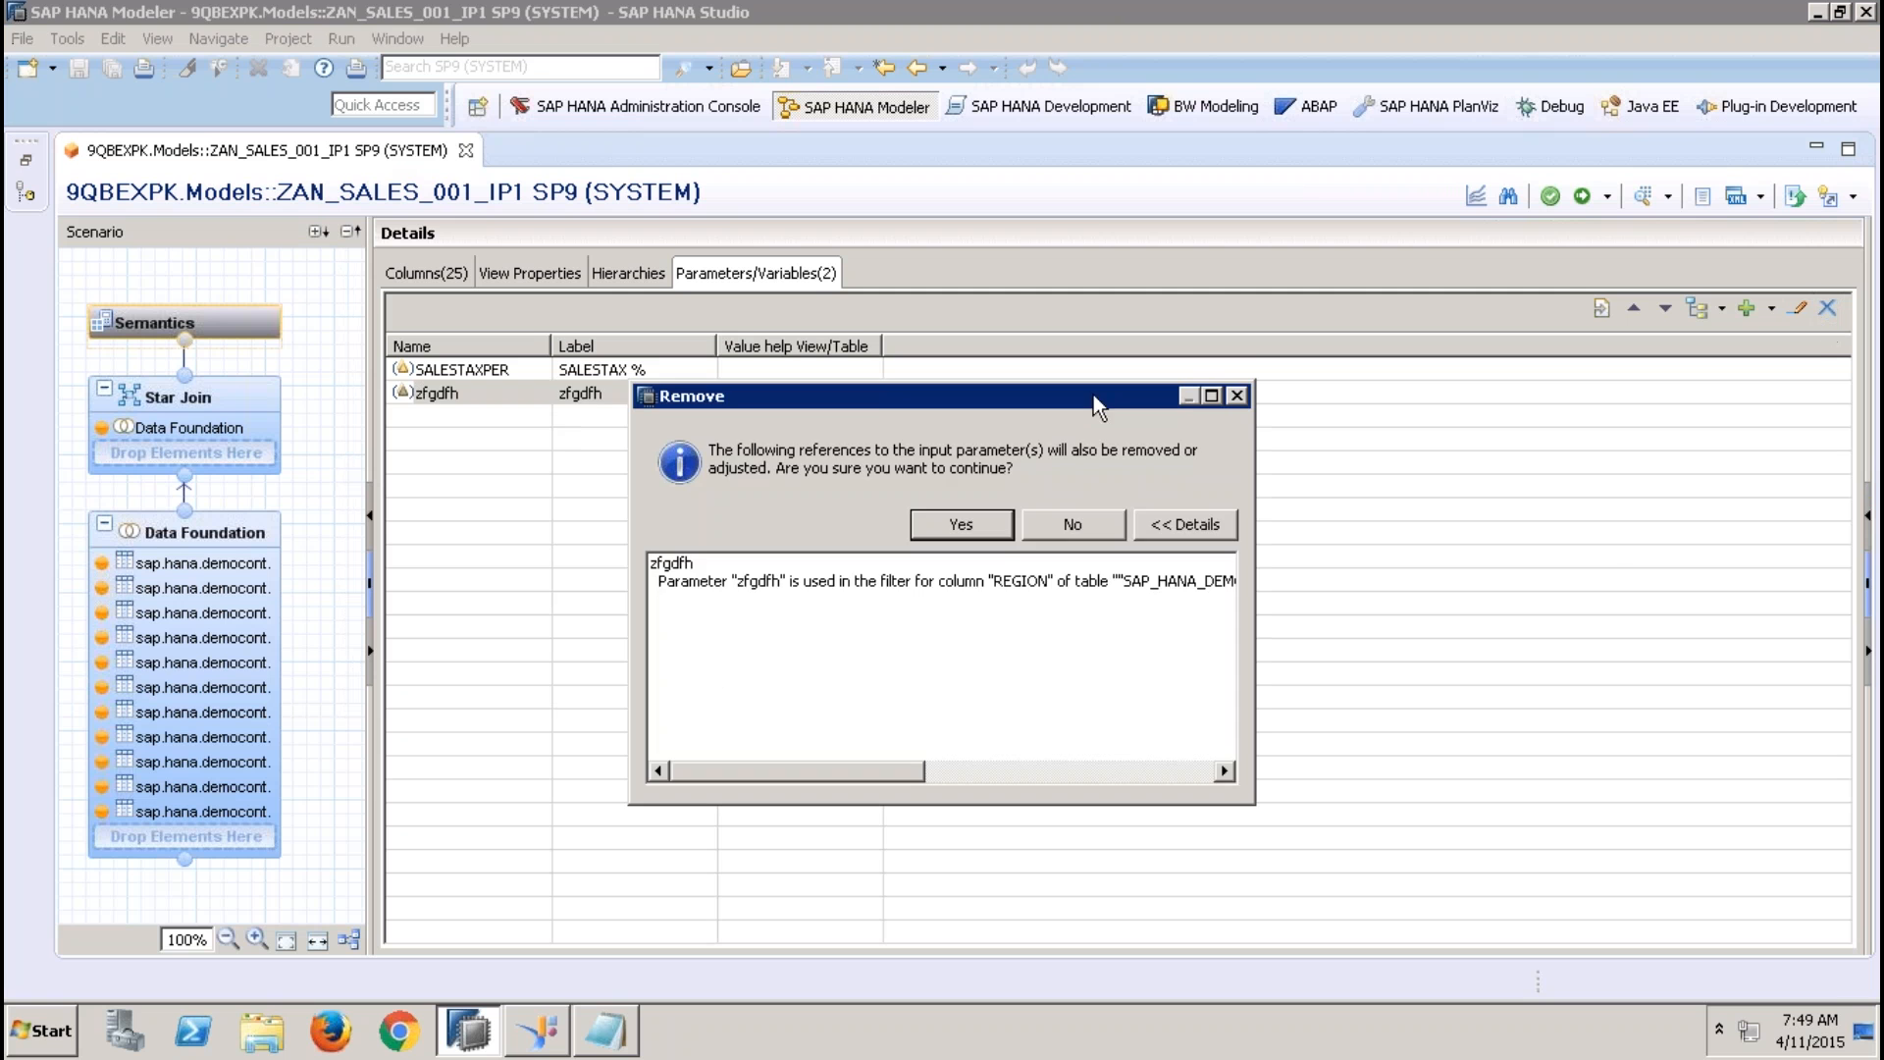
{"action": "left_click", "coordinate": [957, 524]}
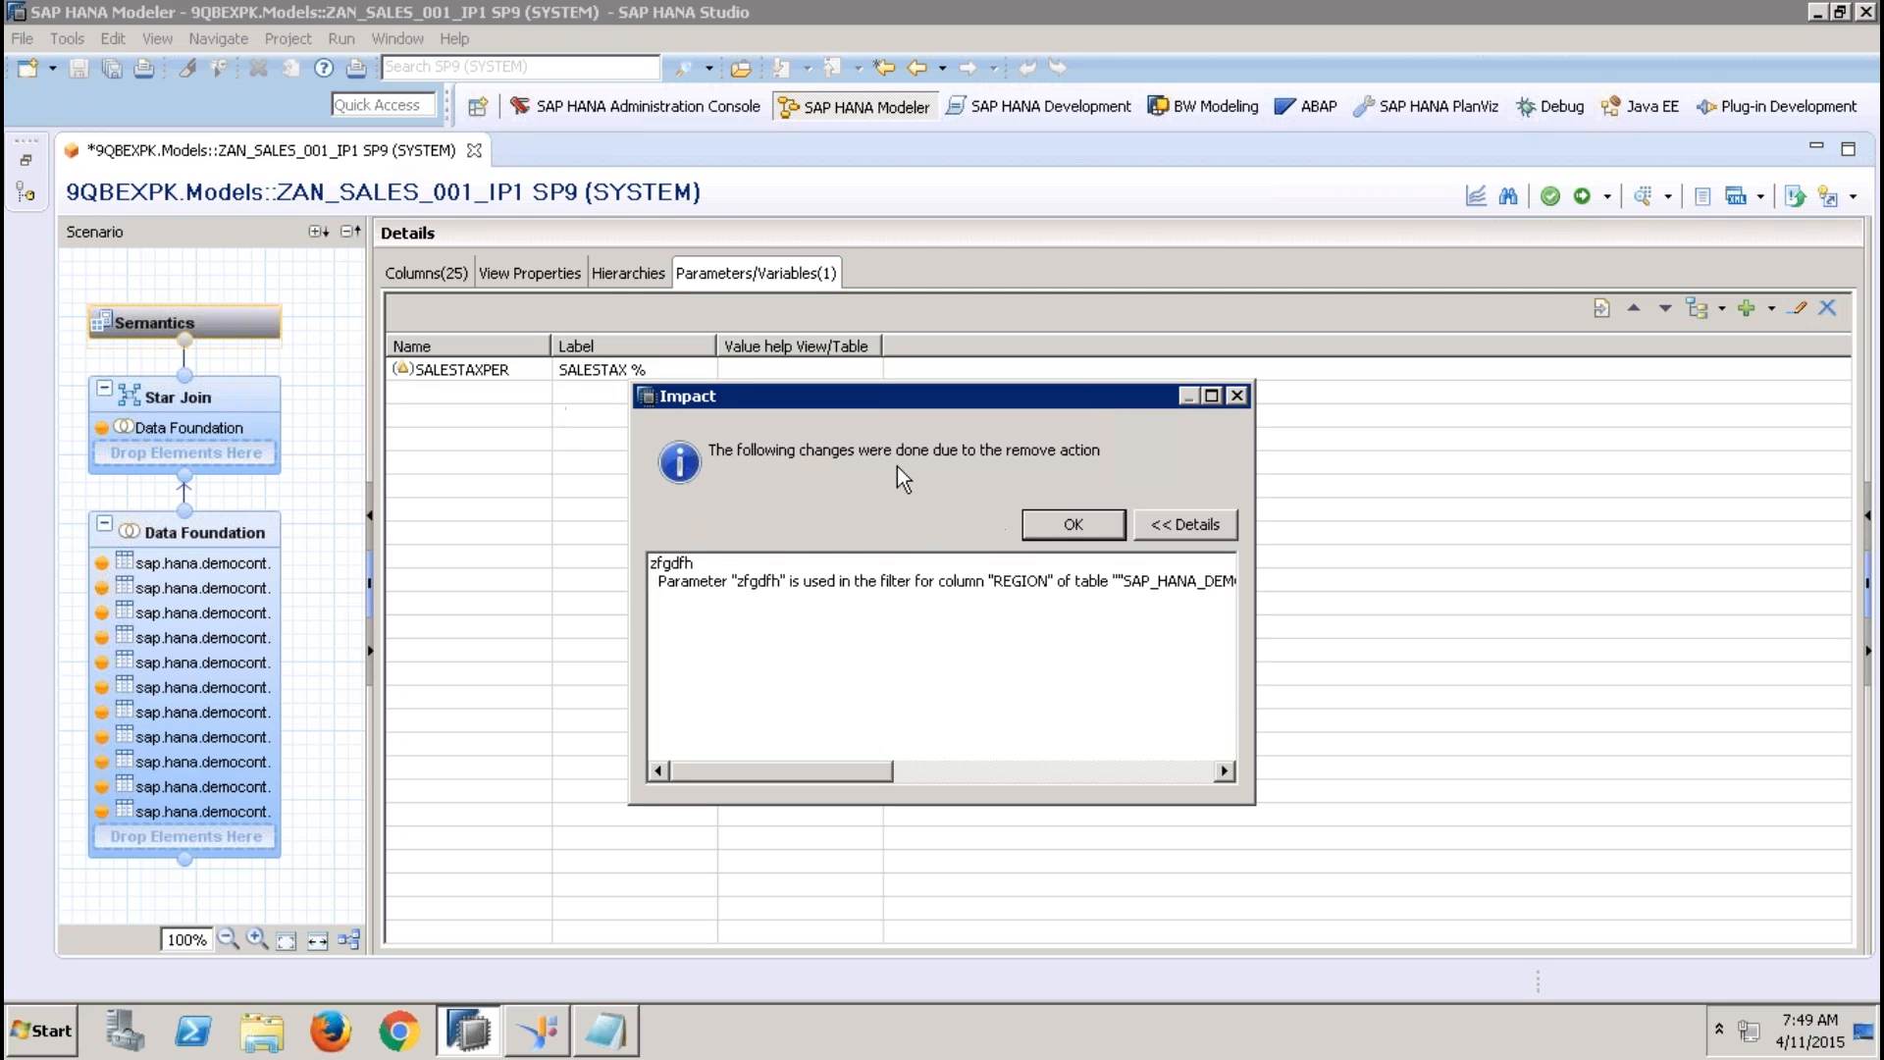
{"action": "left_click", "coordinate": [1066, 514]}
Remove the SALESTAXPER input parameter from the view's semantics, accepting the impact on its references
{"action": "left_click", "coordinate": [605, 365]}
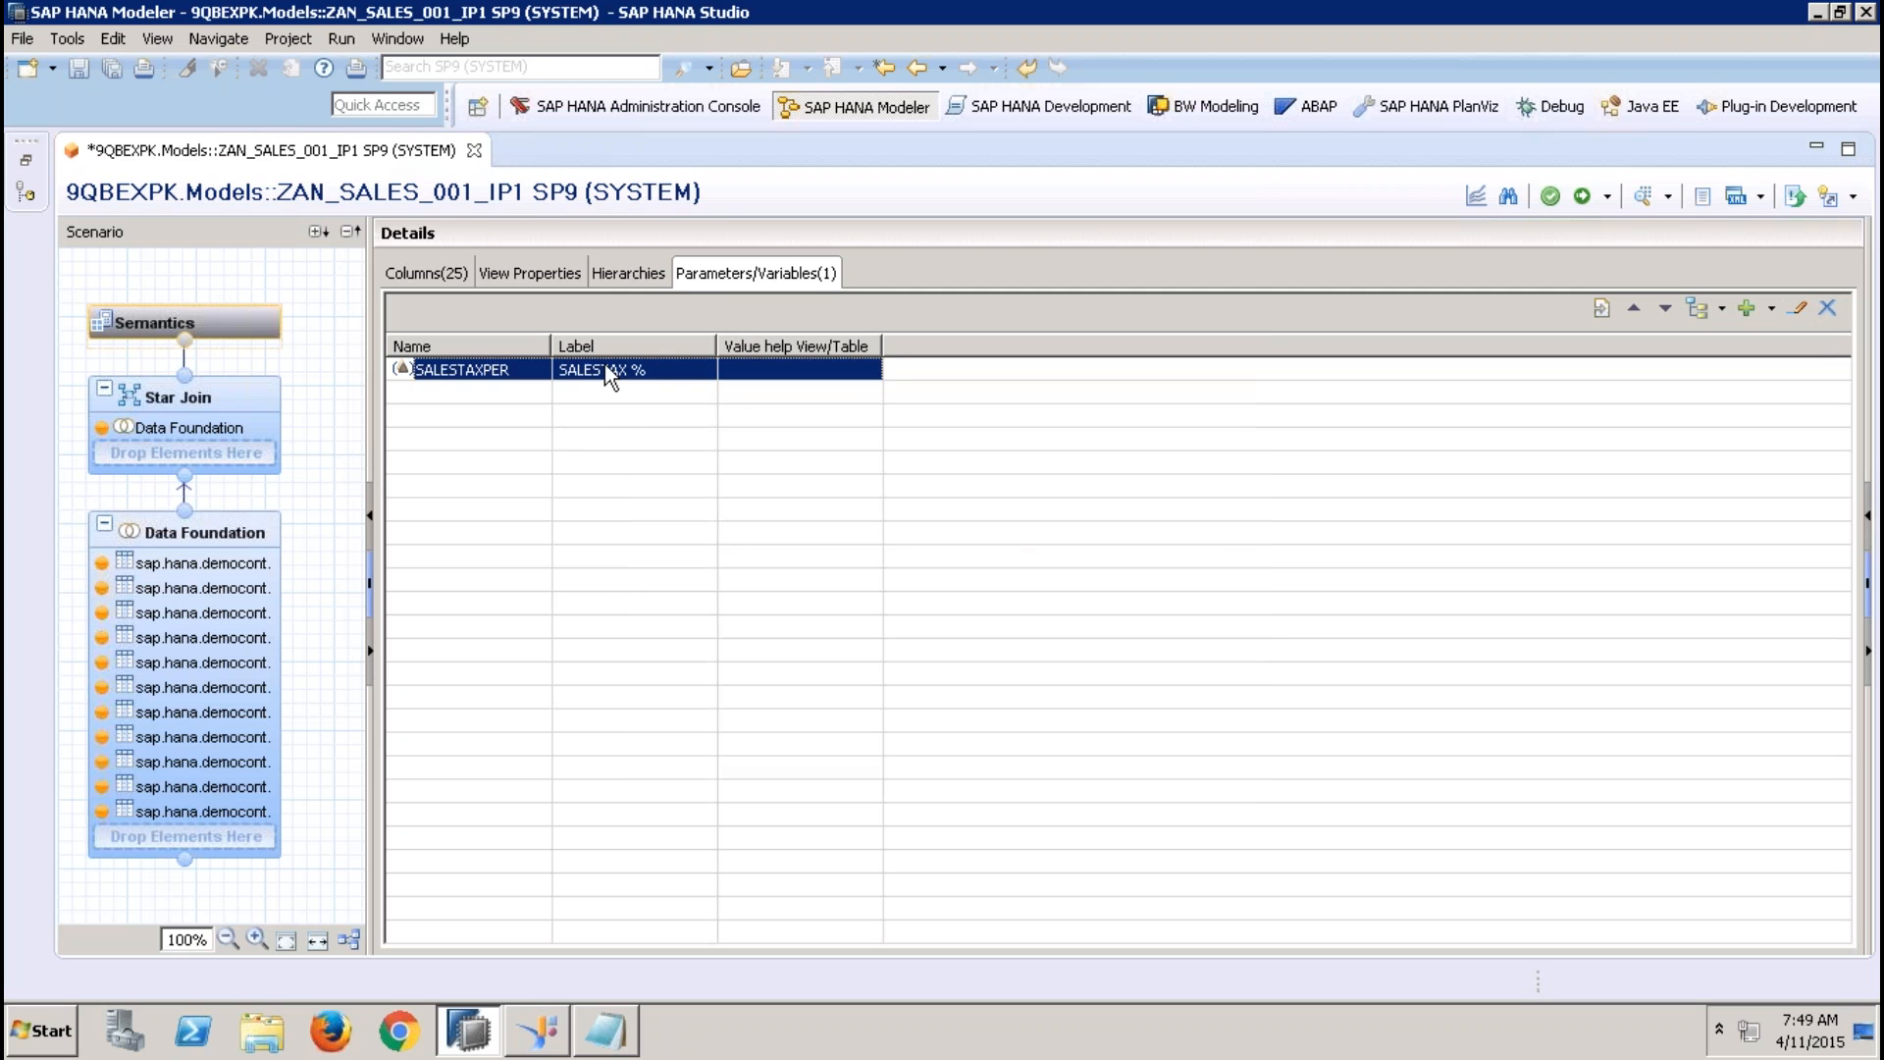
{"action": "left_click", "coordinate": [1827, 307]}
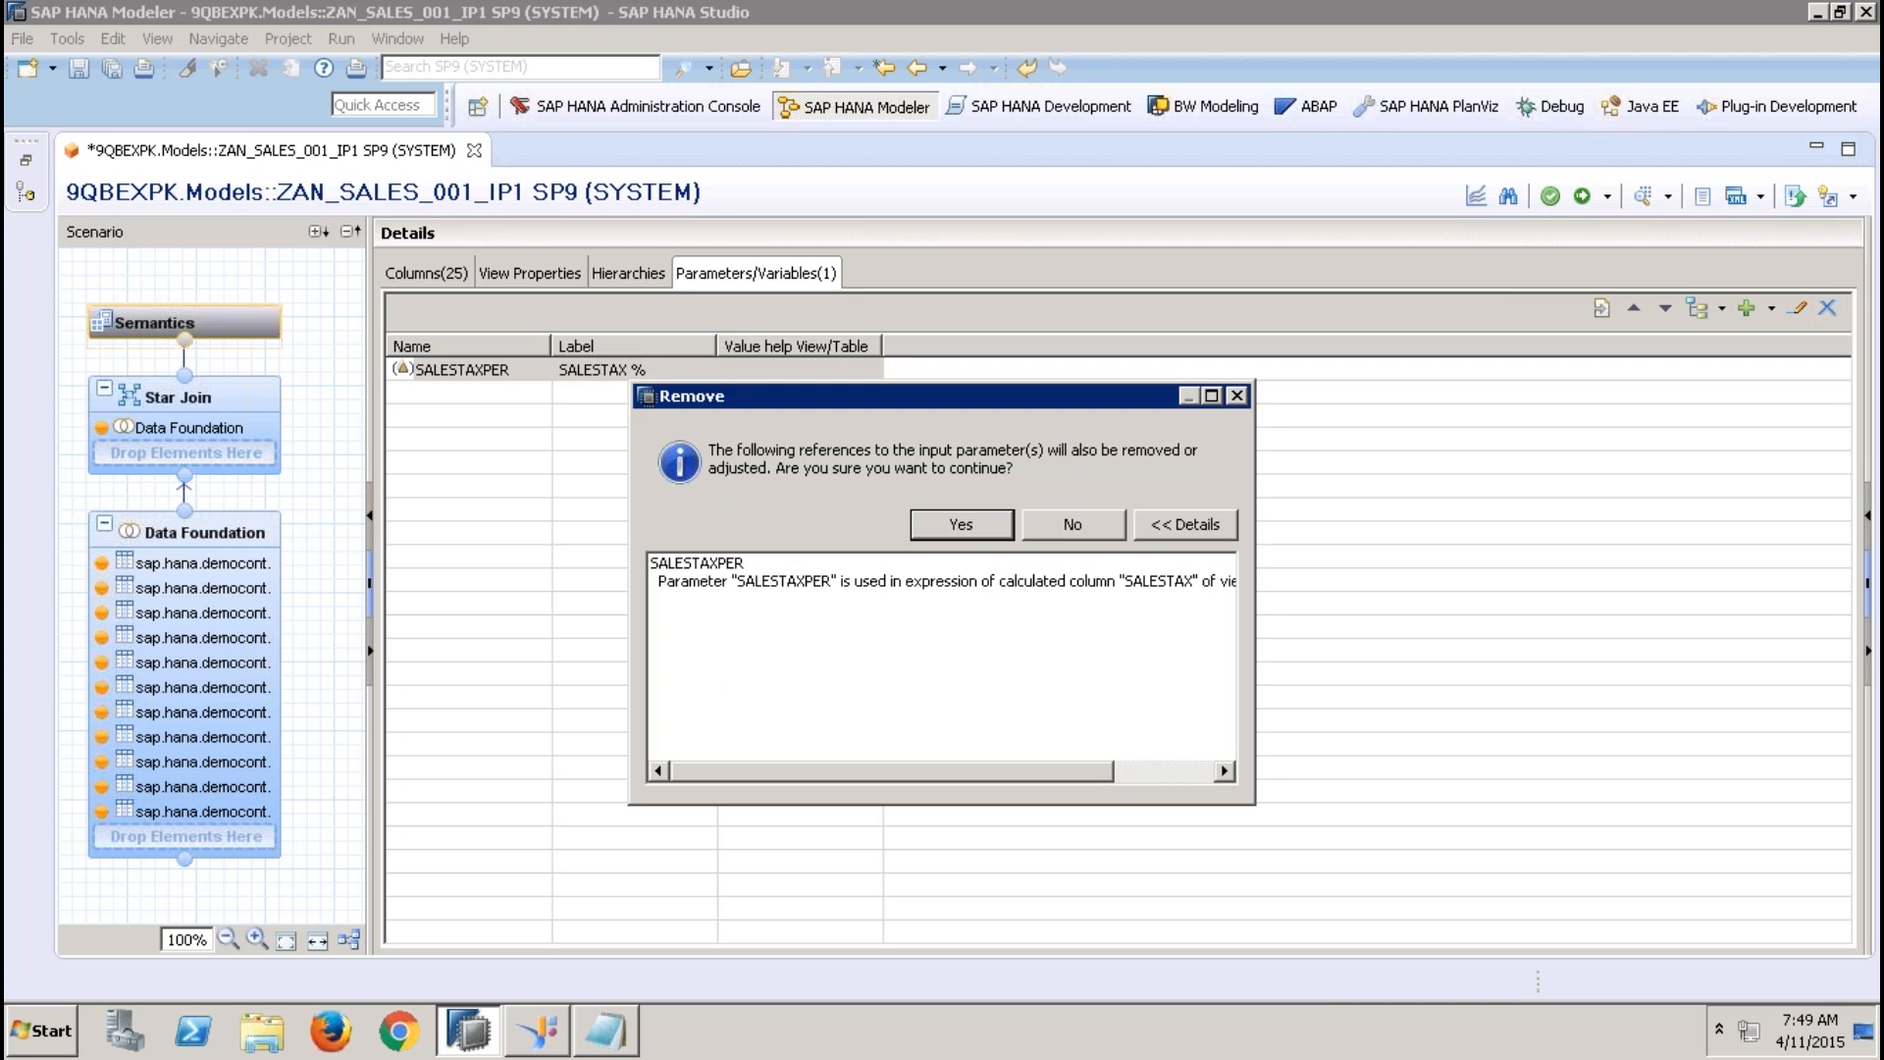
{"action": "left_click", "coordinate": [984, 524]}
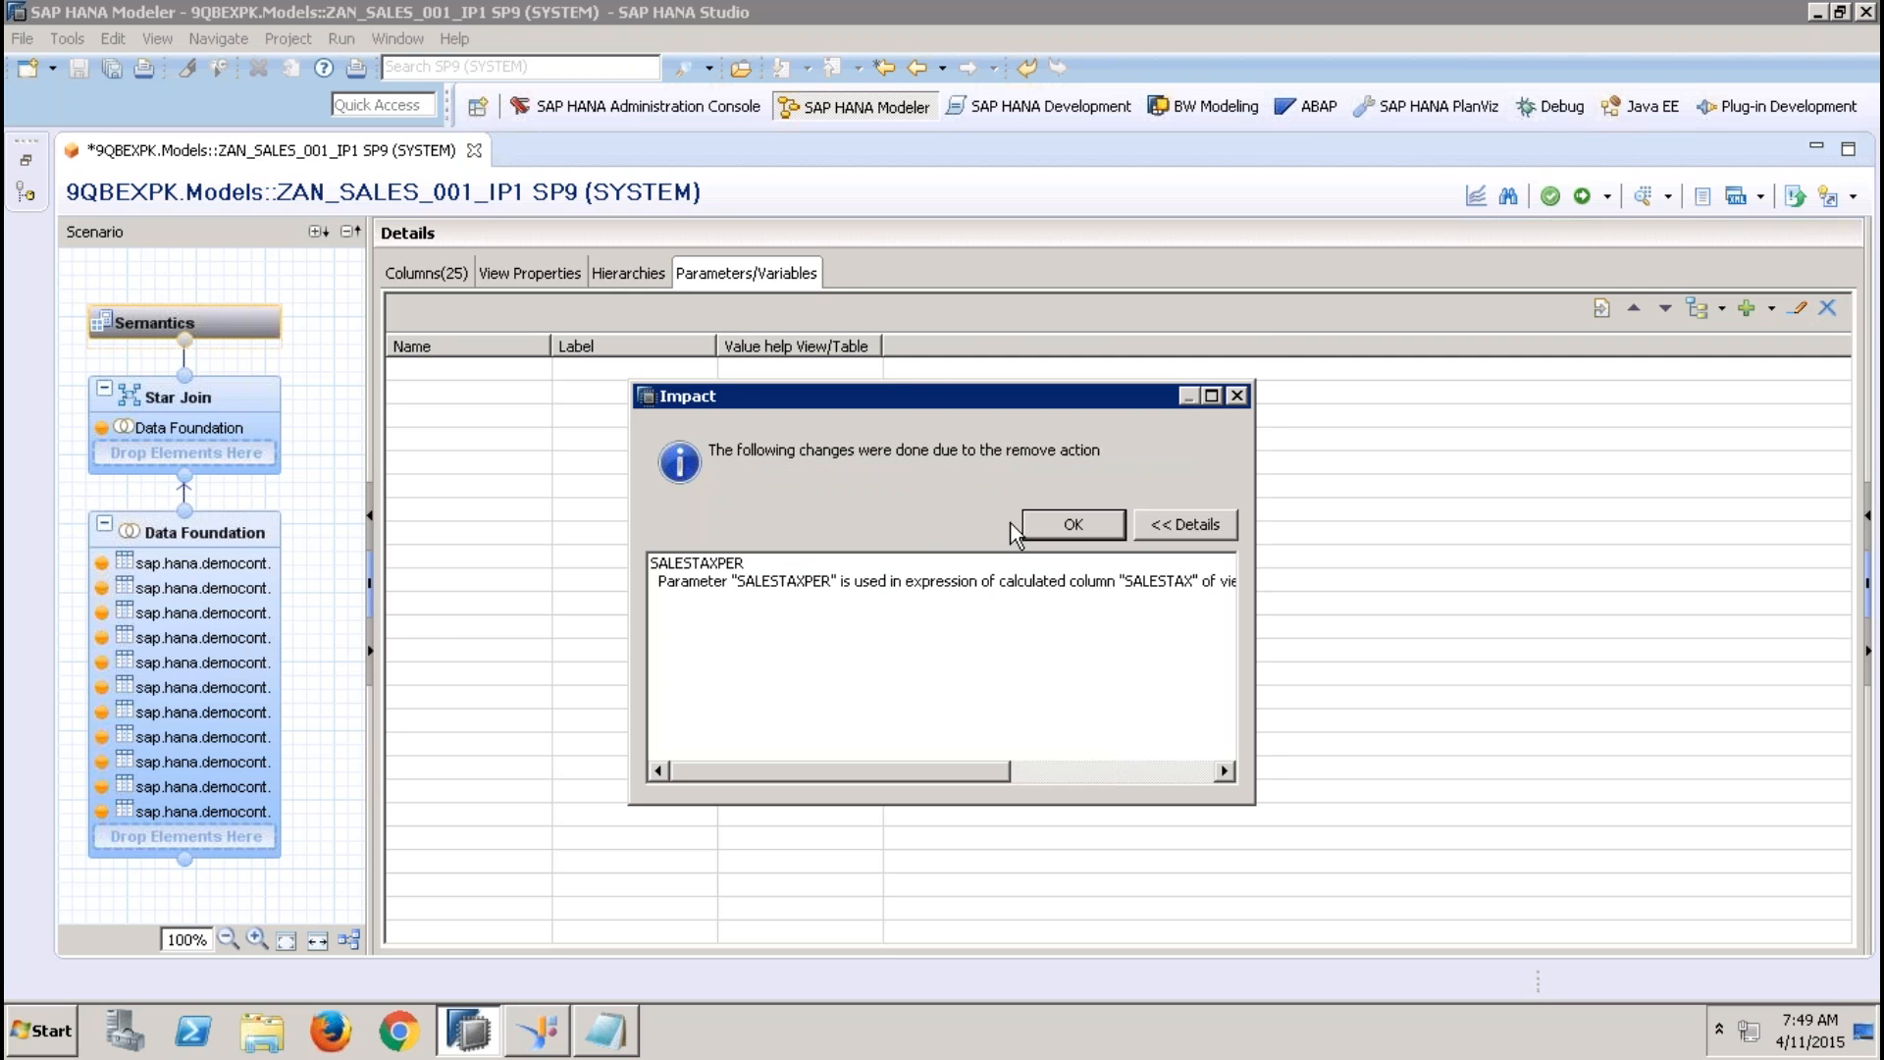
{"action": "left_click", "coordinate": [1067, 526]}
Remove the filter from the REGION column of the Addresses table in the Data Foundation node
{"action": "left_click", "coordinate": [208, 534]}
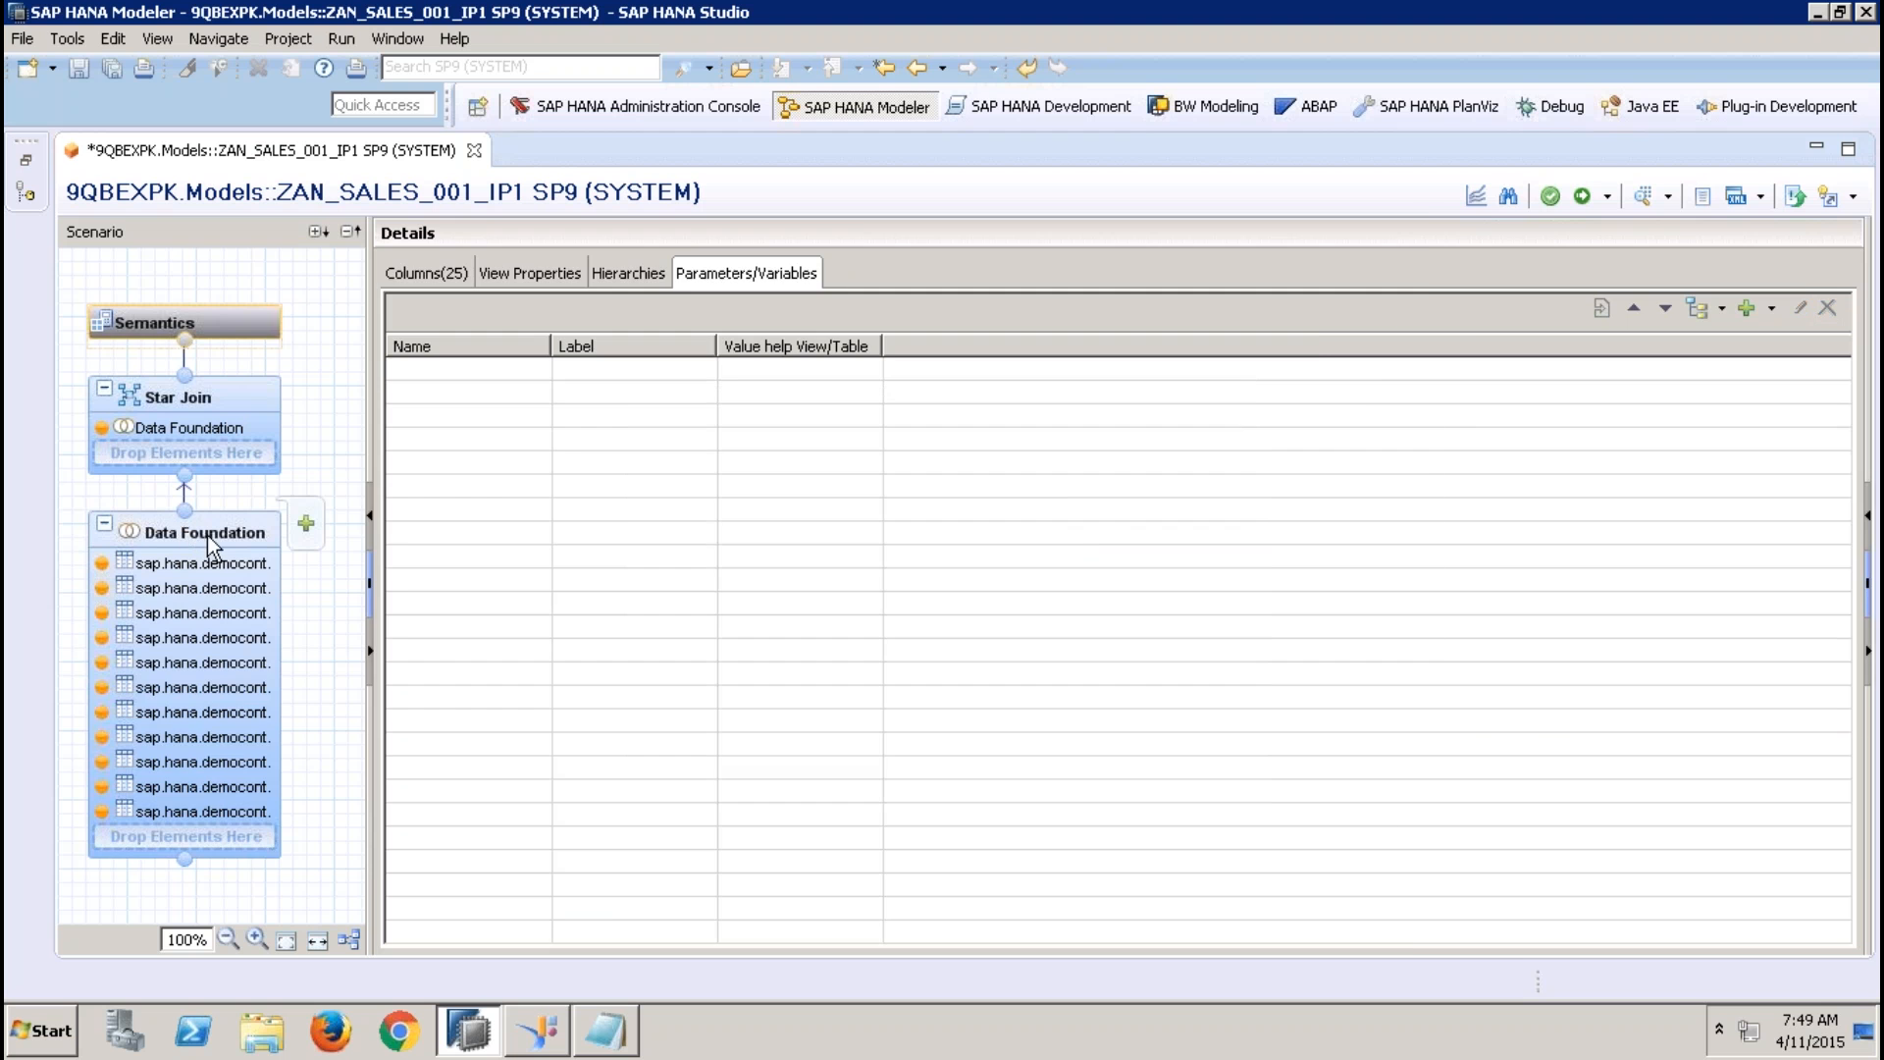
{"action": "right_click", "coordinate": [940, 649]}
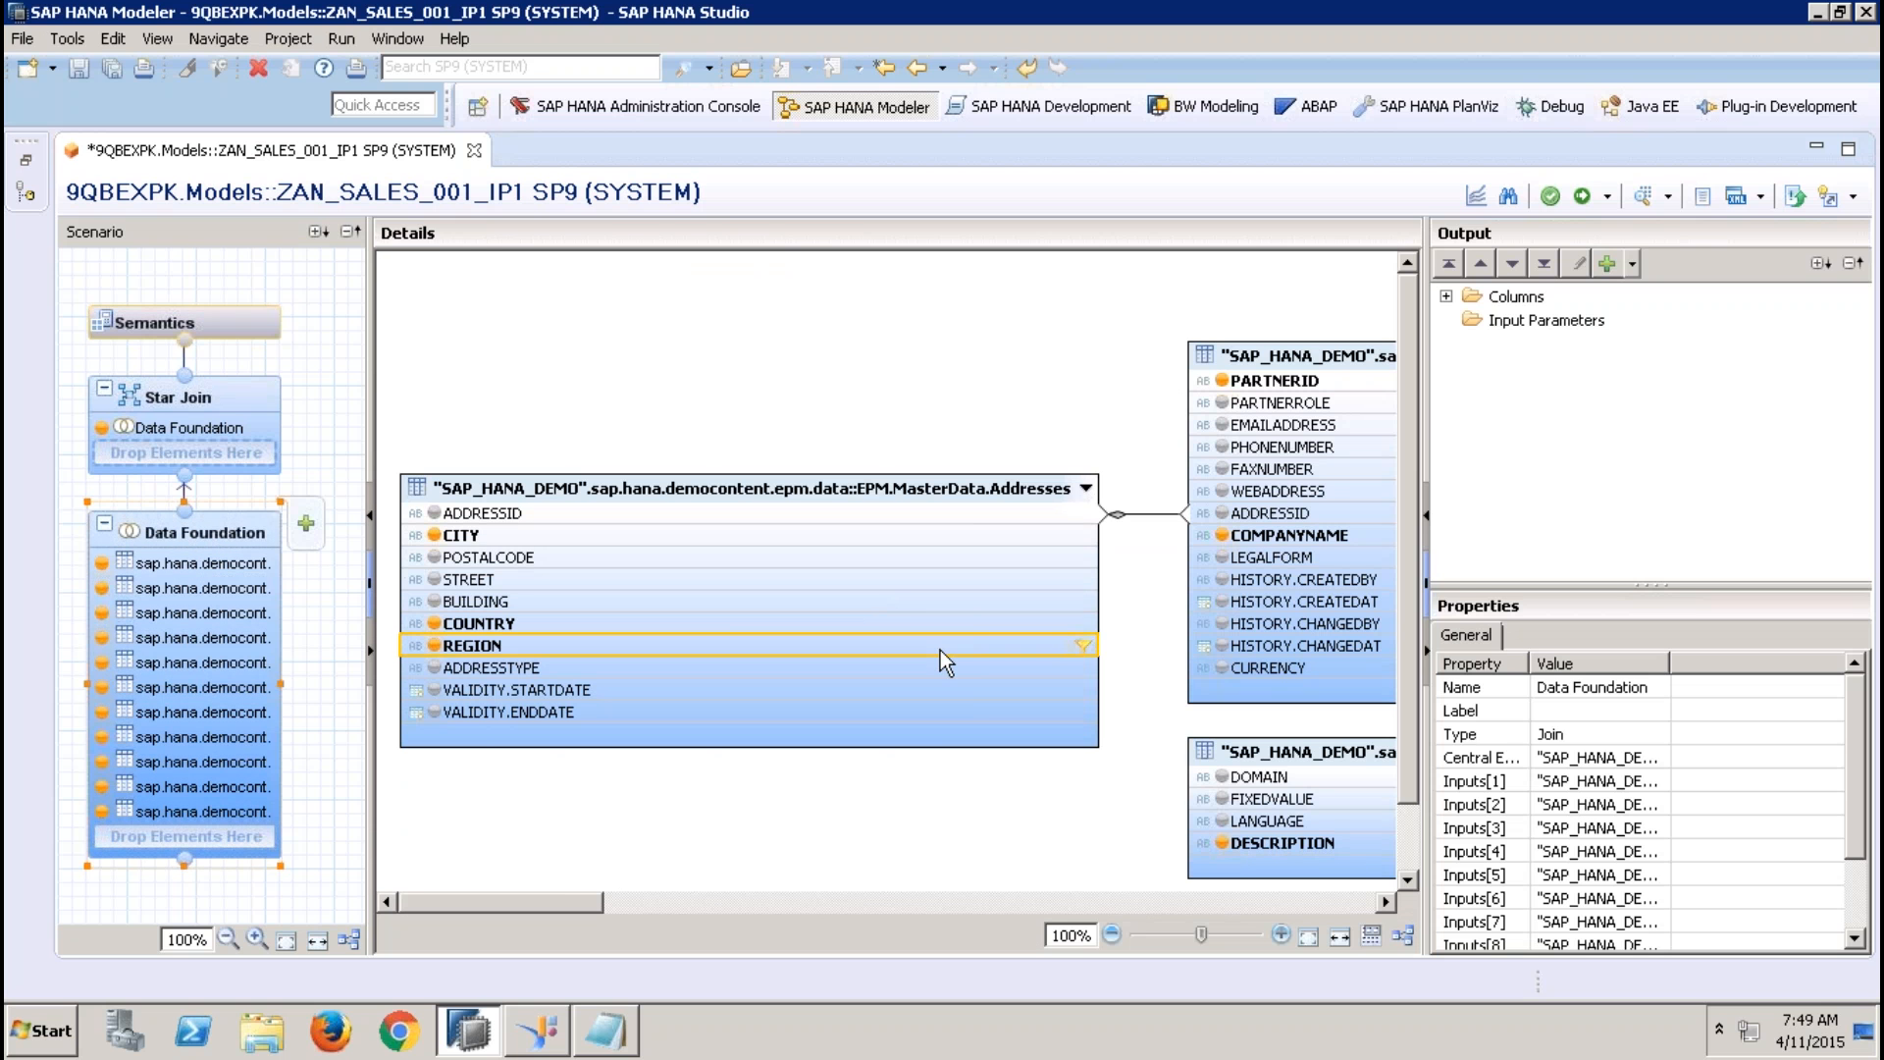
{"action": "left_click", "coordinate": [1007, 718]}
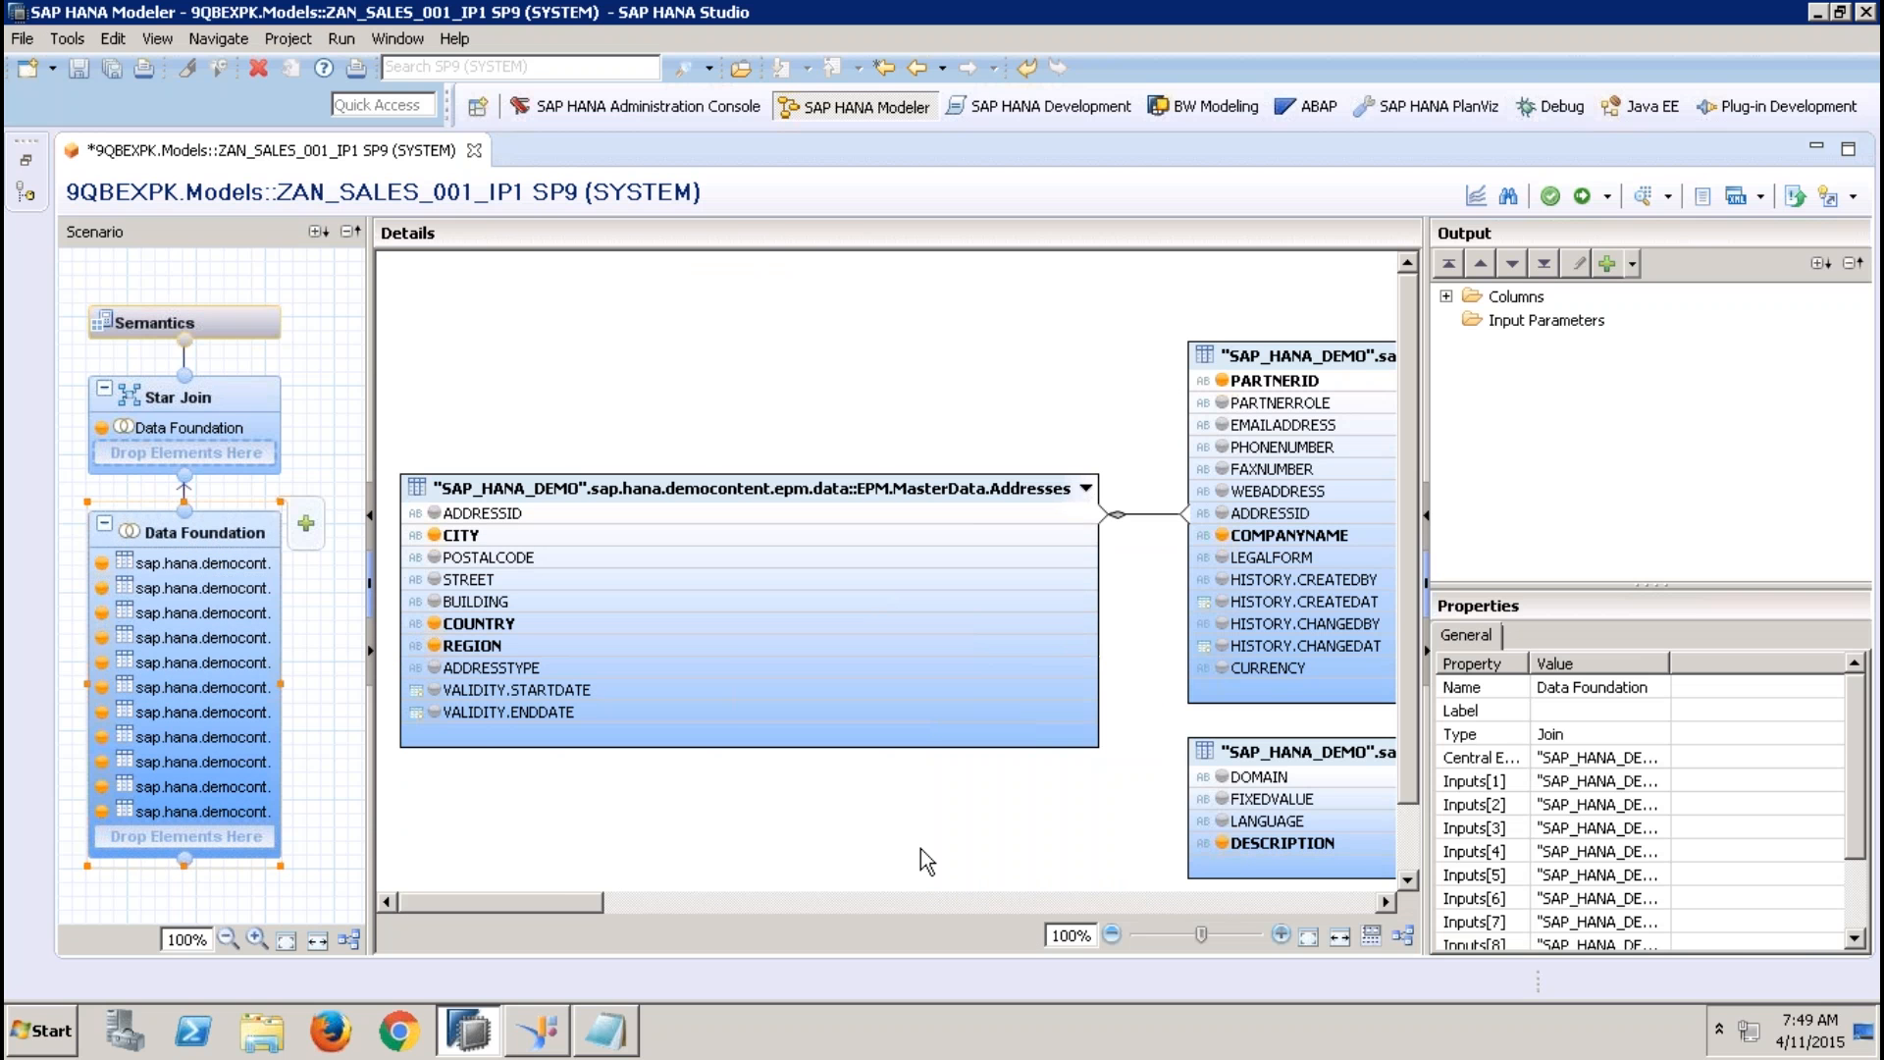
{"action": "left_click", "coordinate": [885, 904]}
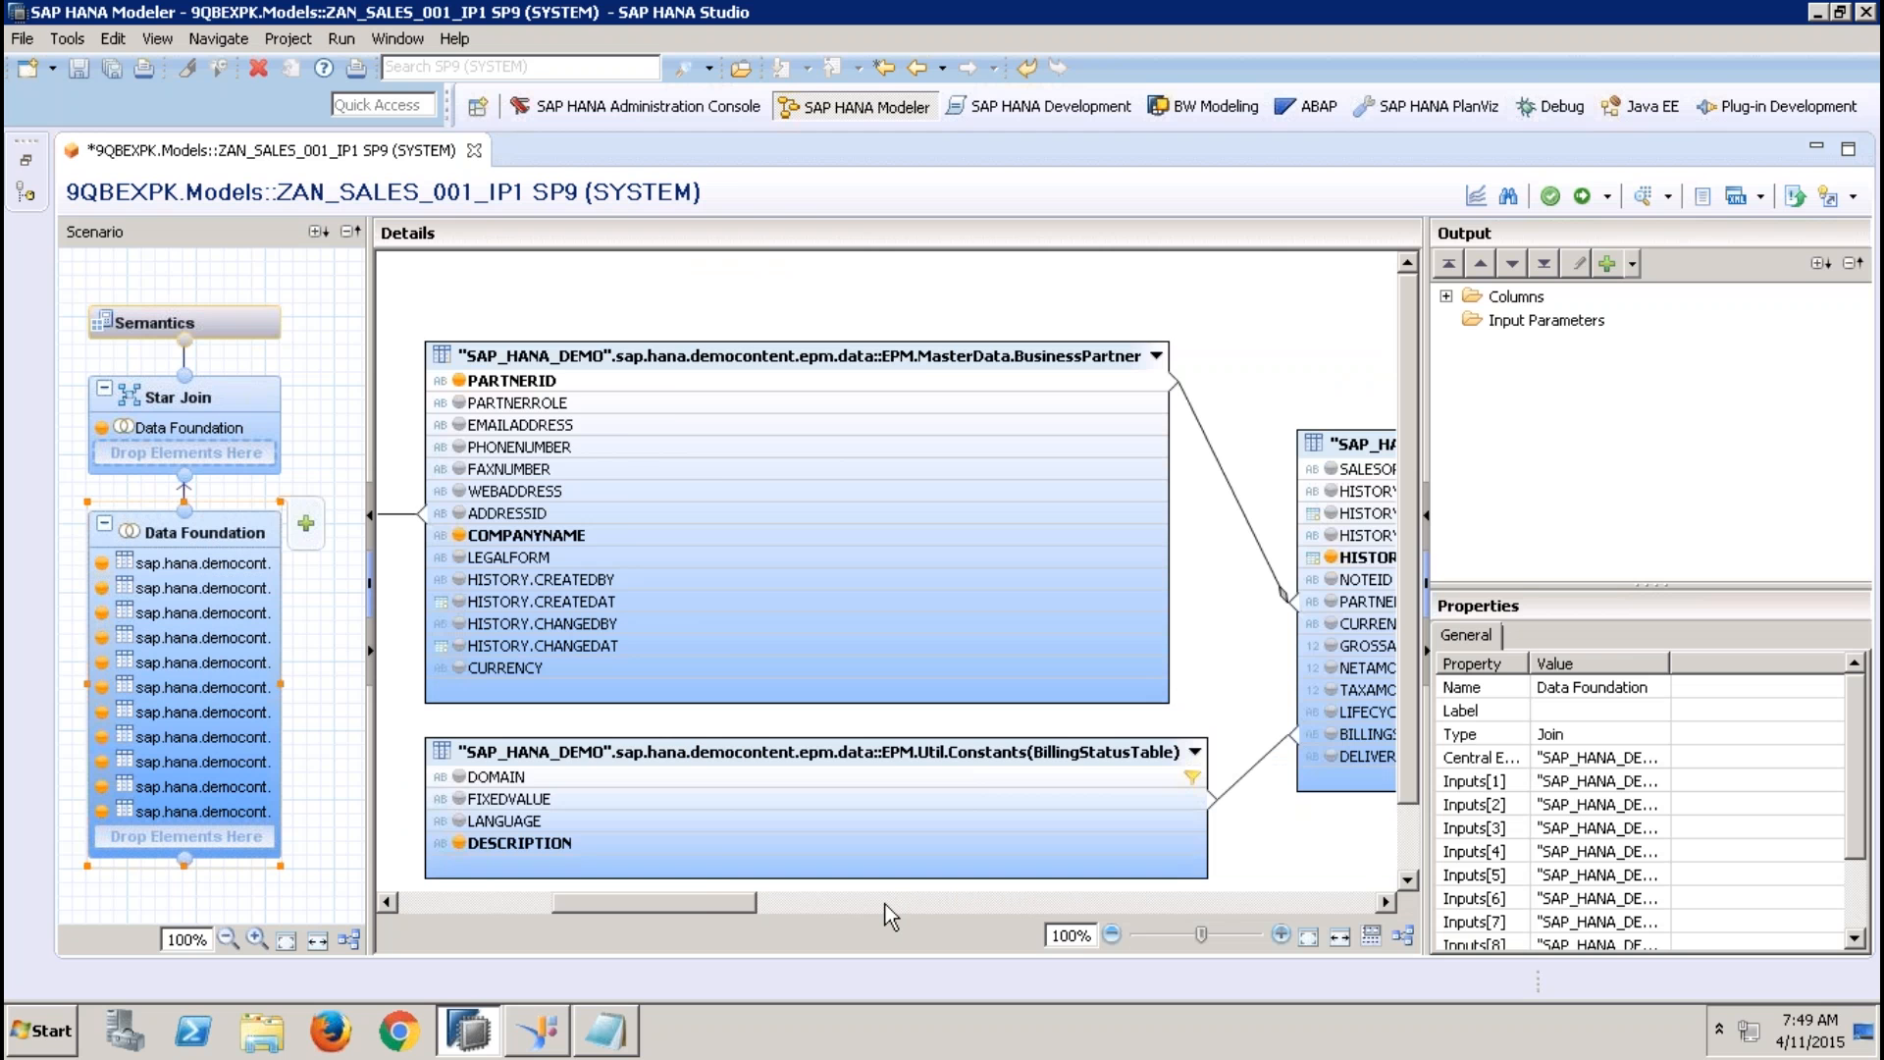
{"action": "left_click", "coordinate": [885, 904]}
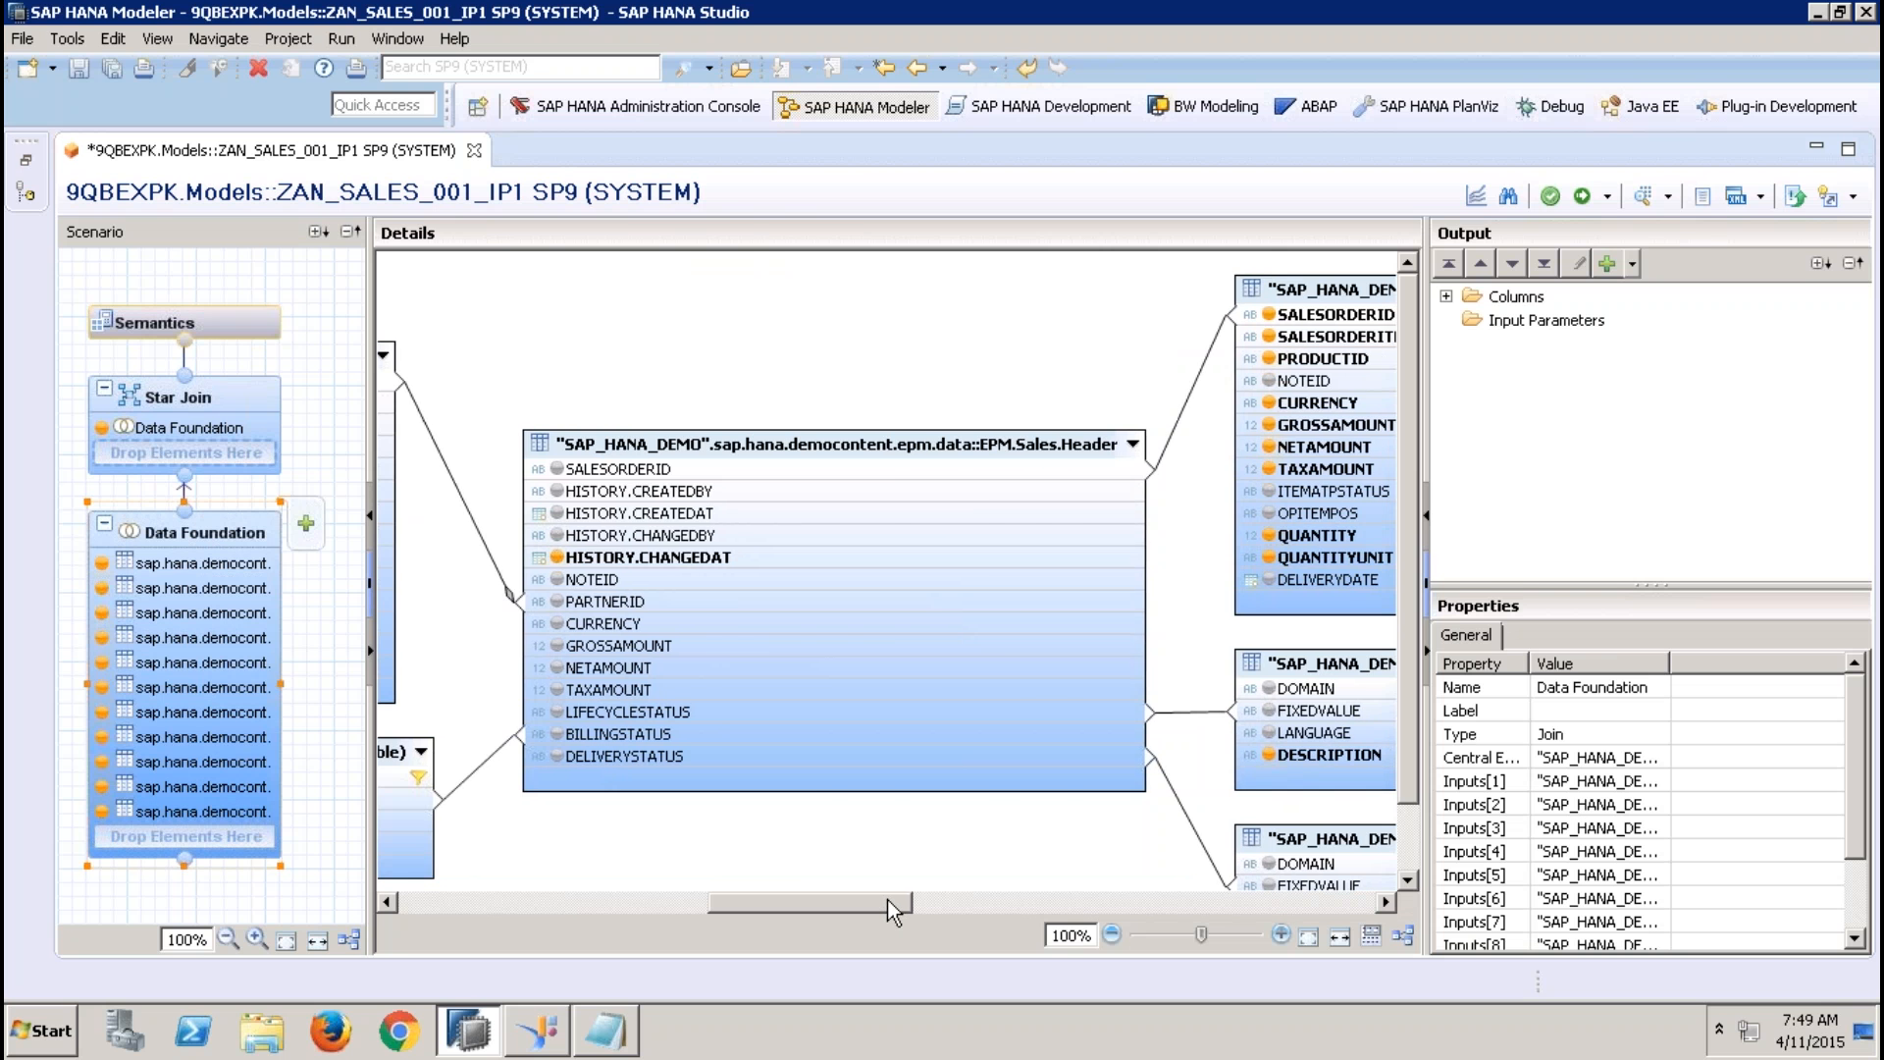
{"action": "left_click_drag", "start_coordinate": [888, 899], "coordinate": [666, 894]}
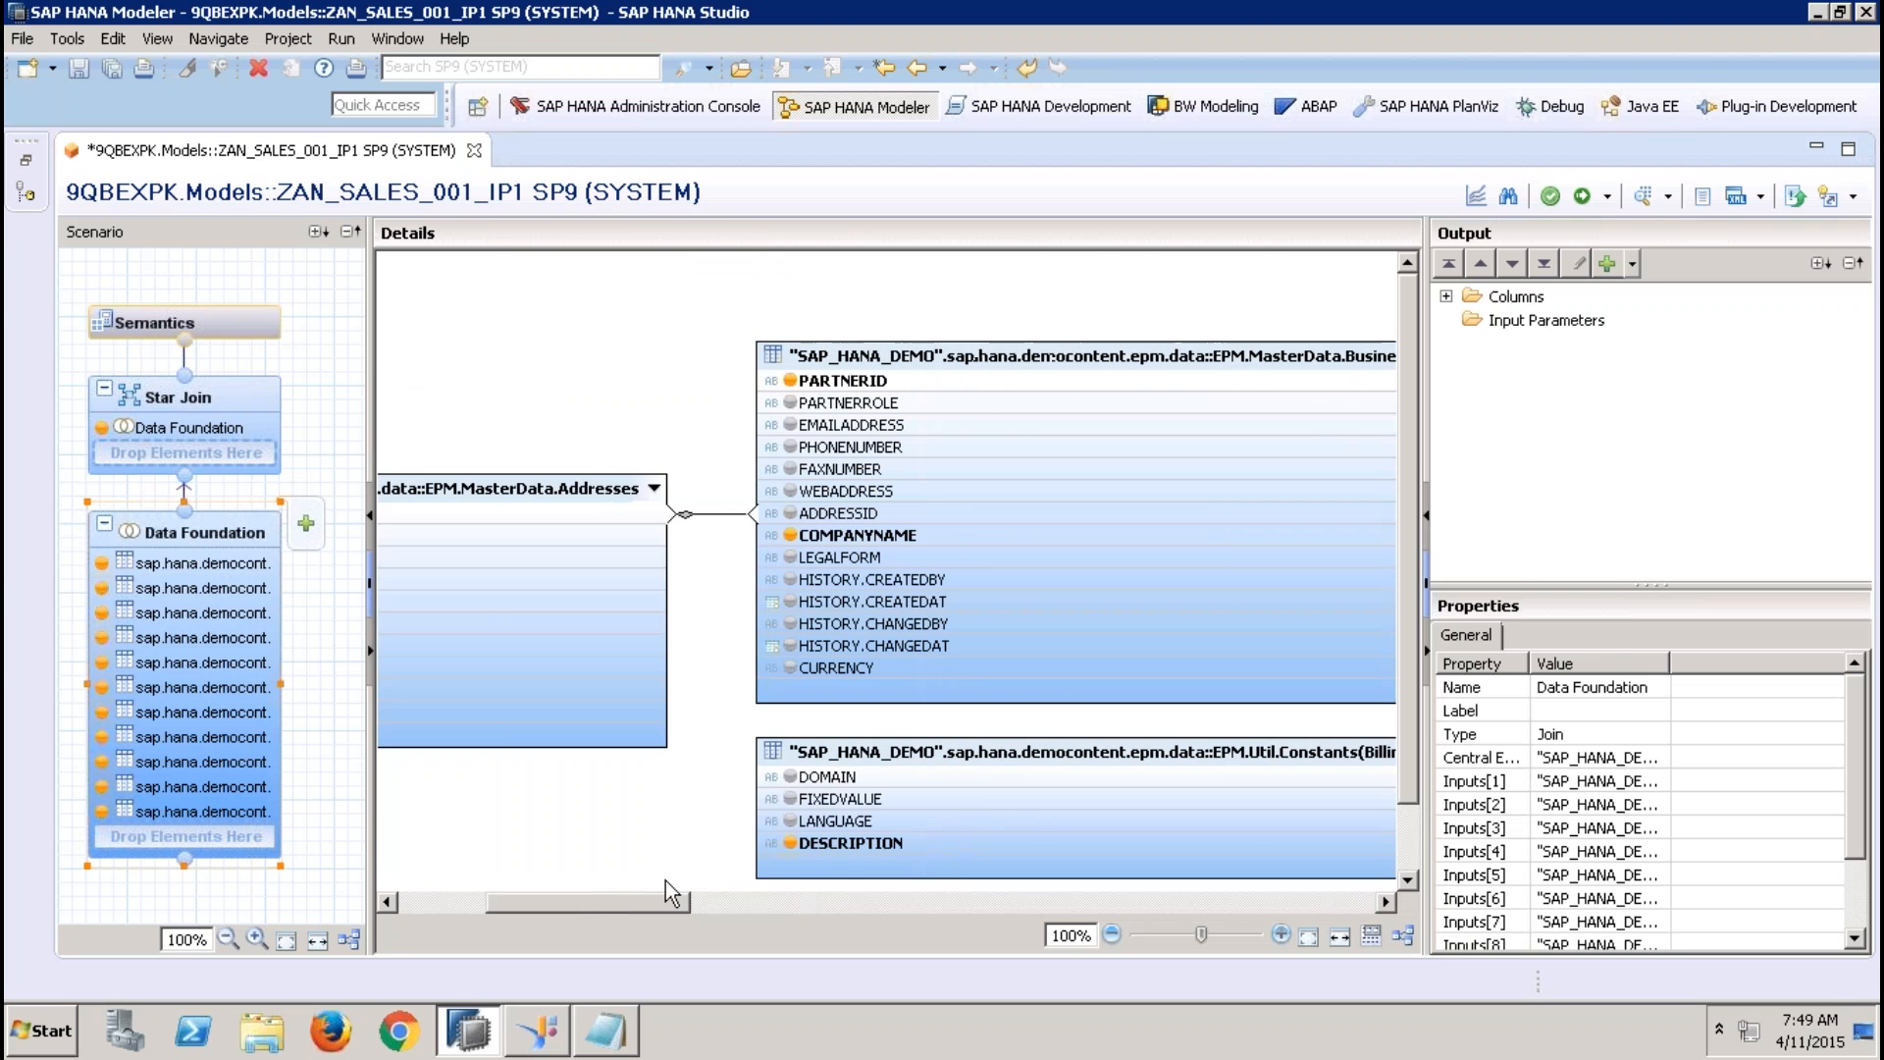
Activate the view and check the details of the activation job in the job log
{"action": "left_click", "coordinate": [1585, 196]}
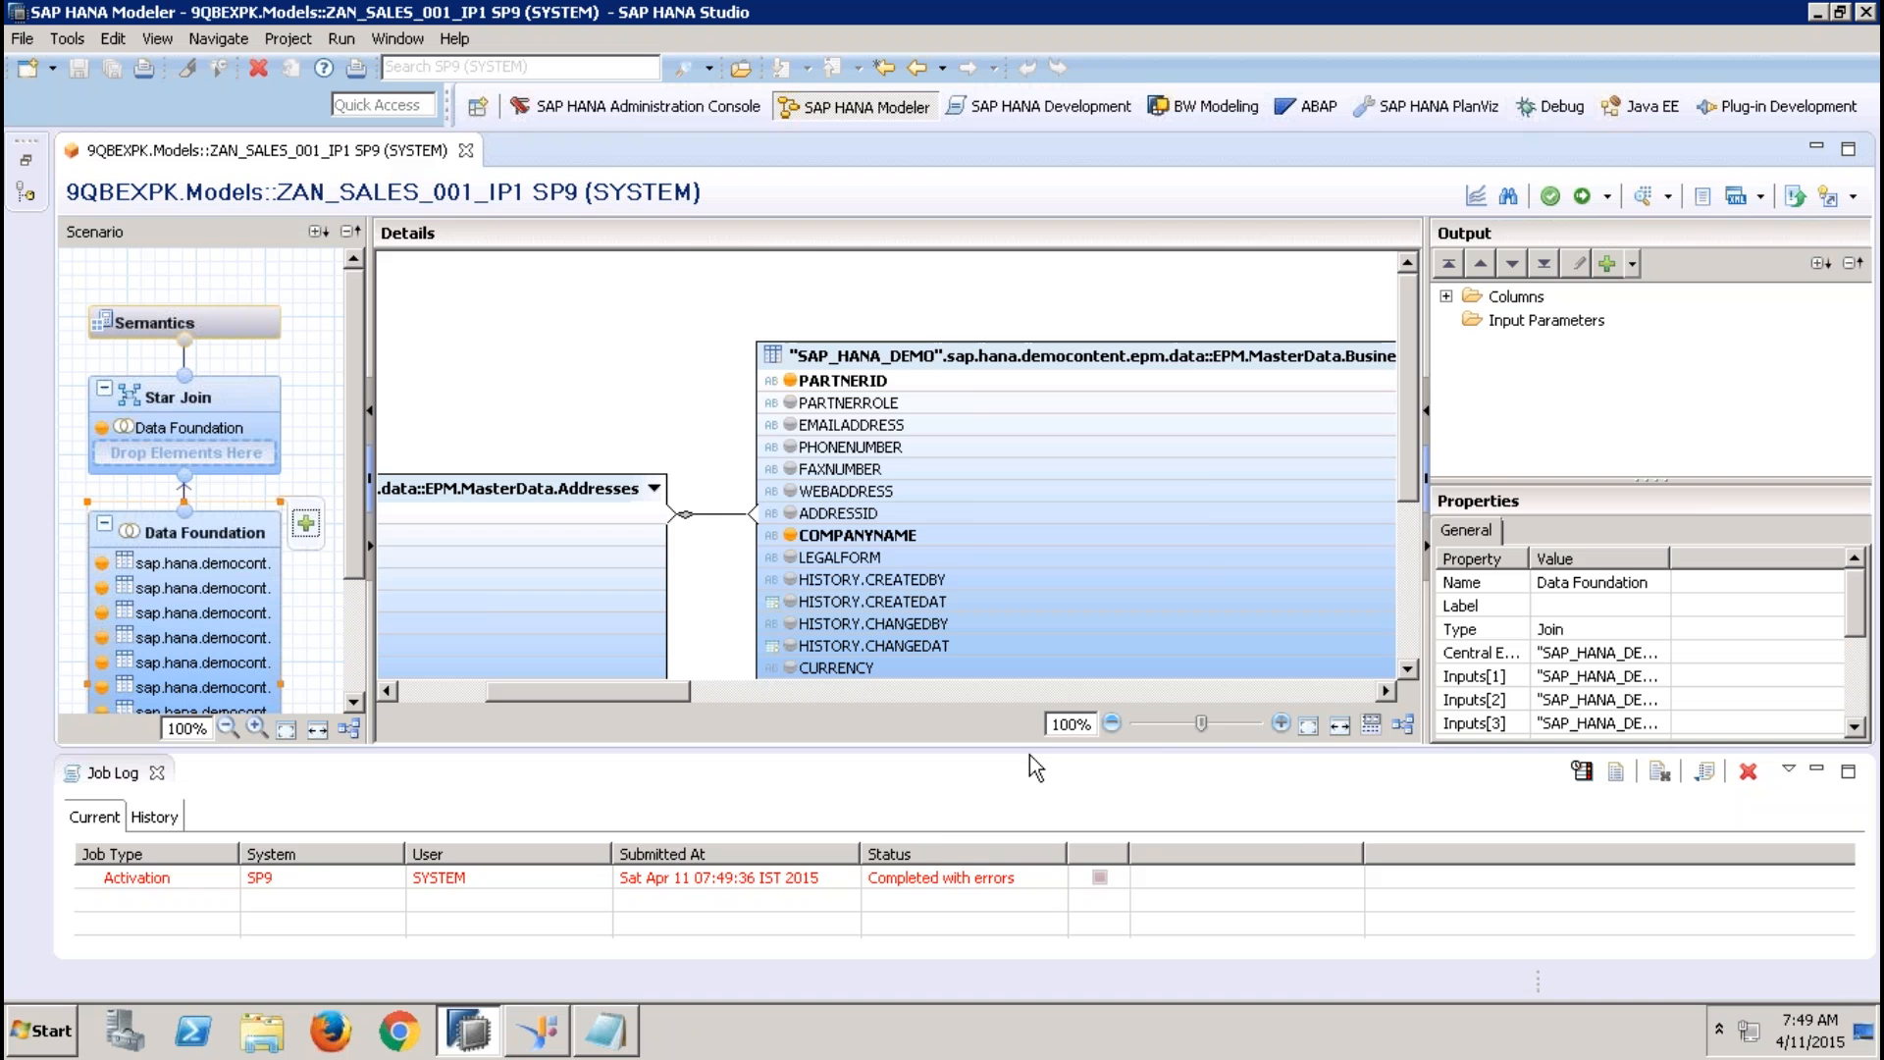
{"action": "double_click", "coordinate": [934, 867]}
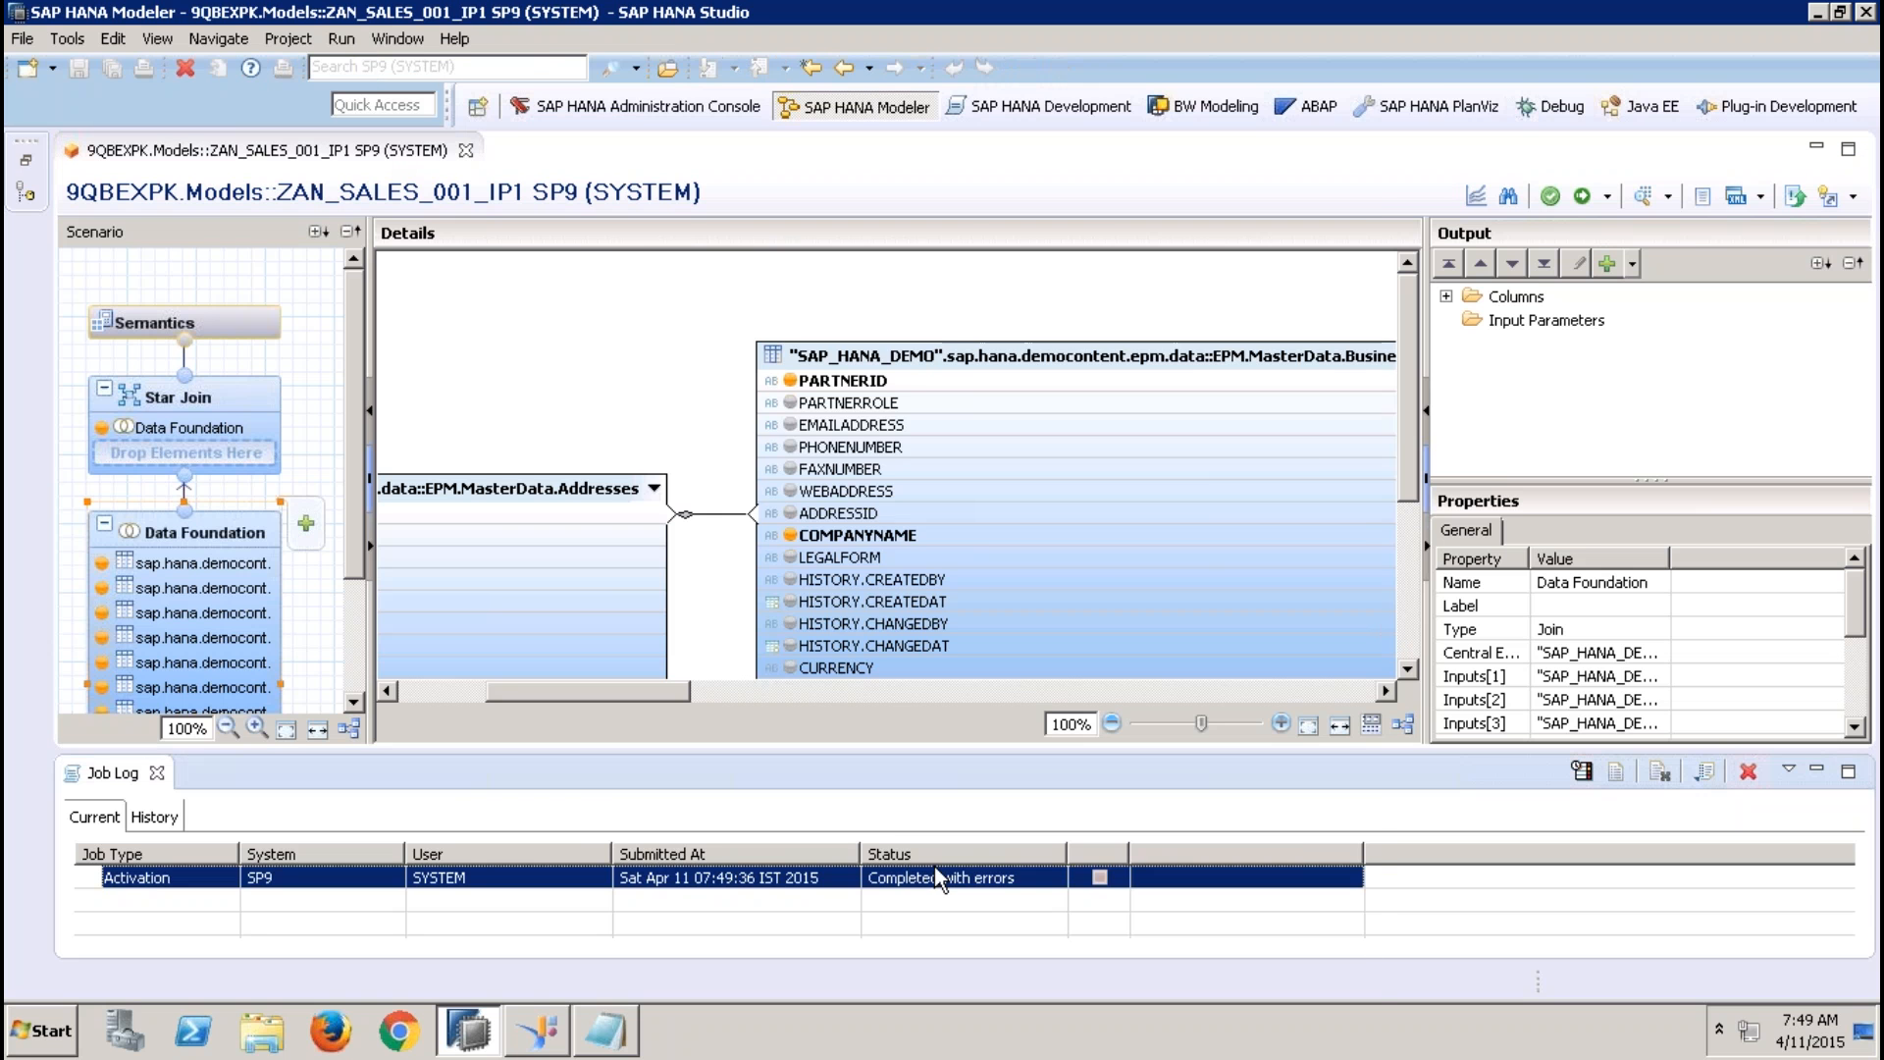
{"action": "left_click", "coordinate": [1296, 960]}
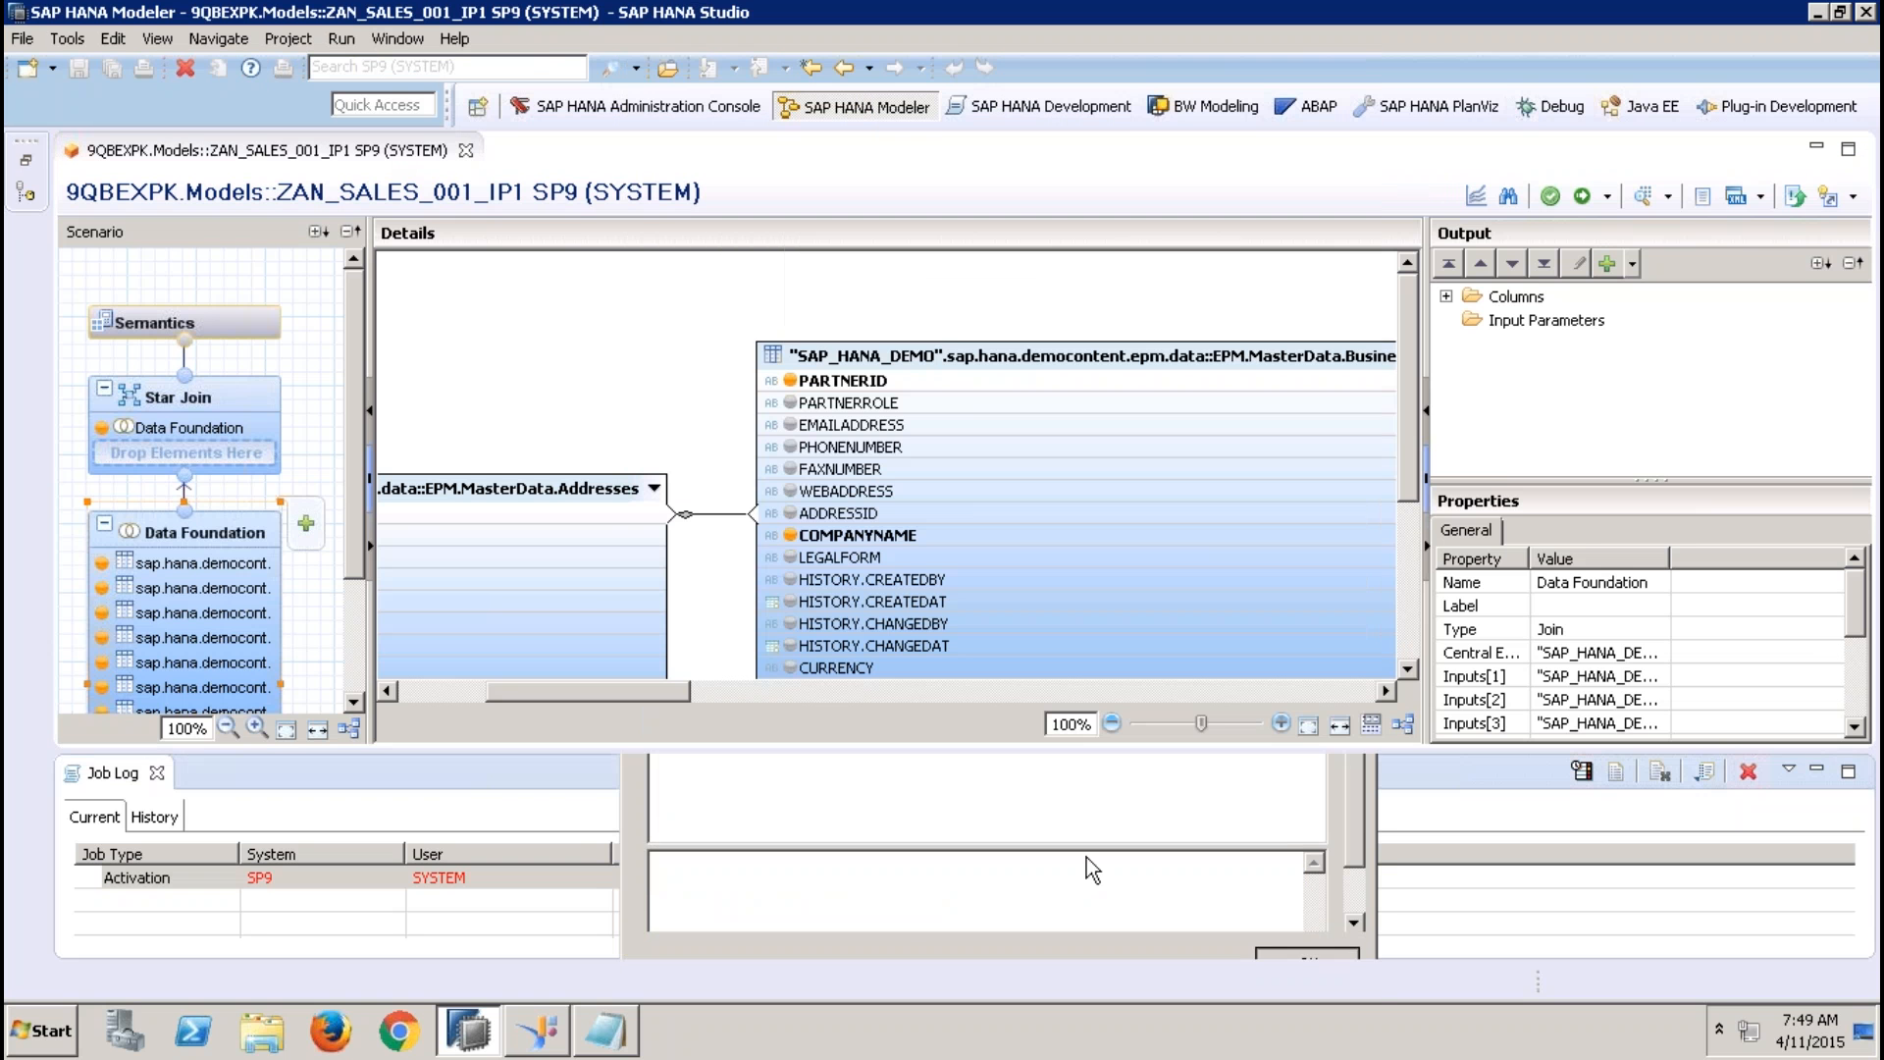
Replace the $$SALESTAXPER$$ parameter with 12.36 in the SALESTAX calculated column's expression in Star Join, and activate the view
{"action": "left_click", "coordinate": [196, 428]}
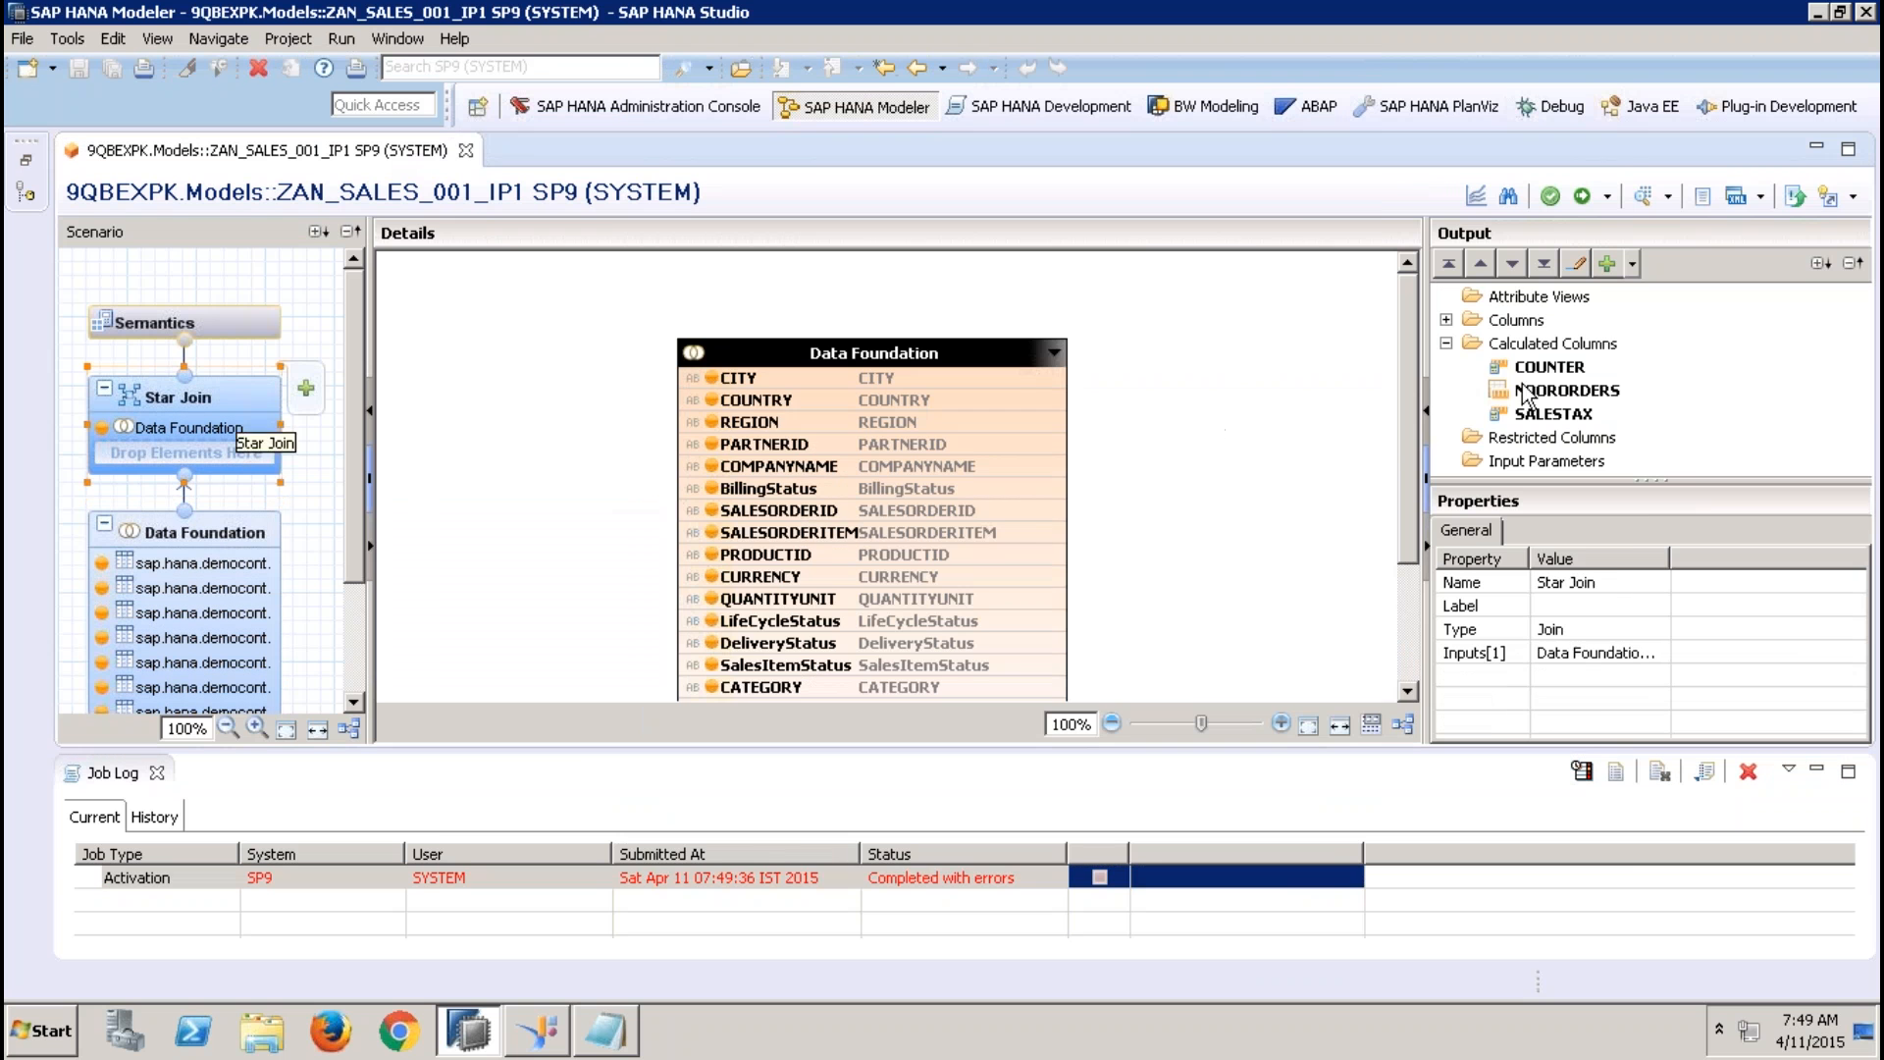
{"action": "left_click", "coordinate": [1550, 413]}
{"action": "right_click", "coordinate": [1550, 413]}
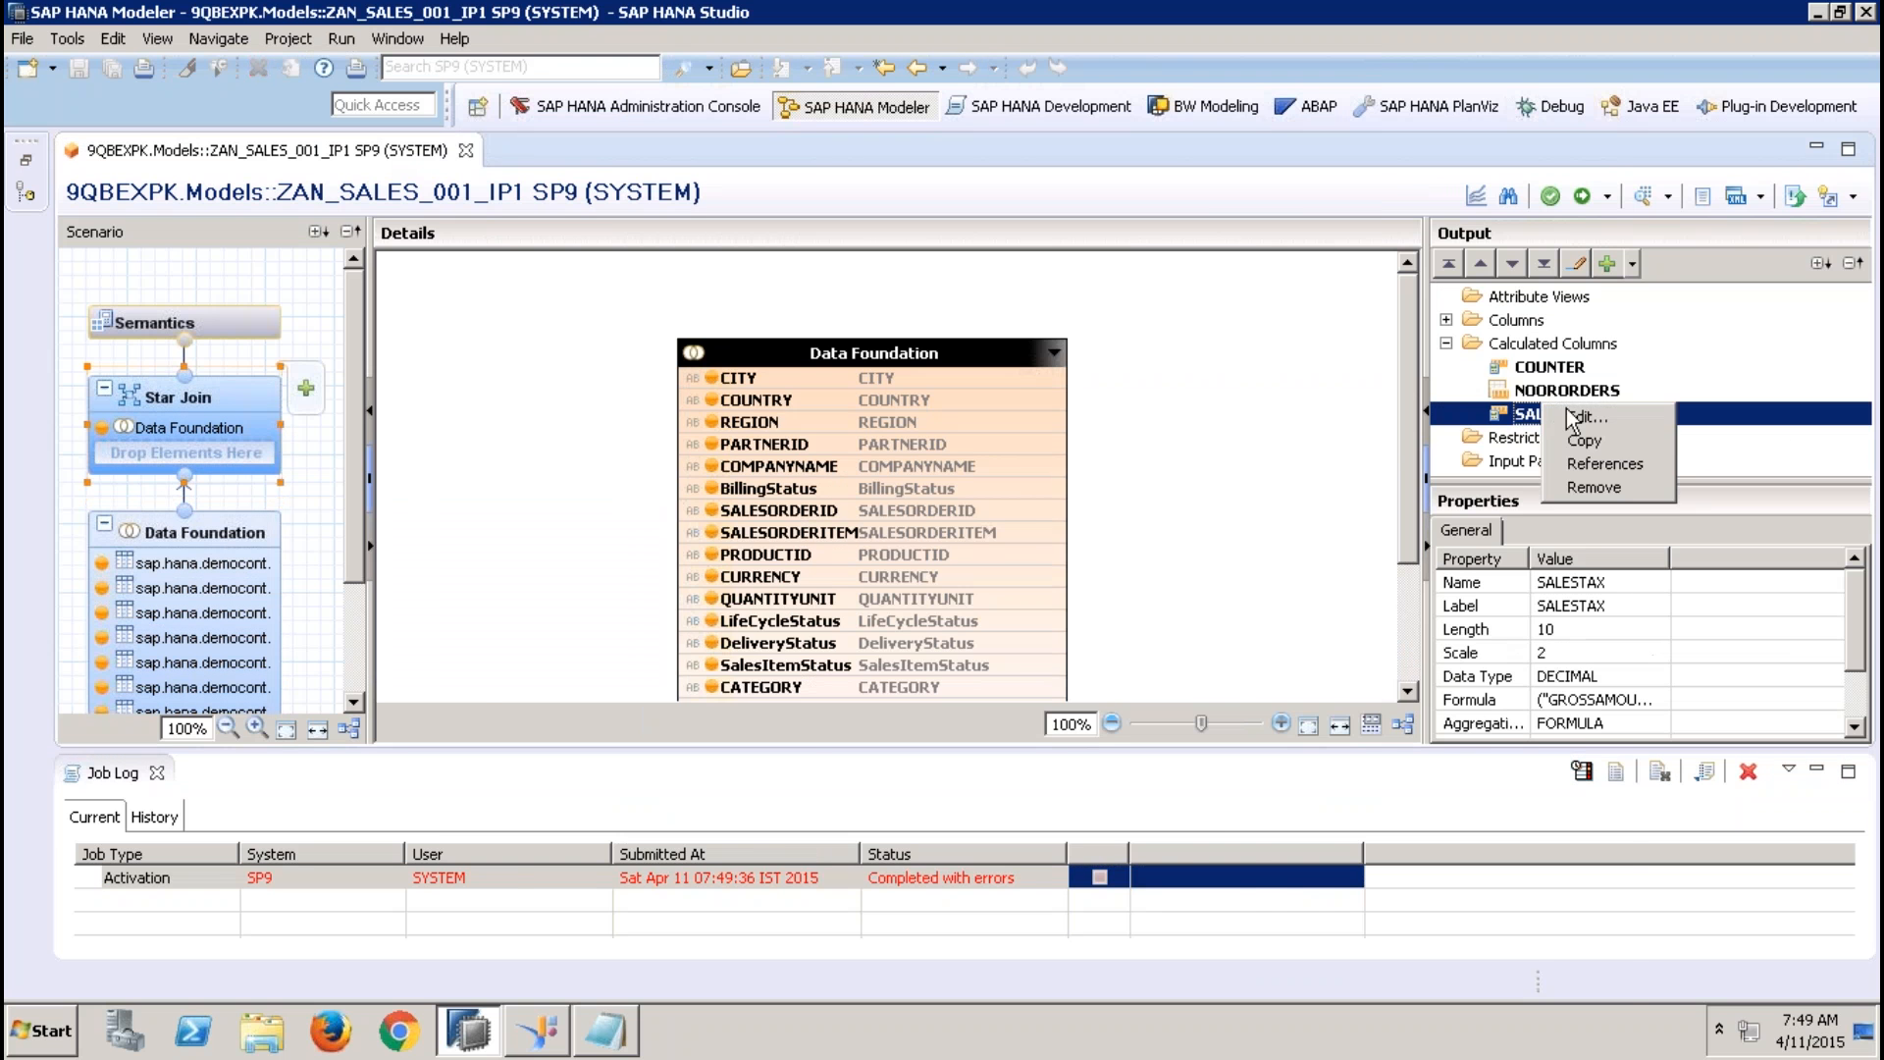
{"action": "left_click", "coordinate": [1580, 410]}
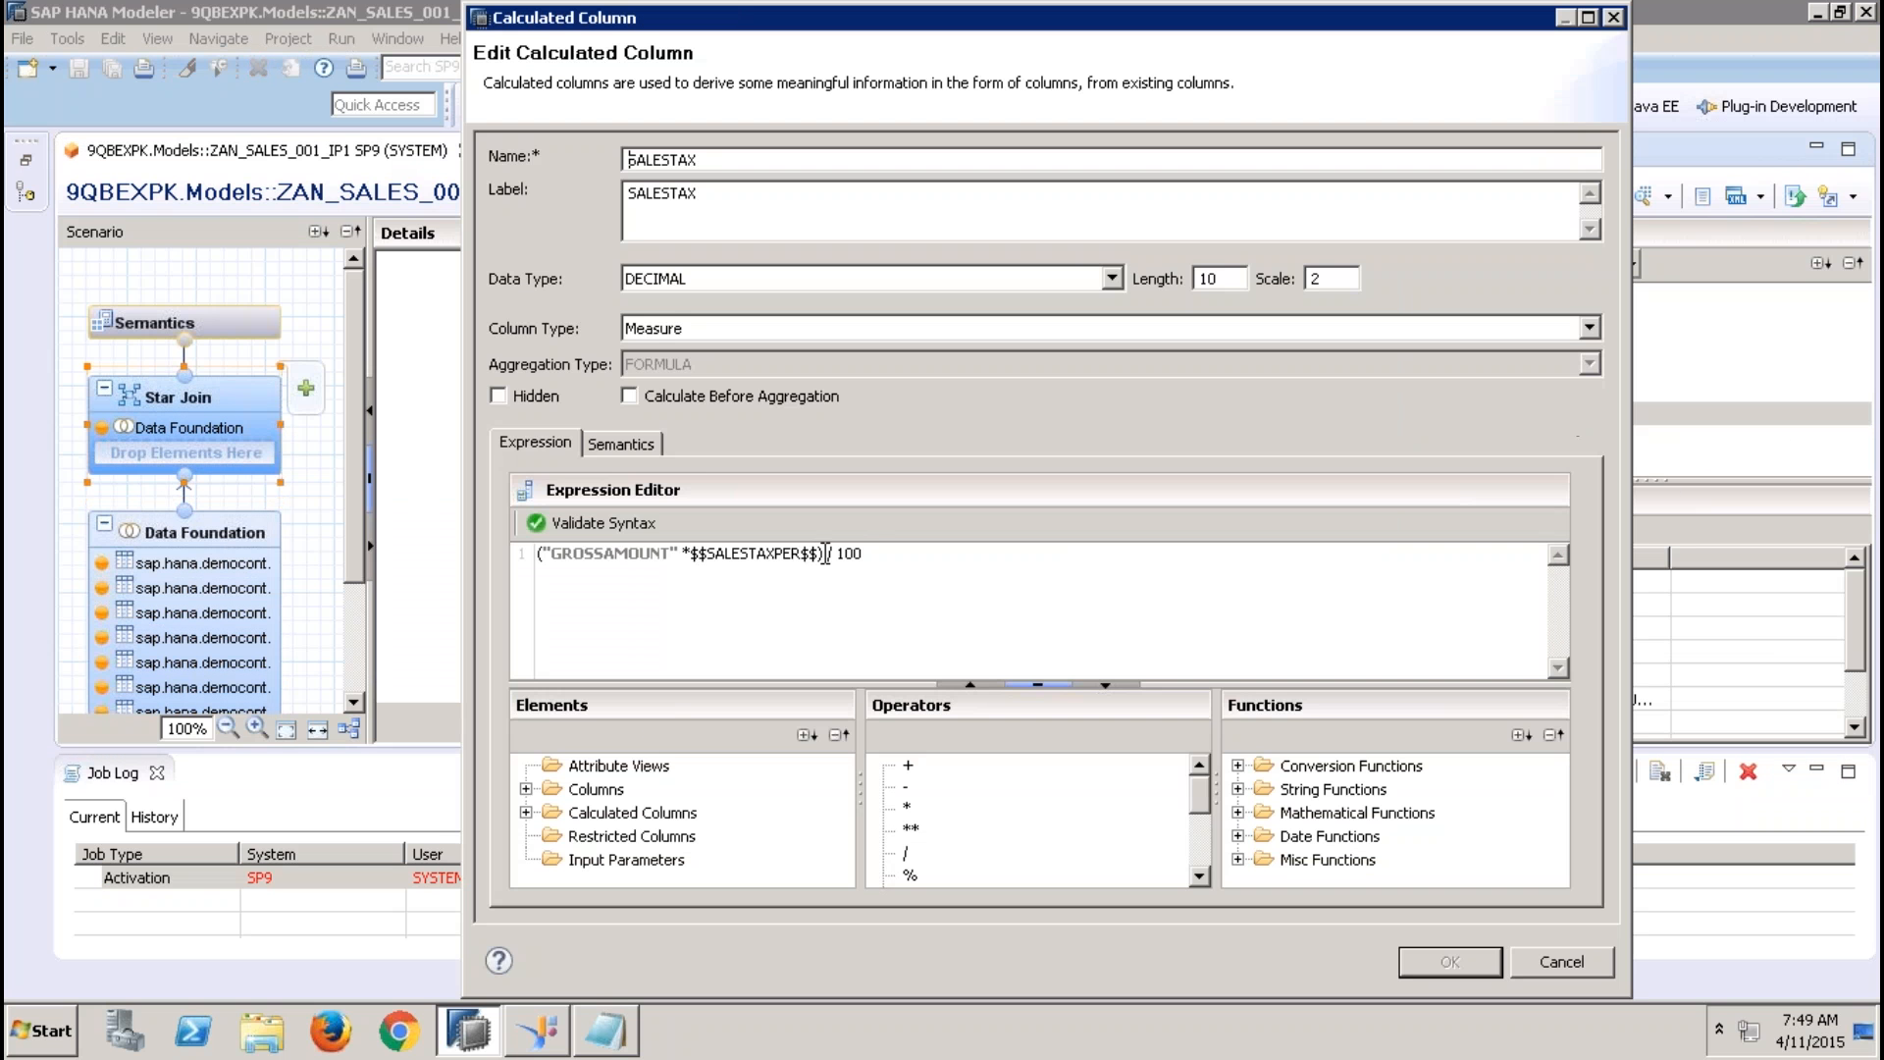
{"action": "left_click", "coordinate": [822, 552]}
{"action": "key", "text": "BackSpace"}
{"action": "key", "text": "BackSpace"}
{"action": "key", "text": "BackSpace"}
{"action": "key", "text": "BackSpace"}
{"action": "key", "text": "BackSpace"}
{"action": "key", "text": "BackSpace"}
{"action": "key", "text": "BackSpace"}
{"action": "key", "text": "BackSpace"}
{"action": "key", "text": "BackSpace"}
{"action": "key", "text": "BackSpace"}
{"action": "key", "text": "BackSpace"}
{"action": "key", "text": "BackSpace"}
{"action": "key", "text": "BackSpace"}
{"action": "key", "text": "BackSpace"}
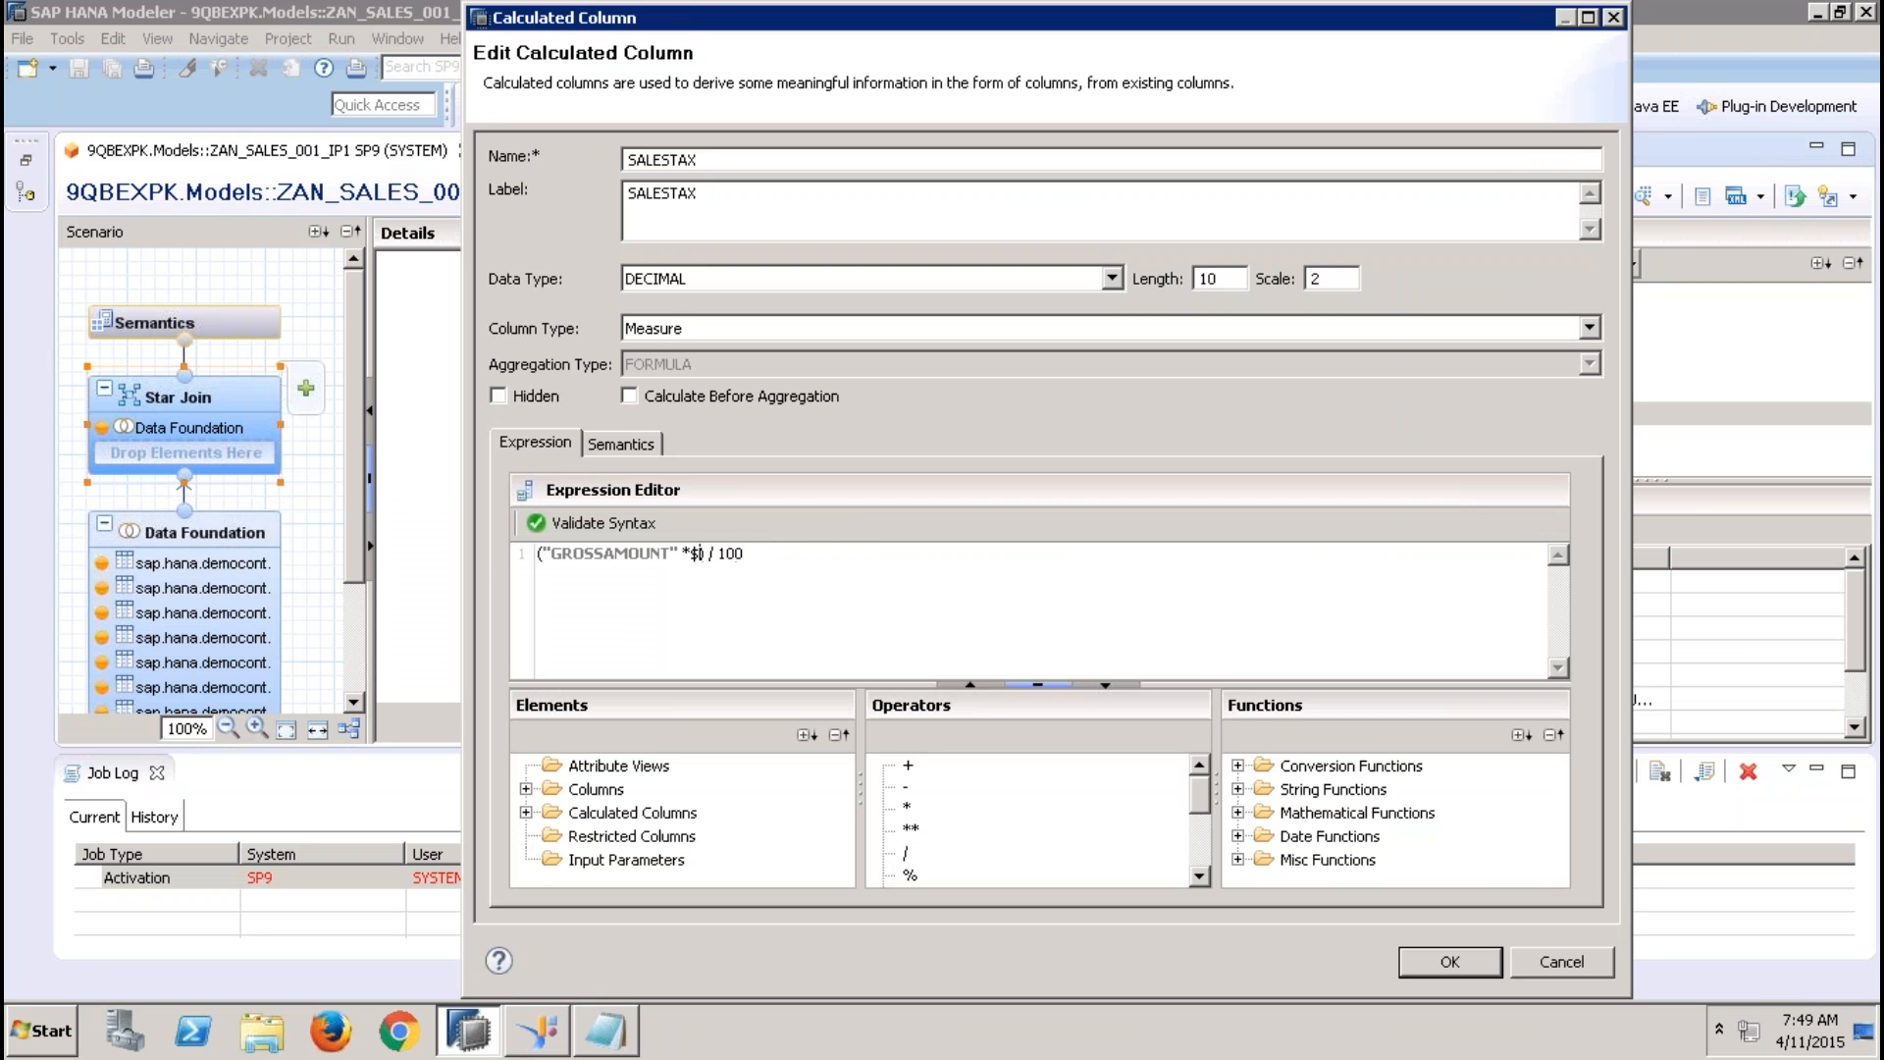
{"action": "key", "text": "BackSpace"}
{"action": "type", "text": "12.36"}
{"action": "left_click", "coordinate": [1472, 963]}
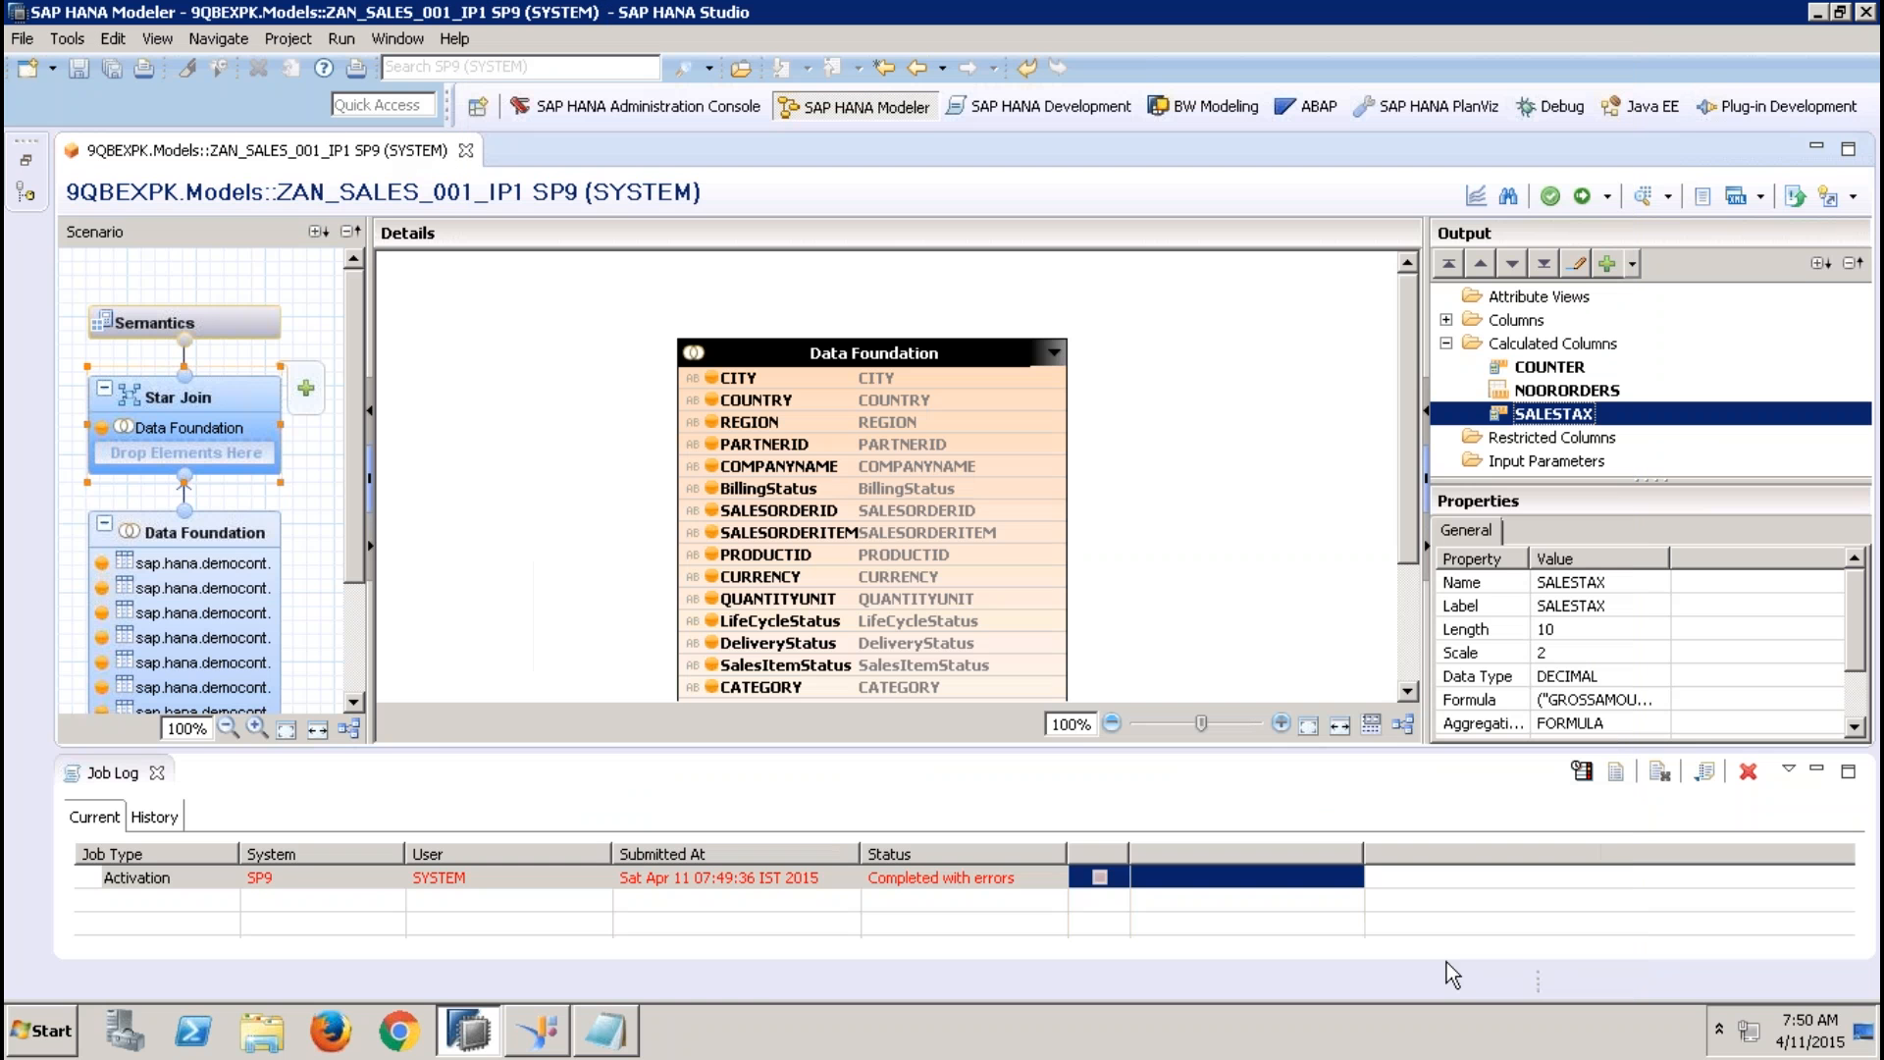
{"action": "left_click", "coordinate": [1582, 196]}
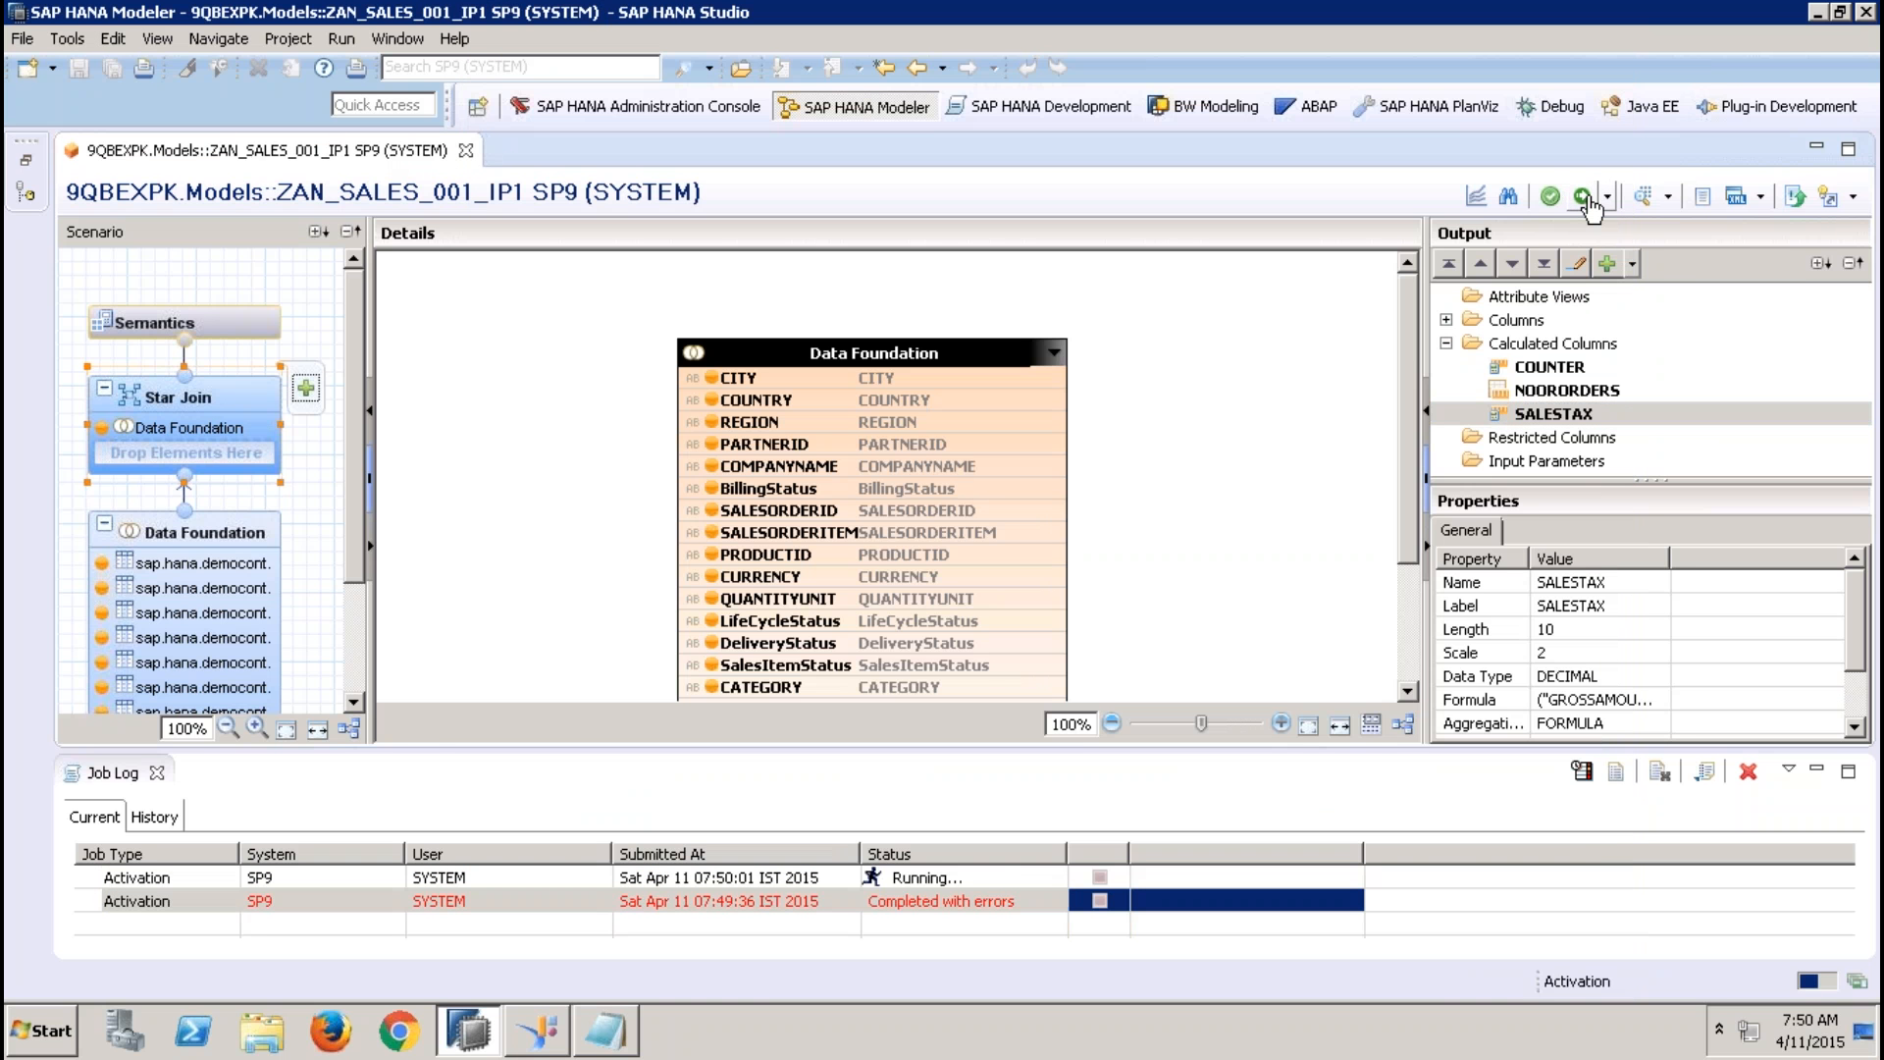
Close the job log and switch to the Notepad notes, adding blank lines below the "qty * <ip_price>" line
{"action": "left_click", "coordinate": [156, 772]}
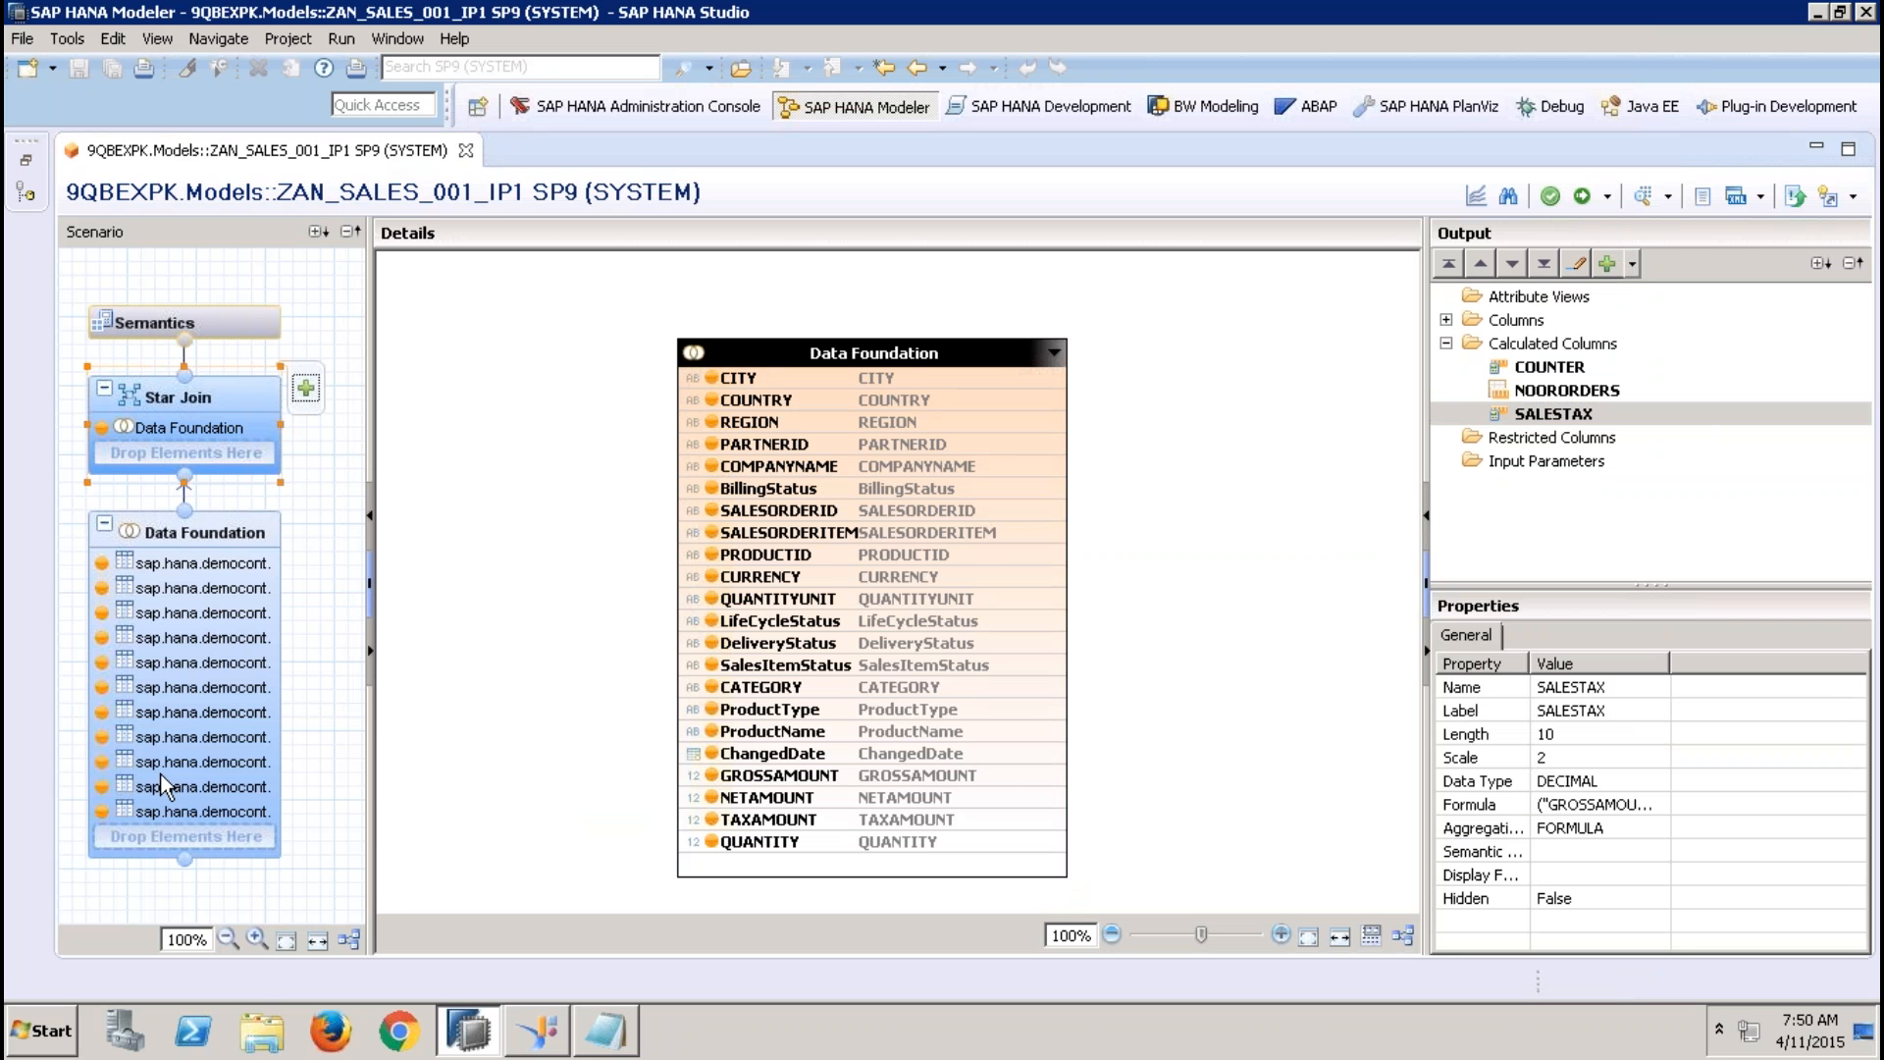
{"action": "left_click", "coordinate": [618, 1040]}
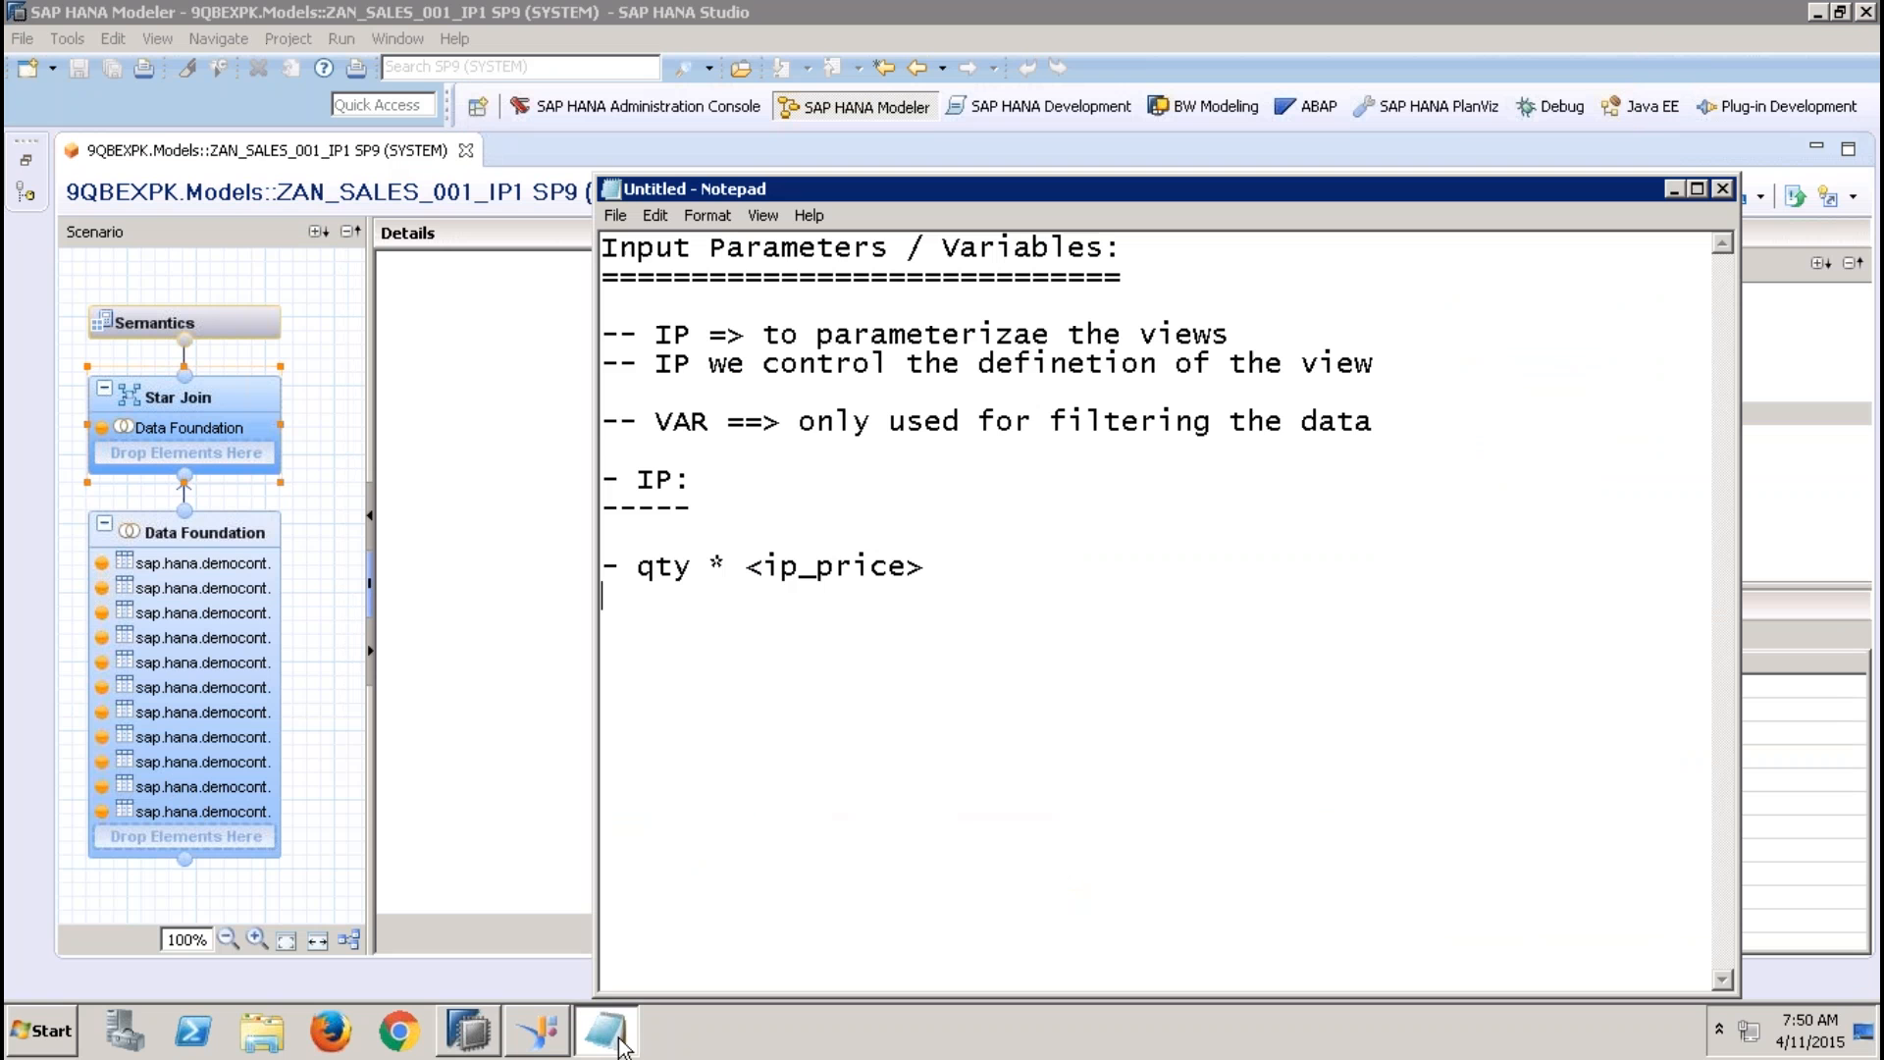
{"action": "left_click", "coordinate": [1045, 564]}
{"action": "key", "text": "Return"}
{"action": "key", "text": "Return"}
{"action": "key", "text": "Return"}
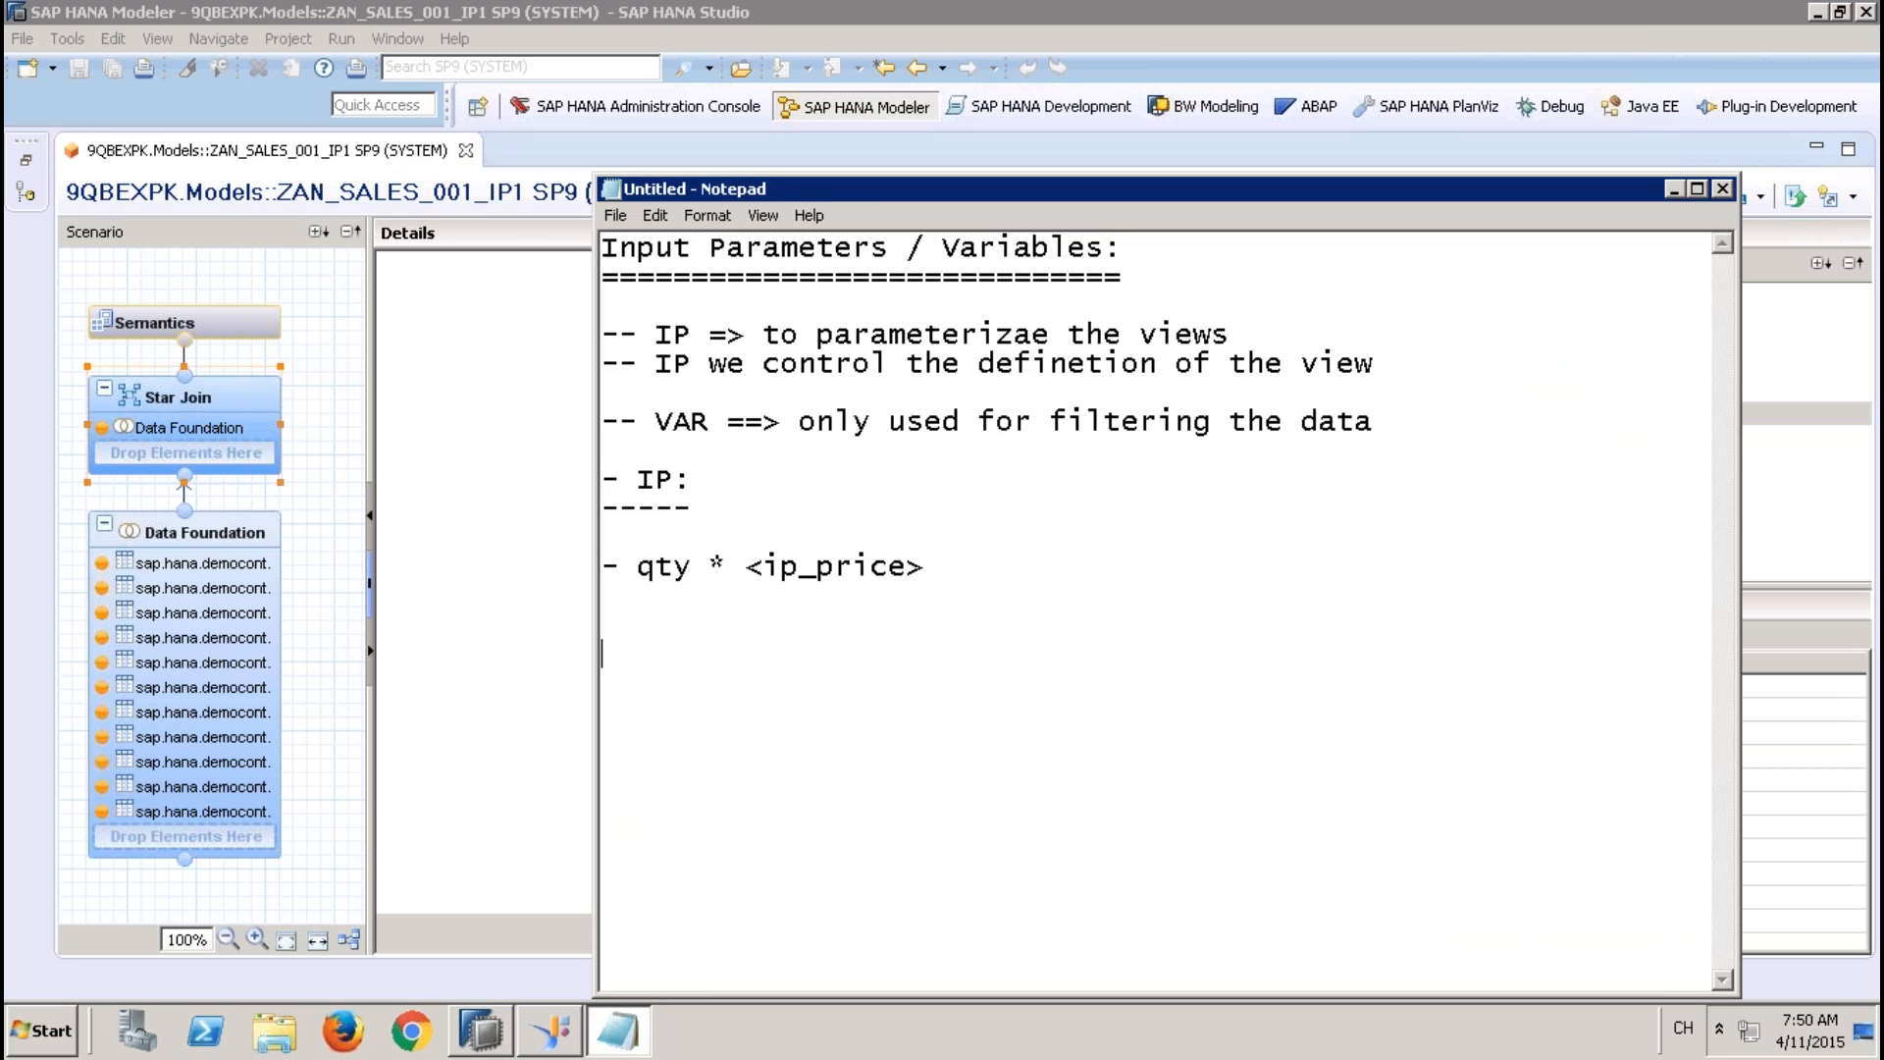
Write the heading "-- Mapping of Input Parameters with Attribute views" in the notes
{"action": "type", "text": "-- Mapping of "}
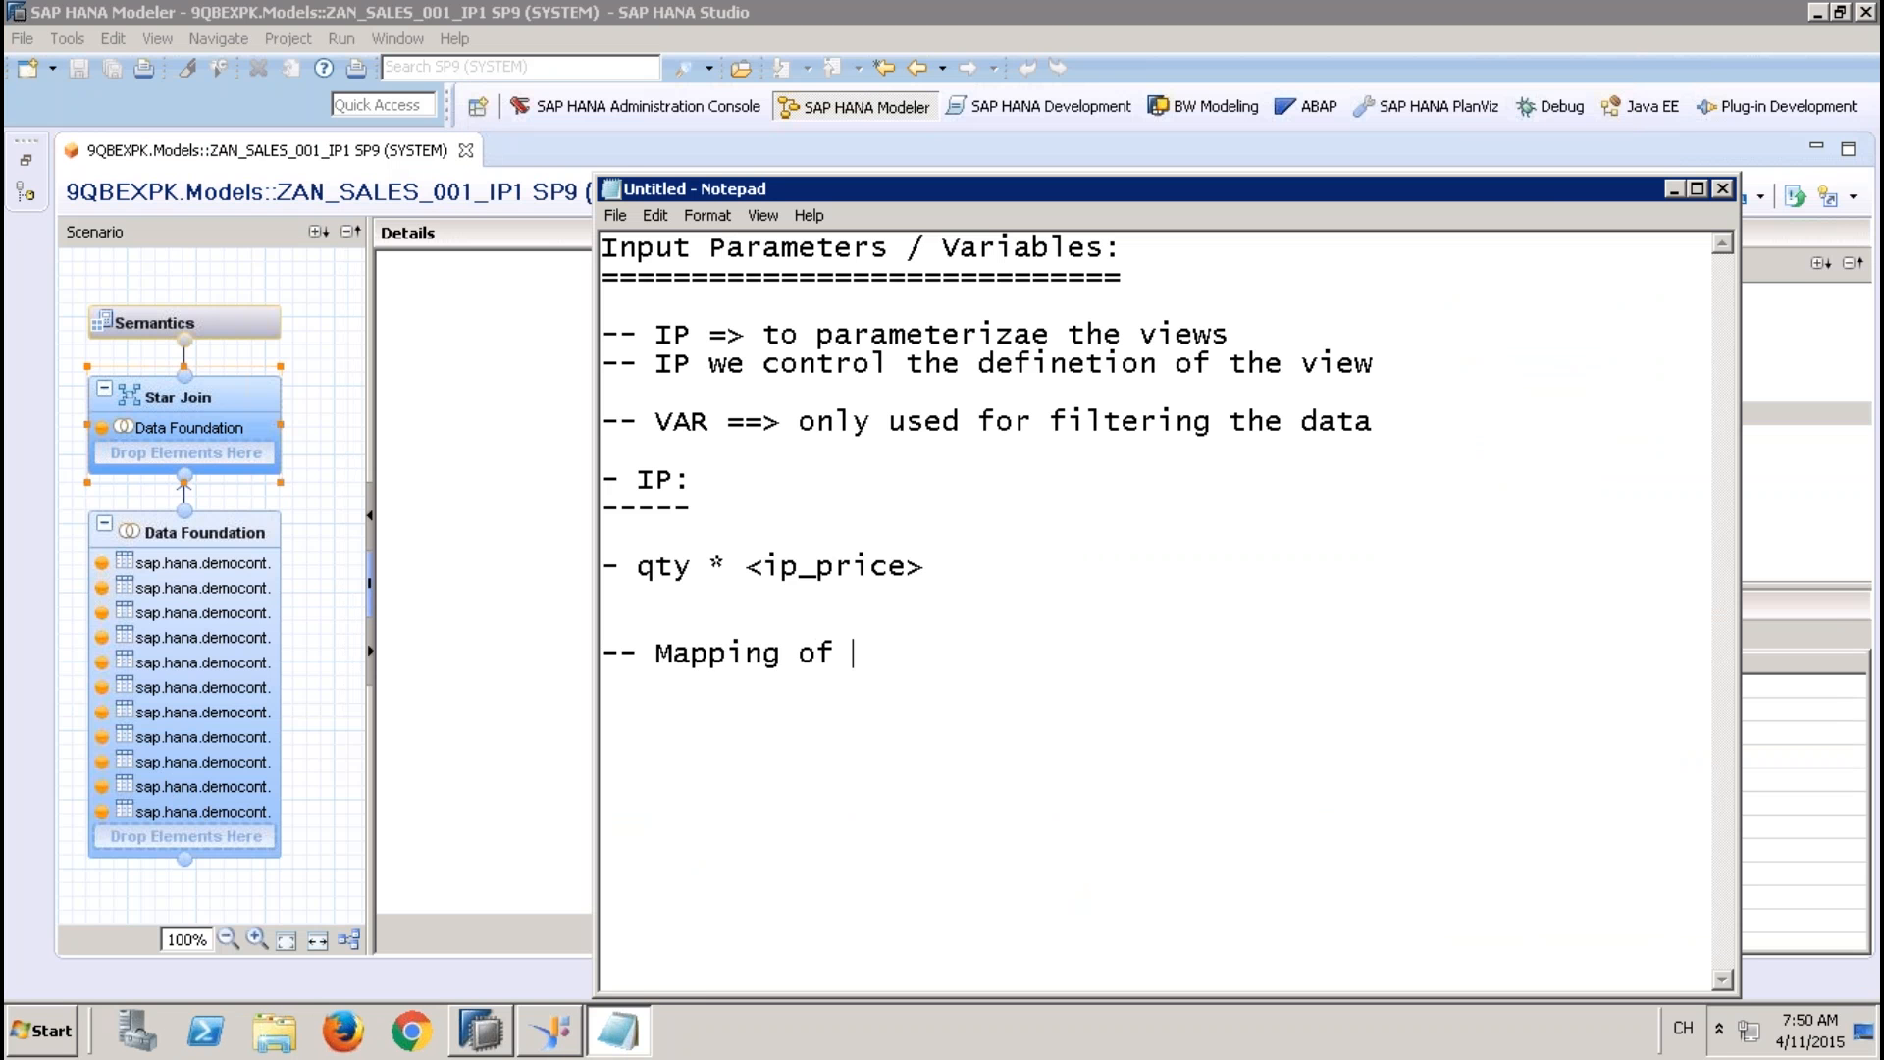
{"action": "type", "text": "Input Parameters -"}
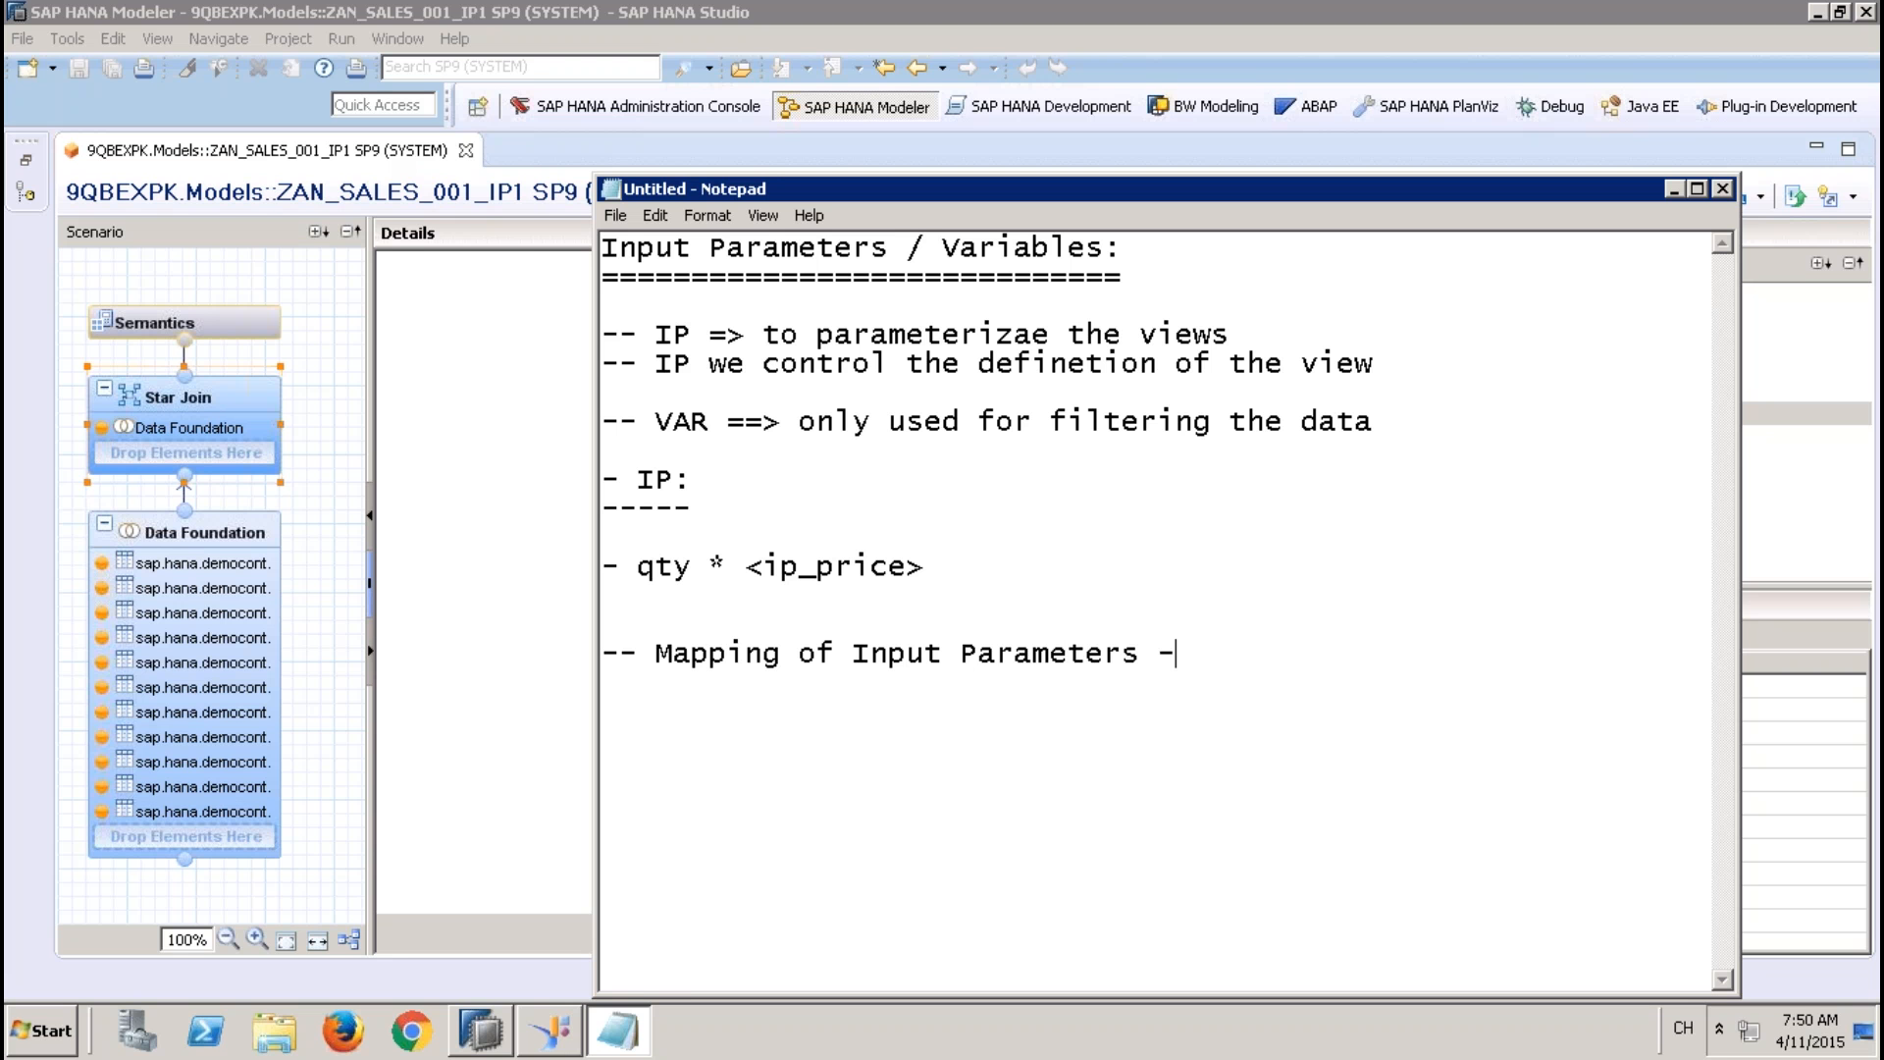
{"action": "key", "text": "BackSpace"}
{"action": "type", "text": "with Attribute views"}
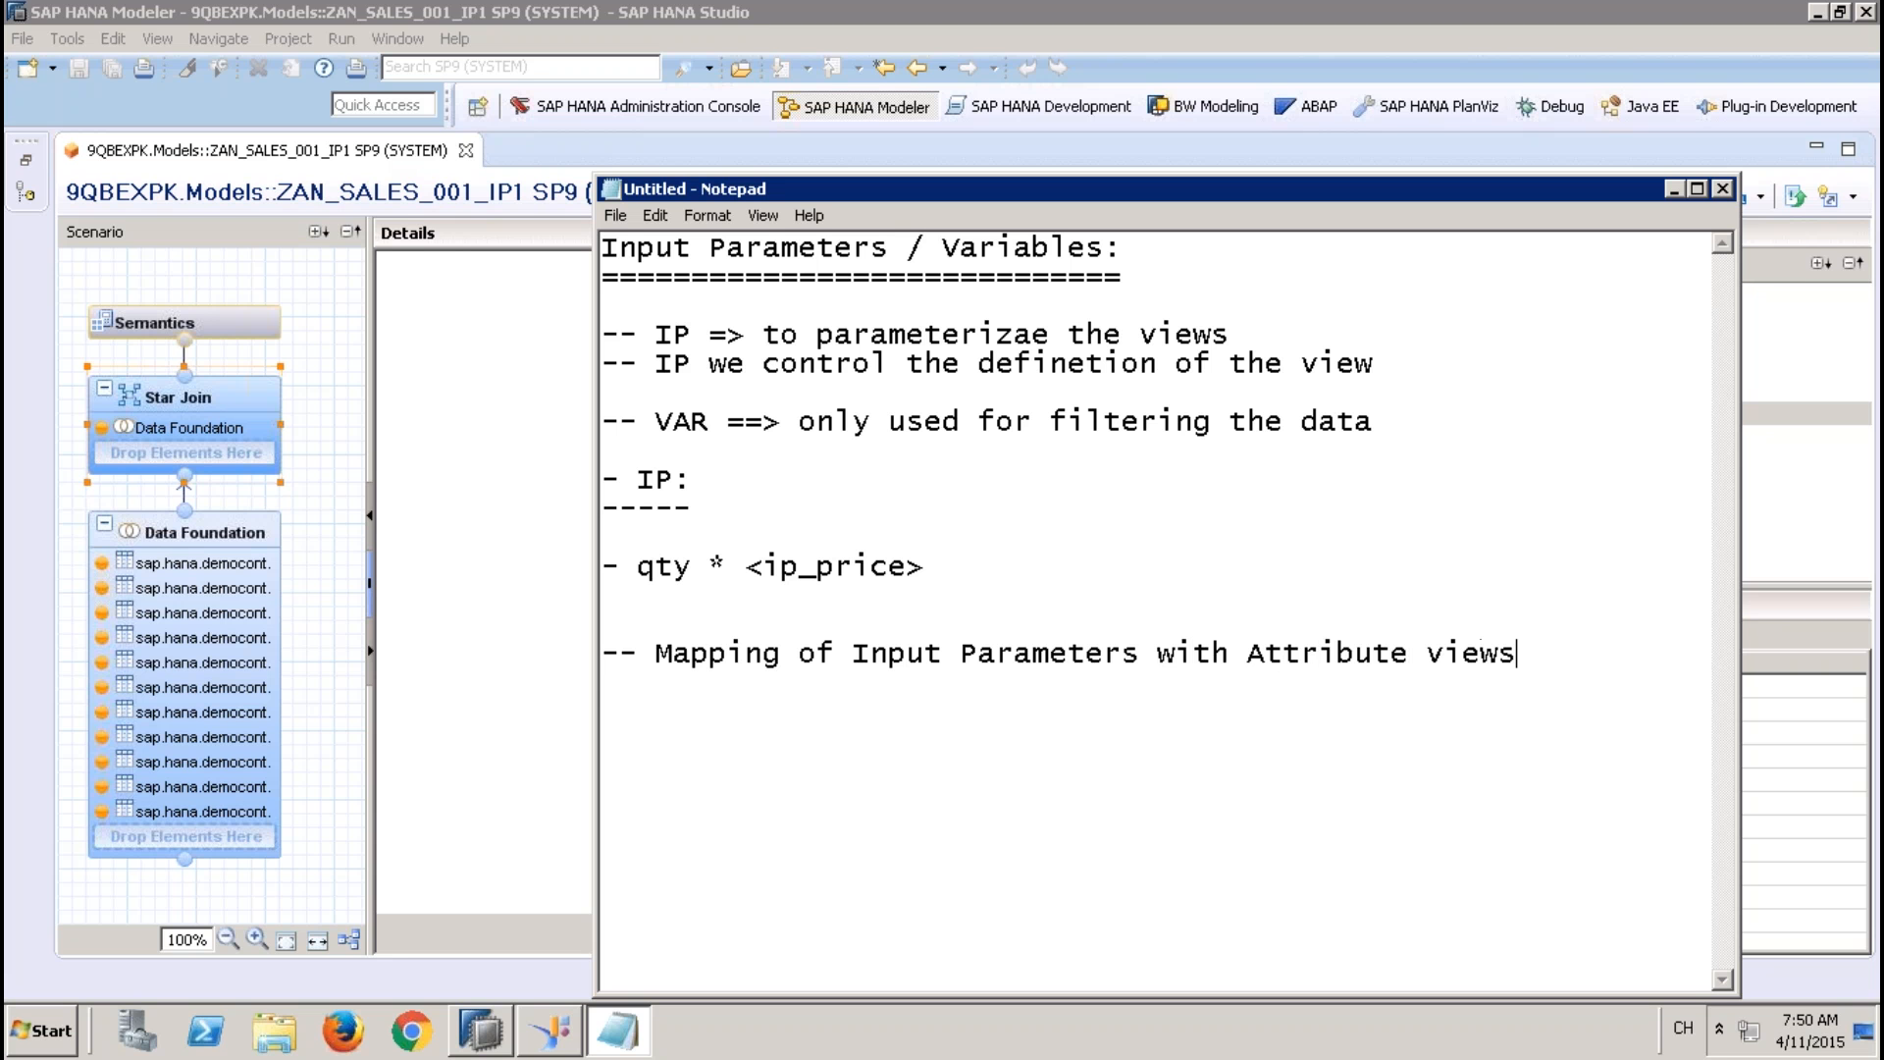
Underline the mapping heading with a full-width row of dashes and leave a blank line below it
{"action": "key", "text": "Return"}
{"action": "type", "text": "---------------------------------------------------"}
{"action": "key", "text": "Return"}
{"action": "key", "text": "Return"}
{"action": "type", "text": "-"}
{"action": "key", "text": "BackSpace"}
{"action": "key", "text": "BackSpace"}
{"action": "key", "text": "Return"}
Start a numbered list under the mapping heading with "1. Star Join" and an empty item 2, dismissing the low-battery notice
{"action": "type", "text": "1. Star S"}
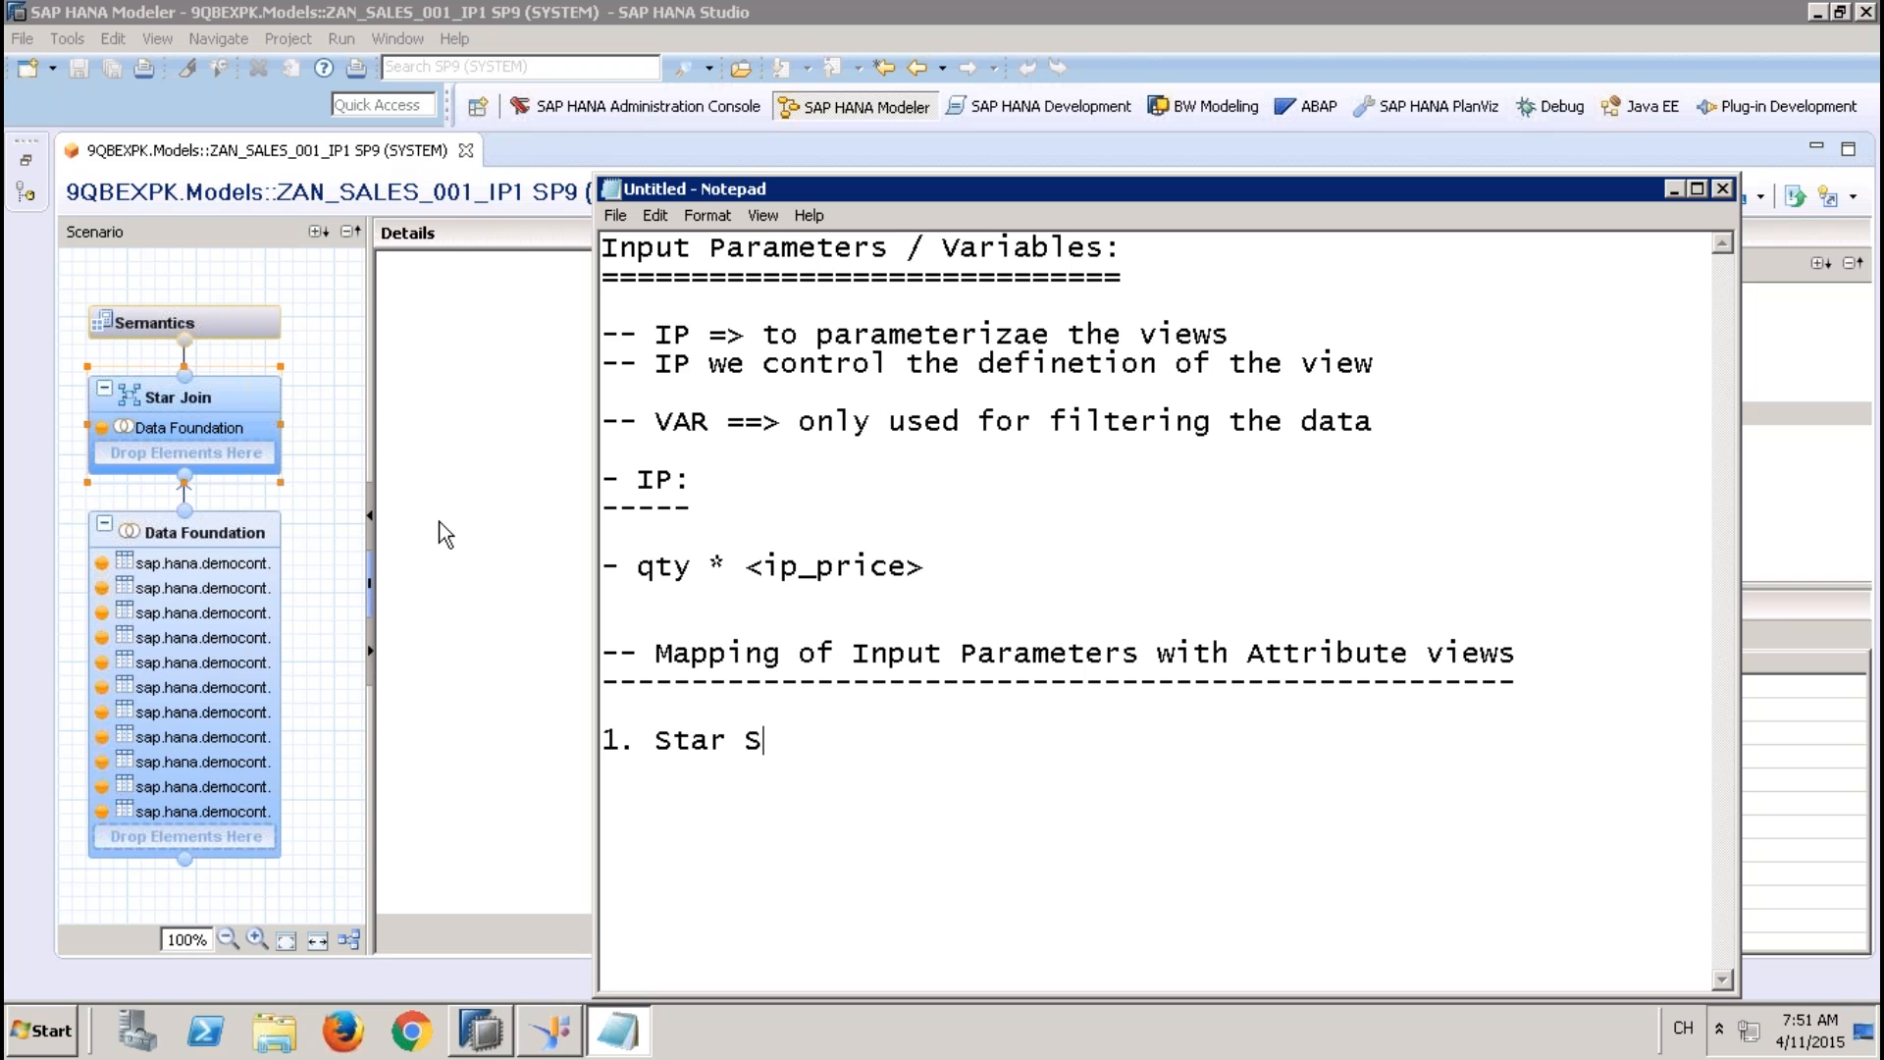
{"action": "key", "text": "BackSpace"}
{"action": "type", "text": "Join "}
{"action": "type", "text": "2."}
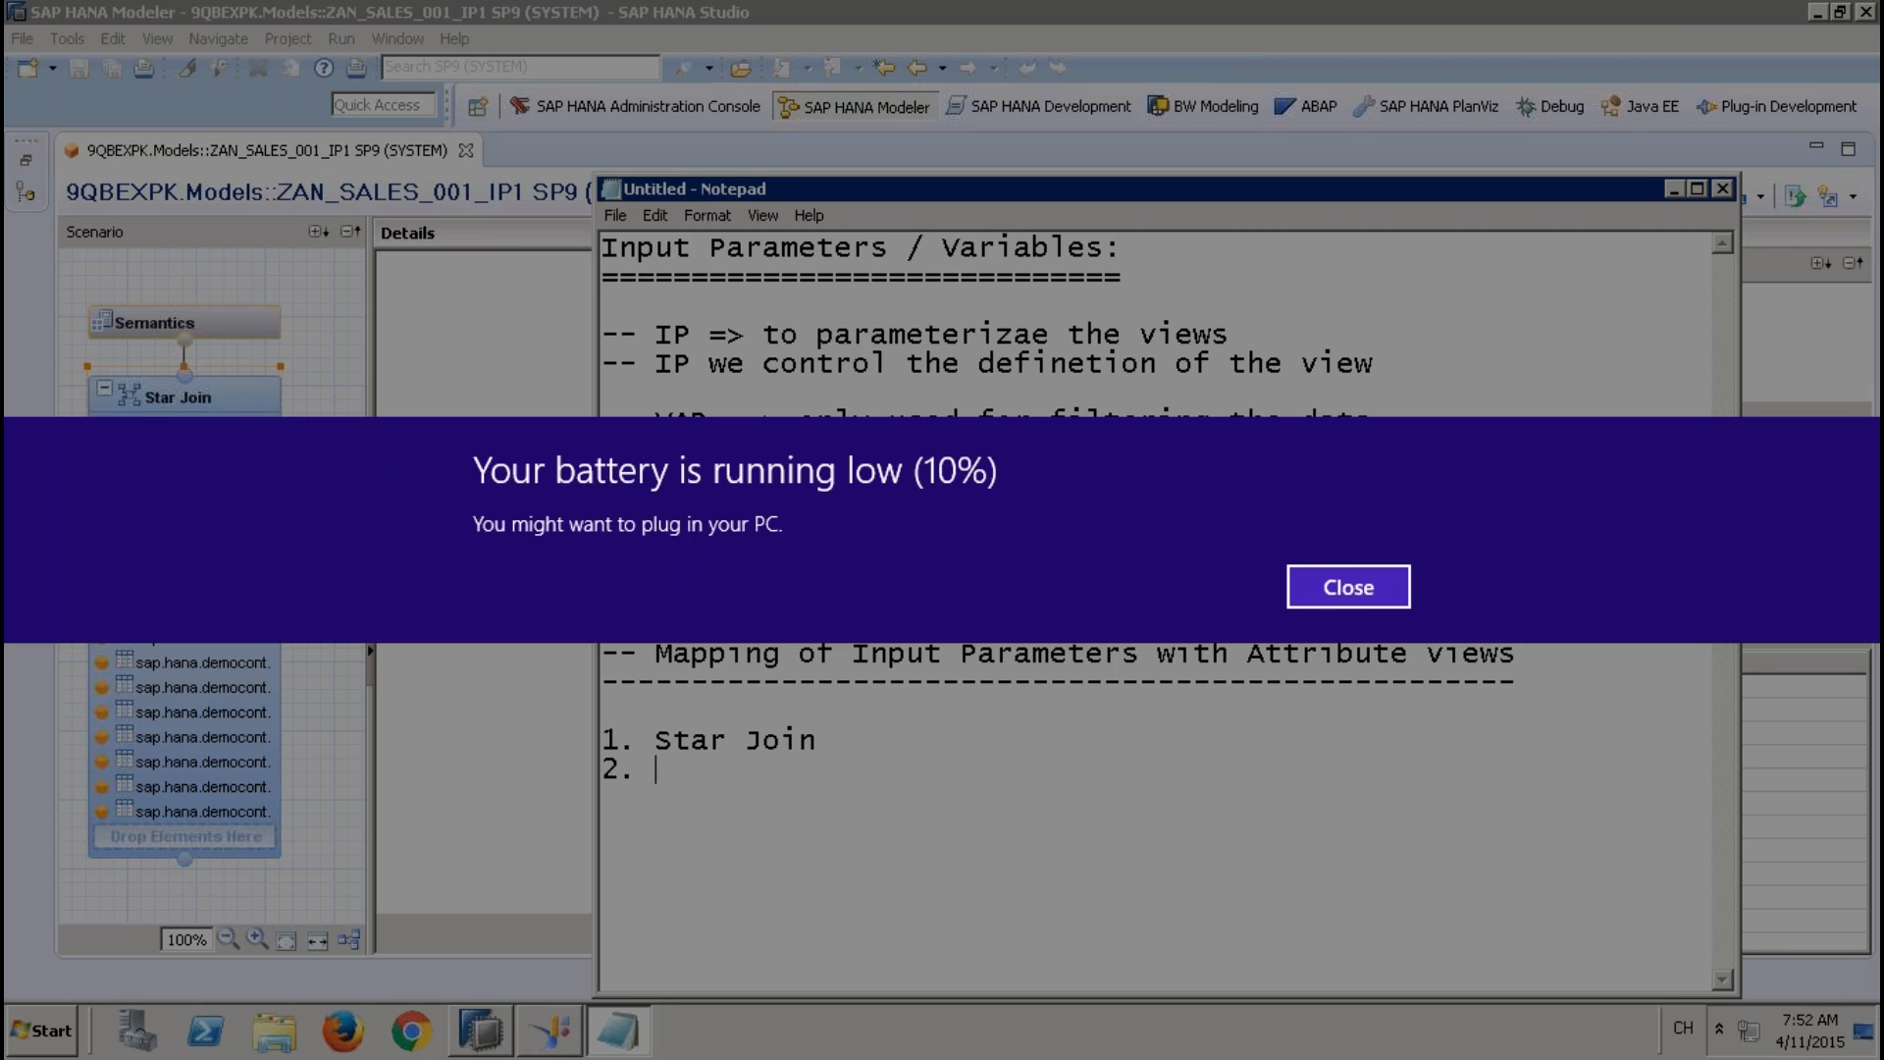
{"action": "key", "text": "Return"}
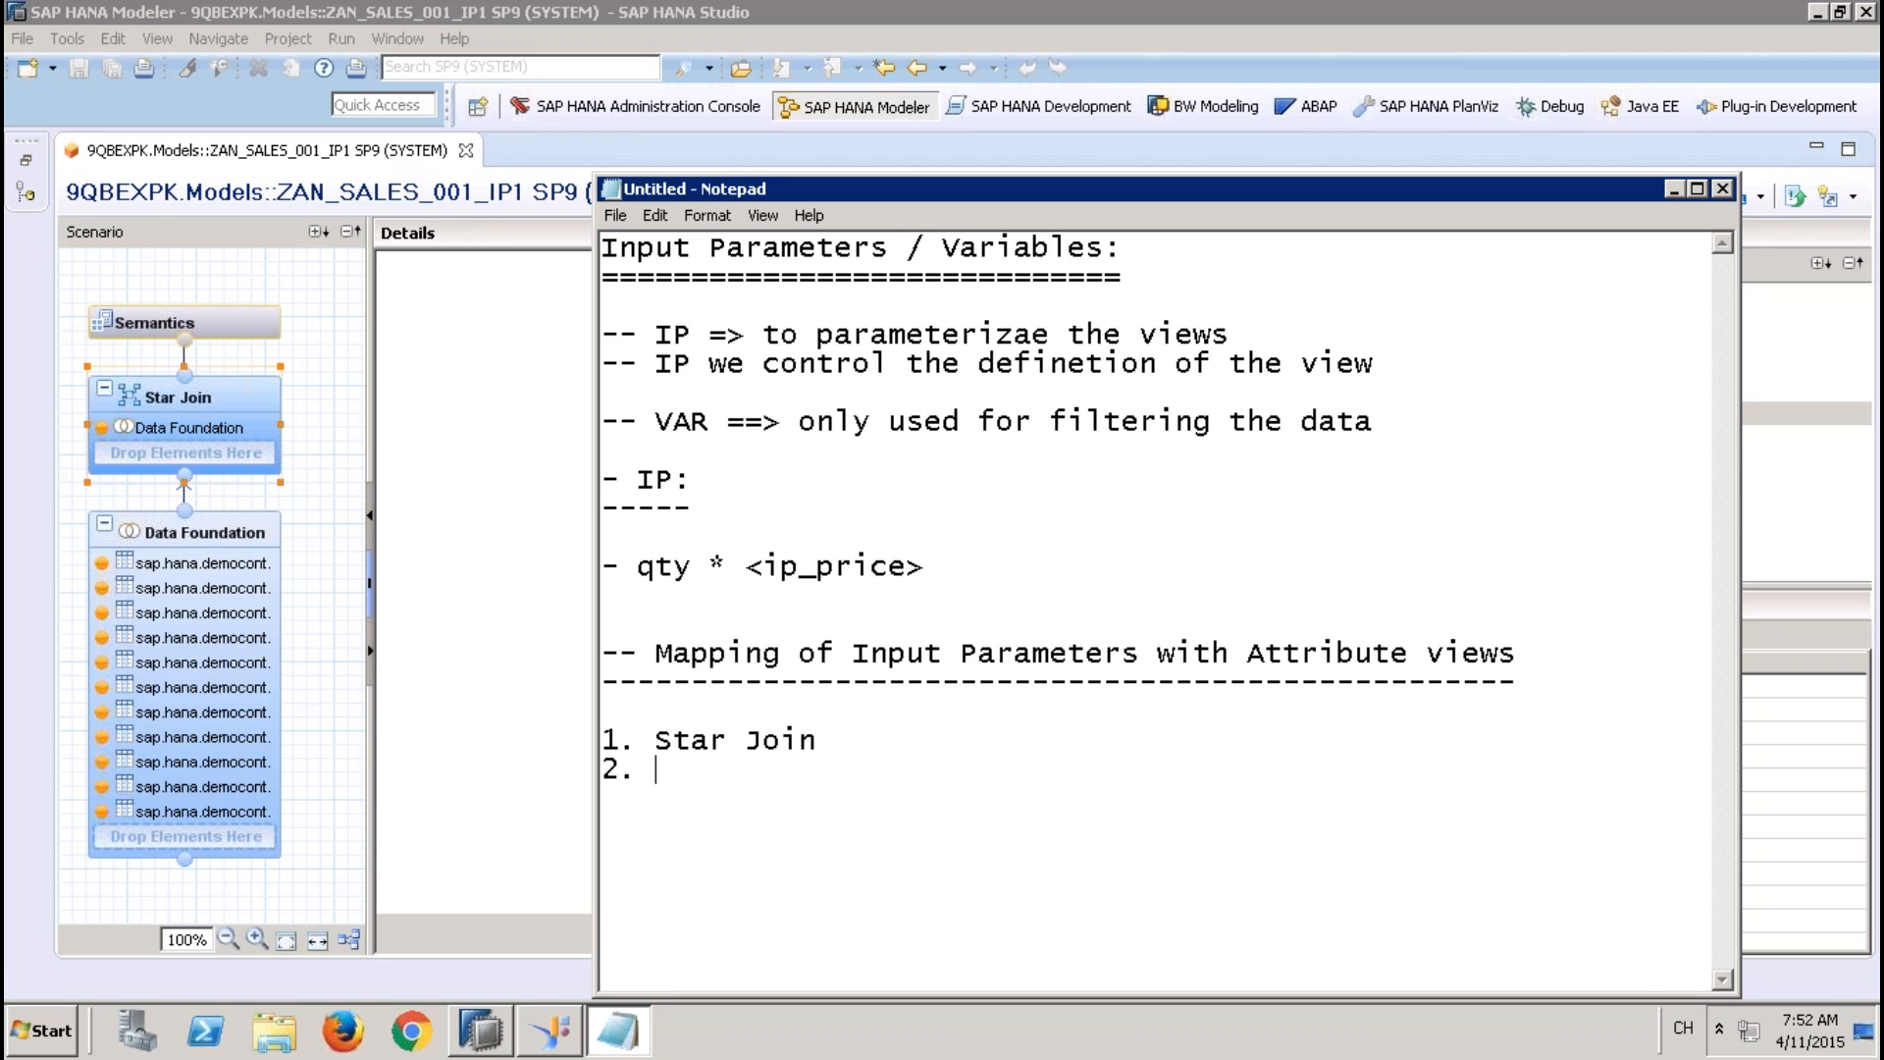
Complete list item 2 with "Value help for IP" and highlight each of the two list items in turn
{"action": "type", "text": "Value help for IP"}
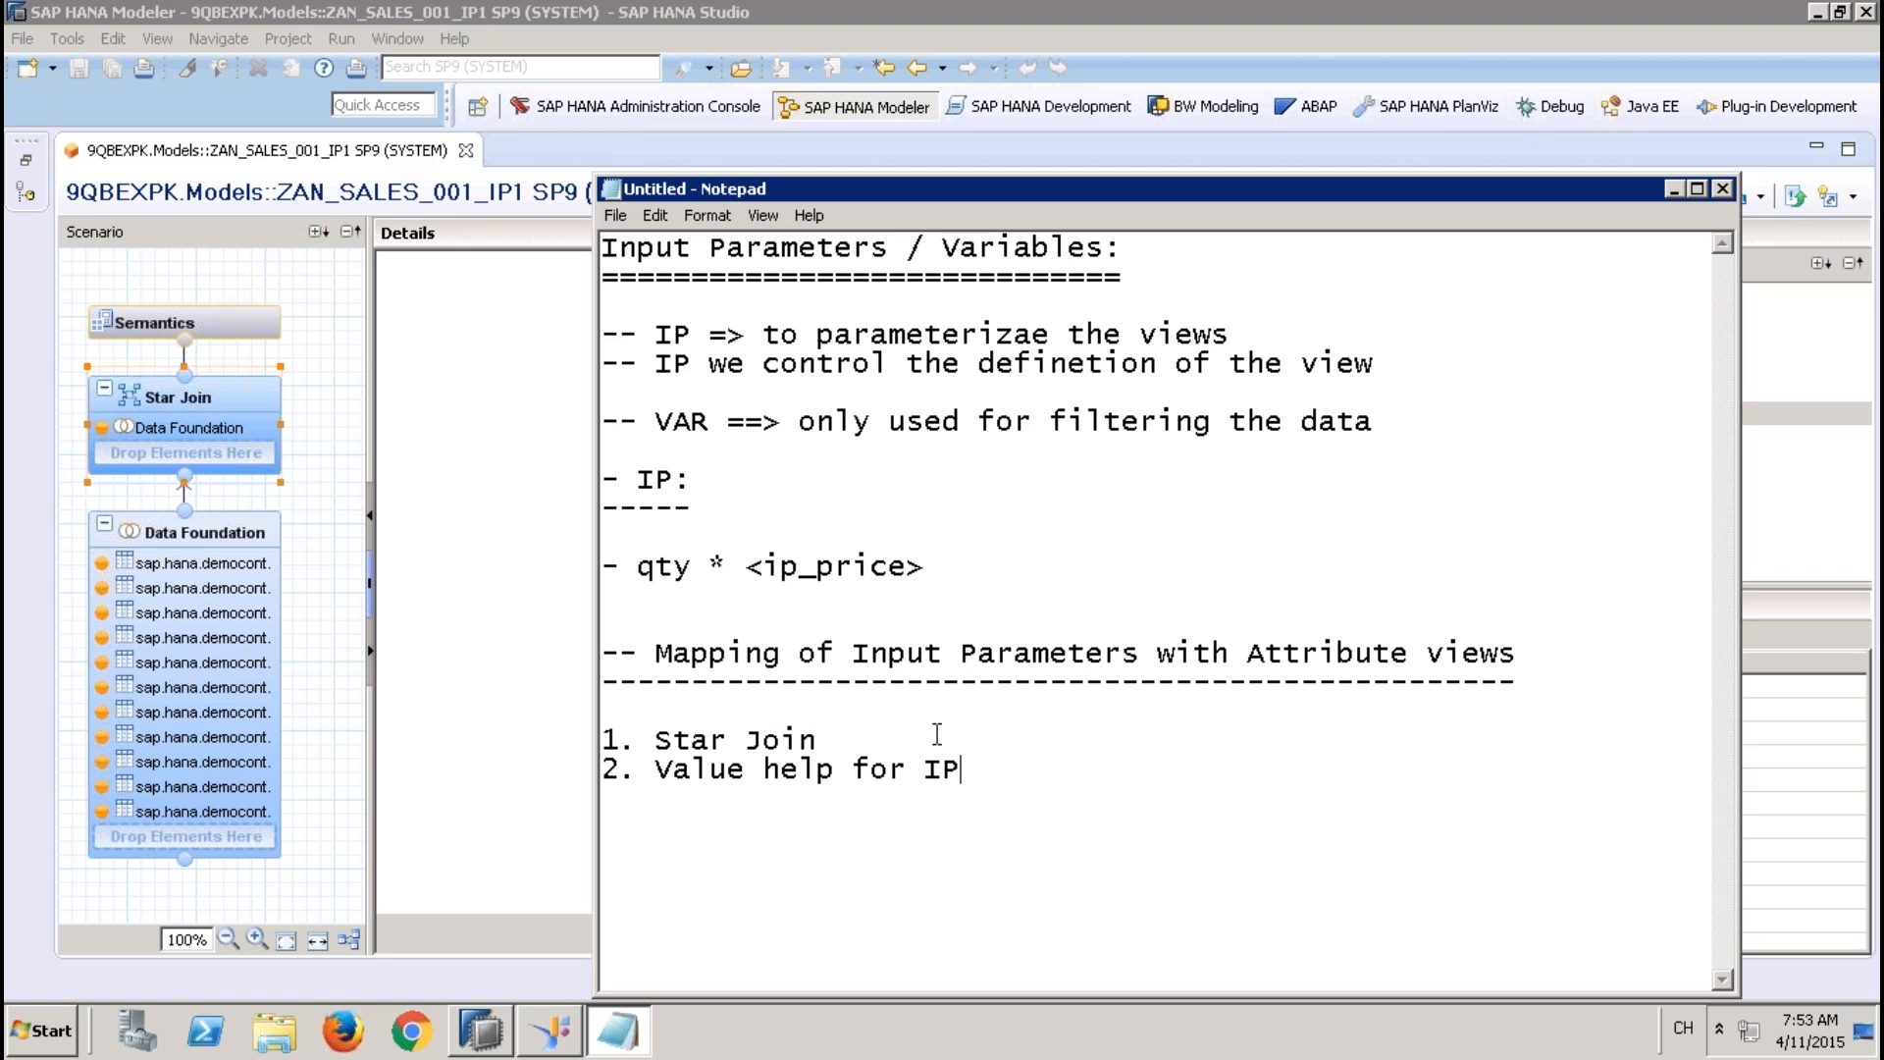
{"action": "left_click_drag", "start_coordinate": [855, 740], "coordinate": [593, 738]}
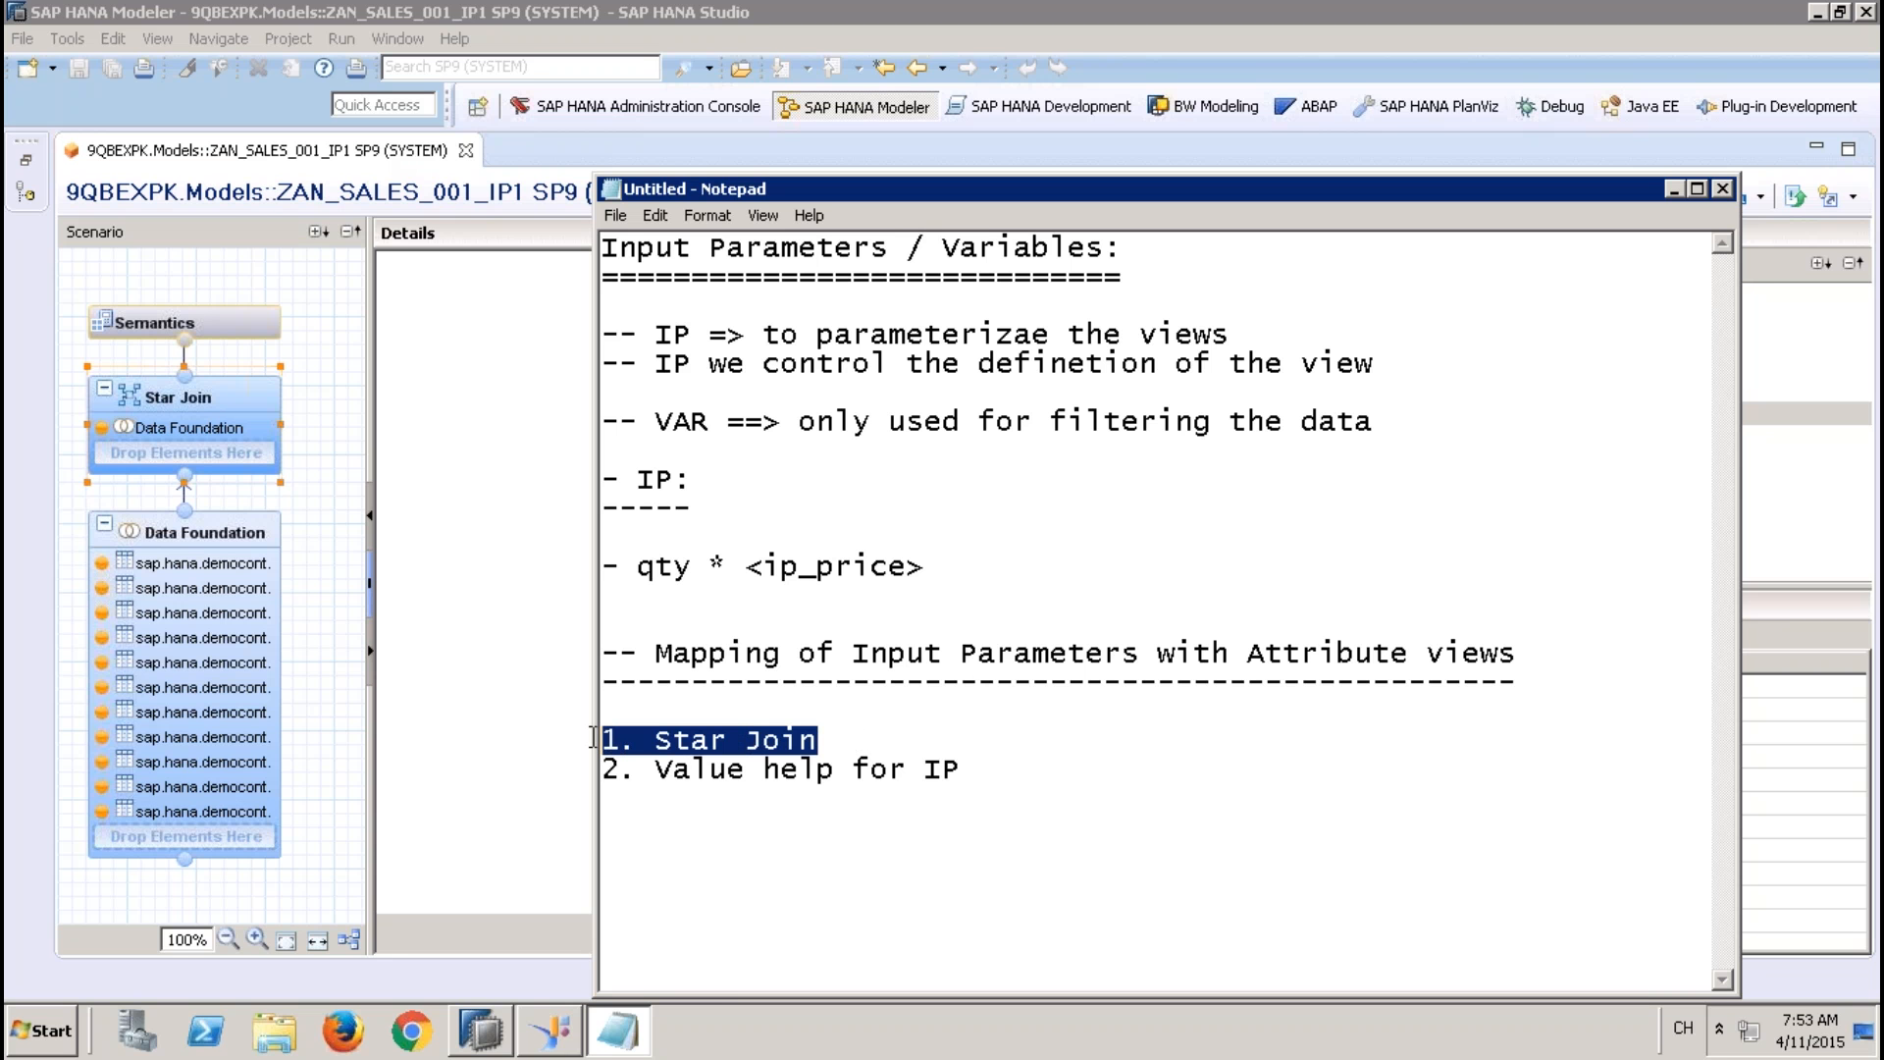
{"action": "left_click", "coordinate": [958, 772]}
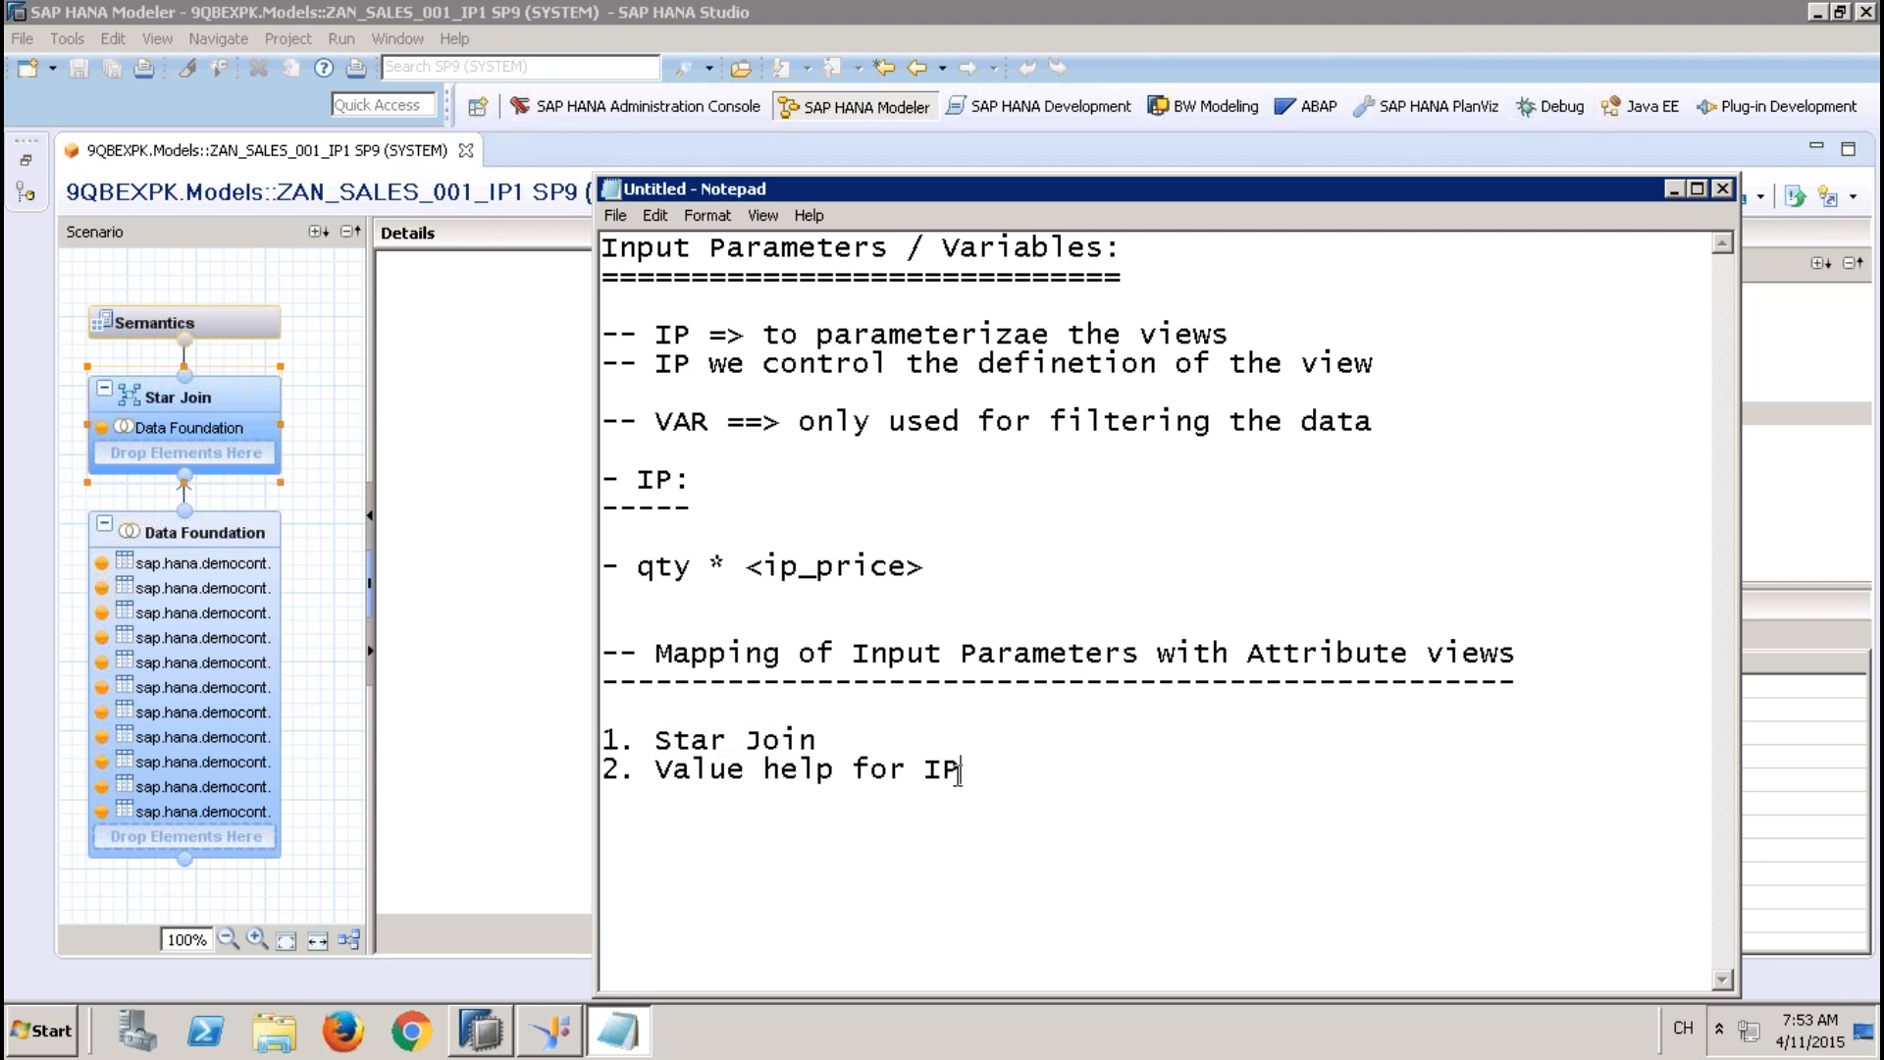
{"action": "left_click_drag", "start_coordinate": [958, 773], "coordinate": [602, 775]}
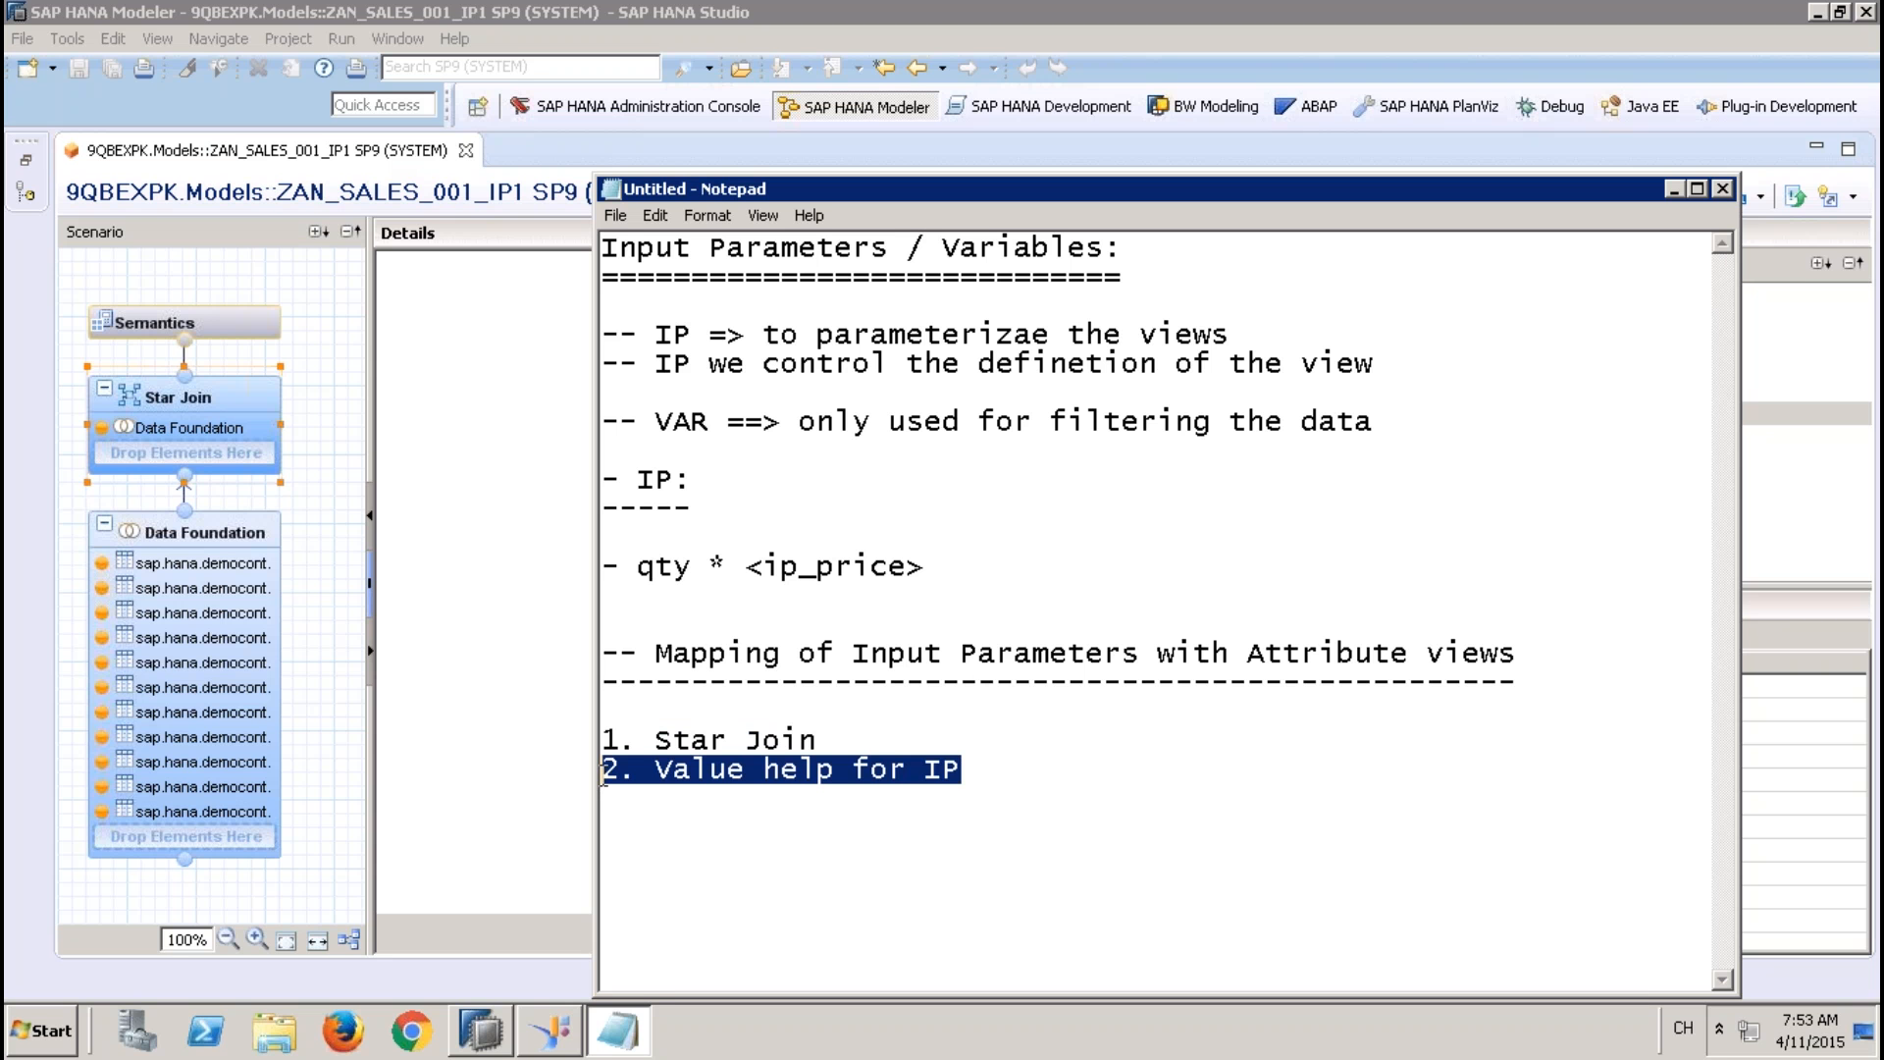
{"action": "left_click", "coordinate": [968, 768]}
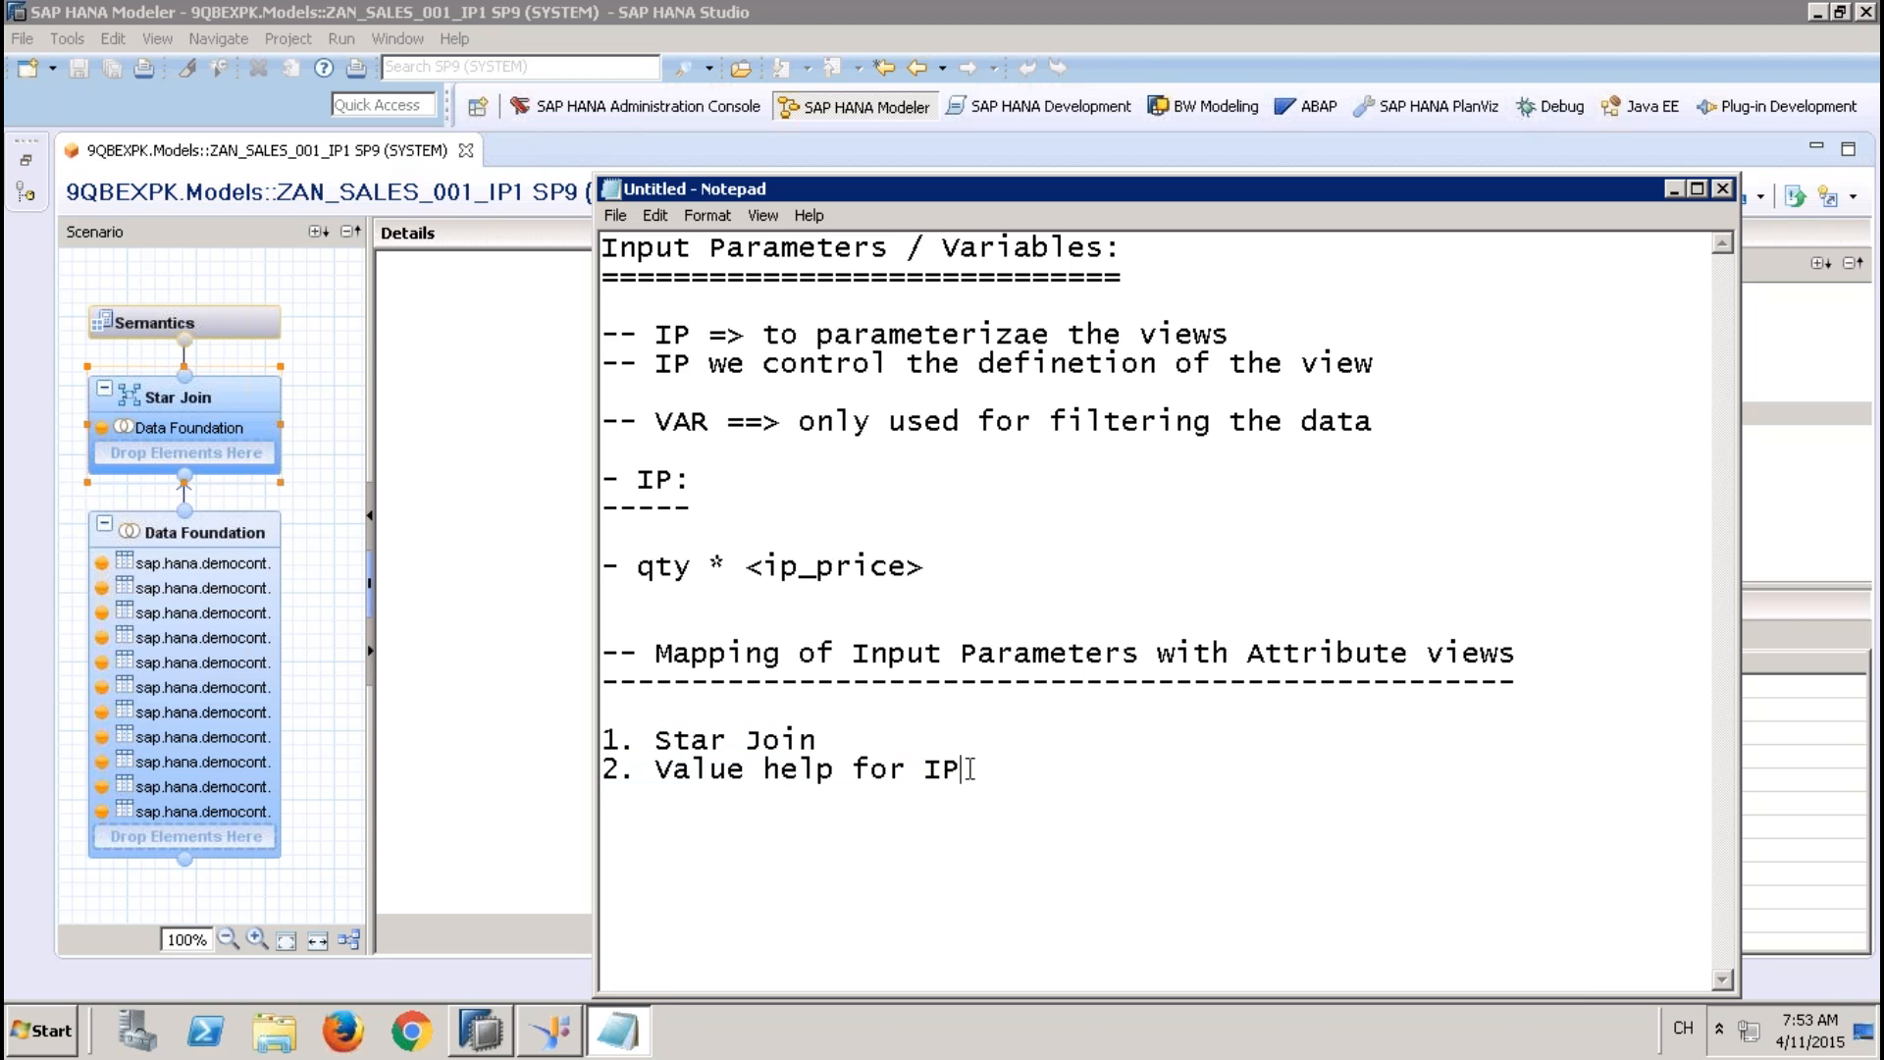
Add the heading "Case ATTR View used in Star Join:" below the numbered list, after a blank line, and underline it with dashes
{"action": "key", "text": "Return"}
{"action": "key", "text": "Return"}
{"action": "type", "text": "Case use"}
{"action": "key", "text": "BackSpace"}
{"action": "key", "text": "BackSpace"}
{"action": "key", "text": "BackSpace"}
{"action": "type", "text": "ATT"}
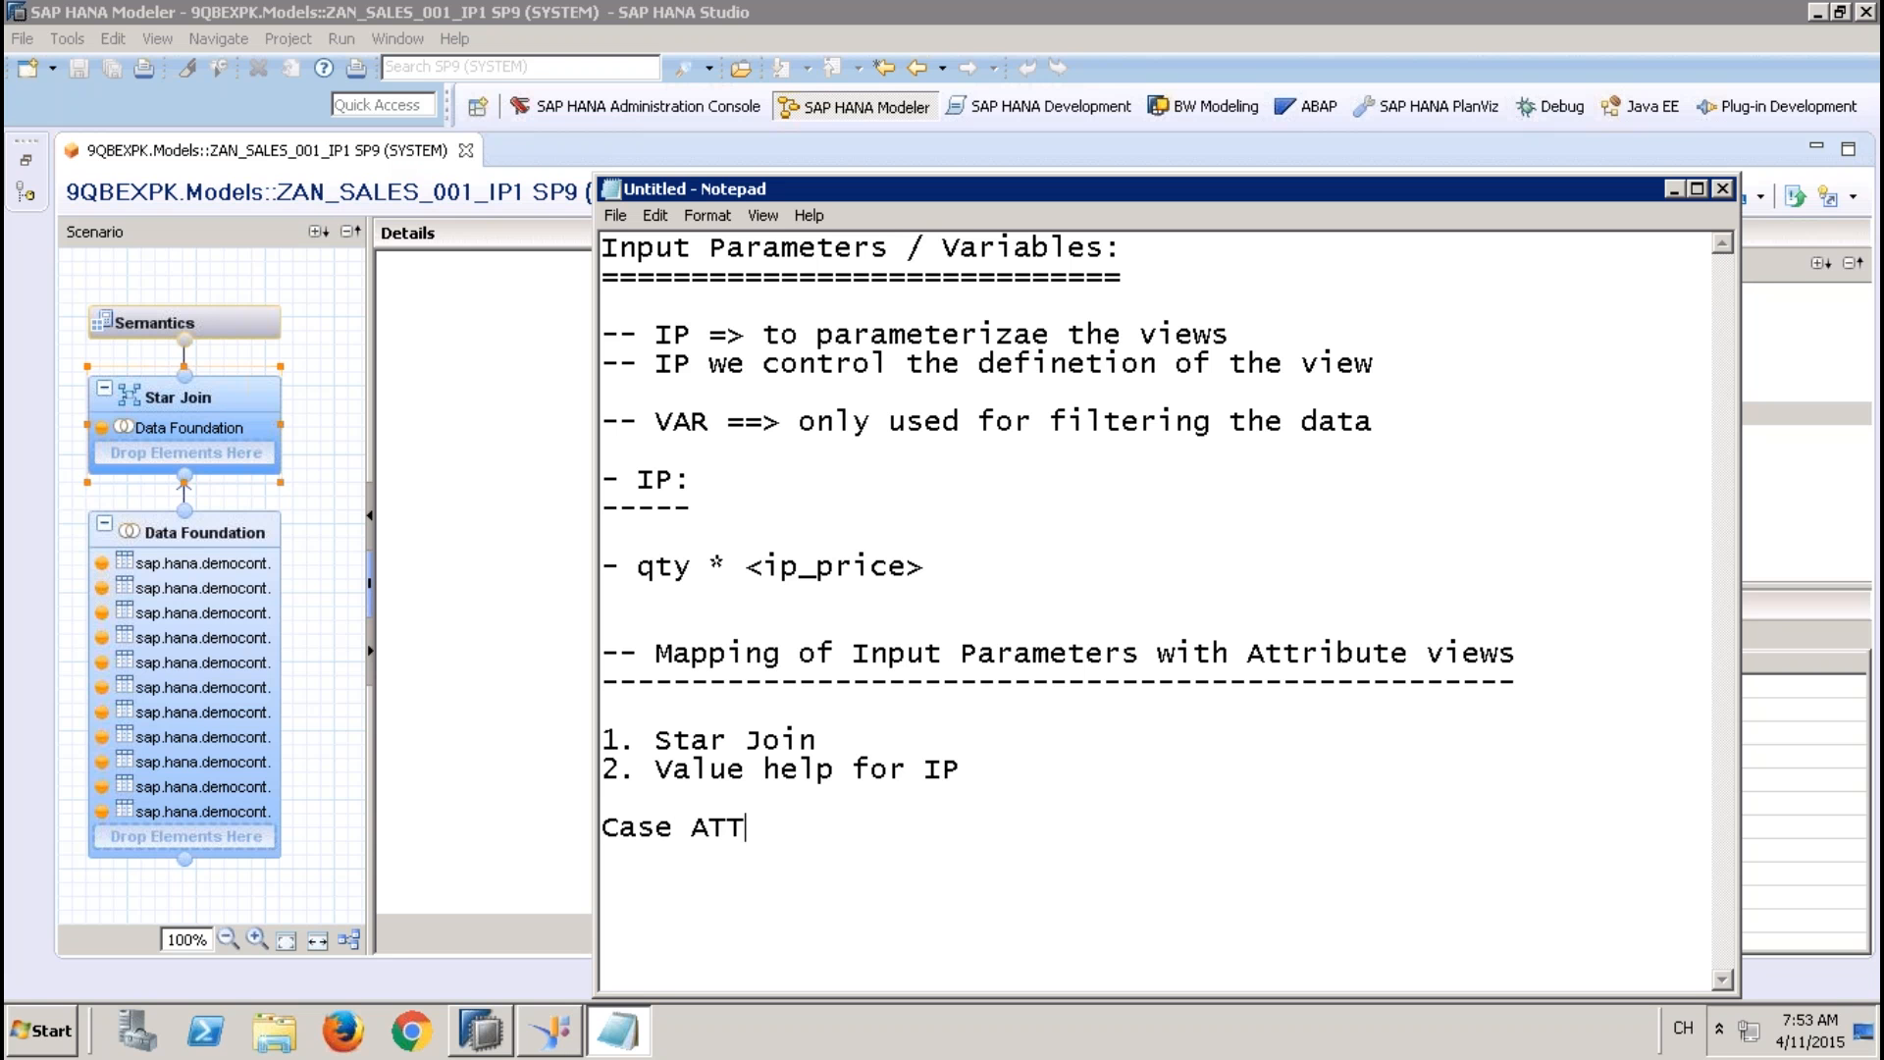
{"action": "type", "text": "R View used in Star Join"}
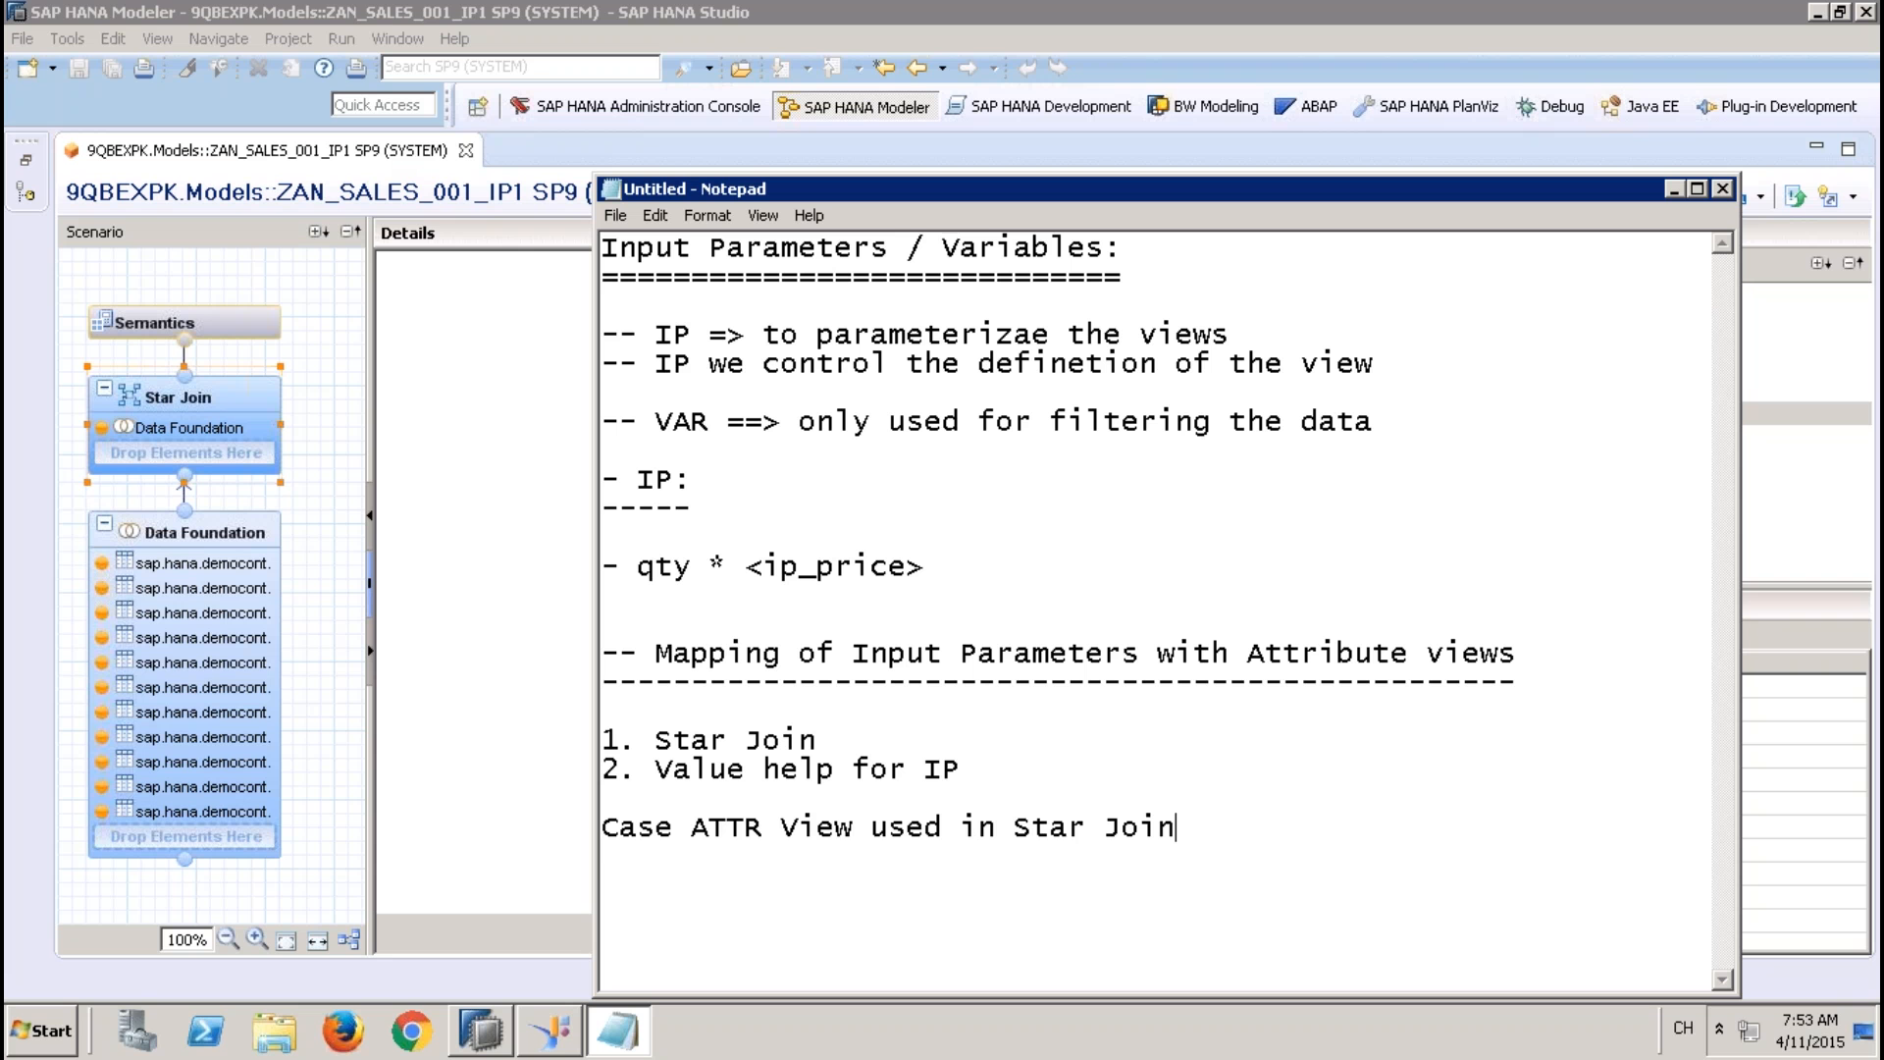
{"action": "type", "text": ": ---------------------------------"}
{"action": "key", "text": "Return"}
Switch to SAP HANA Studio, close the ZAN_SALES_001_IP1 view and bring back the Systems tree
{"action": "left_click", "coordinate": [540, 695]}
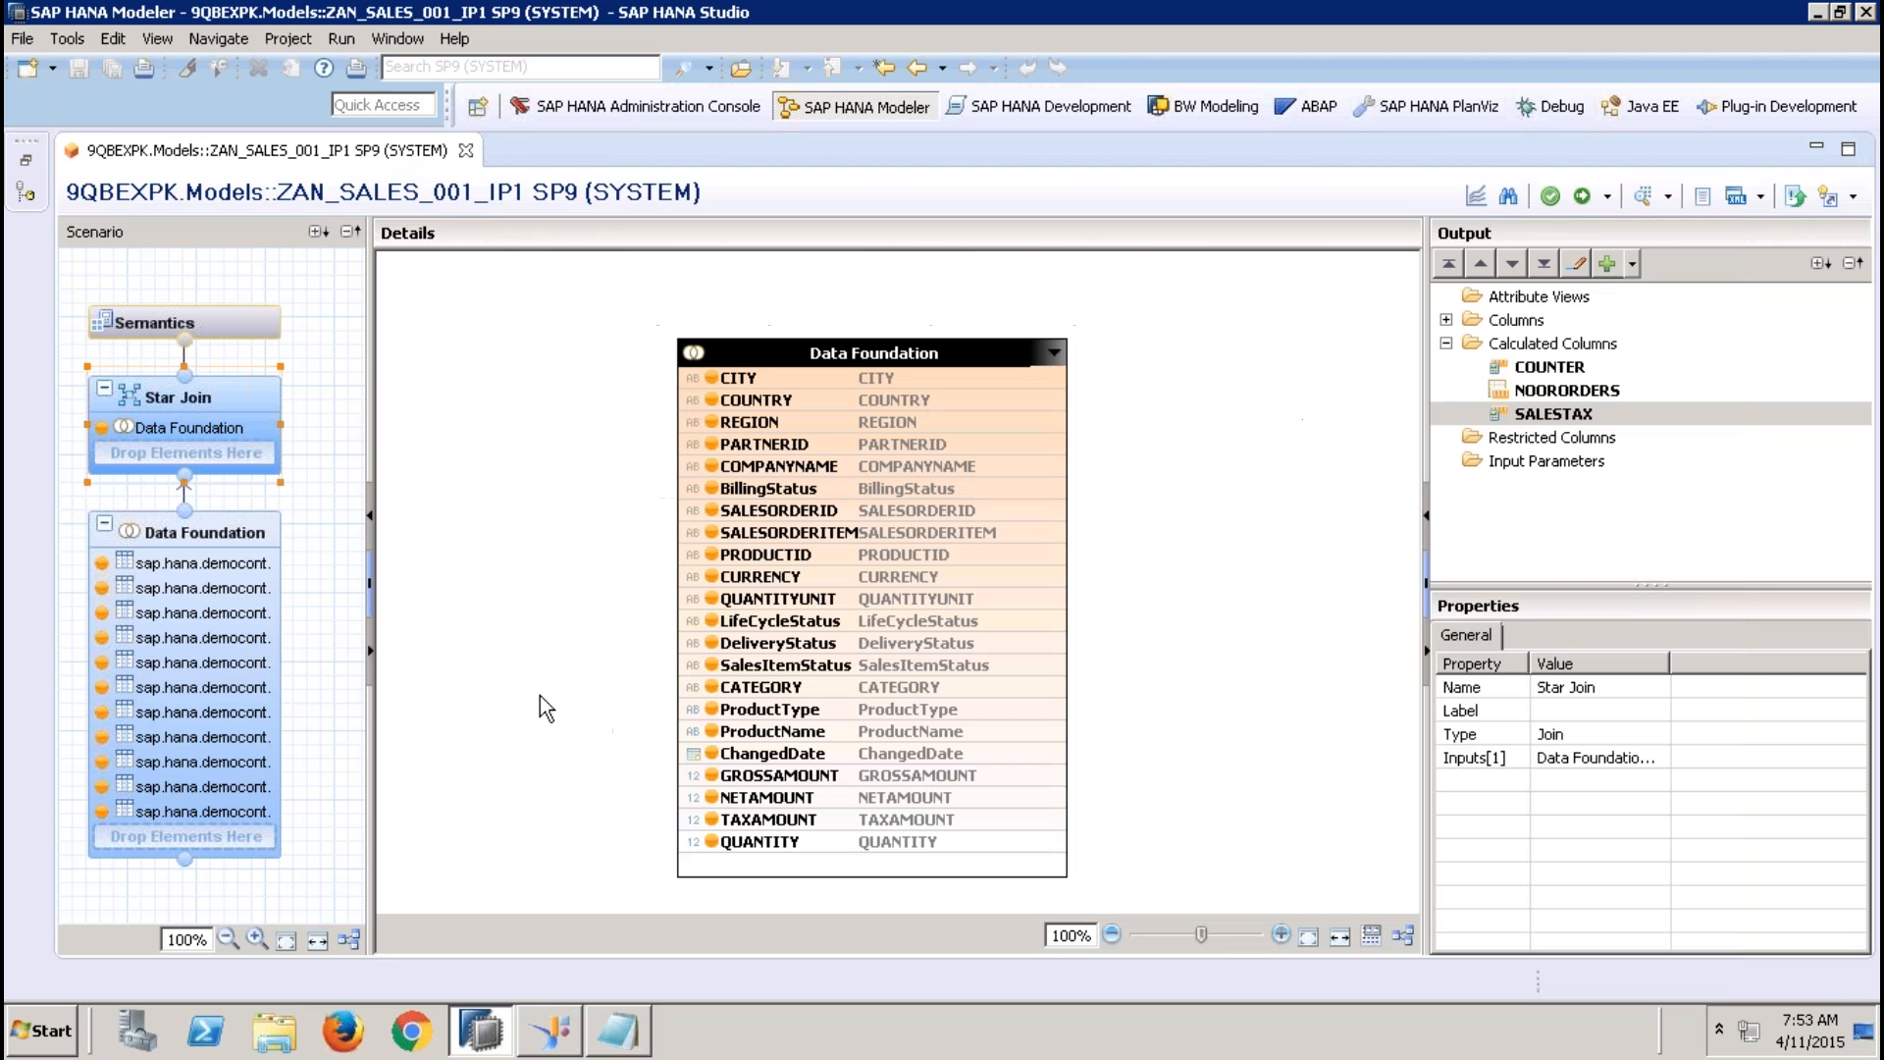
{"action": "left_click", "coordinate": [466, 150]}
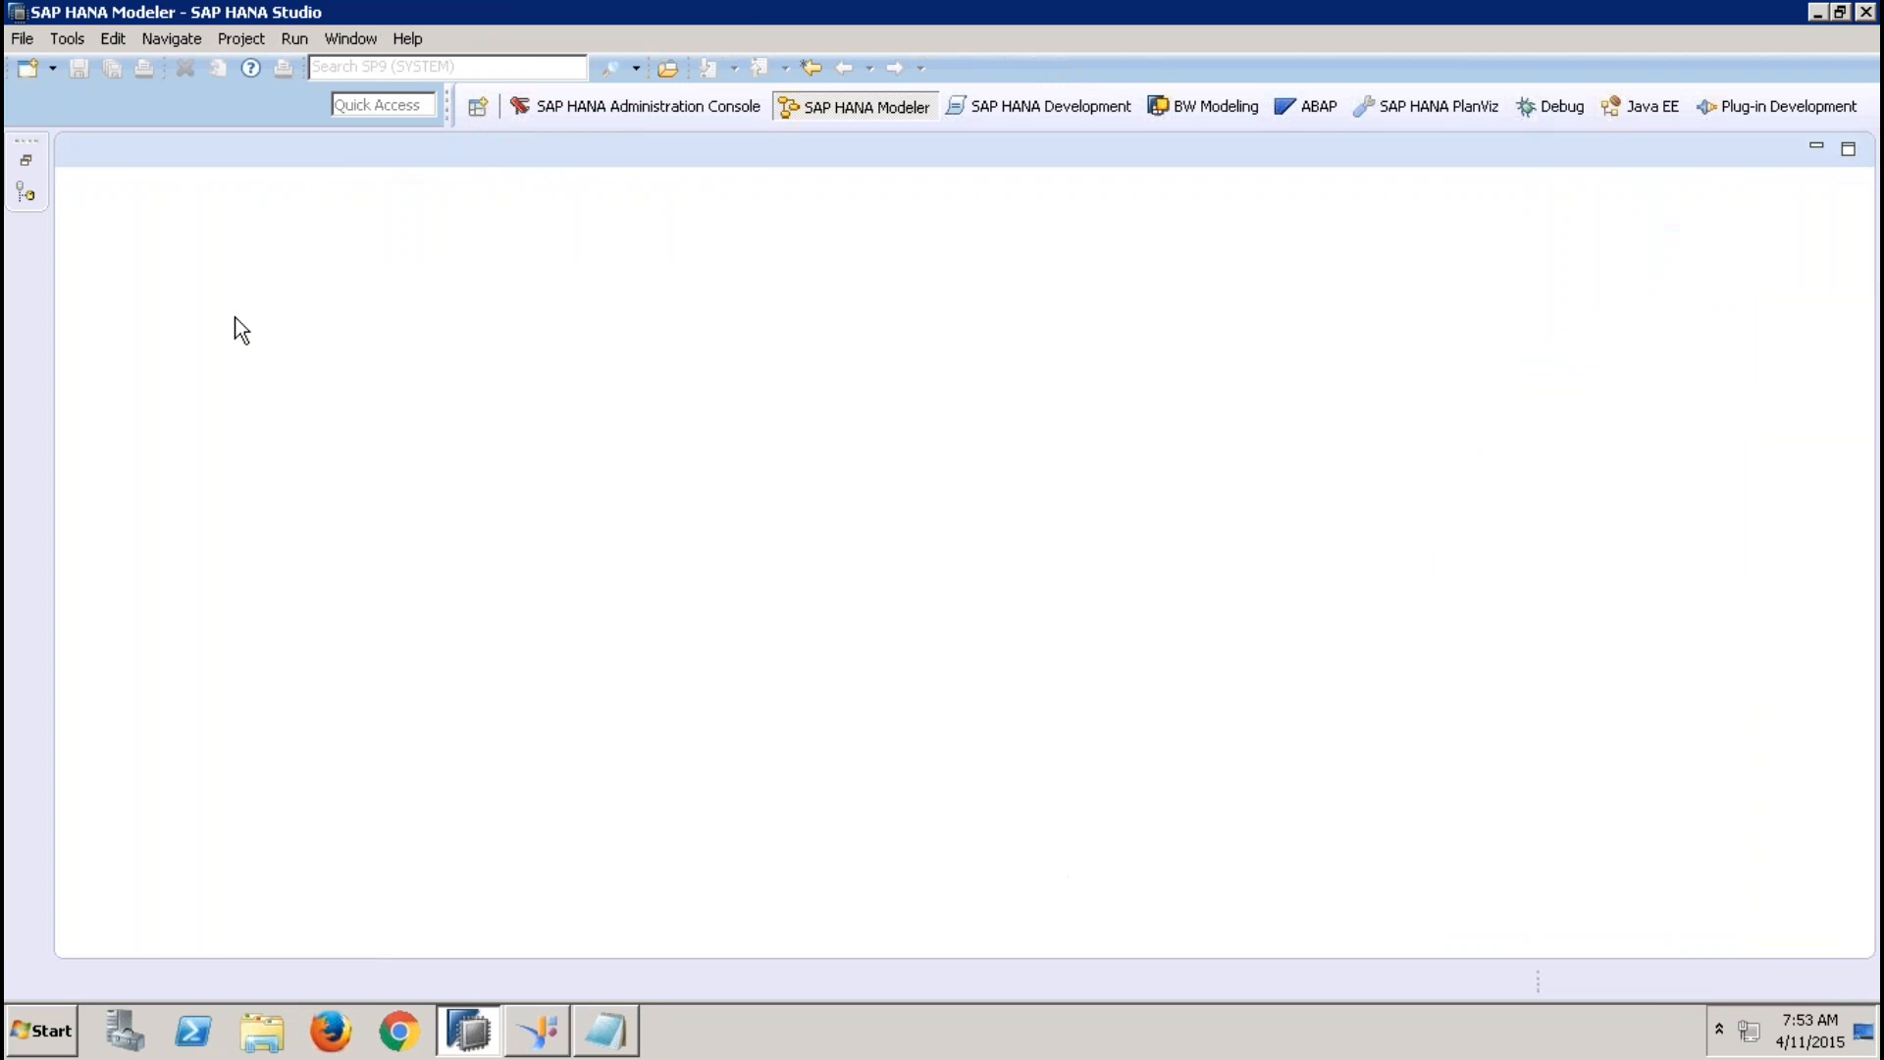
{"action": "left_click", "coordinate": [26, 163]}
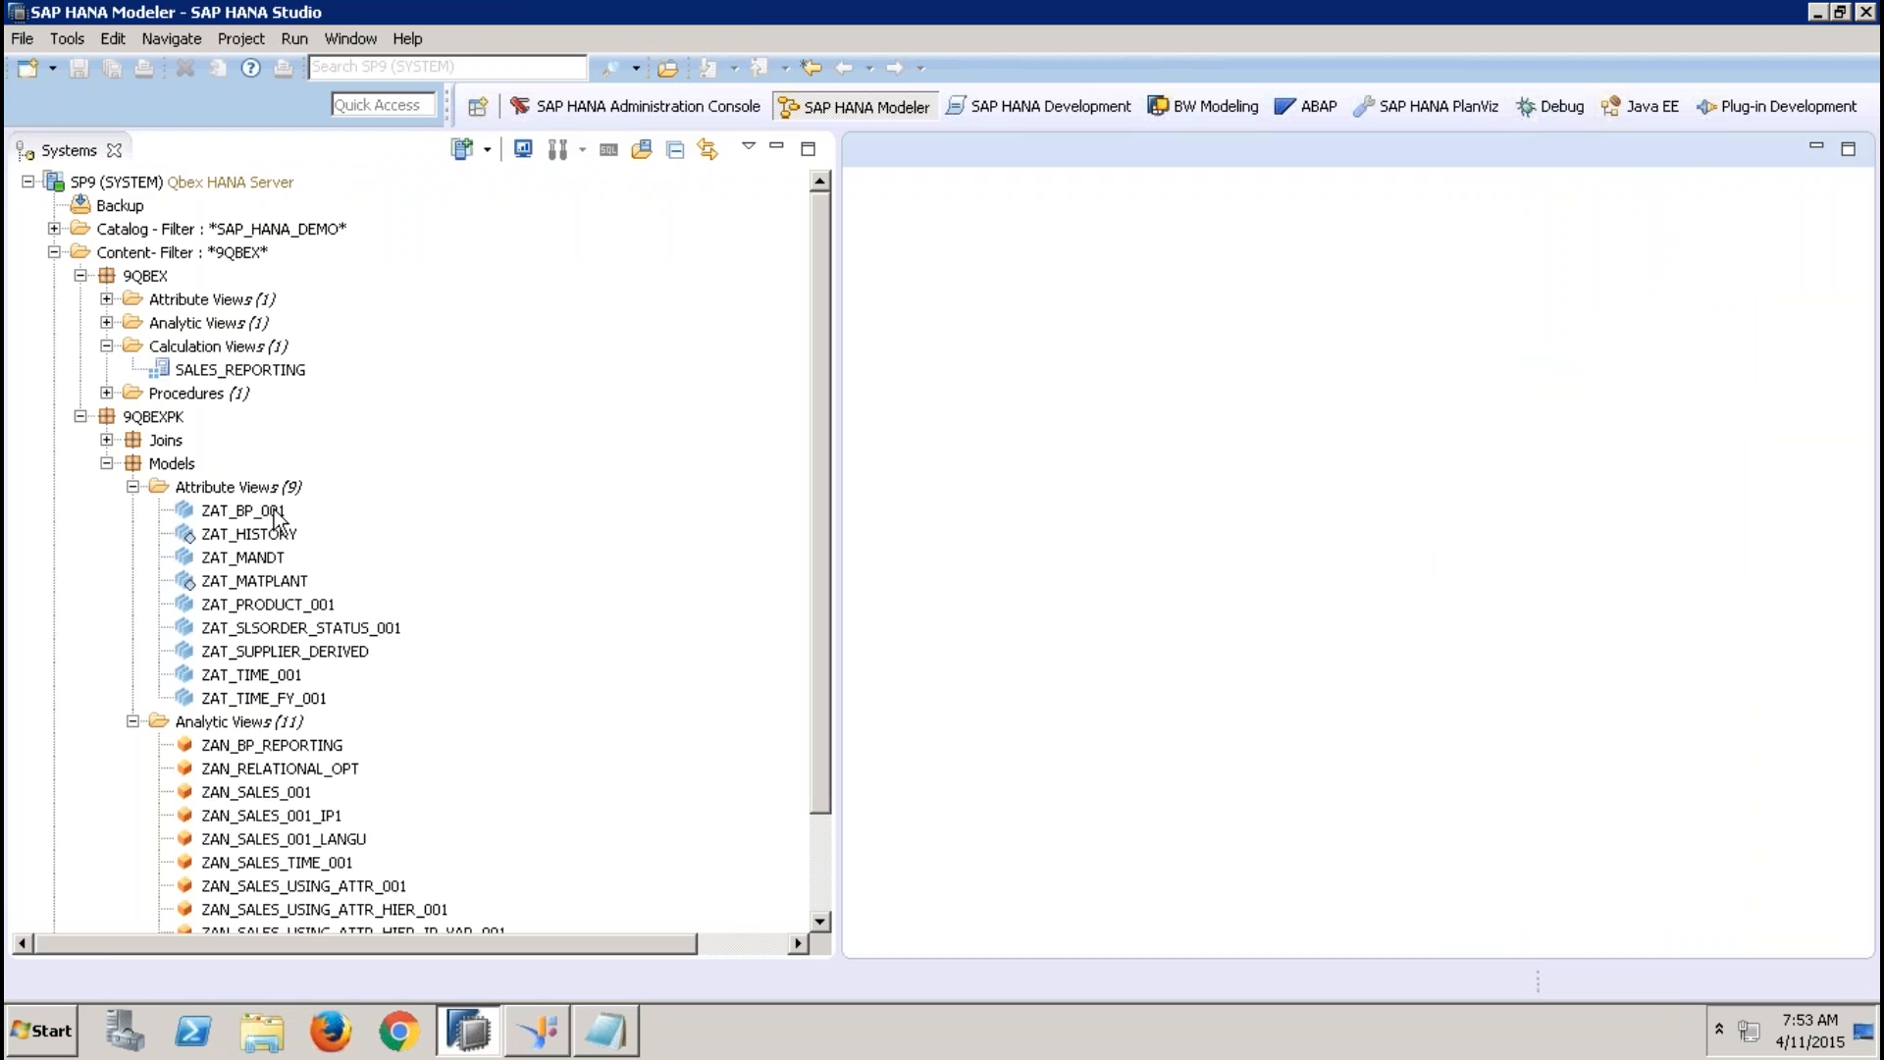
Copy the attribute view ZAT_BP_001 and paste it into the Attribute Views folder of the Models package
{"action": "right_click", "coordinate": [273, 510]}
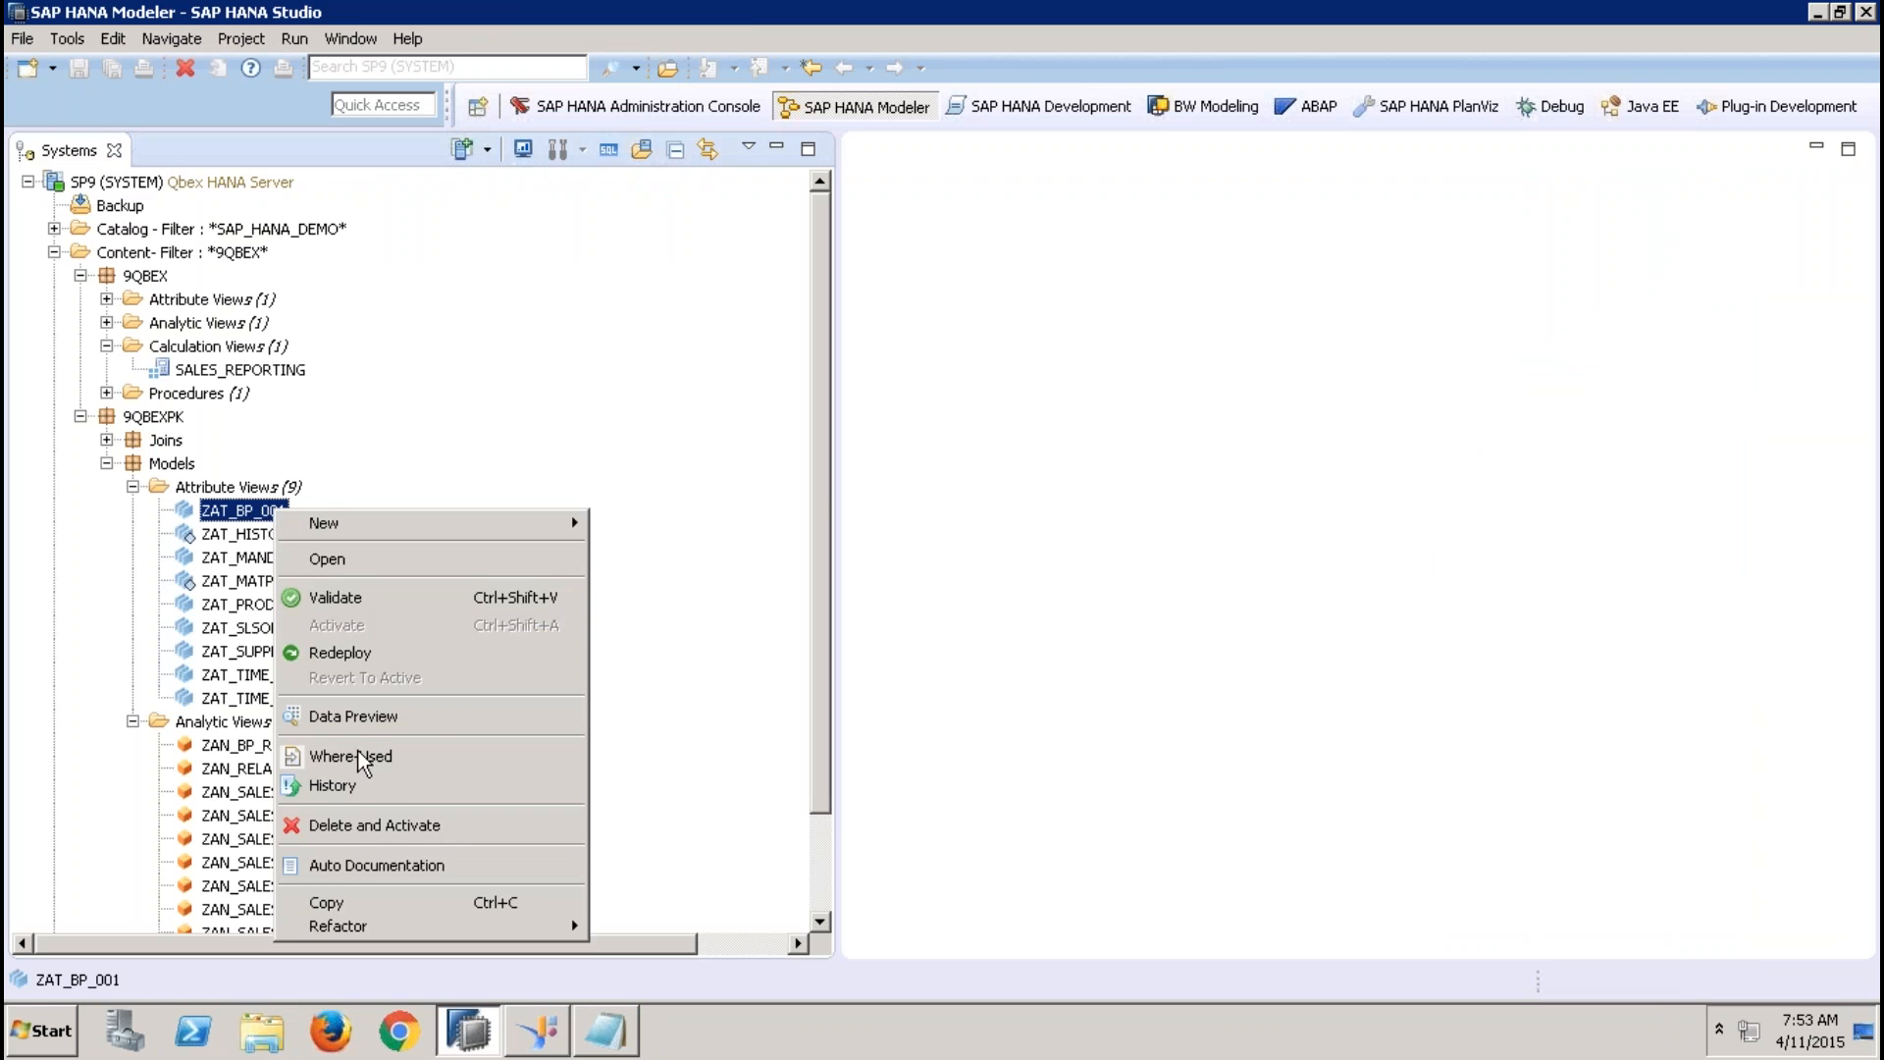
{"action": "left_click", "coordinate": [344, 902]}
{"action": "left_click", "coordinate": [243, 491]}
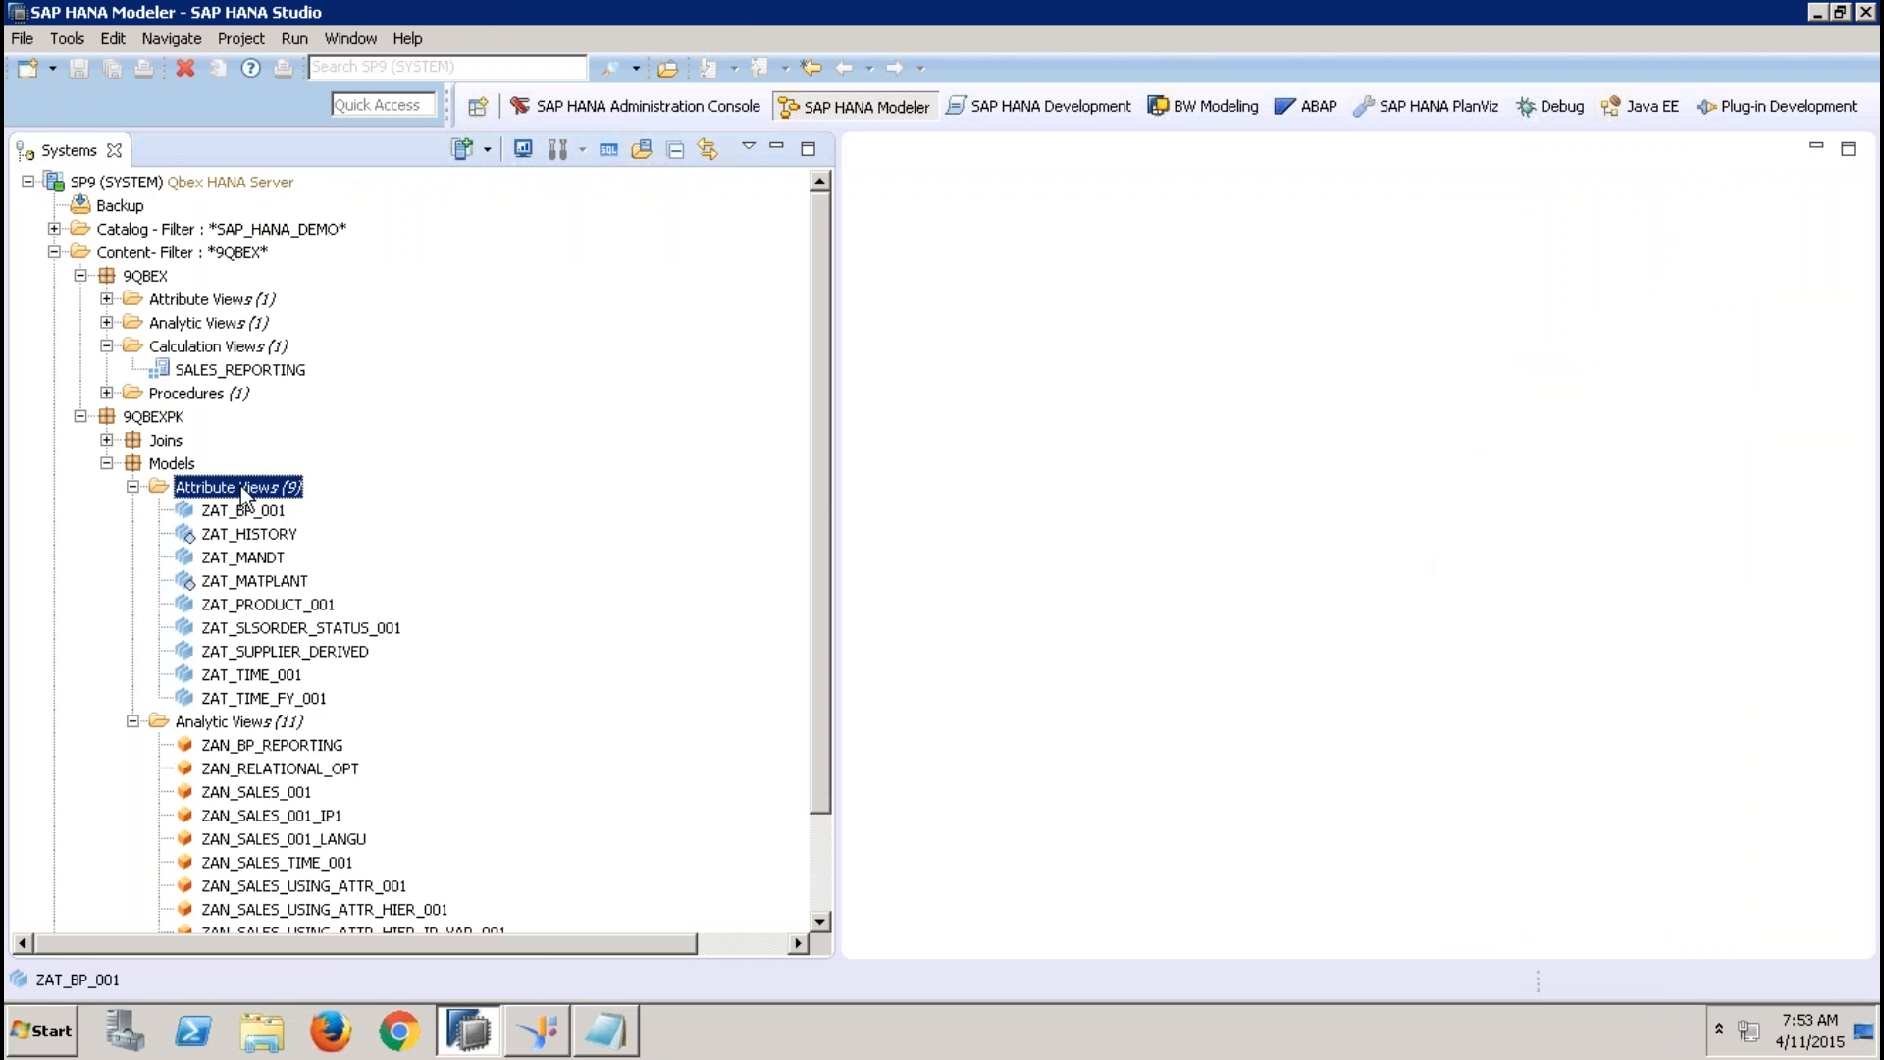
{"action": "right_click", "coordinate": [243, 491]}
{"action": "left_click", "coordinate": [307, 648]}
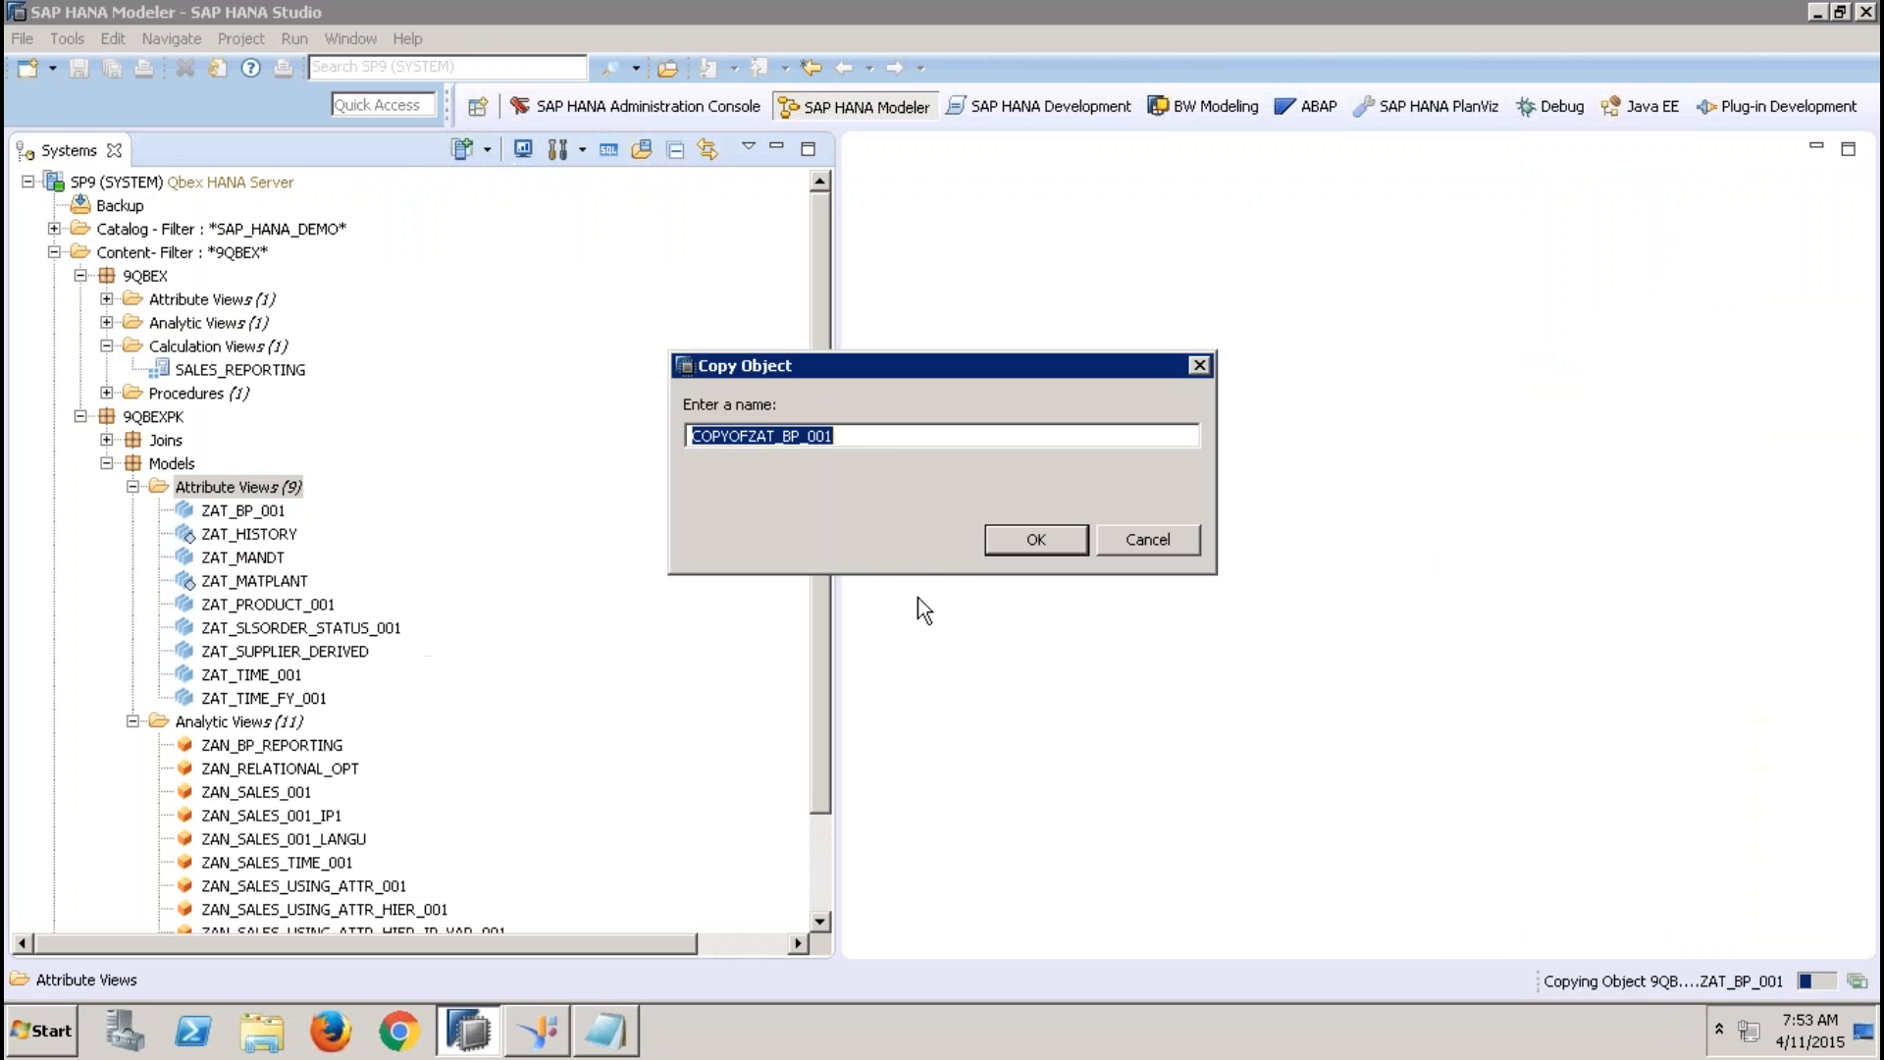
Name the attribute view copy ZAT_BP_001_MAPP_IP and finish the copy
{"action": "left_click", "coordinate": [745, 434]}
{"action": "left_click_drag", "start_coordinate": [745, 434], "coordinate": [692, 434]}
{"action": "key", "text": "Delete"}
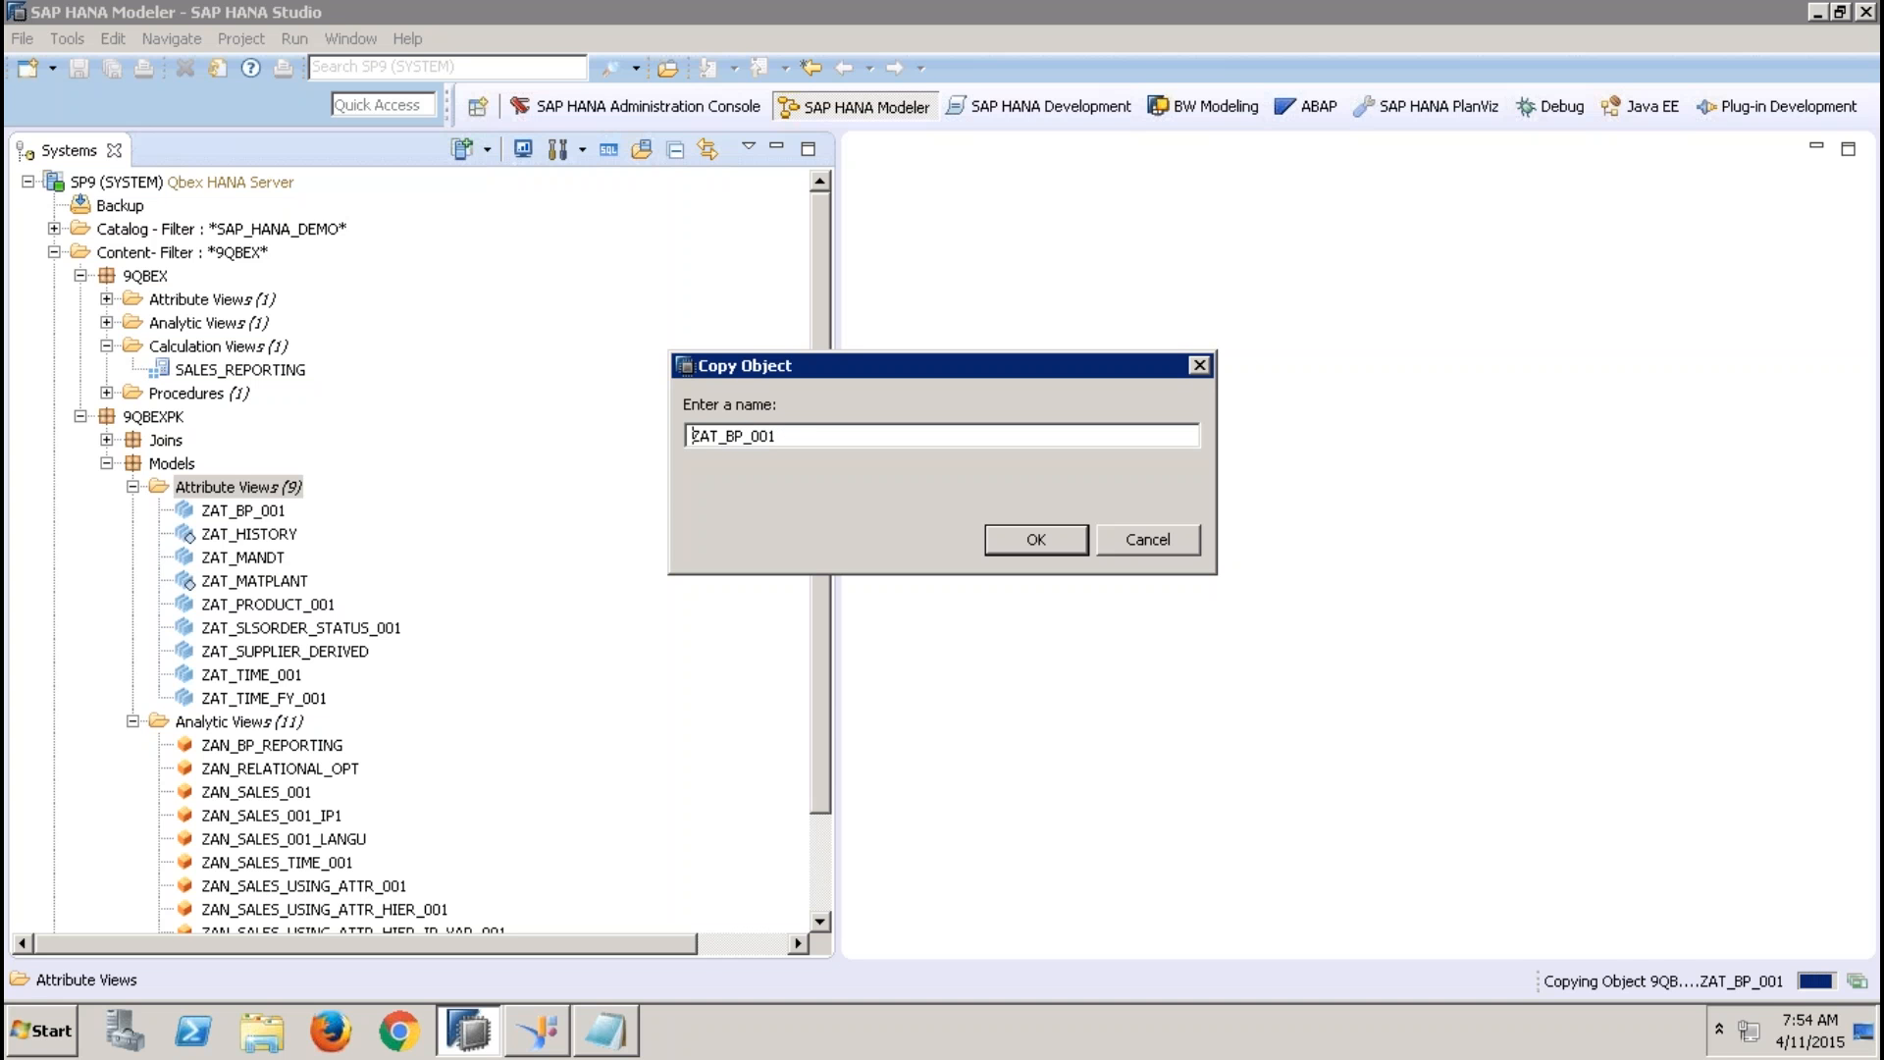
{"action": "key", "text": "End"}
{"action": "type", "text": "_MAPP_IP"}
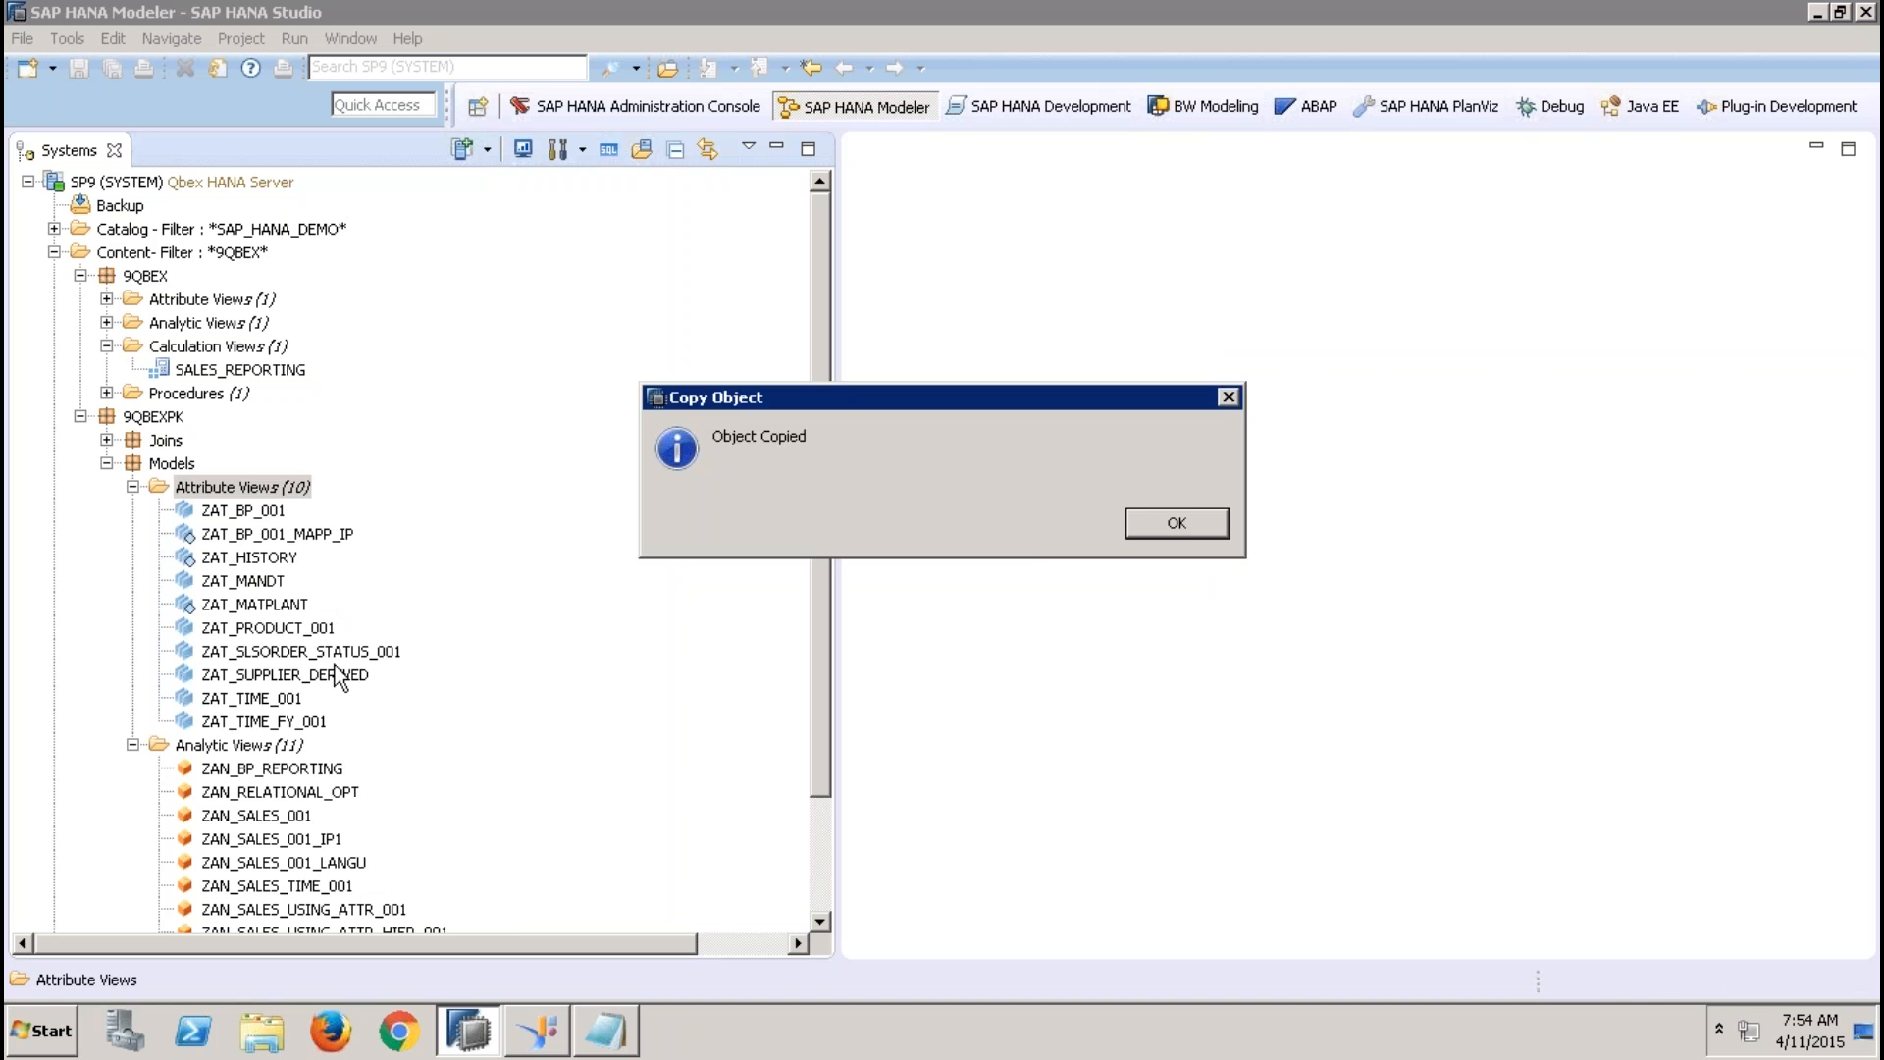
{"action": "left_click", "coordinate": [1178, 522]}
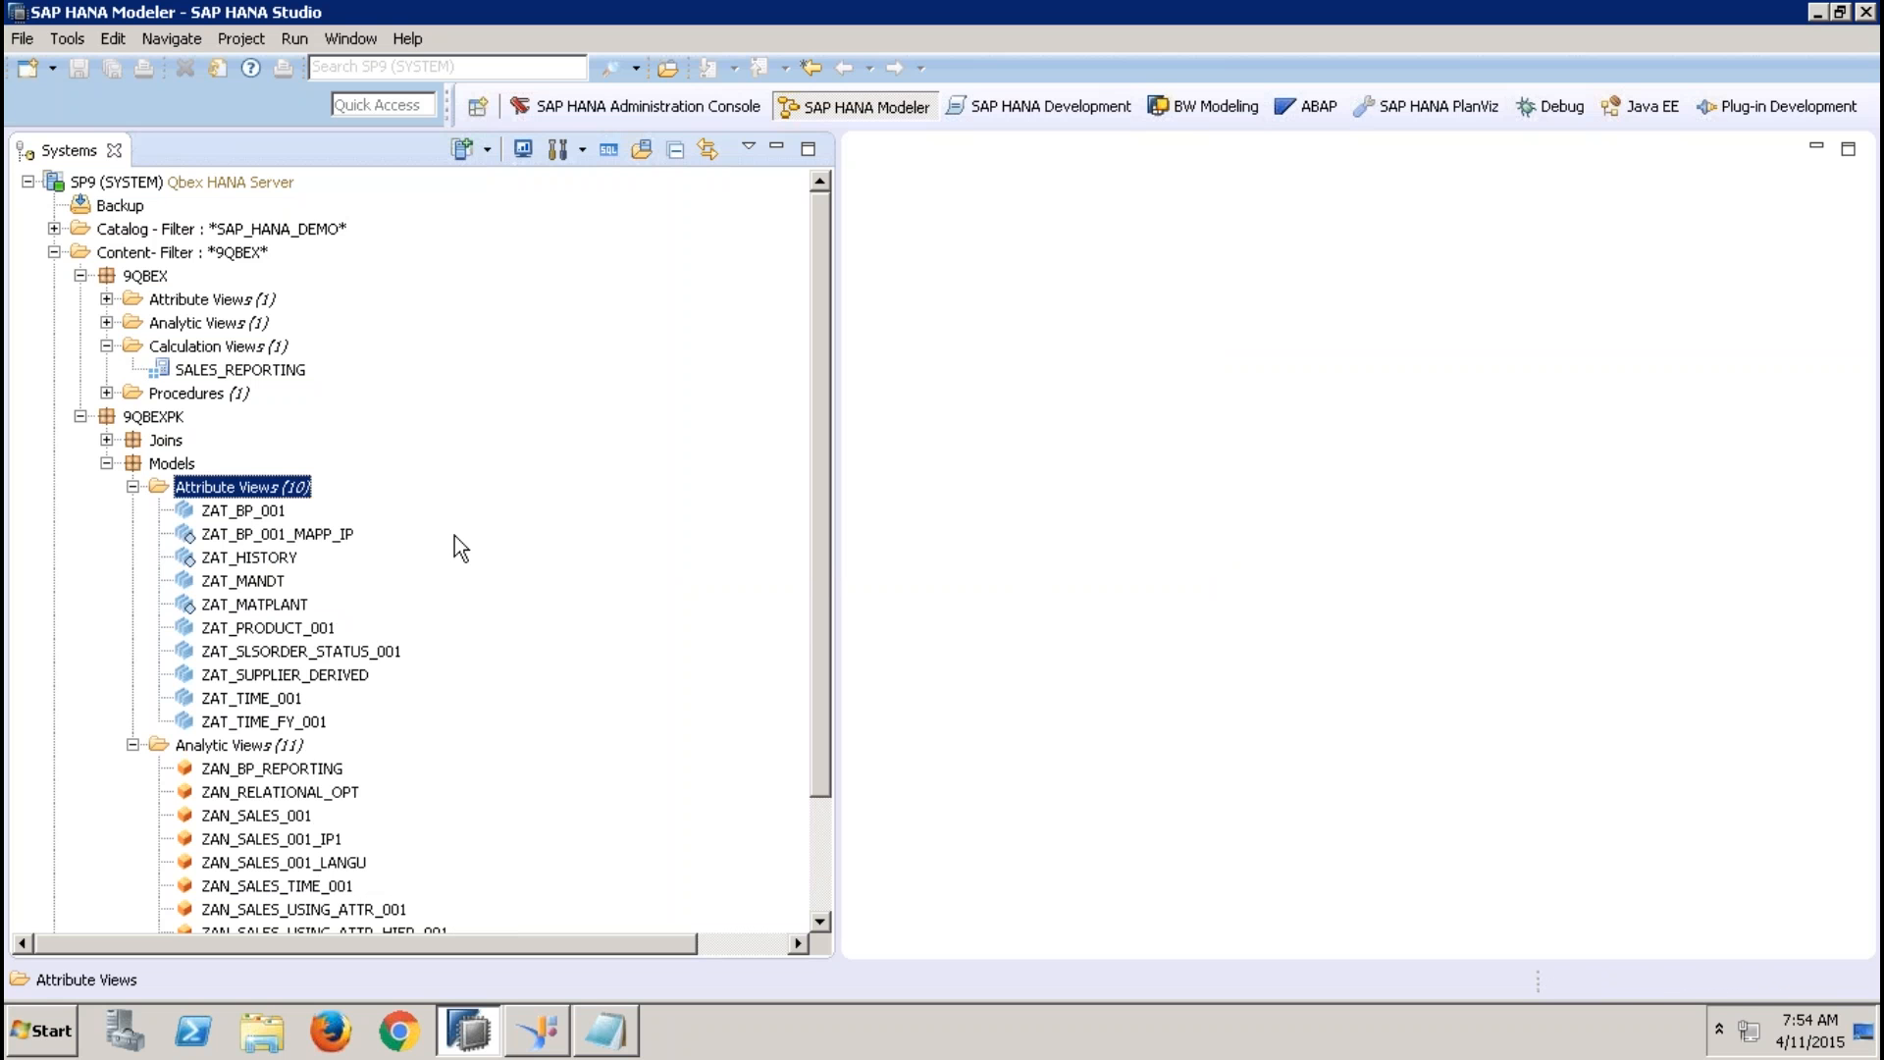
Open the attribute view ZAT_BP_001_MAPP_IP with the Systems tree minimized, and activate it
{"action": "double_click", "coordinate": [284, 535]}
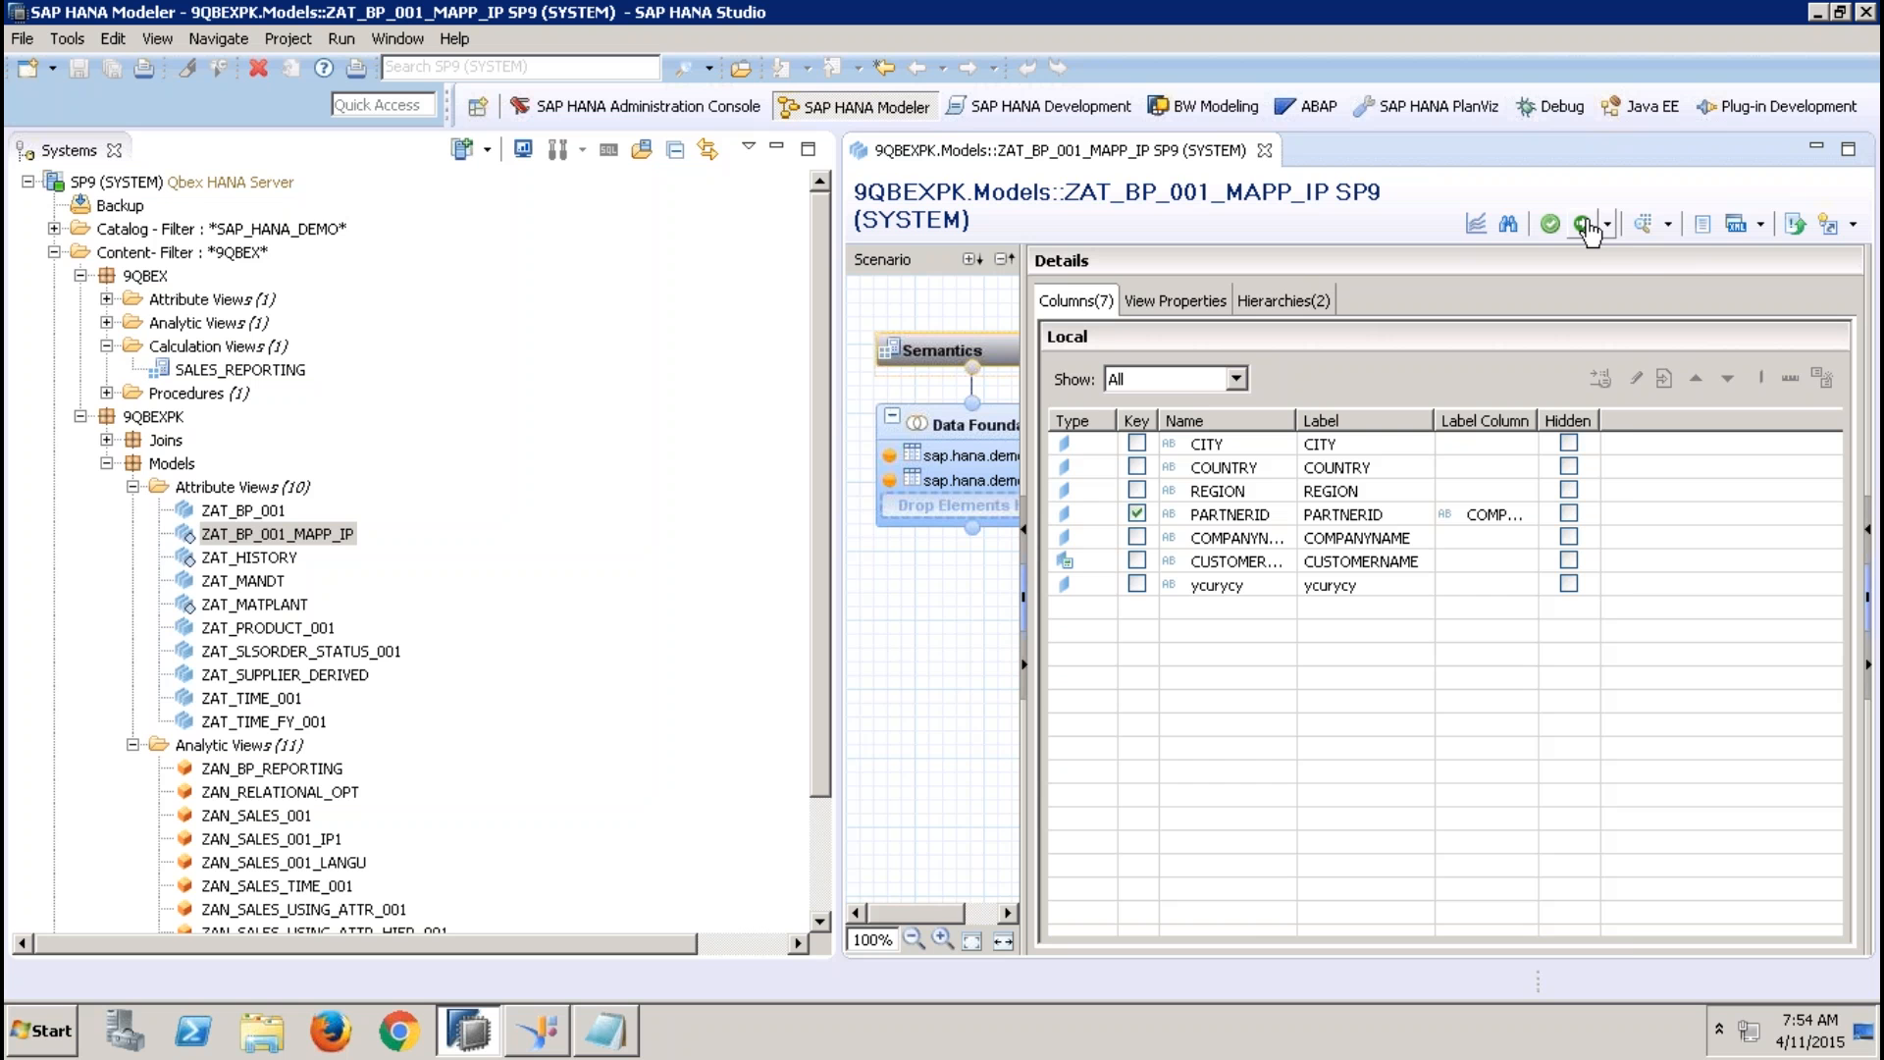
{"action": "left_click", "coordinate": [952, 457]}
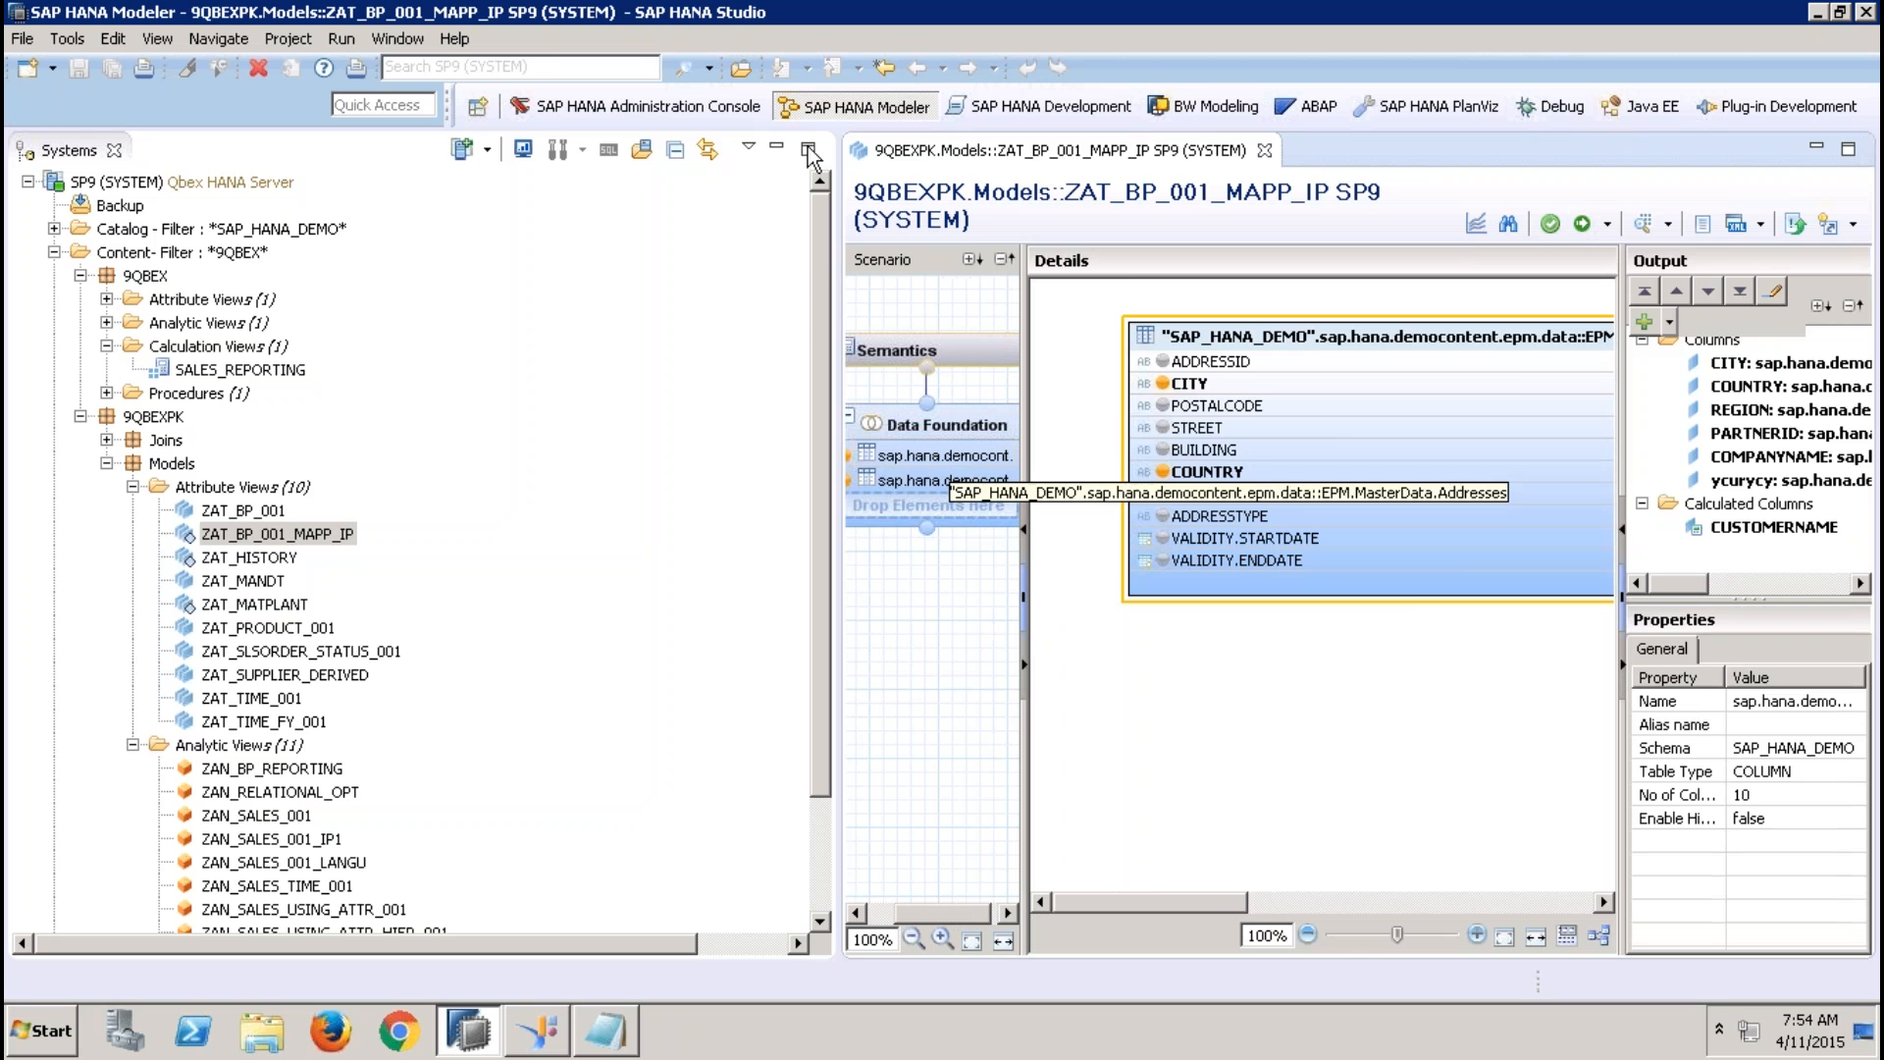
{"action": "left_click", "coordinate": [777, 150]}
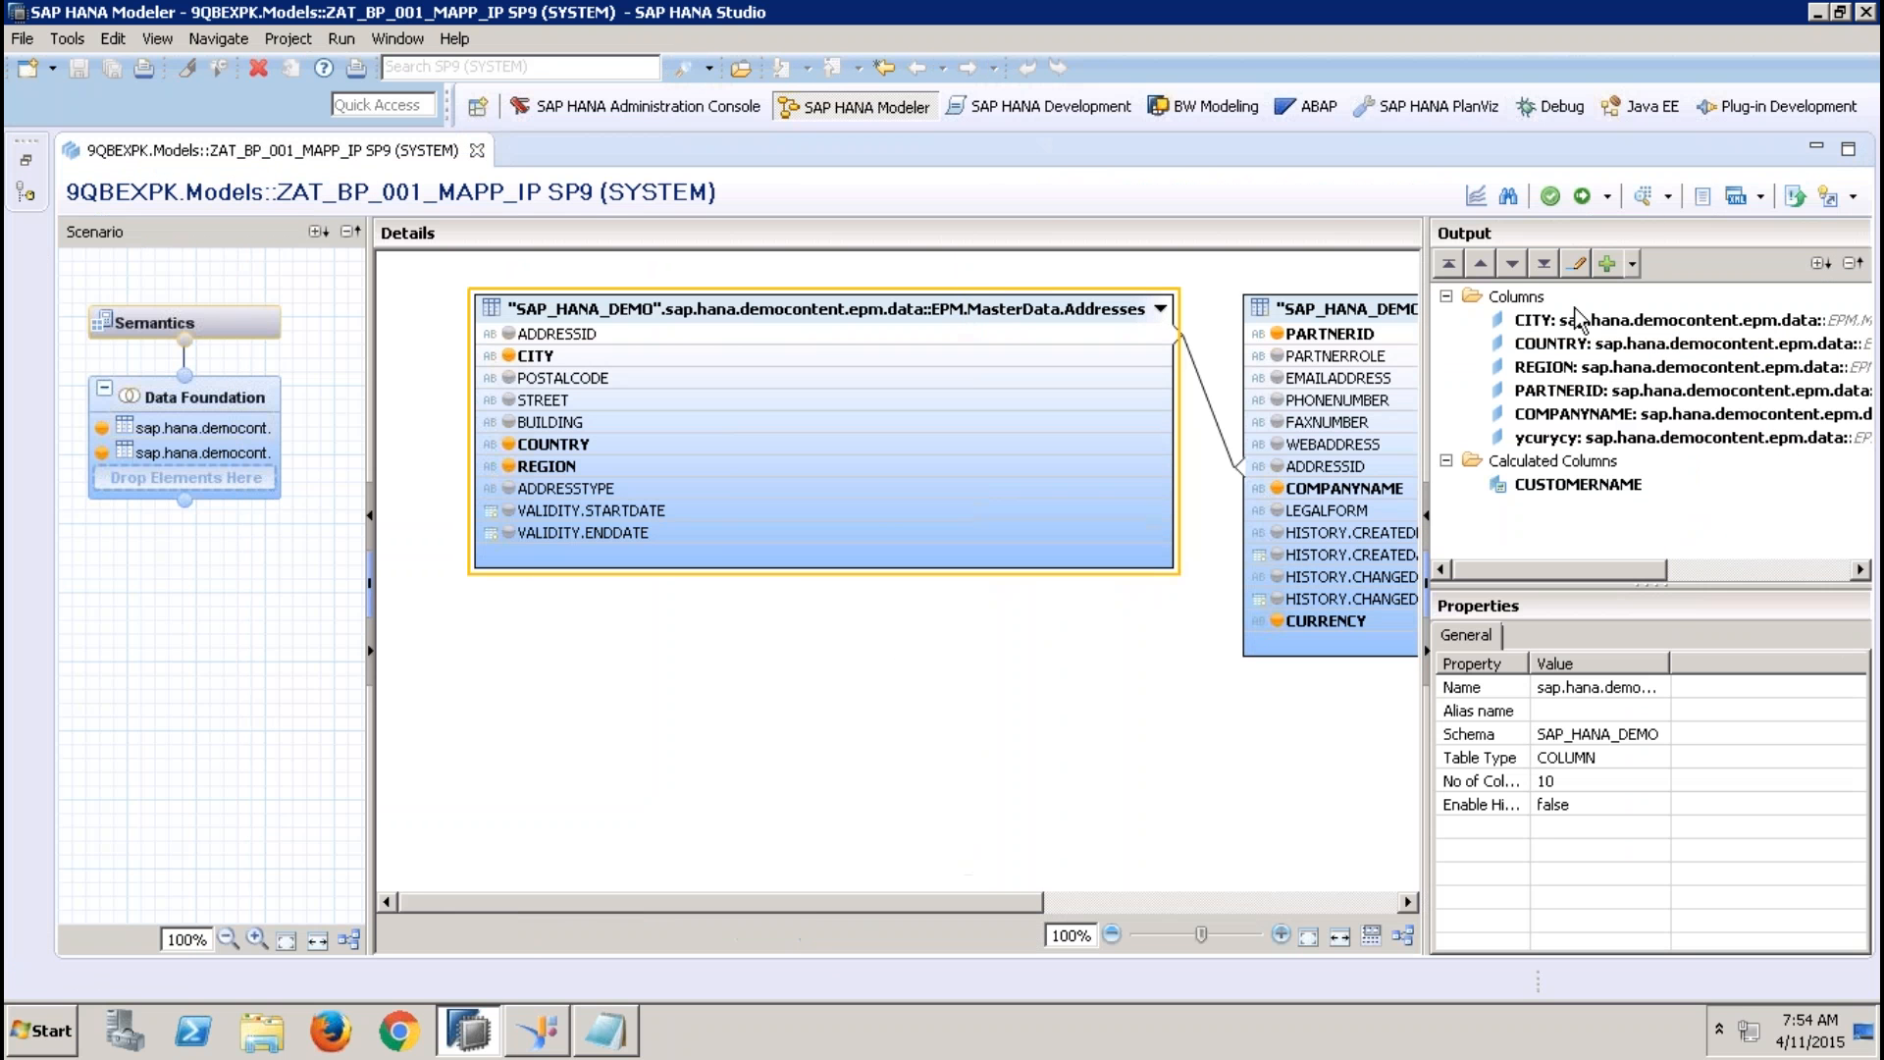
{"action": "left_click", "coordinate": [1581, 197]}
Preview the raw data of ZAT_BP_001_MAPP_IP and close the preview
{"action": "left_click", "coordinate": [1644, 197]}
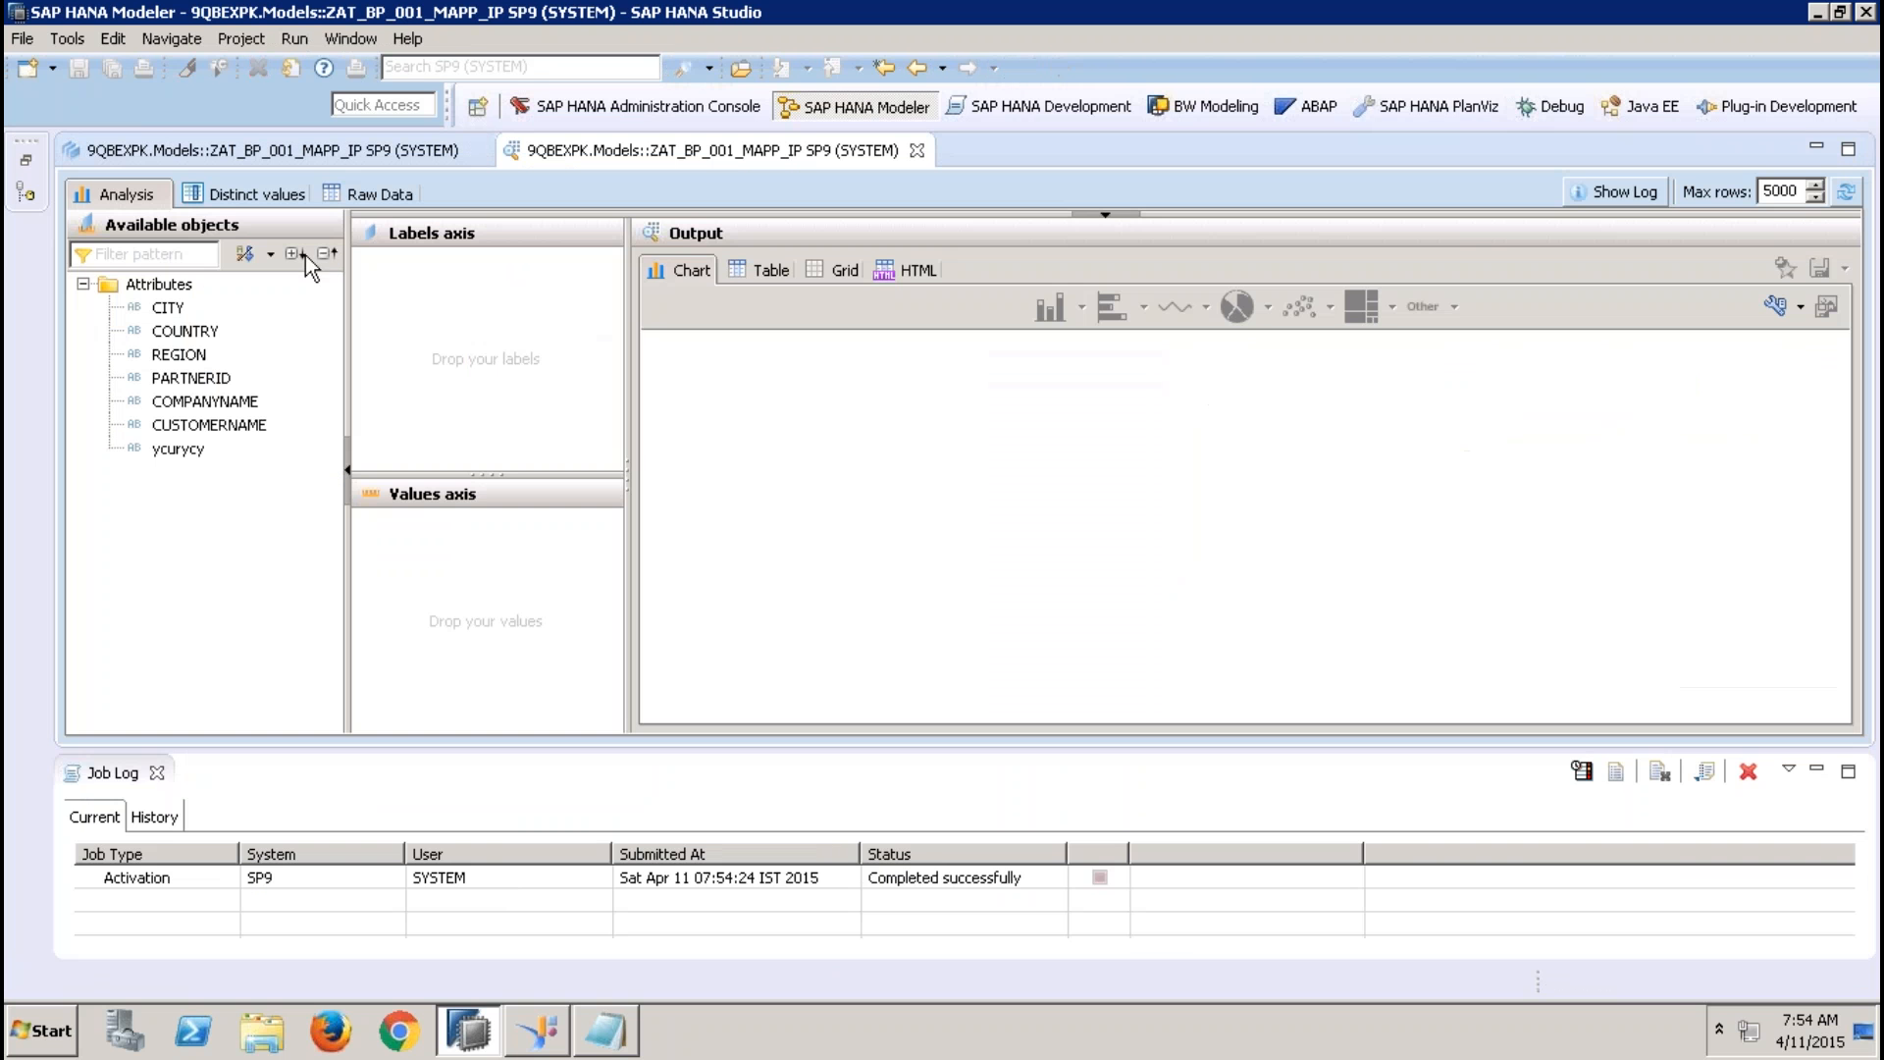
{"action": "left_click", "coordinate": [401, 194]}
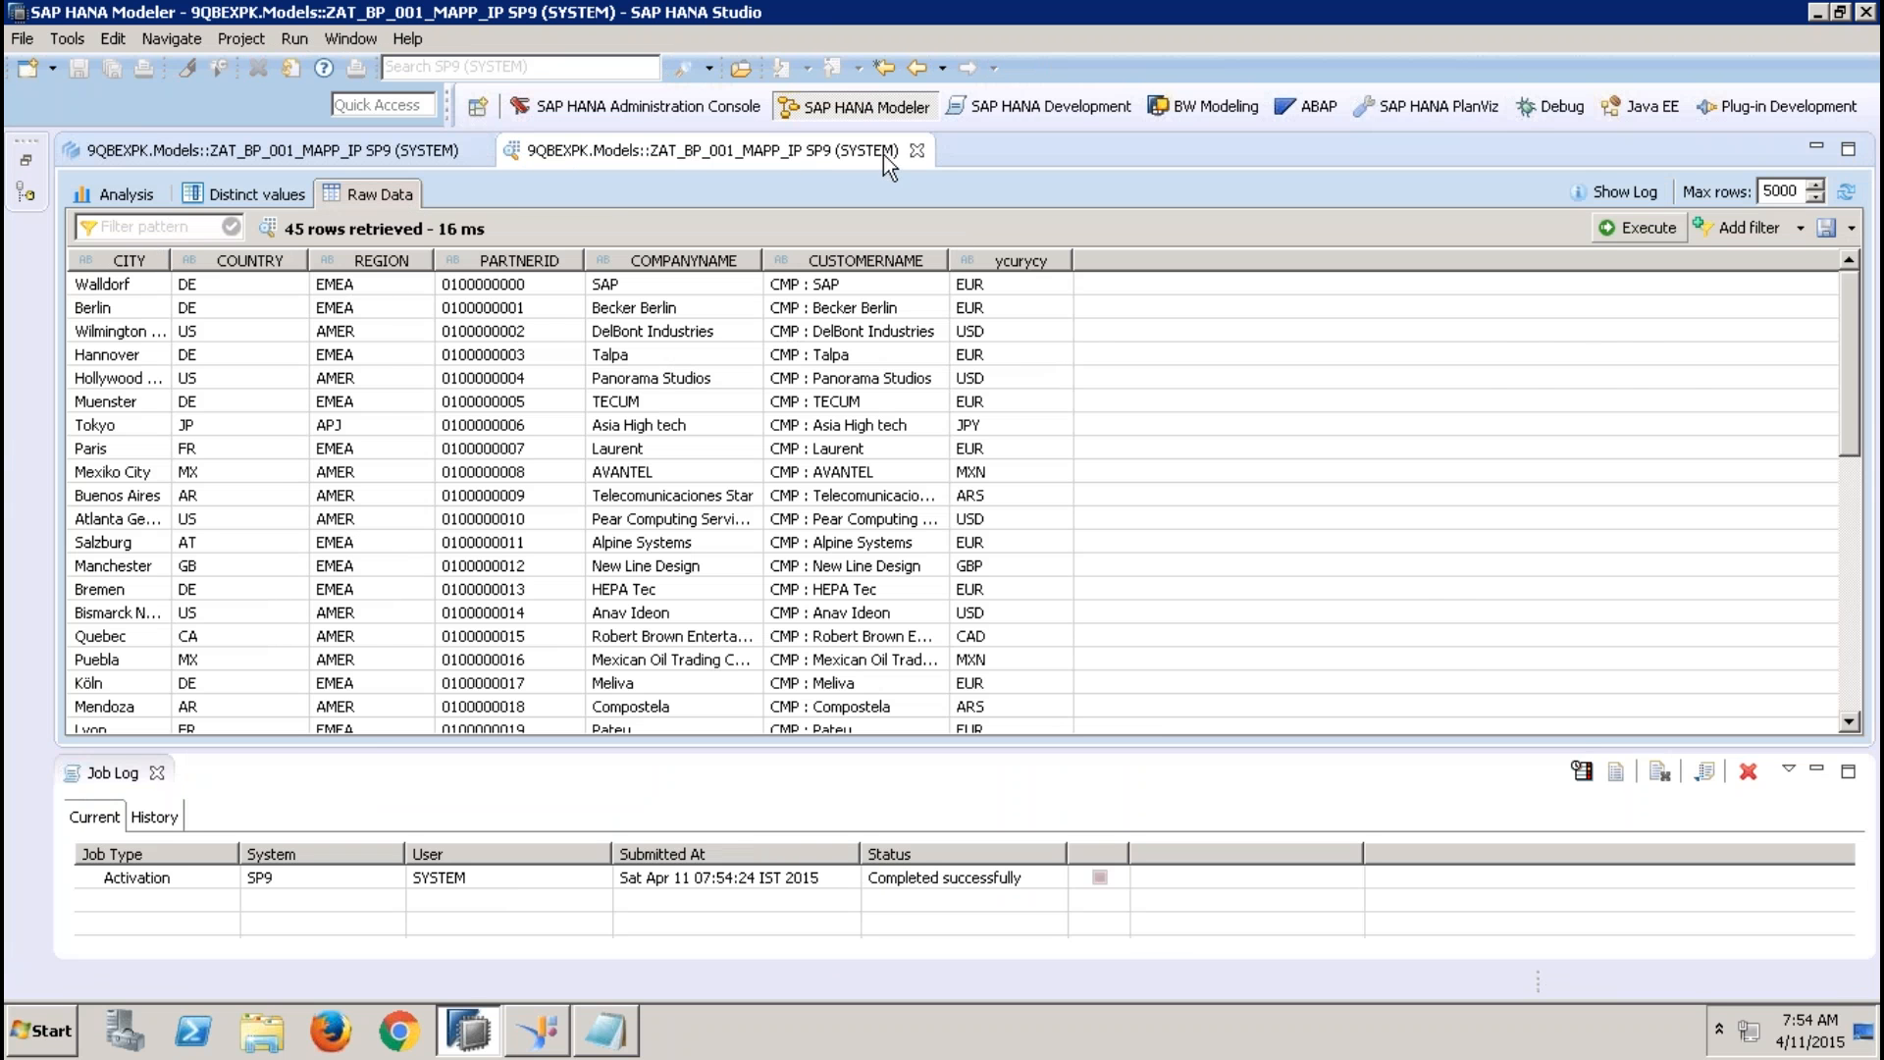
{"action": "left_click", "coordinate": [917, 150]}
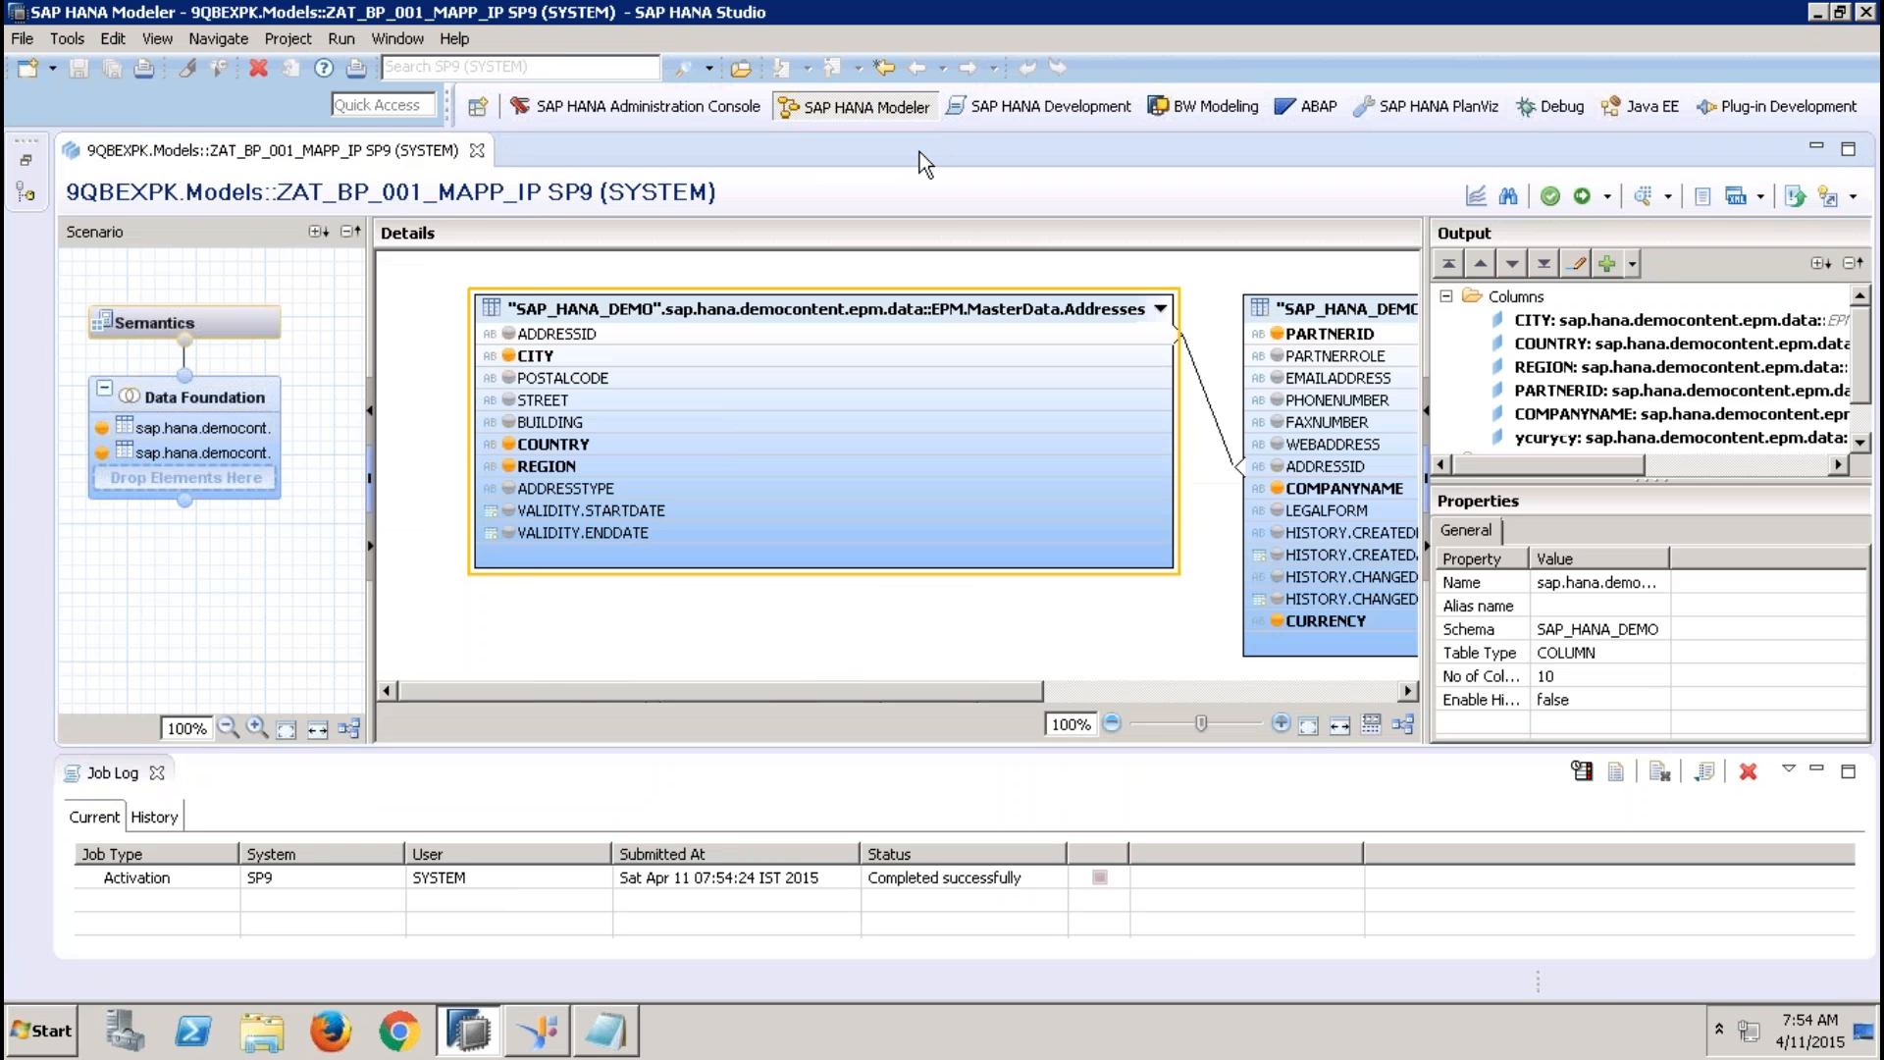
Close the ZAT_BP_001_MAPP_IP view and the job log, and restore the Systems tree
{"action": "left_click", "coordinate": [478, 151]}
{"action": "left_click", "coordinate": [157, 772]}
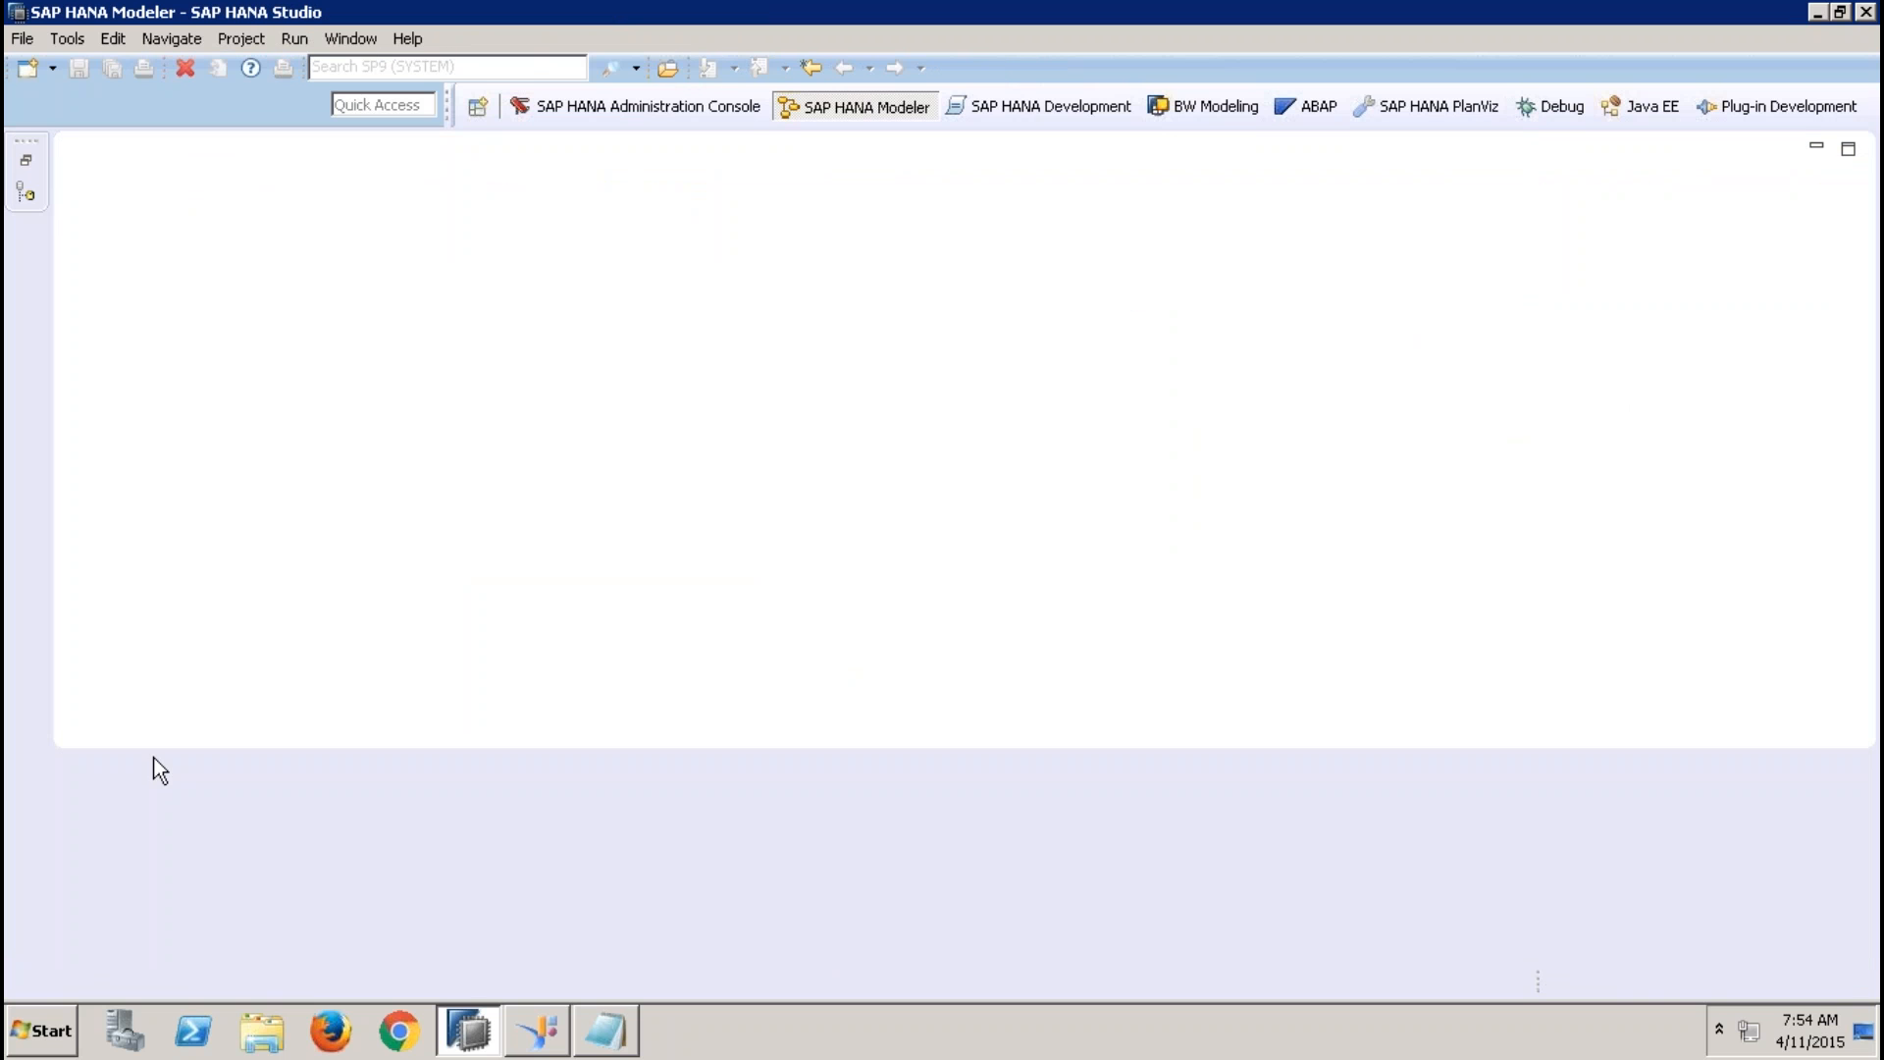
{"action": "left_click", "coordinate": [25, 160]}
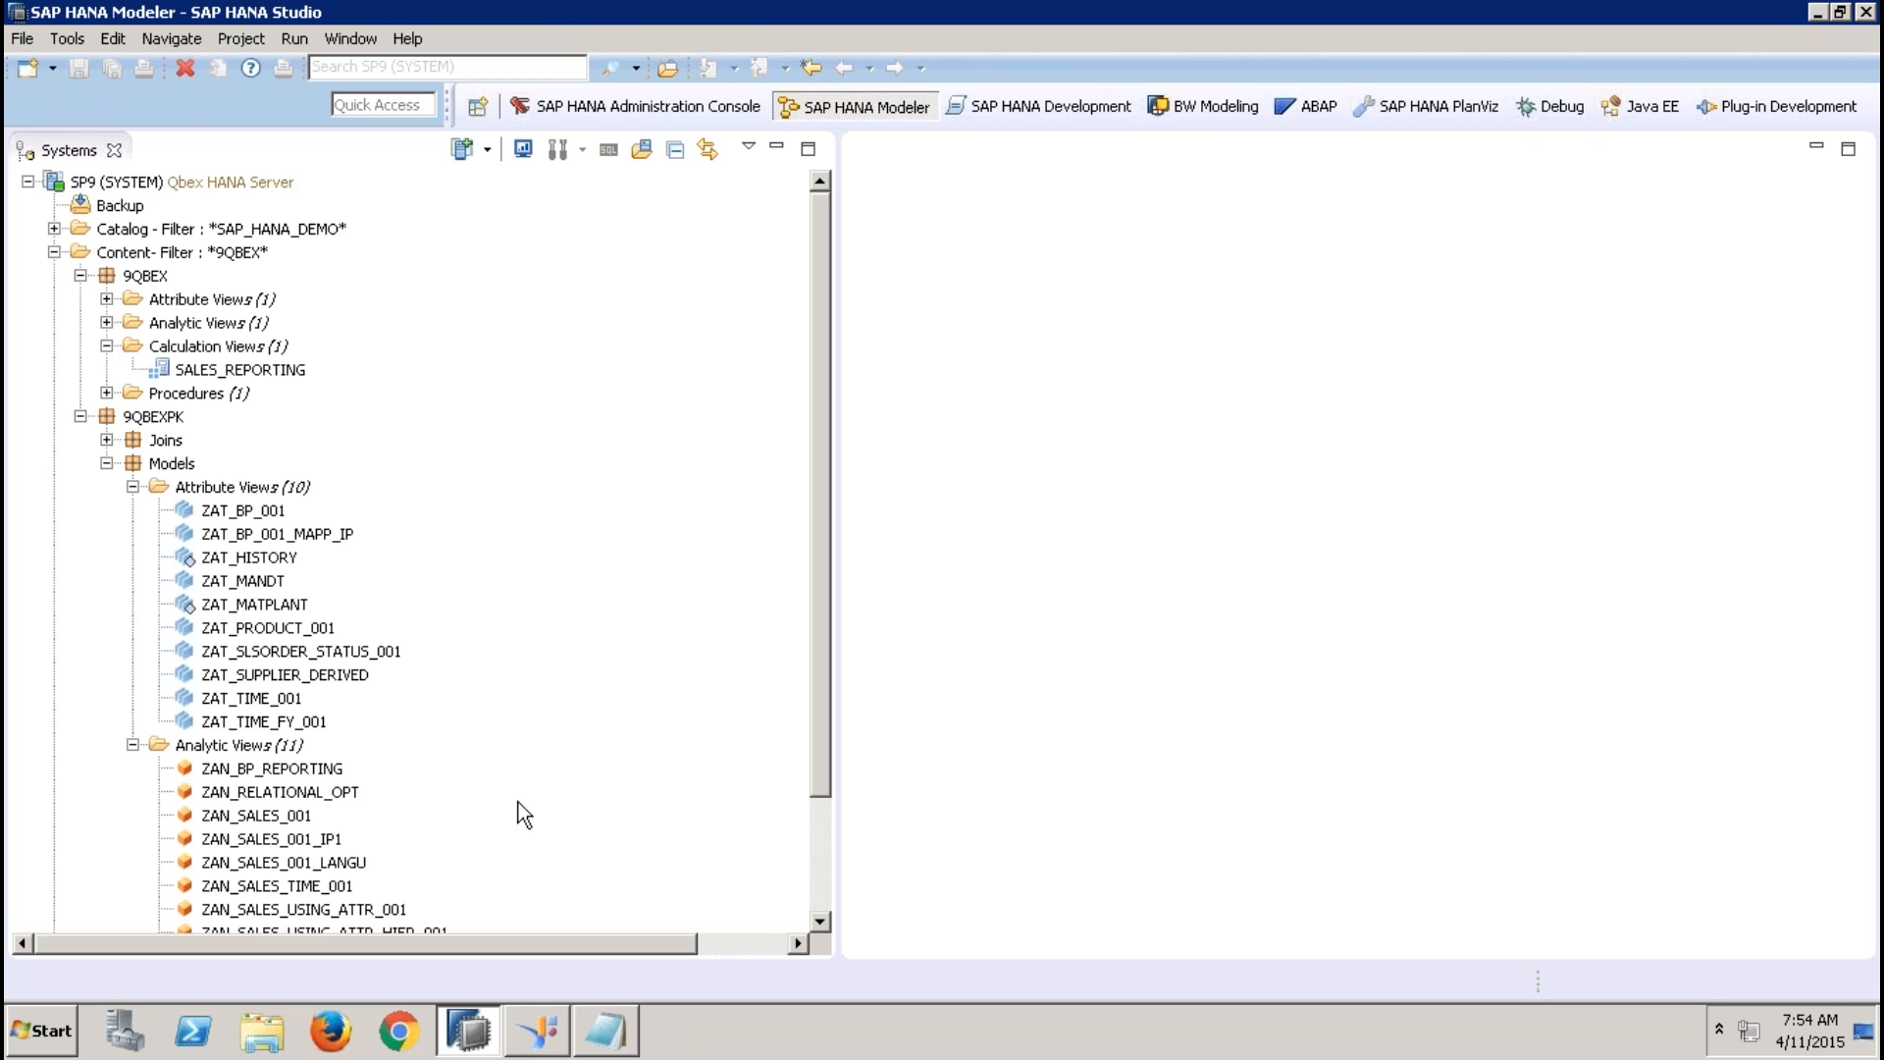
Copy the analytic view ZAN_SALES_USING_ATTR_001 and paste it into the Analytic Views folder of the Models package
{"action": "left_click", "coordinate": [819, 834]}
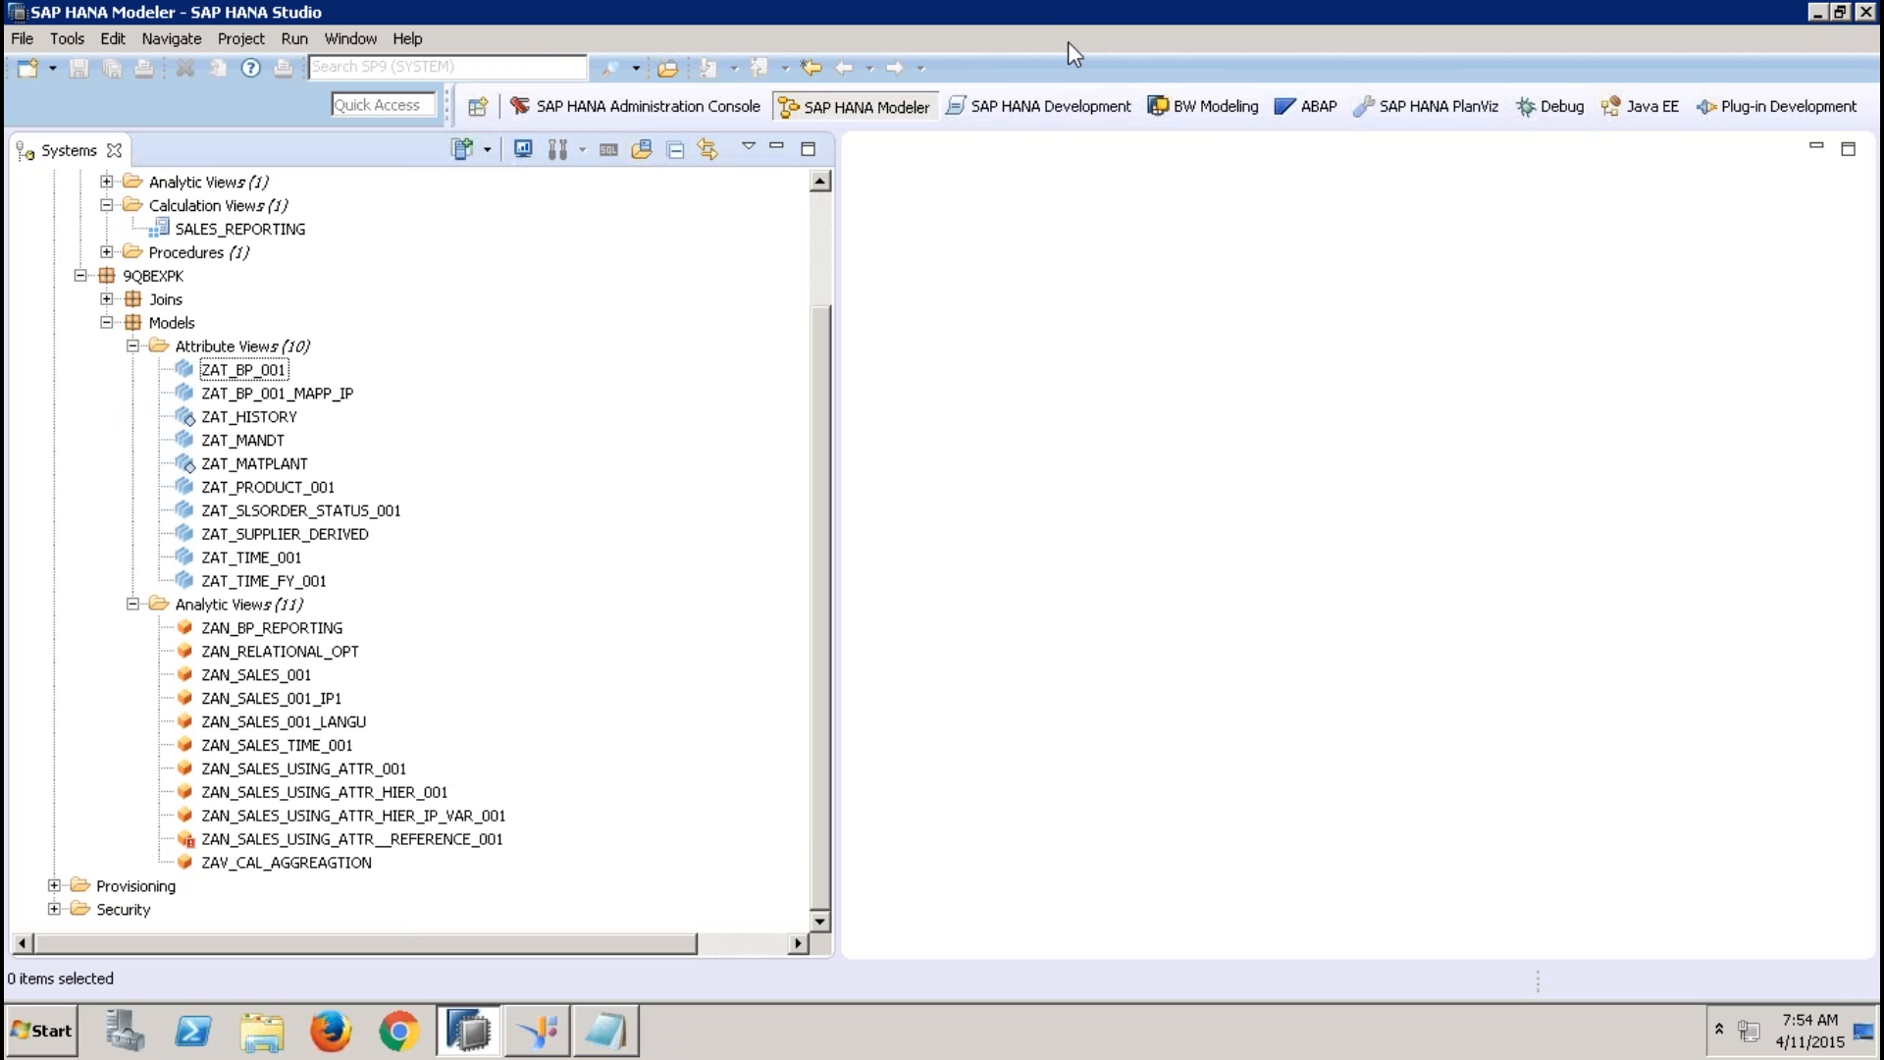
{"action": "left_click", "coordinate": [388, 770]}
{"action": "right_click", "coordinate": [388, 770]}
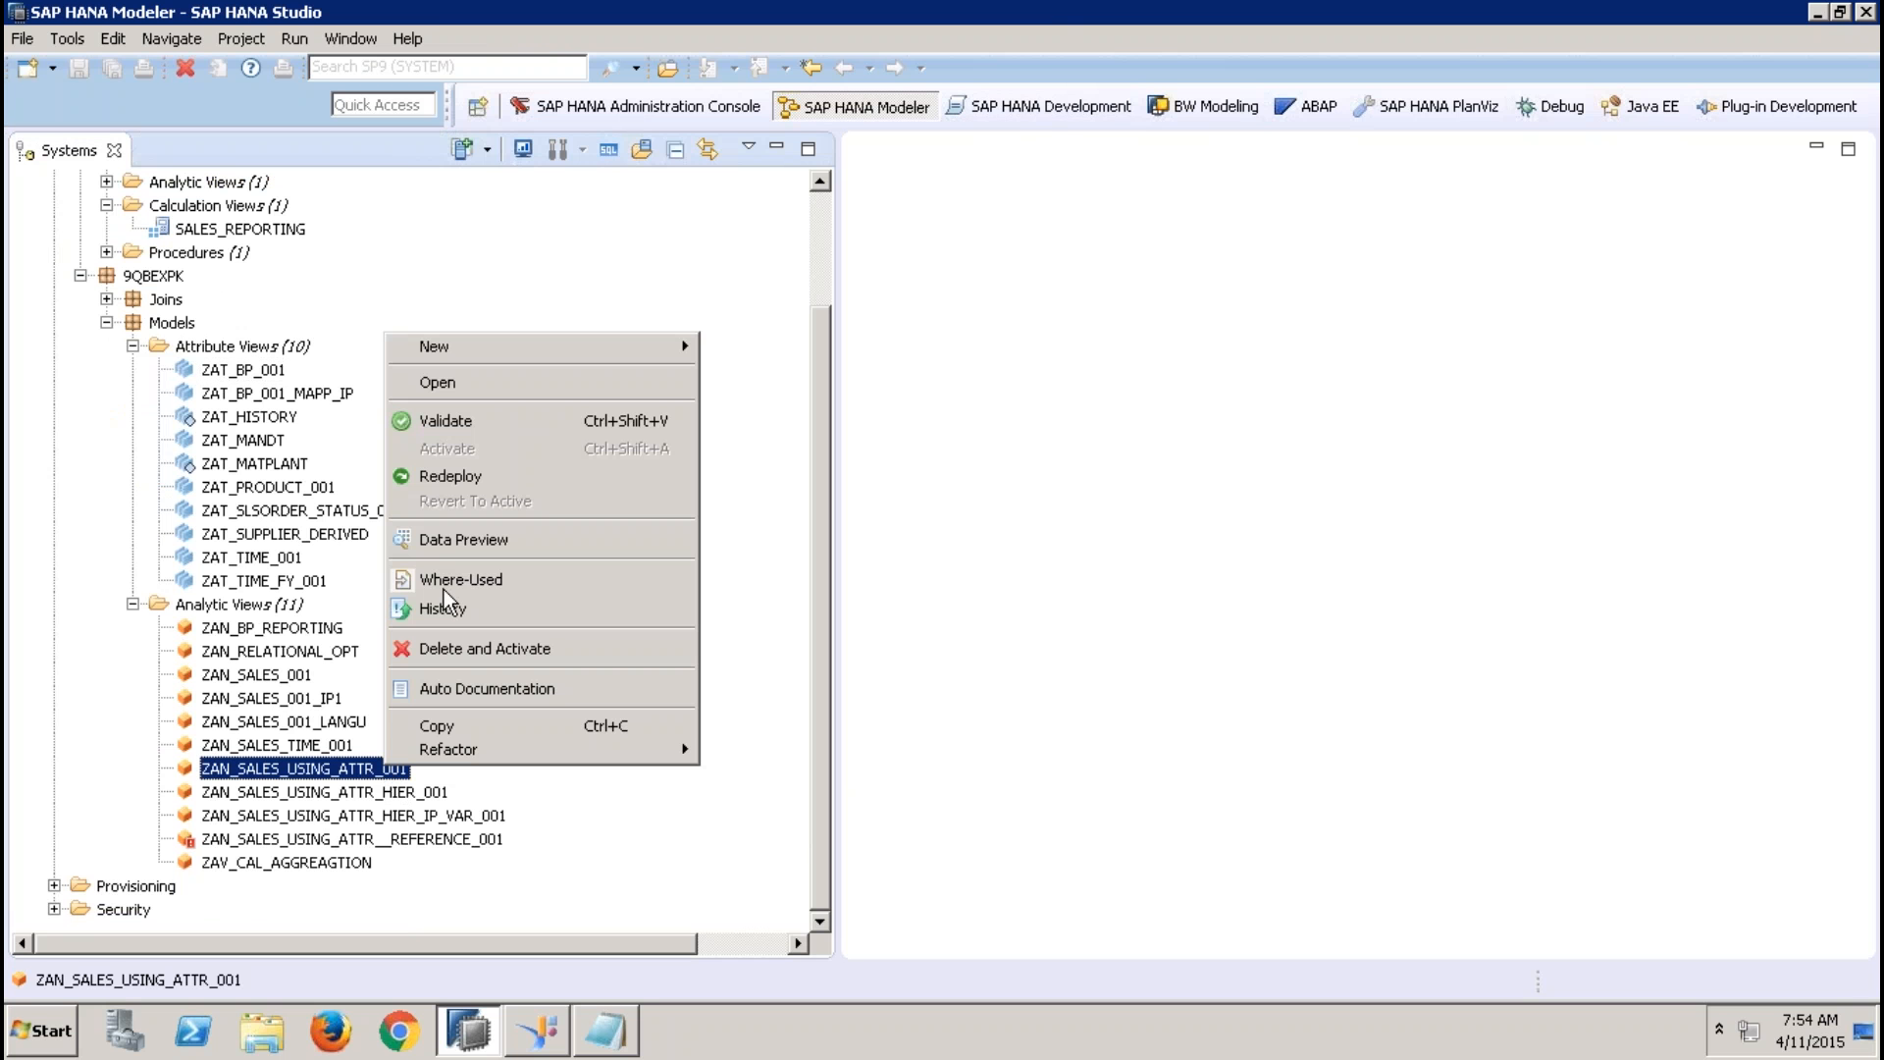
{"action": "left_click", "coordinate": [446, 731]}
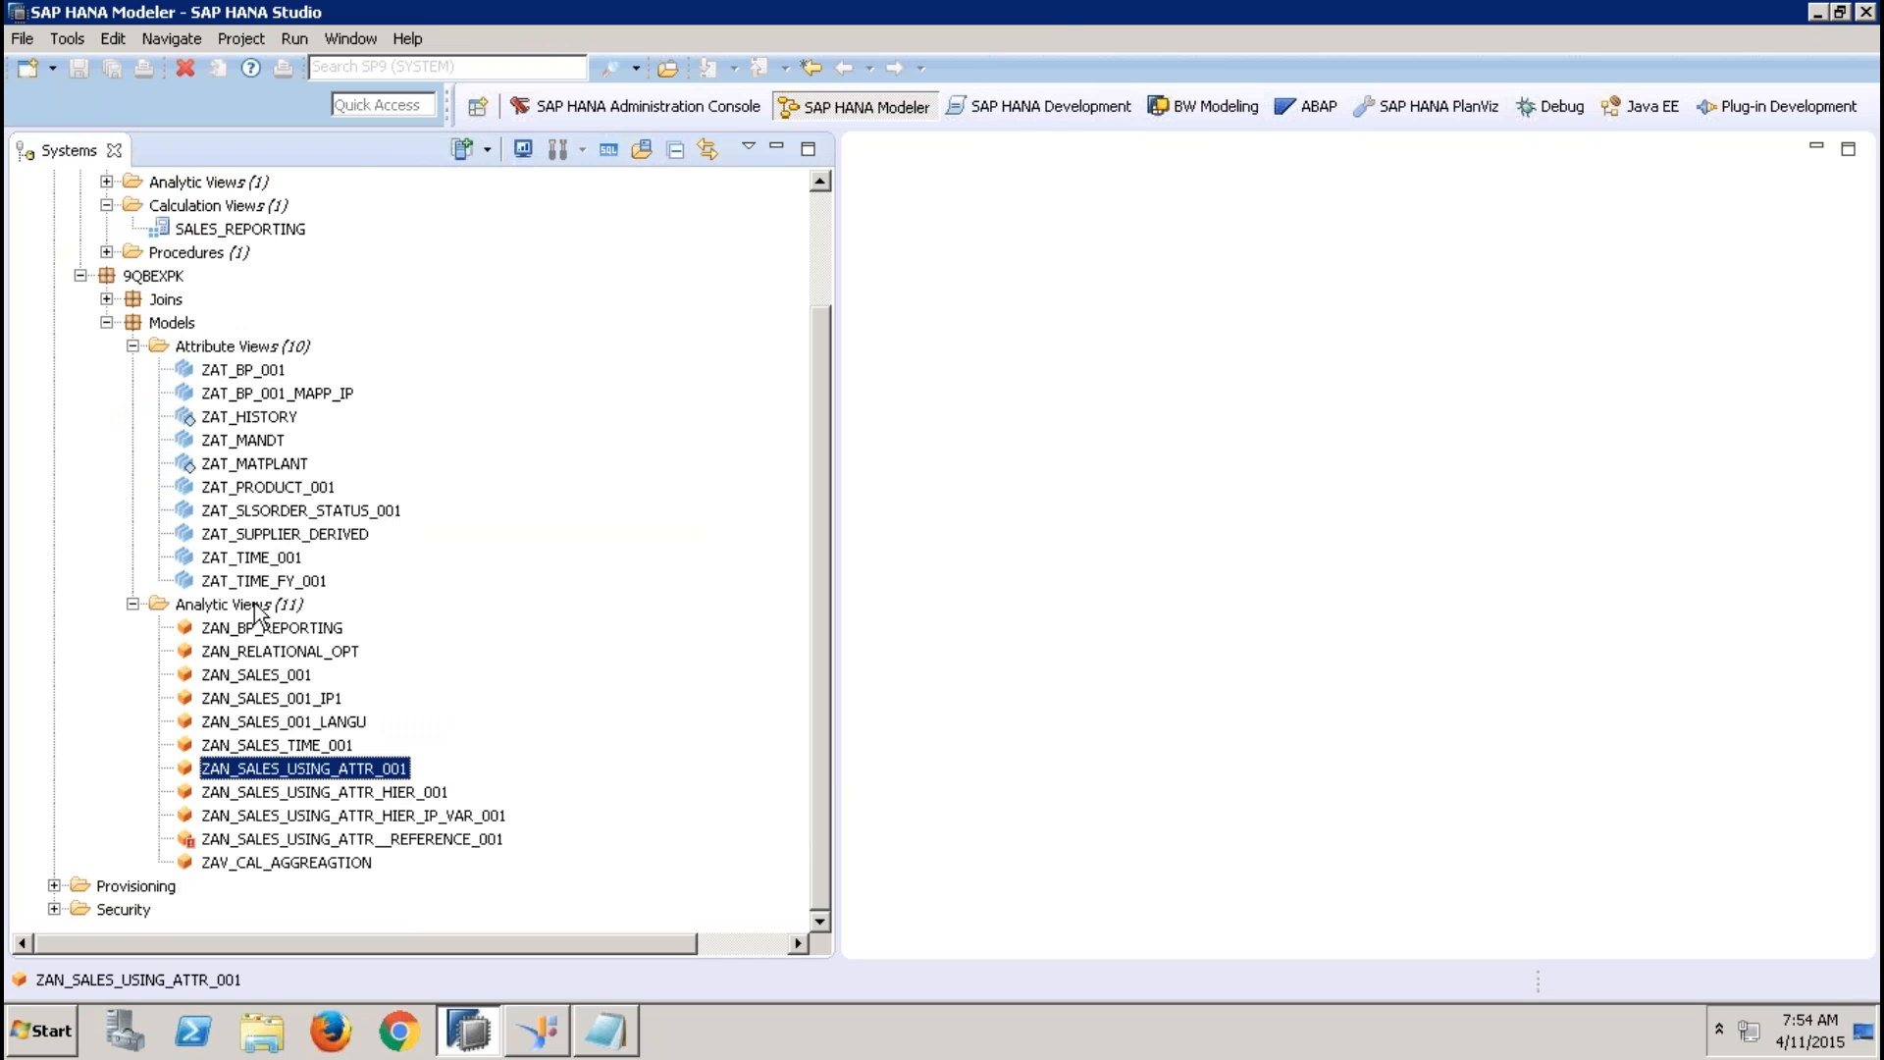
{"action": "left_click", "coordinate": [255, 603]}
{"action": "right_click", "coordinate": [255, 603]}
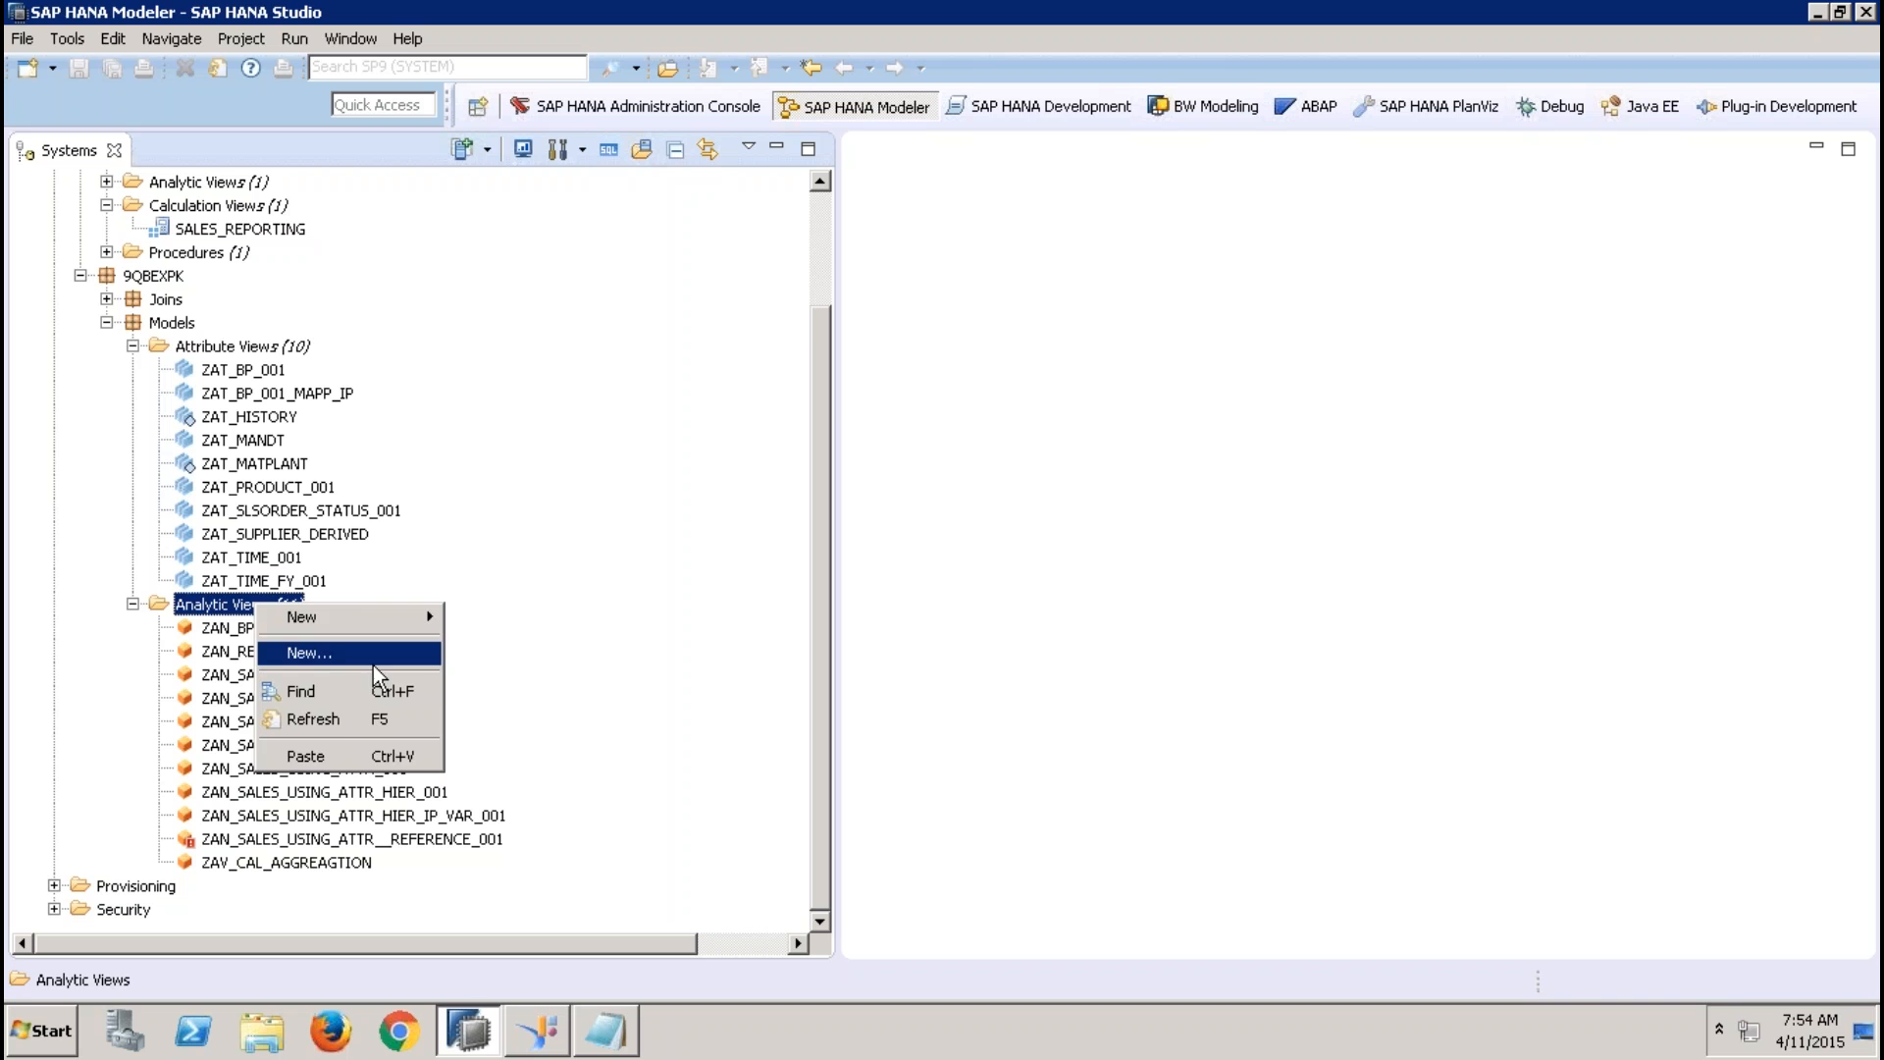
{"action": "left_click", "coordinate": [335, 754]}
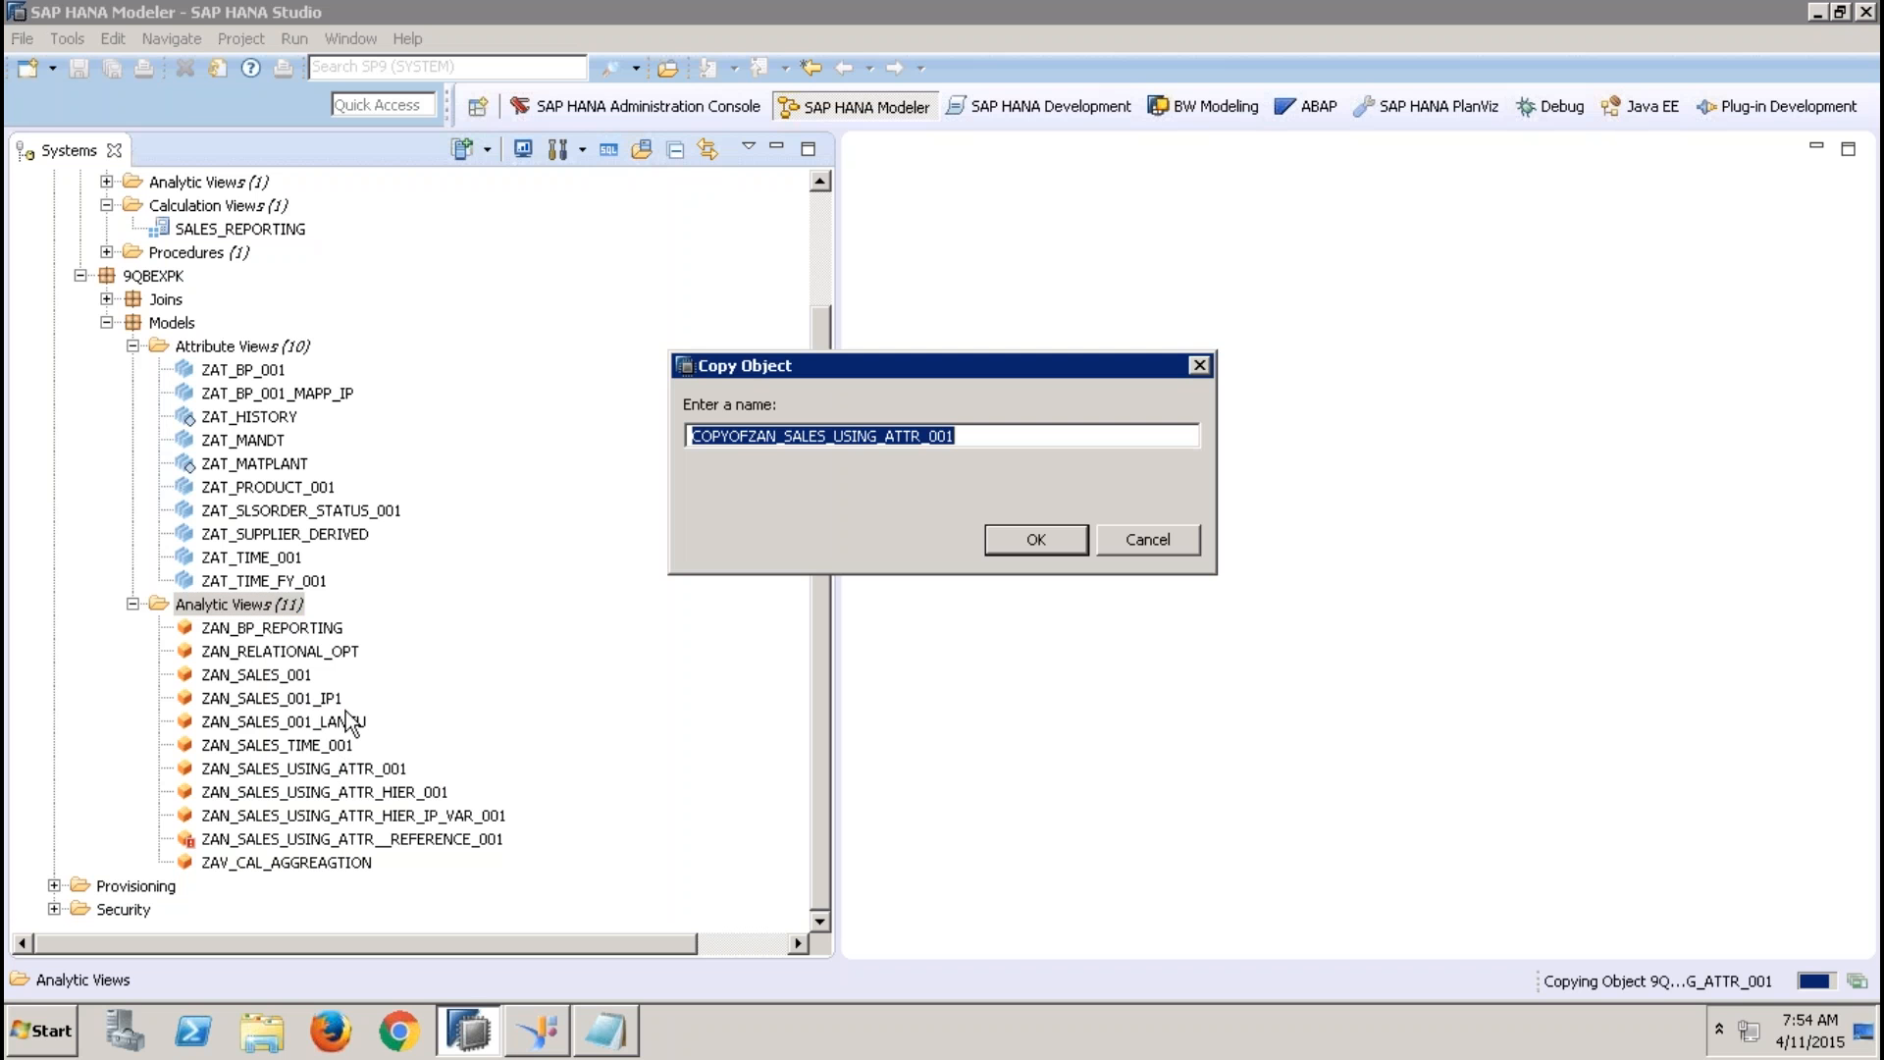
Name the analytic view copy ZAN_SALES_USING_ATTR_001_MAPPIP and finish the copy
{"action": "left_click", "coordinate": [750, 434]}
{"action": "key", "text": "shift+Home"}
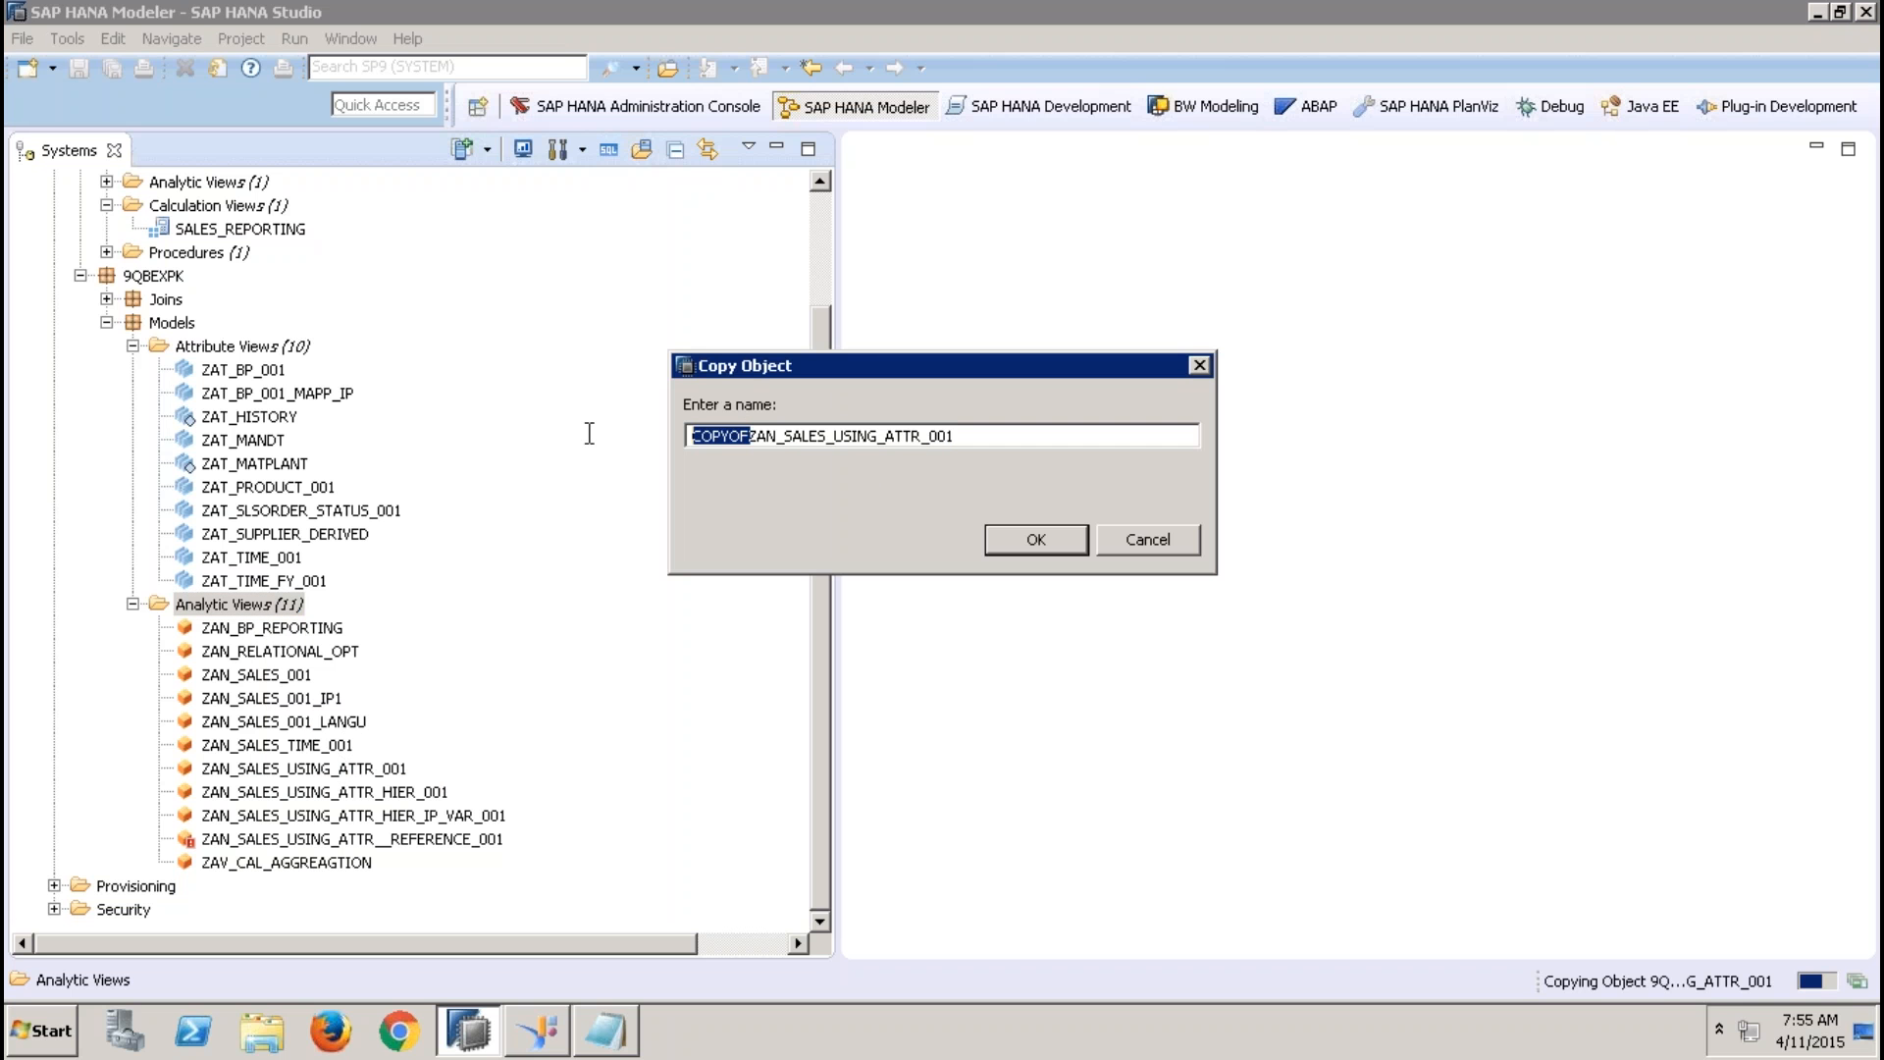
{"action": "key", "text": "BackSpace"}
{"action": "key", "text": "End"}
{"action": "type", "text": "_"}
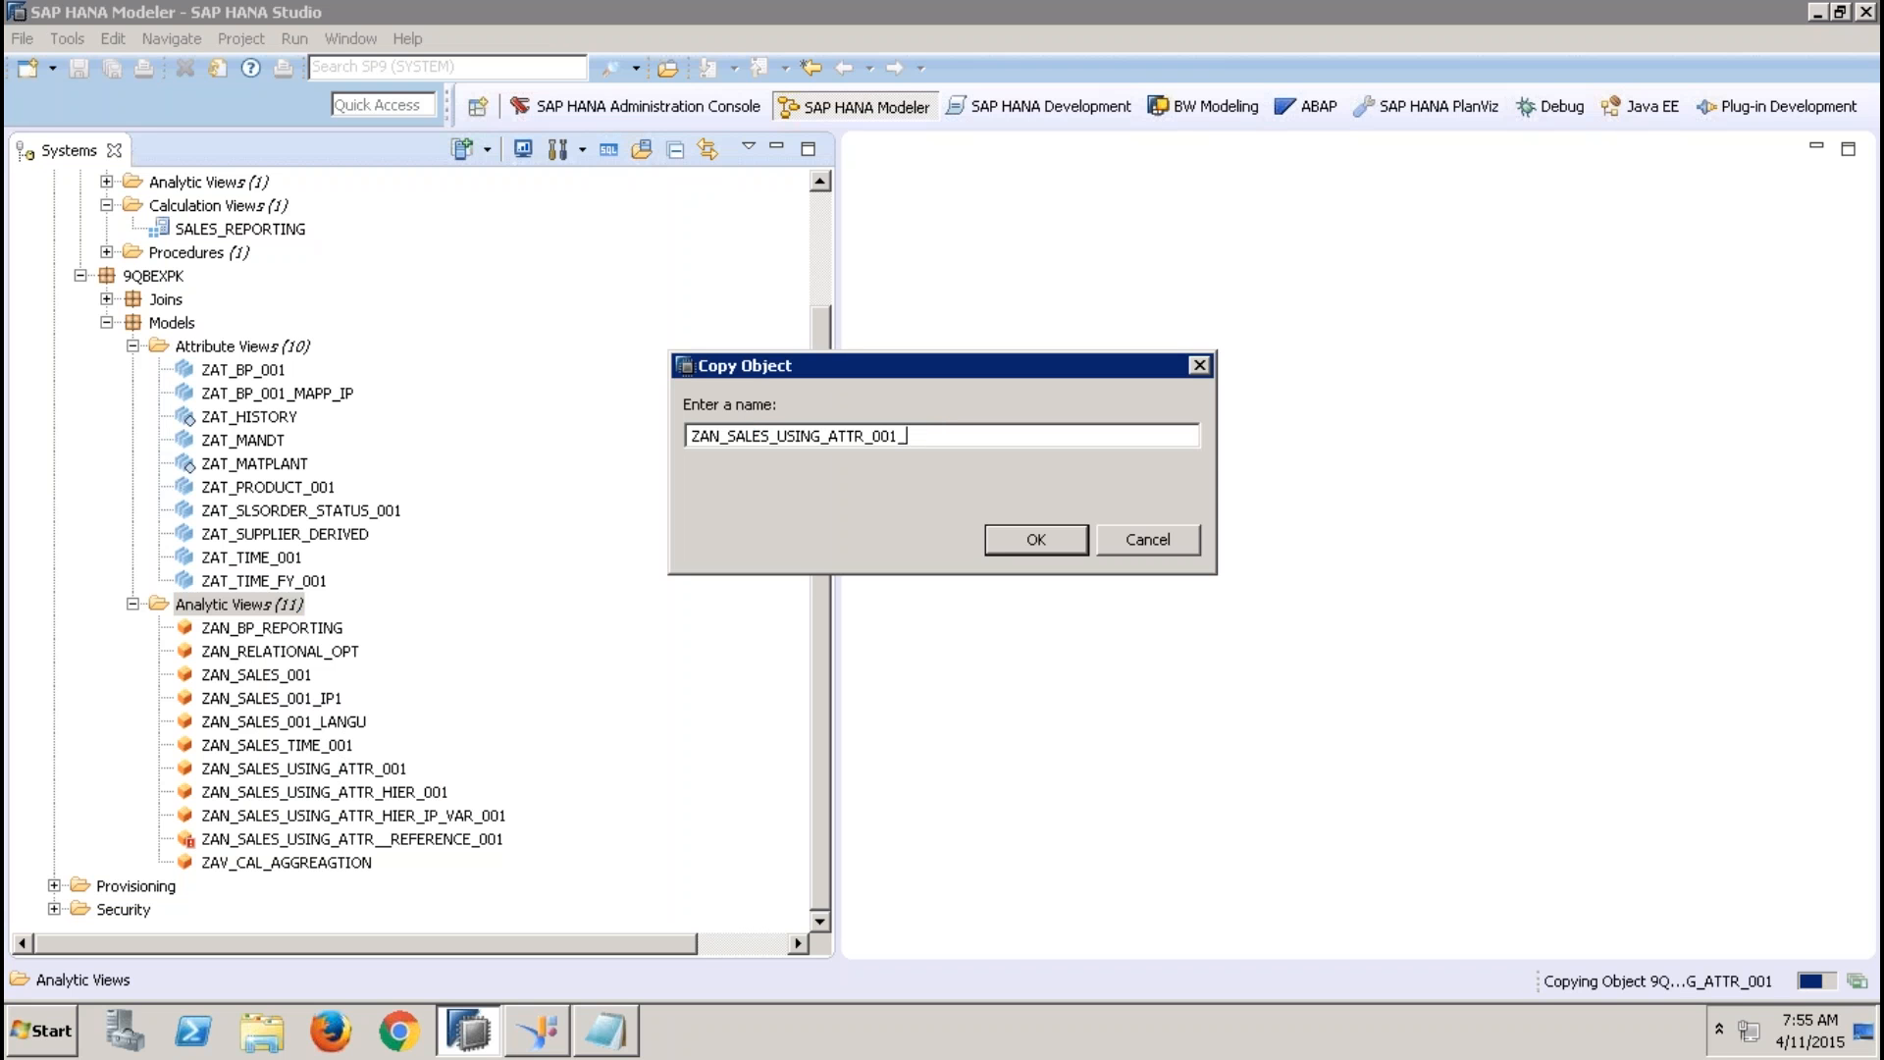
{"action": "type", "text": "MAPPIP"}
{"action": "left_click", "coordinate": [1013, 538]}
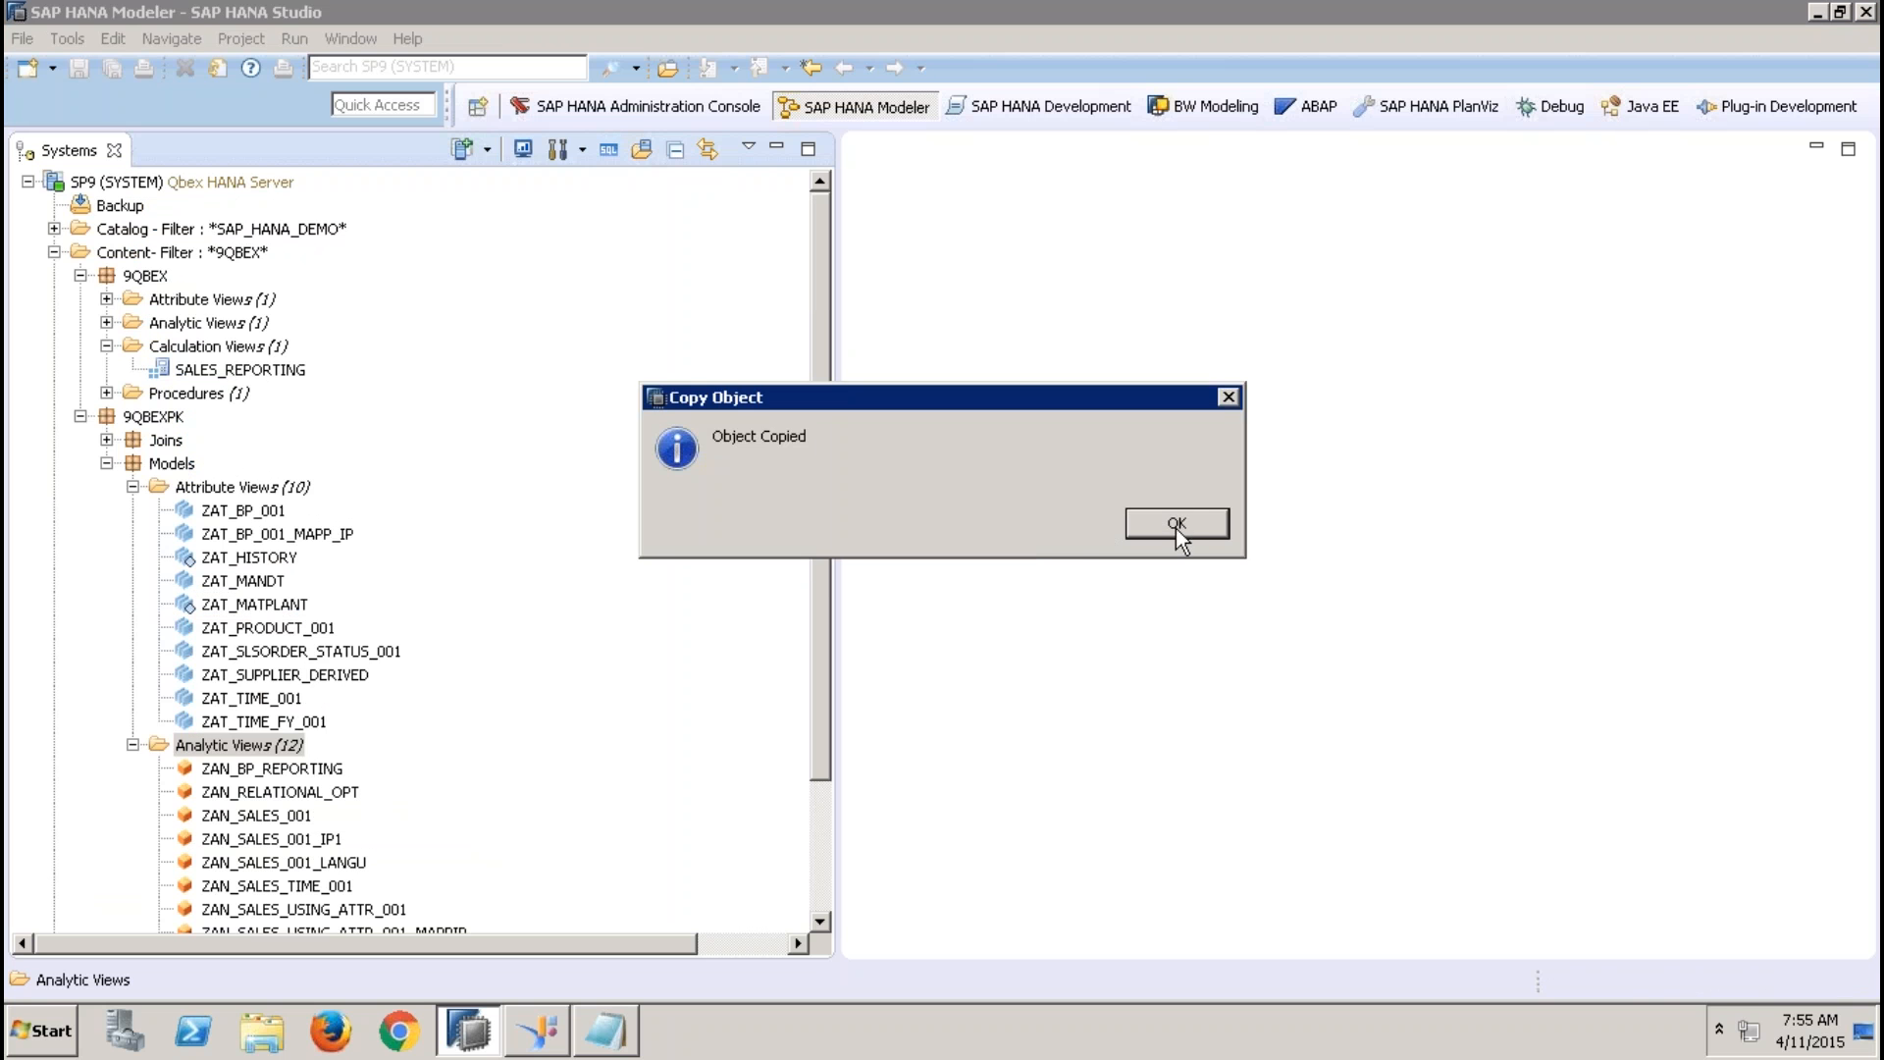
{"action": "left_click", "coordinate": [1176, 528]}
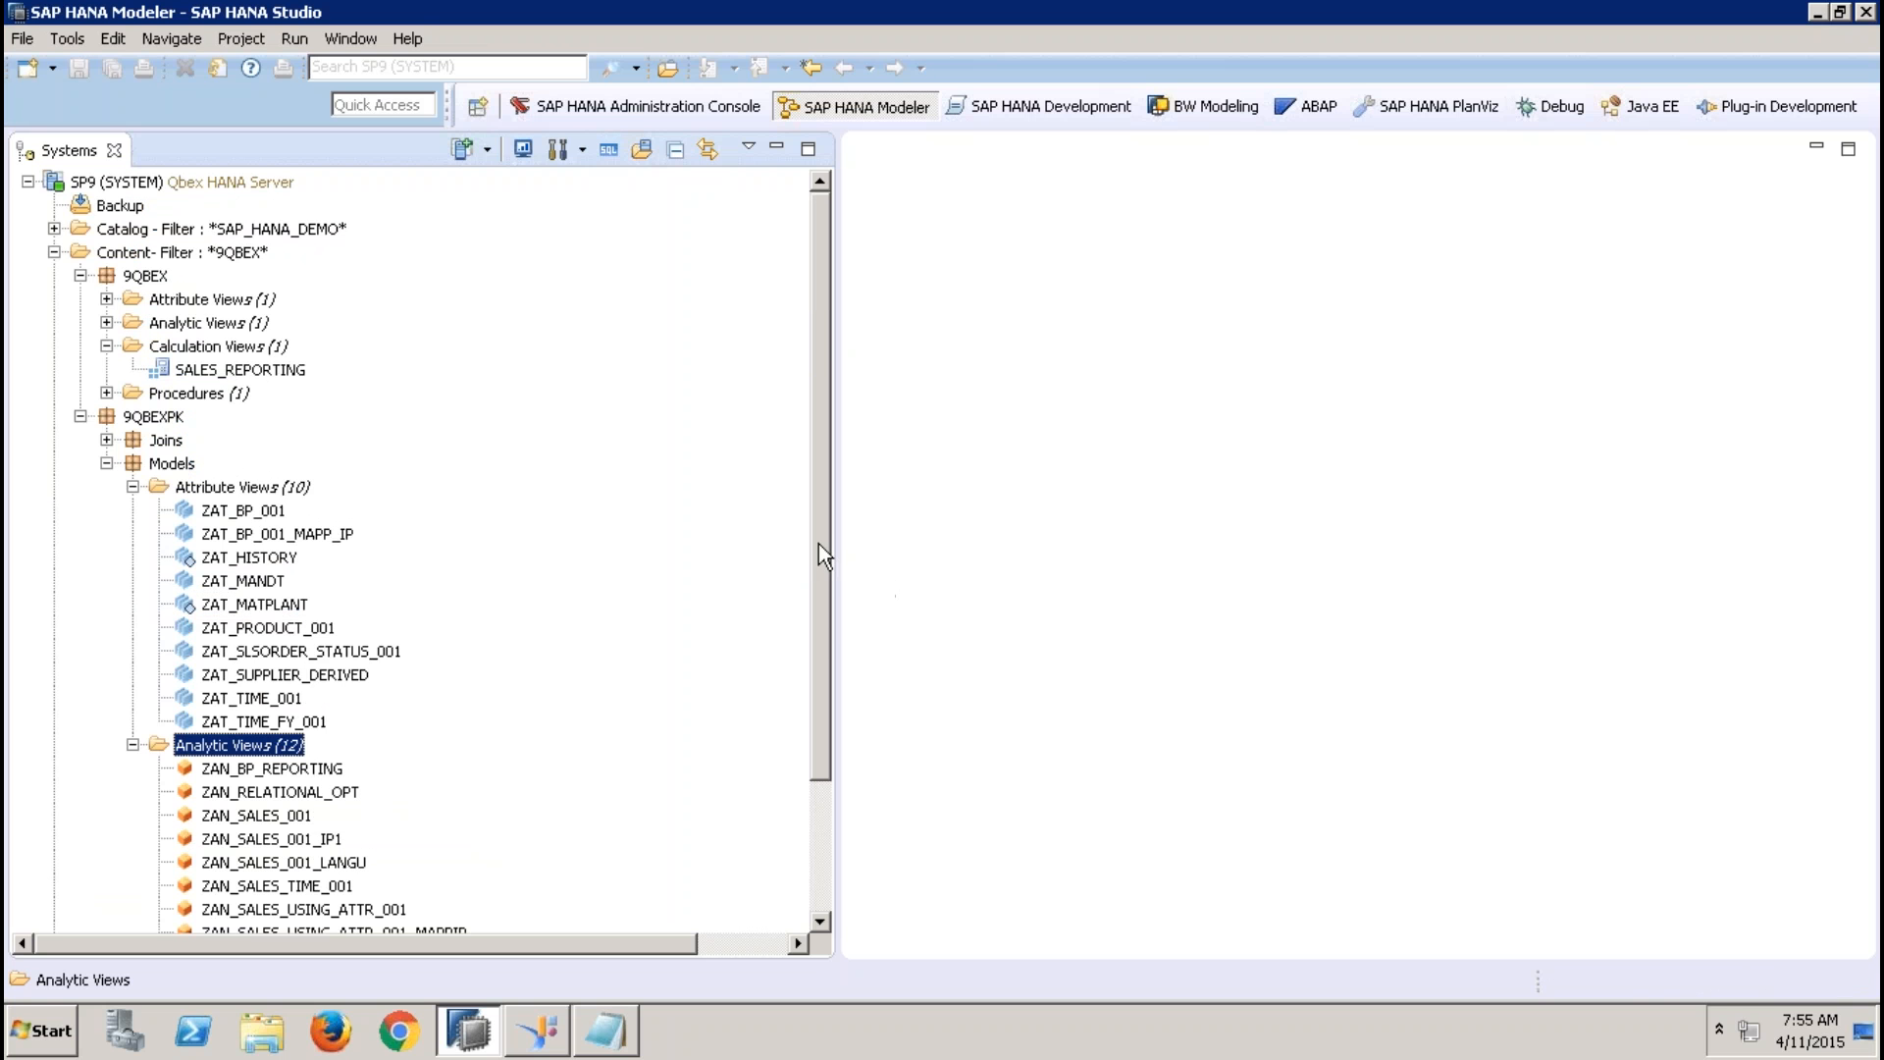
Open the analytic view ZAN_SALES_USING_ATTR_001_MAPPIP and remove the attribute view ZAT_BP_001 from its star join
{"action": "scroll", "coordinate": [821, 589], "scroll_direction": "down", "scroll_amount": 3}
{"action": "double_click", "coordinate": [432, 769]}
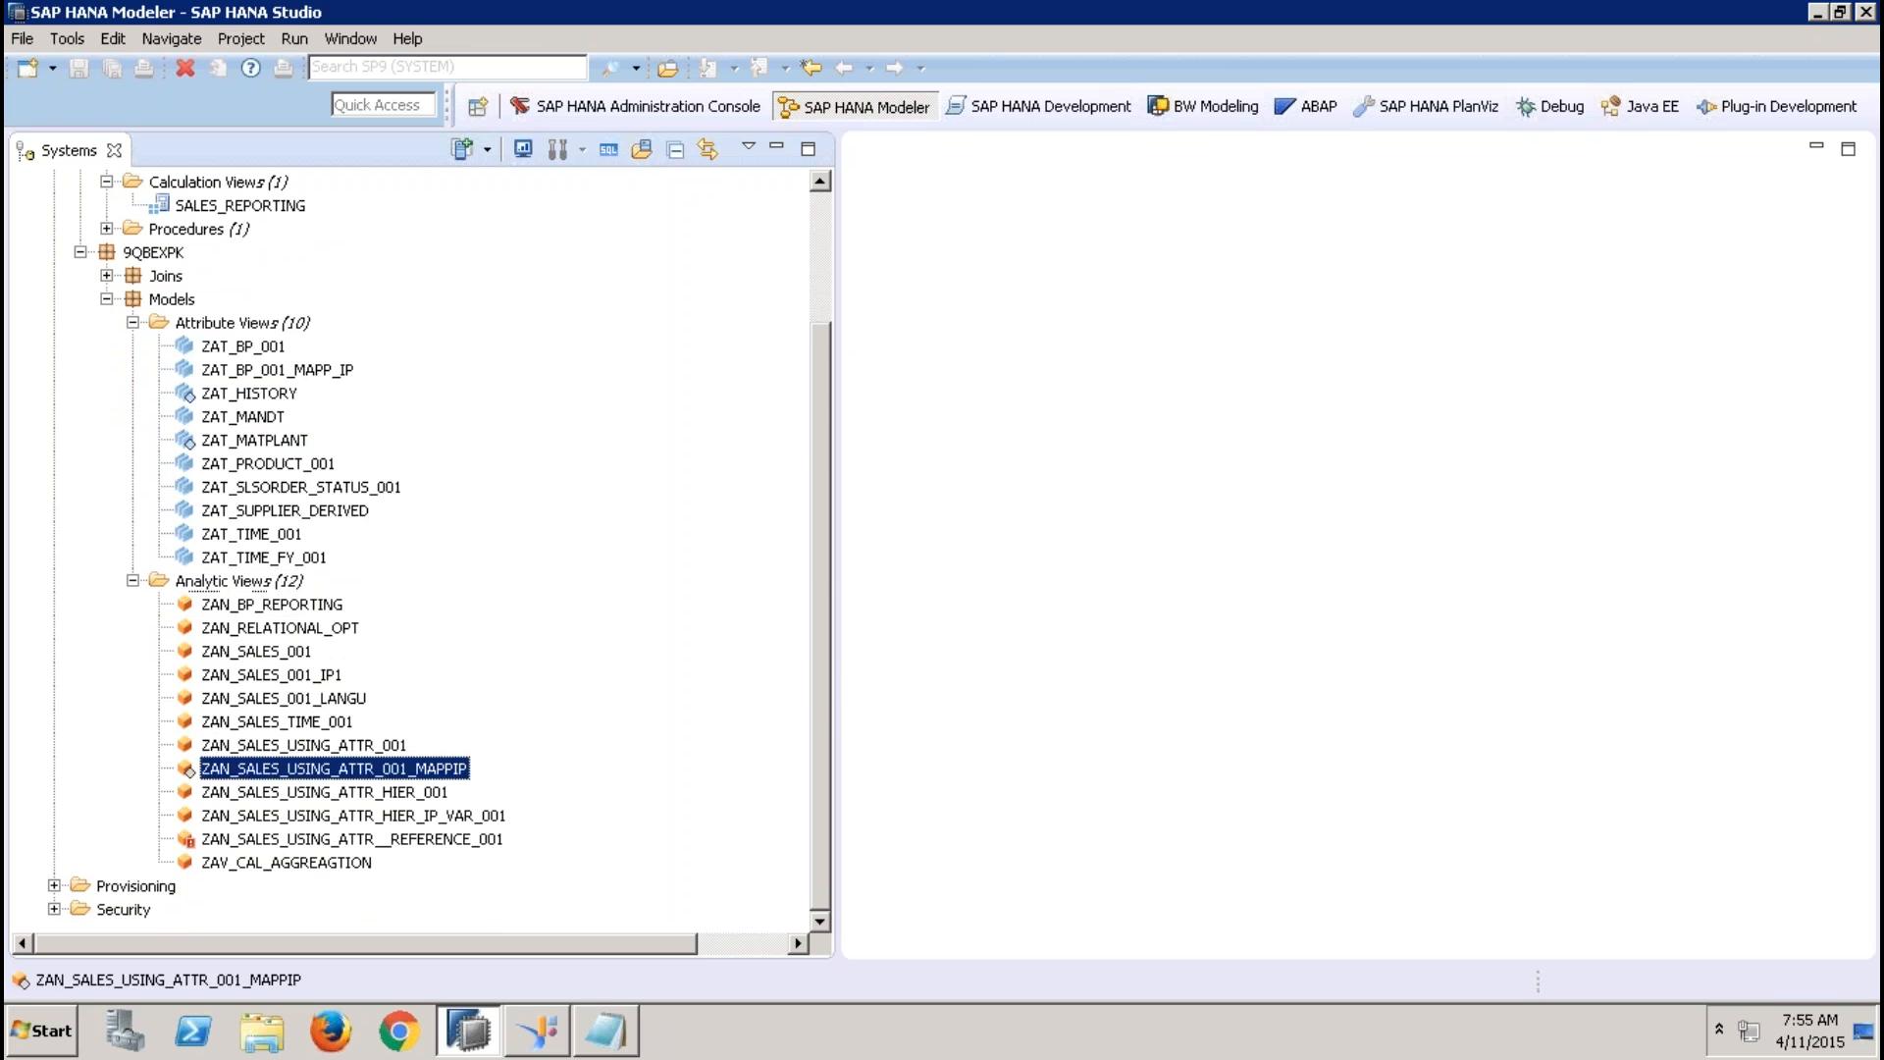
{"action": "left_click", "coordinate": [773, 147]}
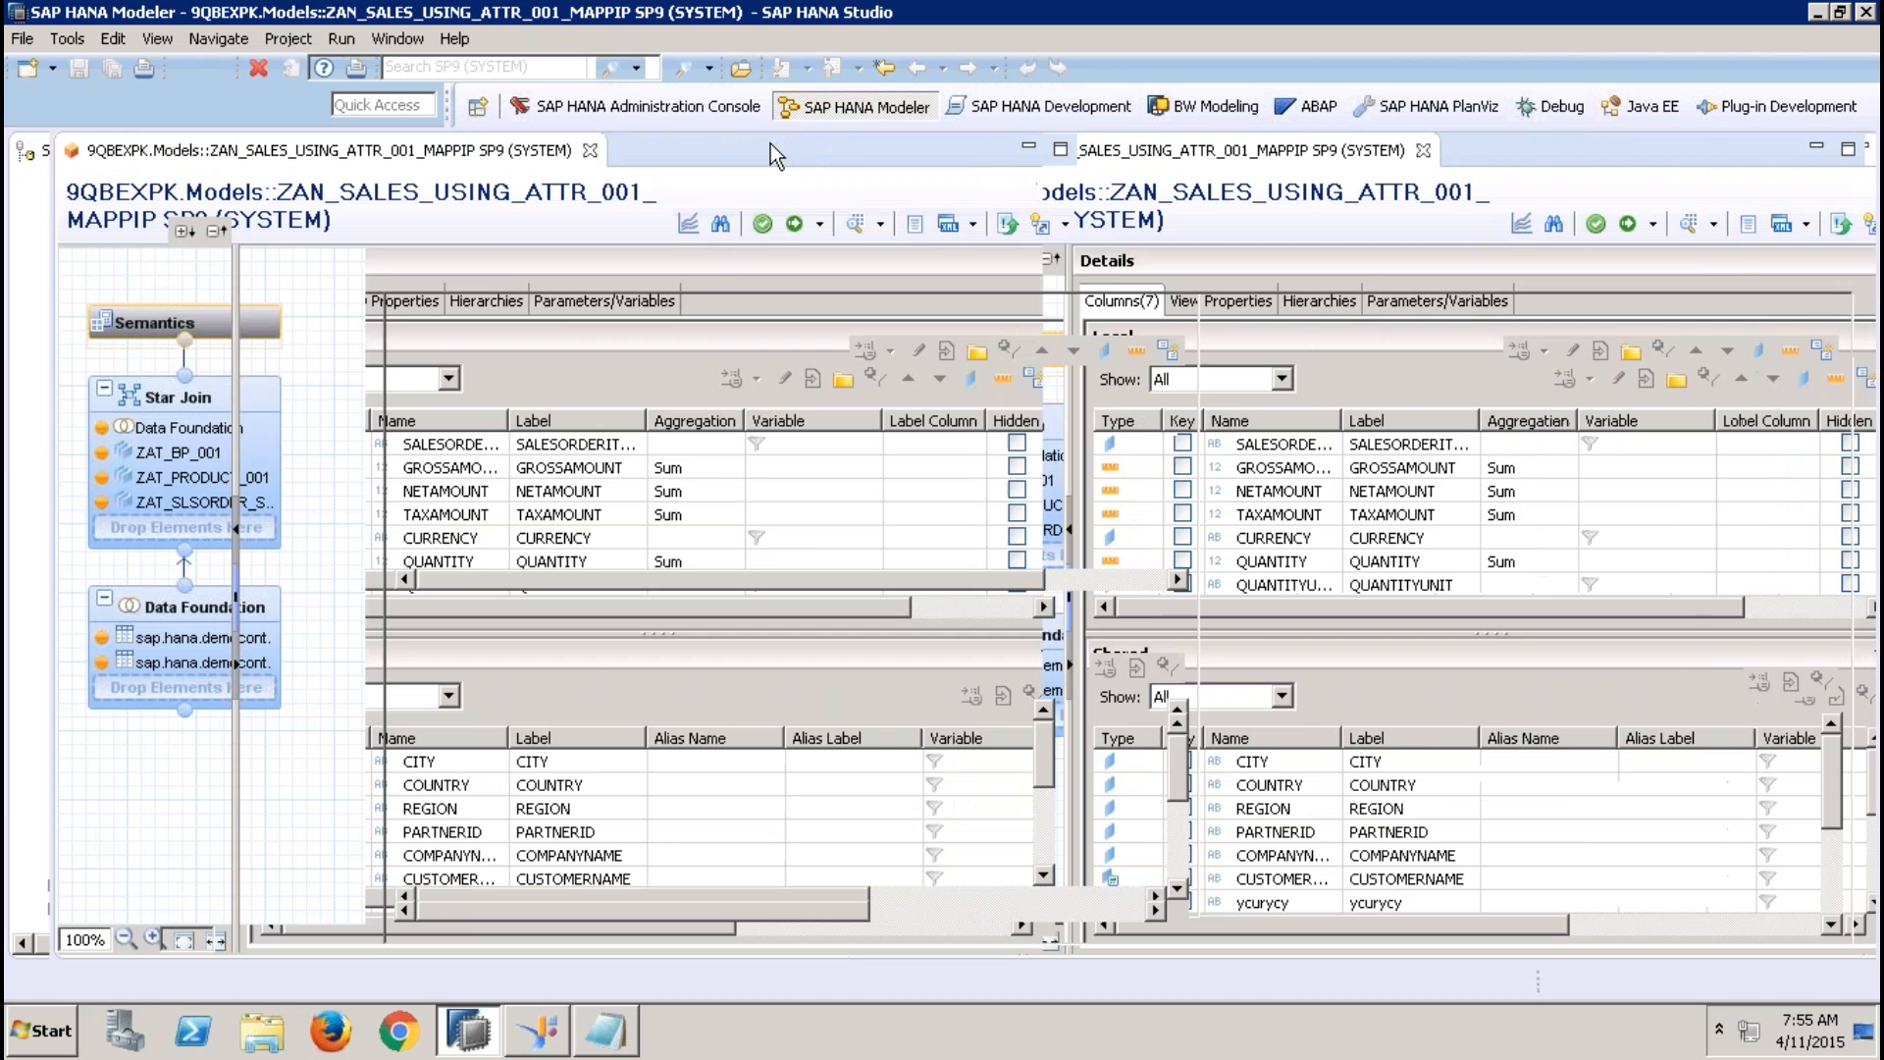
{"action": "left_click", "coordinate": [227, 391]}
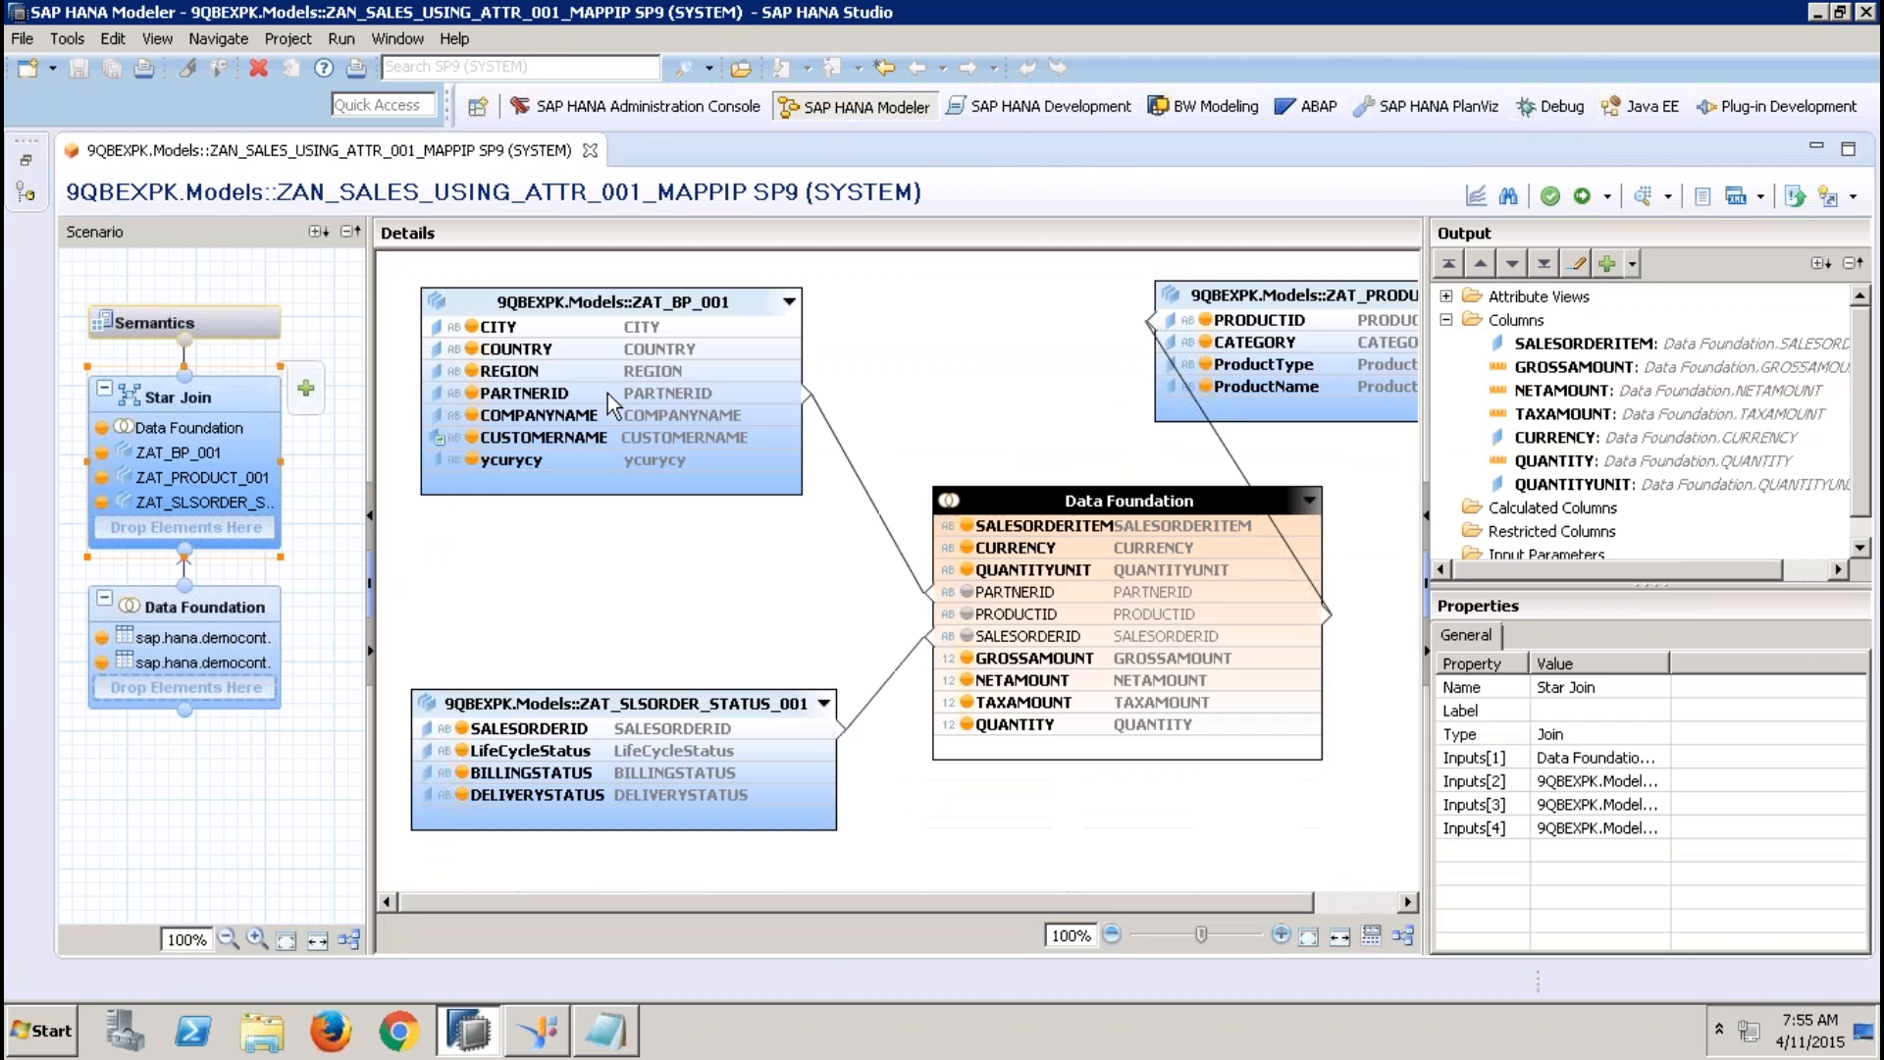
{"action": "left_click", "coordinate": [615, 406]}
{"action": "key", "text": "Delete"}
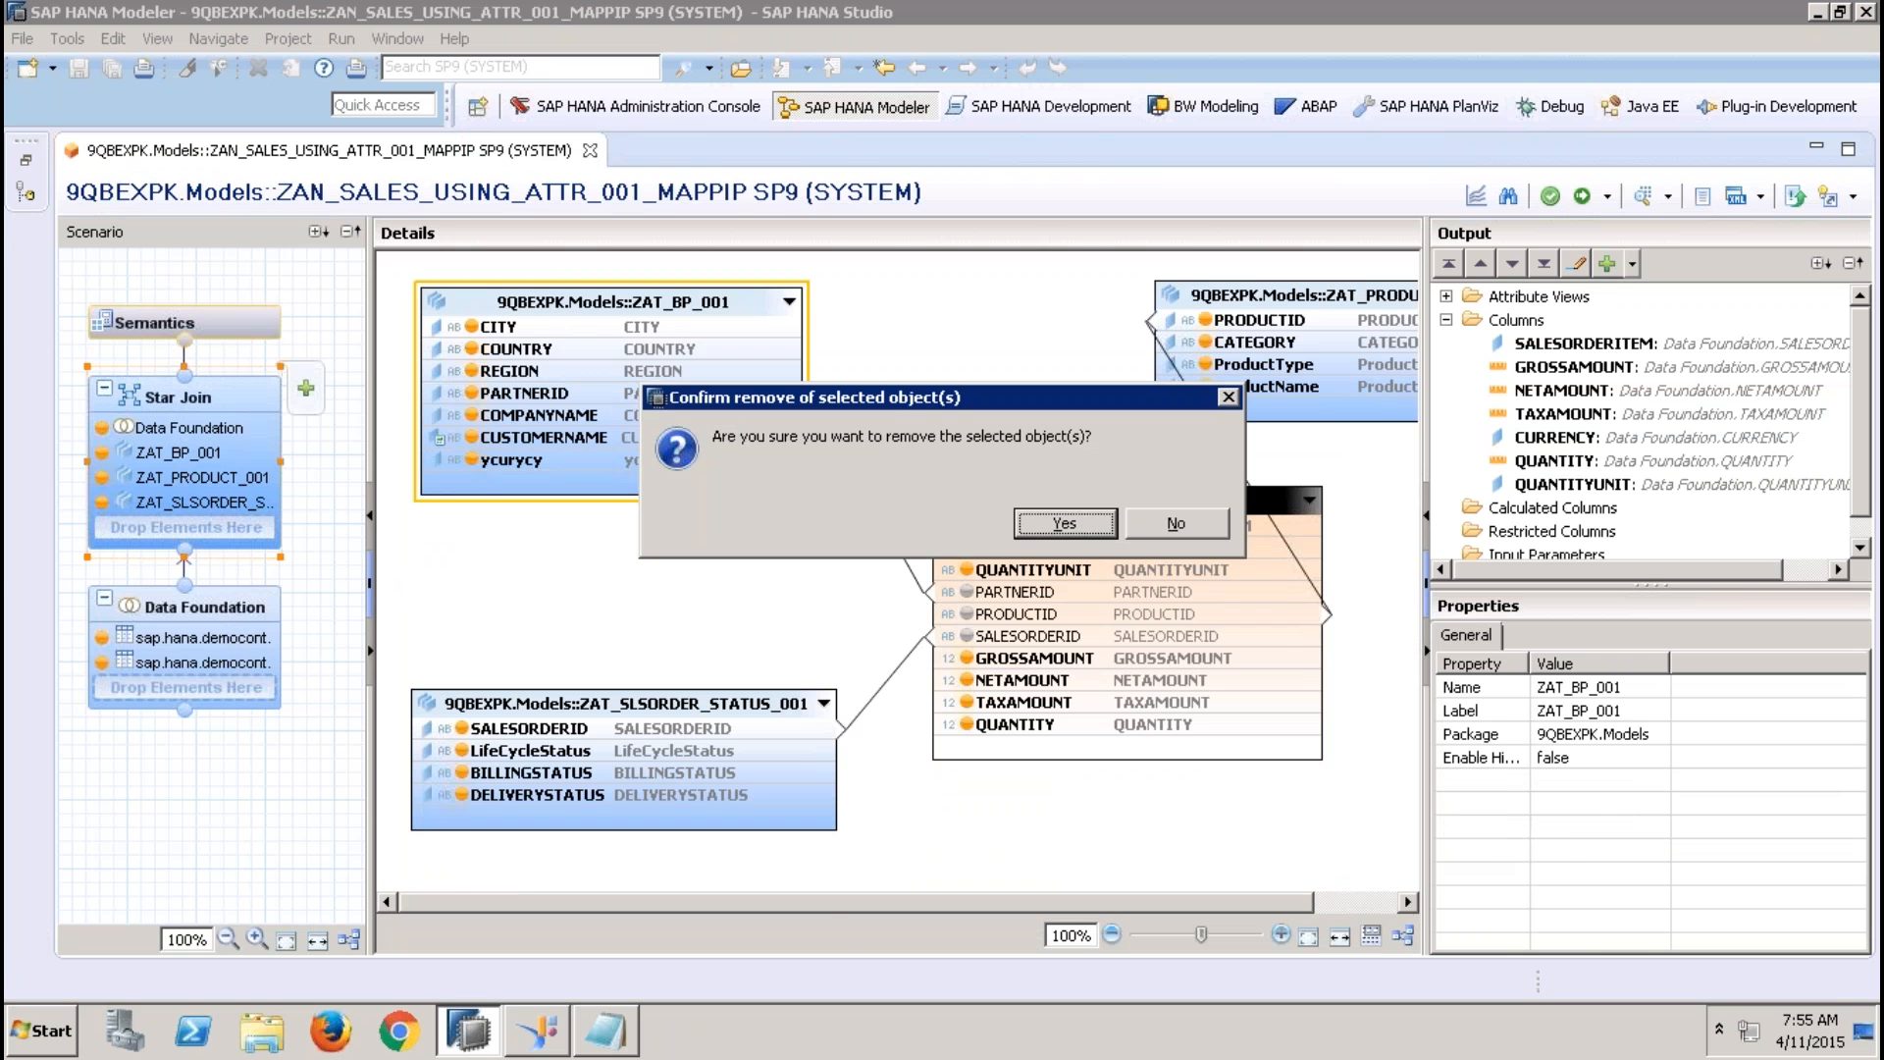
{"action": "left_click", "coordinate": [1070, 530]}
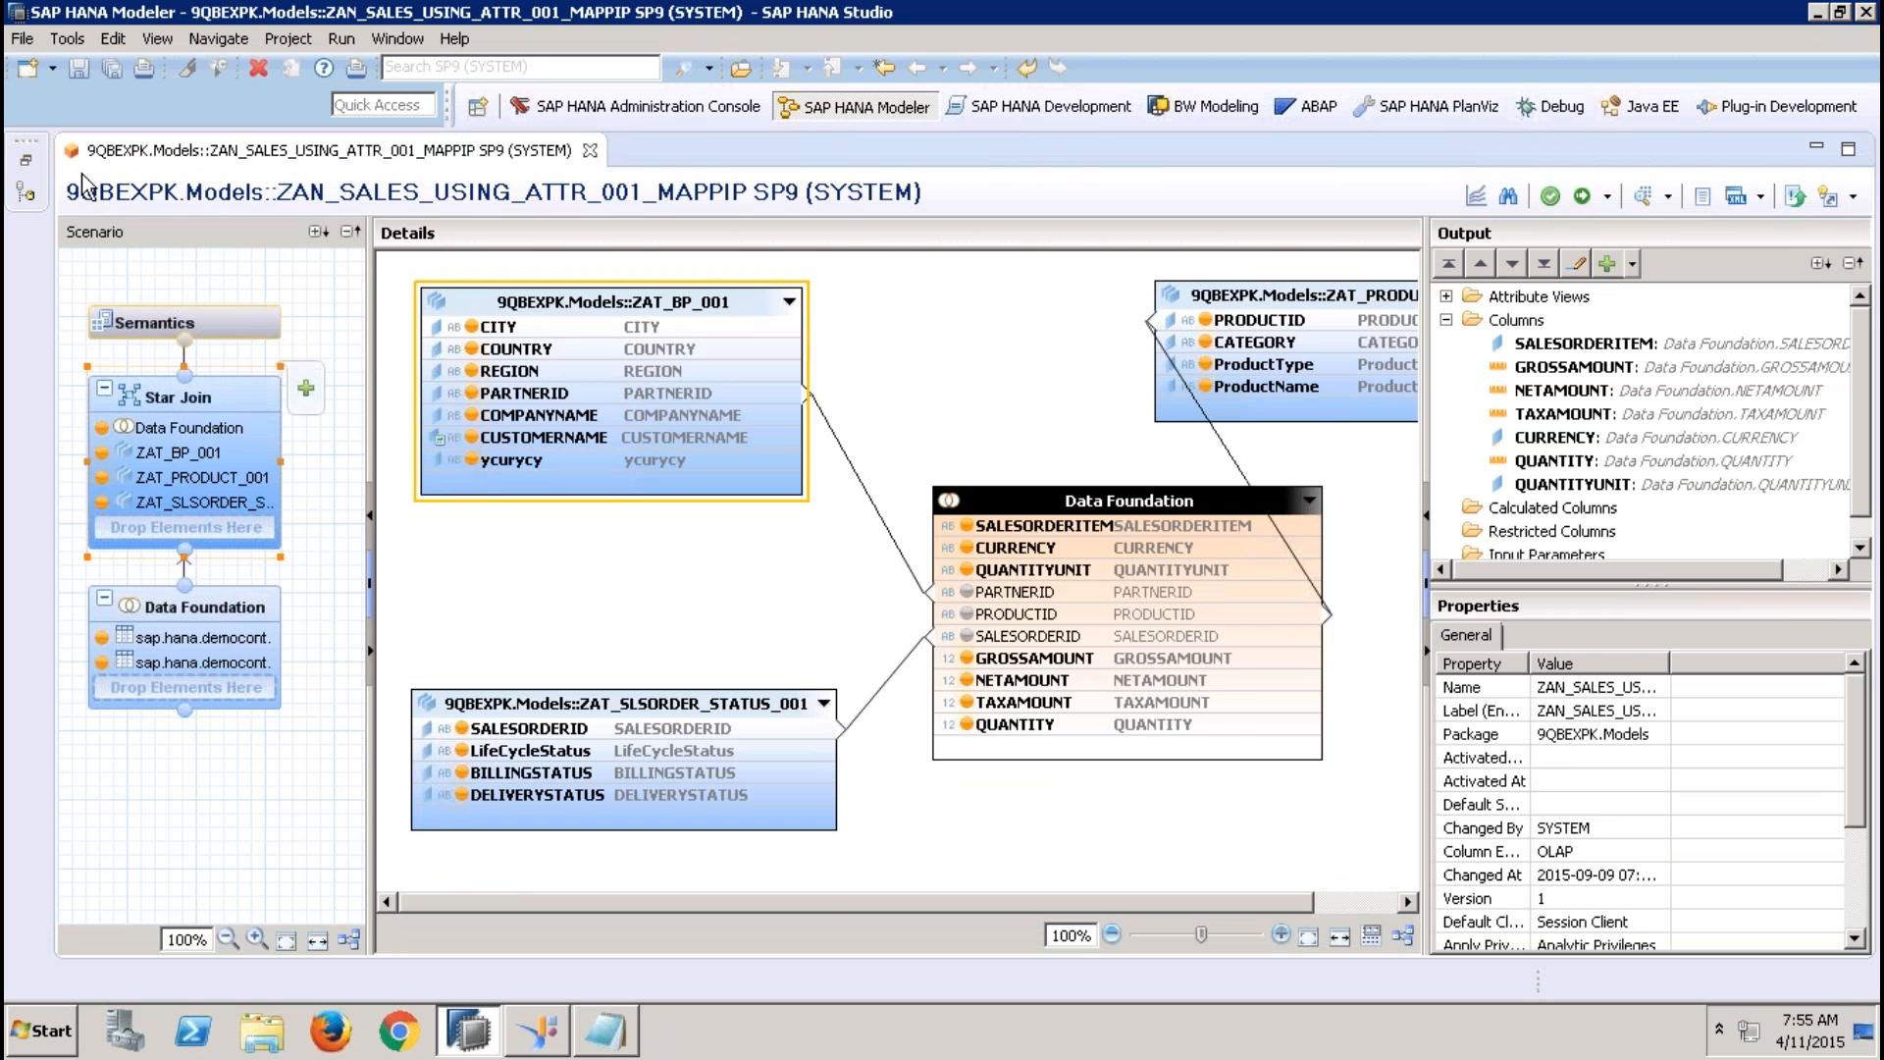
Add the attribute view ZAT_BP_001_MAPP_IP to the star join and join it to the data foundation on PARTNERID
{"action": "left_click", "coordinate": [26, 160]}
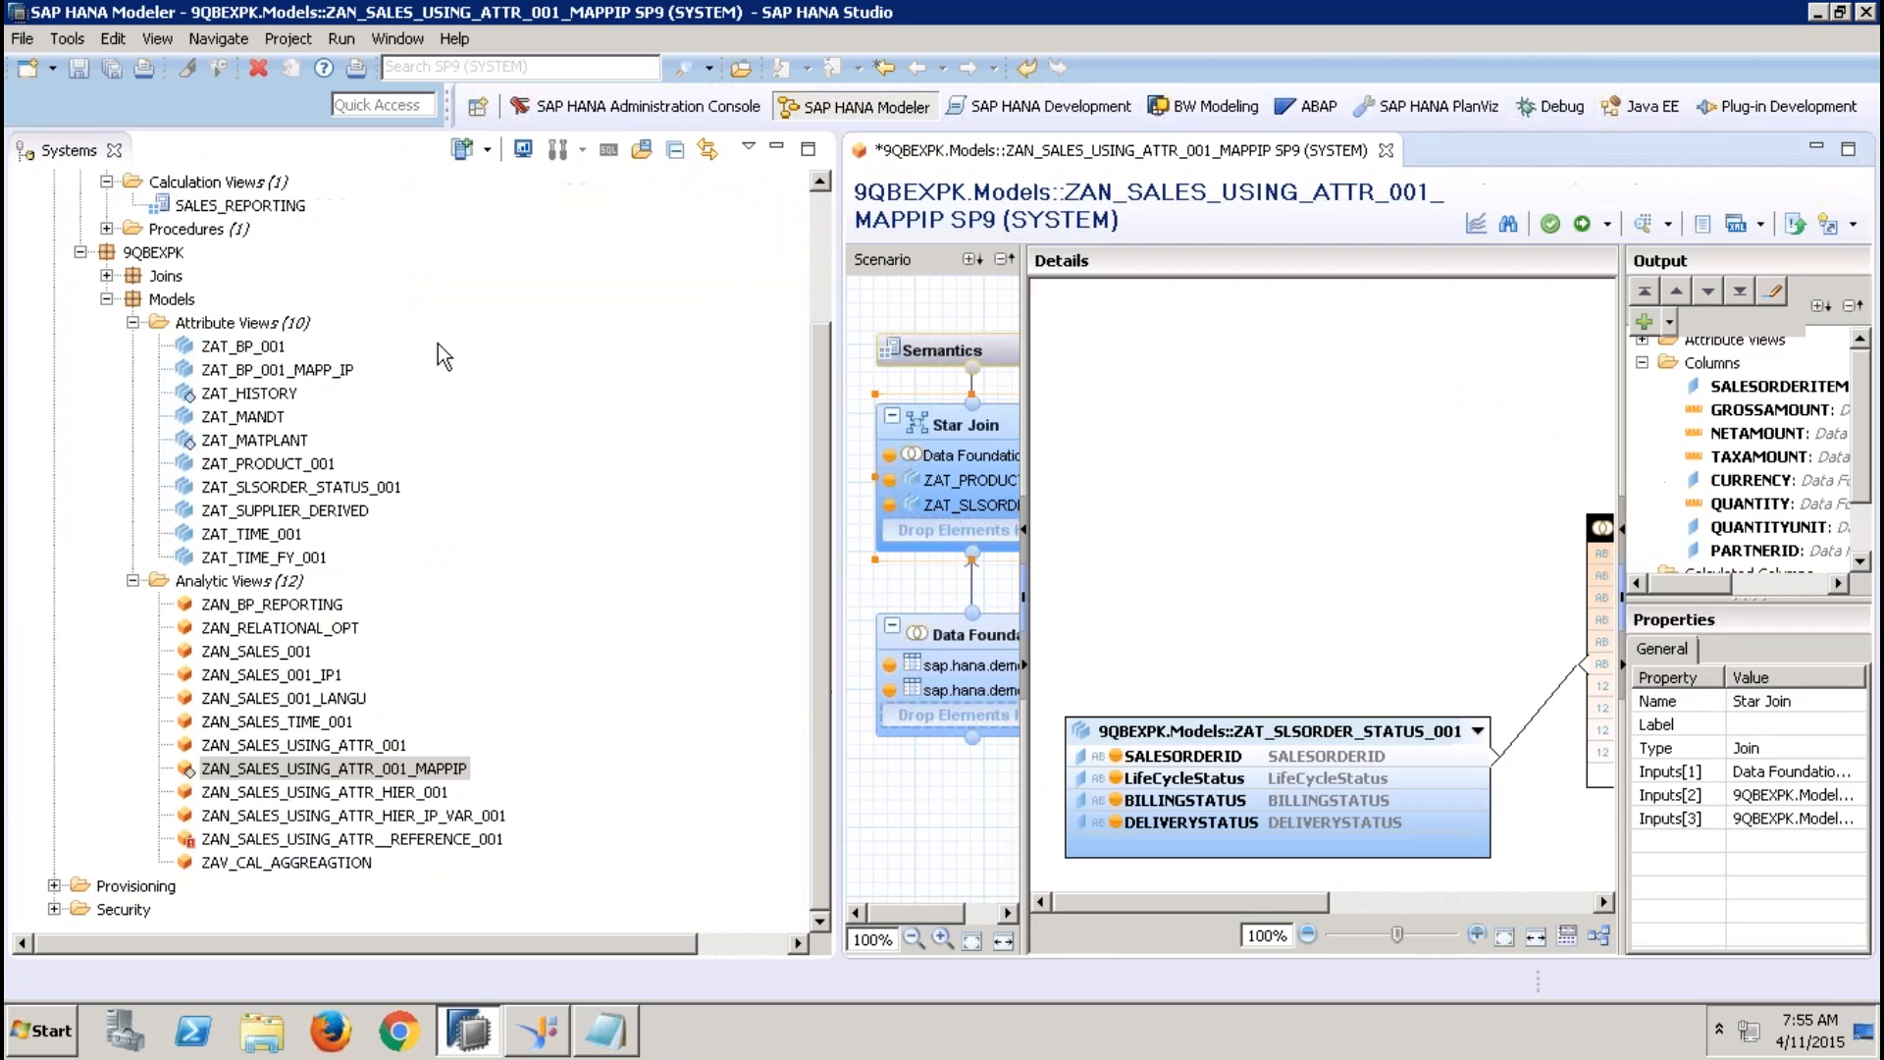
{"action": "left_click", "coordinate": [346, 376]}
{"action": "left_click_drag", "start_coordinate": [346, 375], "coordinate": [939, 544]}
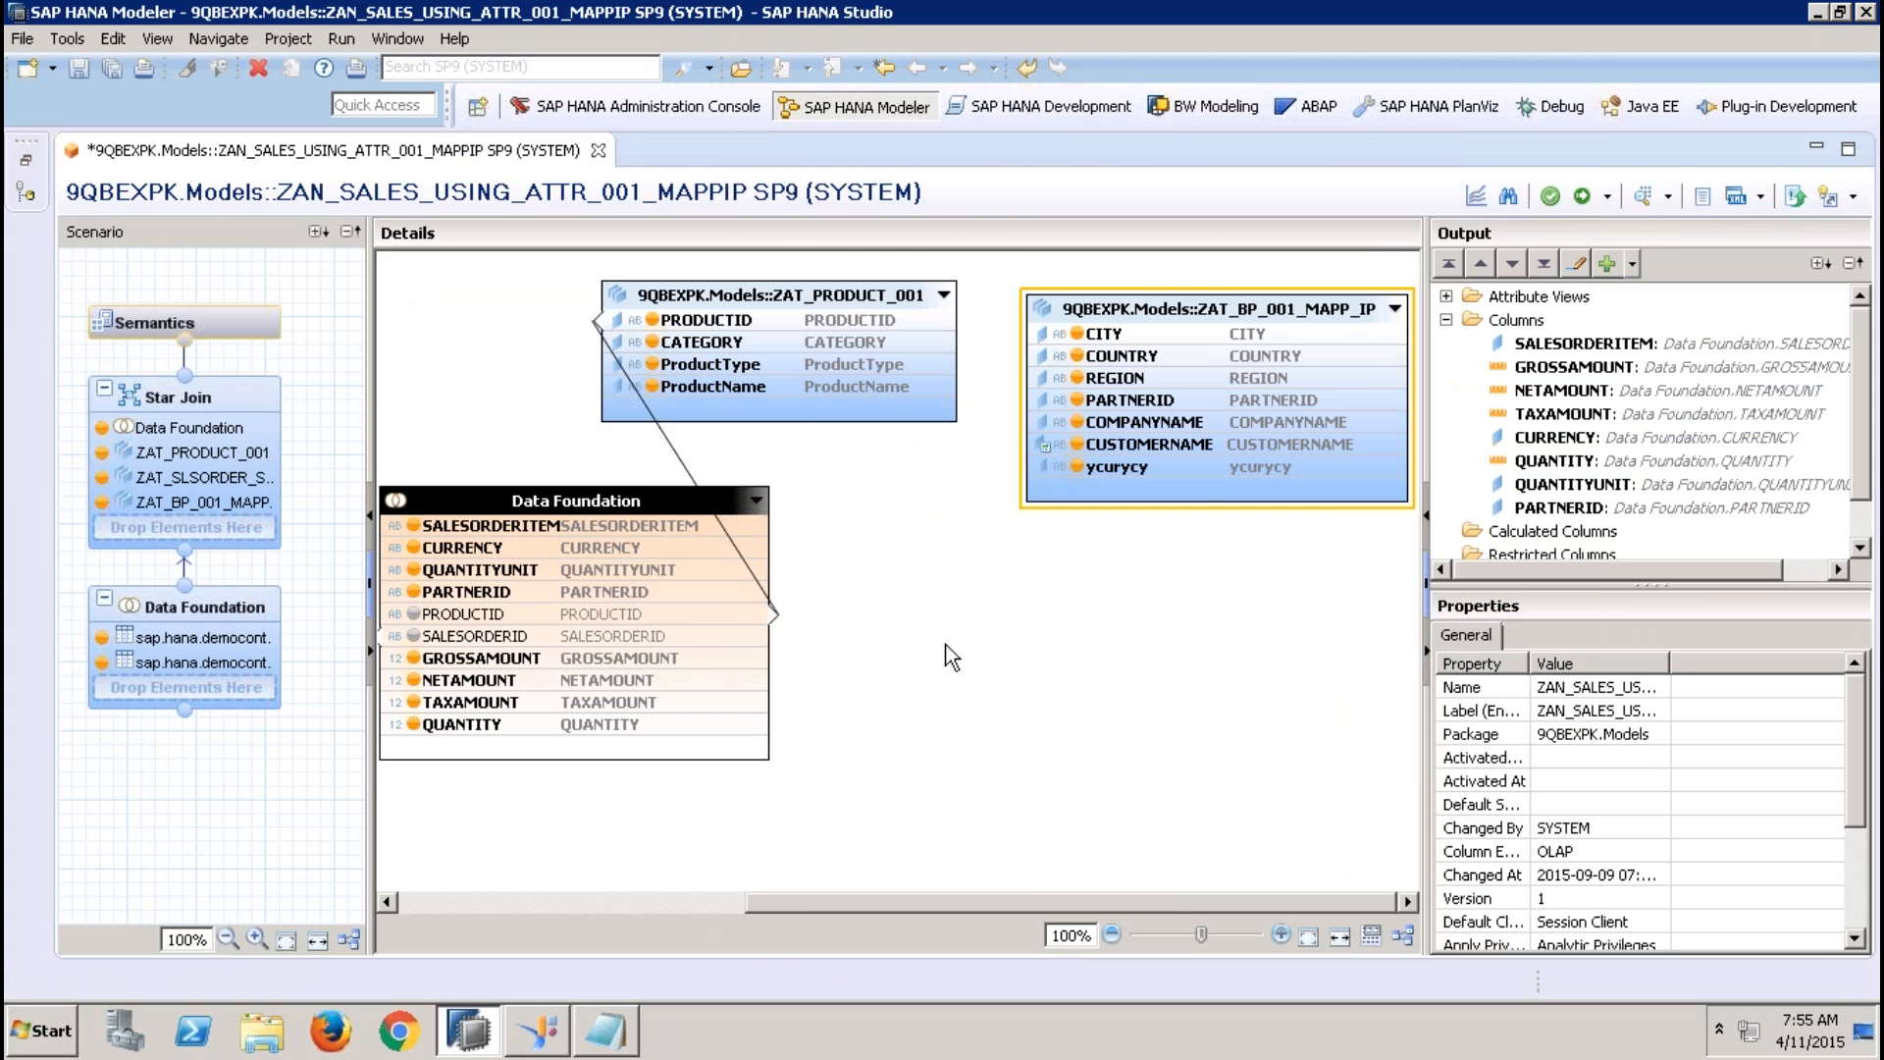
{"action": "left_click_drag", "start_coordinate": [708, 593], "coordinate": [1038, 400]}
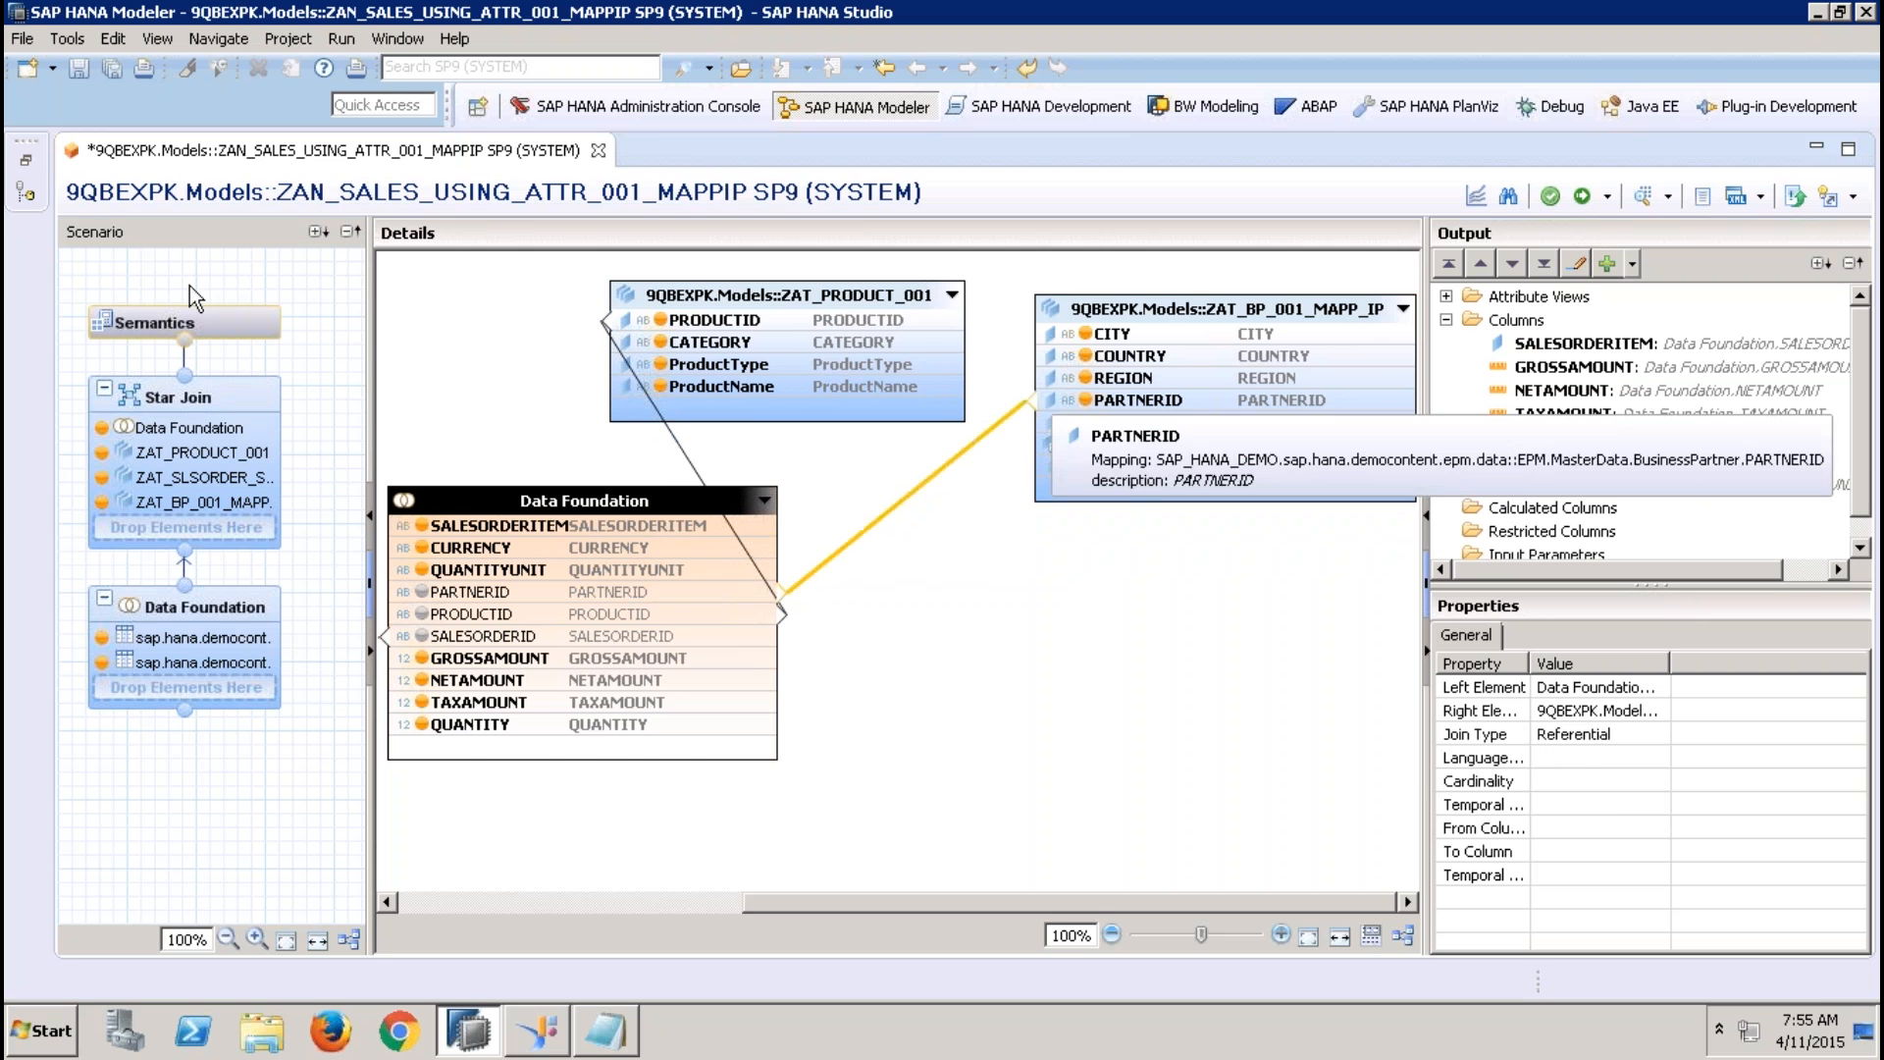
Activate the modified analytic view from its semantics and close the job log
{"action": "left_click", "coordinate": [238, 314]}
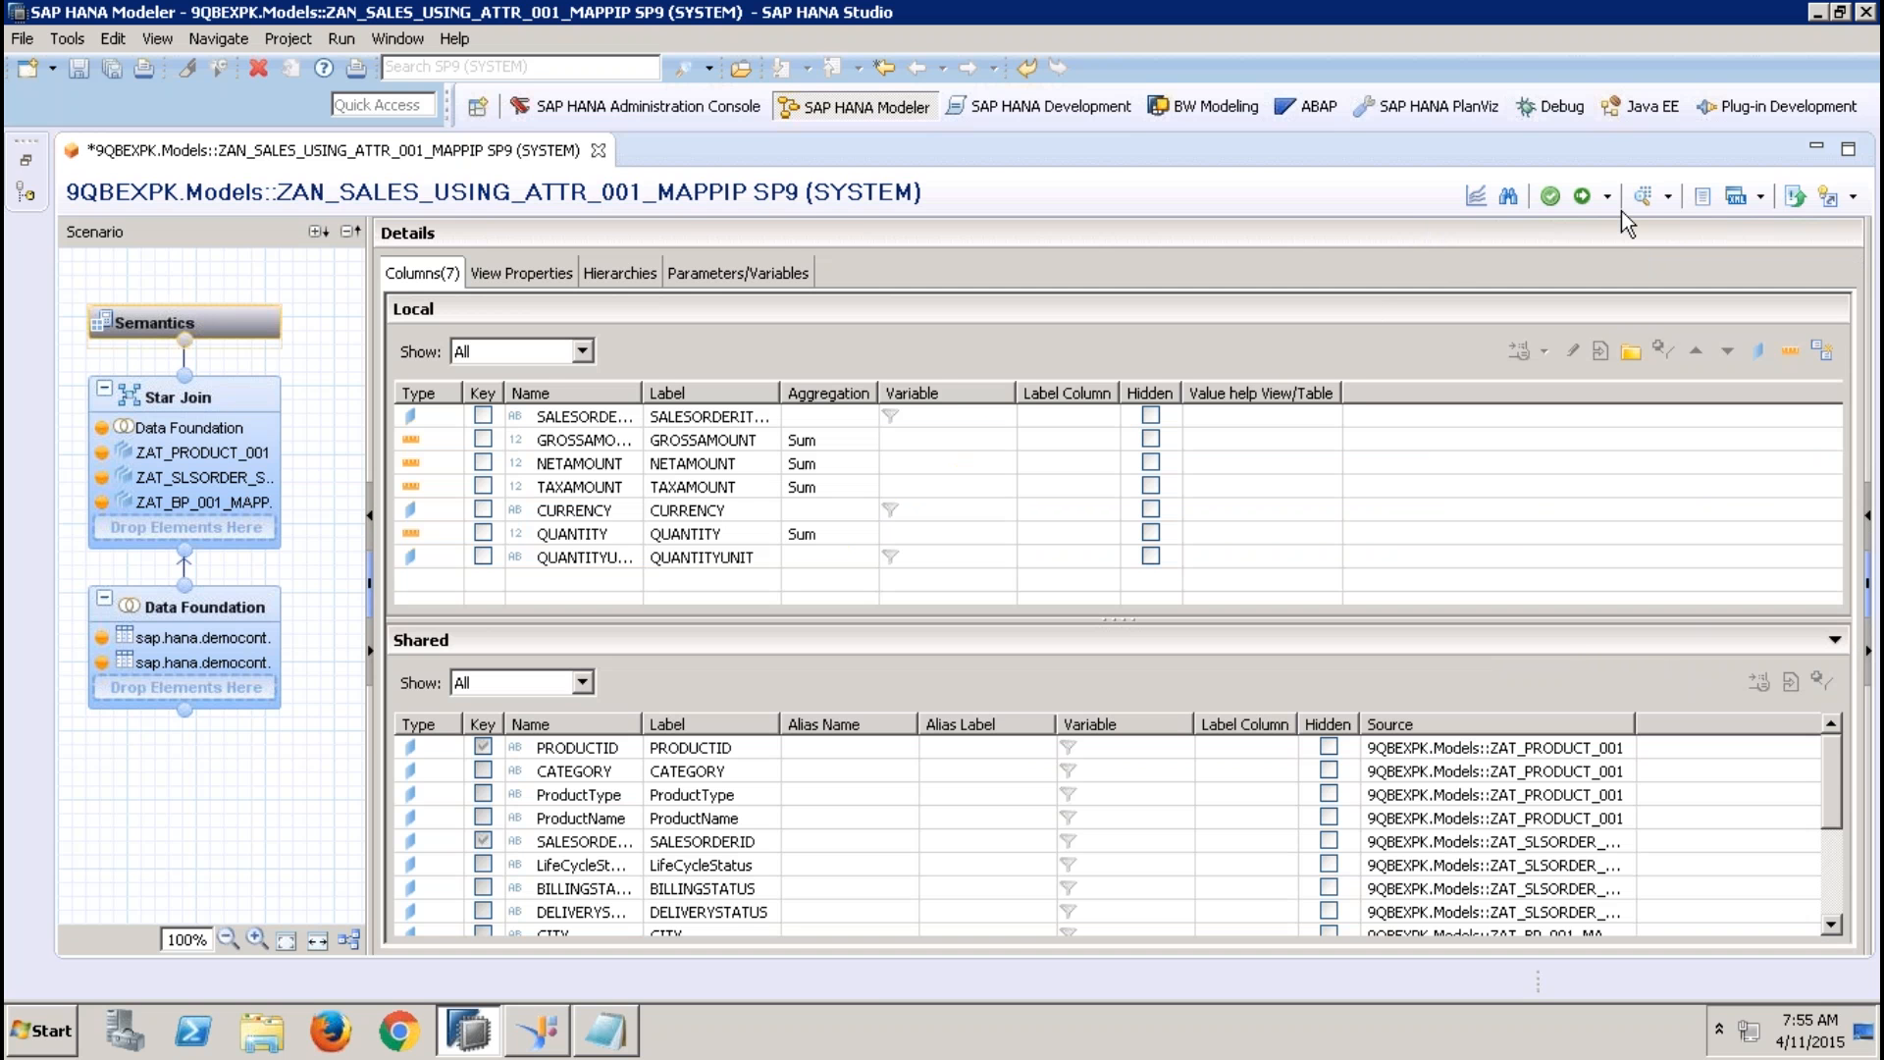
{"action": "left_click", "coordinate": [1582, 196]}
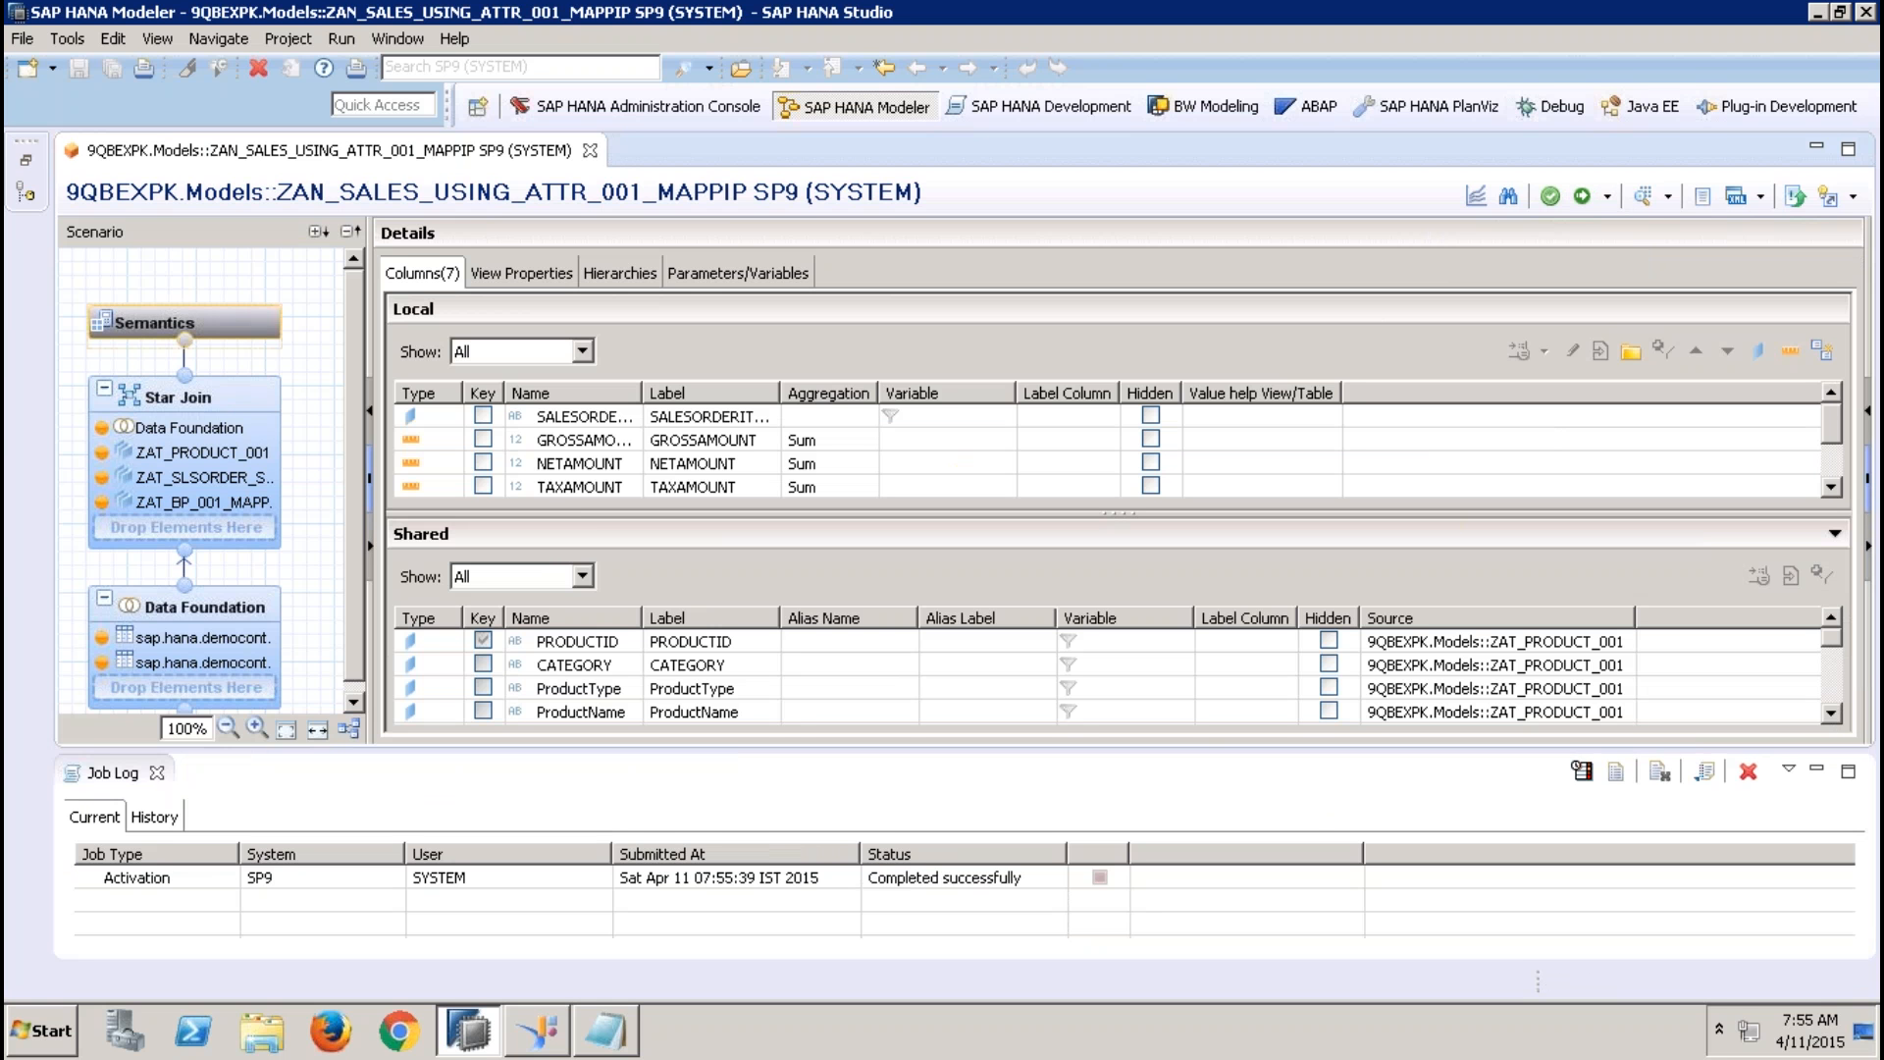
{"action": "left_click", "coordinate": [156, 772]}
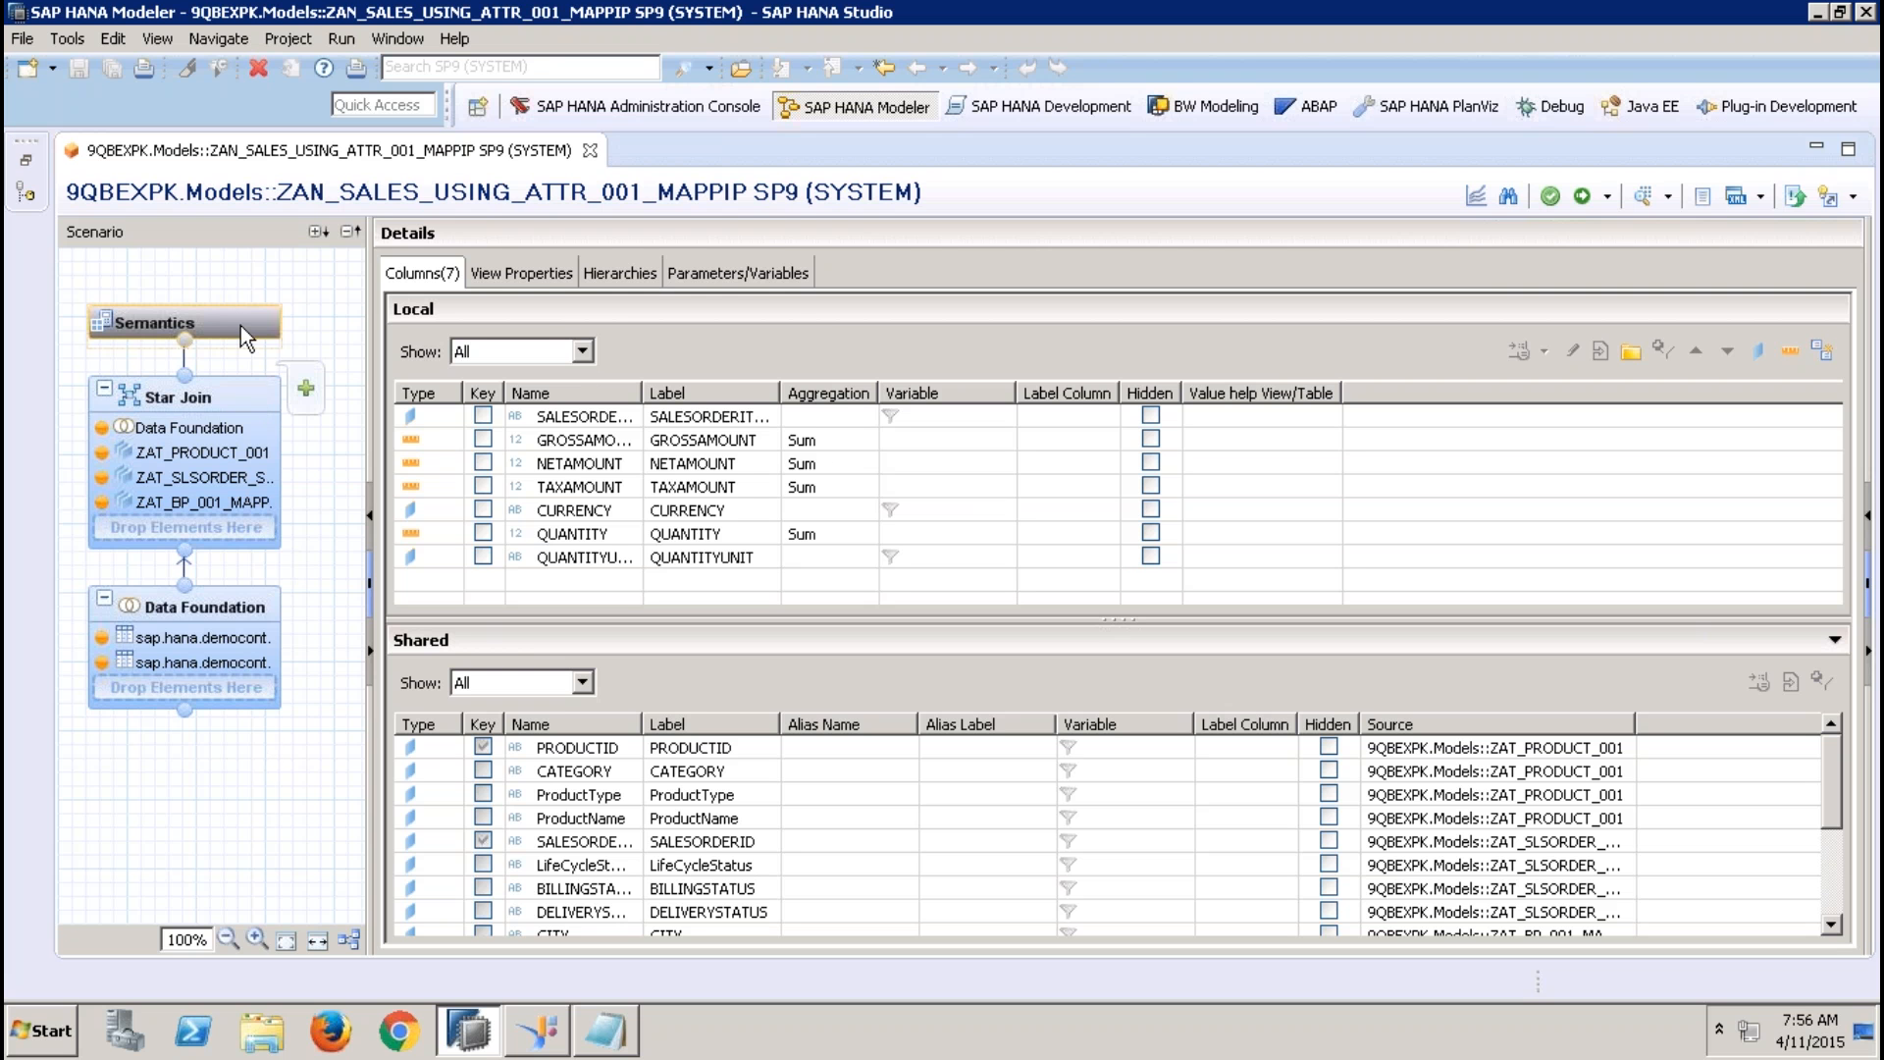
Start a new input parameter in the analytic view's semantics and name it IP_REGION
{"action": "left_click", "coordinate": [791, 281]}
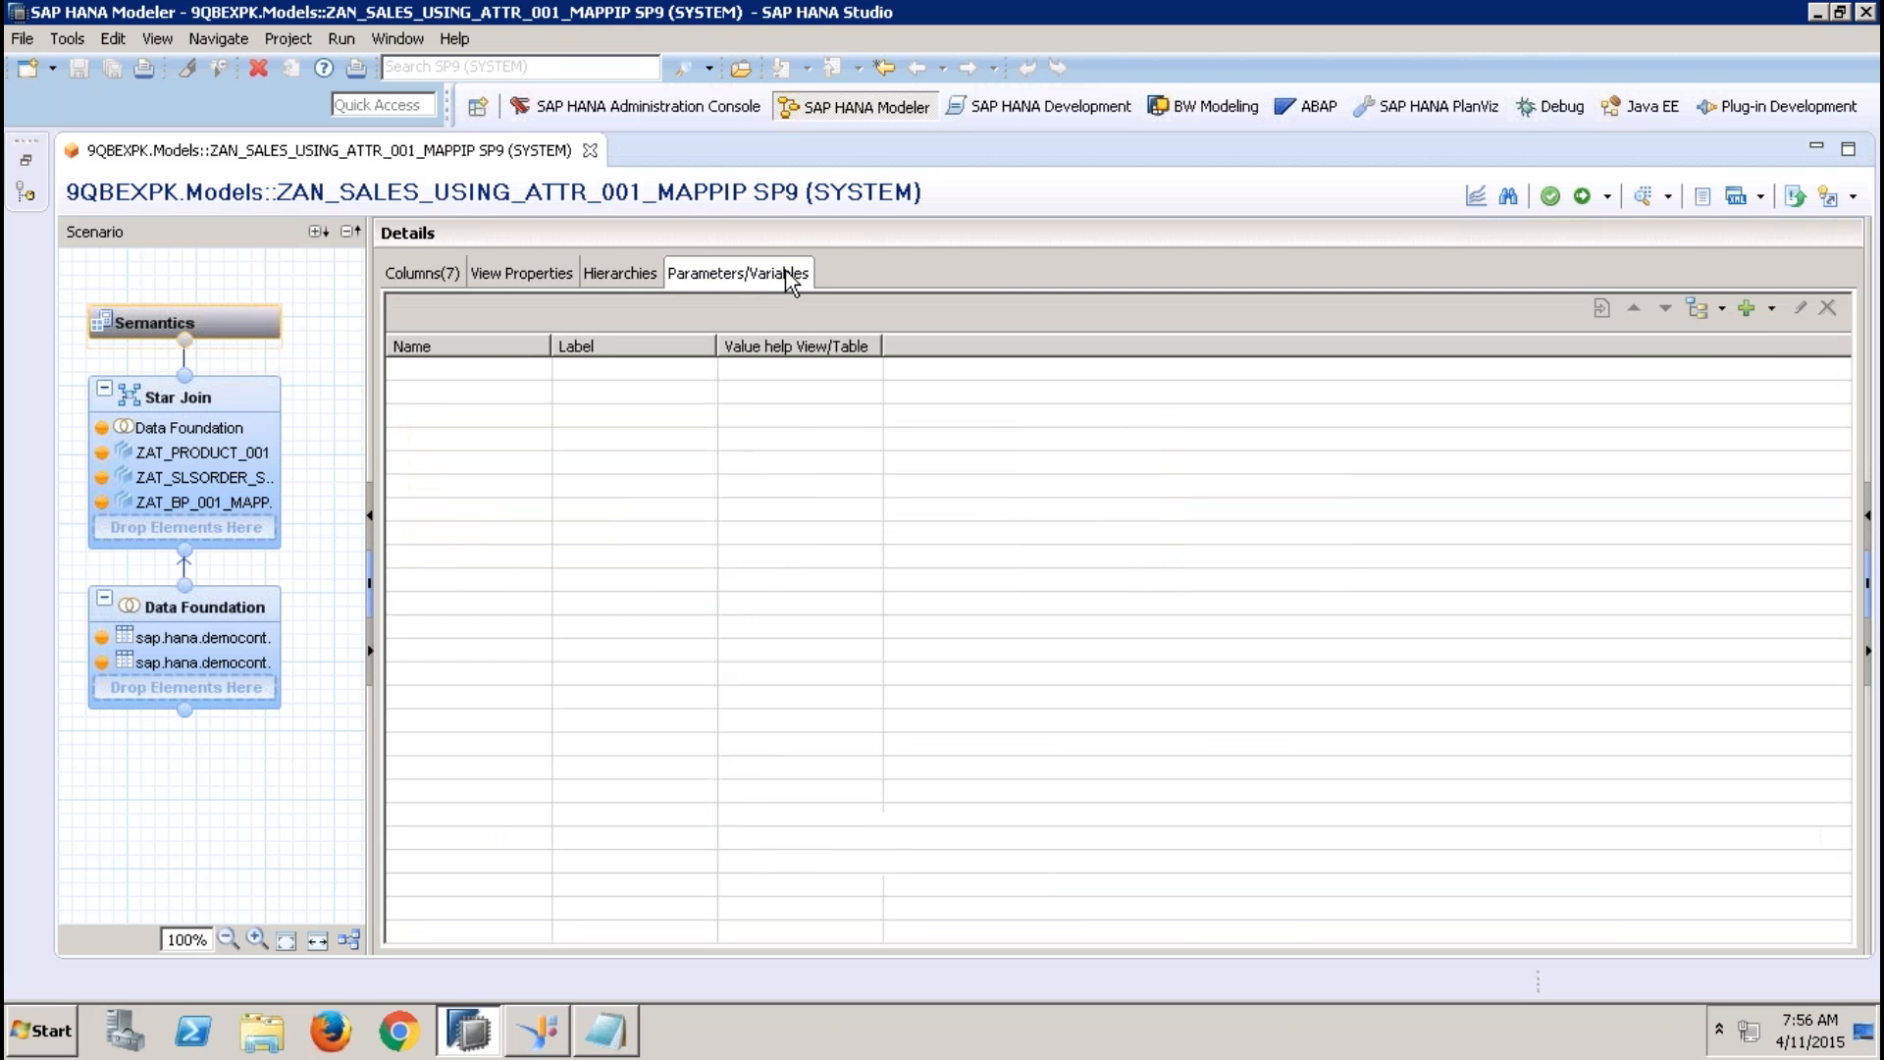
{"action": "left_click", "coordinate": [1772, 310]}
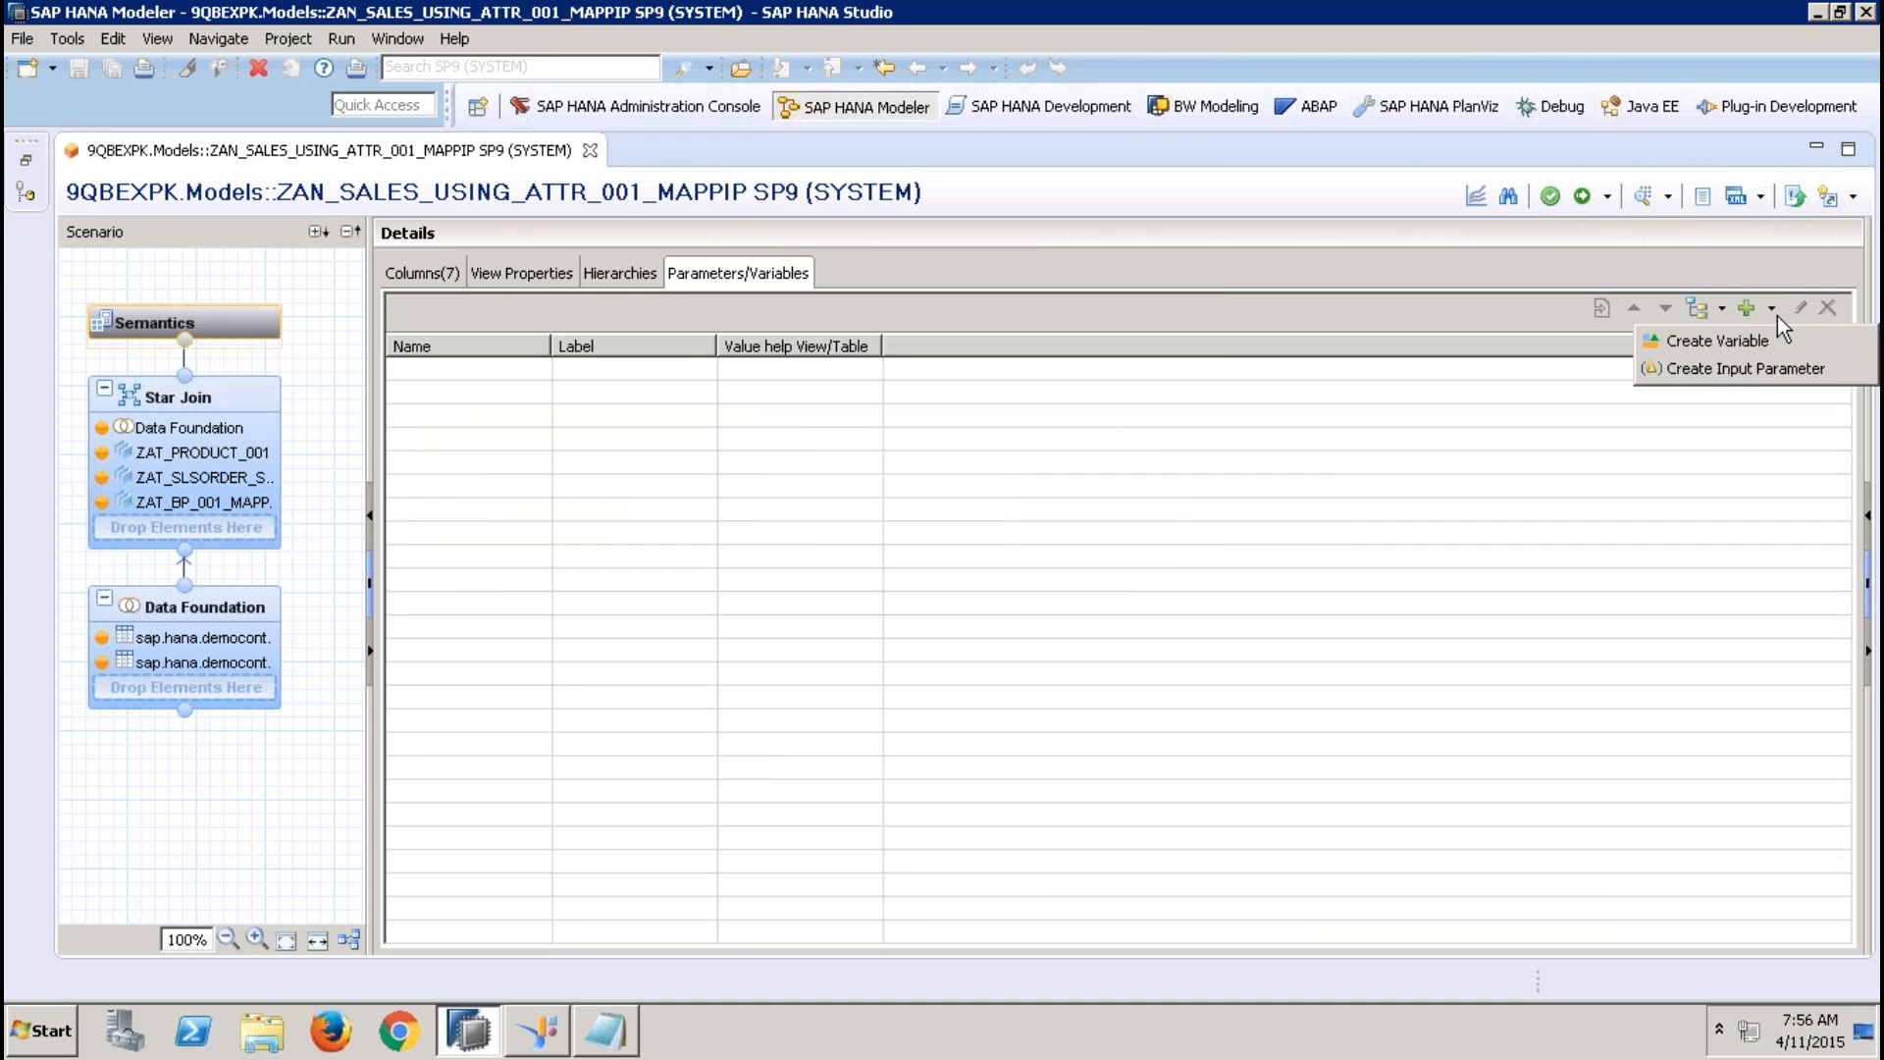
{"action": "left_click", "coordinate": [1756, 368]}
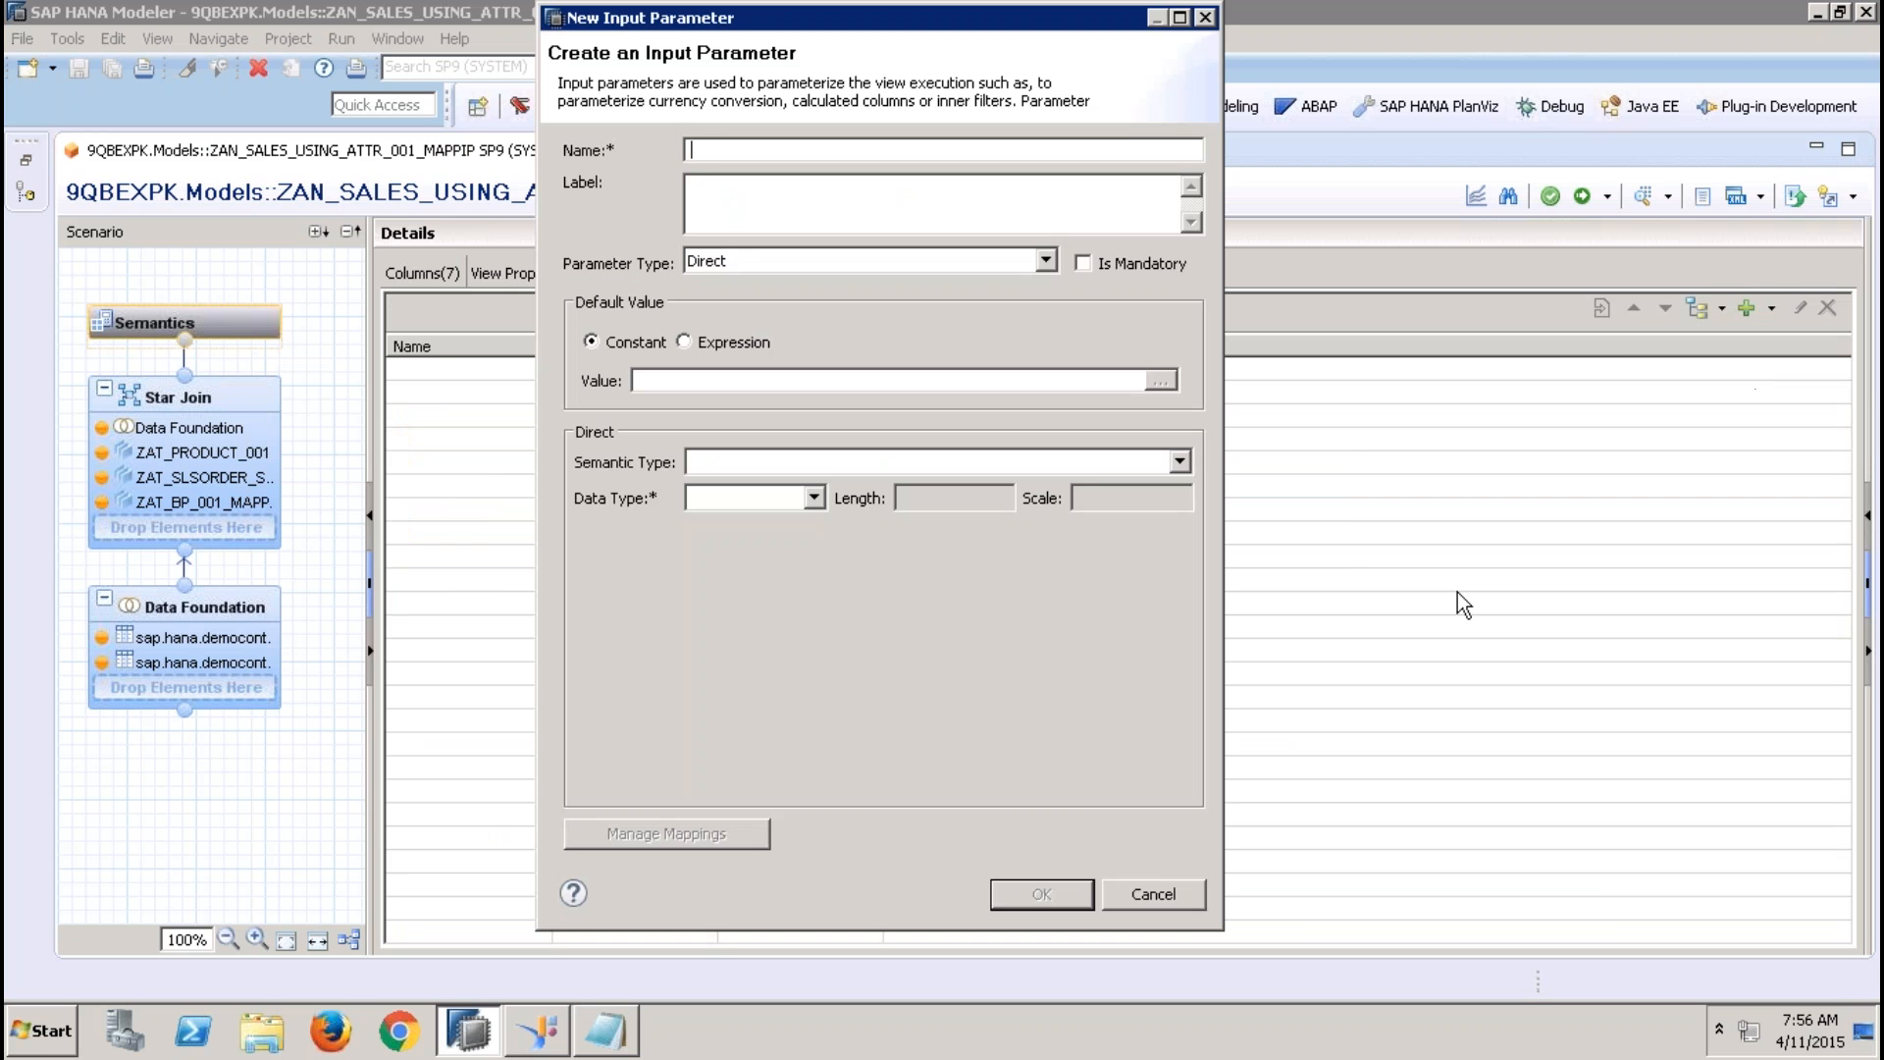
{"action": "type", "text": "IP_REGION"}
{"action": "key", "text": "Tab"}
Give the input parameter the type Direct and data type VARCHAR with length 5, and save it
{"action": "left_click", "coordinate": [868, 263]}
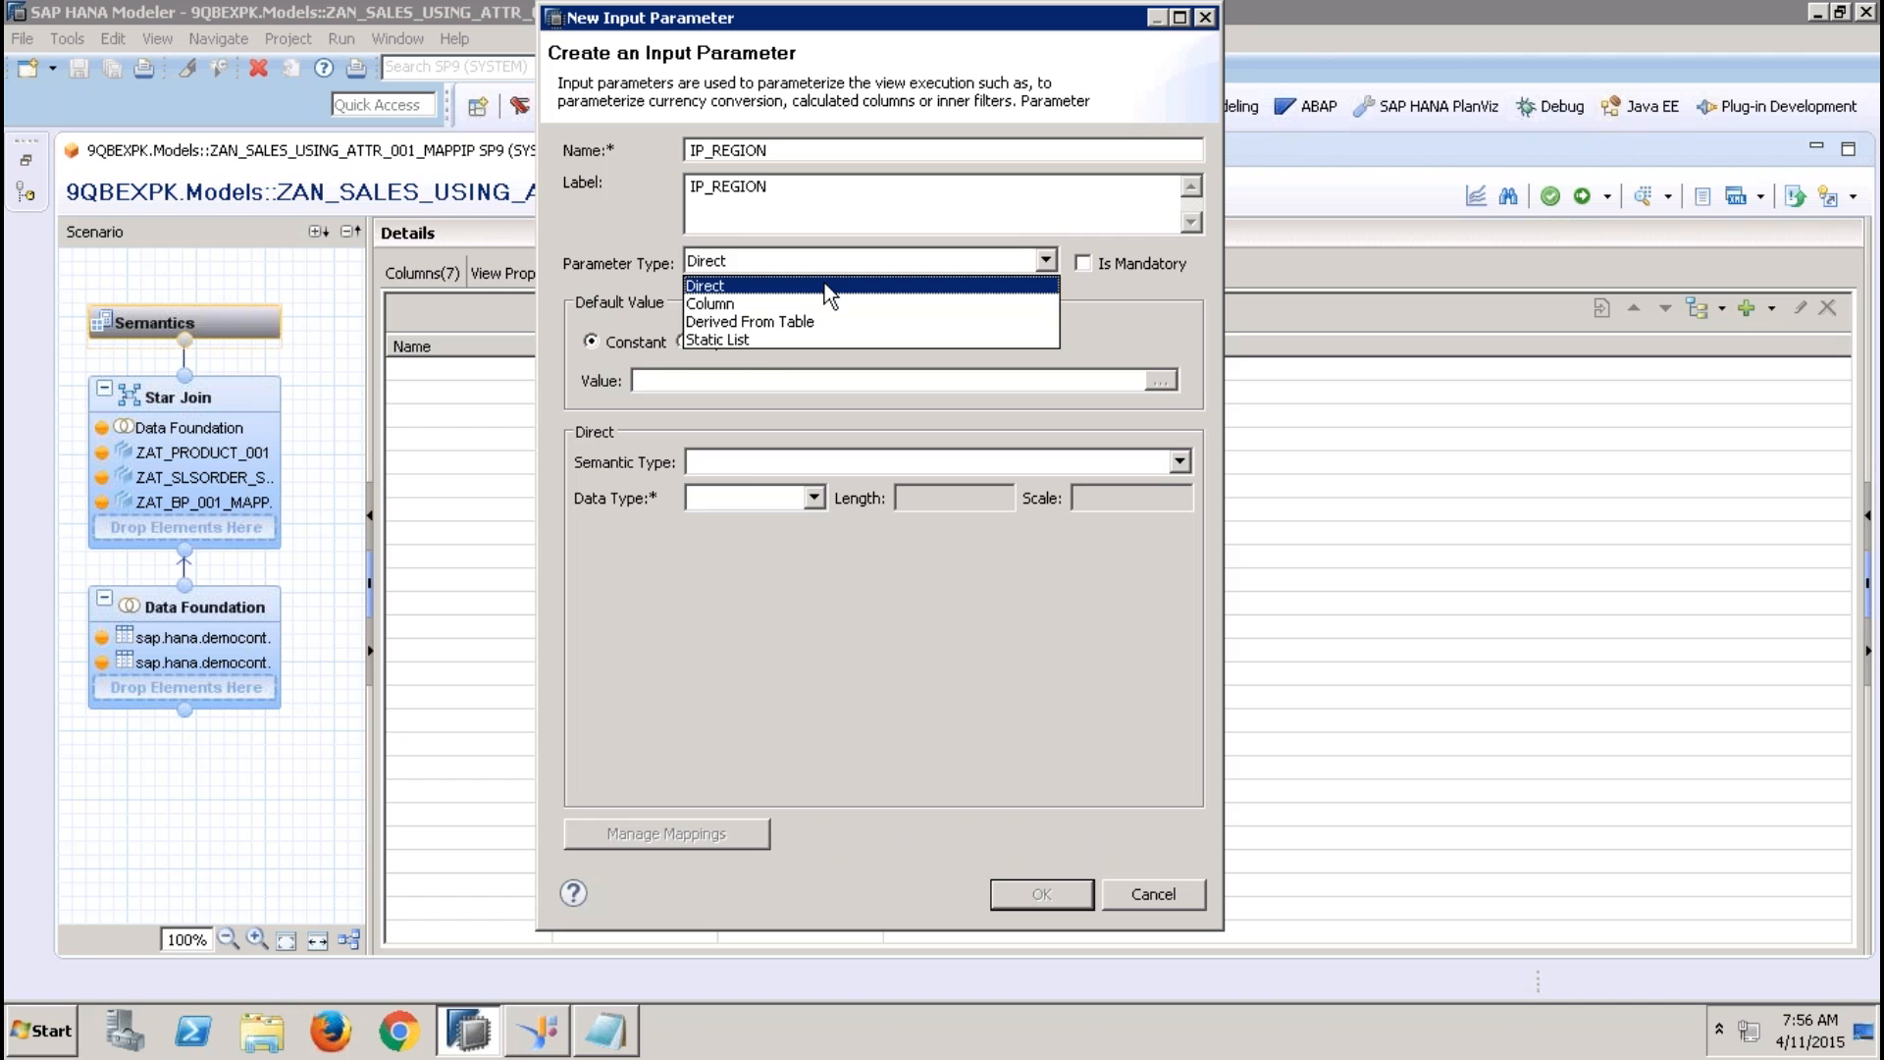
{"action": "left_click", "coordinate": [825, 286]}
{"action": "left_click", "coordinate": [744, 497]}
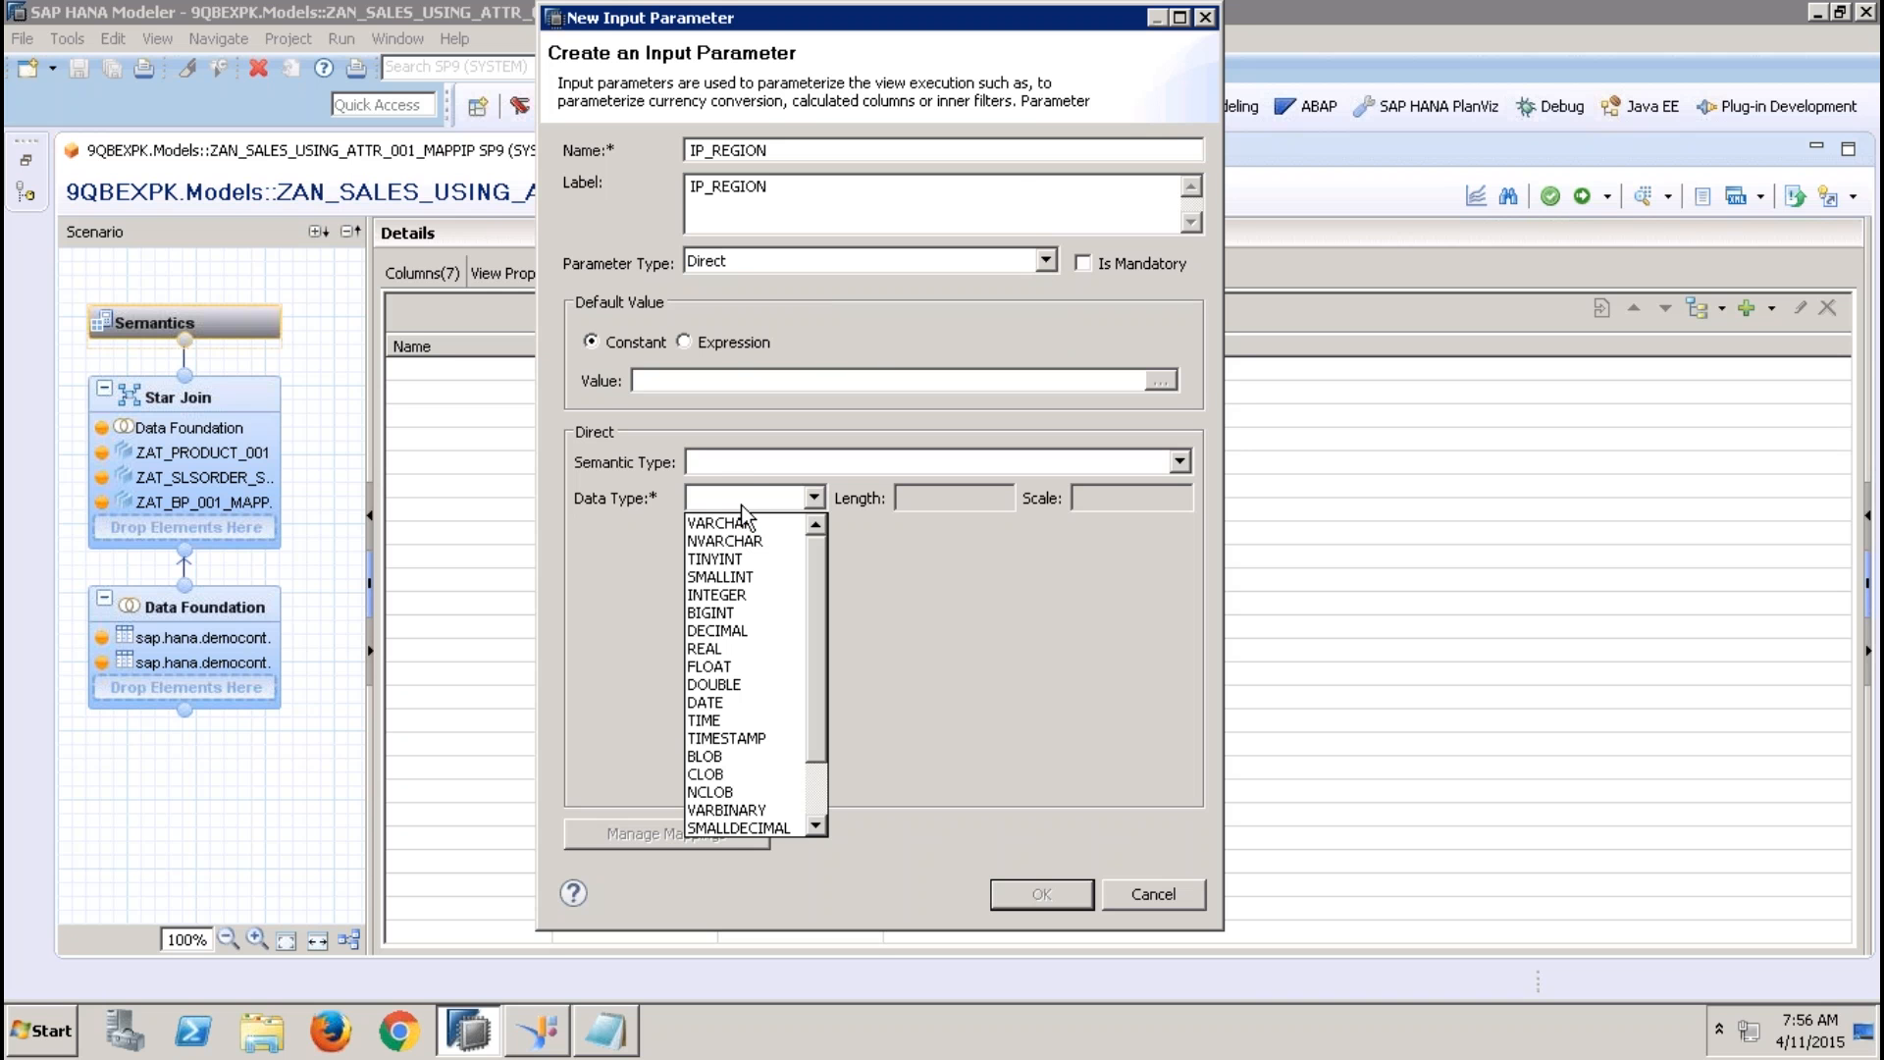
{"action": "left_click", "coordinate": [740, 520]}
{"action": "left_click", "coordinate": [907, 505]}
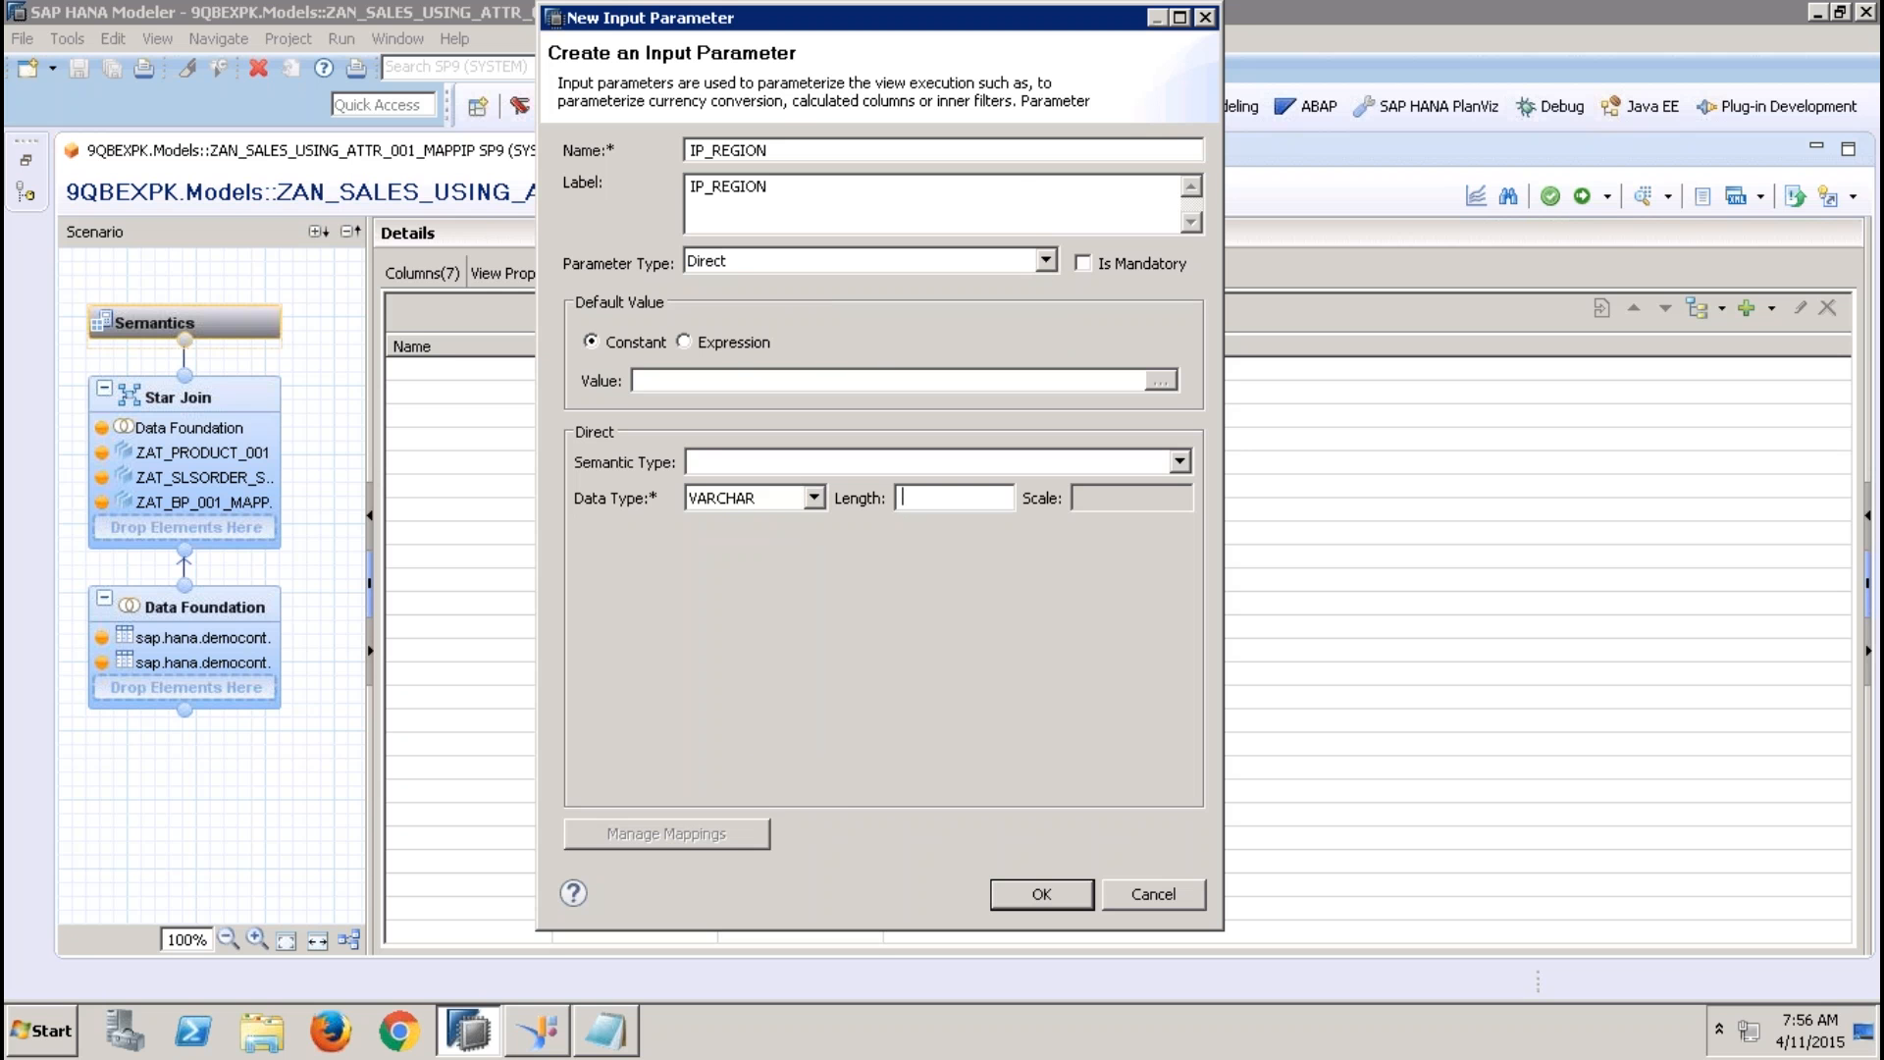
{"action": "type", "text": "5"}
{"action": "left_click", "coordinate": [1028, 891]}
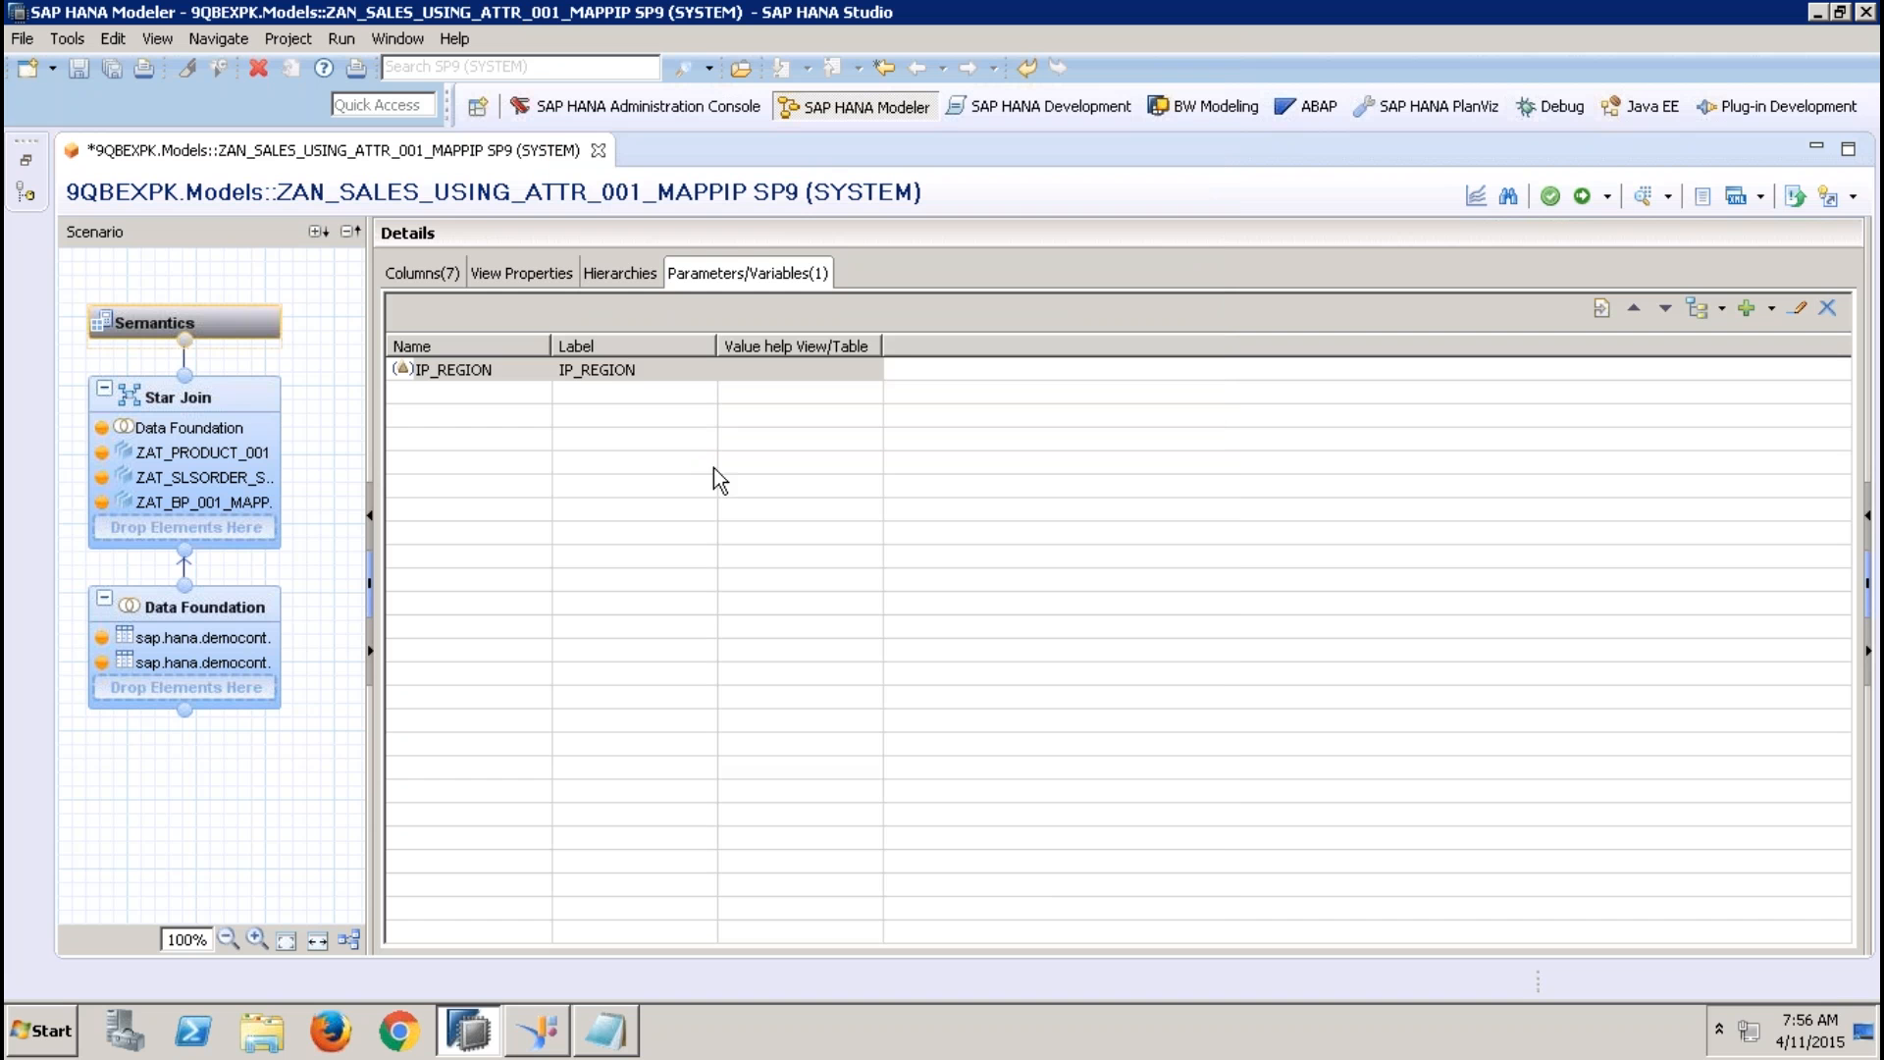
Examine the data foundation tables, then auto-arrange the star join and inspect the columns of ZAT_BP_001_MAPP_IP
{"action": "left_click", "coordinate": [629, 371]}
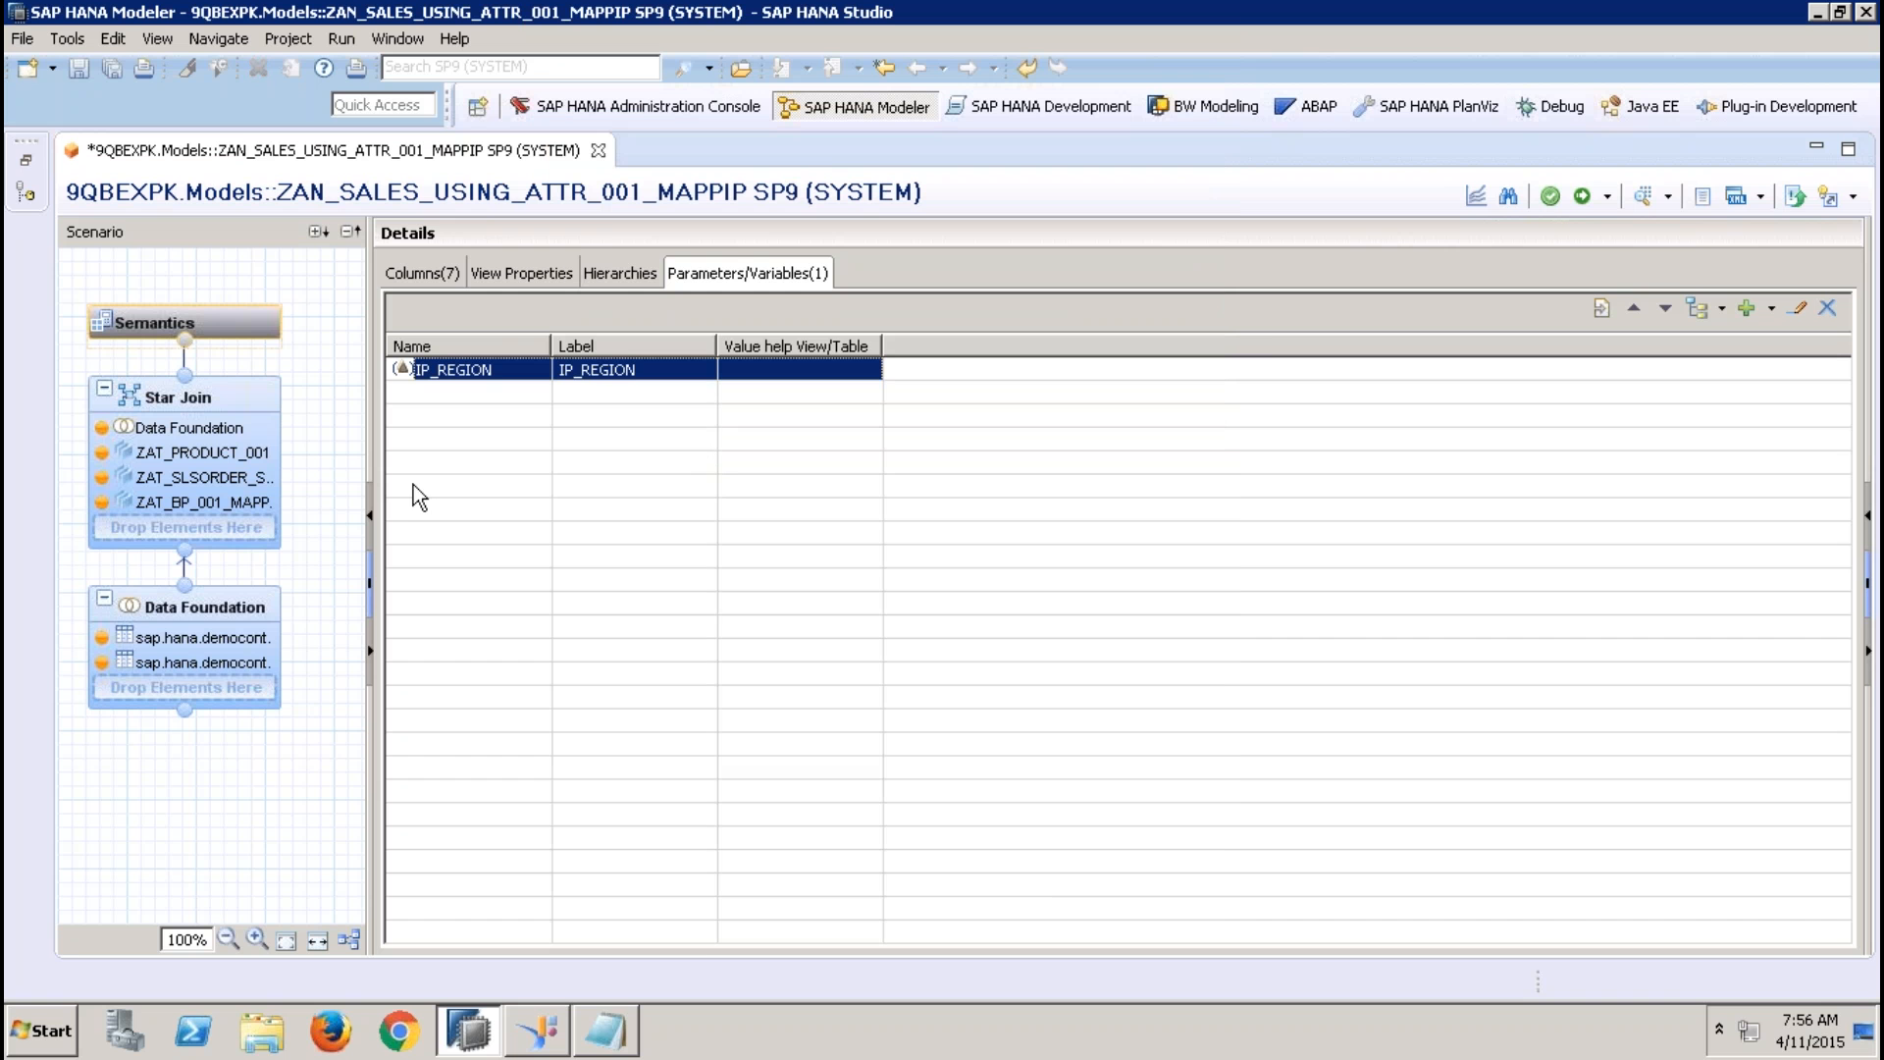
{"action": "left_click", "coordinate": [248, 611]}
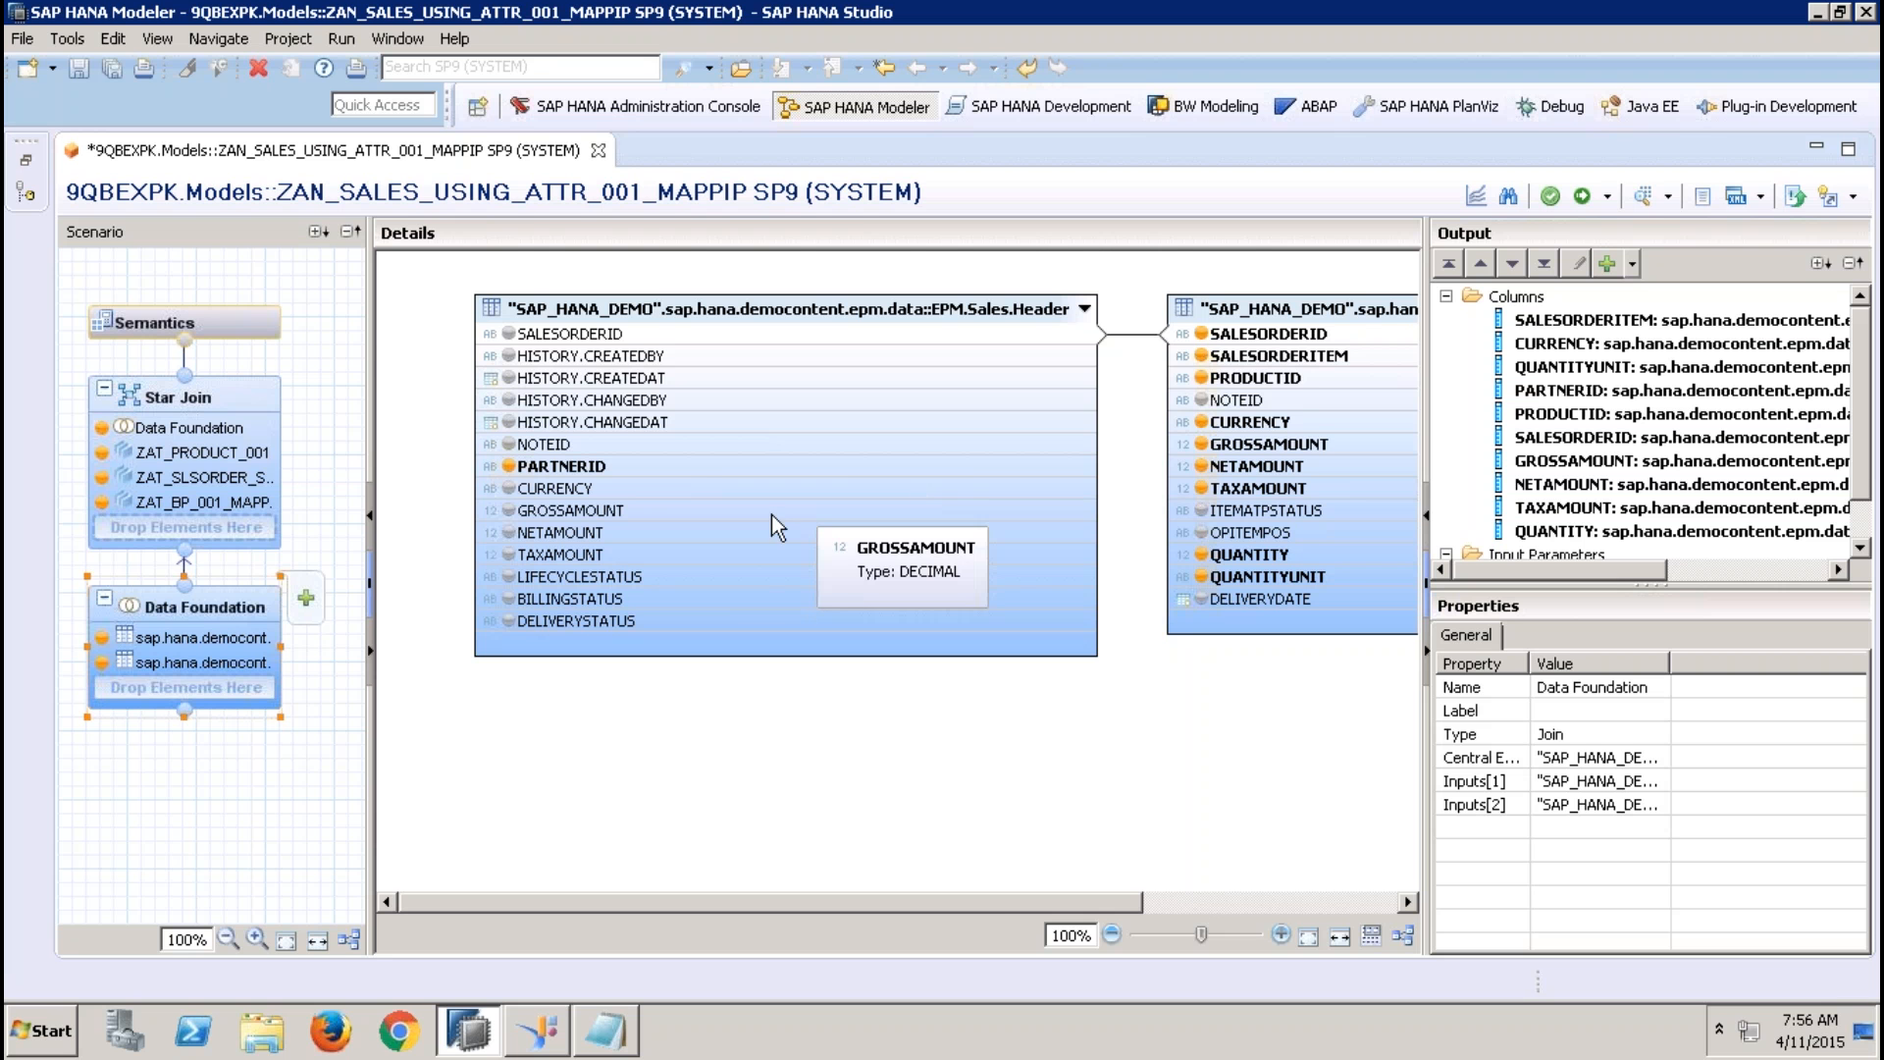
{"action": "left_click_drag", "start_coordinate": [985, 899], "coordinate": [755, 923]}
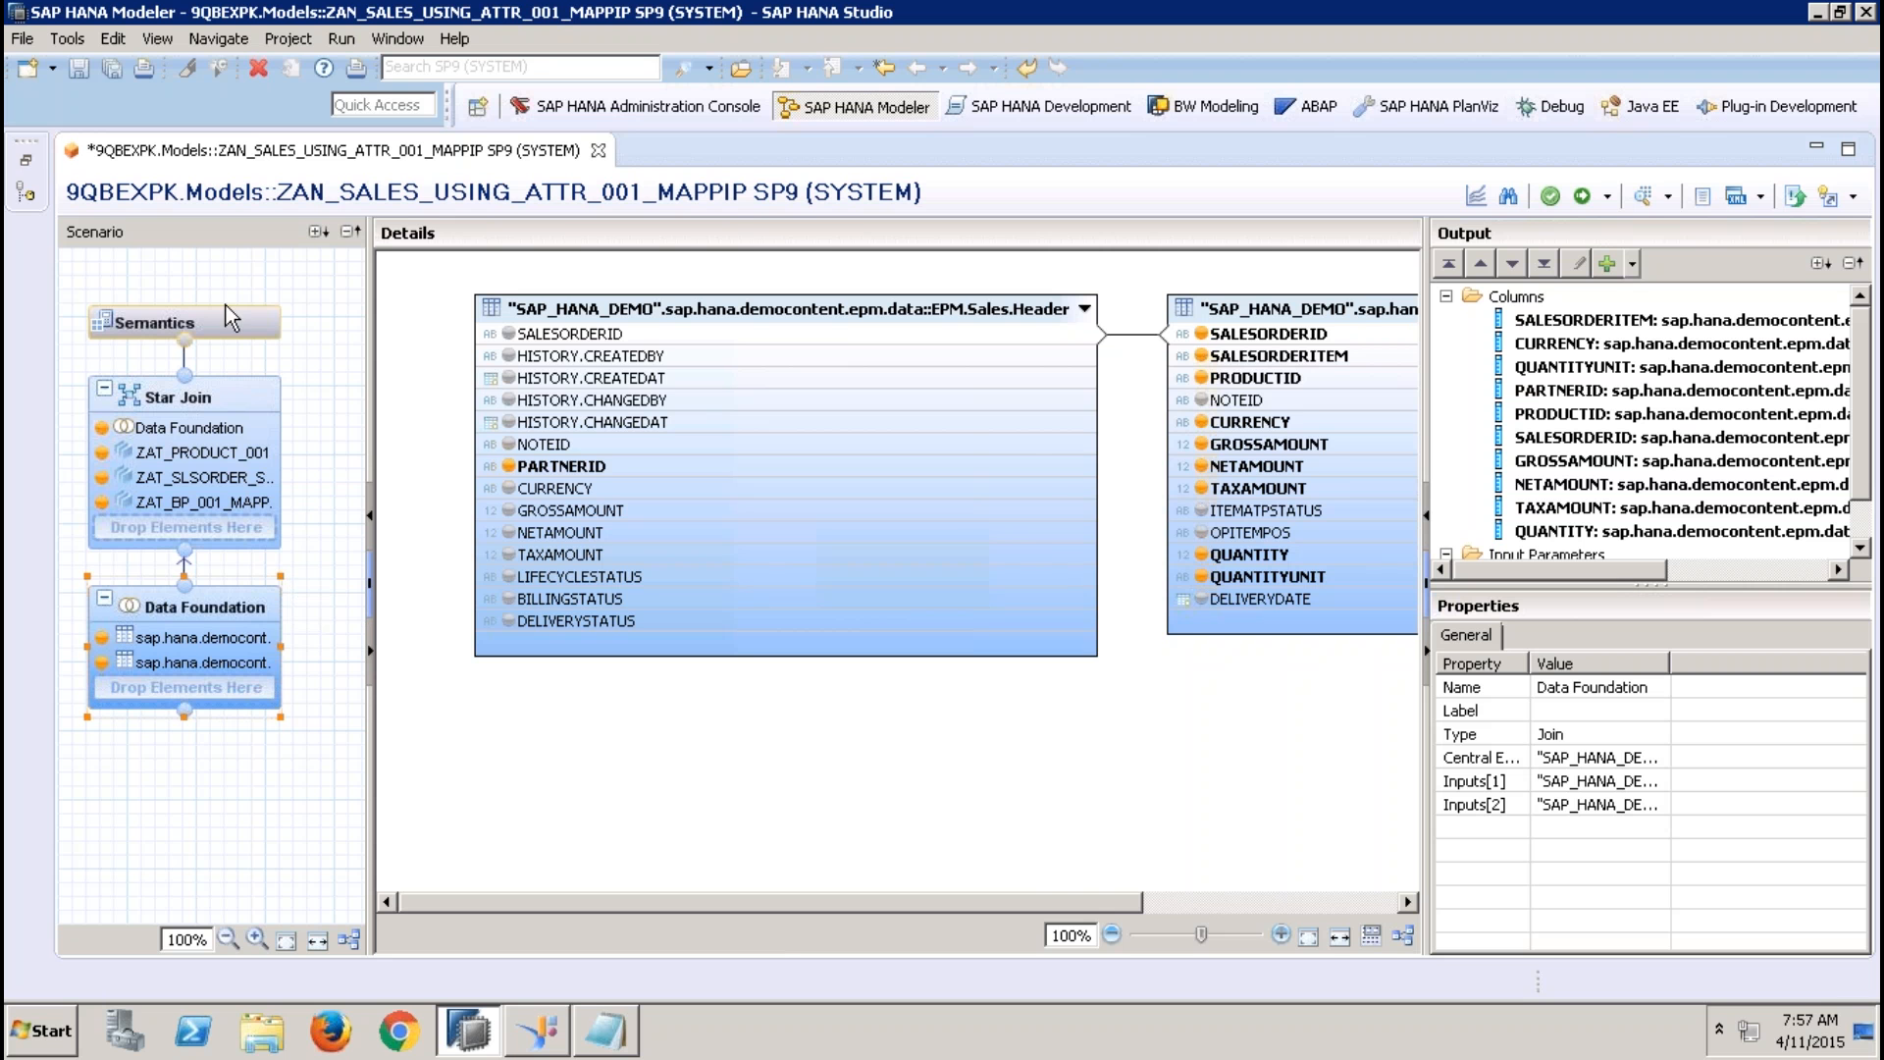
{"action": "left_click", "coordinate": [214, 403]}
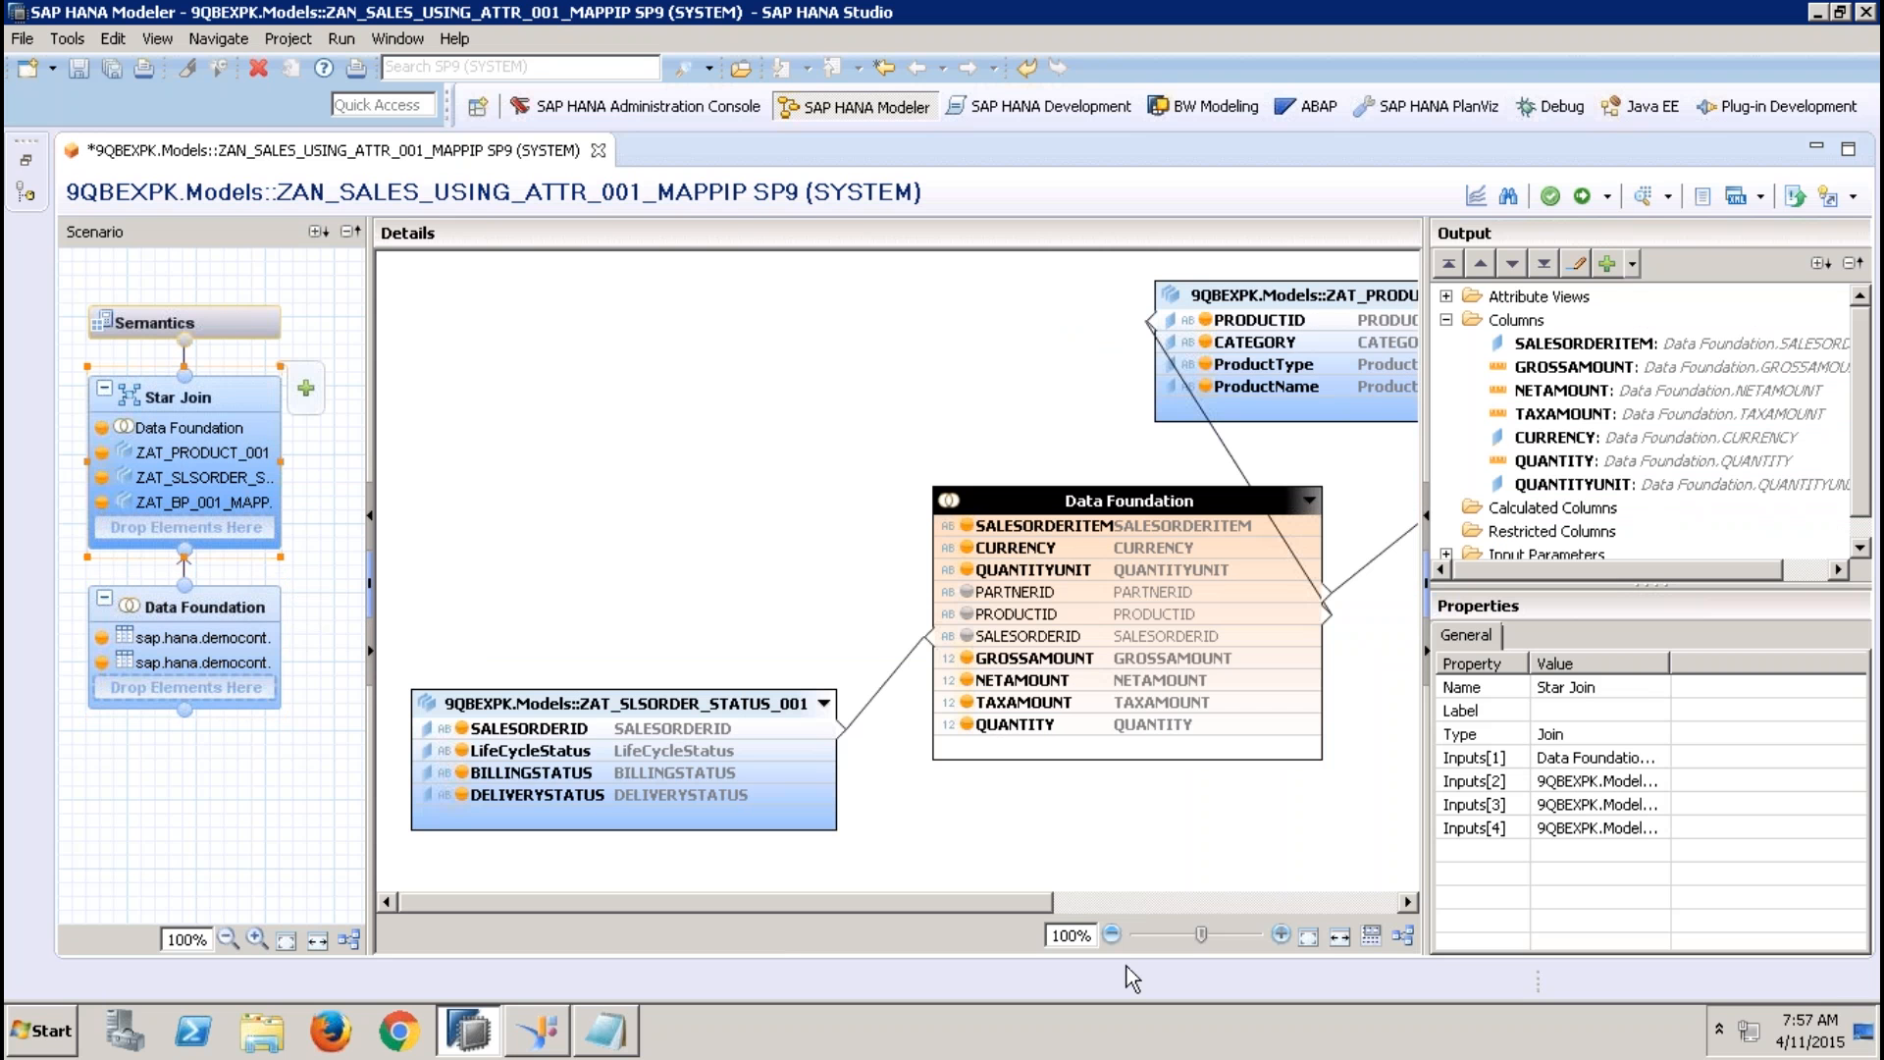
{"action": "left_click", "coordinate": [1402, 937]}
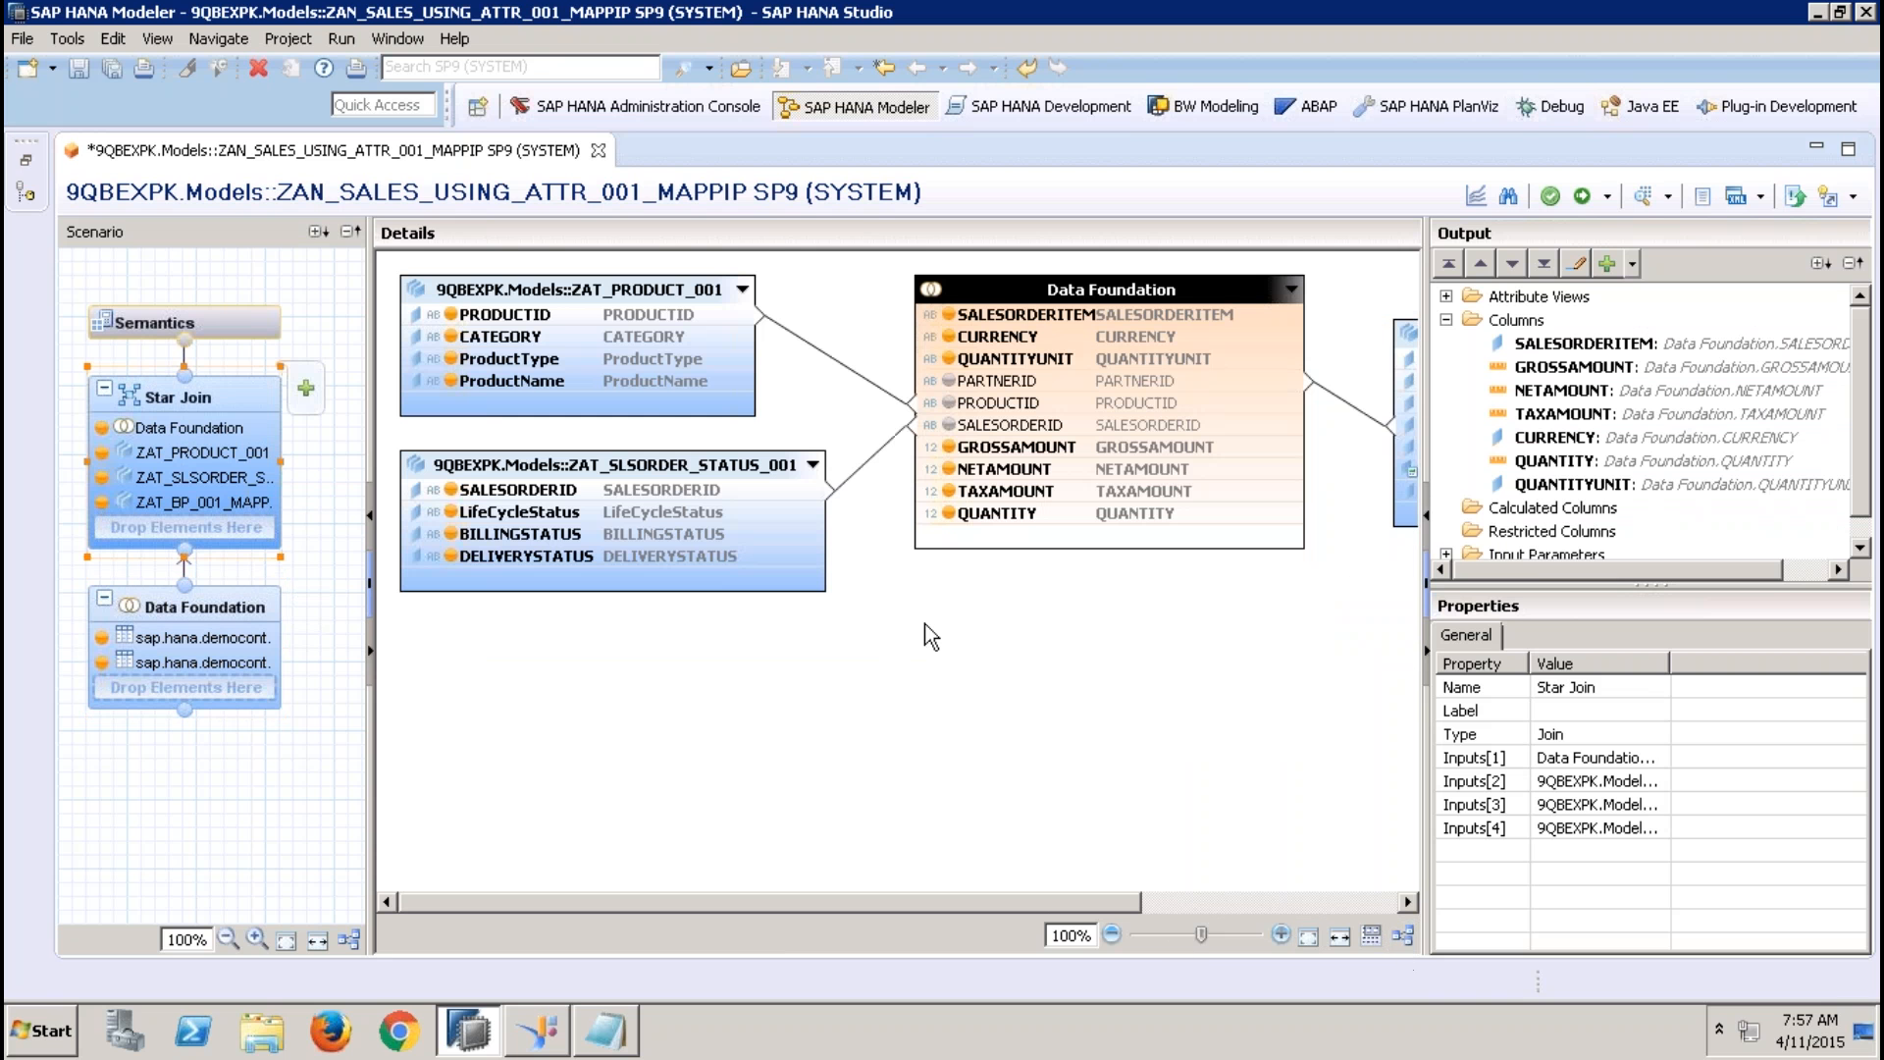
{"action": "left_click", "coordinate": [1257, 905]}
{"action": "mouse_move", "coordinate": [1243, 392]}
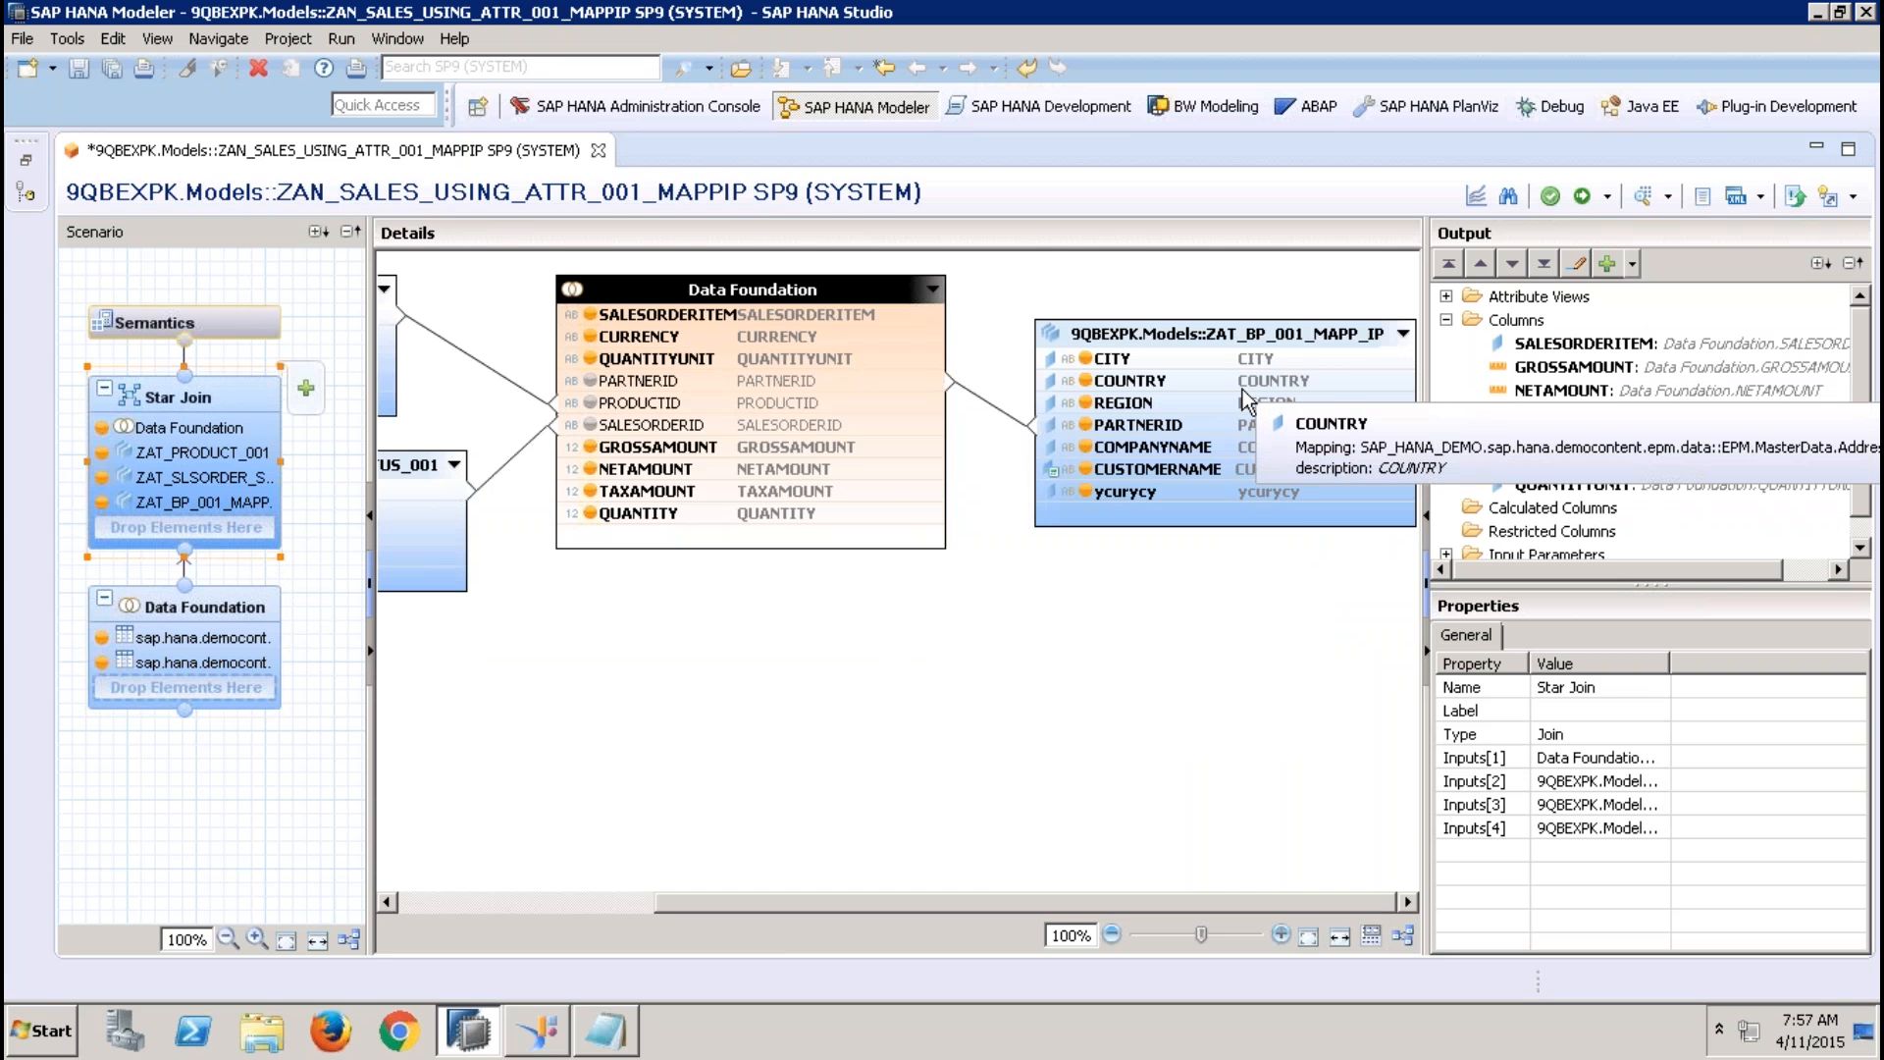
{"action": "left_click", "coordinate": [1211, 335]}
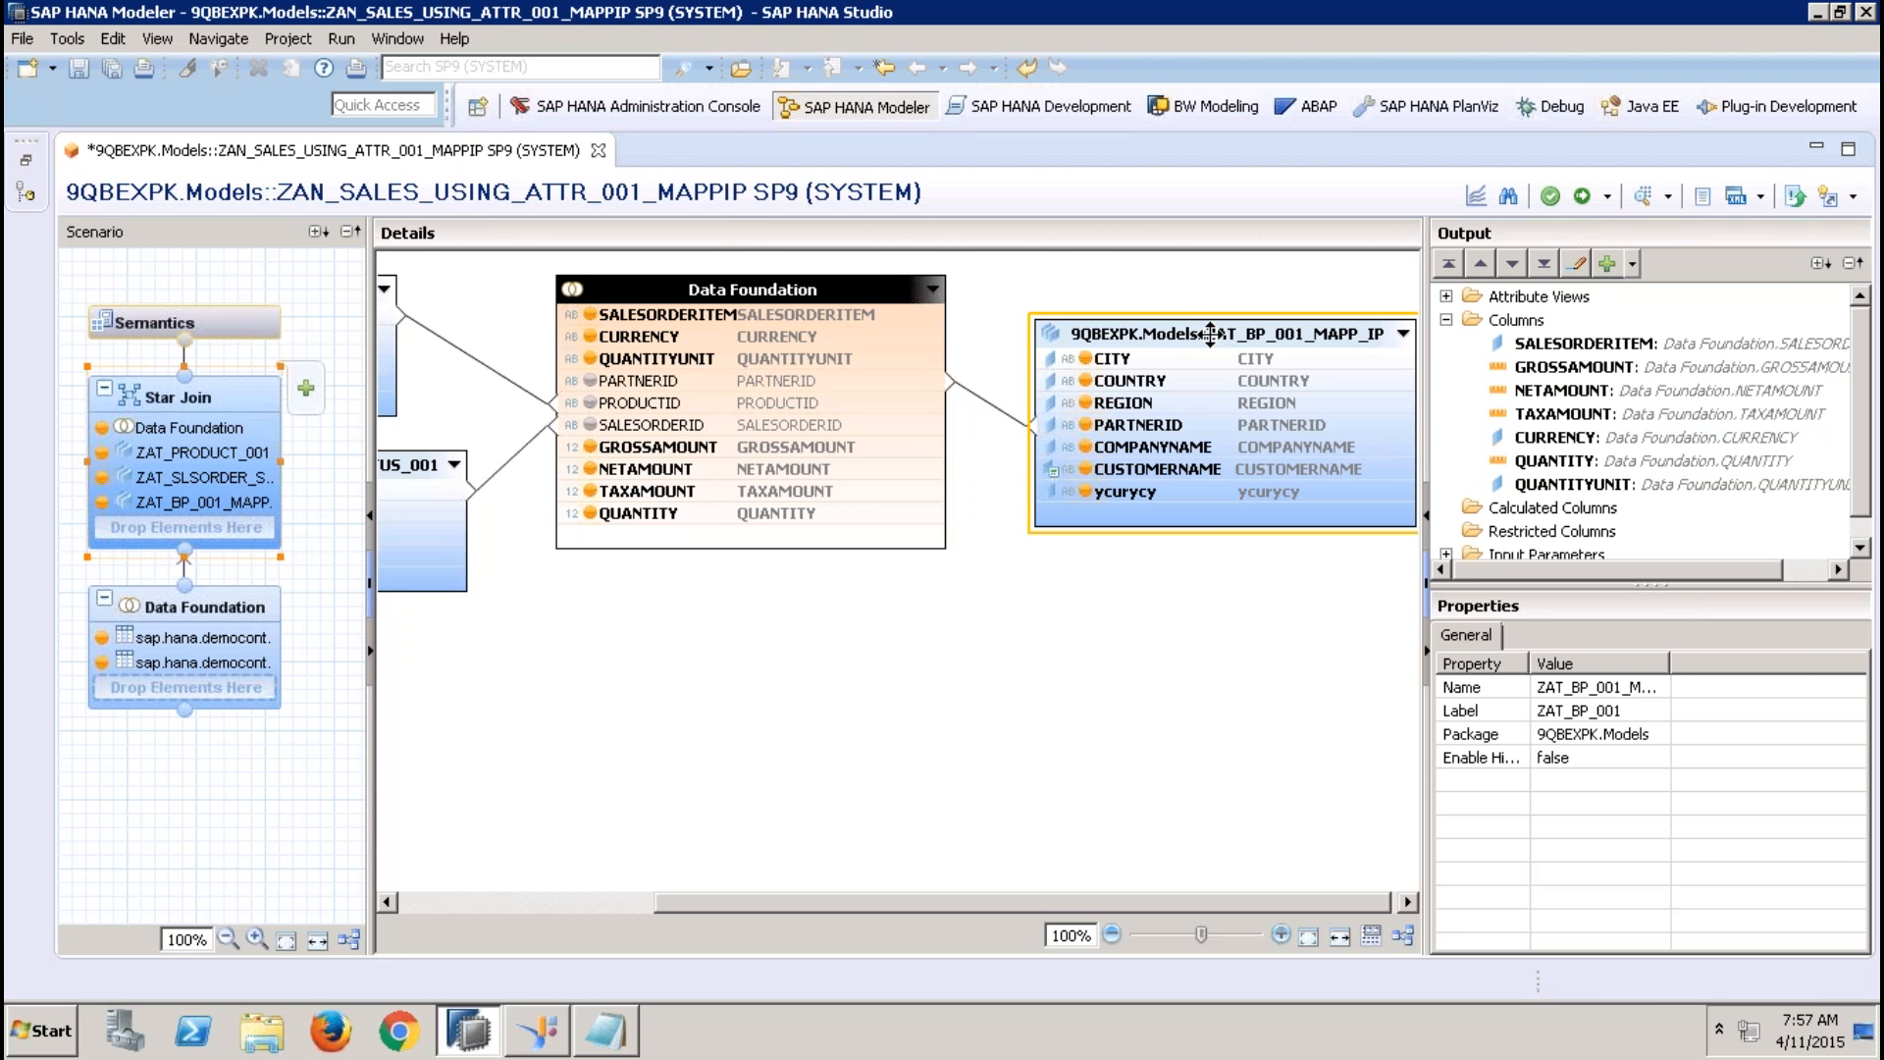
Activate the analytic view with its IP_REGION input parameter and close the view
{"action": "left_click", "coordinate": [241, 316]}
{"action": "left_click", "coordinate": [615, 373]}
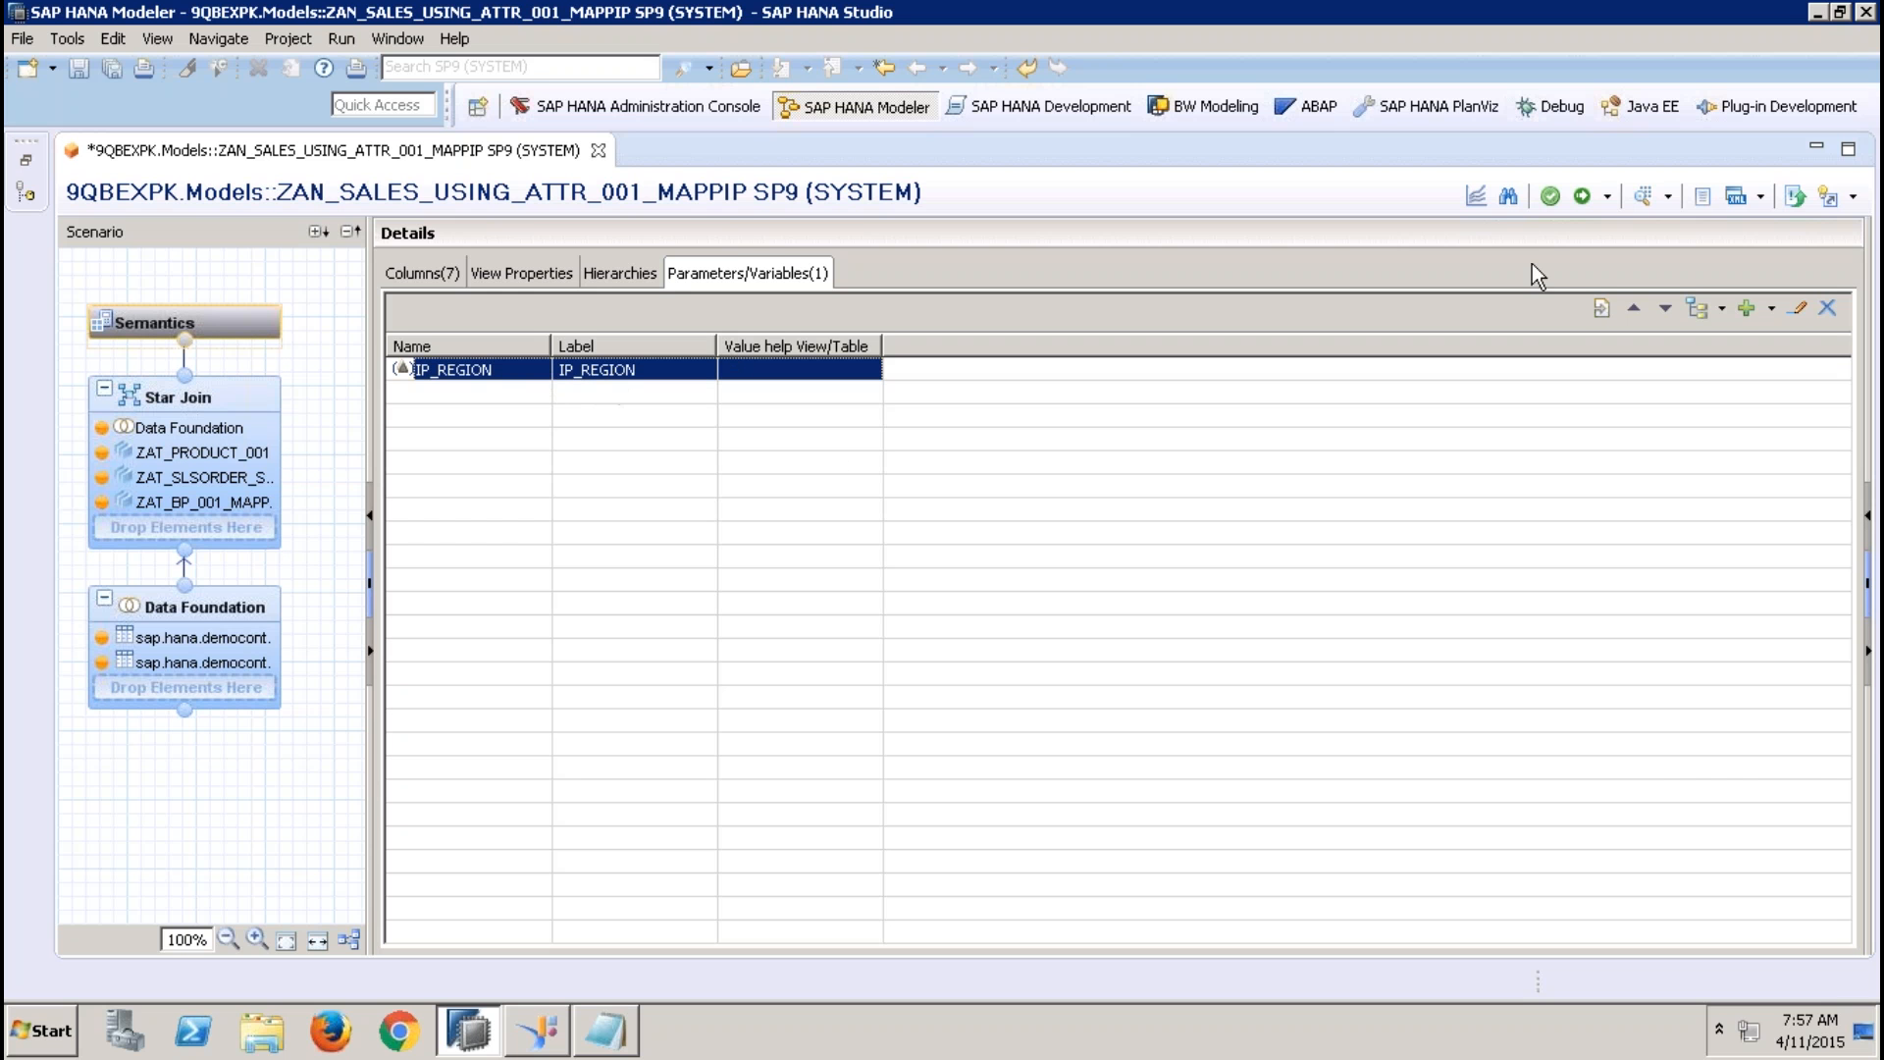
{"action": "left_click", "coordinate": [1582, 195]}
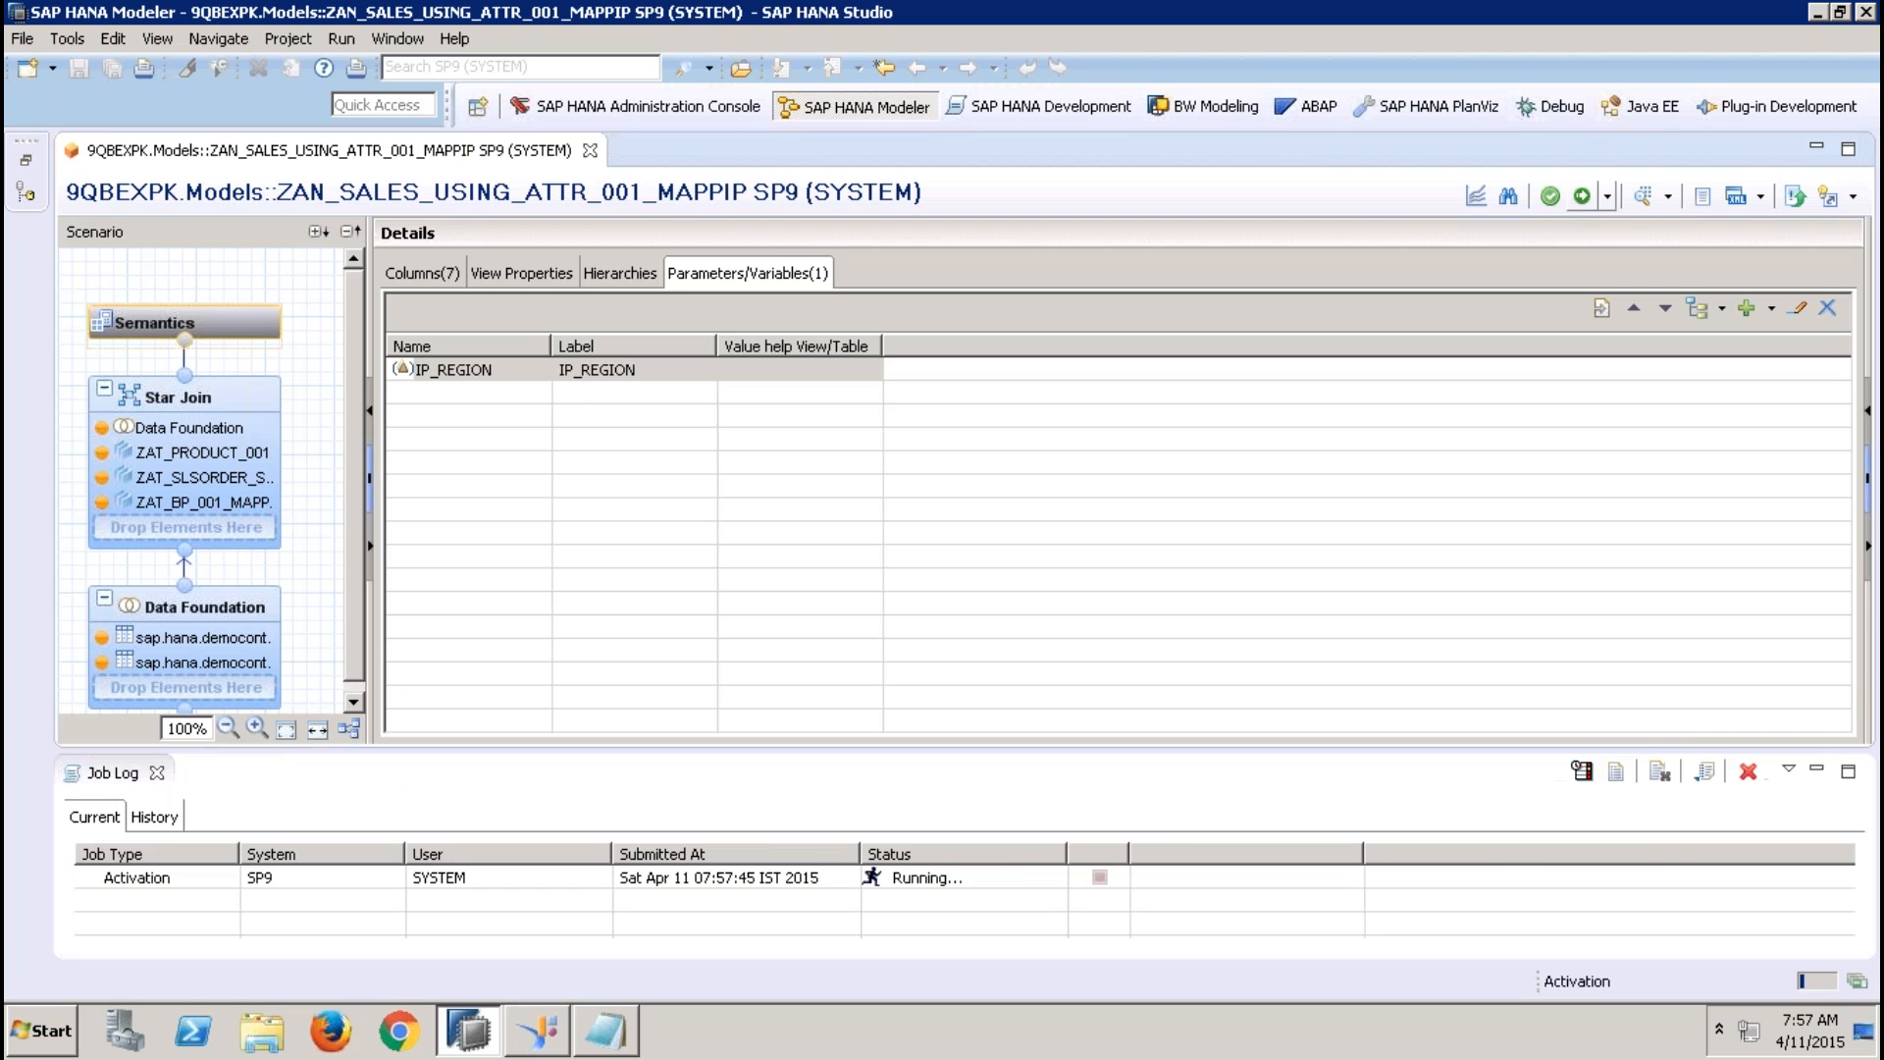
{"action": "left_click", "coordinate": [589, 152]}
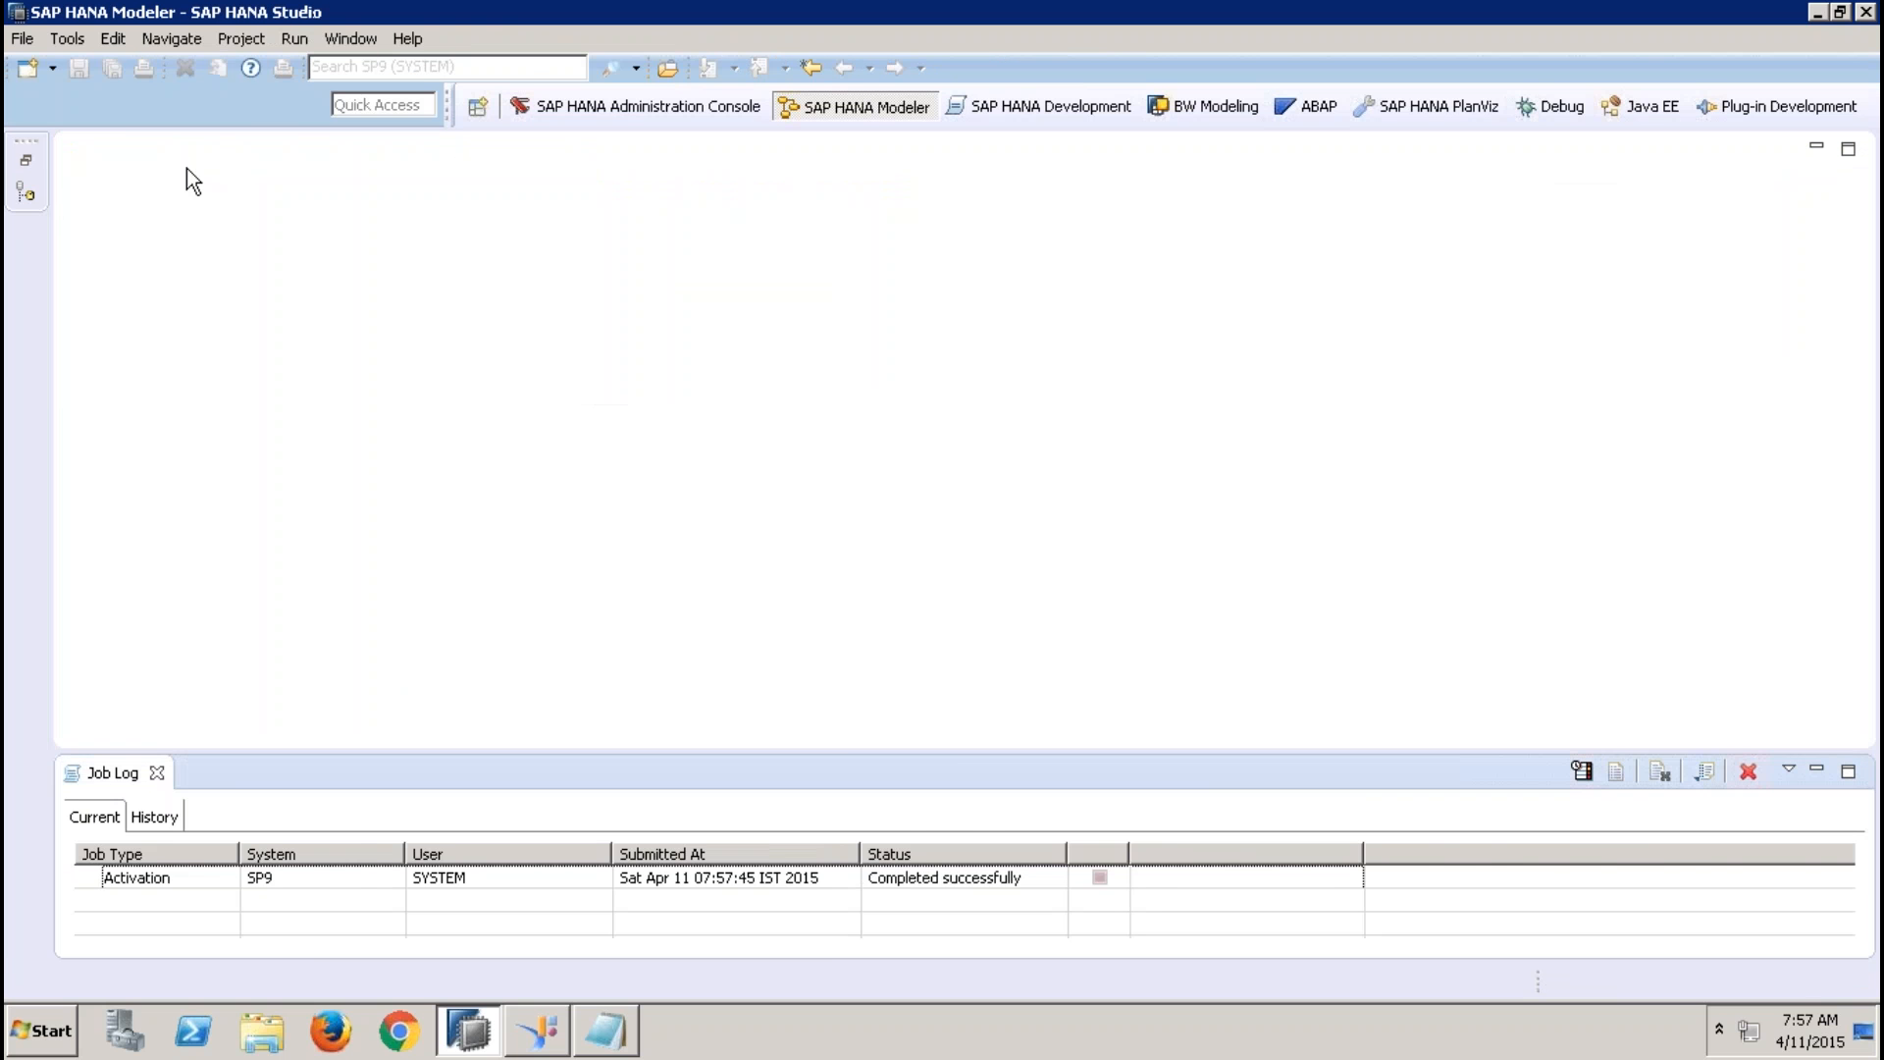
Open the attribute view ZAT_BP_001_MAPP_IP and display its data foundation
{"action": "left_click", "coordinate": [28, 165]}
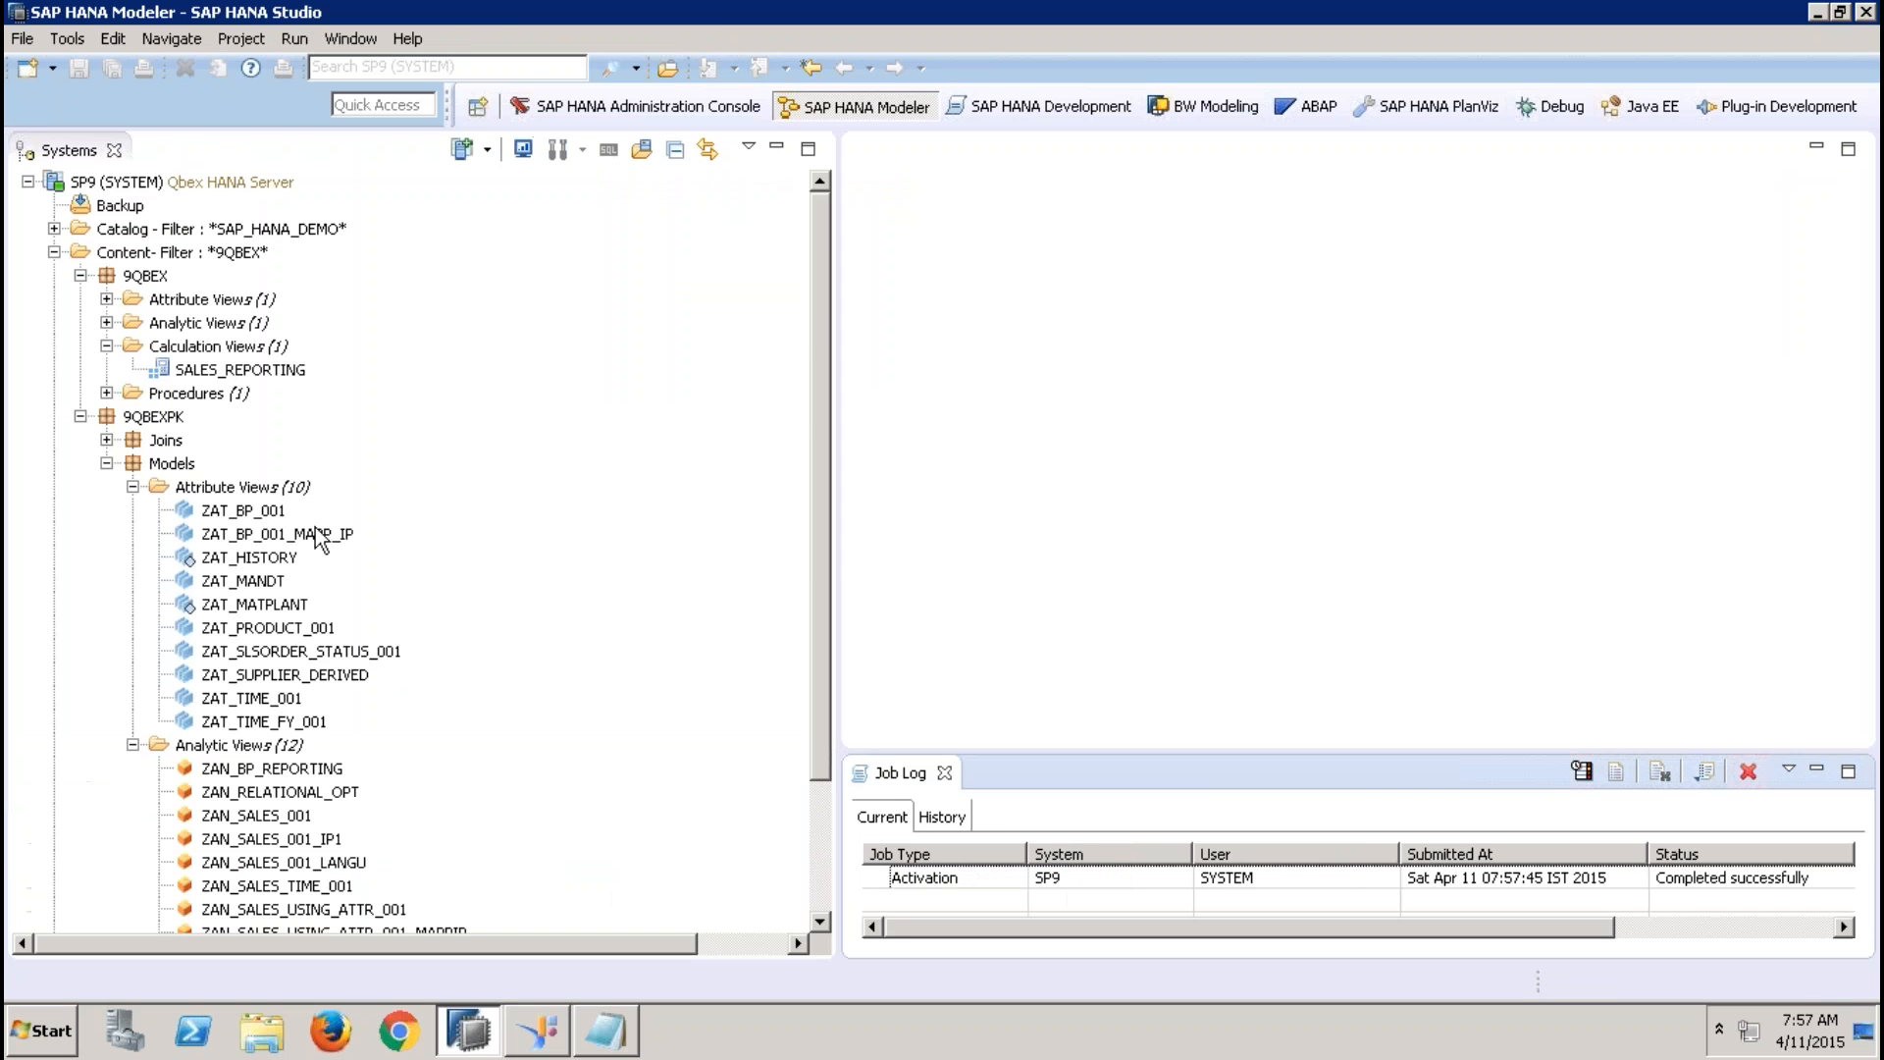
{"action": "double_click", "coordinate": [317, 532]}
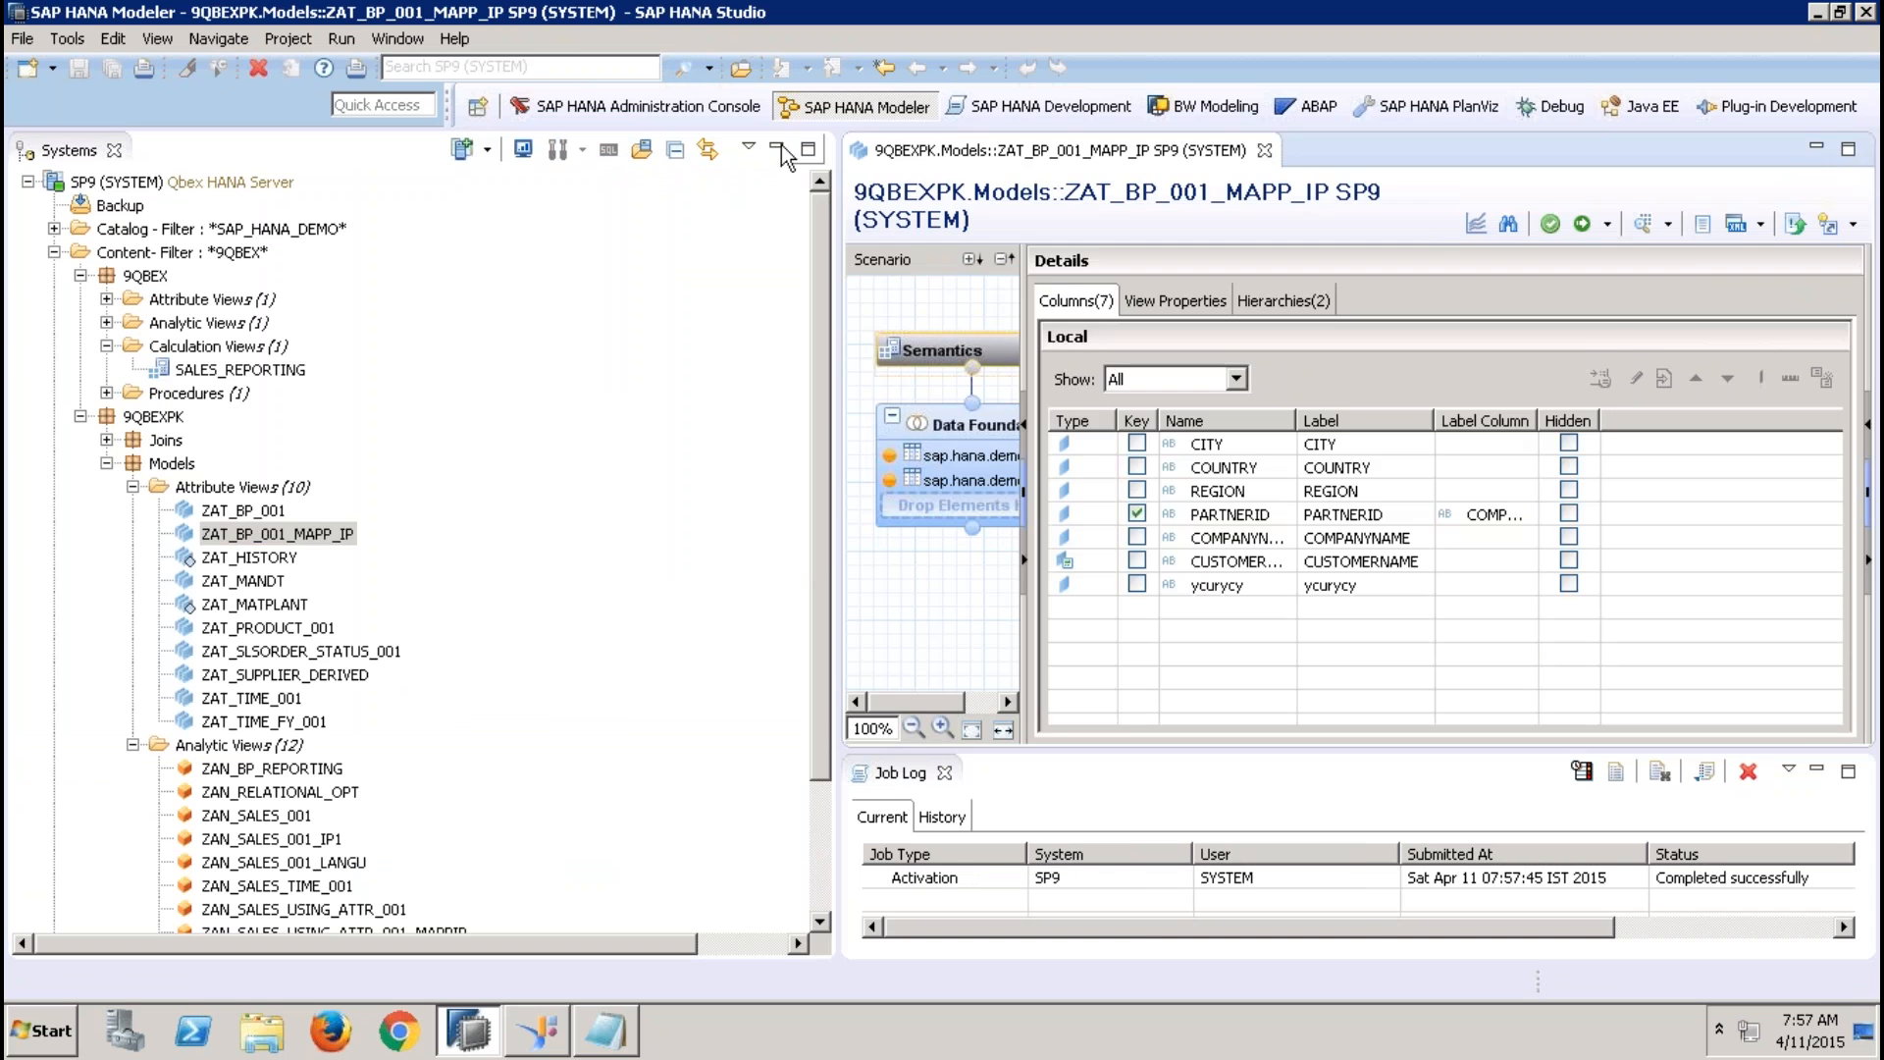
{"action": "left_click", "coordinate": [777, 149]}
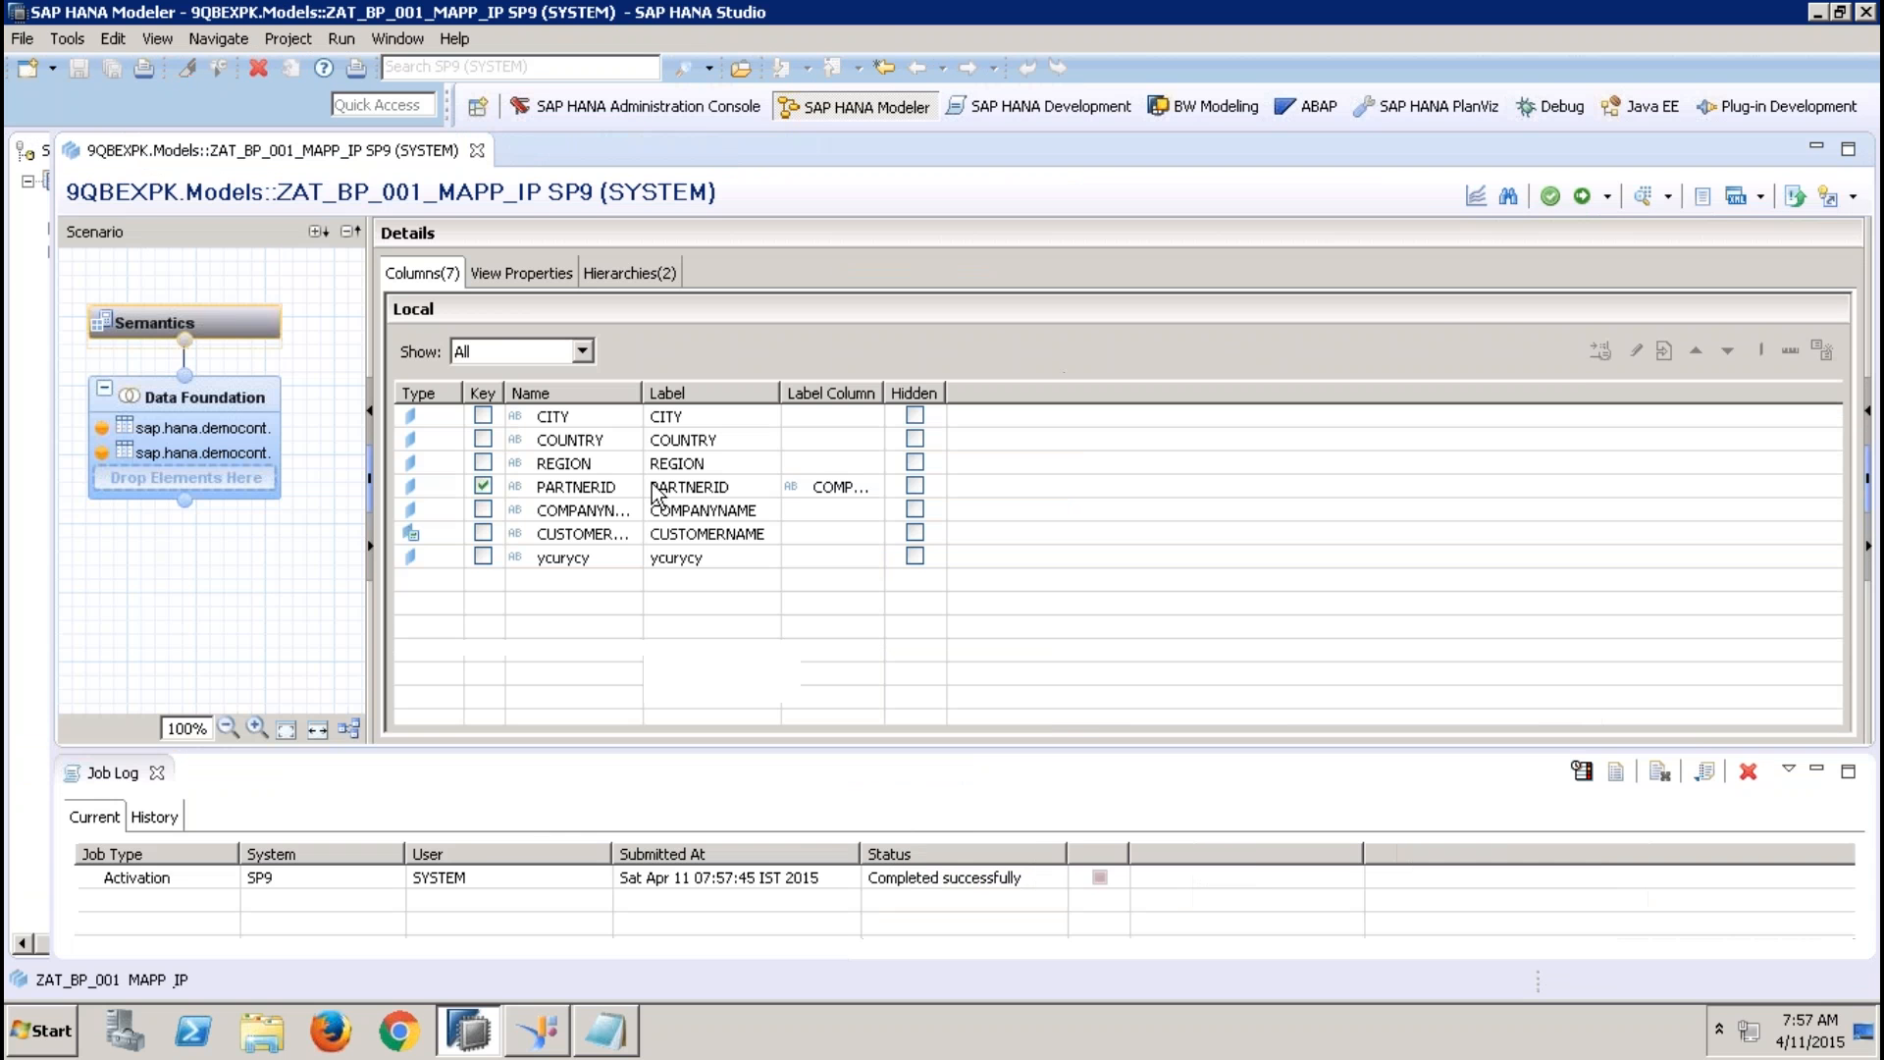
{"action": "left_click", "coordinate": [220, 398]}
Apply a filter to the REGION column of the Addresses table with operator Equal and value $$IP_REGION$$
{"action": "left_click", "coordinate": [587, 467]}
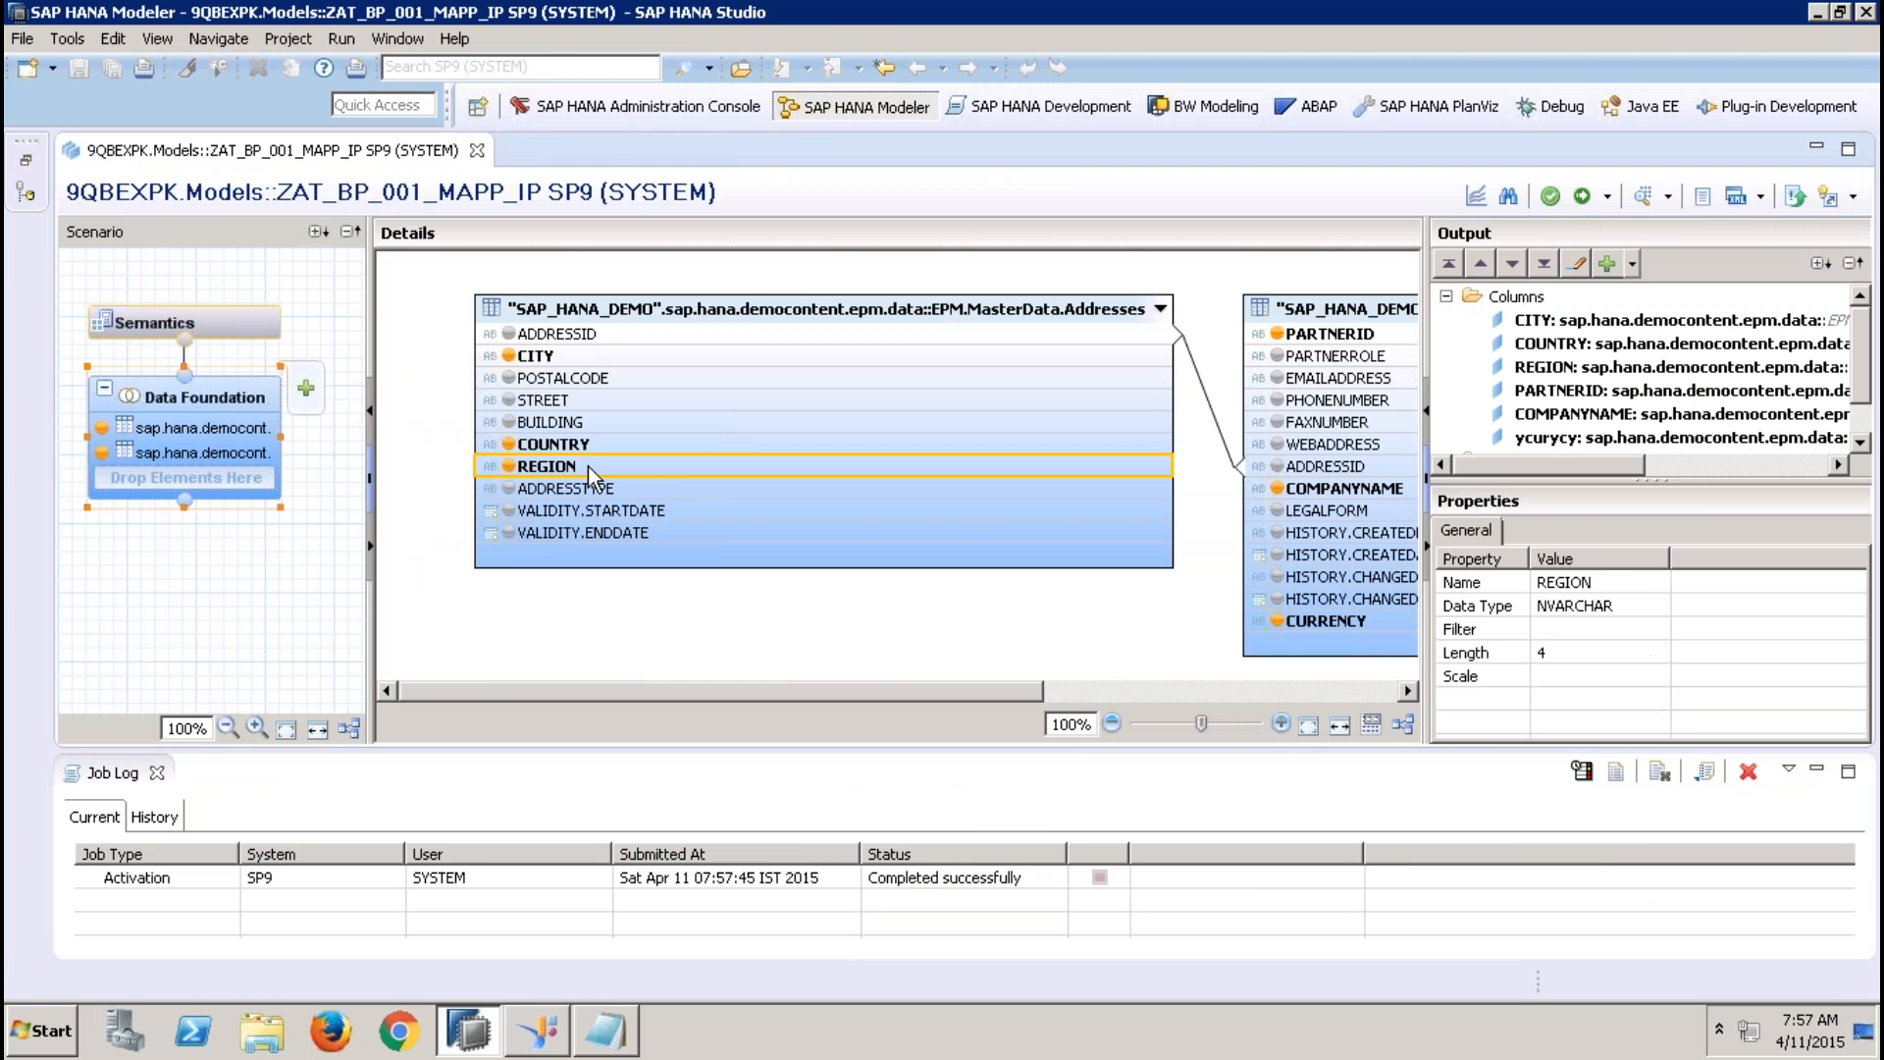
{"action": "right_click", "coordinate": [587, 467]}
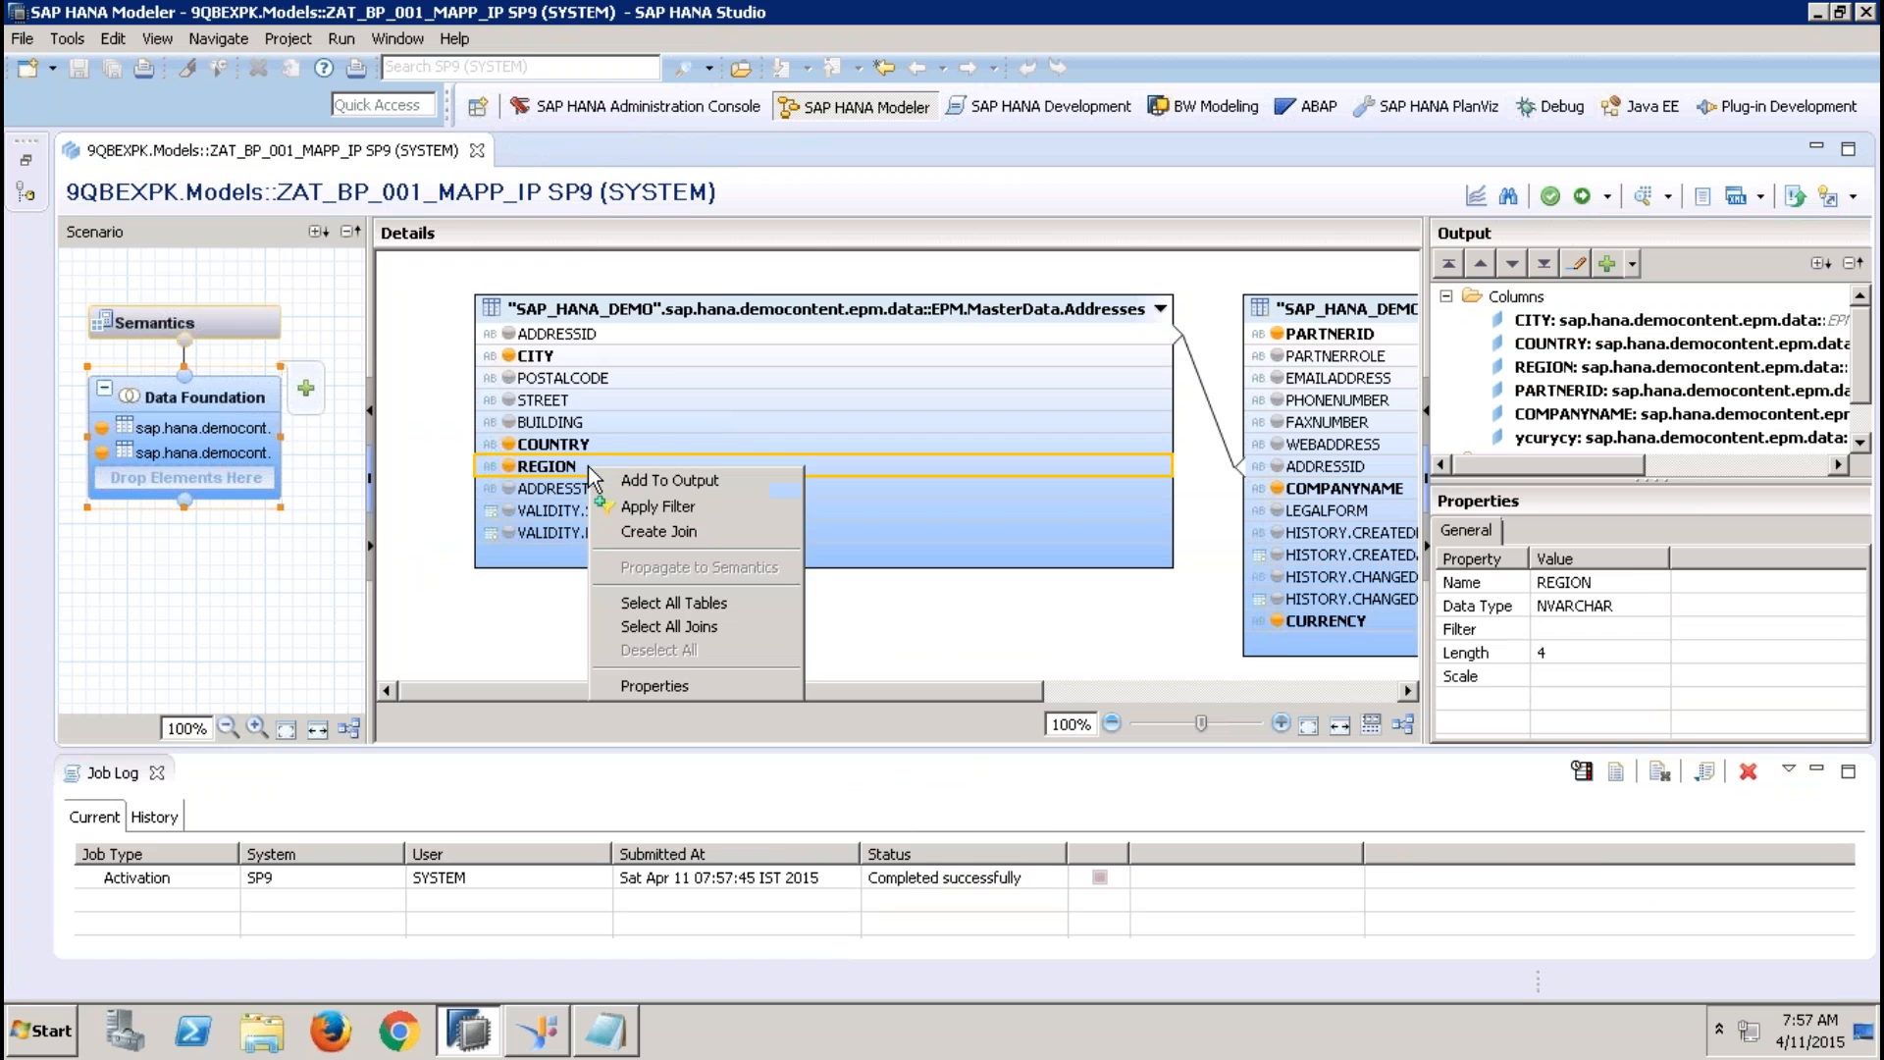
{"action": "left_click", "coordinate": [661, 506]}
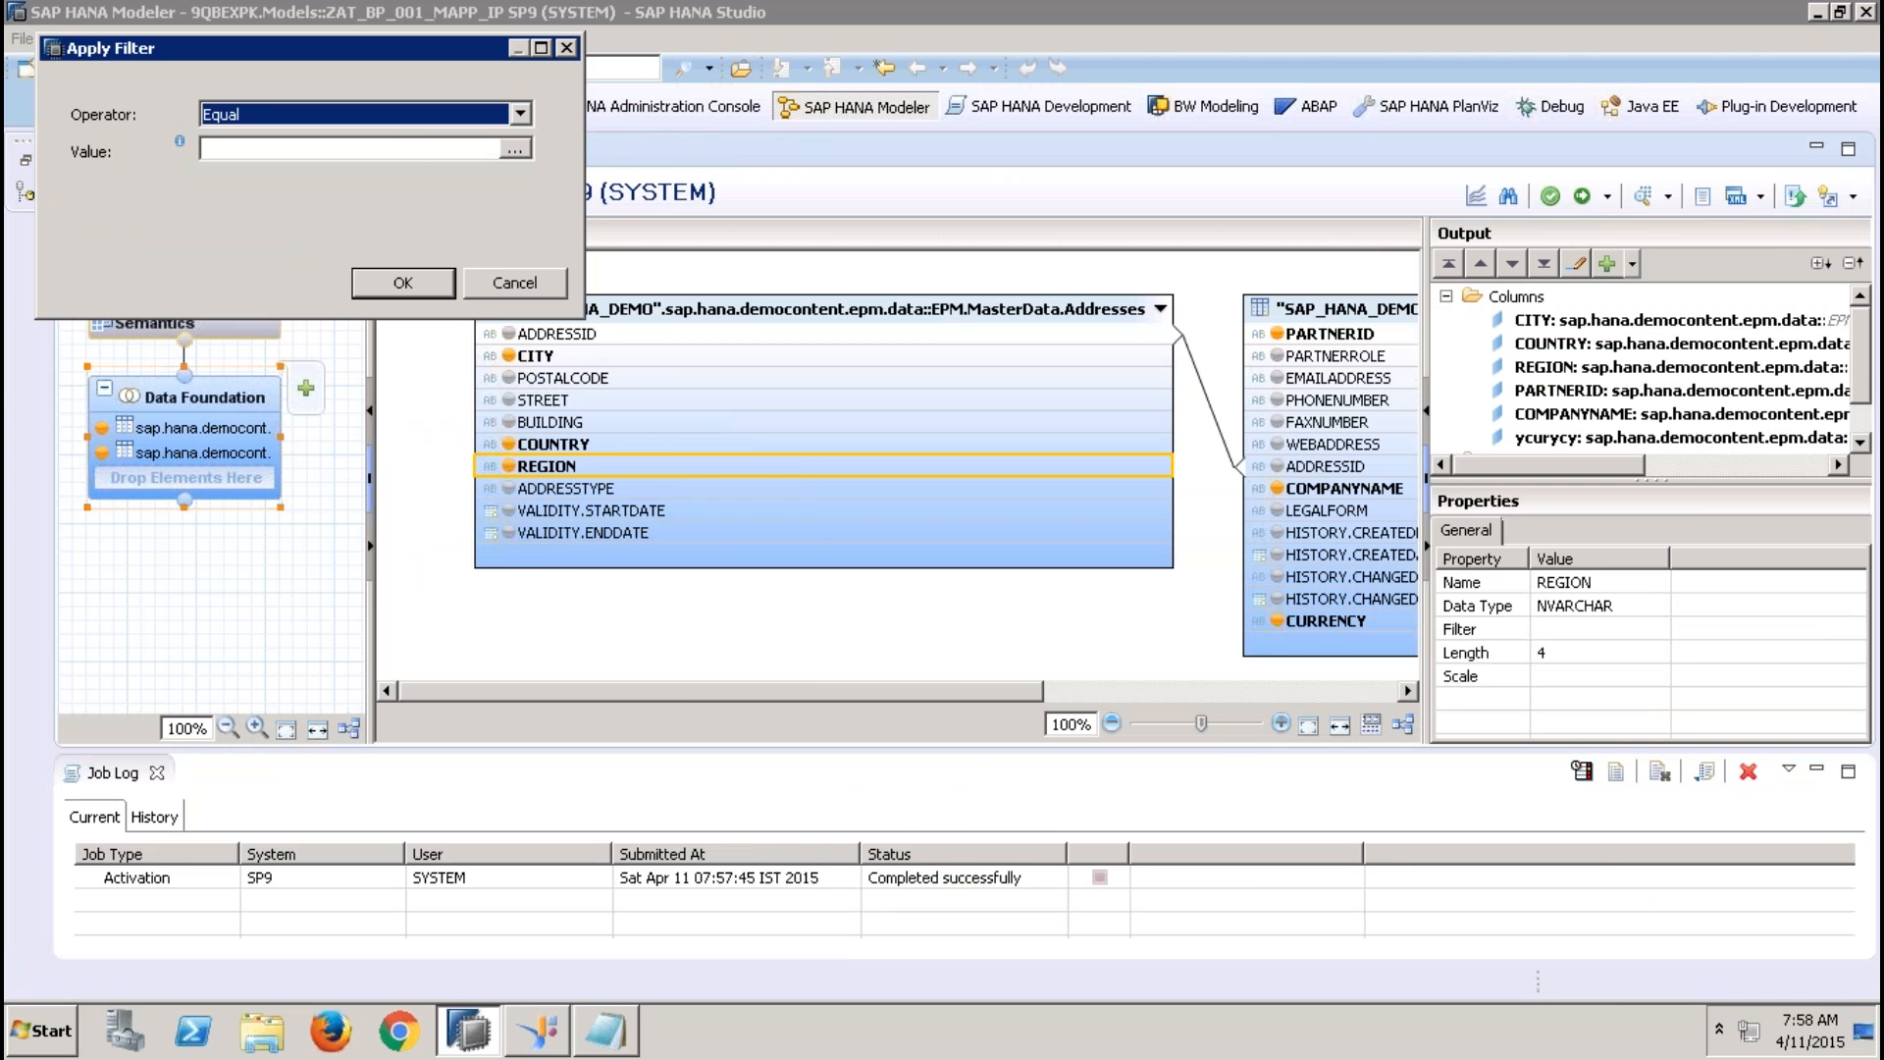
{"action": "left_click", "coordinate": [397, 148]}
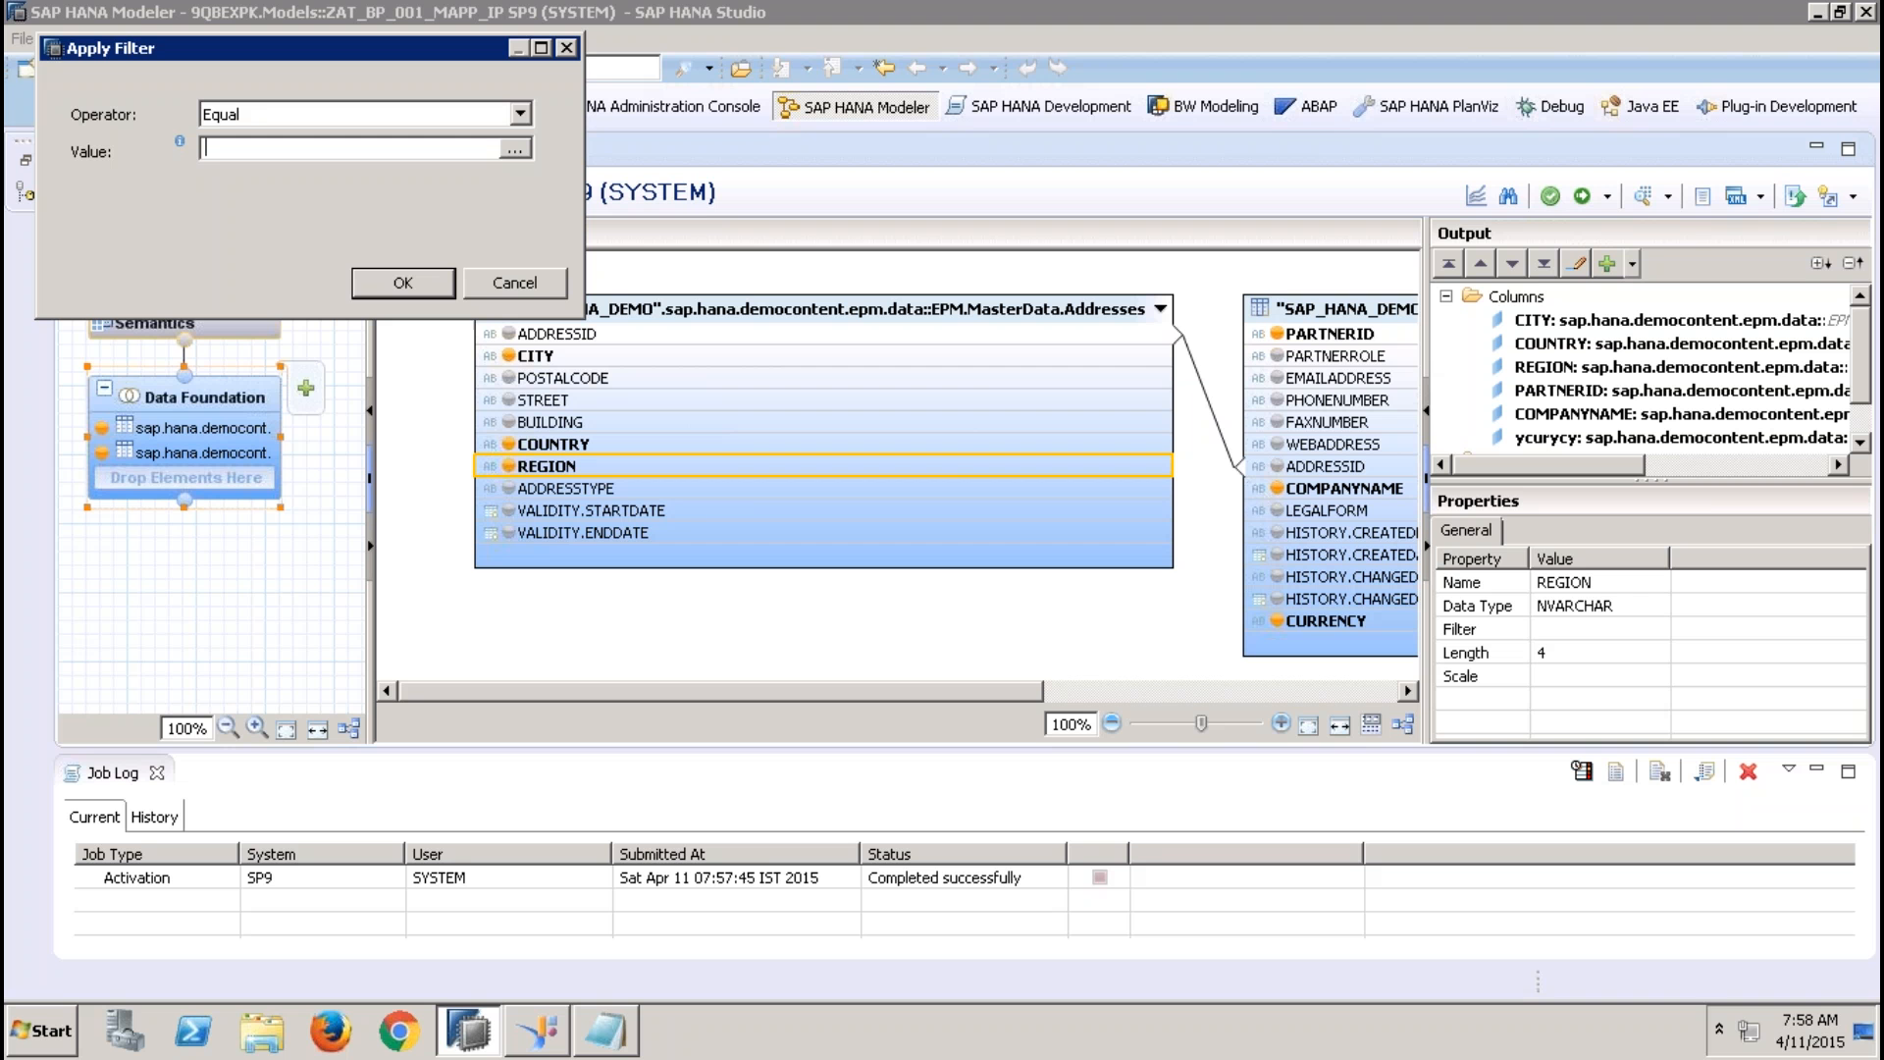
{"action": "type", "text": "$$IP_REGION$$"}
{"action": "left_click", "coordinate": [402, 281]}
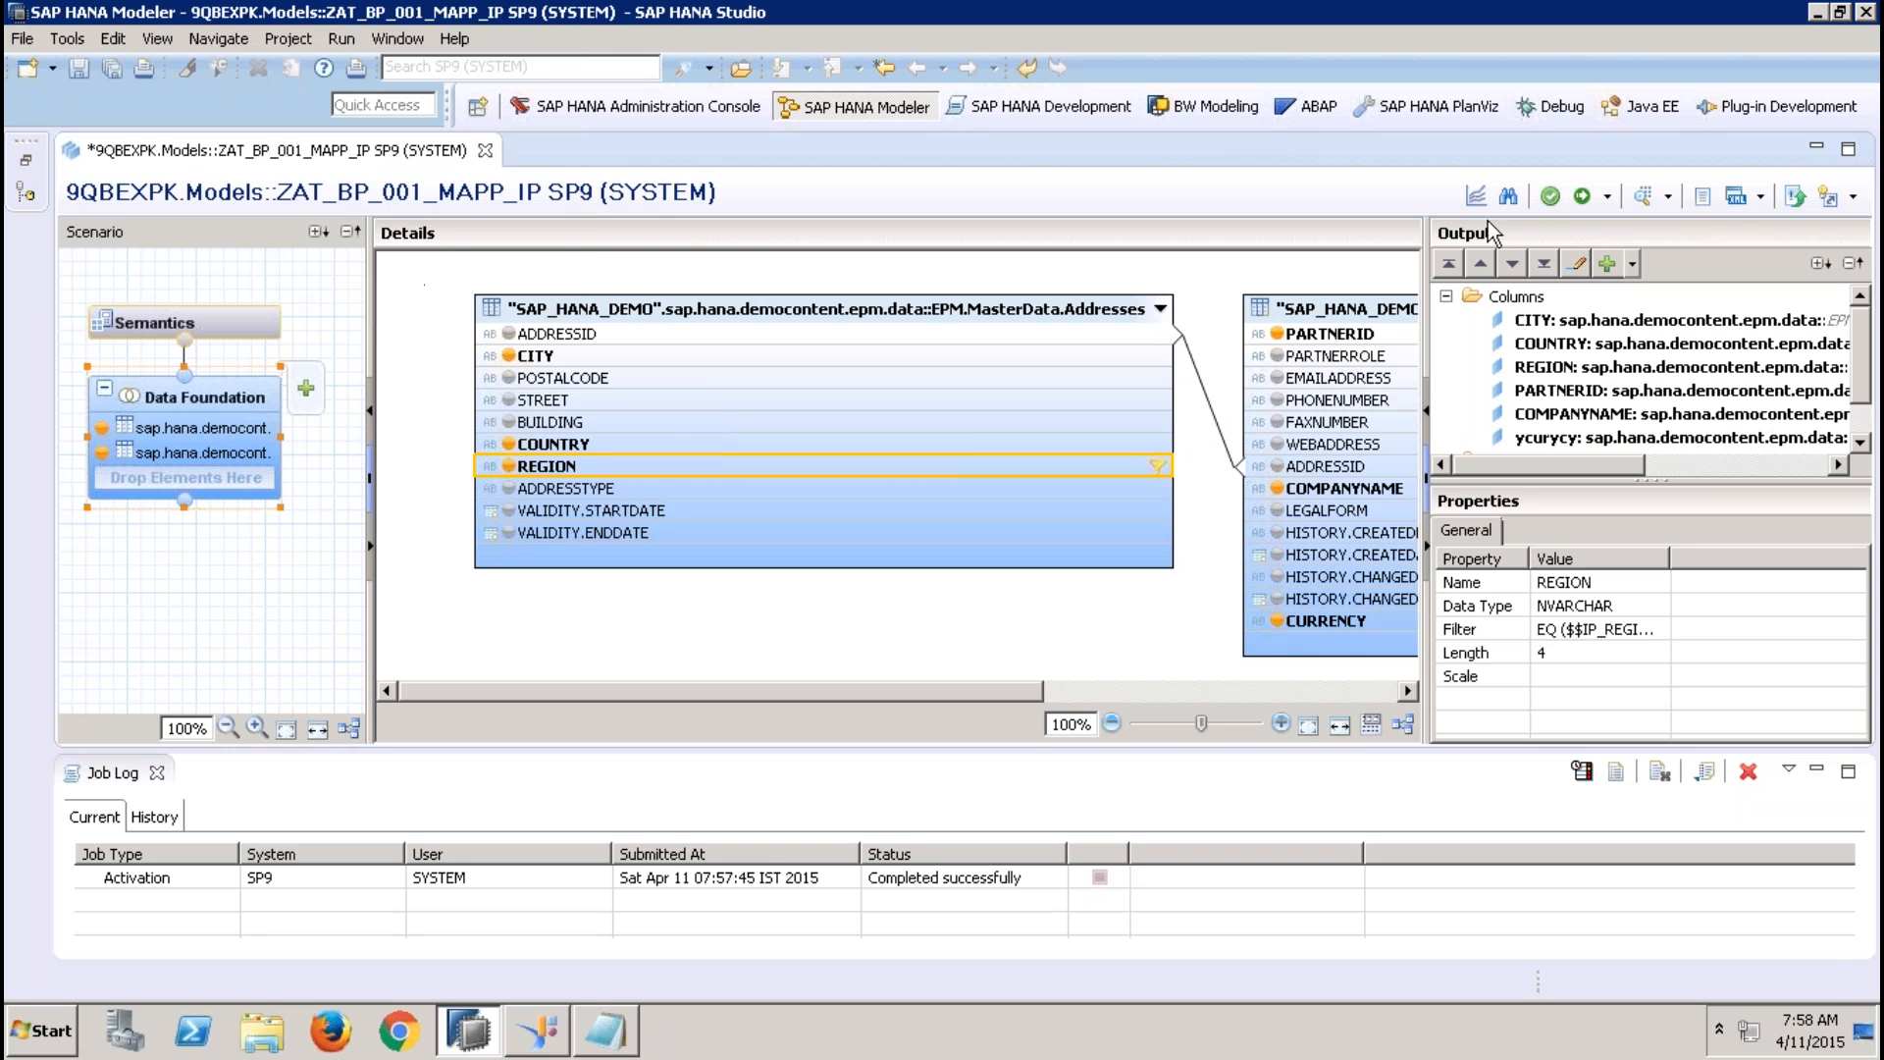
Activate the attribute view with its REGION filter, and close the view and the job log
{"action": "left_click", "coordinate": [1583, 199]}
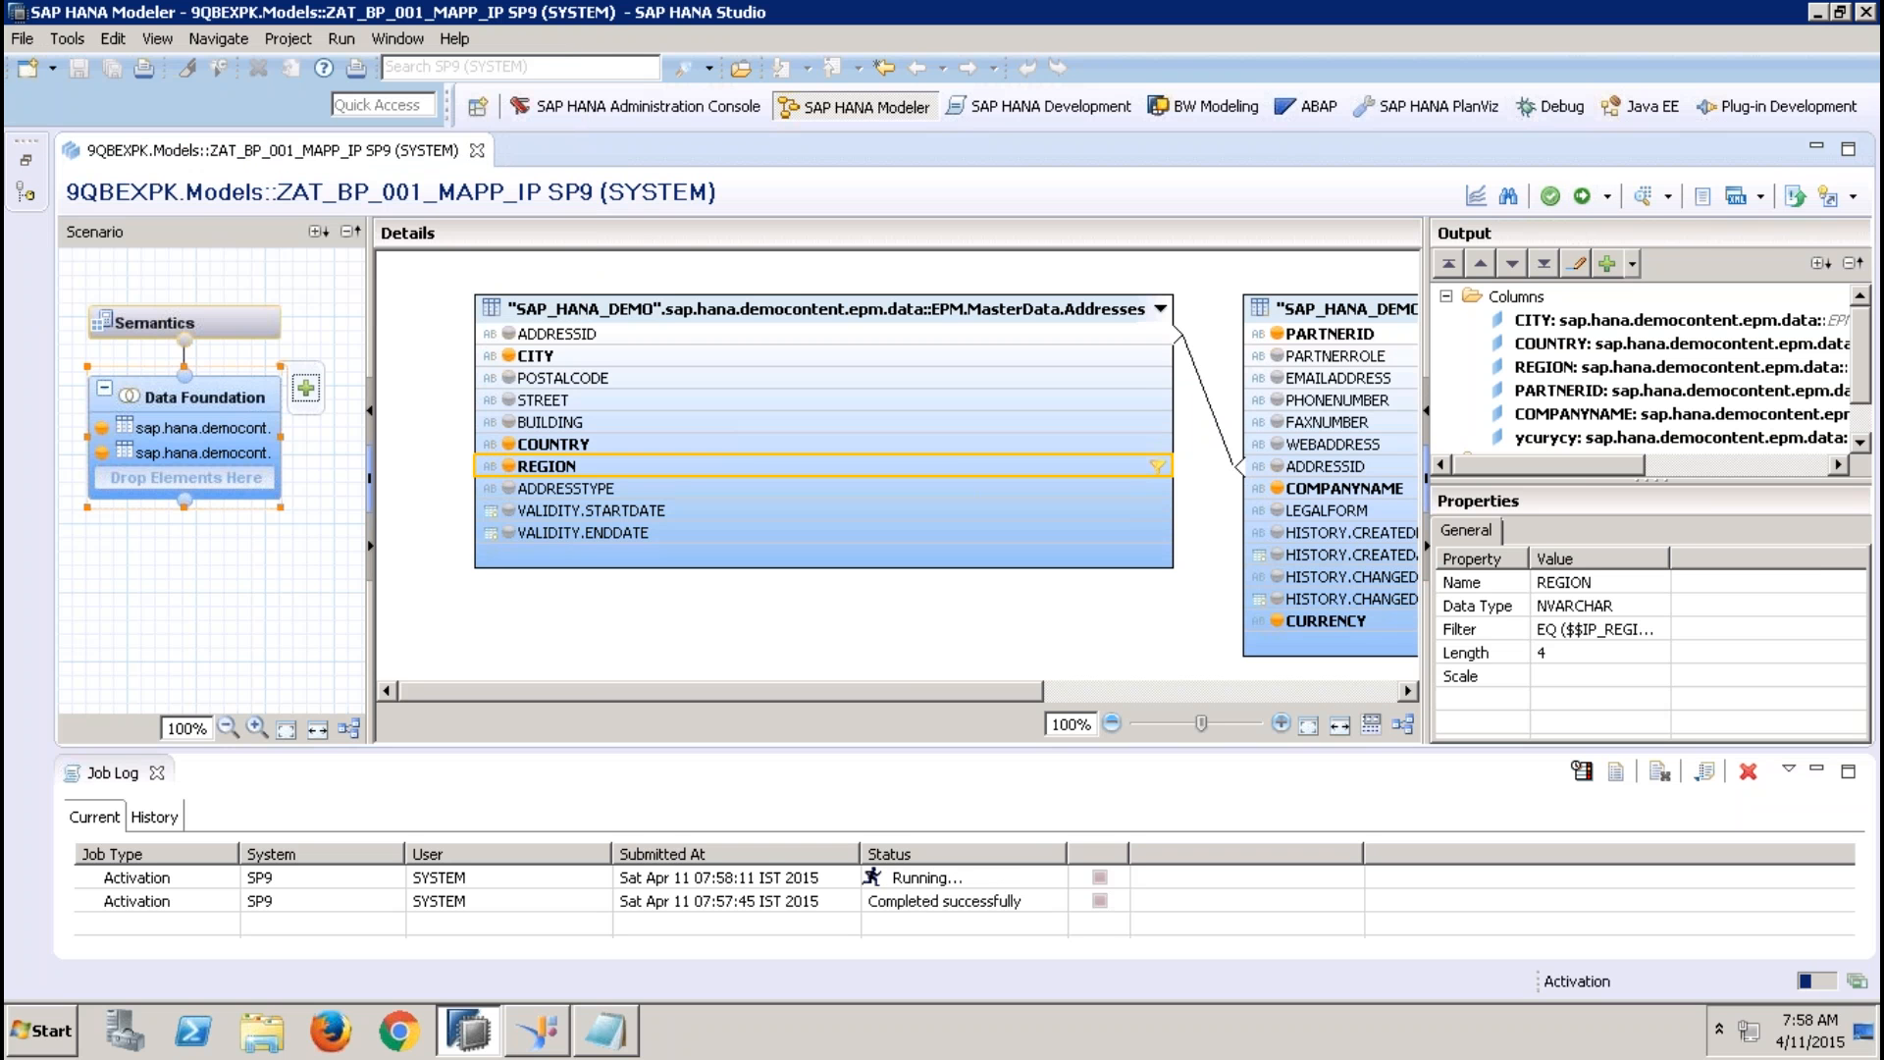
{"action": "left_click", "coordinate": [477, 152]}
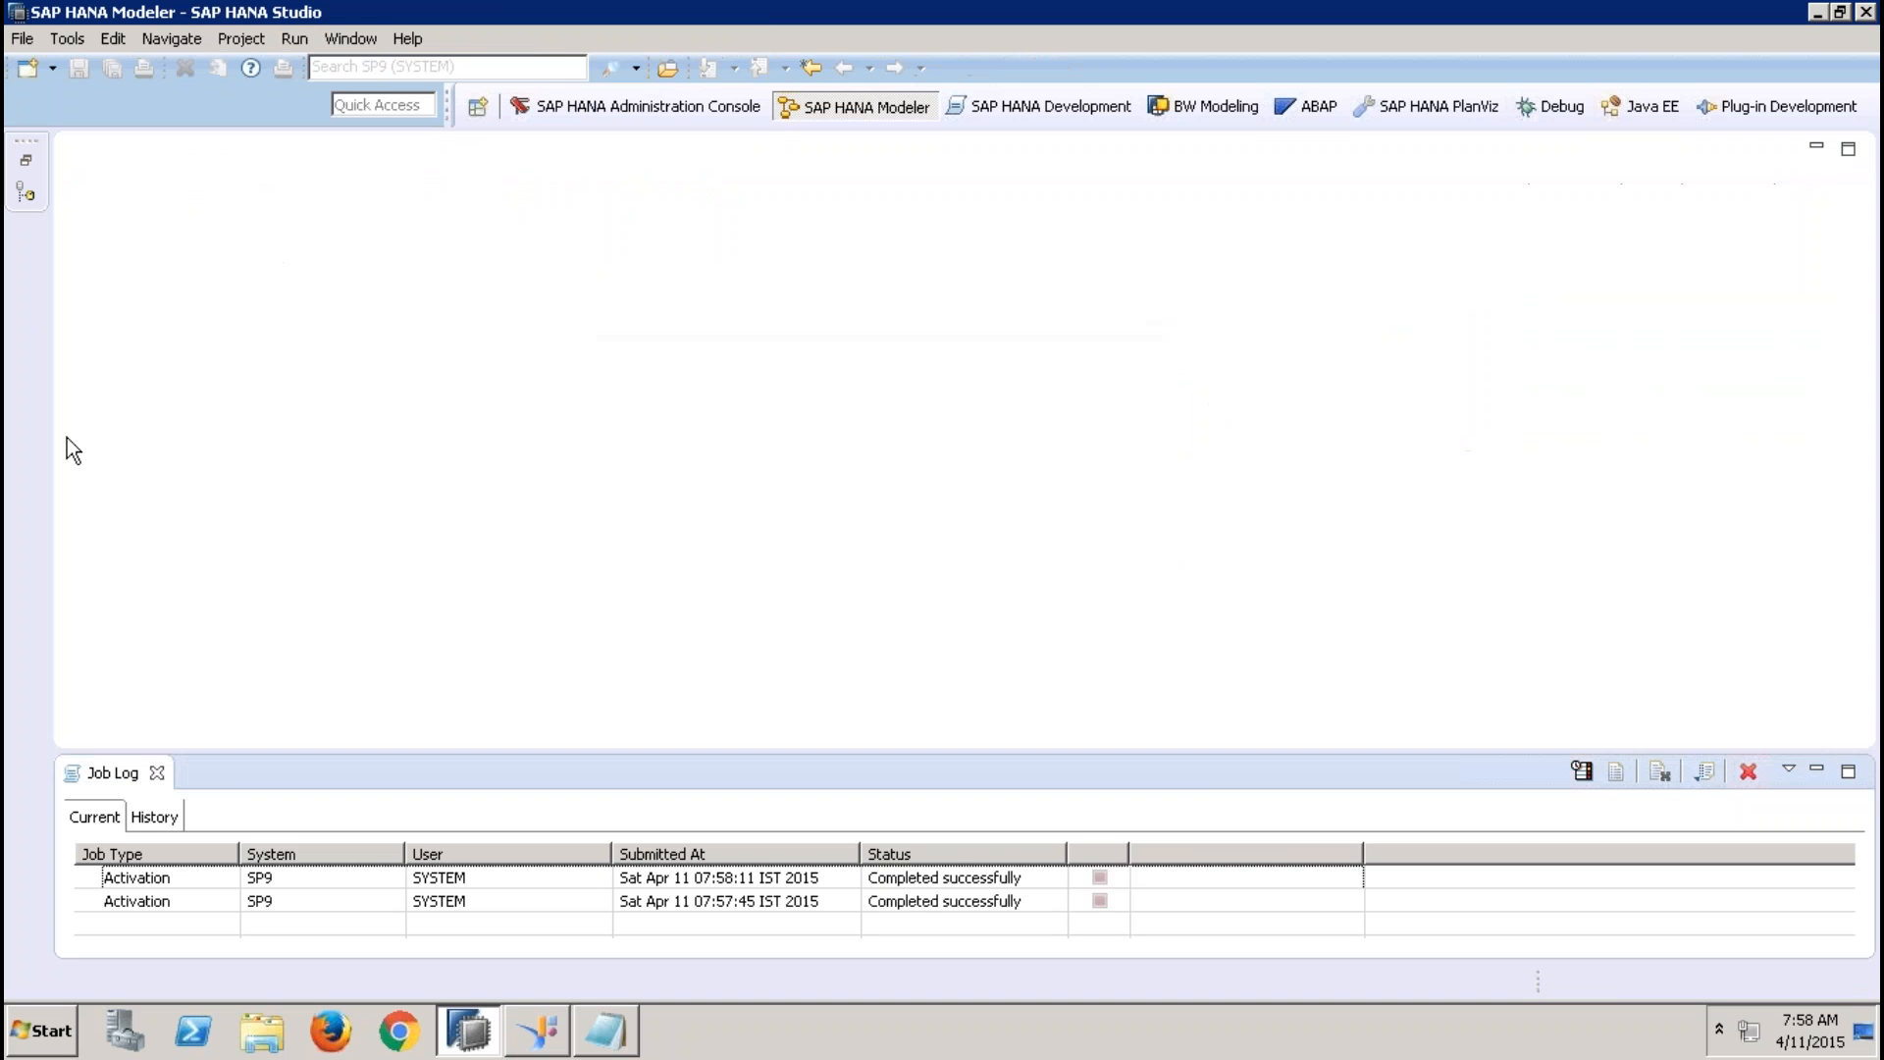
{"action": "left_click", "coordinate": [158, 773]}
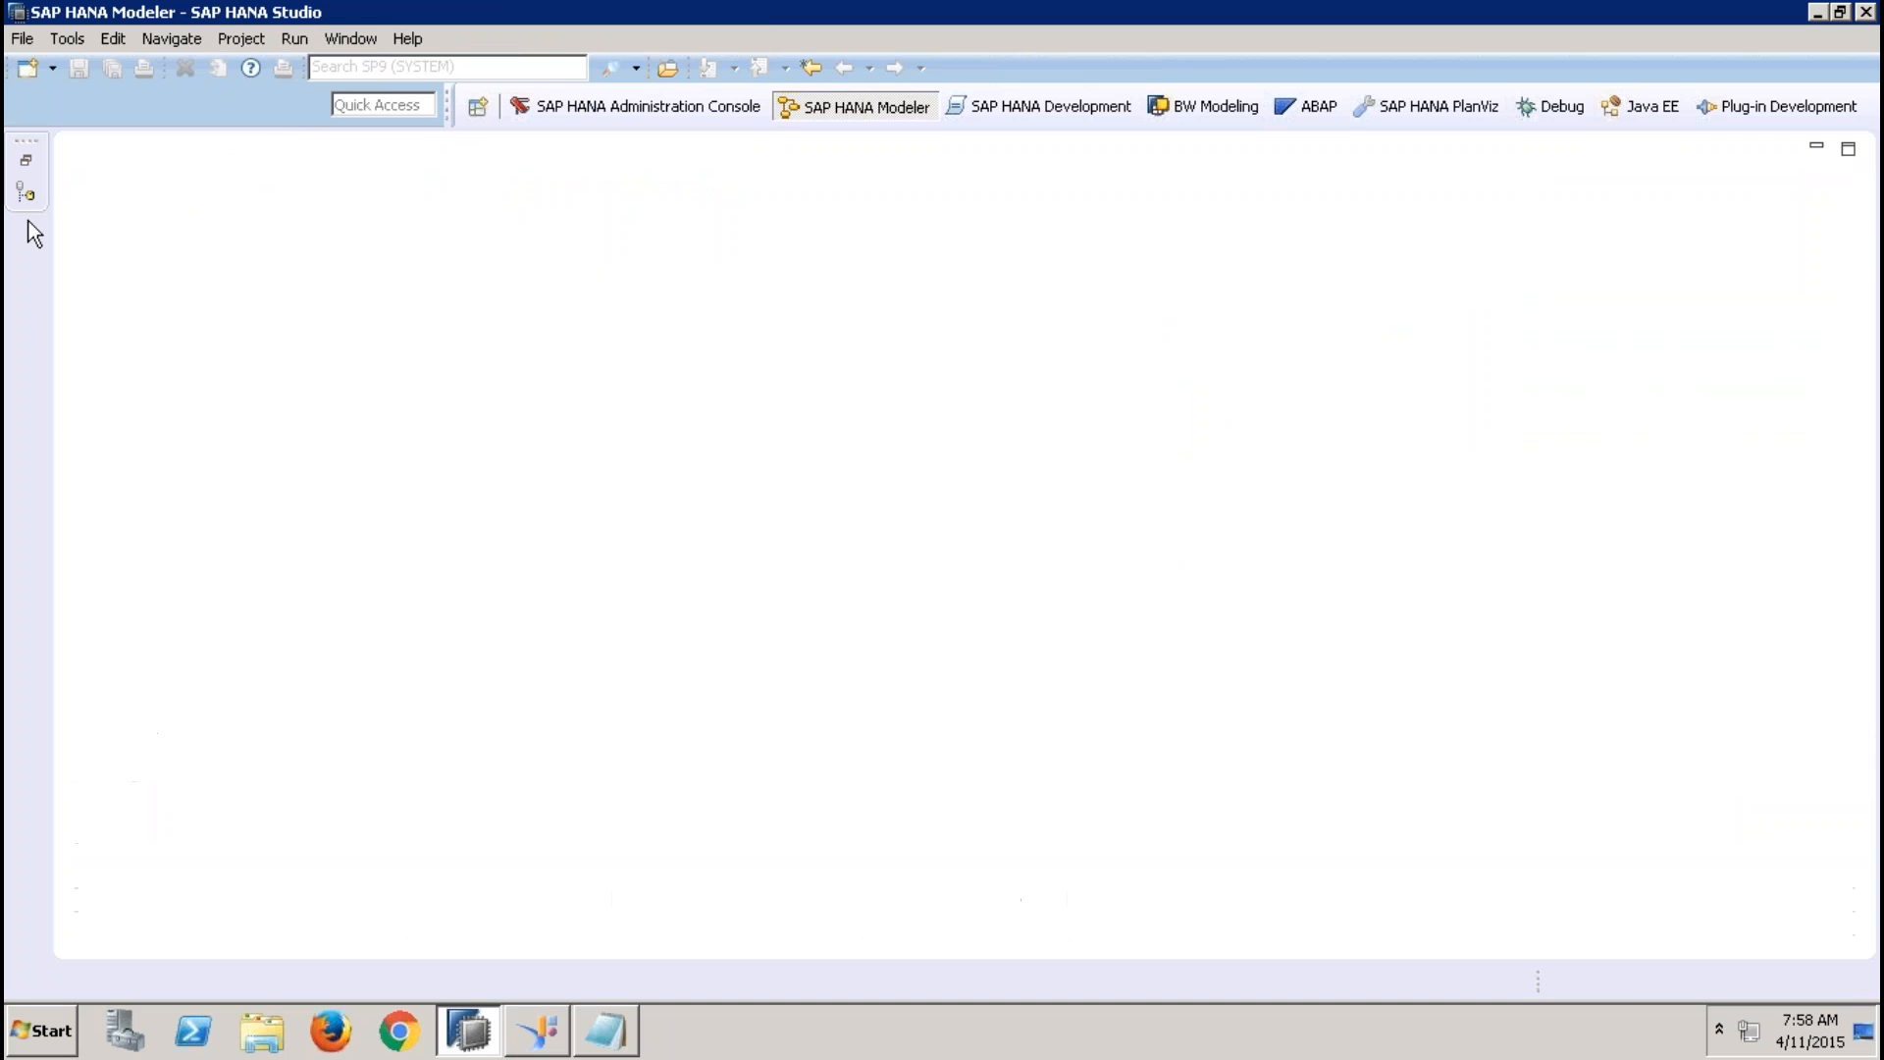
Open the analytic view ZAN_SALES_USING_ATTR_001_MAPPIP and check its IP_REGION input parameter
{"action": "left_click", "coordinate": [33, 167]}
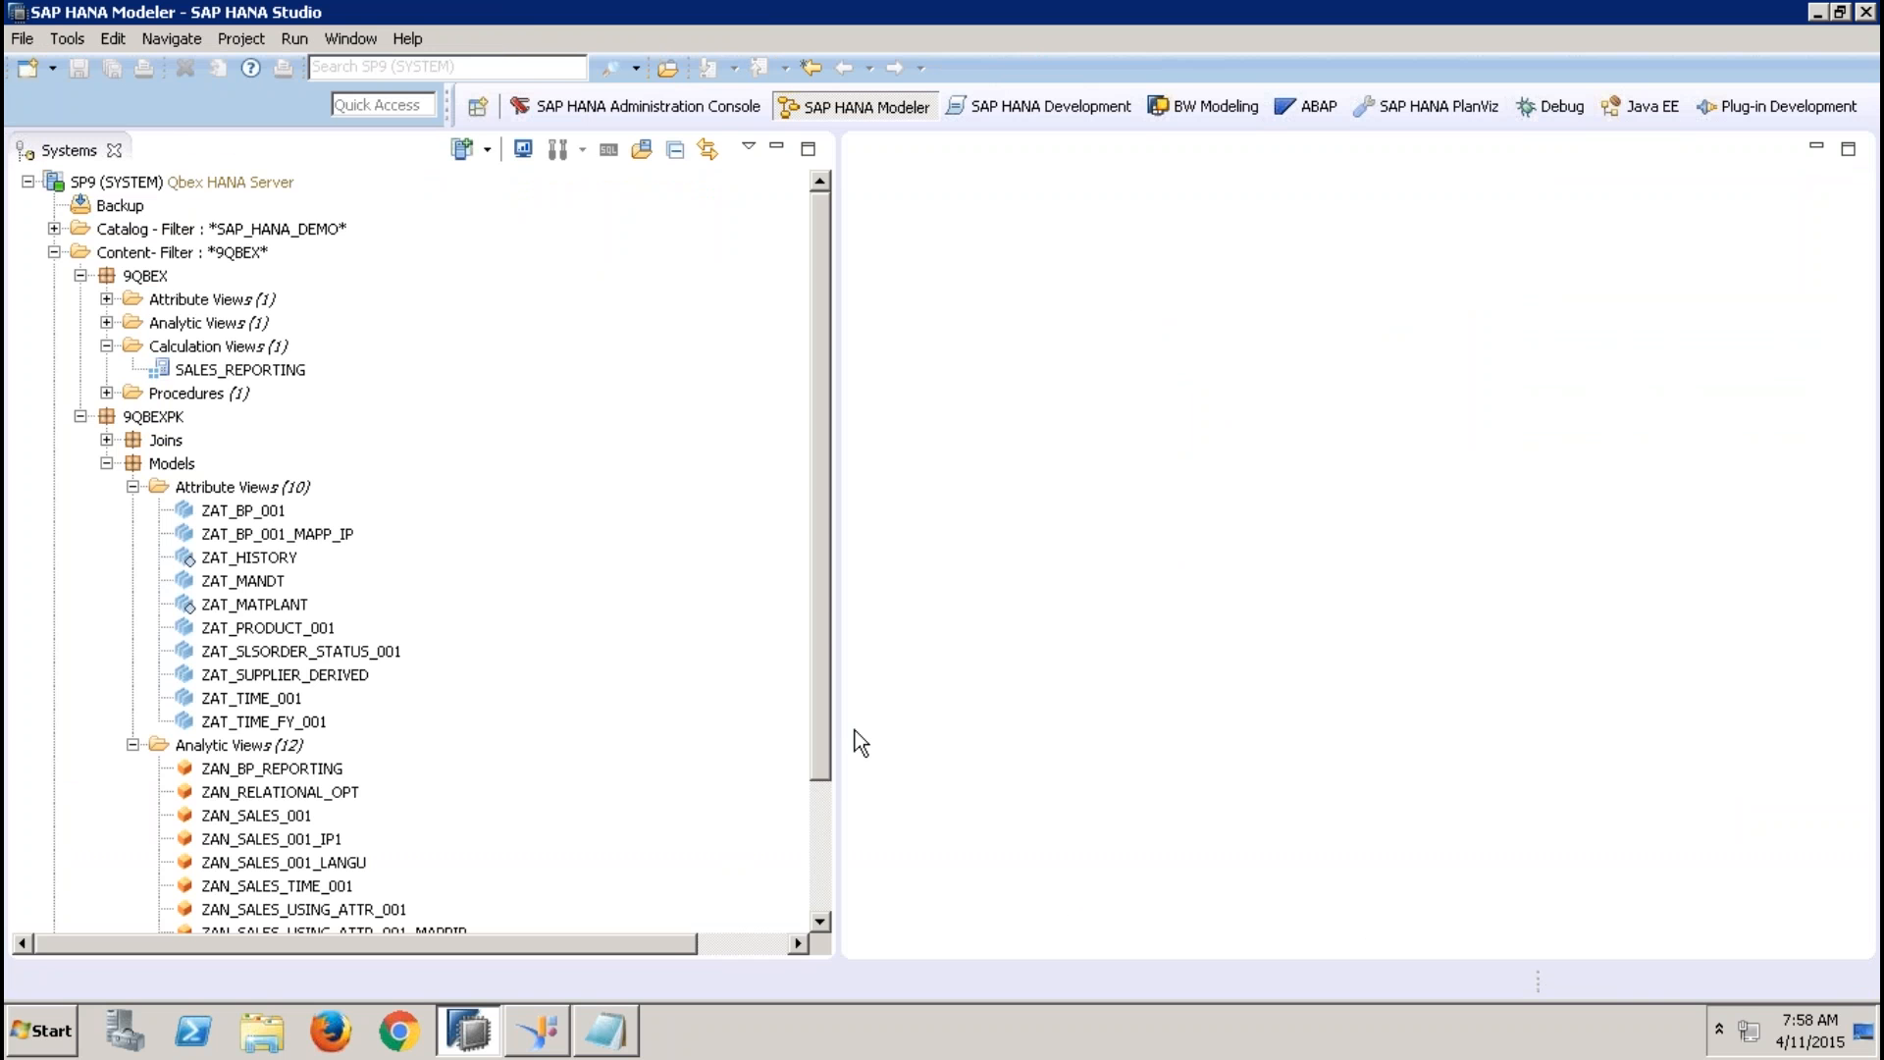
{"action": "left_click_drag", "start_coordinate": [822, 725], "coordinate": [828, 797]}
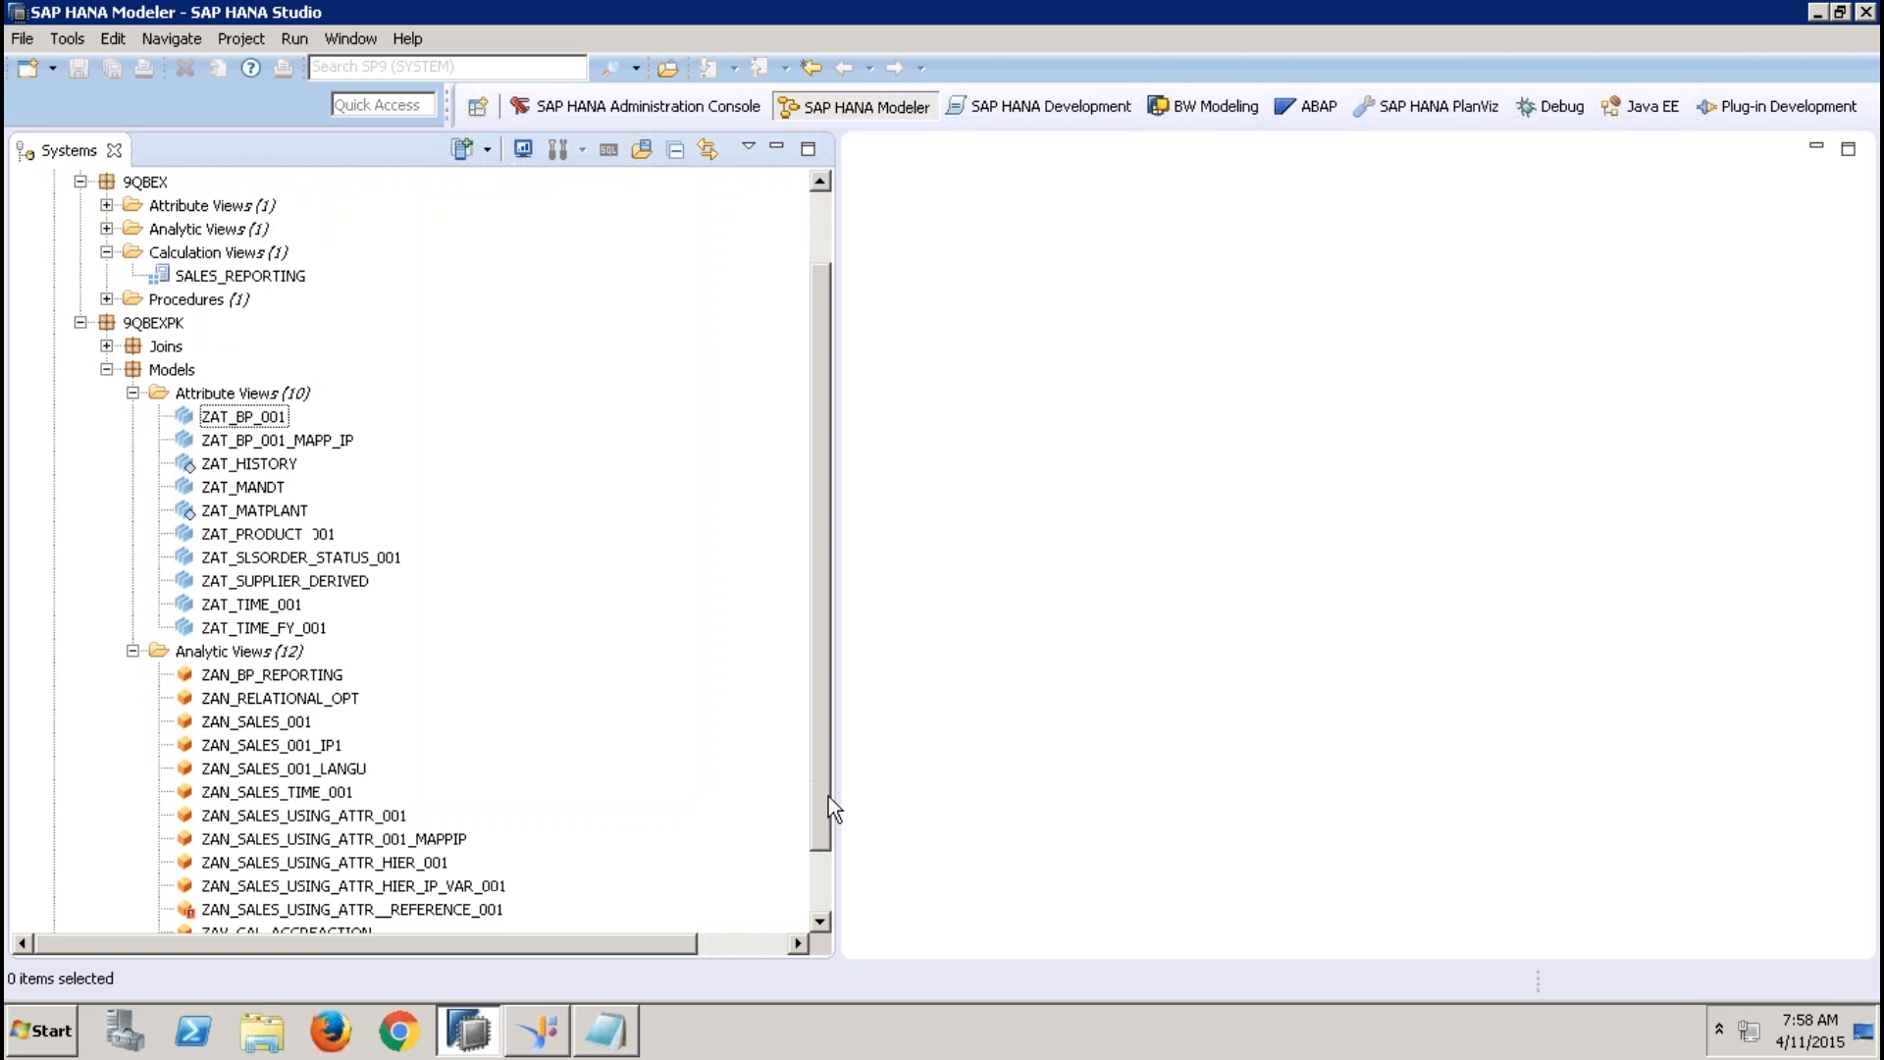
{"action": "double_click", "coordinate": [447, 841]}
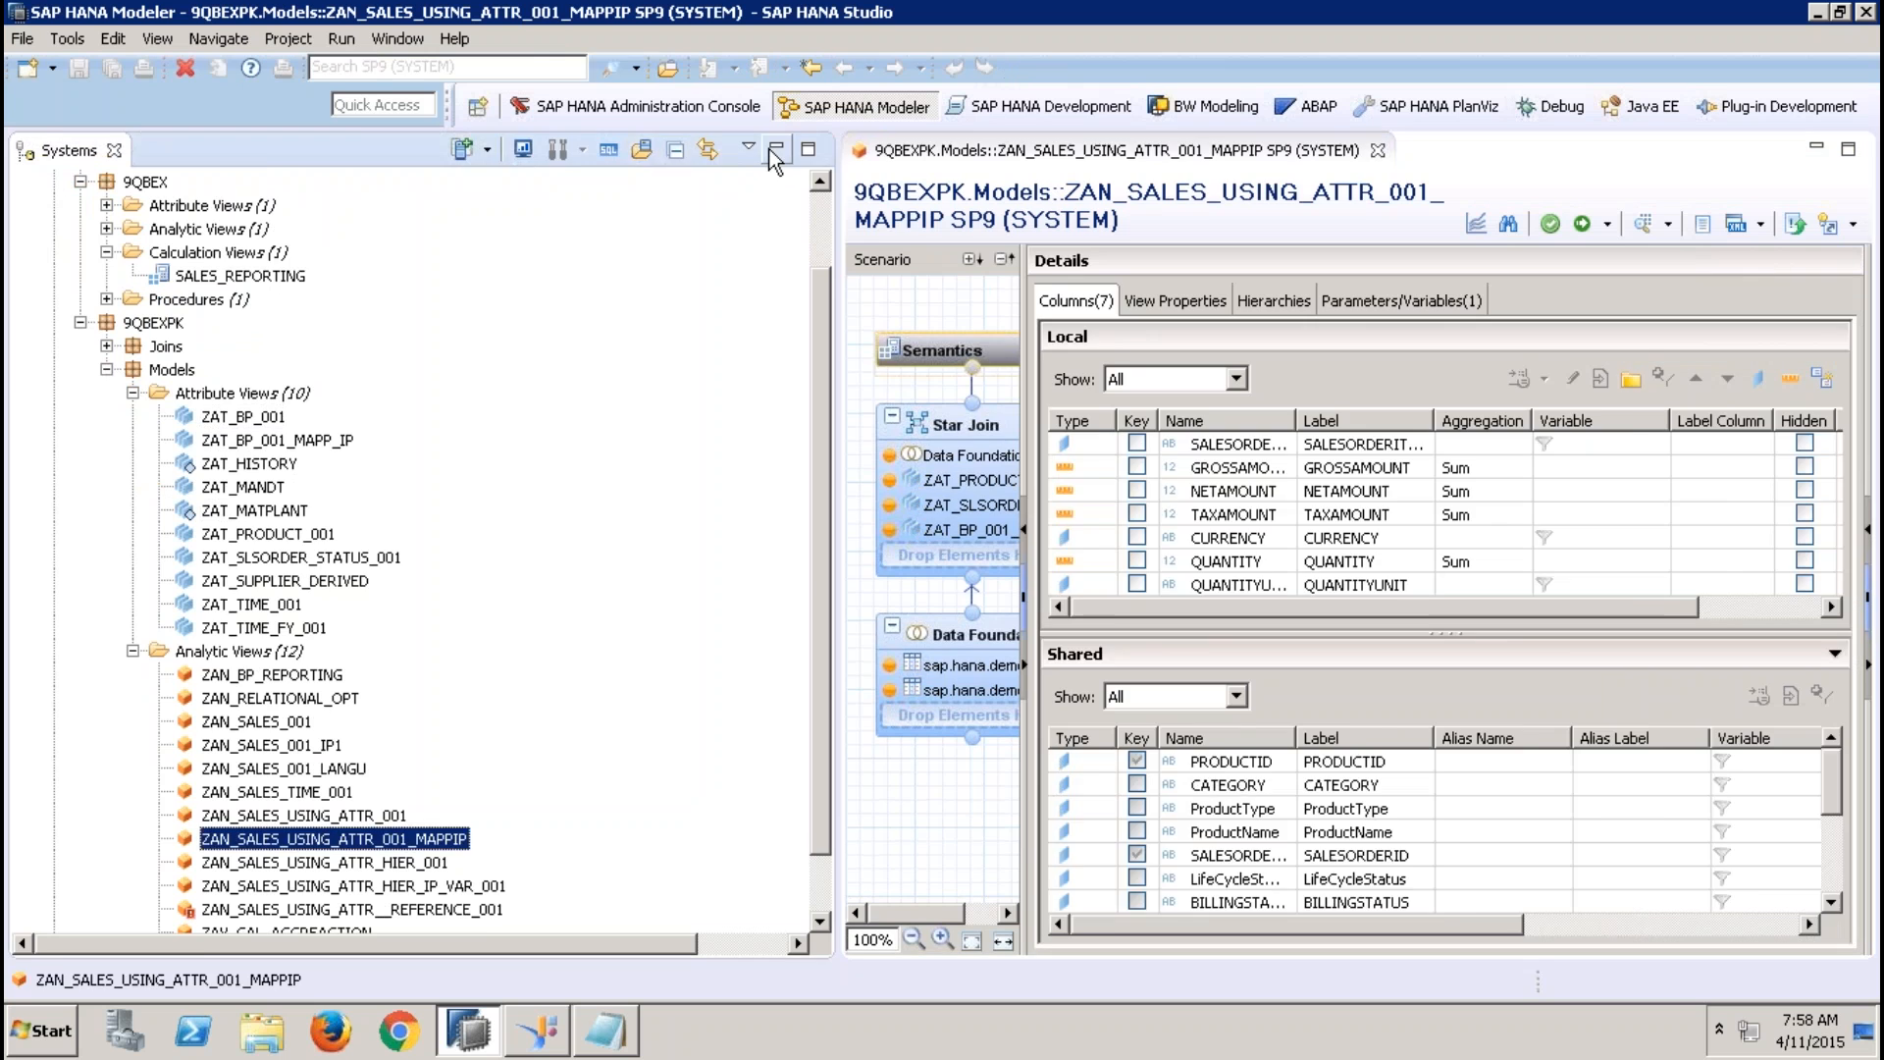
{"action": "left_click", "coordinate": [775, 150]}
{"action": "left_click", "coordinate": [774, 275]}
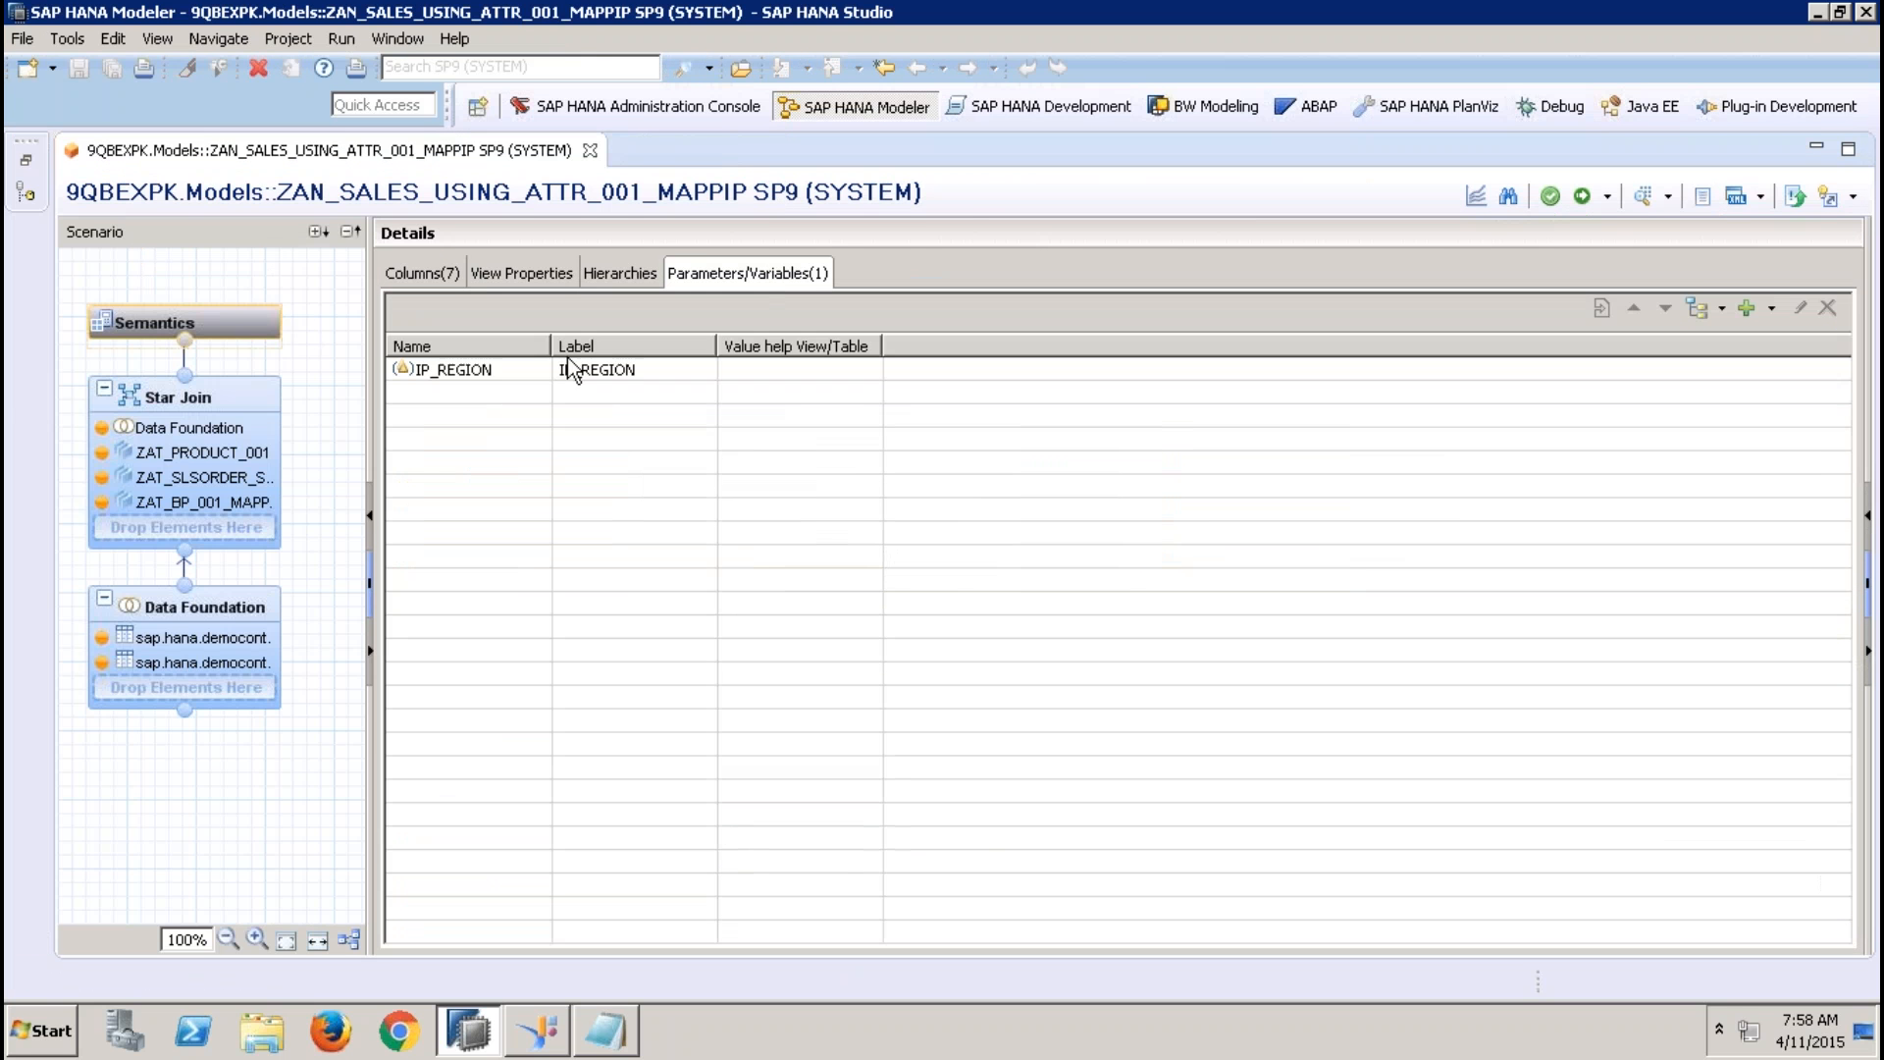
{"action": "left_click", "coordinate": [496, 372]}
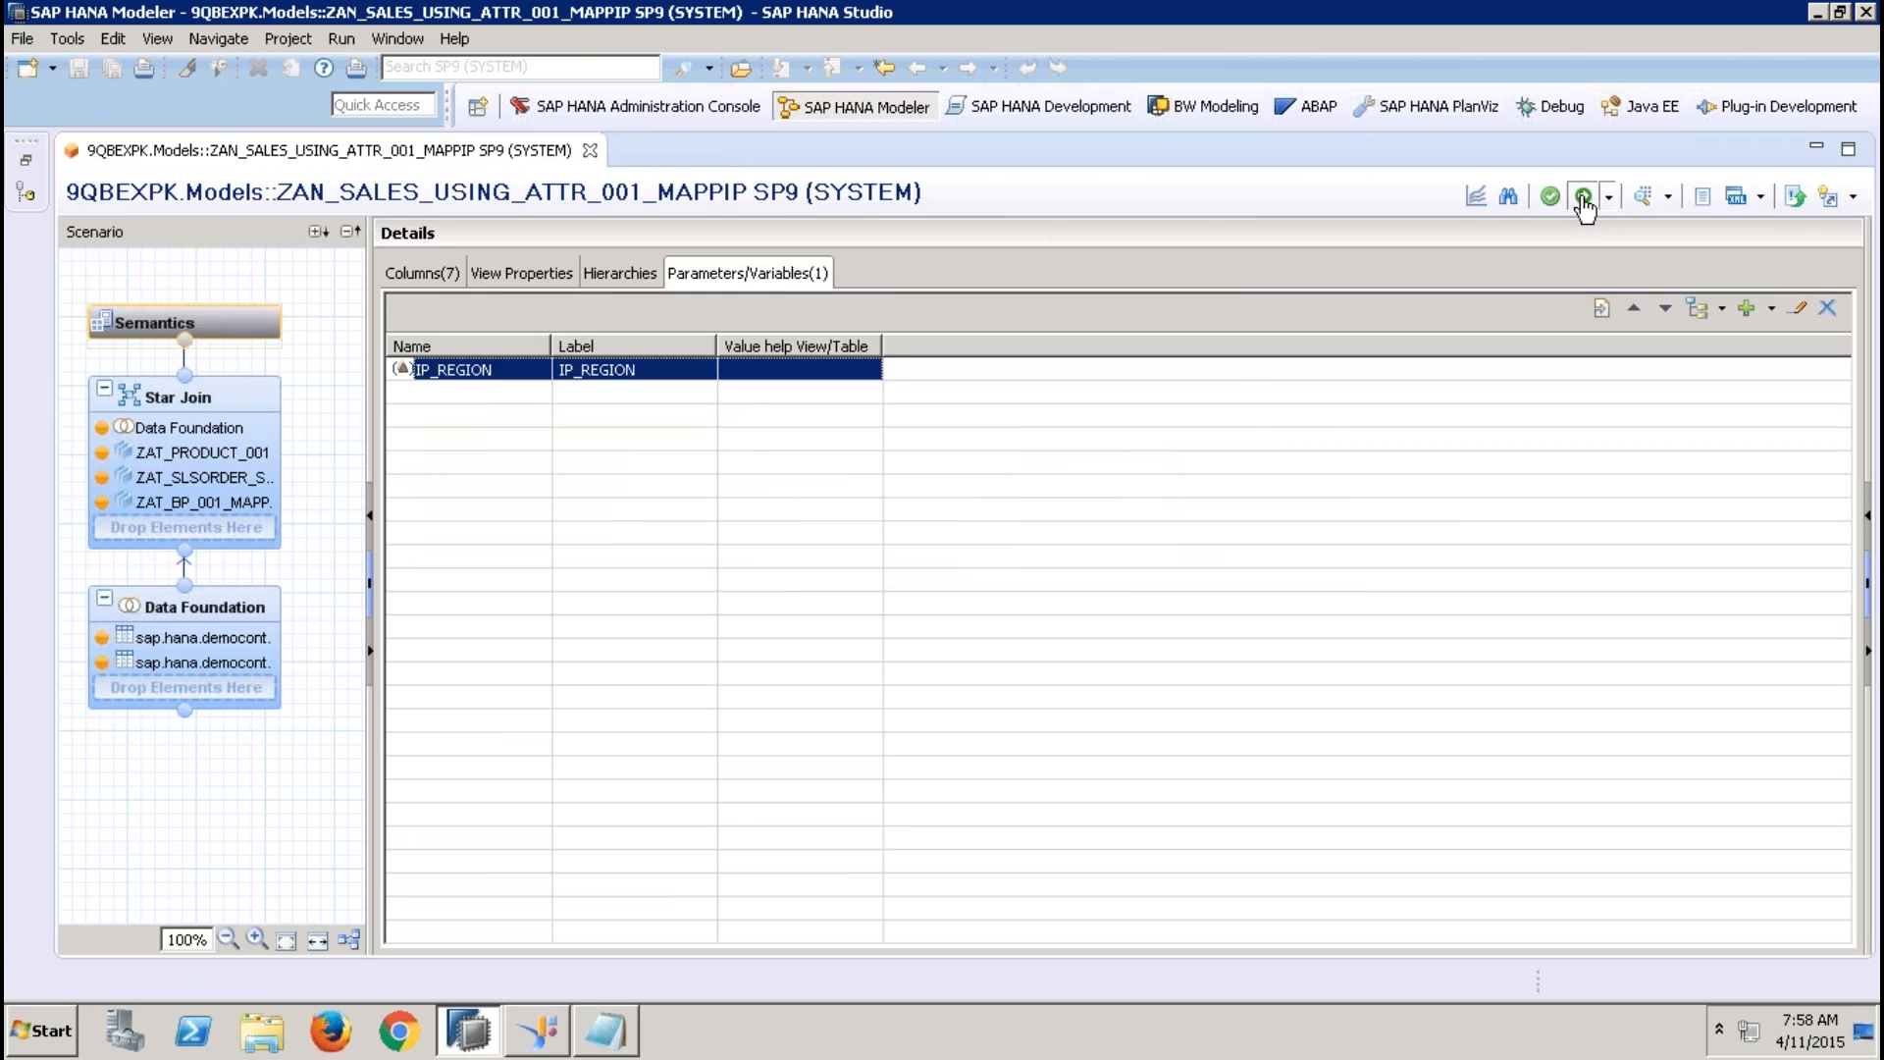
Redeploy the analytic view ZAN_SALES_USING_ATTR_001_MAPPIP and close the job log
{"action": "left_click", "coordinate": [1584, 198]}
{"action": "left_click", "coordinate": [1082, 521]}
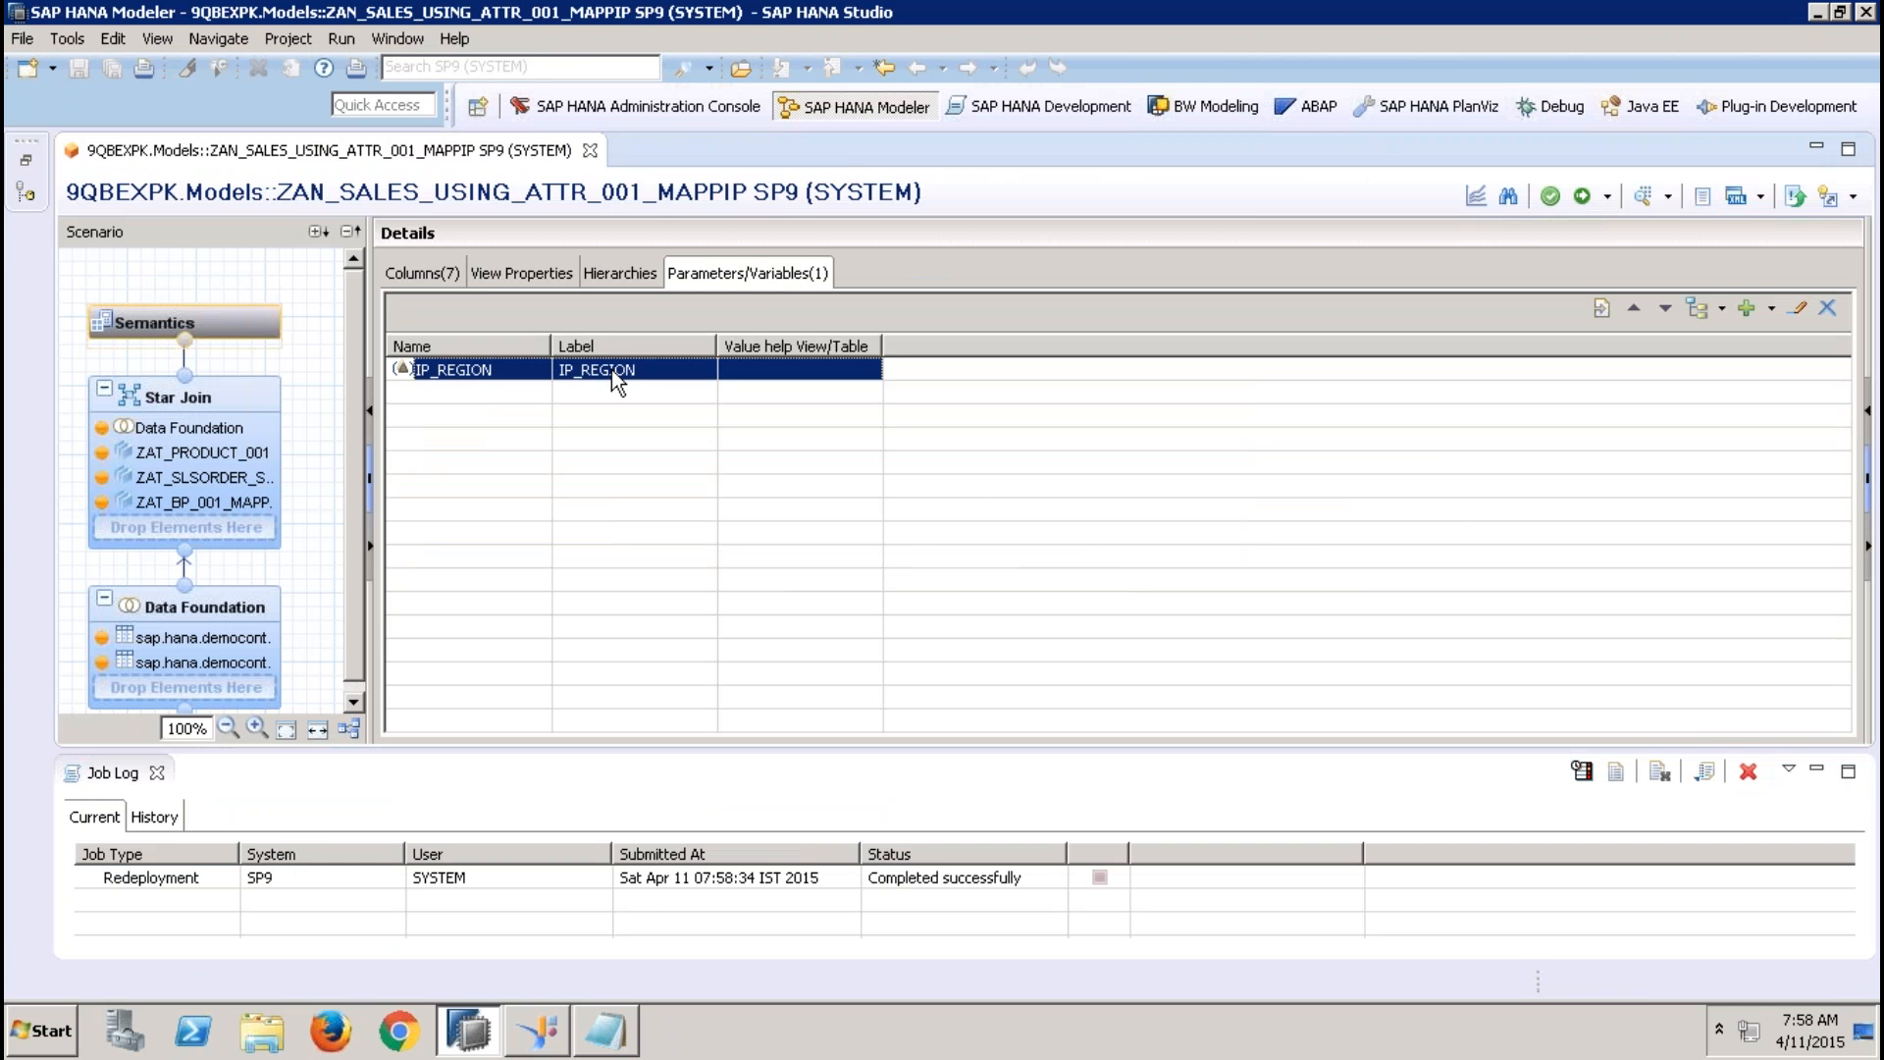
{"action": "left_click", "coordinate": [156, 773]}
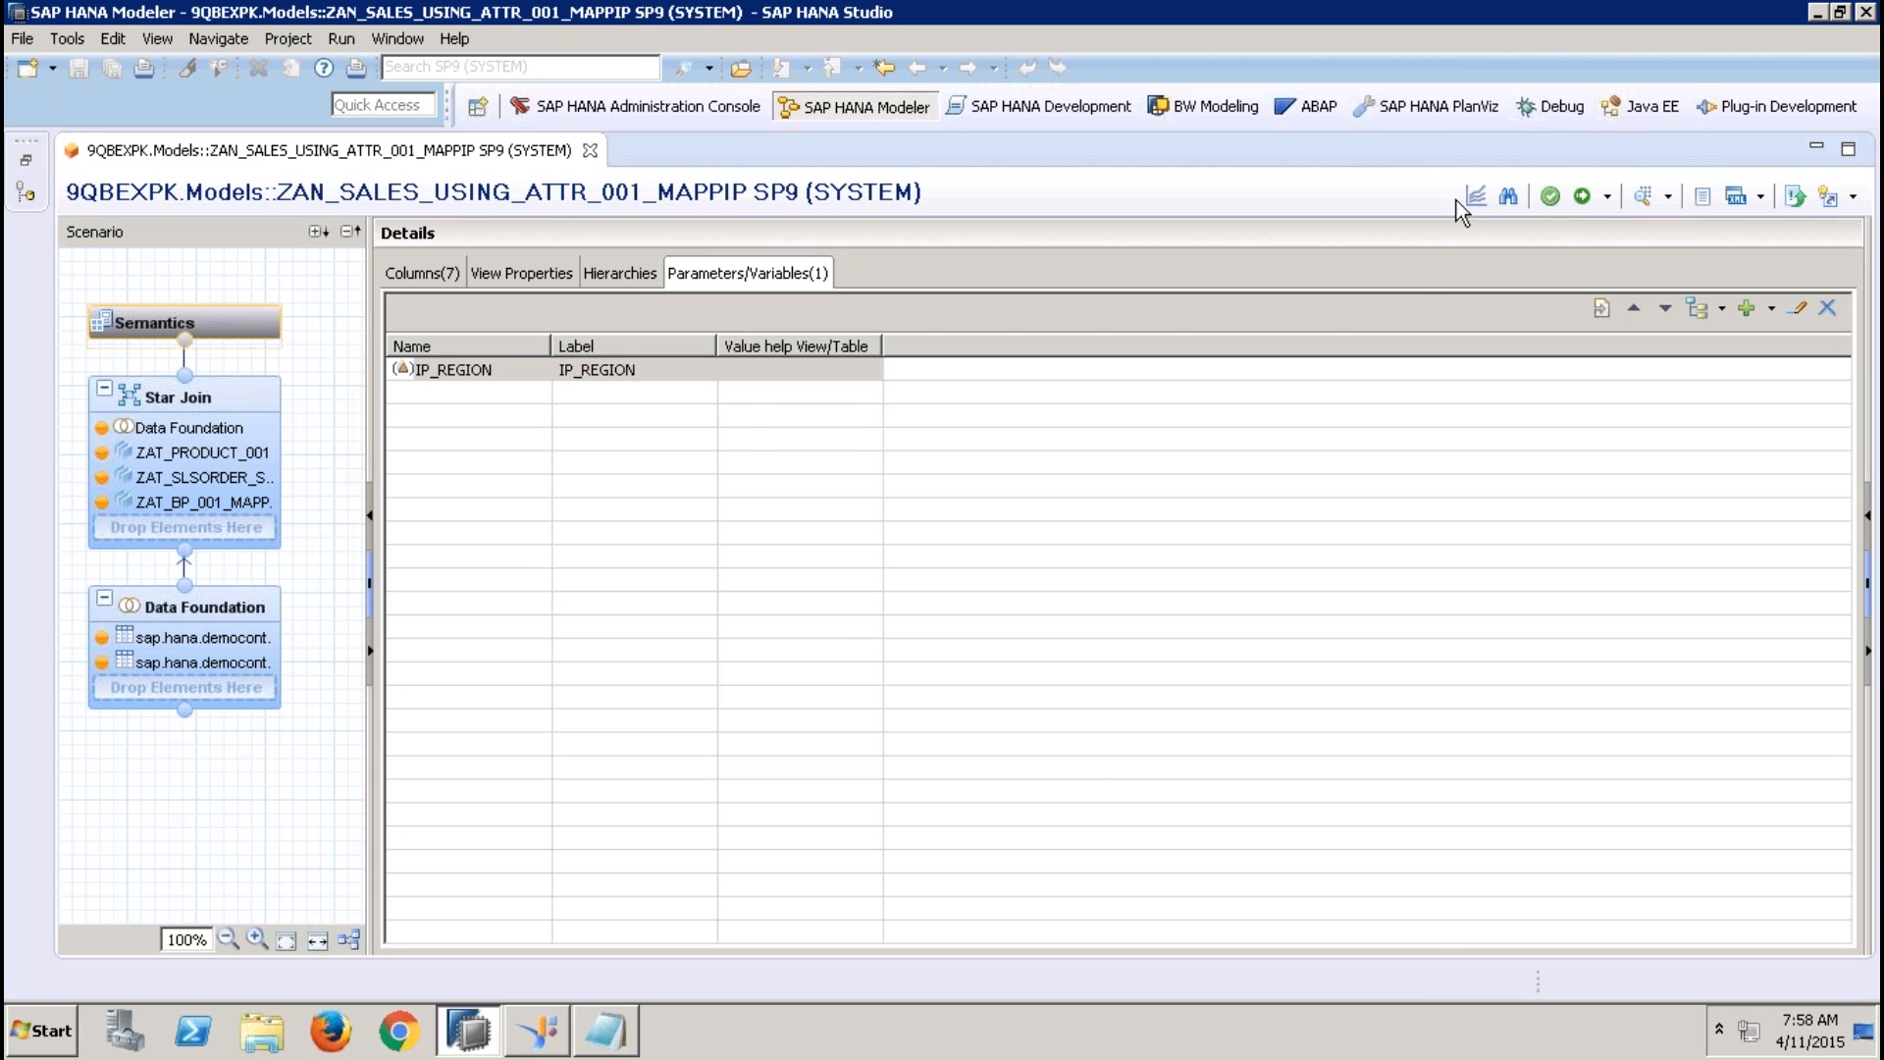
Run a data preview of the analytic view with EM as the IP_REGION value
{"action": "left_click", "coordinate": [1645, 201]}
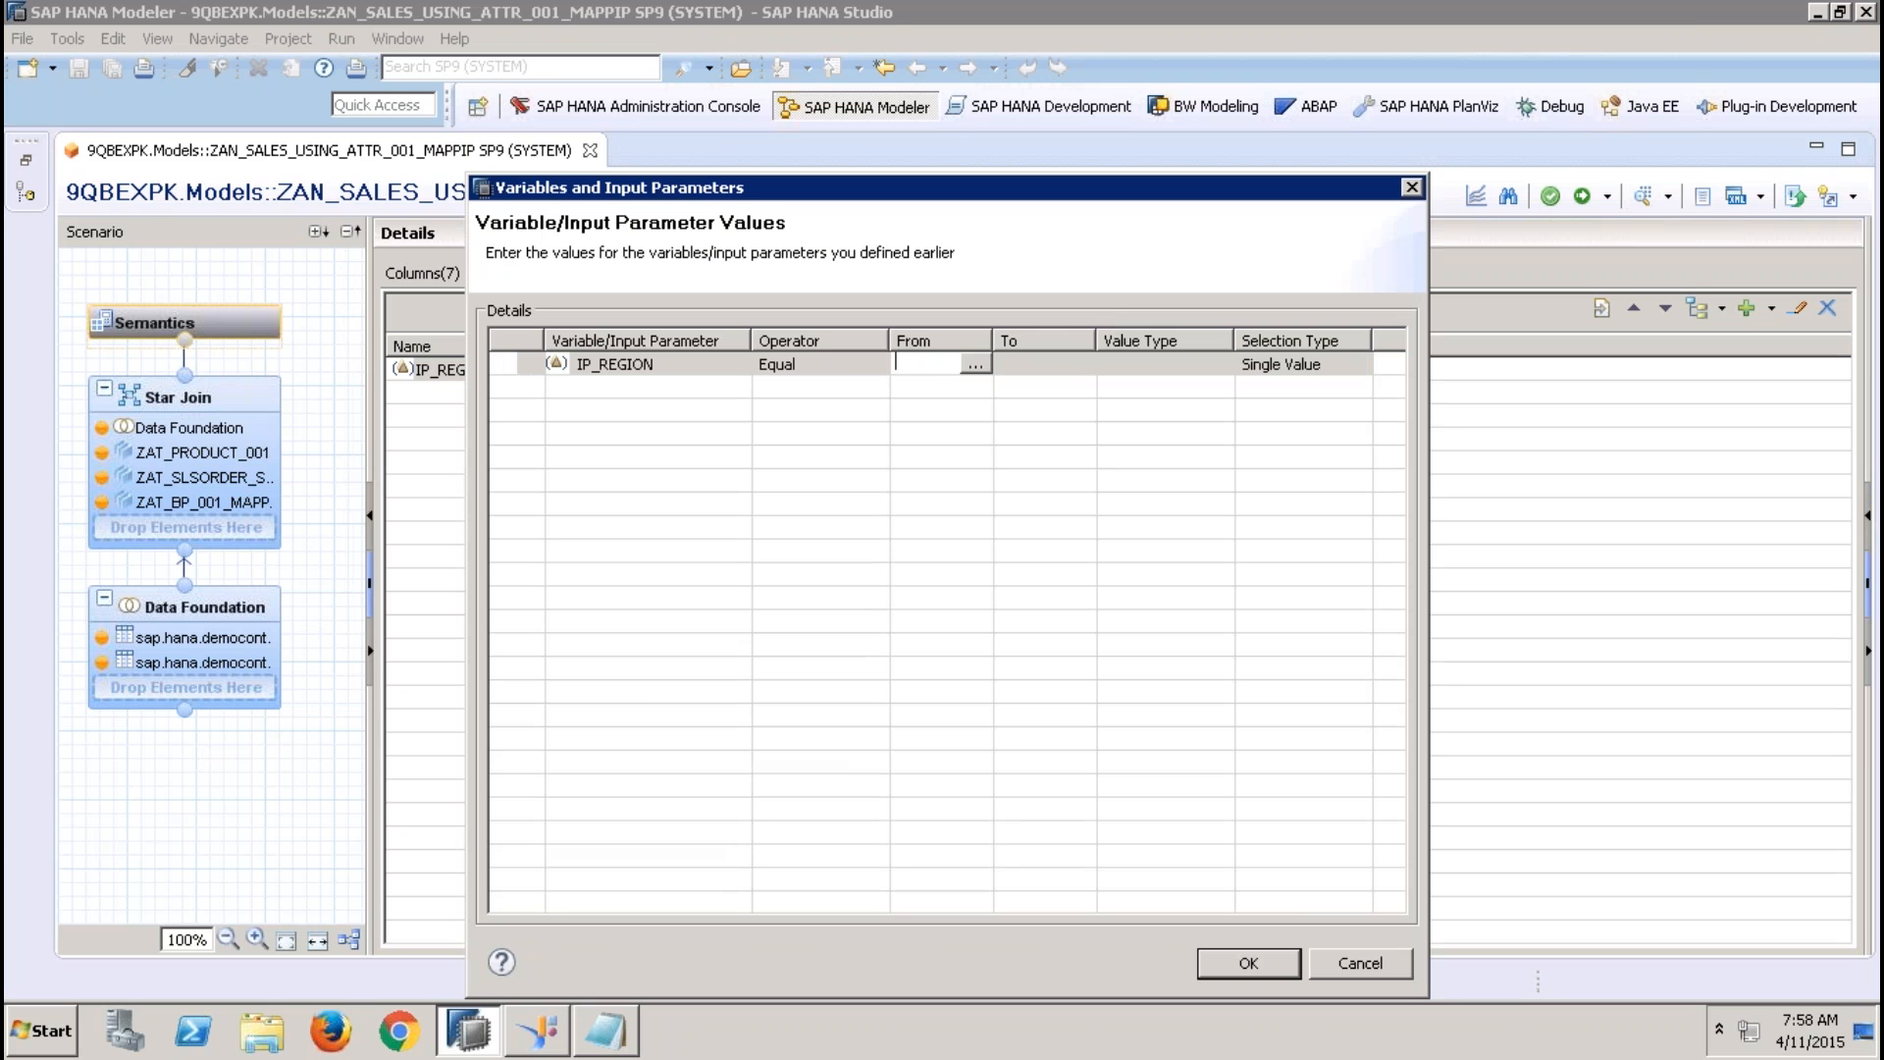
{"action": "type", "text": "EMEA"}
{"action": "left_click", "coordinate": [1045, 378]}
{"action": "left_click", "coordinate": [1272, 970]}
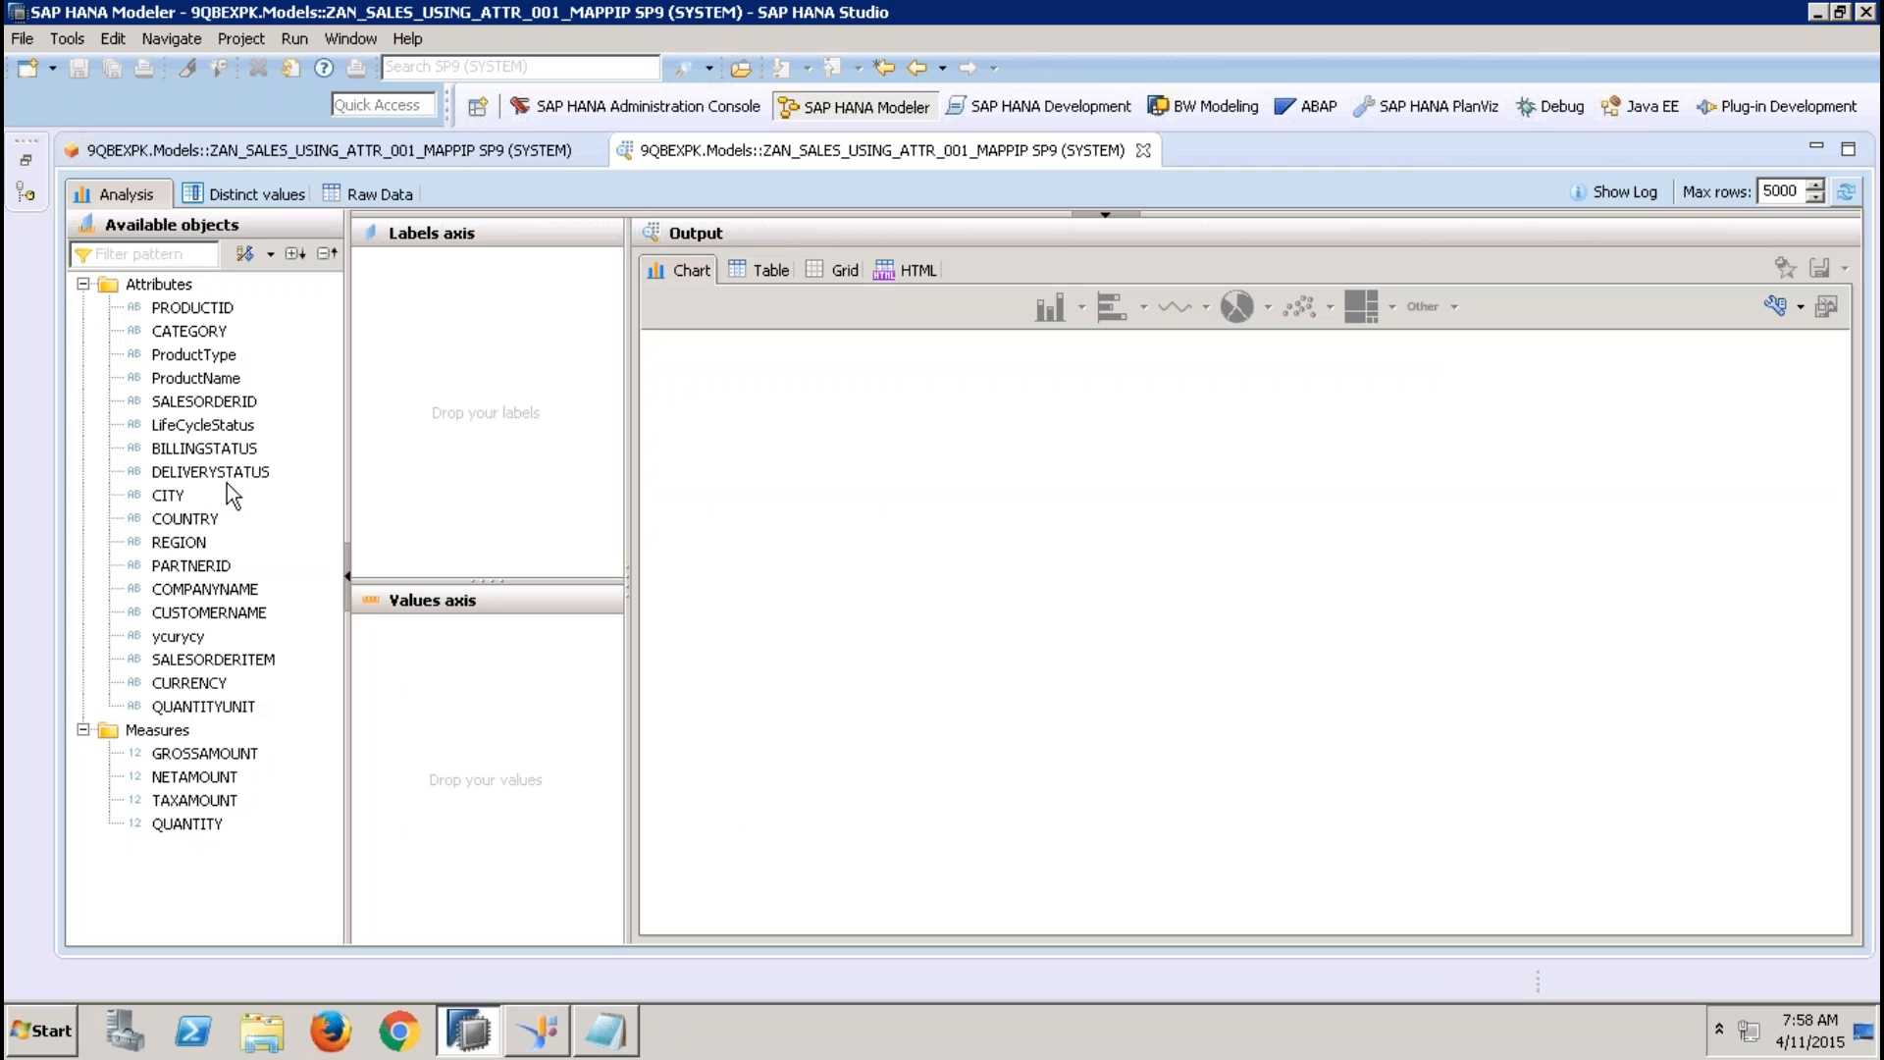
List the REGION values as a table in the preview, and close the preview and the analytic view
{"action": "left_click_drag", "start_coordinate": [180, 541], "coordinate": [589, 280]}
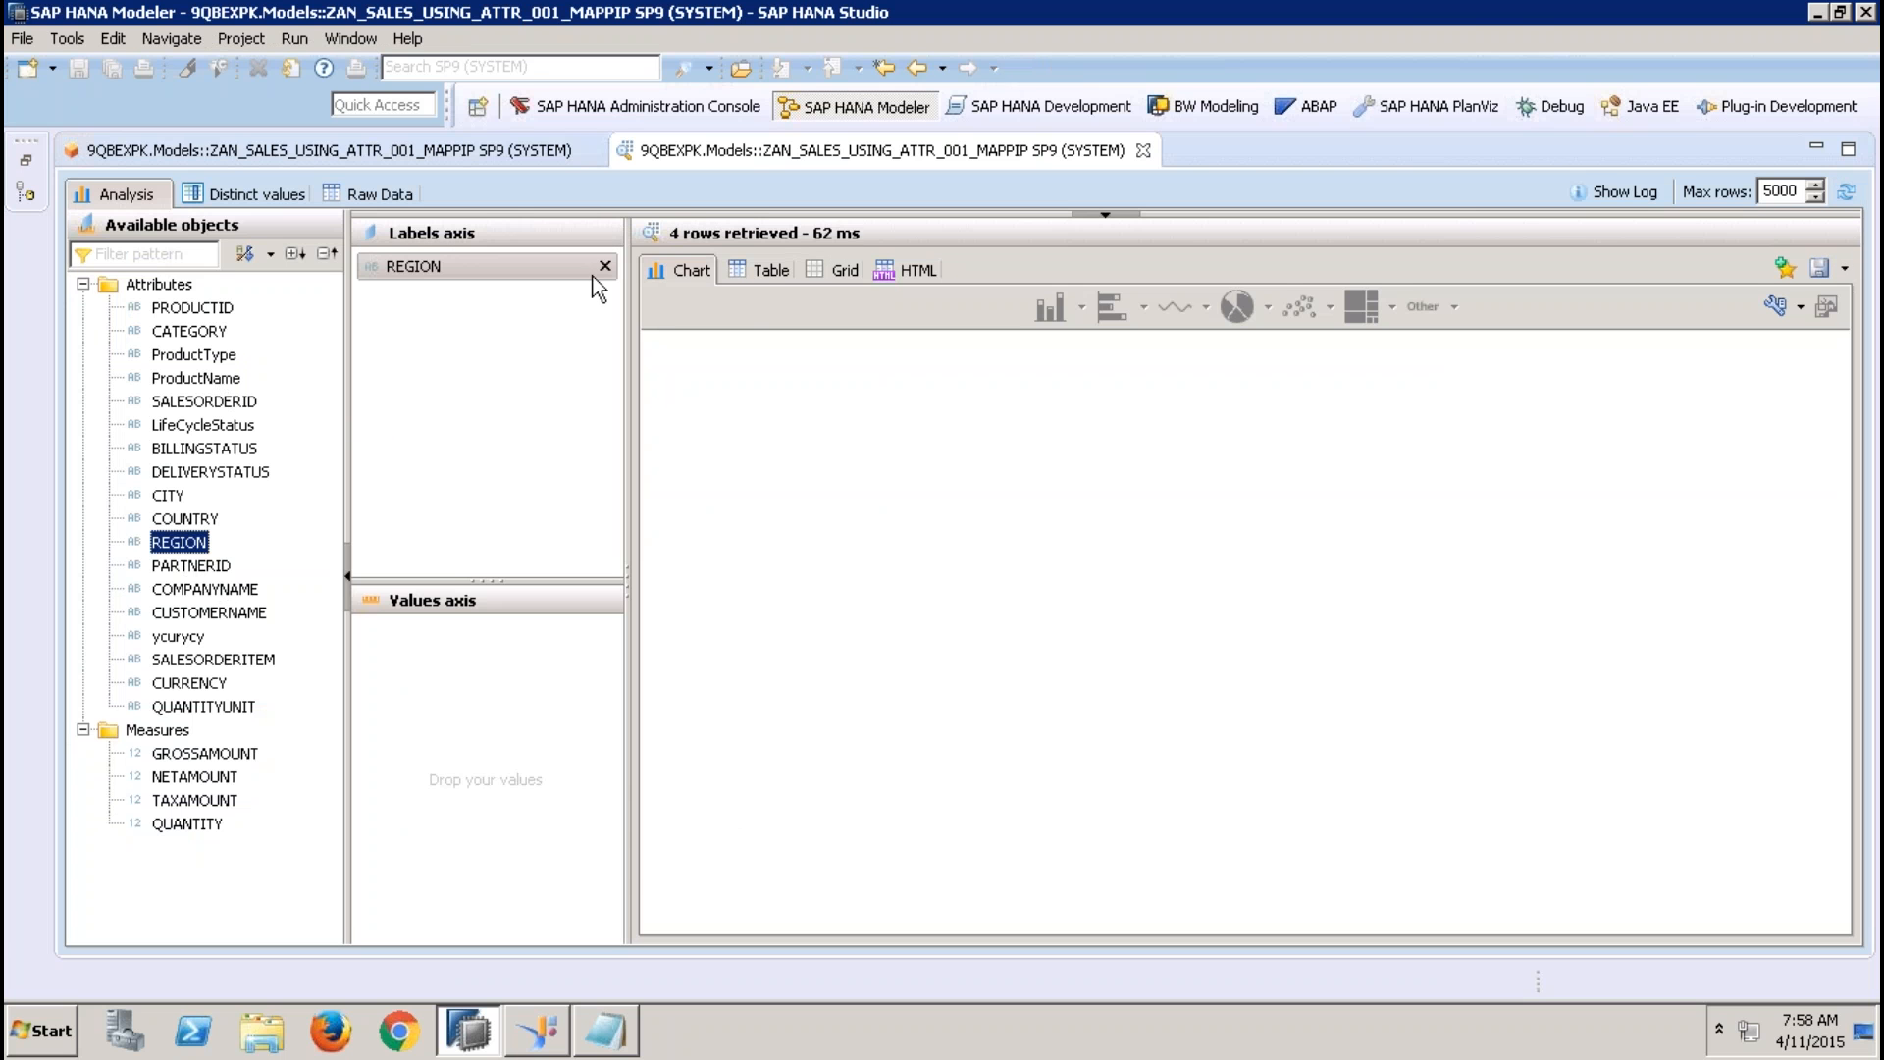
{"action": "left_click", "coordinate": [762, 270]}
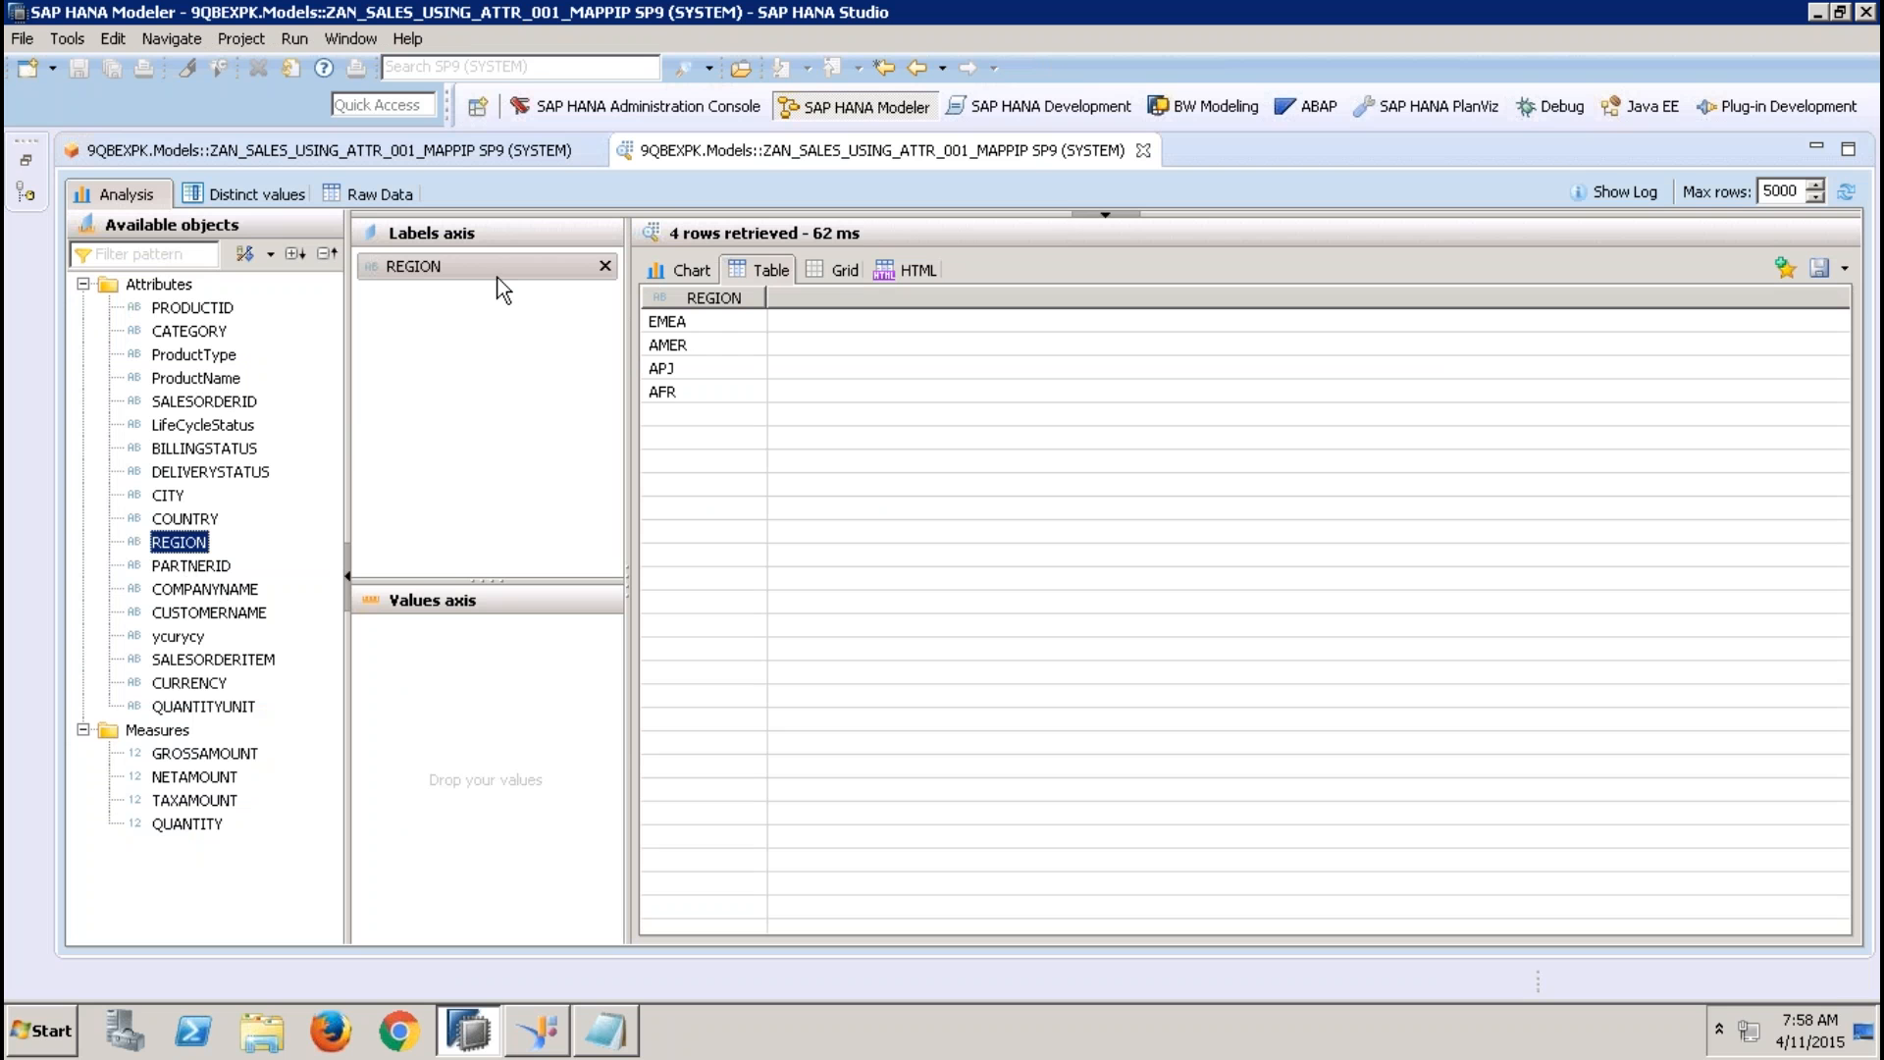
{"action": "left_click", "coordinate": [1143, 150]}
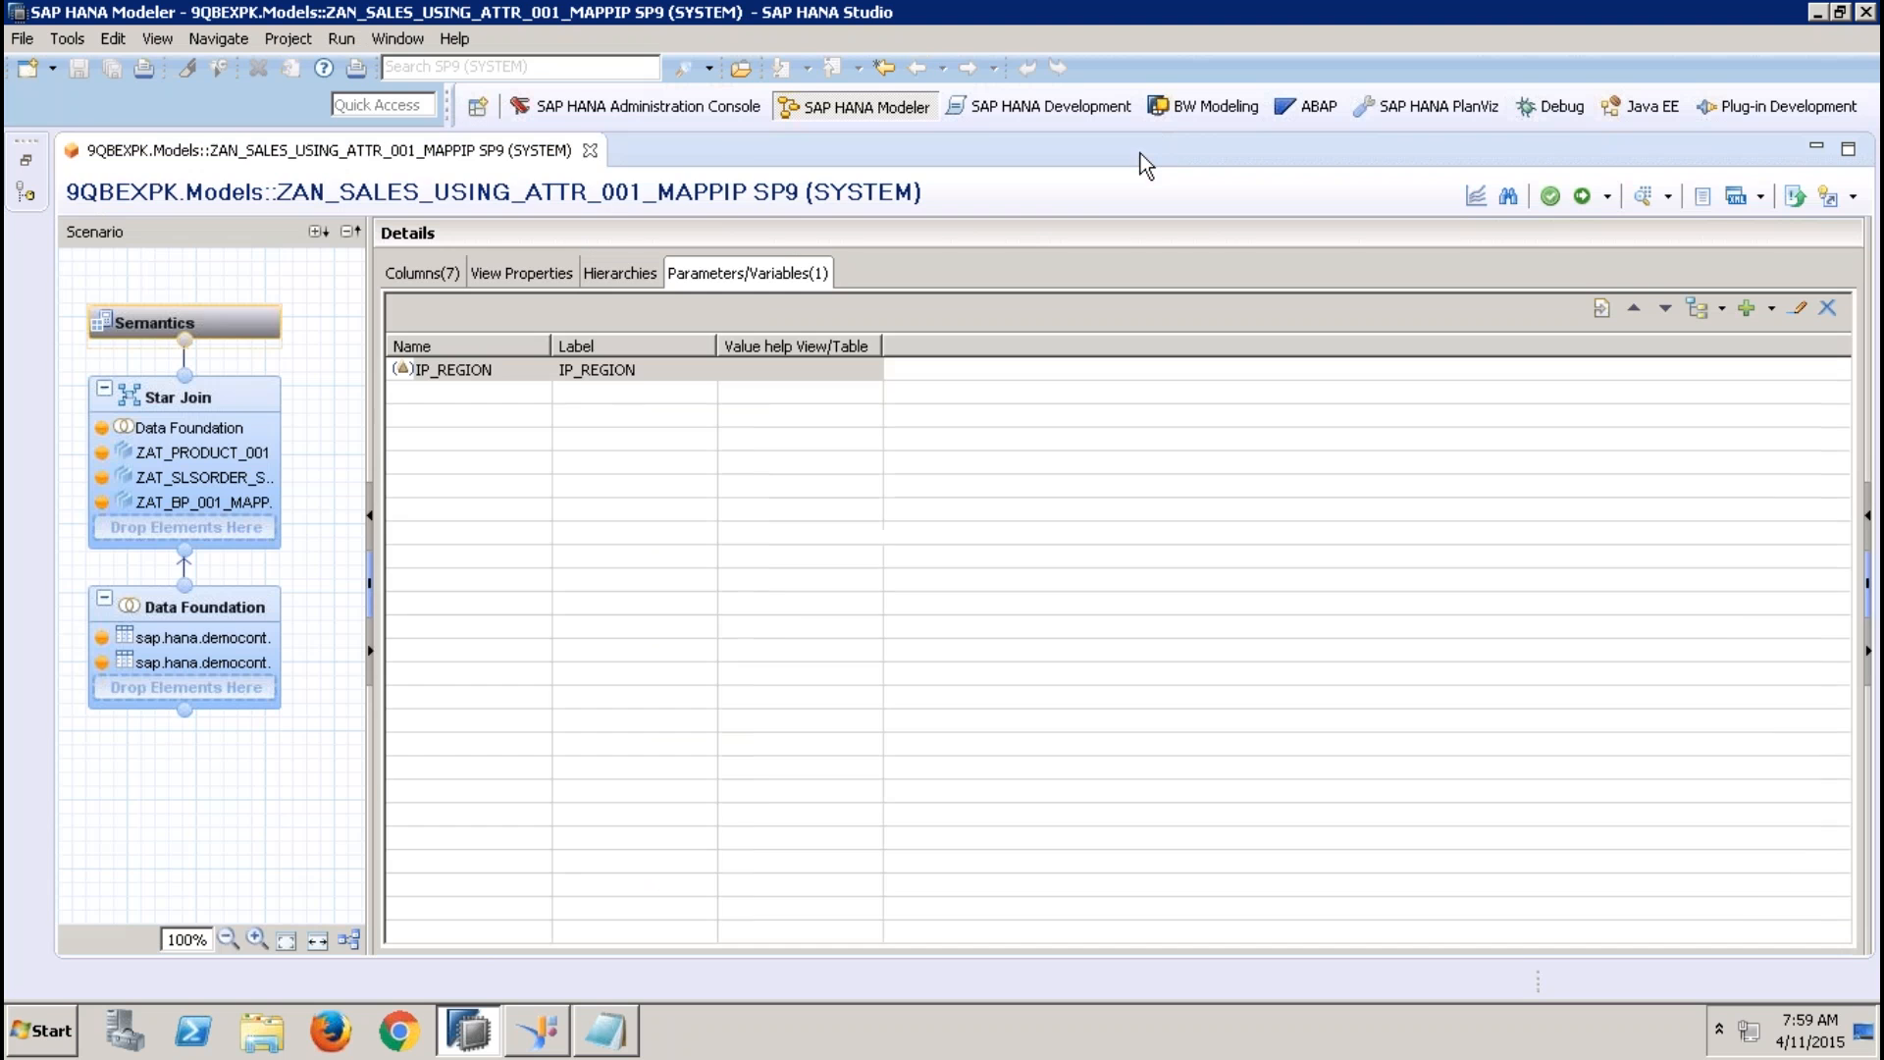
{"action": "left_click", "coordinate": [589, 152]}
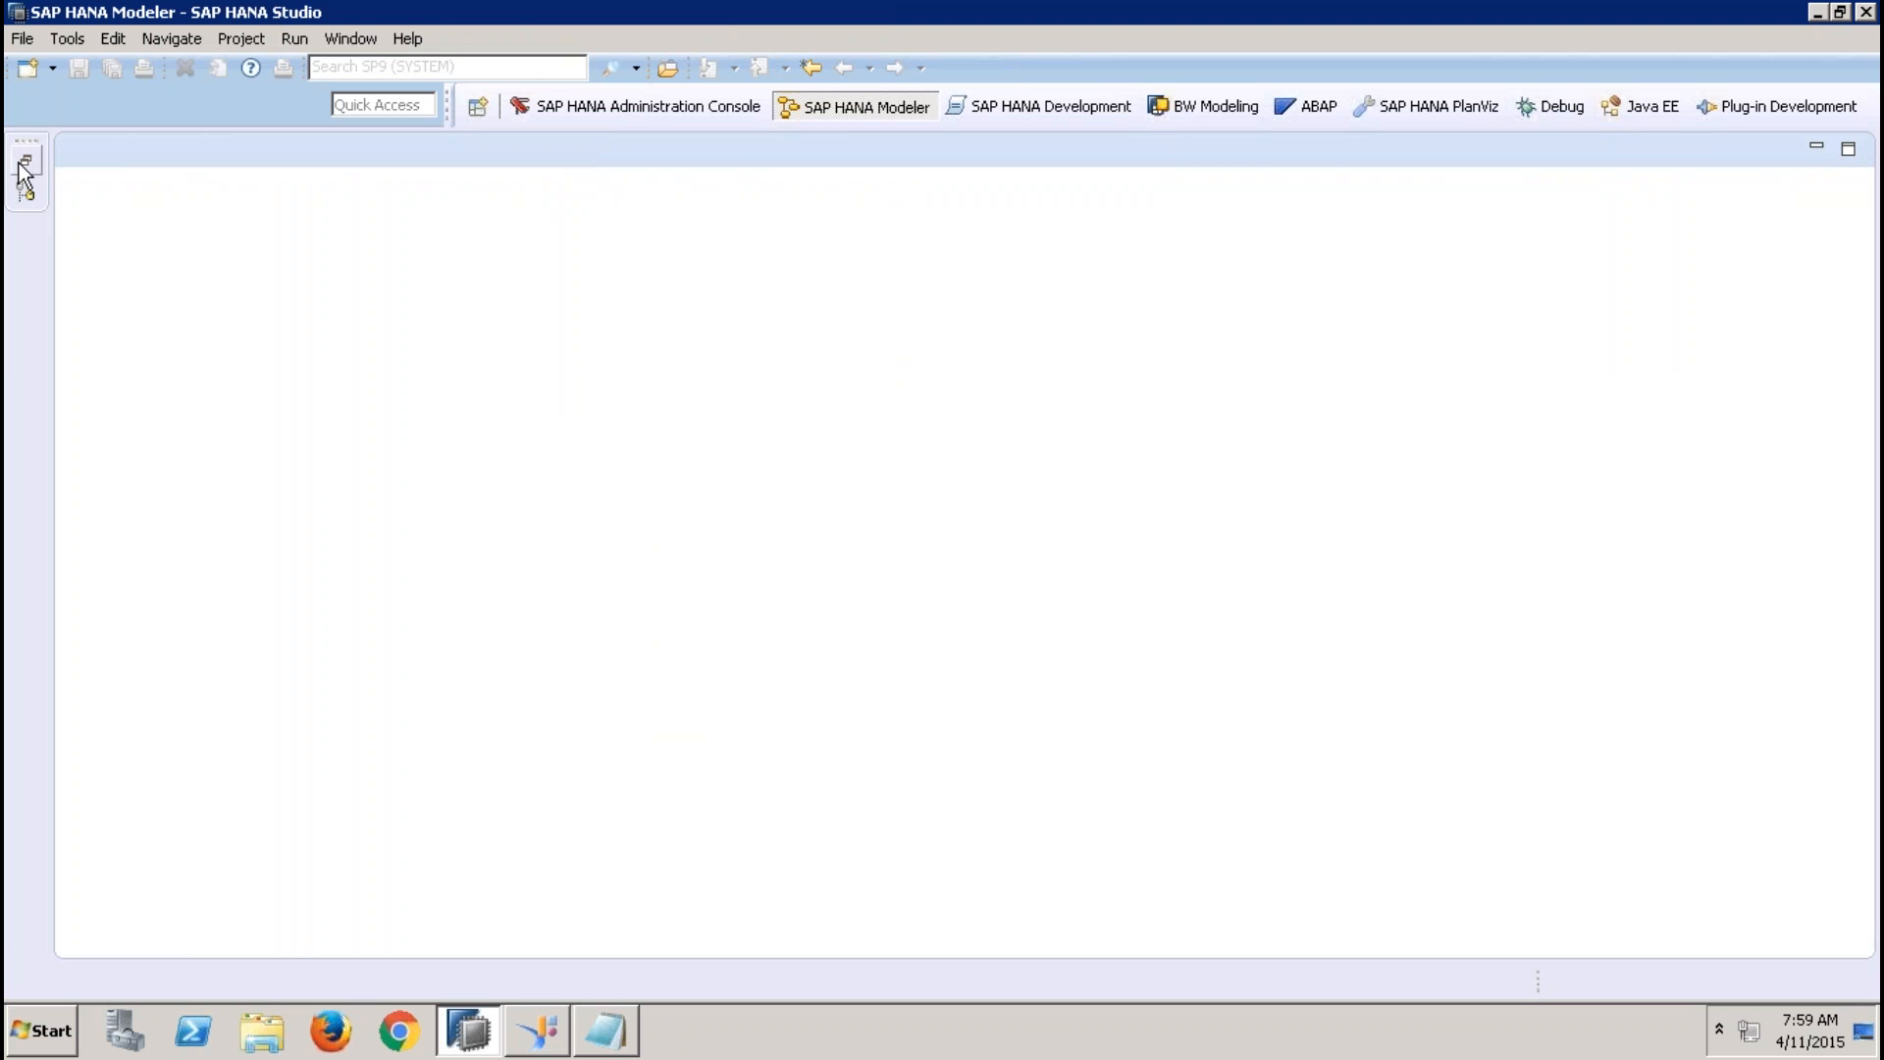
Copy ZAN_SALES_USING_ATTR_001_MAPPIP and paste it into the Analytic Views folder of the Models package
{"action": "left_click", "coordinate": [21, 162]}
{"action": "left_click_drag", "start_coordinate": [814, 764], "coordinate": [809, 876]}
{"action": "left_click", "coordinate": [426, 797]}
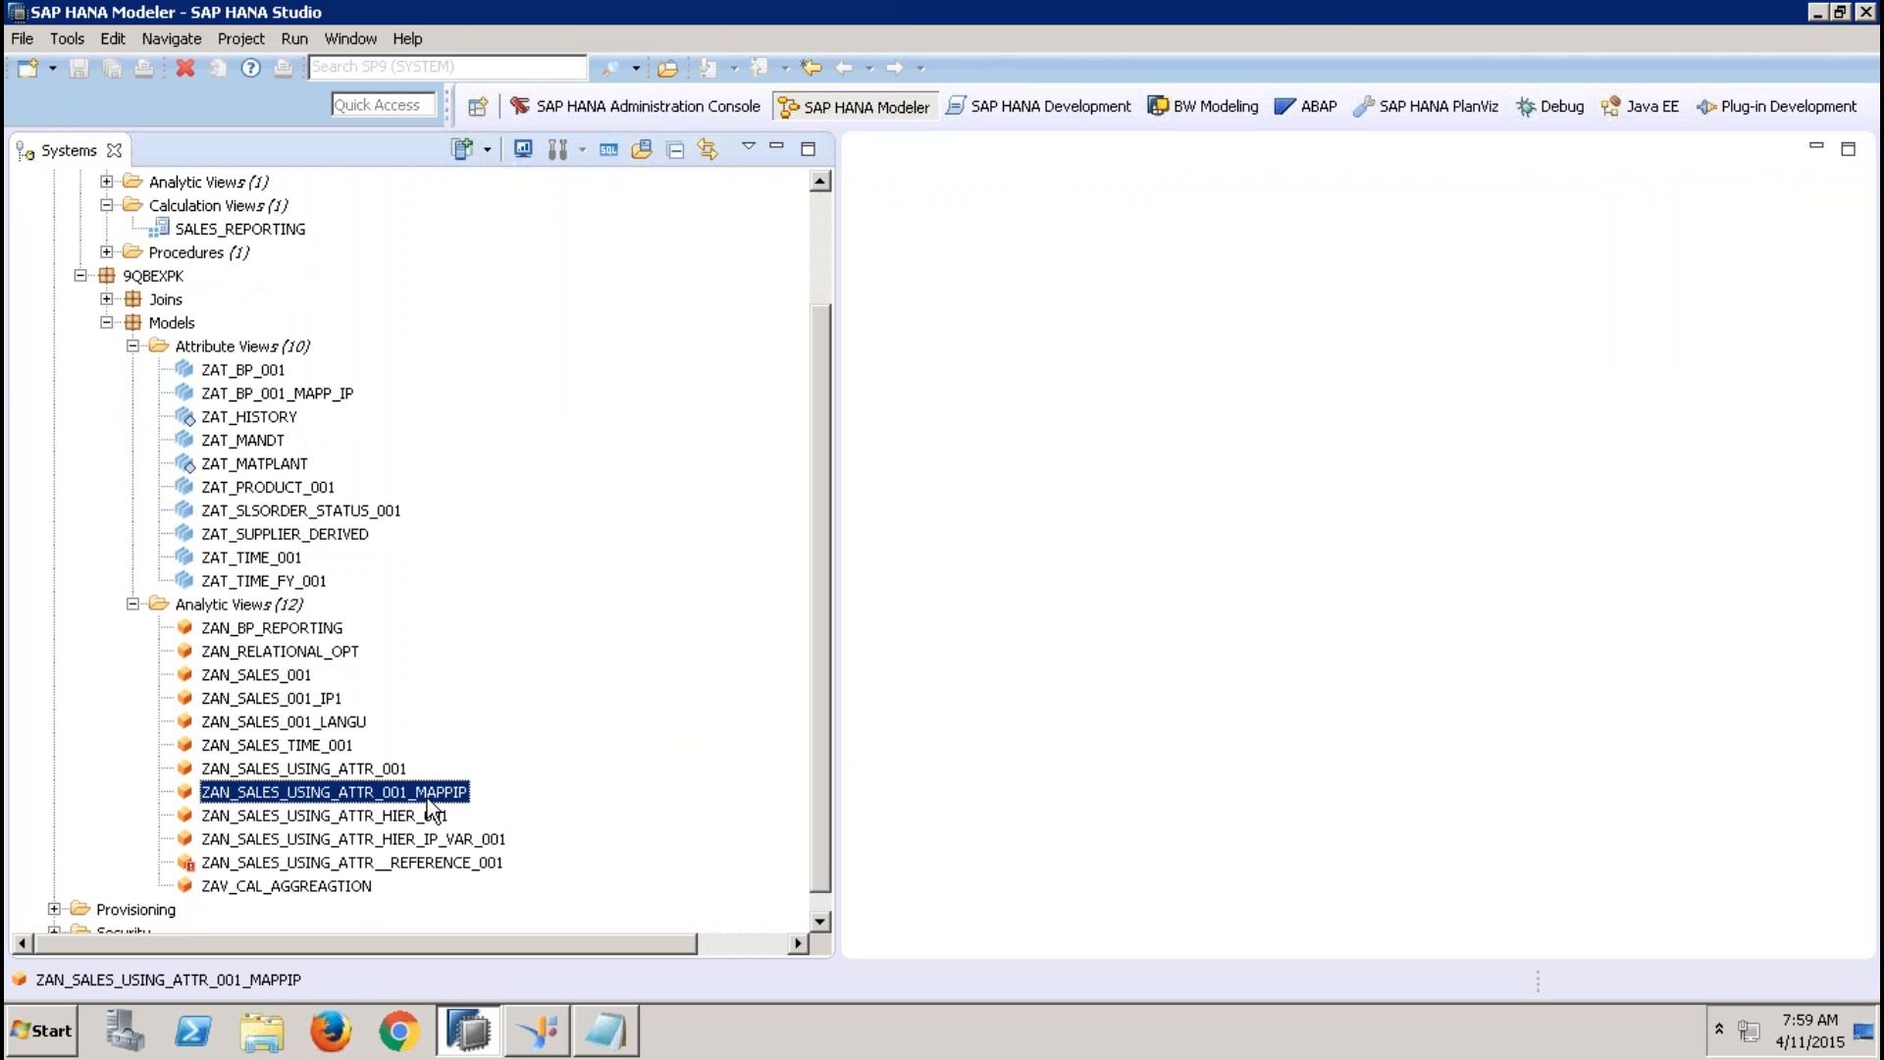
{"action": "right_click", "coordinate": [427, 798]}
{"action": "left_click", "coordinate": [483, 763]}
{"action": "left_click", "coordinate": [295, 614]}
{"action": "right_click", "coordinate": [295, 616]}
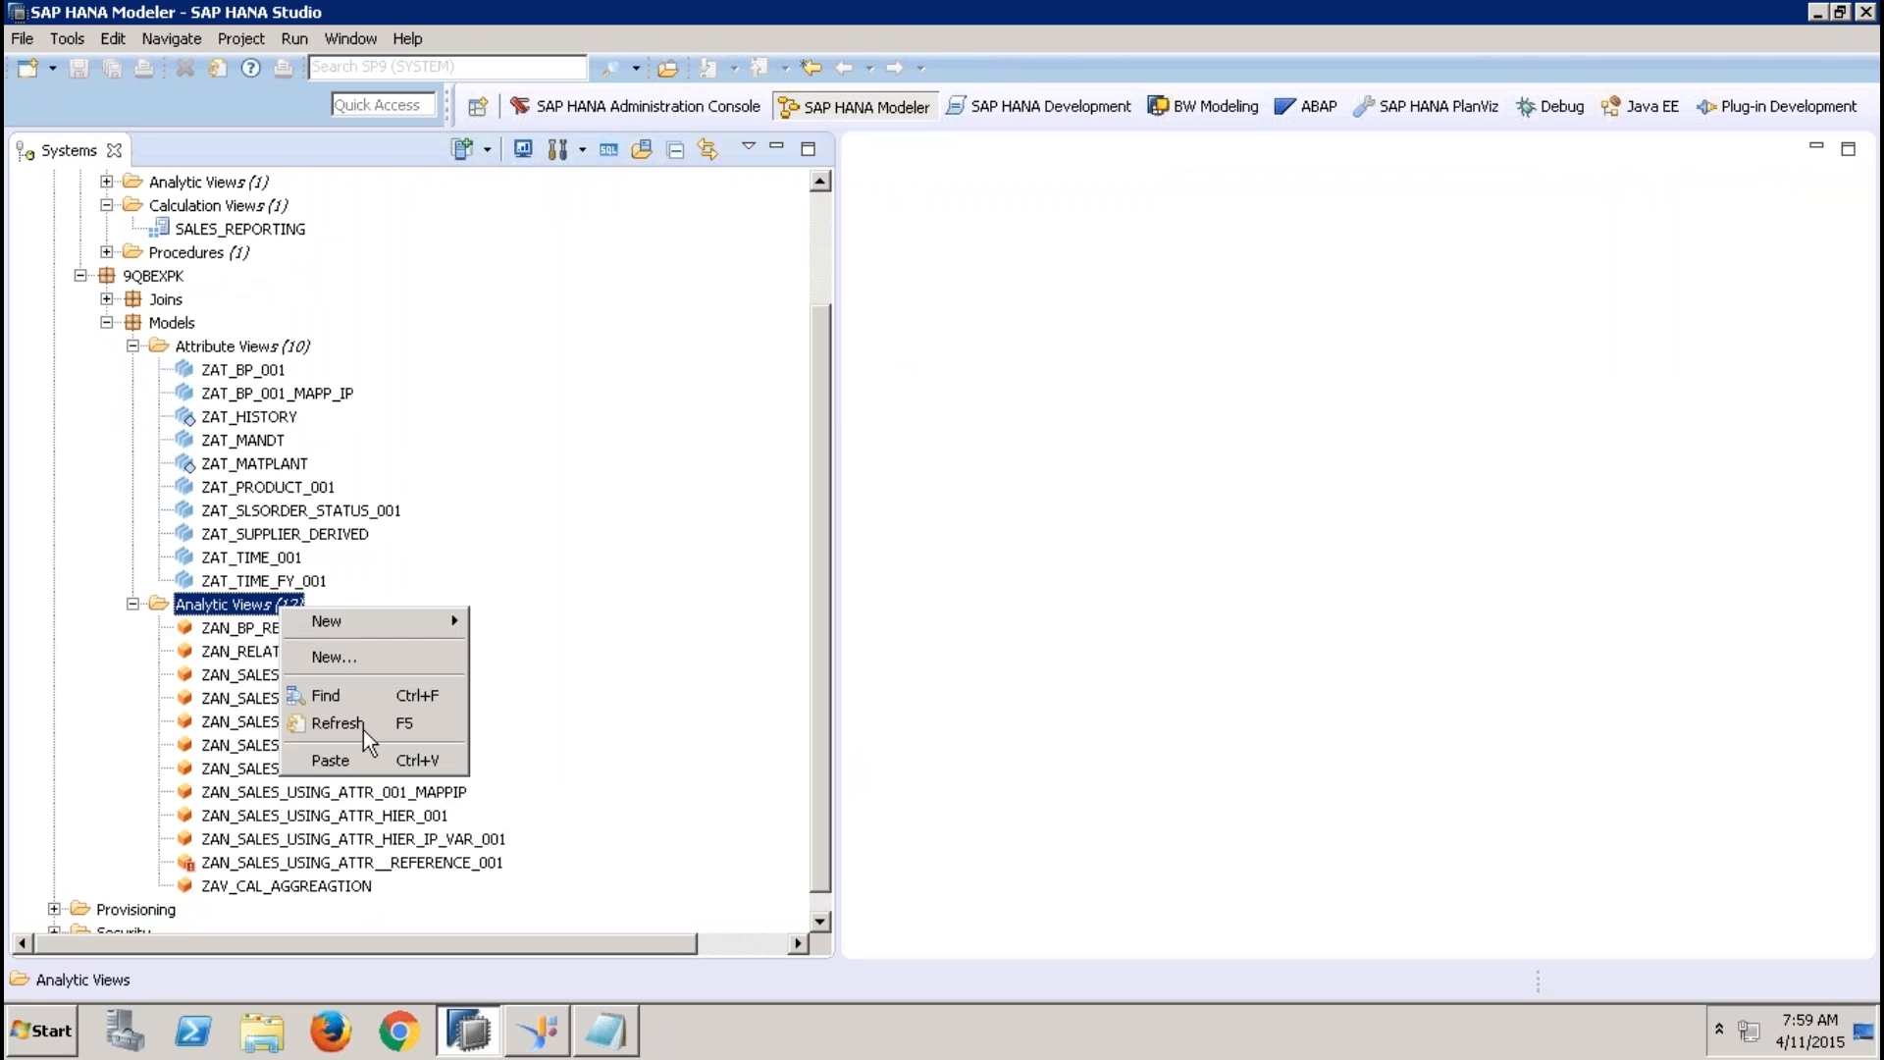
{"action": "left_click", "coordinate": [363, 762]}
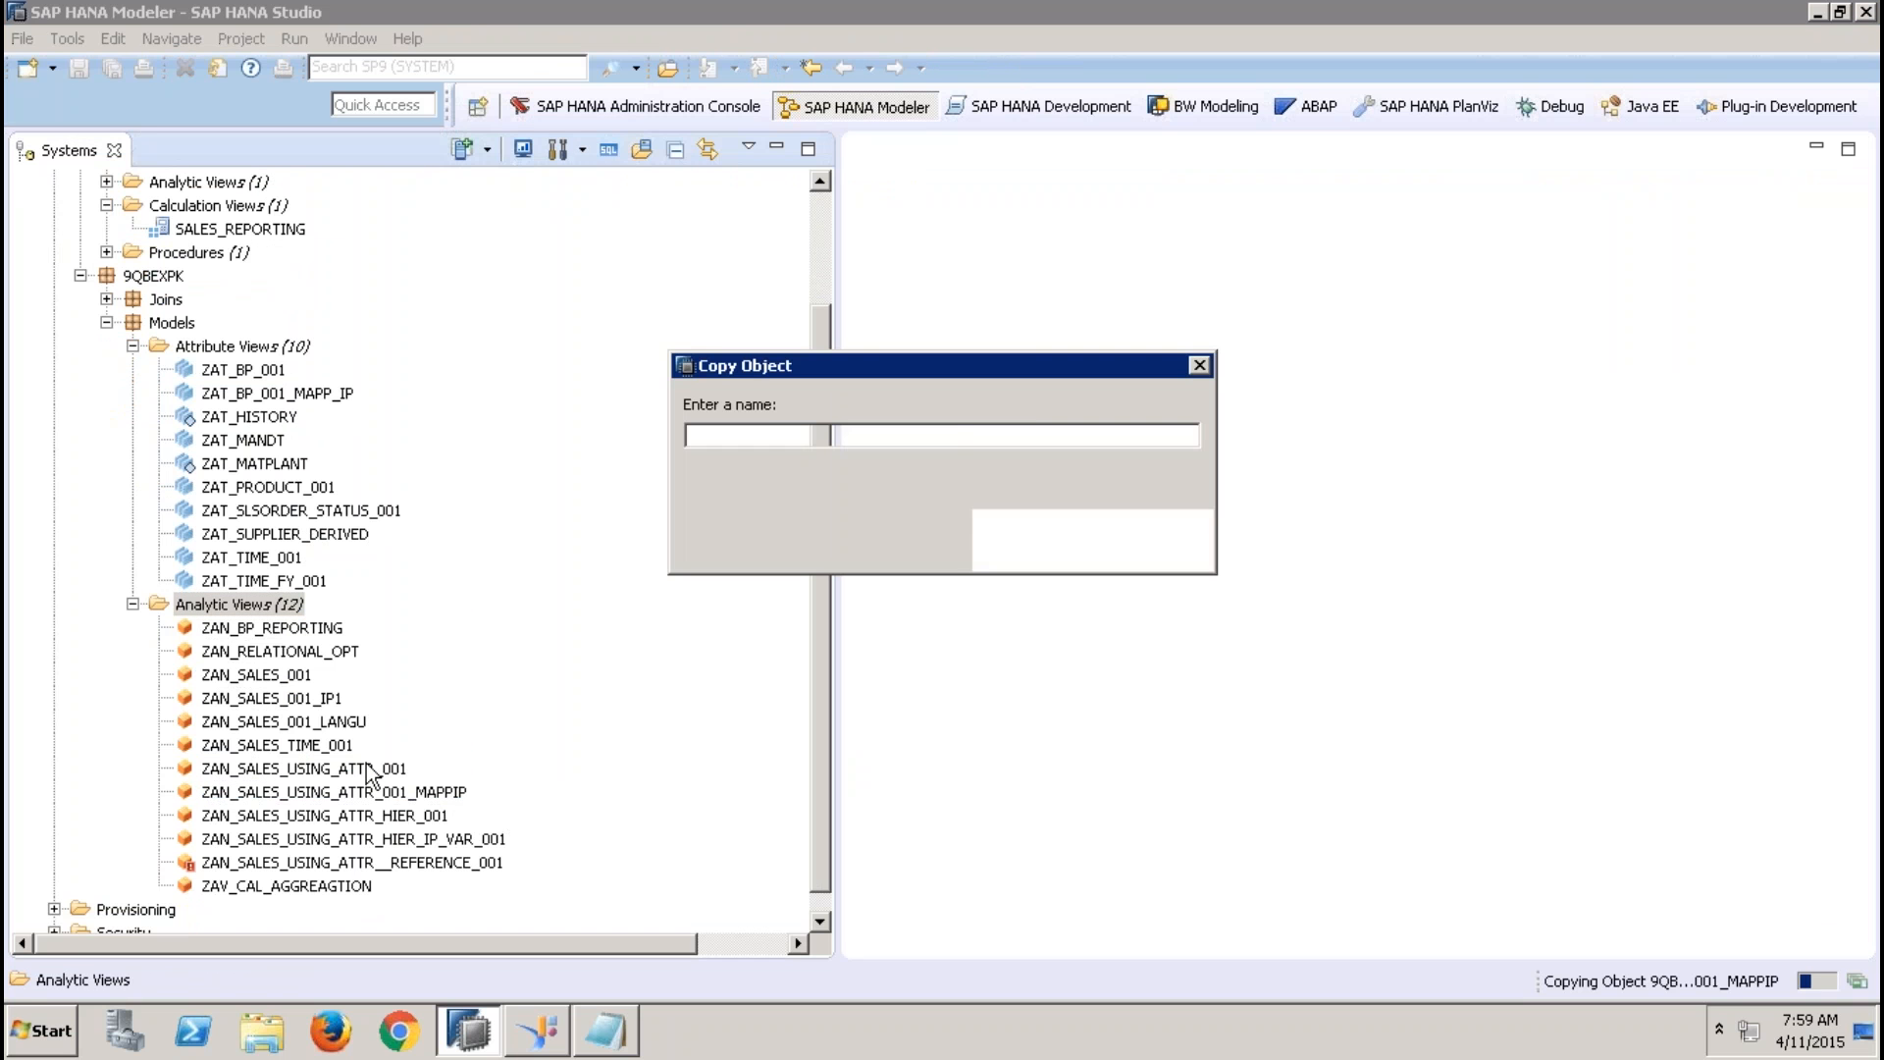
Name the copied analytic view ZAN_SALES_USING_ATTR_001_MAPPIP01 and complete the copy
{"action": "left_click", "coordinate": [750, 436]}
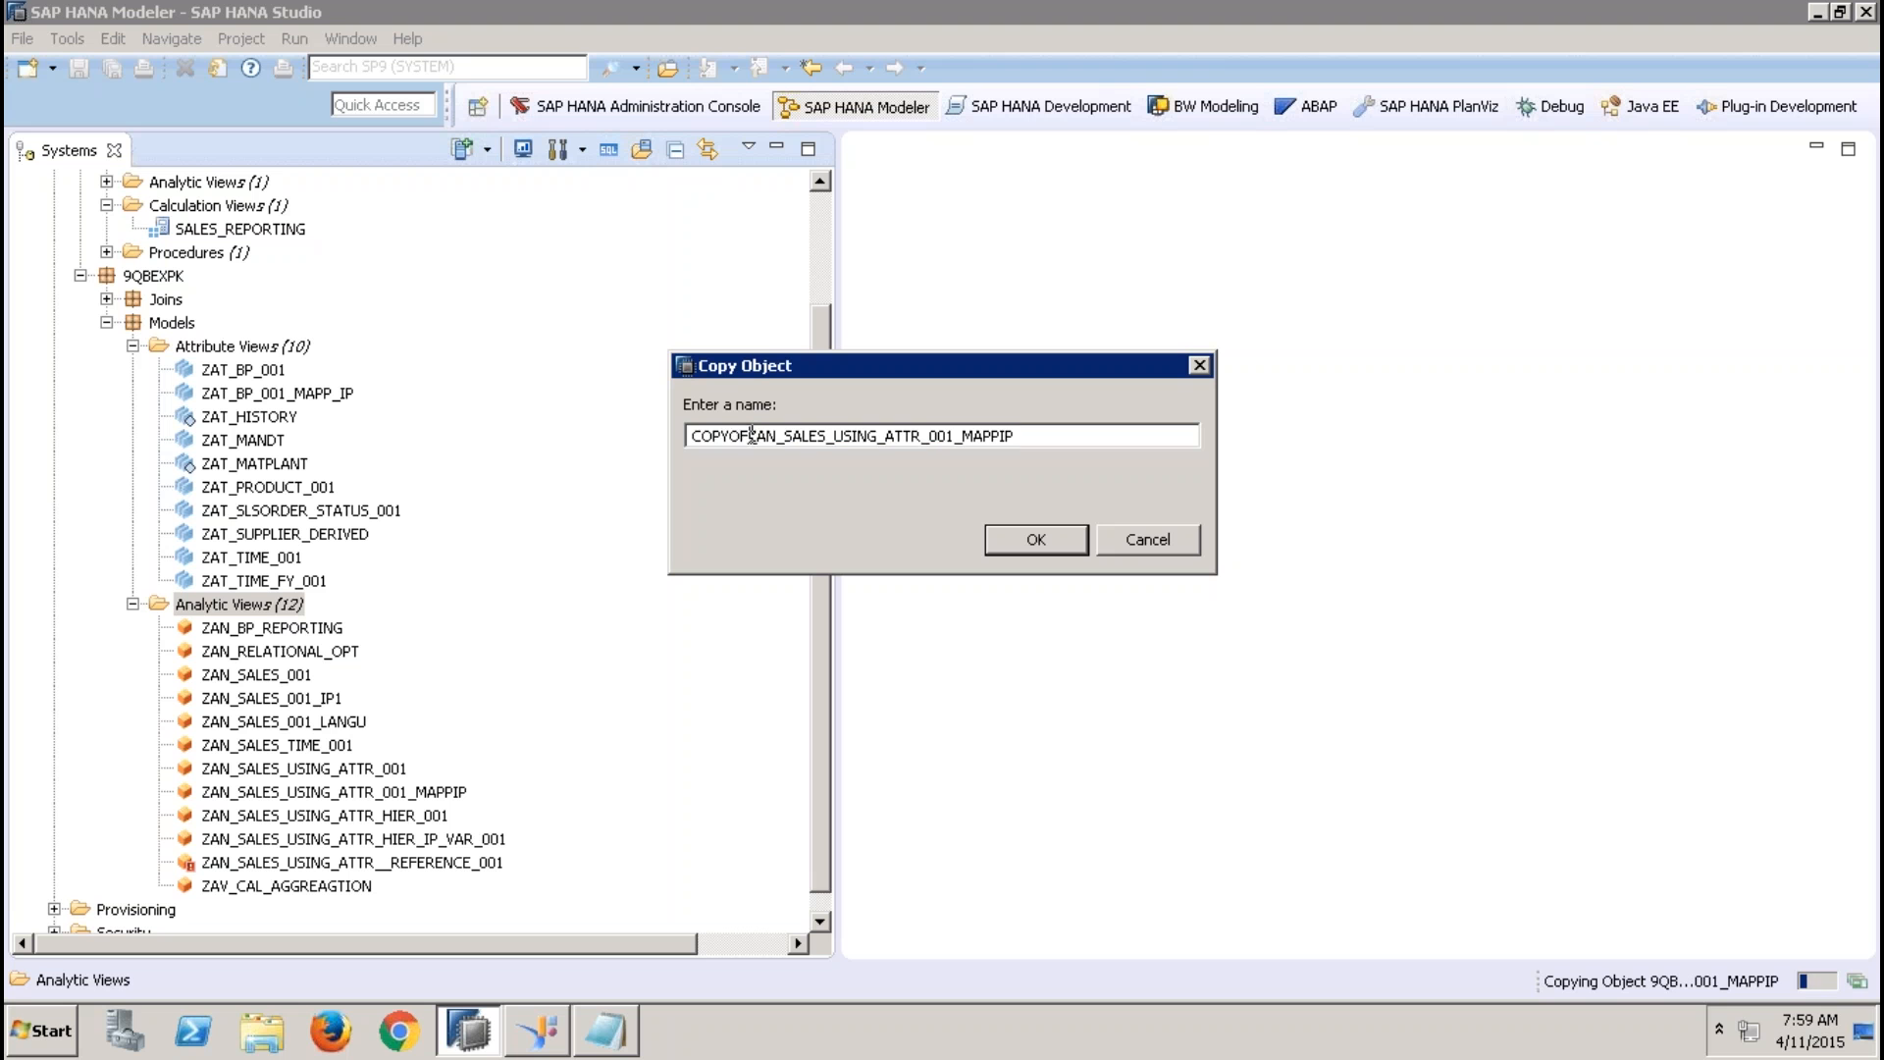
{"action": "left_click_drag", "start_coordinate": [750, 435], "coordinate": [604, 439]}
{"action": "key", "text": "Delete"}
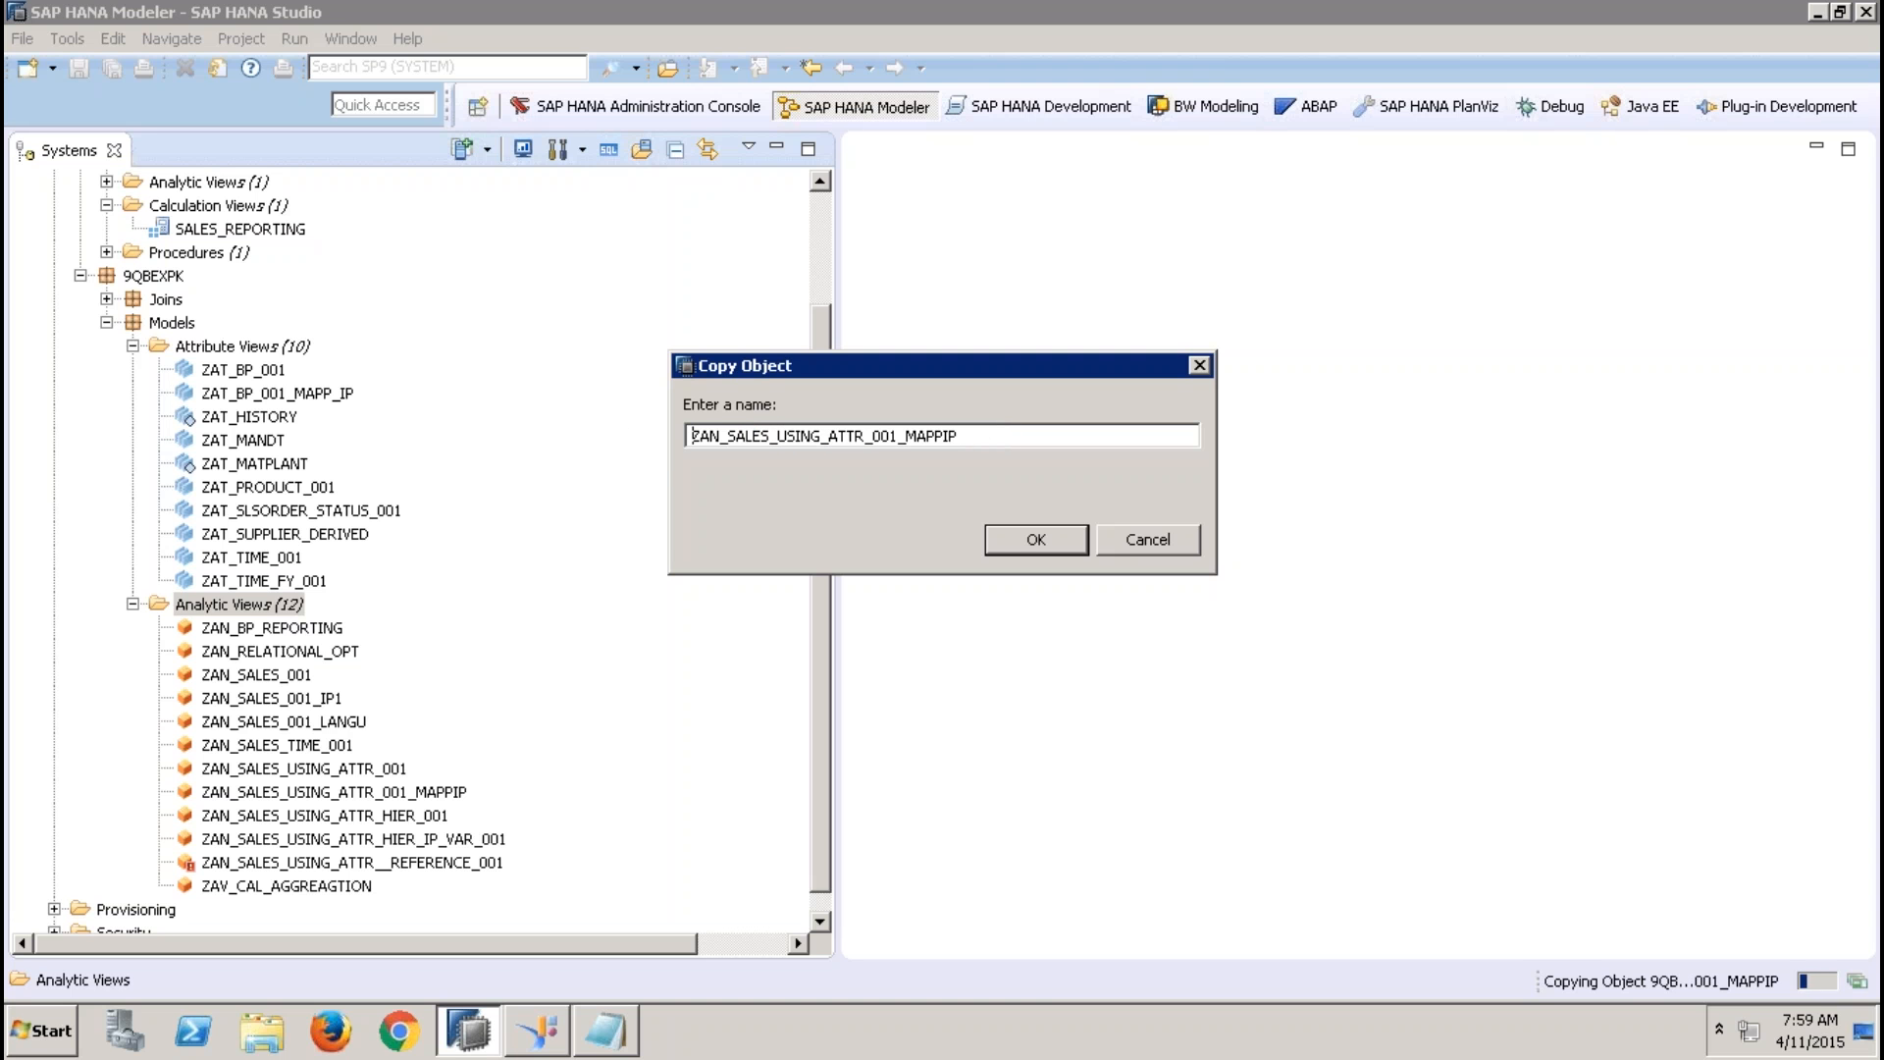
{"action": "key", "text": "End"}
{"action": "type", "text": "0"}
{"action": "left_click", "coordinate": [1020, 541]}
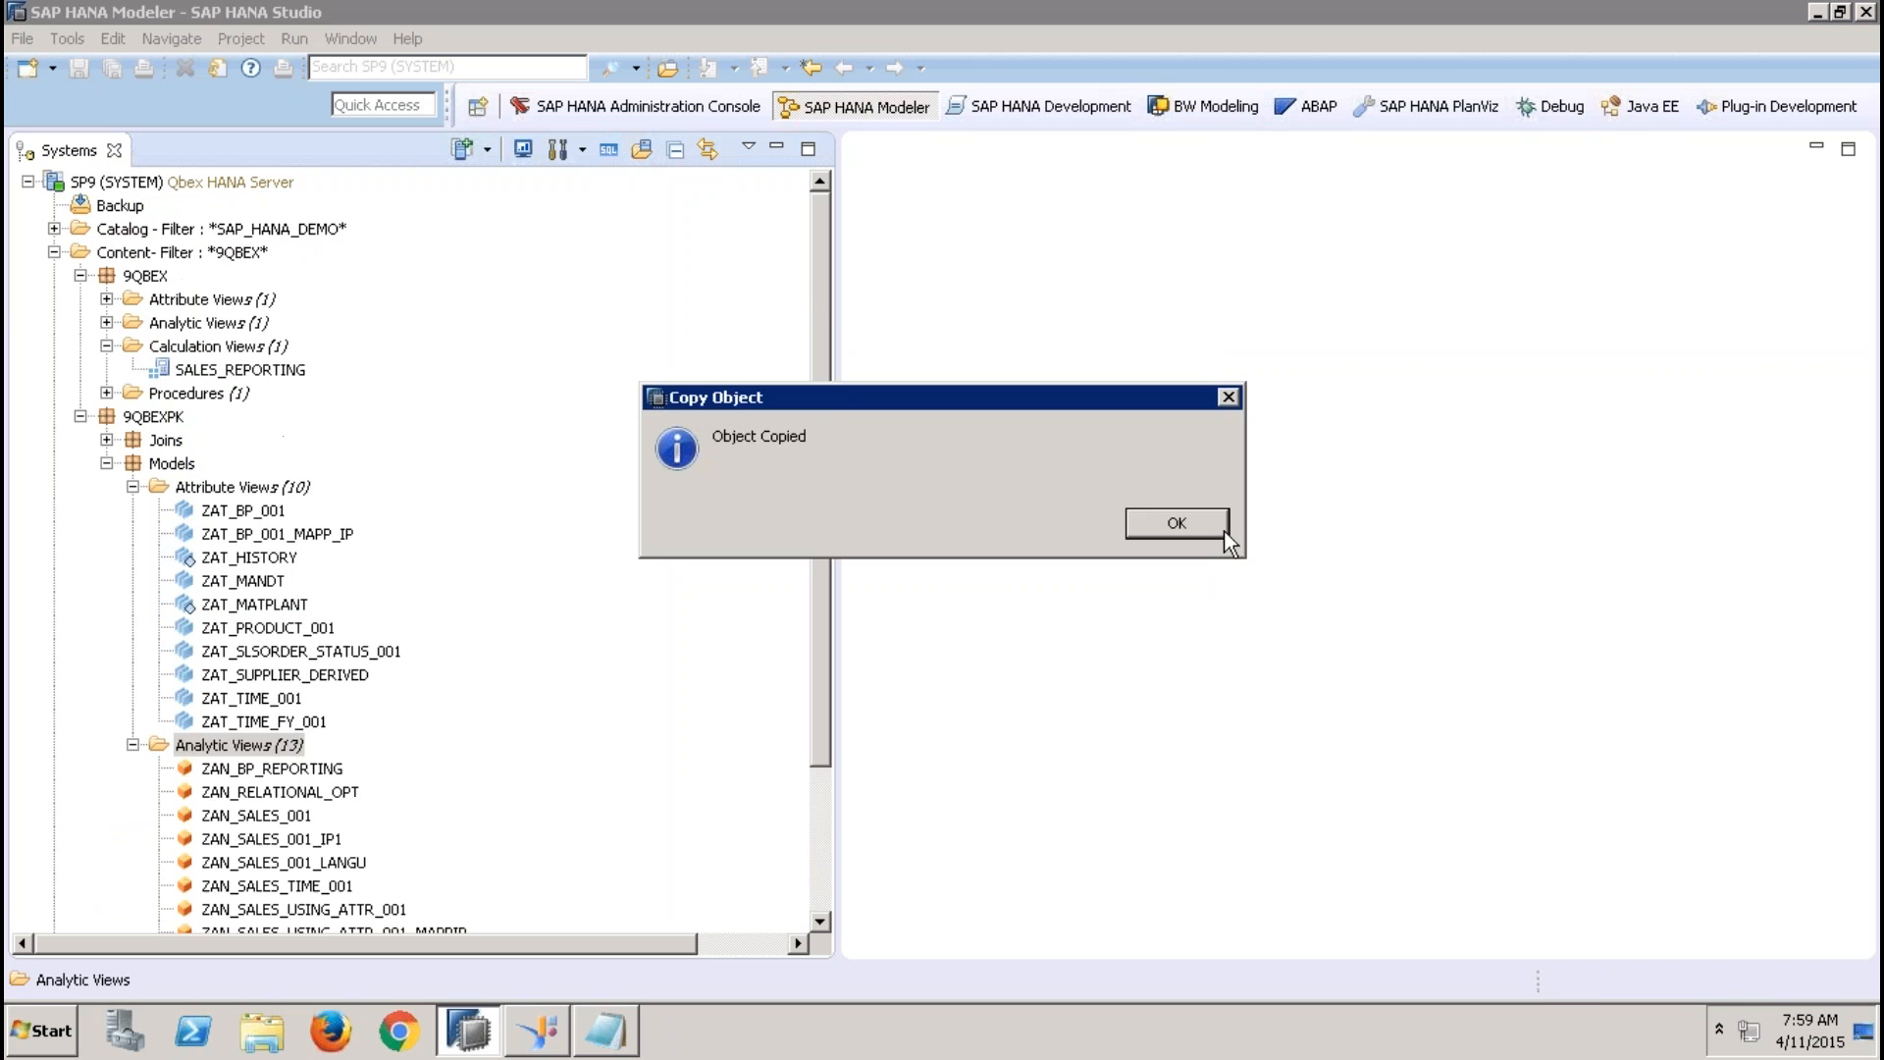
{"action": "left_click", "coordinate": [1209, 522]}
Open the copied analytic view ZAN_SALES_USING_ATTR_001_MAPPIP01 and activate it
{"action": "left_click", "coordinate": [815, 808]}
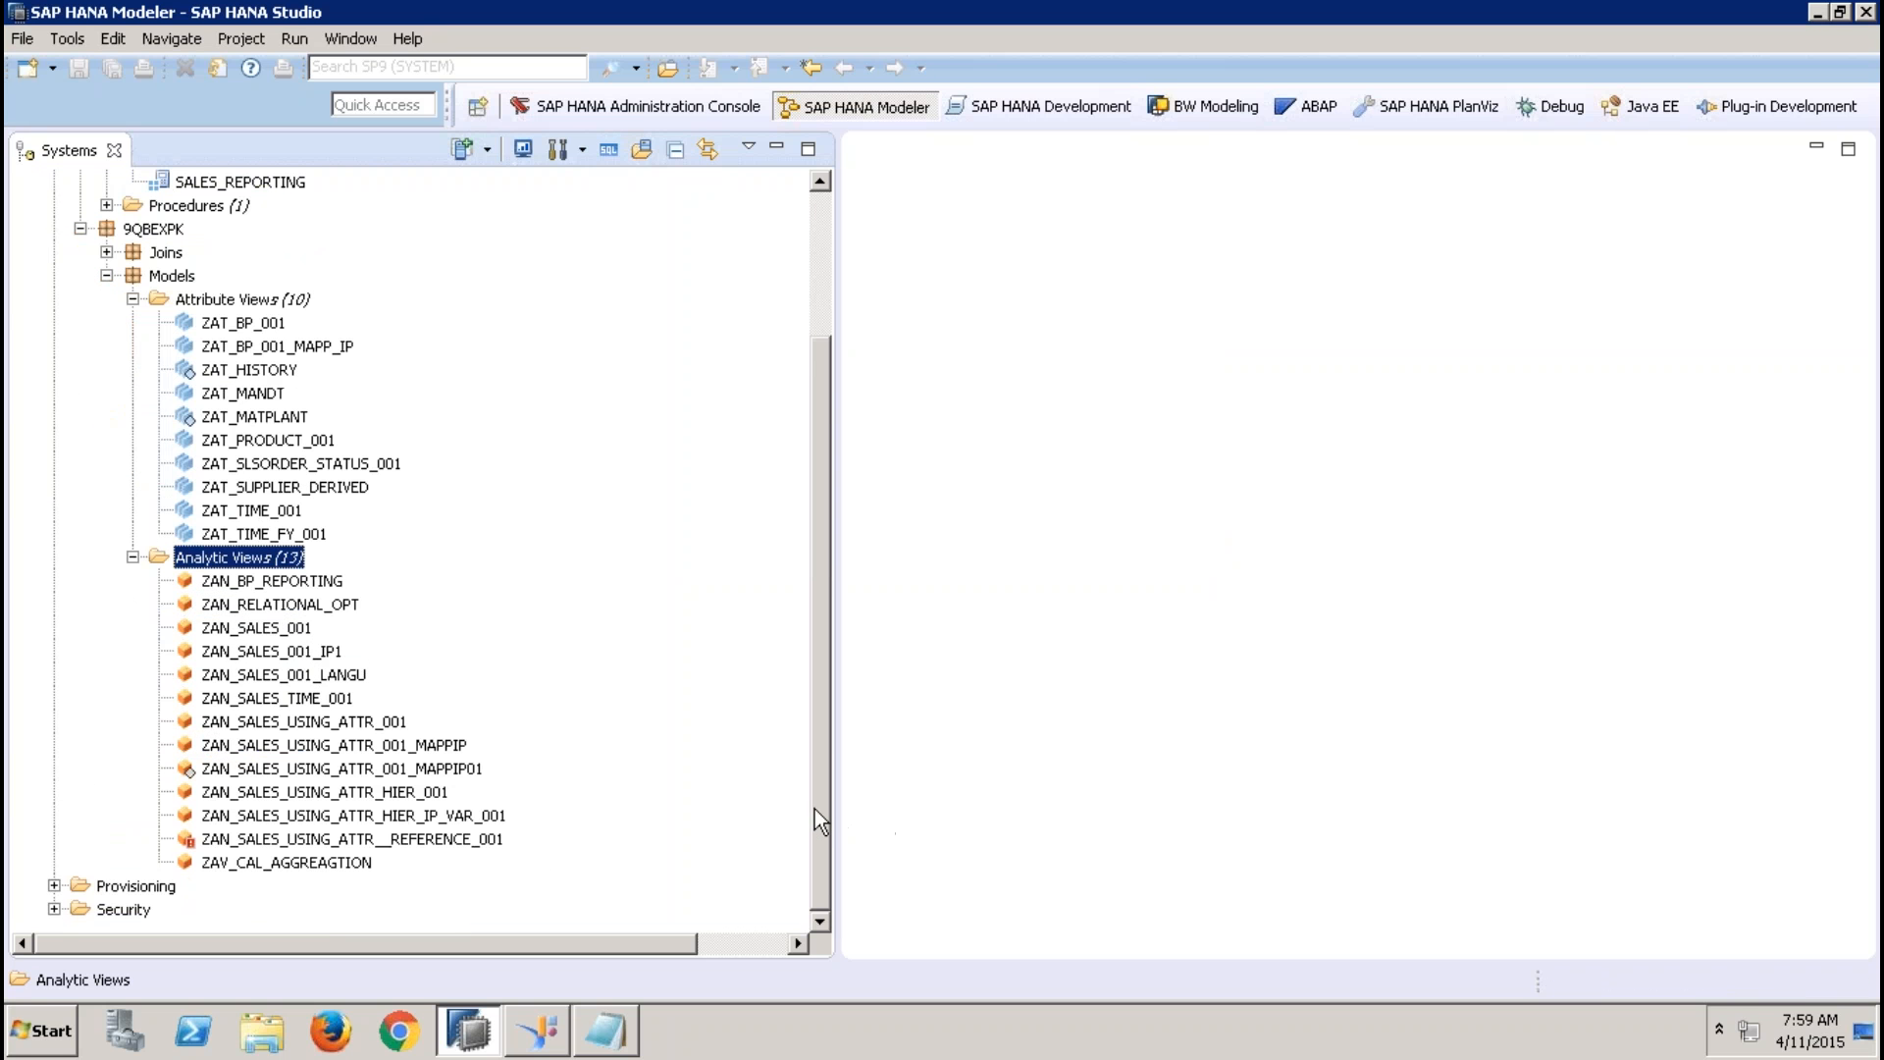
{"action": "double_click", "coordinate": [427, 771]}
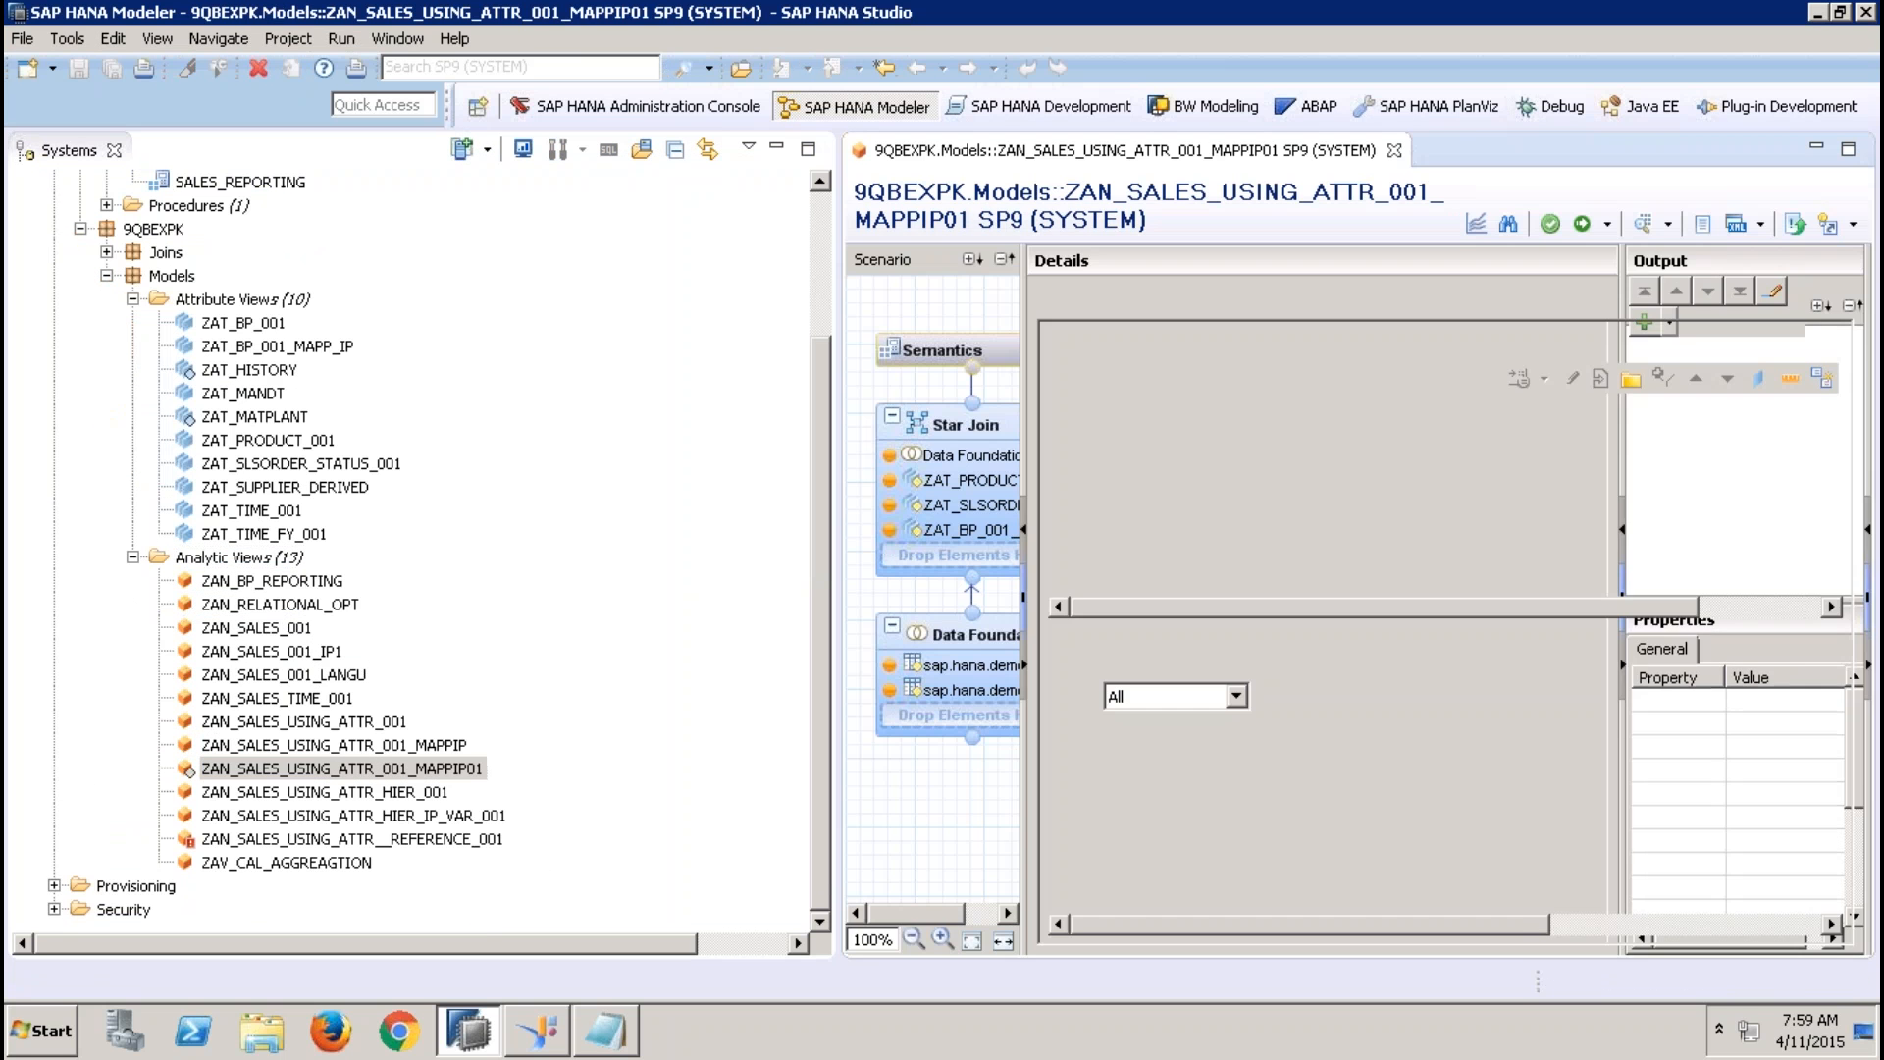
{"action": "left_click", "coordinate": [1582, 224]}
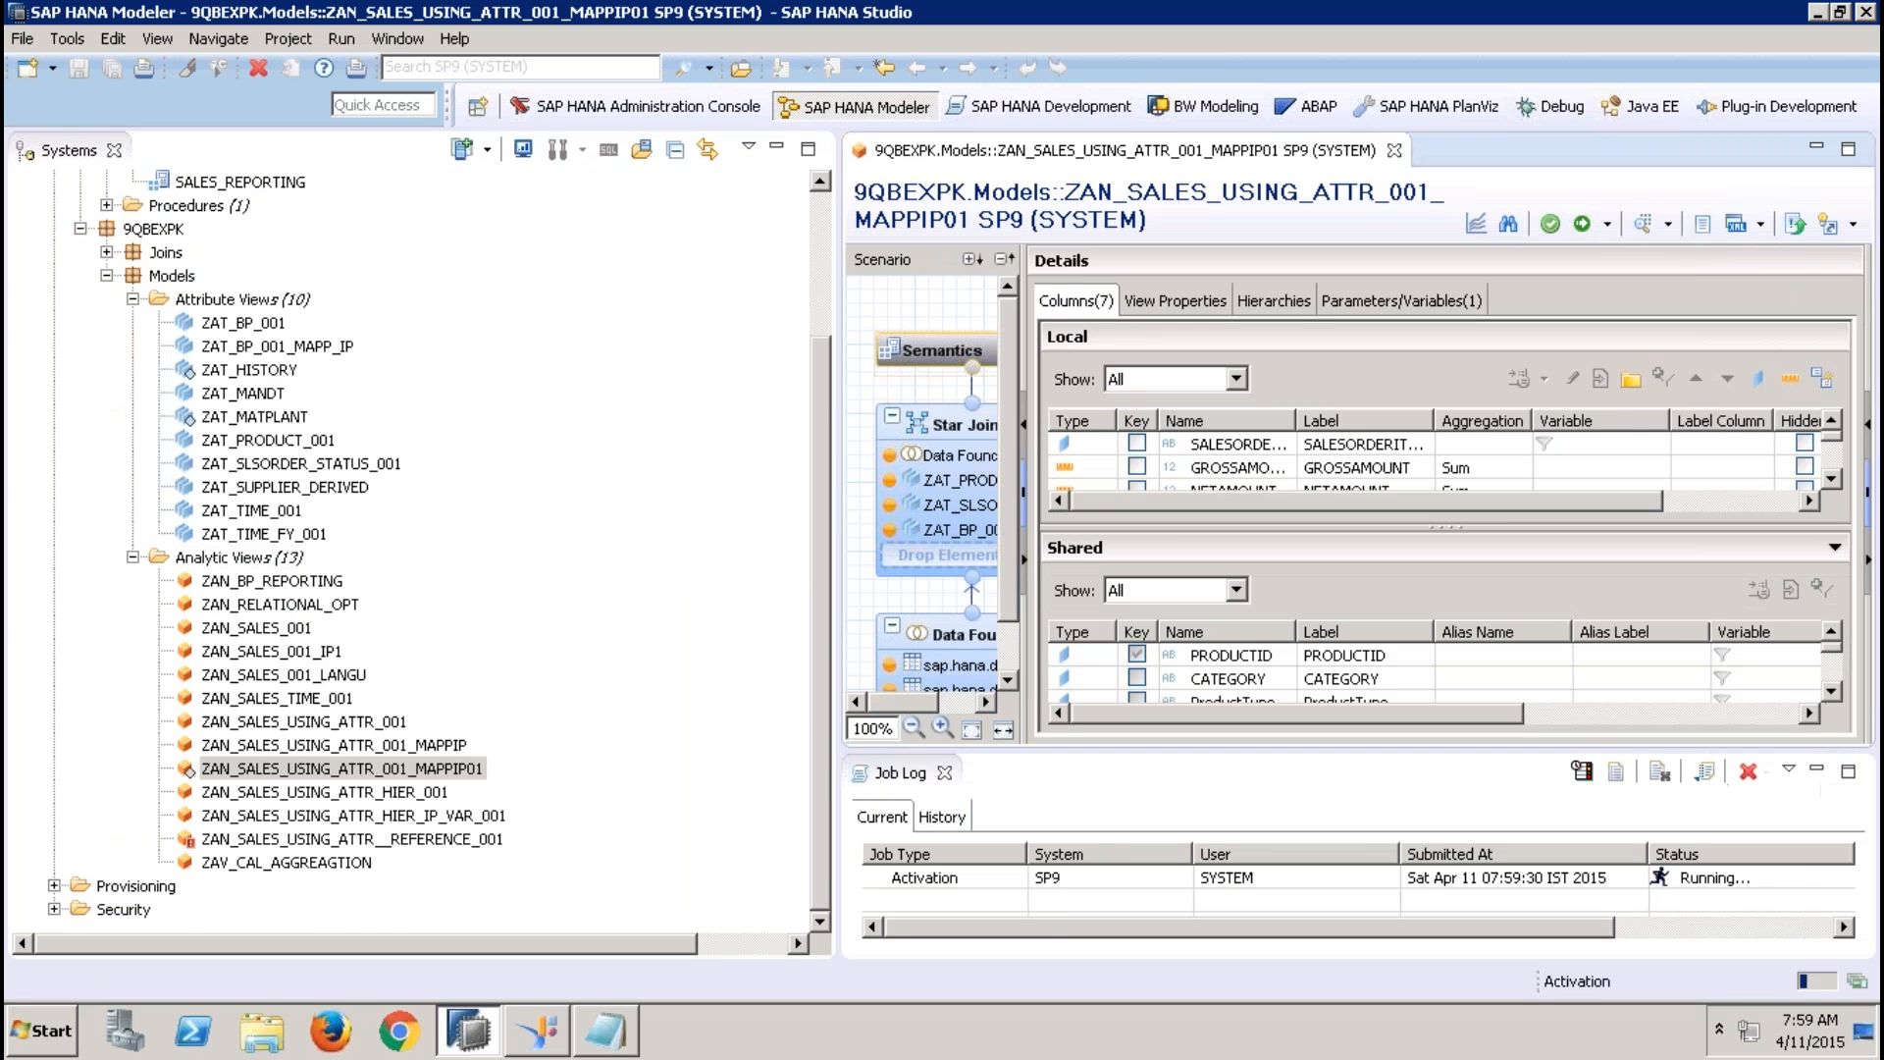
{"action": "left_click", "coordinate": [776, 147]}
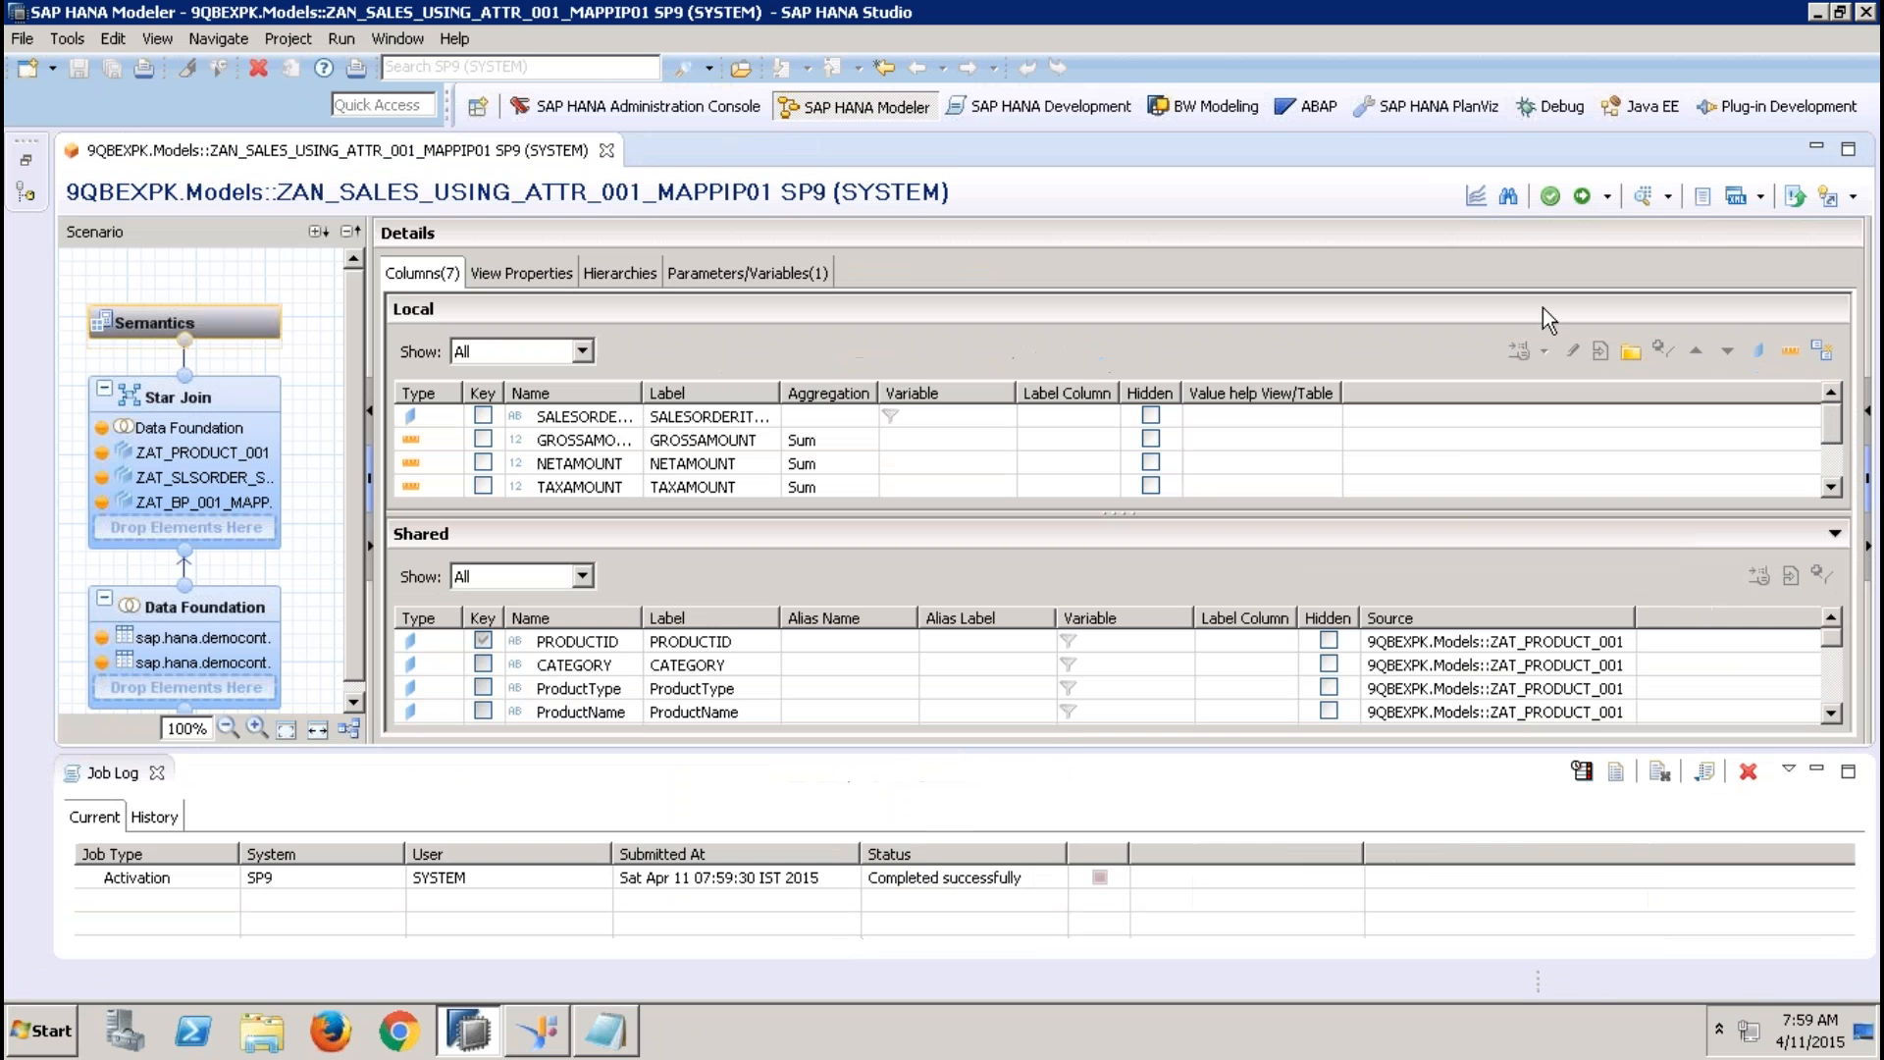
Run the data preview of ZAN_SALES_USING_ATTR_001_MAPPIP01 with the IP_REGION input parameter set to AP
{"action": "left_click", "coordinate": [1644, 197]}
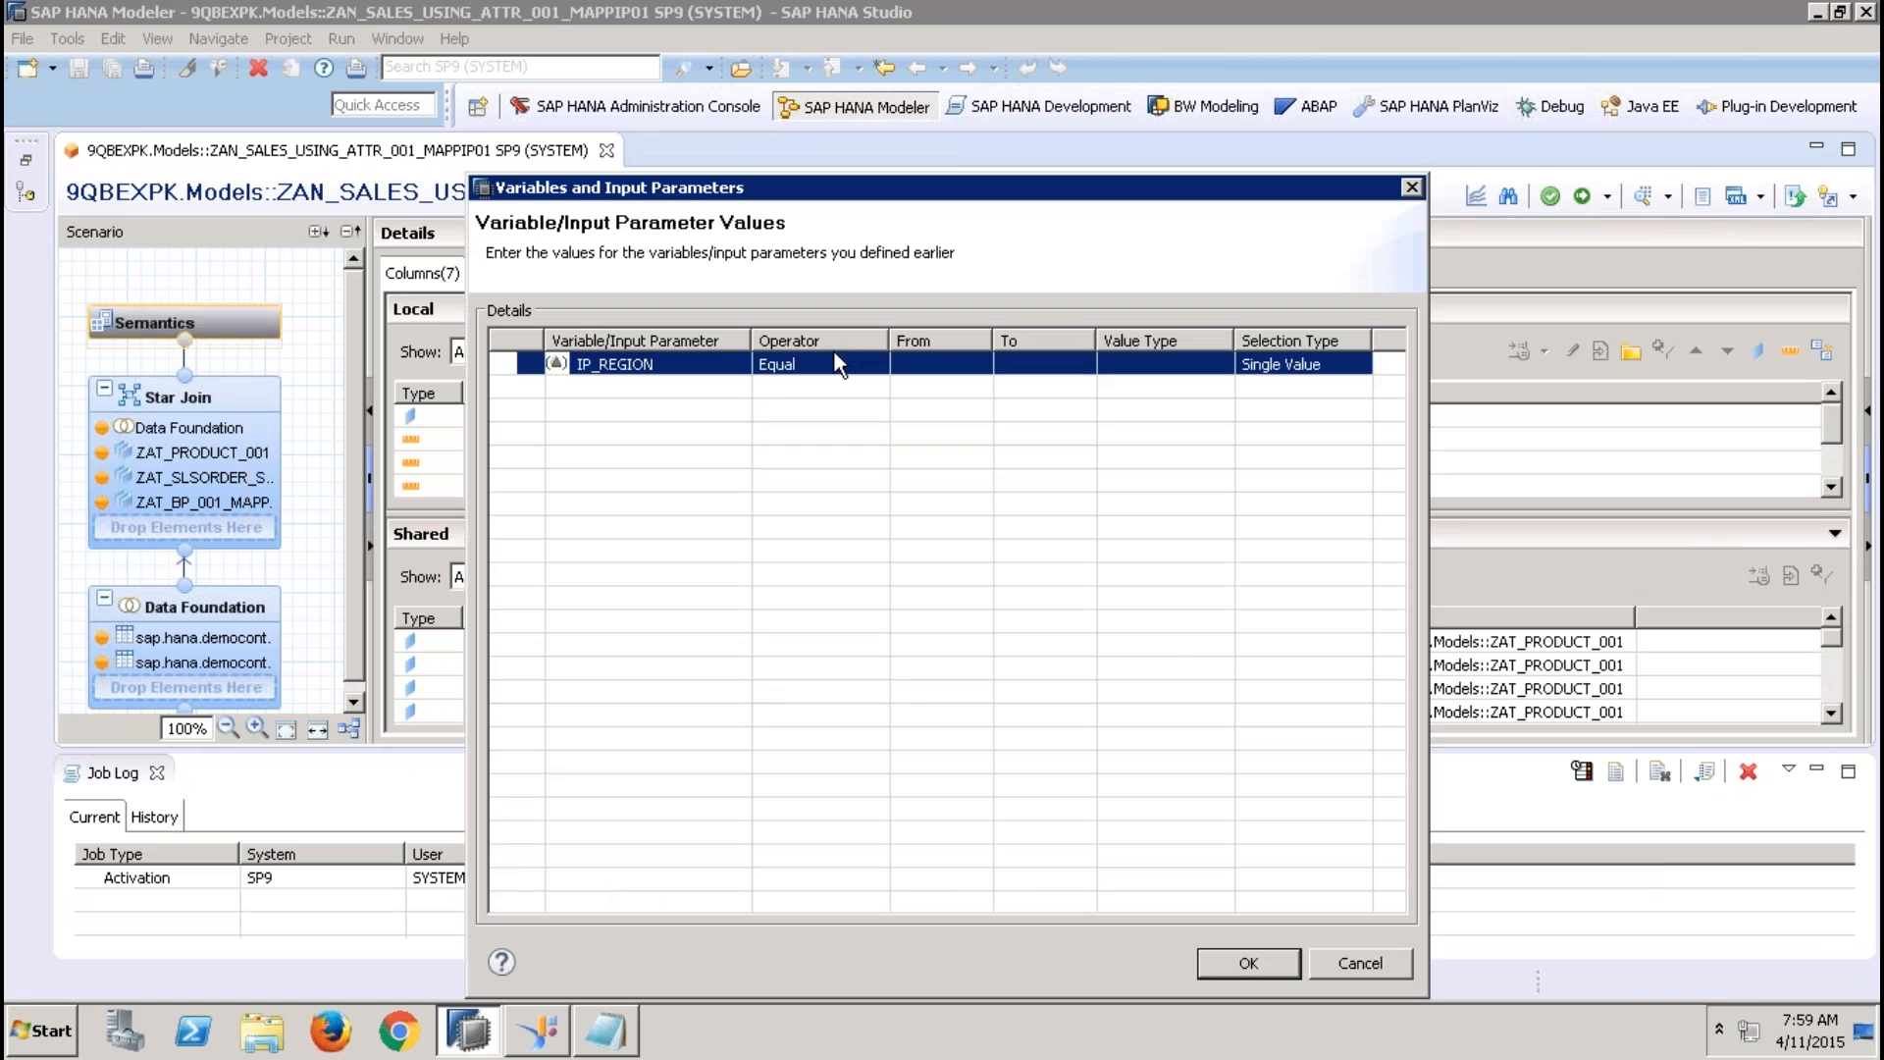
{"action": "left_click", "coordinate": [904, 366]}
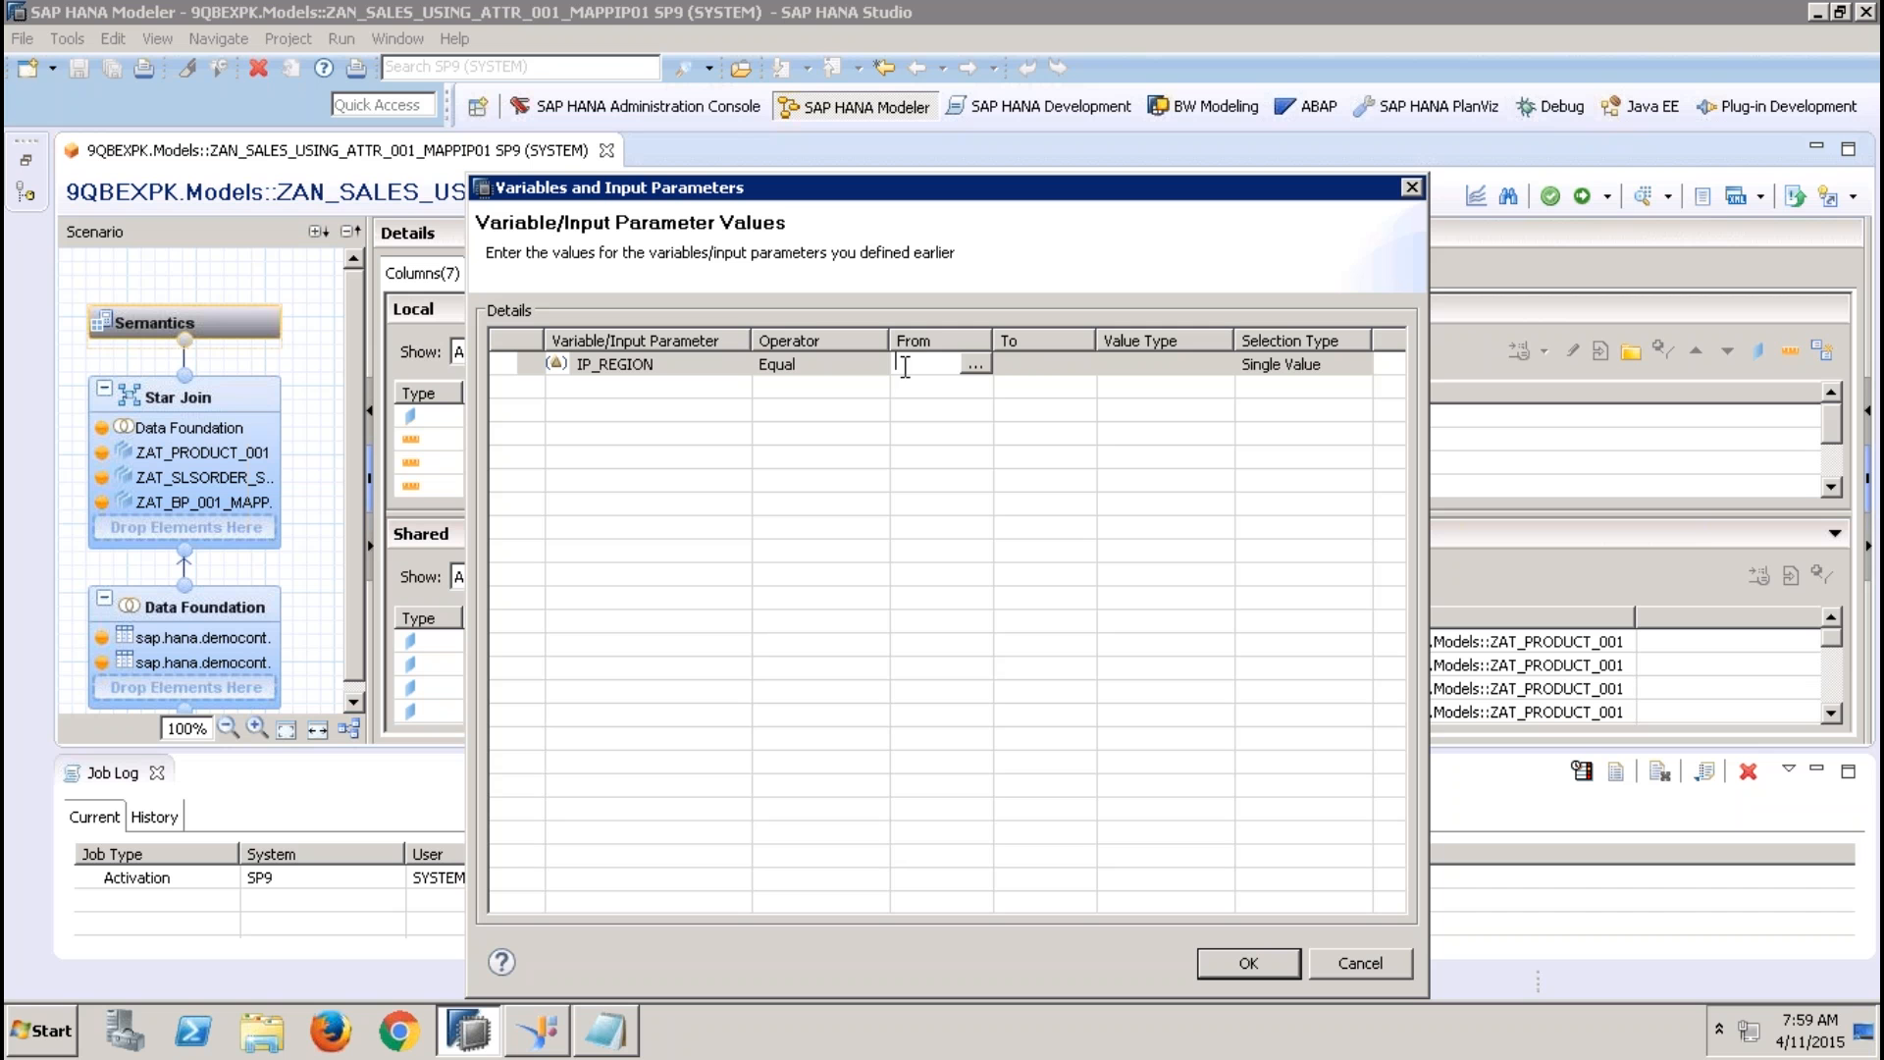
{"action": "type", "text": "APJ"}
{"action": "left_click", "coordinate": [1067, 366]}
{"action": "left_click", "coordinate": [1245, 964]}
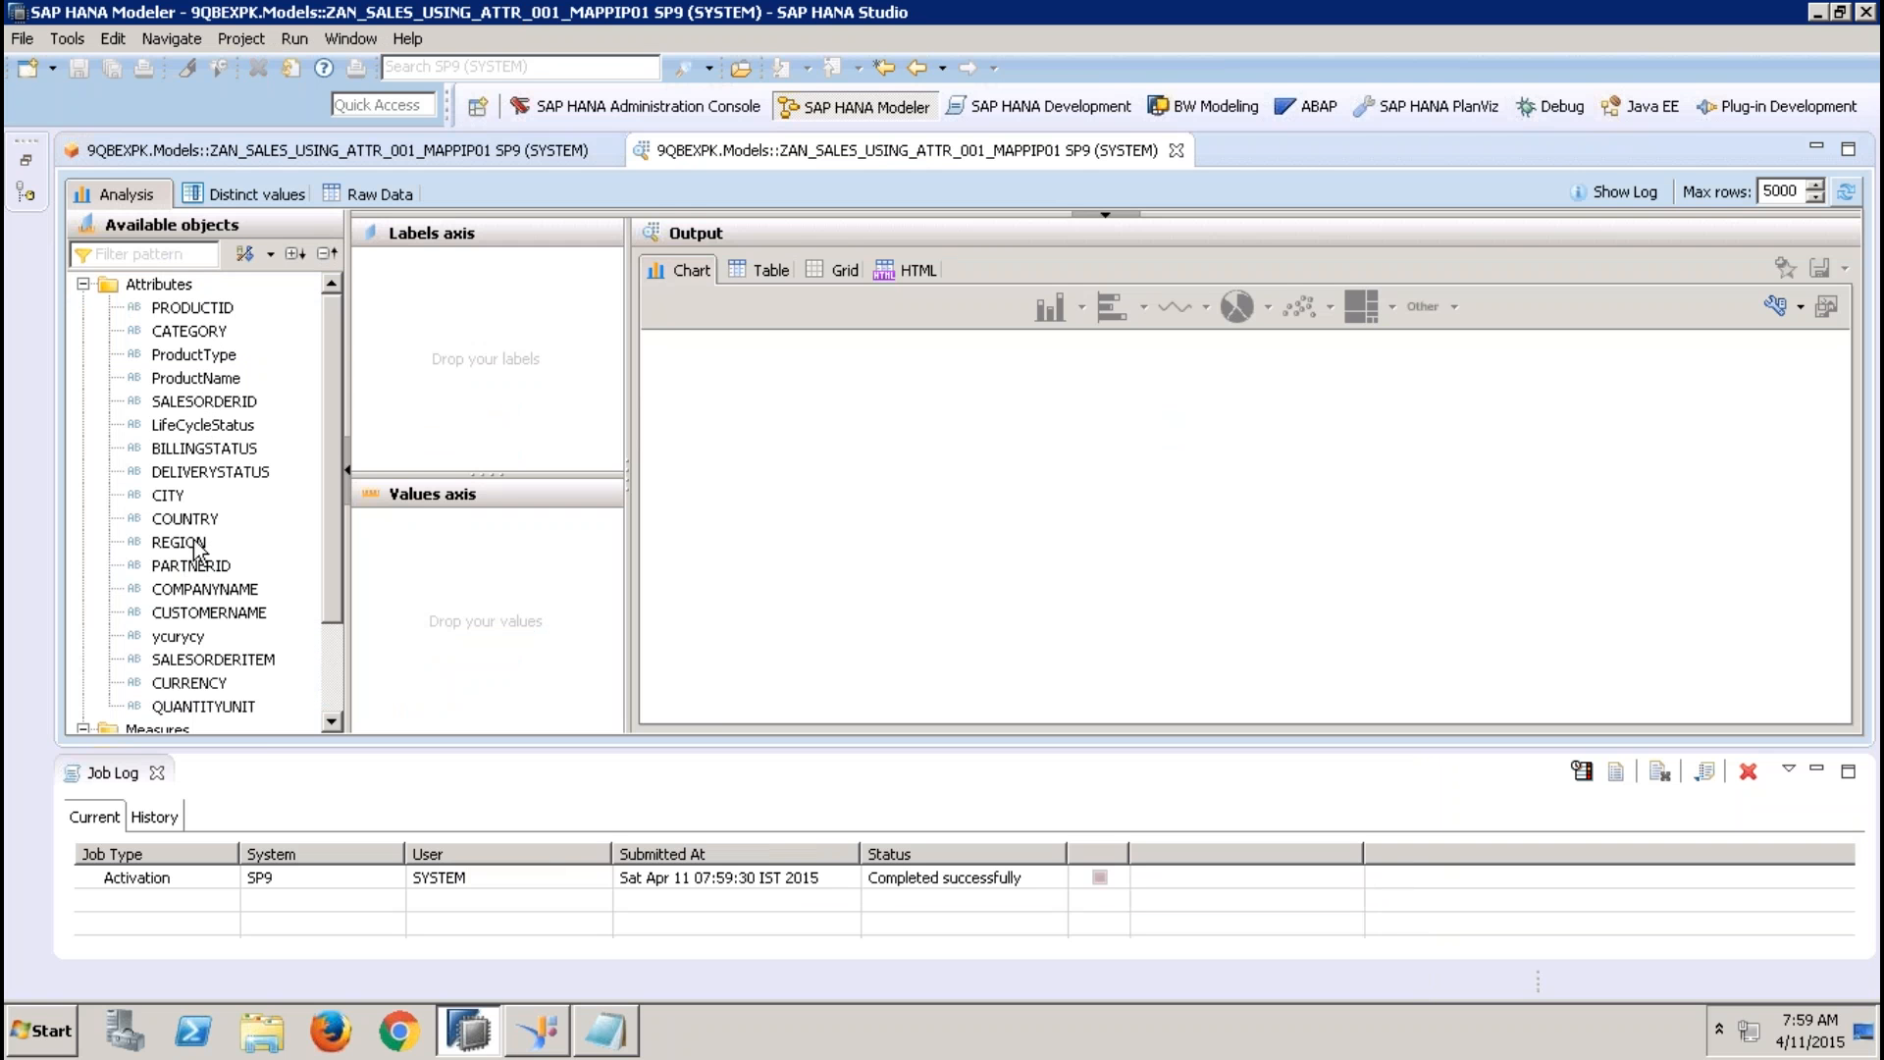
List the REGION values as a table in the preview, and close the preview and the job log
{"action": "left_click_drag", "start_coordinate": [180, 542], "coordinate": [481, 267]}
{"action": "left_click", "coordinate": [750, 271]}
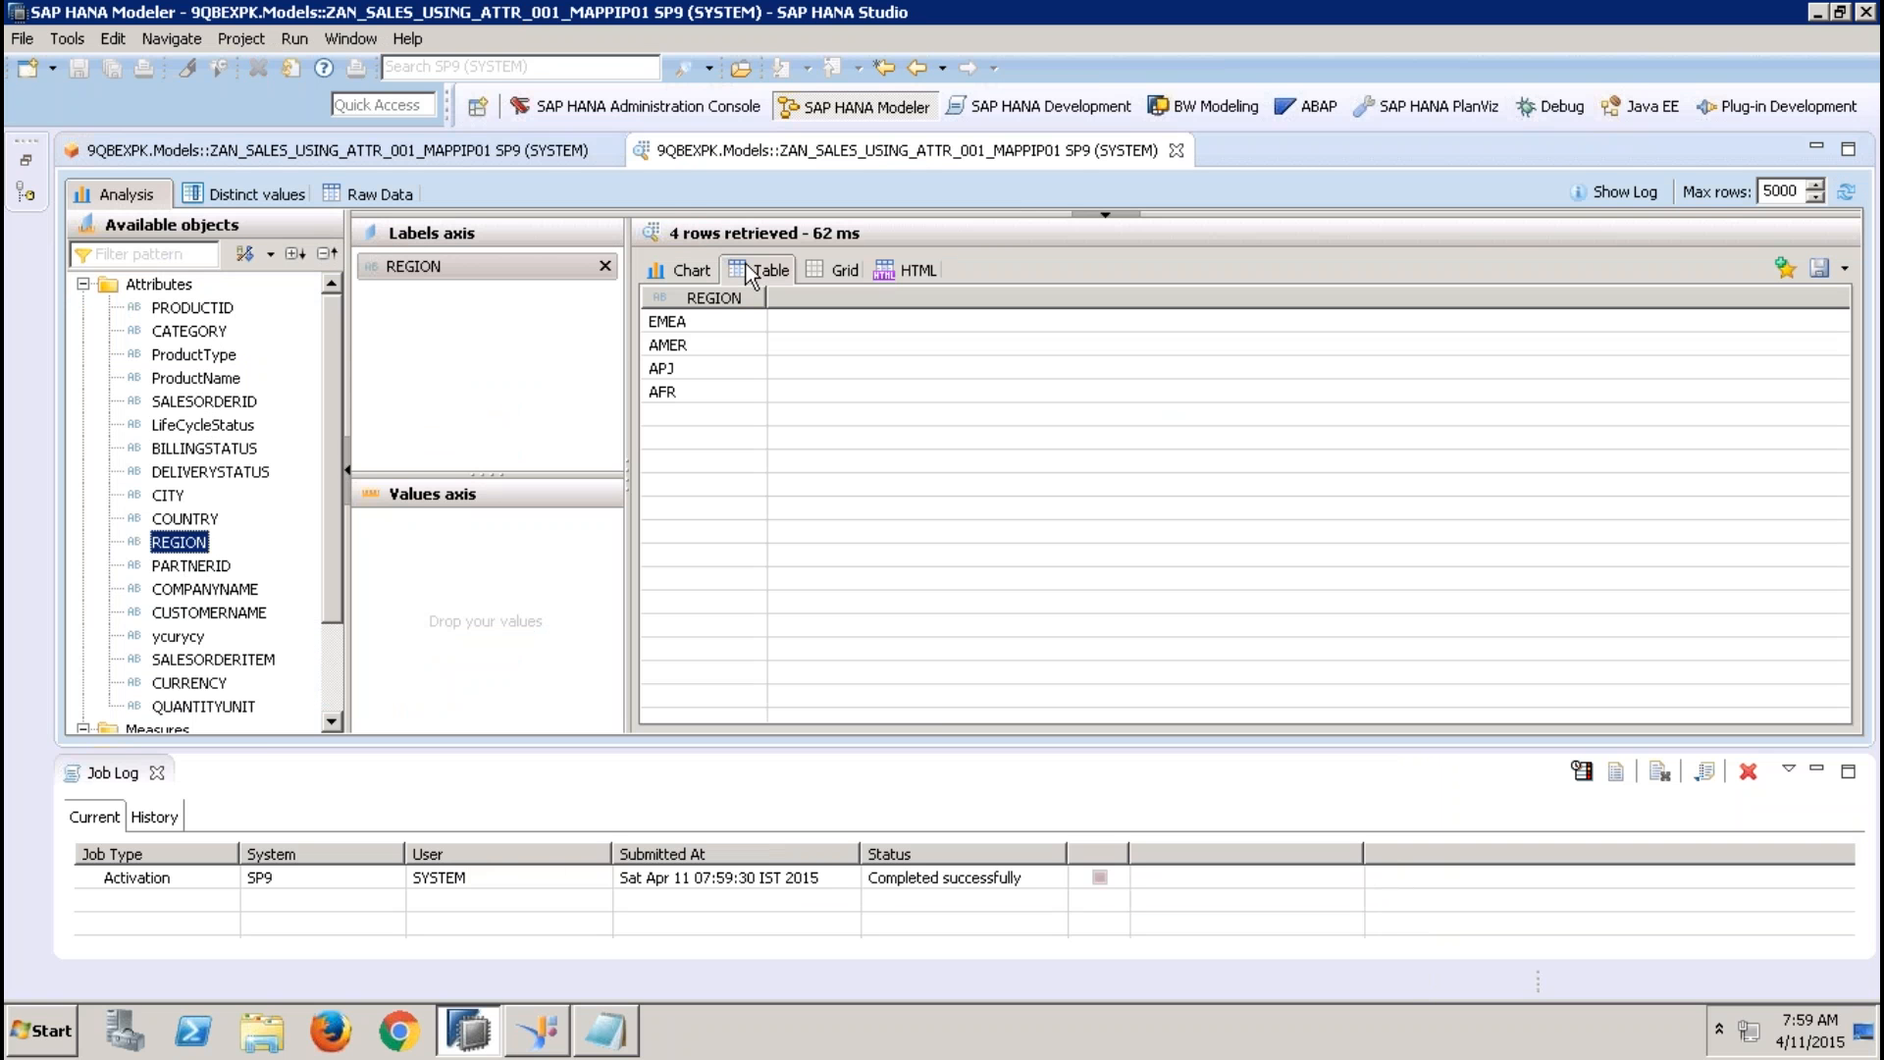
{"action": "left_click", "coordinate": [683, 371]}
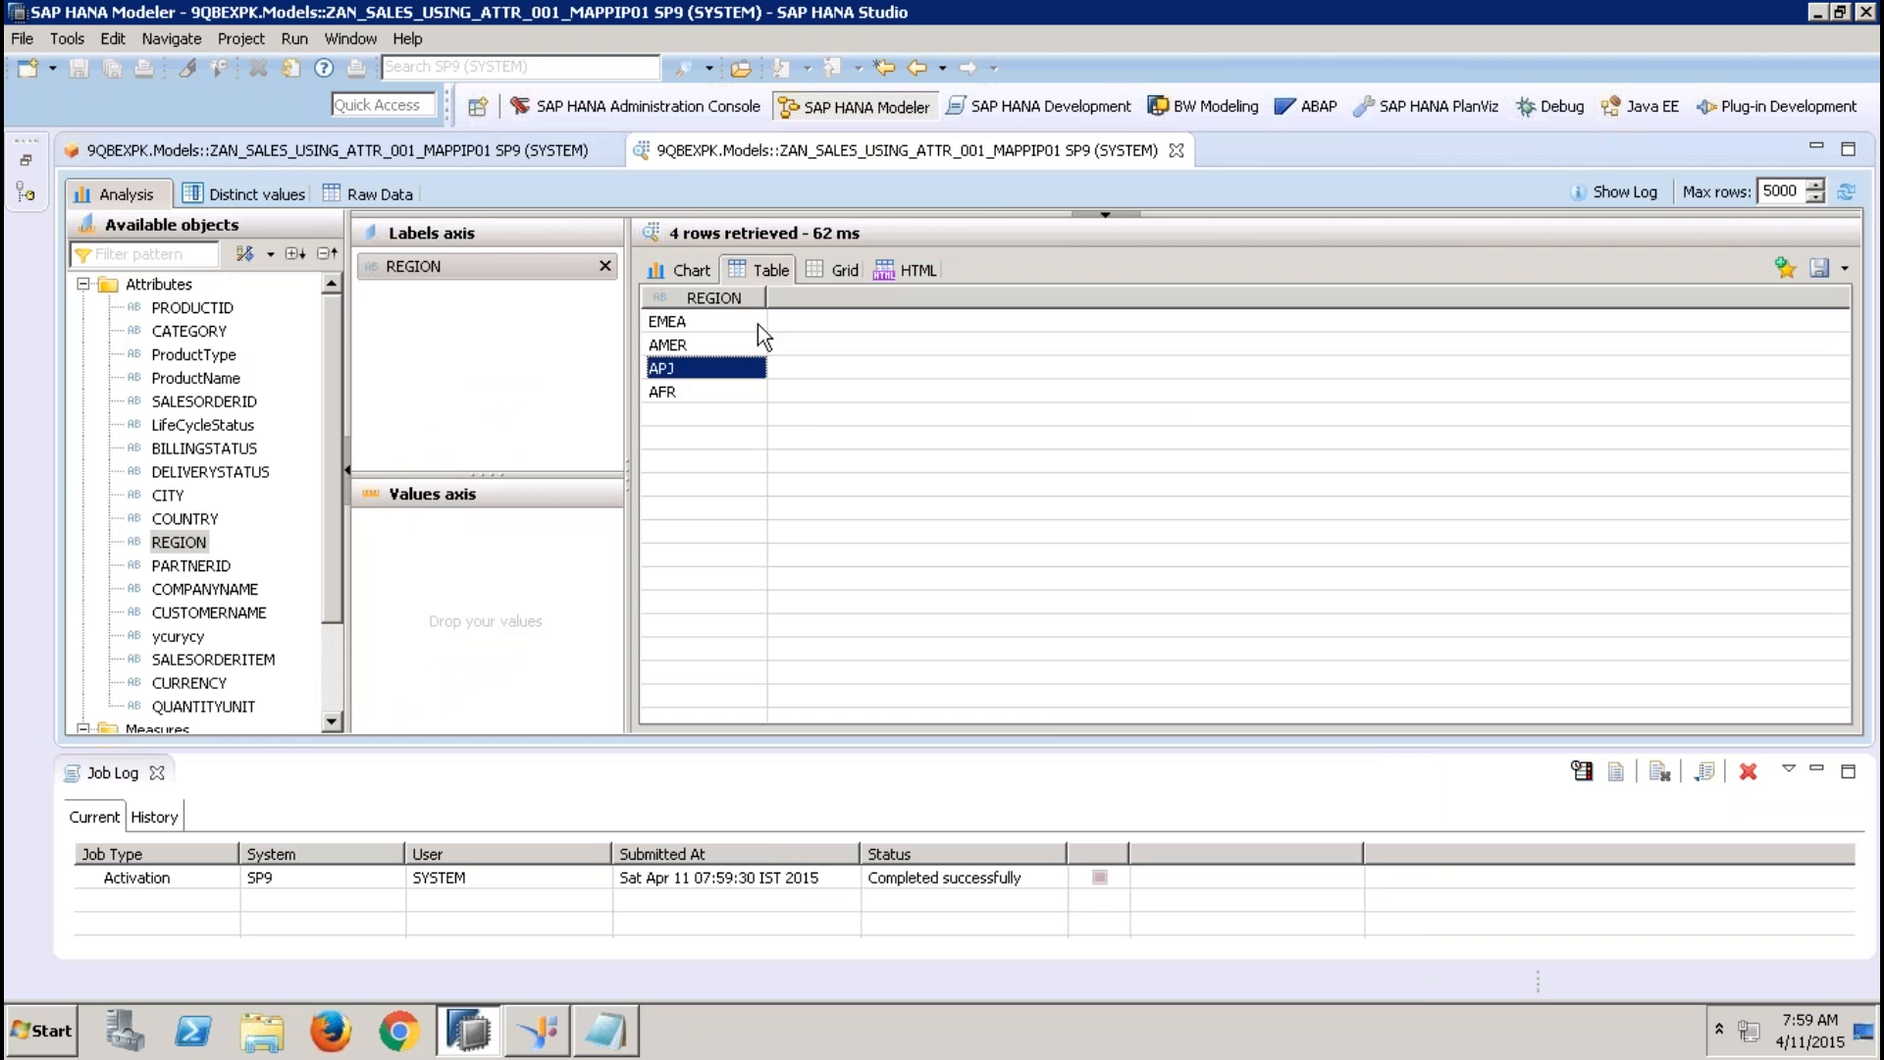
{"action": "left_click", "coordinate": [1180, 150]}
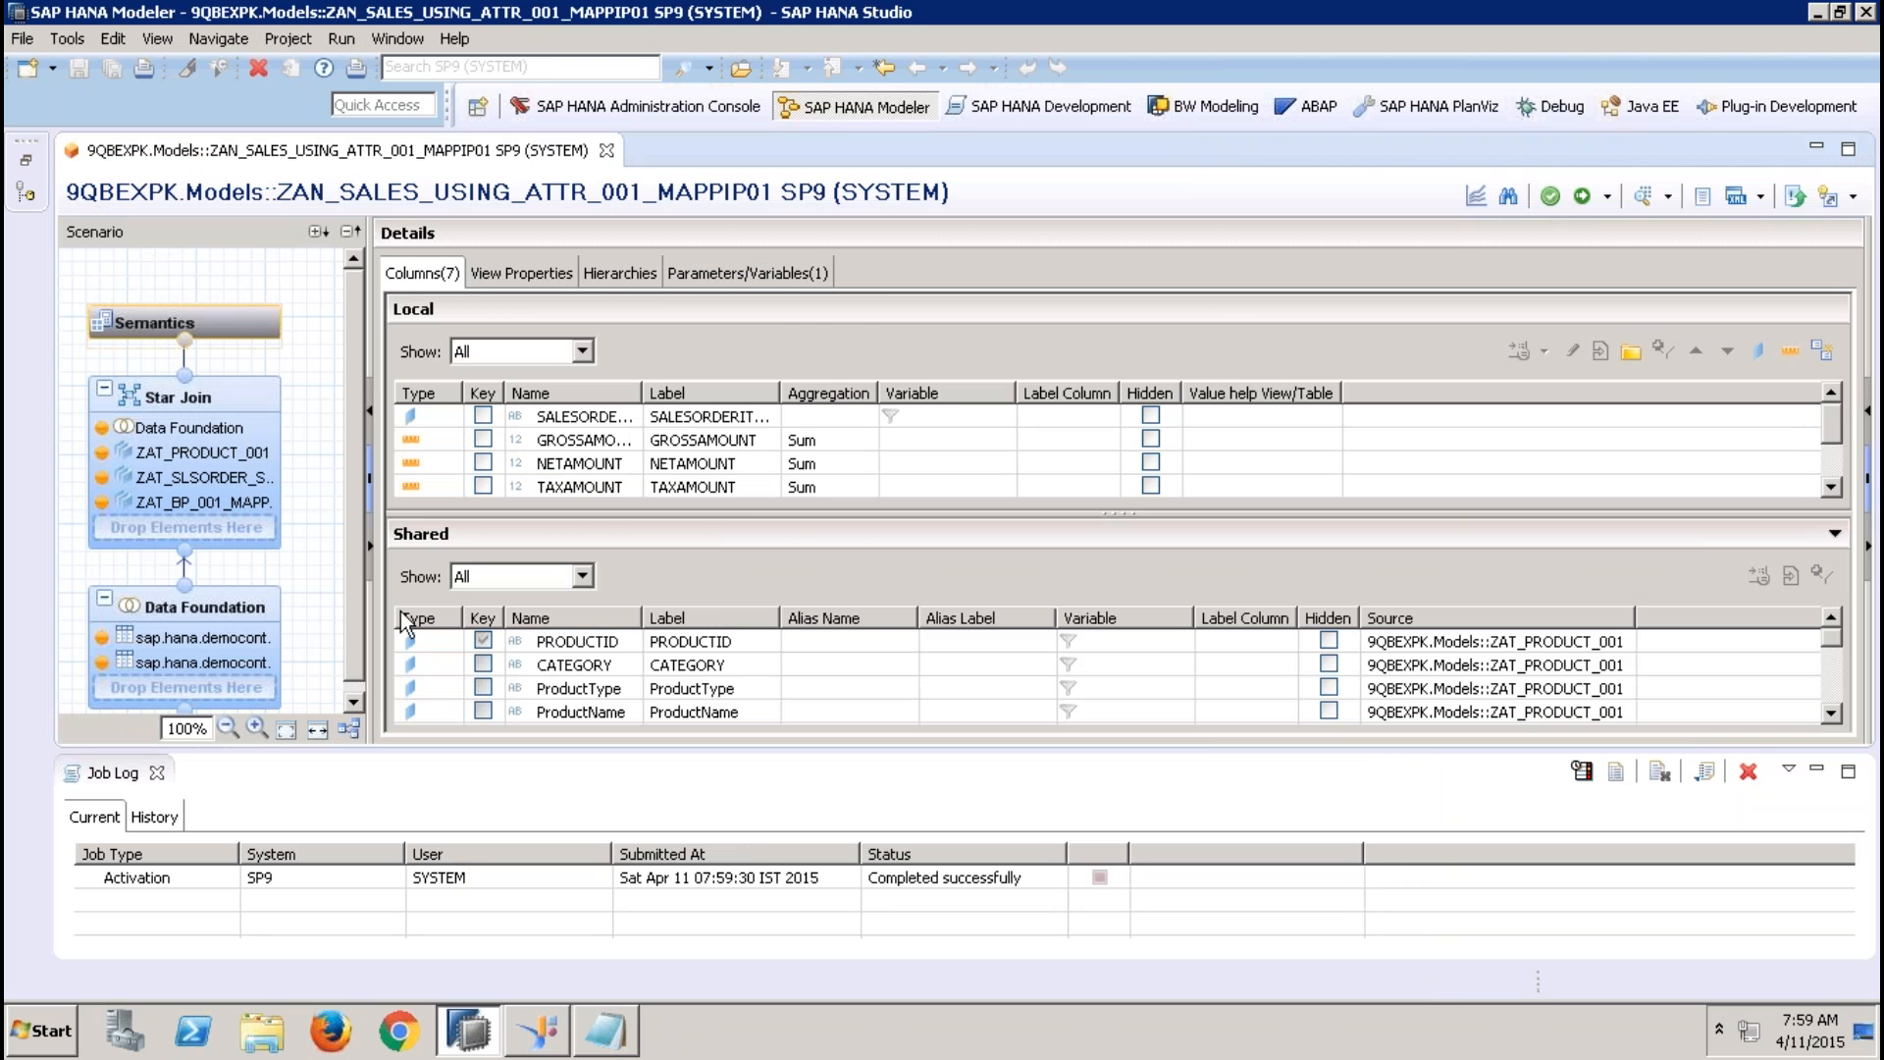
{"action": "left_click", "coordinate": [157, 772]}
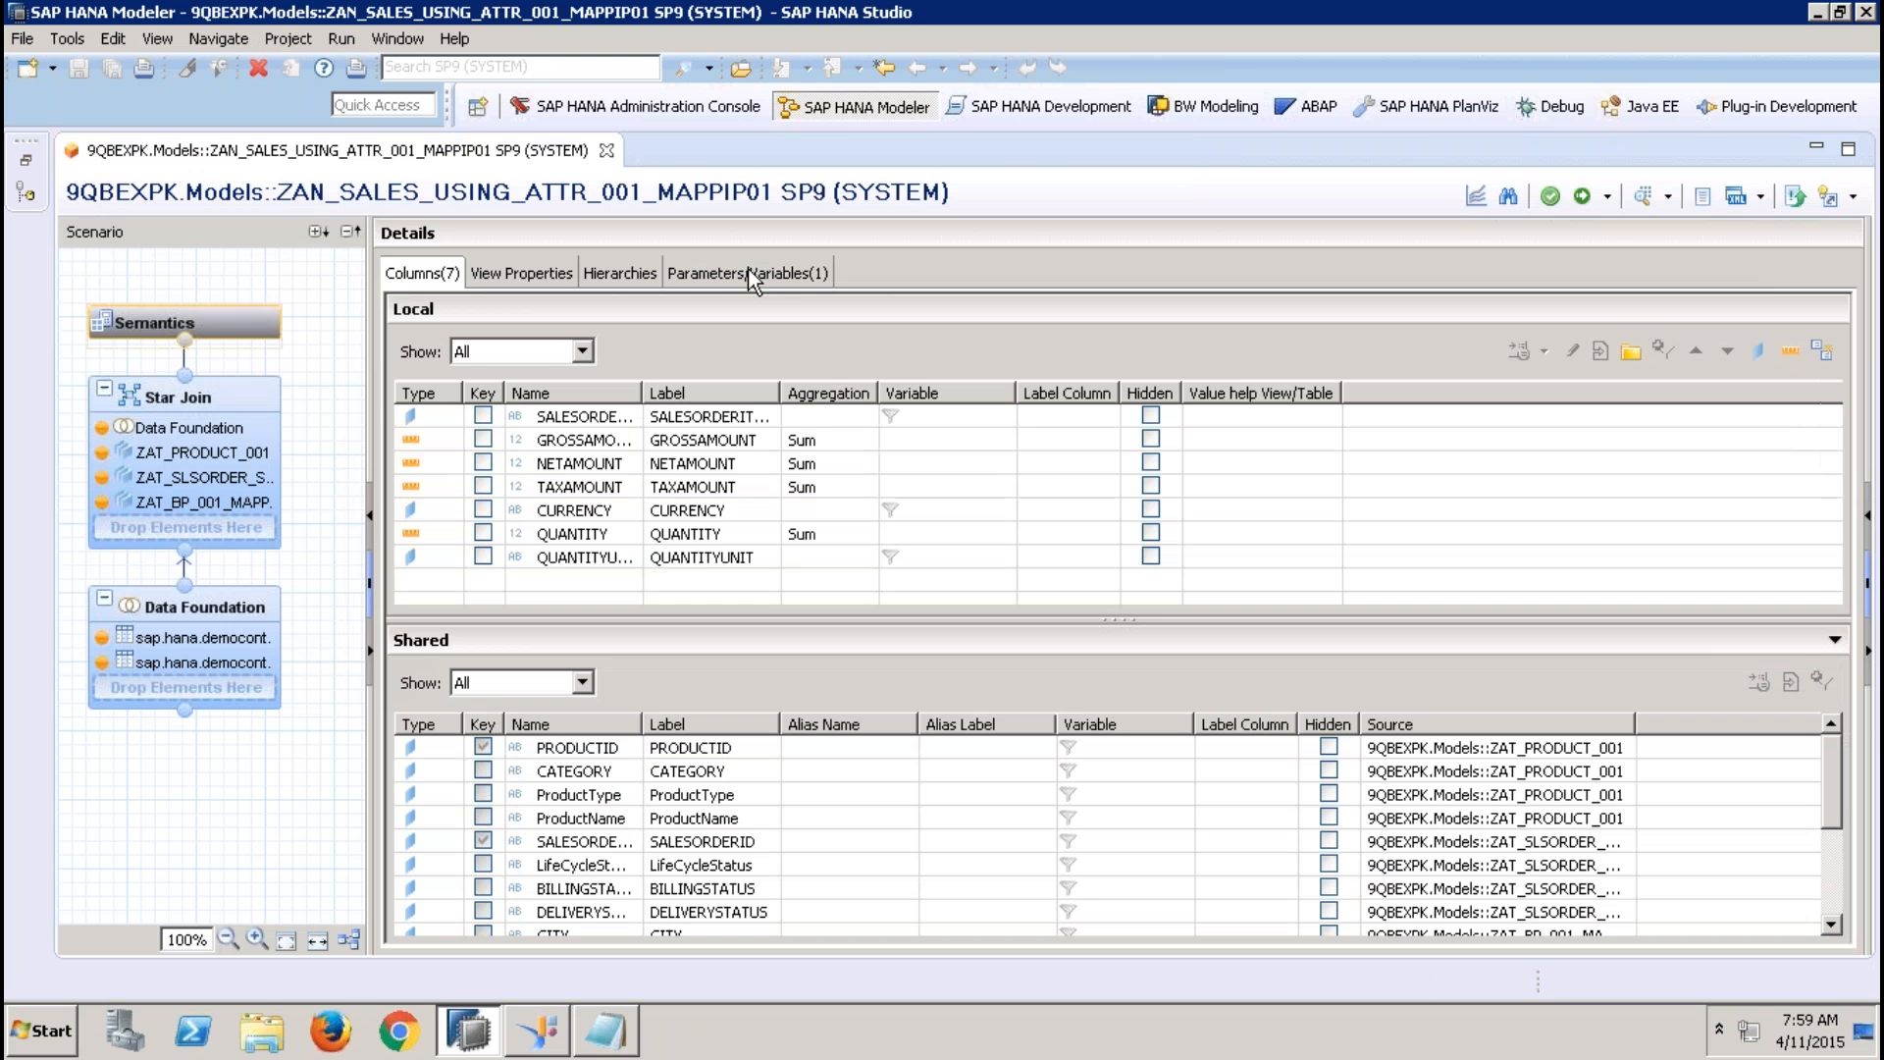
Examine the value help mapping types for IP_REGION, including views for attributes, and the options for creating parameters, without changing anything
{"action": "left_click", "coordinate": [748, 273]}
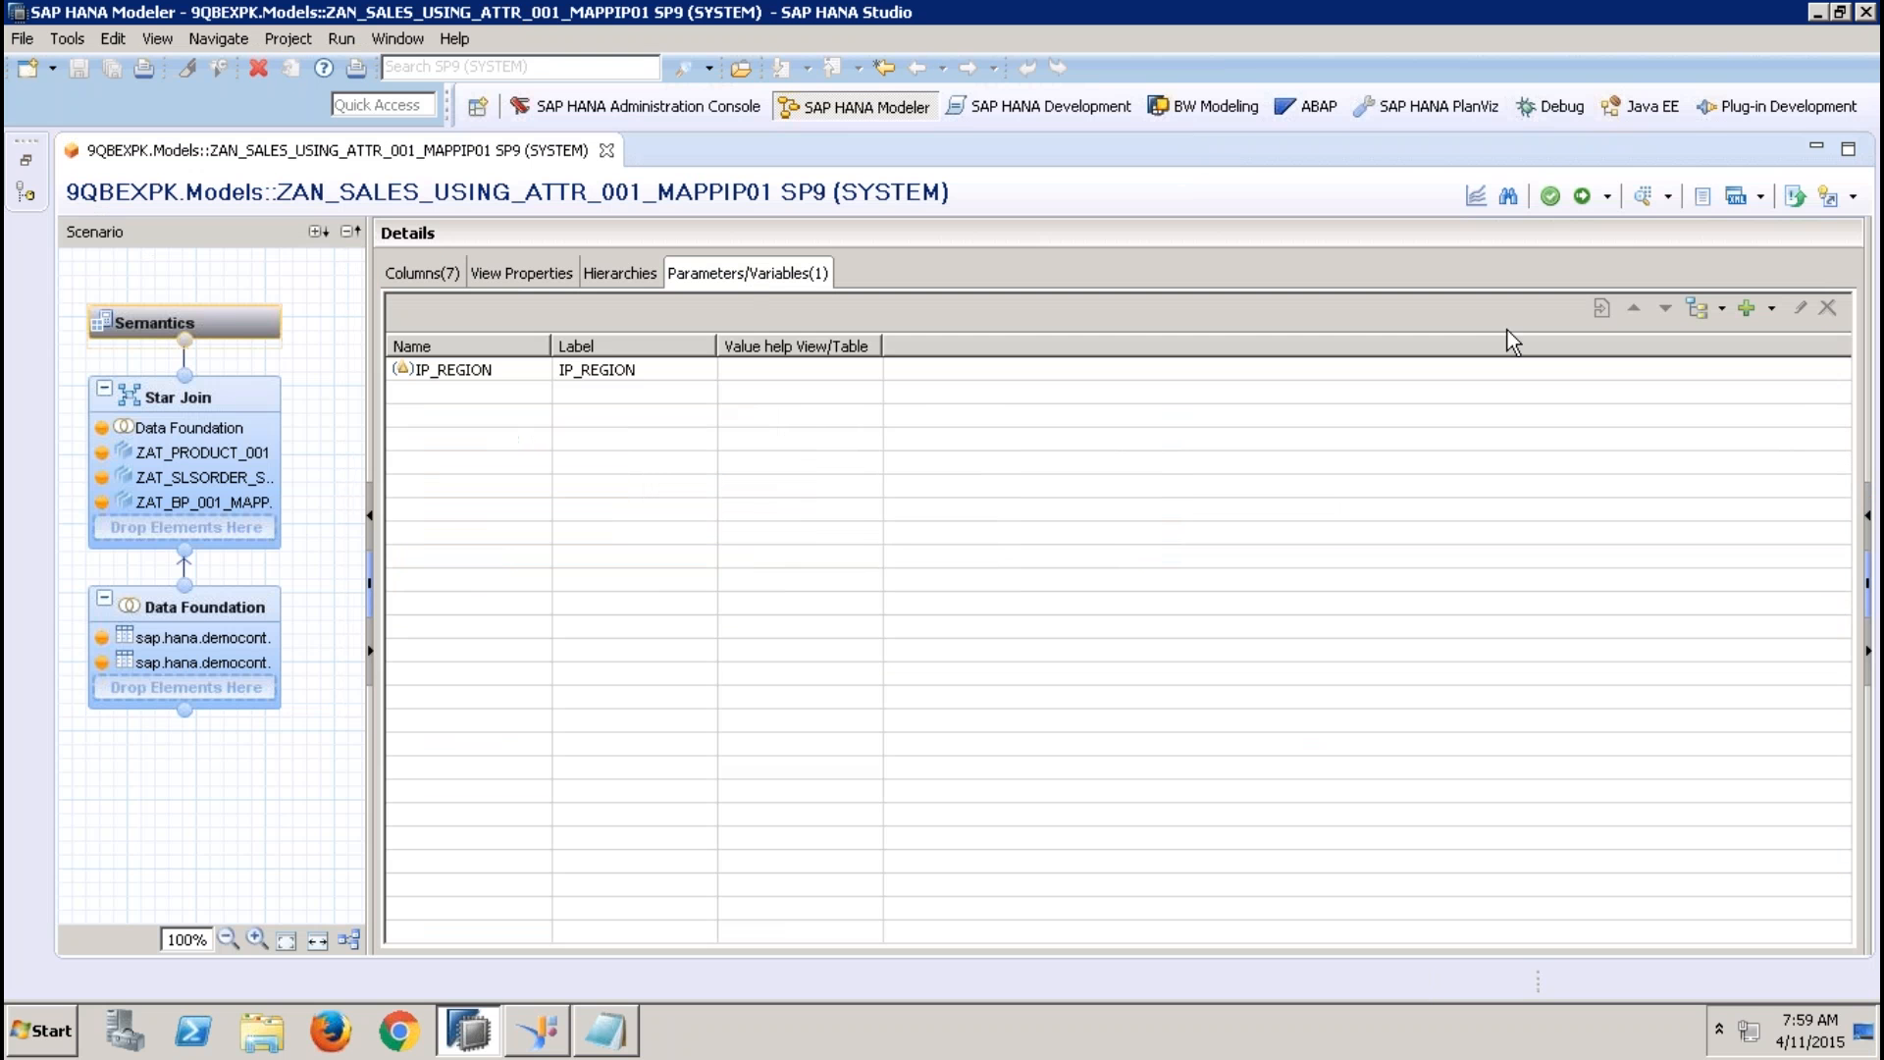
{"action": "left_click", "coordinate": [1724, 308]}
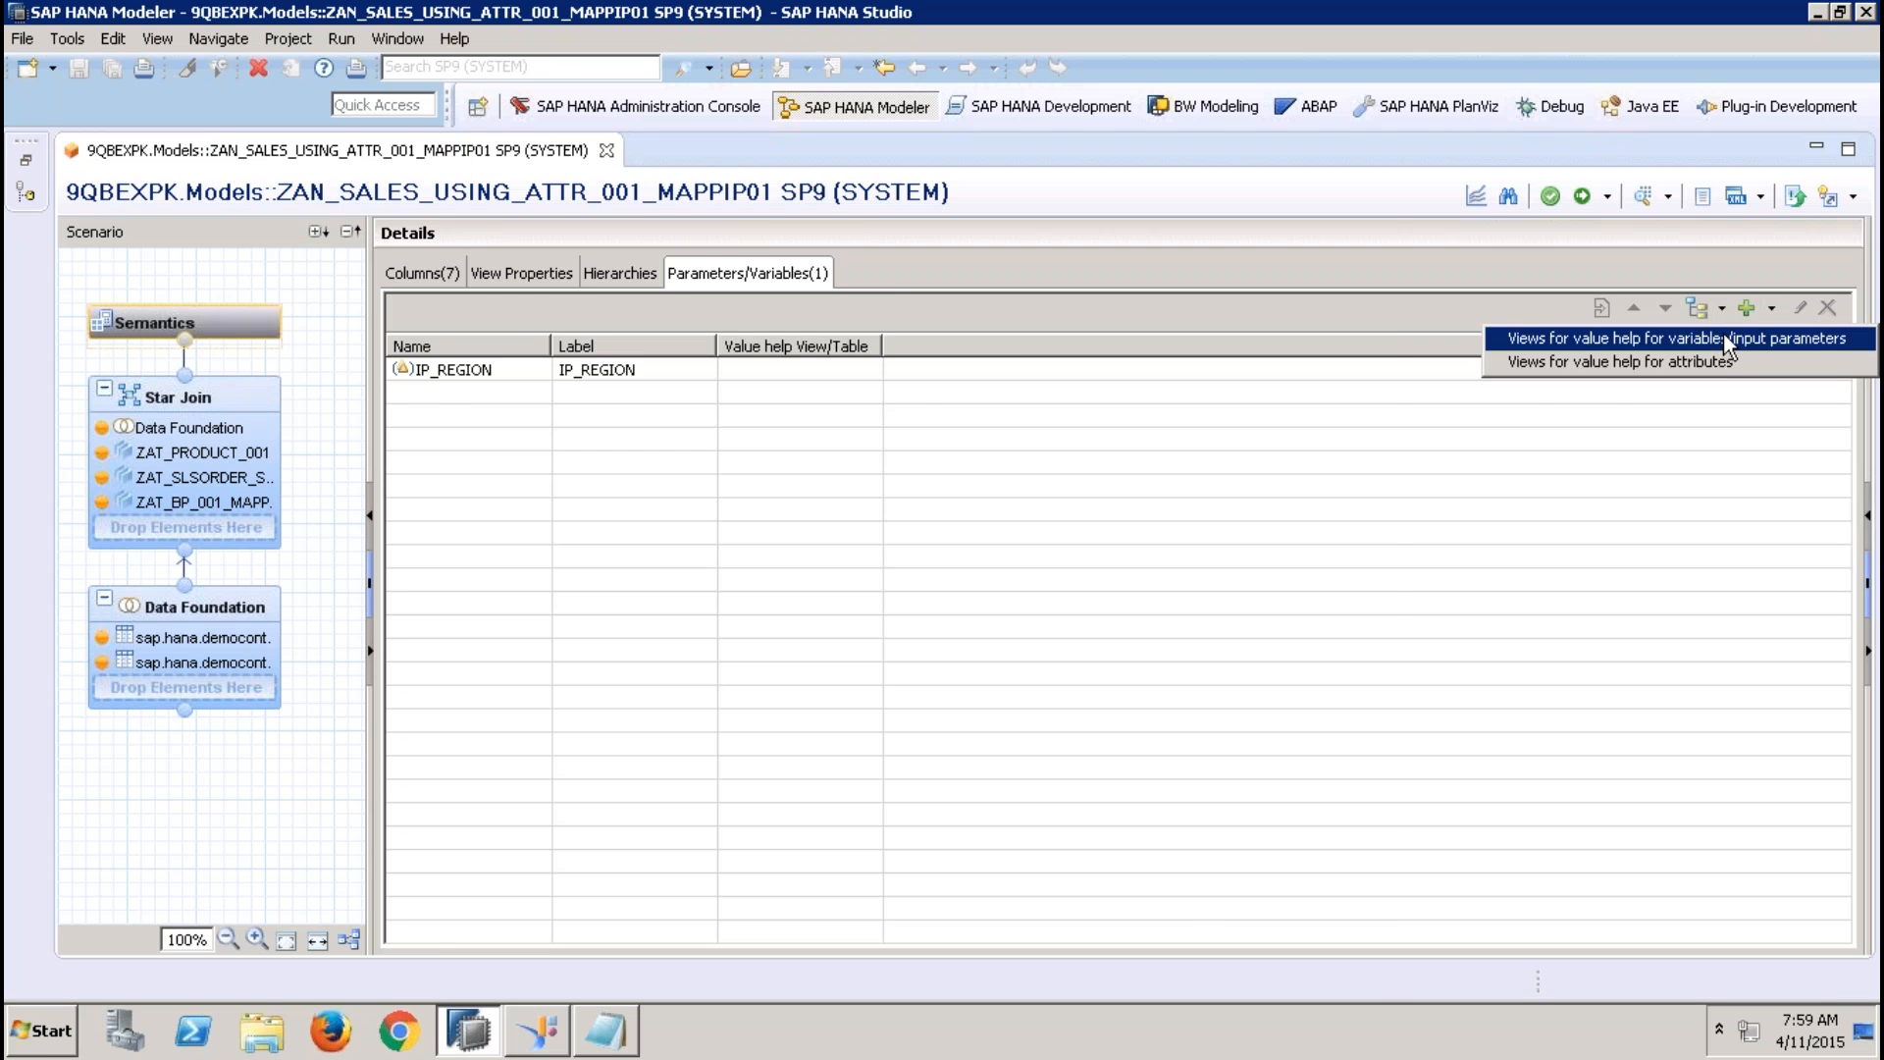
{"action": "left_click", "coordinate": [1724, 339]}
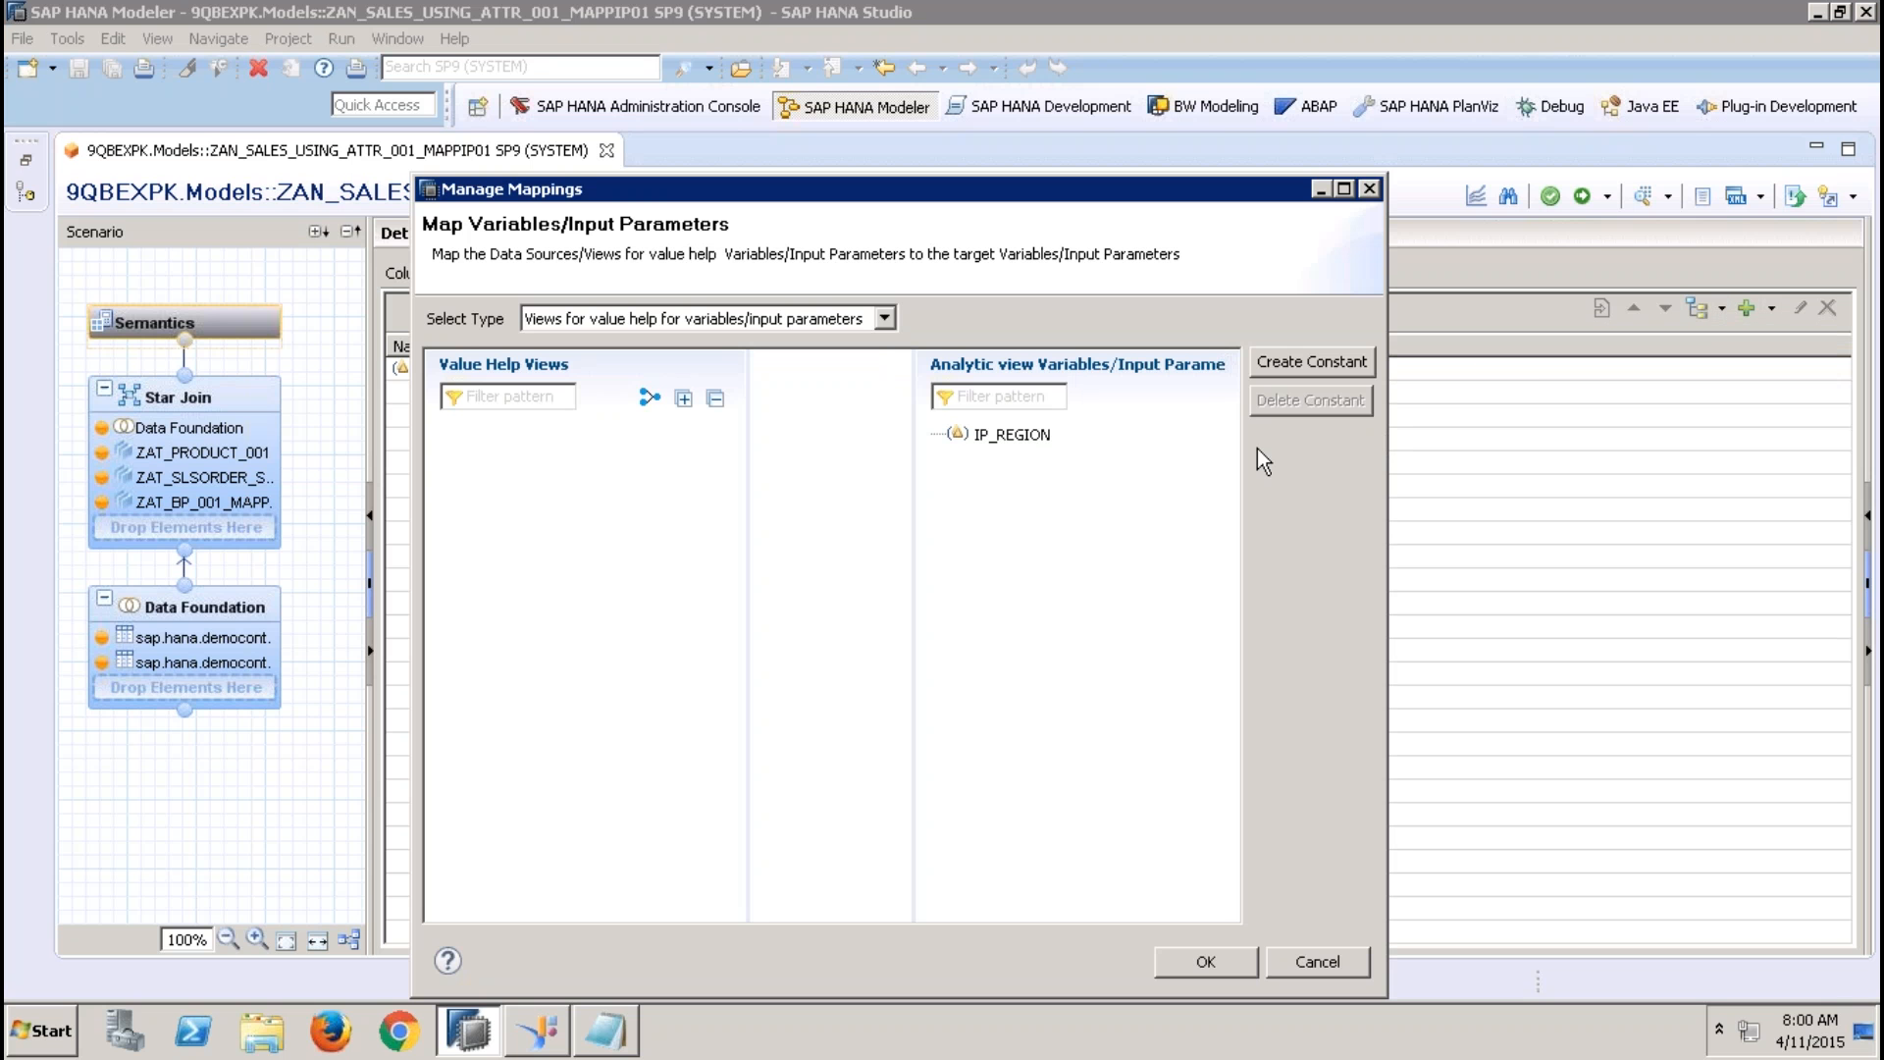
{"action": "left_click", "coordinate": [885, 318]}
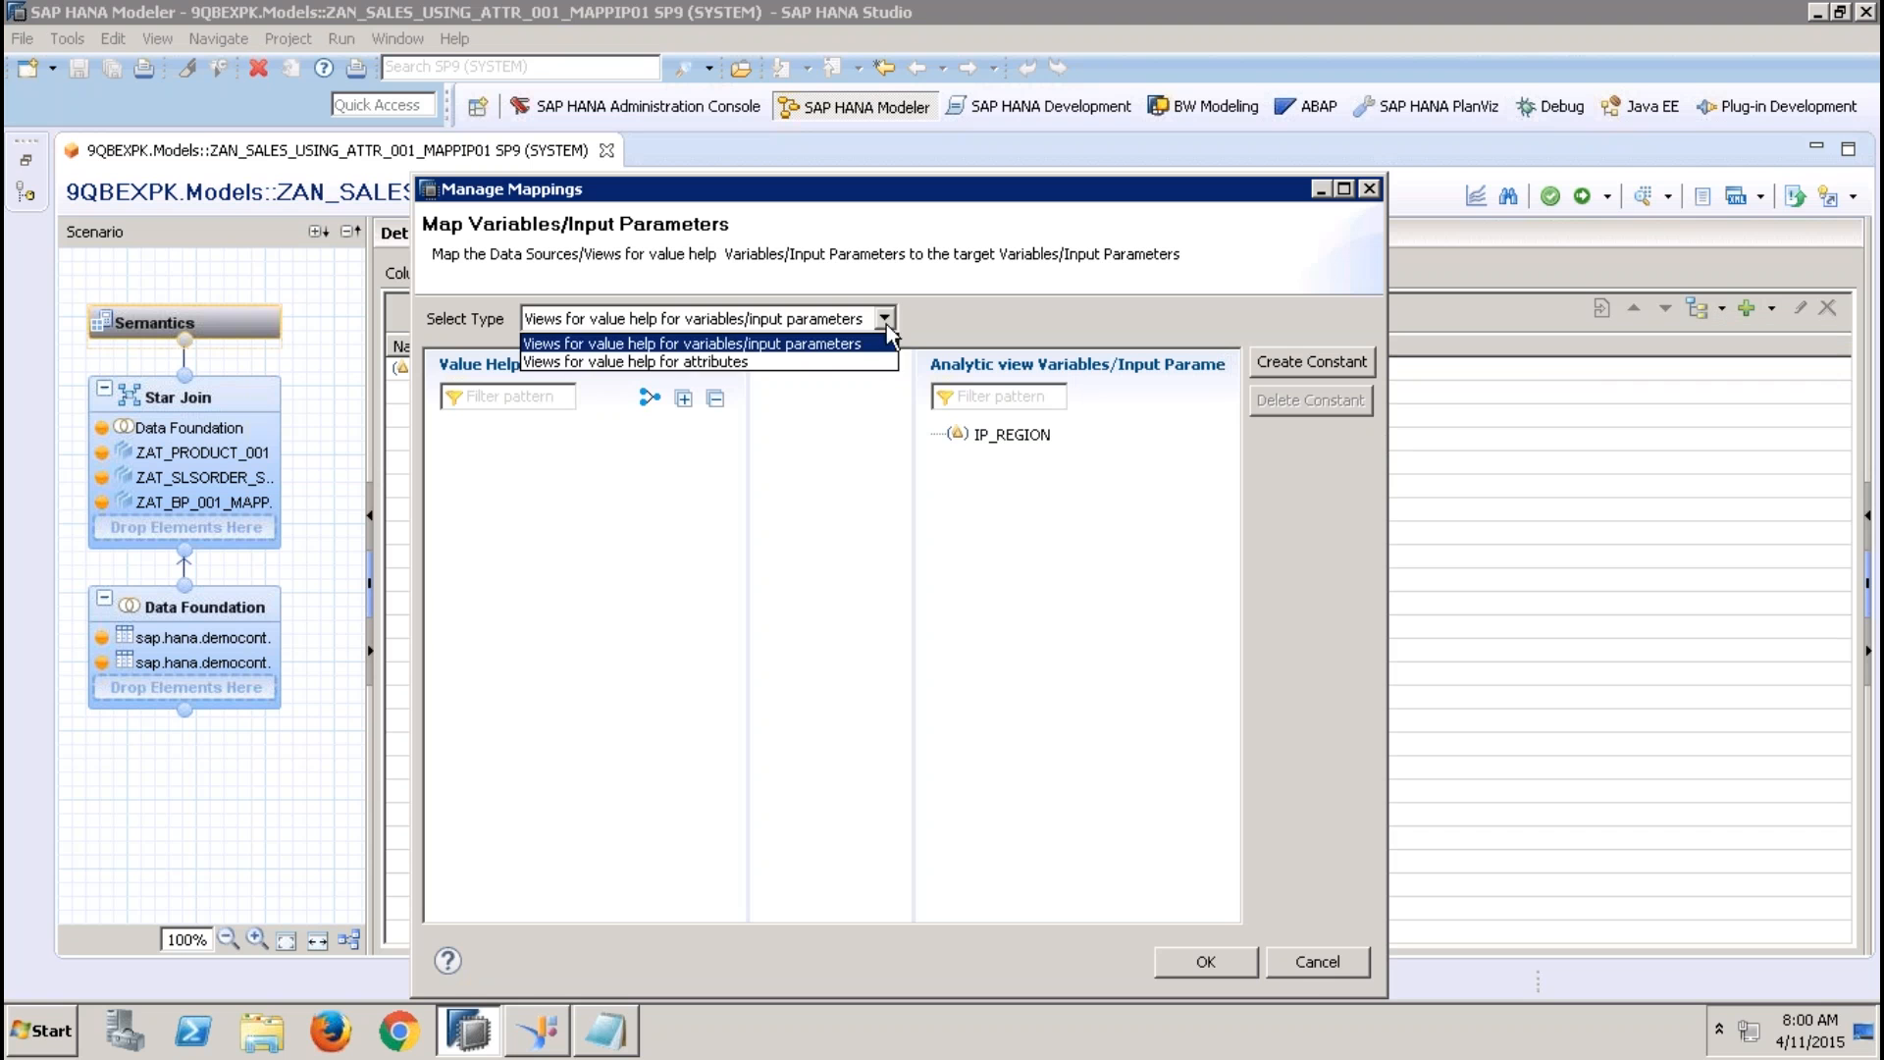
{"action": "left_click", "coordinate": [798, 355]}
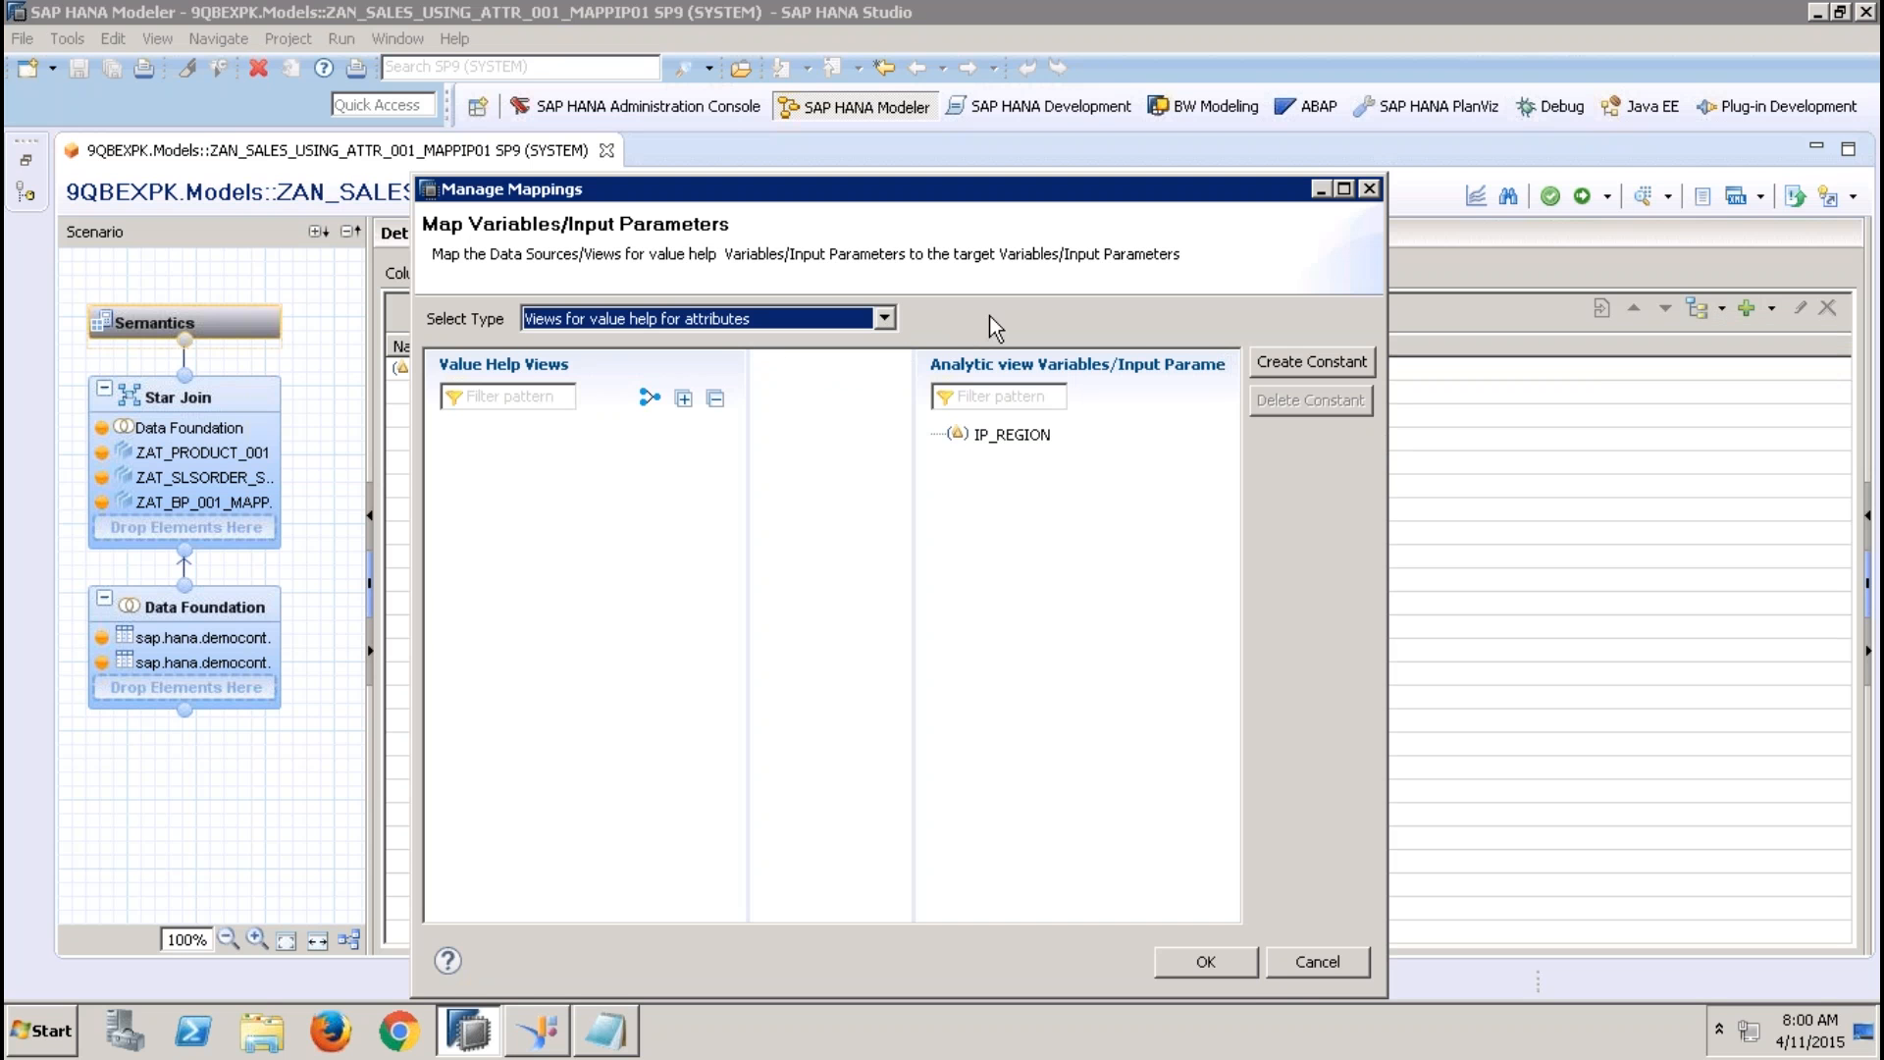
{"action": "left_click", "coordinate": [1304, 967]}
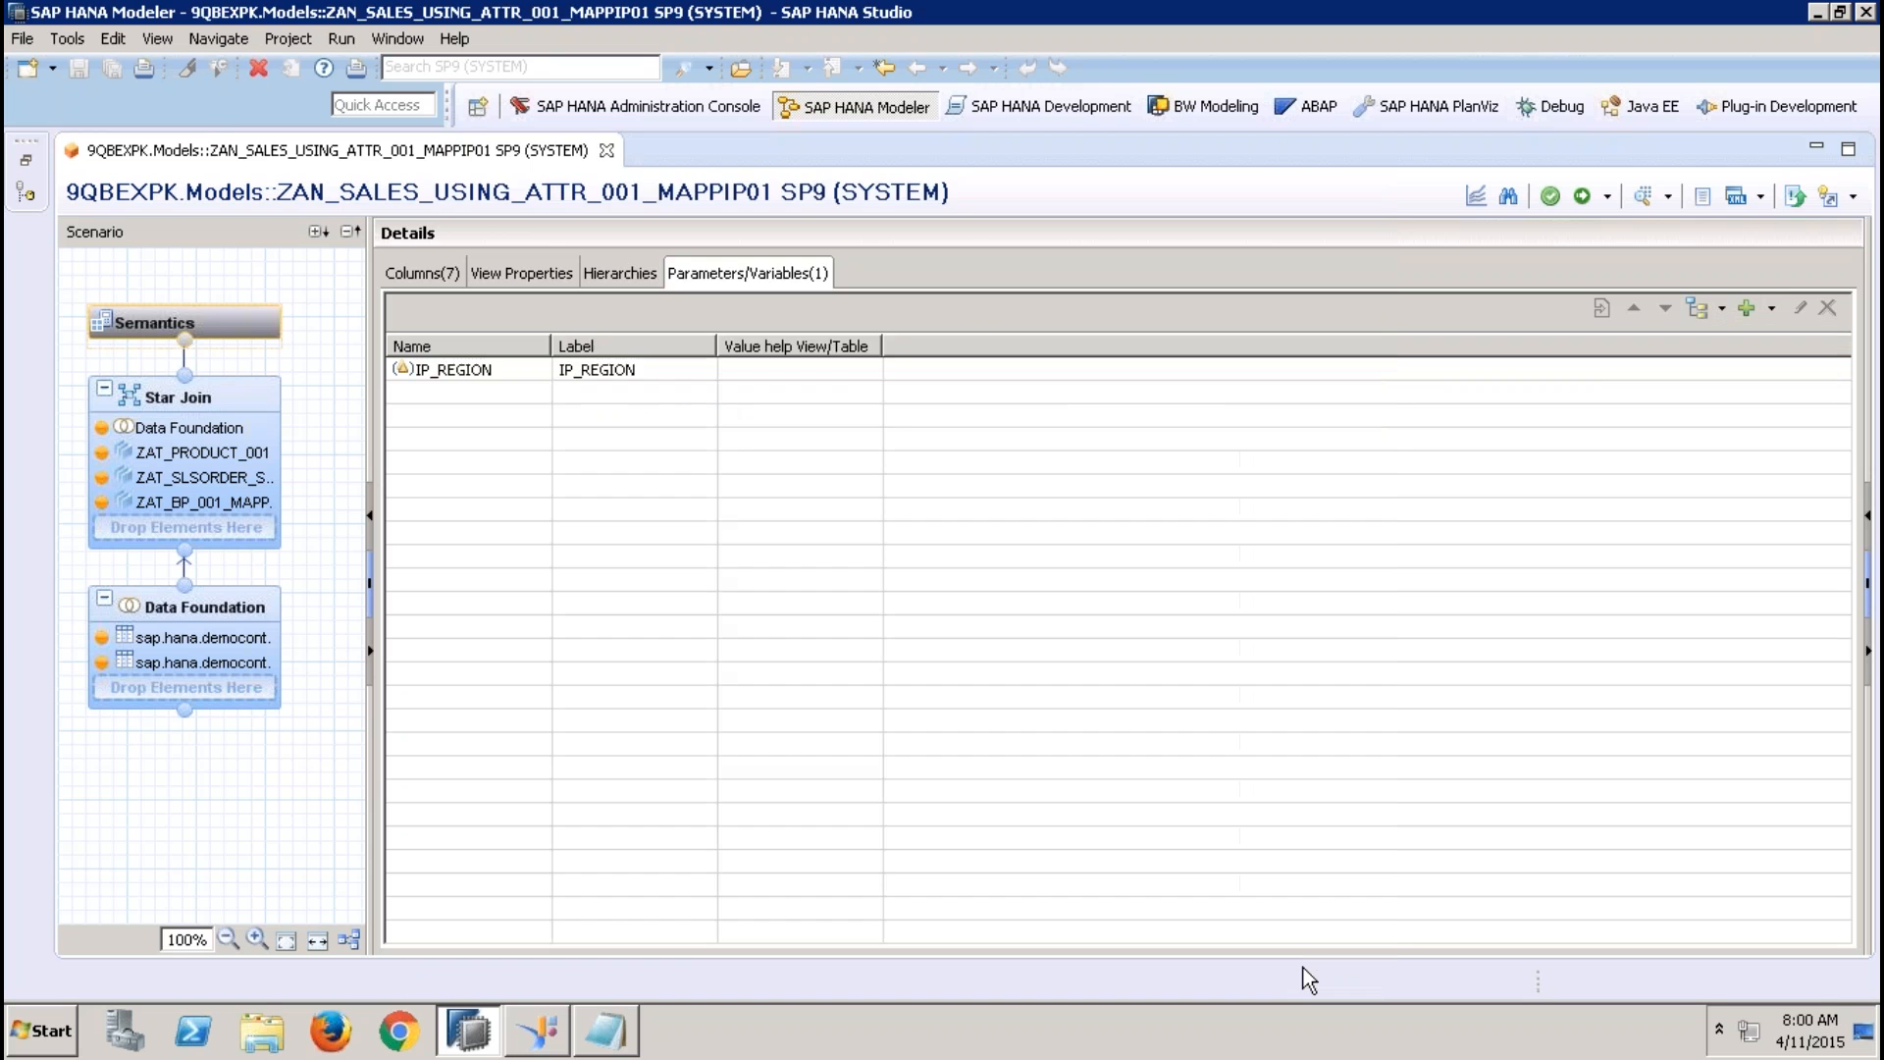
{"action": "left_click", "coordinate": [1772, 316]}
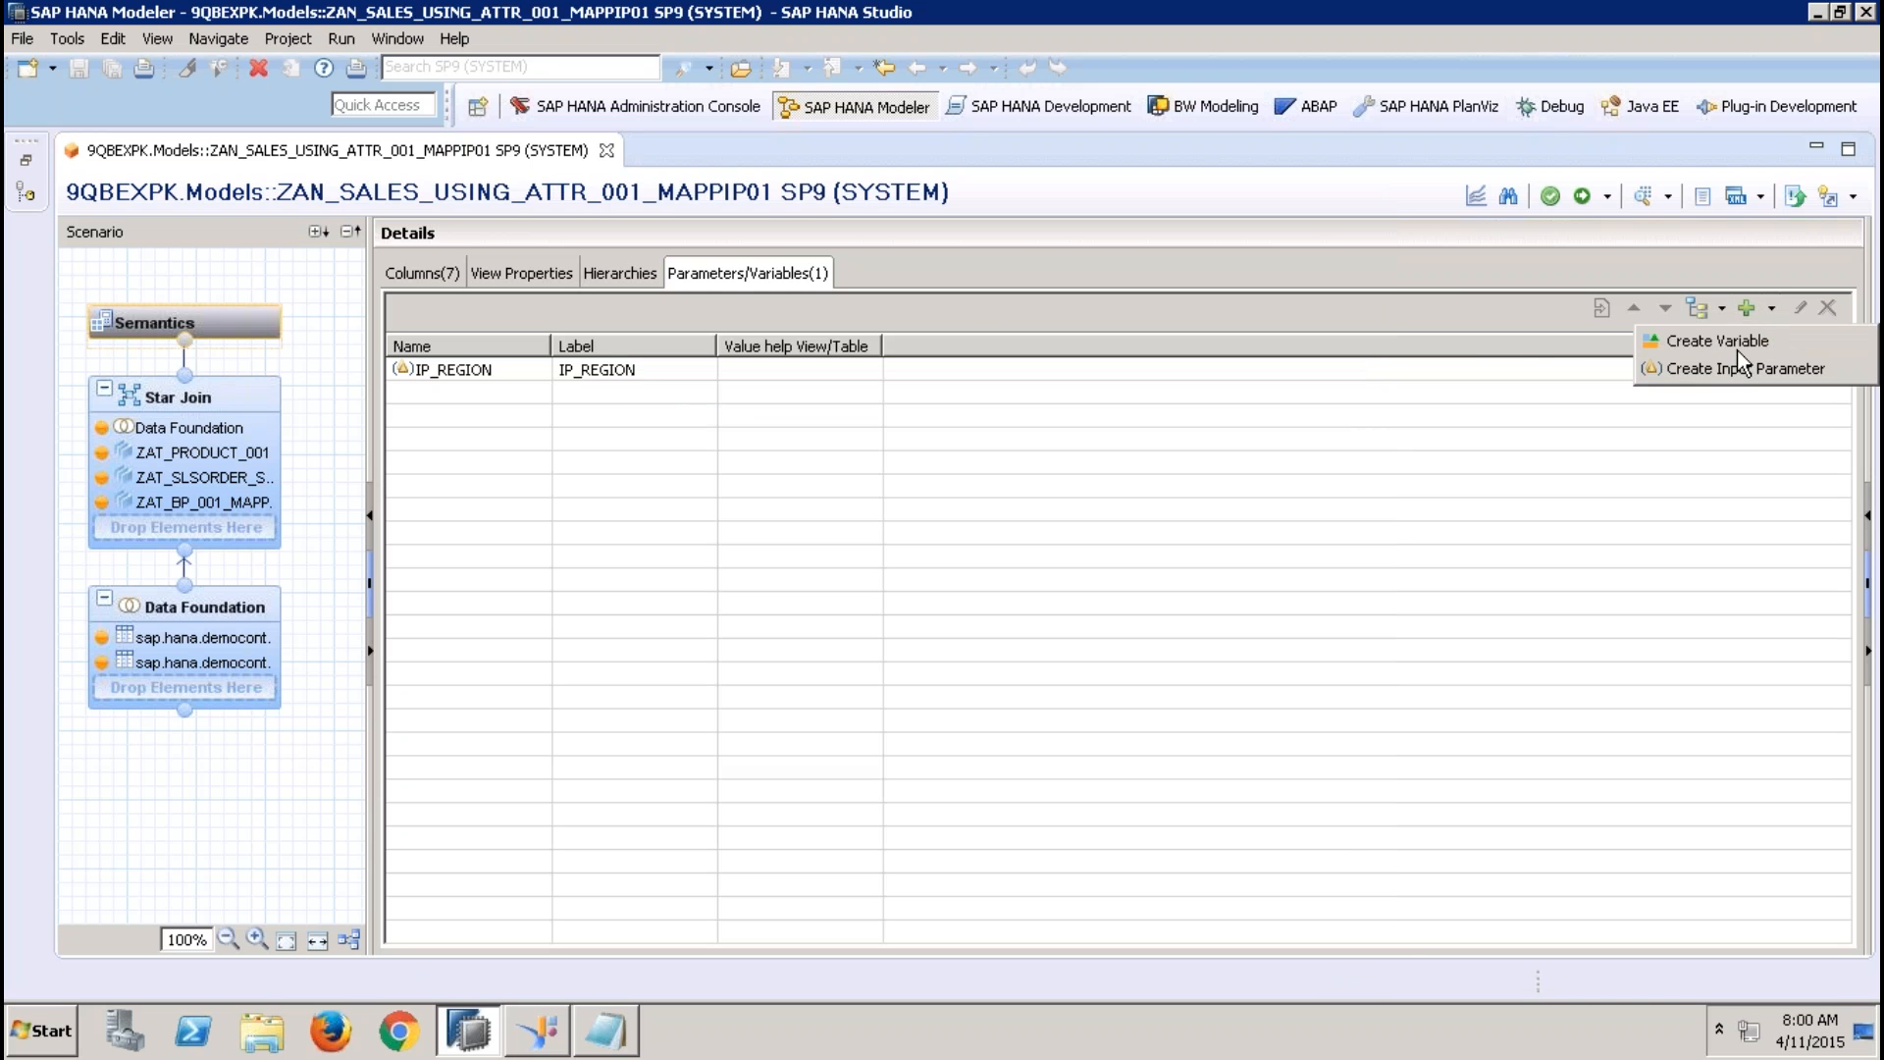
{"action": "left_click", "coordinate": [1538, 390]}
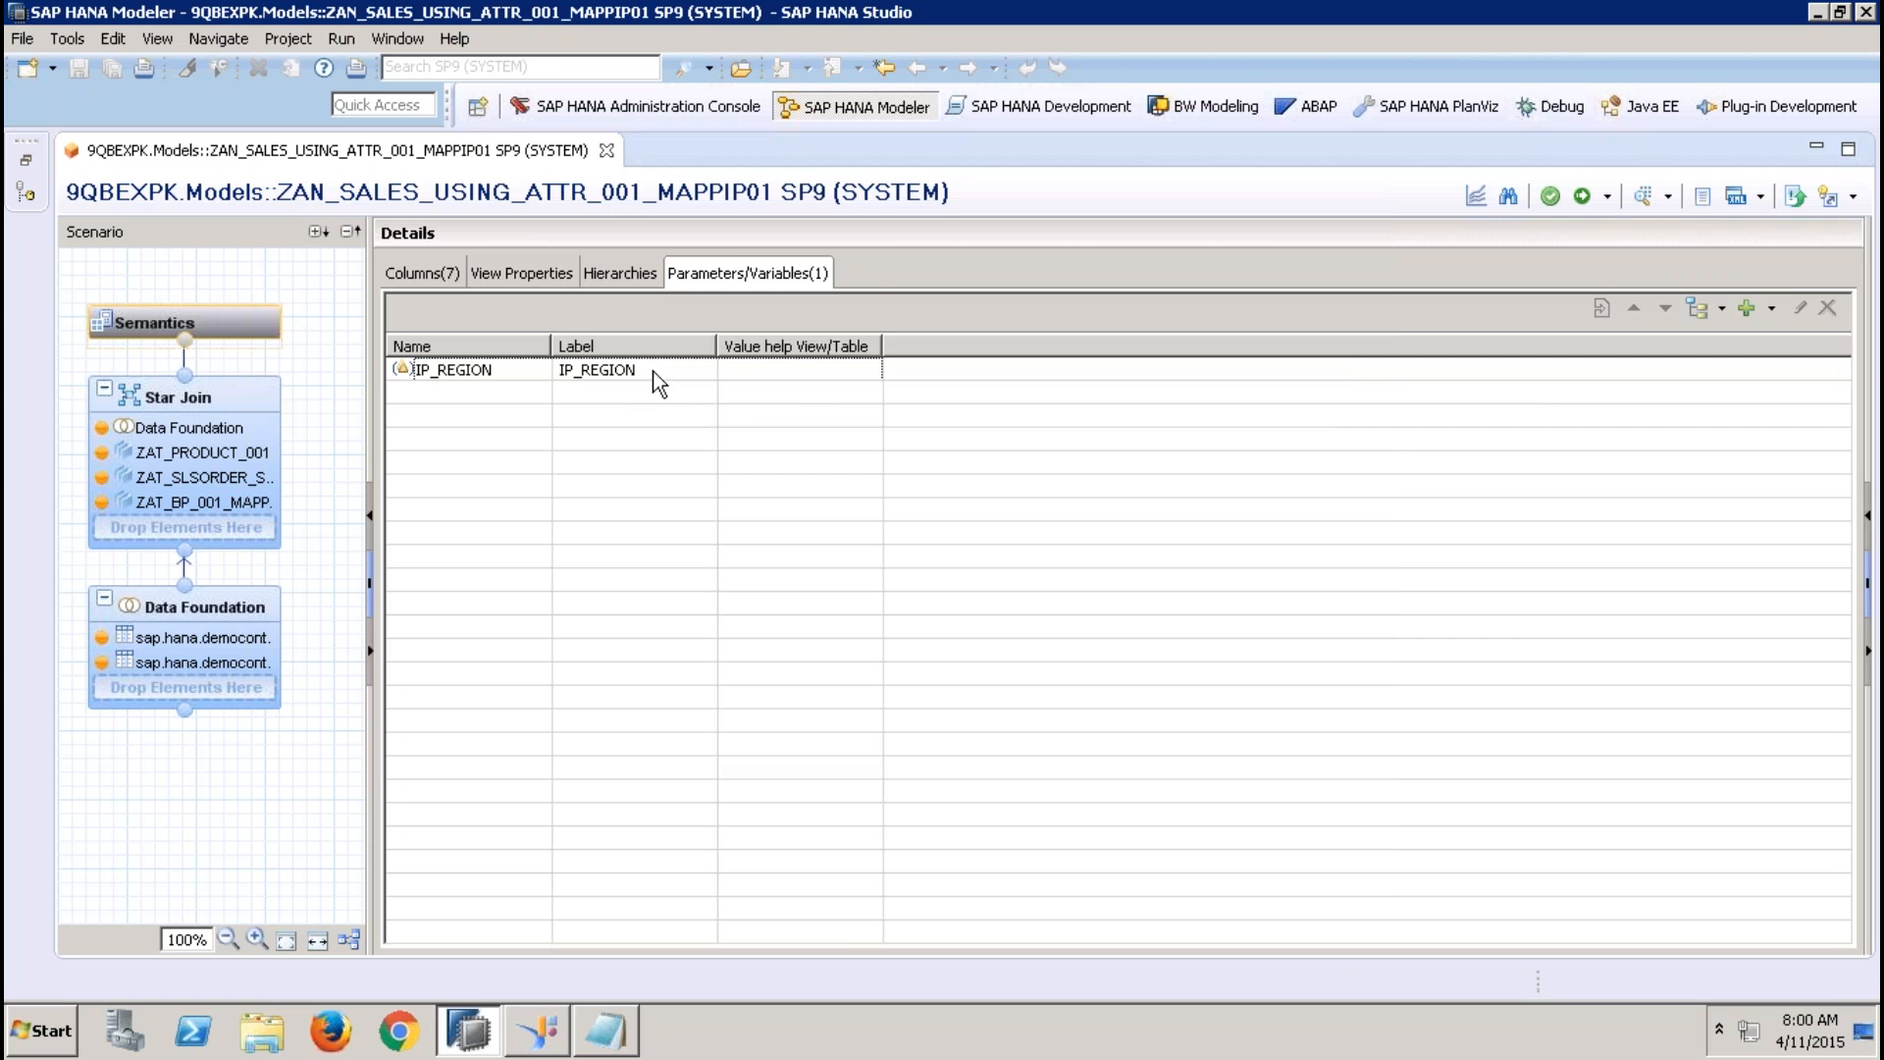
Open the attribute view ZAT_BP_001_MAPP_IP and reapply its REGION filter as Equal to $$IP_REGION$$
{"action": "left_click", "coordinate": [25, 164]}
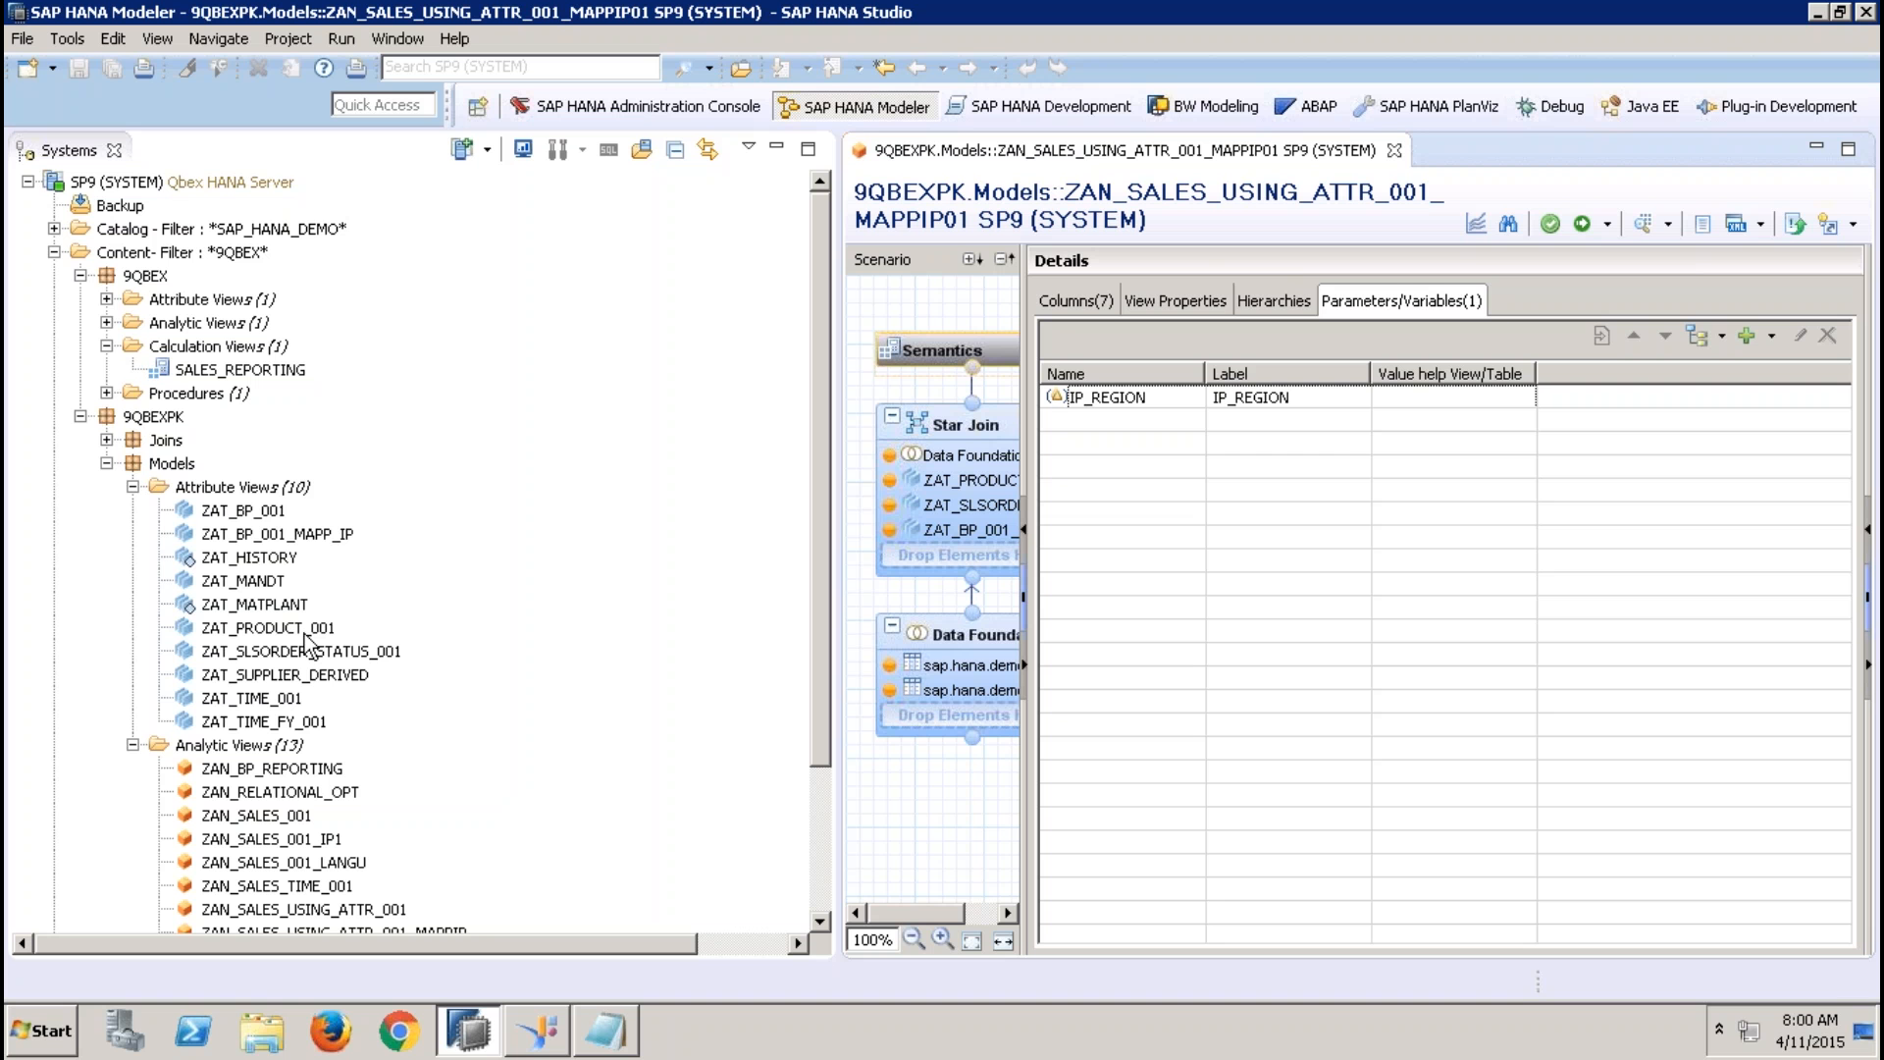
{"action": "double_click", "coordinate": [291, 535]}
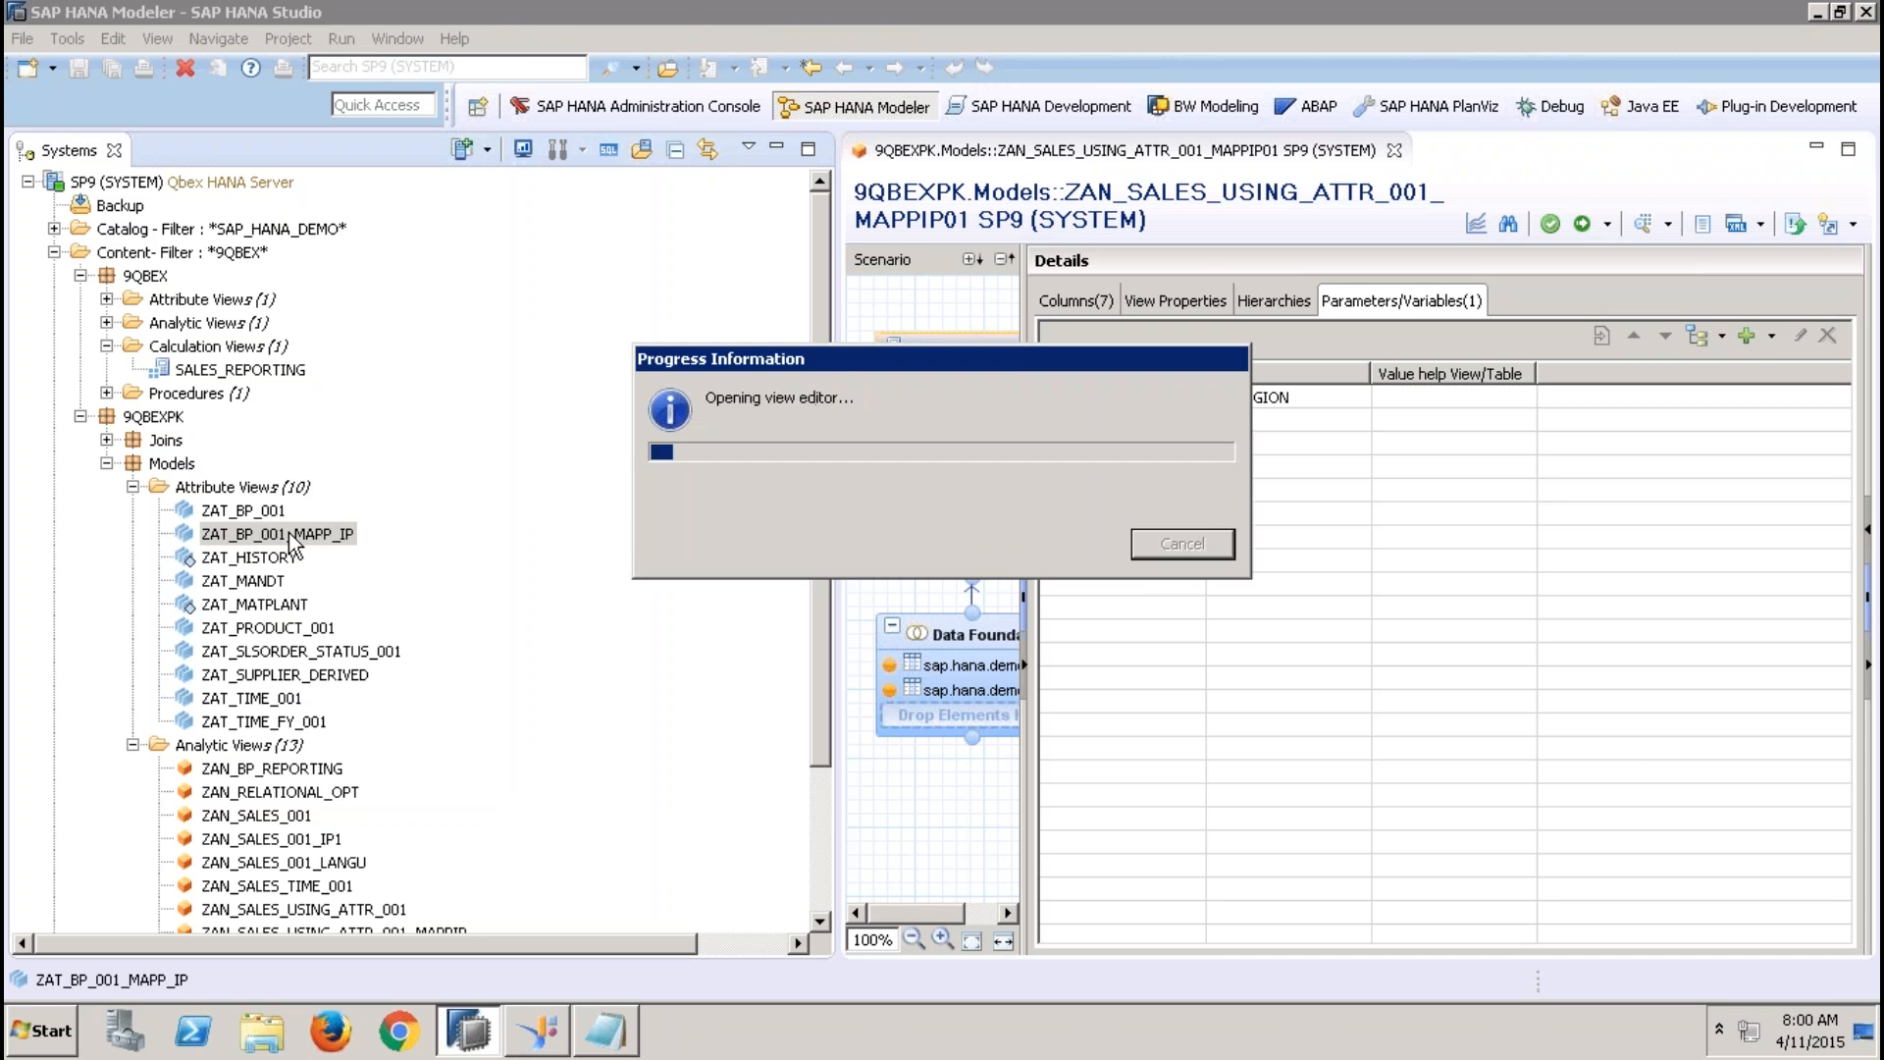
{"action": "left_click", "coordinate": [976, 446]}
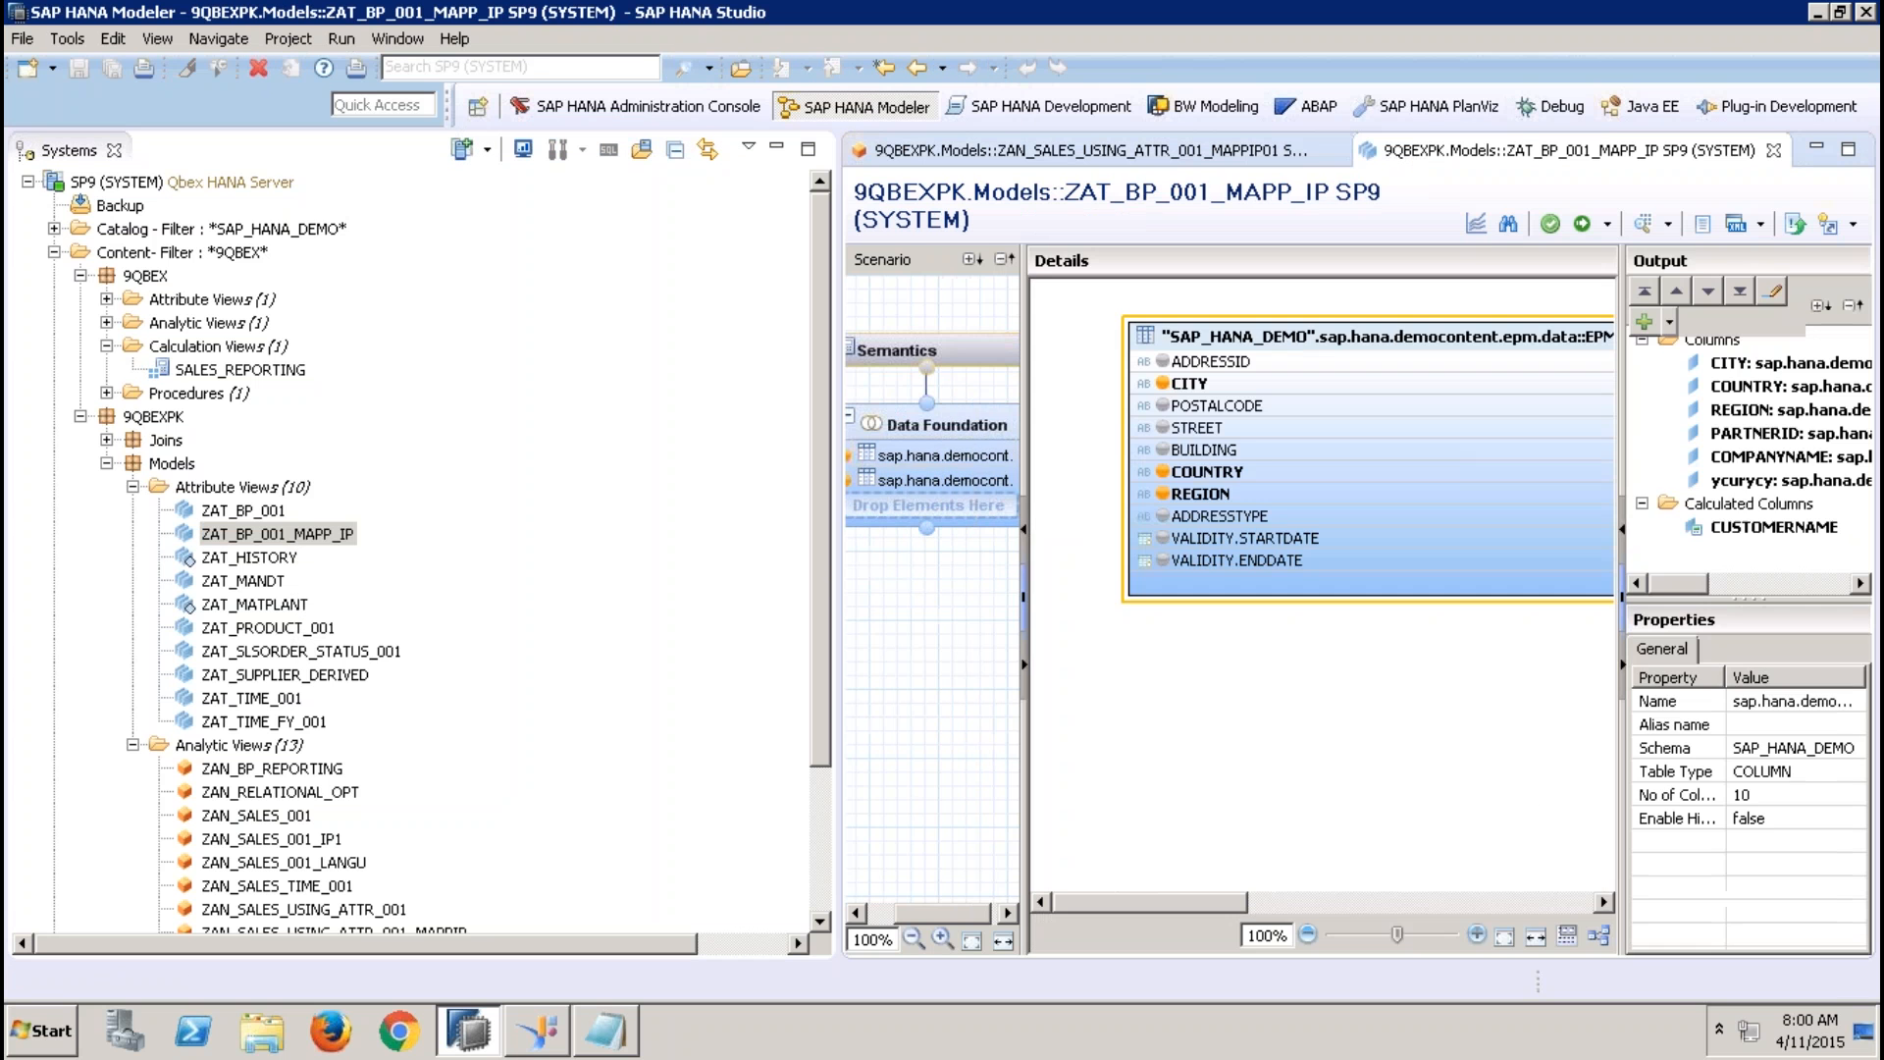
{"action": "right_click", "coordinate": [1230, 499]}
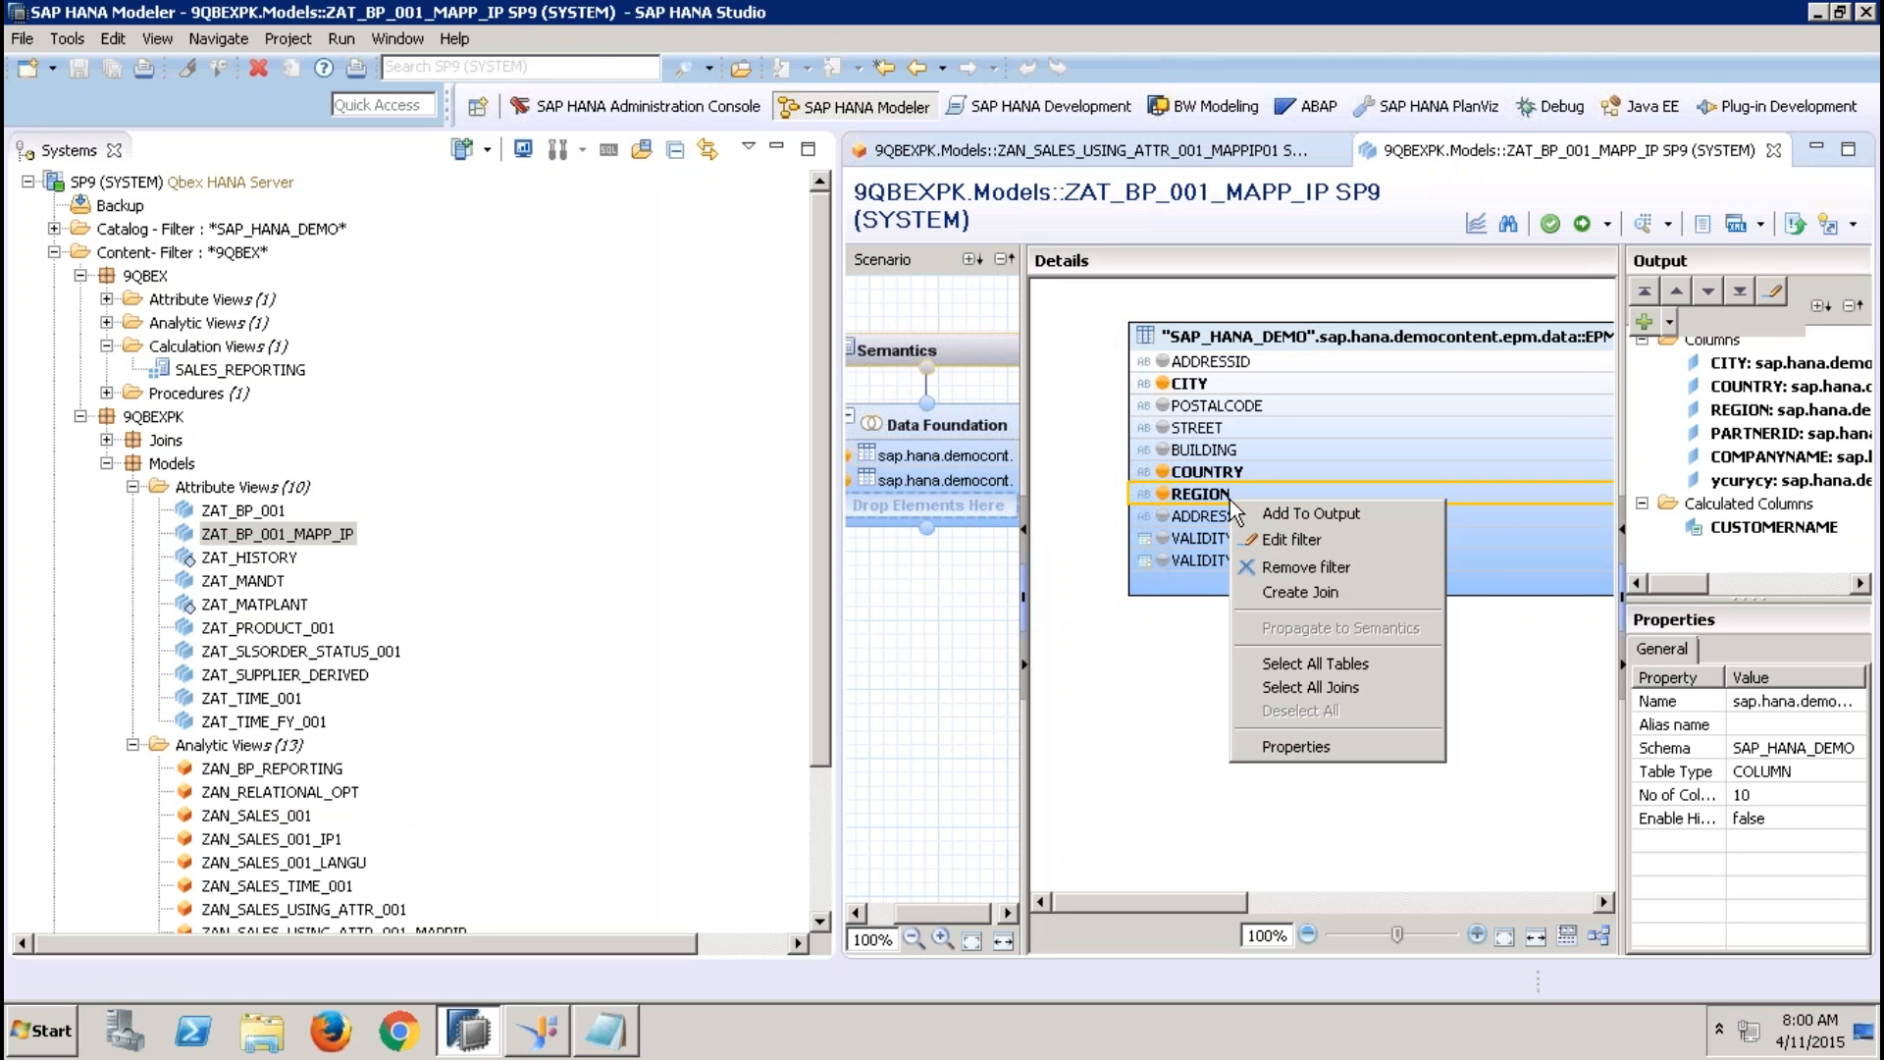
{"action": "left_click", "coordinate": [1287, 539]}
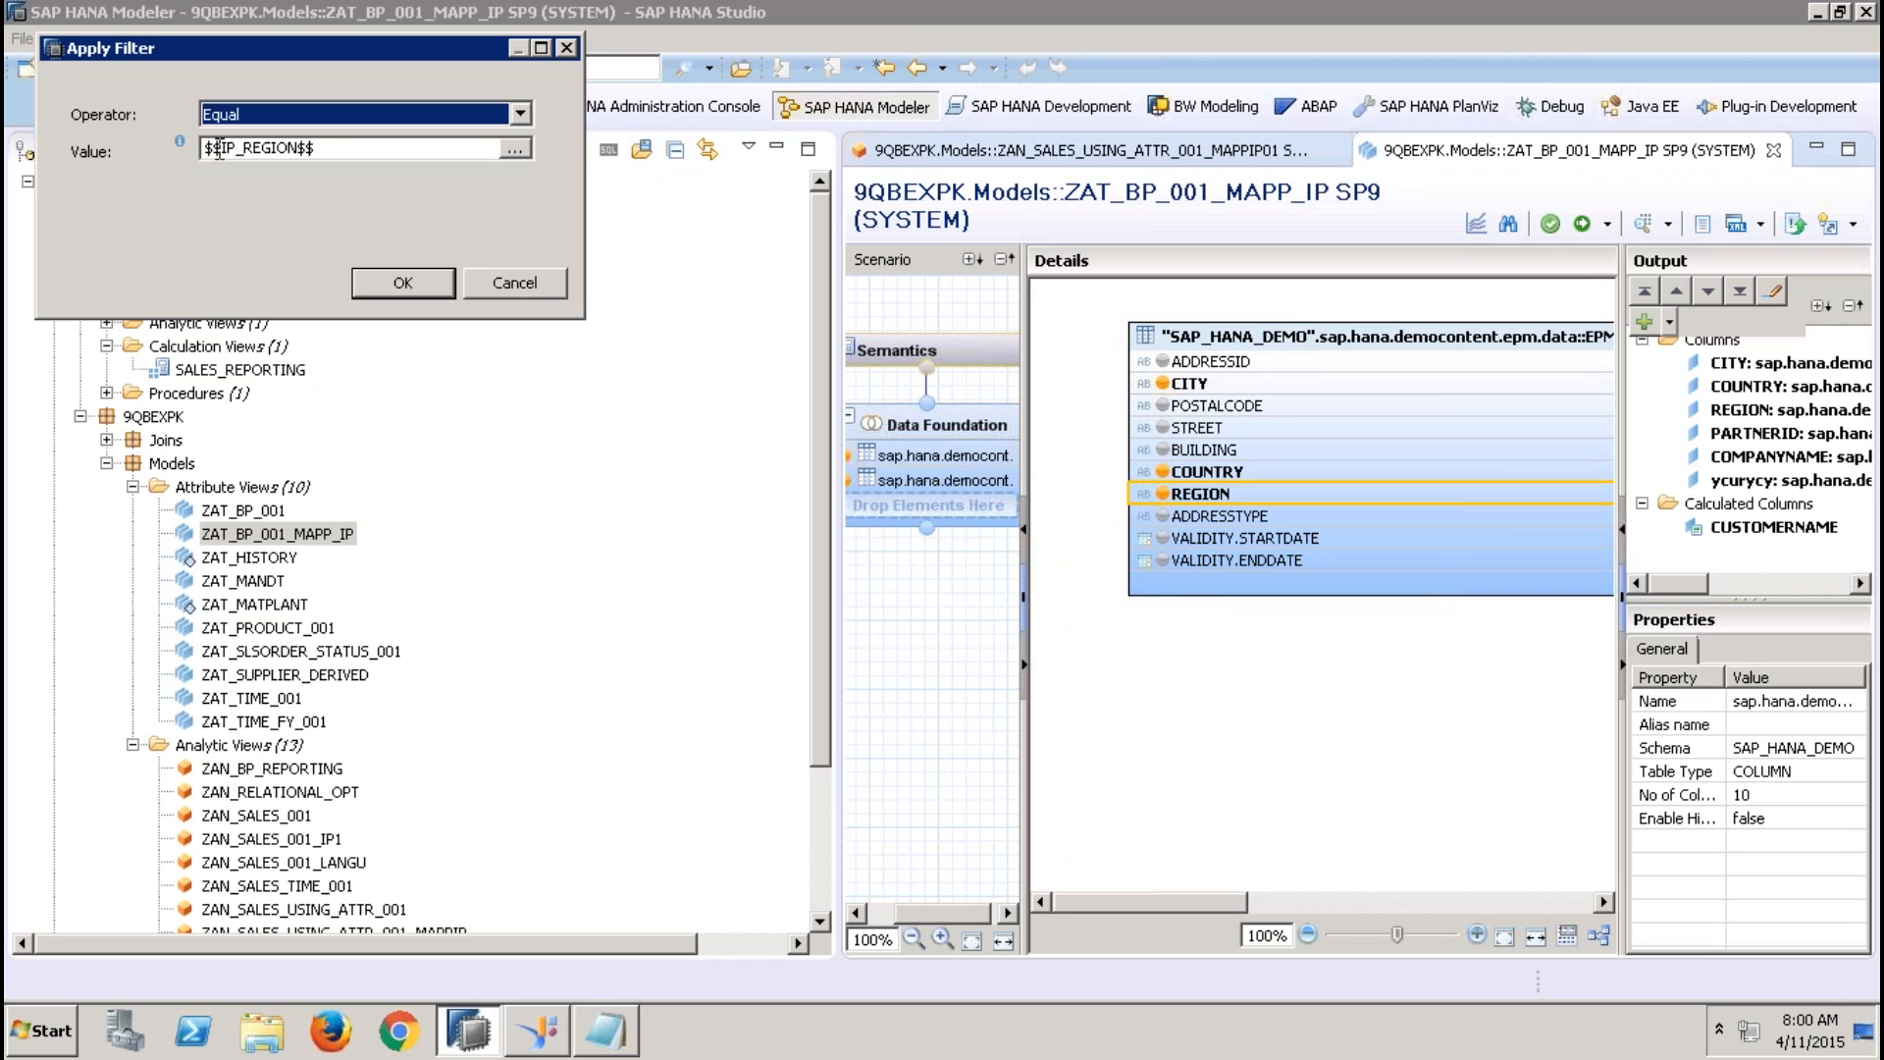
{"action": "left_click", "coordinate": [400, 284]}
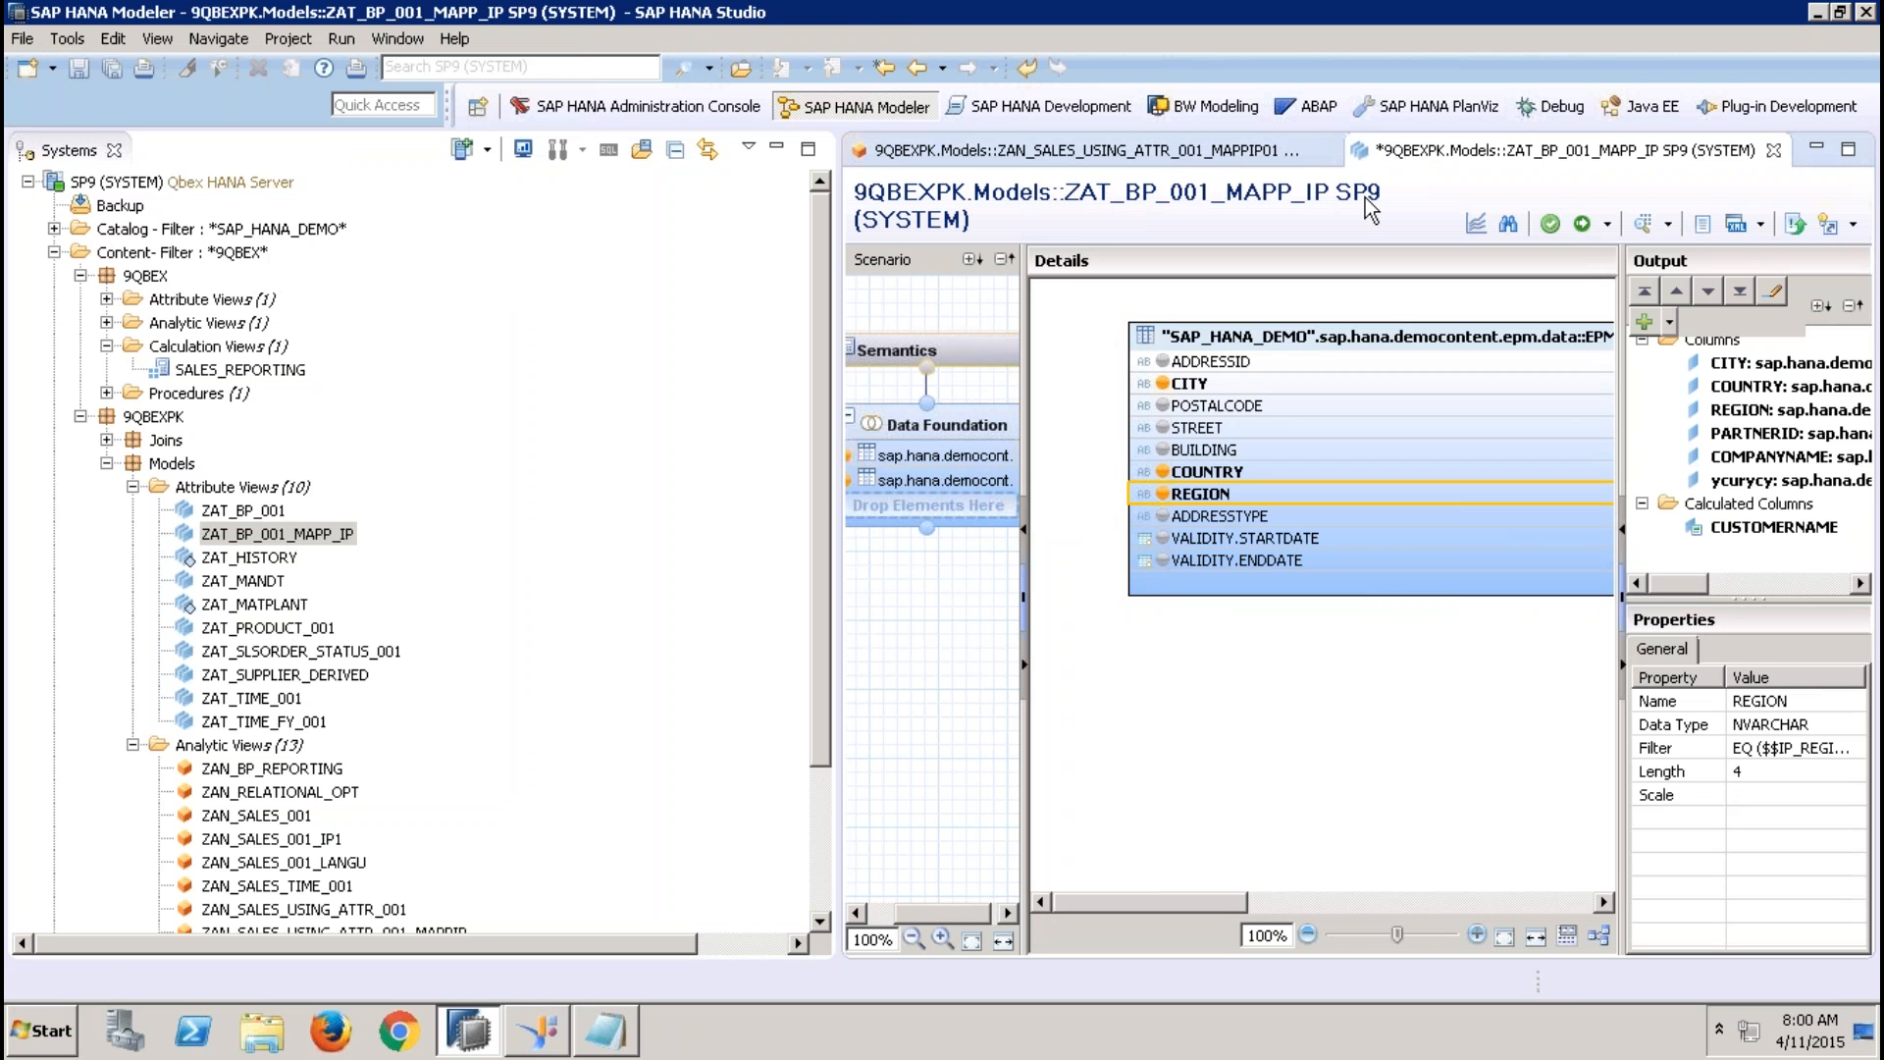
Activate the attribute view ZAT_BP_001_MAPP_IP with its filter change and close it
{"action": "left_click", "coordinate": [1772, 151]}
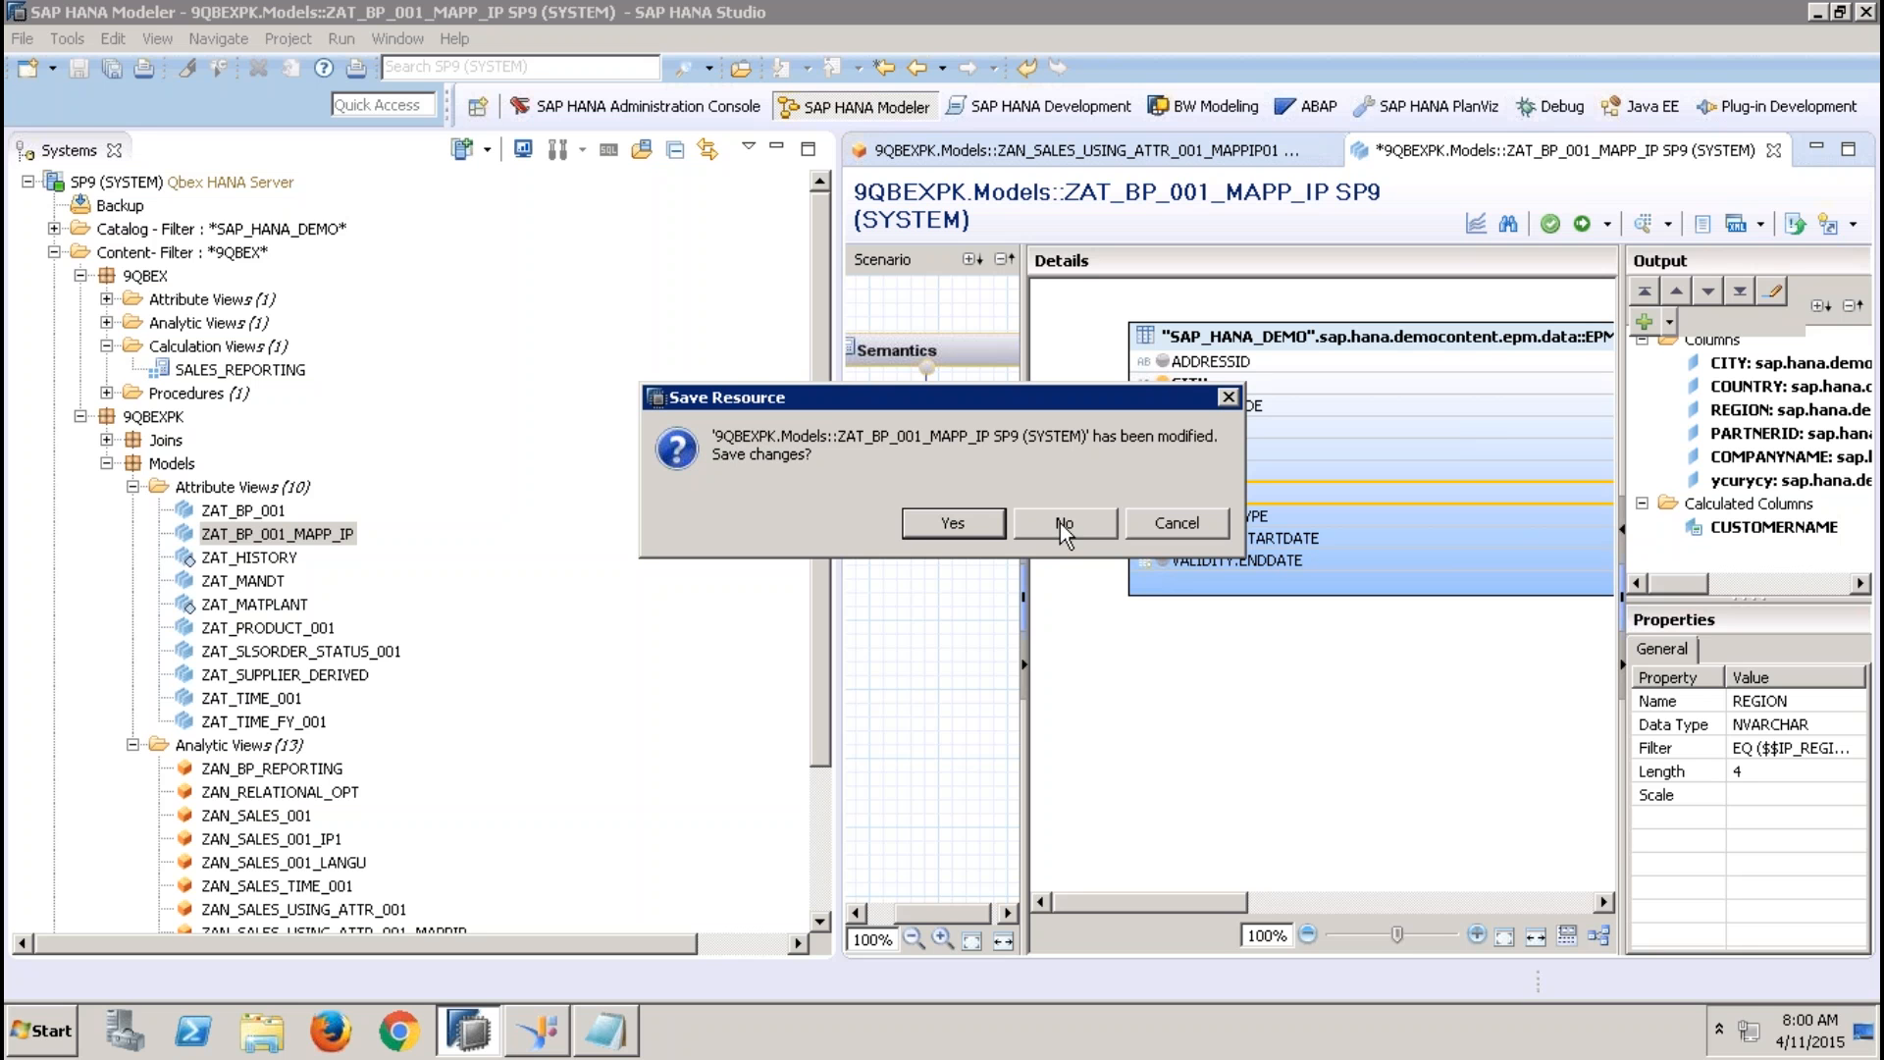
{"action": "left_click", "coordinate": [1154, 528]}
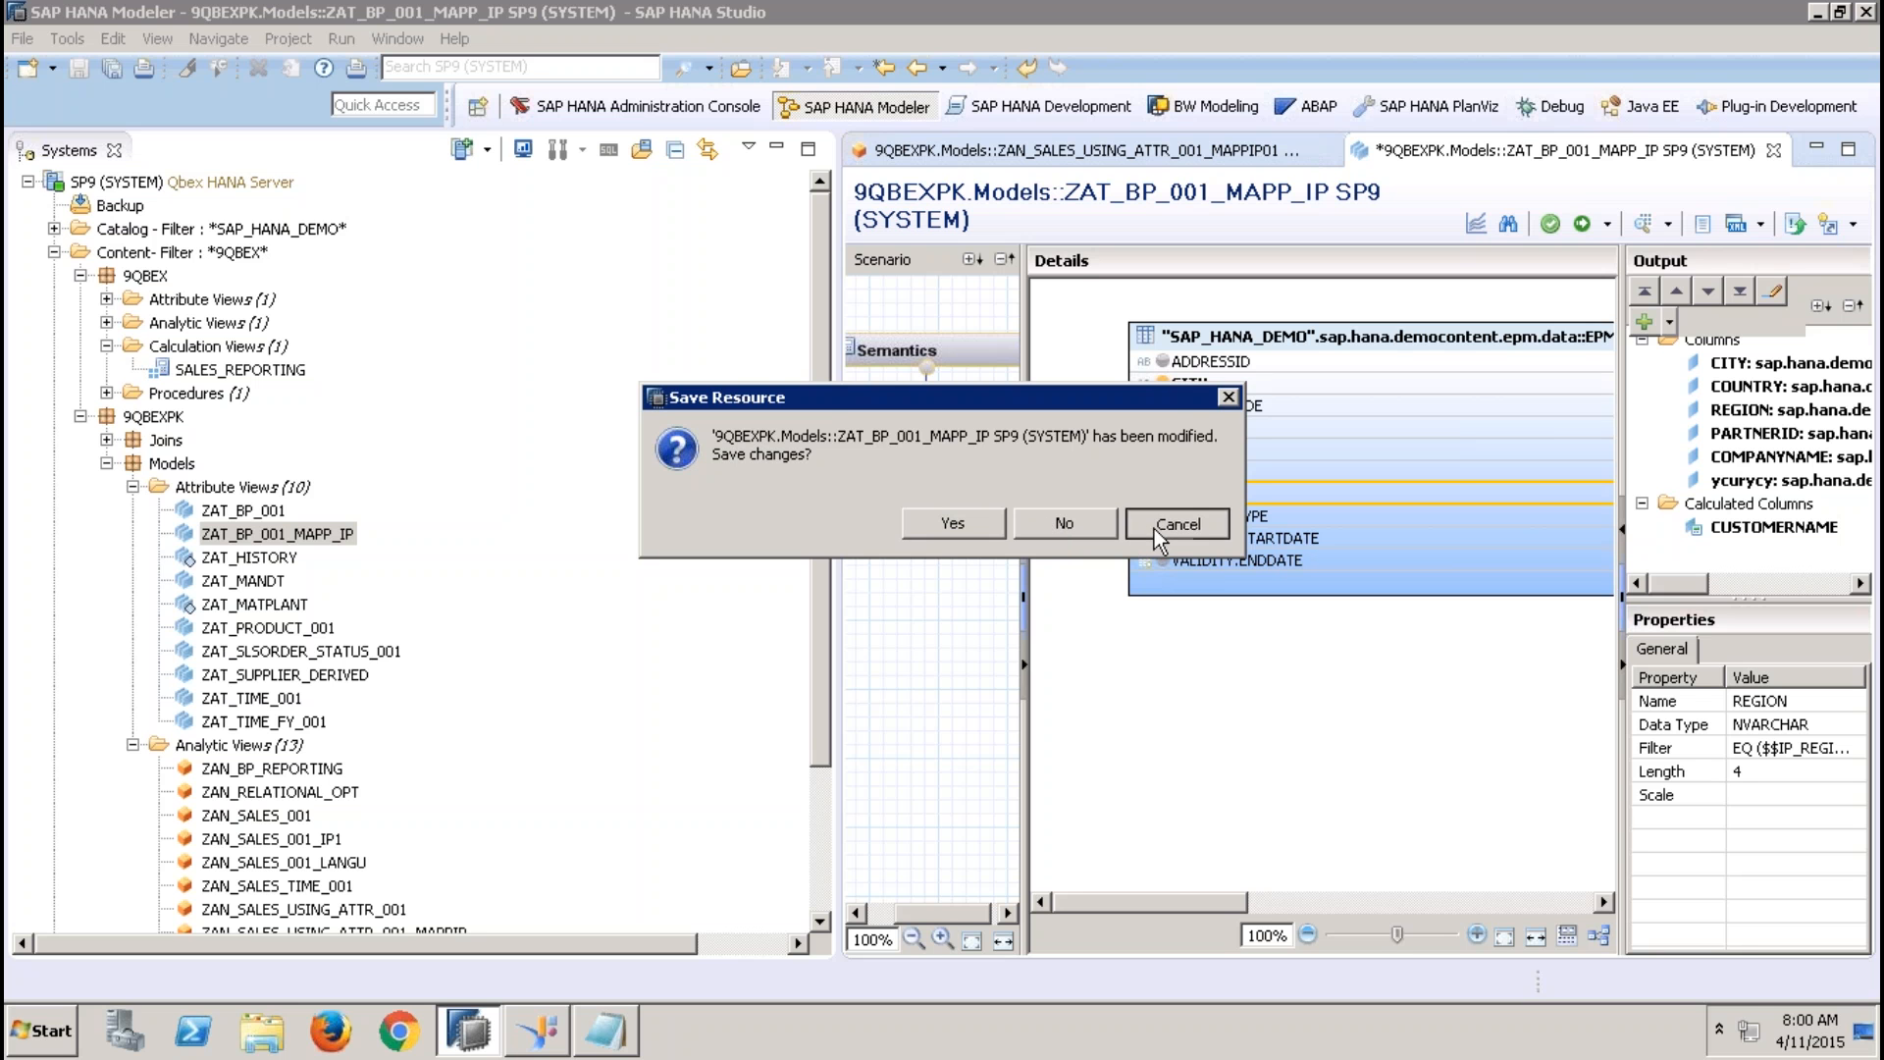
{"action": "left_click", "coordinate": [1581, 224]}
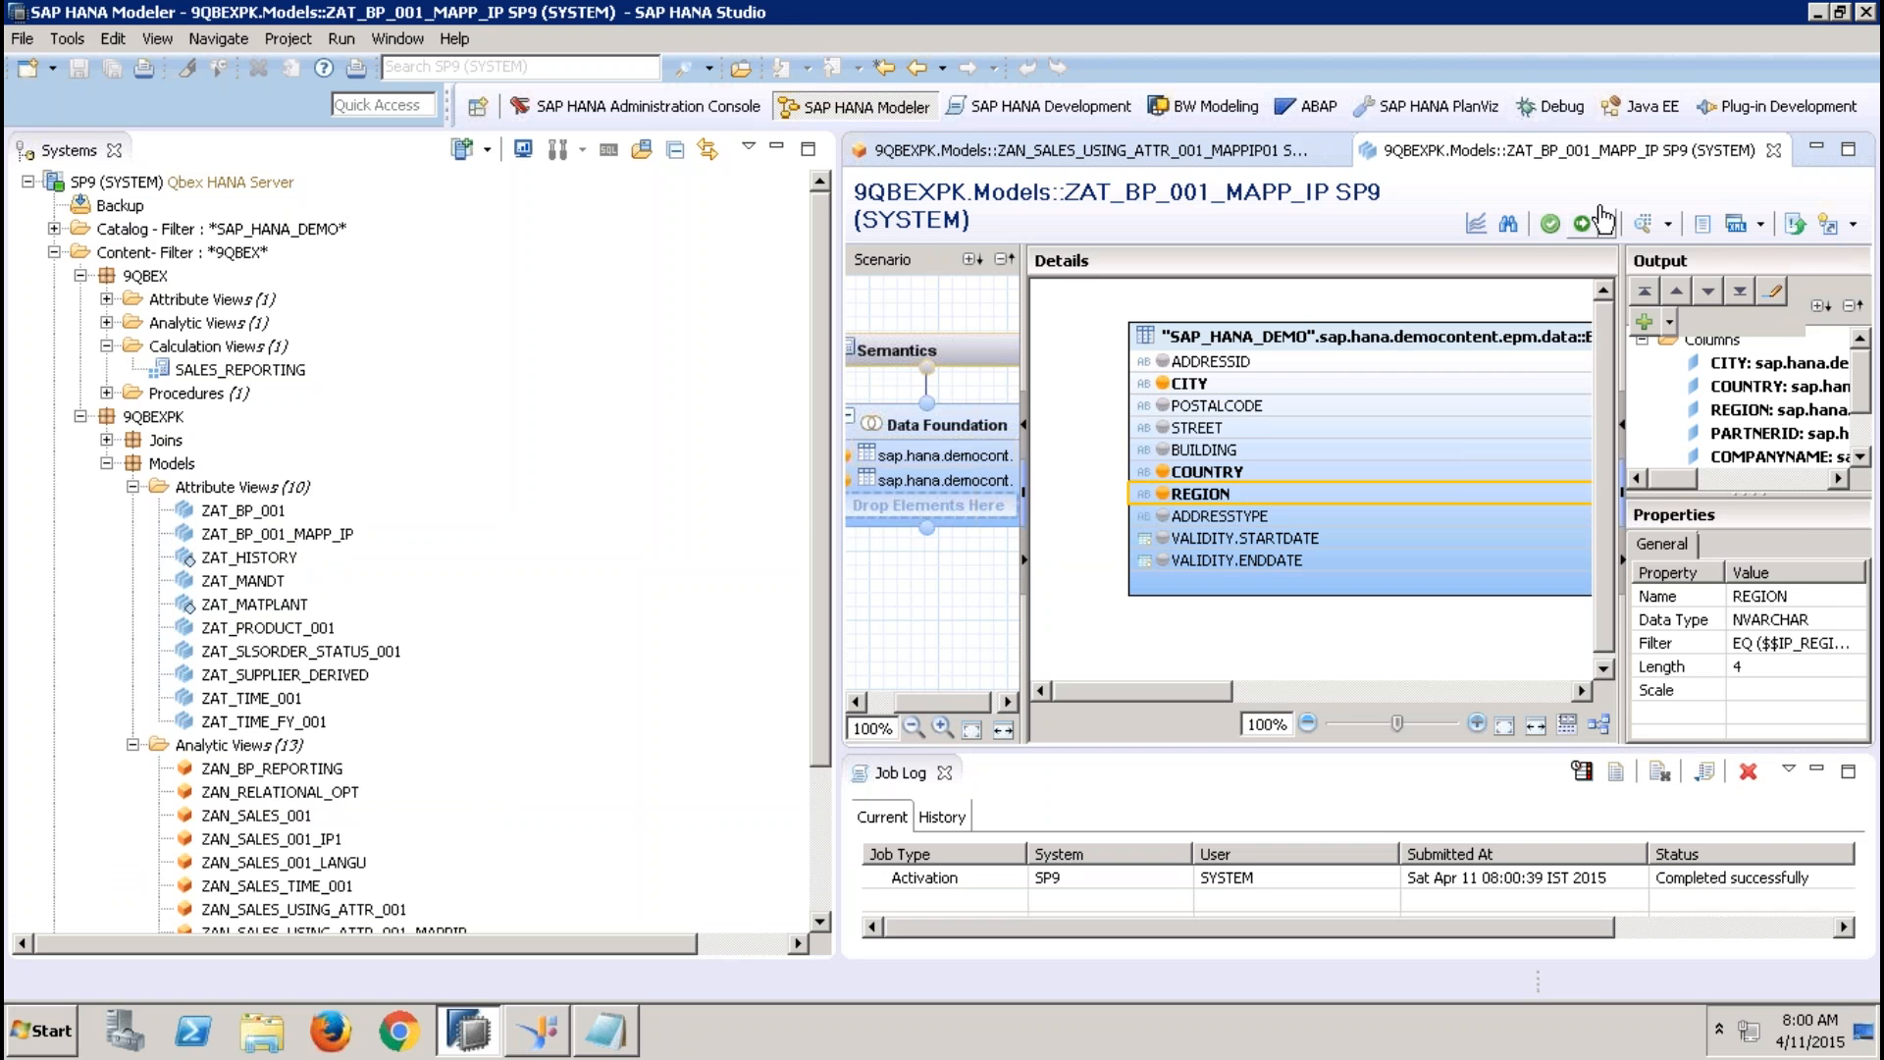
{"action": "left_click", "coordinate": [1773, 150]}
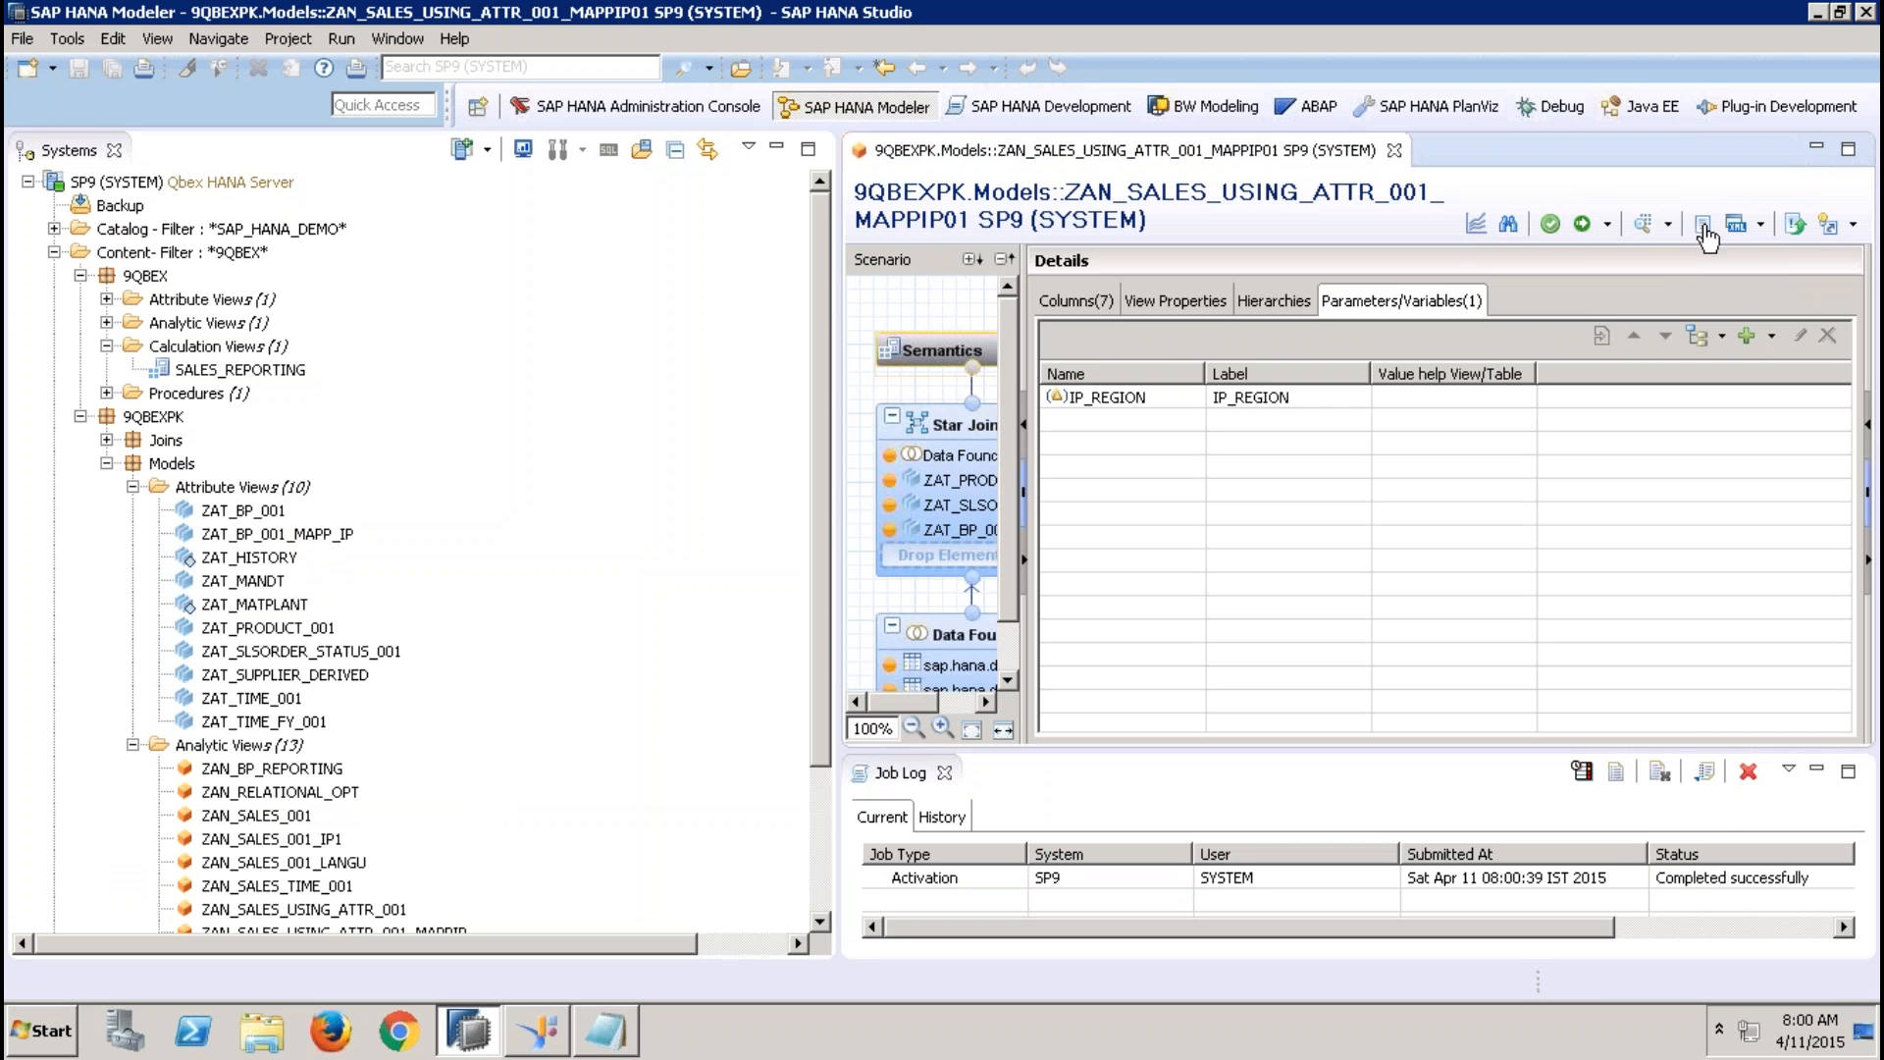
Run the data preview of ZAN_SALES_USING_ATTR_001_MAPPIP01 with IP_REGION set to APJ
{"action": "left_click", "coordinate": [1643, 224]}
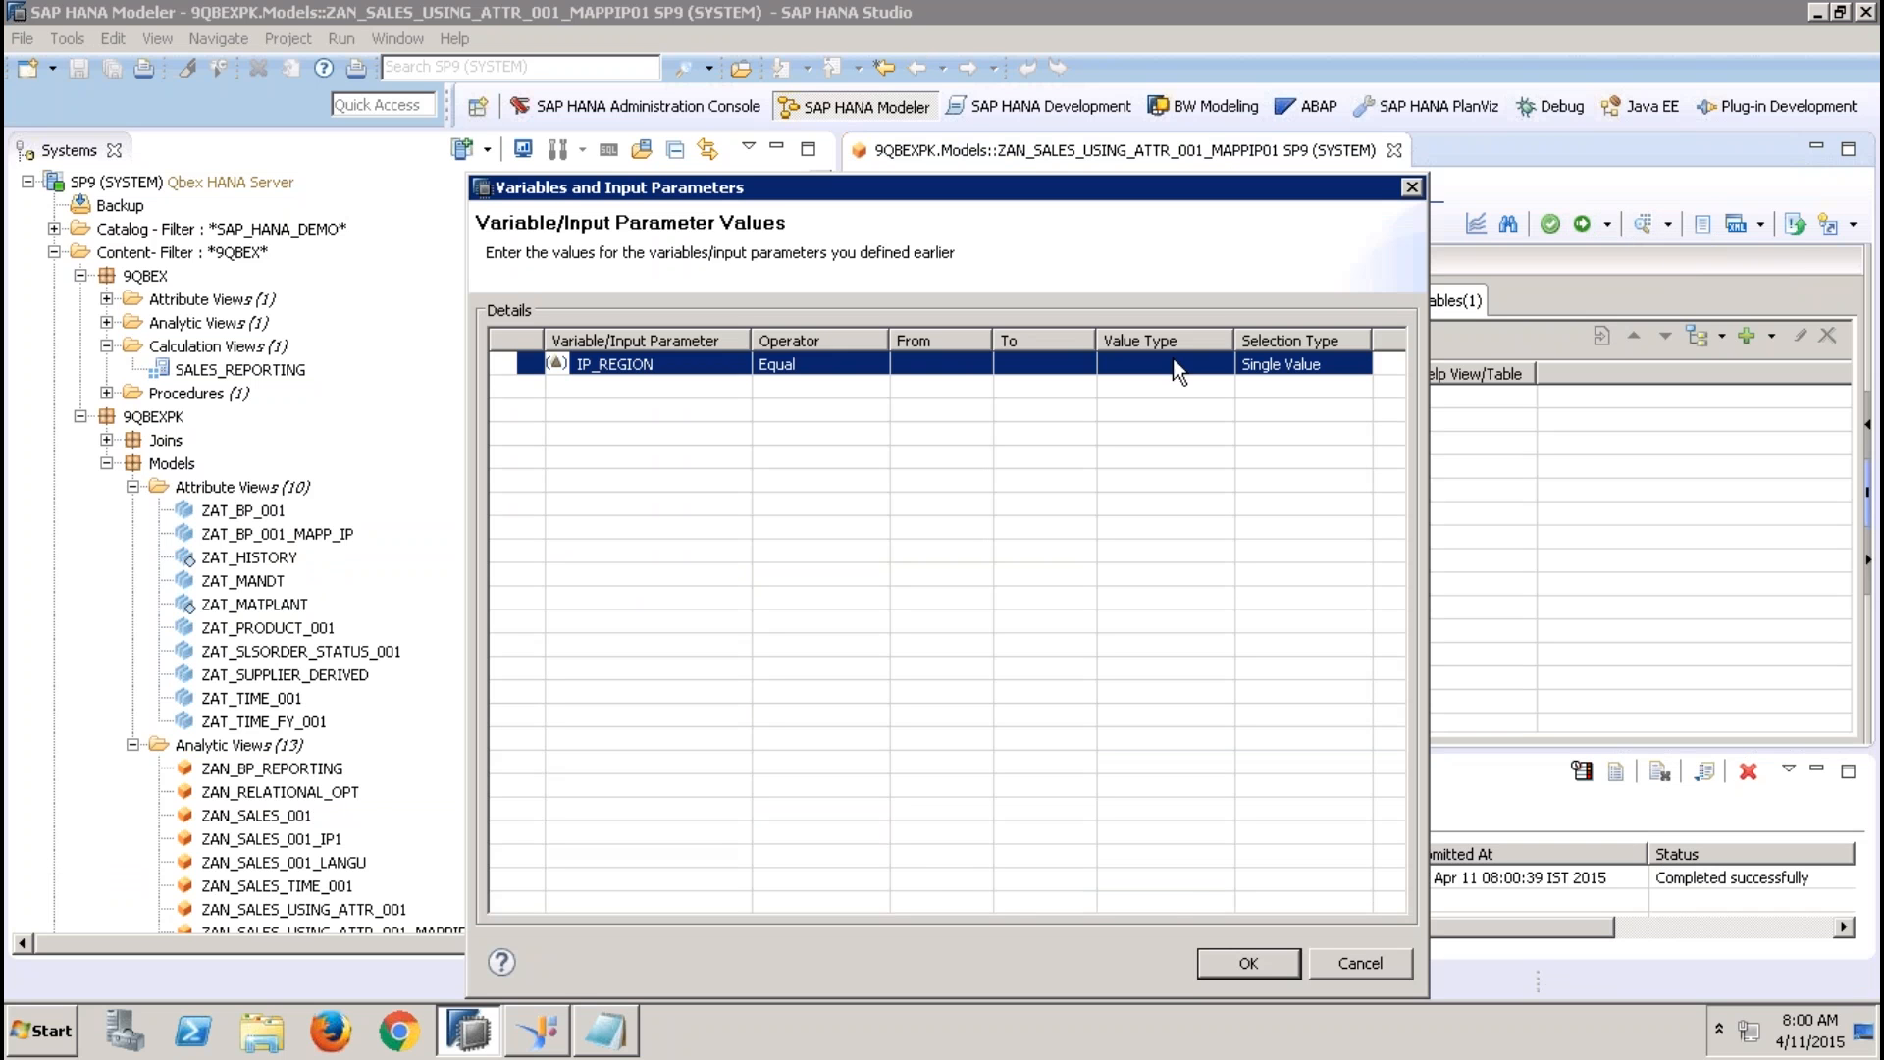
{"action": "left_click", "coordinate": [956, 371]}
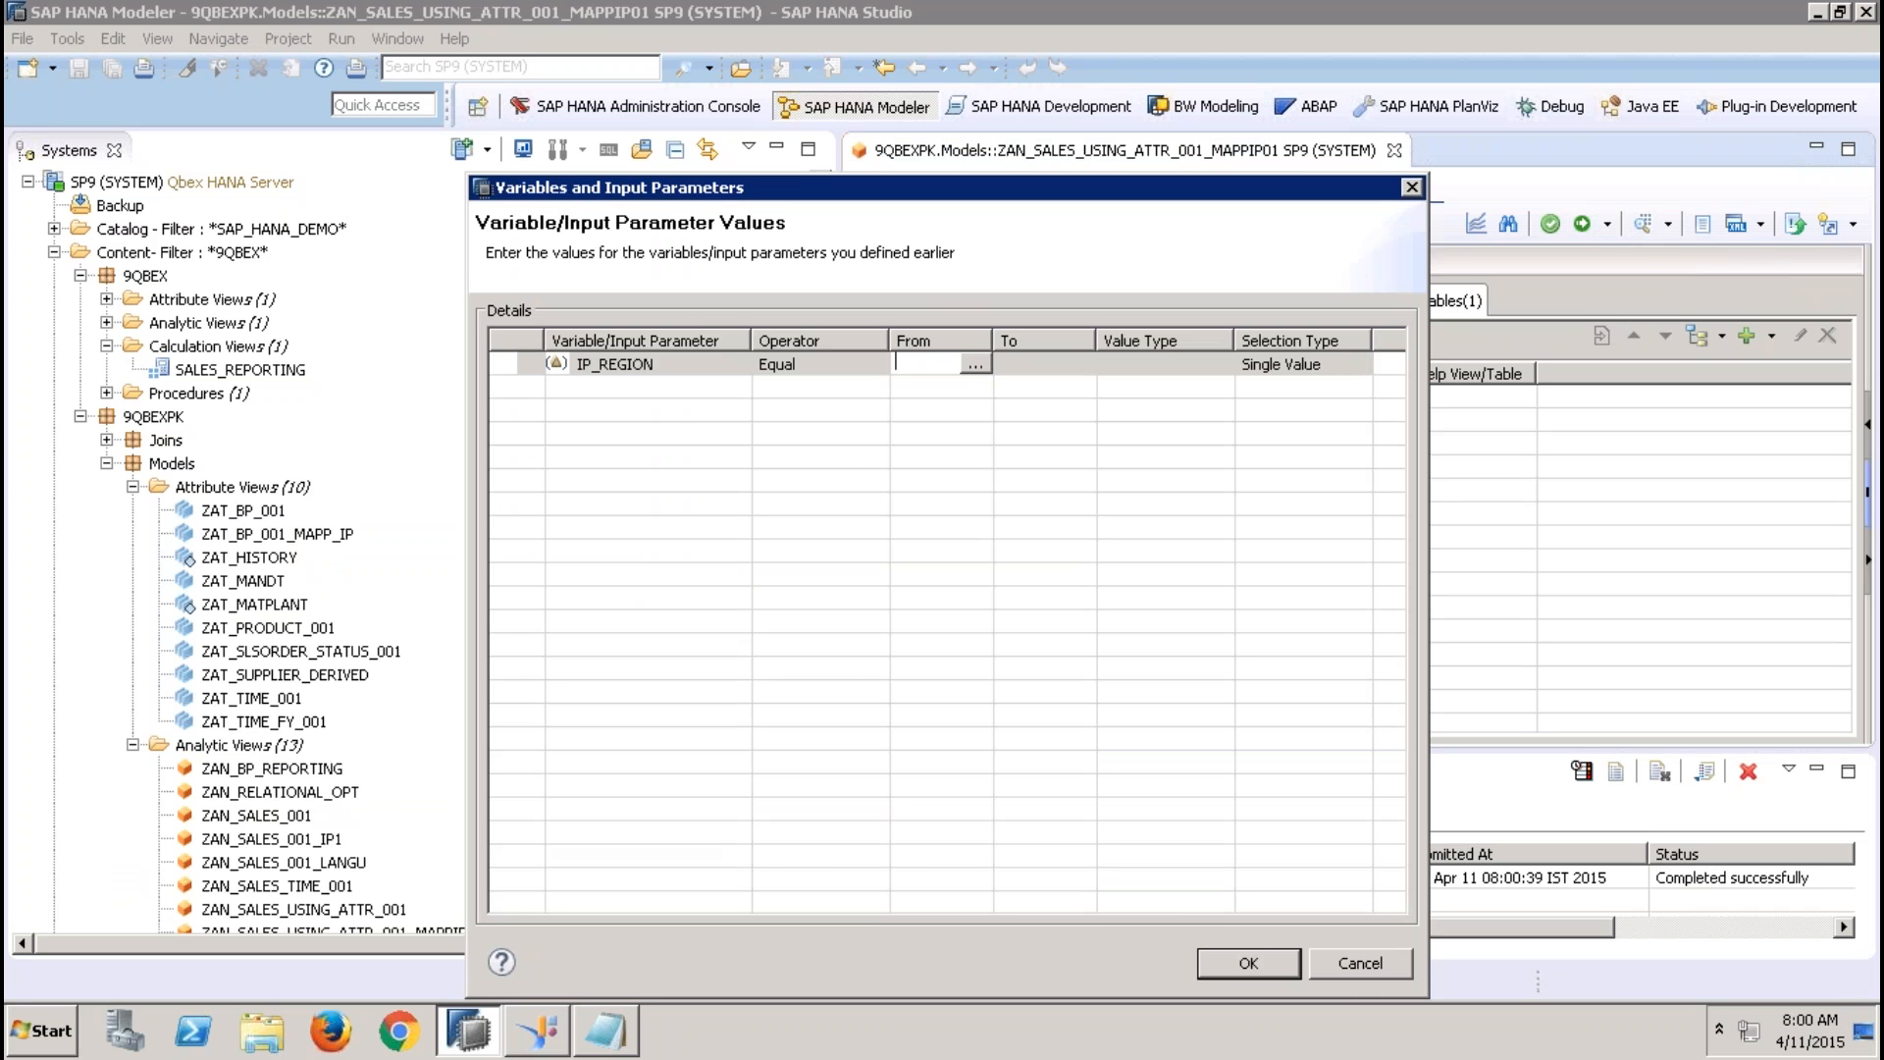
{"action": "type", "text": "APJ"}
{"action": "left_click", "coordinate": [1021, 367]}
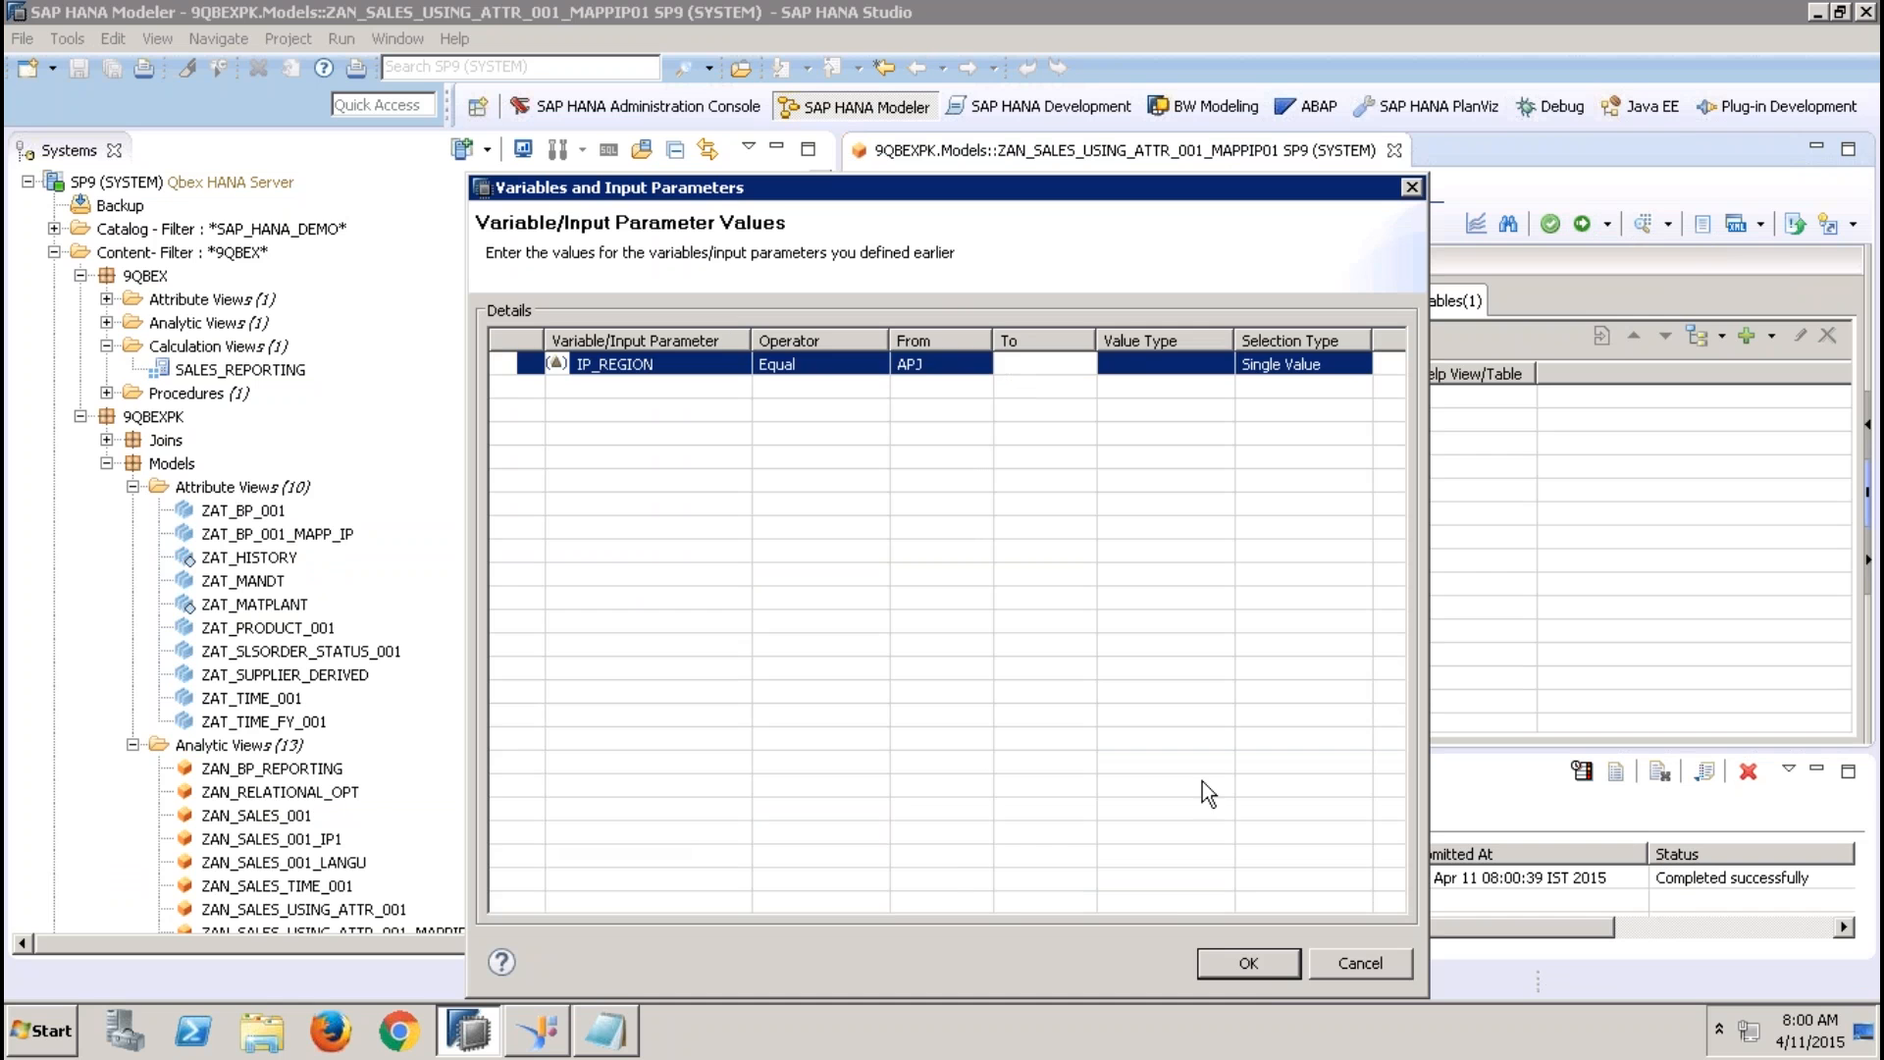
{"action": "left_click", "coordinate": [1249, 962]}
Examine the REGION column in the preview's raw data and sort the rows by REGION
{"action": "left_click", "coordinate": [1170, 193]}
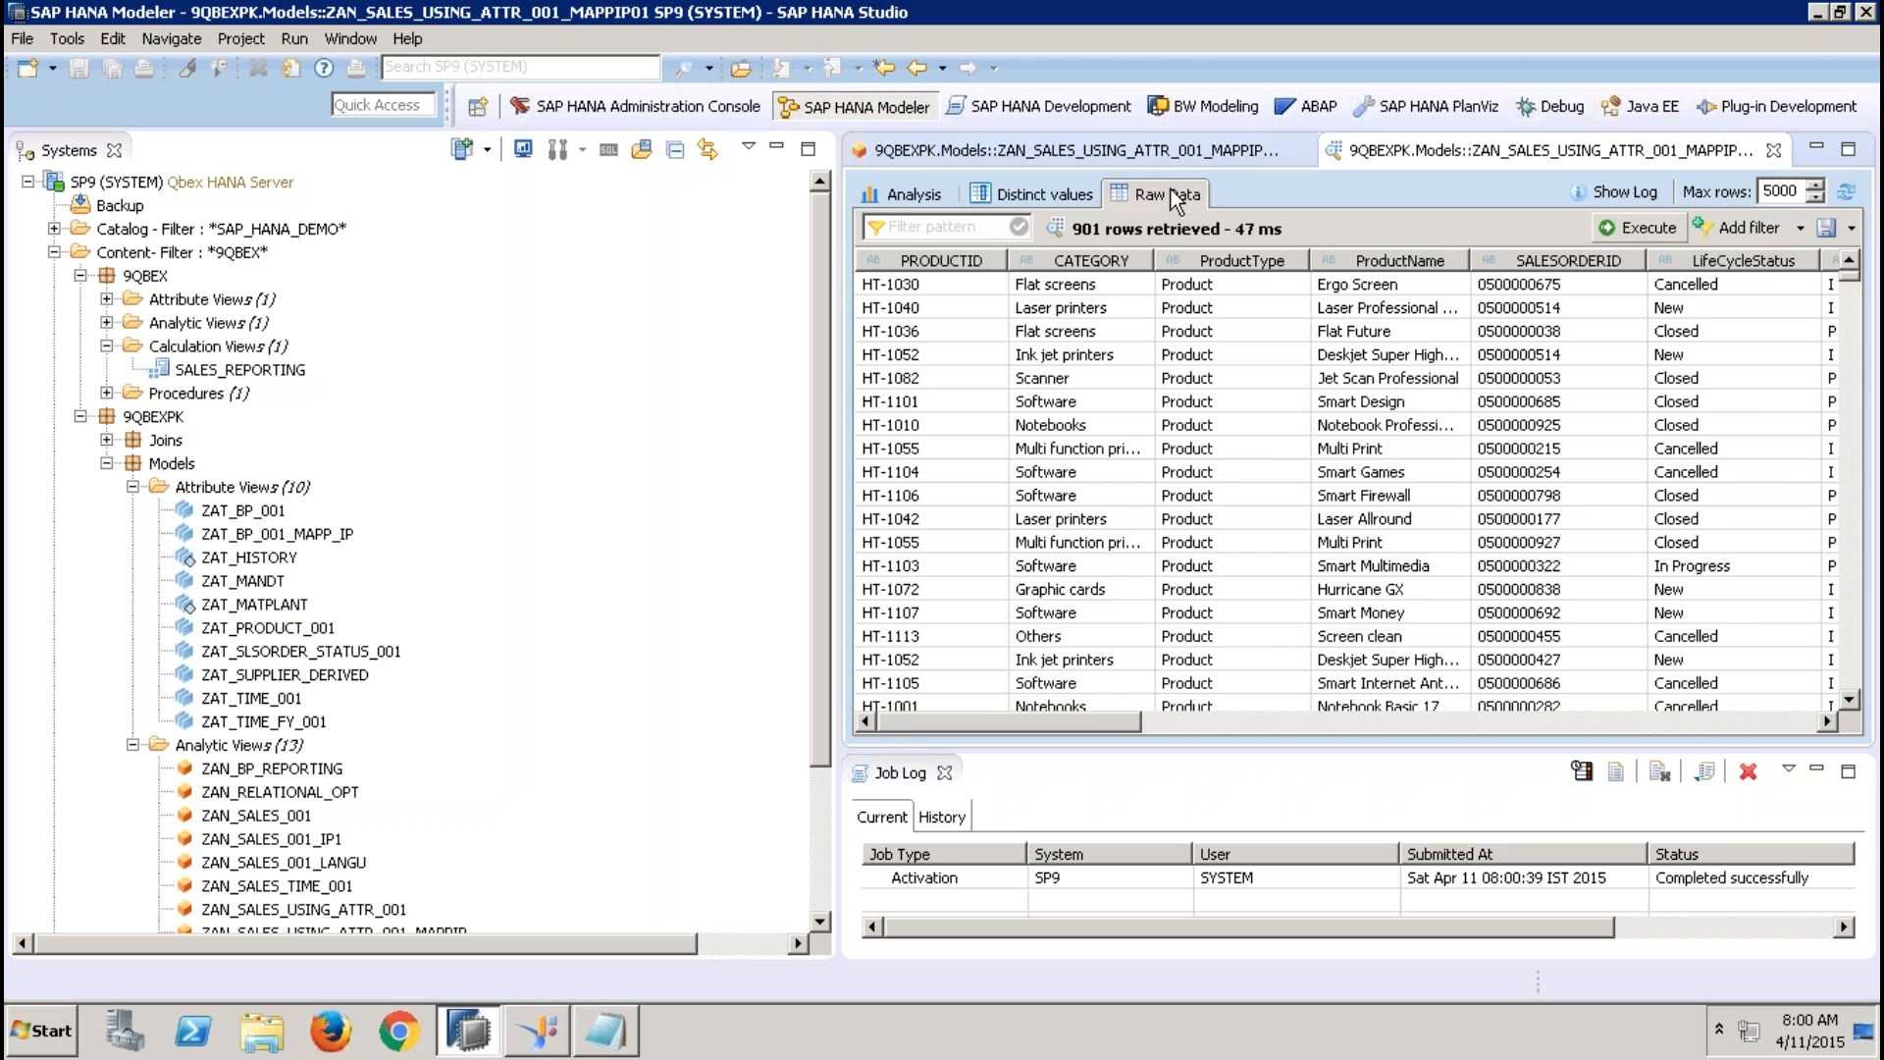
{"action": "left_click", "coordinate": [1410, 726]}
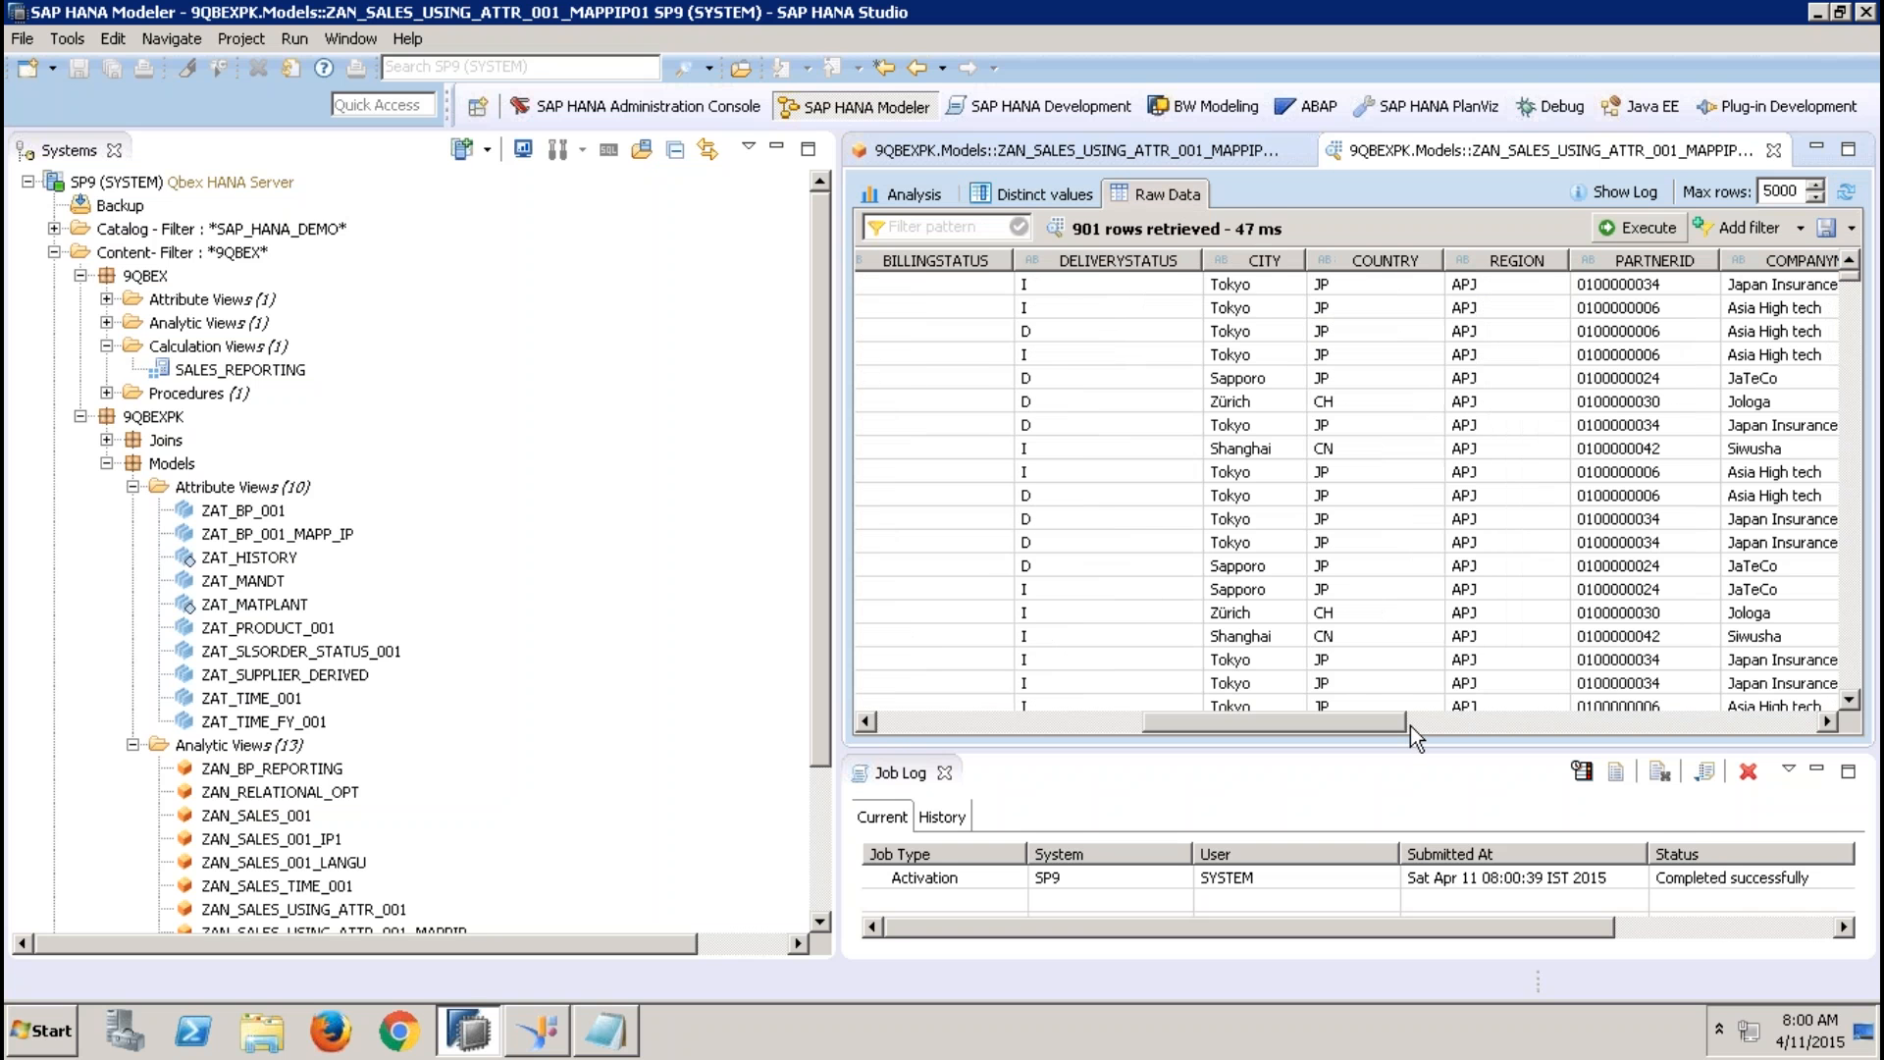
{"action": "left_click", "coordinate": [1854, 505]}
{"action": "left_click", "coordinate": [1854, 505]}
{"action": "left_click", "coordinate": [1855, 505]}
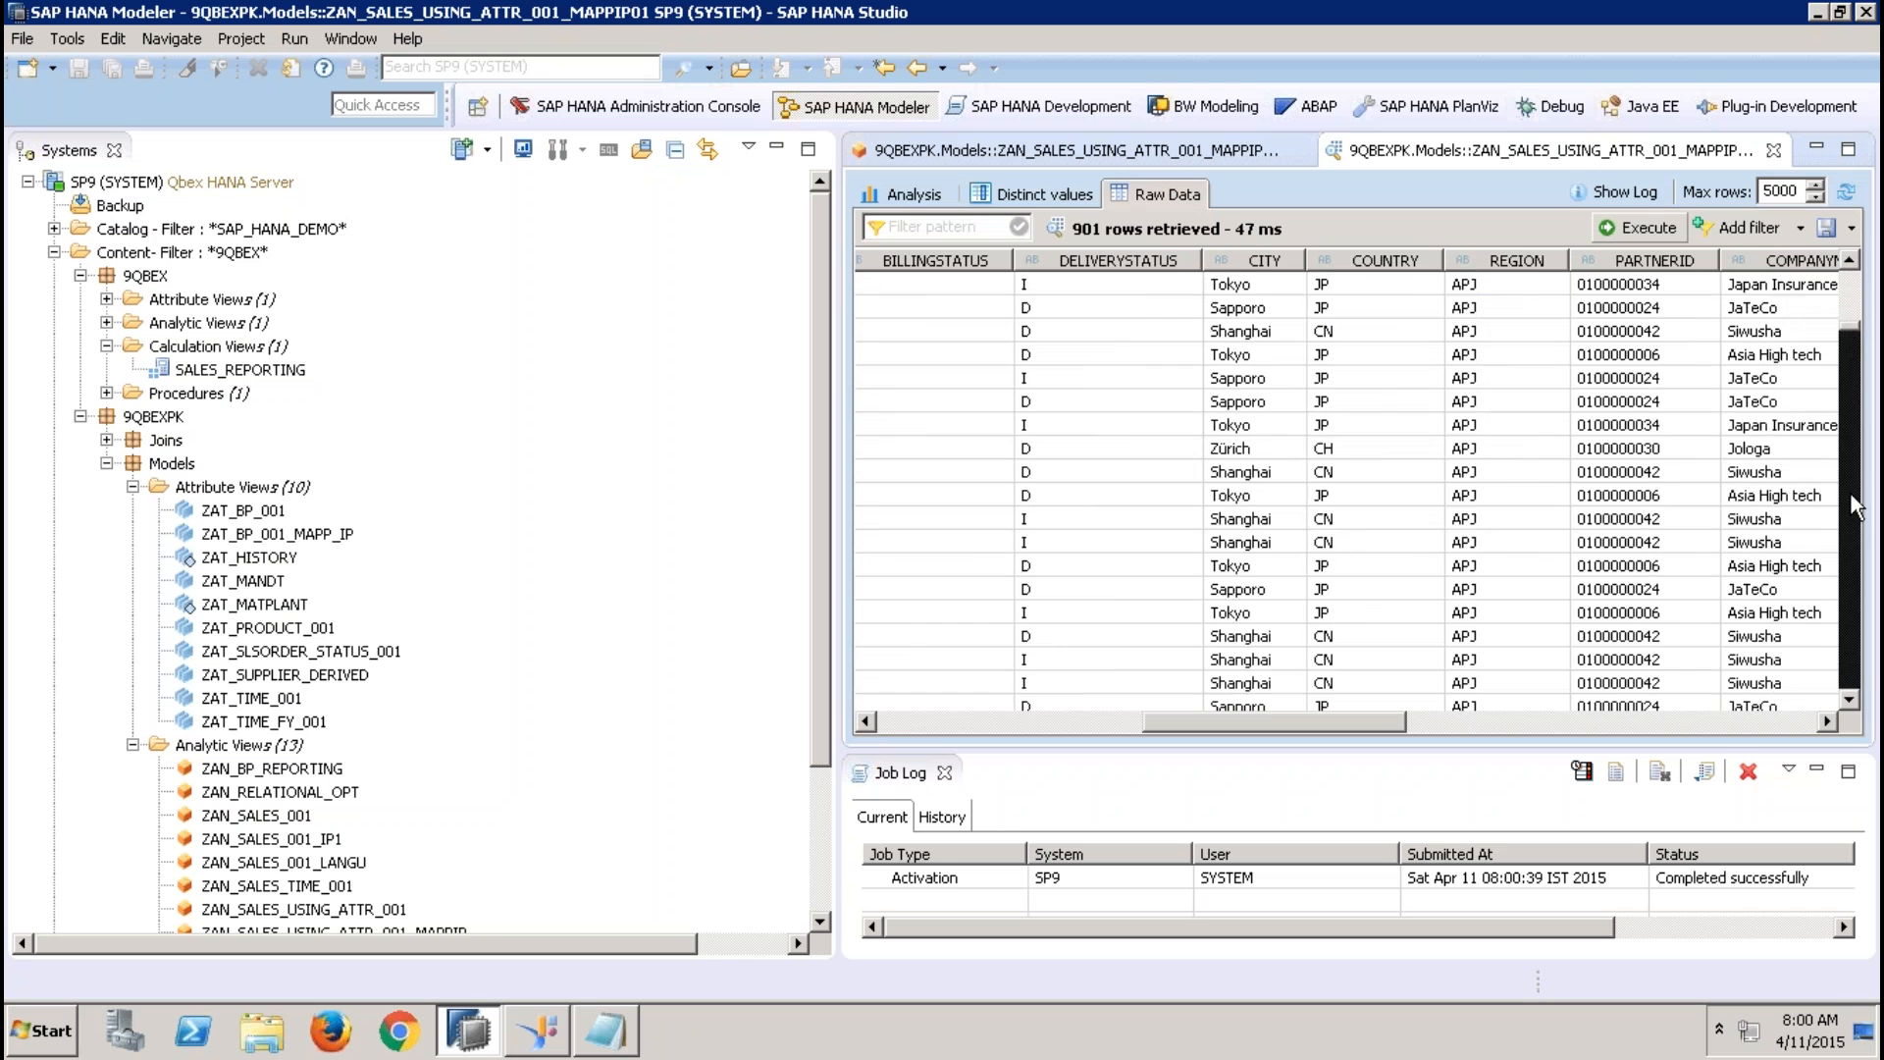
{"action": "left_click", "coordinate": [1525, 259]}
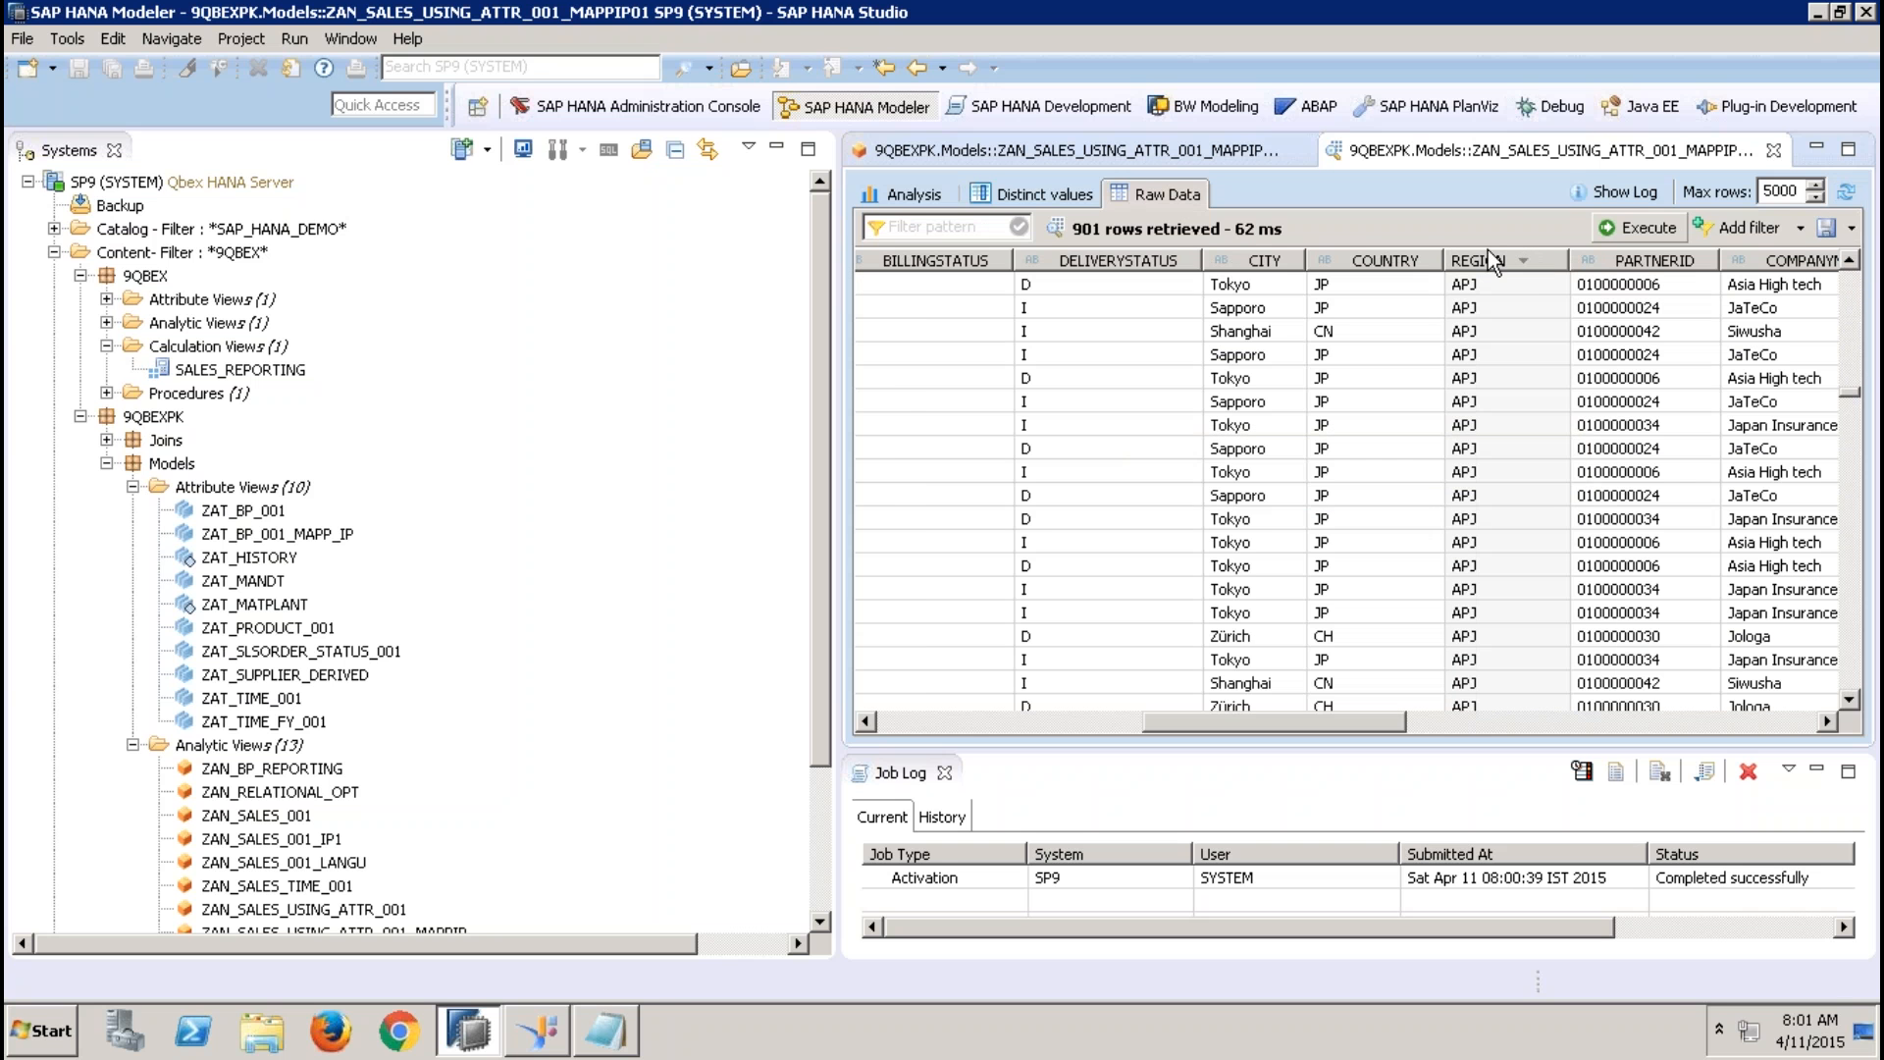
List REGION as a table in the preview's analysis to compare it with the raw data
{"action": "left_click", "coordinate": [922, 194]}
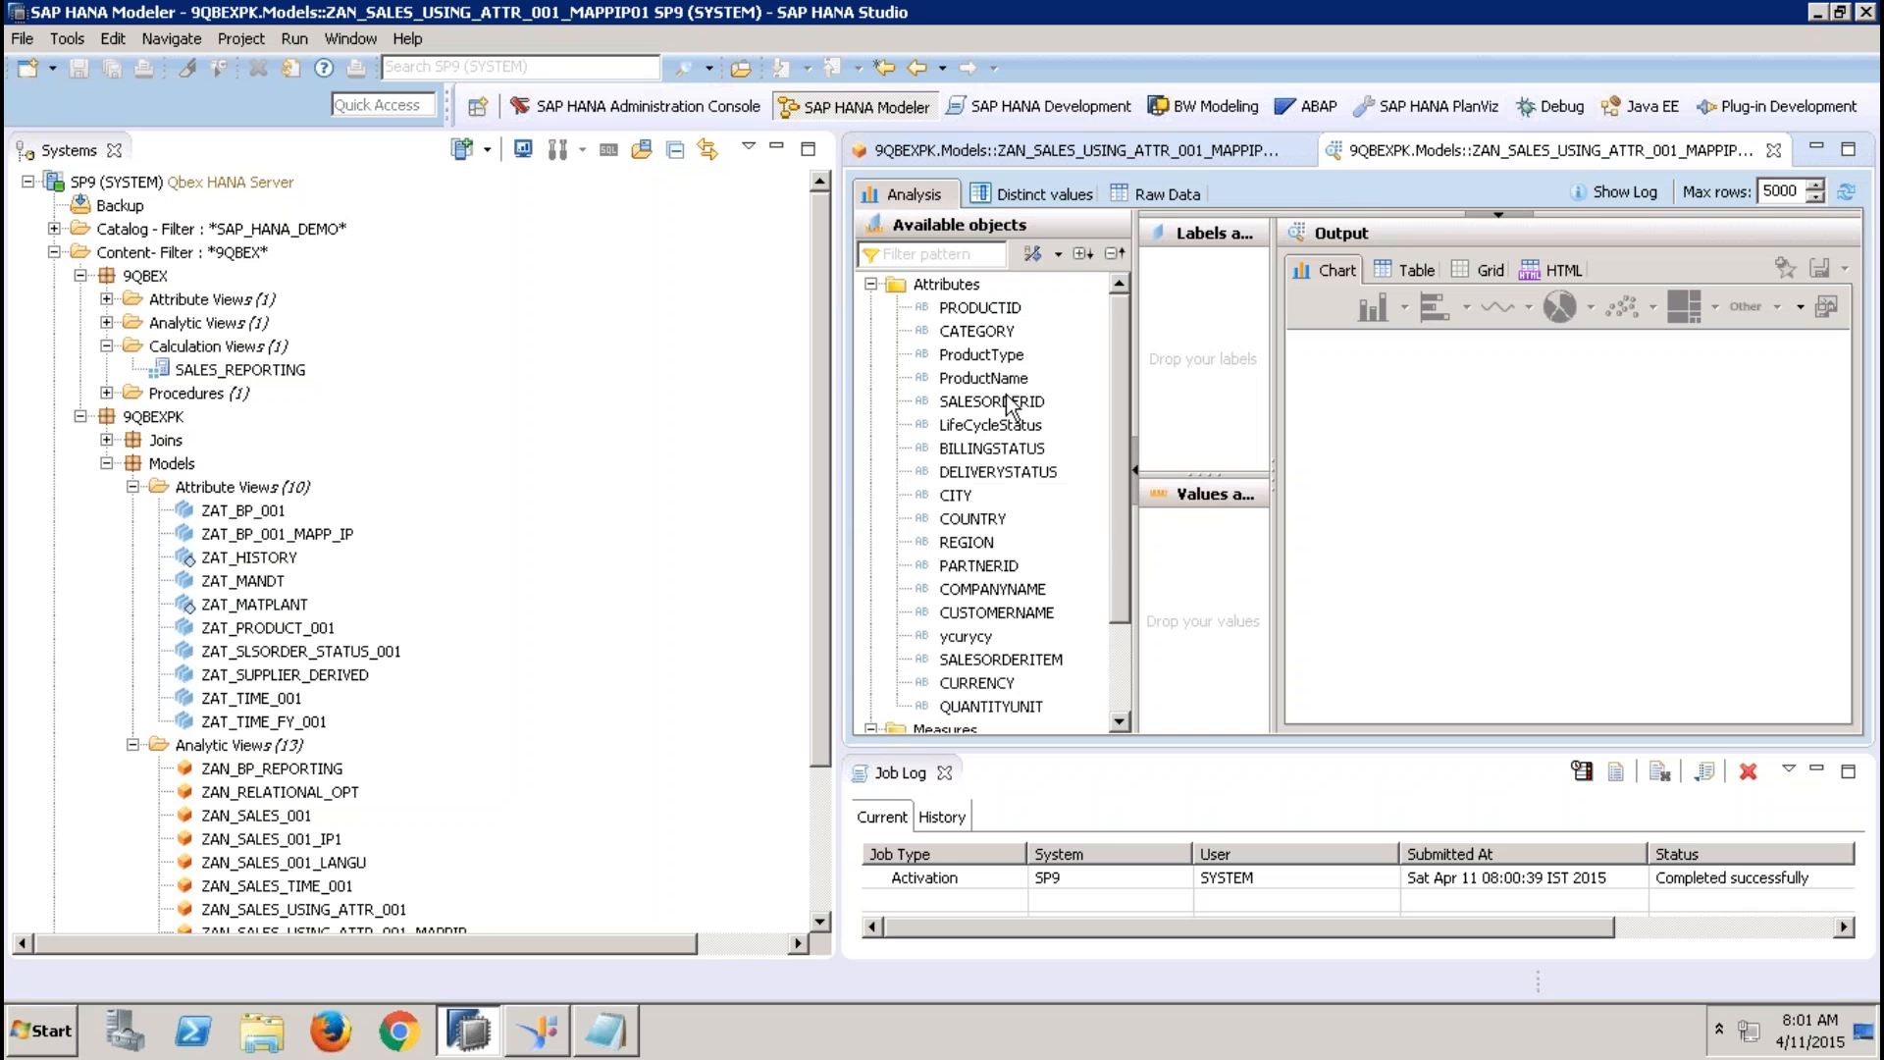
{"action": "left_click_drag", "start_coordinate": [971, 543], "coordinate": [1179, 373]}
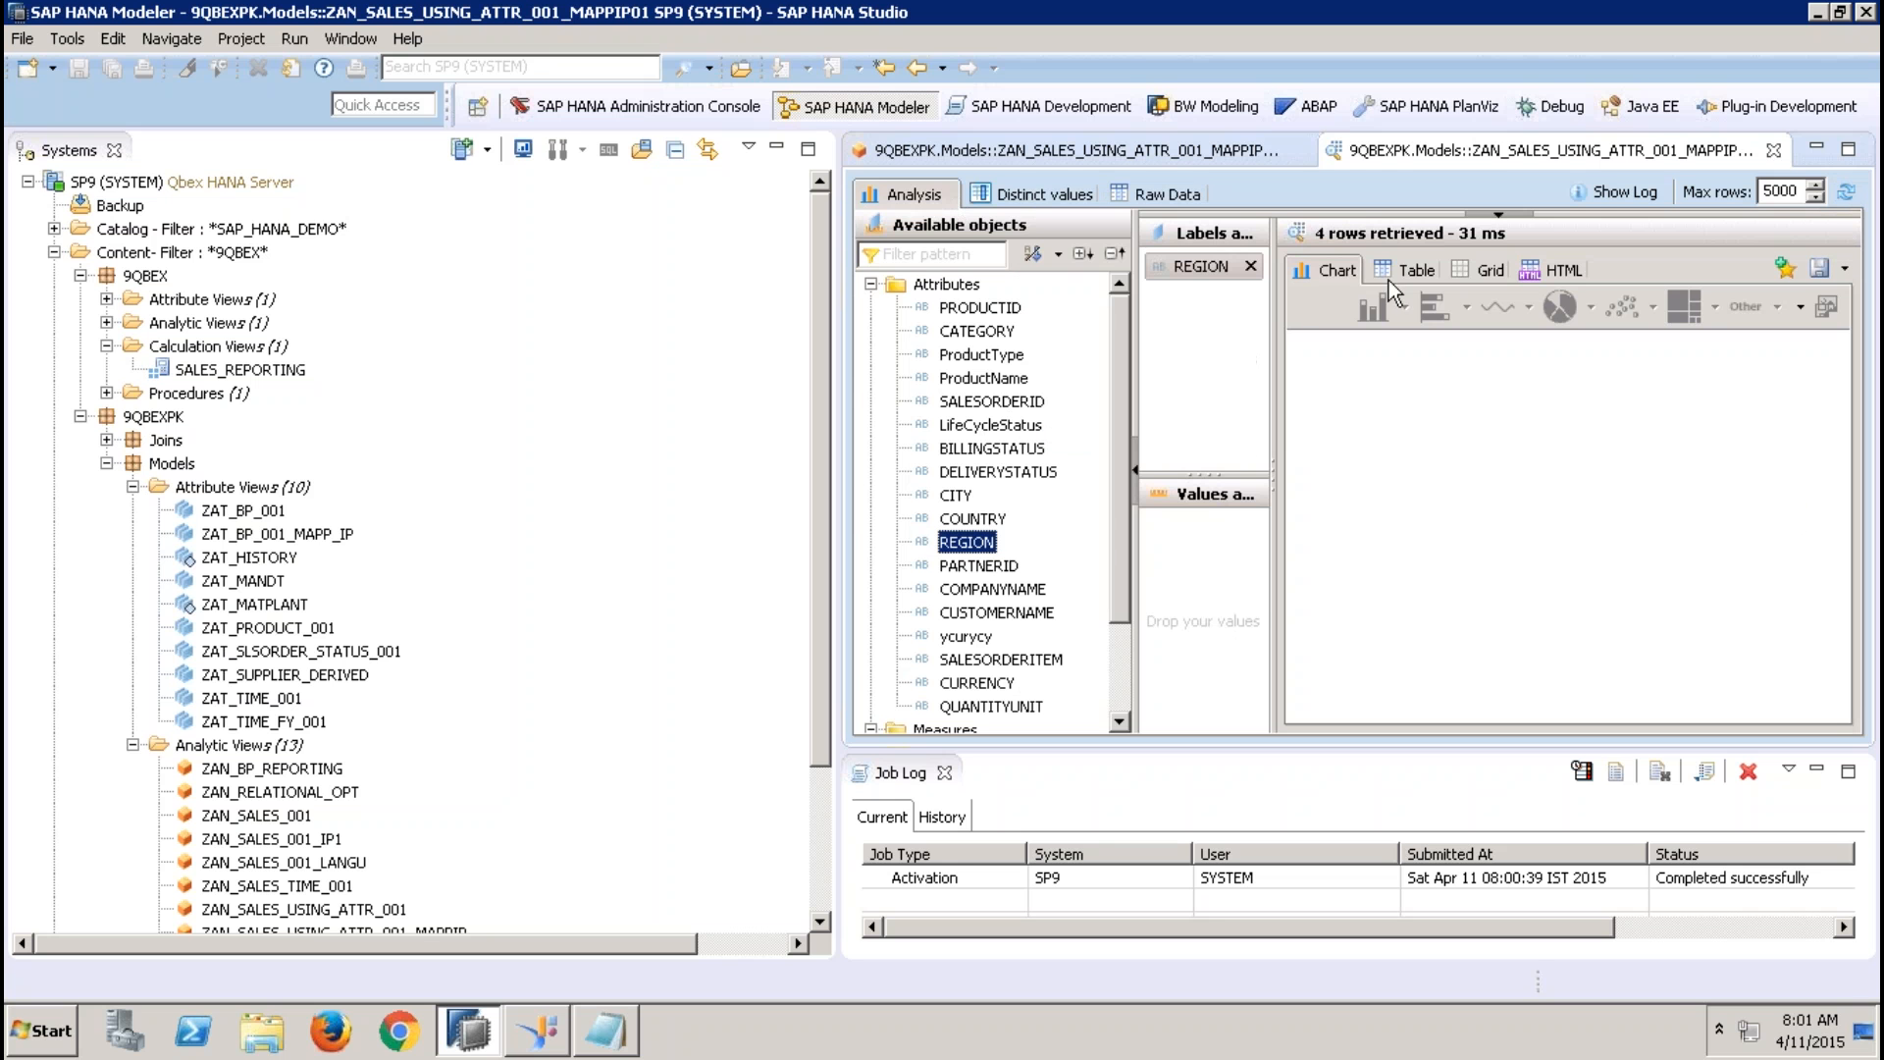
{"action": "left_click", "coordinate": [1395, 269]}
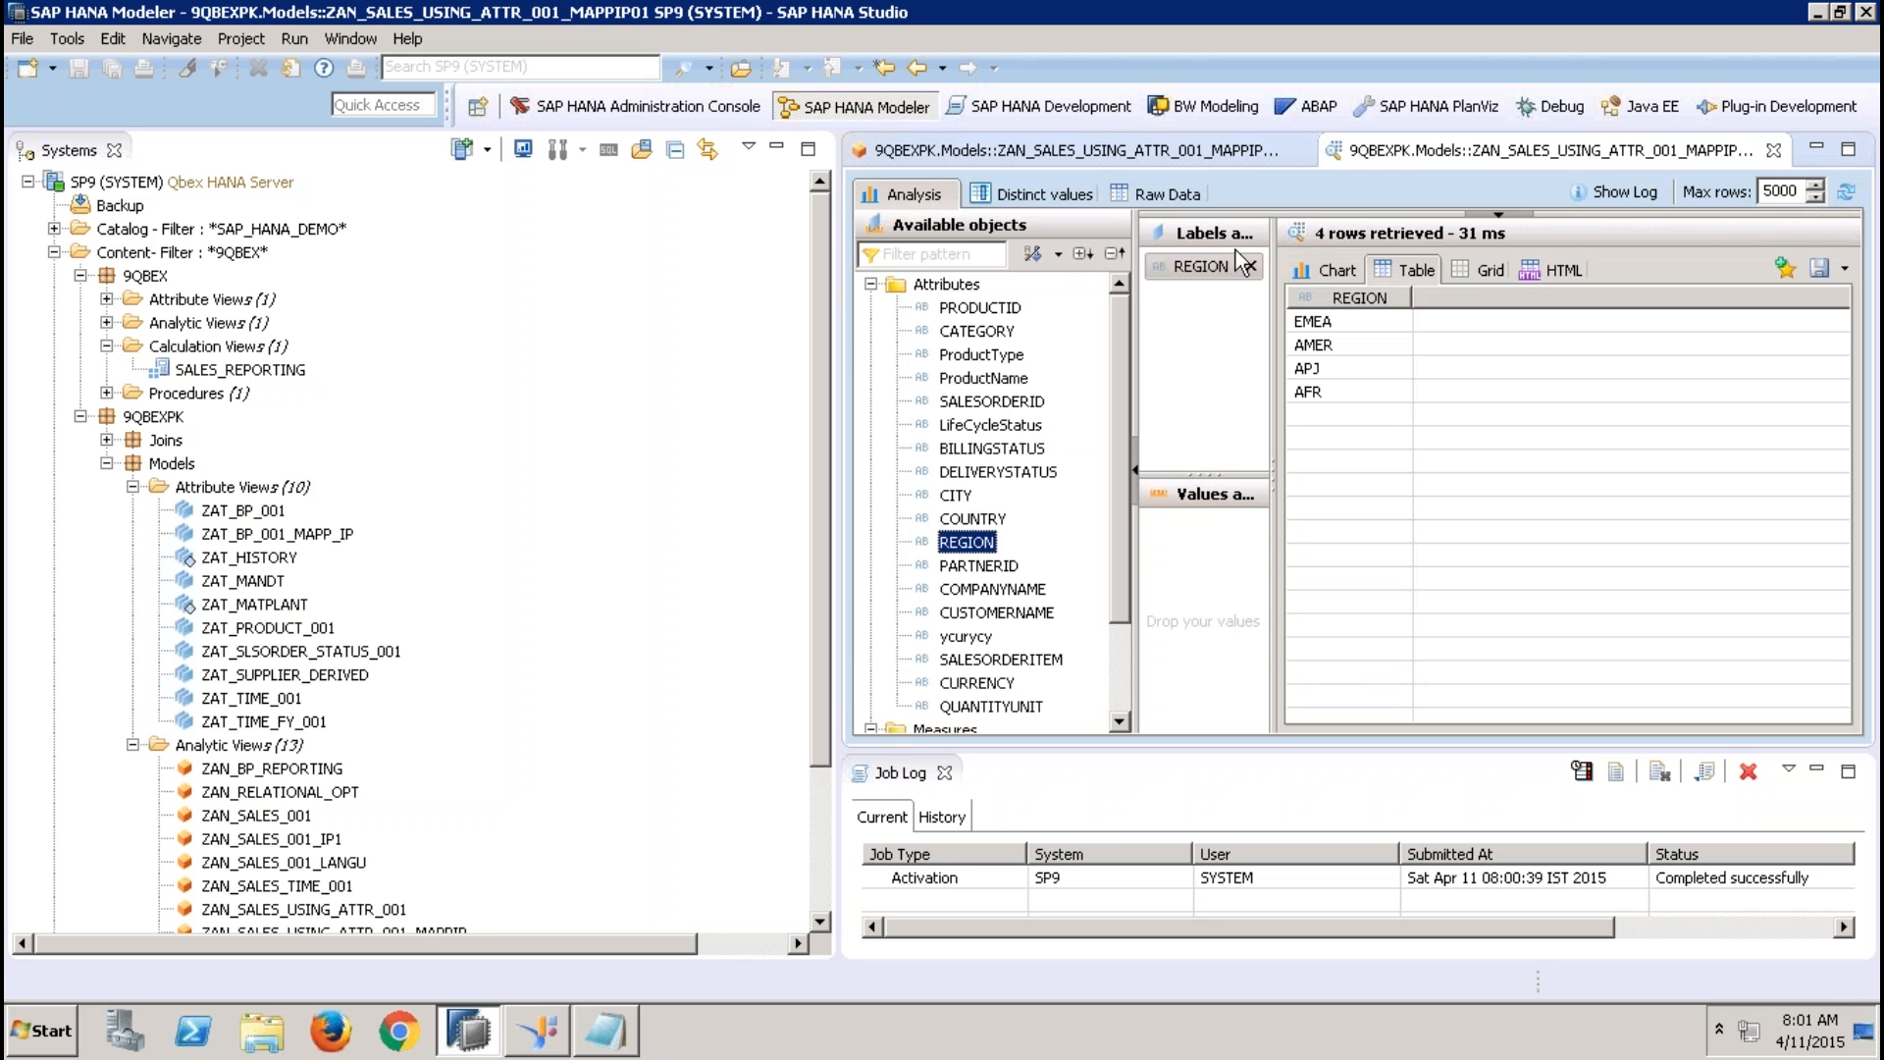
{"action": "left_click", "coordinate": [1174, 195]}
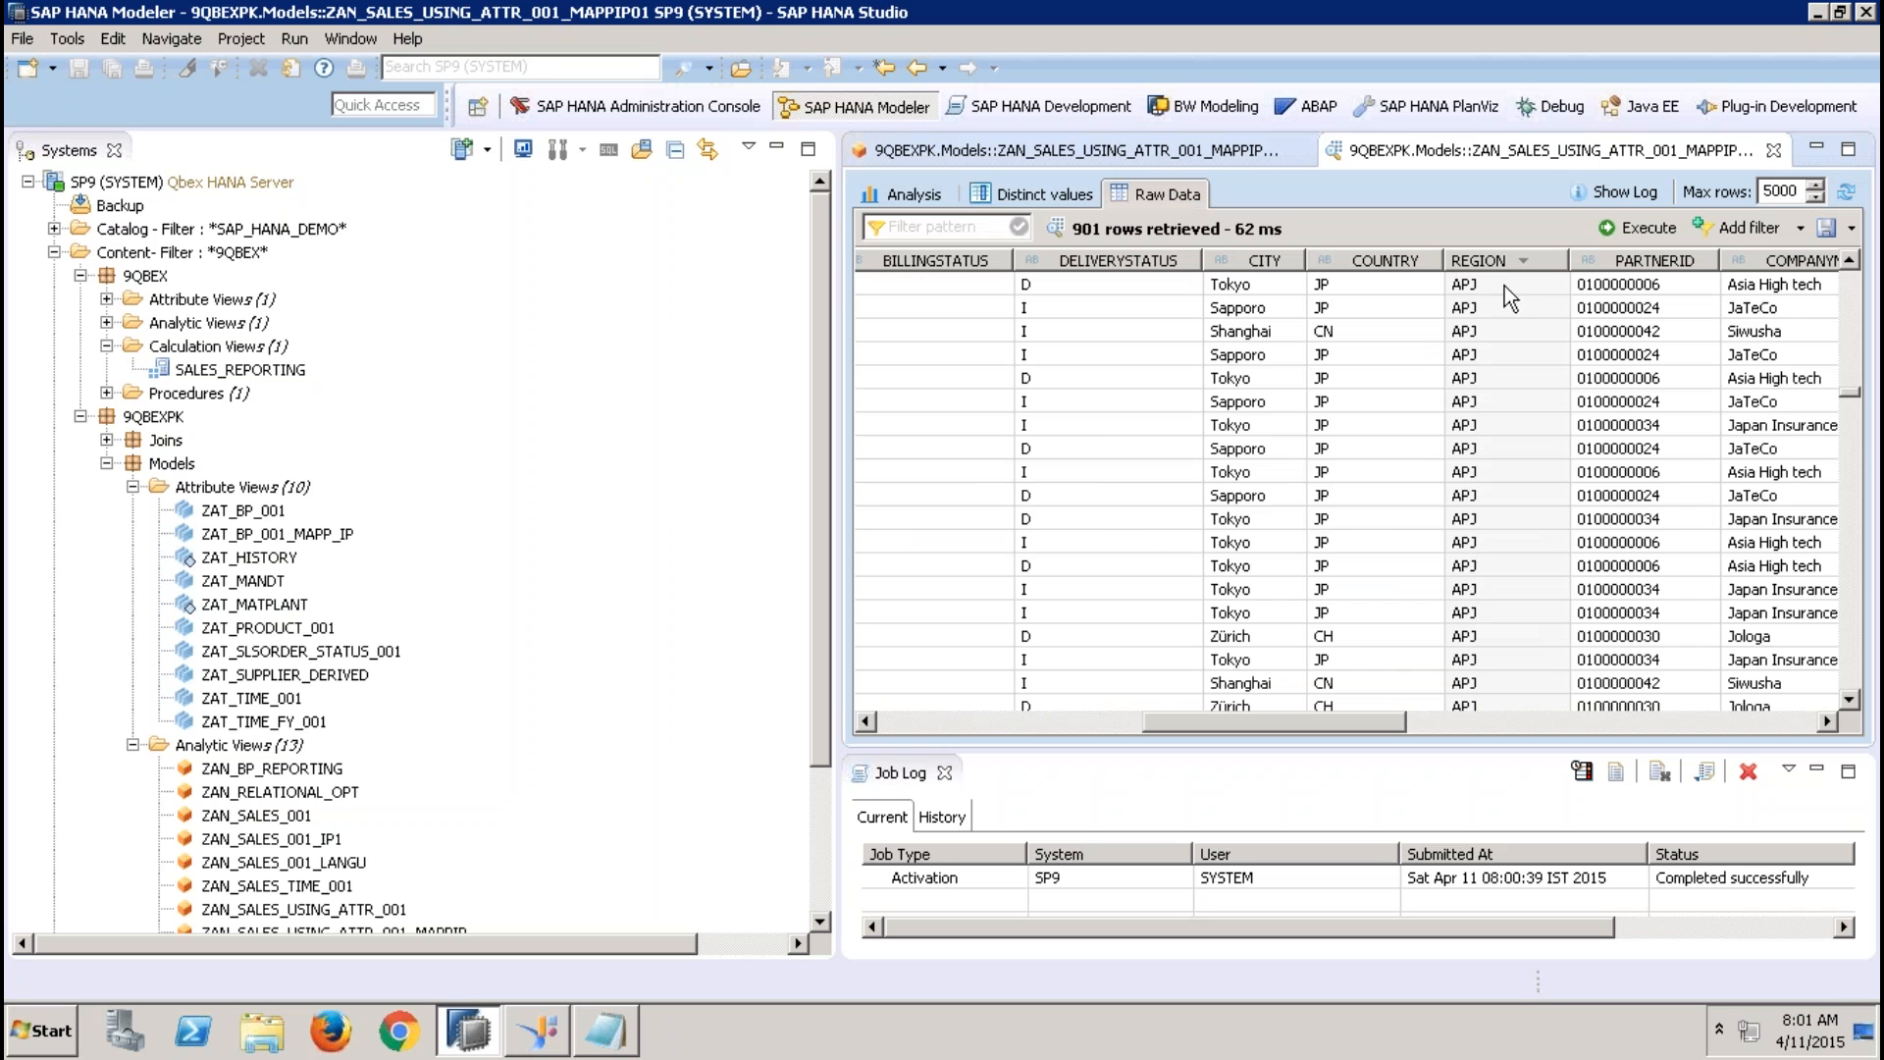
Filter the preview's raw data on REGION equal to EMEA, rerun the query, and close the preview
{"action": "left_click", "coordinate": [1803, 224]}
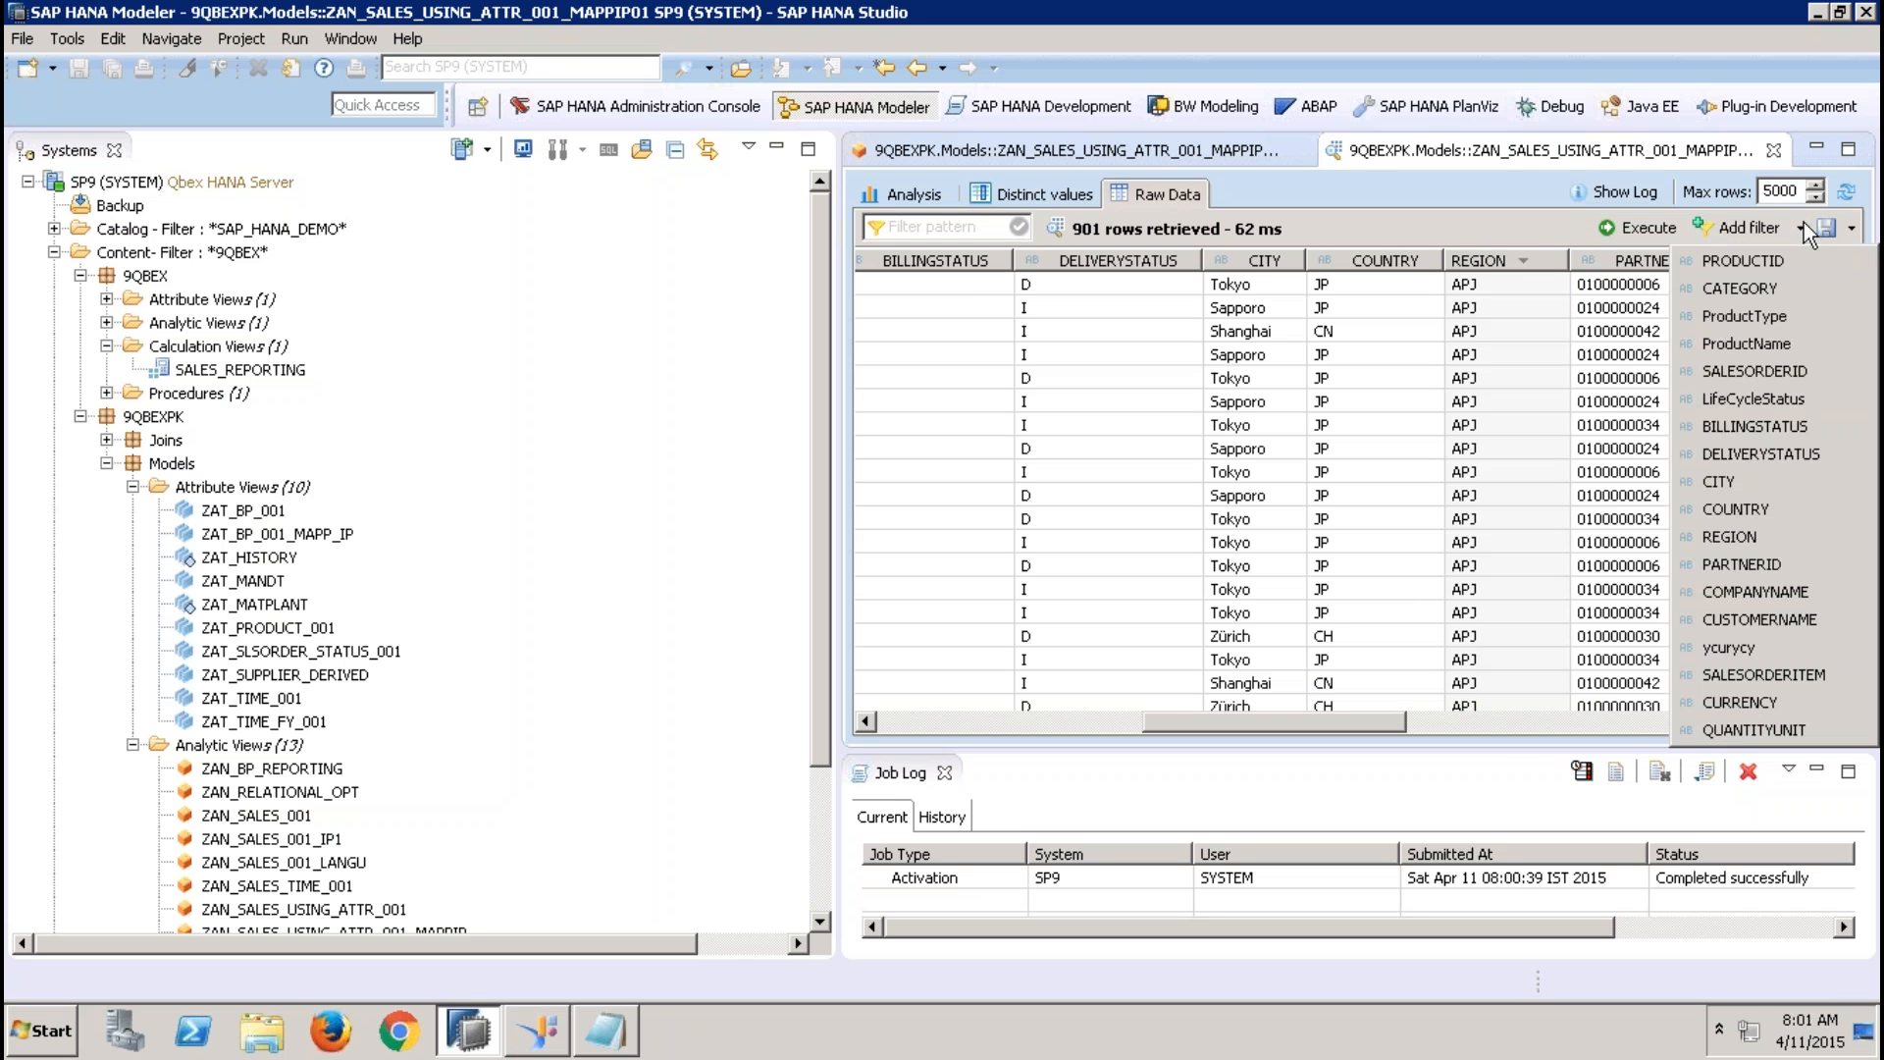
{"action": "left_click", "coordinate": [1747, 530]}
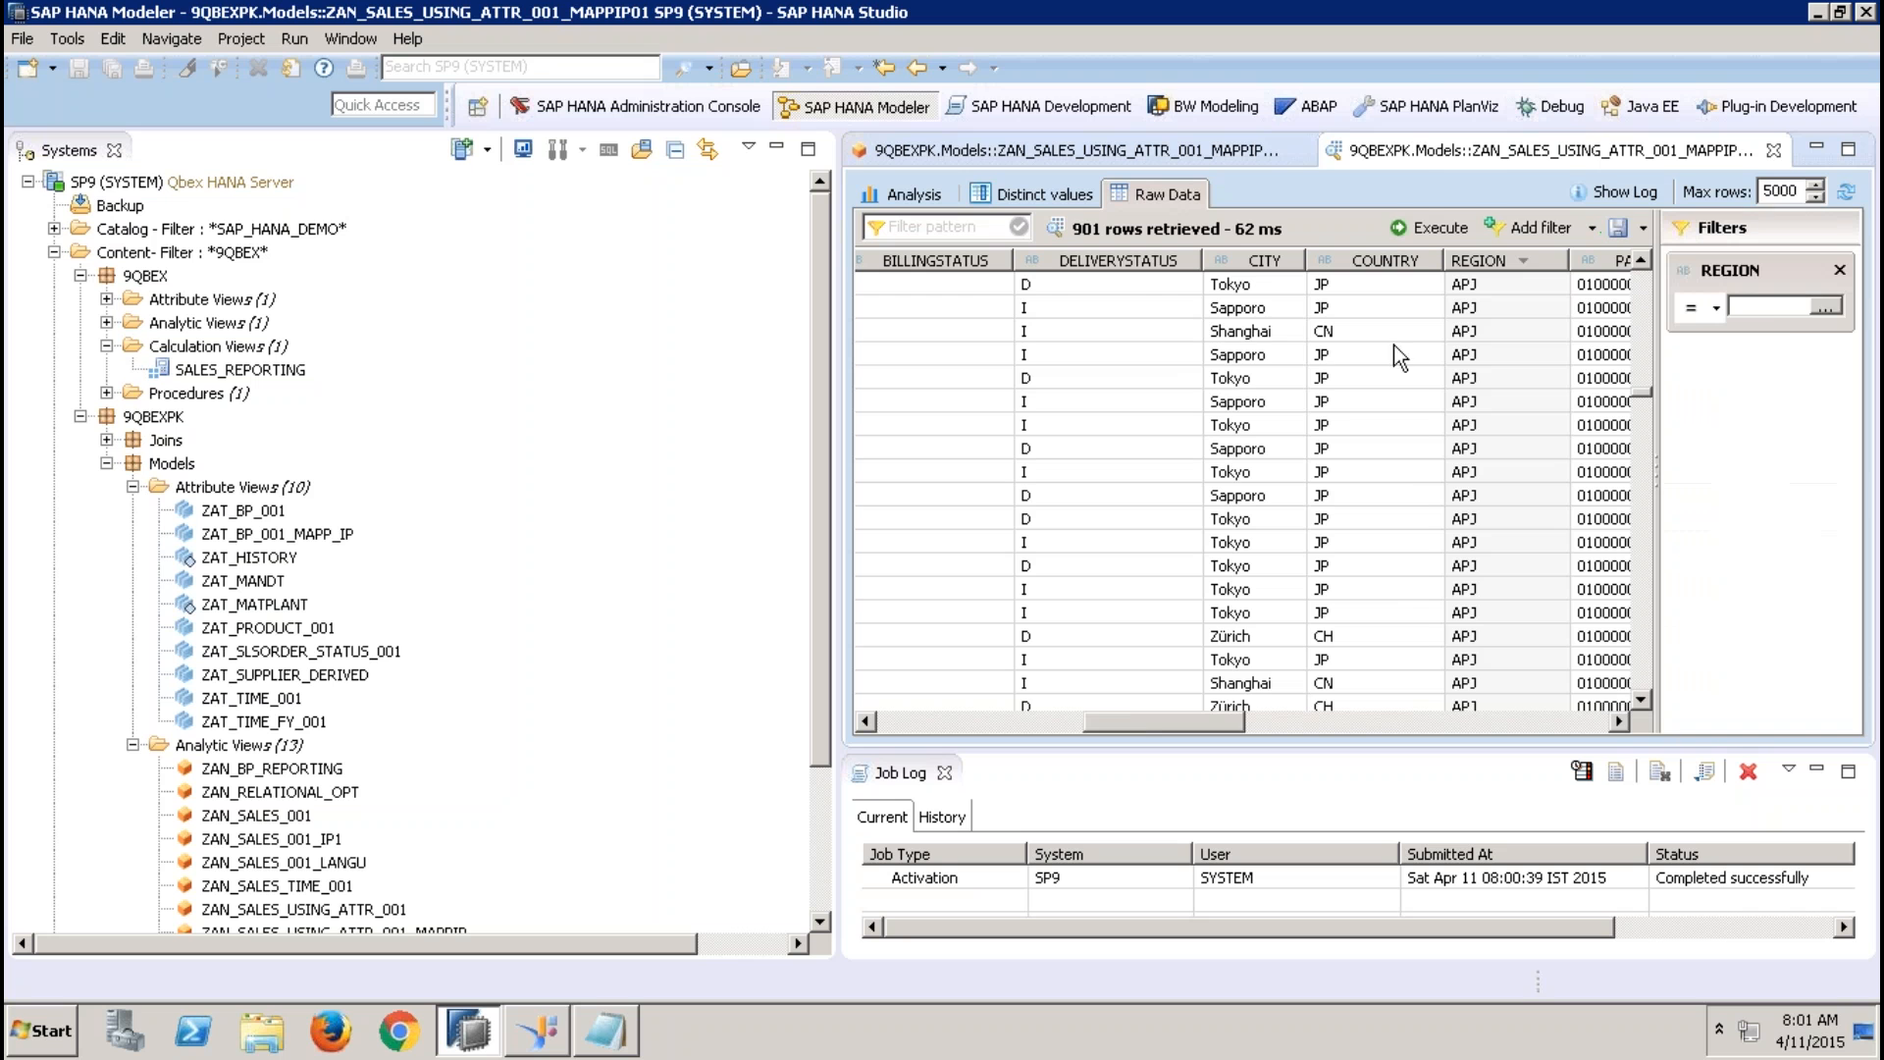
{"action": "left_click", "coordinate": [1831, 307]}
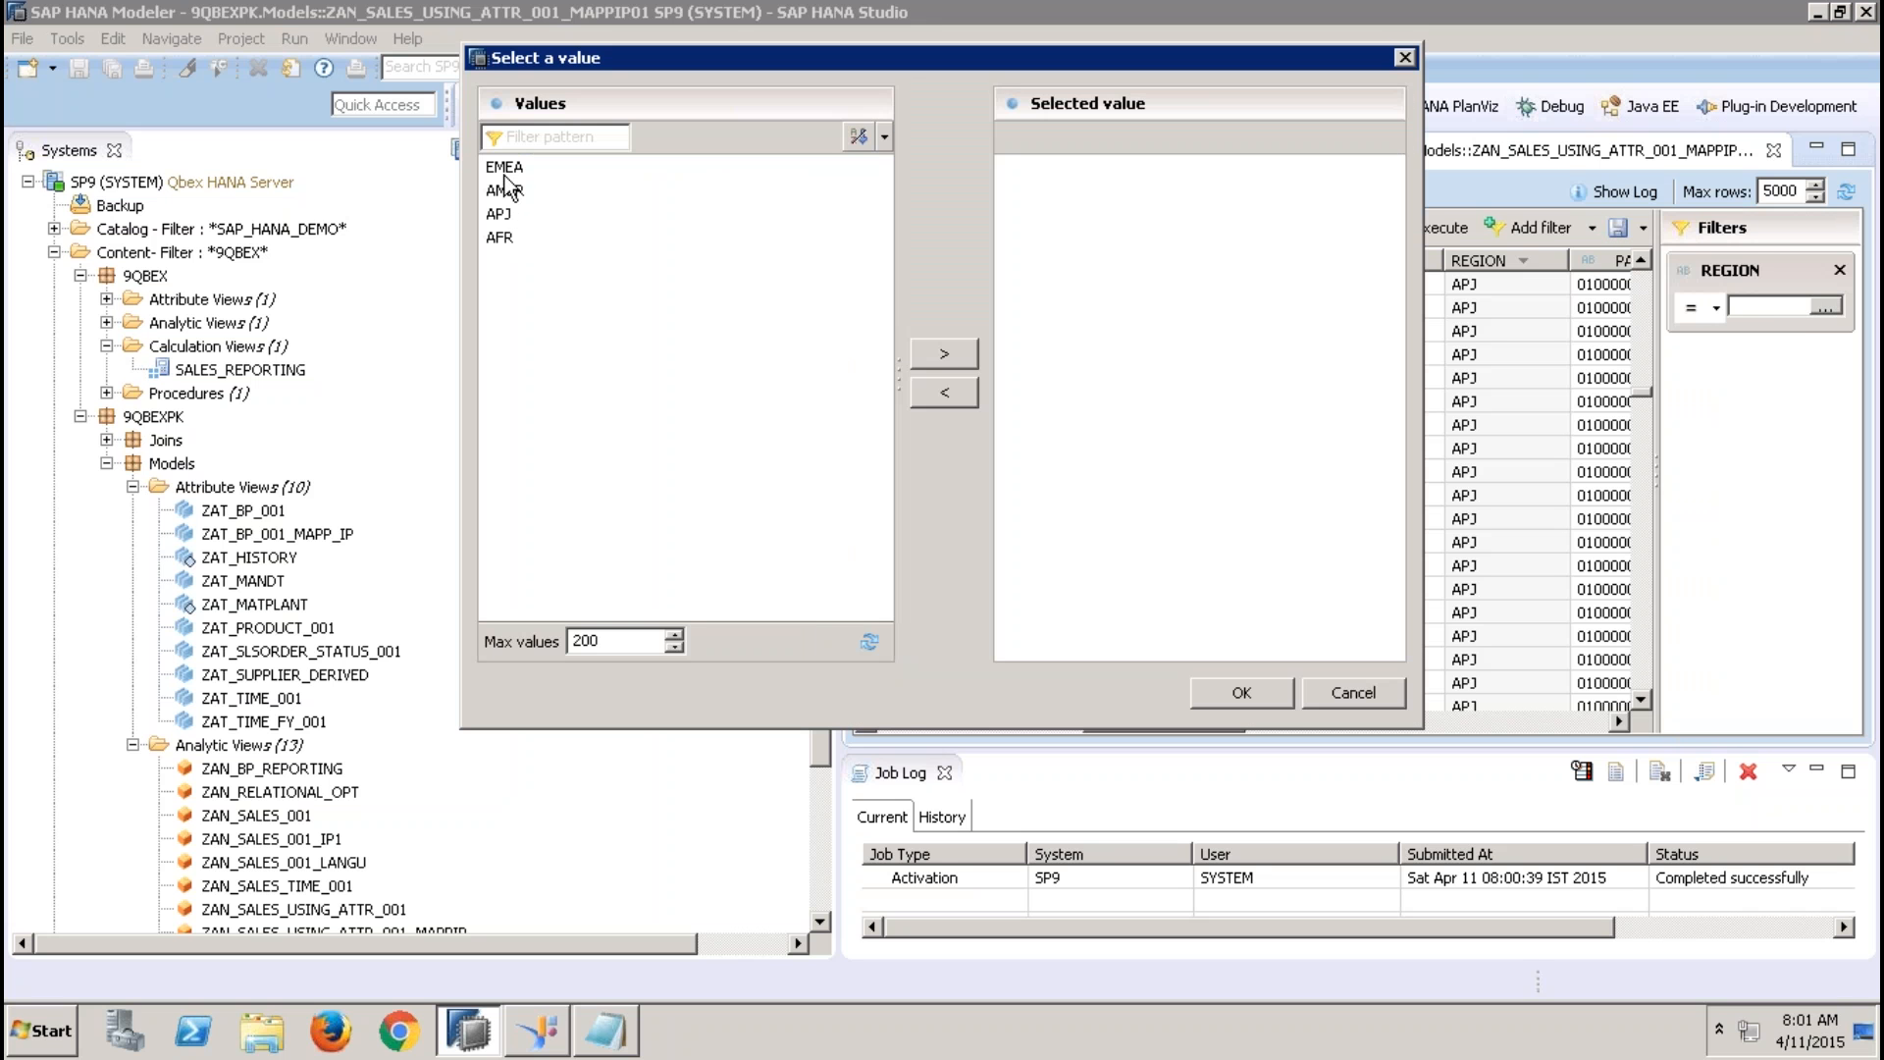
{"action": "double_click", "coordinate": [505, 173]}
{"action": "left_click", "coordinate": [948, 363]}
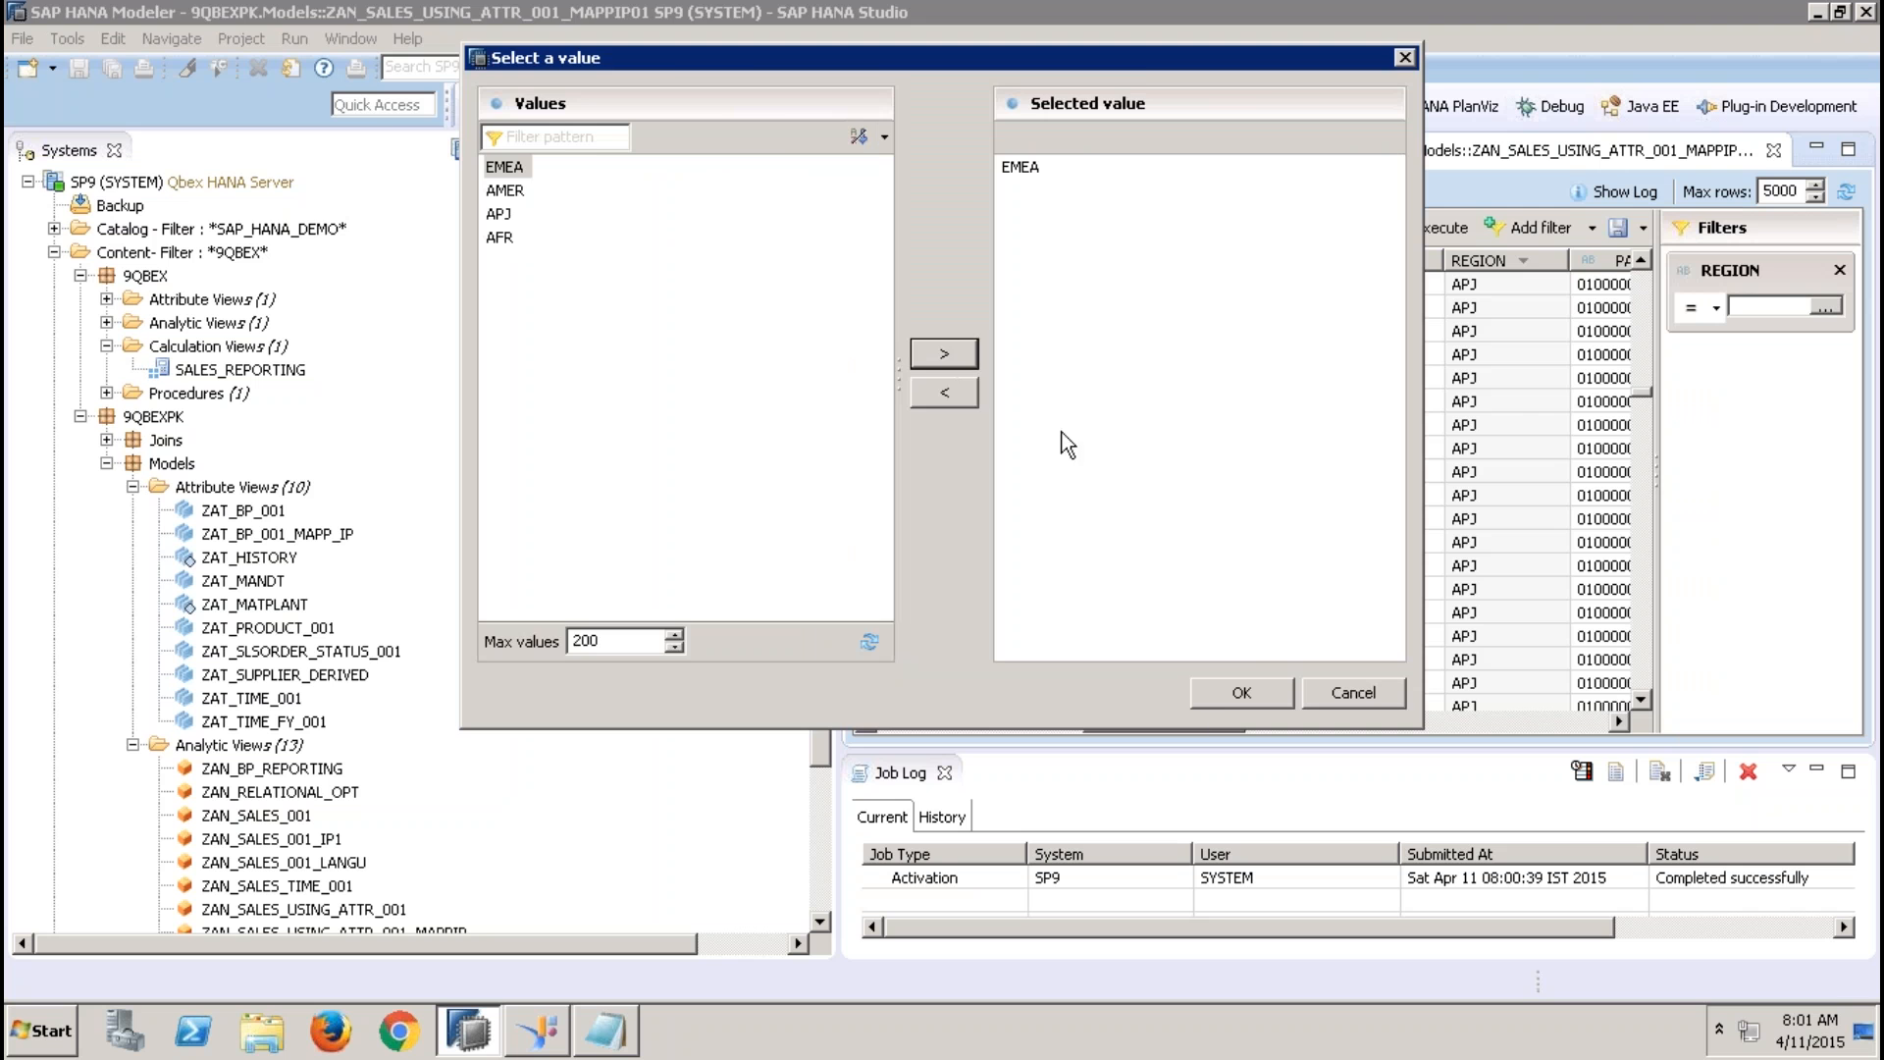
{"action": "left_click", "coordinate": [1221, 699]}
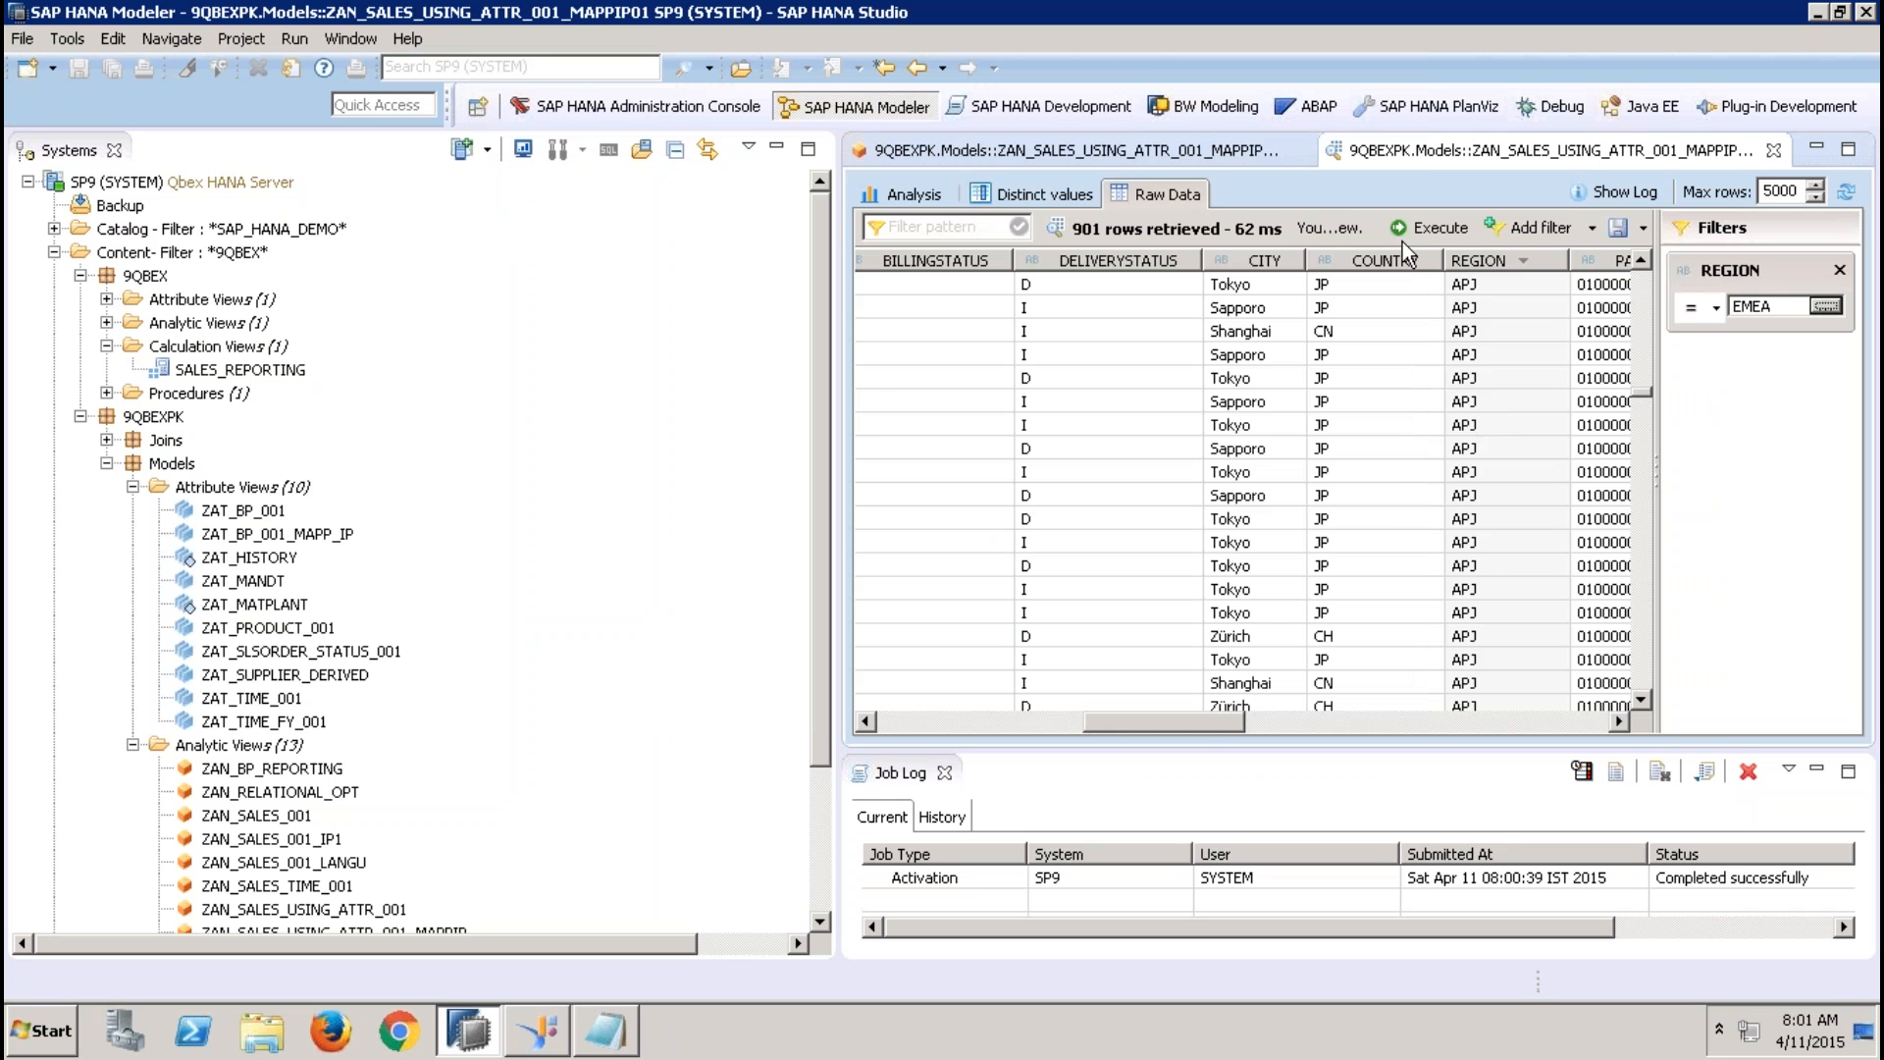
{"action": "left_click", "coordinate": [1436, 235]}
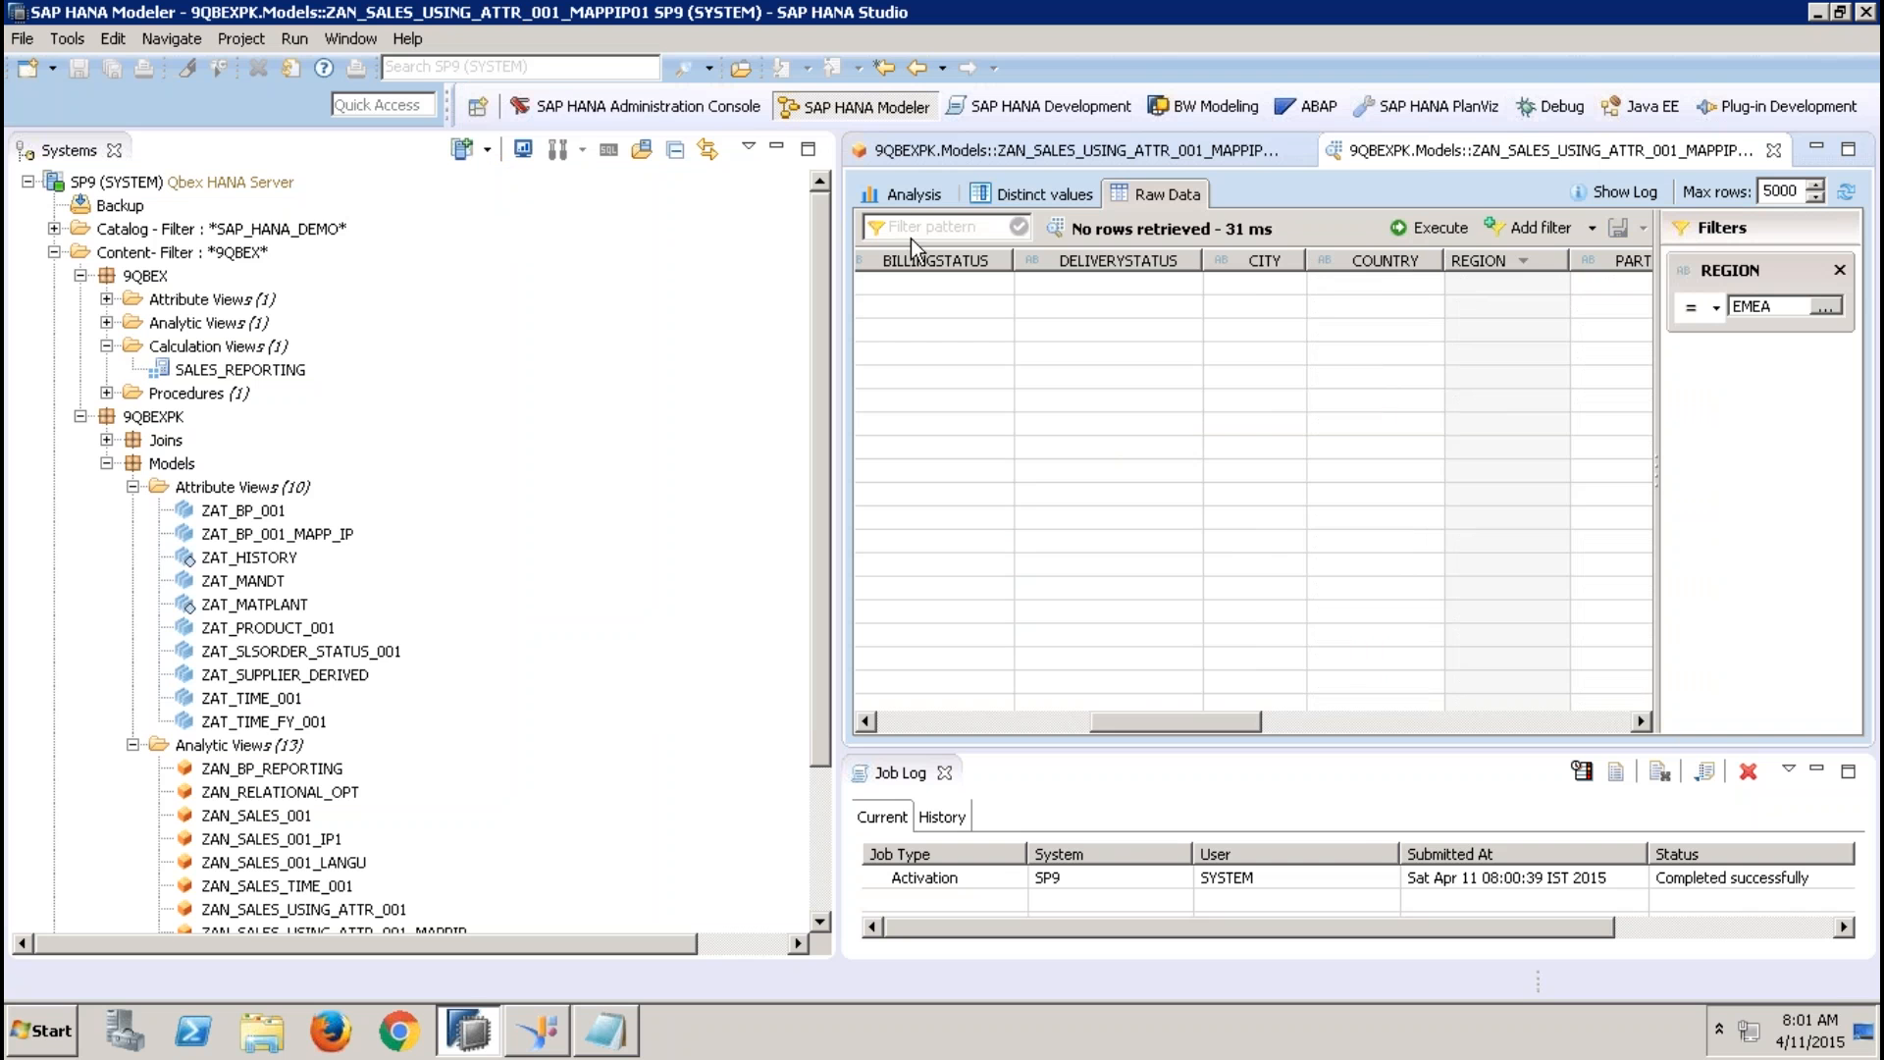
{"action": "left_click", "coordinate": [775, 149]}
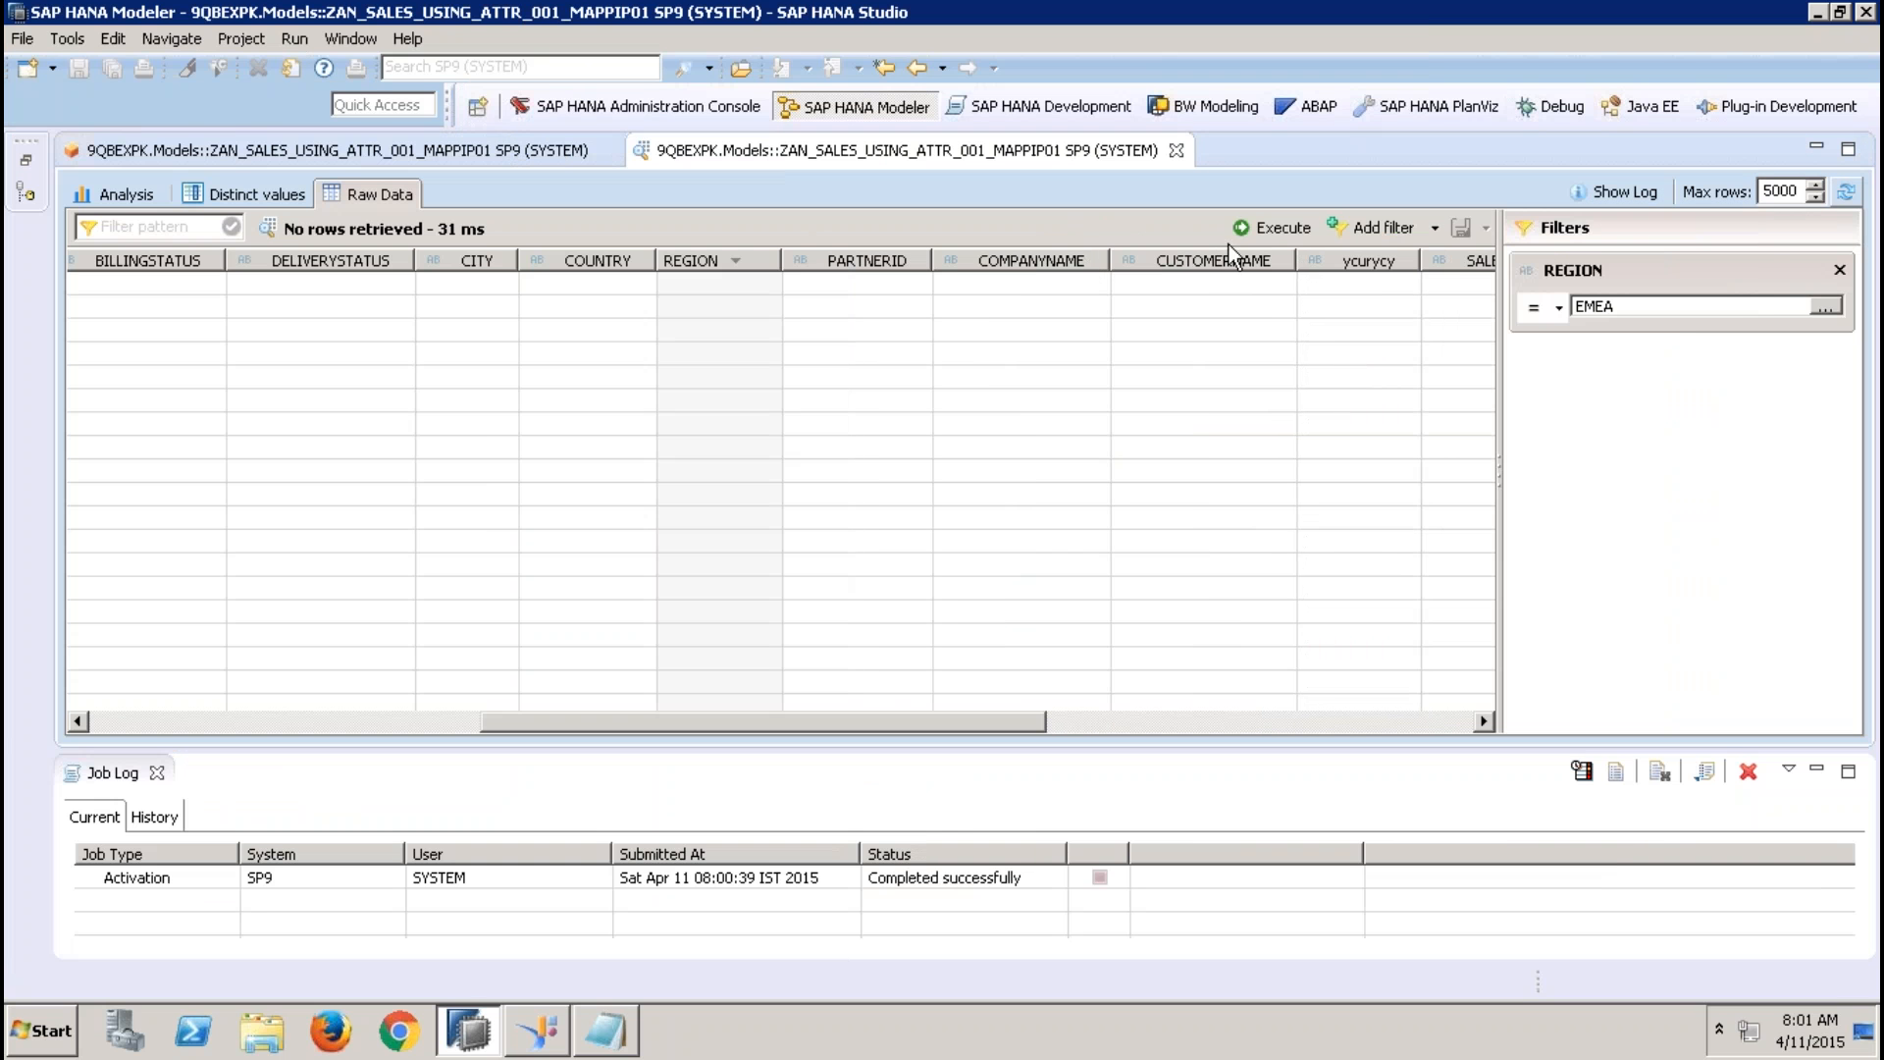
{"action": "left_click", "coordinate": [1175, 150]}
Rerun the data preview of ZAN_SALES_USING_ATTR_001_MAPPIP01 with IP_REGION set to APJ and show its raw data
{"action": "left_click", "coordinate": [499, 367]}
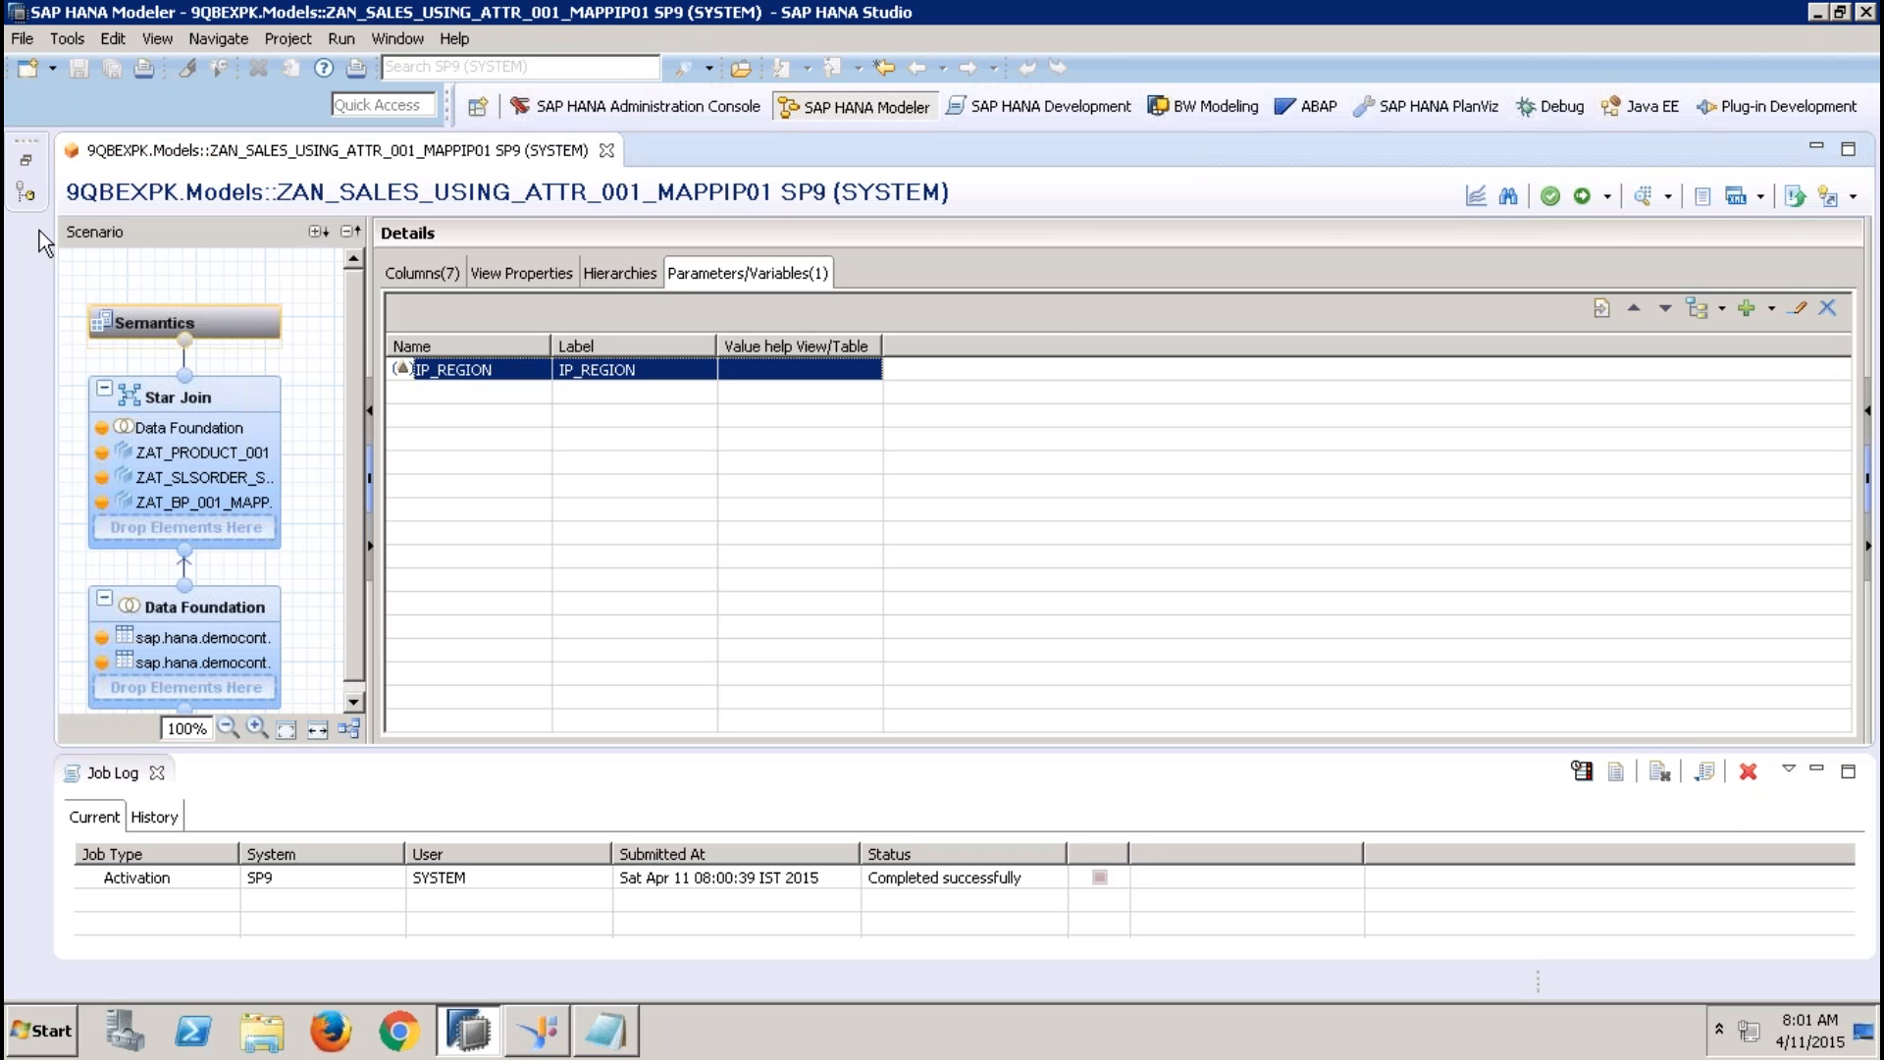
{"action": "left_click", "coordinate": [1641, 197]}
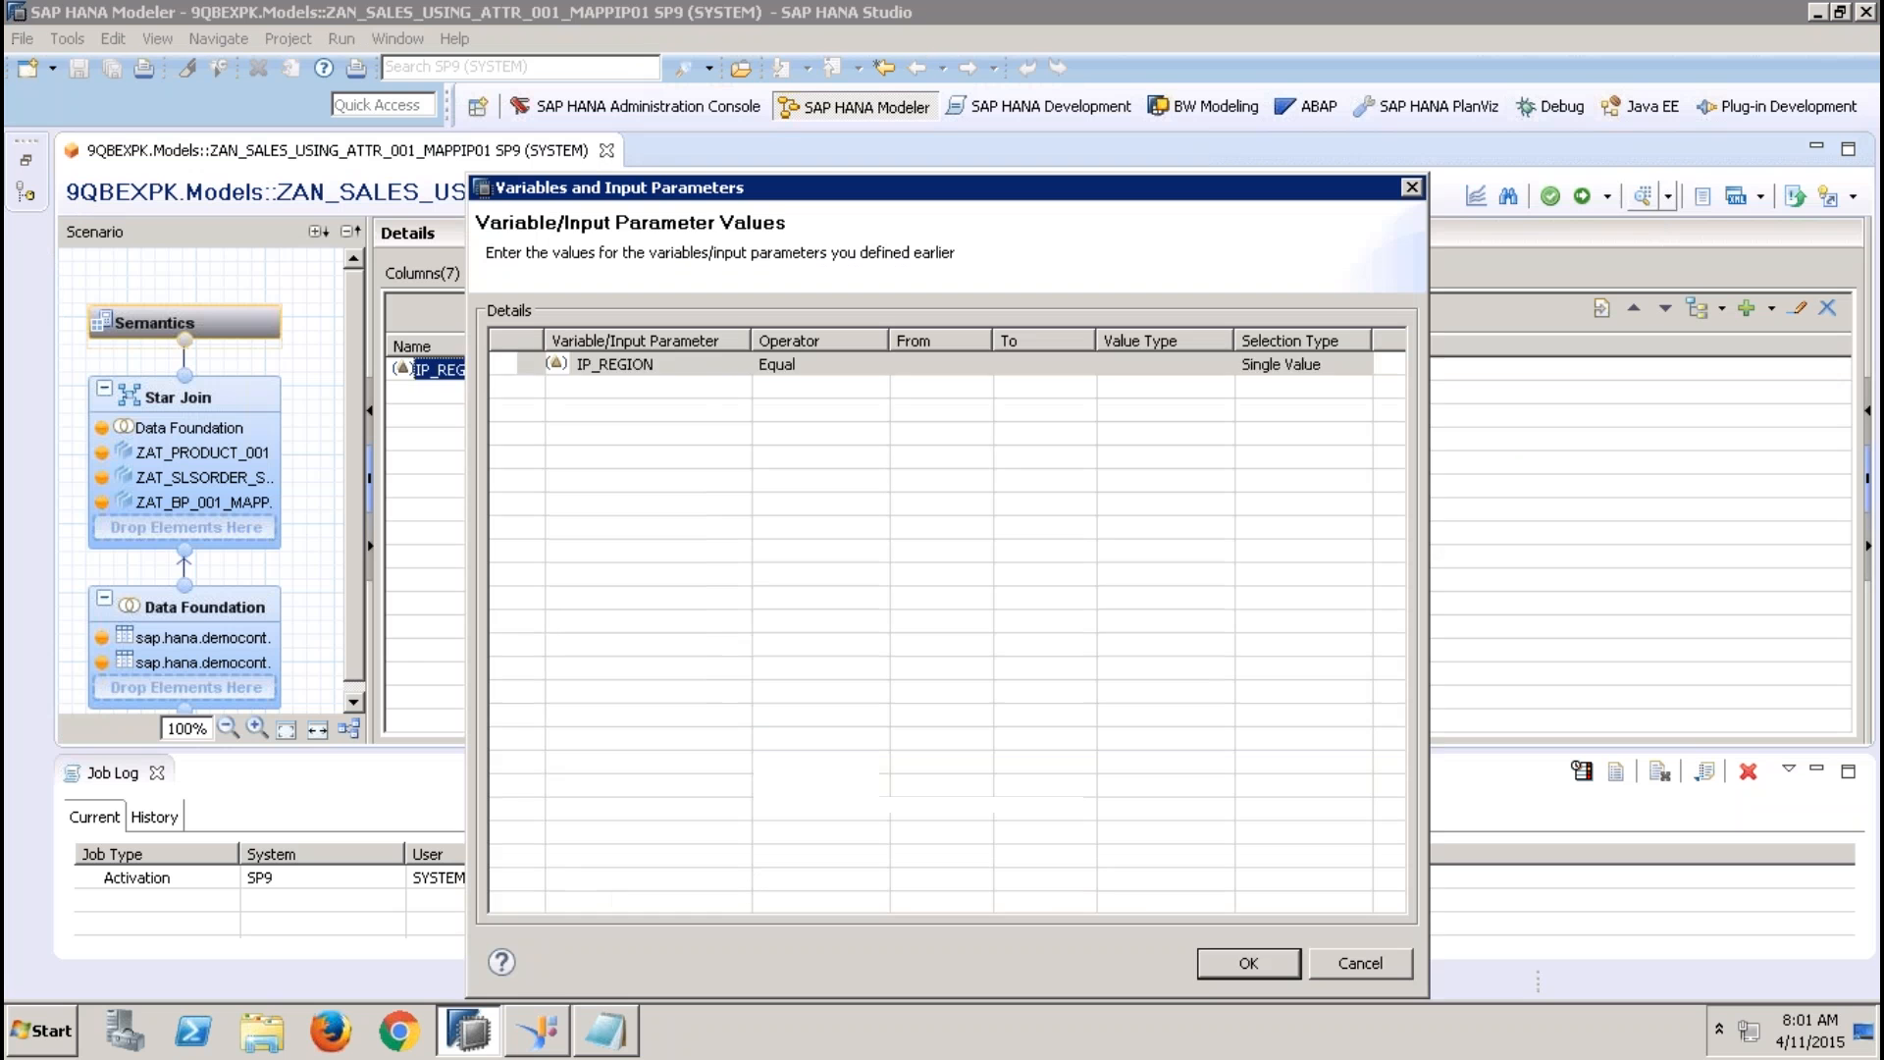
{"action": "left_click", "coordinate": [977, 371]}
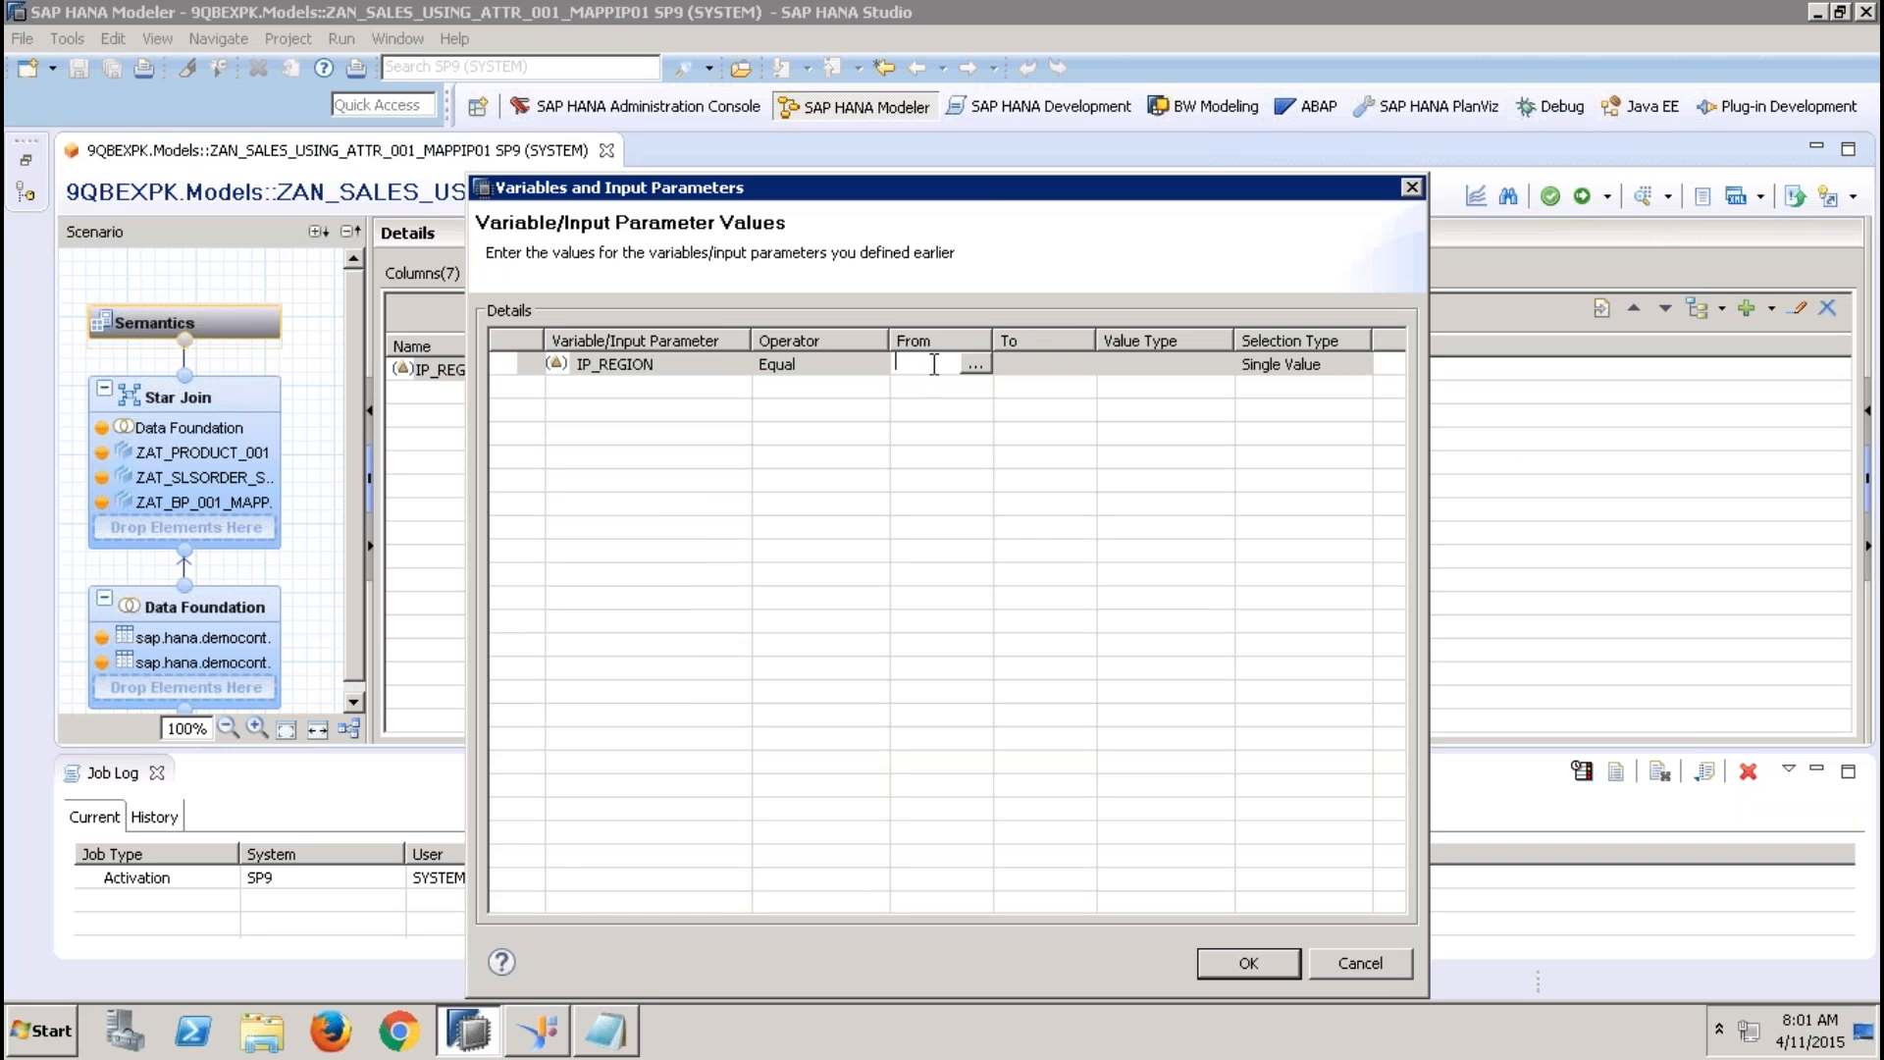
{"action": "type", "text": "APJ"}
{"action": "left_click", "coordinate": [1034, 369]}
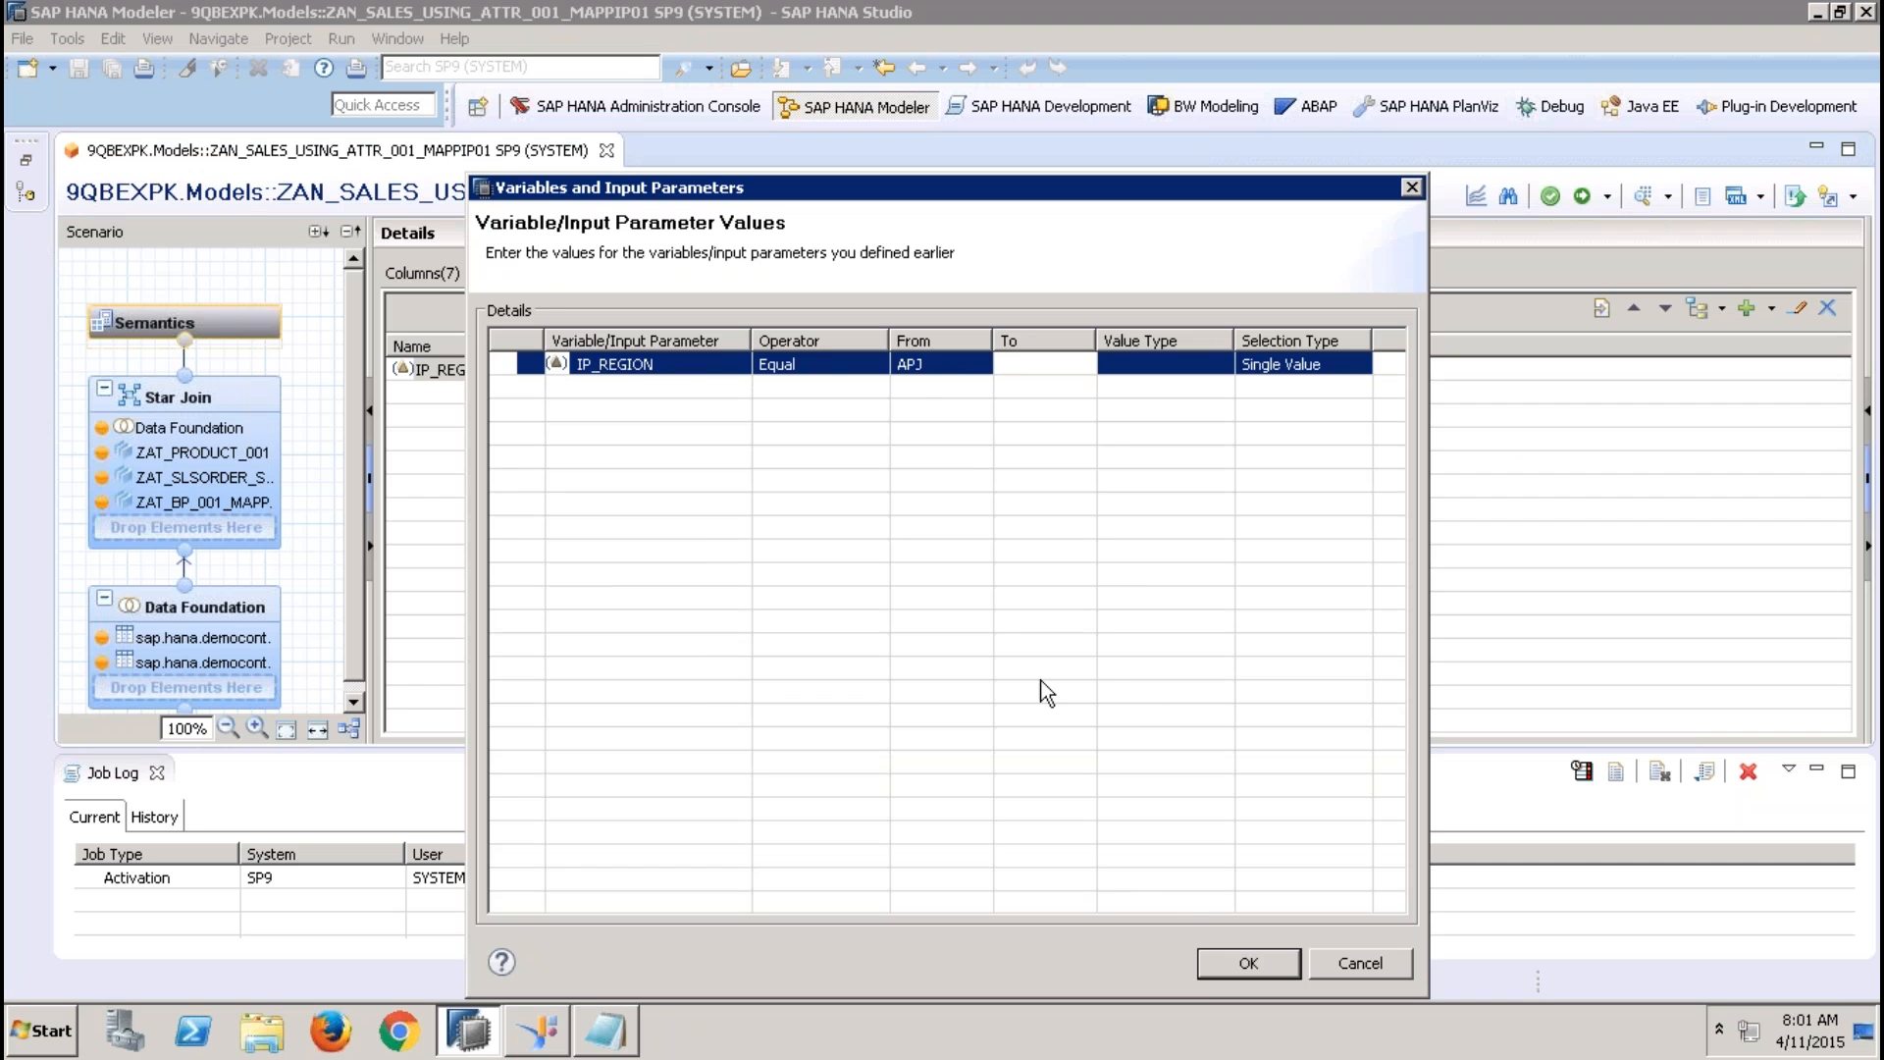
{"action": "left_click", "coordinate": [1248, 961]}
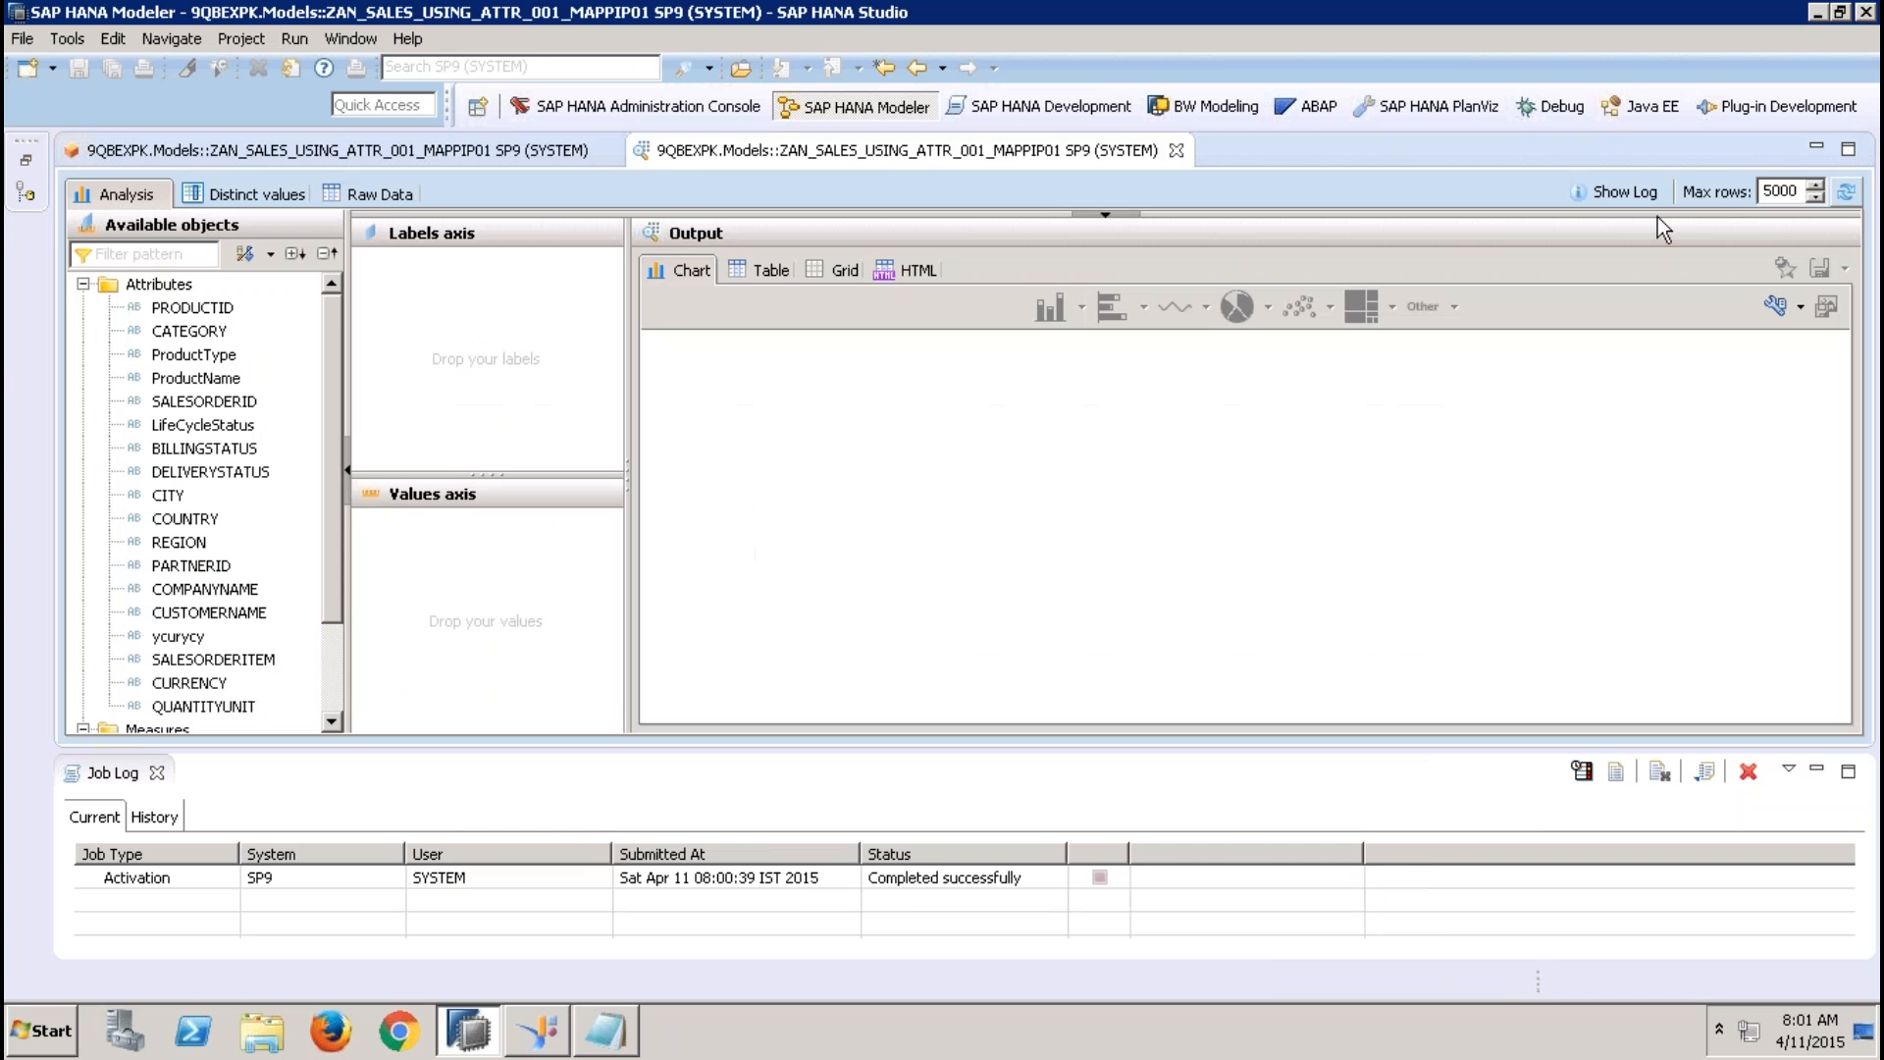
{"action": "left_click", "coordinate": [391, 193]}
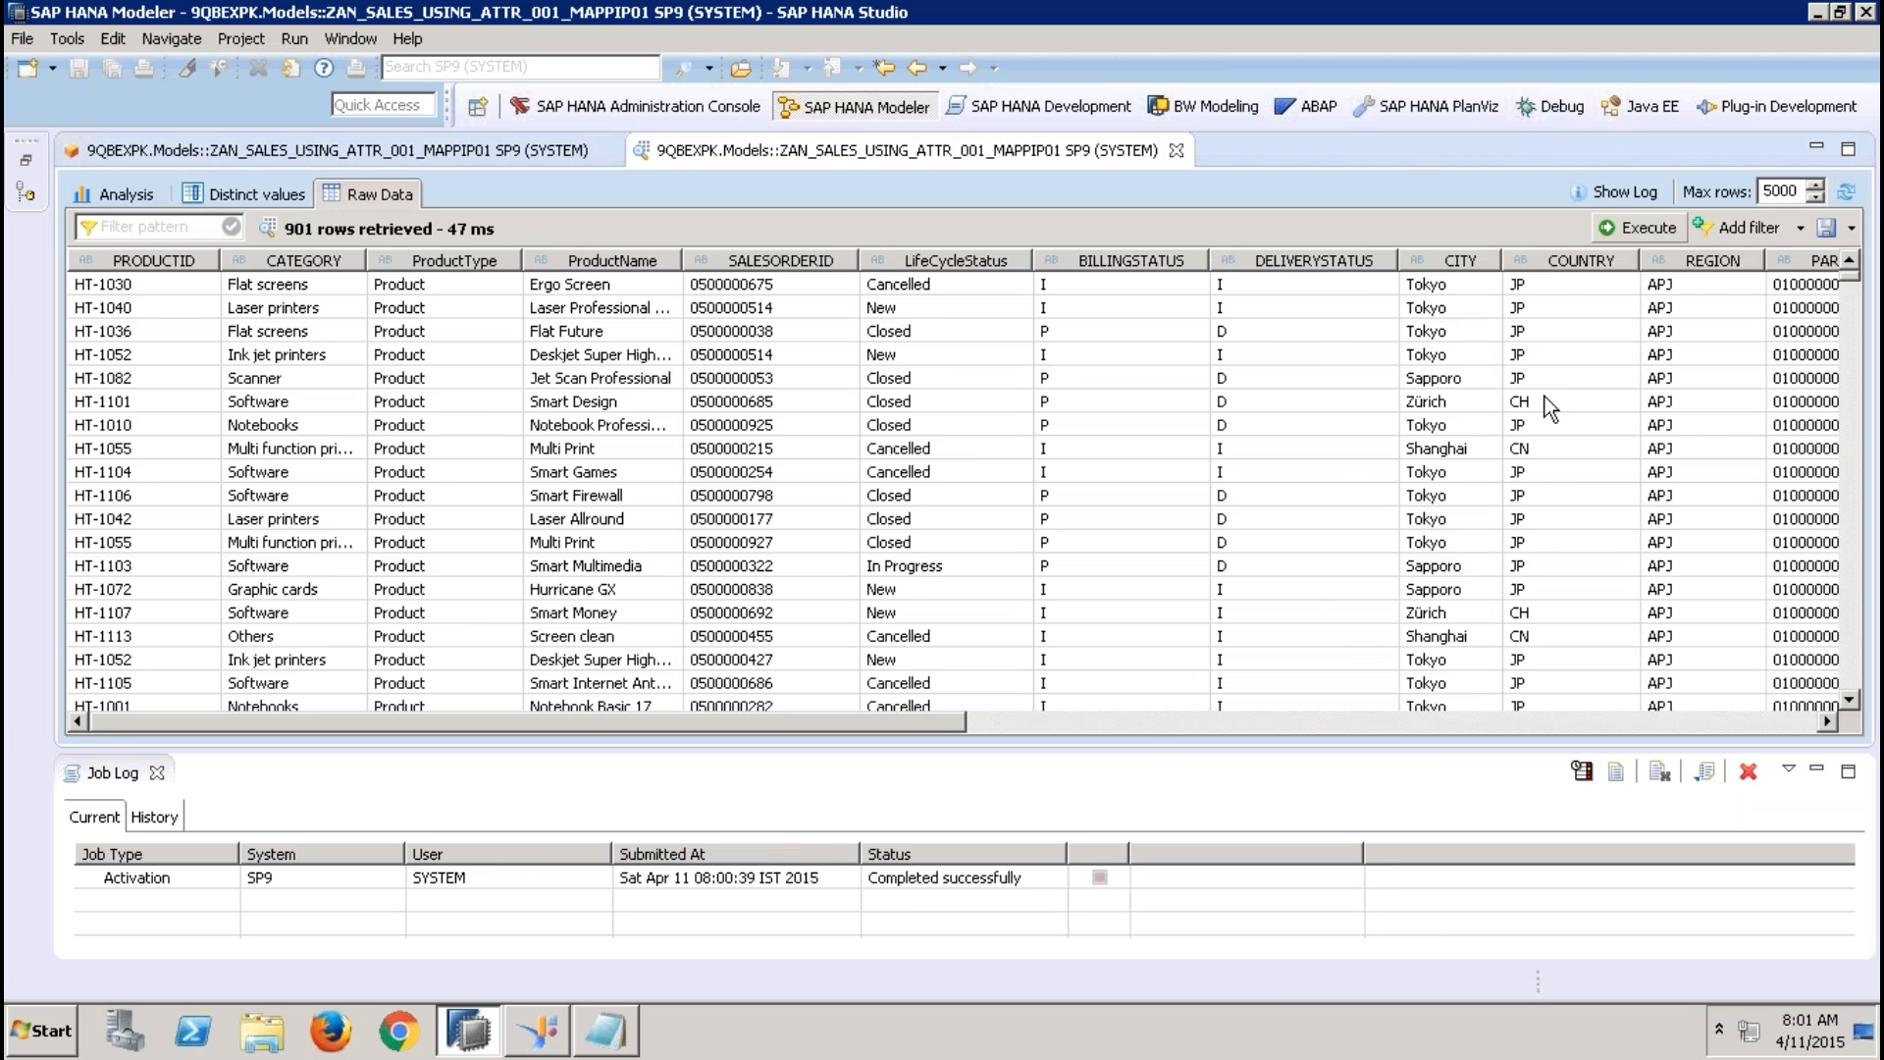
Examine the REGION column in the raw data, sorting the rows by REGION and clearing the sort
{"action": "left_click", "coordinate": [1134, 717]}
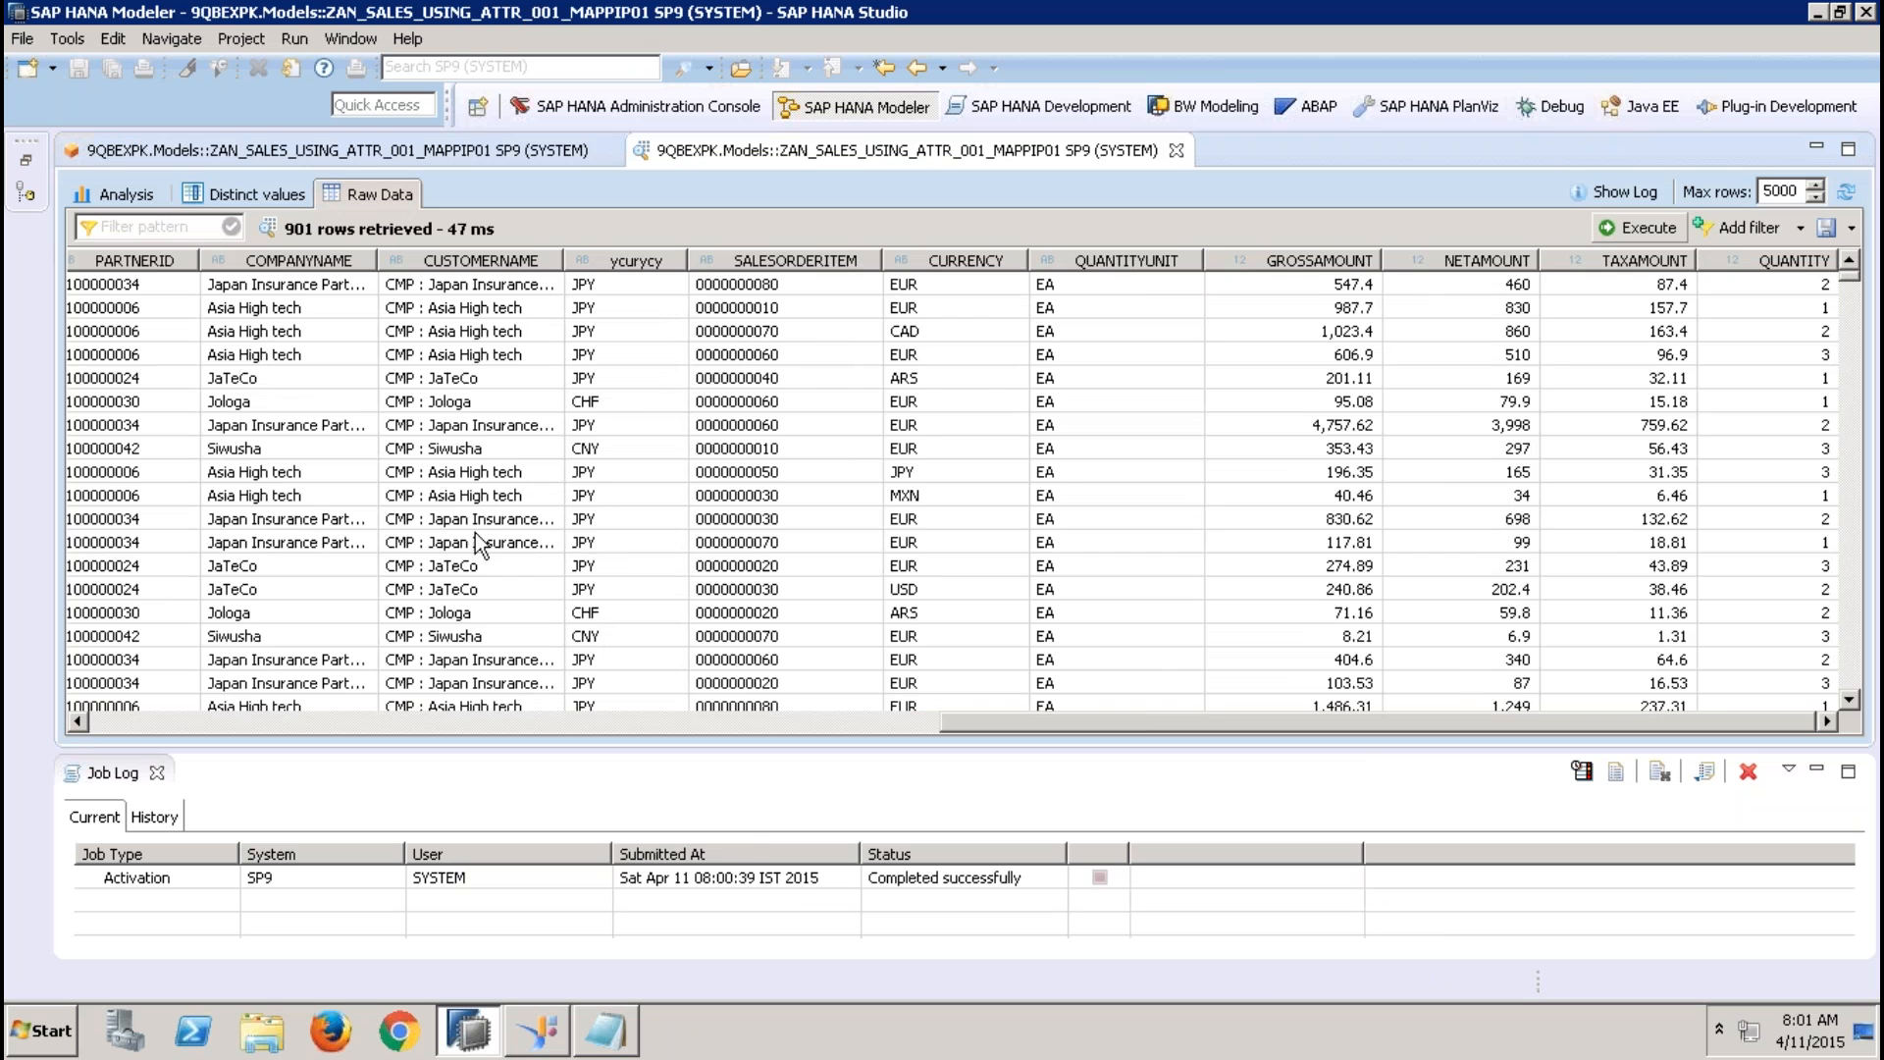
{"action": "left_click", "coordinate": [81, 724]}
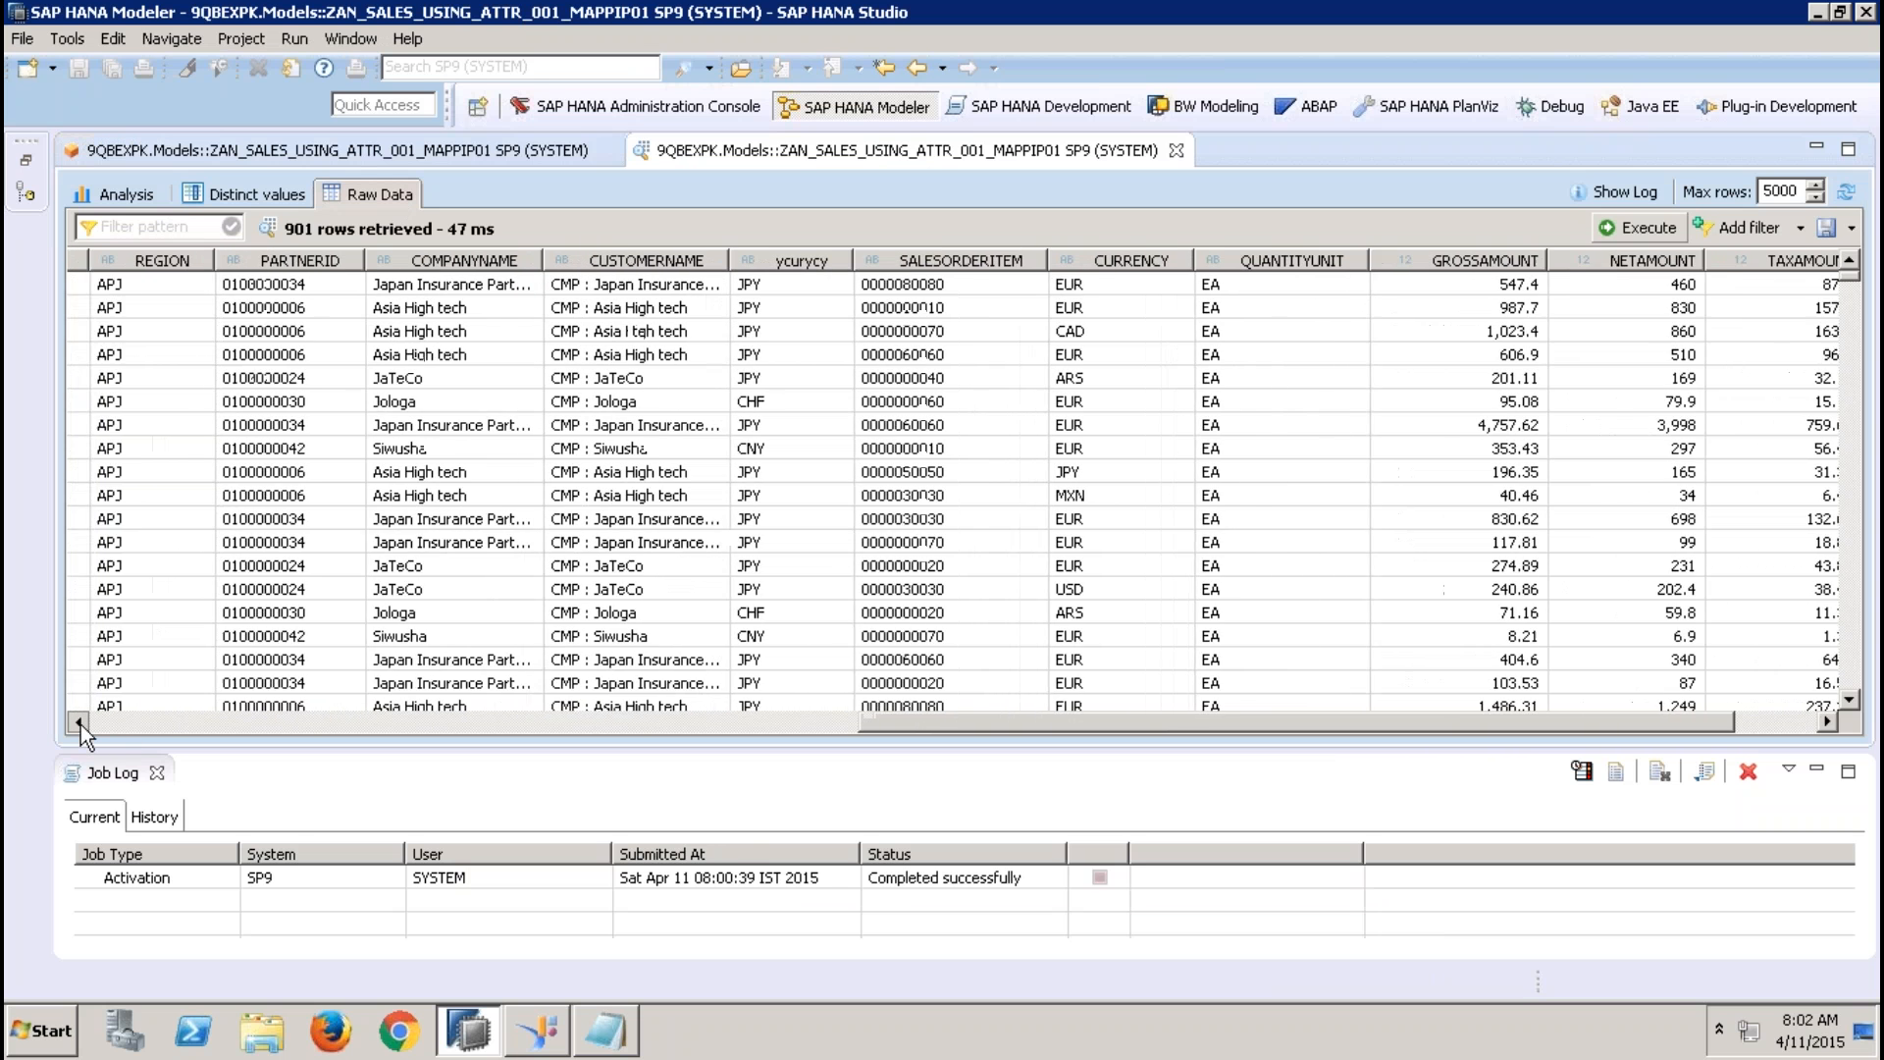
{"action": "left_click", "coordinate": [192, 262]}
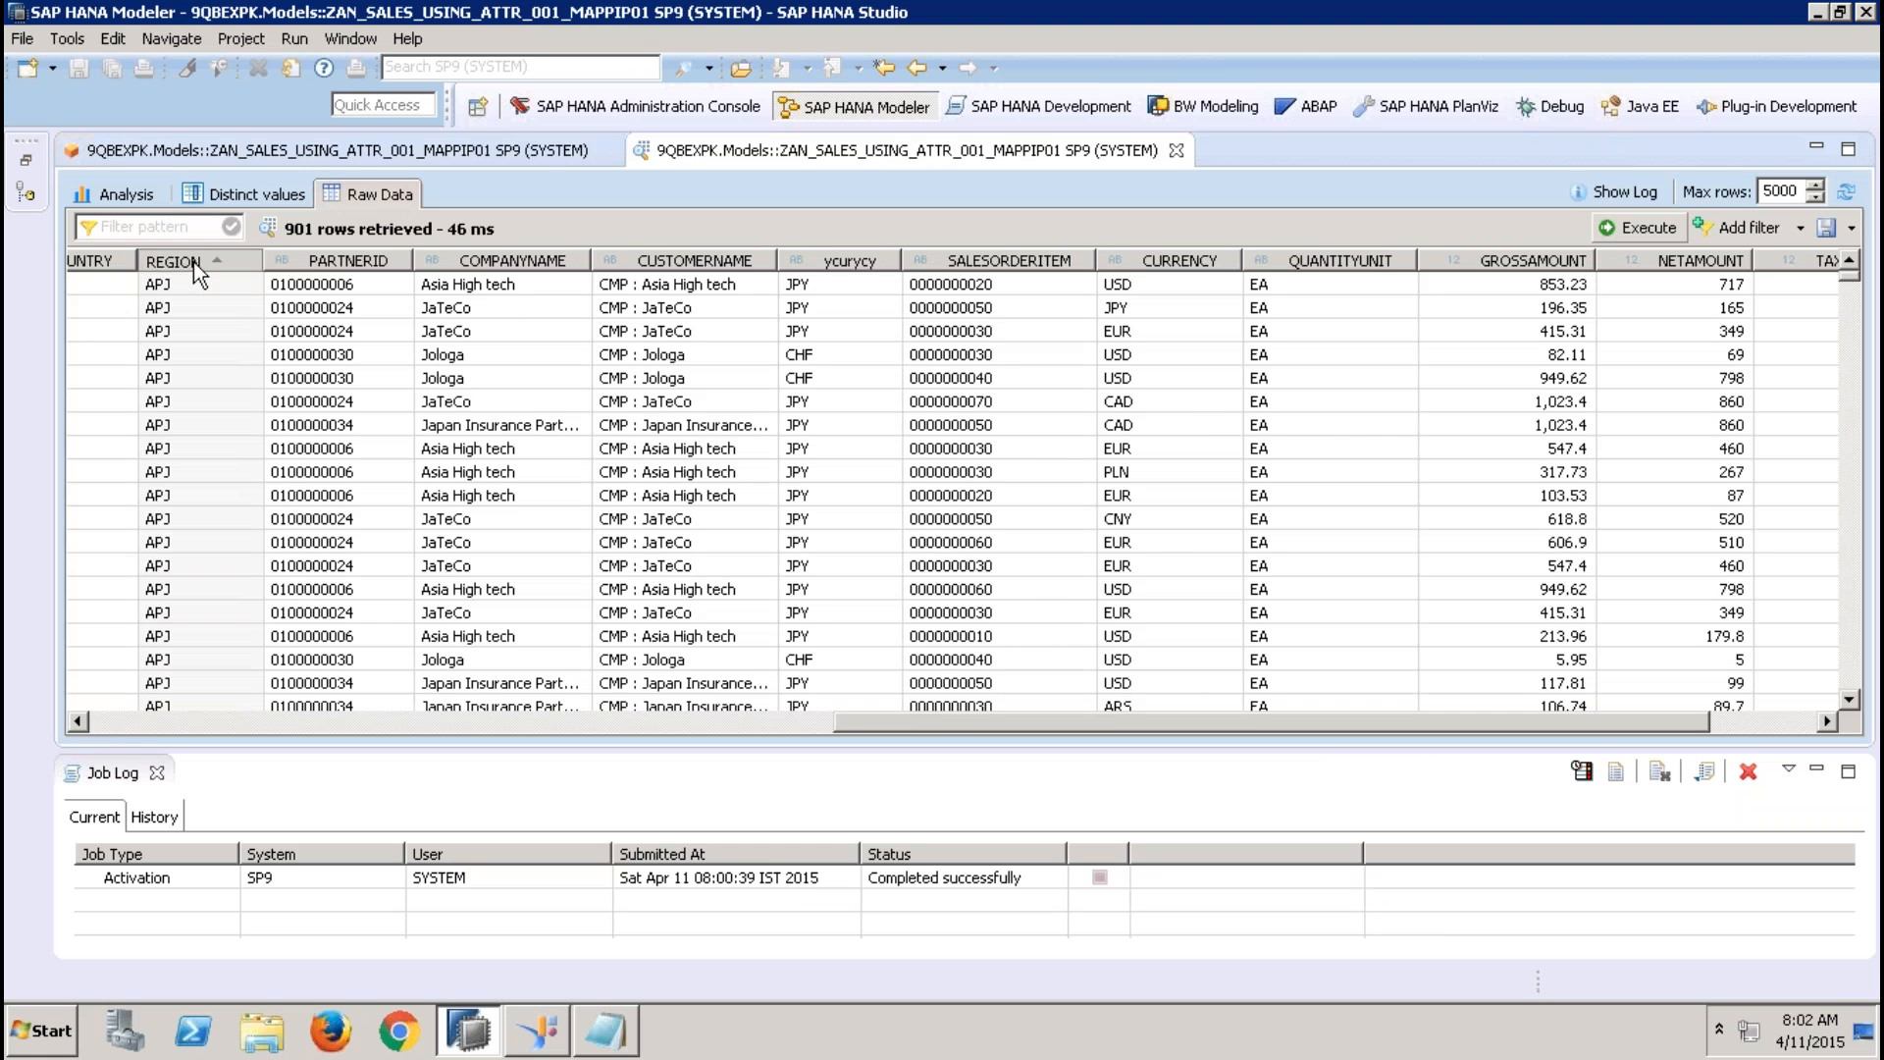
{"action": "left_click", "coordinate": [192, 262]}
{"action": "left_click", "coordinate": [192, 262]}
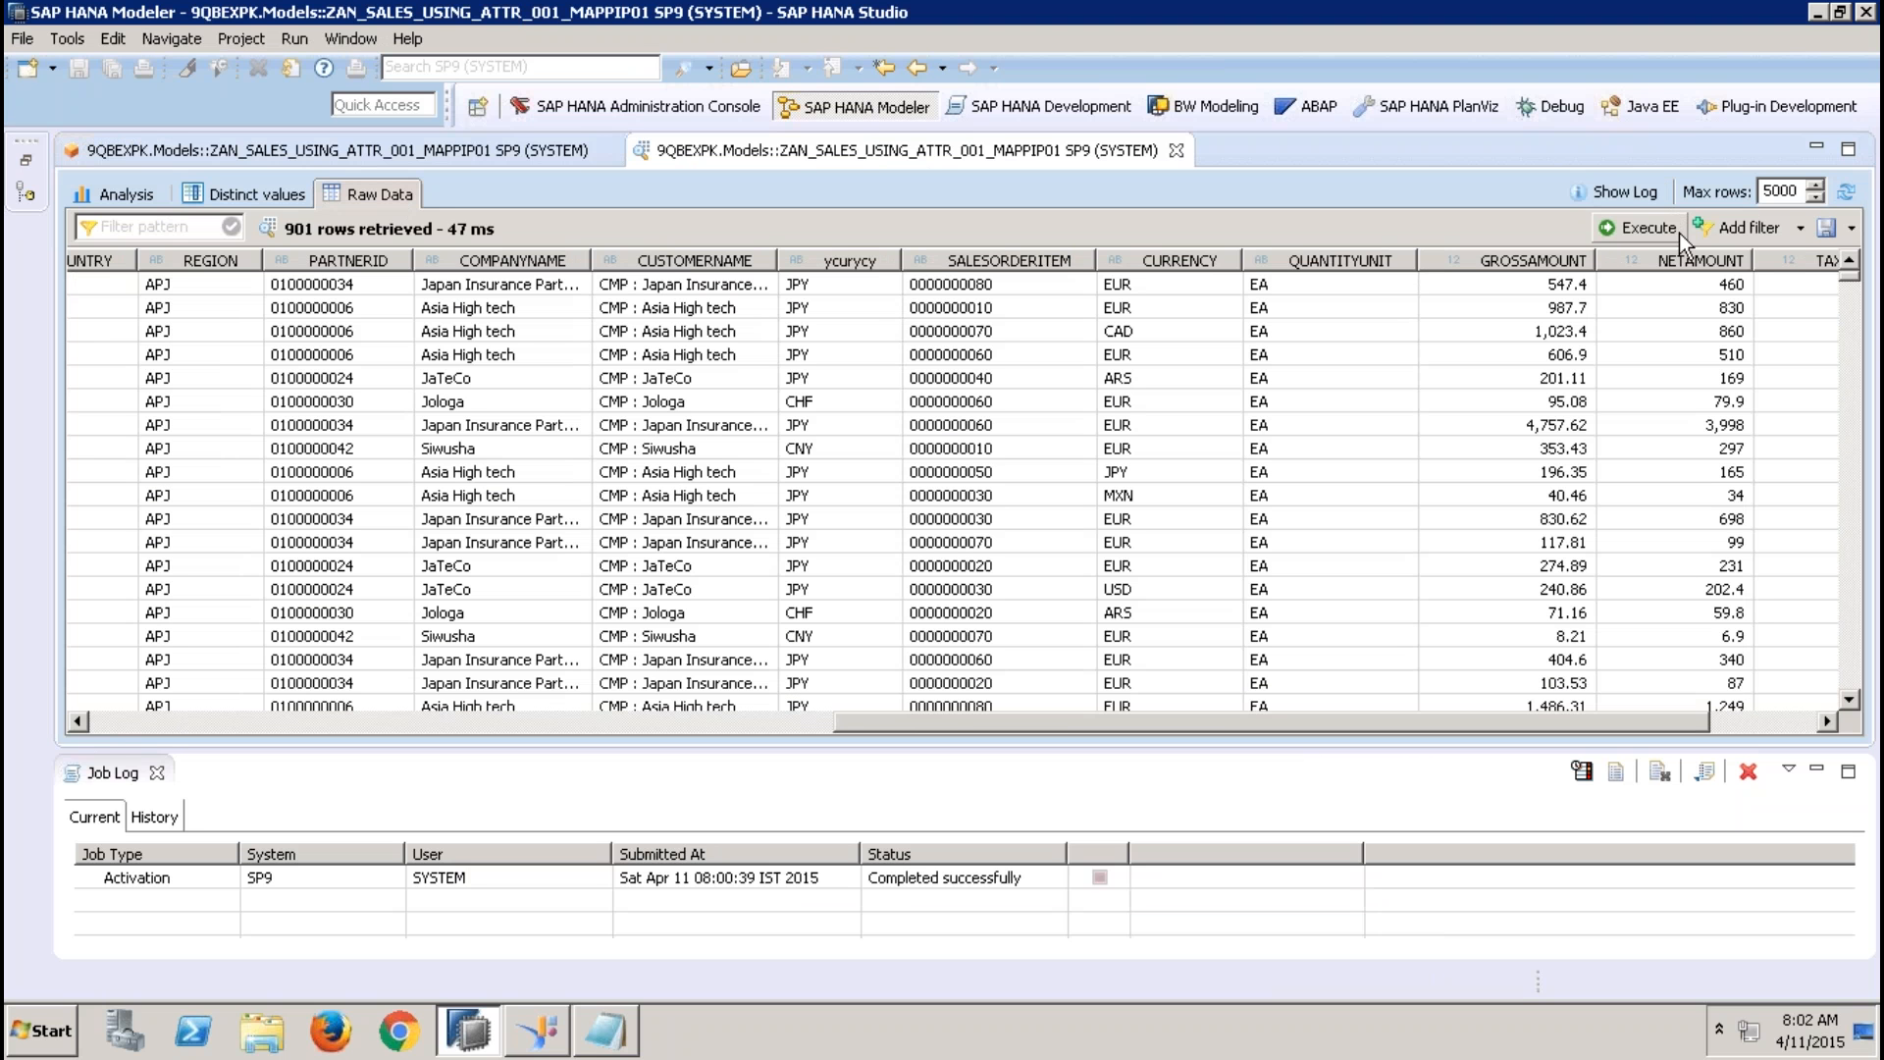
Apply a REGION = EMEA filter to the APJ preview's raw data, execute it, and close the preview
{"action": "left_click", "coordinate": [1802, 229]}
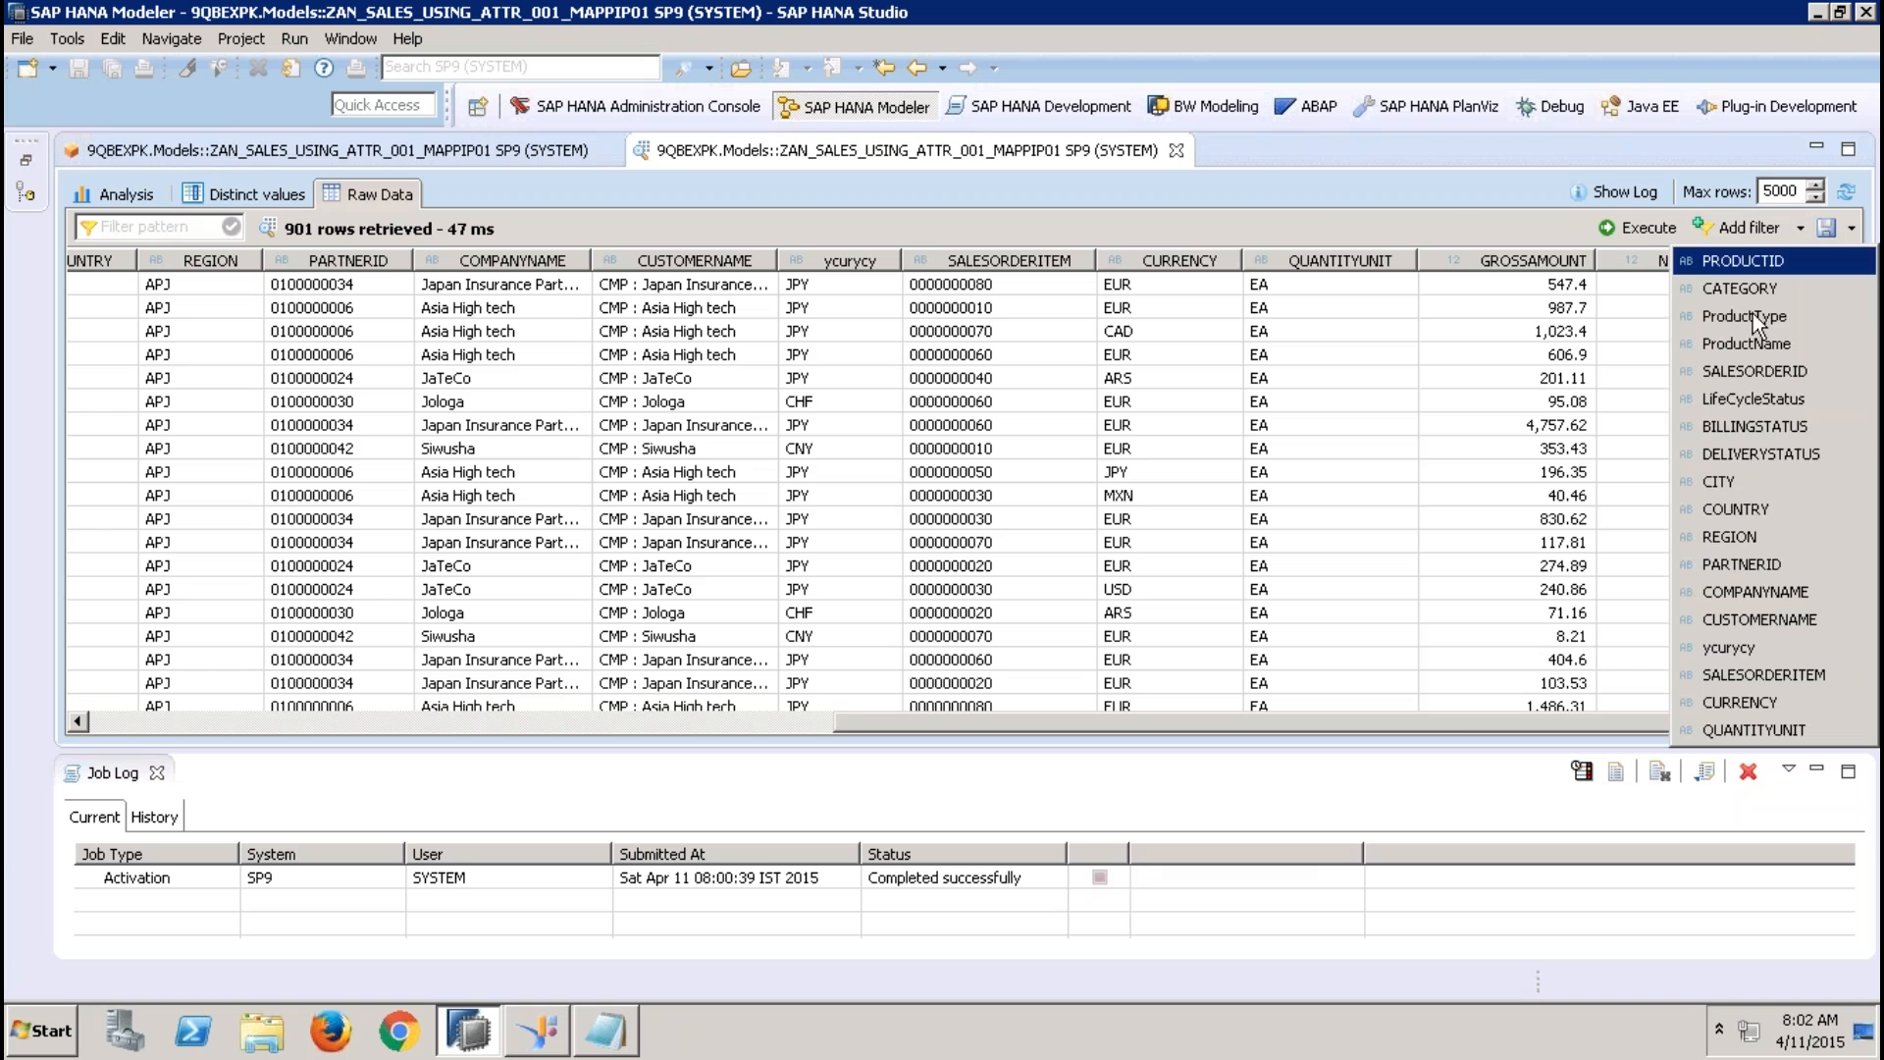
{"action": "left_click", "coordinate": [1752, 540]}
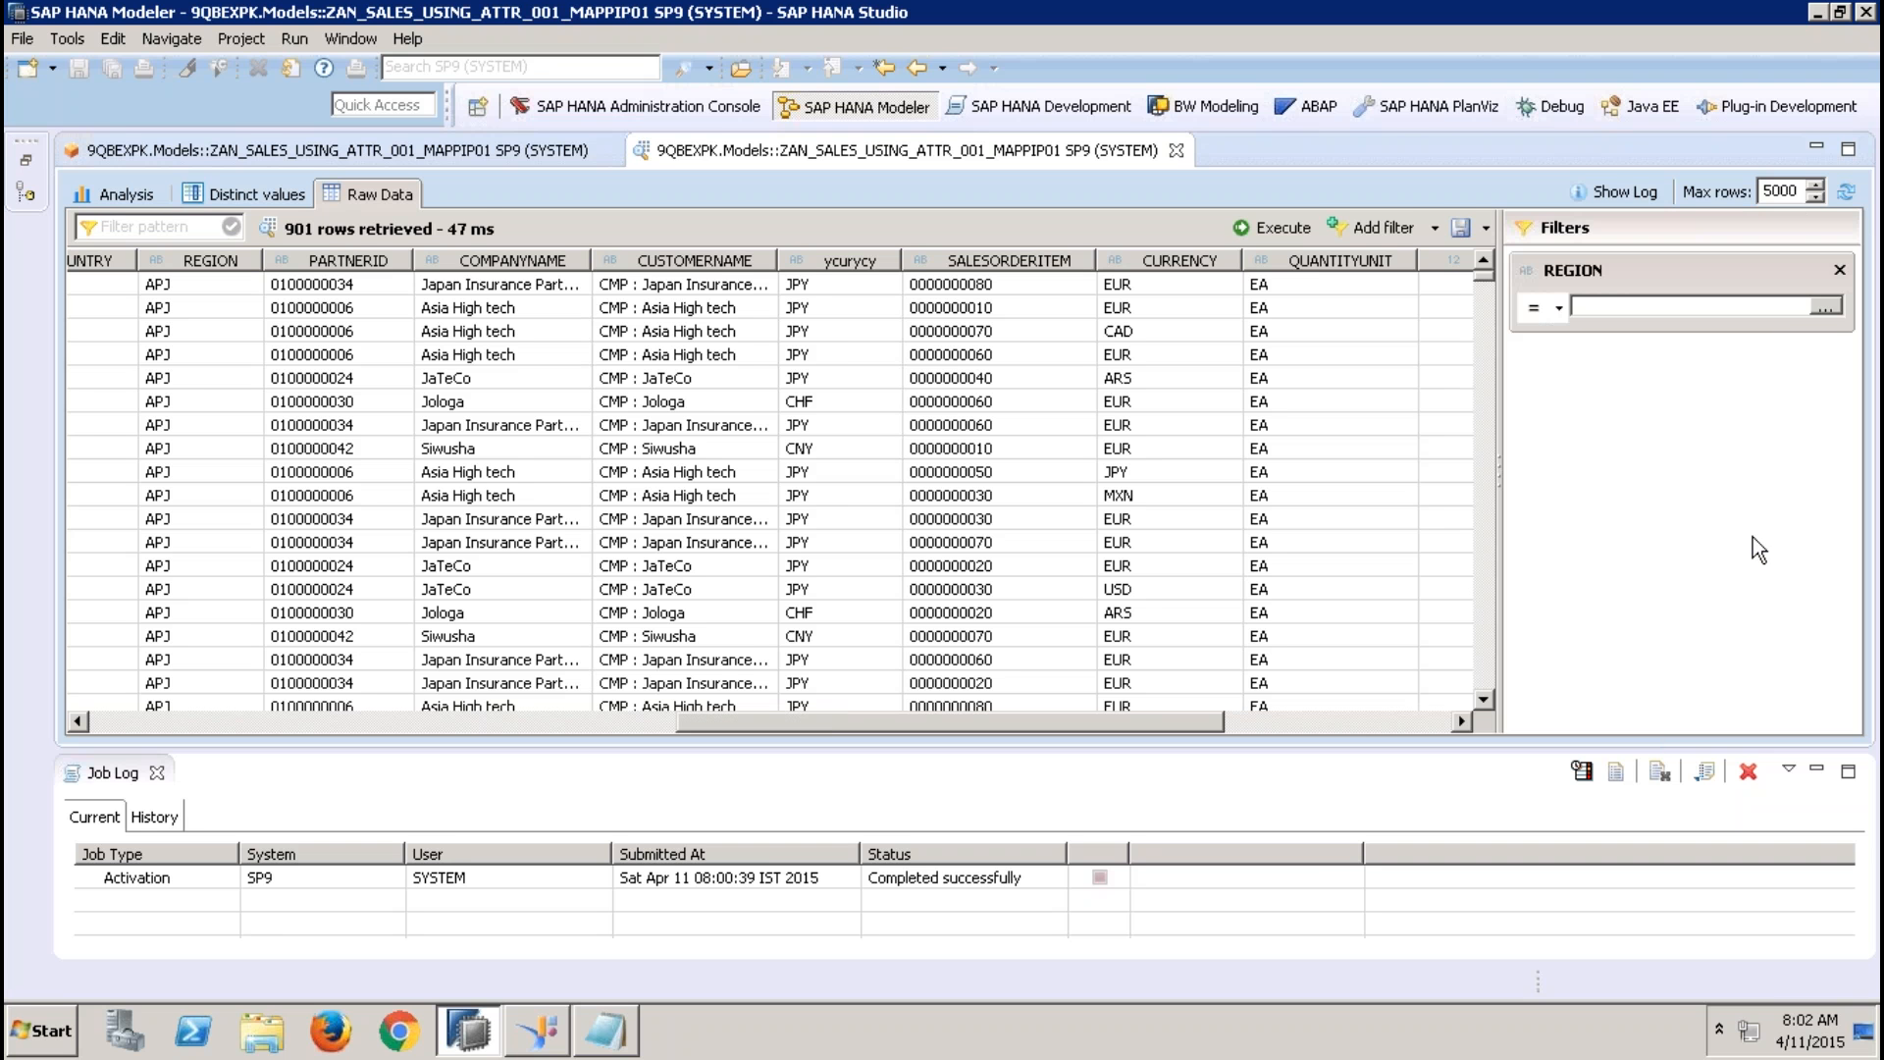
{"action": "left_click", "coordinate": [1826, 307]}
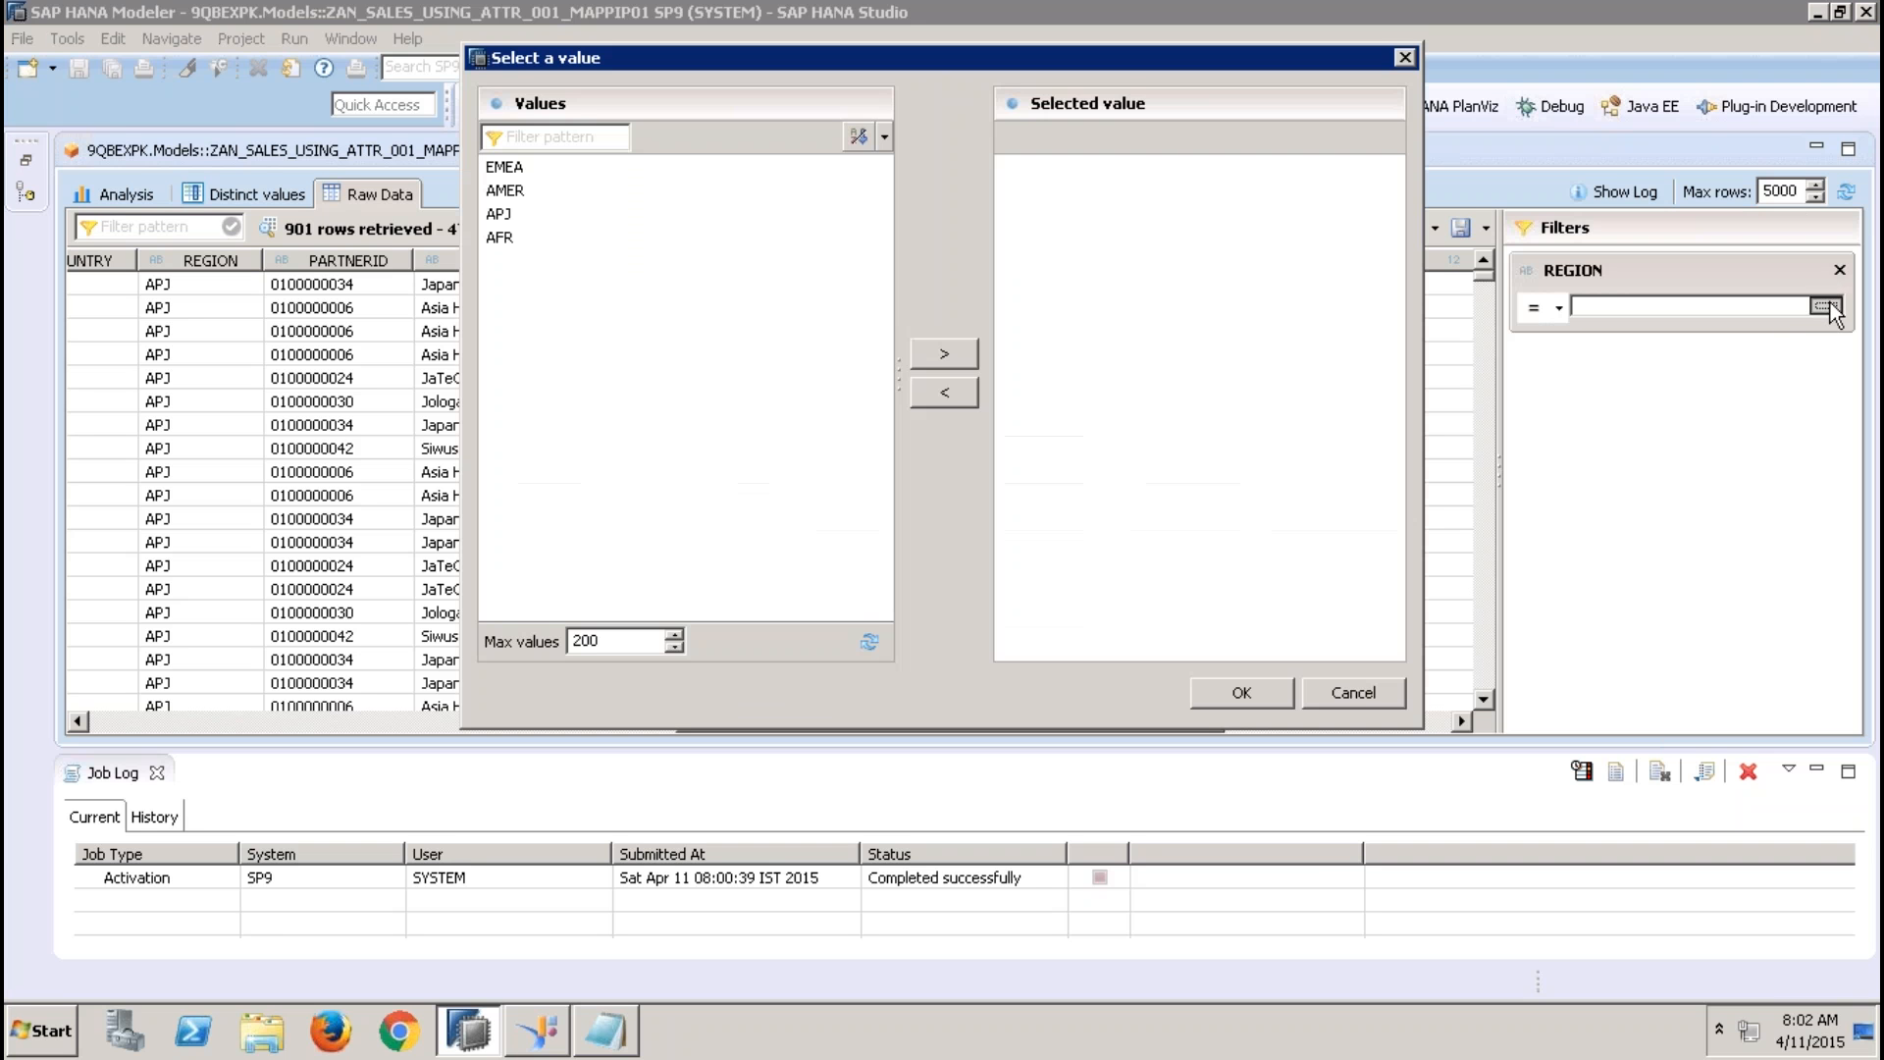
{"action": "double_click", "coordinate": [526, 167]}
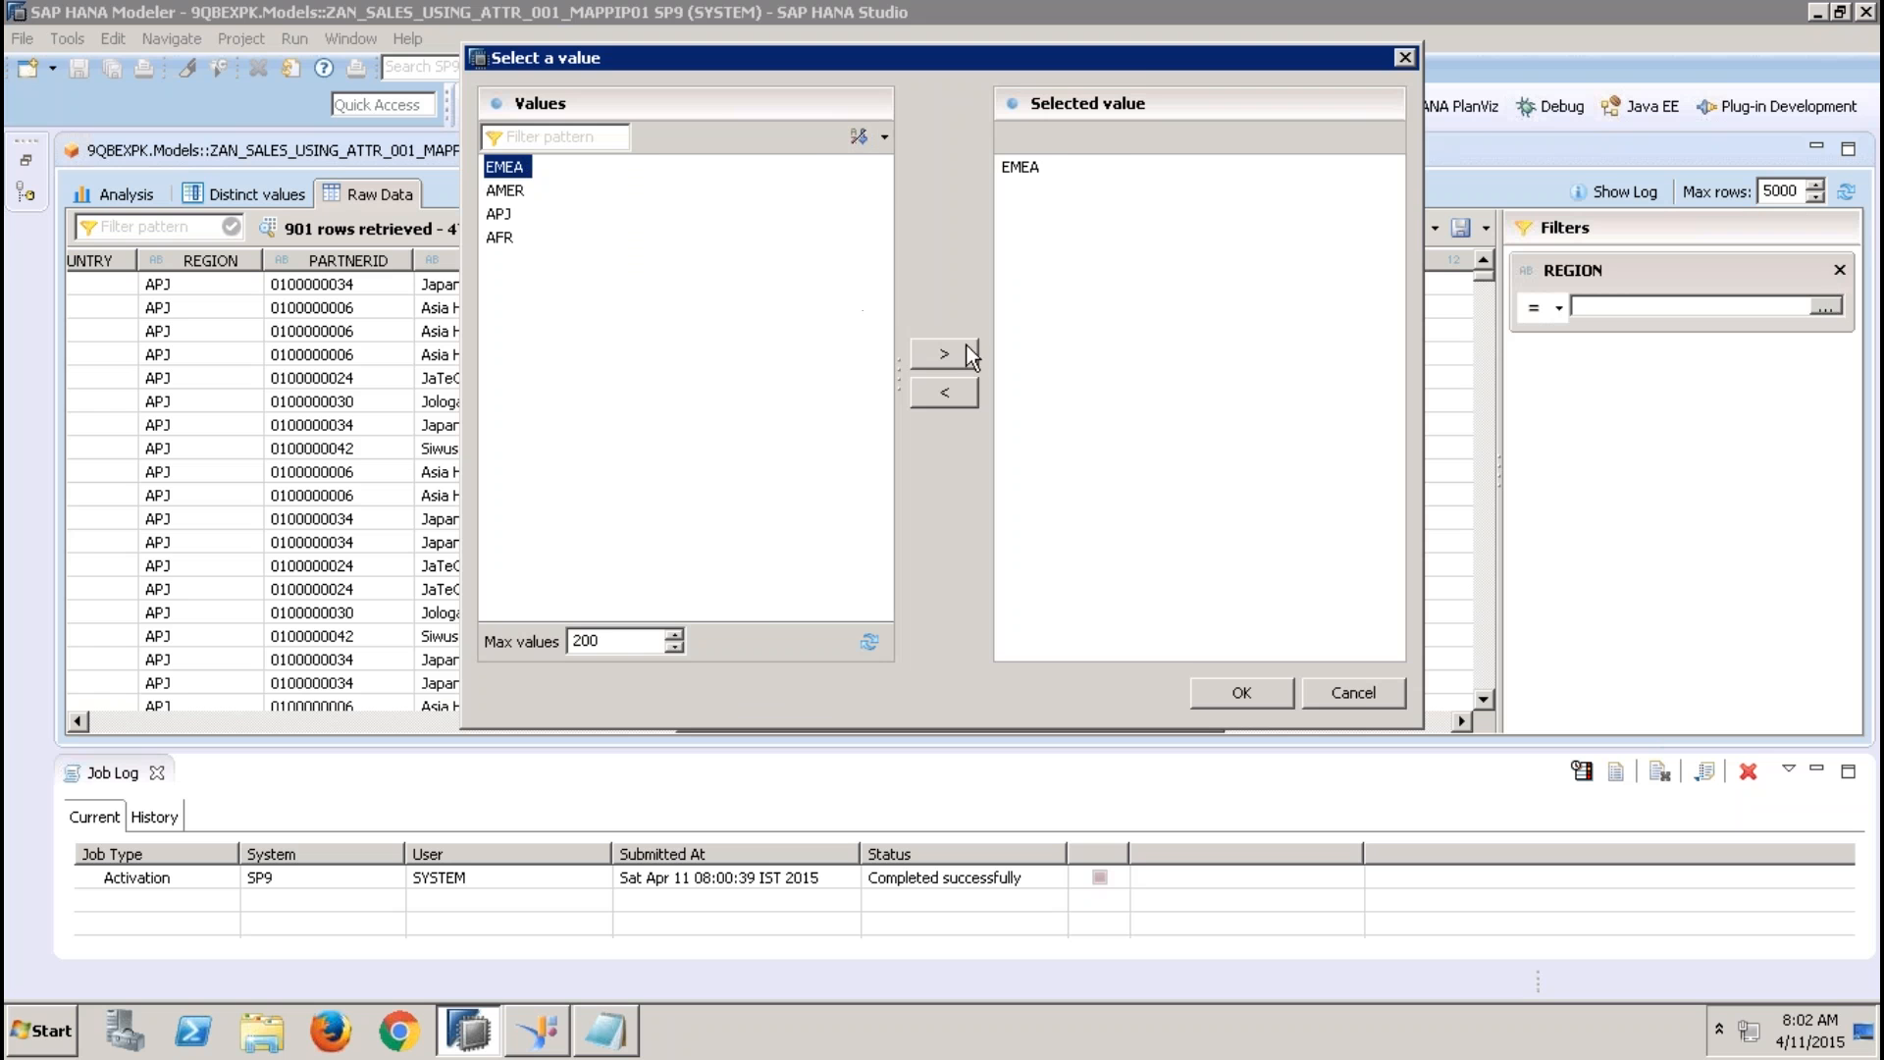
{"action": "left_click", "coordinate": [1256, 693]}
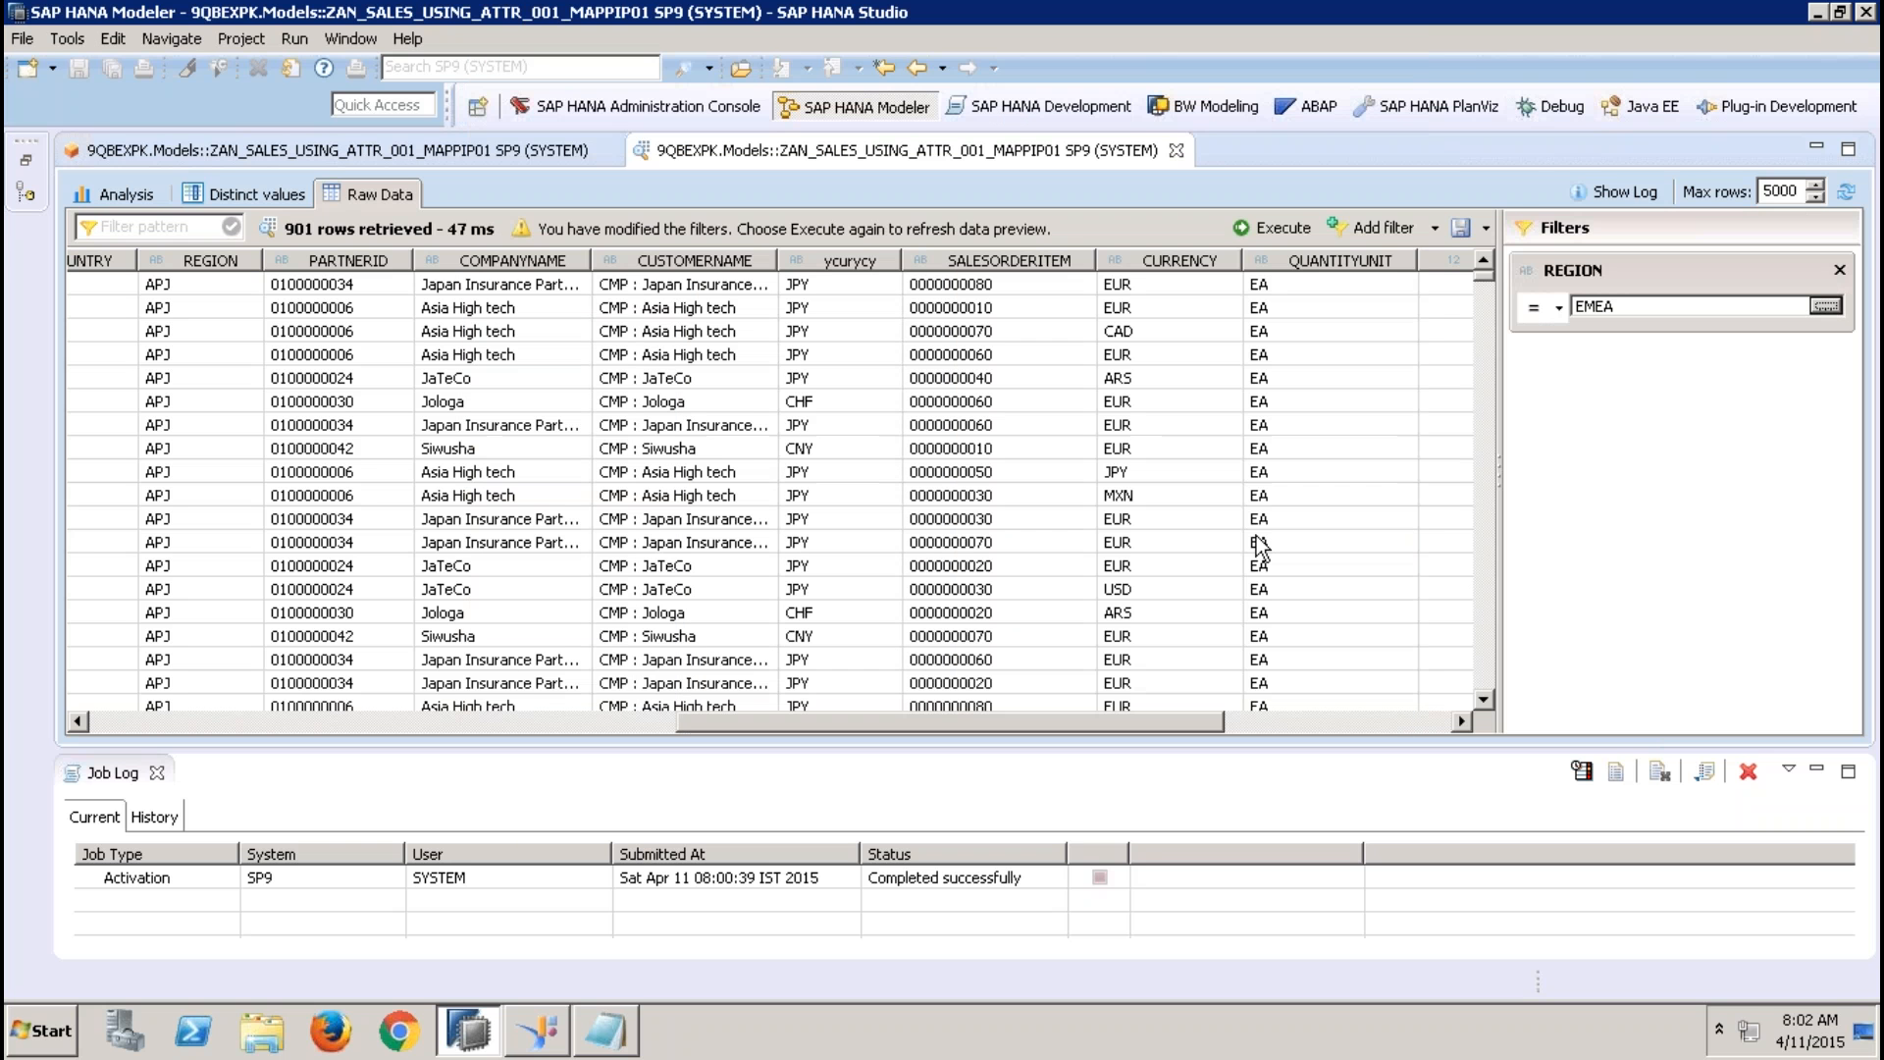
{"action": "left_click", "coordinate": [1271, 227]}
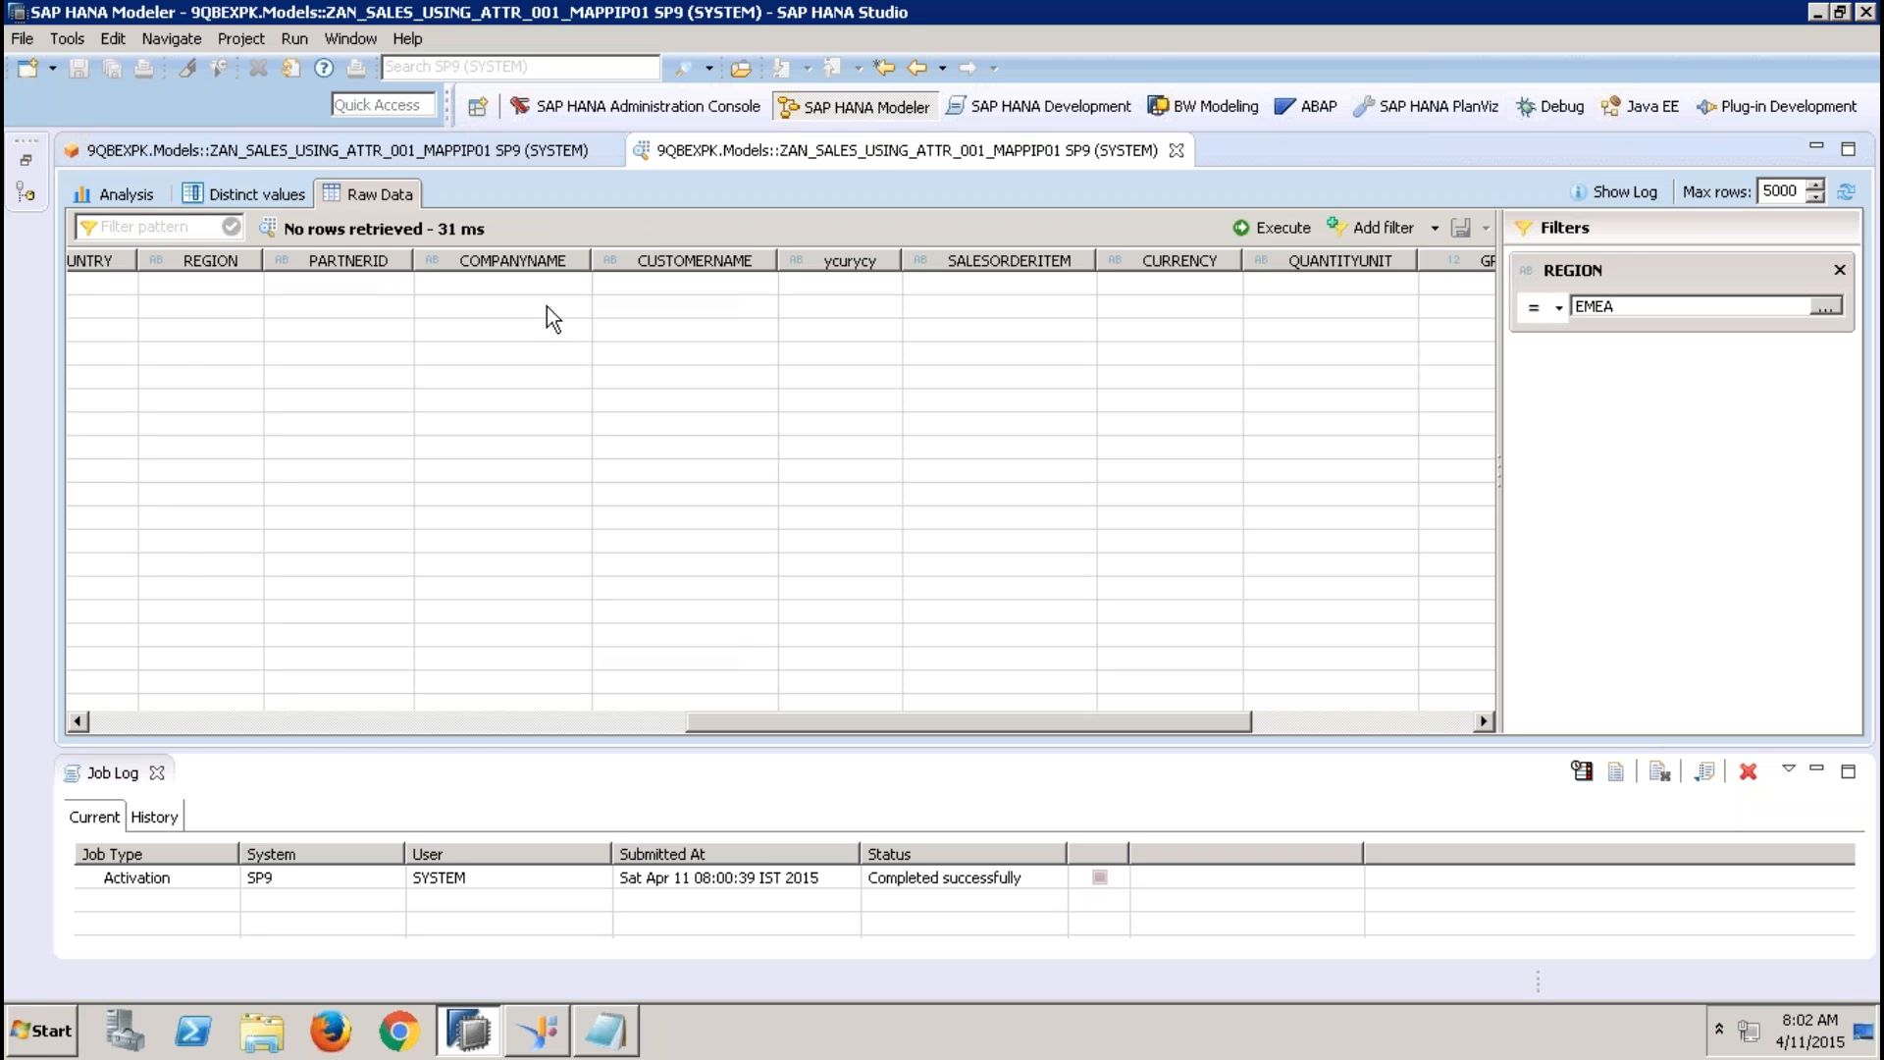
{"action": "left_click", "coordinate": [1176, 150]}
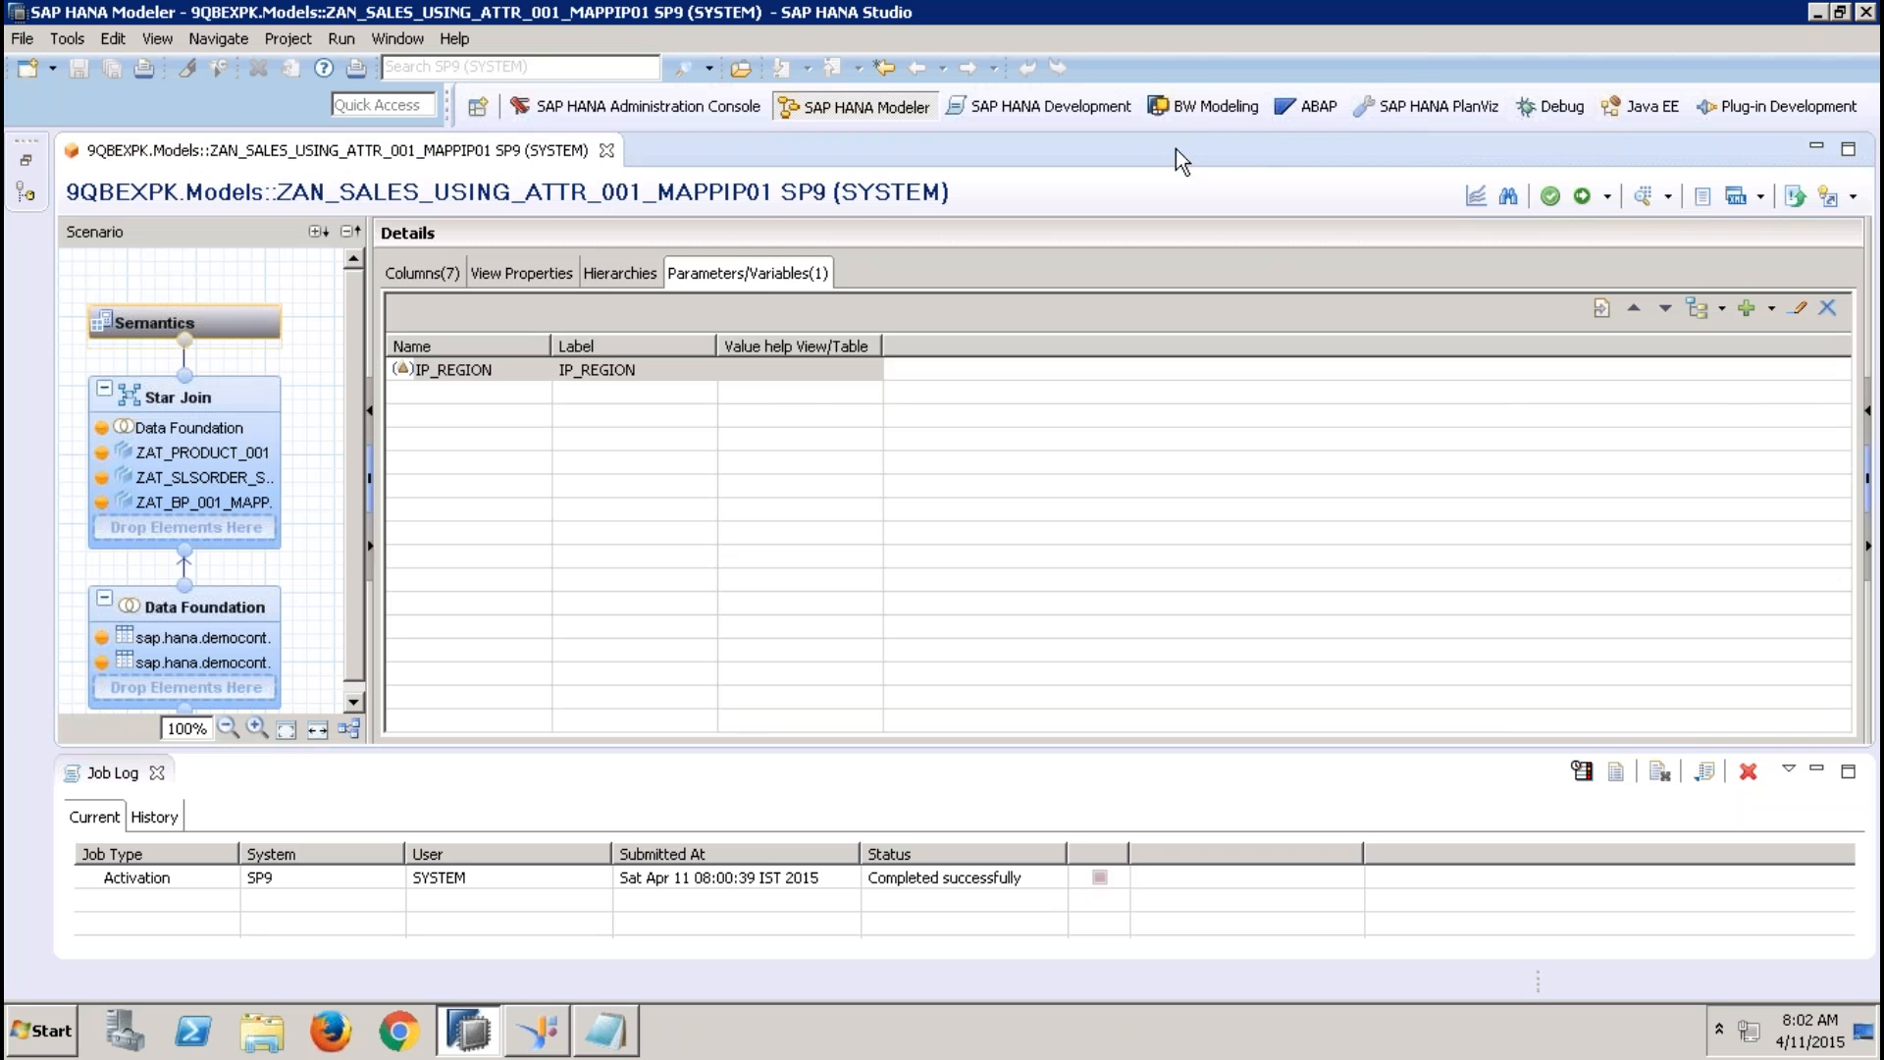
Run the data preview with IP_REGION set to EMEA and sort its raw data by REGION
{"action": "left_click", "coordinate": [1642, 195]}
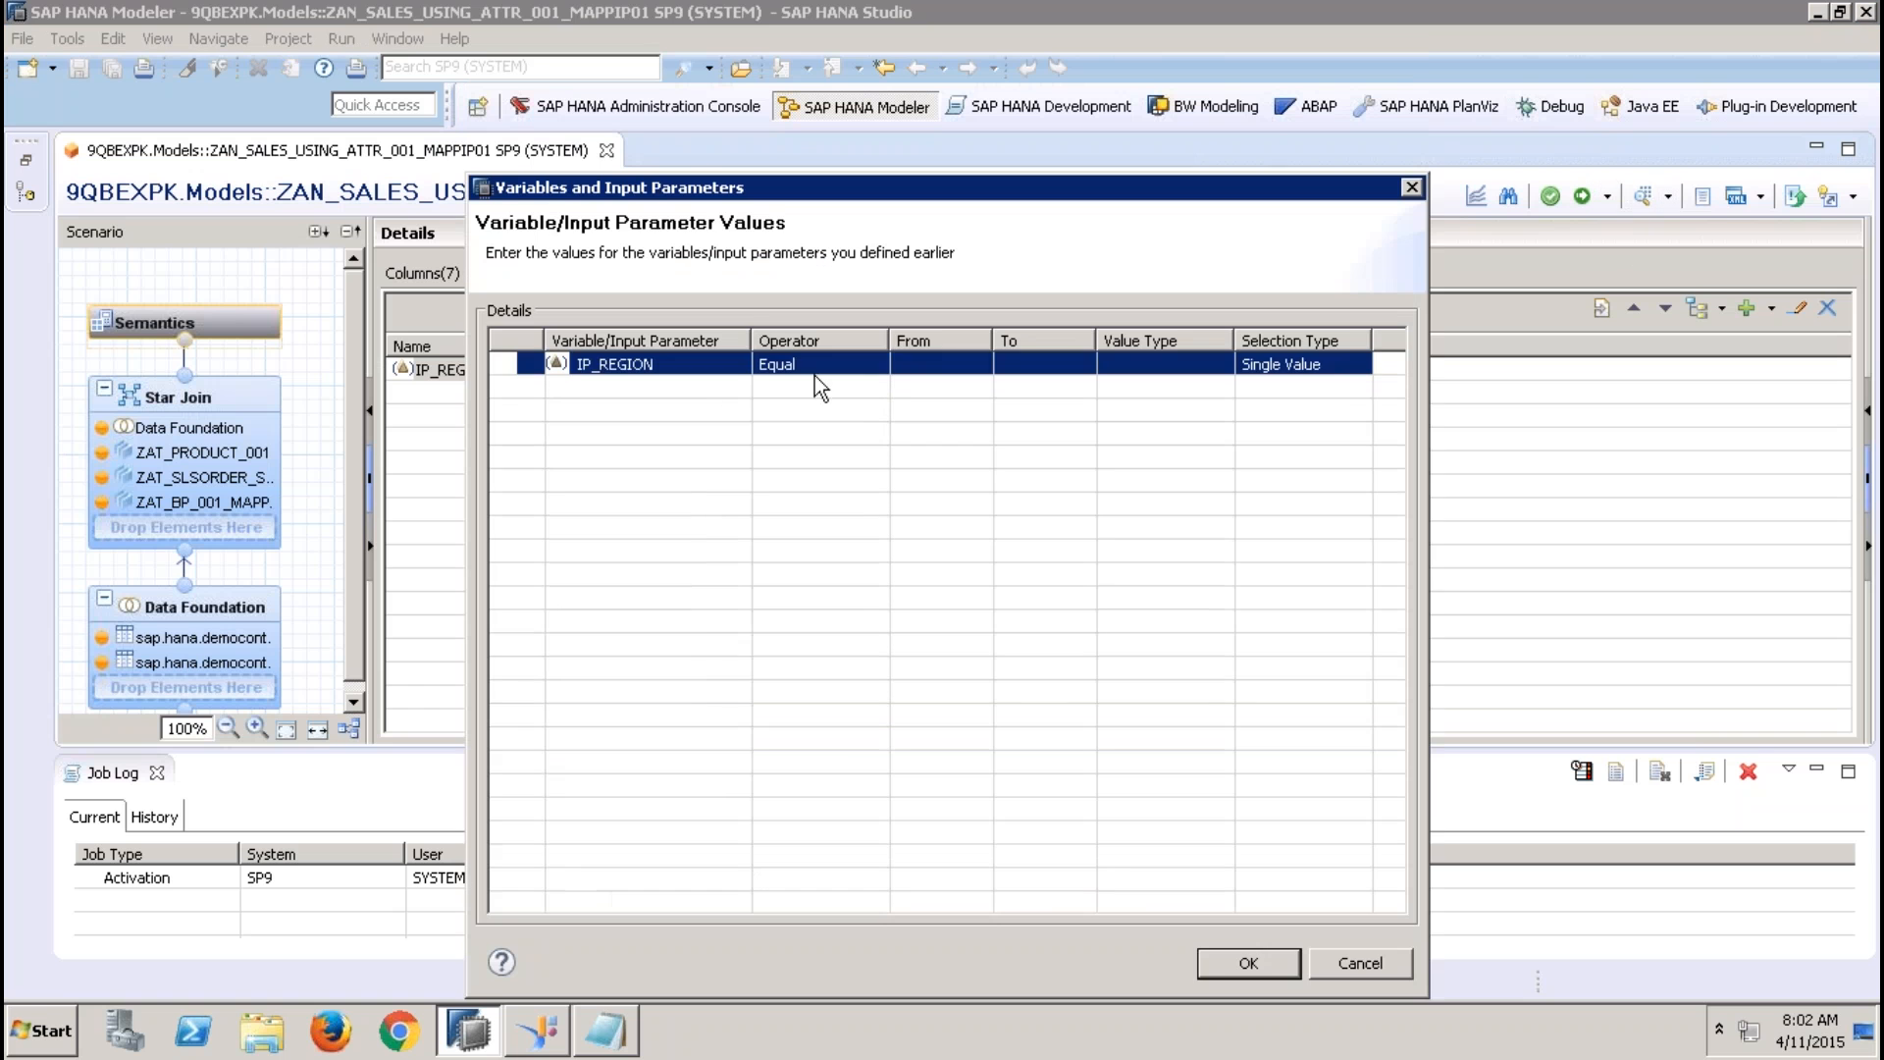
{"action": "left_click", "coordinate": [903, 364]}
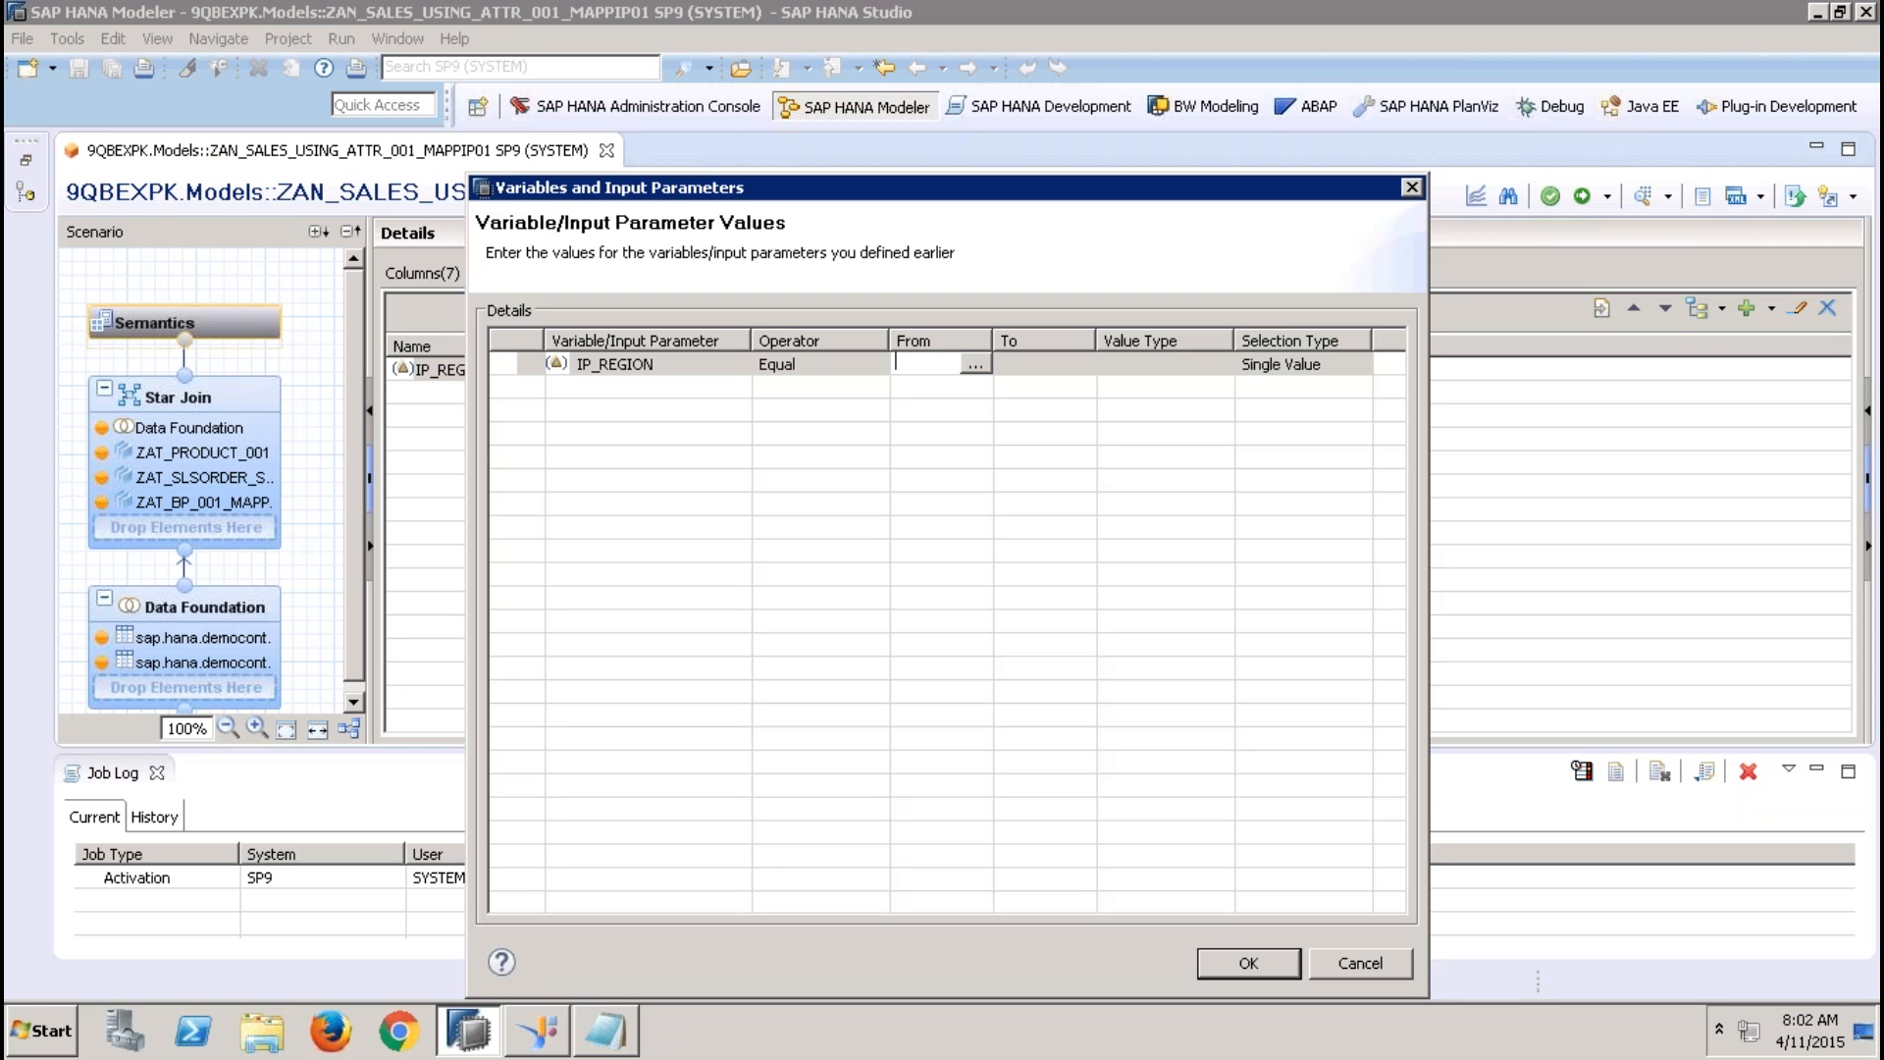
{"action": "type", "text": "EMEA"}
{"action": "left_click", "coordinate": [1247, 961]}
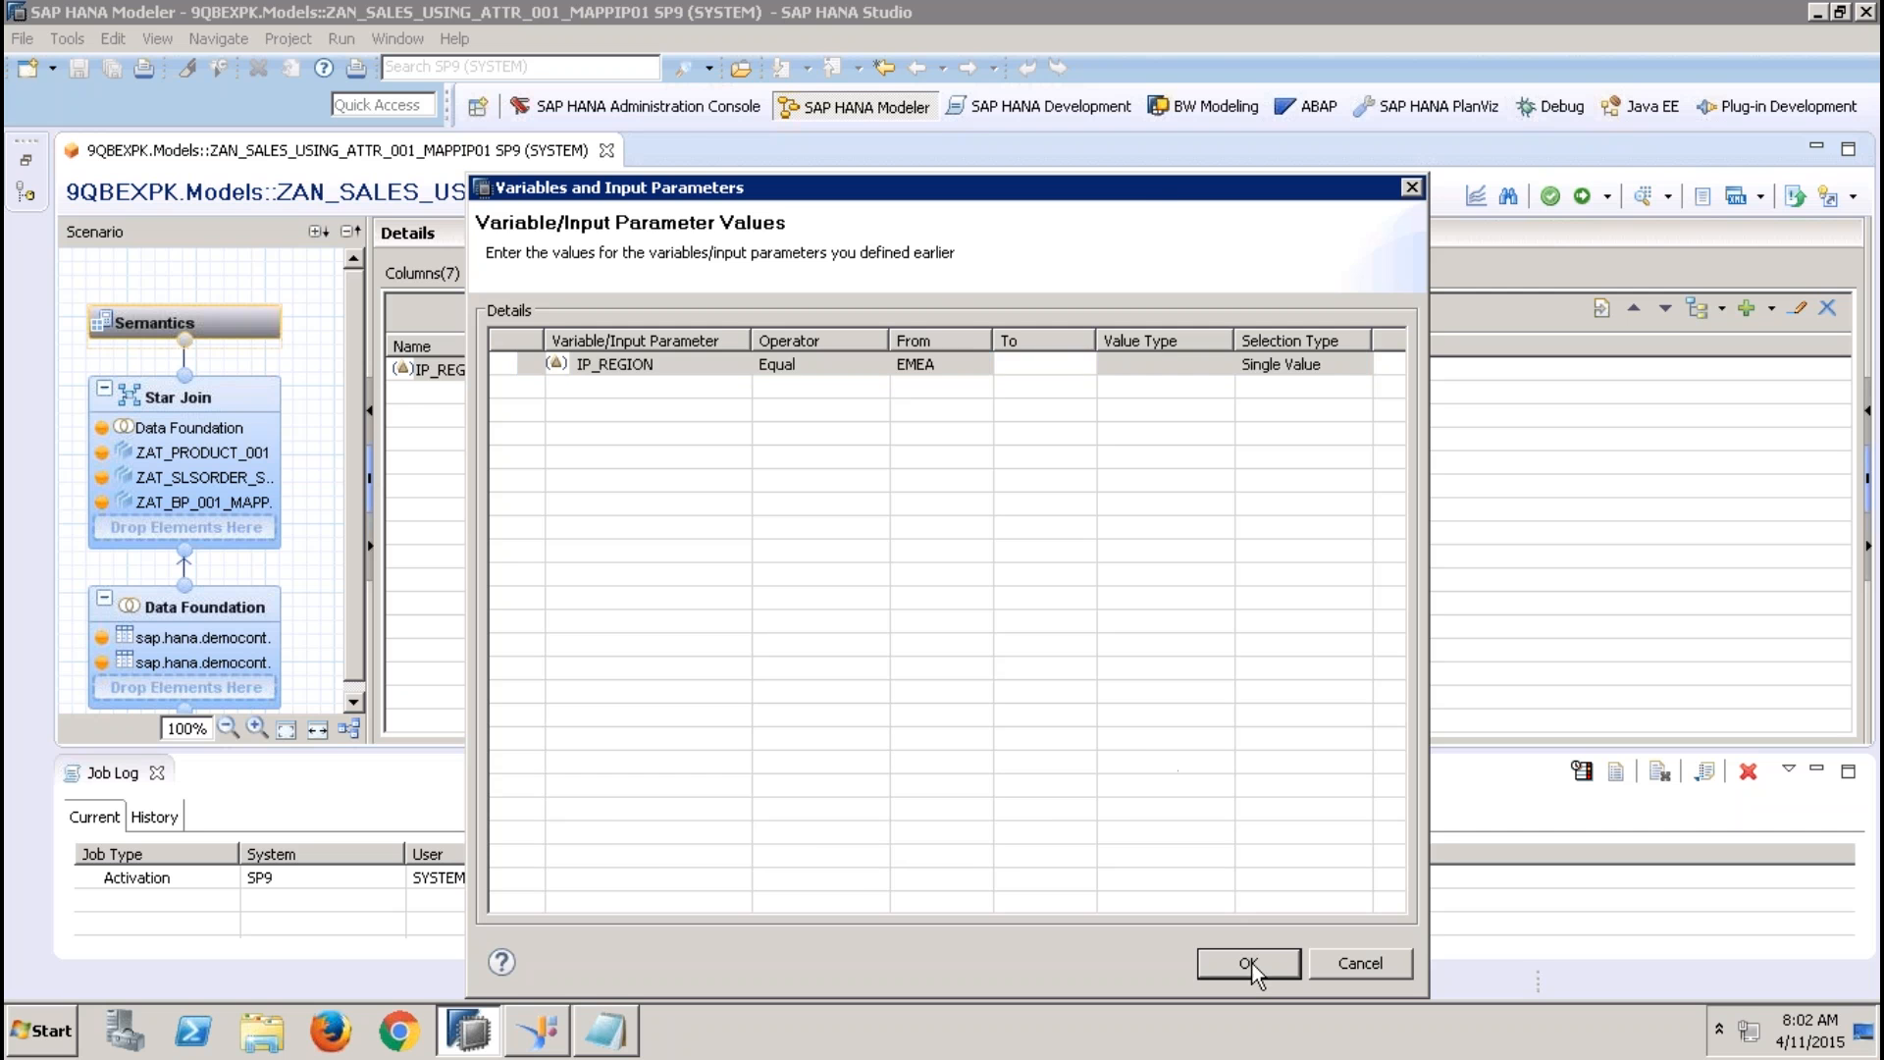
{"action": "left_click", "coordinate": [392, 196]}
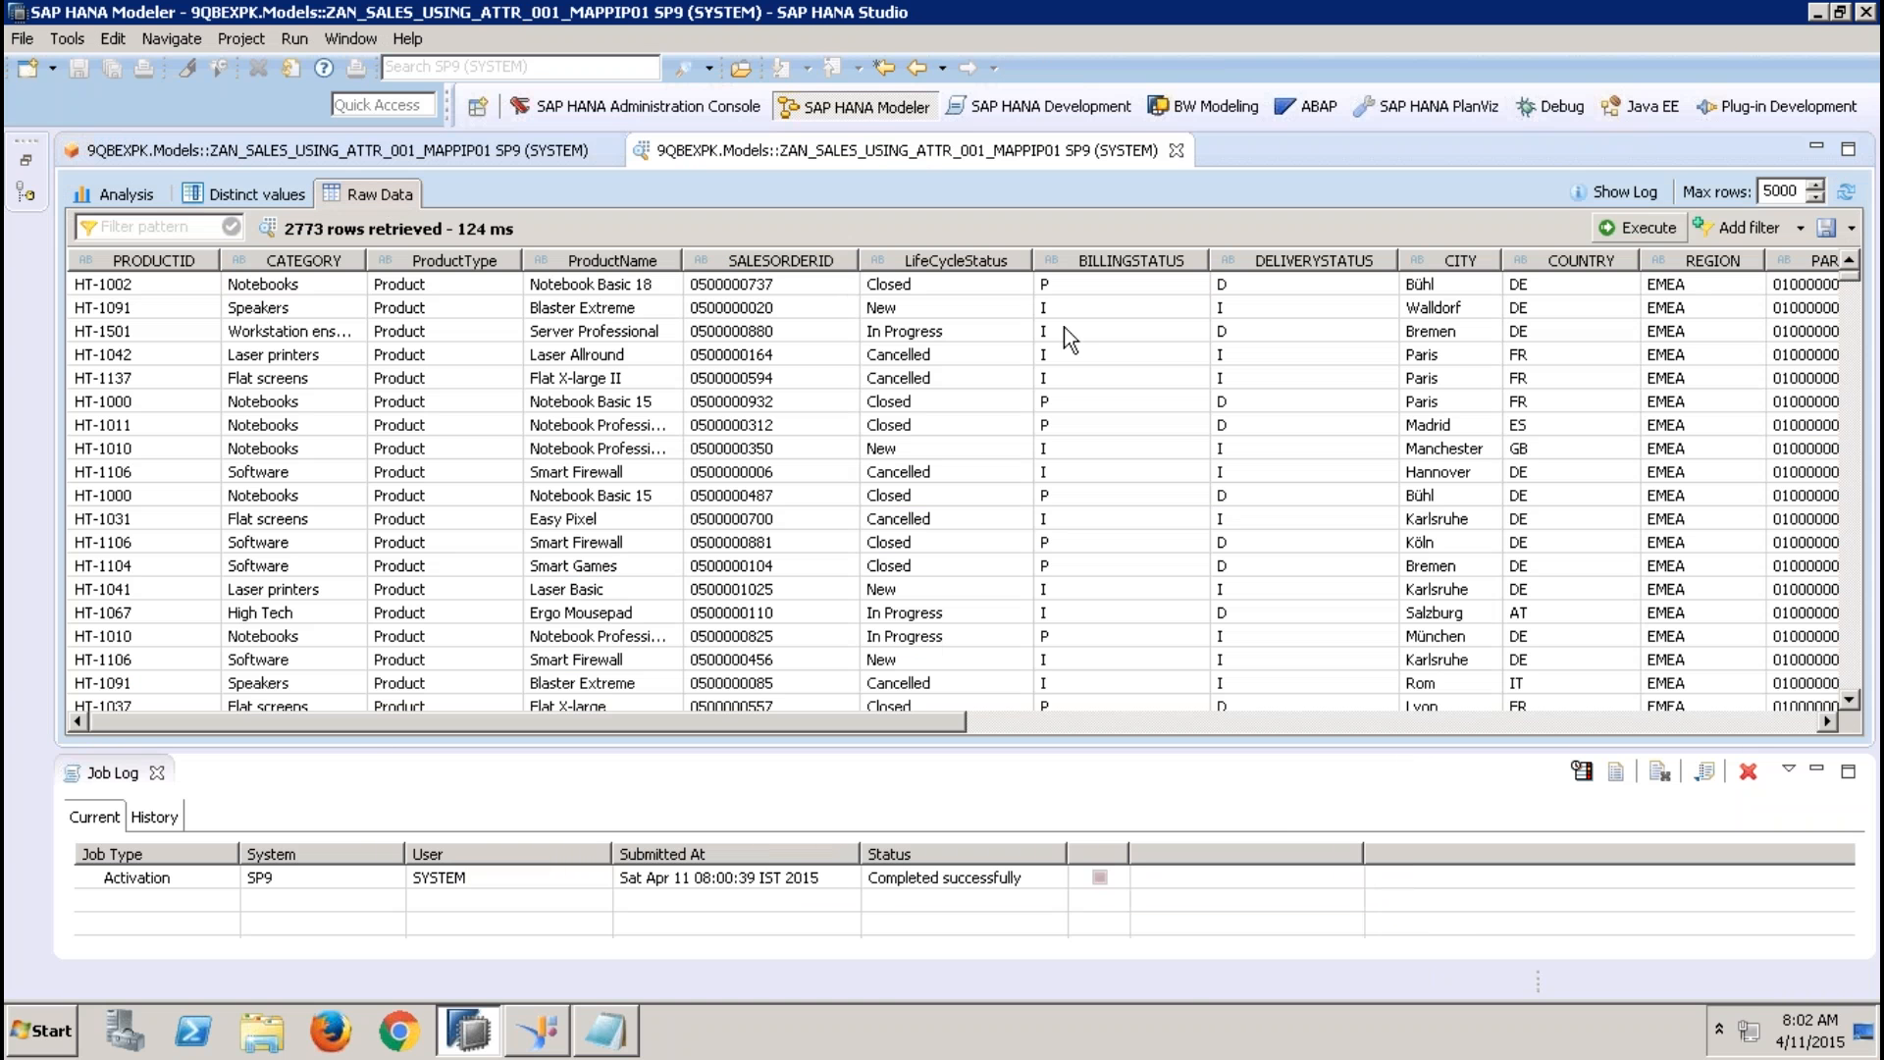
{"action": "left_click", "coordinate": [1686, 265]}
{"action": "left_click", "coordinate": [1686, 263]}
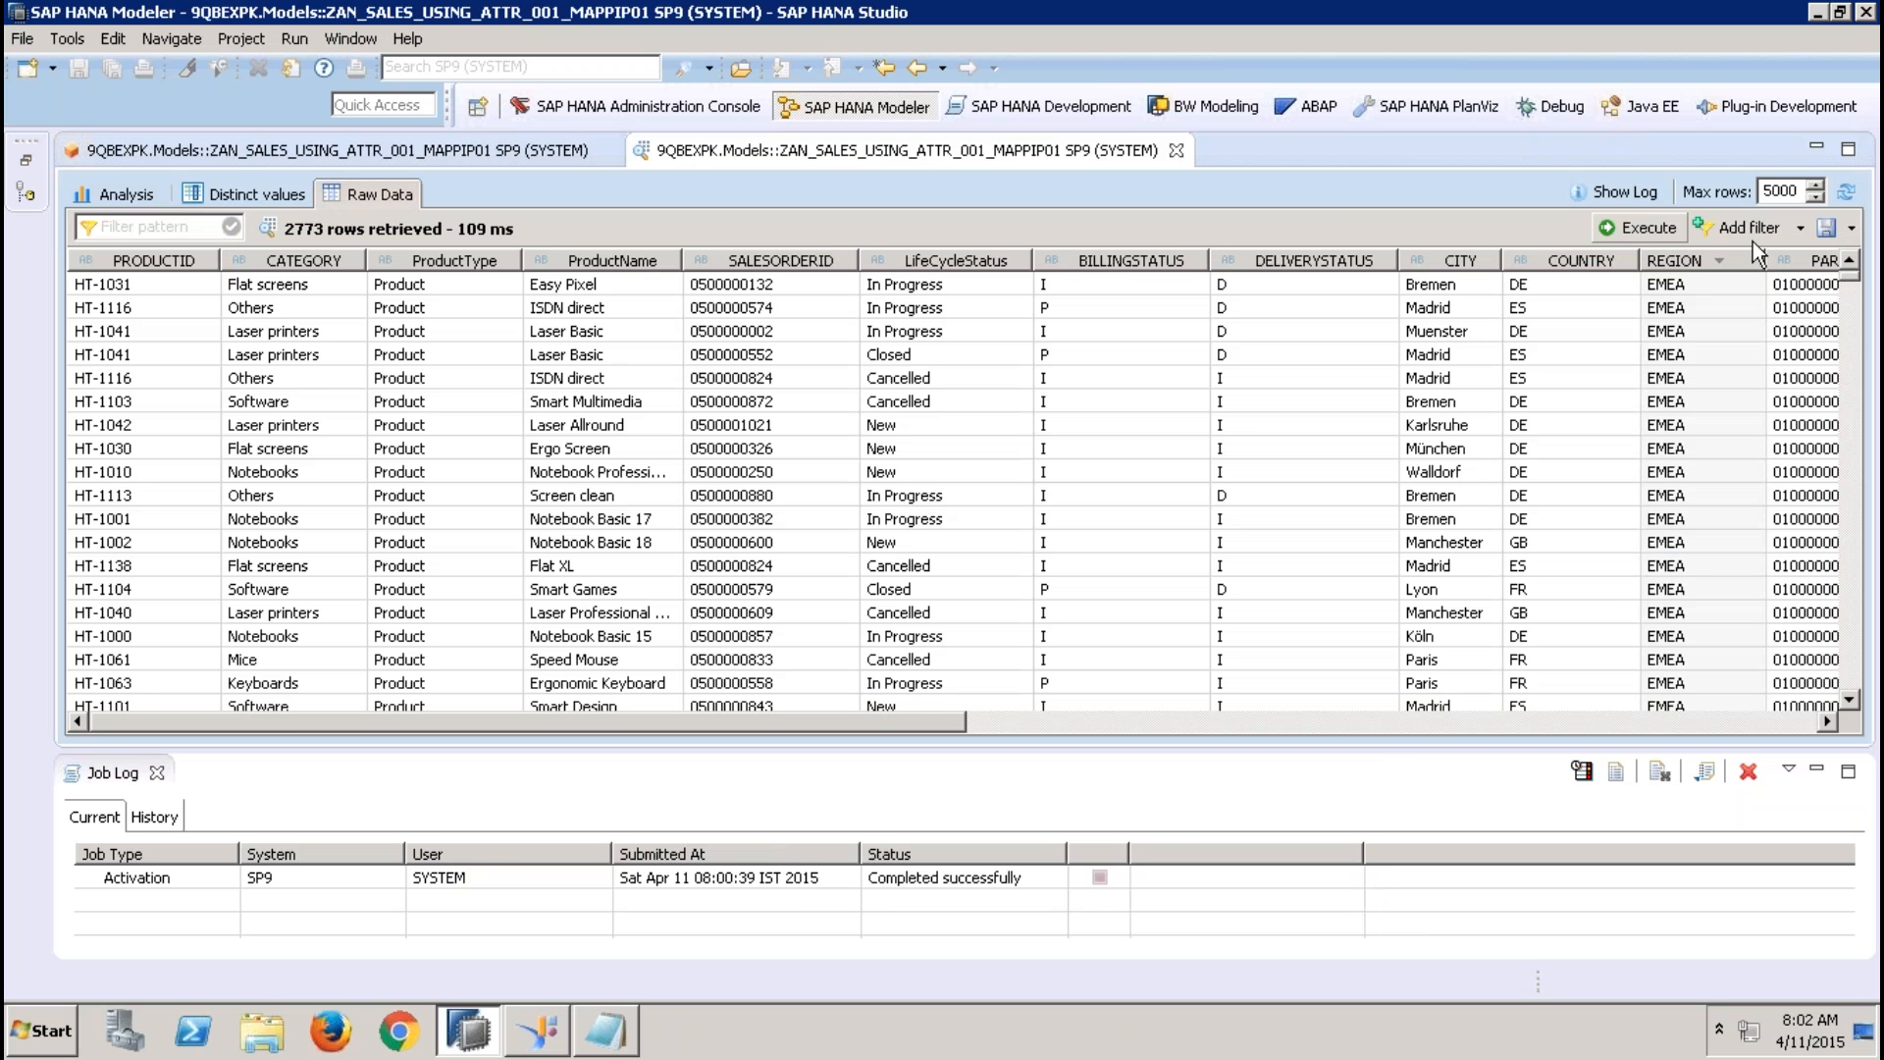
Filter the EMEA preview's raw data on REGION equal to APJ, rerun the query, and close the preview
{"action": "left_click", "coordinate": [1749, 227]}
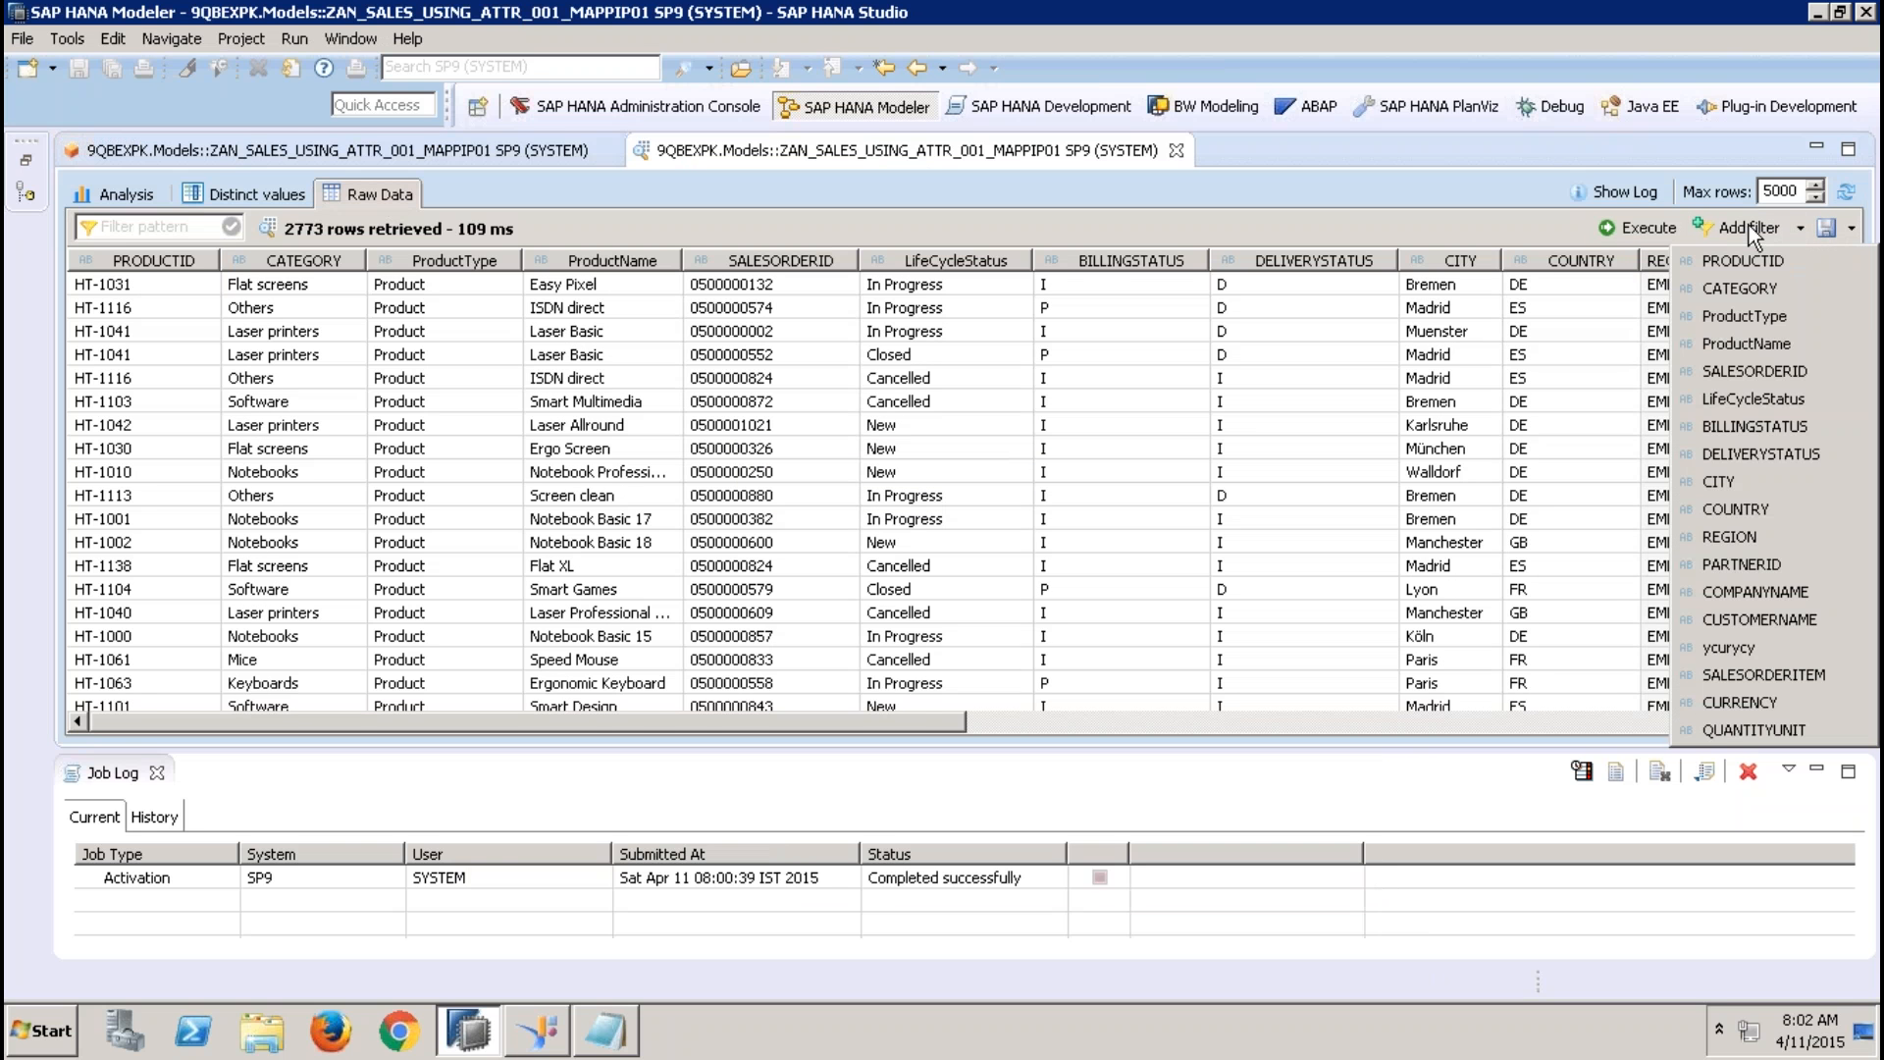
{"action": "left_click", "coordinate": [1740, 538]}
{"action": "left_click", "coordinate": [1825, 306]}
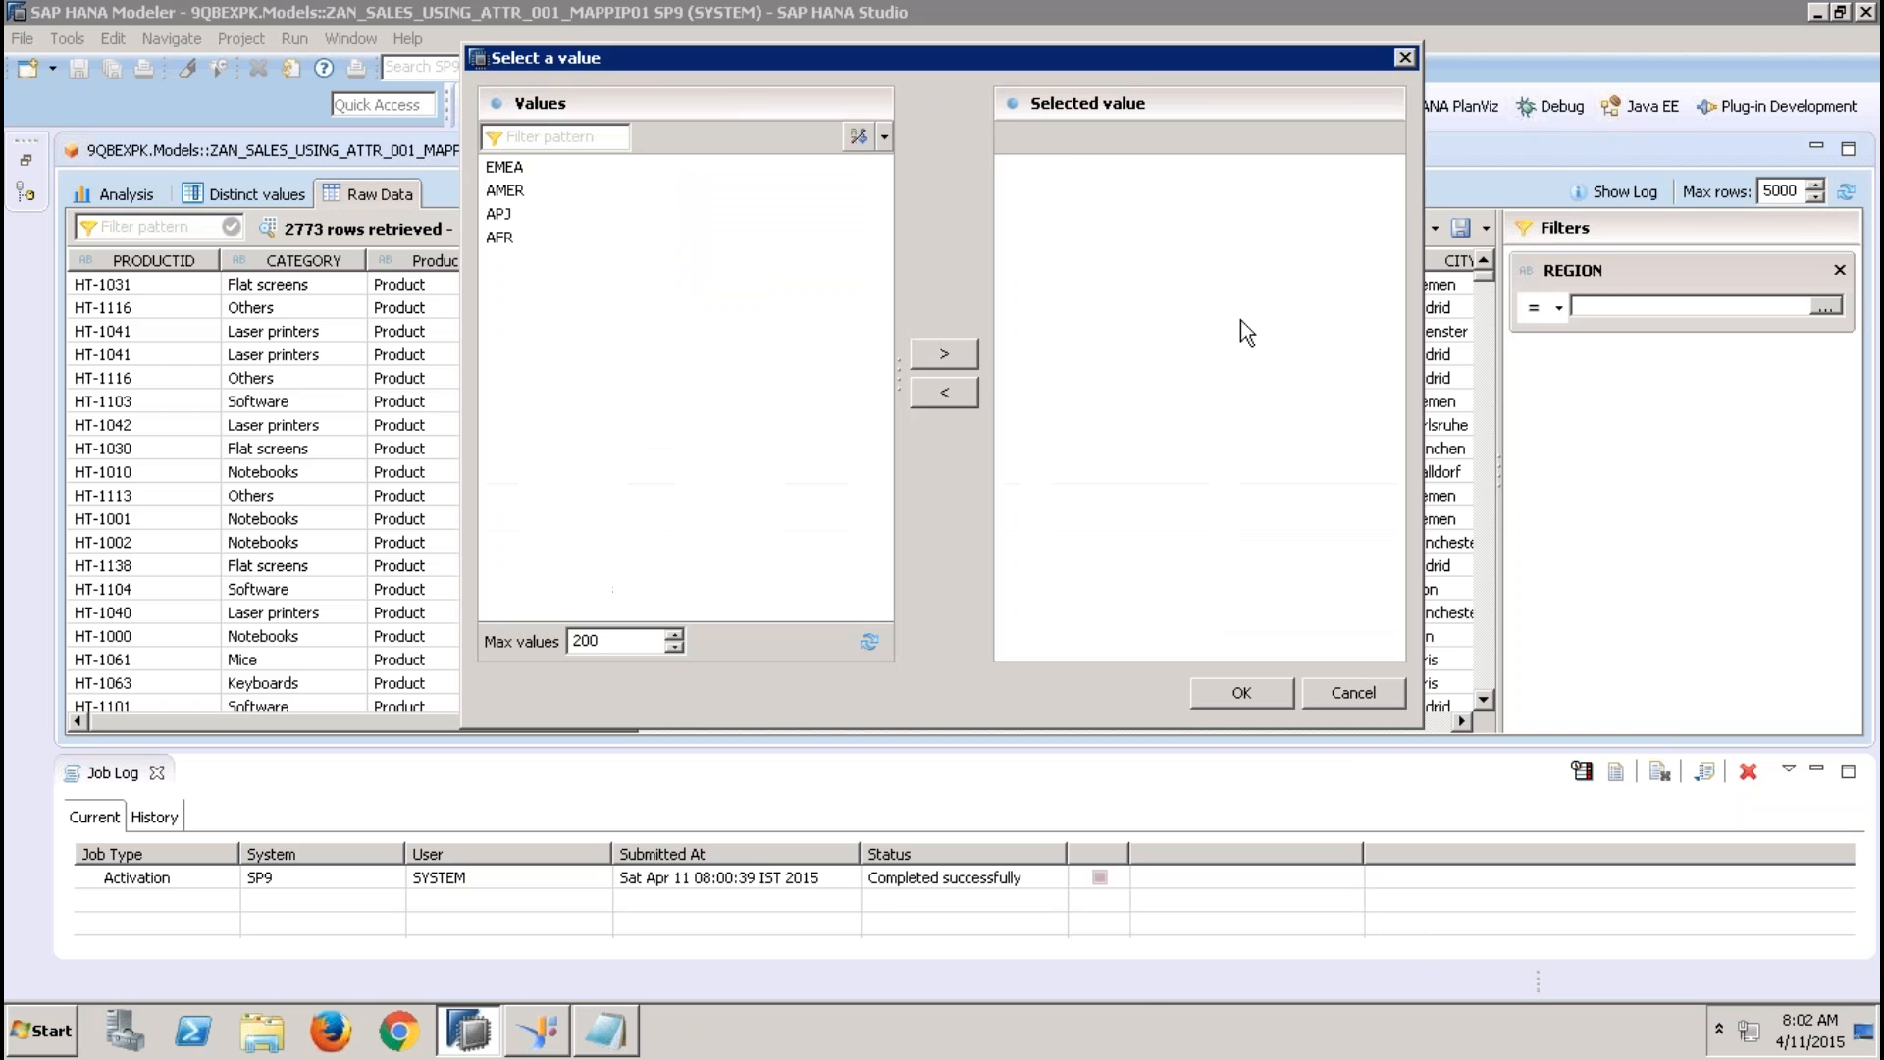
{"action": "double_click", "coordinate": [499, 213]}
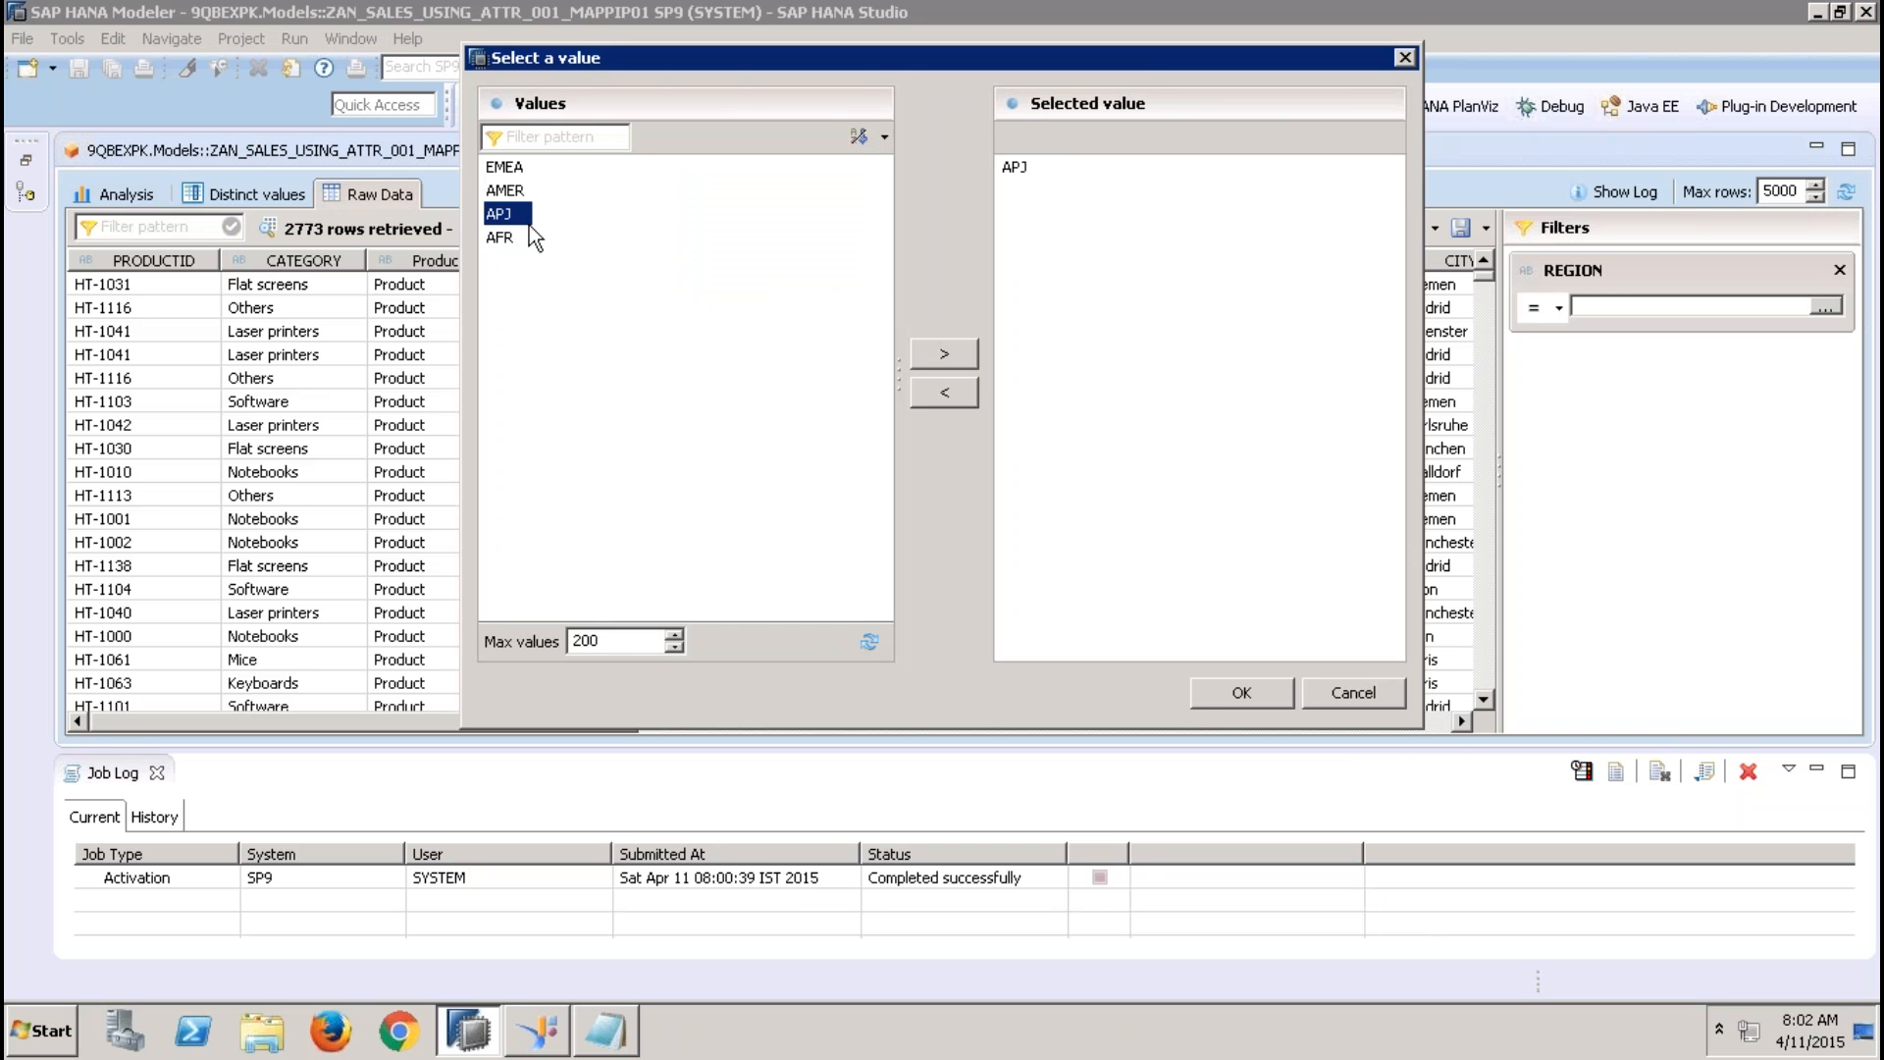
{"action": "left_click", "coordinate": [1222, 691]}
{"action": "left_click", "coordinate": [1276, 227]}
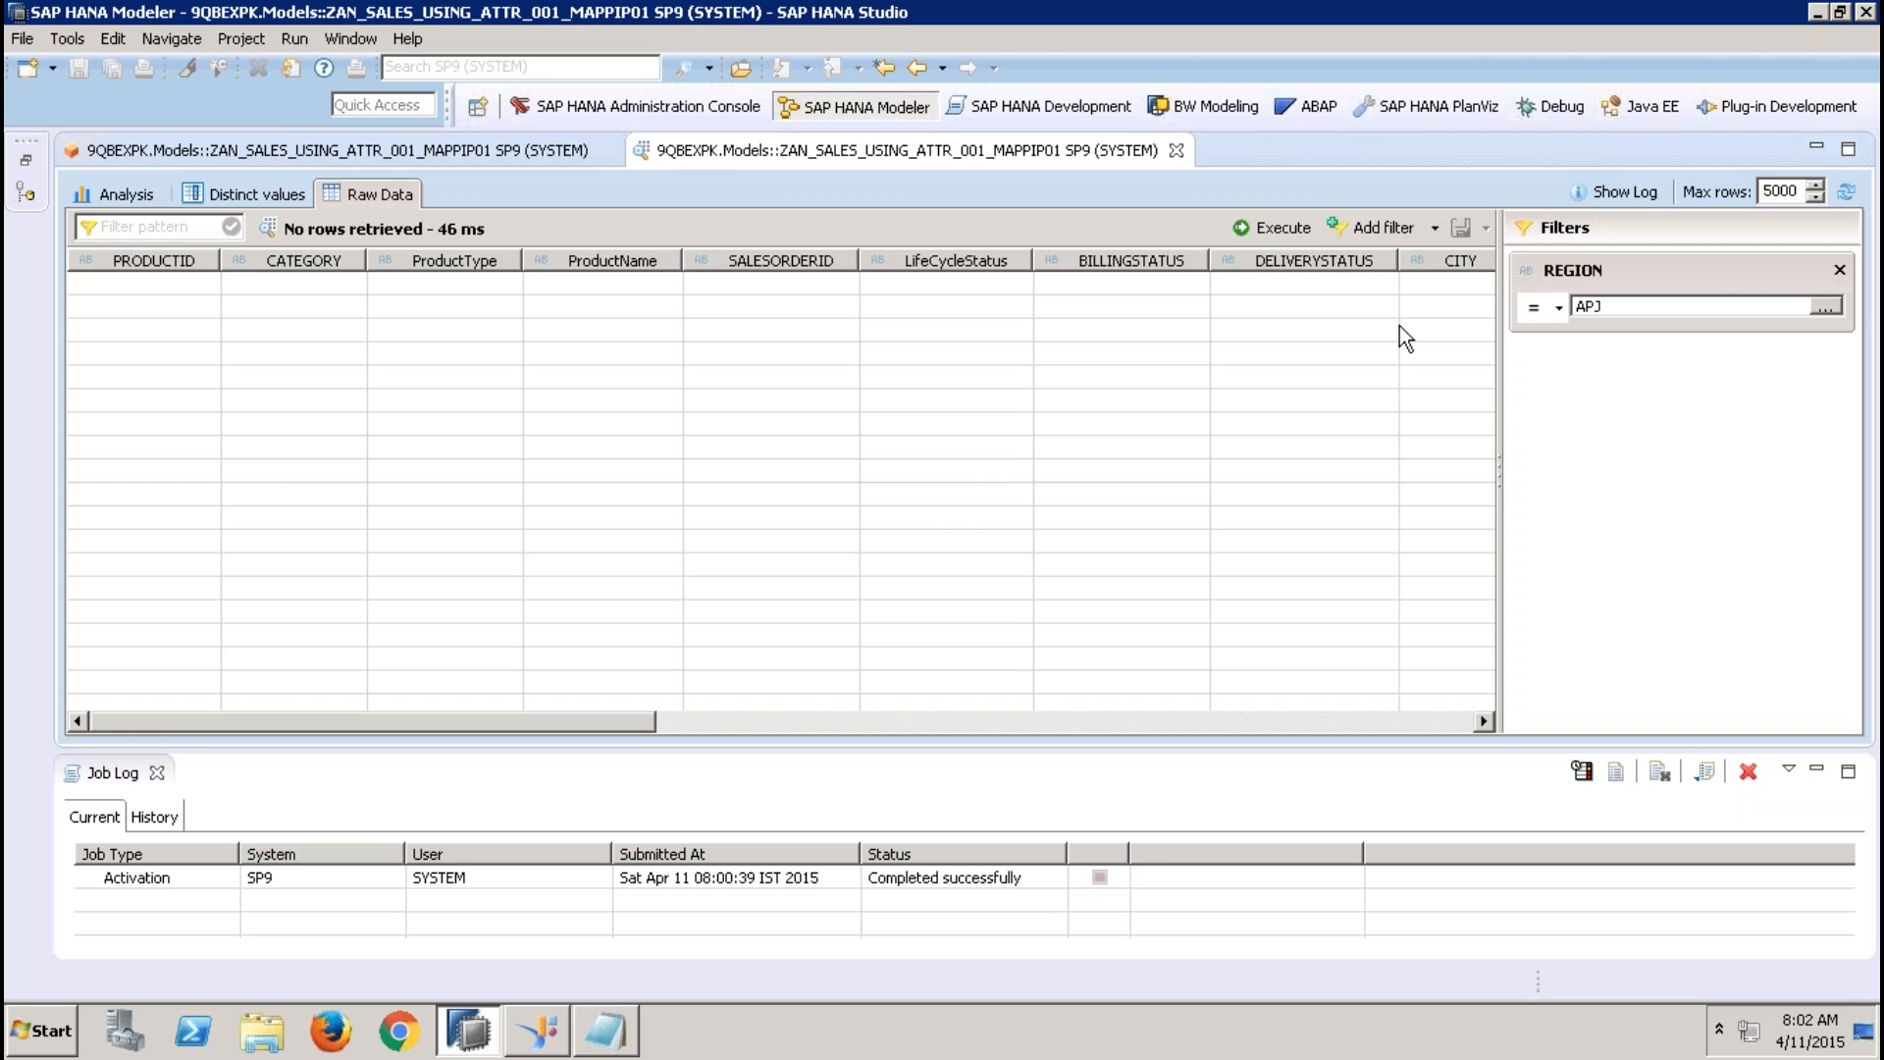
{"action": "left_click", "coordinate": [1177, 150]}
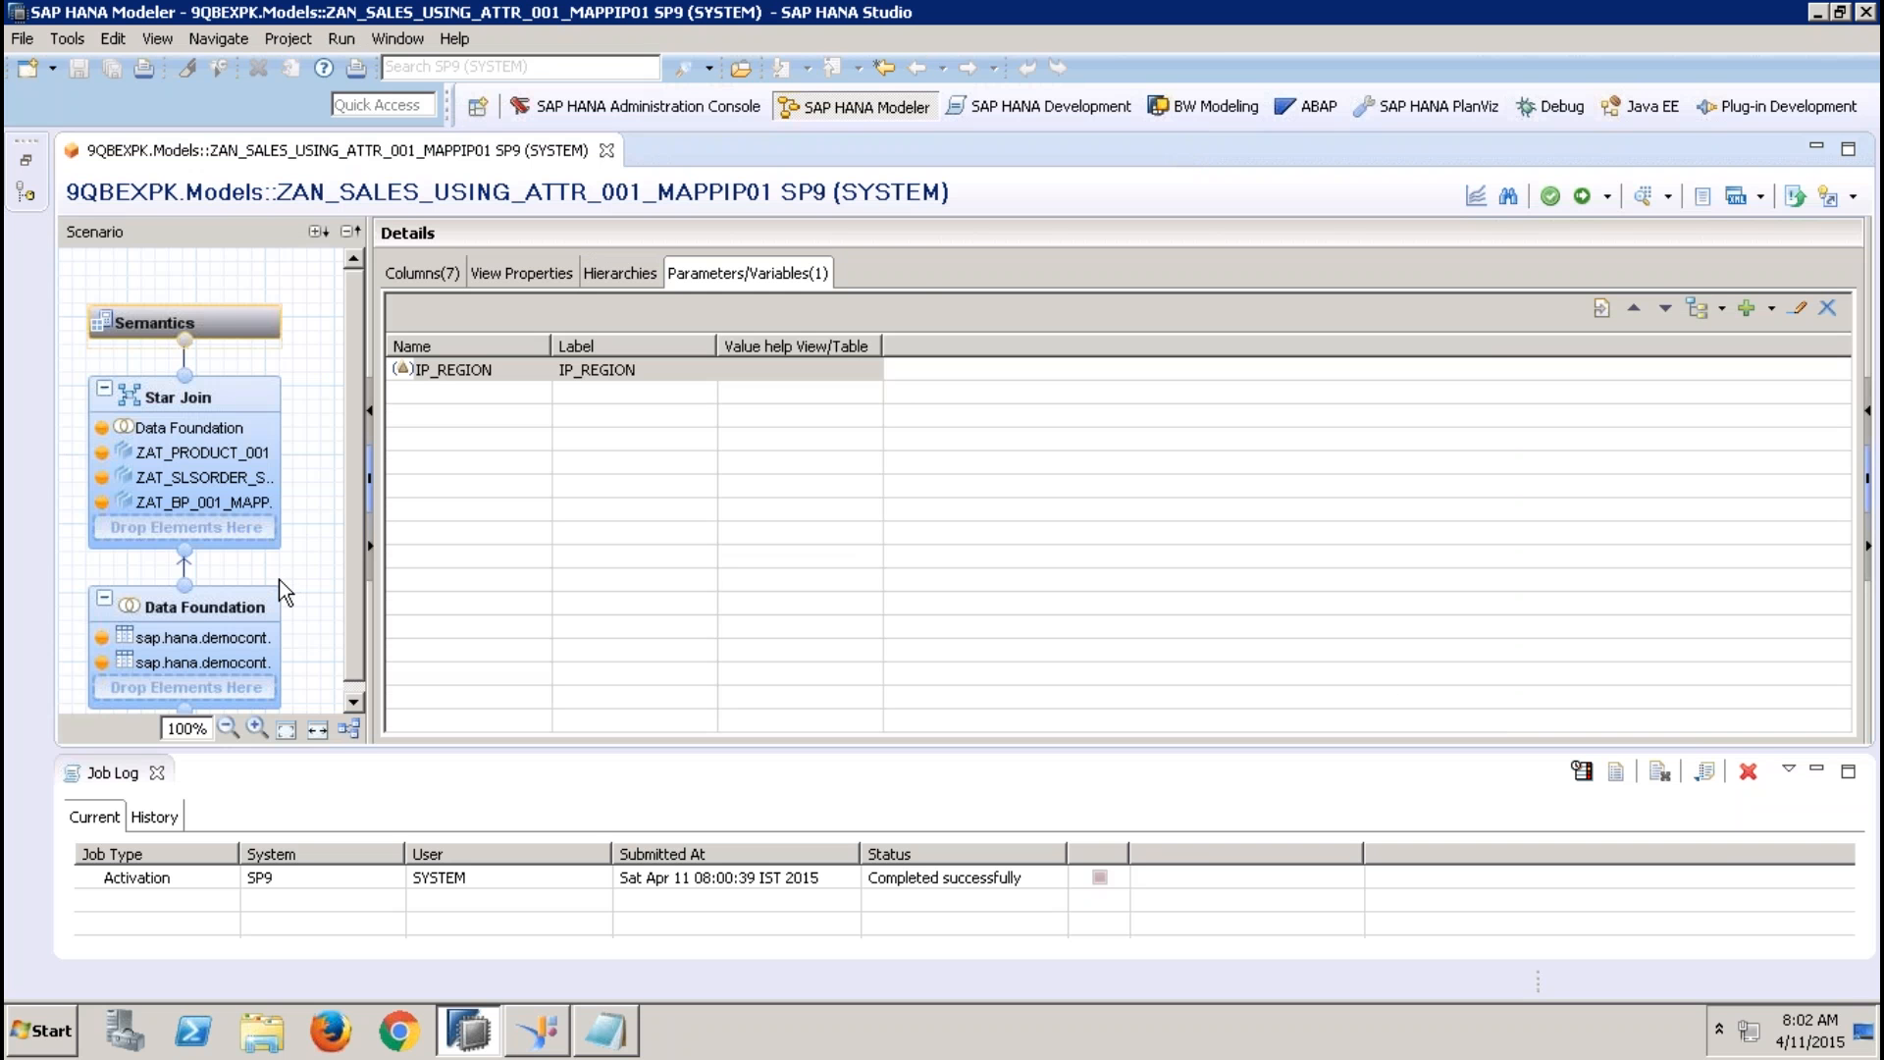
{"action": "mouse_move", "coordinate": [283, 591]}
{"action": "left_click", "coordinate": [494, 373]}
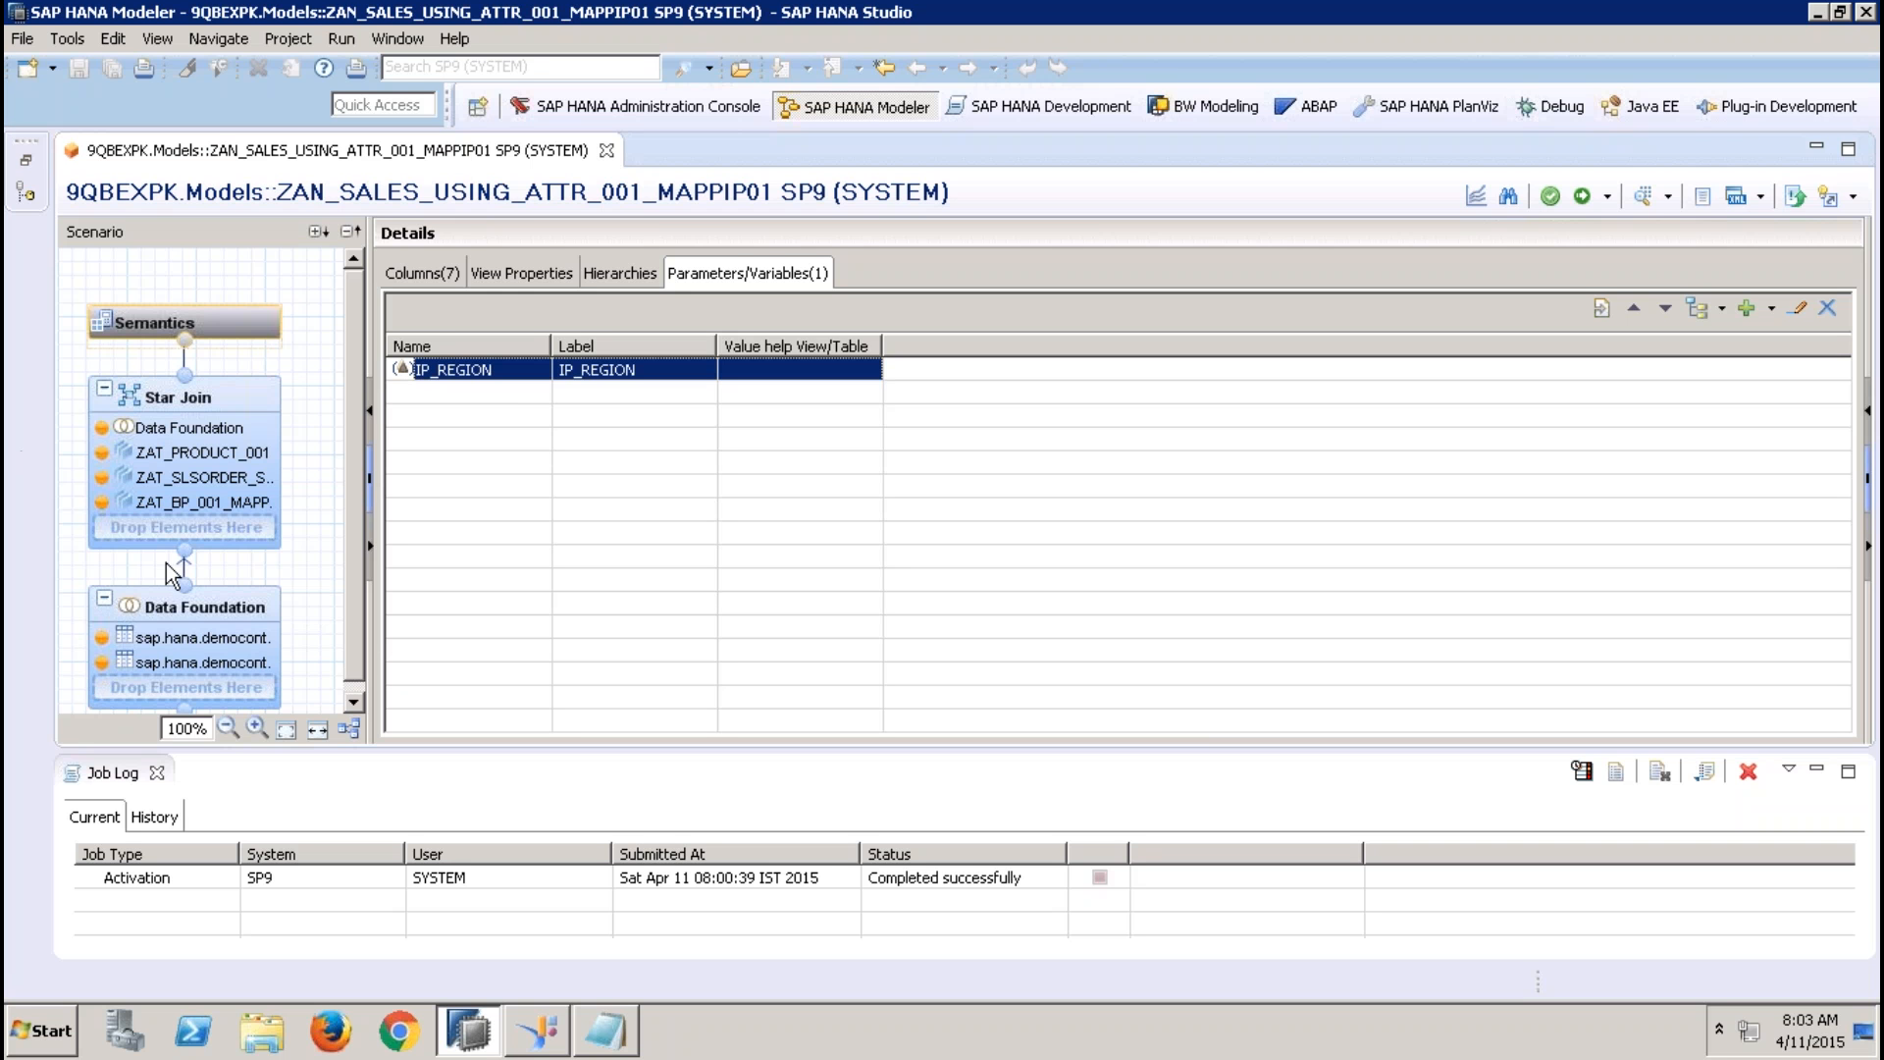
Review the input parameter mapping notes in Notepad, then the ZAT_BP_001_MAPP_IP attribute view in the SAP HANA Studio star join
{"action": "left_click", "coordinate": [614, 1037]}
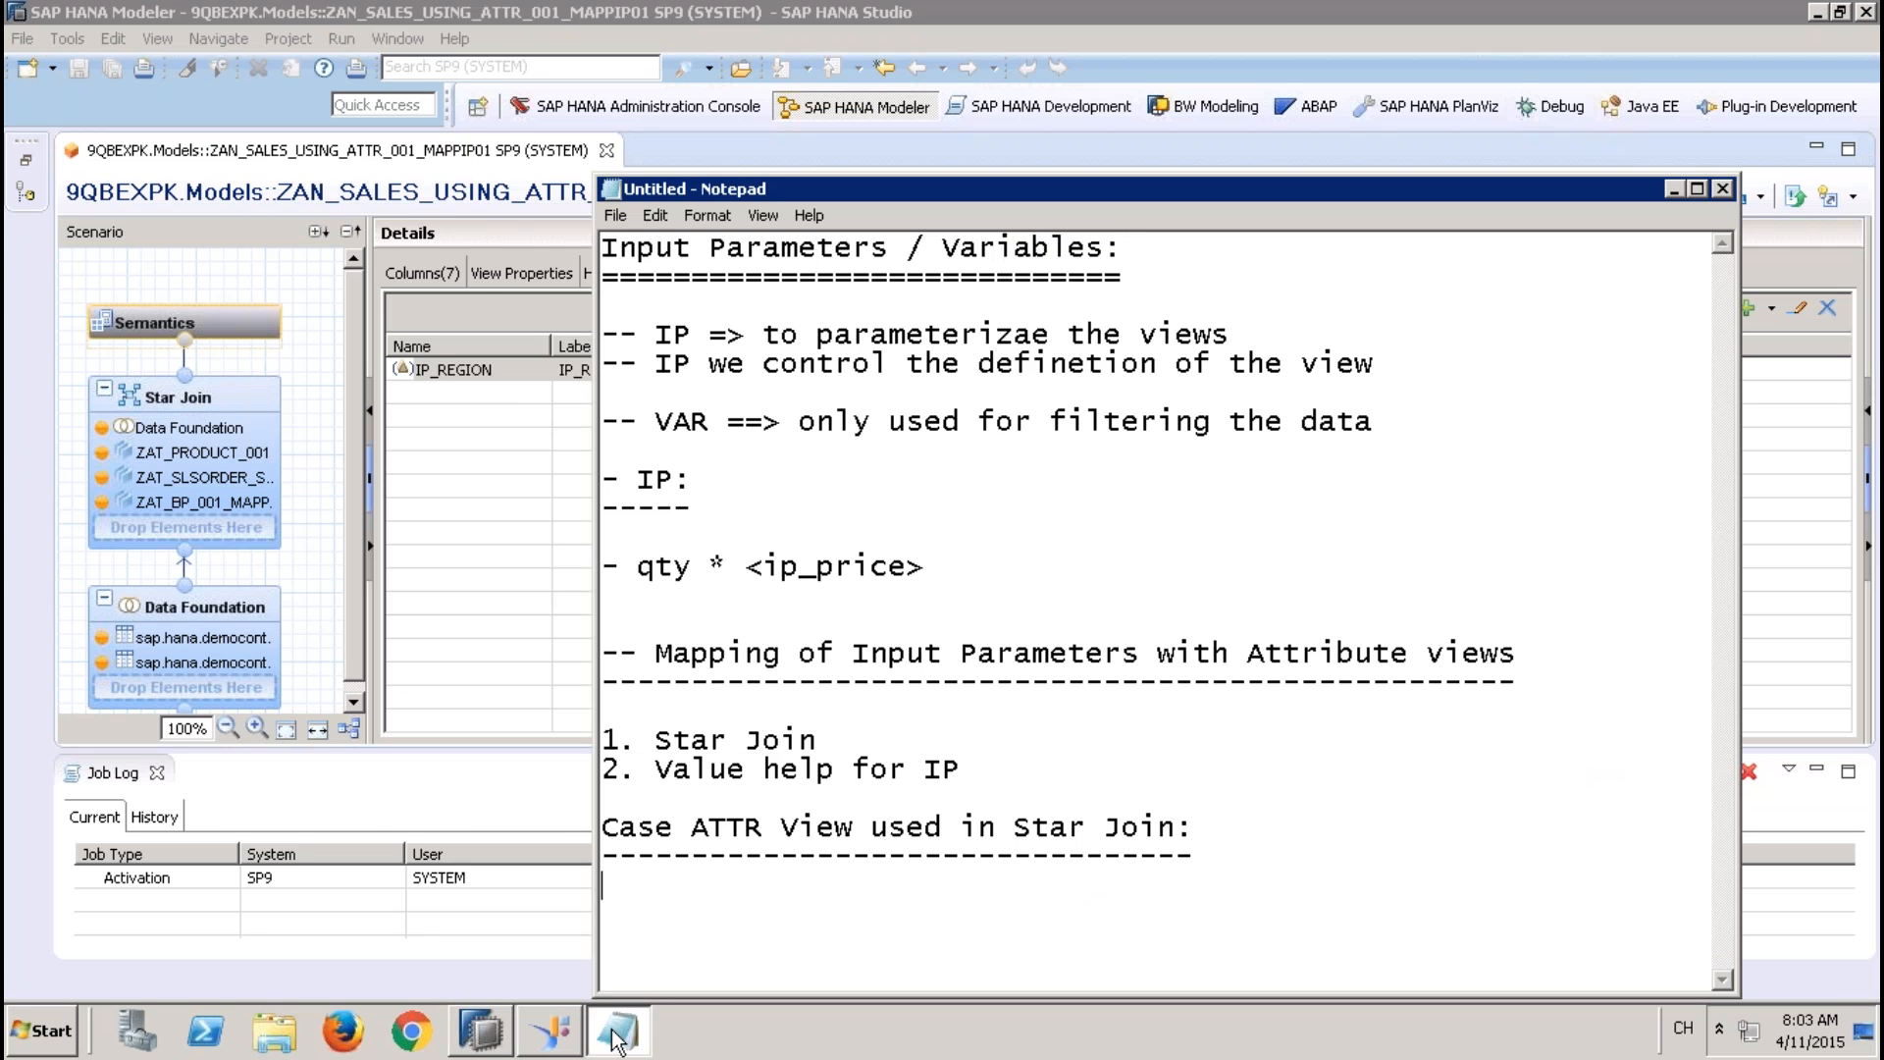
{"action": "left_click", "coordinate": [450, 669]}
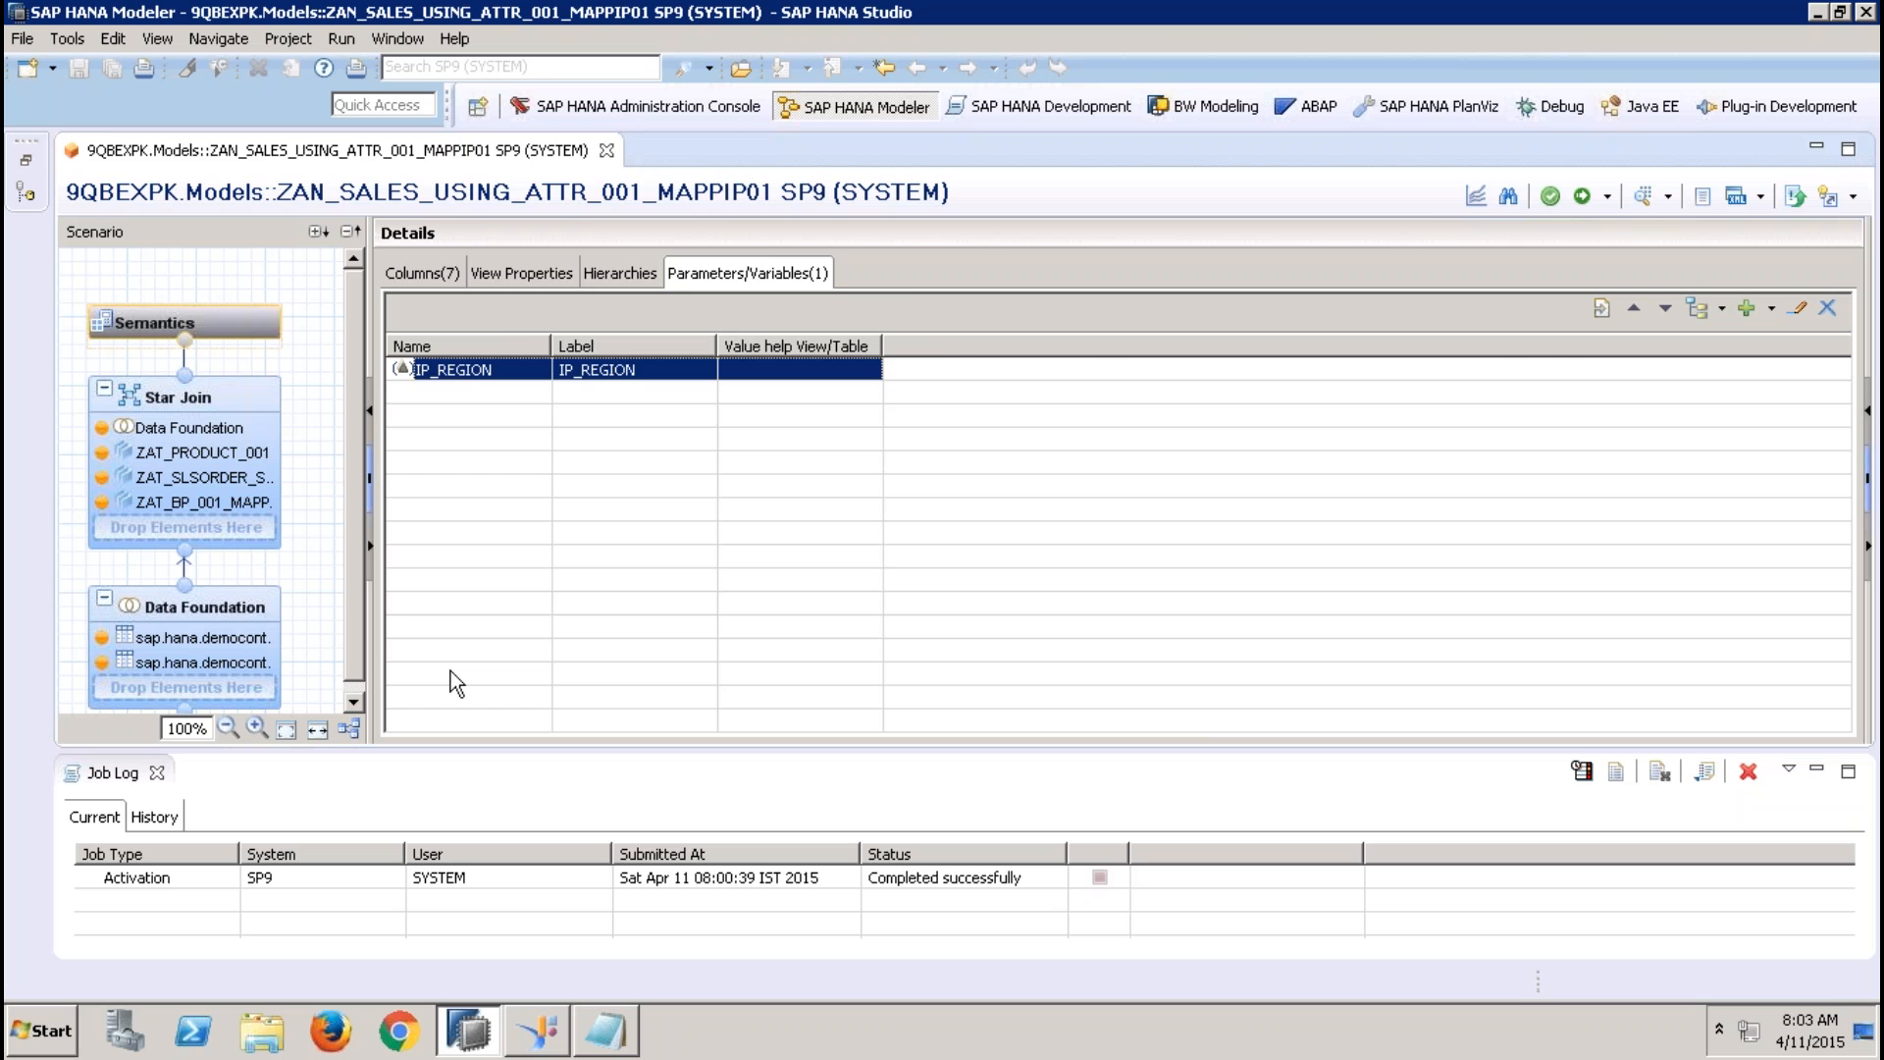
{"action": "left_click", "coordinate": [231, 499]}
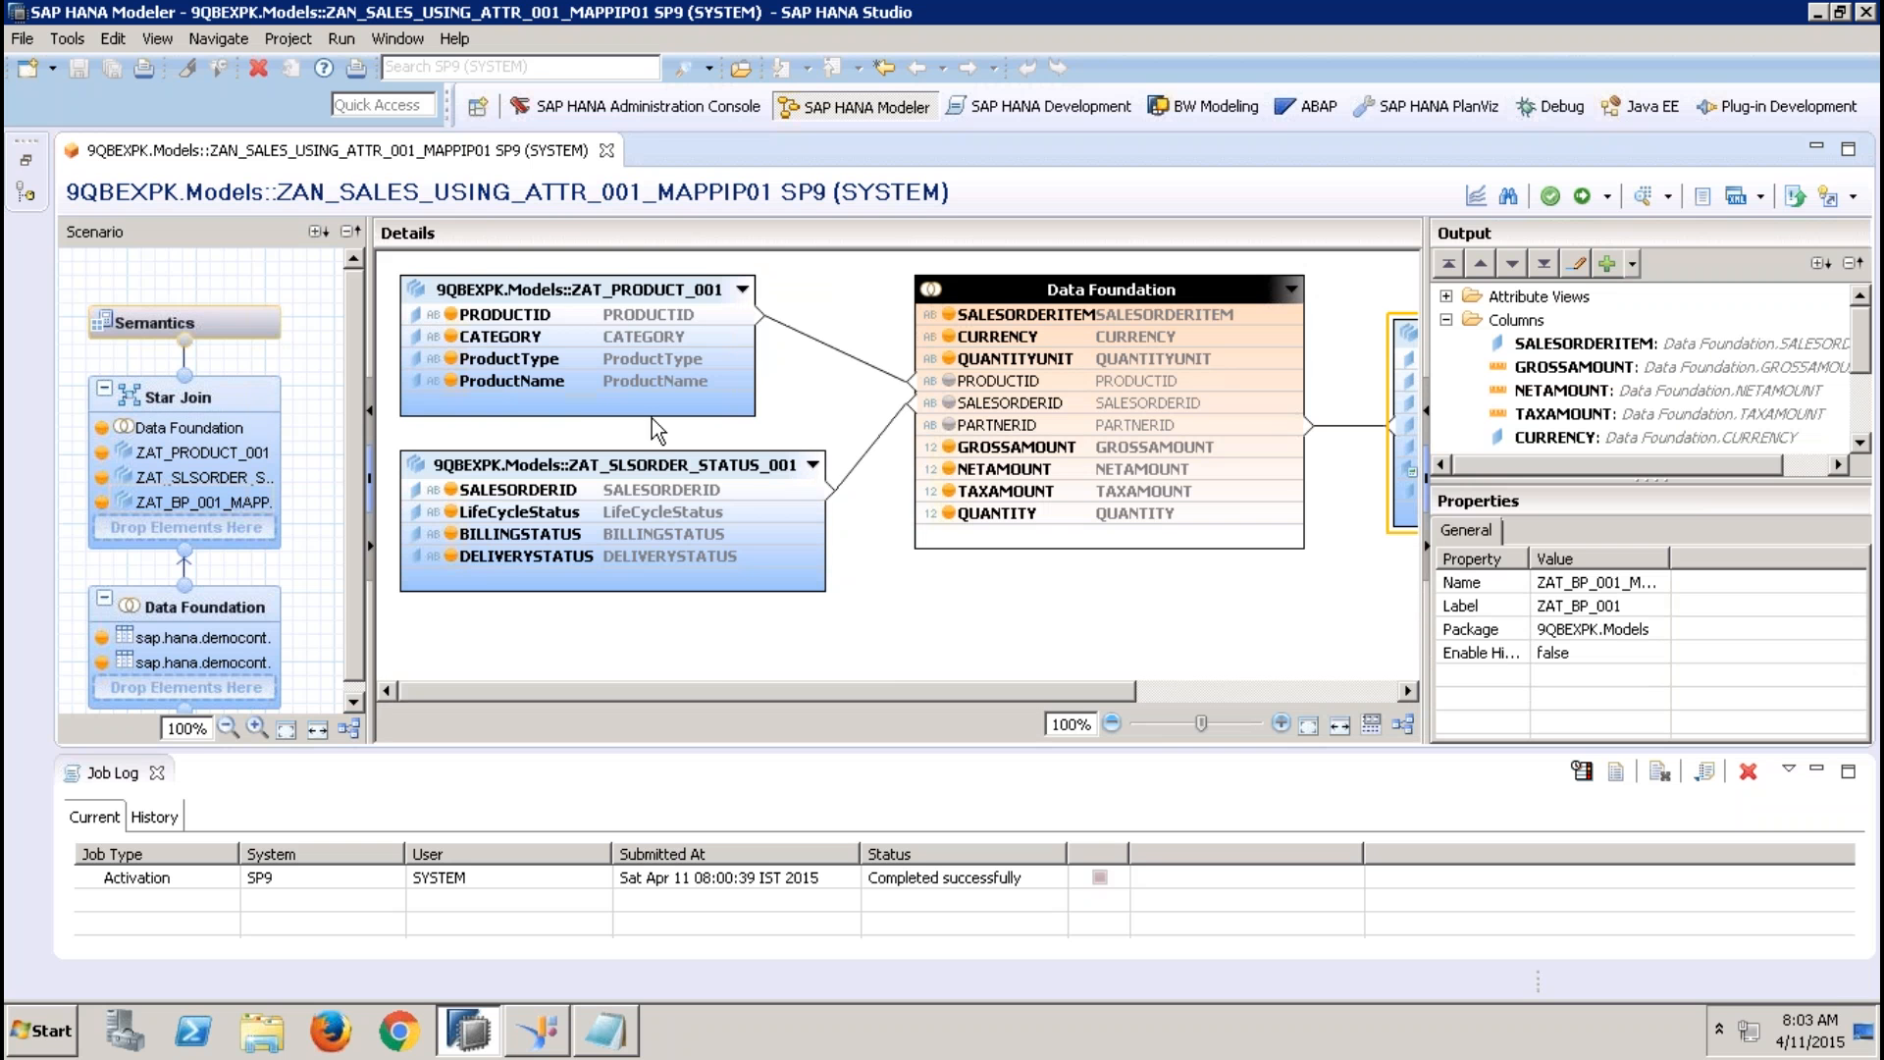
Rename the analytic view's IP_REGION input parameter to IP_REGION1 and change its label to match
{"action": "left_click", "coordinate": [261, 324]}
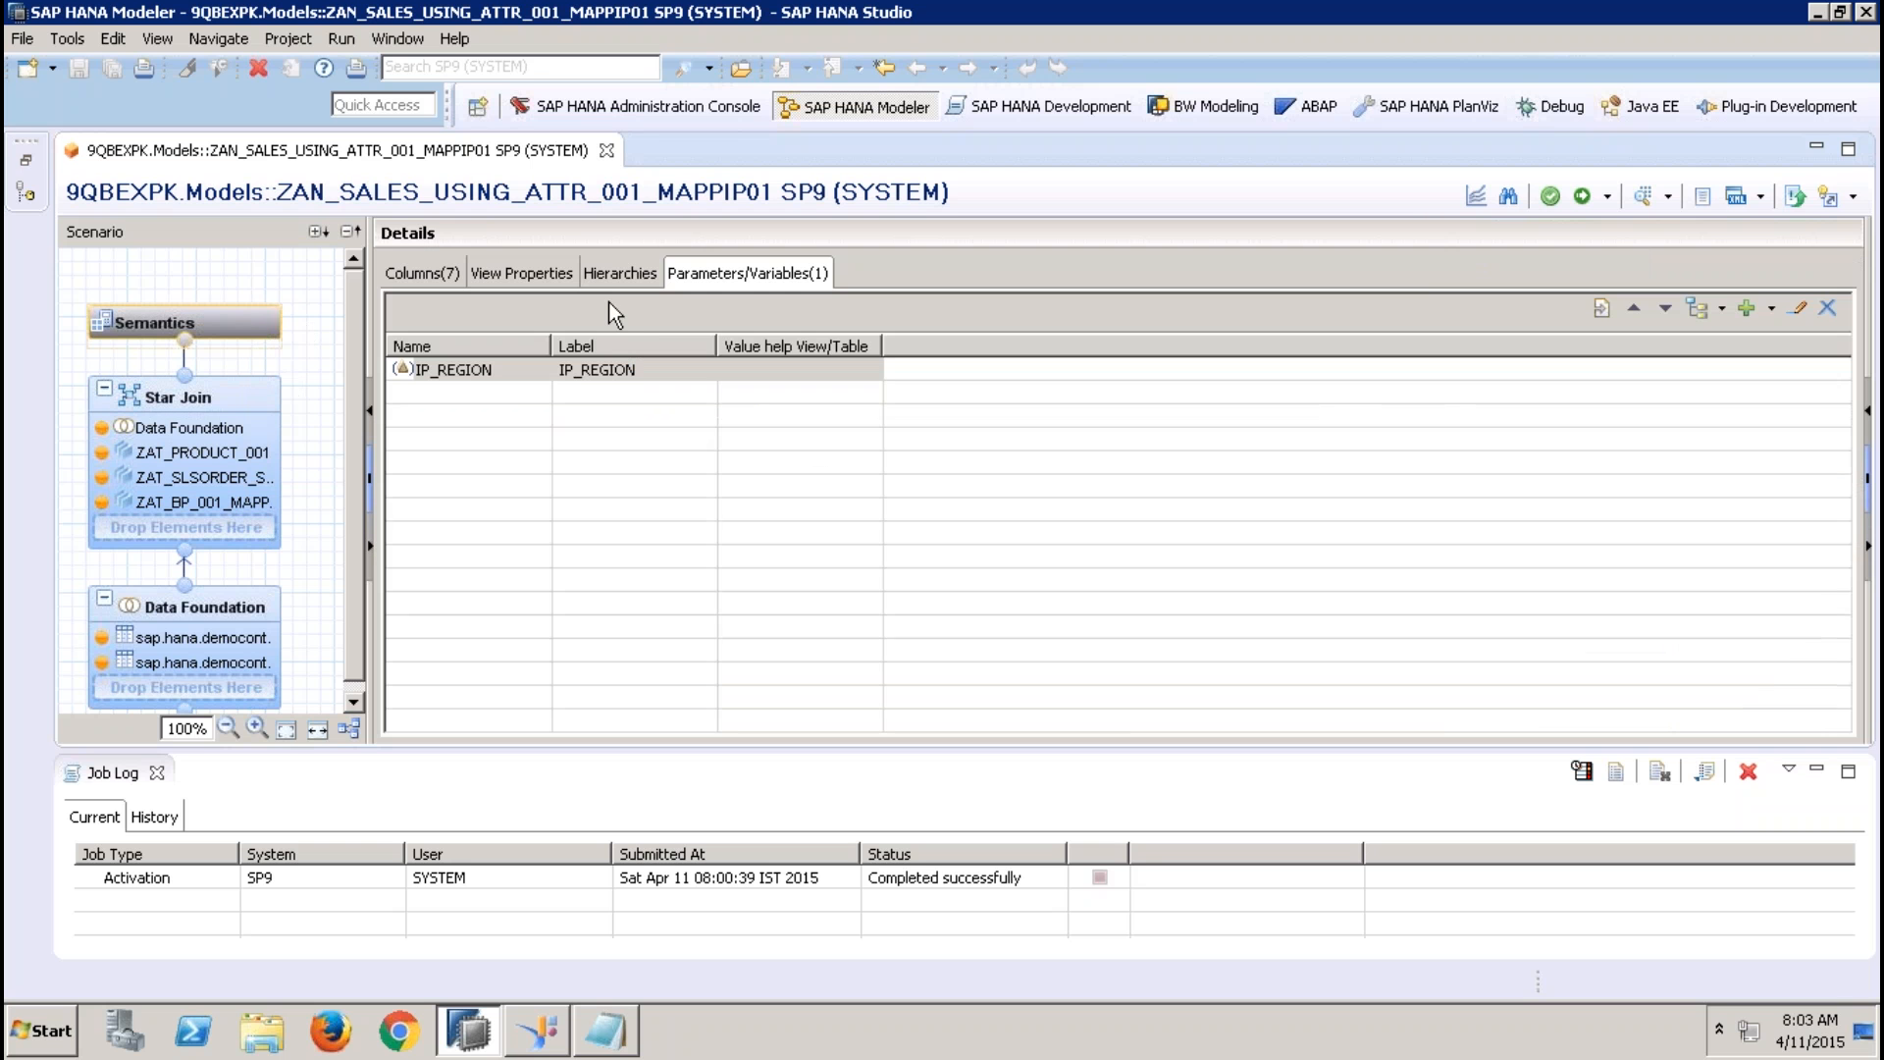
{"action": "left_click", "coordinate": [496, 369]}
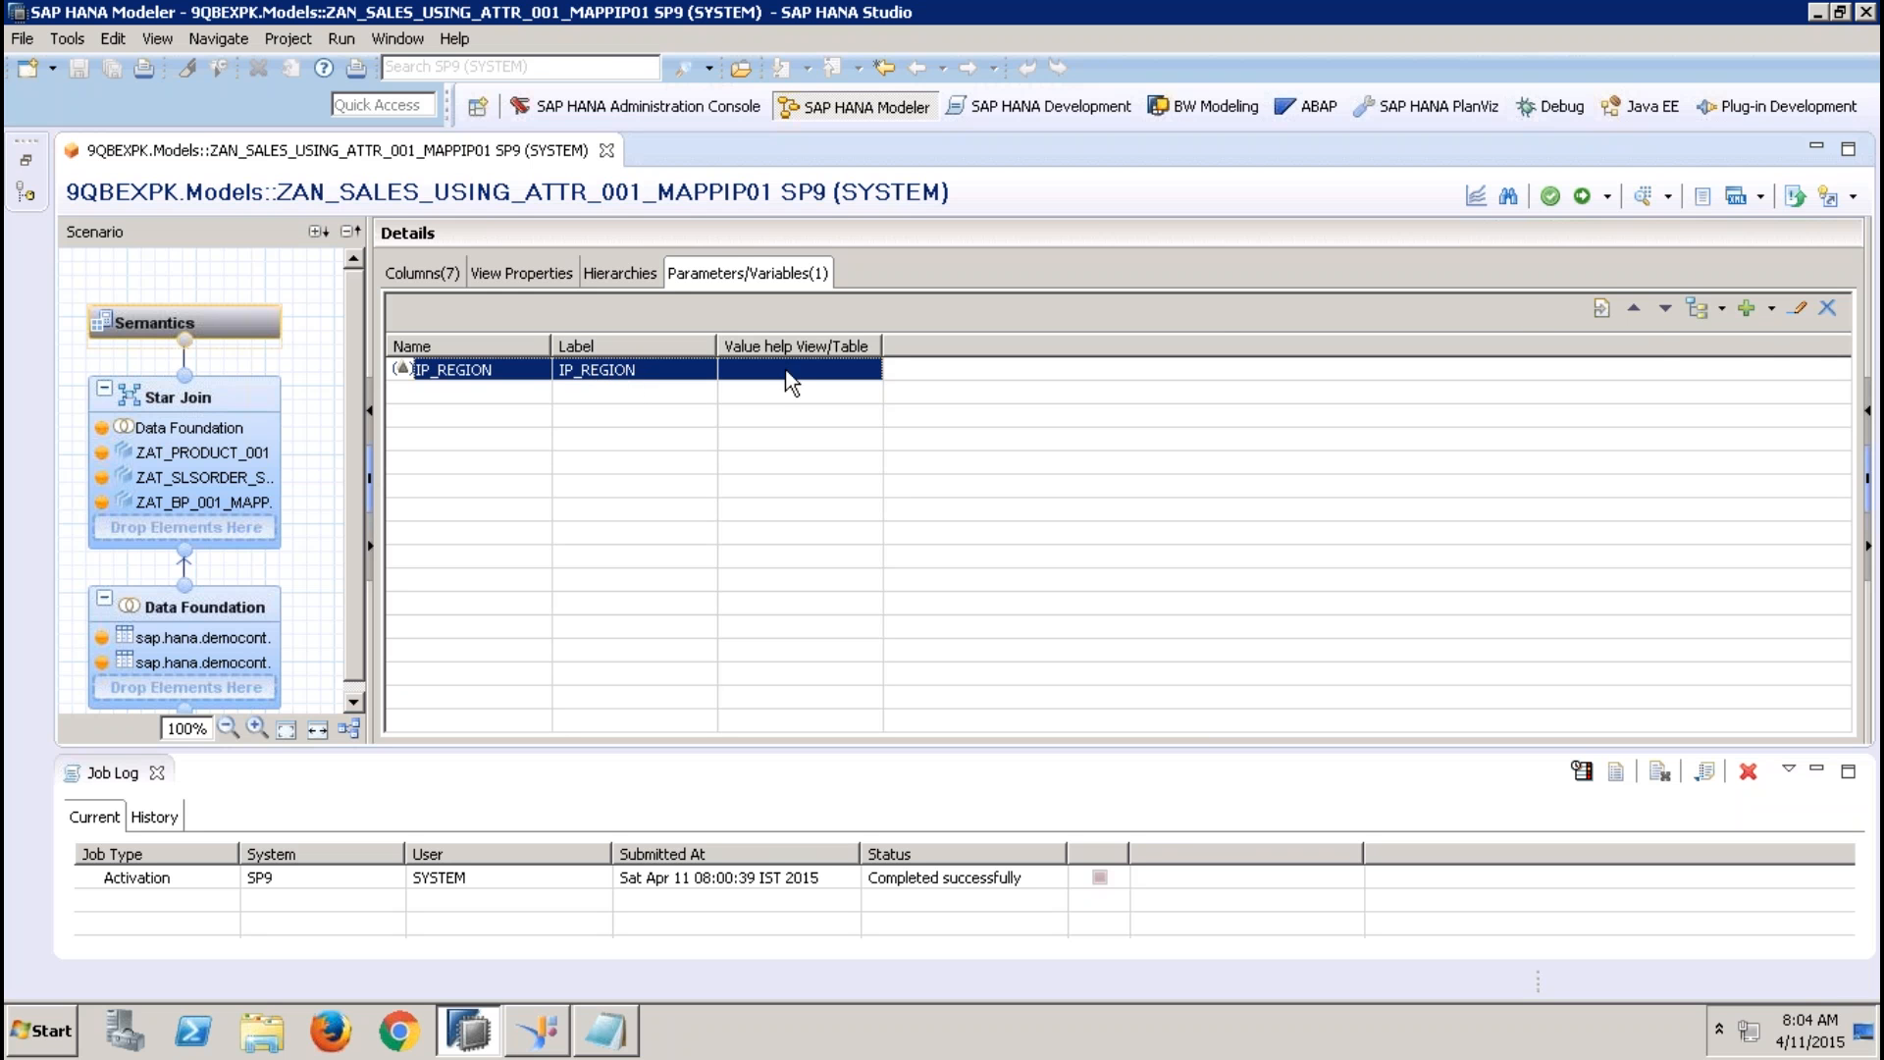
{"action": "left_click", "coordinate": [1798, 311]}
{"action": "left_click", "coordinate": [785, 152]}
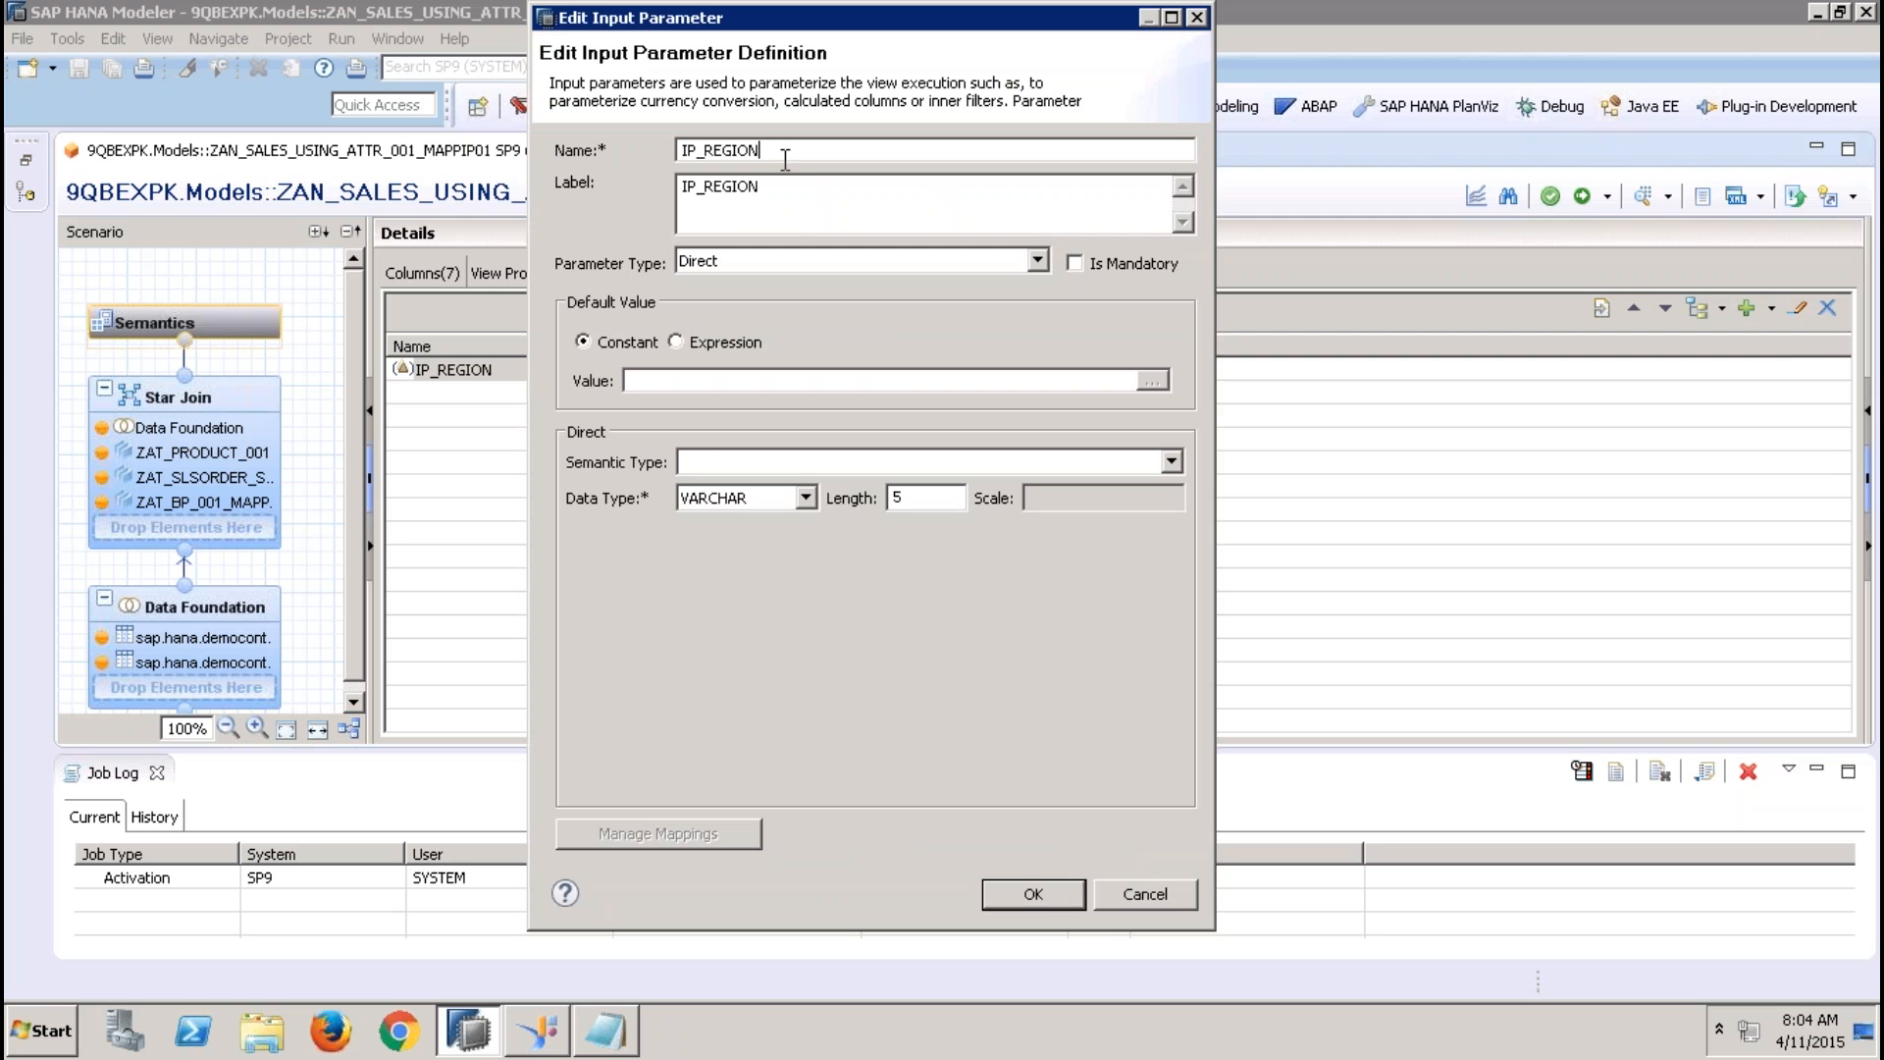
{"action": "type", "text": "11"}
{"action": "key", "text": "BackSpace"}
{"action": "left_click", "coordinate": [785, 187]}
{"action": "type", "text": "1"}
{"action": "left_click", "coordinate": [1039, 893]}
{"action": "left_click", "coordinate": [1641, 195]}
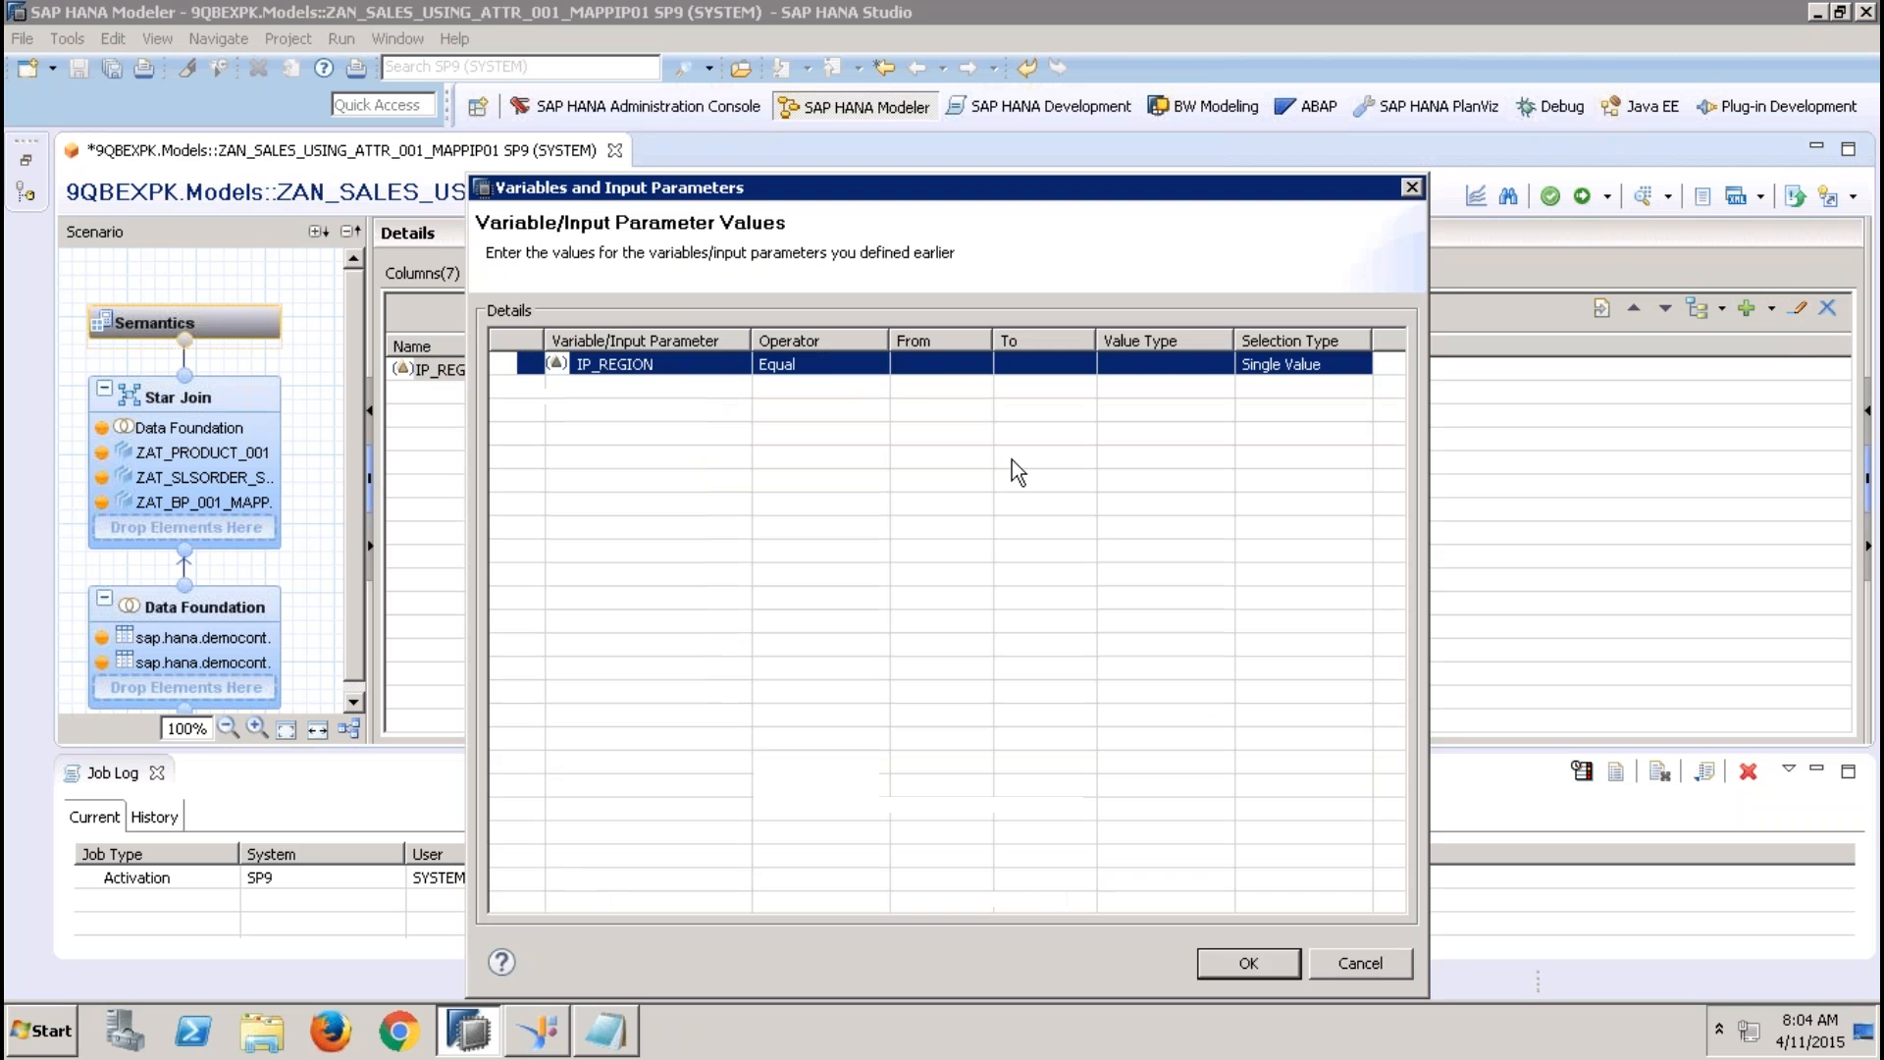
{"action": "left_click", "coordinate": [940, 364]}
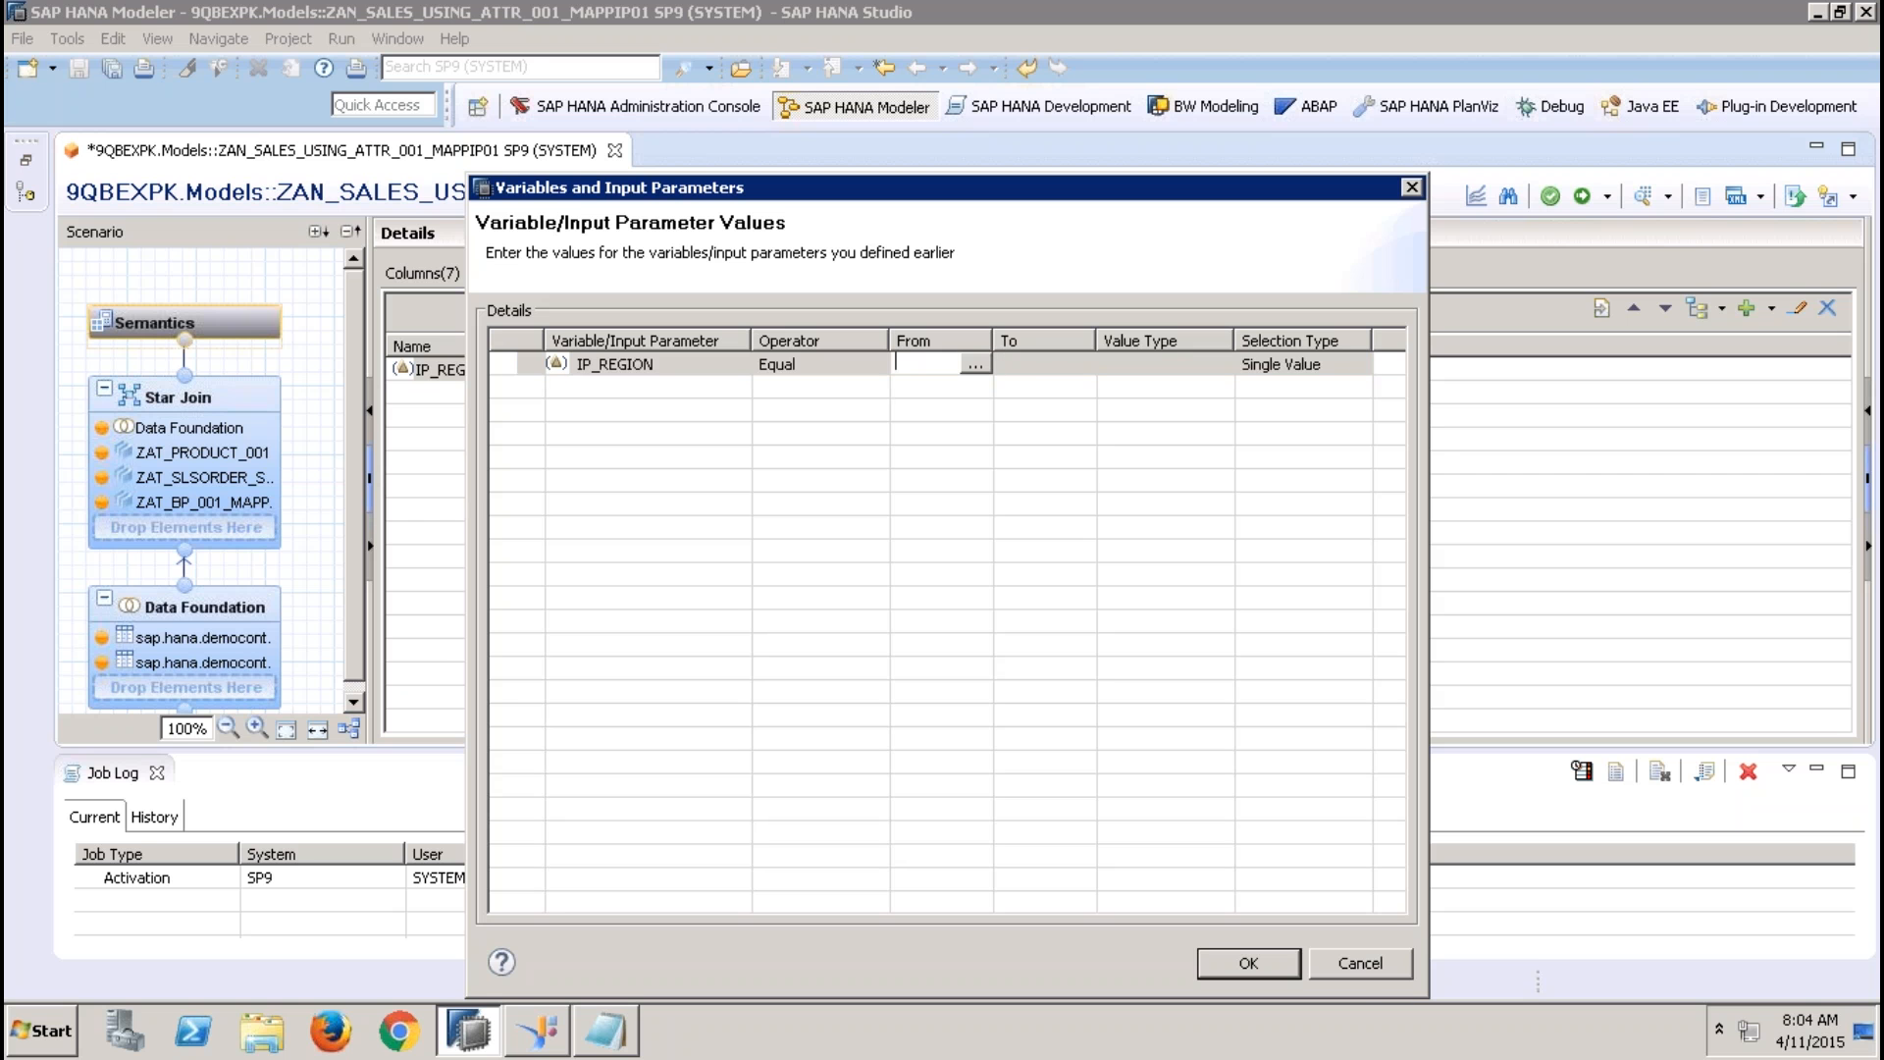
{"action": "type", "text": "EMEA"}
{"action": "left_click", "coordinate": [1355, 970]}
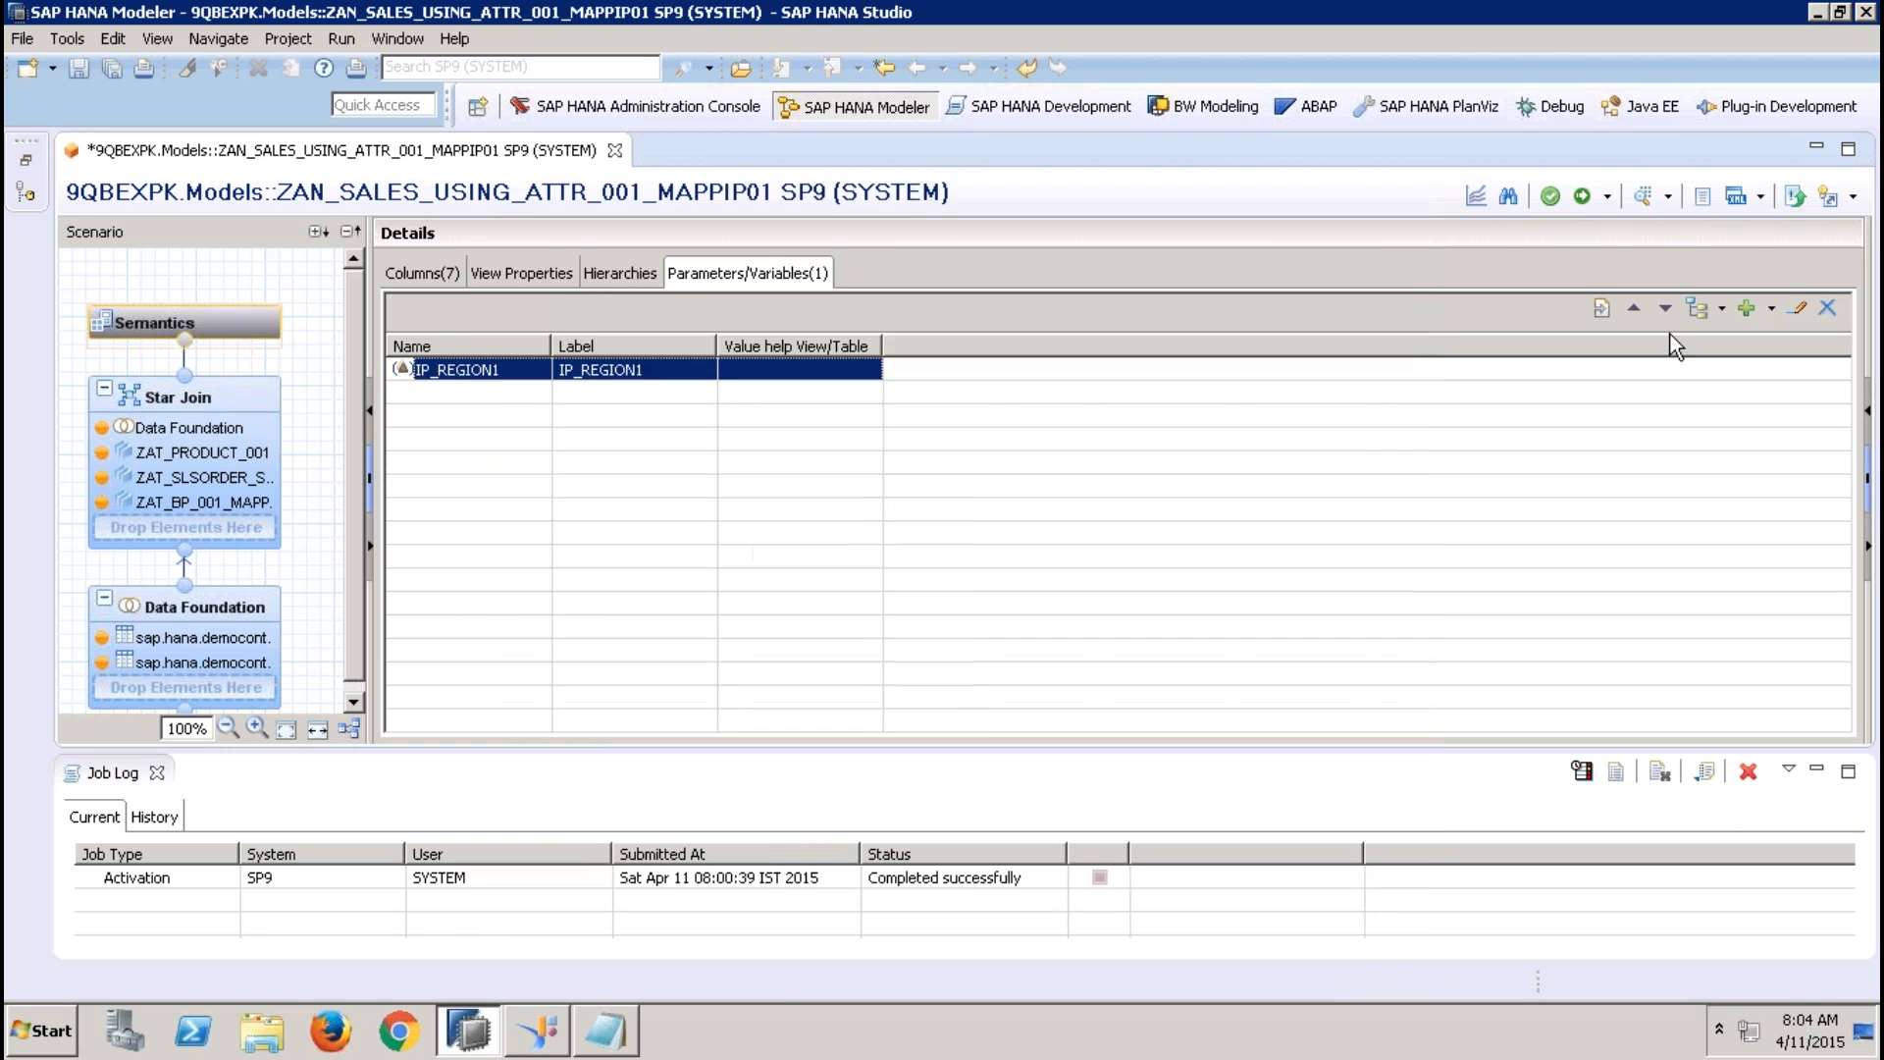
Activate the analytic view with the renamed input parameter, then run its data preview and close it
{"action": "left_click", "coordinate": [1587, 208]}
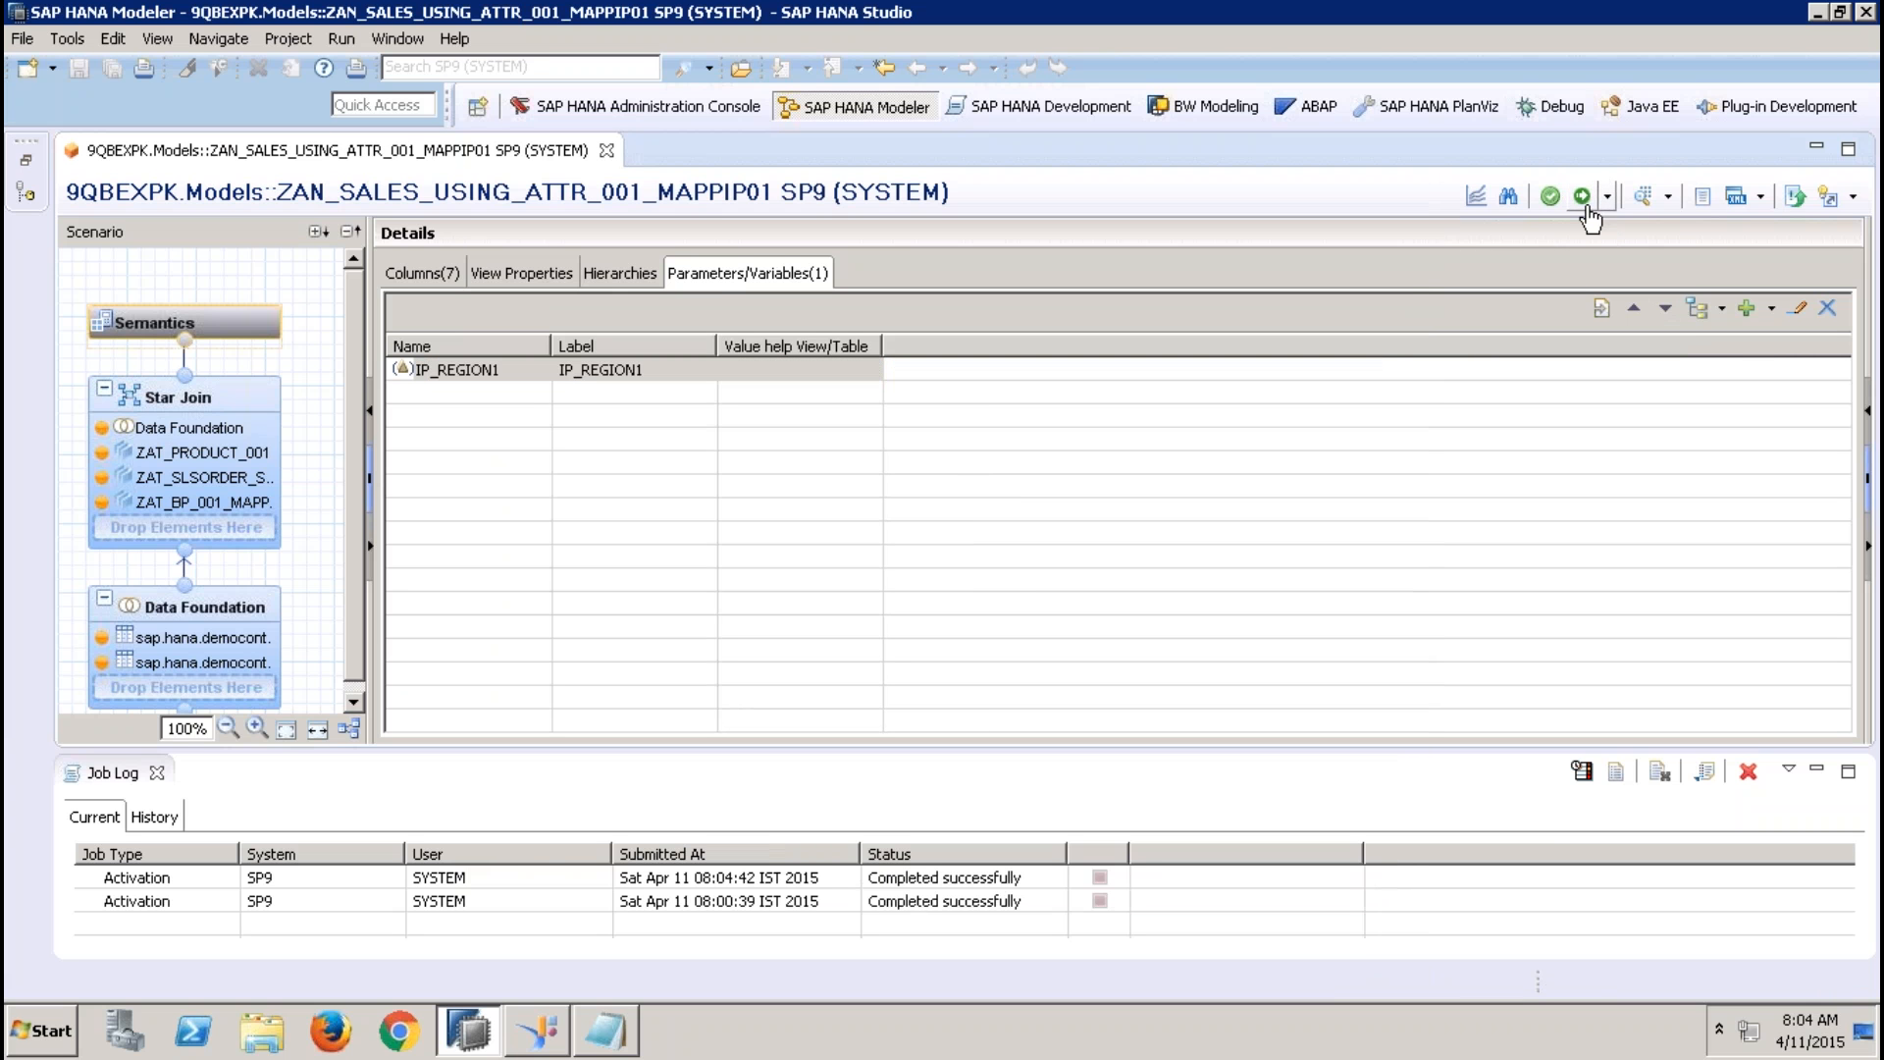
{"action": "left_click", "coordinate": [1646, 201]}
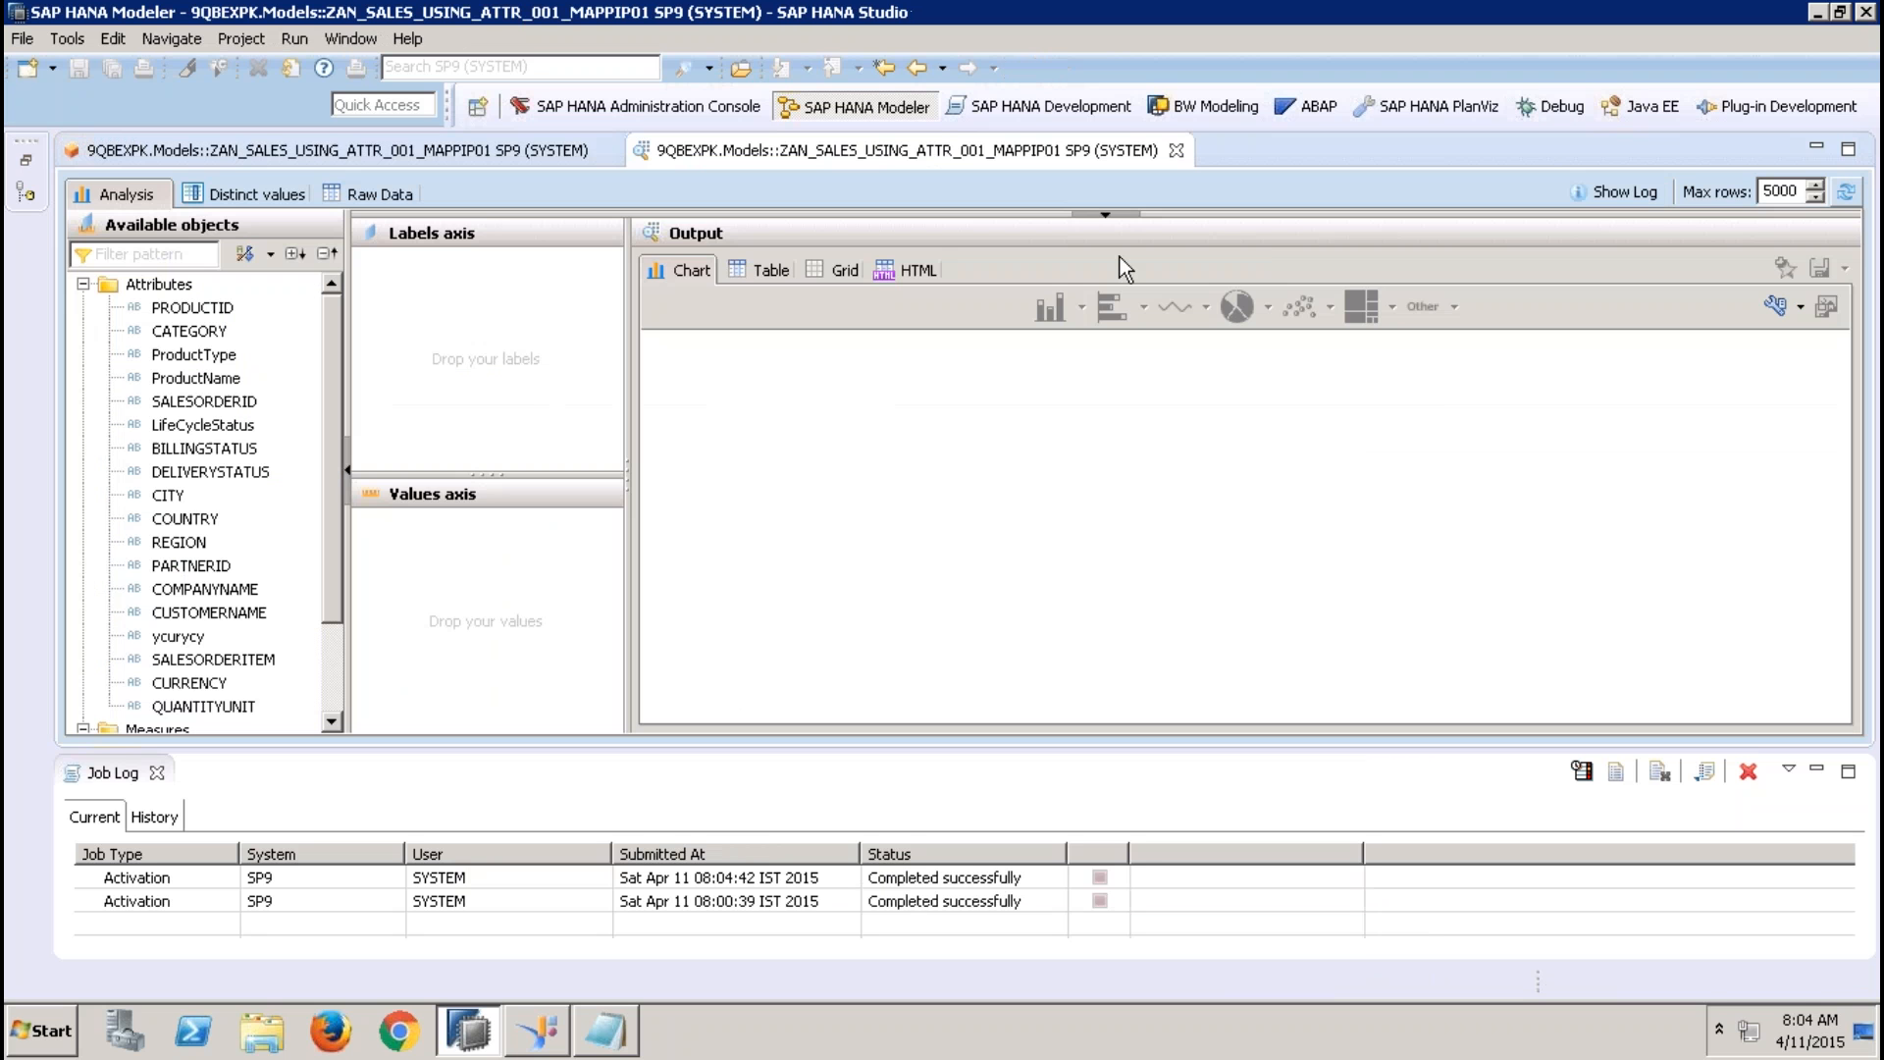
{"action": "left_click", "coordinate": [1176, 150]}
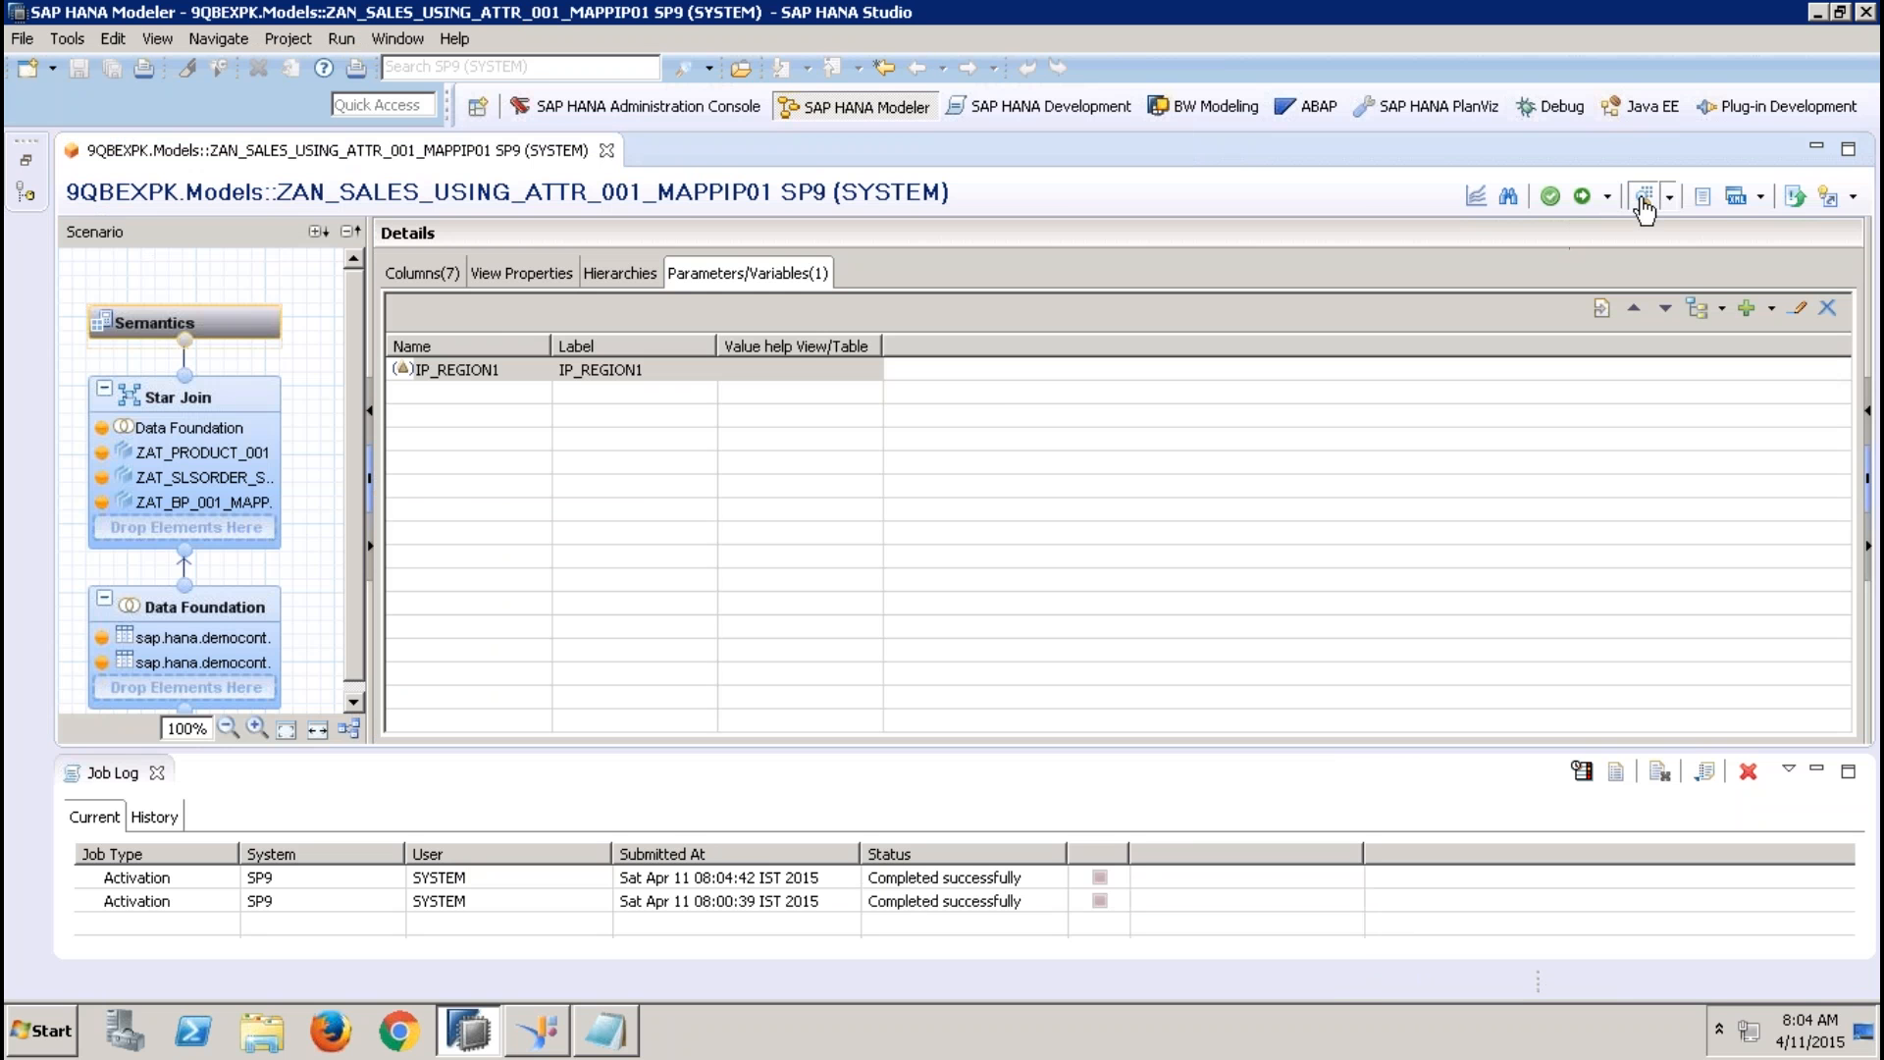
Rerun the data preview, examine the REGION values in the raw data, and close the preview
{"action": "left_click", "coordinate": [1644, 197]}
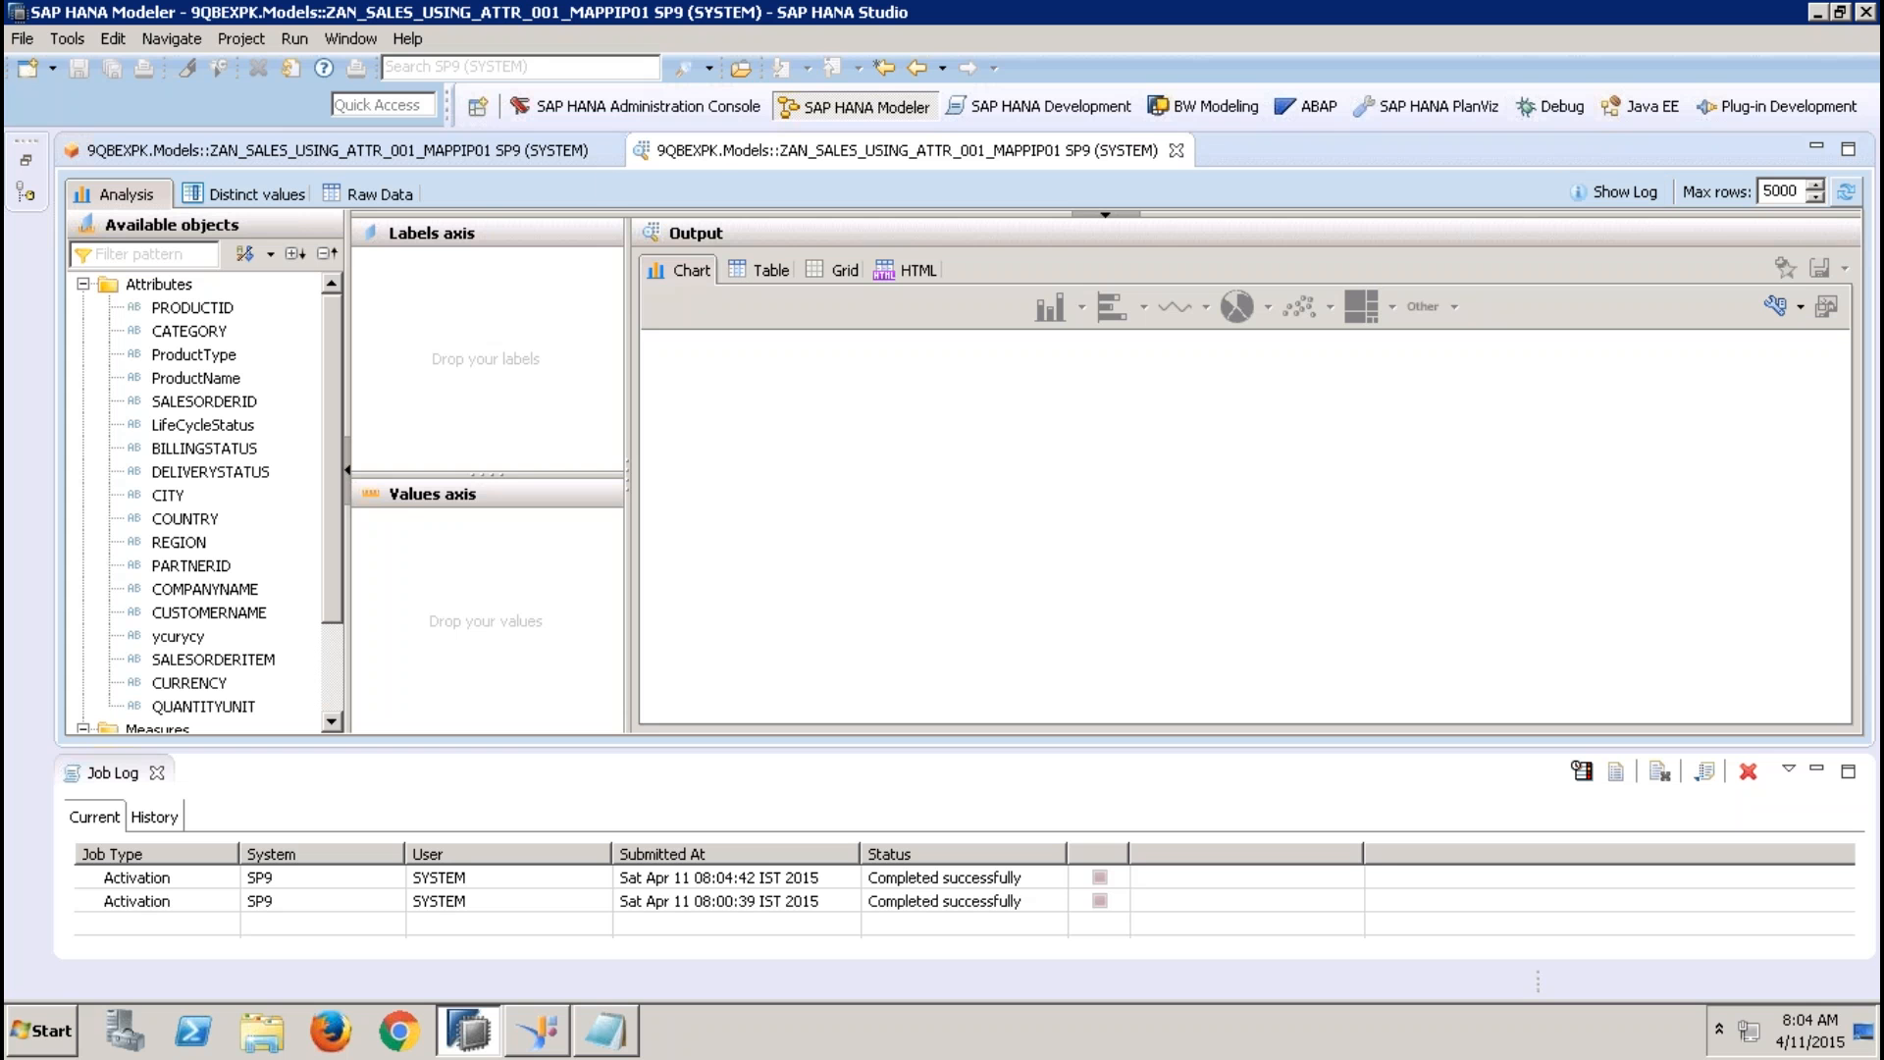
{"action": "left_click", "coordinate": [400, 191]}
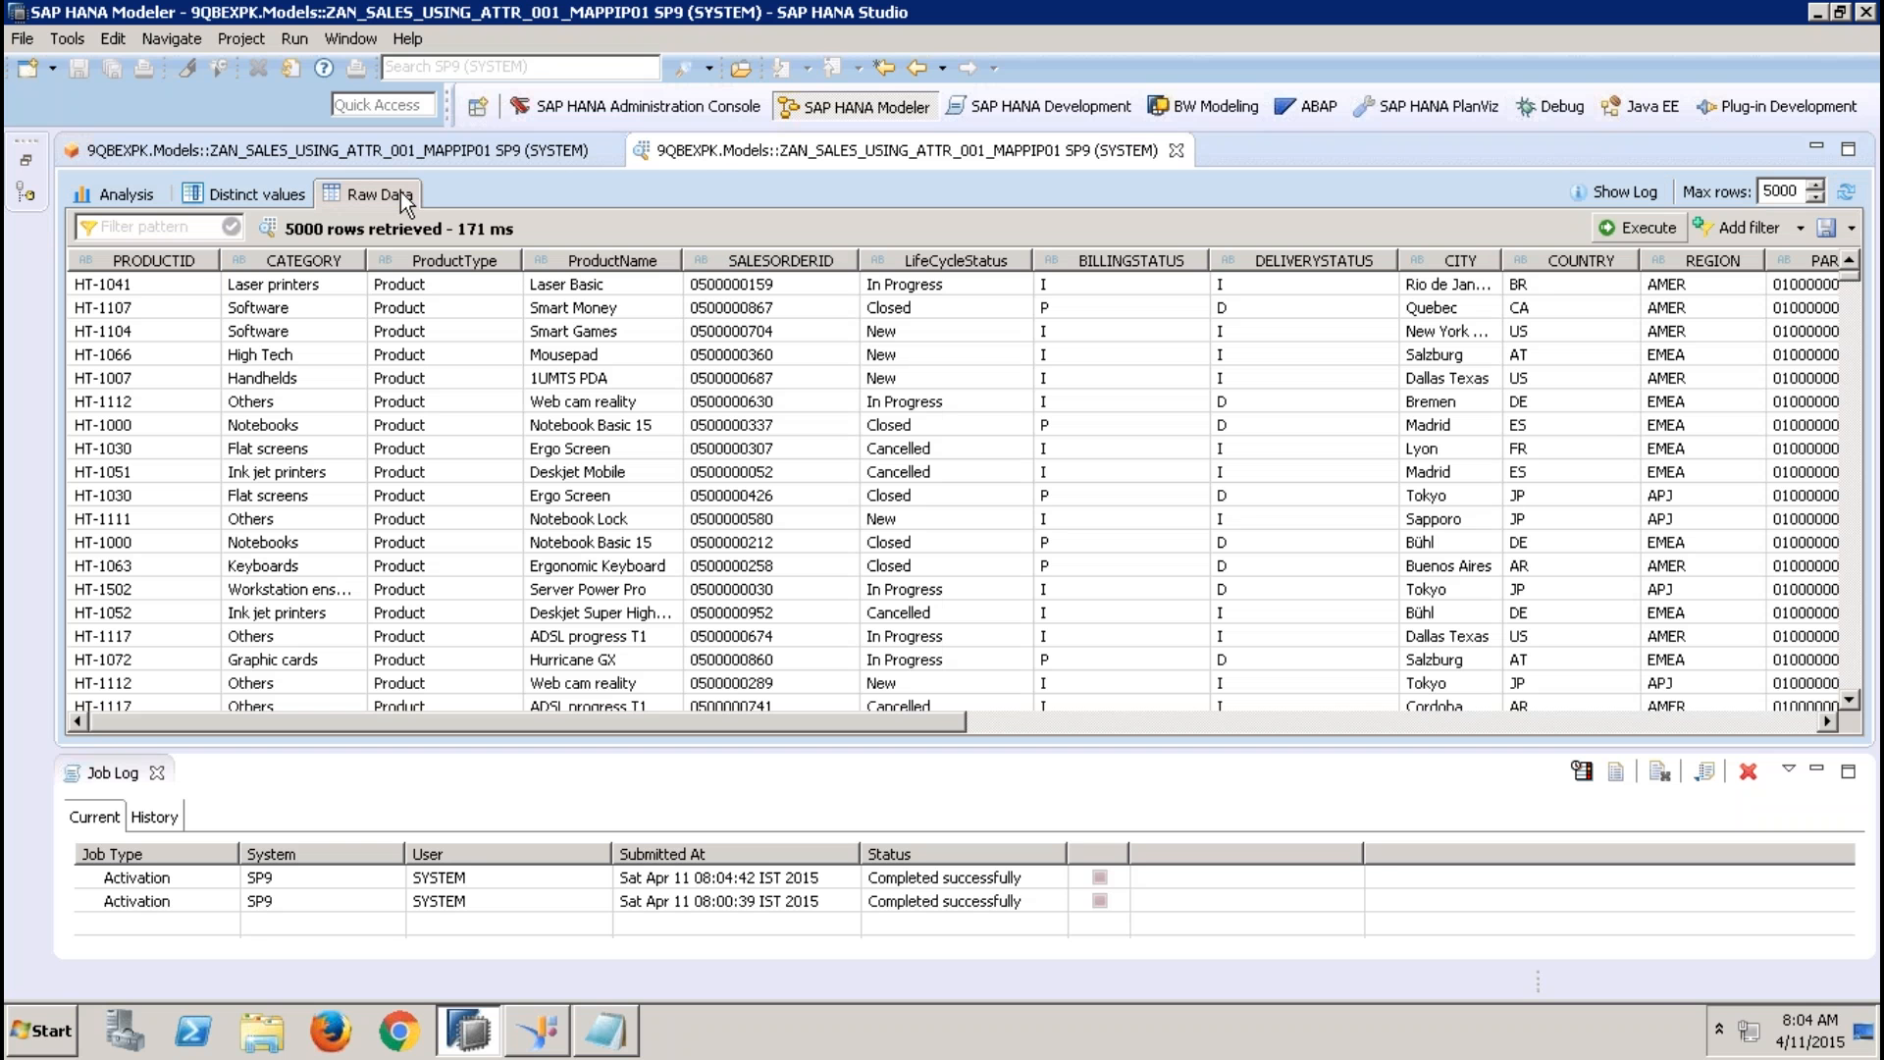
{"action": "left_click", "coordinate": [1681, 500]}
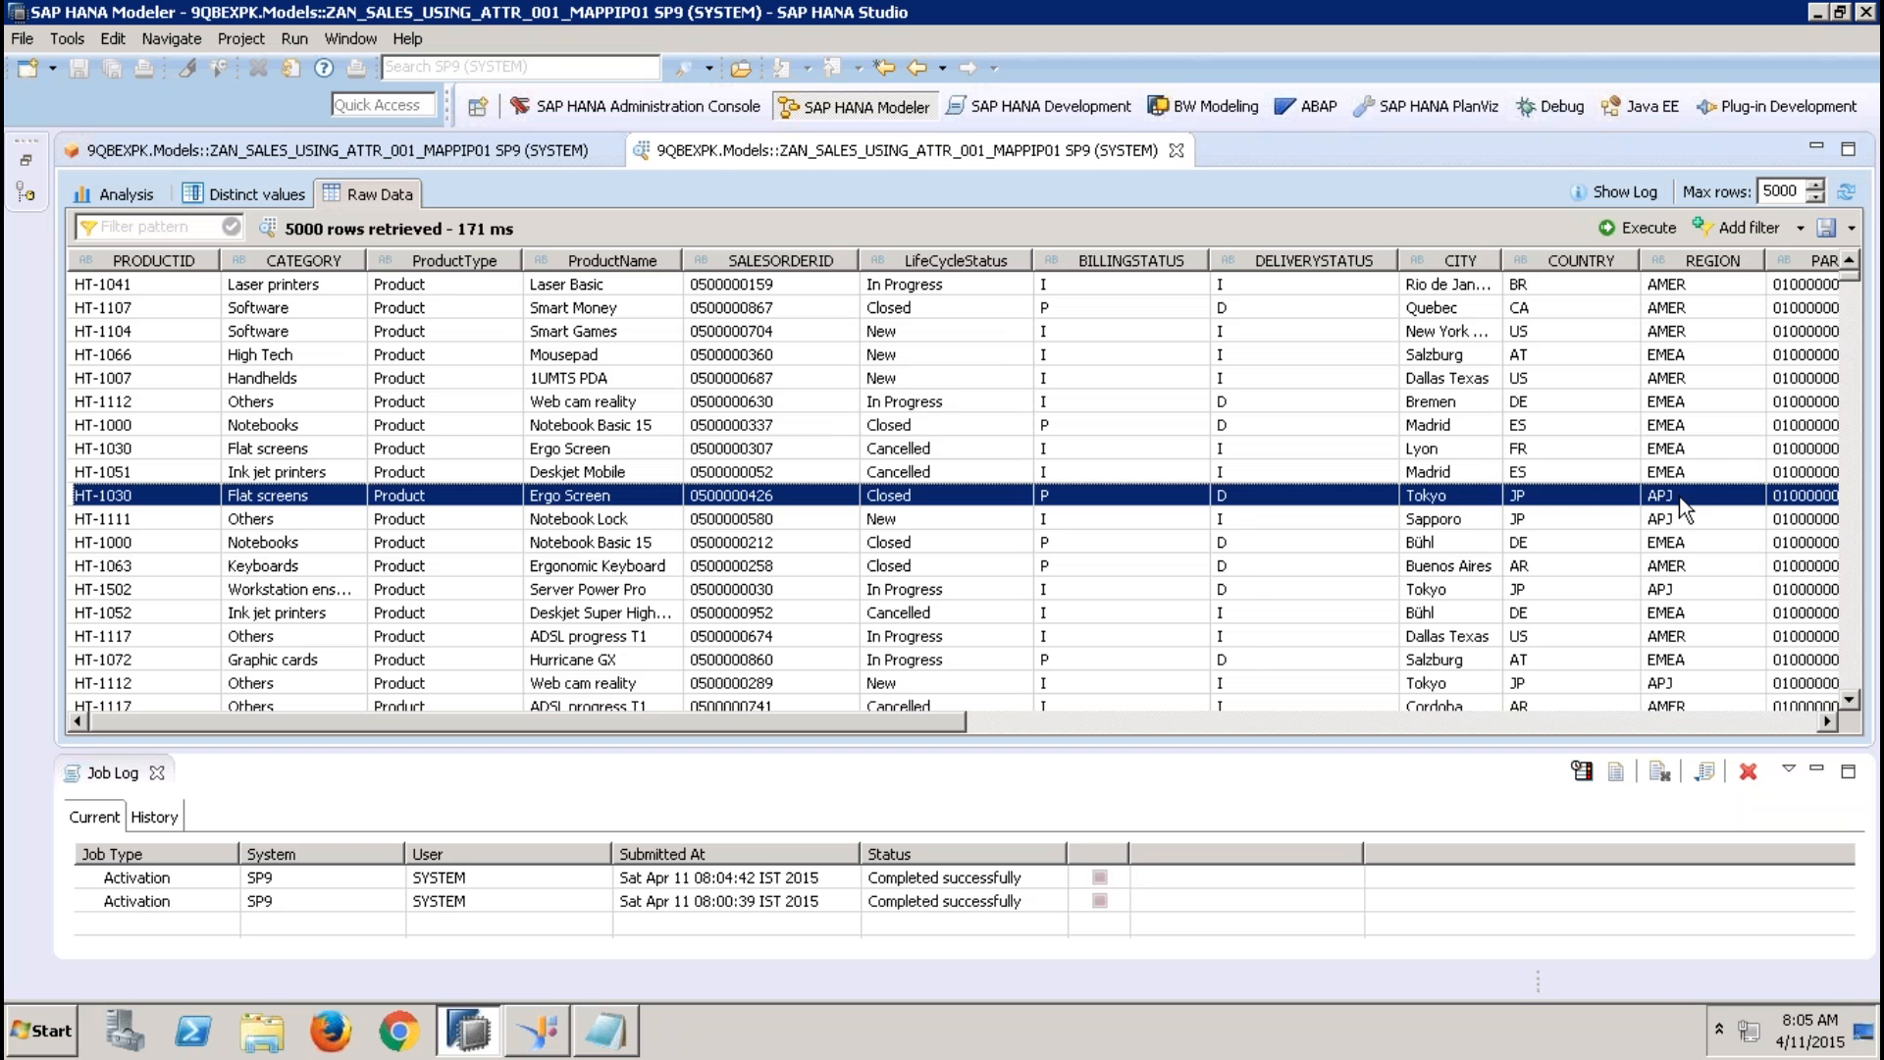
{"action": "left_click", "coordinate": [1688, 451]}
{"action": "left_click", "coordinate": [1695, 646]}
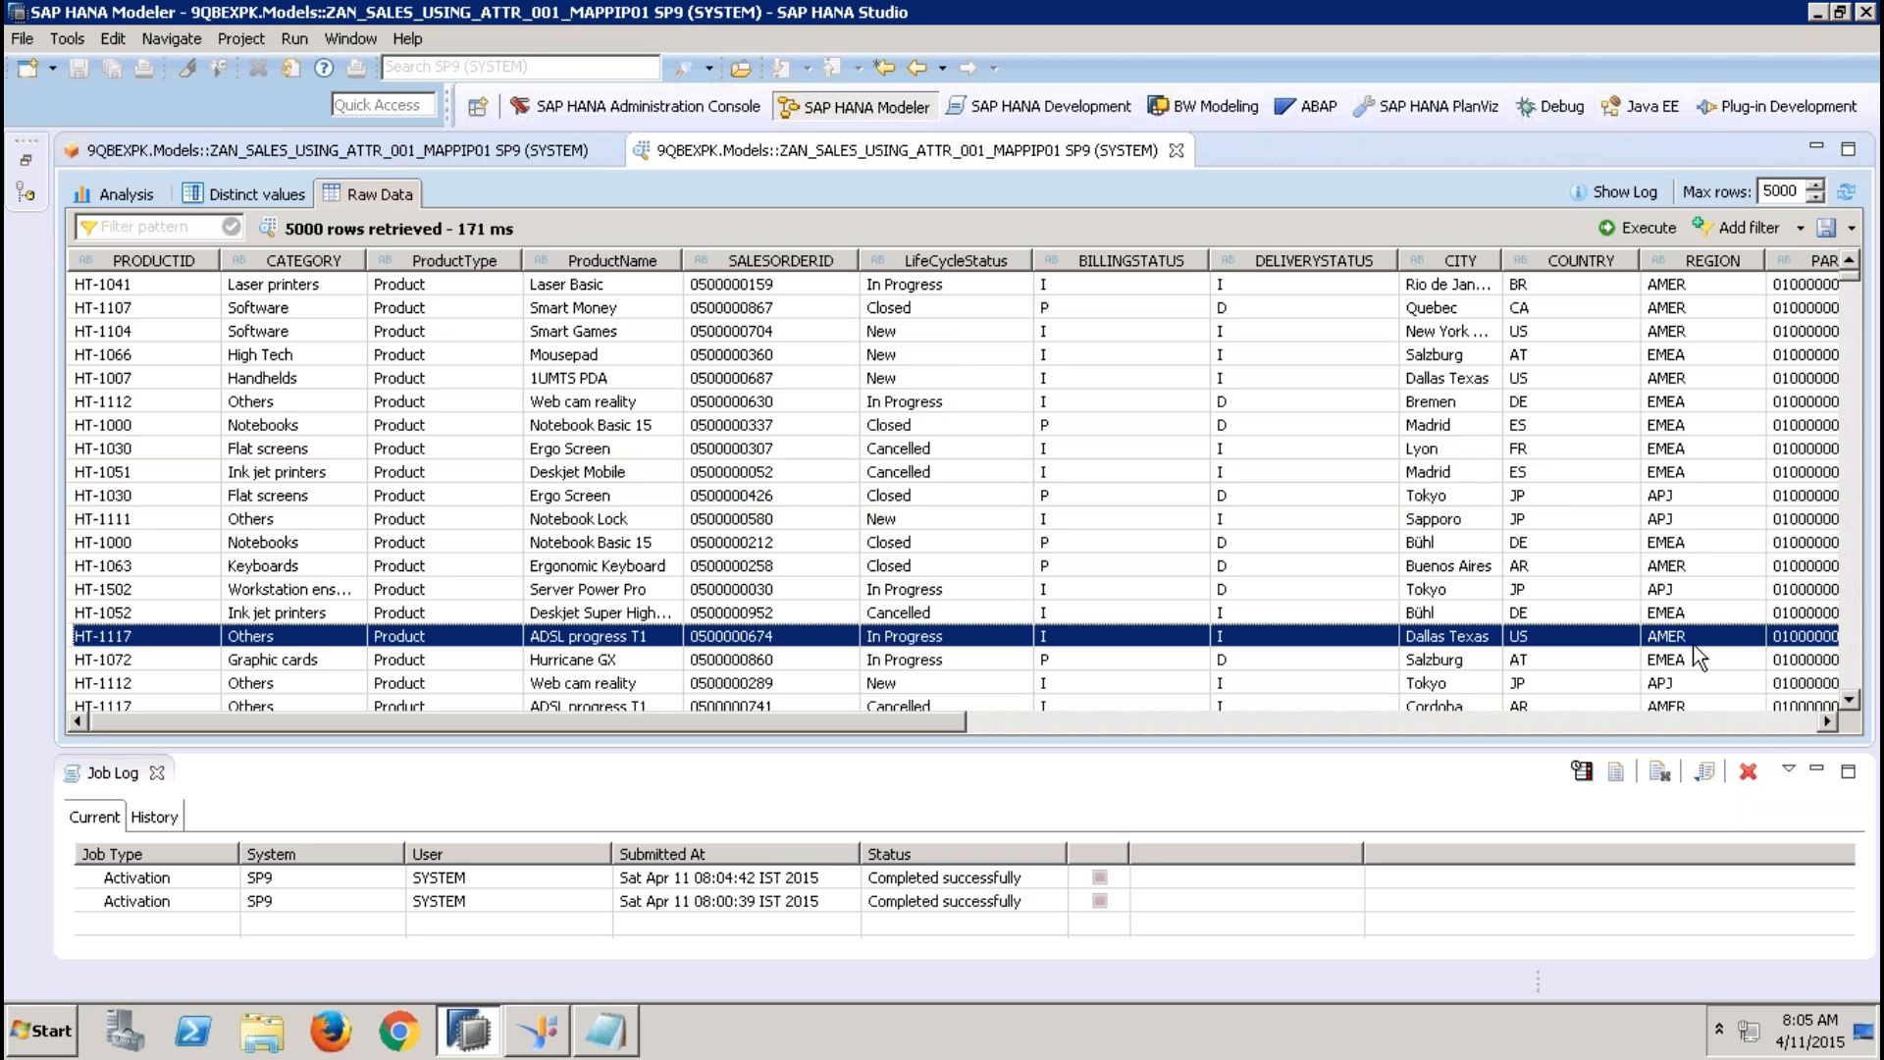
{"action": "left_click", "coordinate": [1177, 150]}
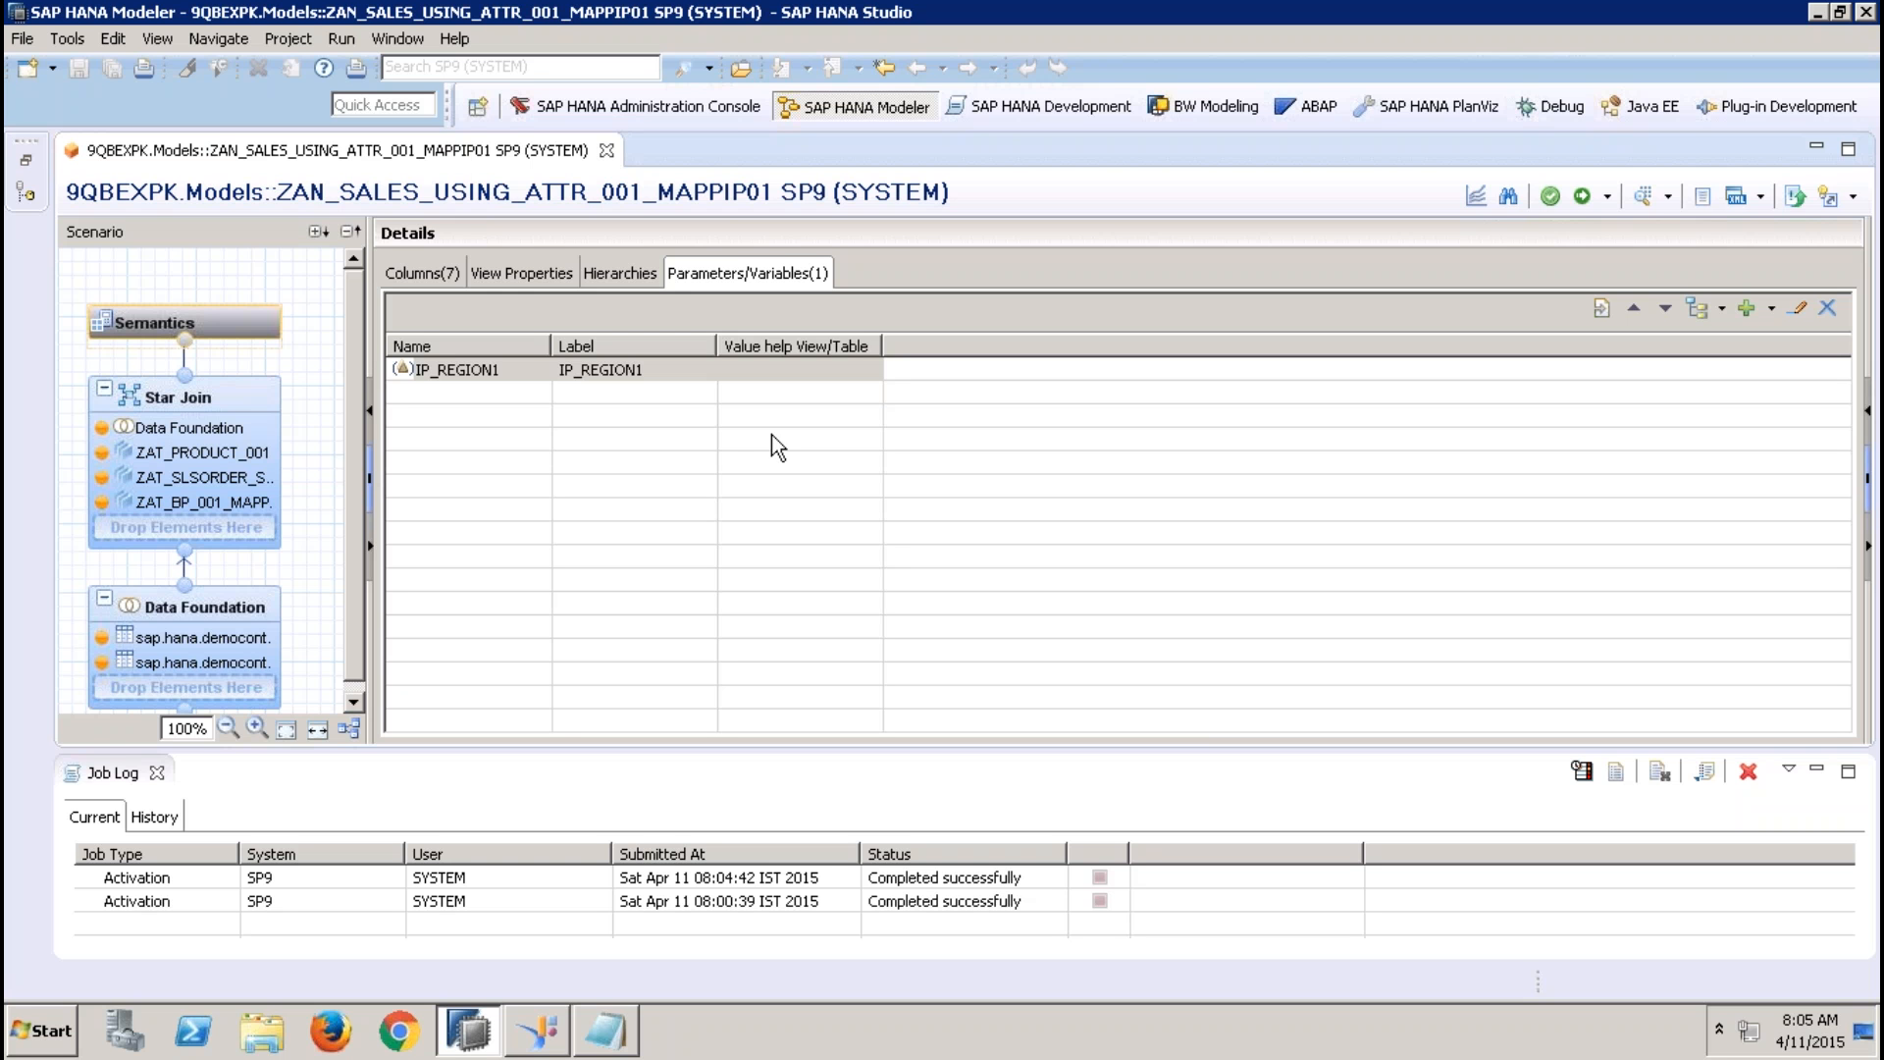
Remove the IP_REGION1 input parameter from the analytic view, then activate the view and close it
{"action": "left_click", "coordinate": [520, 365]}
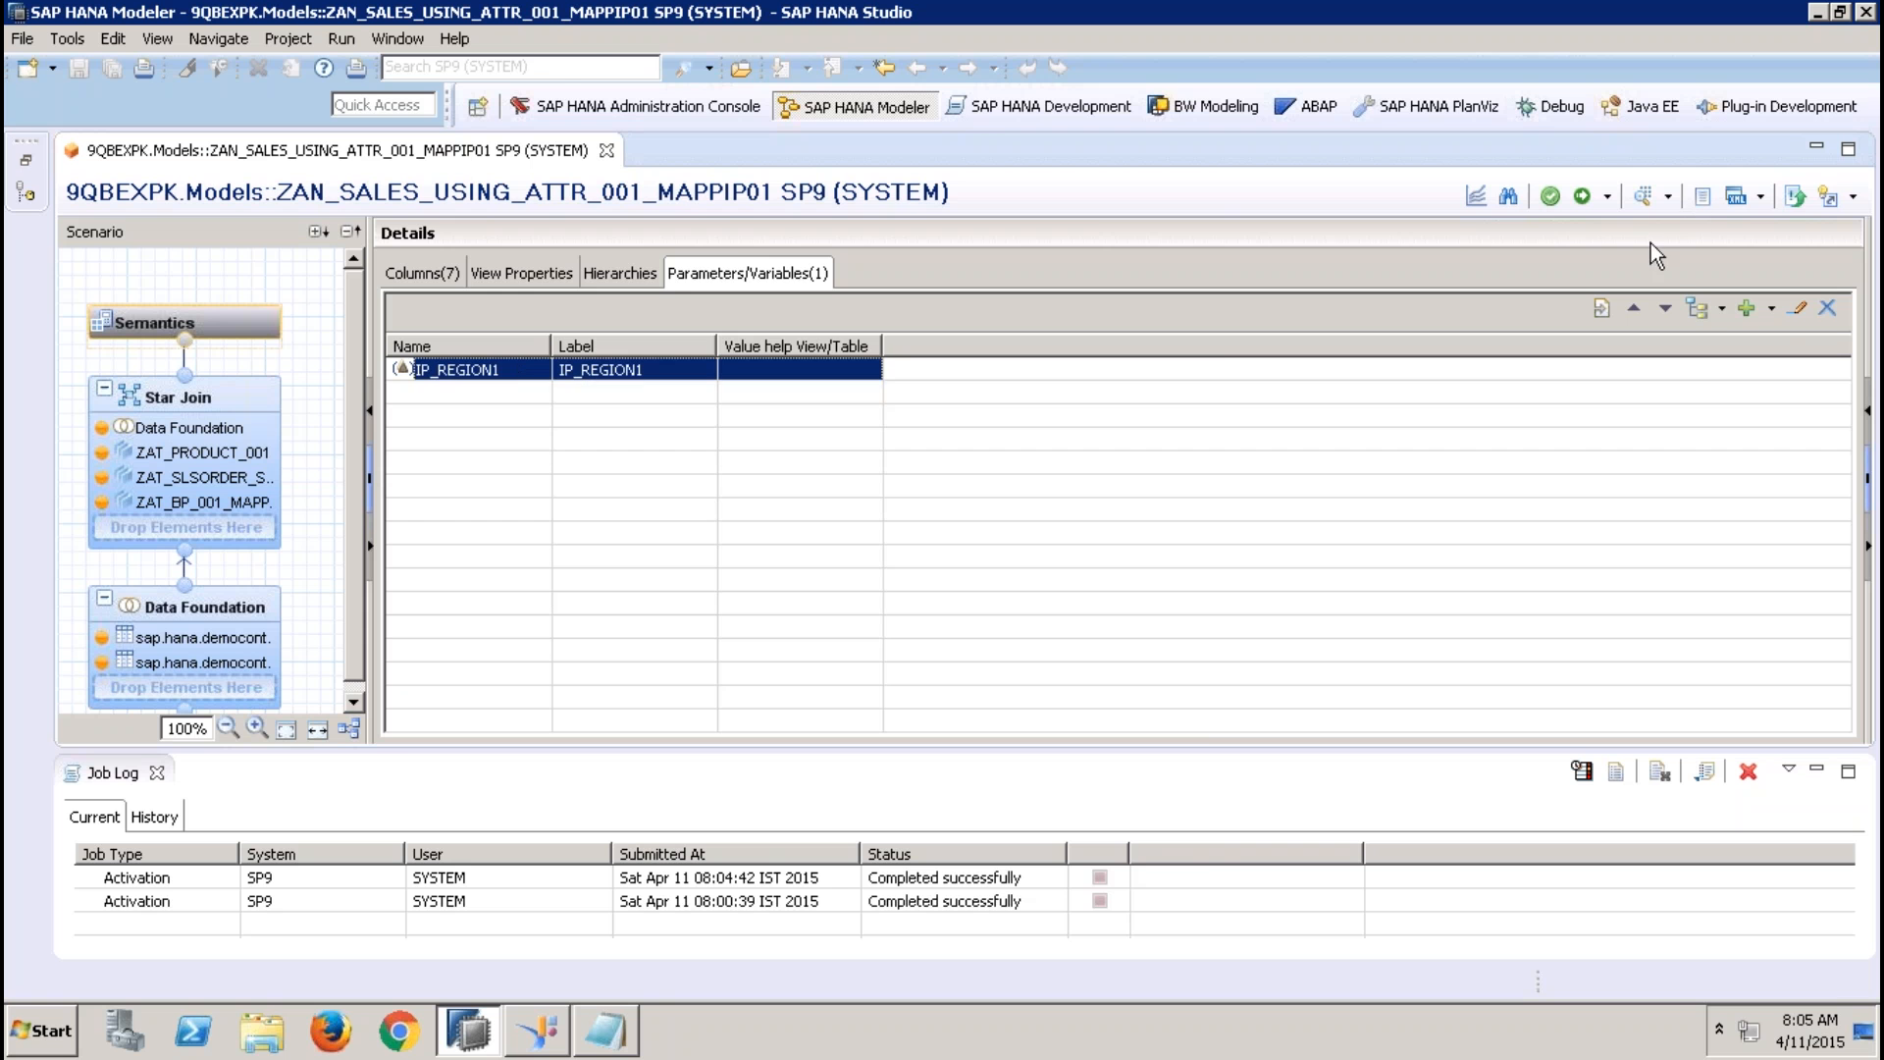
{"action": "left_click", "coordinate": [1799, 308]}
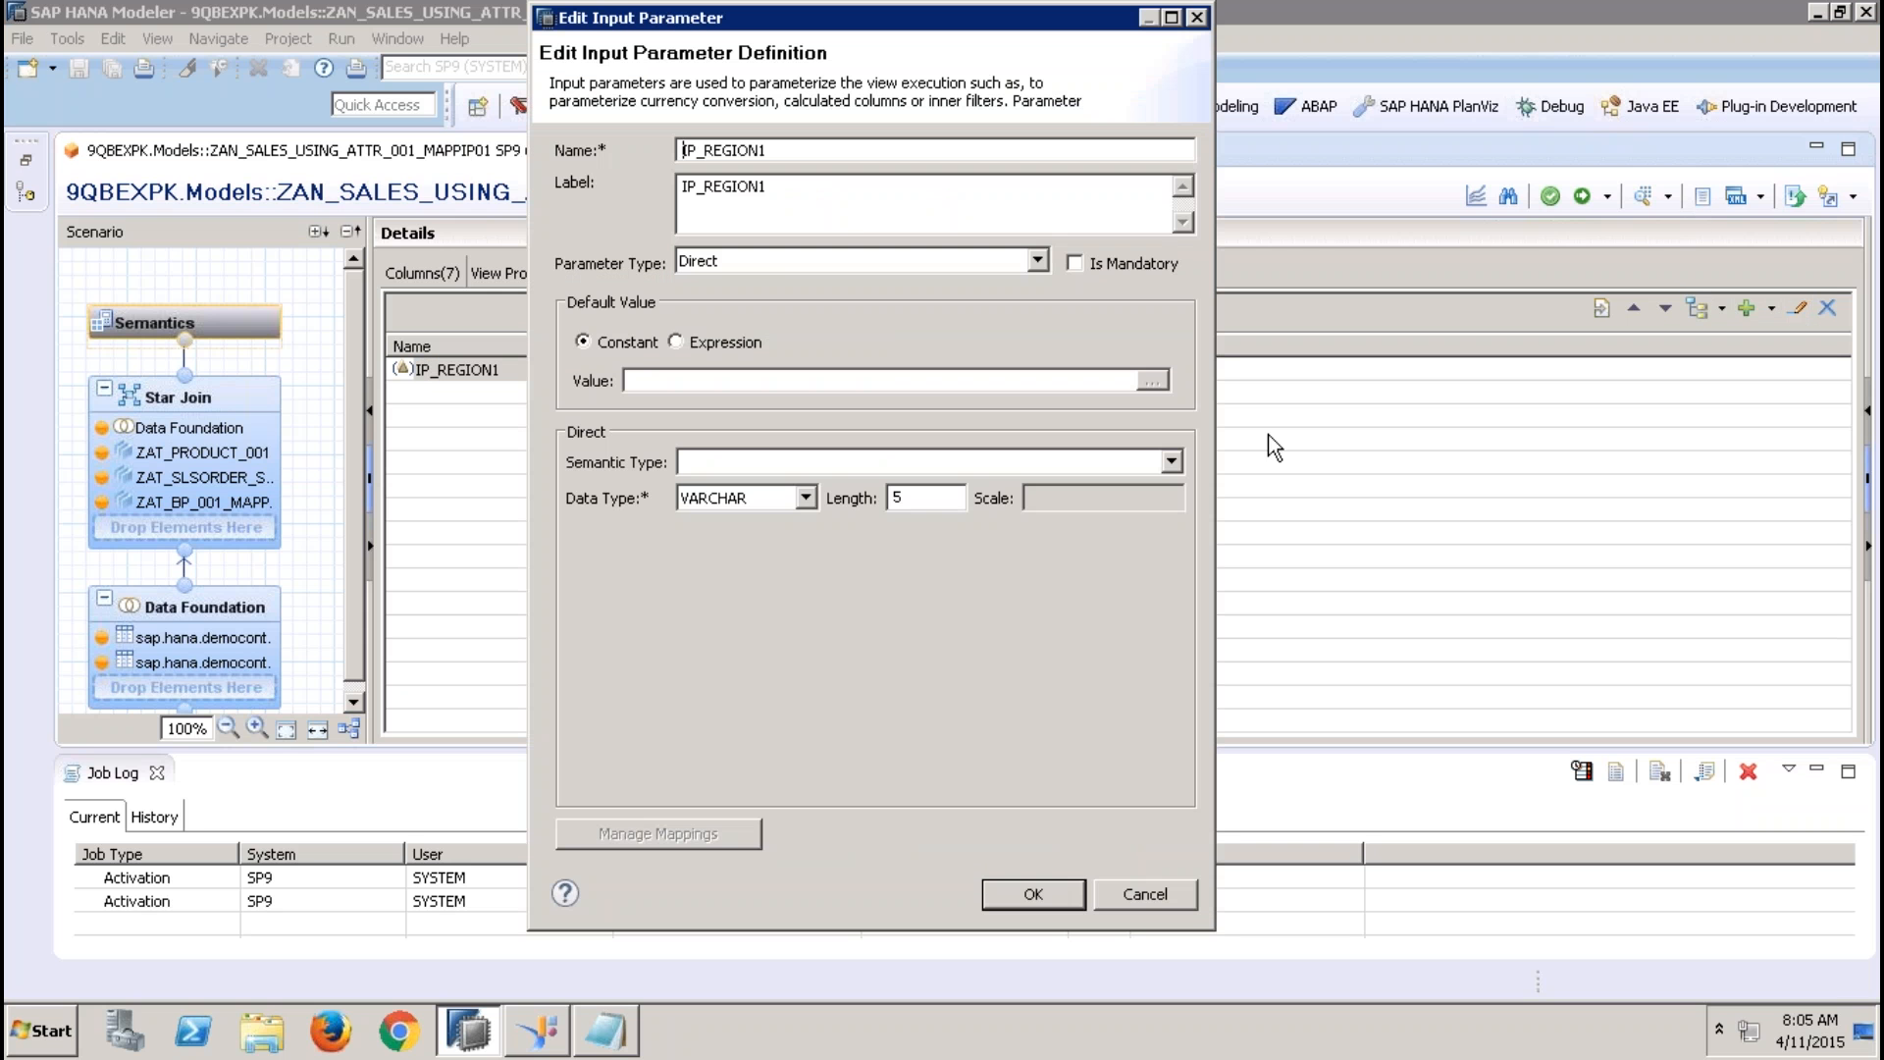
{"action": "left_click", "coordinate": [1123, 897]}
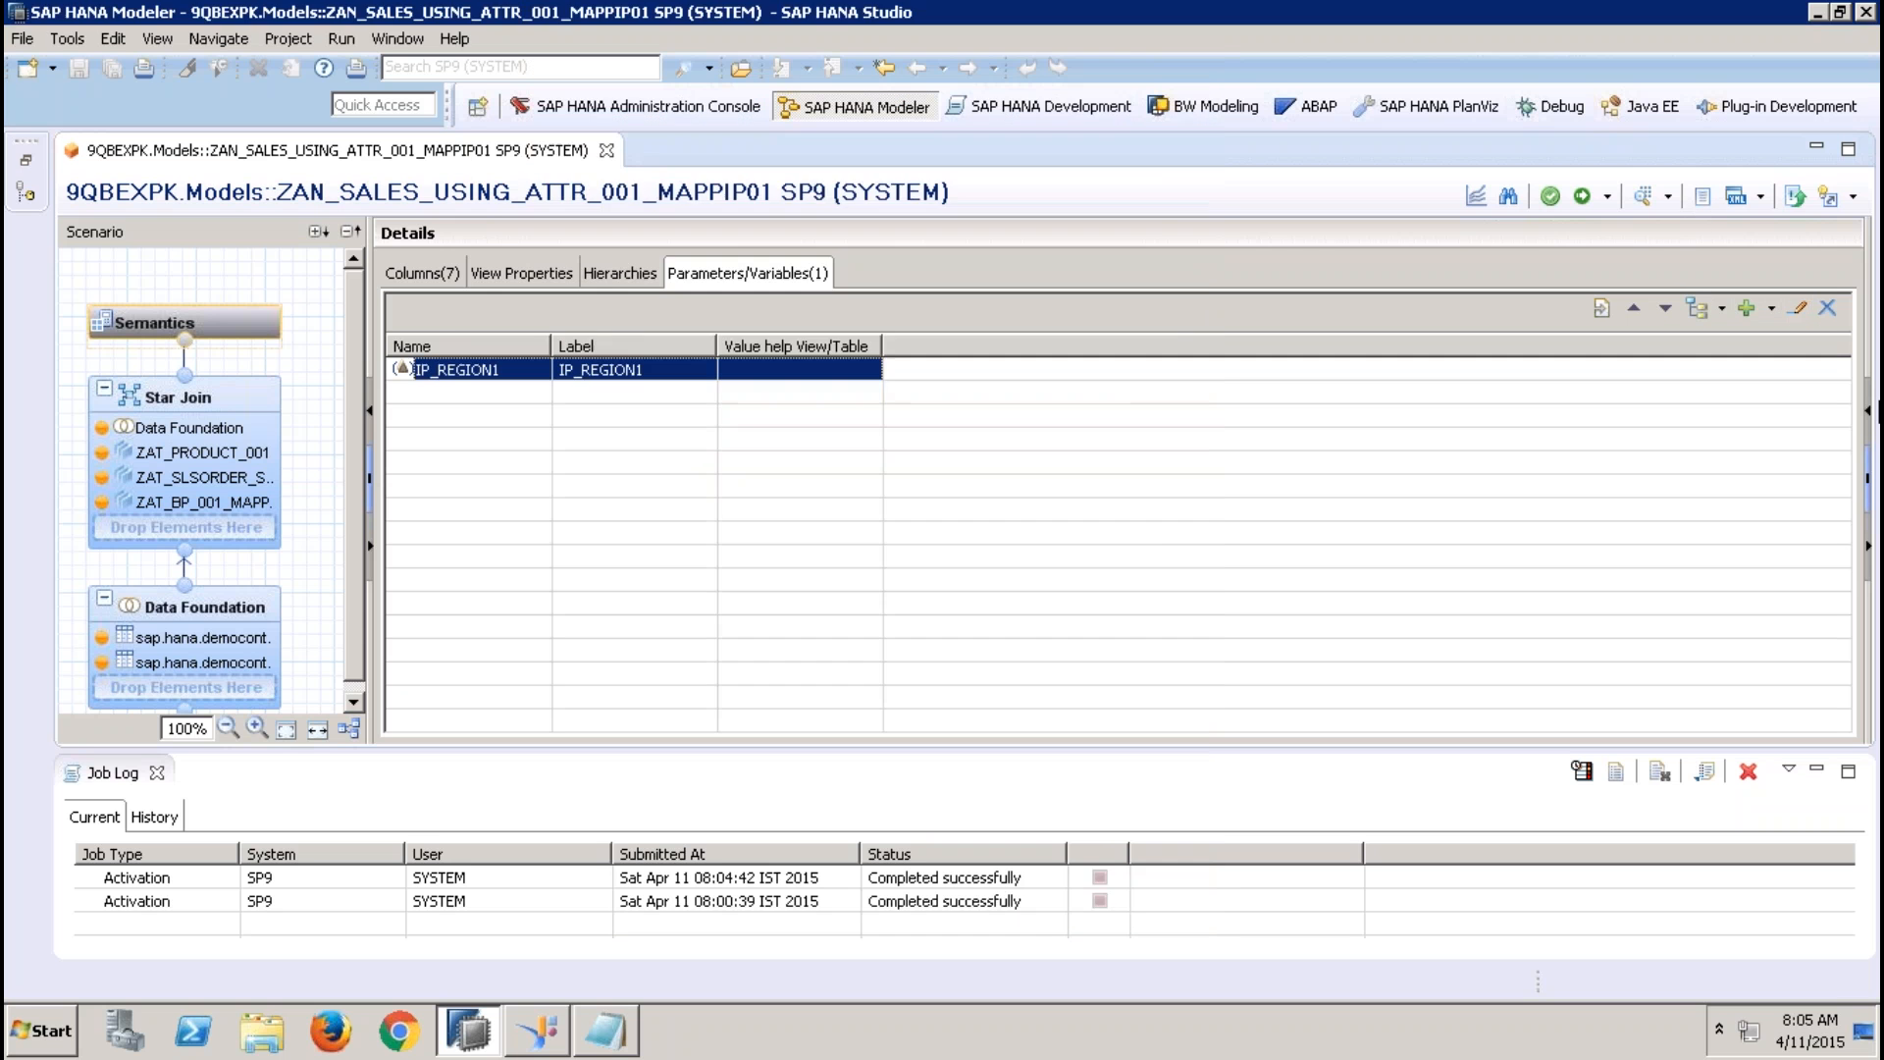
{"action": "left_click", "coordinate": [1827, 308]}
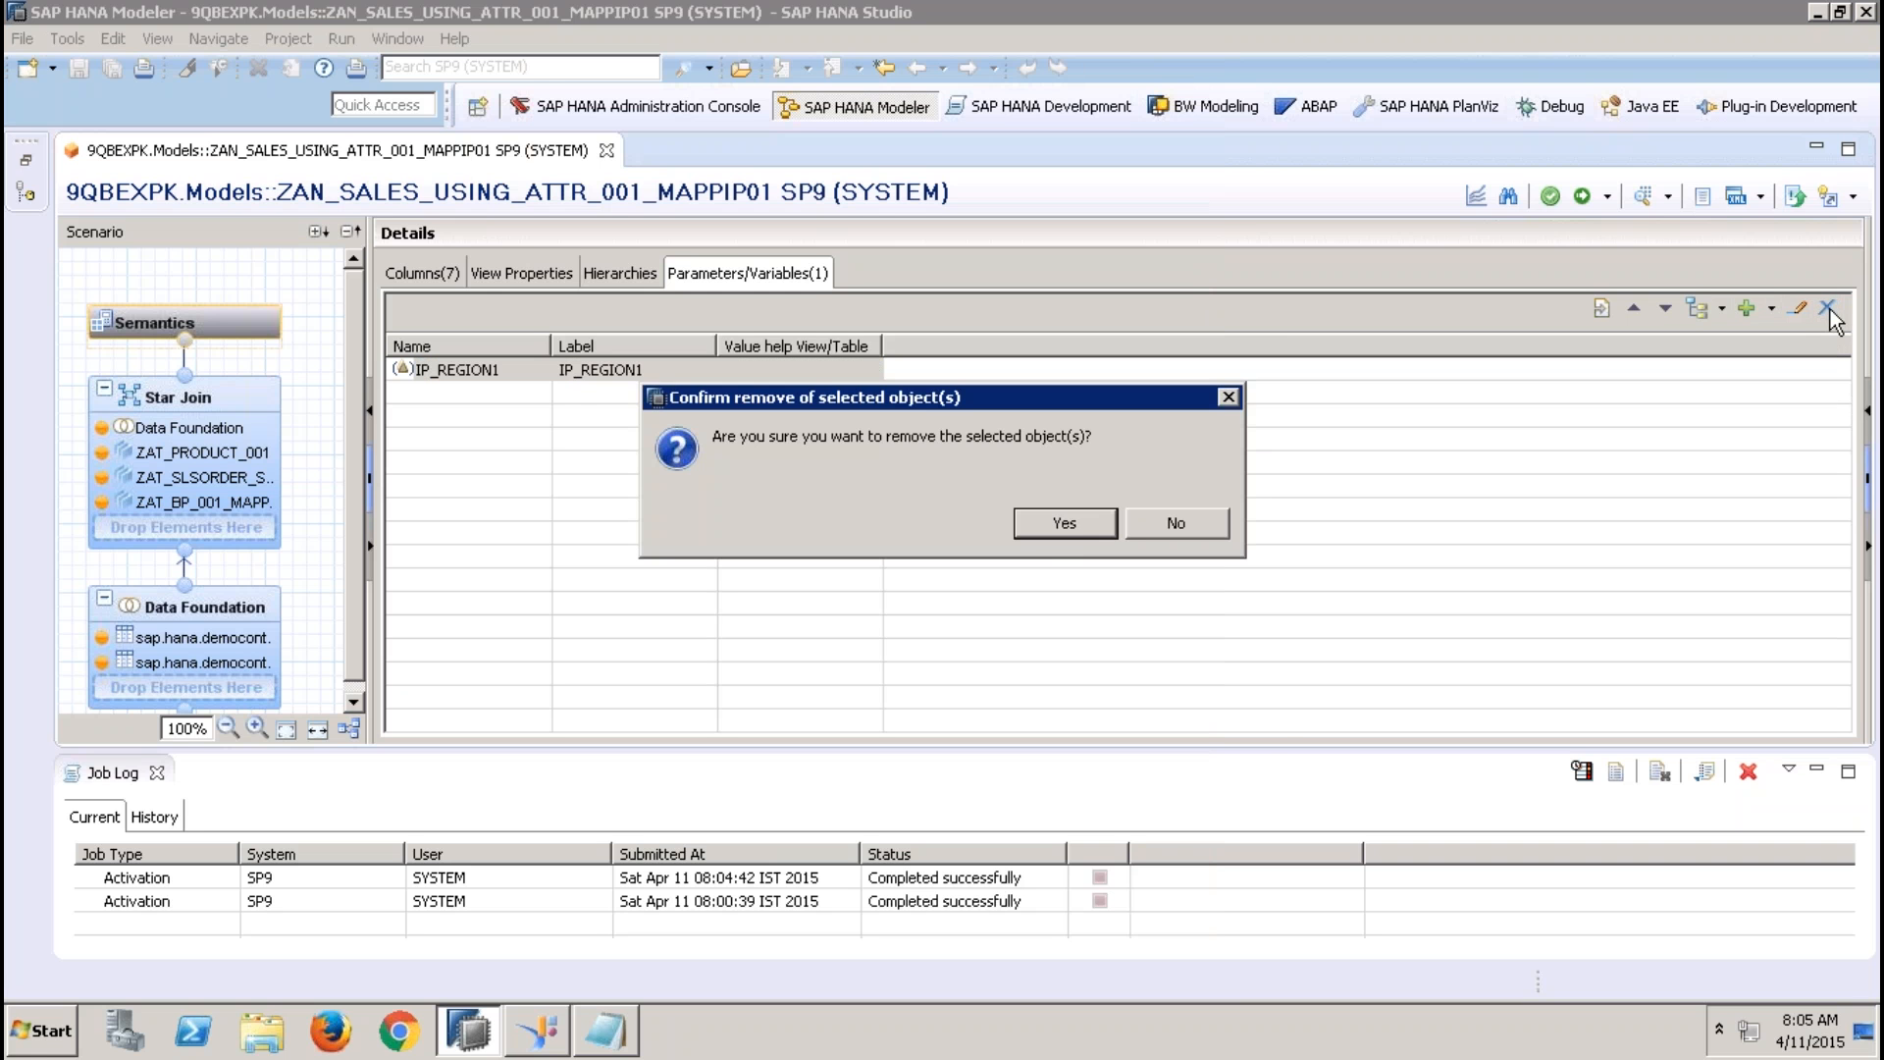
{"action": "left_click", "coordinate": [1044, 521]}
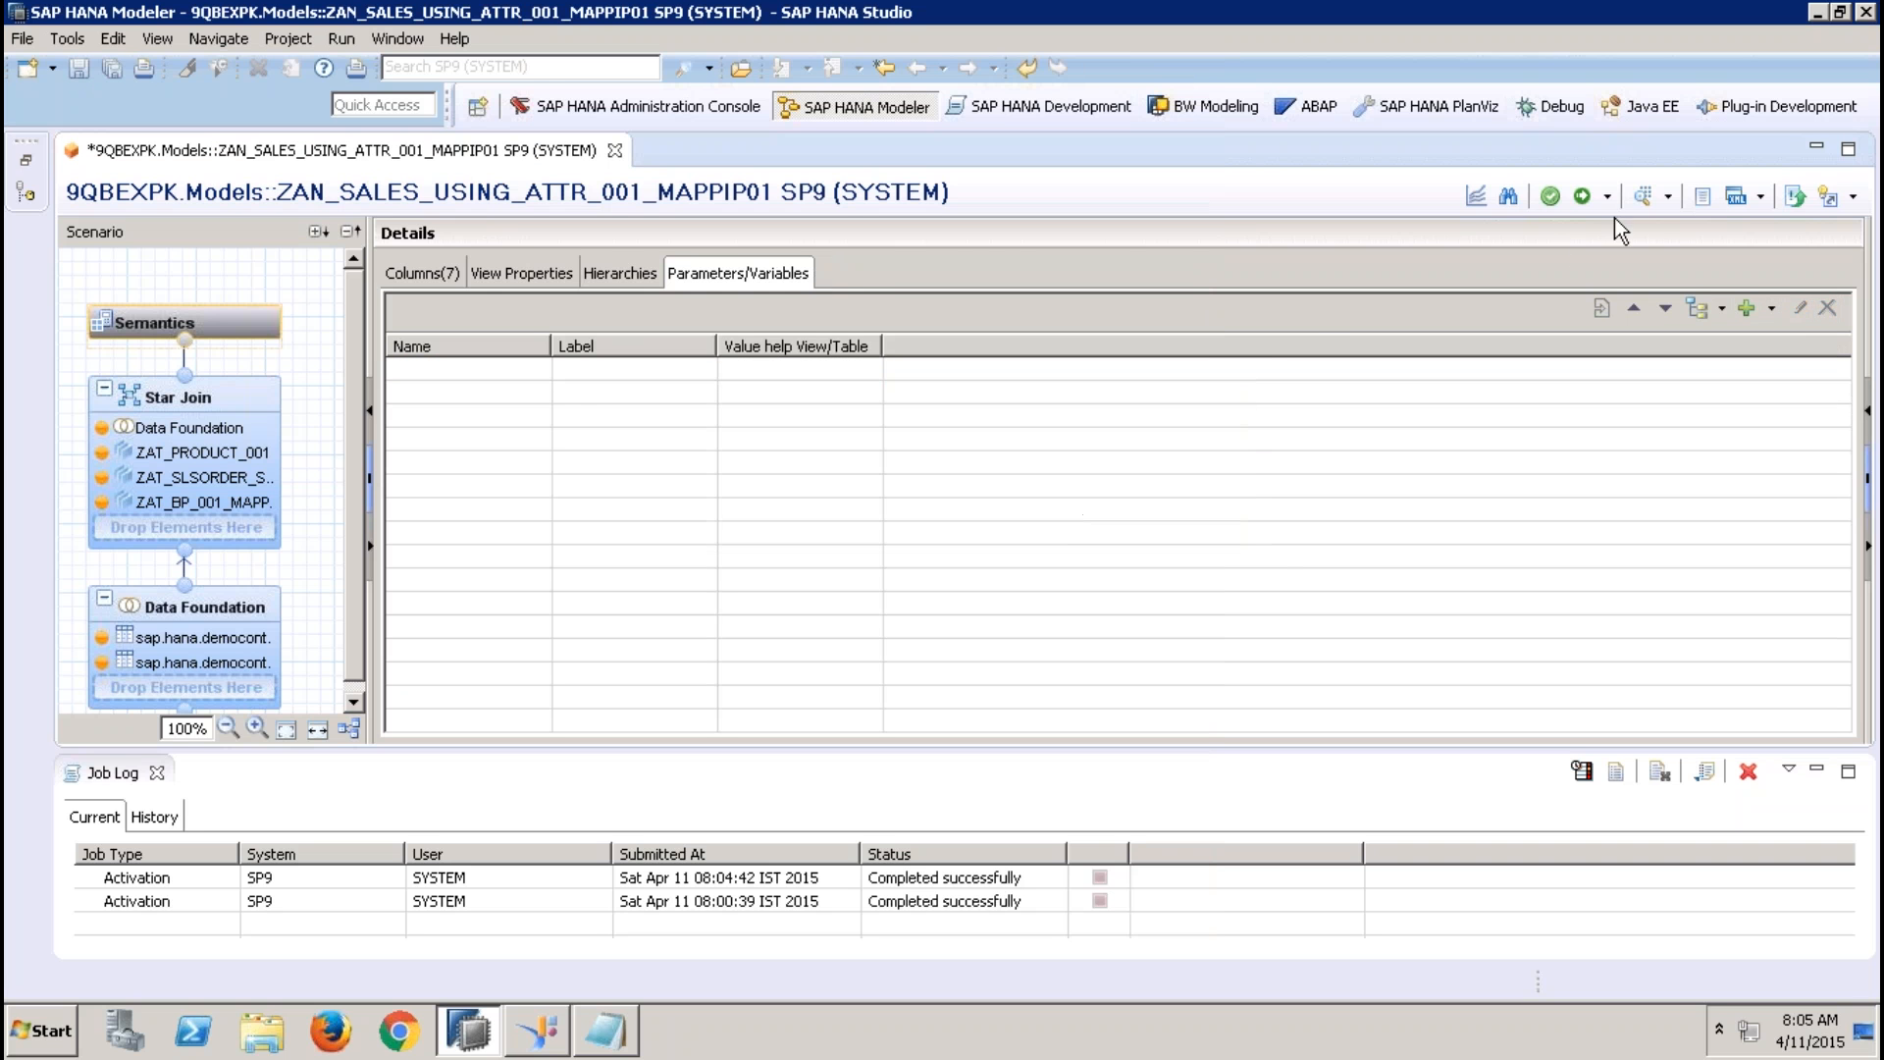
{"action": "left_click", "coordinate": [1581, 196]}
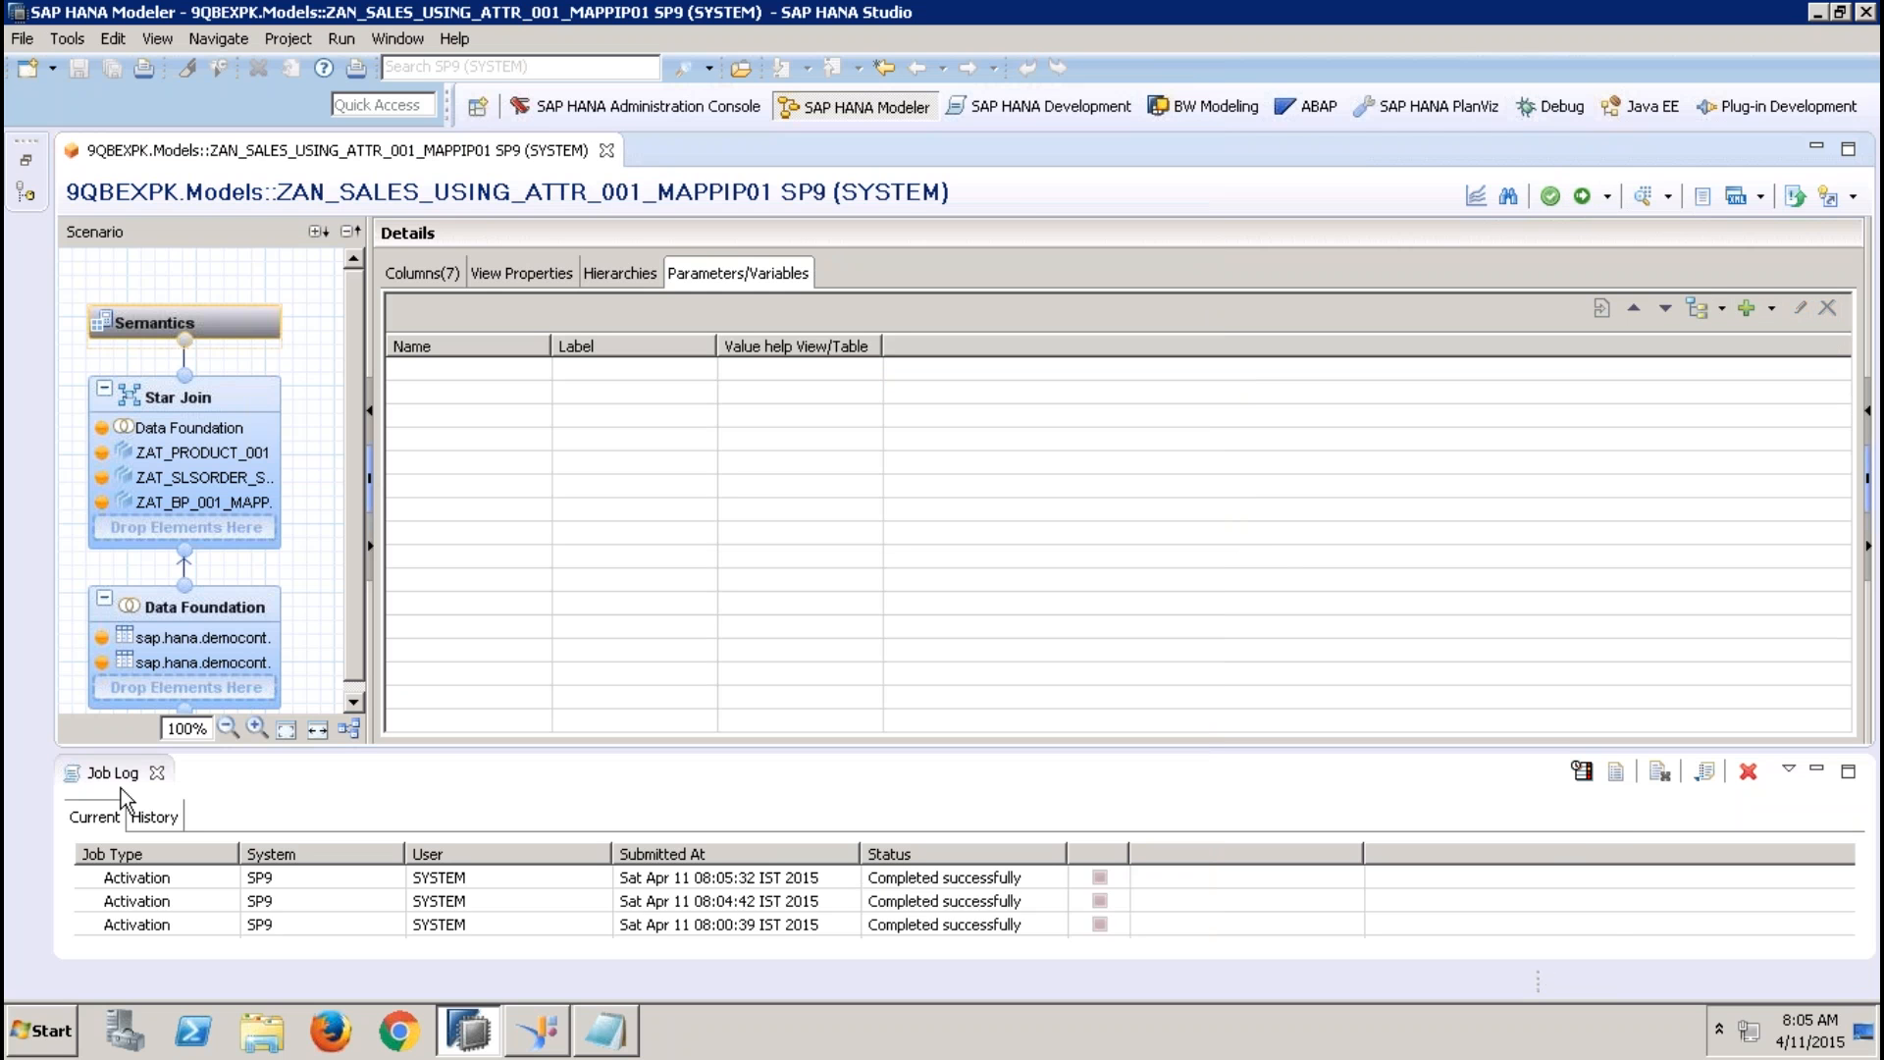
{"action": "left_click", "coordinate": [157, 774]}
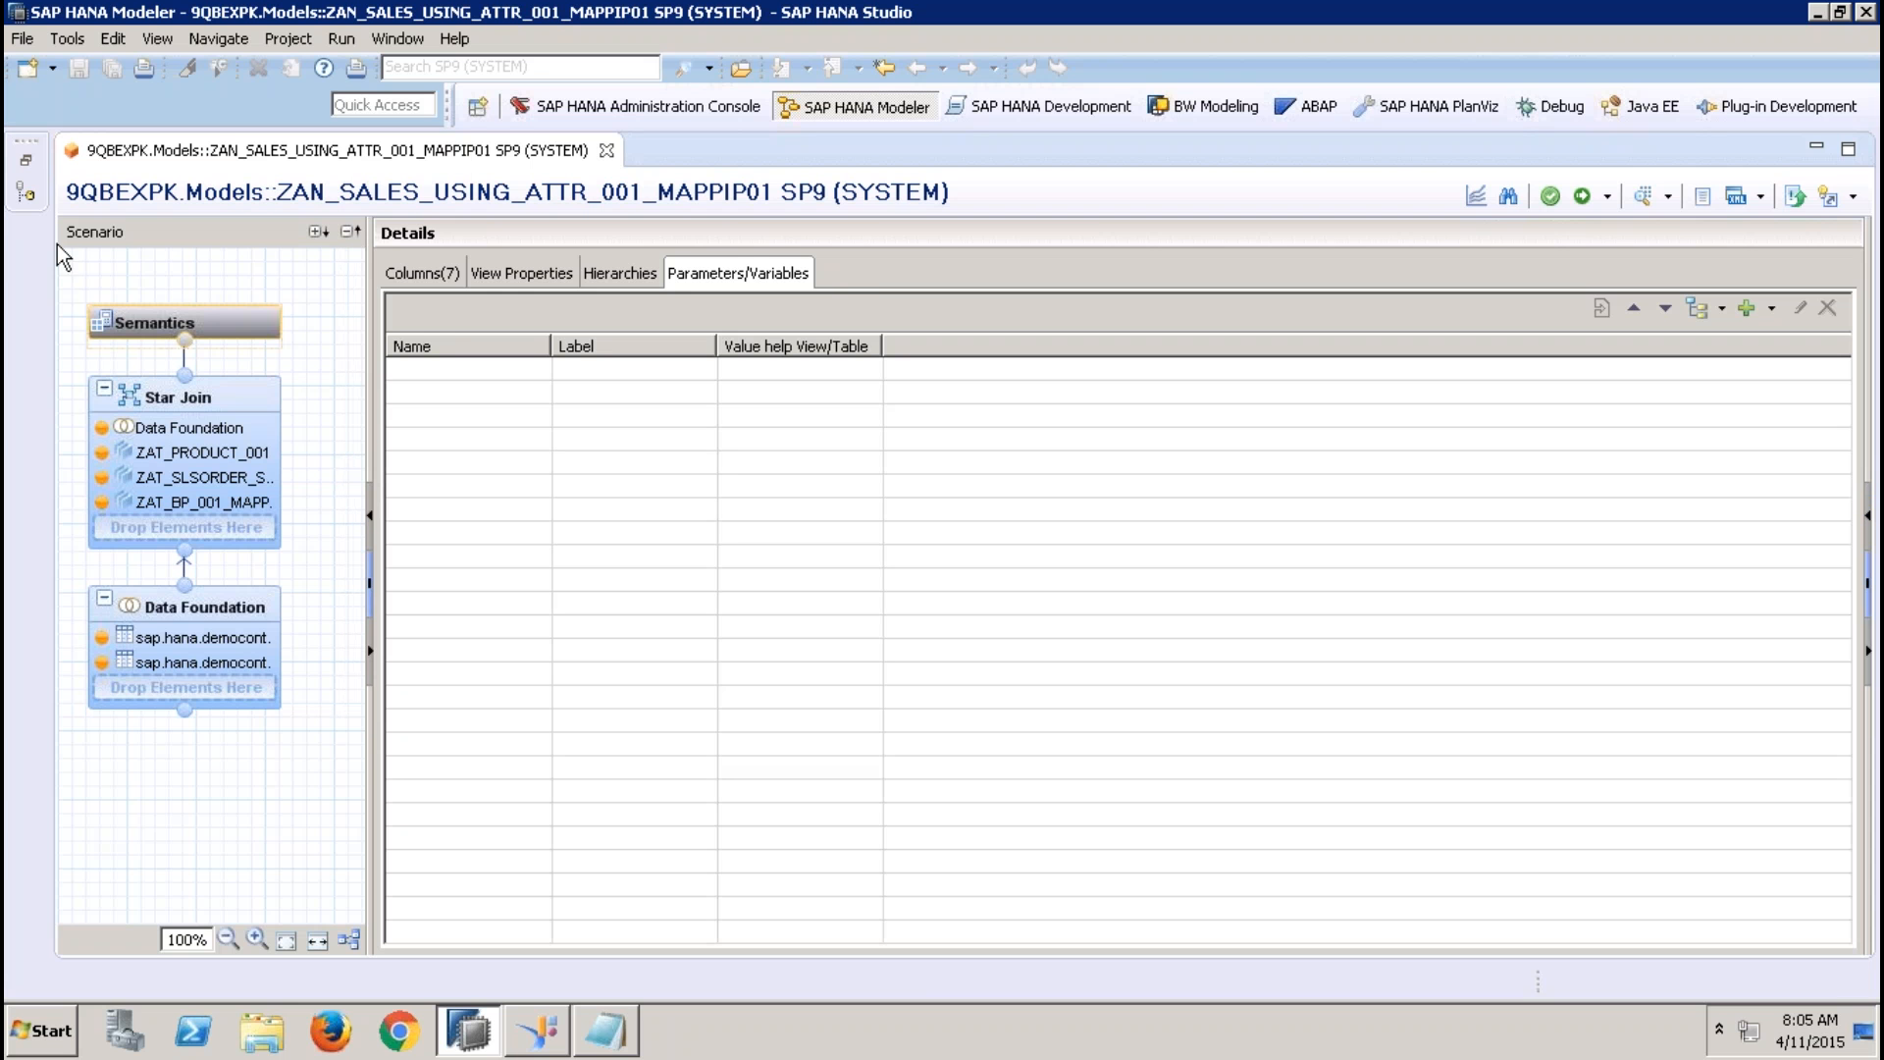
{"action": "left_click", "coordinate": [608, 150]}
Open the ZAT_BP_001_MAPP_IP attribute view, inspect the filter on its REGION column, and close the view without changes
{"action": "left_click", "coordinate": [27, 160]}
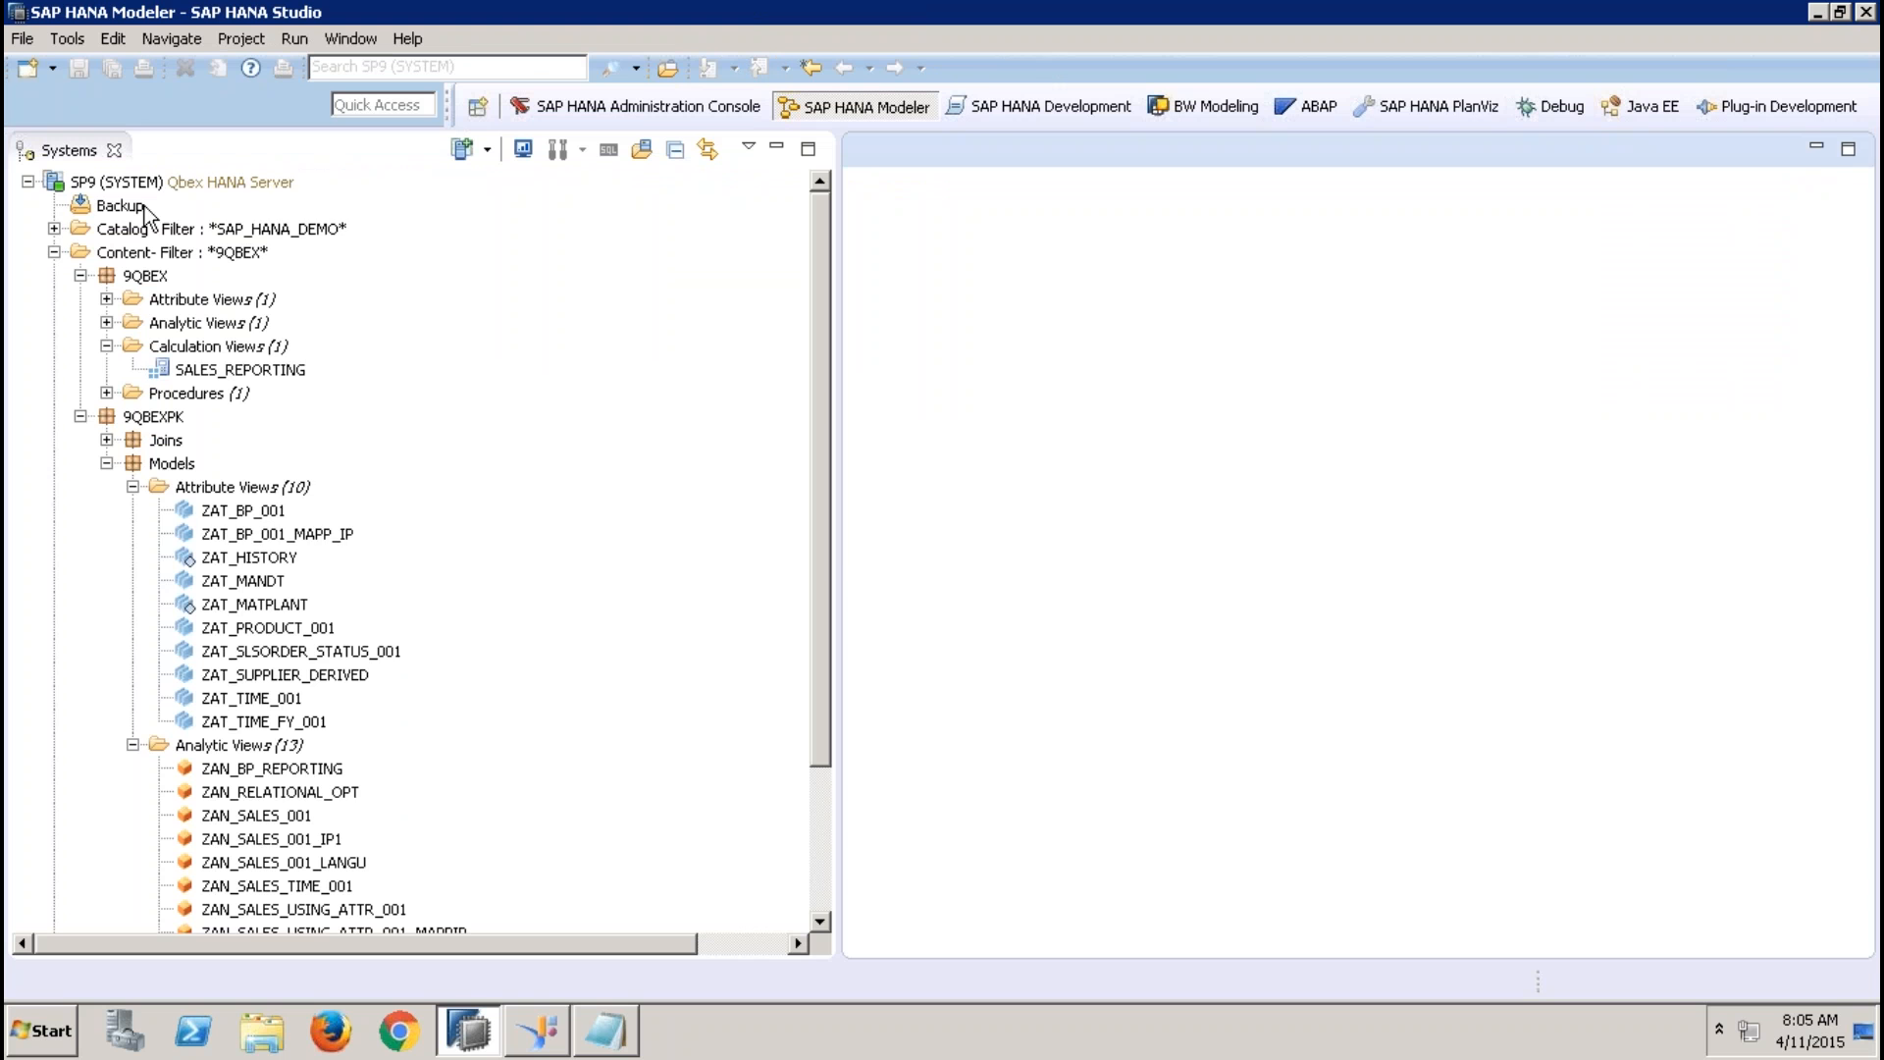
{"action": "double_click", "coordinate": [326, 532]}
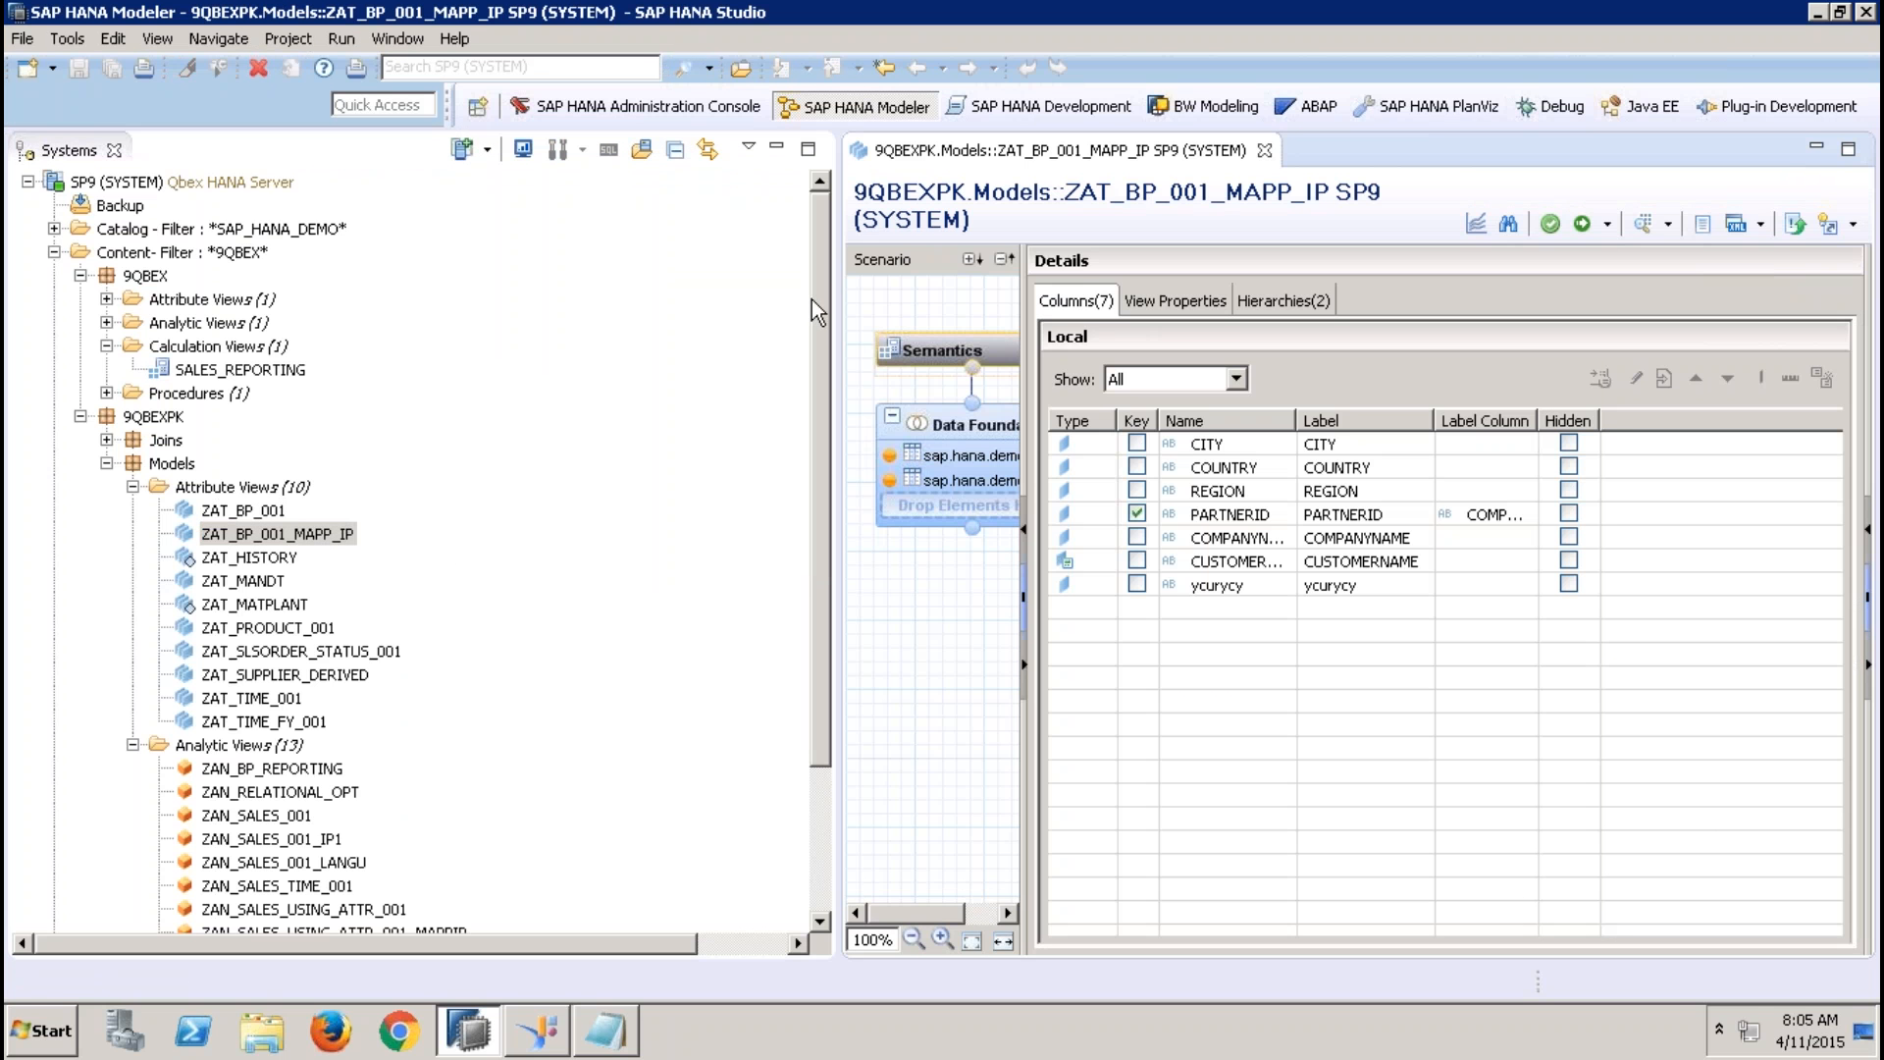
{"action": "left_click_drag", "start_coordinate": [832, 290], "coordinate": [490, 323]}
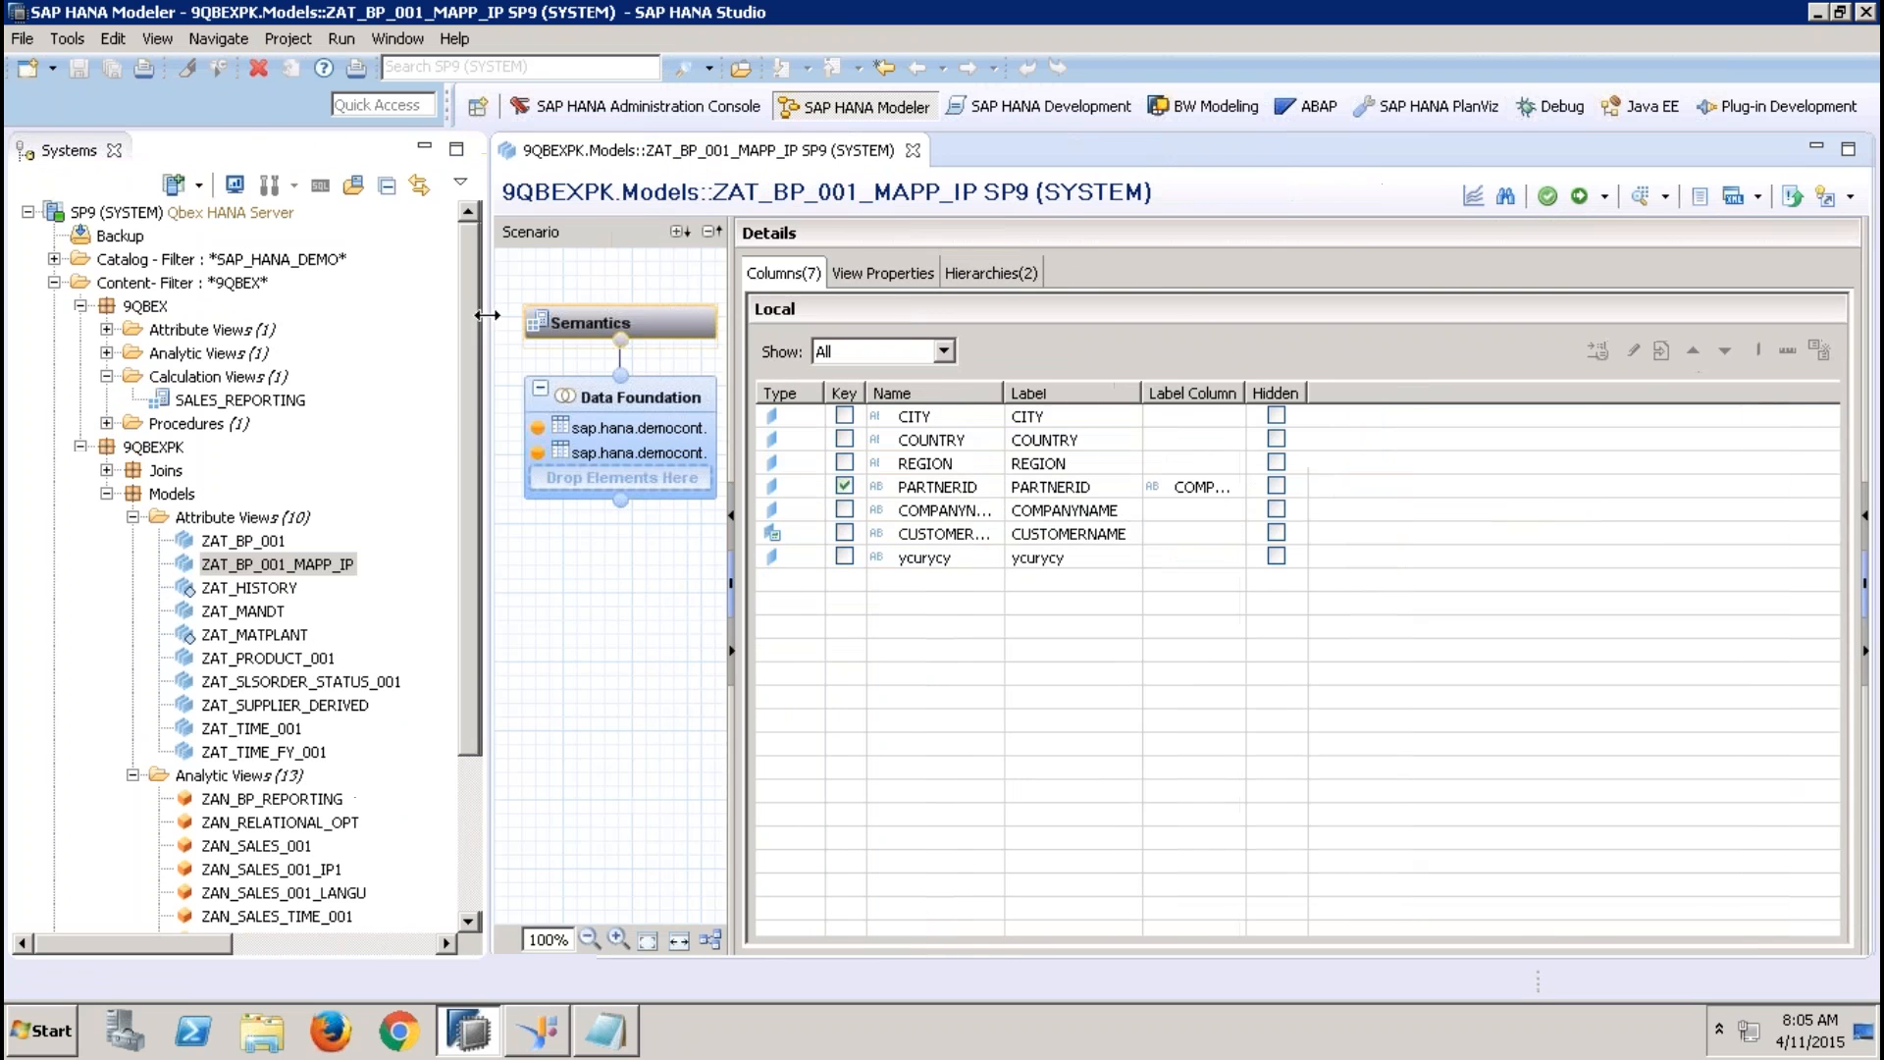
{"action": "left_click", "coordinate": [645, 437]}
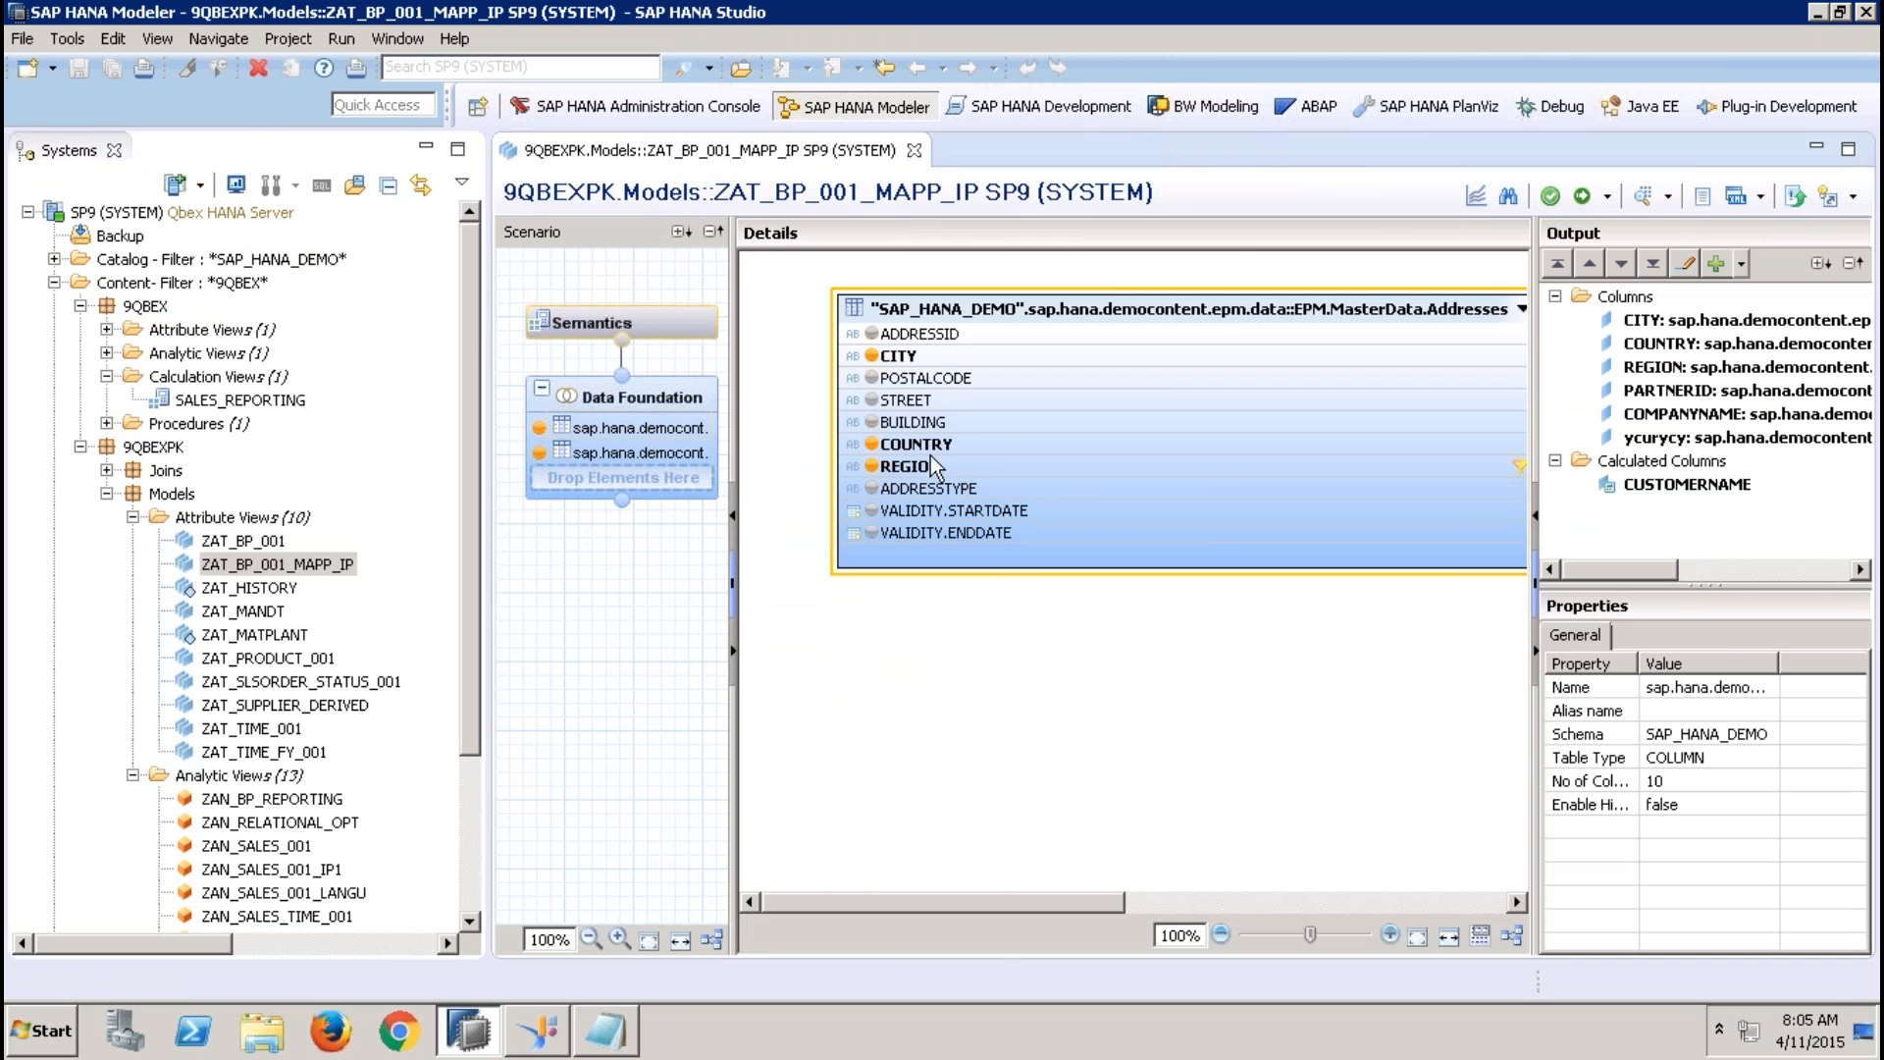
{"action": "left_click", "coordinate": [1089, 462]}
{"action": "right_click", "coordinate": [1090, 461]}
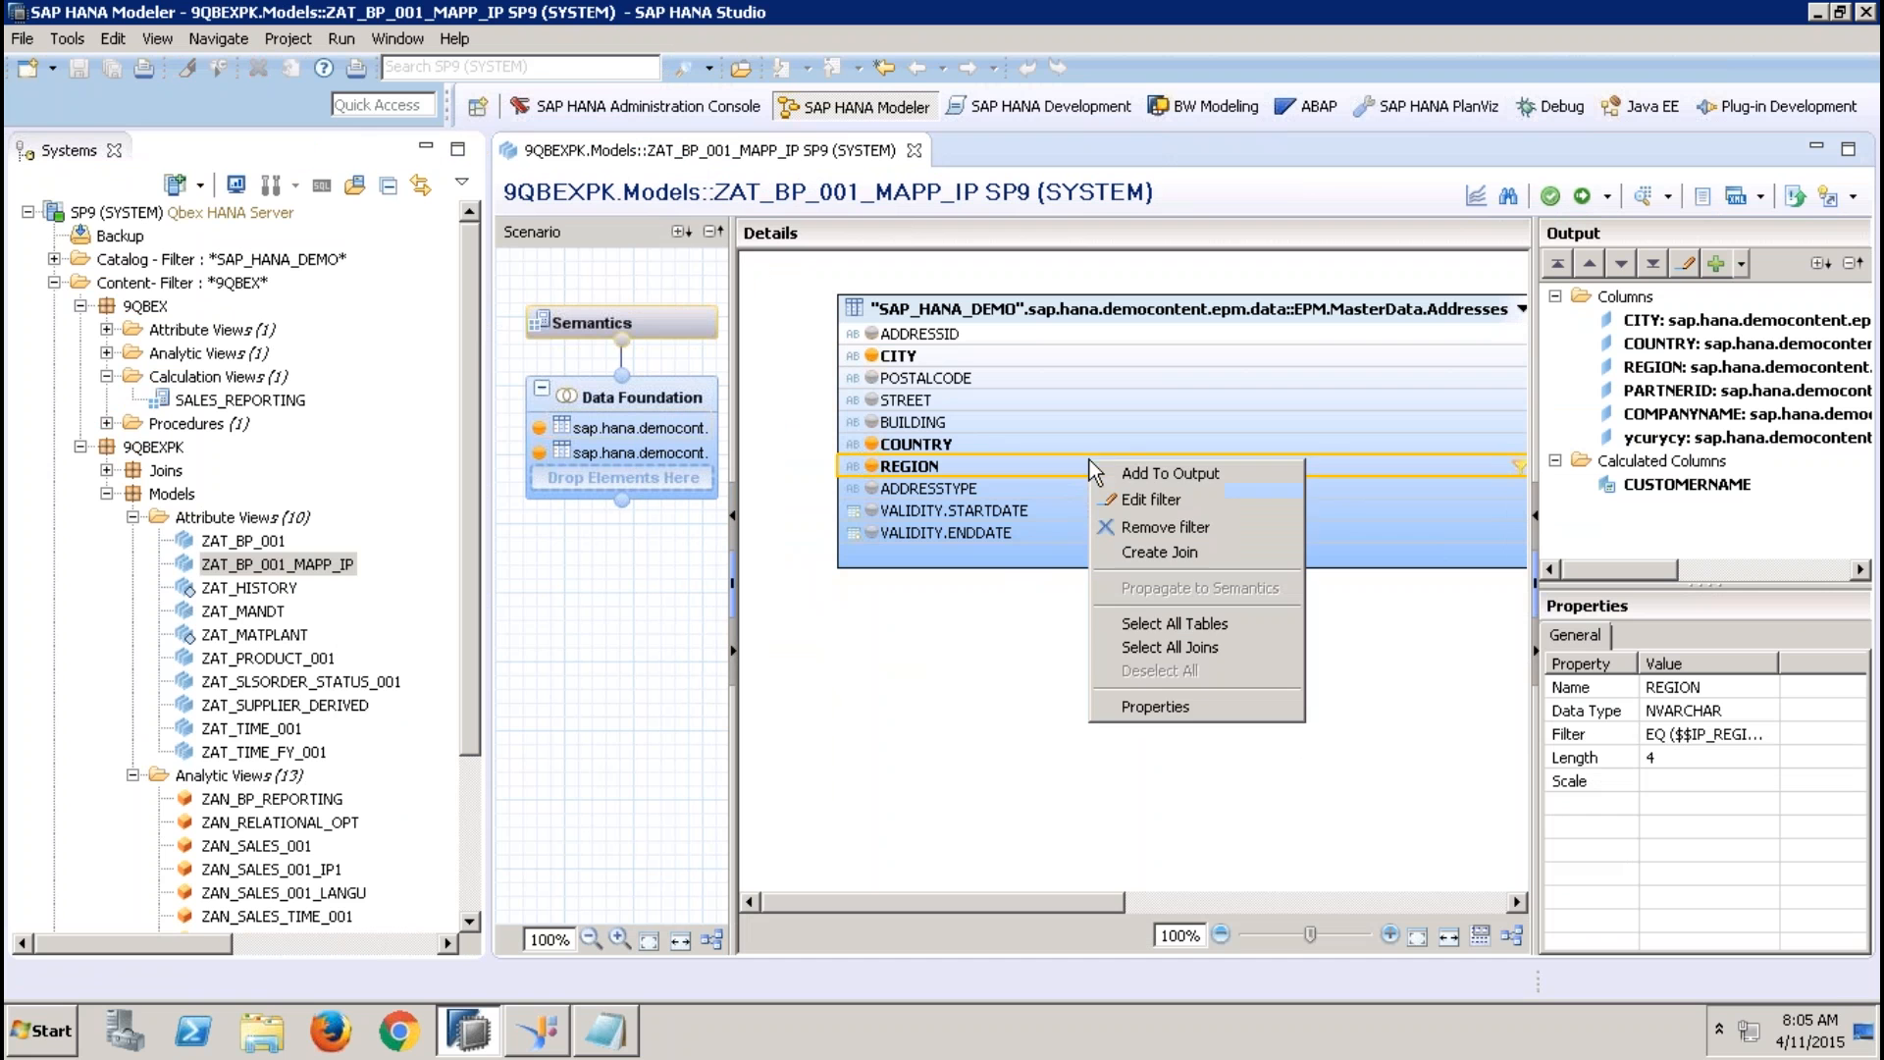
{"action": "left_click", "coordinate": [1185, 505]}
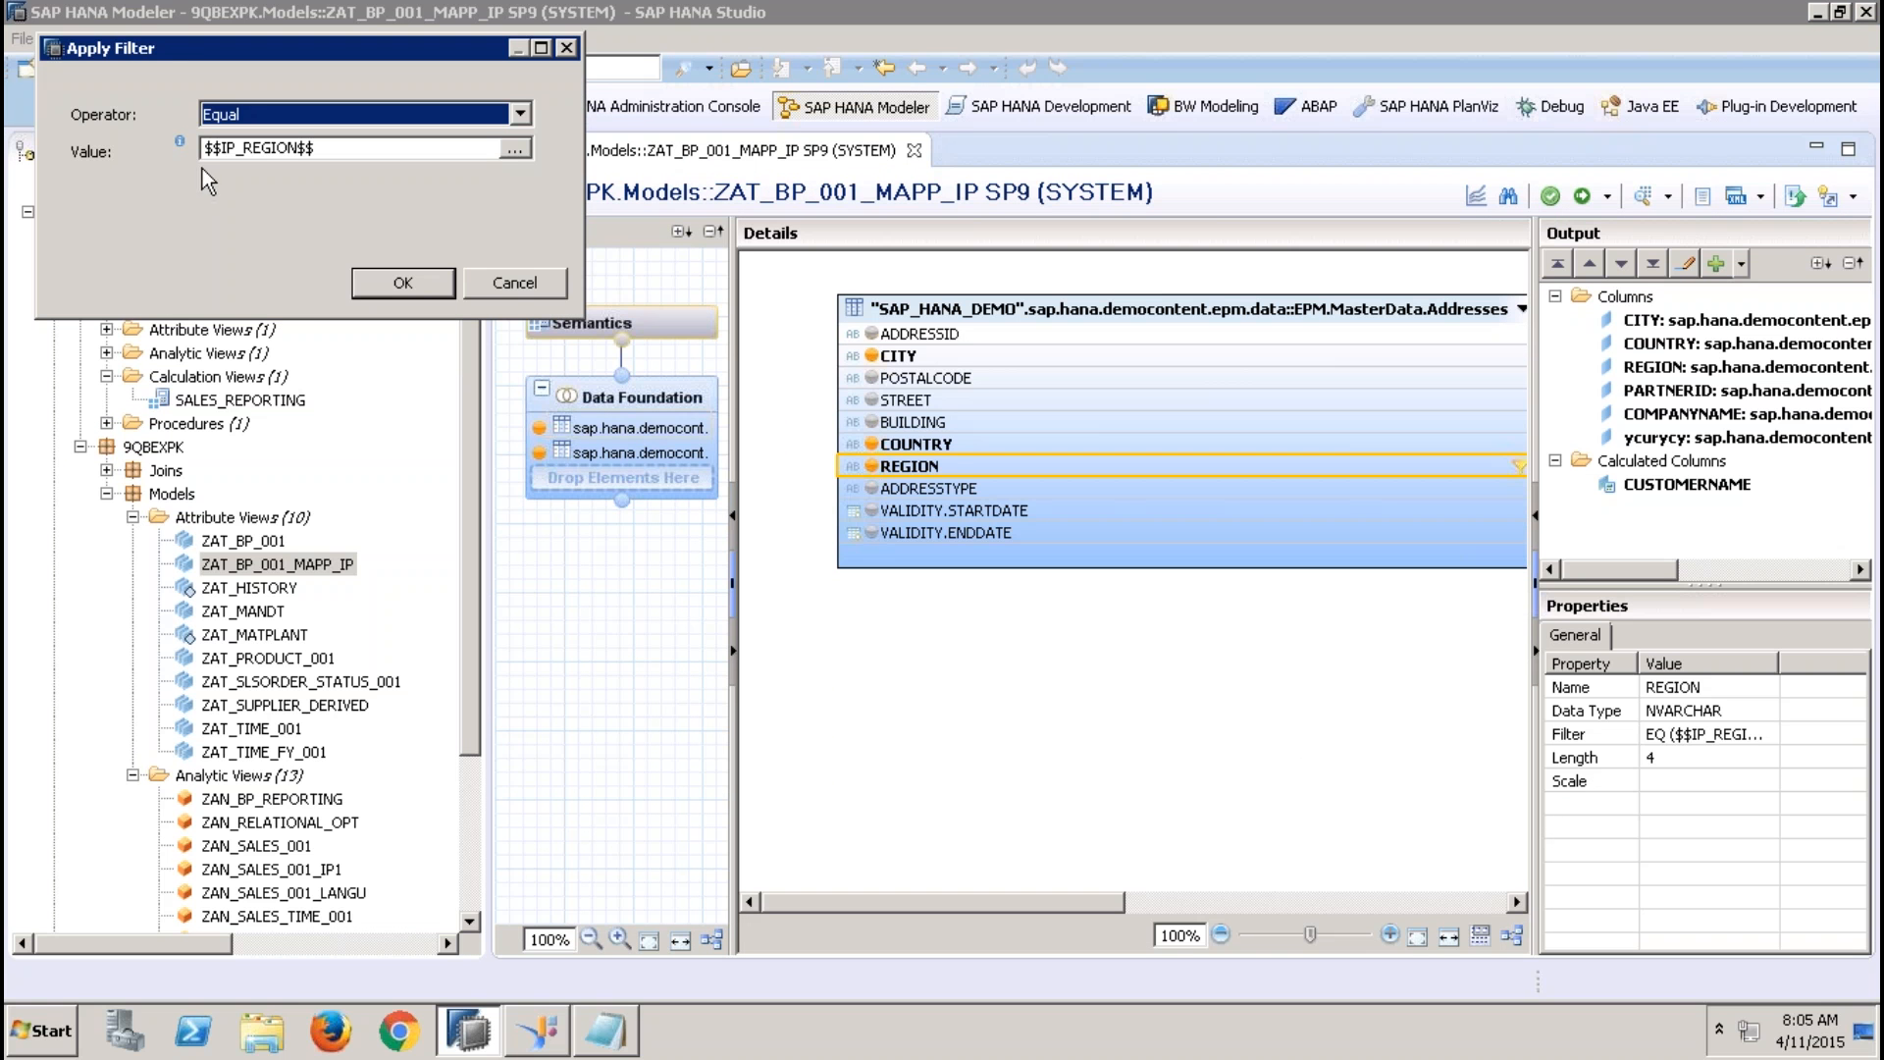
{"action": "left_click", "coordinate": [514, 282]}
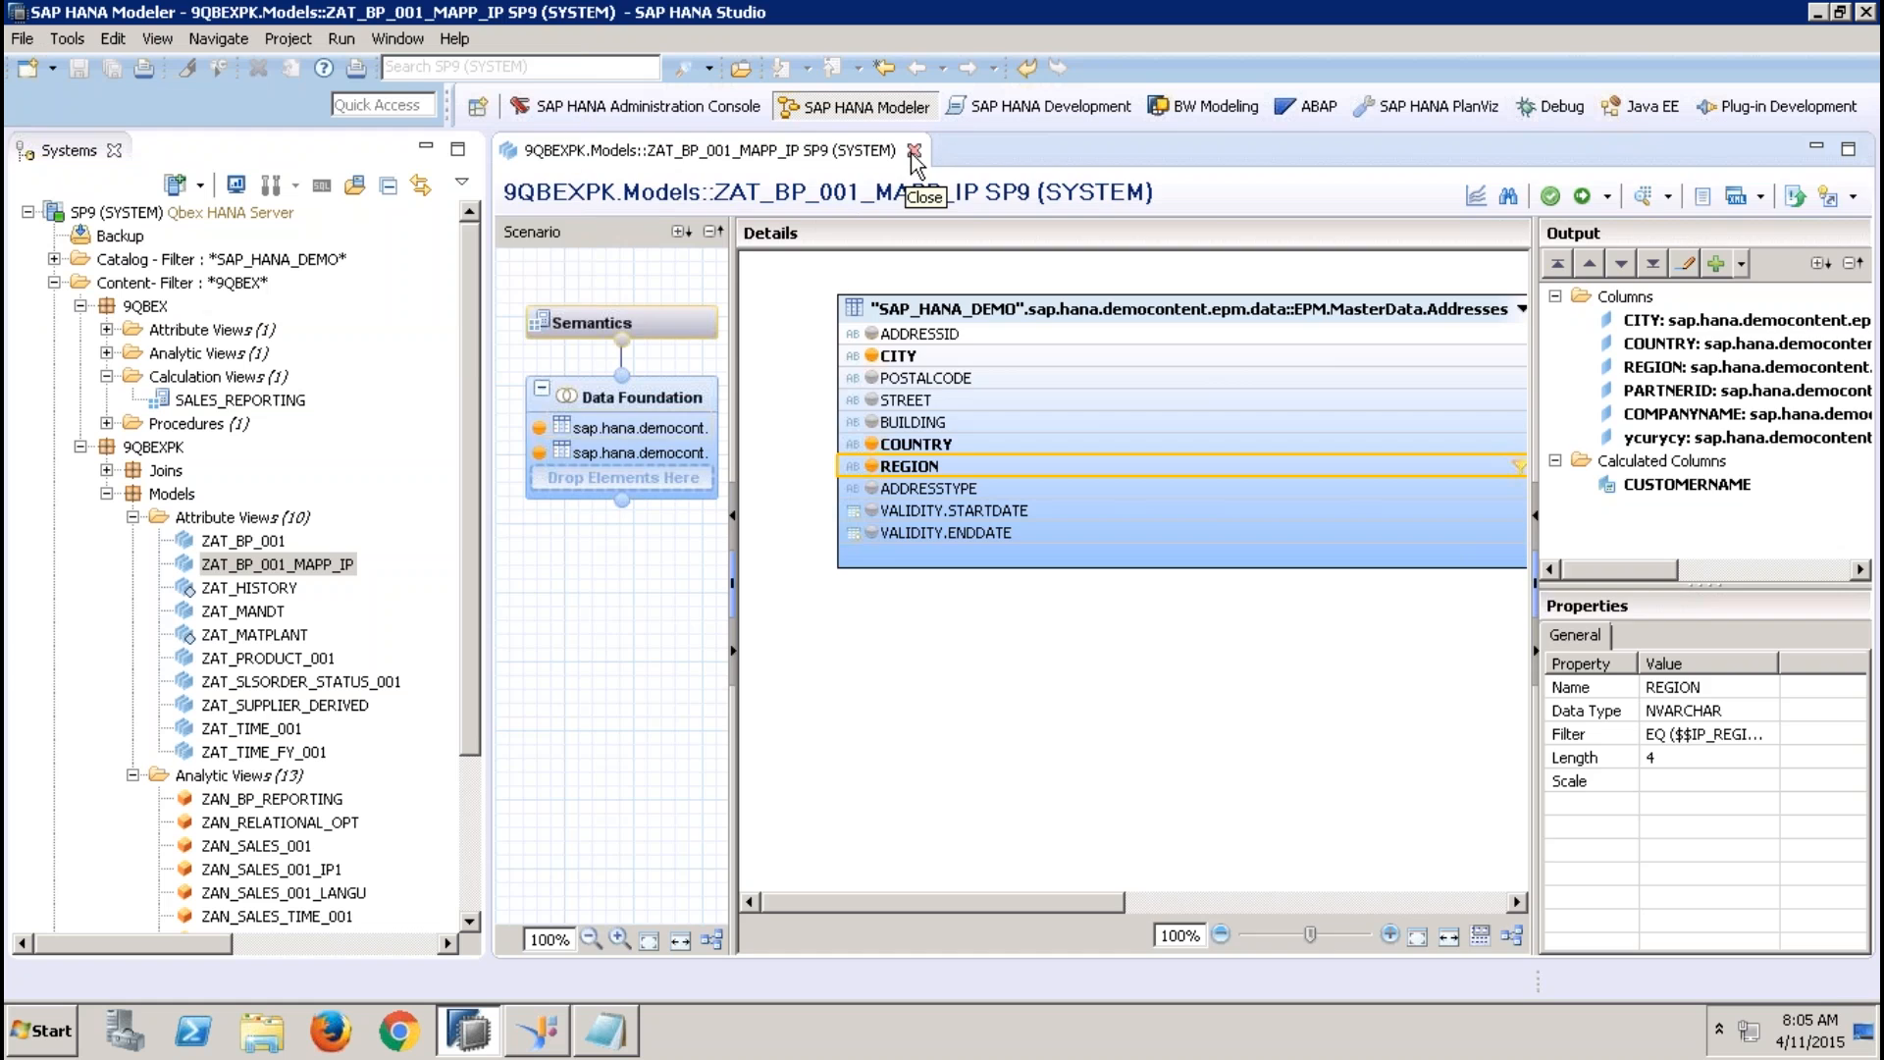
{"action": "left_click", "coordinate": [914, 150]}
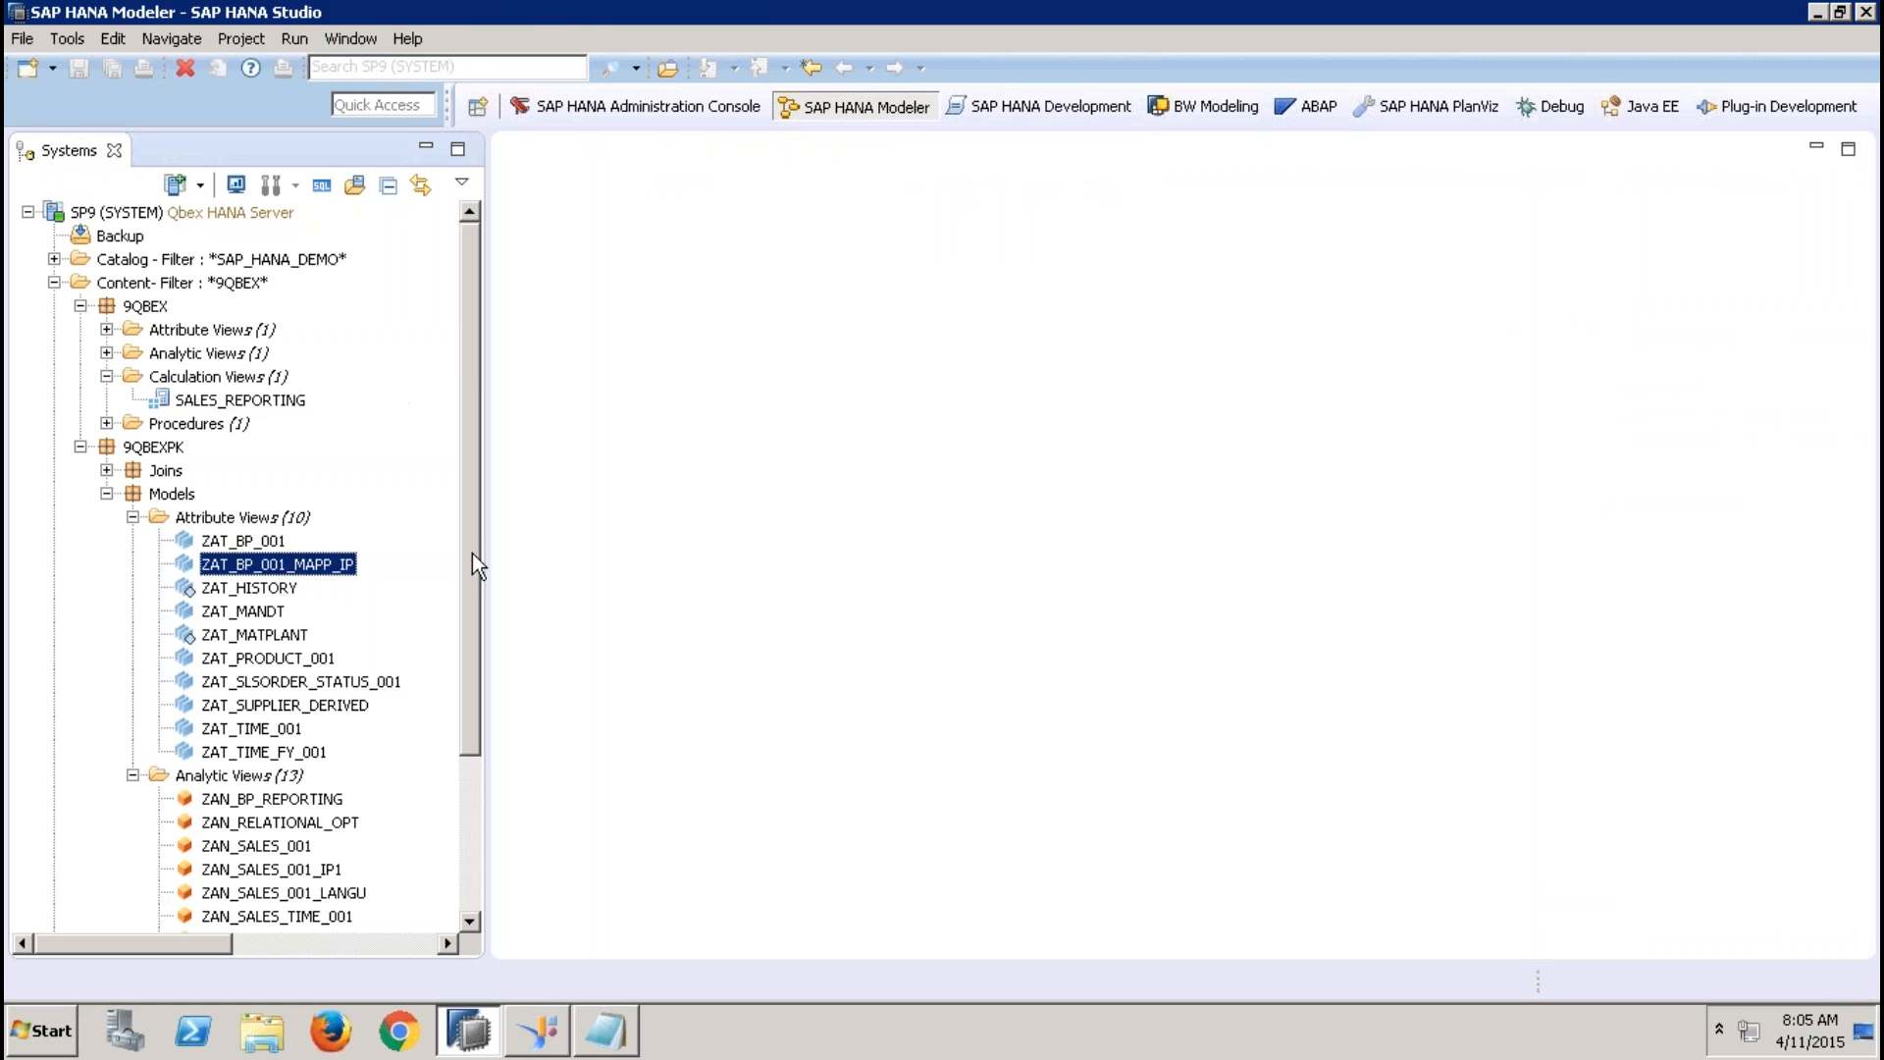
Open the ZAN_SALES_USING_ATTR_001_MAPPIP01 analytic view and display ZAT_PRODUCT_001 in its star join
{"action": "left_click_drag", "start_coordinate": [473, 563], "coordinate": [480, 756]}
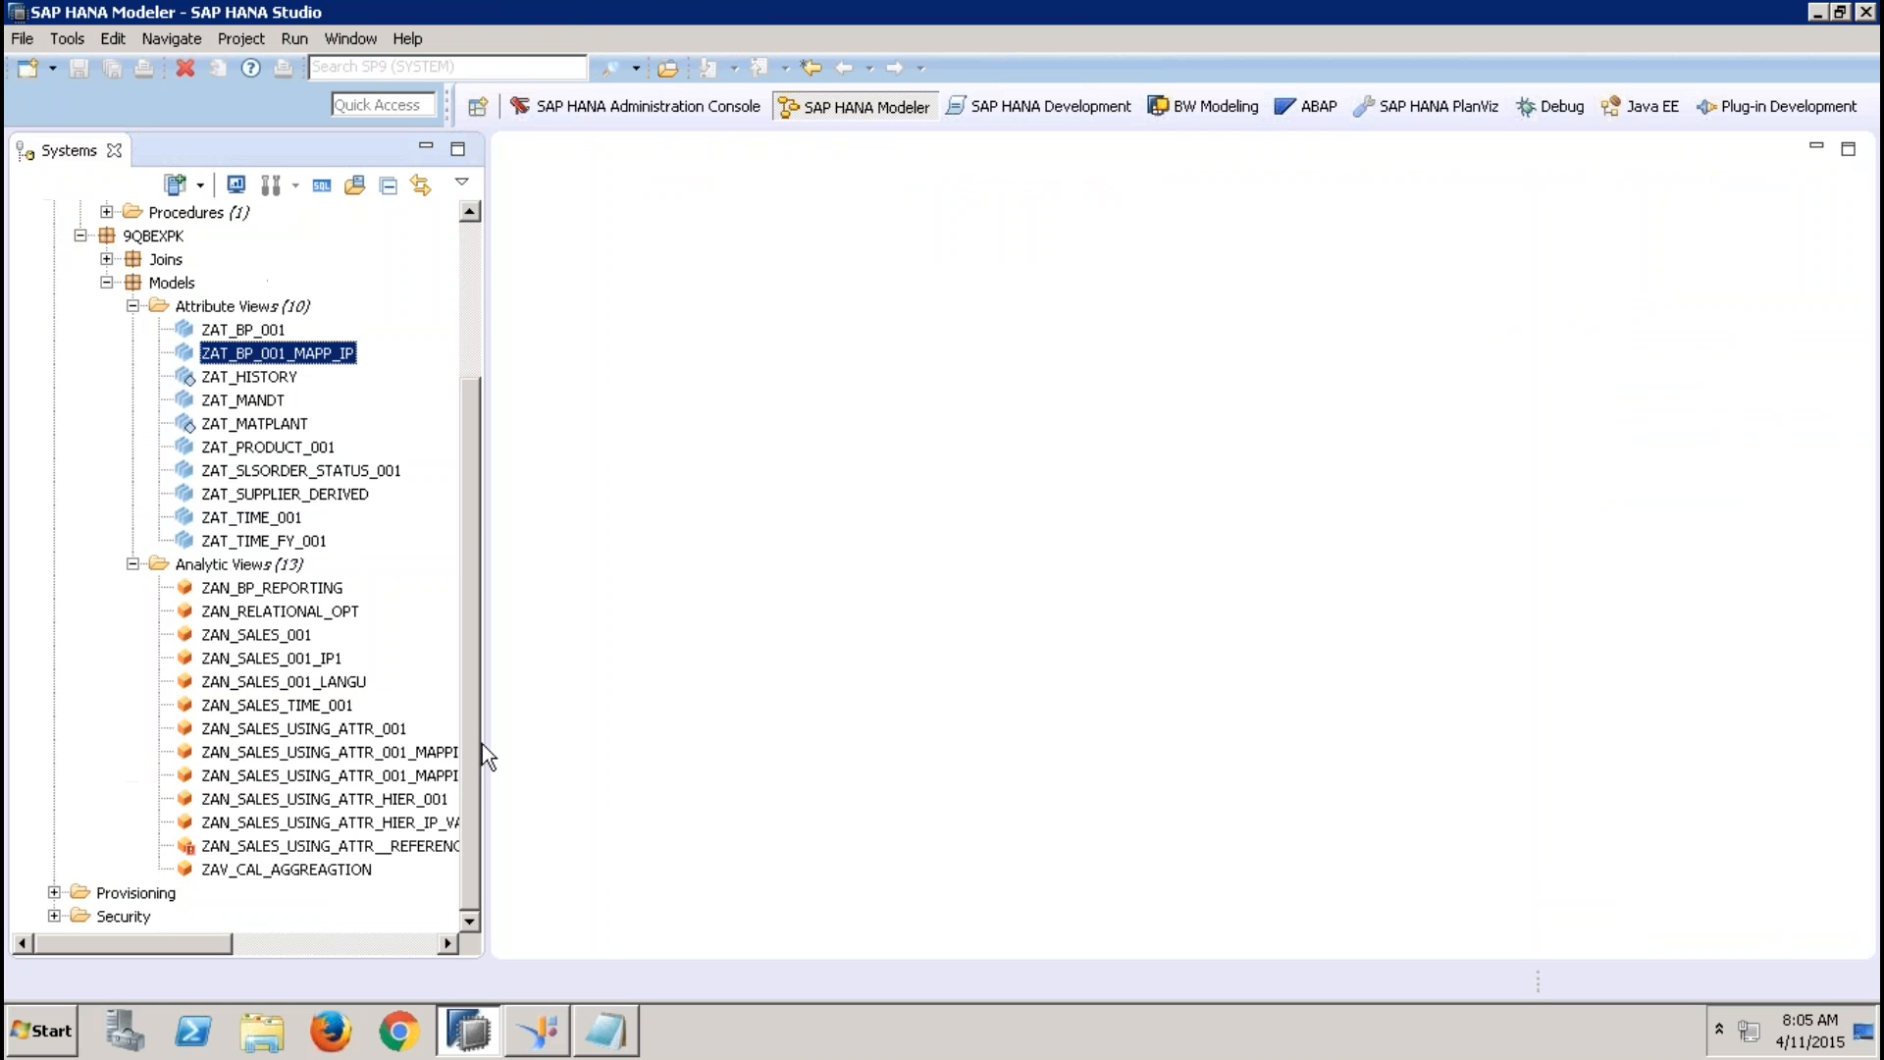
{"action": "double_click", "coordinate": [435, 778]}
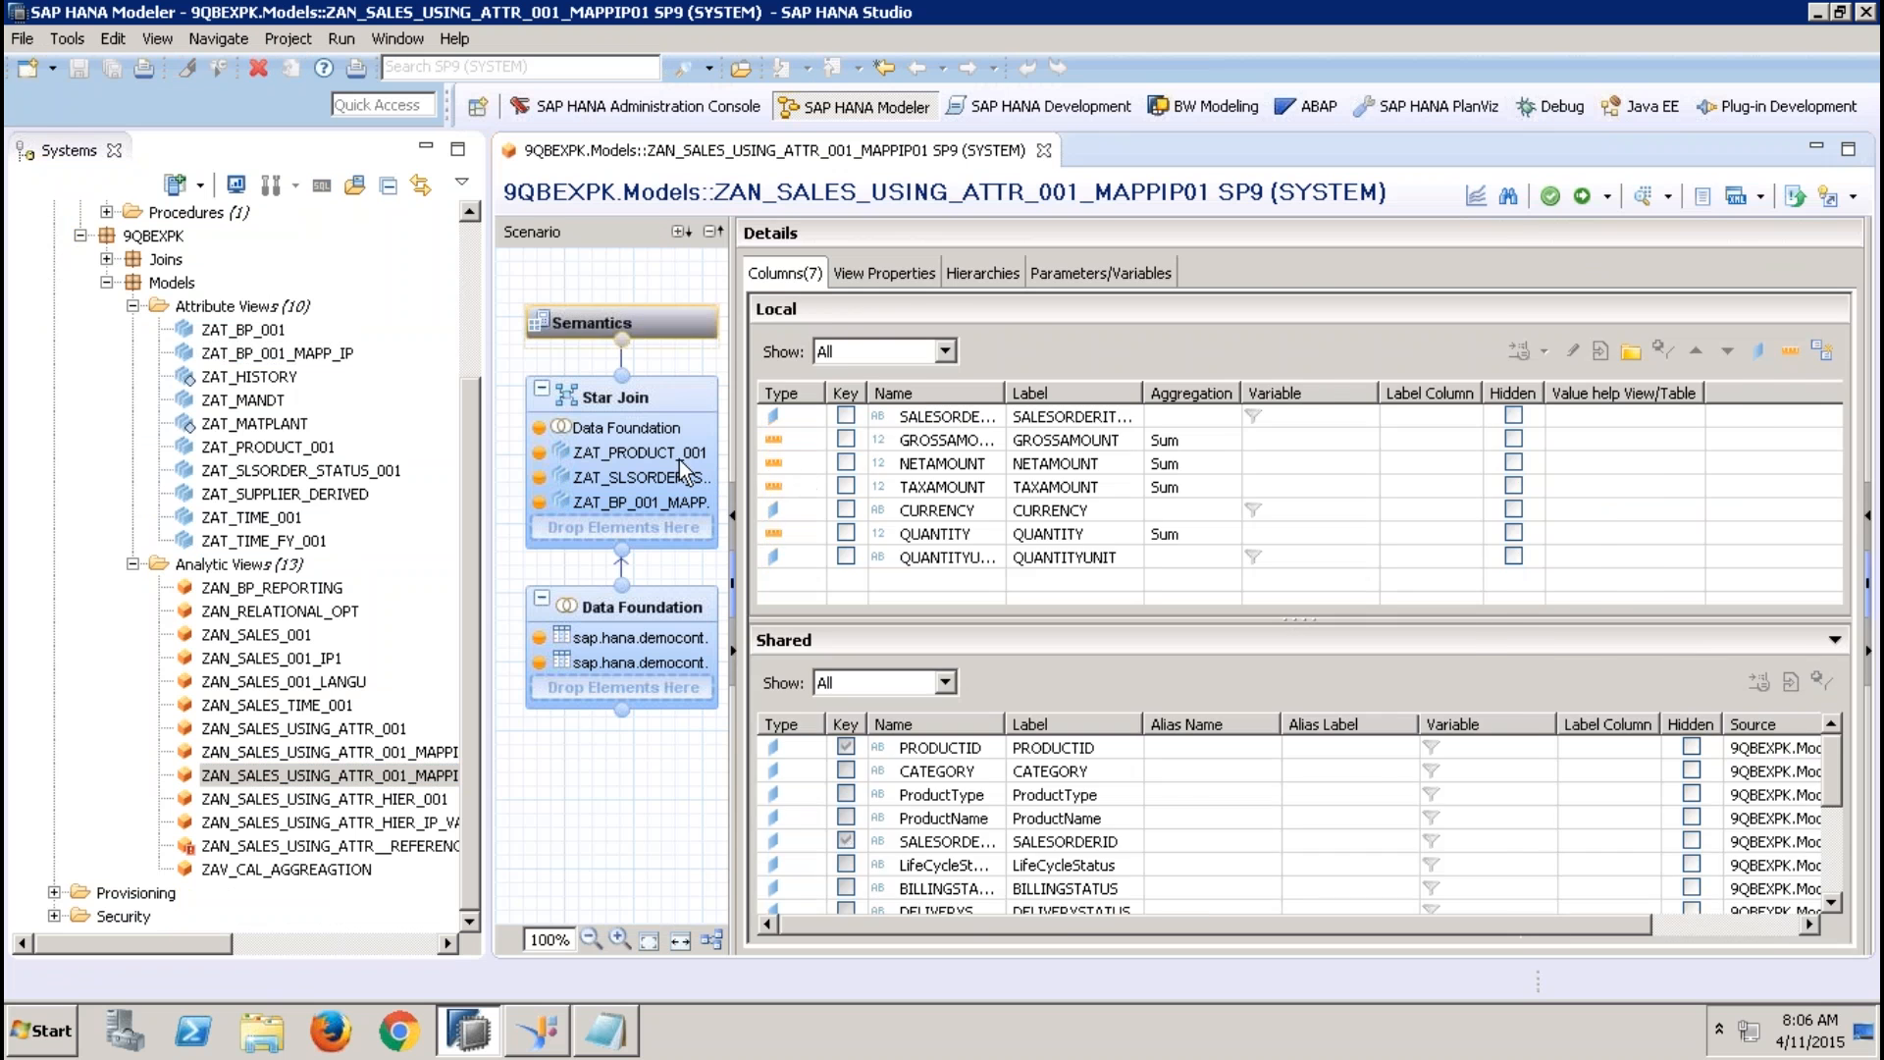
{"action": "left_click", "coordinate": [679, 458]}
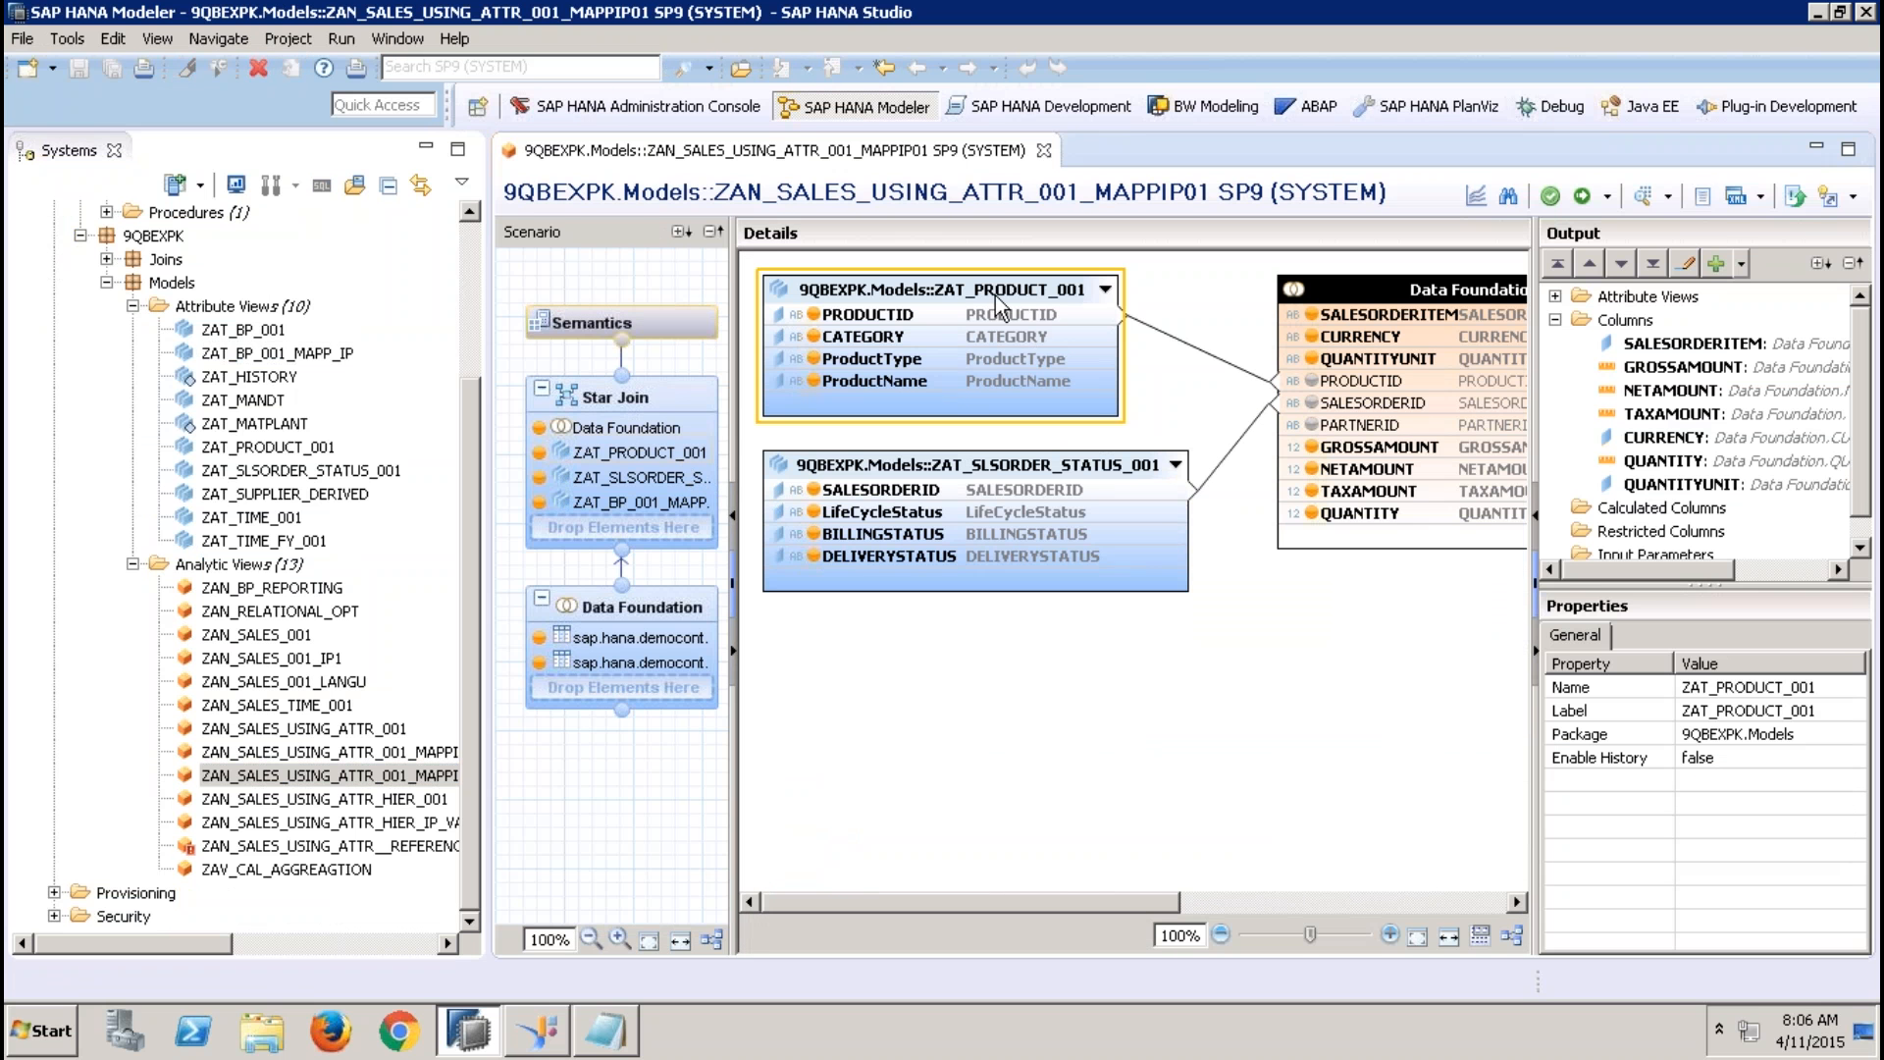
Replace the ZAT_BP_001_MAPP_IP attribute view in the star join with ZAT_BP_001, placing it below the Data Foundation
{"action": "left_click", "coordinate": [1375, 904]}
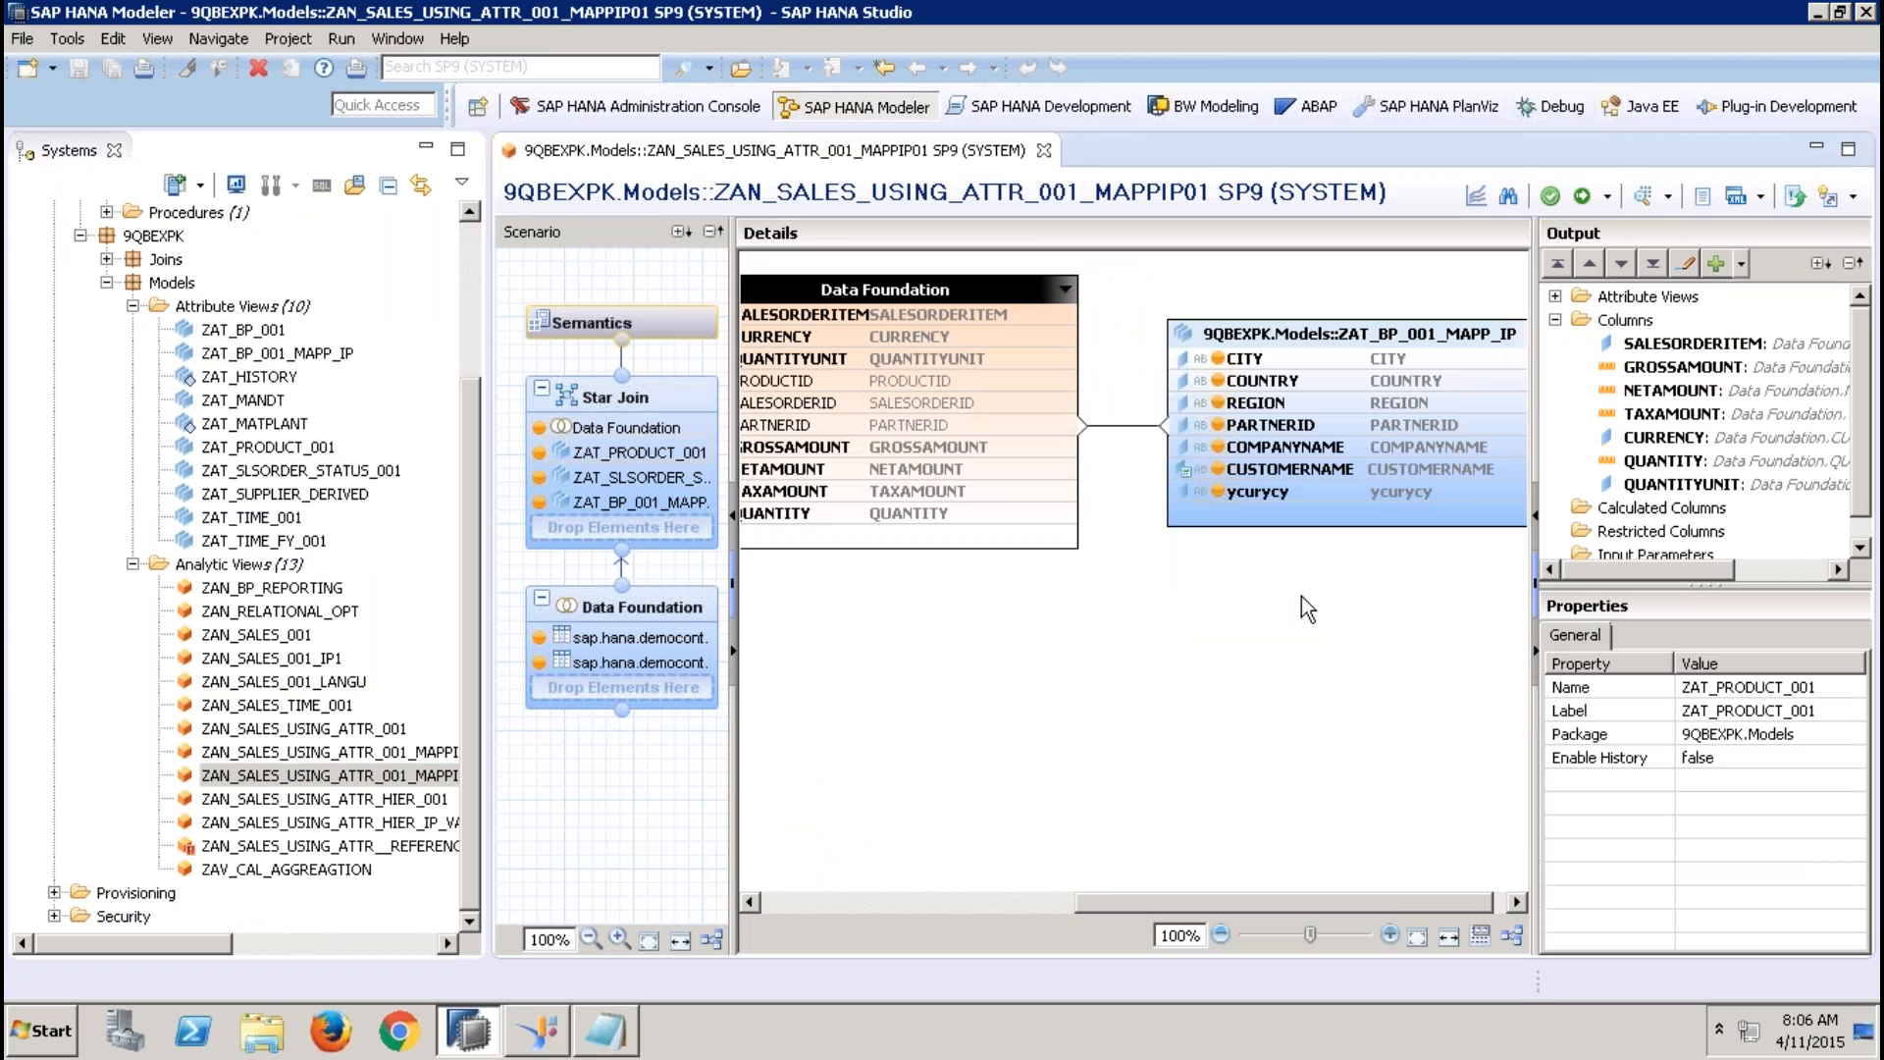
{"action": "left_click", "coordinate": [1305, 333]}
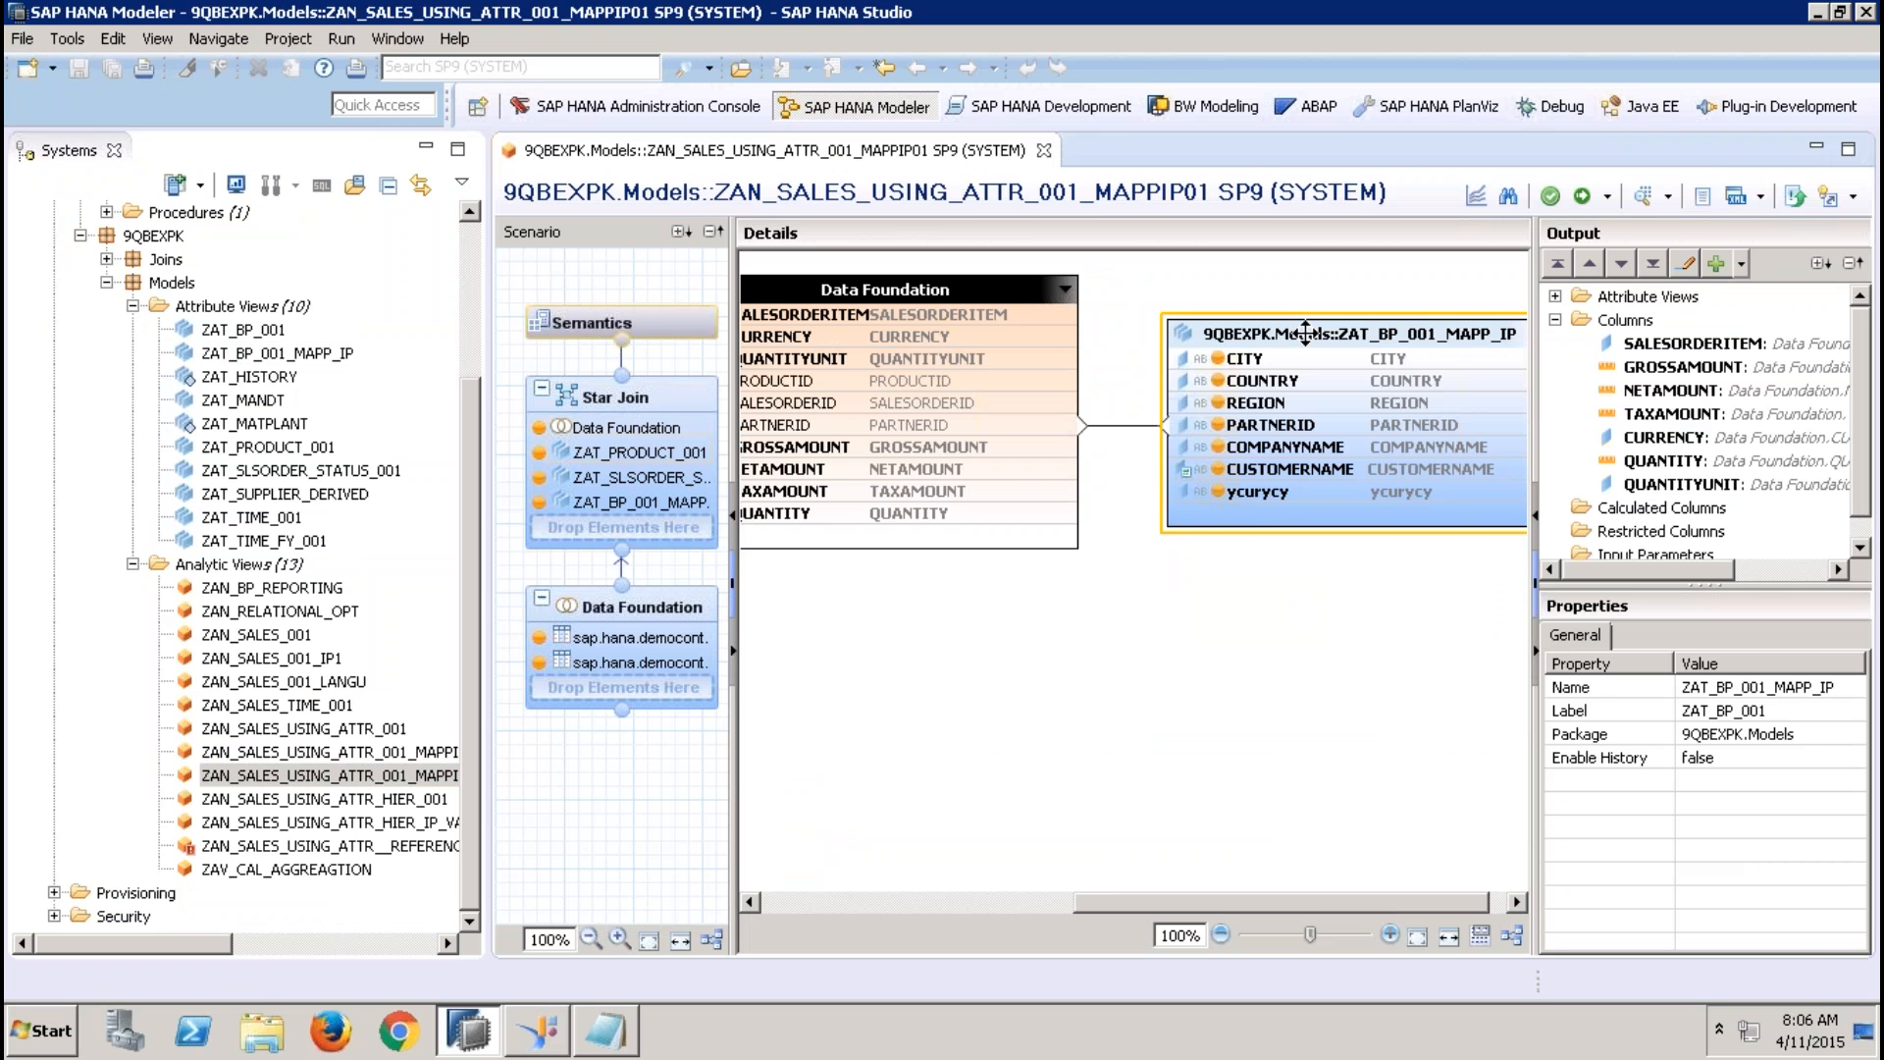
{"action": "key", "text": "Delete"}
{"action": "left_click", "coordinate": [1069, 528]}
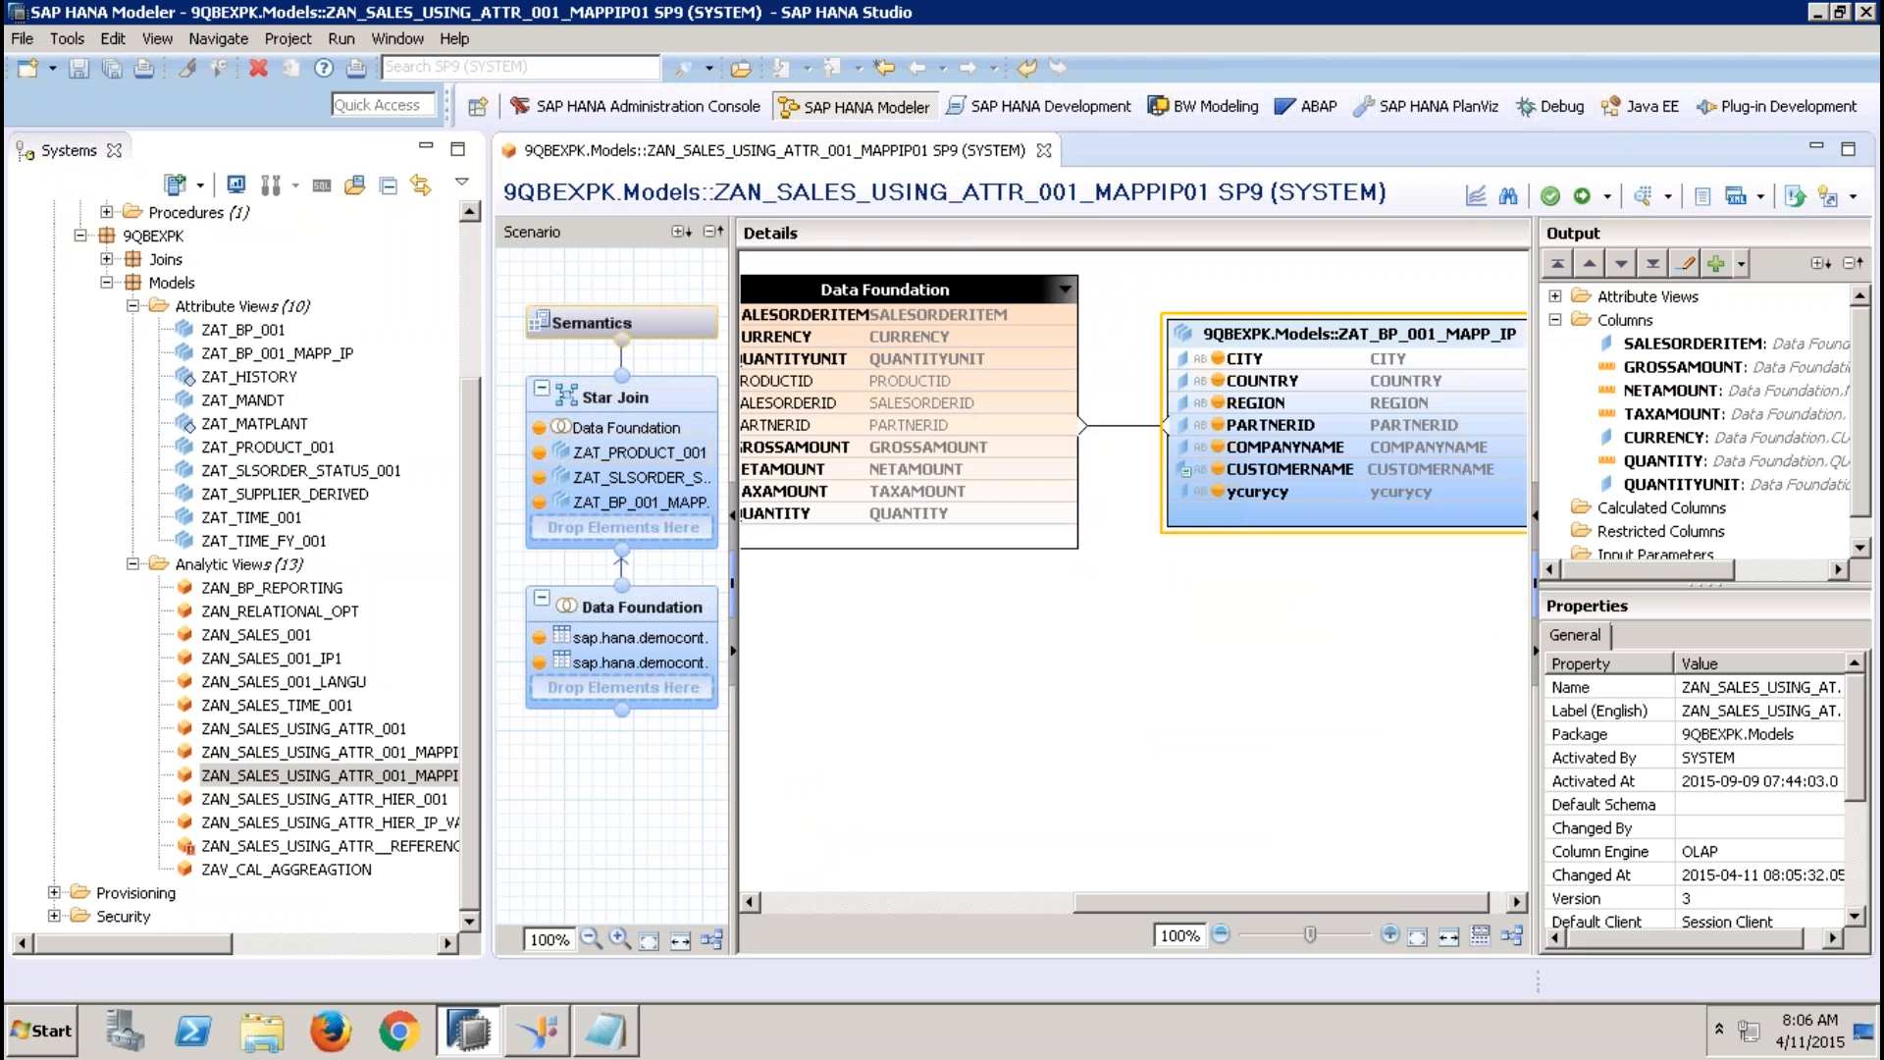
{"action": "left_click_drag", "start_coordinate": [257, 332], "coordinate": [1262, 718]}
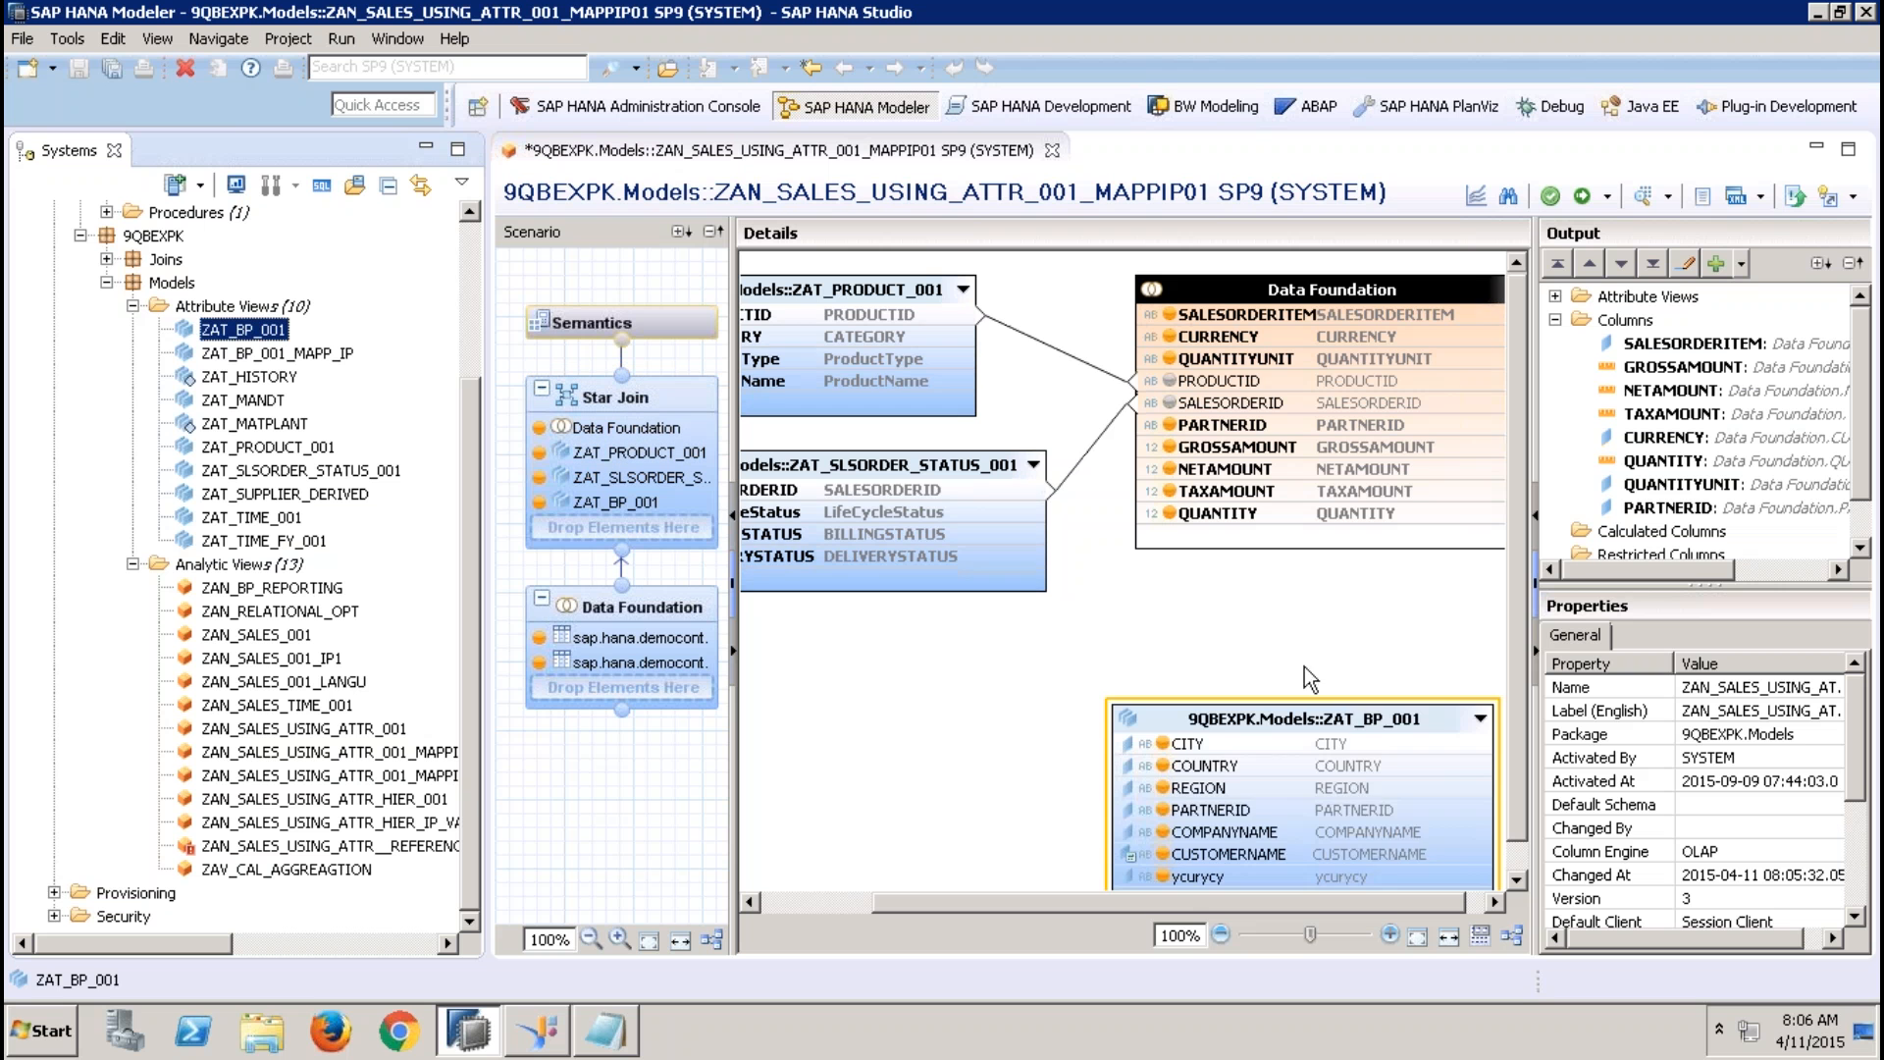
Join the Data Foundation's PARTNERID to PARTNERID of ZAT_BP_001, then activate the analytic view
{"action": "left_click", "coordinate": [1273, 427]}
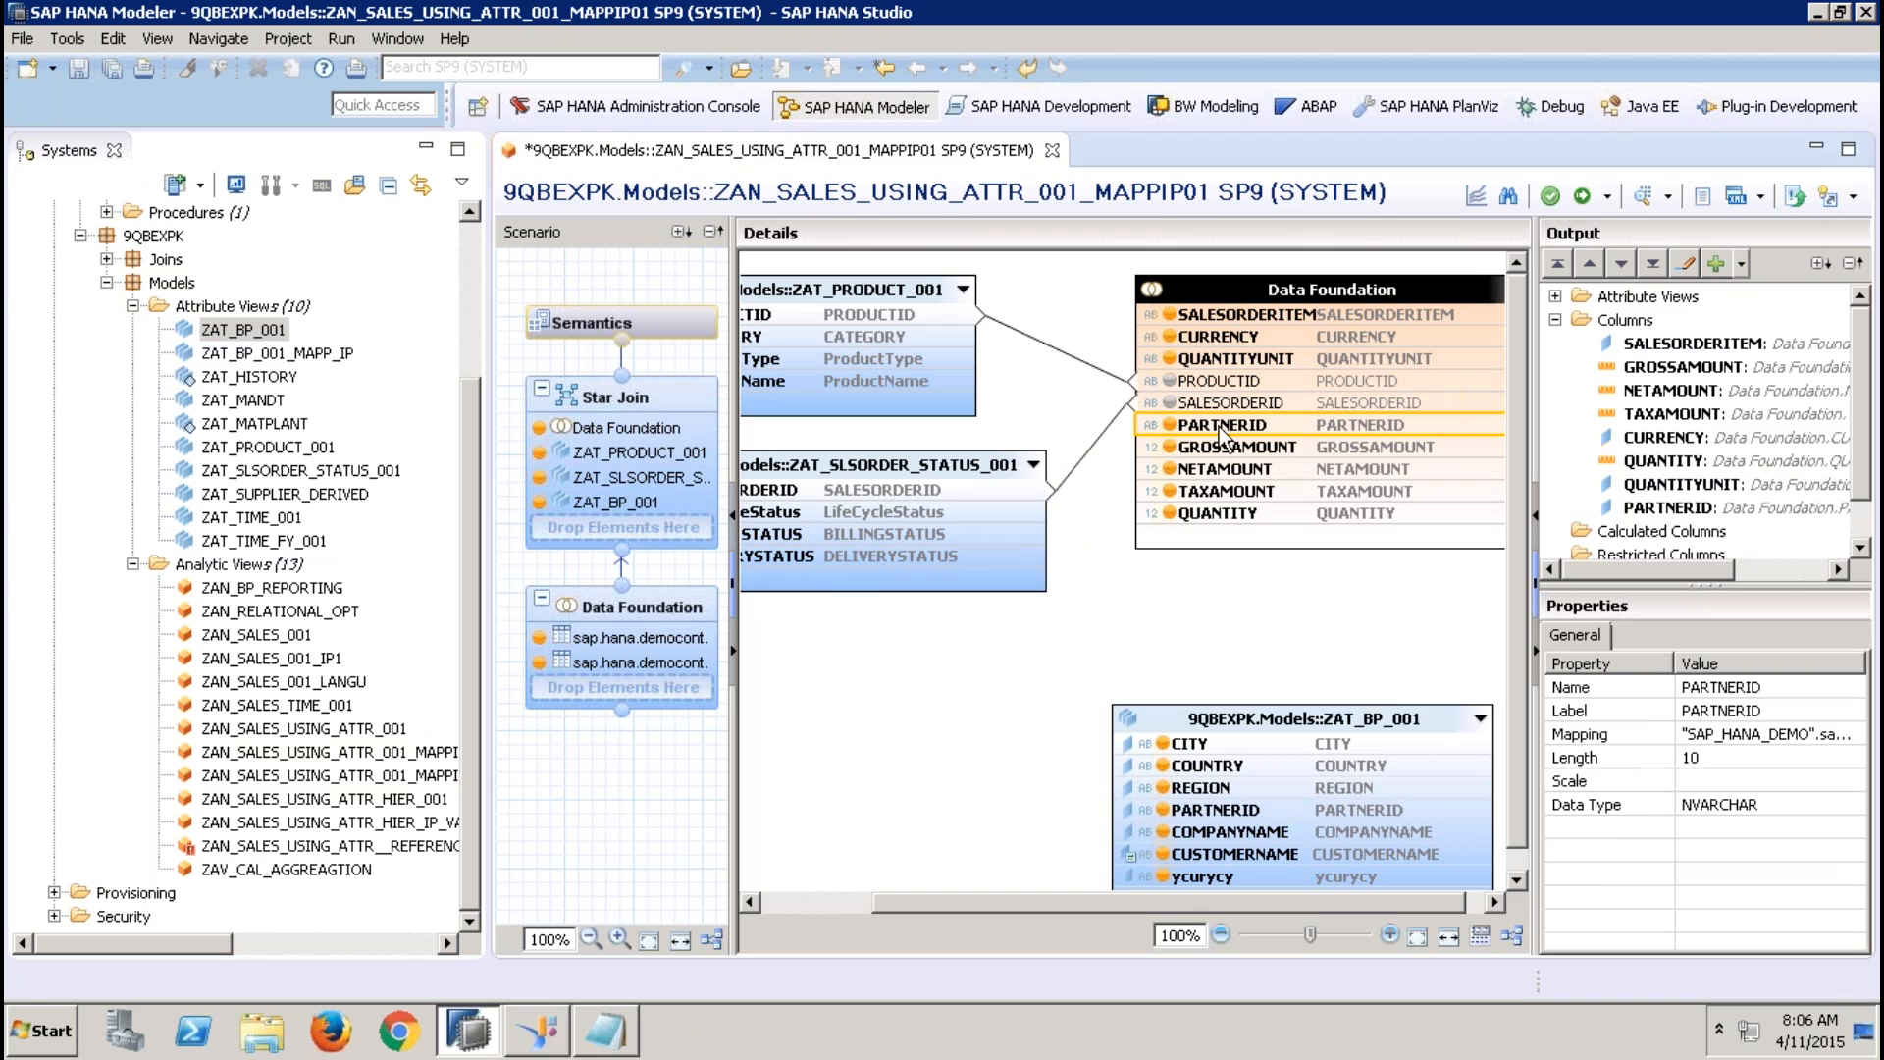
{"action": "left_click_drag", "start_coordinate": [1221, 433], "coordinate": [1124, 814]}
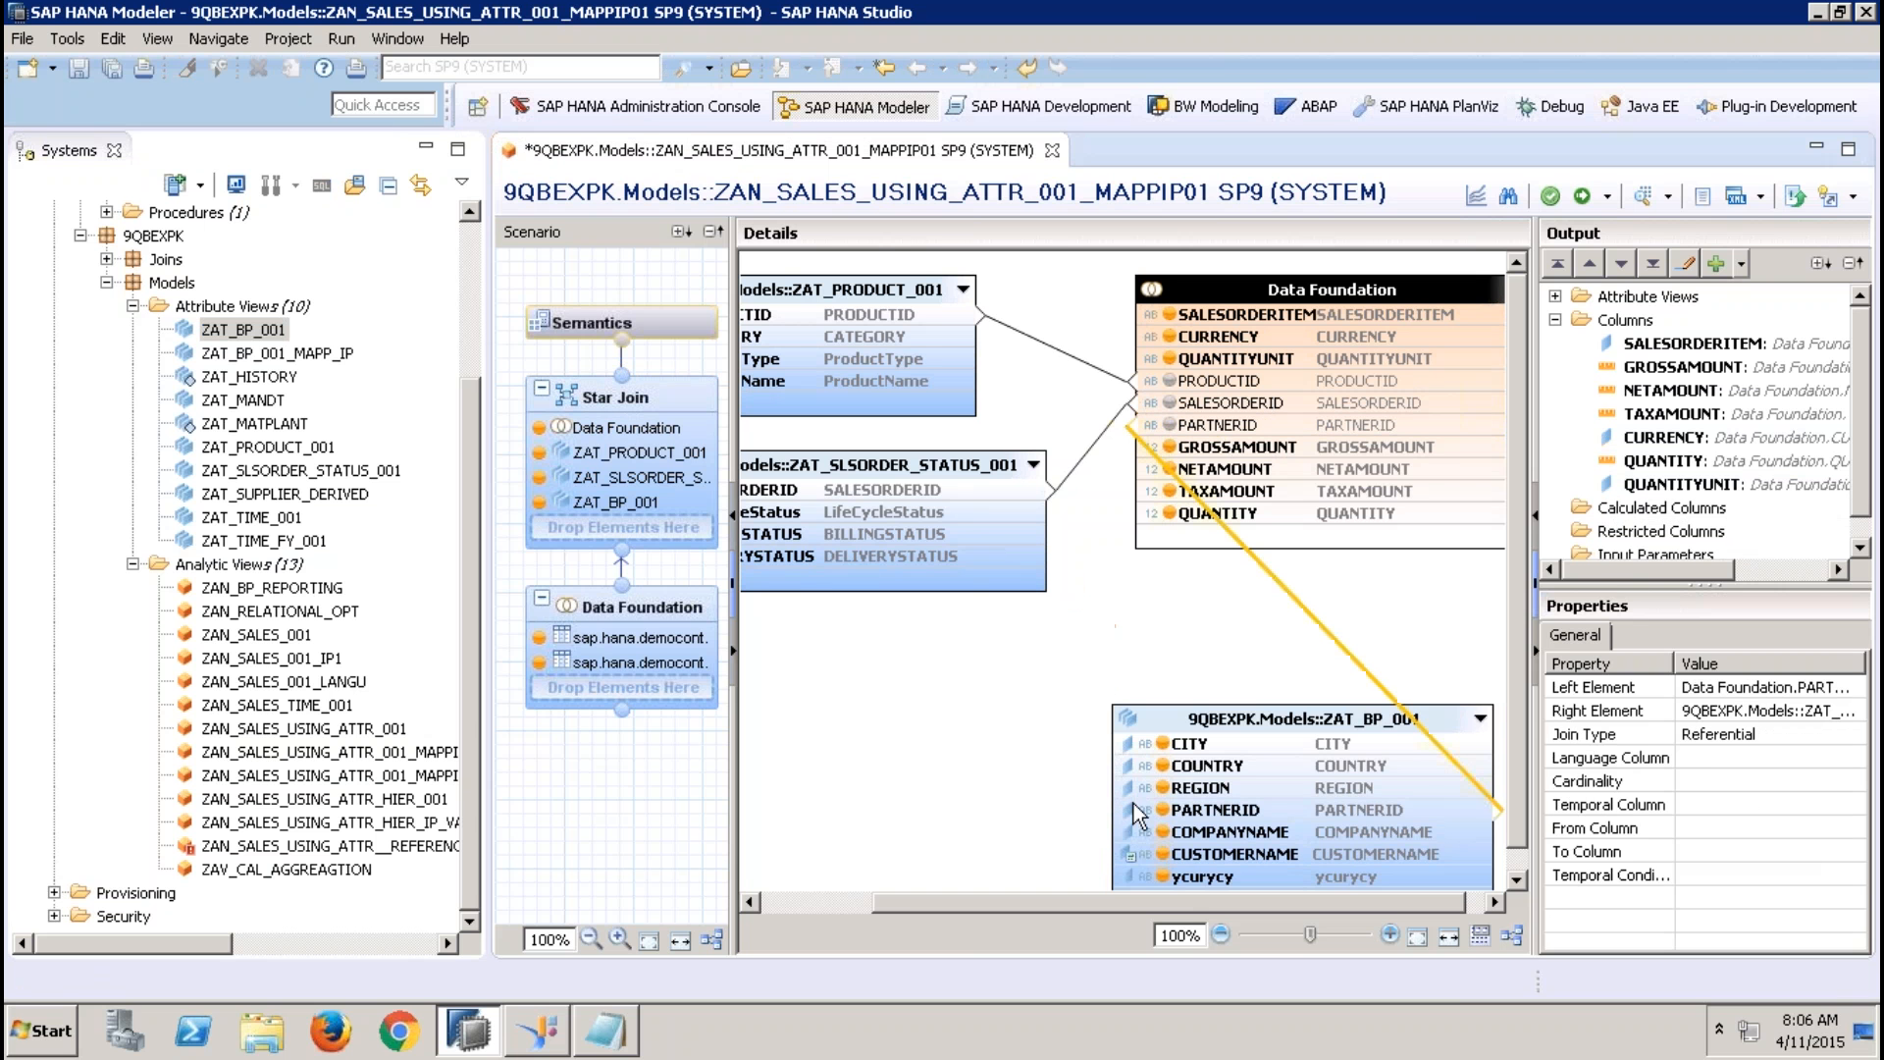
{"action": "left_click", "coordinate": [1581, 198]}
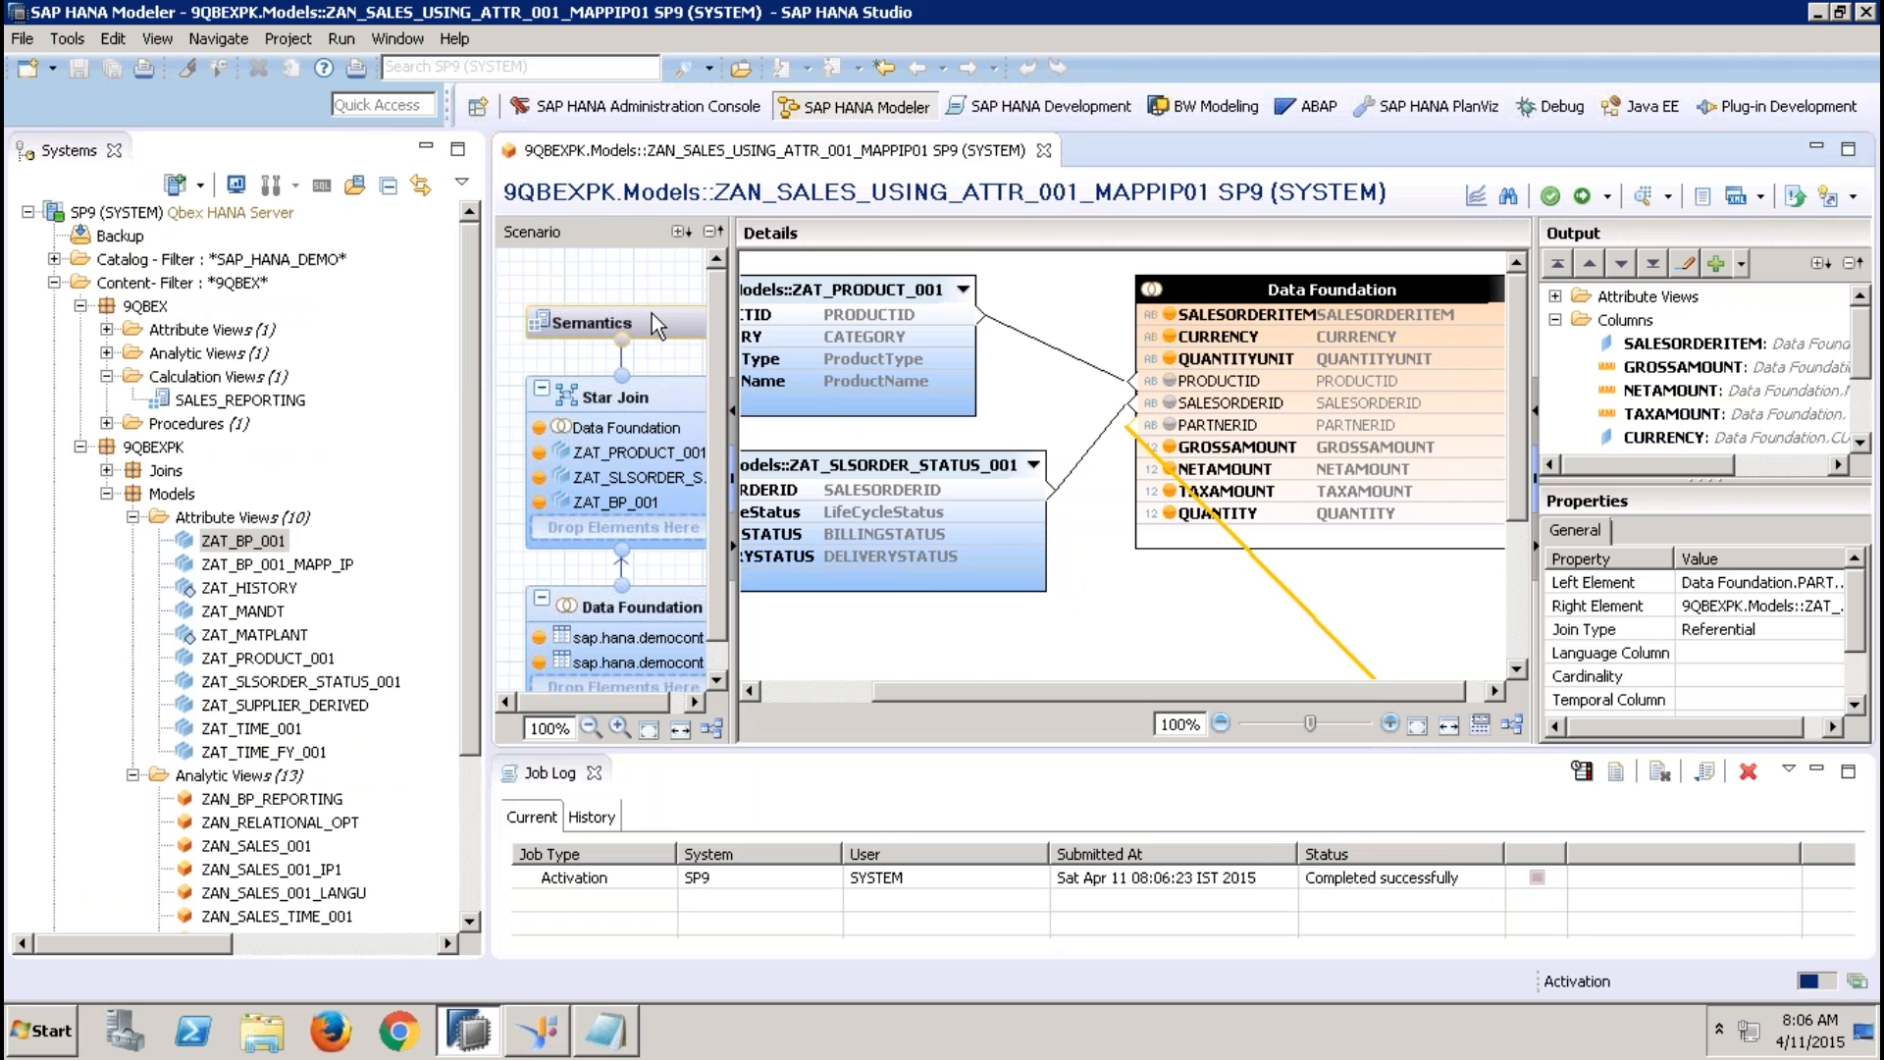
Check the view's columns in Semantics, then close the job log and the analytic view
{"action": "left_click", "coordinate": [660, 315]}
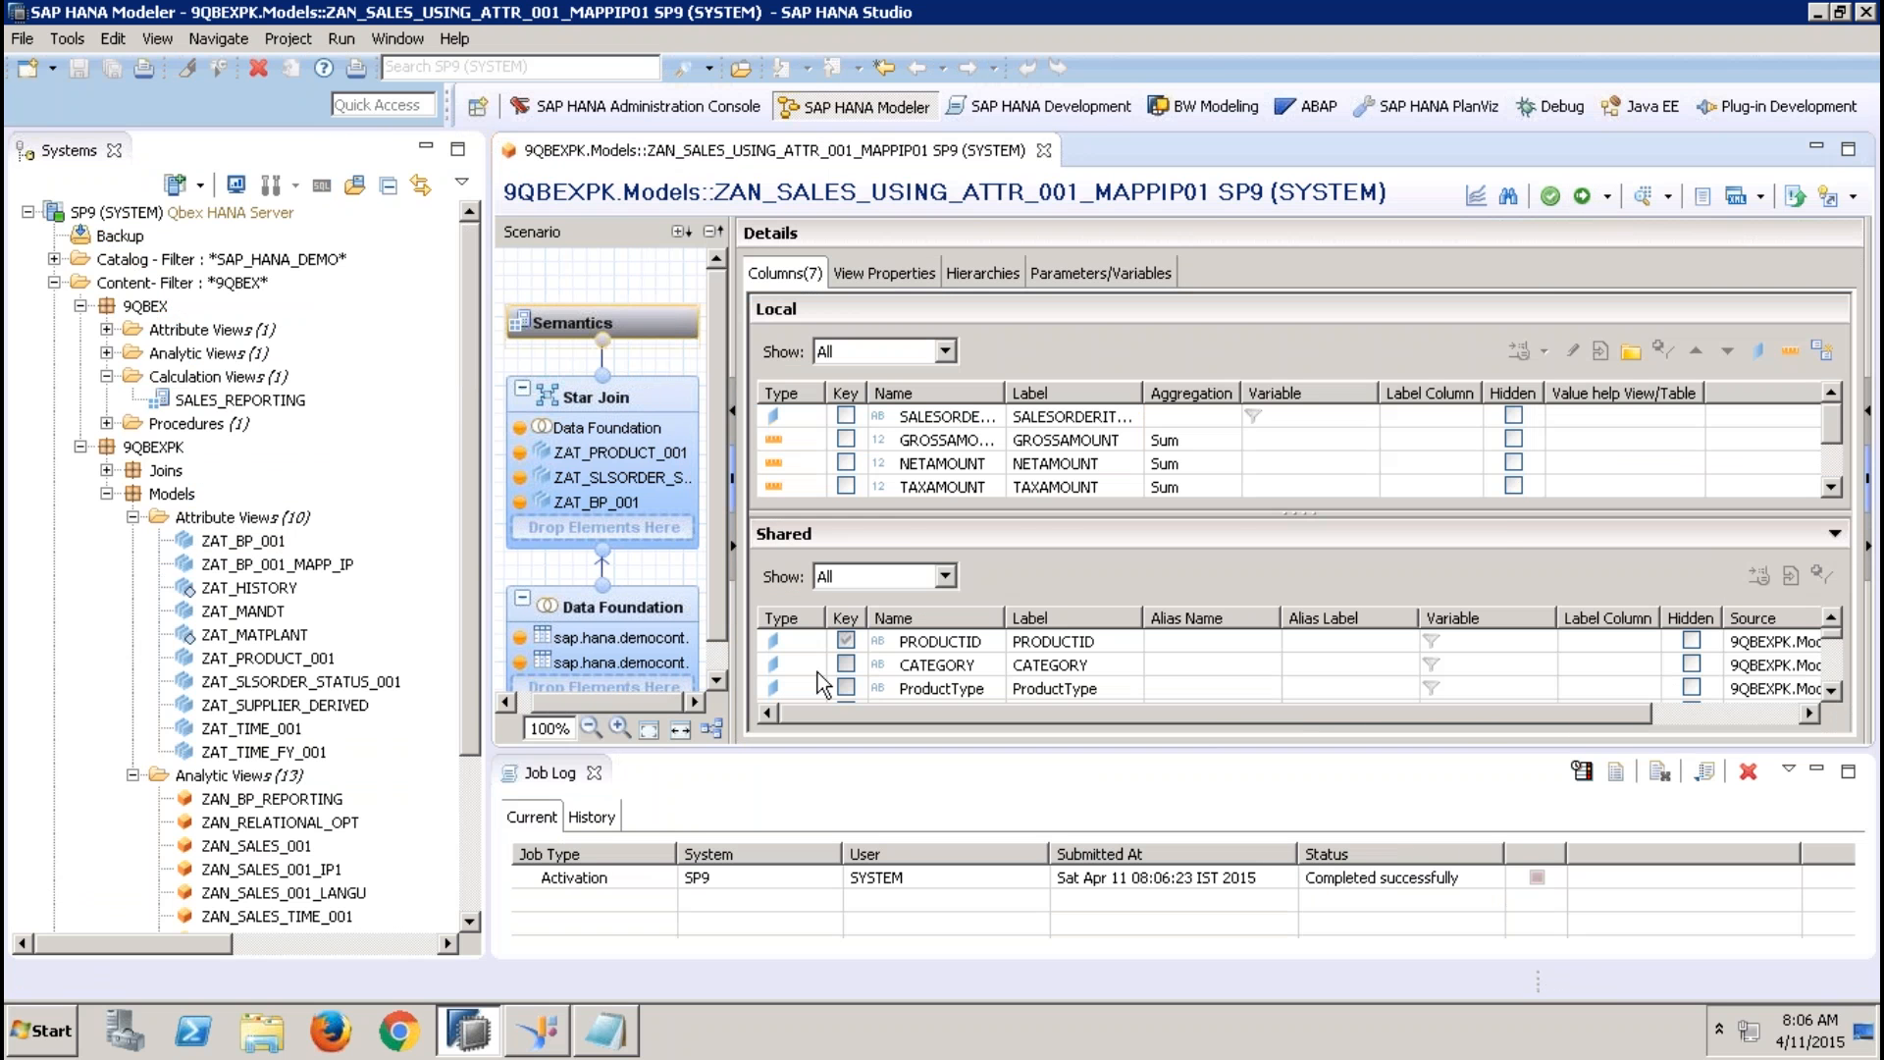
{"action": "left_click", "coordinate": [597, 771]}
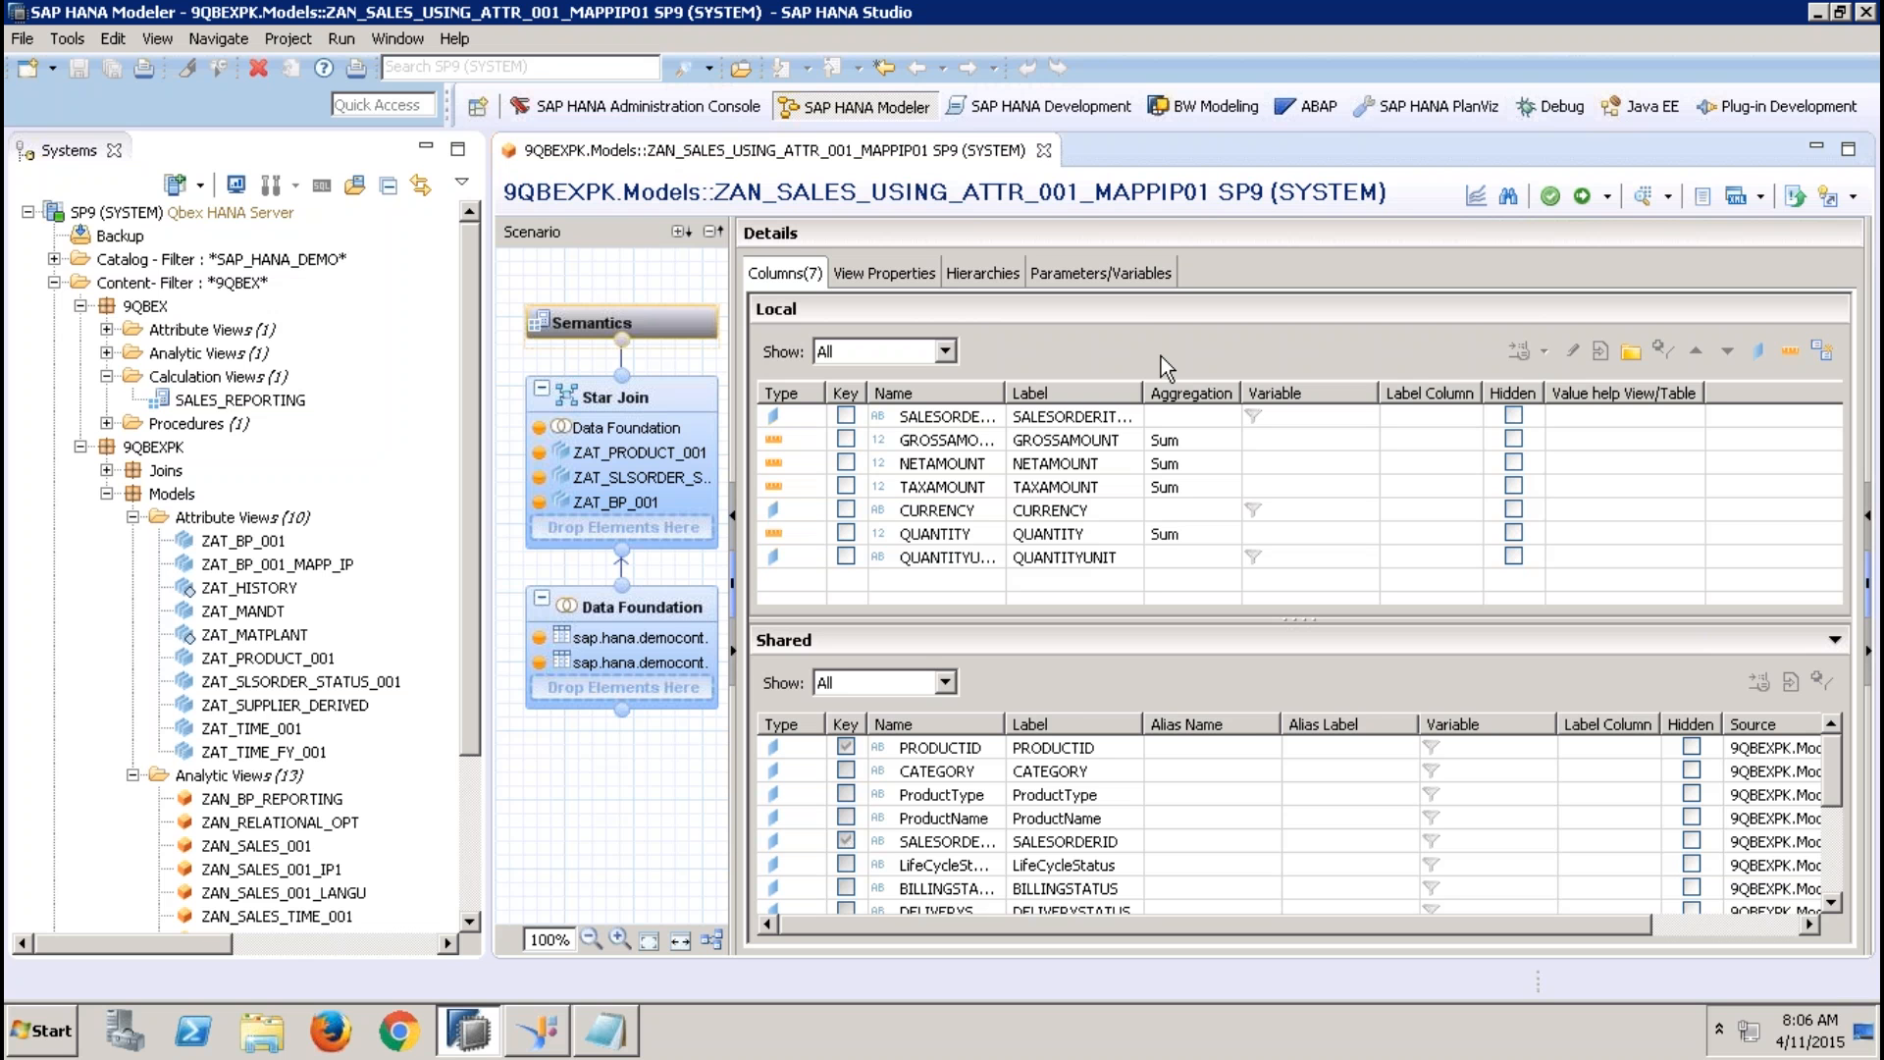
{"action": "left_click", "coordinate": [1044, 150]}
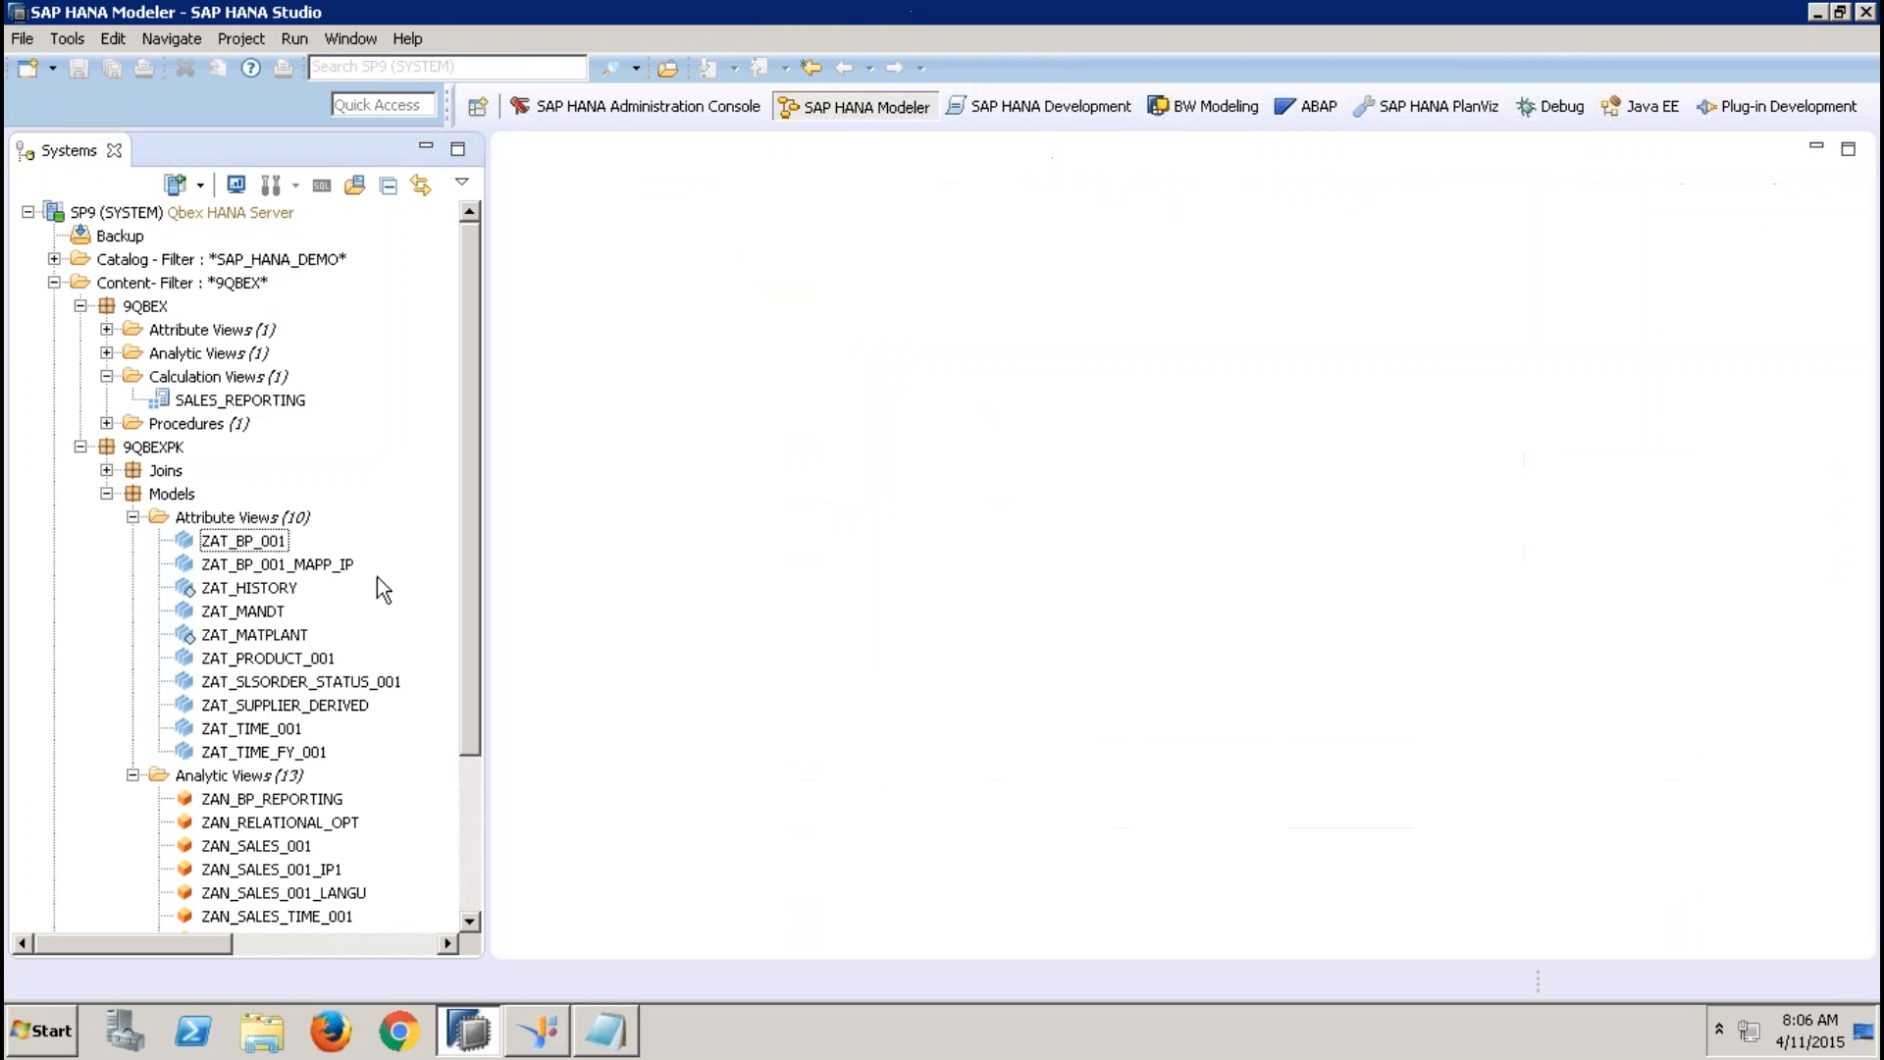
Open the ZAN_SALES_001_IP1 analytic view and inspect its Data Foundation and Star Join
{"action": "left_click_drag", "start_coordinate": [462, 614], "coordinate": [474, 734]}
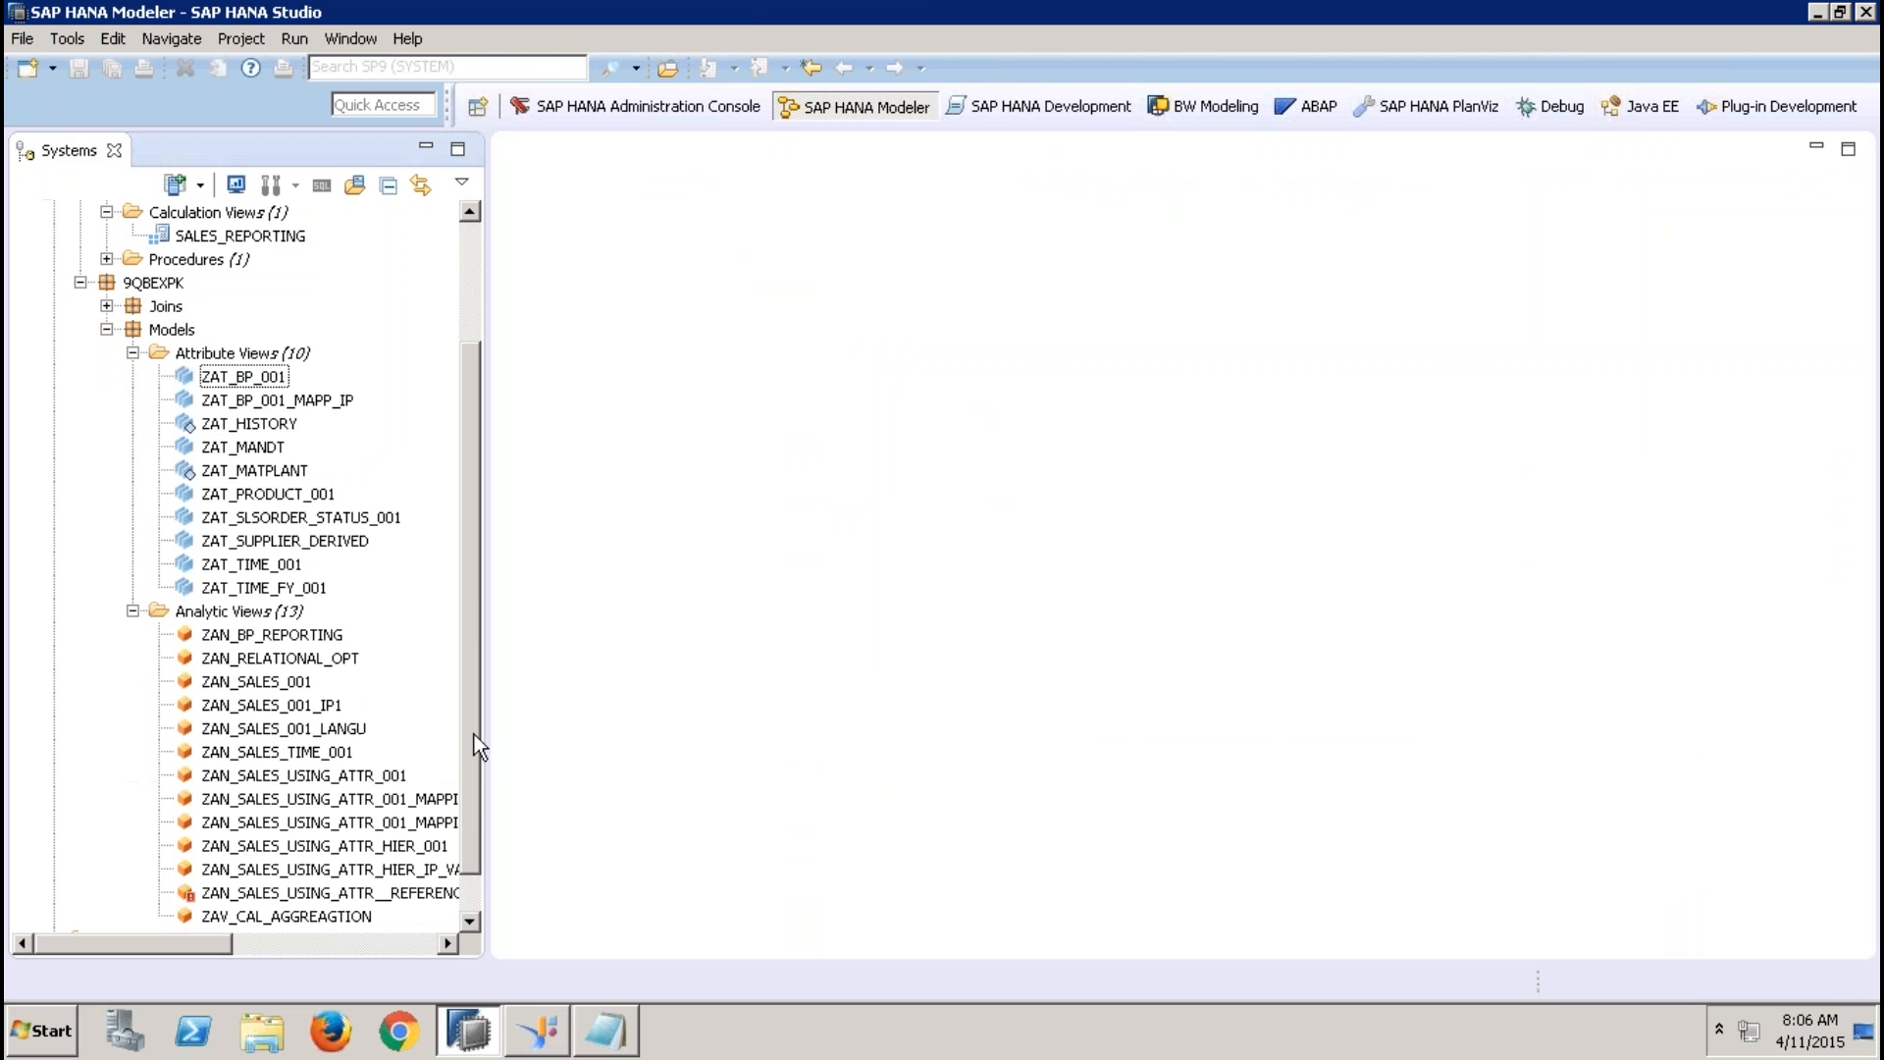
{"action": "left_click", "coordinate": [319, 706]}
{"action": "double_click", "coordinate": [319, 706]}
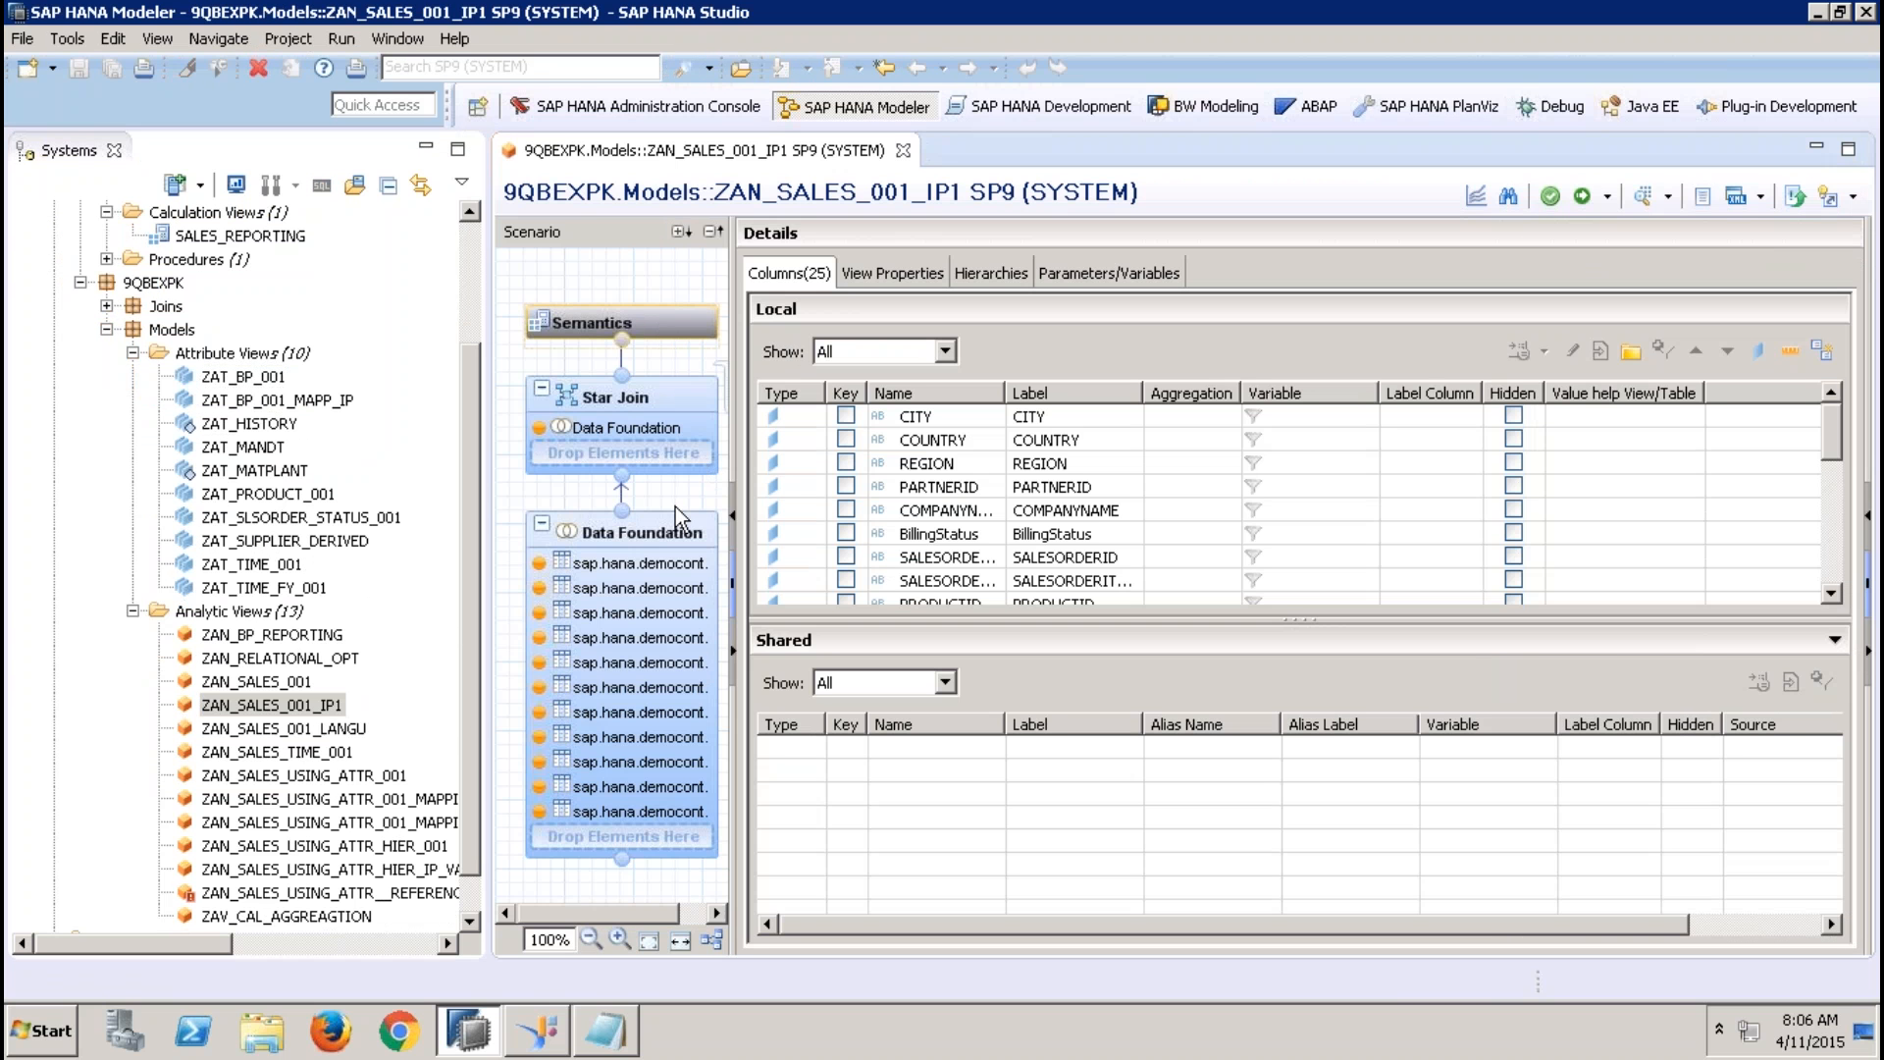
{"action": "left_click", "coordinate": [677, 532]}
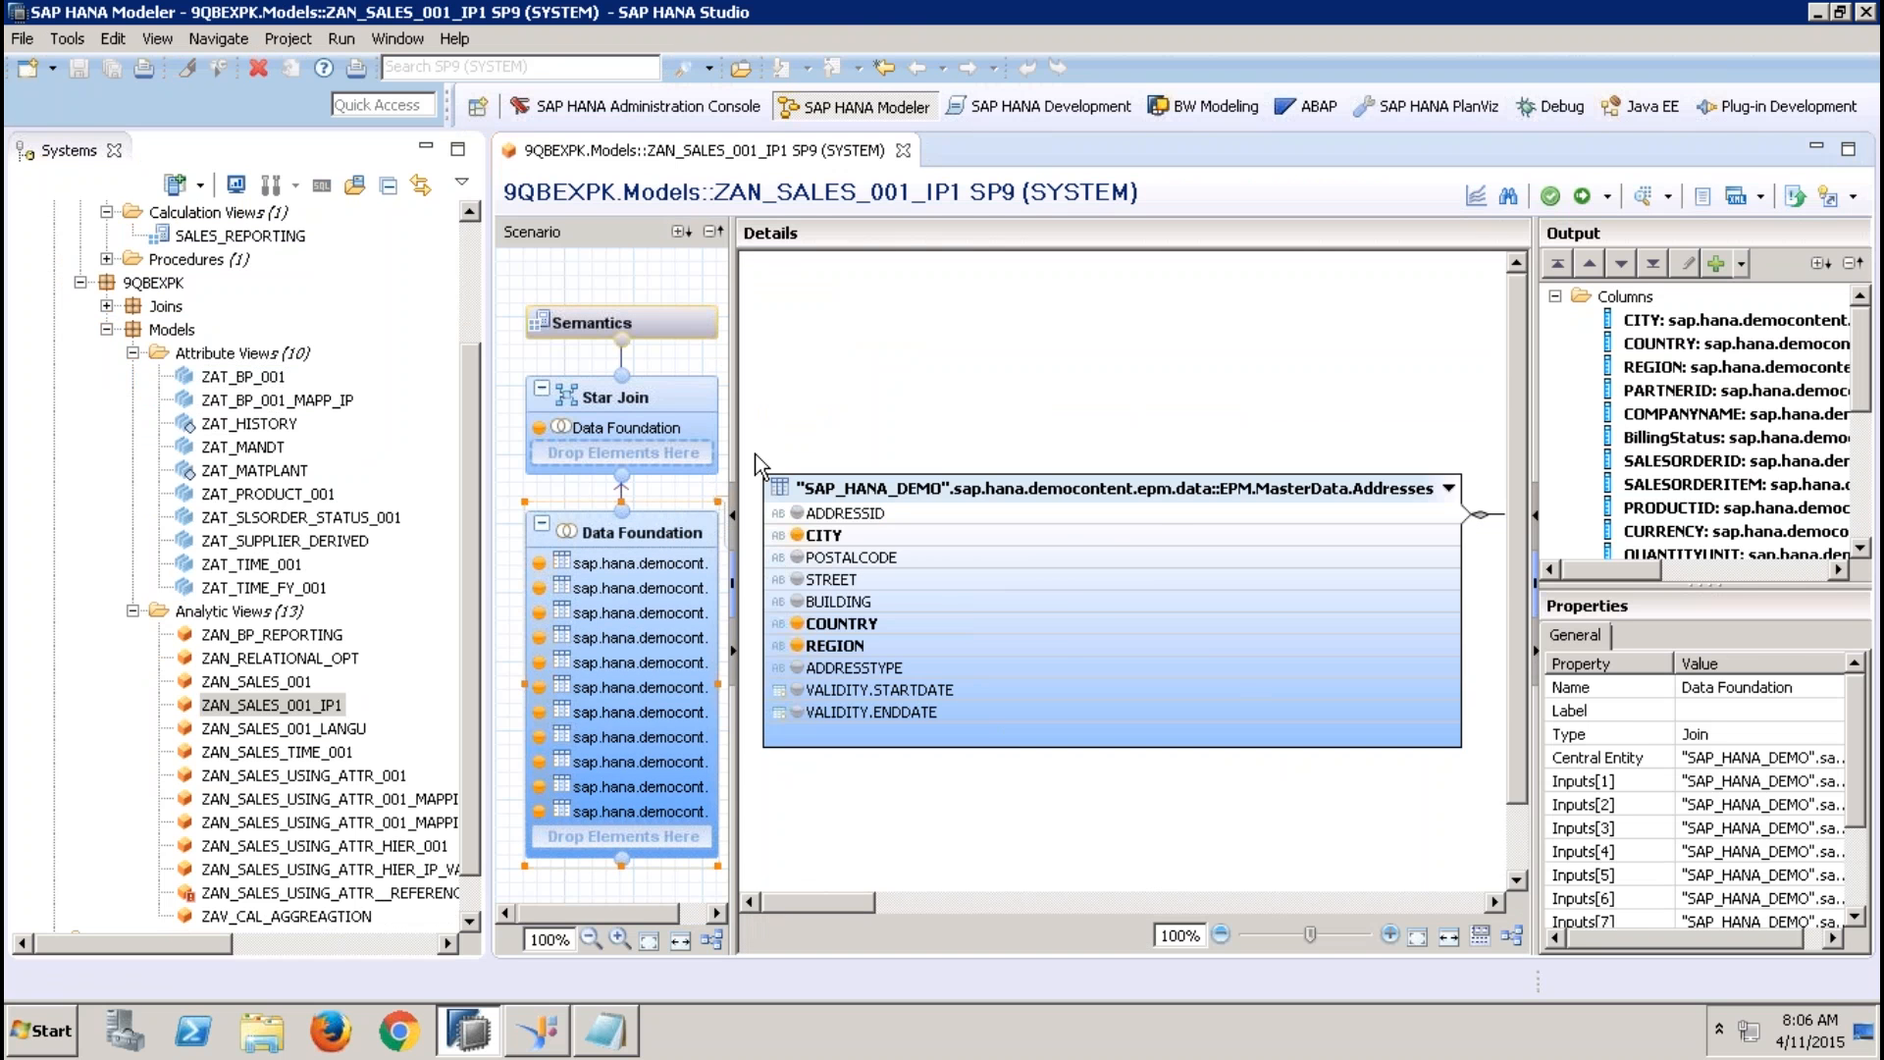
{"action": "left_click", "coordinate": [663, 395]}
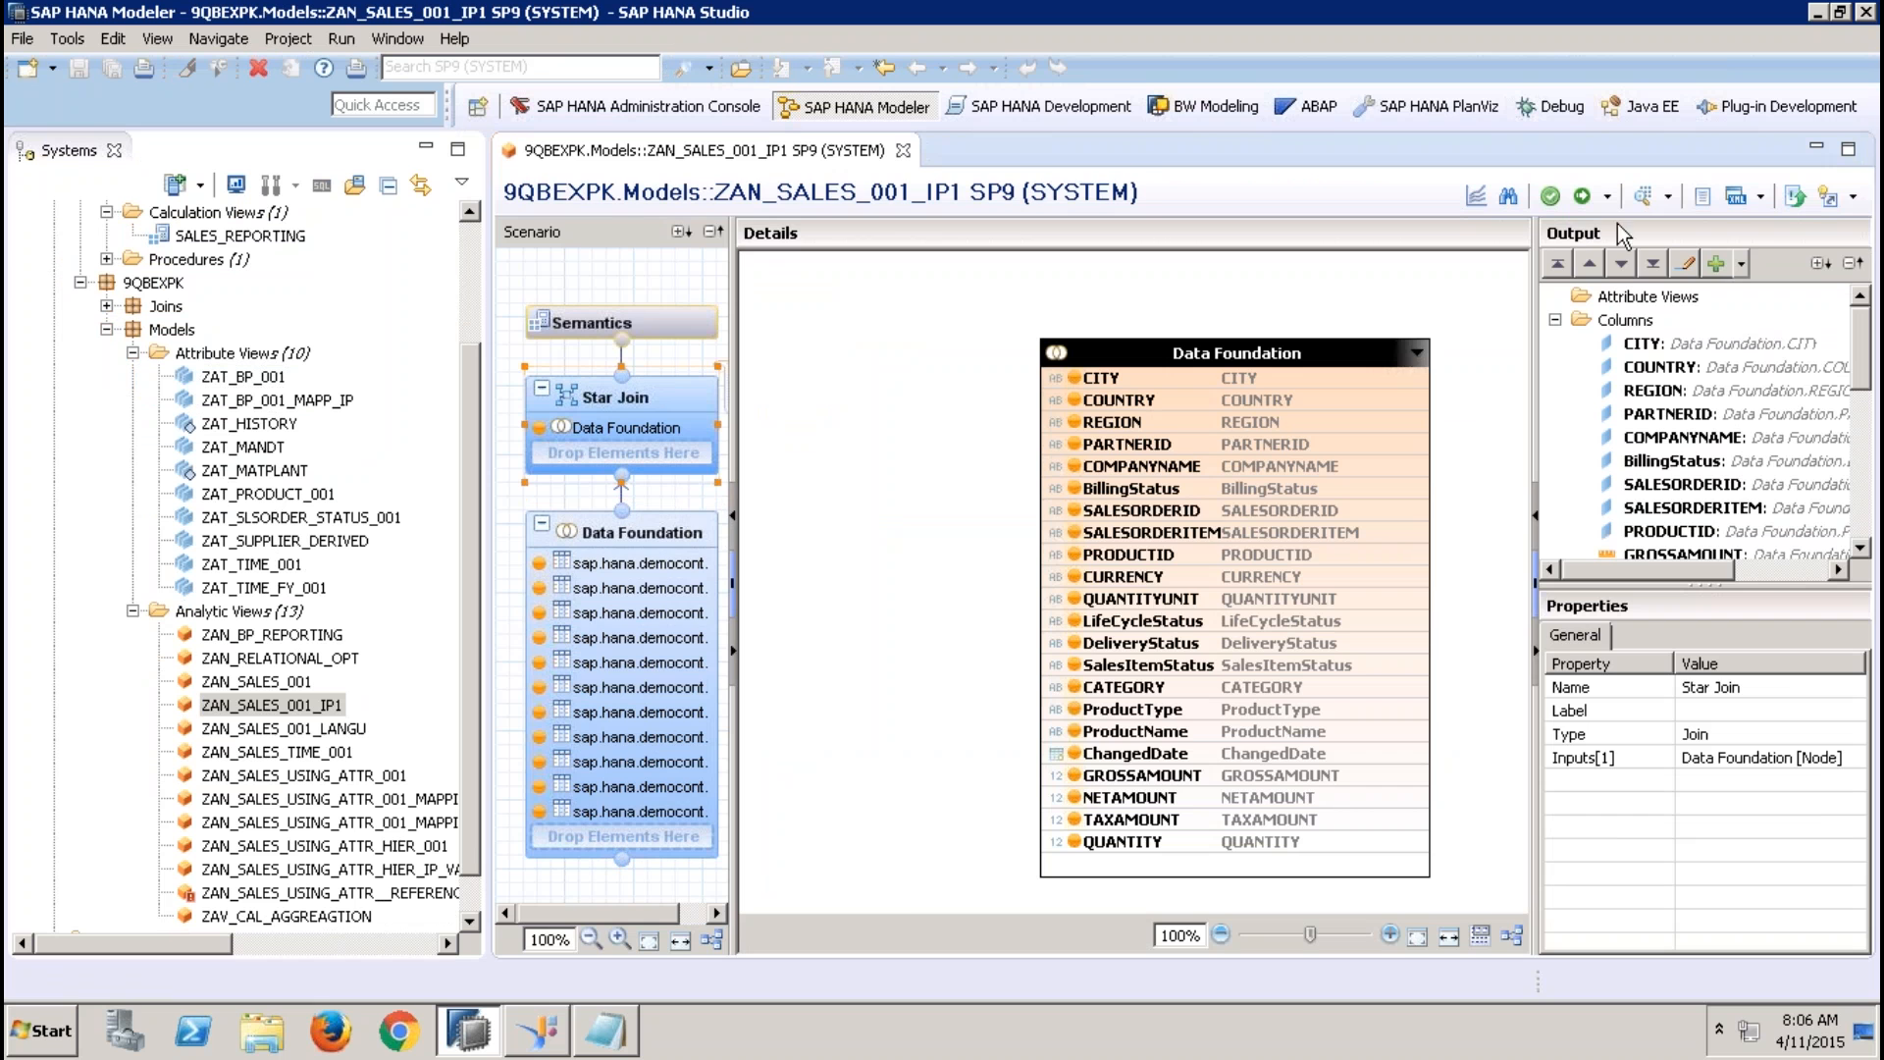
Preview the data of ZAN_SALES_001_IP1, examine the raw data across its columns, and close the preview
{"action": "left_click", "coordinate": [1649, 199]}
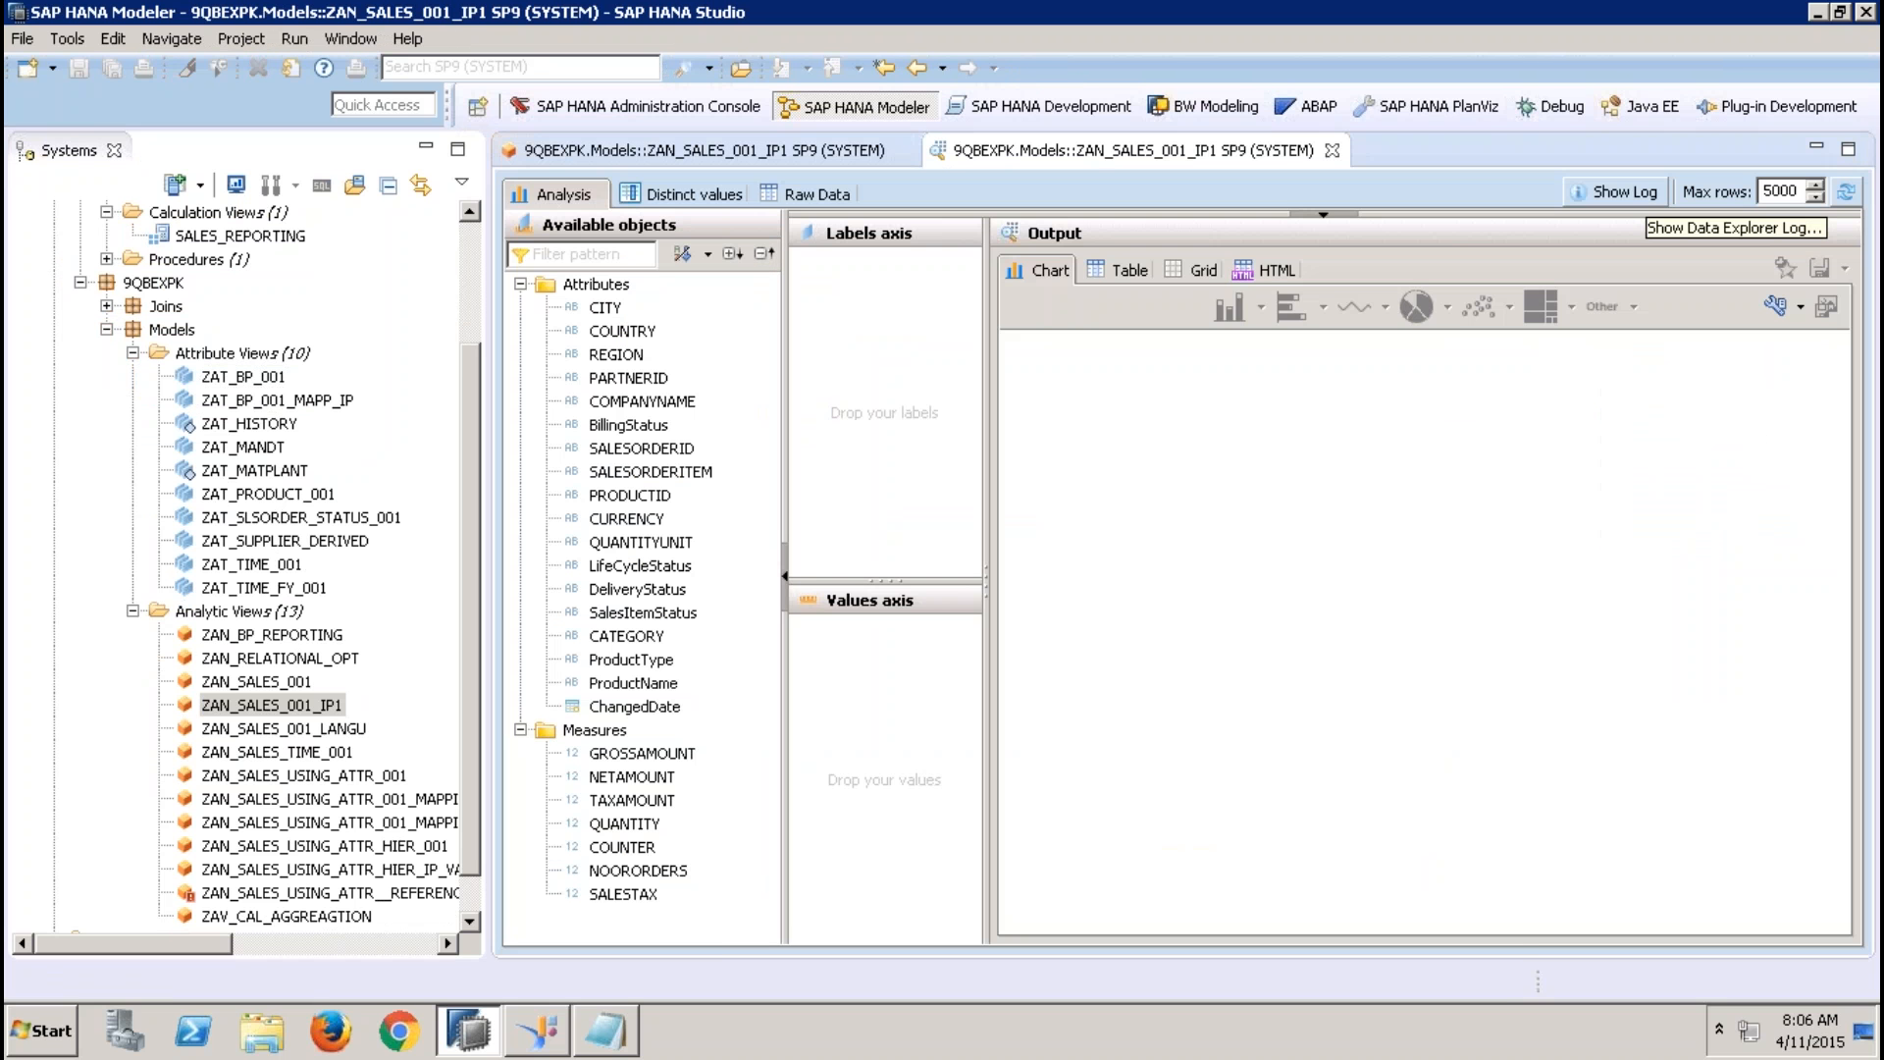
{"action": "left_click", "coordinate": [825, 200]}
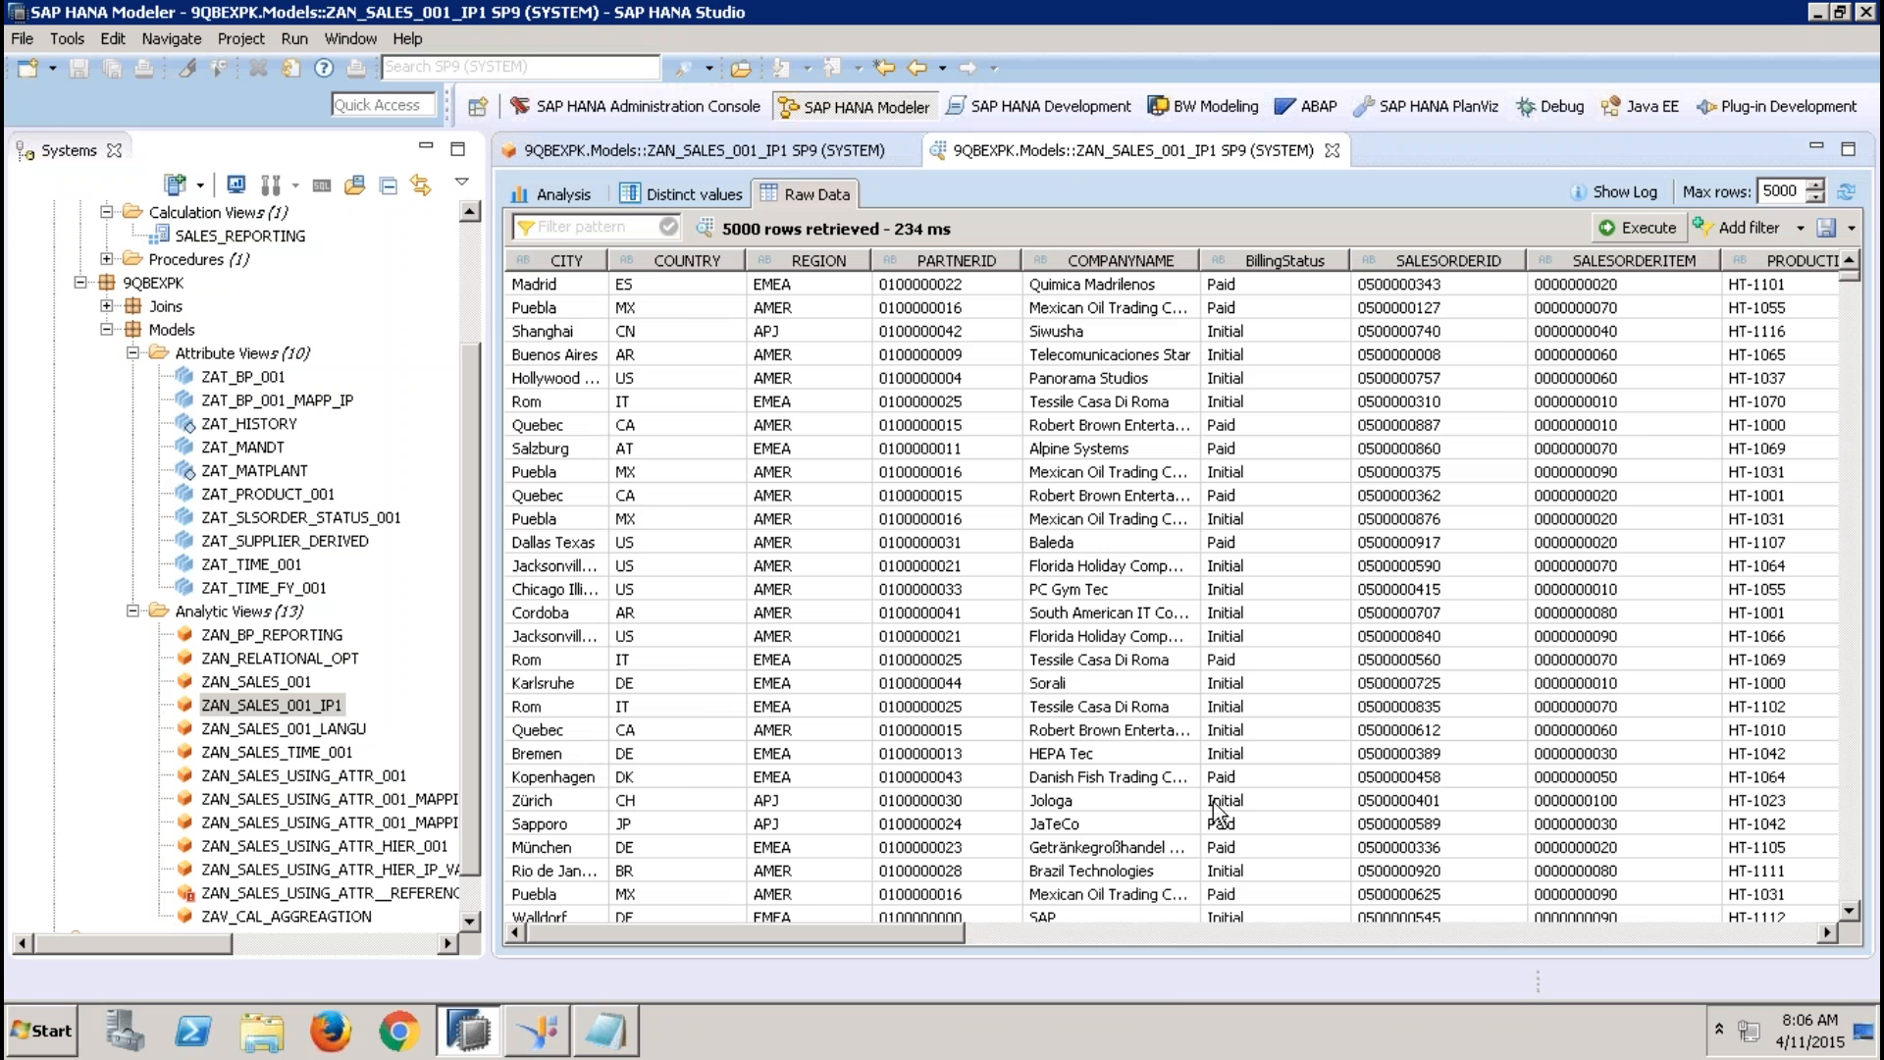
{"action": "left_click", "coordinate": [1307, 938]}
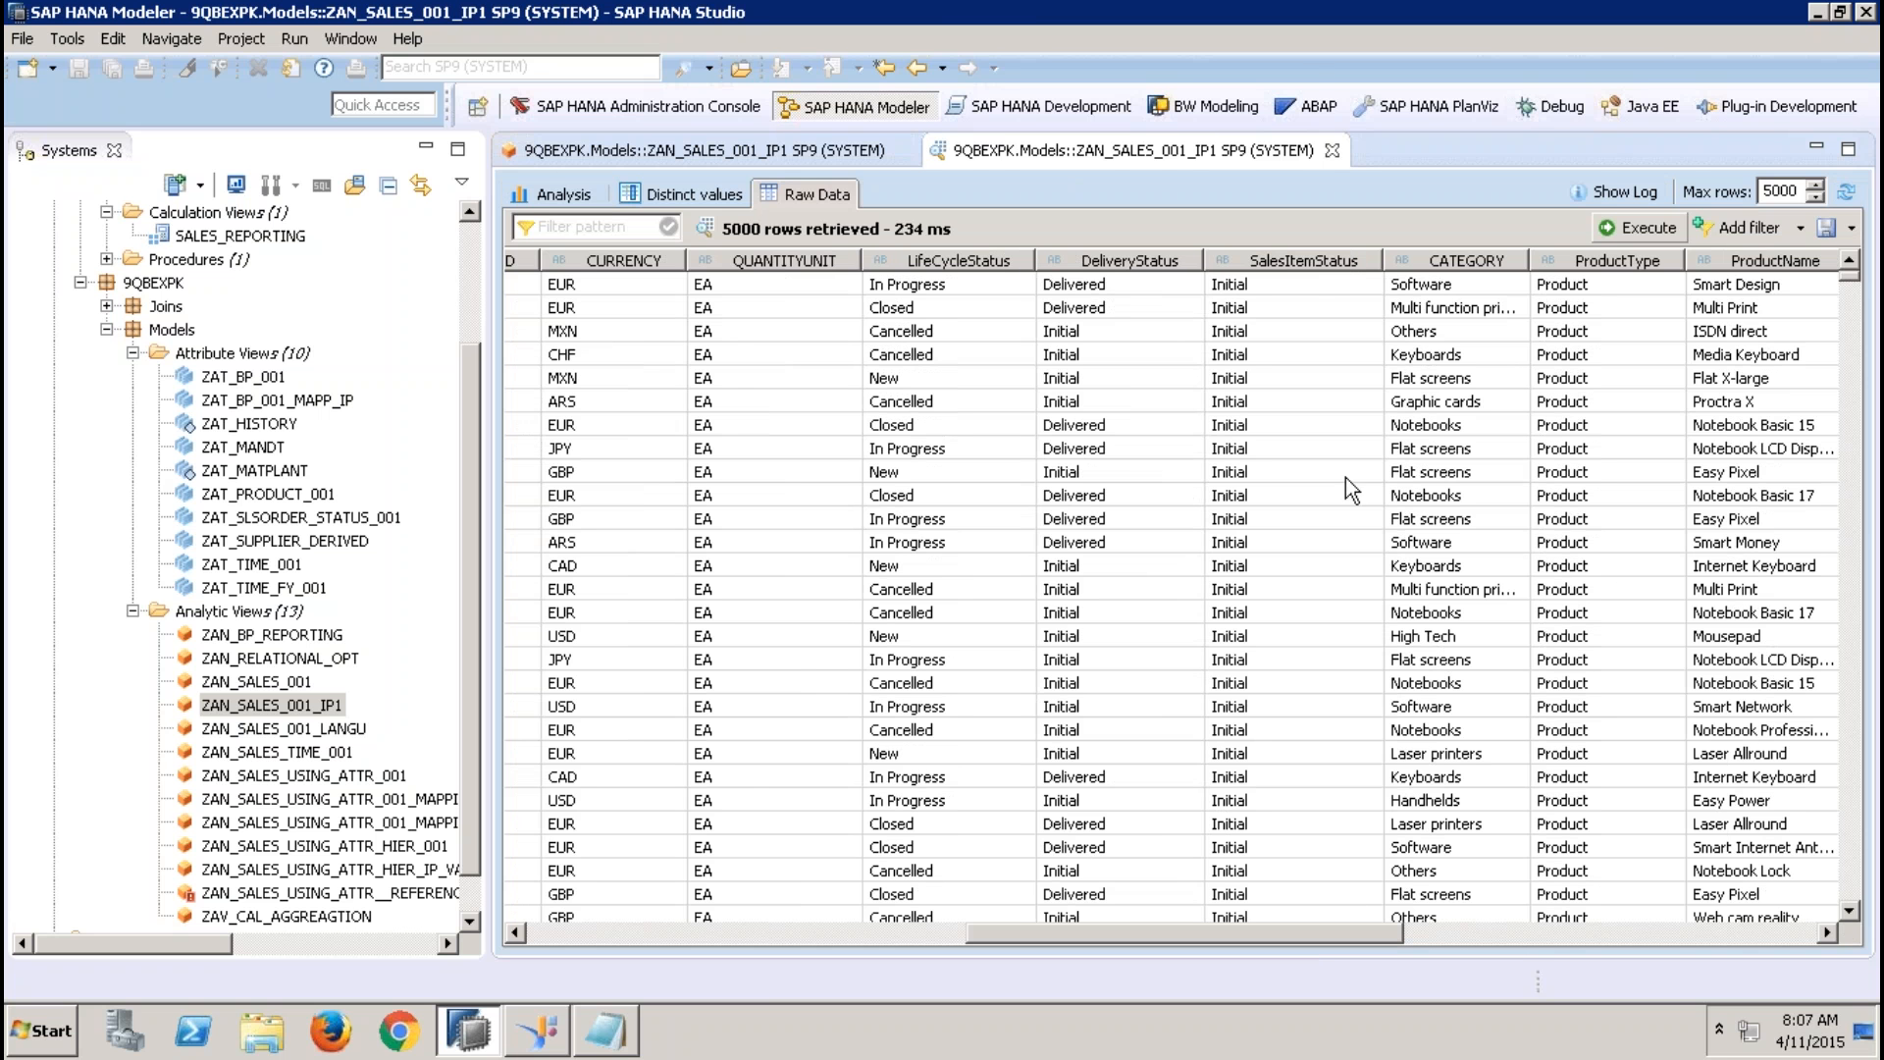
{"action": "left_click", "coordinate": [1331, 150]}
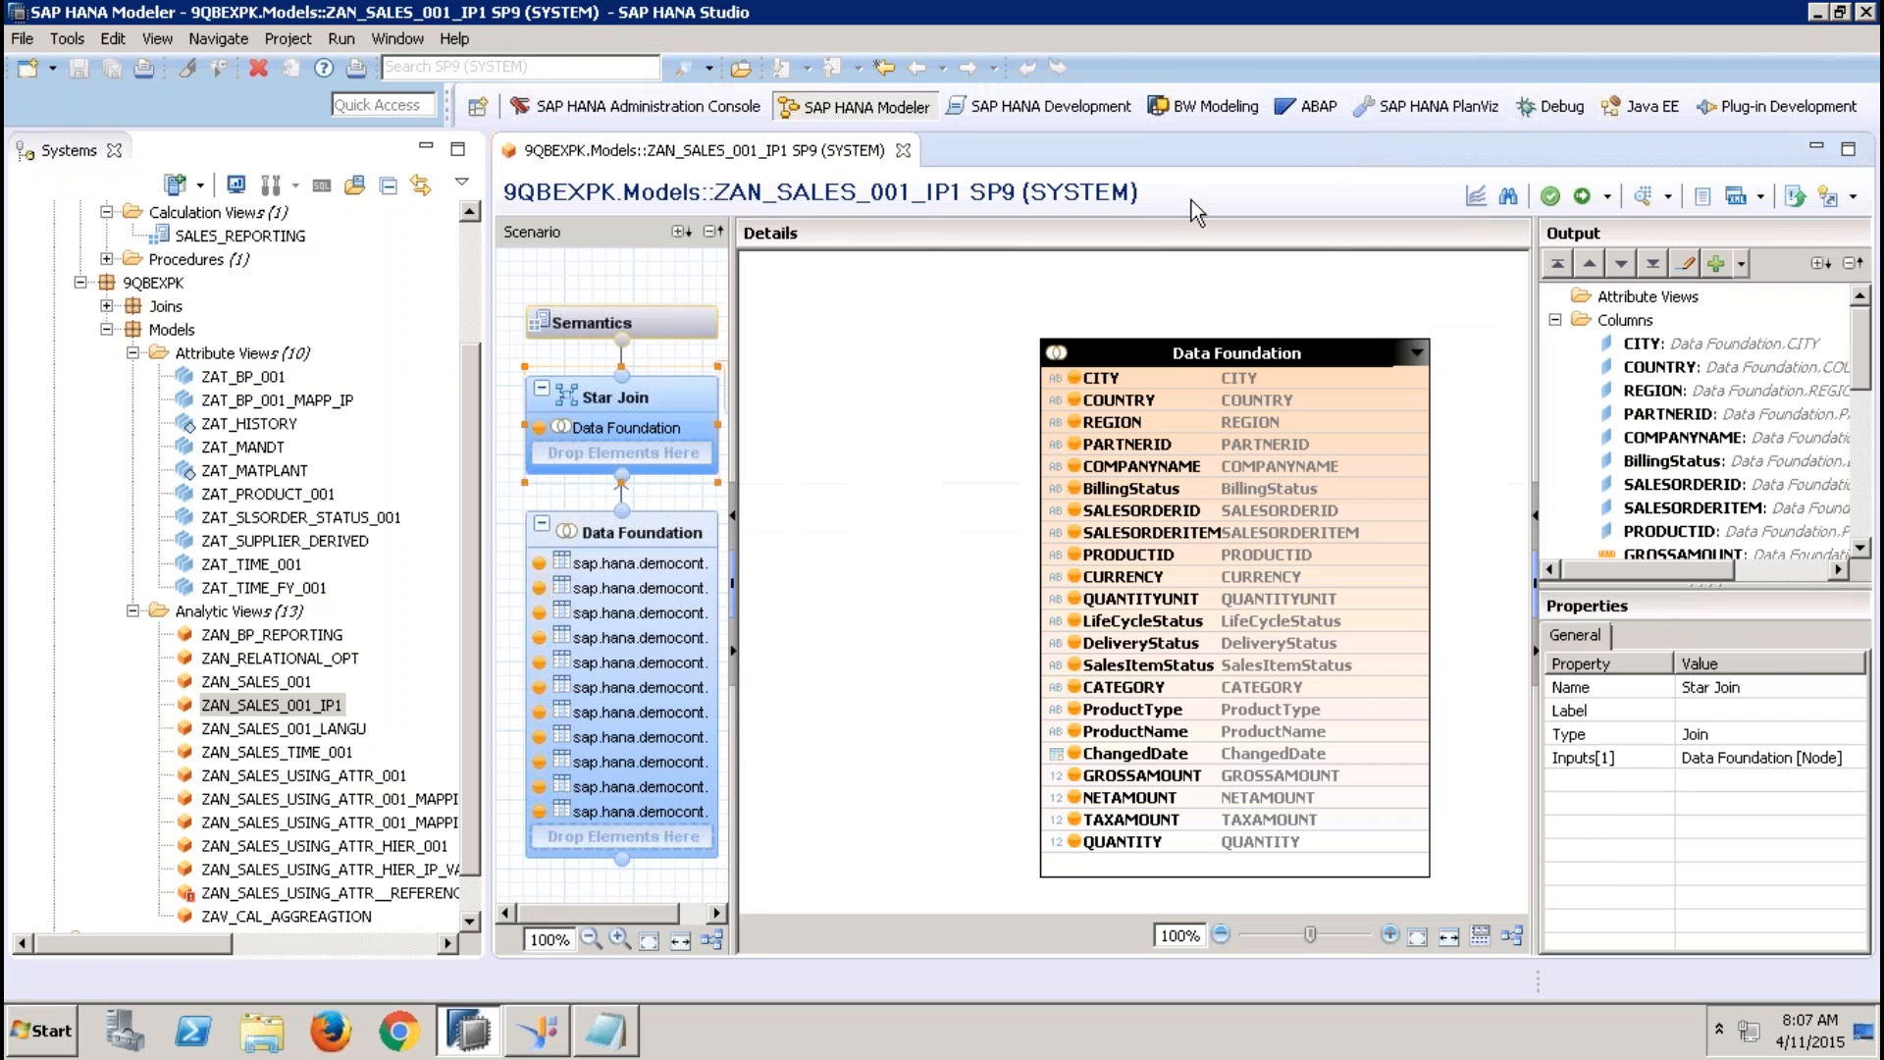
Create a direct input parameter IP_REGION with data type VARCHAR and length 5 in the analytic view
{"action": "left_click", "coordinate": [696, 316]}
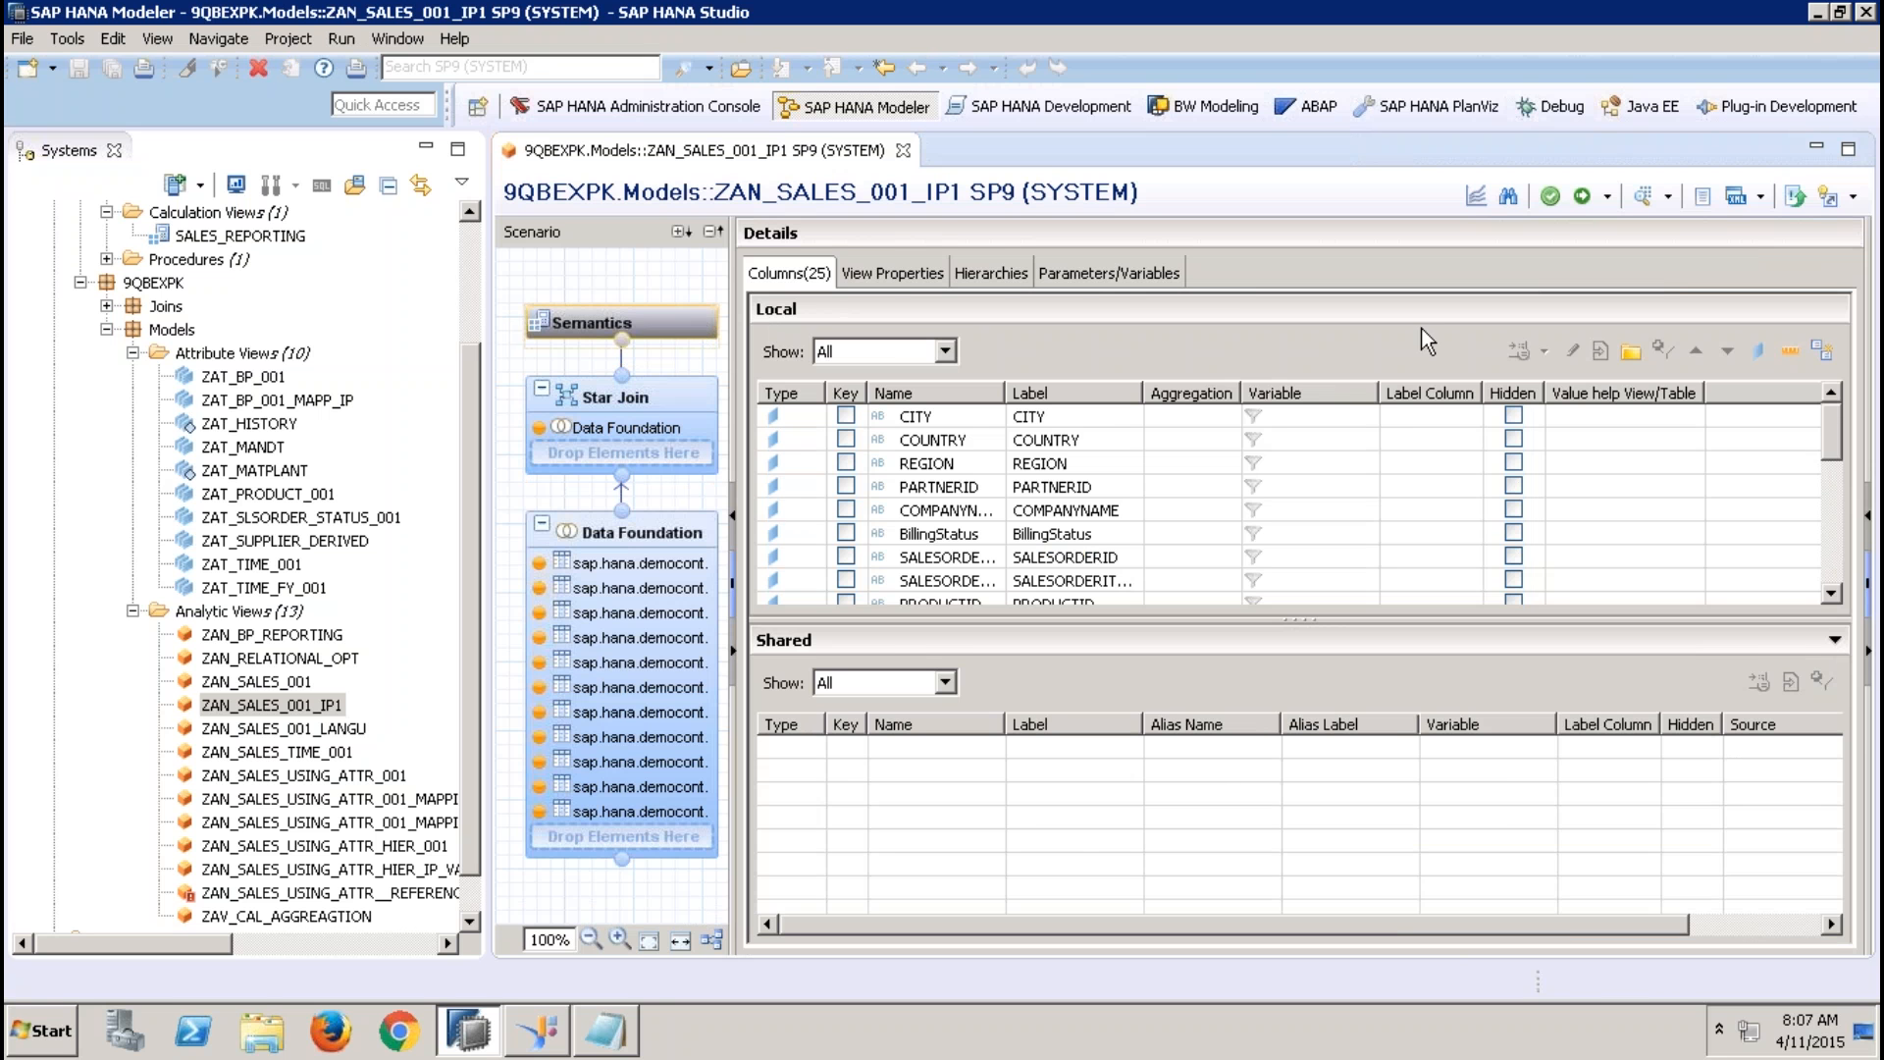
{"action": "left_click", "coordinate": [1158, 275]}
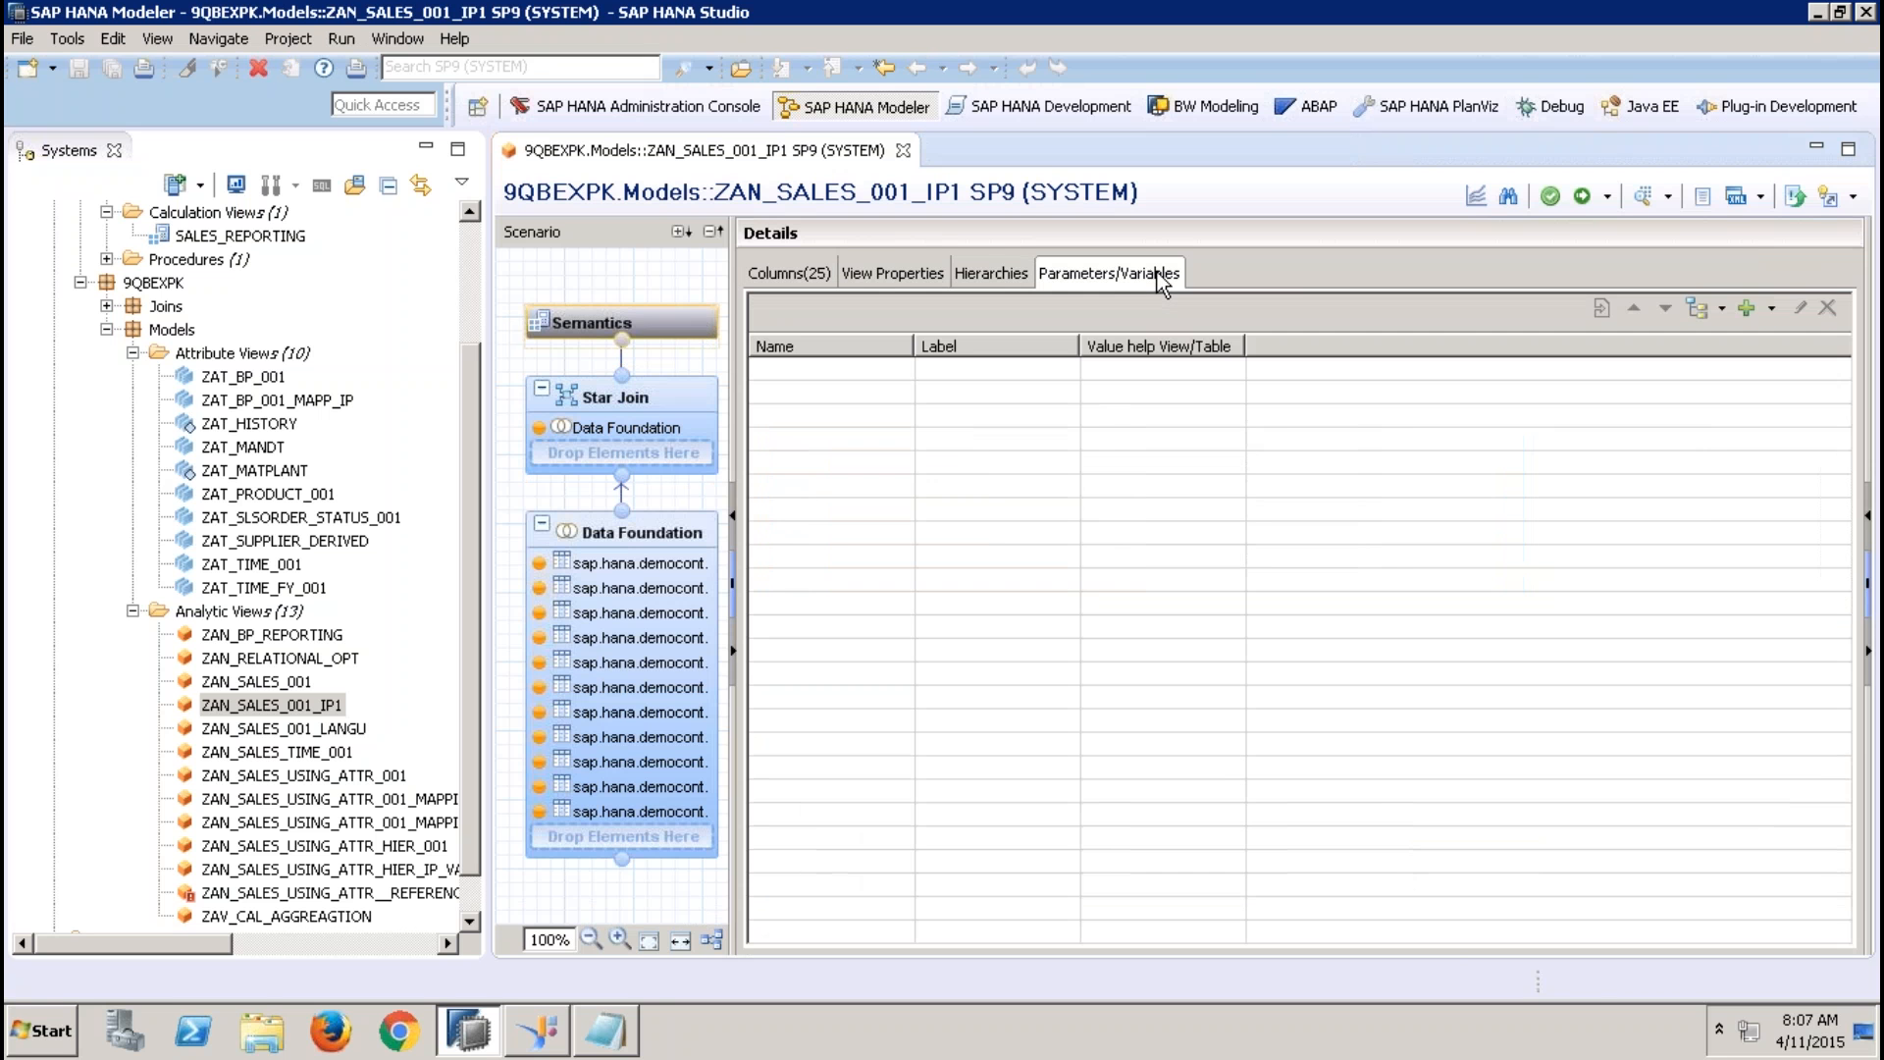
{"action": "left_click", "coordinate": [1772, 309]}
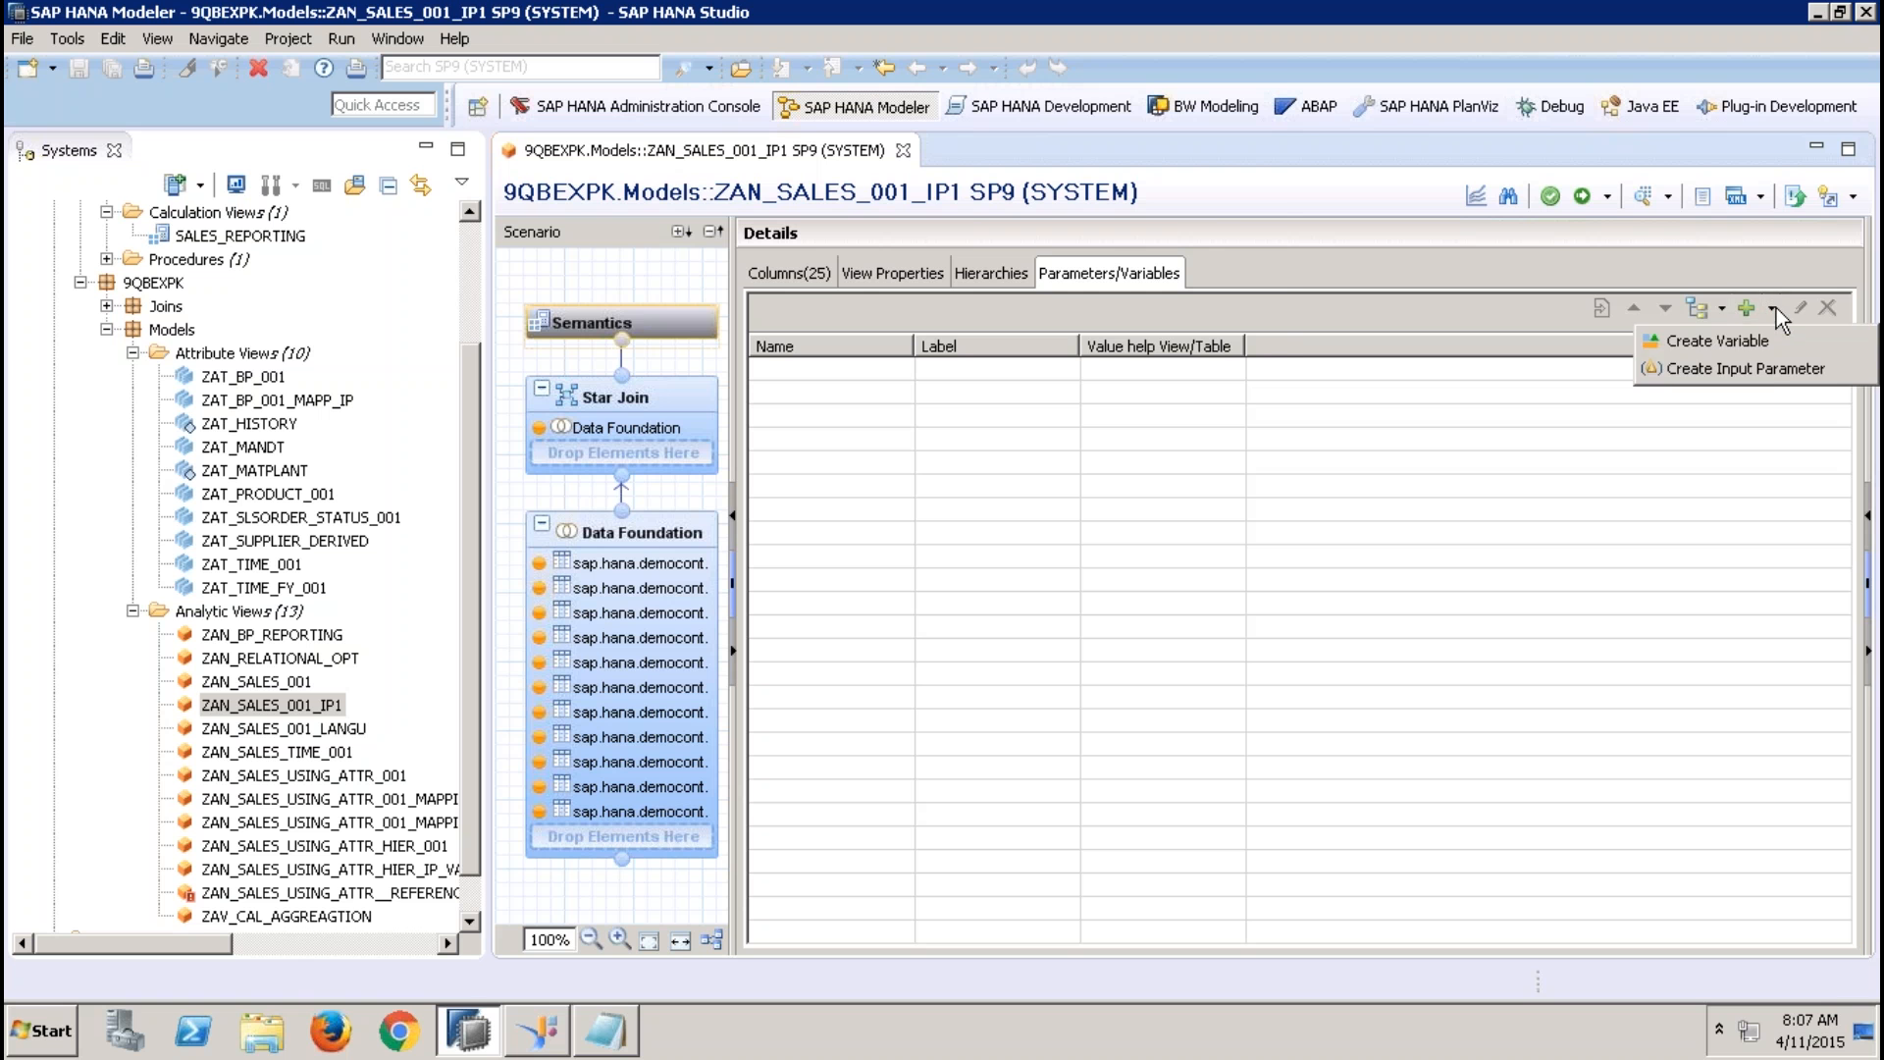
{"action": "left_click", "coordinate": [1763, 367]}
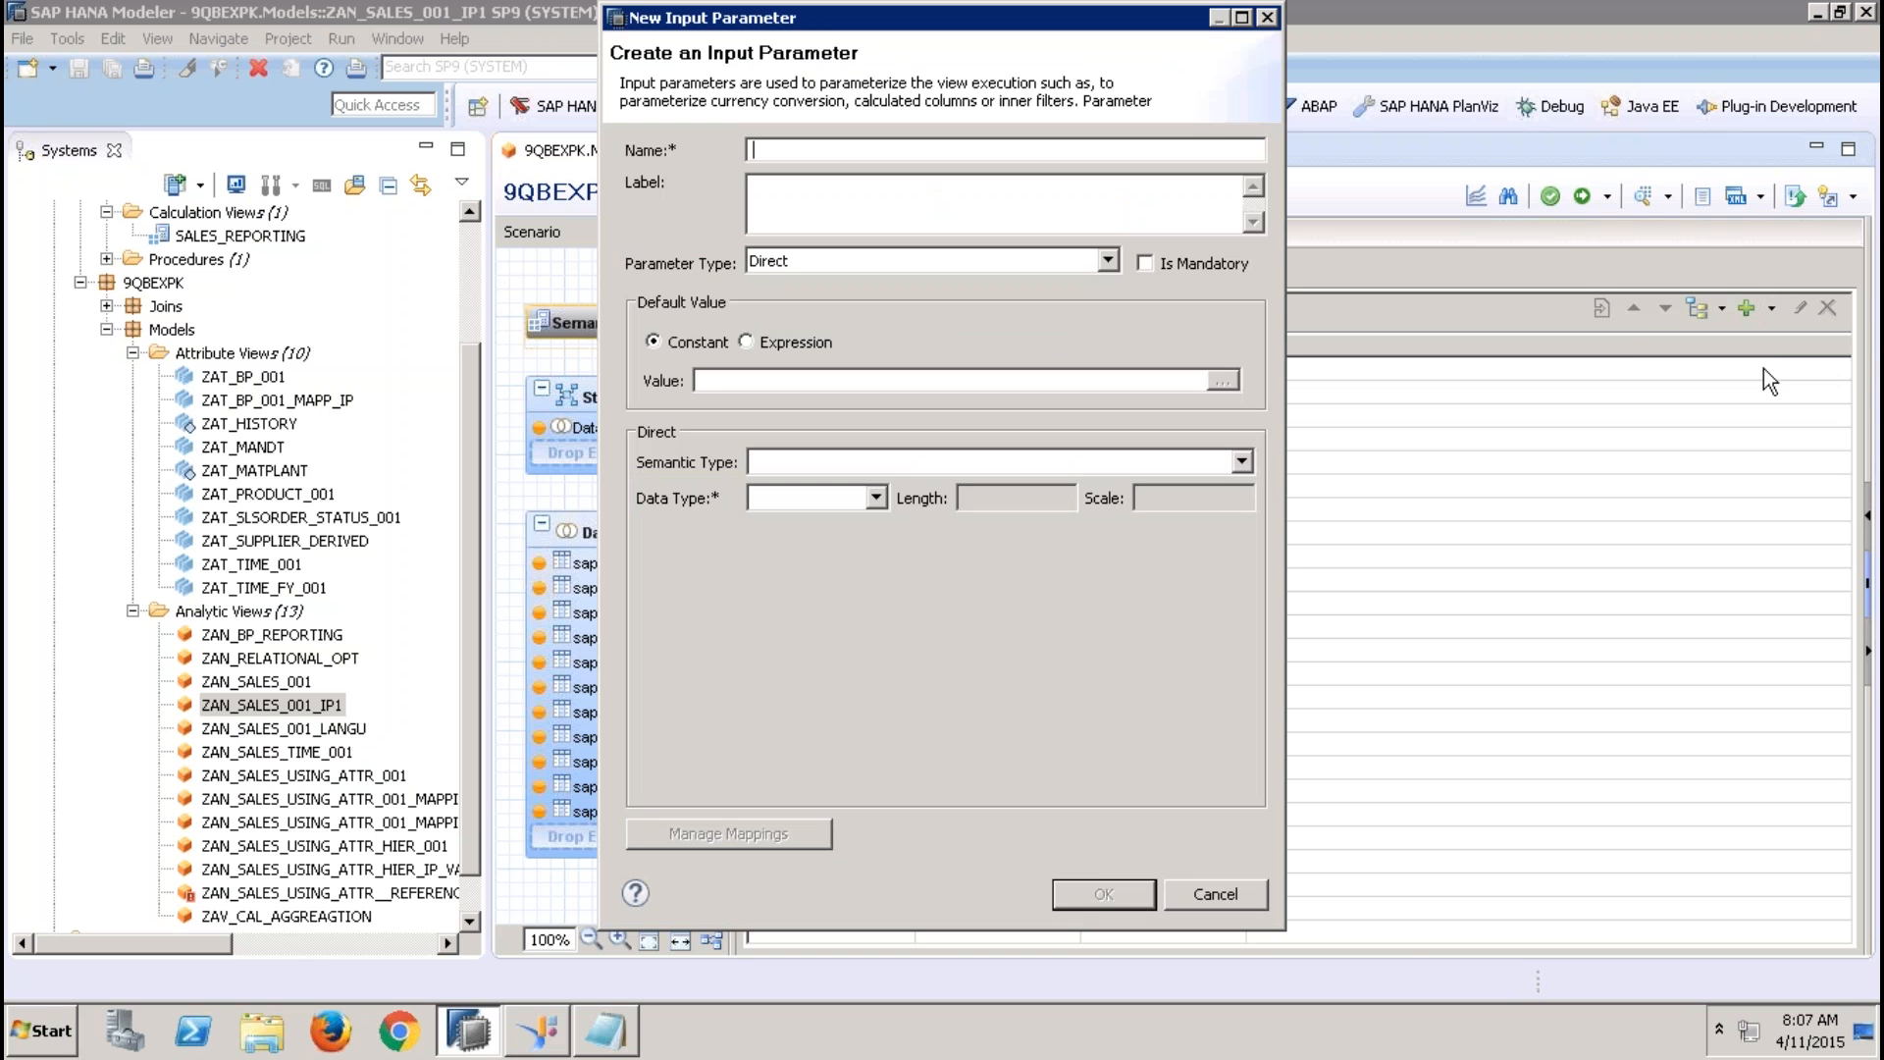
{"action": "type", "text": "IP_REGION"}
{"action": "key", "text": "Tab"}
{"action": "left_click", "coordinate": [877, 497]}
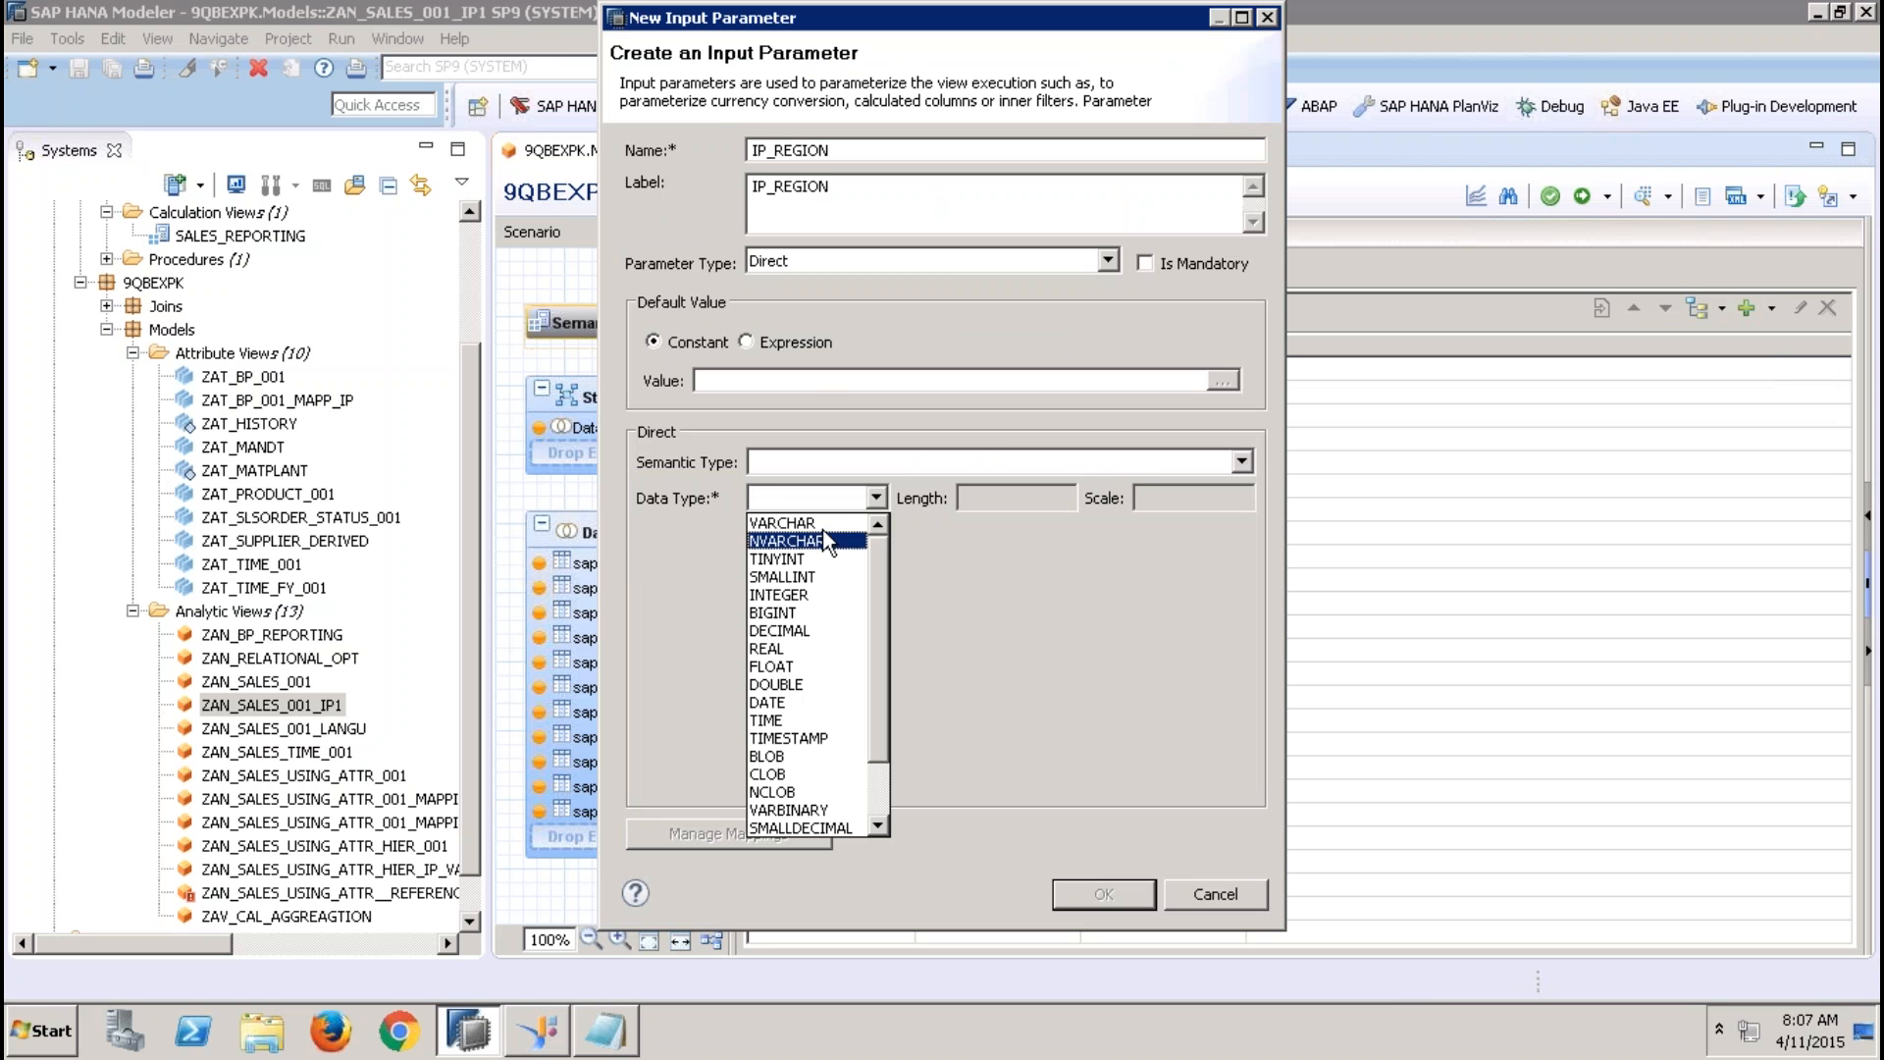
{"action": "left_click", "coordinate": [826, 524]}
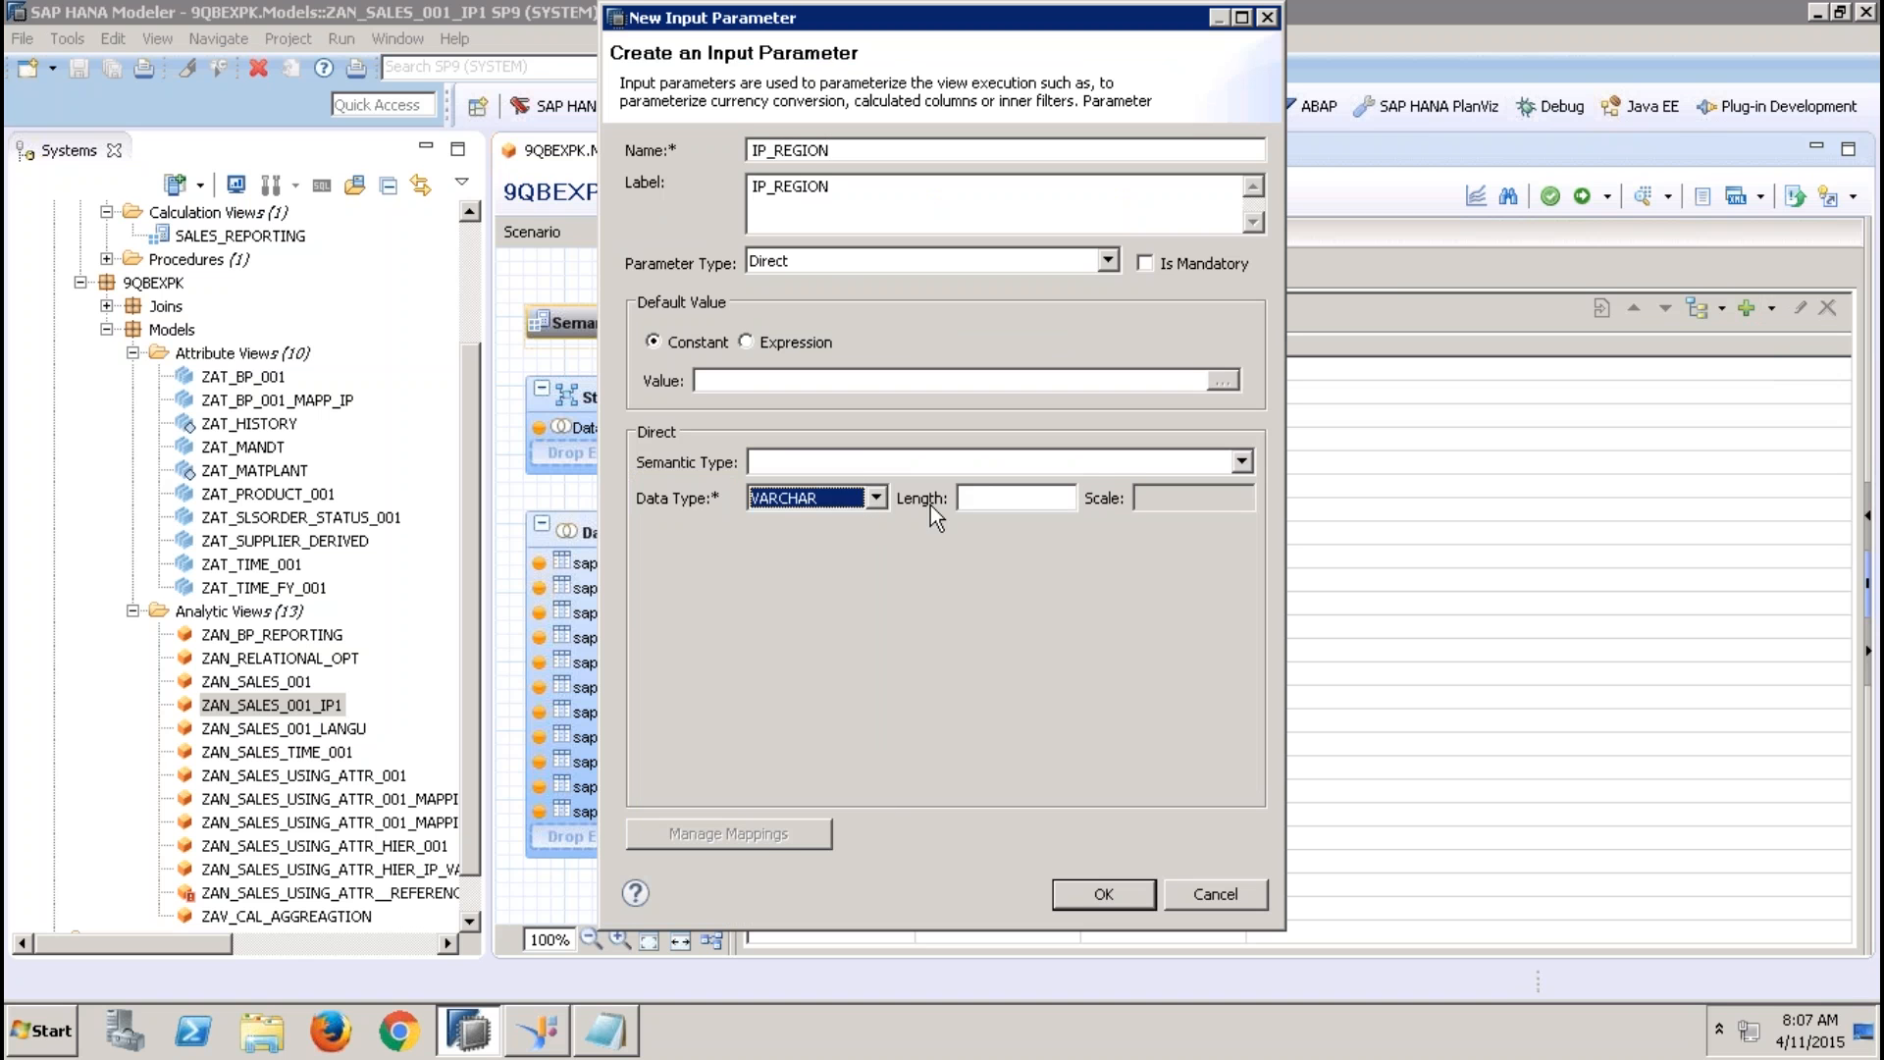
{"action": "left_click", "coordinate": [982, 498]}
{"action": "type", "text": "5"}
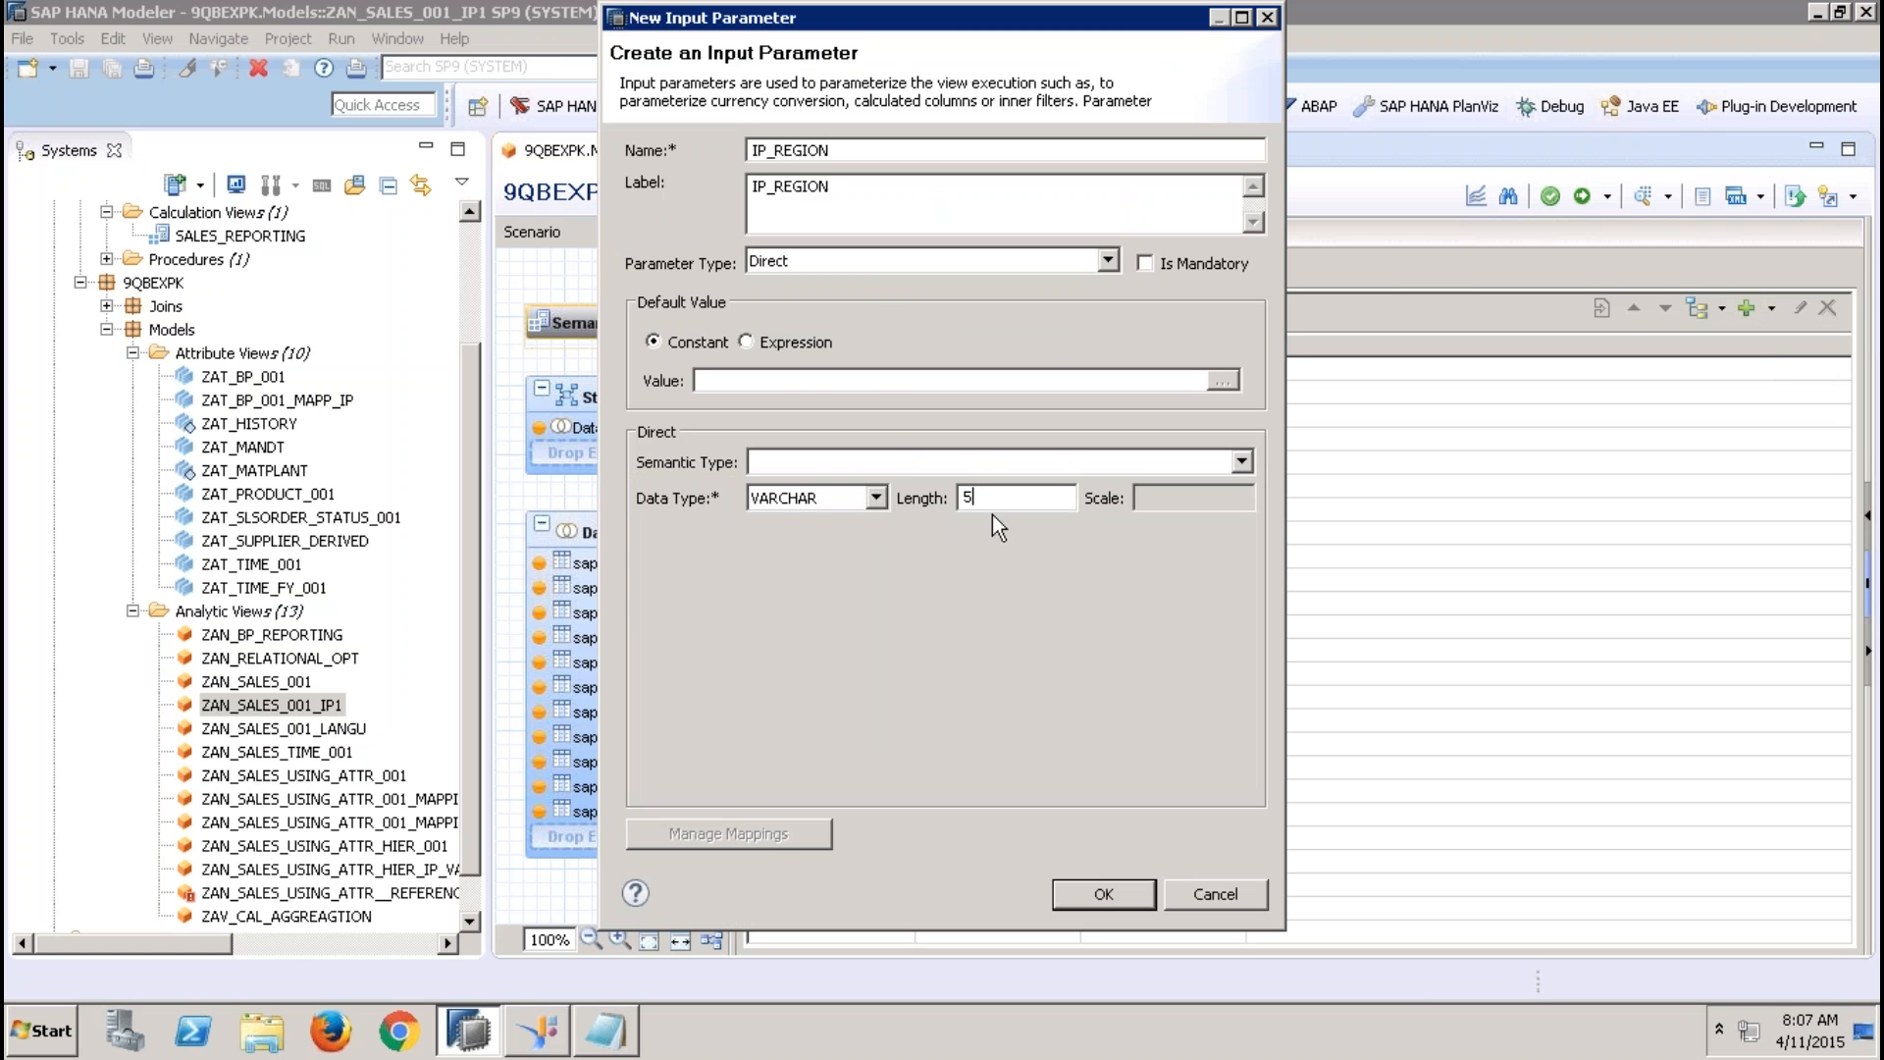
{"action": "left_click", "coordinate": [1104, 893]}
Create a second direct input parameter IP_COUNTRY with data type VARCHAR and length 4
{"action": "left_click", "coordinate": [1774, 310]}
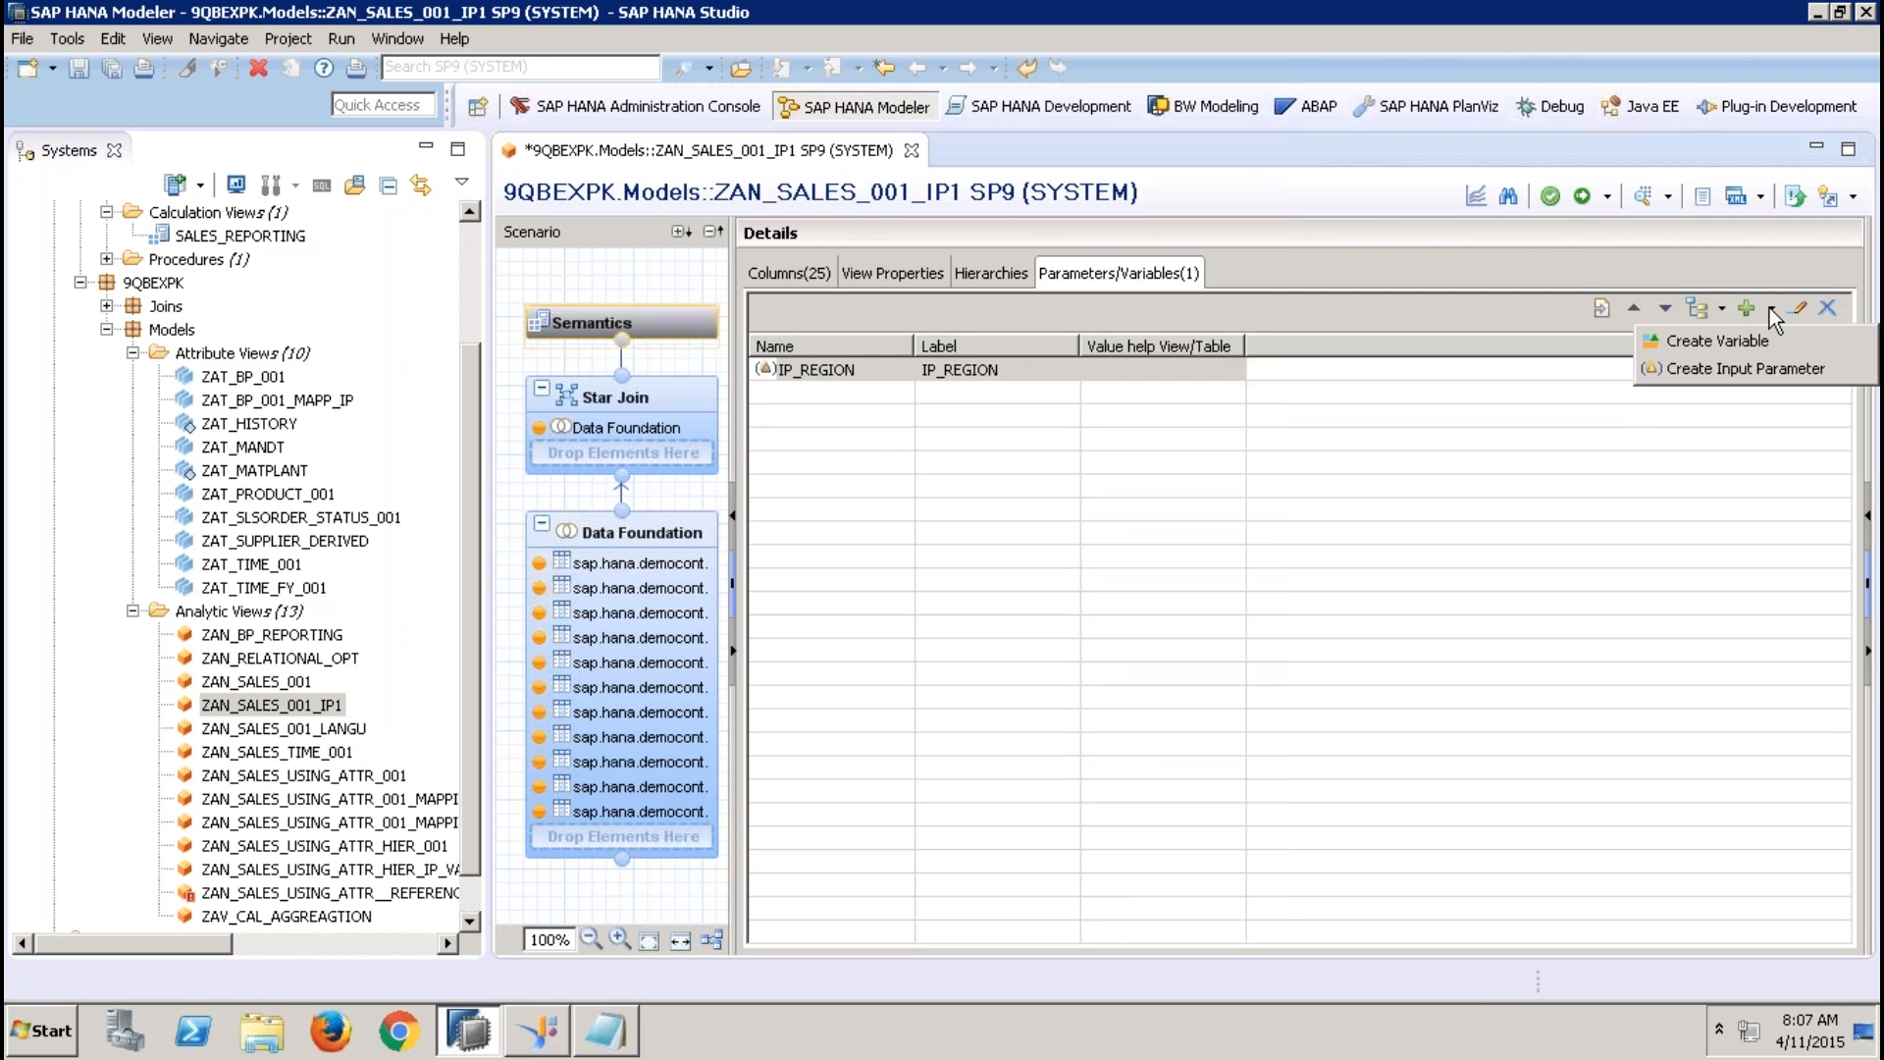
{"action": "left_click", "coordinate": [1759, 369]}
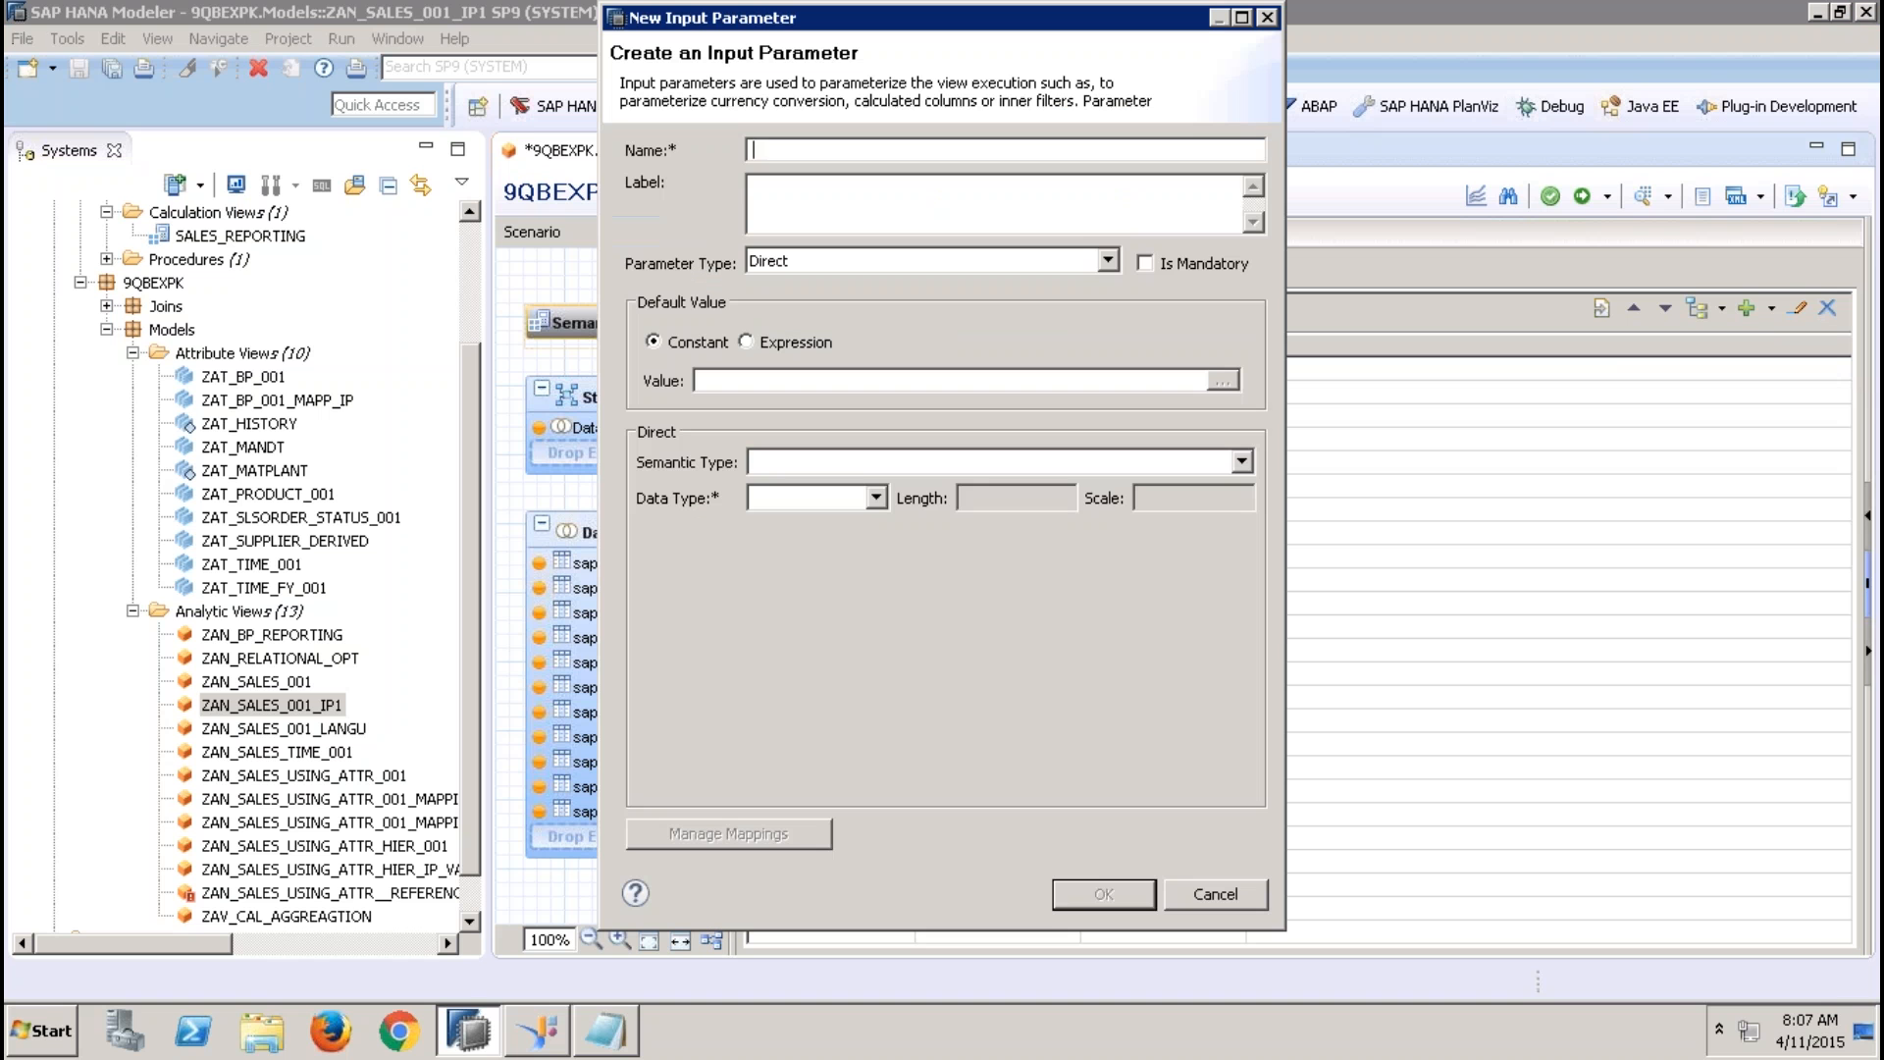
{"action": "type", "text": "IP_COUNTRY"}
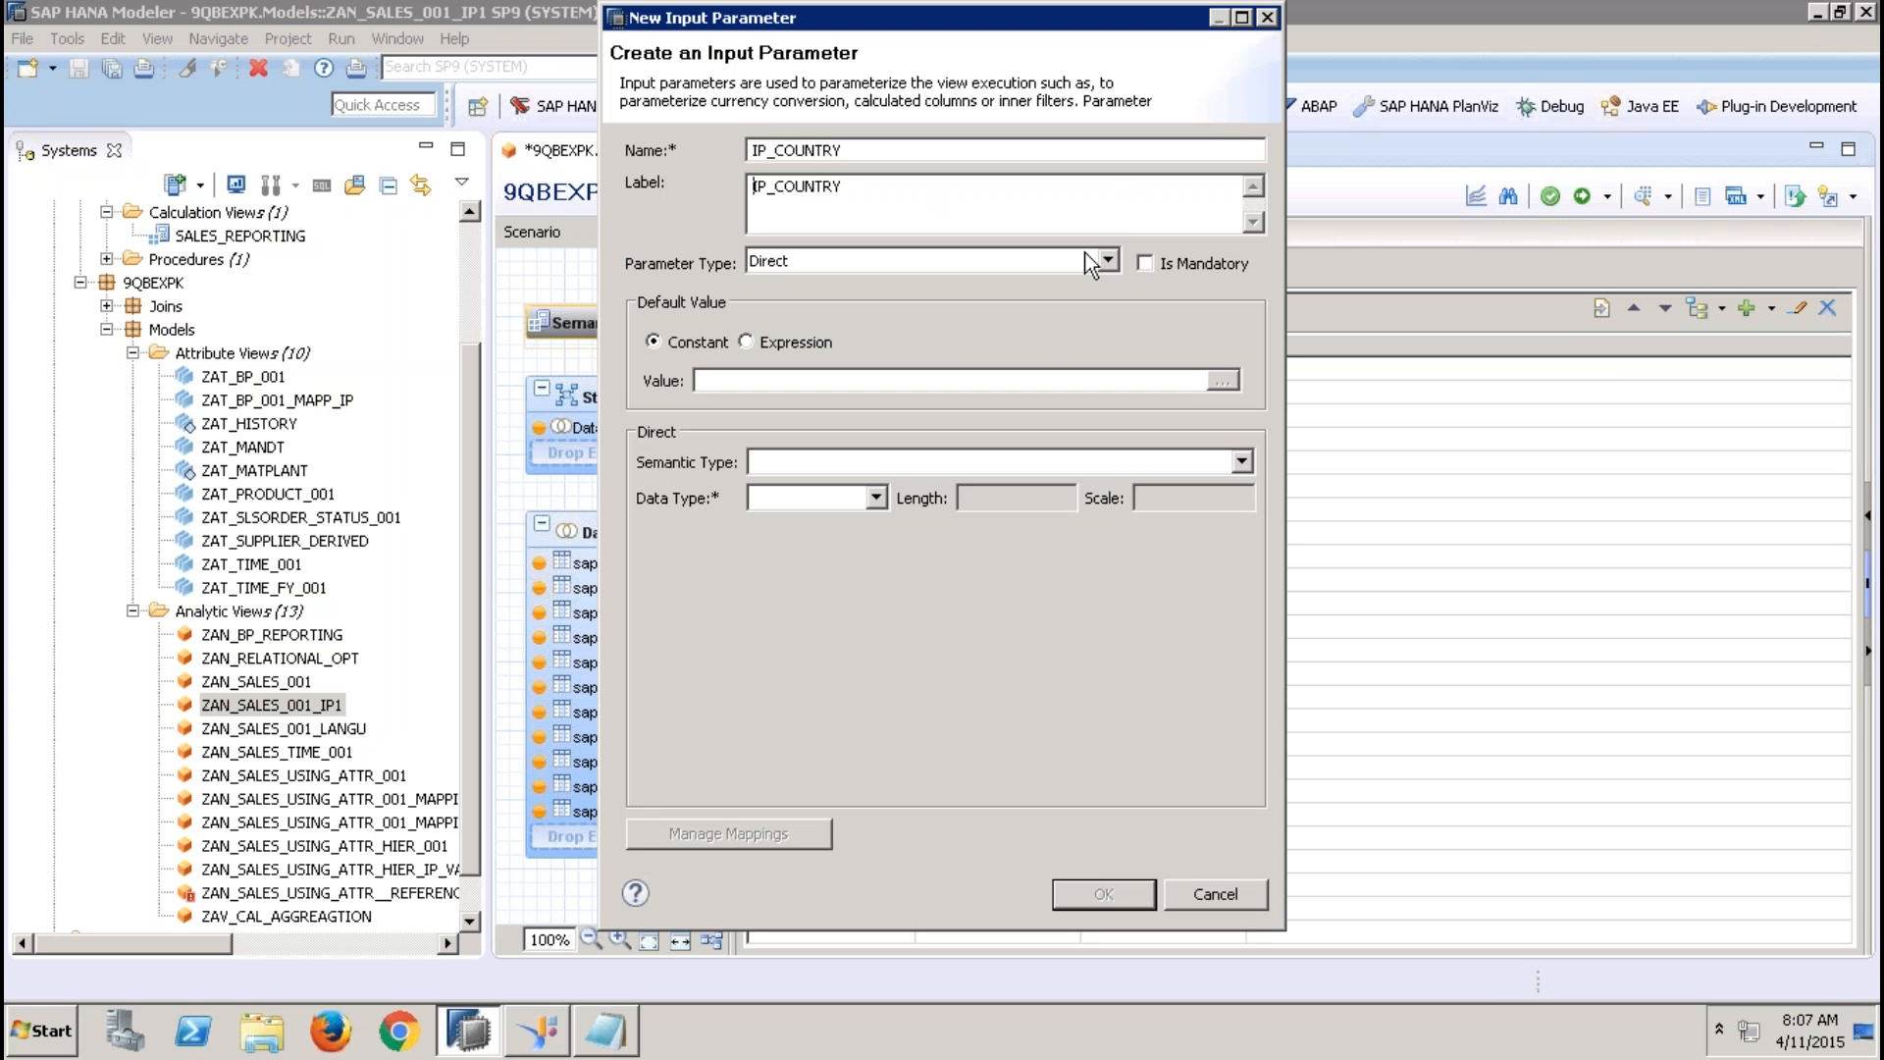
{"action": "left_click", "coordinate": [873, 497]}
{"action": "left_click", "coordinate": [838, 520]}
{"action": "left_click", "coordinate": [966, 498]}
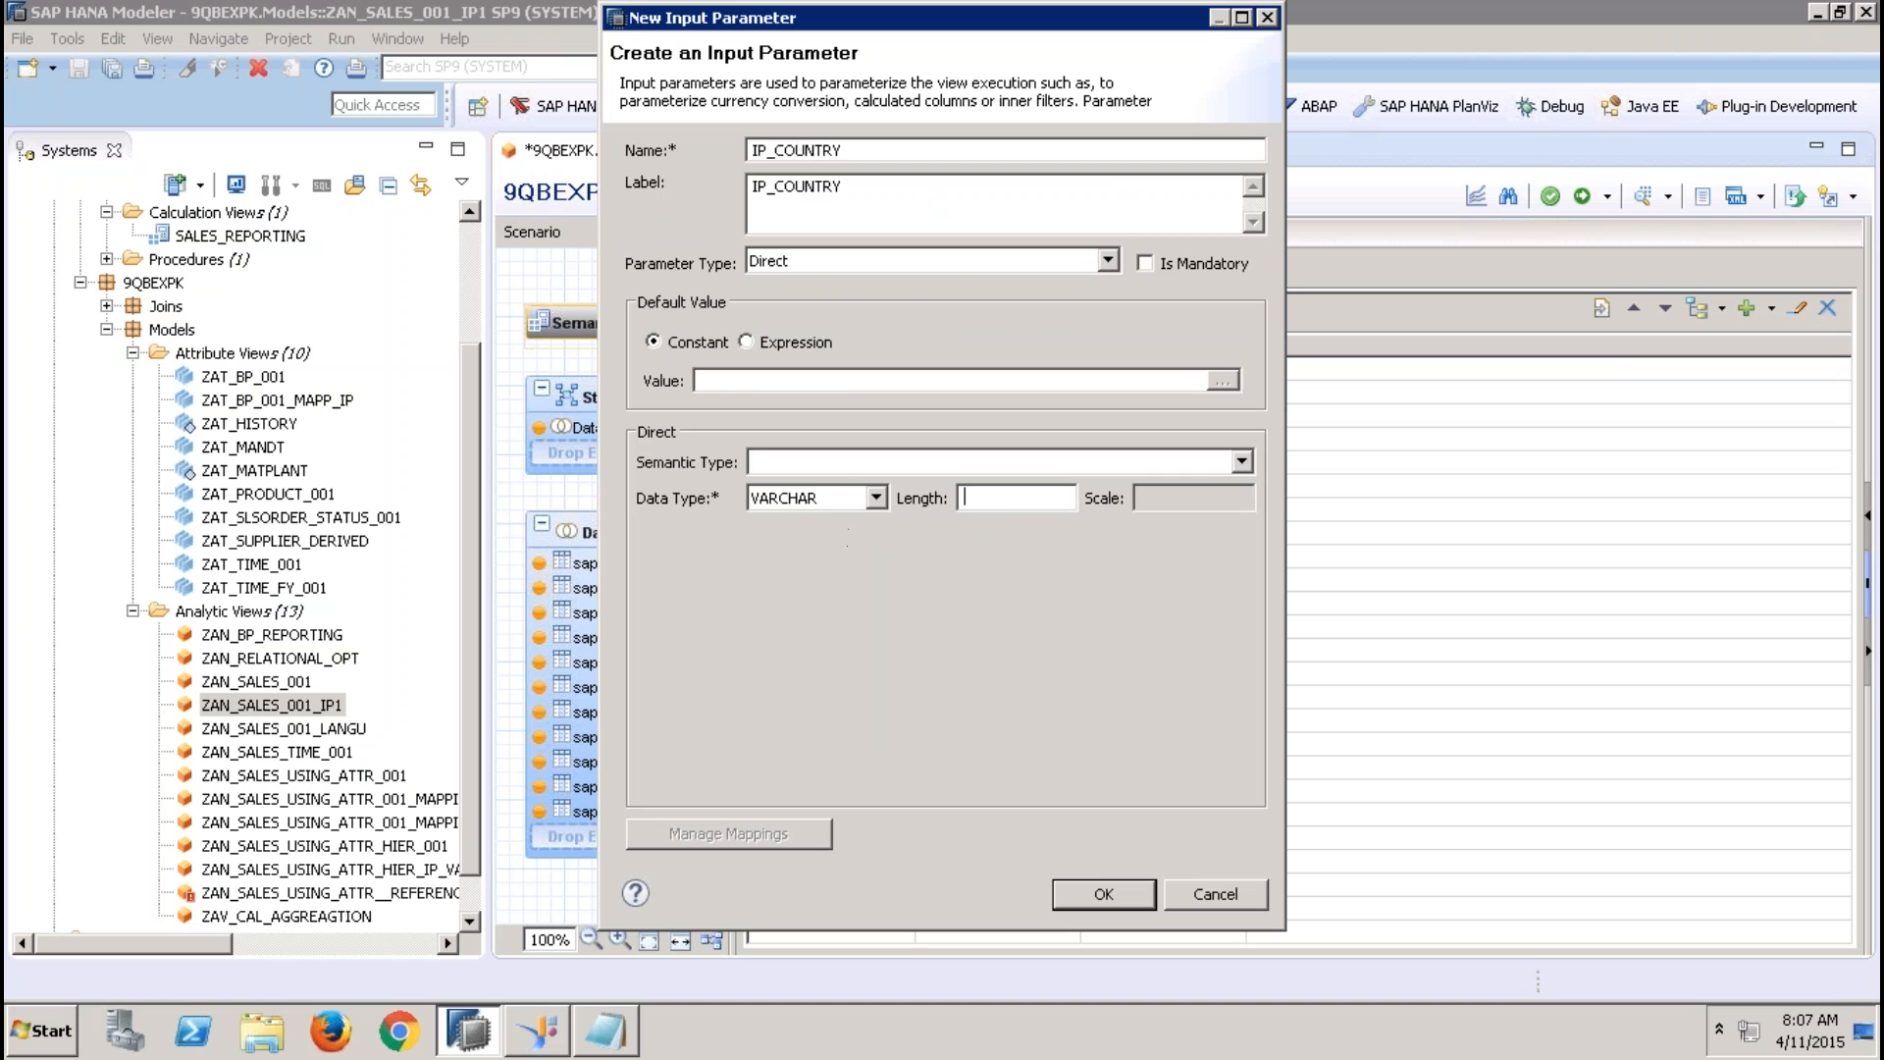
{"action": "type", "text": "4"}
{"action": "left_click", "coordinate": [1139, 895]}
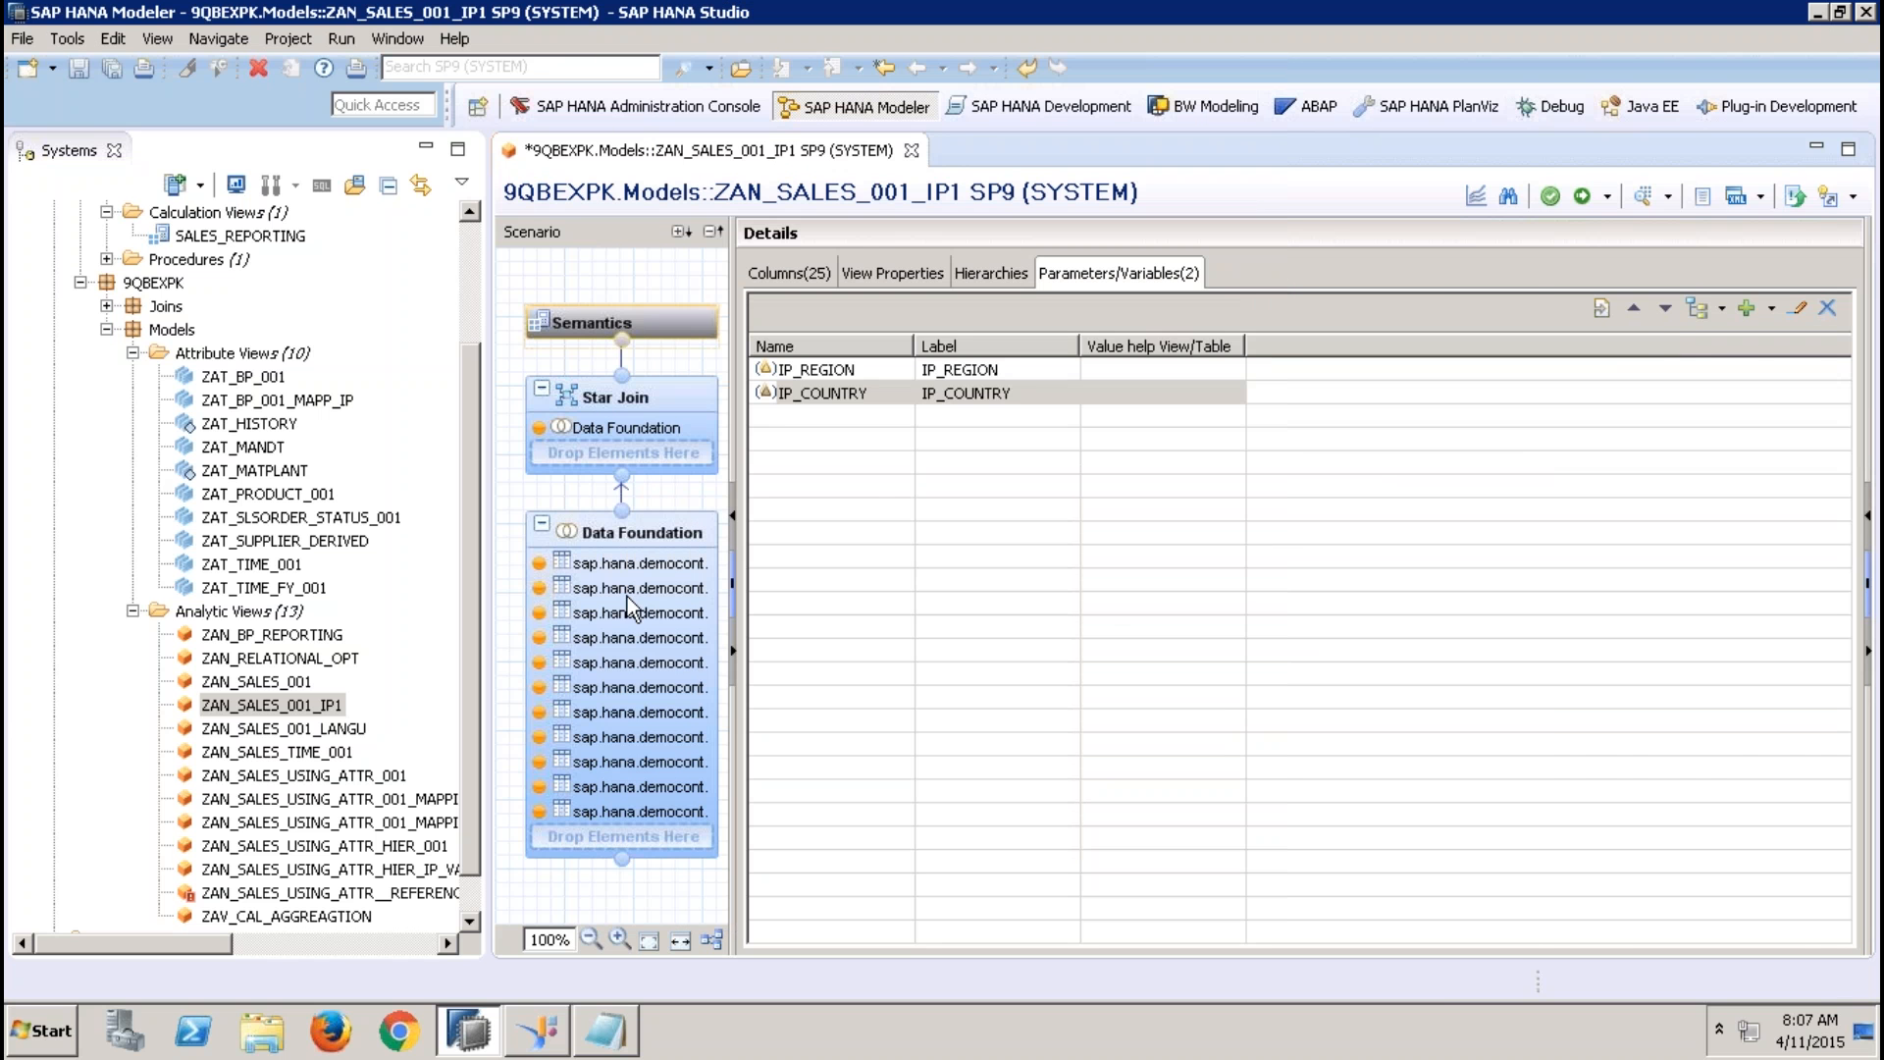
In the Data Foundation, filter the Addresses table's REGION column to equal the input parameter IP_REGION
{"action": "left_click", "coordinate": [668, 530]}
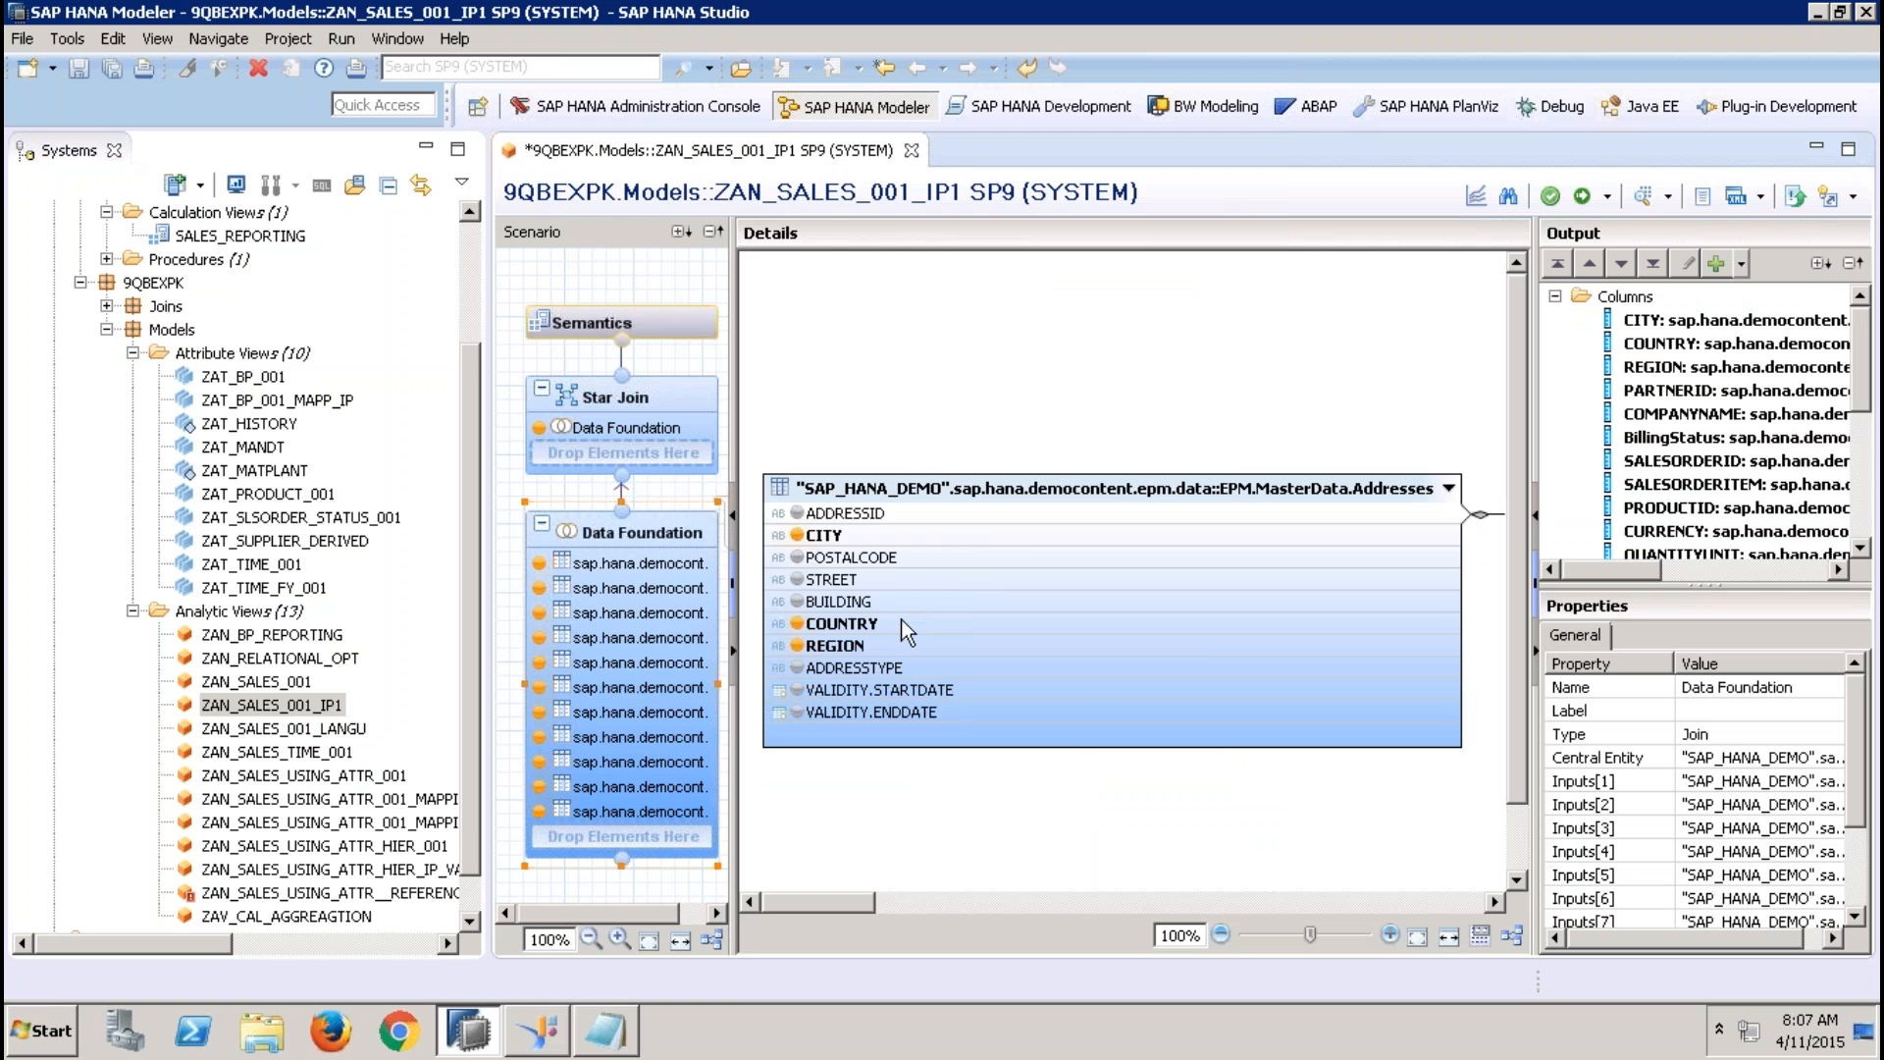
{"action": "right_click", "coordinate": [879, 650]}
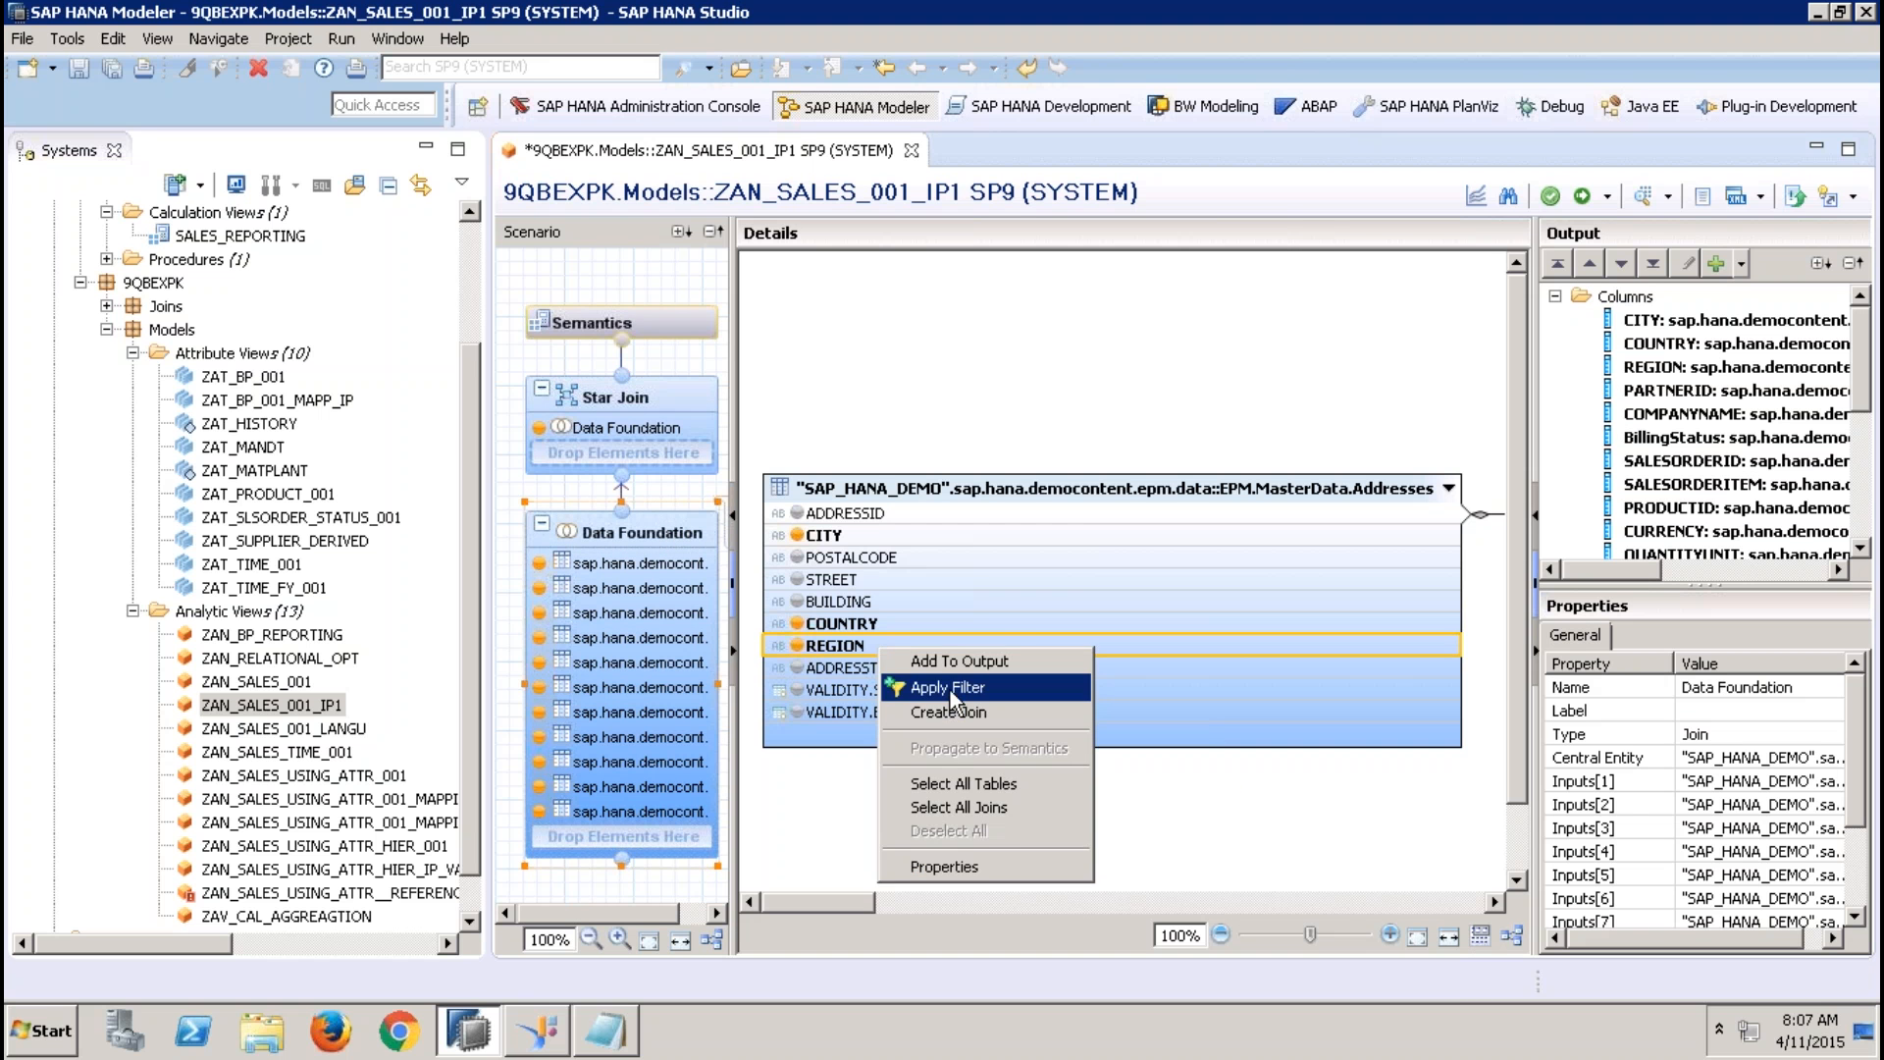
{"action": "left_click", "coordinate": [942, 687]}
{"action": "left_click", "coordinate": [638, 270]}
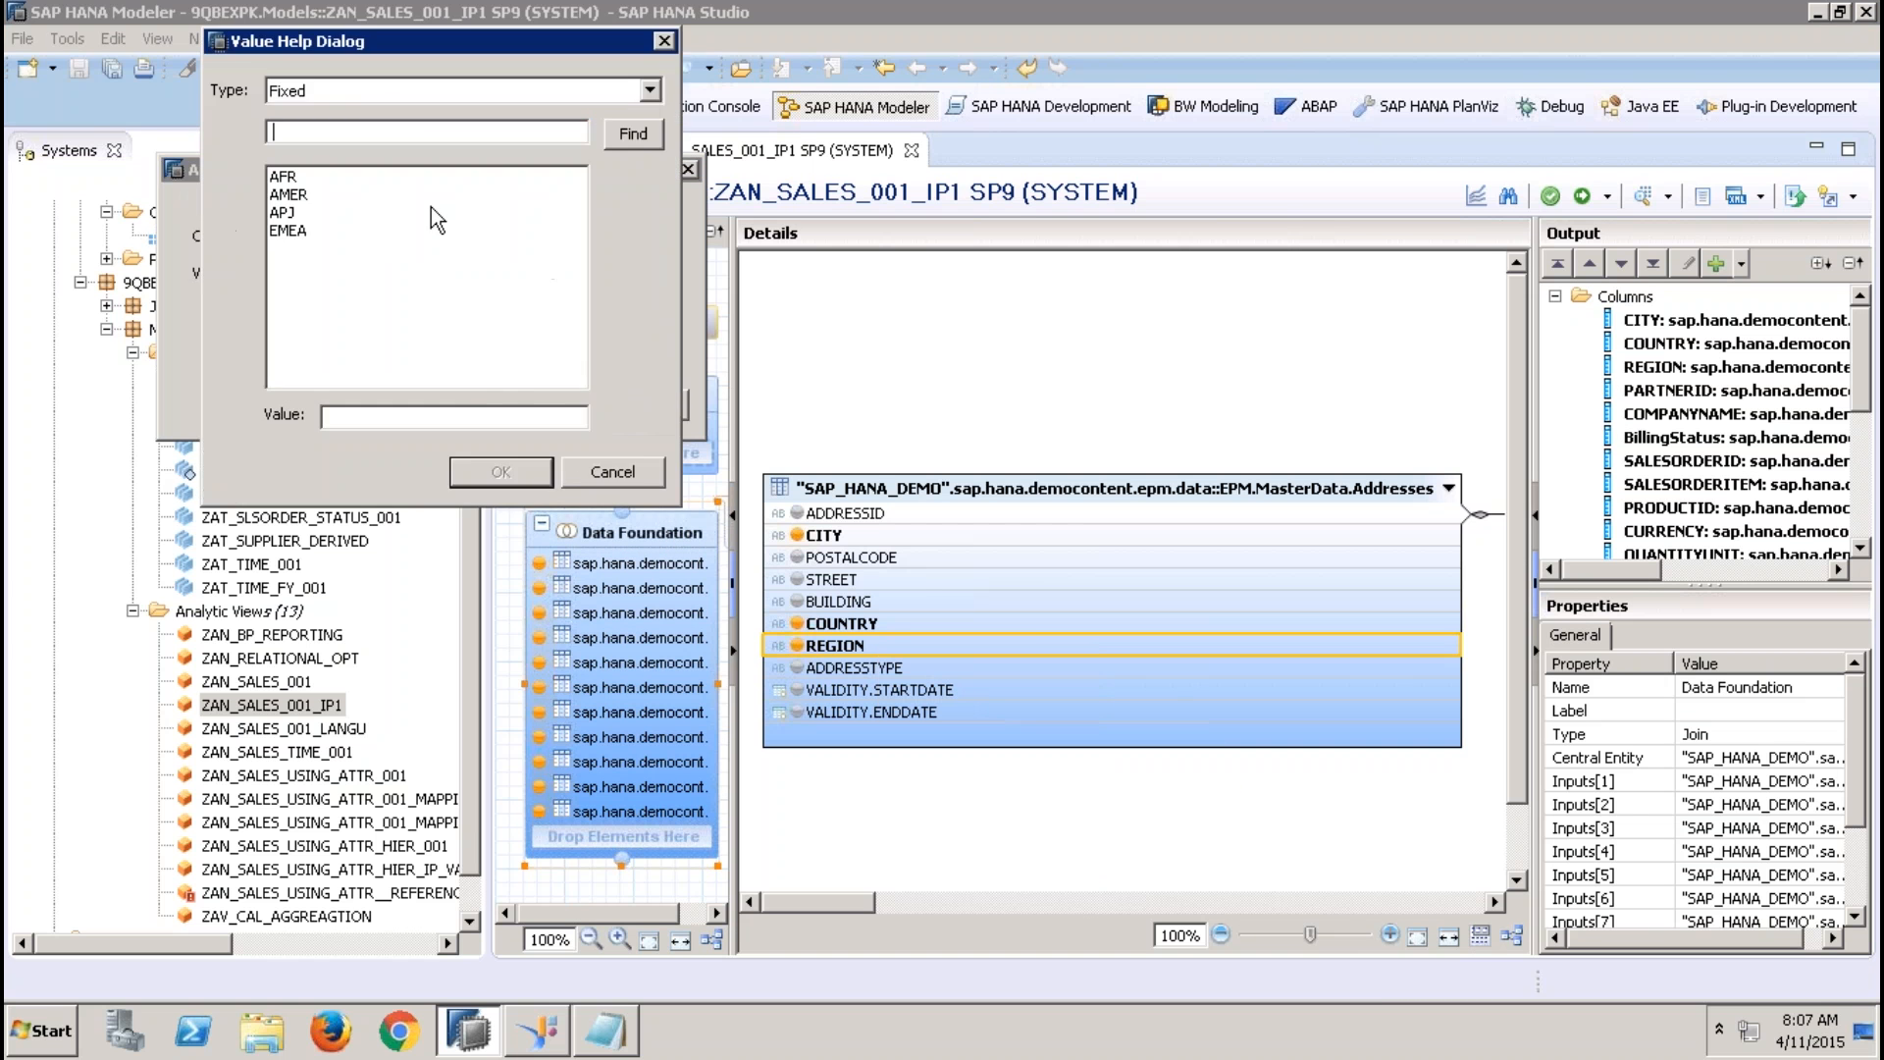
{"action": "left_click", "coordinate": [365, 88]}
{"action": "left_click", "coordinate": [342, 121]}
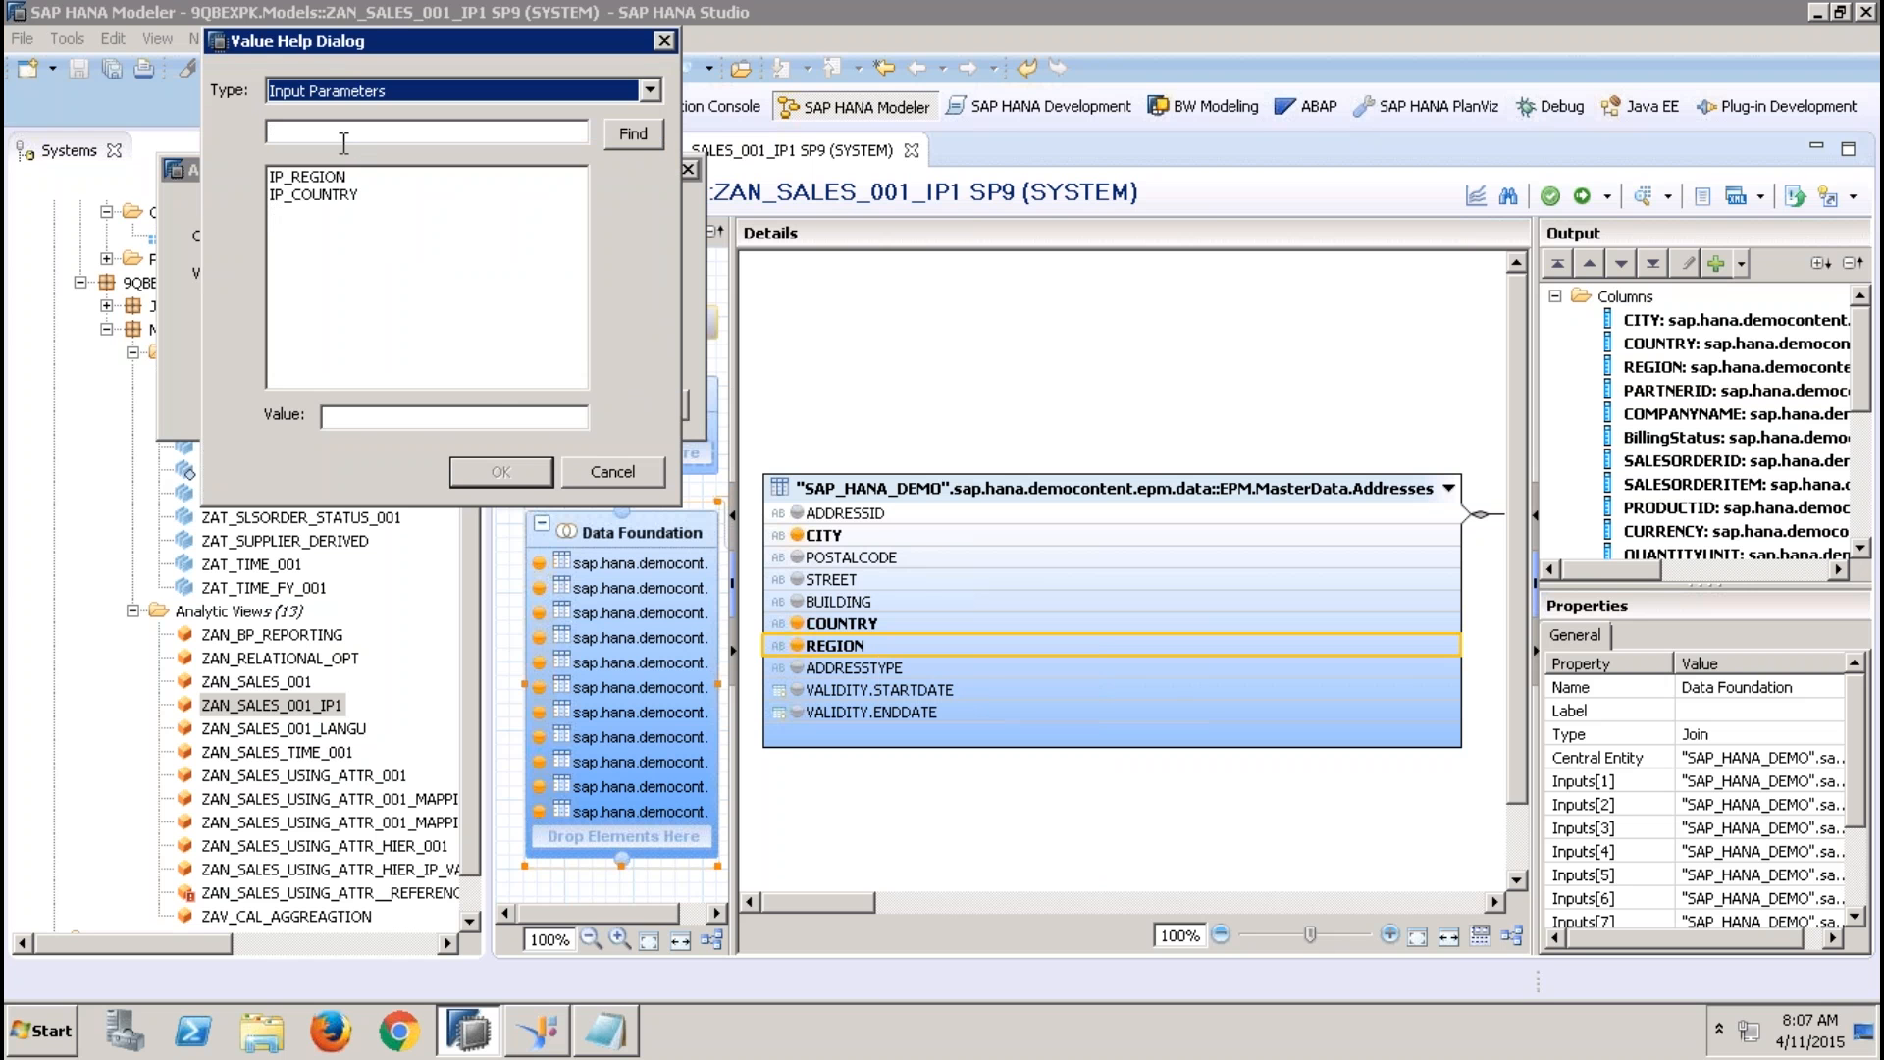
{"action": "left_click", "coordinate": [328, 177]}
{"action": "left_click", "coordinate": [526, 473]}
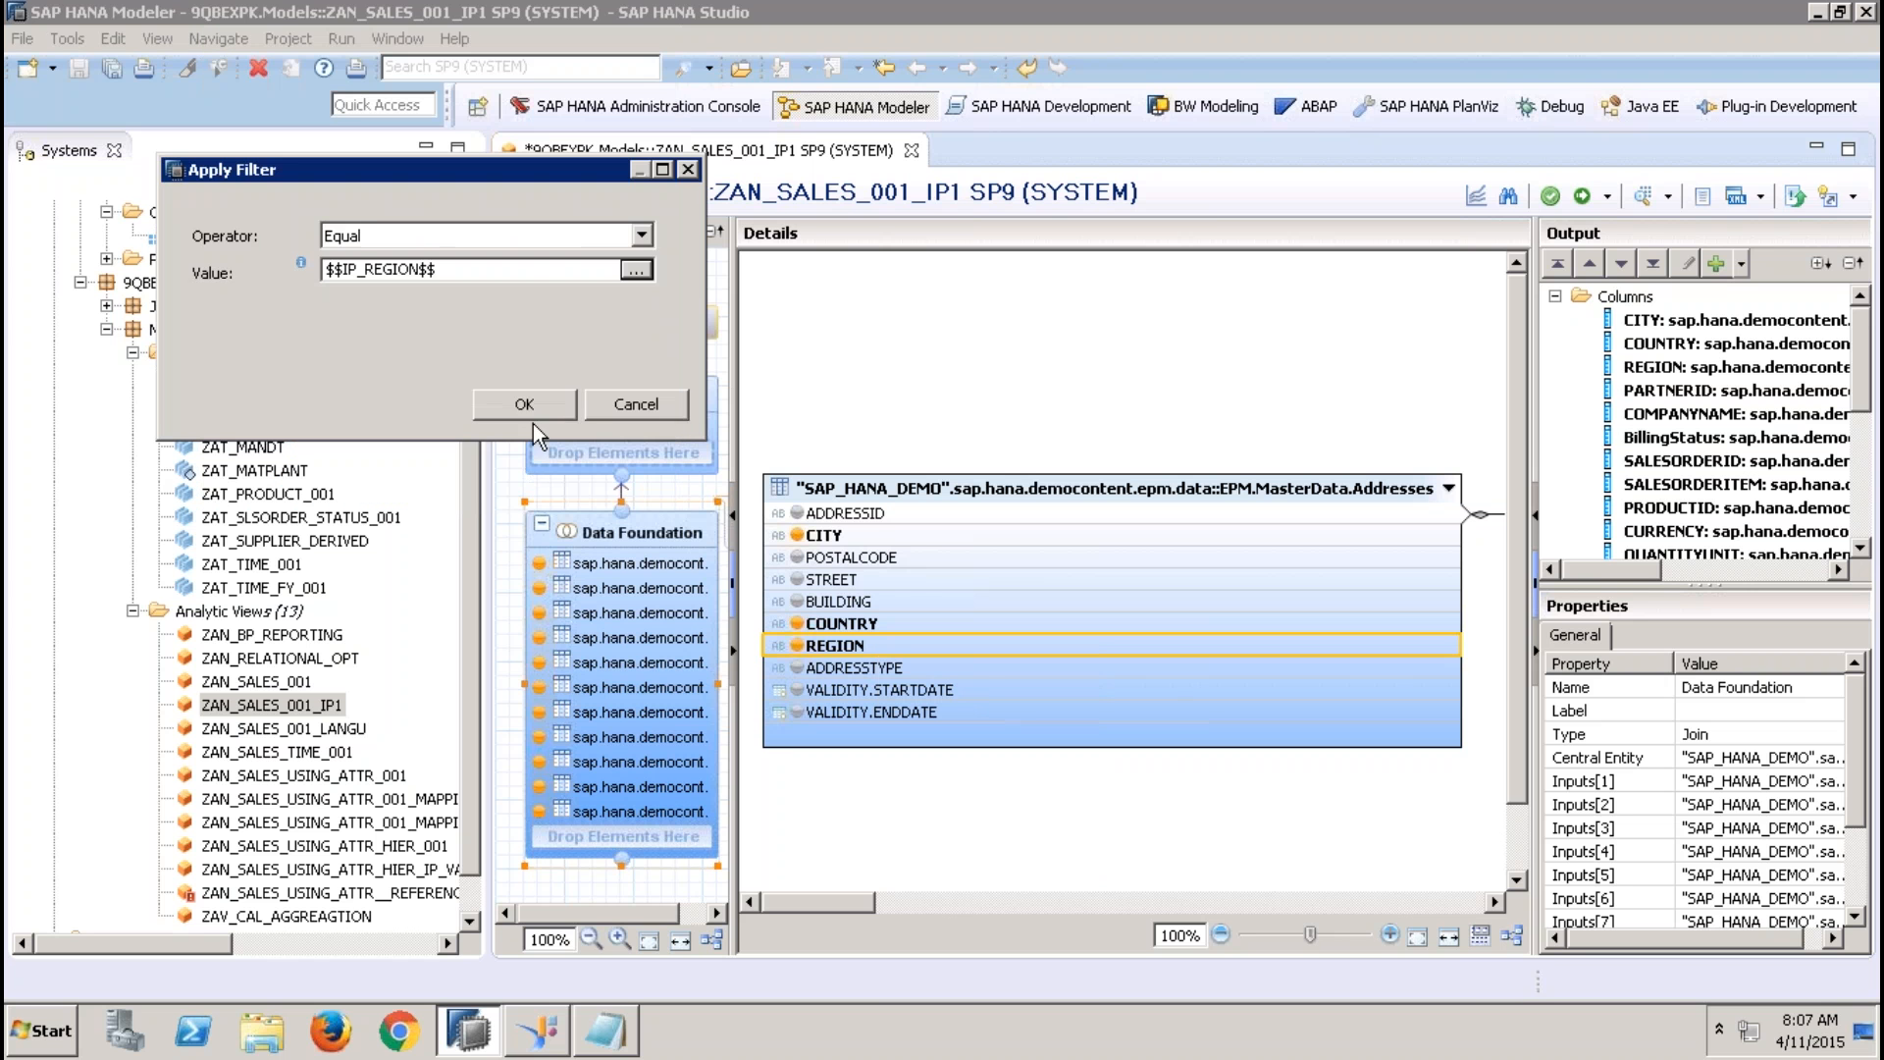
{"action": "left_click", "coordinate": [539, 403]}
Filter the Addresses table's COUNTRY column to equal the input parameter IP_COUNTRY, and save and activate the view
{"action": "left_click", "coordinate": [902, 622]}
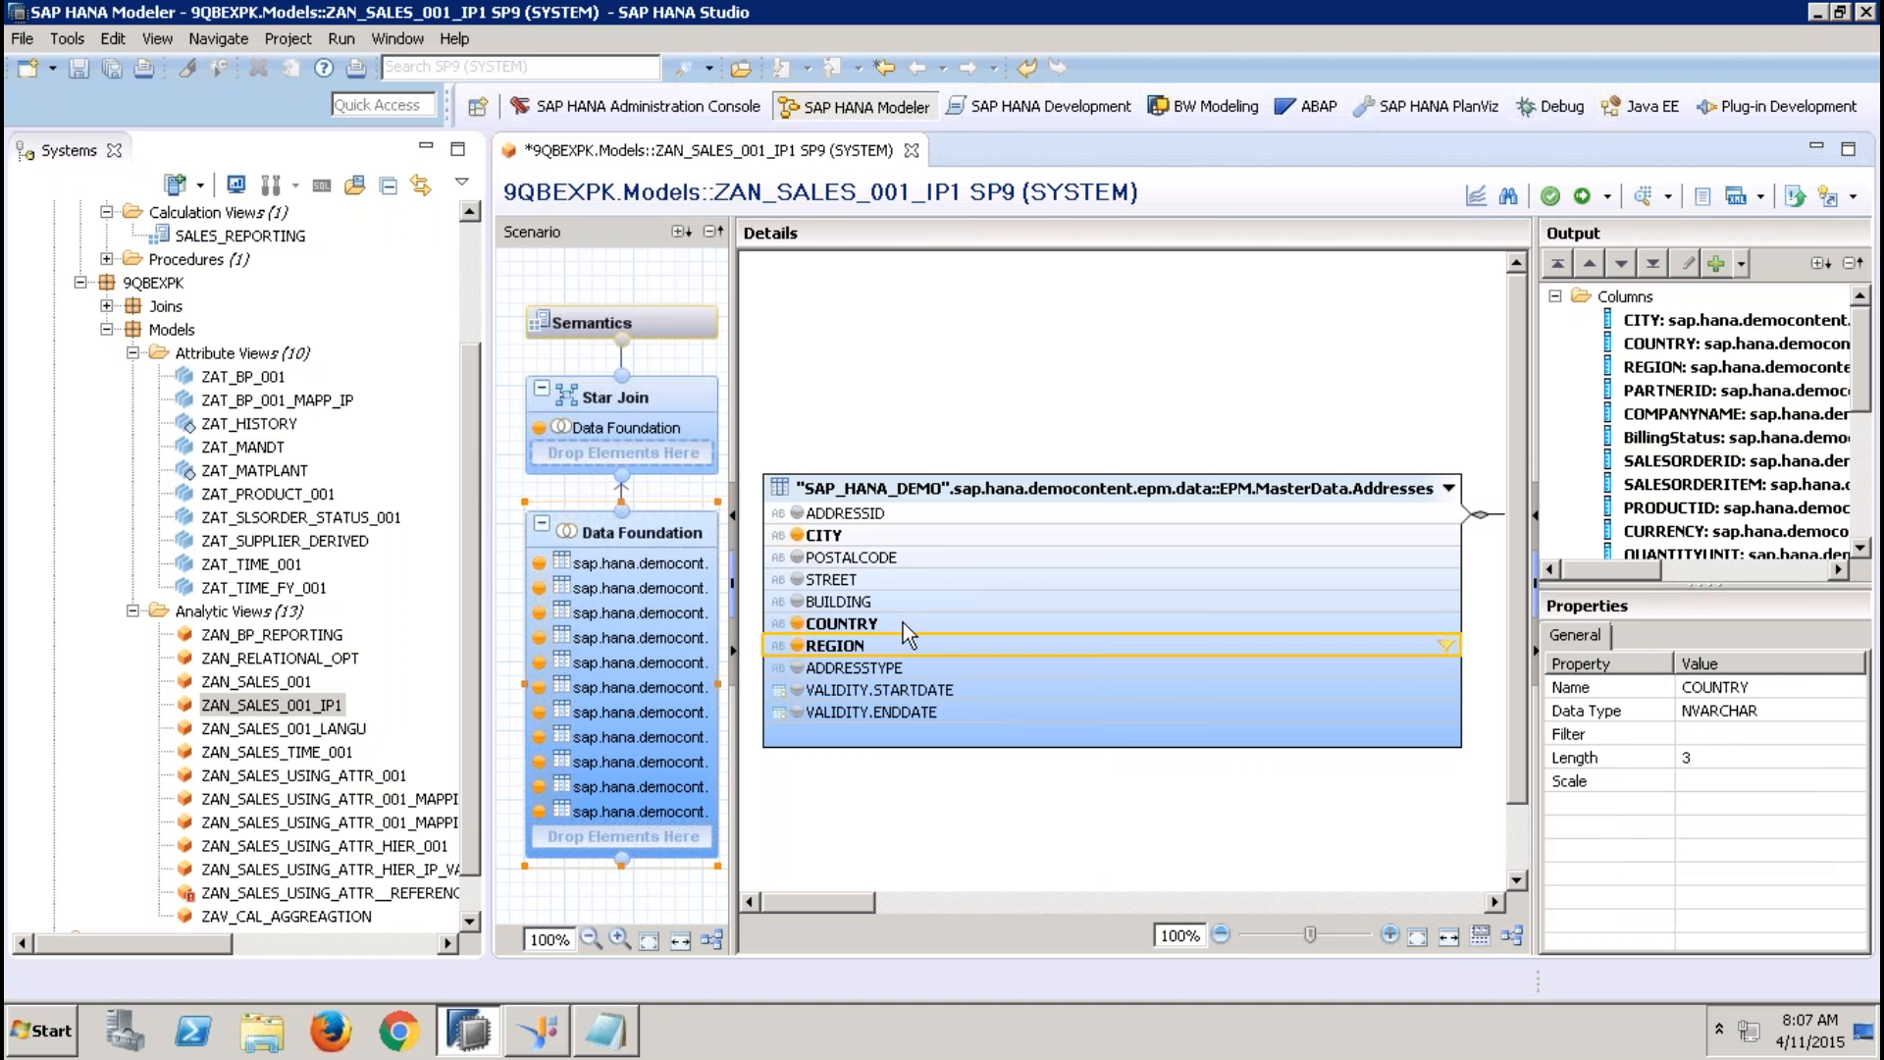
{"action": "right_click", "coordinate": [903, 622]}
{"action": "left_click", "coordinate": [977, 656]}
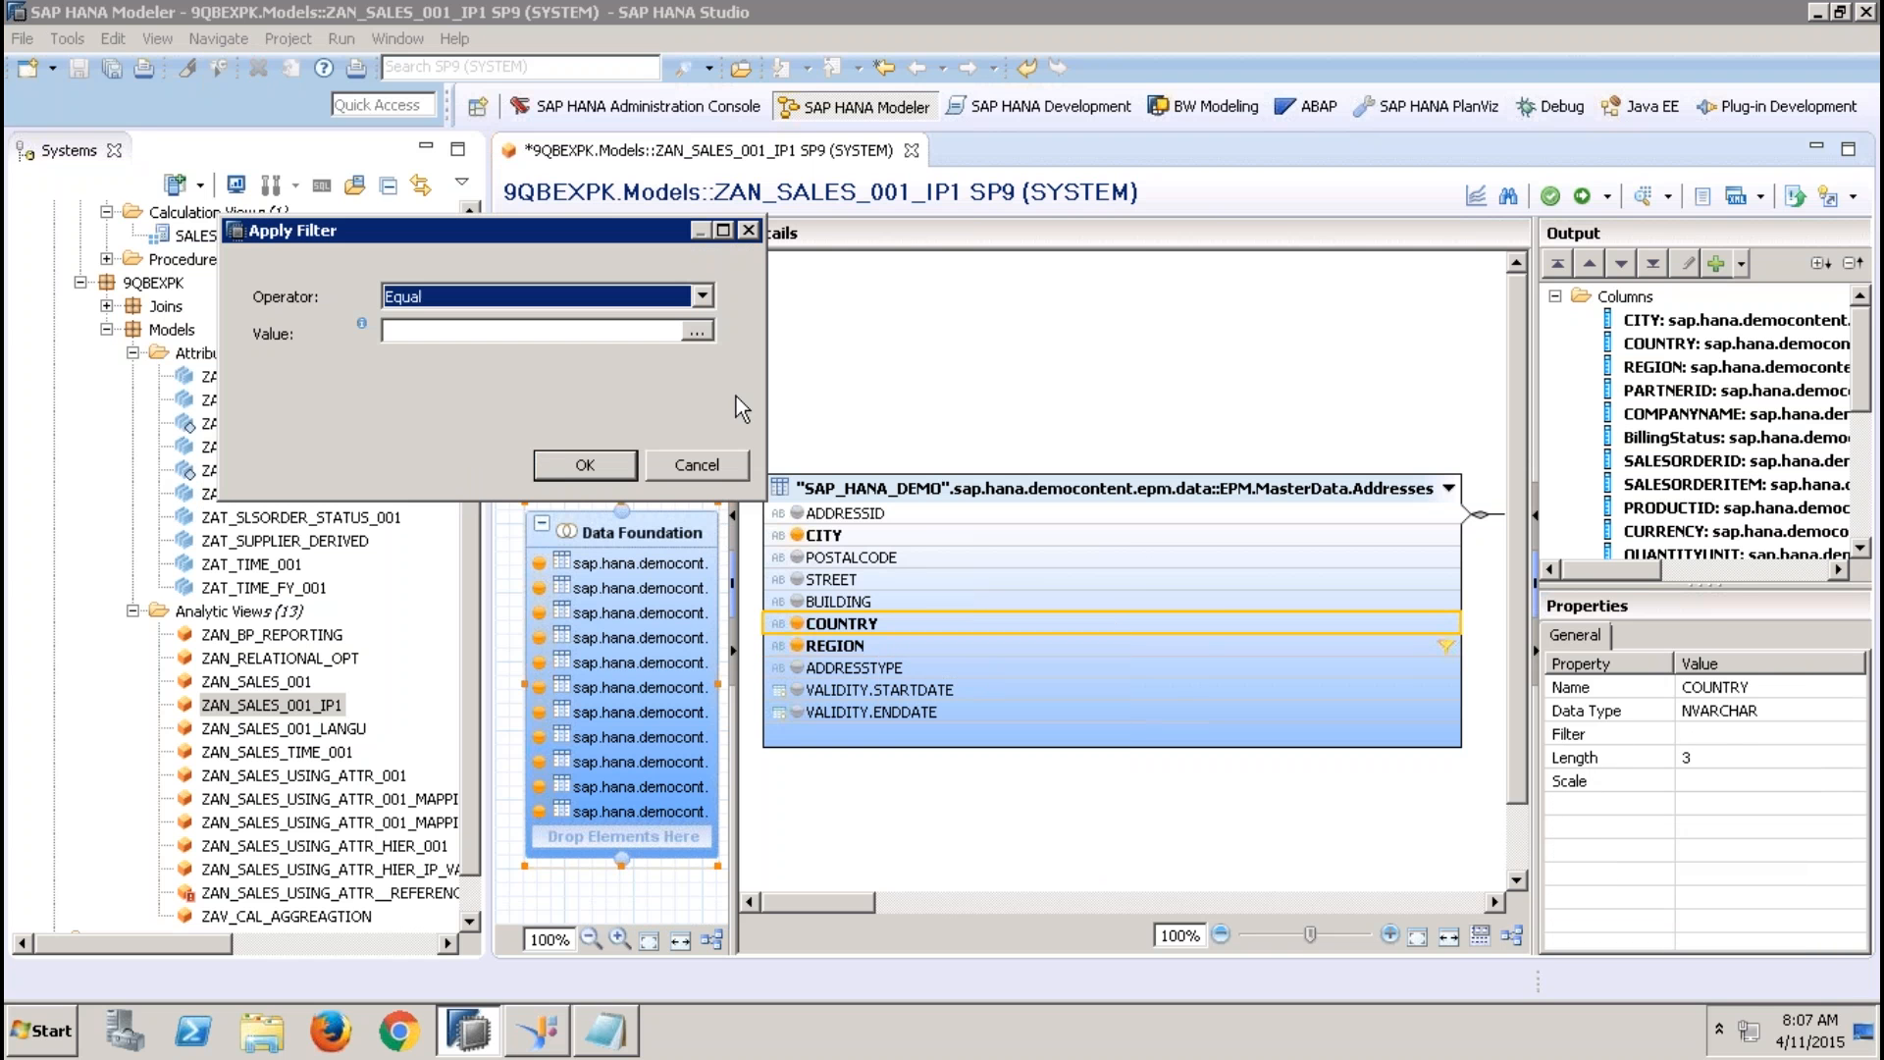
{"action": "left_click", "coordinate": [699, 330]}
{"action": "left_click", "coordinate": [432, 152]}
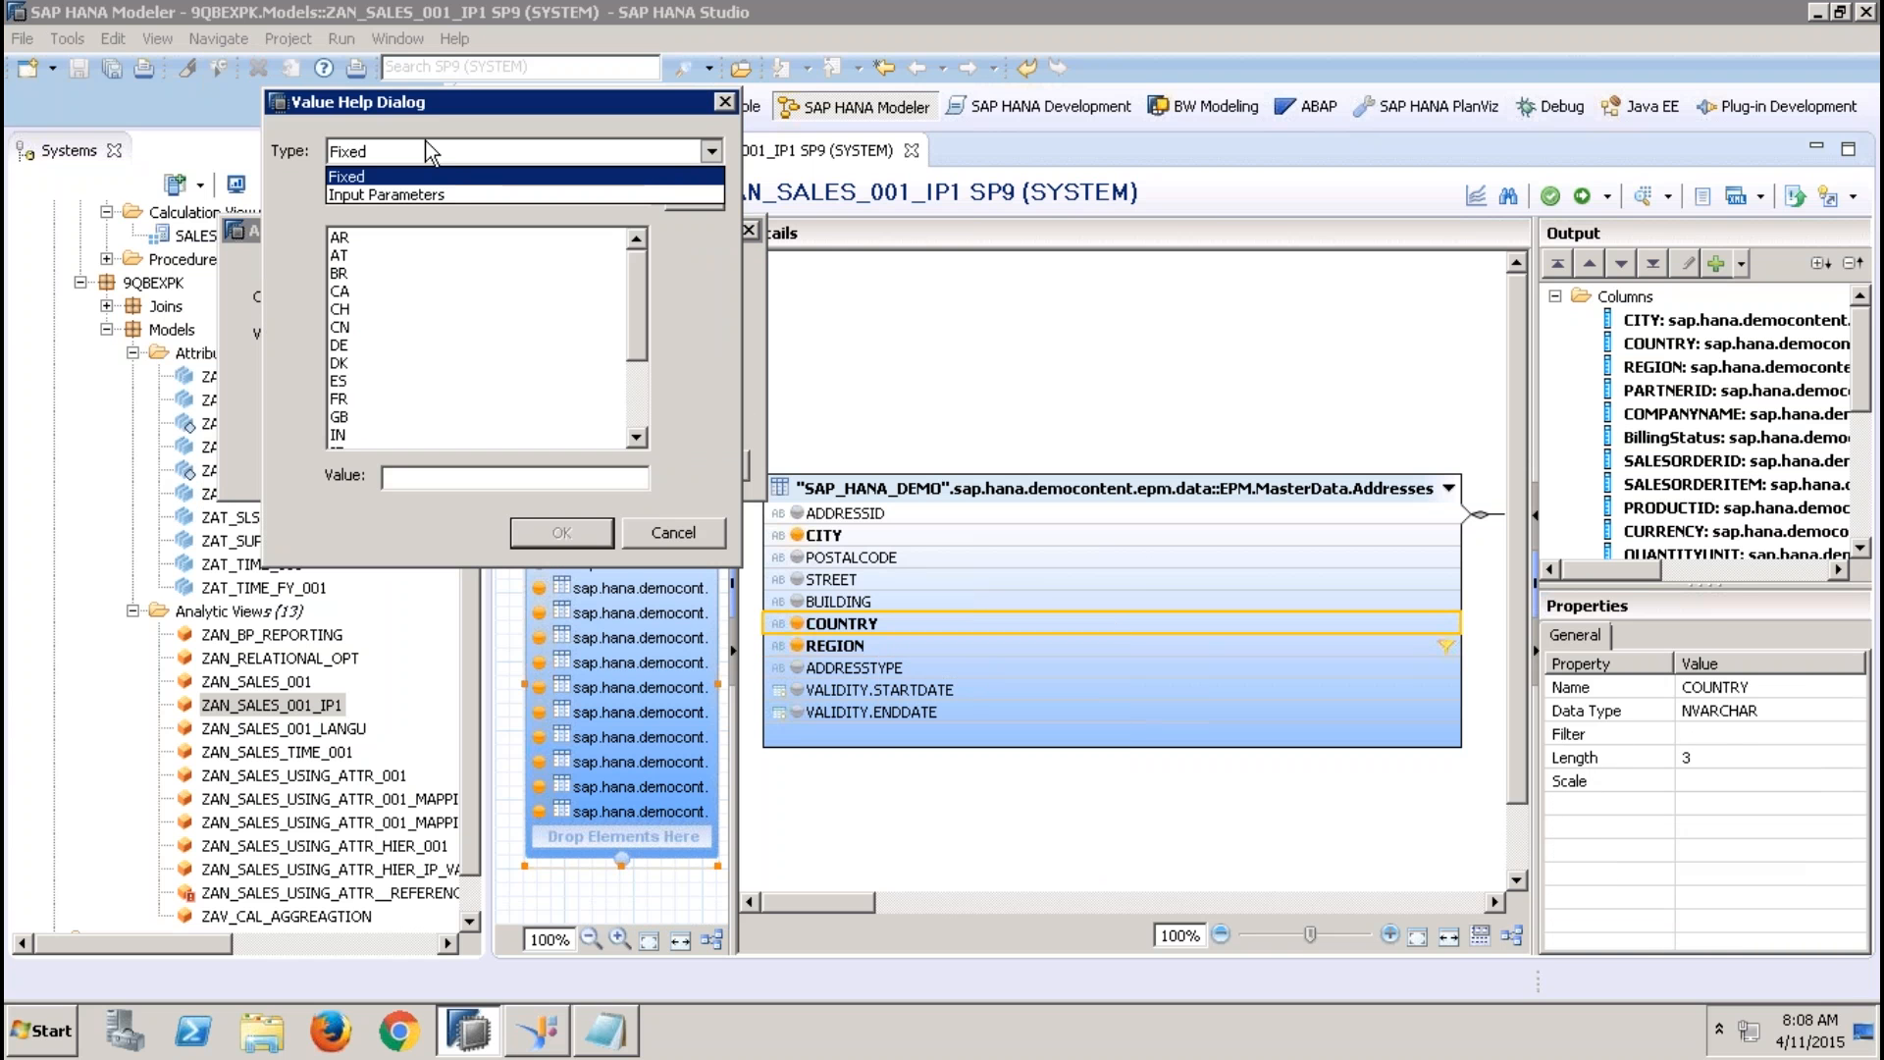
{"action": "left_click", "coordinate": [393, 191]}
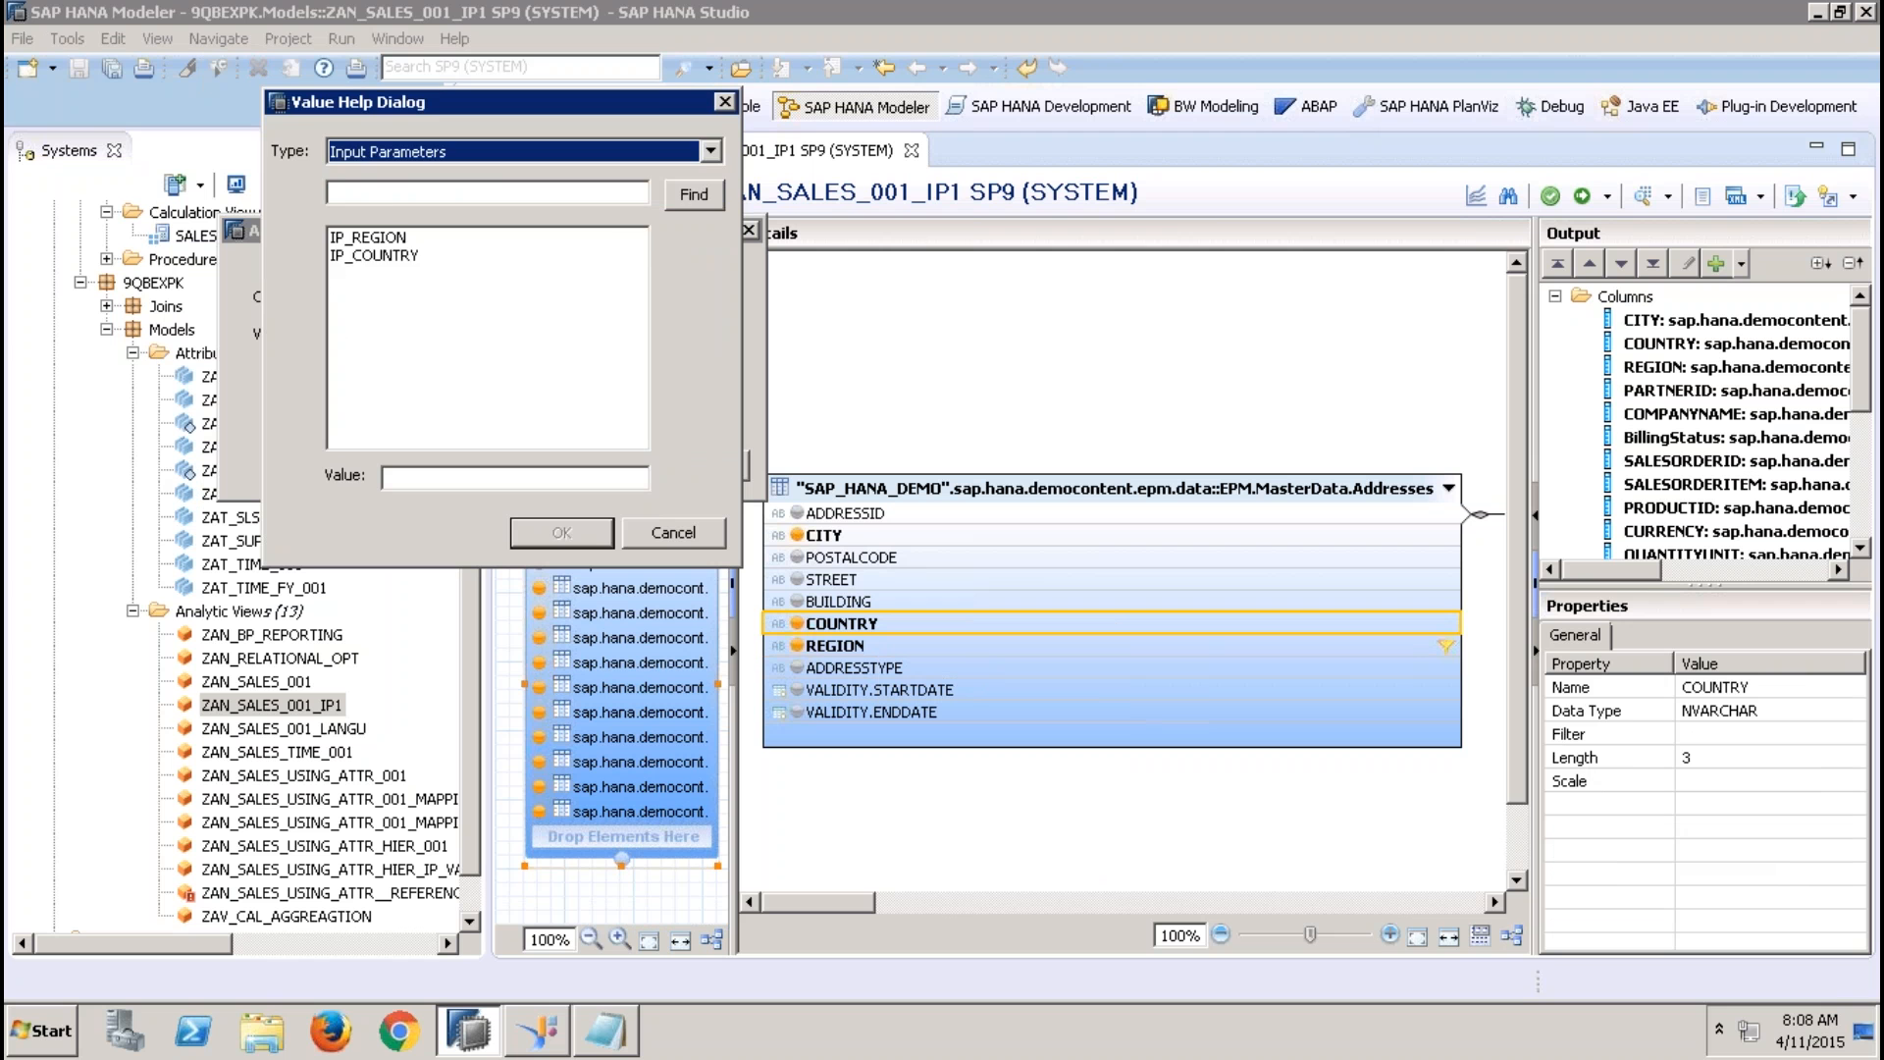
{"action": "left_click", "coordinate": [402, 257]}
{"action": "left_click", "coordinate": [562, 535]}
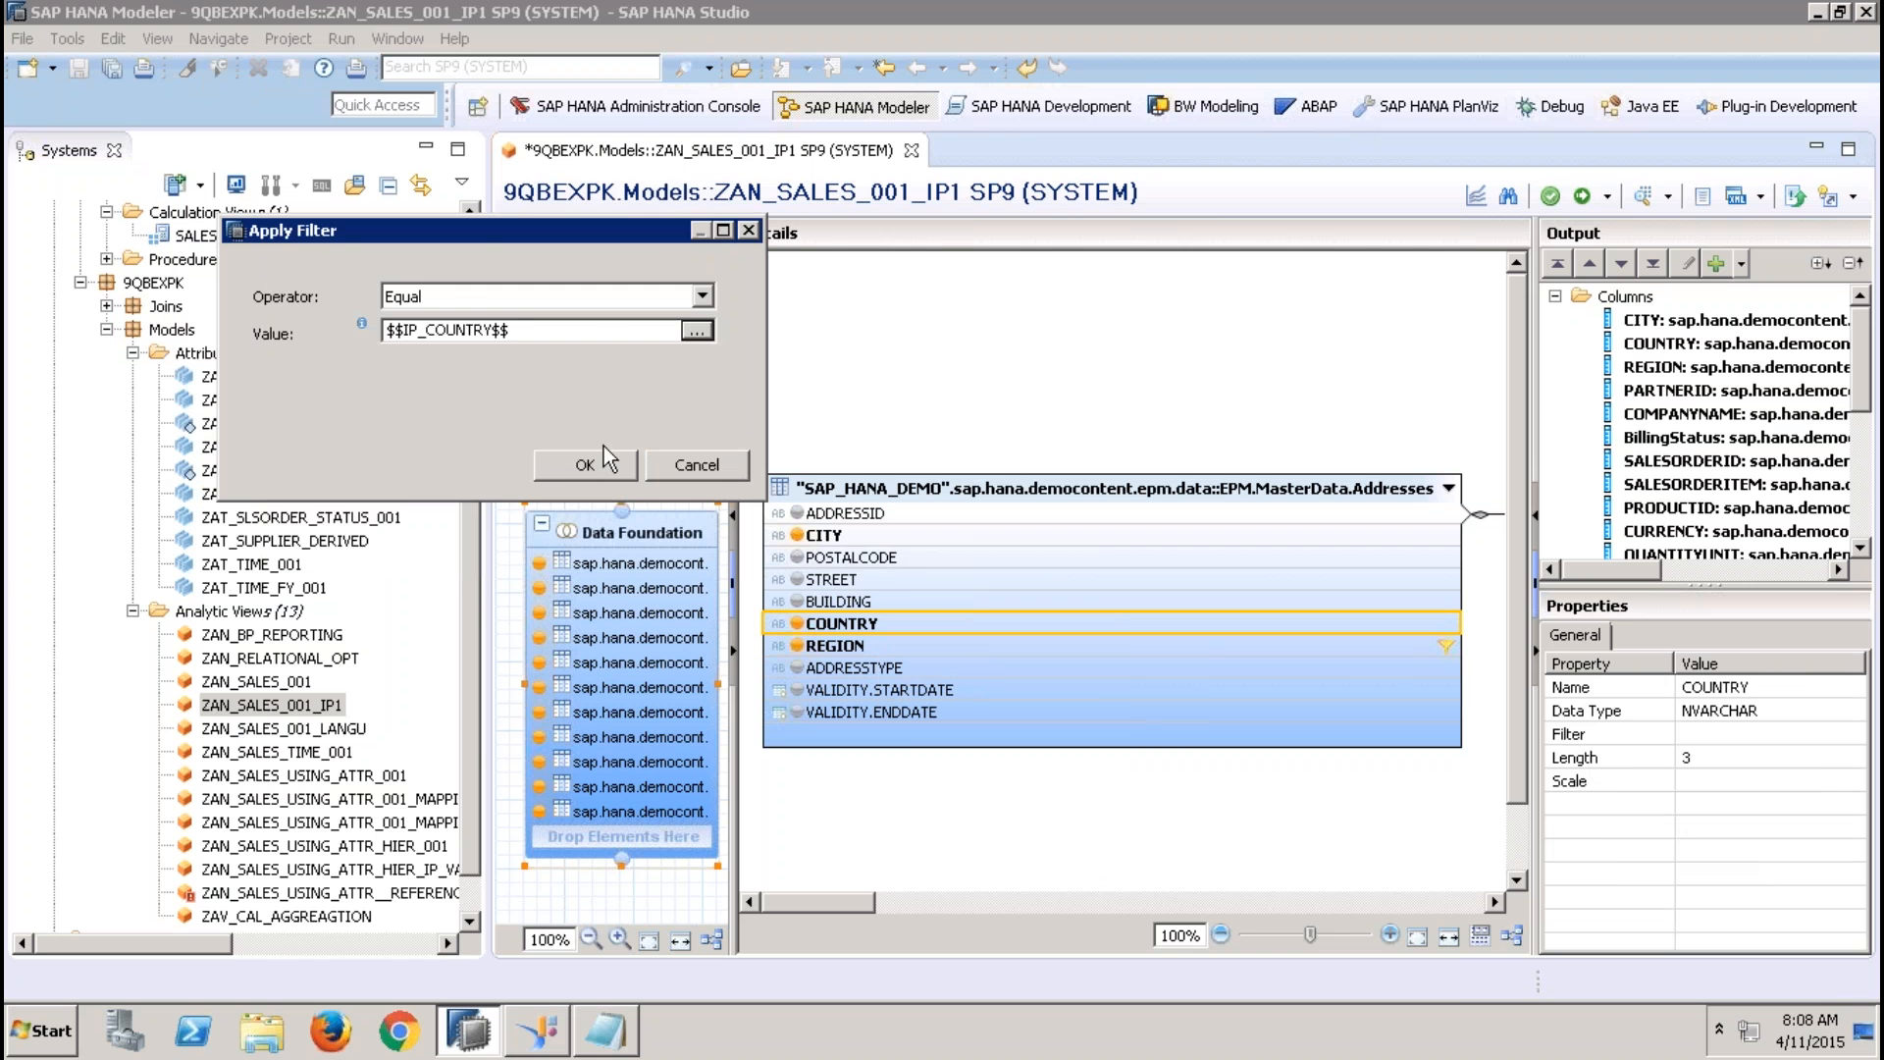
{"action": "left_click", "coordinate": [608, 467]}
{"action": "left_click", "coordinate": [1581, 195]}
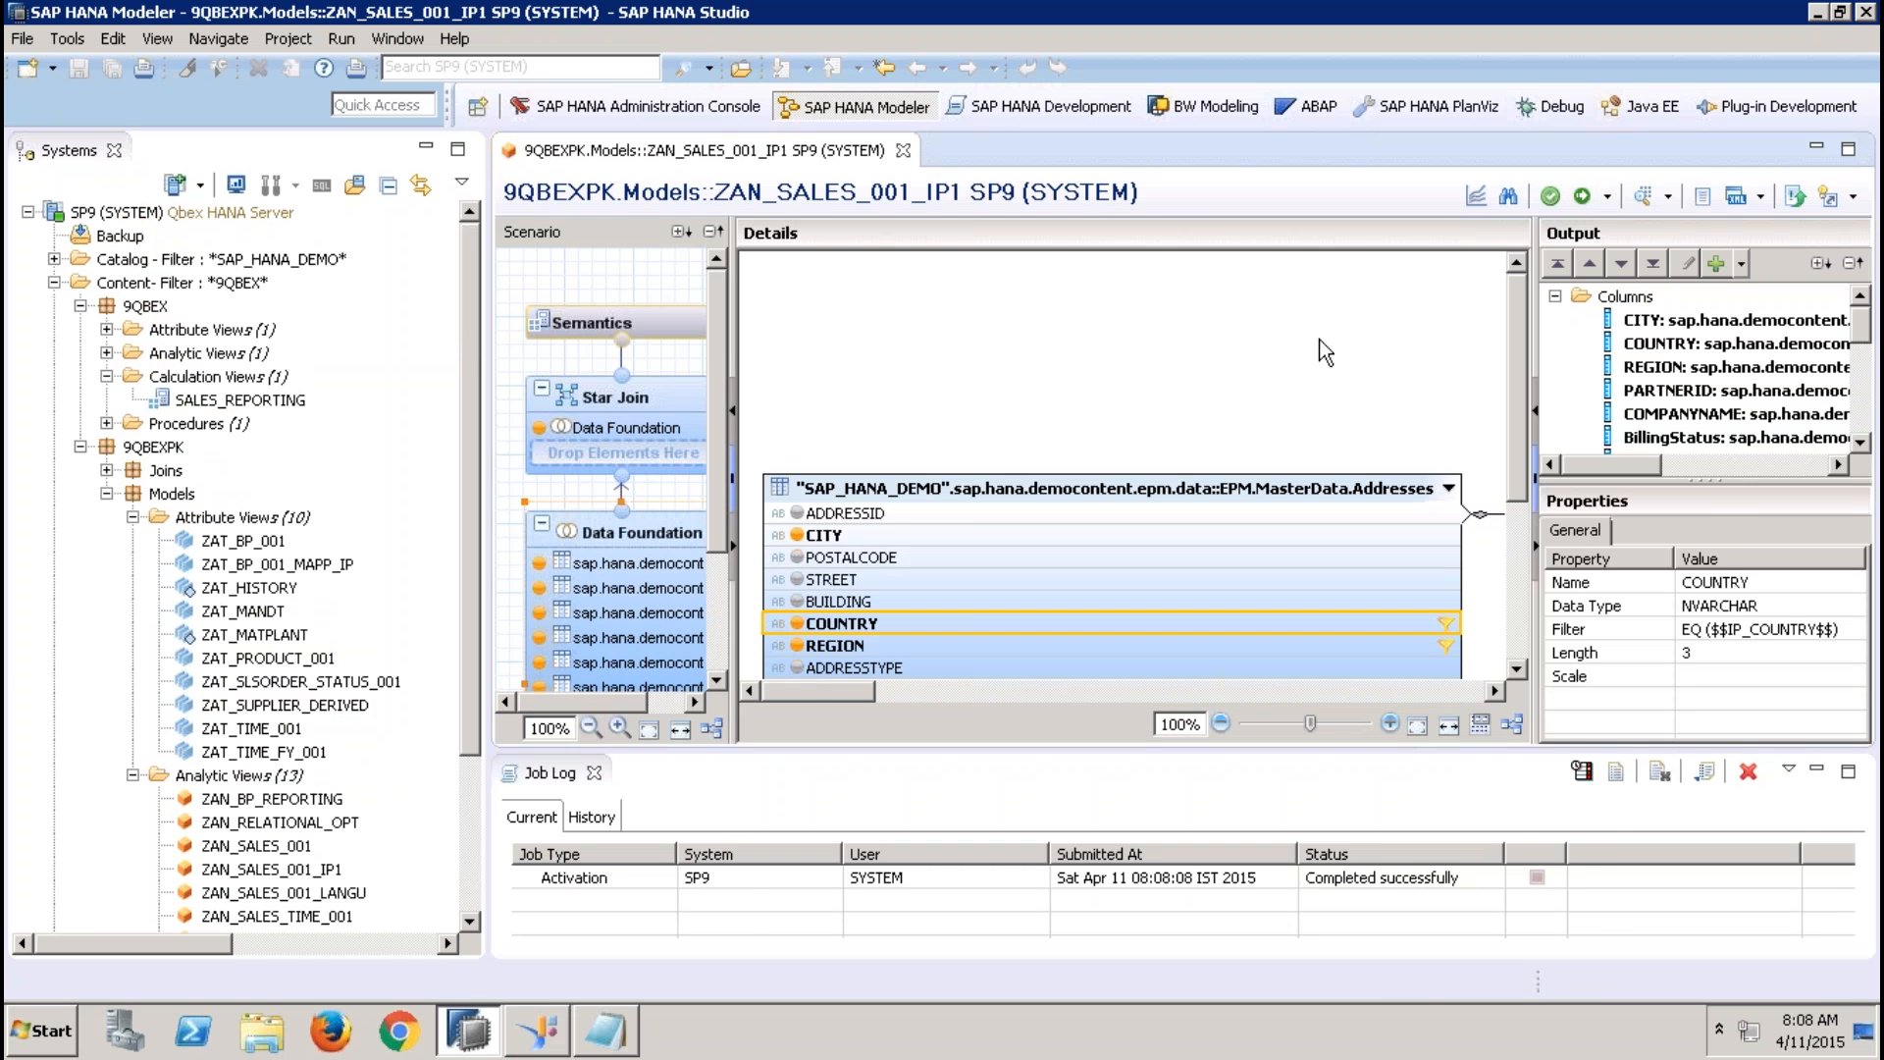
Preview the view's data with IP_REGION set to EMEA and IP_COUNTRY to IN, check the raw data, and close the preview
{"action": "left_click", "coordinate": [1641, 195]}
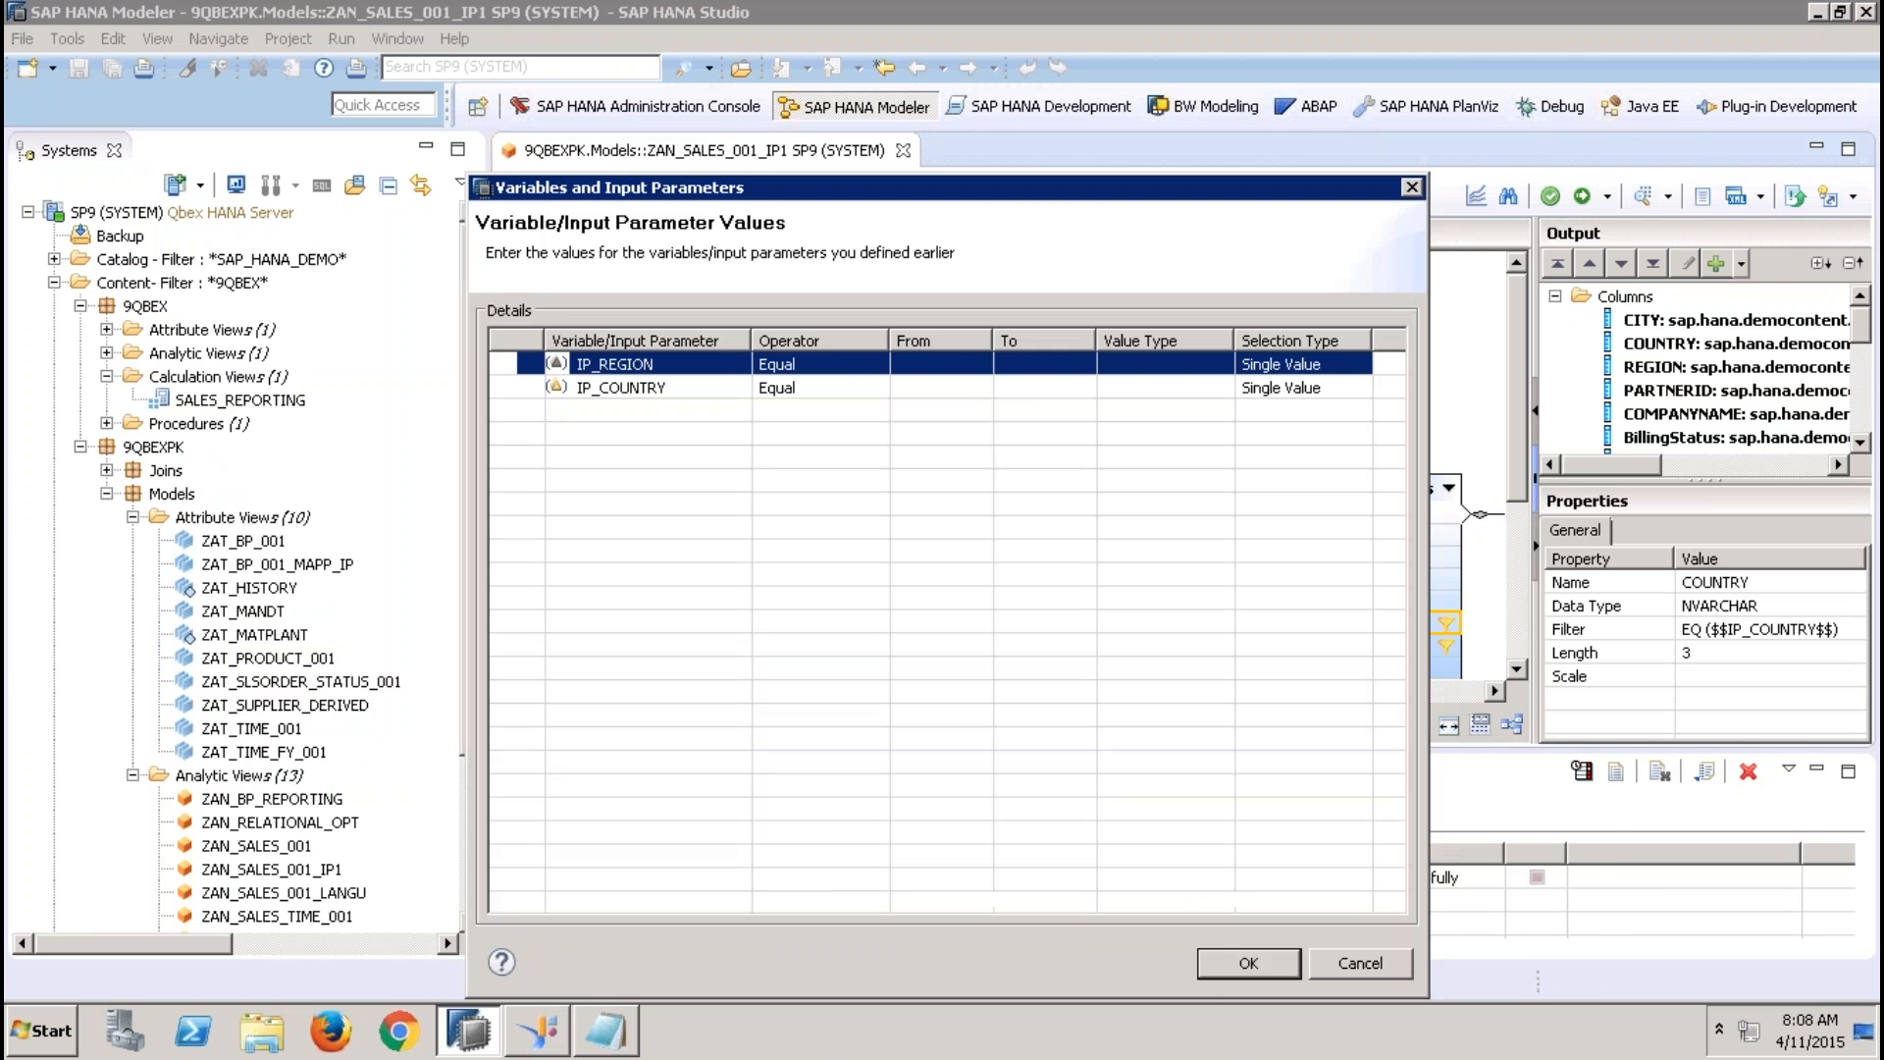
{"action": "left_click", "coordinate": [934, 370]}
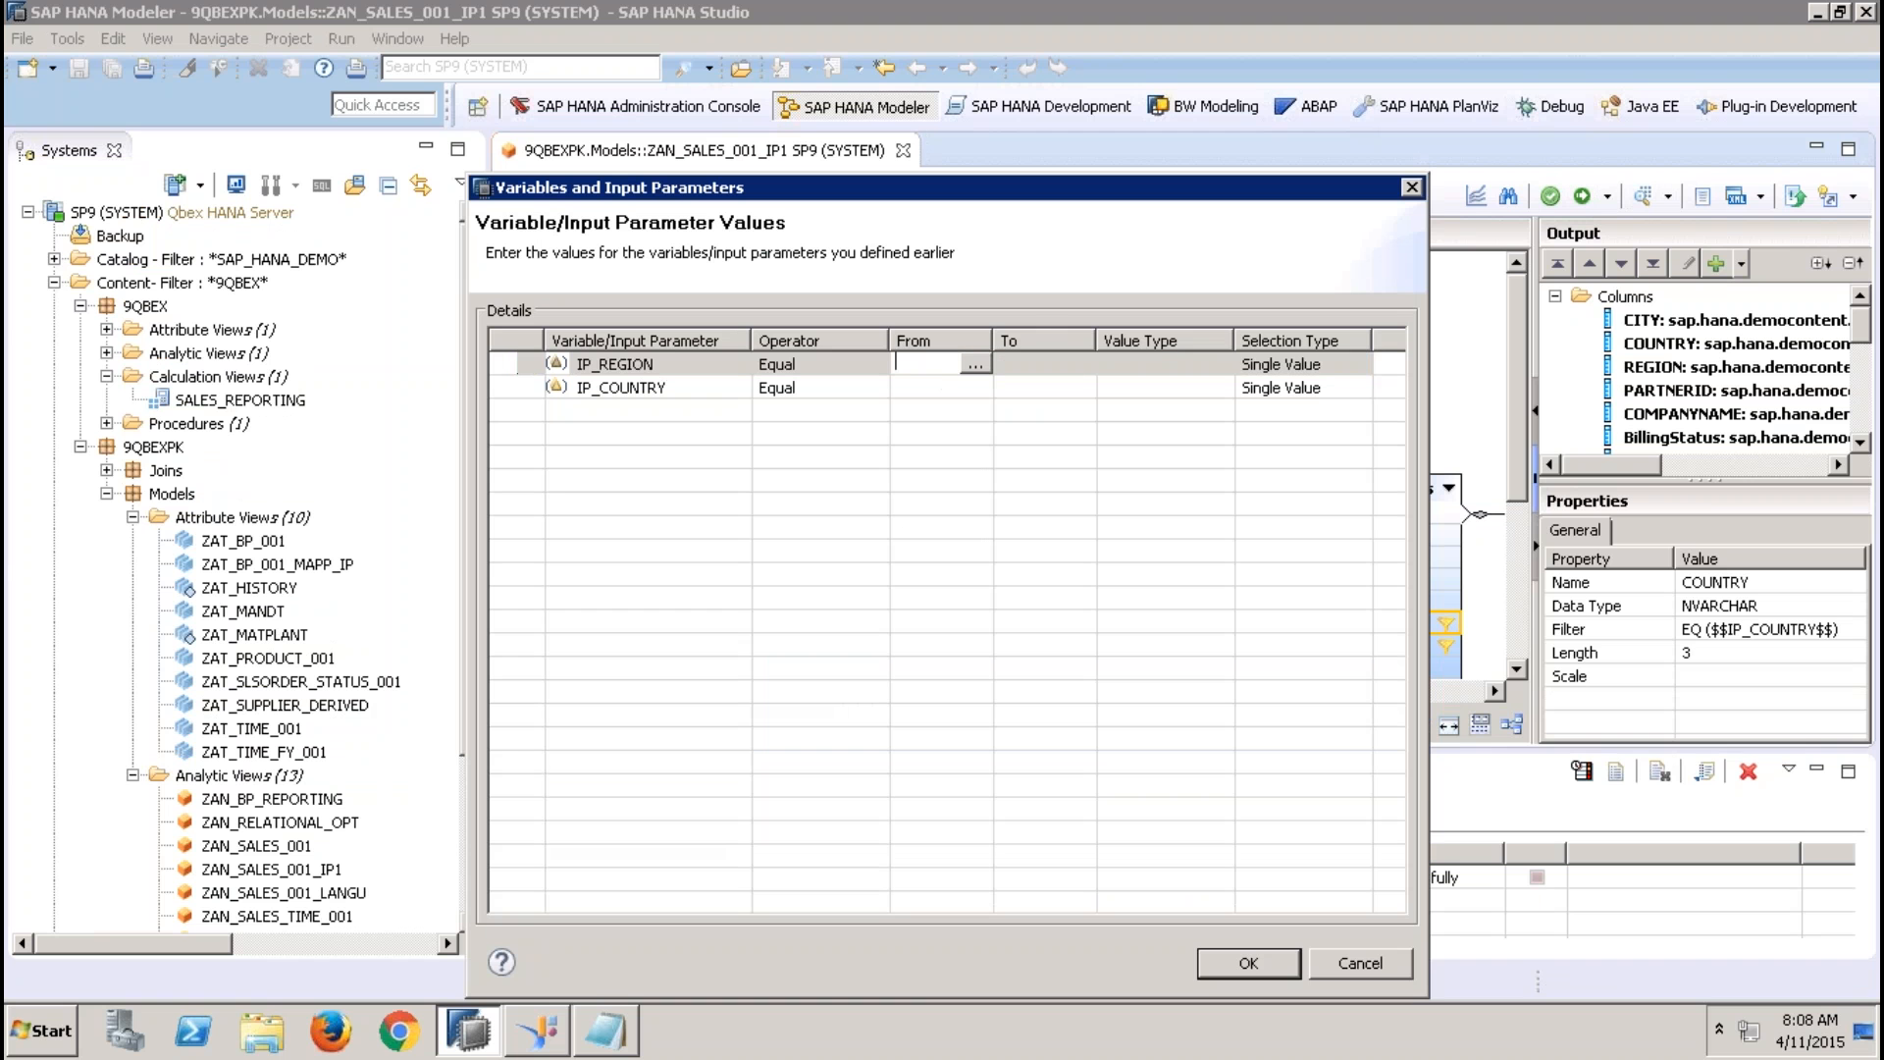
{"action": "type", "text": "EMEA"}
{"action": "left_click", "coordinate": [930, 390]}
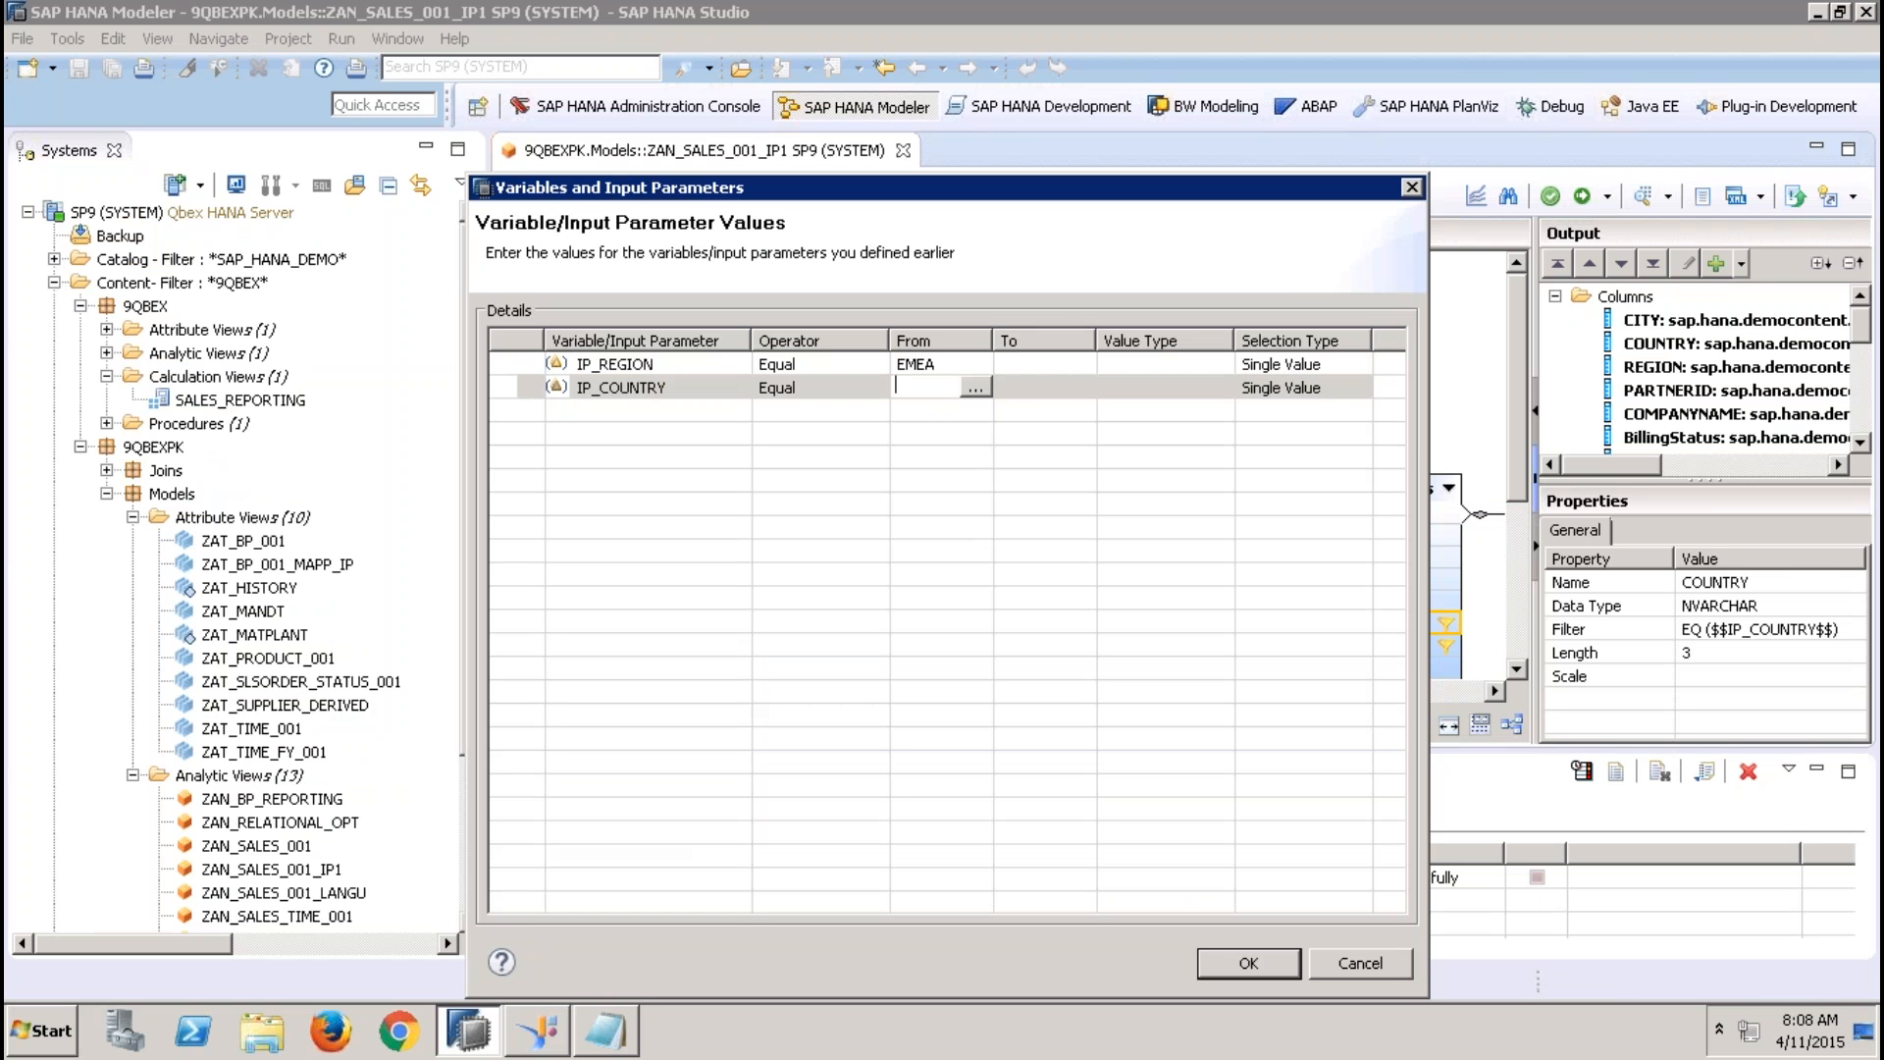
{"action": "type", "text": "IN"}
{"action": "left_click", "coordinate": [1077, 397]}
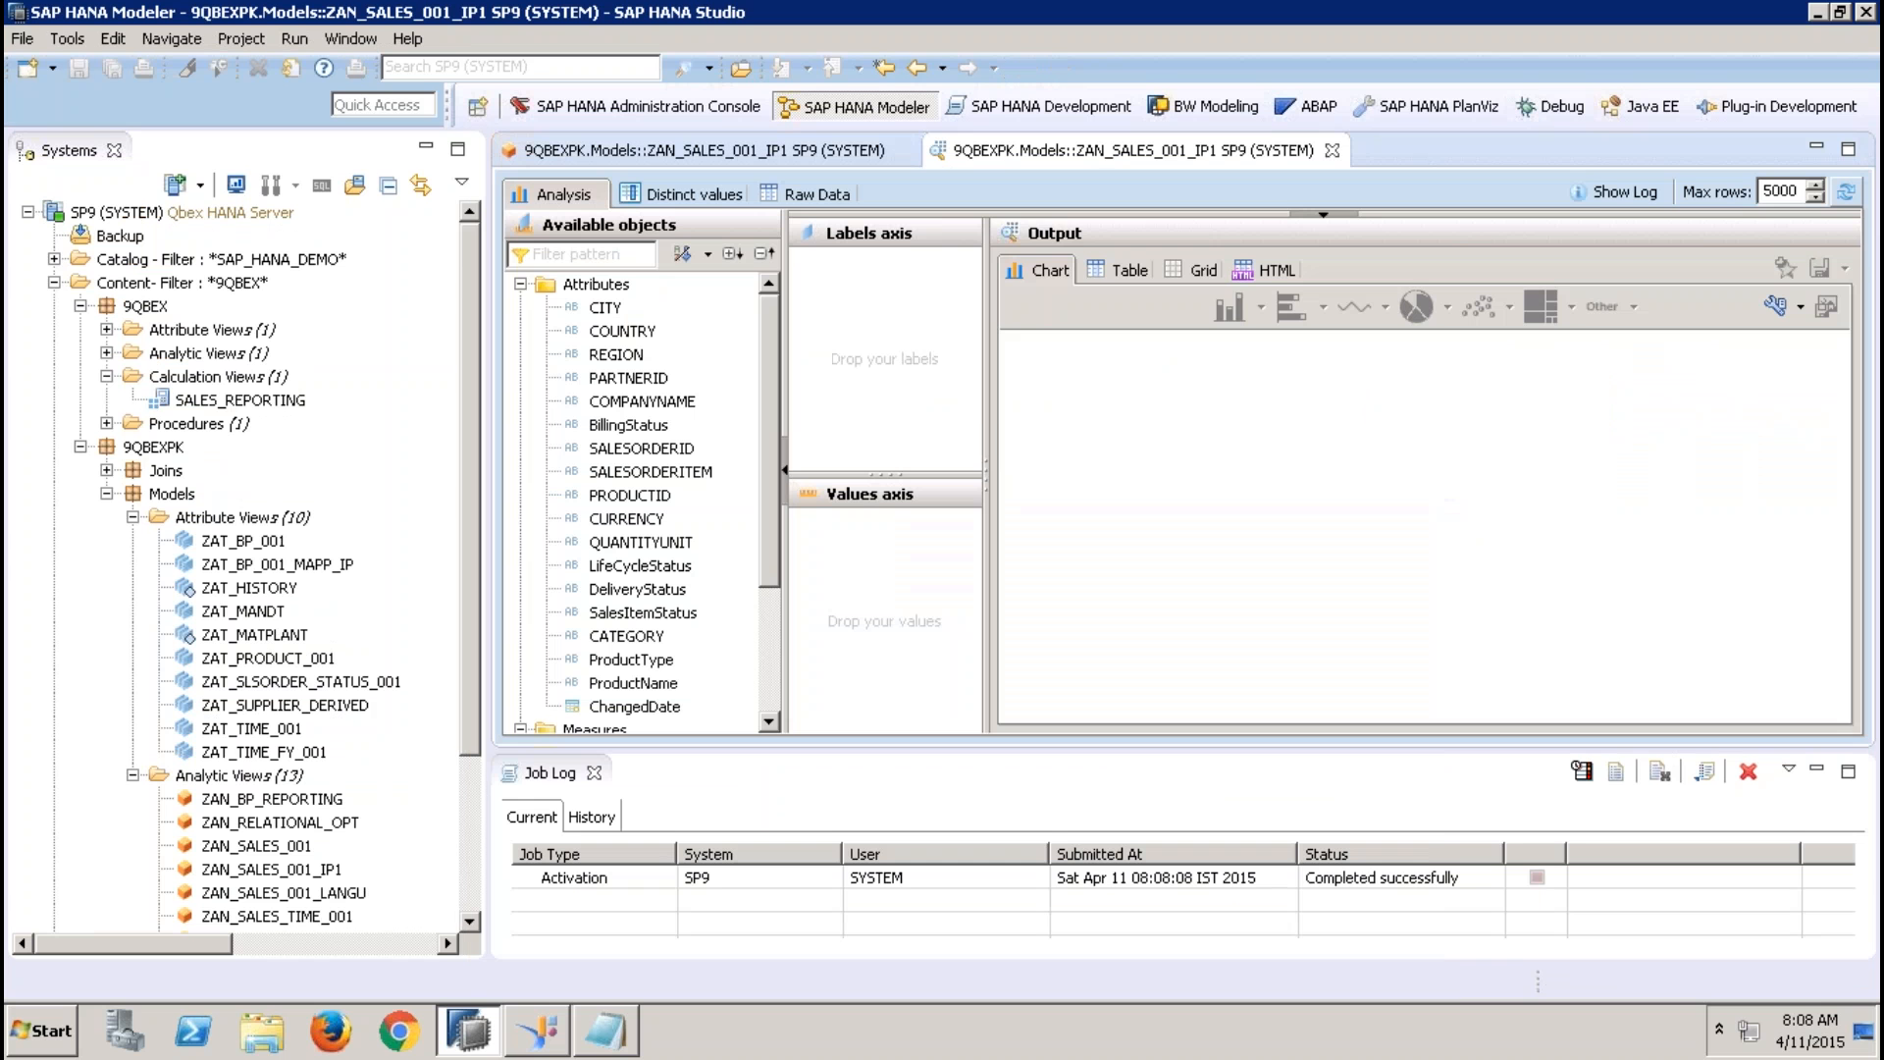
{"action": "left_click", "coordinate": [1228, 964]}
{"action": "left_click", "coordinate": [809, 196]}
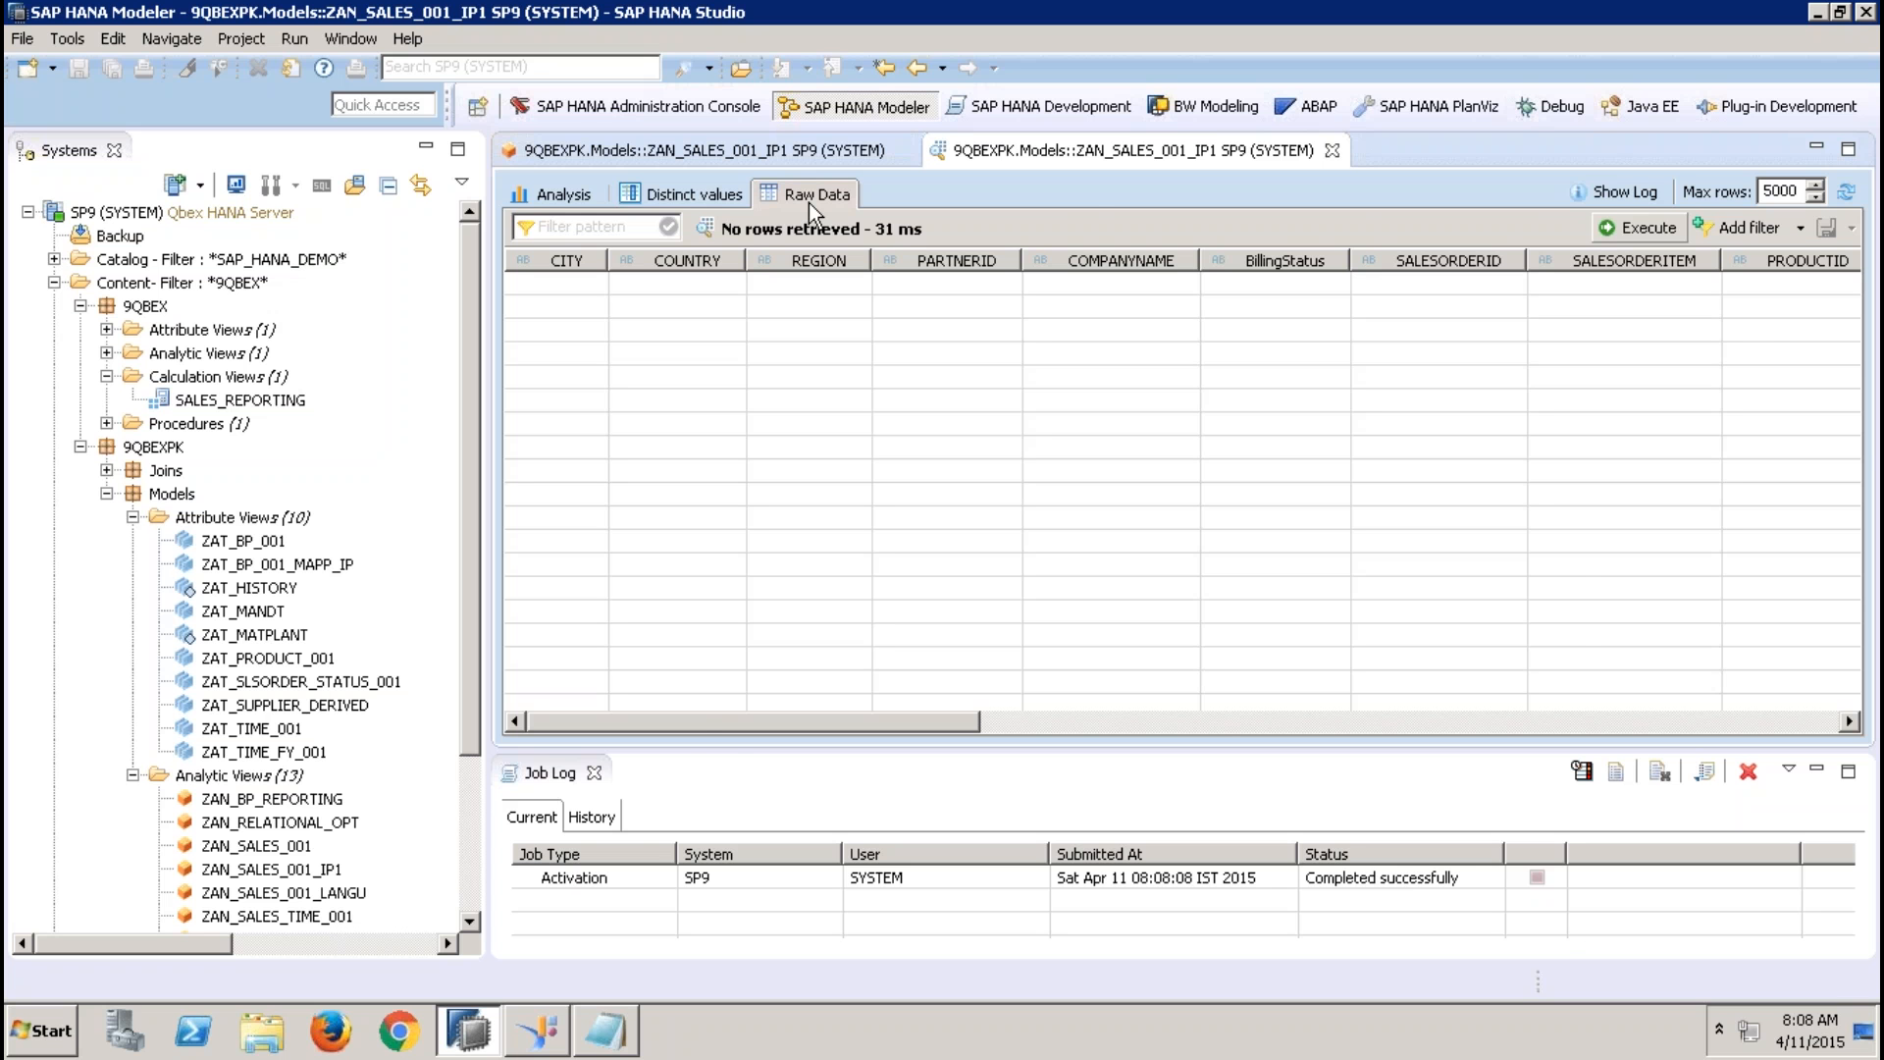
{"action": "left_click", "coordinate": [1332, 150]}
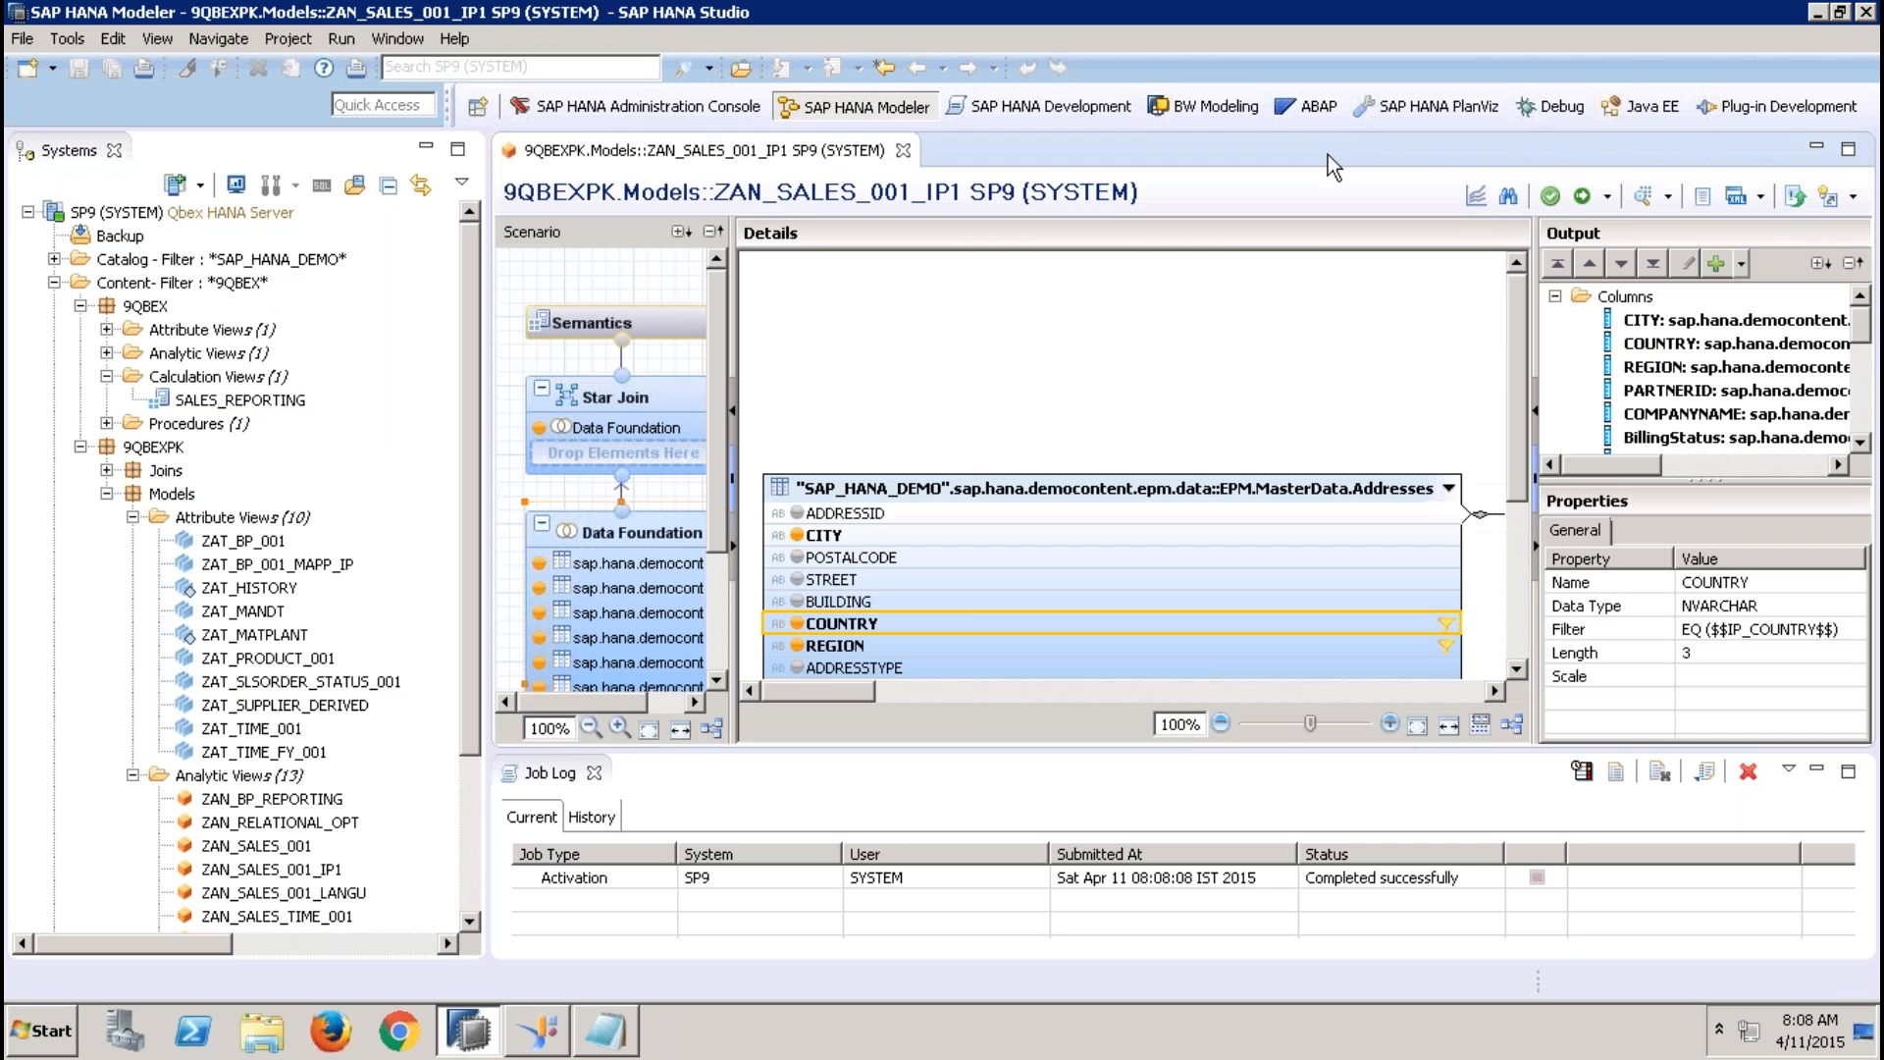
Start another data preview with IP_REGION set to EMEA and check the value help for IP_COUNTRY
{"action": "left_click", "coordinate": [1646, 201]}
{"action": "left_click", "coordinate": [942, 364]}
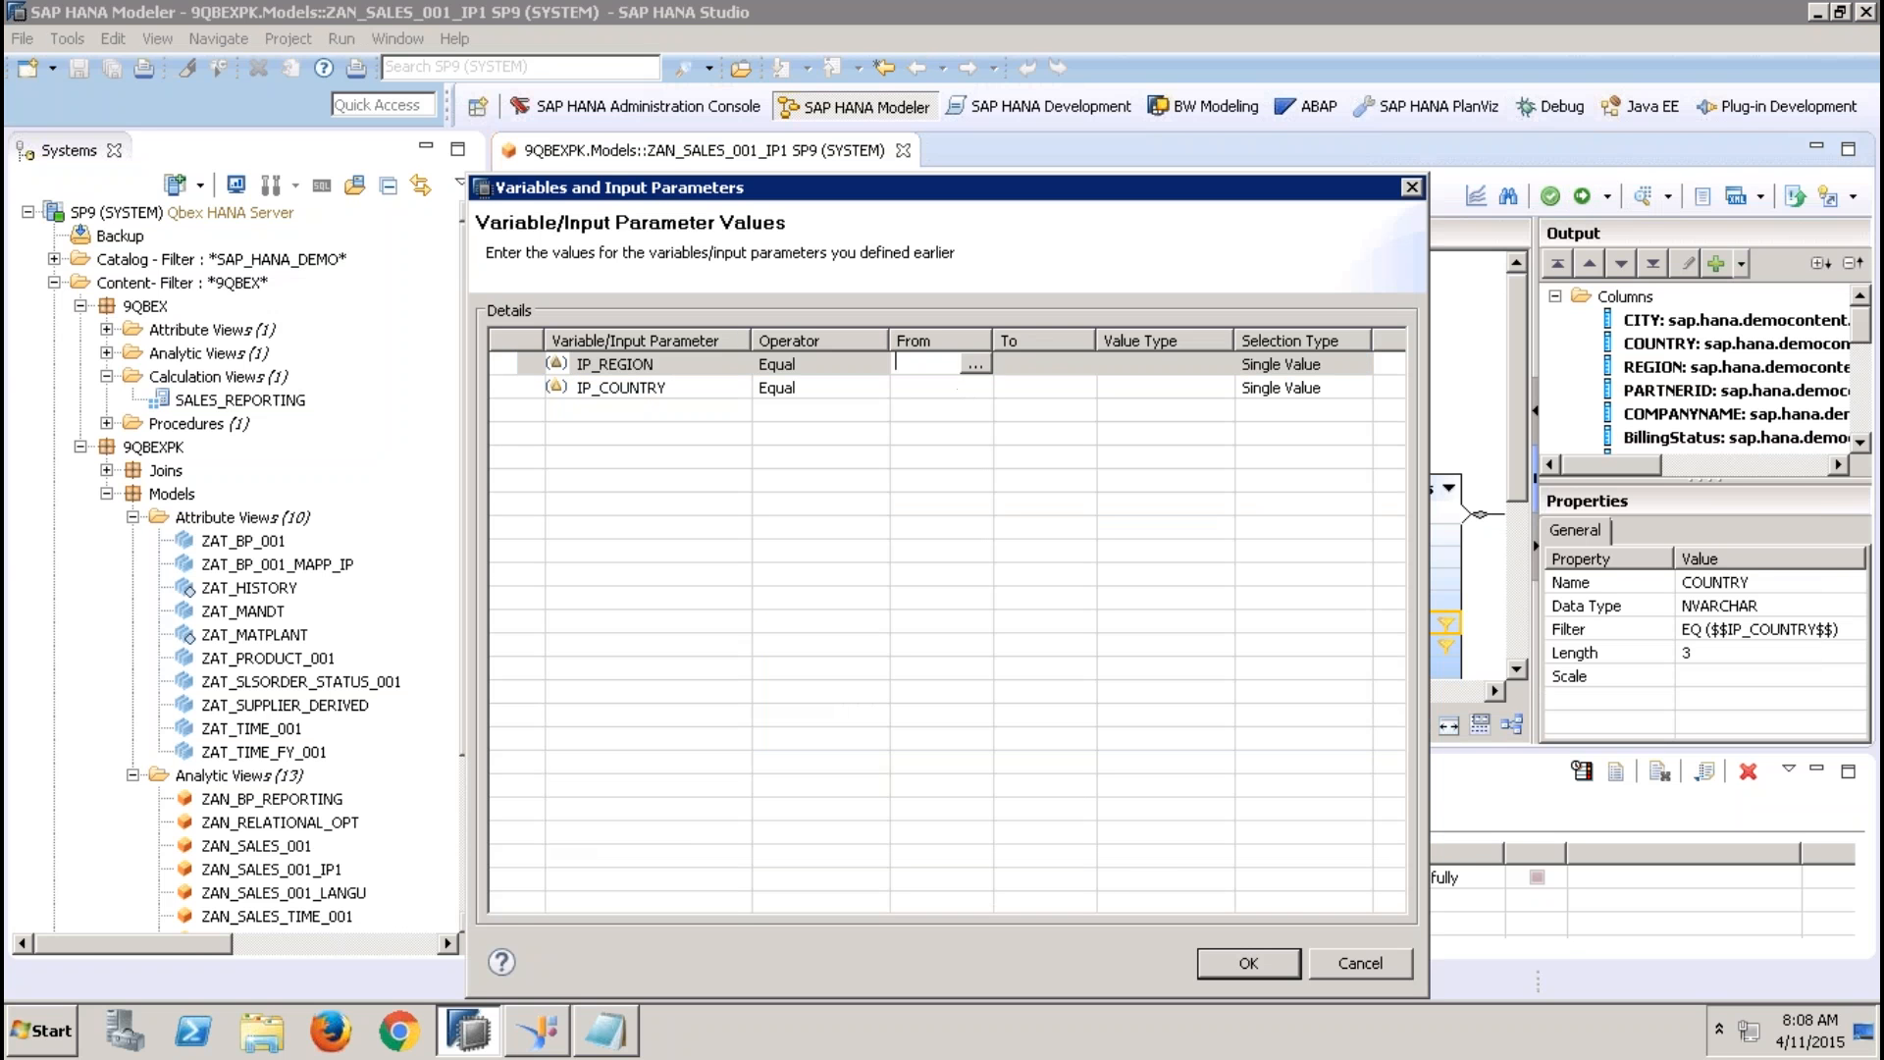
{"action": "type", "text": "EMEA"}
{"action": "left_click", "coordinate": [940, 392]}
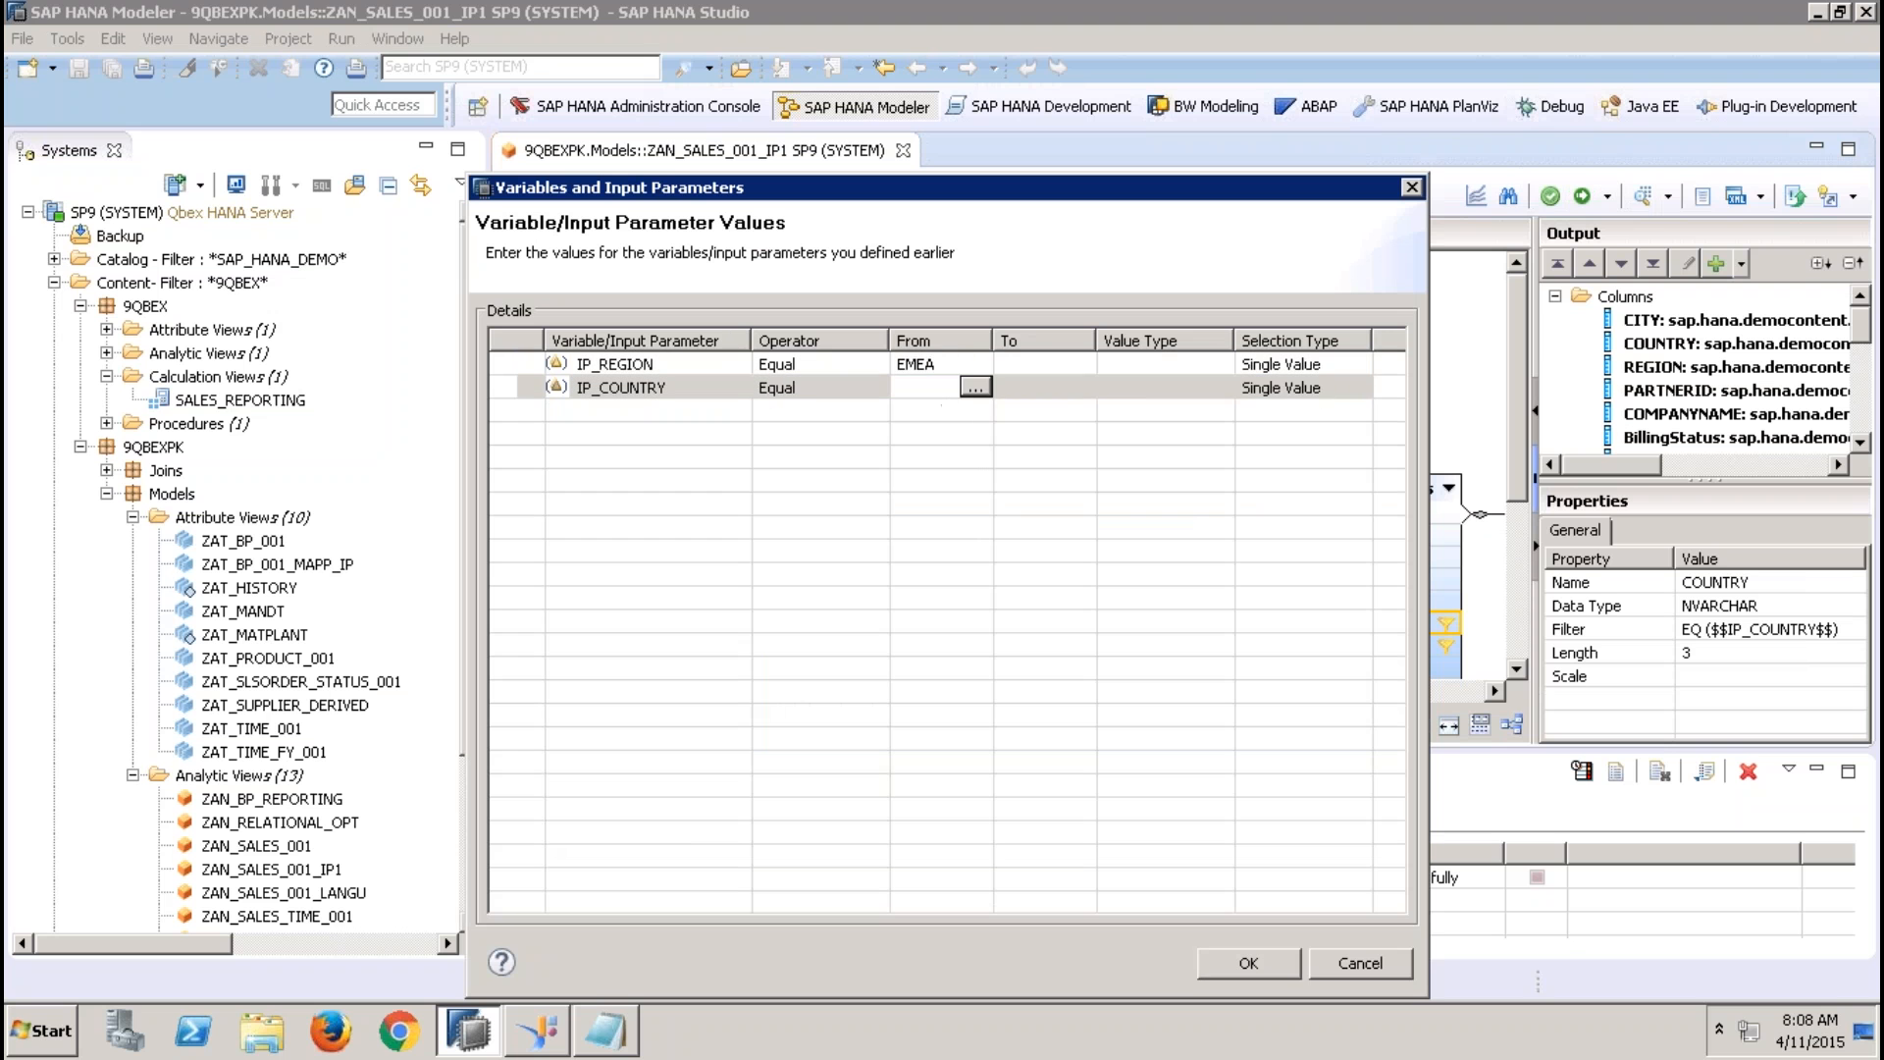
{"action": "left_click", "coordinate": [975, 388]}
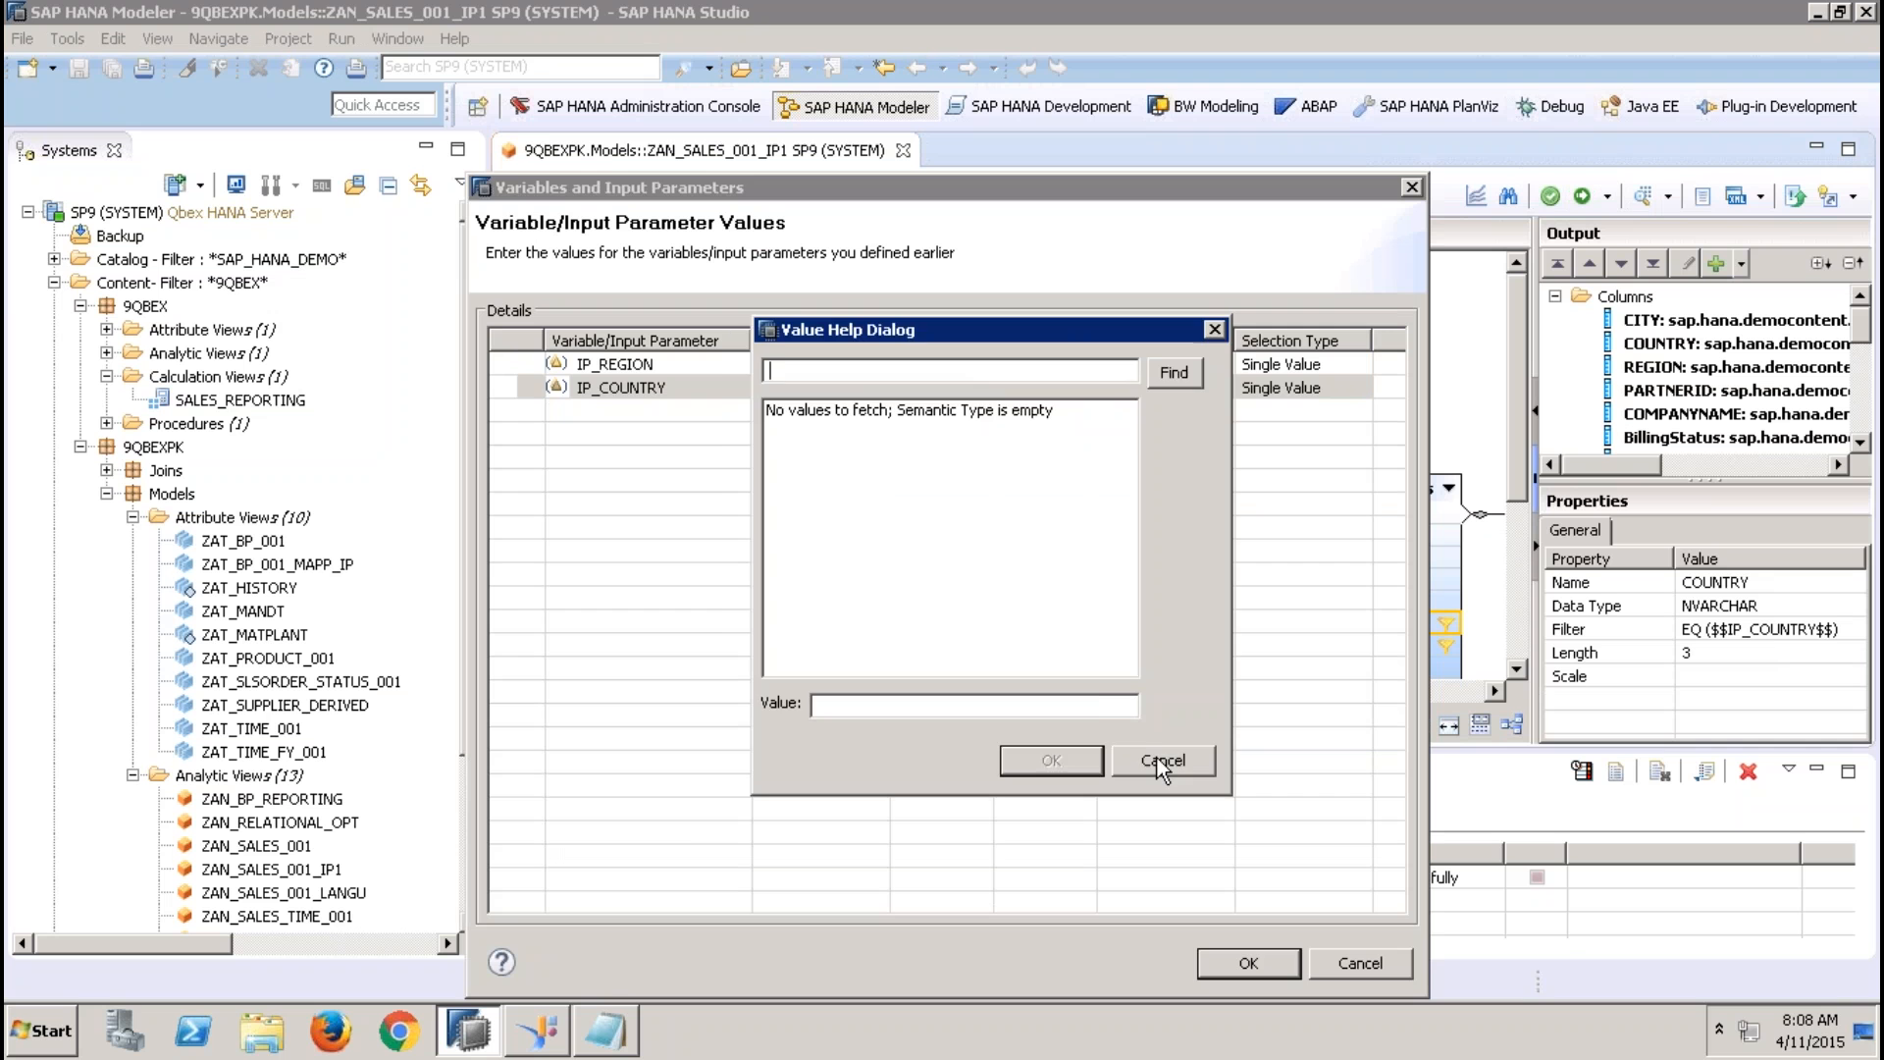
{"action": "left_click", "coordinate": [1160, 760]}
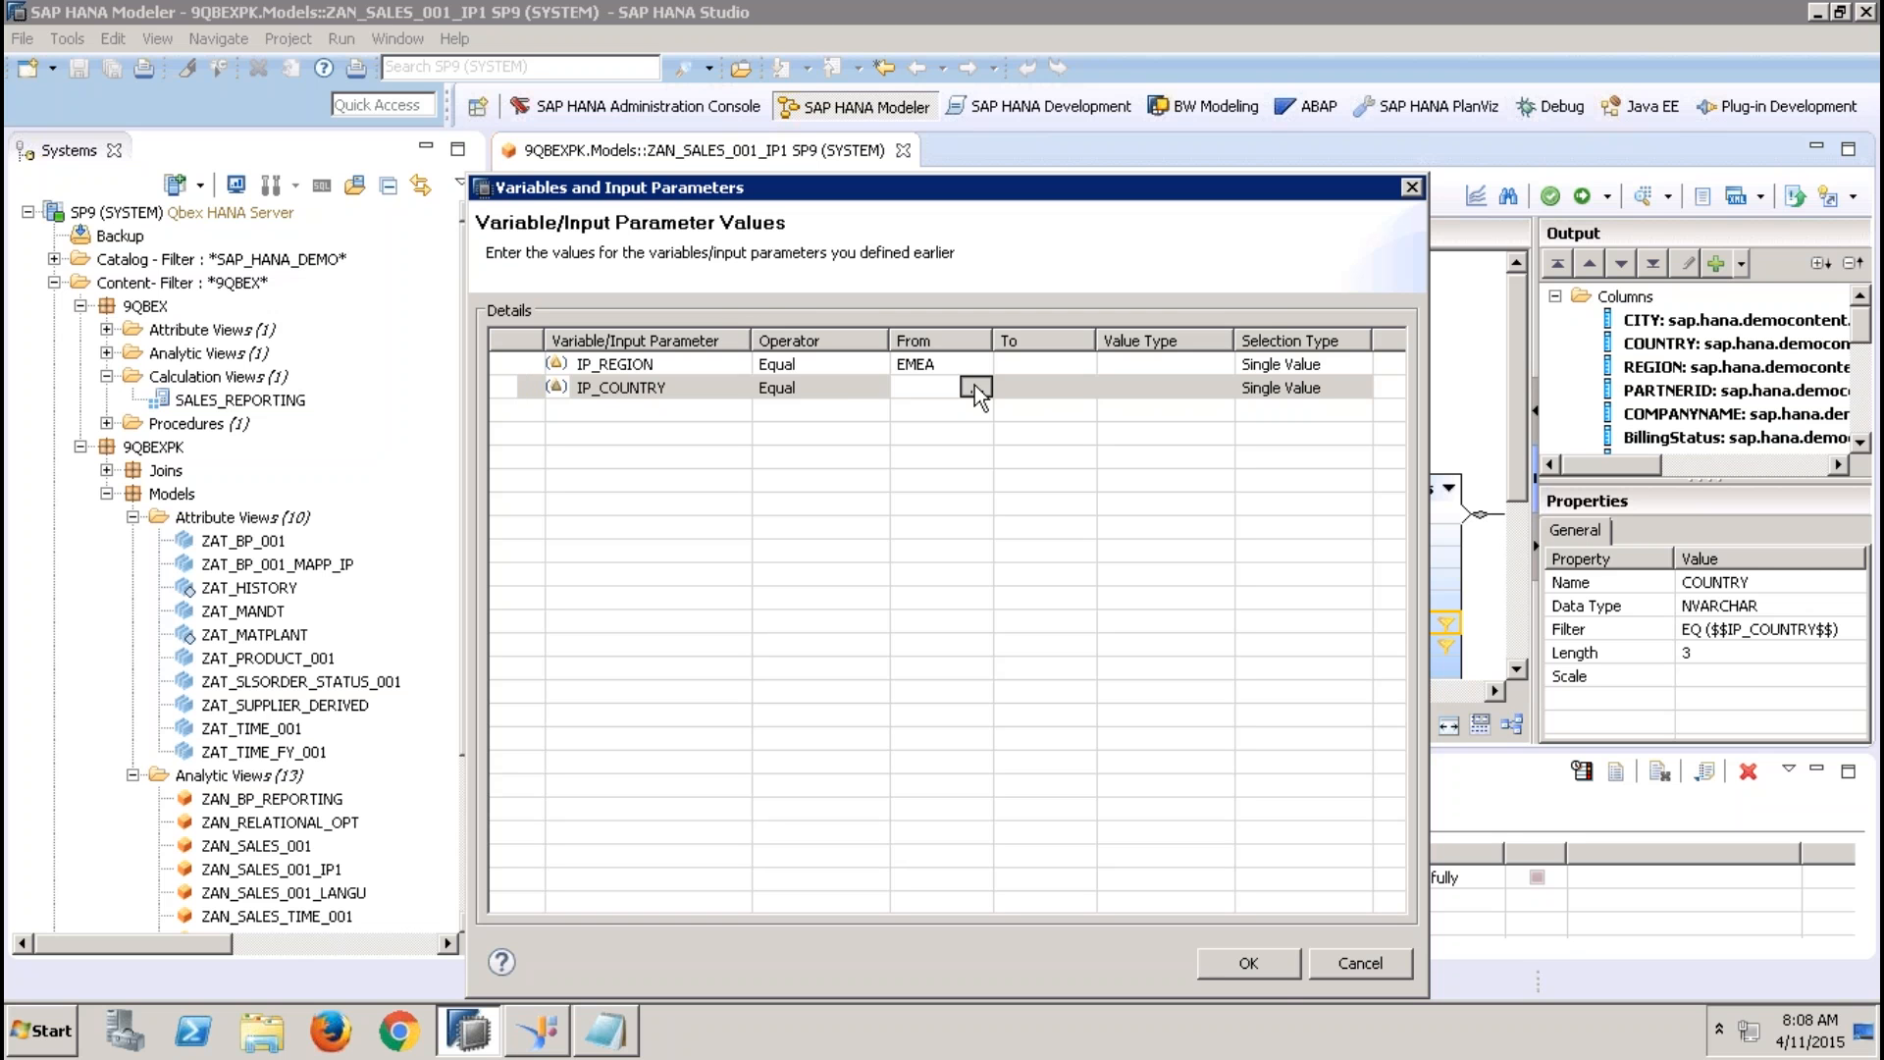
Check the value help for IP_COUNTRY and leave the parameter values unsubmitted
{"action": "left_click", "coordinate": [975, 387]}
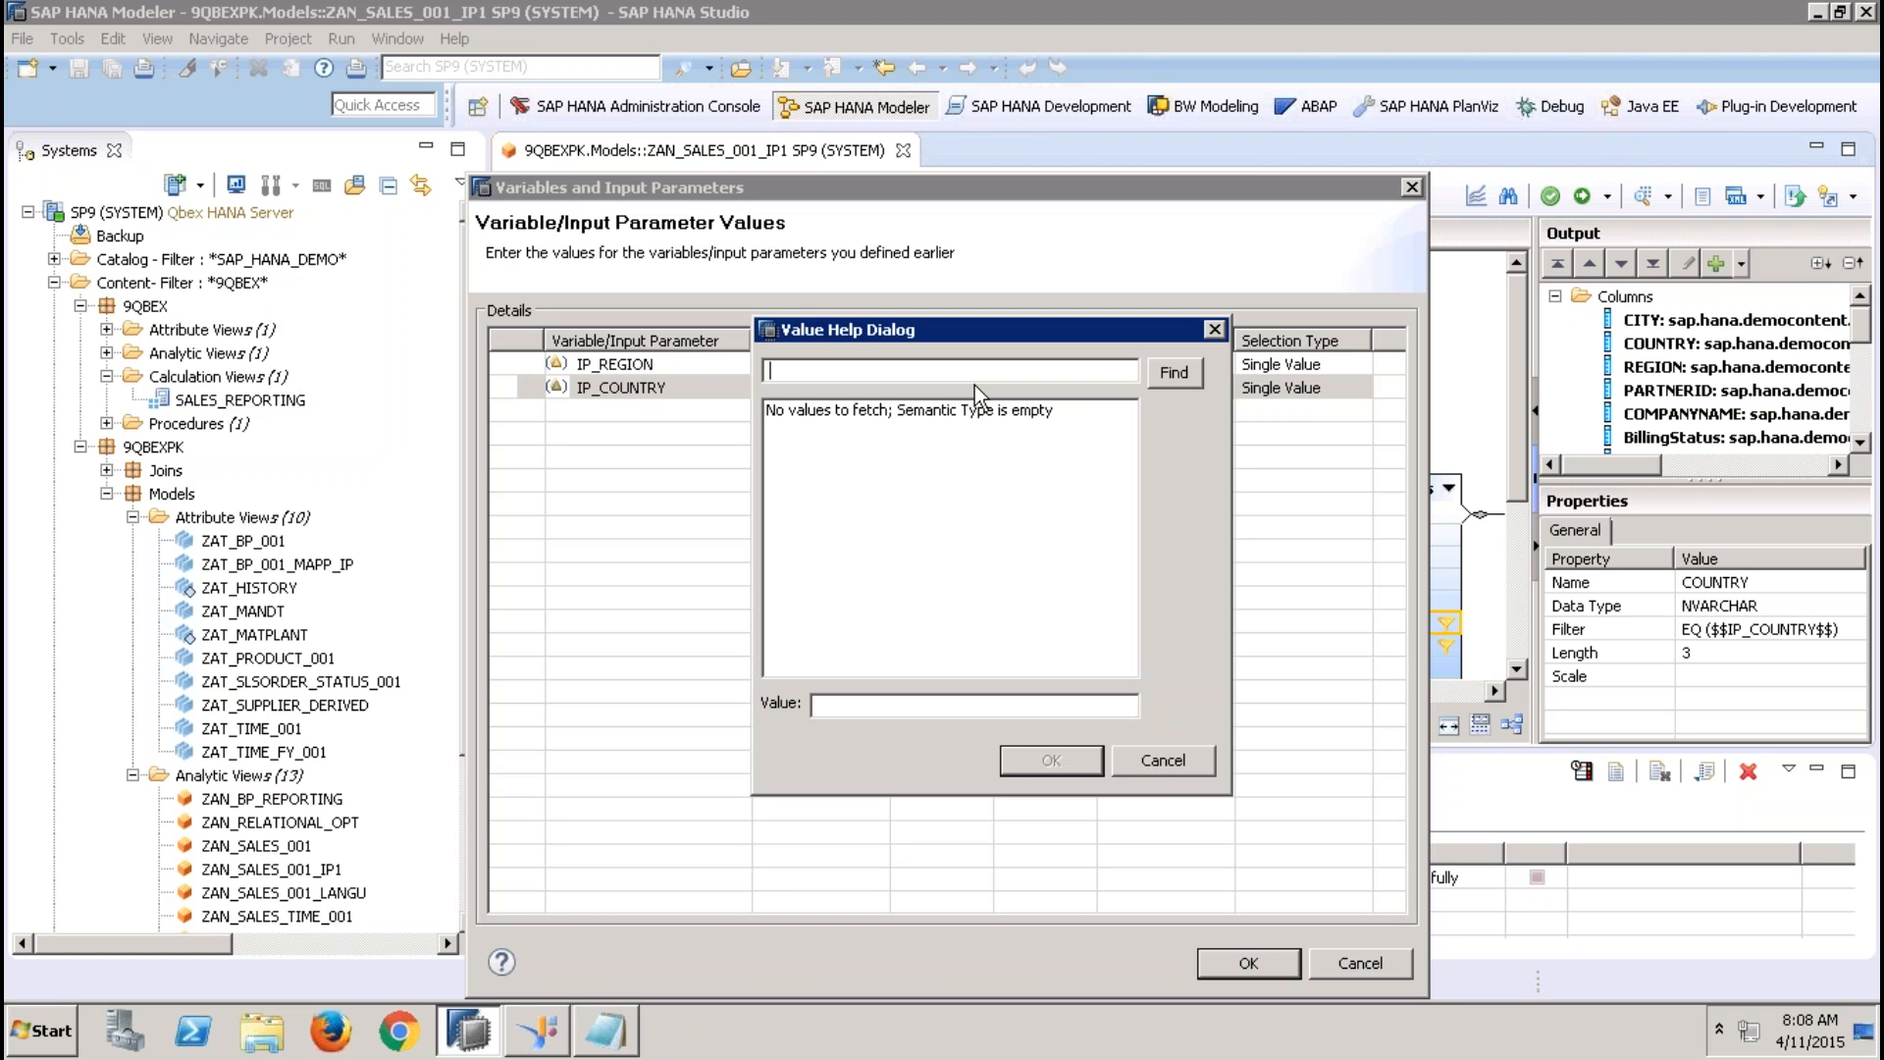
{"action": "left_click", "coordinate": [1170, 766]}
{"action": "left_click", "coordinate": [1364, 963]}
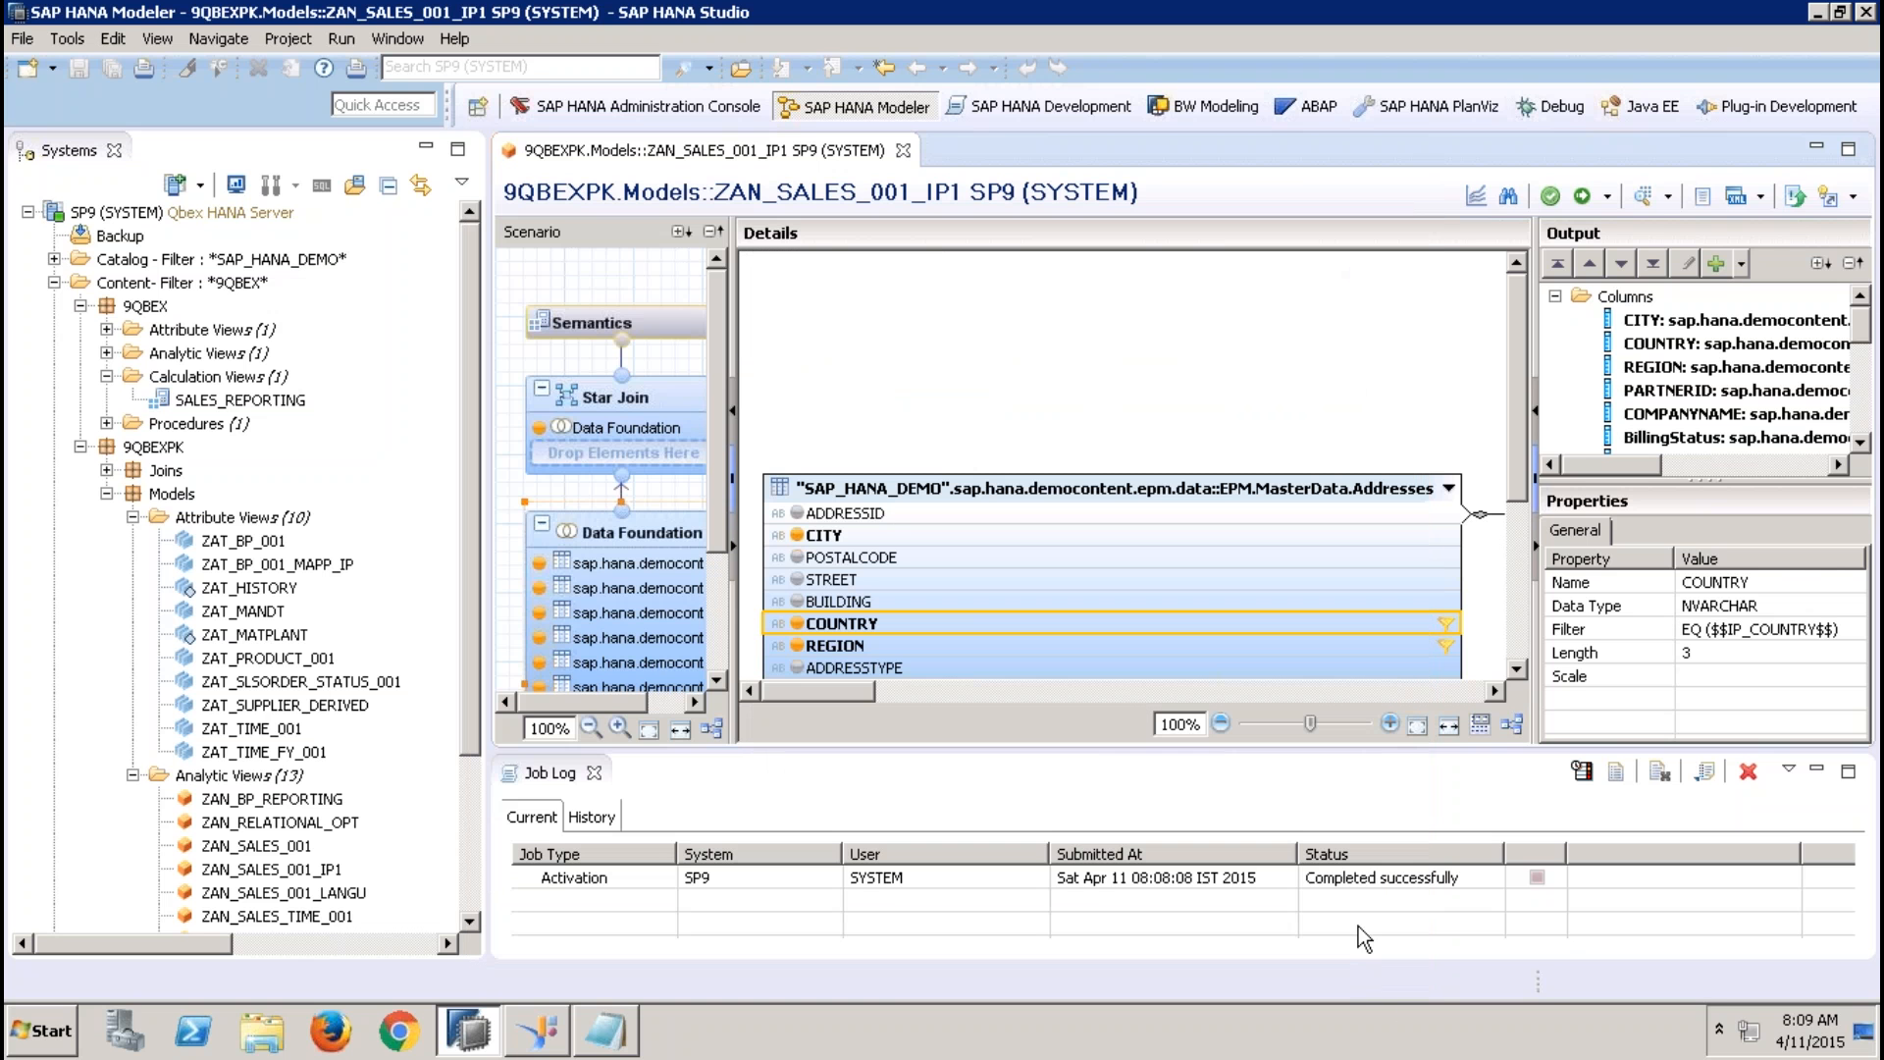
Edit the IP_COUNTRY input parameter from the Semantics node and set its parameter type to Column
{"action": "left_click", "coordinate": [666, 330]}
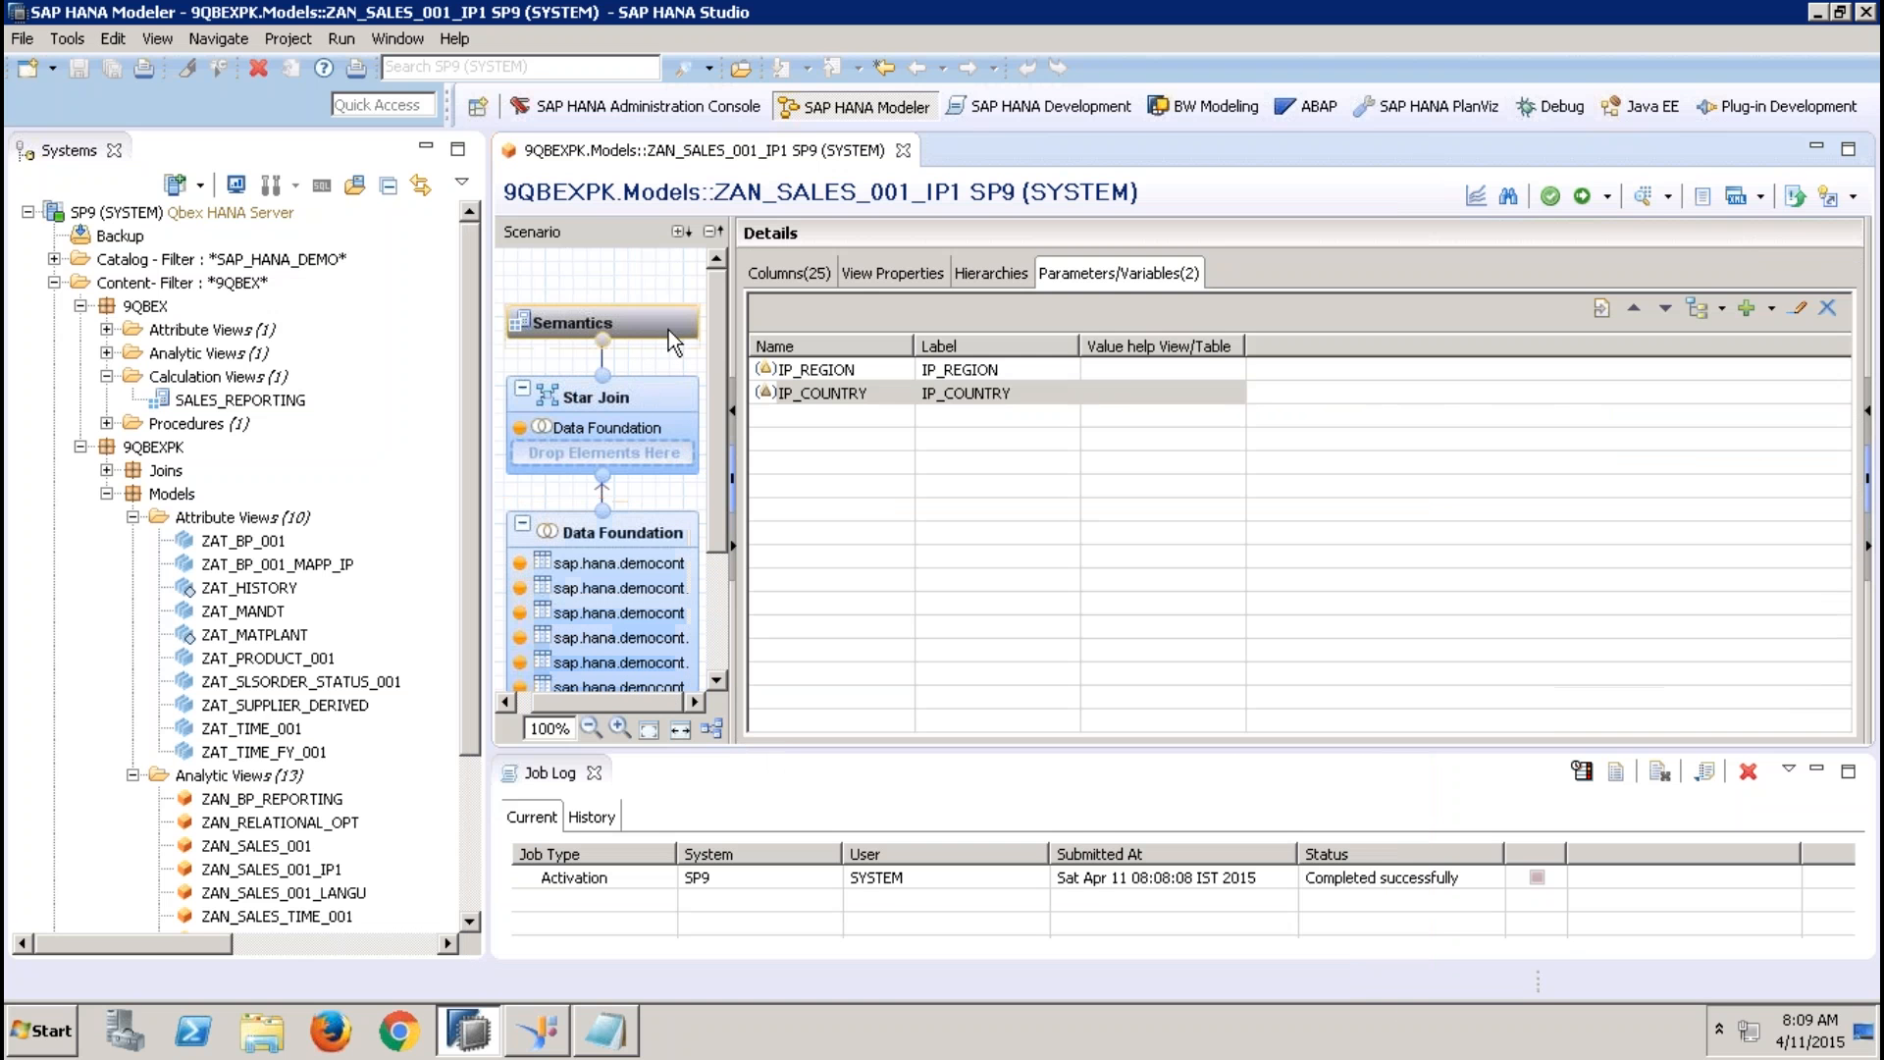
{"action": "left_click", "coordinate": [1129, 389]}
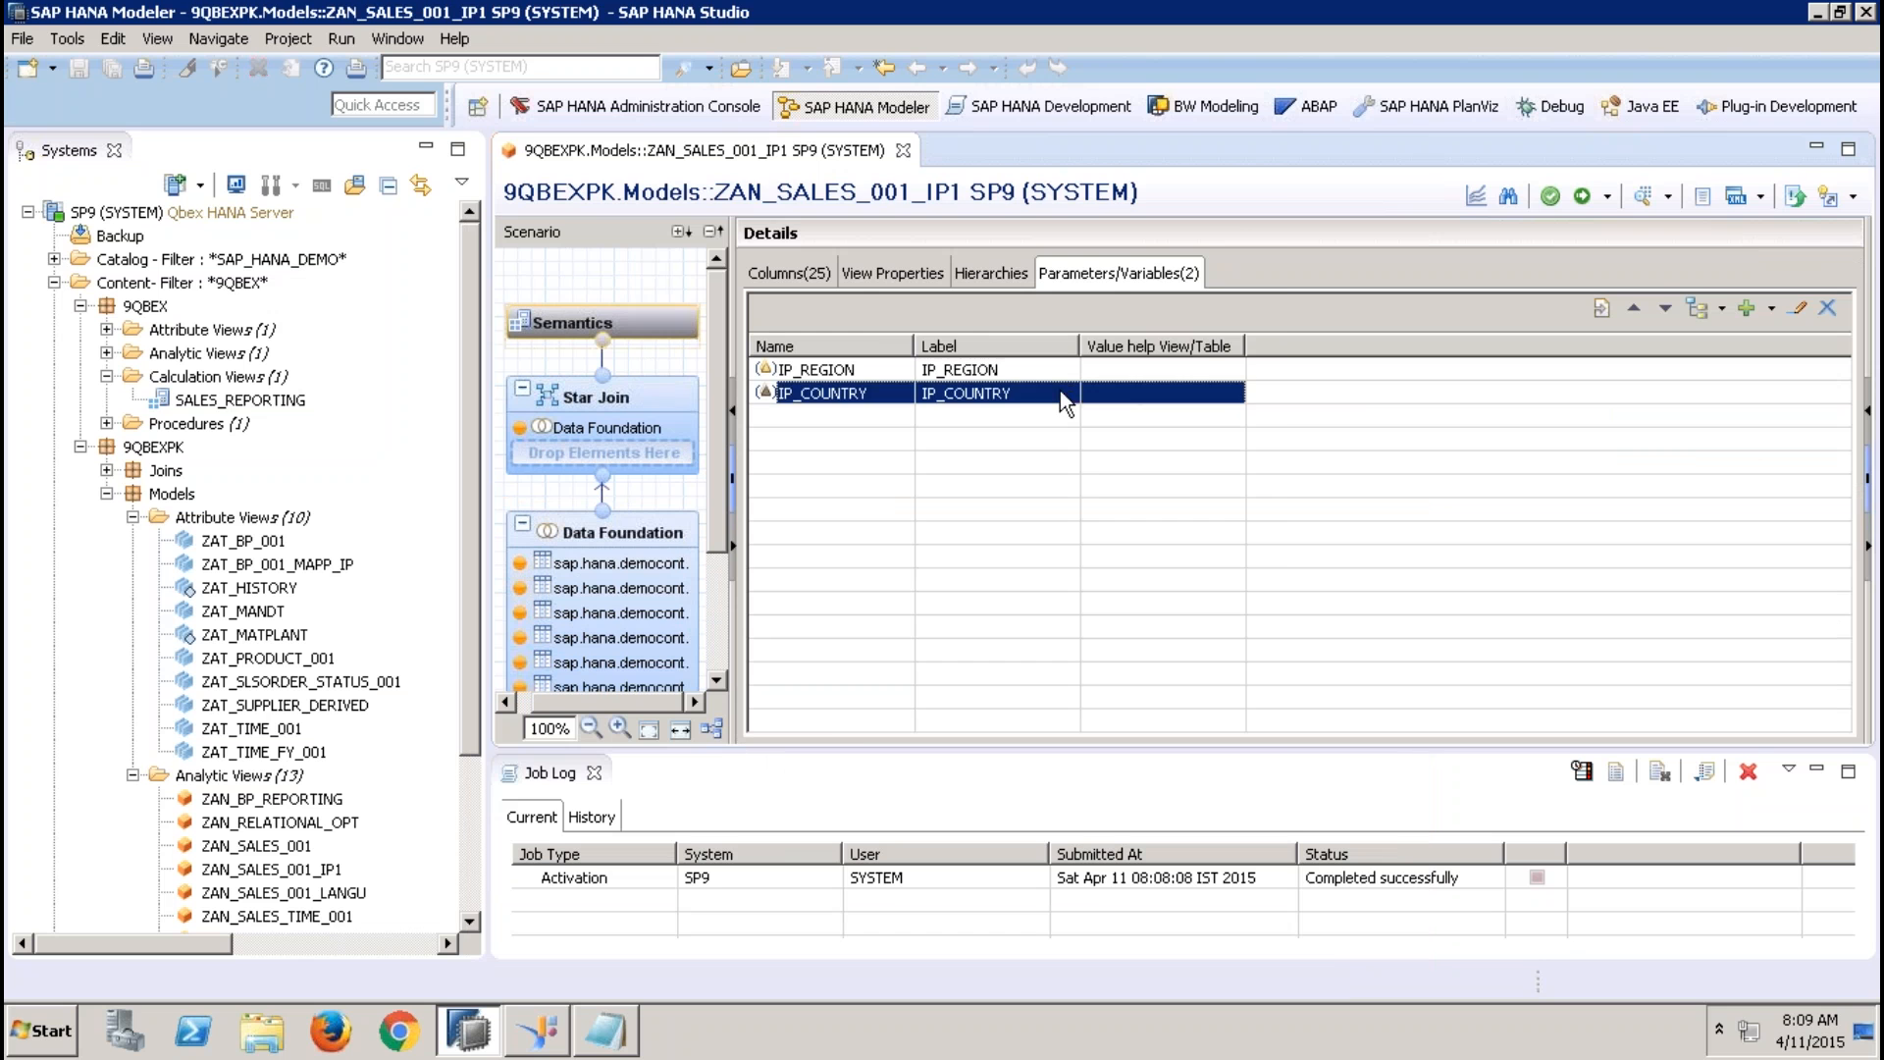
{"action": "left_click", "coordinate": [1800, 311]}
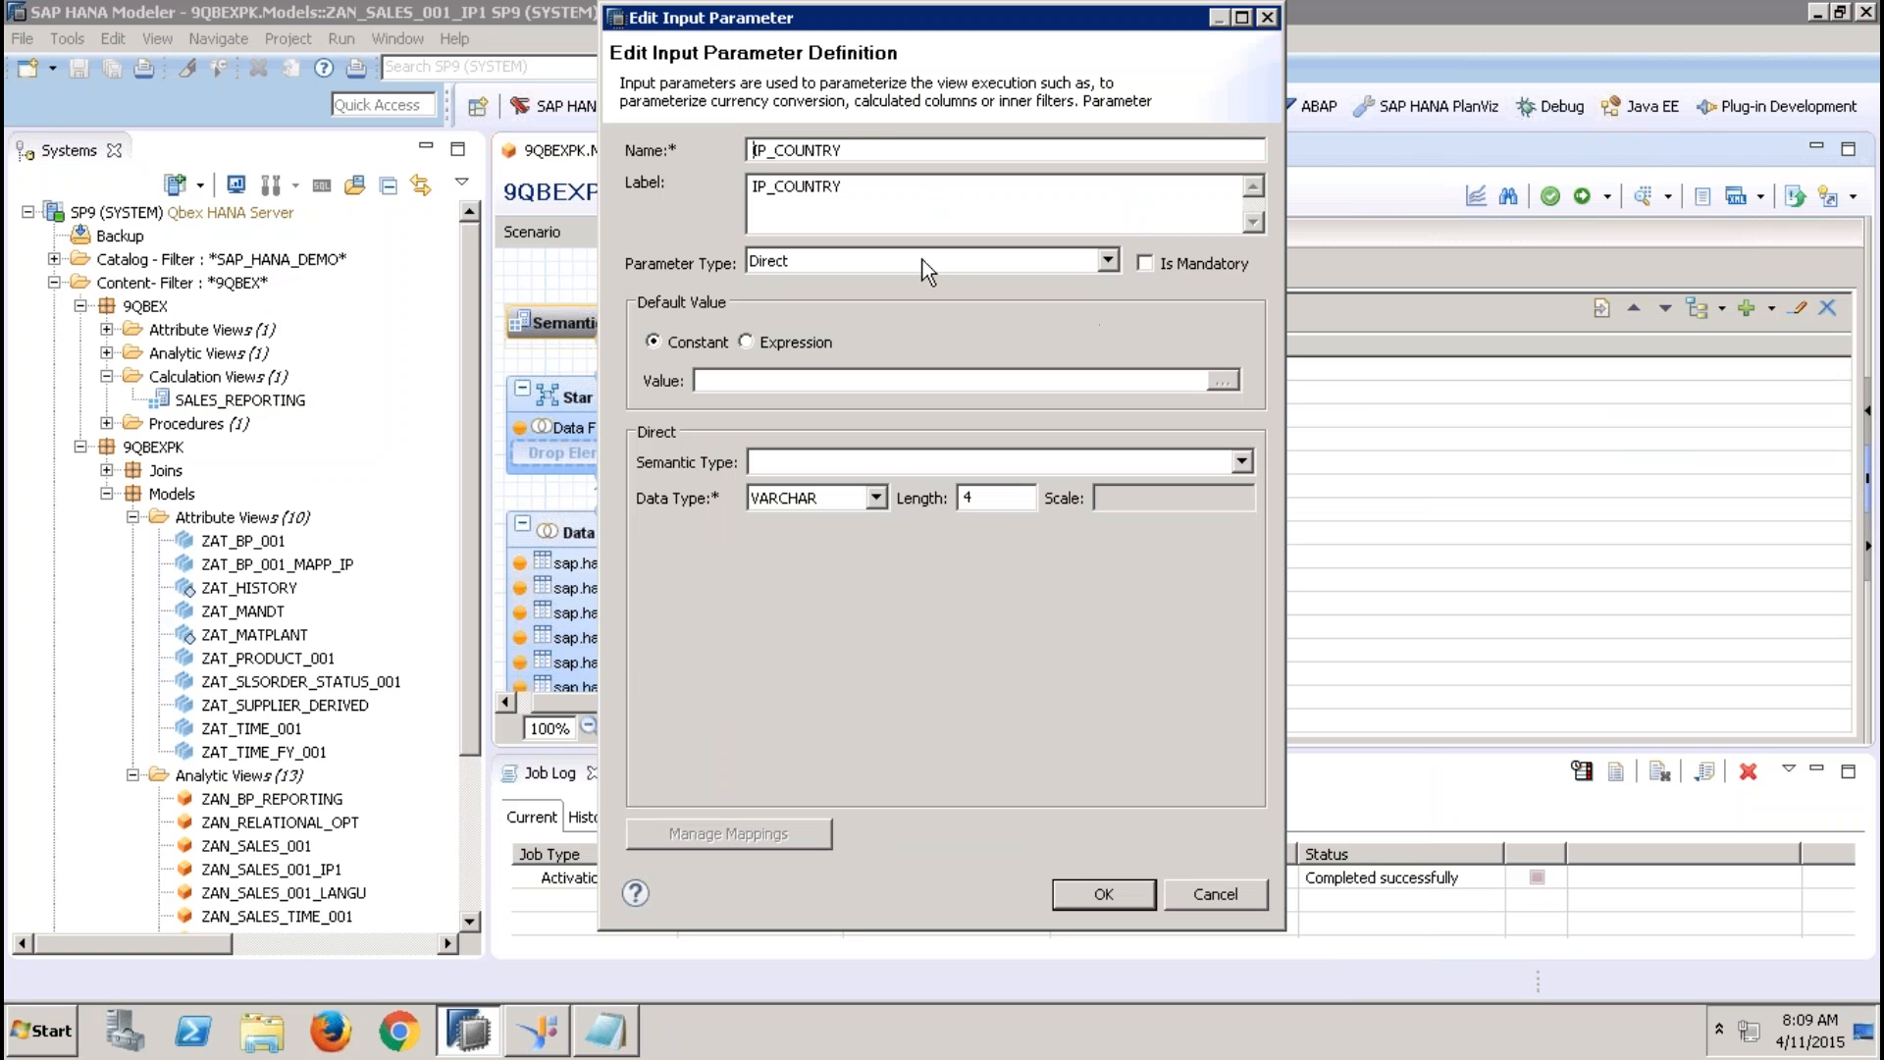
{"action": "left_click", "coordinate": [925, 272]}
{"action": "left_click", "coordinate": [875, 296]}
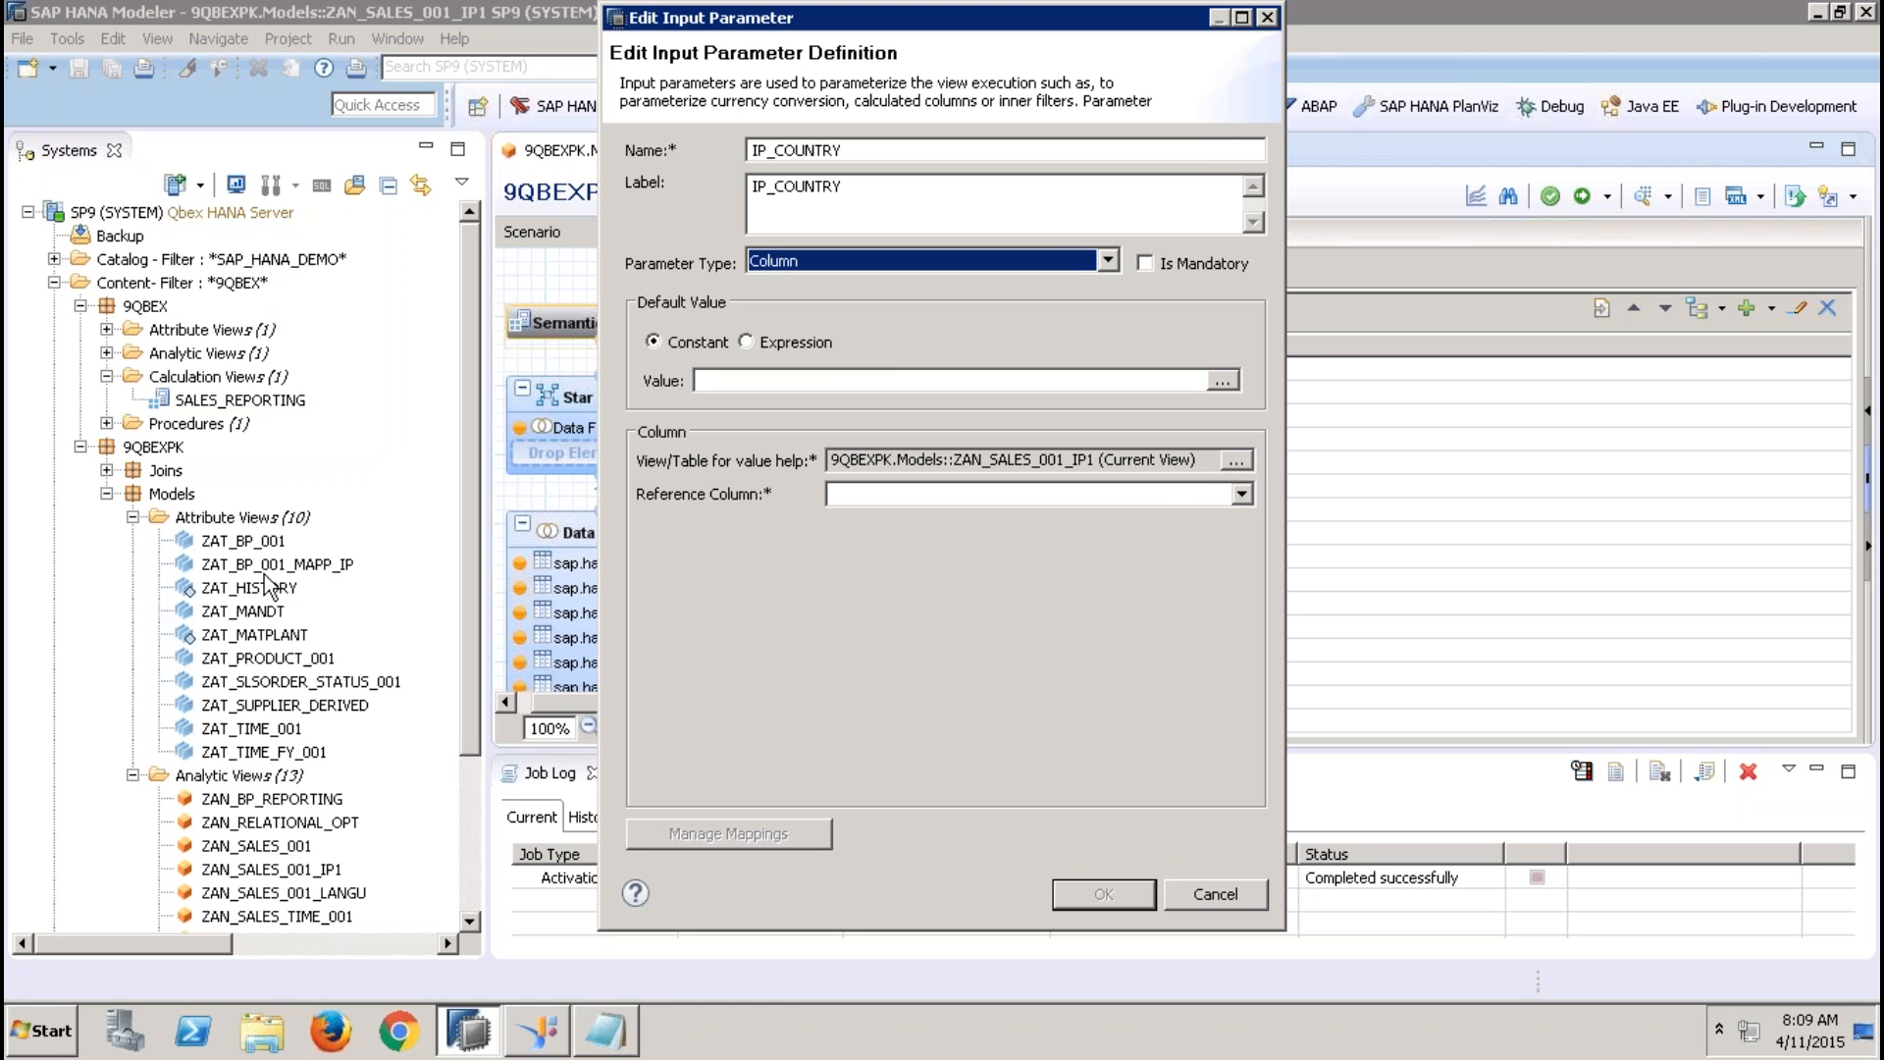
Set the parameter's value help view to ZAT_BP_001 from the 9QBEXPK.Models package
{"action": "left_click", "coordinate": [1236, 460]}
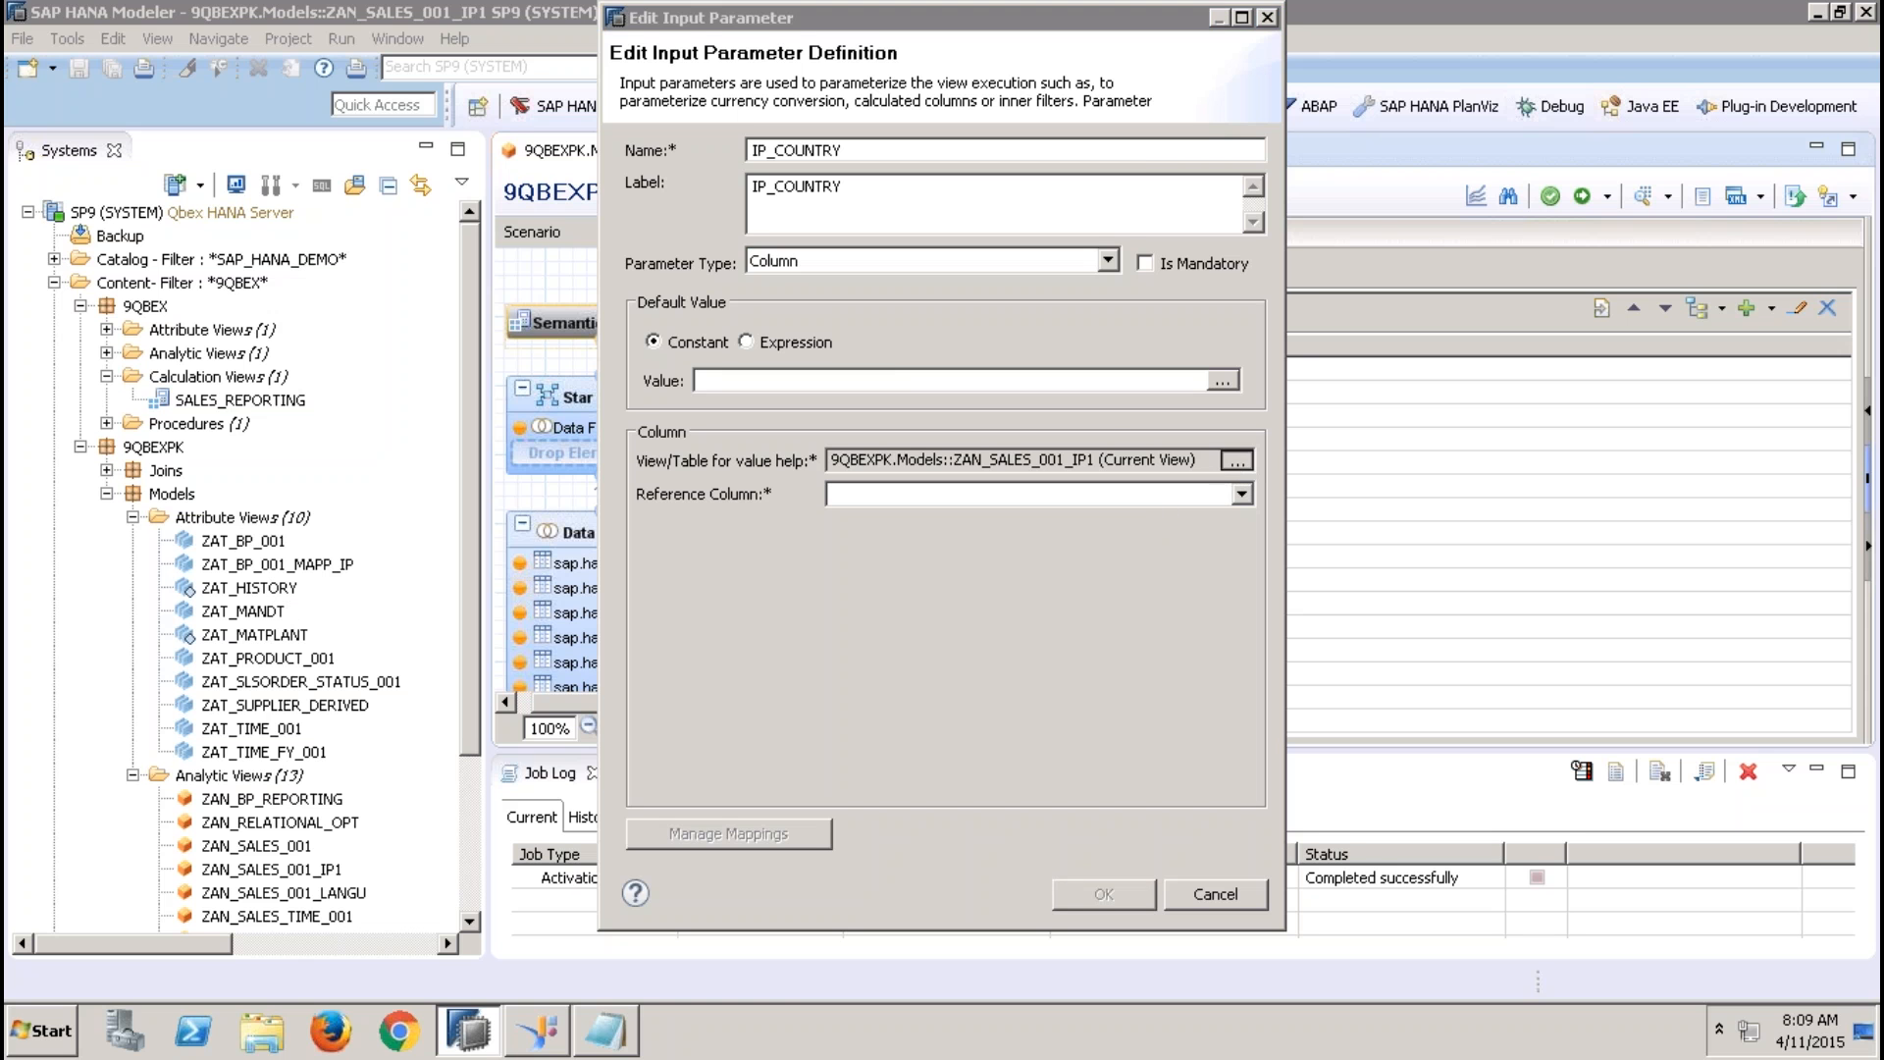
{"action": "type", "text": "ZAT"}
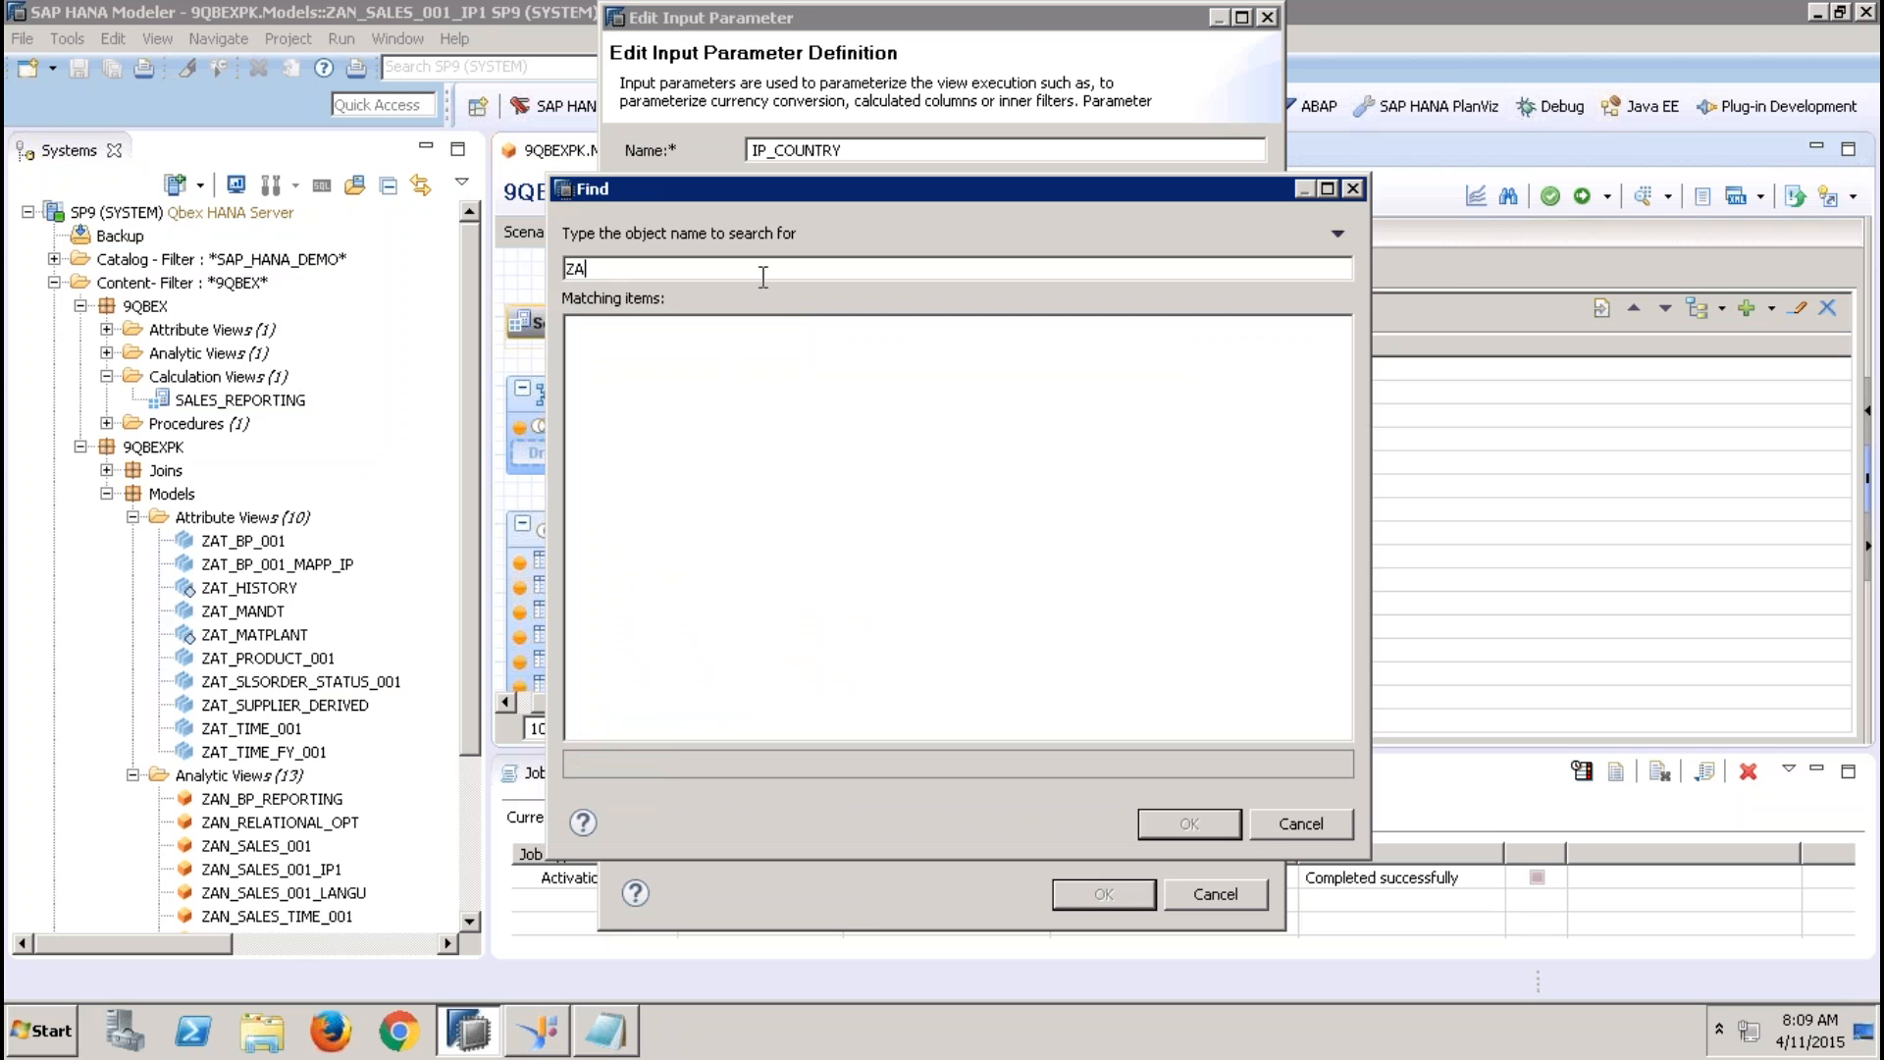
{"action": "key", "text": "BackSpace"}
{"action": "key", "text": "BackSpace"}
{"action": "type", "text": "AT"}
{"action": "key", "text": "BackSpace"}
{"action": "key", "text": "BackSpace"}
{"action": "type", "text": "AT_BP_001"}
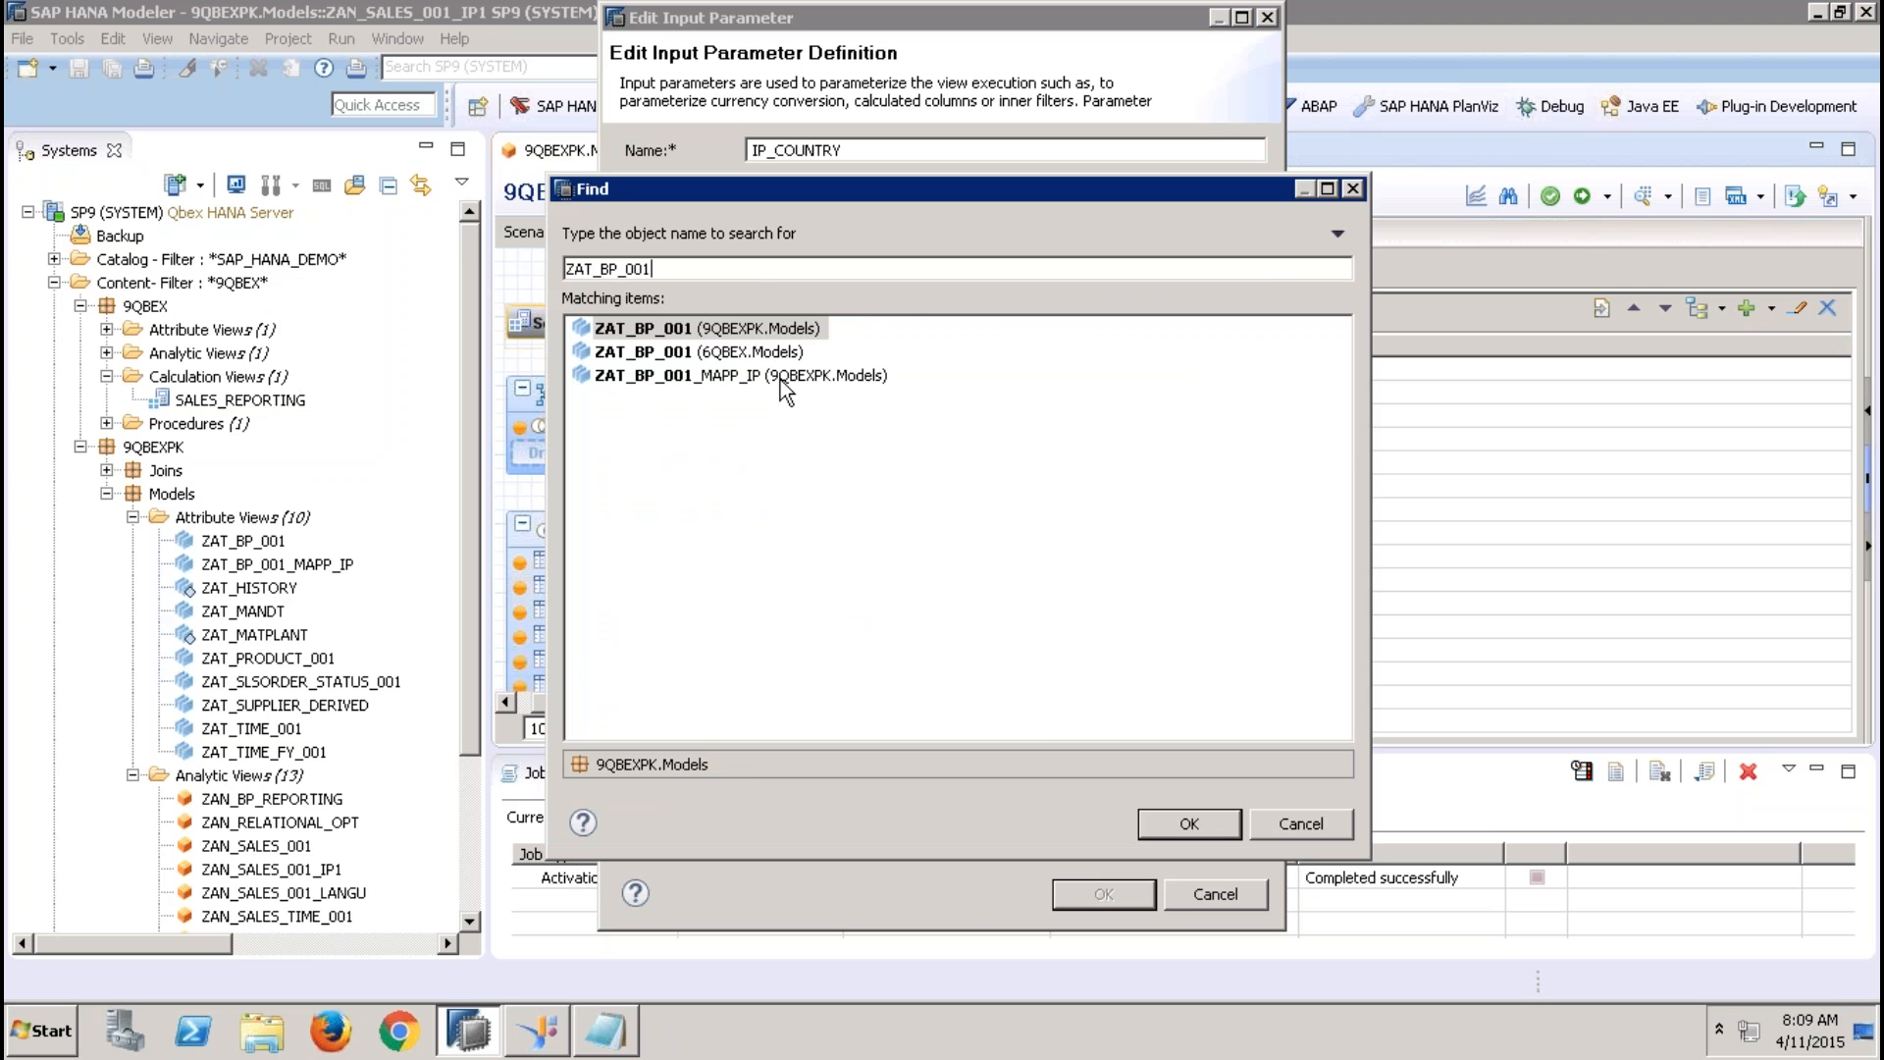
{"action": "double_click", "coordinate": [717, 329]}
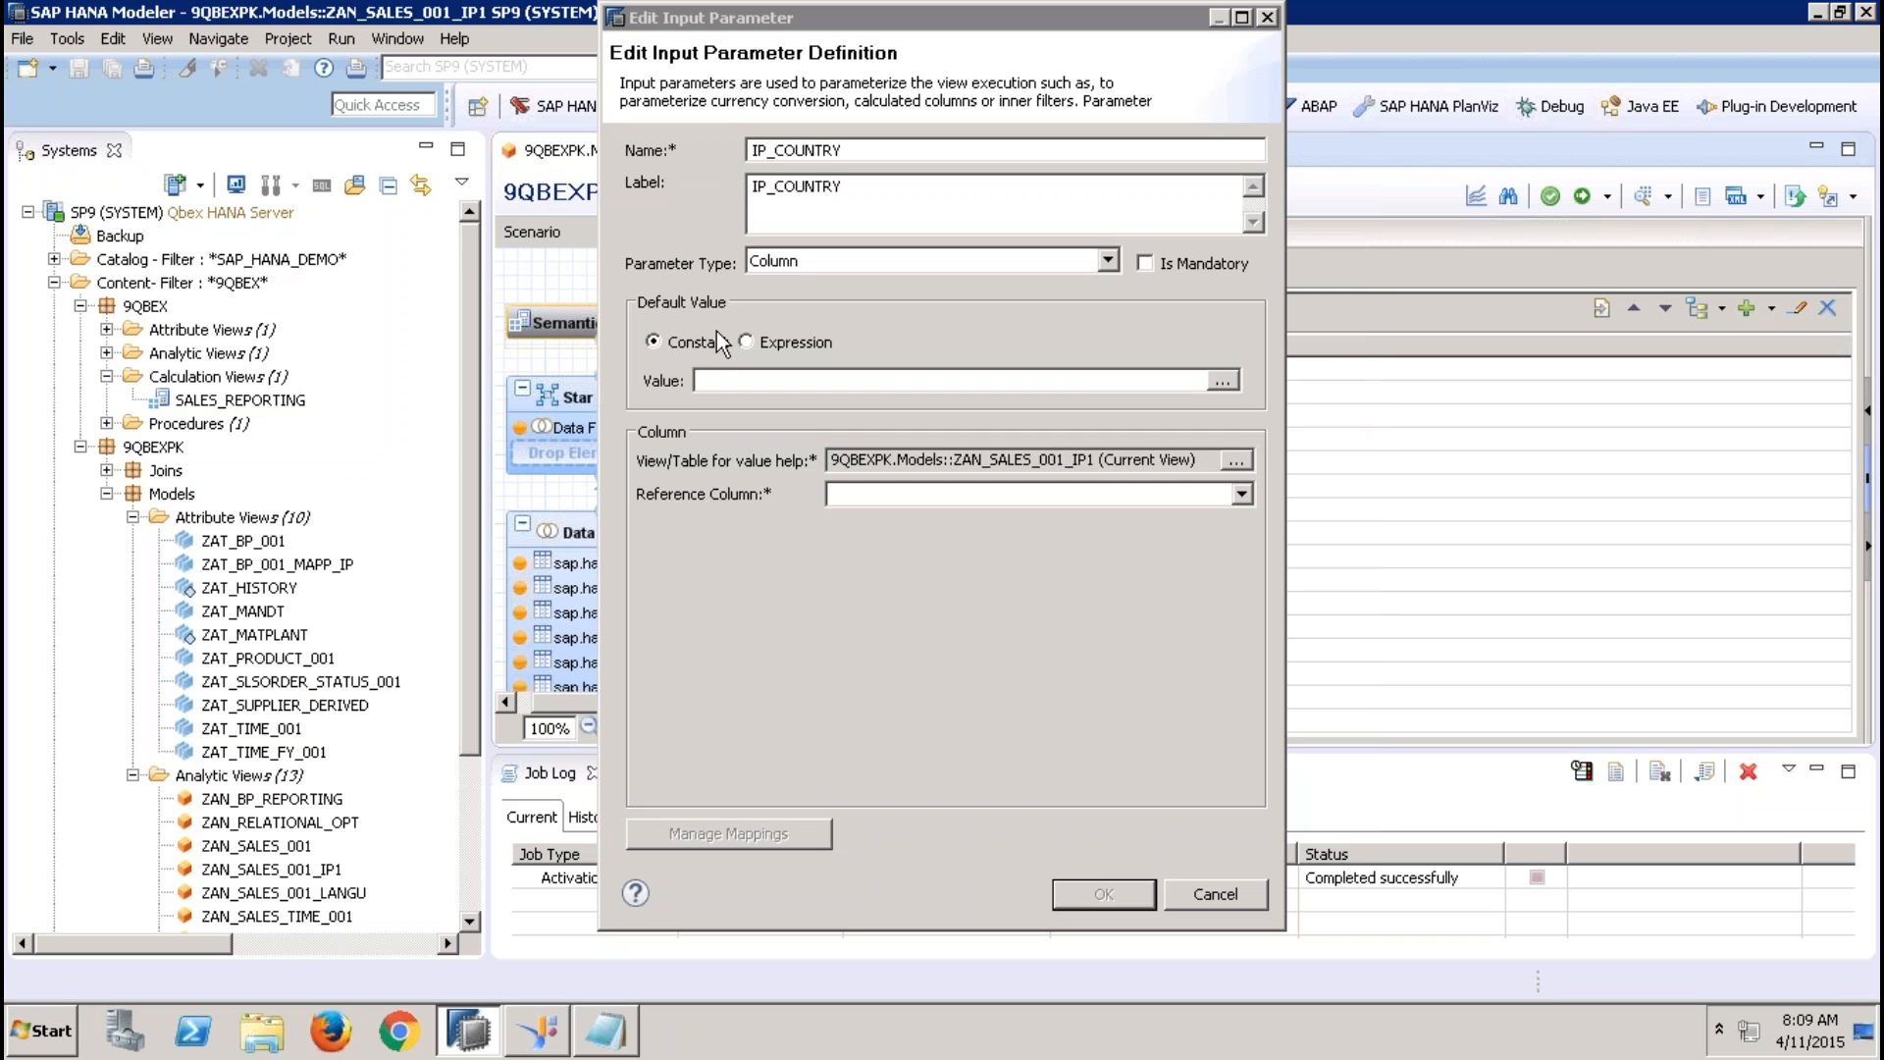
Choose COUNTRY as the reference column, accept the IP_COUNTRY definition and activate the analytic view
{"action": "left_click", "coordinate": [1032, 497]}
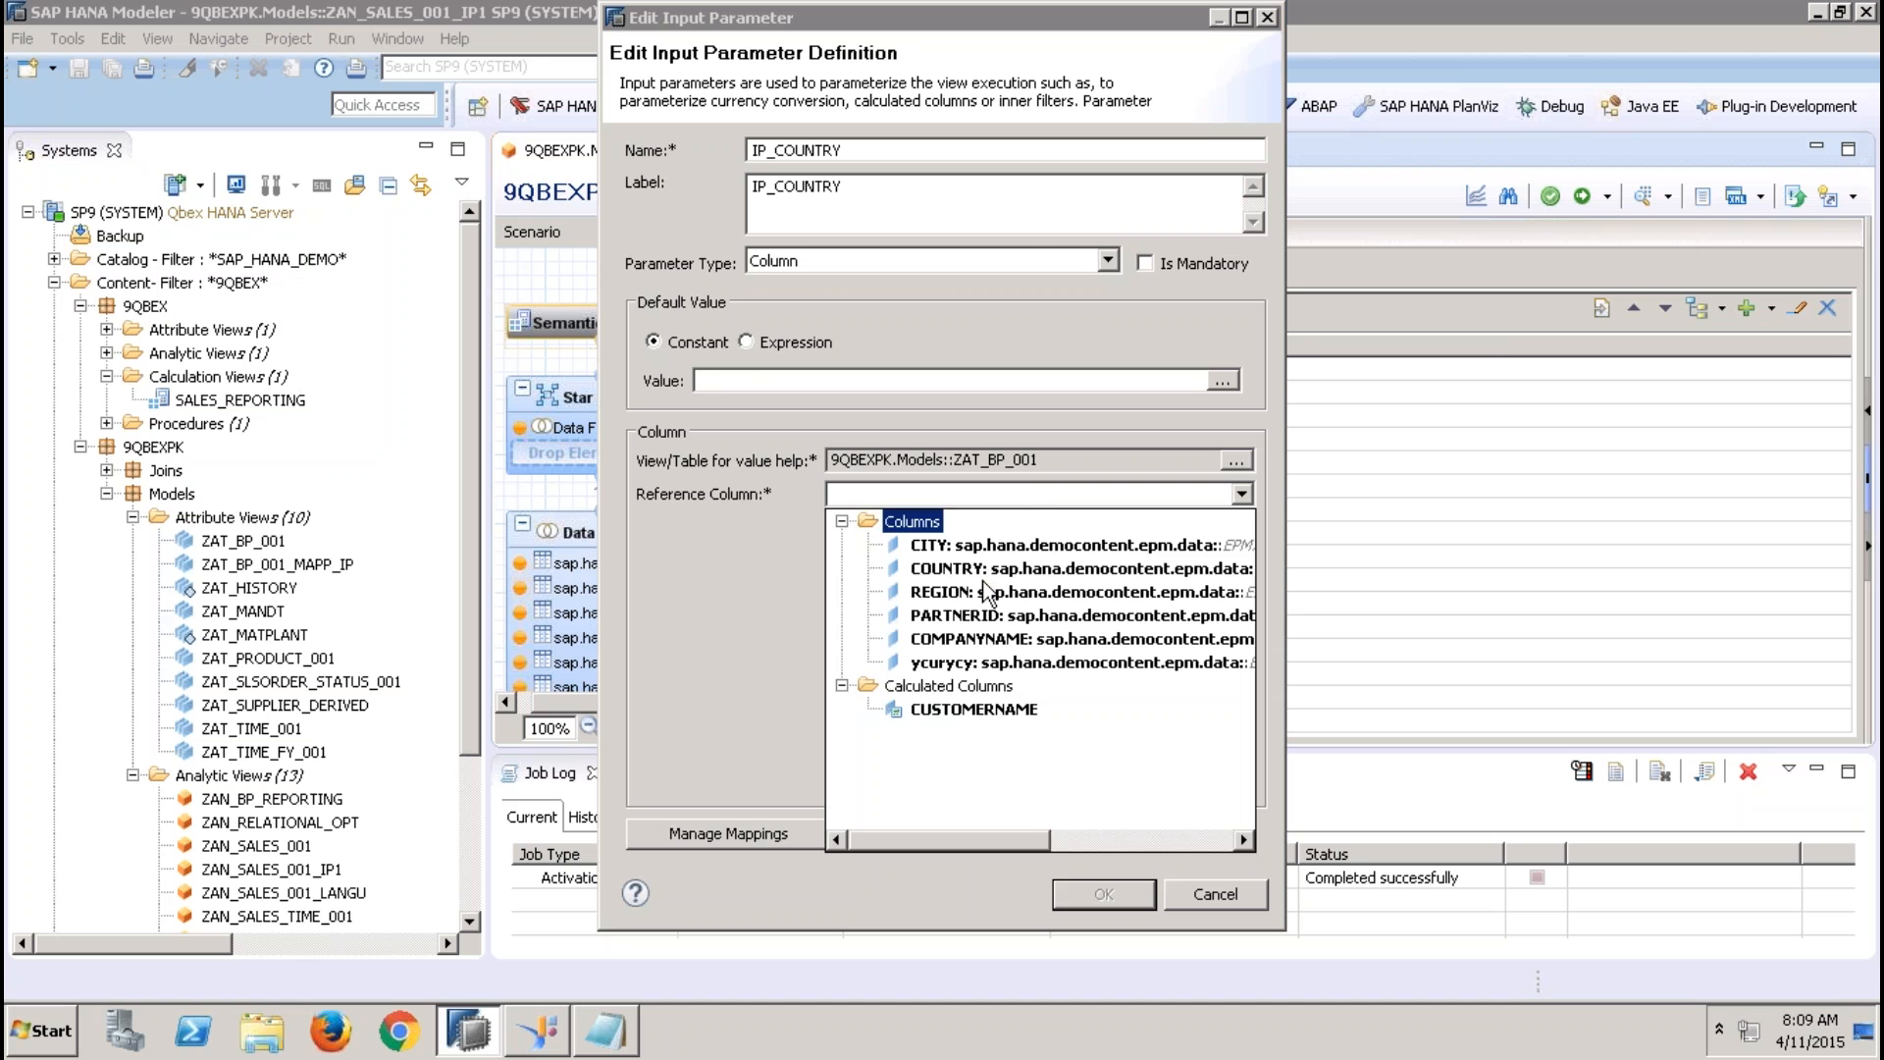
{"action": "left_click", "coordinate": [977, 573]}
{"action": "left_click", "coordinate": [1103, 891]}
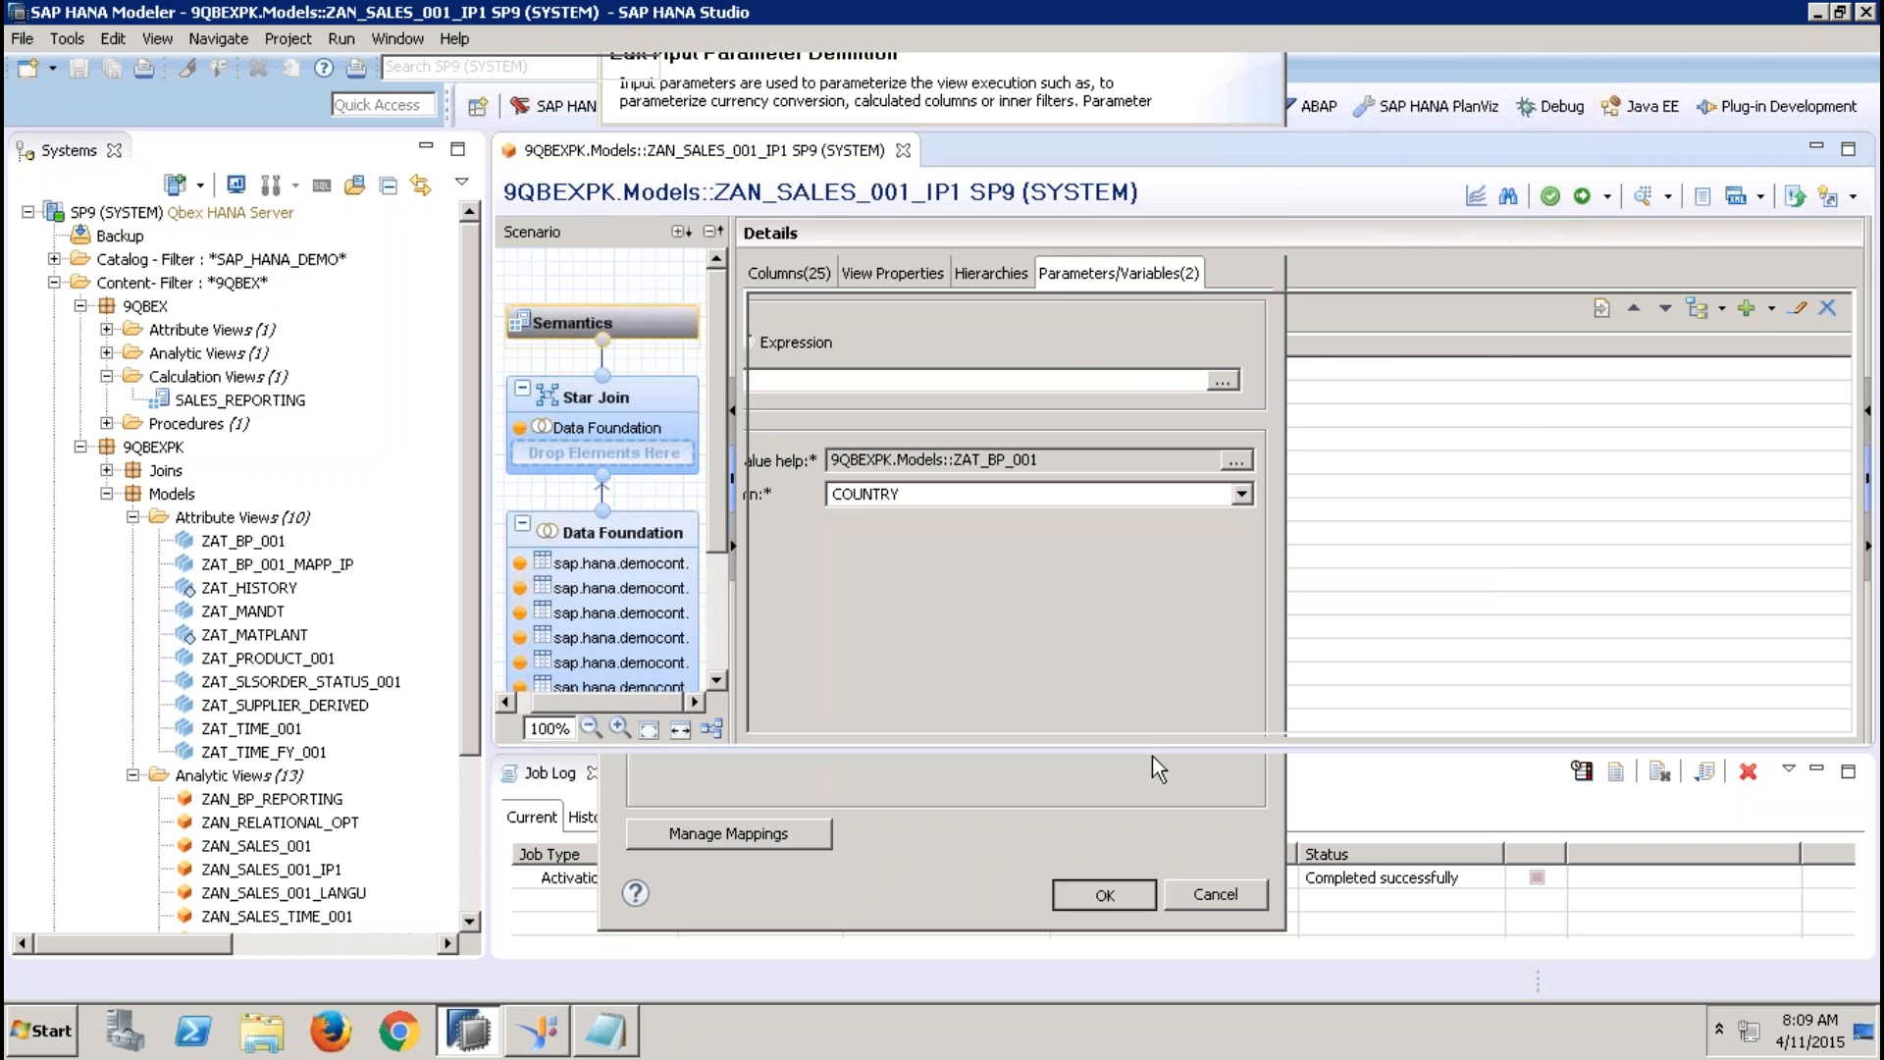
{"action": "left_click", "coordinate": [1582, 197]}
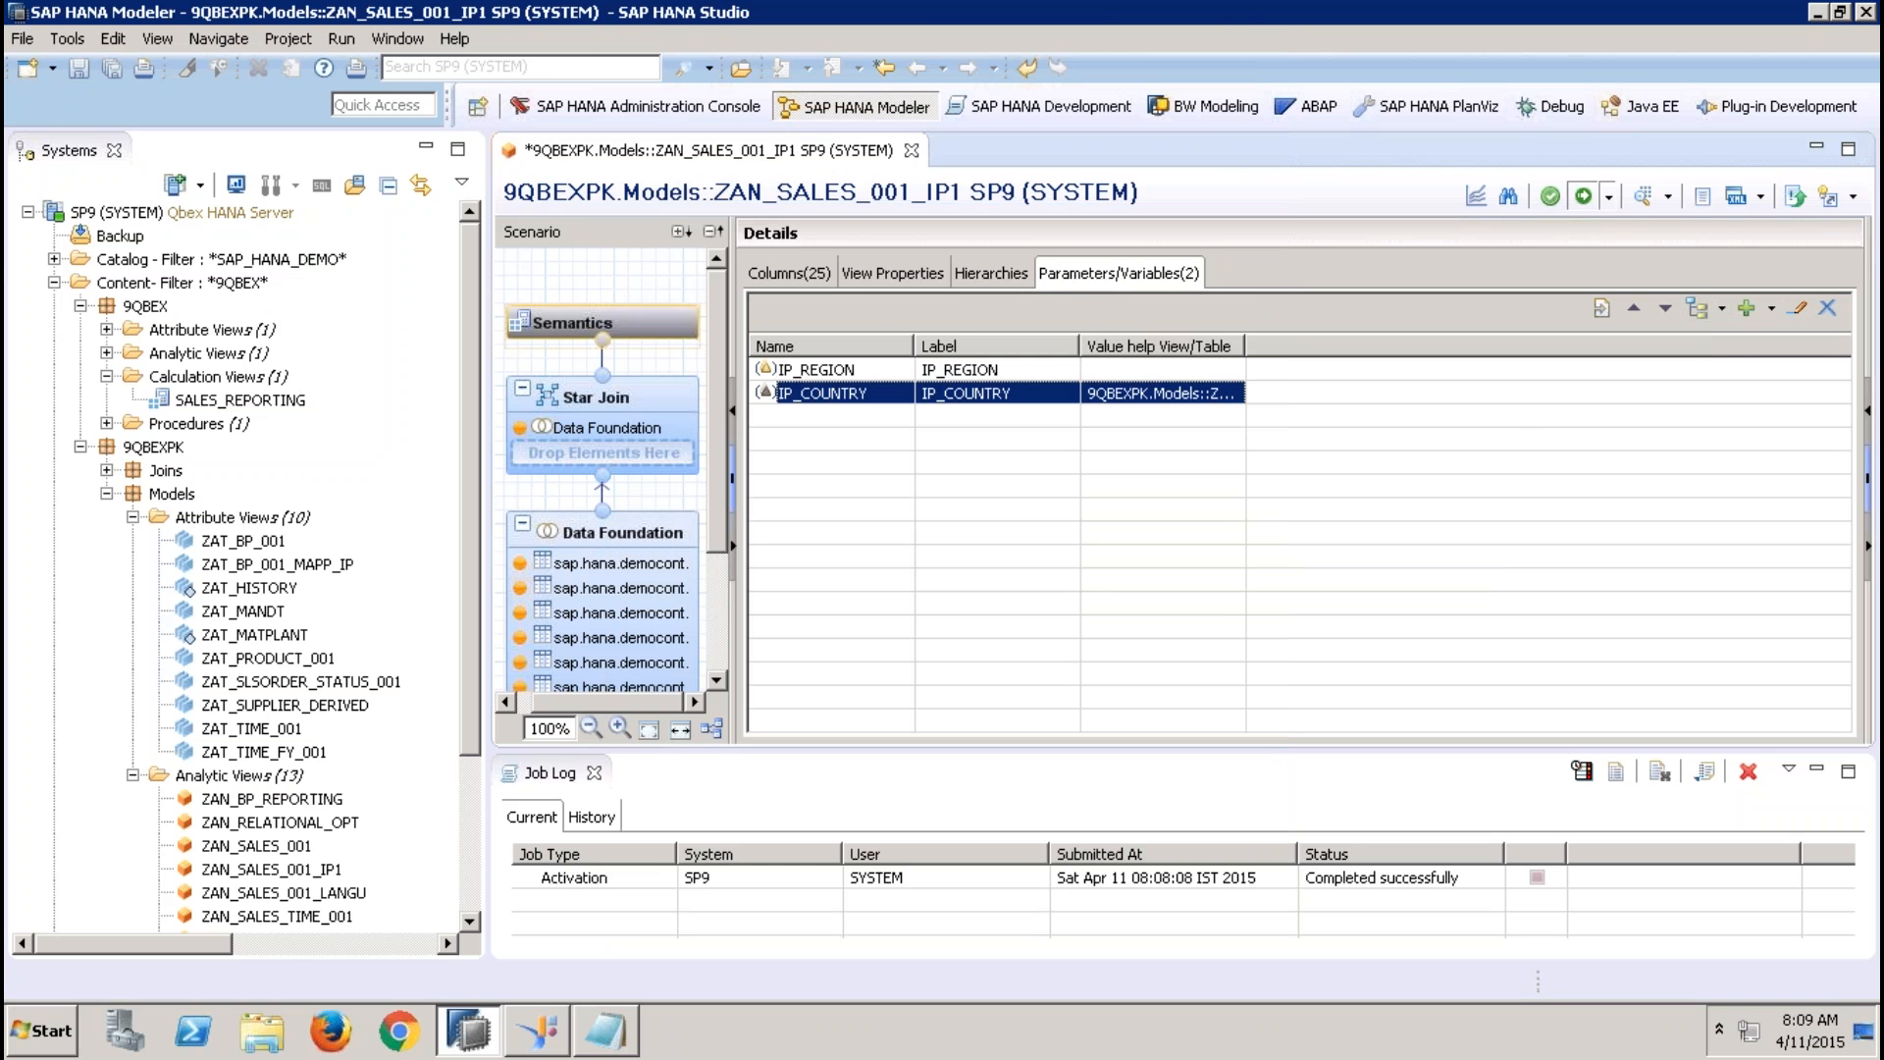
In the data preview, enter EMEA for IP_REGION, inspect the country values offered for IP_COUNTRY, and cancel
{"action": "left_click", "coordinate": [1642, 201]}
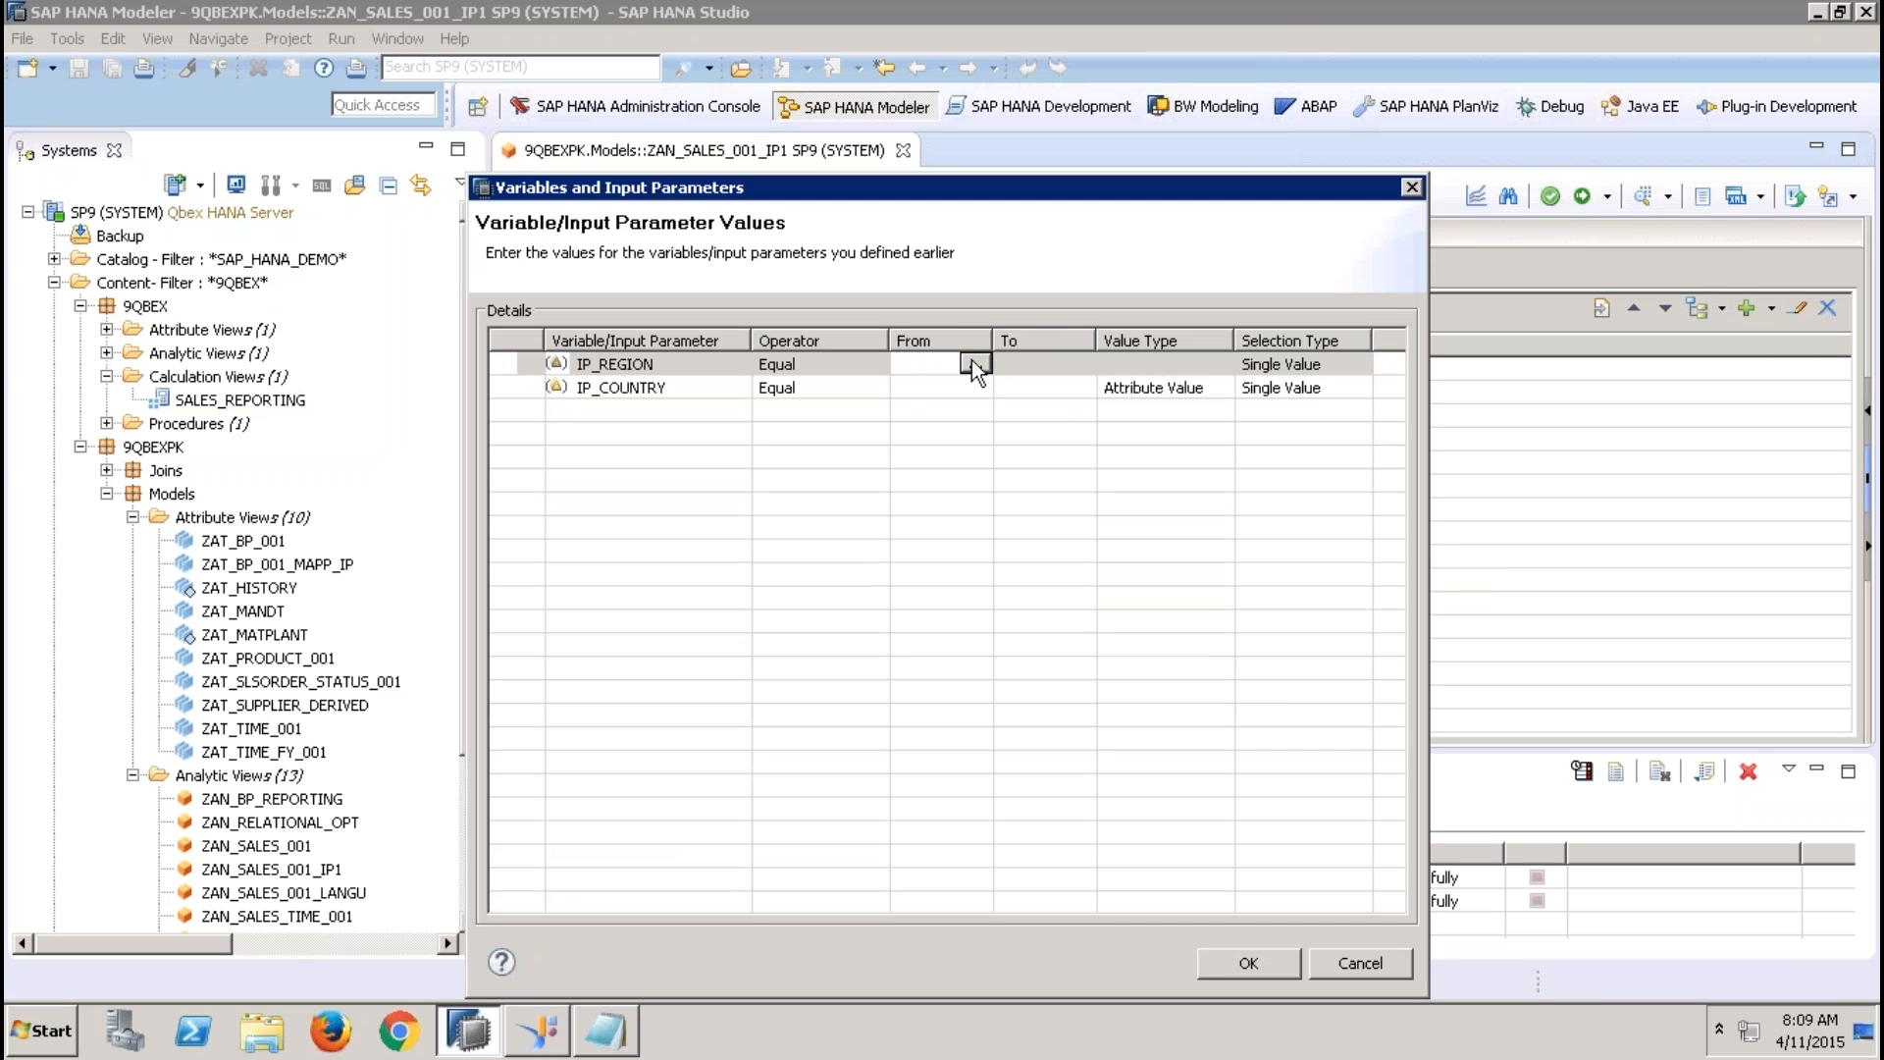
{"action": "left_click", "coordinate": [972, 362]}
{"action": "type", "text": "EMEA"}
{"action": "left_click", "coordinate": [918, 387]}
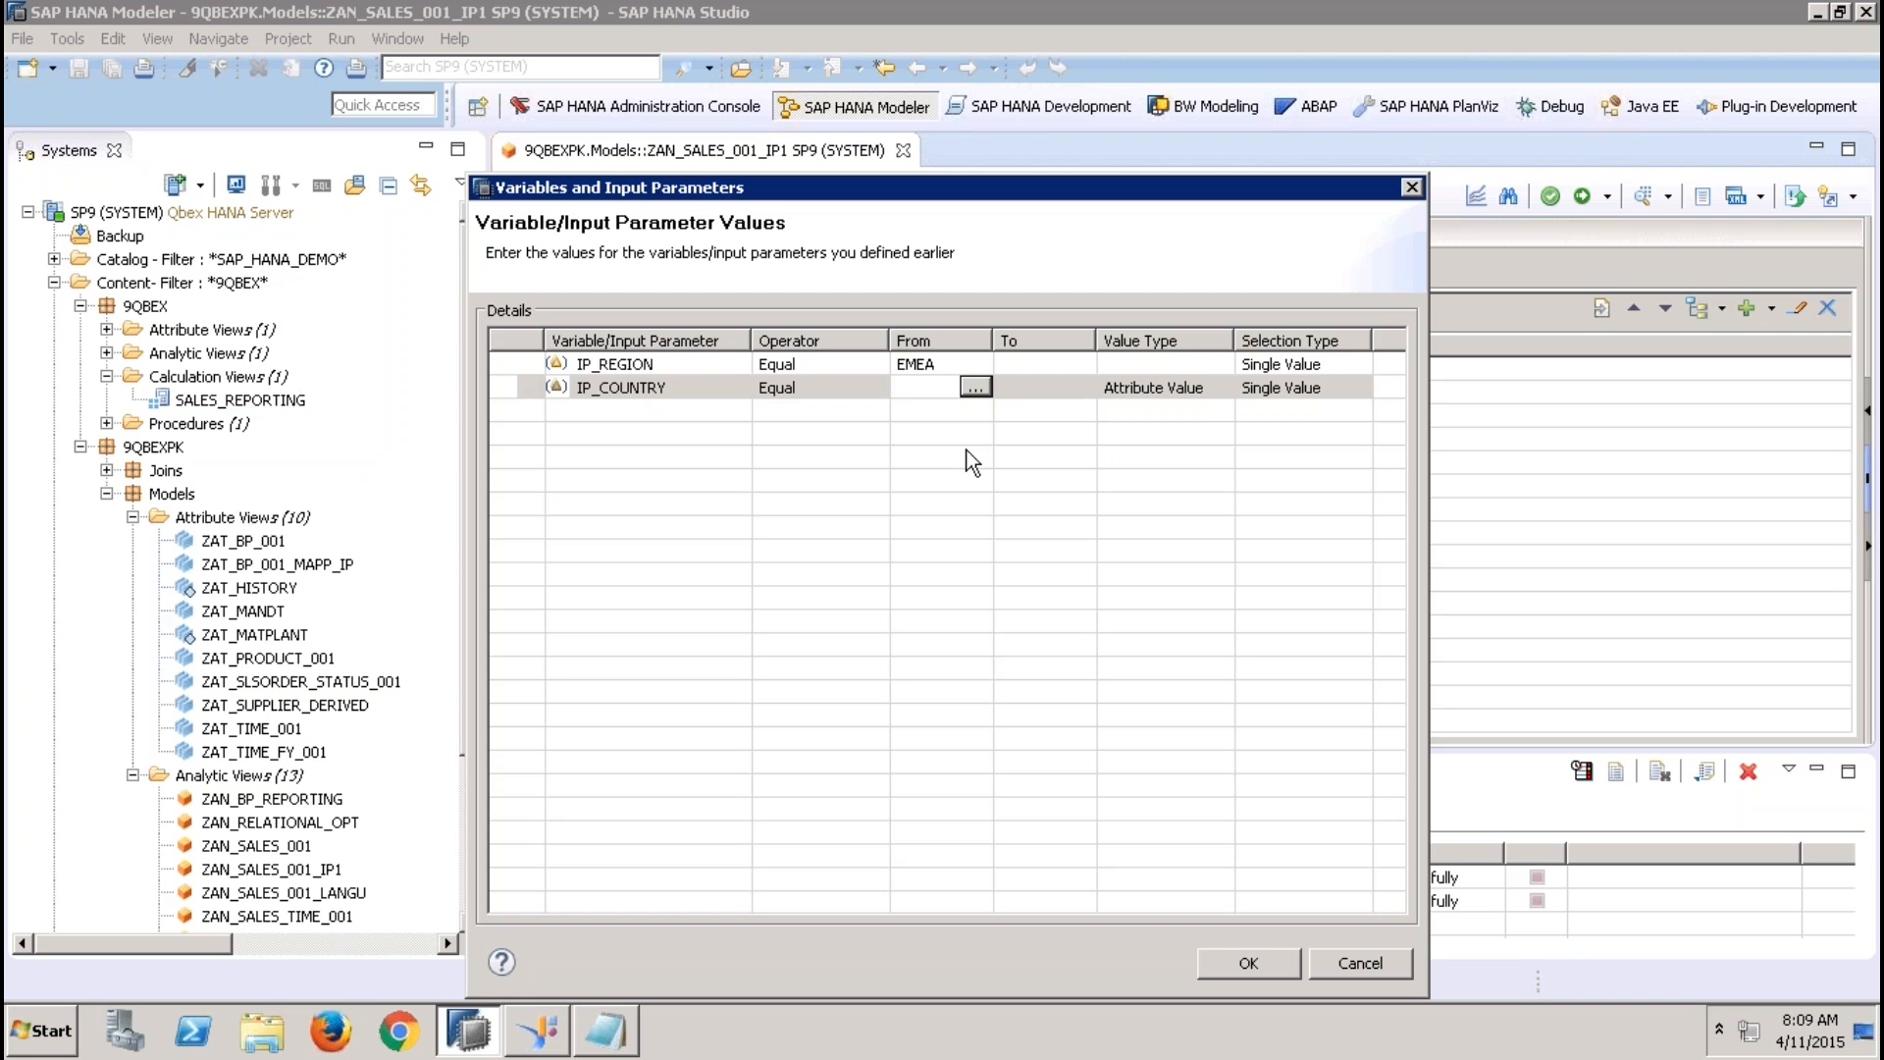
{"action": "left_click", "coordinate": [975, 387]}
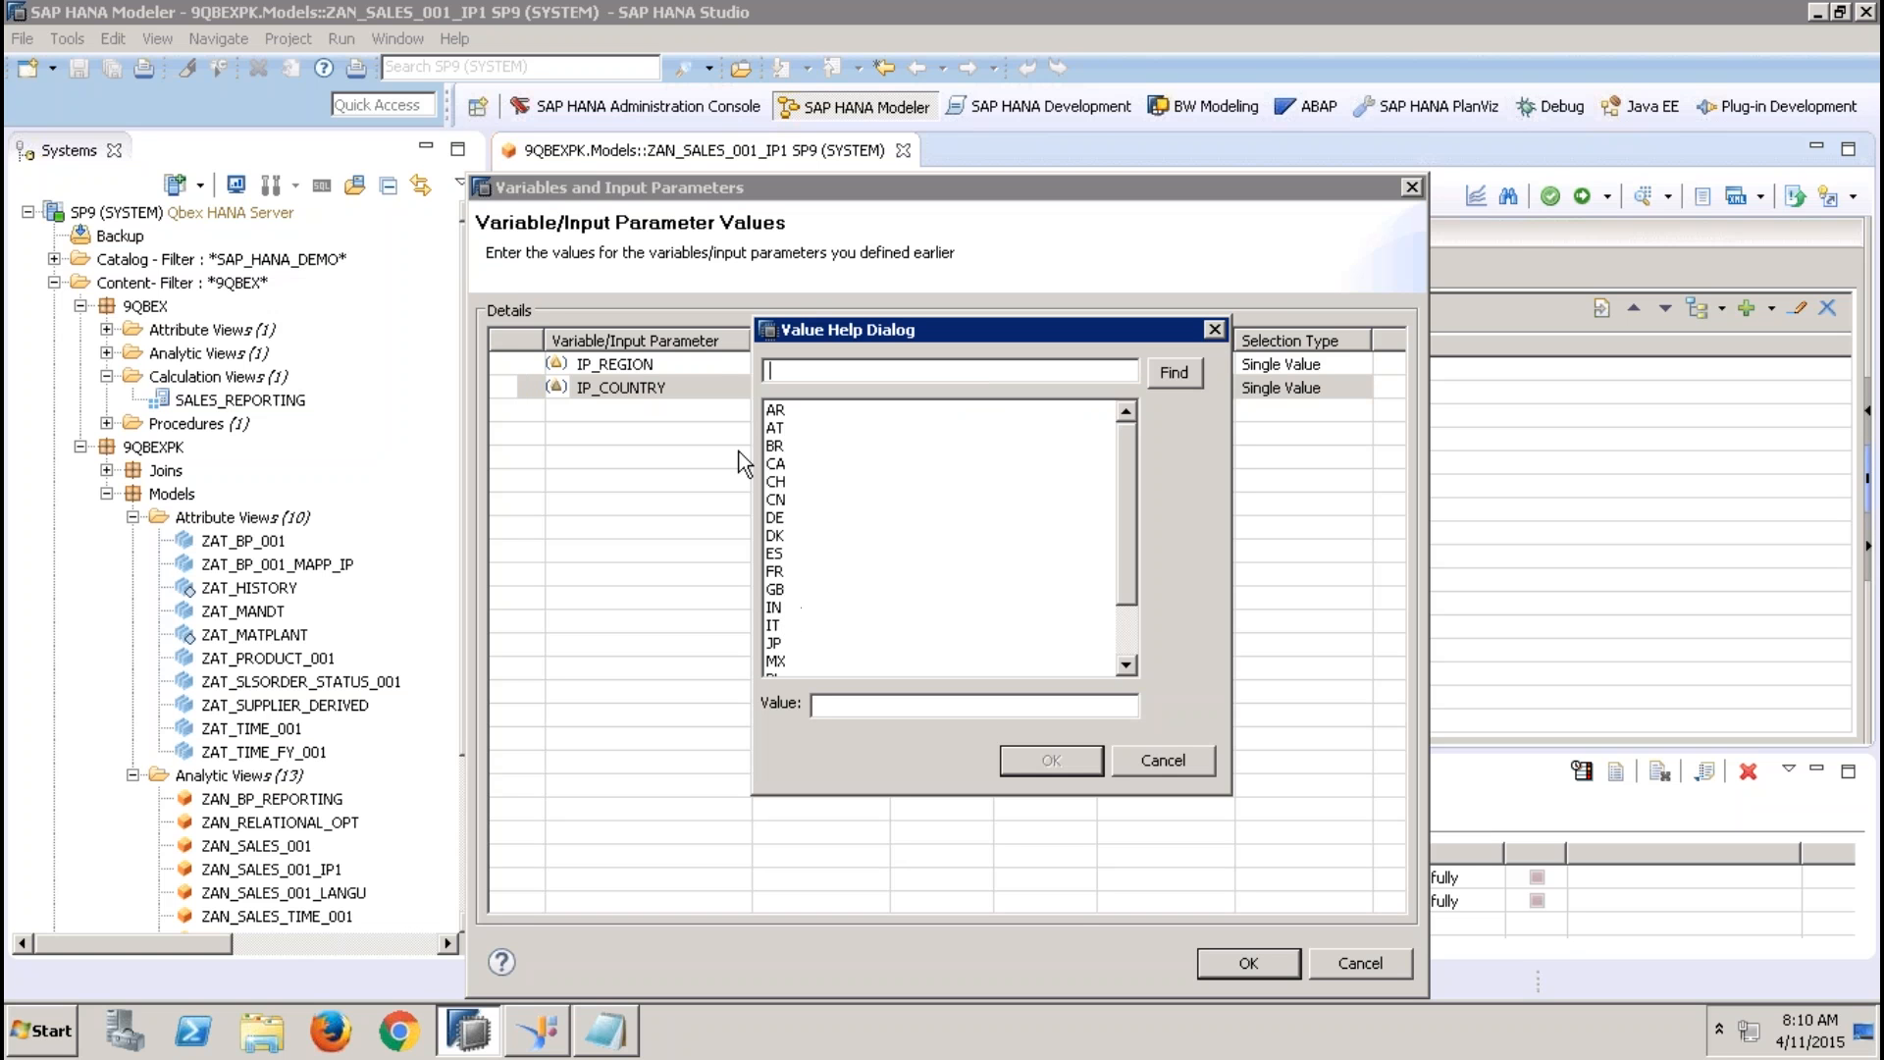
{"action": "left_click", "coordinate": [1153, 766]}
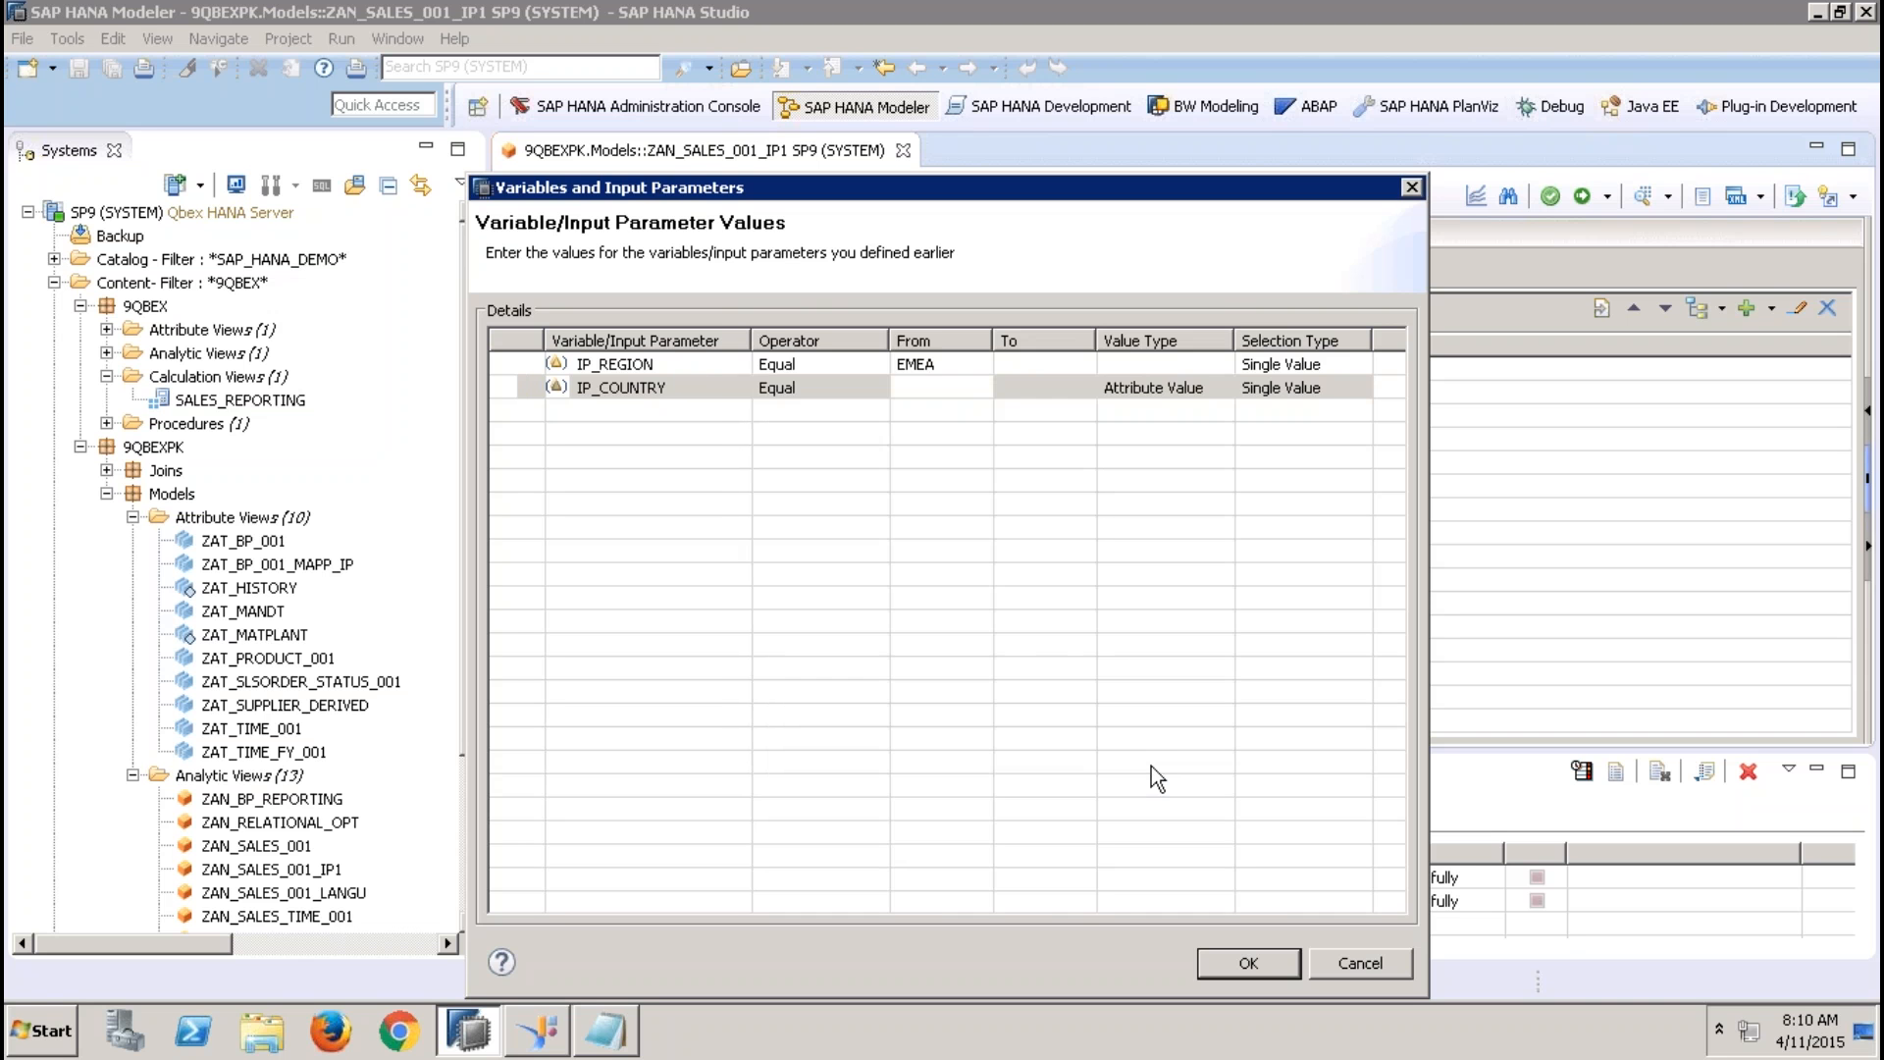
{"action": "left_click", "coordinate": [1398, 963]}
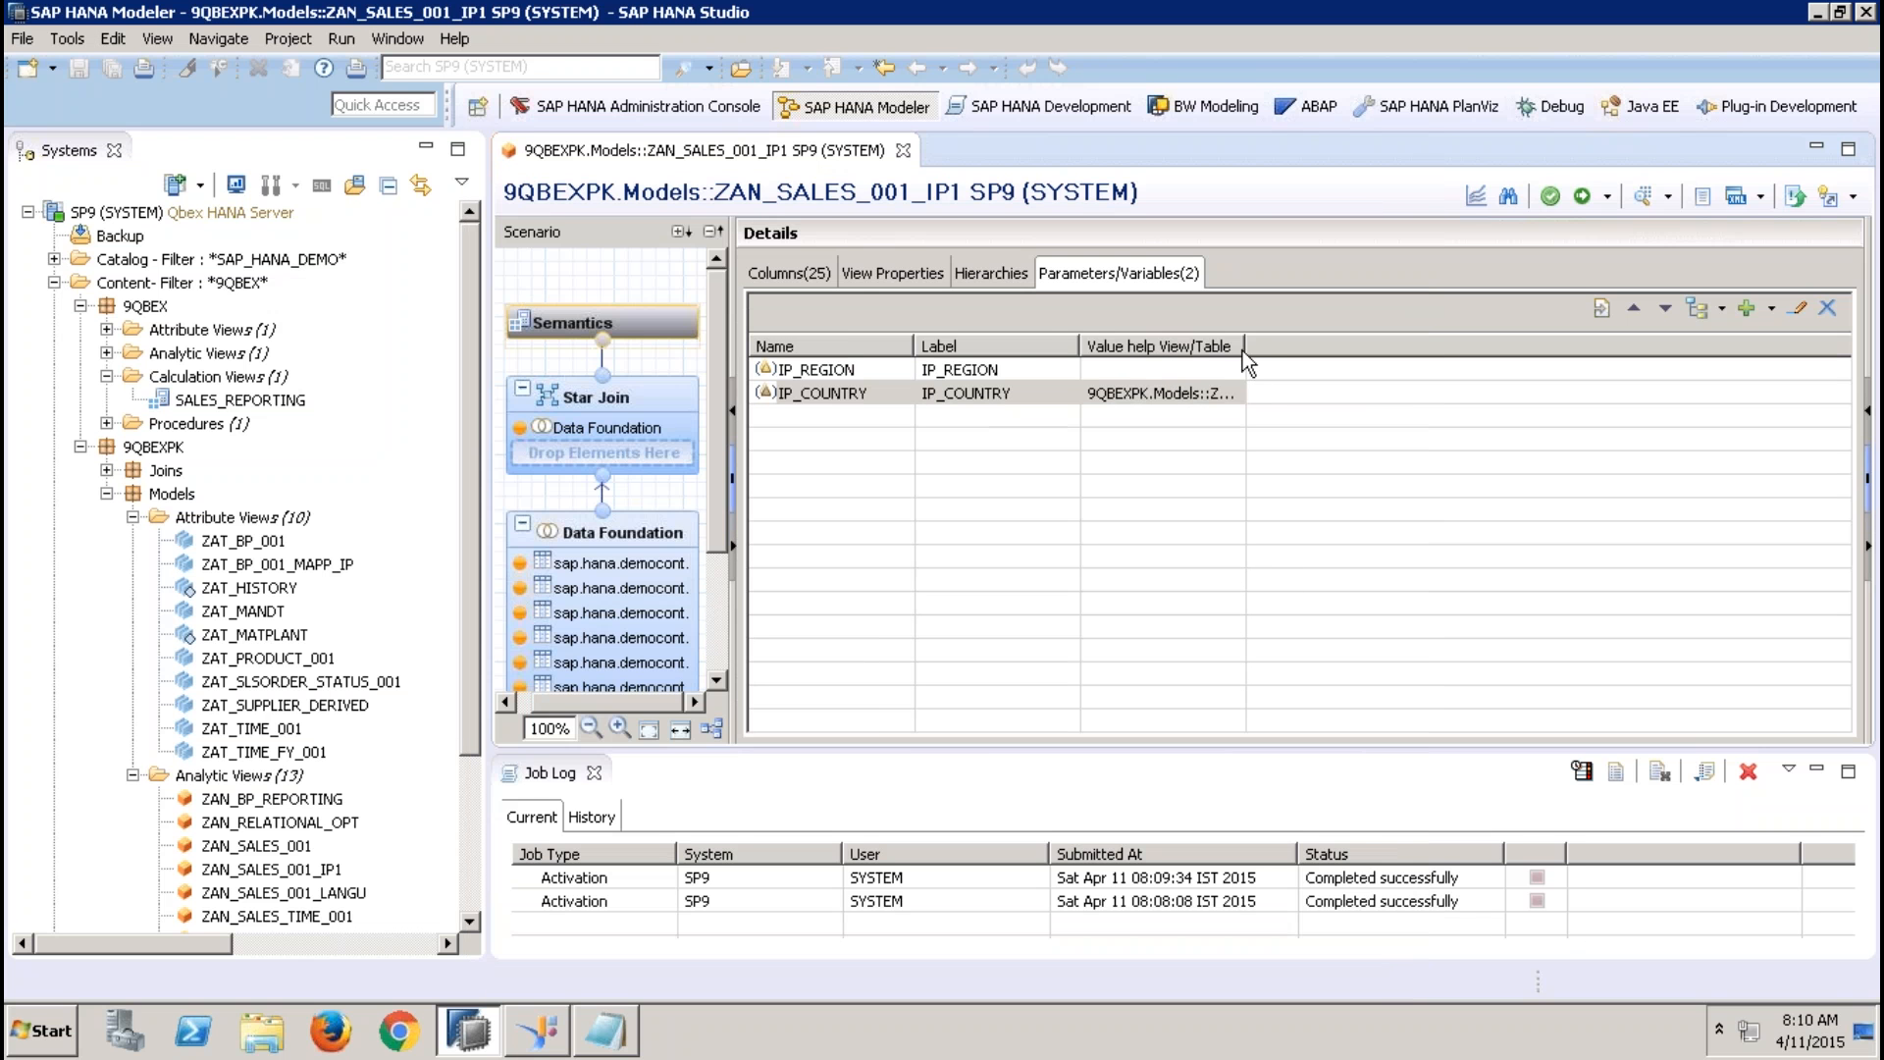
Identify the value help view of IP_COUNTRY and open attribute view ZAT_BP_001 at its Data Foundation
{"action": "left_click", "coordinate": [1226, 395]}
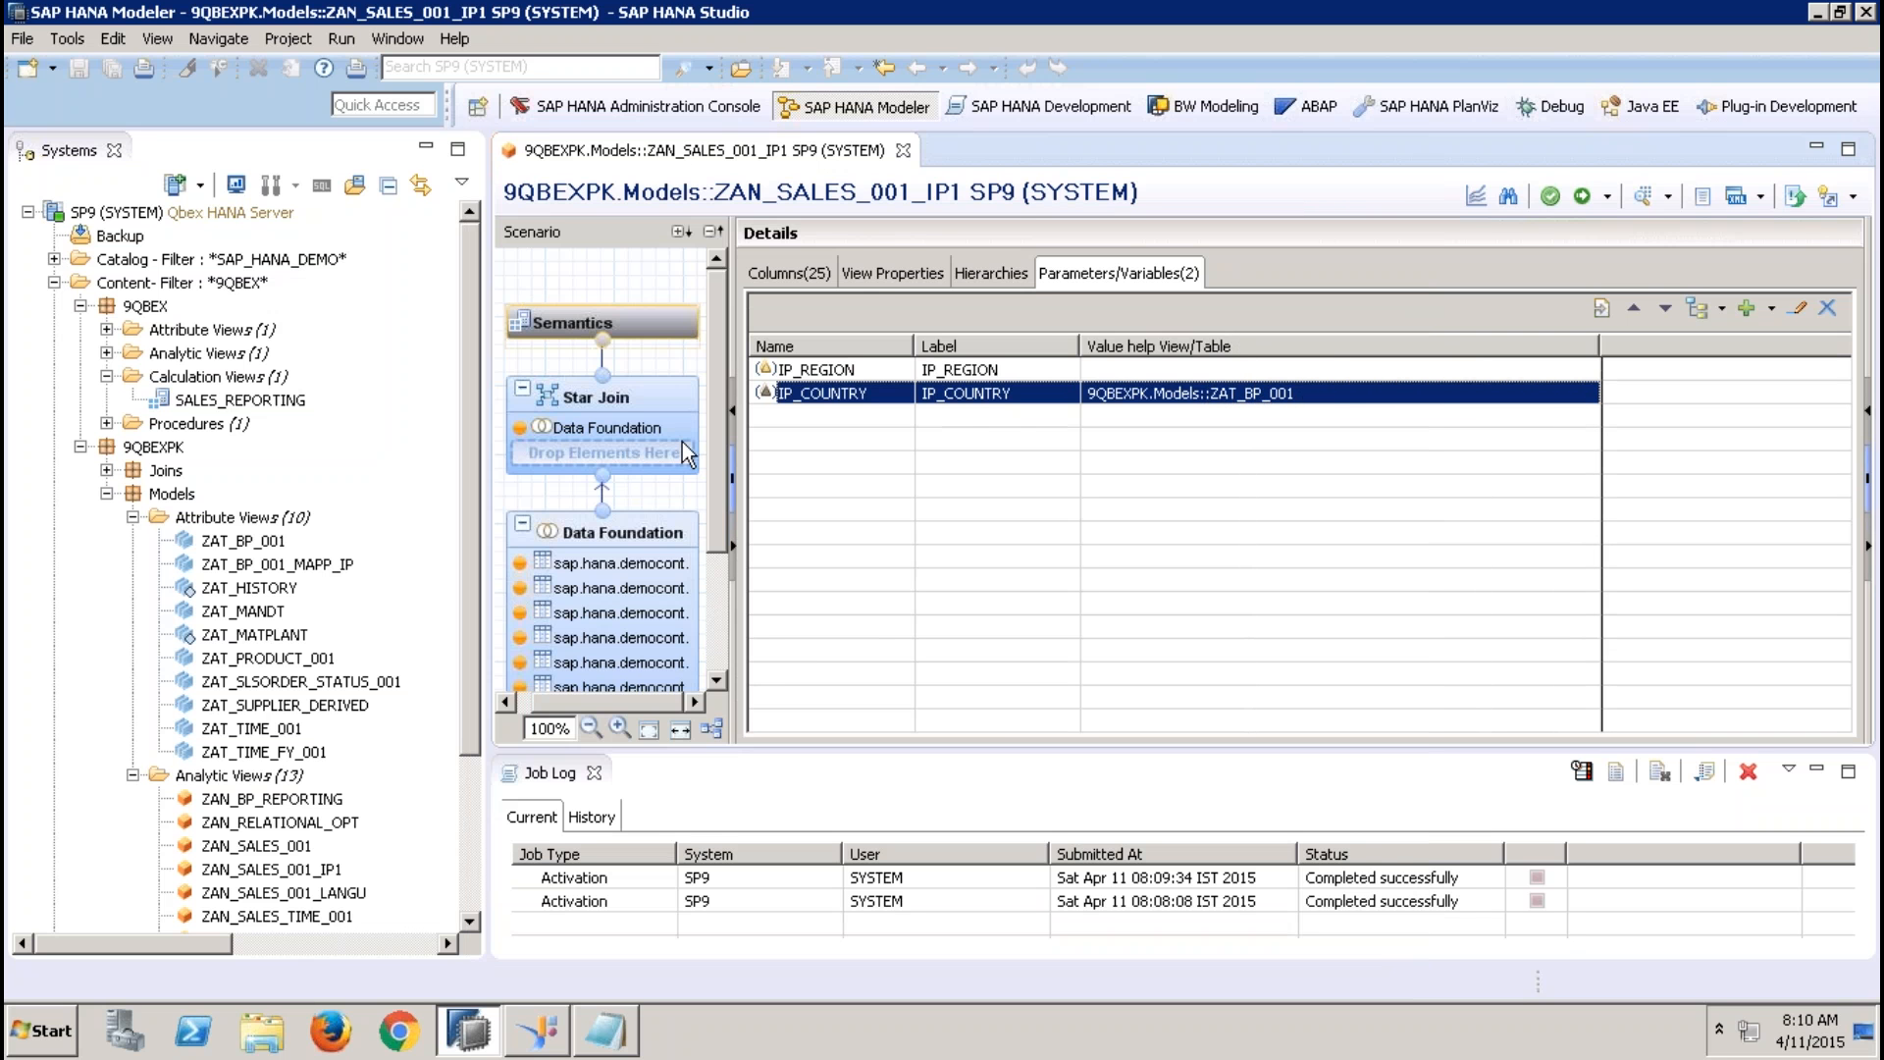
{"action": "double_click", "coordinate": [257, 540]}
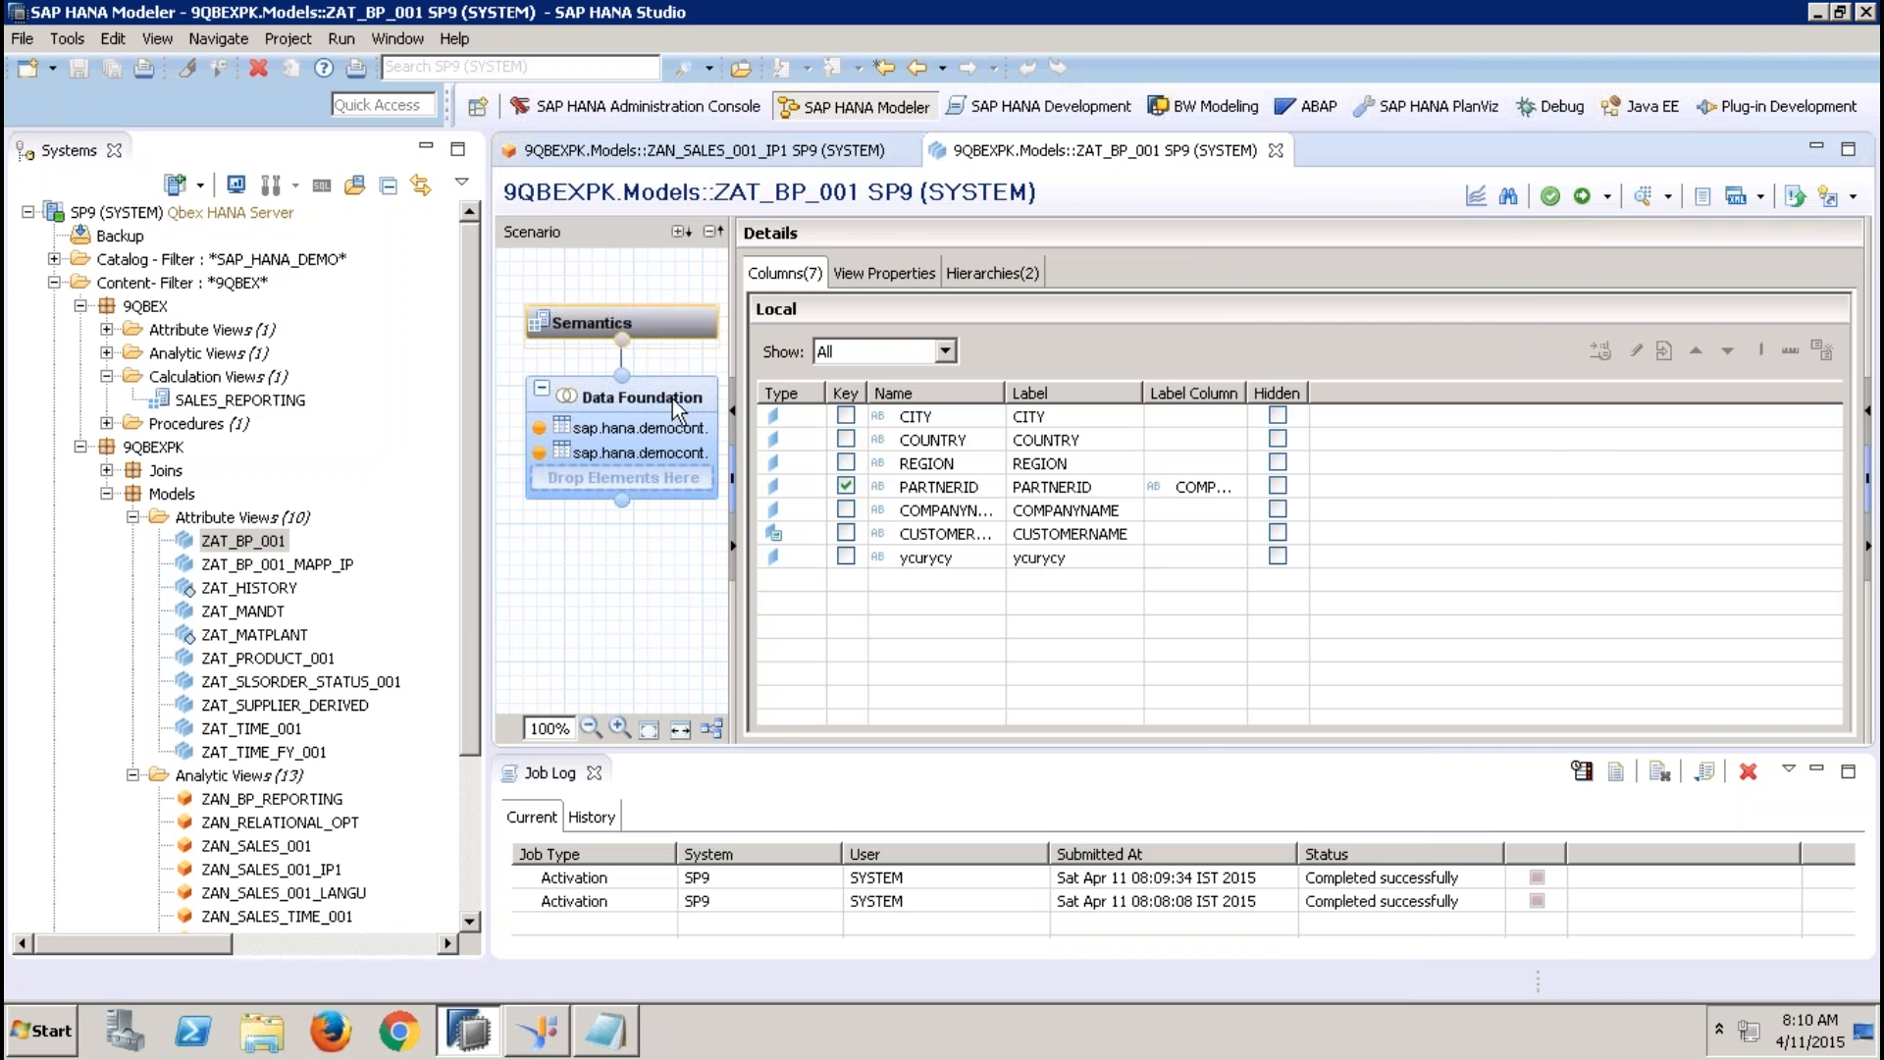
{"action": "left_click", "coordinate": [679, 410]}
Apply a filter to the REGION column of the Addresses table with operator Equal and value $$IP_SREGION$$
{"action": "left_click", "coordinate": [1104, 467]}
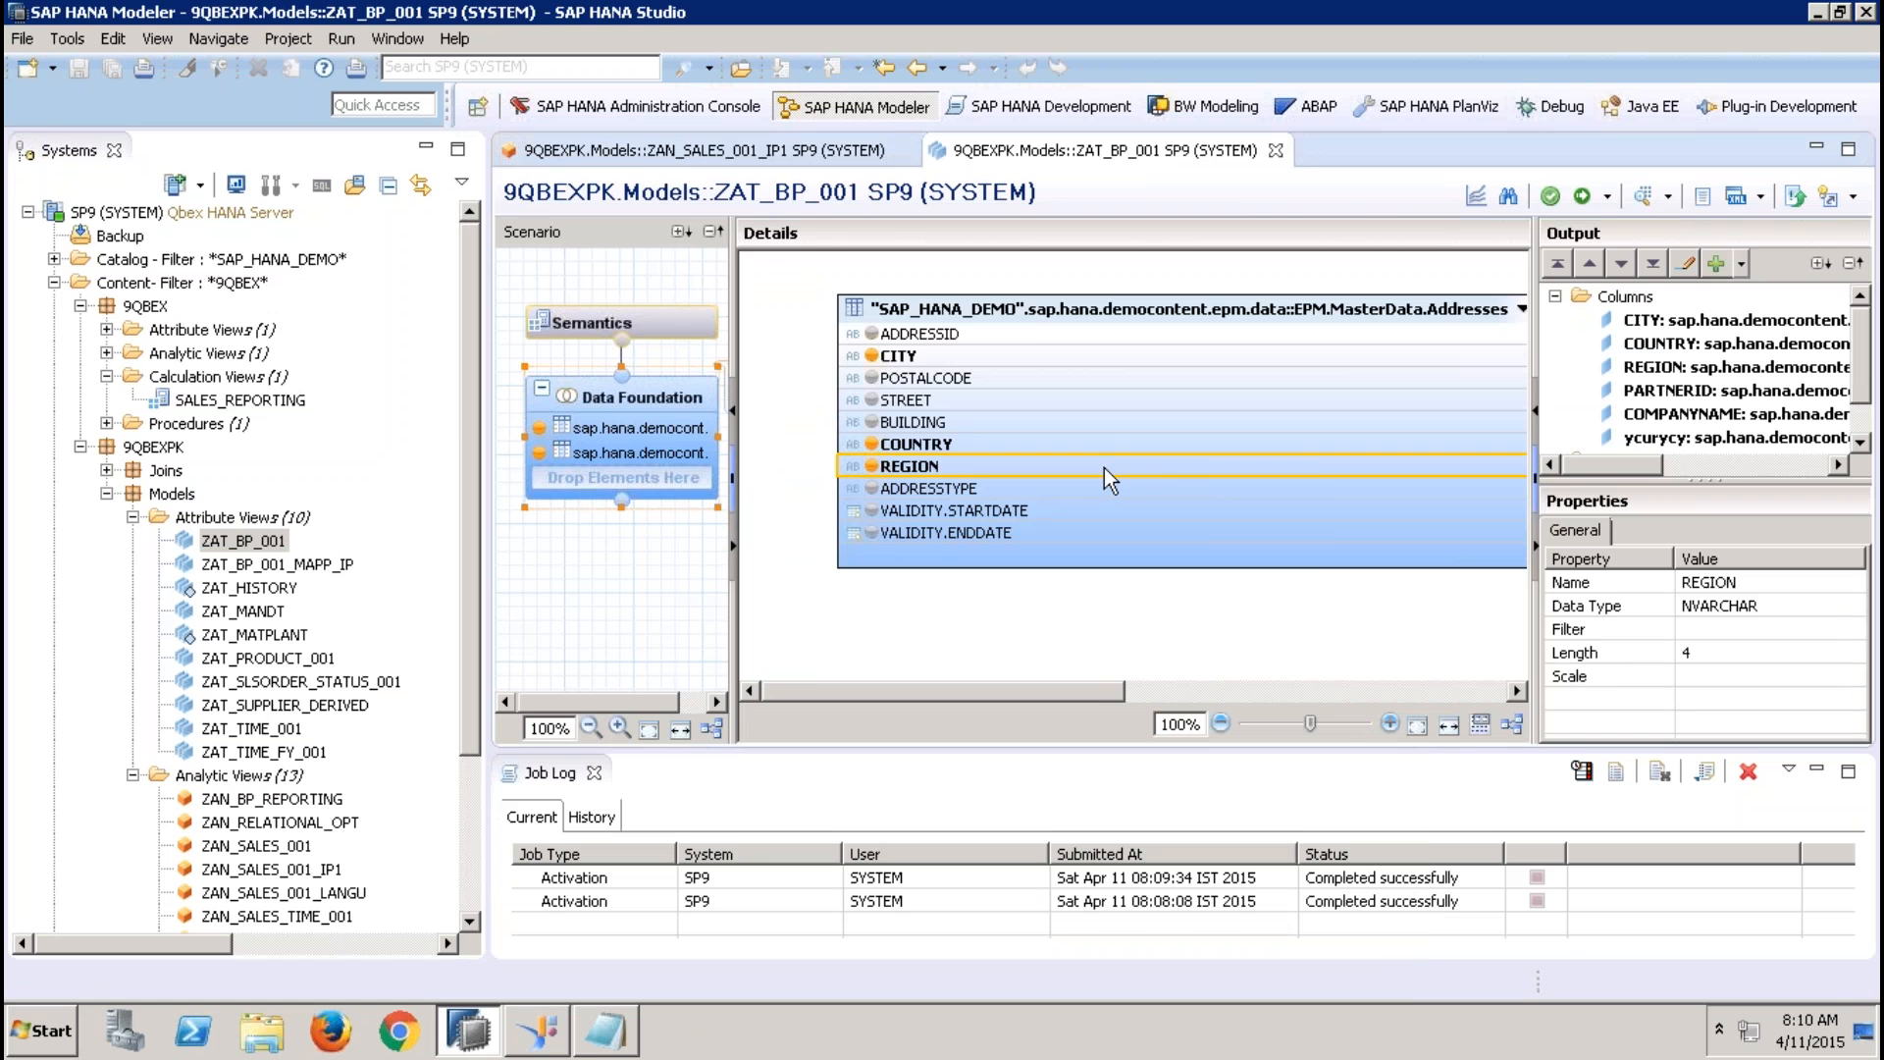
{"action": "right_click", "coordinate": [1104, 469]}
{"action": "left_click", "coordinate": [1168, 505]}
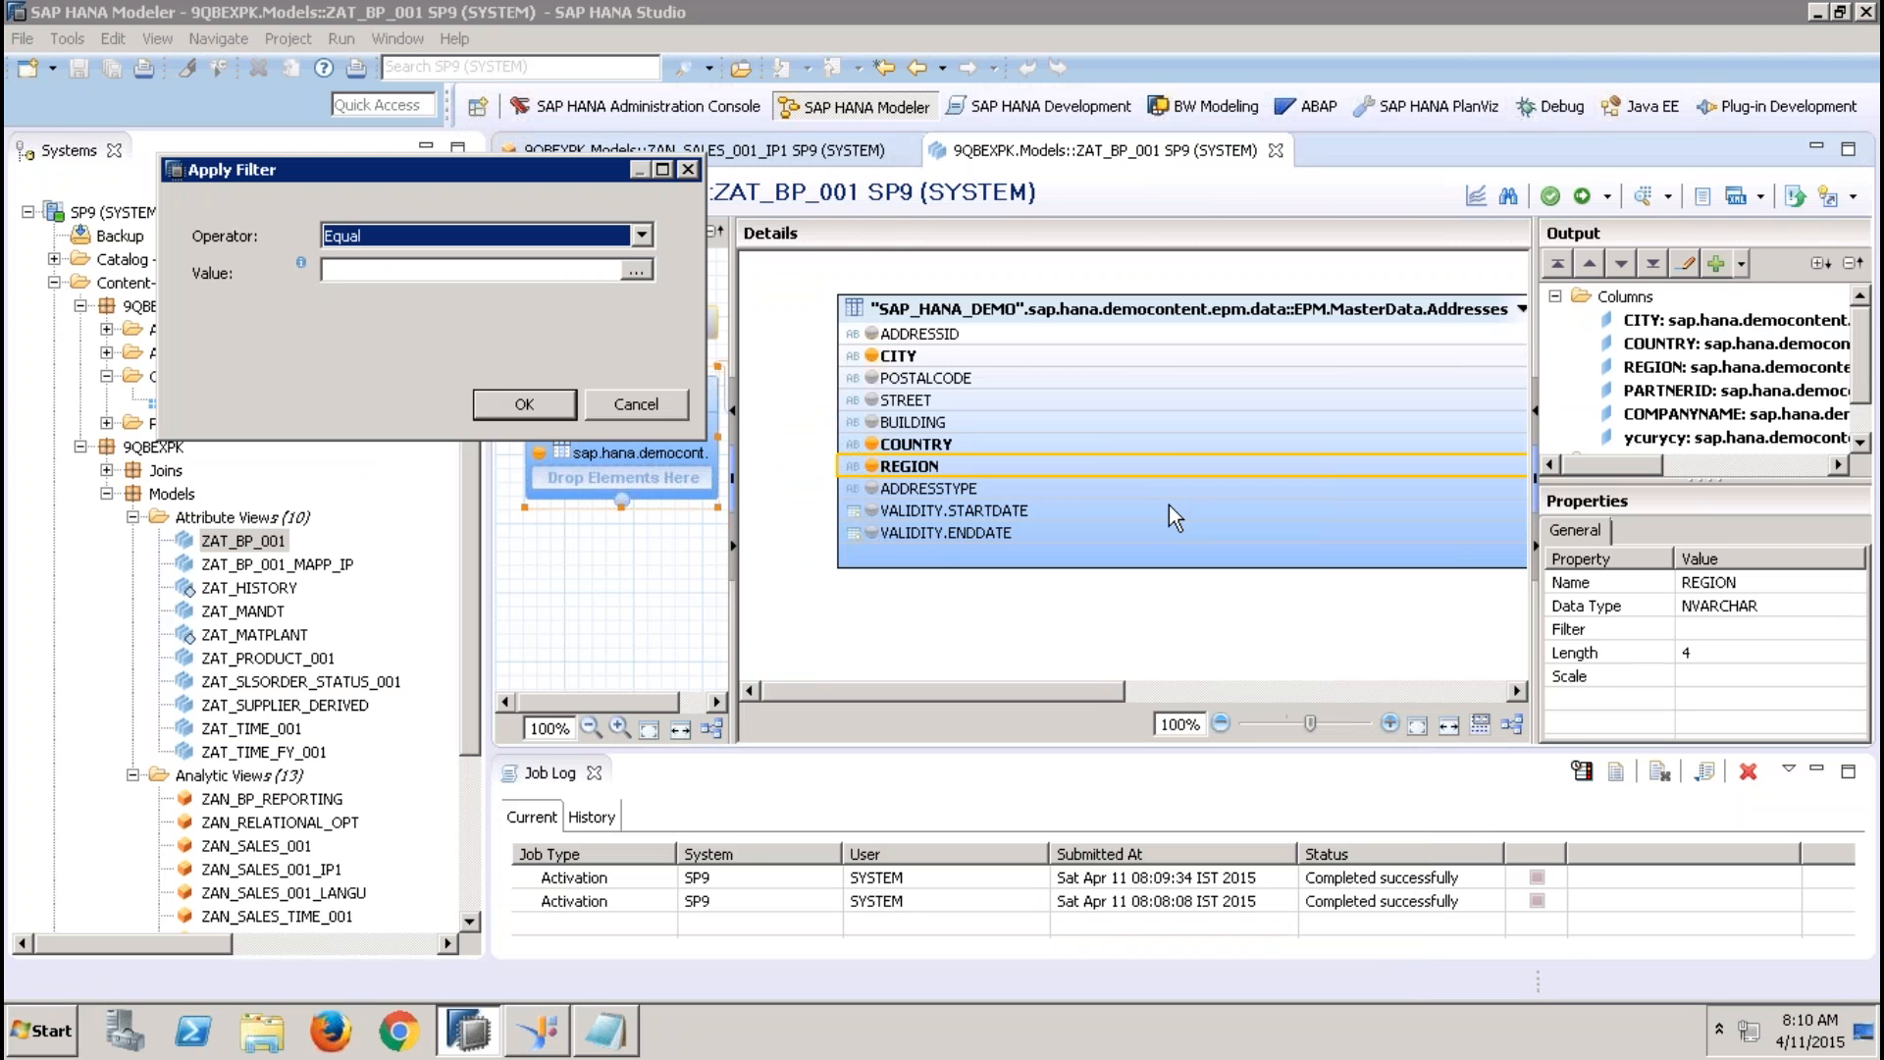
{"action": "left_click", "coordinate": [478, 272]}
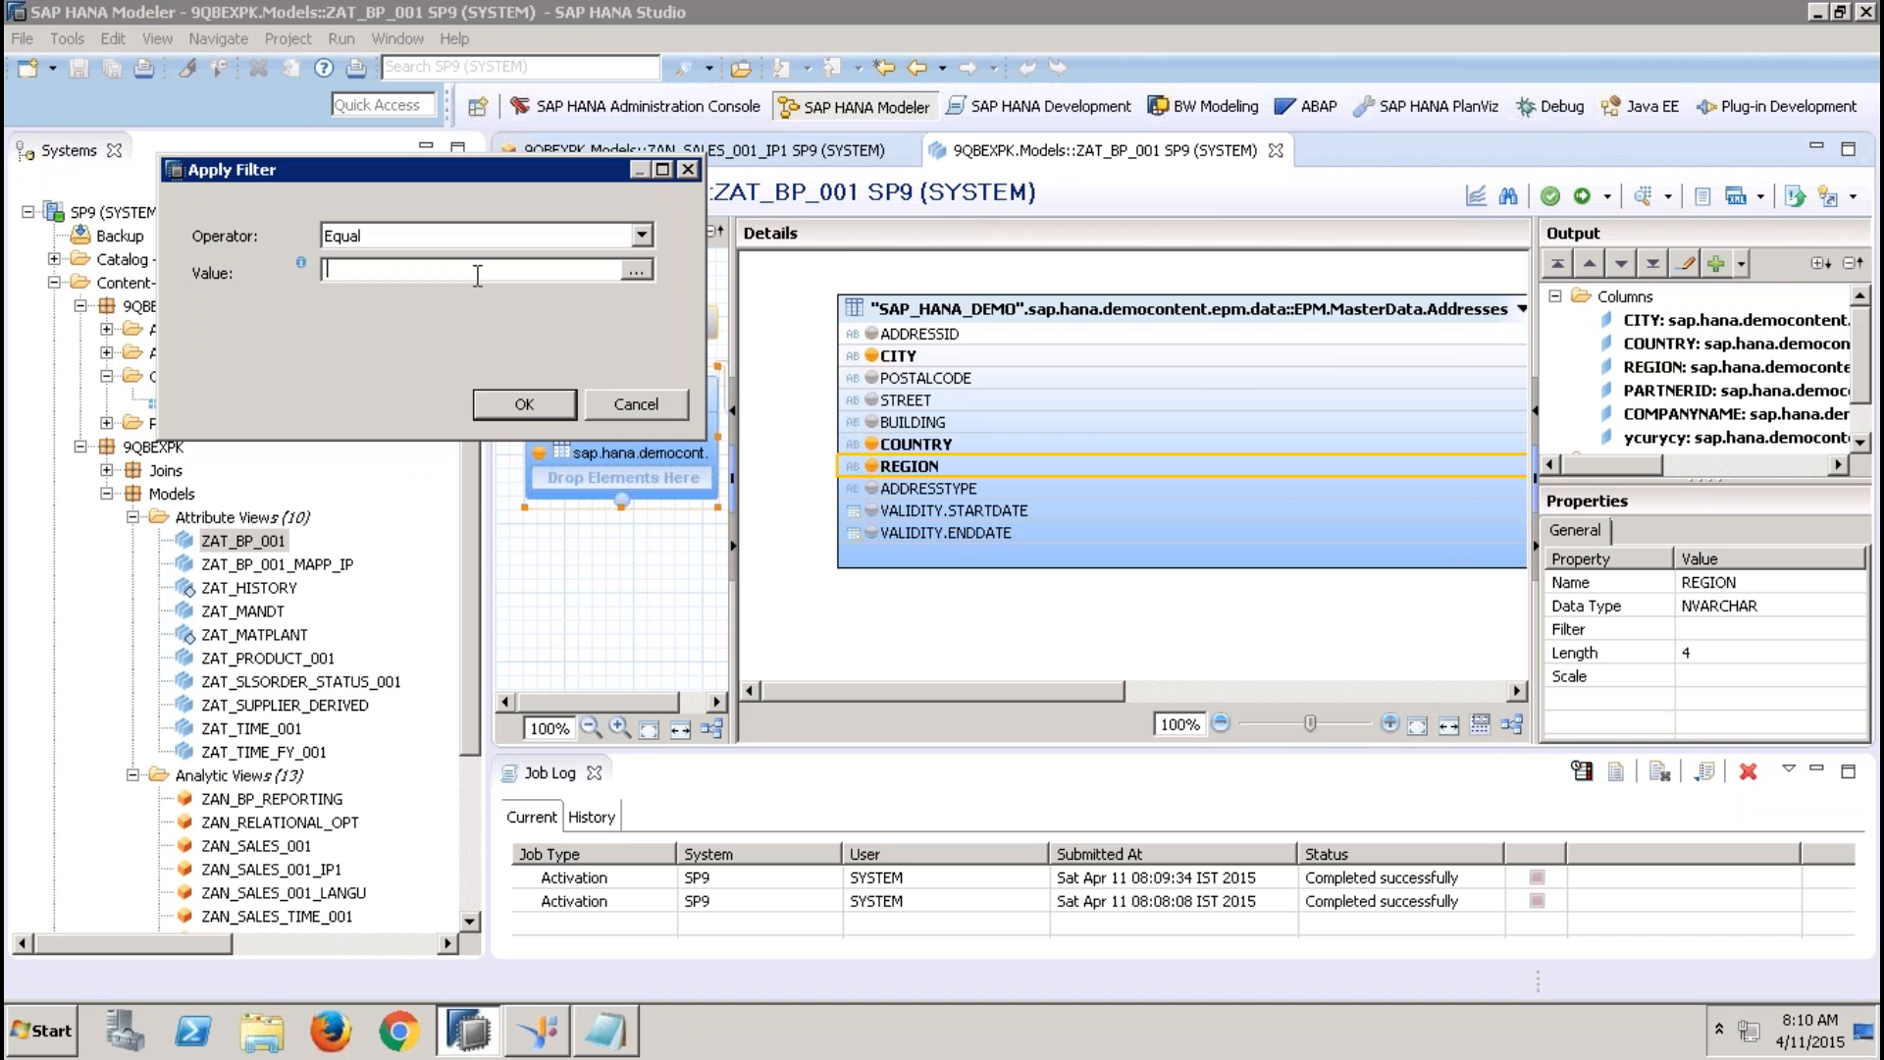
{"action": "type", "text": "$$IP_SREGION$$"}
{"action": "left_click", "coordinate": [517, 403]}
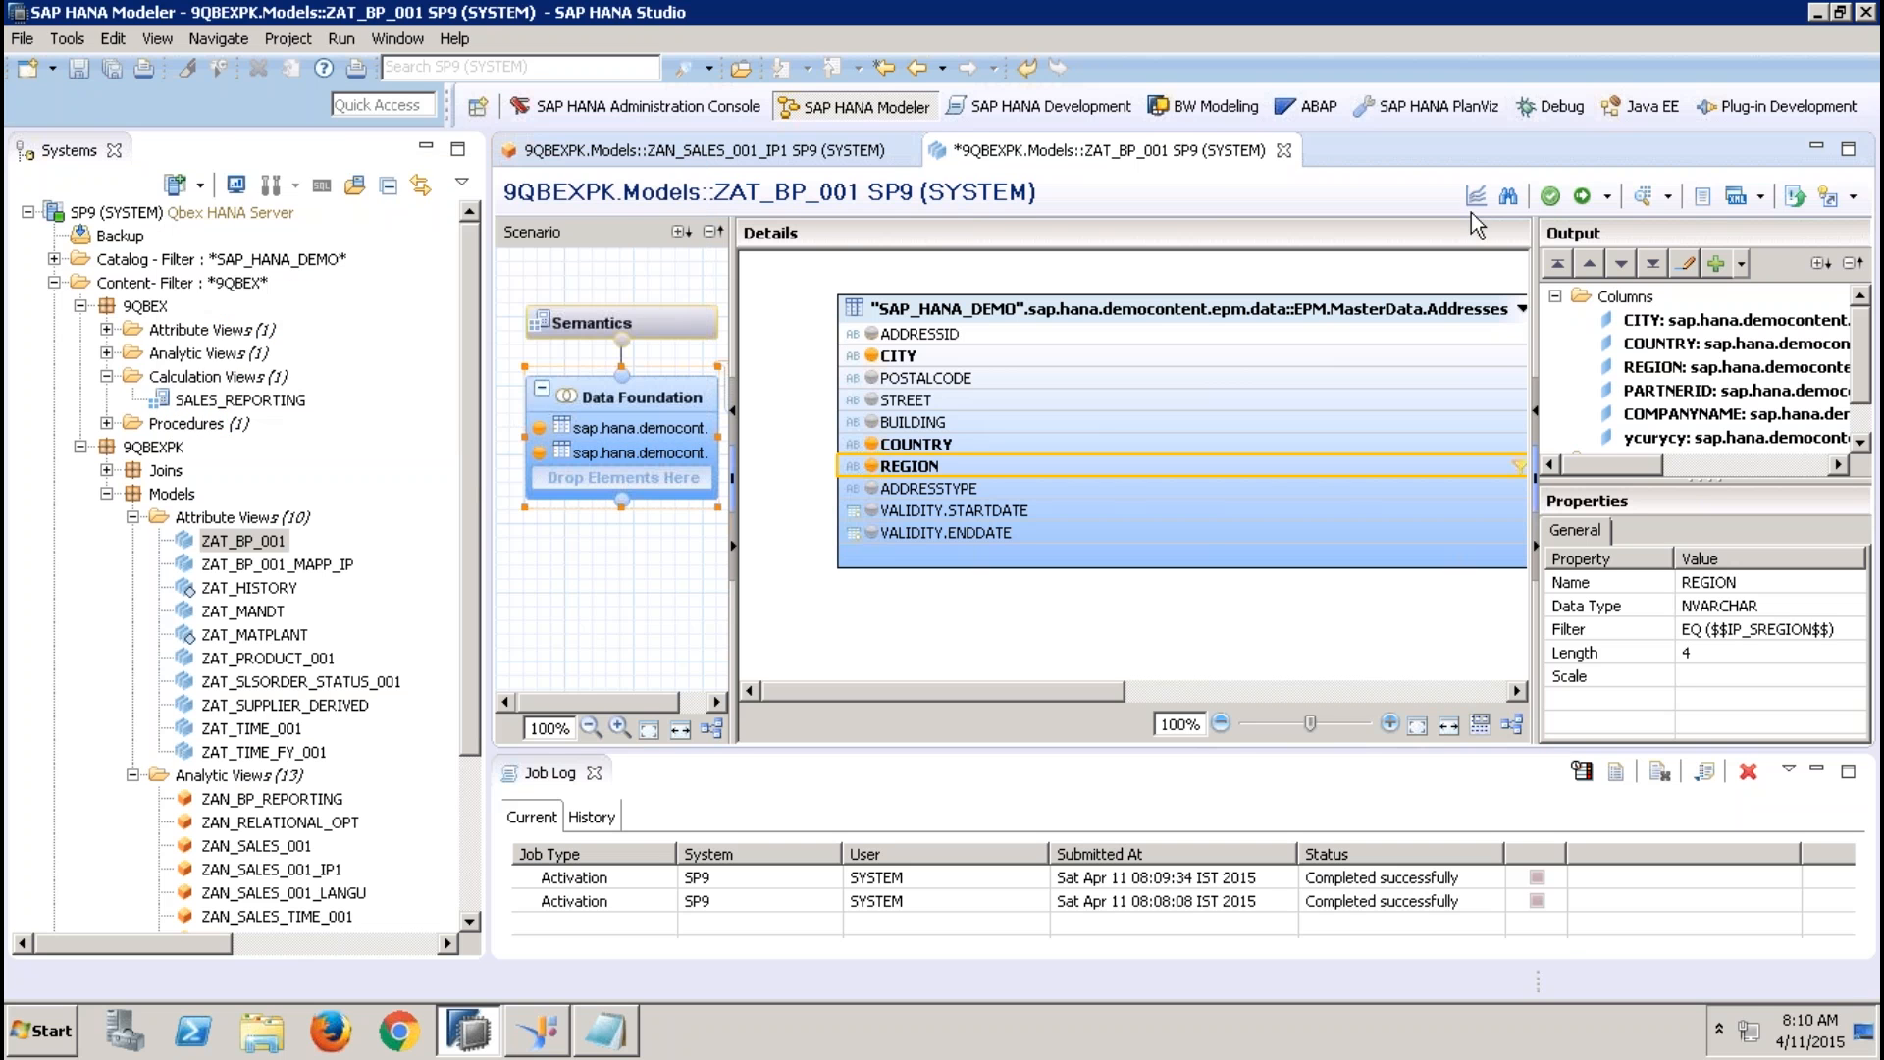
Activate and close attribute view ZAT_BP_001, and redeploy analytic view ZAN_SALES_001_IP1
{"action": "left_click", "coordinate": [1579, 198]}
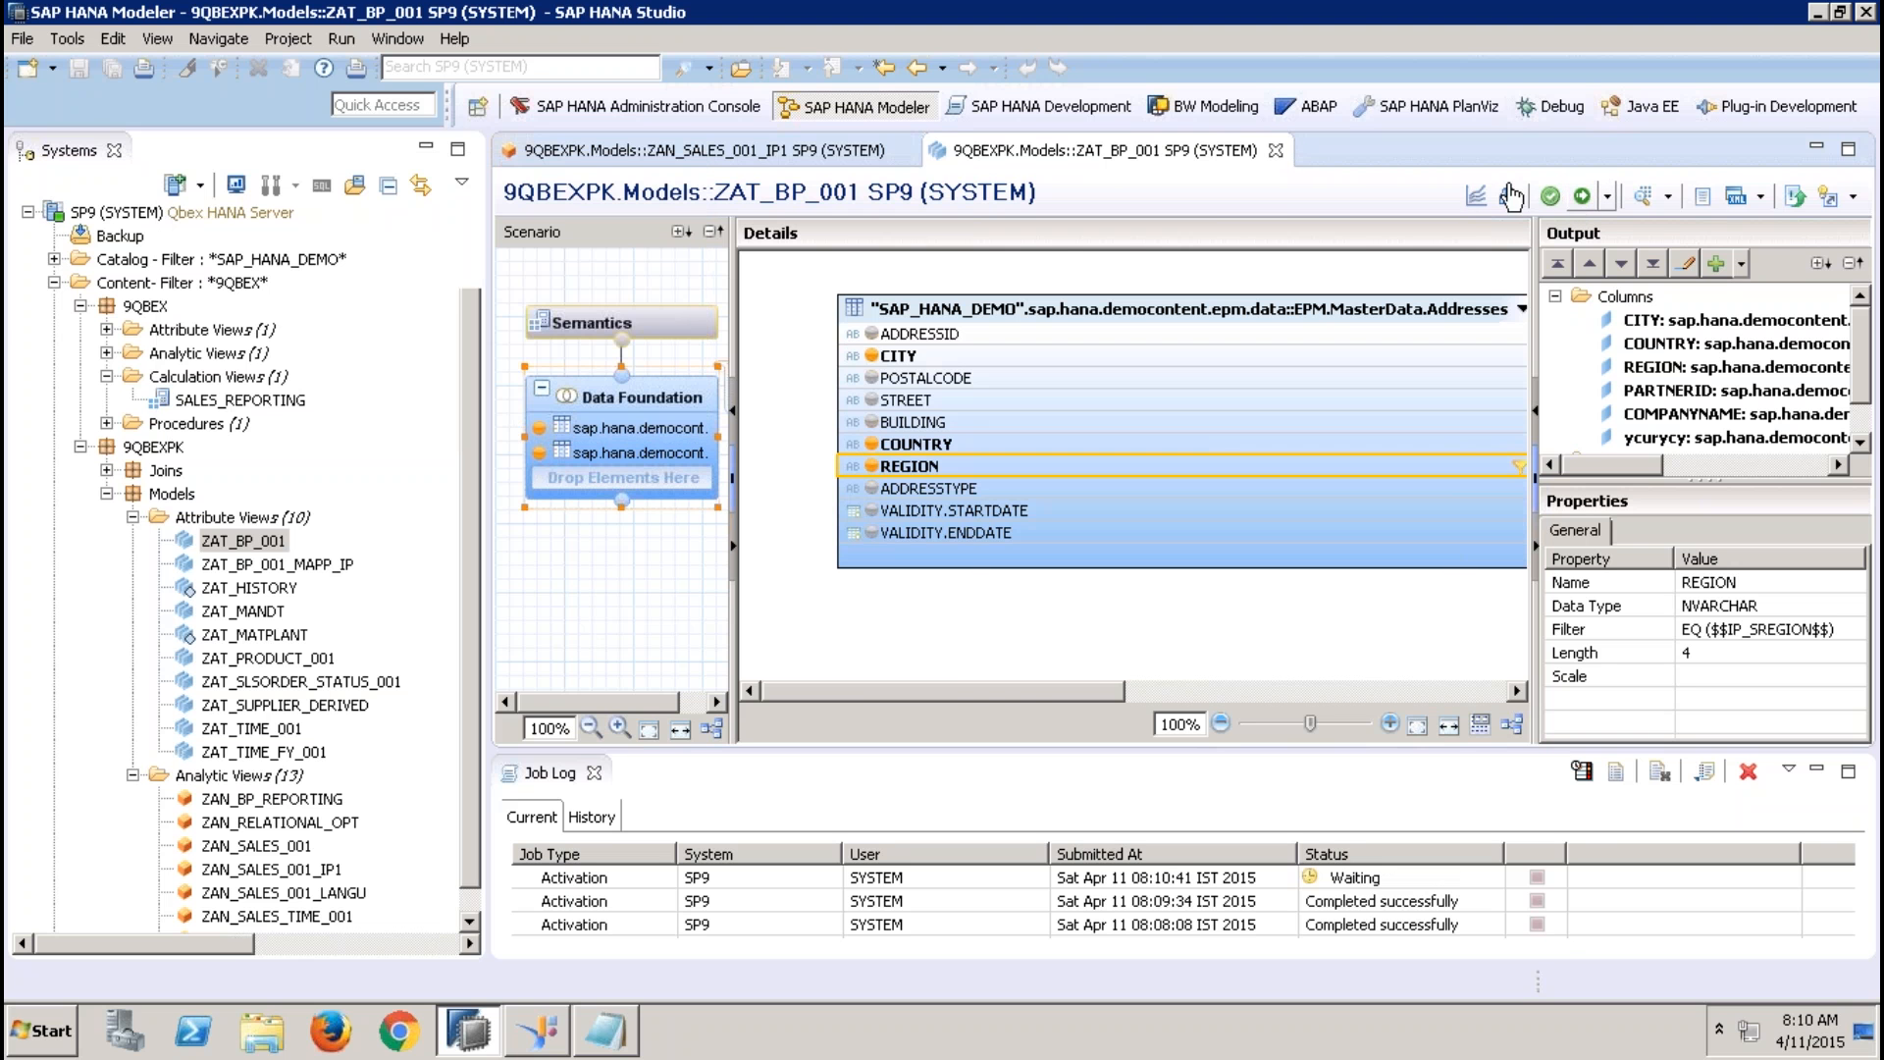
{"action": "left_click", "coordinate": [1275, 152]}
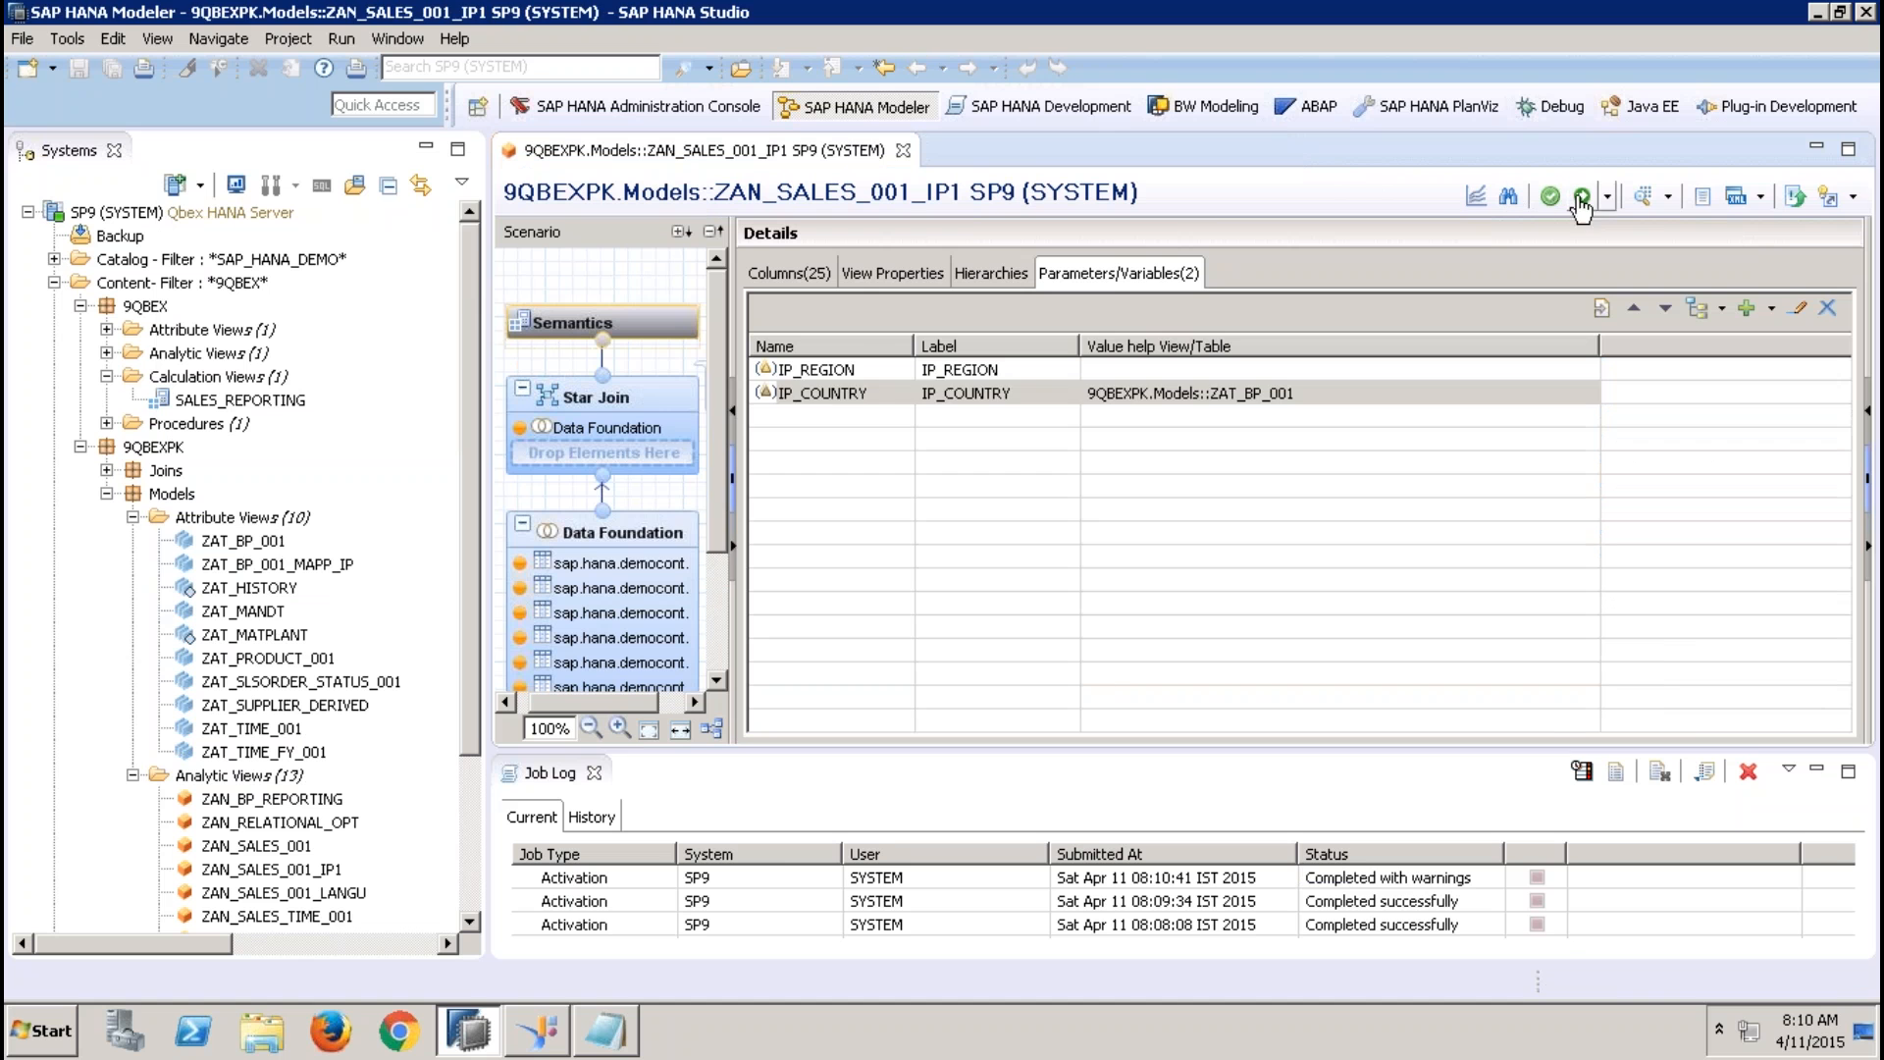
{"action": "left_click", "coordinate": [1550, 195]}
{"action": "left_click", "coordinate": [1064, 523]}
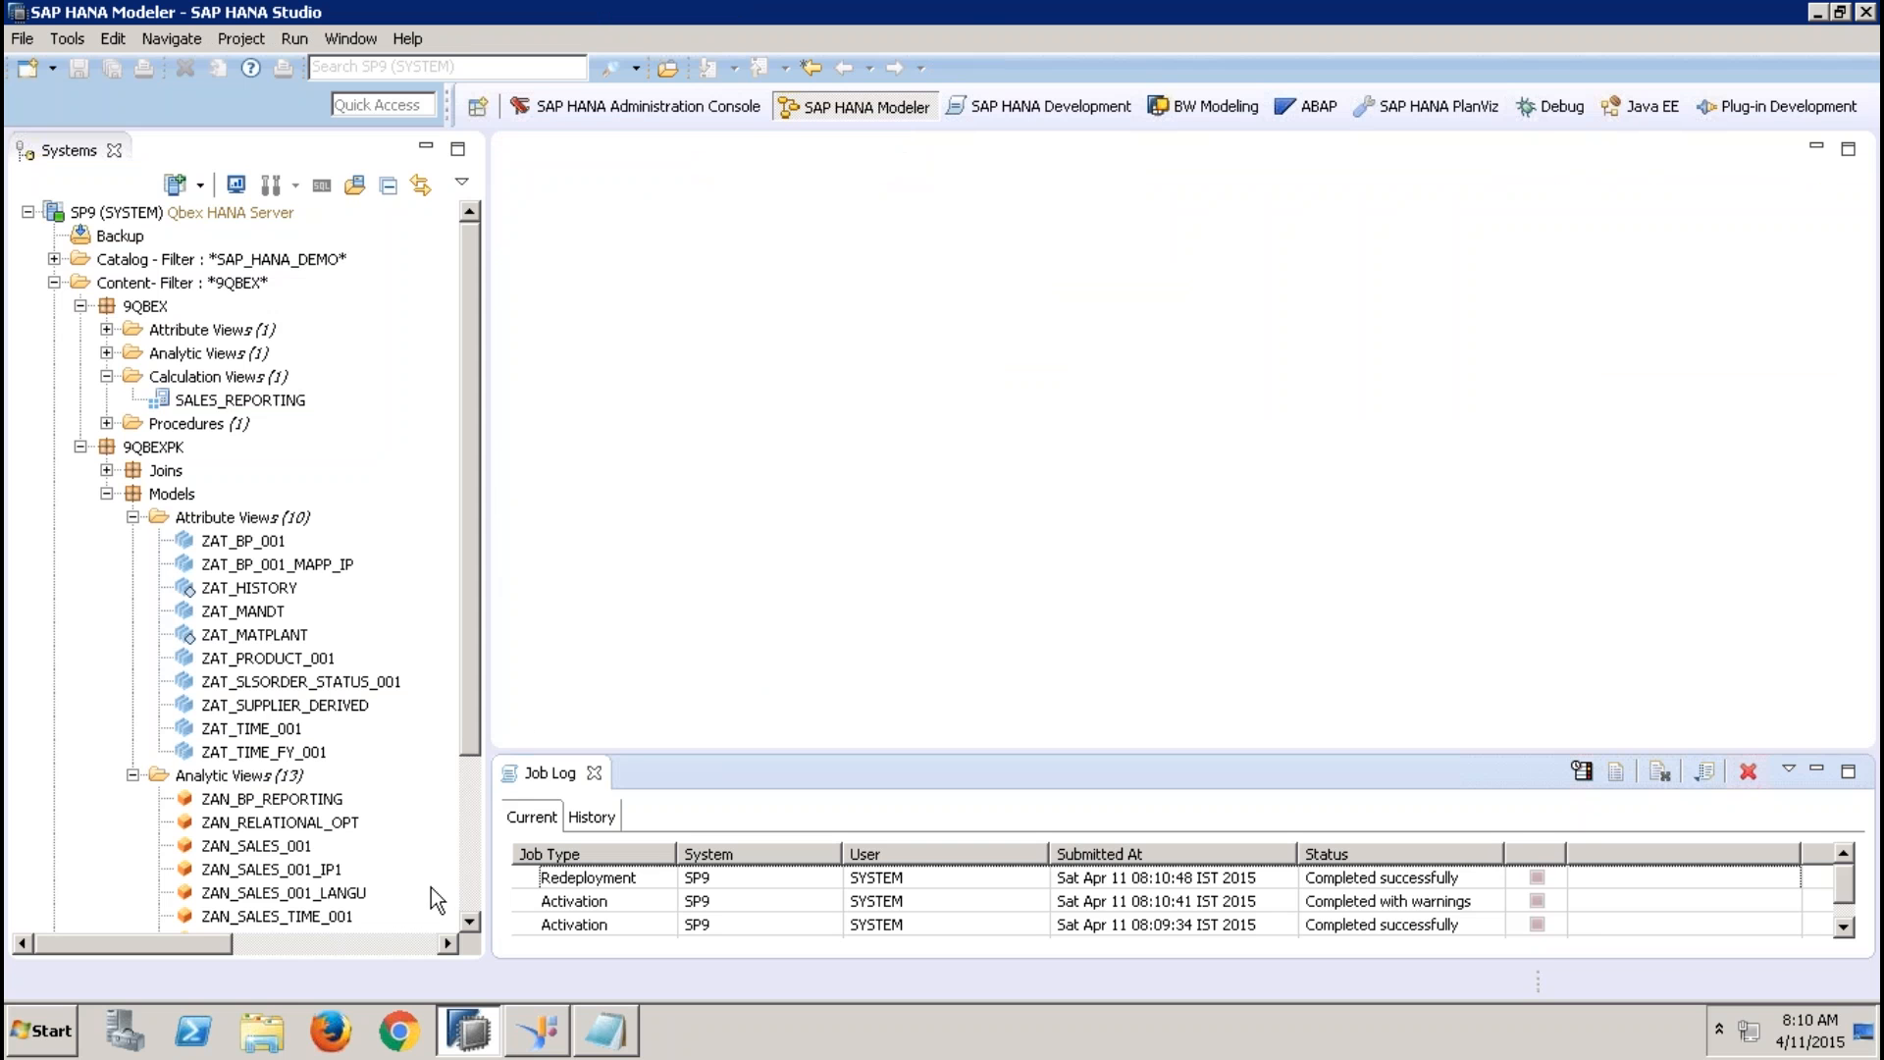
Reopen ZAN_SALES_001_IP1 in an enlarged editor without Systems and Job Log, showing its parameters with full value help view names
{"action": "double_click", "coordinate": [270, 868]}
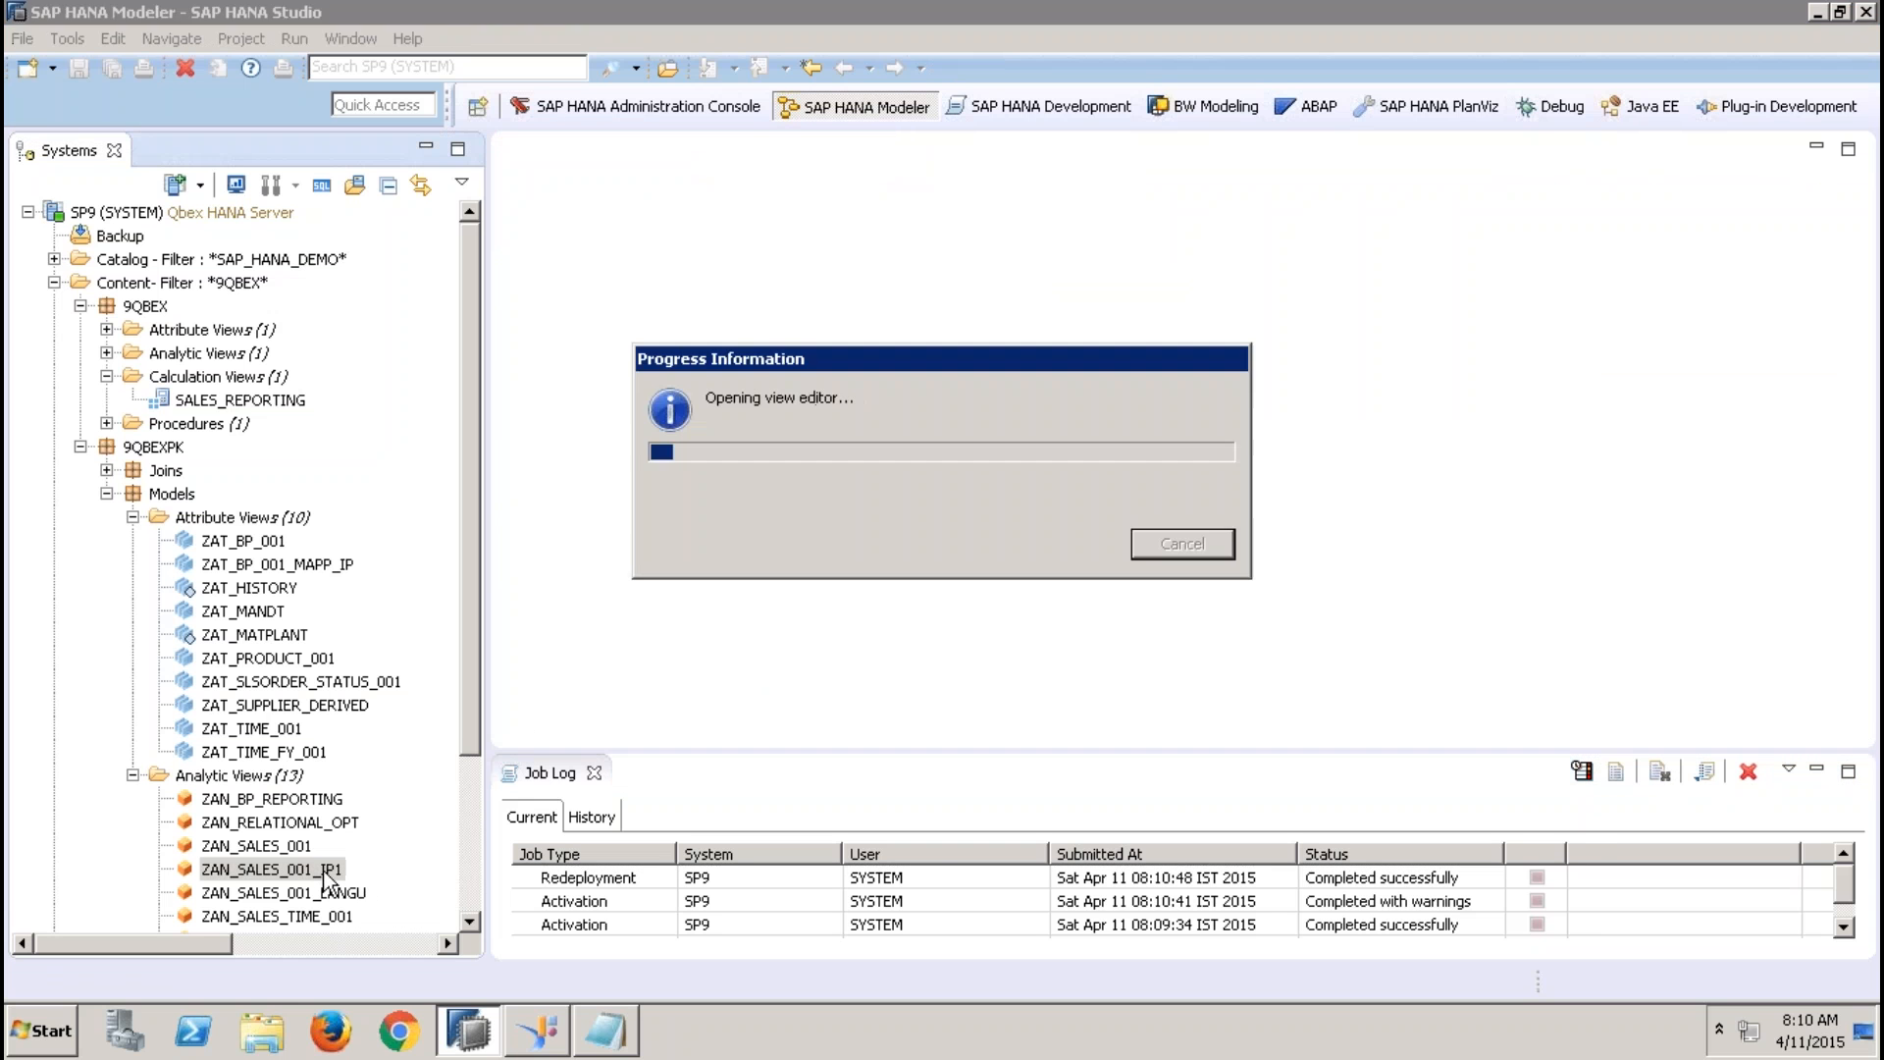
{"action": "left_click", "coordinate": [426, 146]}
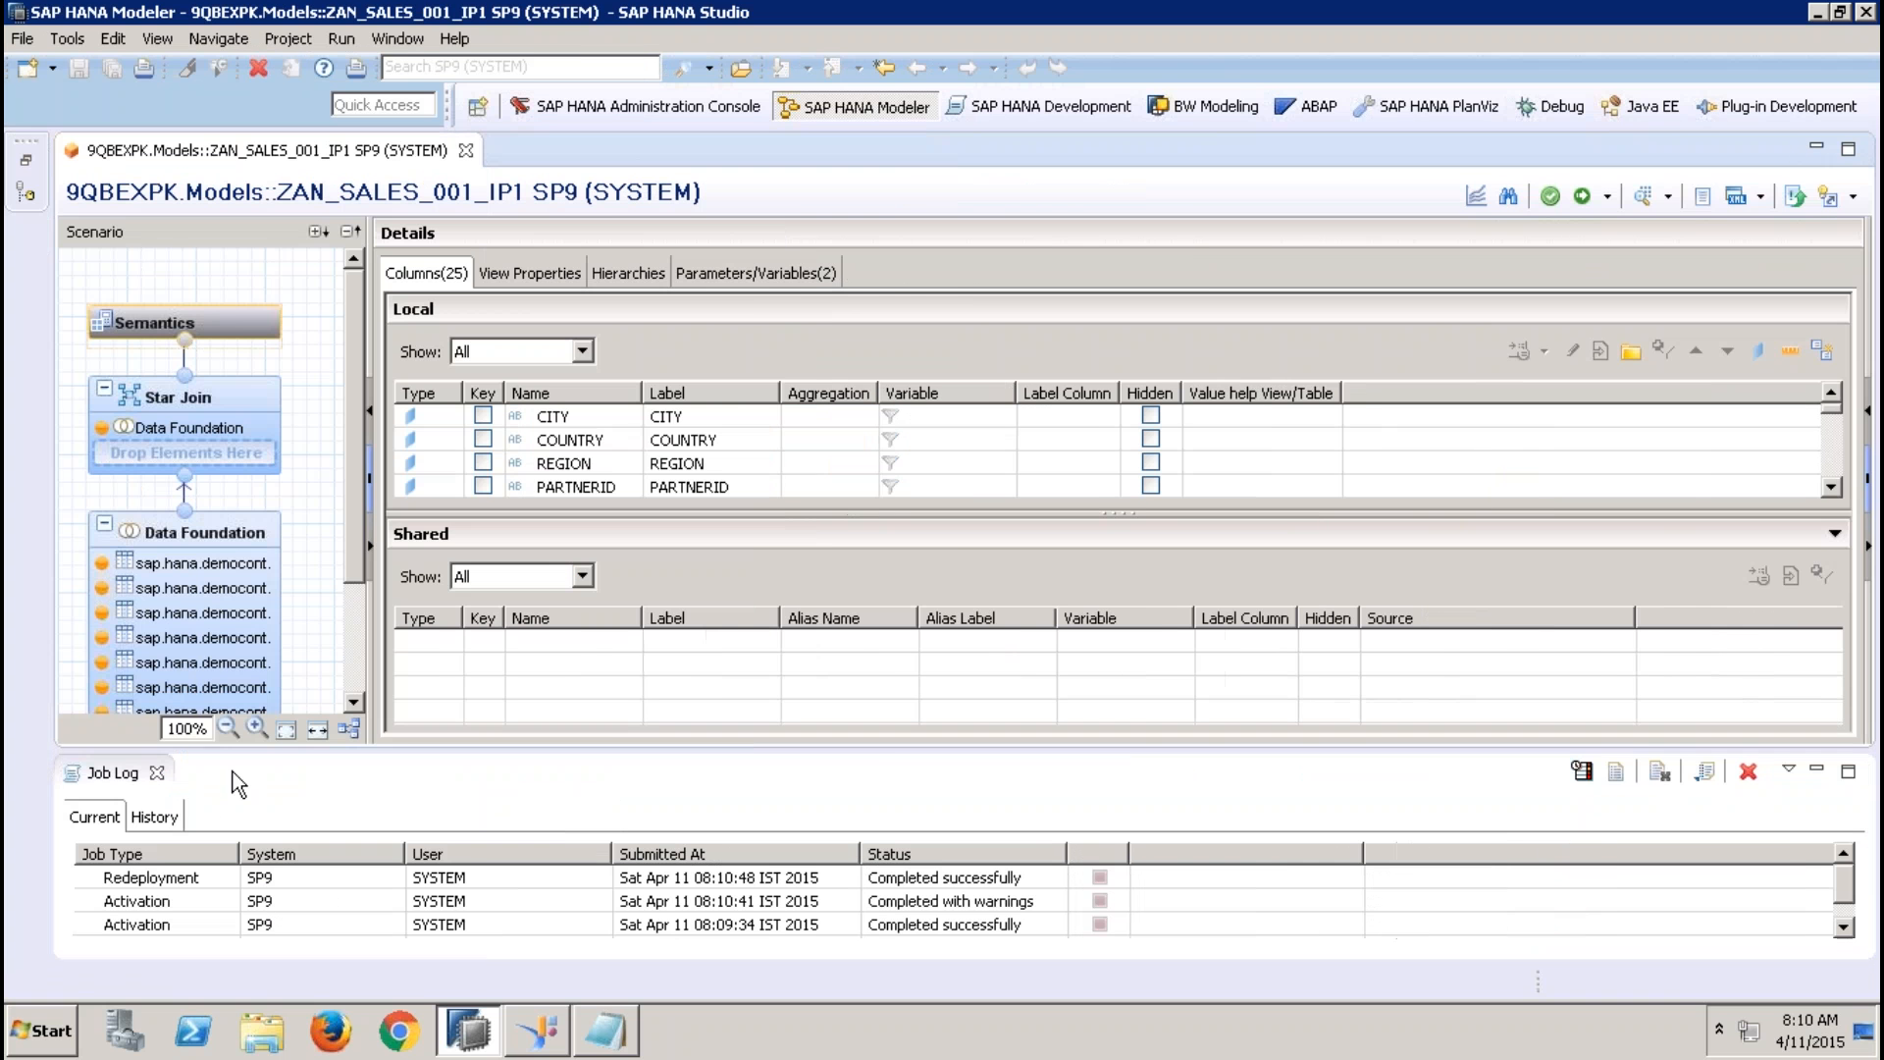
{"action": "left_click", "coordinate": [160, 773]}
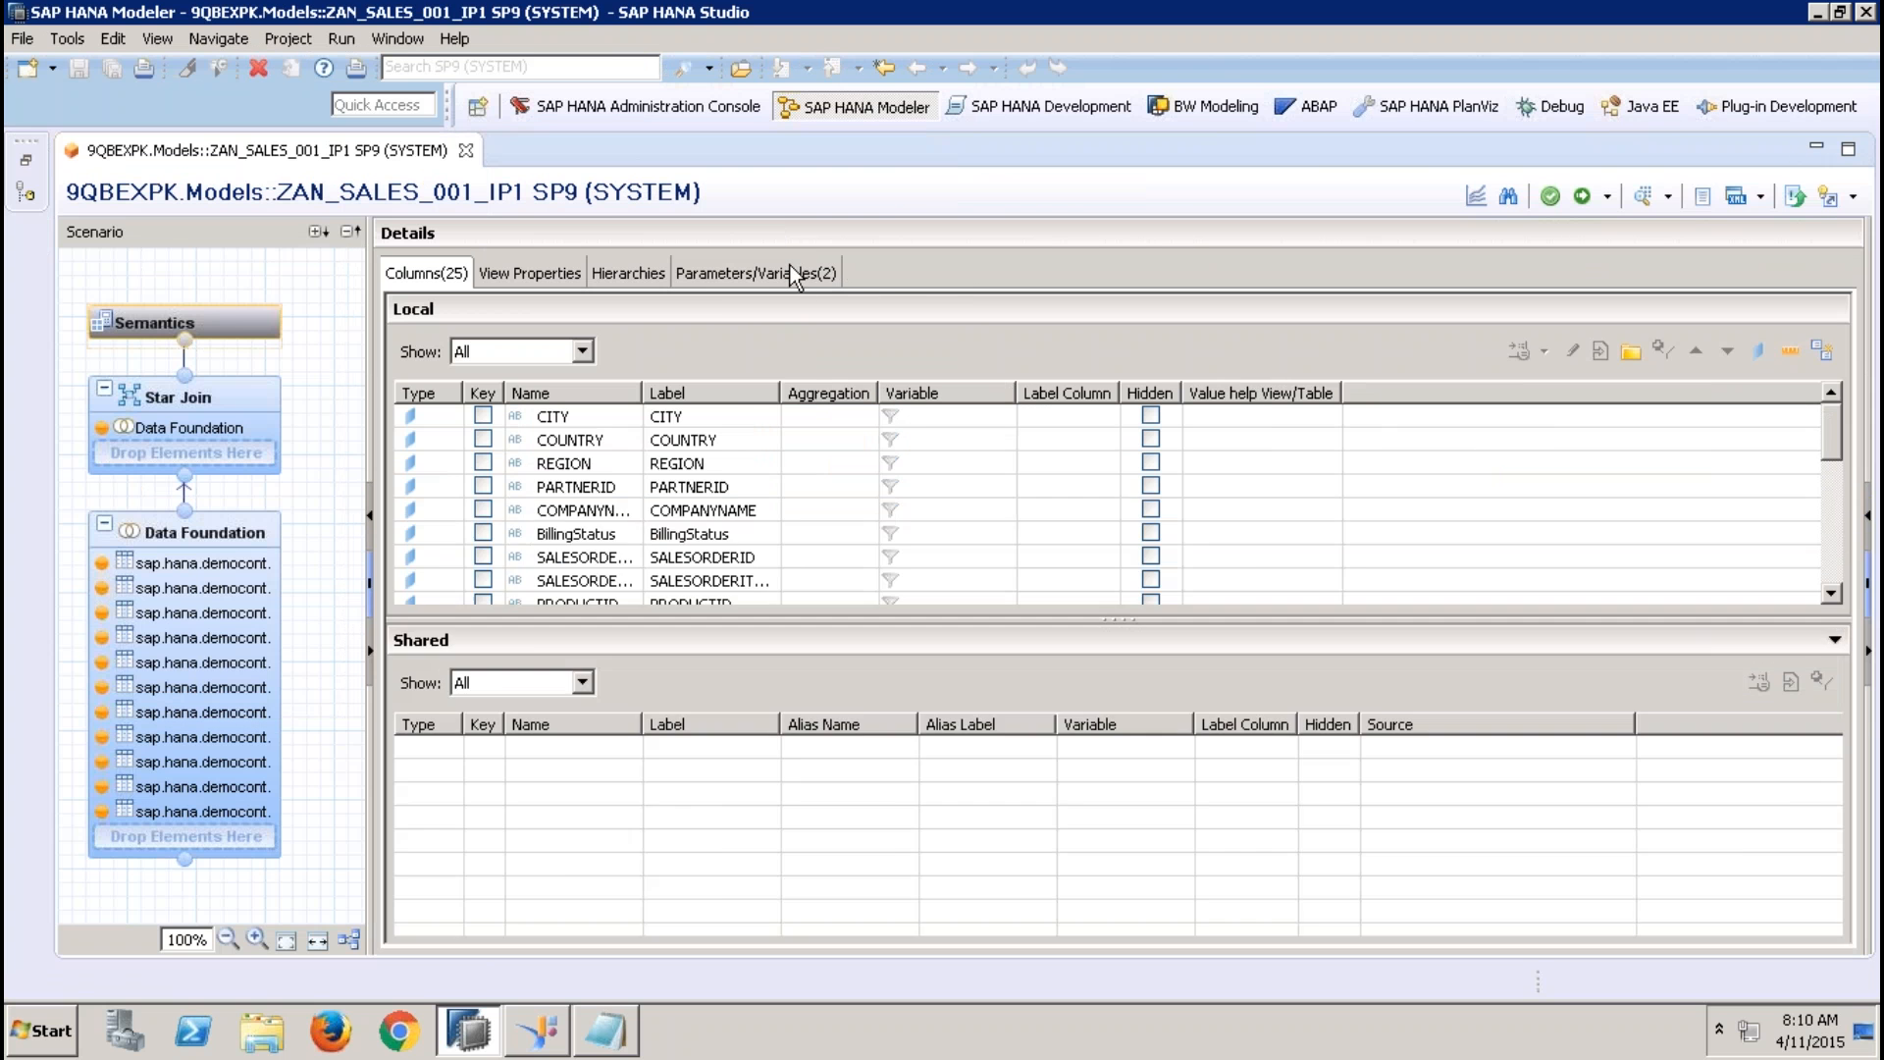
{"action": "left_click", "coordinate": [791, 270]}
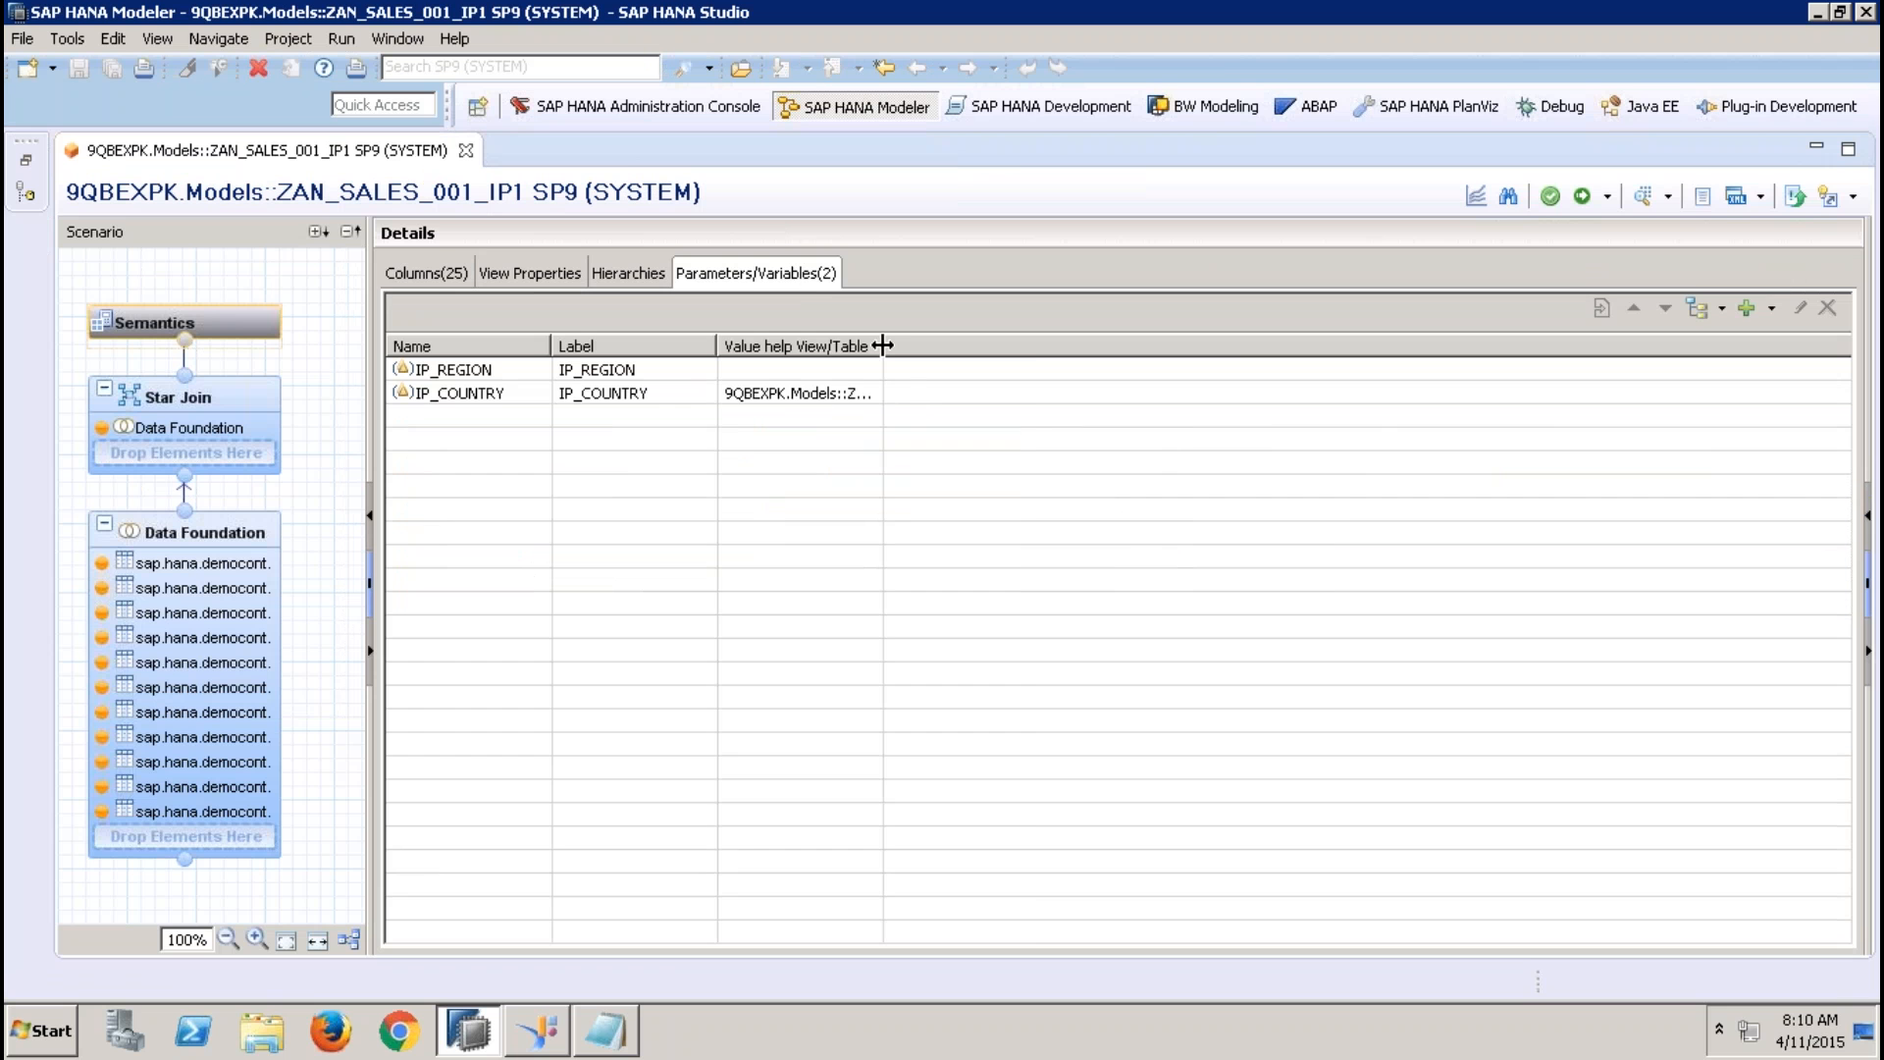
{"action": "left_click_drag", "start_coordinate": [886, 345], "coordinate": [1219, 345]}
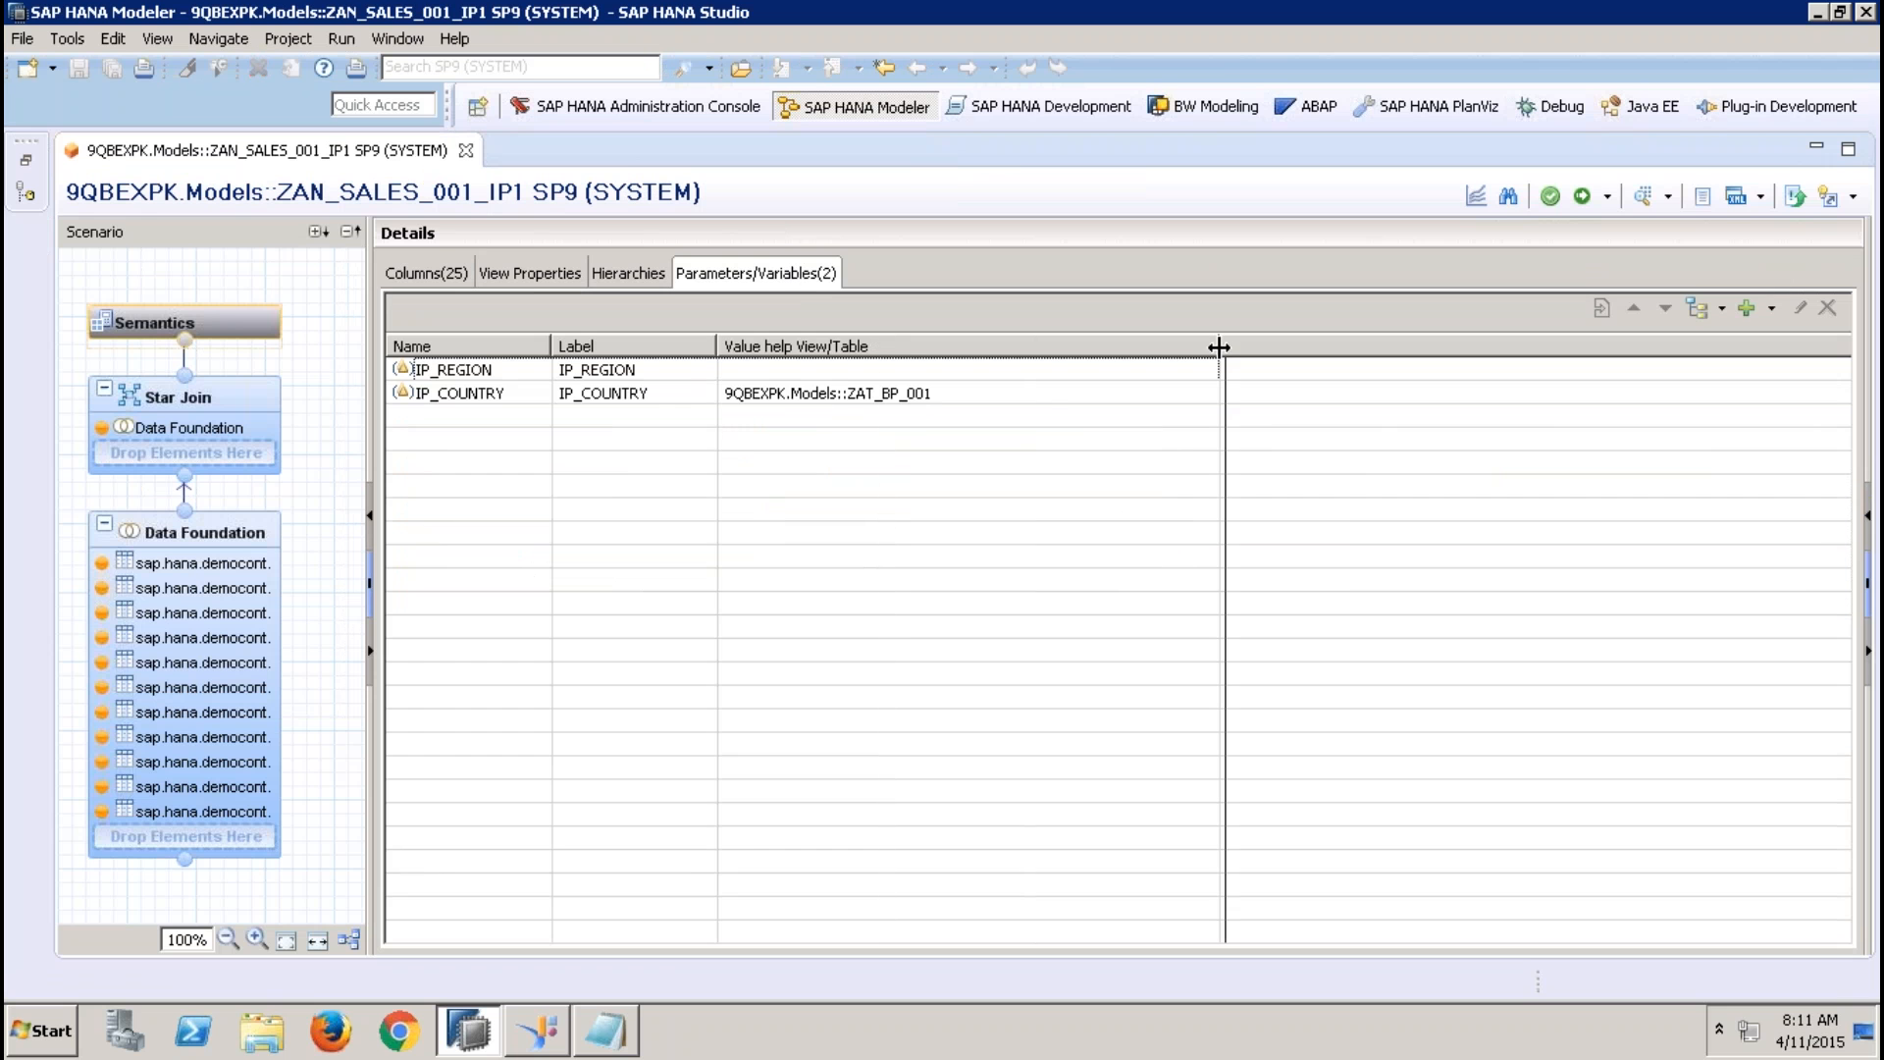
Compare the value help assignments of the IP_REGION and IP_COUNTRY input parameters
{"action": "left_click", "coordinate": [907, 393]}
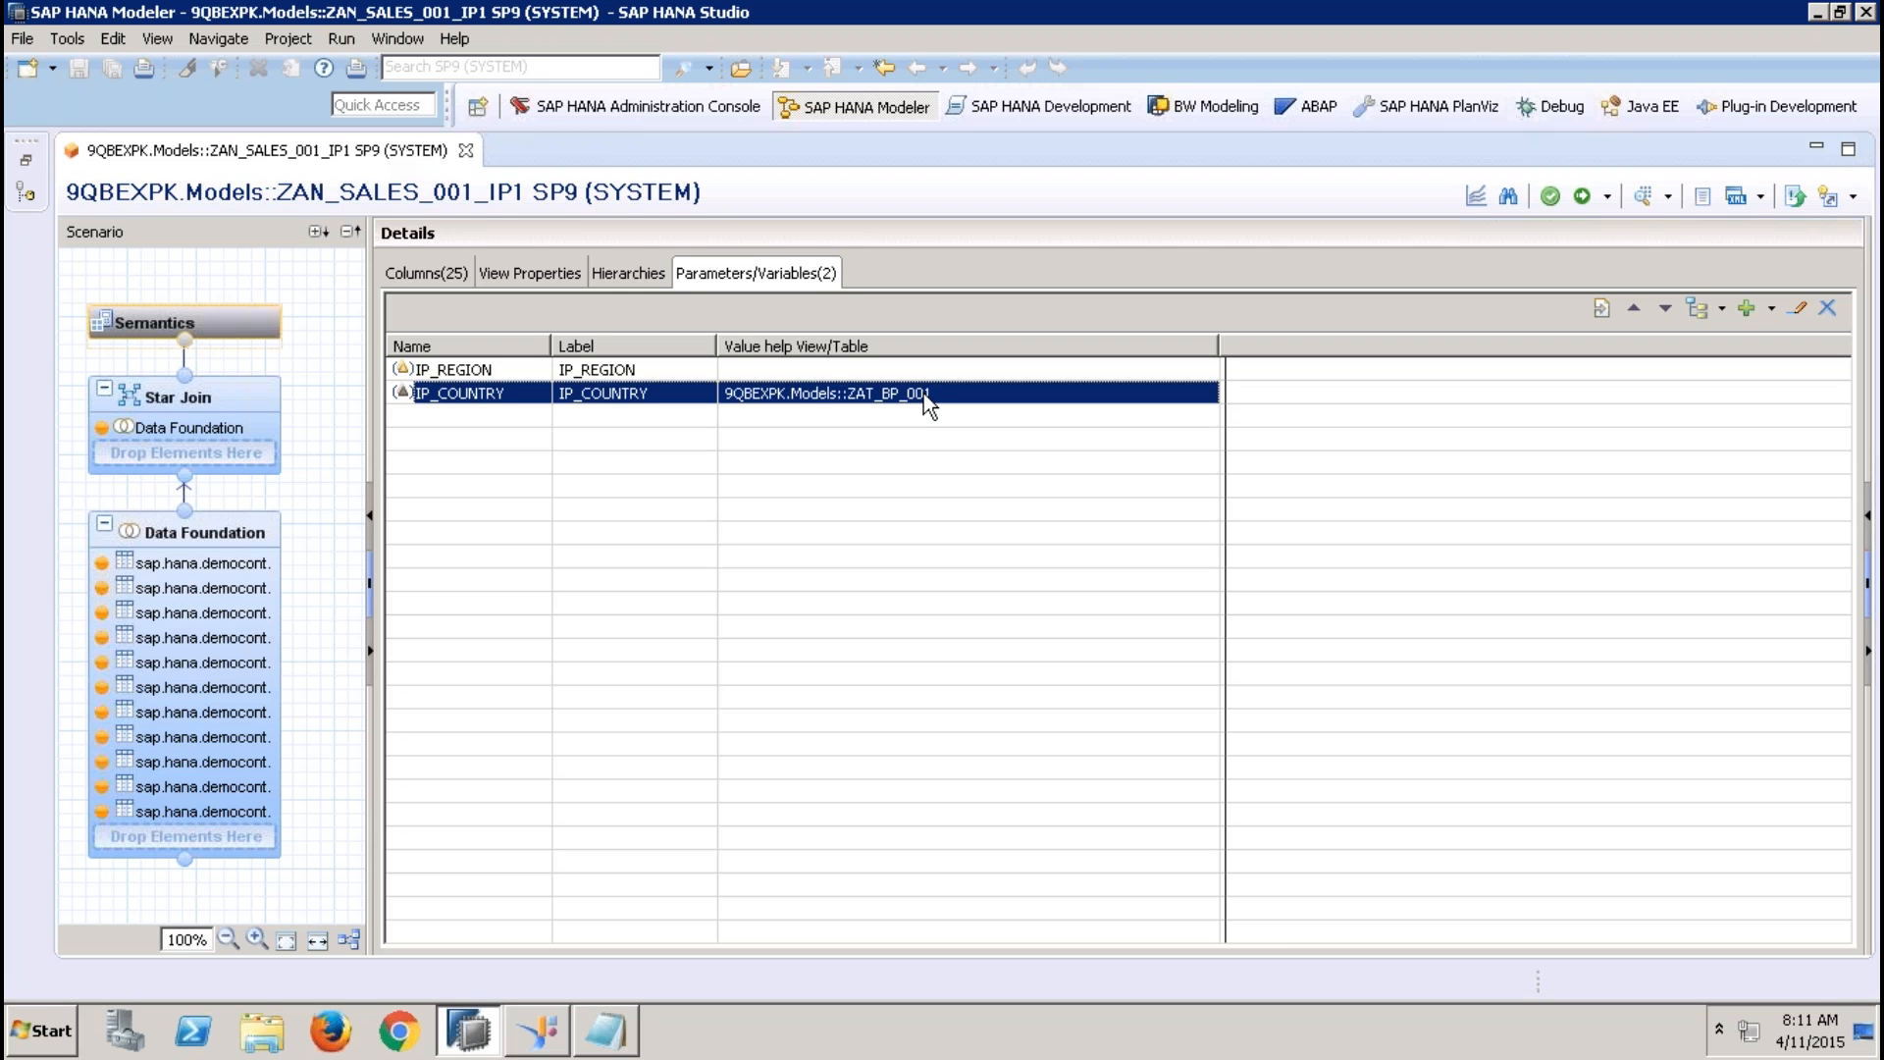
{"action": "left_click", "coordinate": [610, 369]}
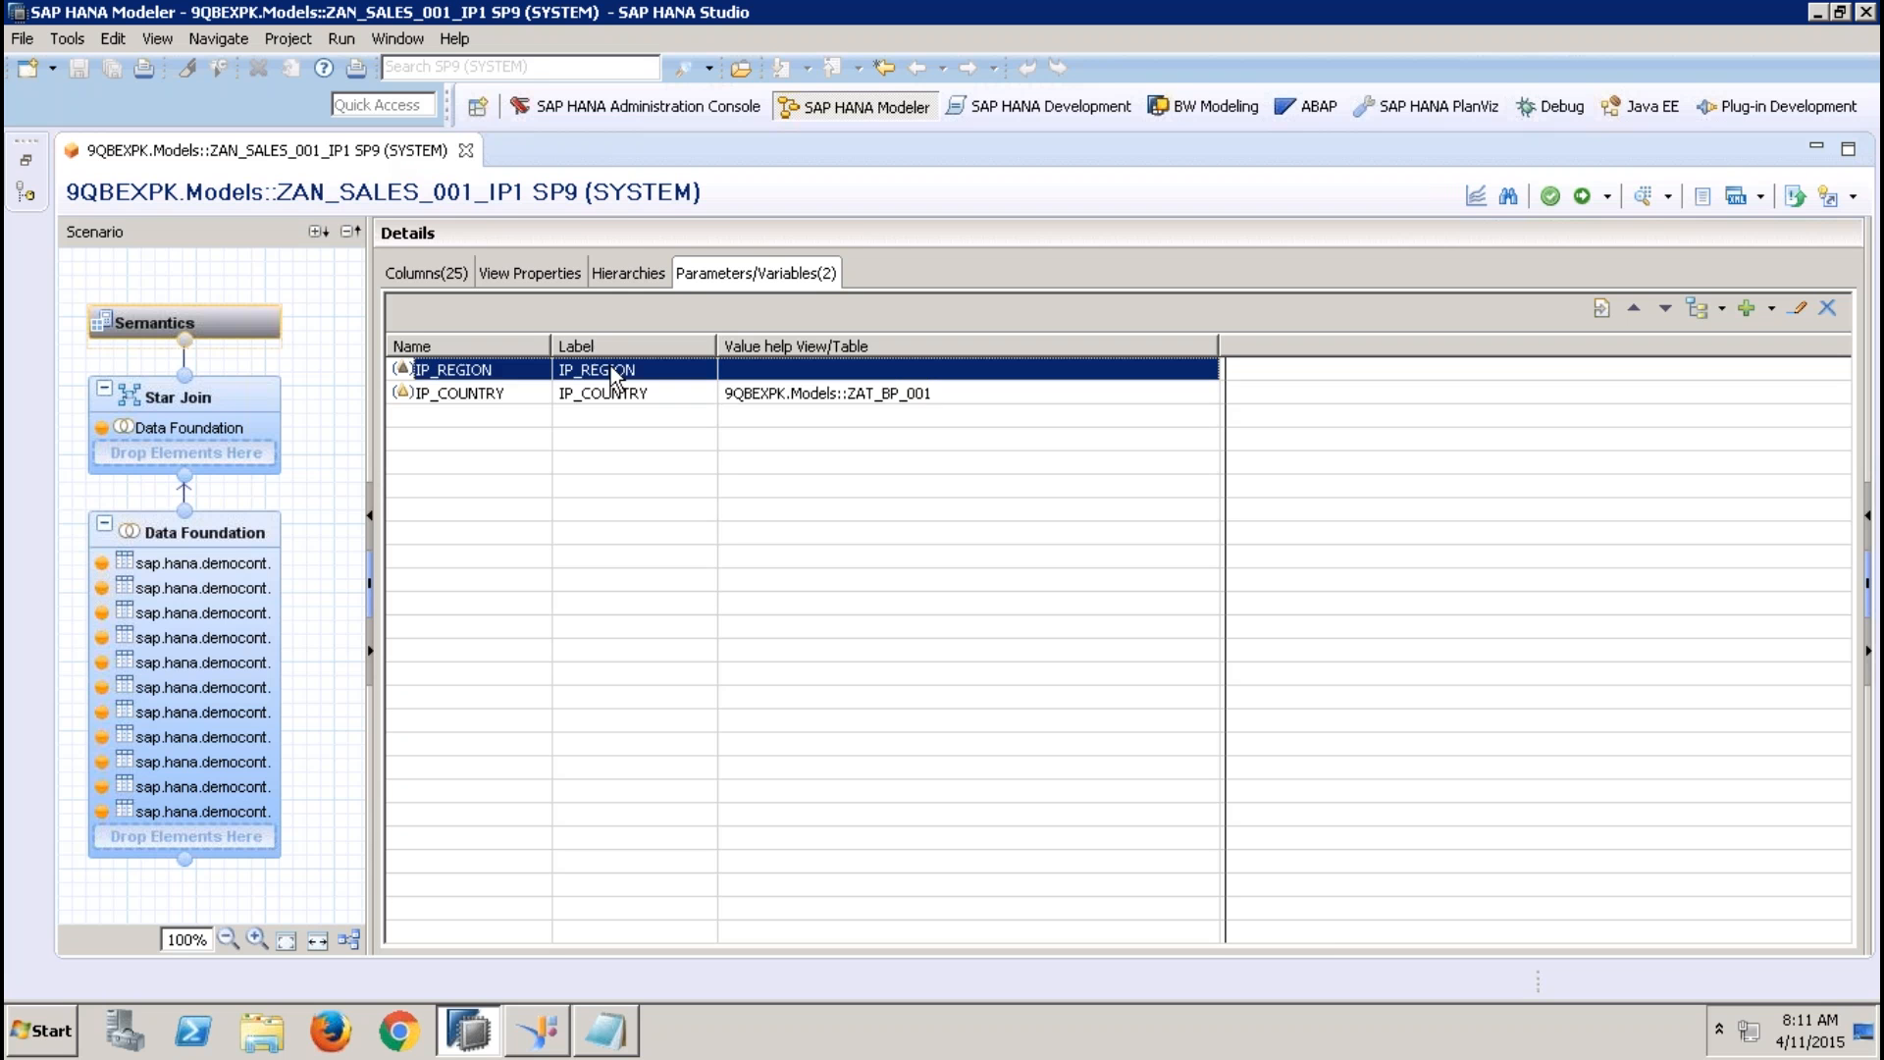
{"action": "left_click", "coordinate": [767, 395]}
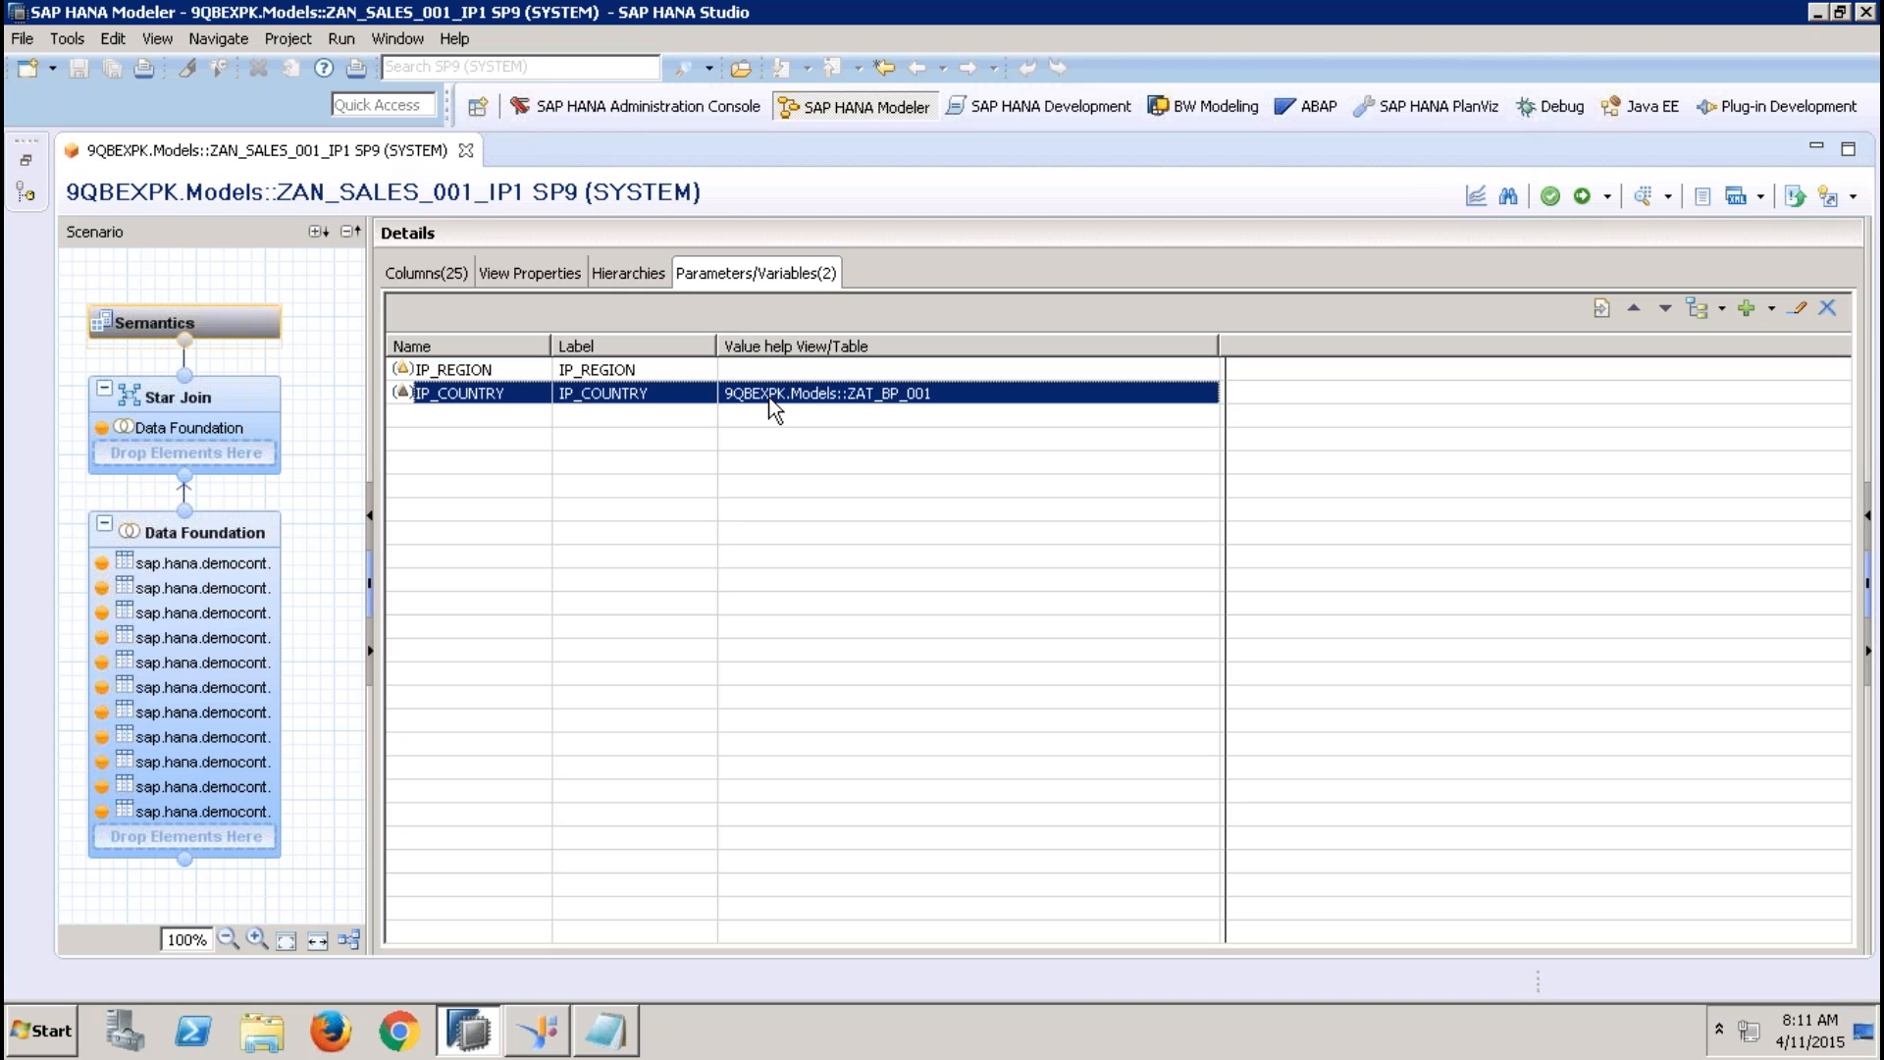
Open the mappings of value help views for variables/input parameters and expand ZAT_BP_001 under IP_COUNTRY
{"action": "left_click", "coordinate": [1725, 311]}
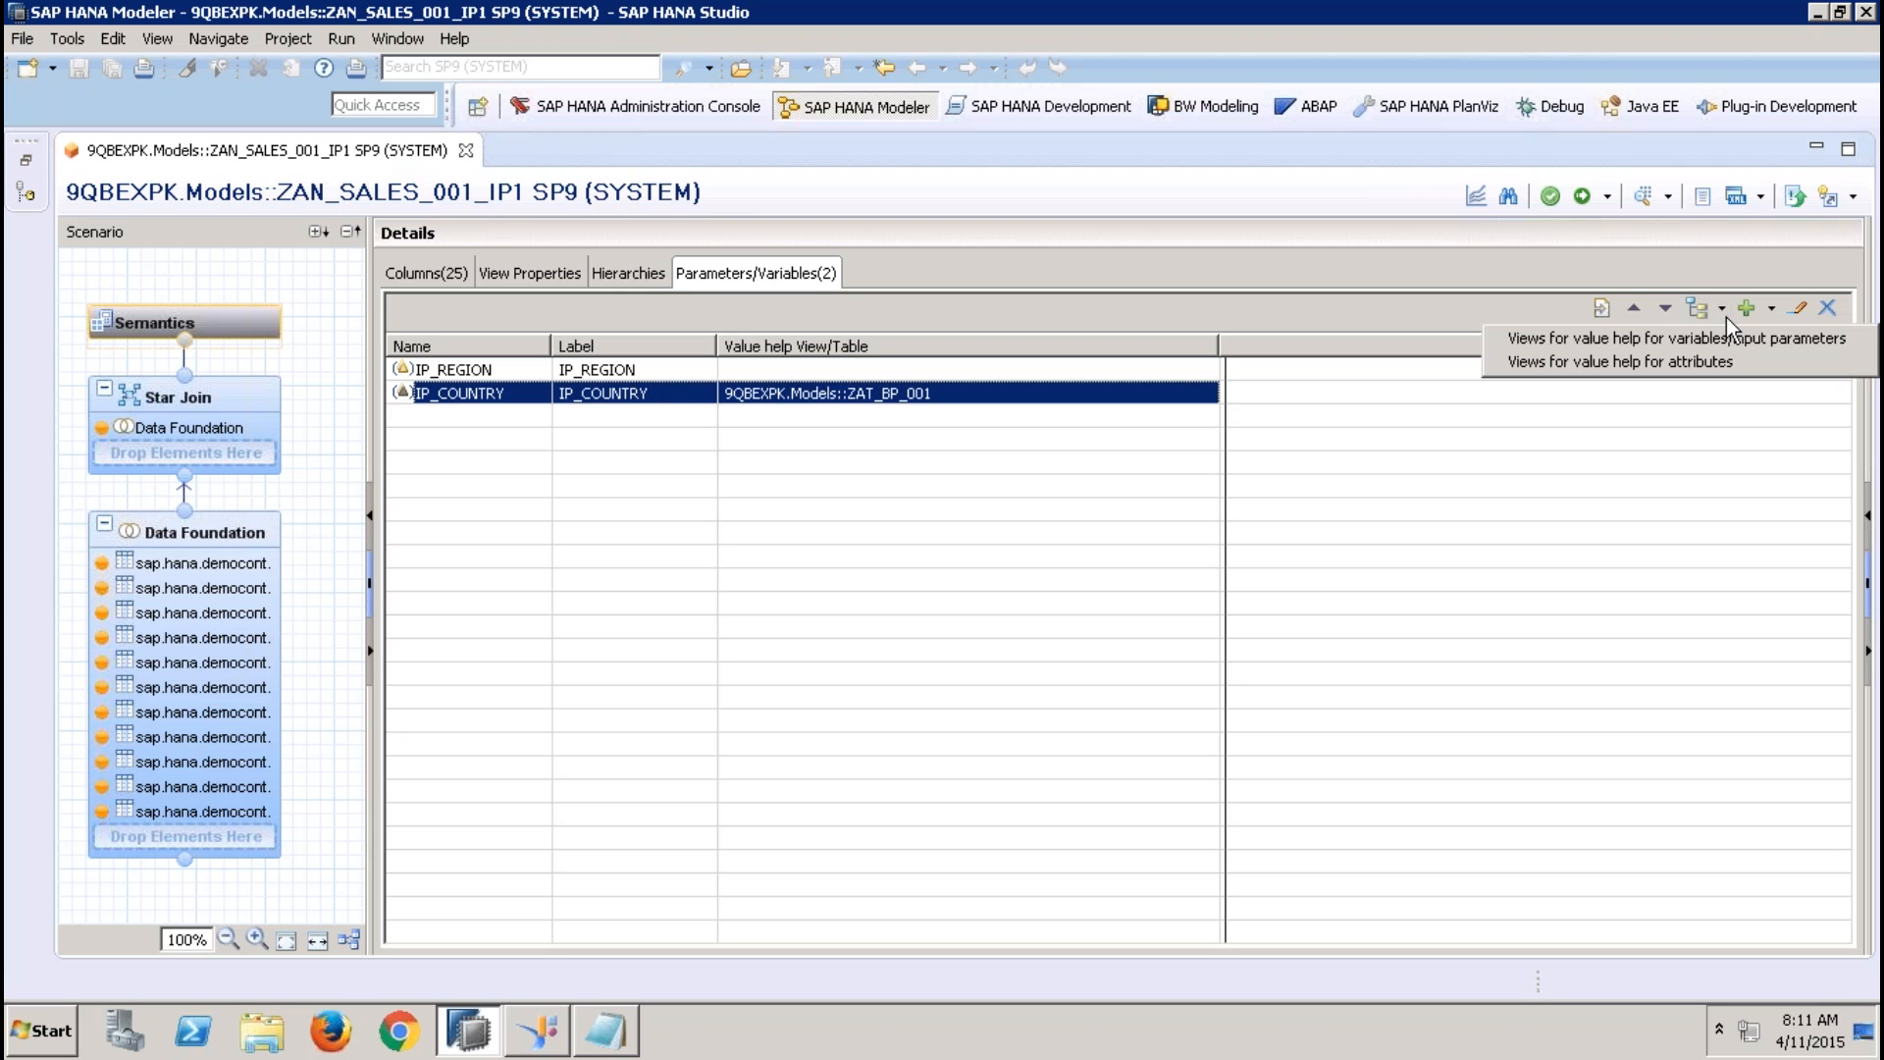
{"action": "left_click", "coordinate": [1623, 338]}
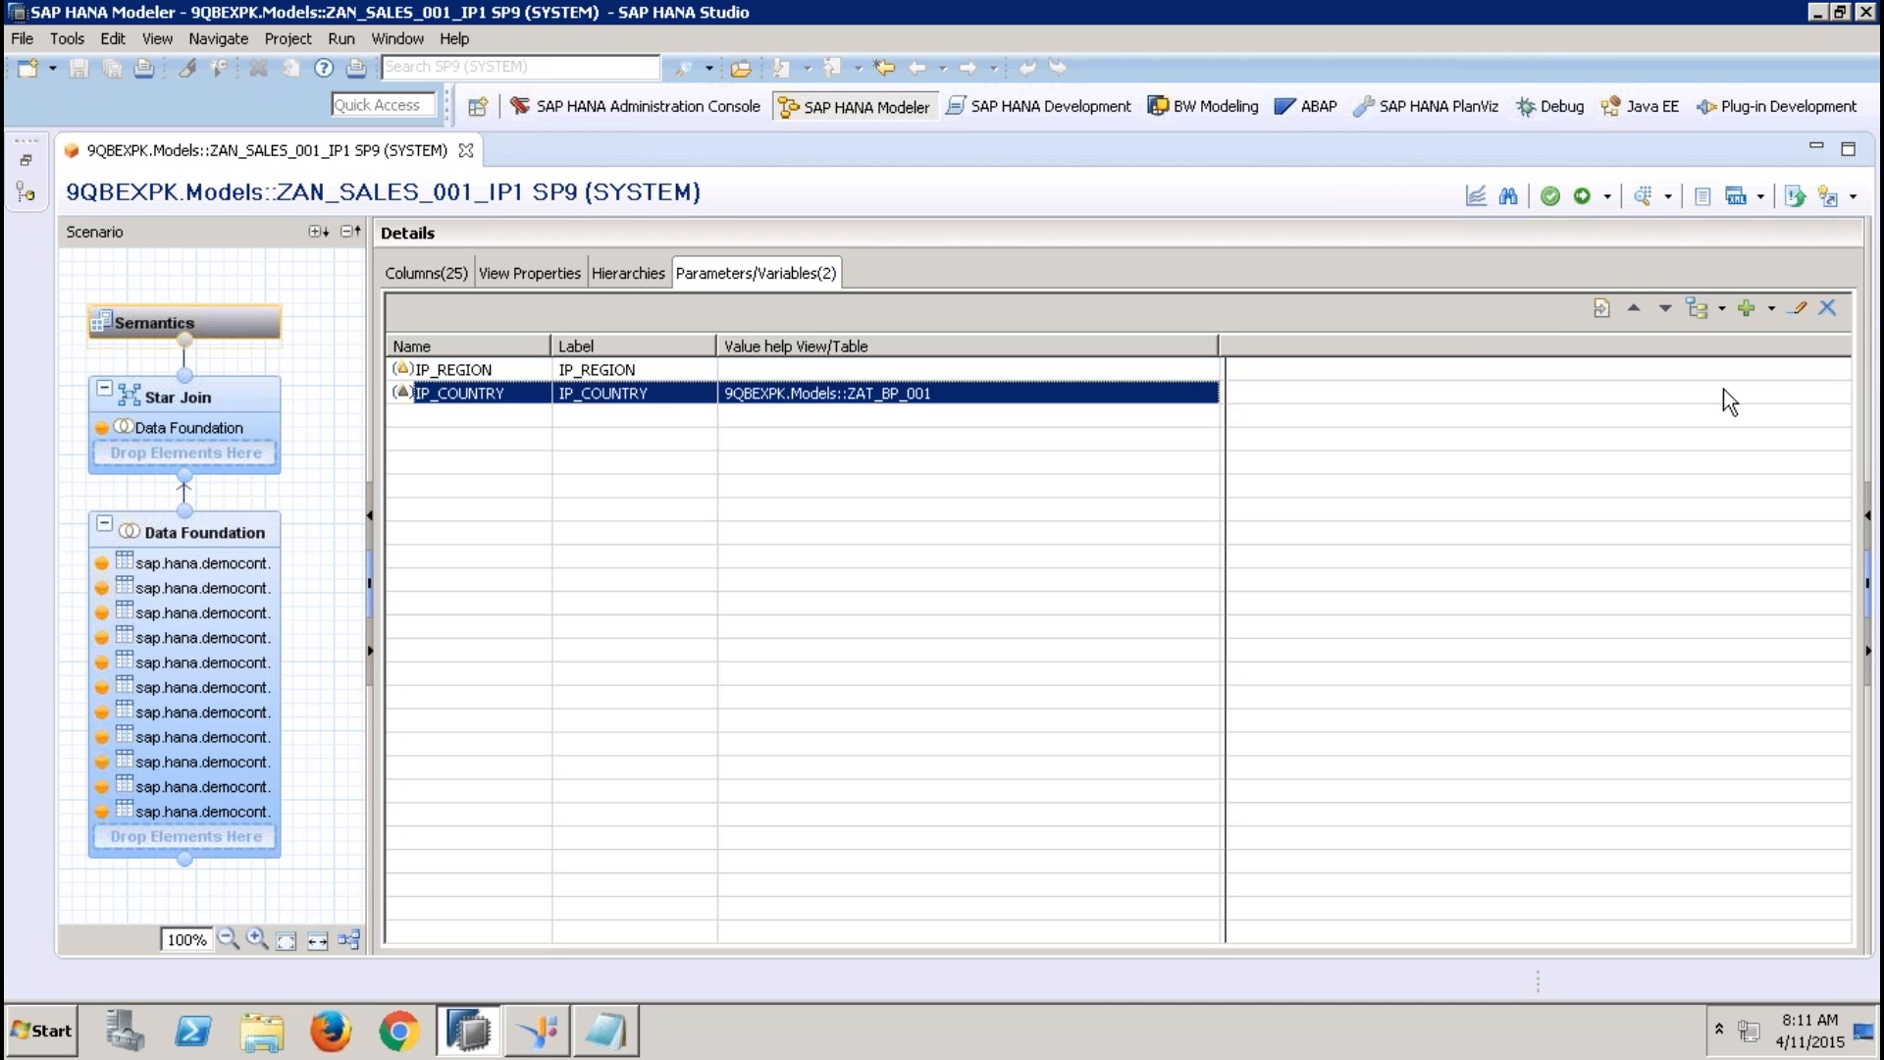
{"action": "left_click", "coordinate": [1724, 308]}
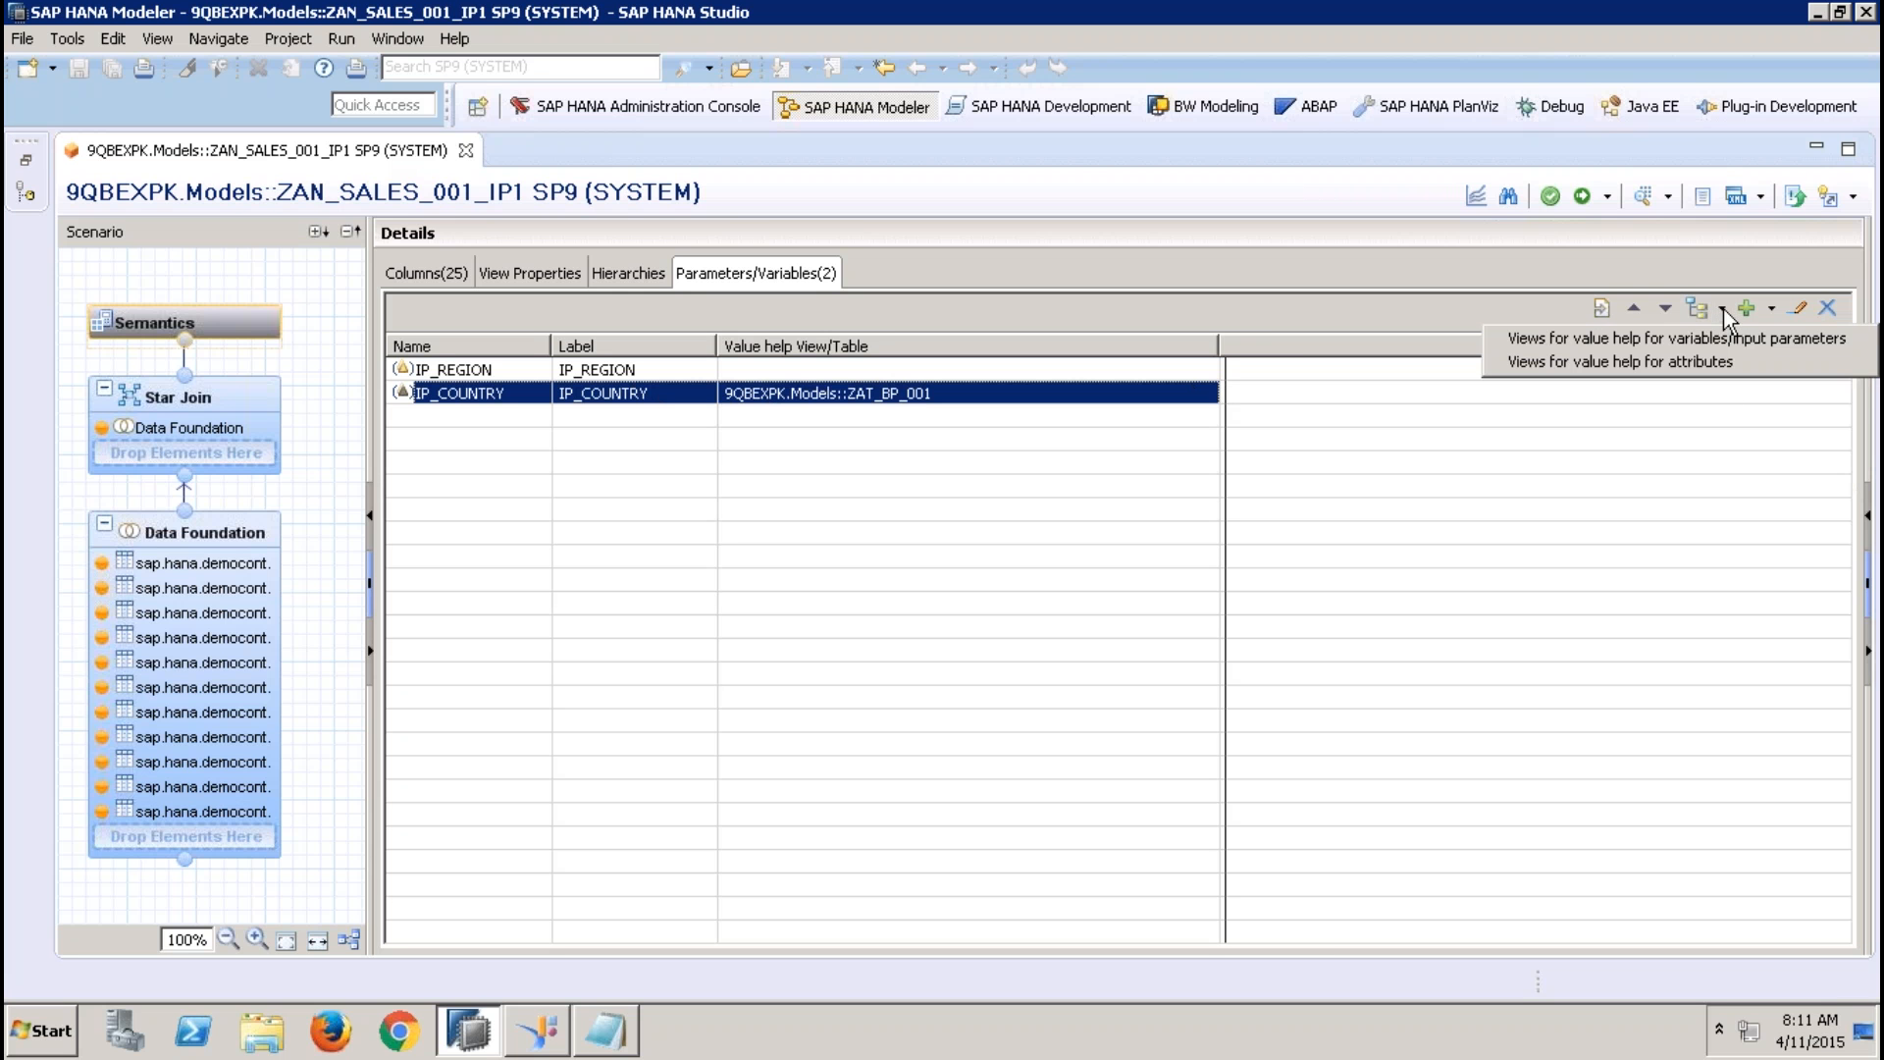
{"action": "left_click", "coordinate": [1692, 337]}
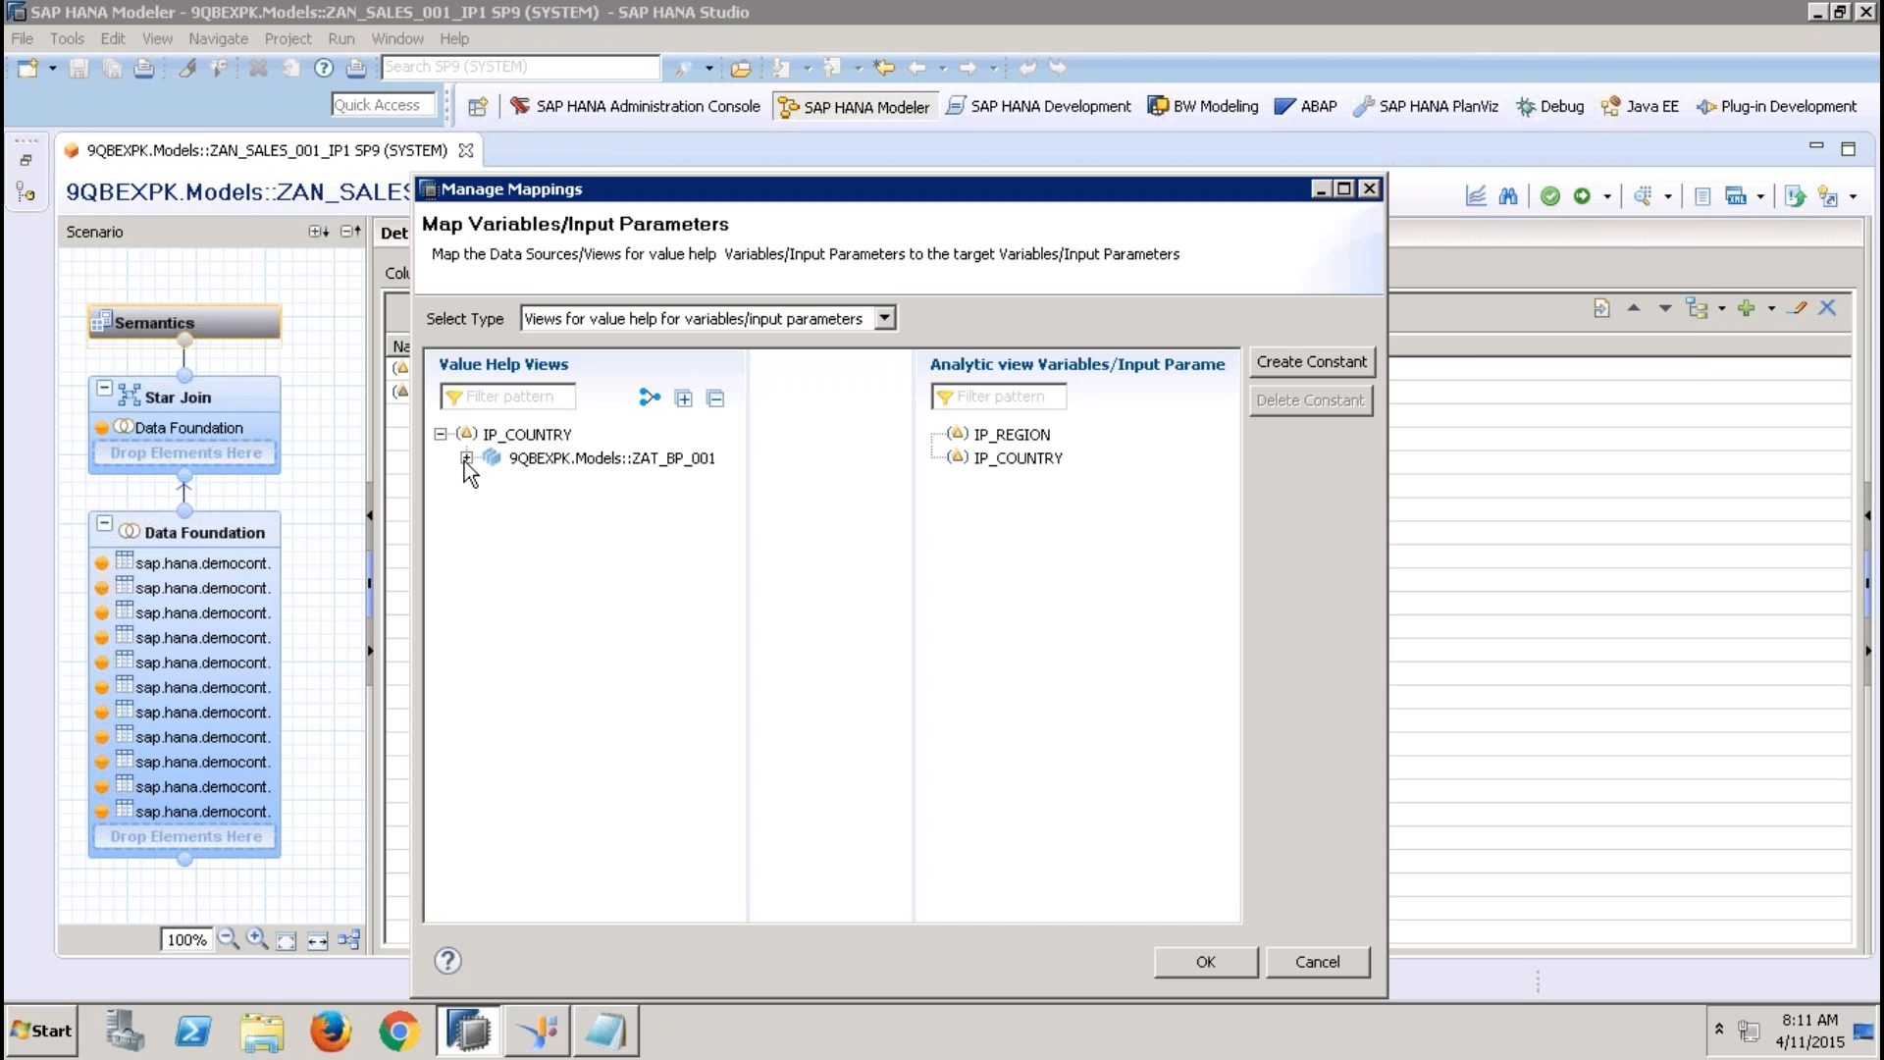
{"action": "left_click", "coordinate": [467, 457]}
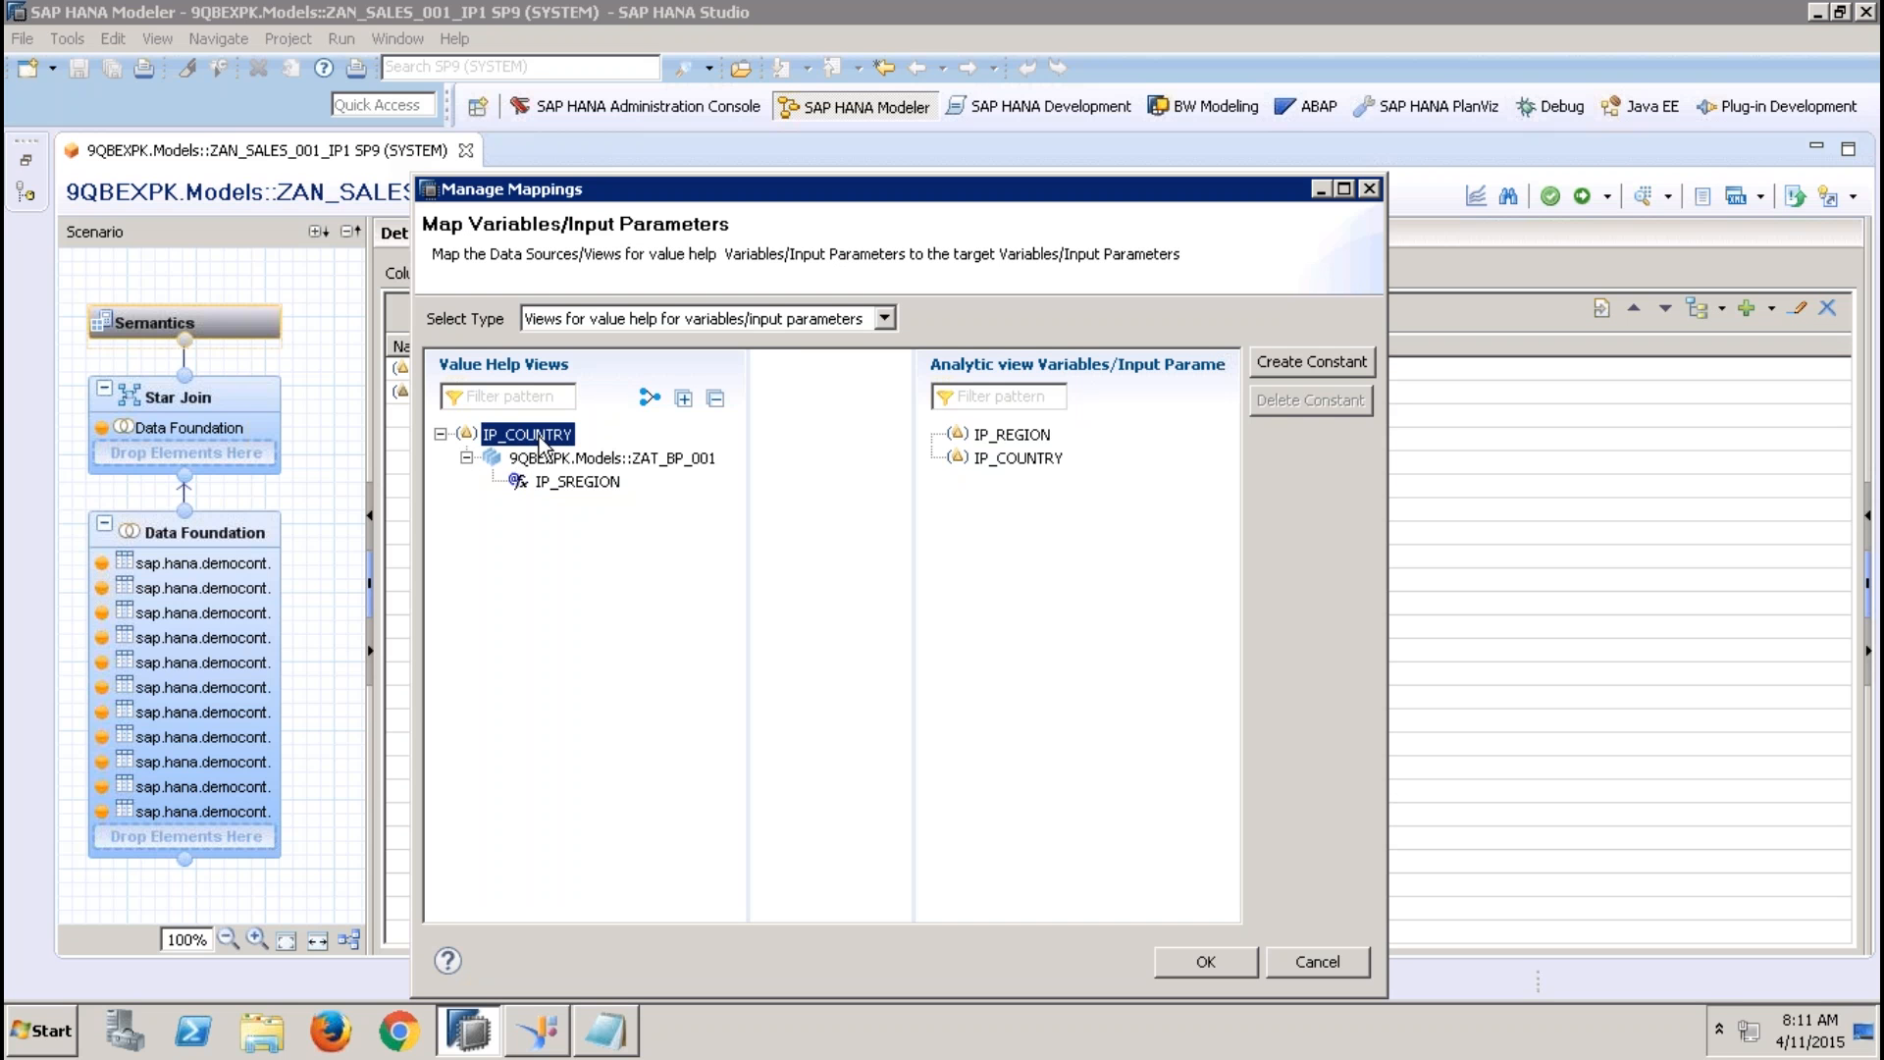
{"action": "left_click", "coordinate": [561, 459]}
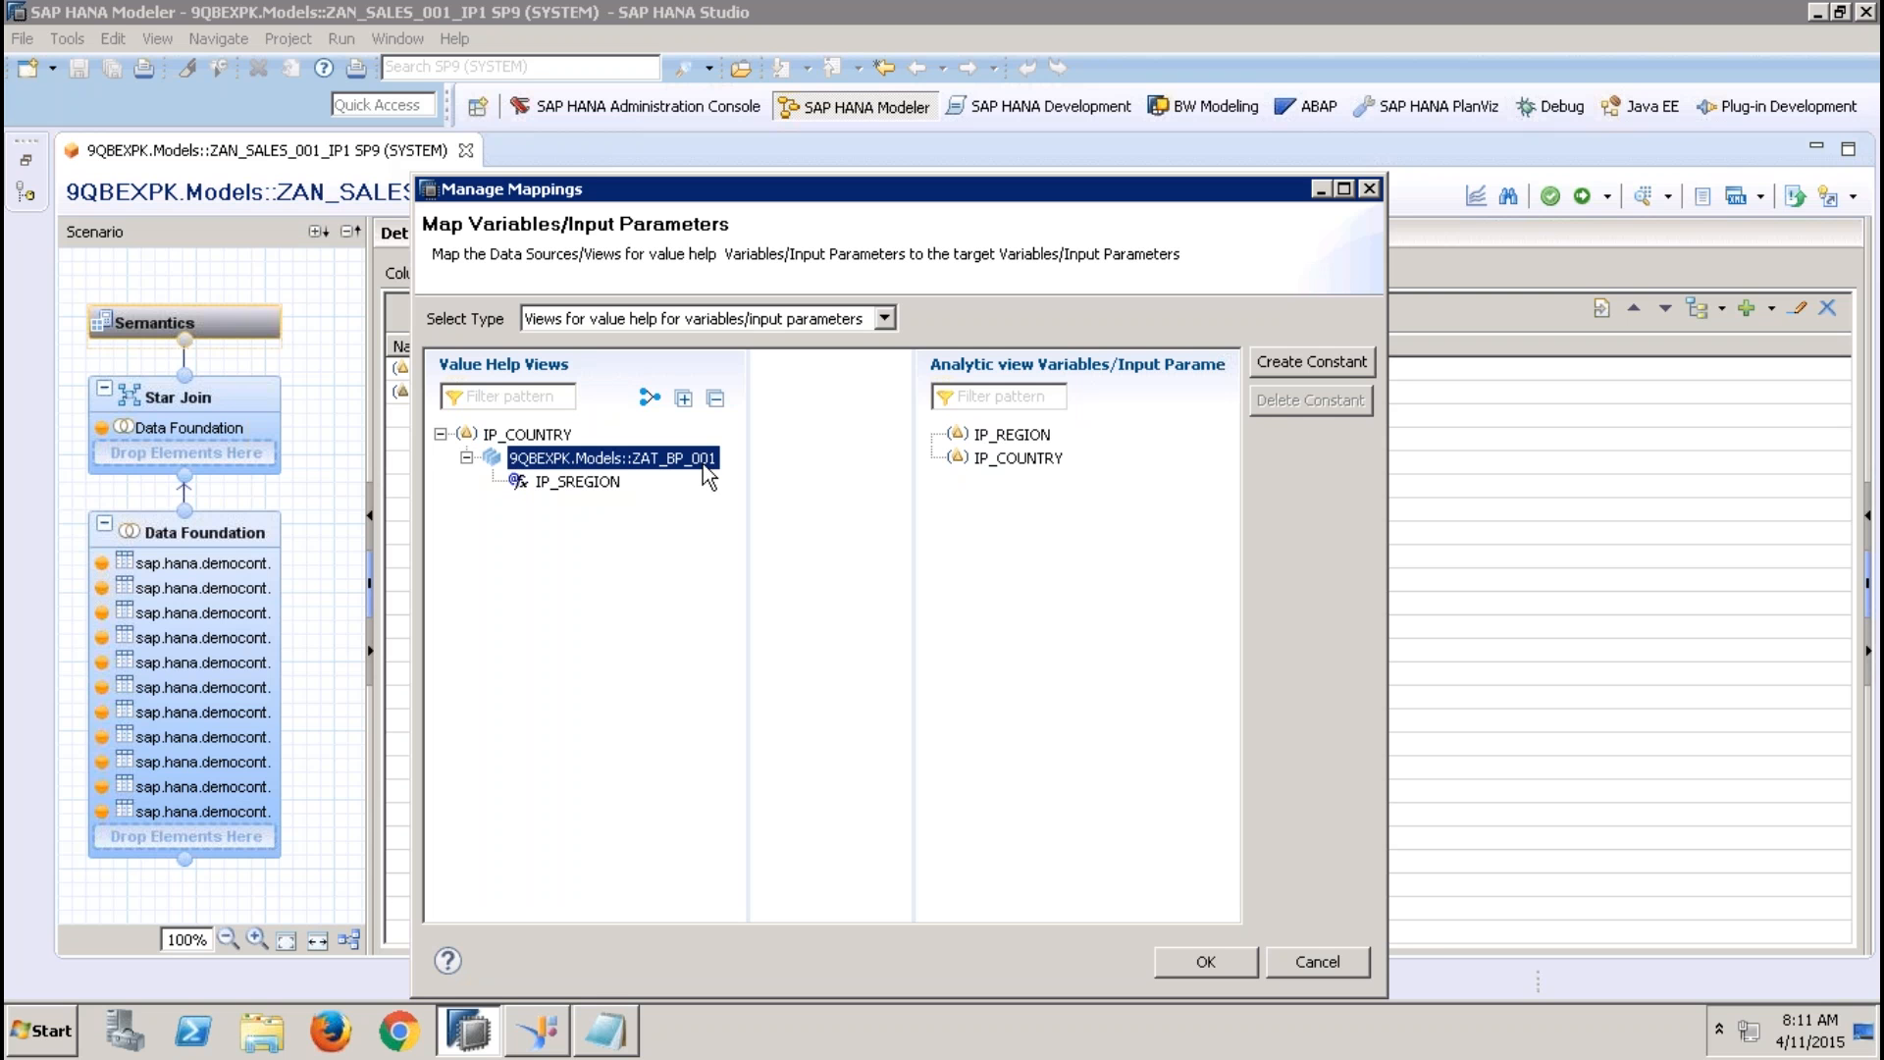
Map IP_SREGION of ZAT_BP_001 to the analytic view's IP_REGION parameter, accept the mapping and activate the view
{"action": "left_click", "coordinate": [586, 482]}
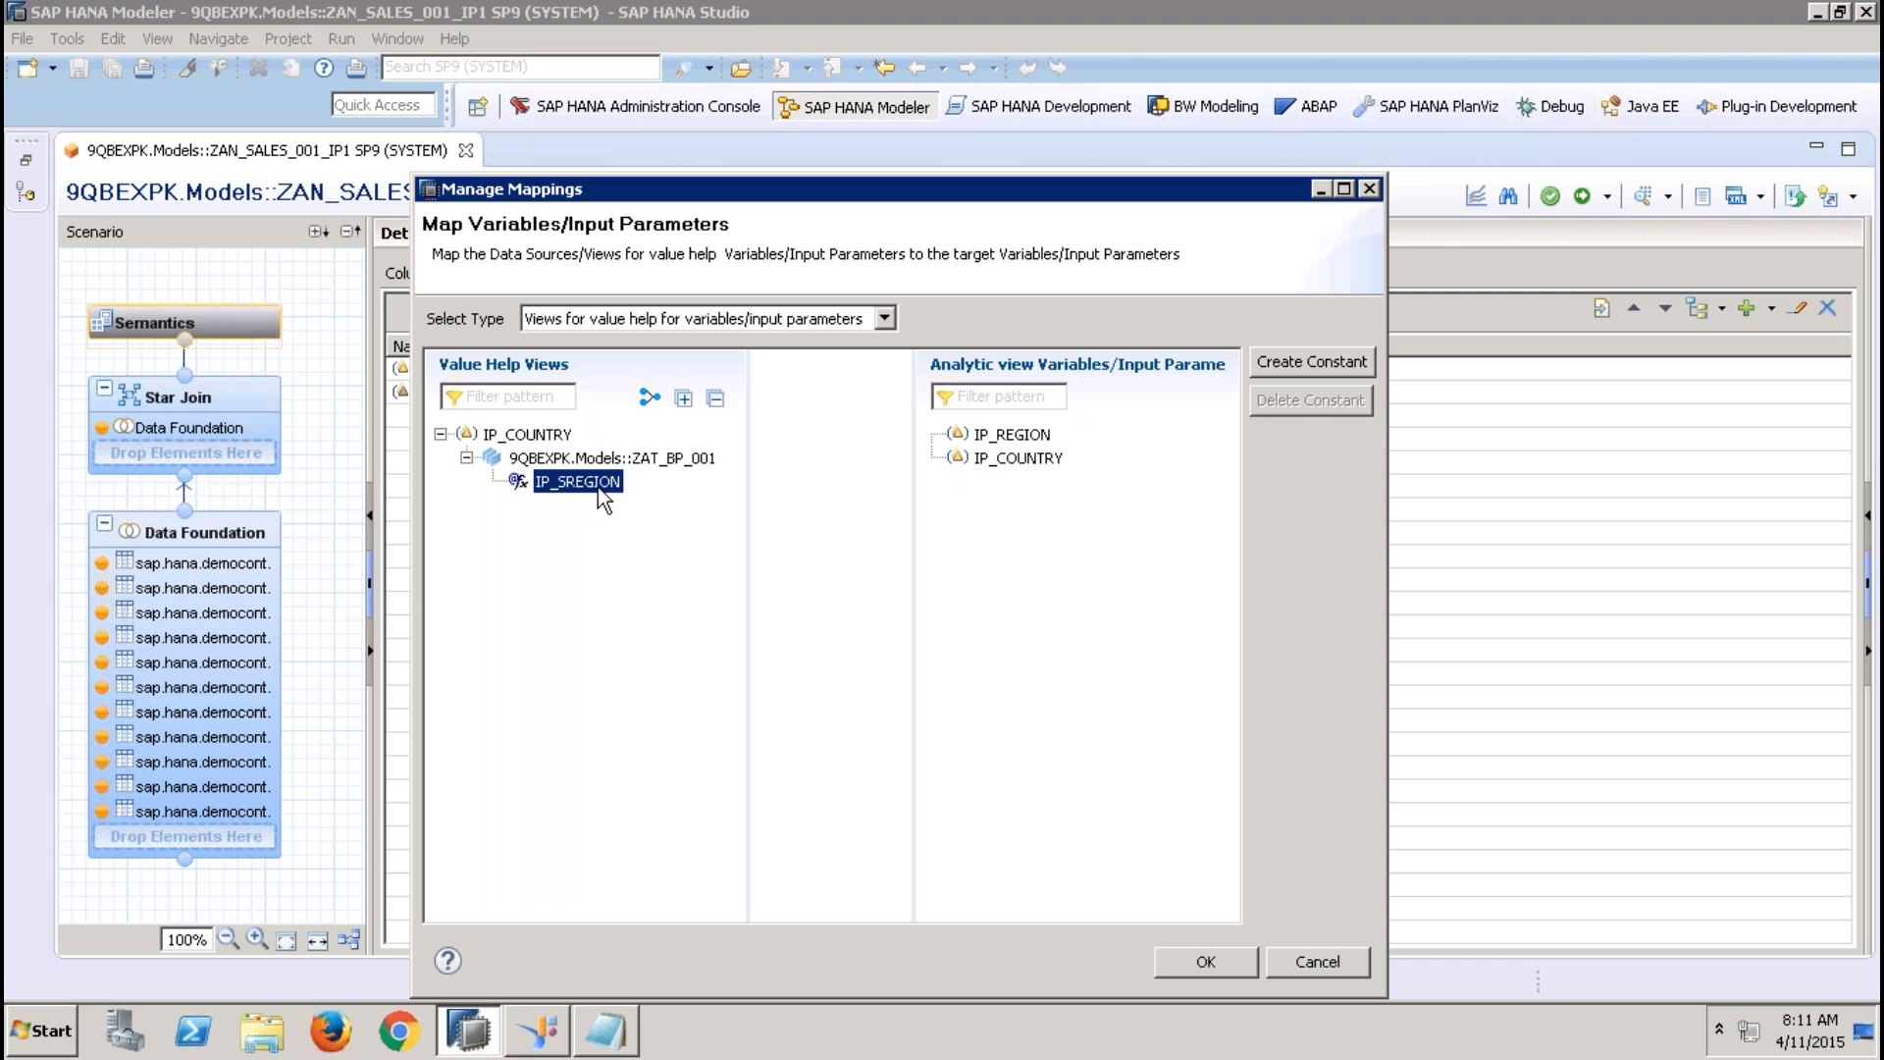
{"action": "left_click", "coordinate": [1016, 437]}
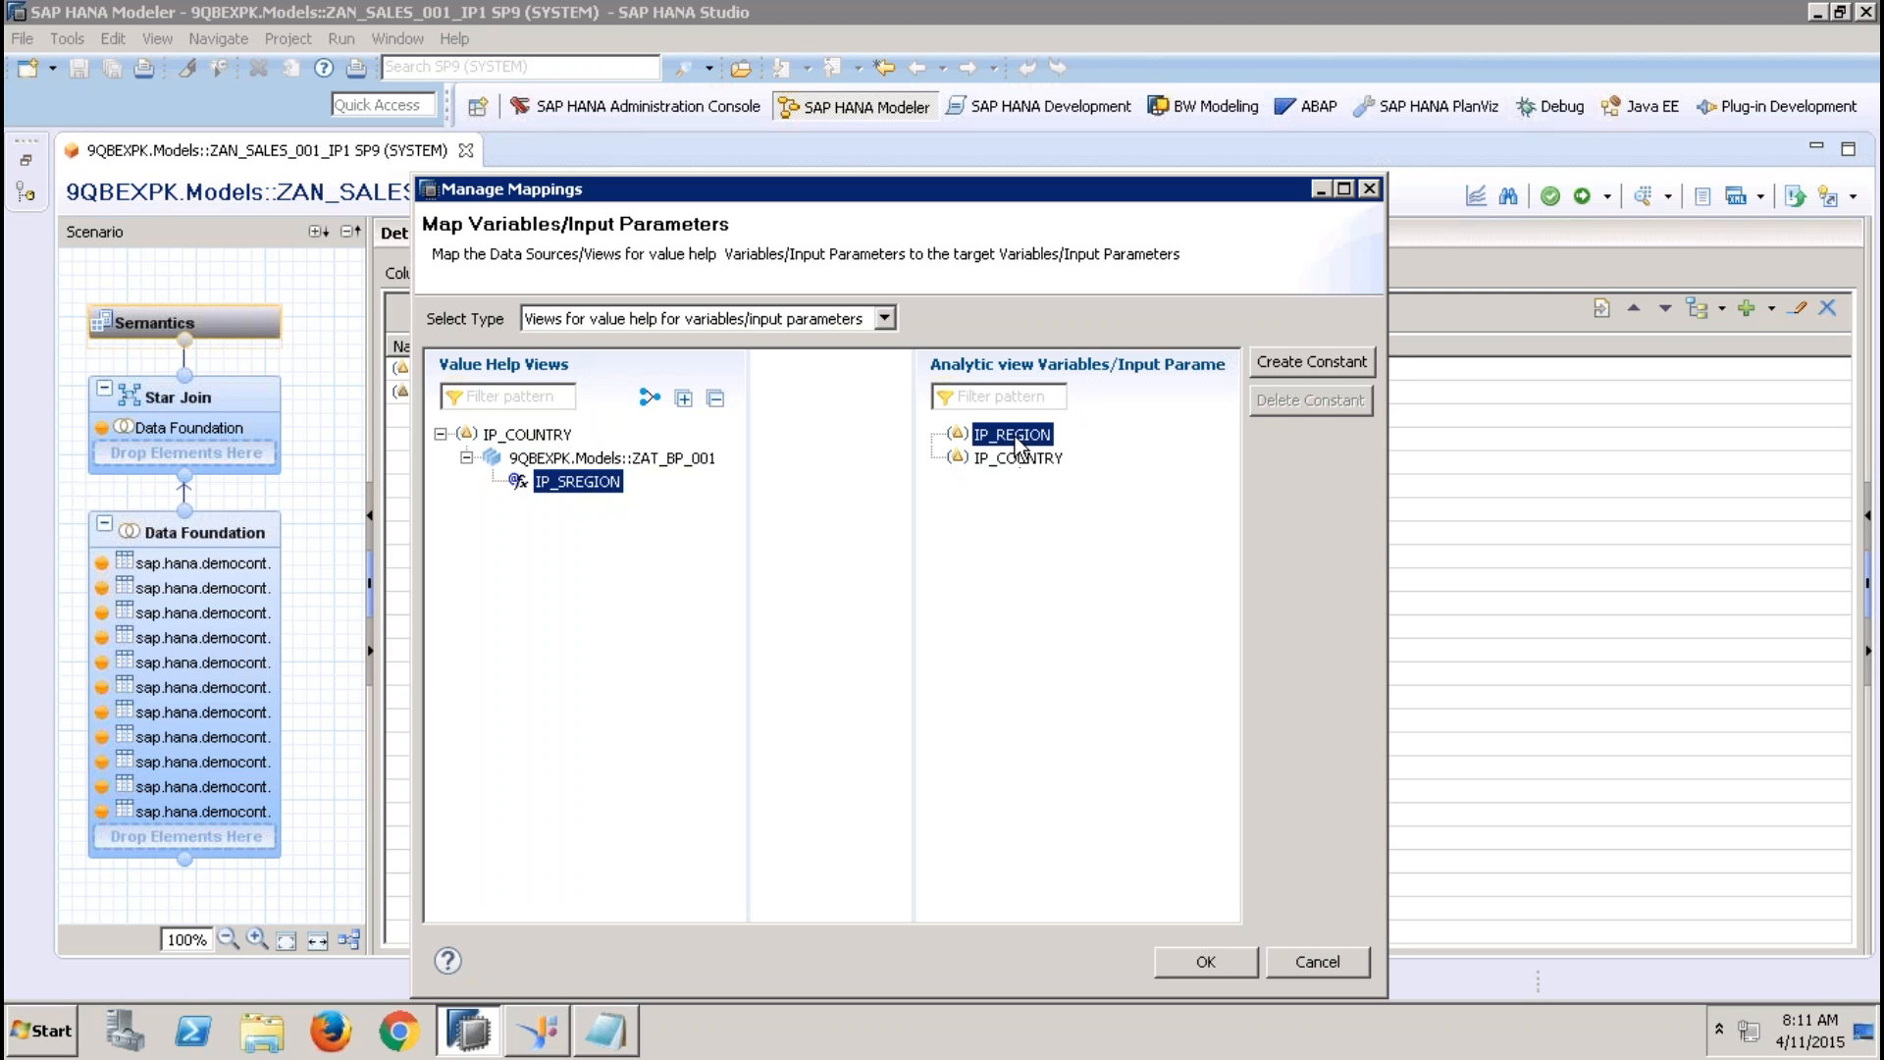
{"action": "left_click", "coordinate": [1023, 457]}
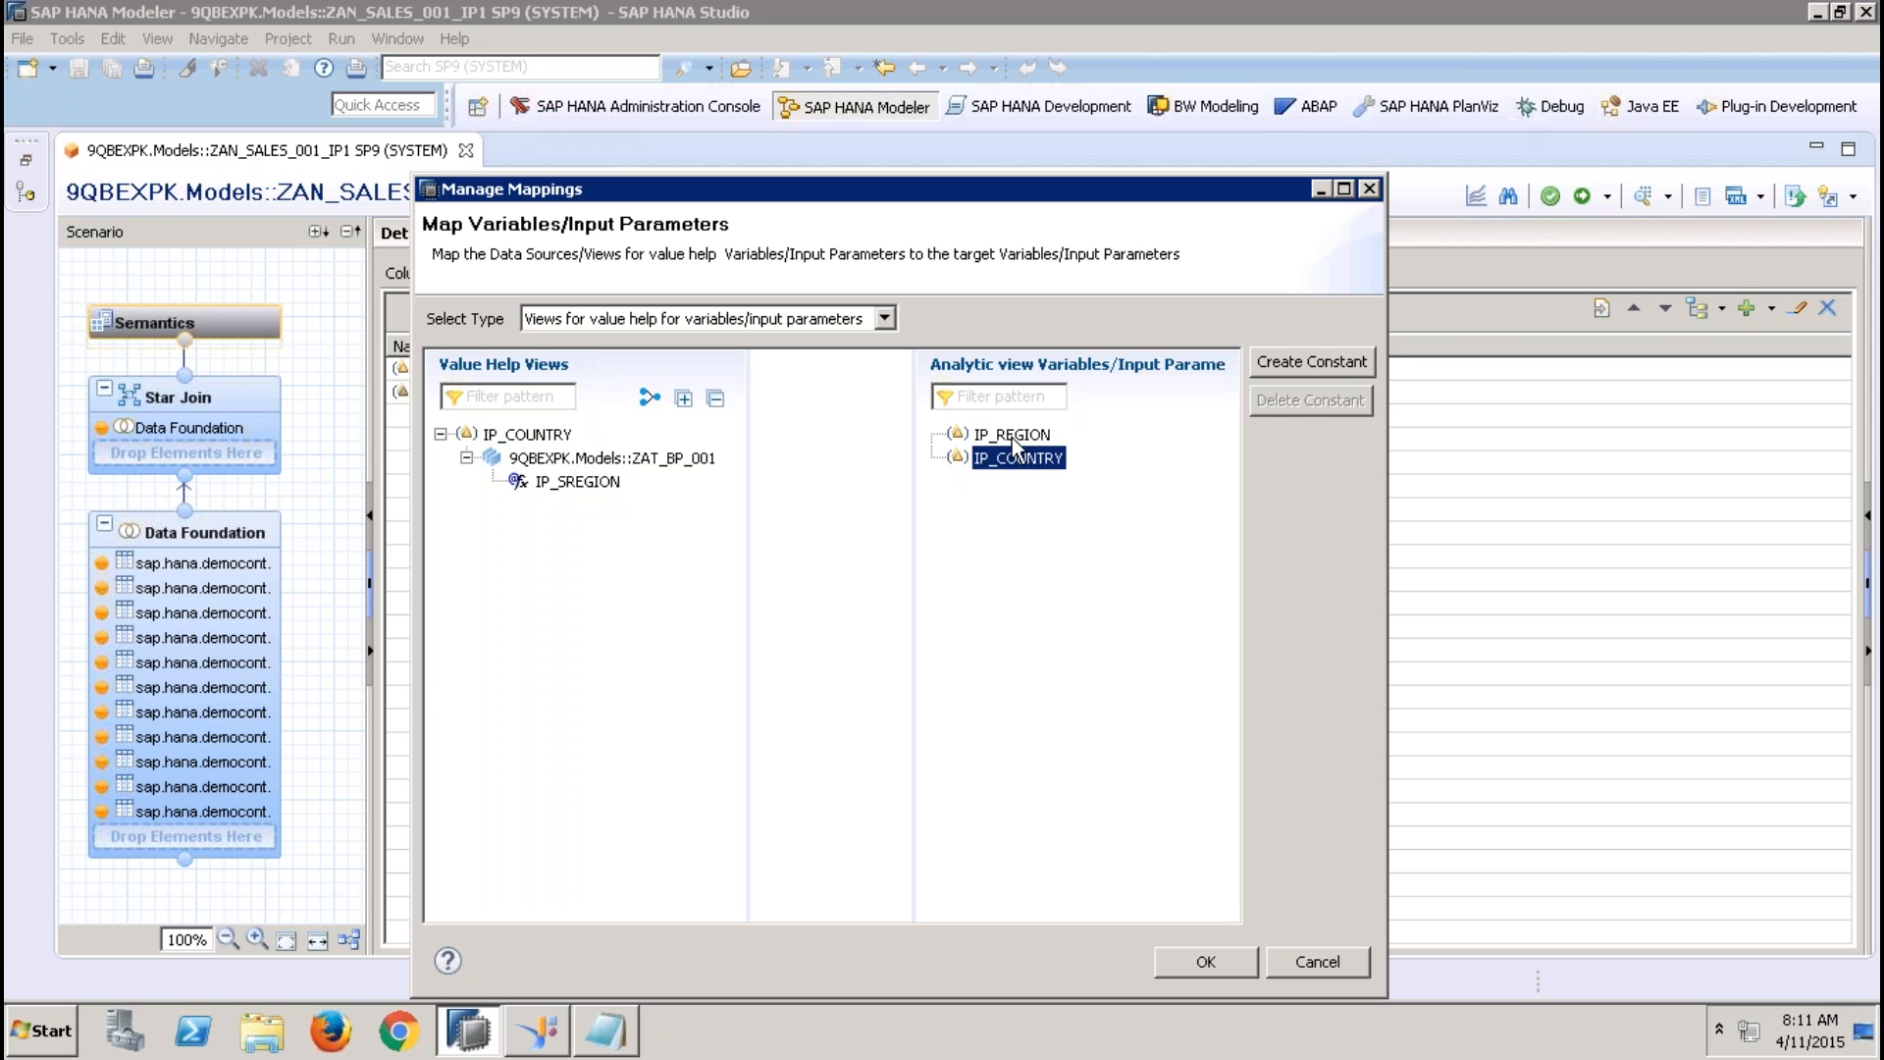
{"action": "mouse_move", "coordinate": [1011, 433]}
{"action": "left_mouse_down"}
{"action": "mouse_move", "coordinate": [593, 491]}
{"action": "mouse_move", "coordinate": [1028, 438]}
{"action": "left_mouse_up"}
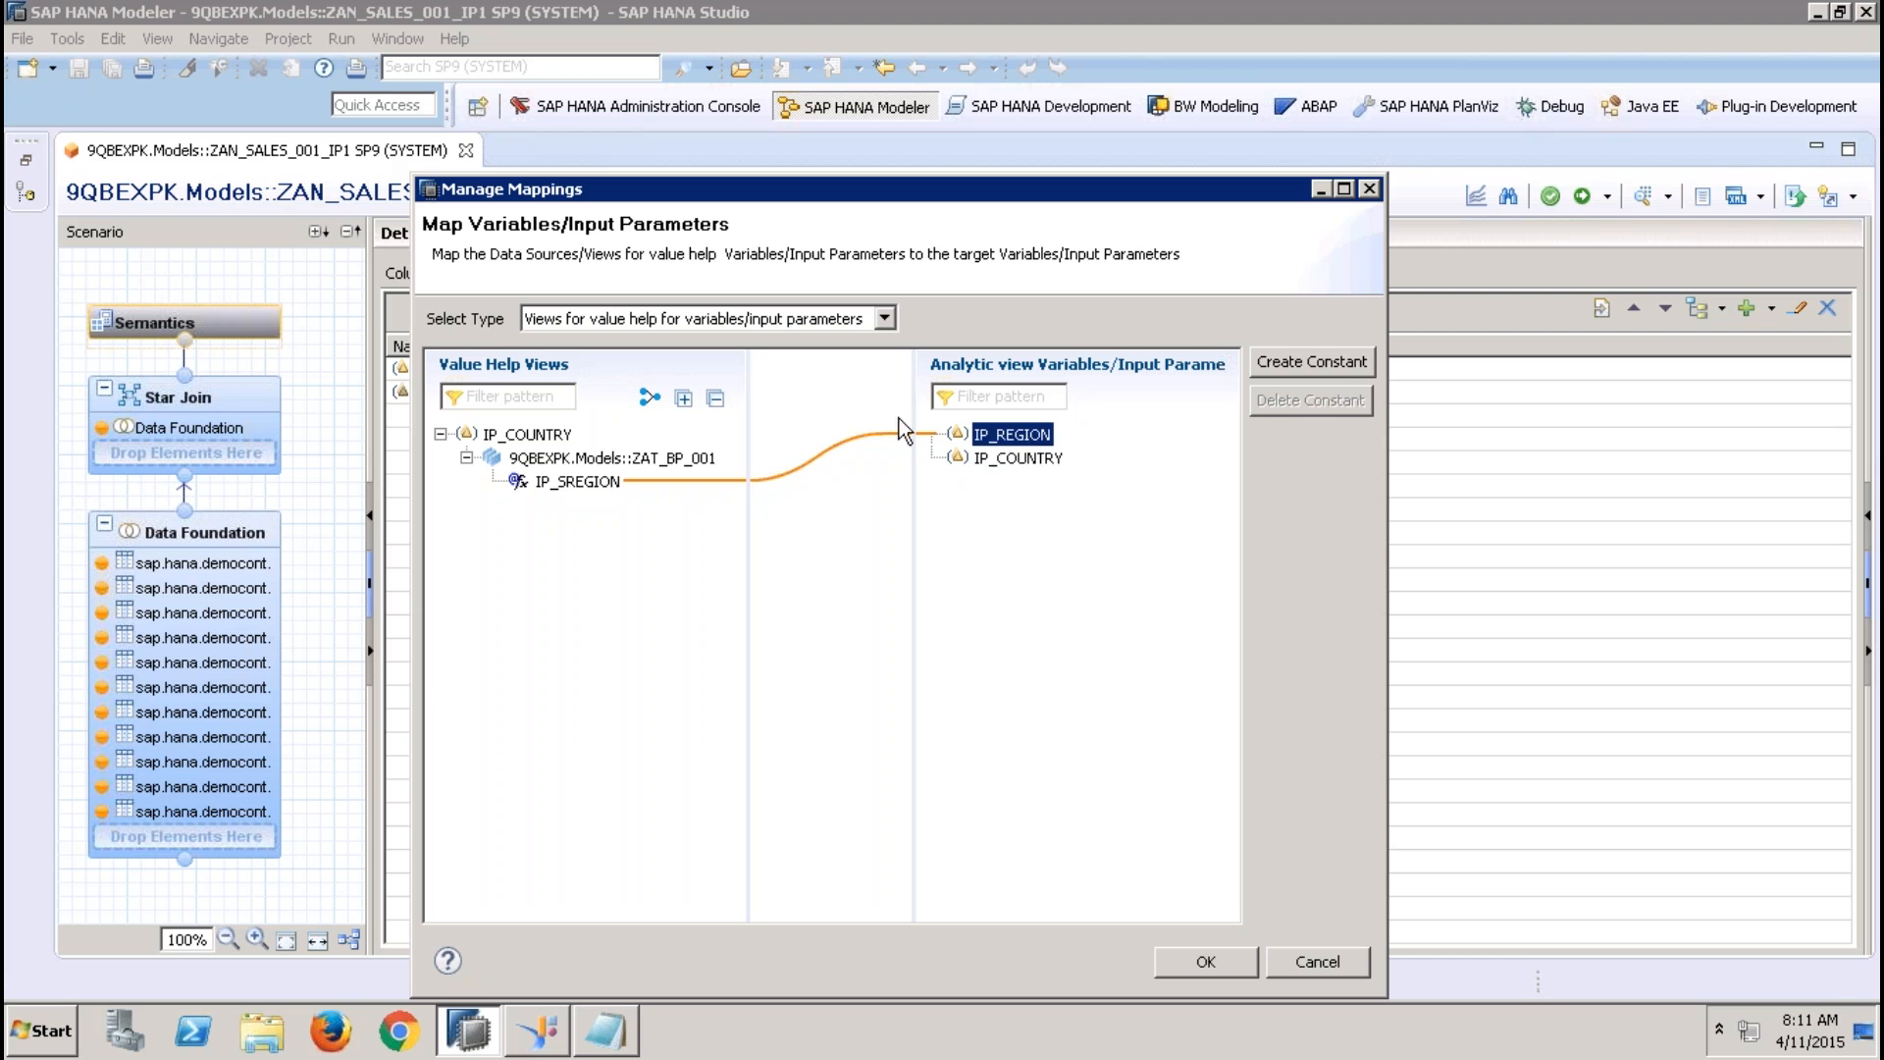
{"action": "left_click", "coordinate": [599, 483]}
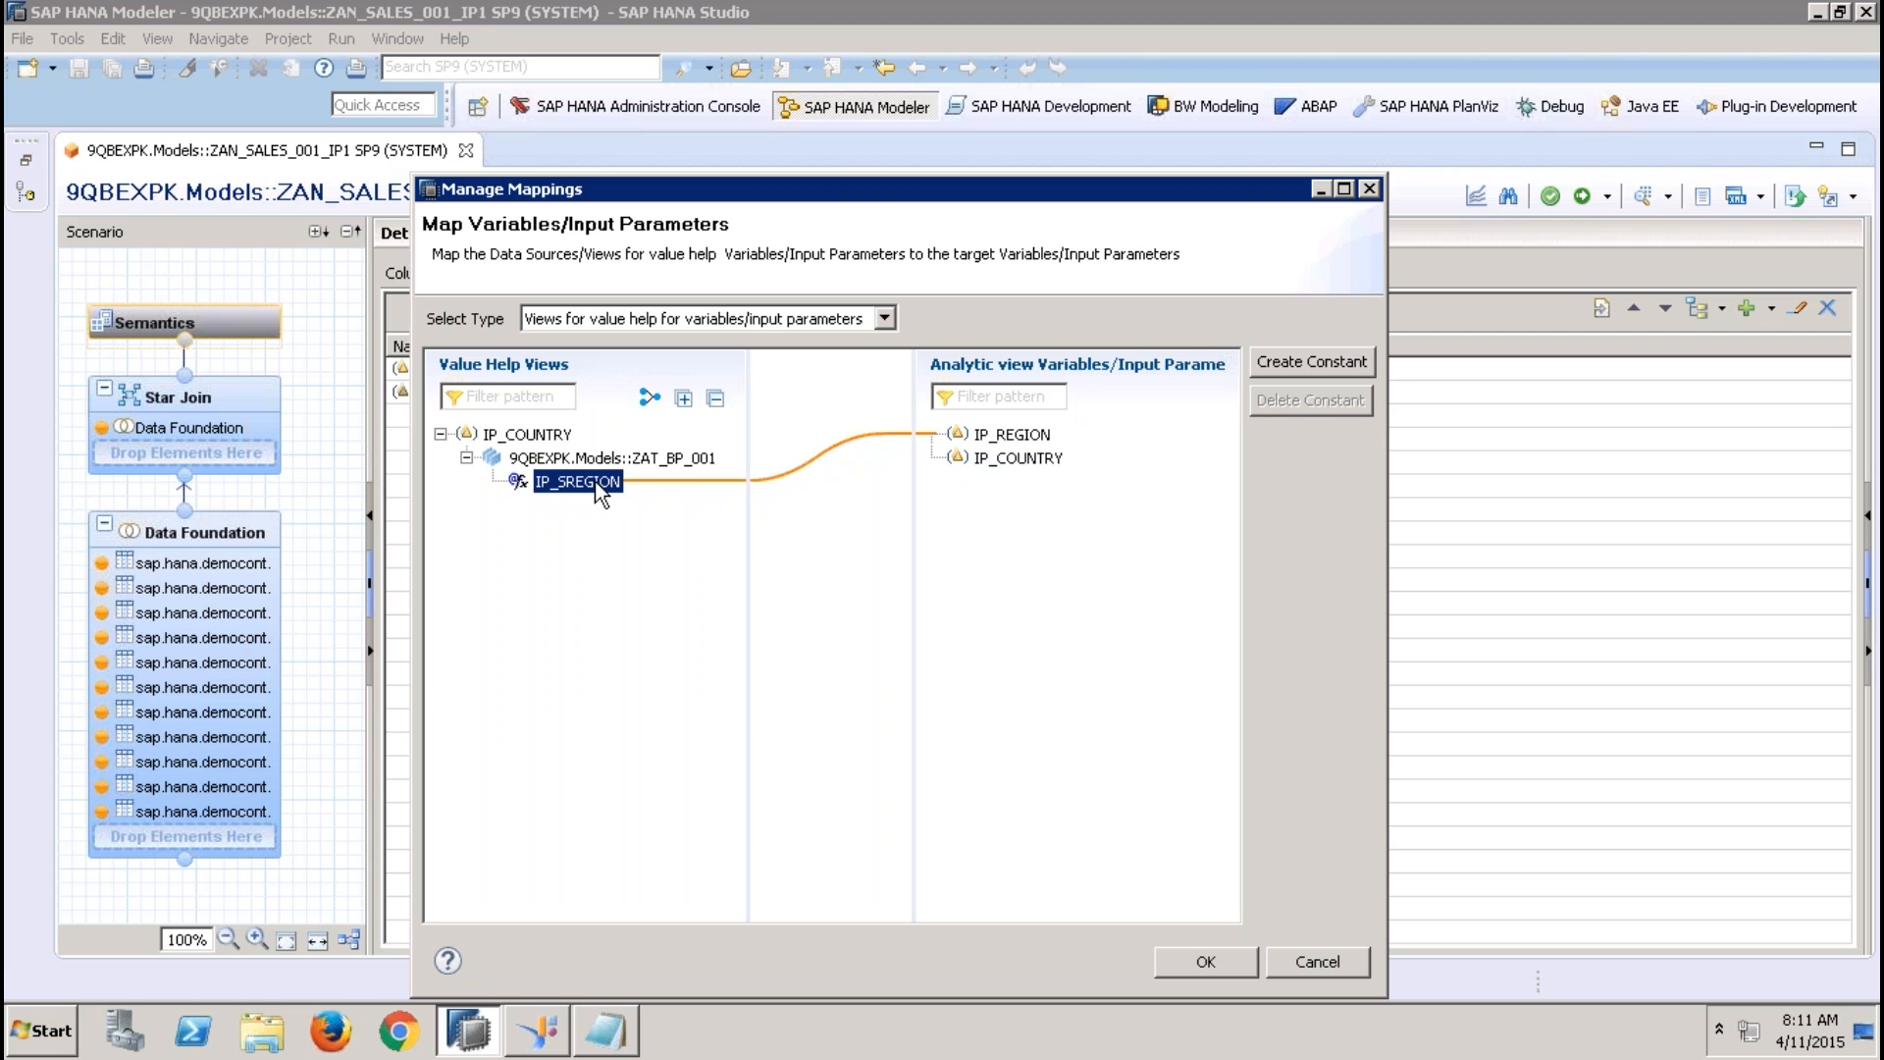
{"action": "left_click", "coordinate": [535, 435]}
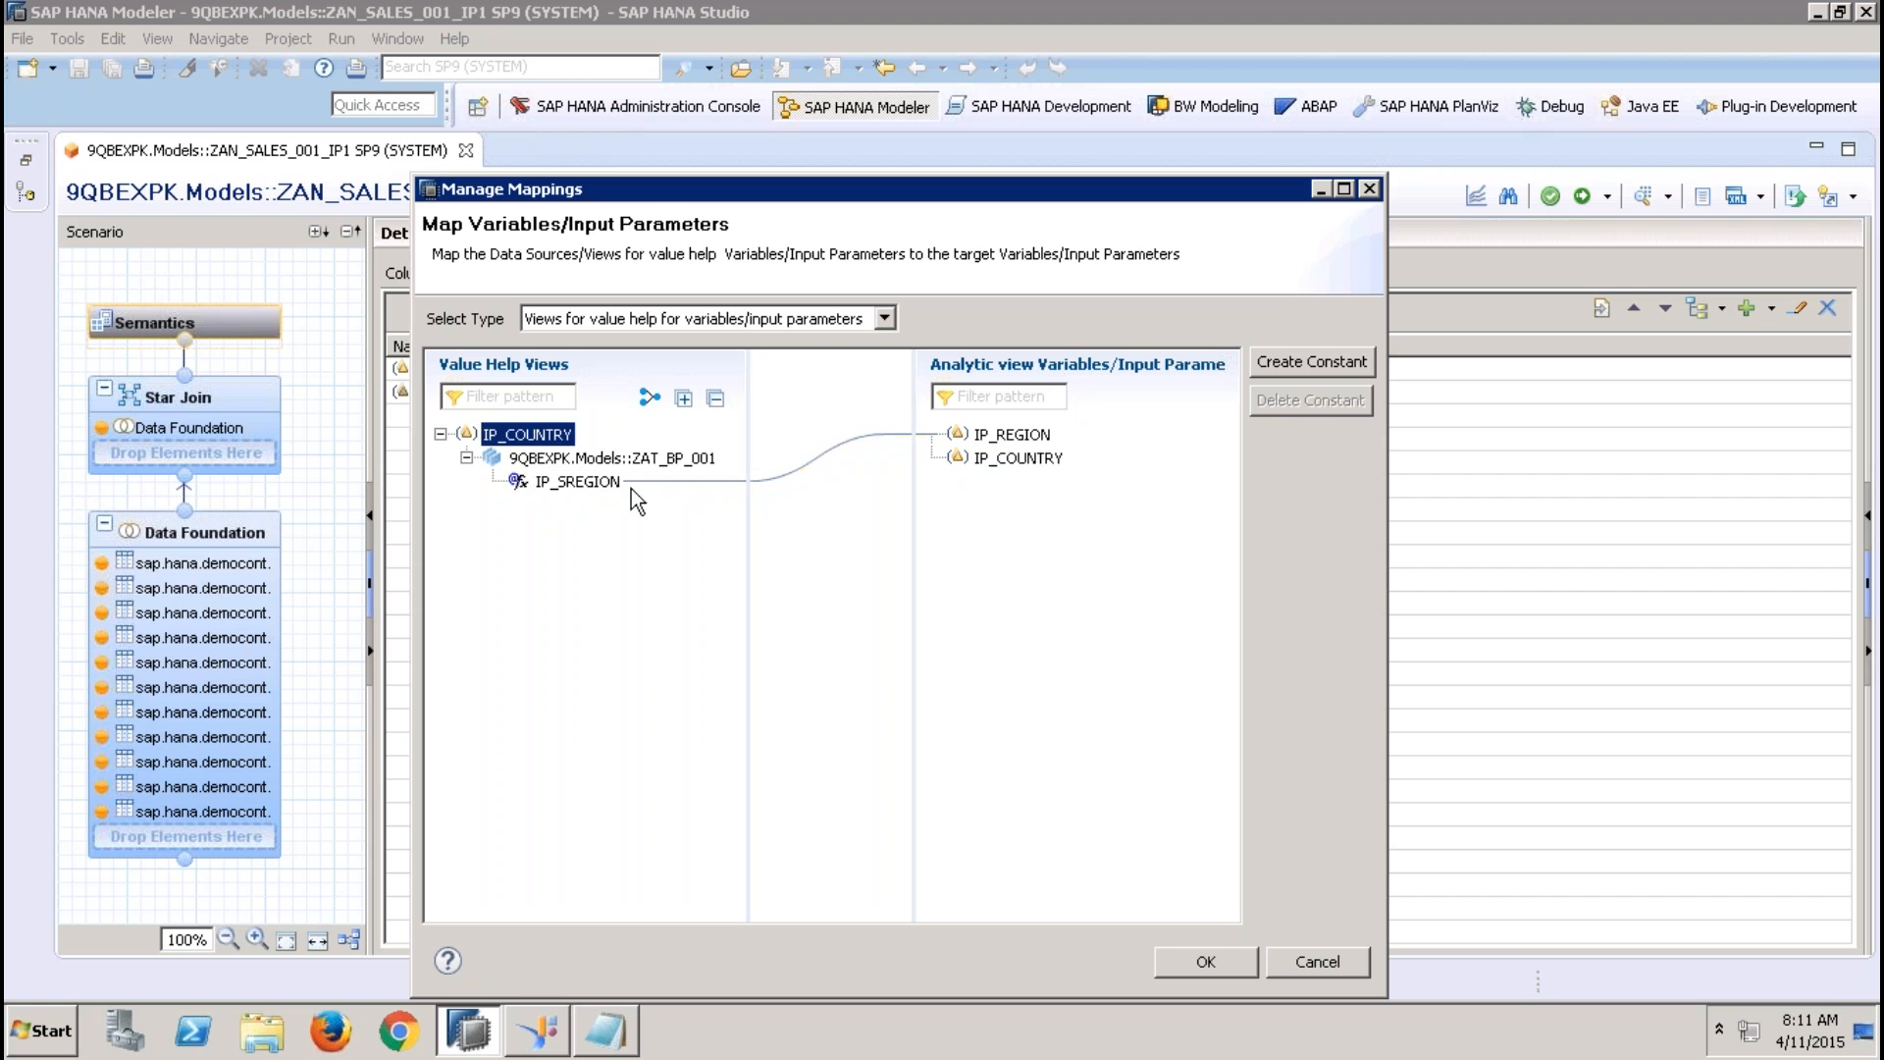
{"action": "left_click", "coordinate": [1205, 961]}
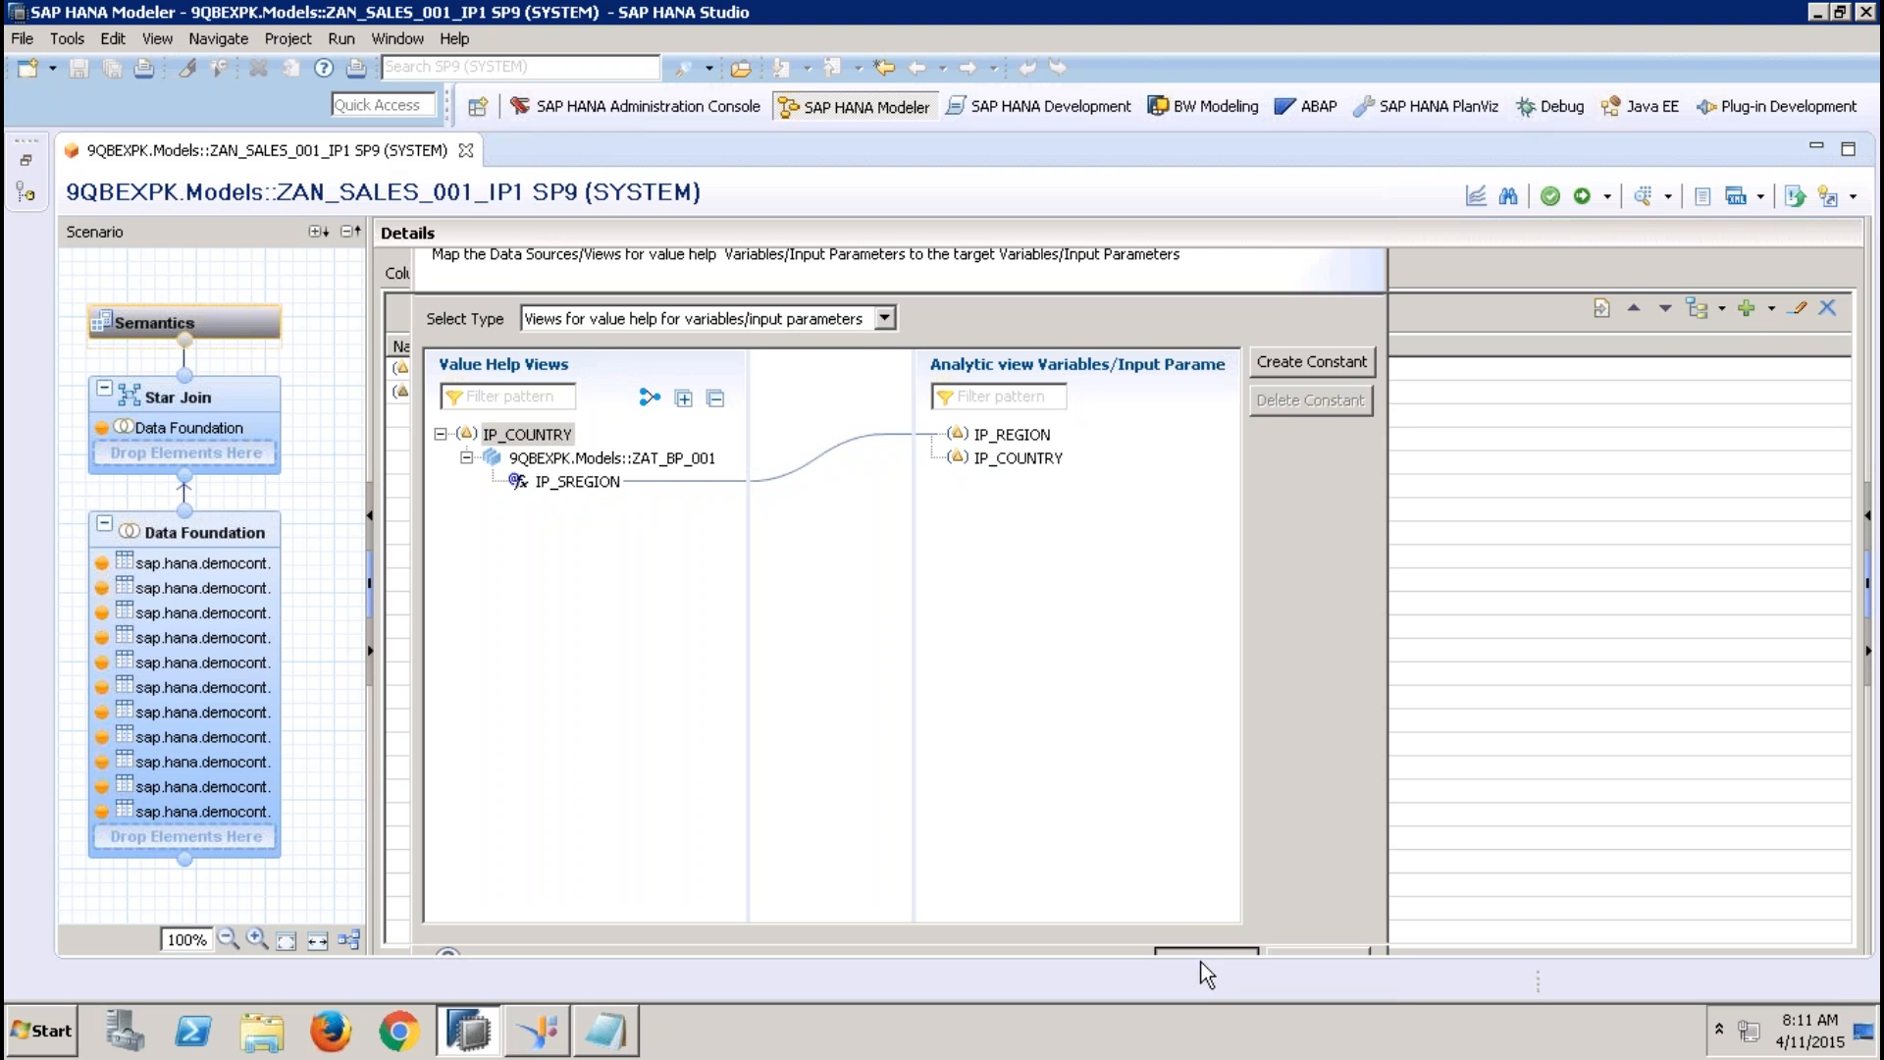
{"action": "left_click", "coordinate": [1583, 197]}
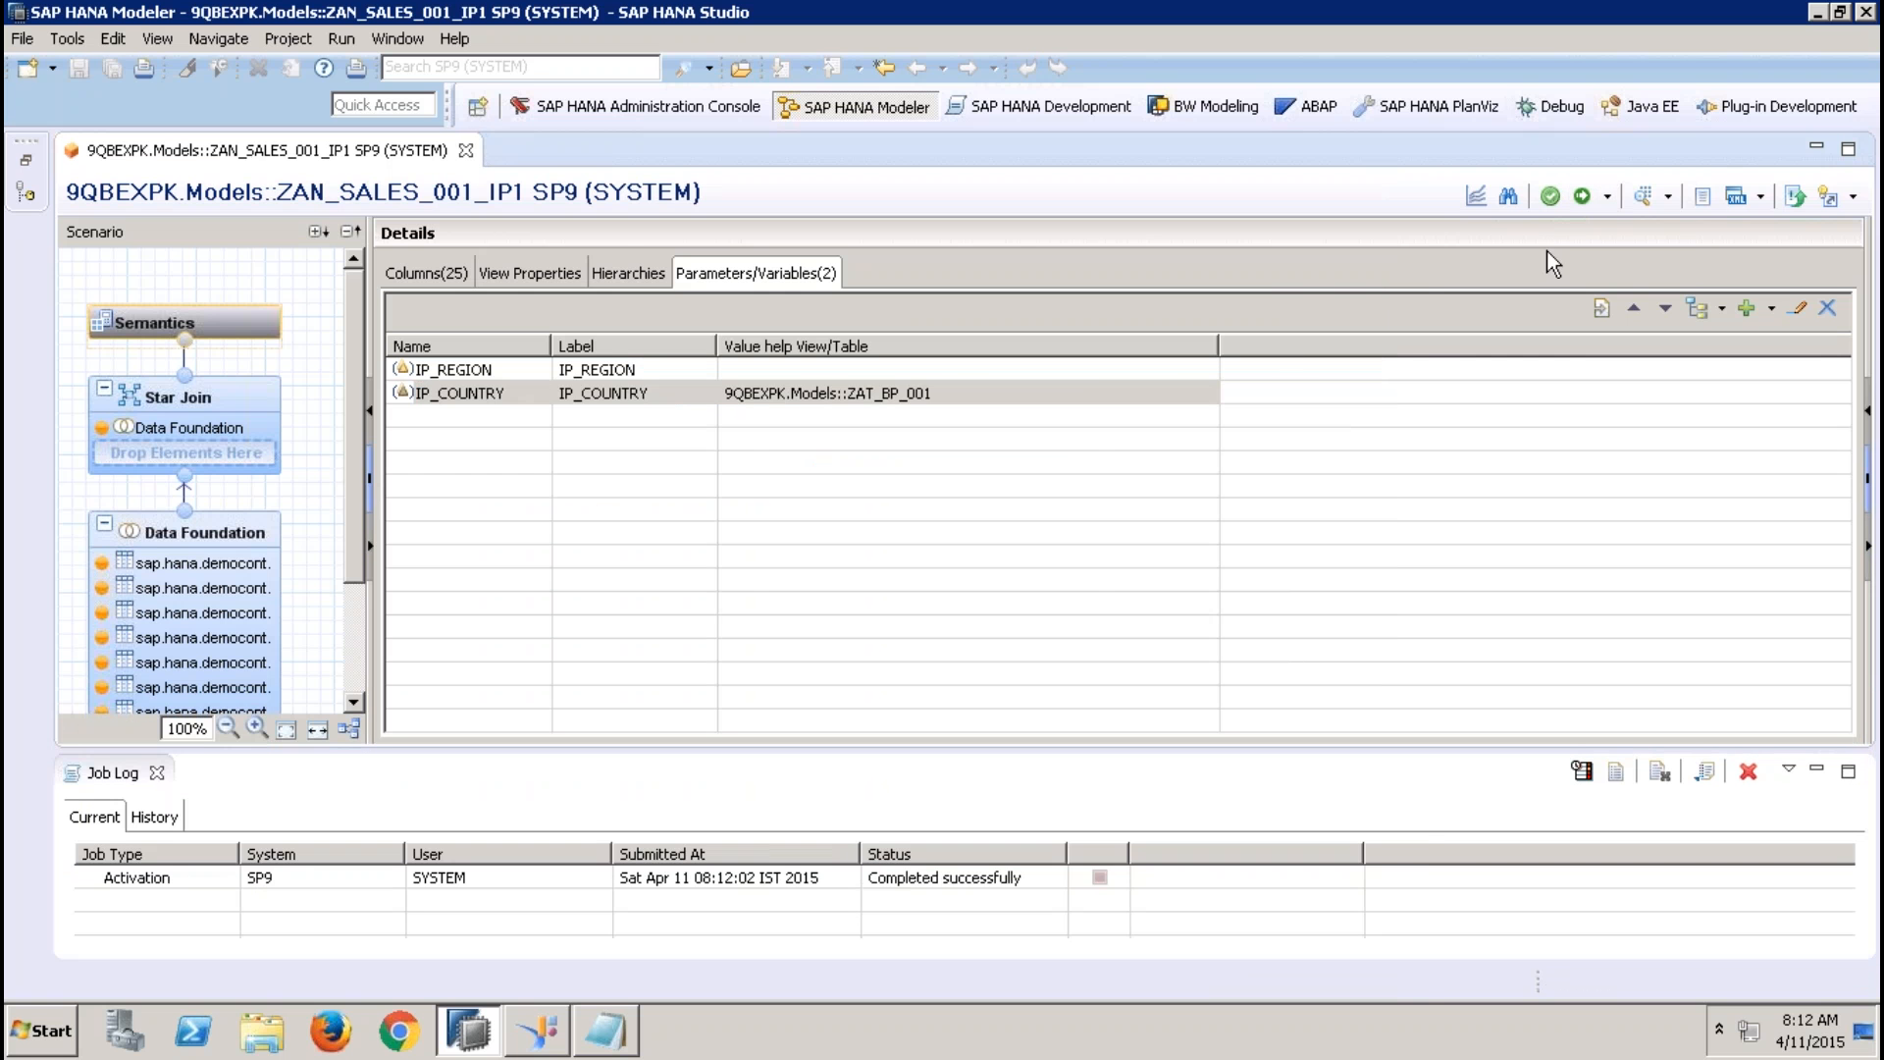
Start a data preview with IP_REGION set to EMEA and check the value help list for IP_COUNTRY
{"action": "left_click", "coordinate": [1645, 197]}
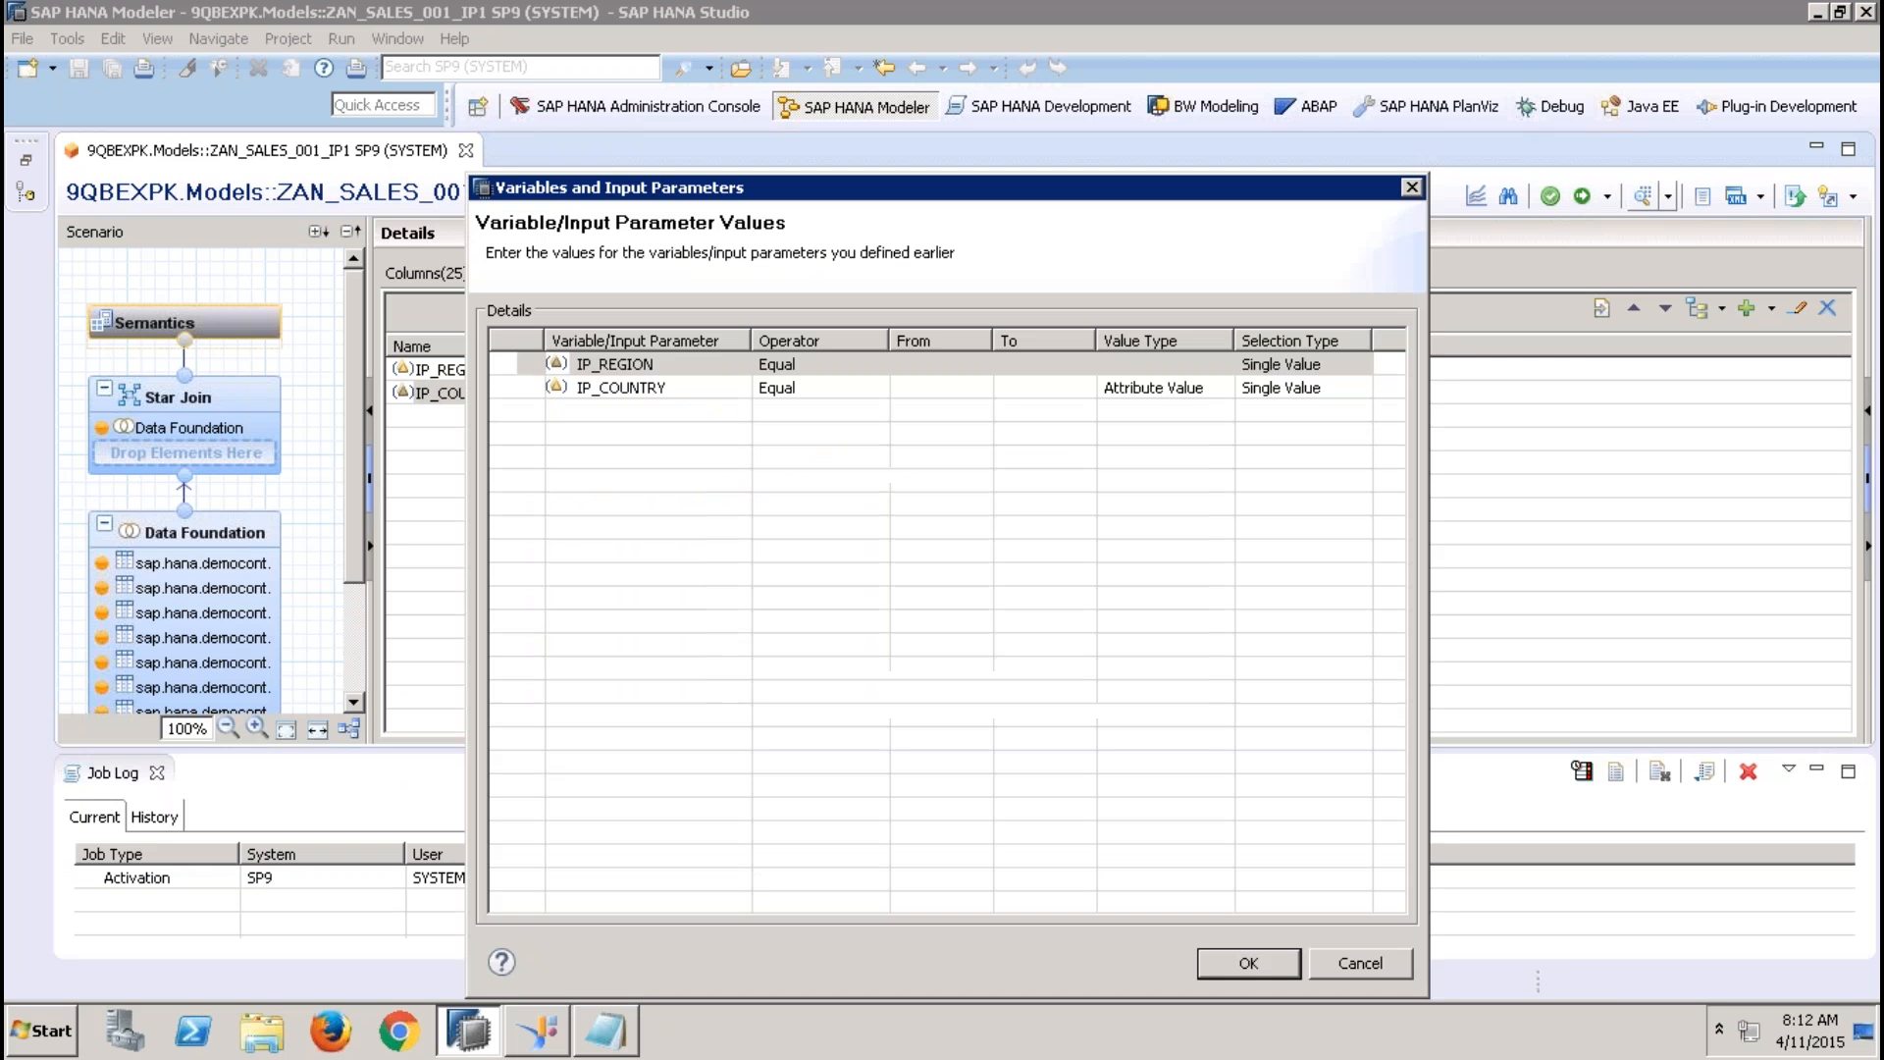
{"action": "left_click", "coordinate": [934, 370]}
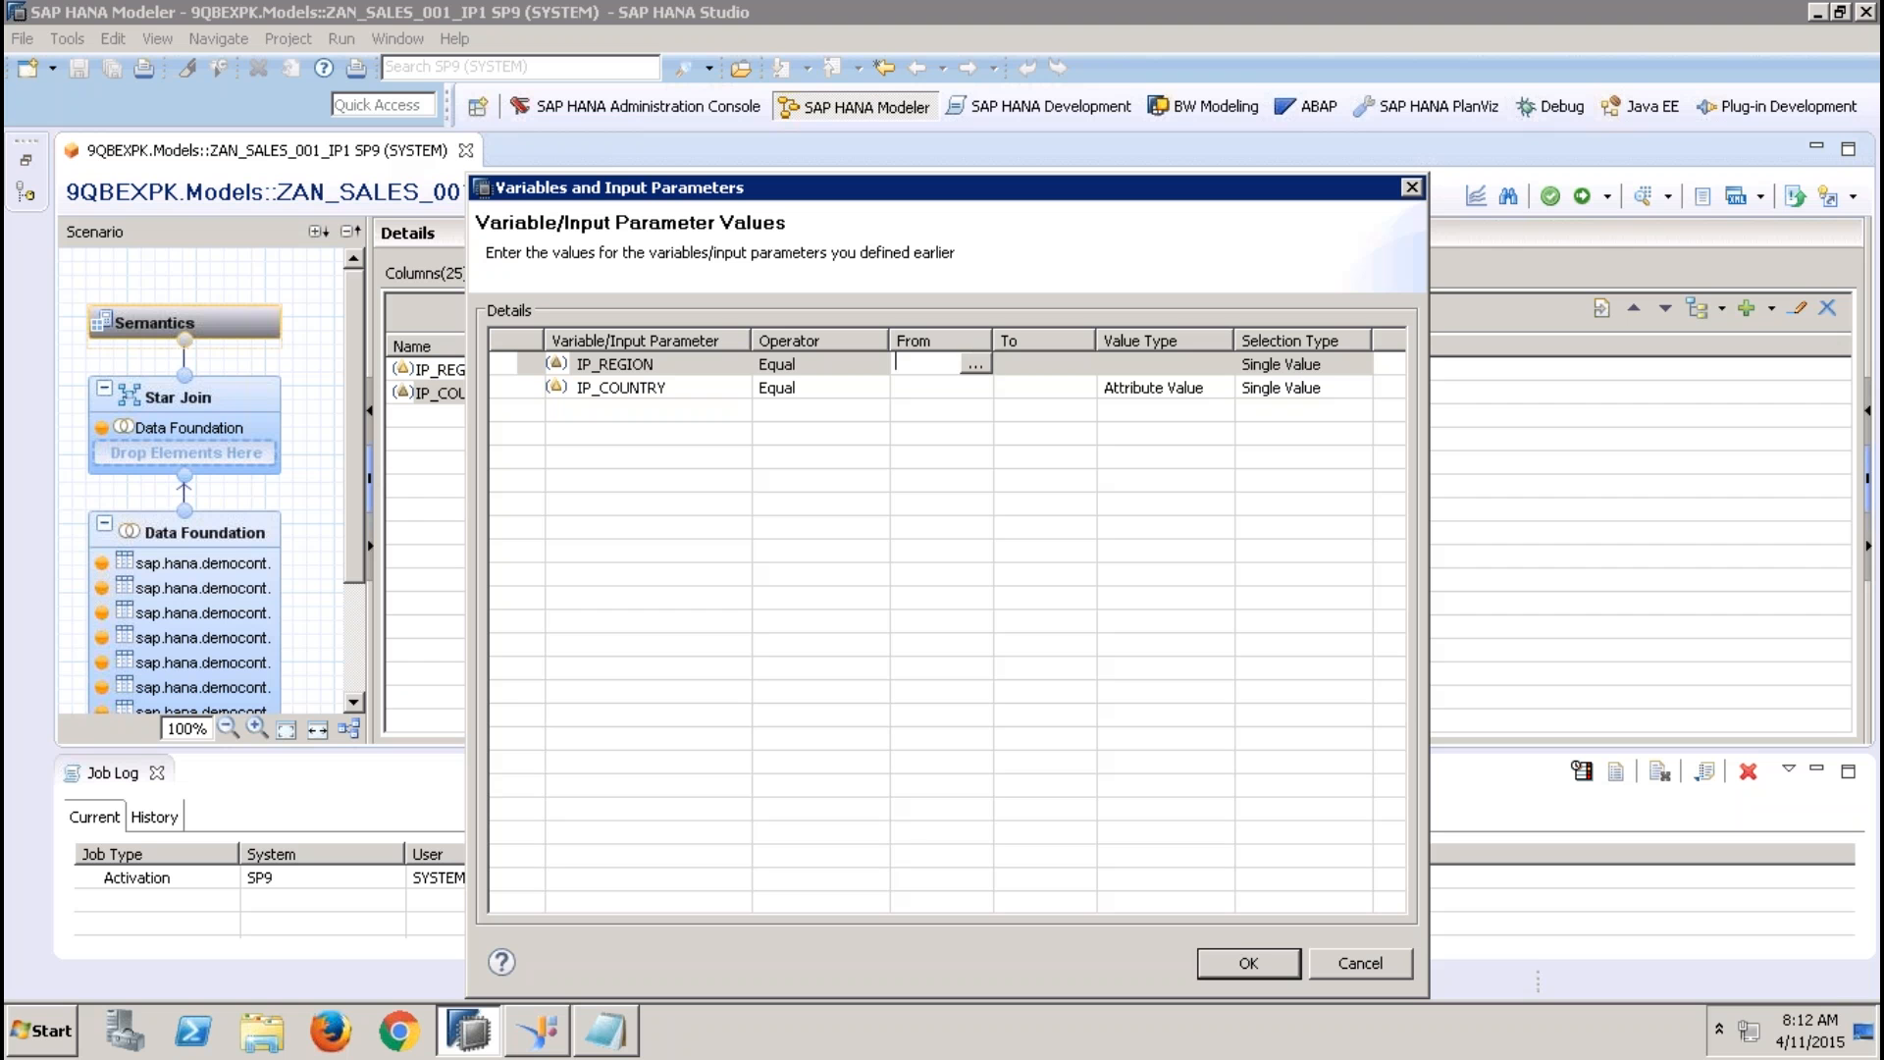
{"action": "type", "text": "EMEA"}
{"action": "left_click", "coordinate": [929, 390]}
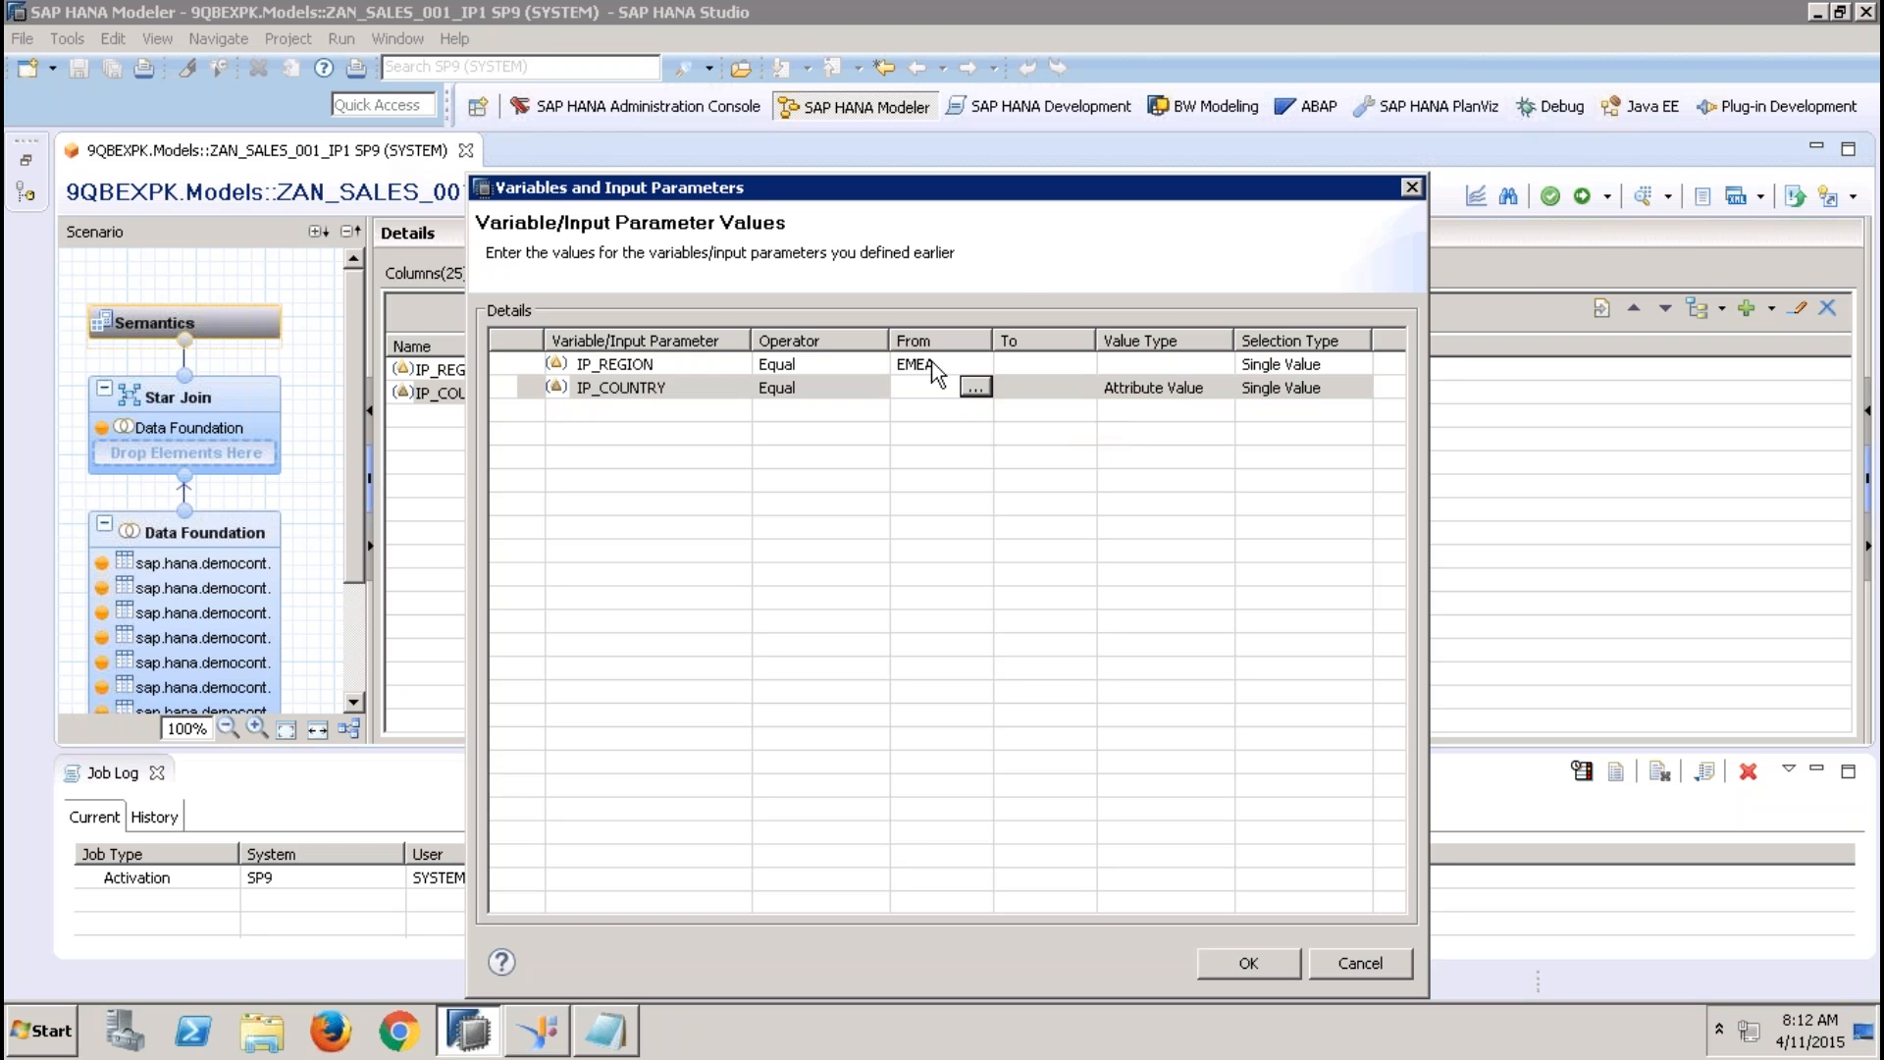
{"action": "left_click", "coordinate": [974, 387]}
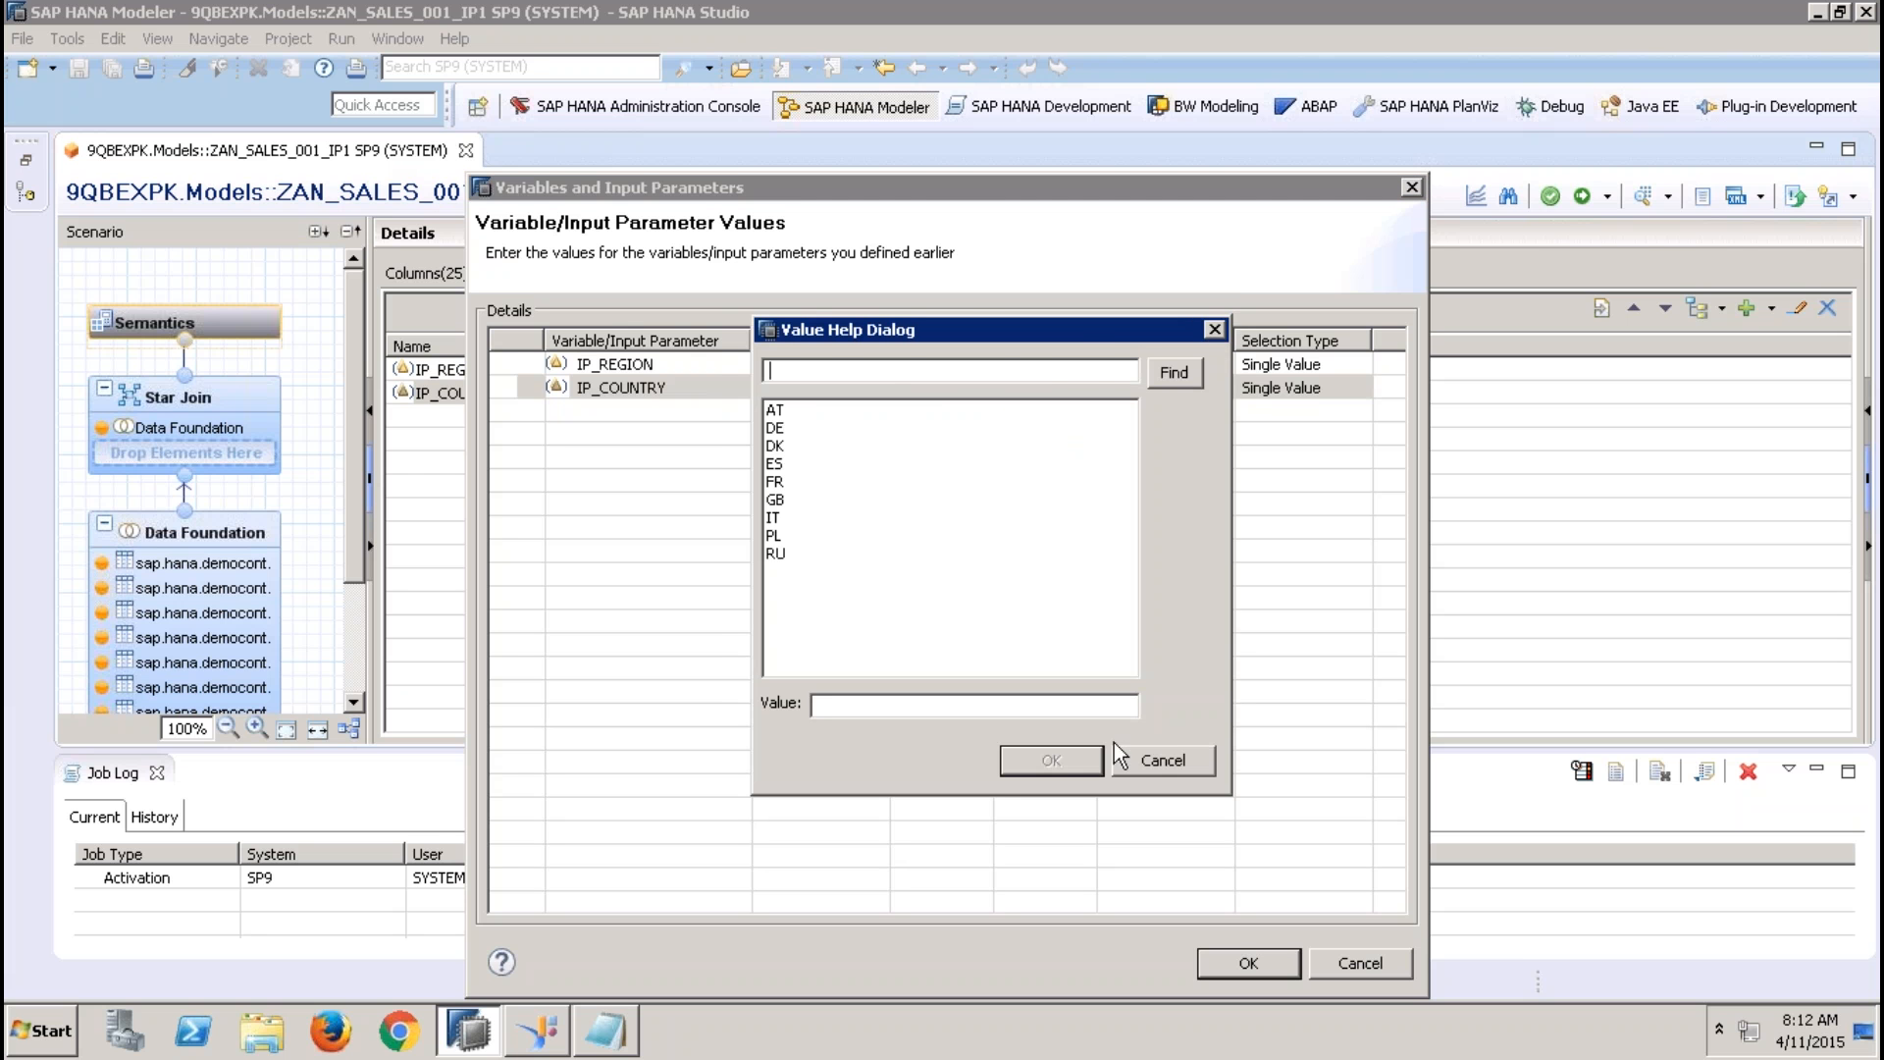
{"action": "left_click", "coordinate": [1144, 761]}
Change the IP_REGION preview value to APJ and check the value help list for IP_COUNTRY again
{"action": "left_click", "coordinate": [934, 363]}
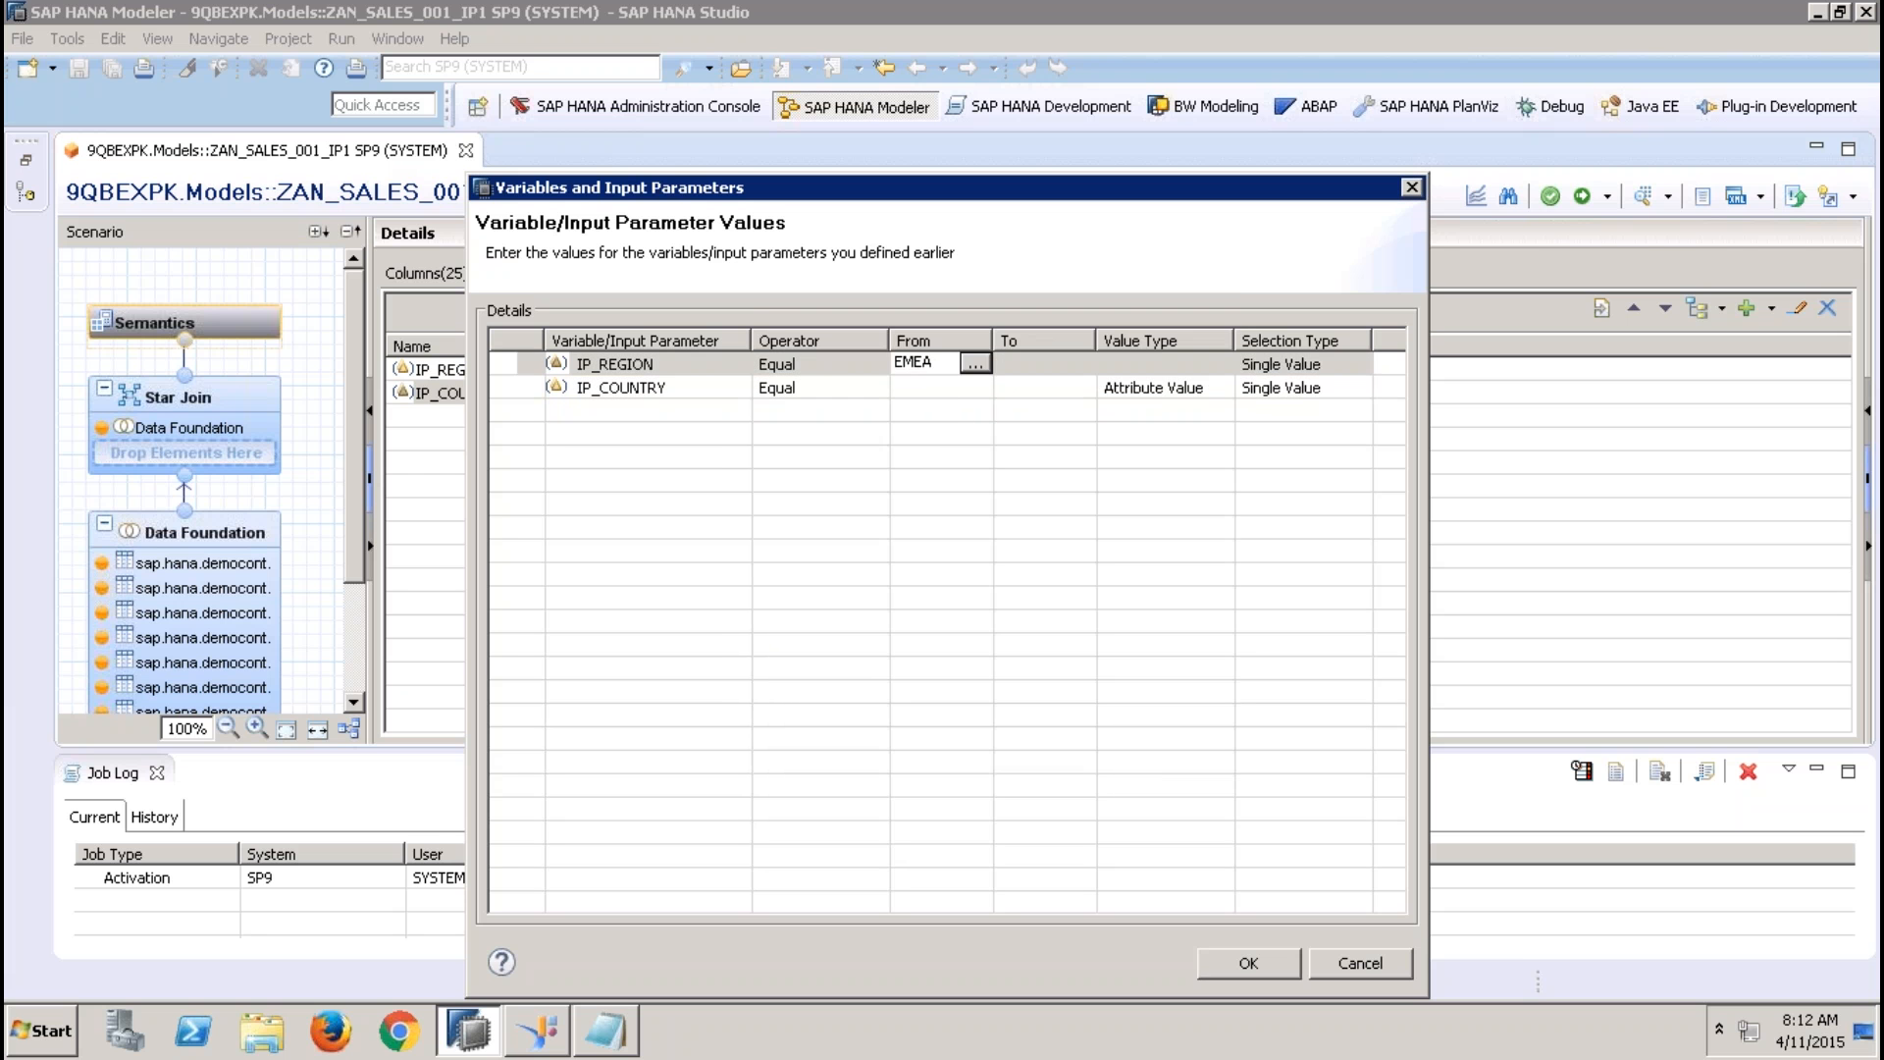
{"action": "key", "text": "BackSpace"}
{"action": "key", "text": "BackSpace"}
{"action": "key", "text": "BackSpace"}
{"action": "key", "text": "BackSpace"}
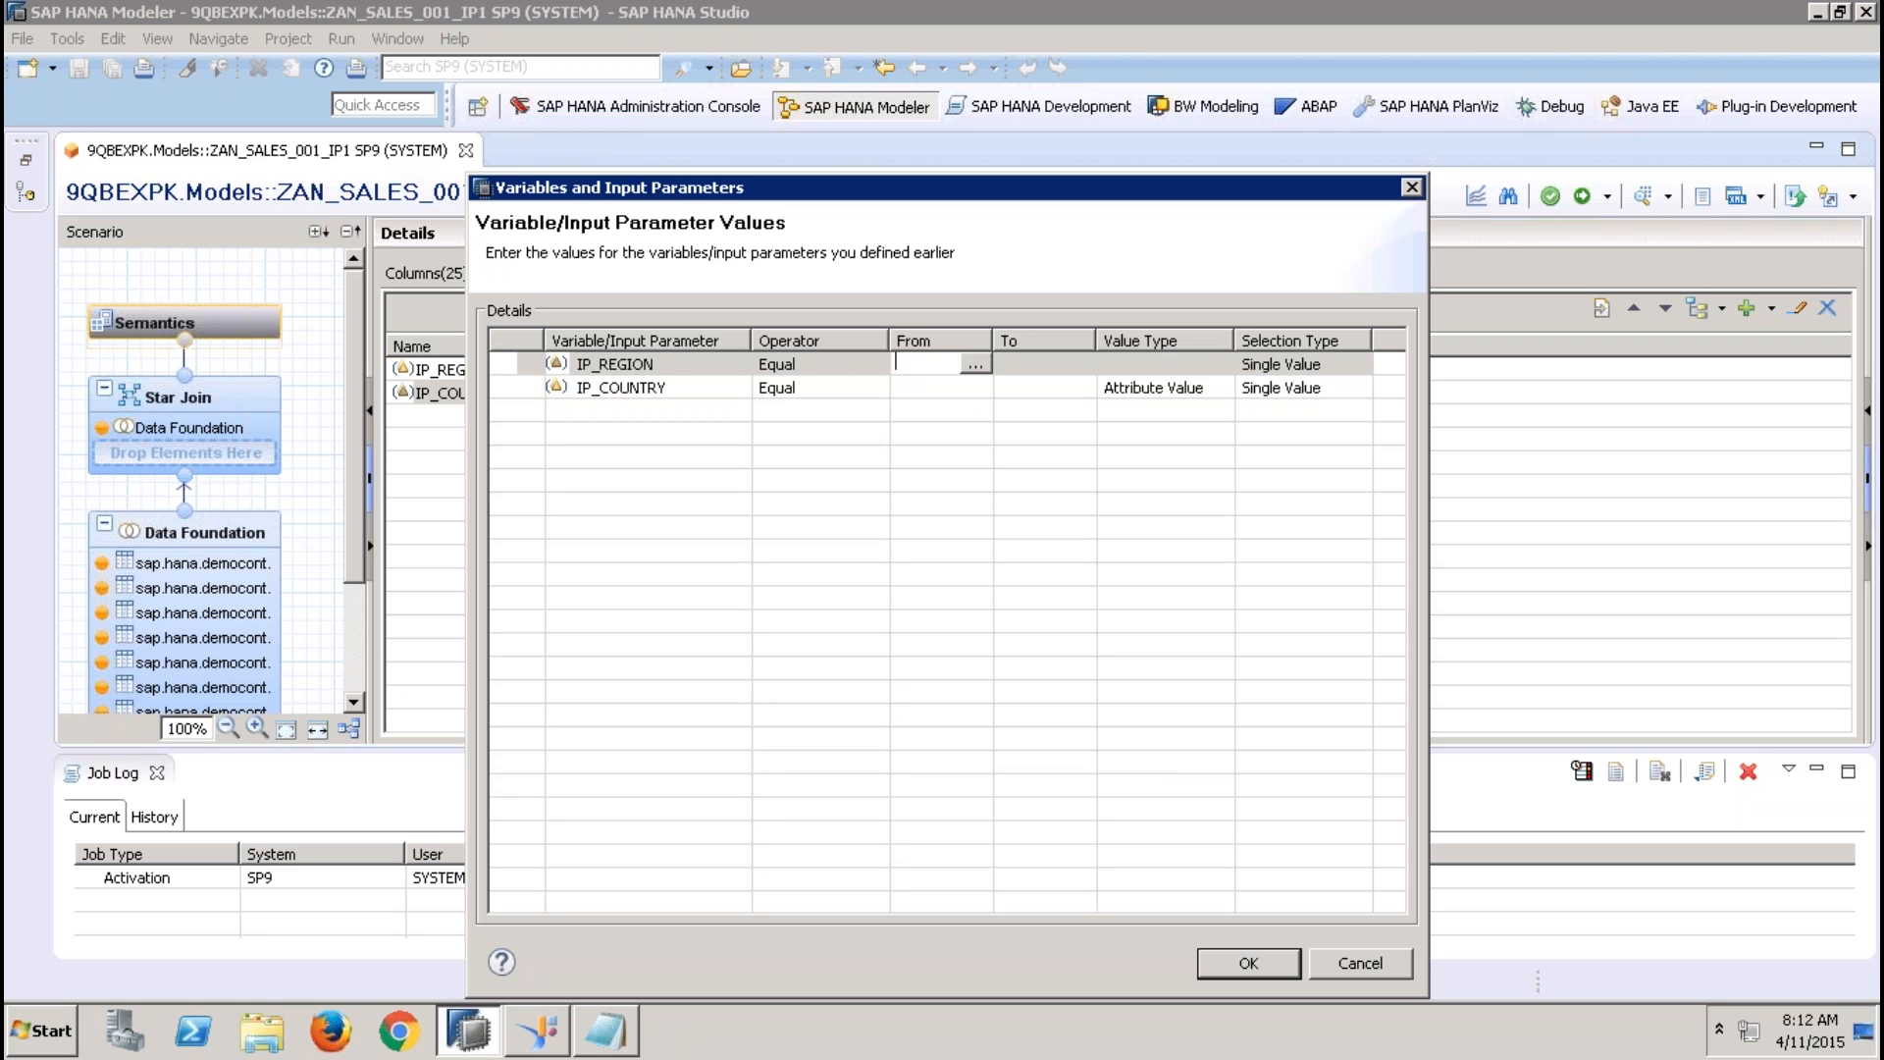
{"action": "type", "text": "APJ"}
{"action": "left_click", "coordinate": [937, 387]}
{"action": "left_click", "coordinate": [974, 386]}
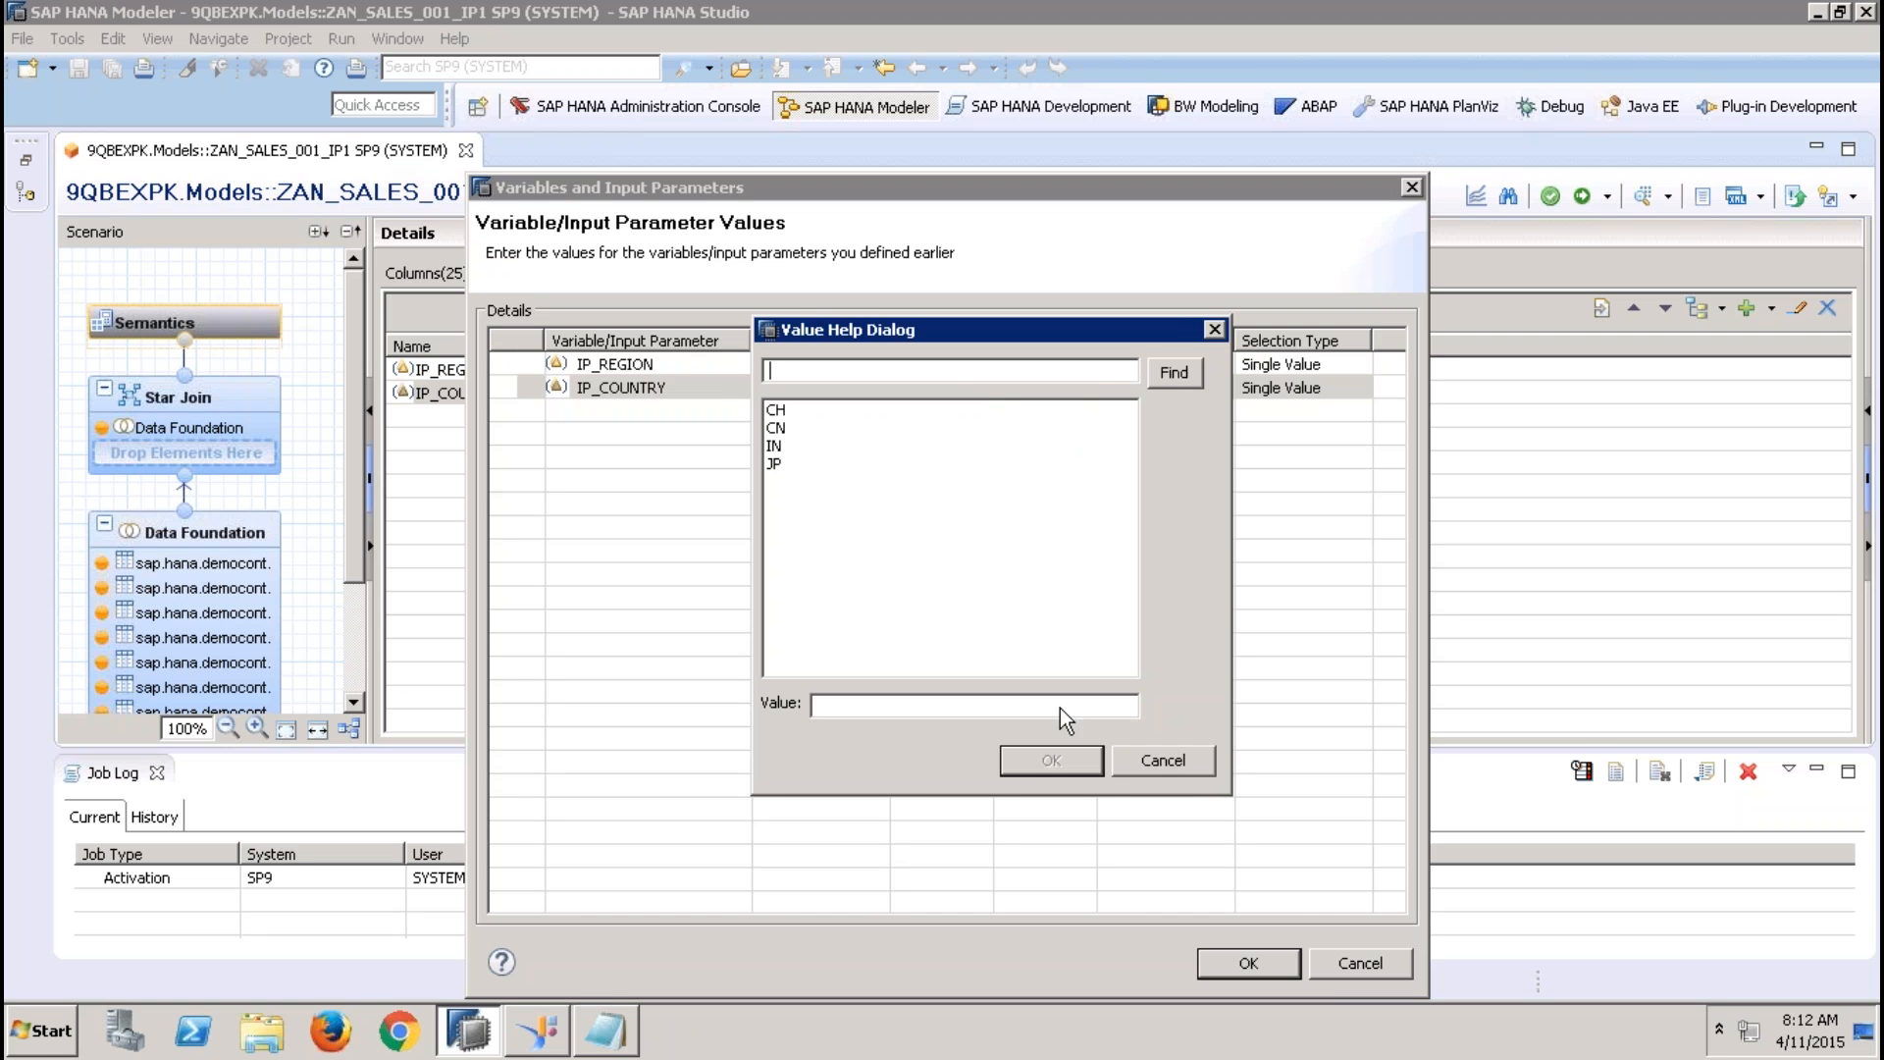
{"action": "left_click", "coordinate": [1148, 760]}
Replace the IP_REGION preview value with AMER and display the value help list for IP_COUNTRY
{"action": "left_click", "coordinate": [928, 363]}
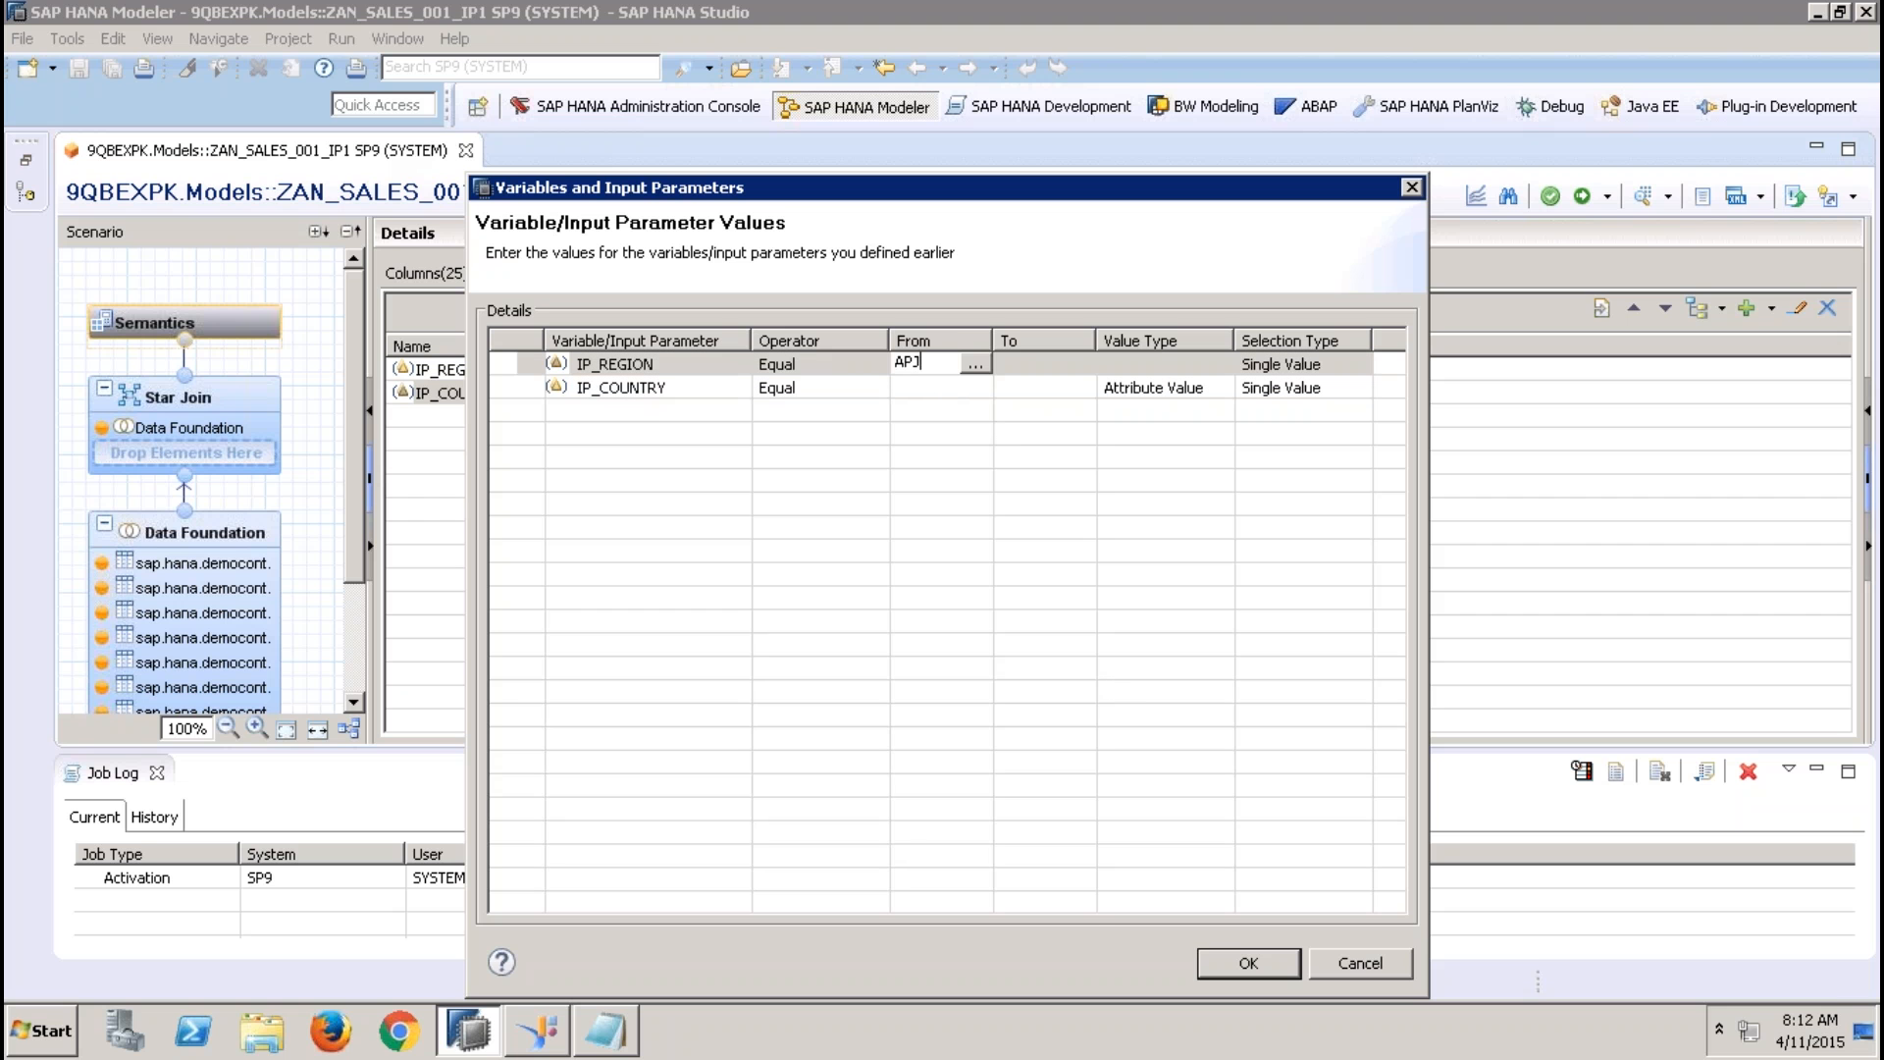
{"action": "key", "text": "BackSpace"}
{"action": "key", "text": "BackSpace"}
{"action": "key", "text": "BackSpace"}
{"action": "type", "text": "AMER"}
{"action": "left_click", "coordinate": [922, 391]}
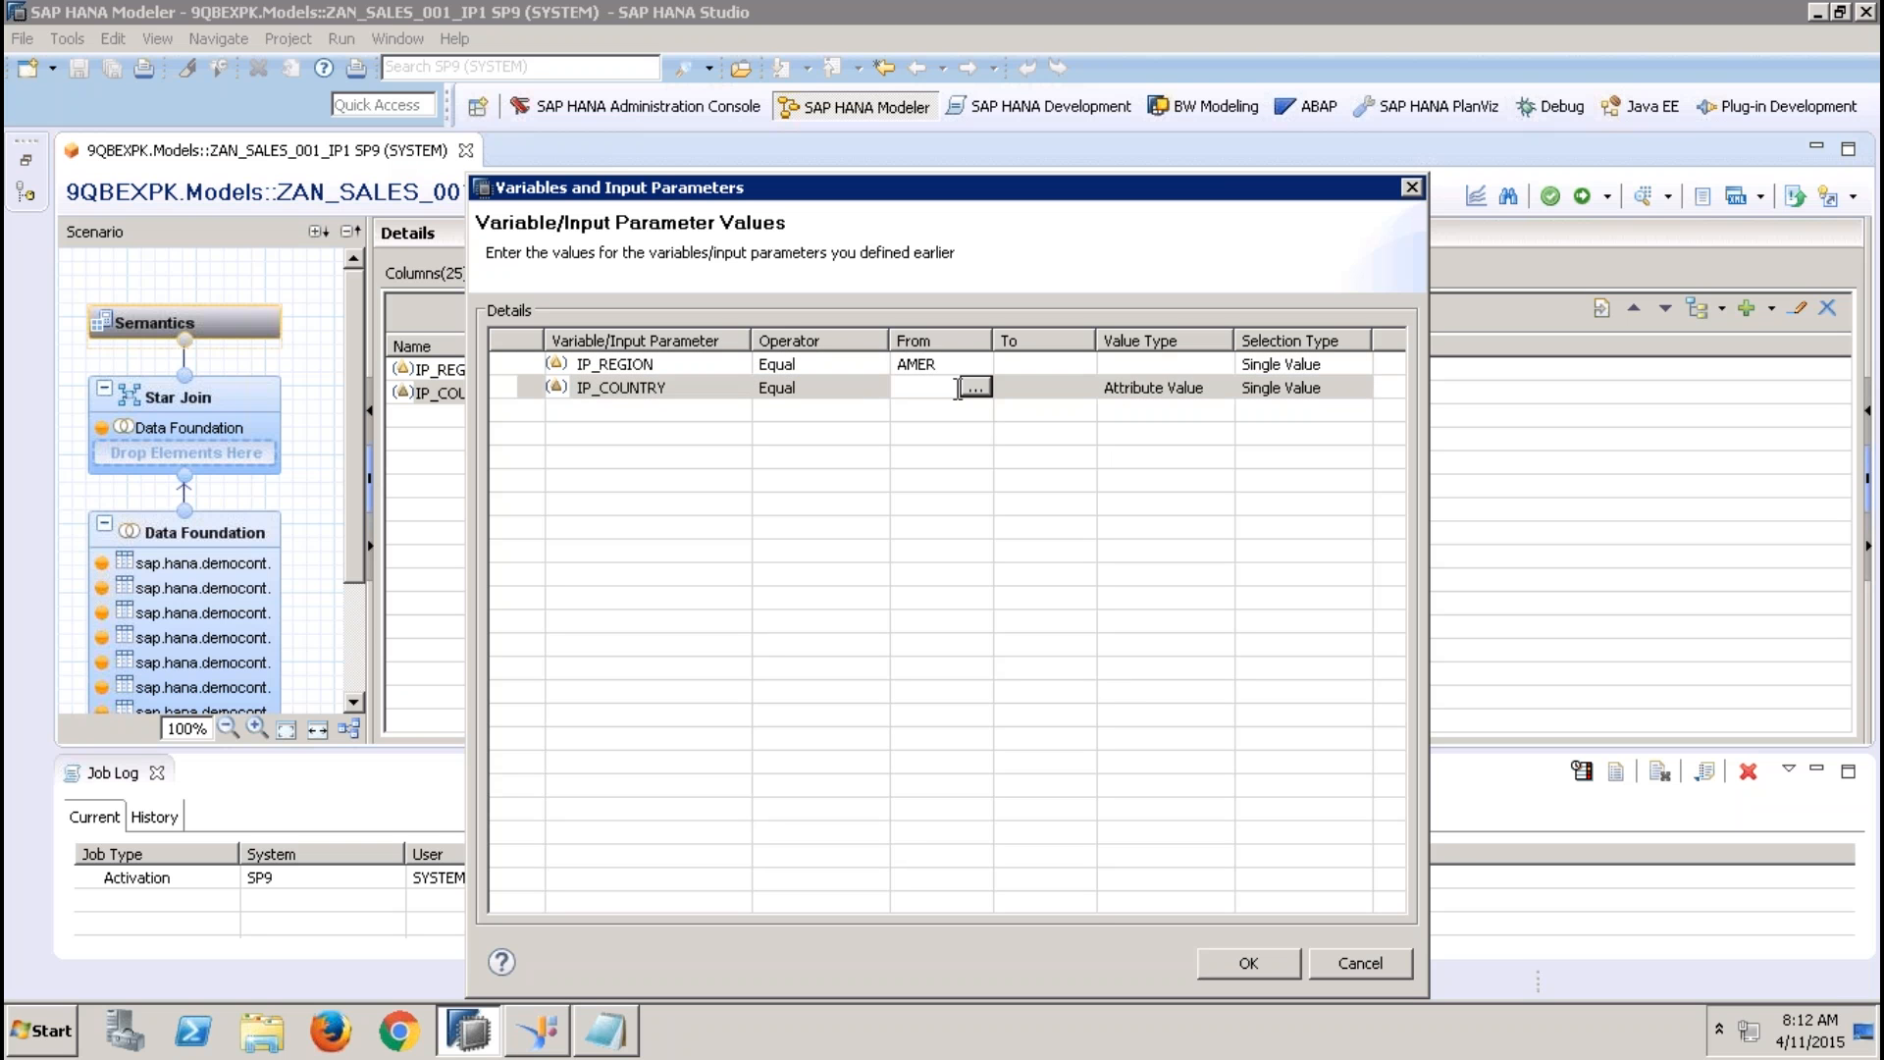
{"action": "left_click", "coordinate": [976, 390]}
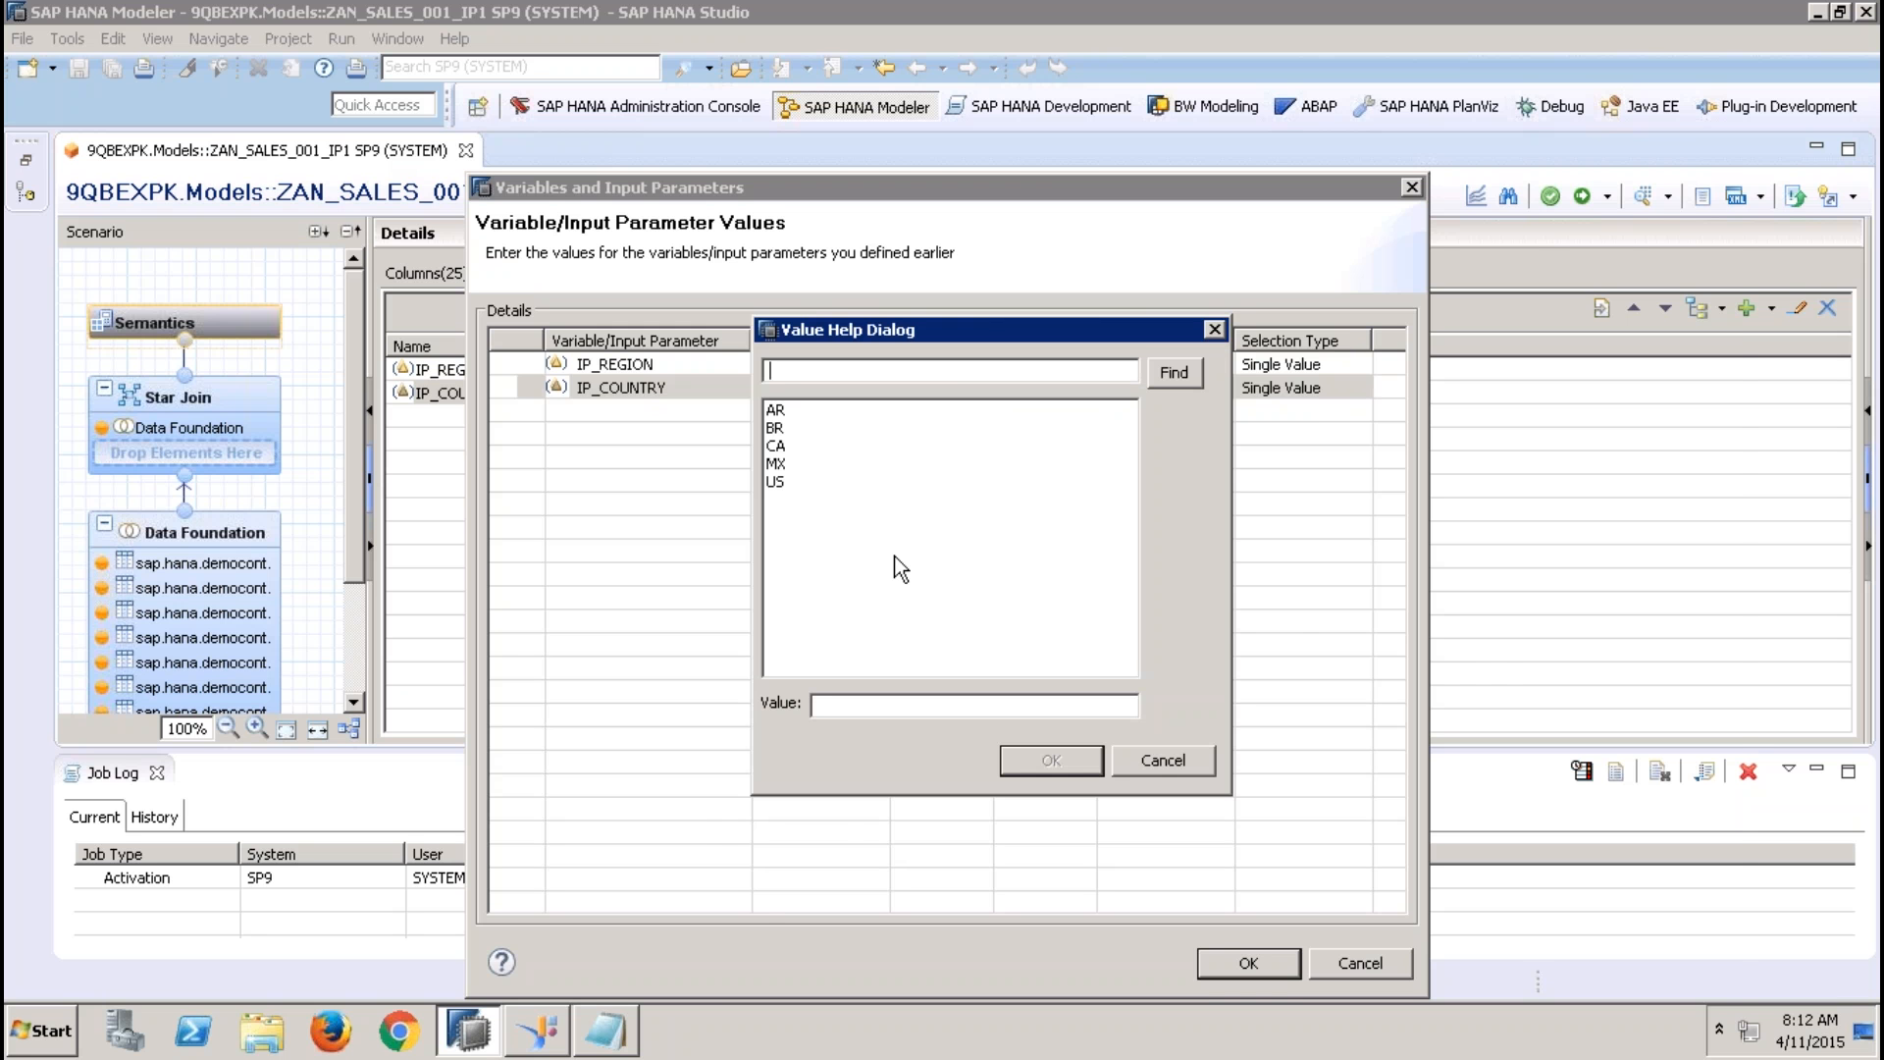
Switch to the Notepad notes and add the heading "Case Mapping of Input Parameters with Value Help:" below the Star Join case
{"action": "left_click", "coordinate": [606, 1030]}
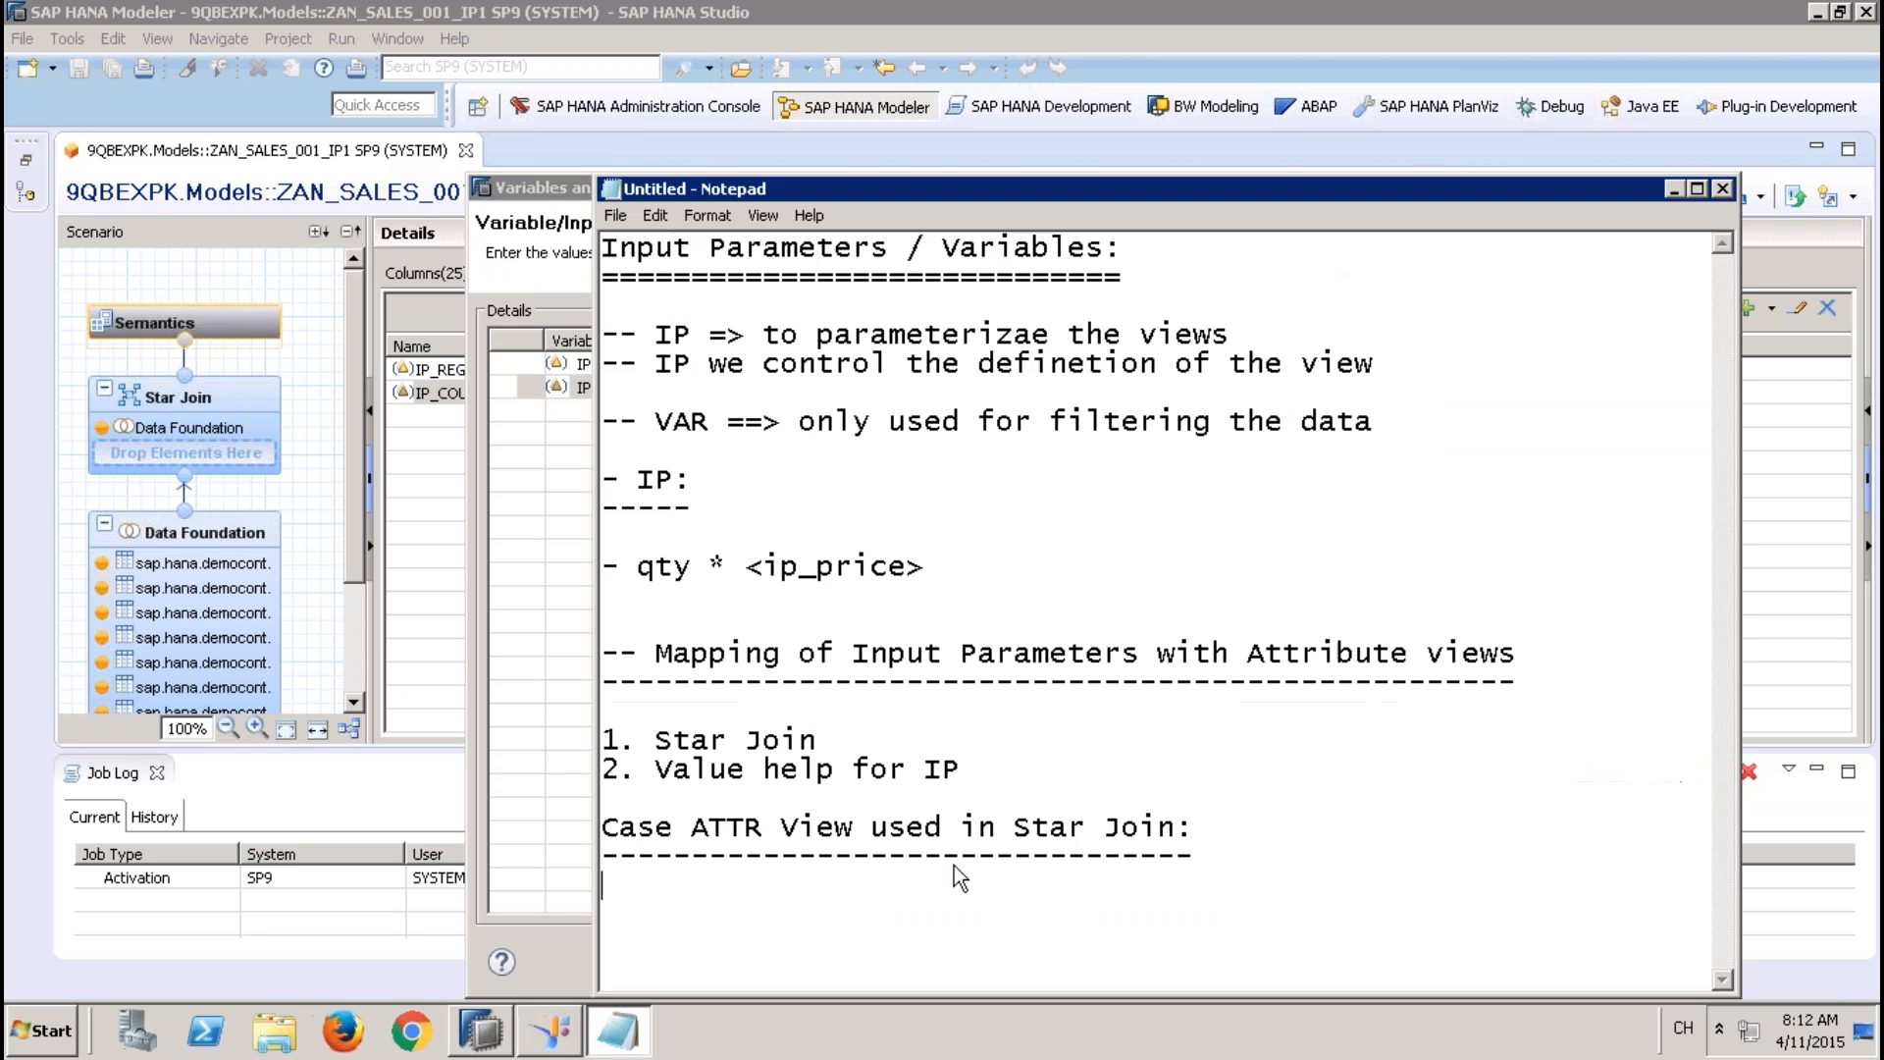
{"action": "key", "text": "Return"}
{"action": "type", "text": "Case Mappin"}
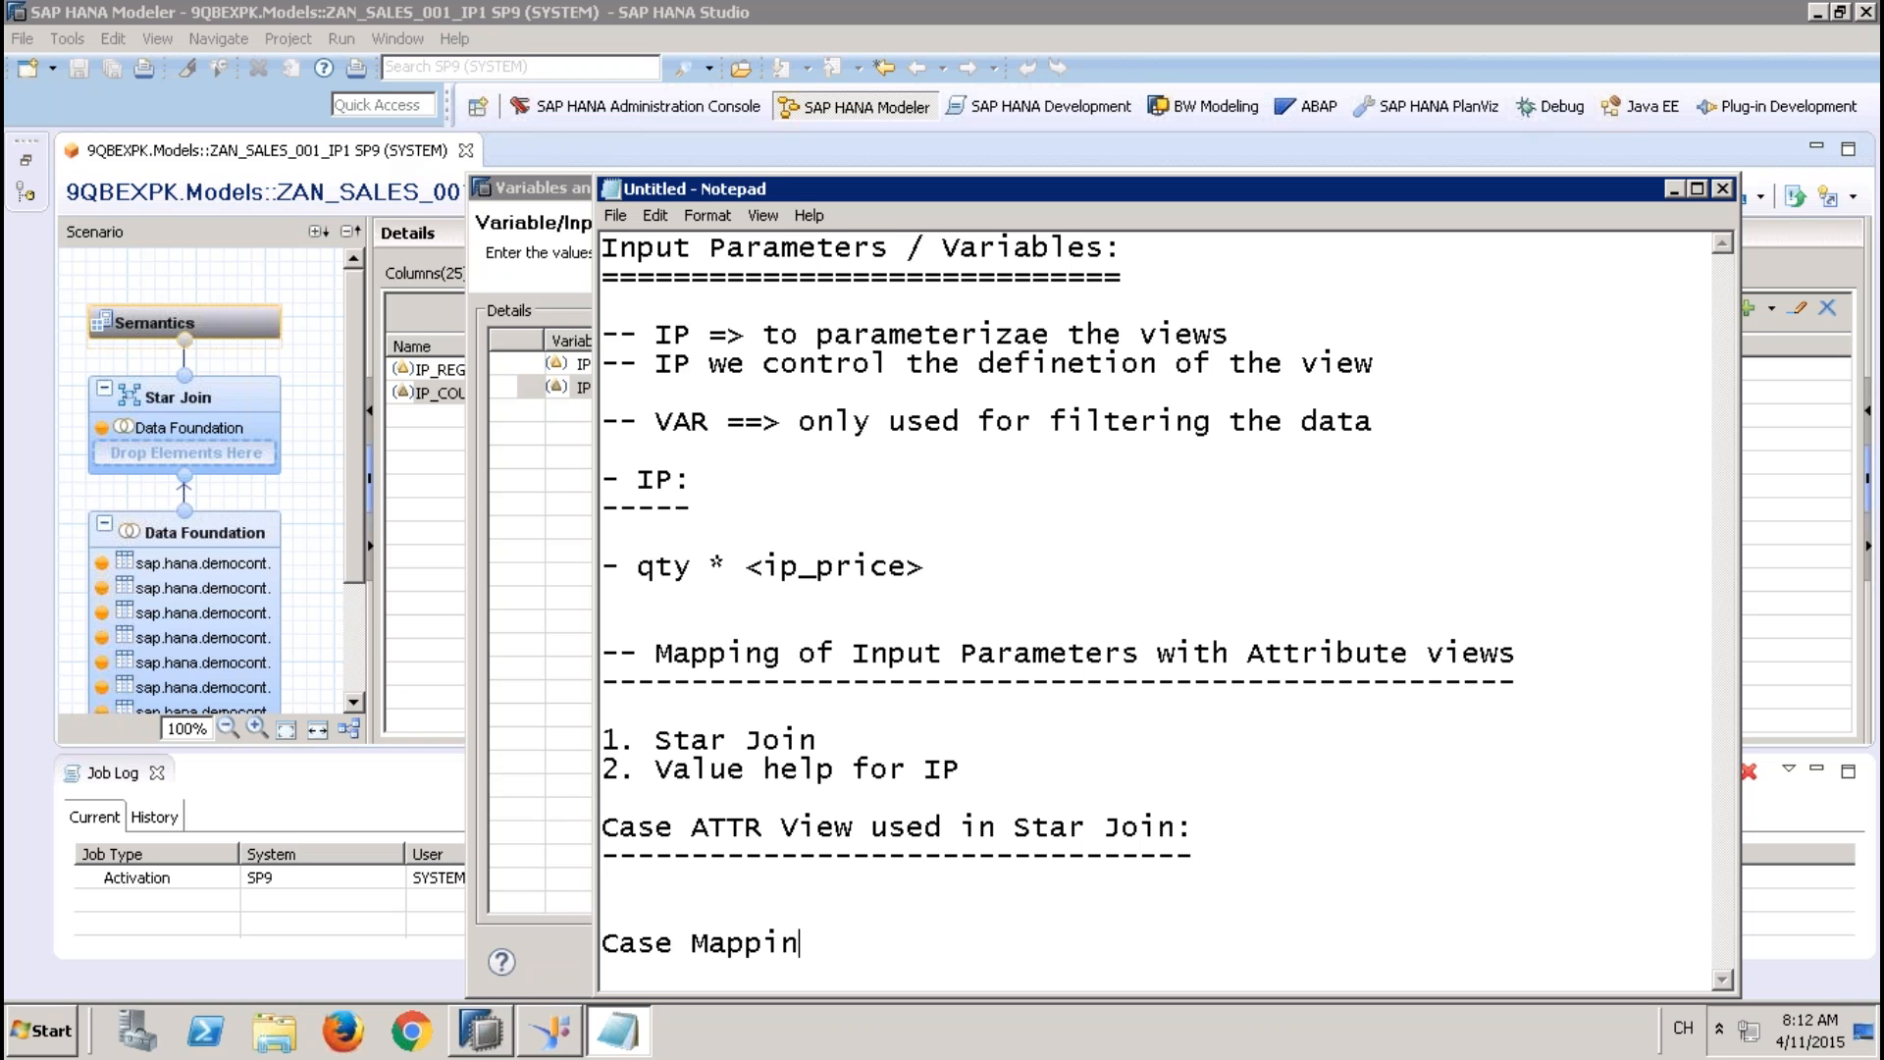
{"action": "type", "text": "g of Input "}
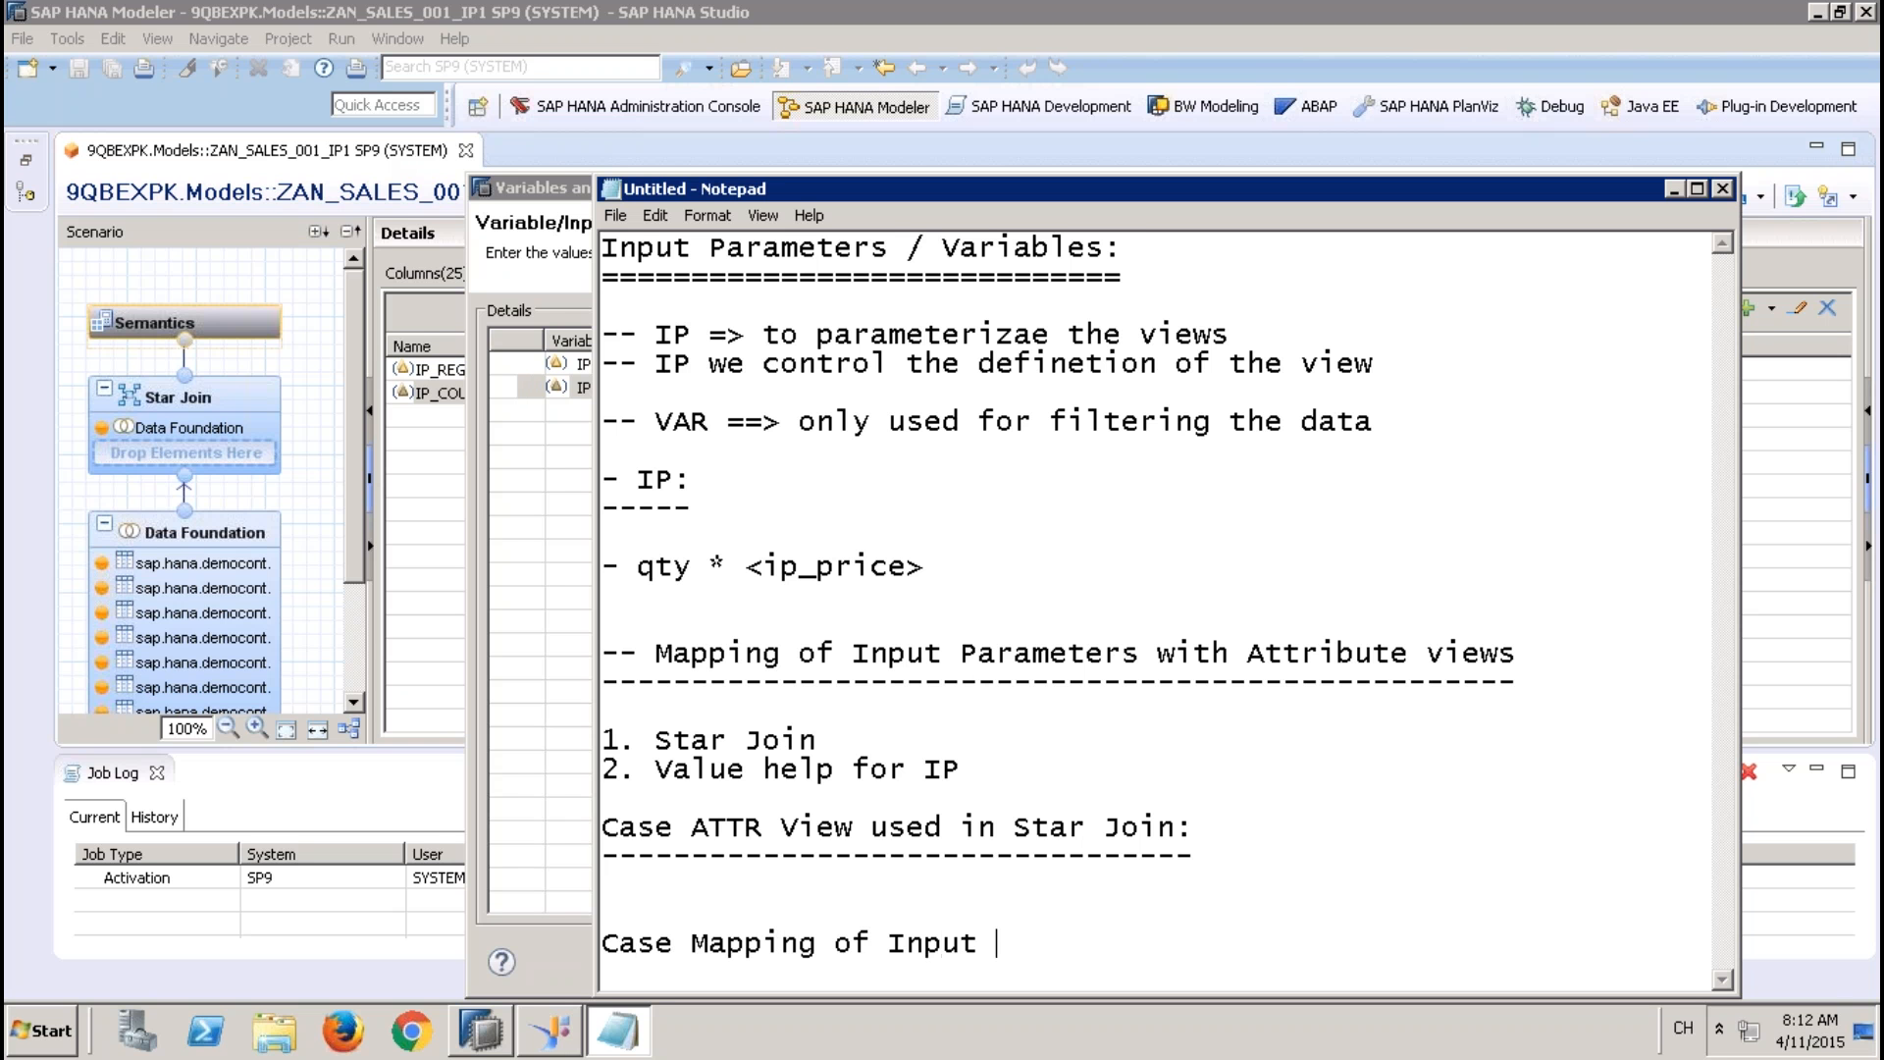
{"action": "type", "text": "Parametewwrs"}
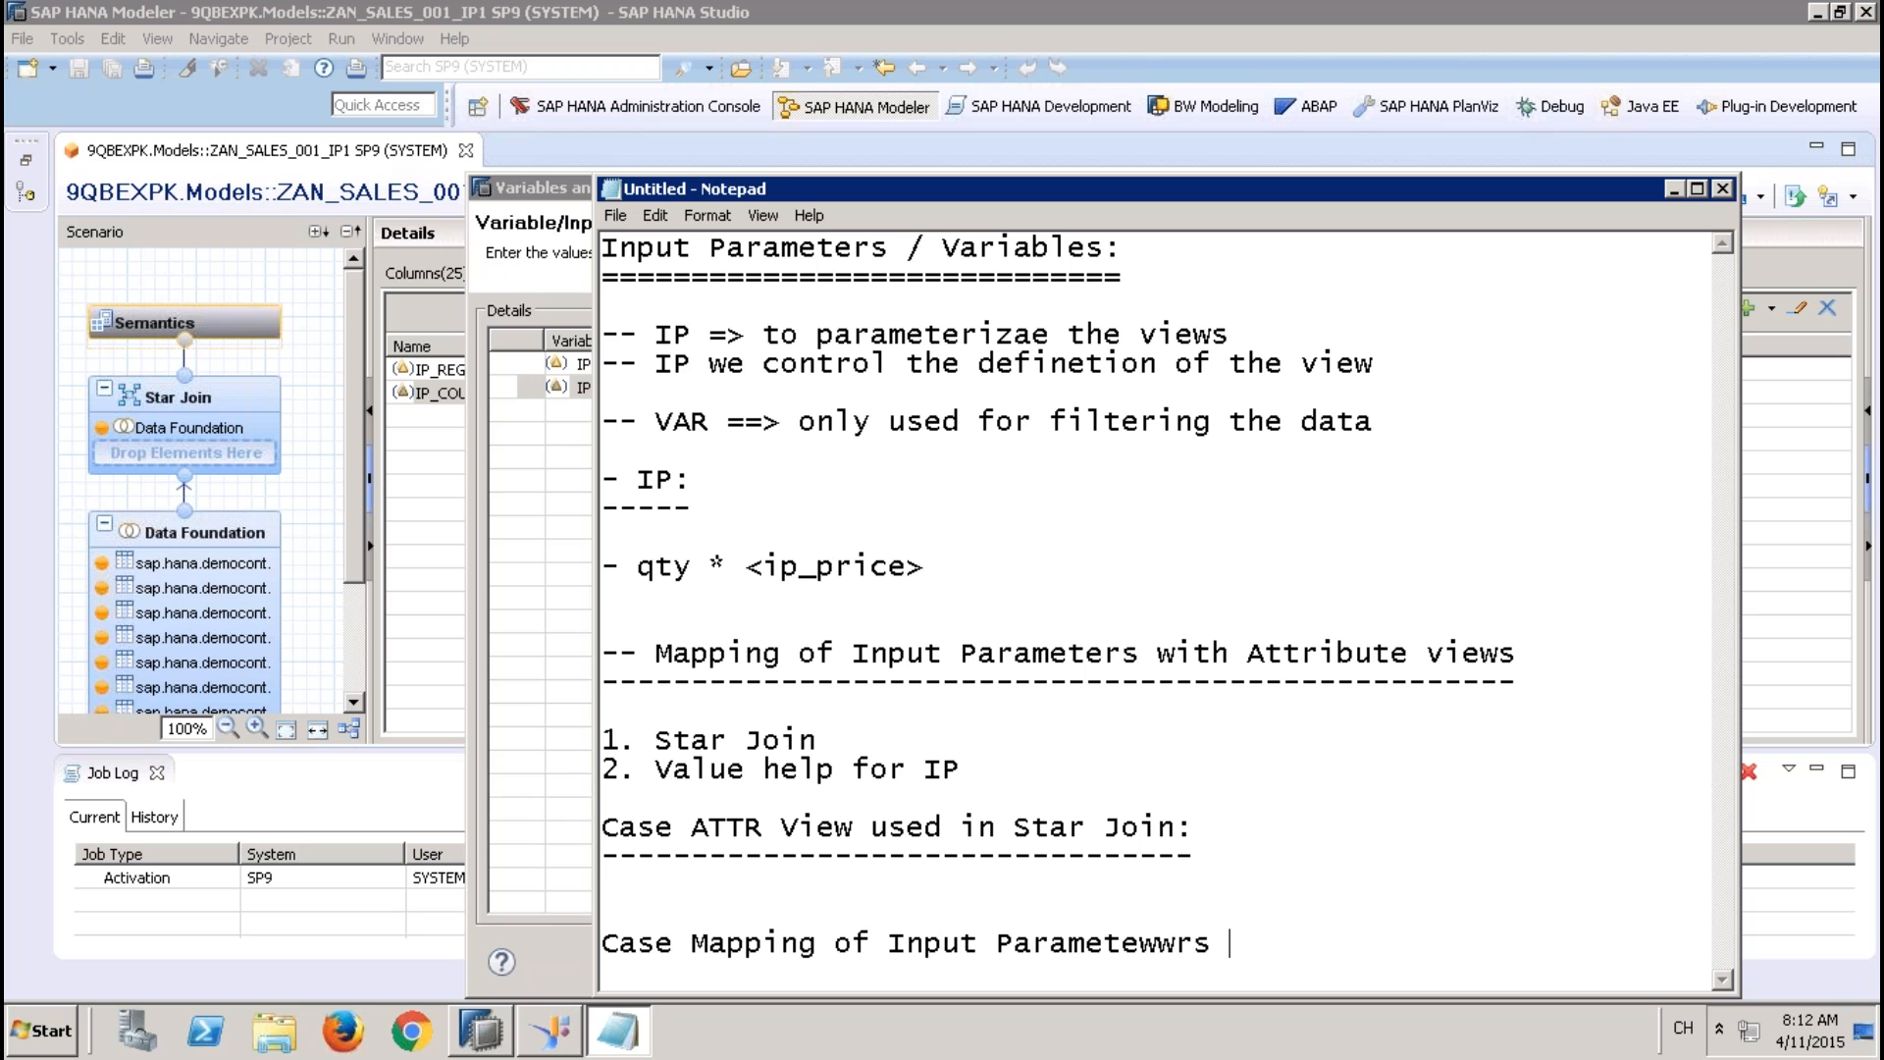
{"action": "key", "text": "BackSpace"}
{"action": "key", "text": "BackSpace"}
{"action": "key", "text": "BackSpace"}
{"action": "key", "text": "BackSpace"}
{"action": "key", "text": "BackSpace"}
{"action": "type", "text": "rs with Value He"}
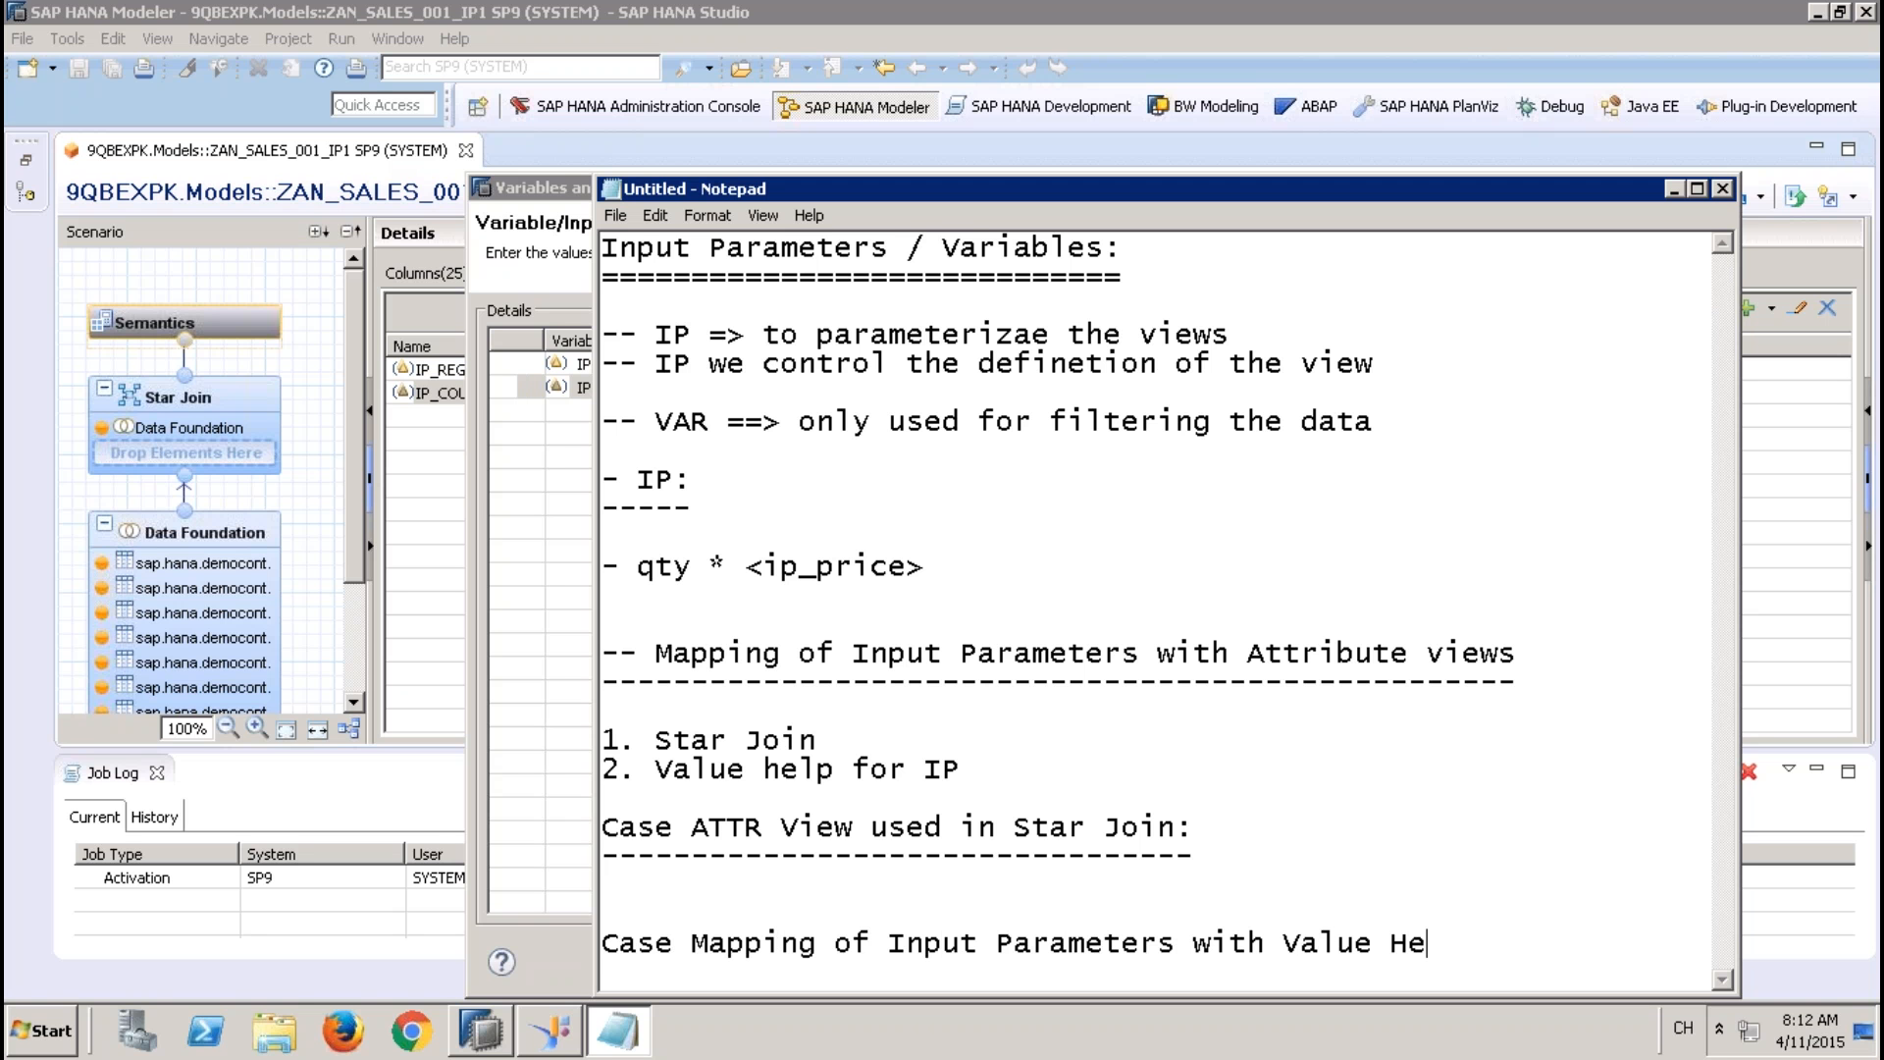
{"action": "type", "text": "lp:"}
Underline the new heading with a row of dashes and leave blank lines below it
{"action": "key", "text": "Return"}
{"action": "type", "text": "-"}
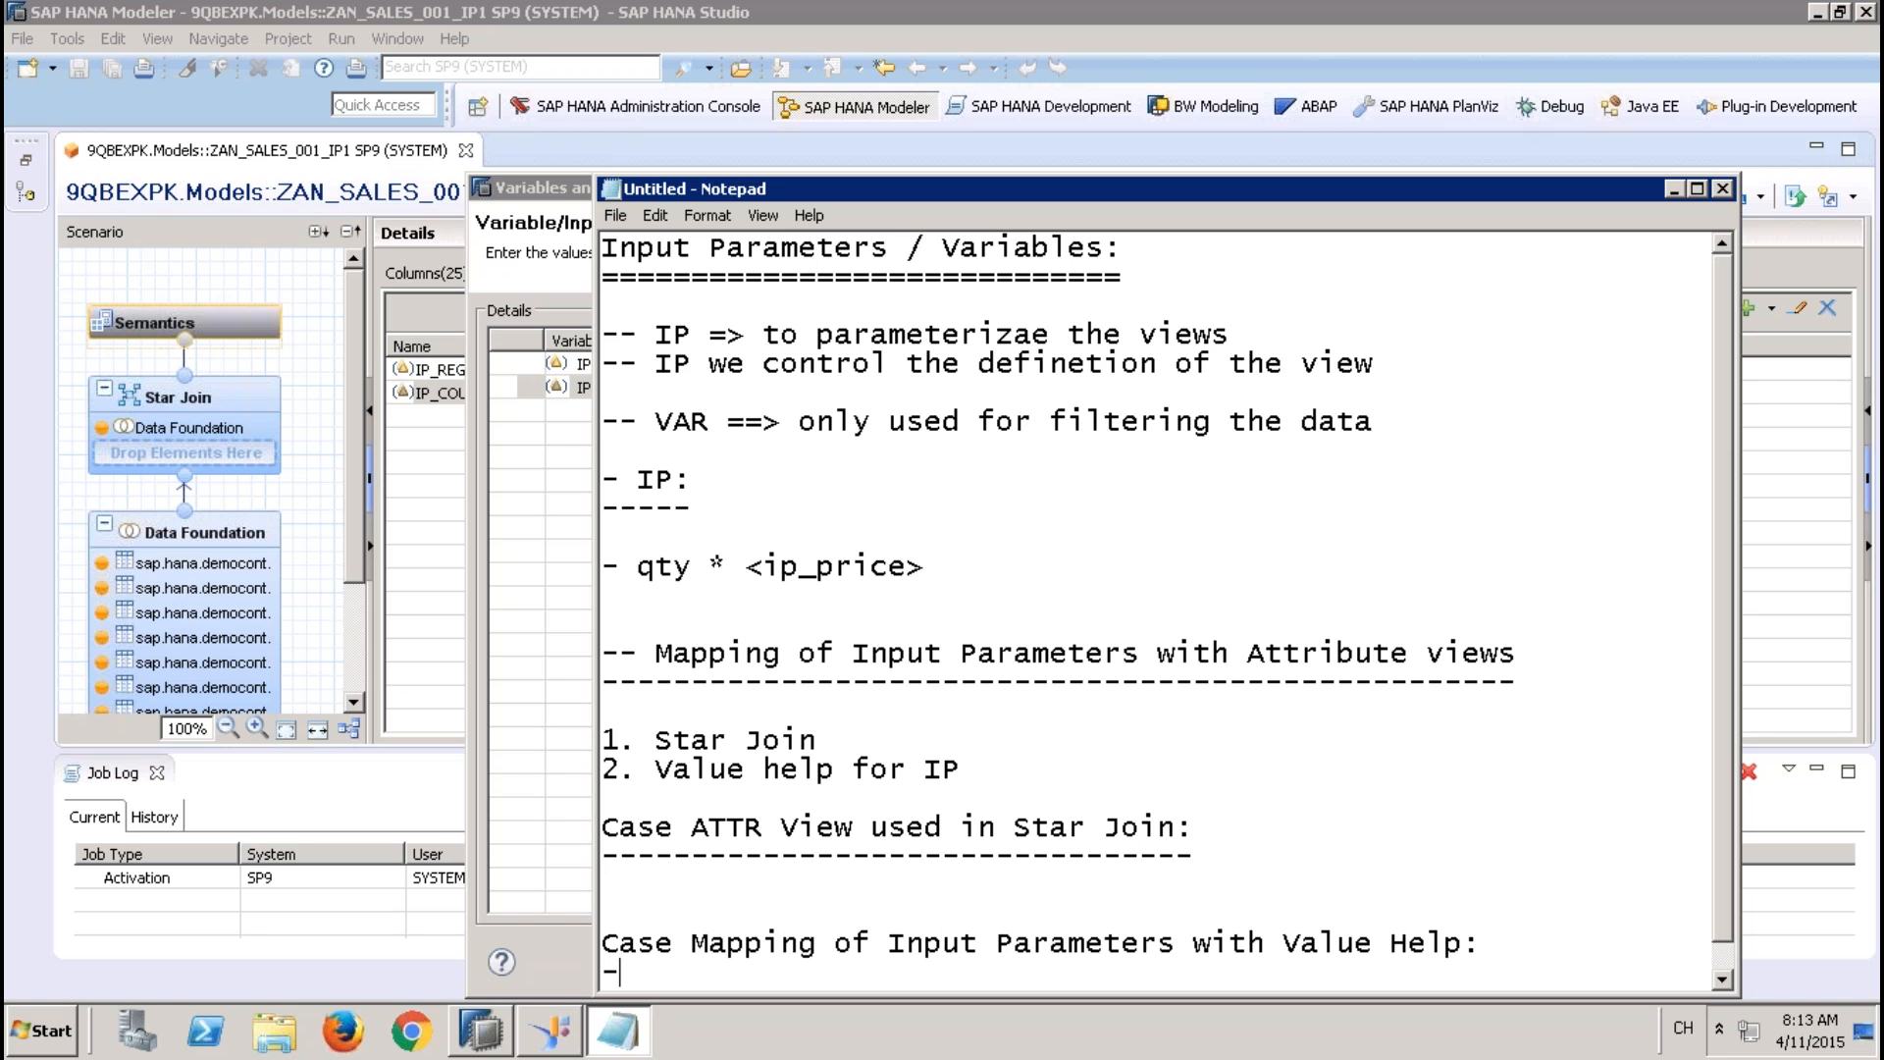
{"action": "type", "text": "------------------------------------------------"}
{"action": "key", "text": "Return"}
{"action": "key", "text": "Return"}
{"action": "key", "text": "Return"}
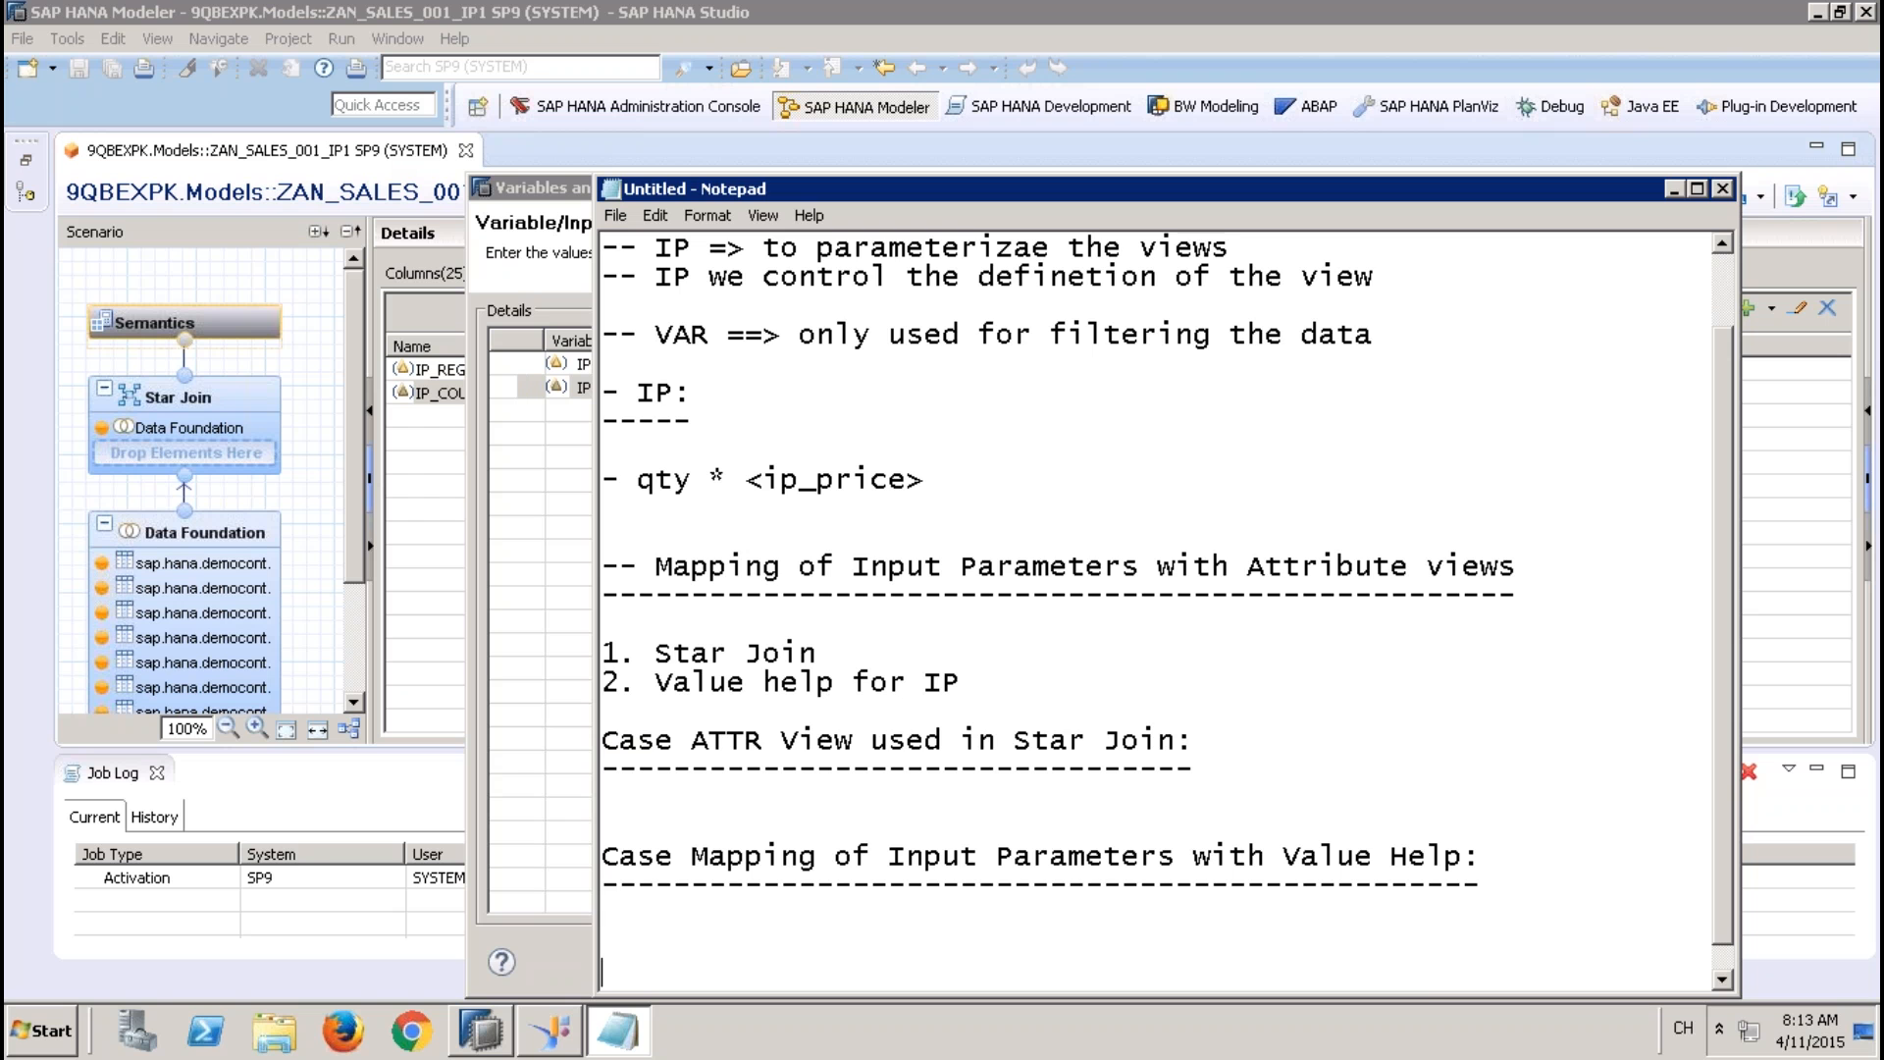
Return to SAP HANA Studio and cancel the IP_COUNTRY value help and the data preview's parameter prompt
{"action": "left_click", "coordinate": [536, 589]}
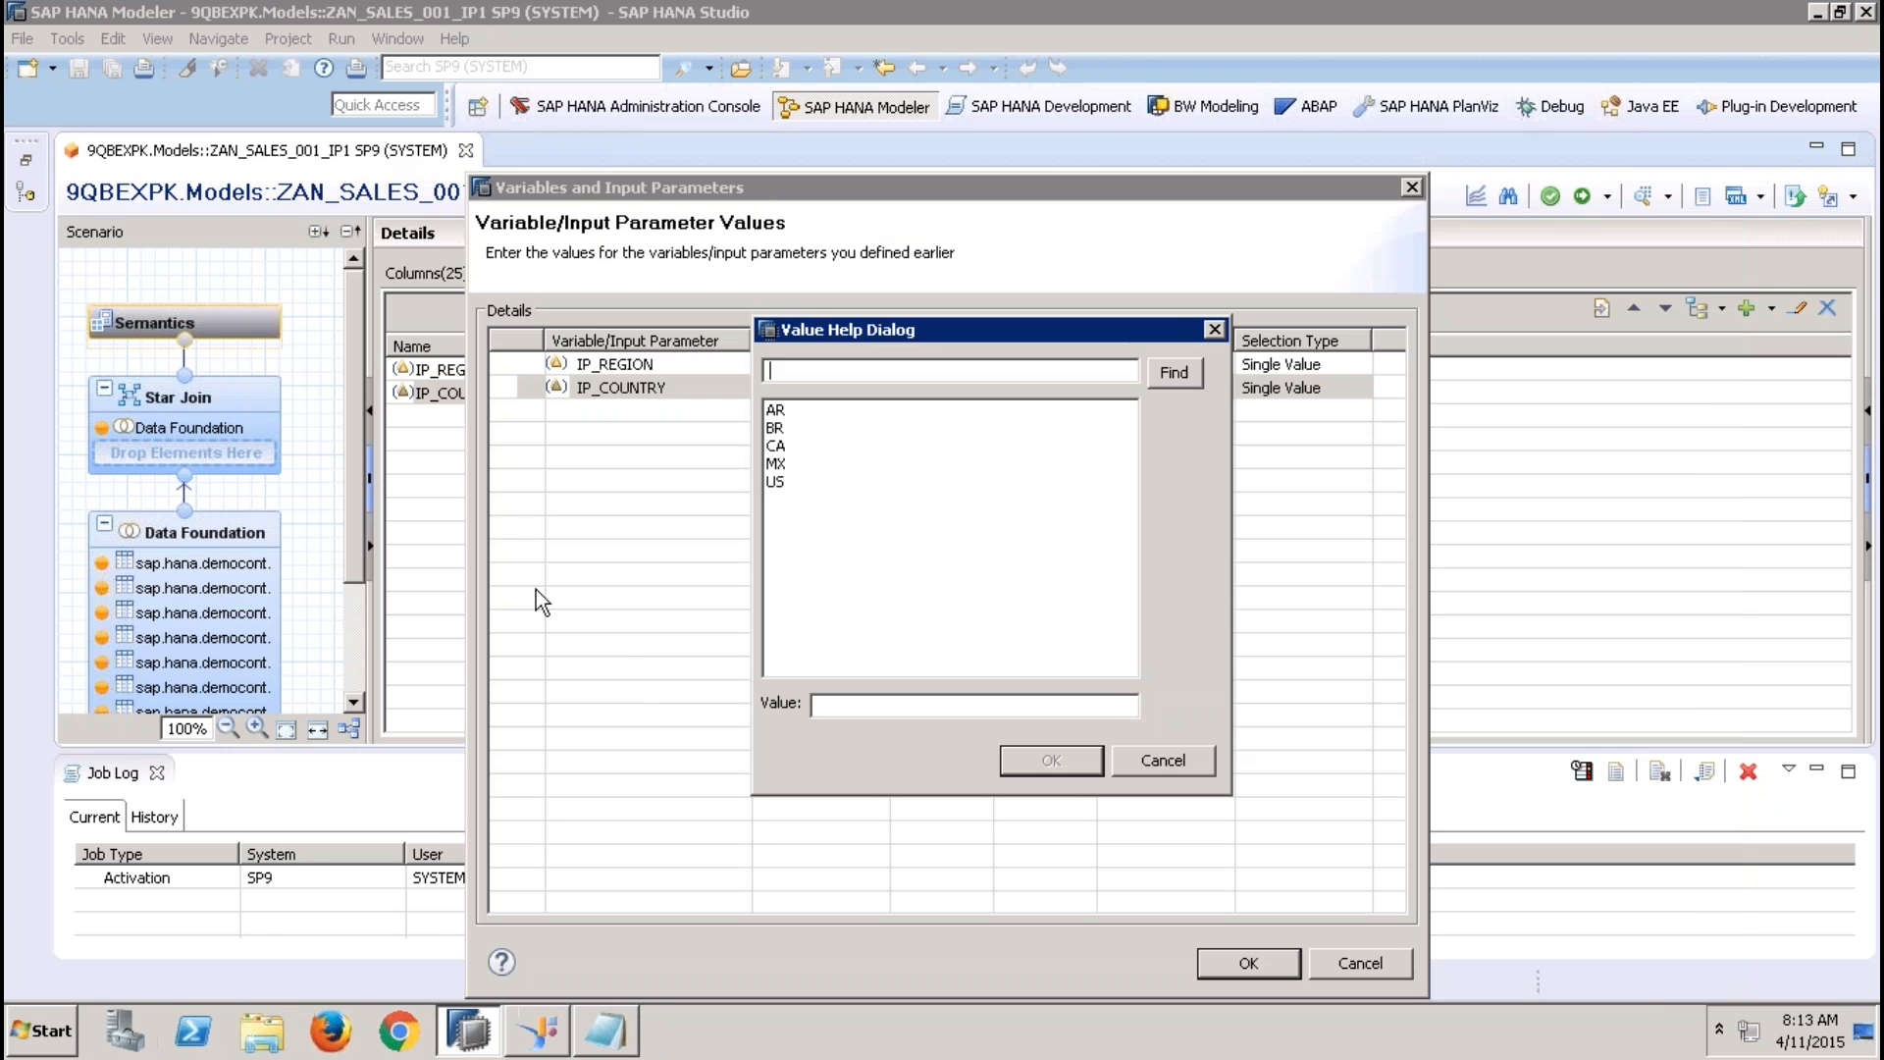
{"action": "left_click", "coordinate": [1159, 759]}
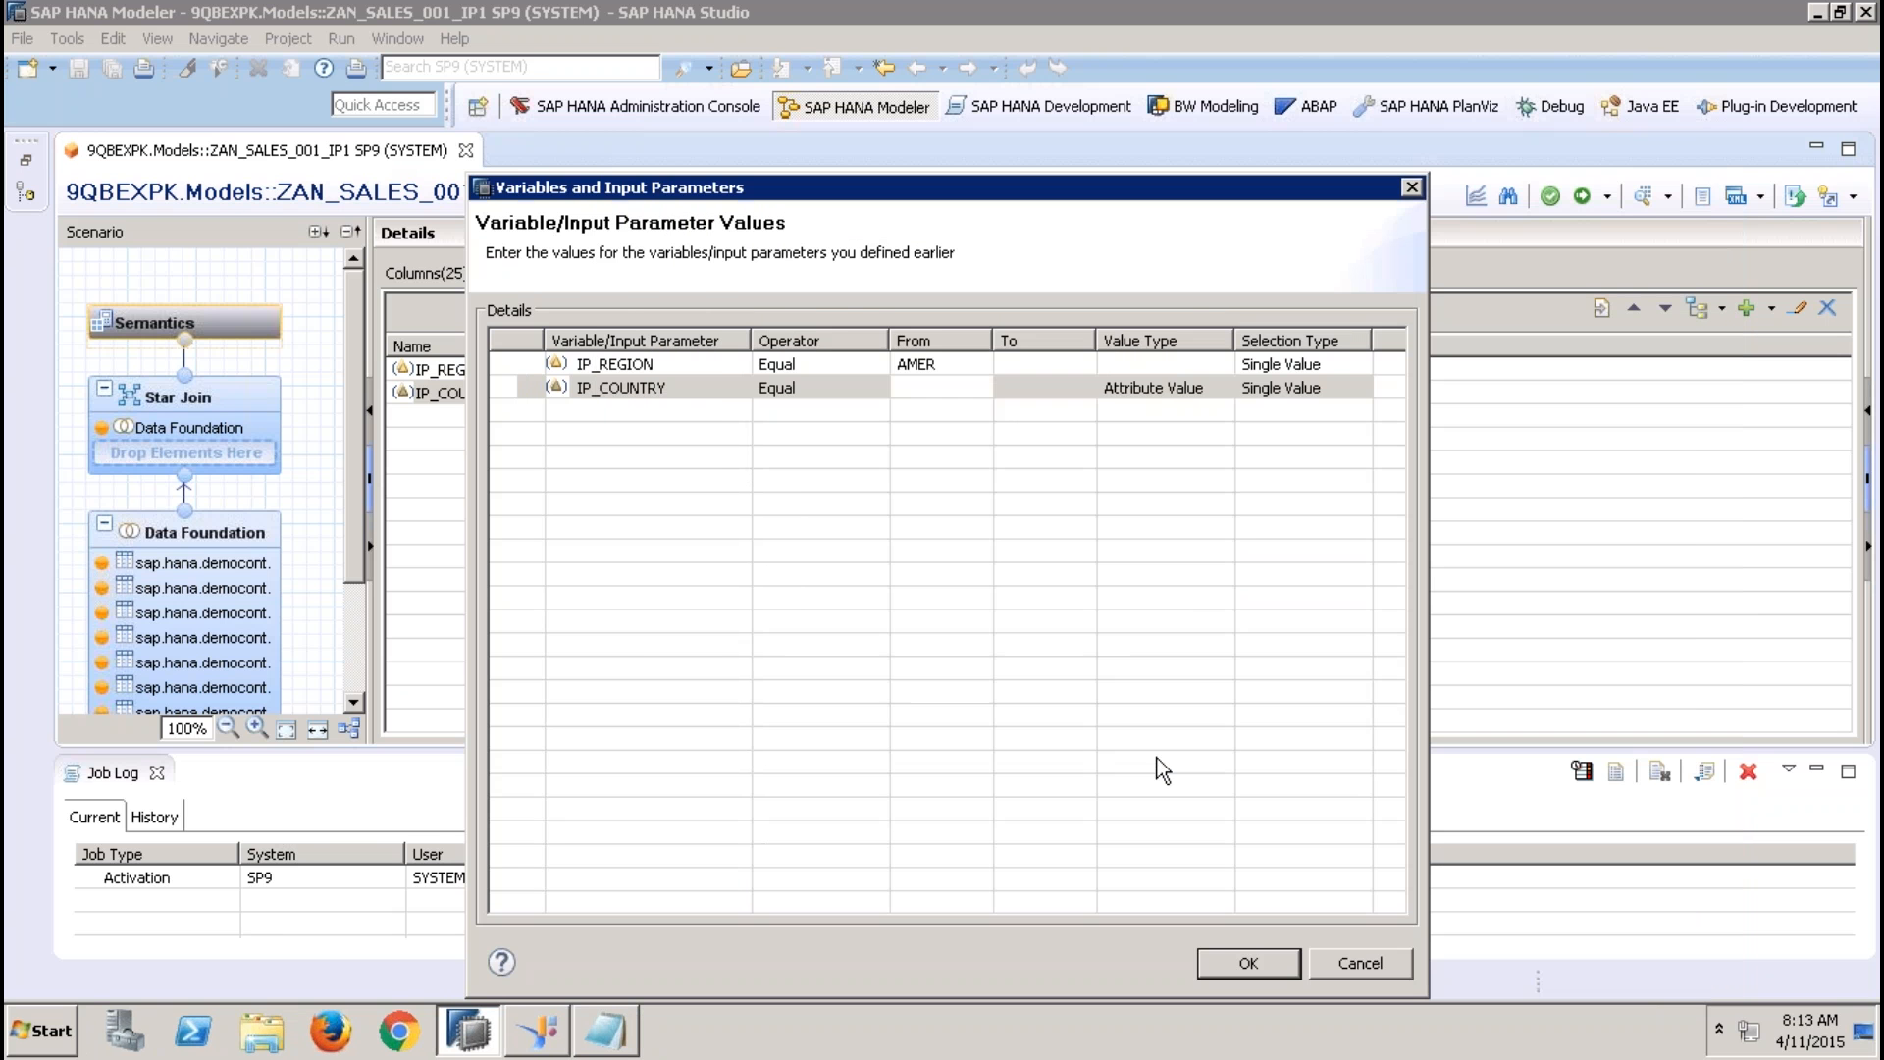
{"action": "left_click", "coordinate": [1357, 963]}
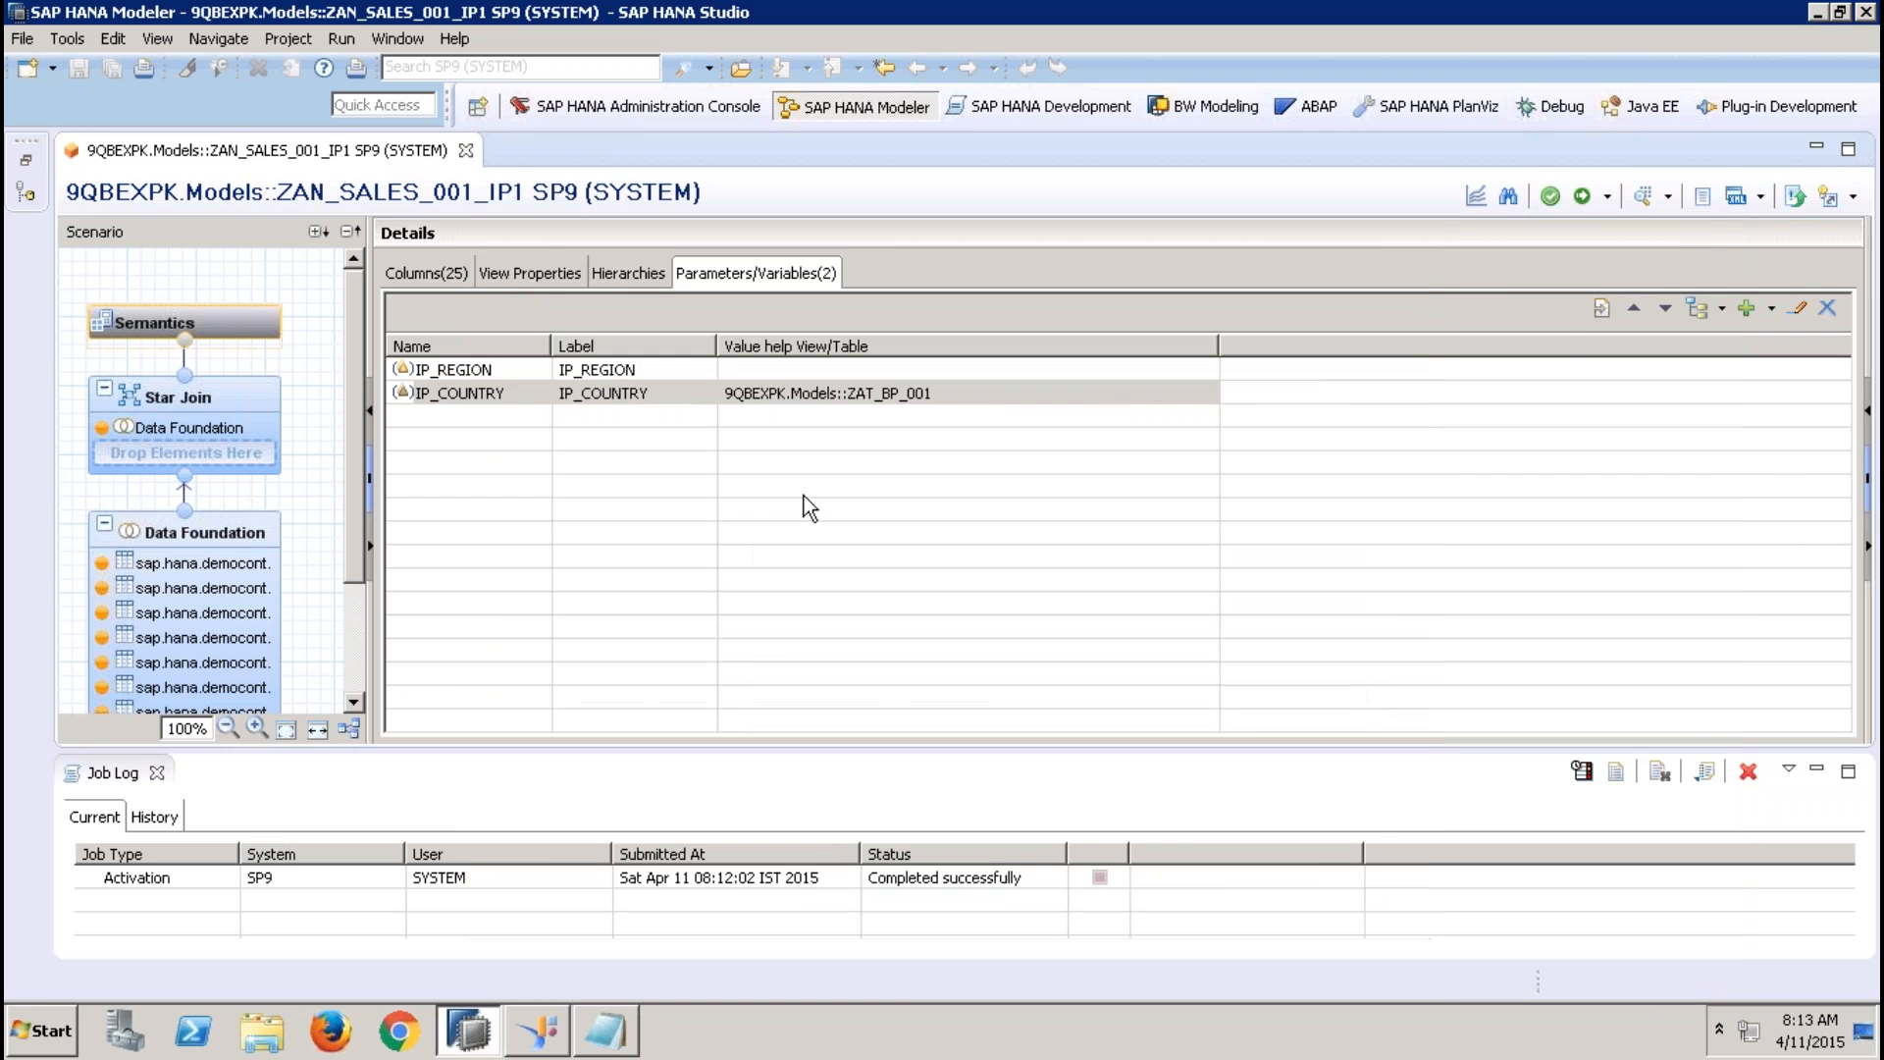
Remove the input parameters IP_REGION and IP_COUNTRY from the view, accepting the removal of their references
{"action": "left_click", "coordinate": [646, 374]}
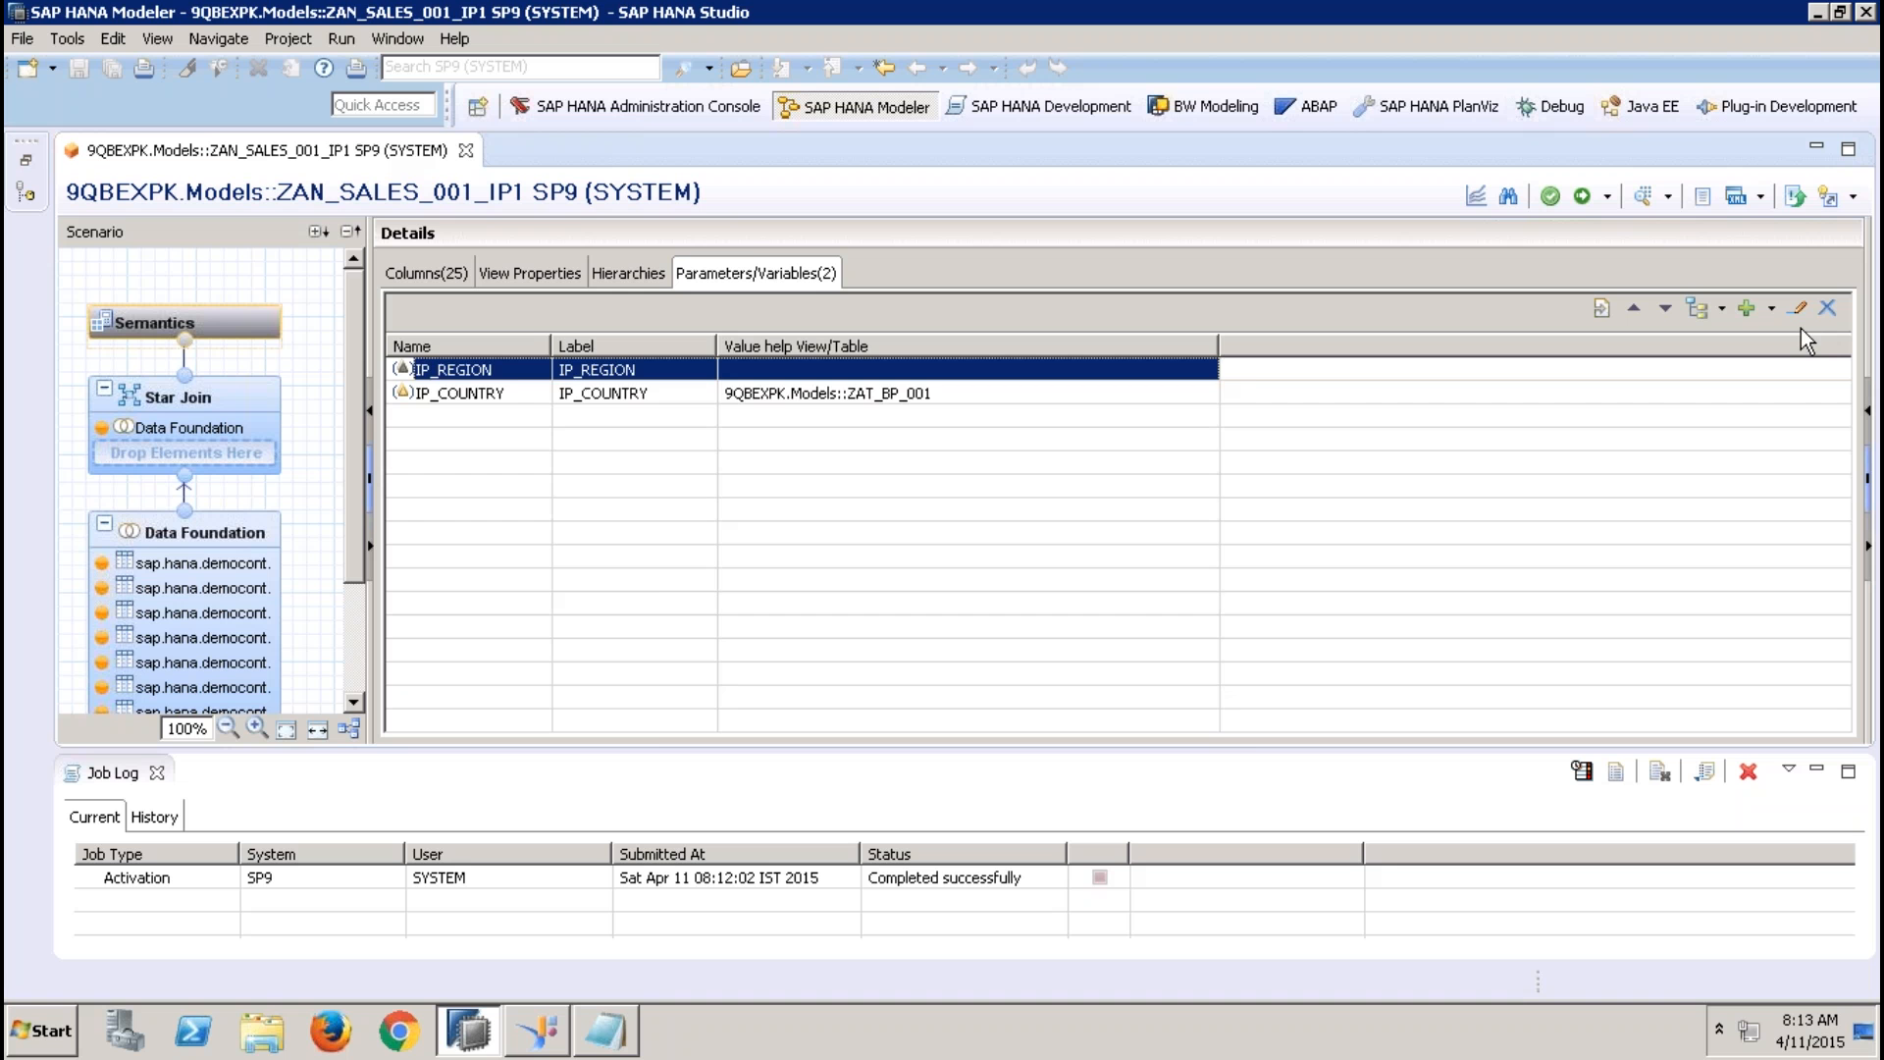
{"action": "left_click", "coordinate": [1826, 310]}
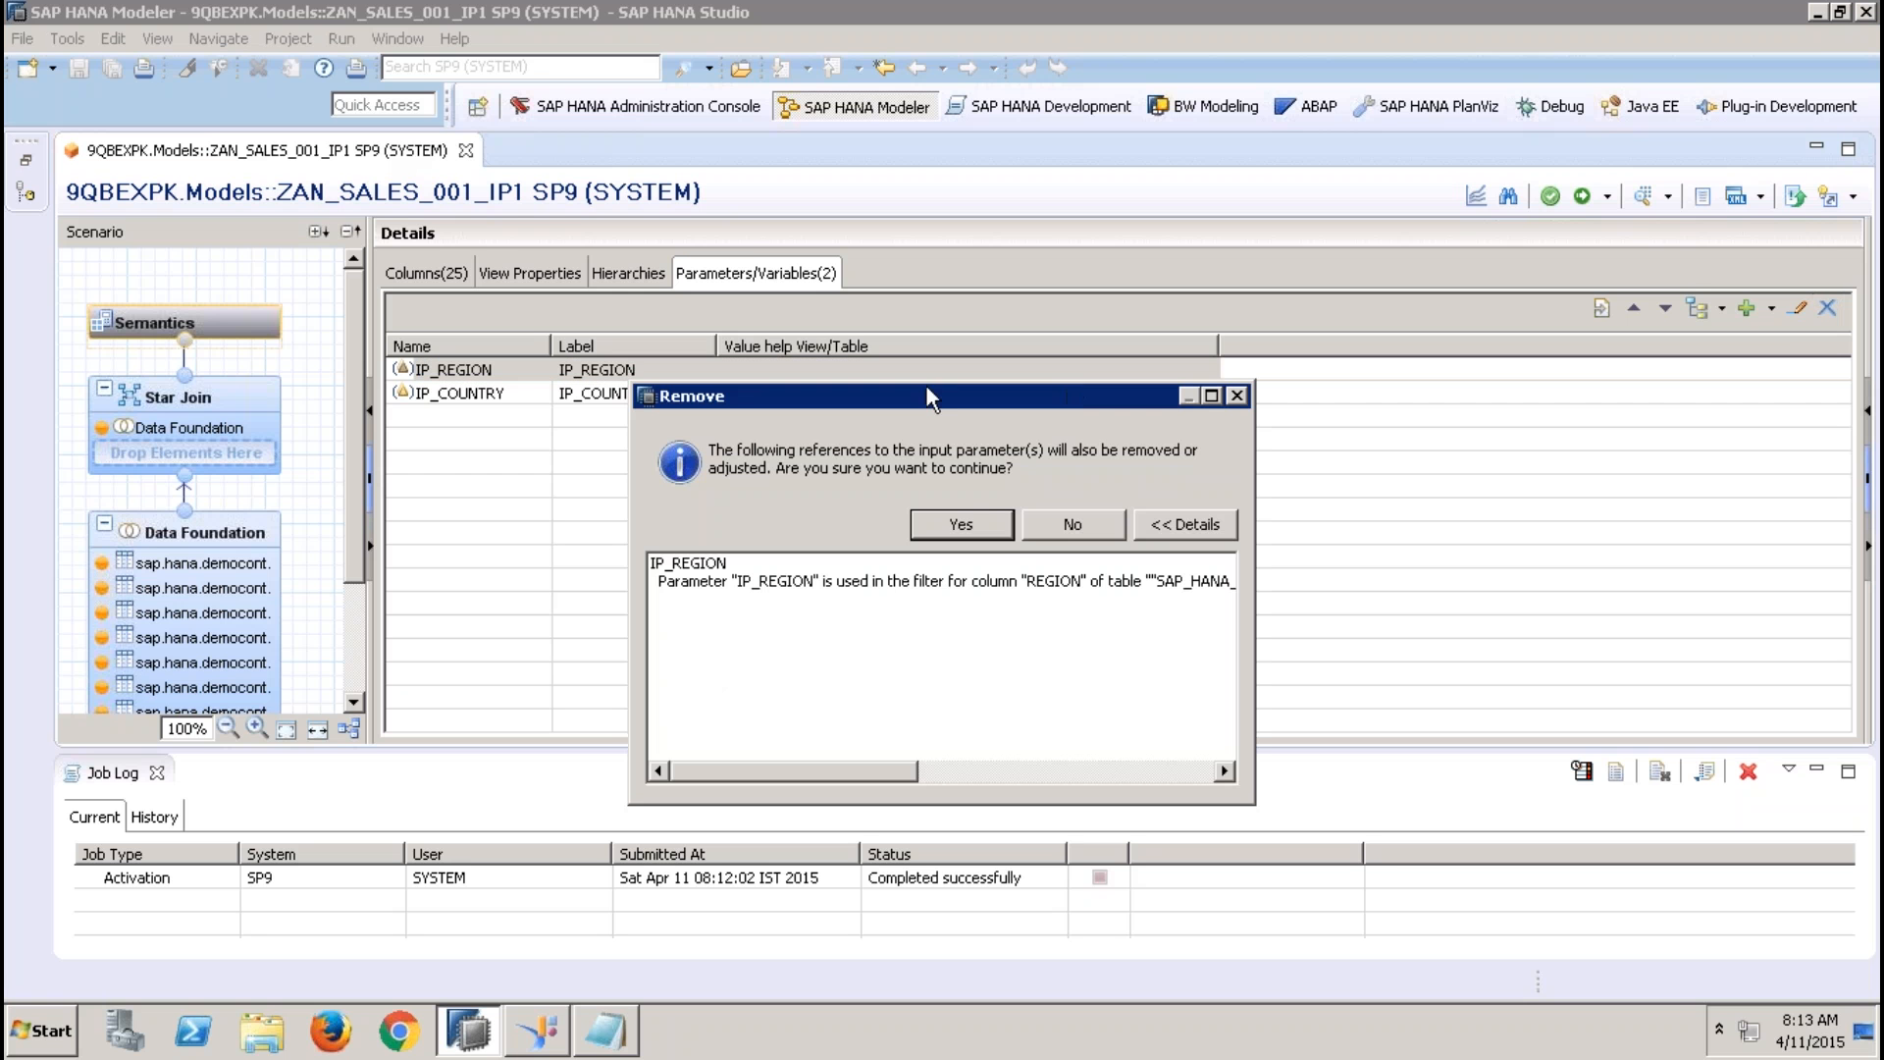
{"action": "left_click", "coordinate": [998, 536]}
{"action": "left_click", "coordinate": [1099, 530]}
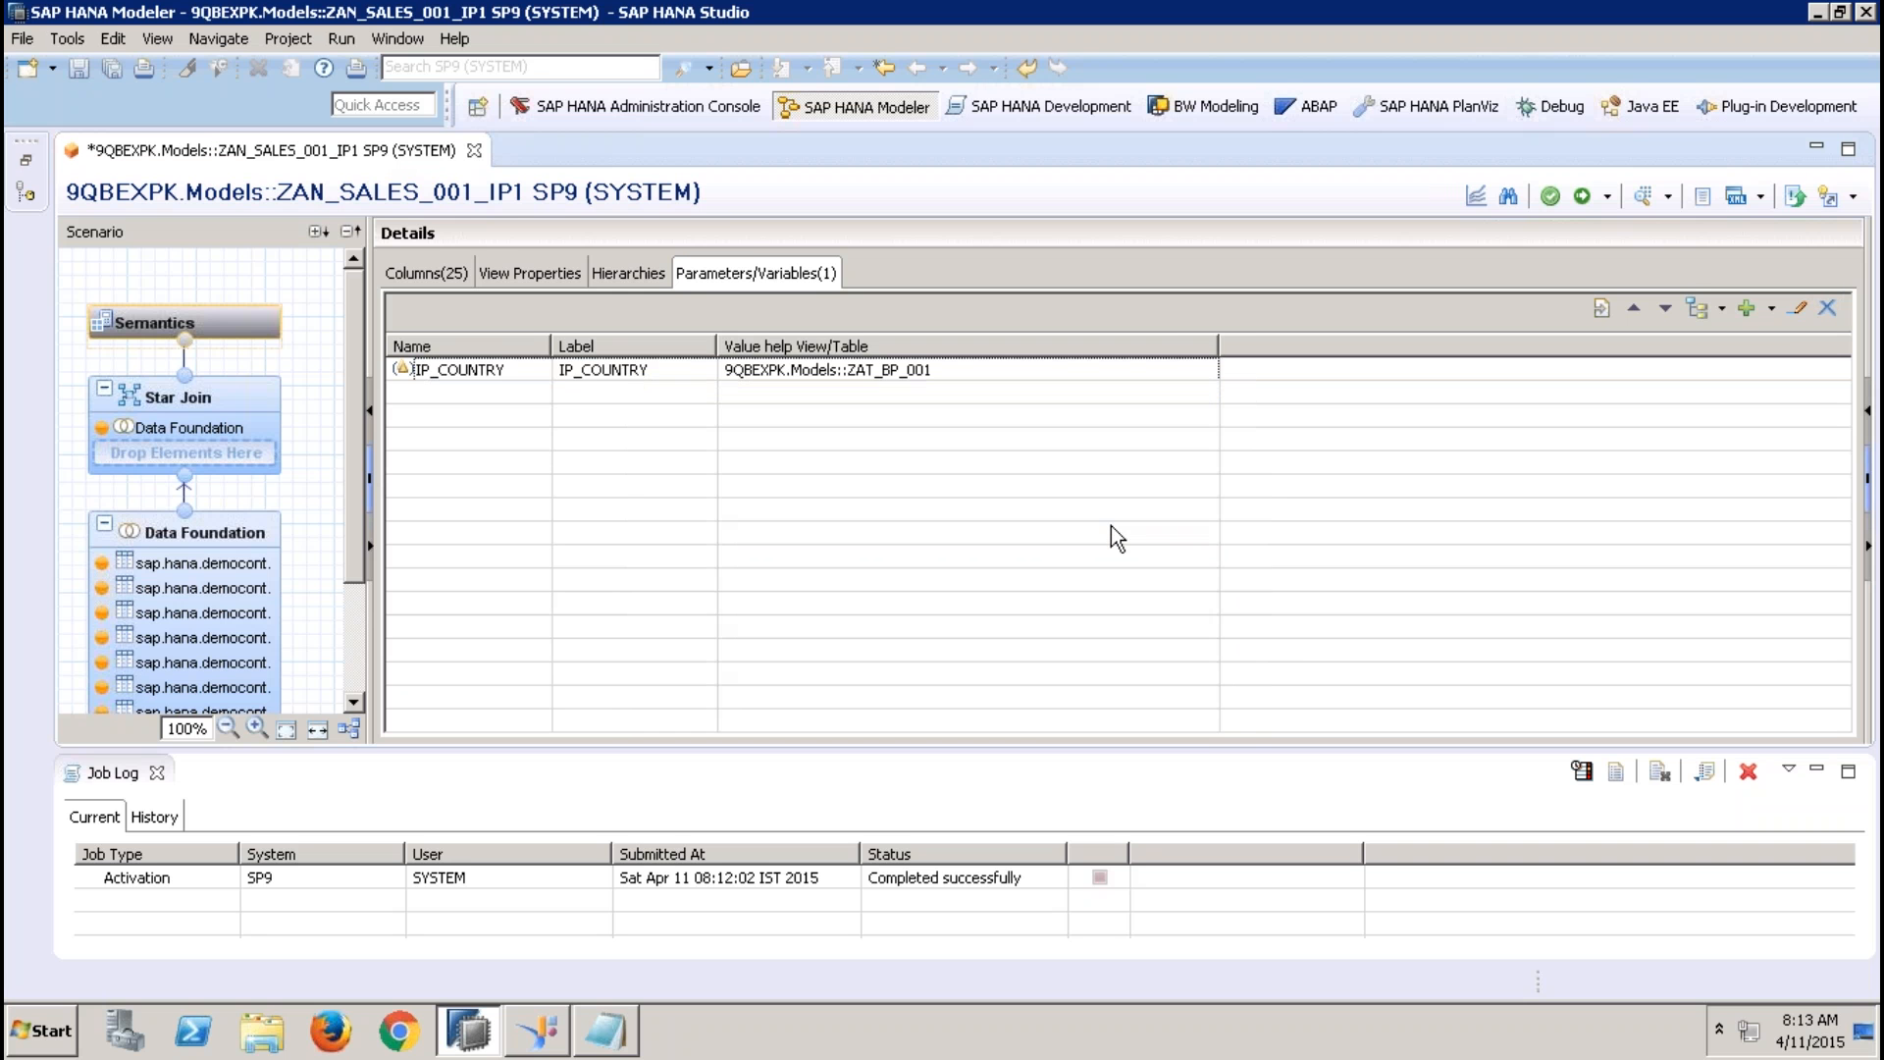
{"action": "left_click", "coordinate": [601, 369]}
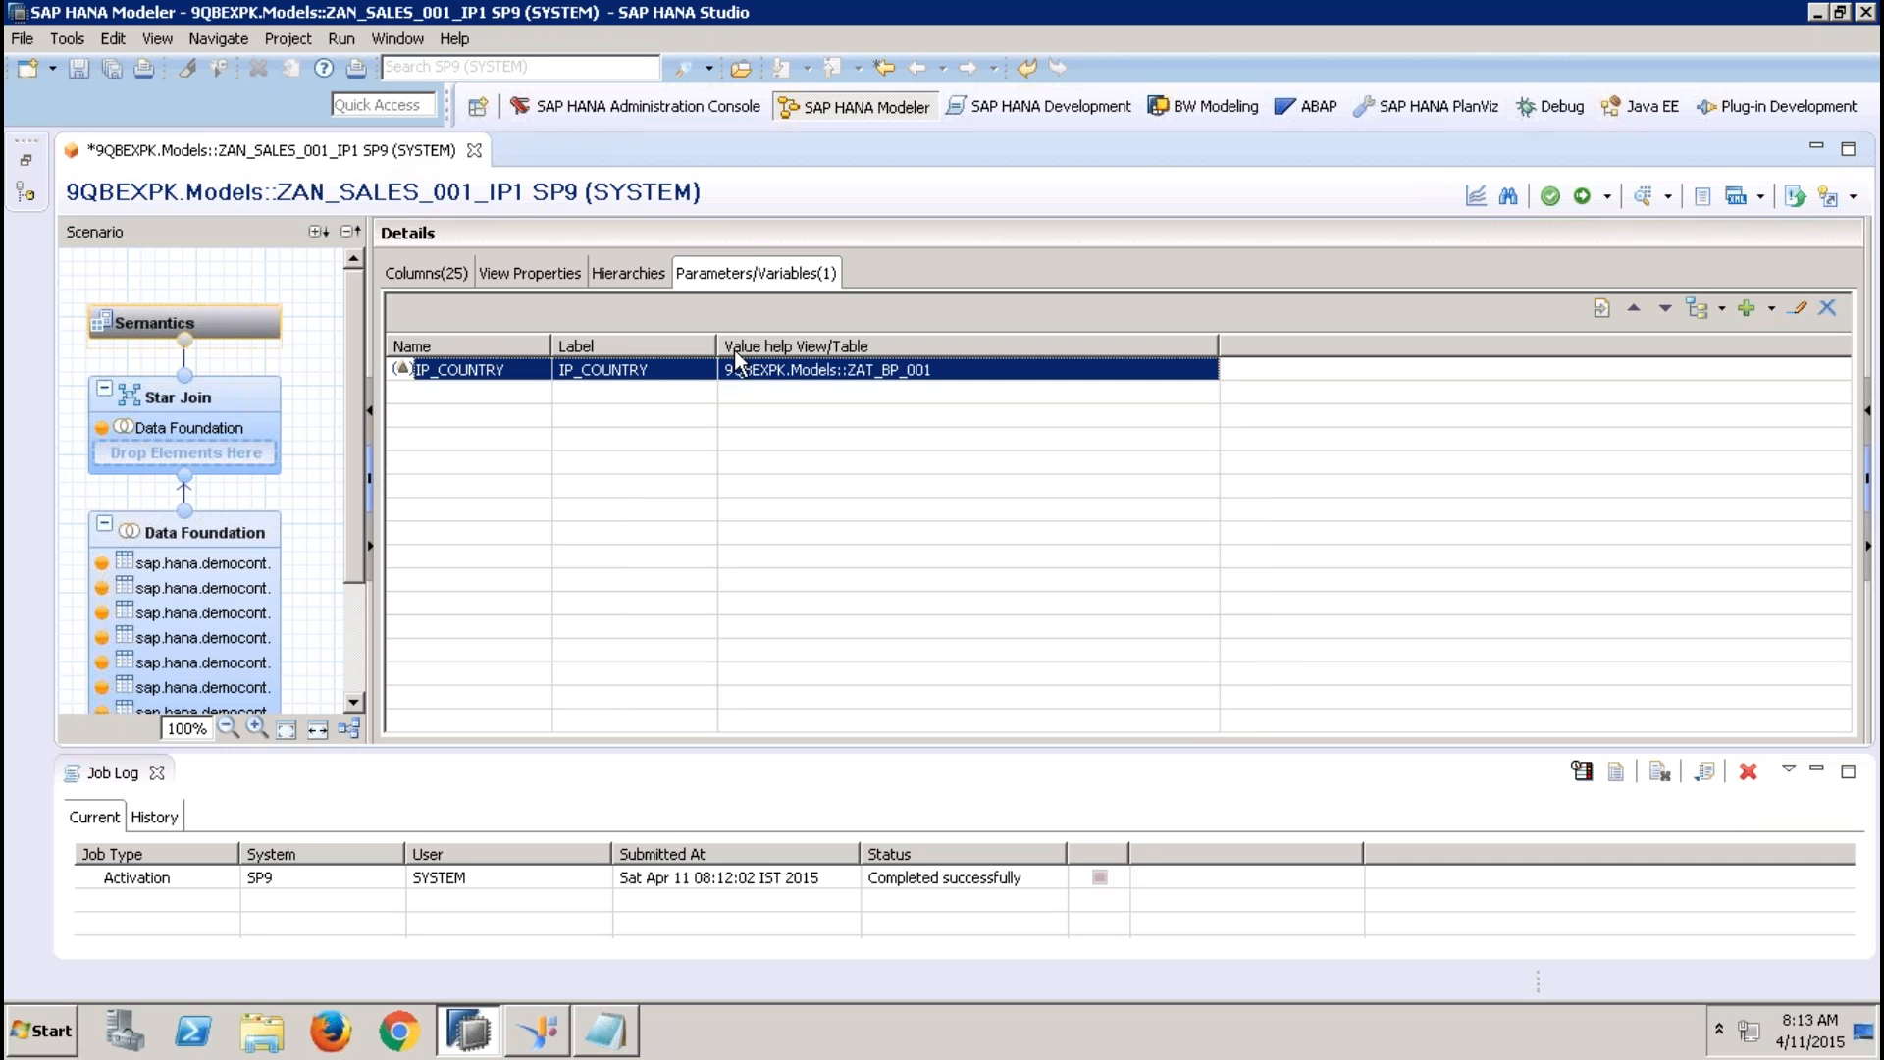
{"action": "left_click", "coordinate": [1827, 308]}
{"action": "left_click", "coordinate": [957, 523]}
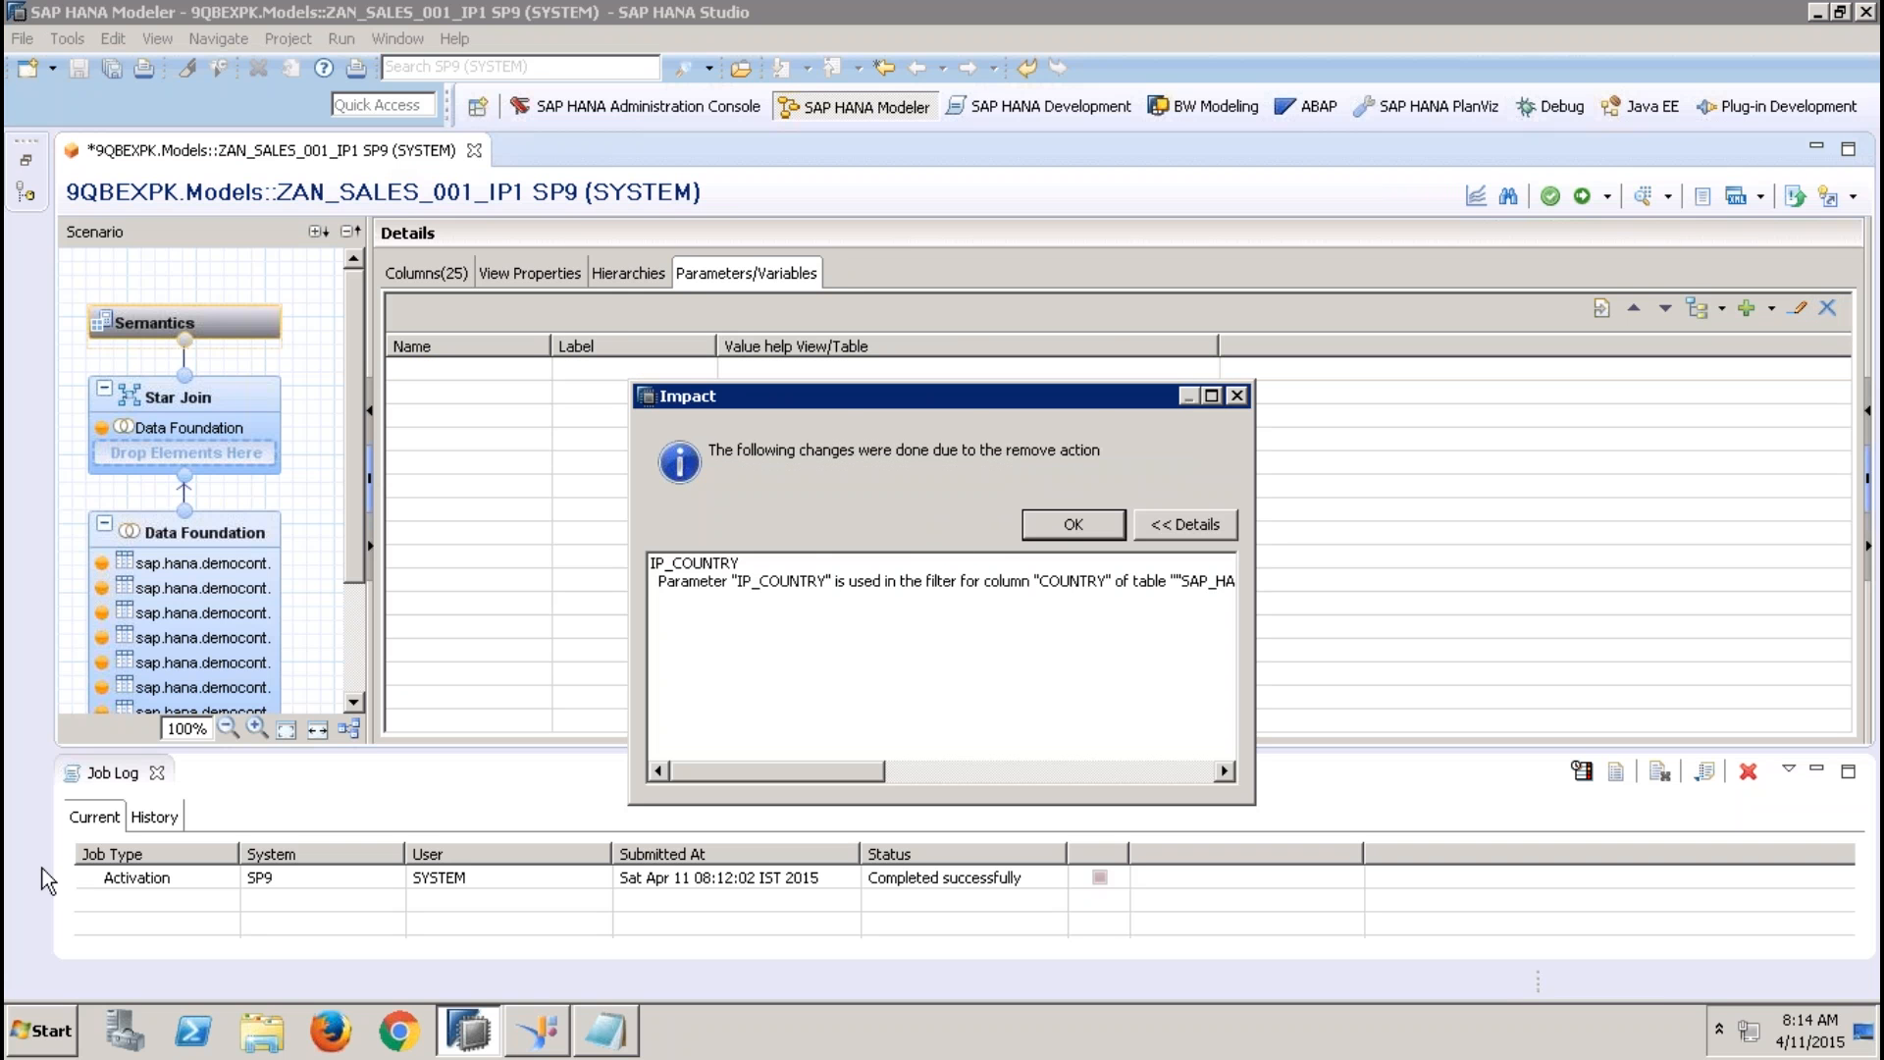
{"action": "left_click", "coordinate": [1078, 523]}
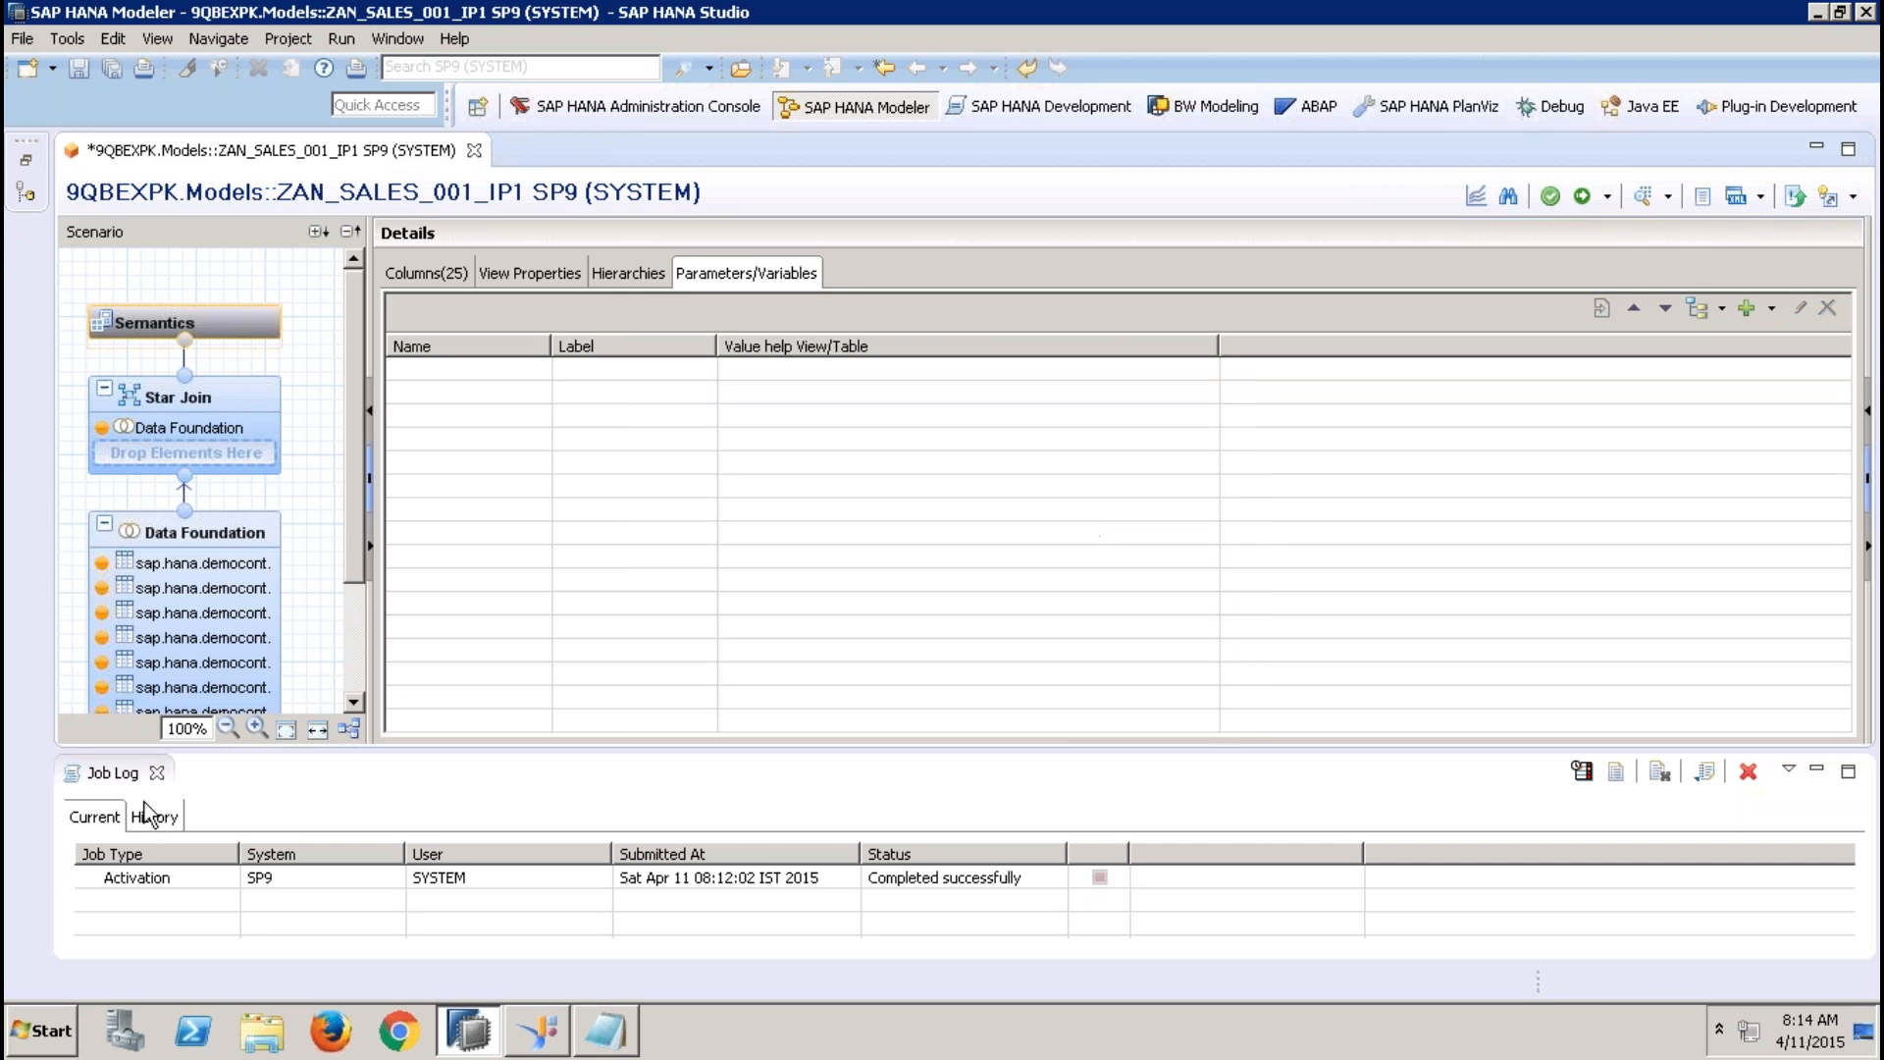
Remove the filters from the COUNTRY and REGION columns of the Addresses table in the Data Foundation
{"action": "left_click", "coordinate": [222, 534]}
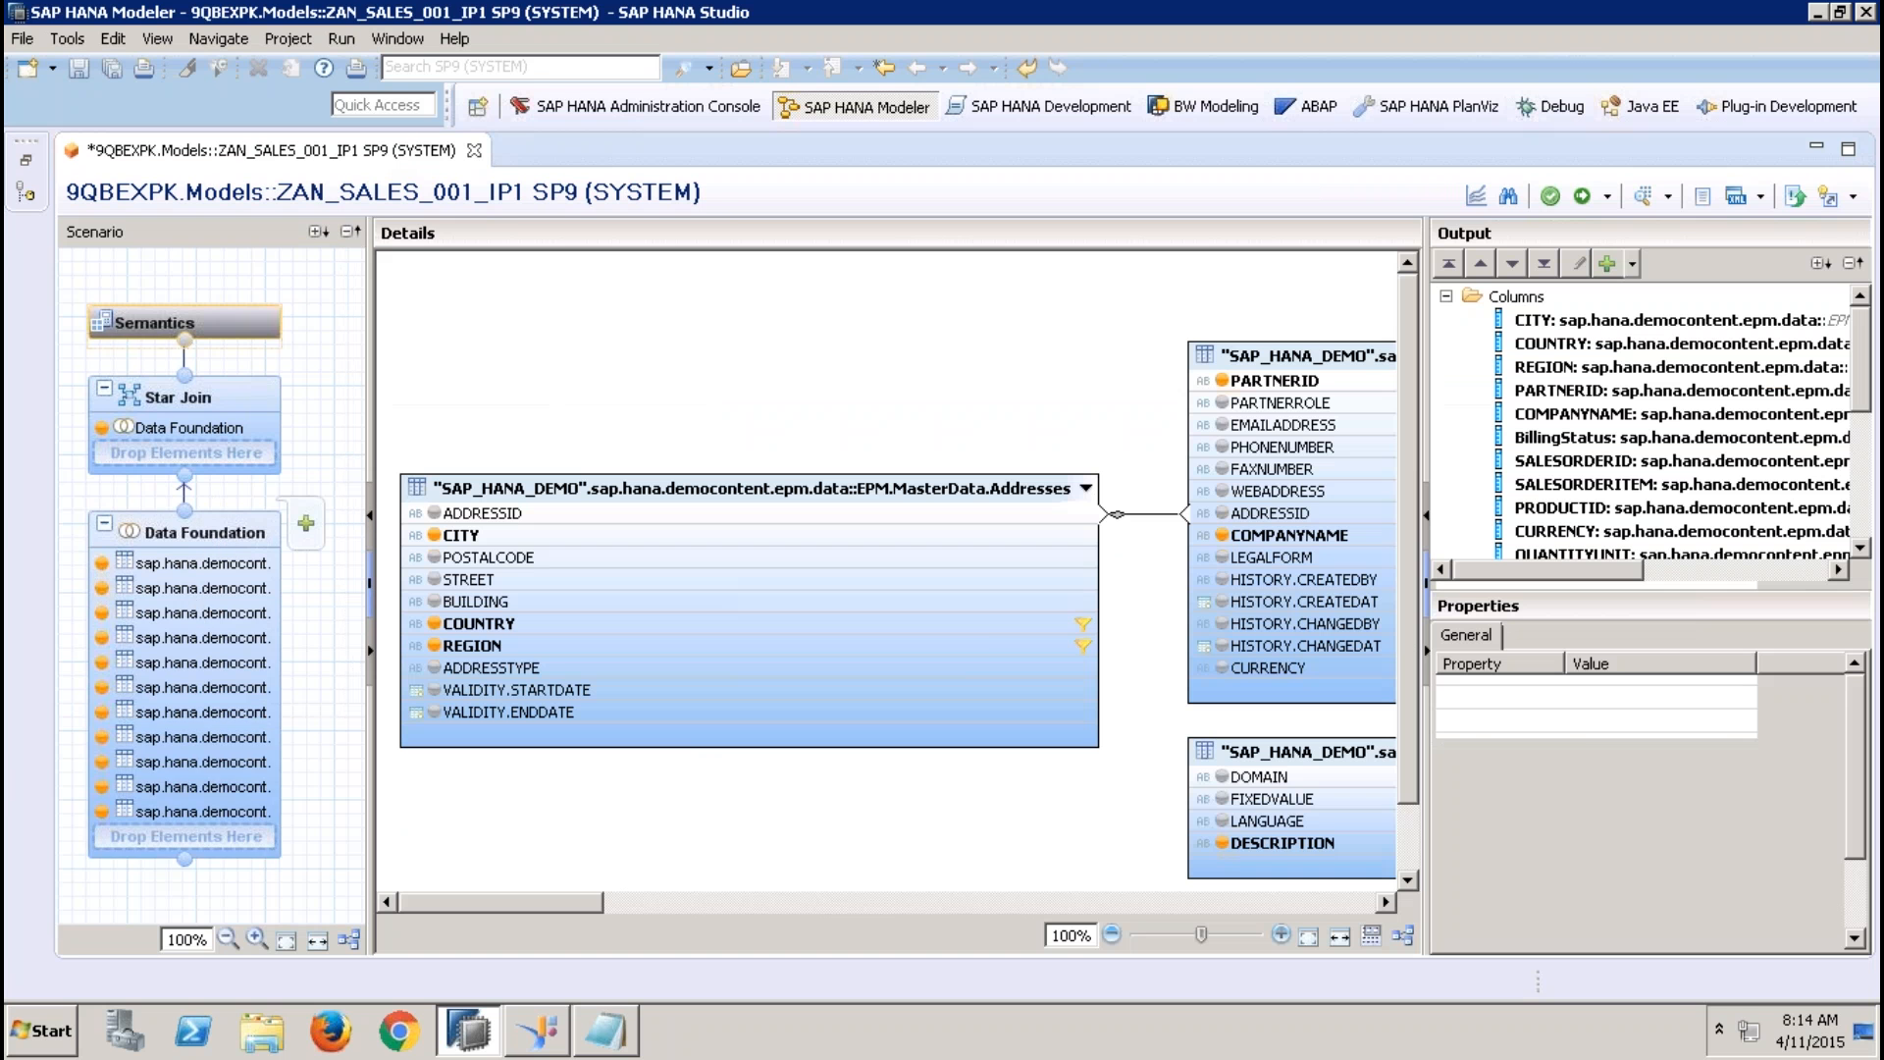
{"action": "right_click", "coordinate": [1052, 627]}
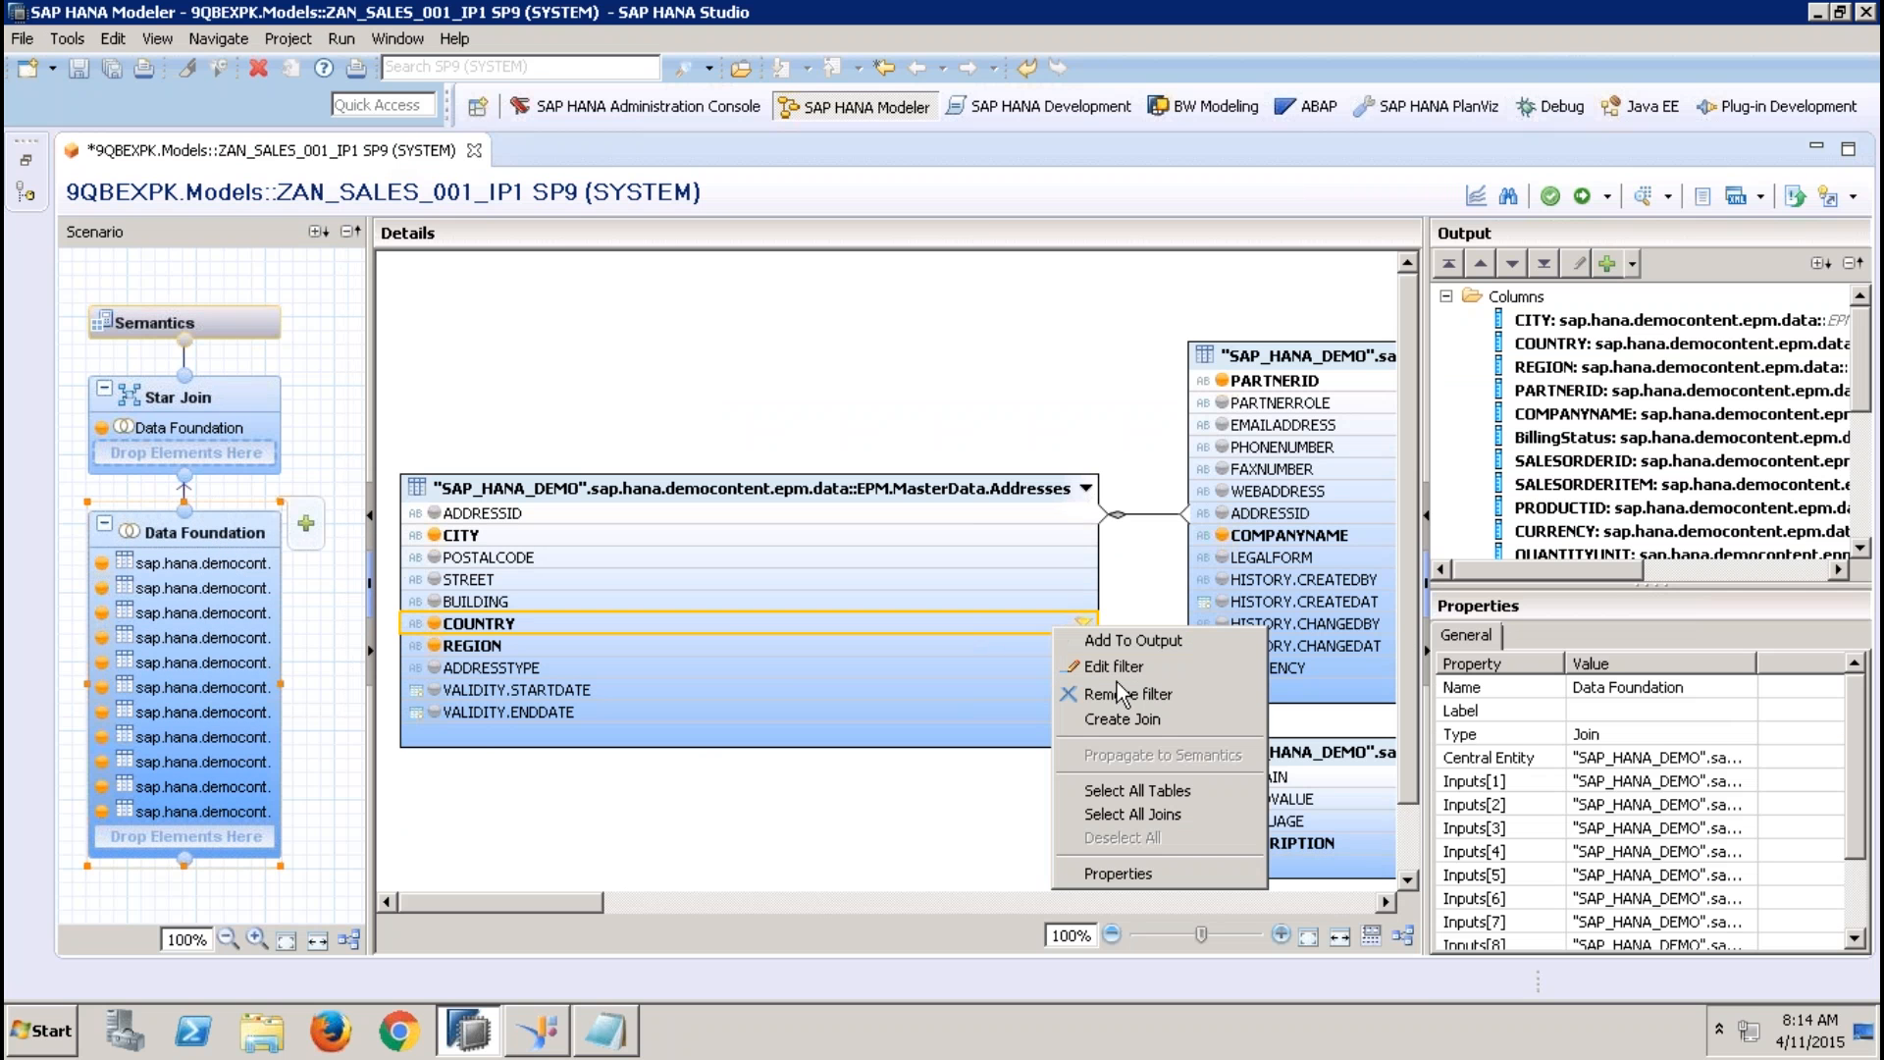
{"action": "left_click", "coordinate": [1140, 691]}
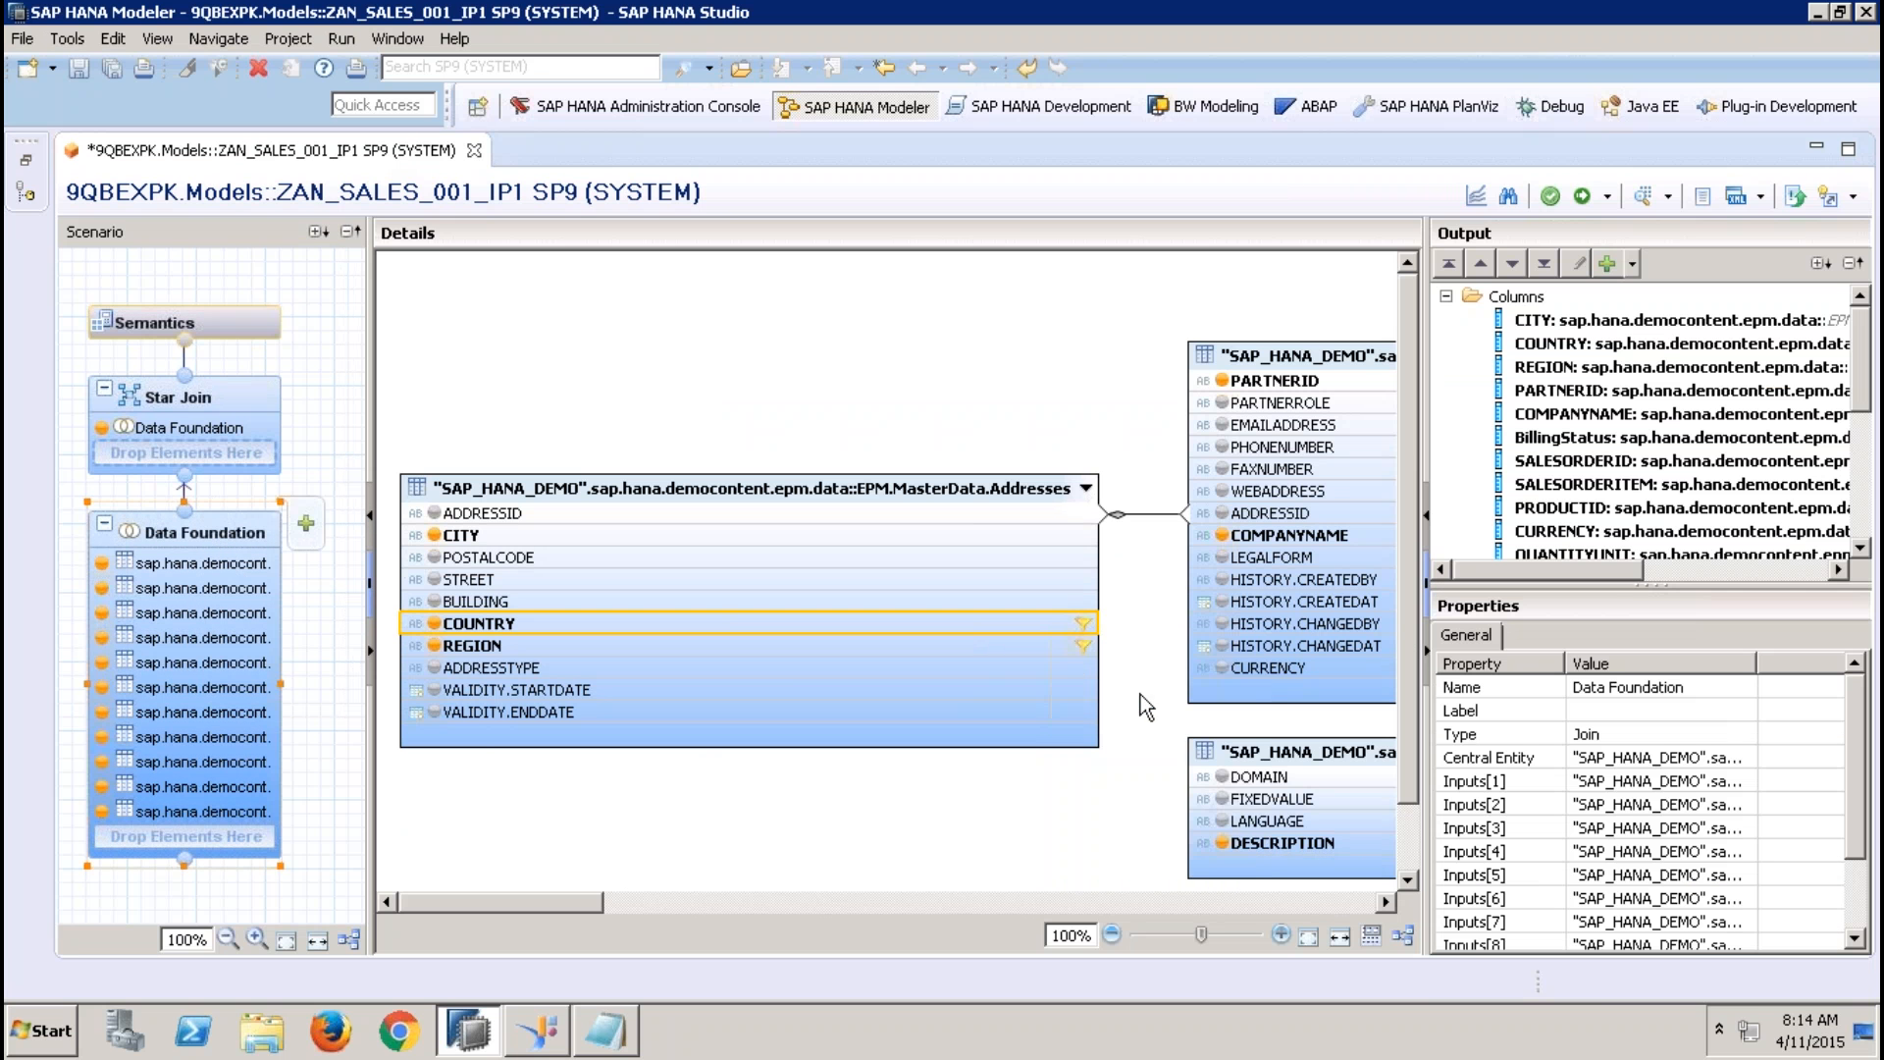
{"action": "left_click", "coordinate": [1058, 651]}
{"action": "right_click", "coordinate": [1056, 649]}
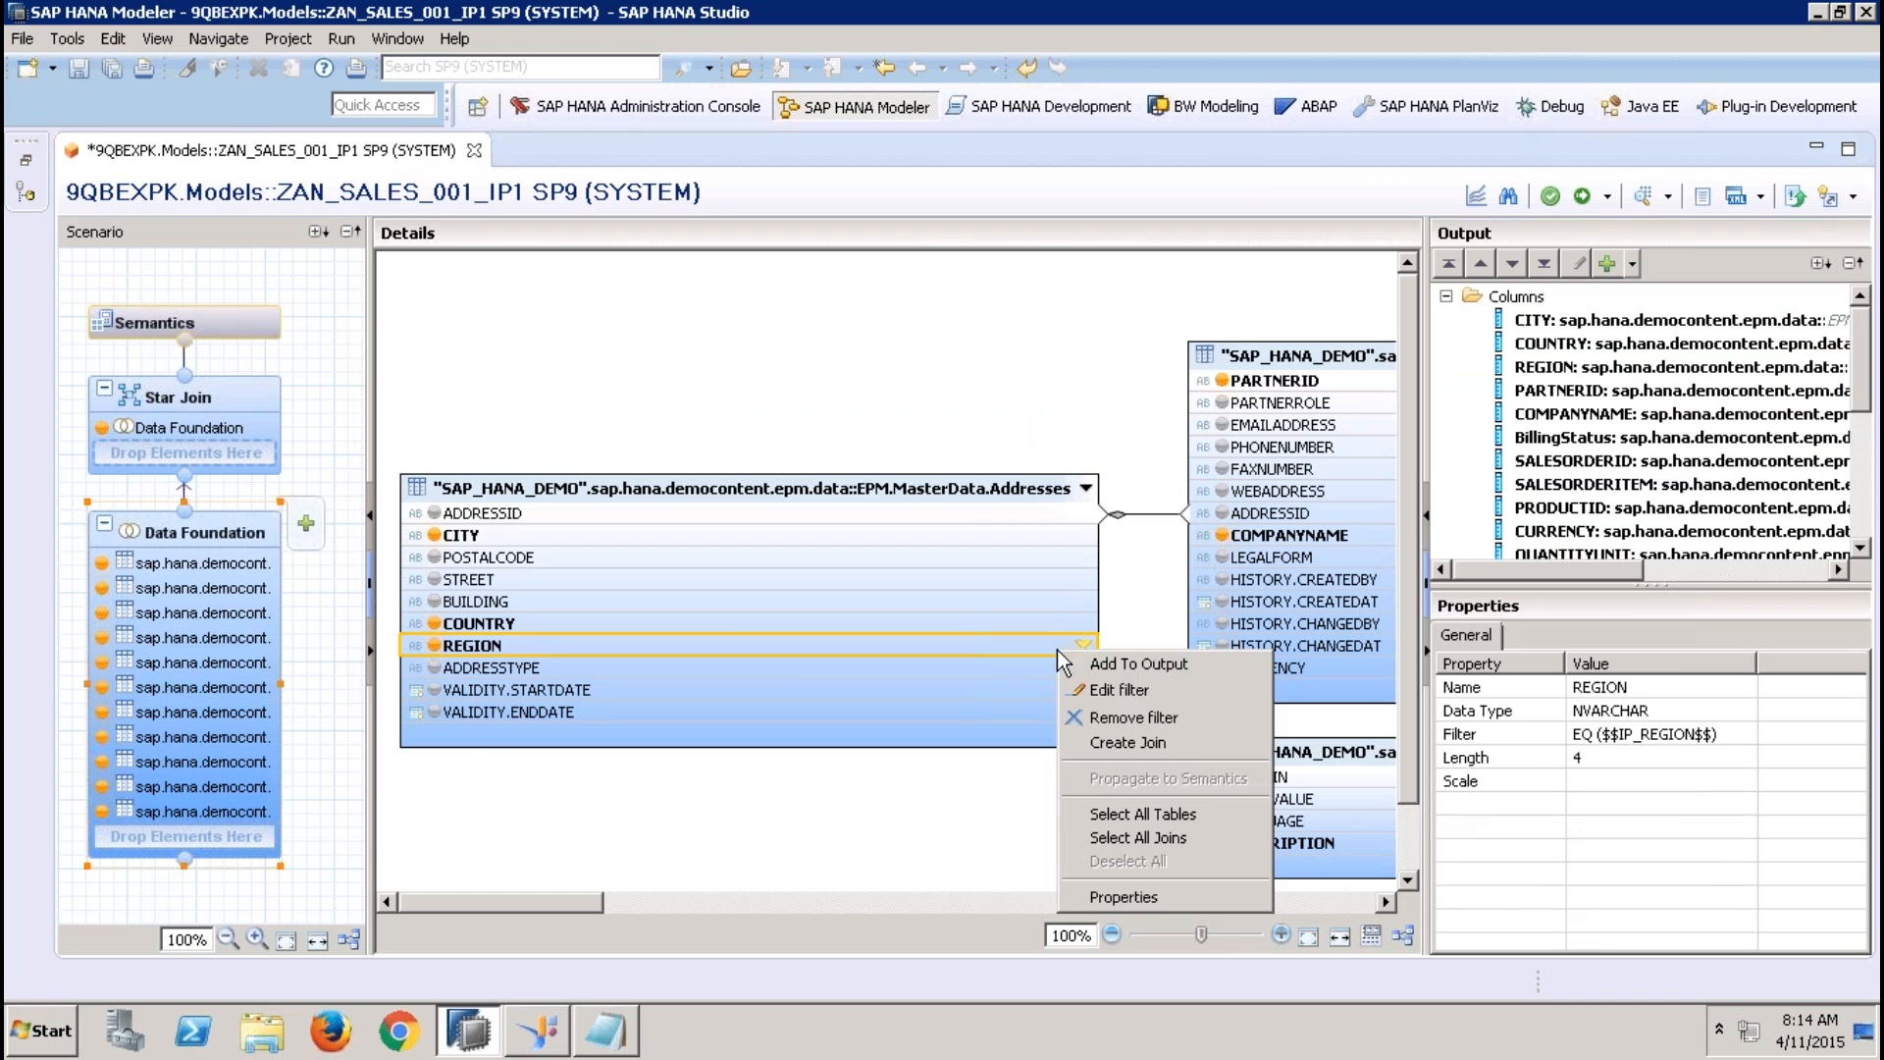
{"action": "left_click", "coordinate": [1128, 719]}
Create a Direct input parameter named IP_SREGION in the Semantics node with data type VARCHAR and length 4
{"action": "left_click", "coordinate": [230, 328]}
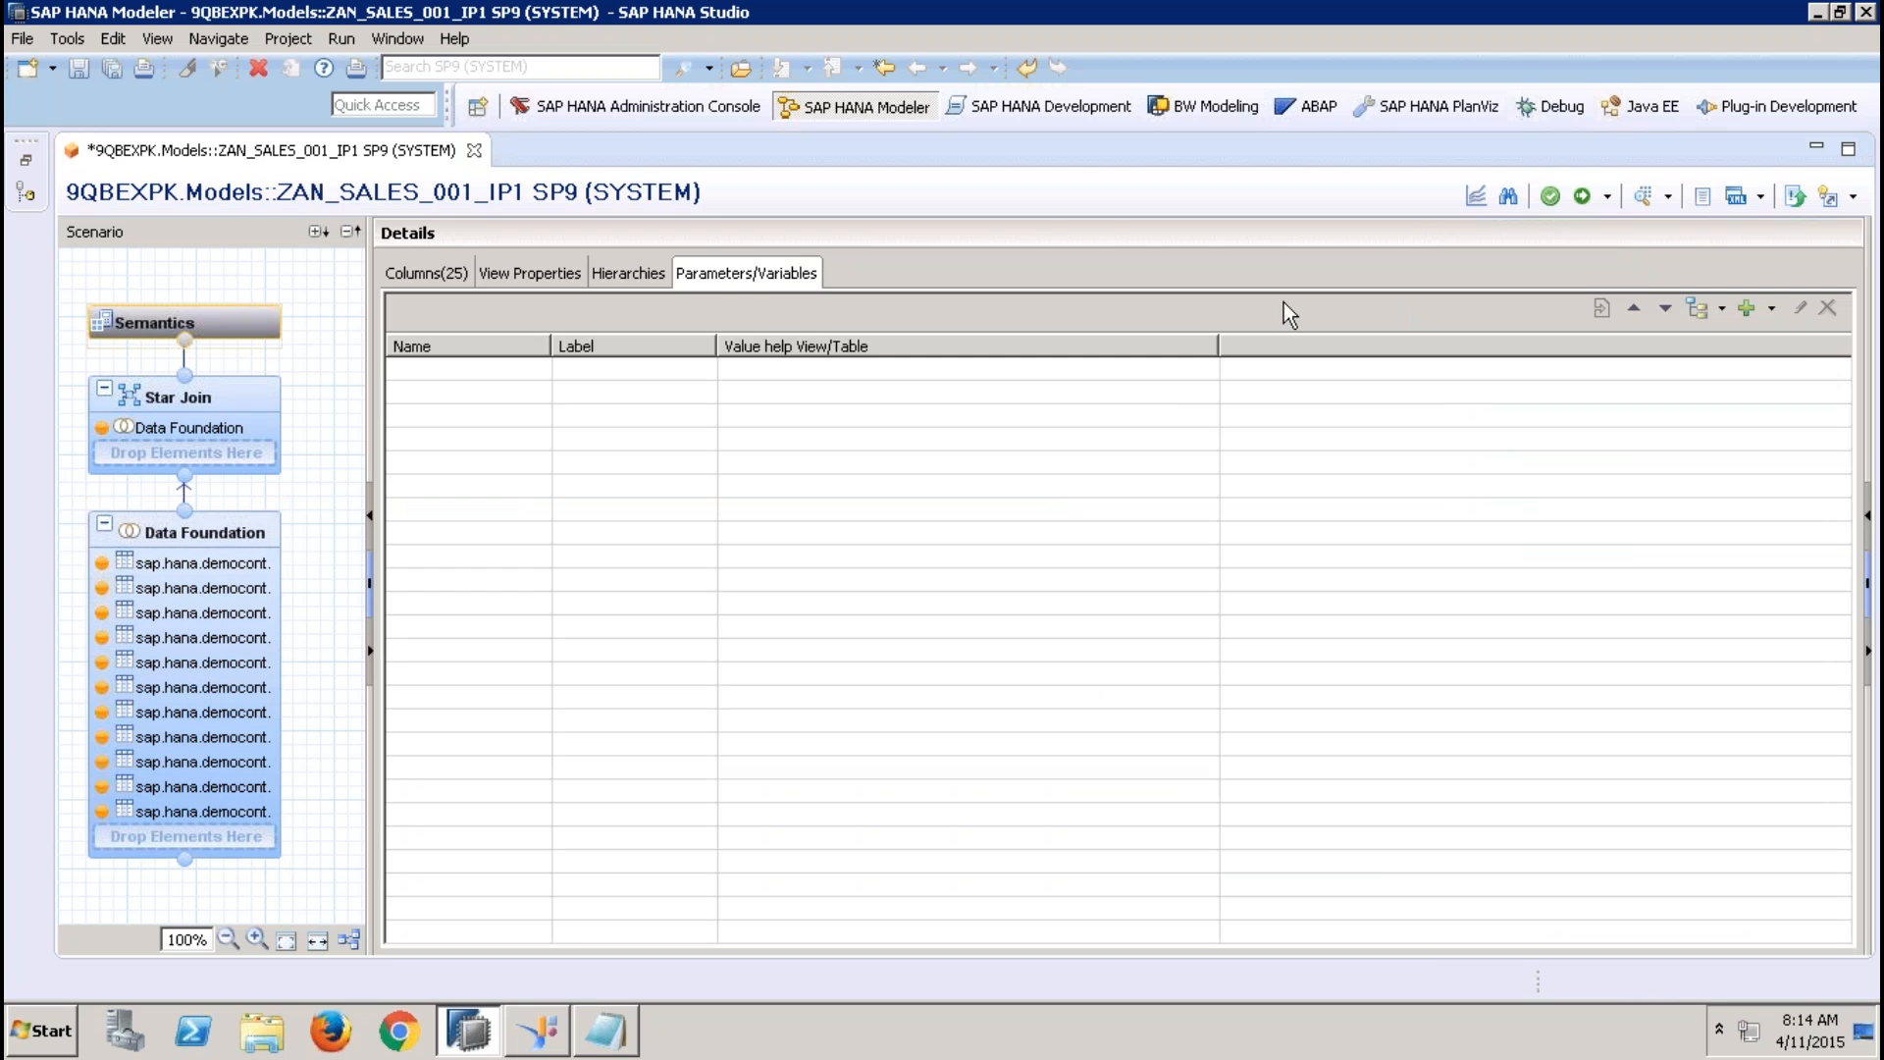
{"action": "left_click", "coordinate": [1771, 310]}
{"action": "left_click", "coordinate": [1774, 363]}
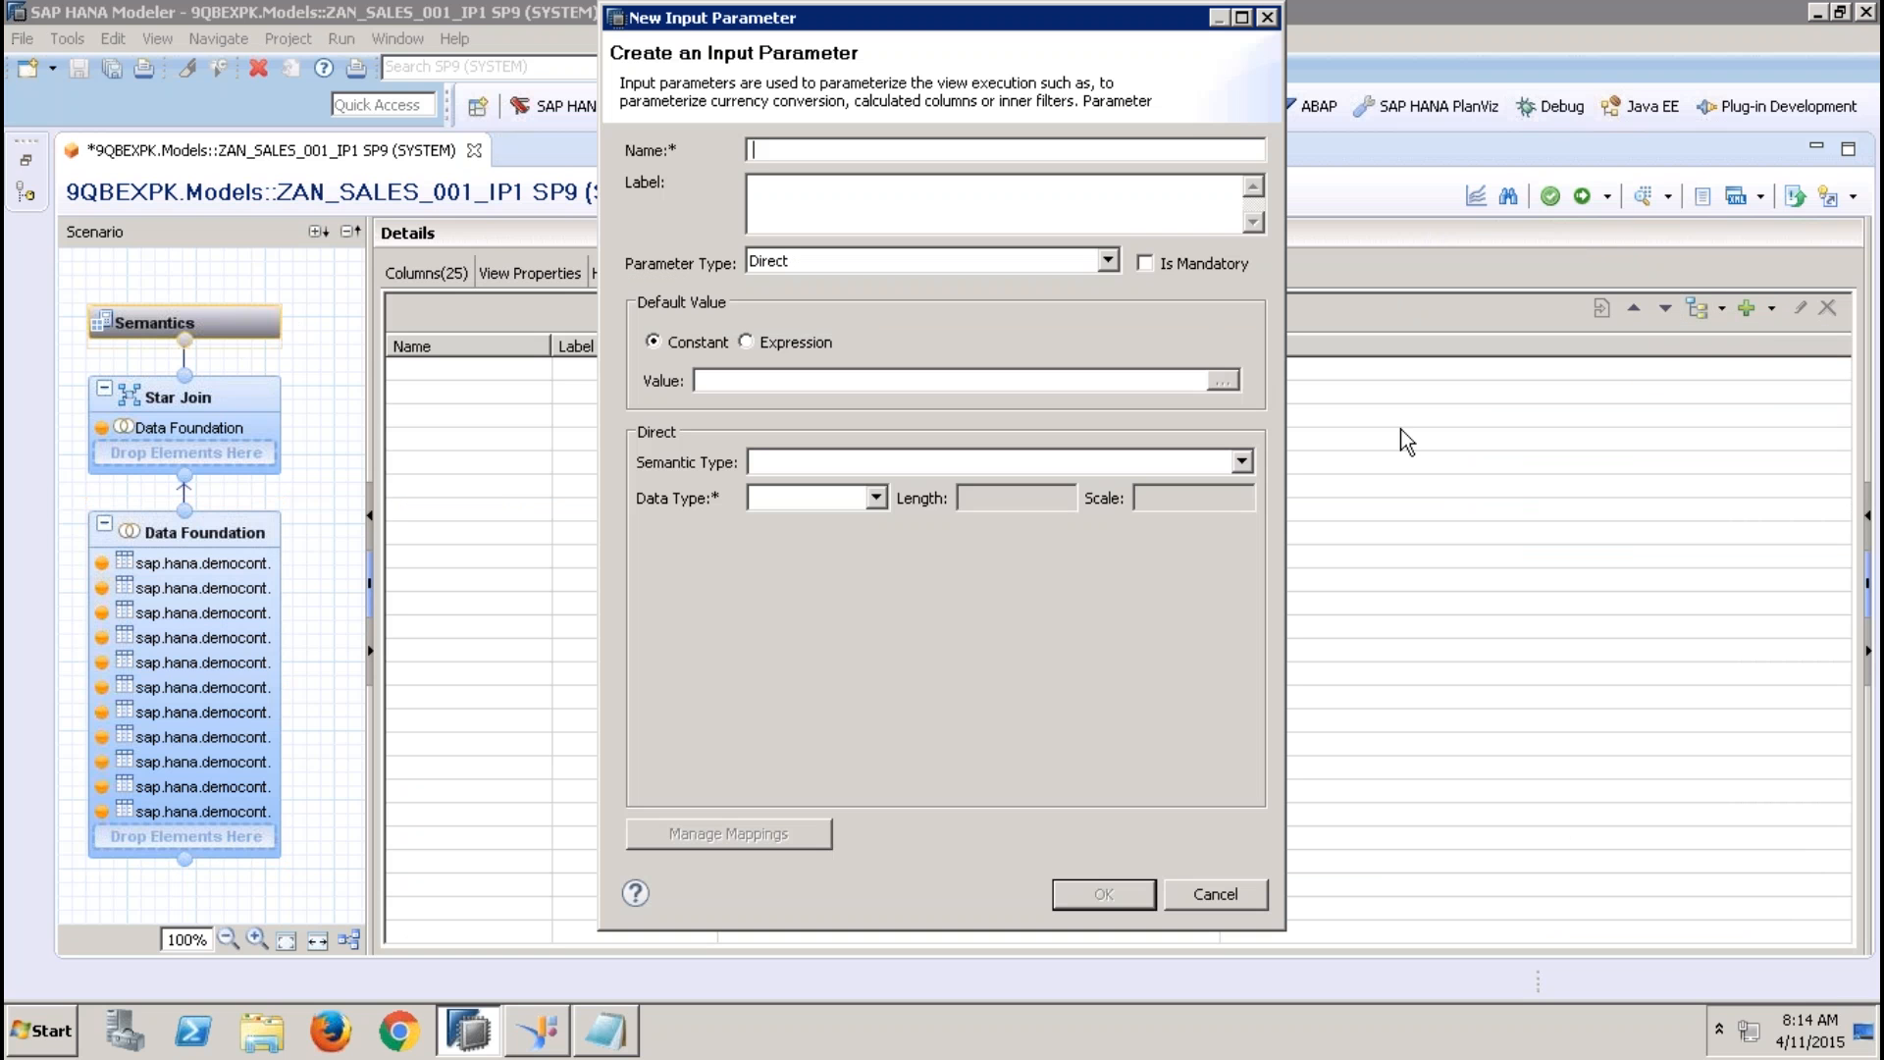
{"action": "type", "text": "IP_SREGION"}
{"action": "key", "text": "Tab"}
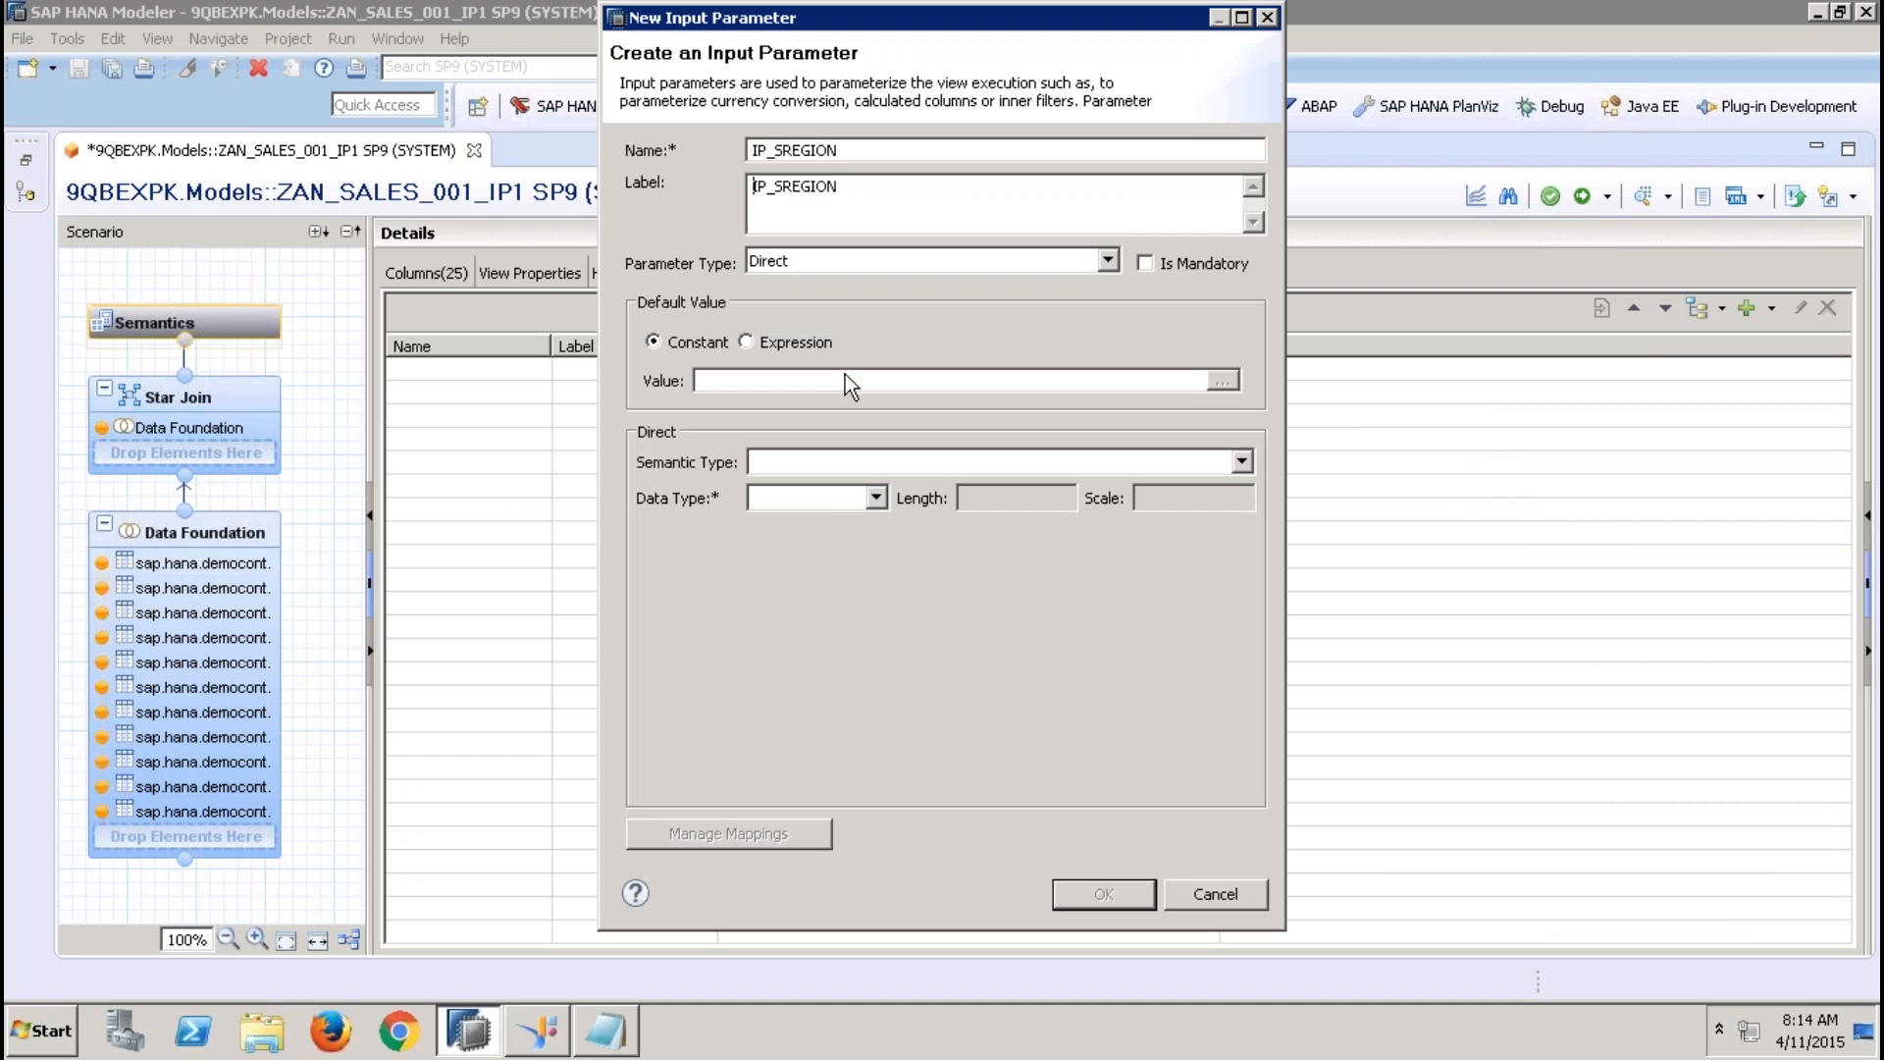
{"action": "left_click", "coordinate": [840, 492]}
{"action": "left_click", "coordinate": [857, 517]}
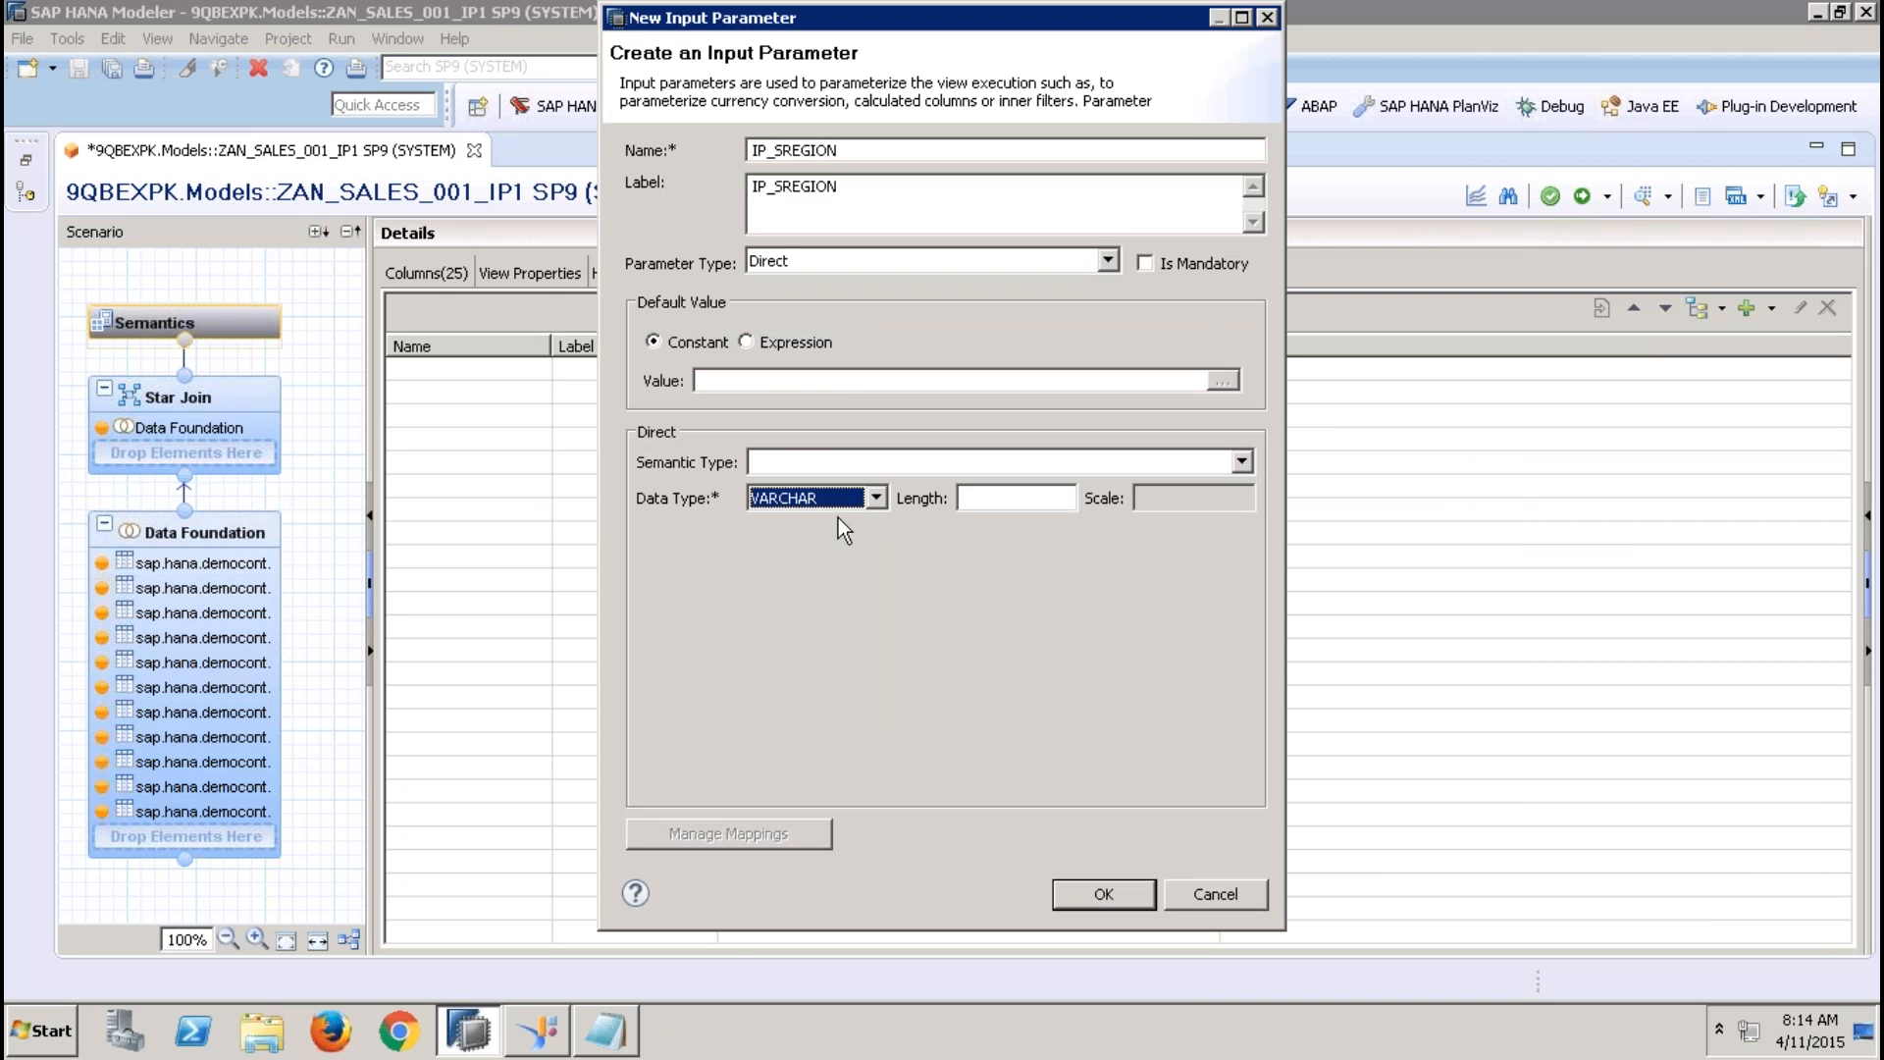
{"action": "left_click", "coordinate": [980, 499]}
{"action": "type", "text": "4"}
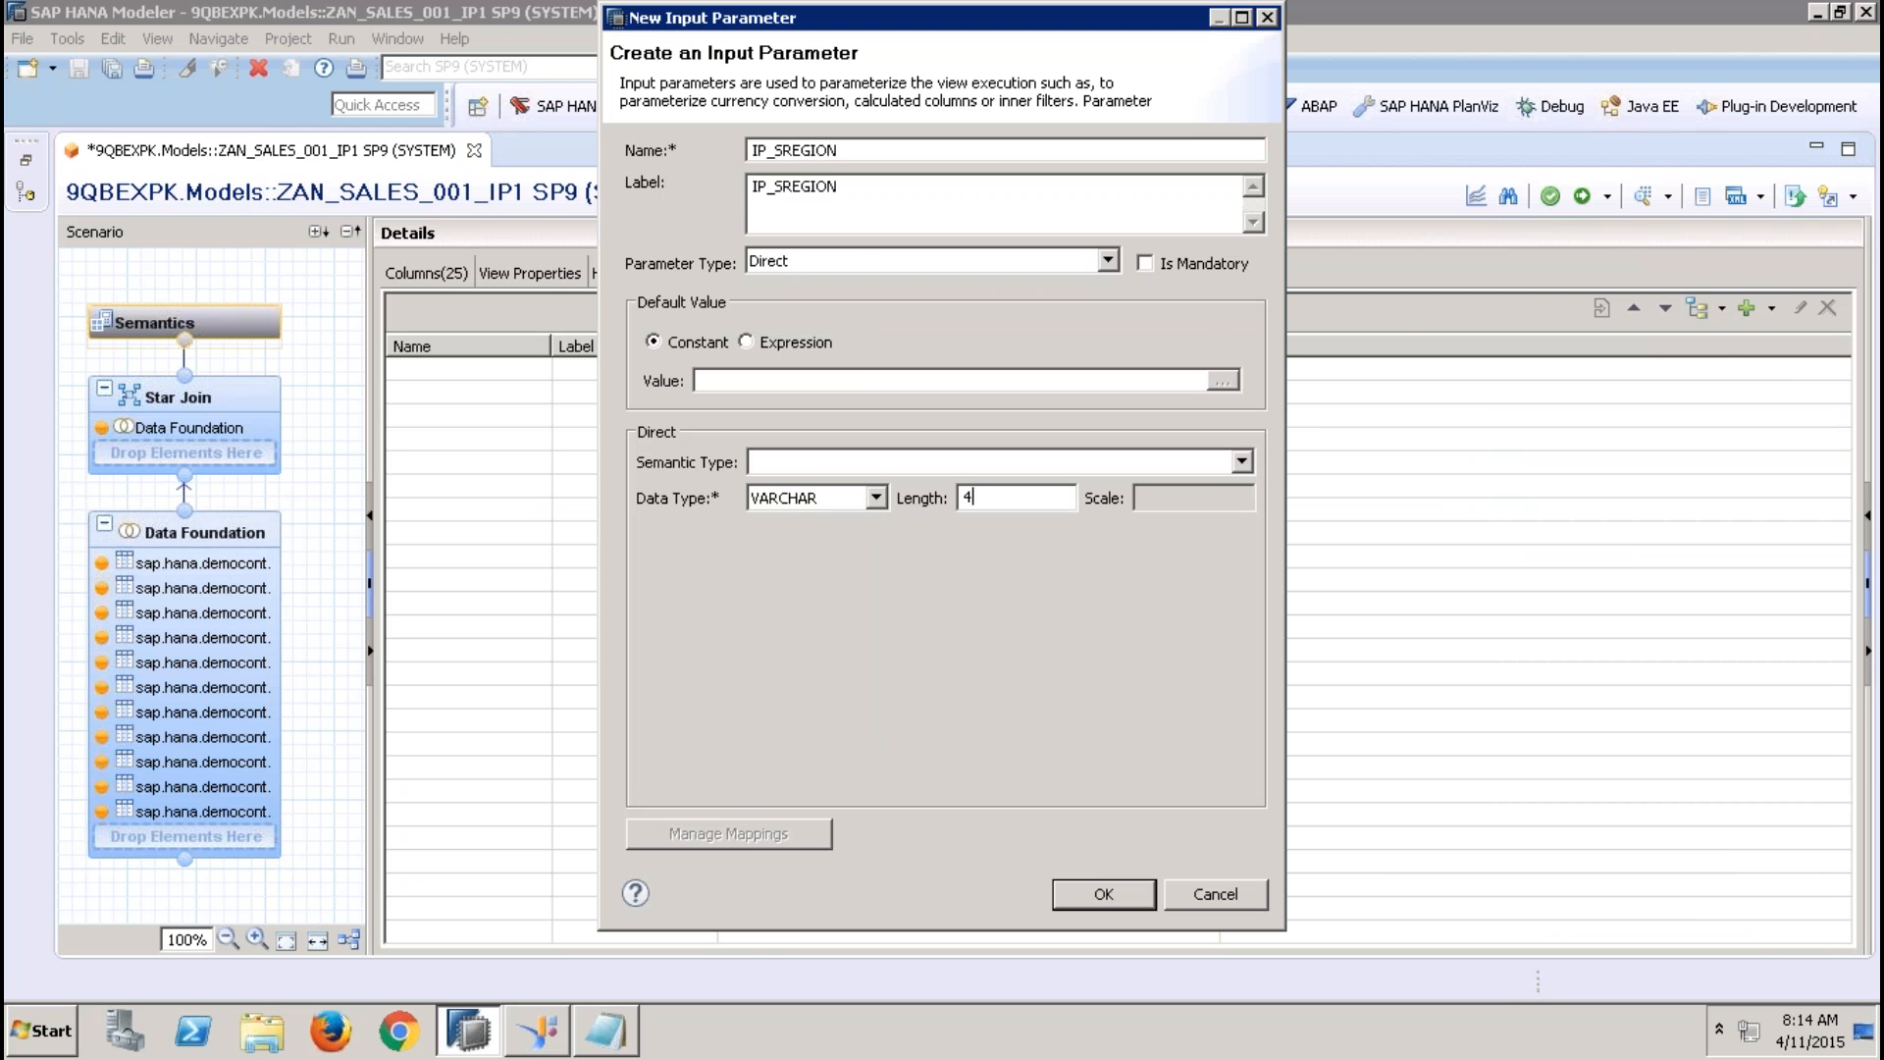
{"action": "left_click", "coordinate": [1123, 893]}
Create a second Direct input parameter named IP_SCOUNTRY with data type VARCHAR and length 4
{"action": "left_click", "coordinate": [1772, 310]}
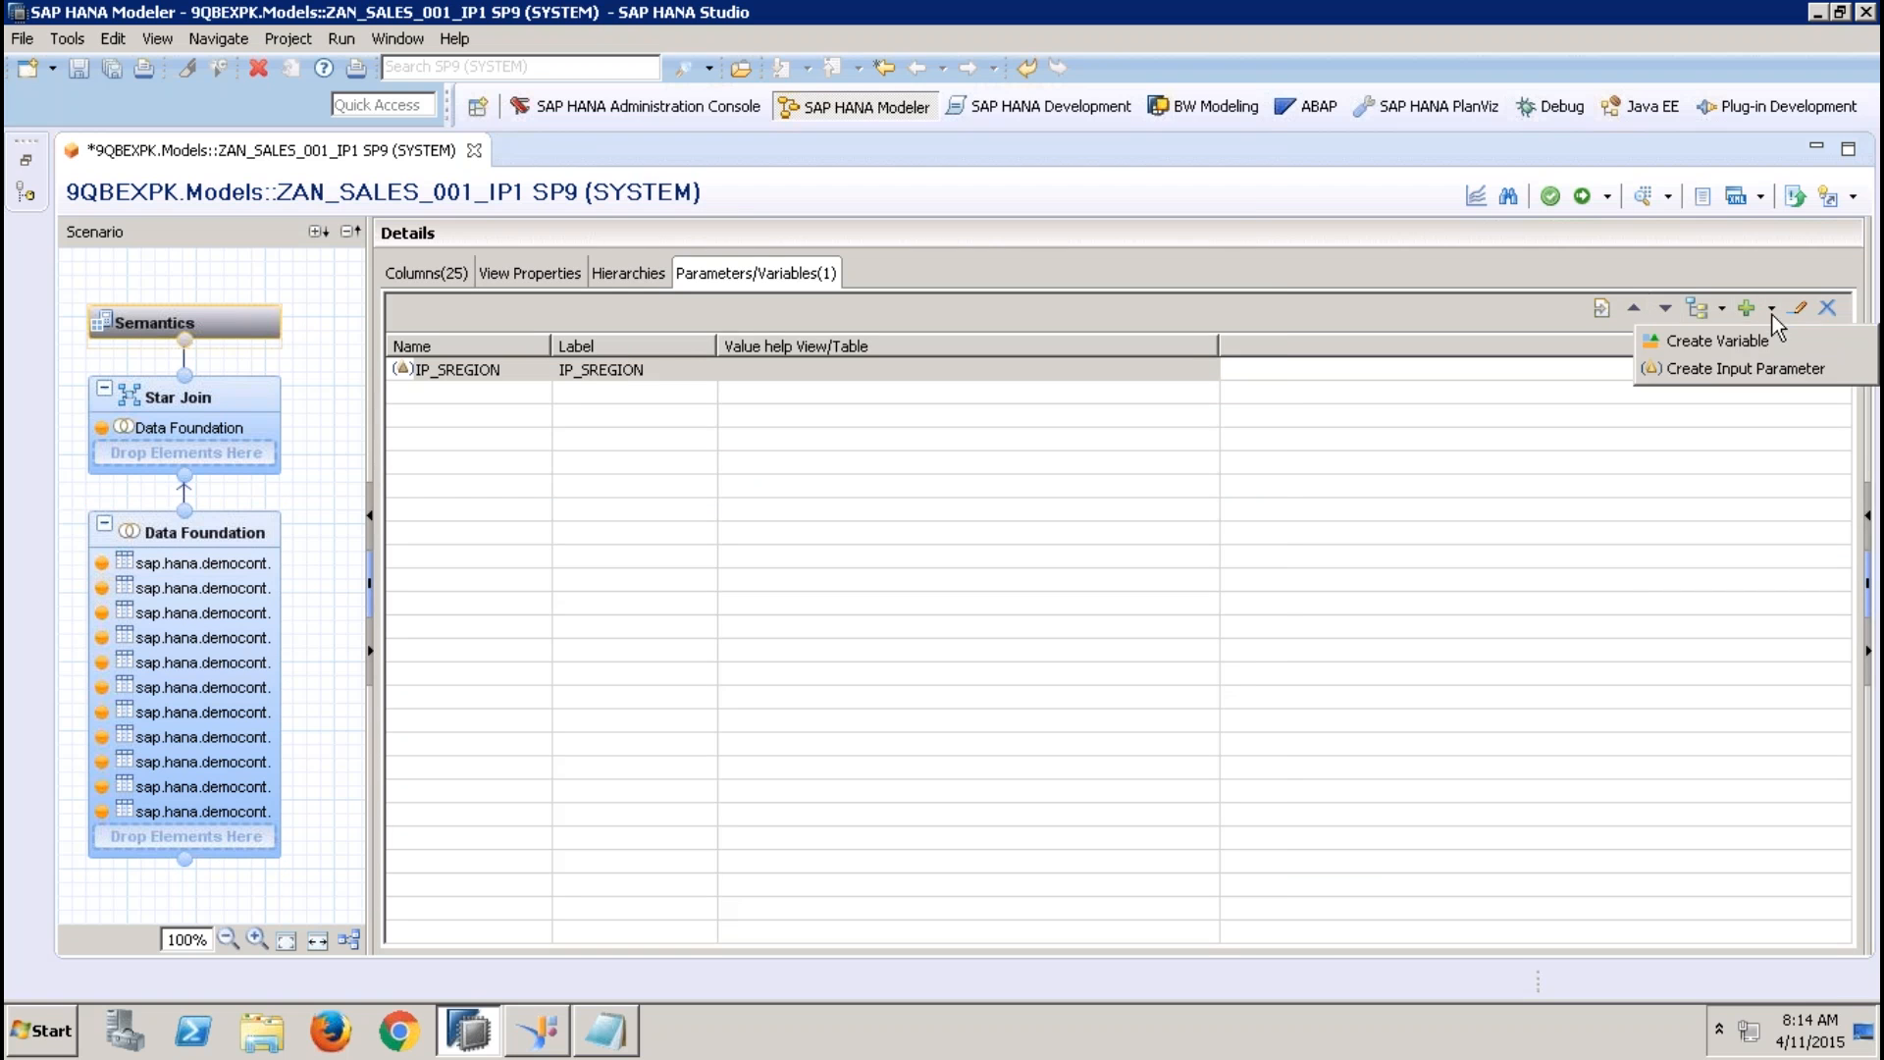
{"action": "left_click", "coordinate": [1786, 364]}
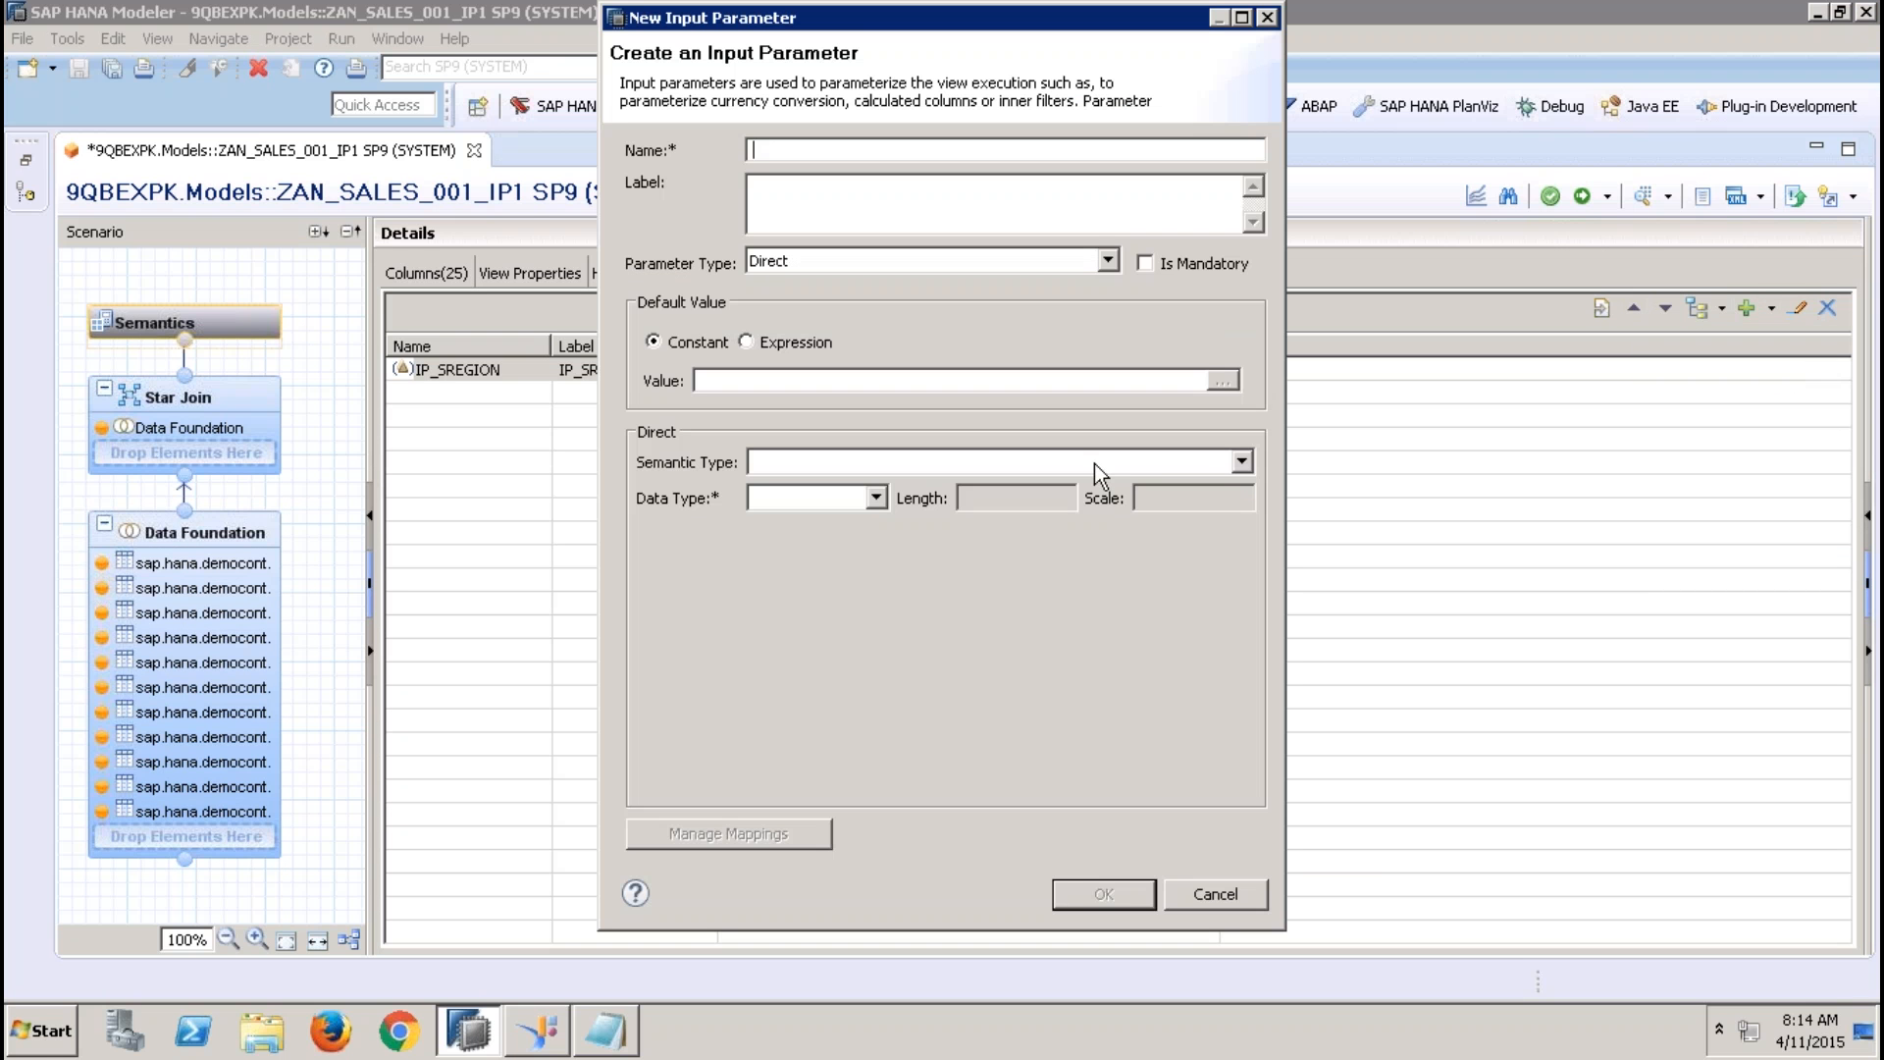
{"action": "type", "text": "IP_SCOUNTRY"}
{"action": "left_click", "coordinate": [876, 497]}
{"action": "left_click", "coordinate": [806, 525]}
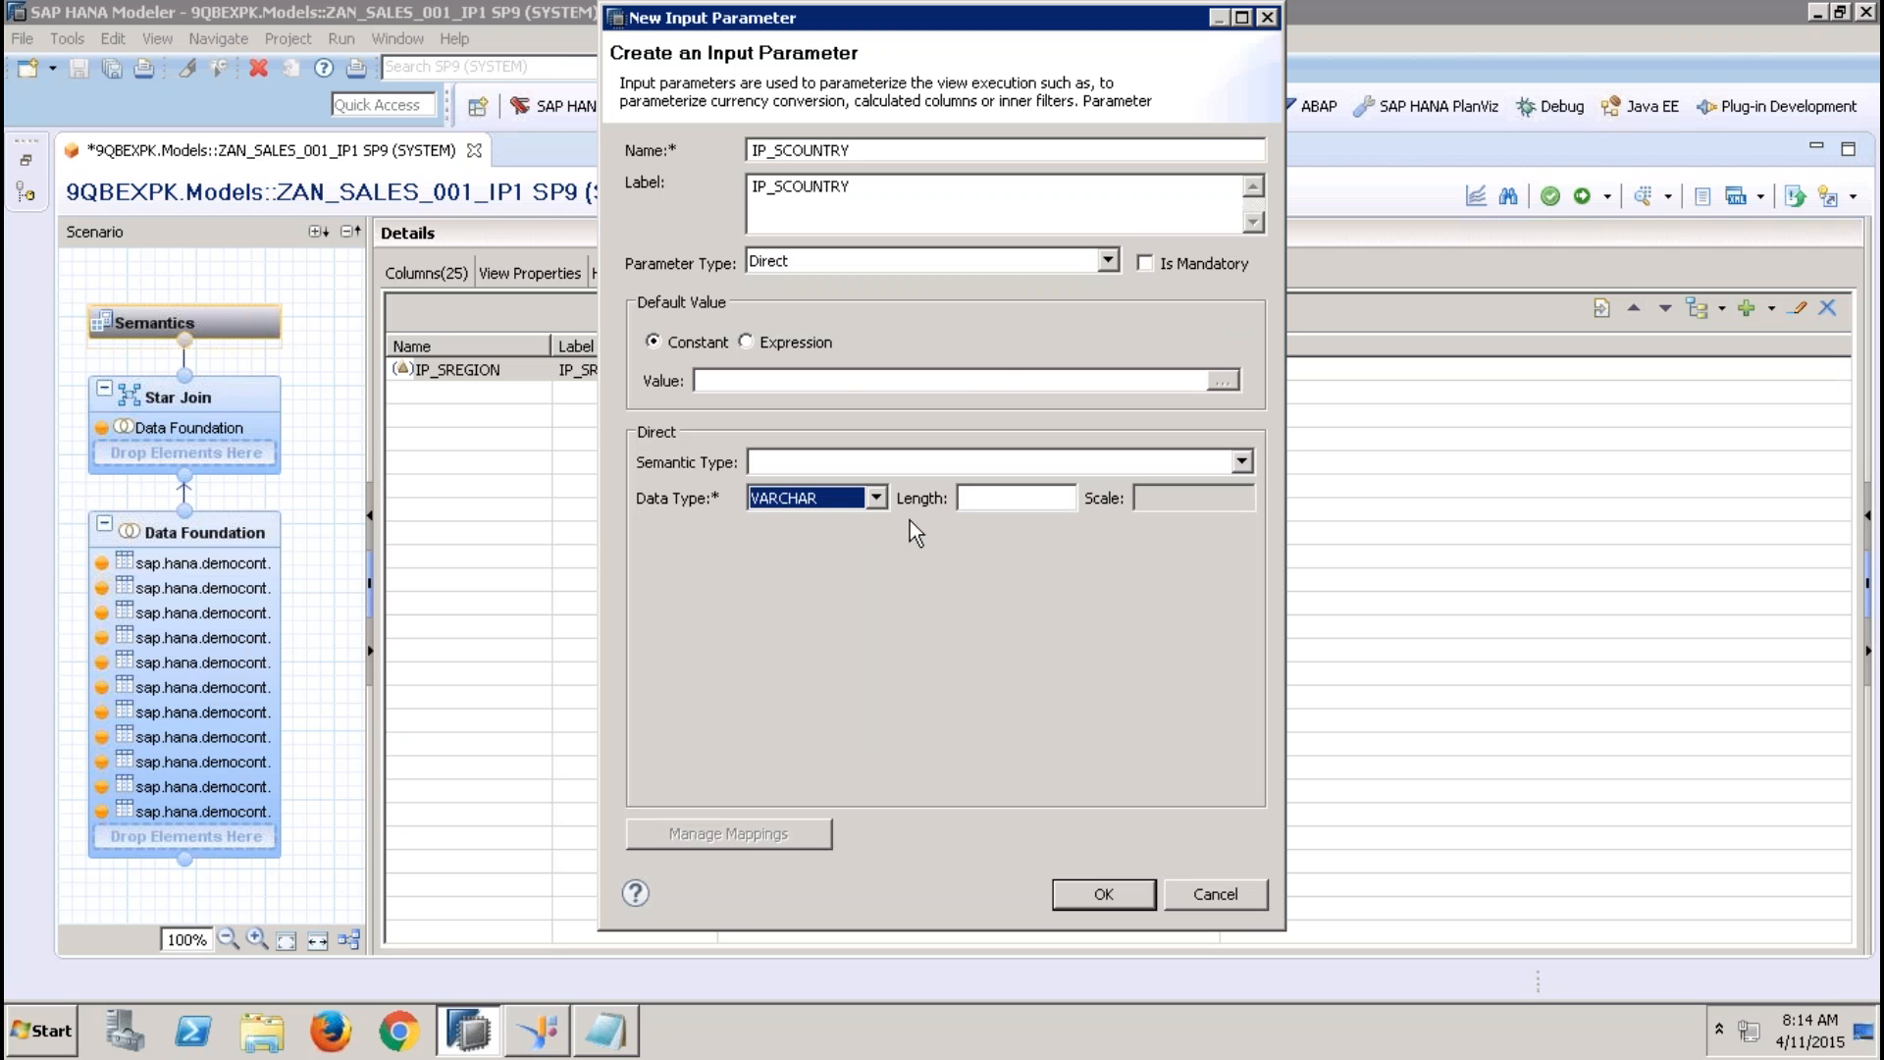
{"action": "type", "text": "4"}
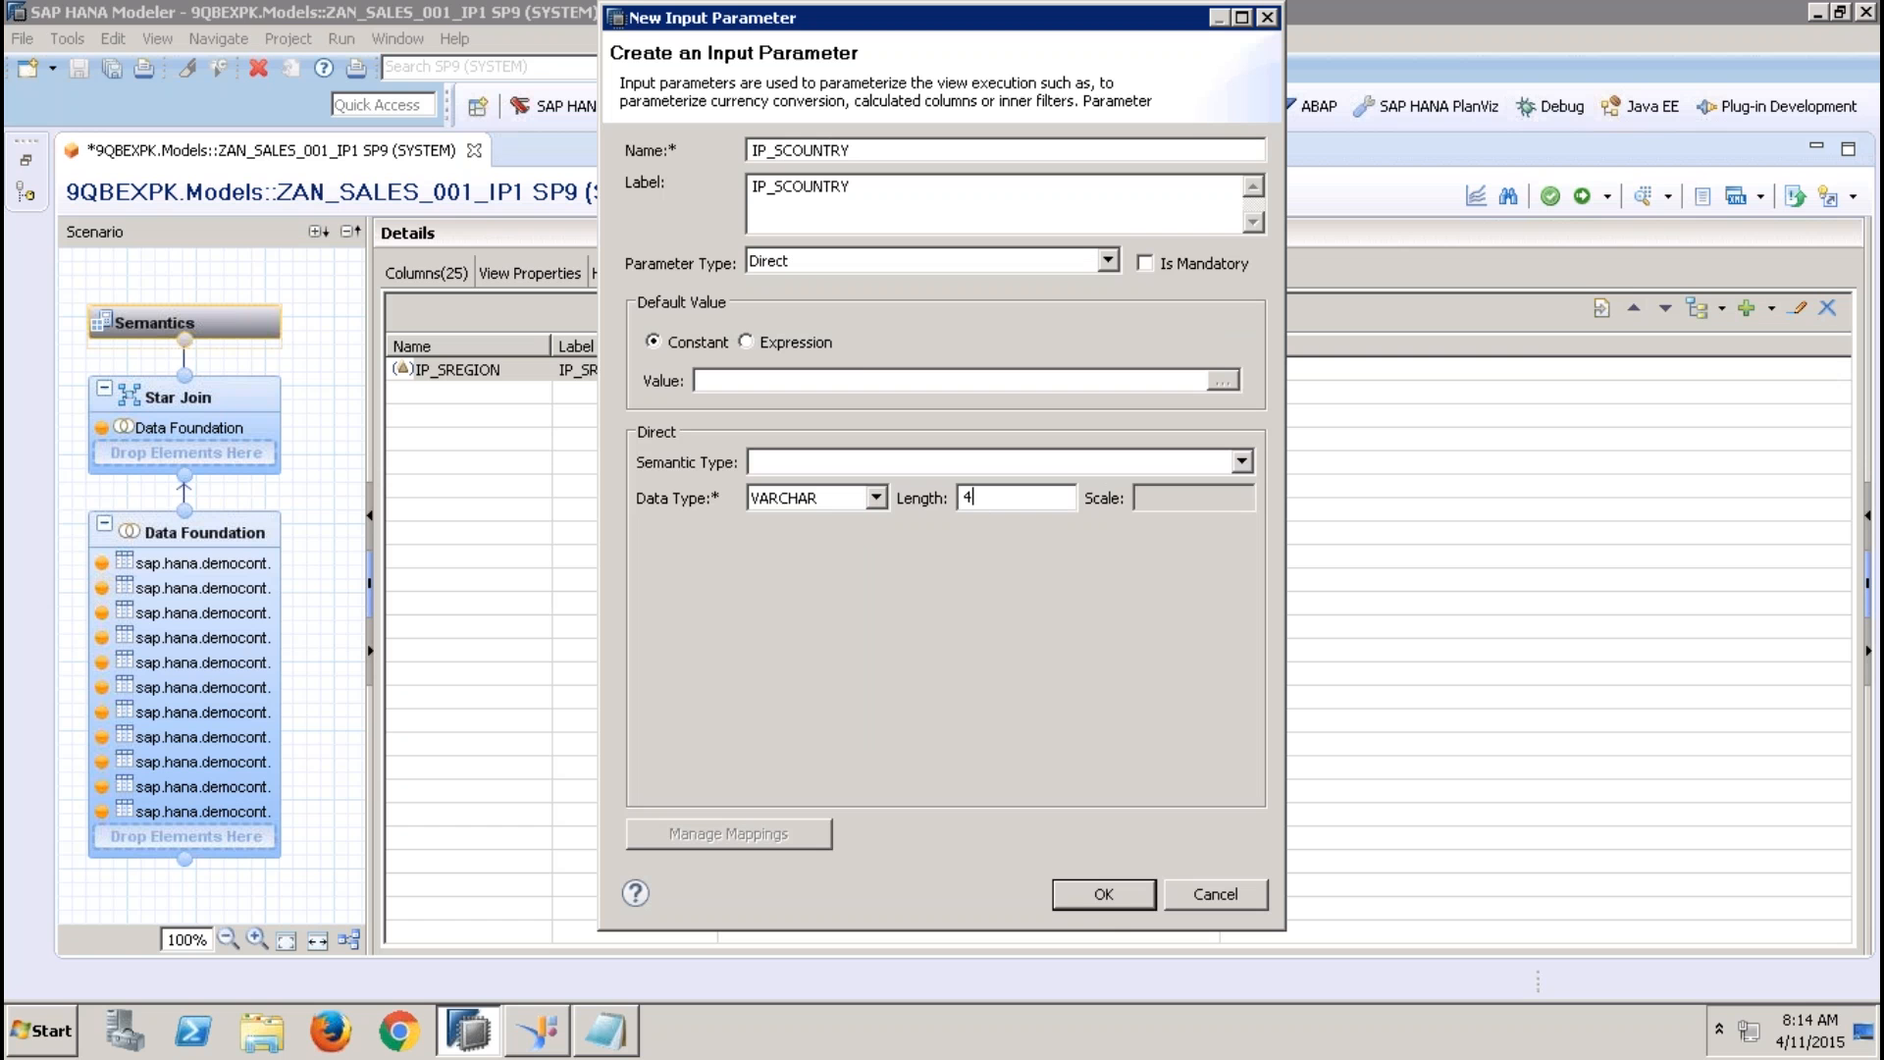
{"action": "left_click", "coordinate": [1115, 898]}
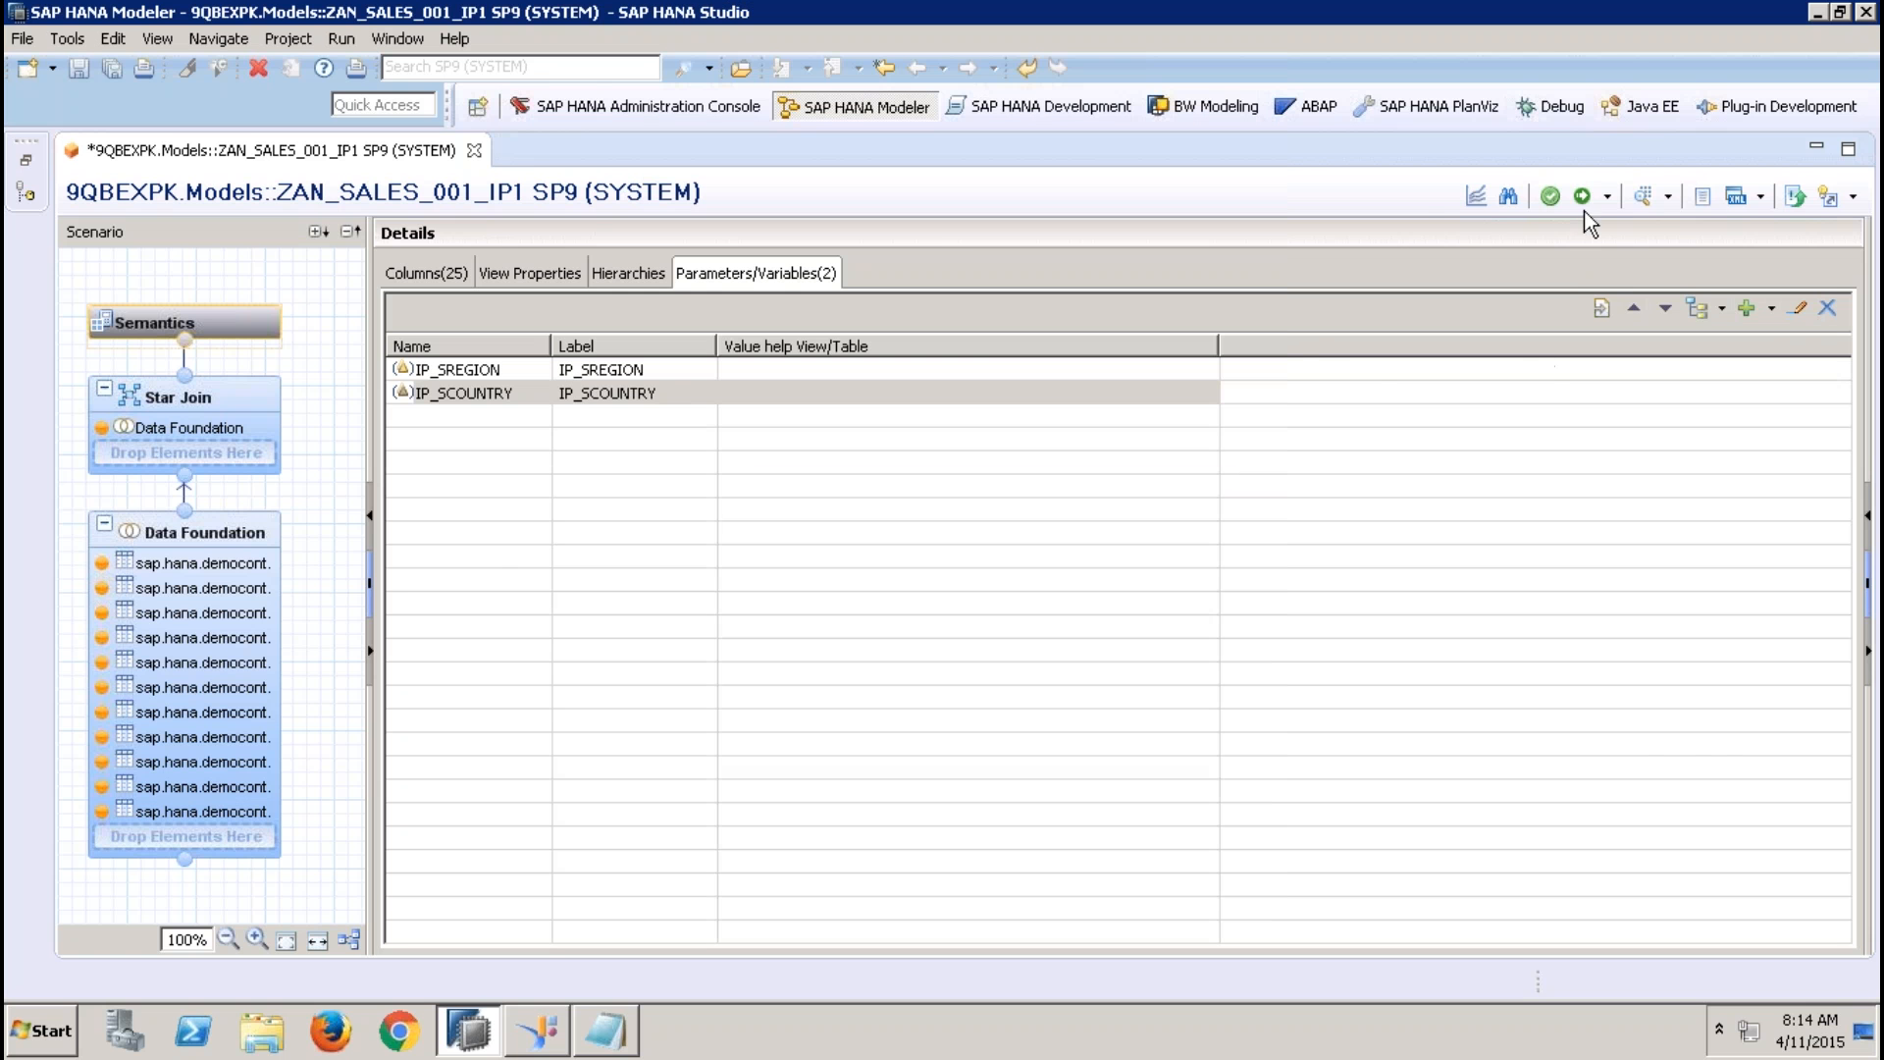
Apply an Equal filter to the Addresses table's COUNTRY column in the Data Foundation, using the input parameter IP_SCOUNTRY
{"action": "left_click", "coordinate": [261, 530]}
{"action": "right_click", "coordinate": [719, 624]}
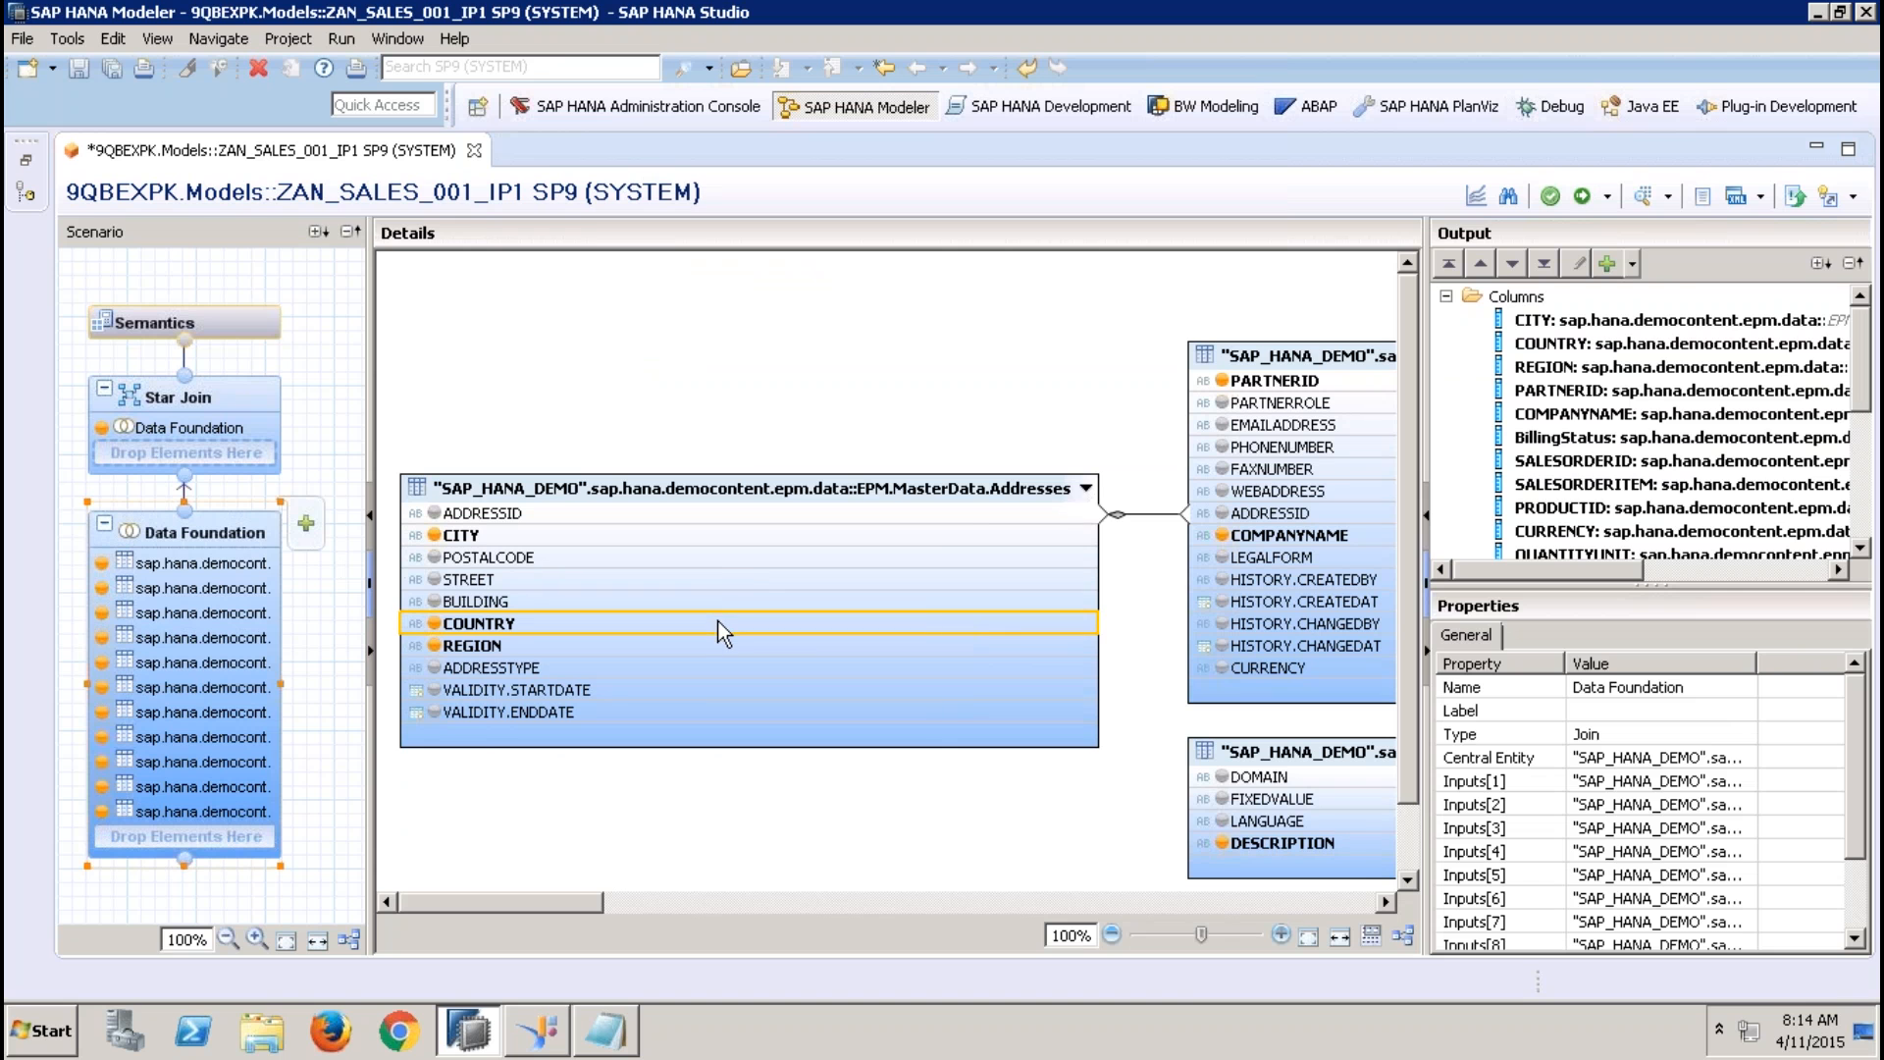
{"action": "left_click", "coordinate": [785, 658]}
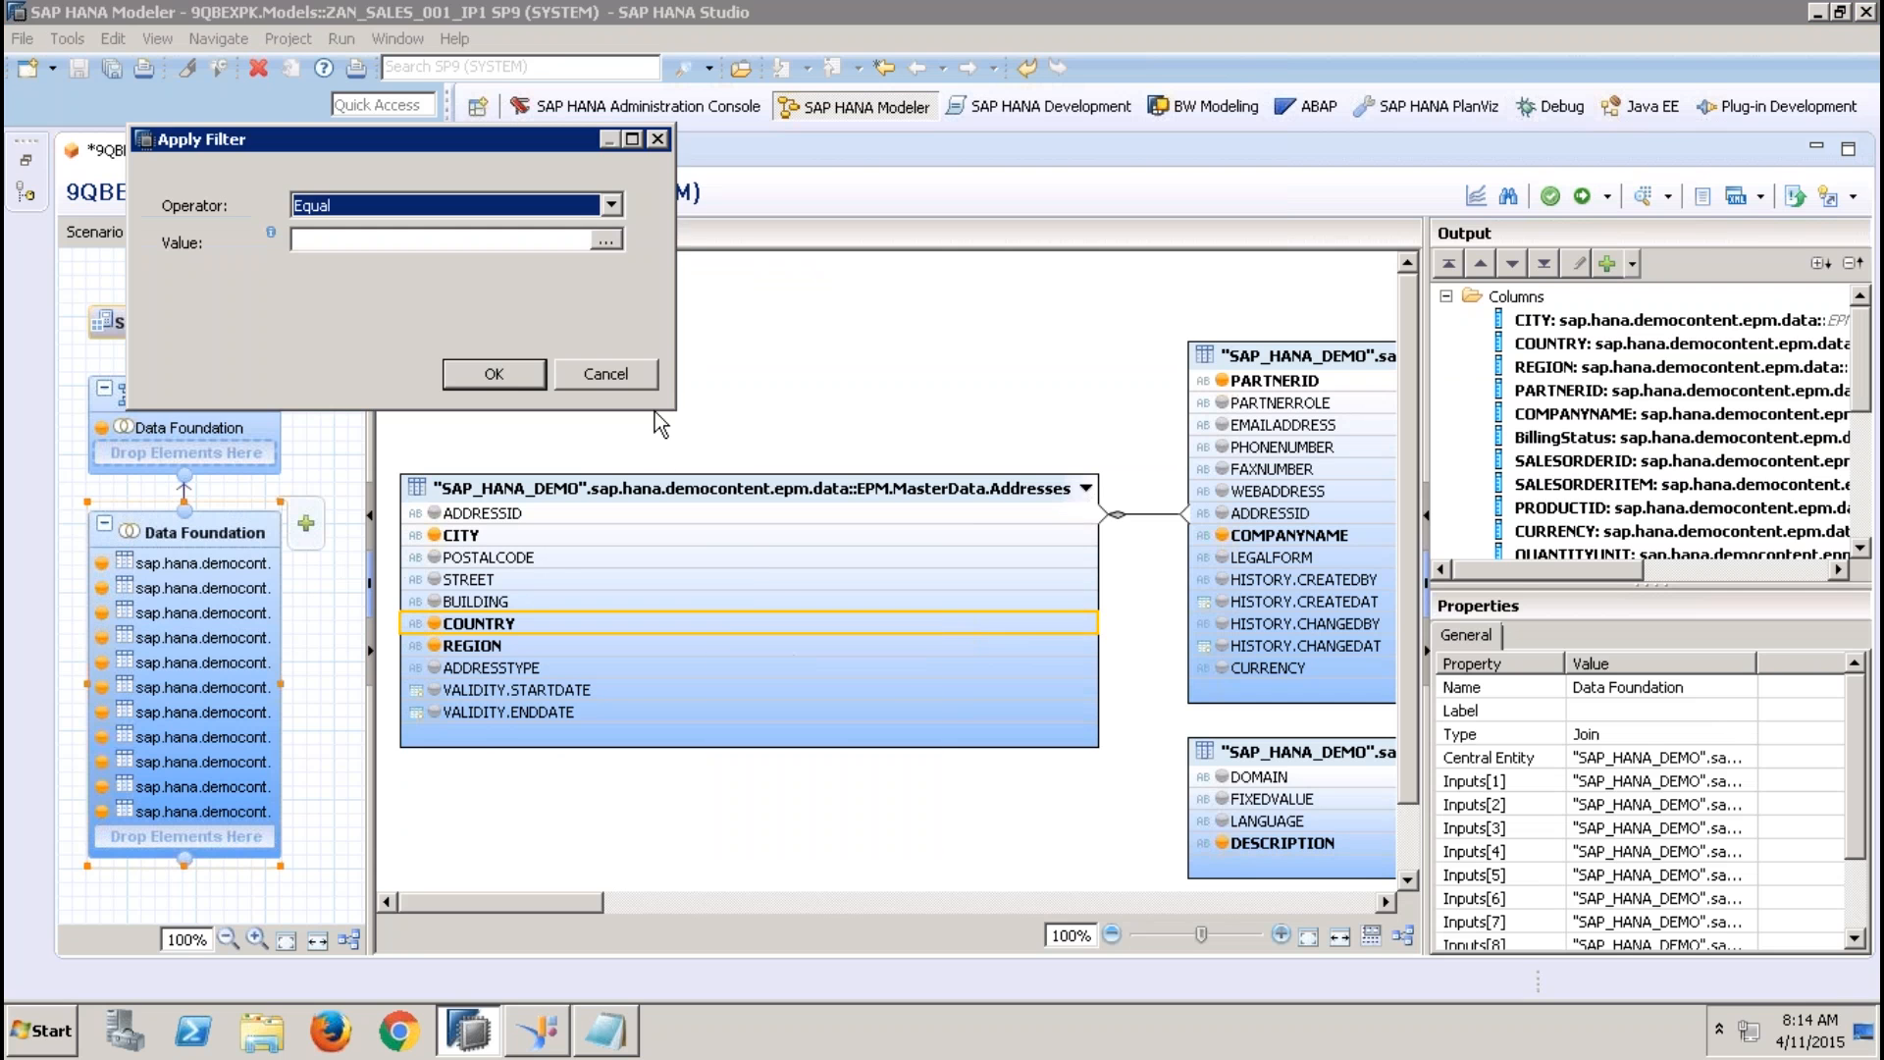
{"action": "left_click", "coordinate": [607, 240]}
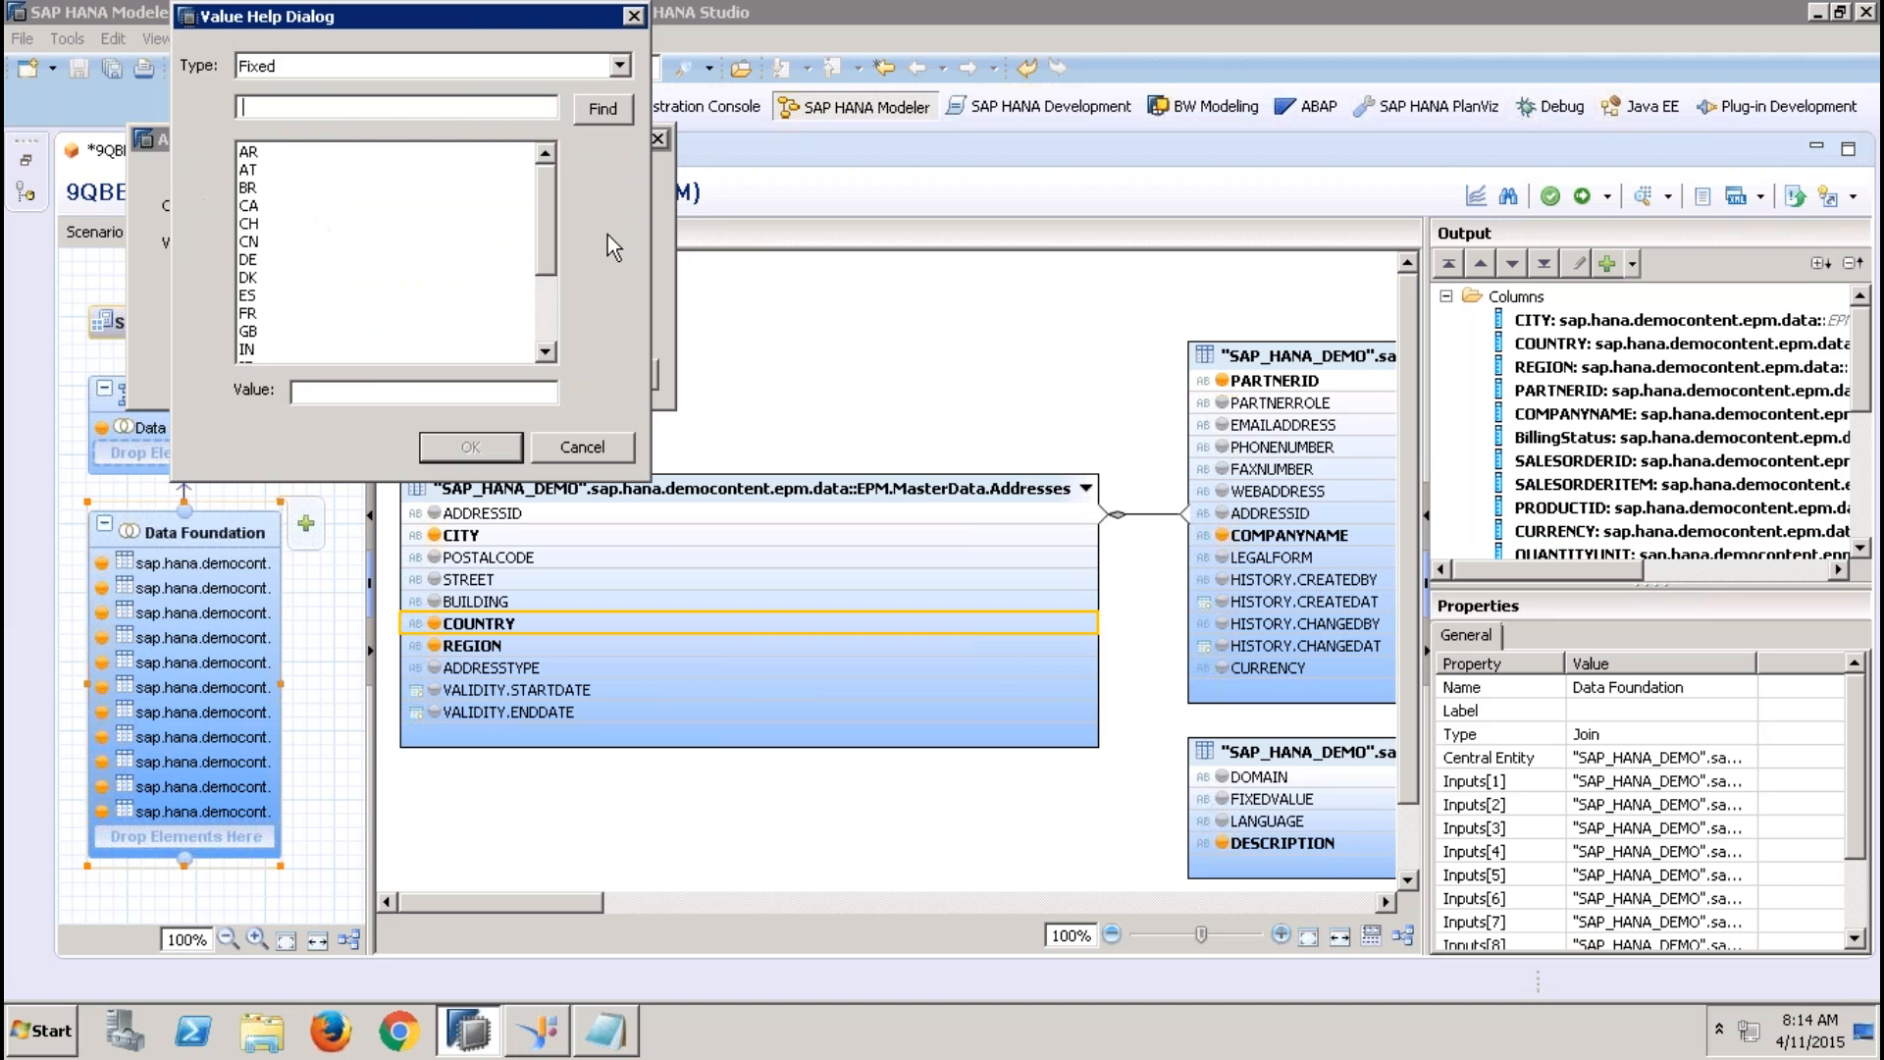
{"action": "left_click", "coordinate": [450, 75]}
{"action": "left_click", "coordinate": [408, 111]}
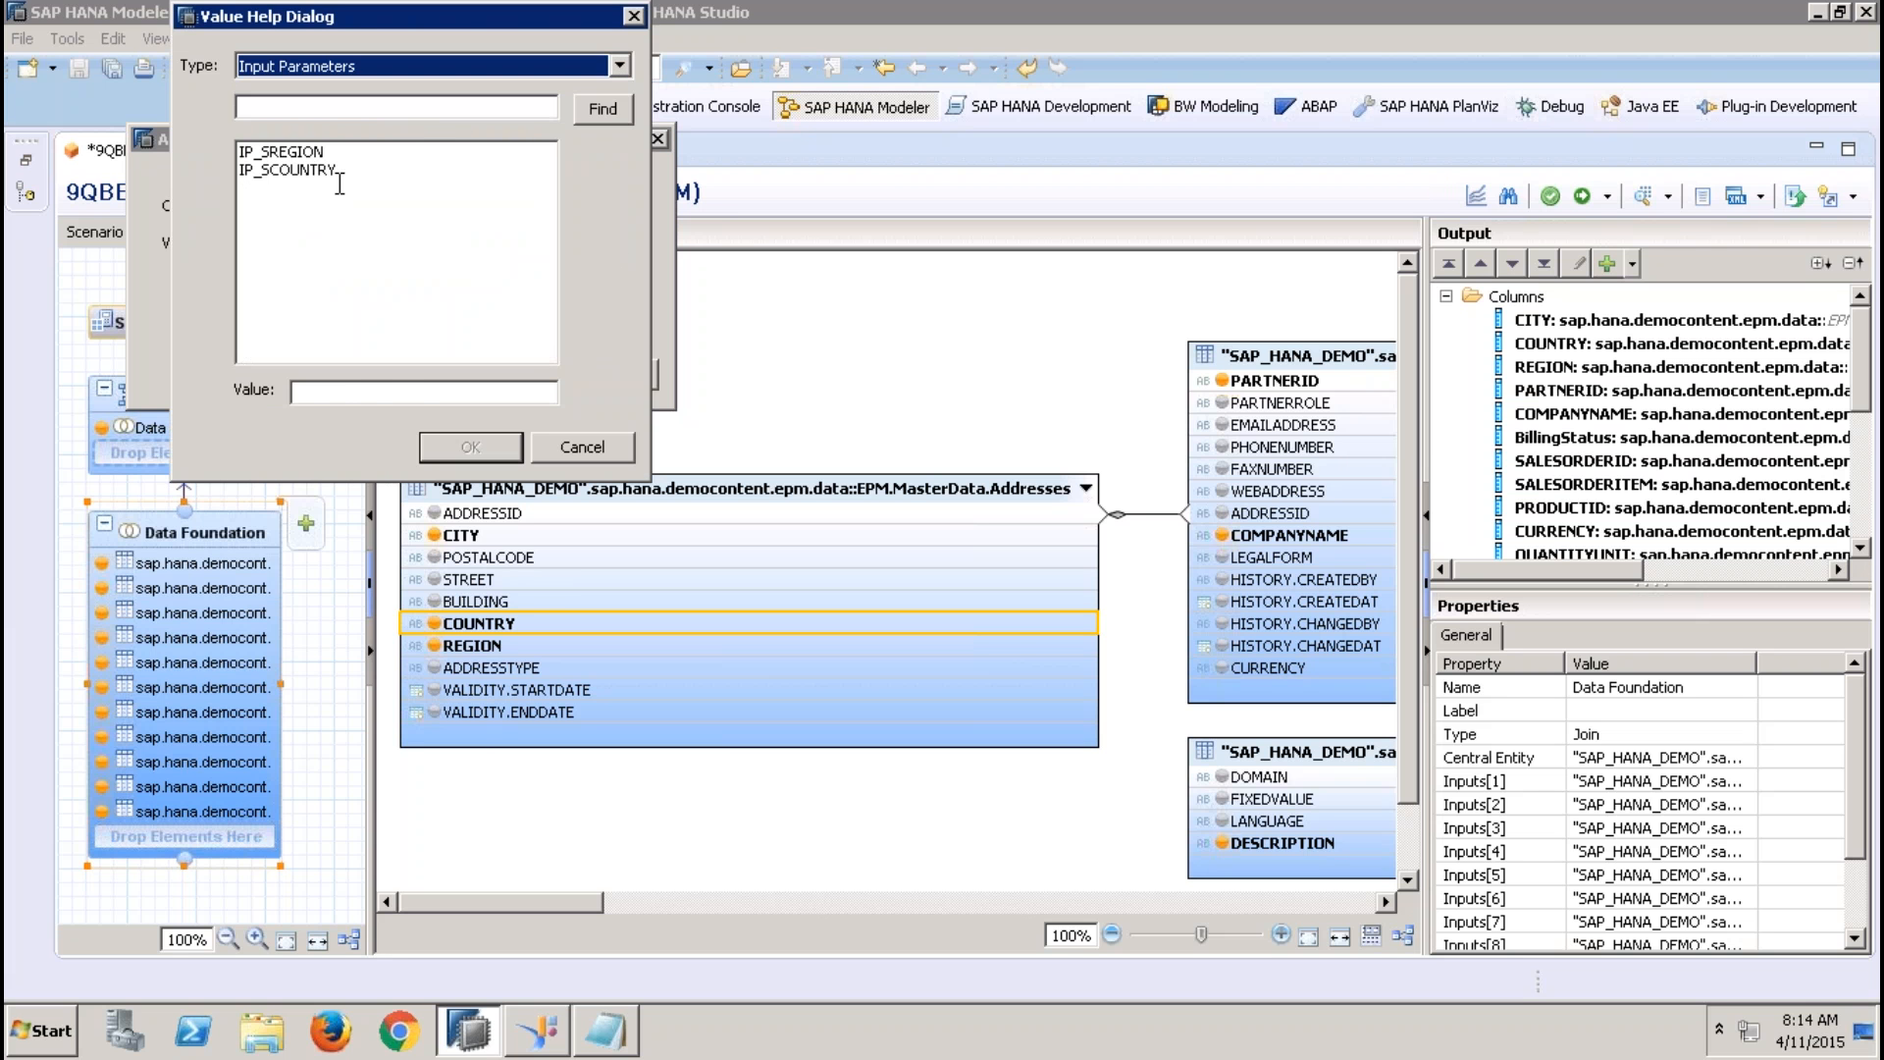
{"action": "left_click", "coordinate": [332, 170]}
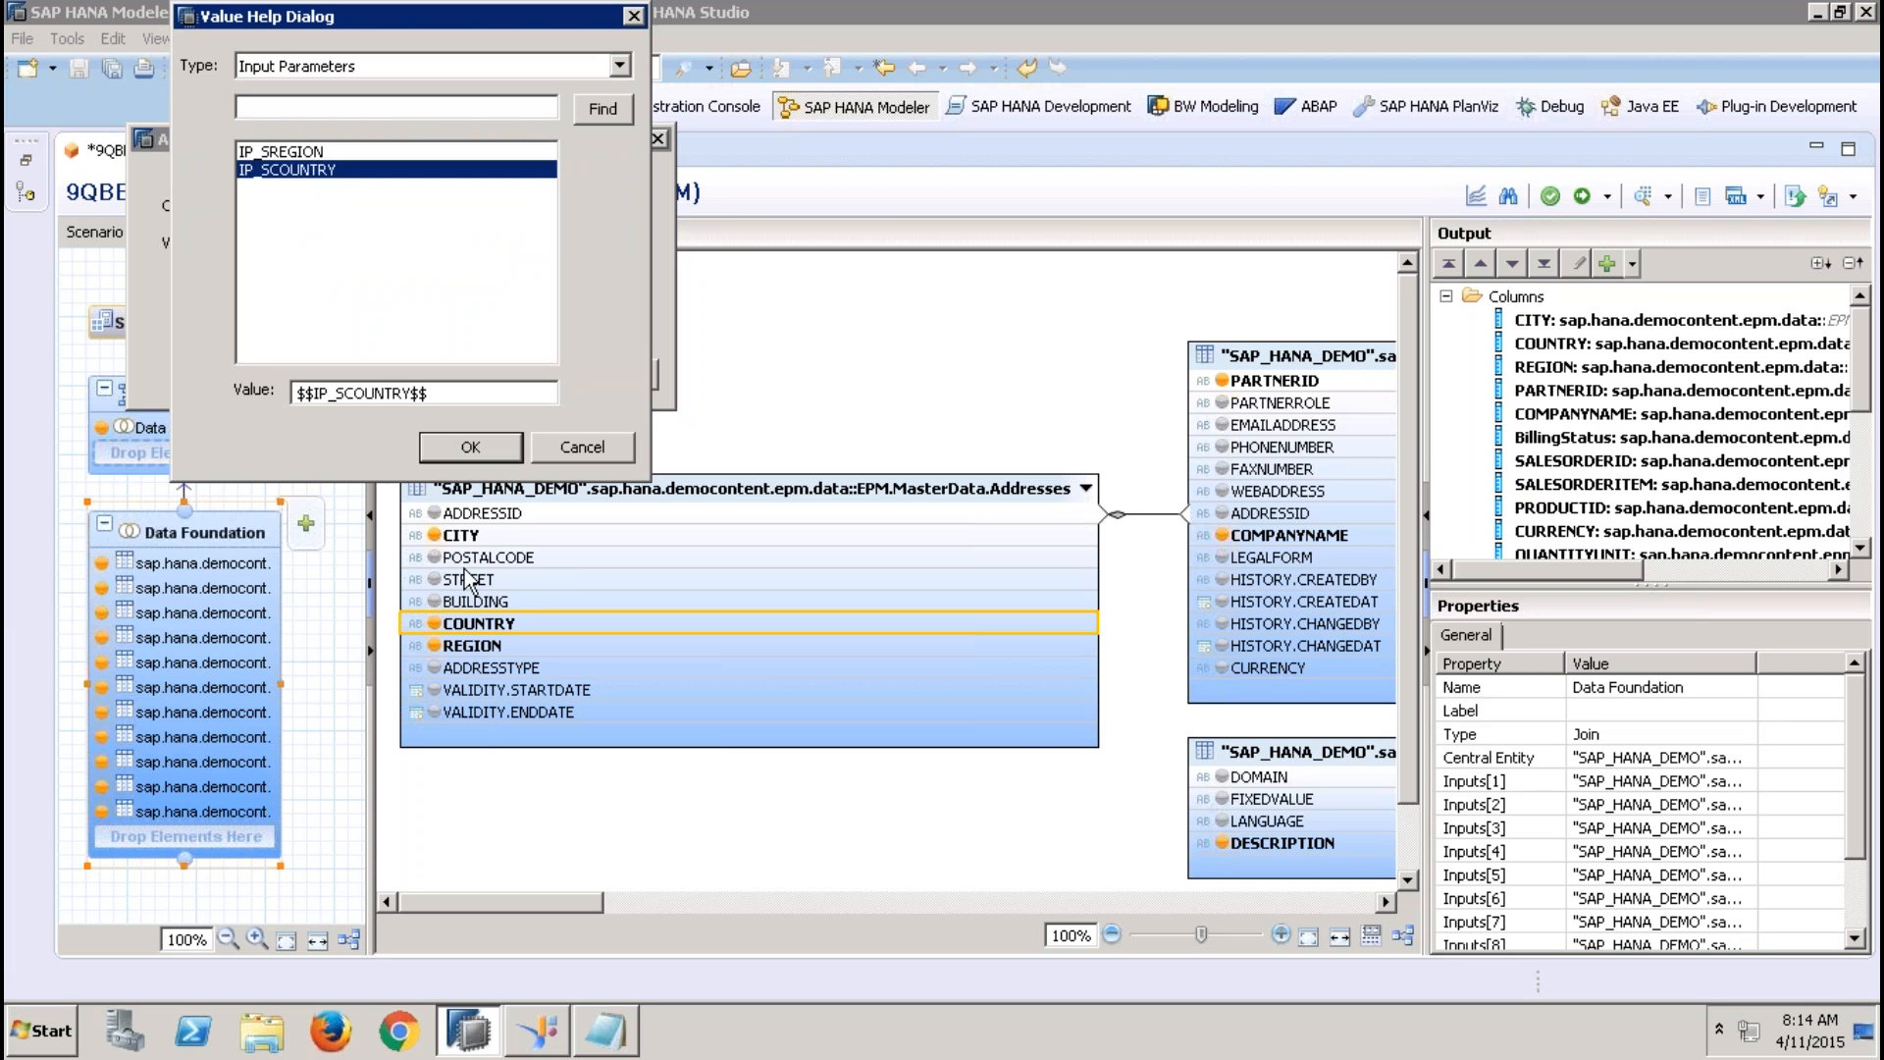
{"action": "left_click", "coordinate": [471, 448]}
{"action": "left_click", "coordinate": [512, 365]}
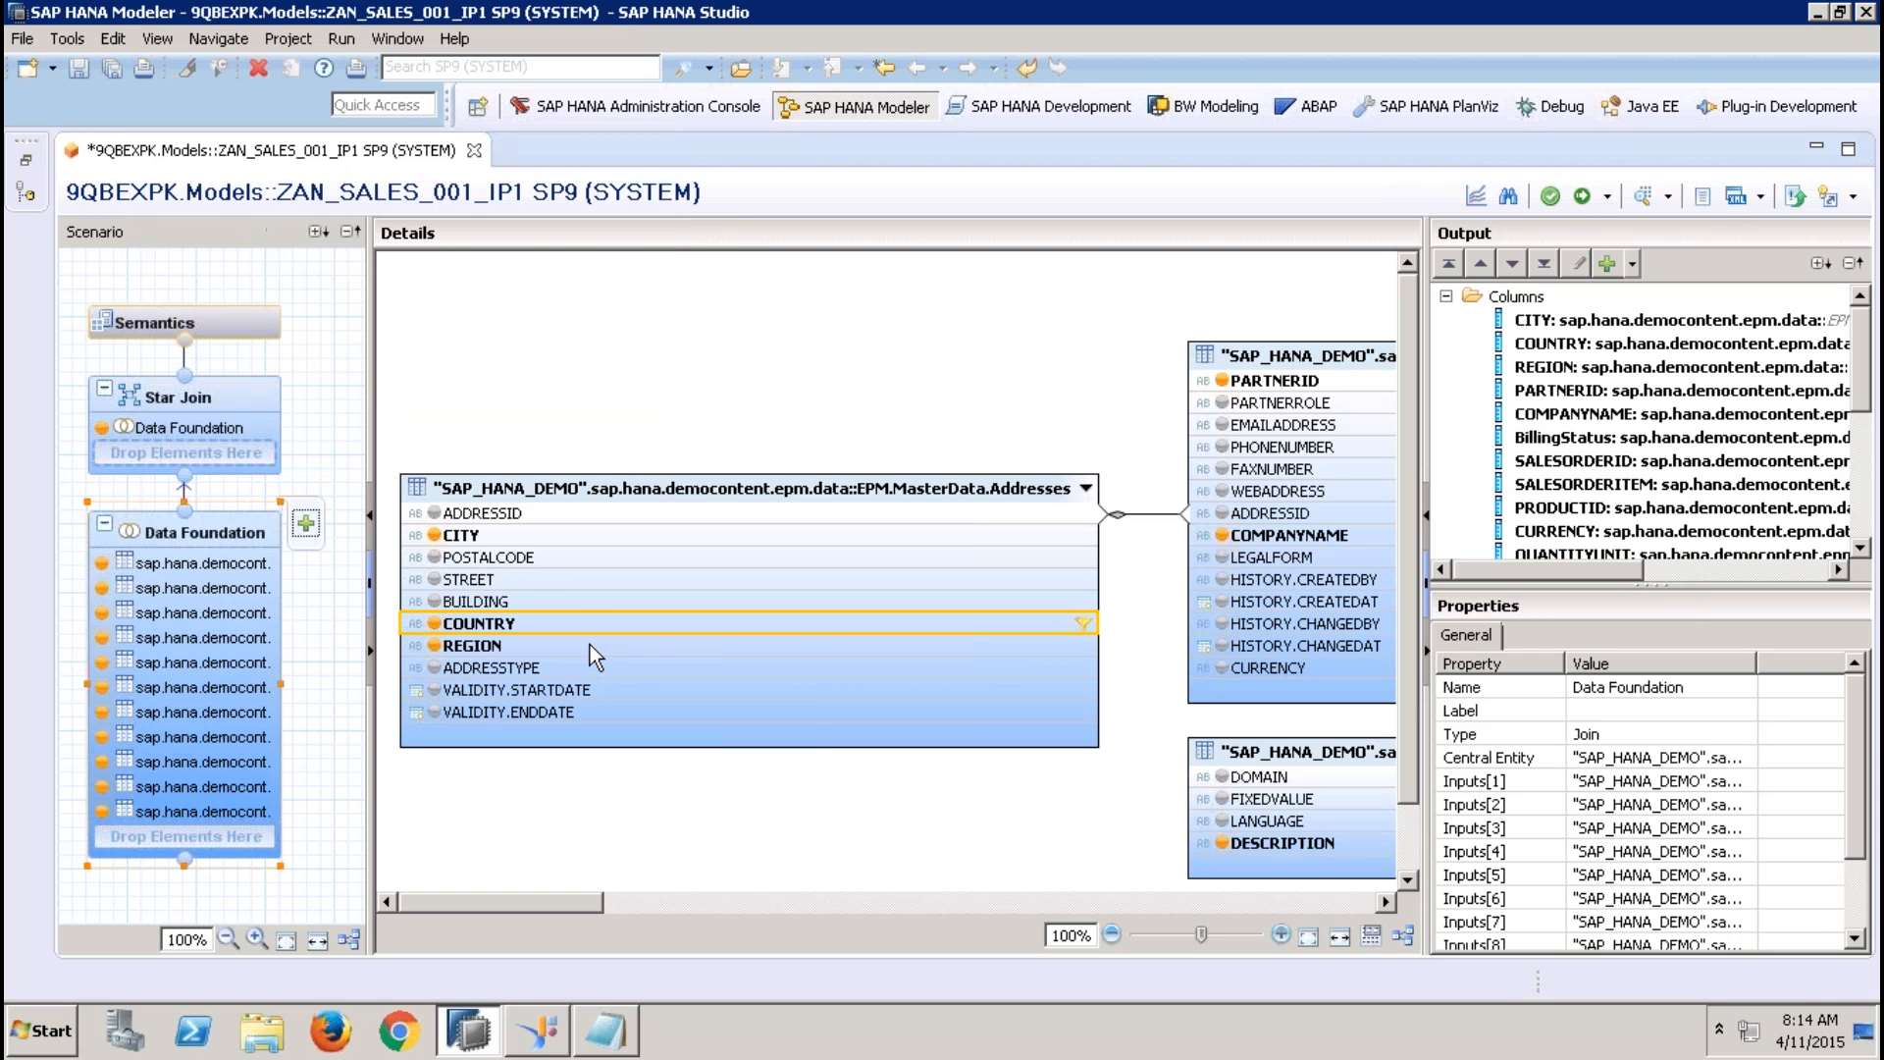
Apply an Equal filter to the Addresses table's REGION column using the input parameter IP_SREGION
{"action": "right_click", "coordinate": [591, 645]}
{"action": "left_click", "coordinate": [657, 684]}
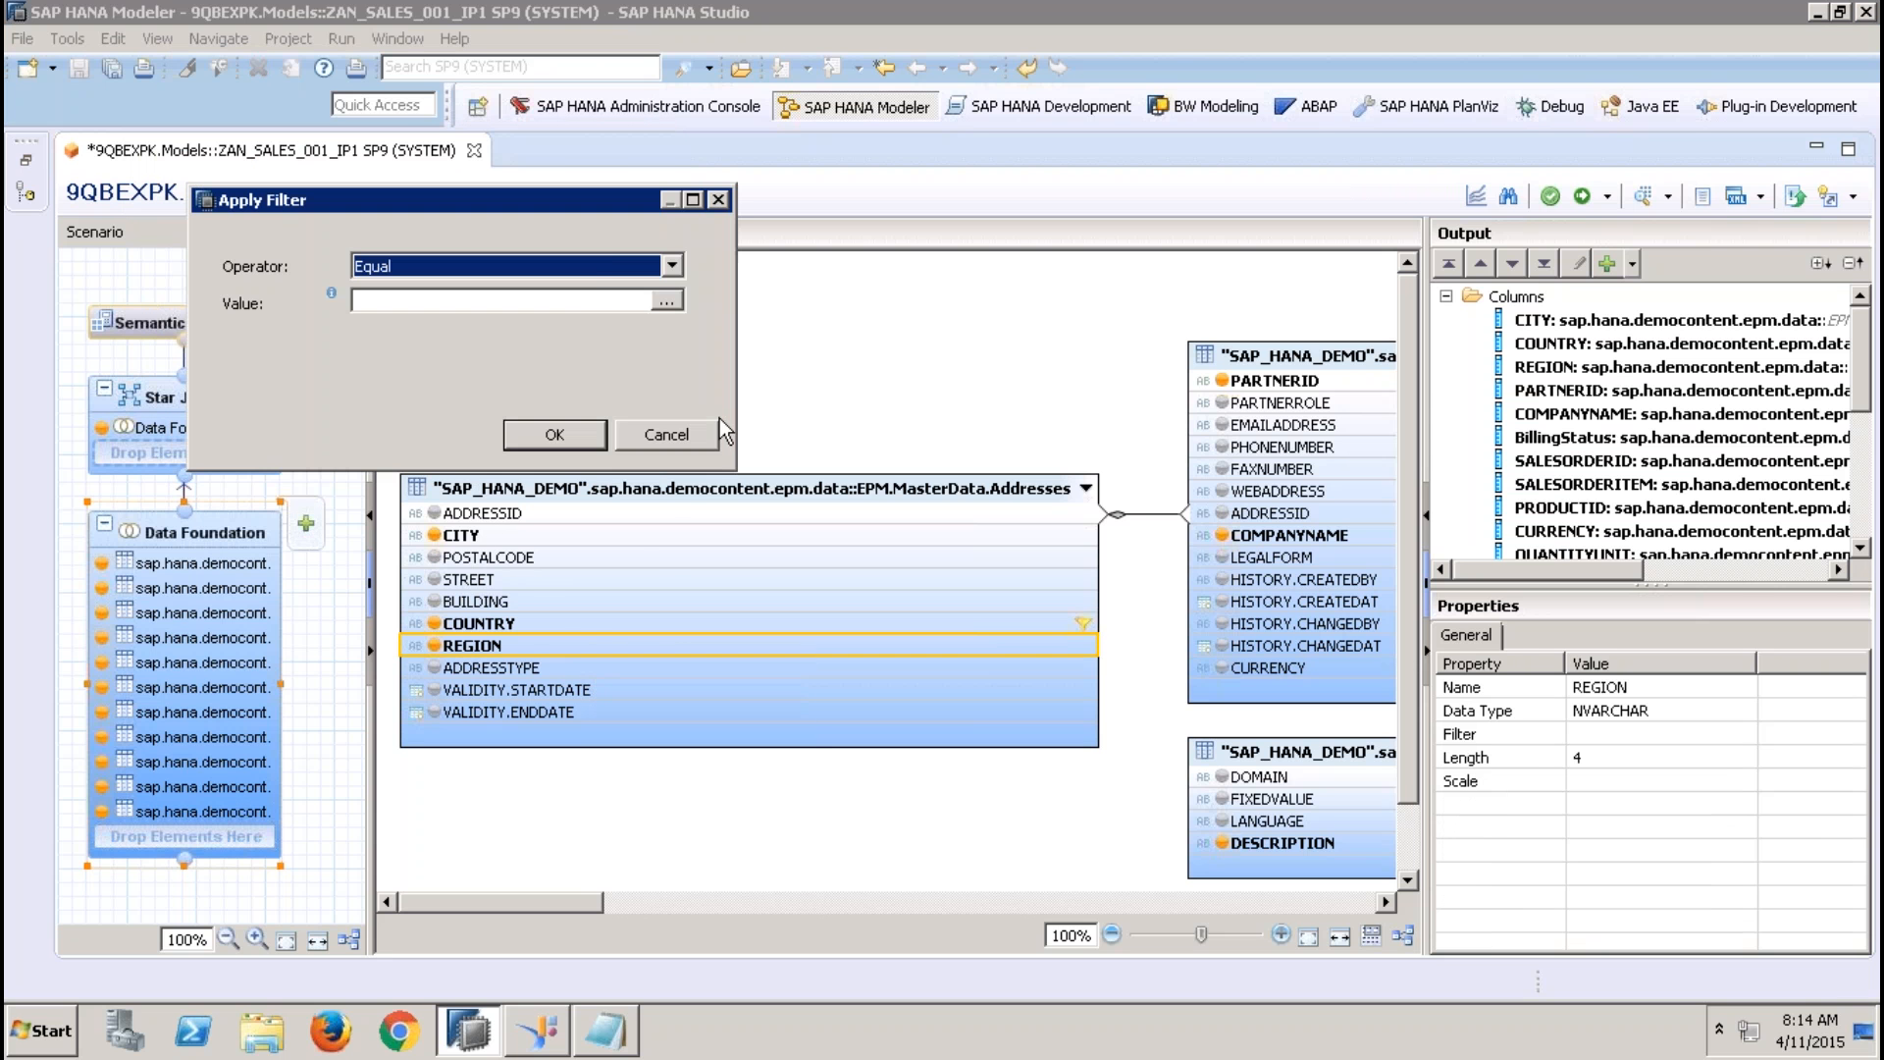
{"action": "left_click", "coordinate": [592, 265]}
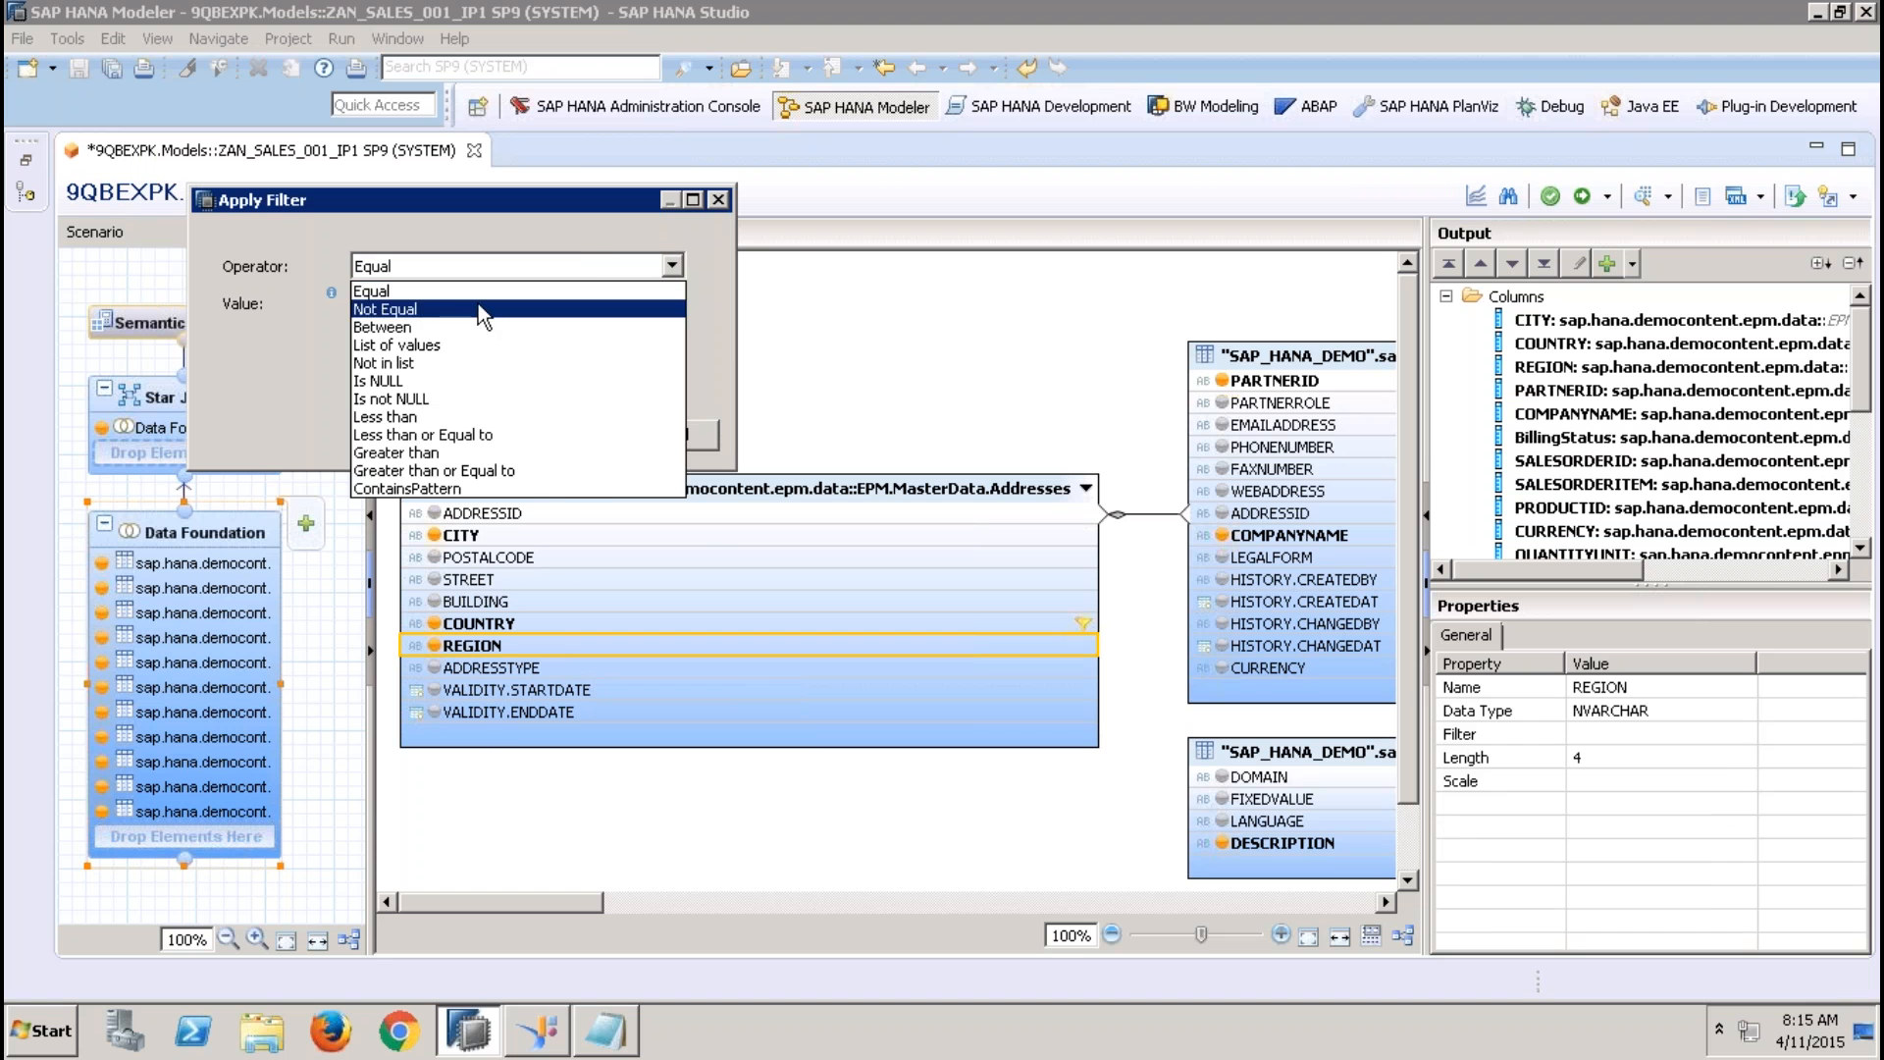
{"action": "left_click", "coordinate": [722, 328]}
{"action": "left_click", "coordinate": [665, 300]}
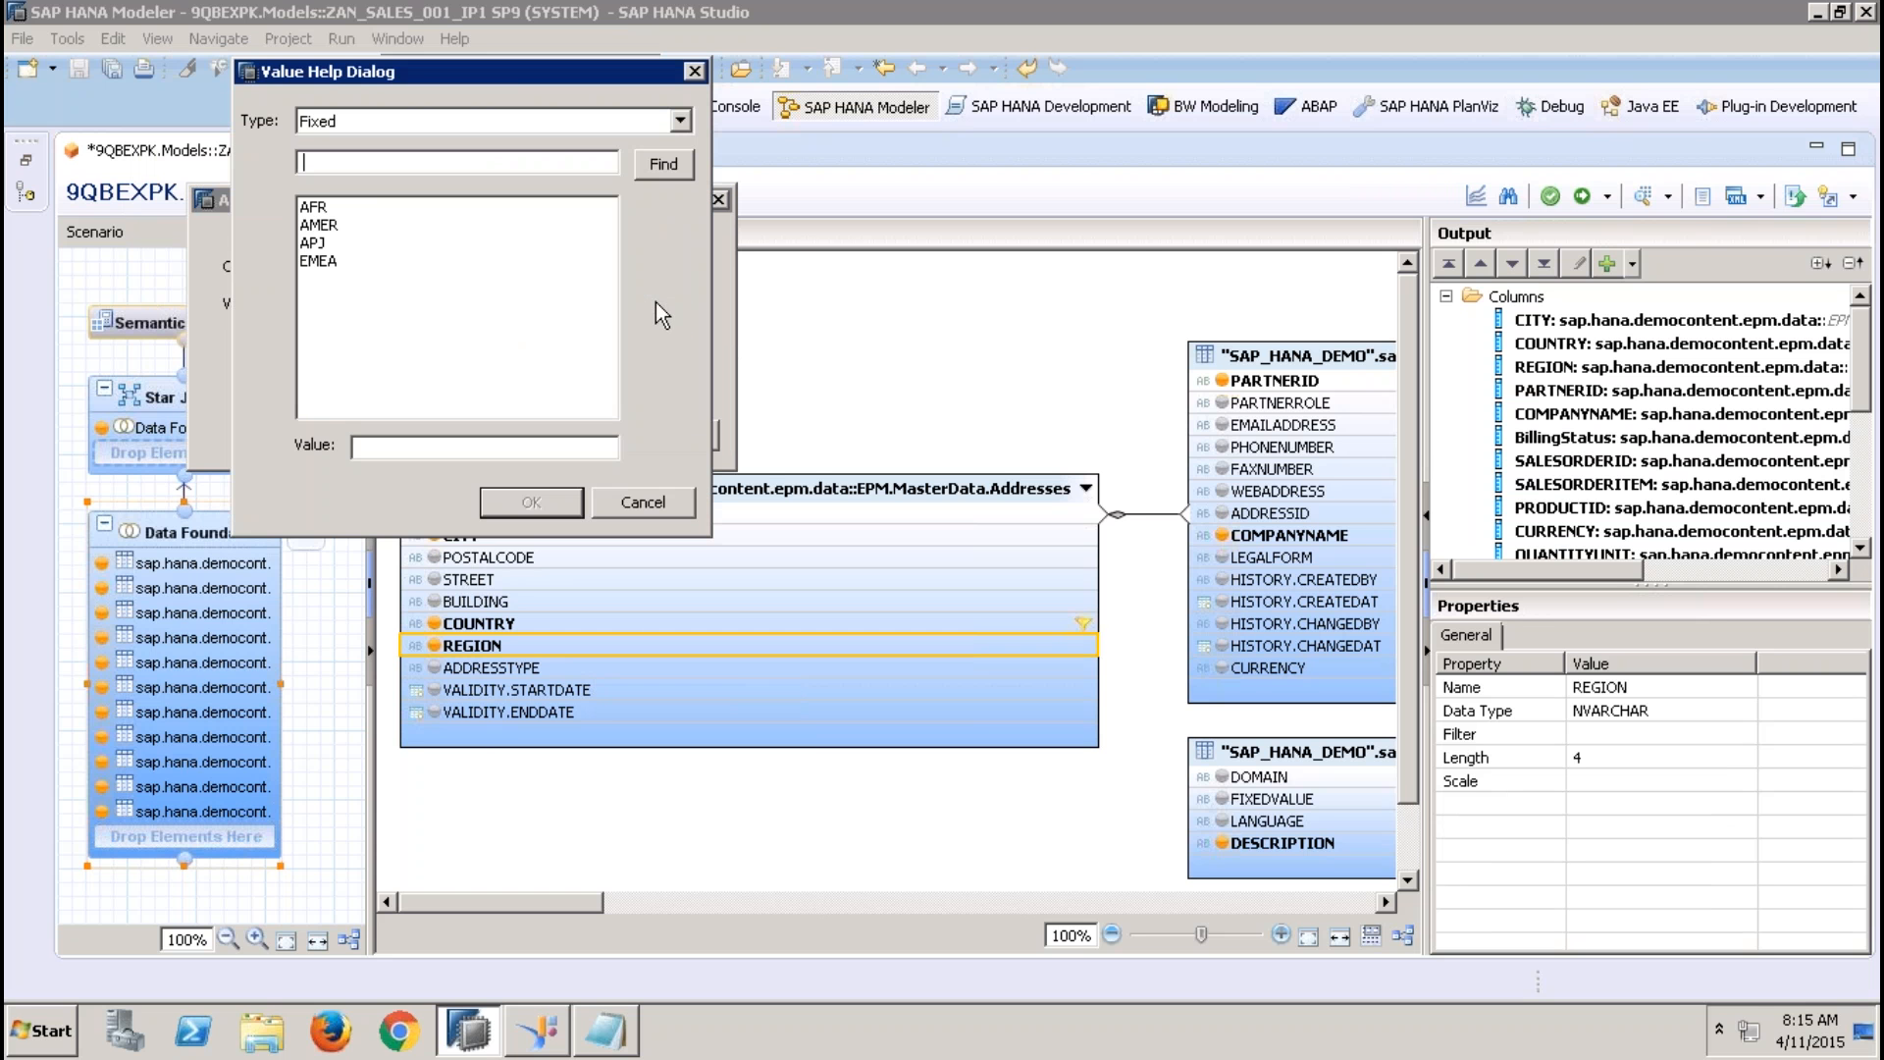
{"action": "left_click", "coordinate": [425, 122]}
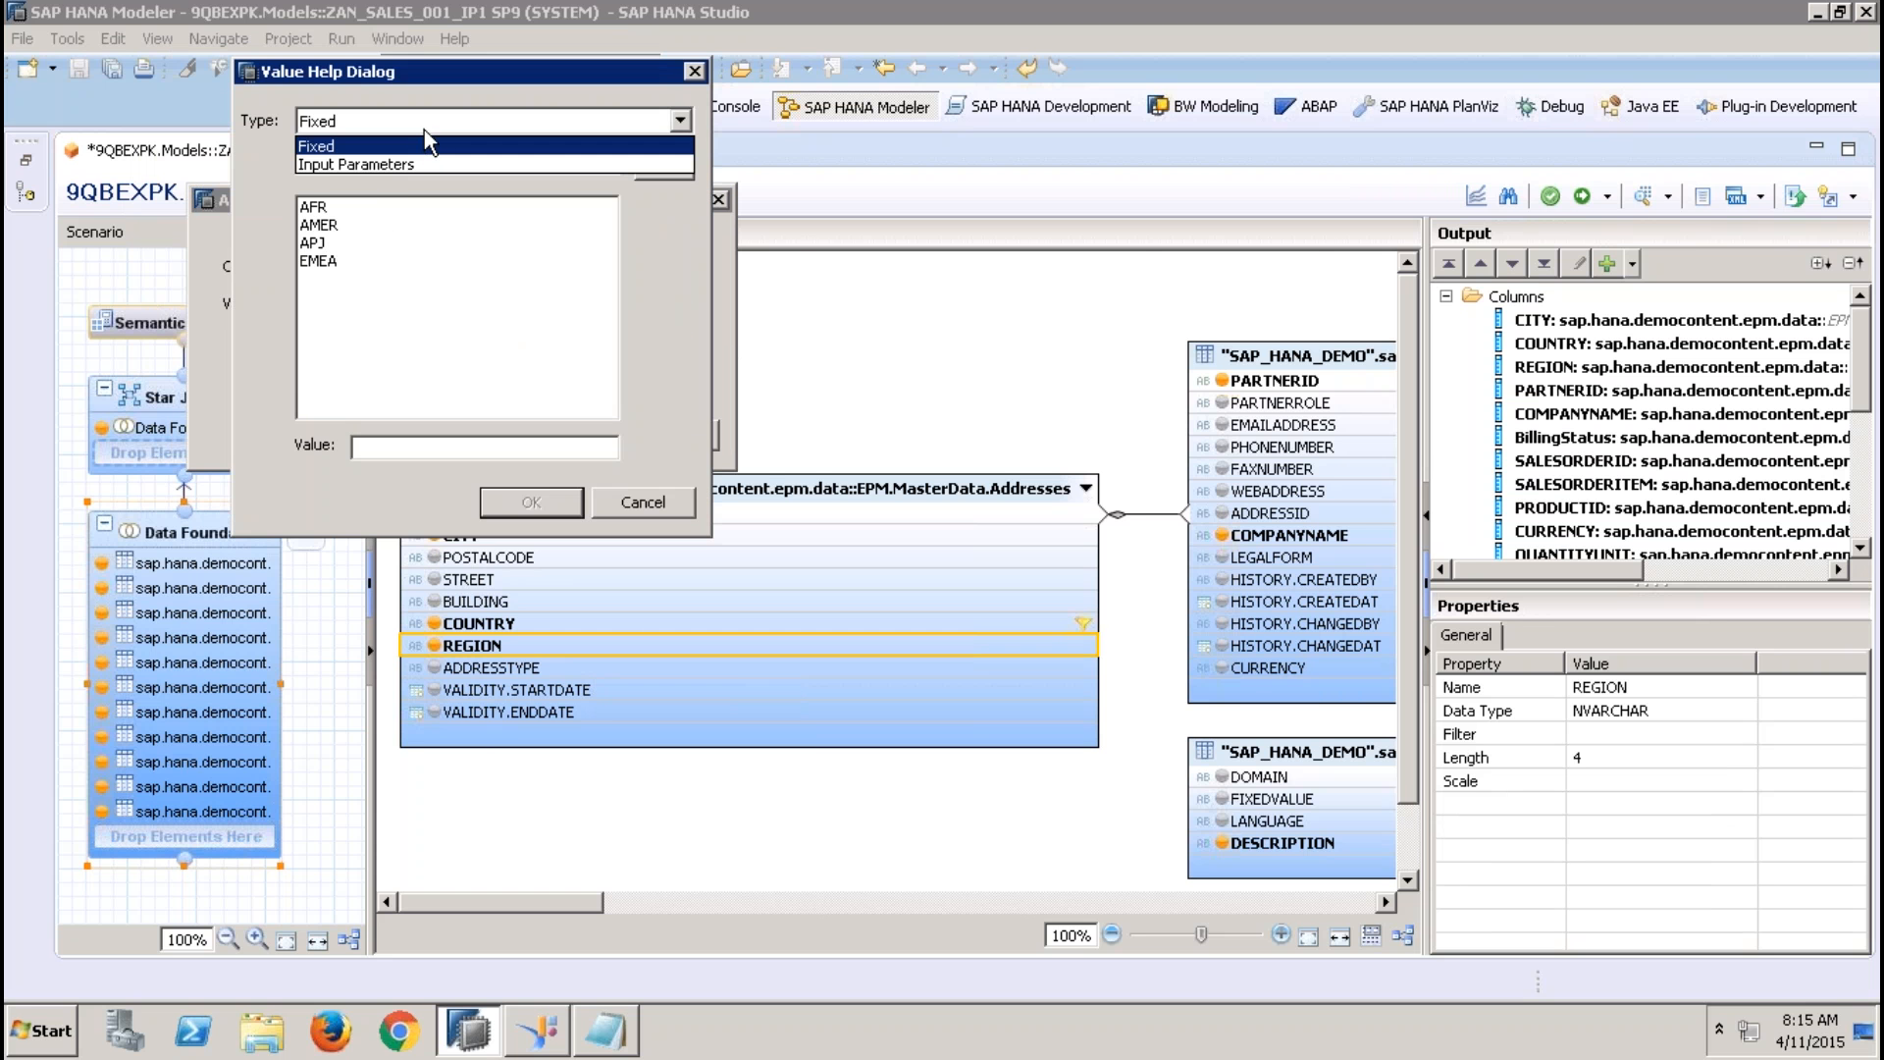
{"action": "left_click", "coordinate": [388, 166]}
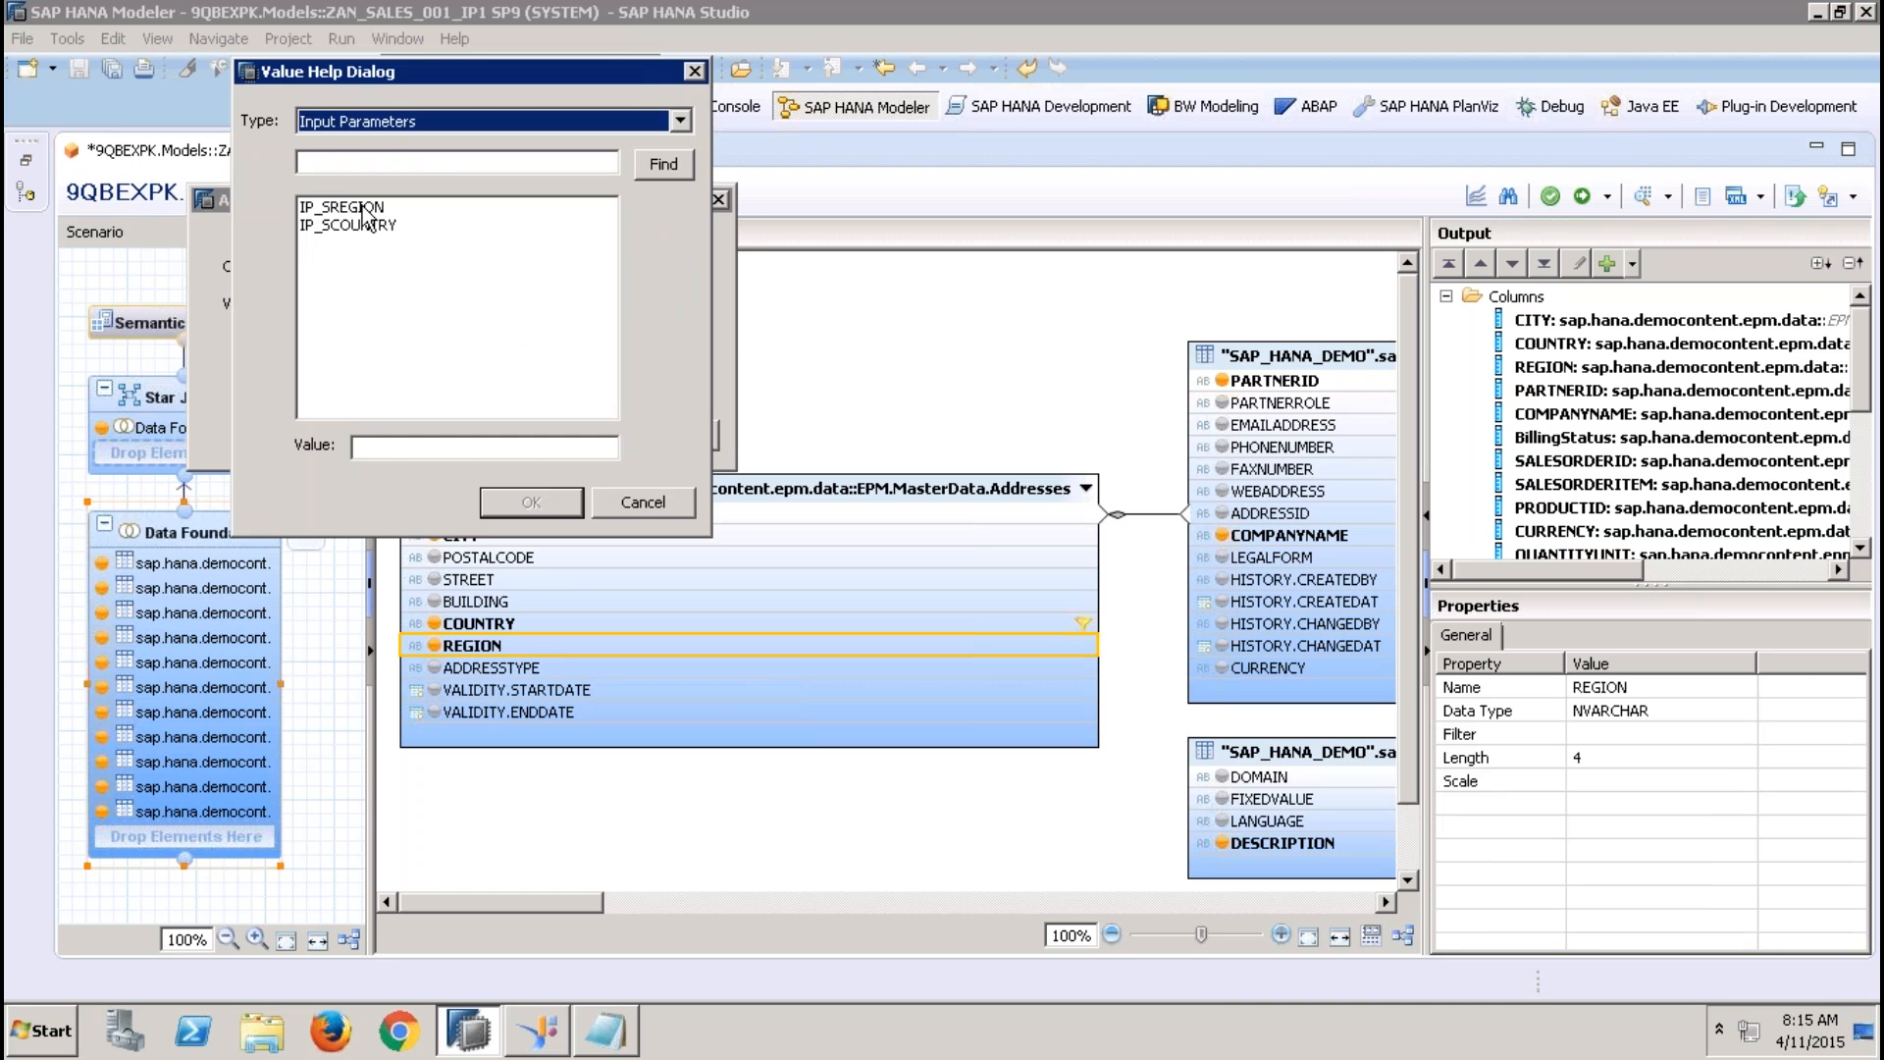
{"action": "left_click", "coordinate": [346, 207]}
{"action": "left_click", "coordinate": [533, 503]}
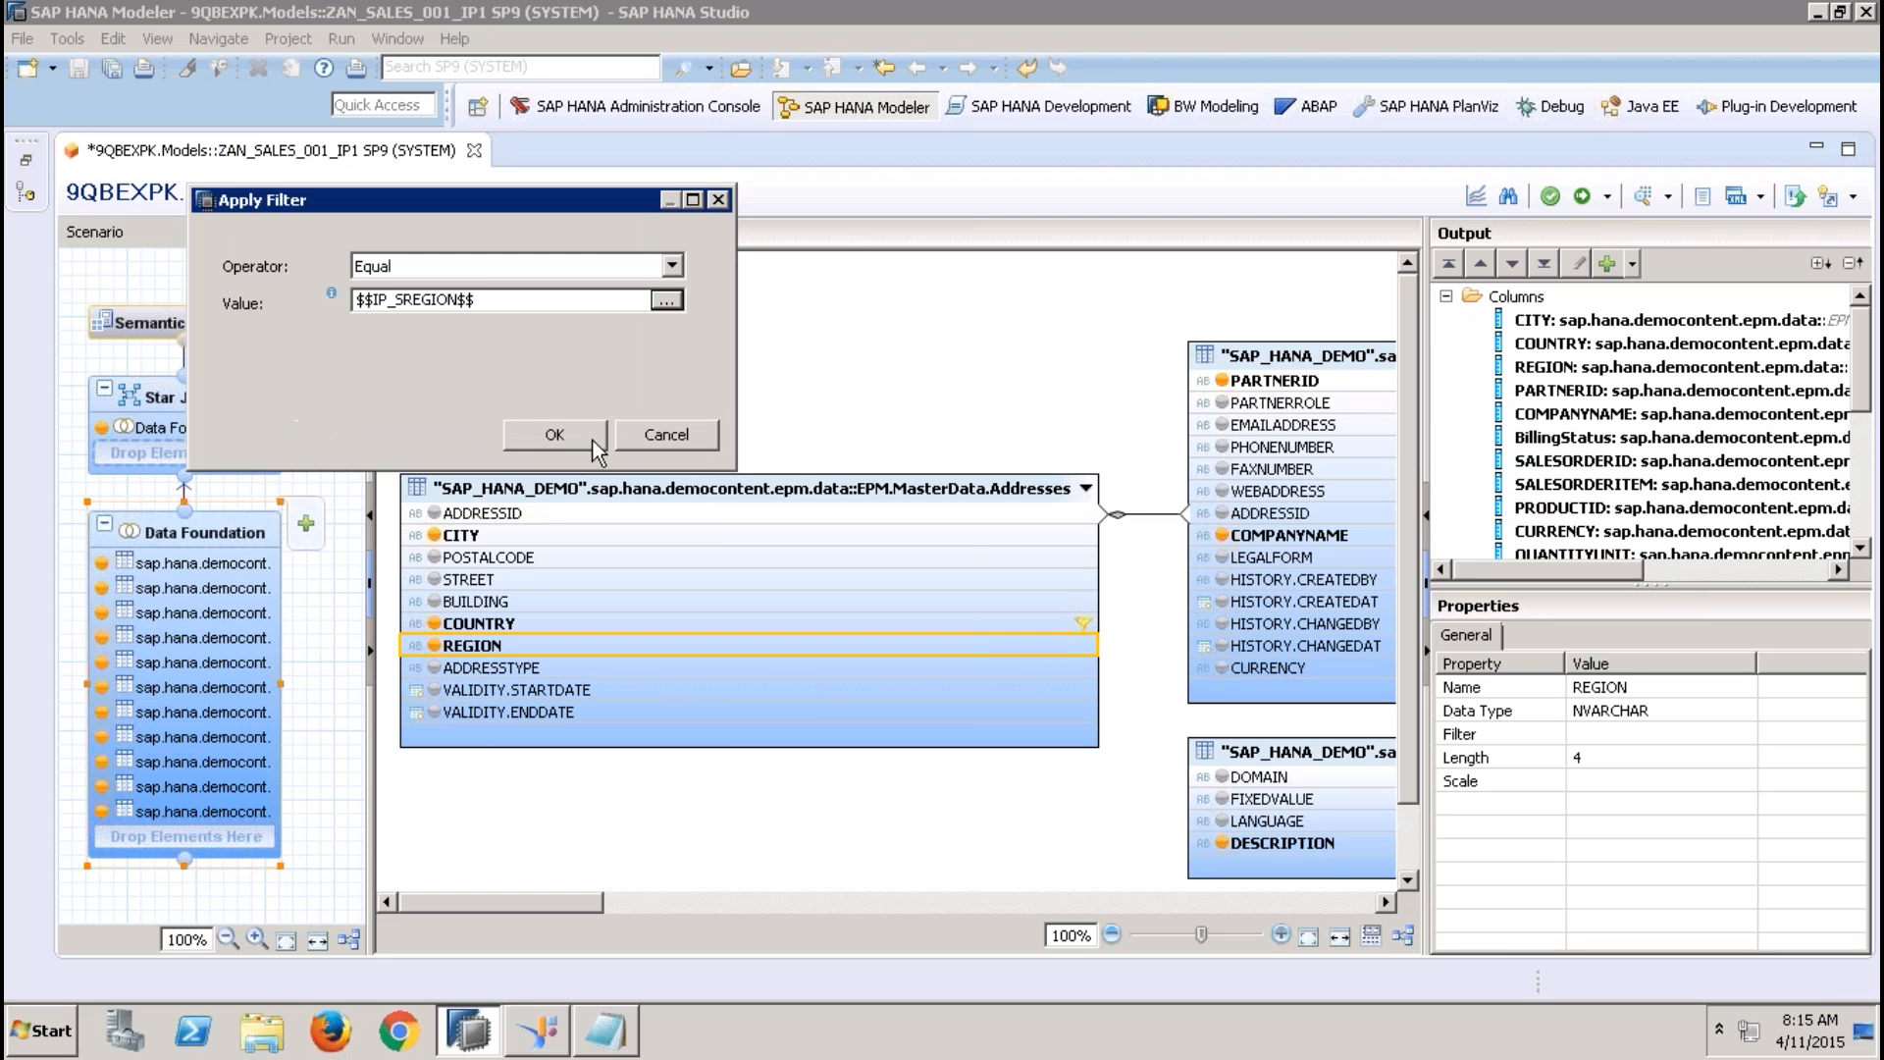
{"action": "left_click", "coordinate": [587, 432]}
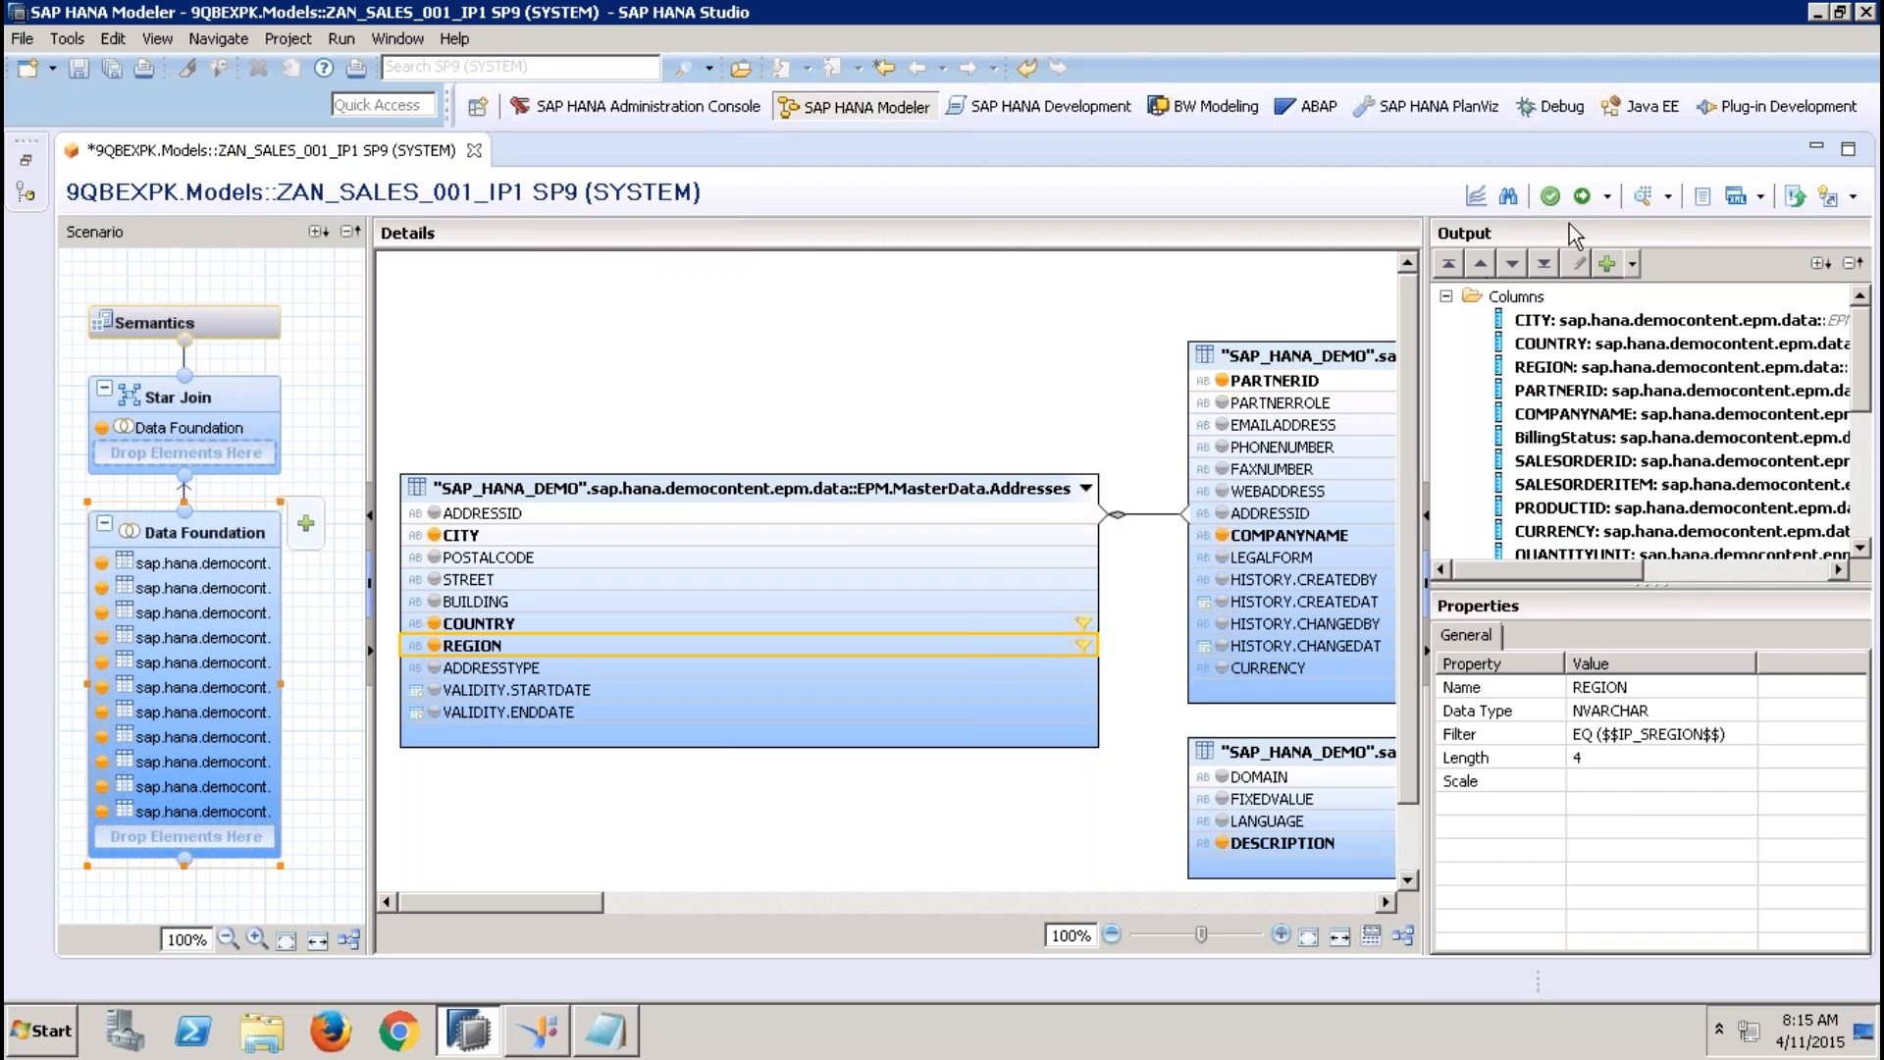
Activate ZAN_SALES_001_IP1 and start its data preview with EMEA as the IP_SREGION value
{"action": "left_click", "coordinate": [1581, 196]}
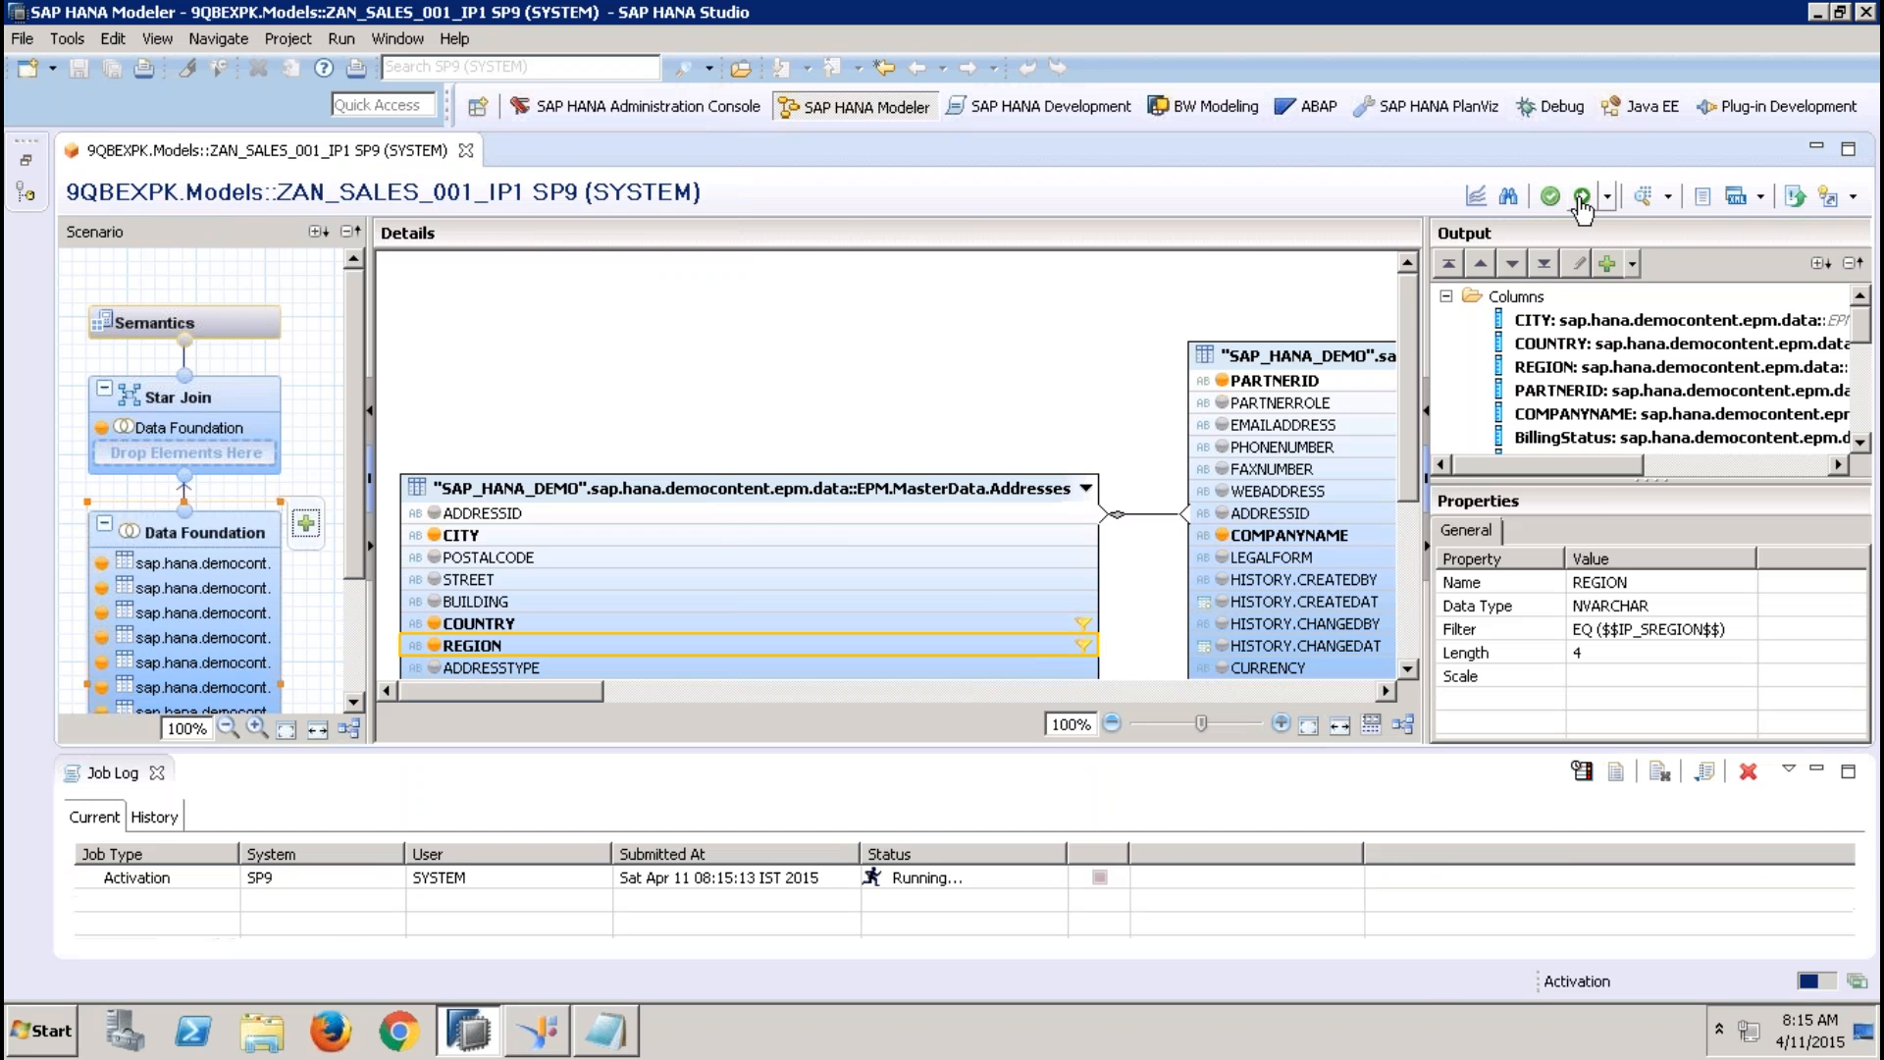
{"action": "left_click", "coordinate": [1656, 206]}
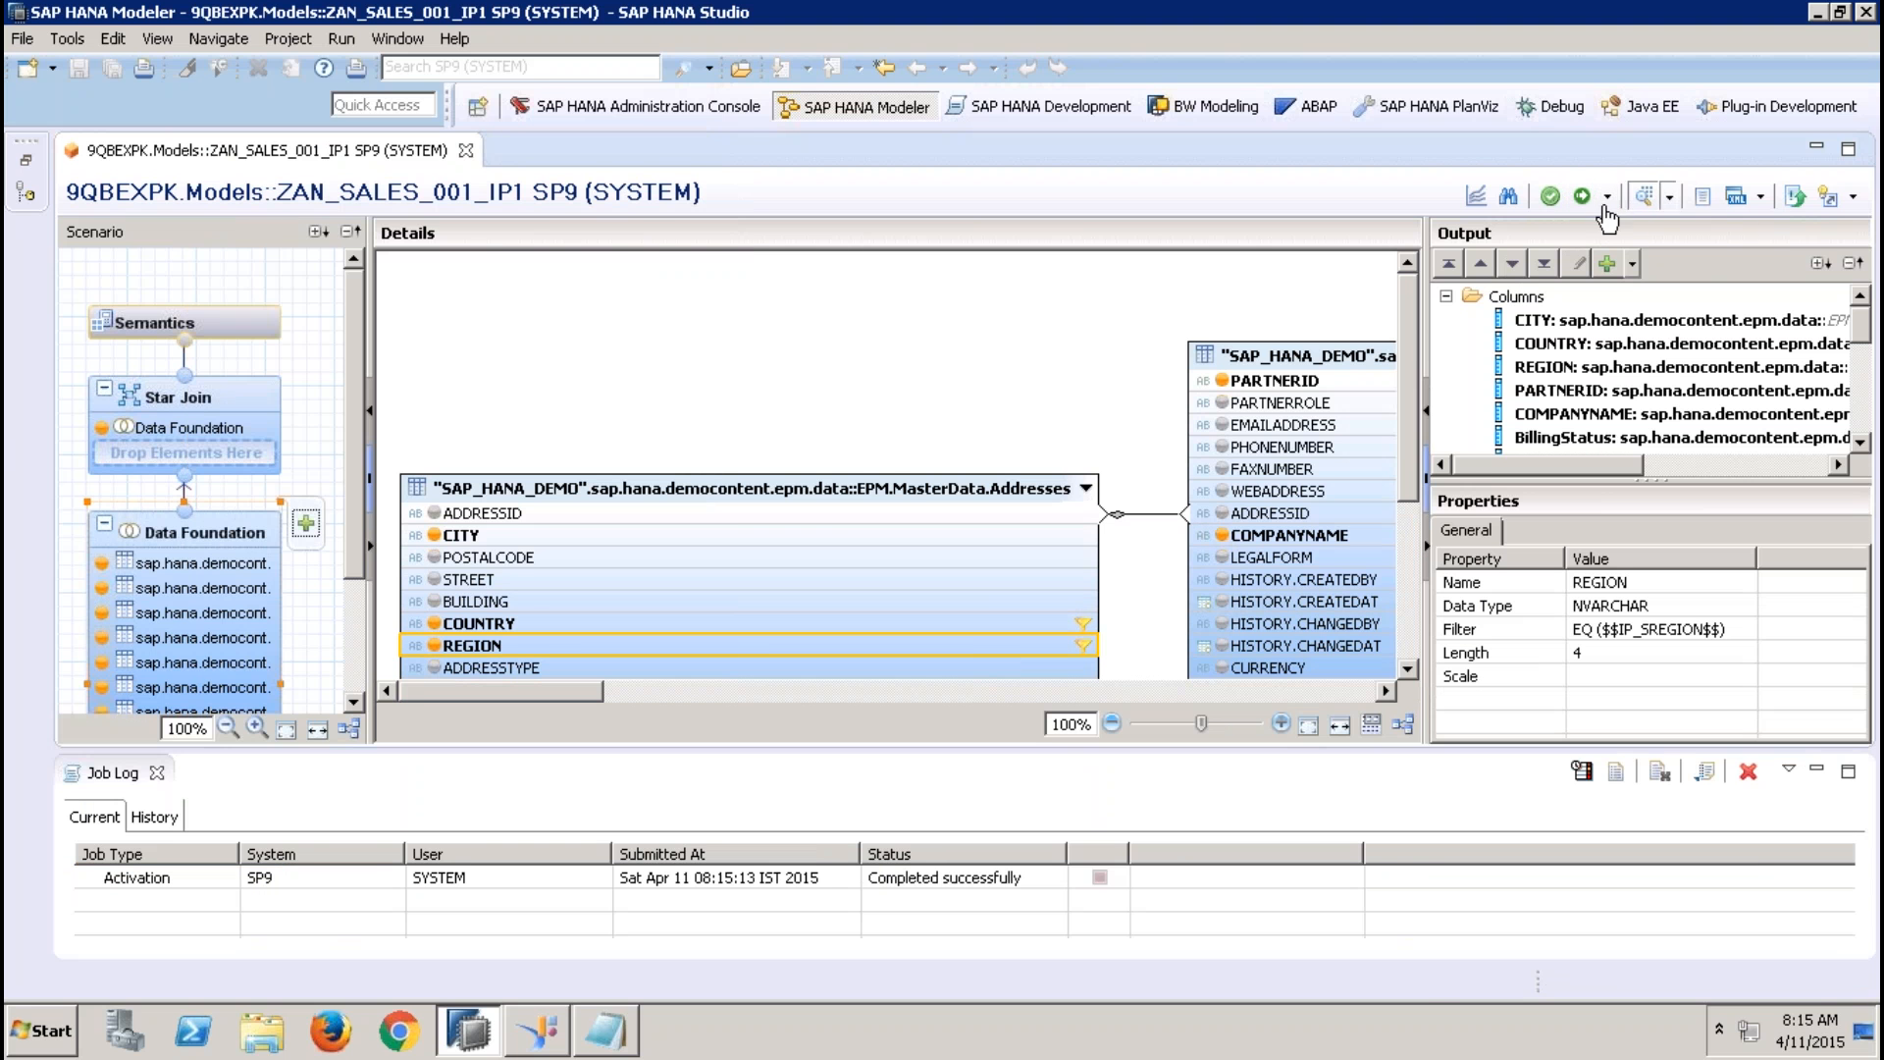
{"action": "left_click", "coordinate": [917, 365]}
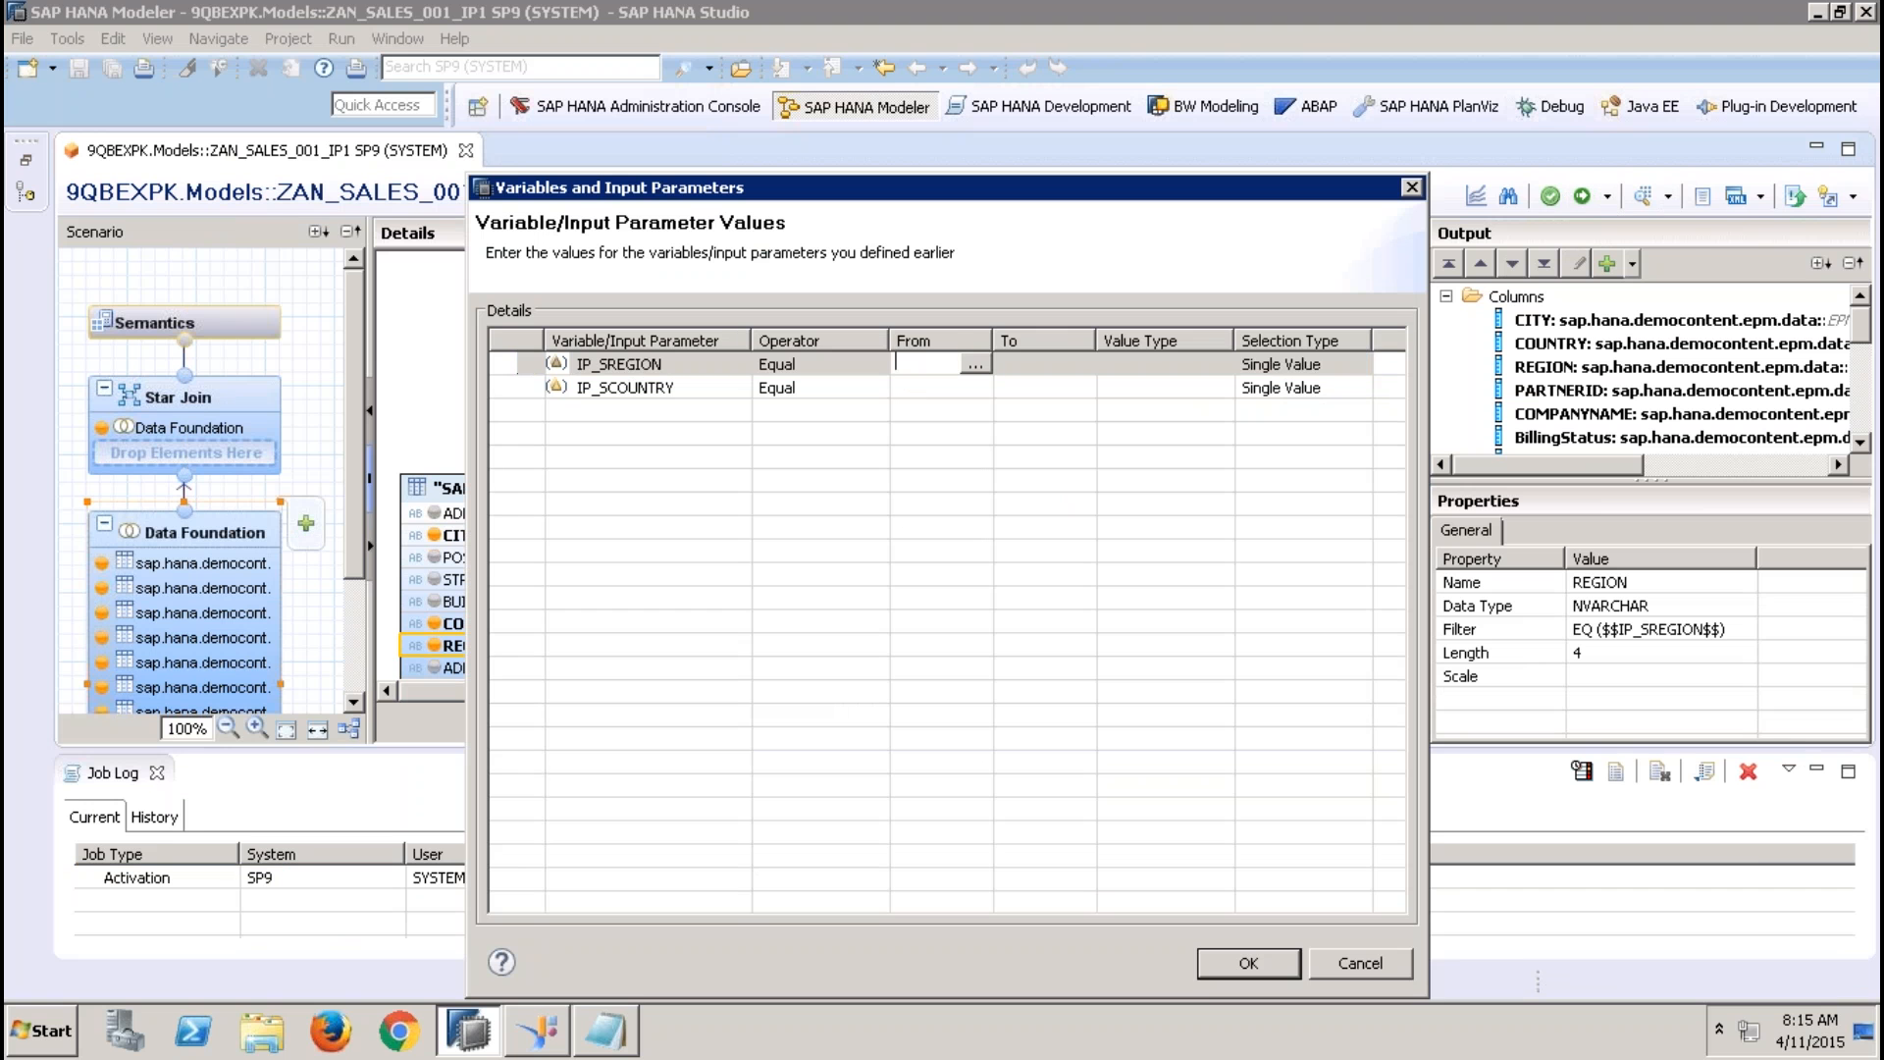
{"action": "type", "text": "EMEA"}
Check the value help offered for IP_SCOUNTRY, and cancel the data preview
{"action": "left_click", "coordinate": [922, 387]}
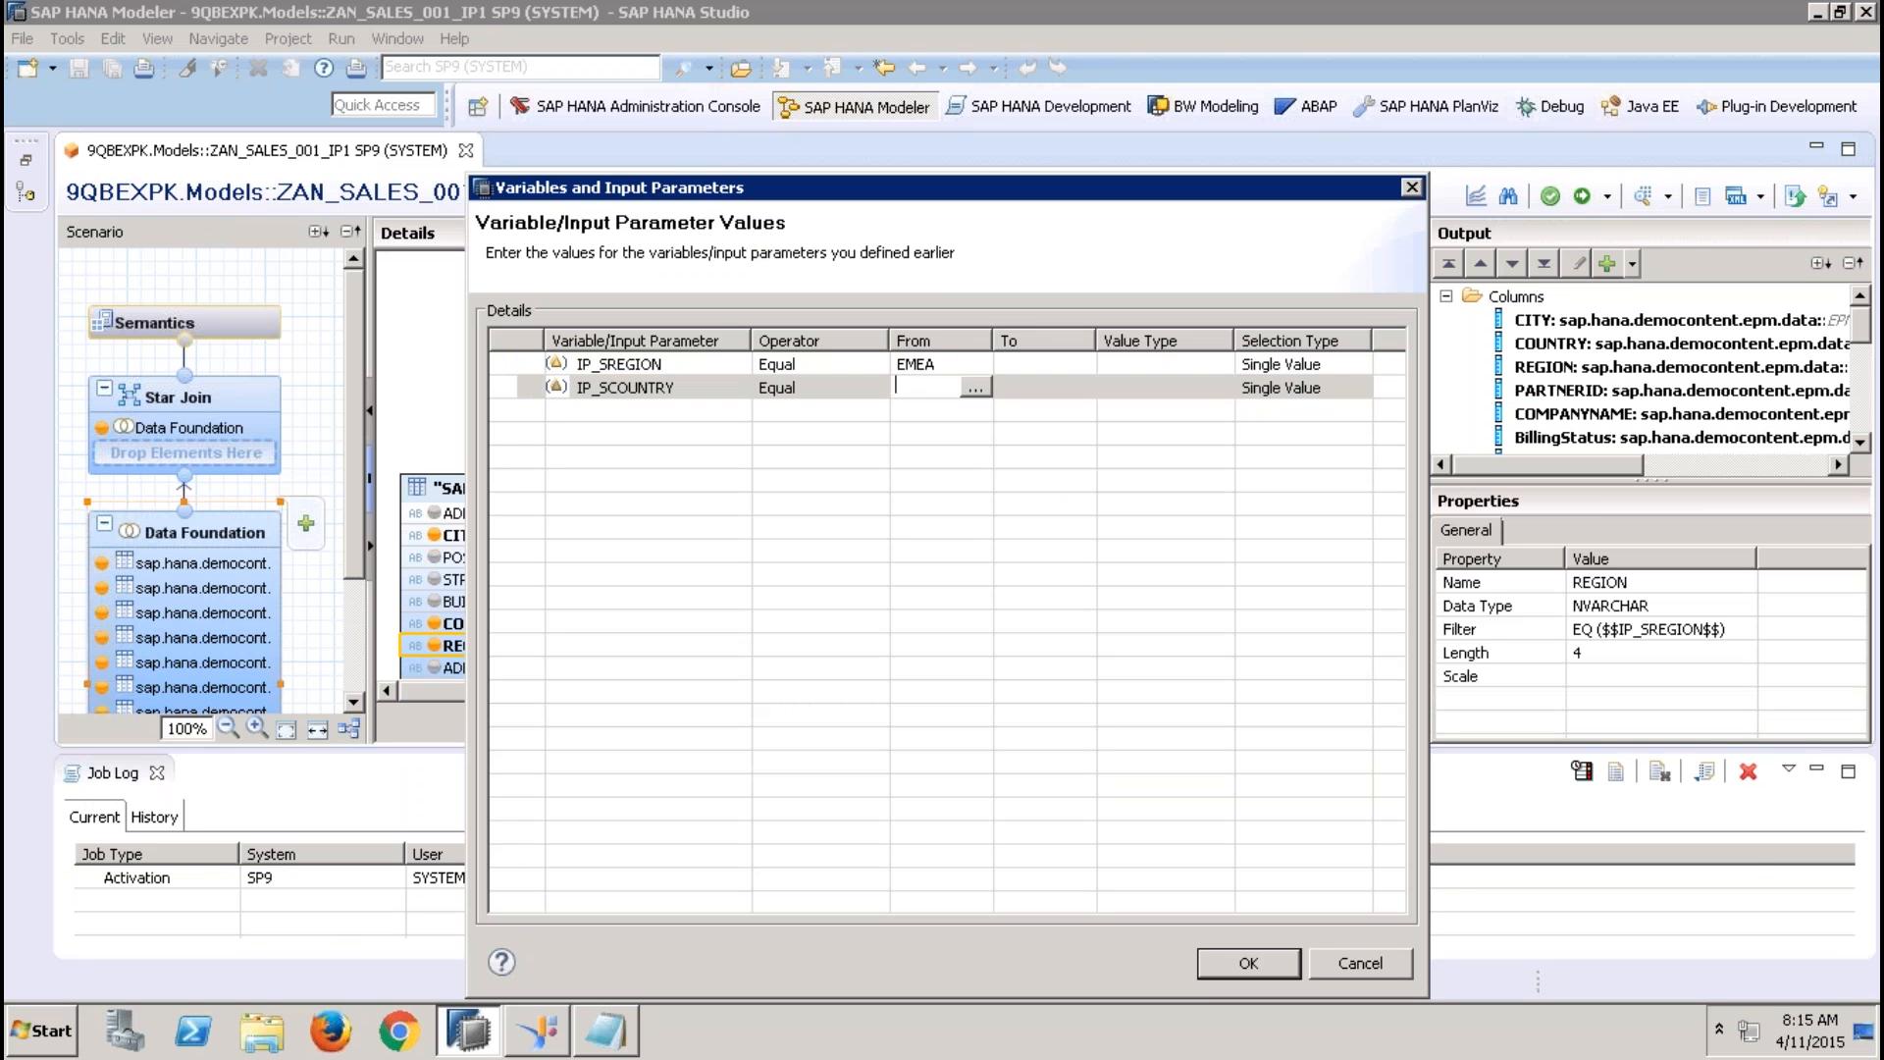
{"action": "type", "text": "DE"}
{"action": "left_click", "coordinate": [975, 385]}
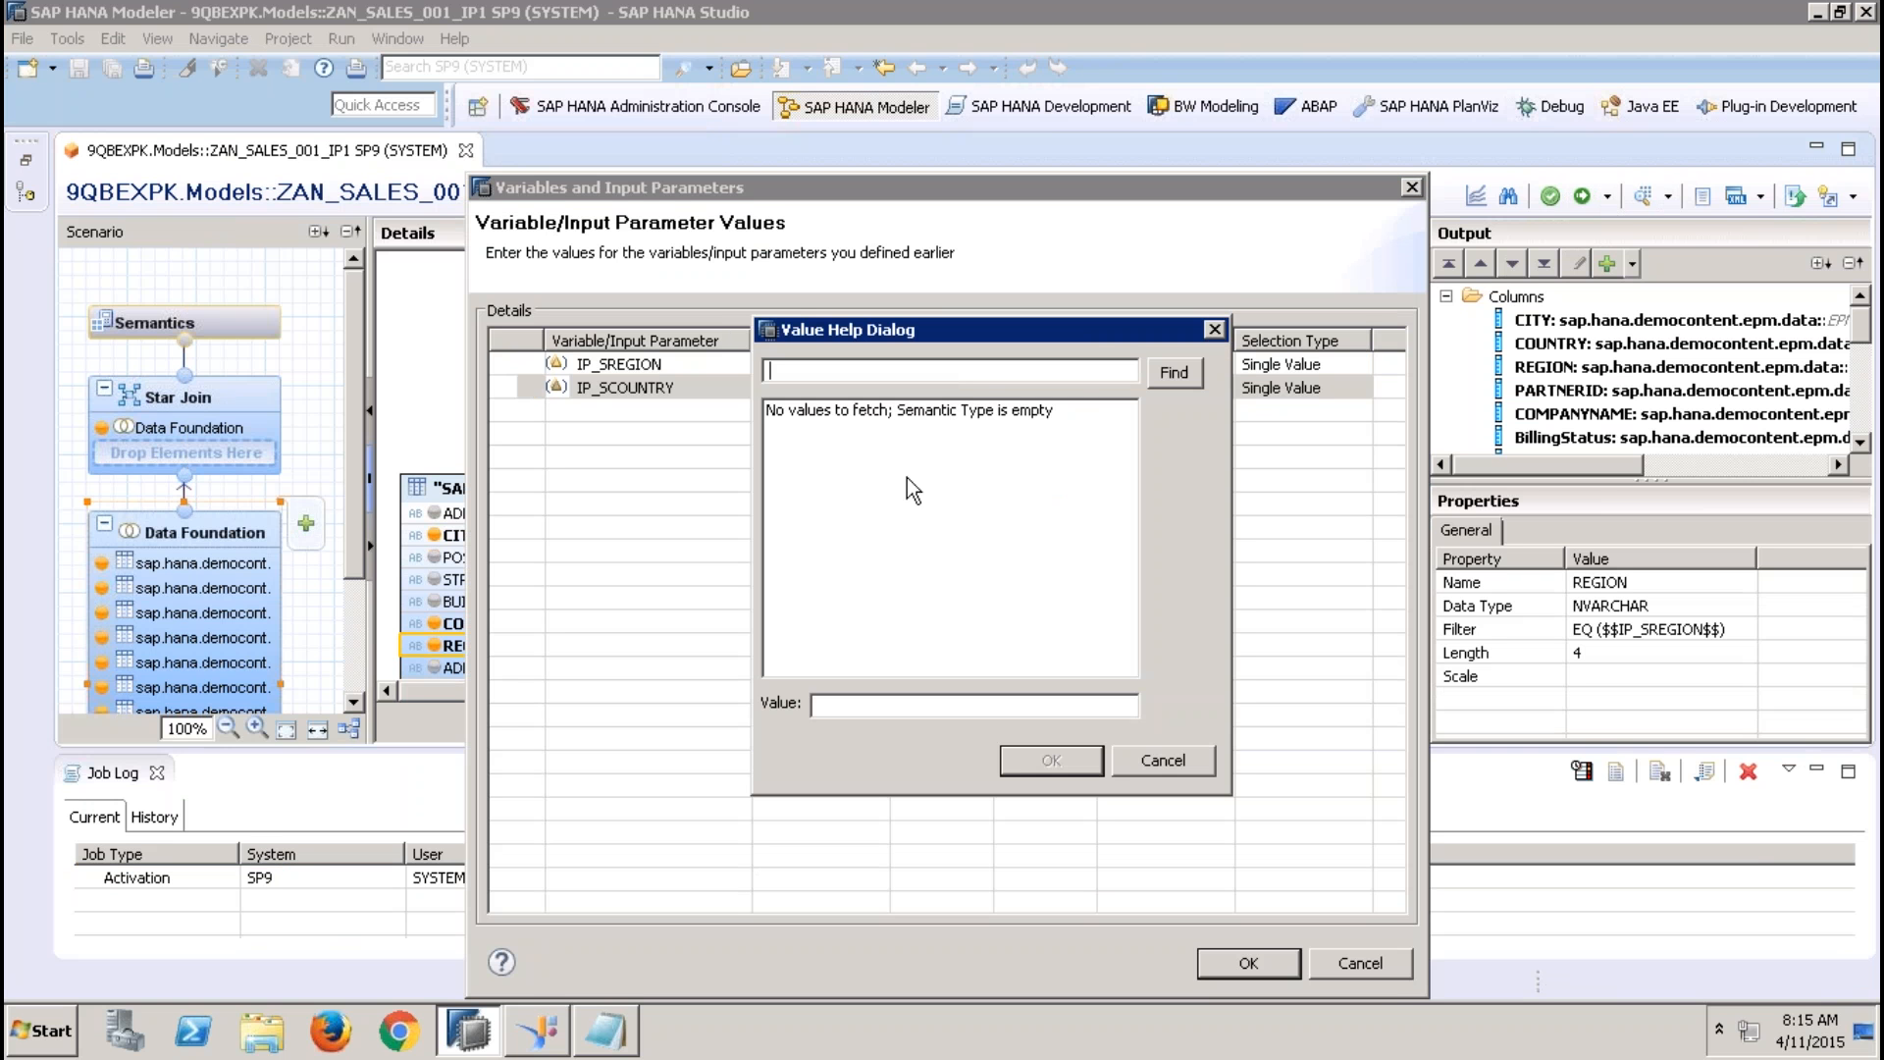
{"action": "left_click", "coordinate": [1168, 762]}
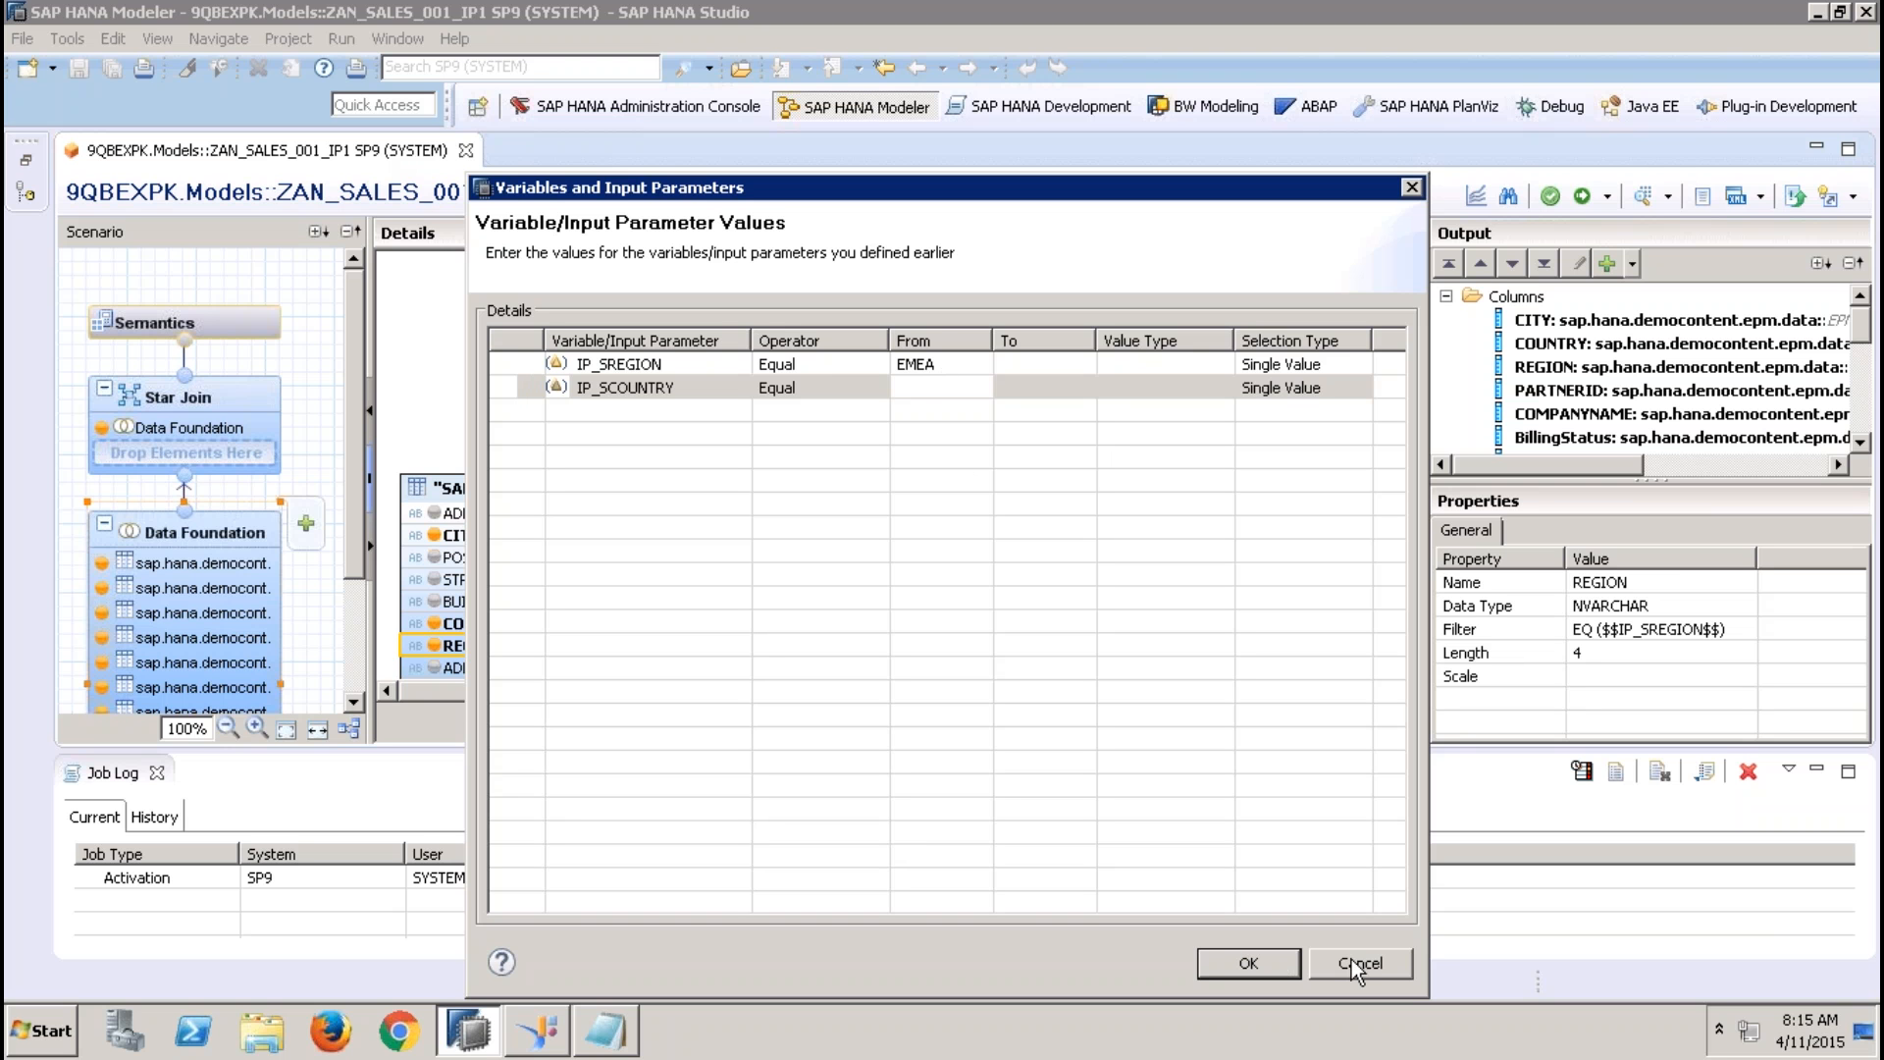
{"action": "left_click", "coordinate": [917, 388]}
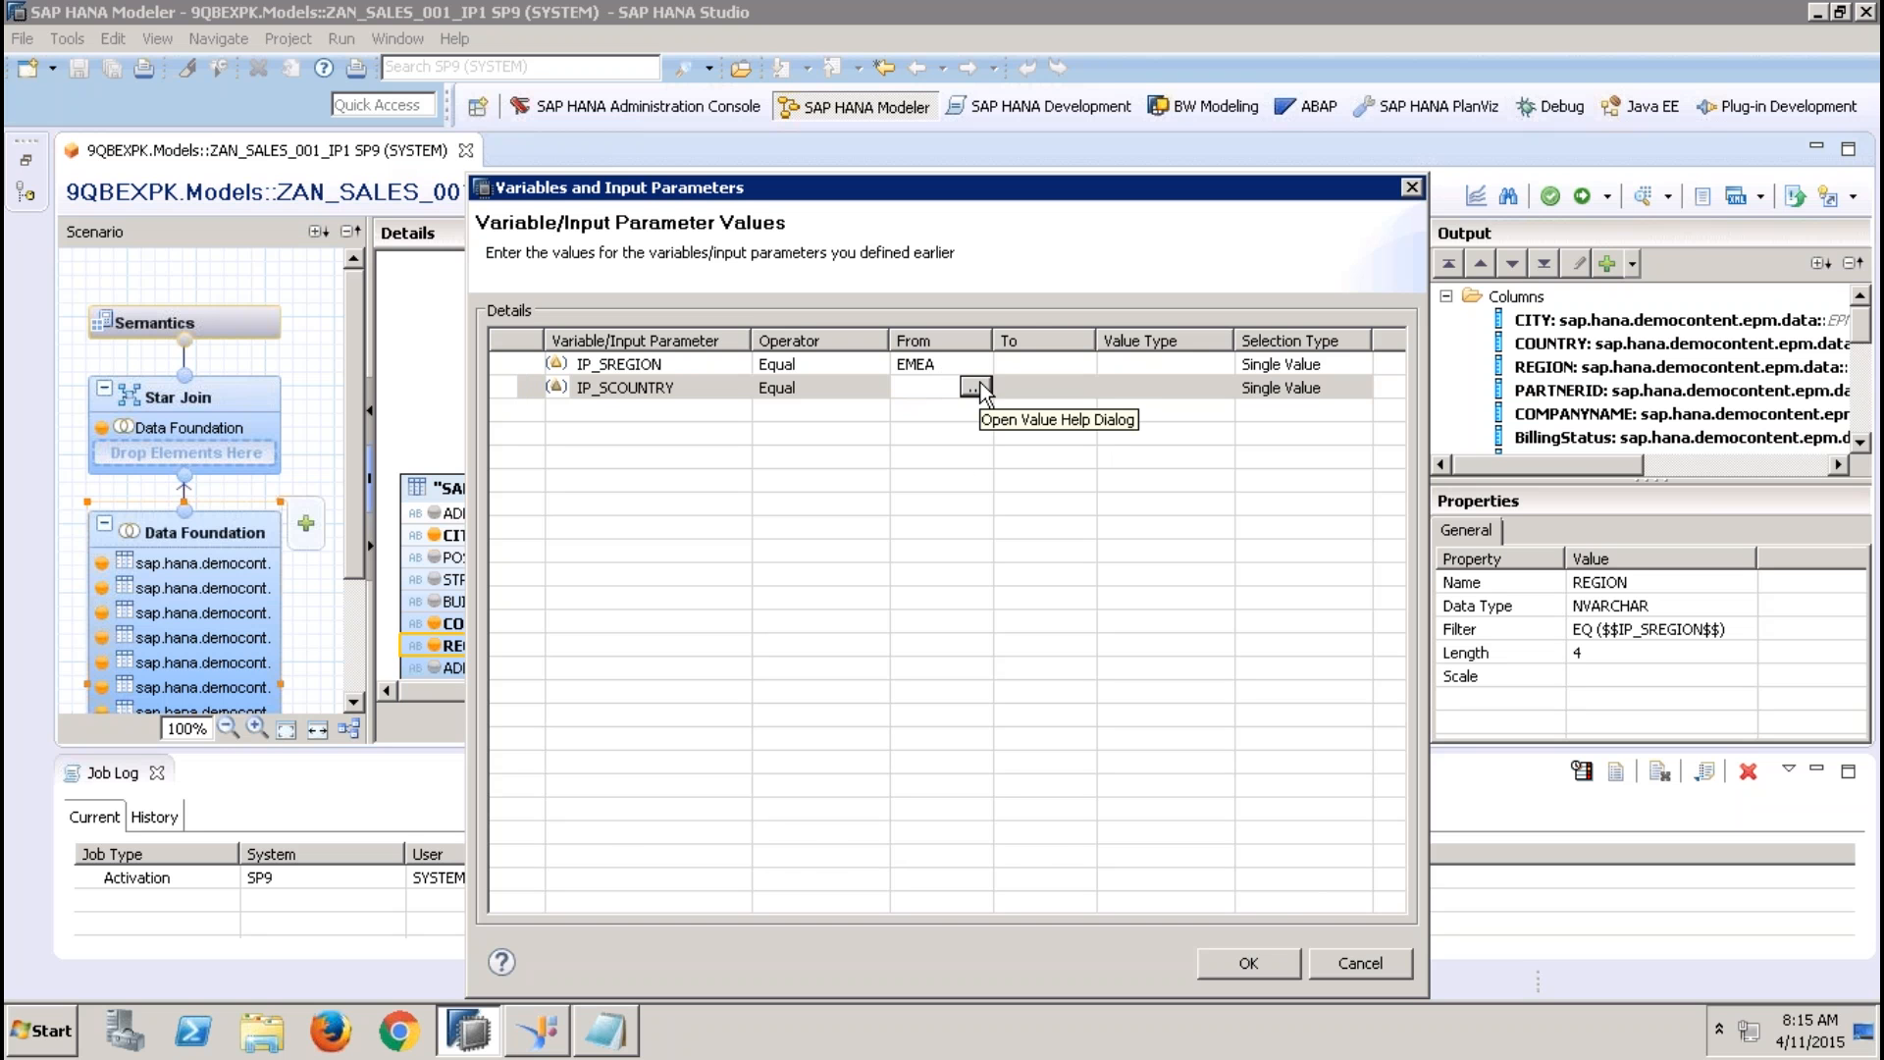
{"action": "left_click", "coordinate": [1352, 966]}
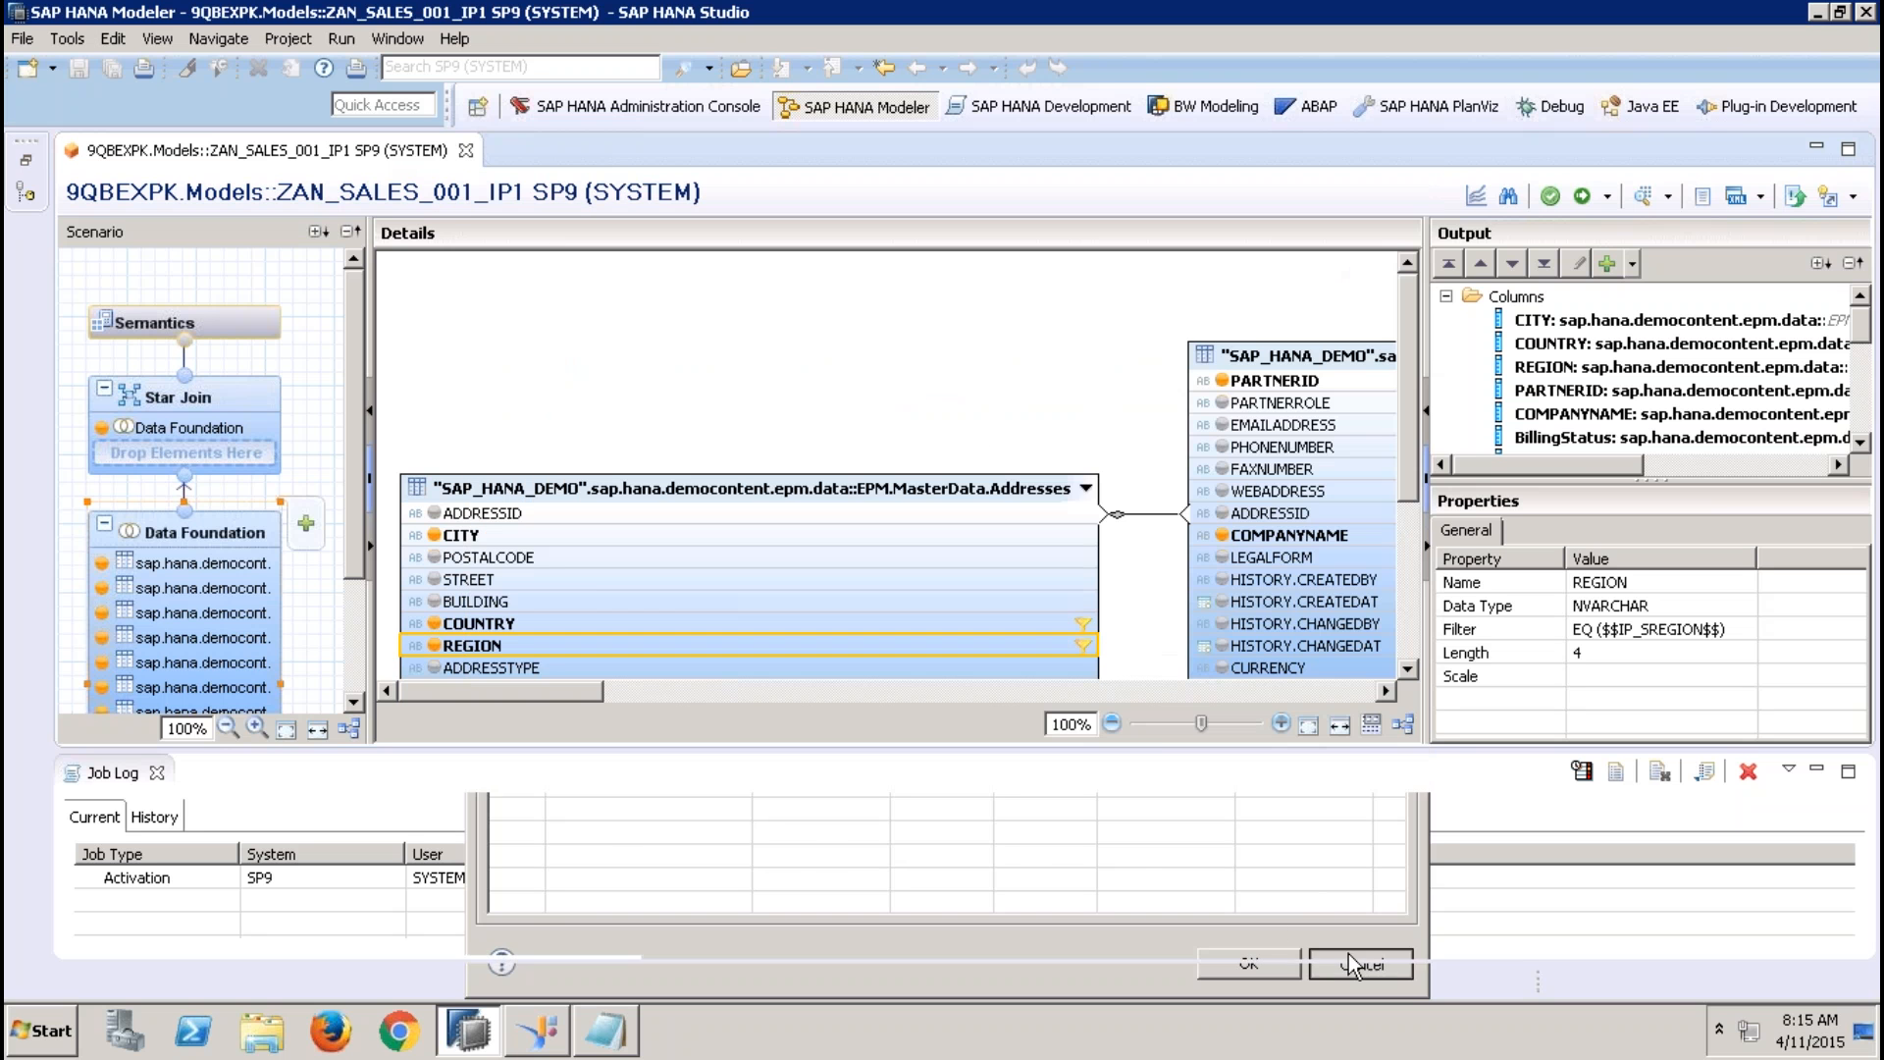
Copy the attribute view ZAT_BP_001 into the Models package's Attribute Views as COPYOFZAT_BP_001
{"action": "left_click", "coordinate": [26, 160]}
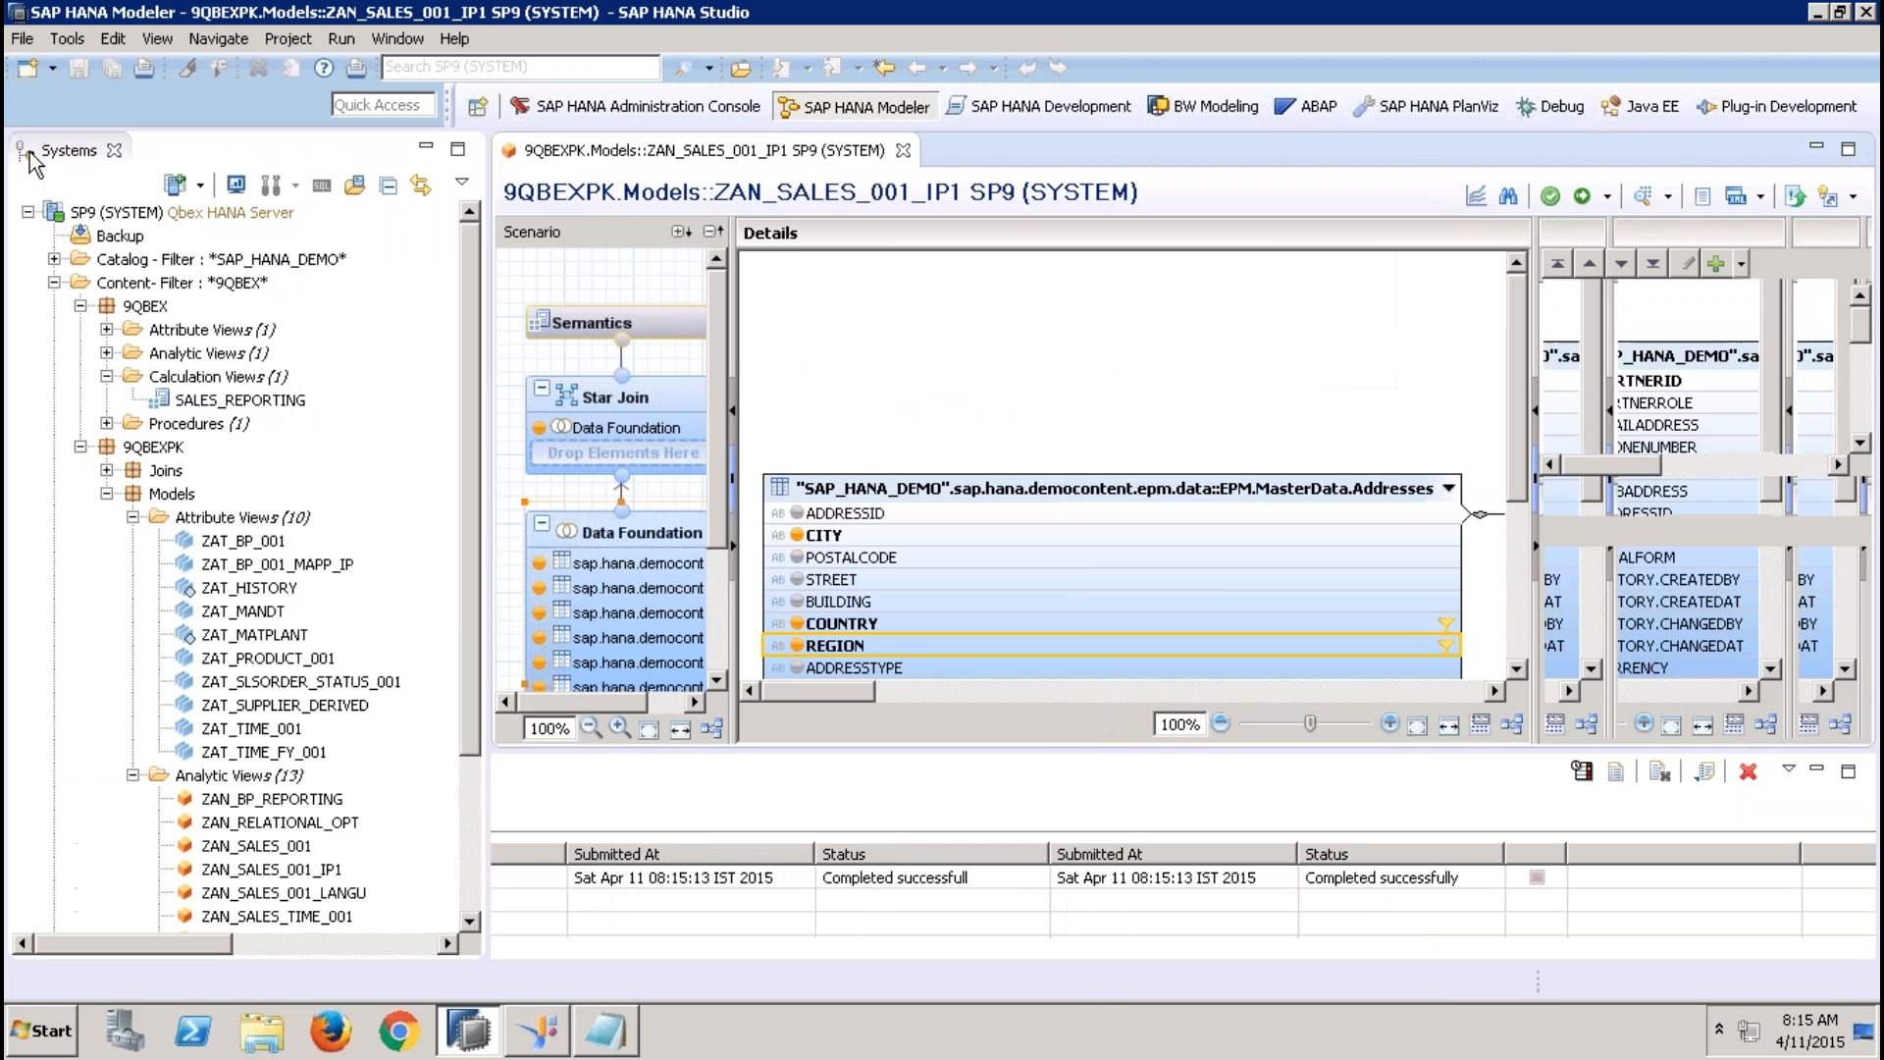
{"action": "right_click", "coordinate": [259, 547]}
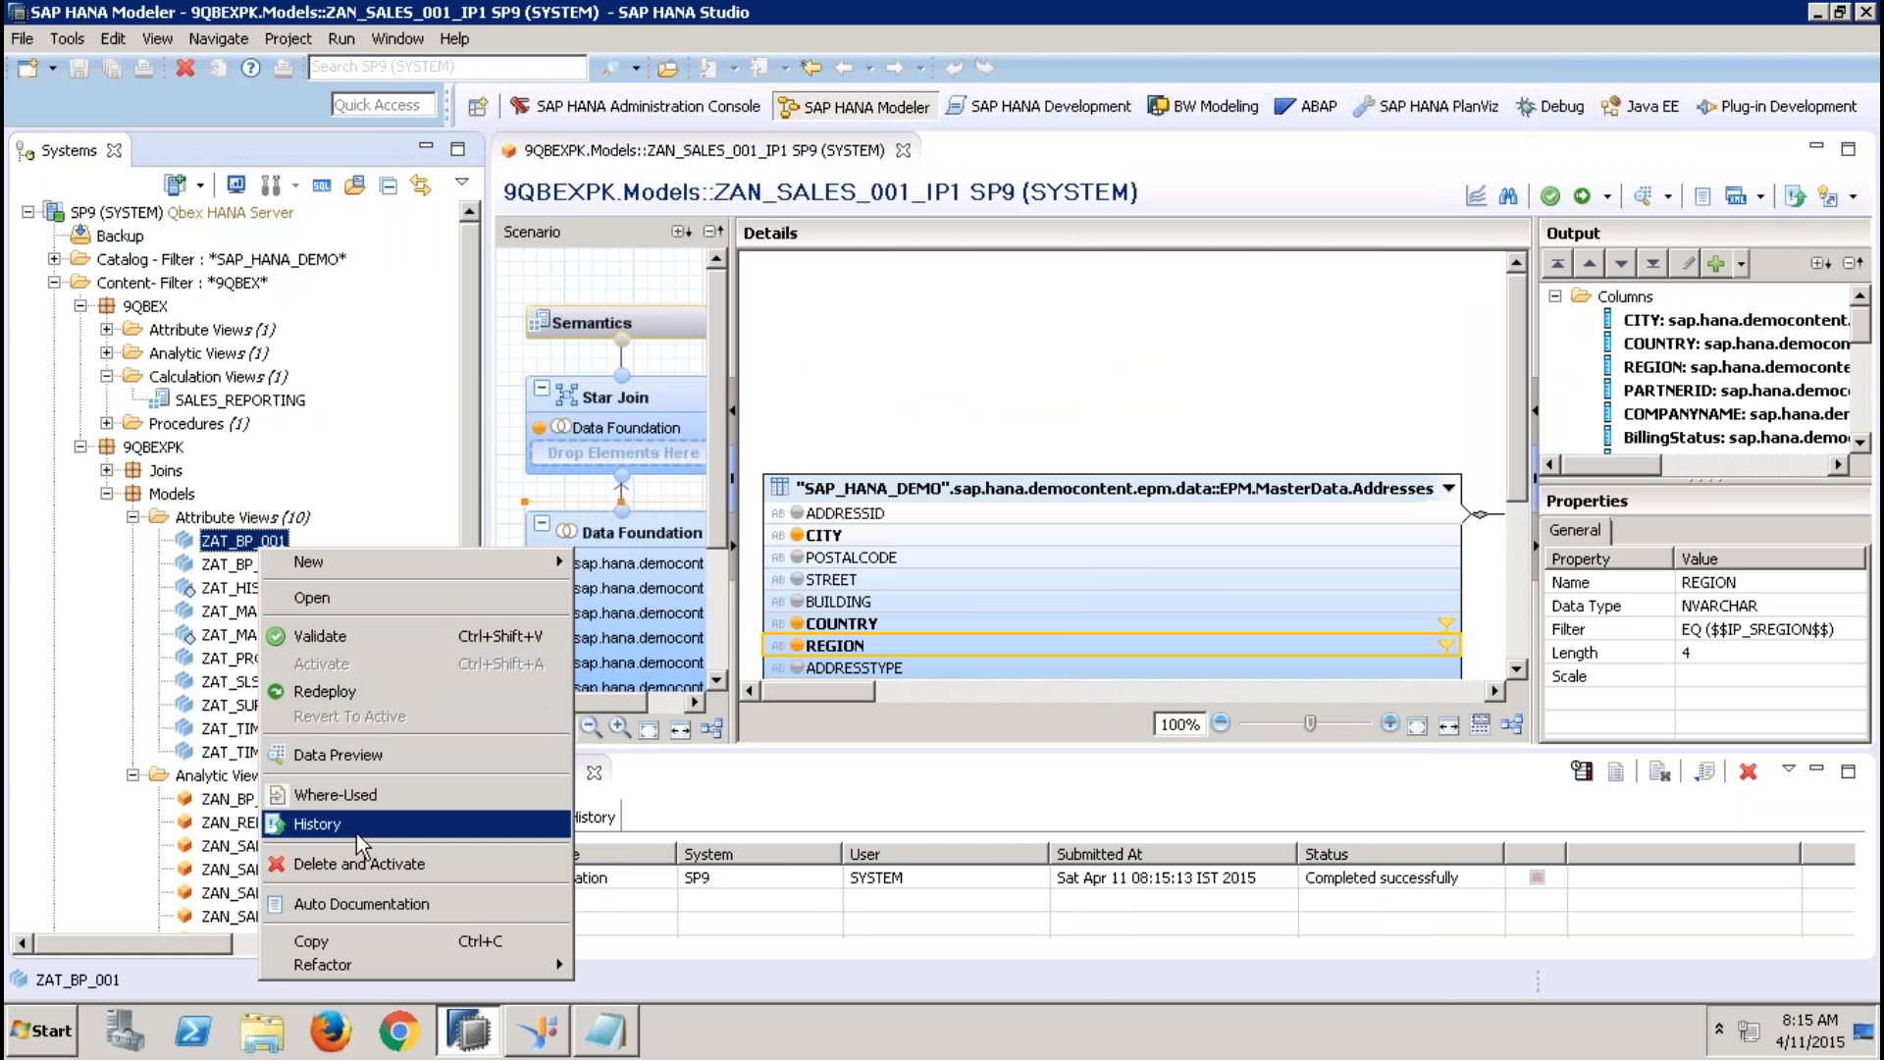
{"action": "left_click", "coordinate": [334, 940]}
{"action": "left_click", "coordinate": [299, 519]}
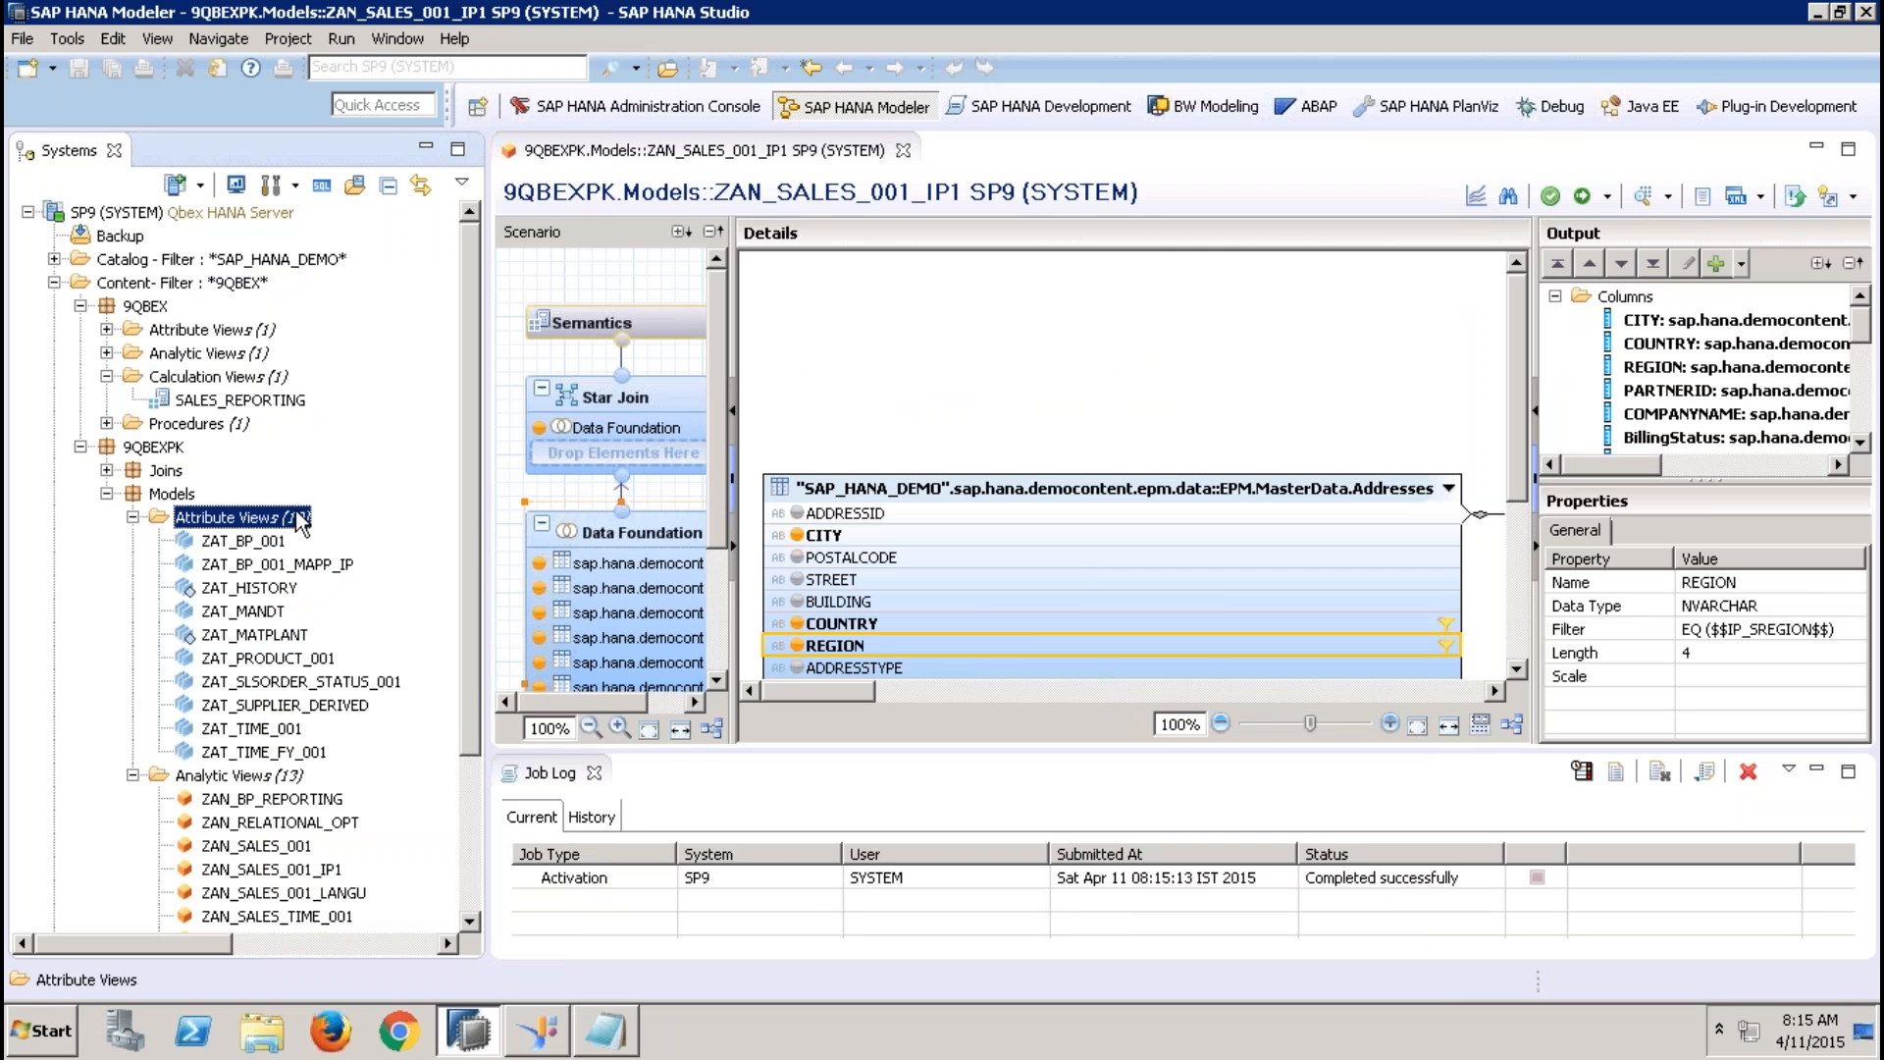
{"action": "right_click", "coordinate": [300, 518]}
{"action": "left_click", "coordinate": [357, 663]}
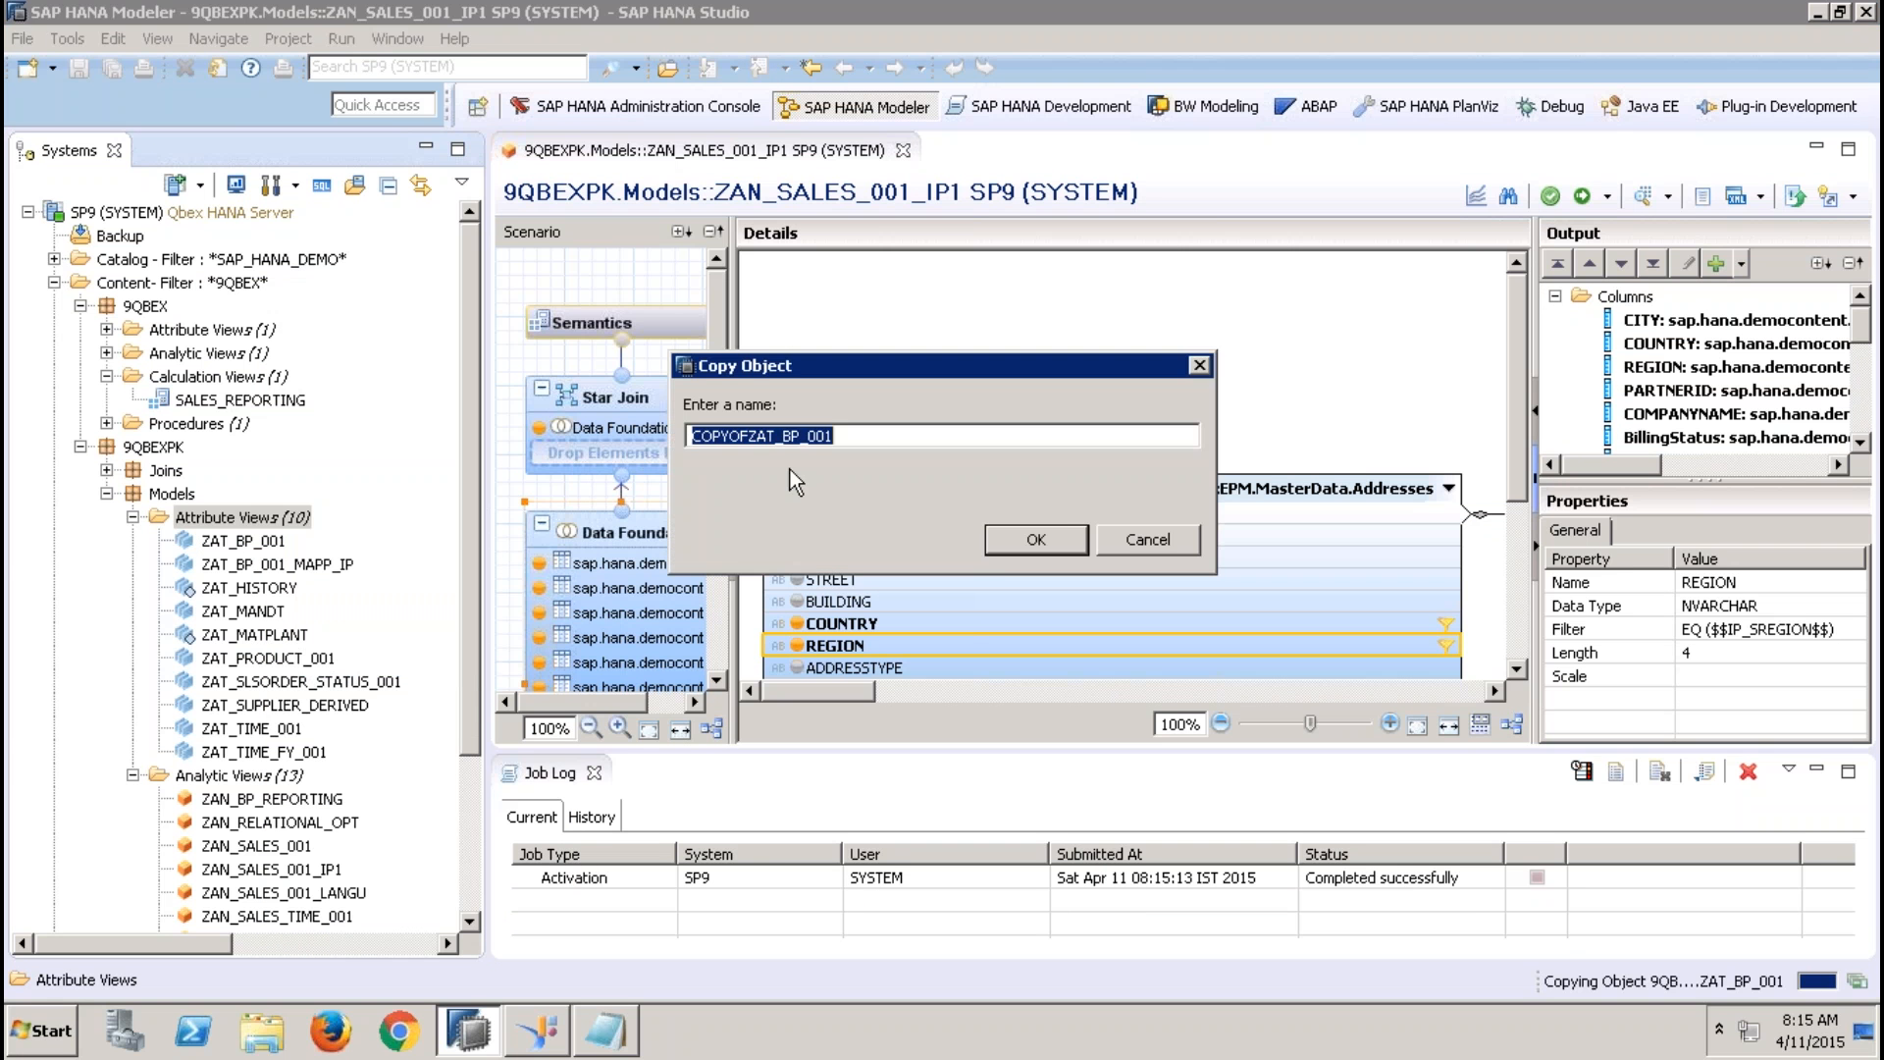
{"action": "left_click", "coordinate": [1022, 539]}
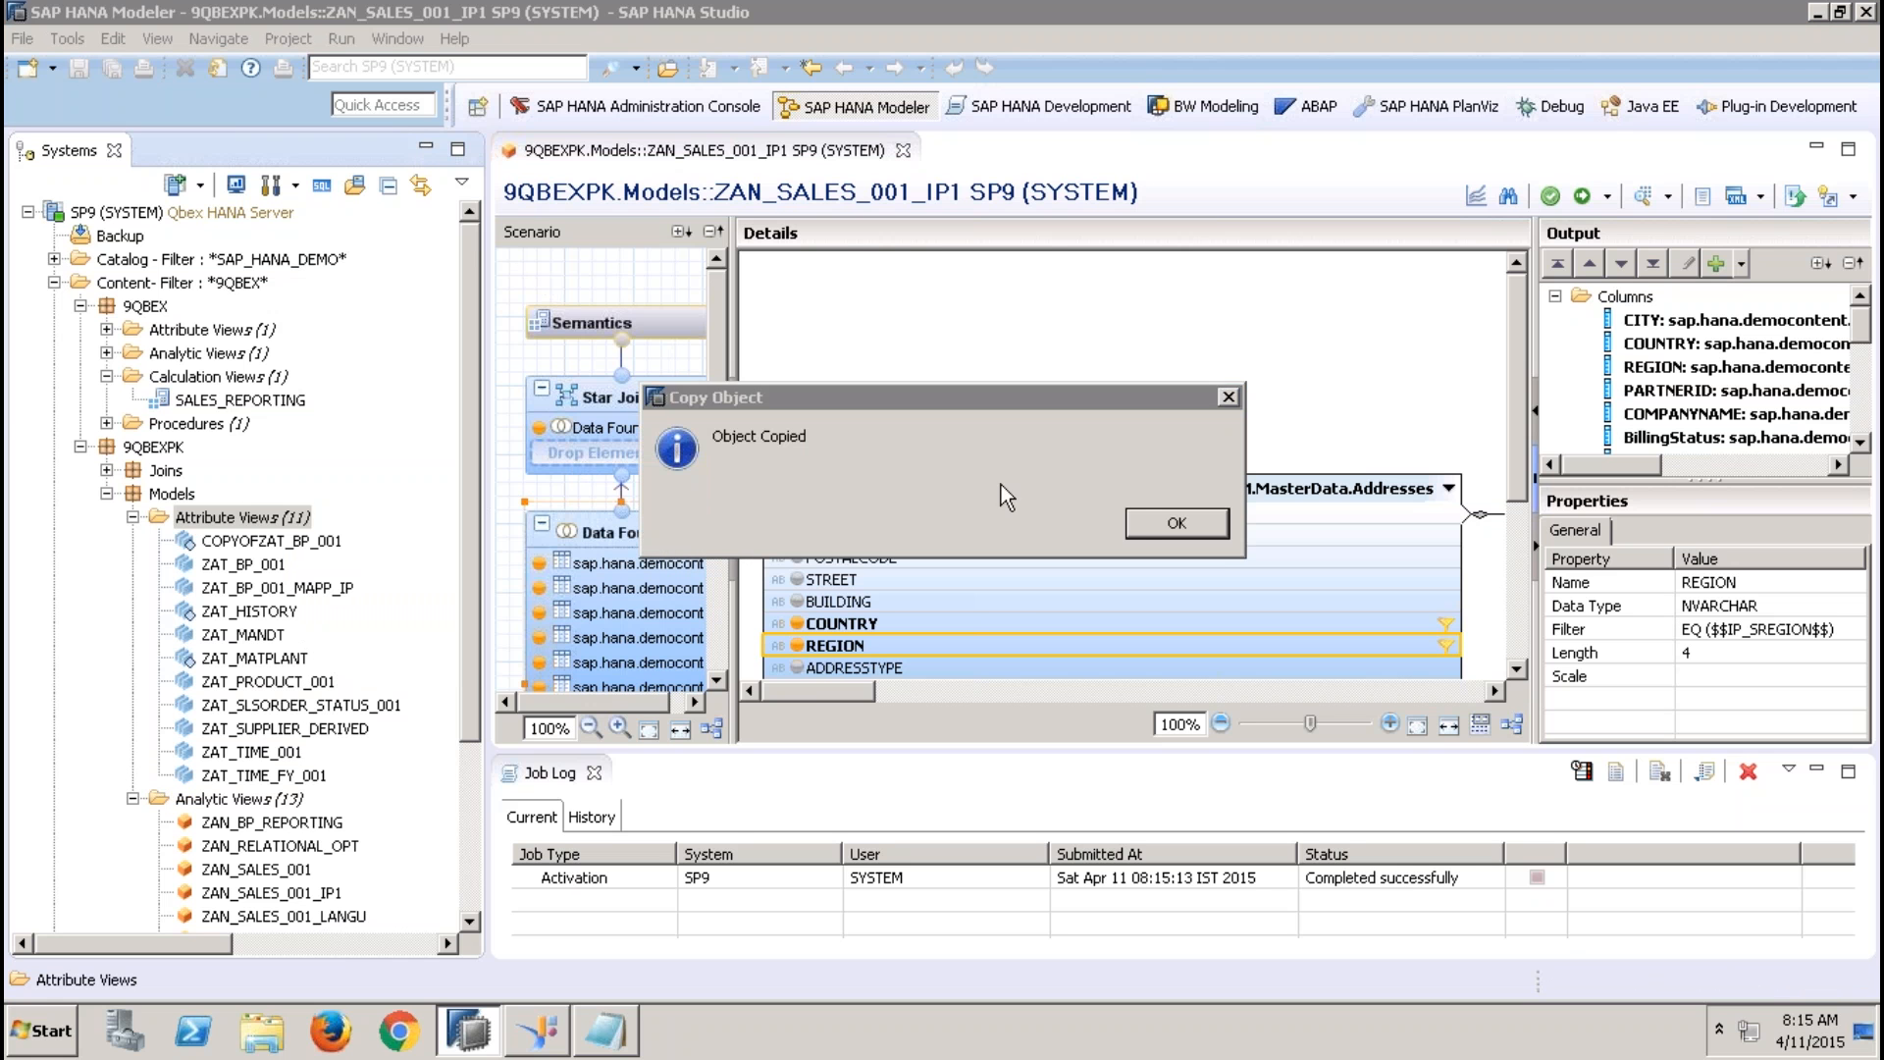
{"action": "left_click", "coordinate": [1139, 523]}
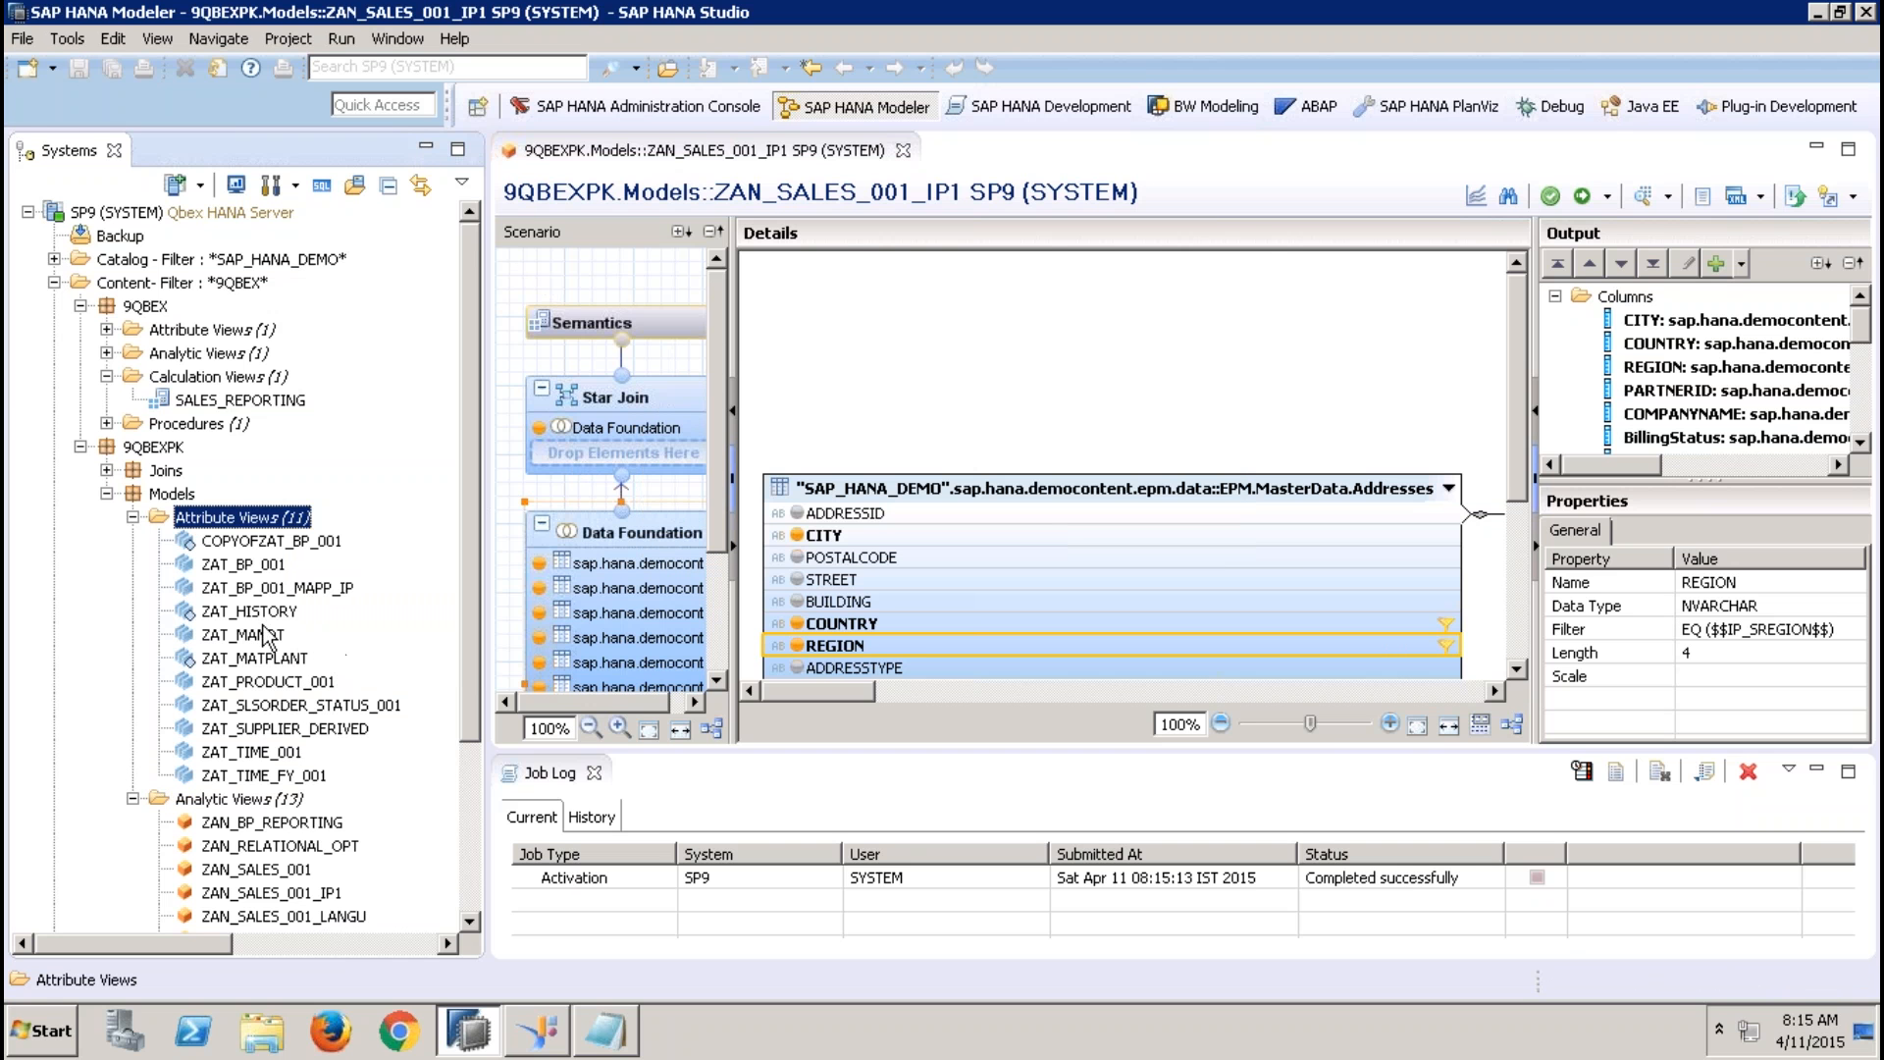
Open COPYOFZAT_BP_001, remove the filter from the Addresses table's REGION column in the Data Foundation, and activate the view
{"action": "double_click", "coordinate": [271, 541]}
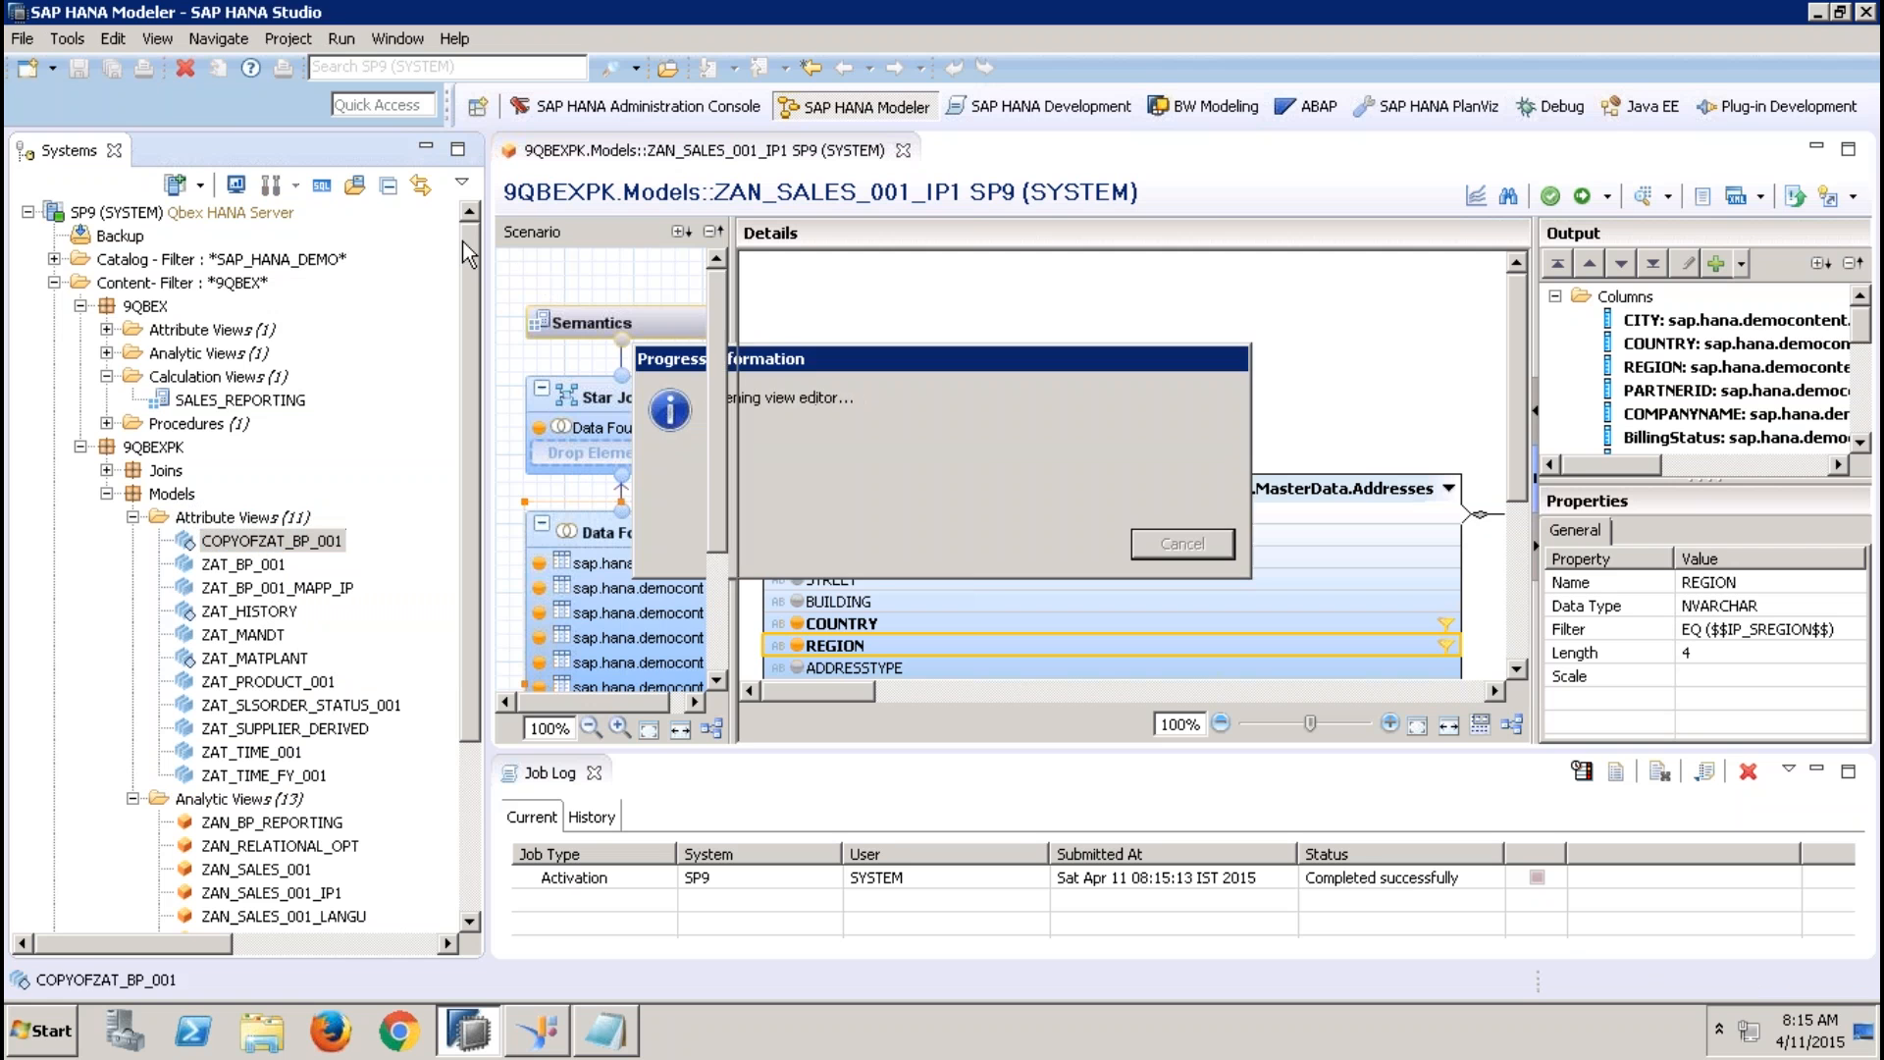
{"action": "left_click", "coordinate": [425, 149]}
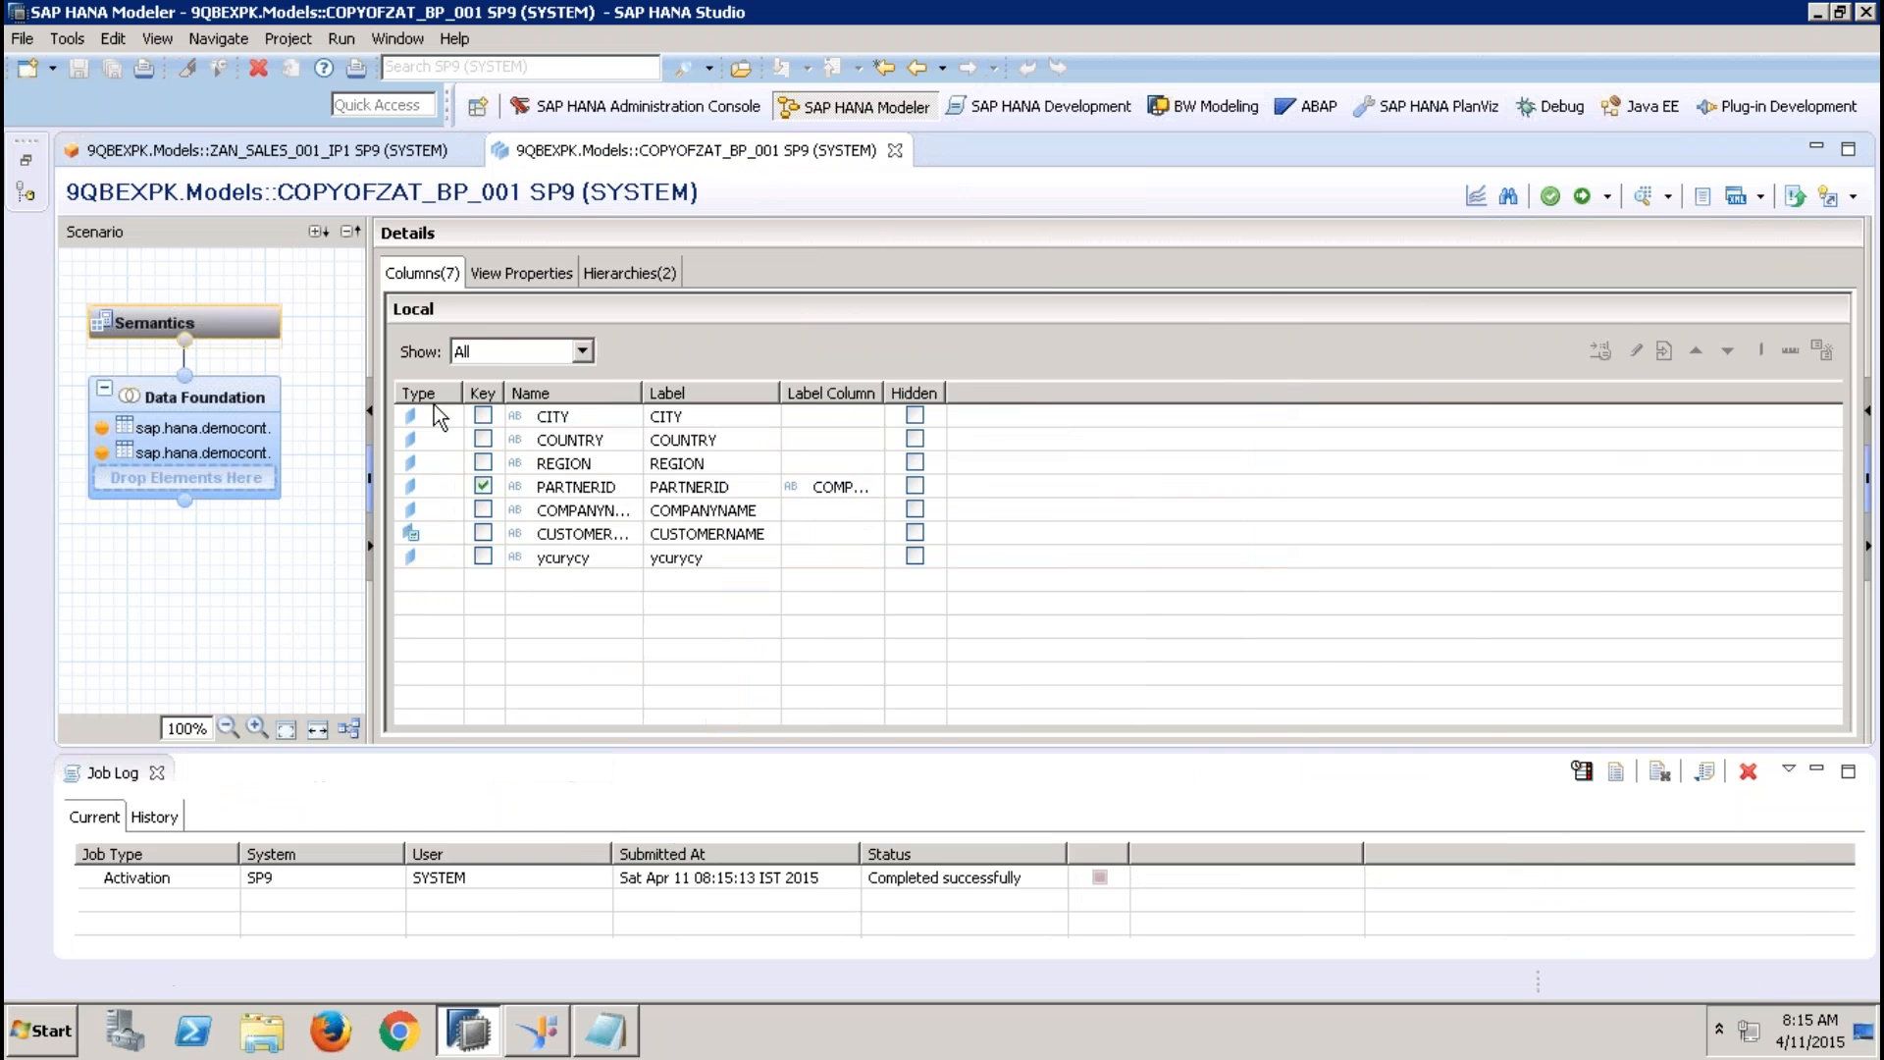
{"action": "left_click", "coordinate": [204, 398]}
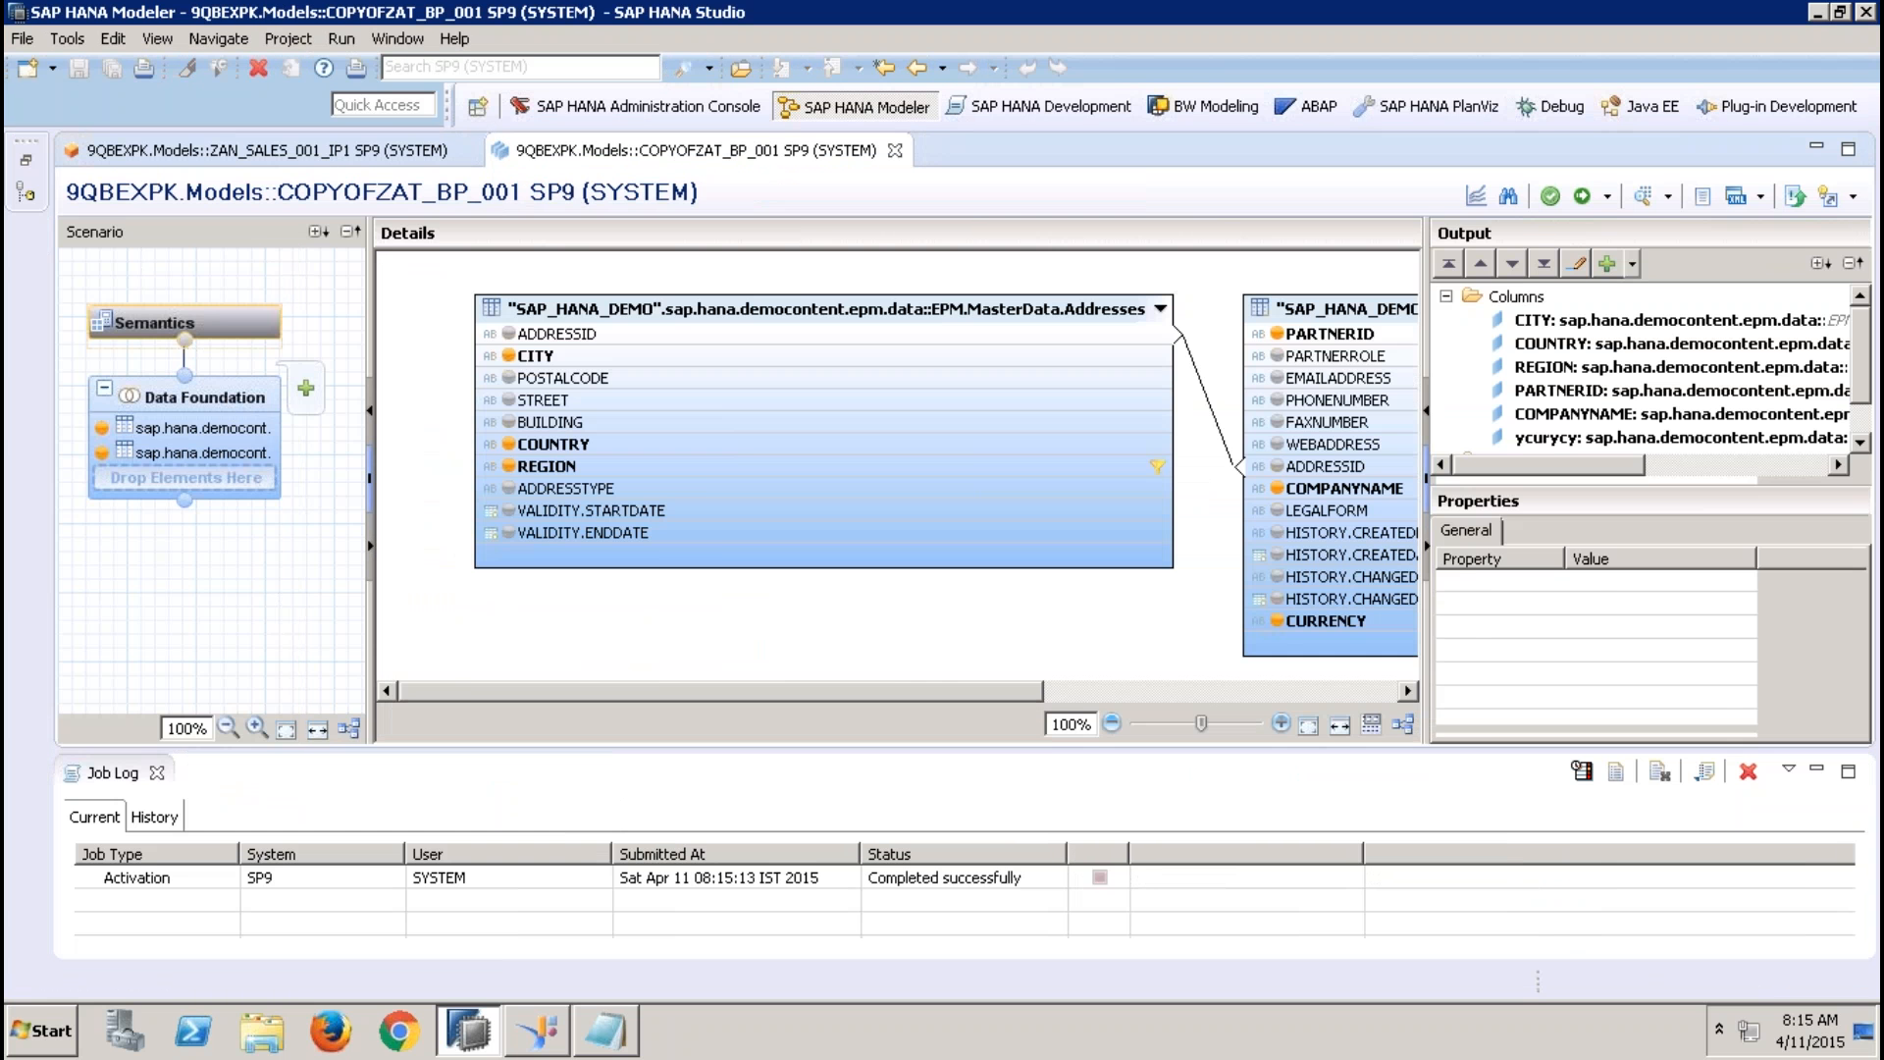
{"action": "right_click", "coordinate": [689, 475]}
{"action": "left_click", "coordinate": [788, 543]}
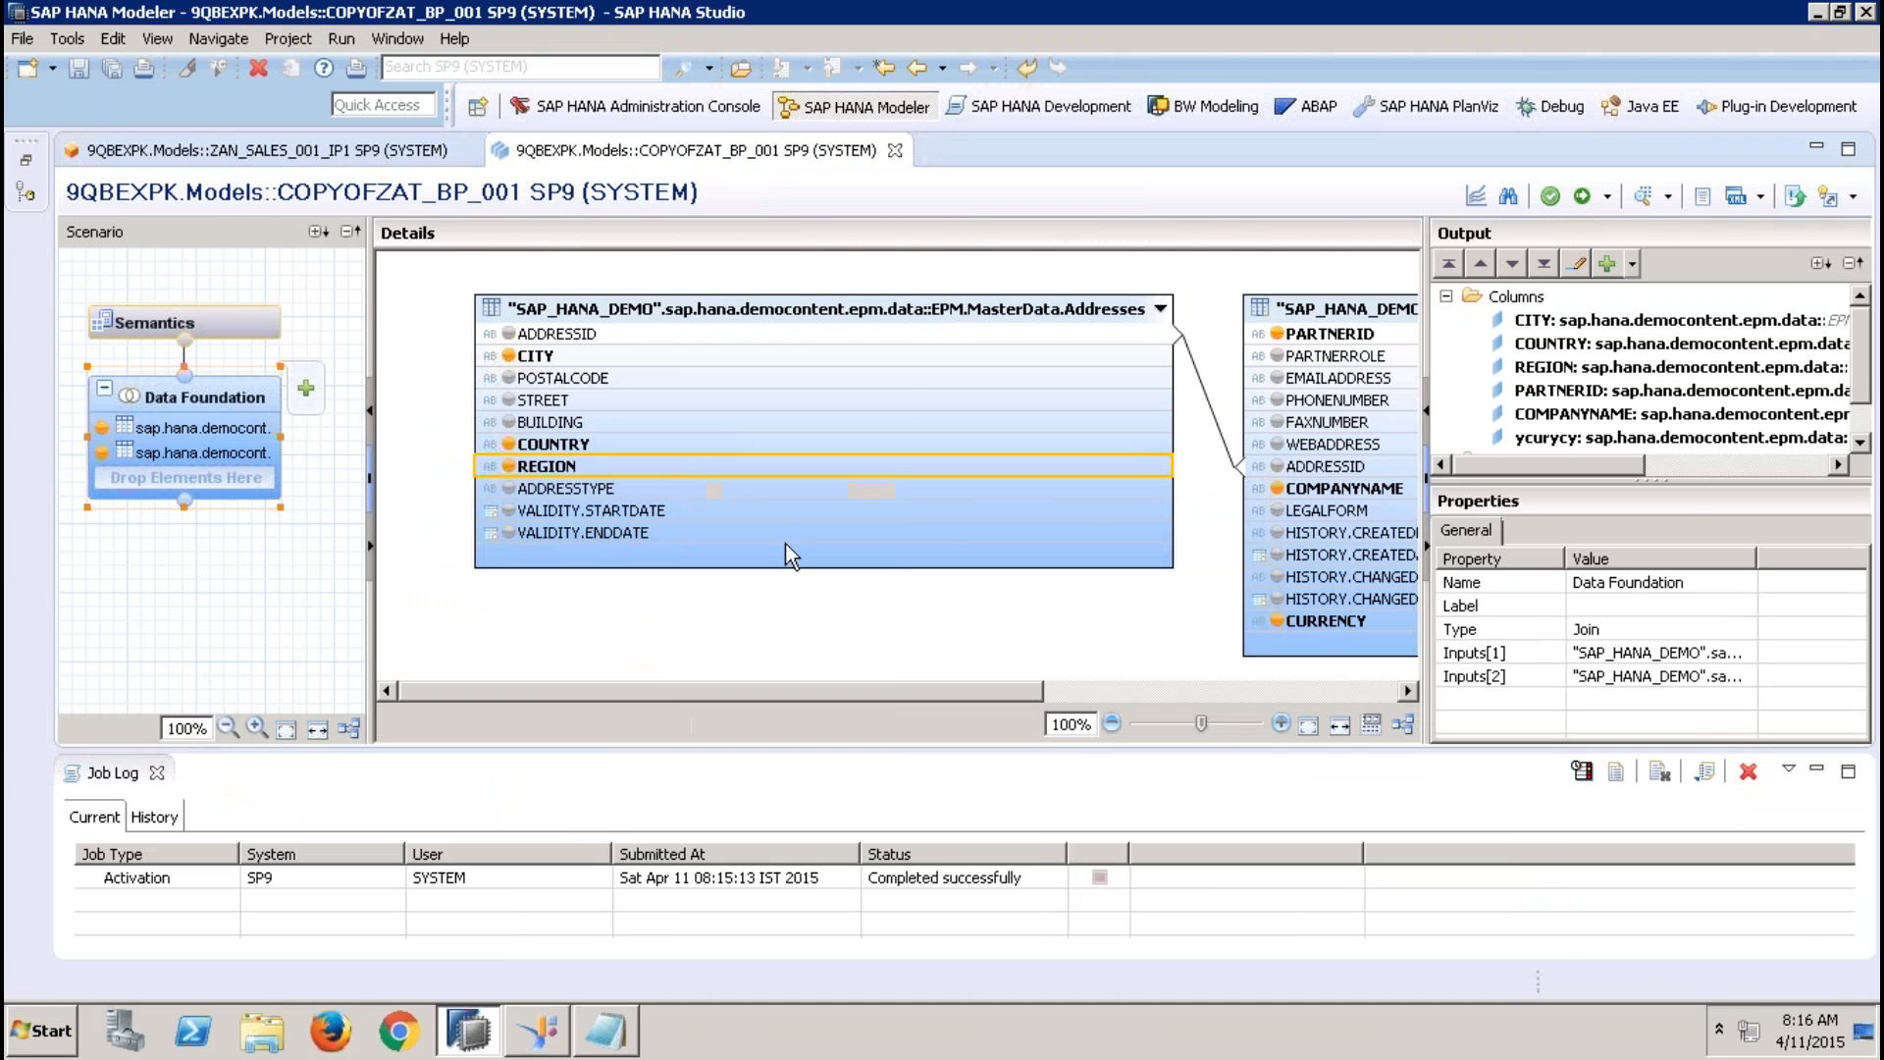
{"action": "left_click", "coordinate": [1579, 196]}
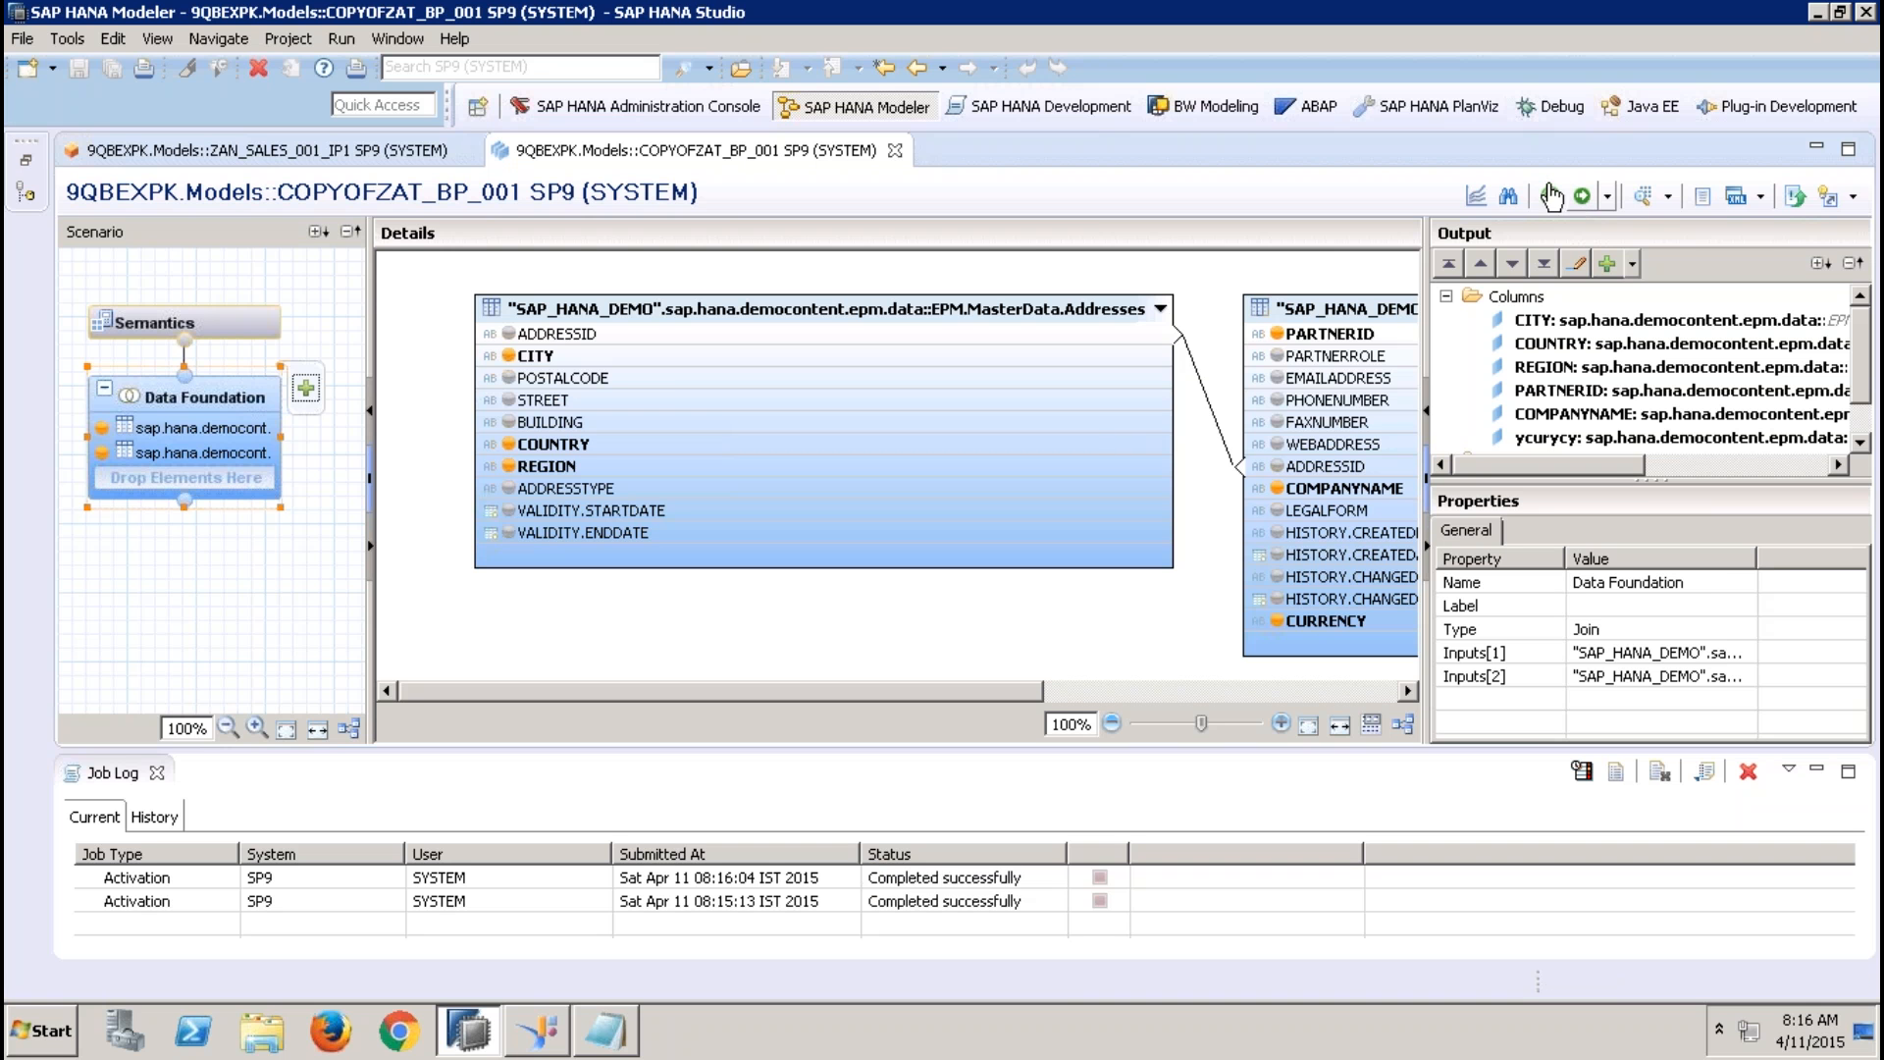
Apply an Equal filter with $$IP_RREGION$$ to the REGION column of COPYOFZAT_BP_001, then activate and close the view
{"action": "left_click", "coordinate": [329, 155]}
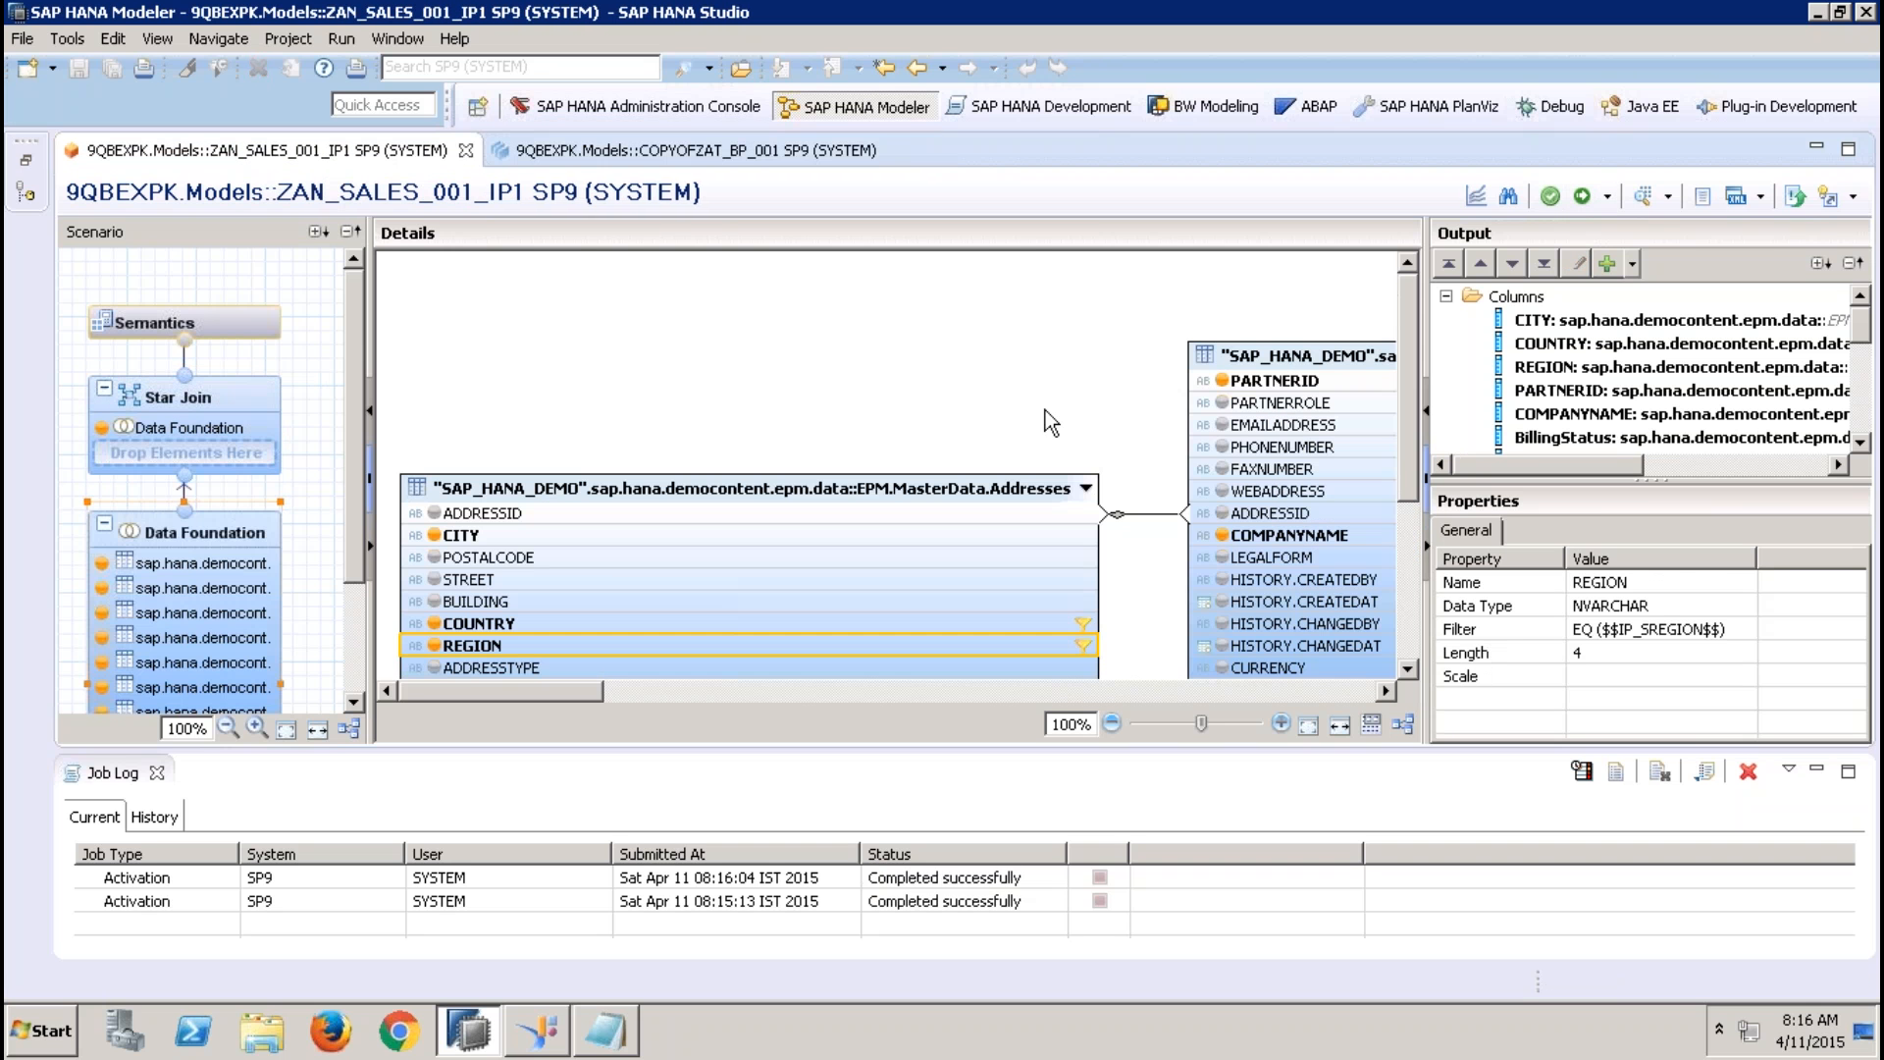
{"action": "left_click", "coordinate": [790, 157]}
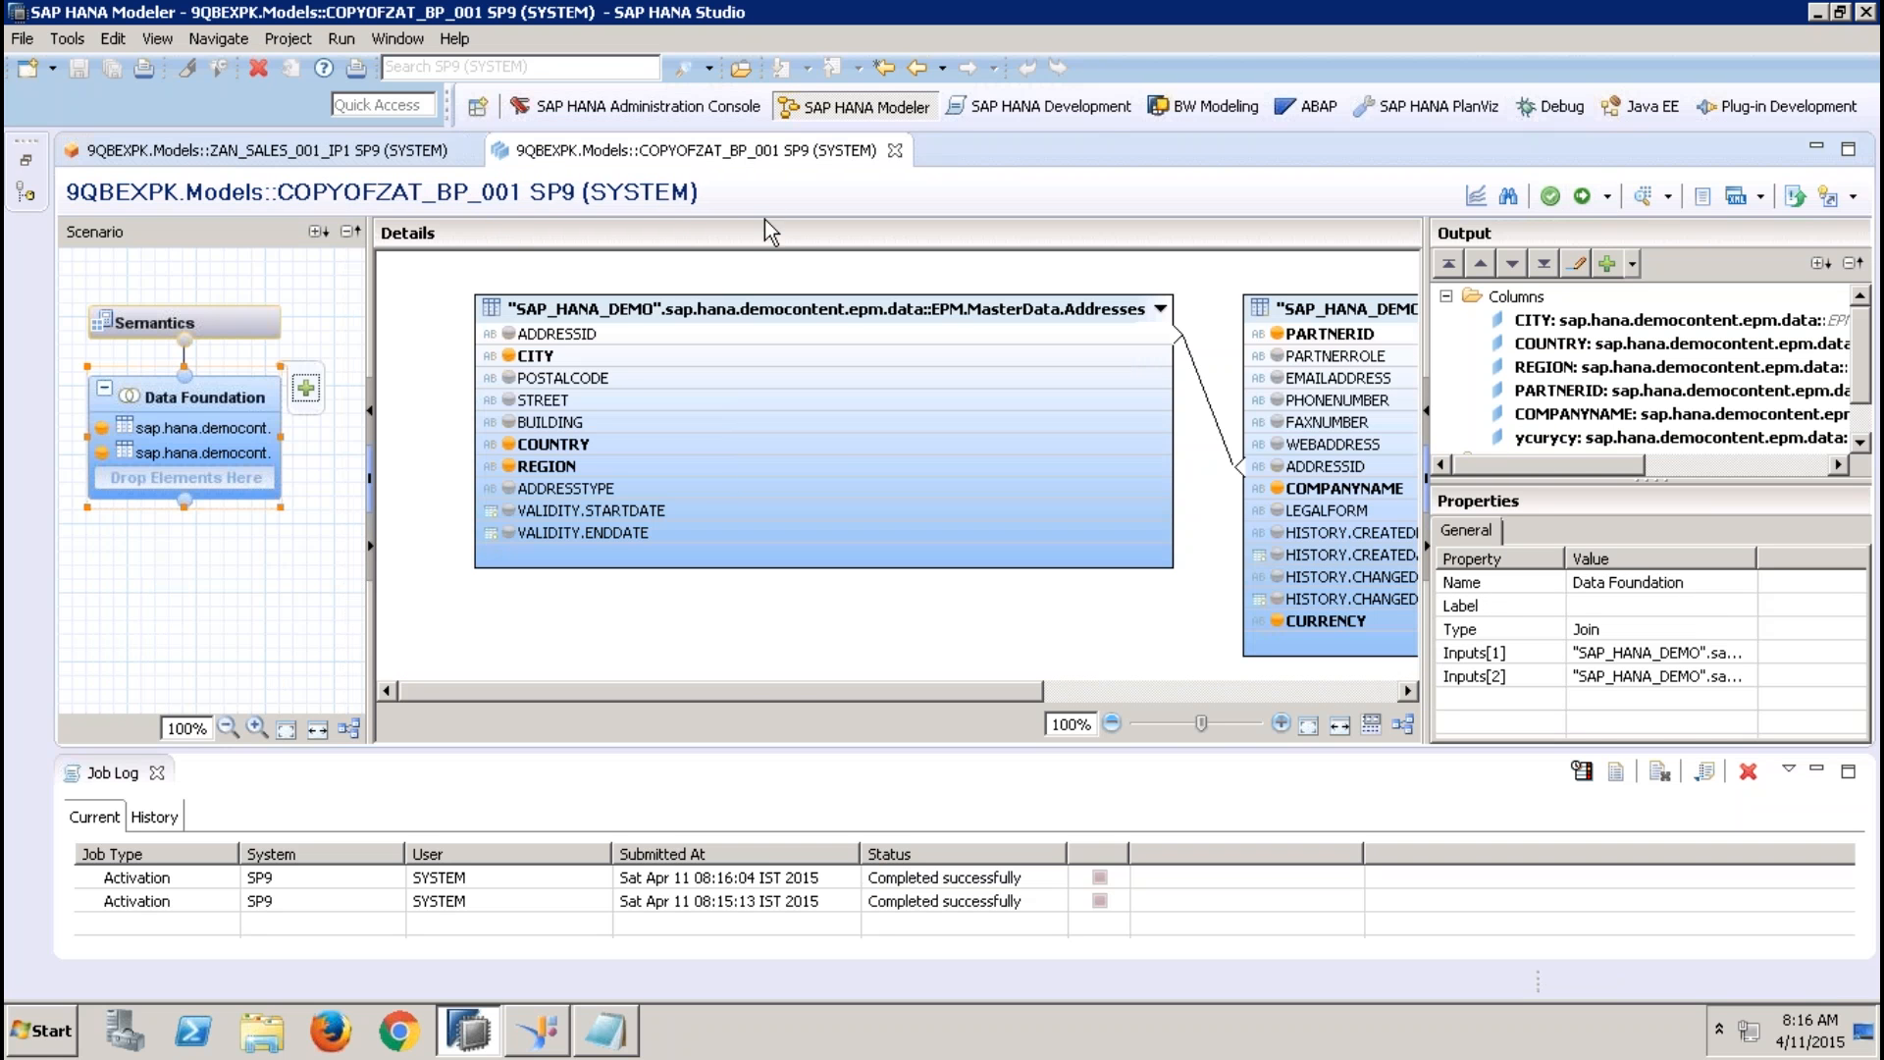
{"action": "left_click", "coordinate": [722, 467]}
{"action": "right_click", "coordinate": [722, 467]}
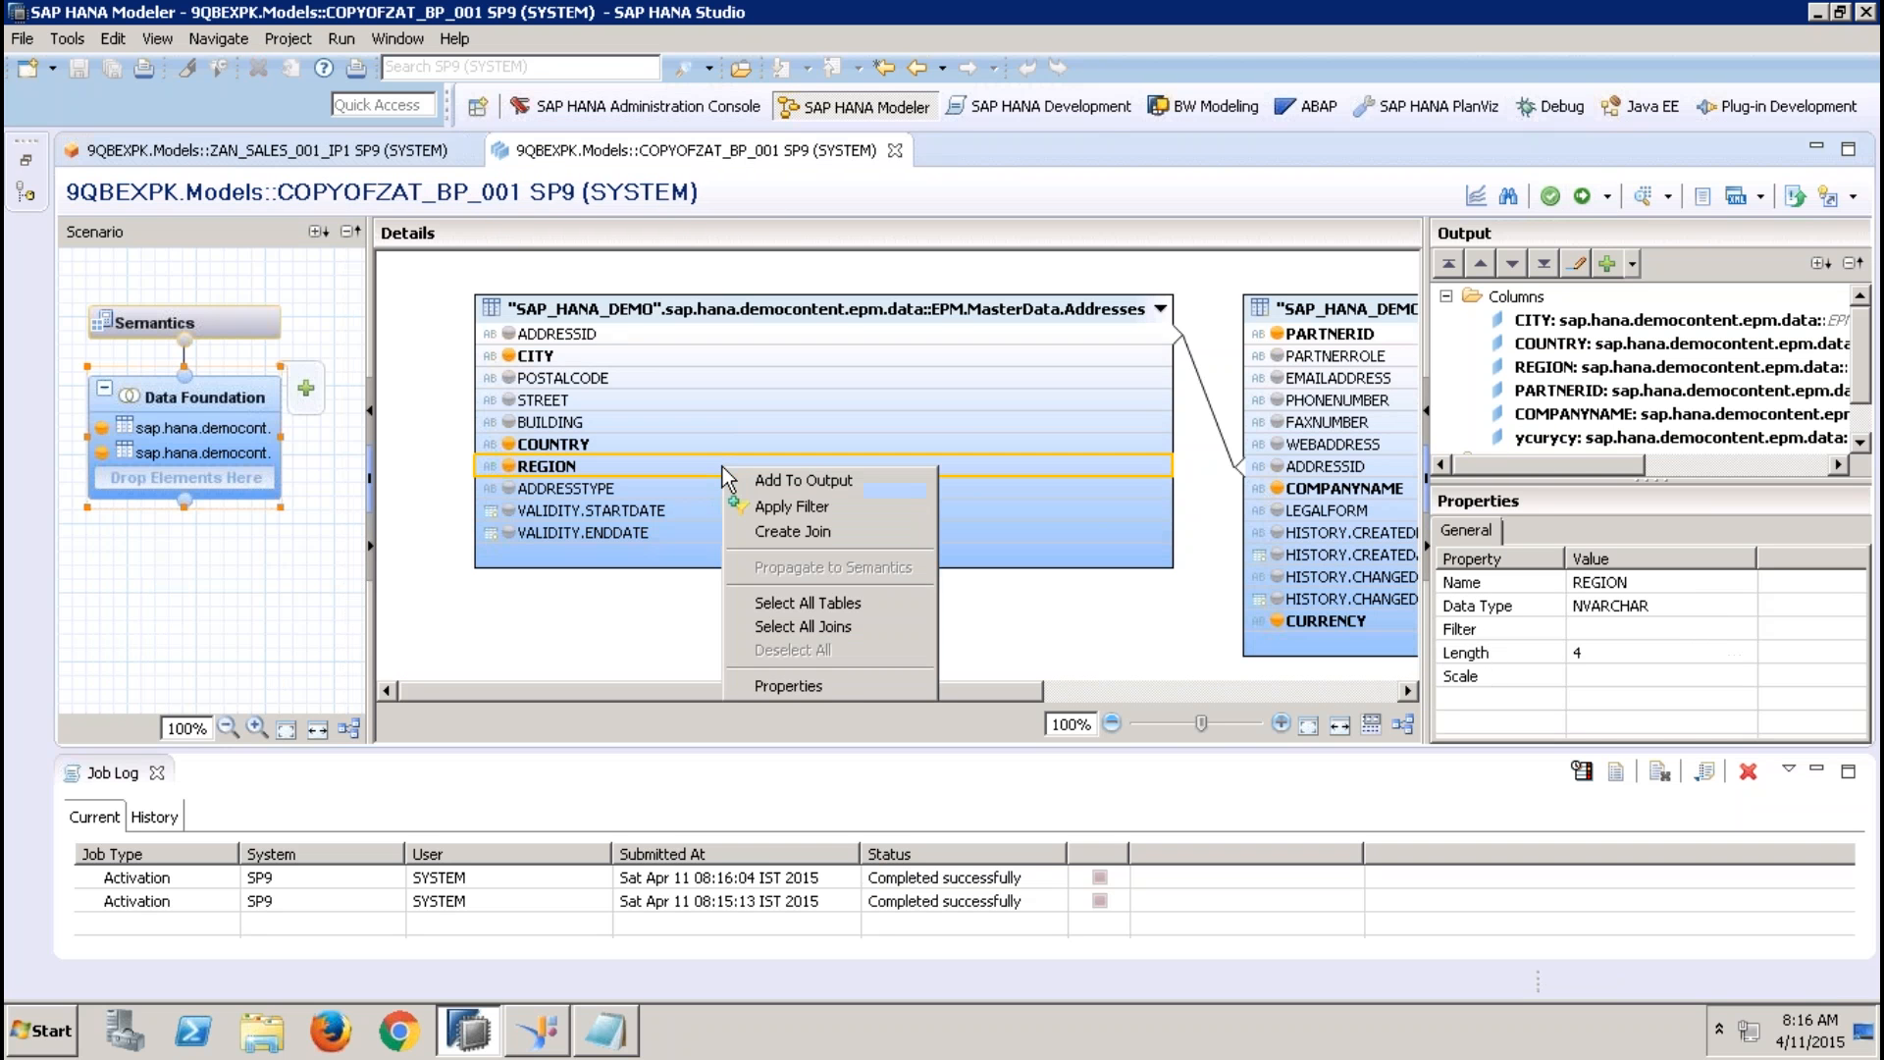
{"action": "left_click", "coordinate": [794, 506]}
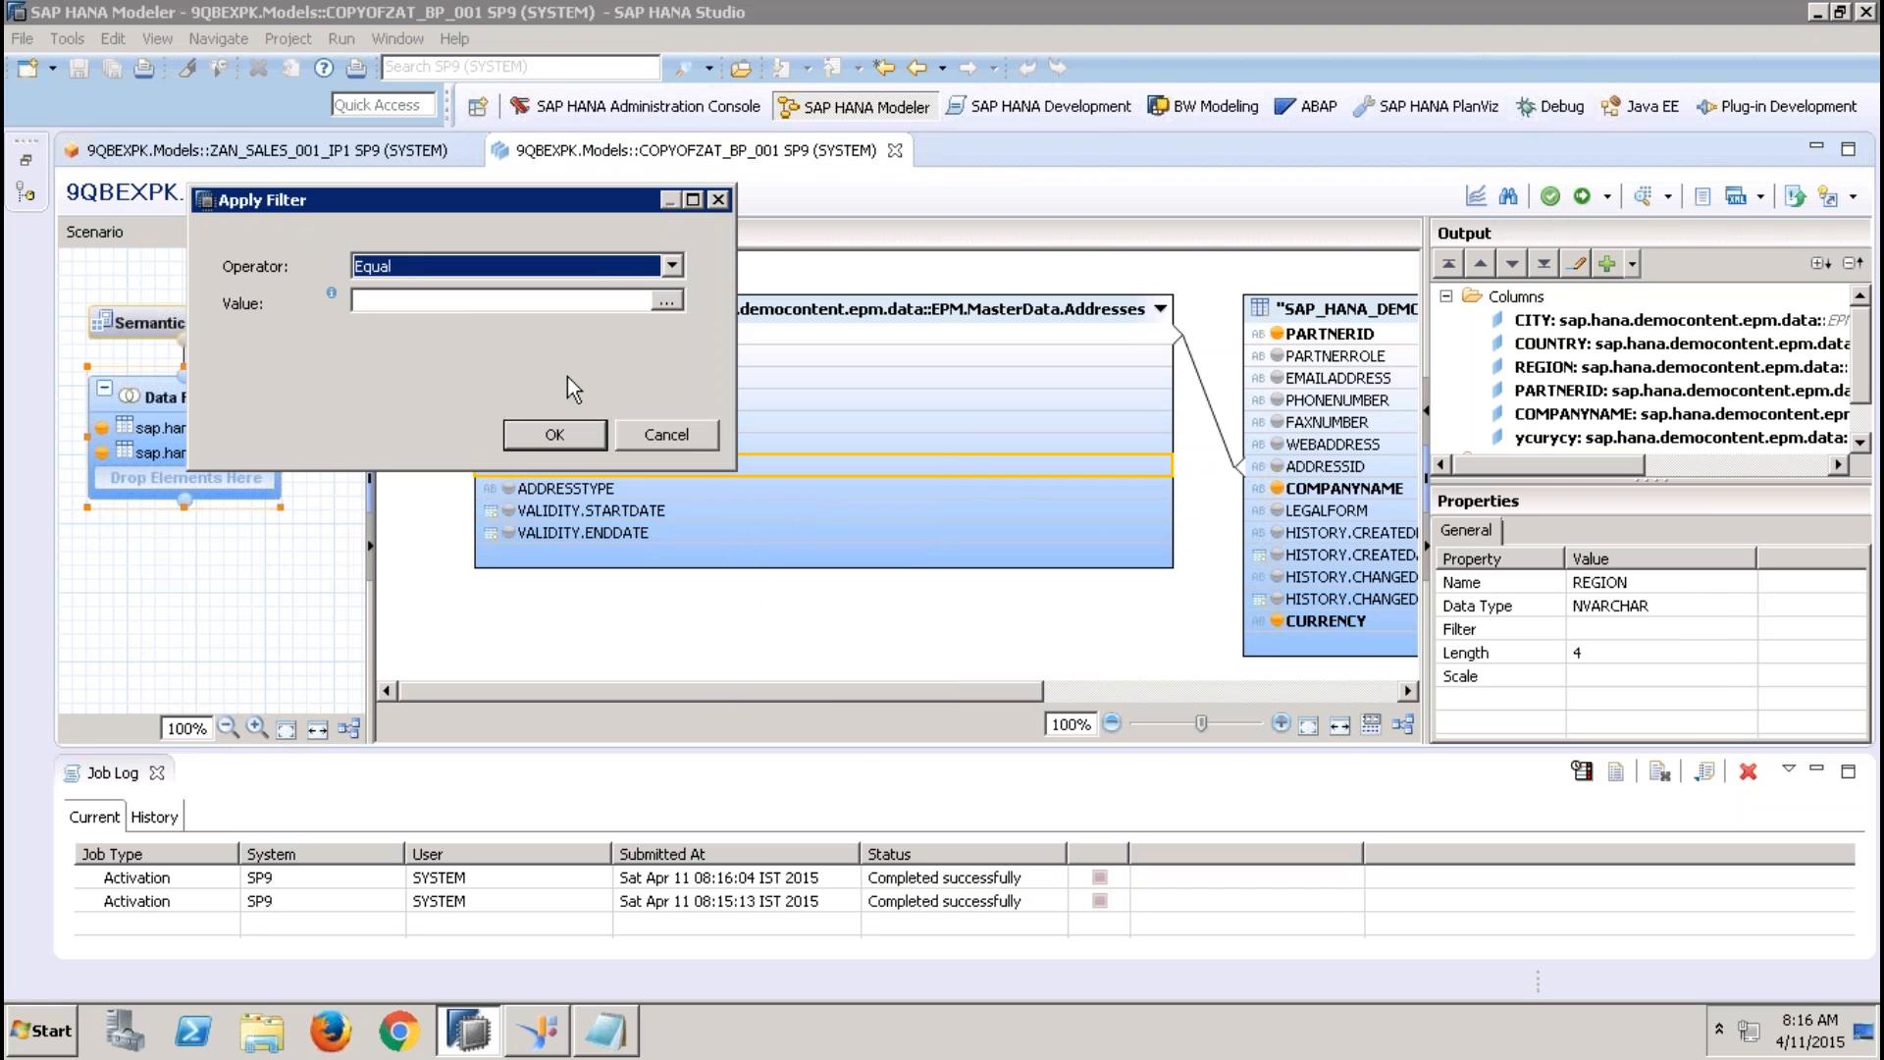
{"action": "left_click", "coordinate": [468, 303]}
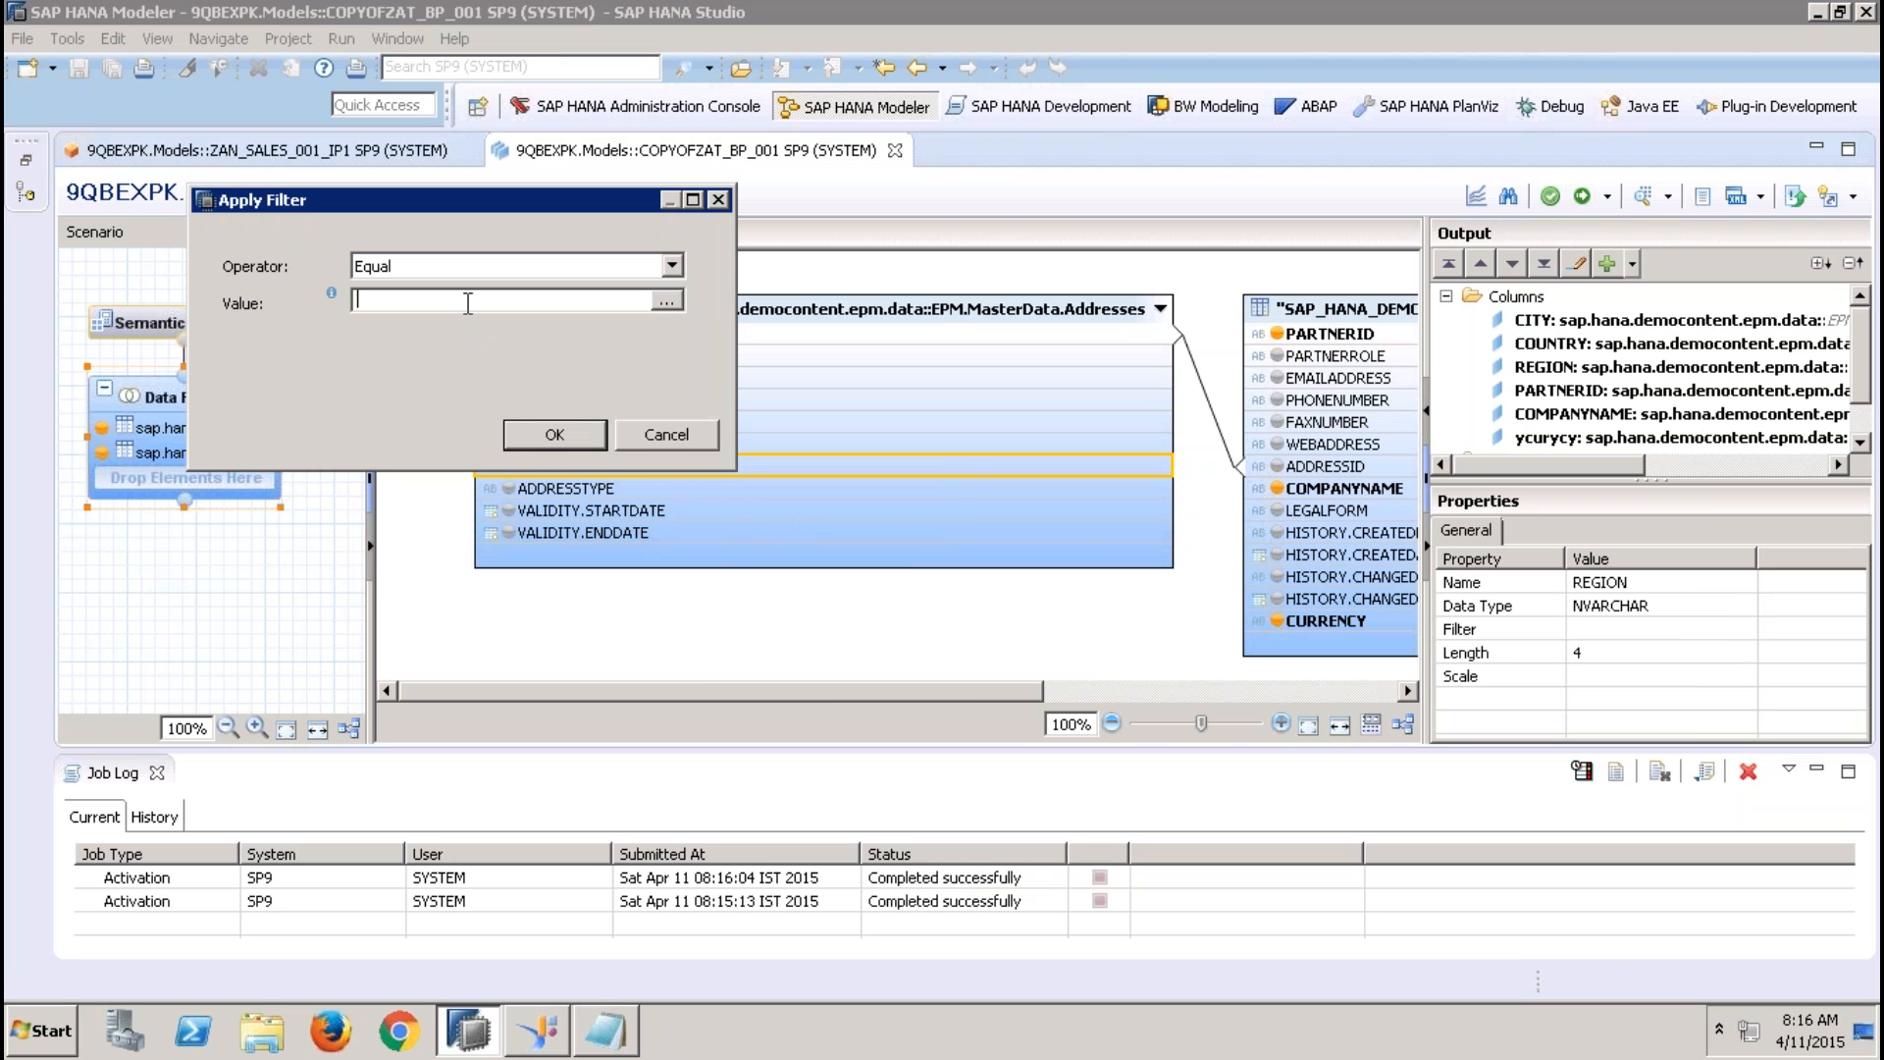
{"action": "type", "text": "$$IP_RREGION$$"}
{"action": "left_click", "coordinate": [567, 429]}
{"action": "left_click", "coordinate": [1582, 195]}
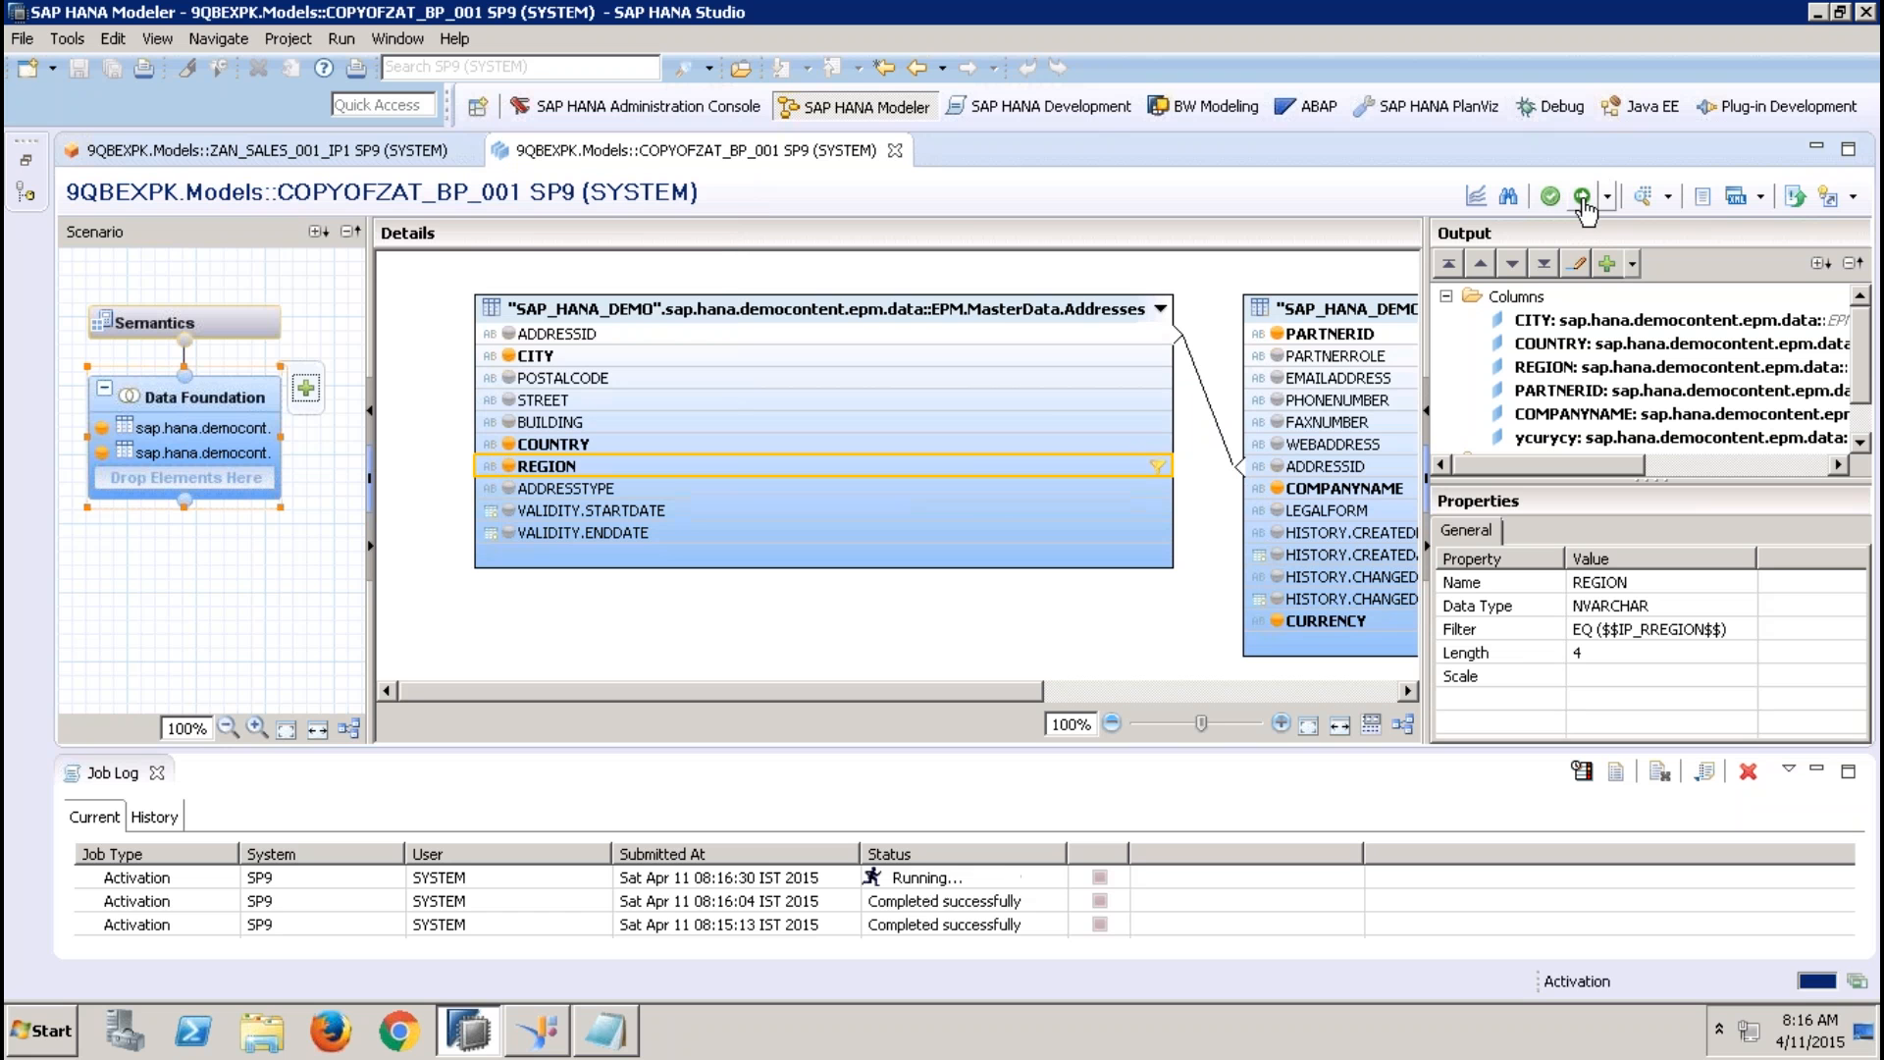
{"action": "left_click", "coordinate": [895, 149]}
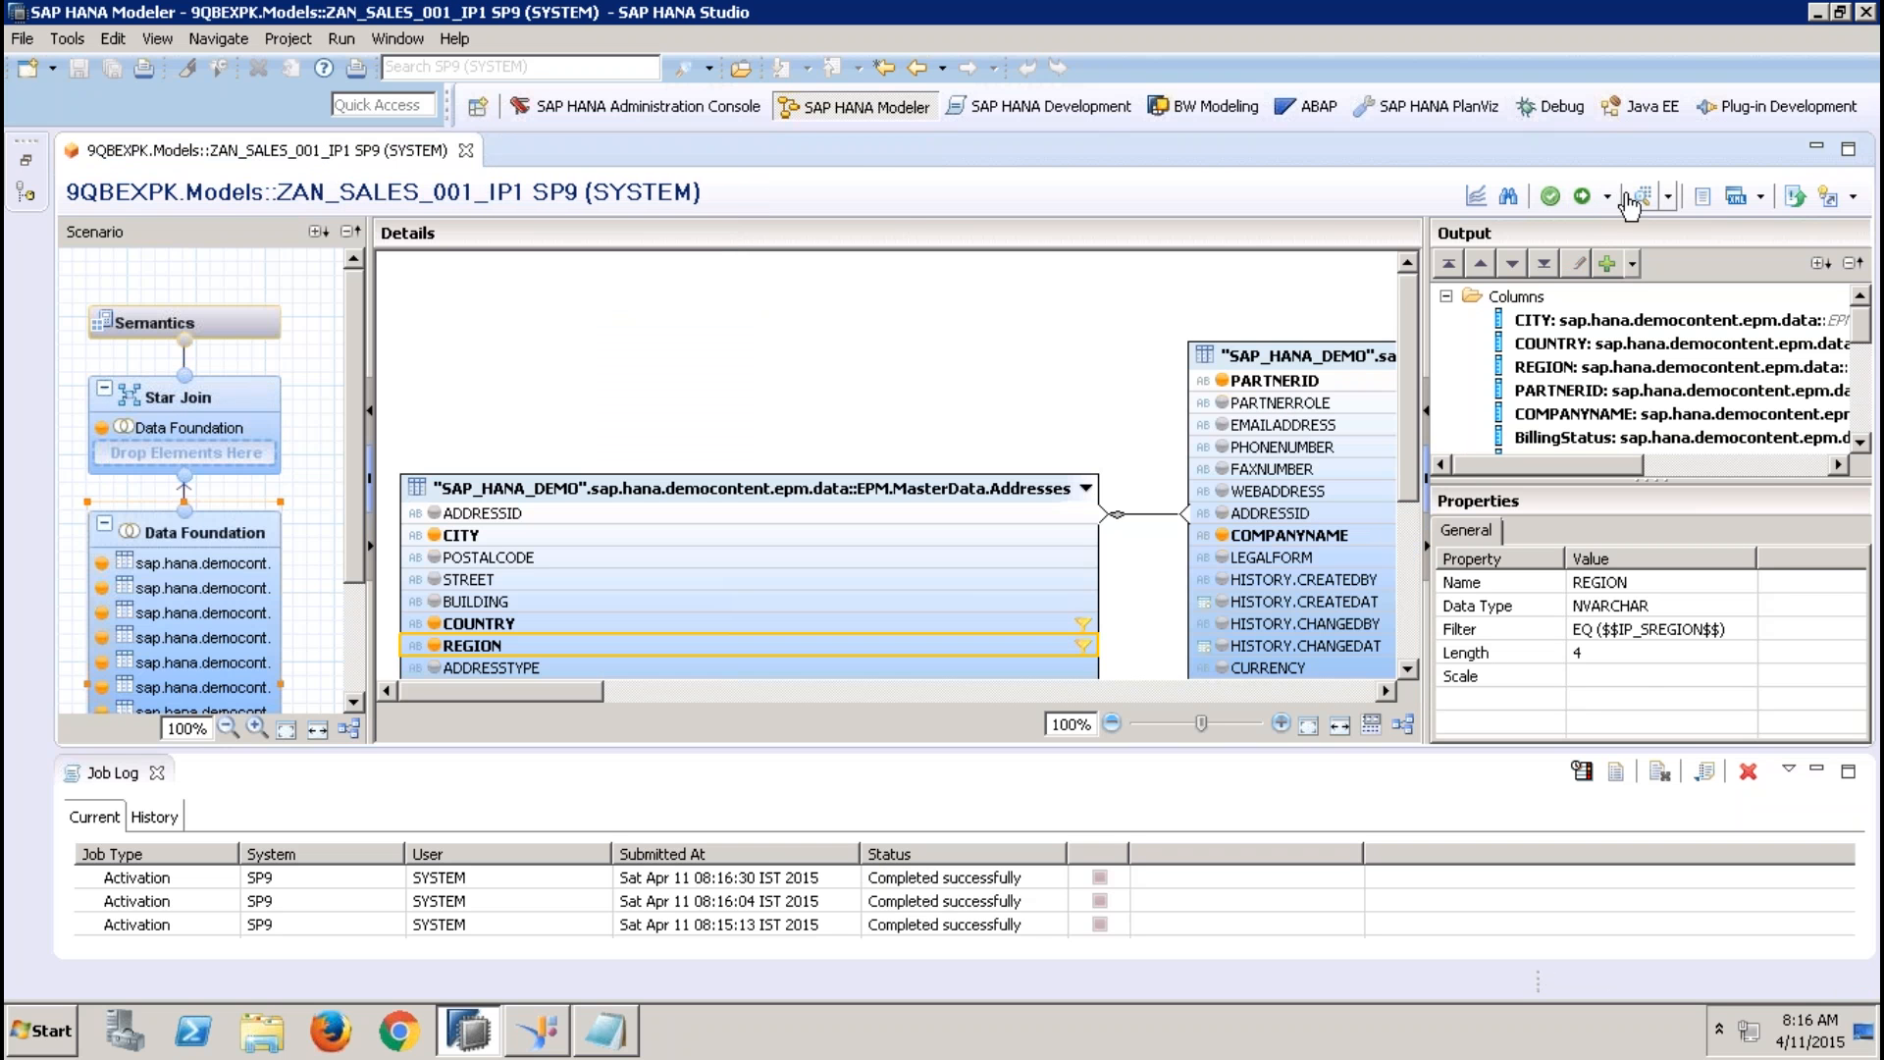
Redeploy the analytic view ZAN_SALES_001_IP1, then close and reopen it with the editor area enlarged
{"action": "left_click", "coordinate": [1582, 196]}
{"action": "left_click", "coordinate": [1042, 523]}
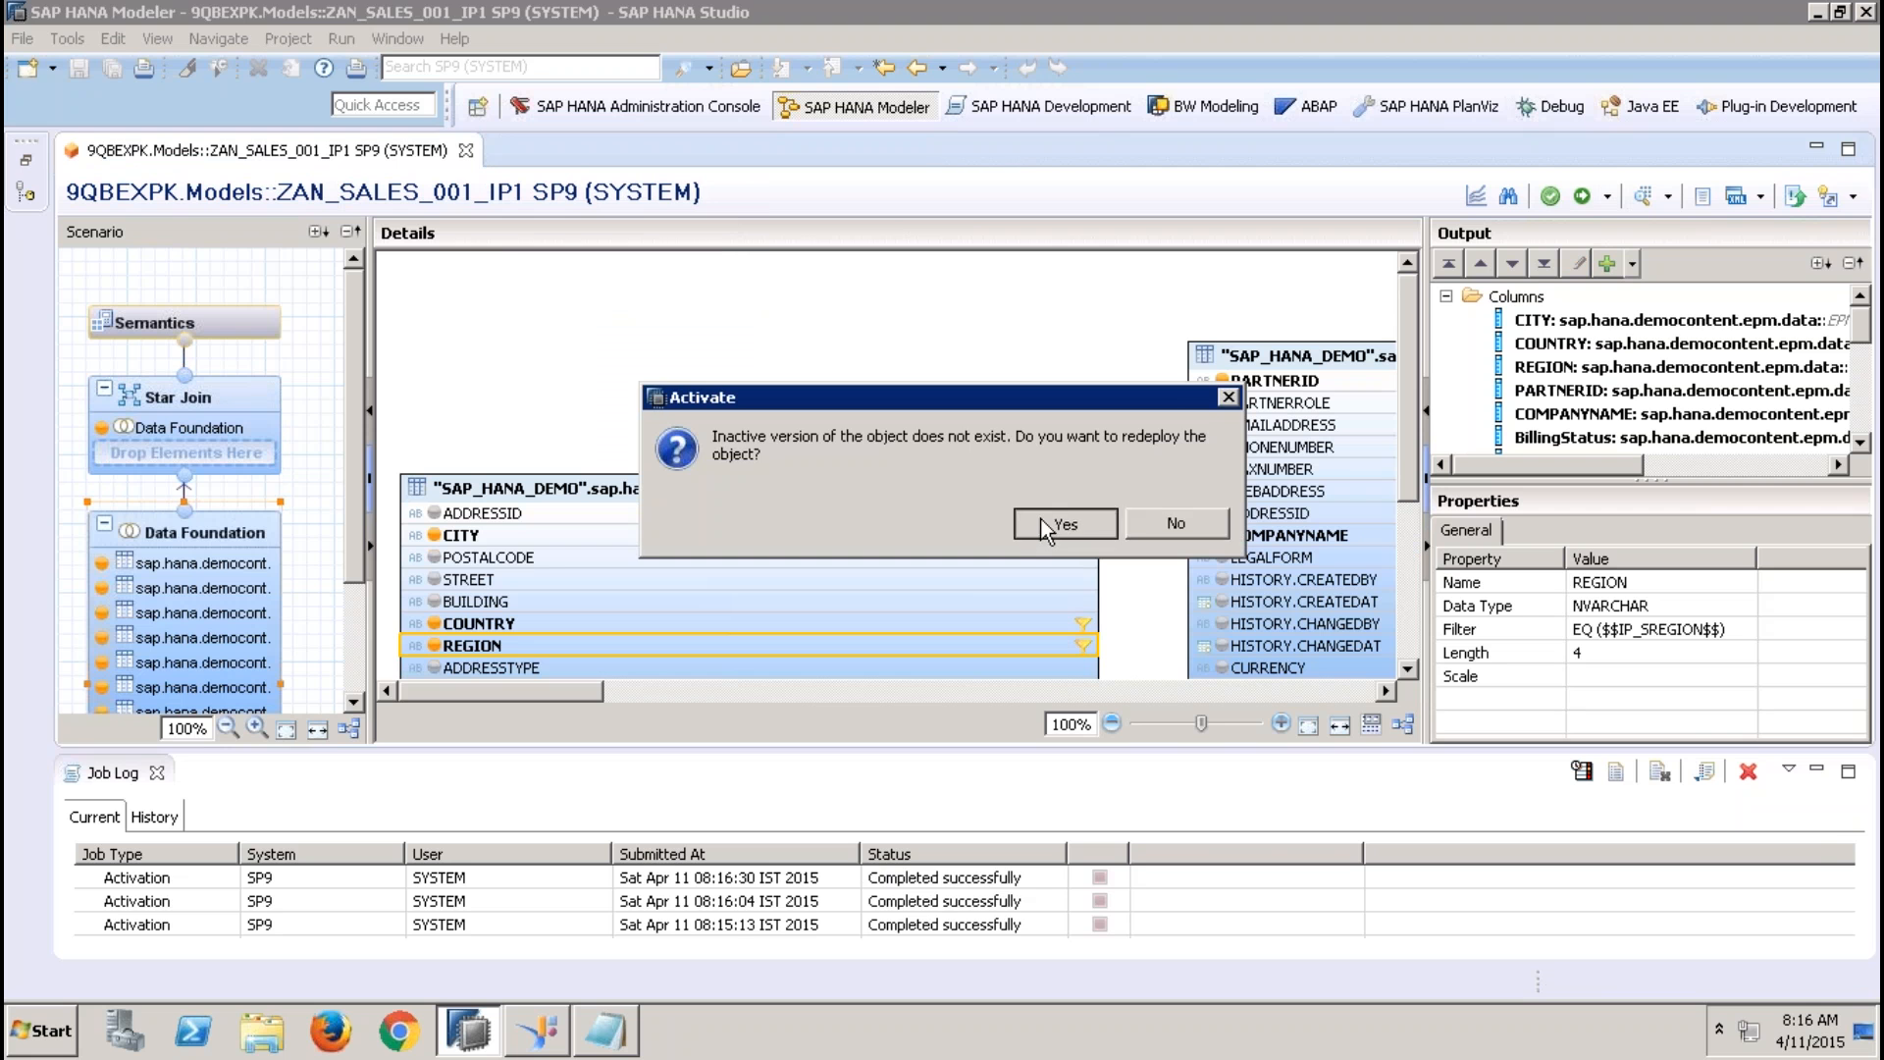
{"action": "left_click", "coordinate": [466, 150]}
{"action": "left_click", "coordinate": [23, 163]}
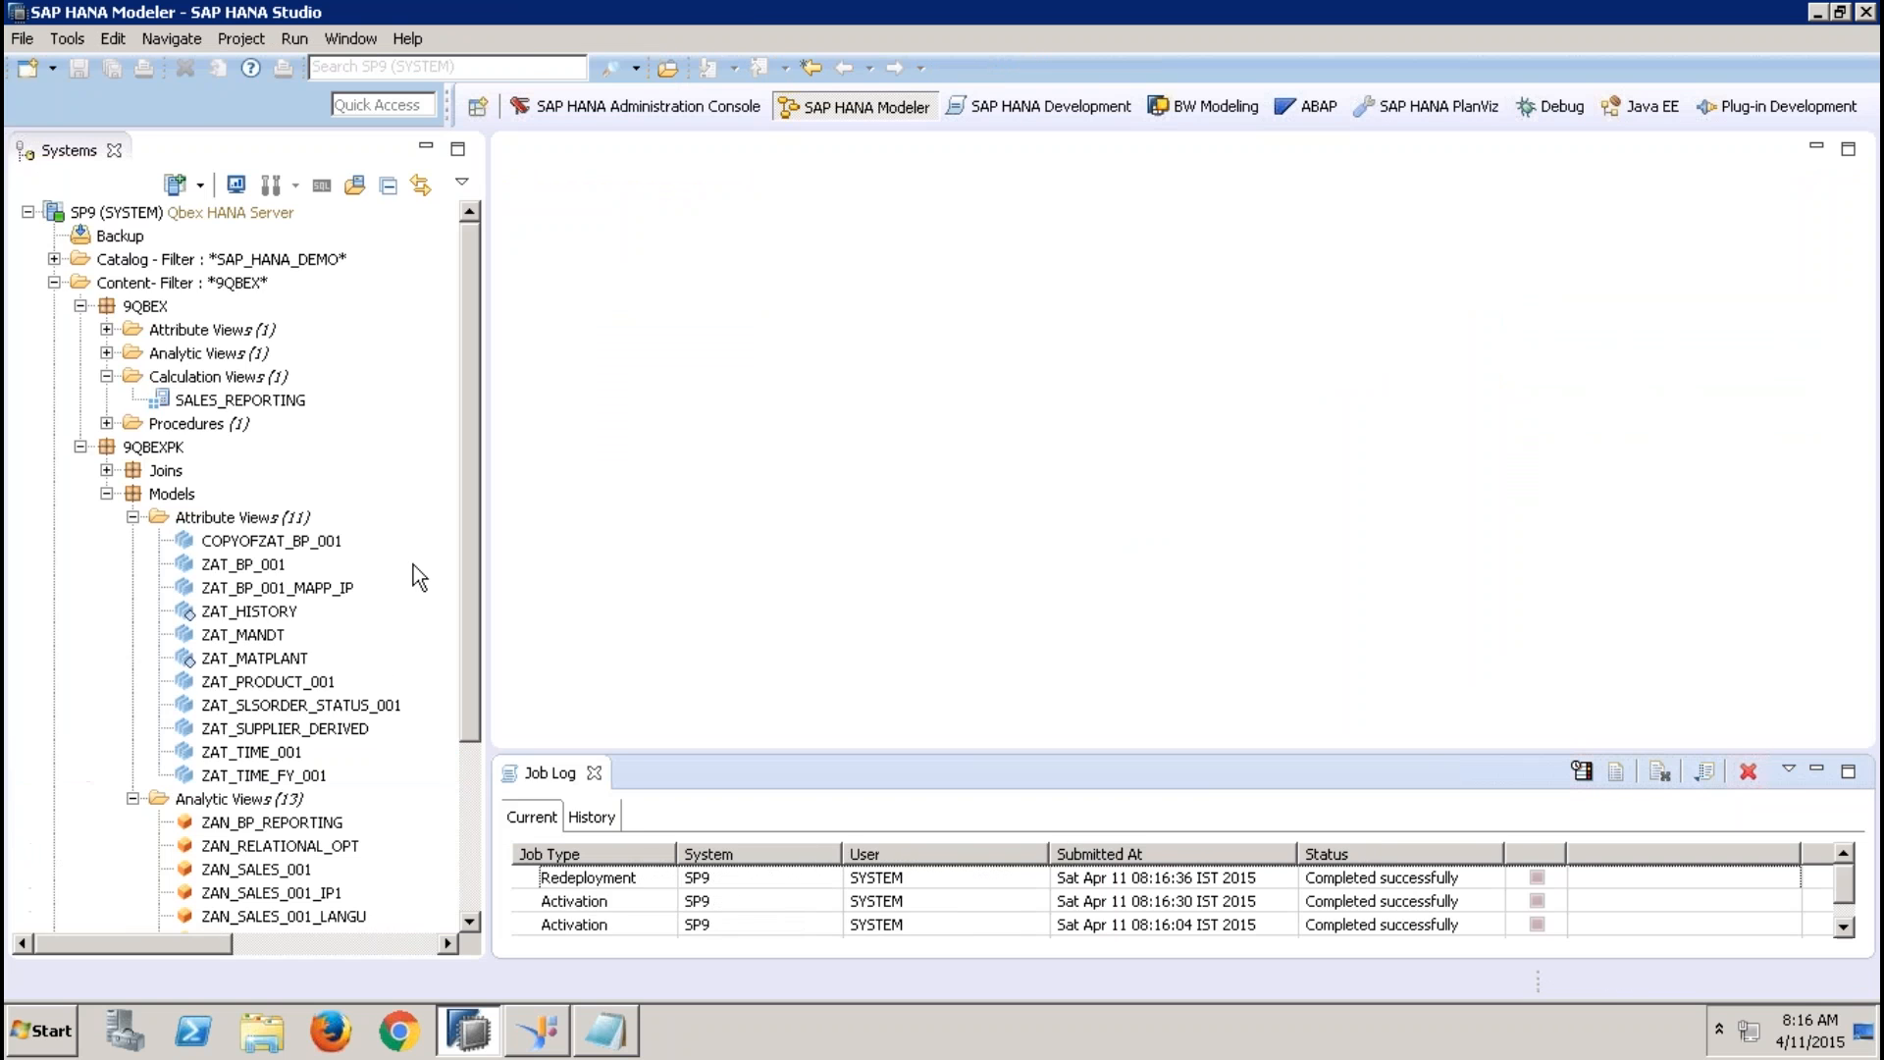
{"action": "double_click", "coordinate": [333, 891]}
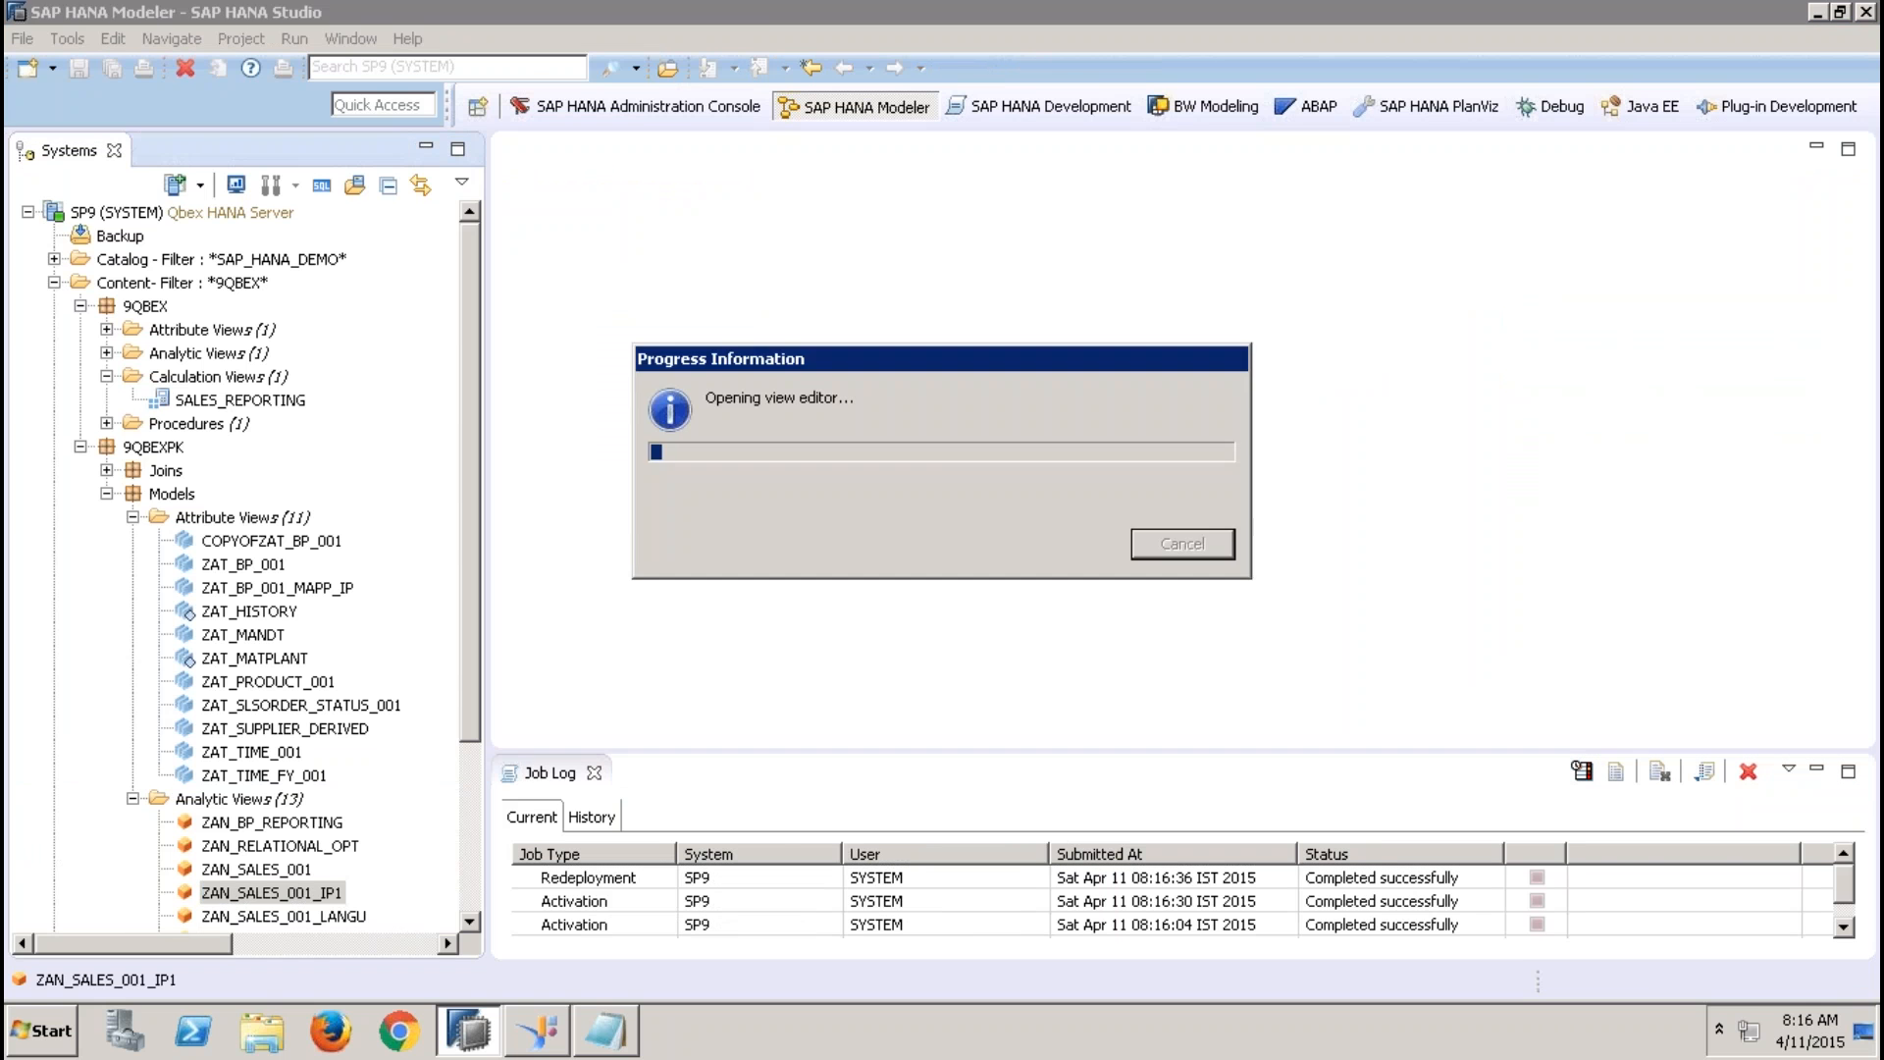
{"action": "left_click", "coordinate": [432, 152]}
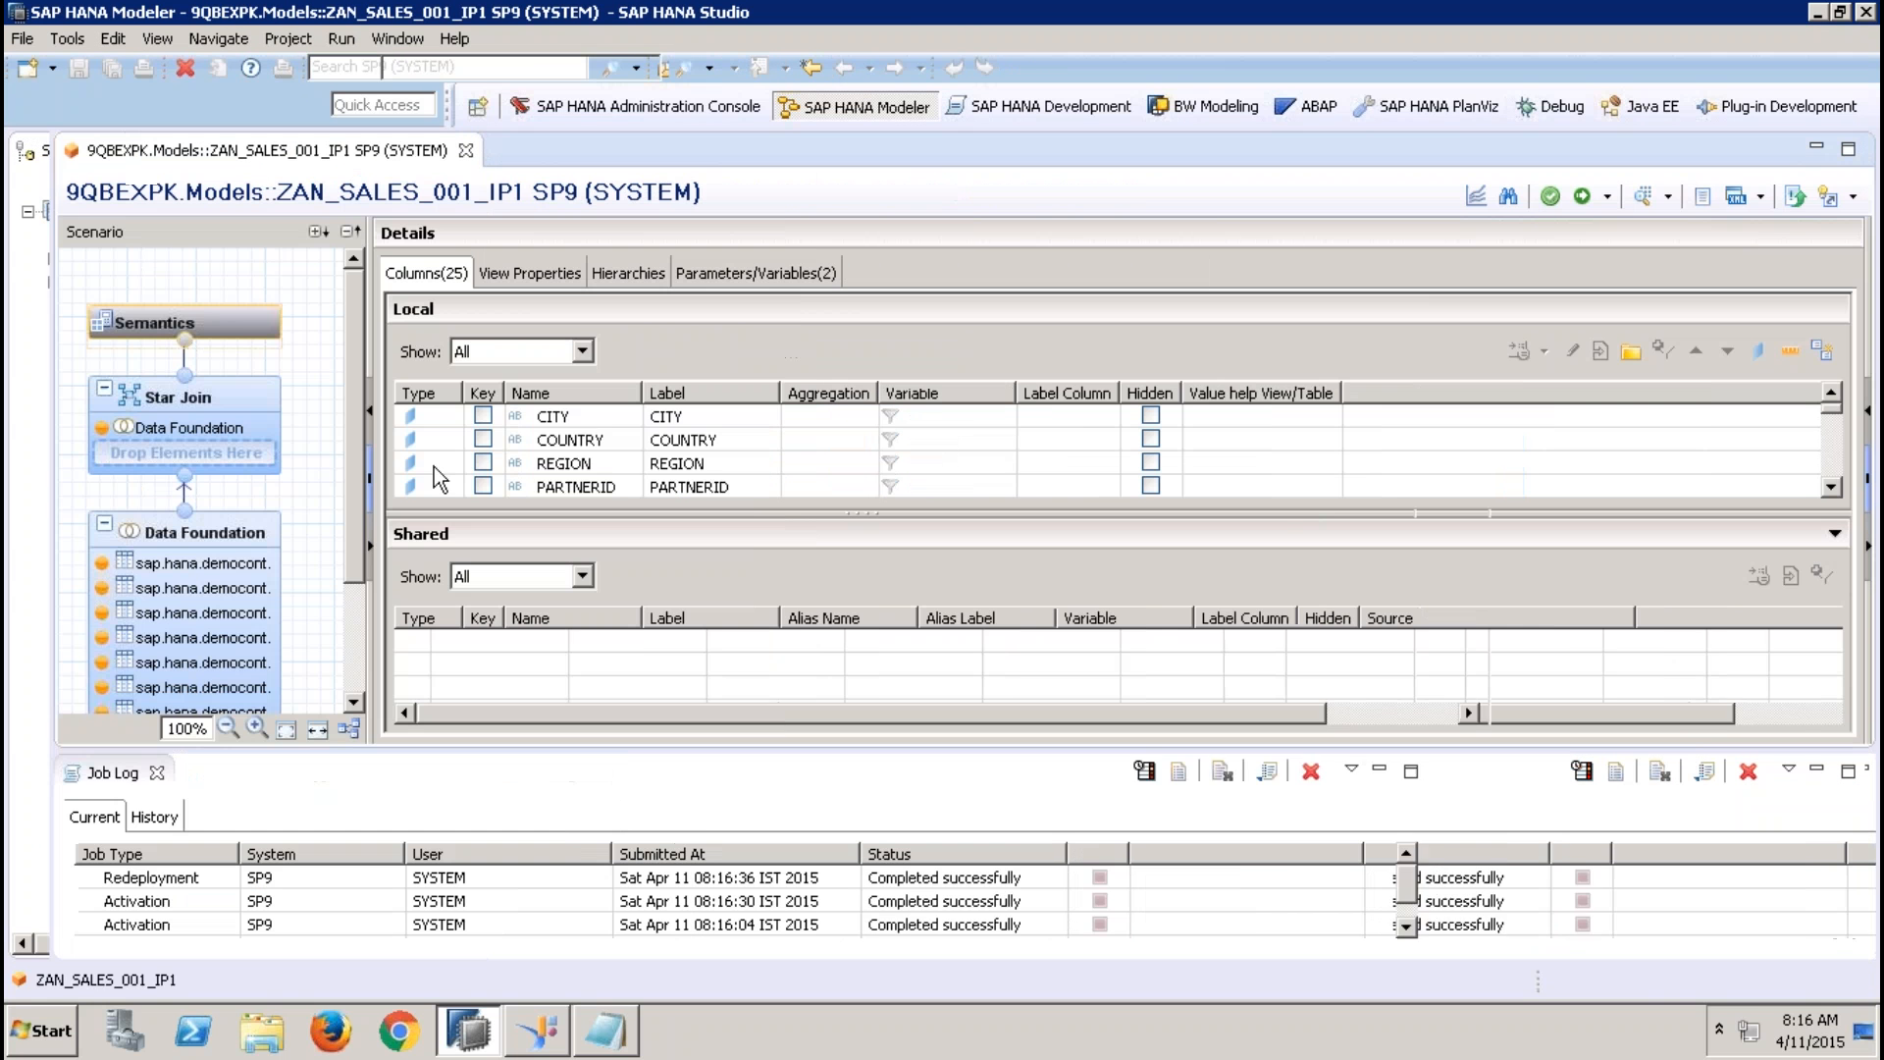
{"action": "key", "text": "ctrl+m"}
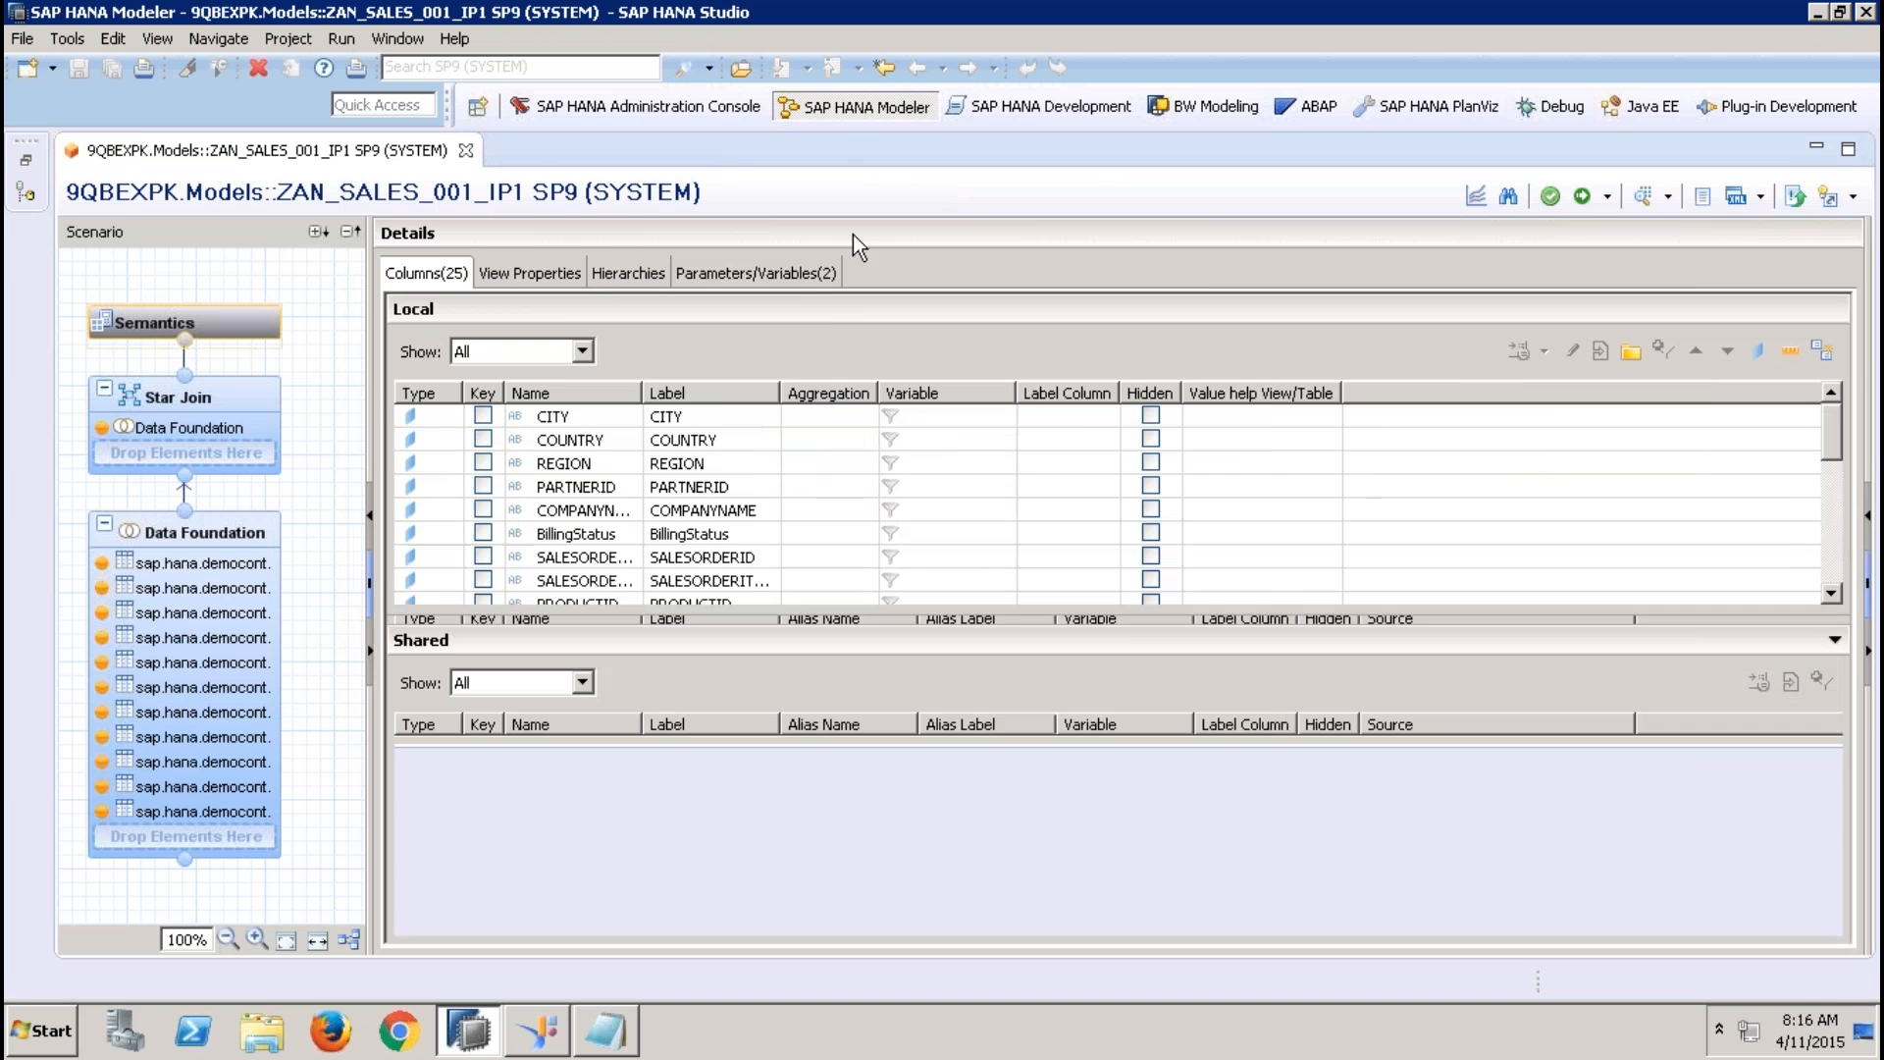
Edit the input parameter IP_SCOUNTRY of ZAN_SALES_001_IP1 and set its parameter type to Column
{"action": "left_click", "coordinate": [815, 273]}
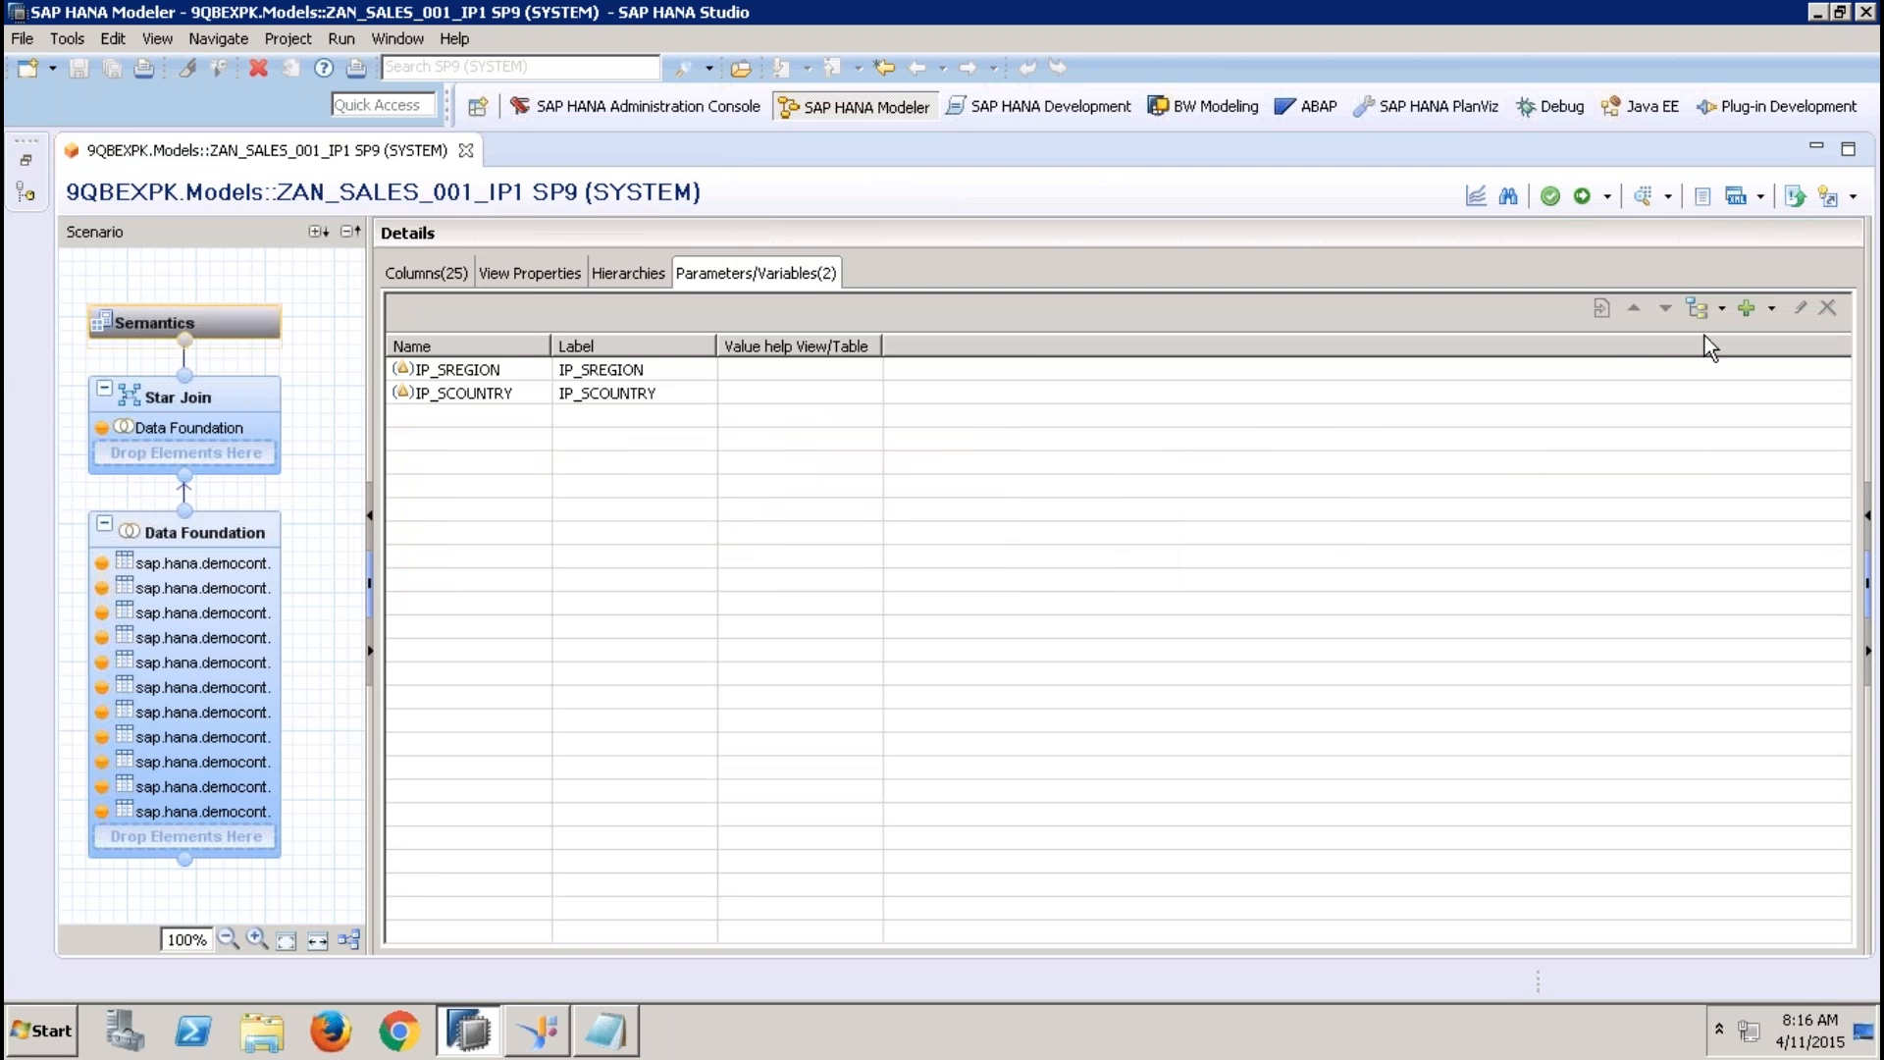
{"action": "left_click", "coordinate": [874, 392]}
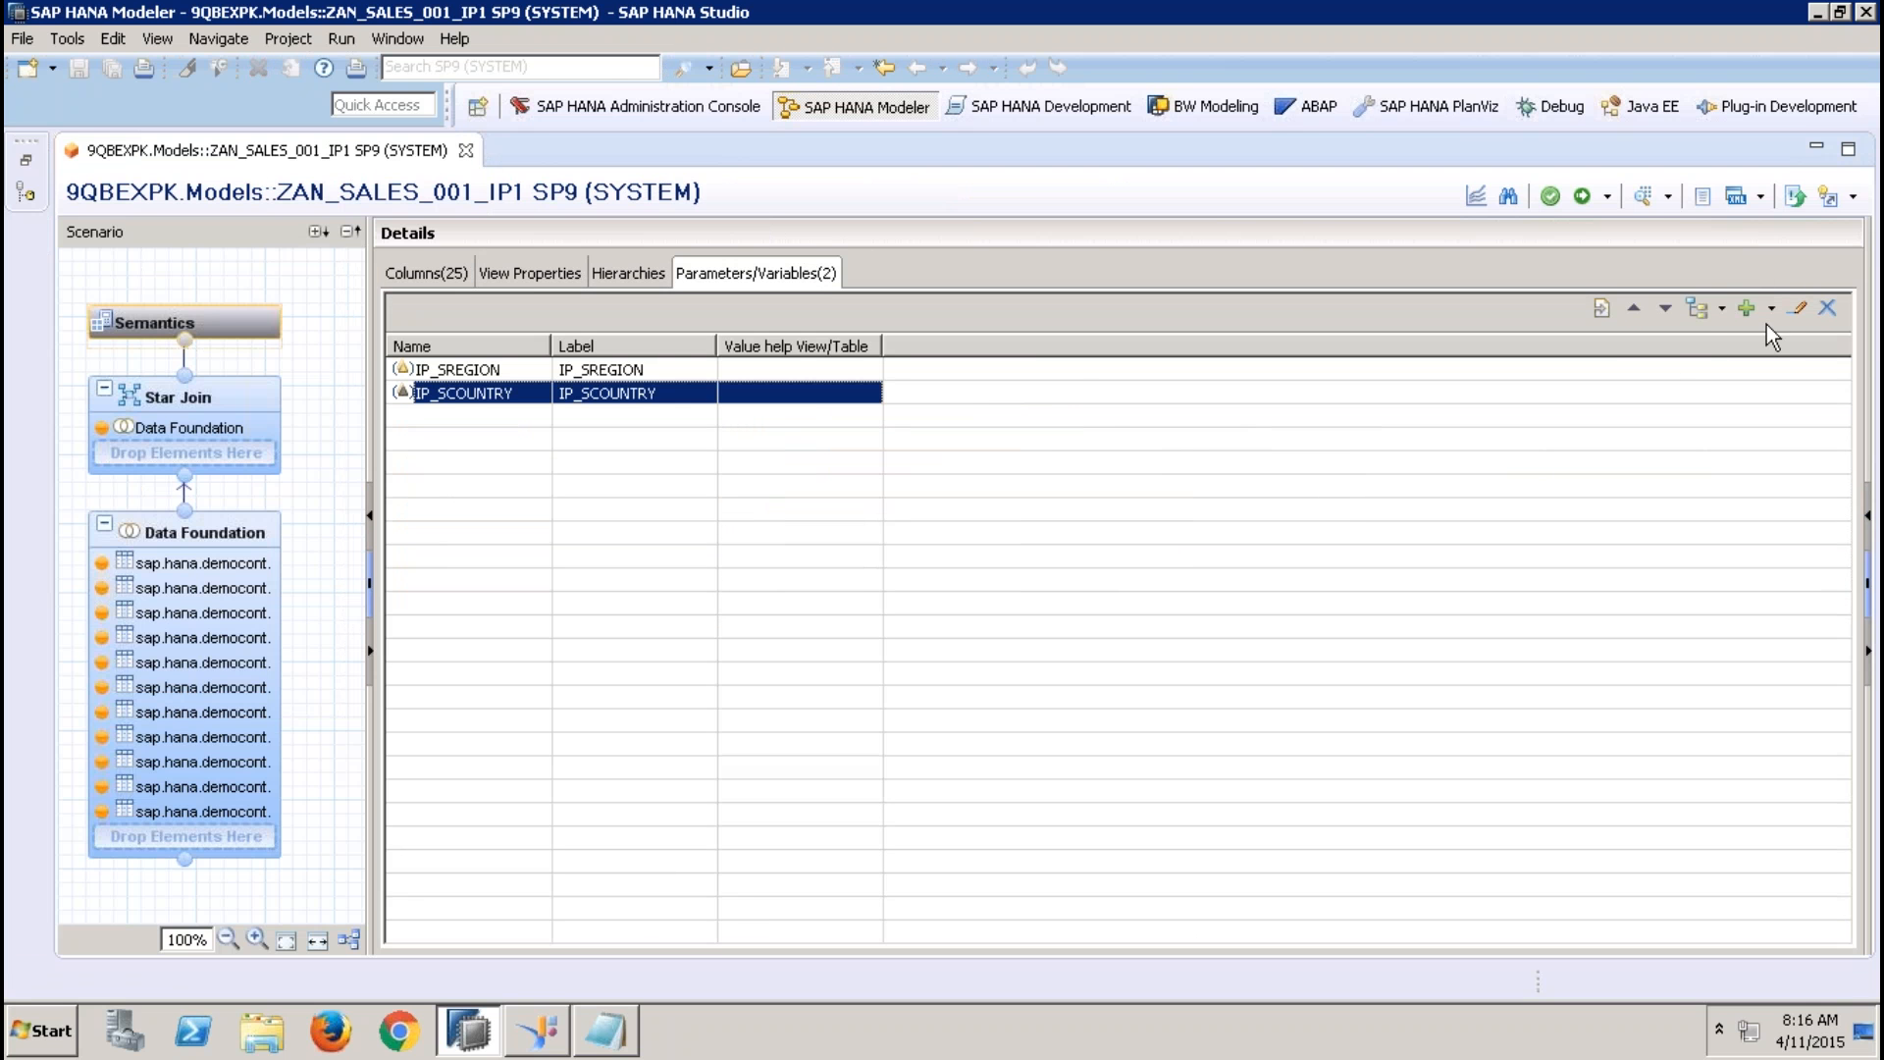
{"action": "left_click", "coordinate": [1798, 308]}
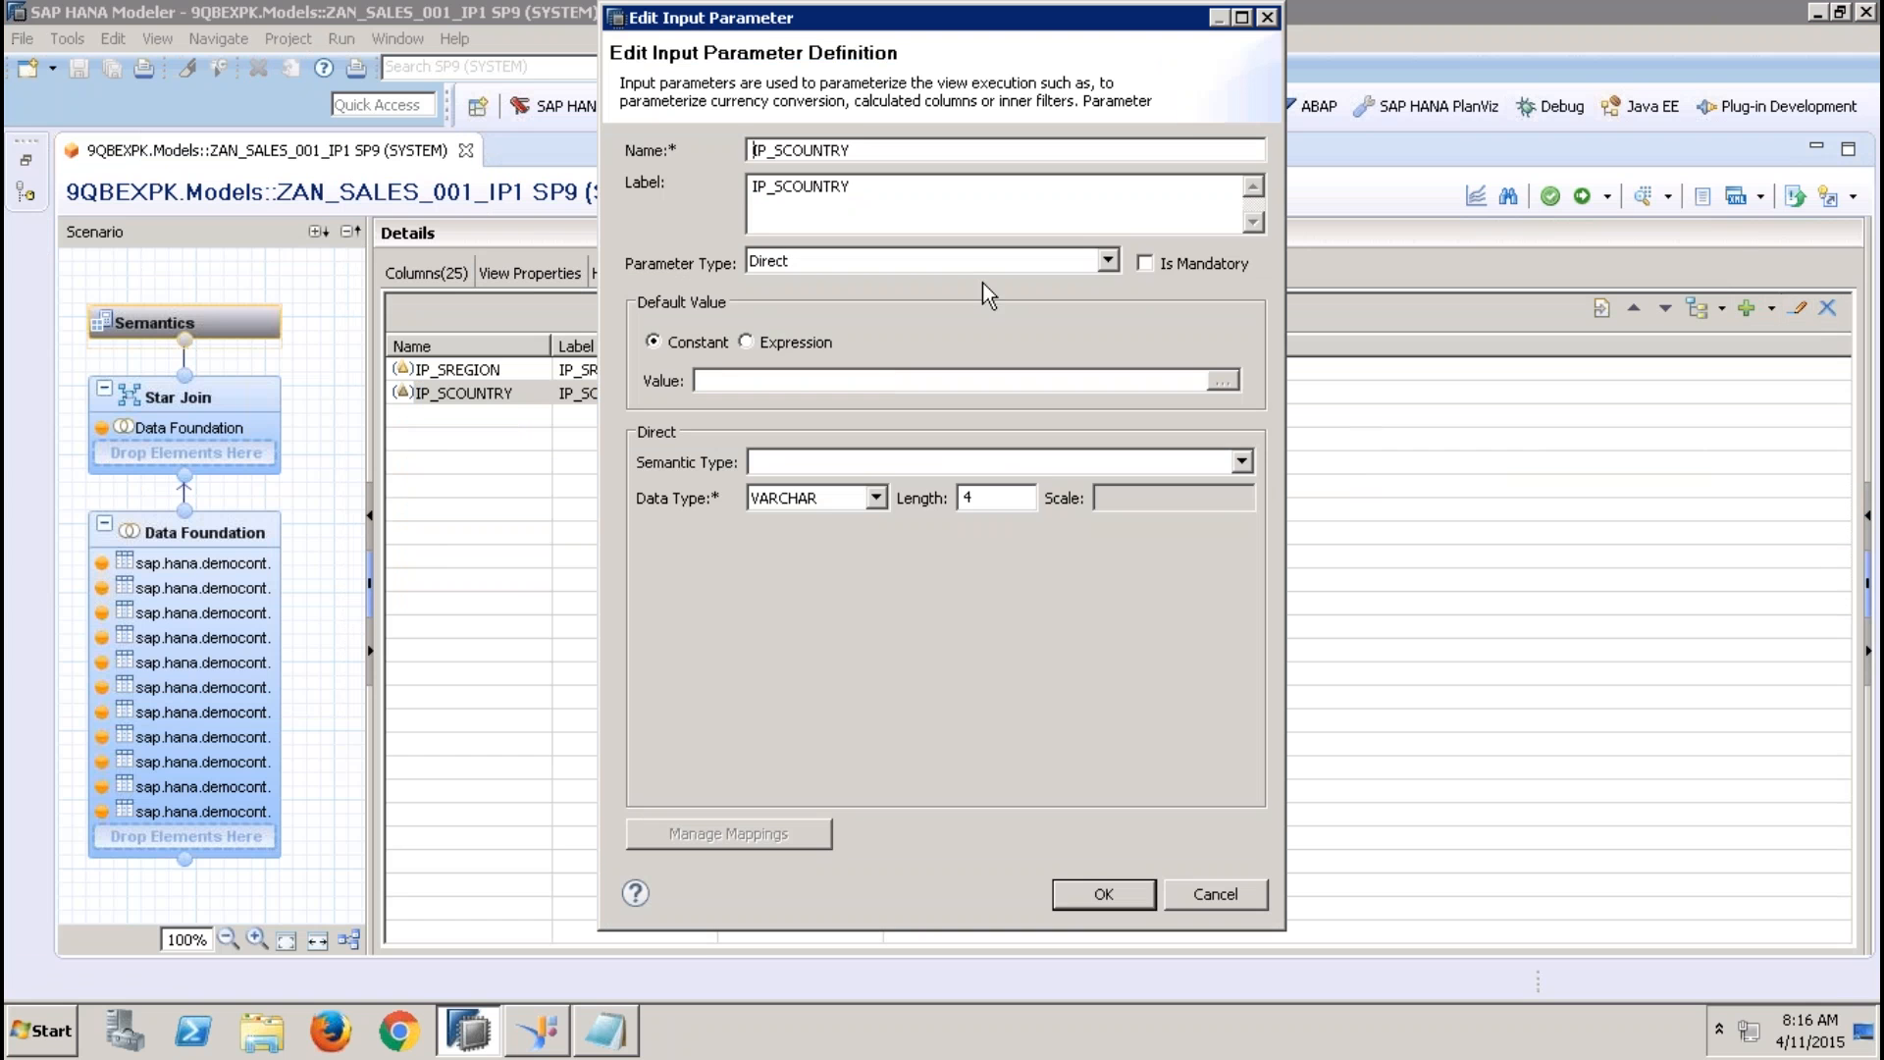
{"action": "left_click", "coordinate": [970, 262]}
{"action": "left_click", "coordinate": [901, 304]}
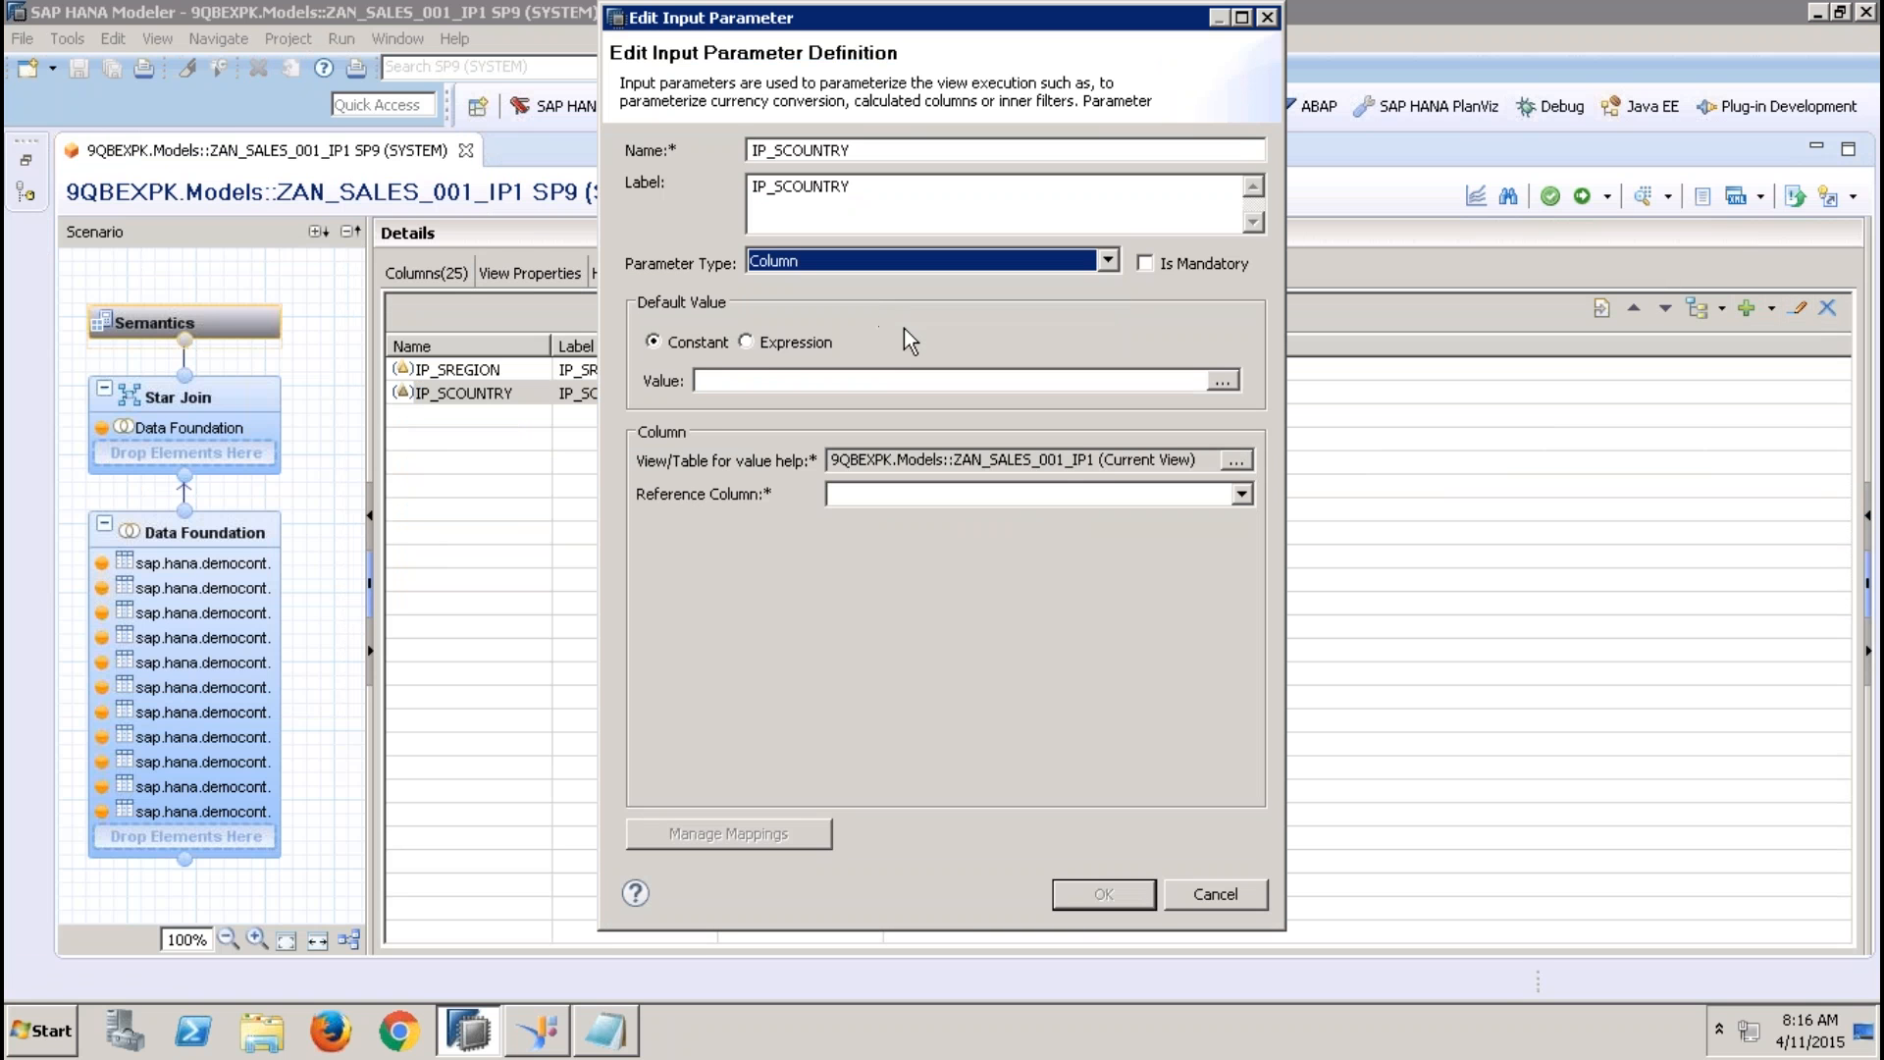
Choose COPYOFZAT_BP_001 from 9QBEXPK.Models as the value help view for IP_SCOUNTRY
{"action": "left_click", "coordinate": [1239, 462]}
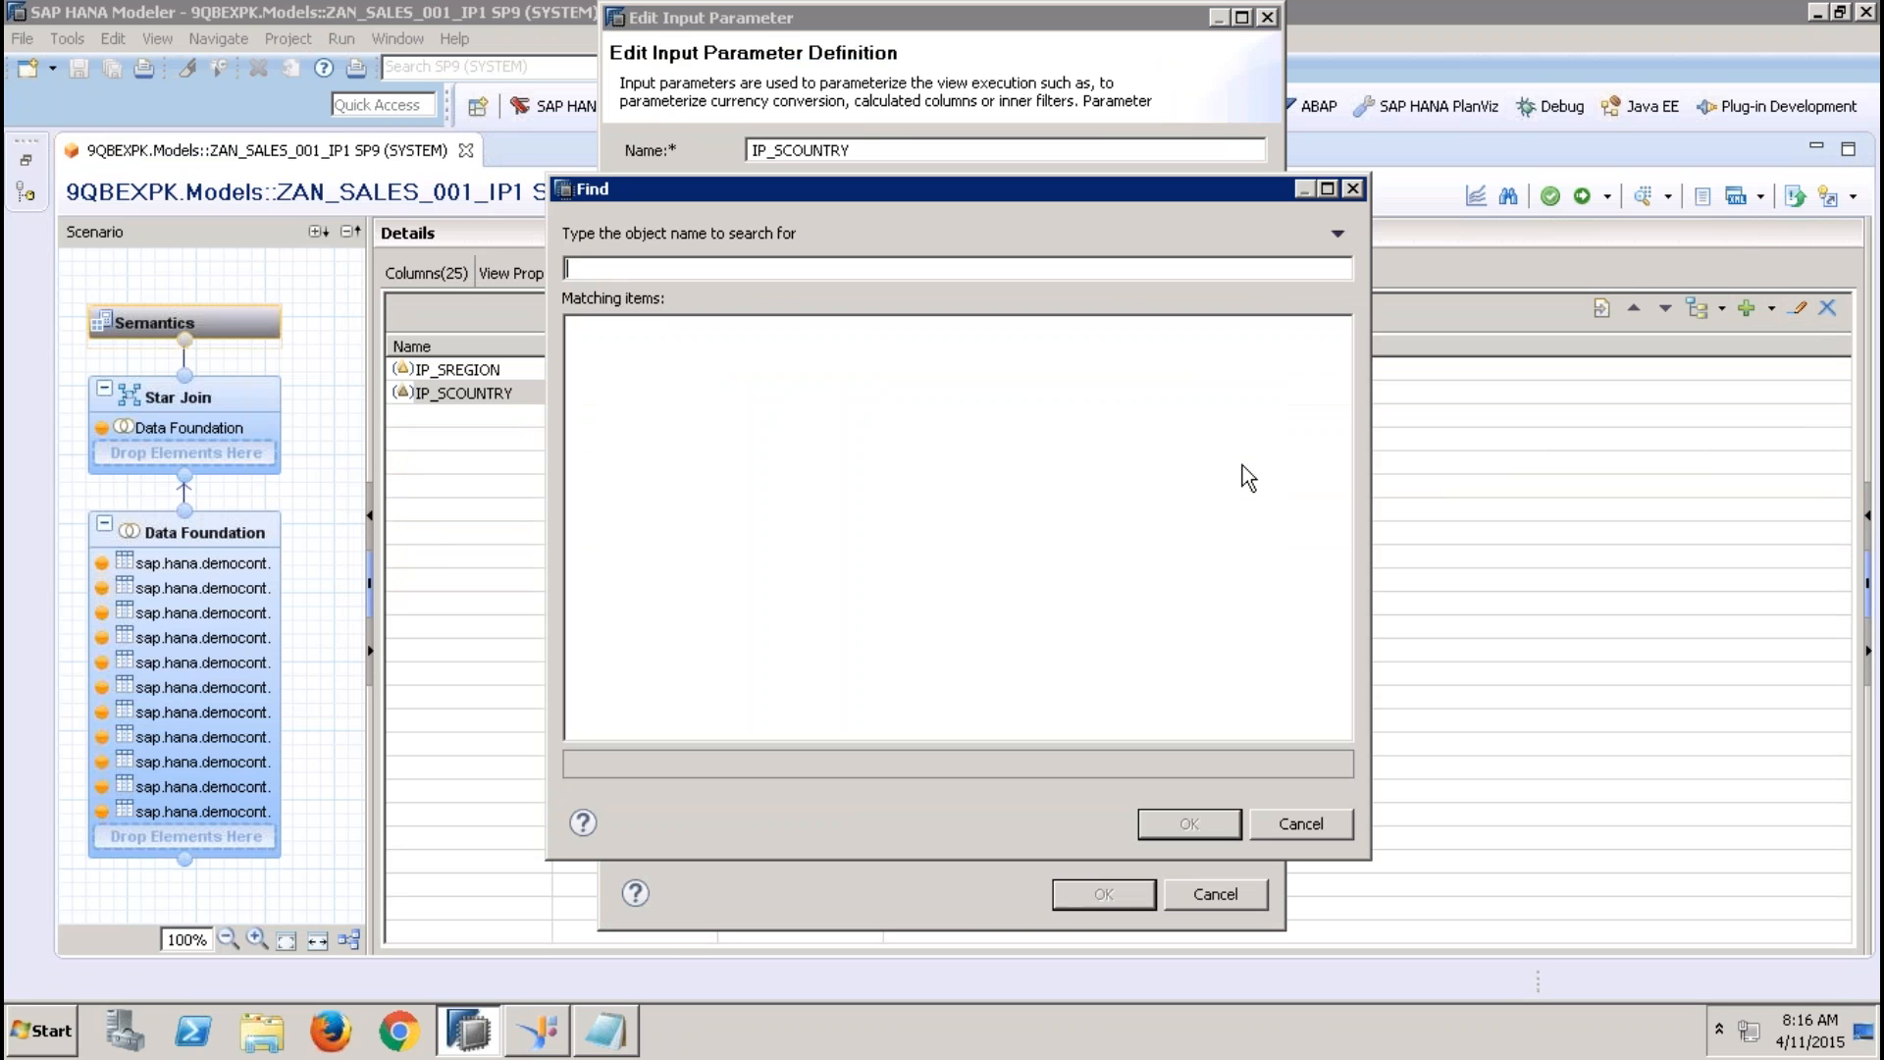
{"action": "type", "text": "COPY"}
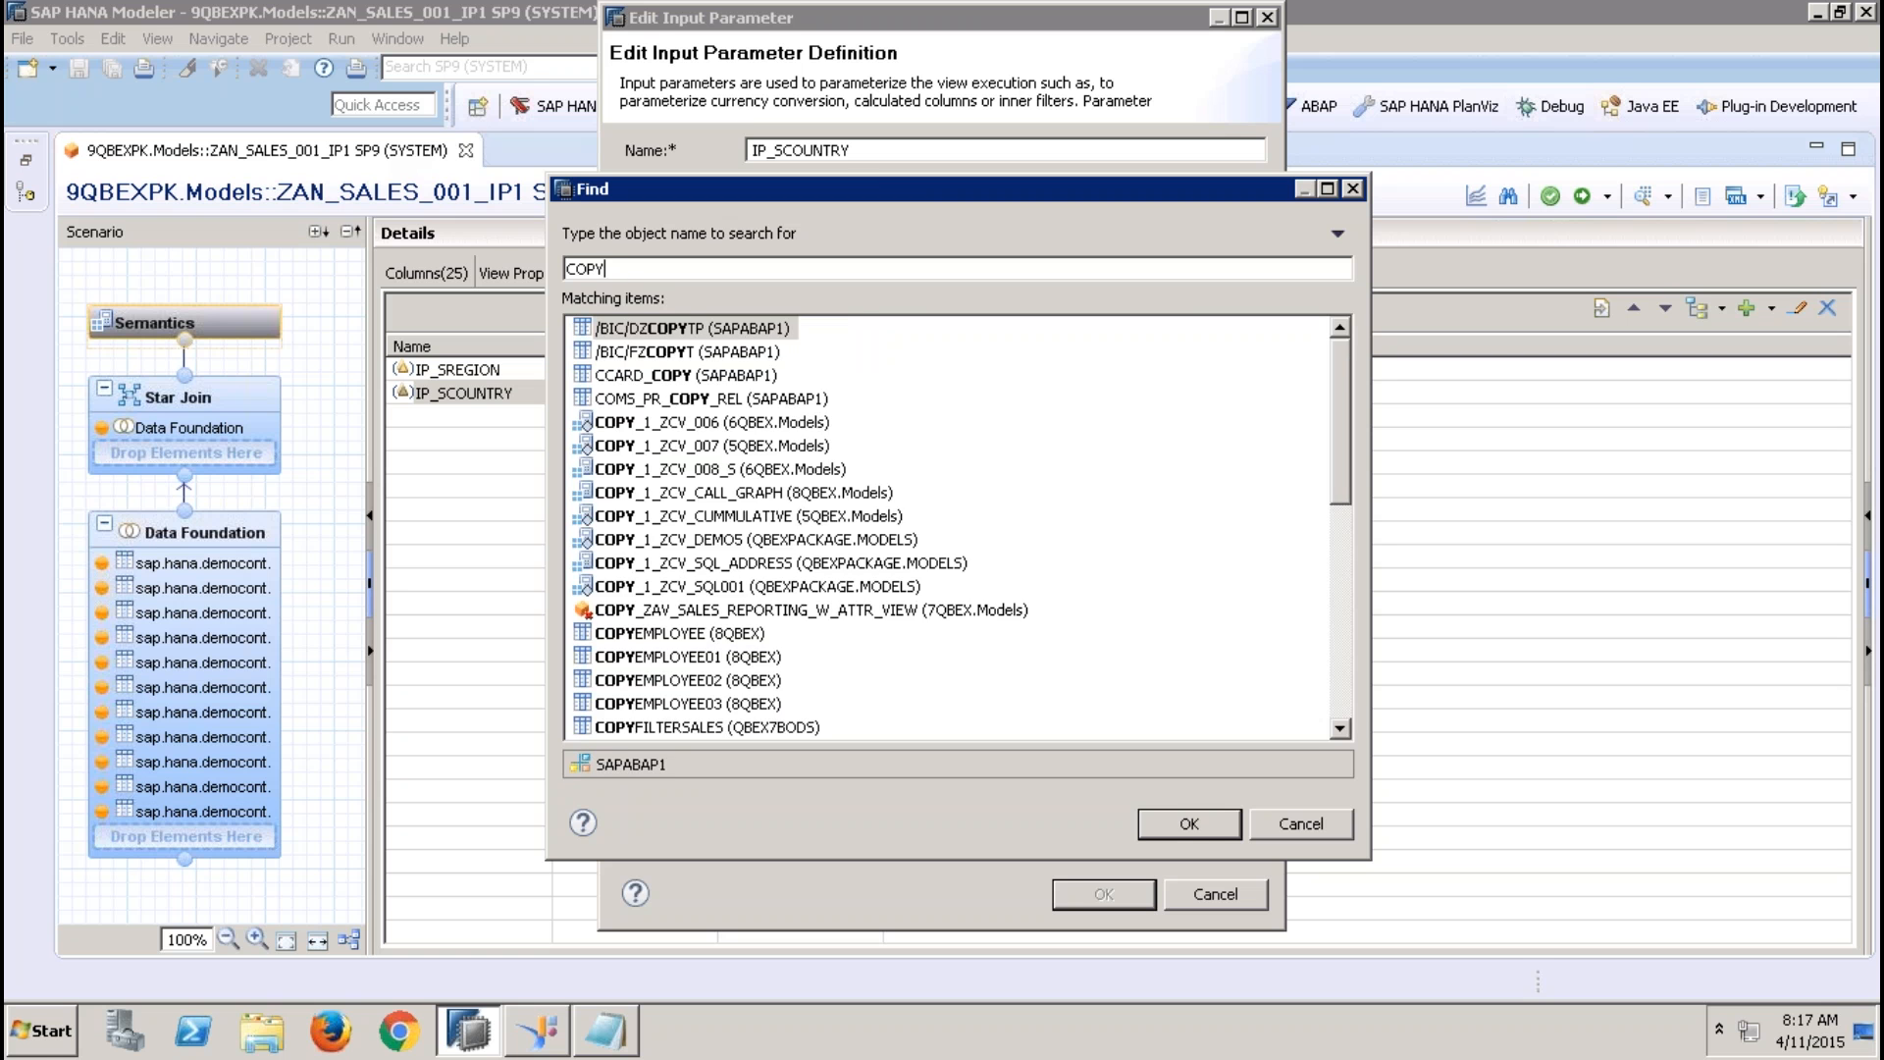
{"action": "type", "text": "ZA"}
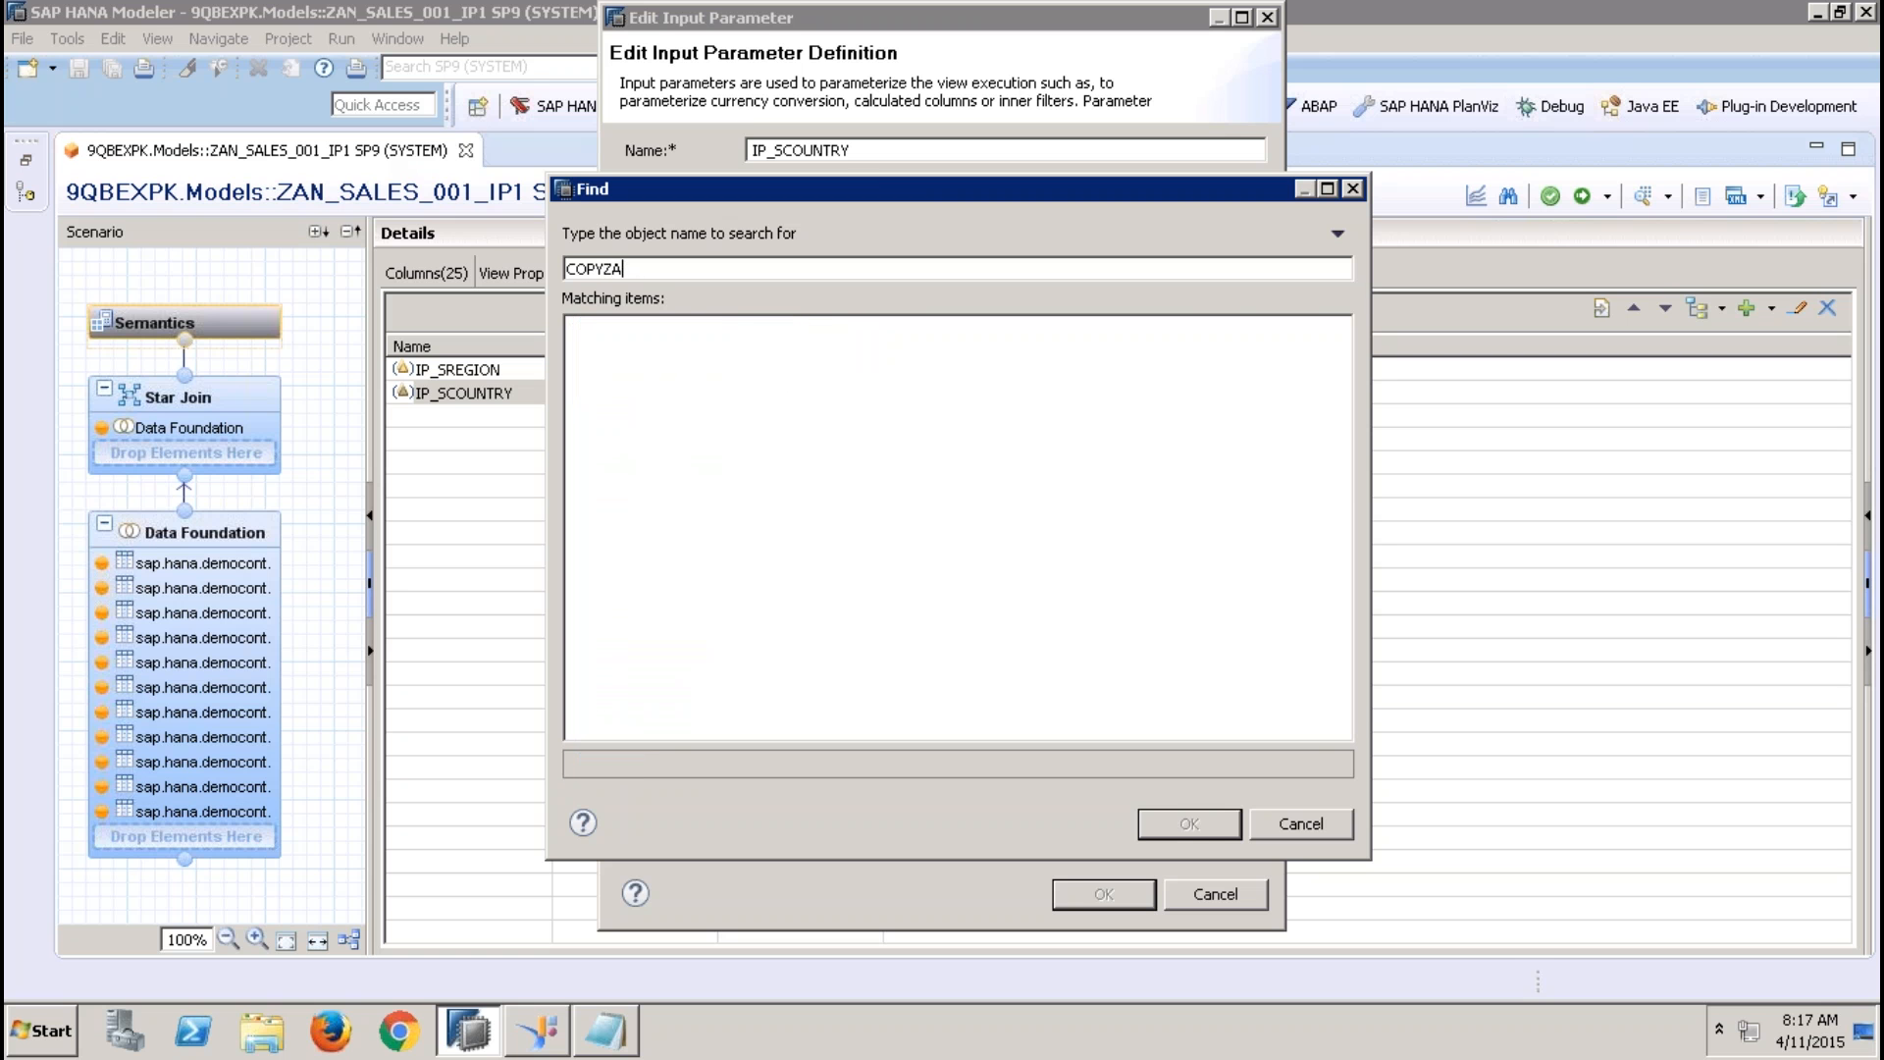
{"action": "key", "text": "BackSpace"}
{"action": "key", "text": "BackSpace"}
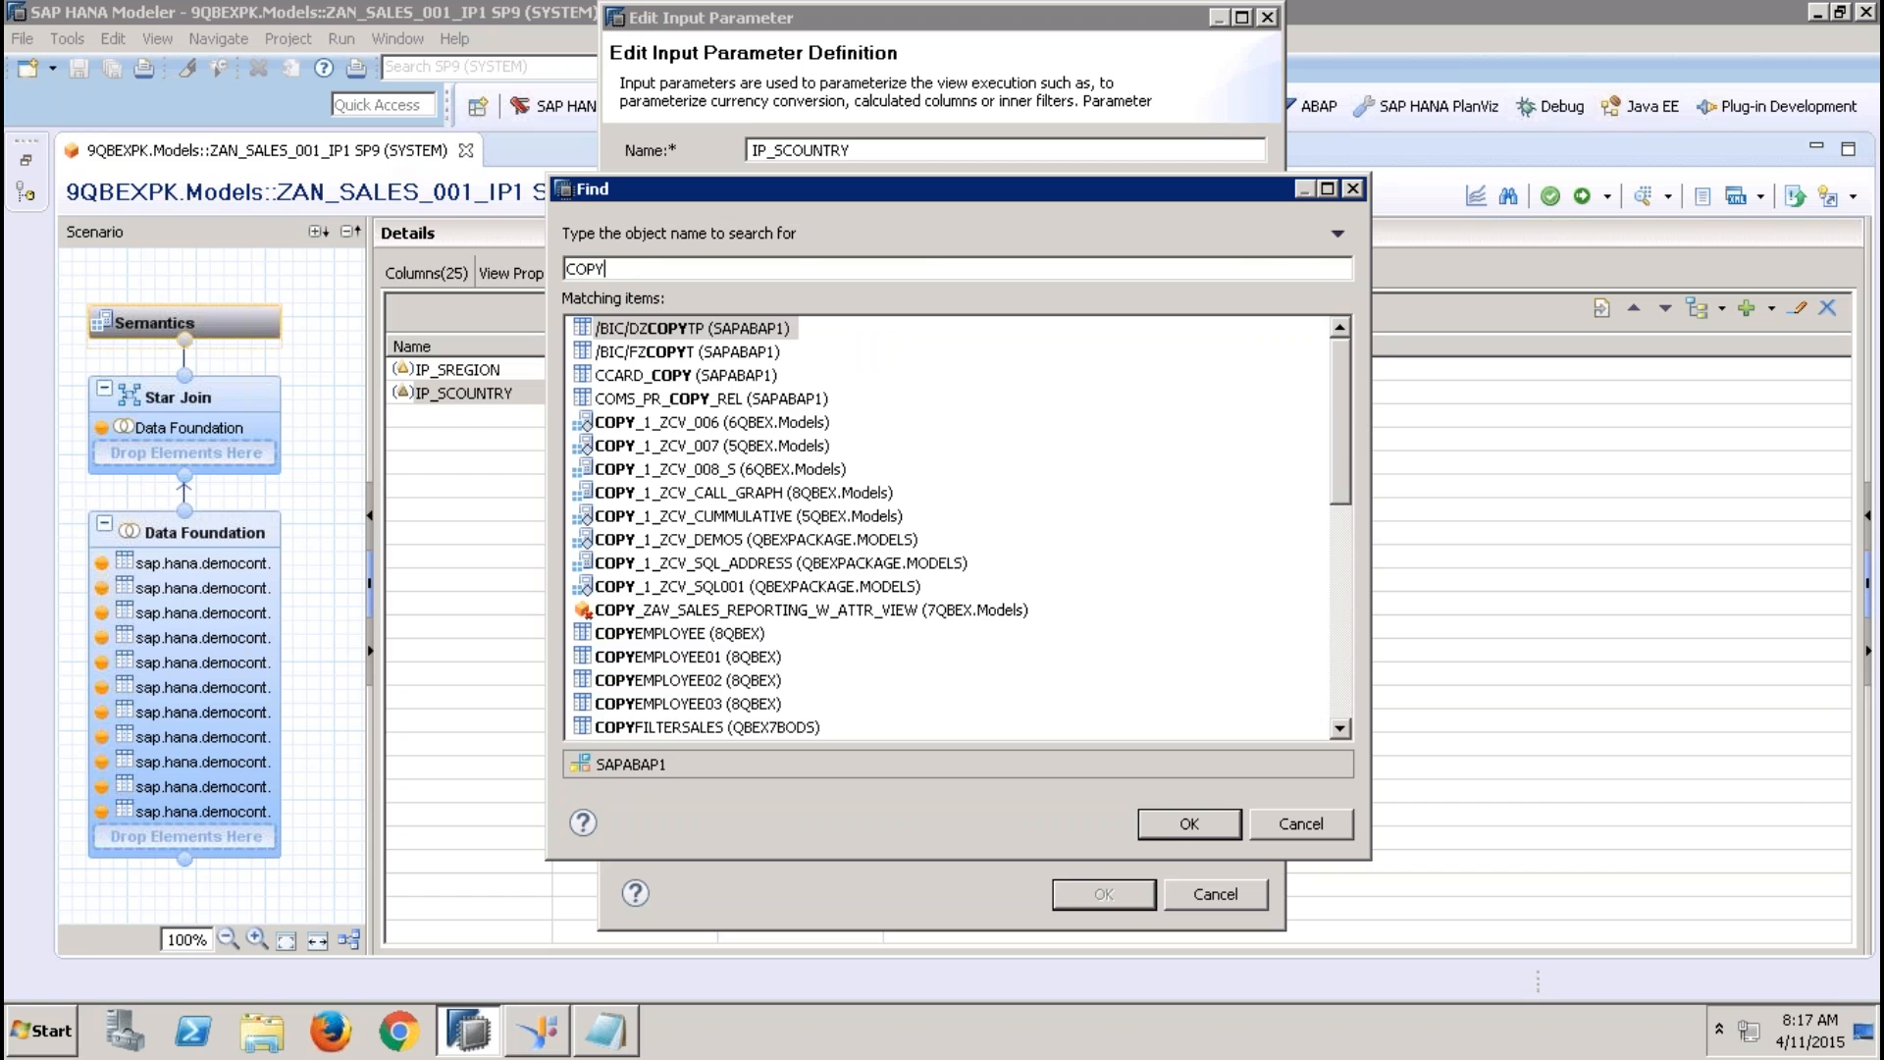
{"action": "key", "text": "BackSpace"}
{"action": "key", "text": "BackSpace"}
{"action": "key", "text": "BackSpace"}
{"action": "key", "text": "BackSpace"}
{"action": "type", "text": "ZAT"}
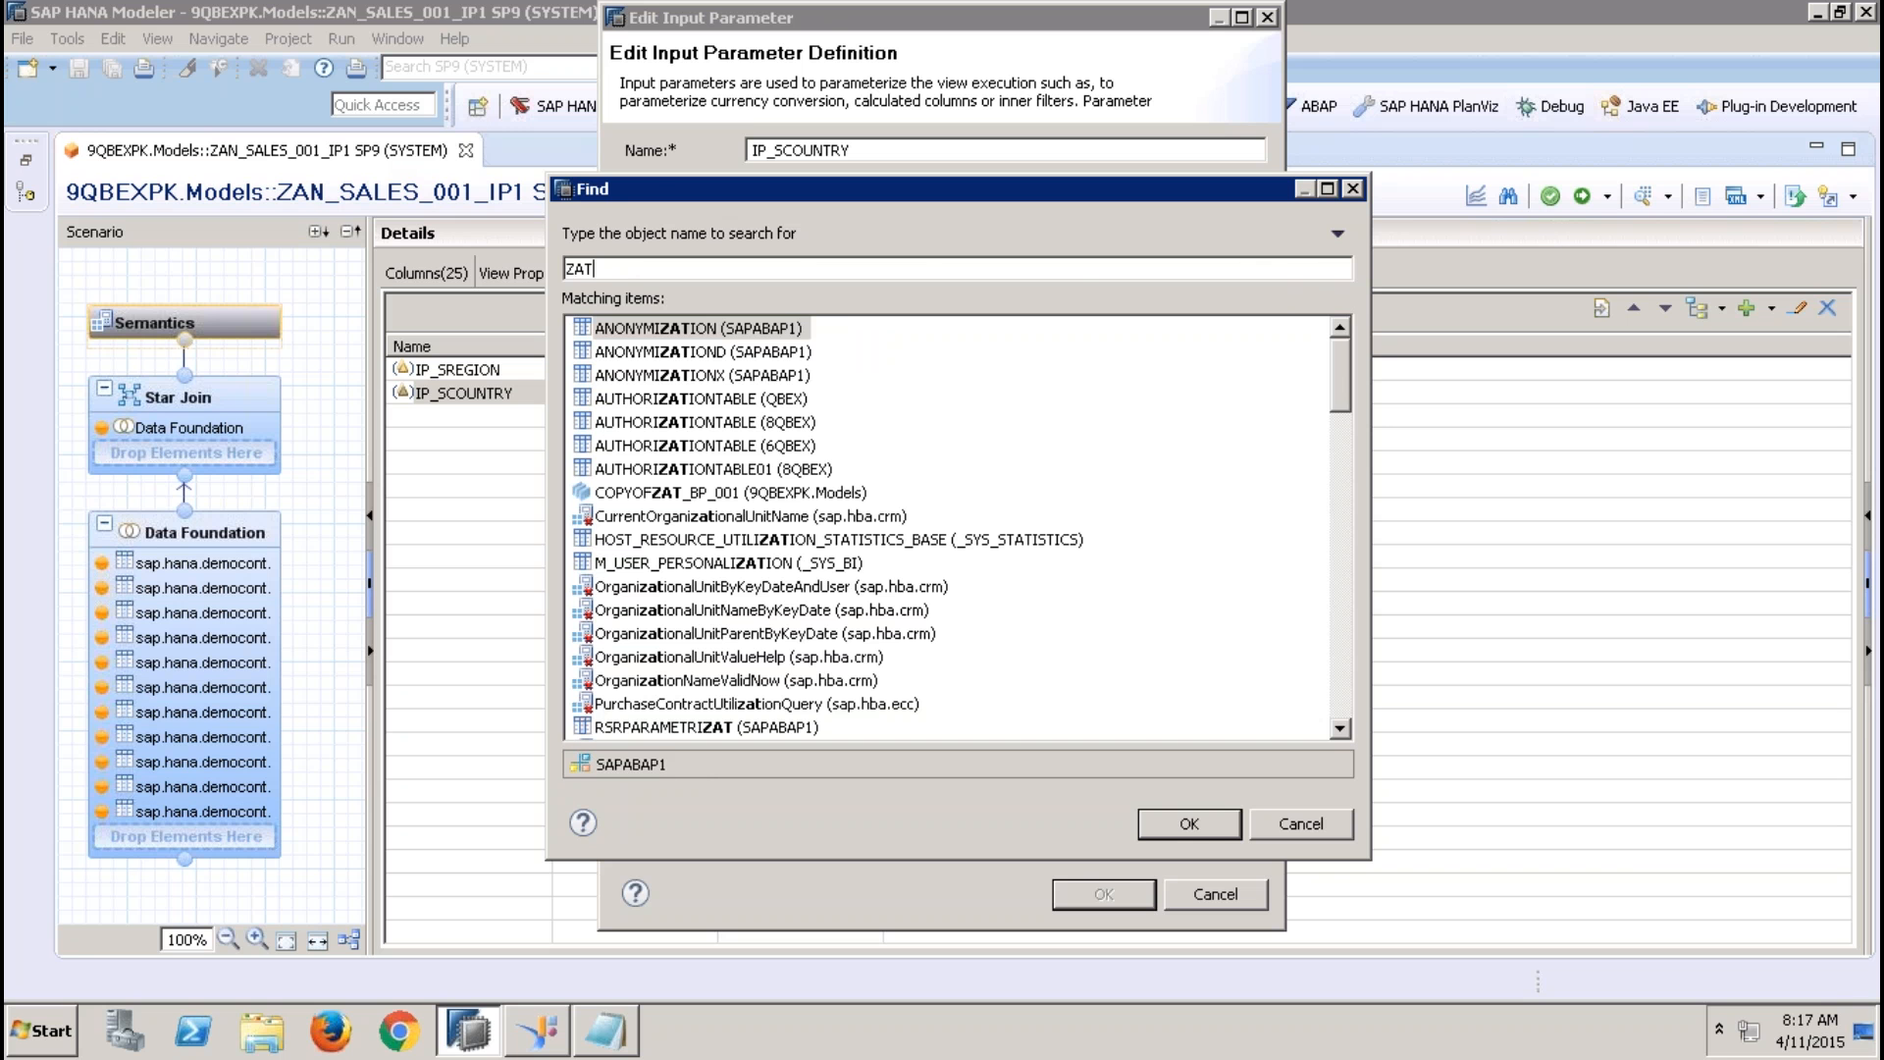
{"action": "double_click", "coordinate": [839, 492]}
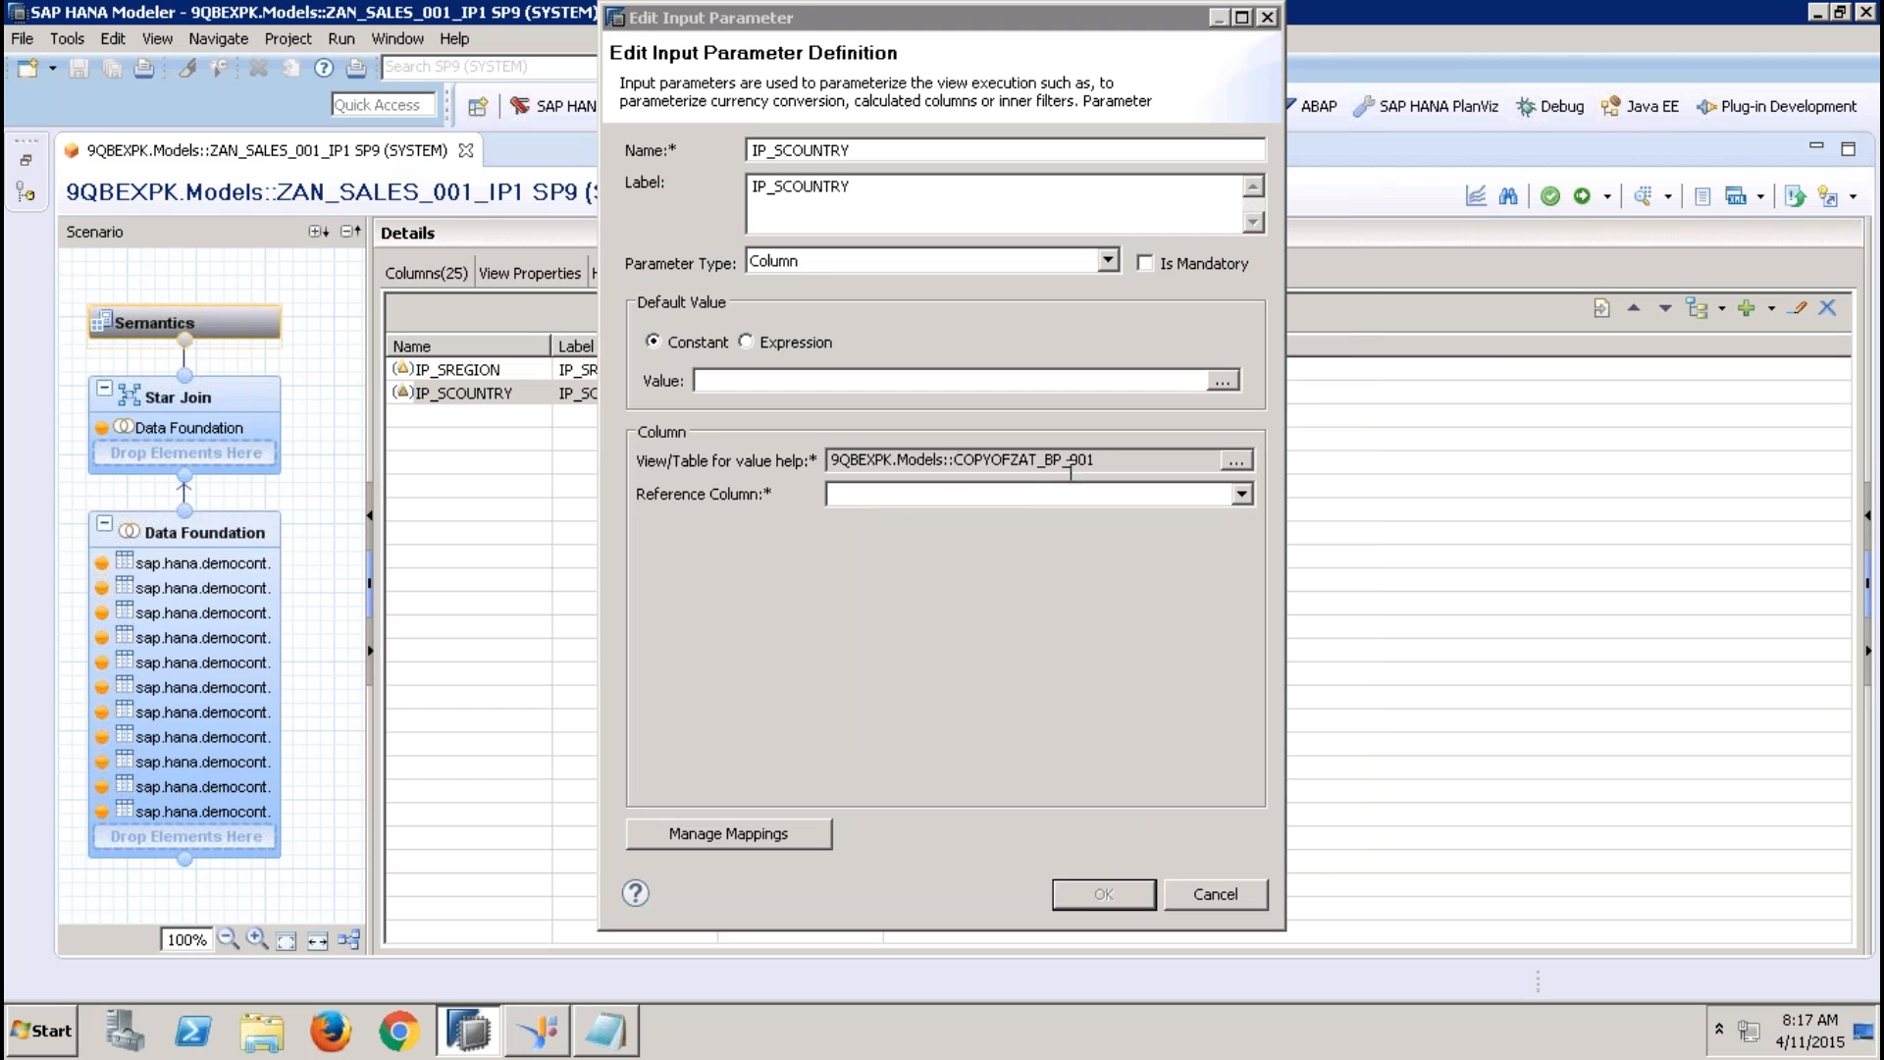
Set the reference column of IP_SCOUNTRY to COUNTRY and confirm the parameter definition
{"action": "left_click", "coordinate": [1013, 496]}
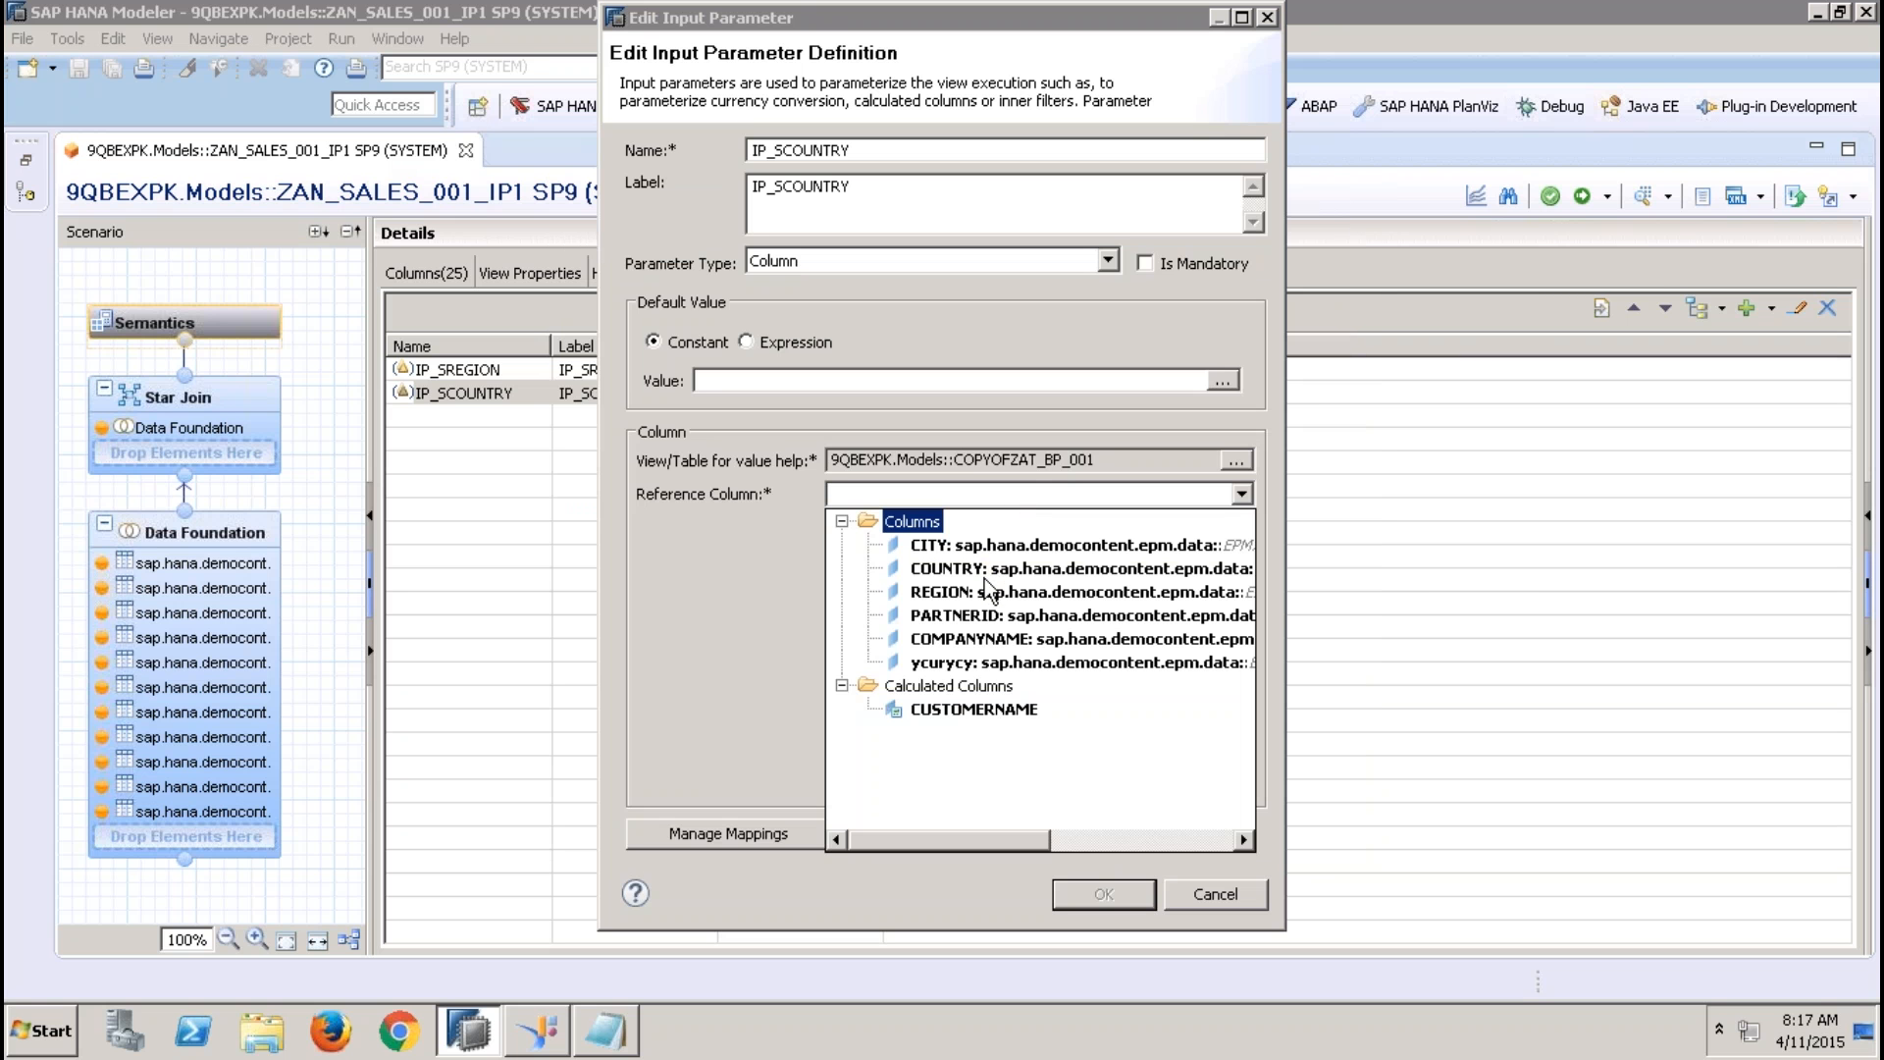
{"action": "left_click", "coordinate": [957, 569]}
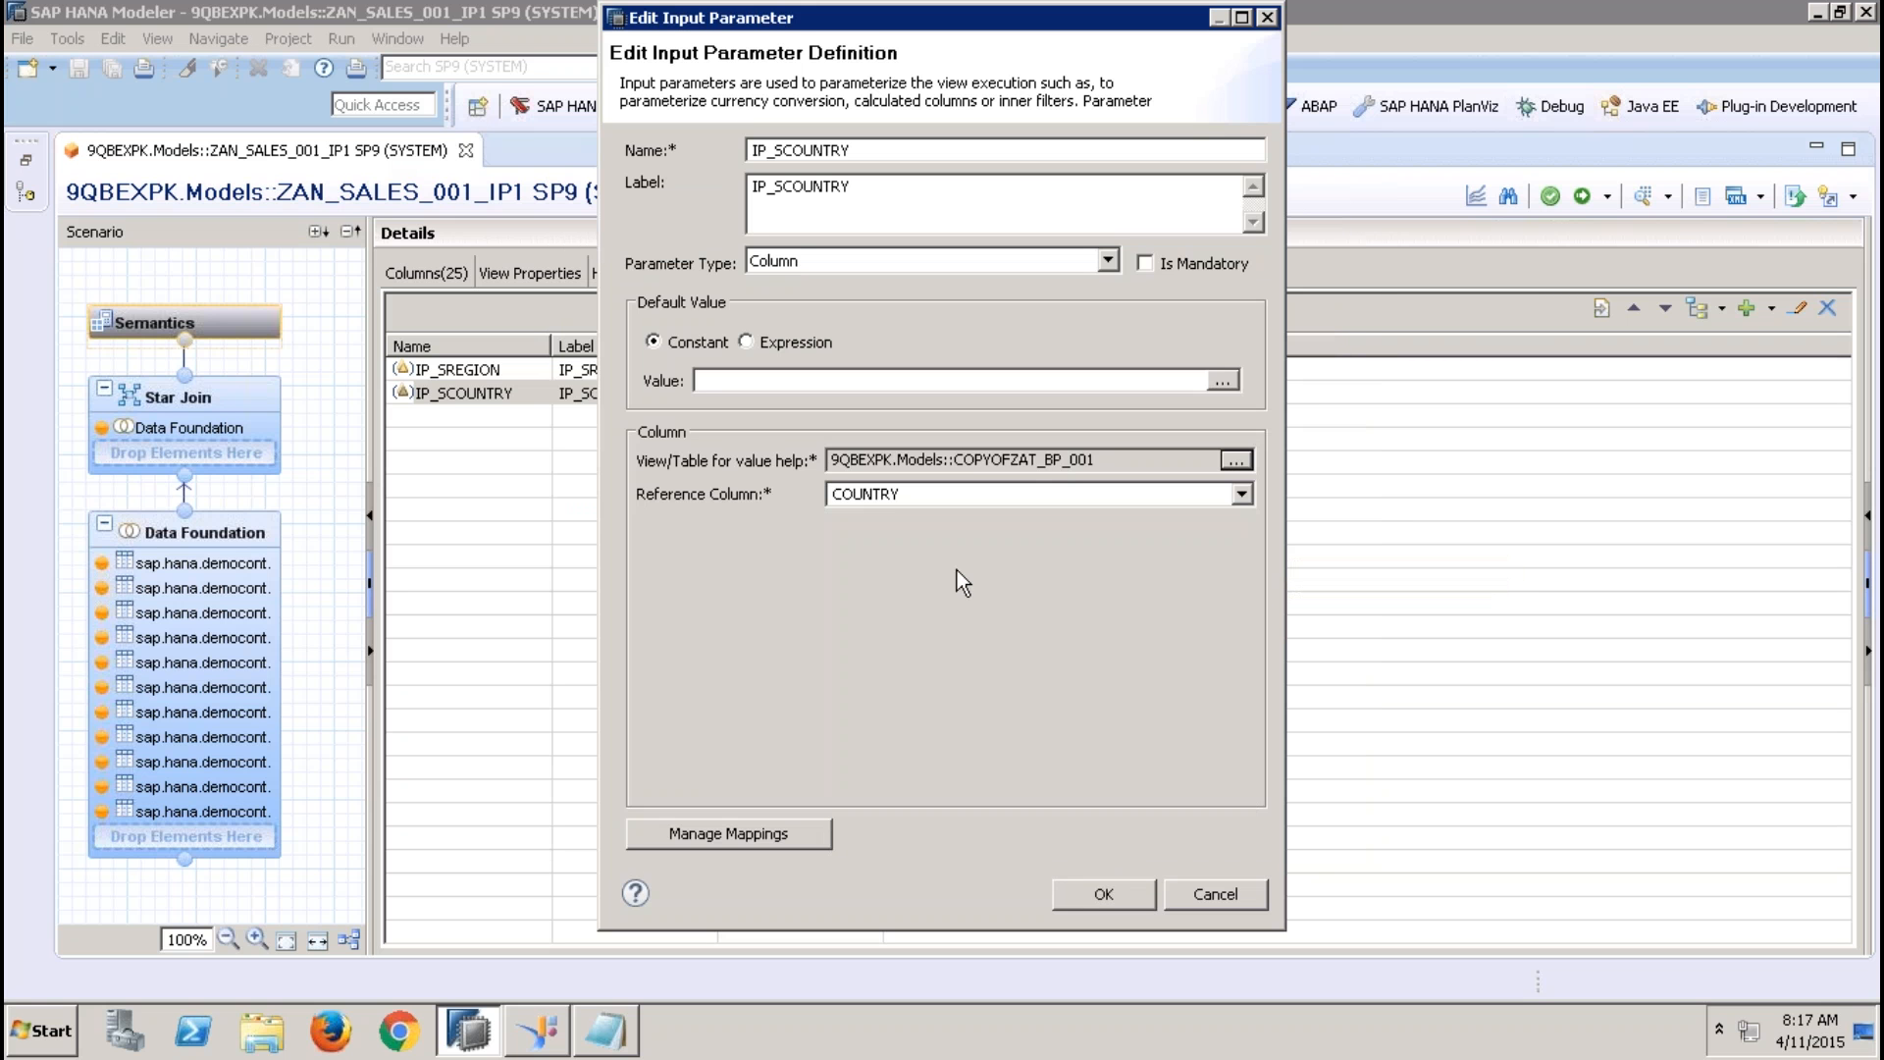
{"action": "left_click", "coordinate": [1103, 895]}
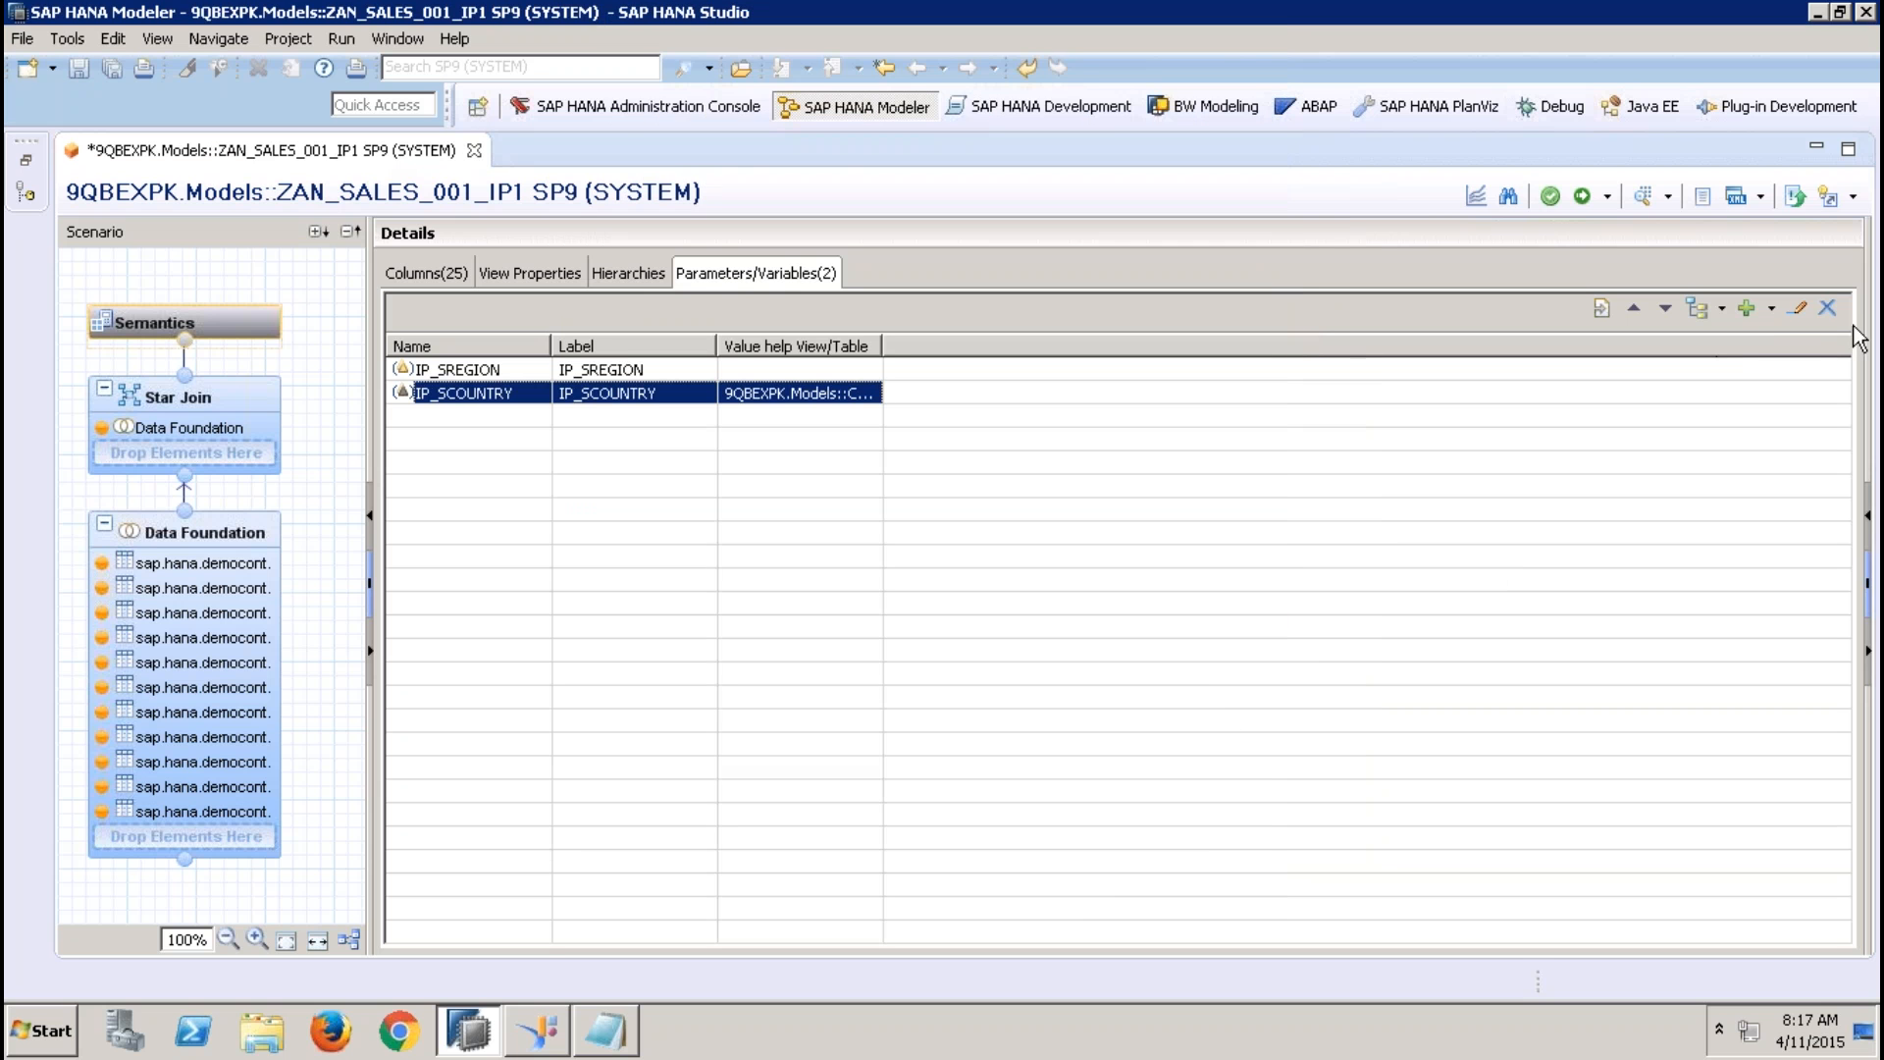
Reopen the IP_SCOUNTRY definition to review its value help view and reference column, then close it
{"action": "left_click", "coordinate": [1797, 309]}
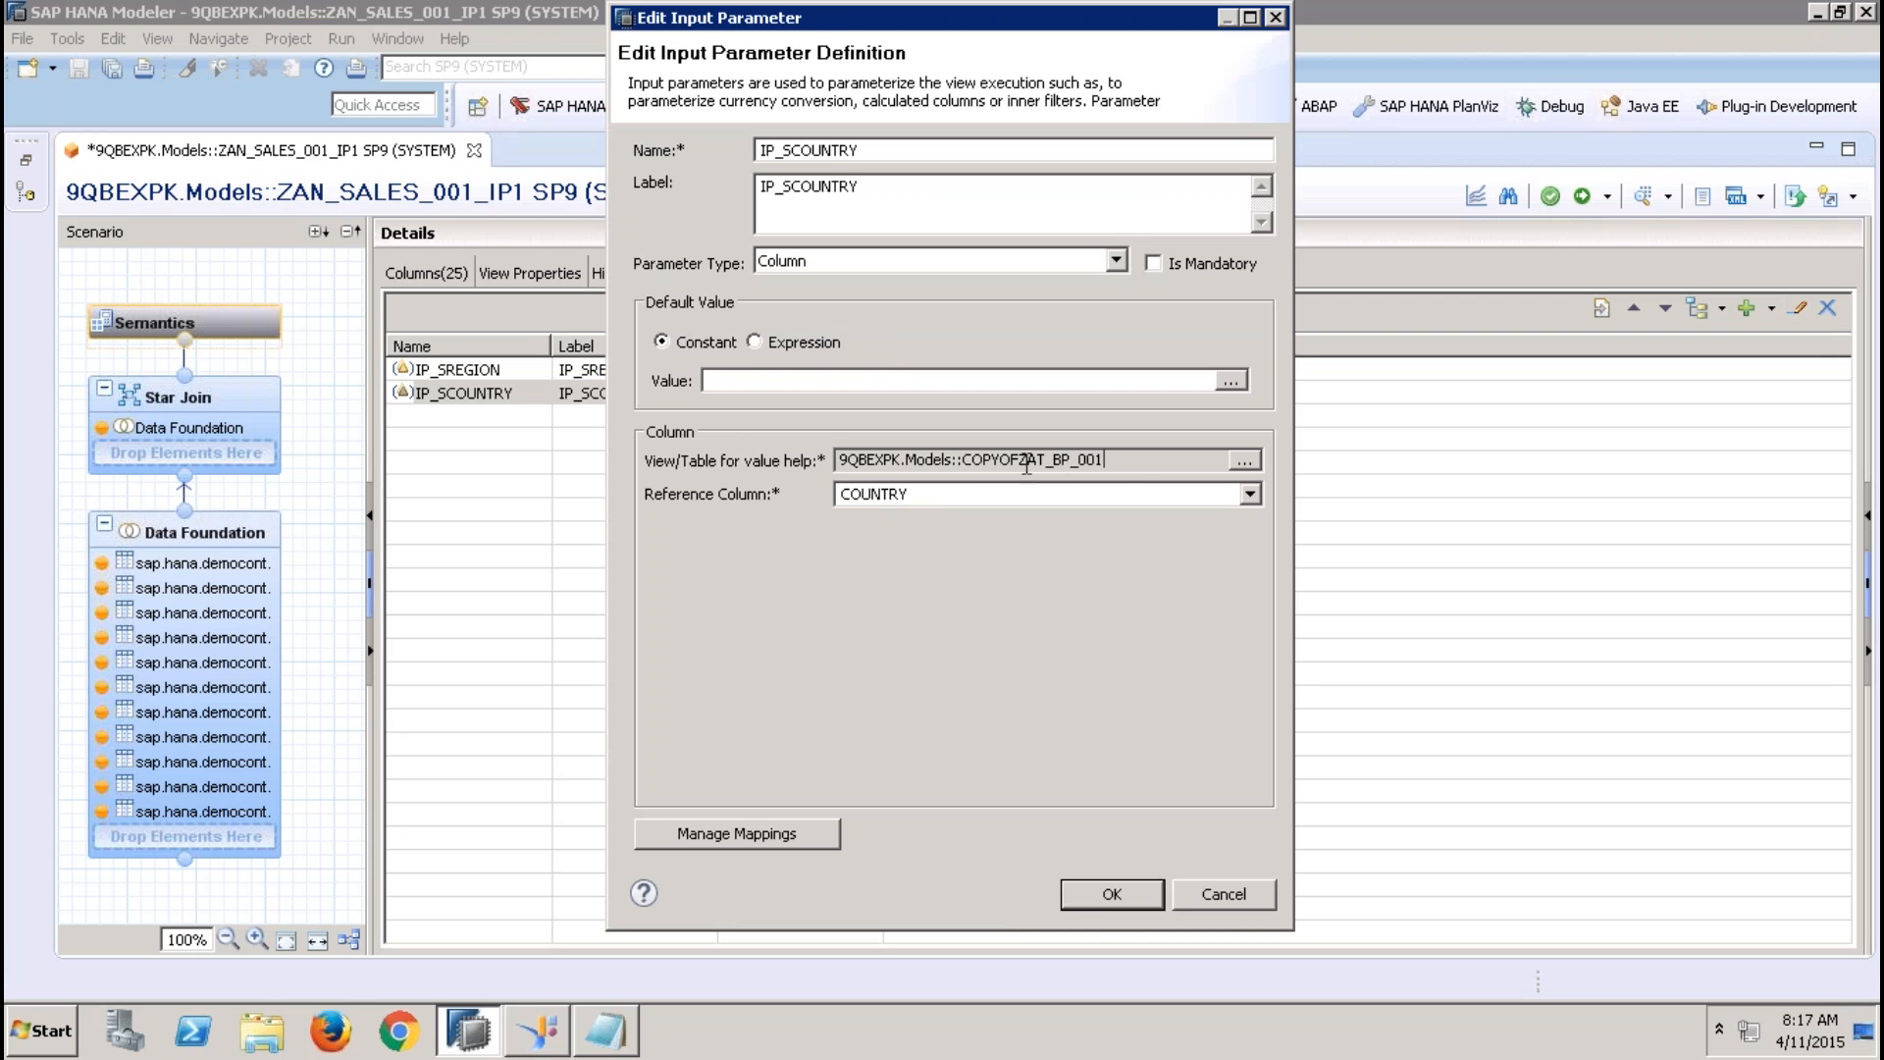
{"action": "left_click_drag", "start_coordinate": [1113, 462], "coordinate": [829, 459]}
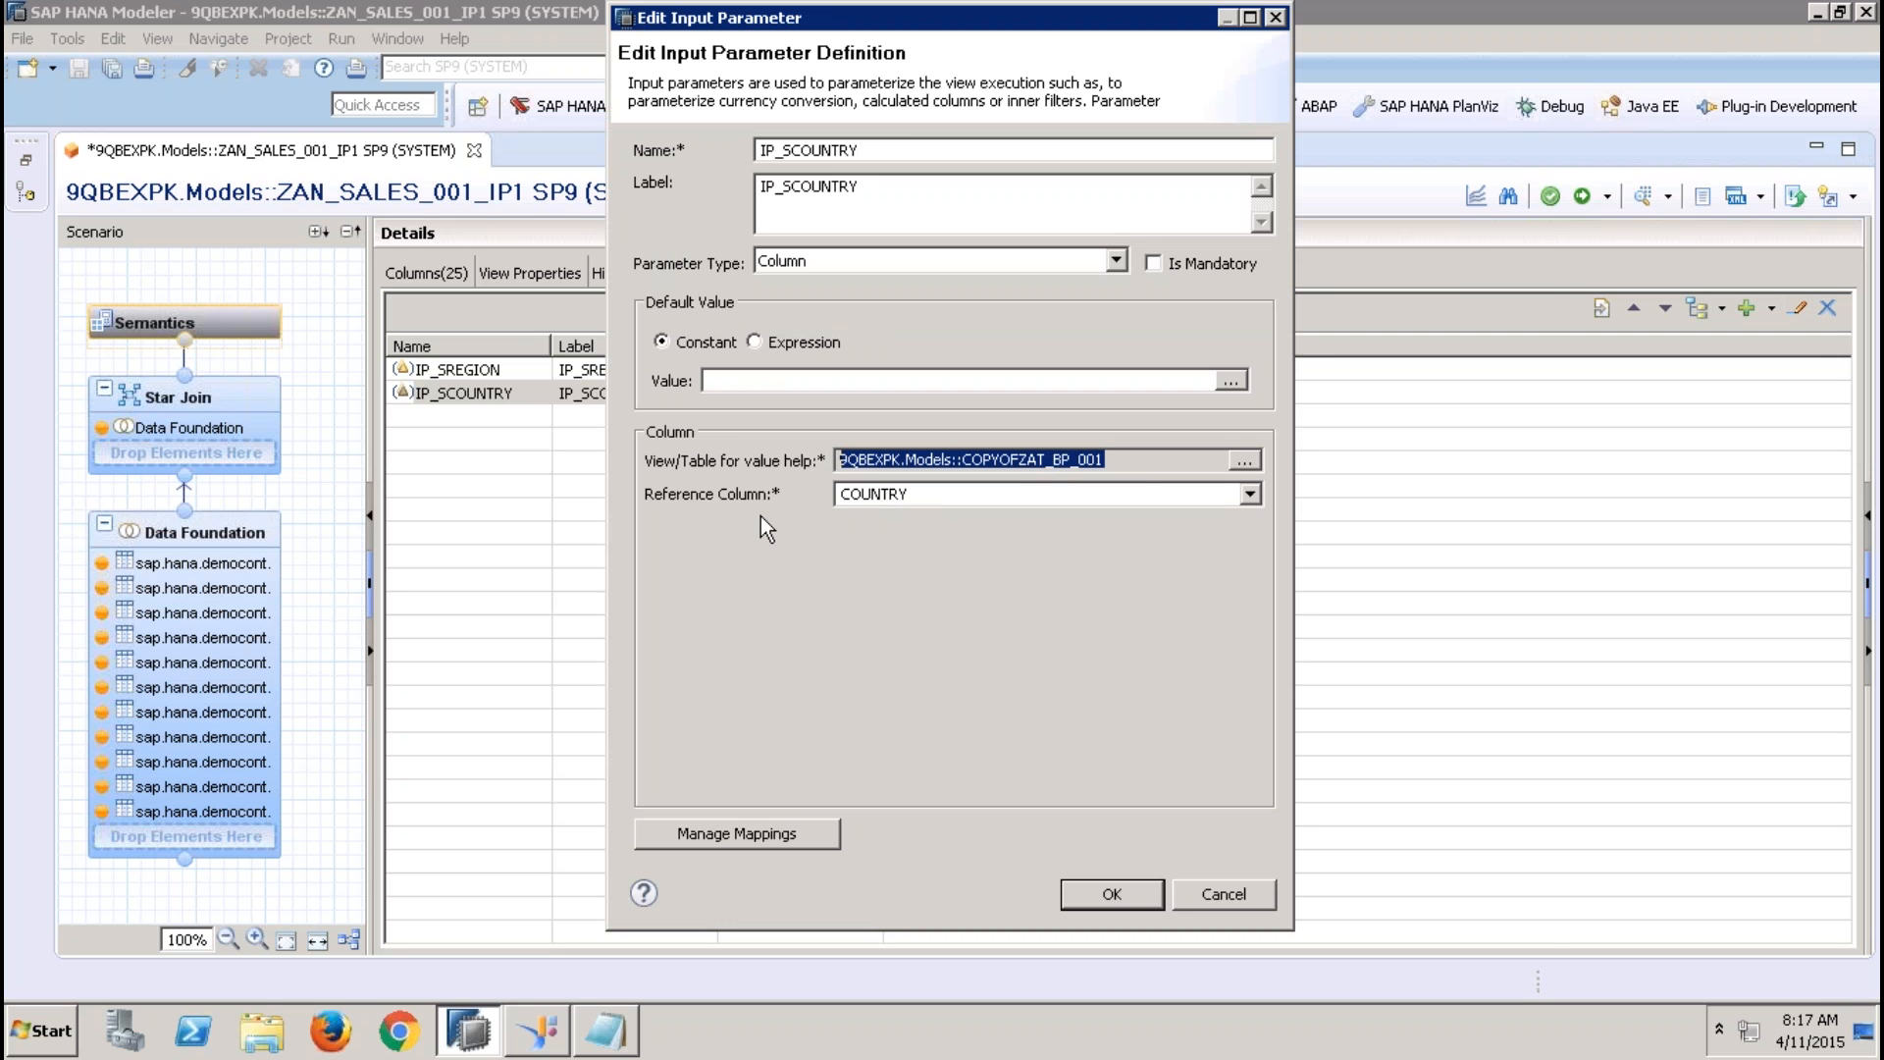
{"action": "left_click_drag", "start_coordinate": [834, 27], "coordinate": [1089, 138]}
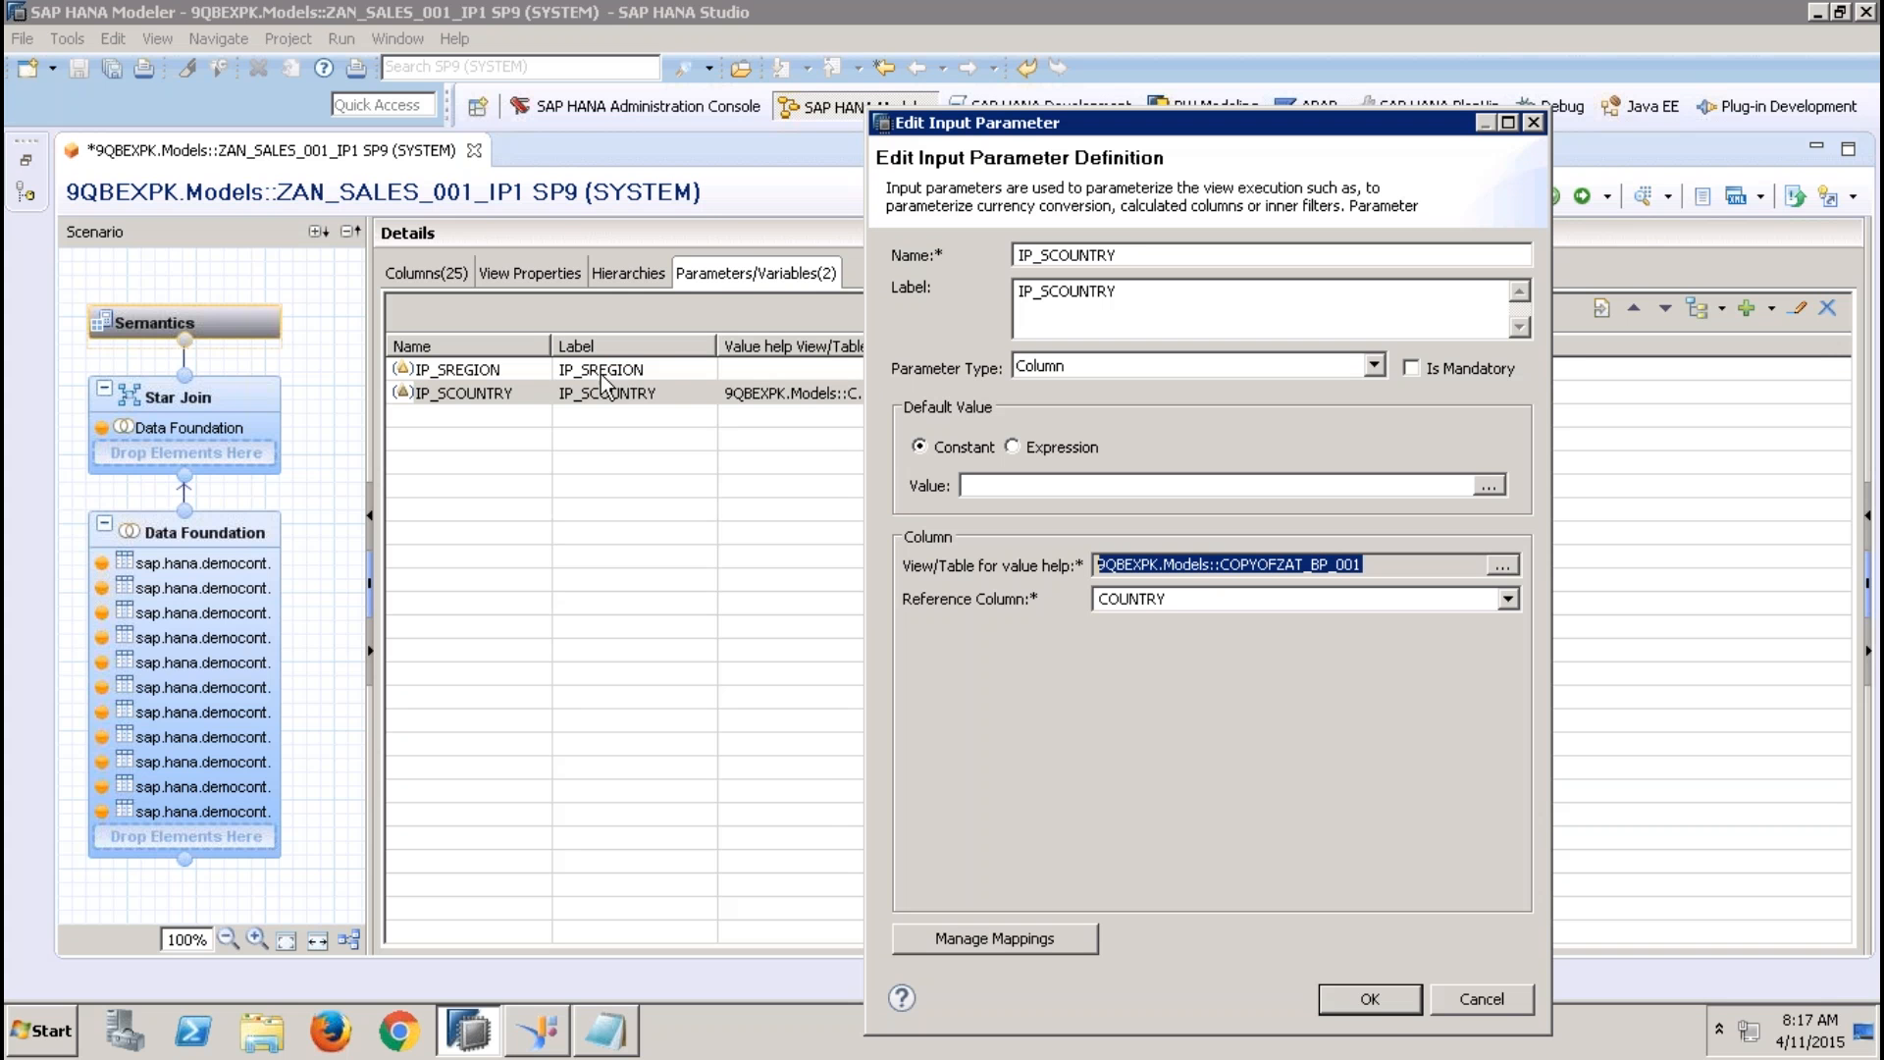
{"action": "left_click", "coordinate": [1389, 1000]}
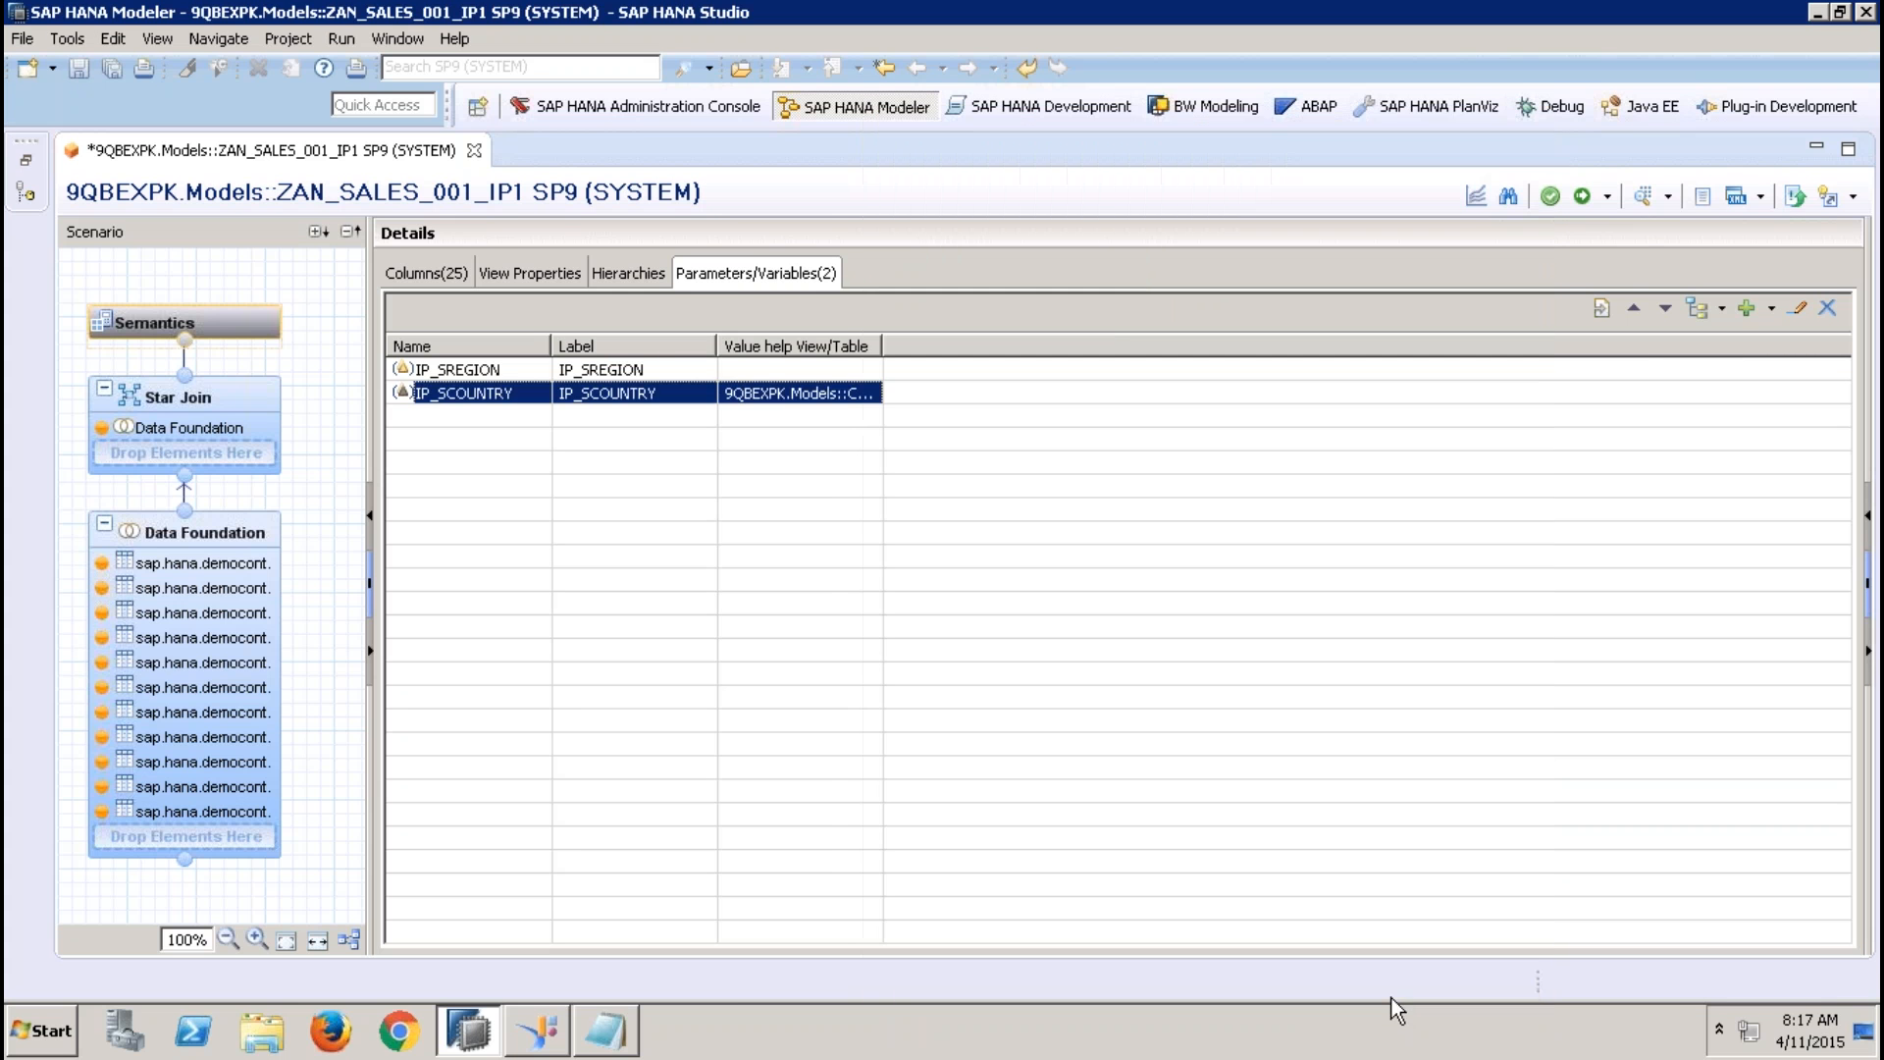
Map the value help view's IP_RREGION to the analytic view's IP_SREGION in Manage Mappings, then activate the analytic view
{"action": "left_click", "coordinate": [1699, 310]}
{"action": "double_click", "coordinate": [468, 460]}
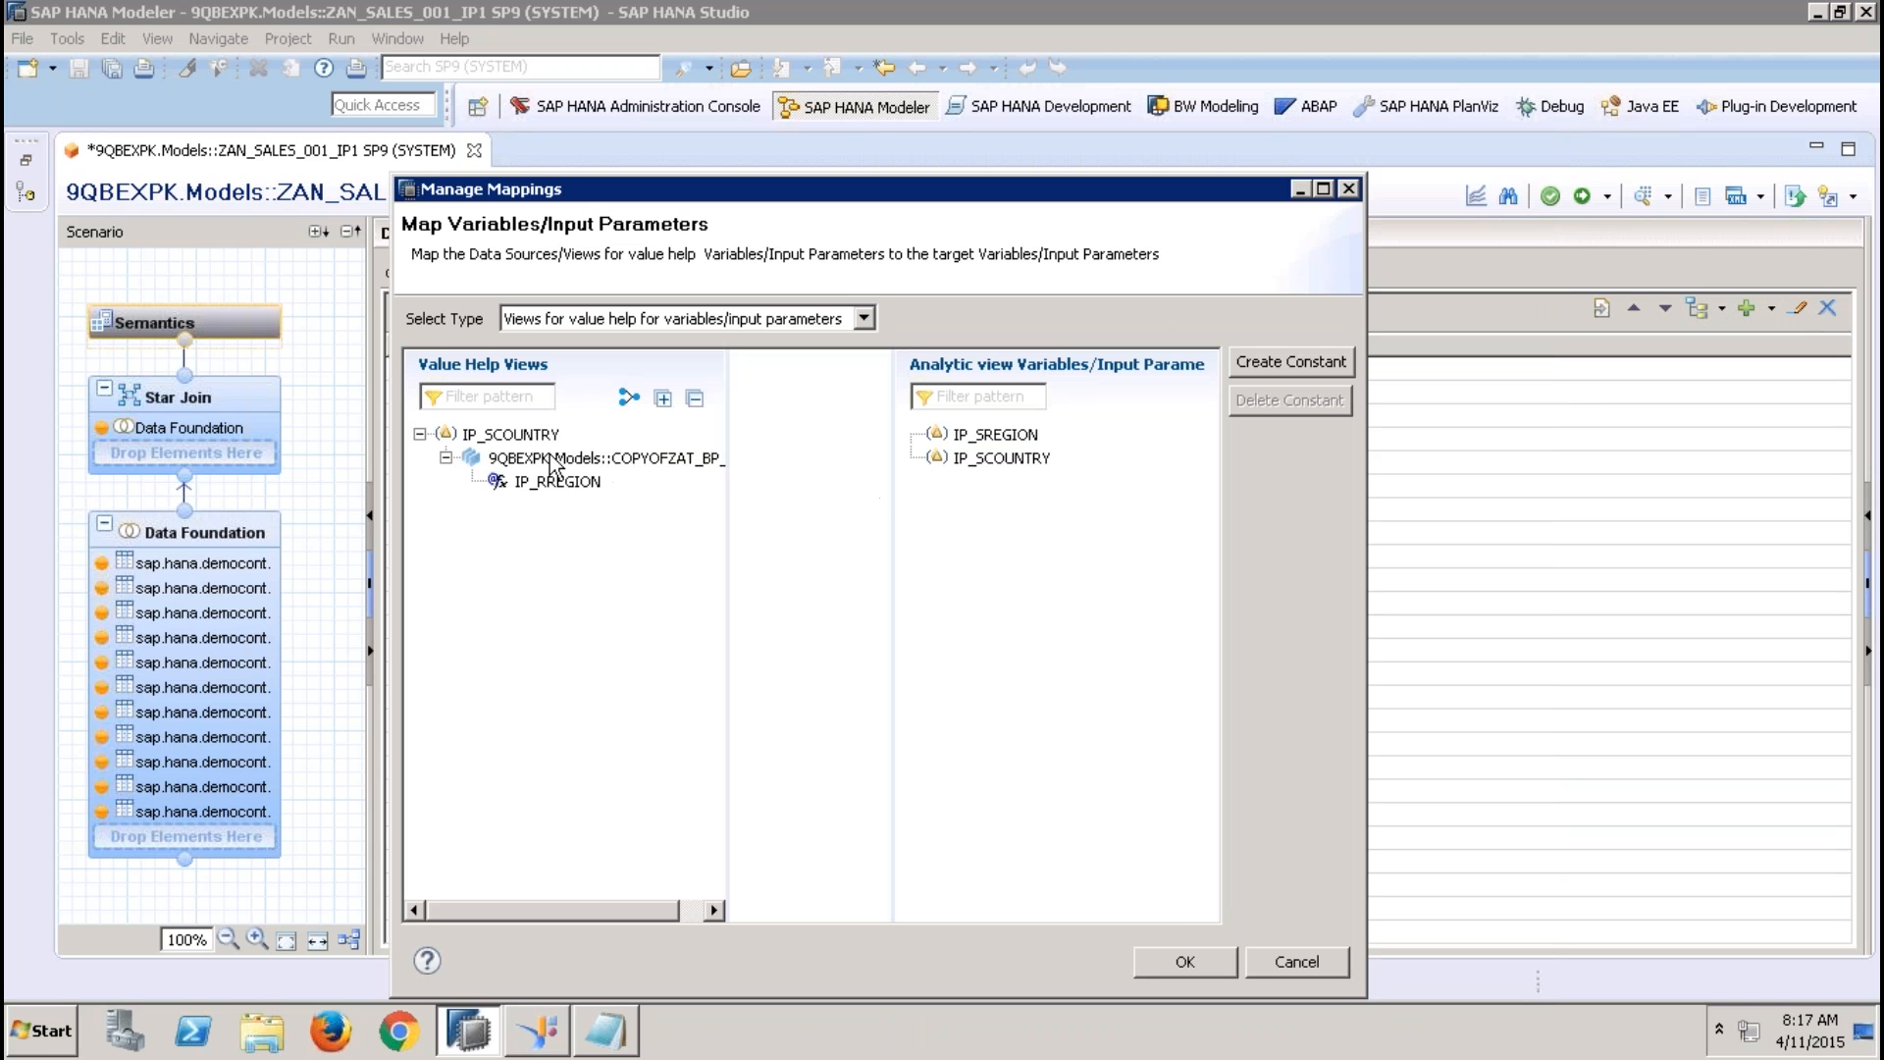
{"action": "left_click", "coordinate": [520, 435]}
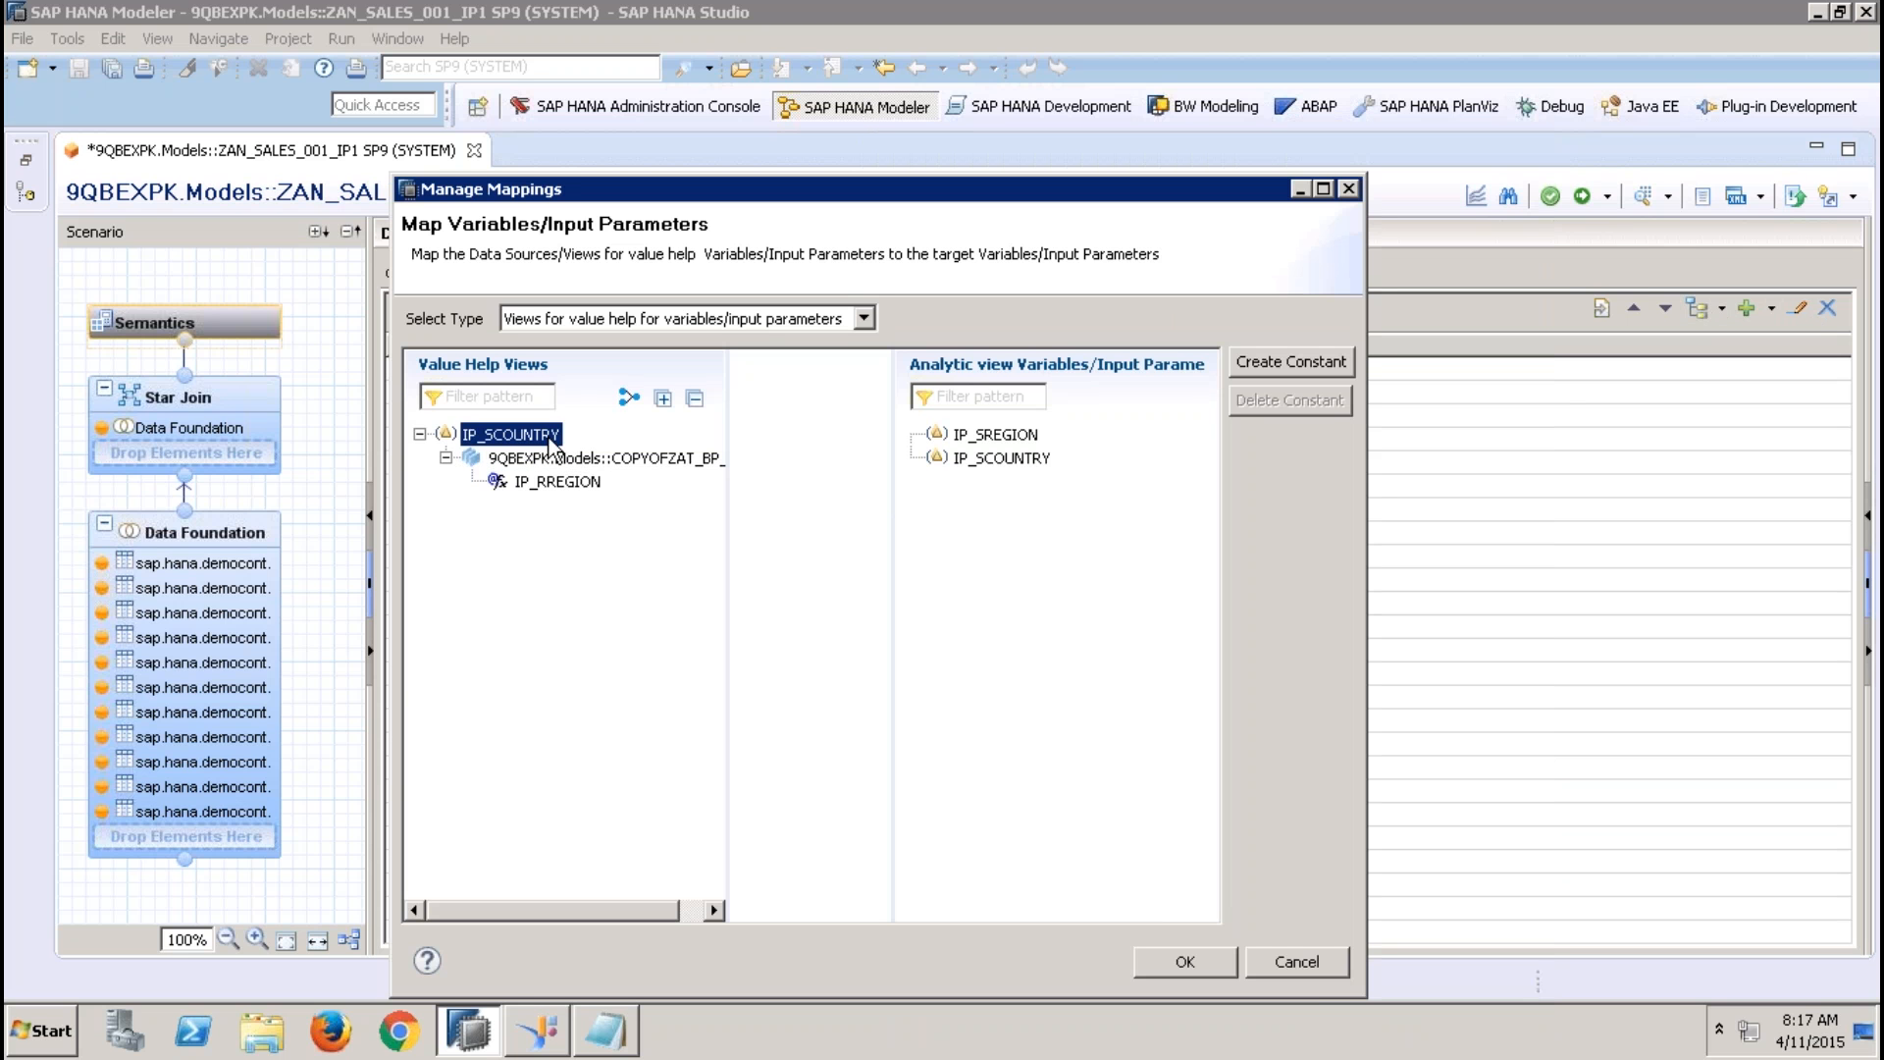
{"action": "left_click", "coordinate": [1010, 435]}
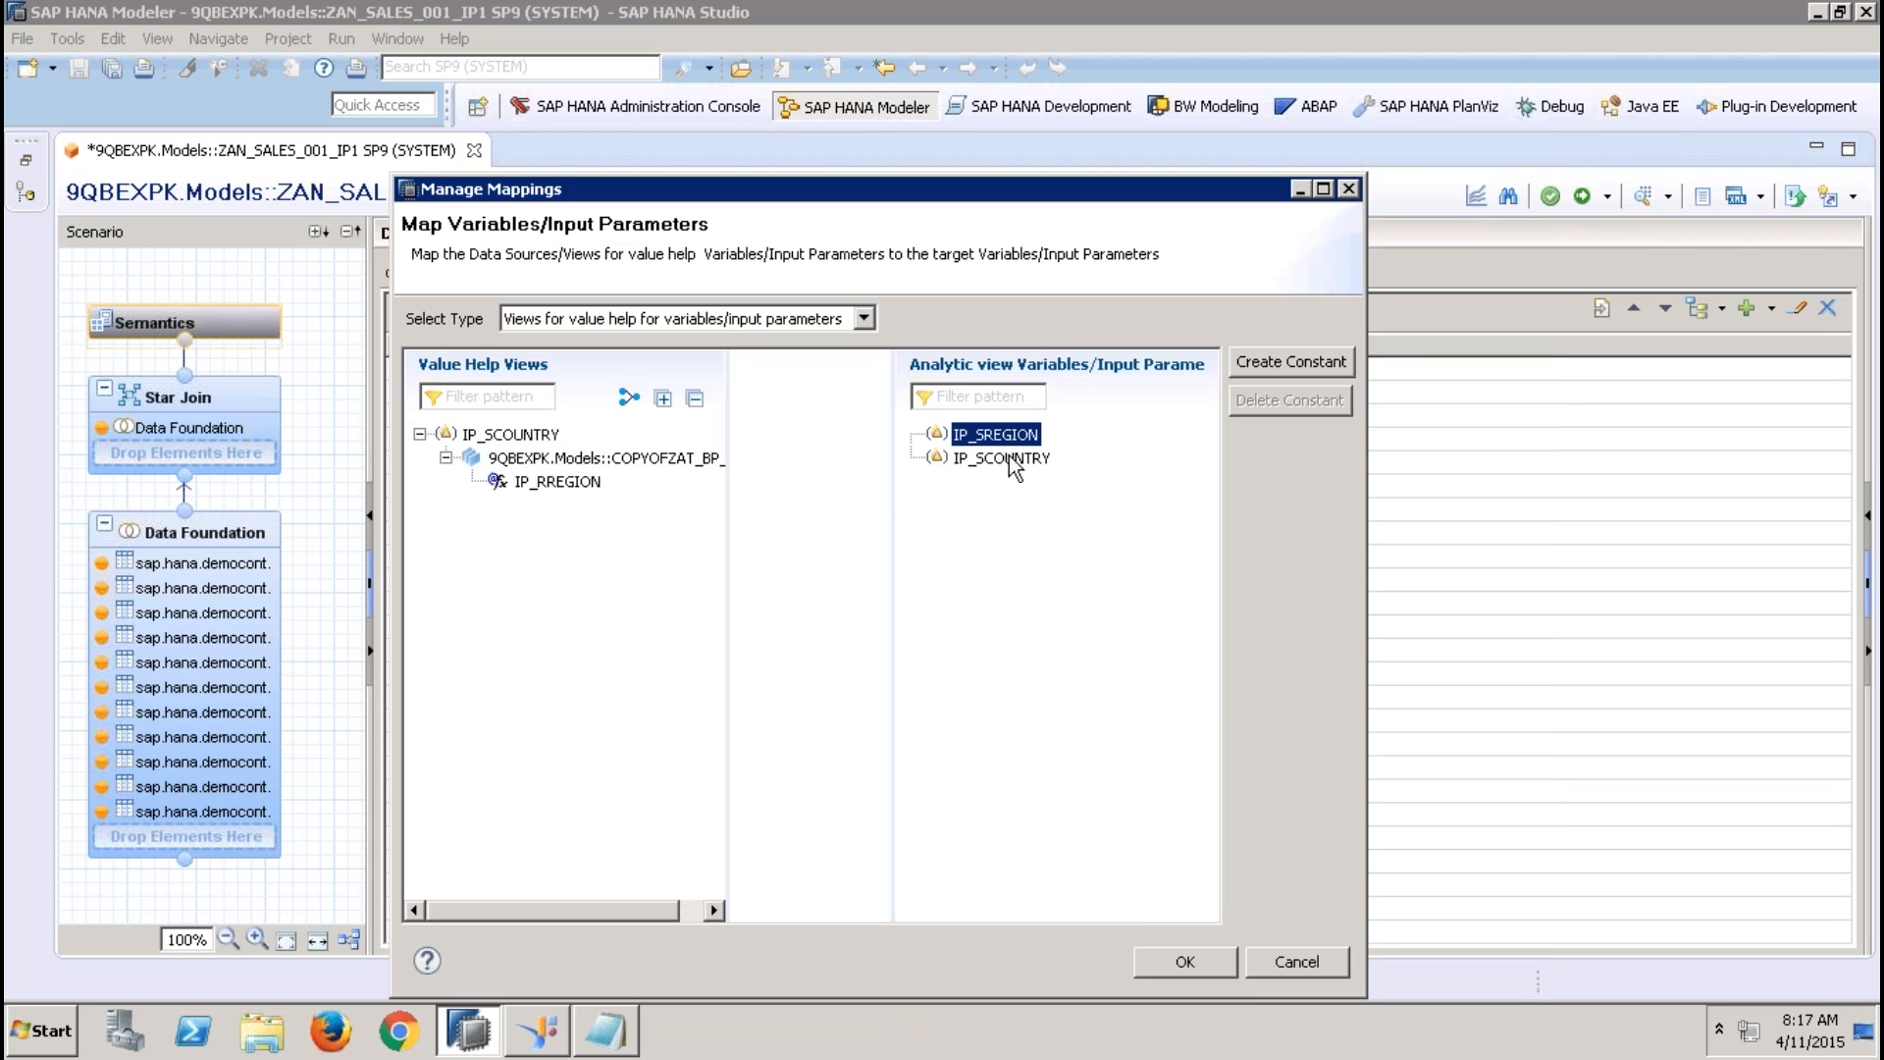
{"action": "left_click", "coordinate": [1016, 459]}
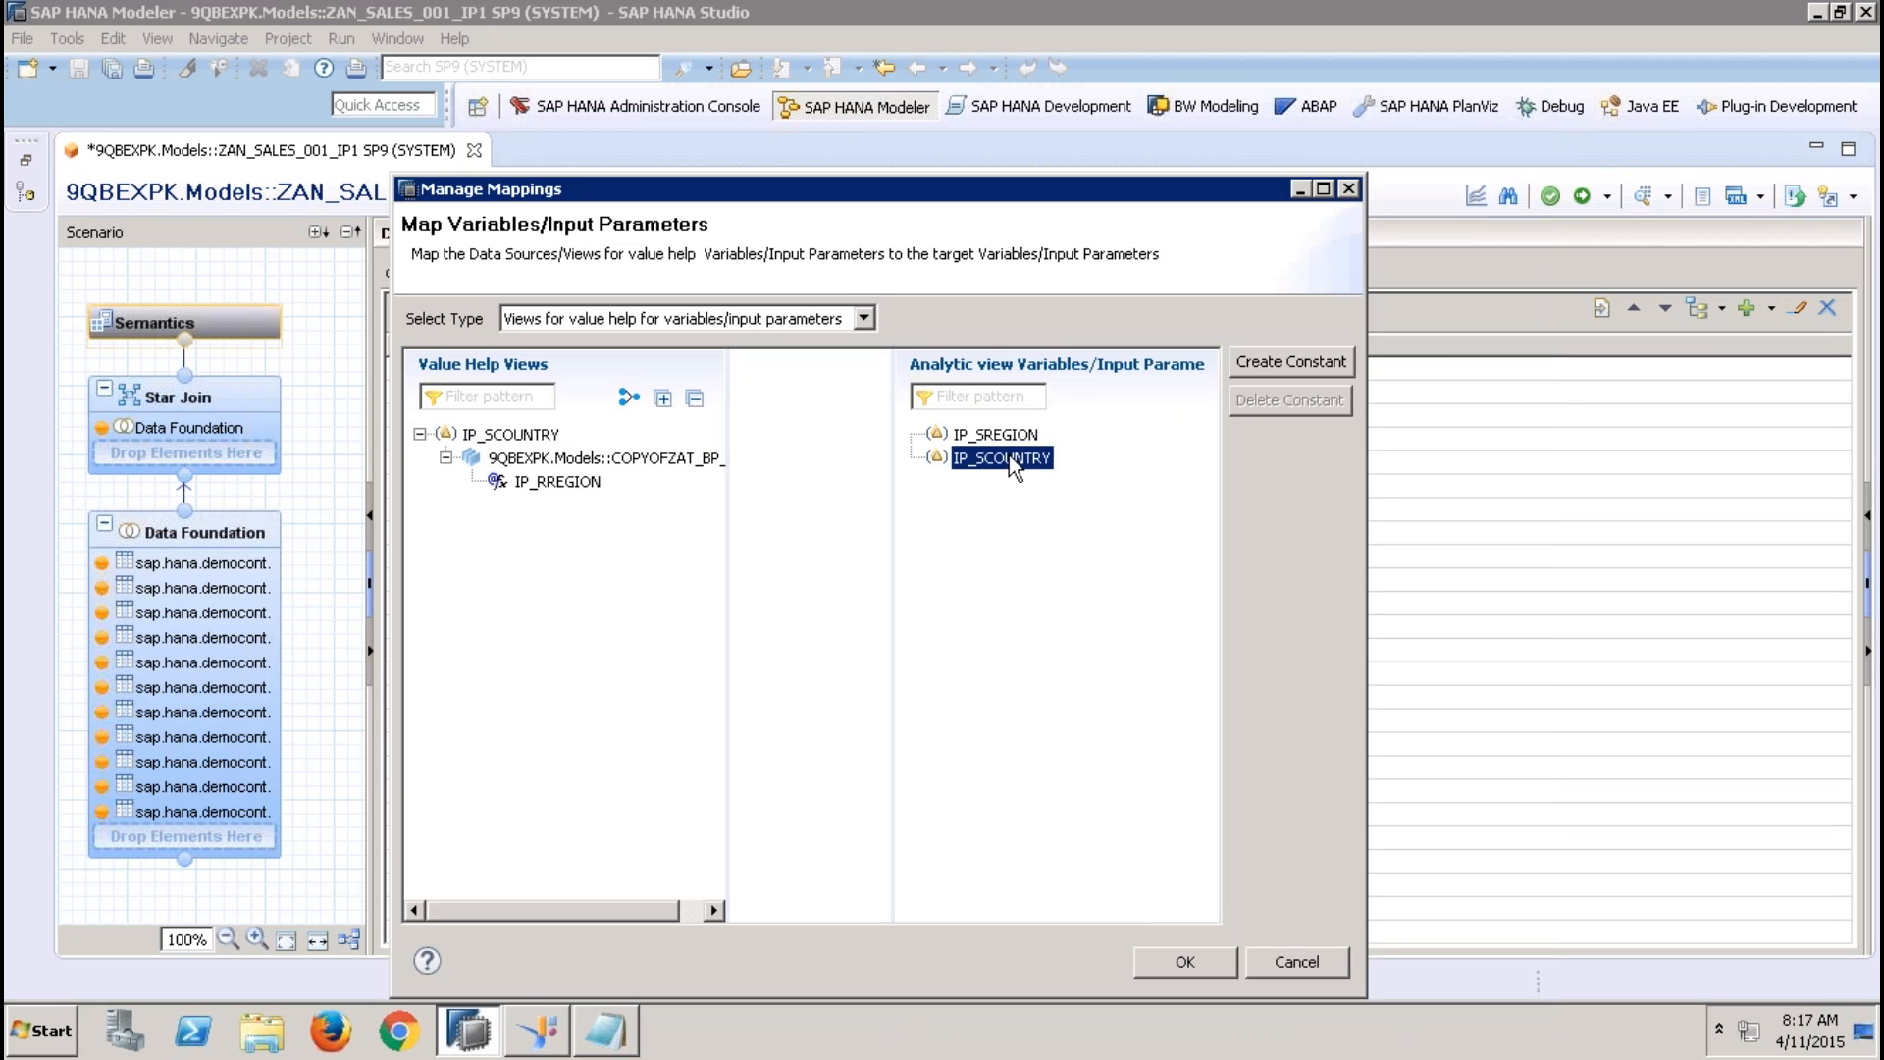
{"action": "left_click", "coordinate": [508, 435]}
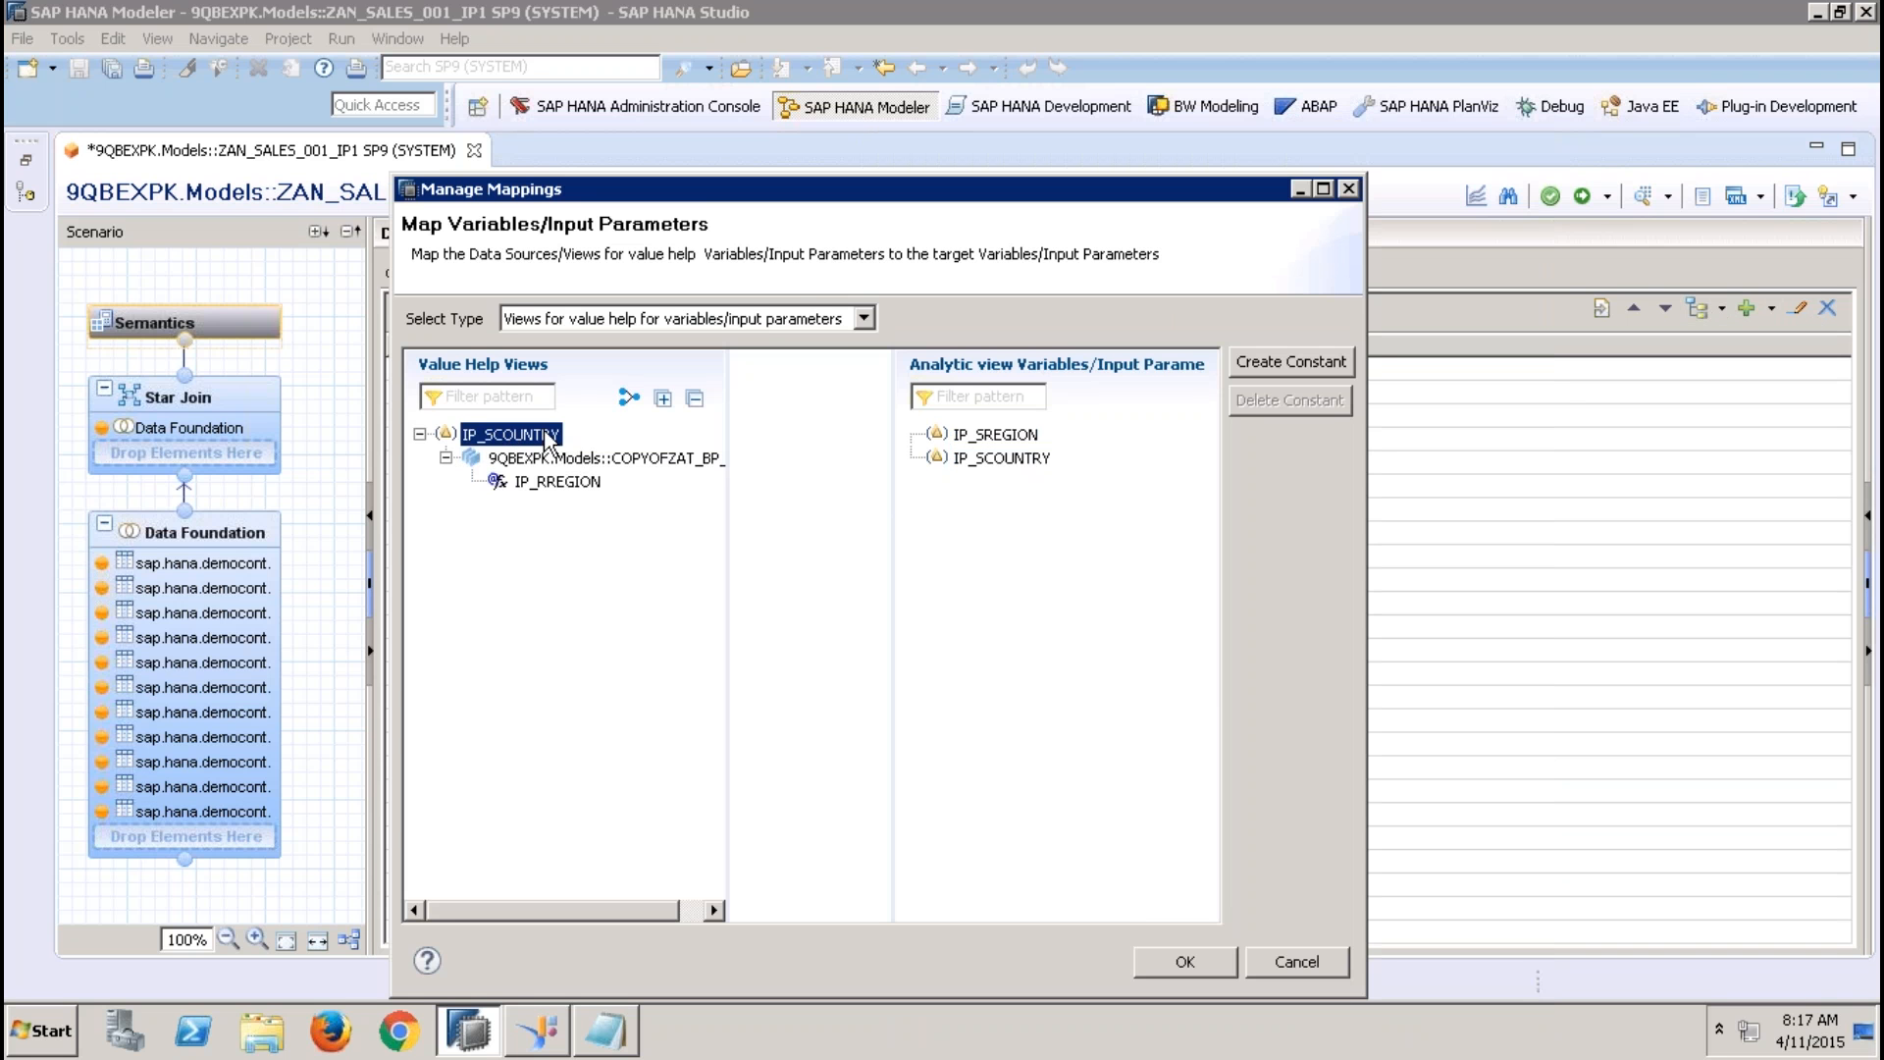
{"action": "left_click", "coordinate": [549, 458]}
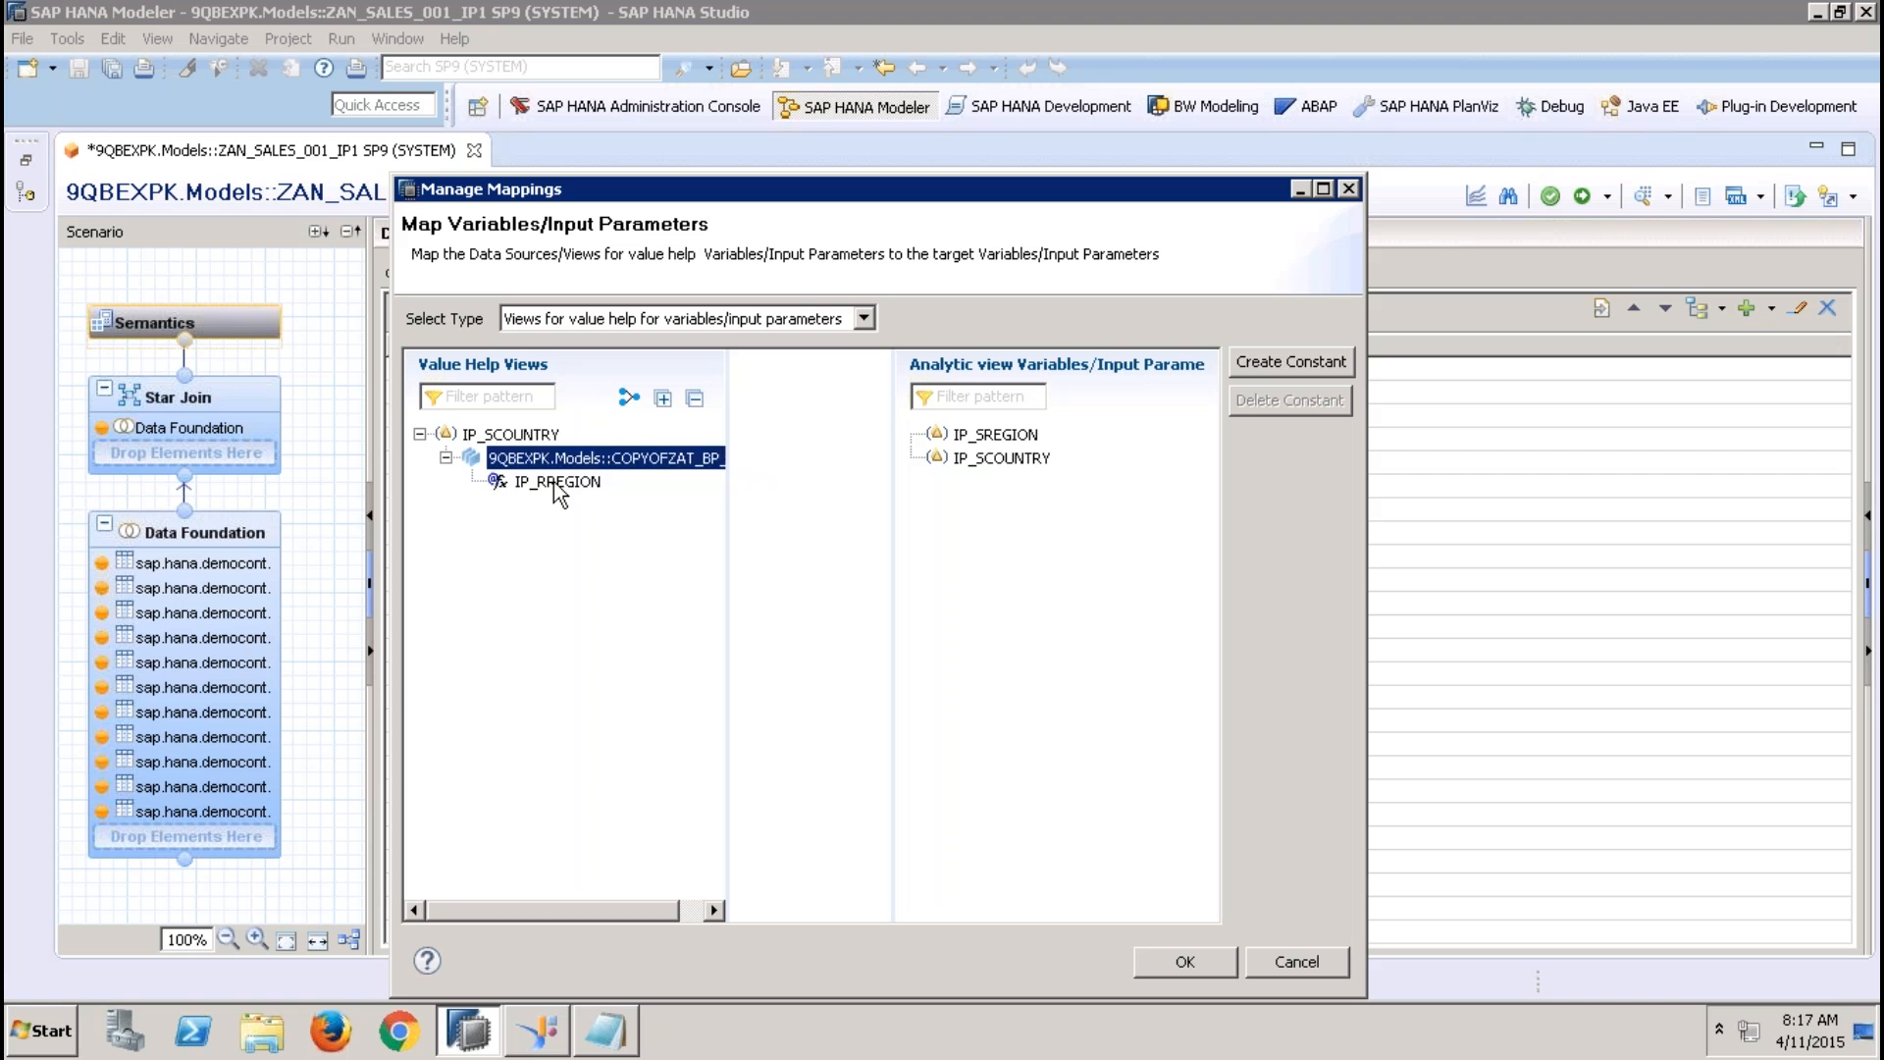
{"action": "left_click", "coordinate": [555, 482]}
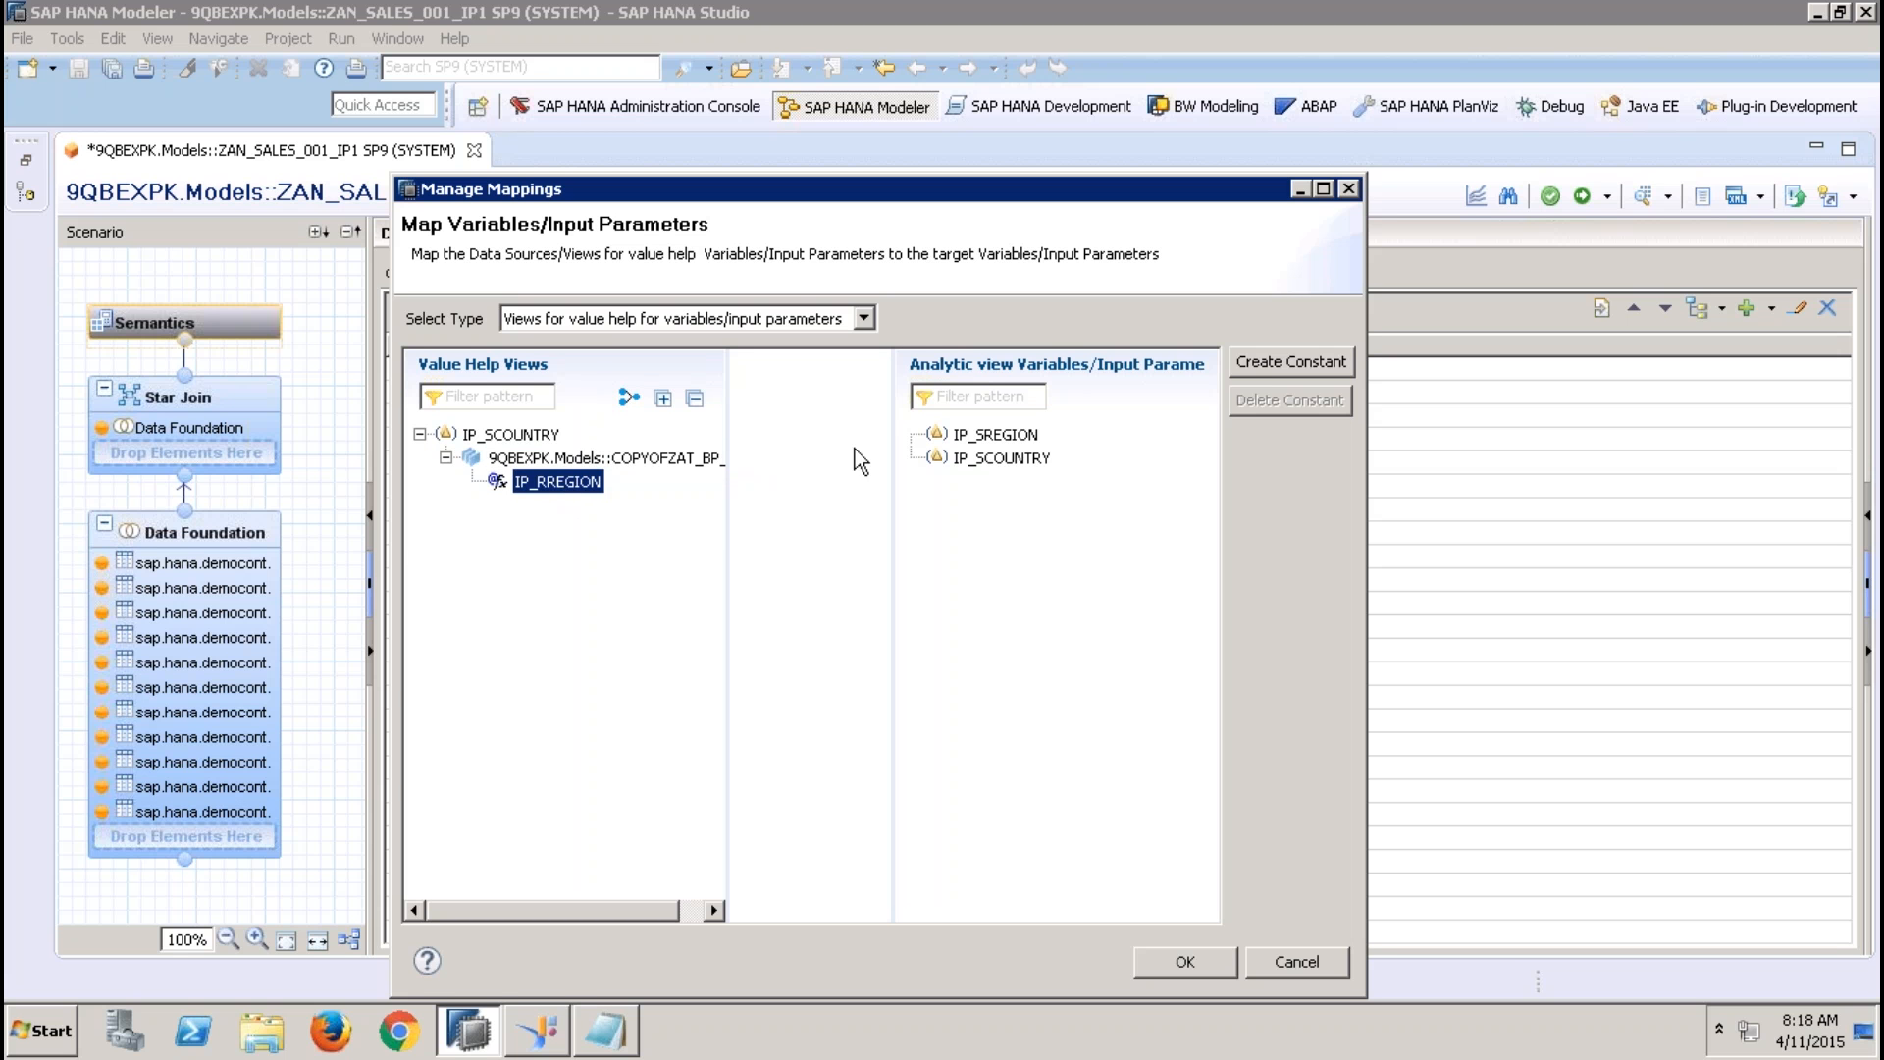
{"action": "left_click_drag", "start_coordinate": [593, 491], "coordinate": [1014, 442]}
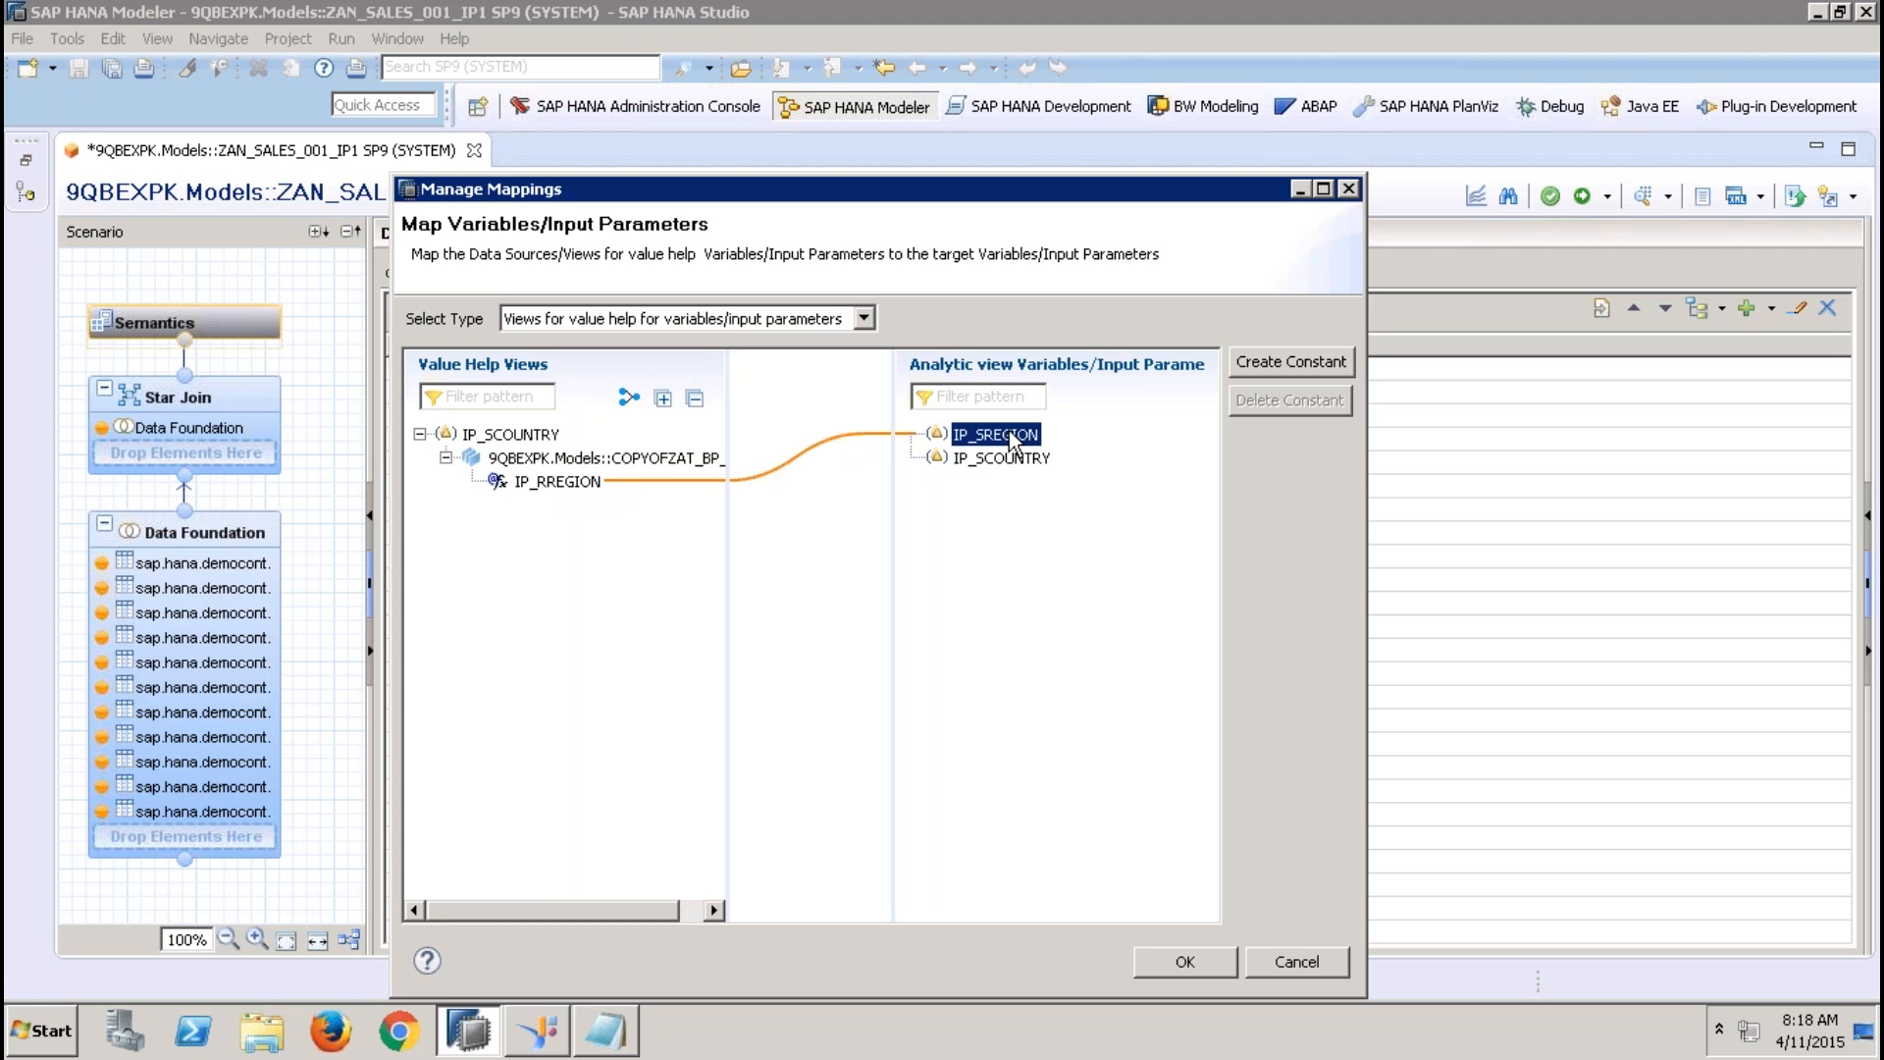
{"action": "left_click", "coordinate": [530, 481]}
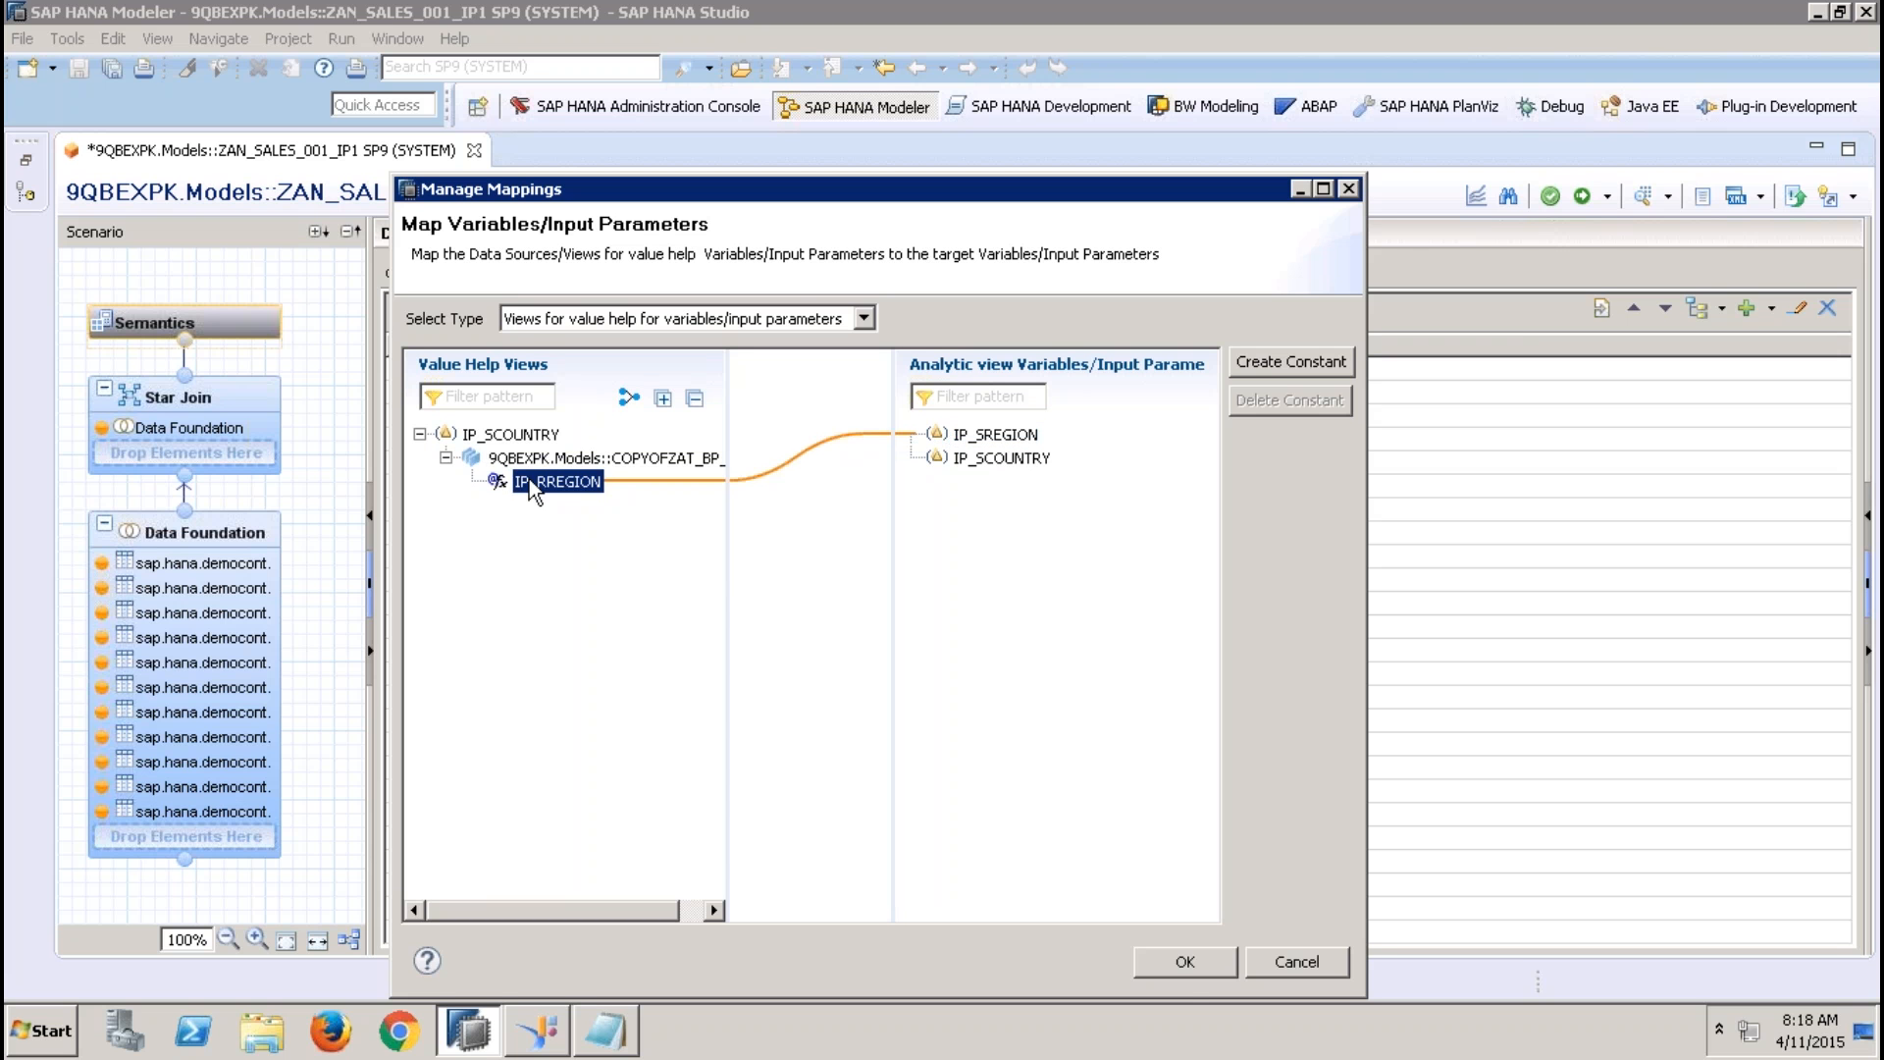
{"action": "left_click", "coordinate": [528, 457]}
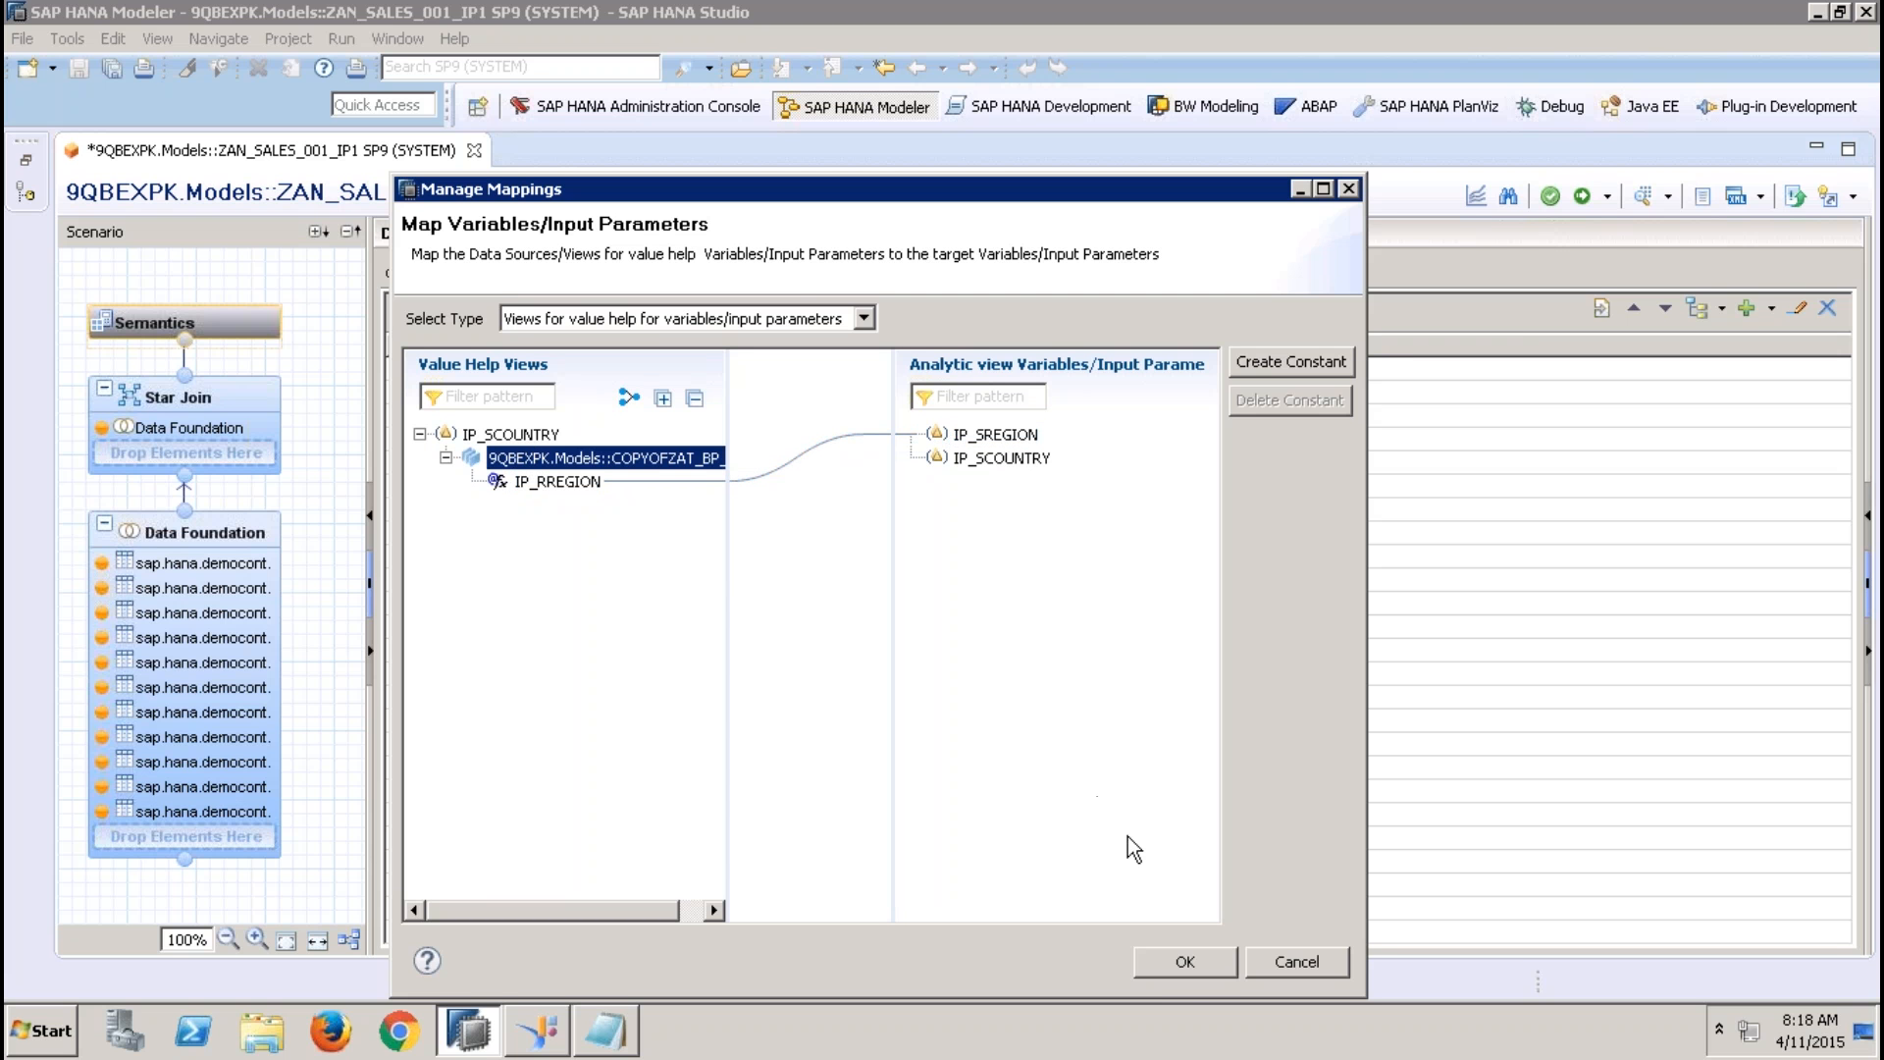
{"action": "left_click", "coordinate": [1183, 962]}
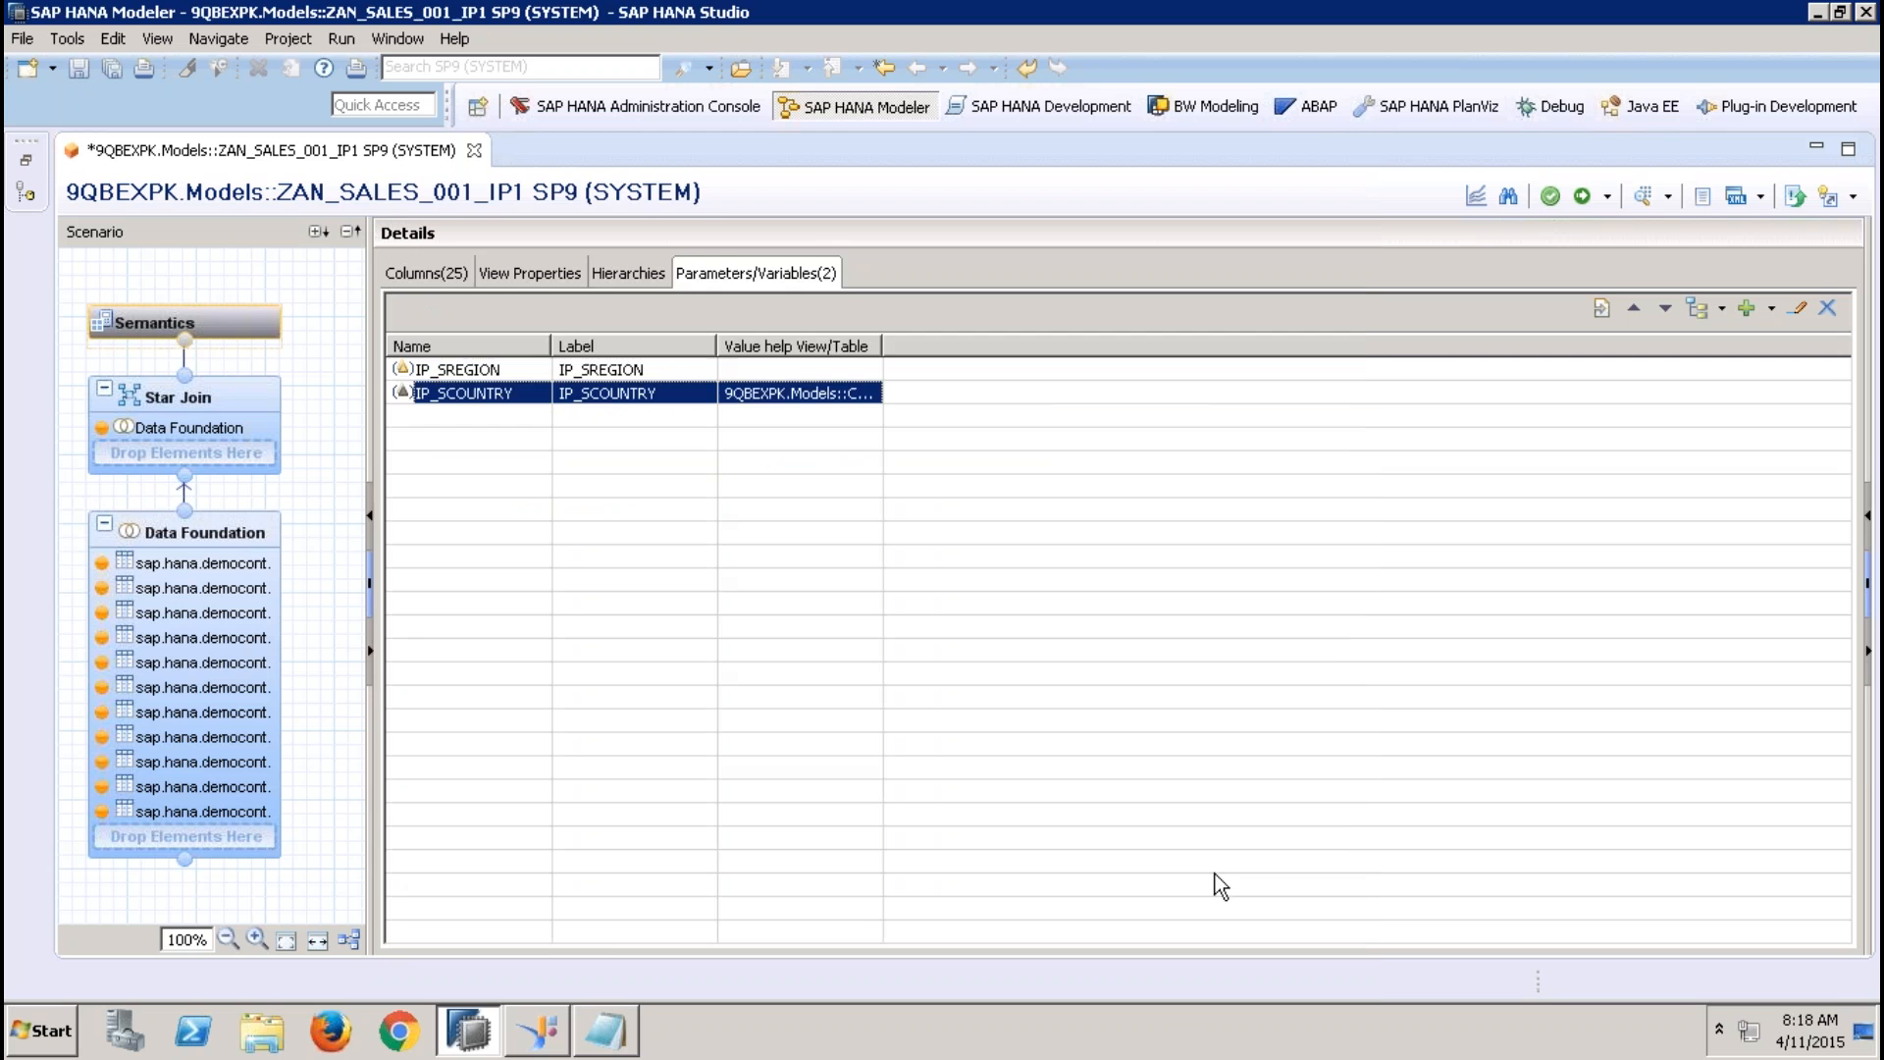
{"action": "left_click", "coordinate": [1582, 199]}
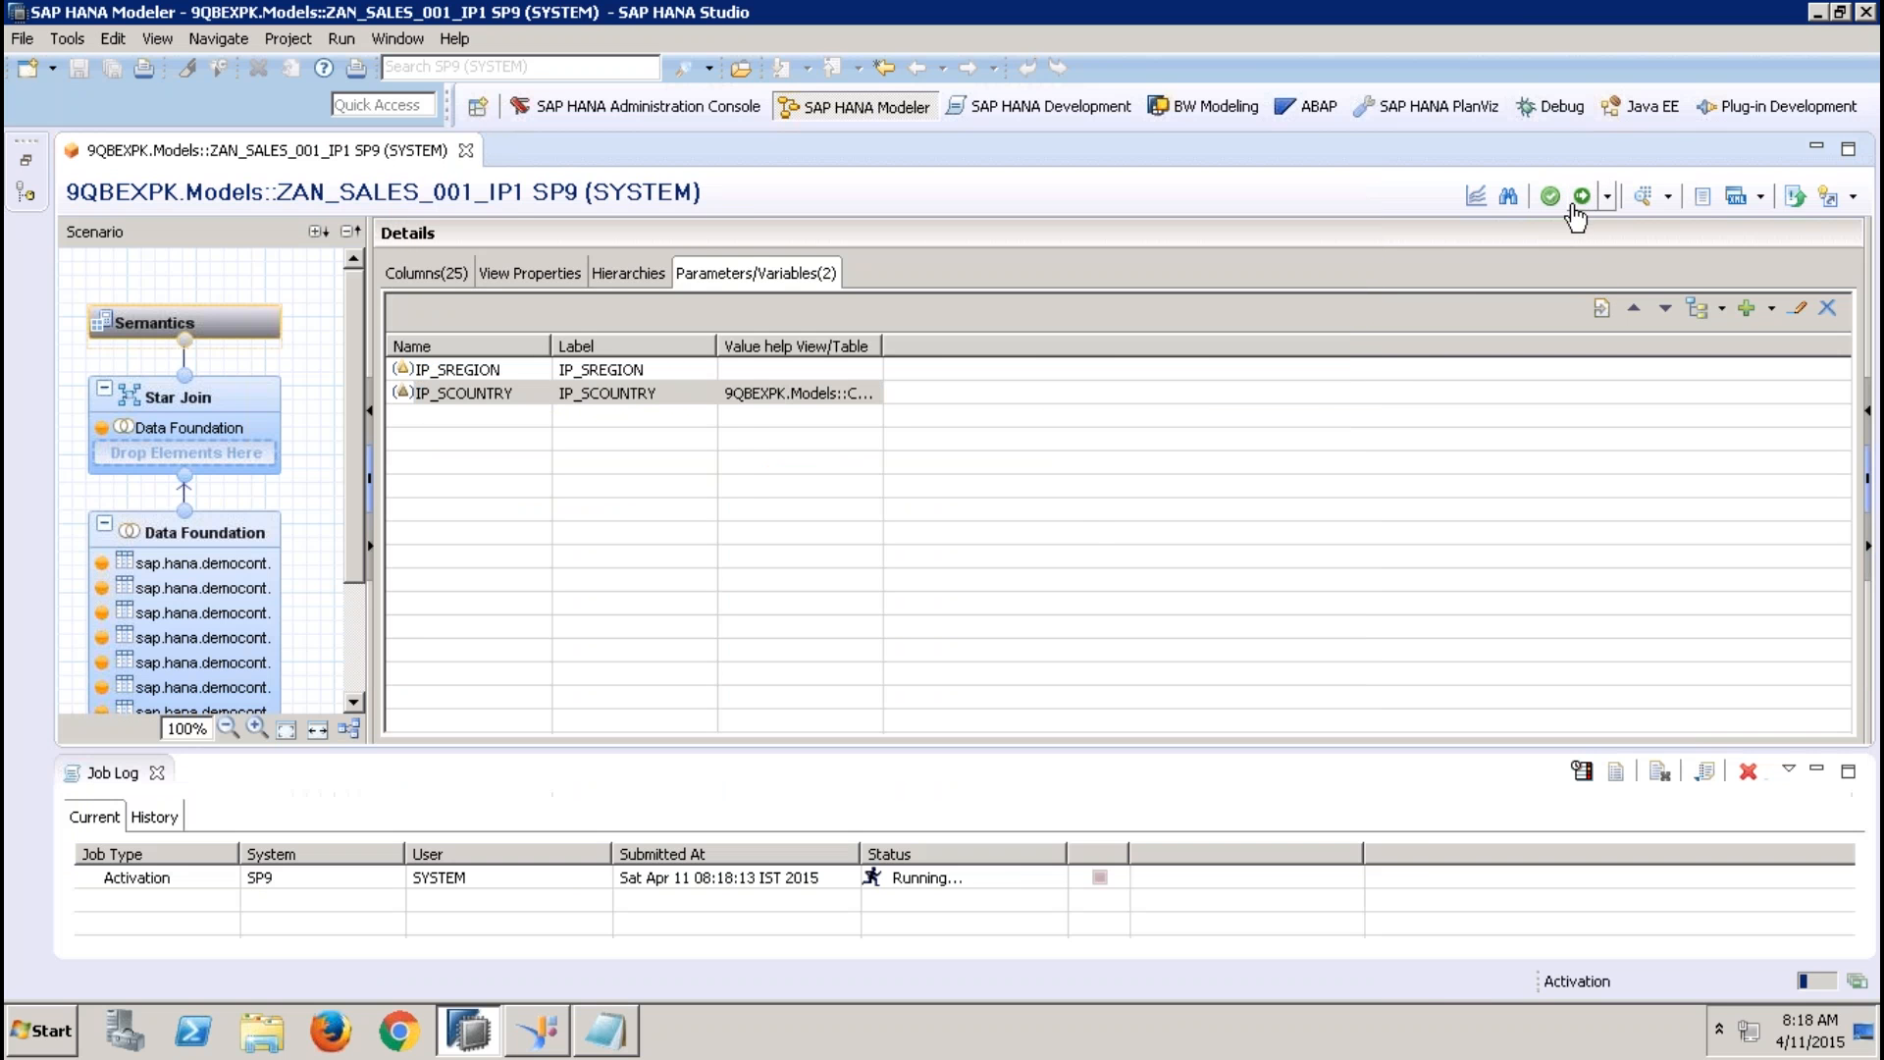
Start a data preview of the analytic view and enter EMEA as the value for IP_SREGION
{"action": "left_click", "coordinate": [1648, 203]}
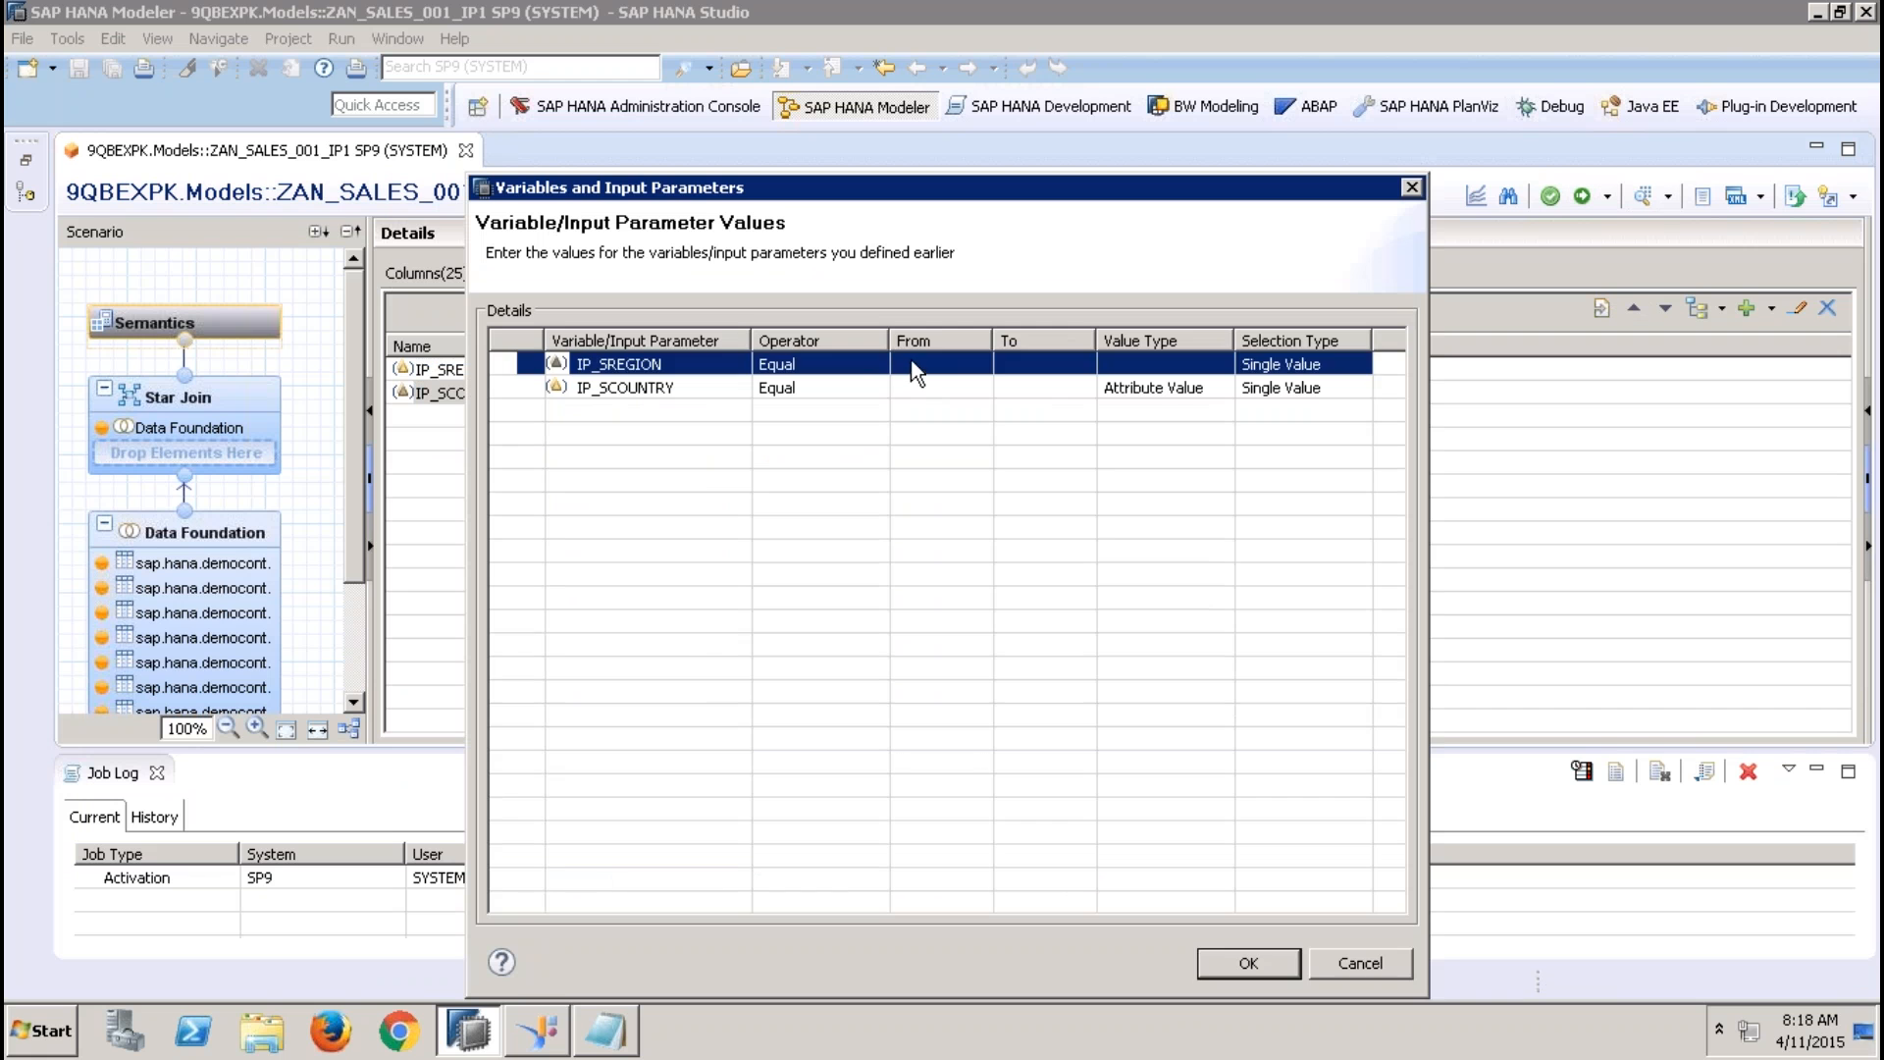
{"action": "left_click", "coordinate": [912, 365]}
{"action": "type", "text": "EMEA"}
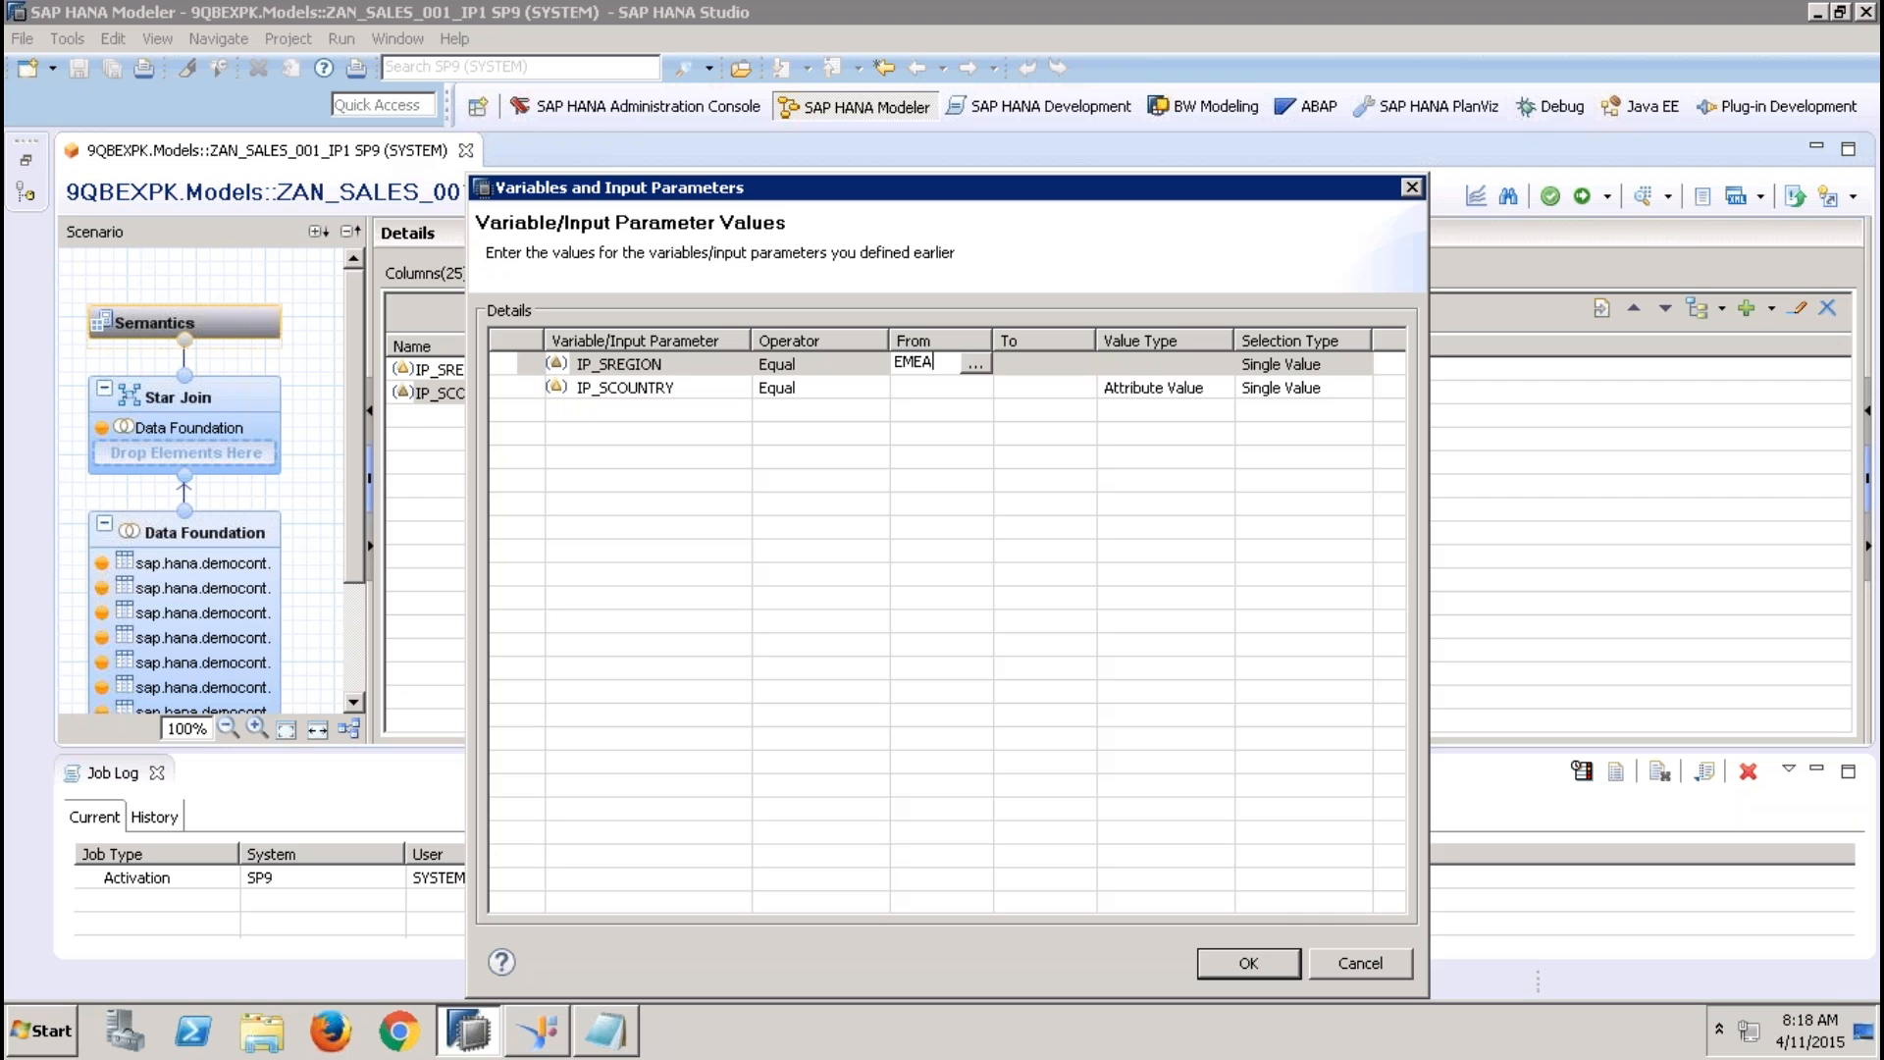
{"action": "left_click", "coordinate": [935, 391]}
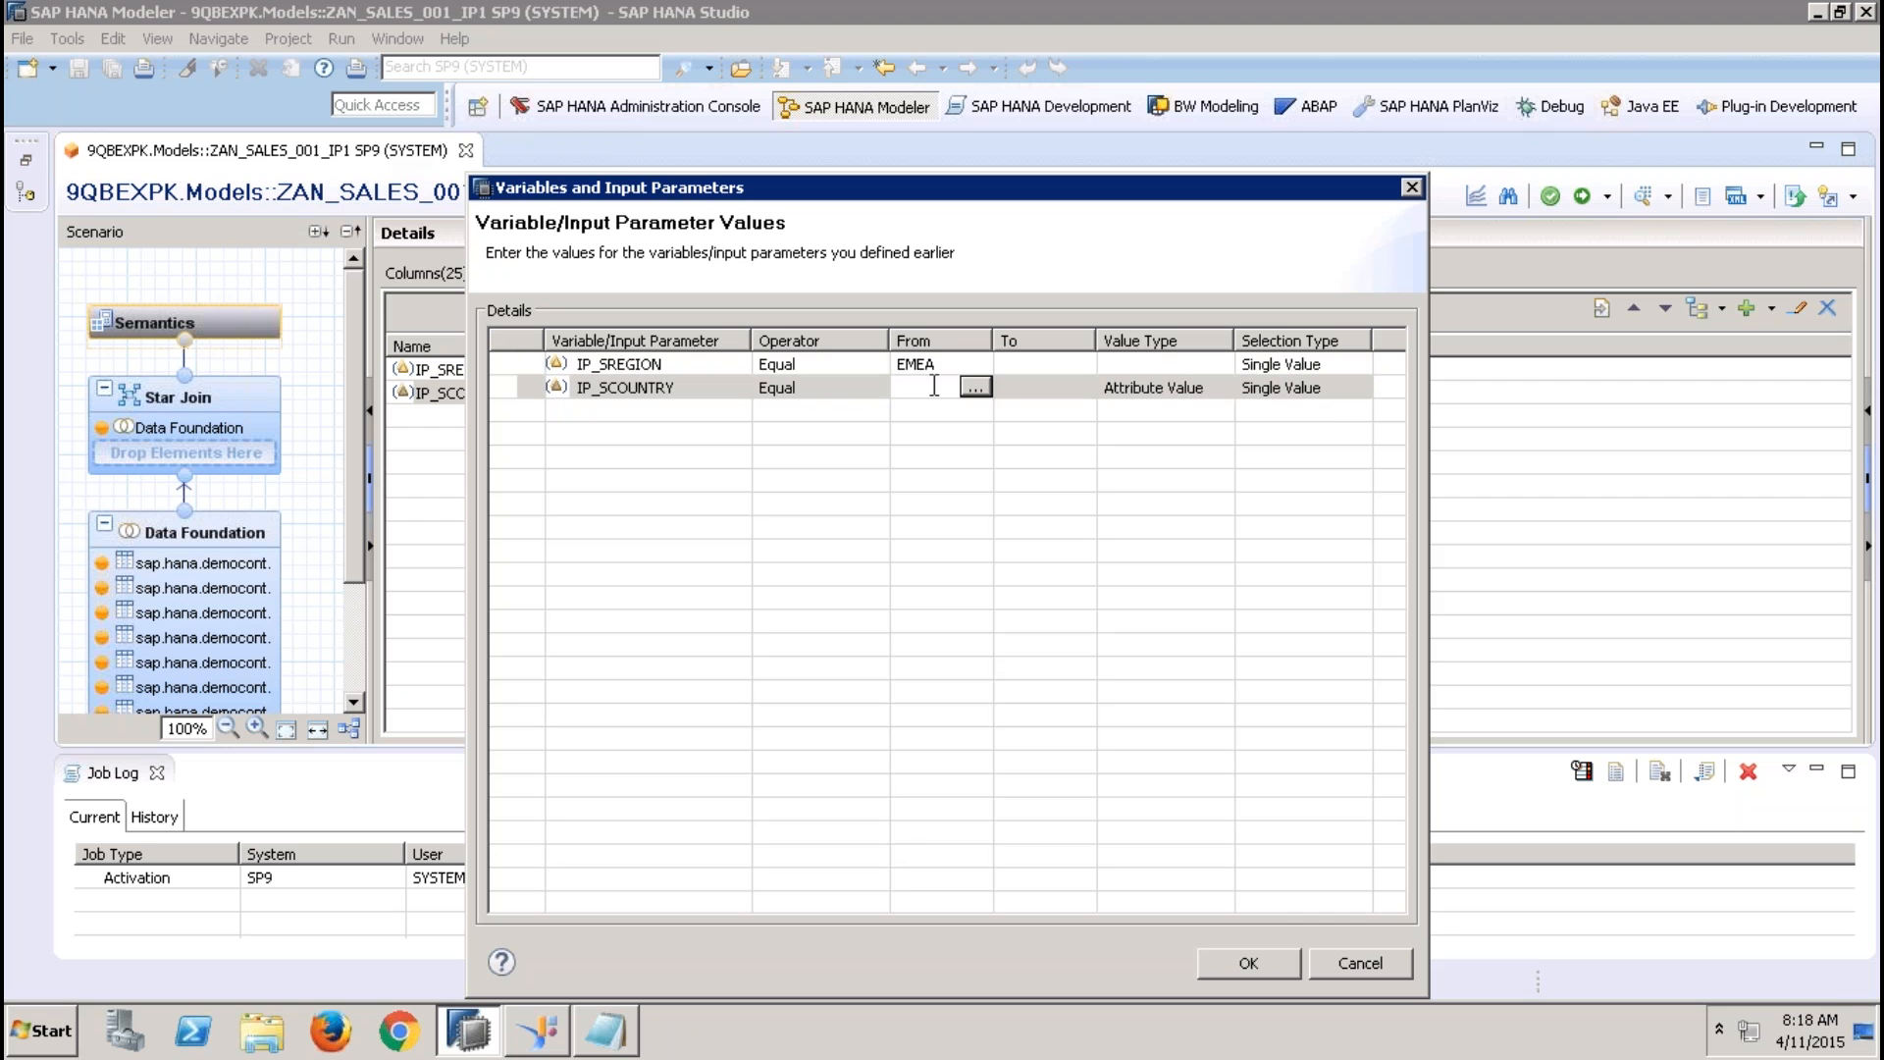
{"action": "left_click", "coordinate": [731, 365]}
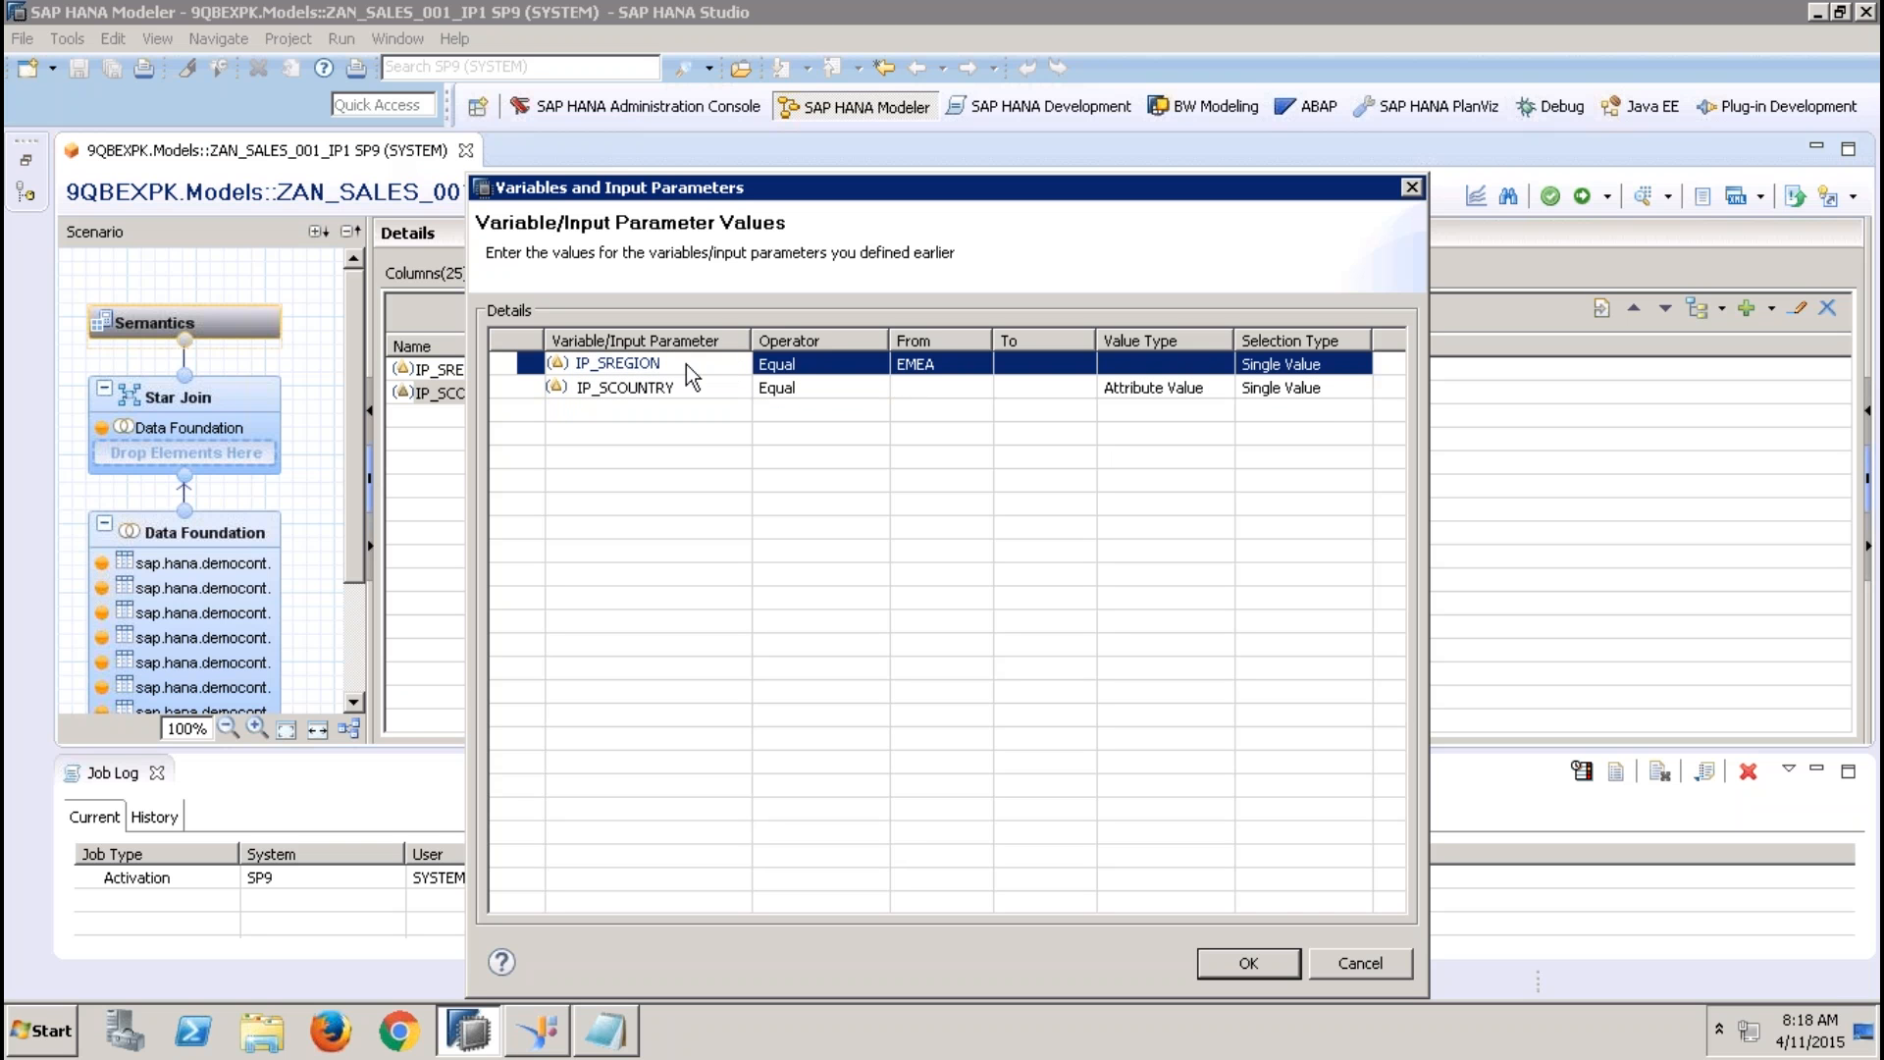
Check the value help list offered for IP_SCOUNTRY and close it without choosing a country
{"action": "left_click", "coordinate": [919, 389]}
{"action": "left_click", "coordinate": [973, 388]}
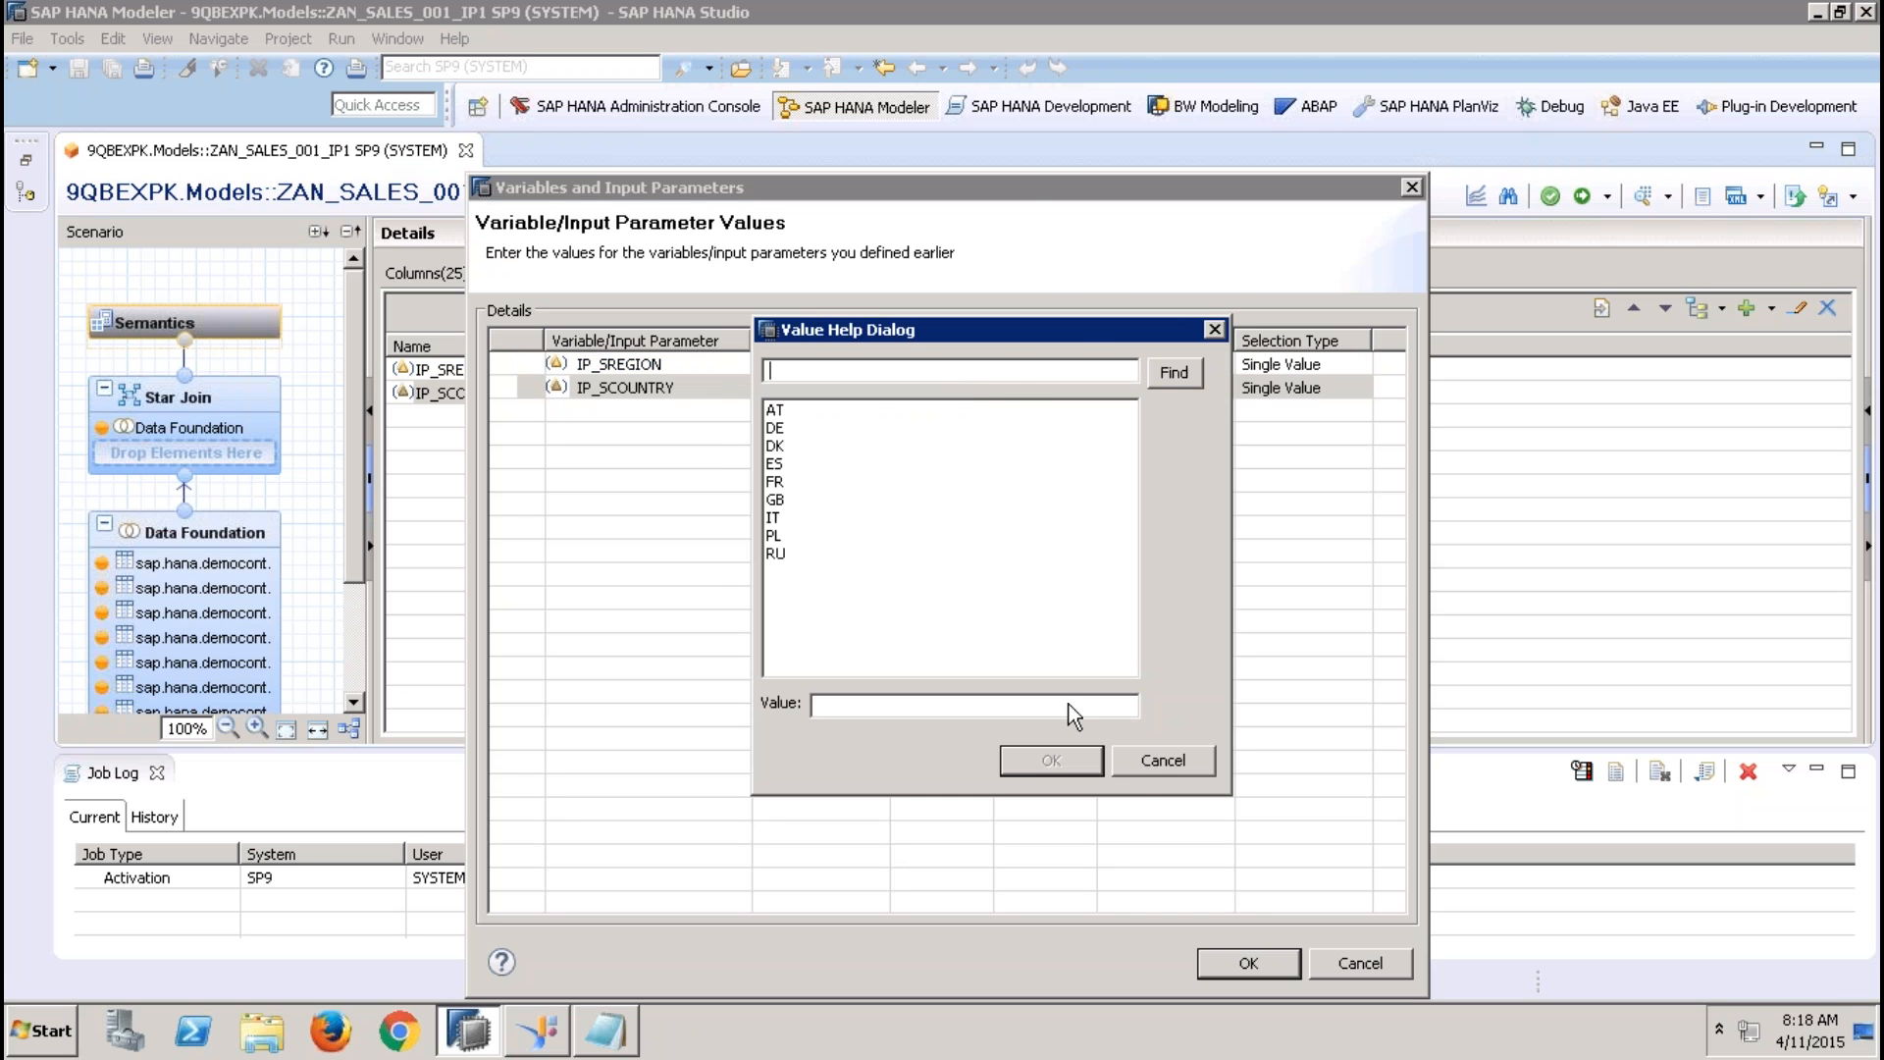
{"action": "left_click", "coordinate": [1134, 768]}
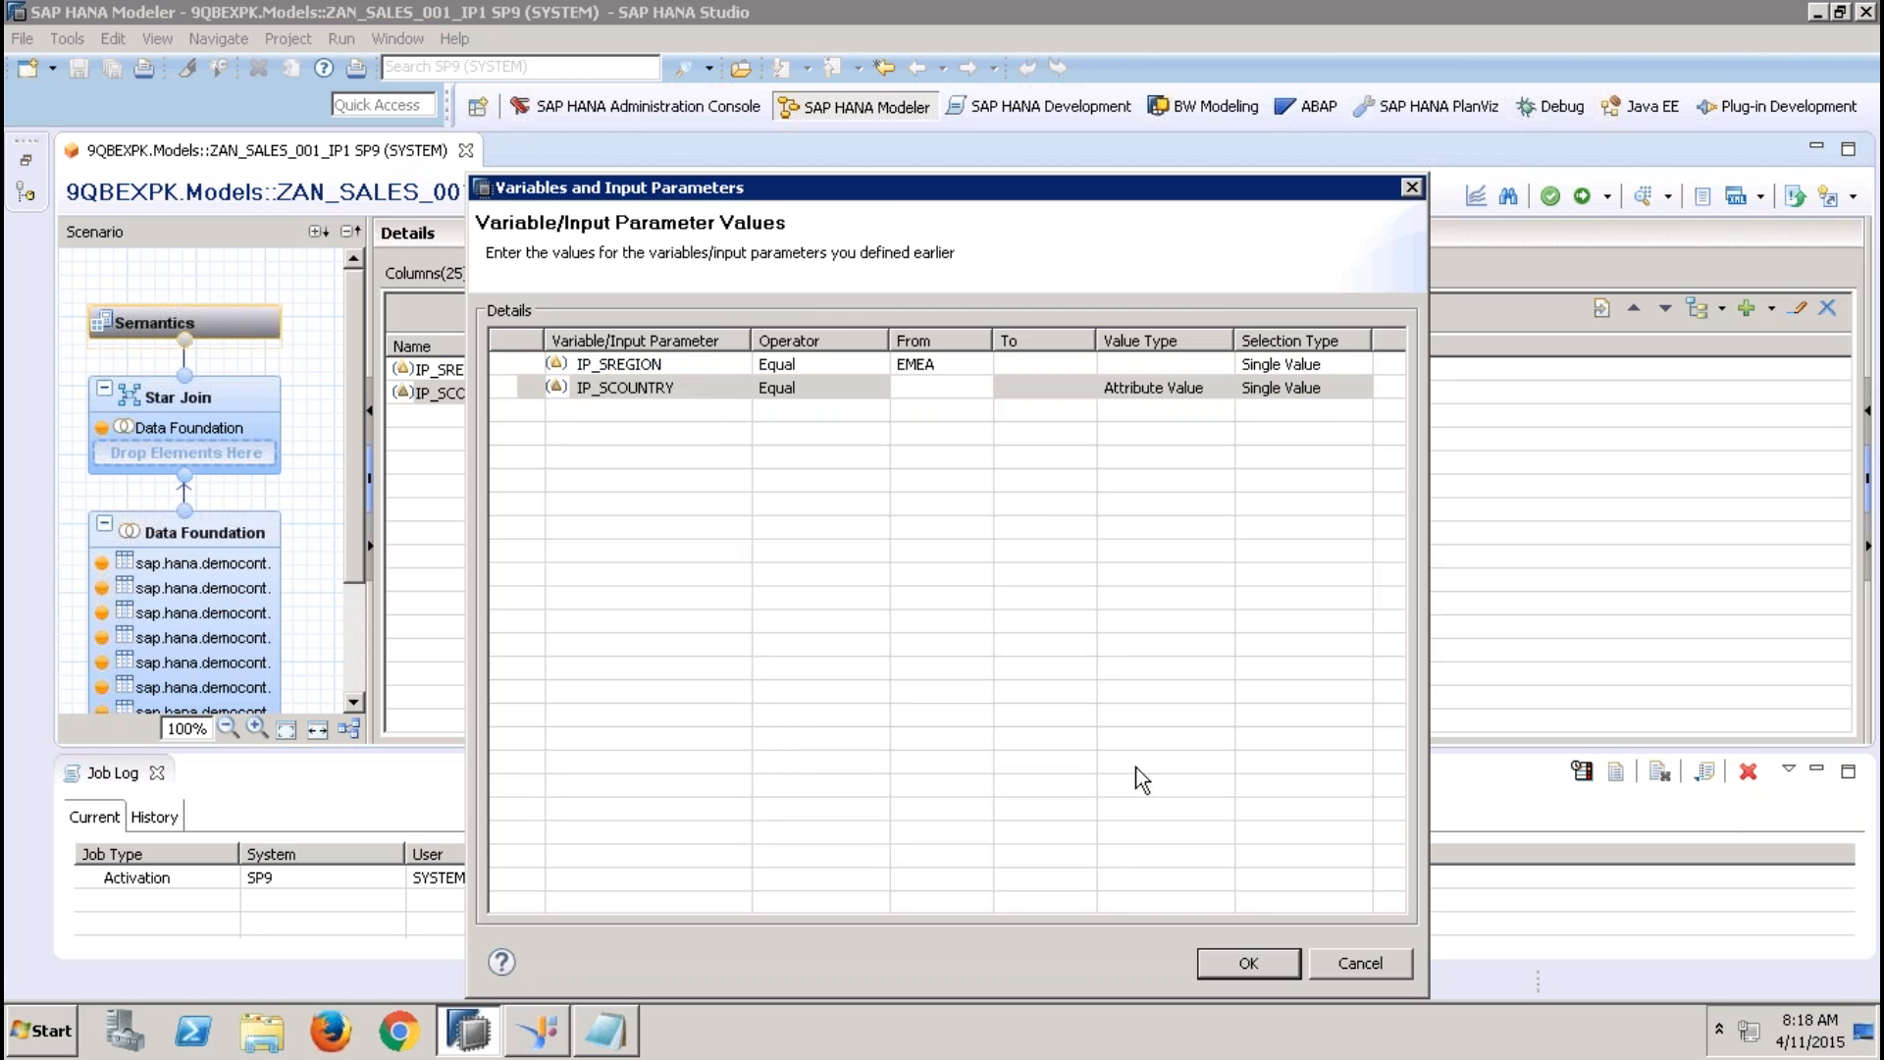
Replace the value entered for IP_SREGION with APJ in the data preview's parameter values
{"action": "left_click", "coordinate": [950, 373]}
{"action": "key", "text": "ctrl+a"}
{"action": "type", "text": "AP"}
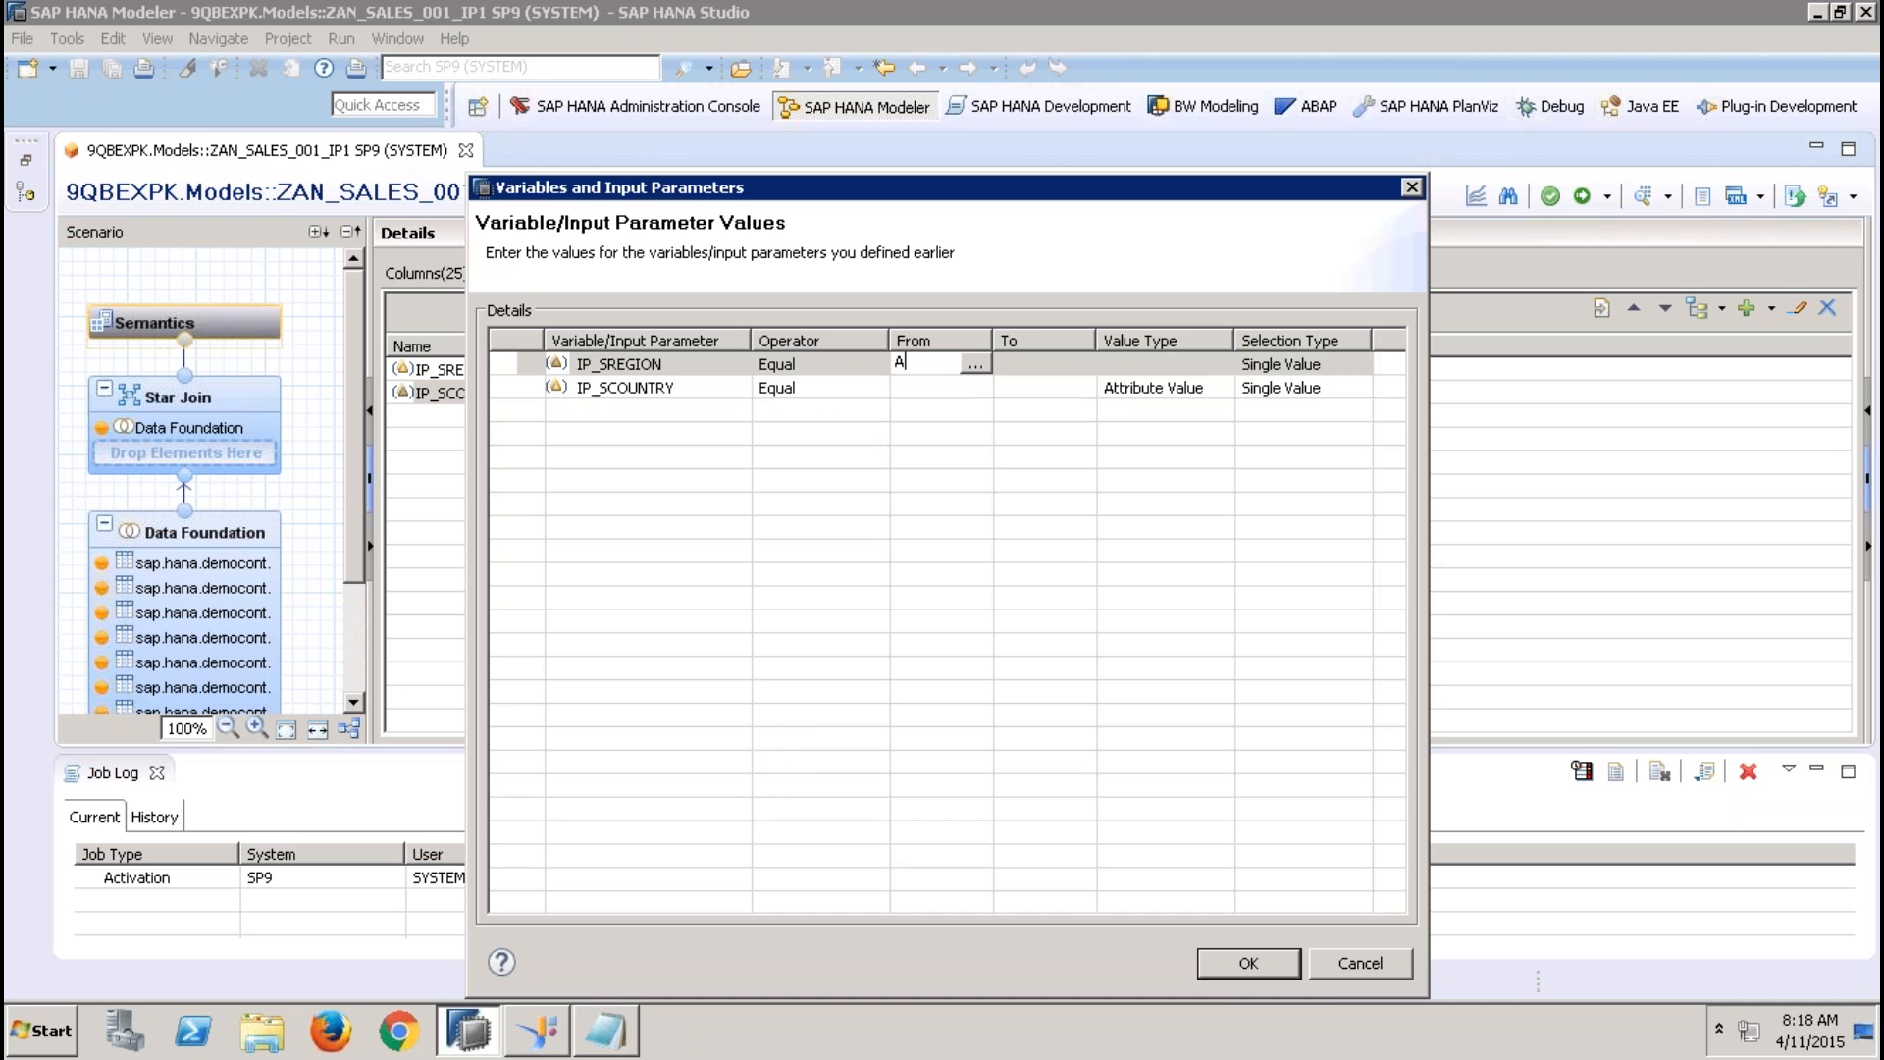
{"action": "type", "text": "J"}
Check the value help list offered for IP_SCOUNTRY under the APJ region, then cancel the list and the data preview
{"action": "left_click", "coordinate": [936, 394]}
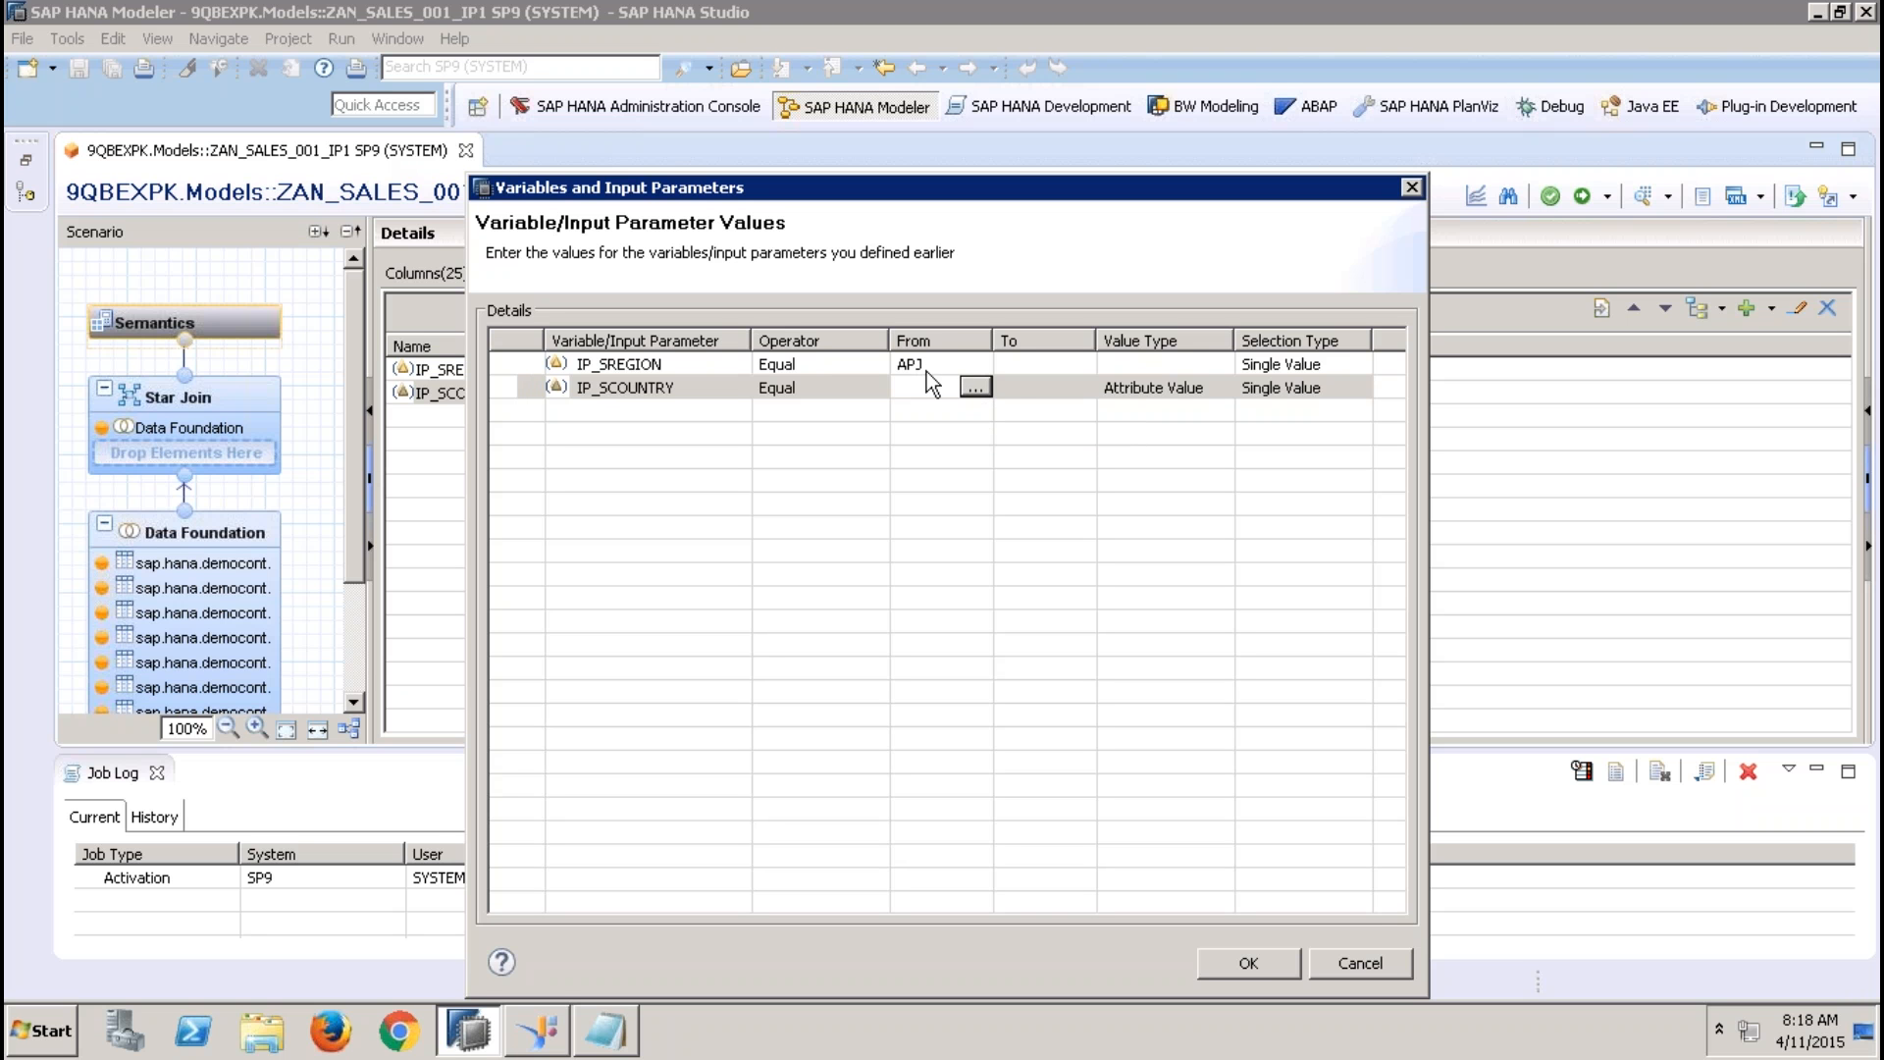
{"action": "left_click", "coordinate": [981, 387]}
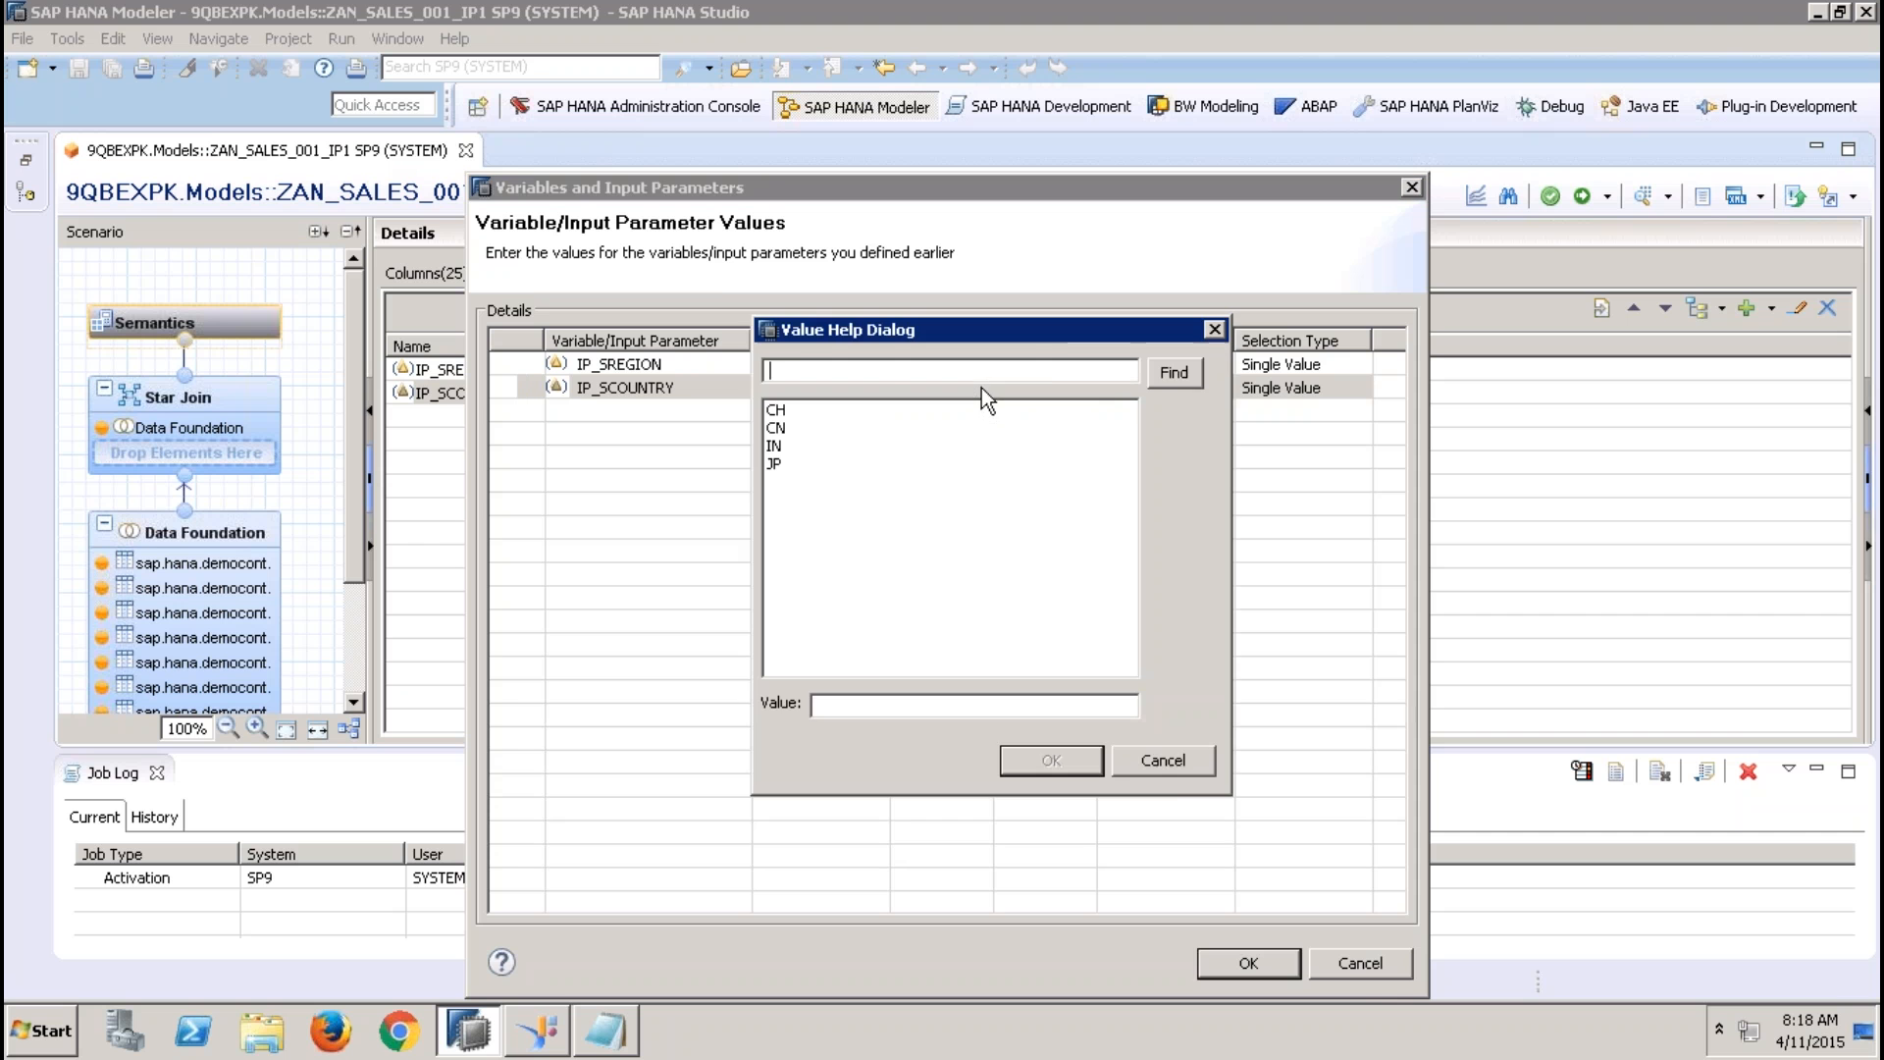
{"action": "left_click", "coordinate": [1164, 761]}
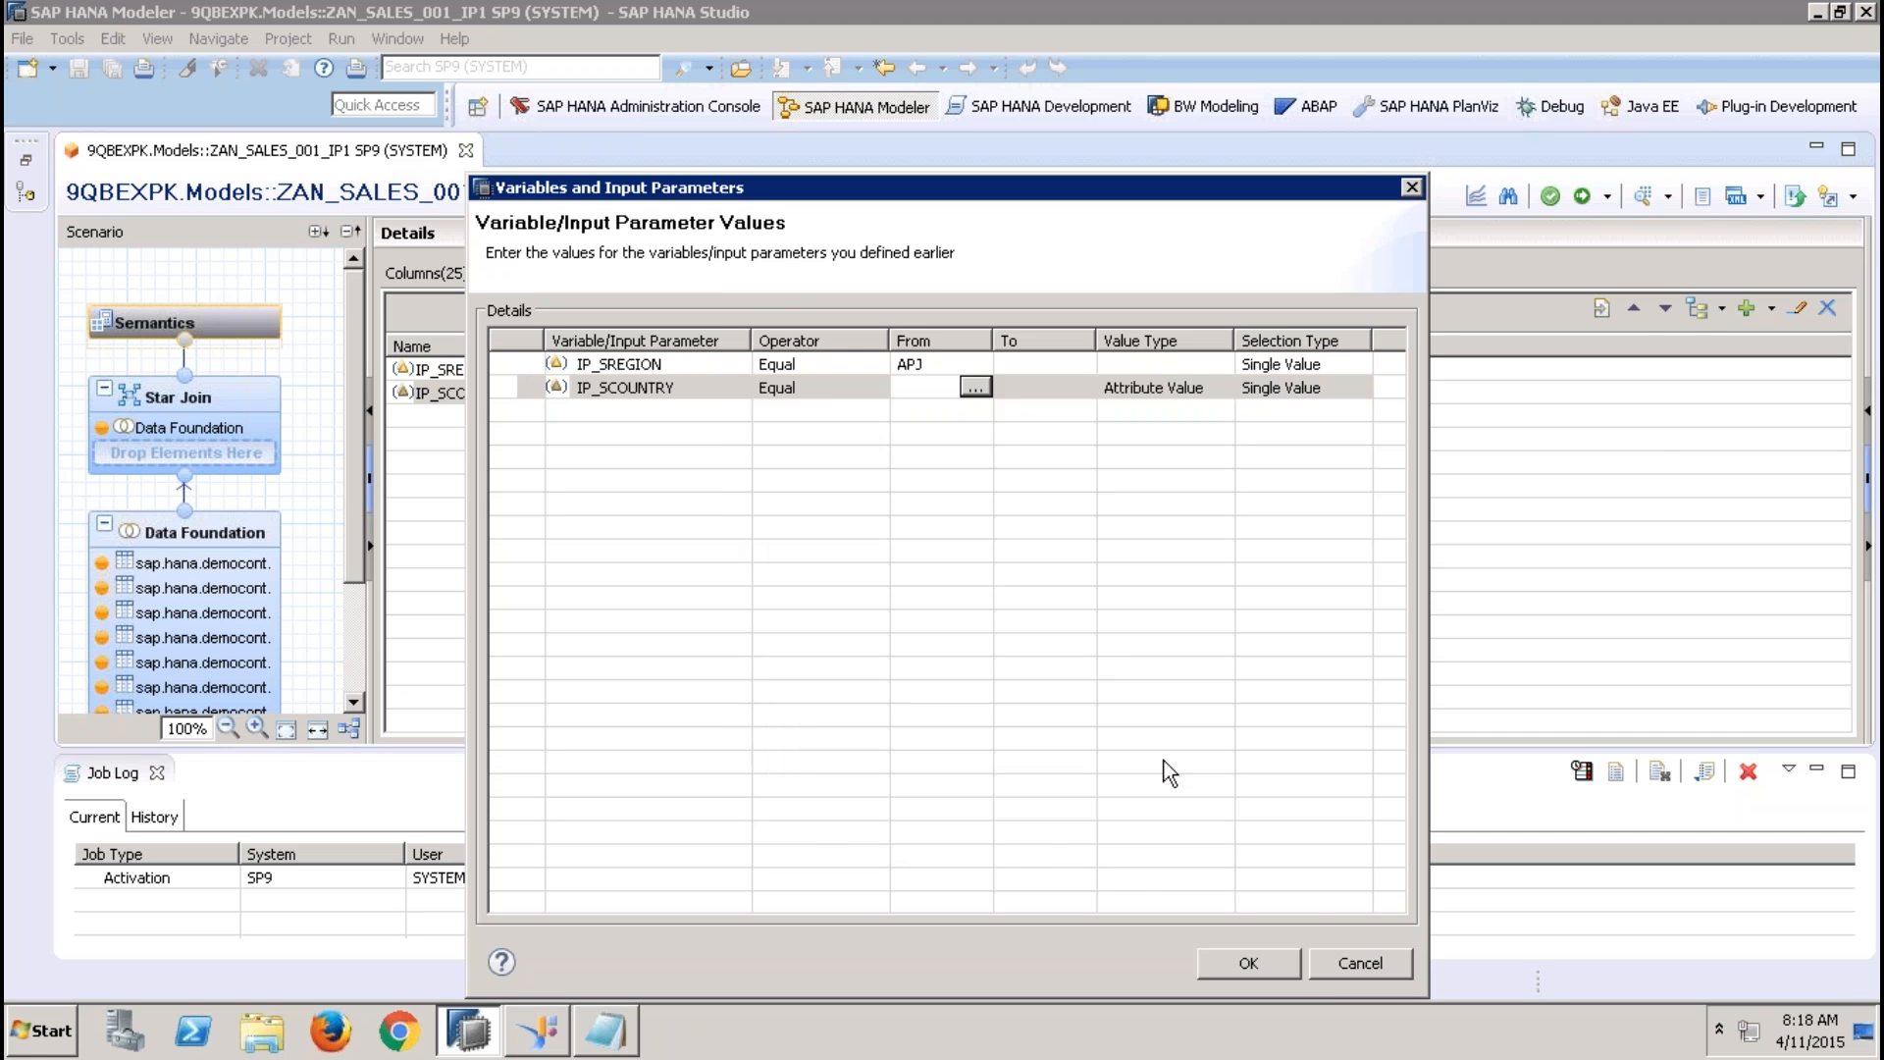
{"action": "left_click", "coordinate": [1369, 974]}
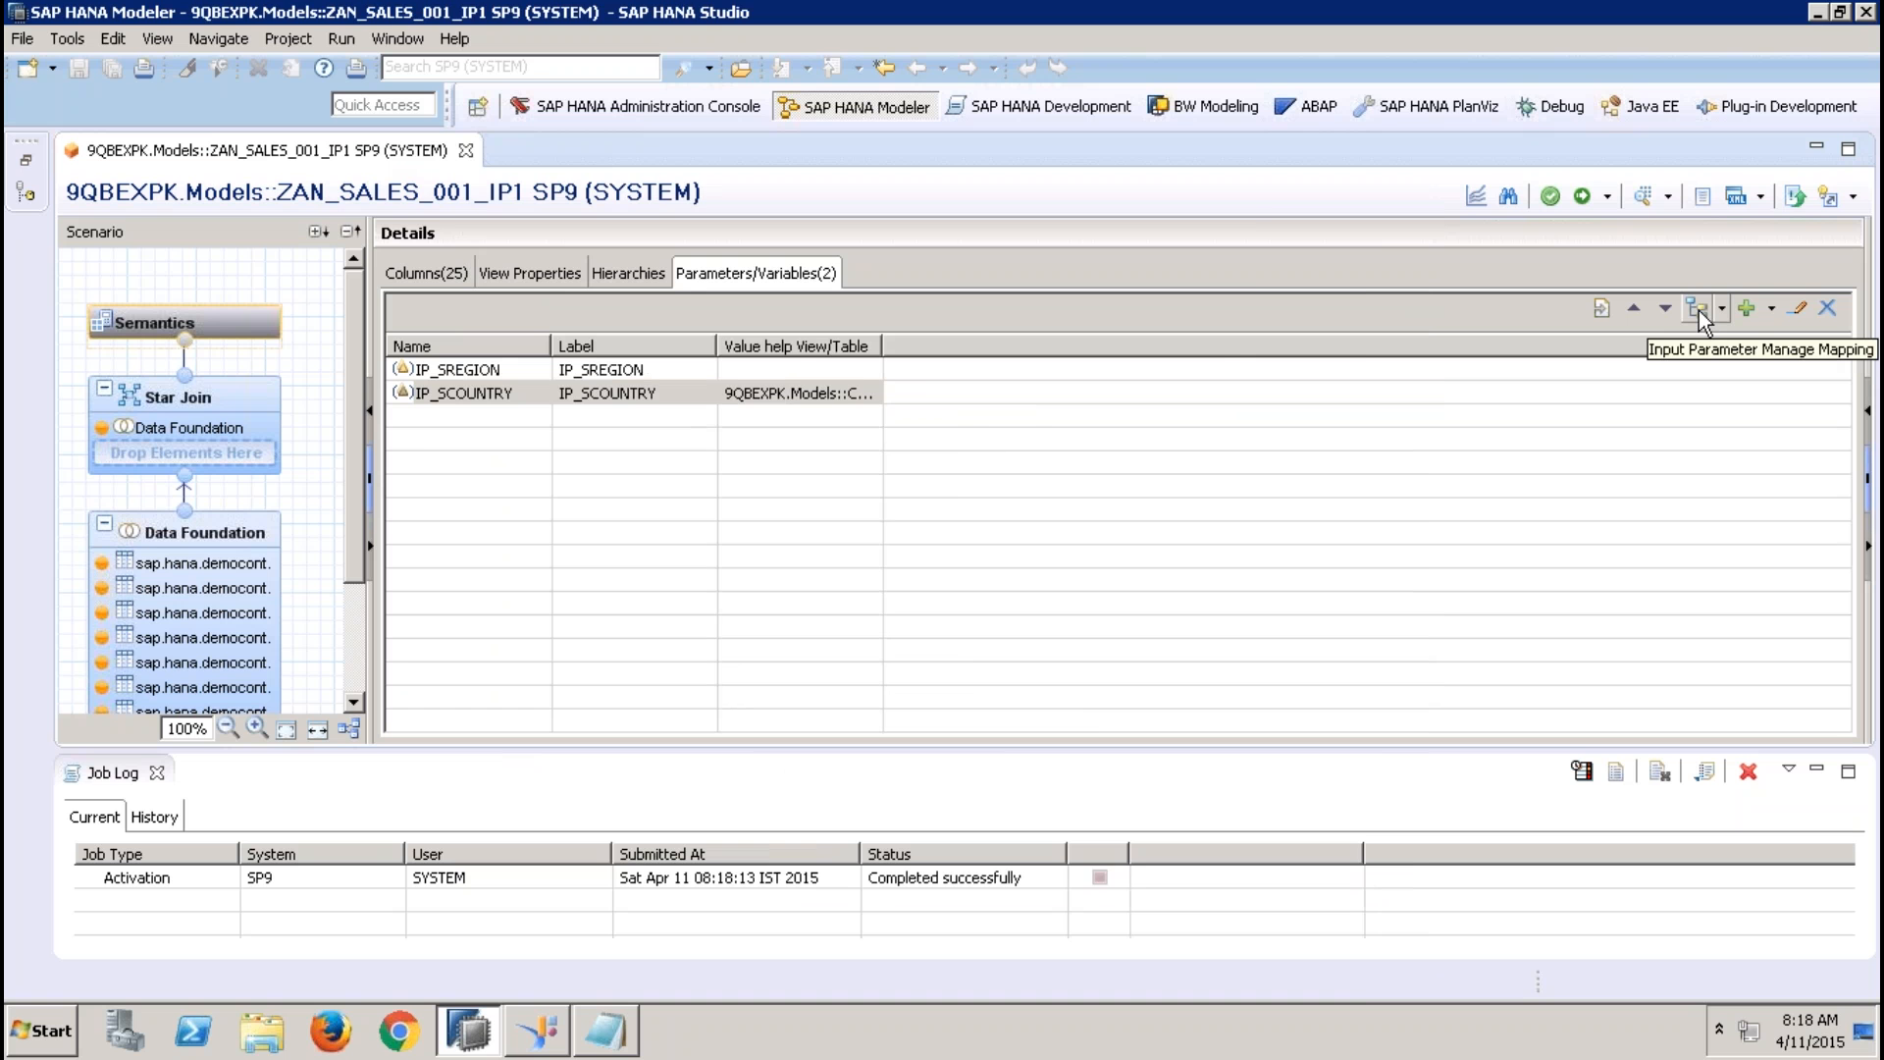
Reopen the input parameter mappings and review how the value help view's IP_RREGION is linked to IP_SREGION, then close the dialog
{"action": "left_click", "coordinate": [1699, 310]}
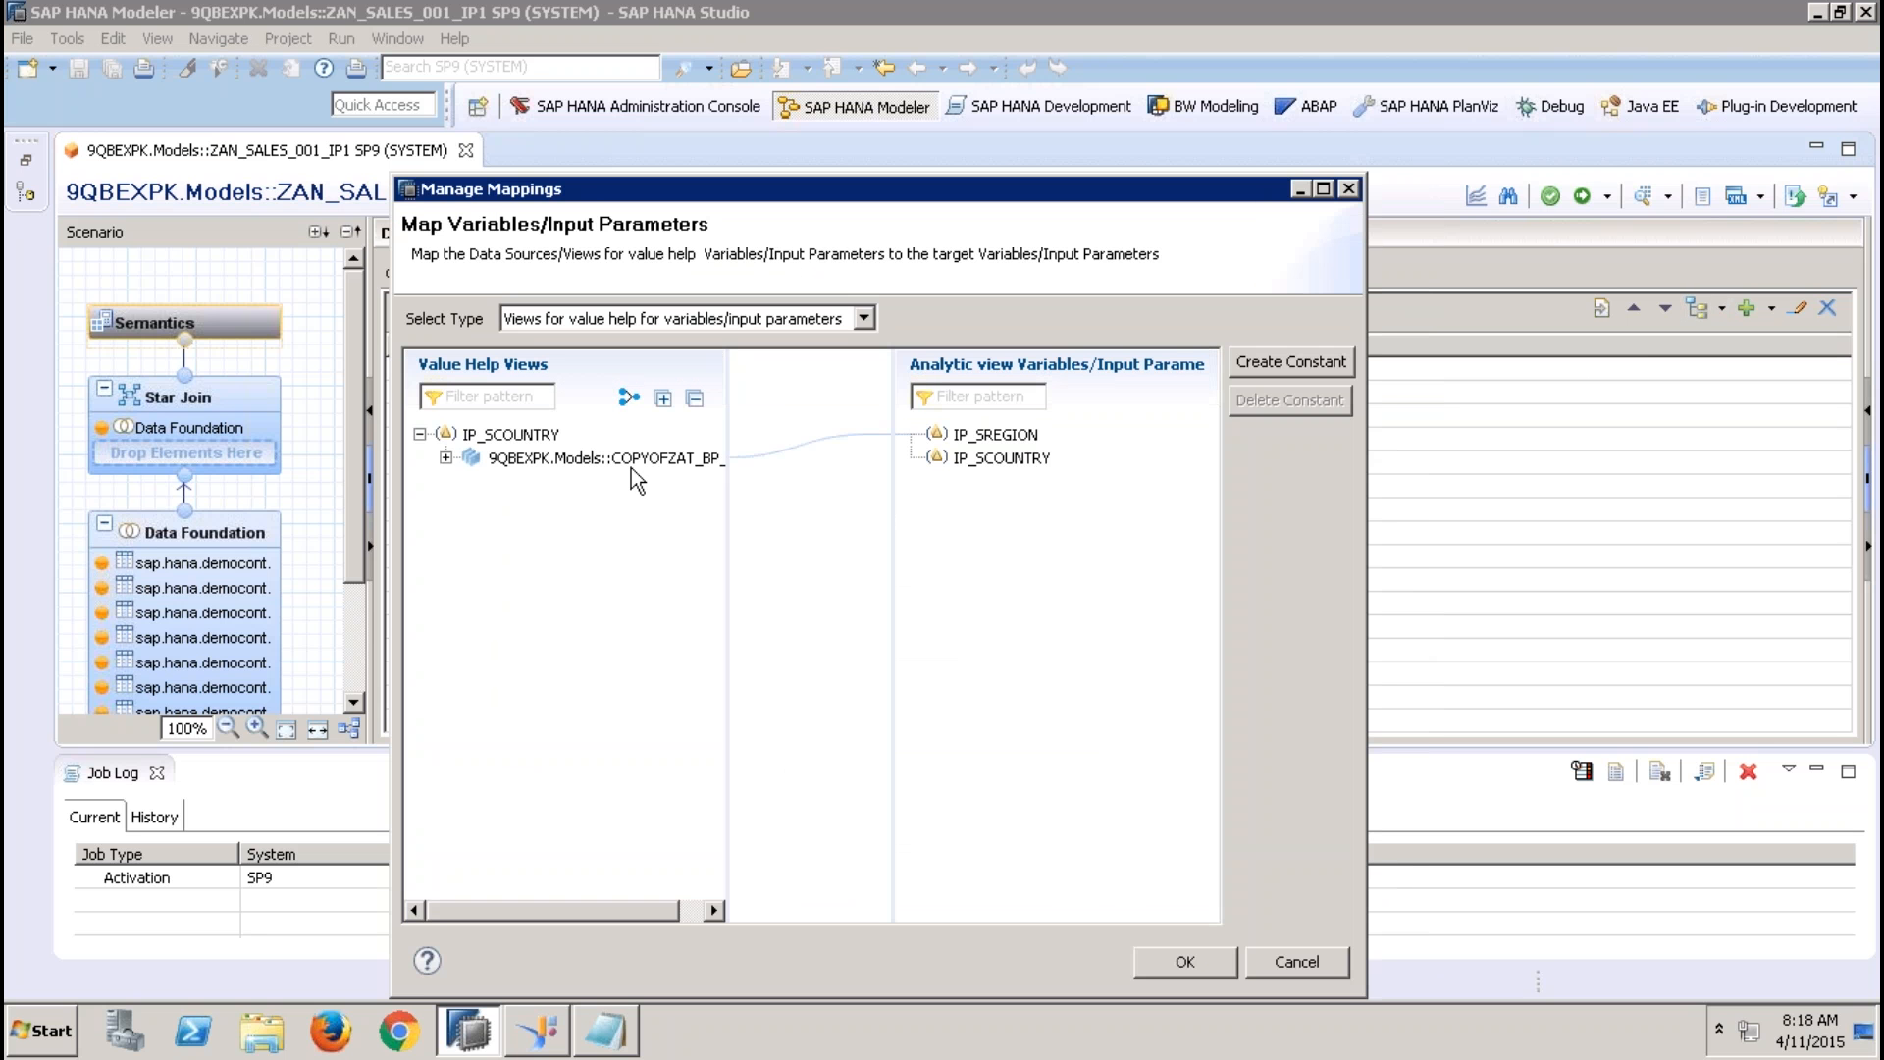
{"action": "left_click", "coordinate": [447, 457]}
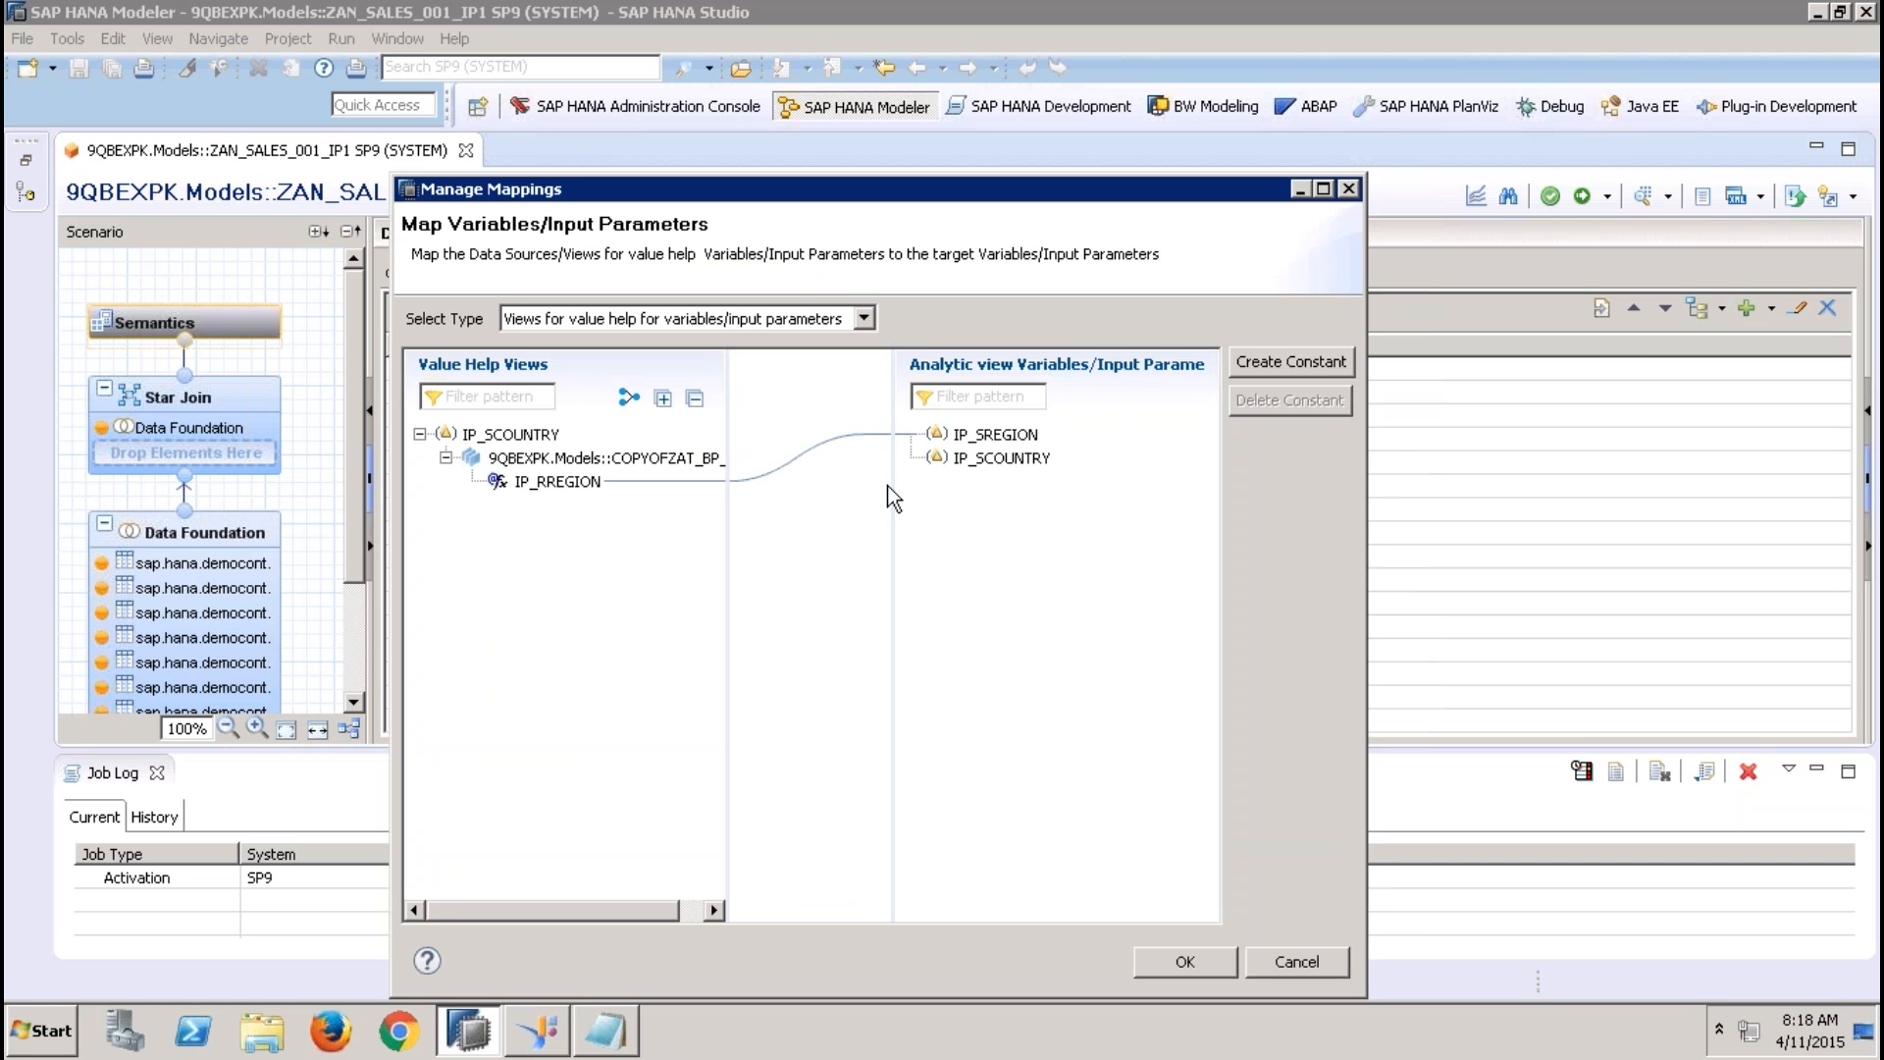
{"action": "left_click", "coordinate": [1006, 437]}
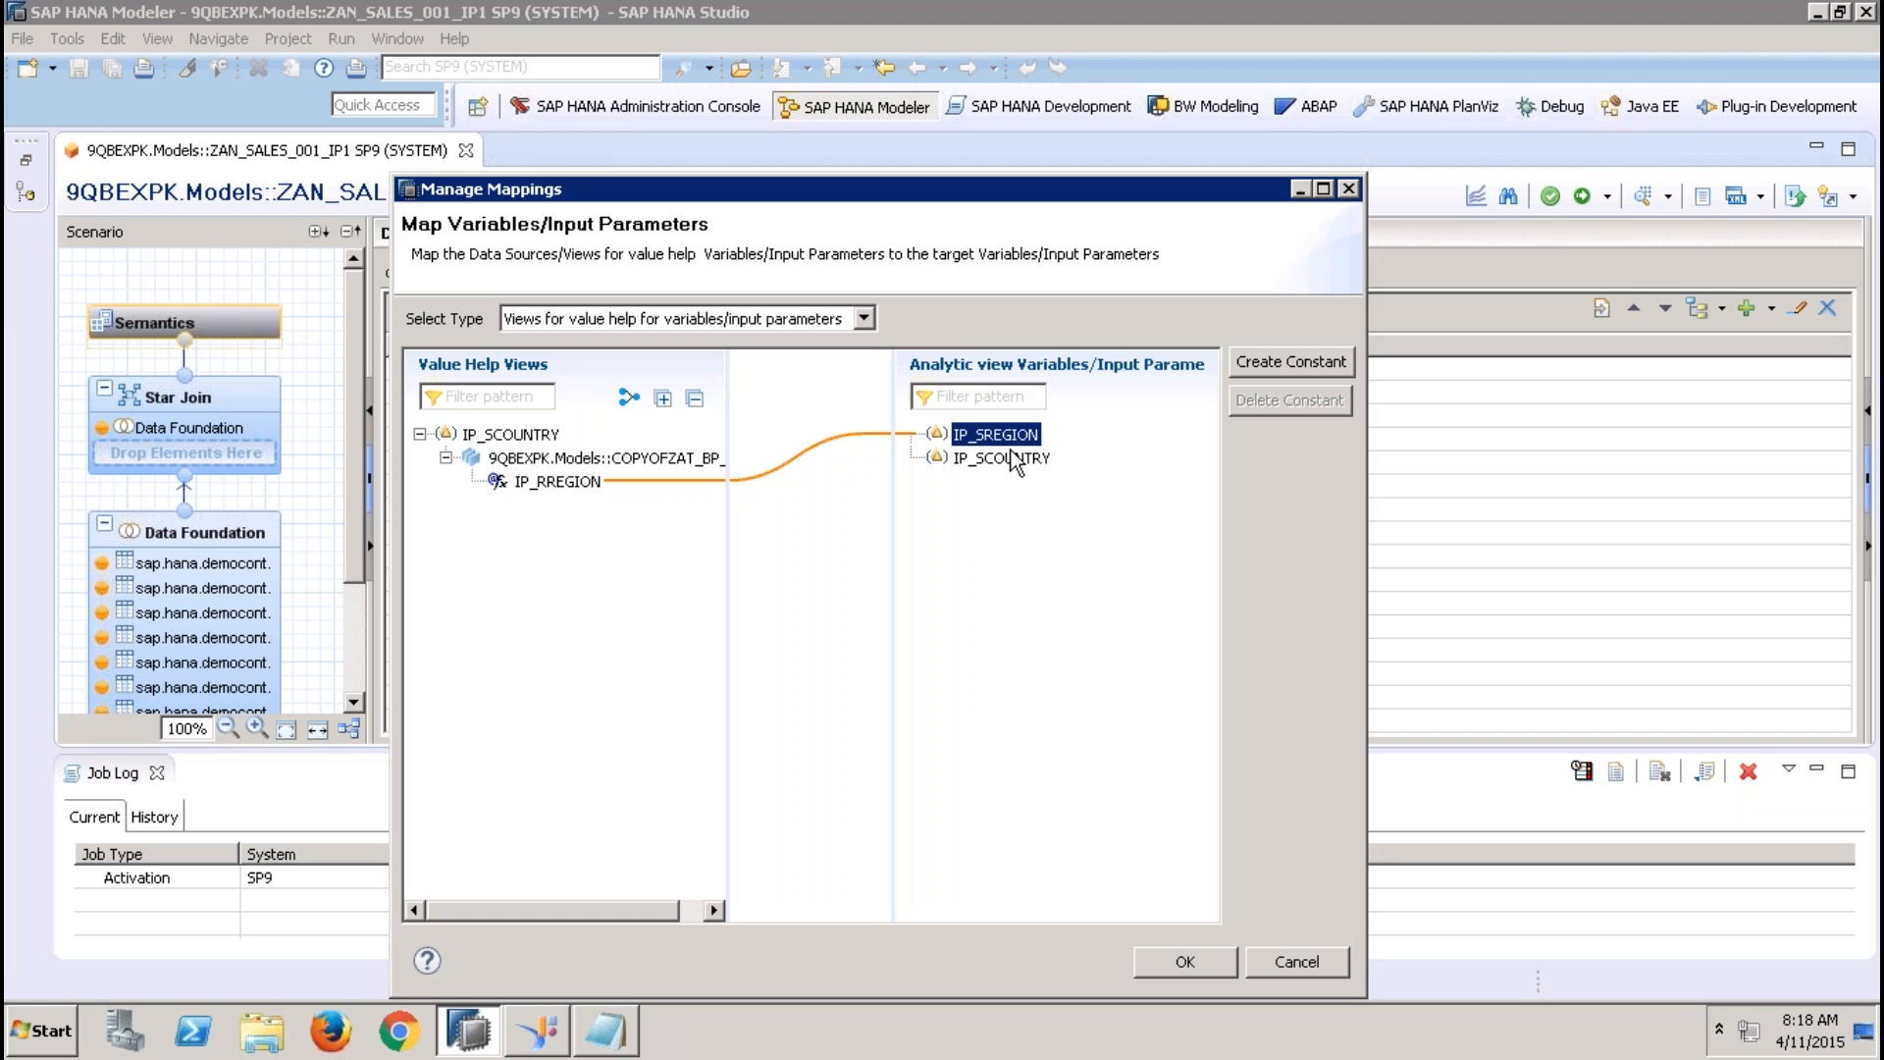
{"action": "left_click", "coordinate": [1011, 458]}
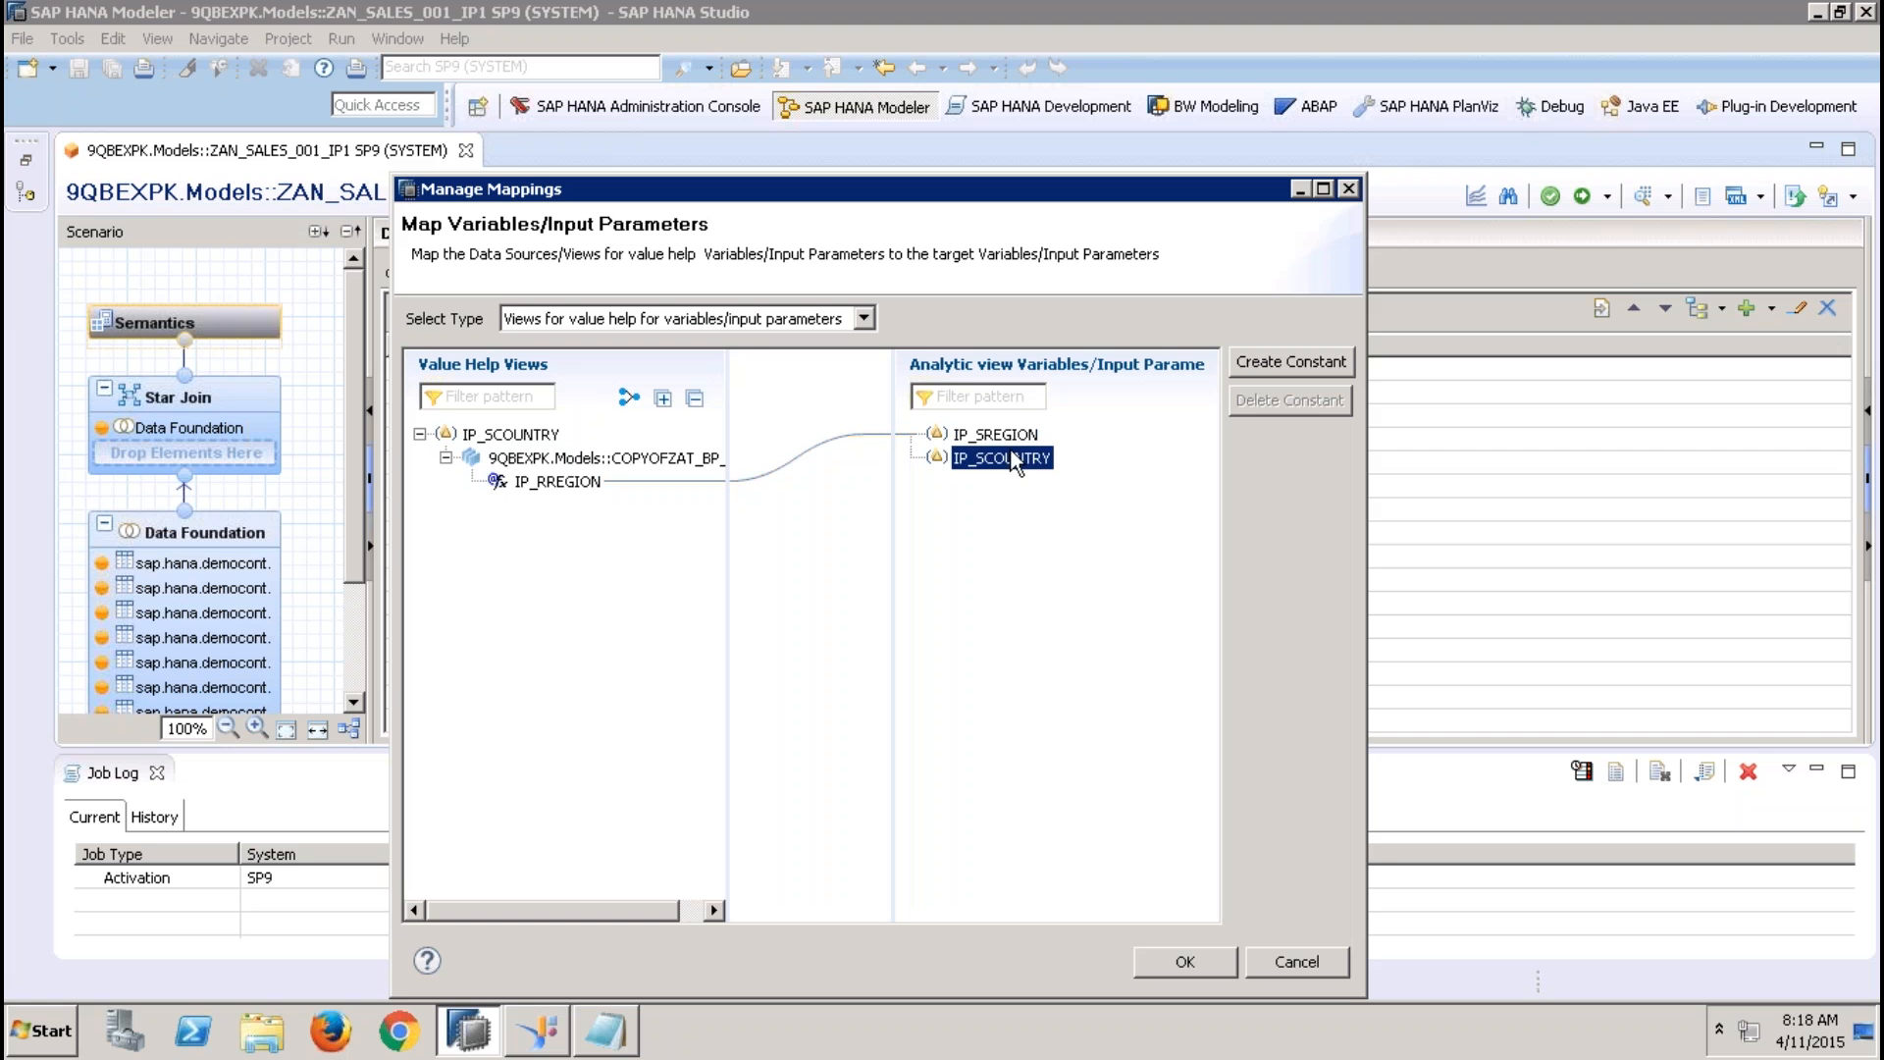
{"action": "left_click", "coordinate": [547, 482]}
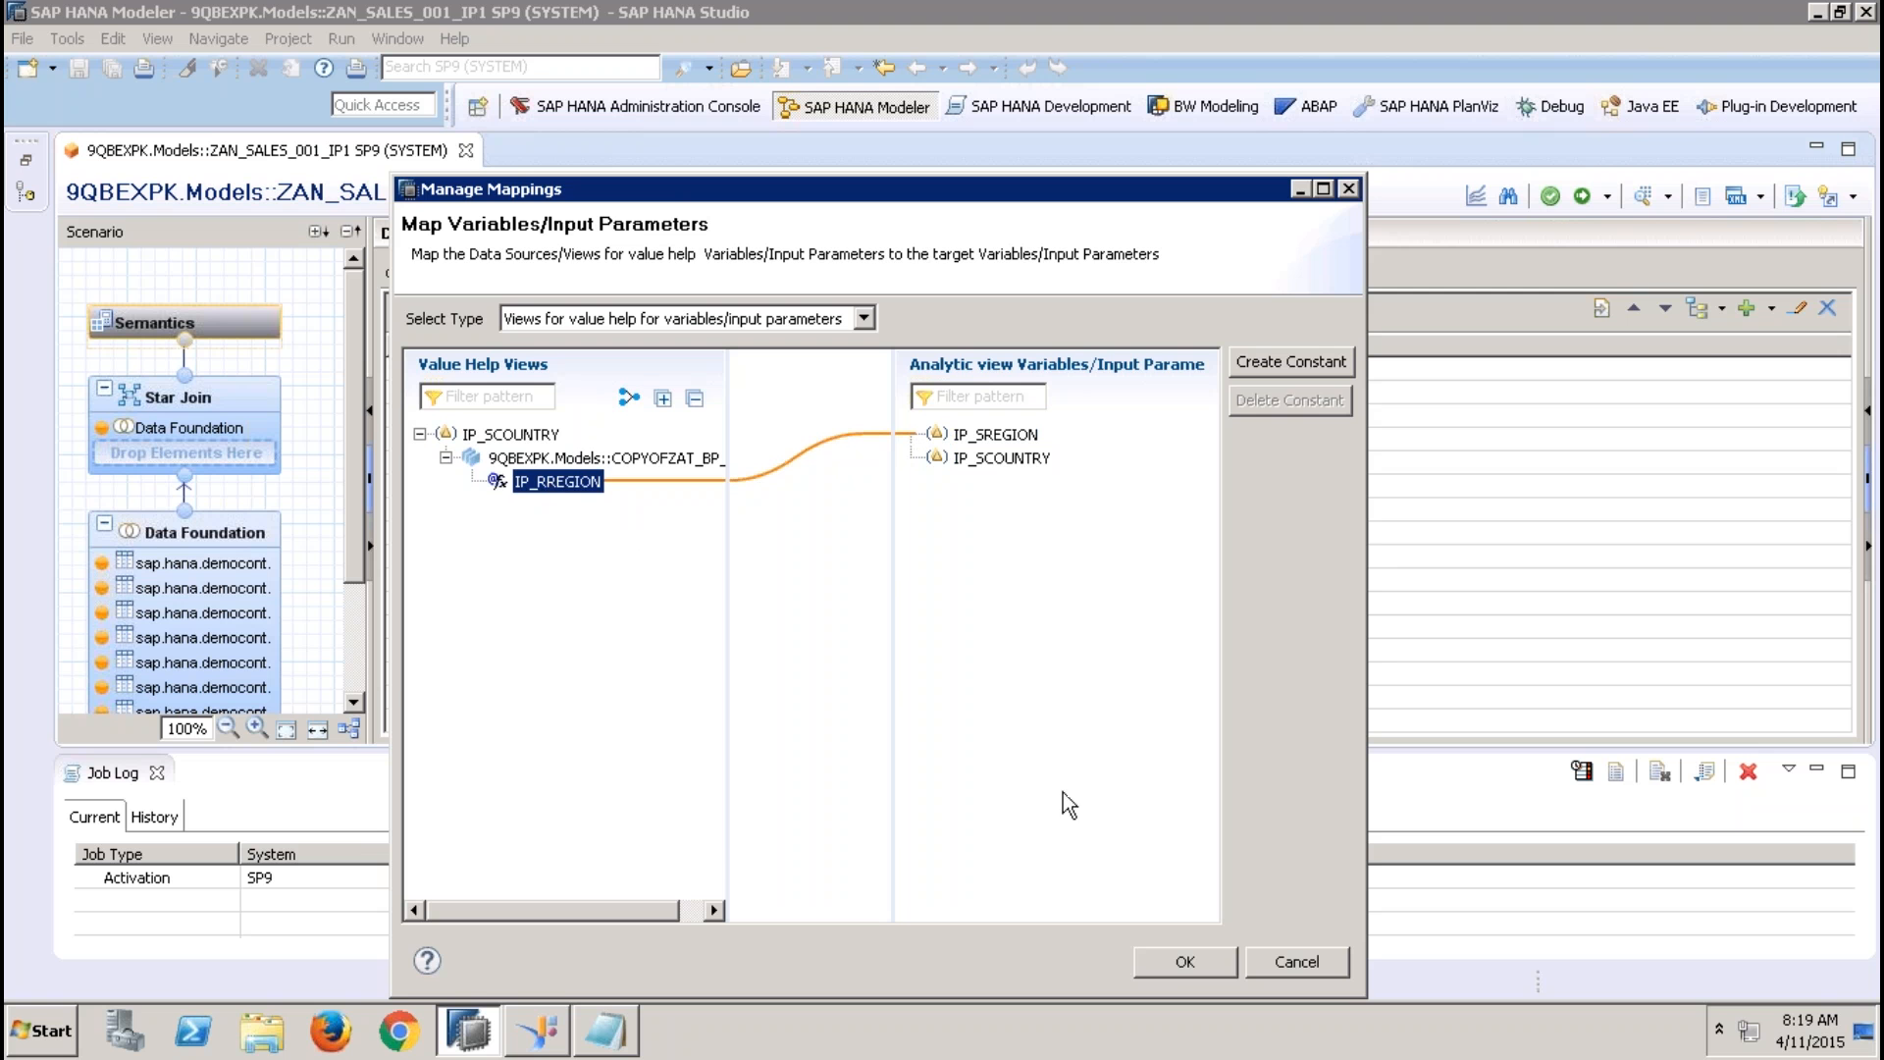
{"action": "left_click", "coordinate": [1184, 960]}
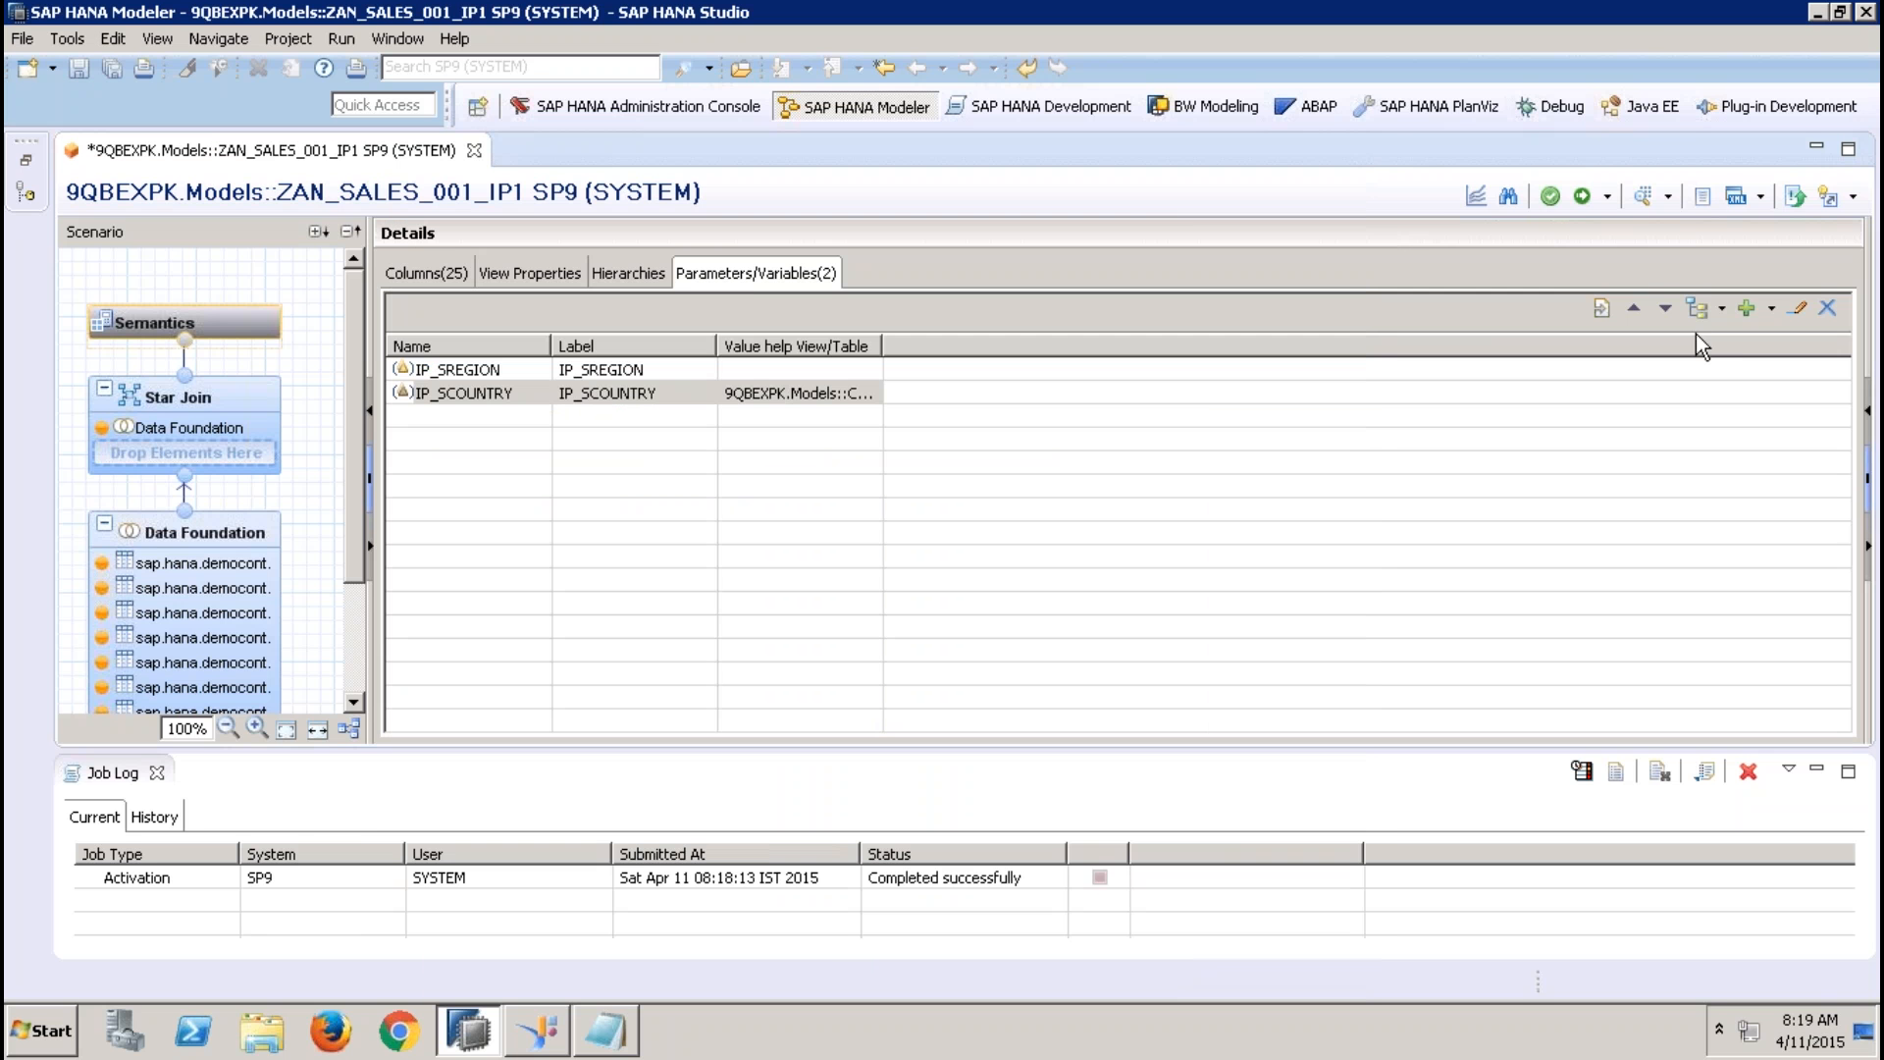
{"action": "mouse_move", "coordinate": [1720, 6]}
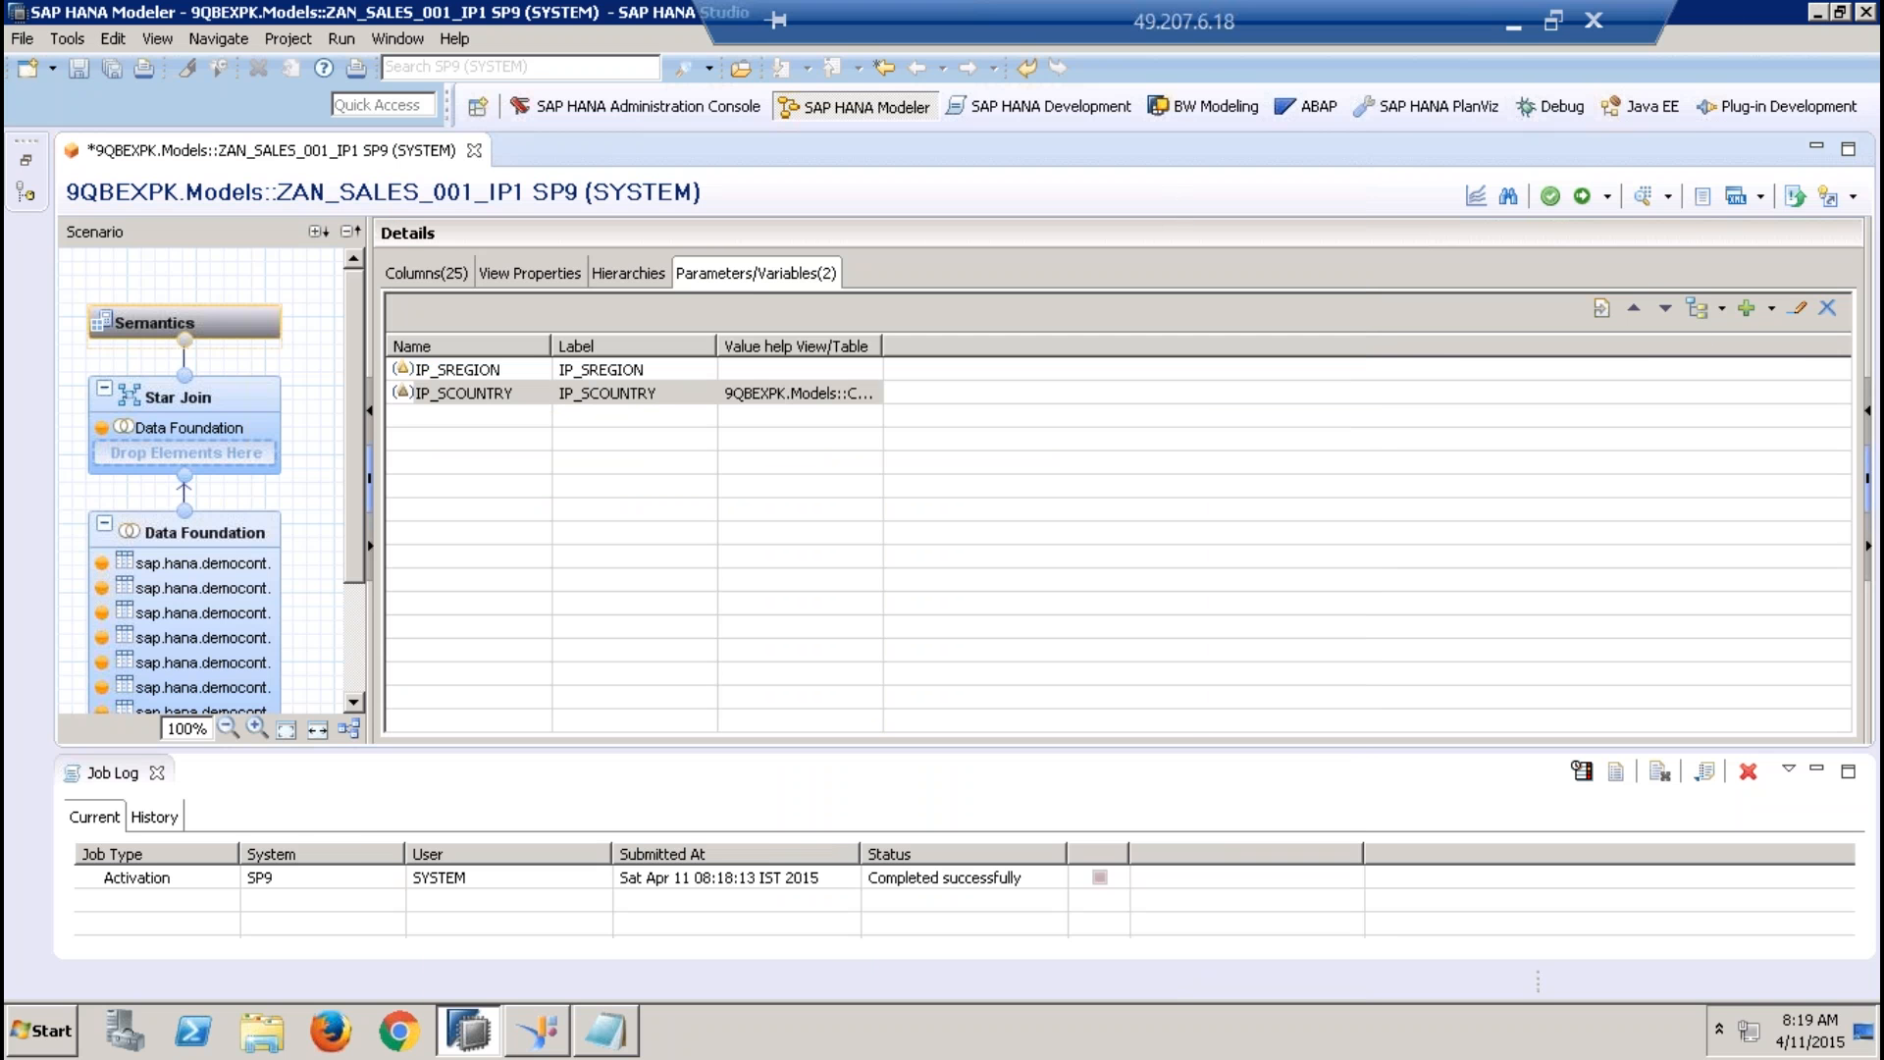
{"action": "left_click", "coordinate": [1517, 23]}
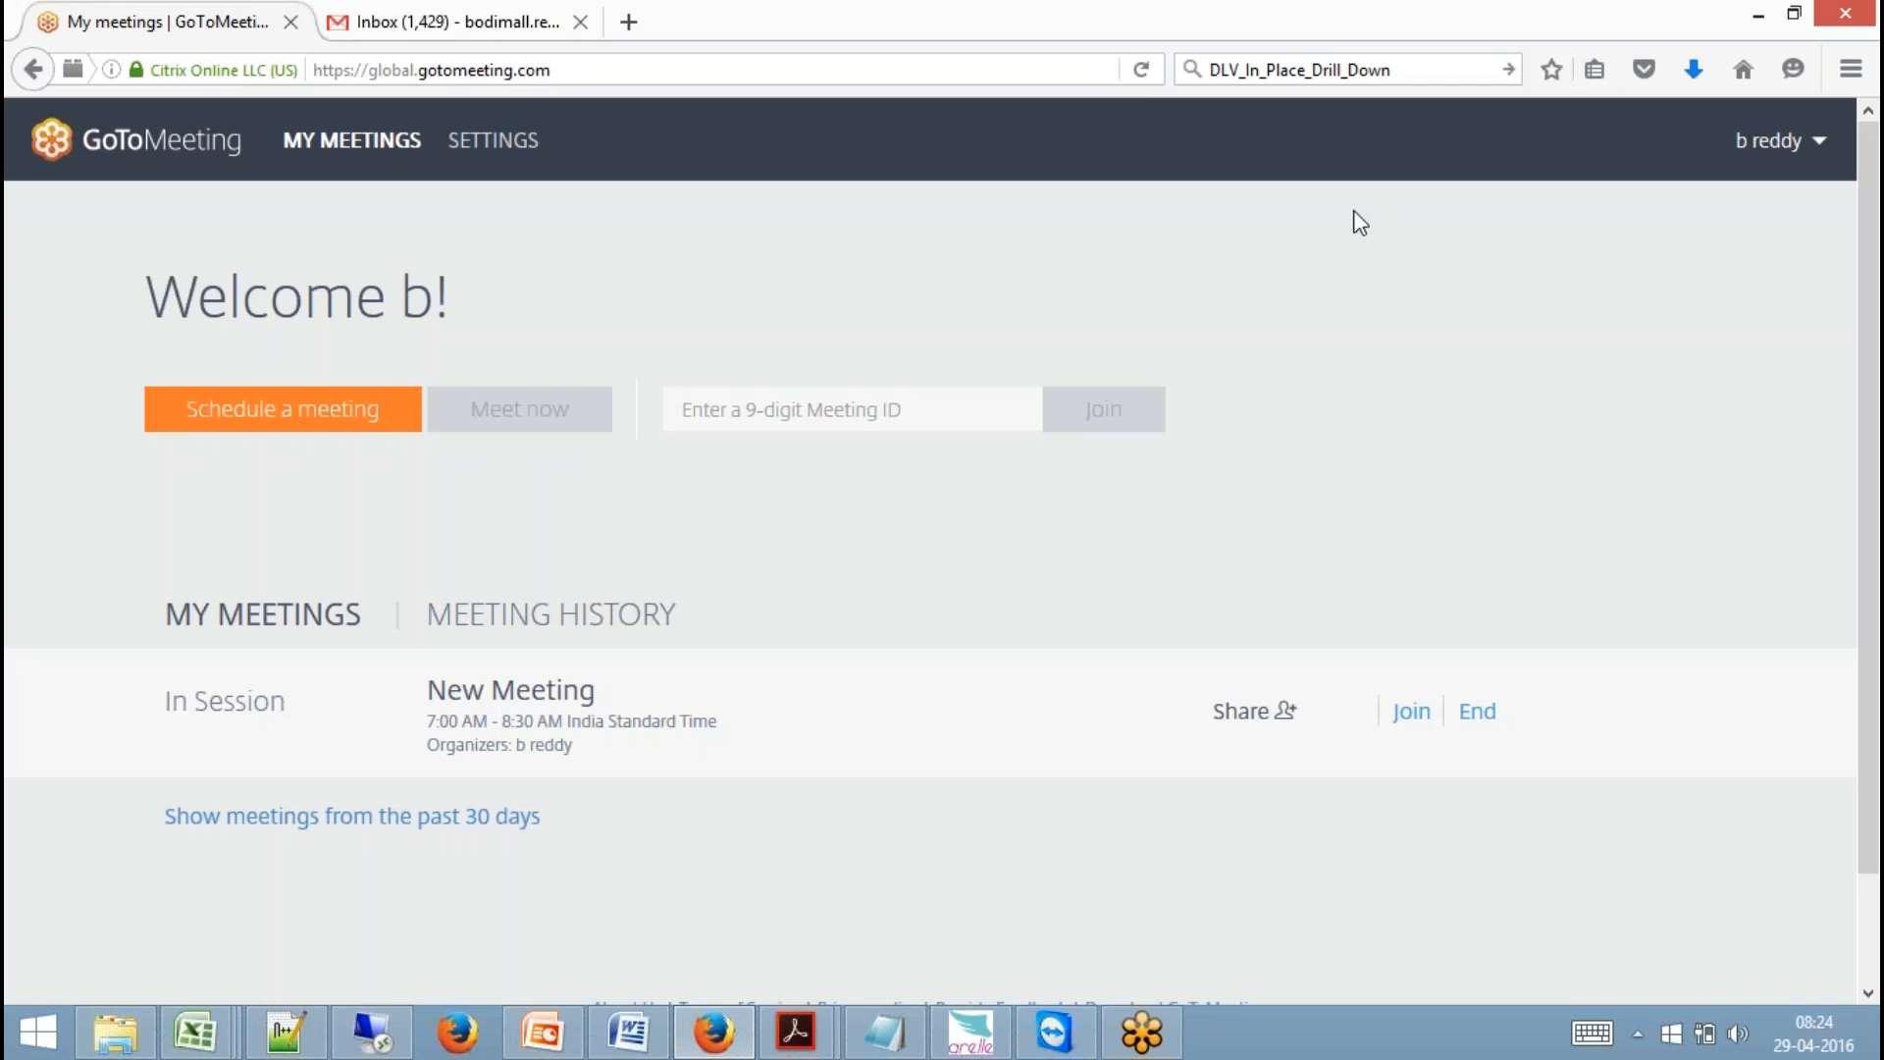
{"action": "left_click", "coordinate": [375, 1033]}
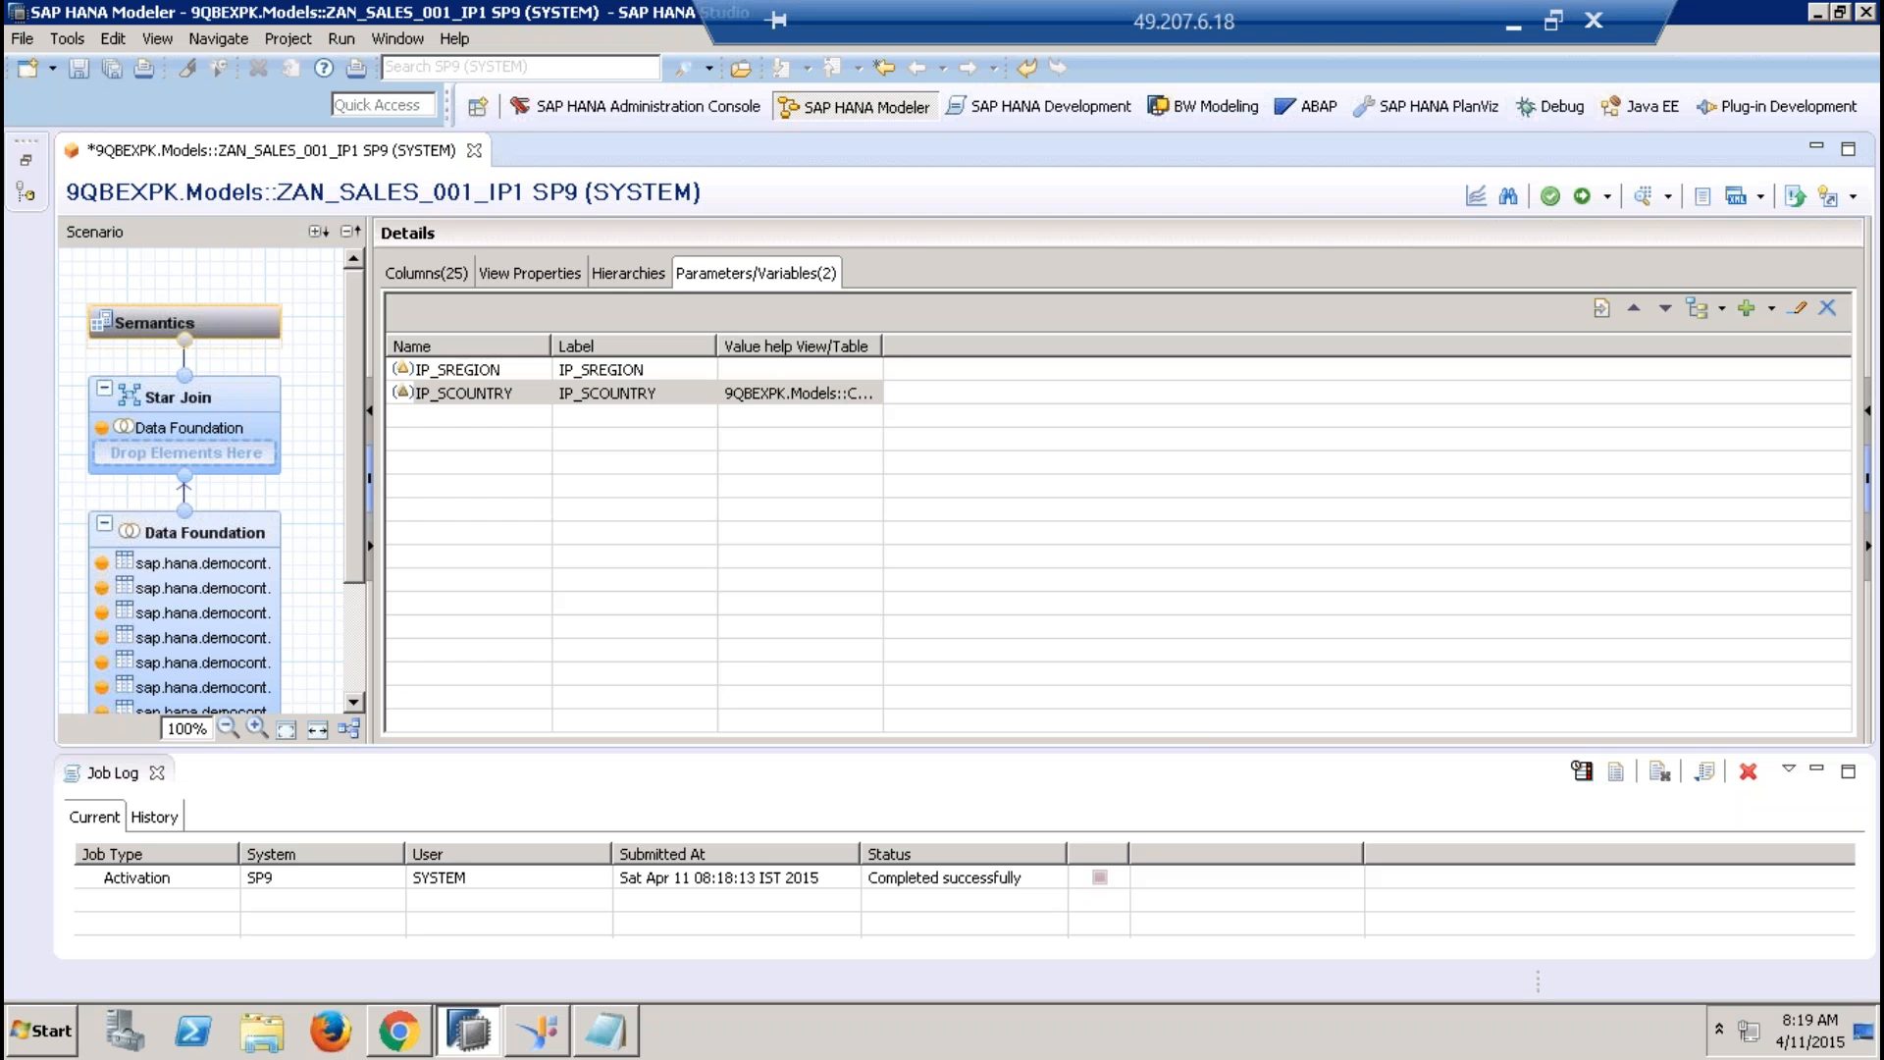